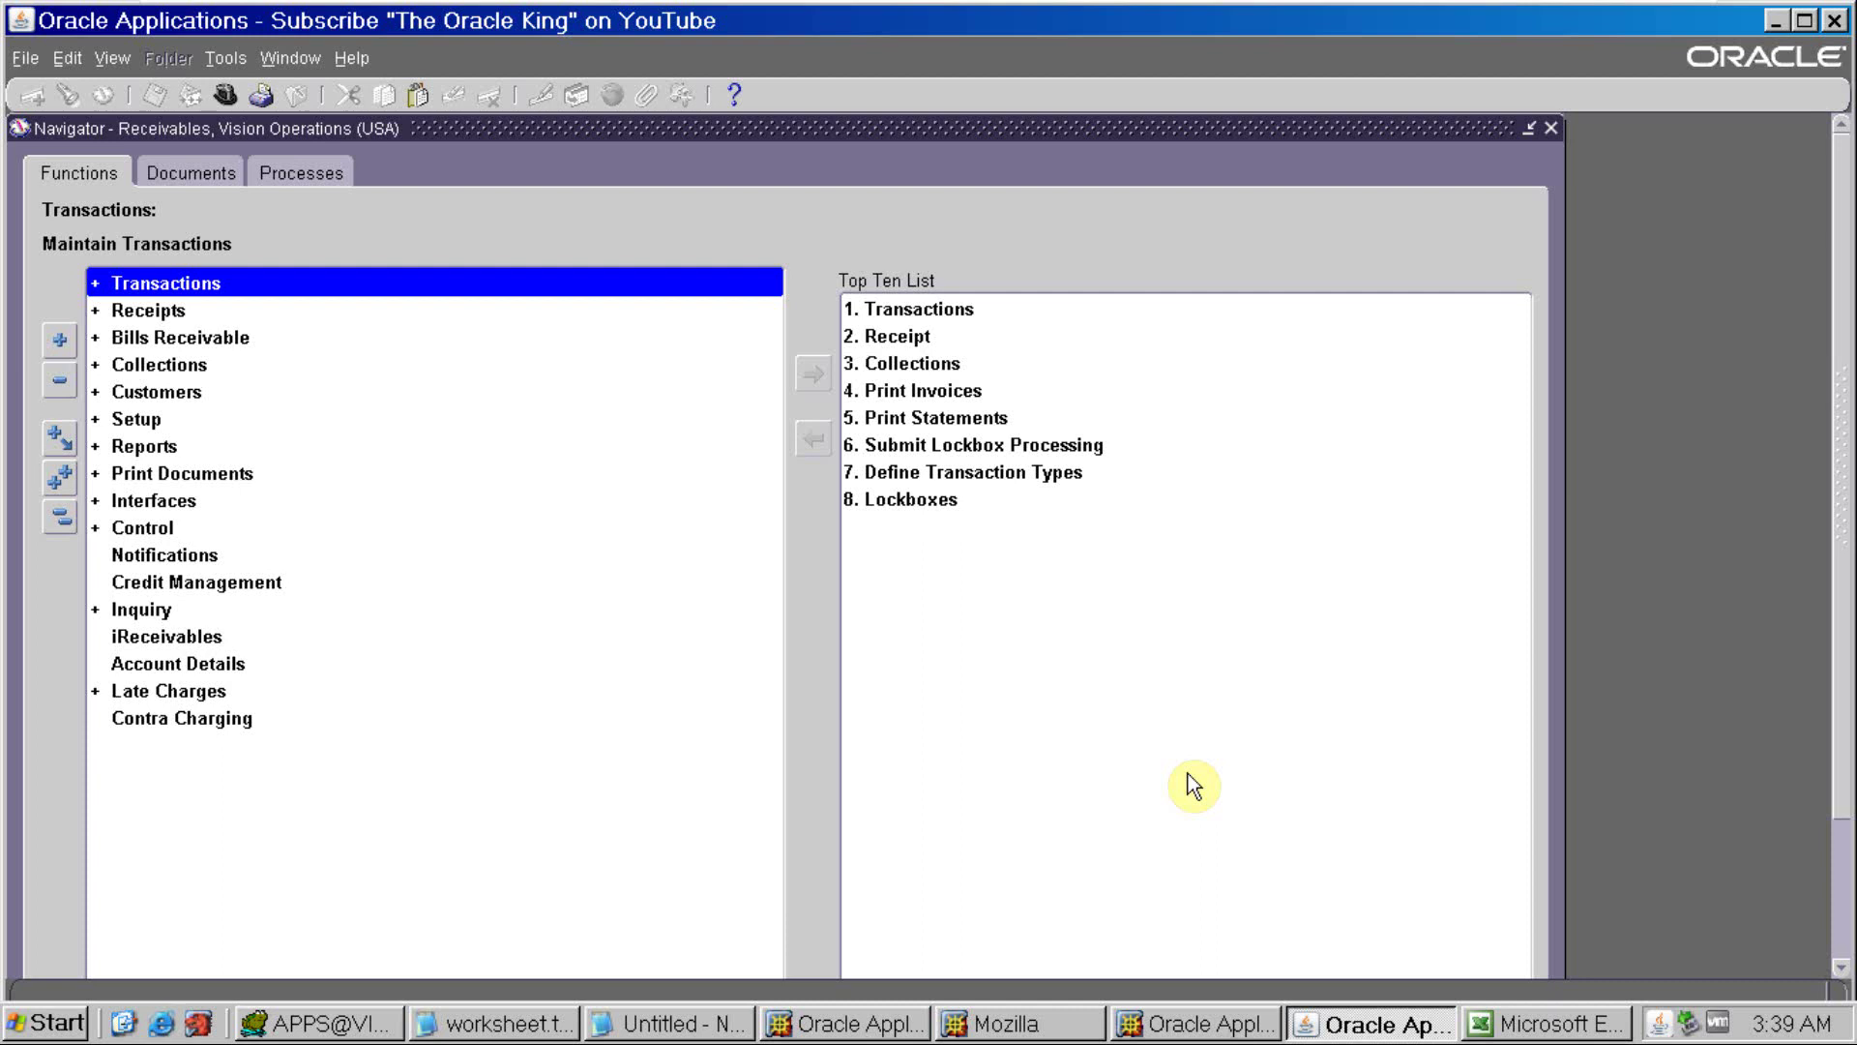
Review the receivable accounts listed in the Testing sheet.xls workbook in Excel, and return to Oracle Applications
click(1616, 1022)
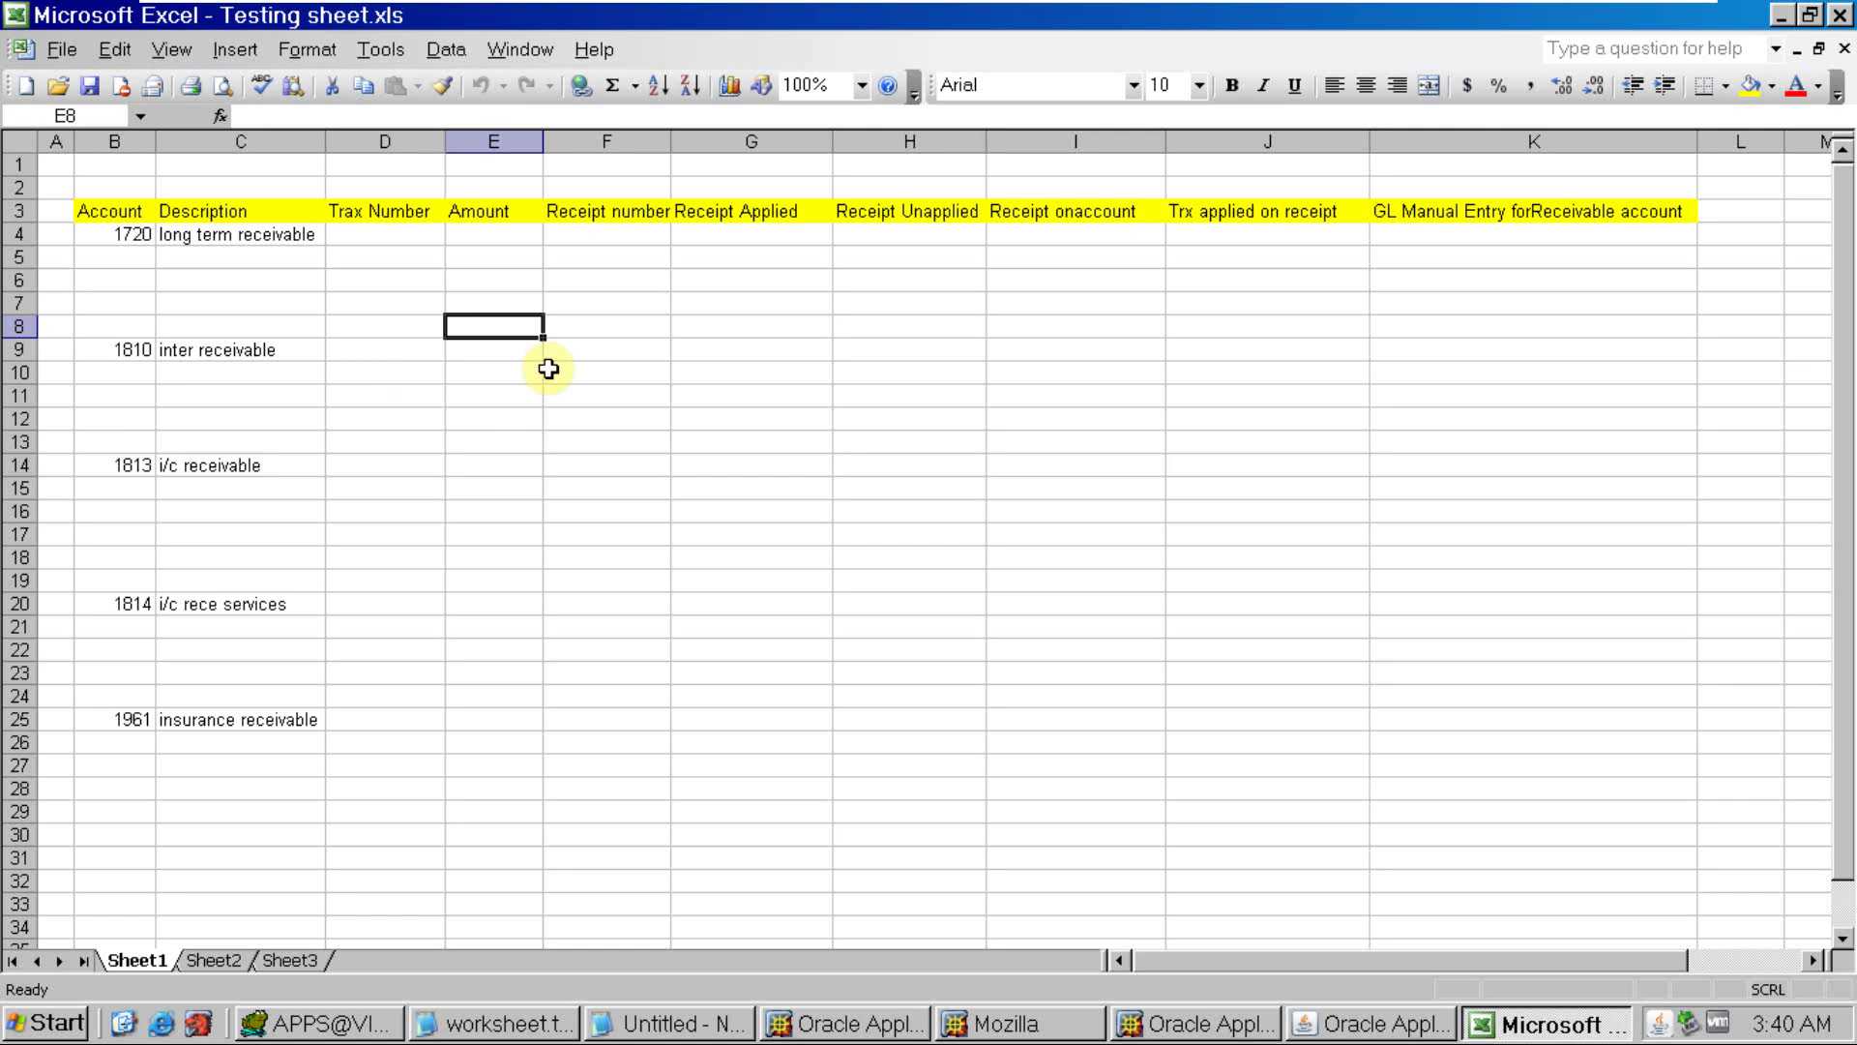
click(1374, 1023)
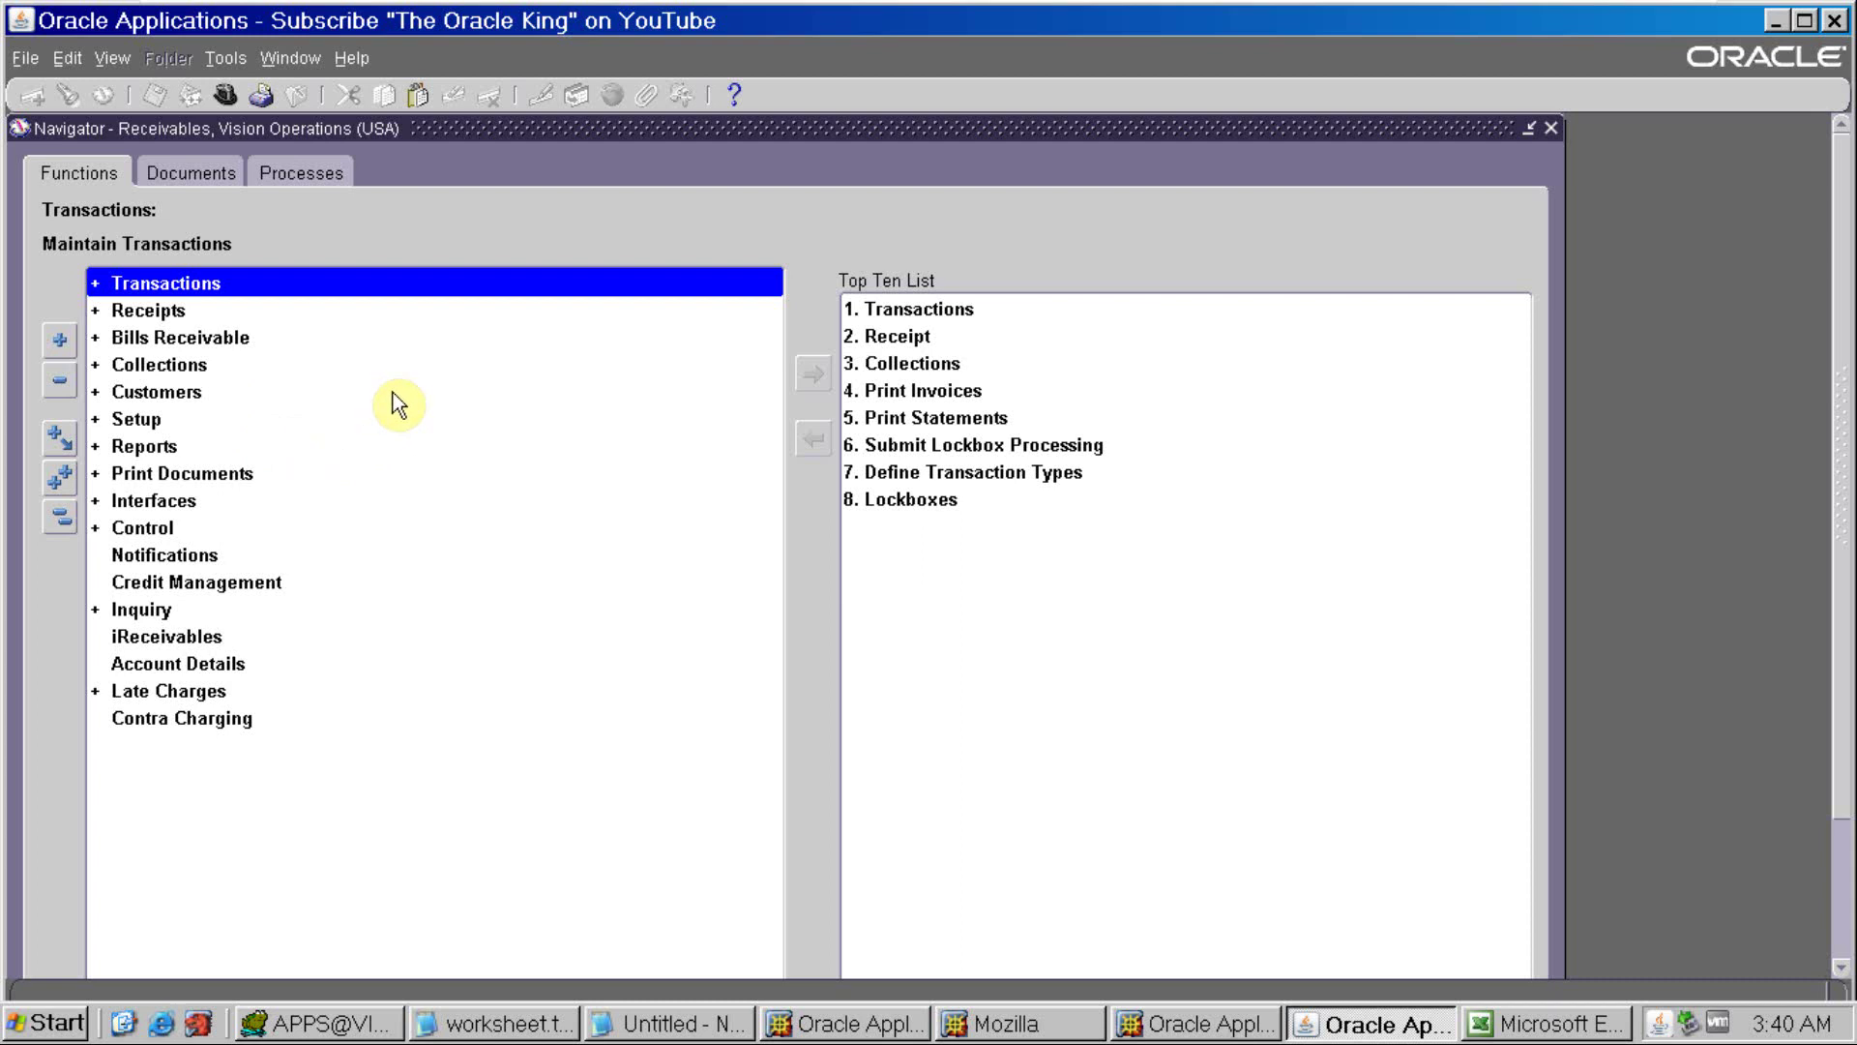
Start a new single request in Receivables and choose the AR Reconciliation Report as the program
key(alt+v)
key(r)
key(alt+n)
key(Return)
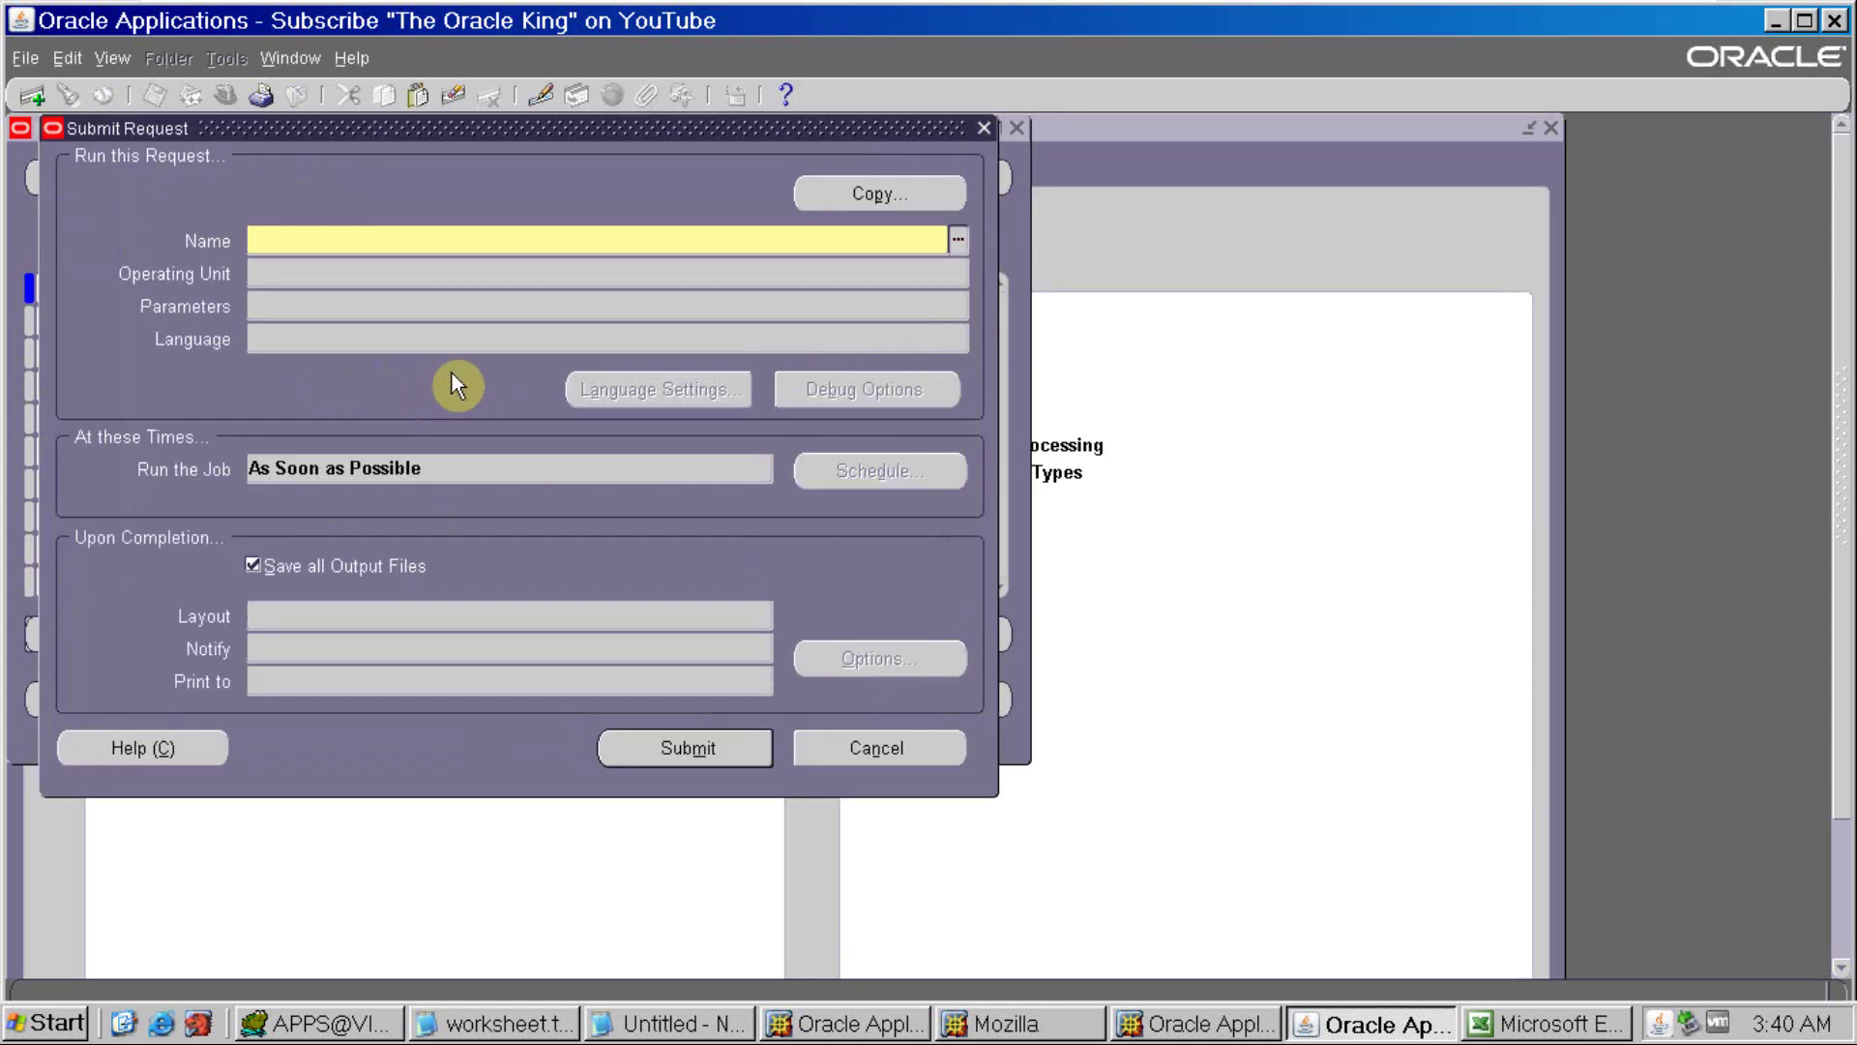
text(ar rece)
key(Tab)
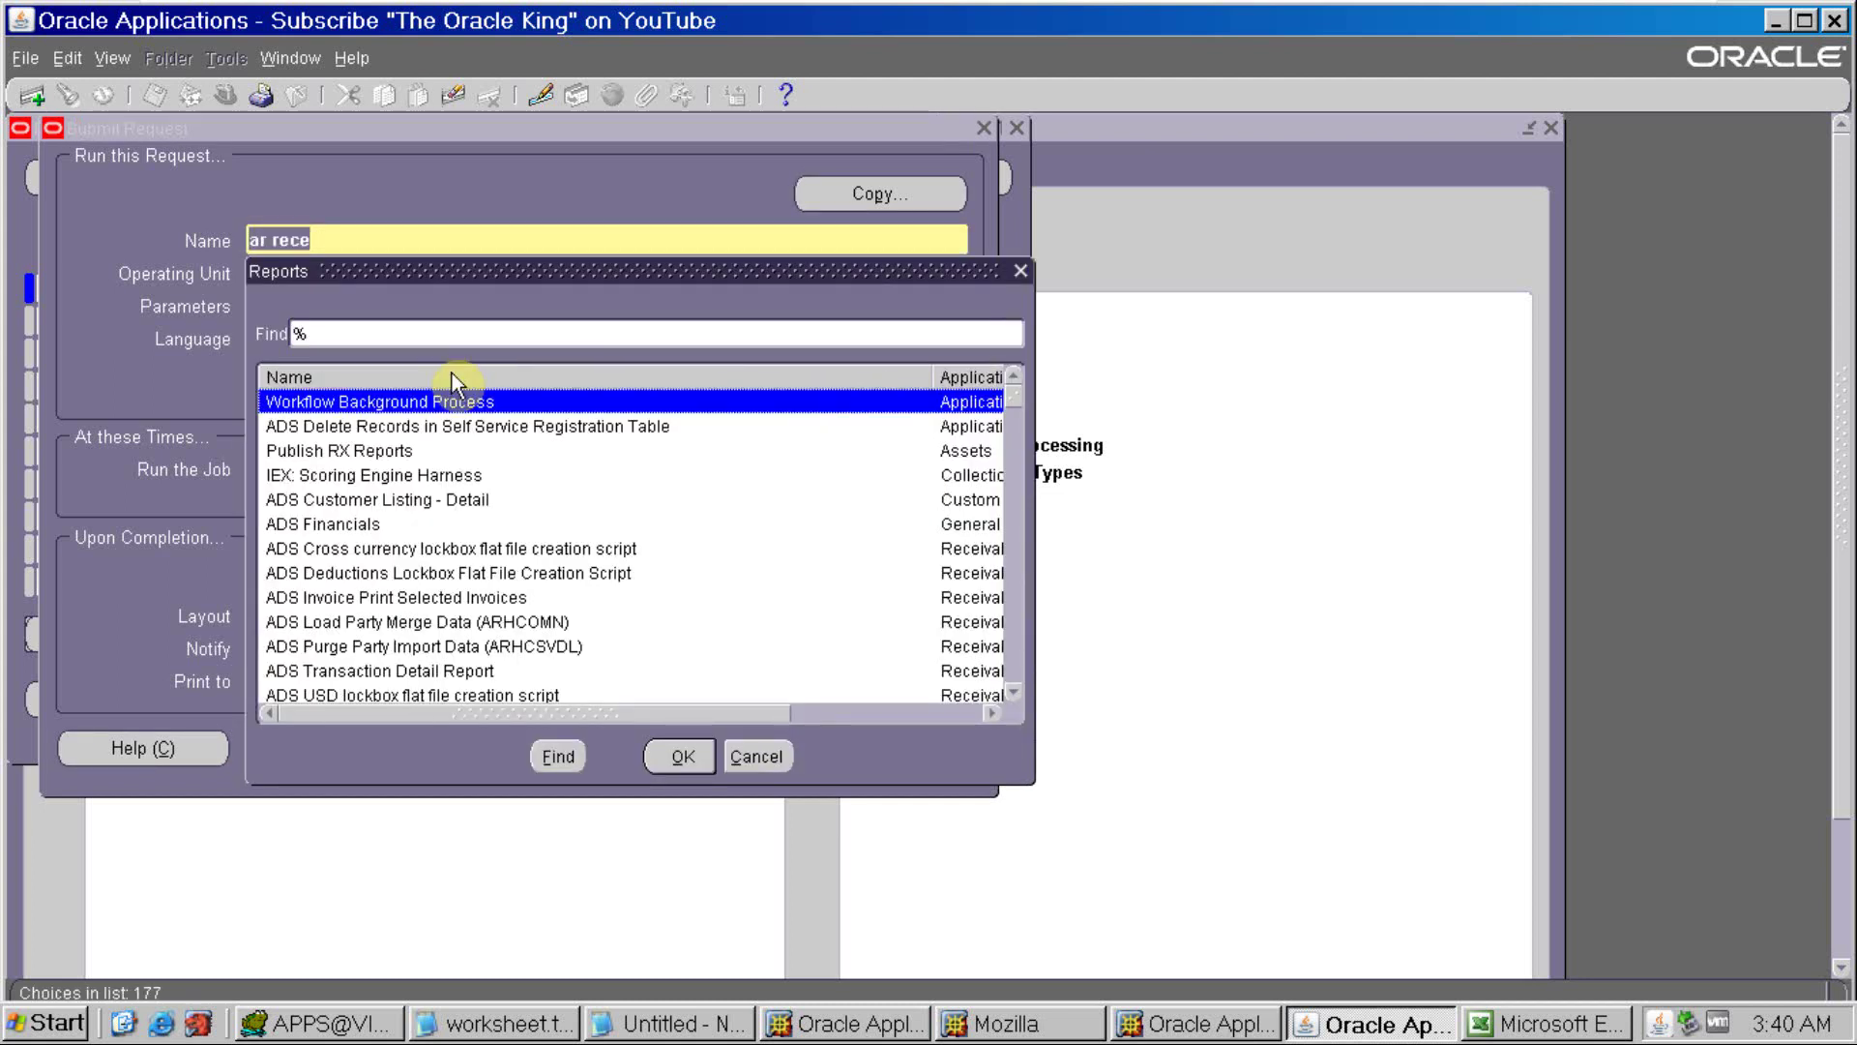
click(757, 758)
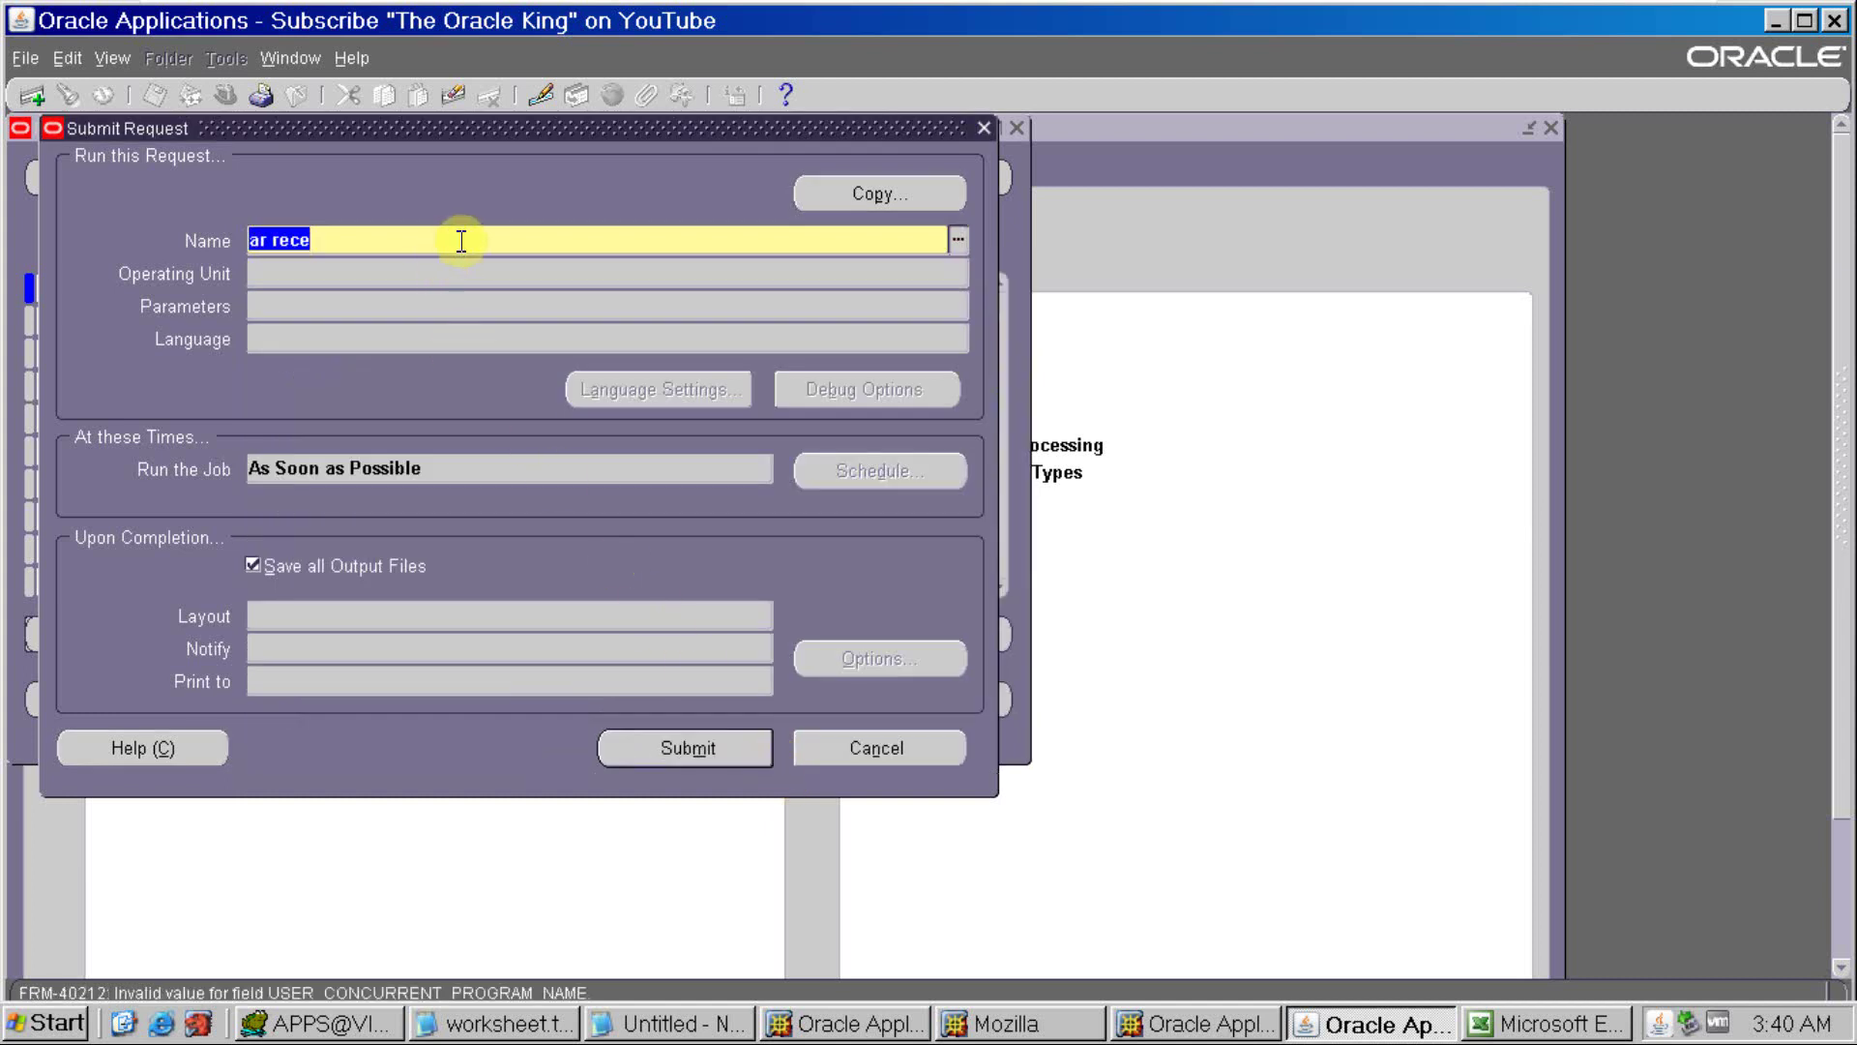
text(ar rec)
key(Tab)
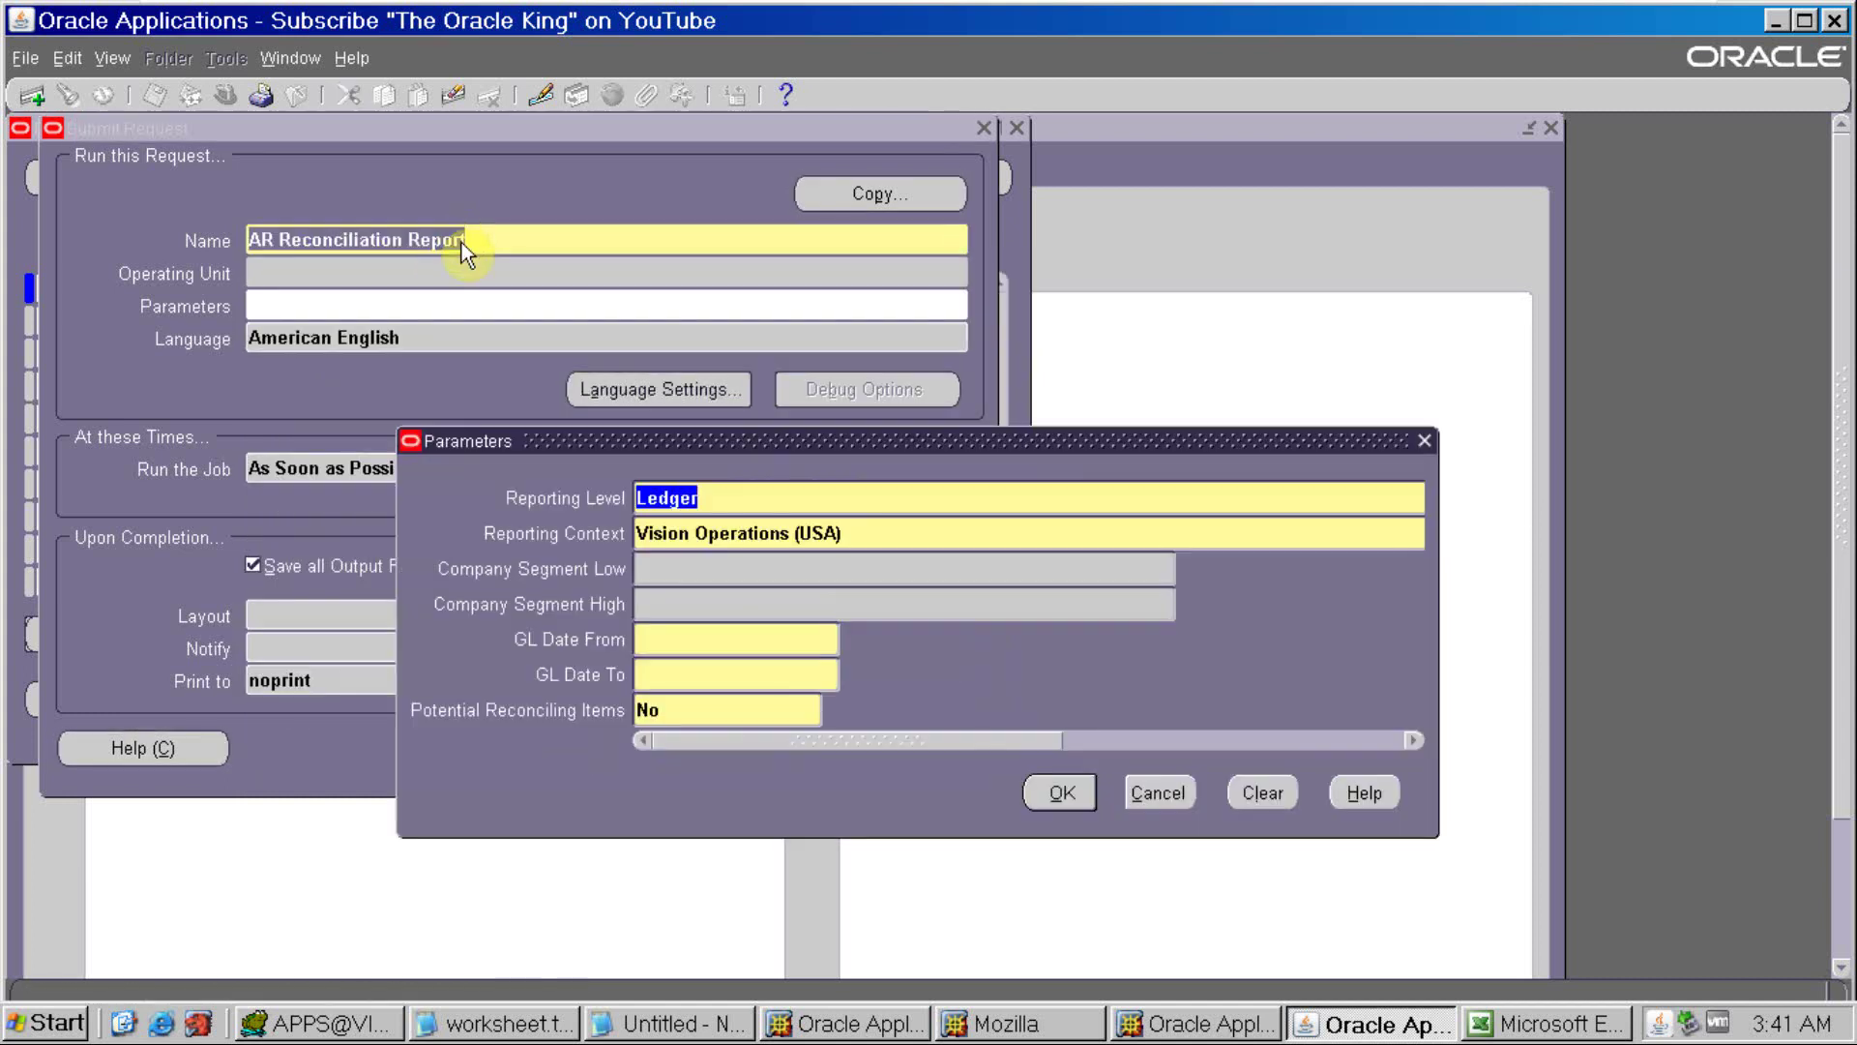
Set the report's GL Date From to 01-MAR-2021 and GL Date To to 31-MAR-2021, and accept the parameters
click(777, 643)
text(01)
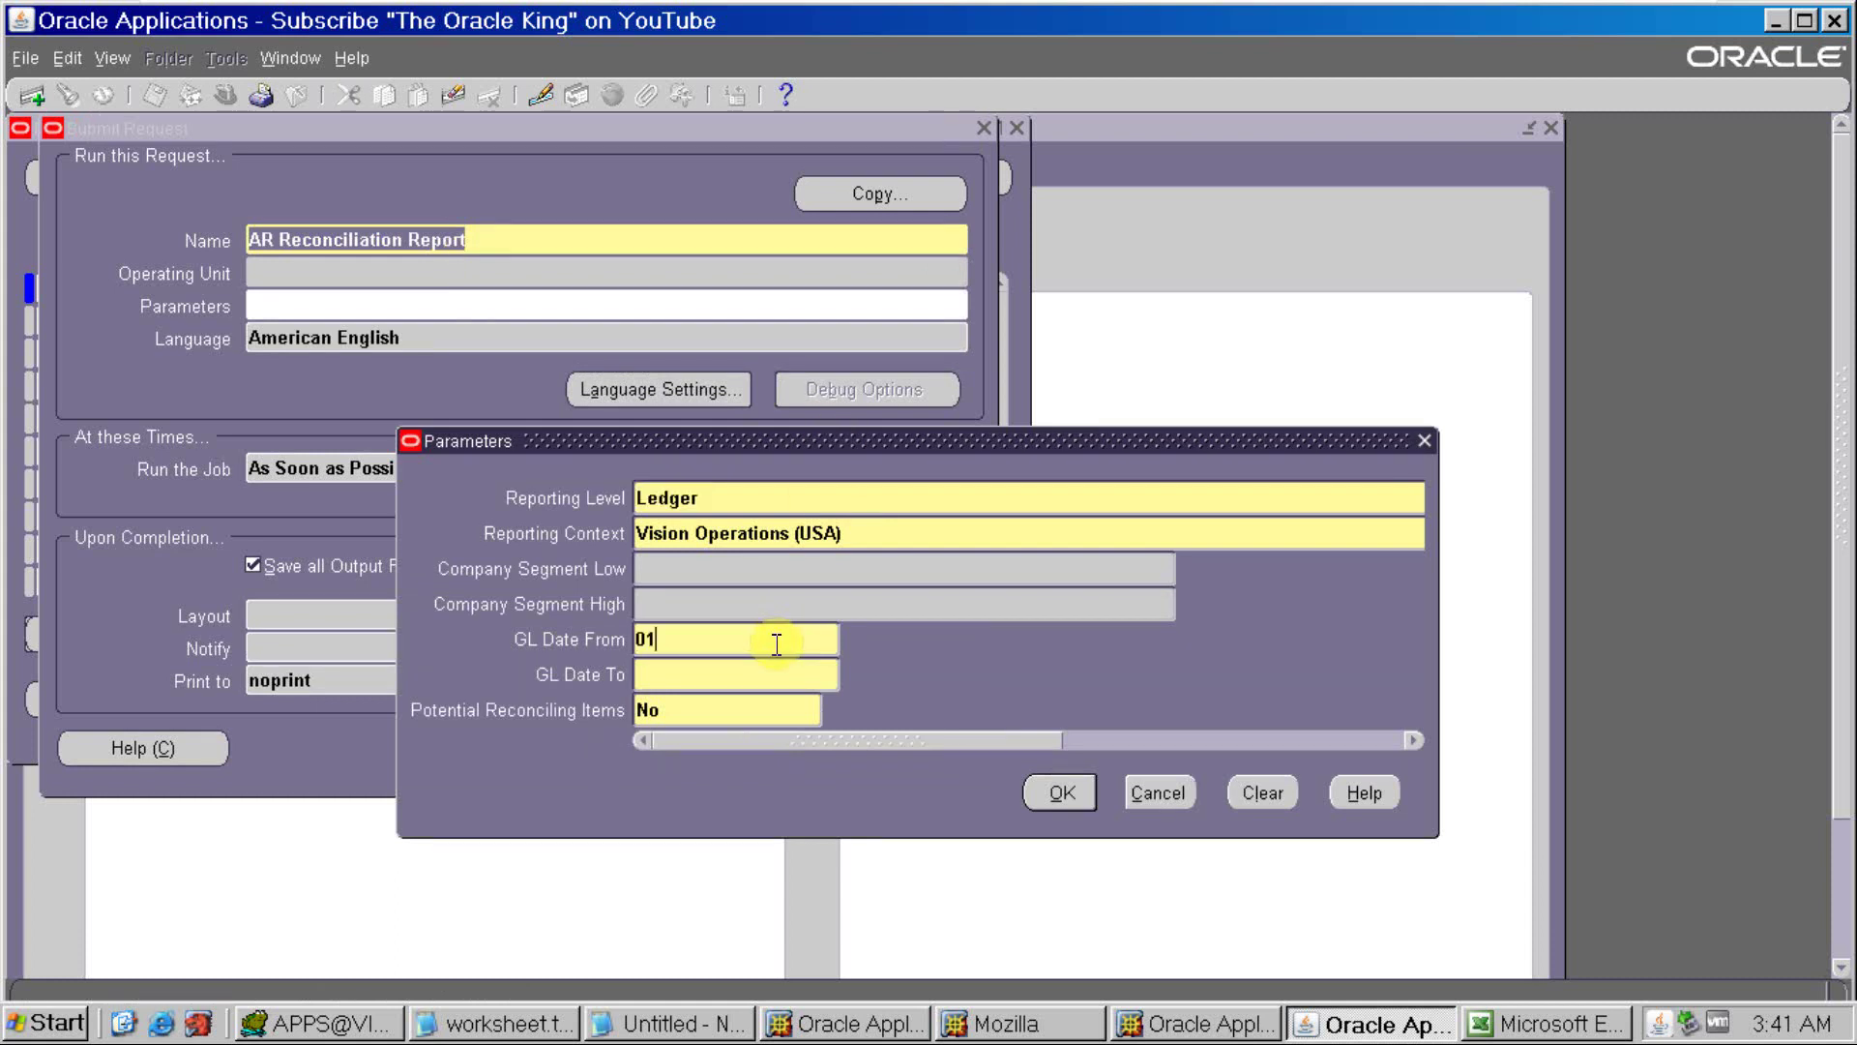
text(-mar21)
key(Tab)
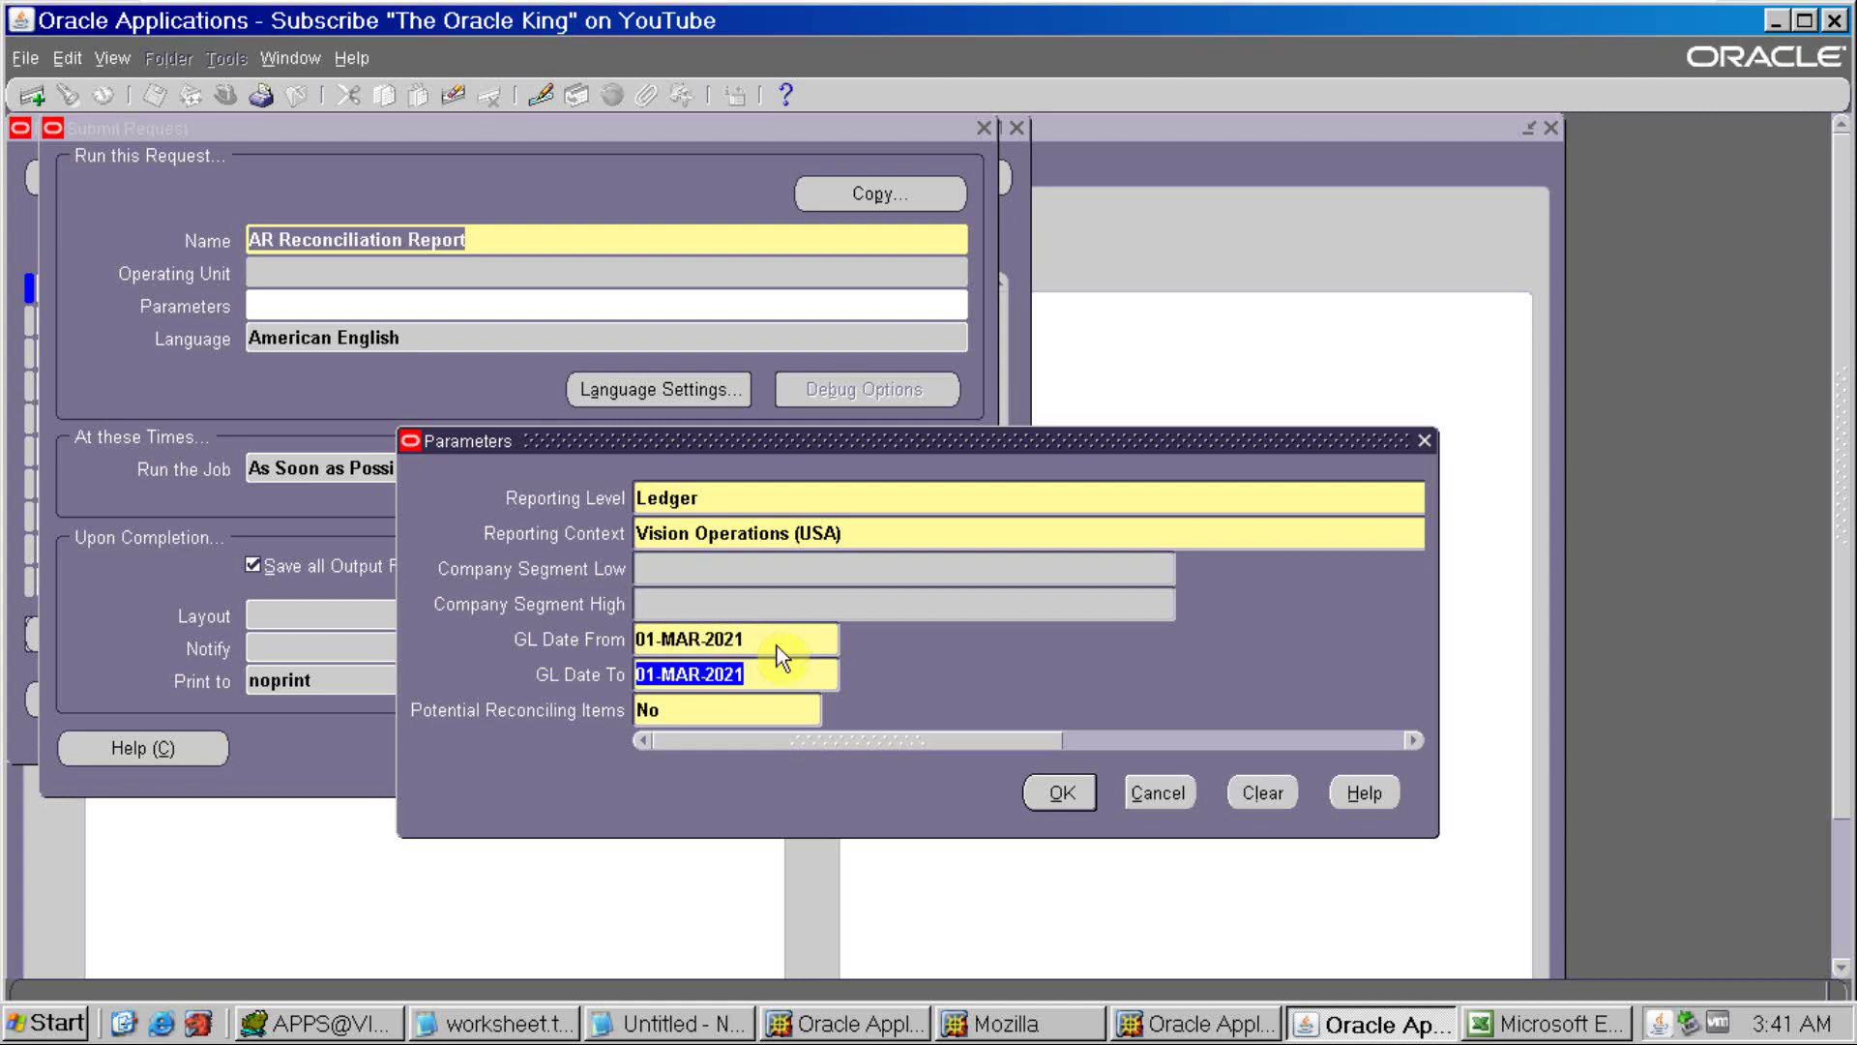
key(Left)
key(Left)
key(Left)
key(Left)
key(Left)
key(Left)
key(Left)
key(Left)
key(Left)
key(Left)
key(Left)
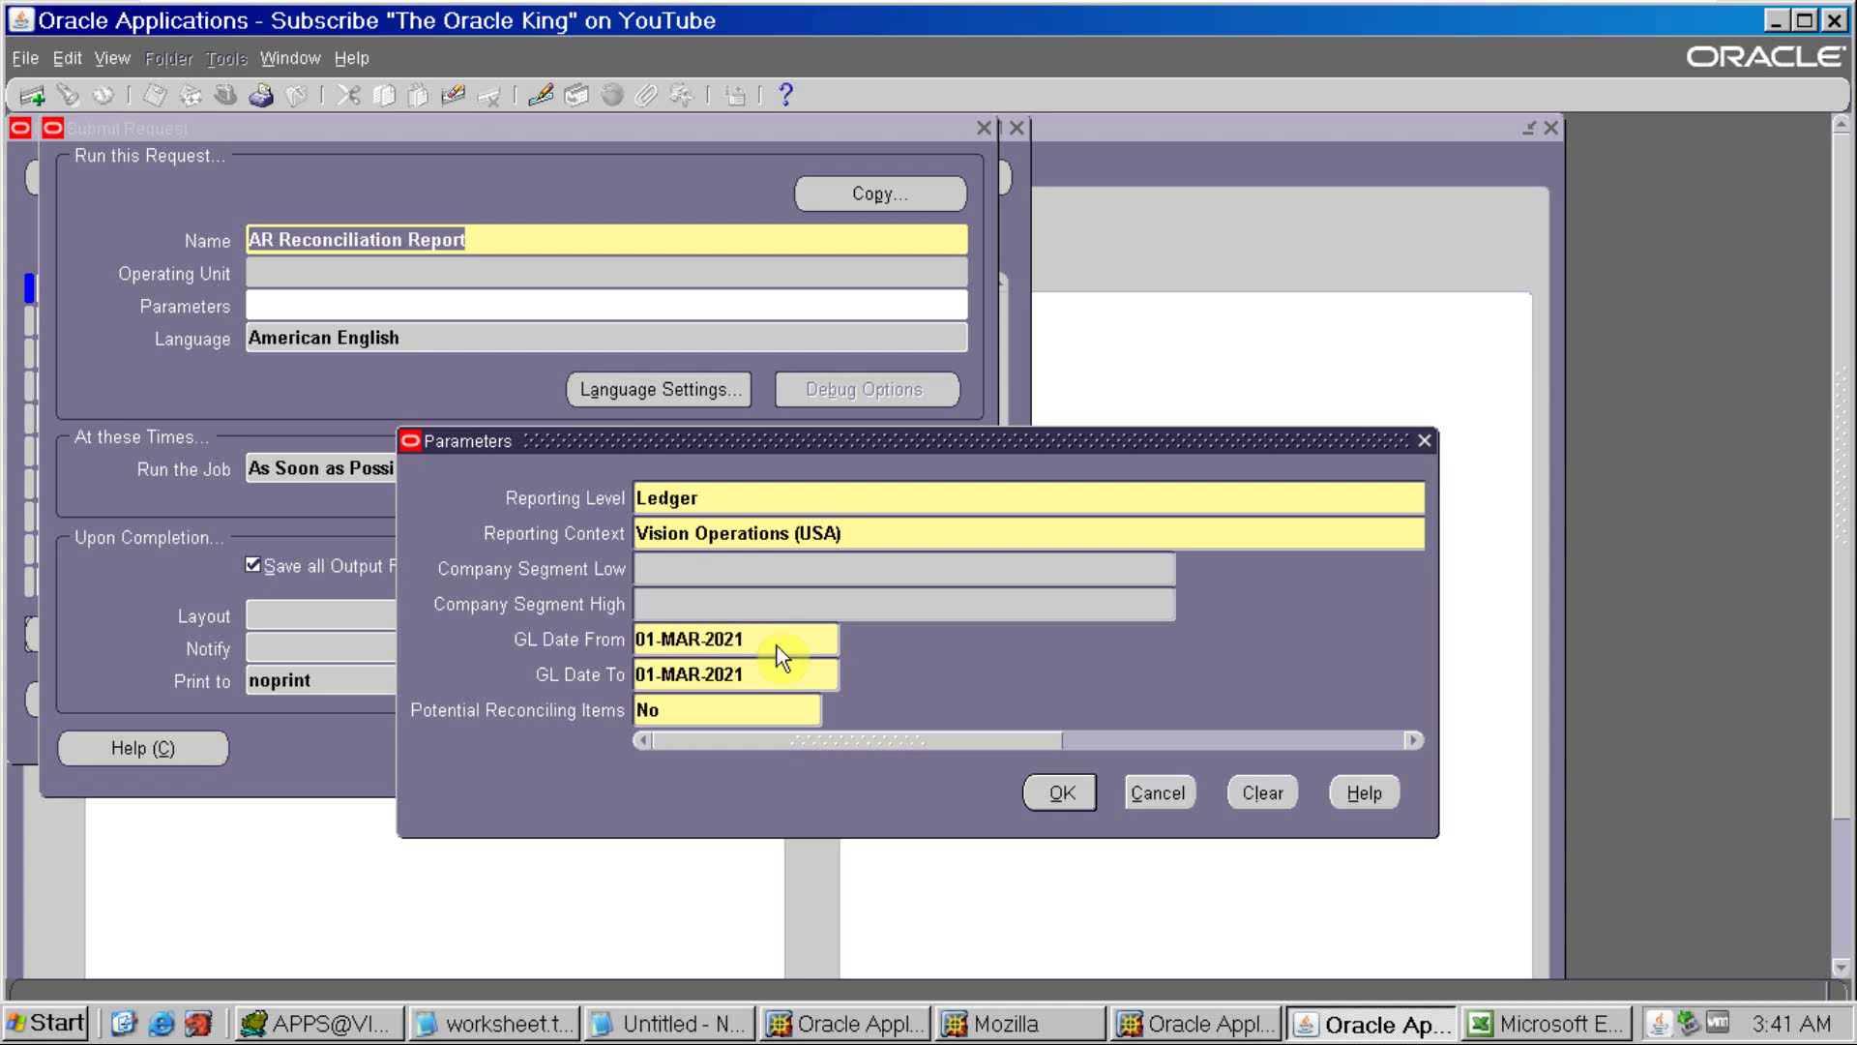
key(Delete)
key(Delete)
text(31)
click(1062, 792)
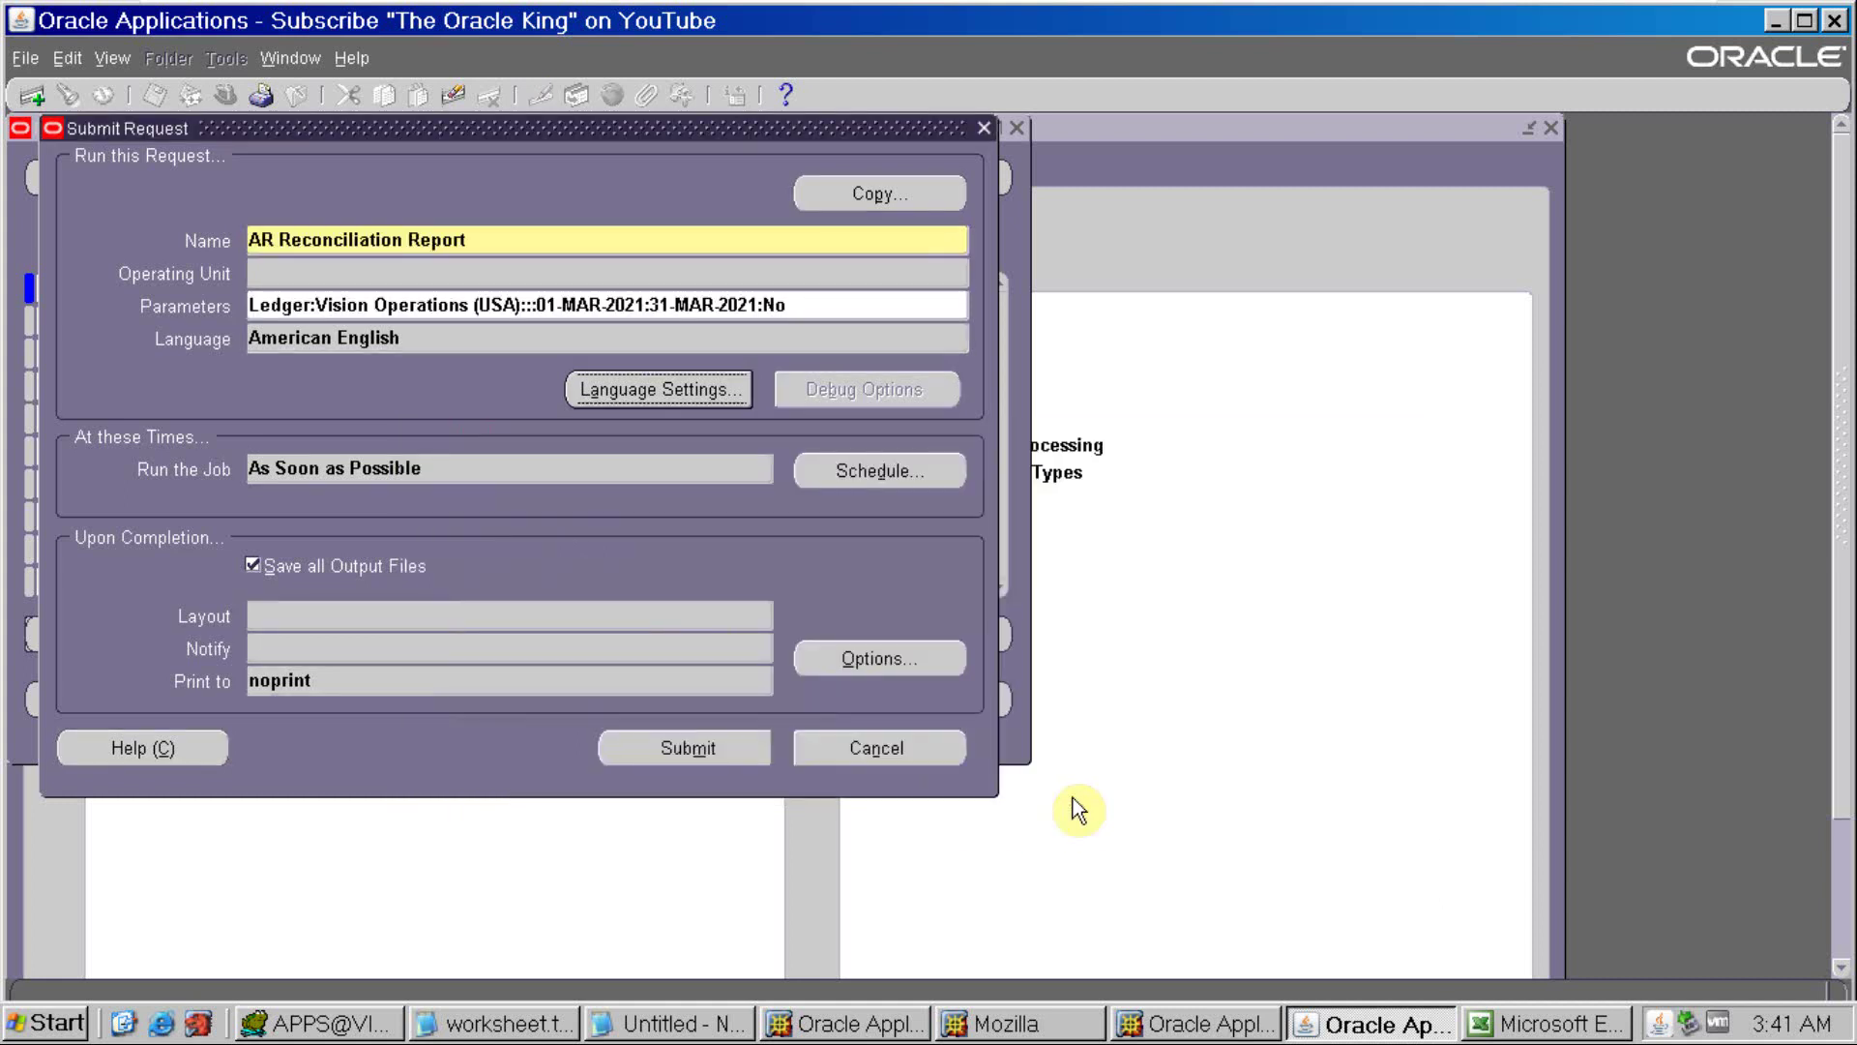
Submit the AR Reconciliation Report without adding another request, and refresh the list of all my requests
click(739, 745)
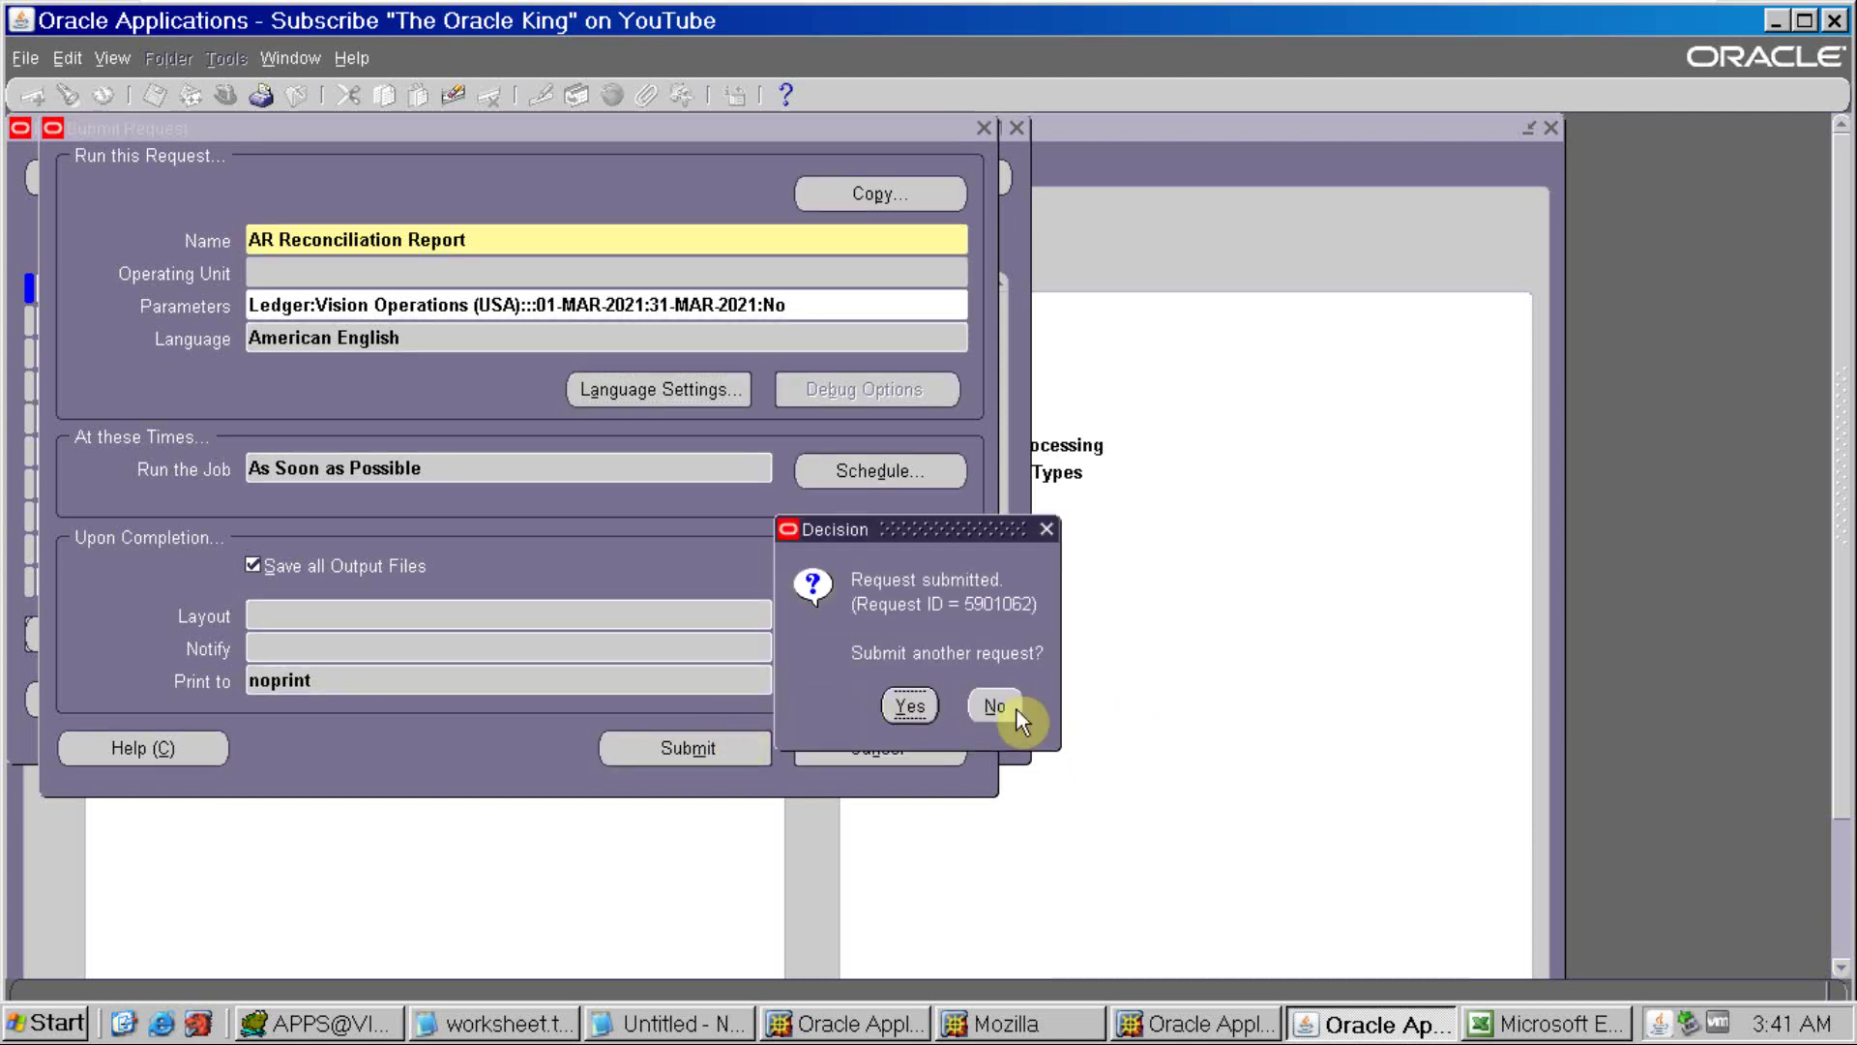
click(989, 703)
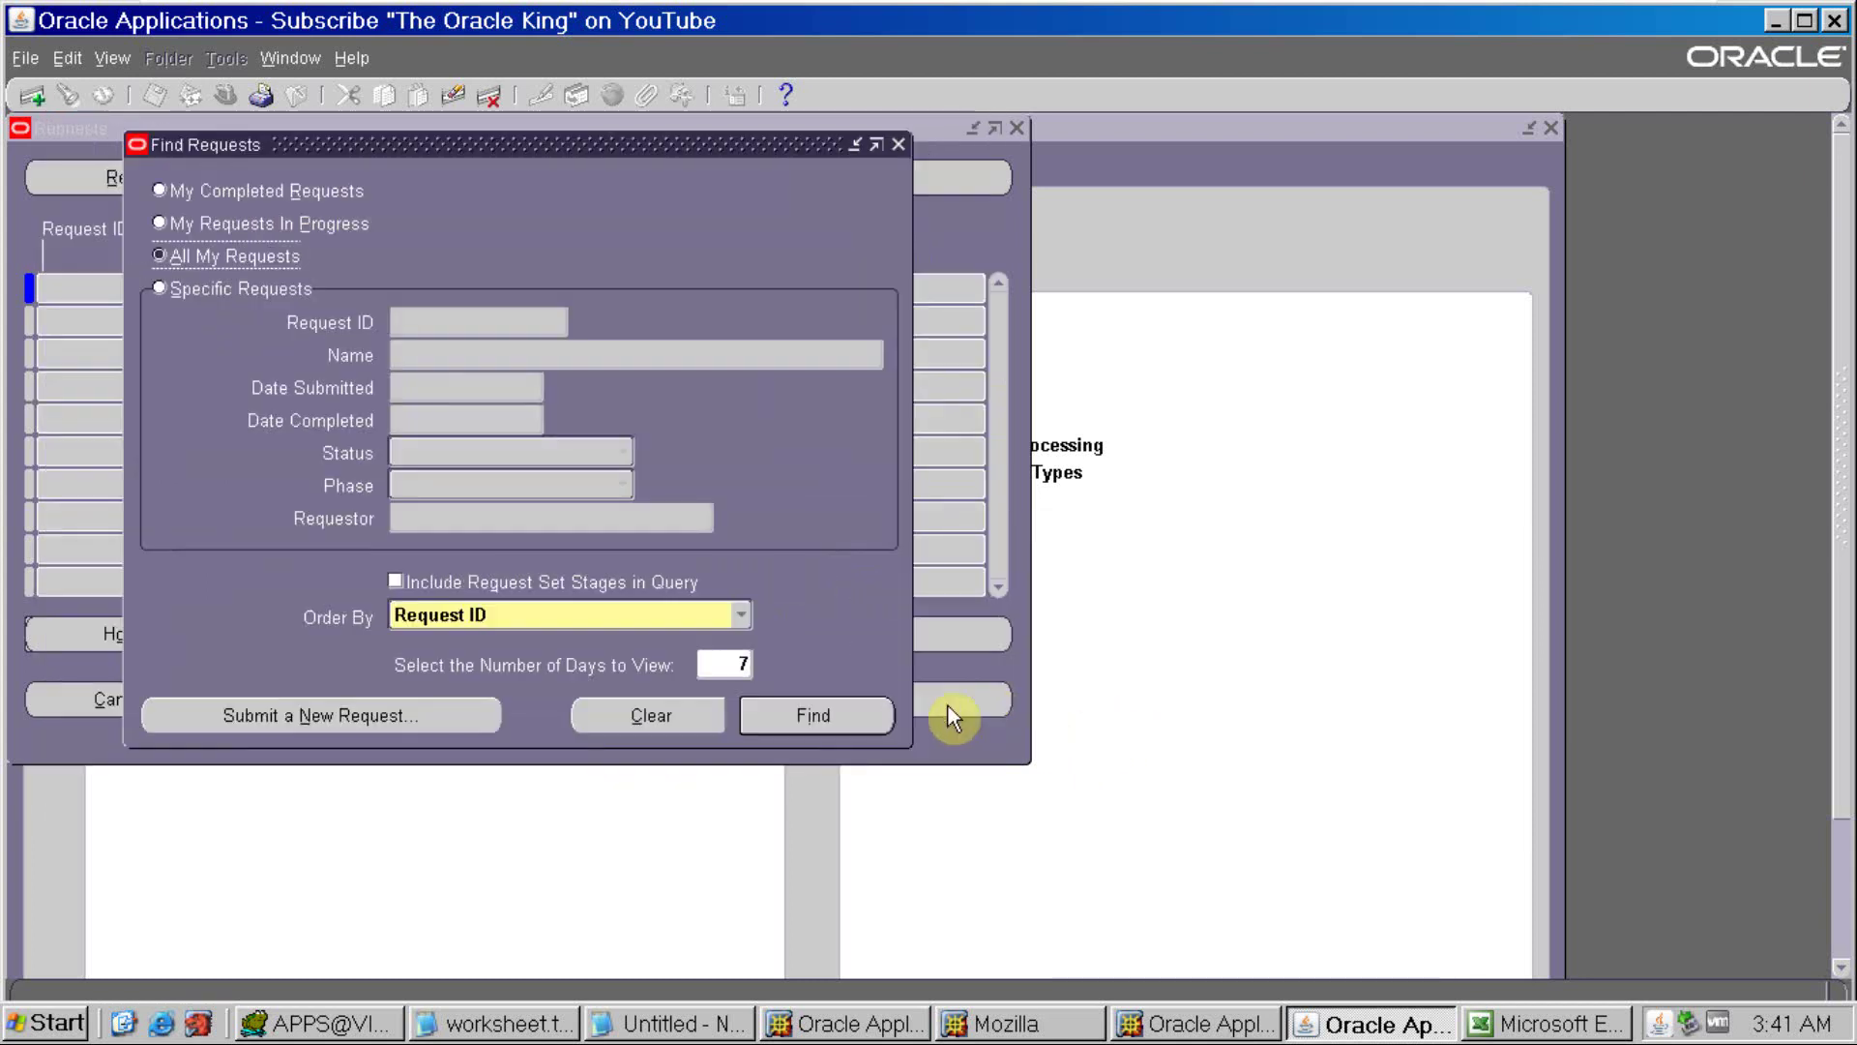
click(825, 716)
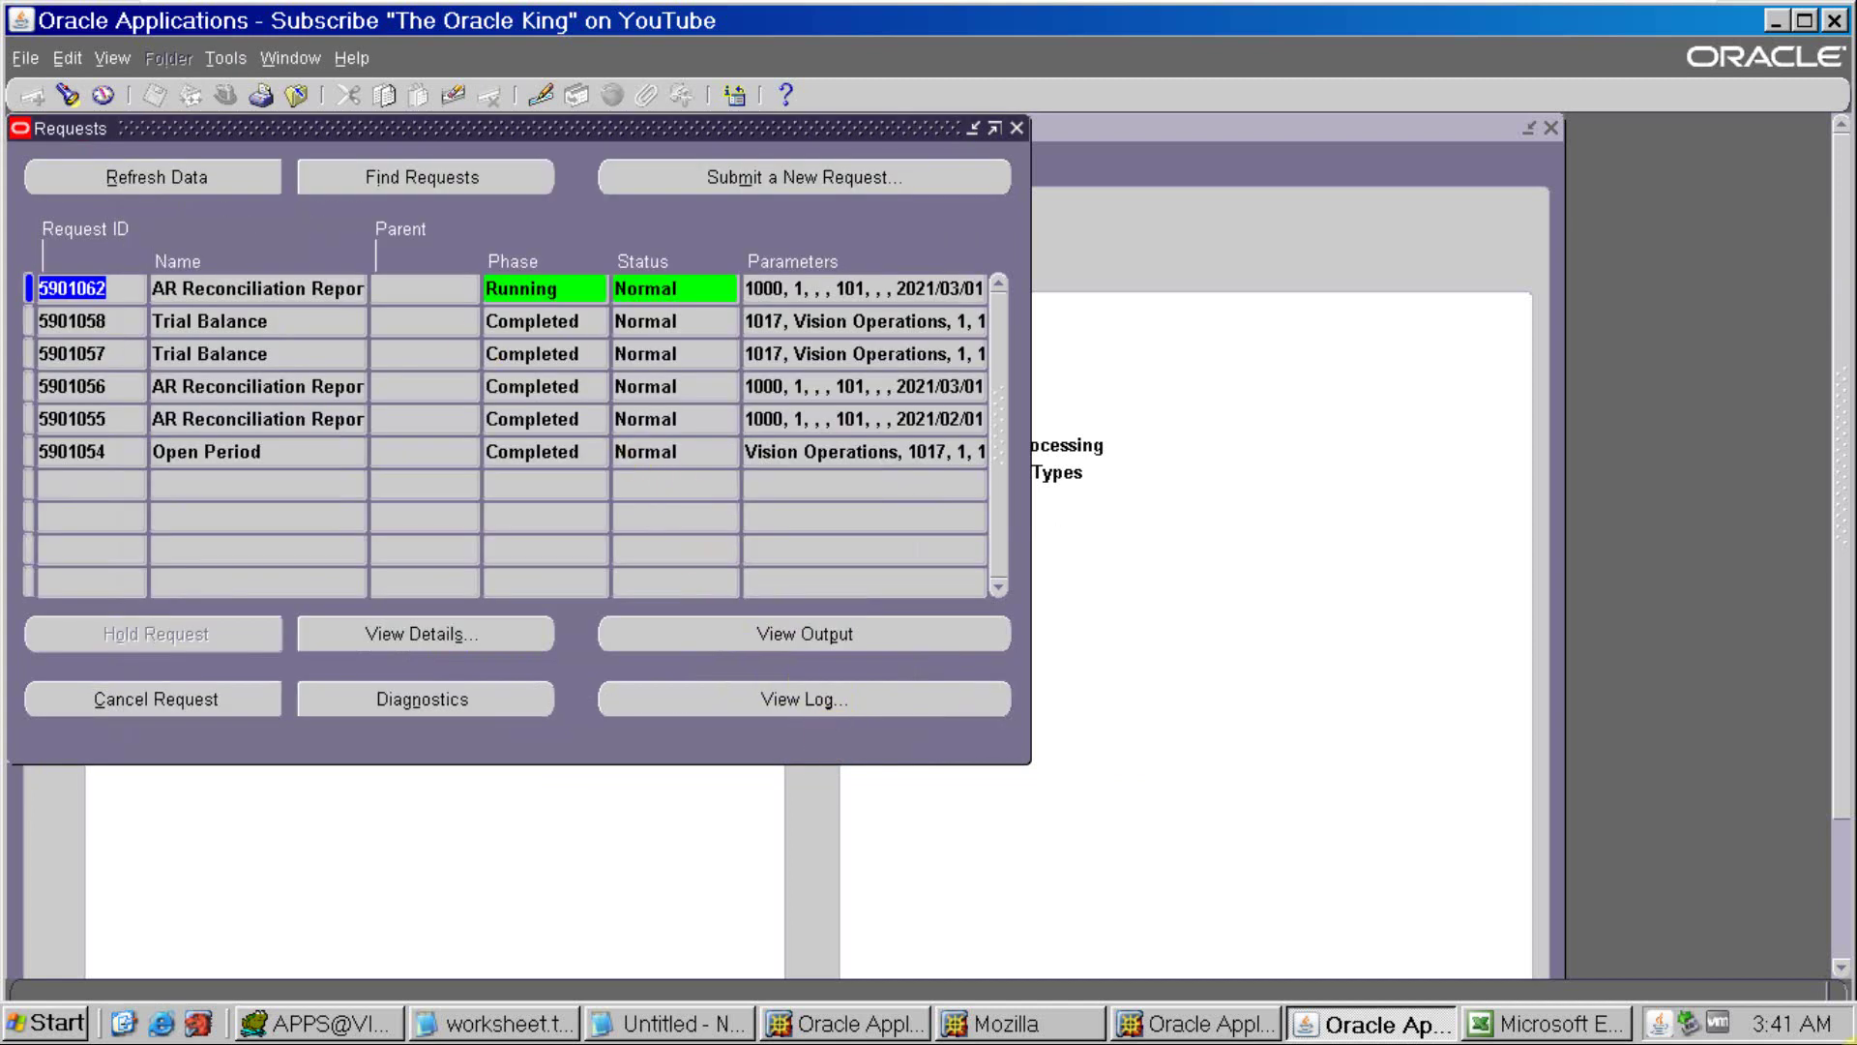
click(149, 183)
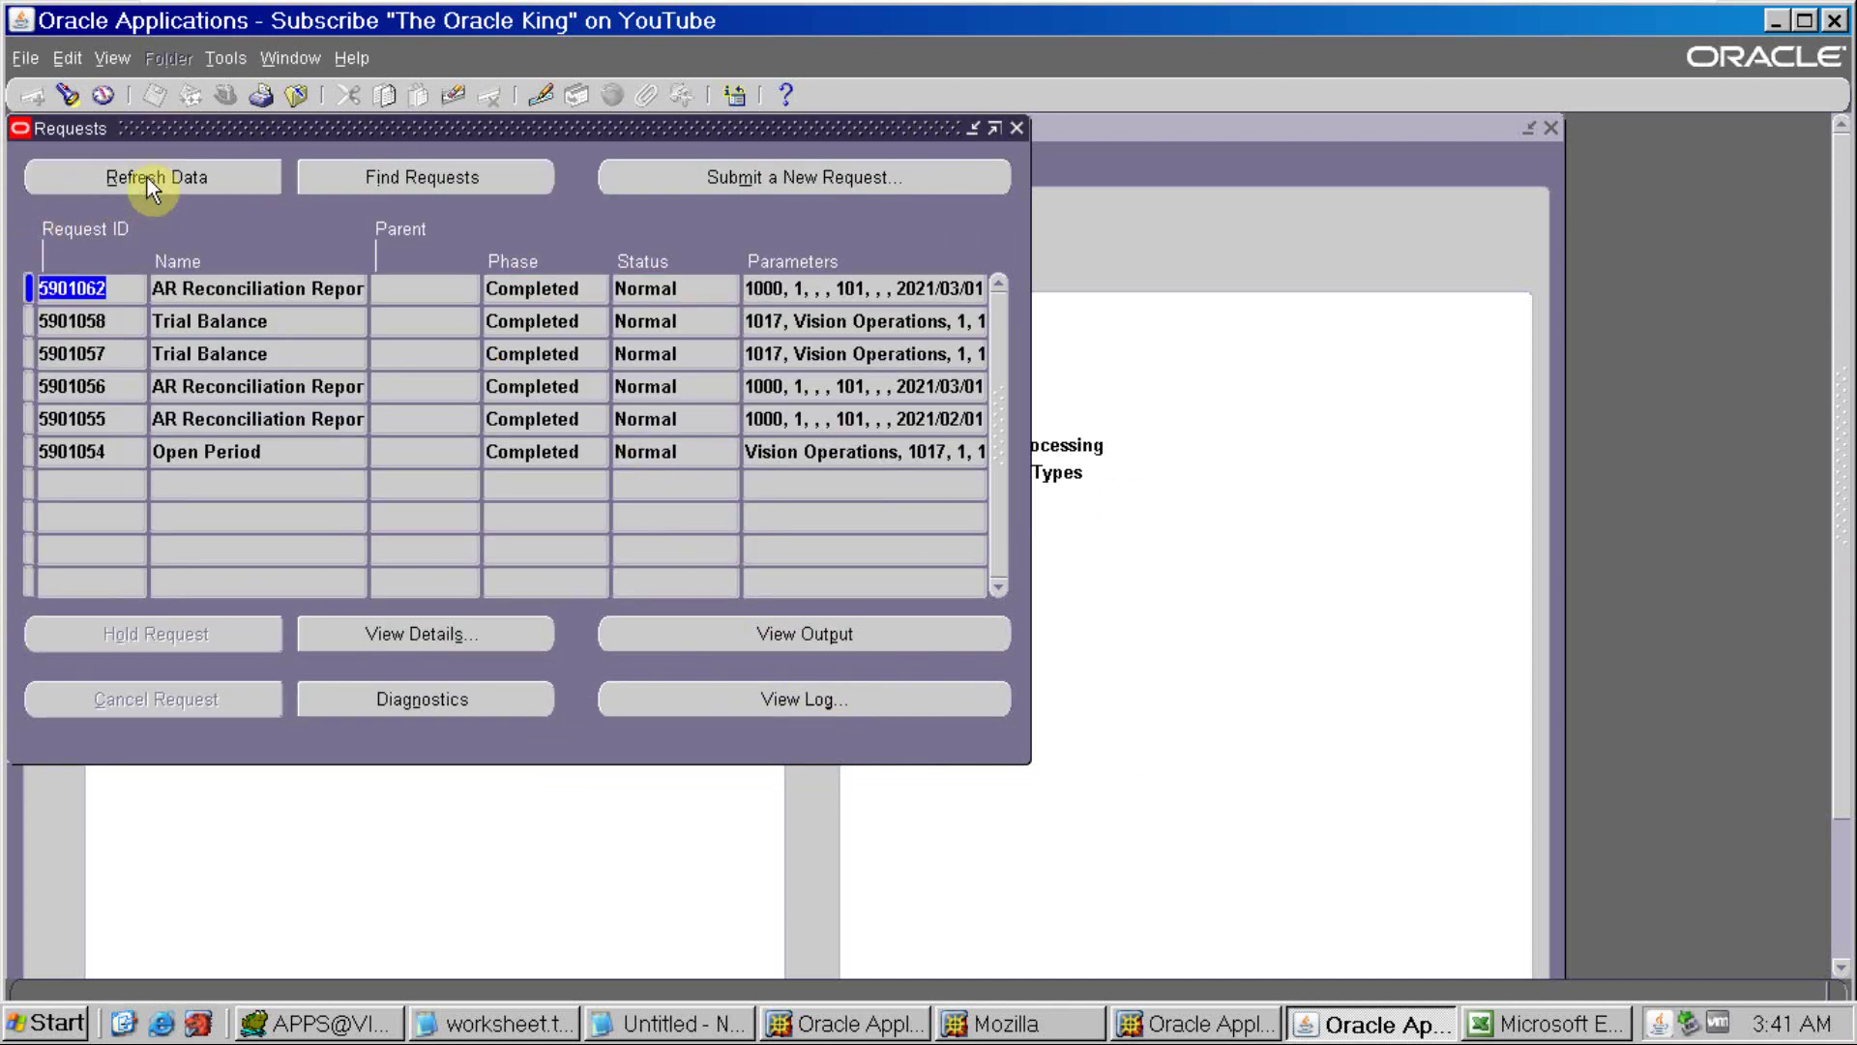
Open the AR Reconciliation Report output and examine its beginning balance, registers and journal comparison
click(873, 644)
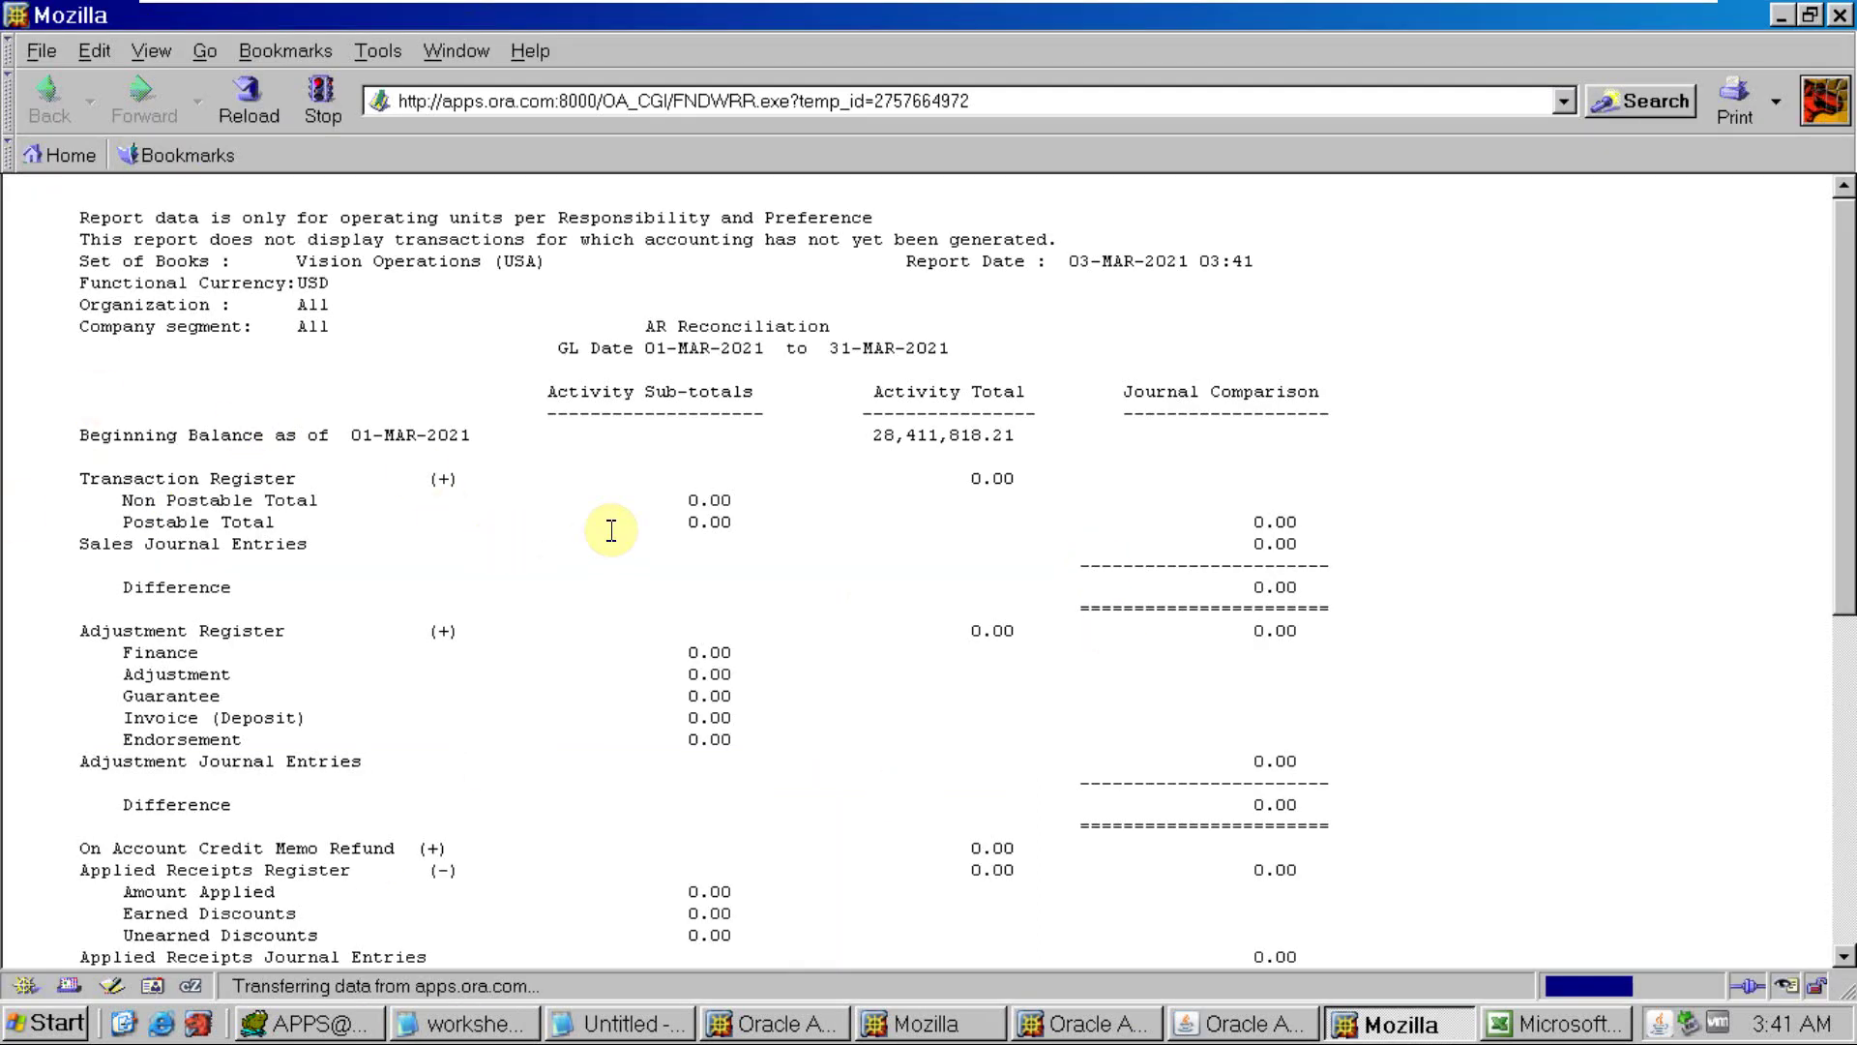
scroll(611, 530, down, 9)
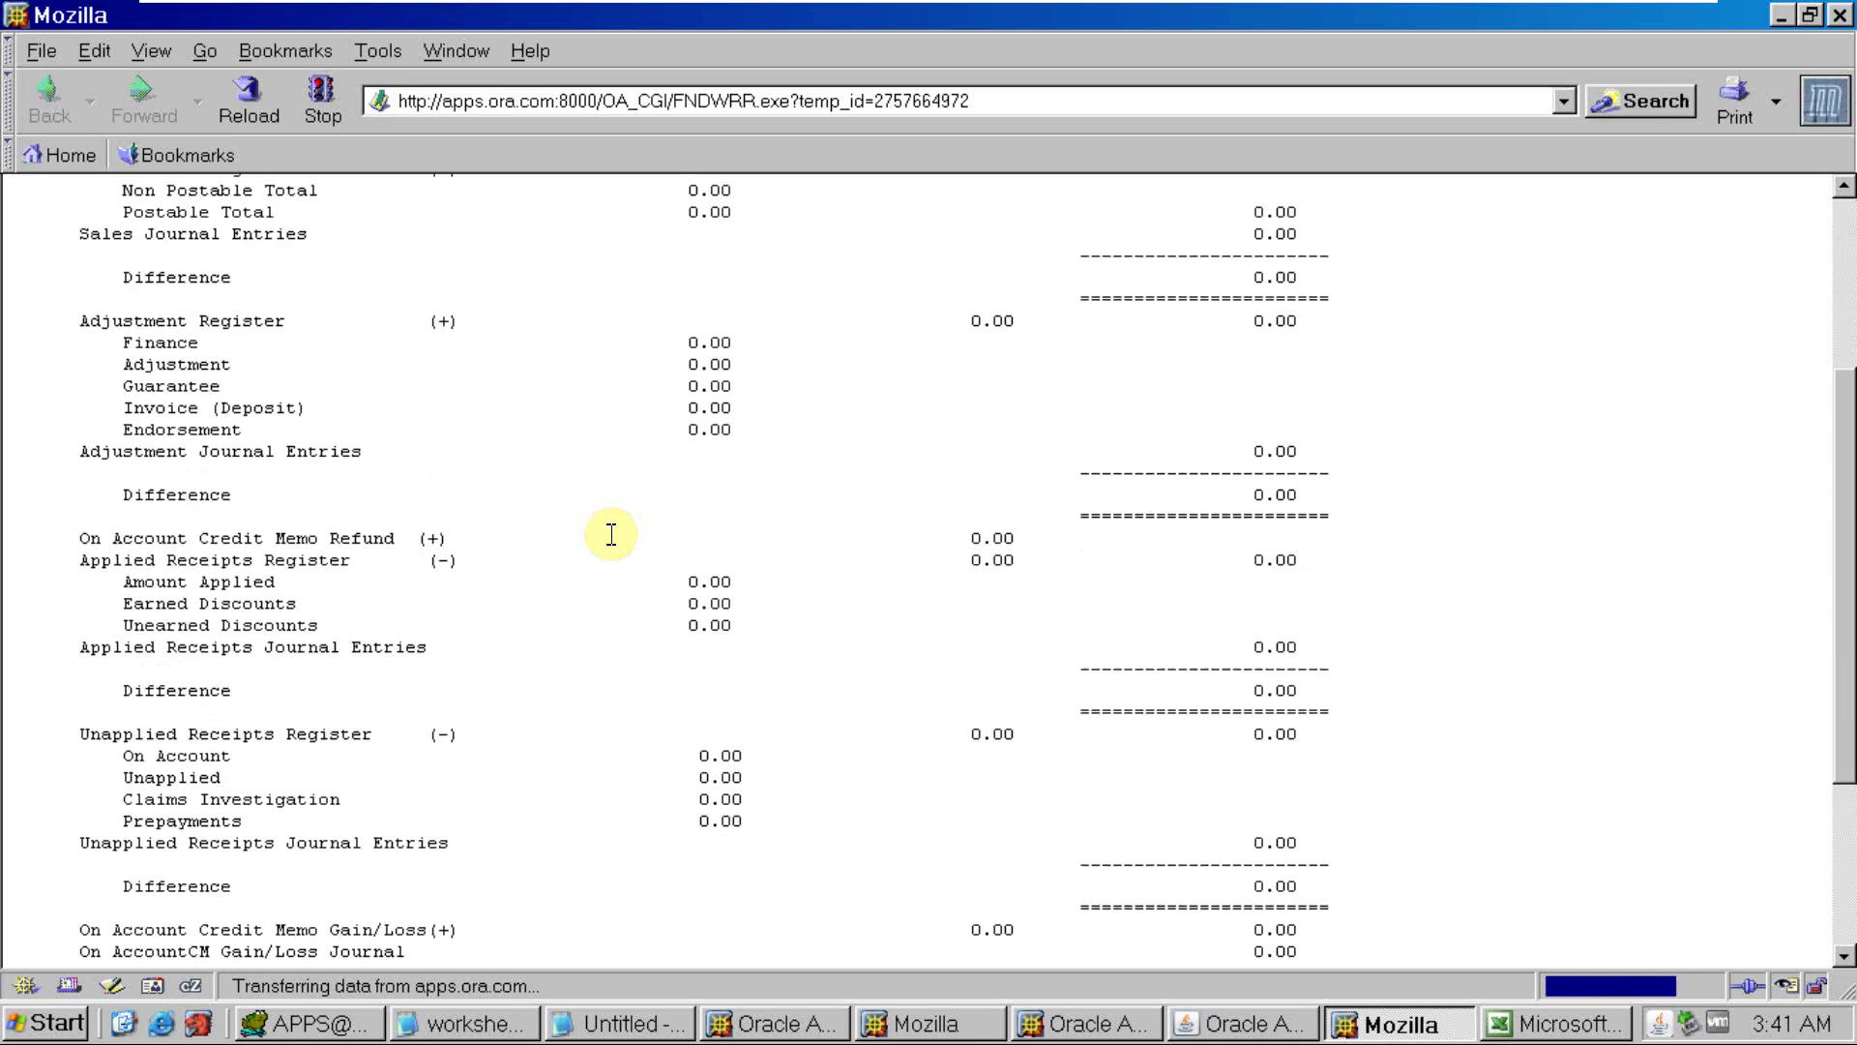
scroll(611, 532, up, 8)
scroll(611, 534, up, 1)
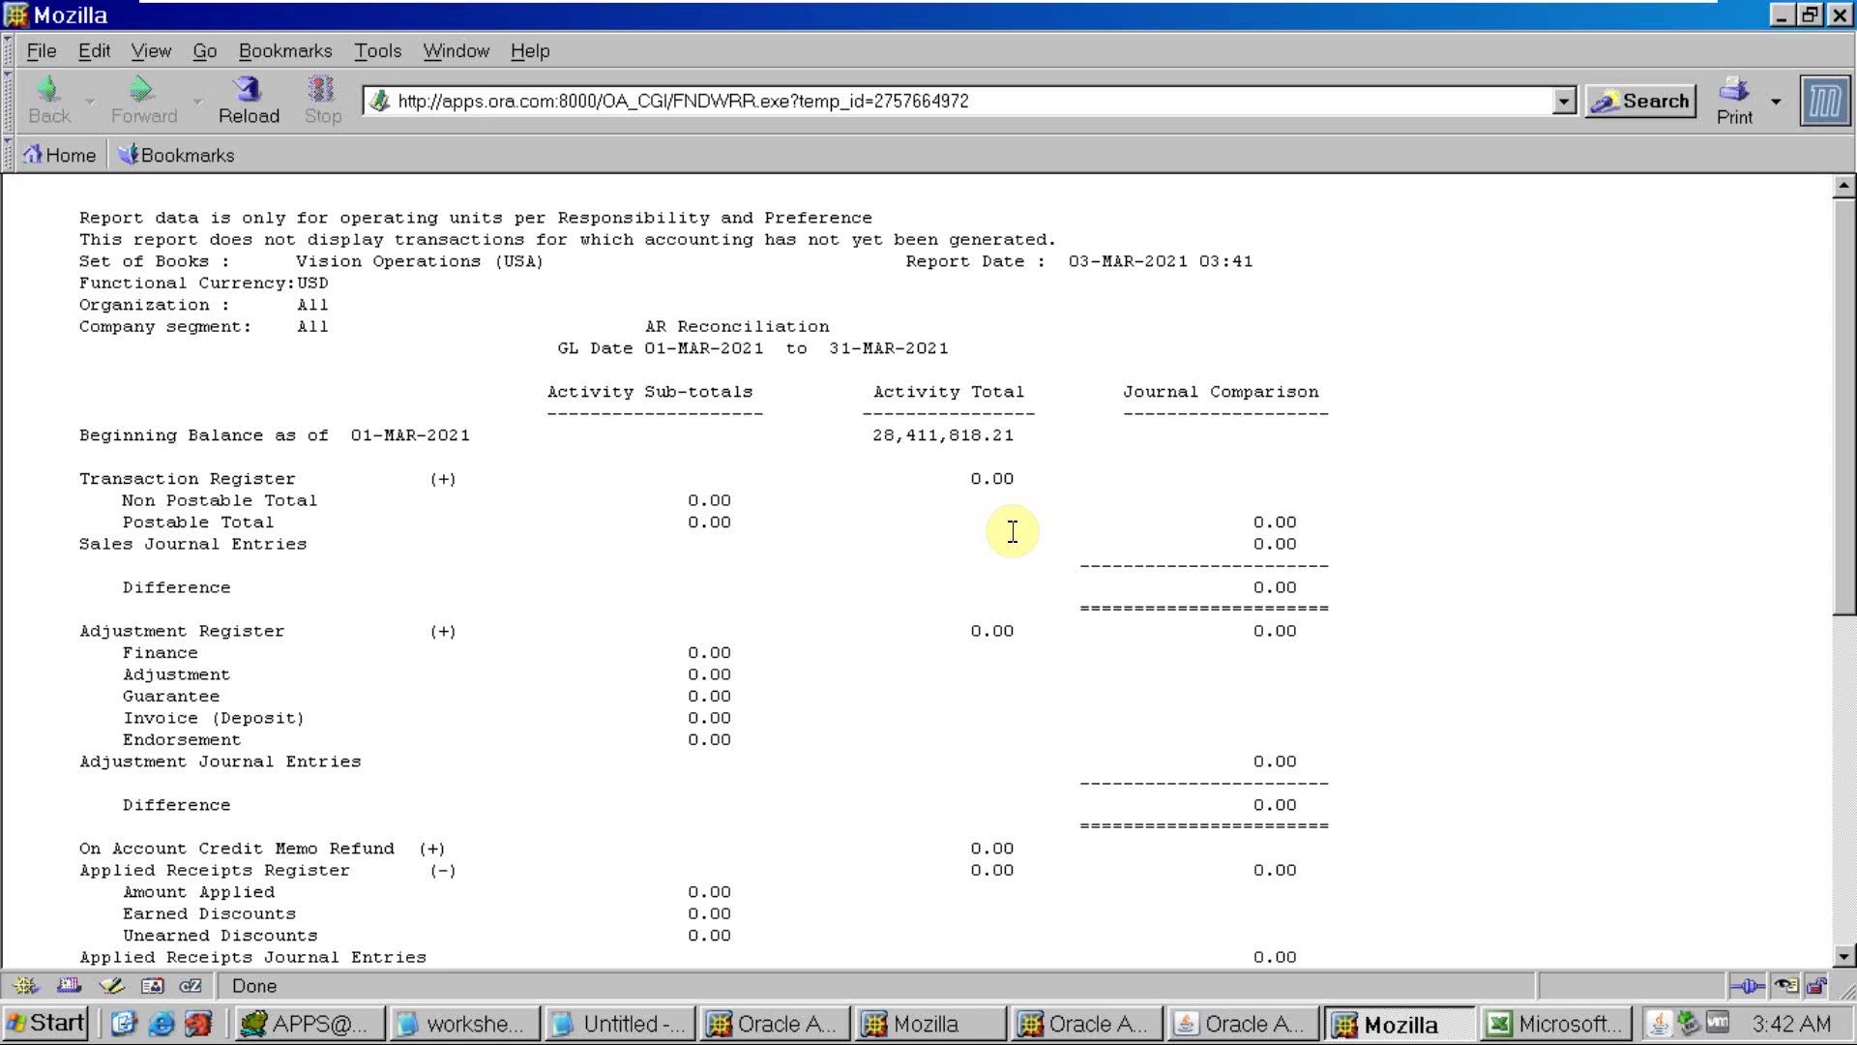
Return to Oracle Applications, close the Requests window and switch the responsibility to General Ledger, Vision Operations (USA)
click(1243, 1024)
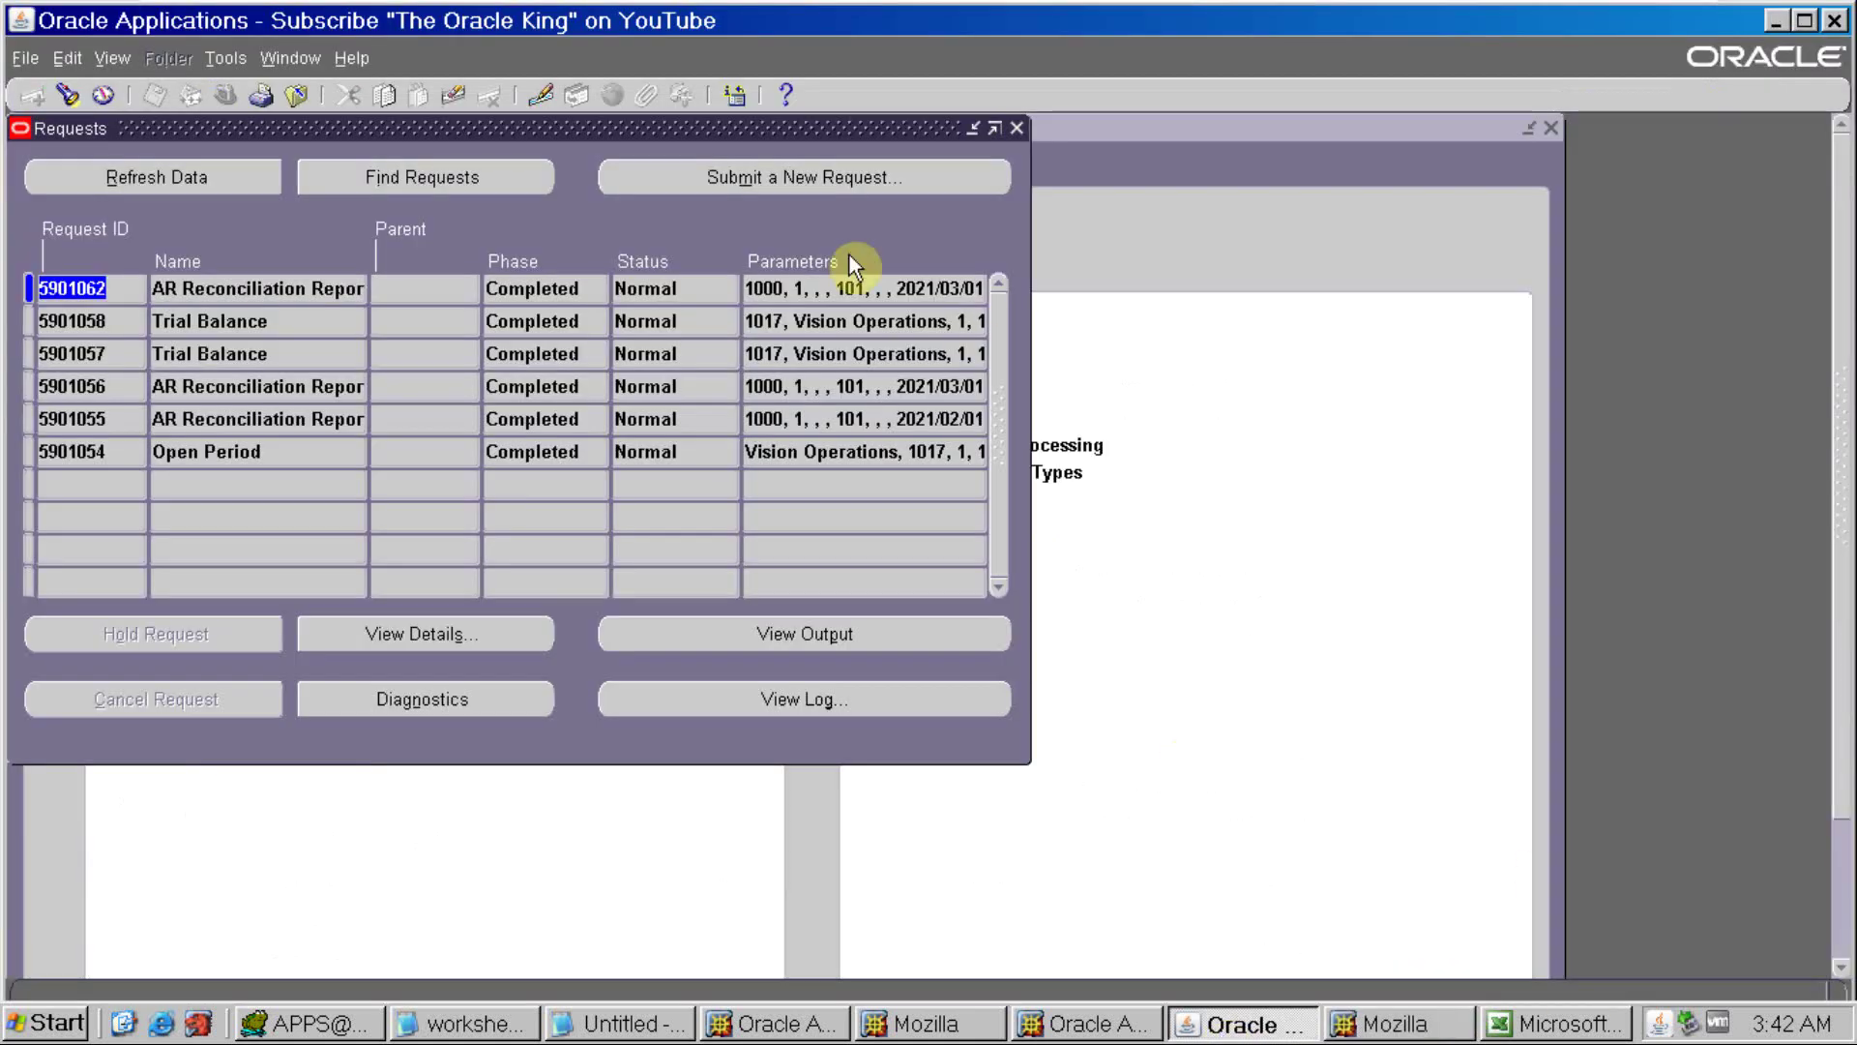
key(F4)
key(ctrl+l)
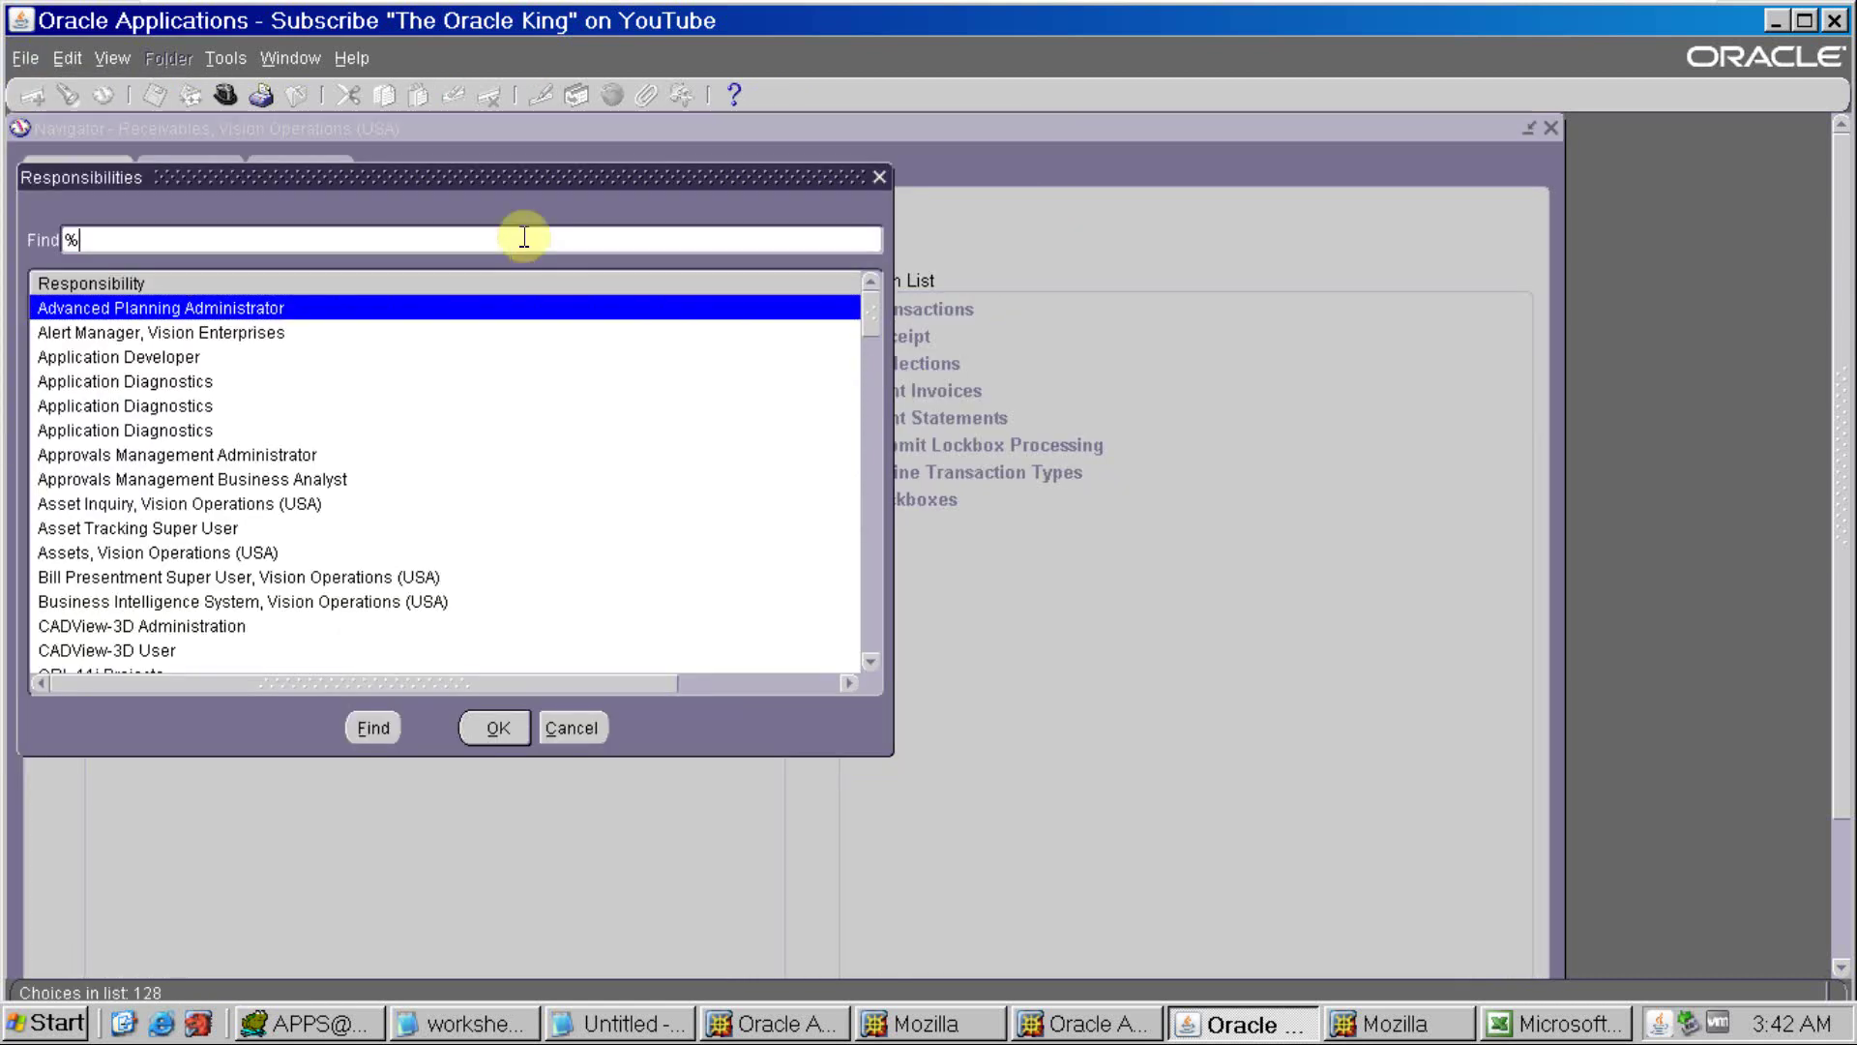
text(gene)
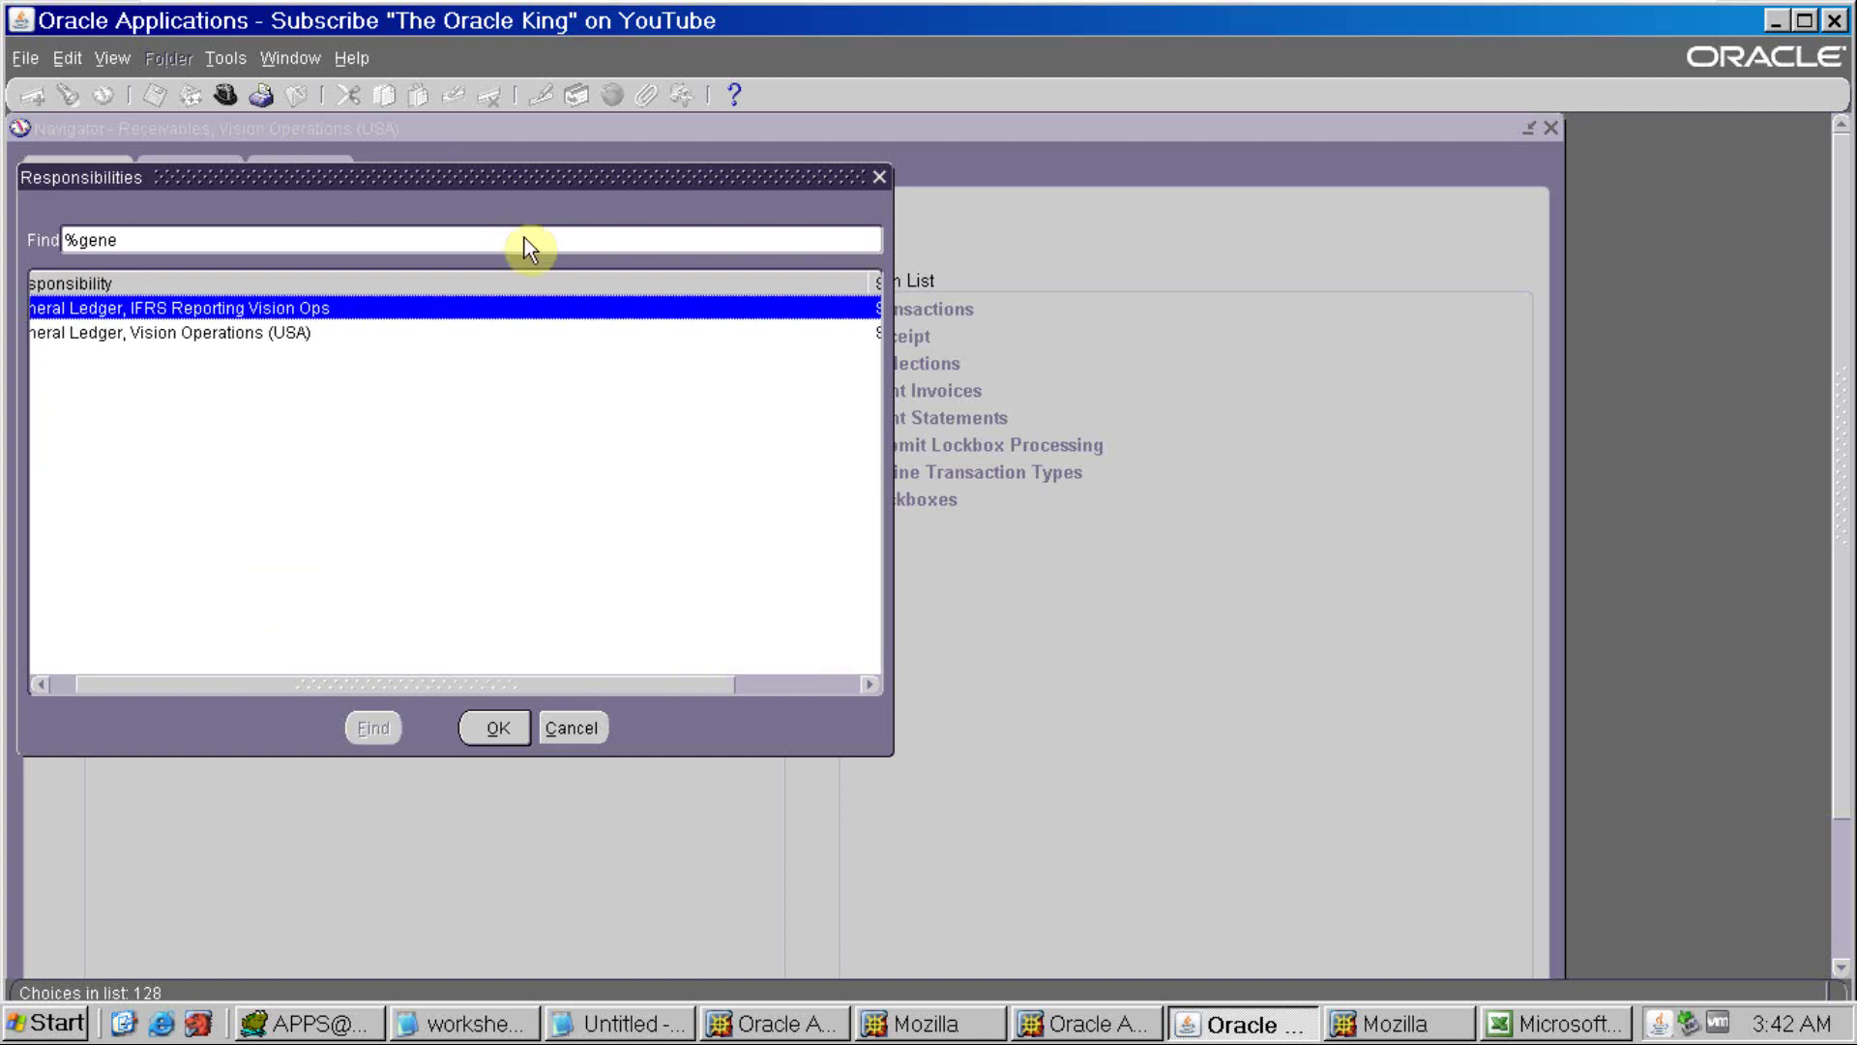
key(Return)
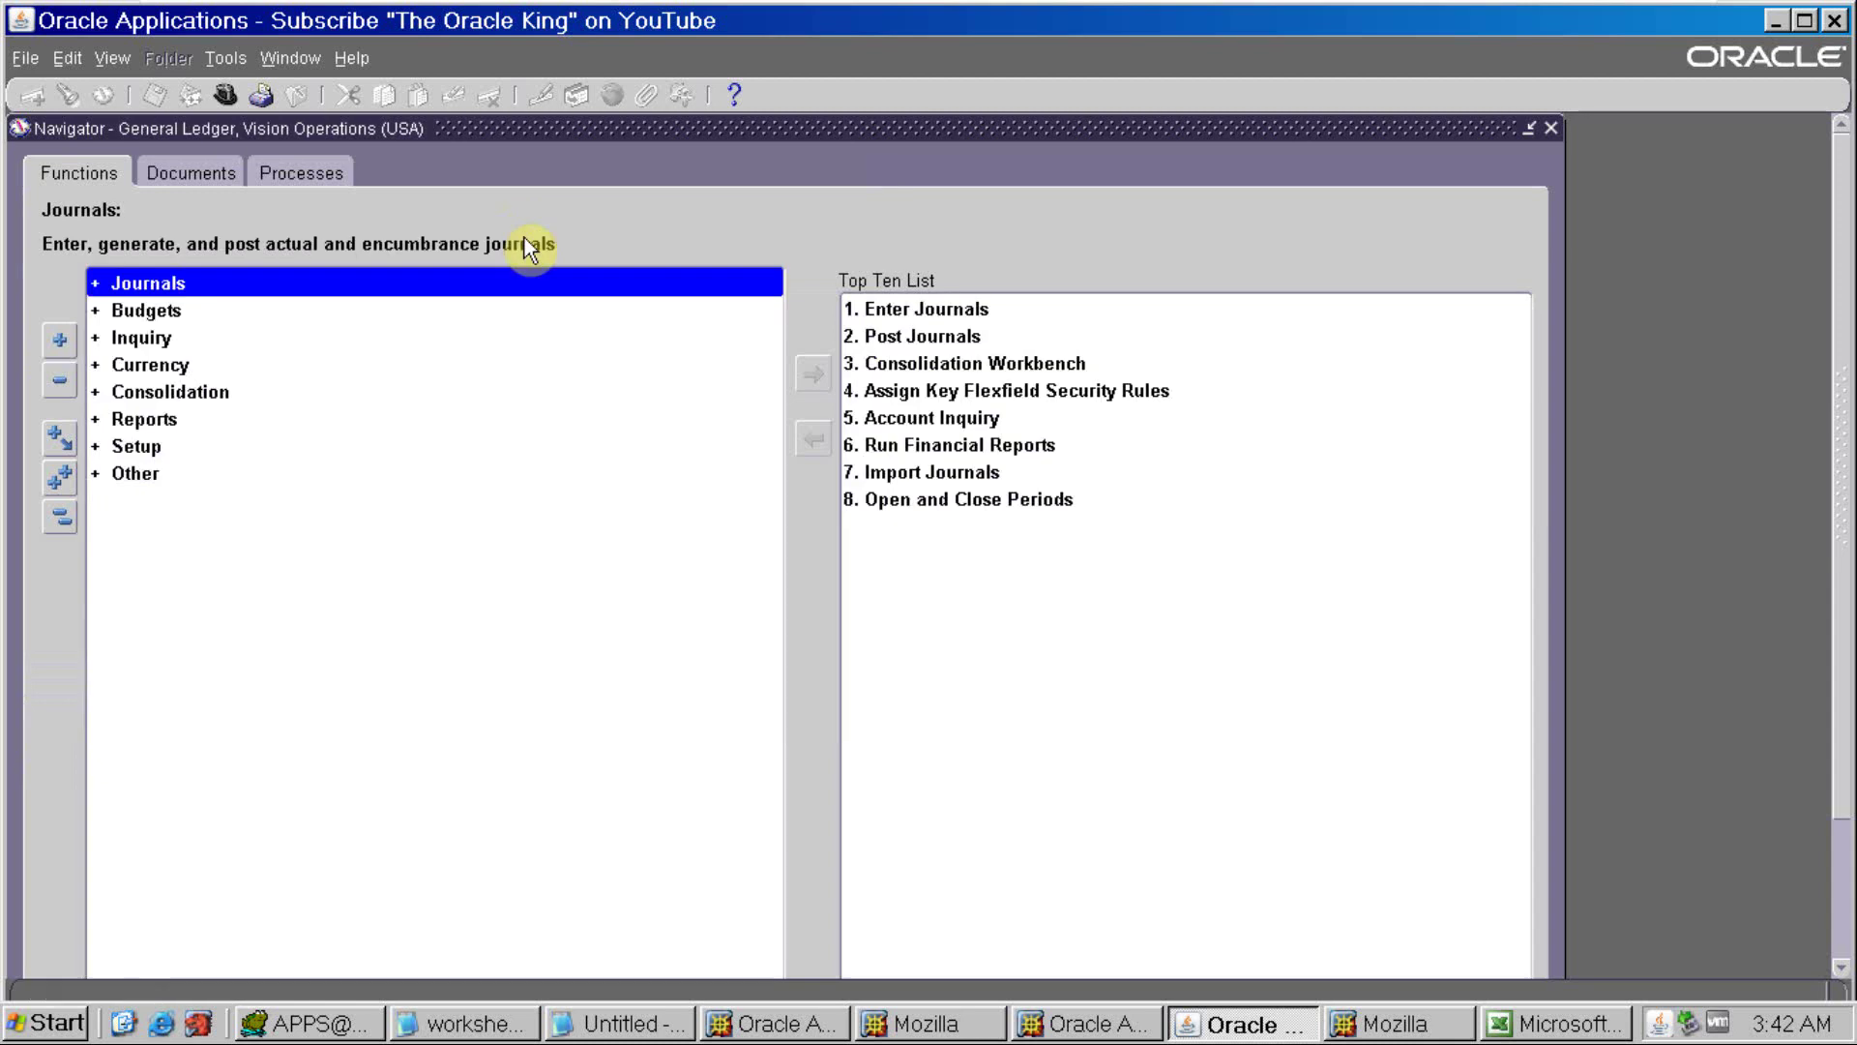
Start a new single request in General Ledger and choose Trial Balance as the program
key(alt+v)
key(r)
key(alt+n)
key(alt+o)
text(tria)
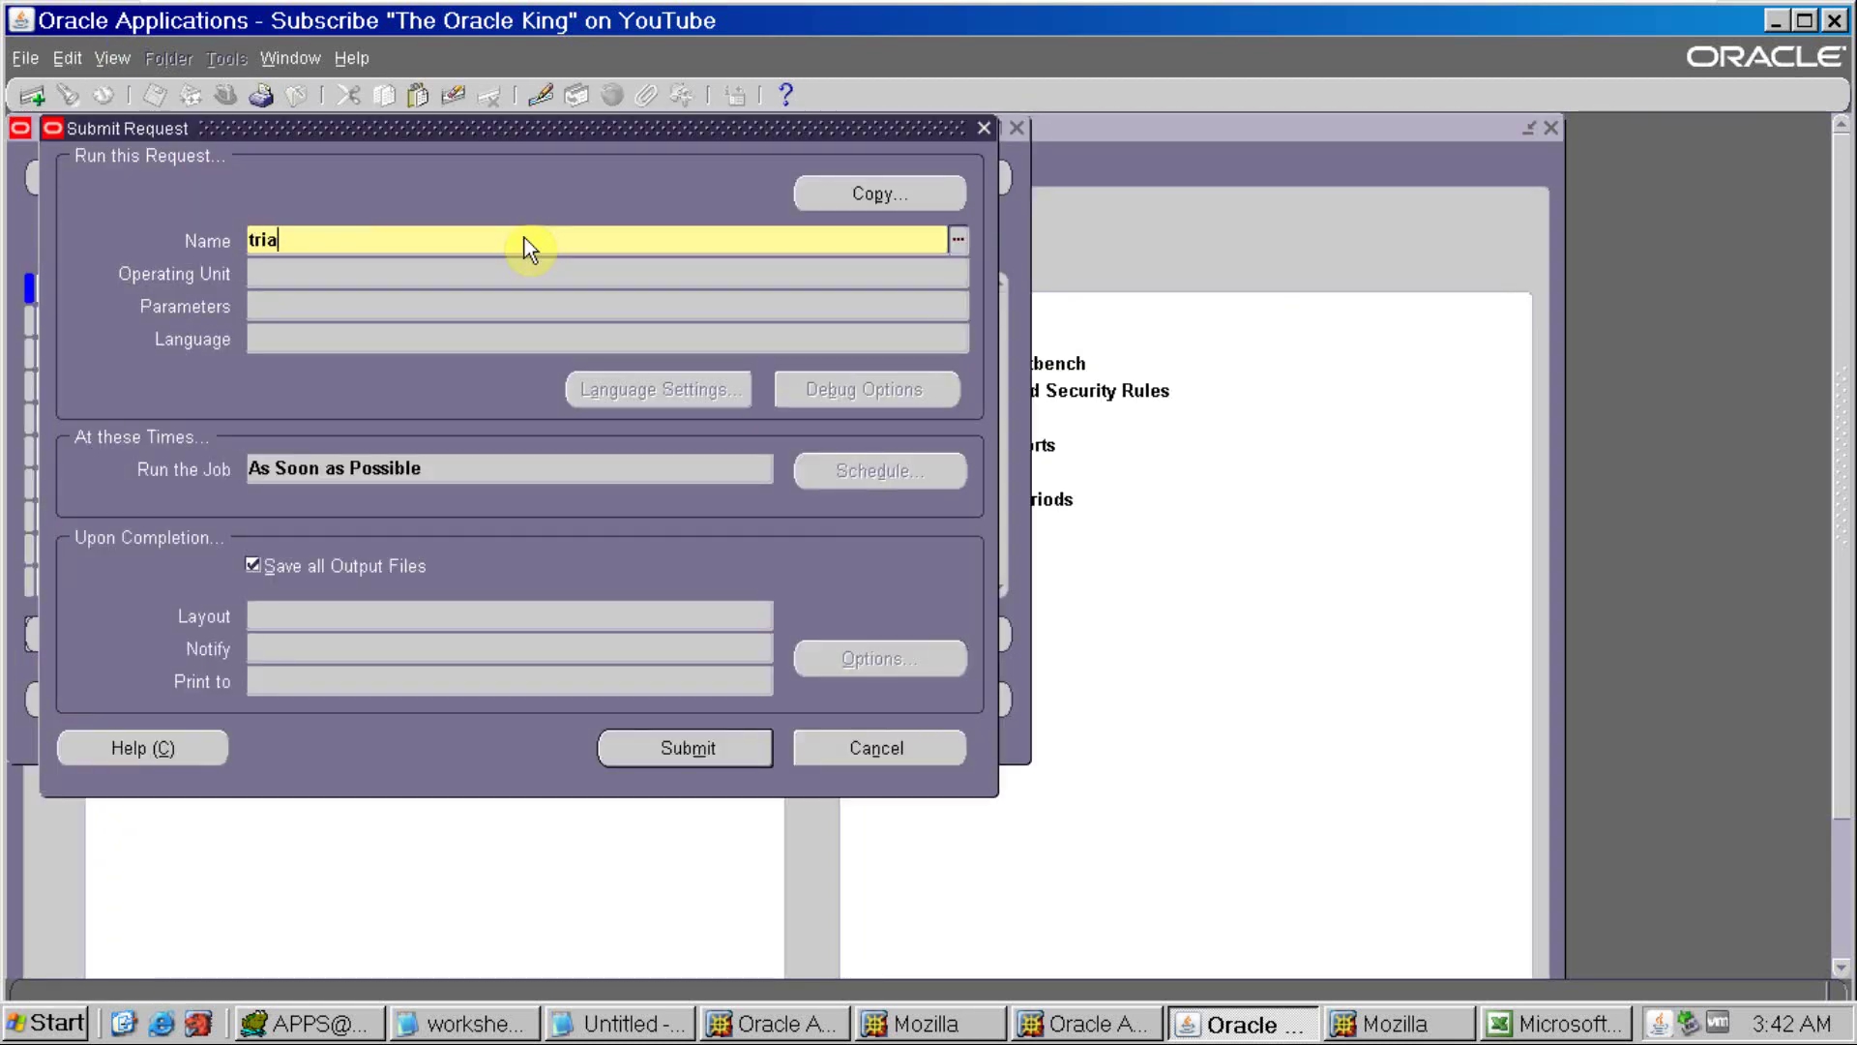
key(Tab)
key(Return)
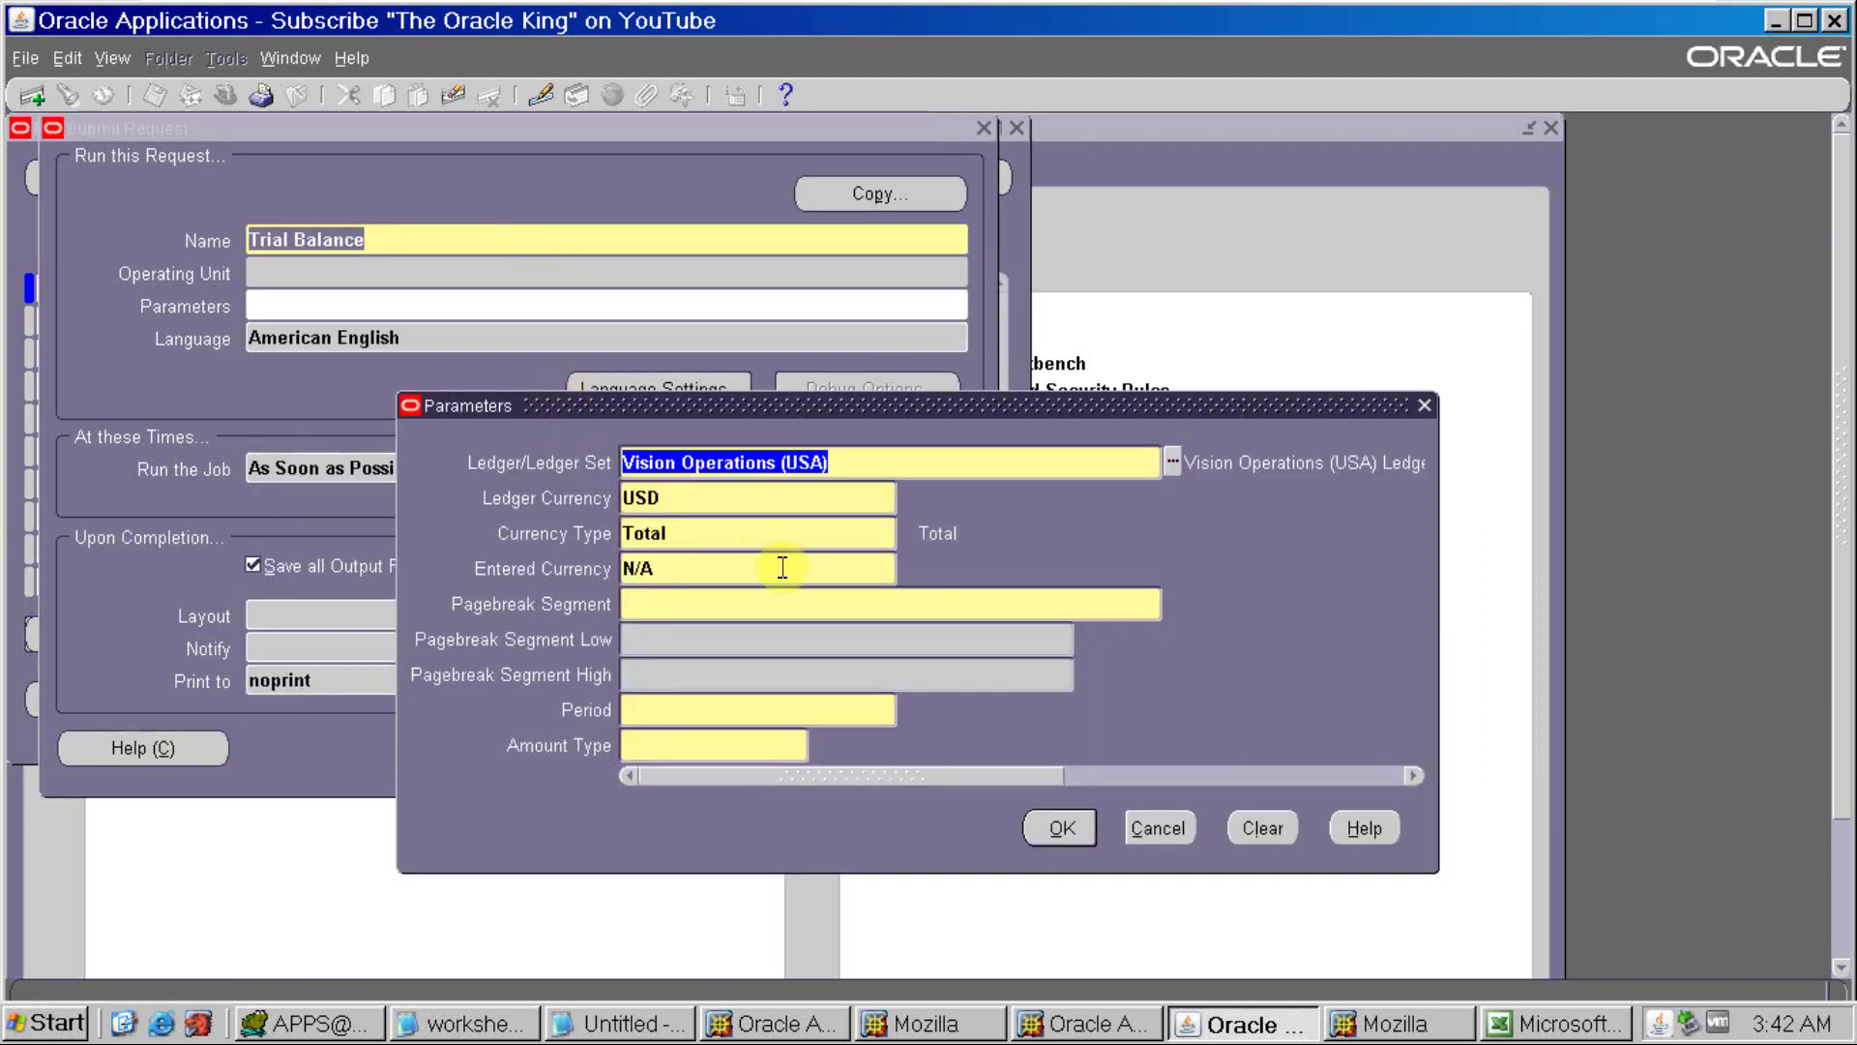
Set the Trial Balance parameters to pagebreak segment Company, range 01 to 01, period Mar-21 and amount type PTD, and accept them
click(782, 602)
text(C)
key(Tab)
text(01)
key(Tab)
key(Return)
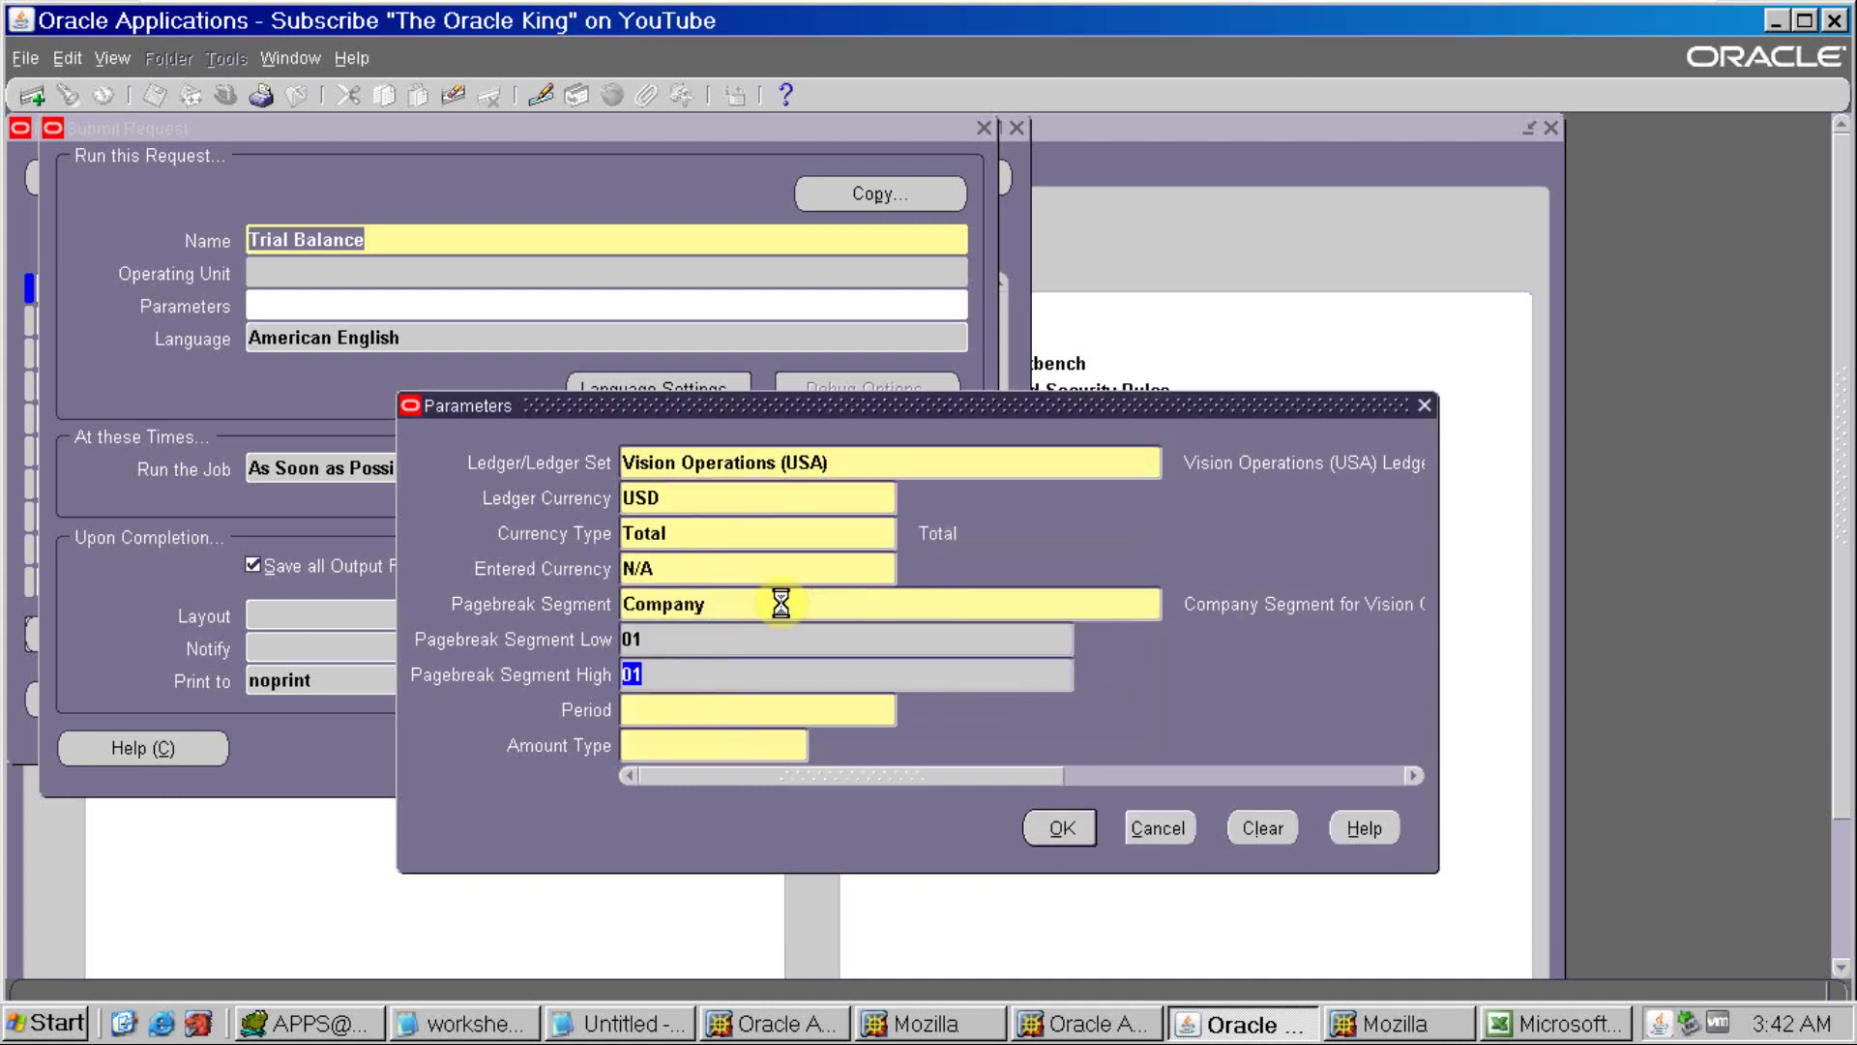
text(Mar-21)
key(Tab)
text(pt)
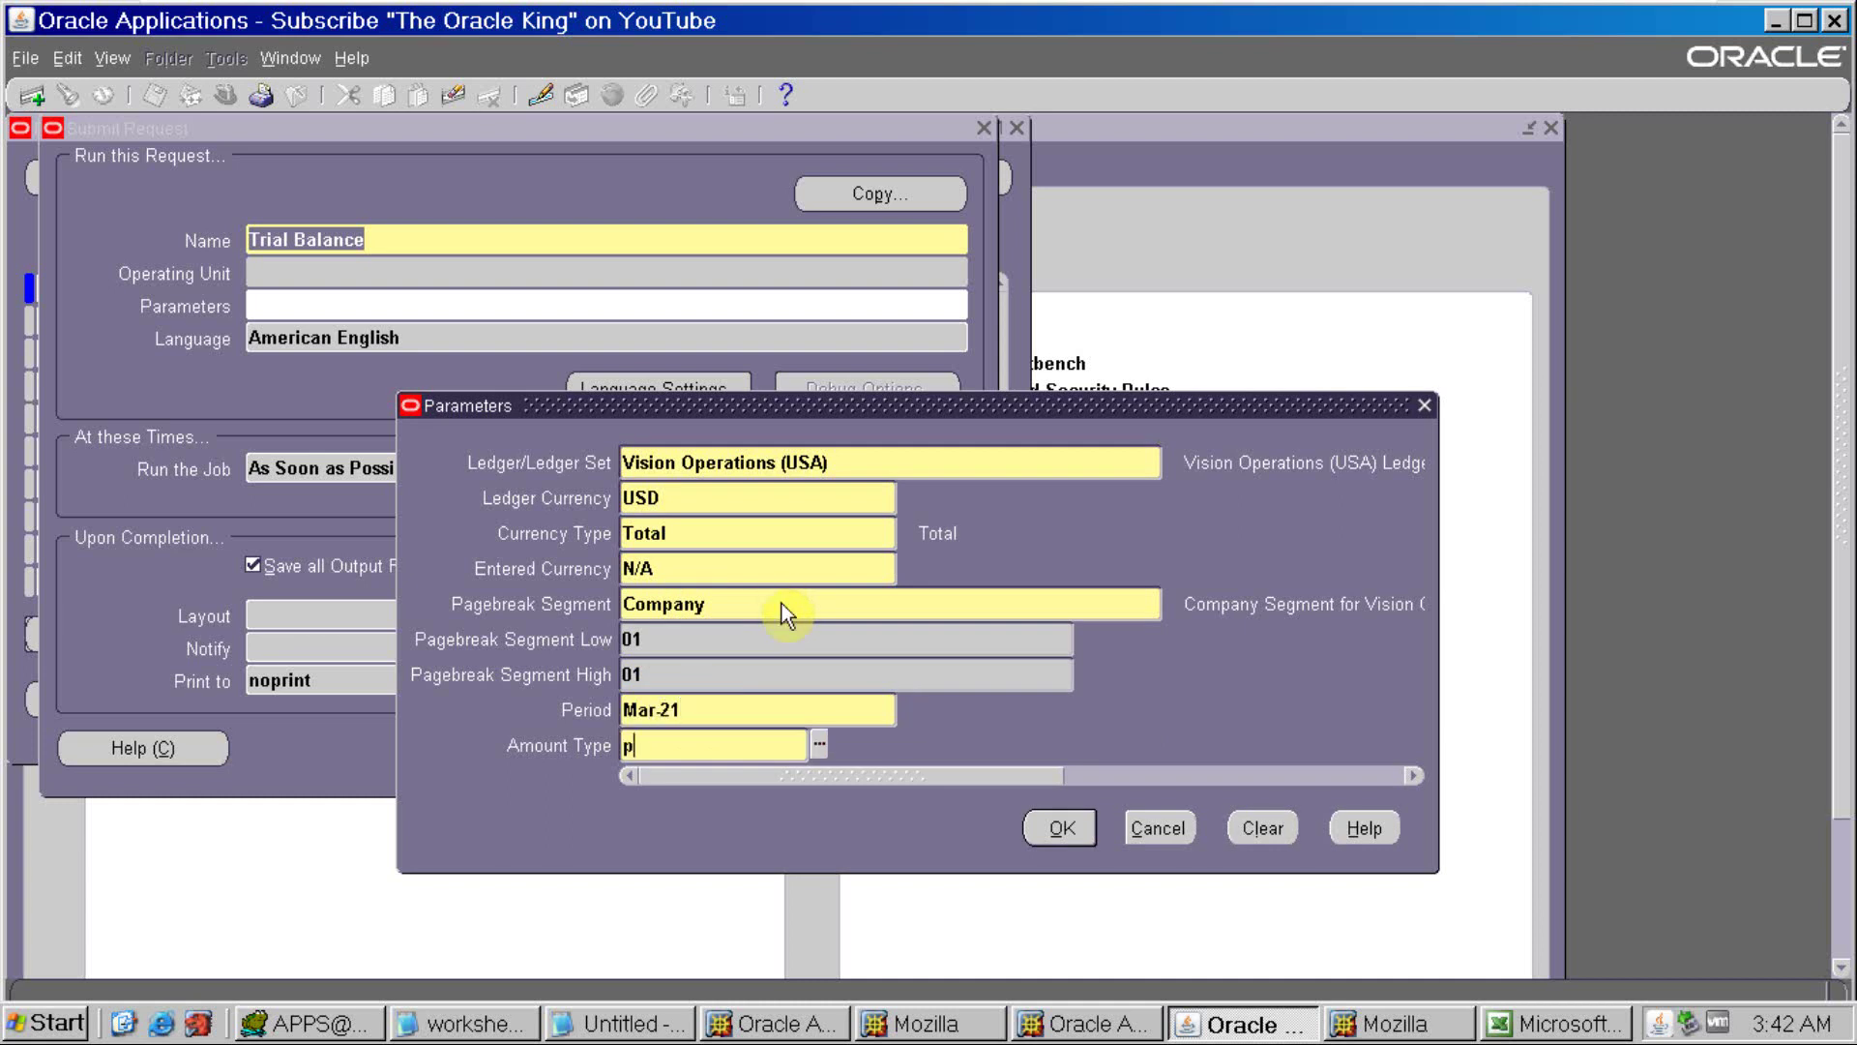
click(1061, 830)
click(1061, 830)
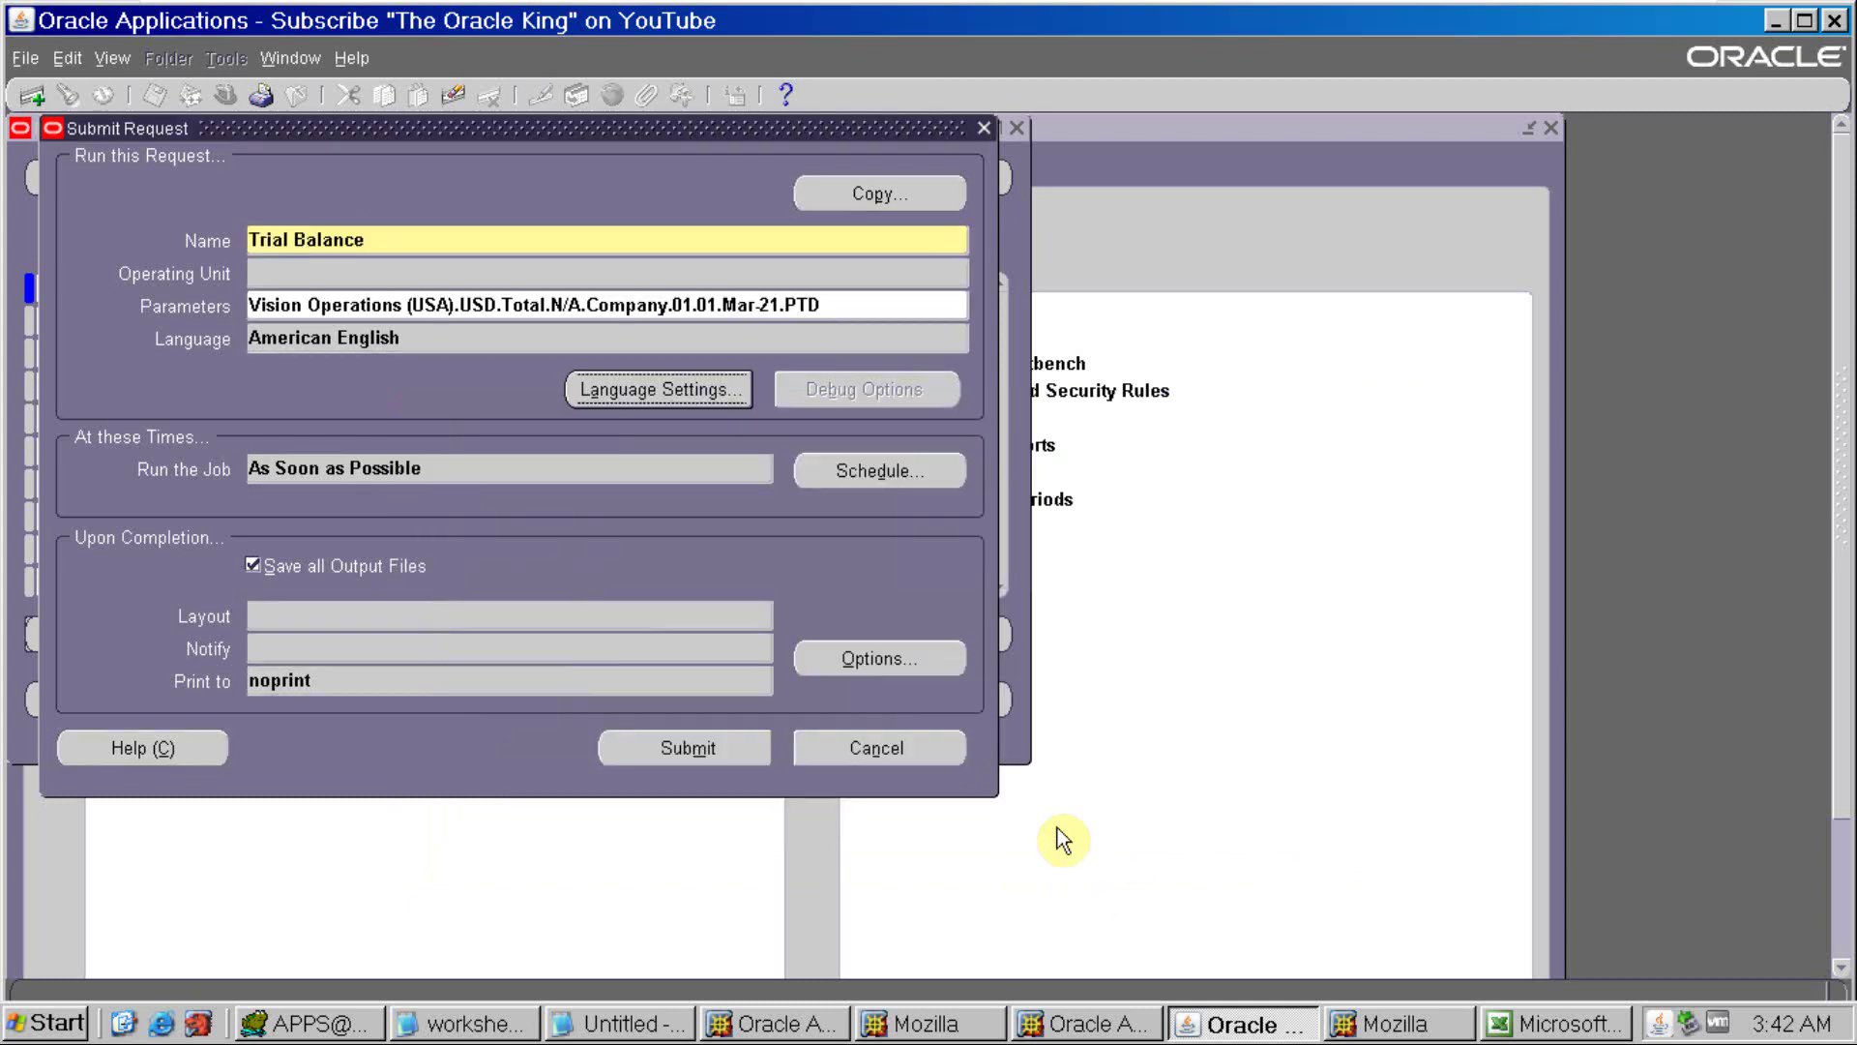
Submit the Trial Balance request without adding another one, and list all my requests
click(671, 747)
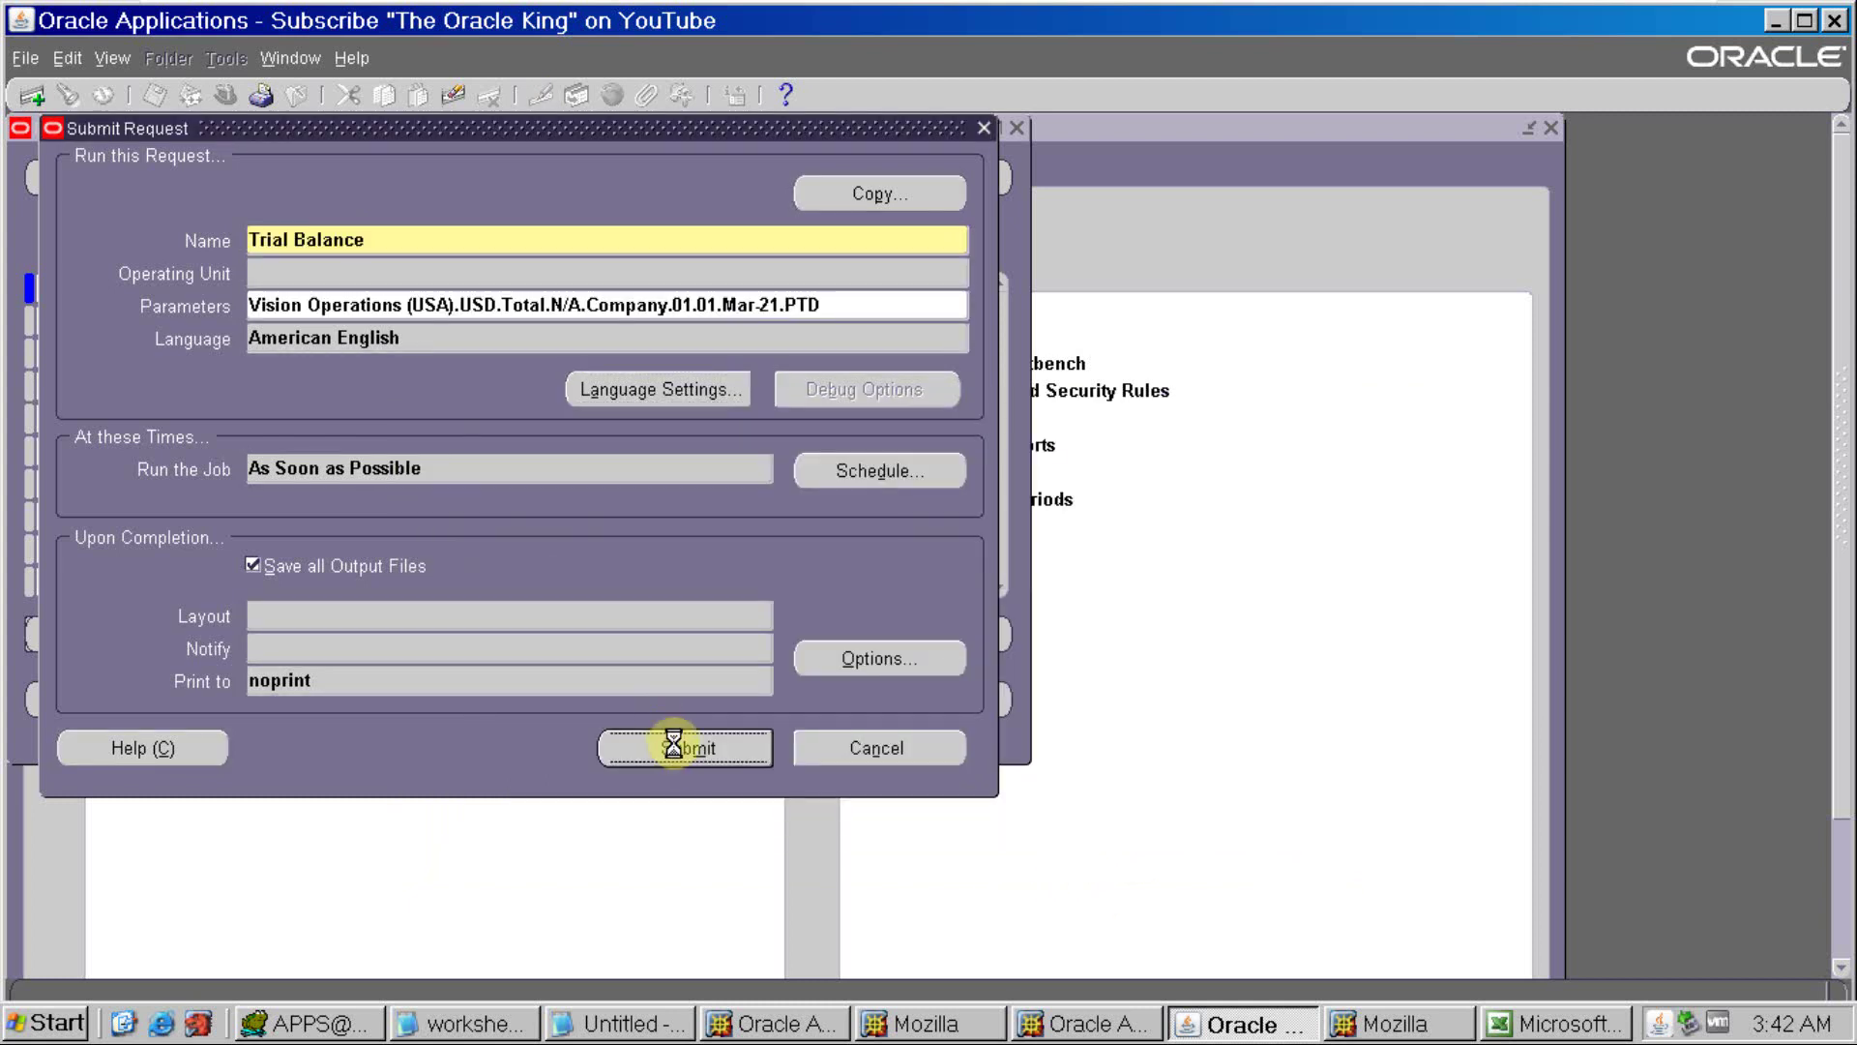
click(996, 705)
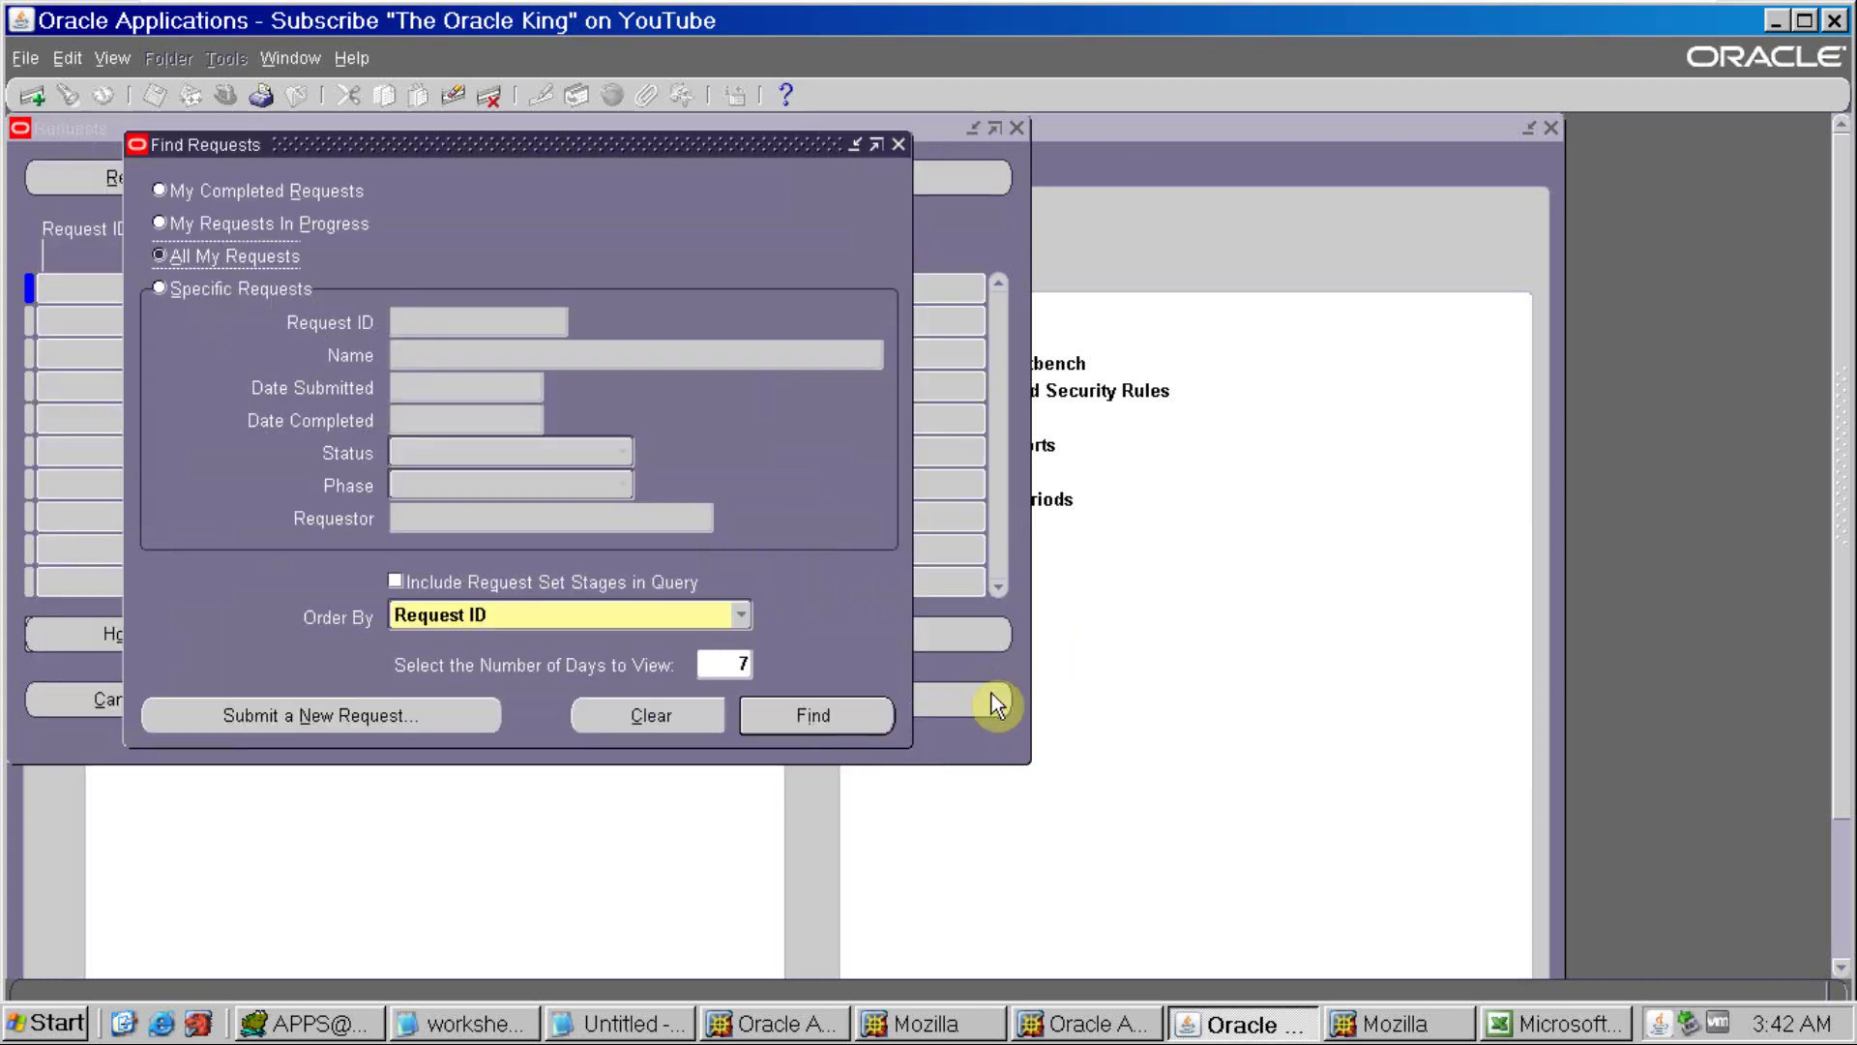
click(790, 609)
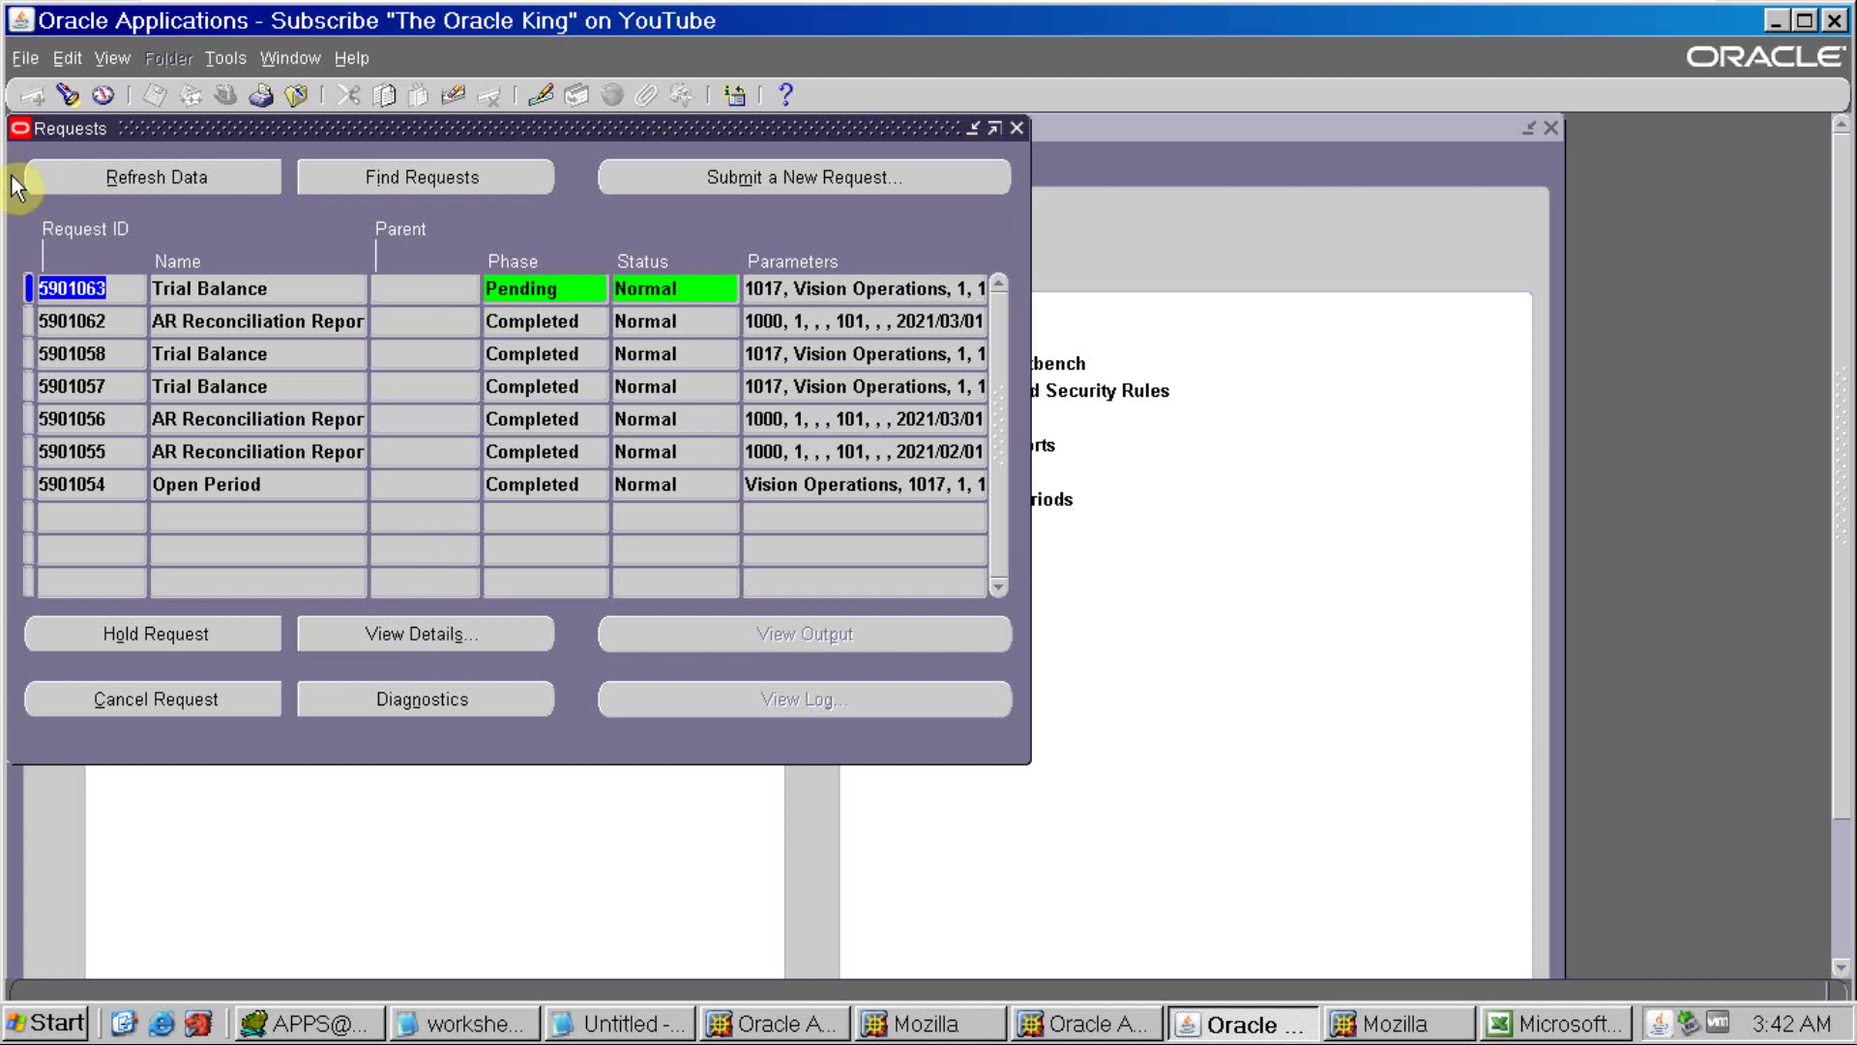
Refresh the request list until the Trial Balance run is complete
click(113, 189)
click(114, 189)
click(113, 189)
click(113, 189)
click(113, 189)
click(113, 188)
click(116, 184)
click(116, 184)
click(116, 184)
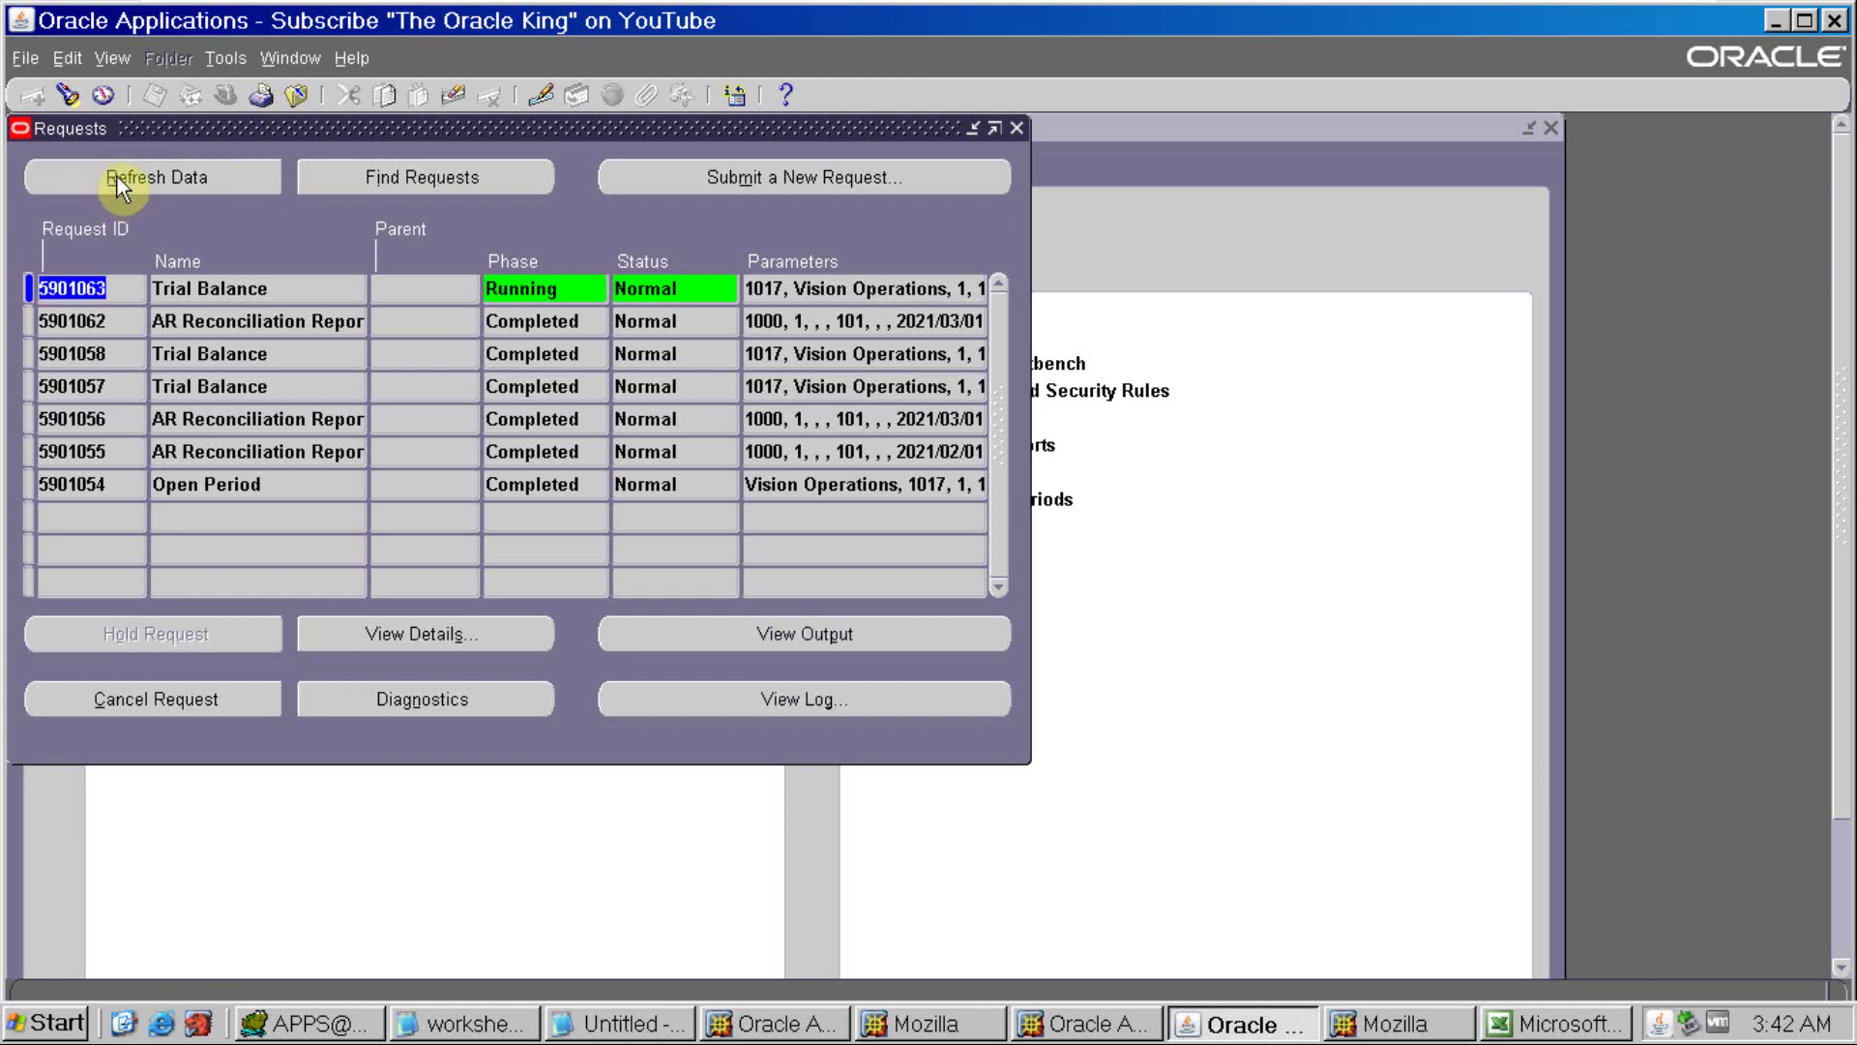
click(118, 187)
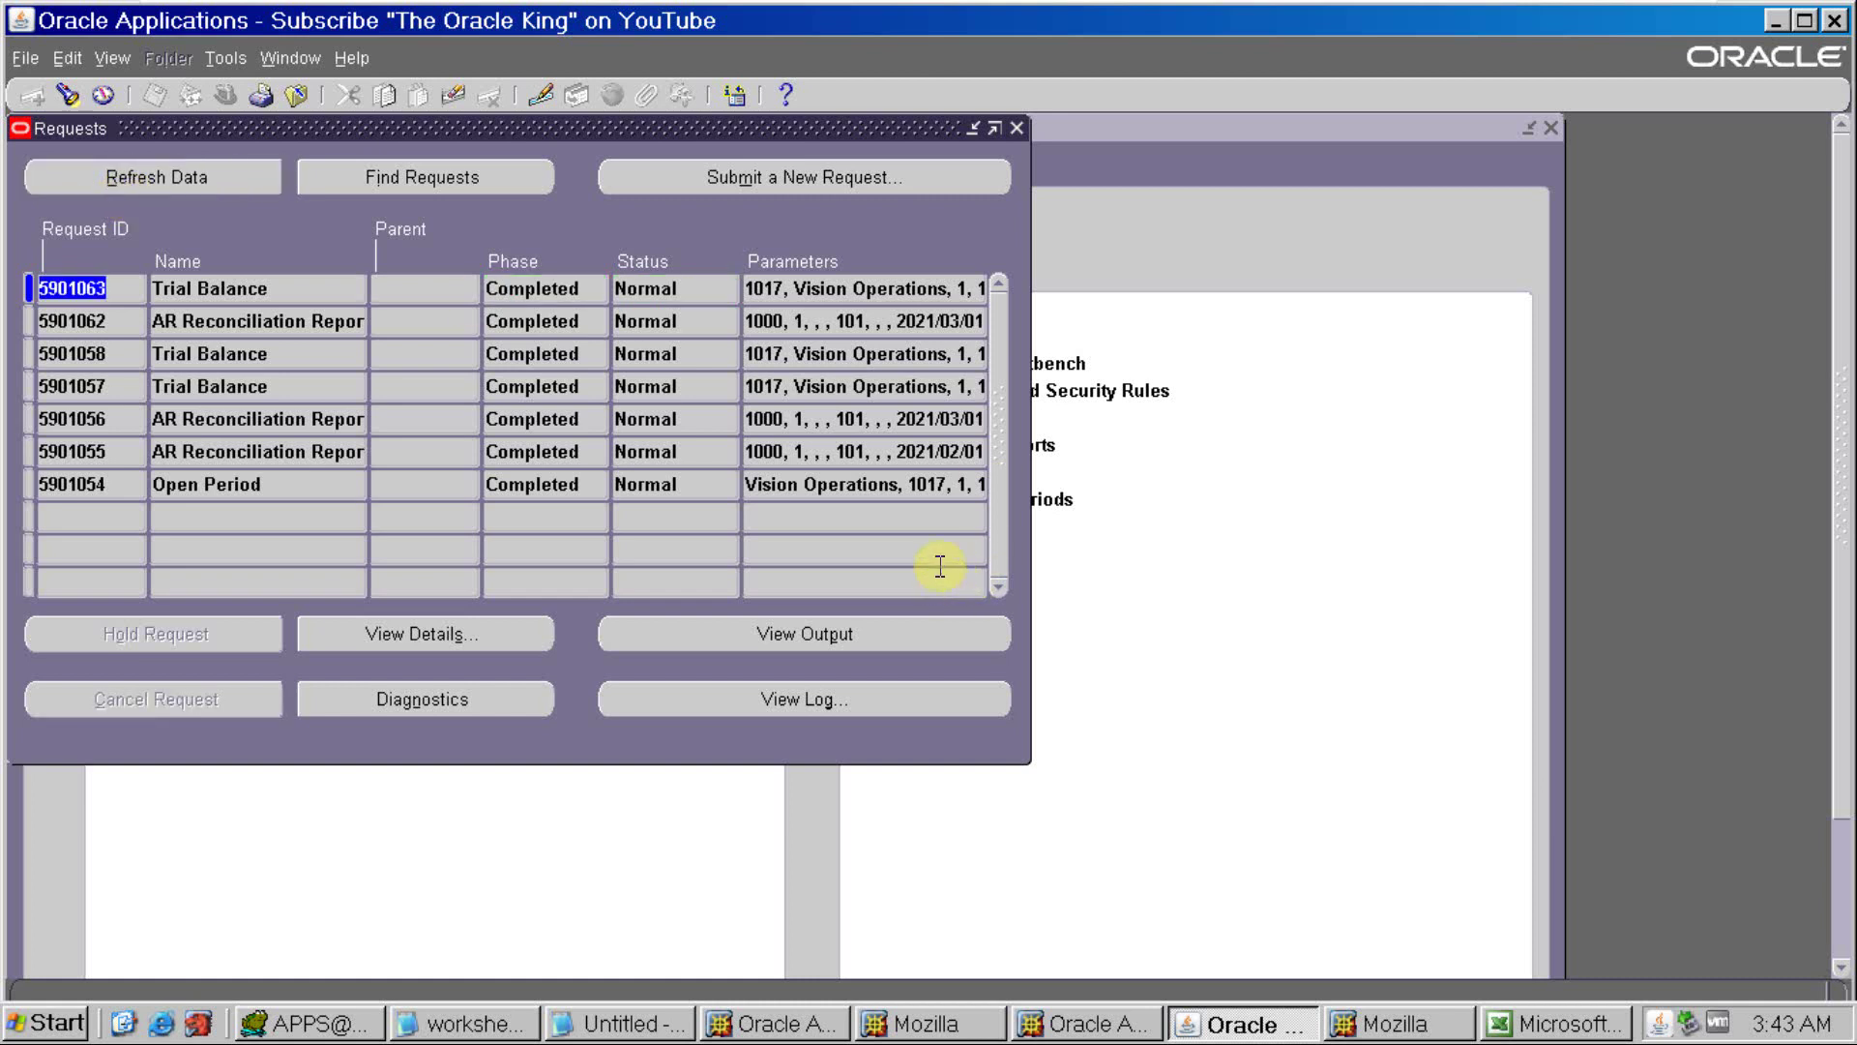
Open the Trial Balance output and examine the Mar-21 account balances across both report pages
click(864, 639)
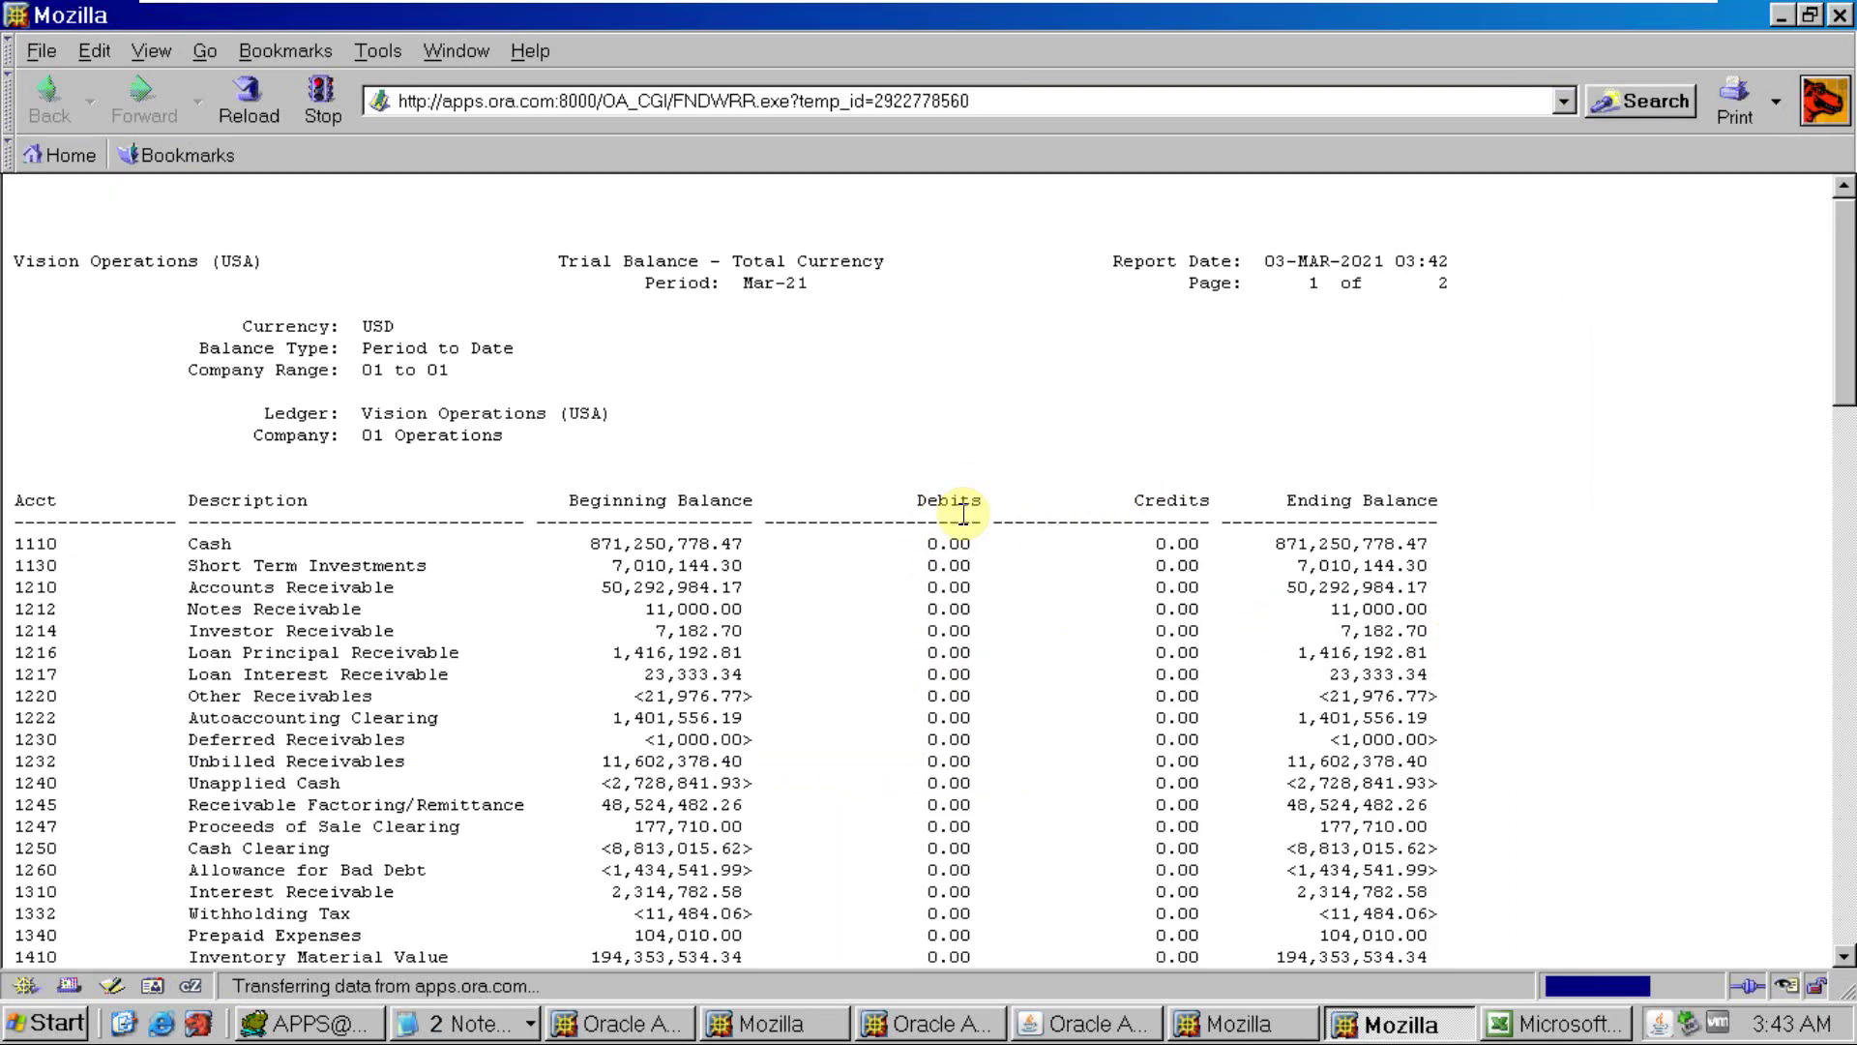
scroll(963, 514, down, 20)
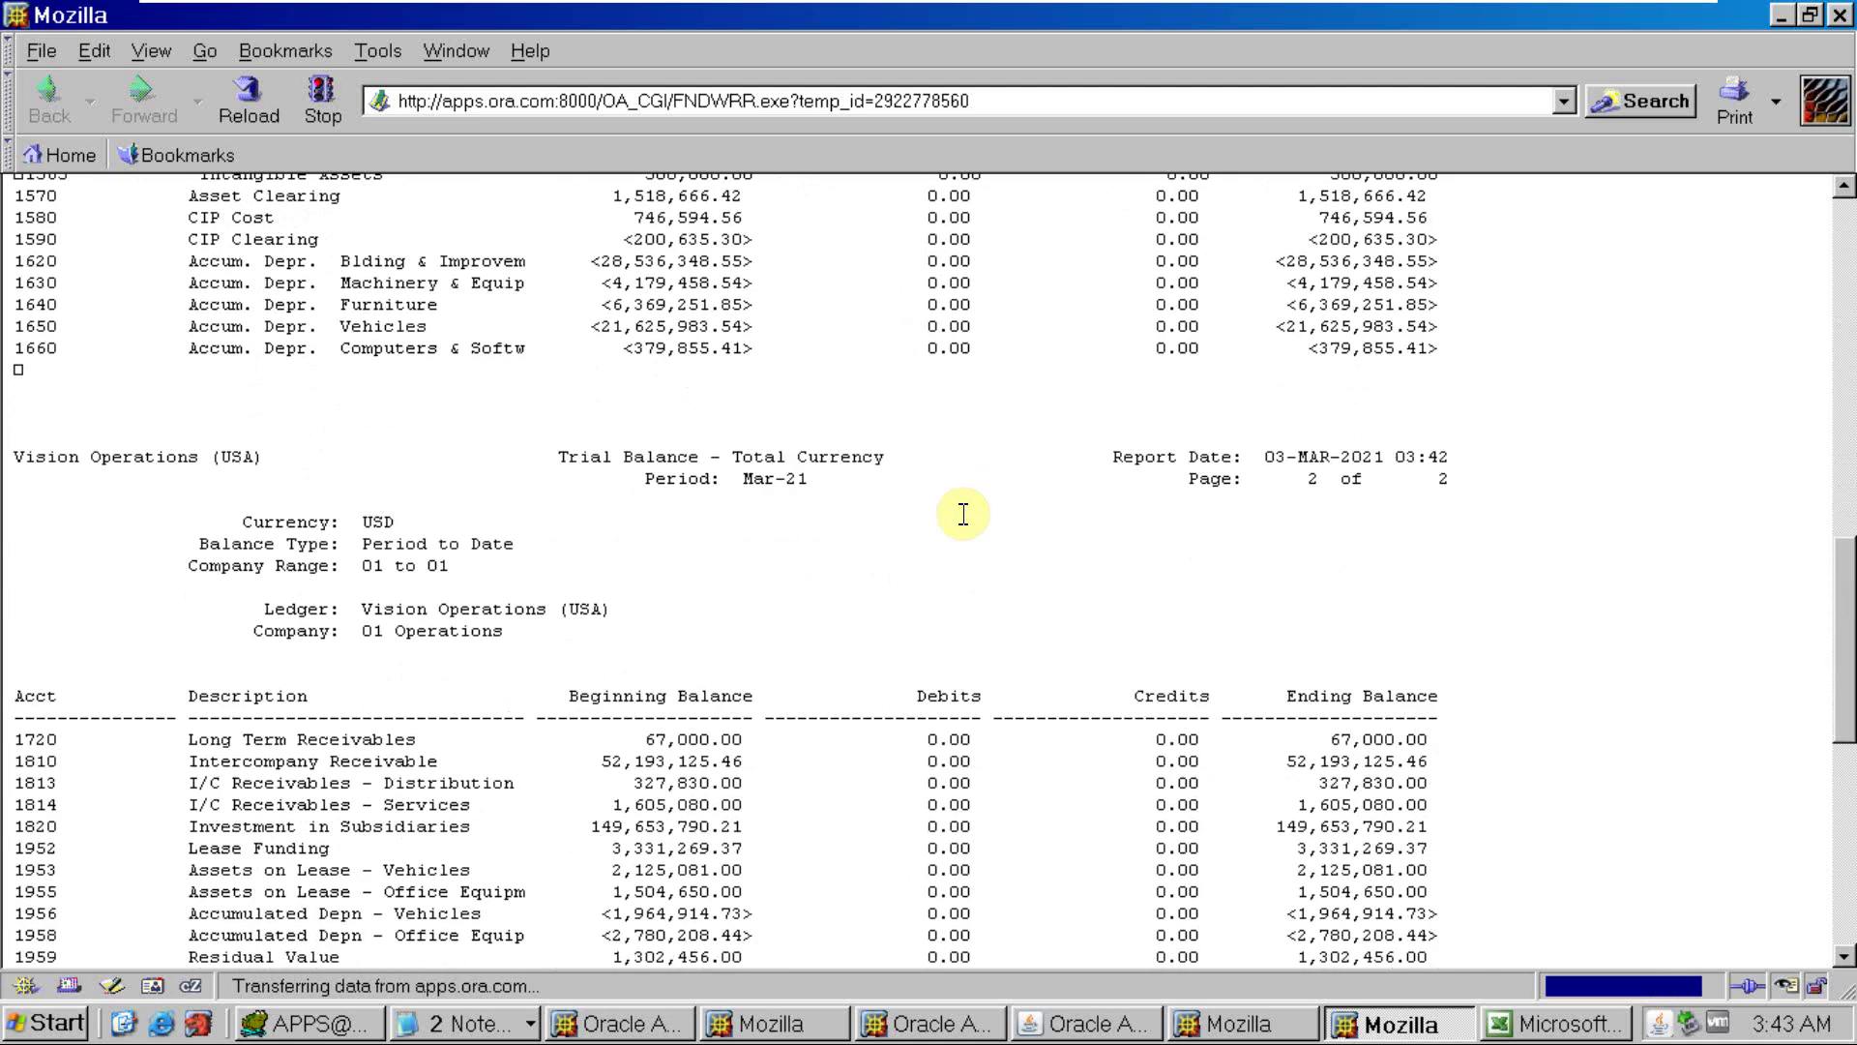
scroll(963, 513, down, 10)
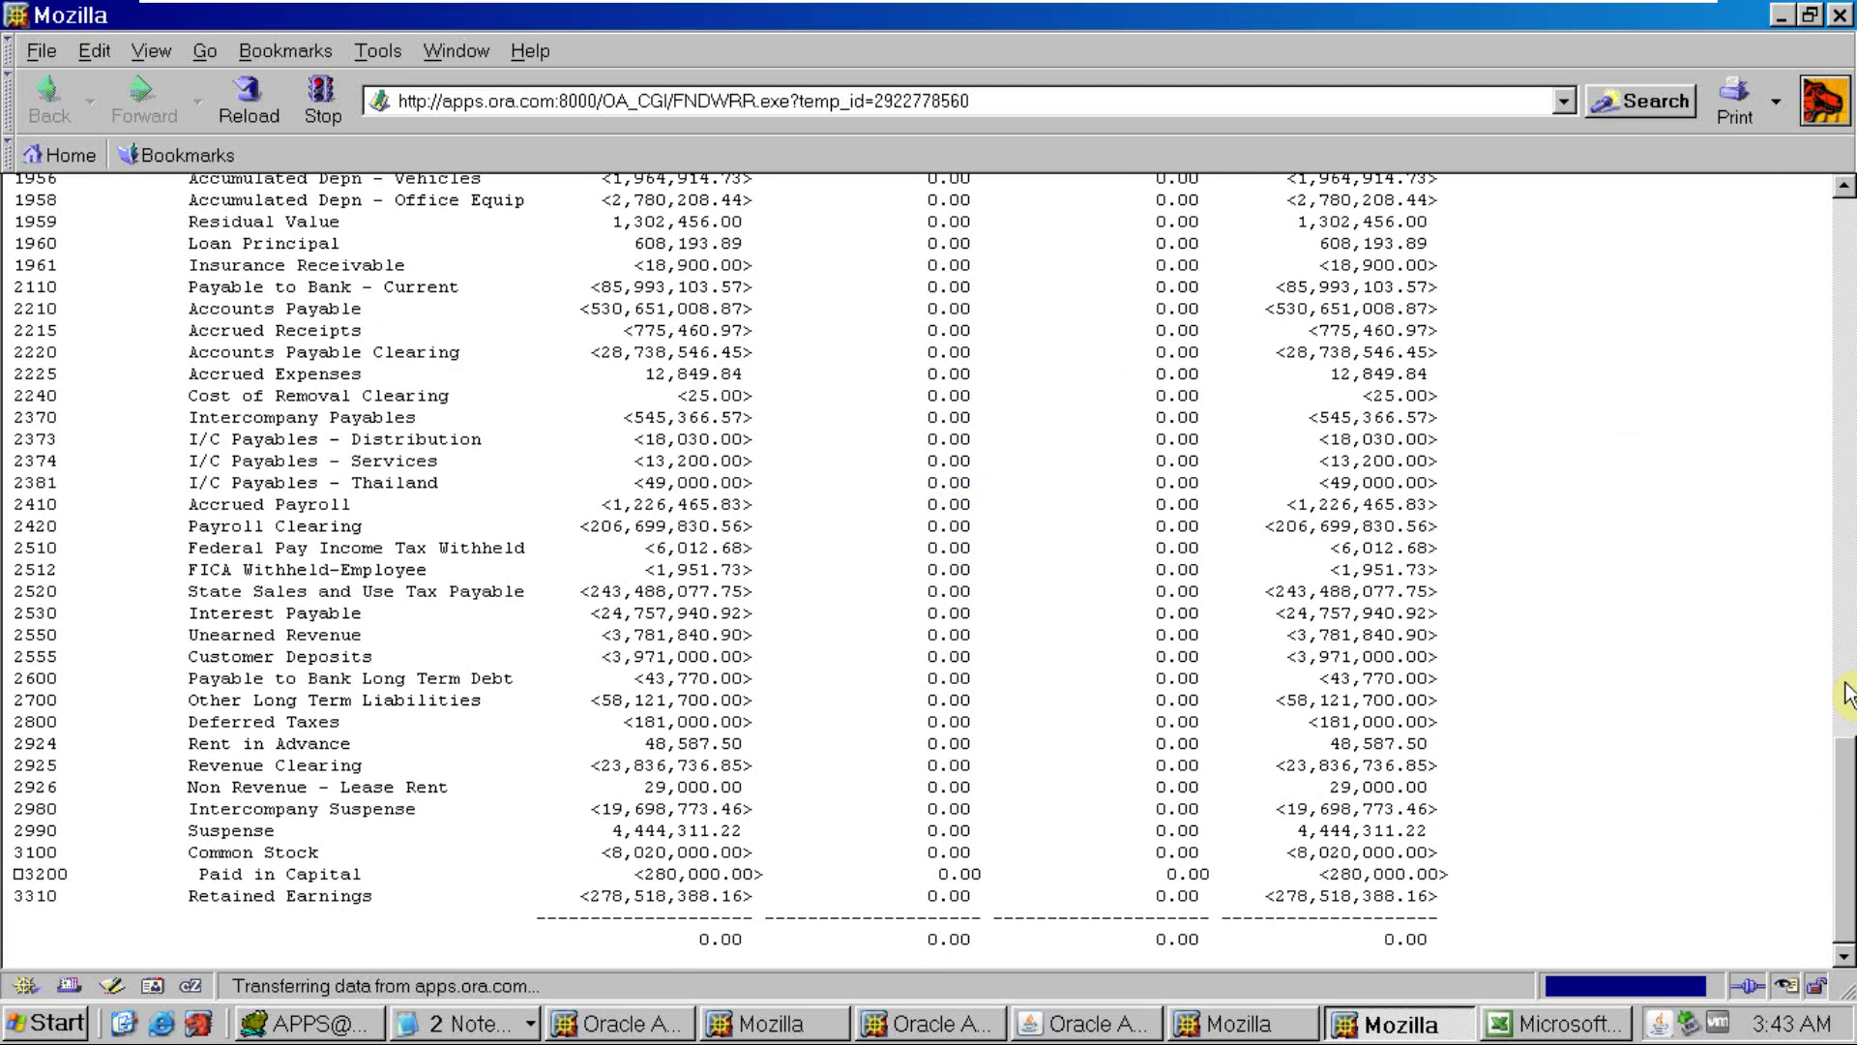
drag(1847, 805, 1848, 474)
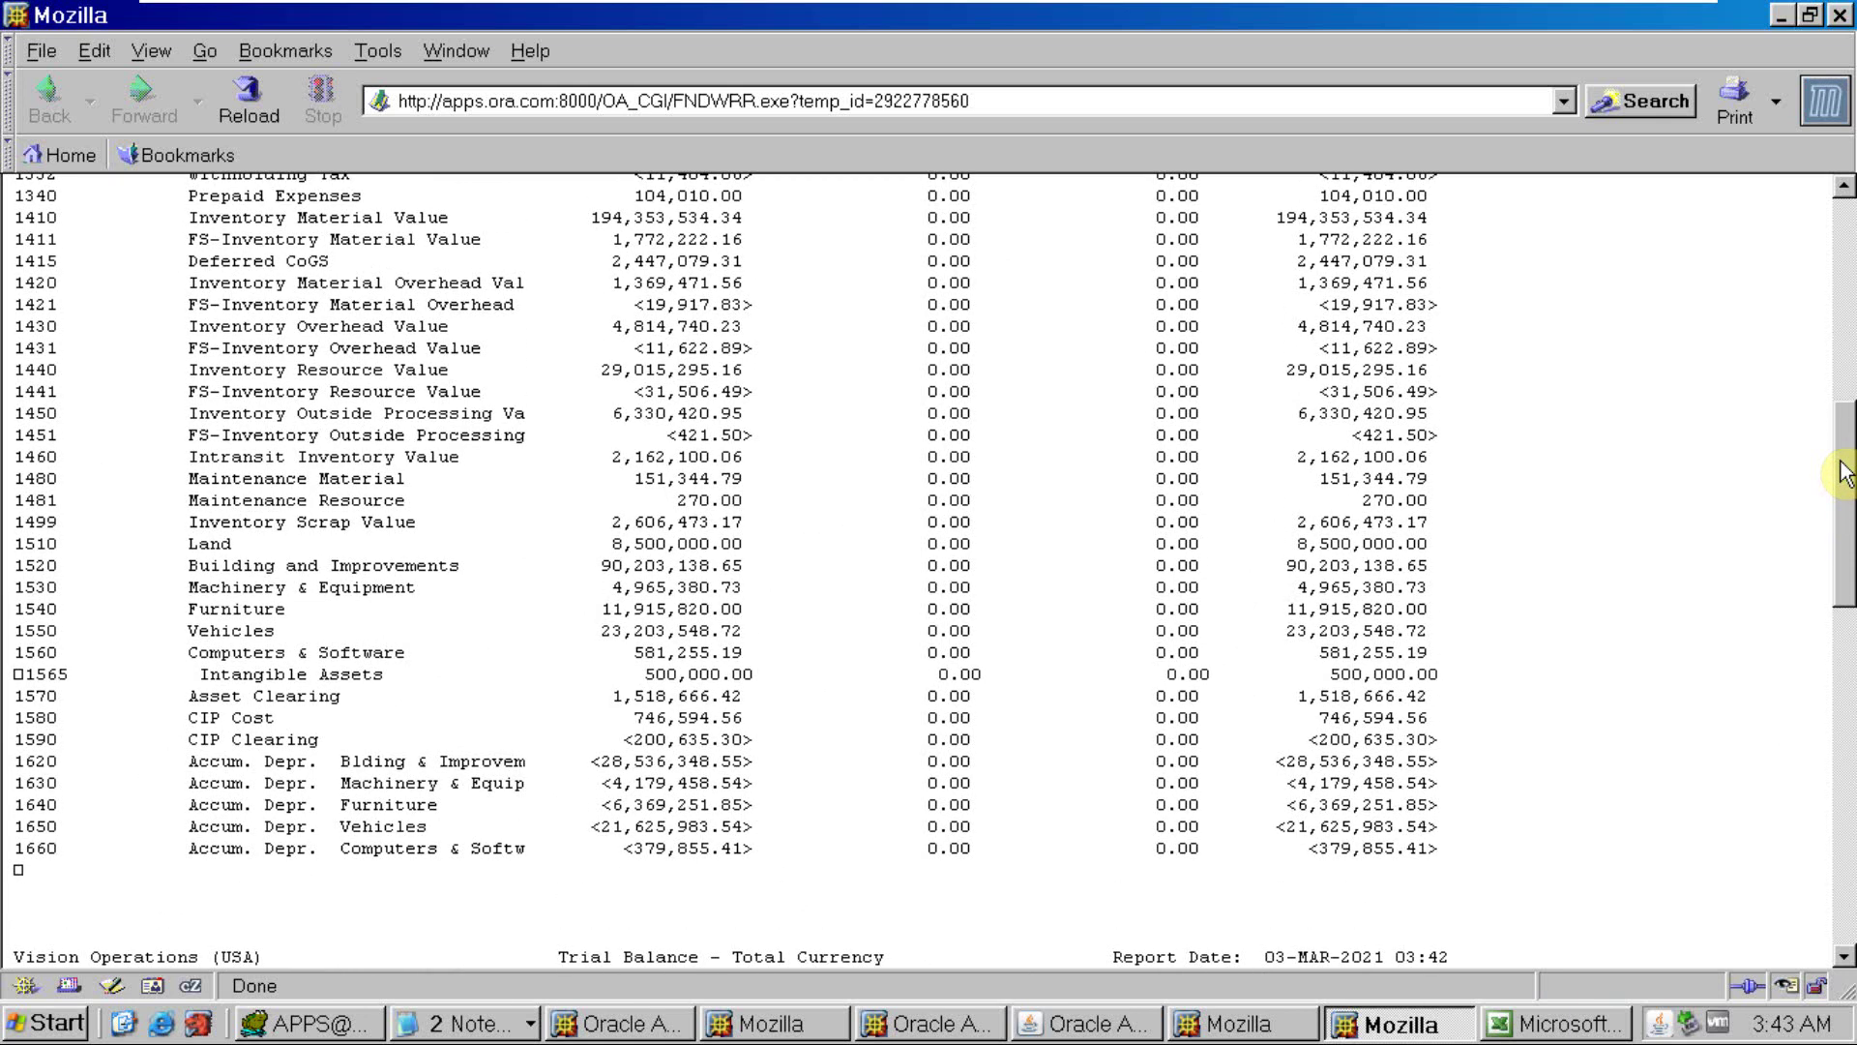
Close the Trial Balance output and switch to the Testing sheet.xls workbook in Excel
drag(1848, 474, 1838, 20)
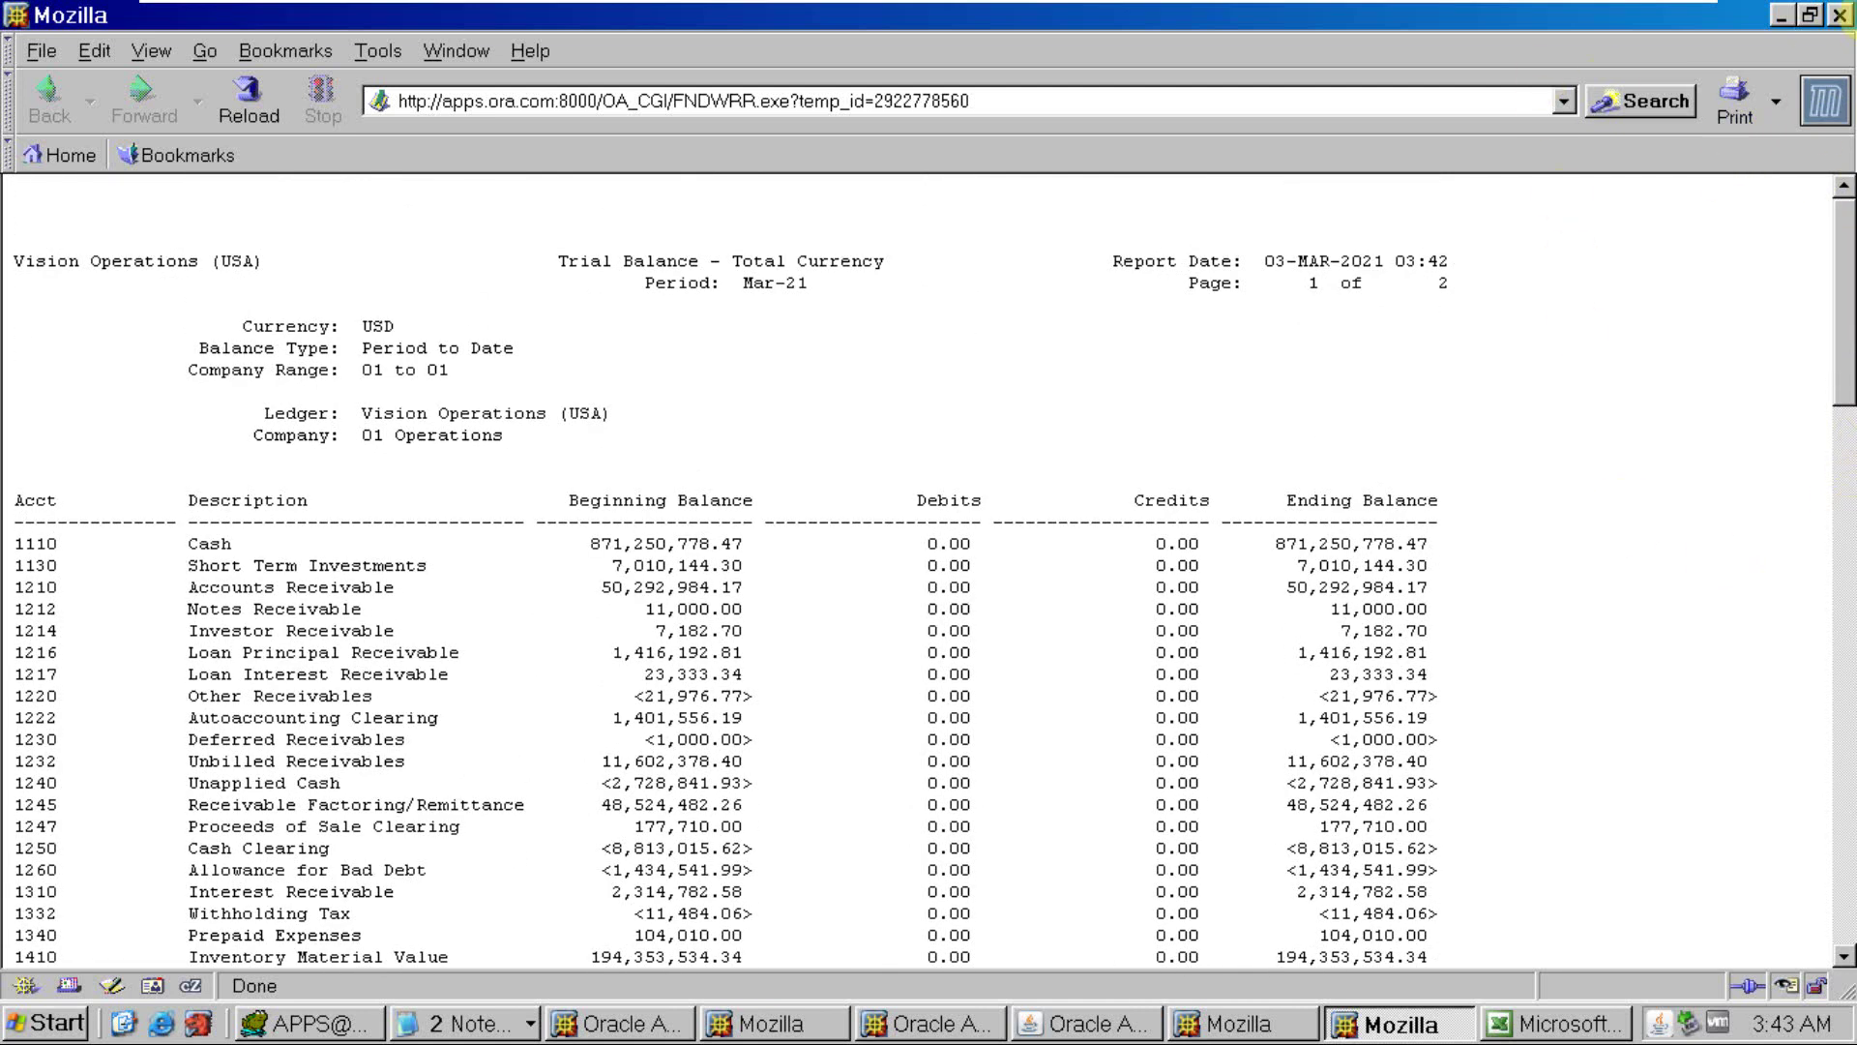
click(1838, 14)
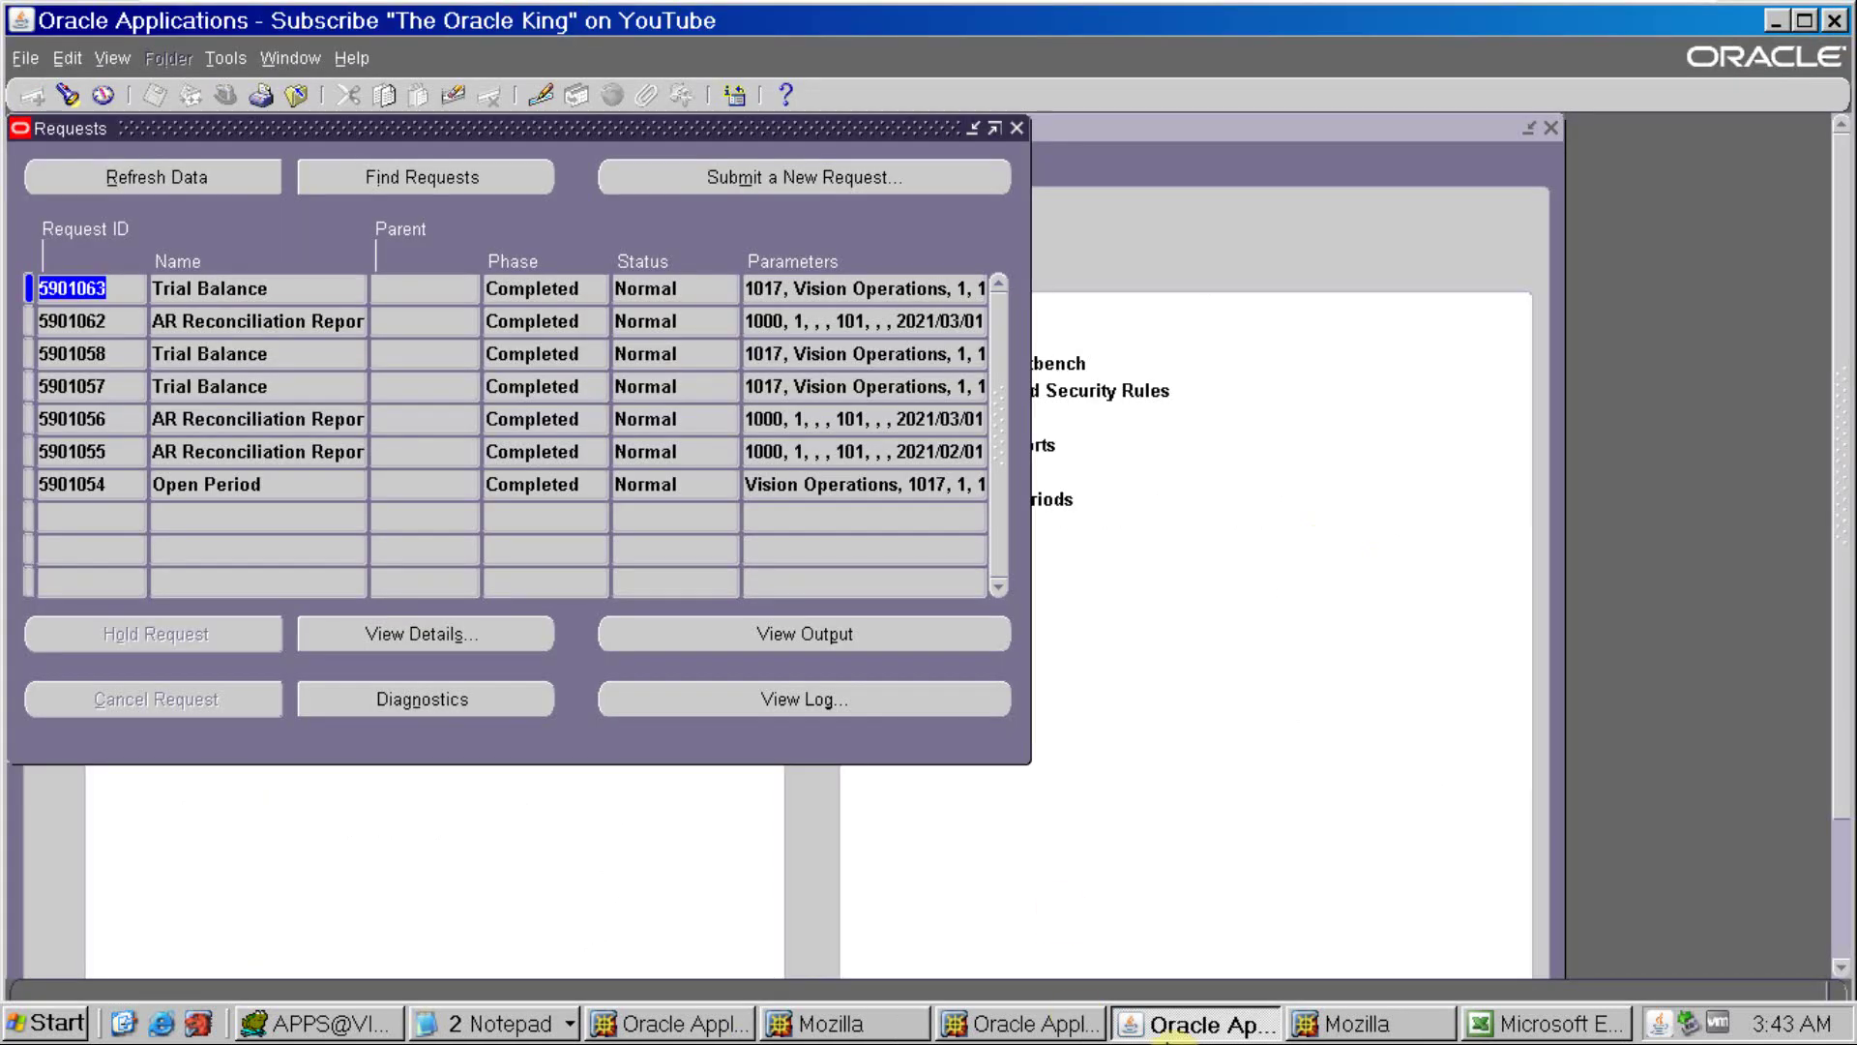
click(1548, 1028)
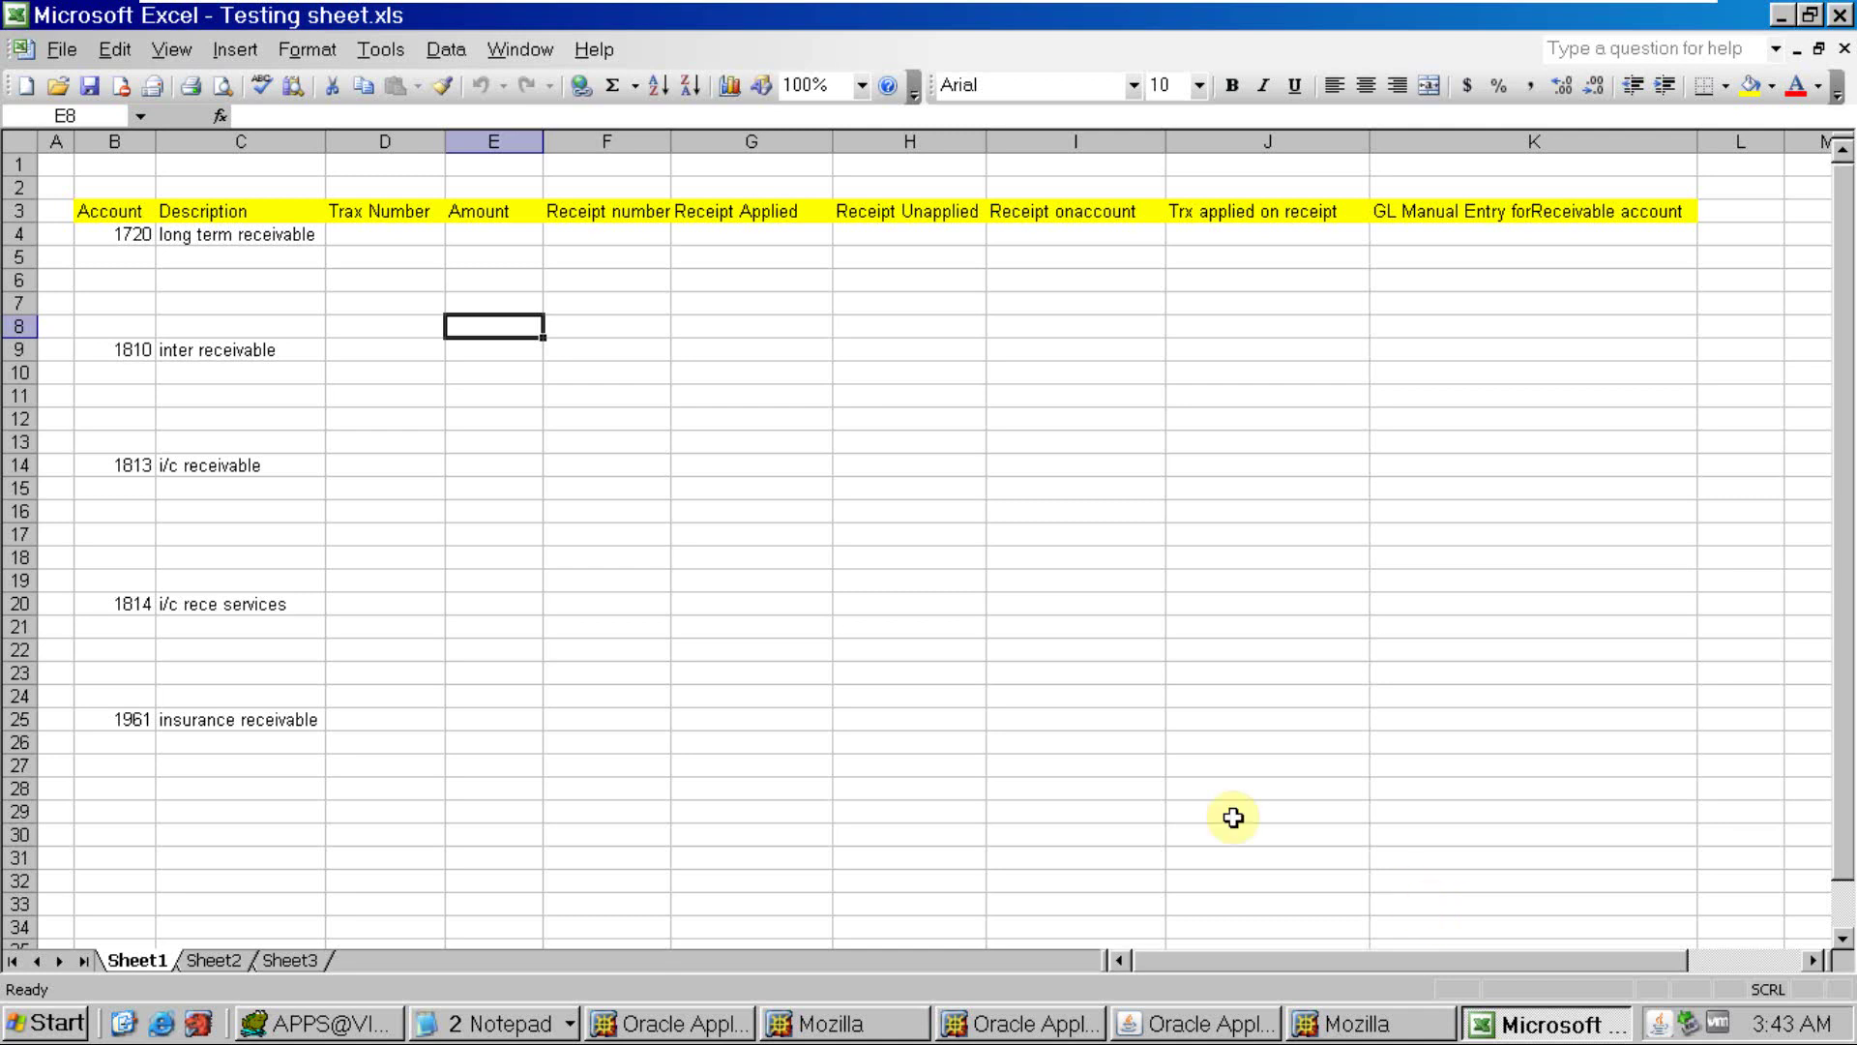
Examine the receivable accounts and the column headings from Trax Number to GL Manual Entry for Receivable account in the testing sheet
click(135, 232)
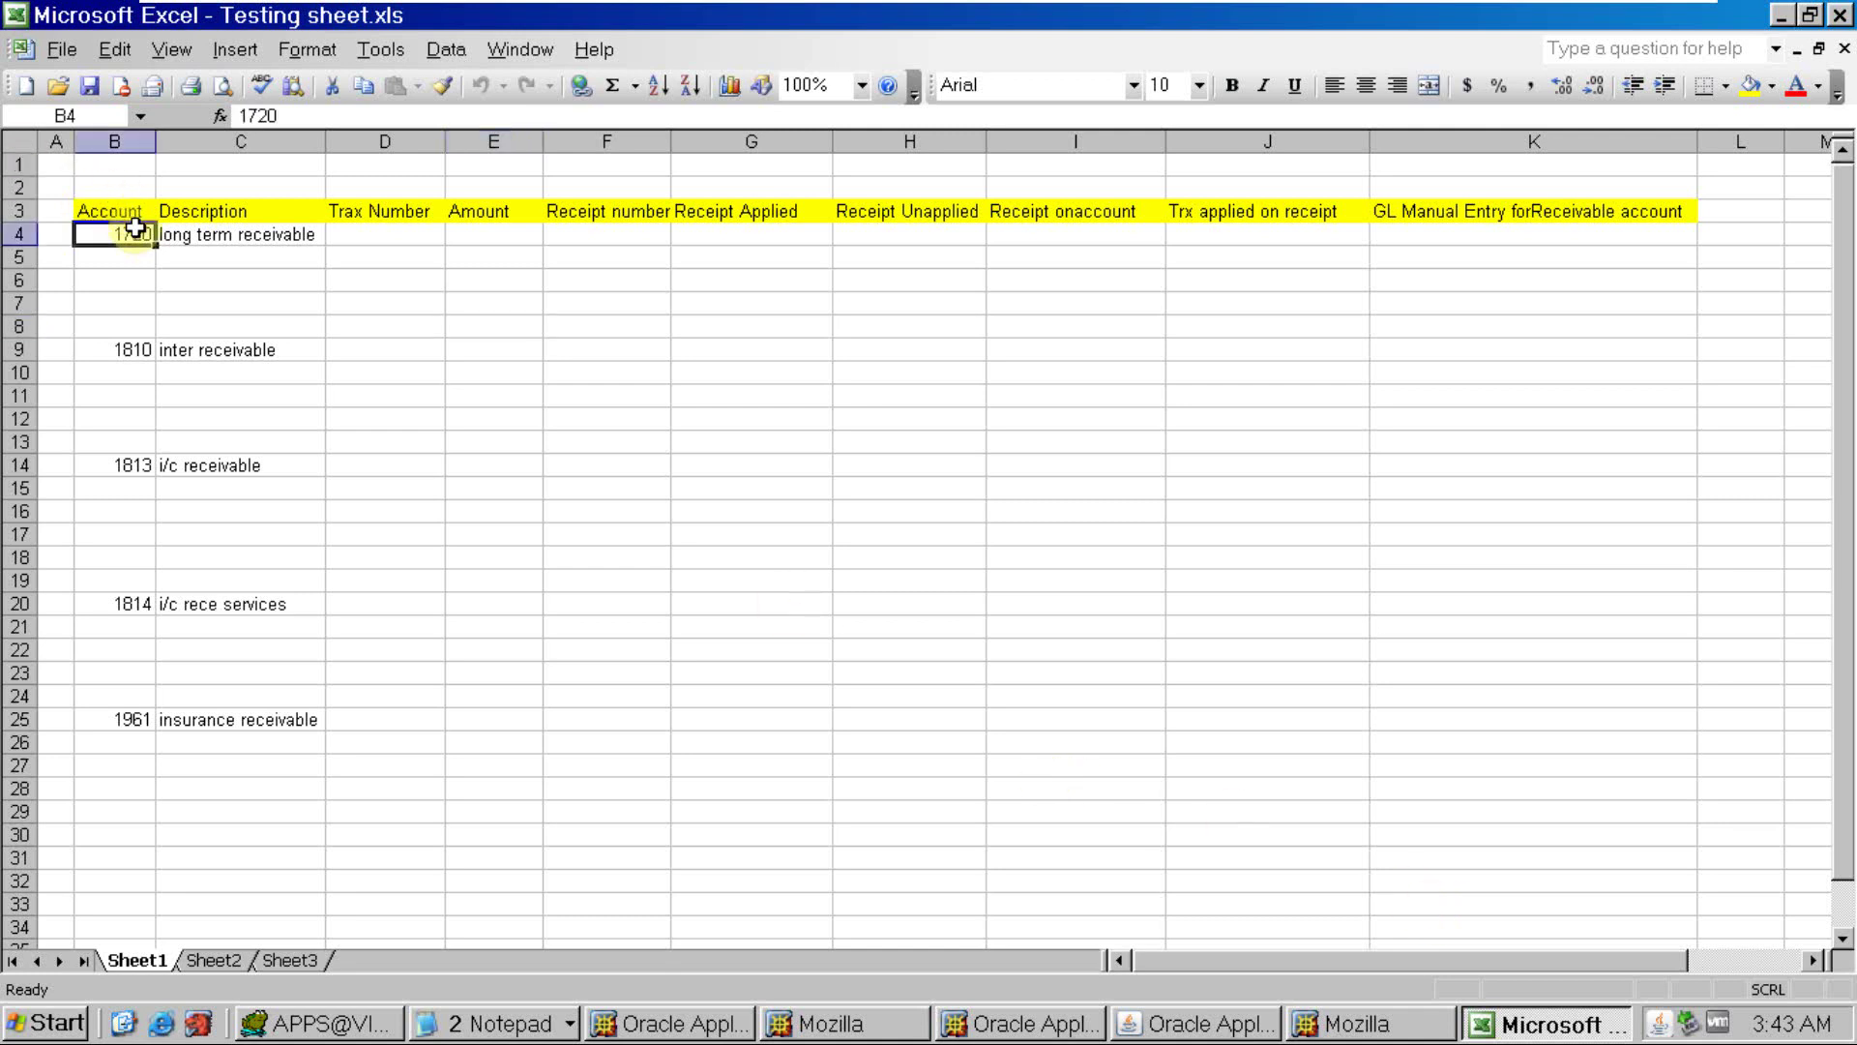
click(145, 351)
click(143, 463)
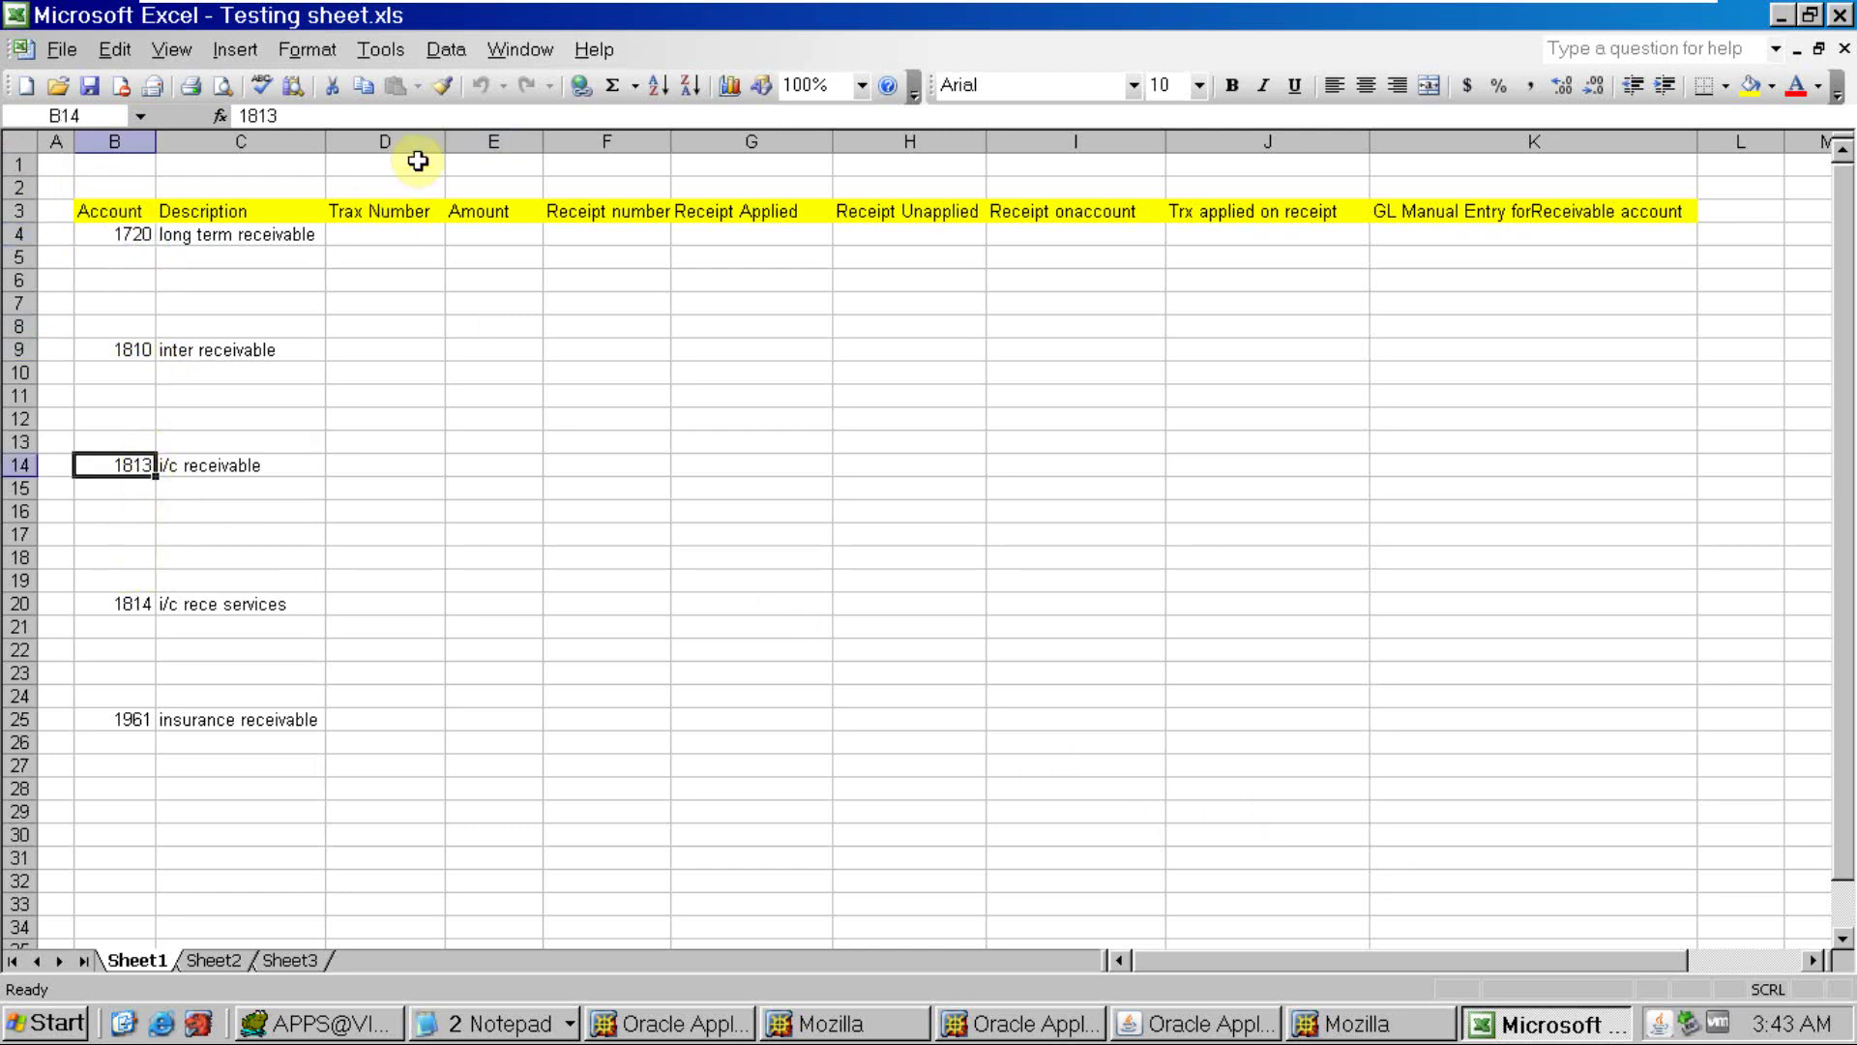
click(407, 212)
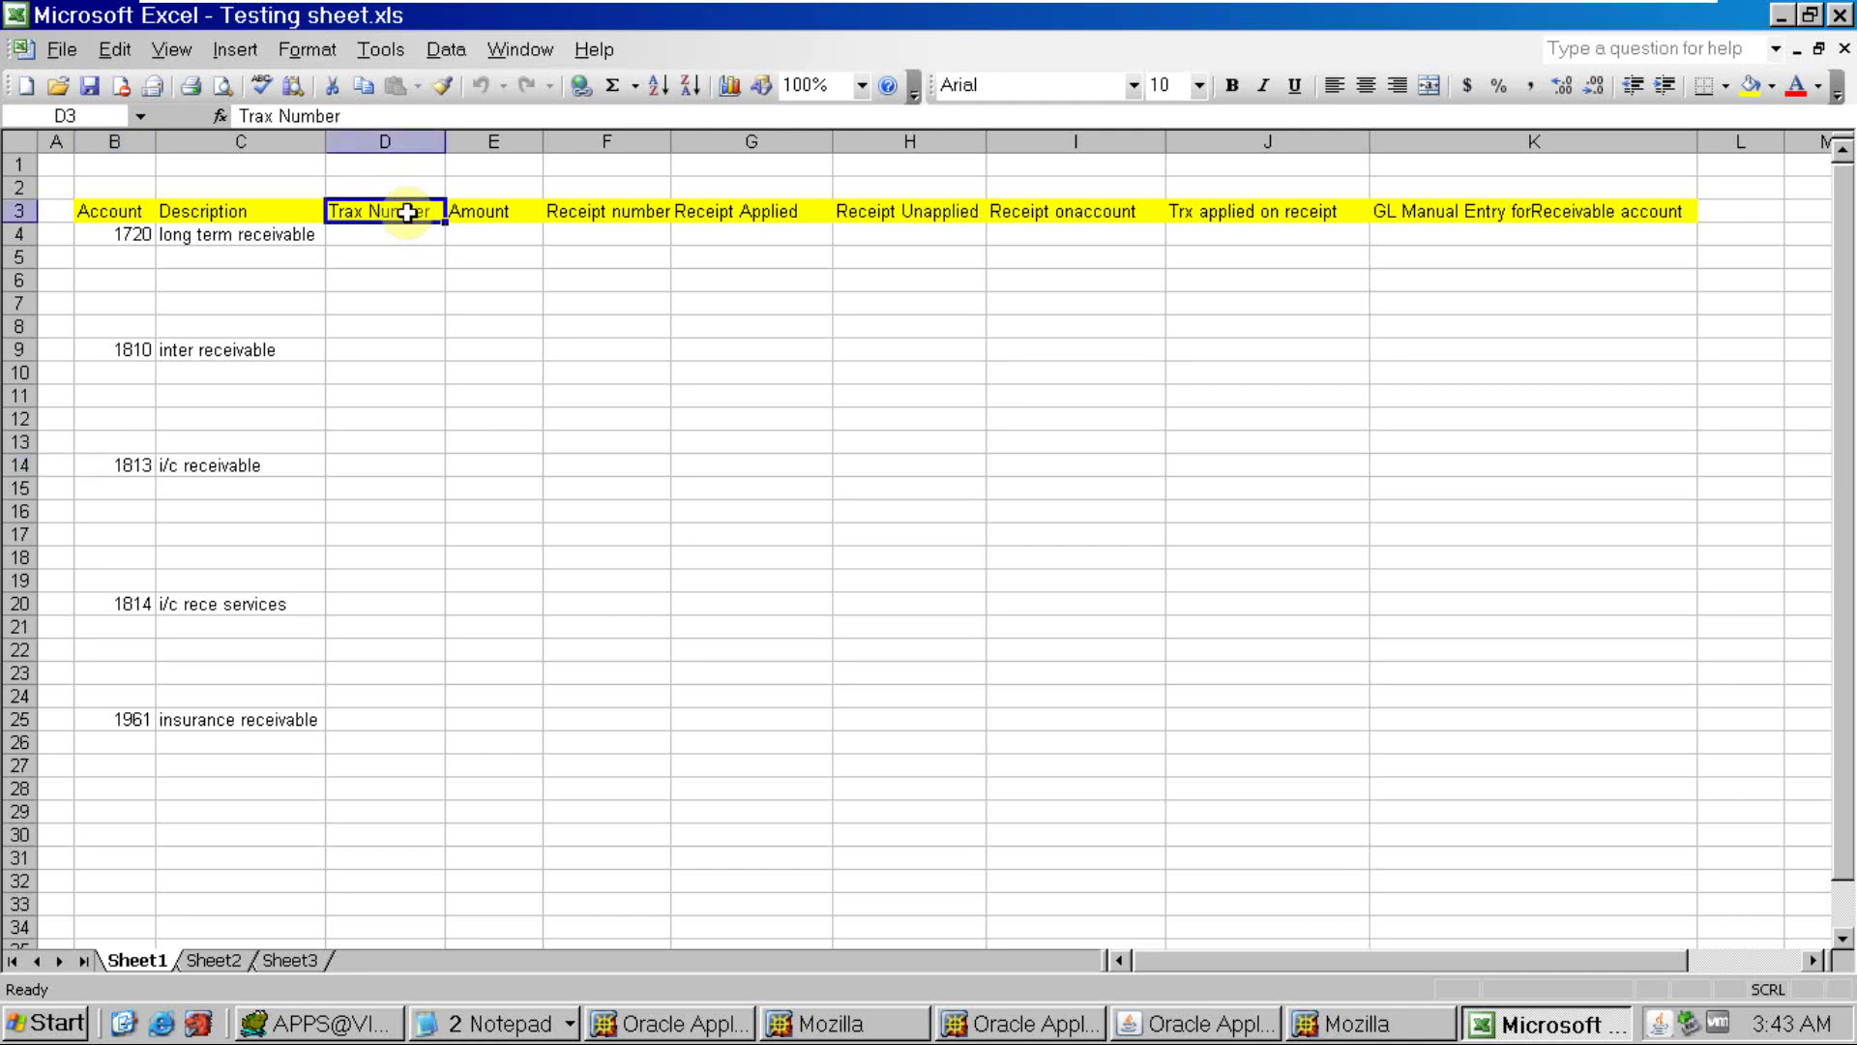
click(514, 211)
click(606, 210)
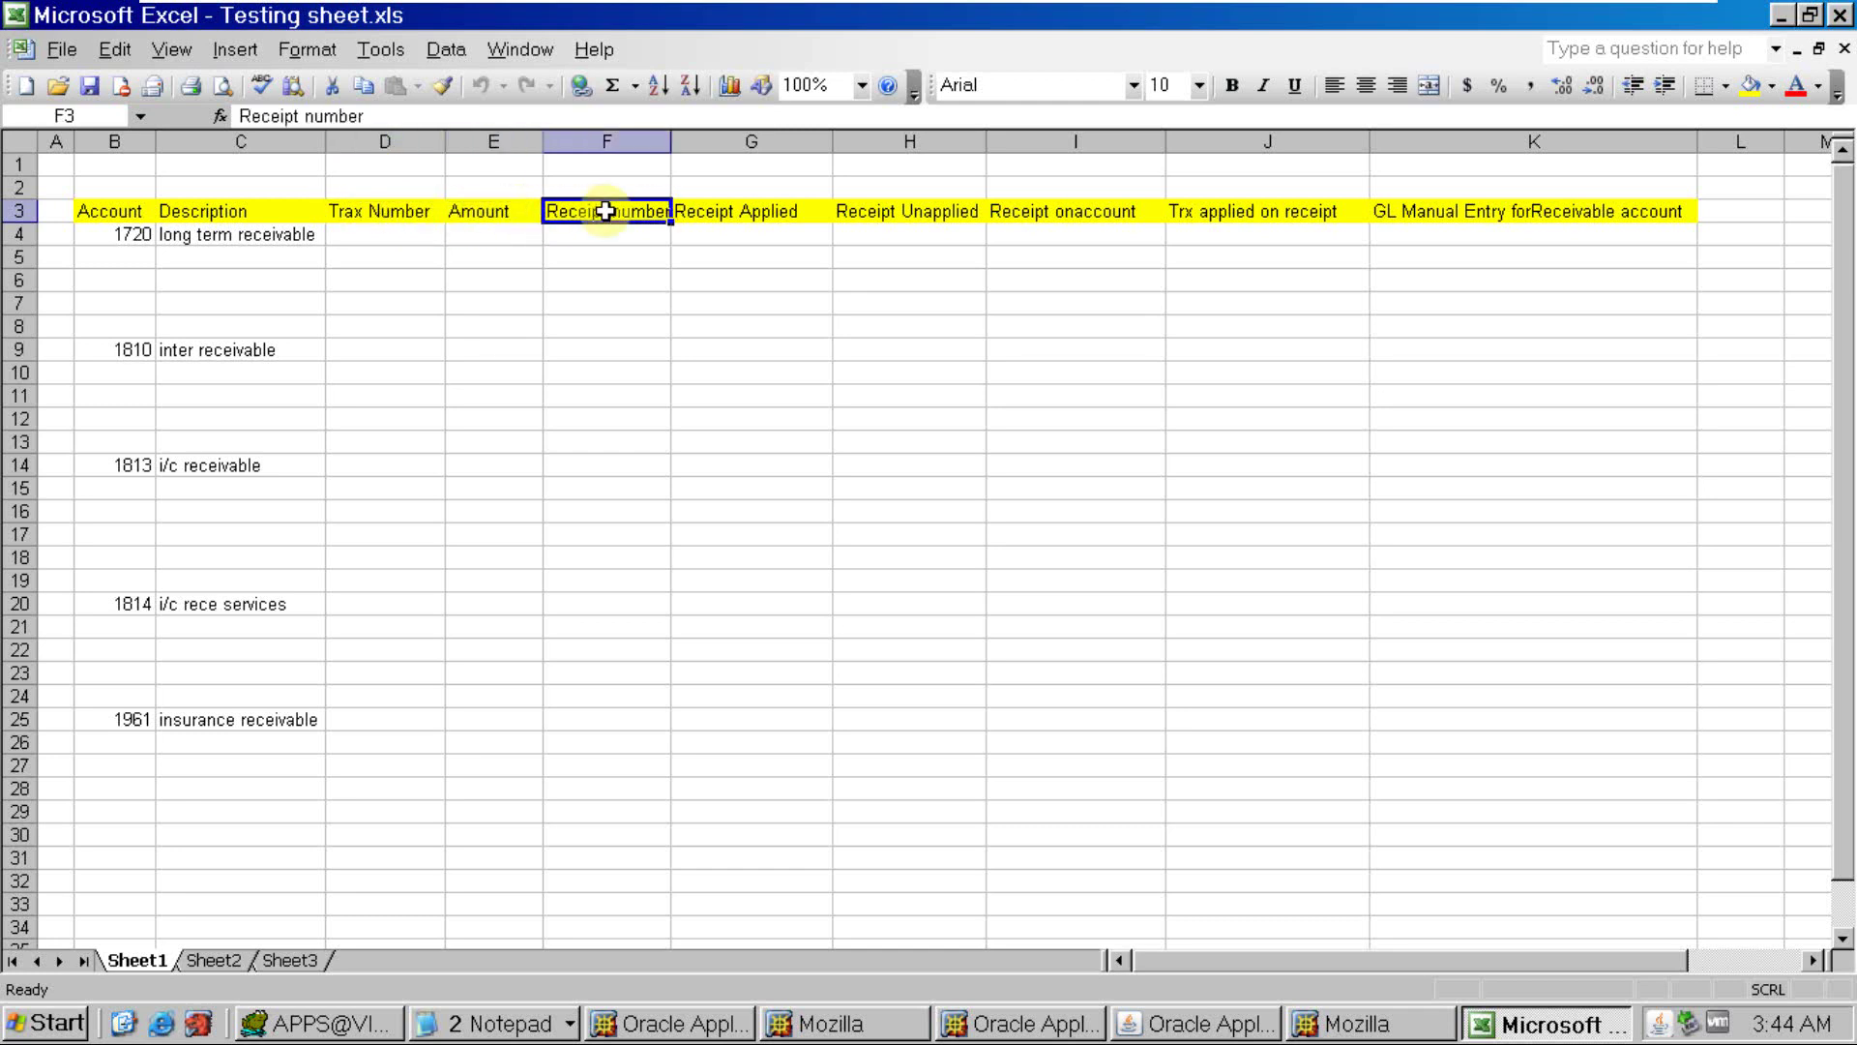
click(709, 213)
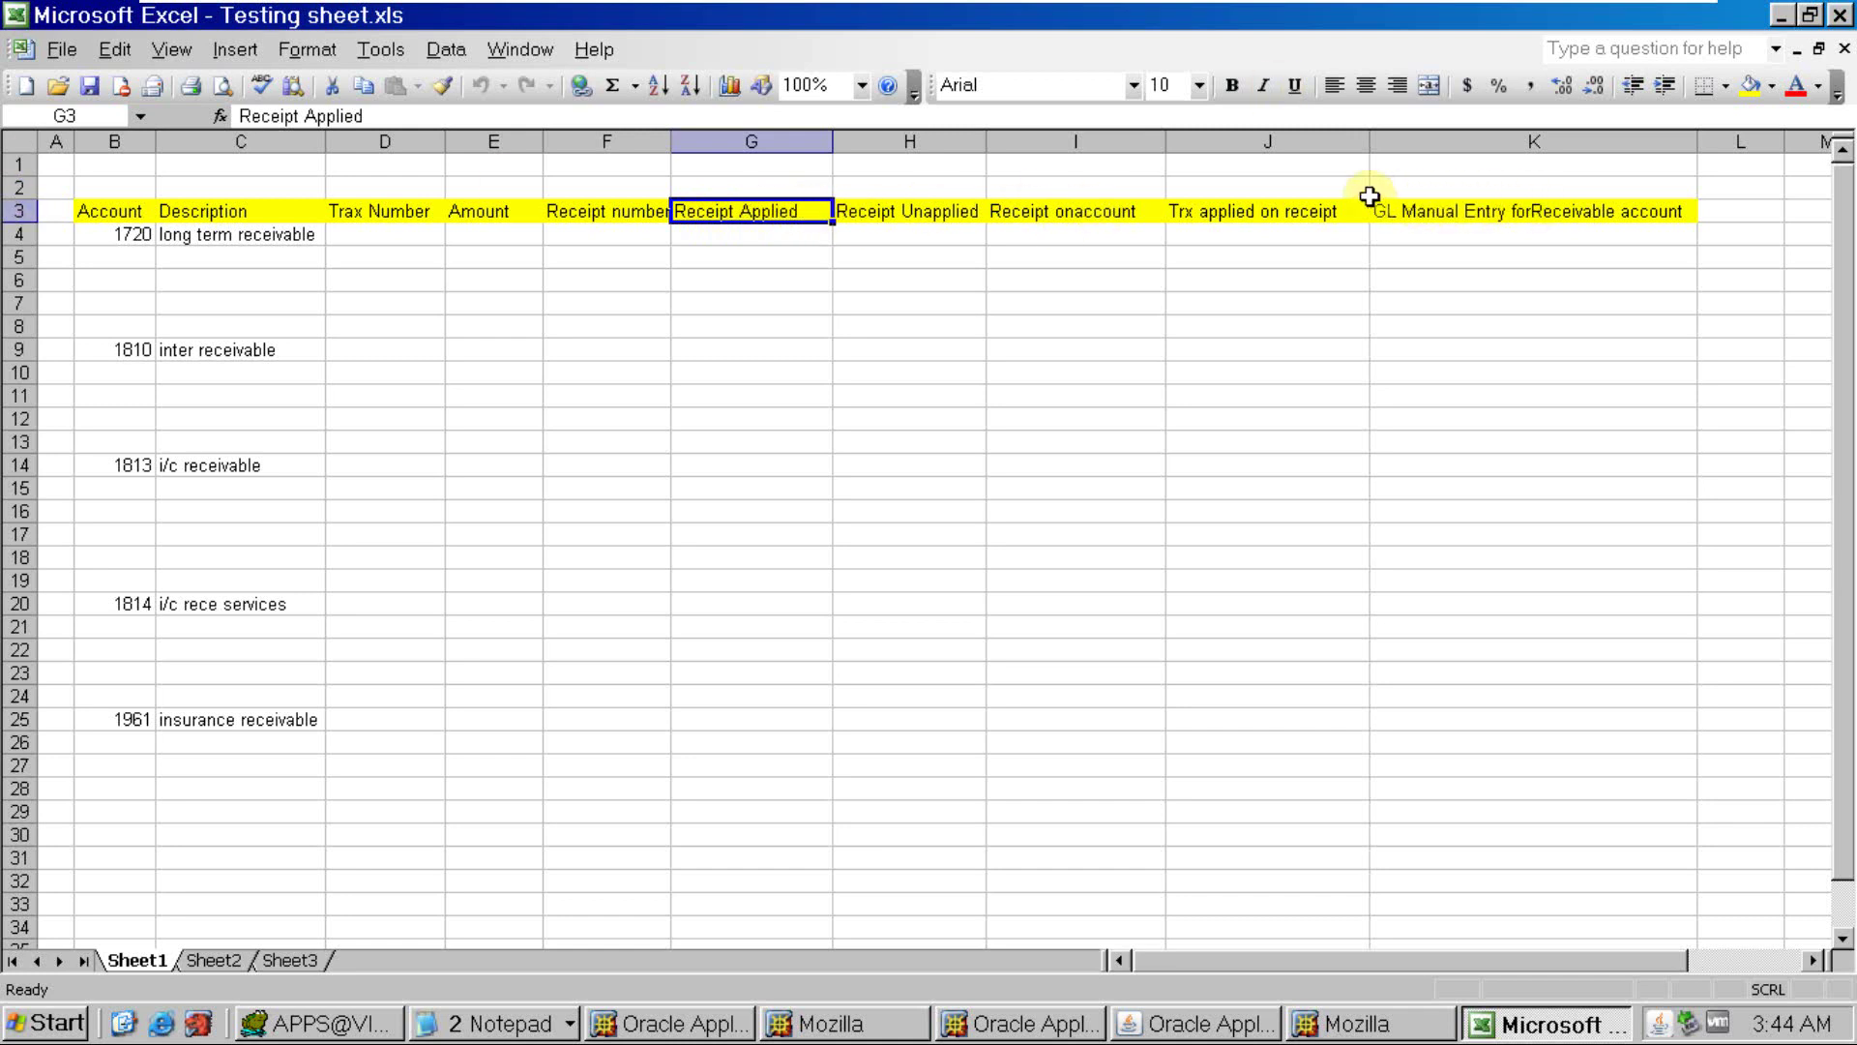
click(1325, 212)
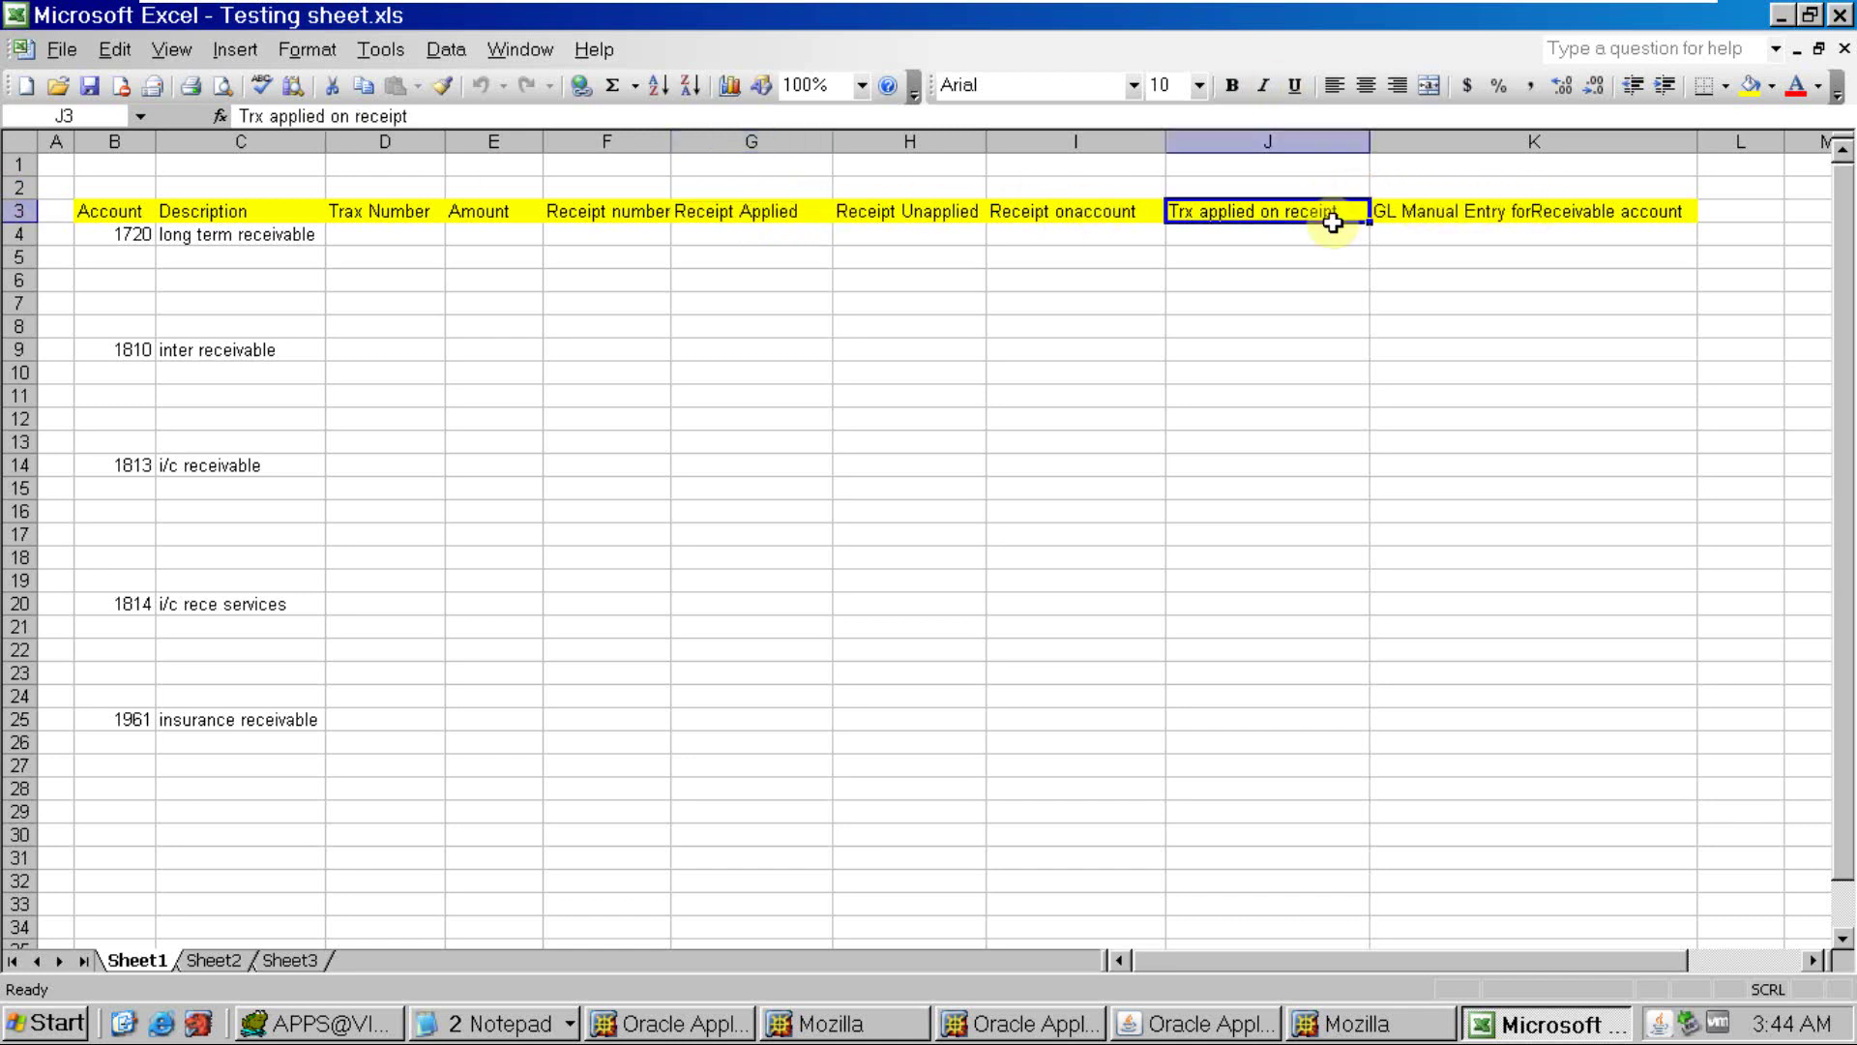
click(1474, 211)
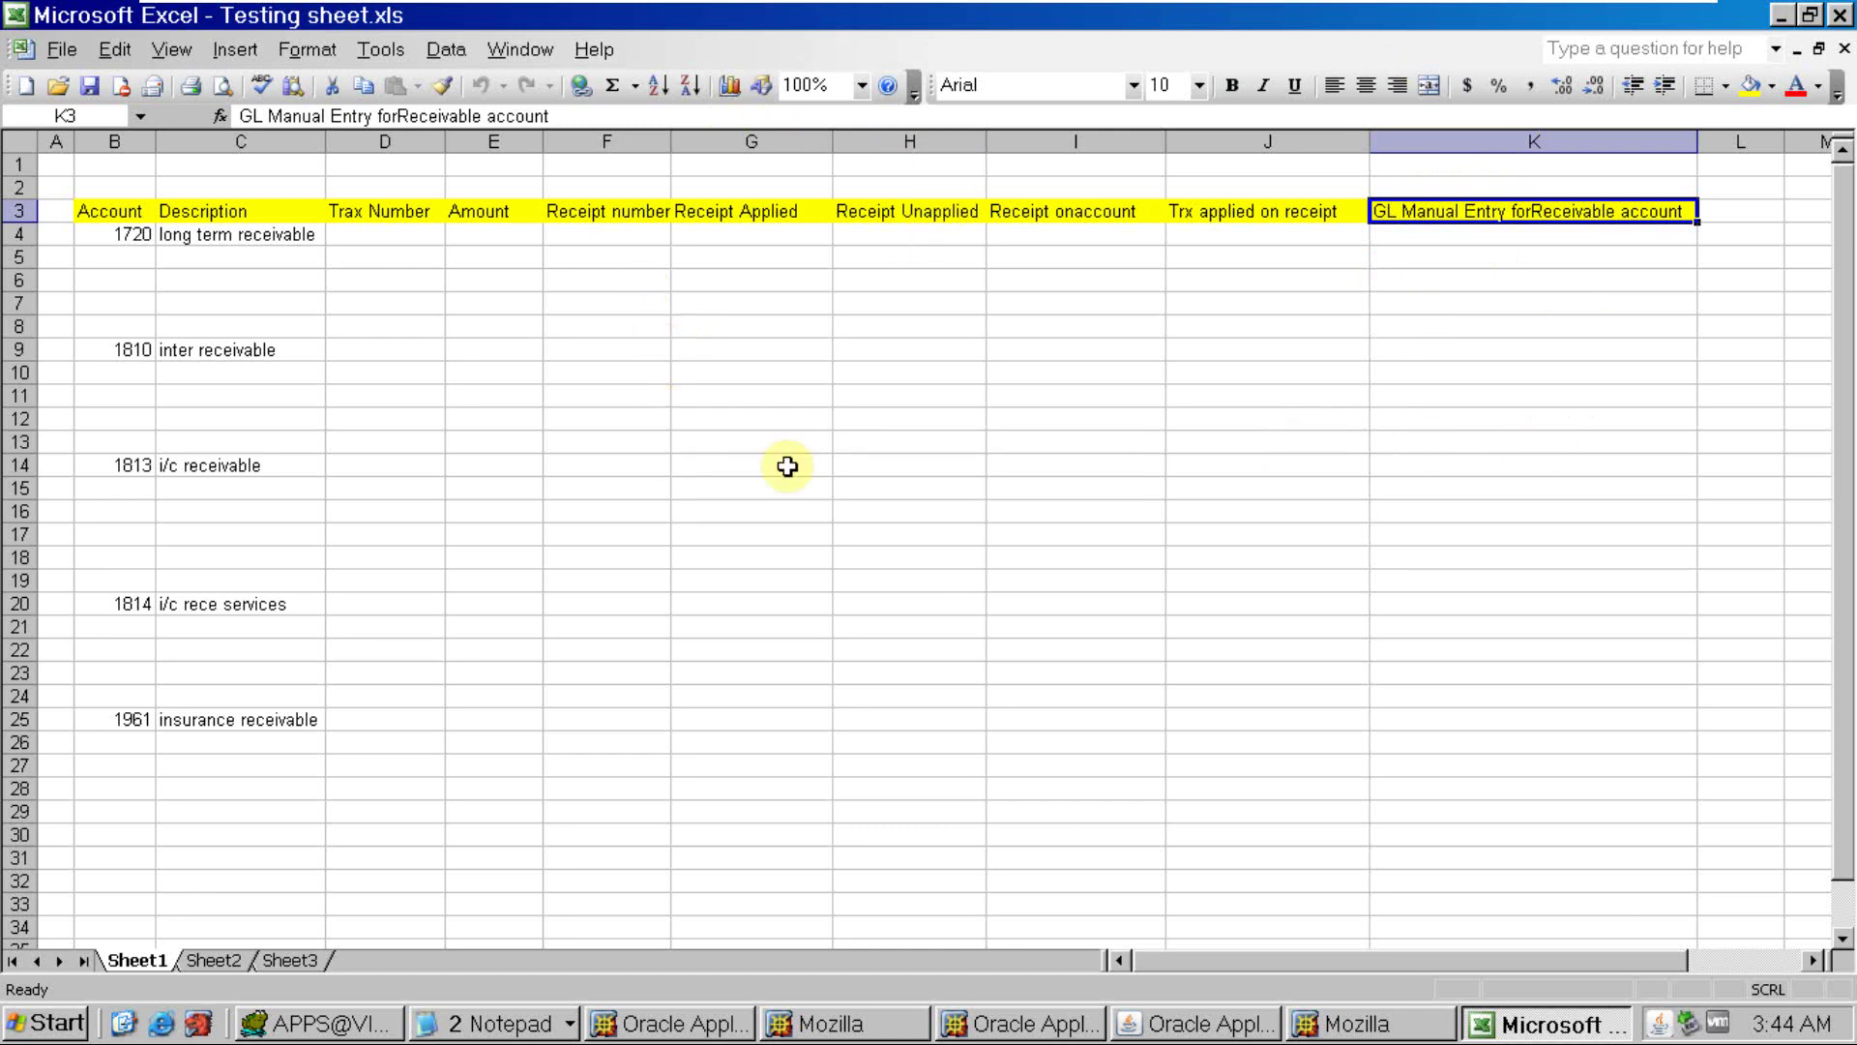
Switch back to Oracle Applications, close the request list and change the responsibility to Receivables, Vision Operations (USA)
click(1139, 1025)
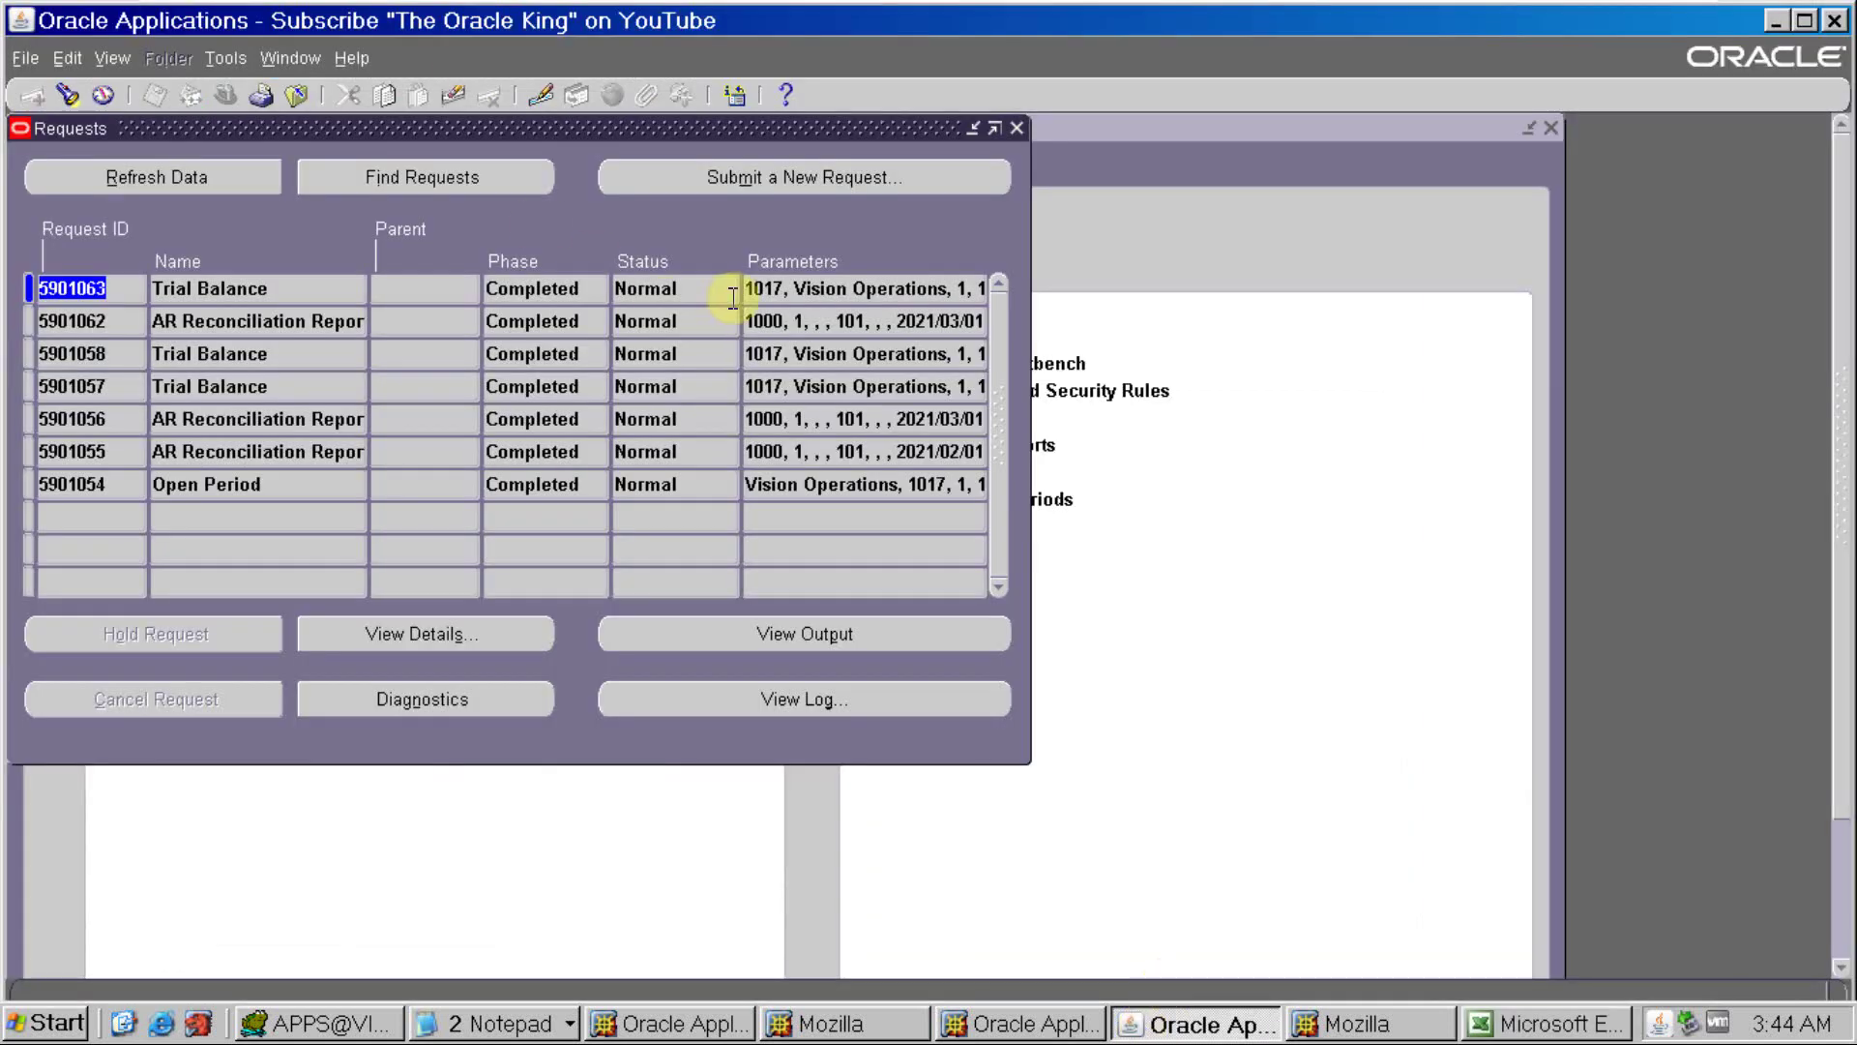
key(F4)
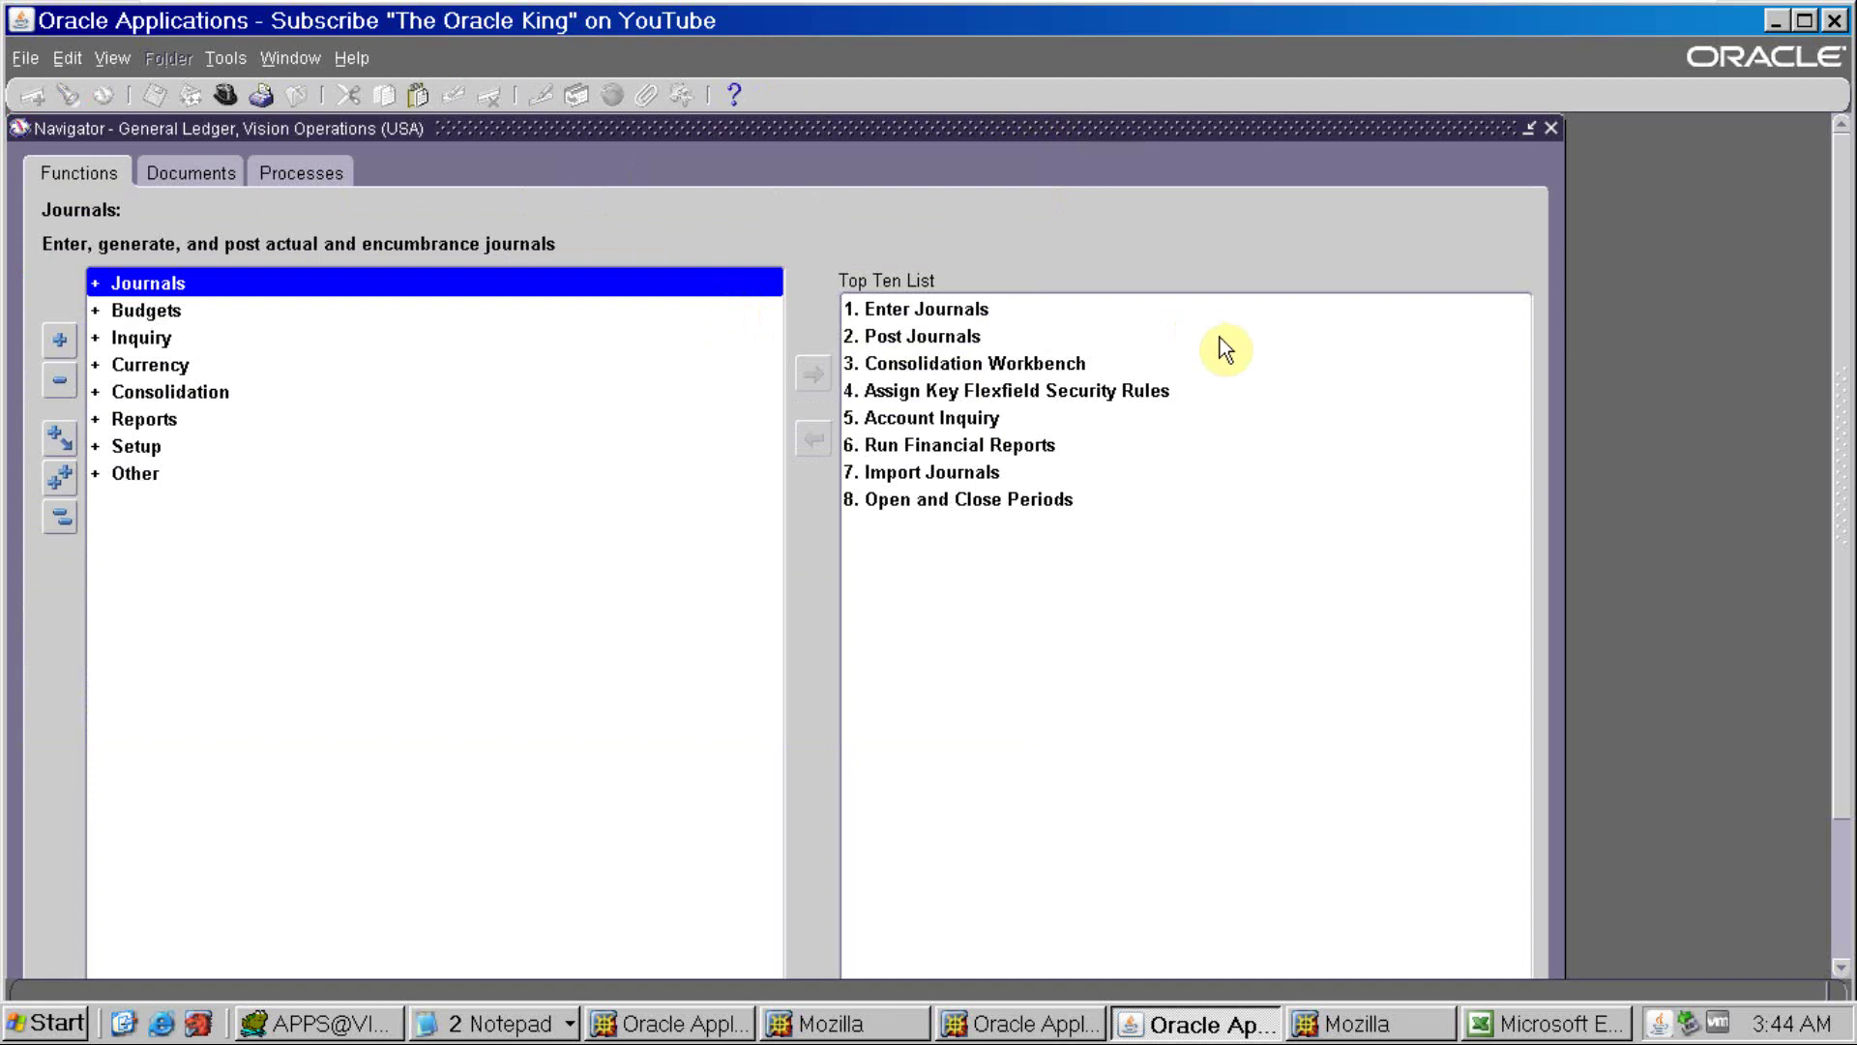
key(alt+f)
text(wreceivables%)
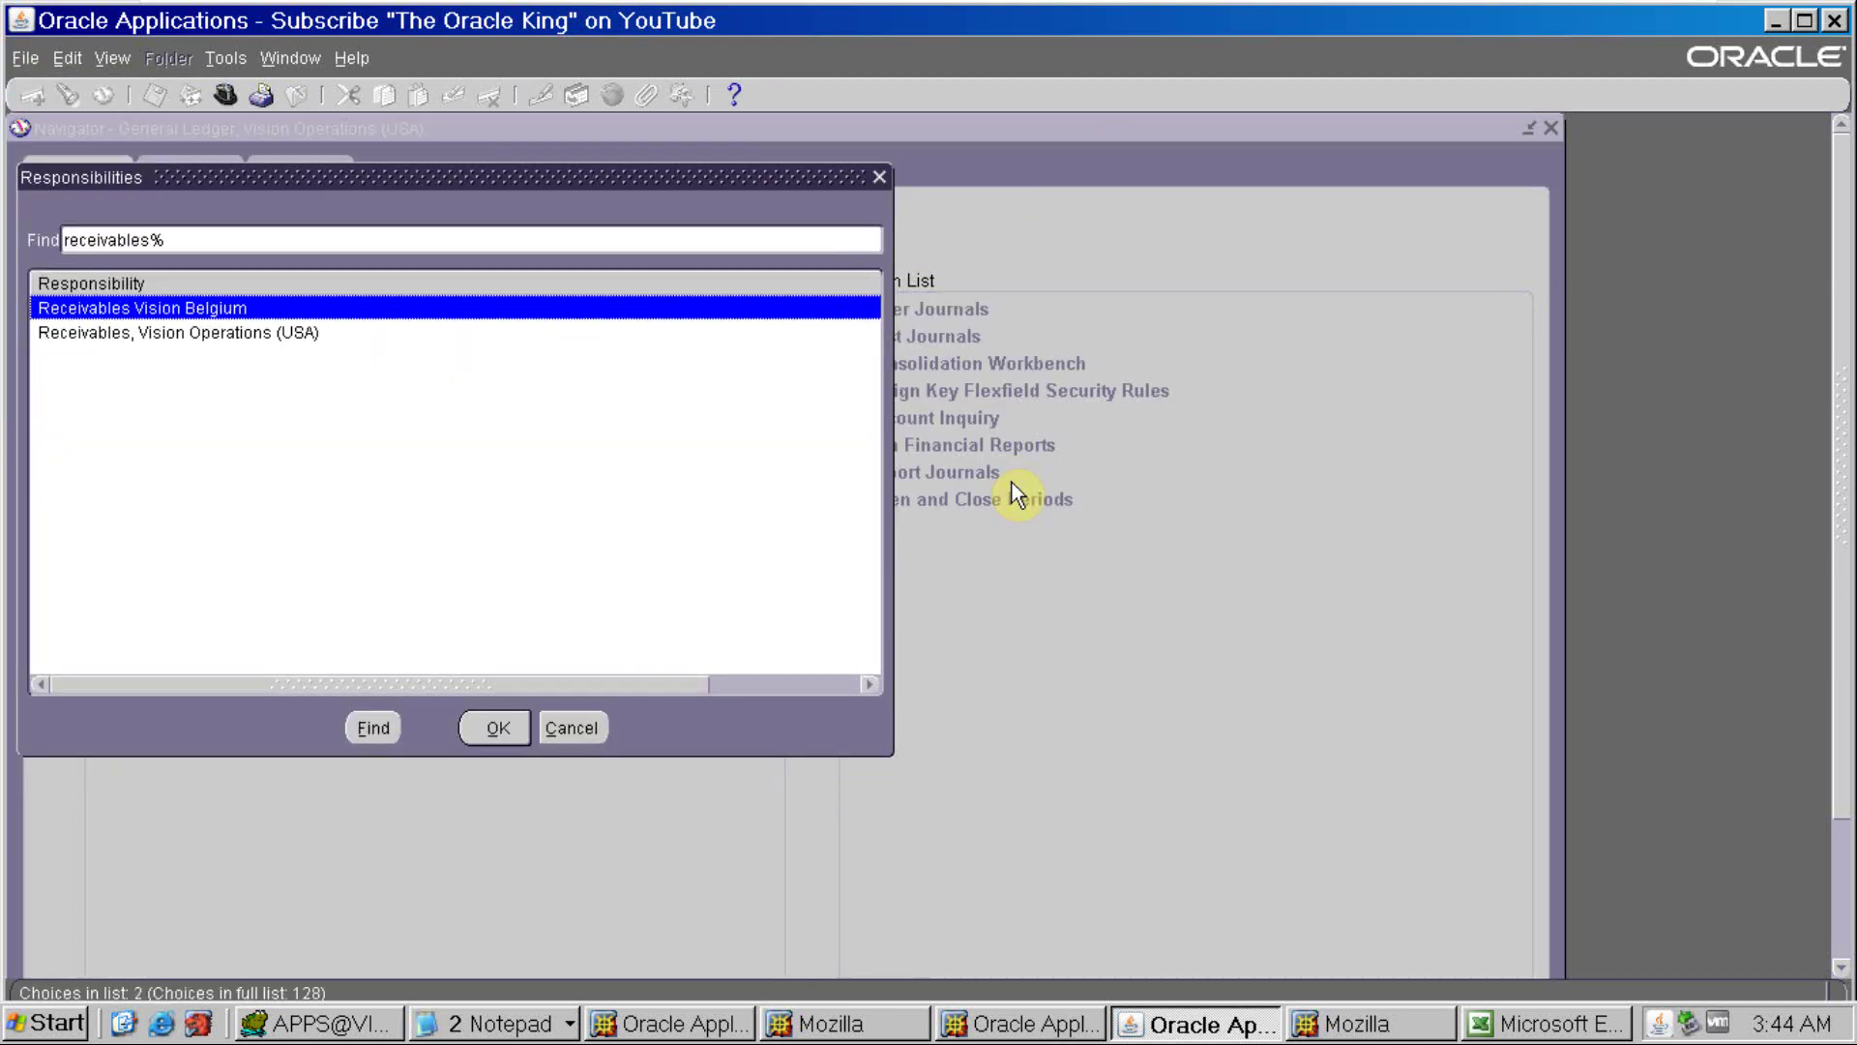
key(Down)
key(Return)
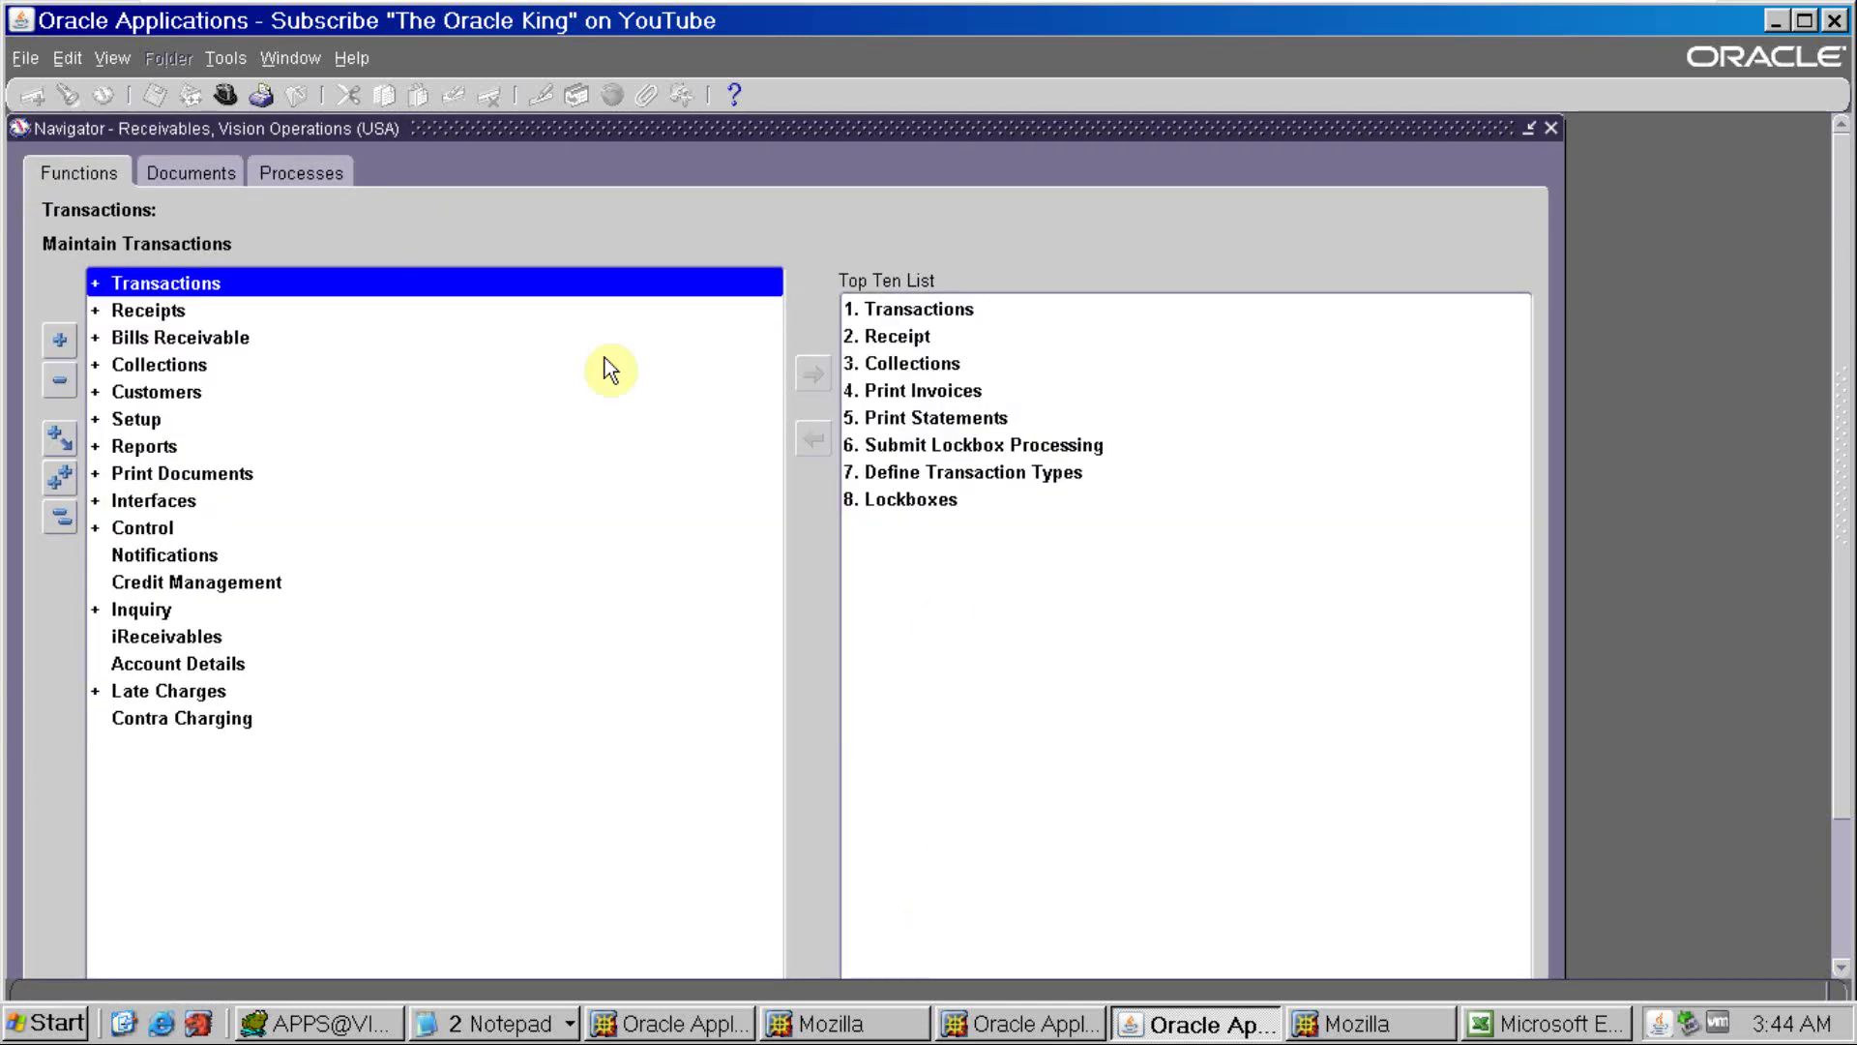
List all my requests from the Receivables responsibility
key(alt+v)
key(r)
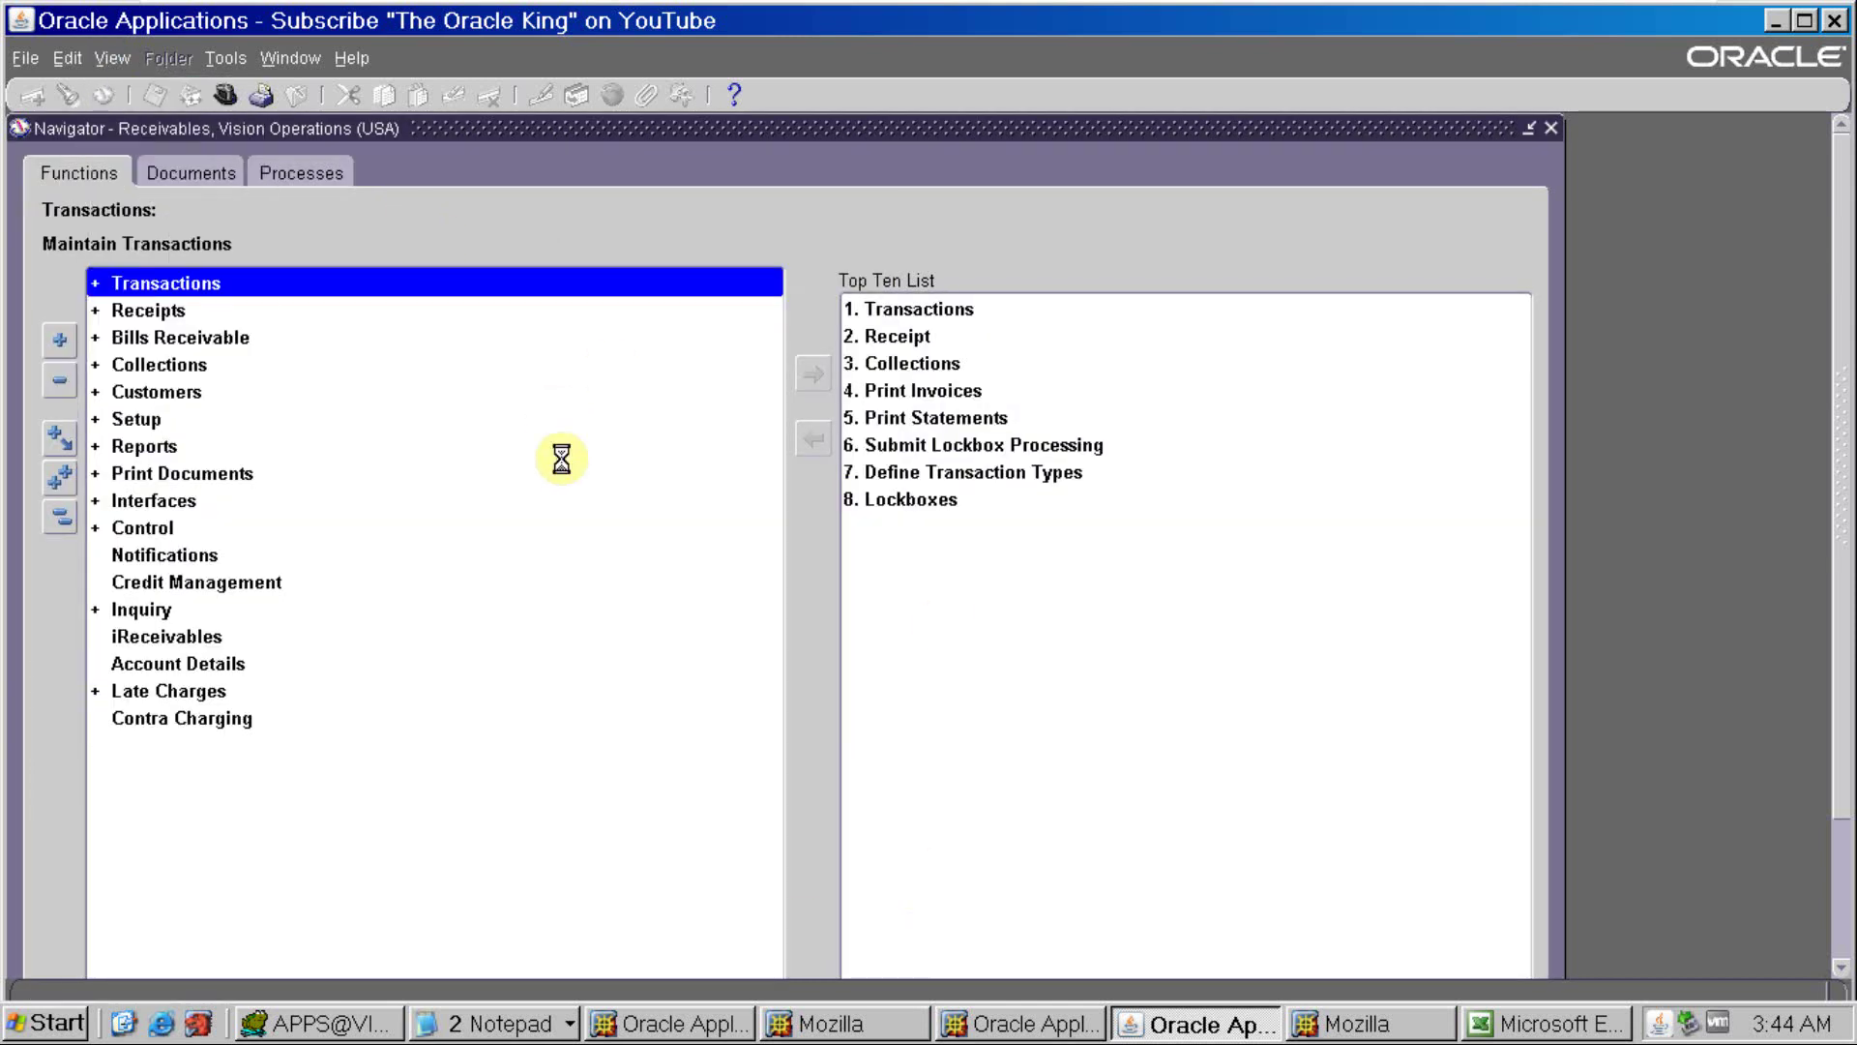
click(368, 714)
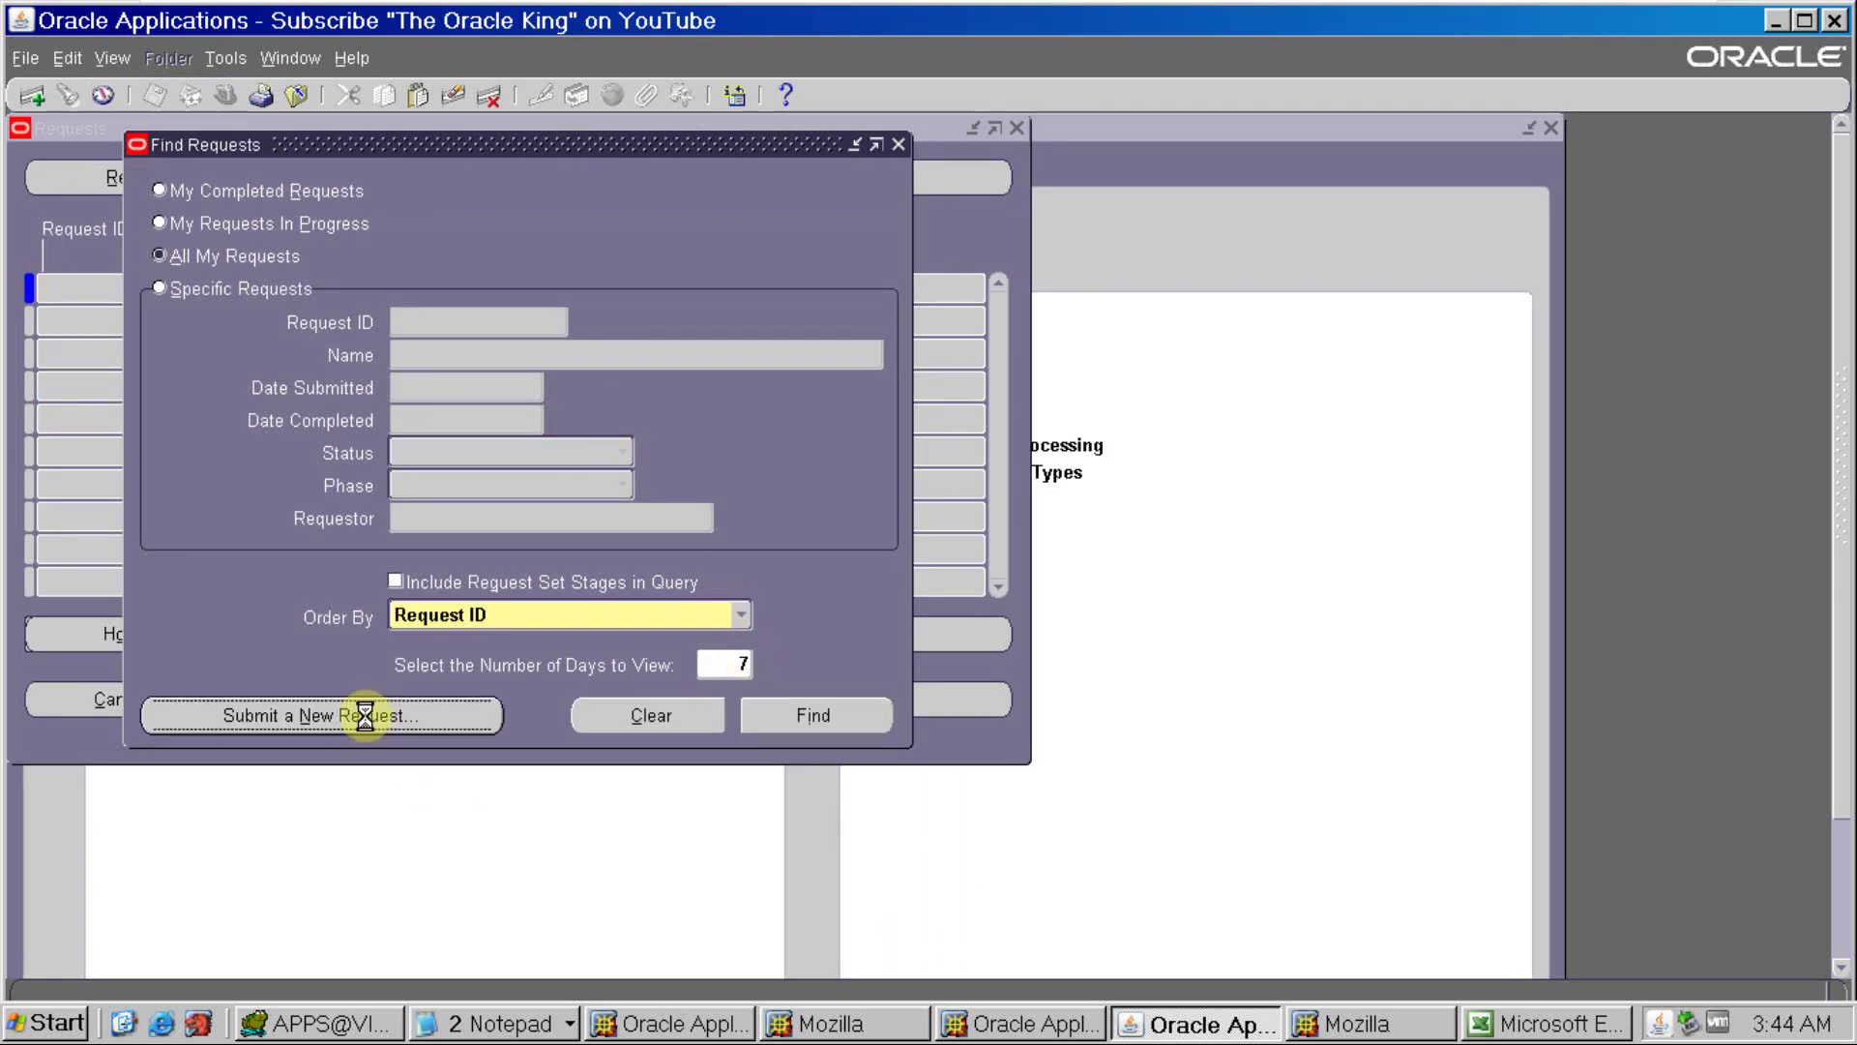
click(704, 590)
click(813, 714)
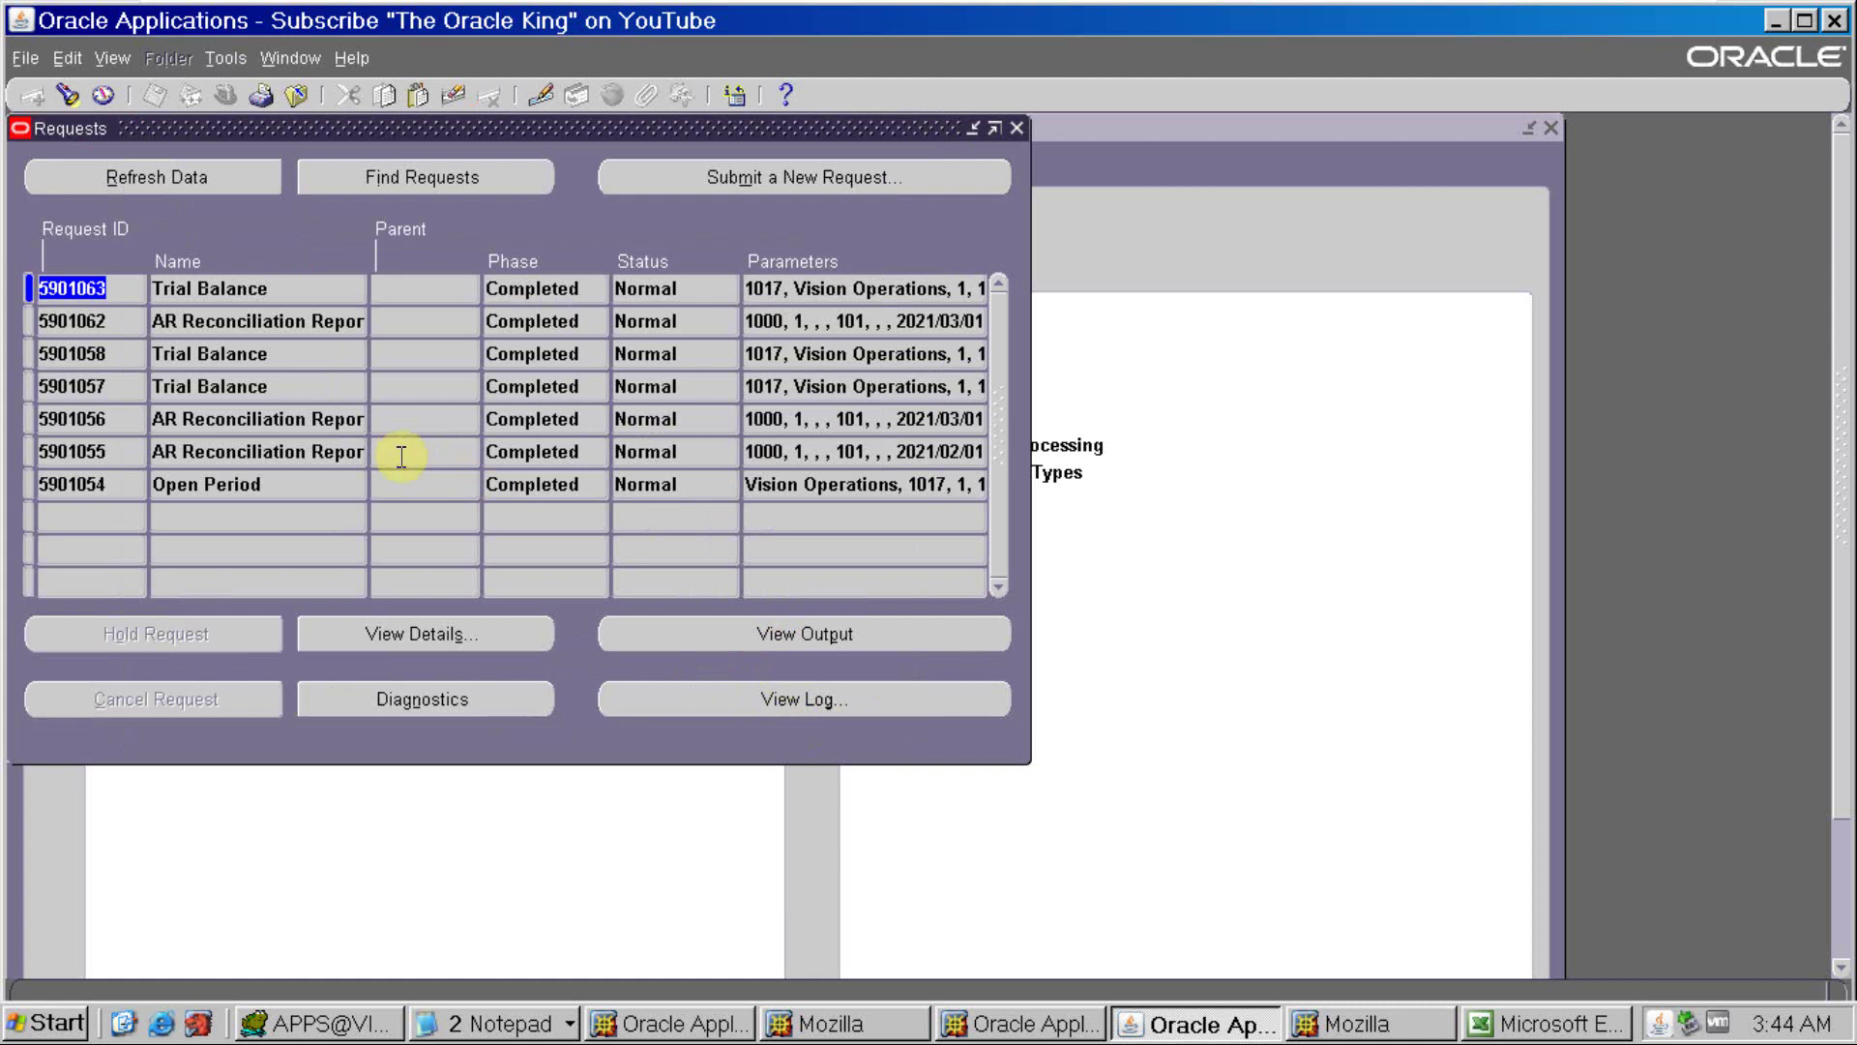
Open the output of the latest AR Reconciliation Report and examine its Transaction Register and sales journal difference
click(126, 329)
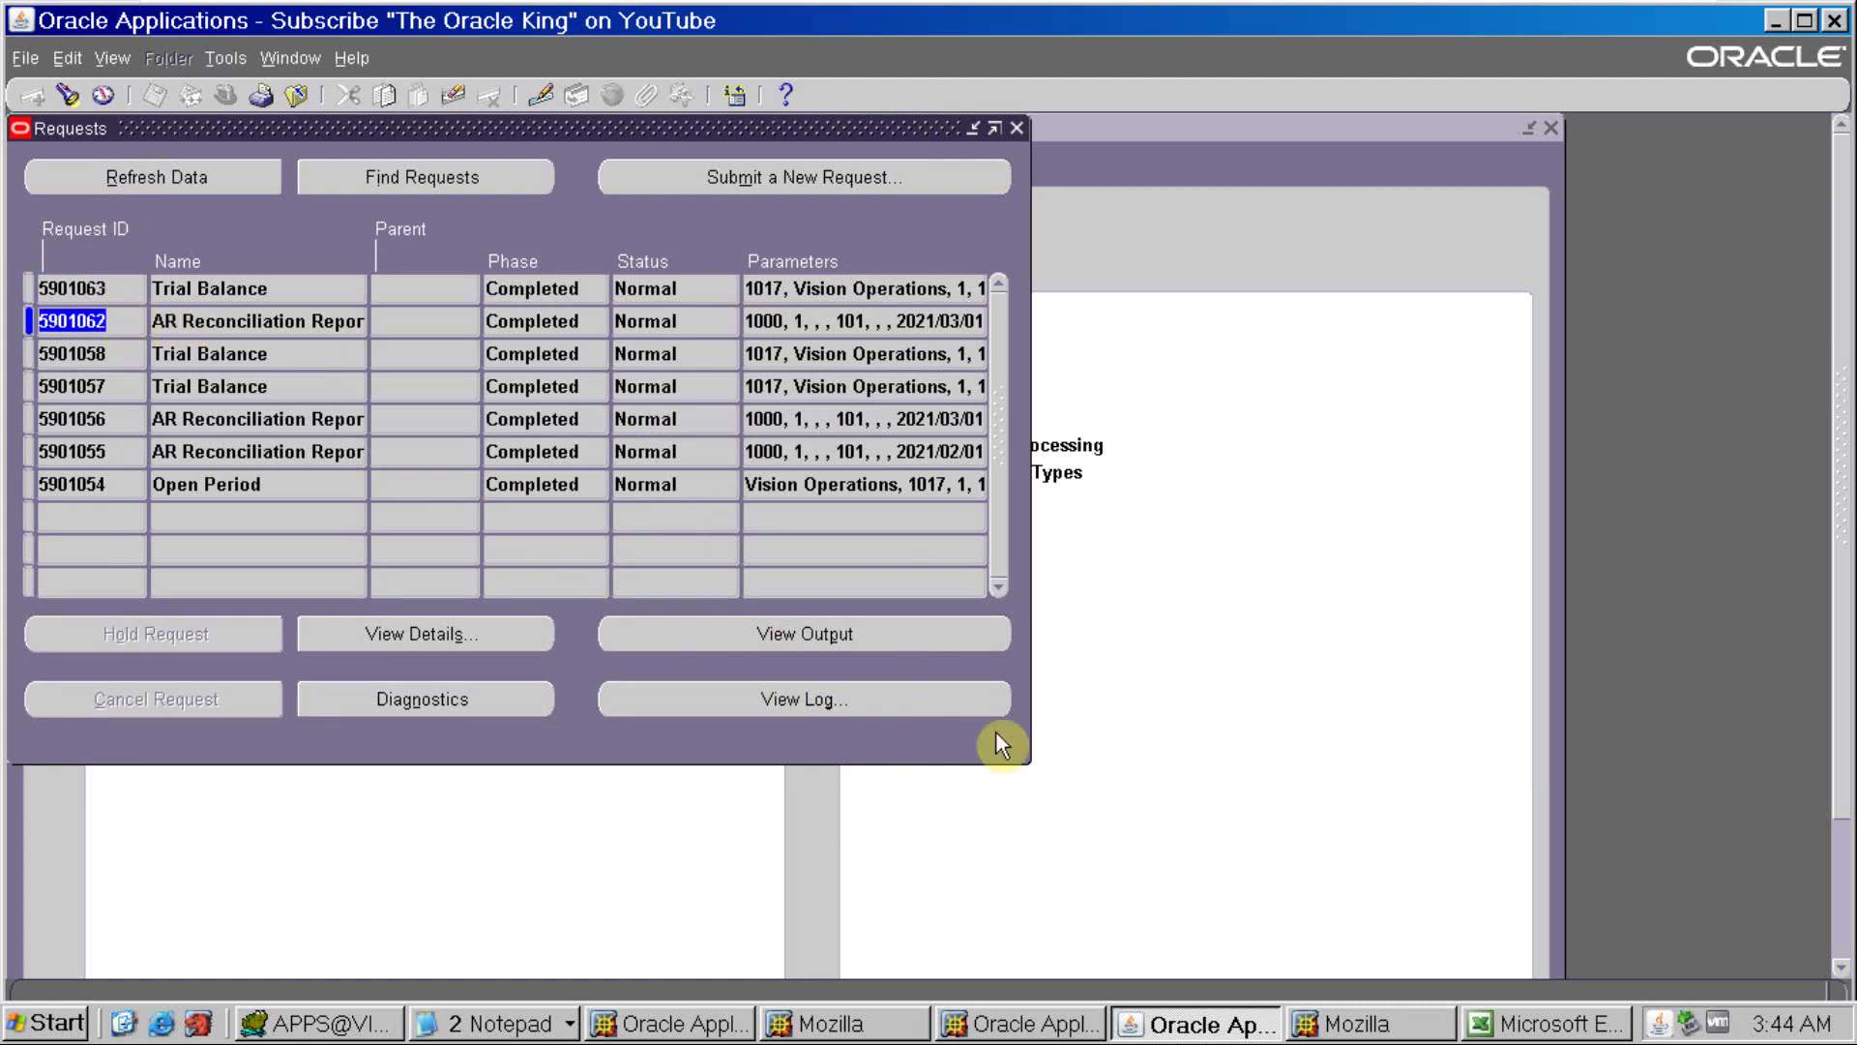
click(869, 638)
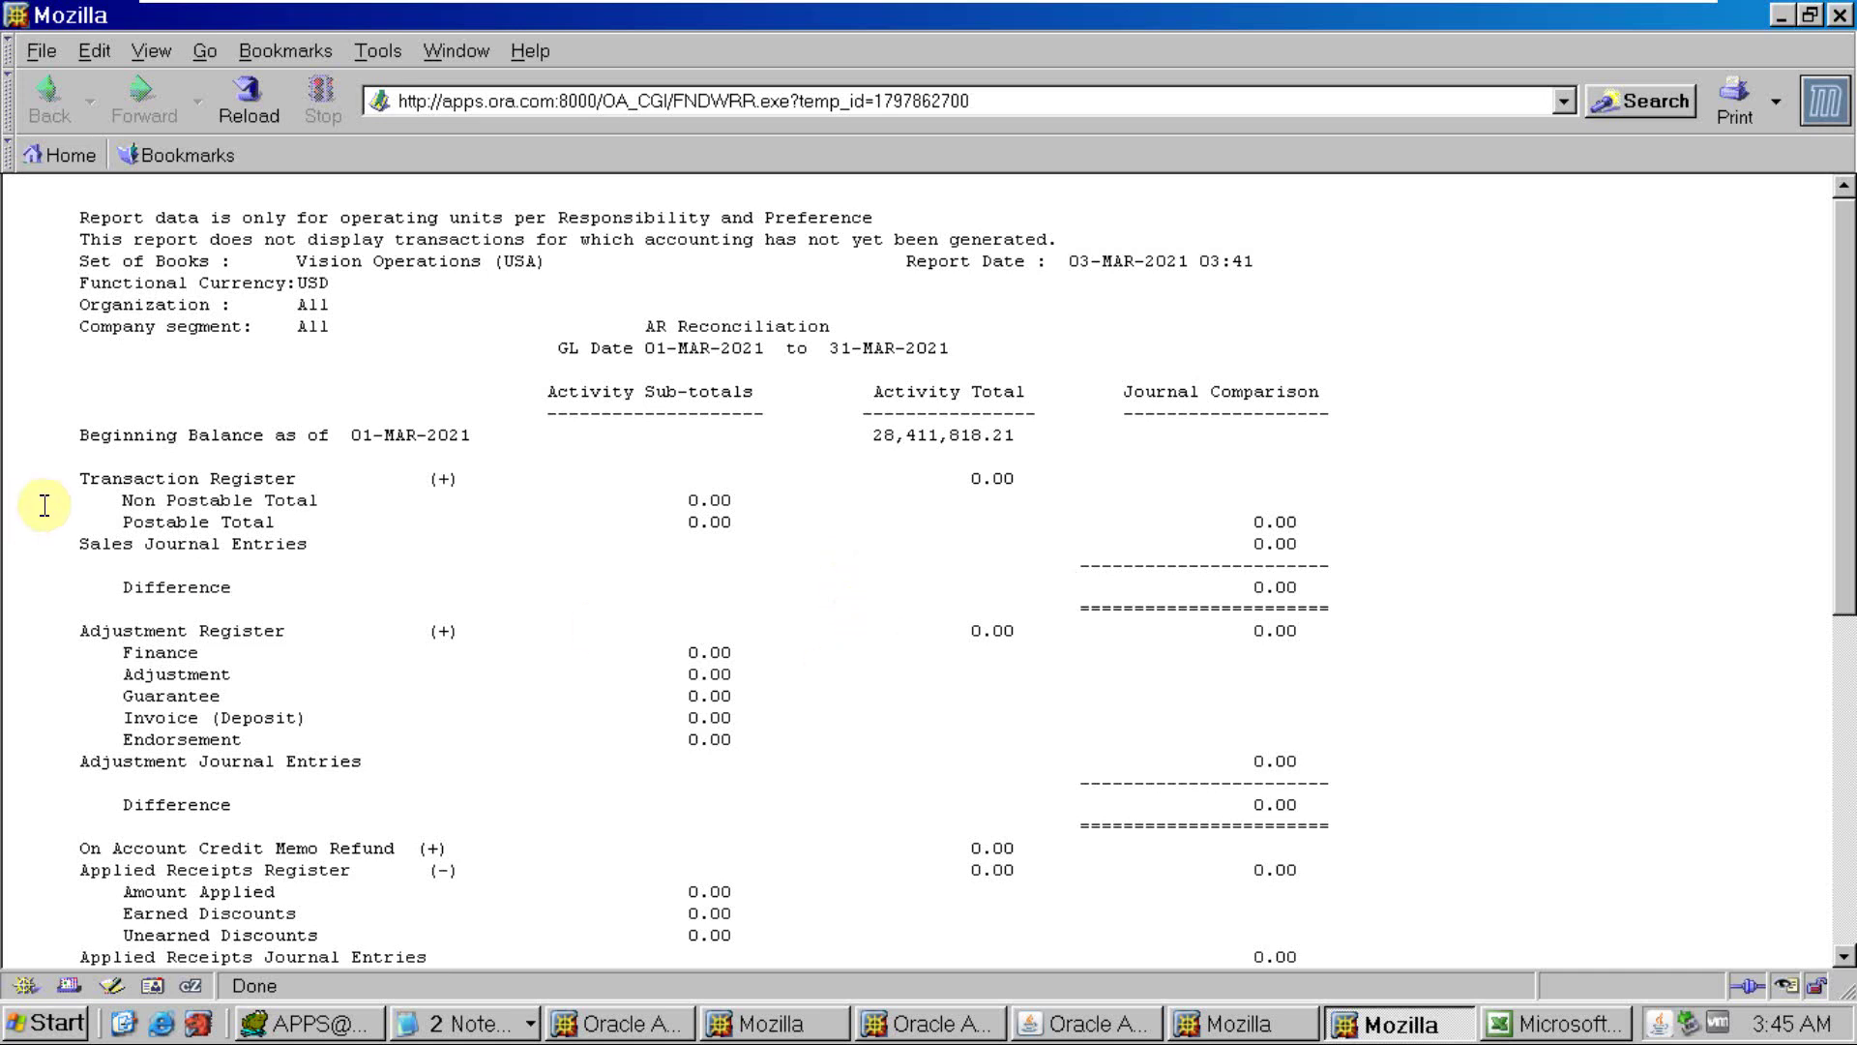
drag(58, 500, 144, 513)
click(331, 561)
double_click(144, 519)
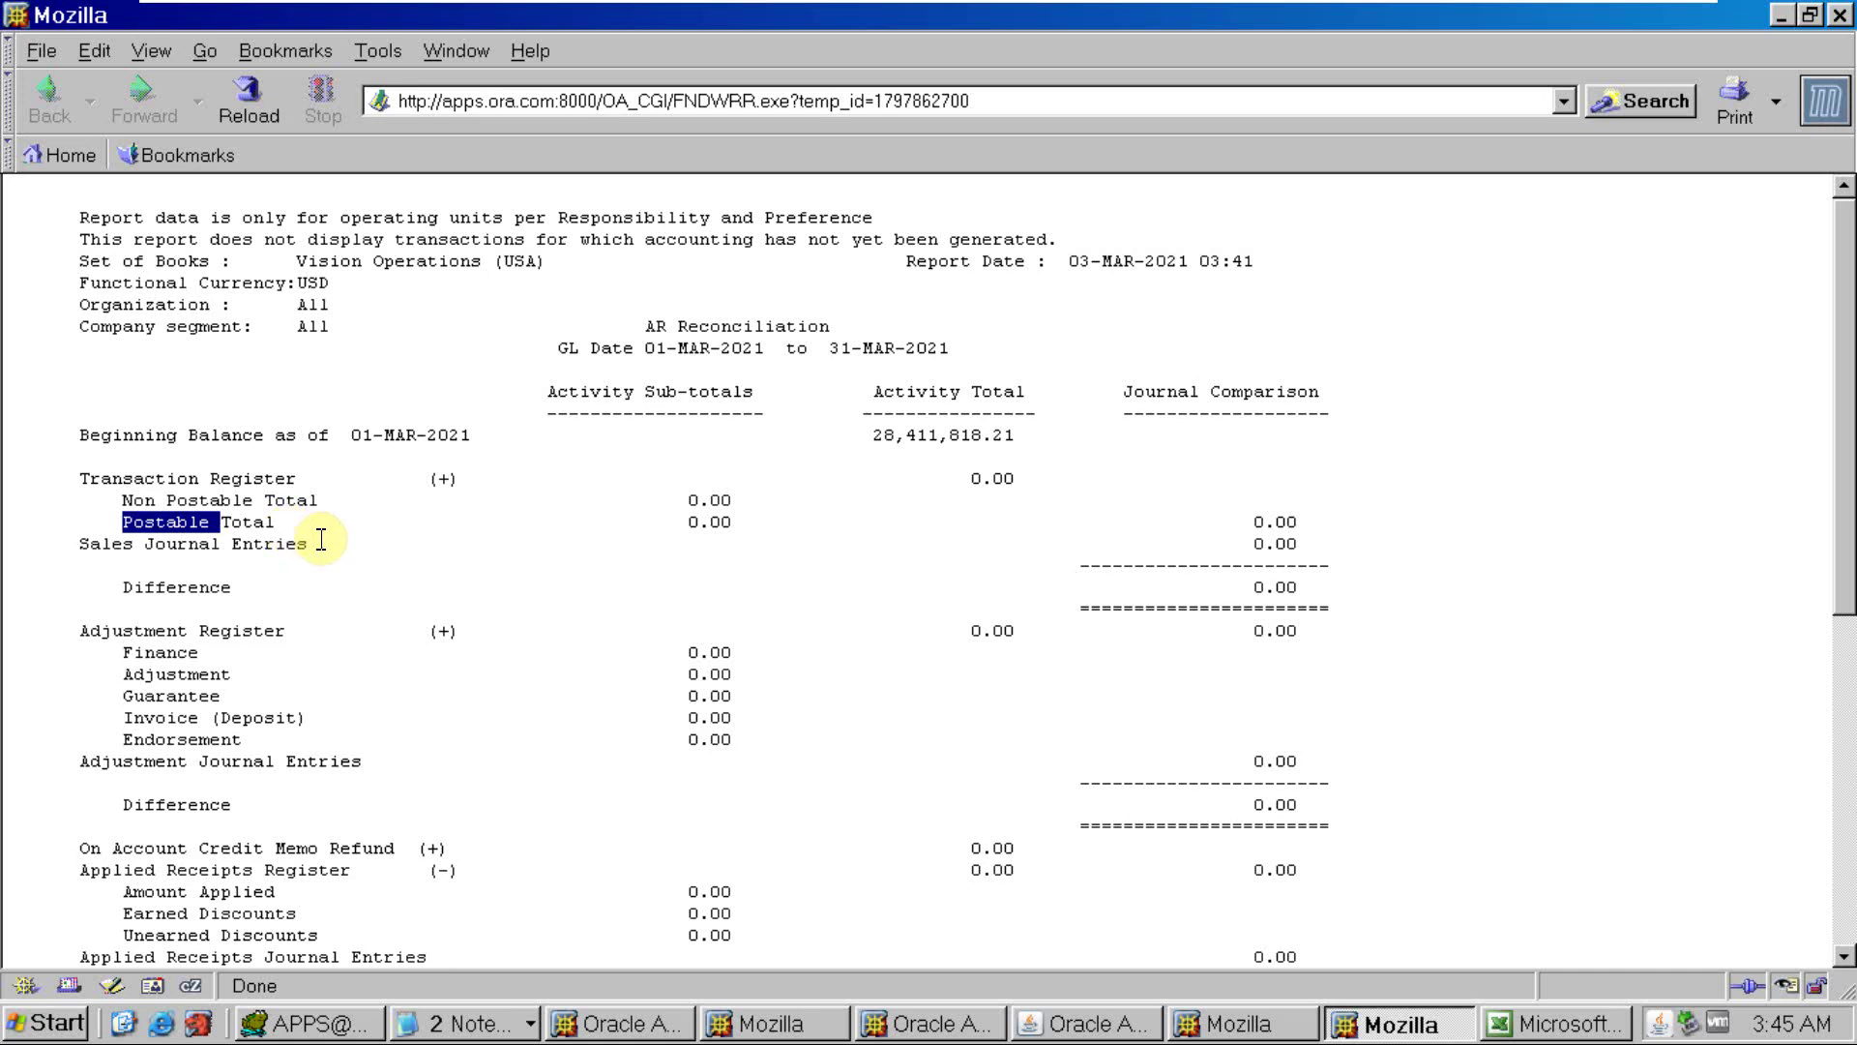
drag(311, 551, 63, 474)
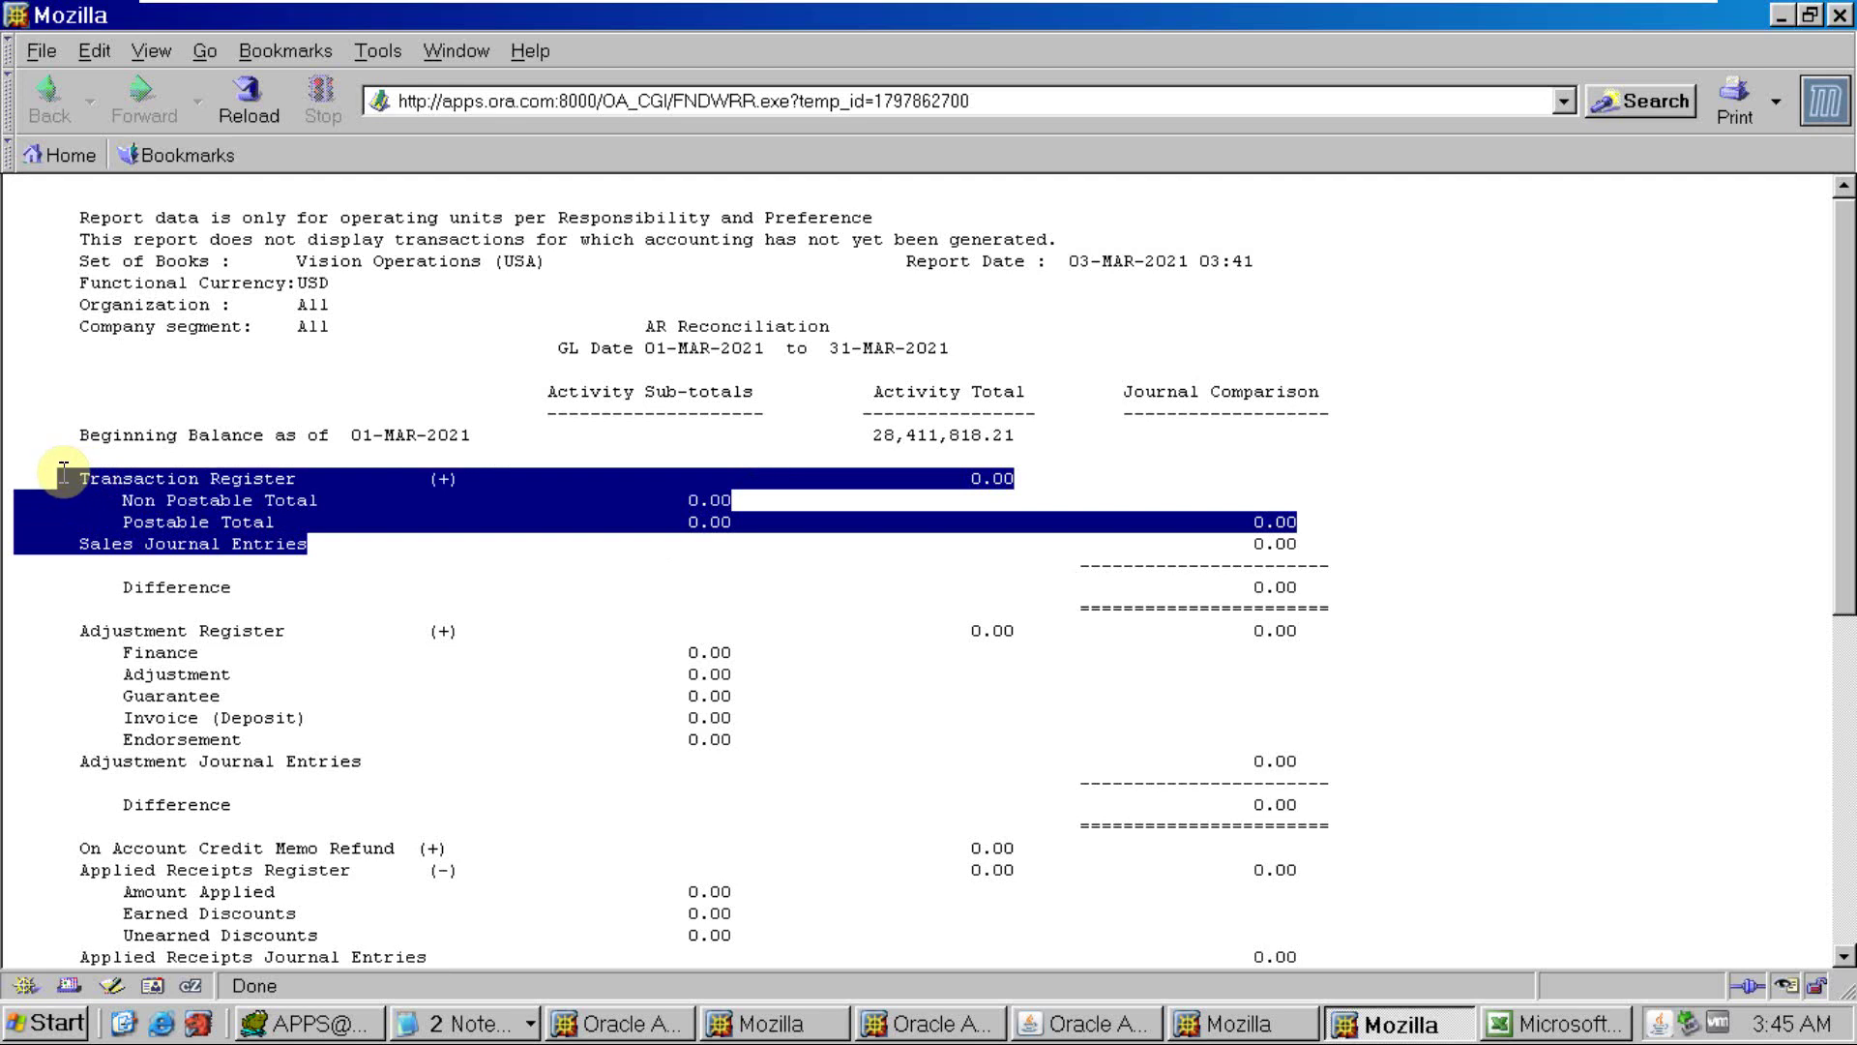
click(308, 532)
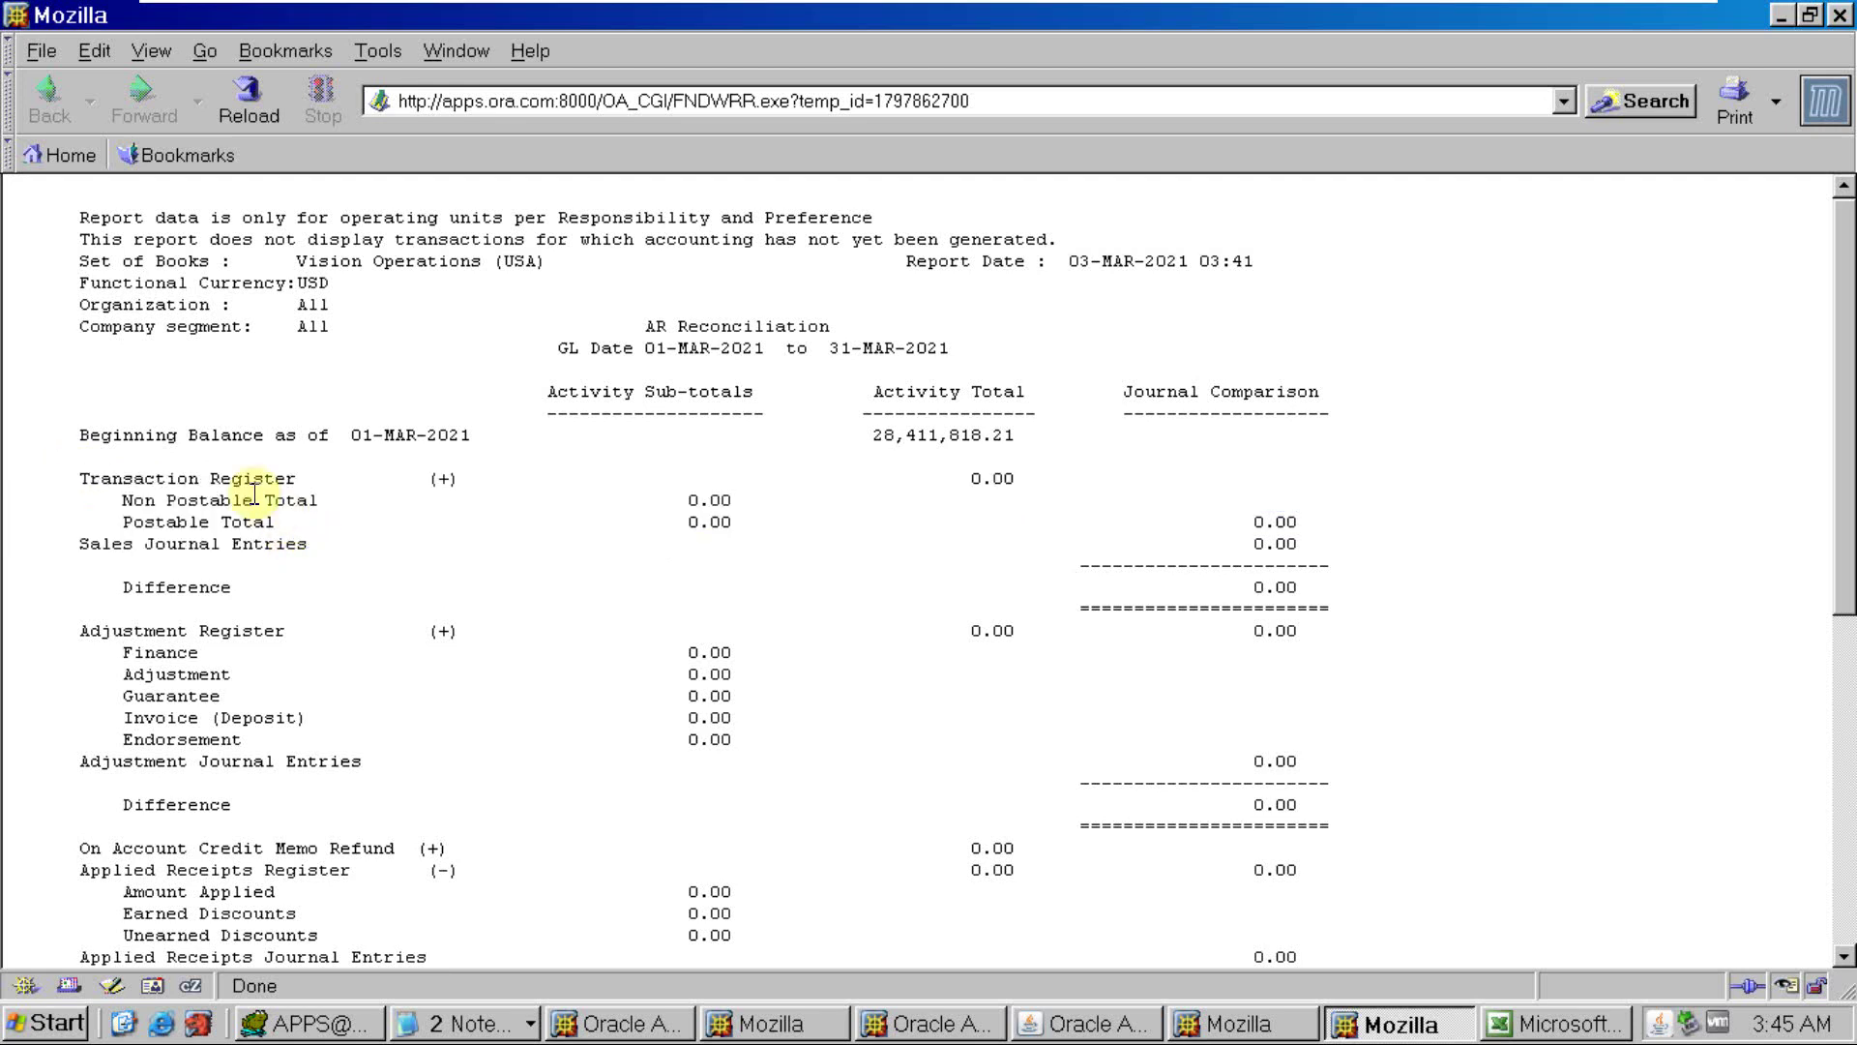
drag(1323, 597, 1225, 592)
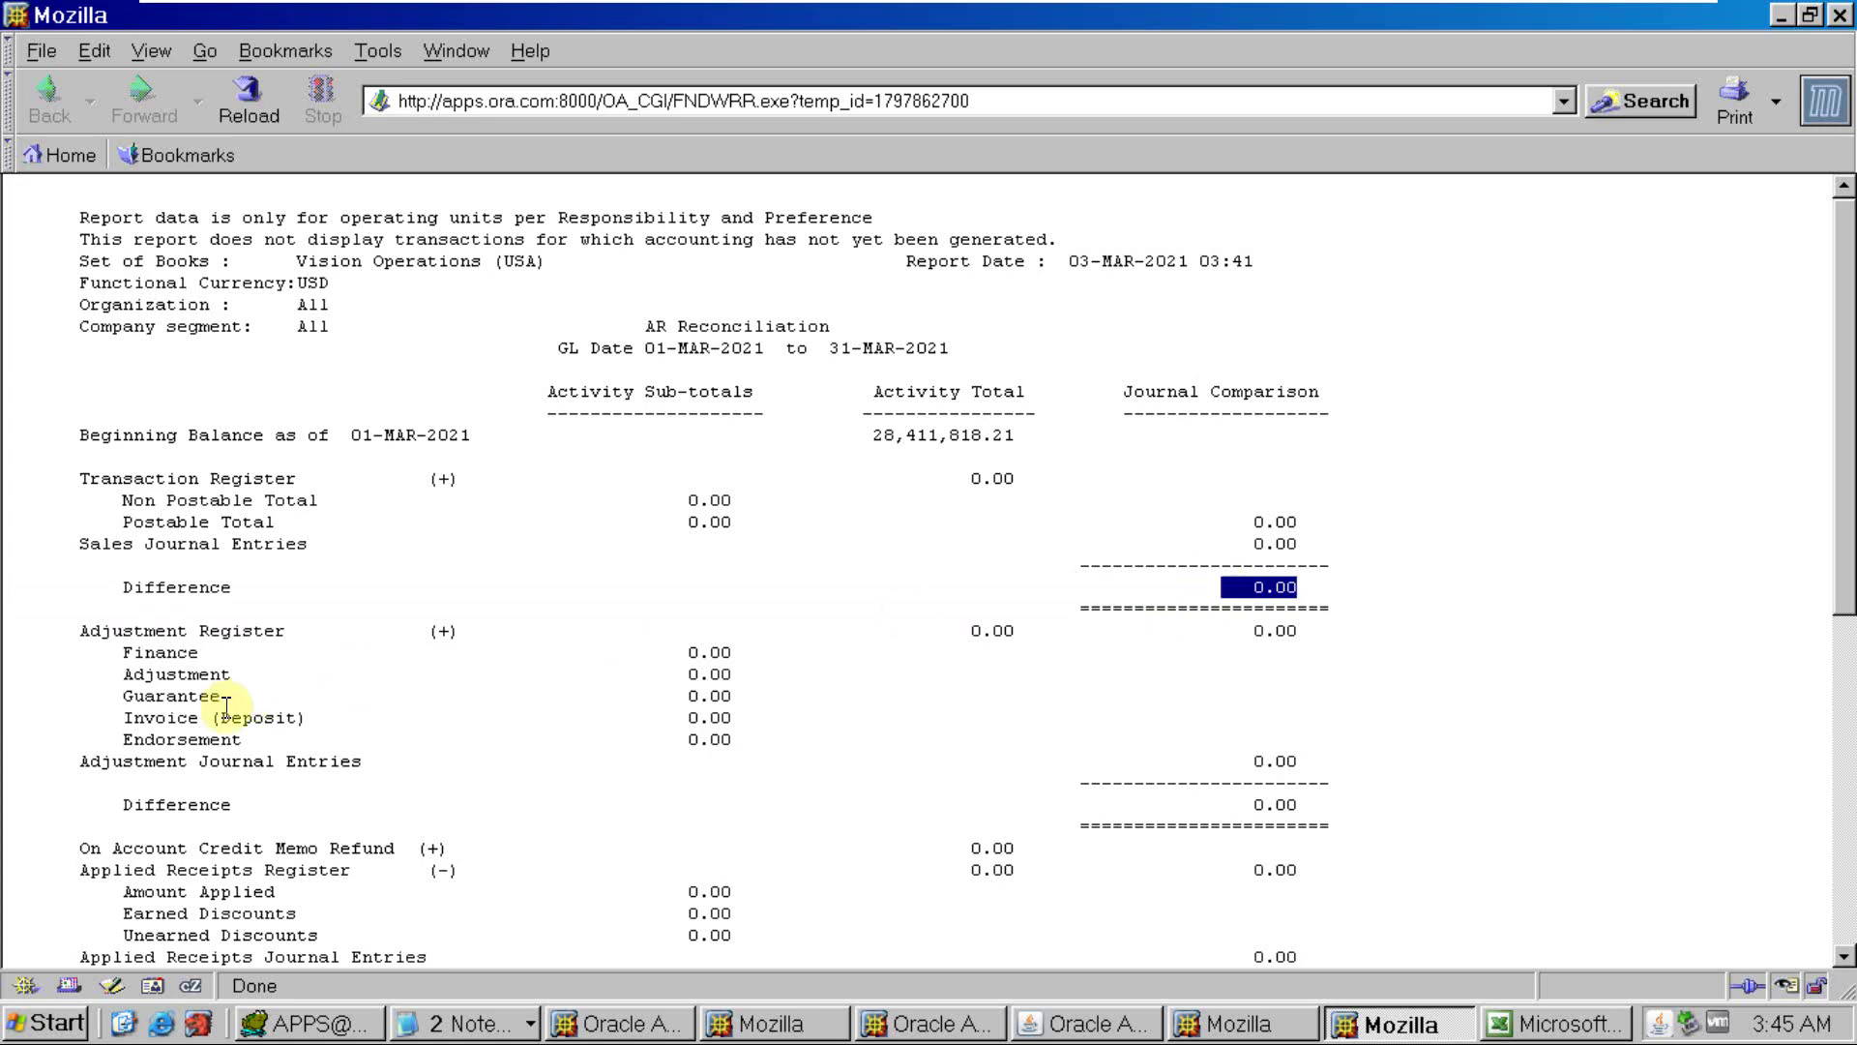
Examine the report's adjustment, receipt, credit memo and invoice exception sections through to the ending balance
scroll(226, 648, down, 1)
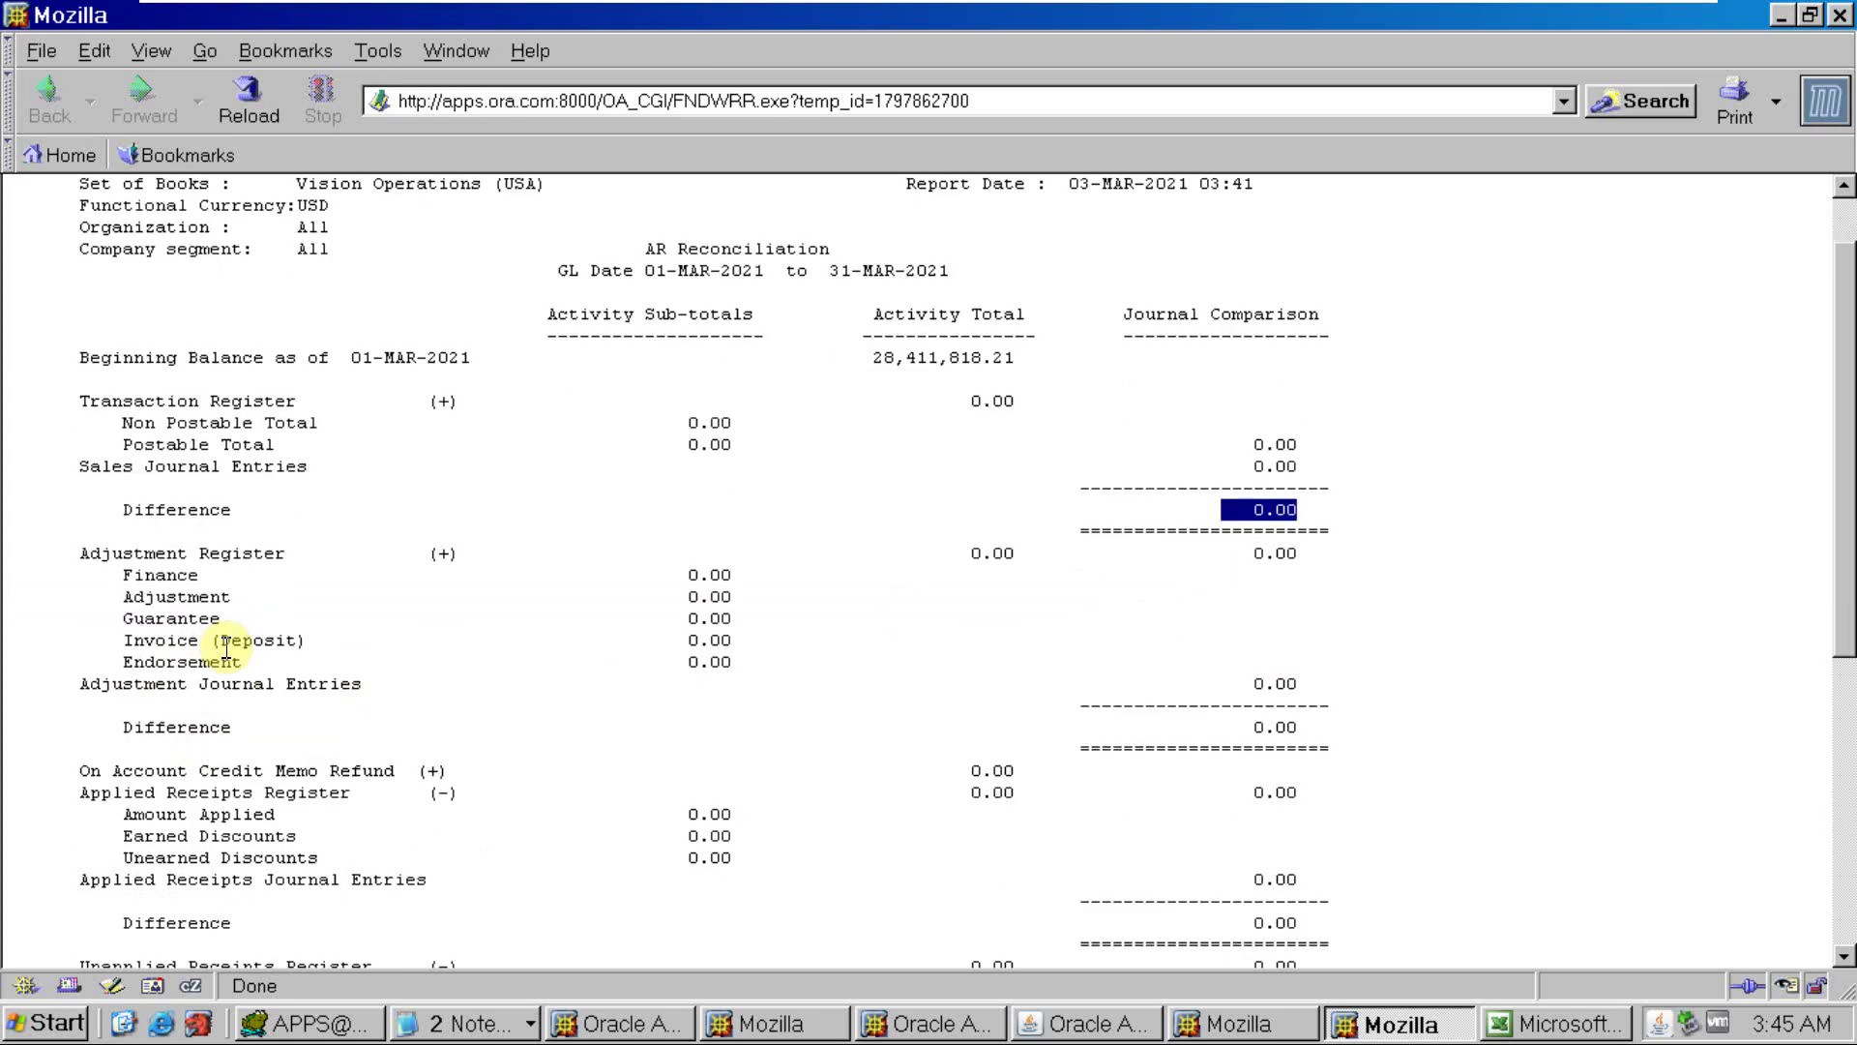
scroll(226, 648, down, 1)
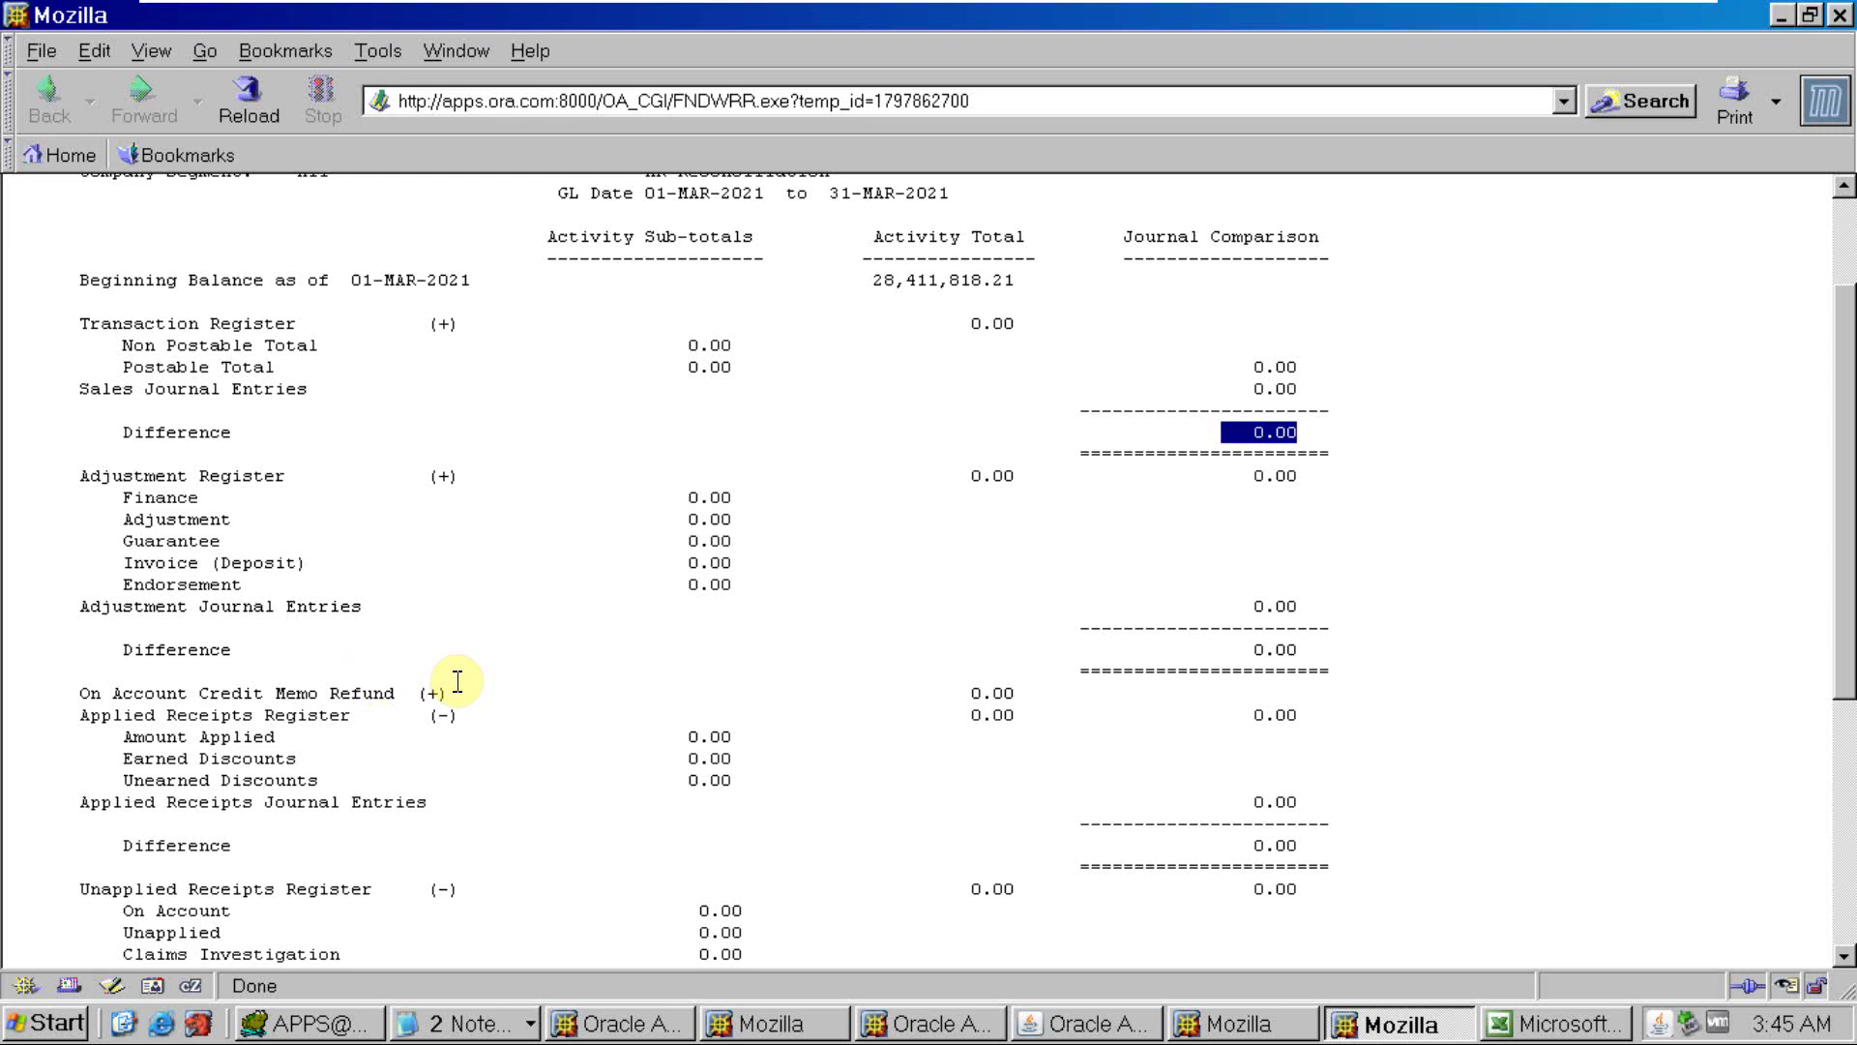
click(946, 698)
scroll(946, 698, down, 1)
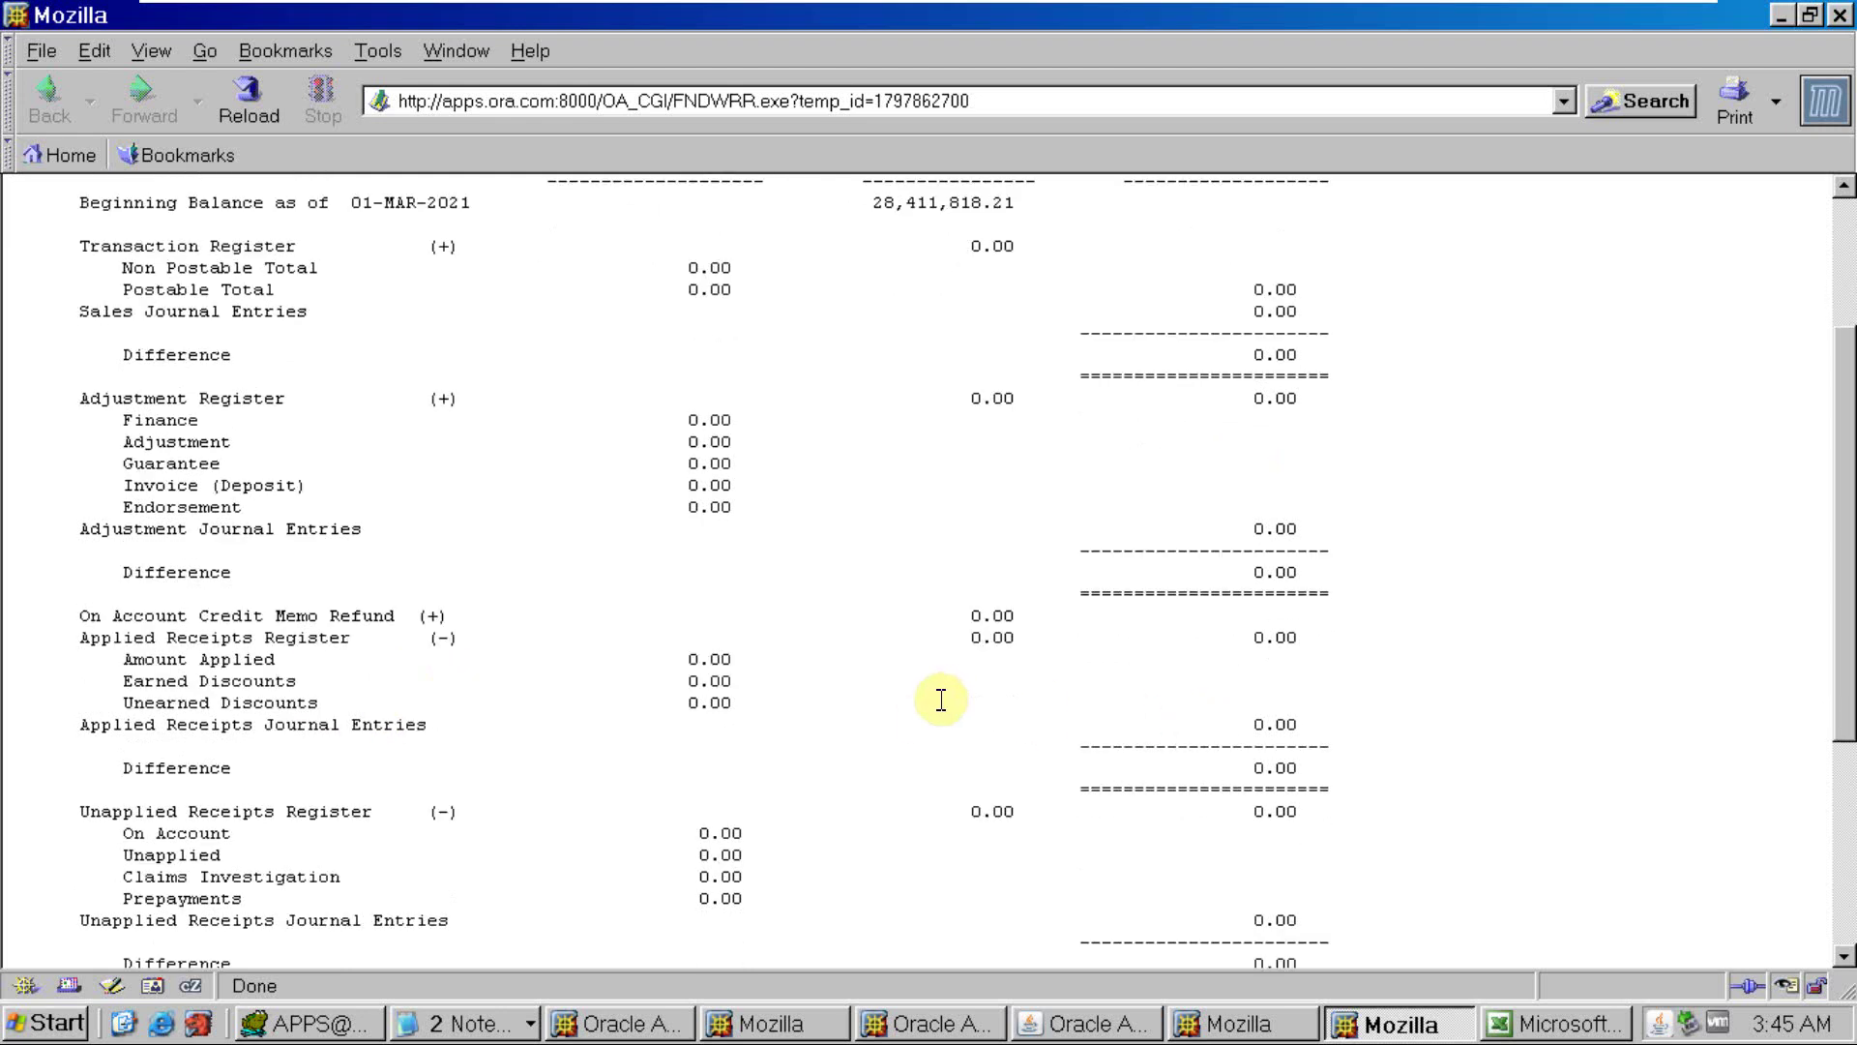
scroll(946, 697, down, 1)
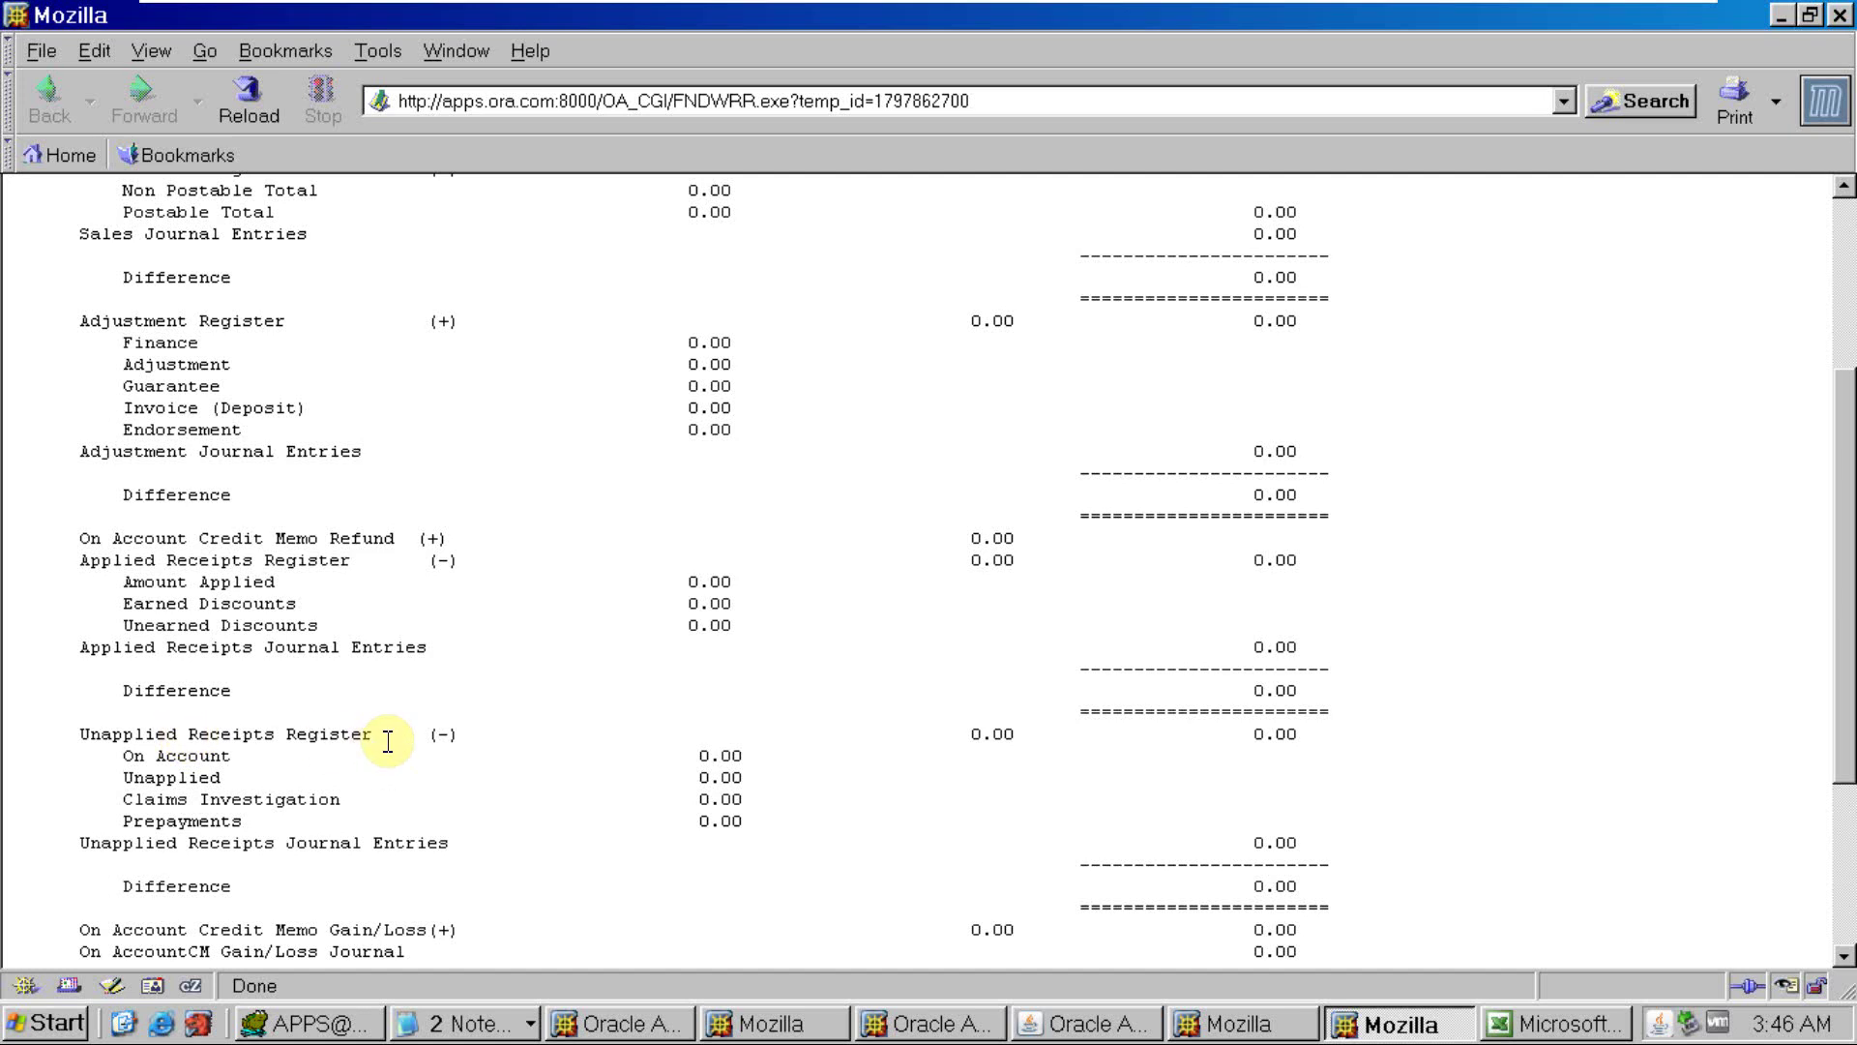
scroll(388, 741, down, 1)
scroll(387, 741, down, 1)
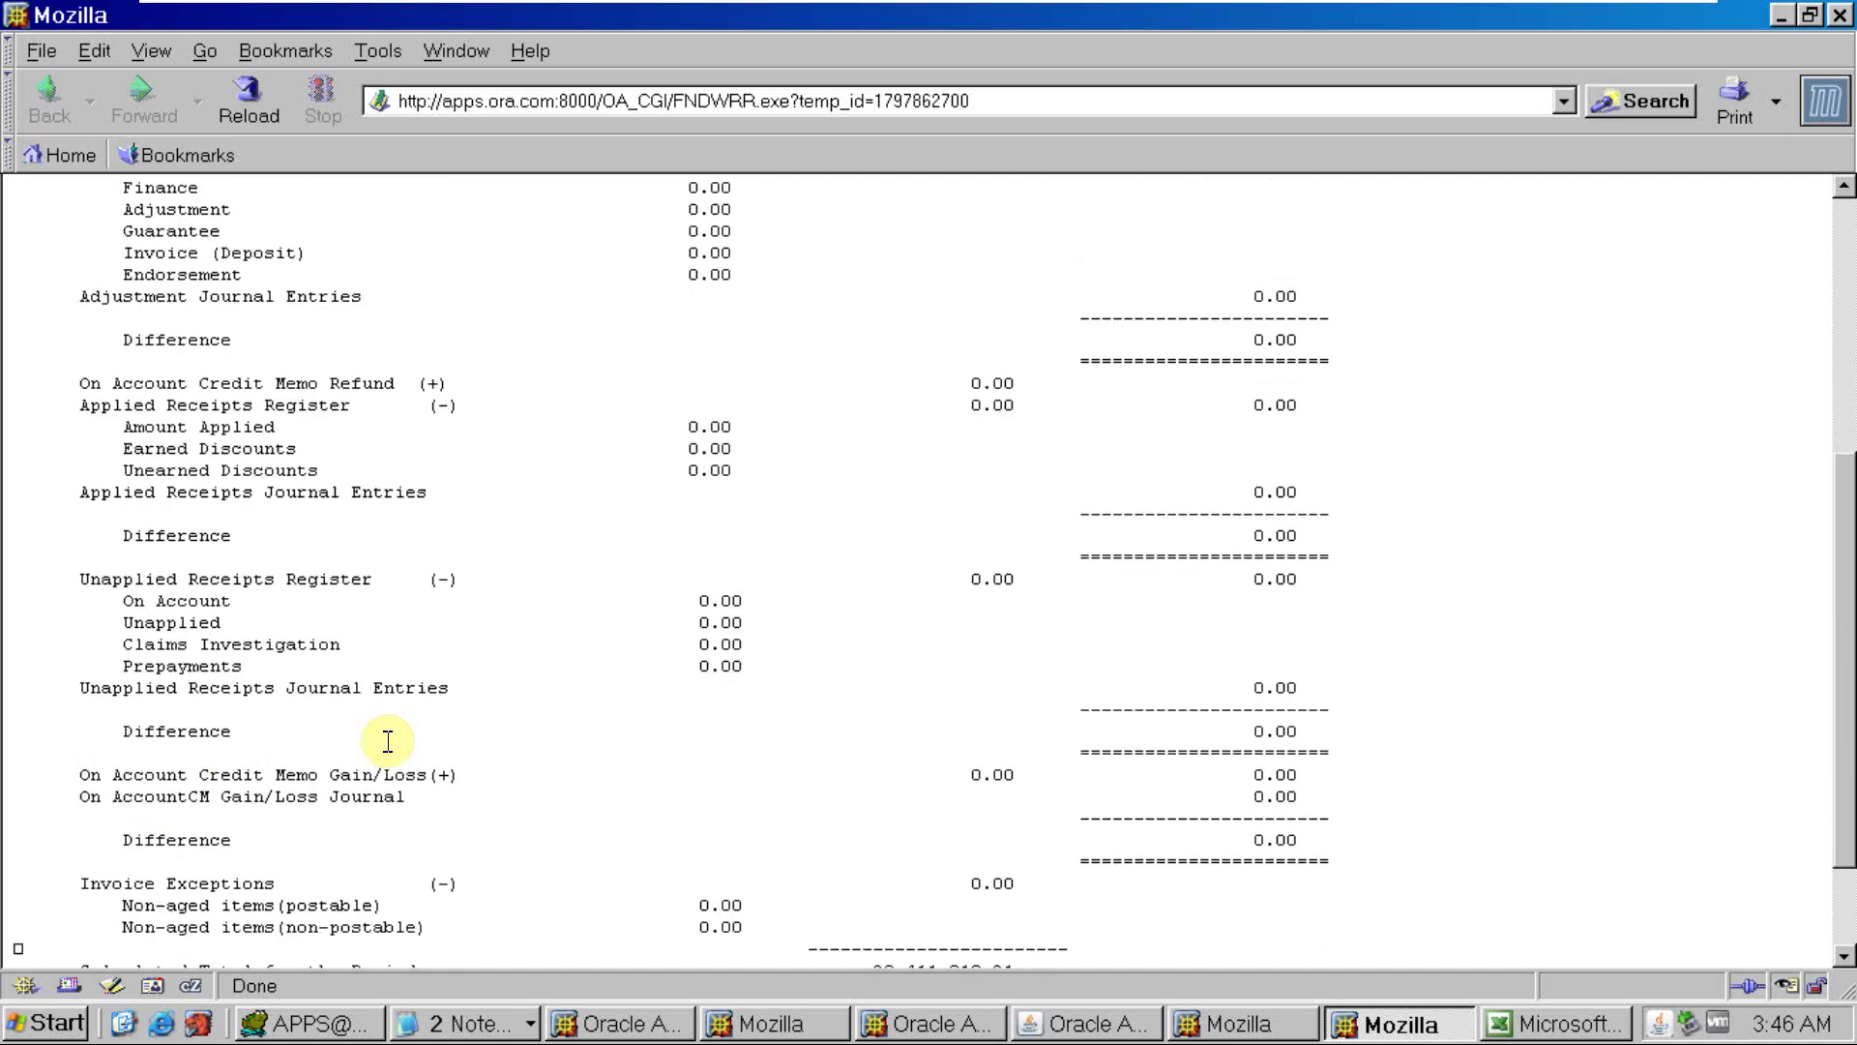
scroll(388, 741, down, 2)
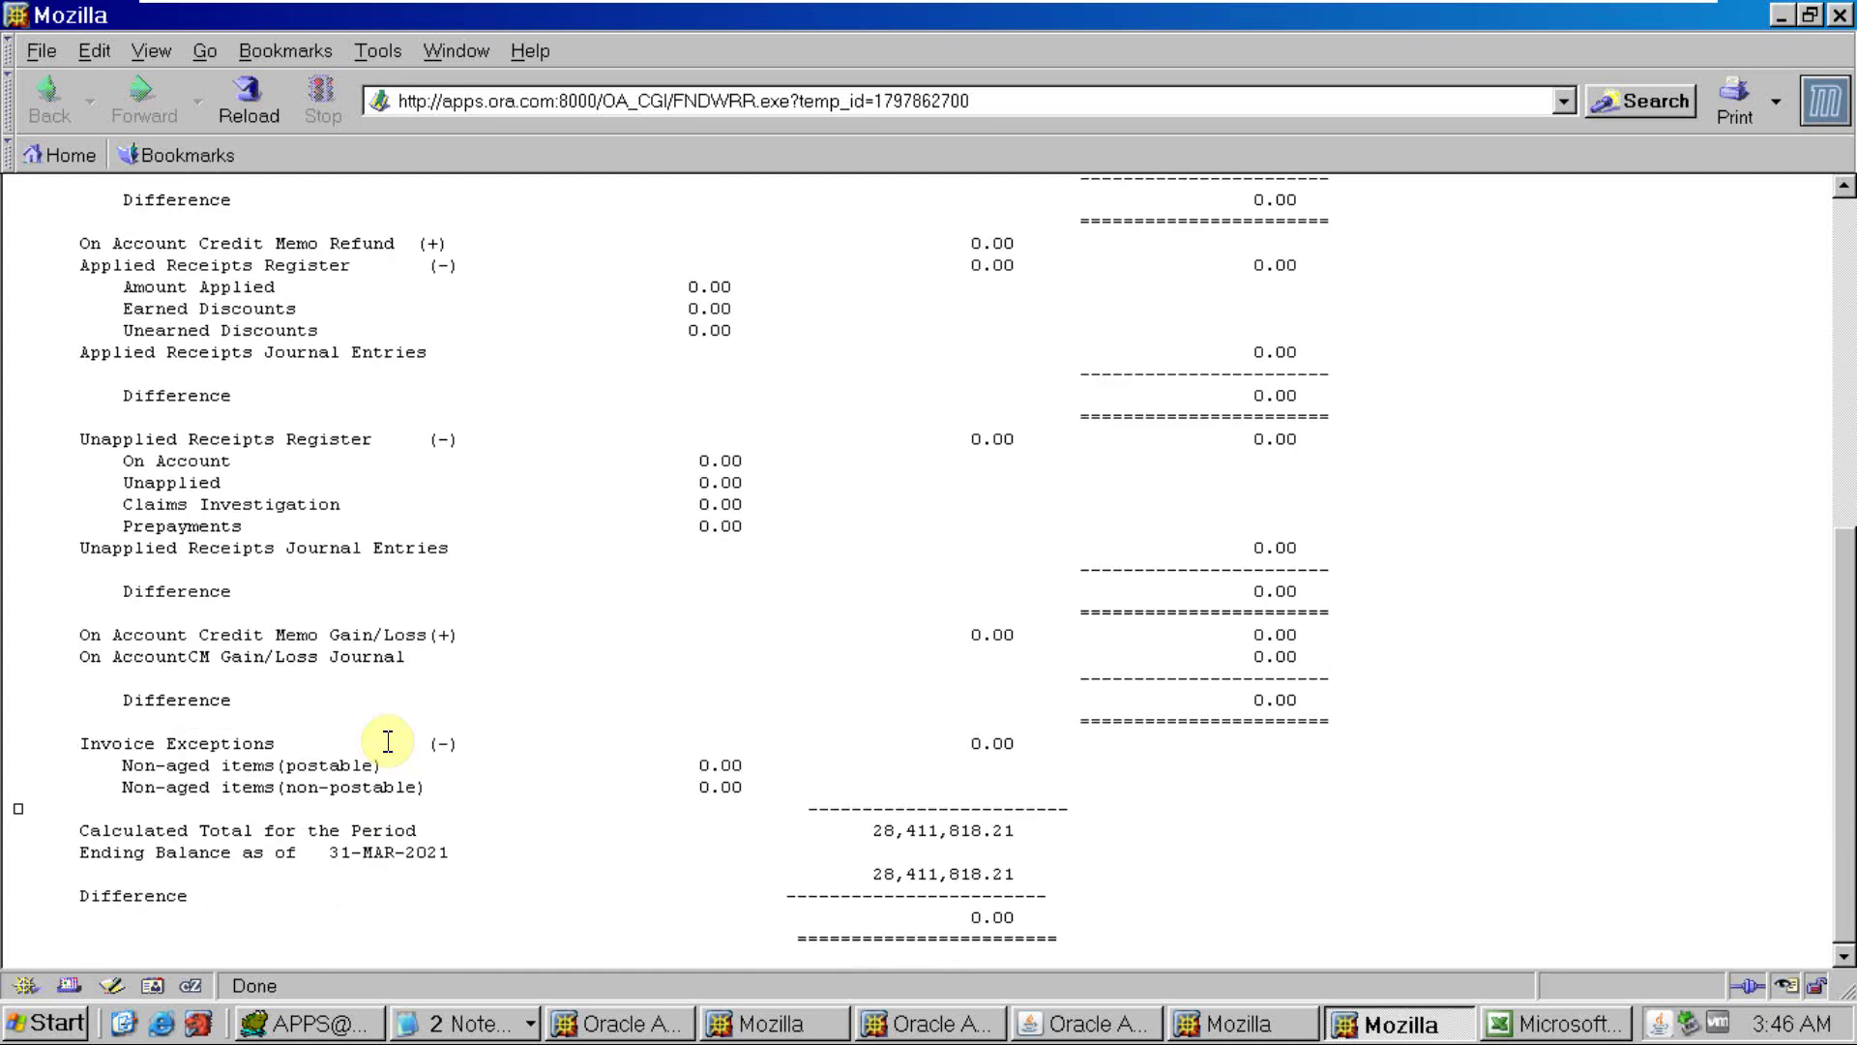
scroll(388, 741, up, 8)
Switch back to Oracle Applications, close the request list and open the Transactions form
click(1081, 1027)
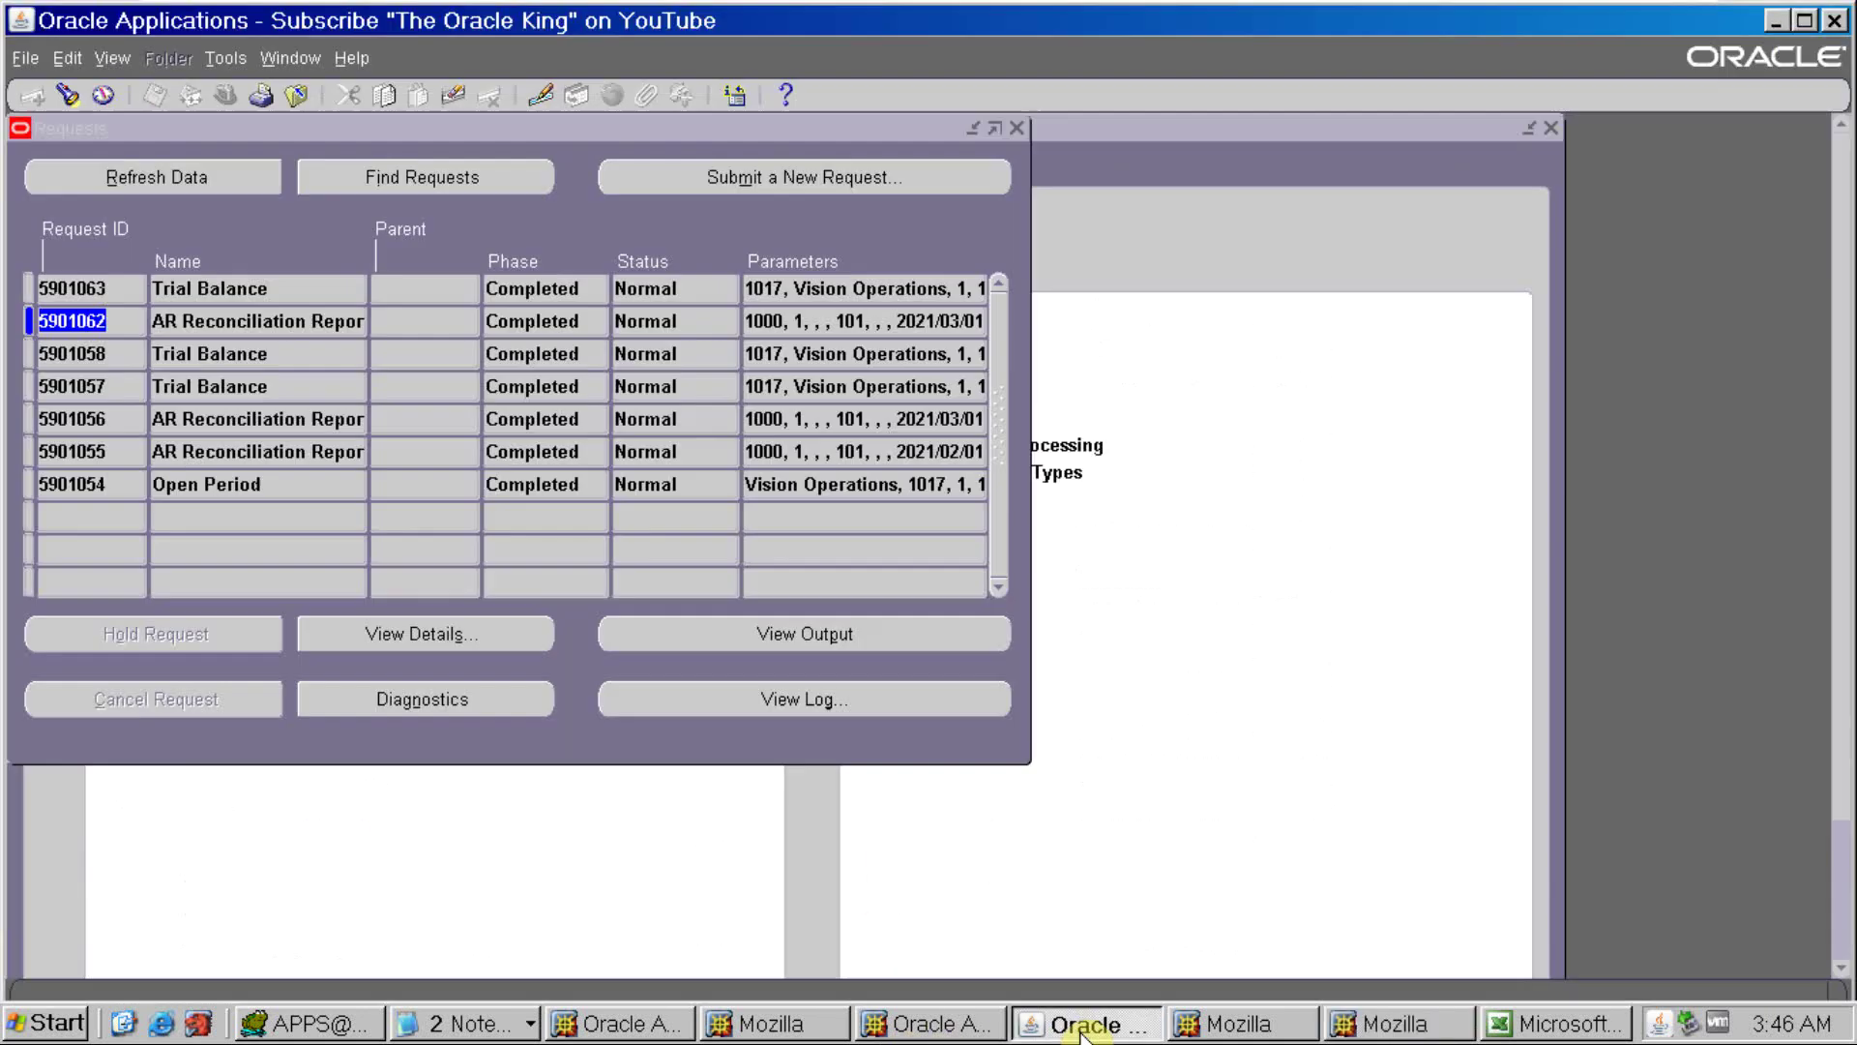
click(1021, 127)
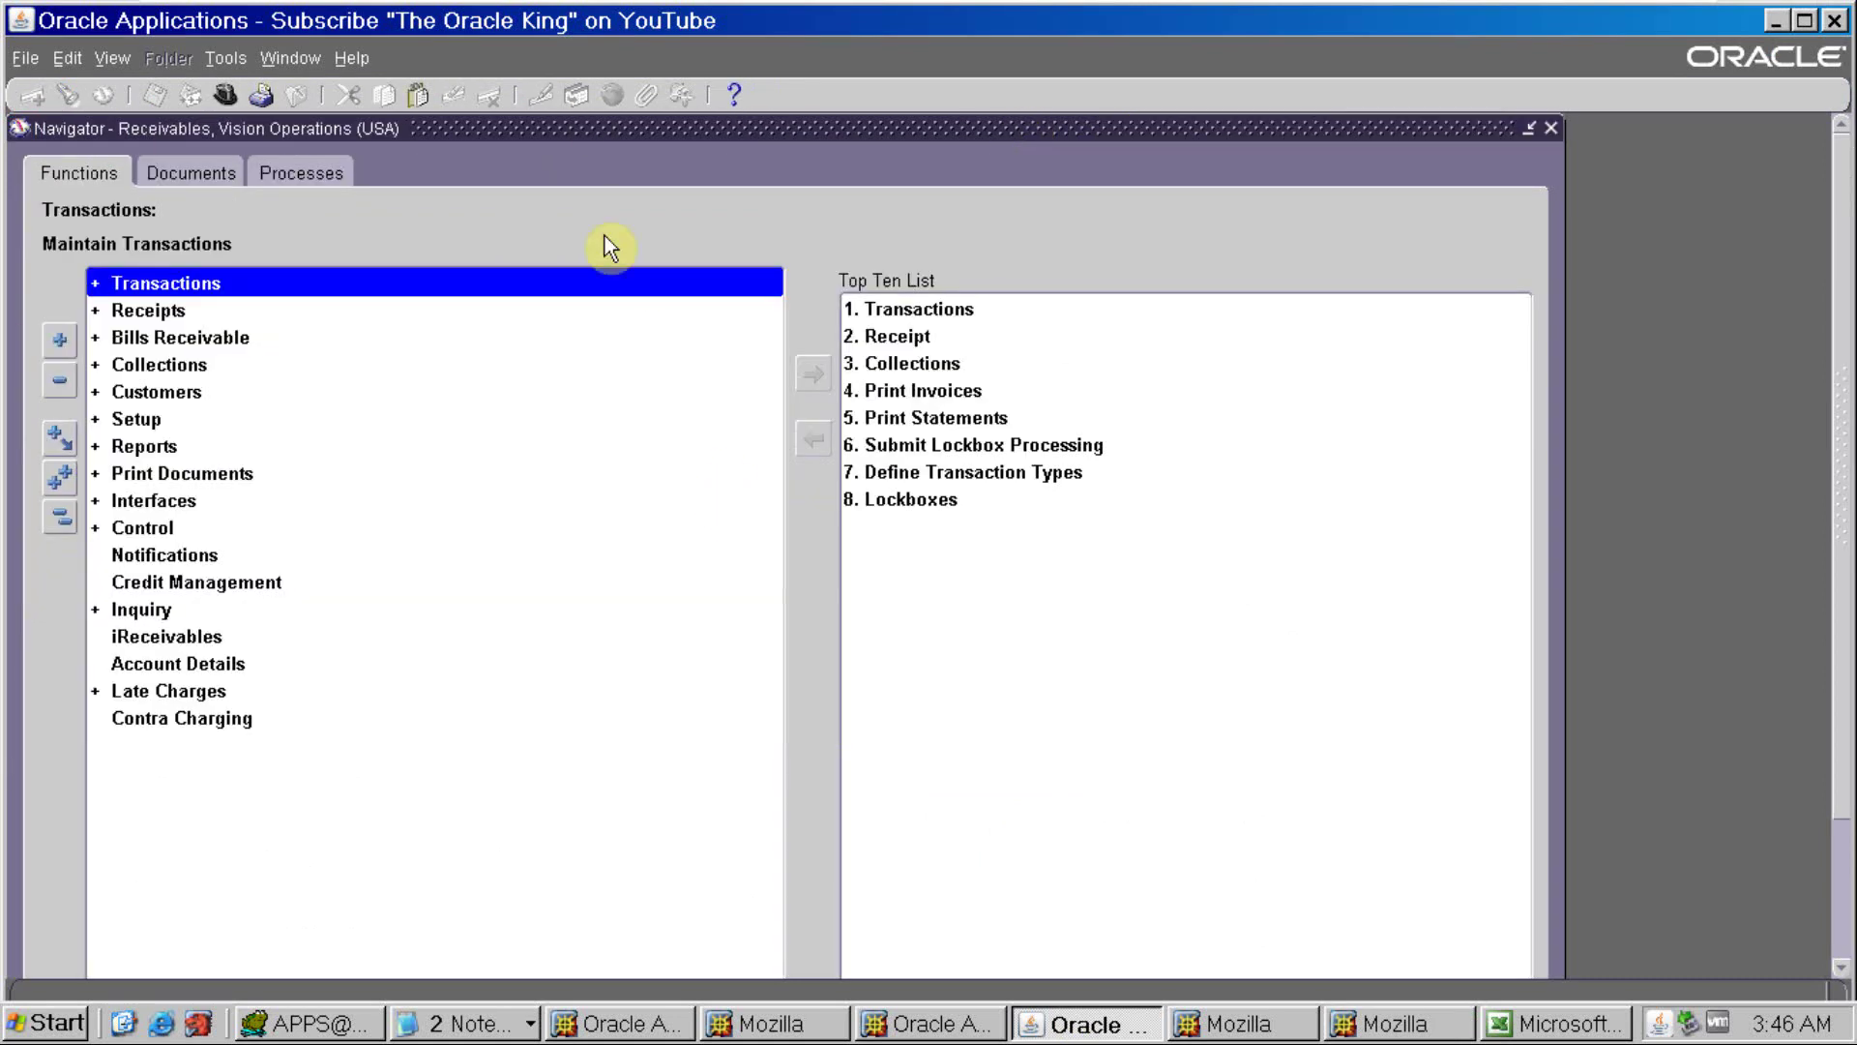
double_click(179, 285)
click(183, 363)
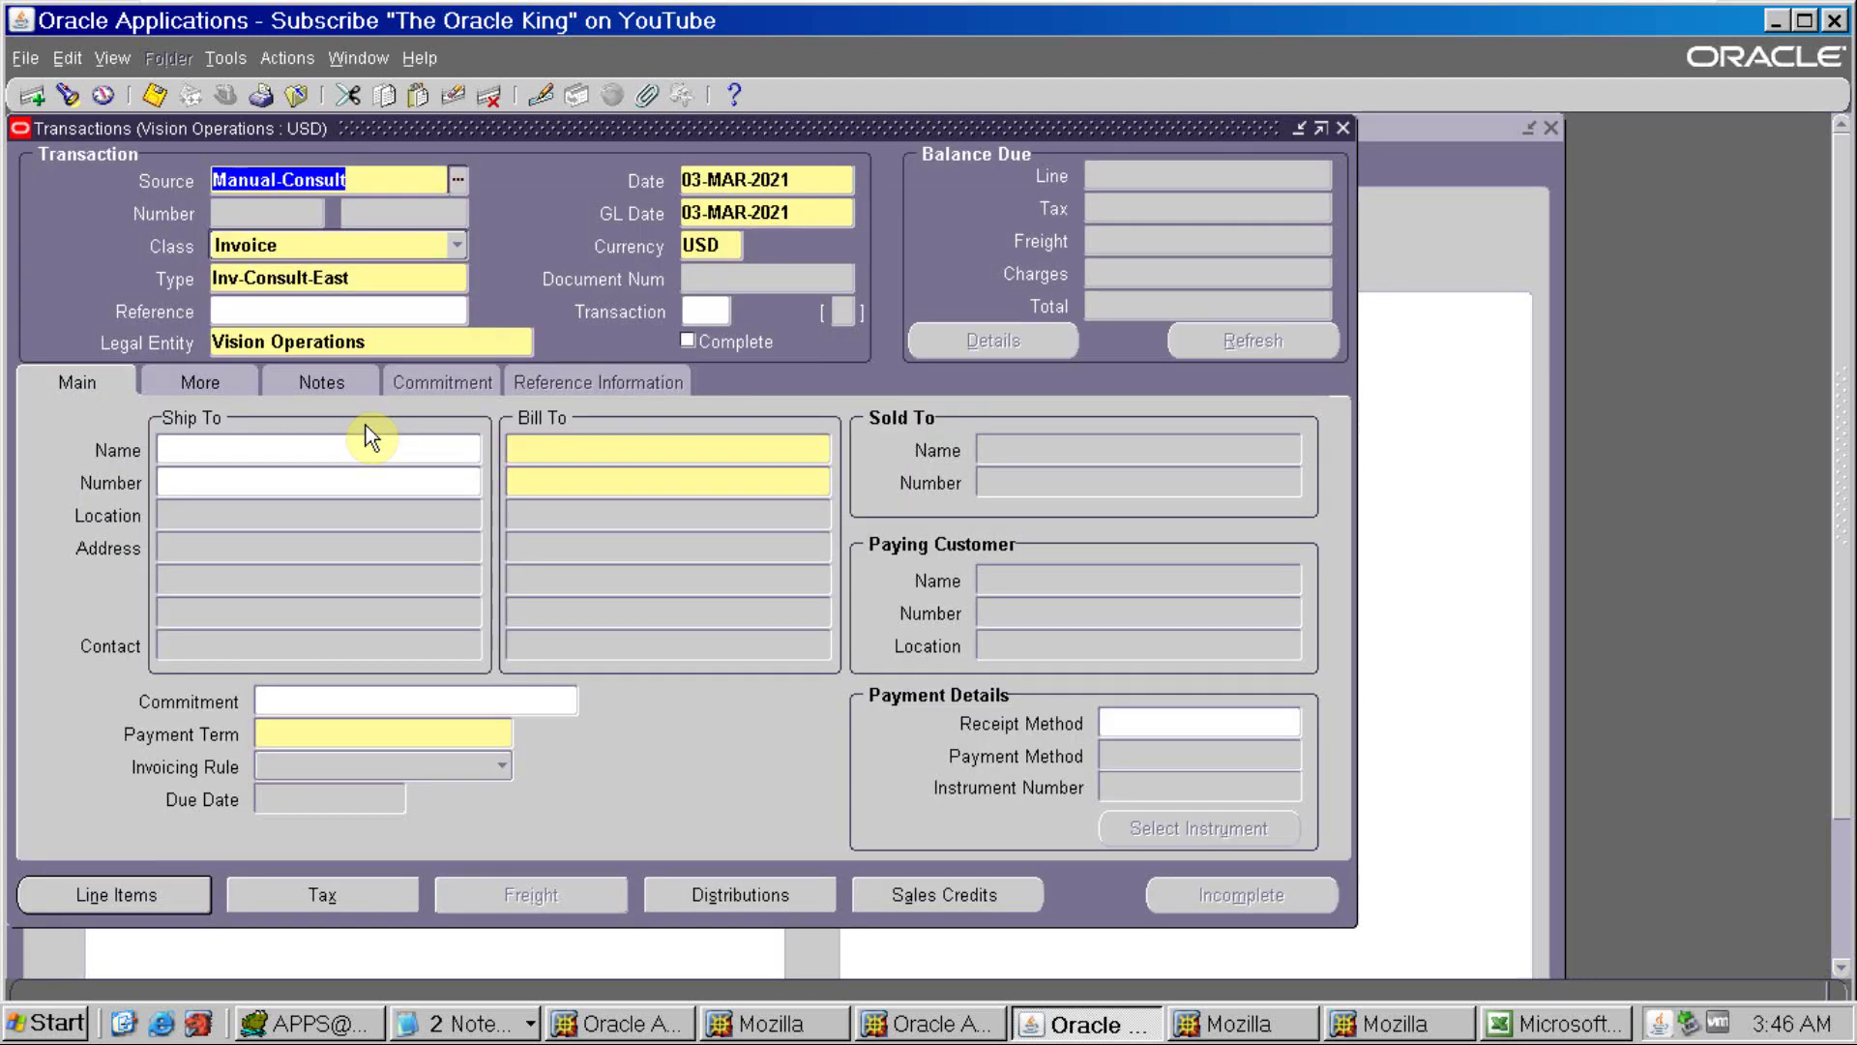
Find bill-to customers matching "abc %" and select ABC Application Software for the invoice
click(582, 481)
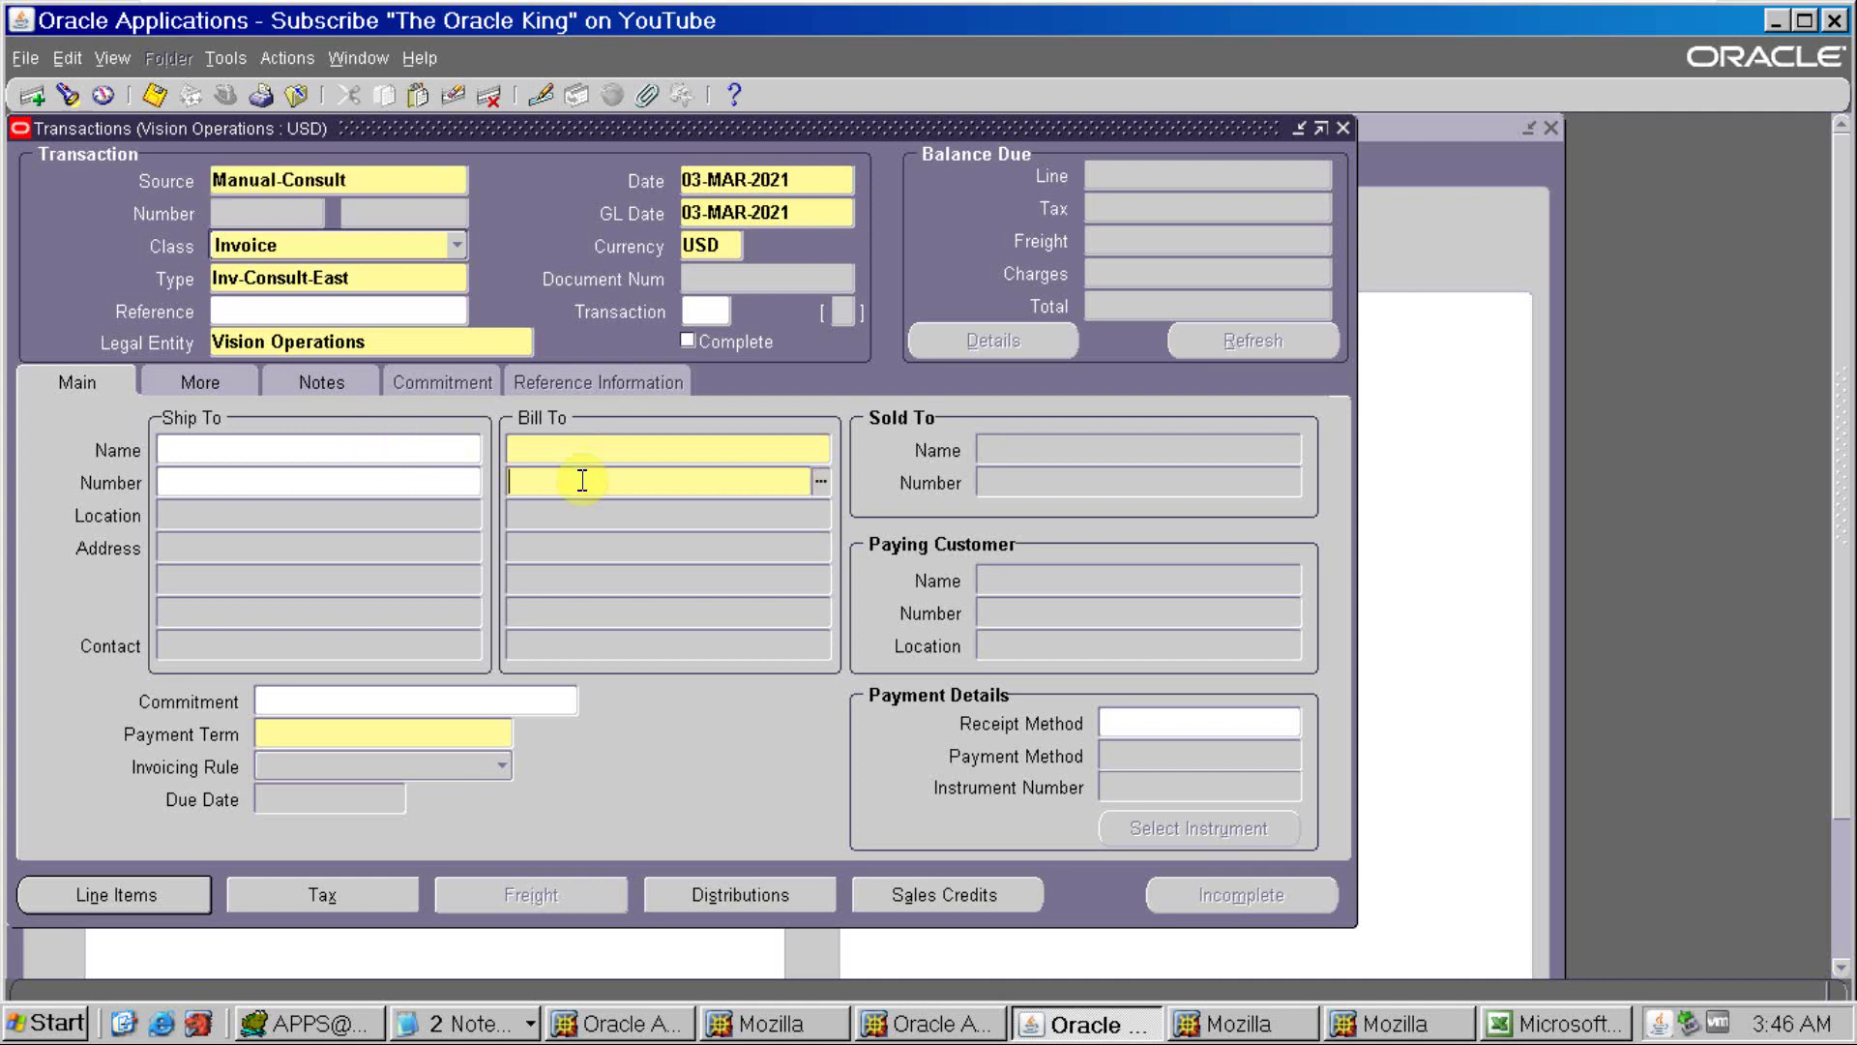
click(575, 451)
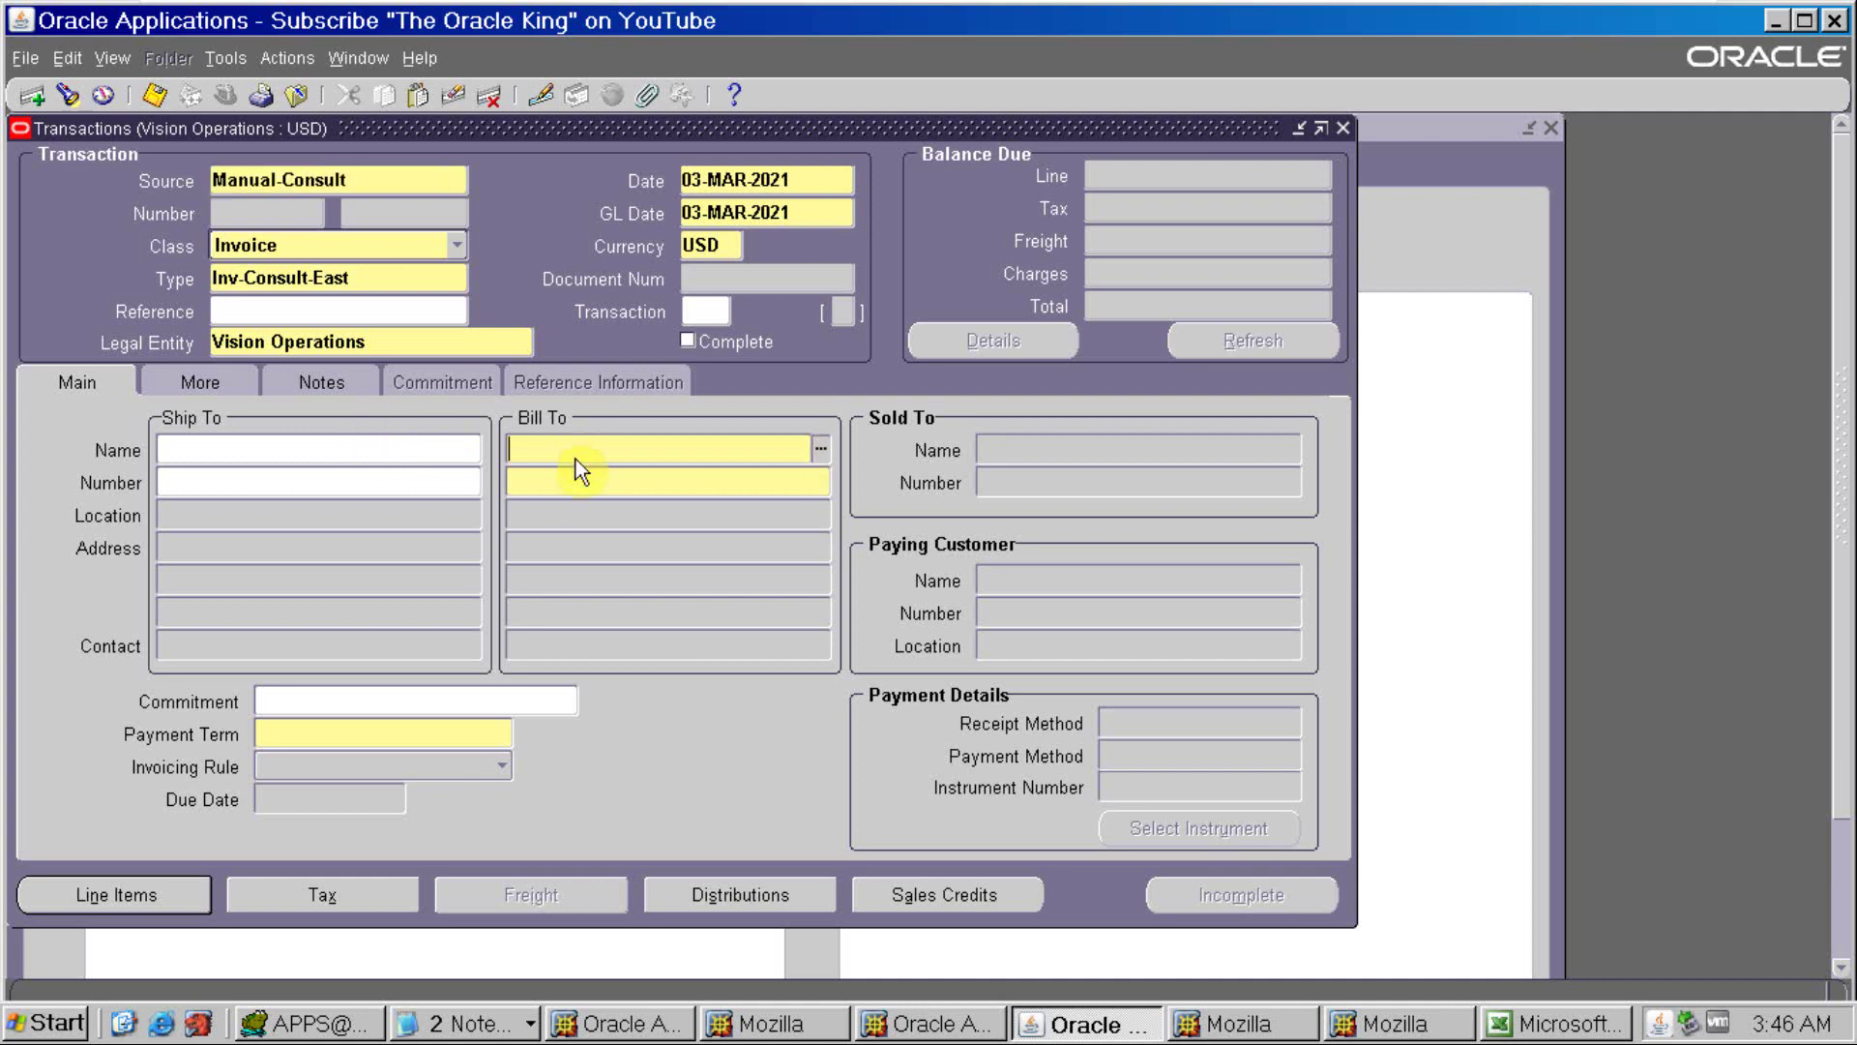
text(abc %)
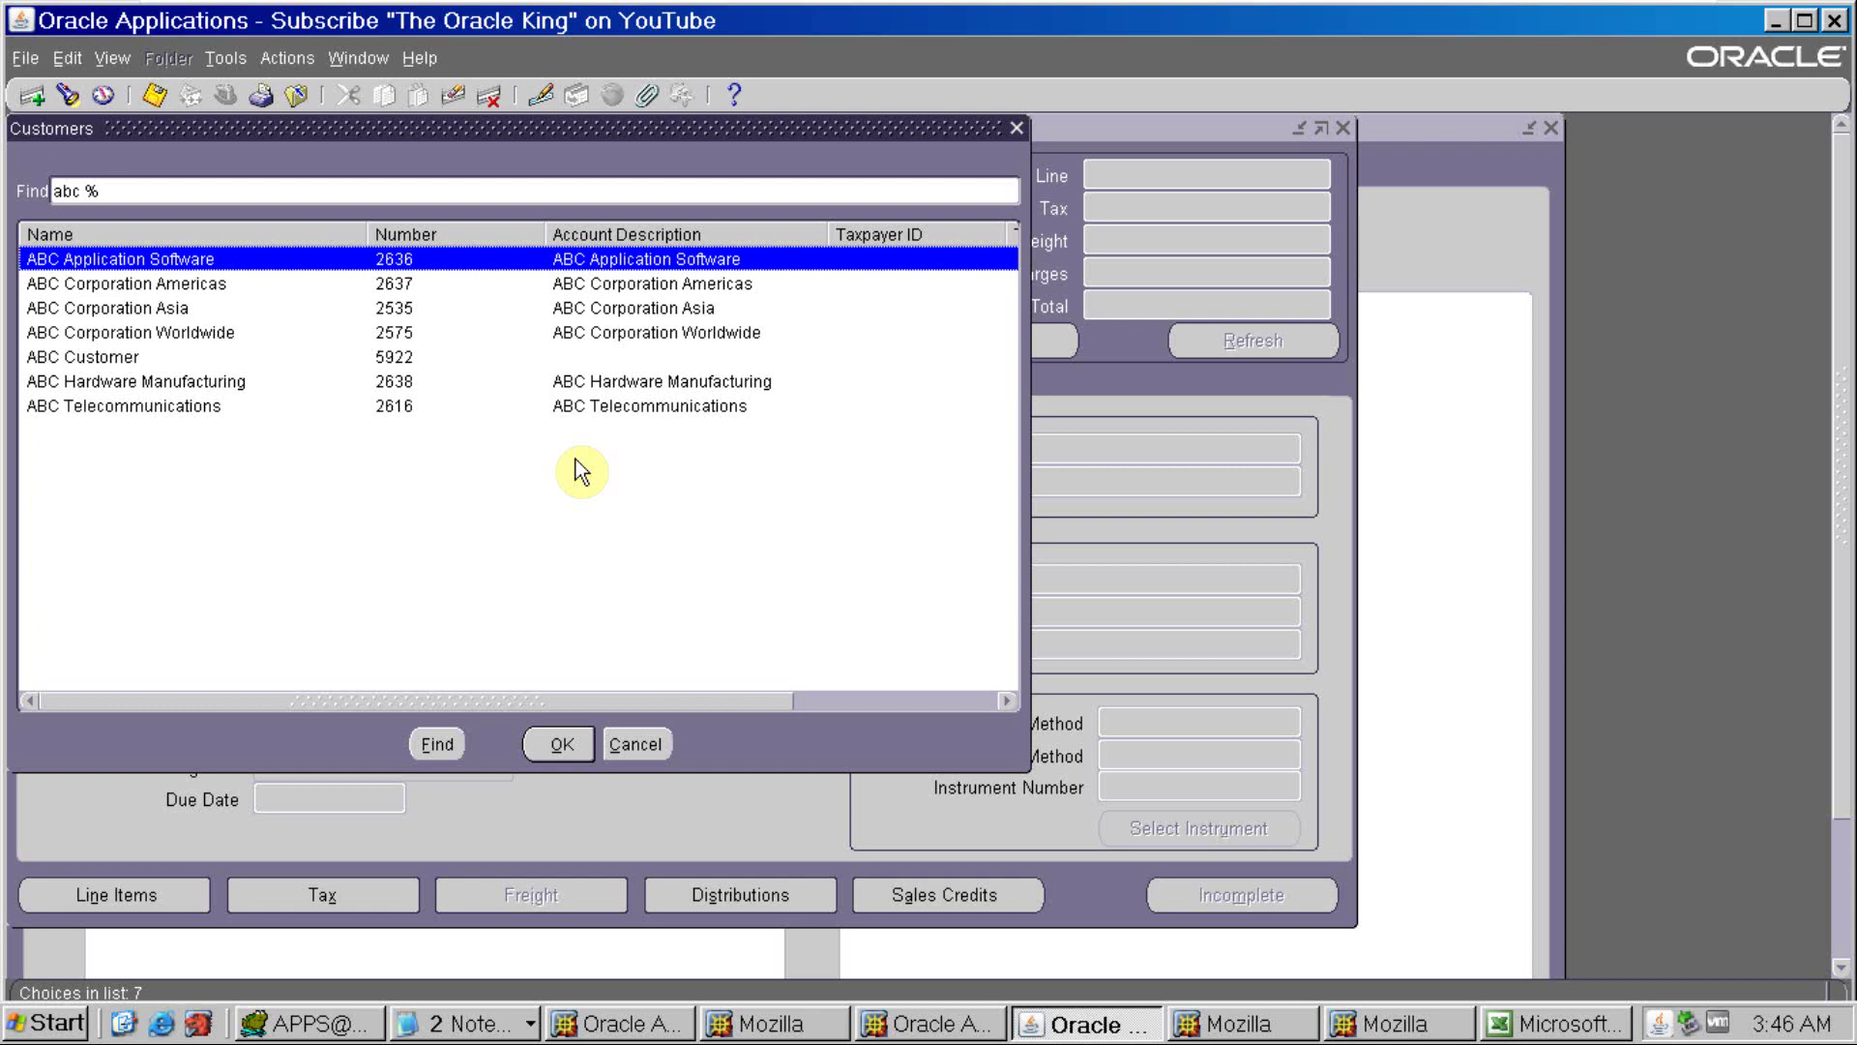
click(562, 744)
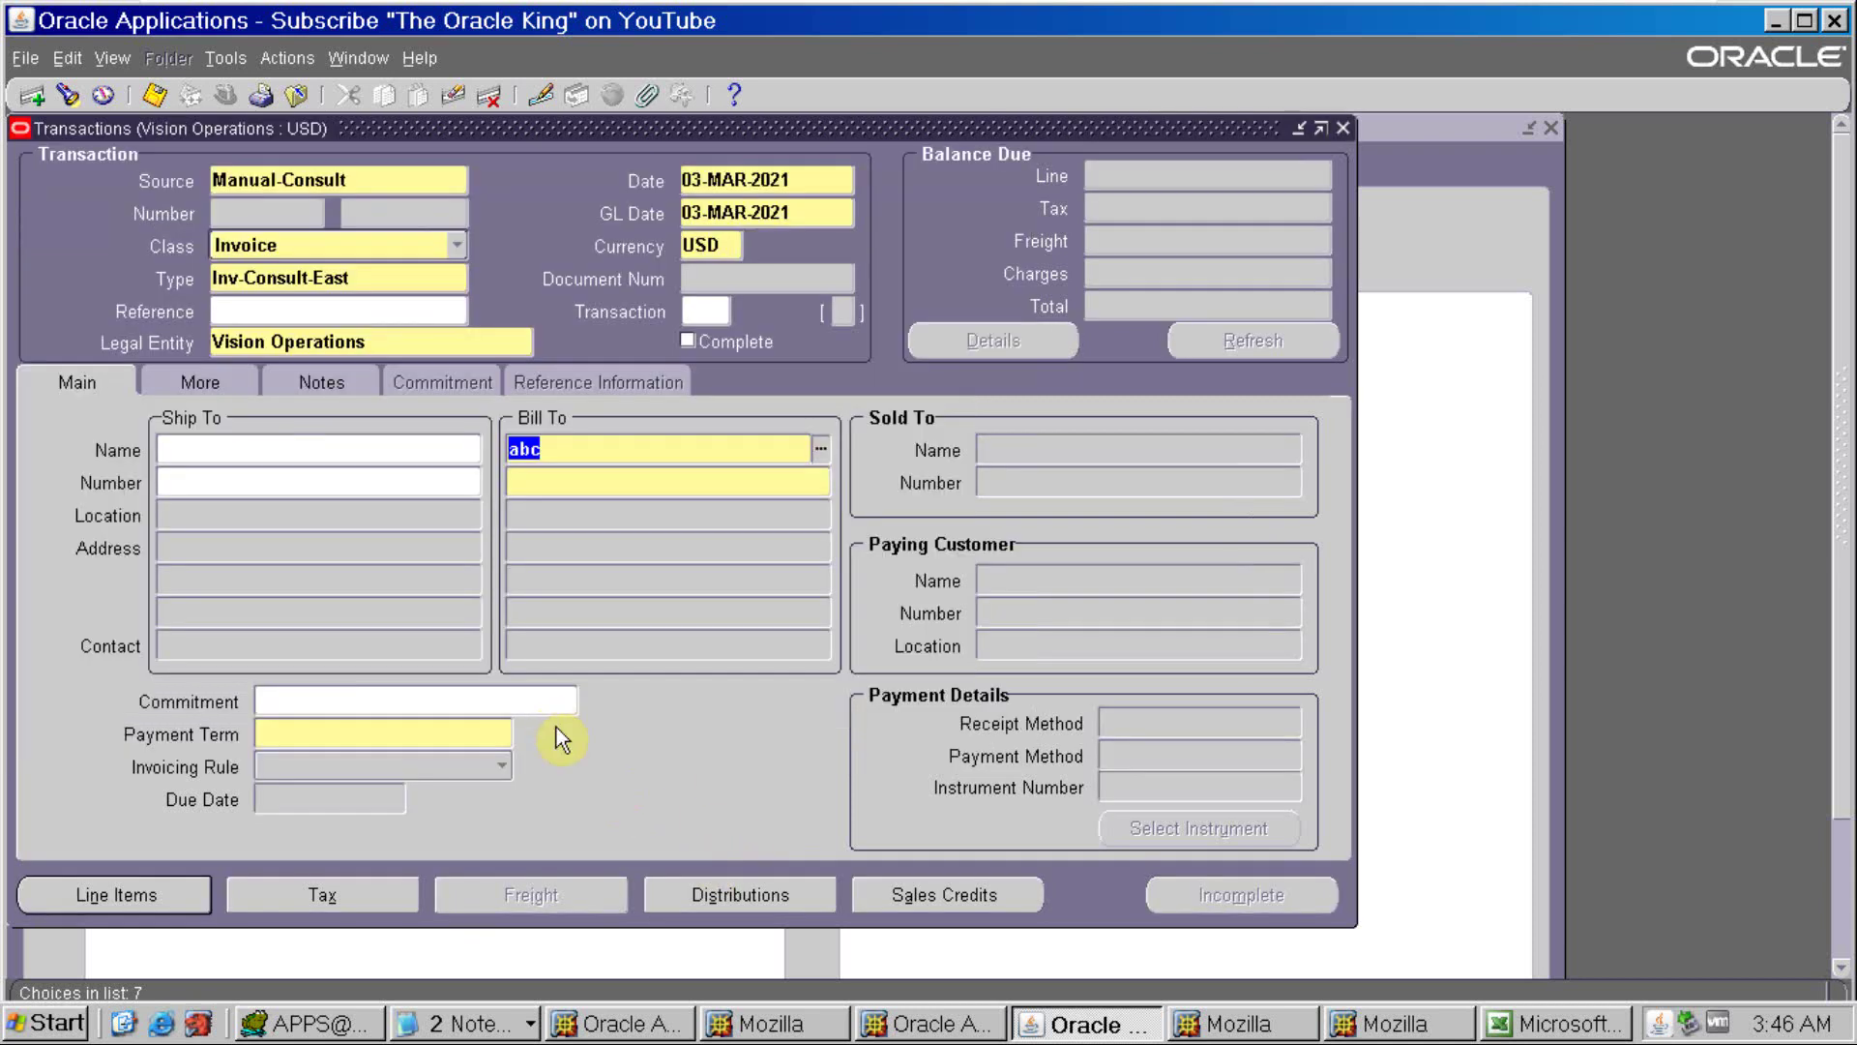
Add an invoice line with description "tset", quantity 1 and unit price 1000
click(116, 899)
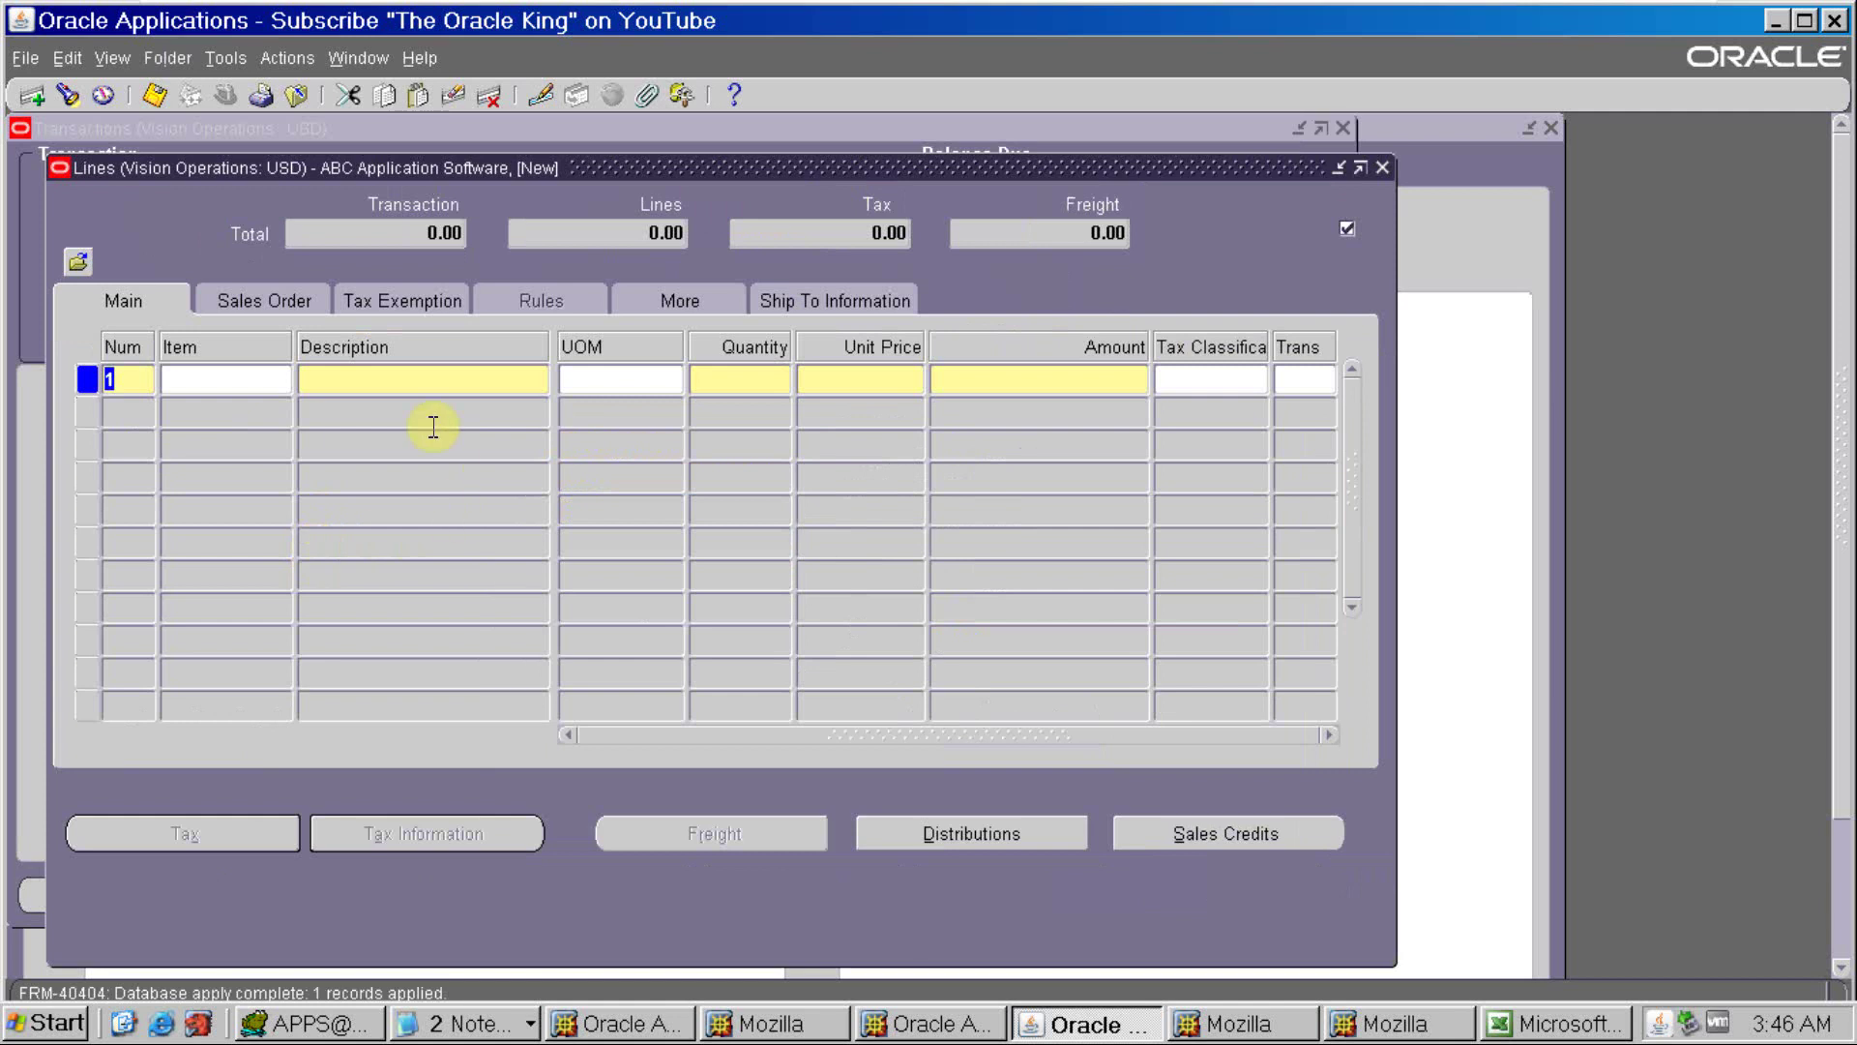
click(392, 373)
text(tset)
key(Tab)
key(Tab)
text(1)
key(Tab)
text(1000)
key(Tab)
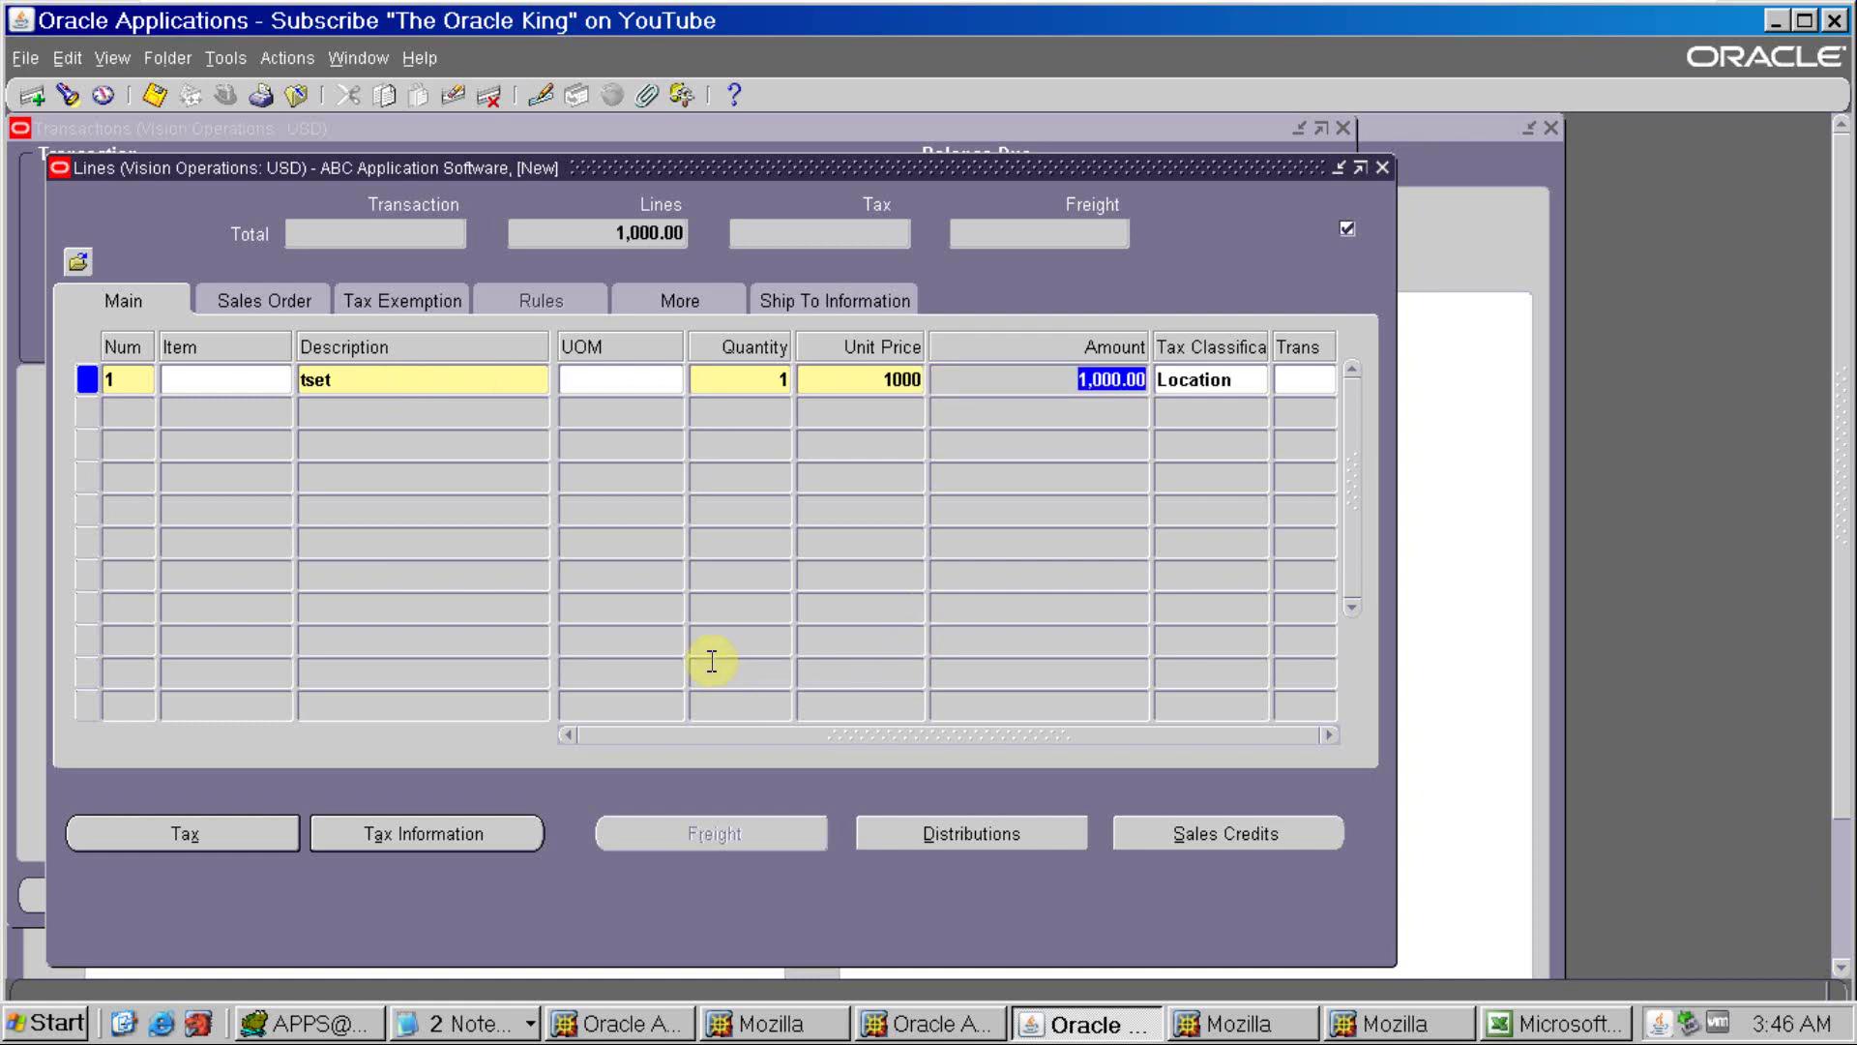
Open the line's distributions and display the accounts for all lines
click(996, 834)
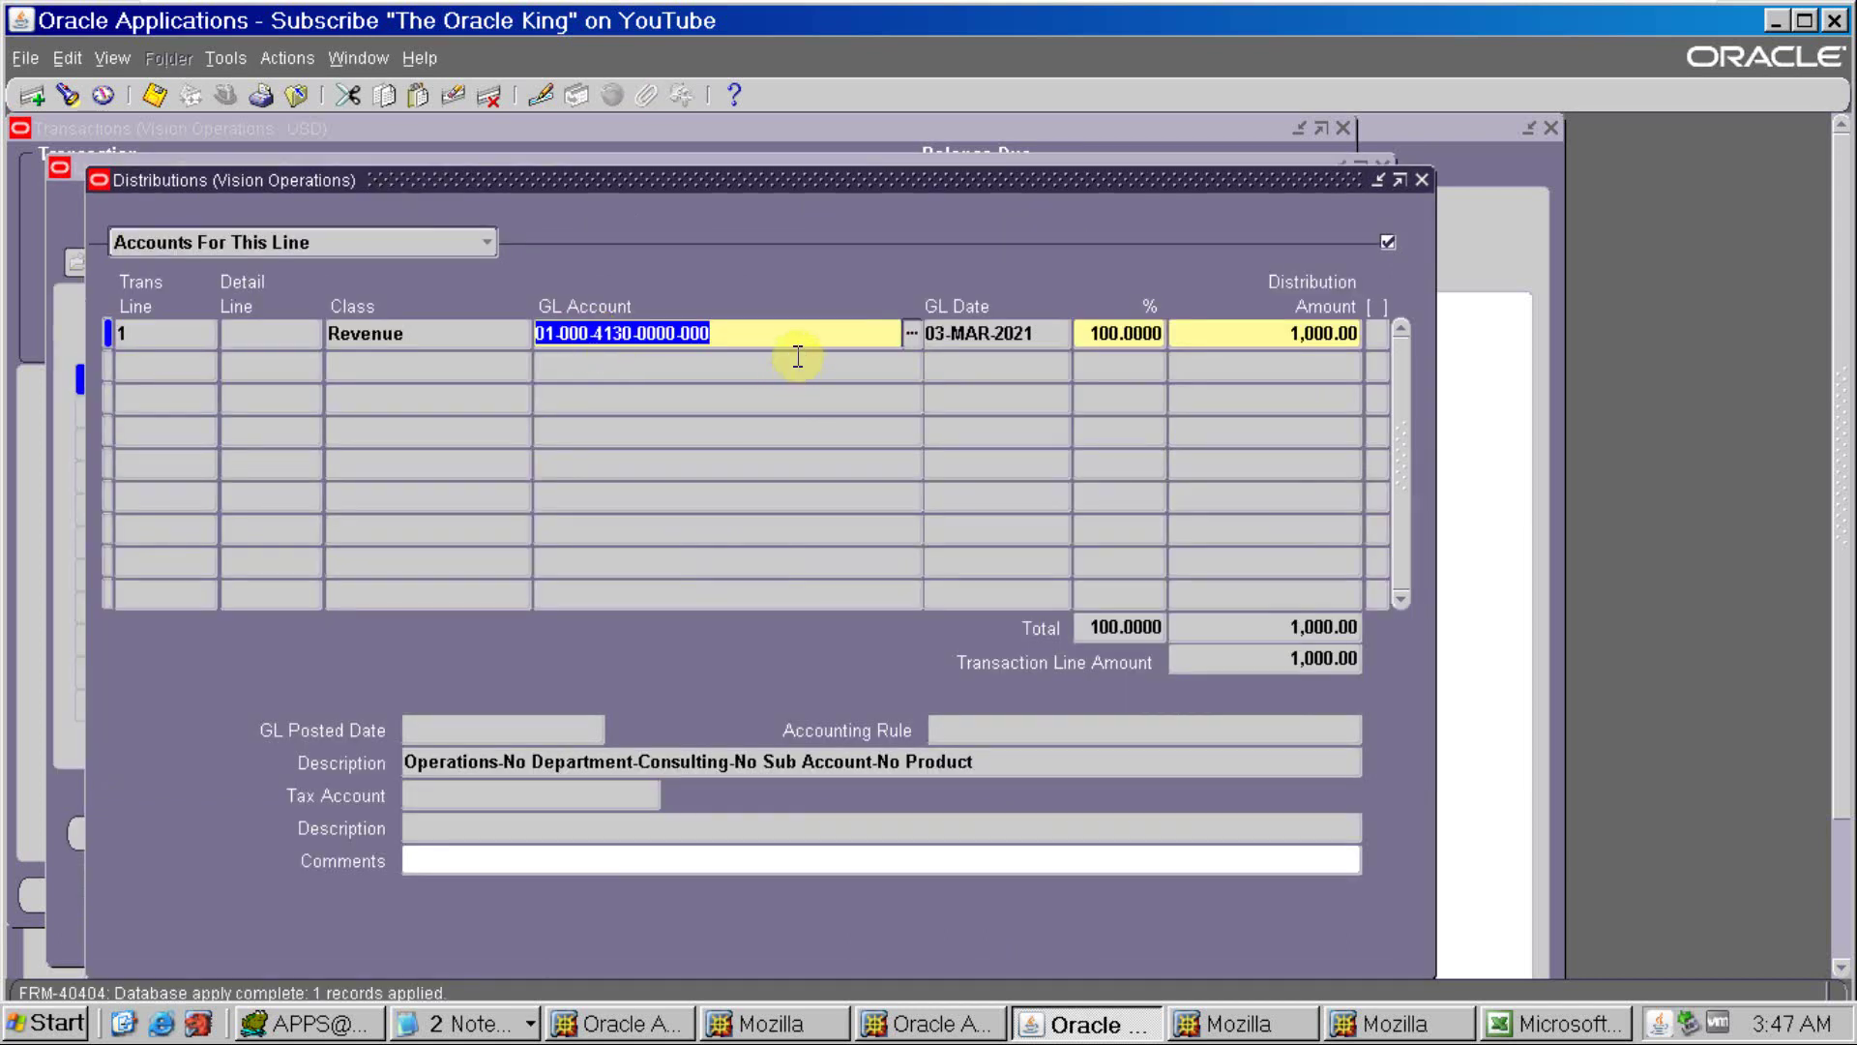
click(487, 241)
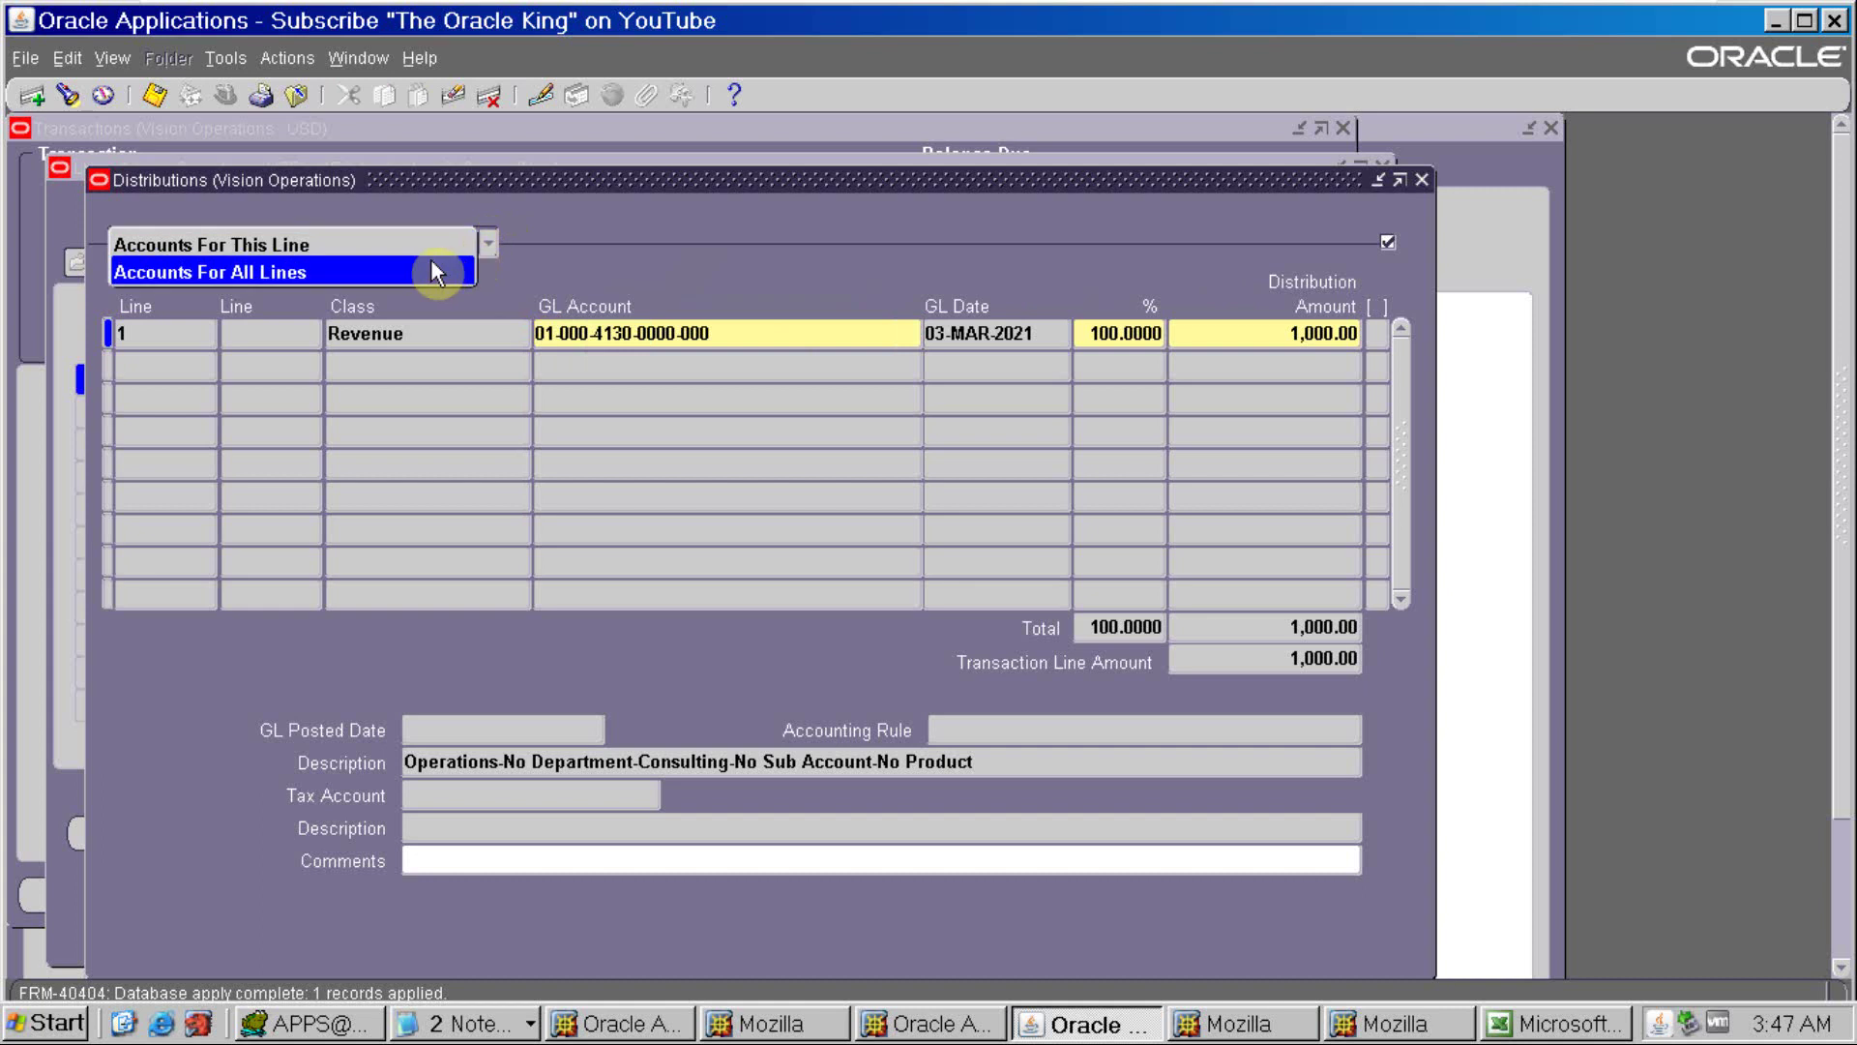
click(435, 268)
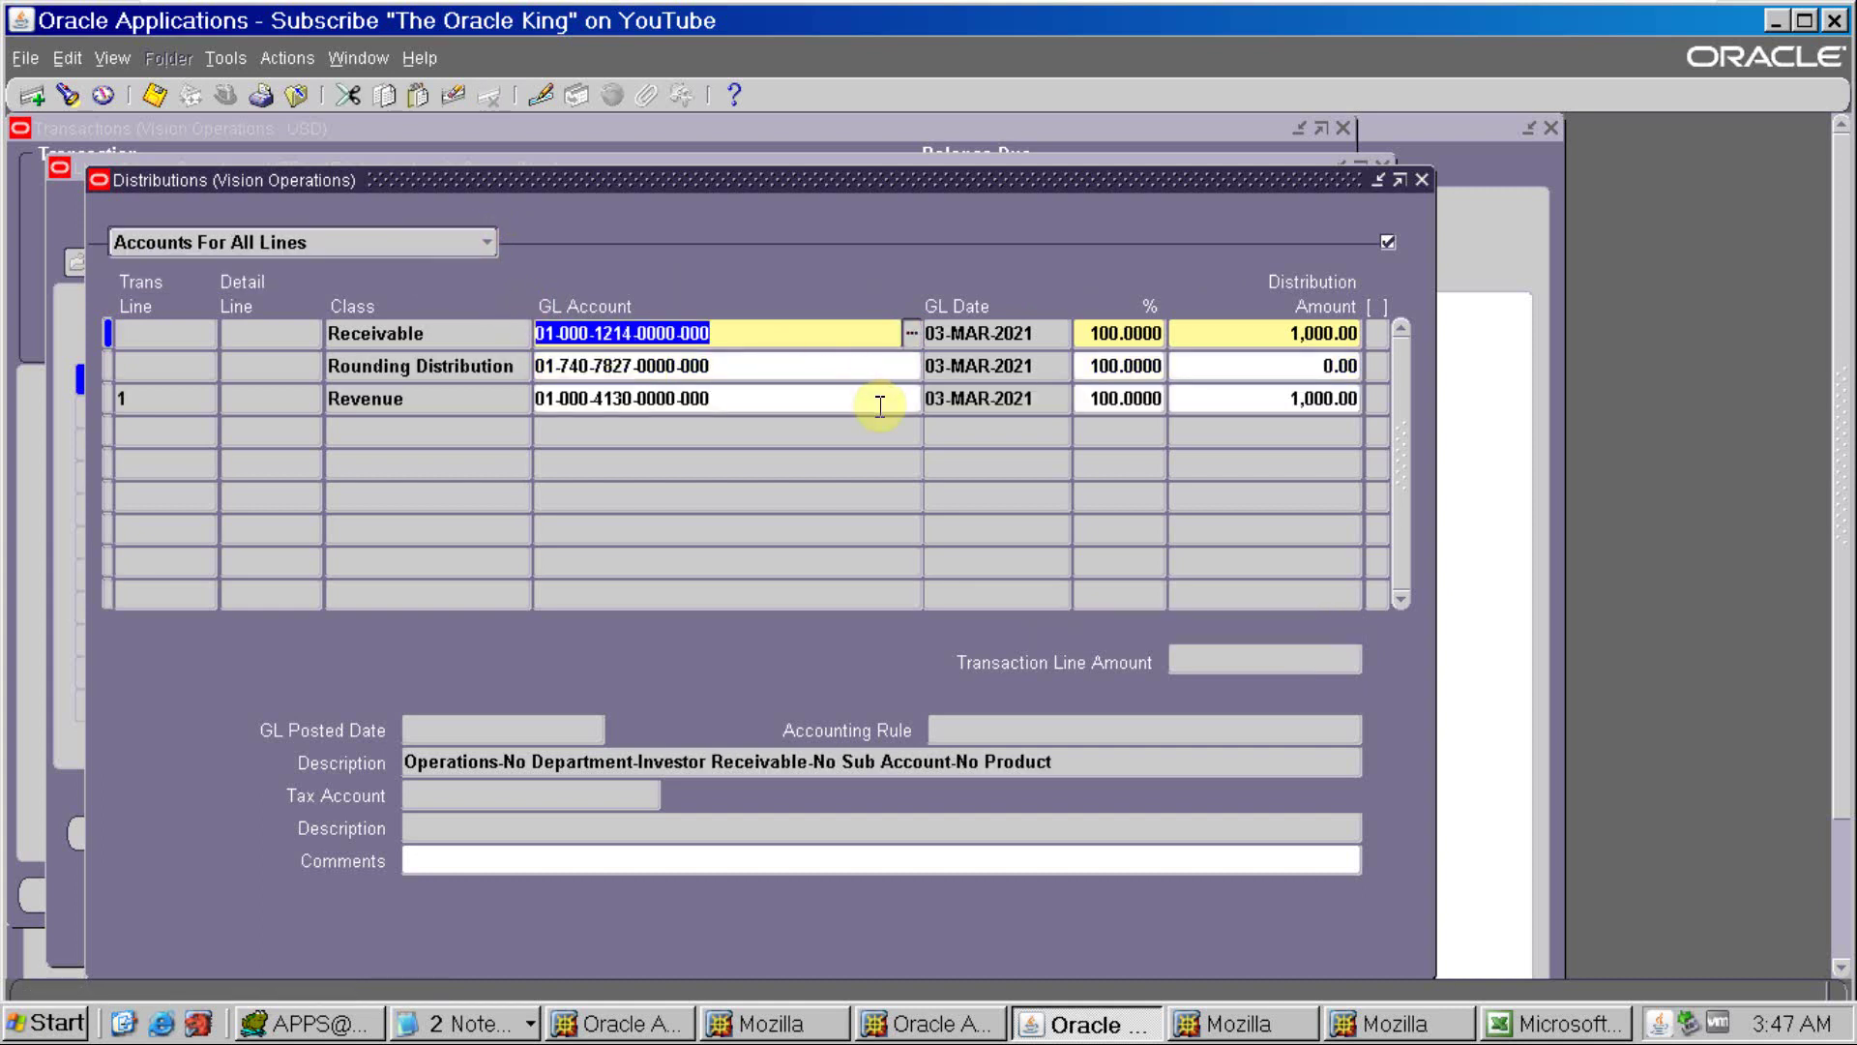
Look up the long term receivable account in the Excel testing sheet and set the Receivable distribution's account segment to 1720
click(912, 334)
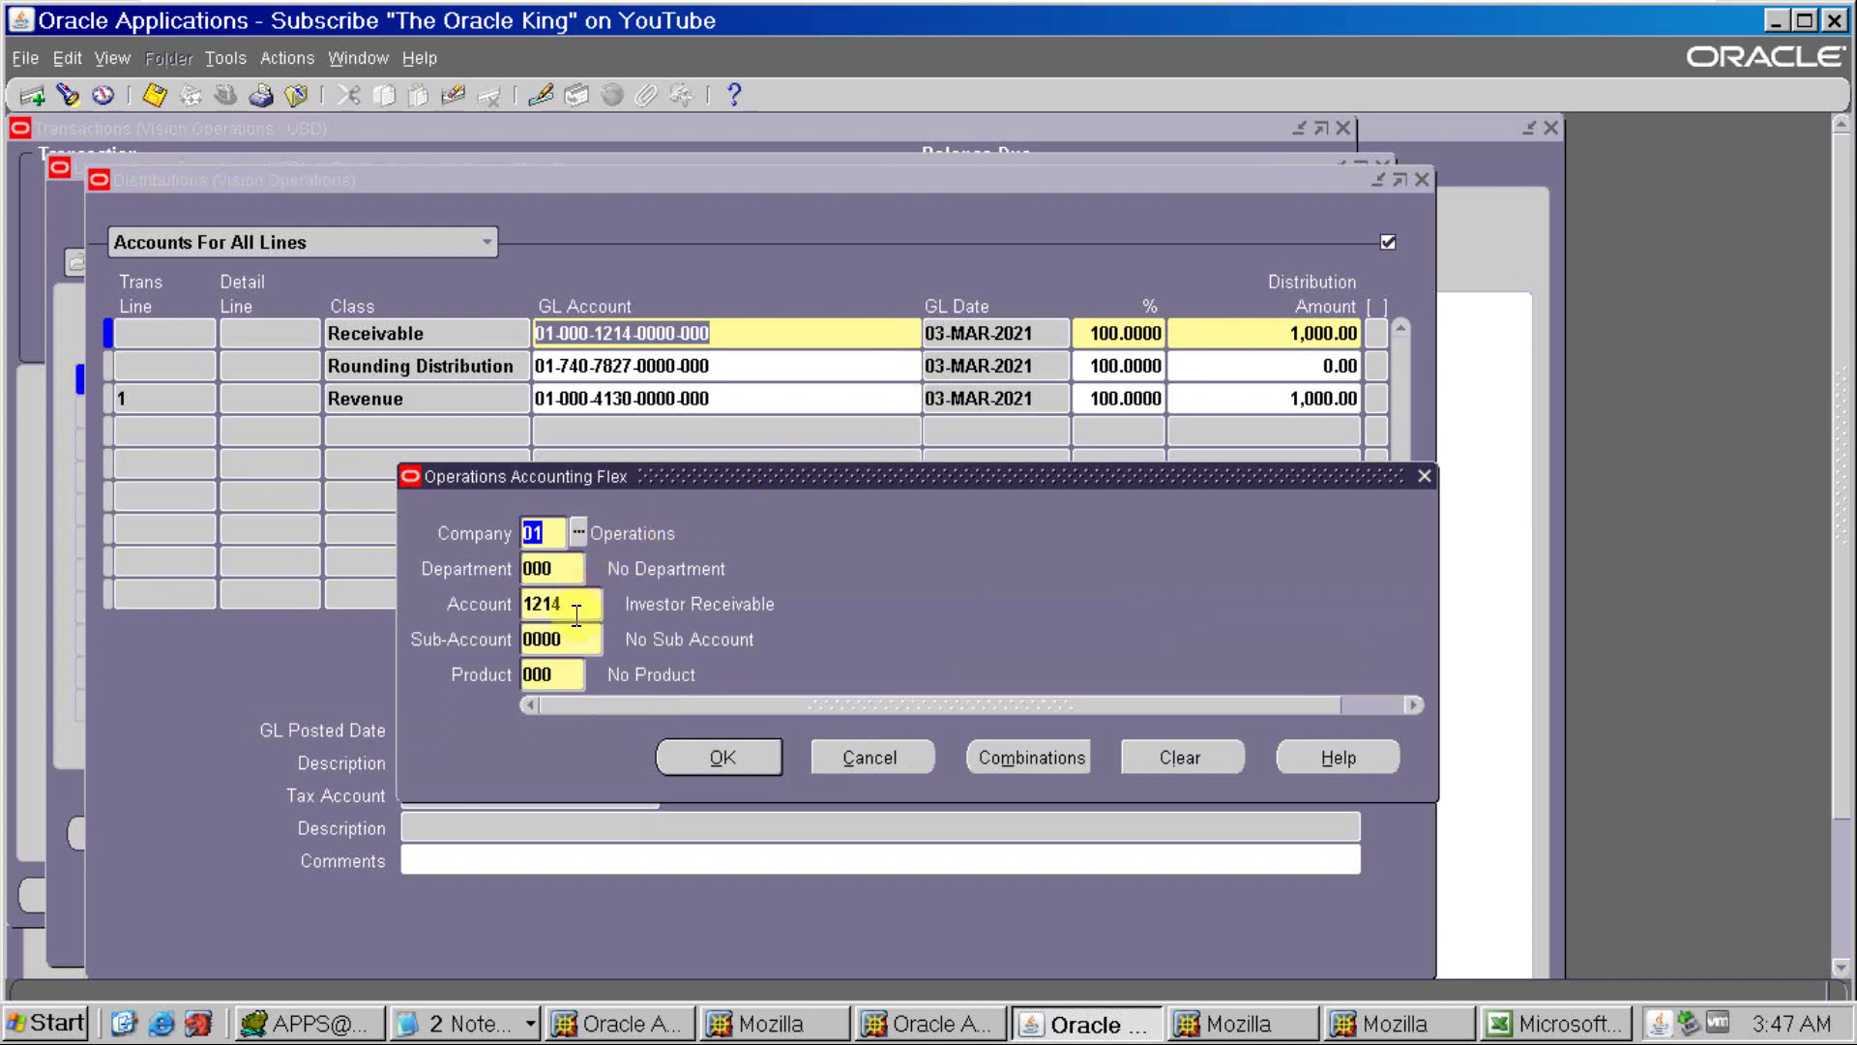
click(576, 609)
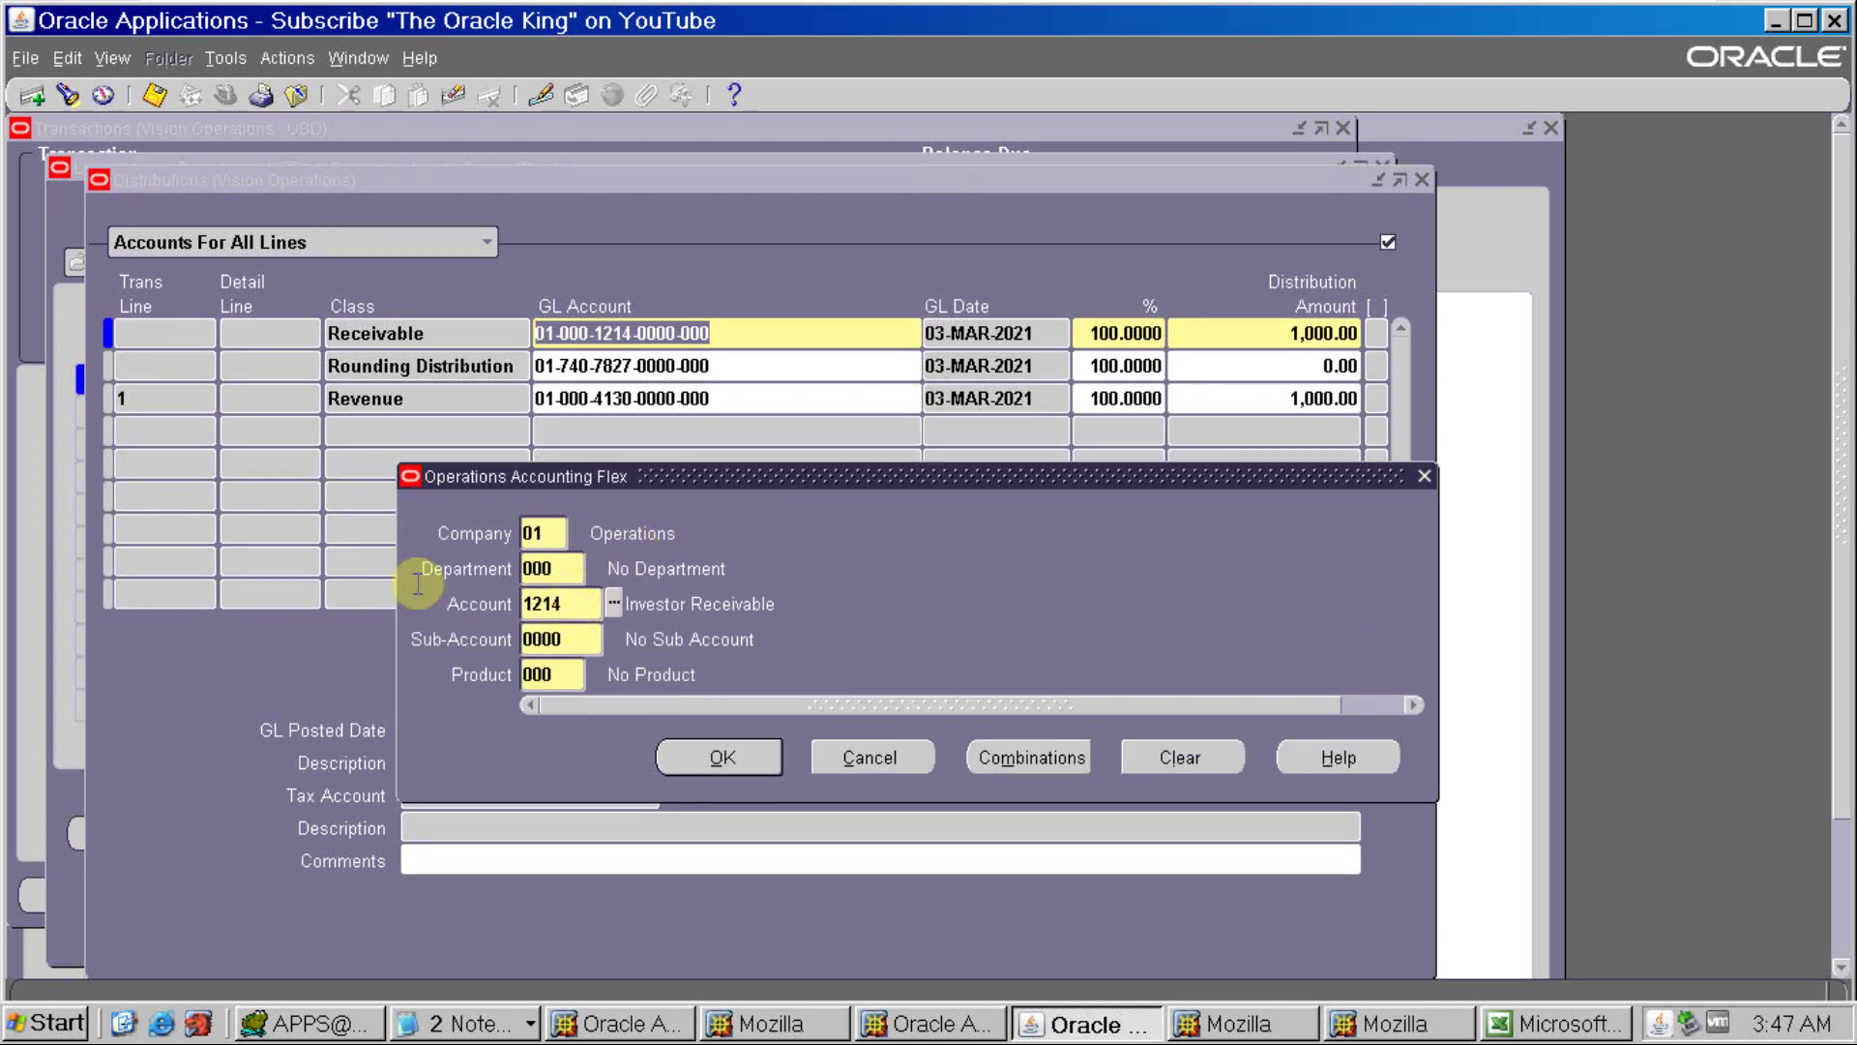
click(243, 587)
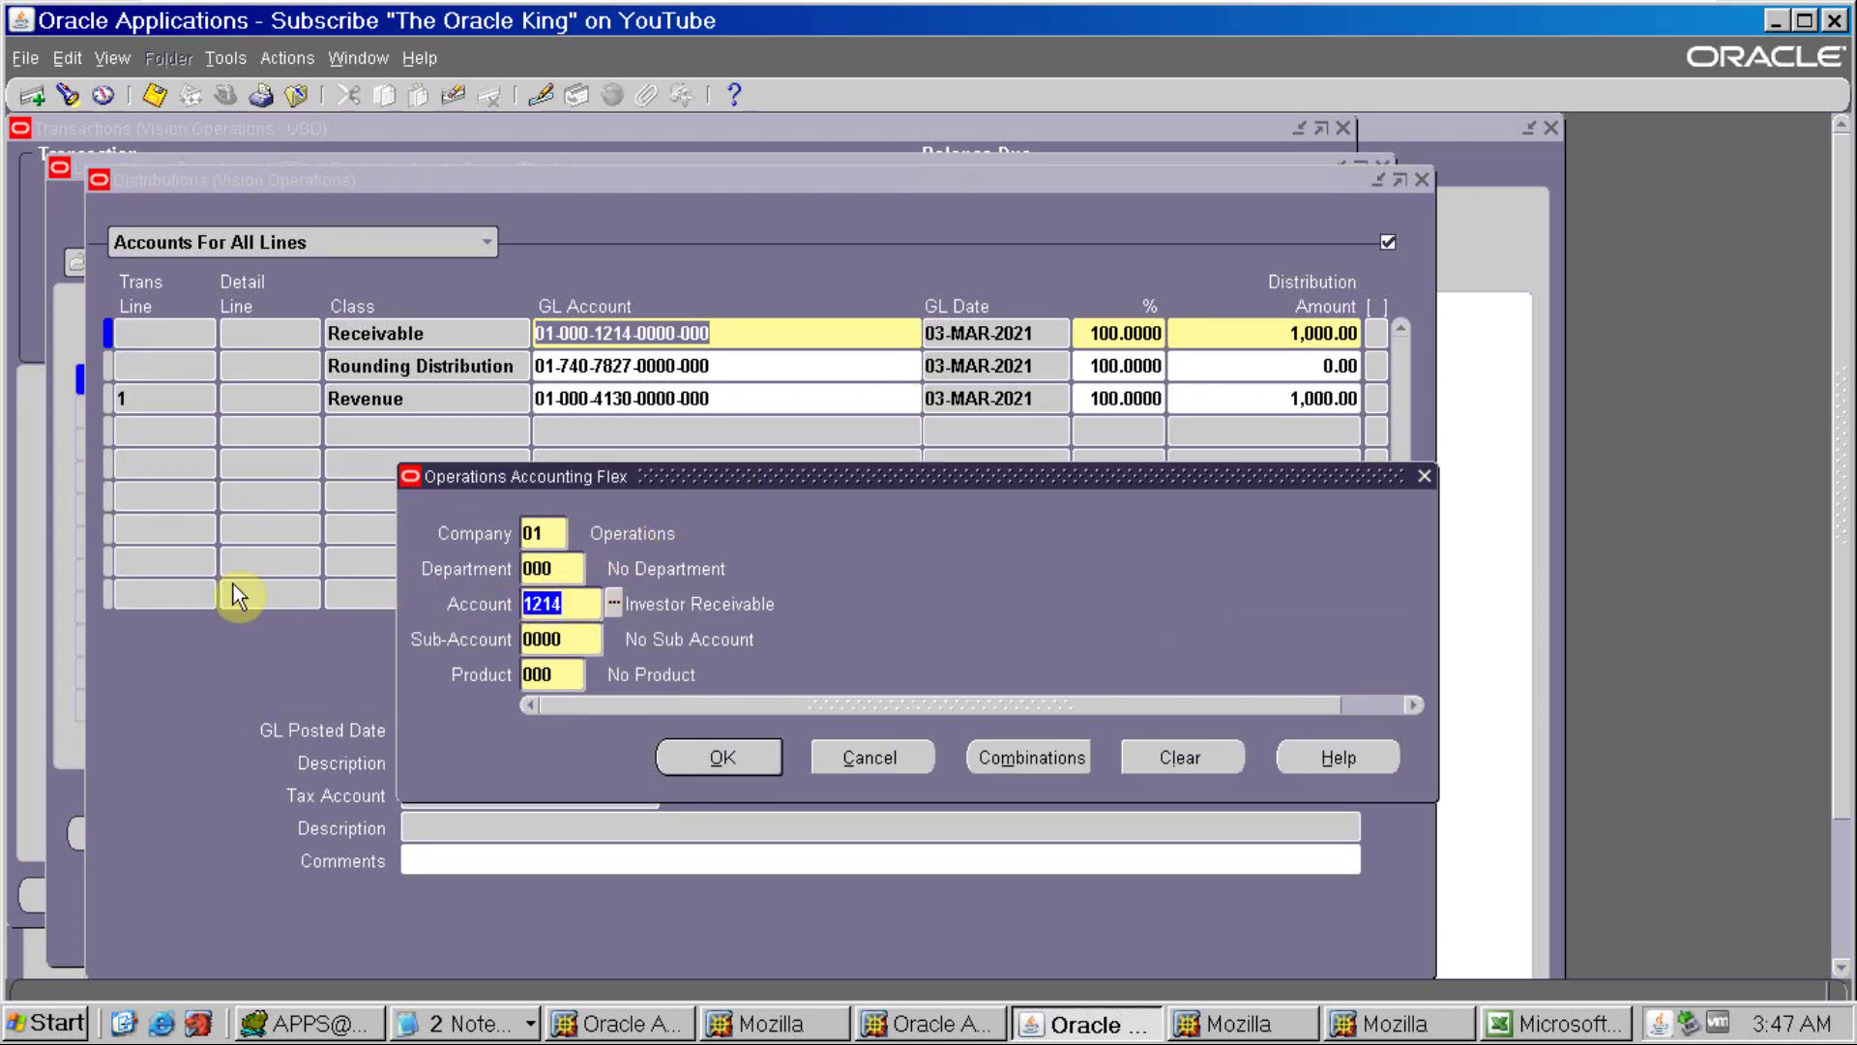
key(alt+Tab)
key(alt+Tab)
key(alt+Tab)
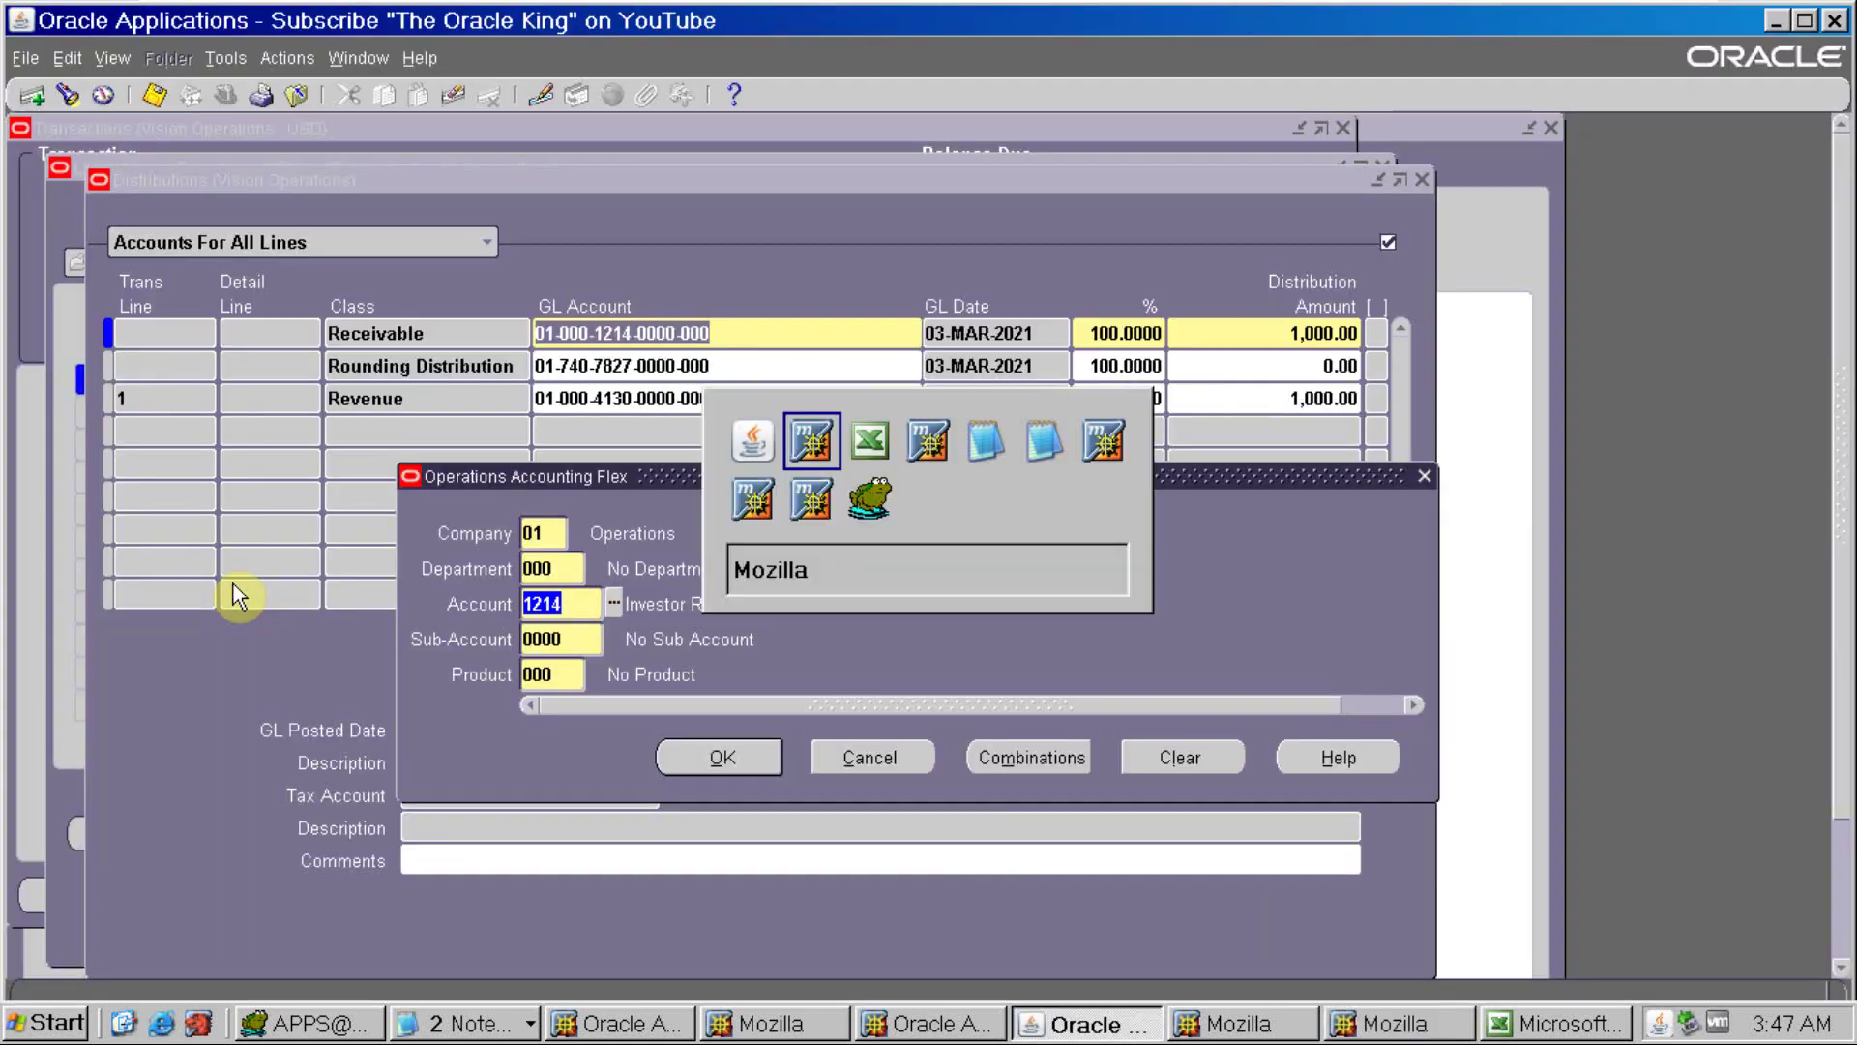
key(alt+Tab)
key(alt+Tab)
key(alt+Tab)
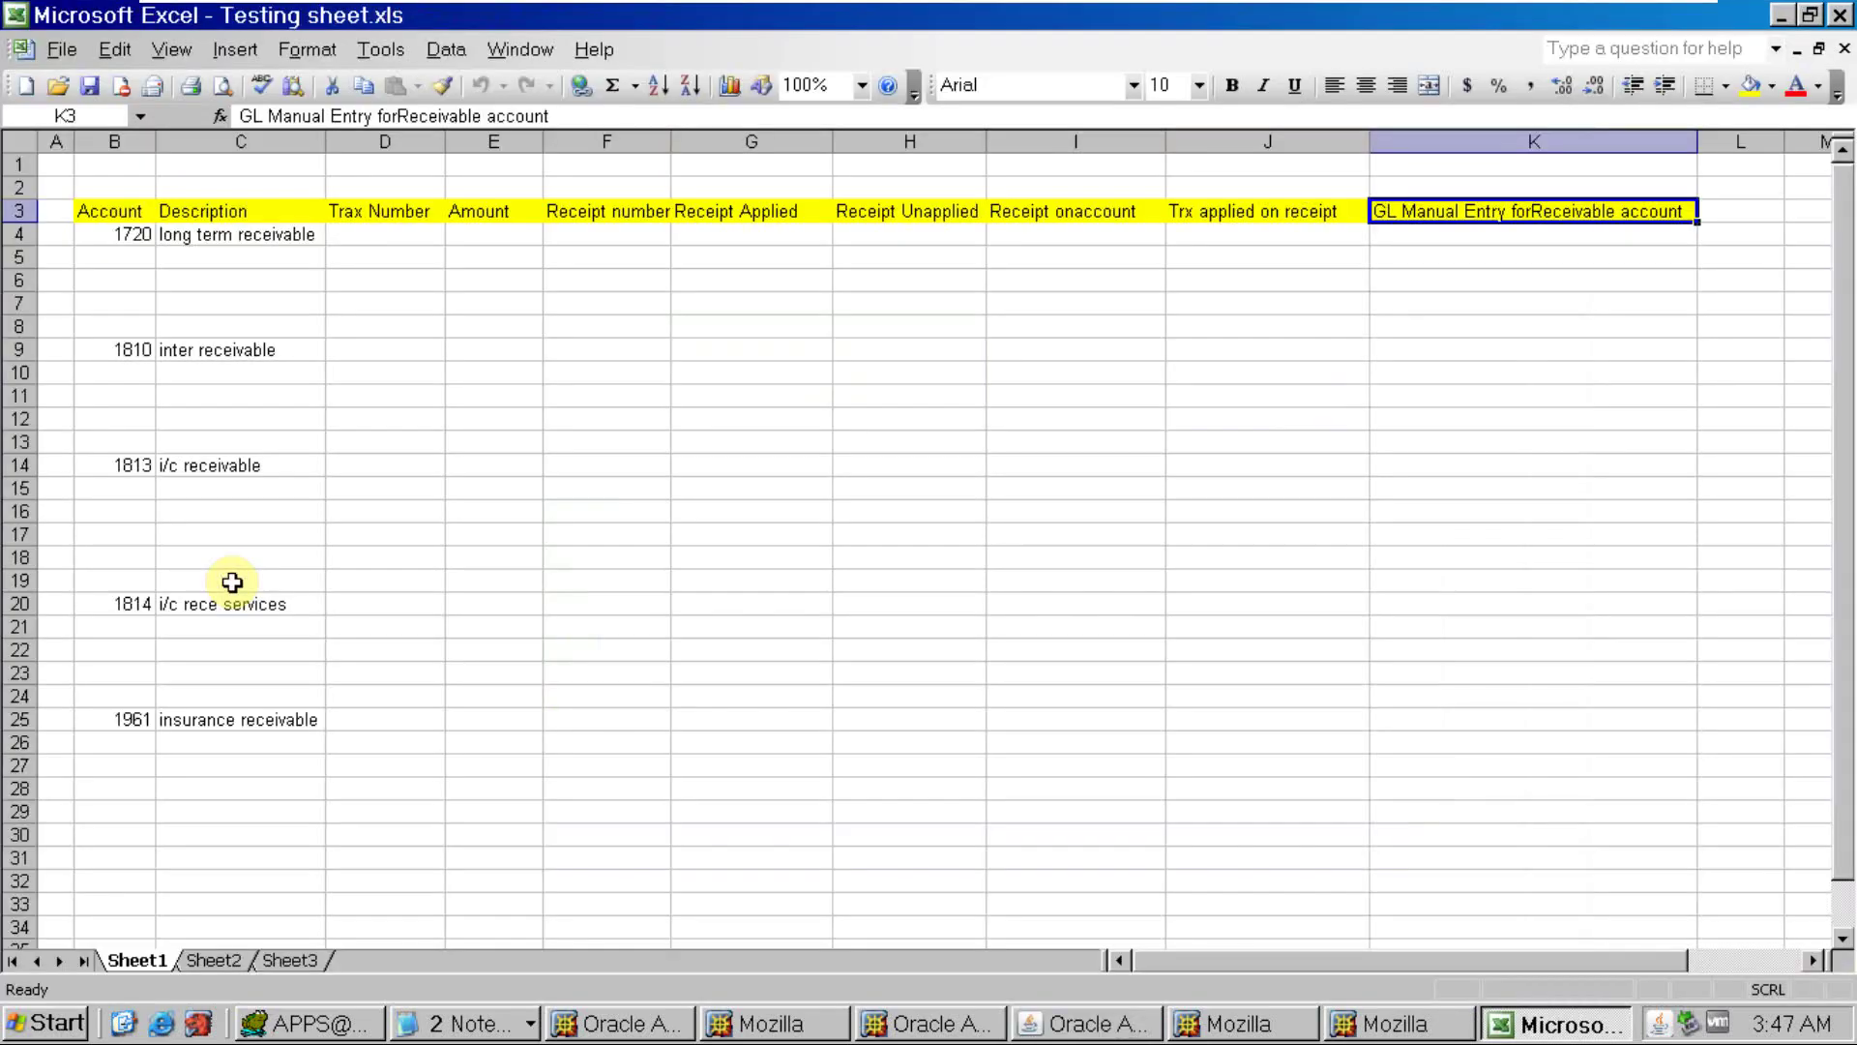
key(alt+Tab)
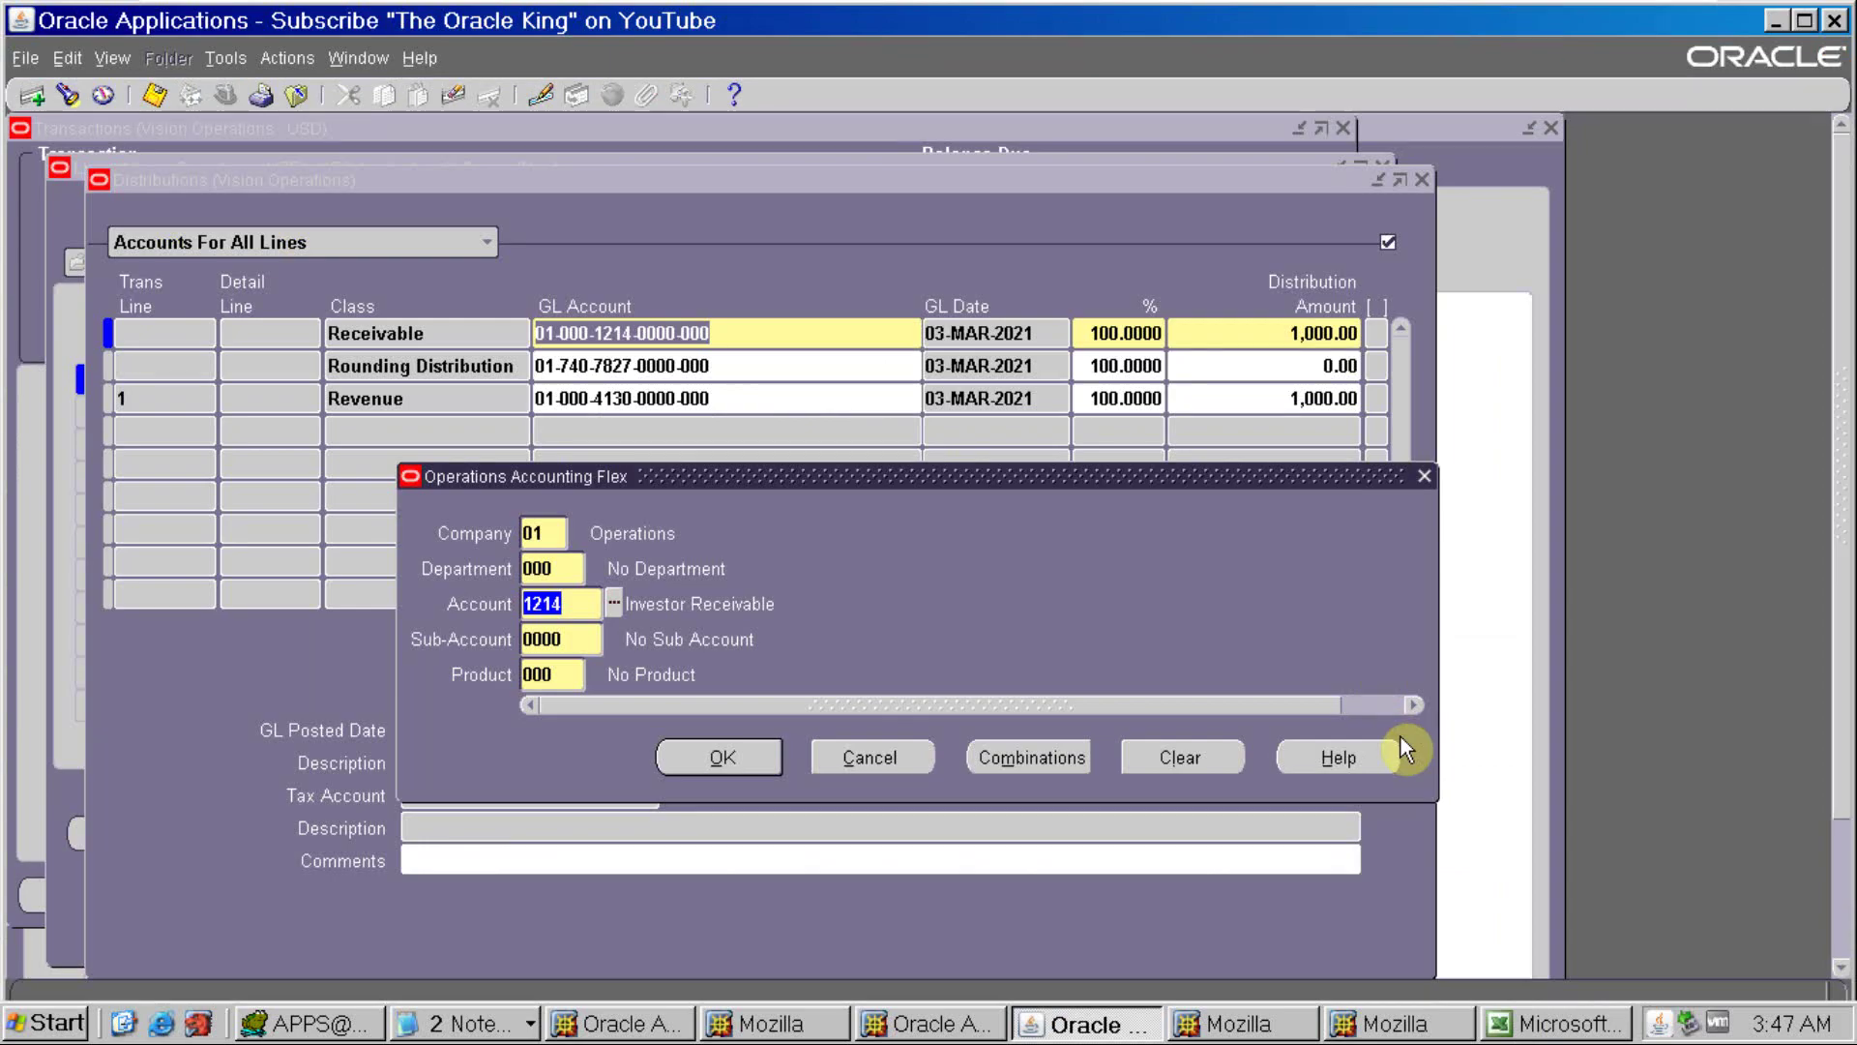
key(alt+Tab)
key(alt+Tab)
text(172)
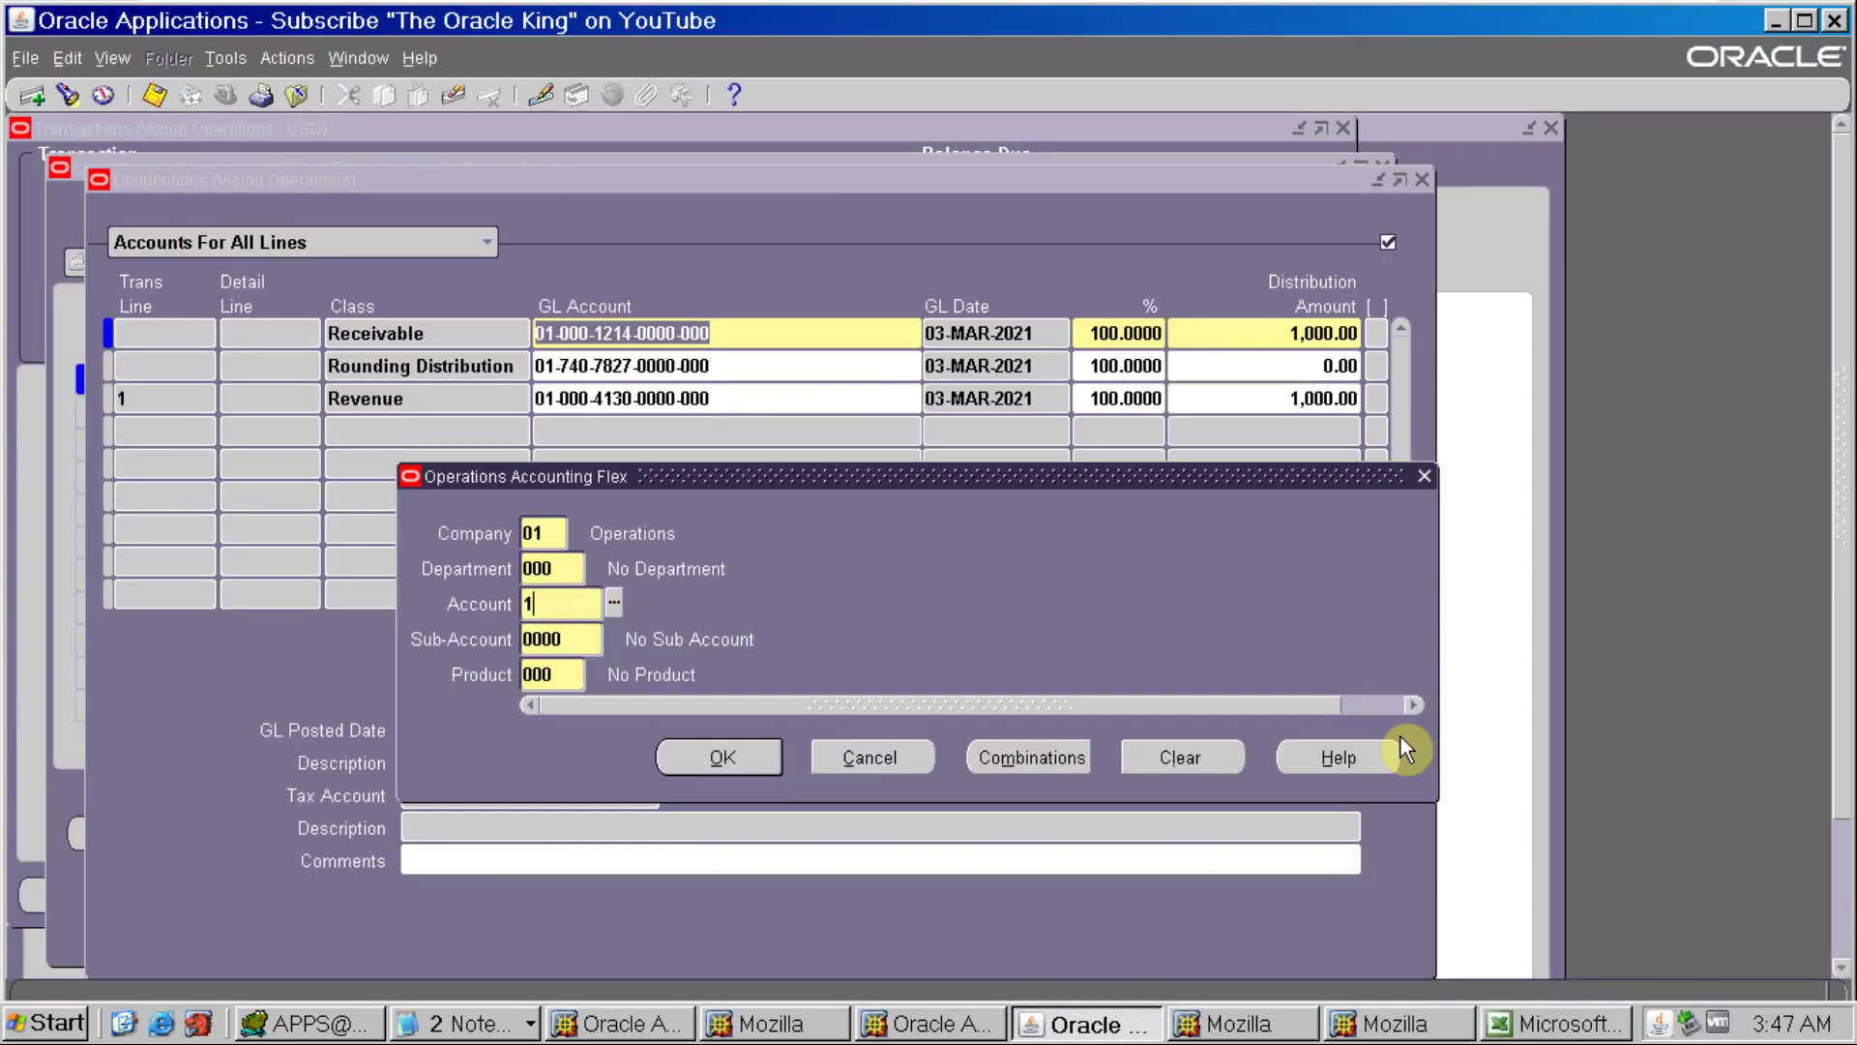
key(Tab)
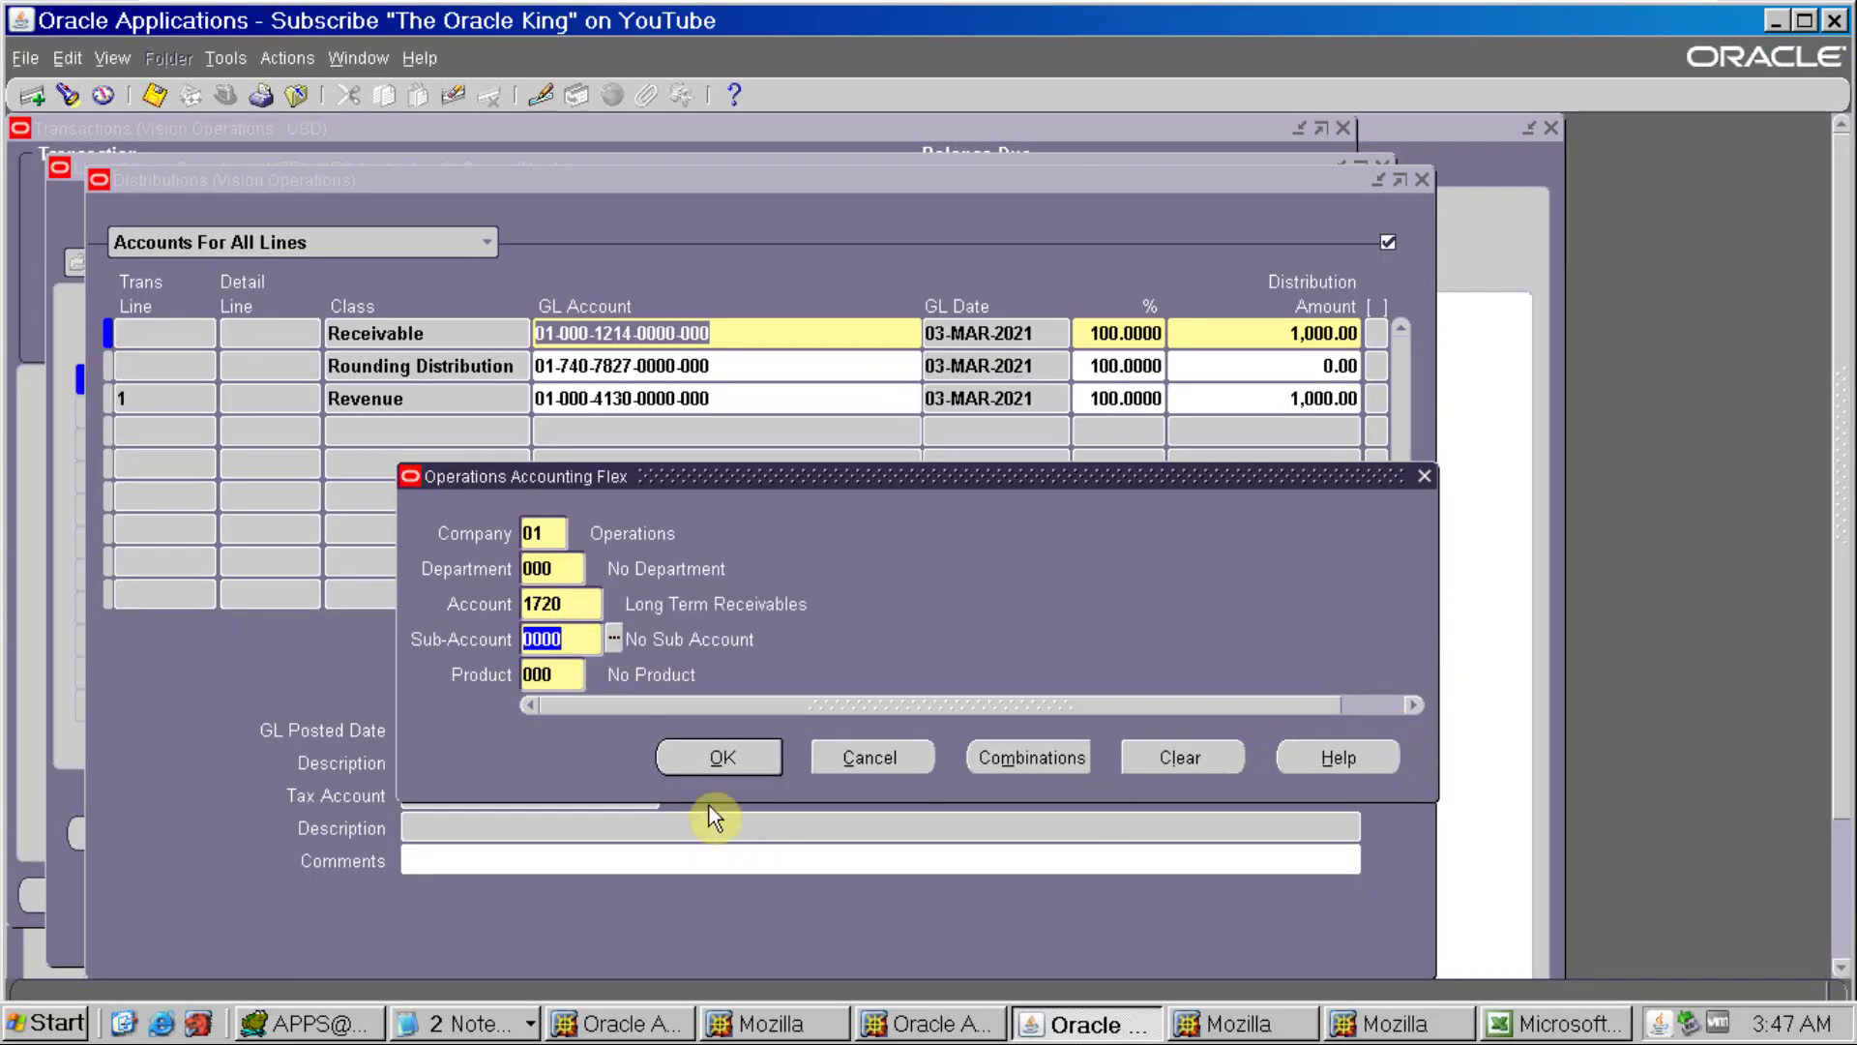
click(713, 754)
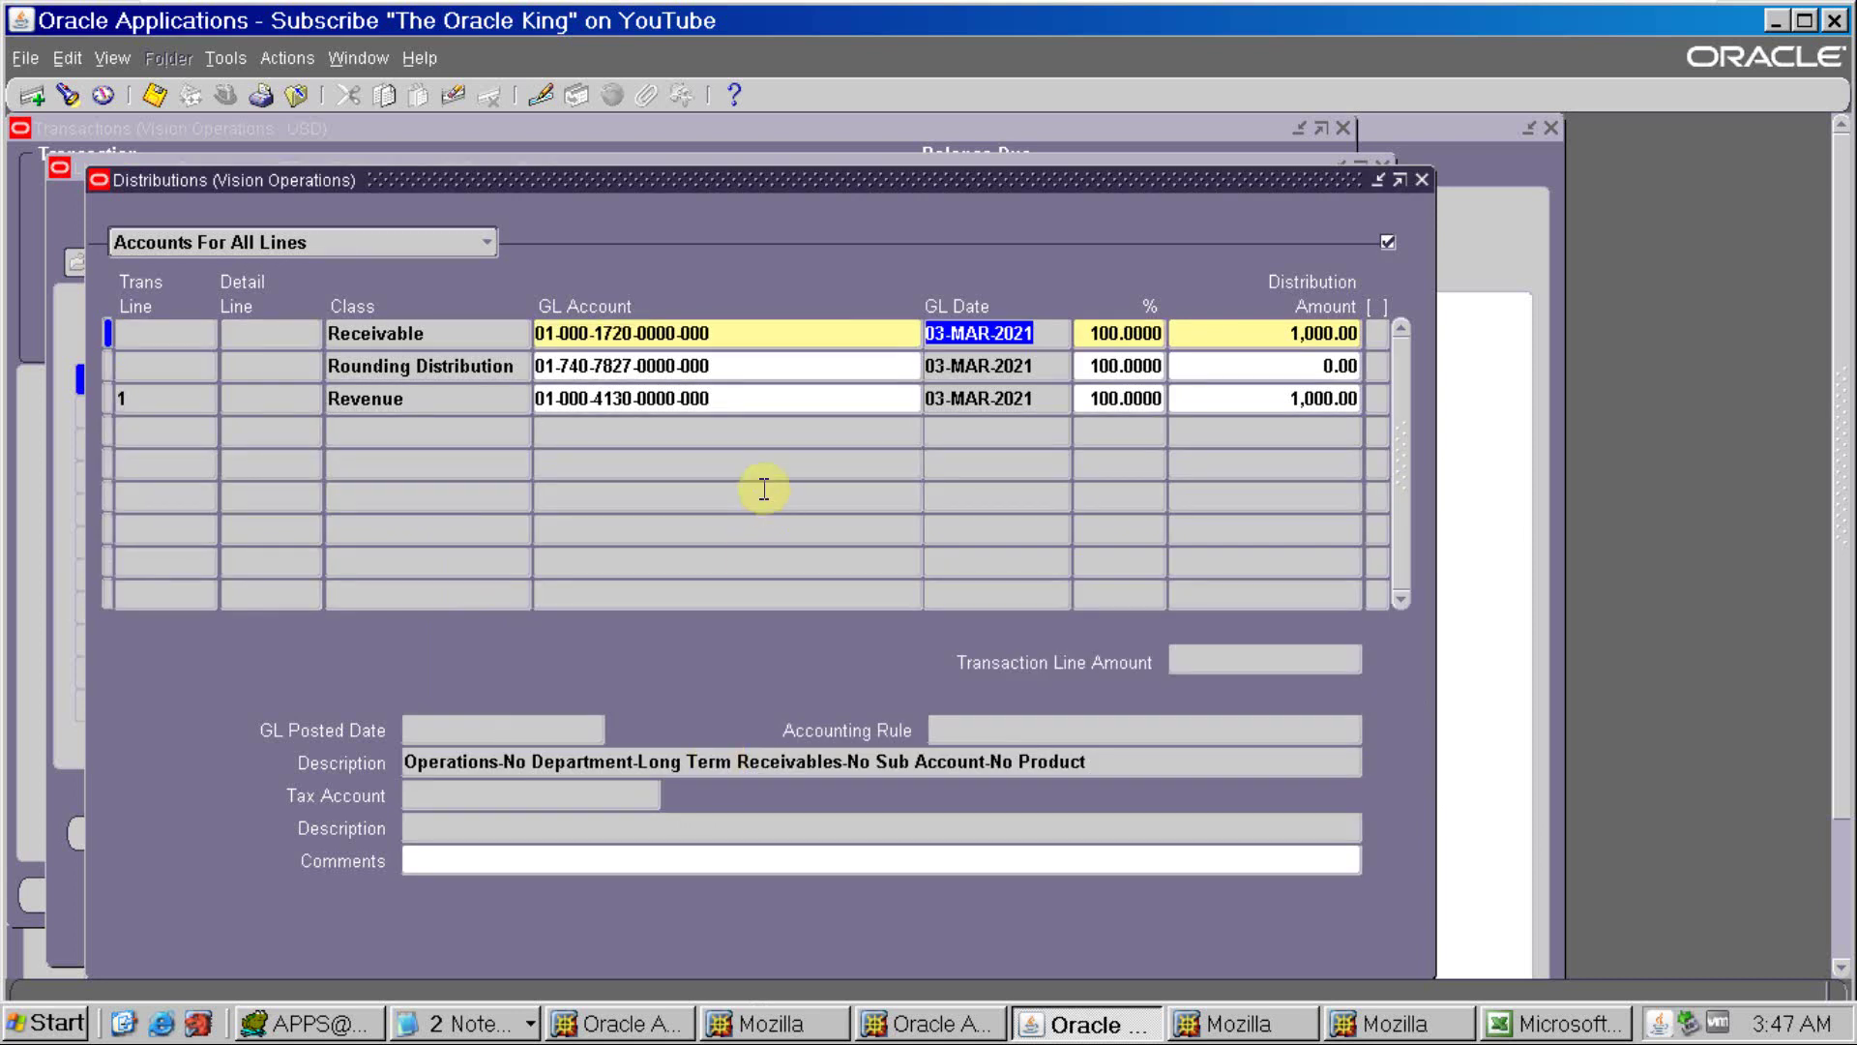
Close the distributions and lines windows and mark the invoice as complete
click(1421, 179)
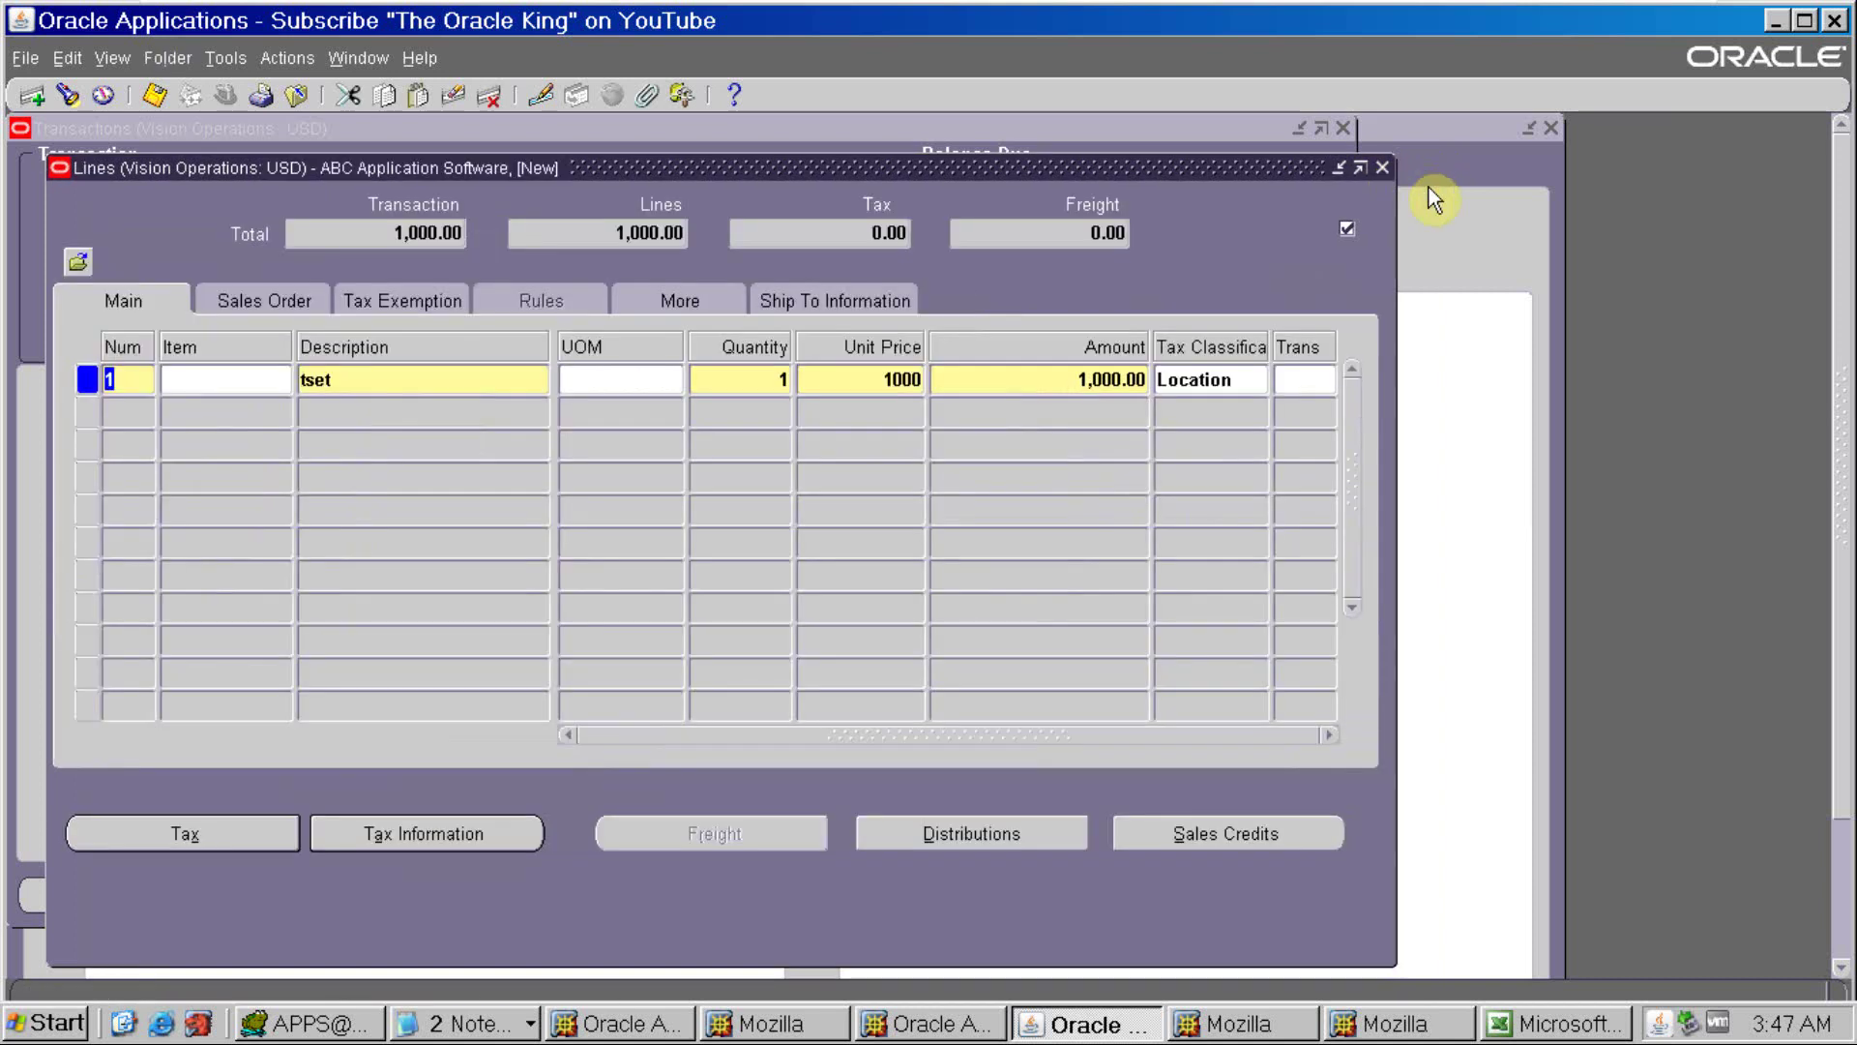
click(1384, 164)
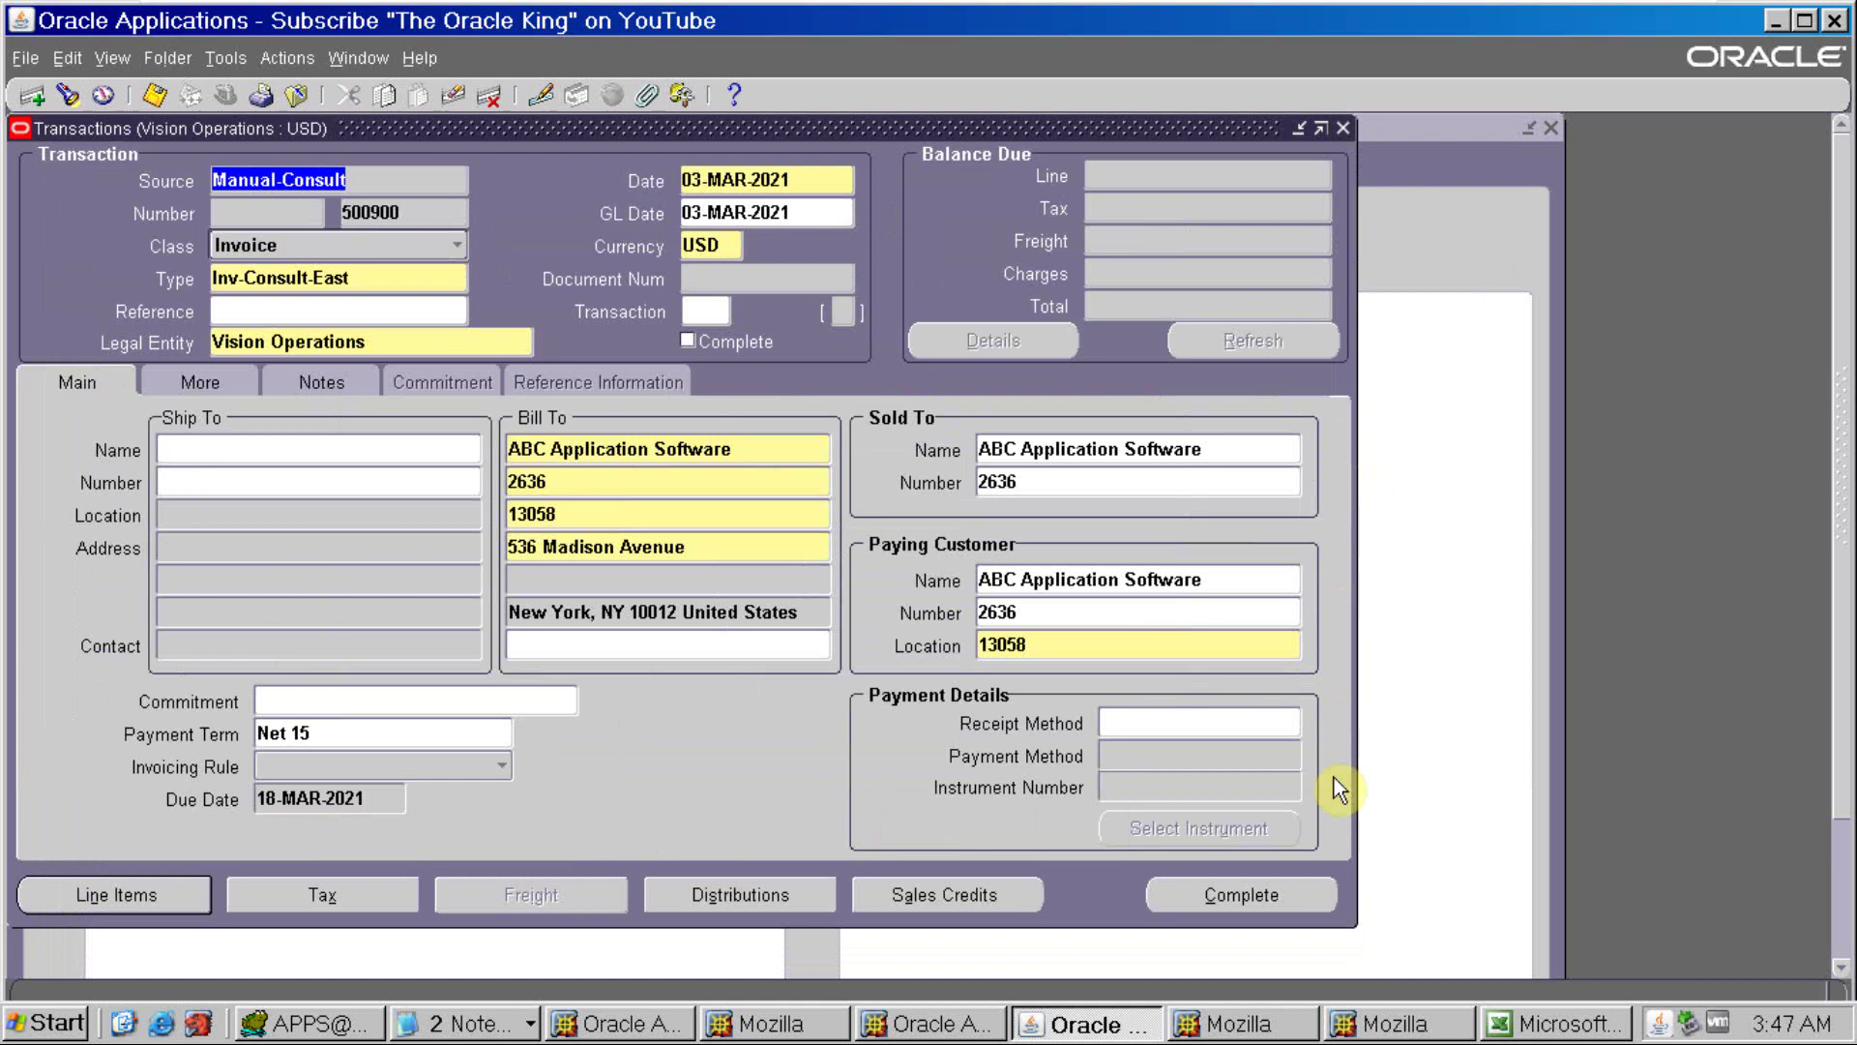
click(1325, 895)
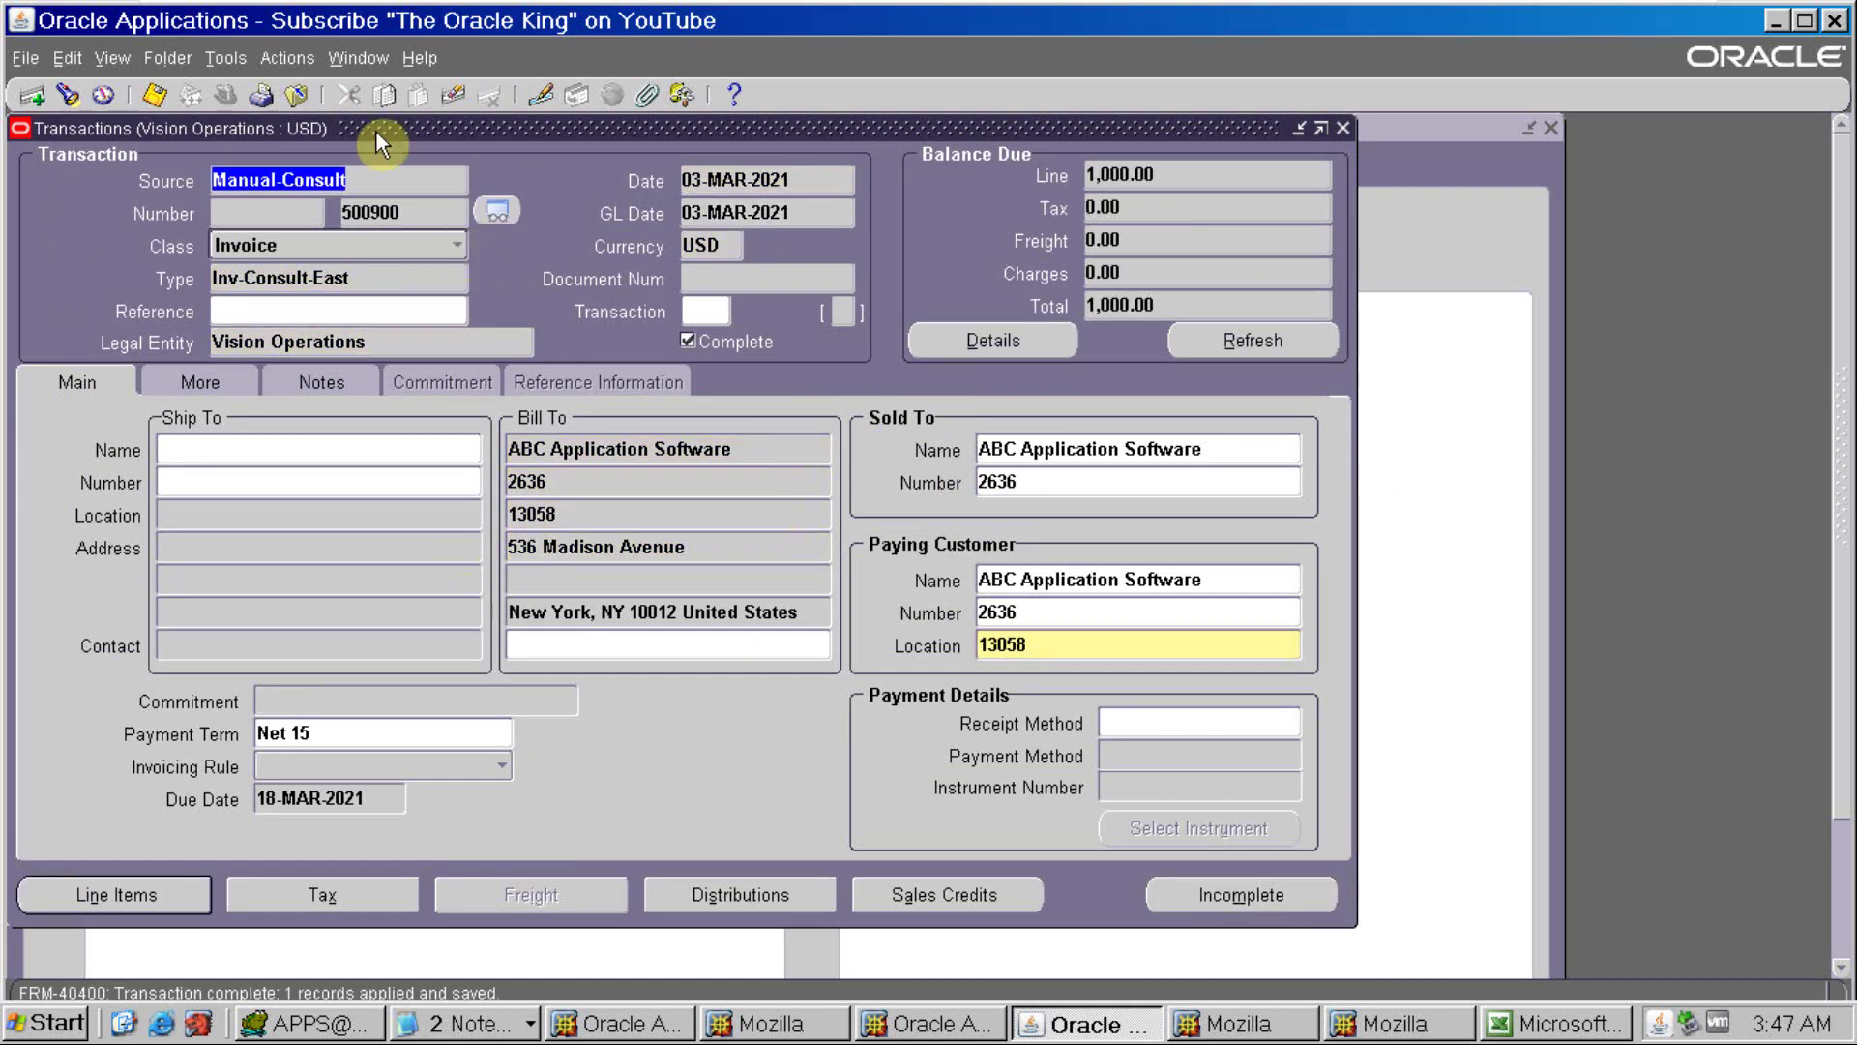
Copy the invoice's transaction number into the 1720 long term receivable row of the Excel testing sheet and enter amount 1000
double_click(406, 211)
key(ctrl+c)
key(alt+Tab)
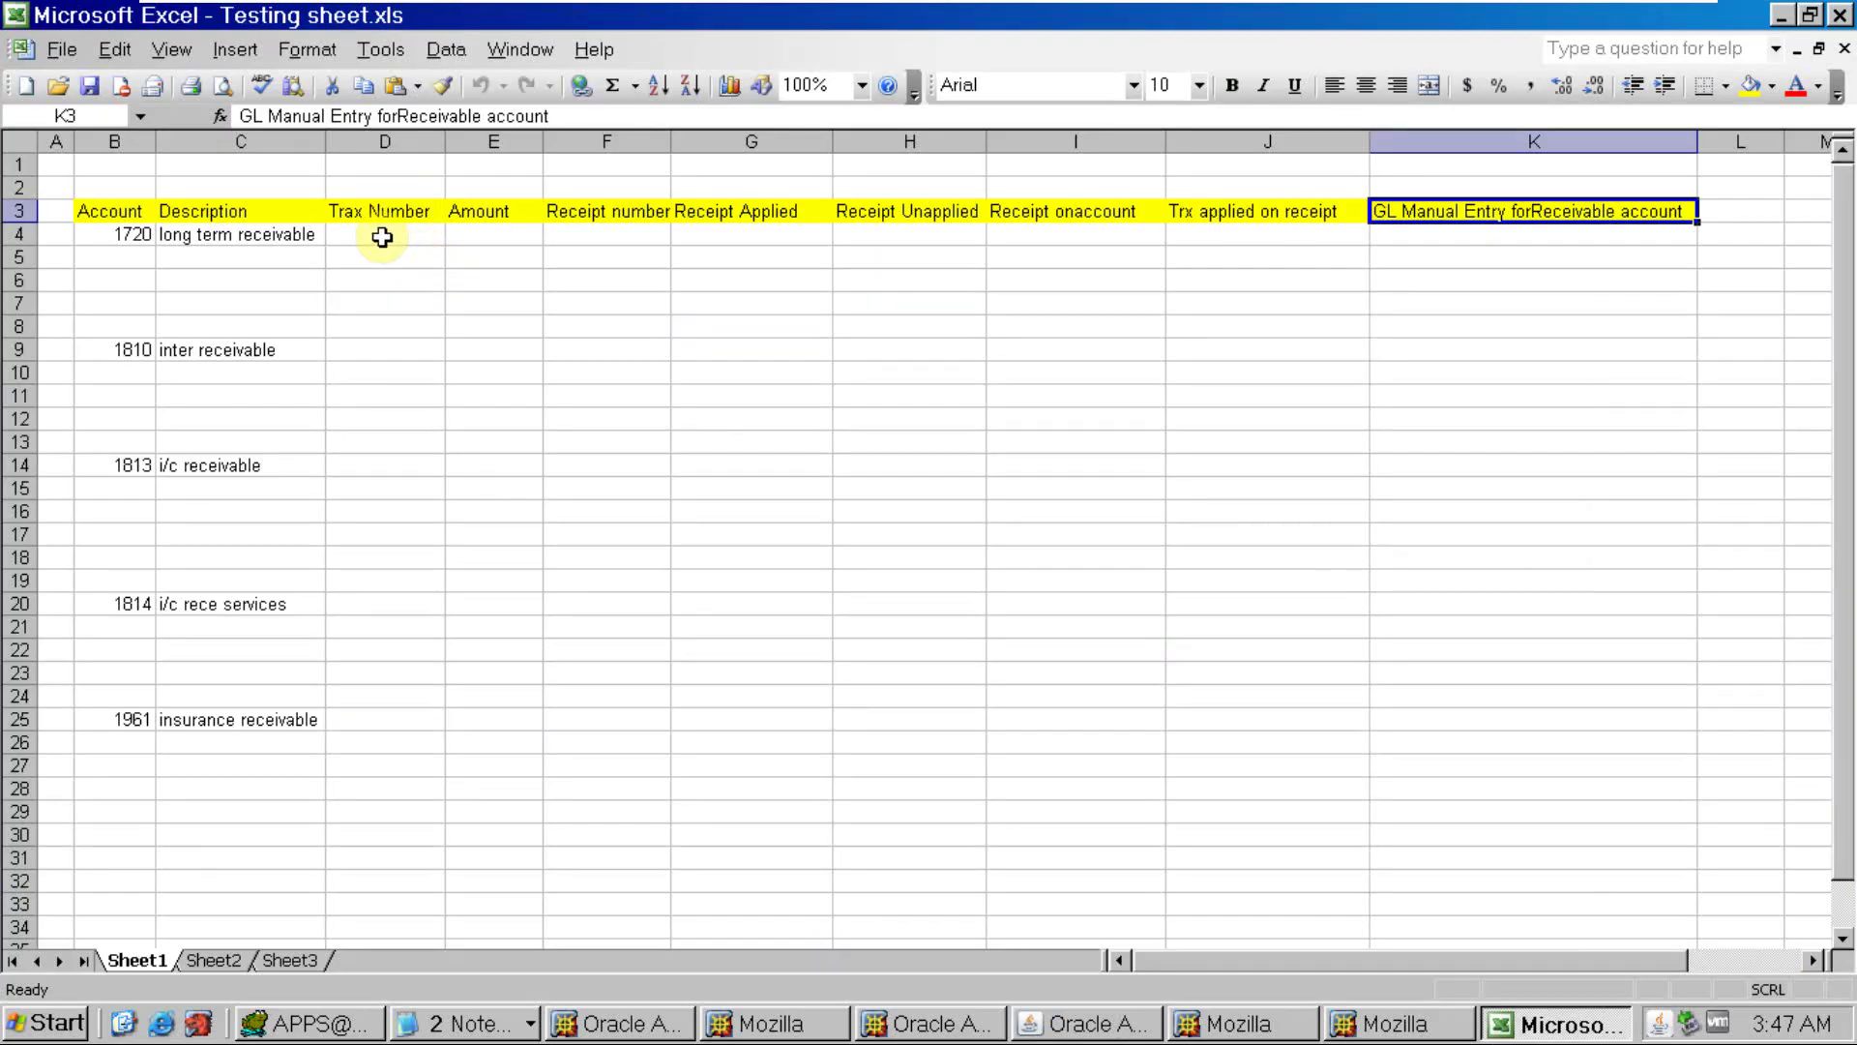
click(382, 237)
key(ctrl+v)
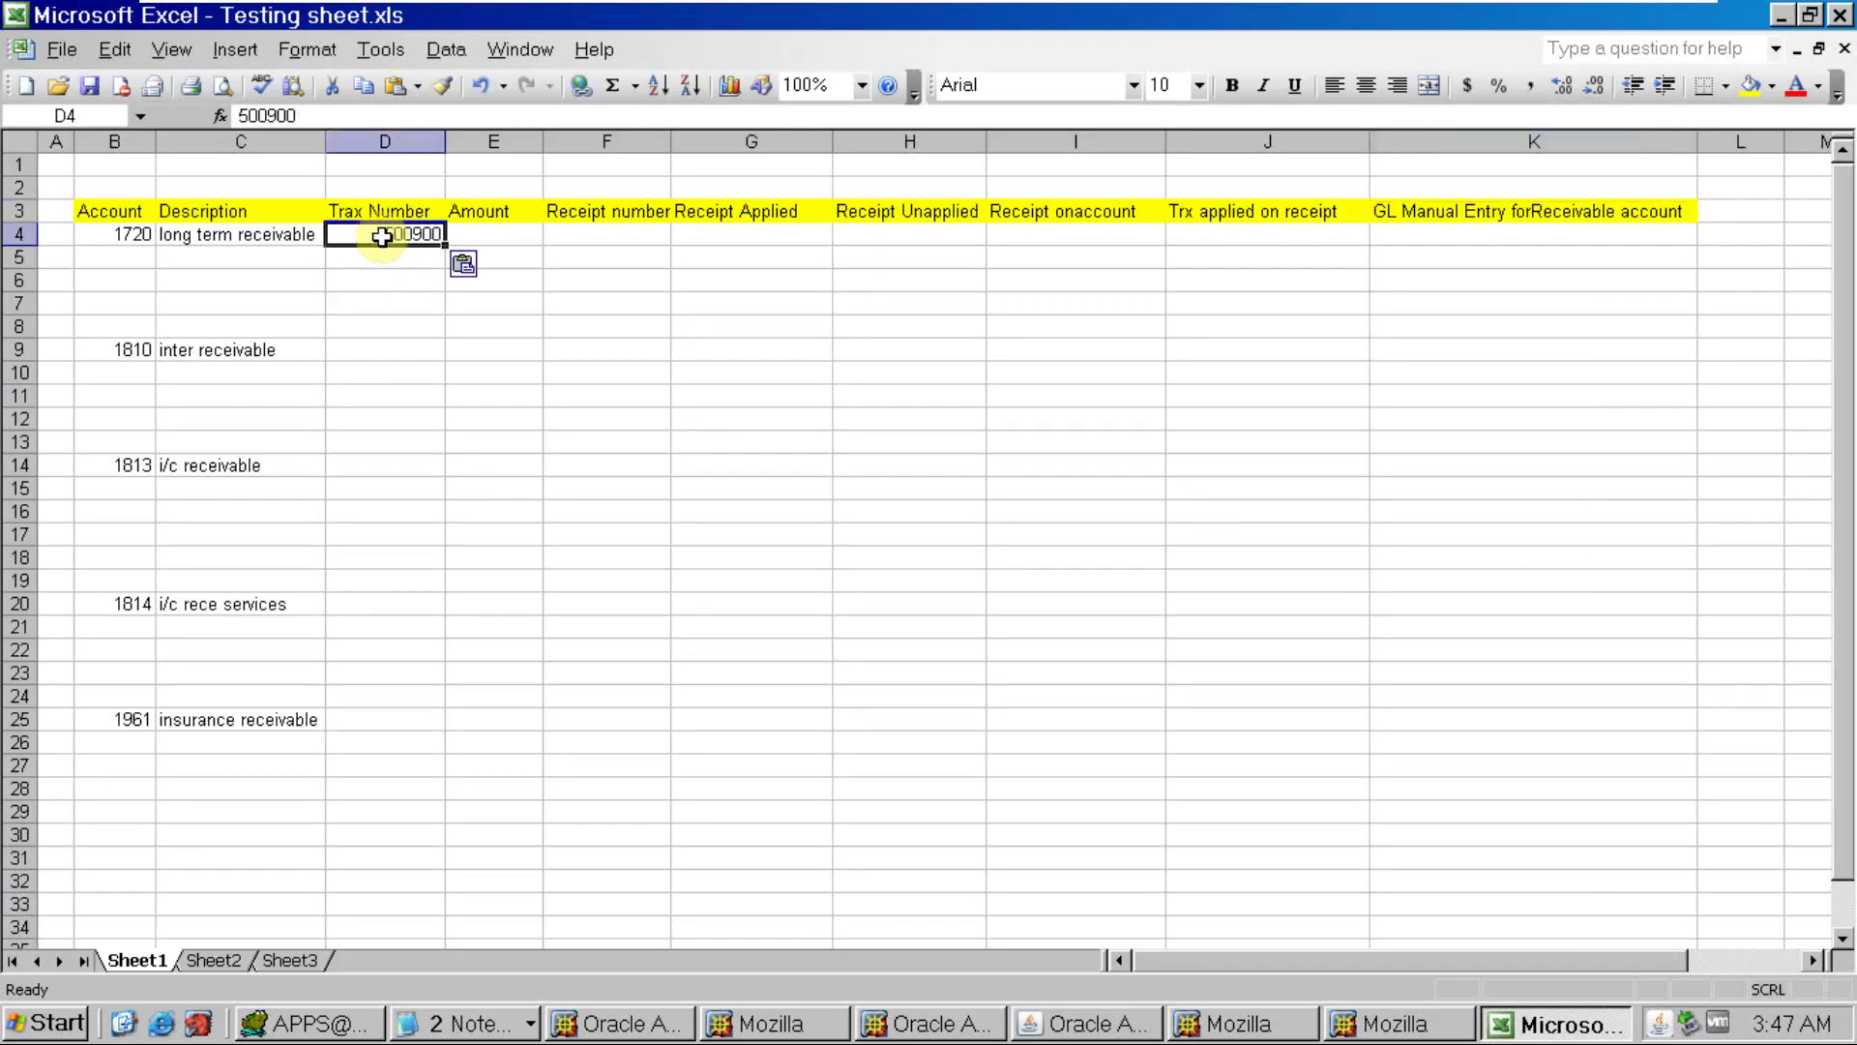
click(462, 224)
click(527, 233)
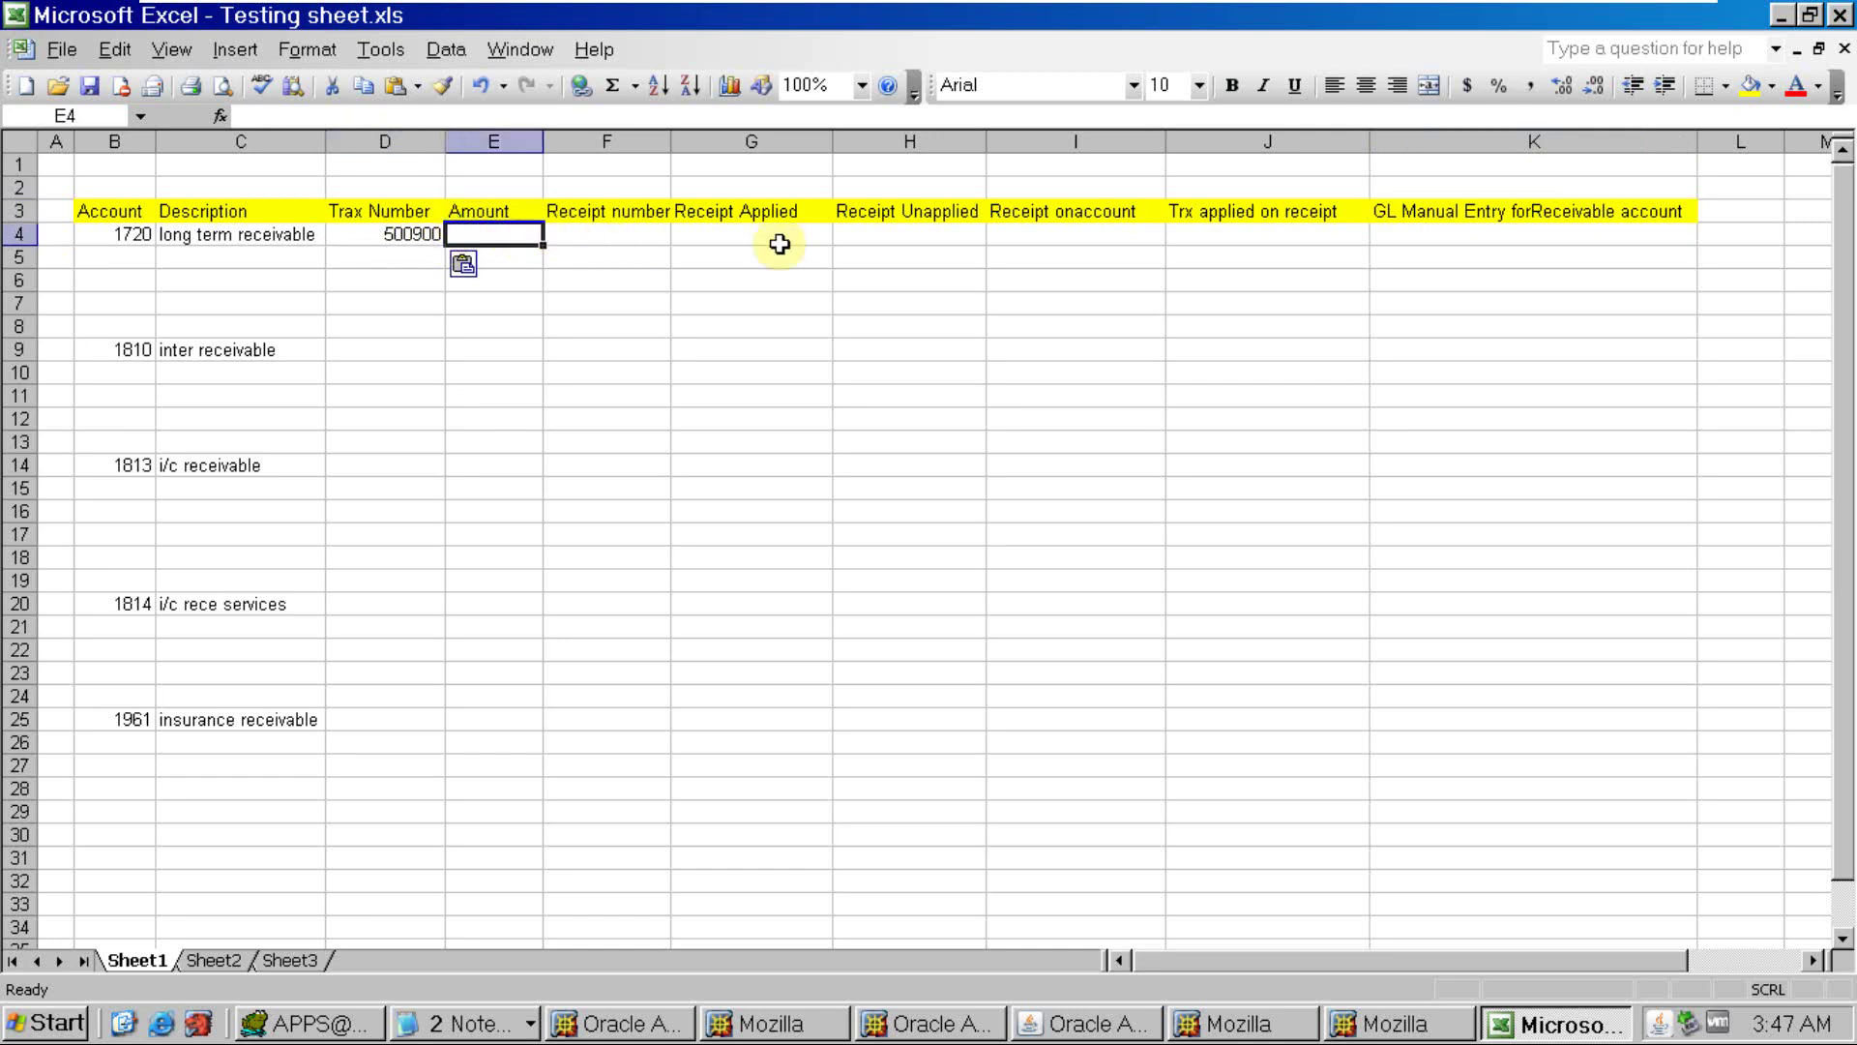
text(1000)
key(Tab)
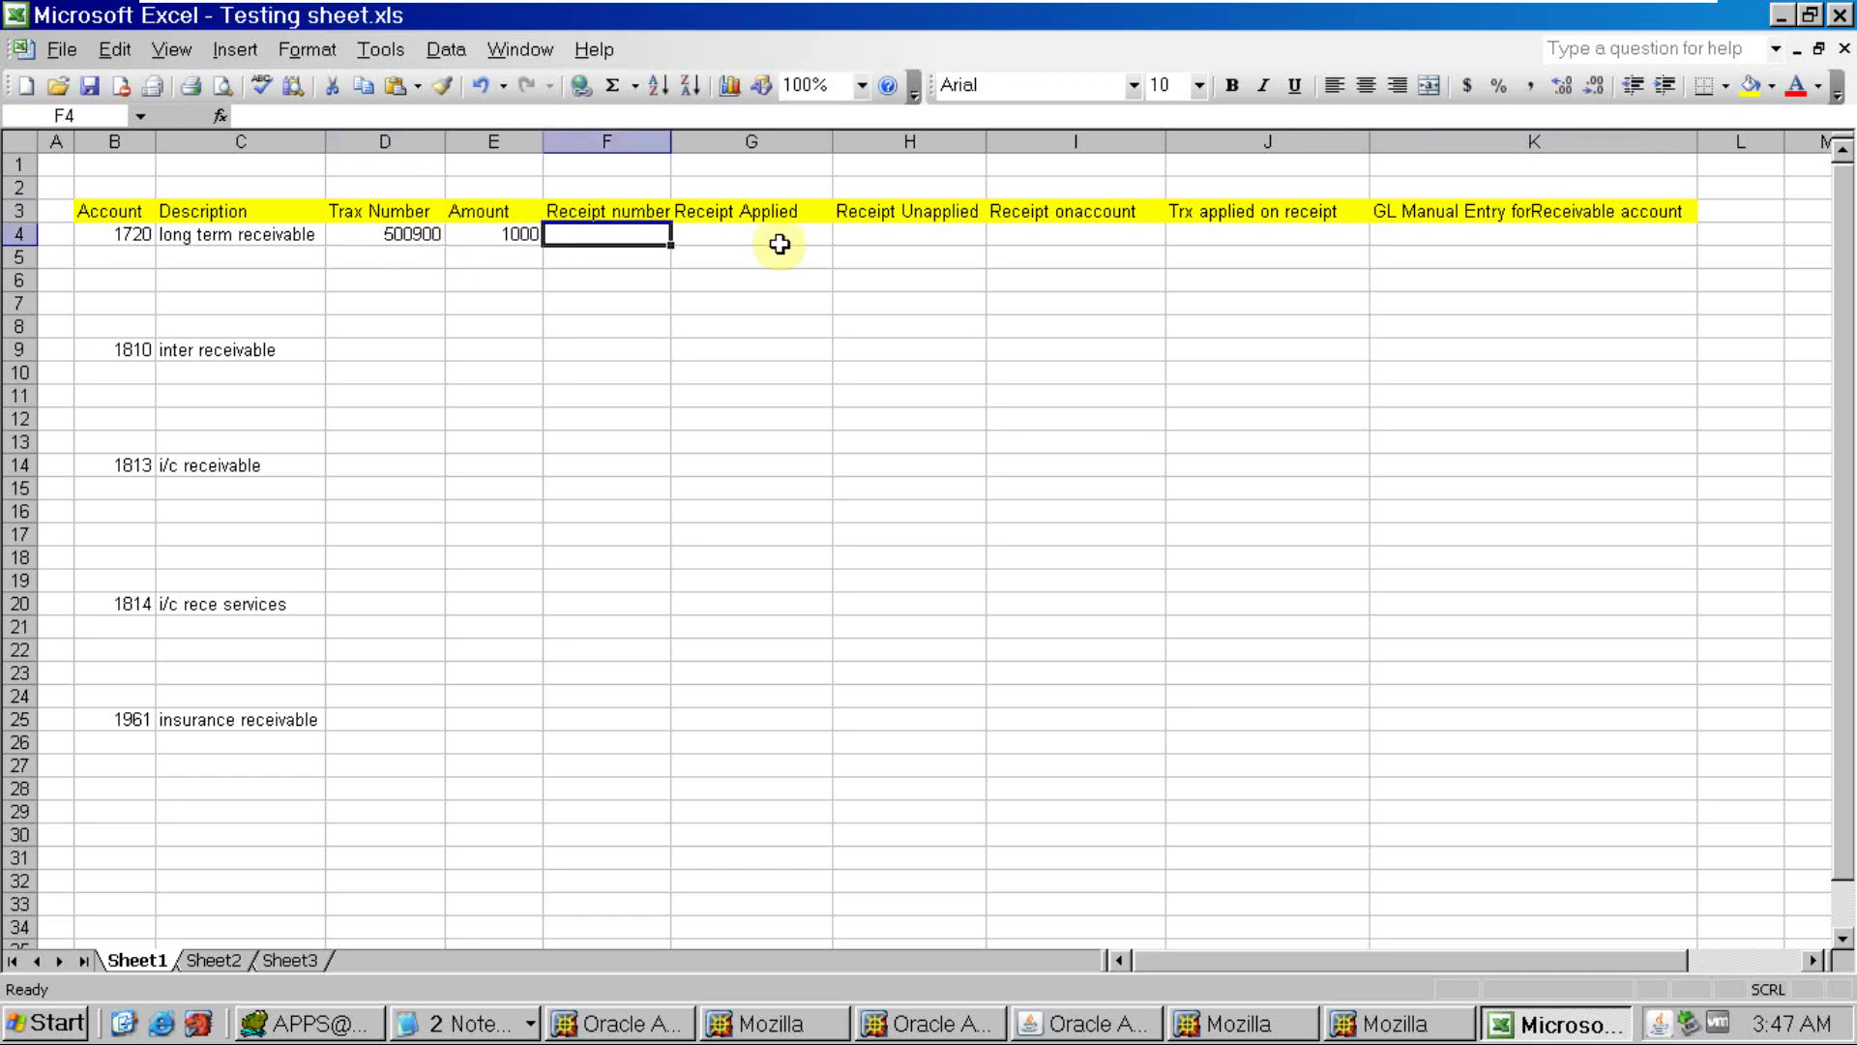
Switch back to Oracle Applications and start a new invoice with ABC Application Software as the bill-to customer
key(alt+Tab)
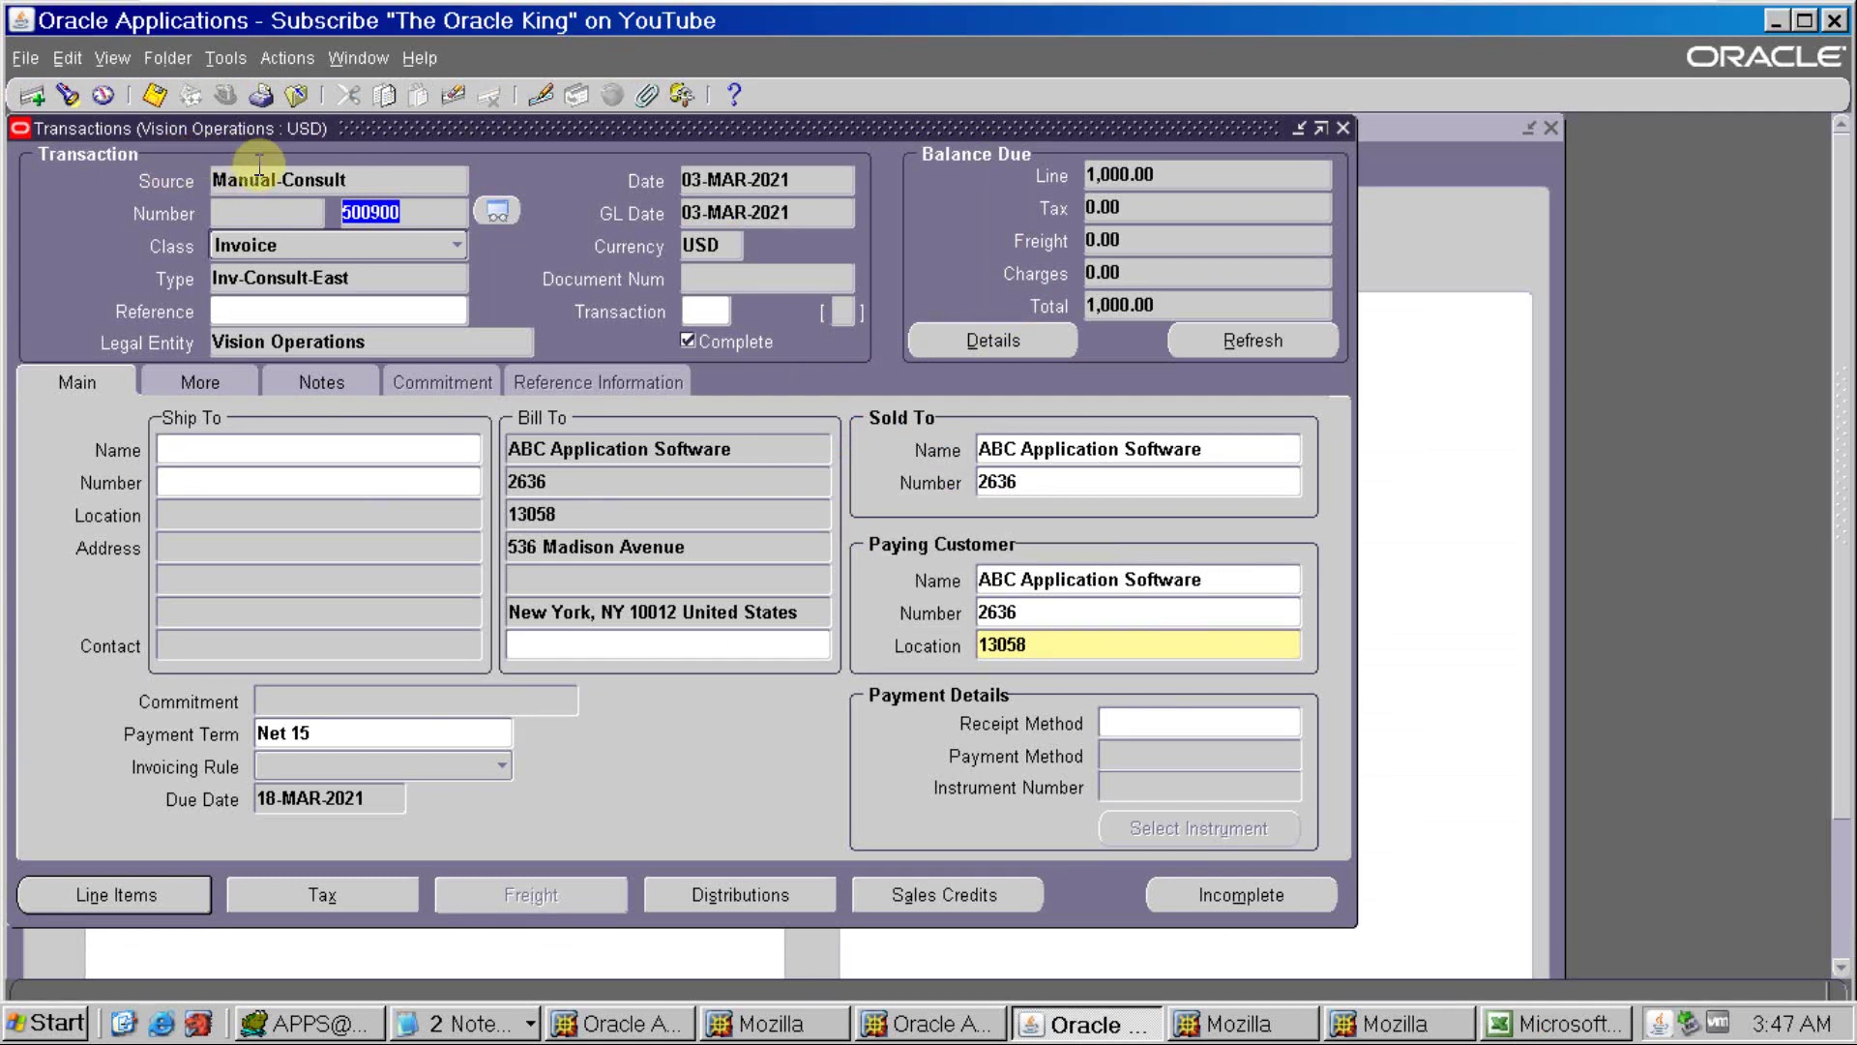
key(ctrl+Down)
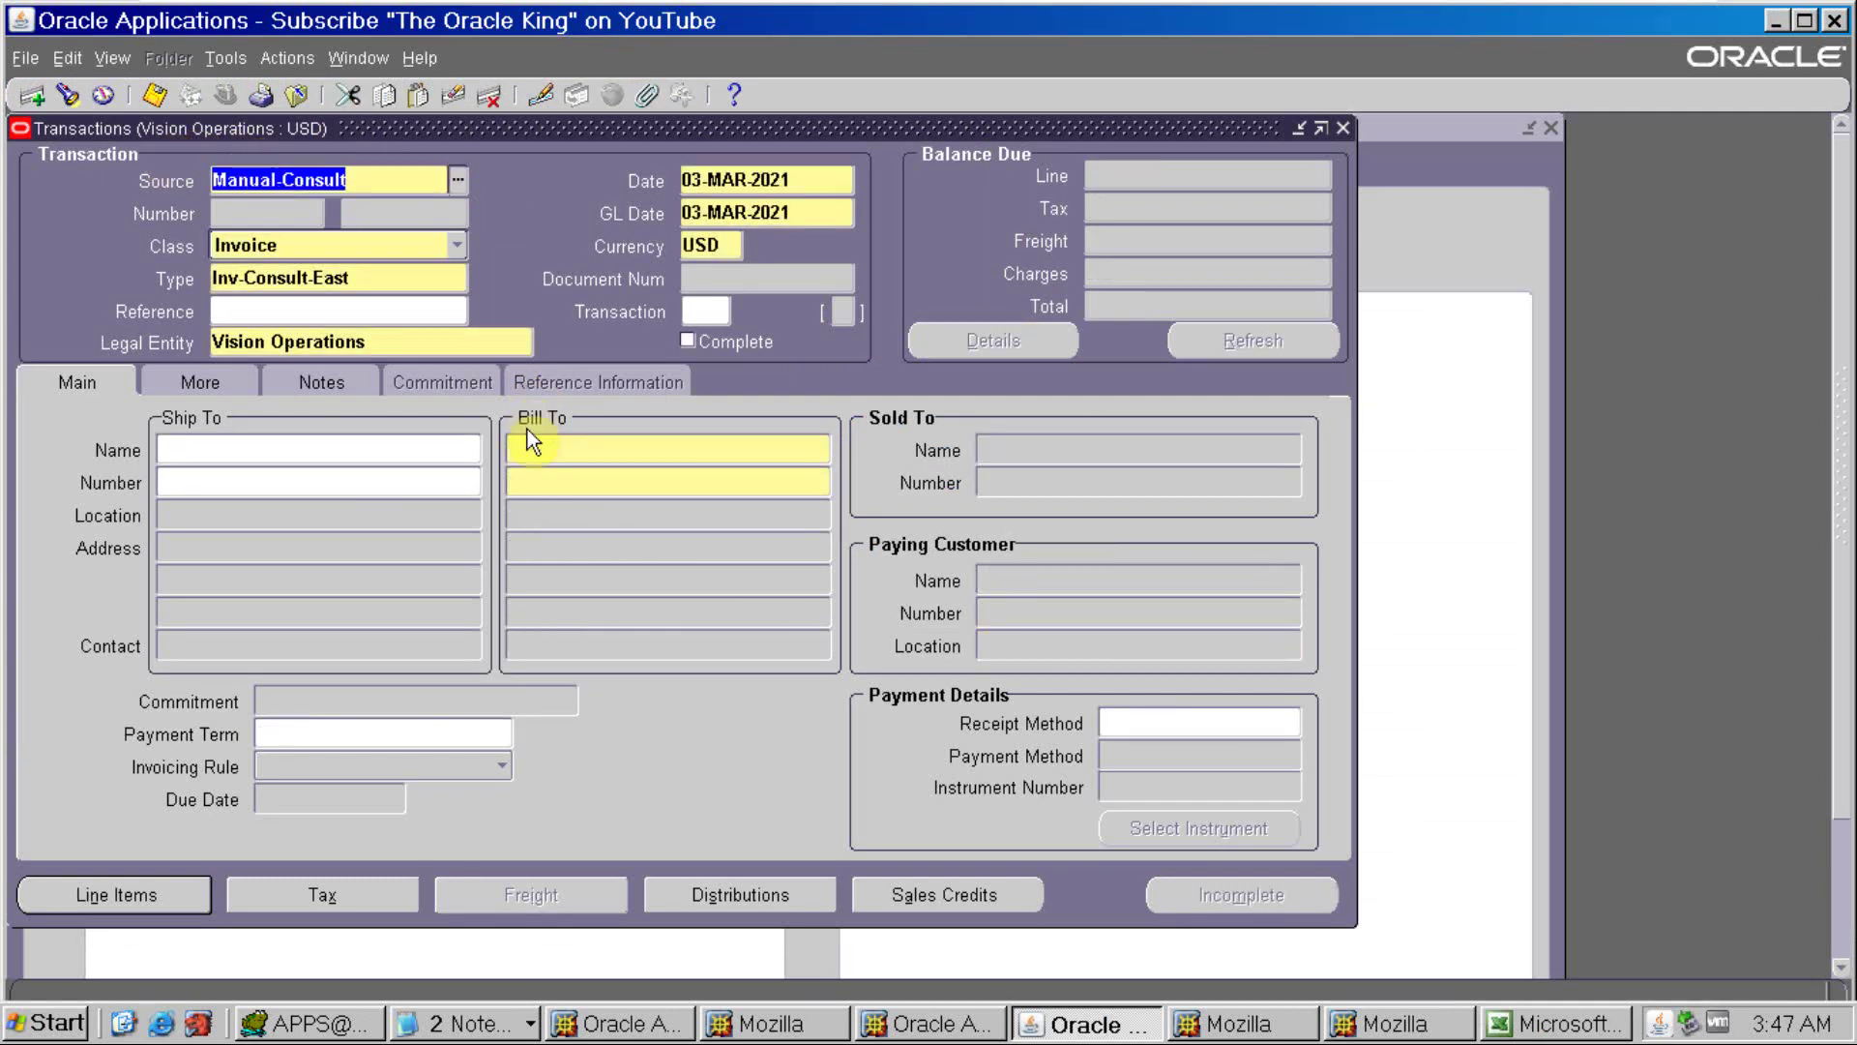
click(548, 481)
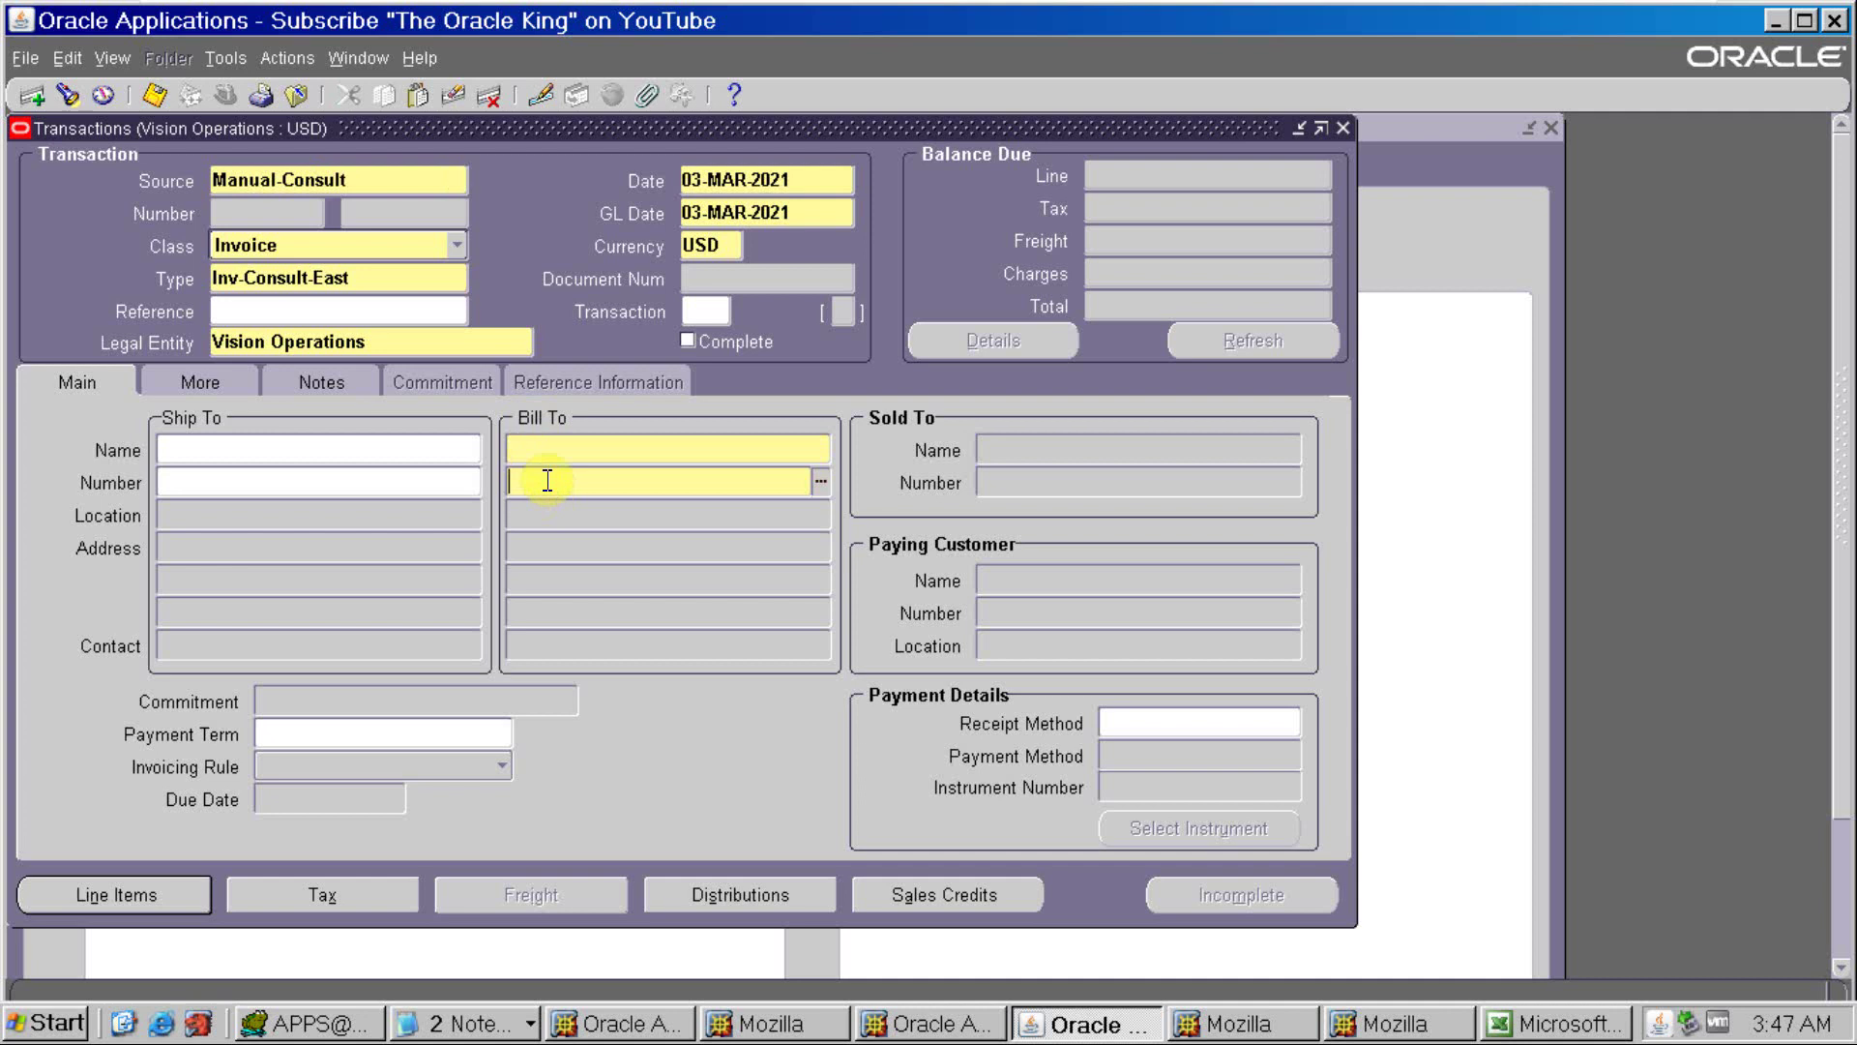
text(2636)
key(Tab)
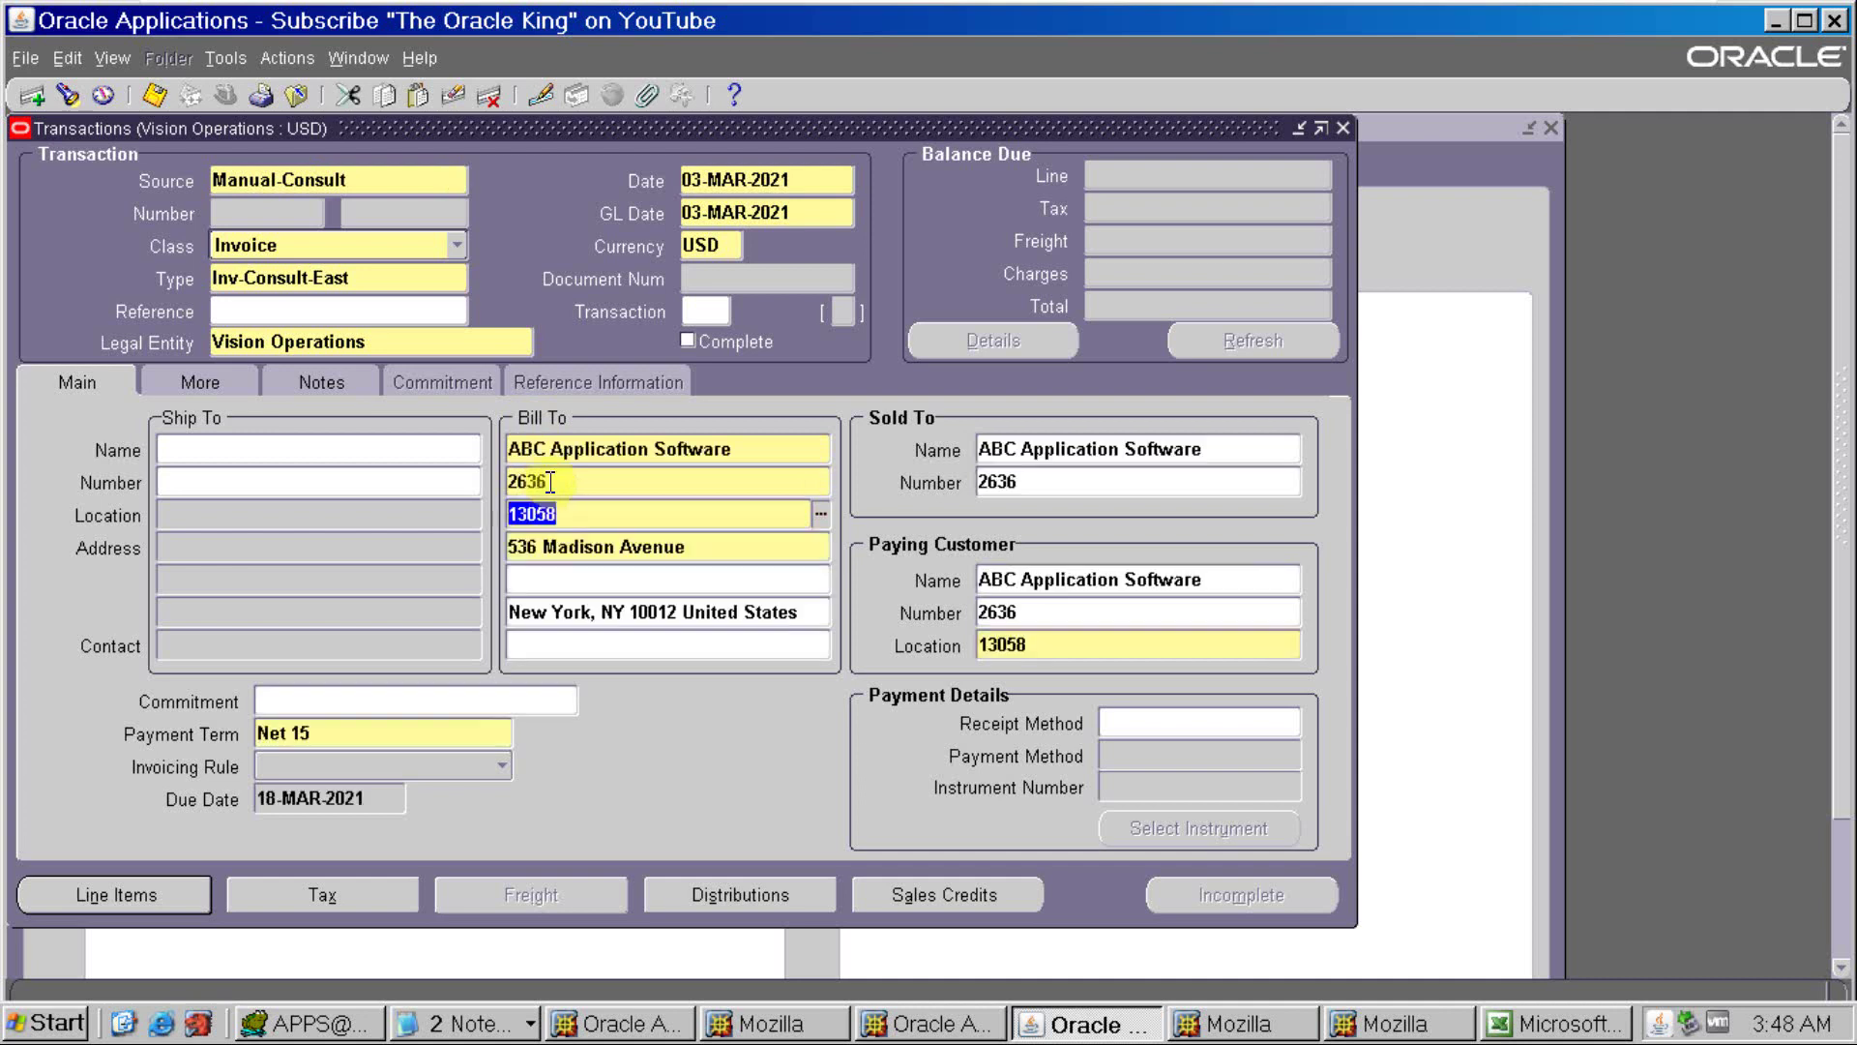
Add a line to the new invoice with description "test", quantity 1 and unit price 2000
click(147, 891)
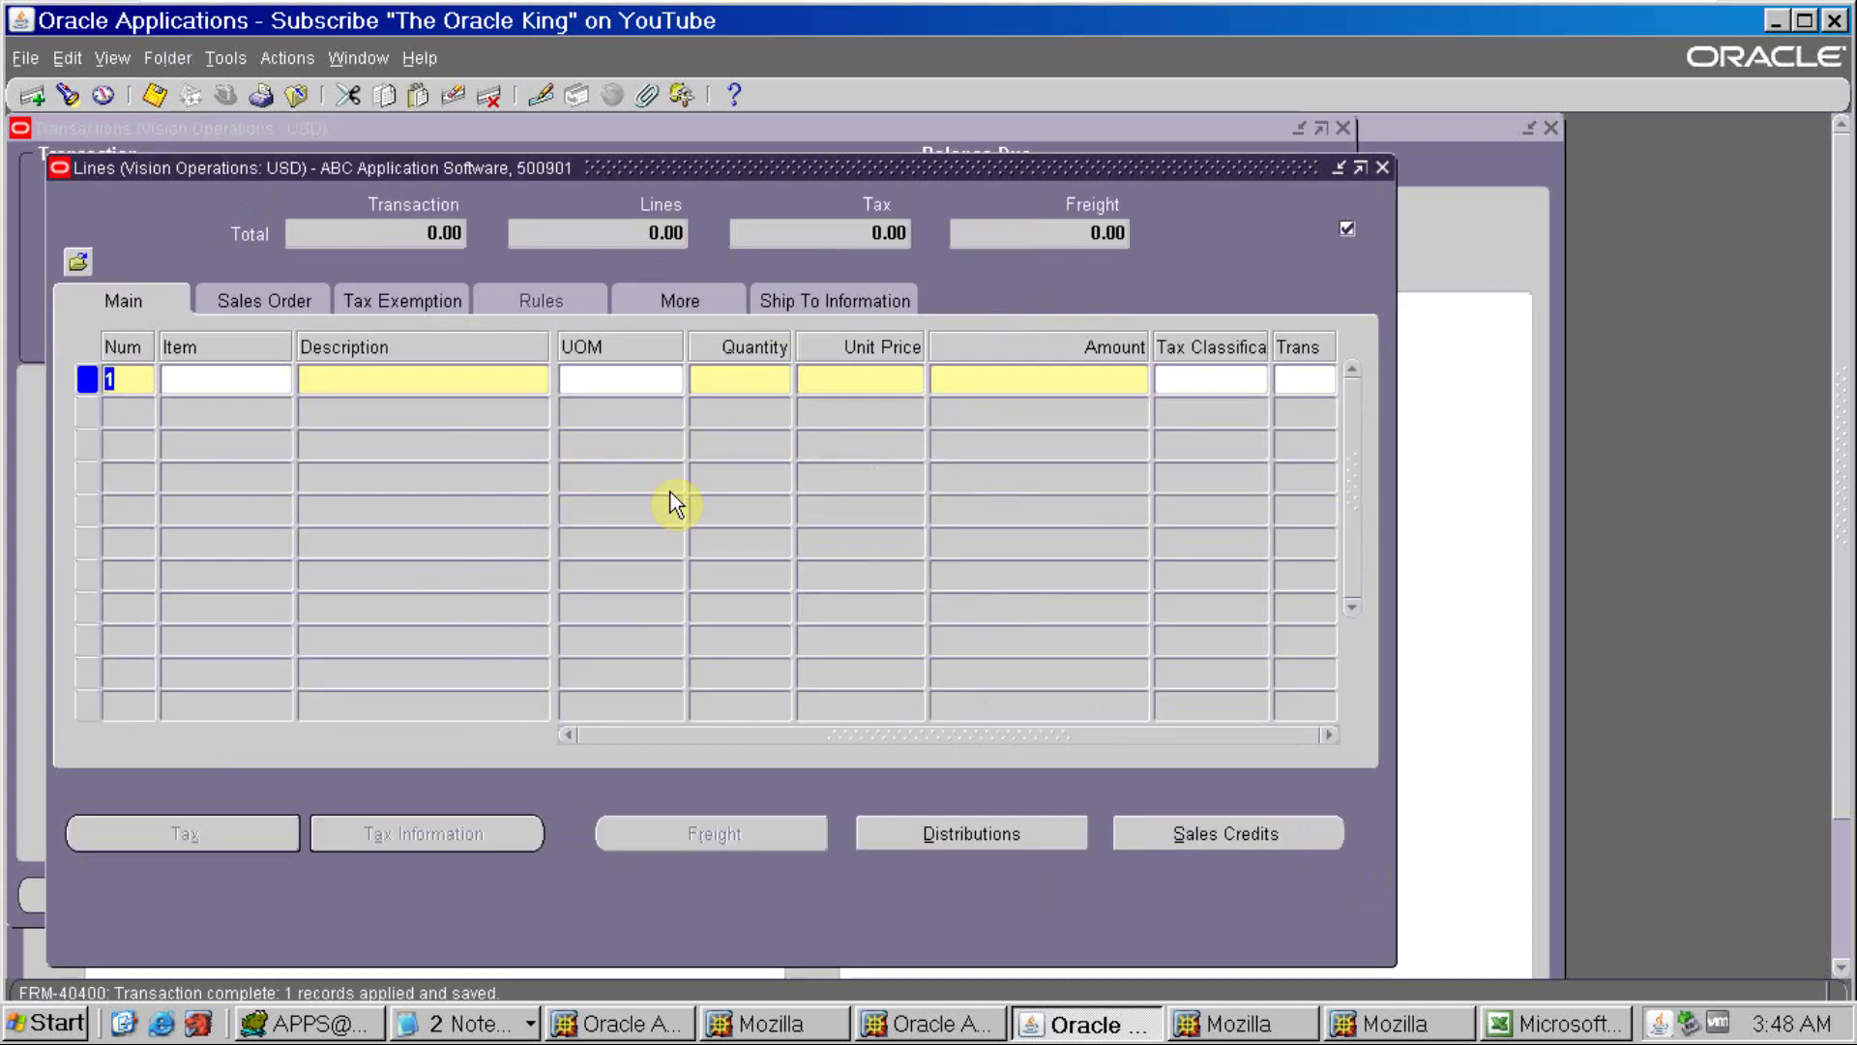
click(447, 378)
text(test)
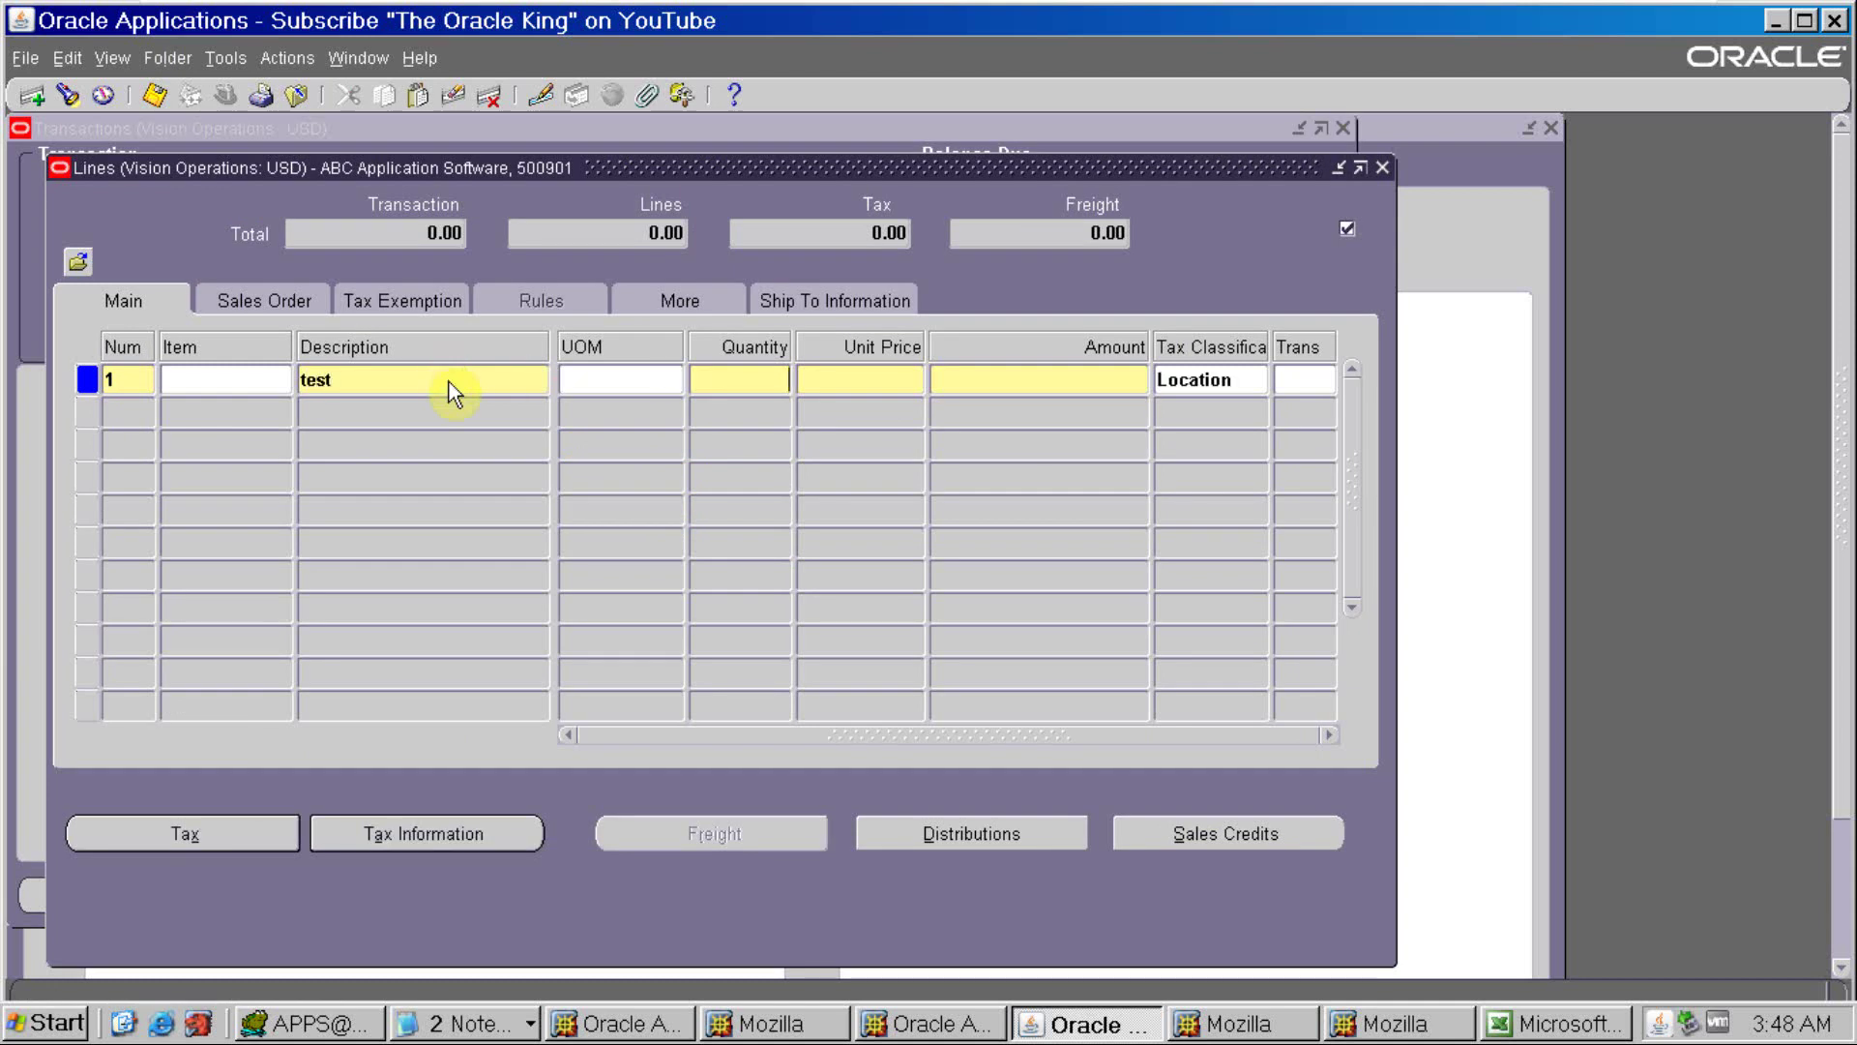
key(Tab)
key(Tab)
text(1)
key(Tab)
text(2000)
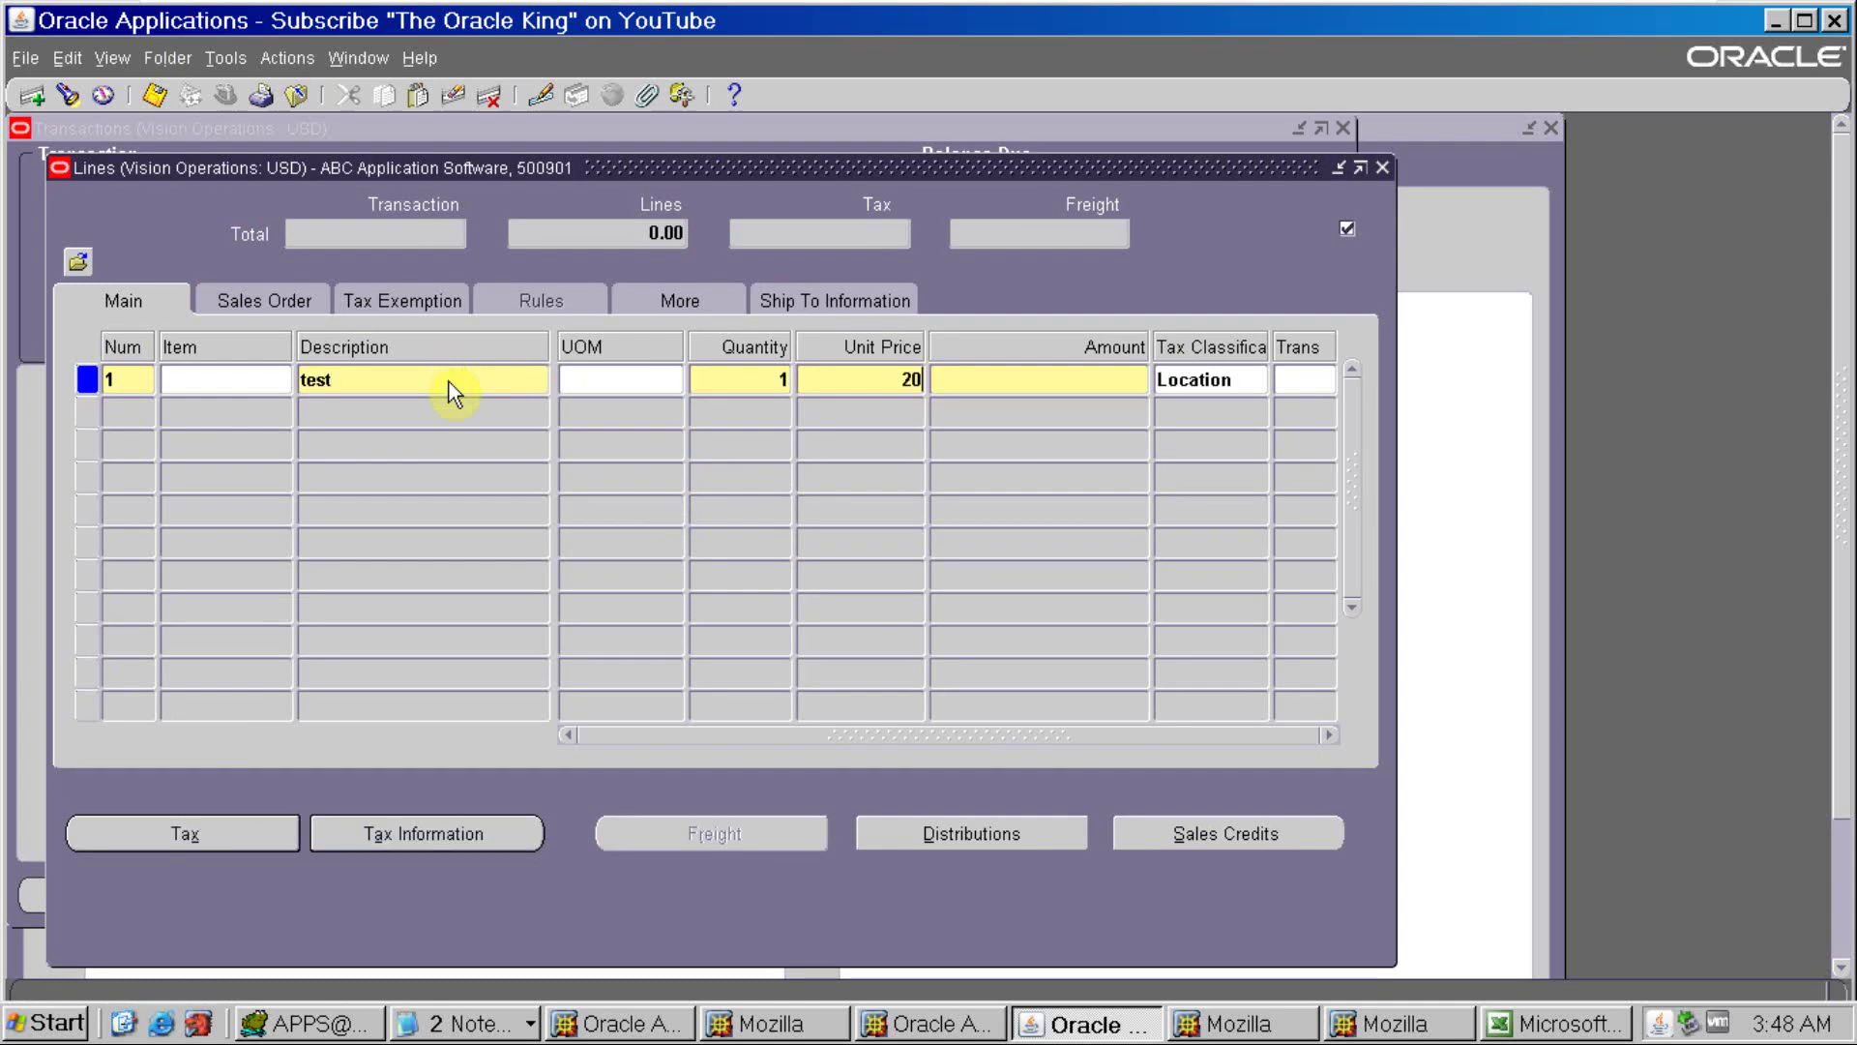
key(Tab)
Open the invoice line's distributions and show the accounts for all lines
click(1028, 832)
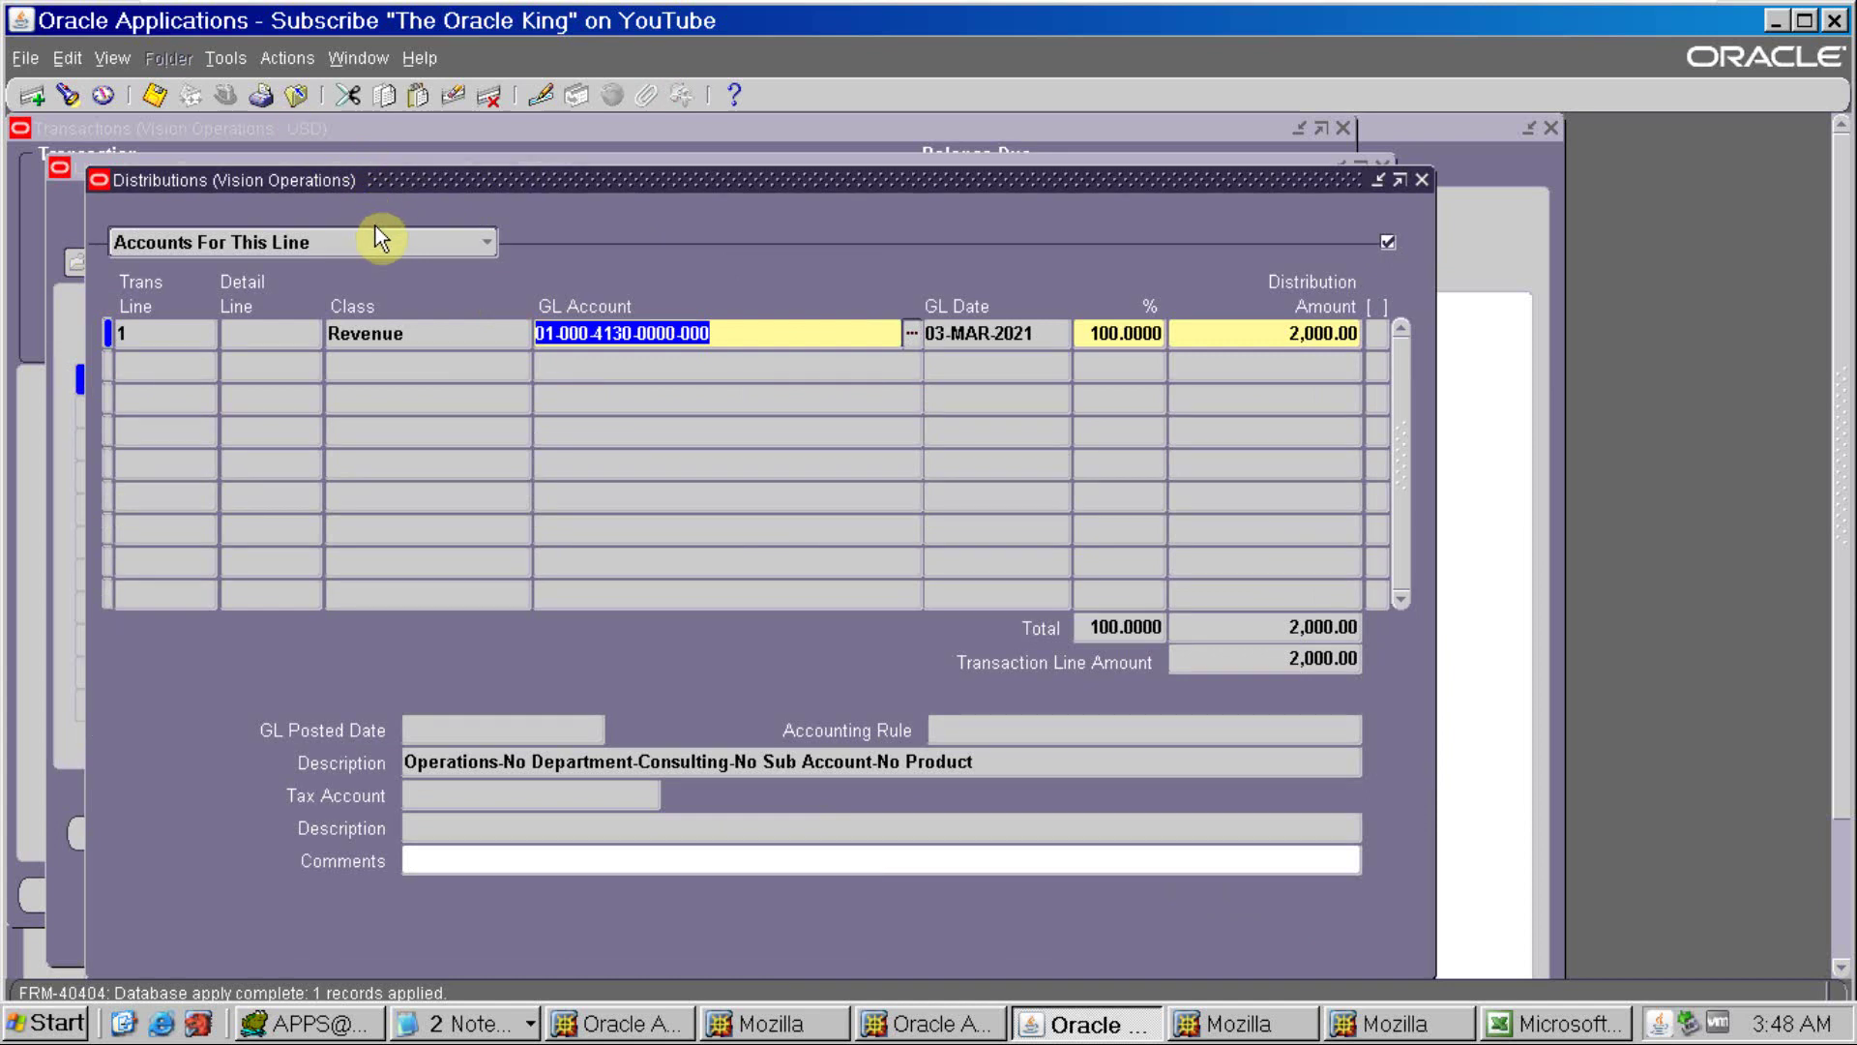
click(379, 239)
click(380, 269)
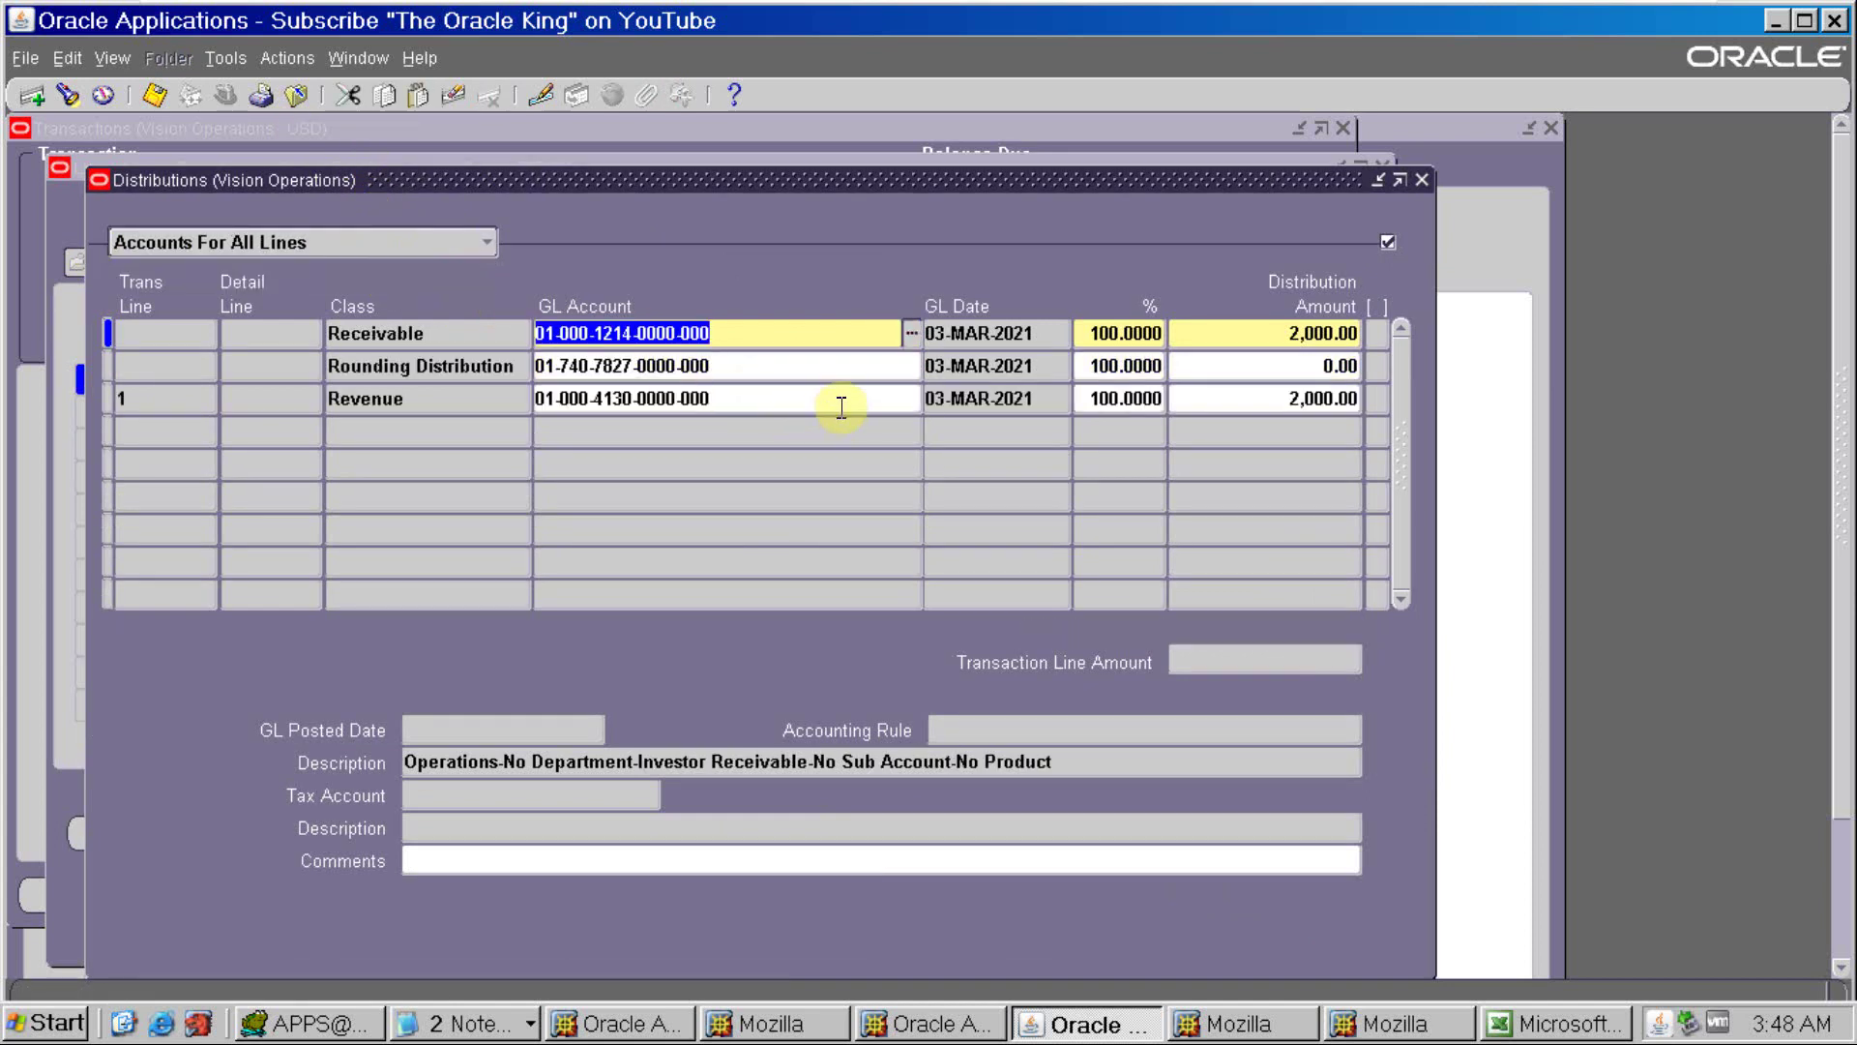
Change the account segment of the Receivable distribution to 1720 and save the distributions
click(910, 333)
key(alt+Tab)
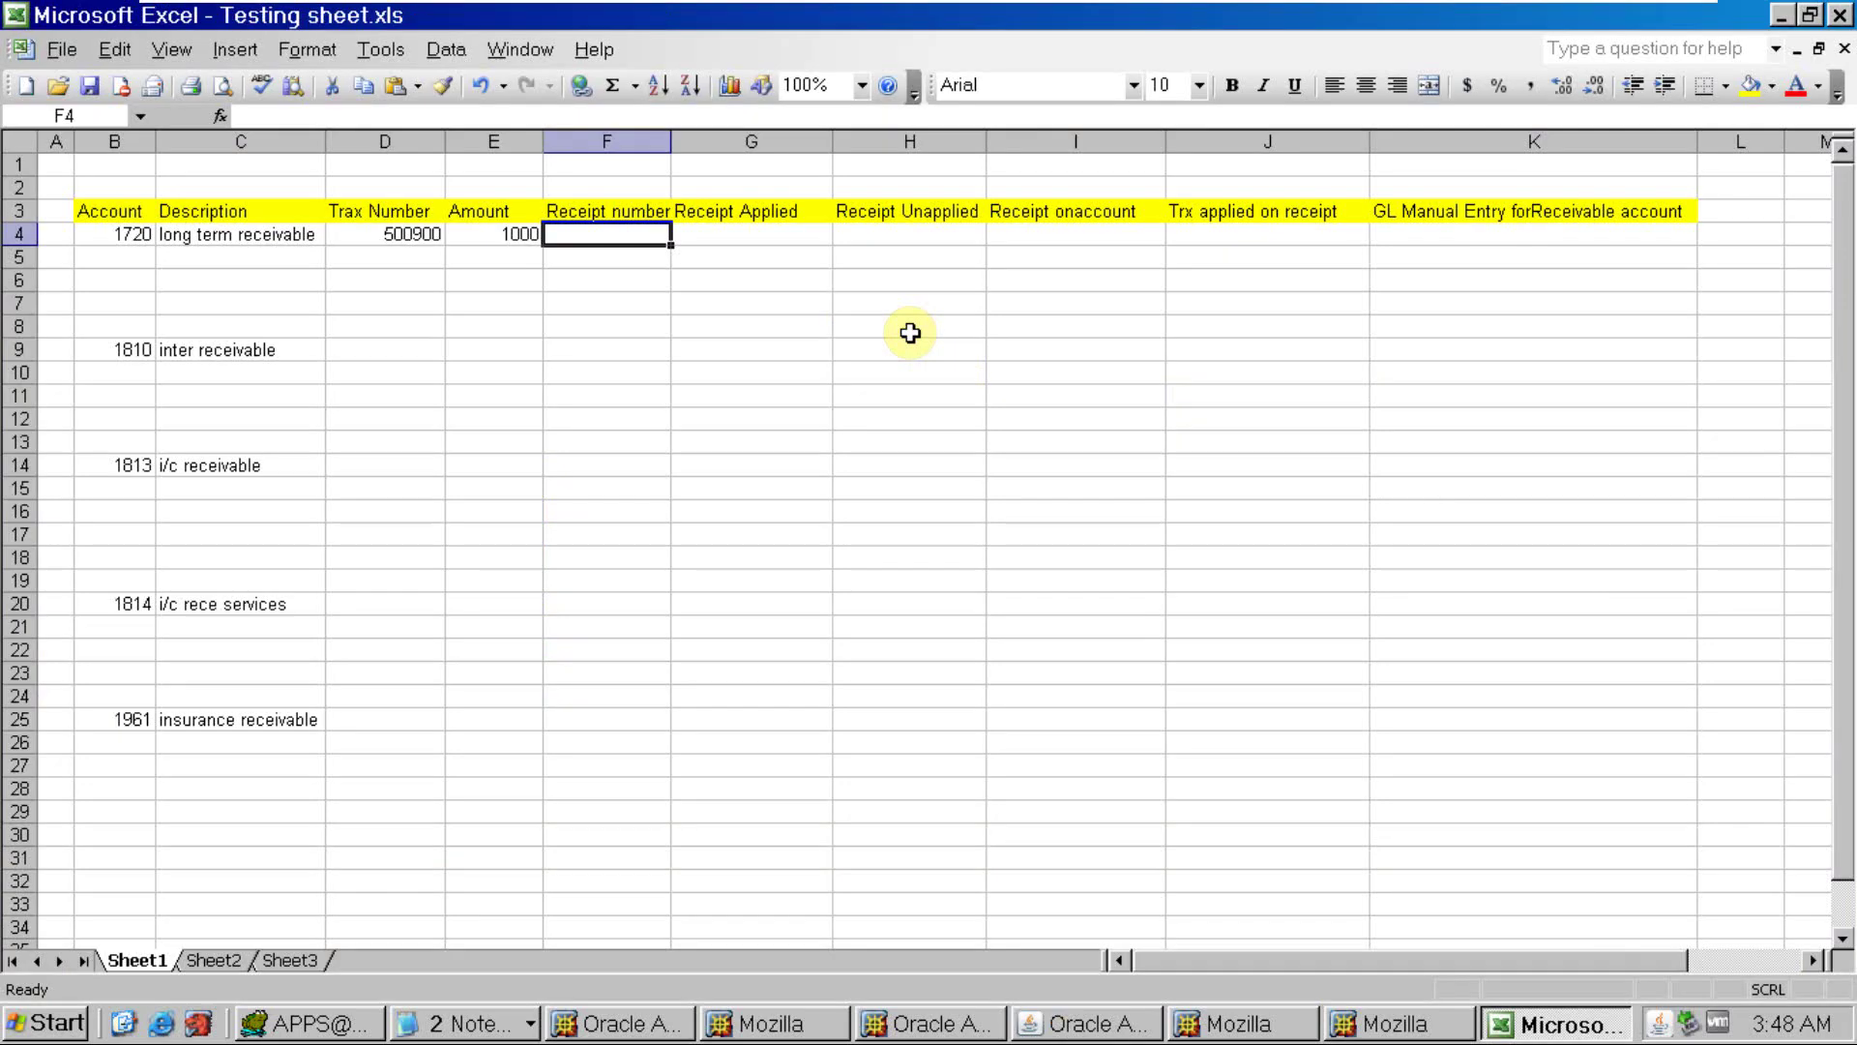
key(alt+Tab)
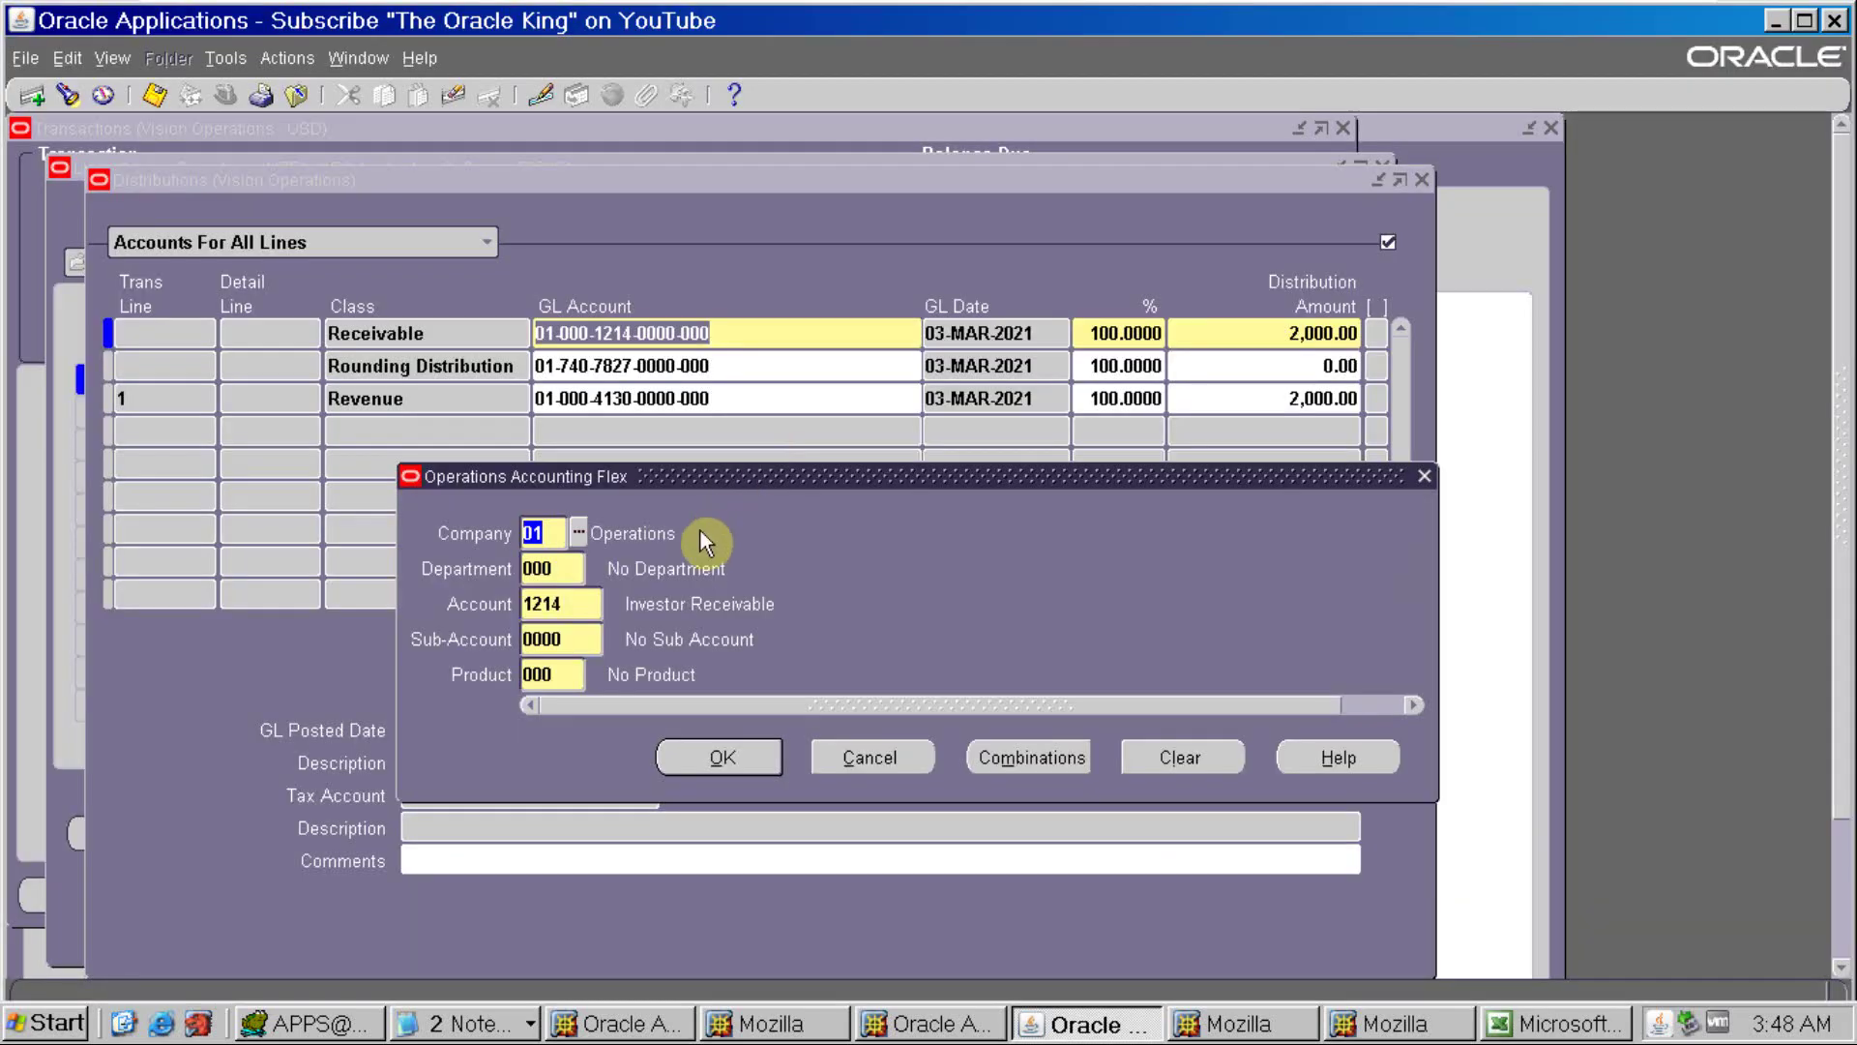
double_click(576, 603)
click(577, 604)
key(BackSpace)
key(BackSpace)
key(BackSpace)
key(BackSpace)
text(1720)
key(Tab)
key(Return)
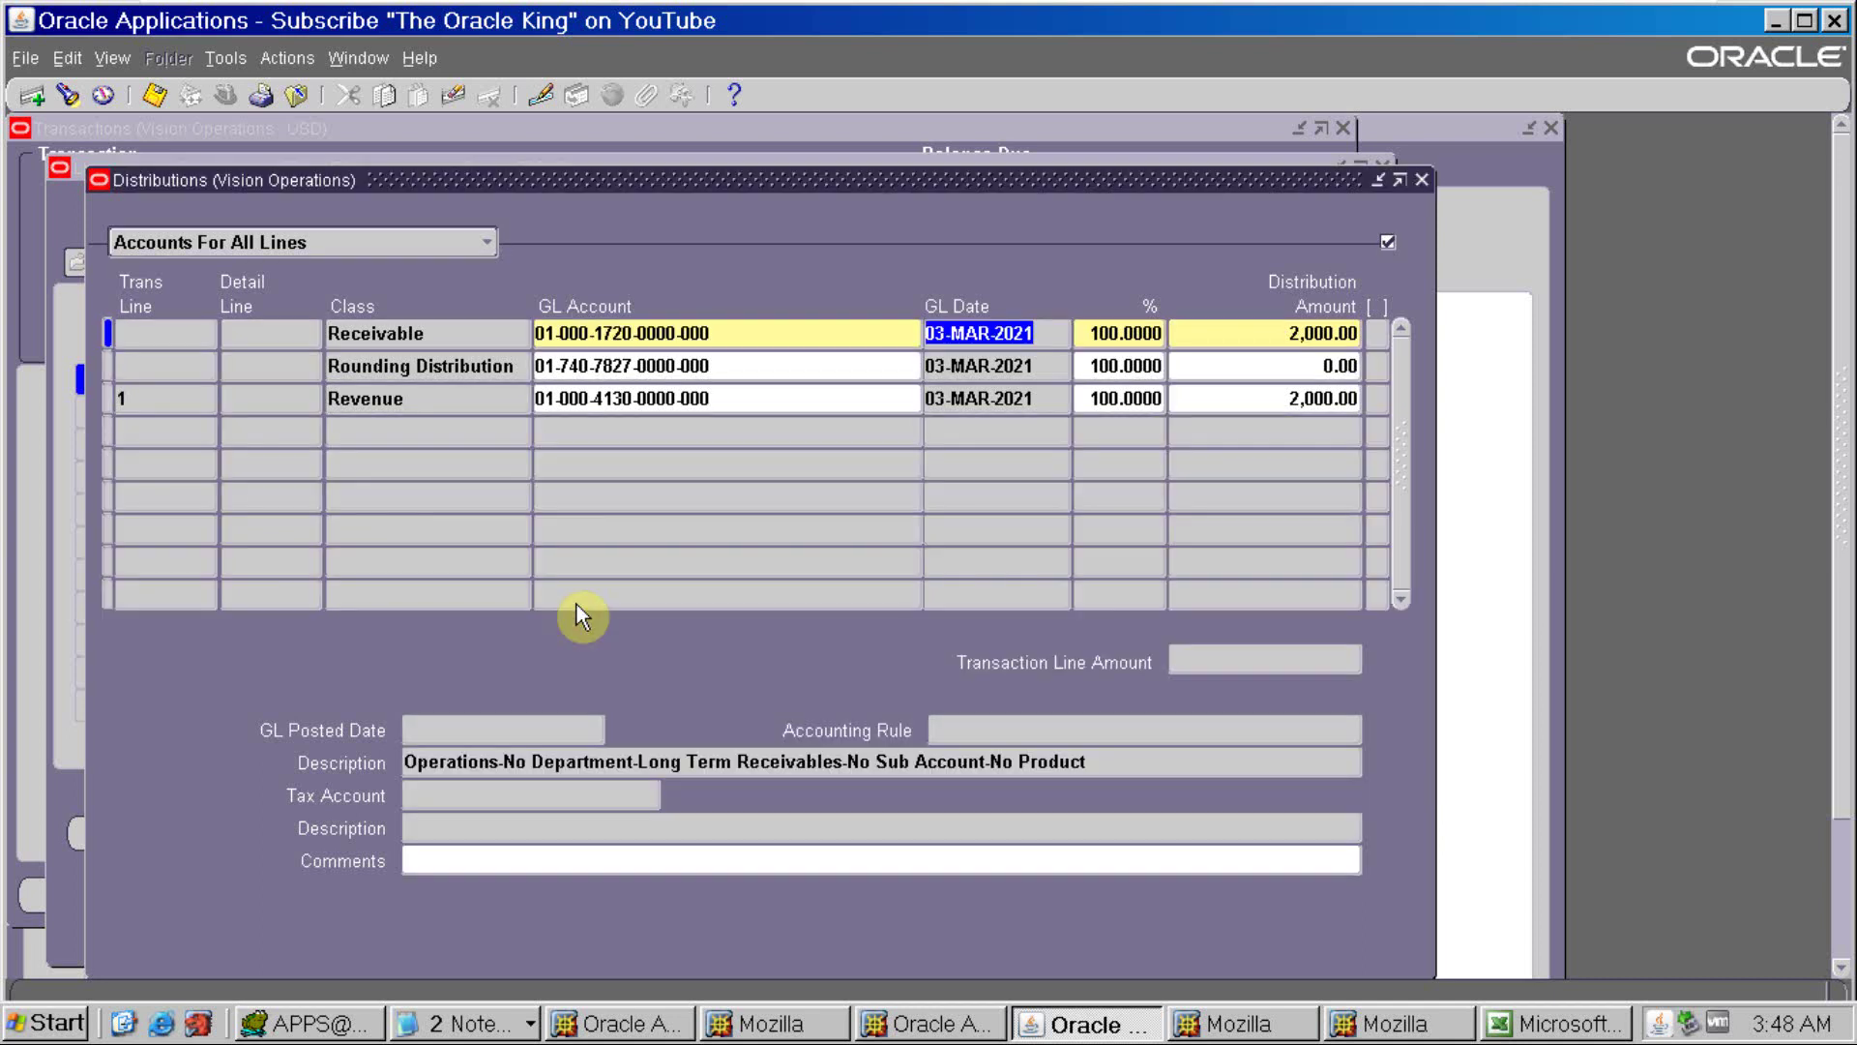
key(ctrl+s)
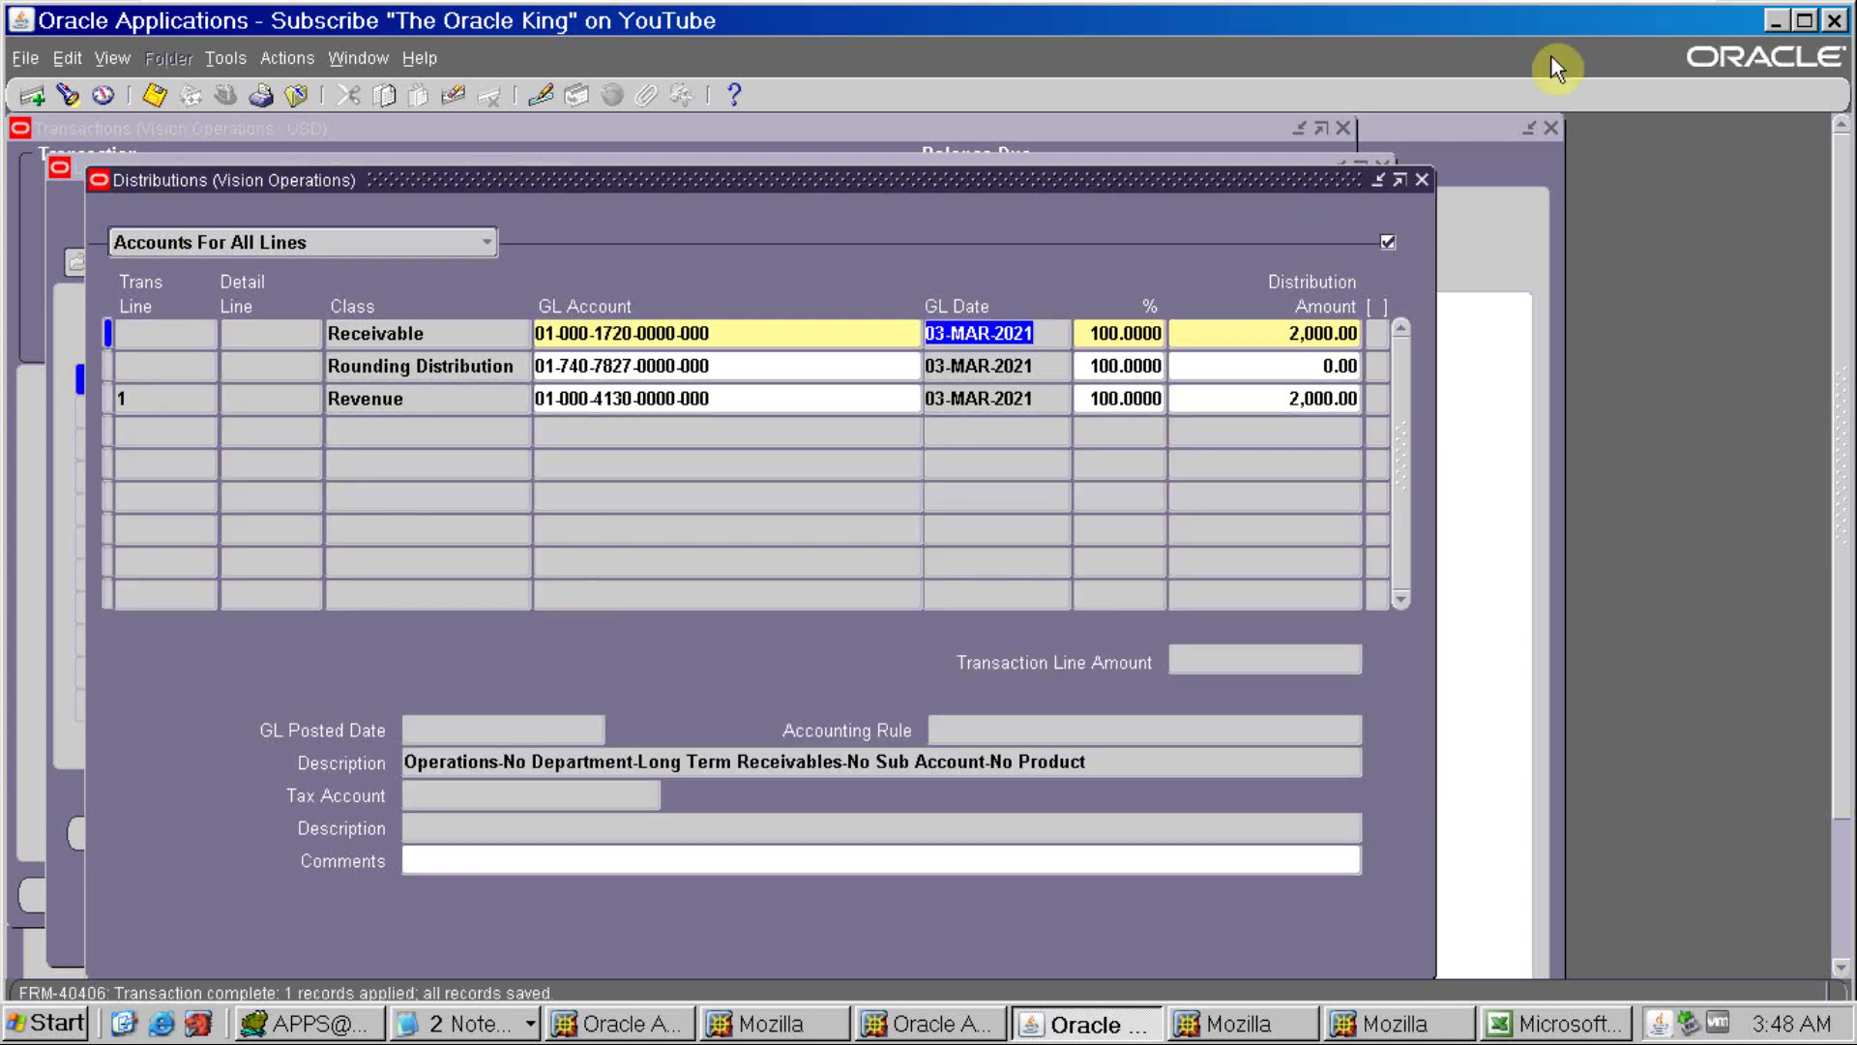
Close the distributions and lines windows and mark the 2,000 invoice as complete
click(1418, 182)
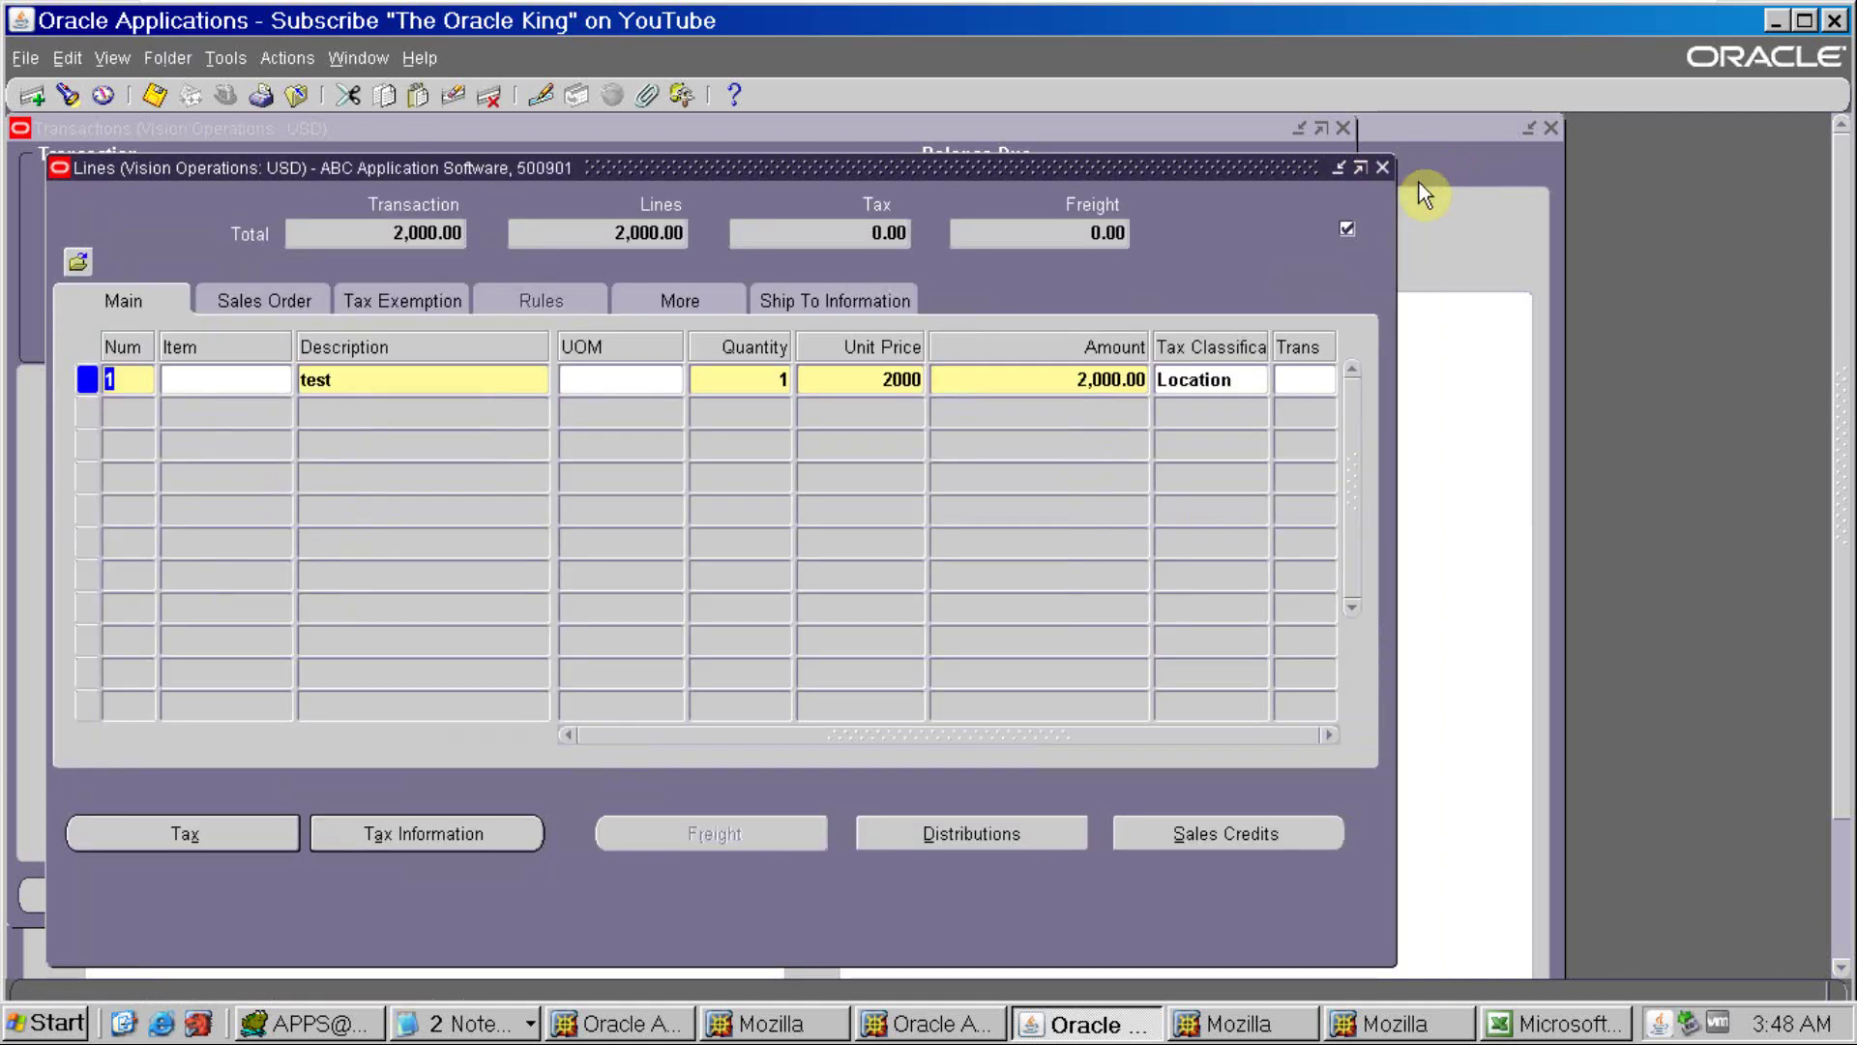
click(1383, 167)
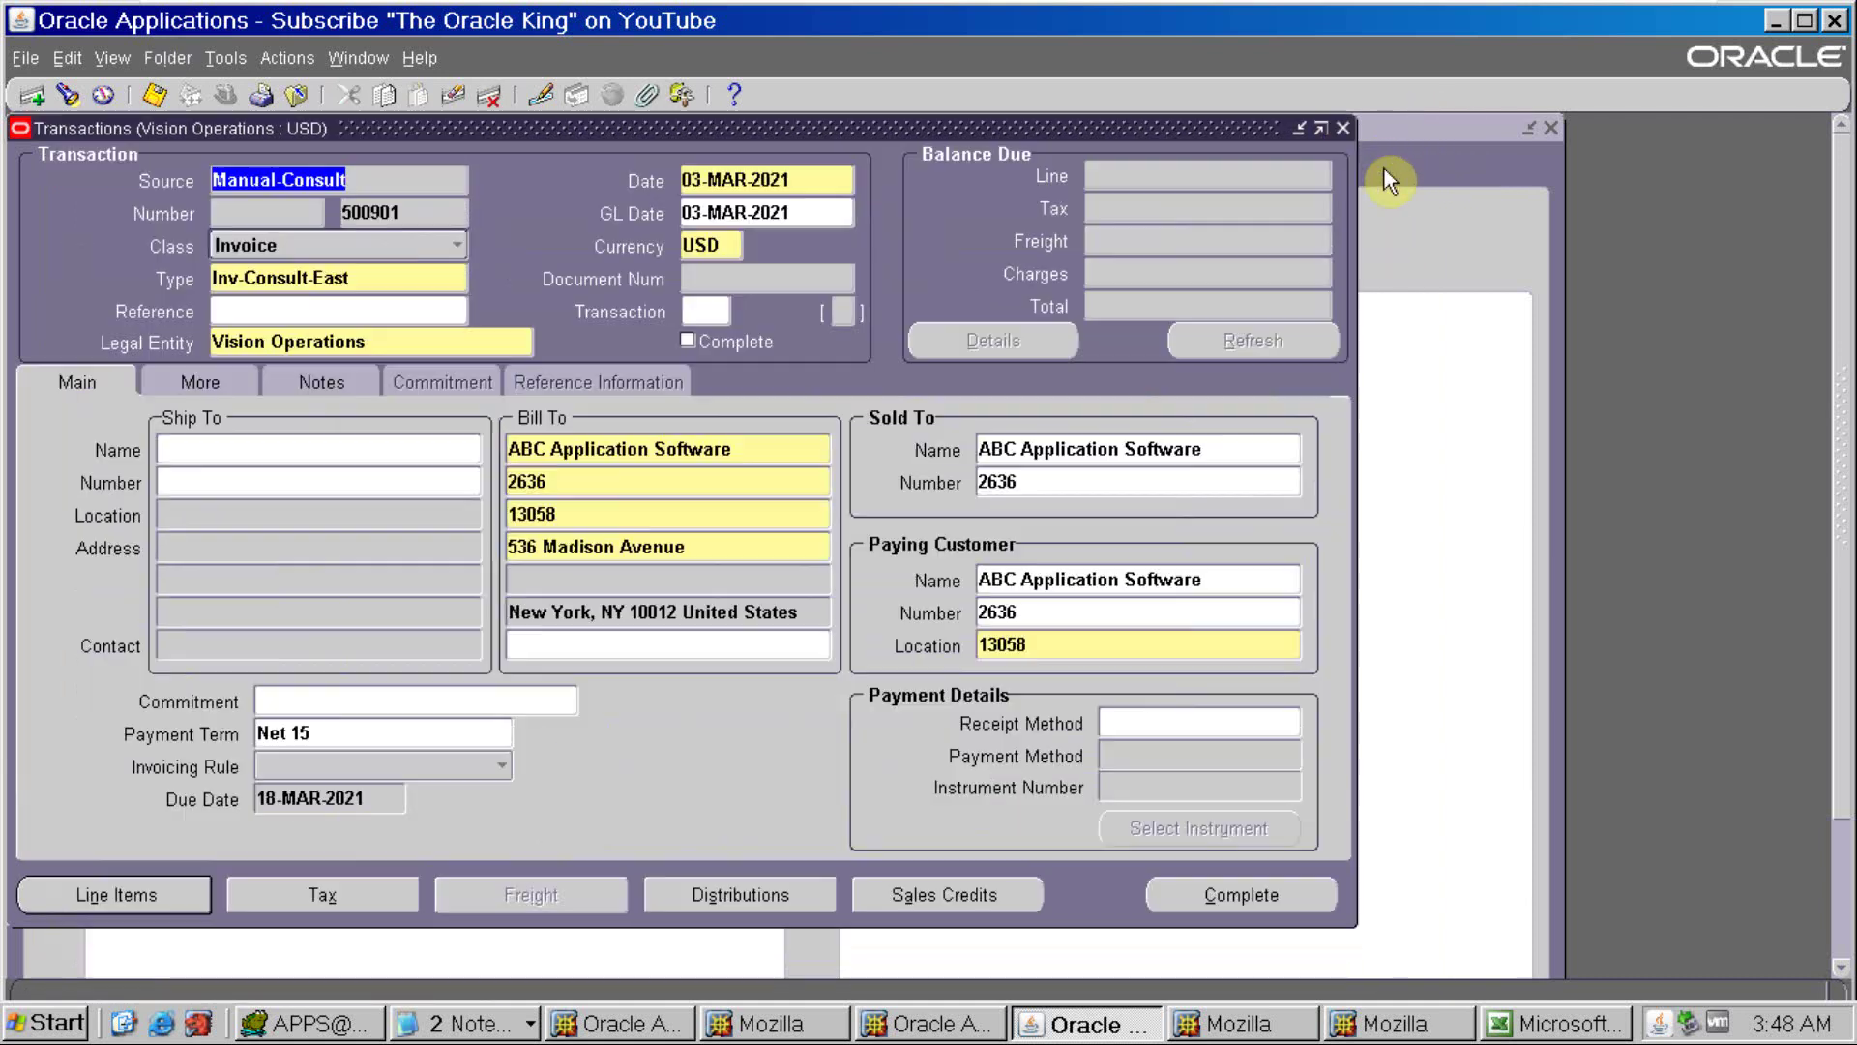
click(1196, 888)
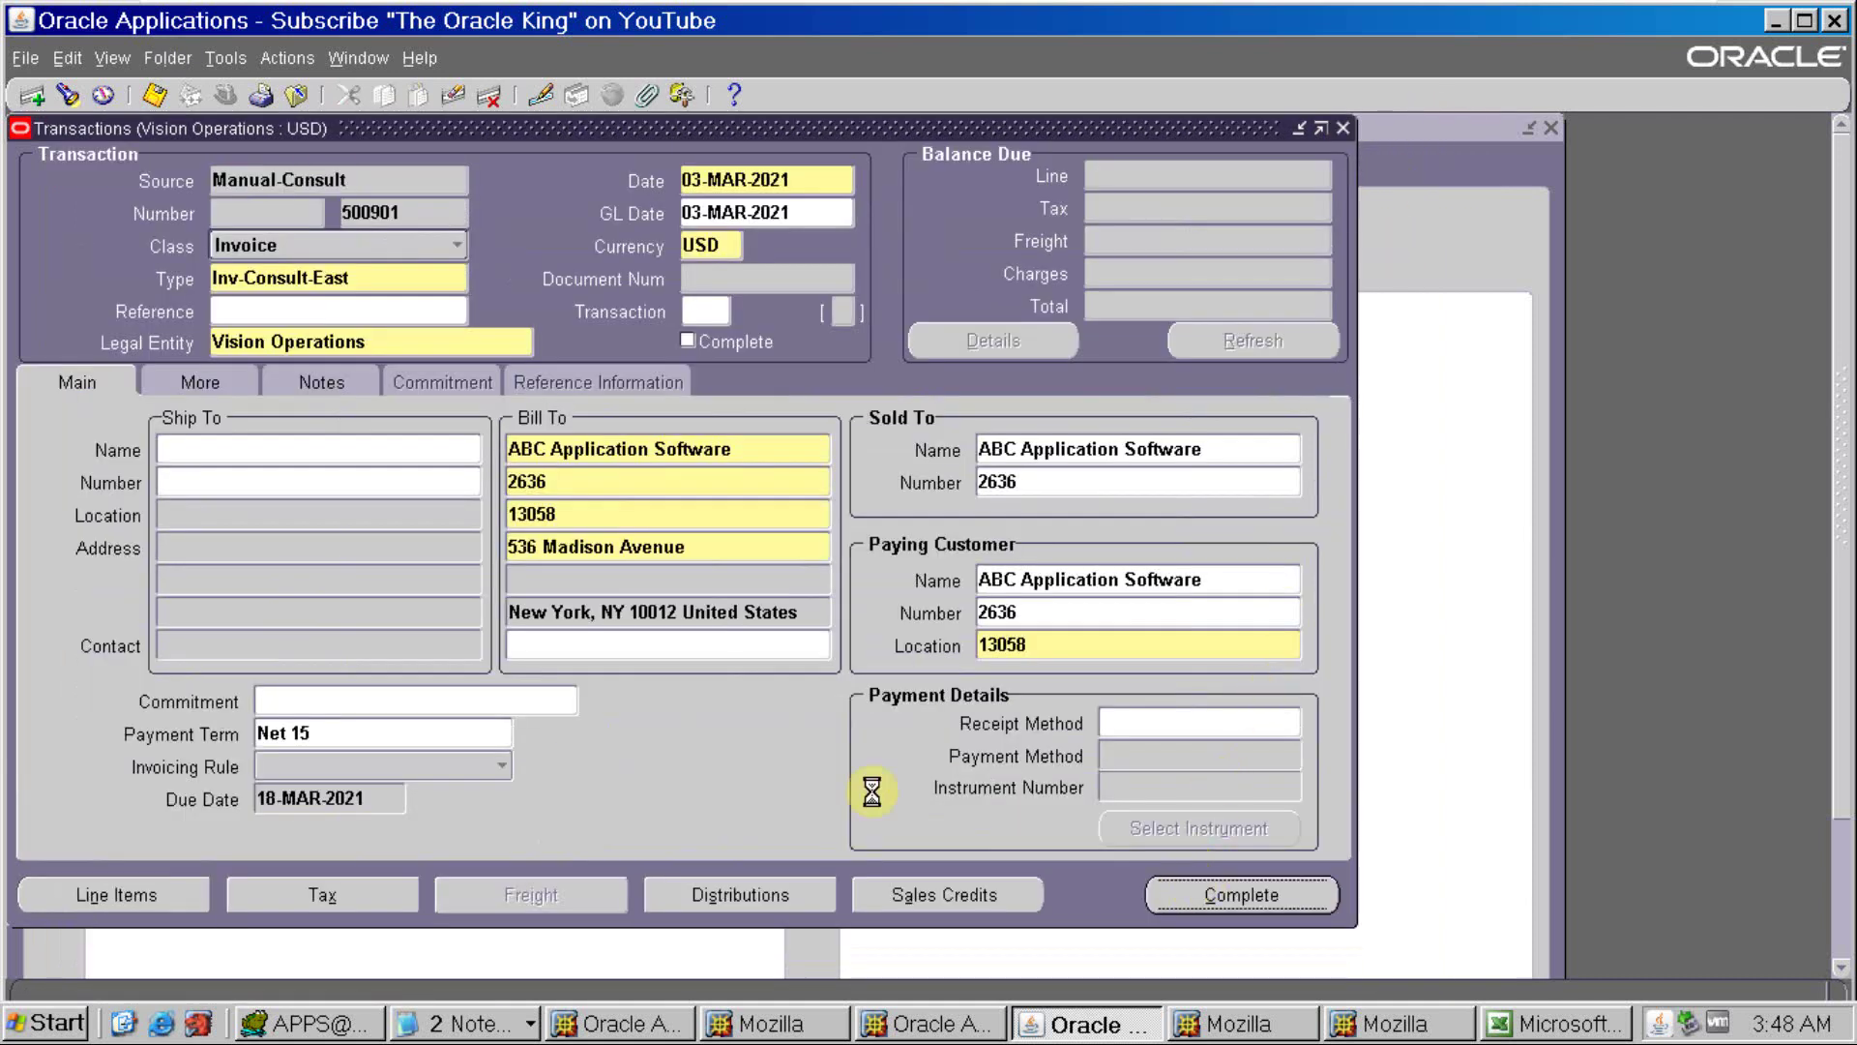
Copy the invoice's transaction number into D5 of the Excel testing sheet, enter amount 2000 beside it, and select cell D9
double_click(412, 221)
key(ctrl+c)
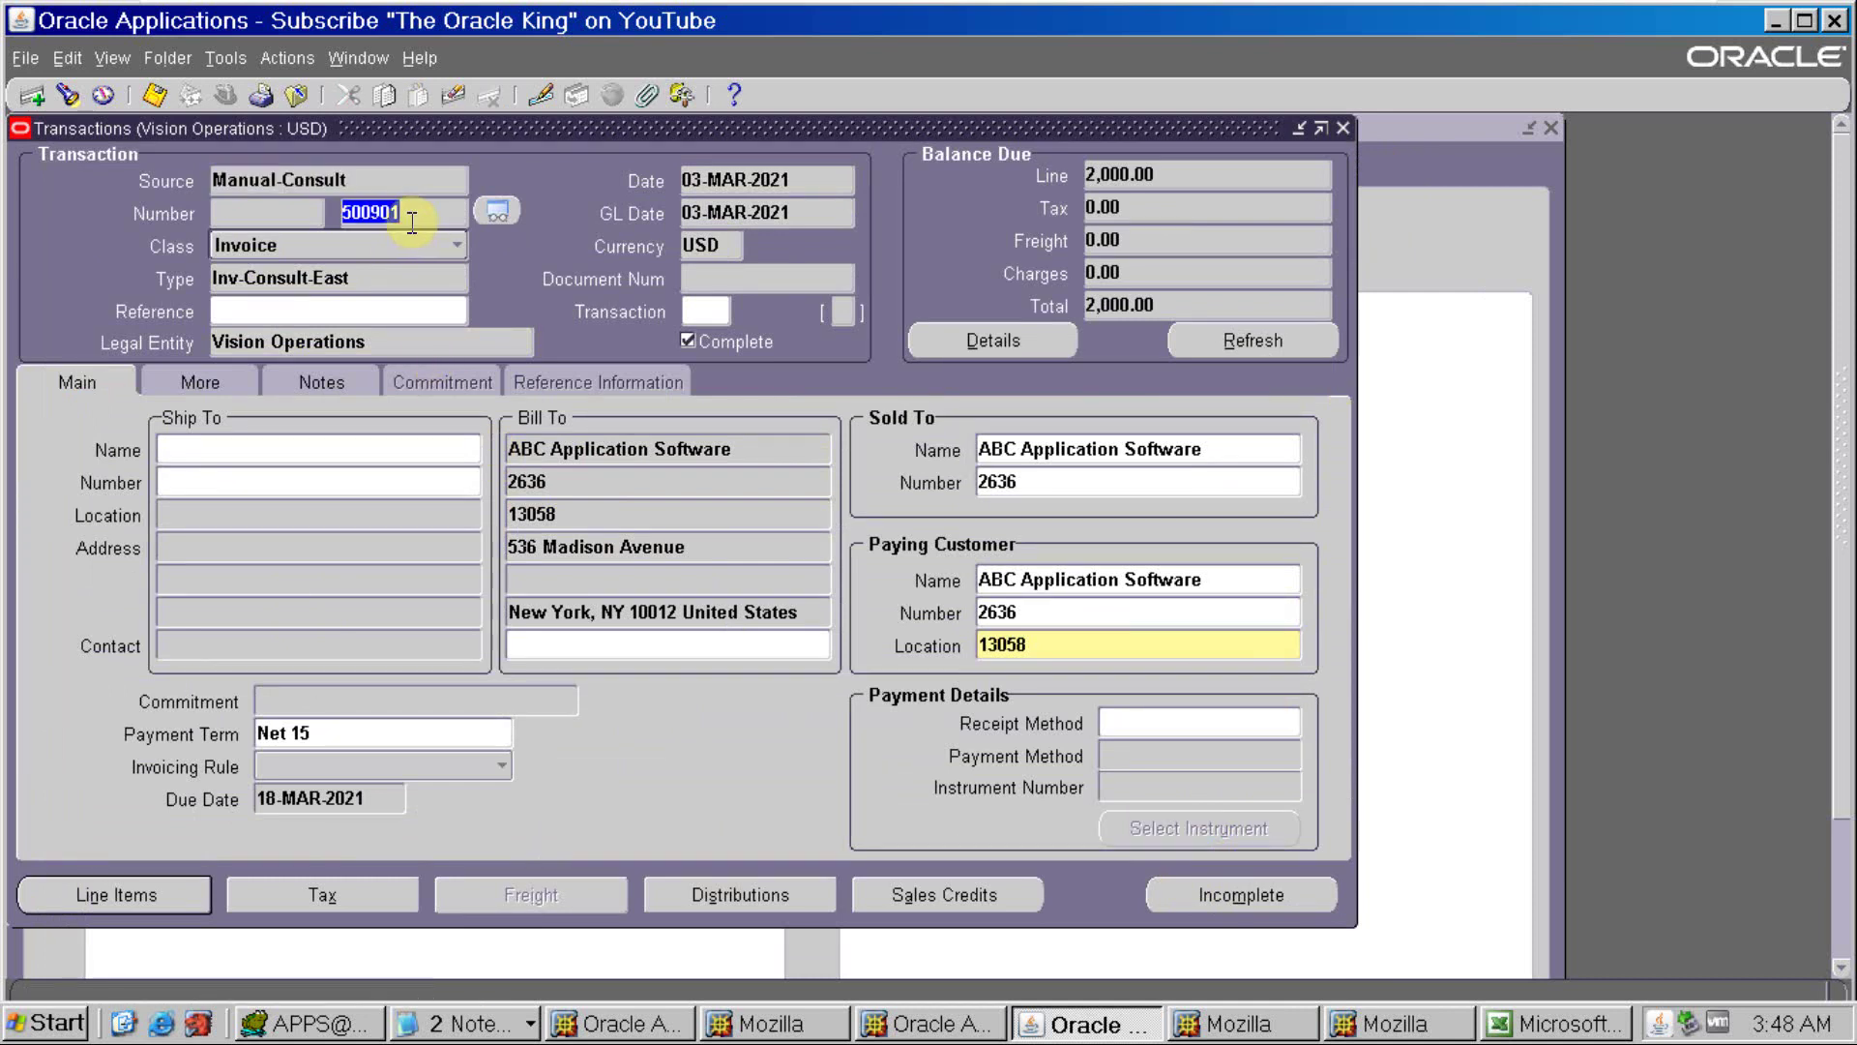
key(alt+Tab)
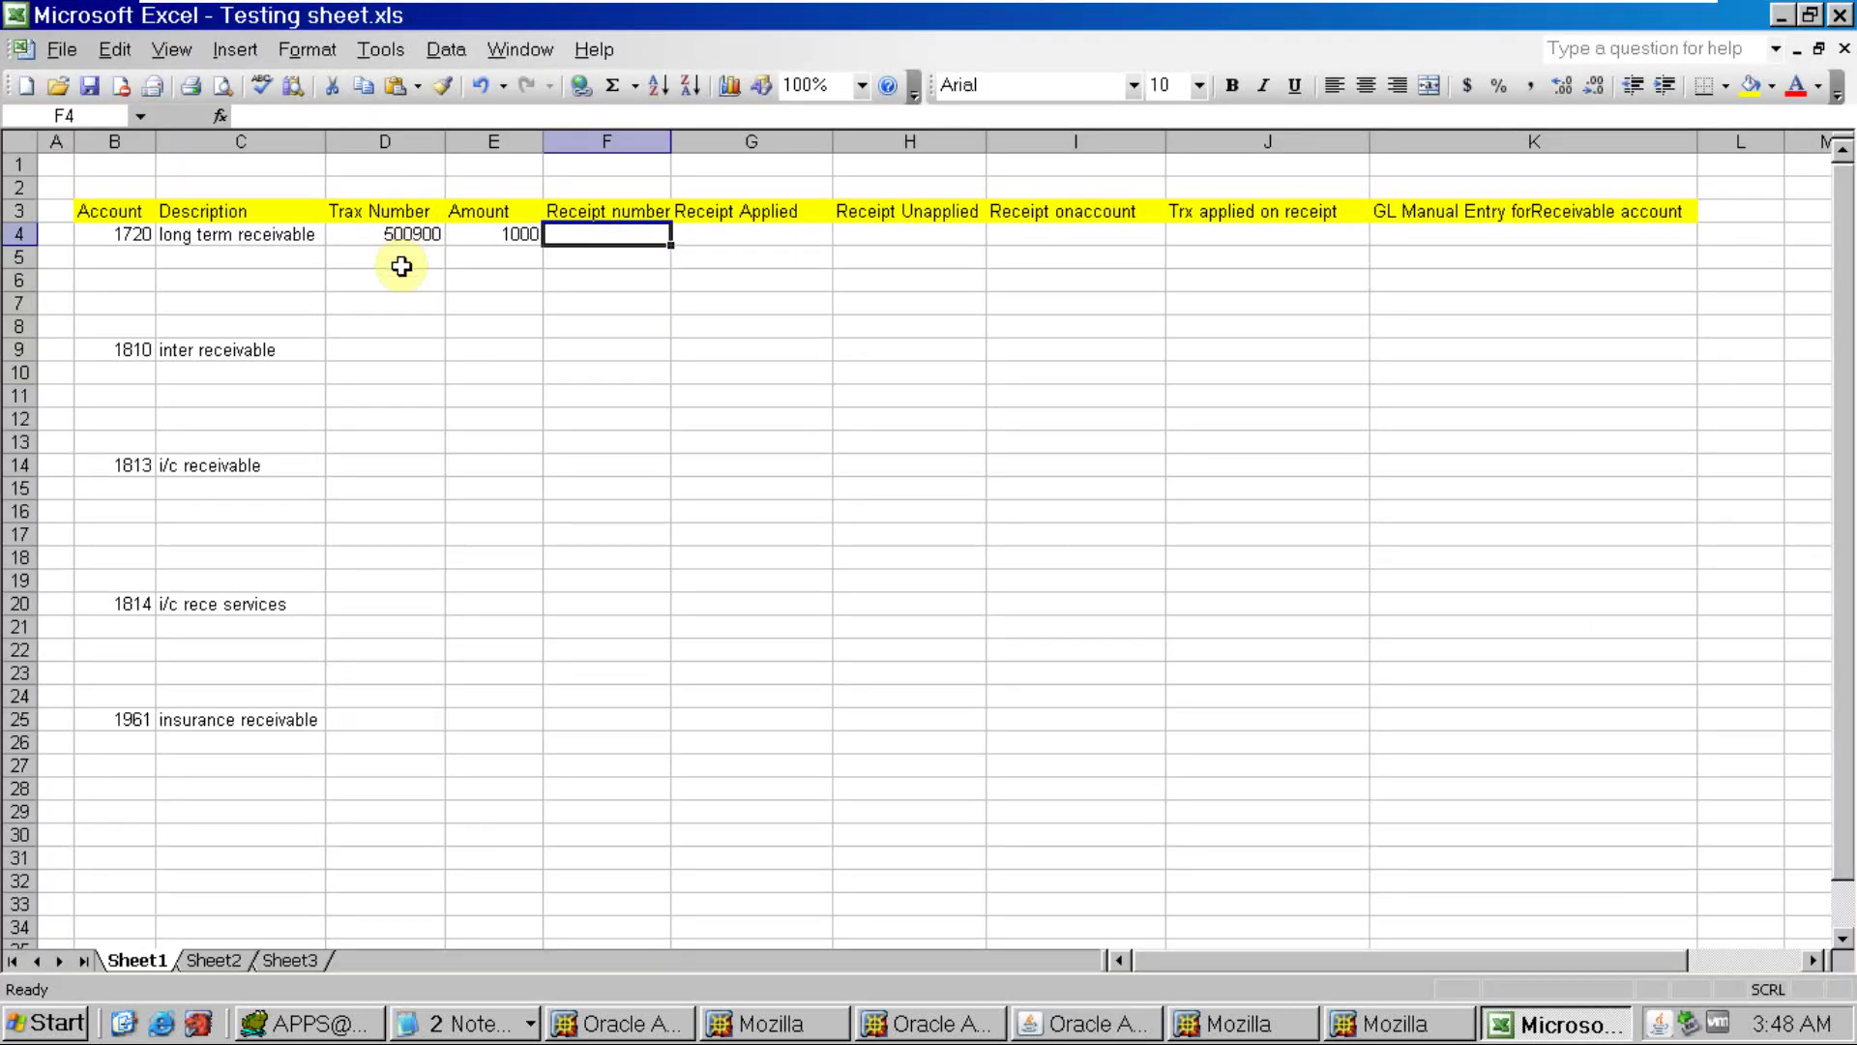
click(402, 269)
key(ctrl+v)
key(Tab)
text(2000)
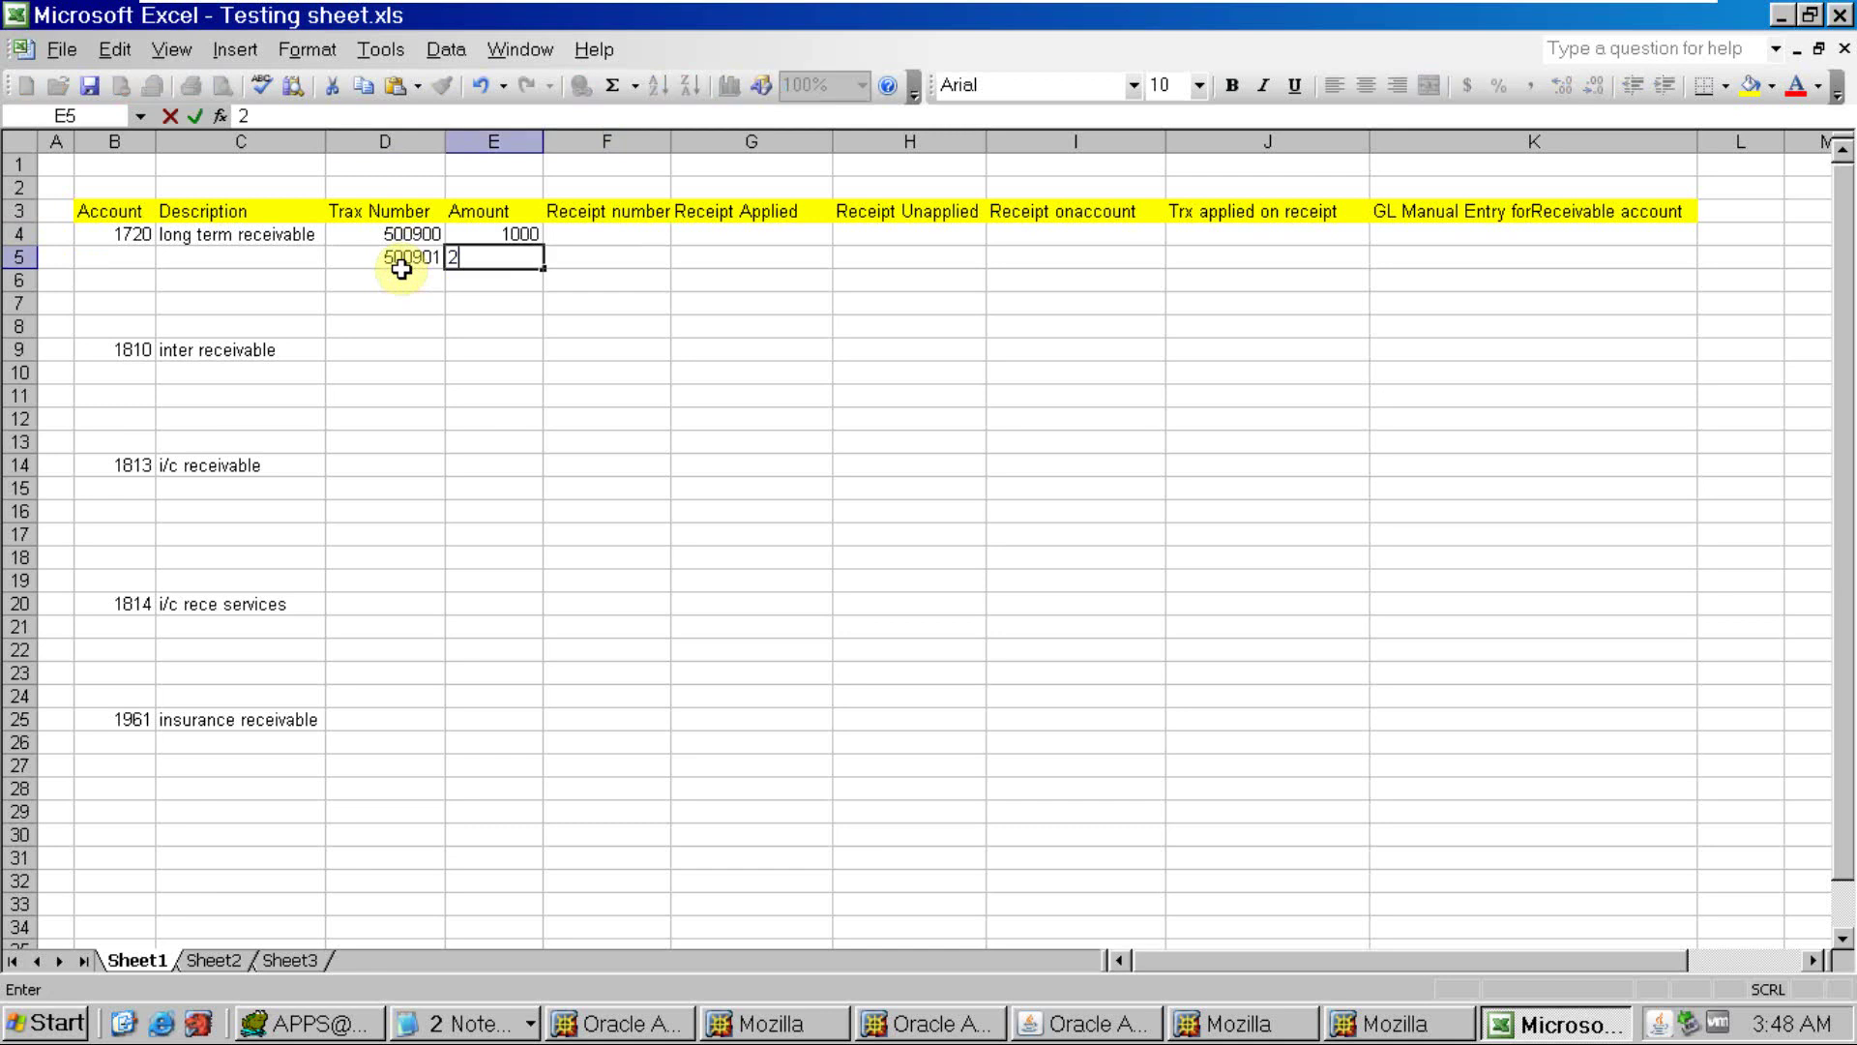
key(Tab)
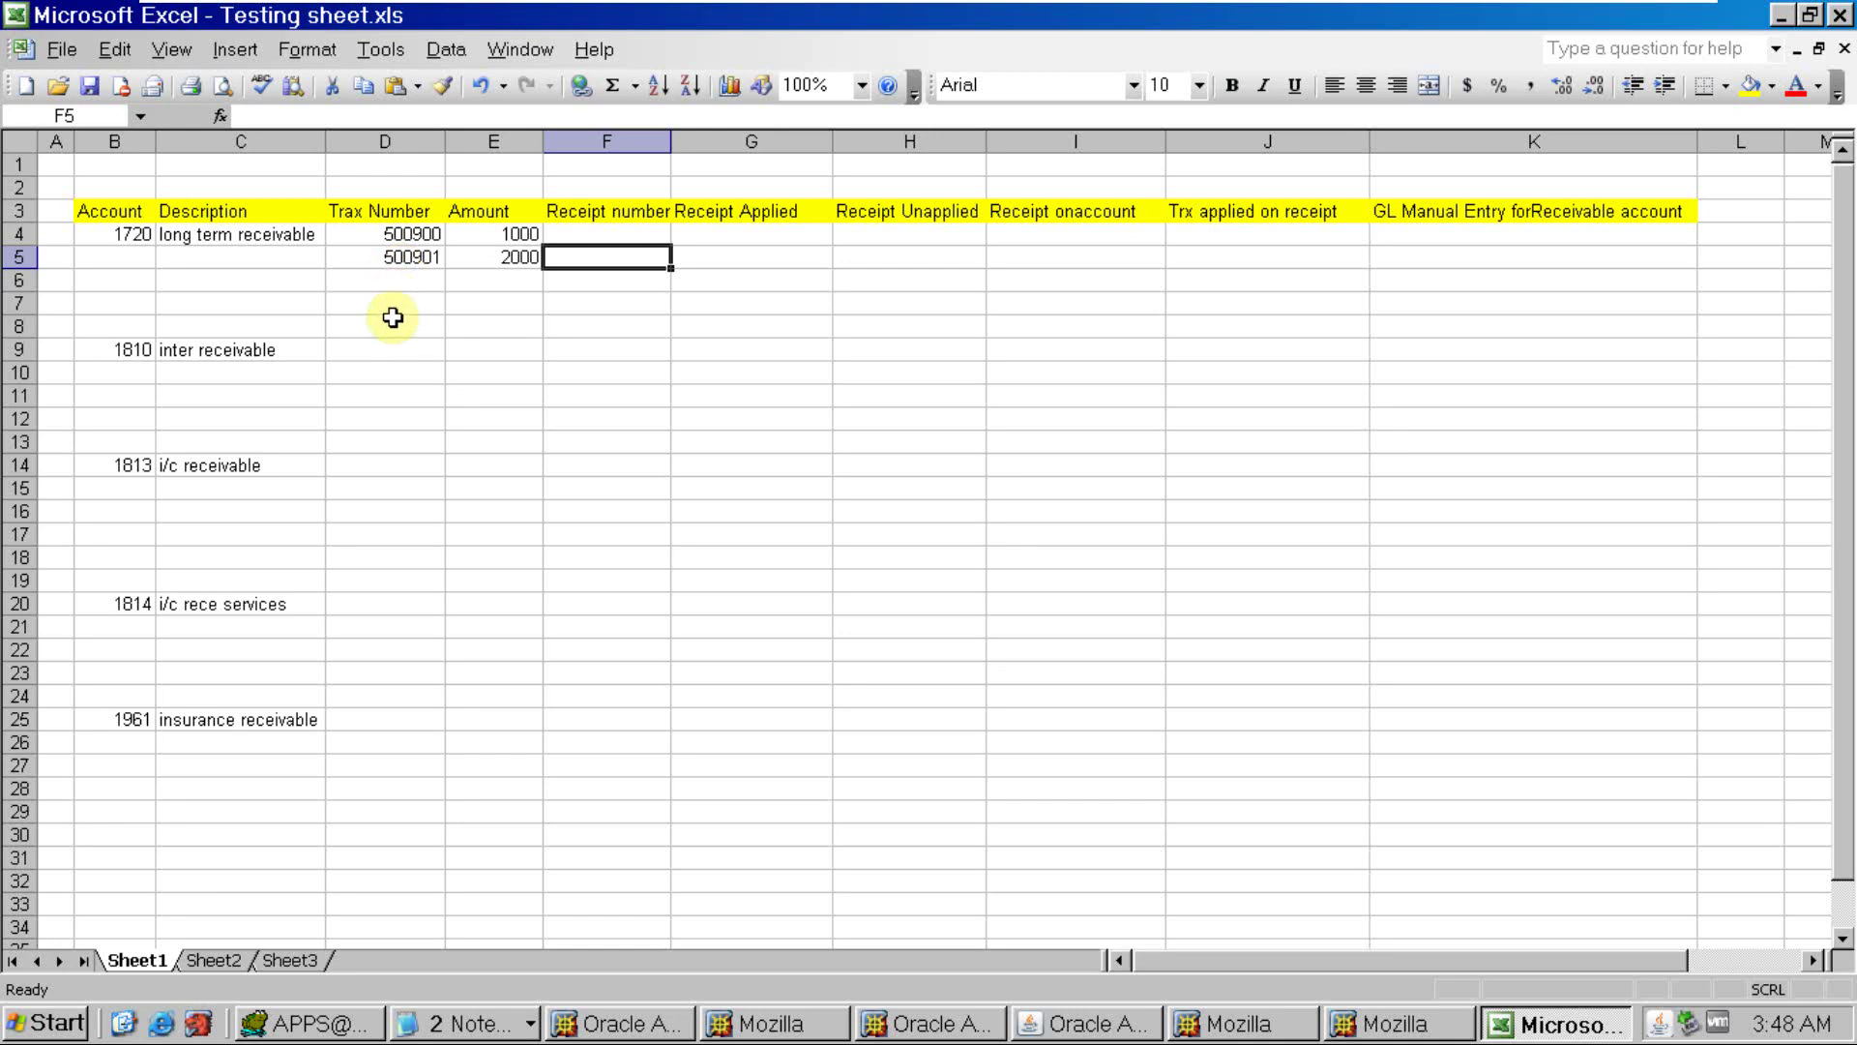
click(388, 354)
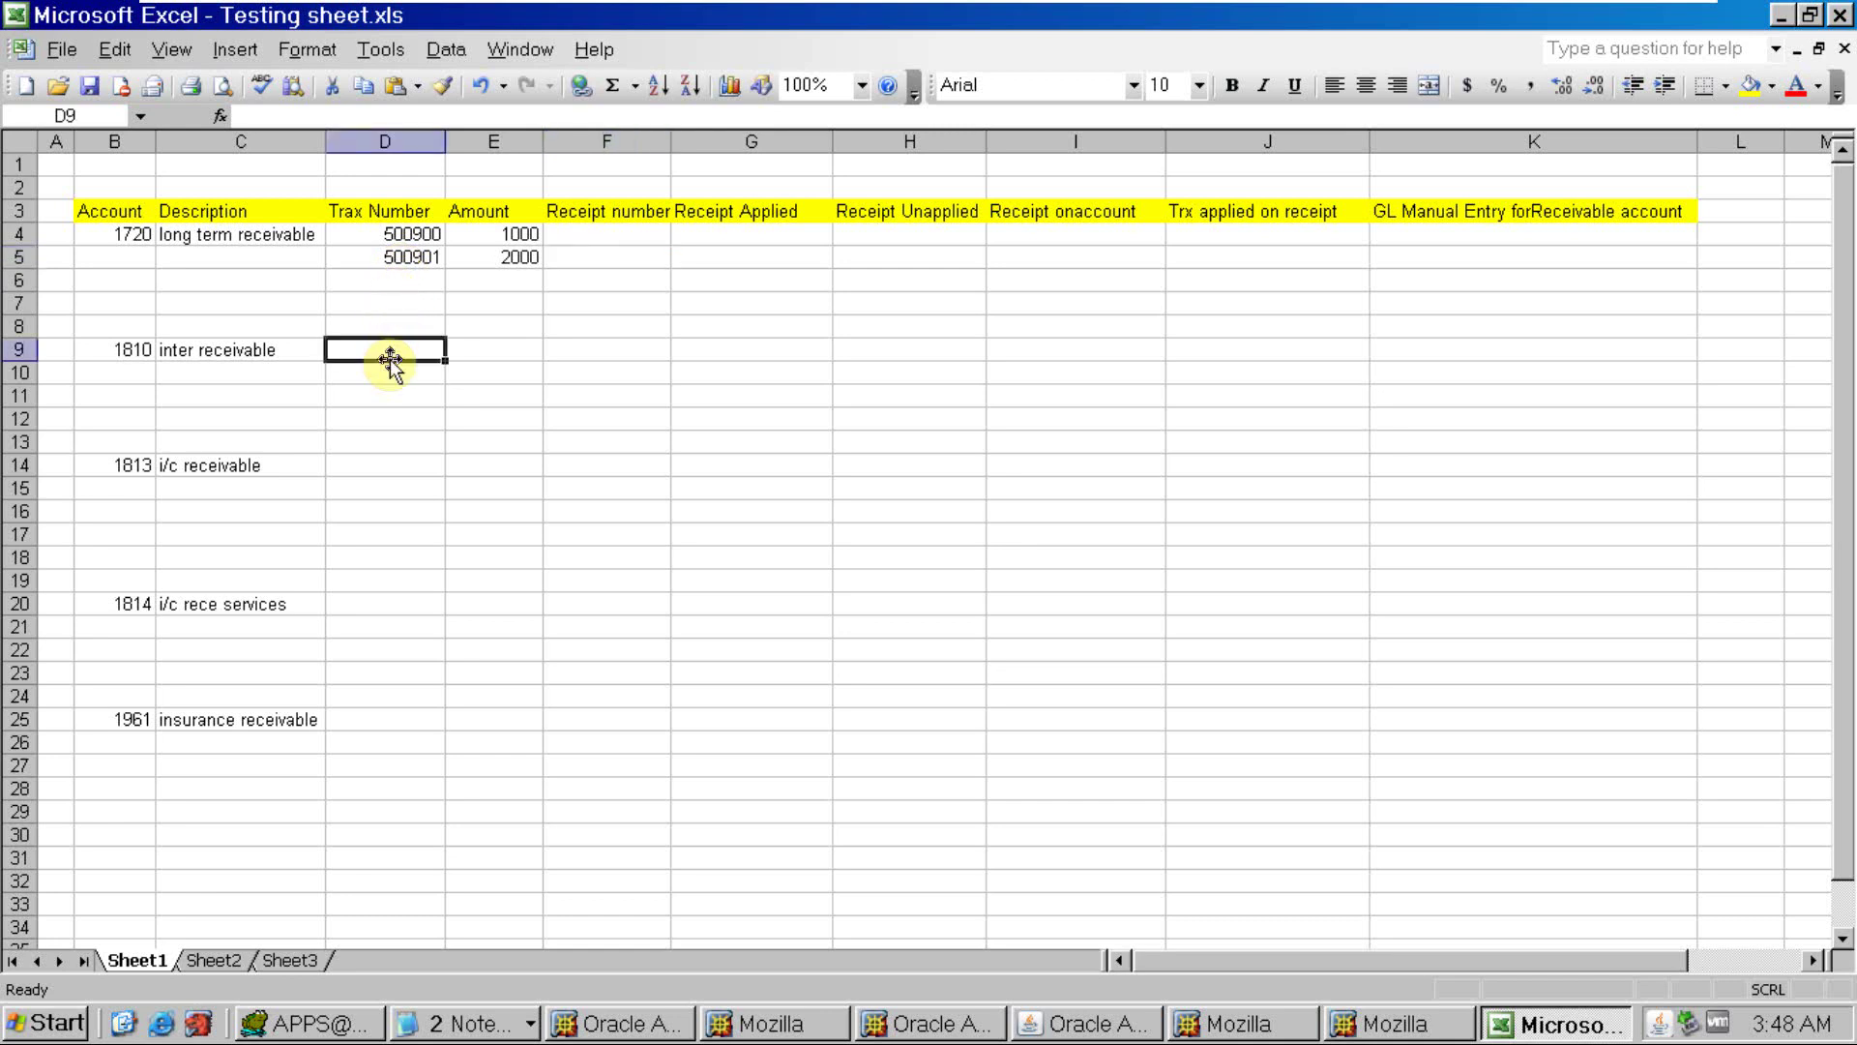
Switch back to Oracle Applications and start another invoice with ABC Application Software as the bill-to customer
key(alt+Tab)
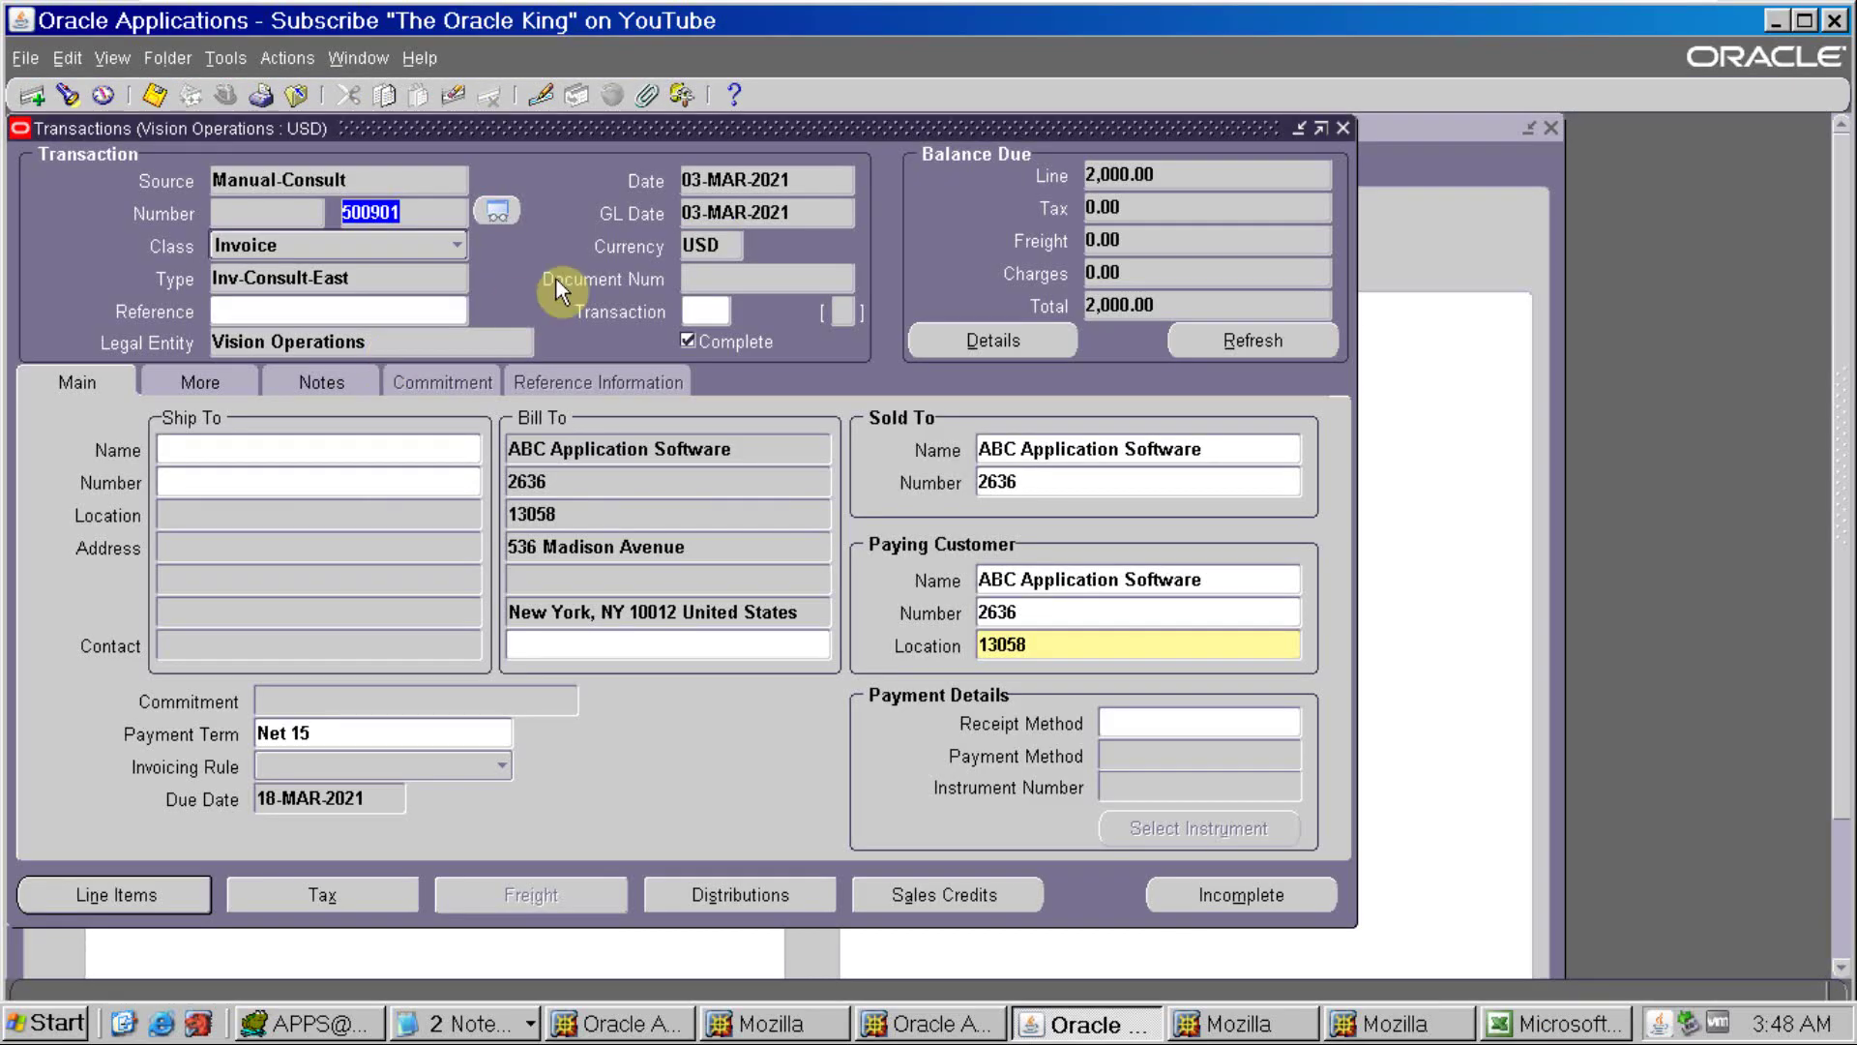
click(584, 484)
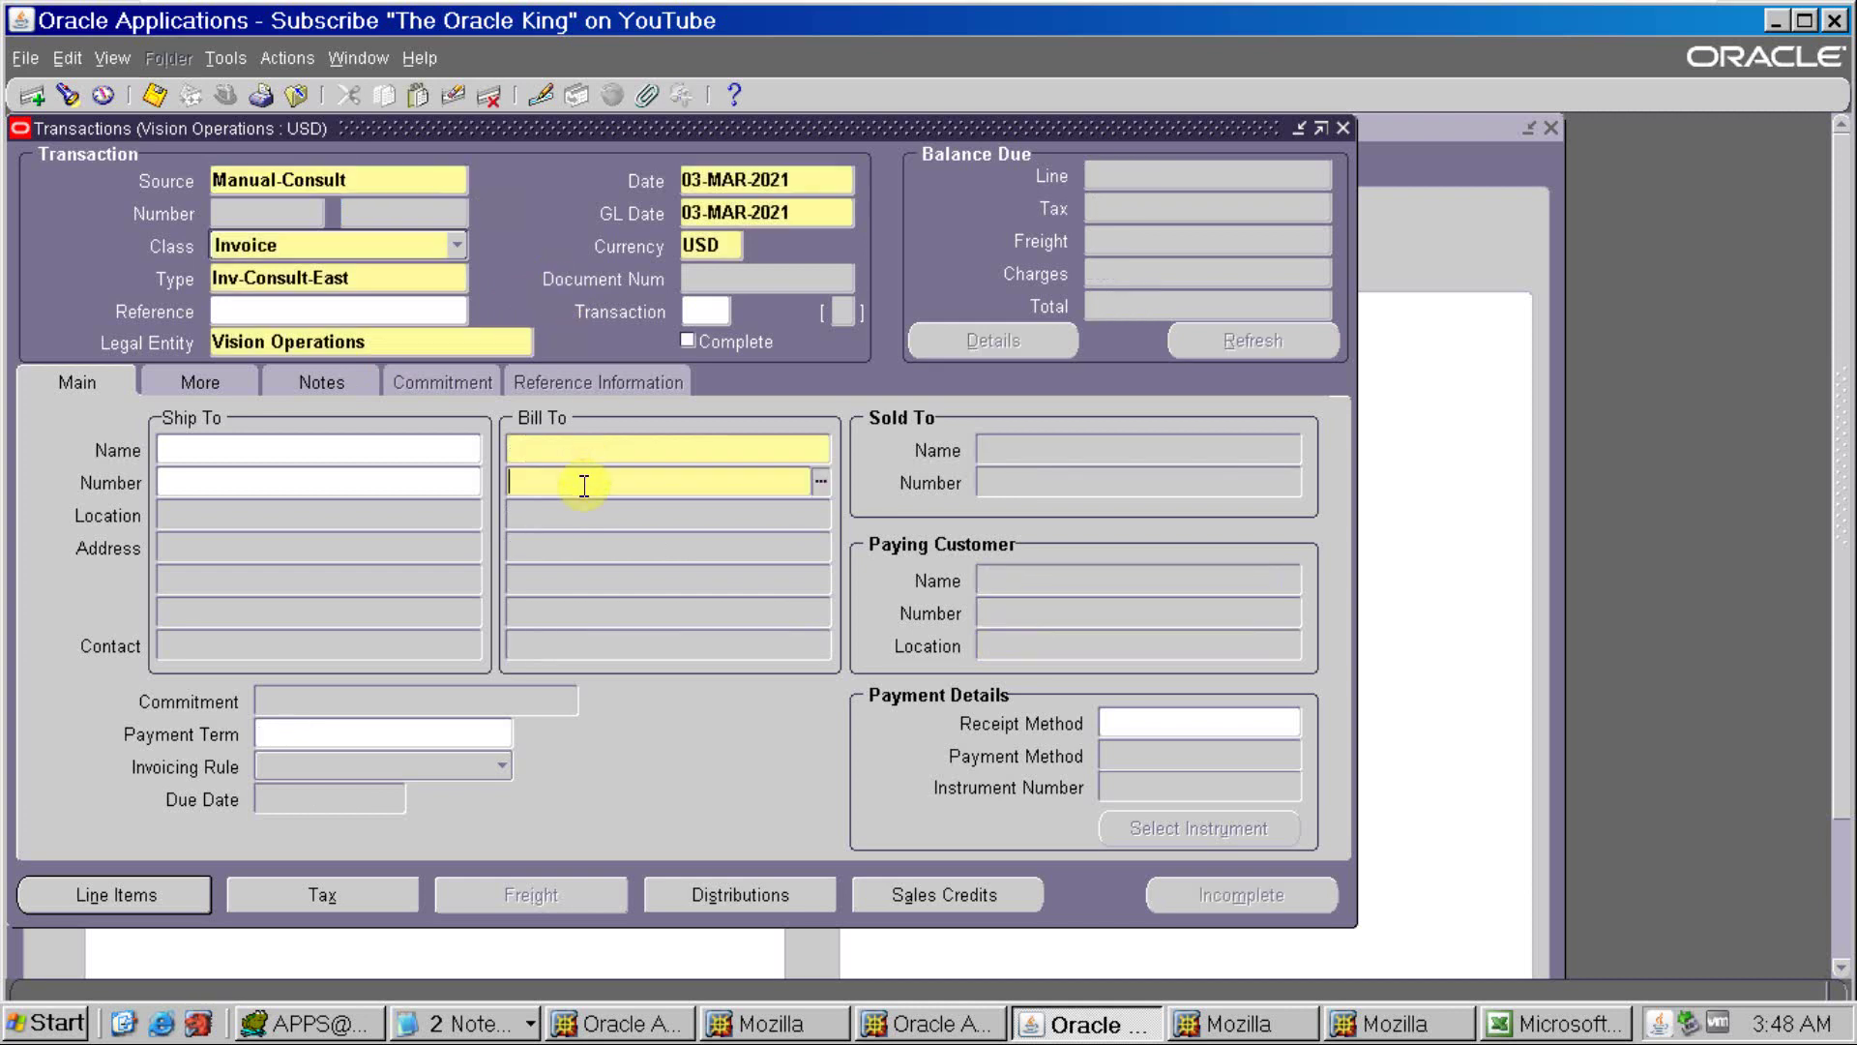
text(2636)
key(Tab)
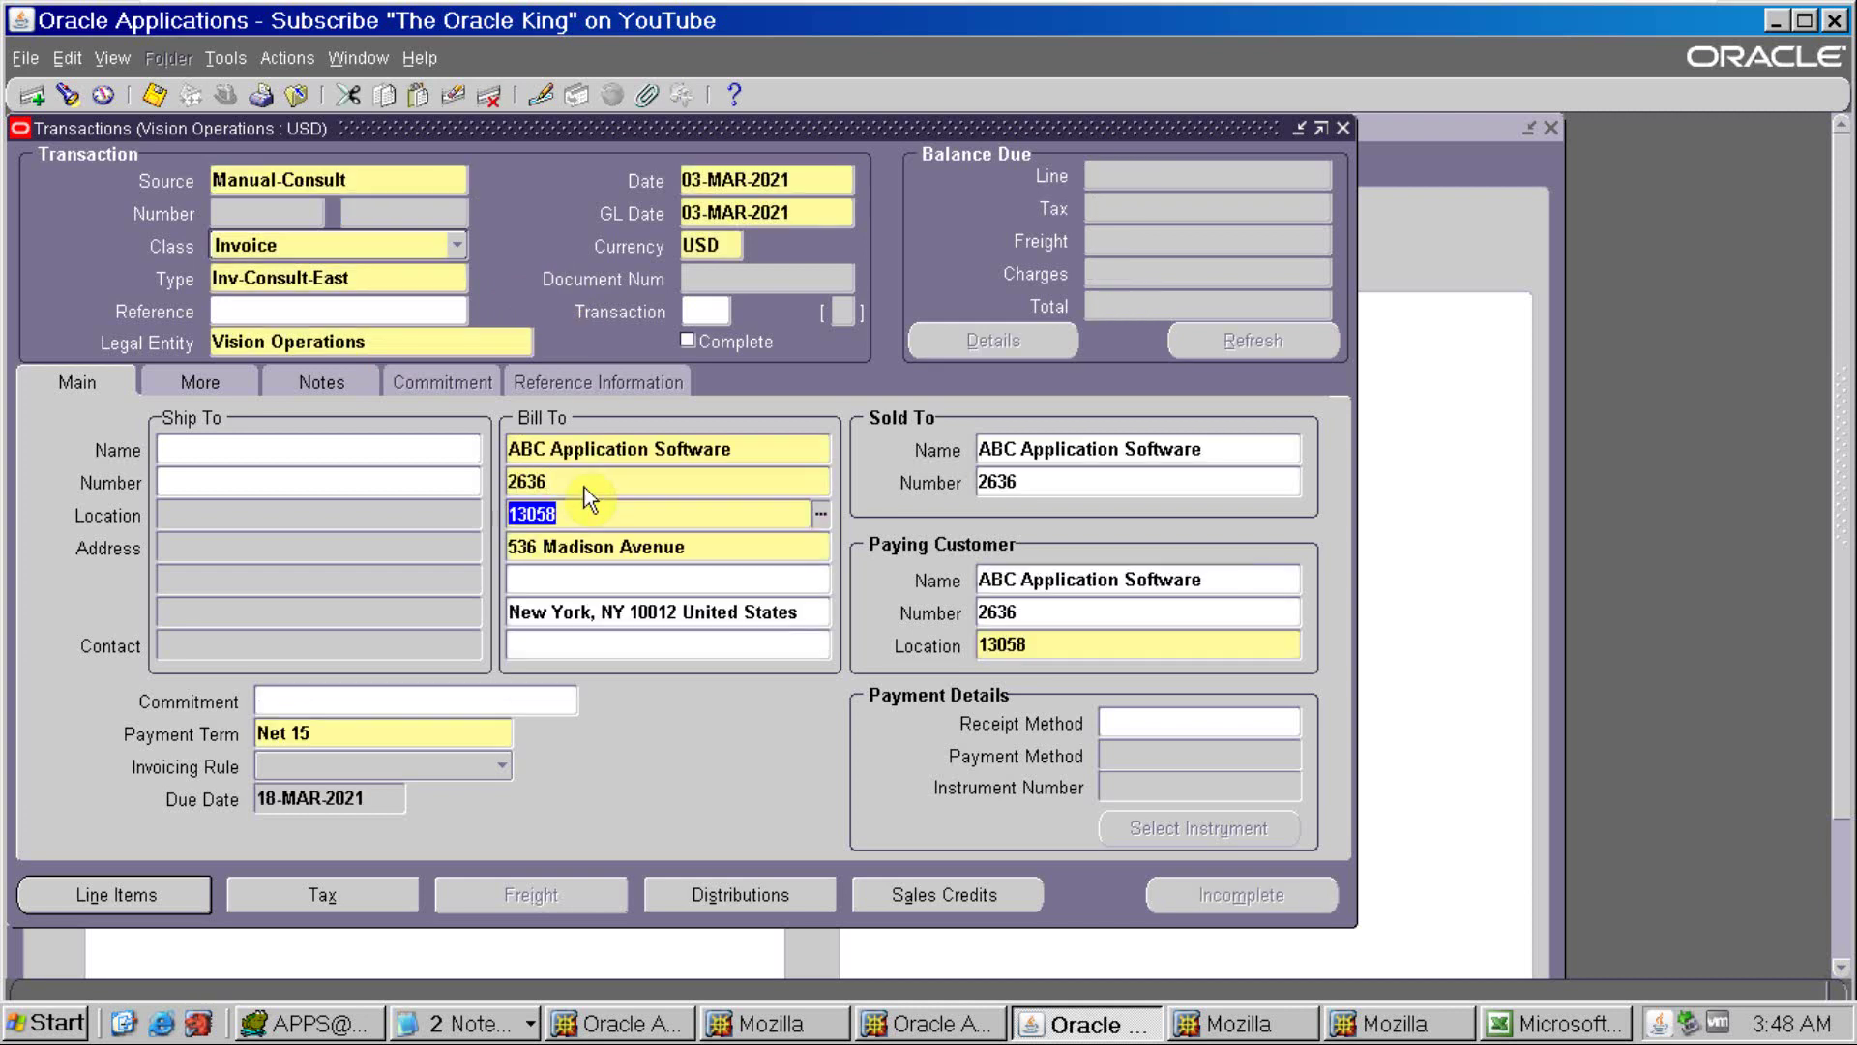
Add a line to the new invoice with description "tset", quantity 1 and unit price 3000
click(125, 895)
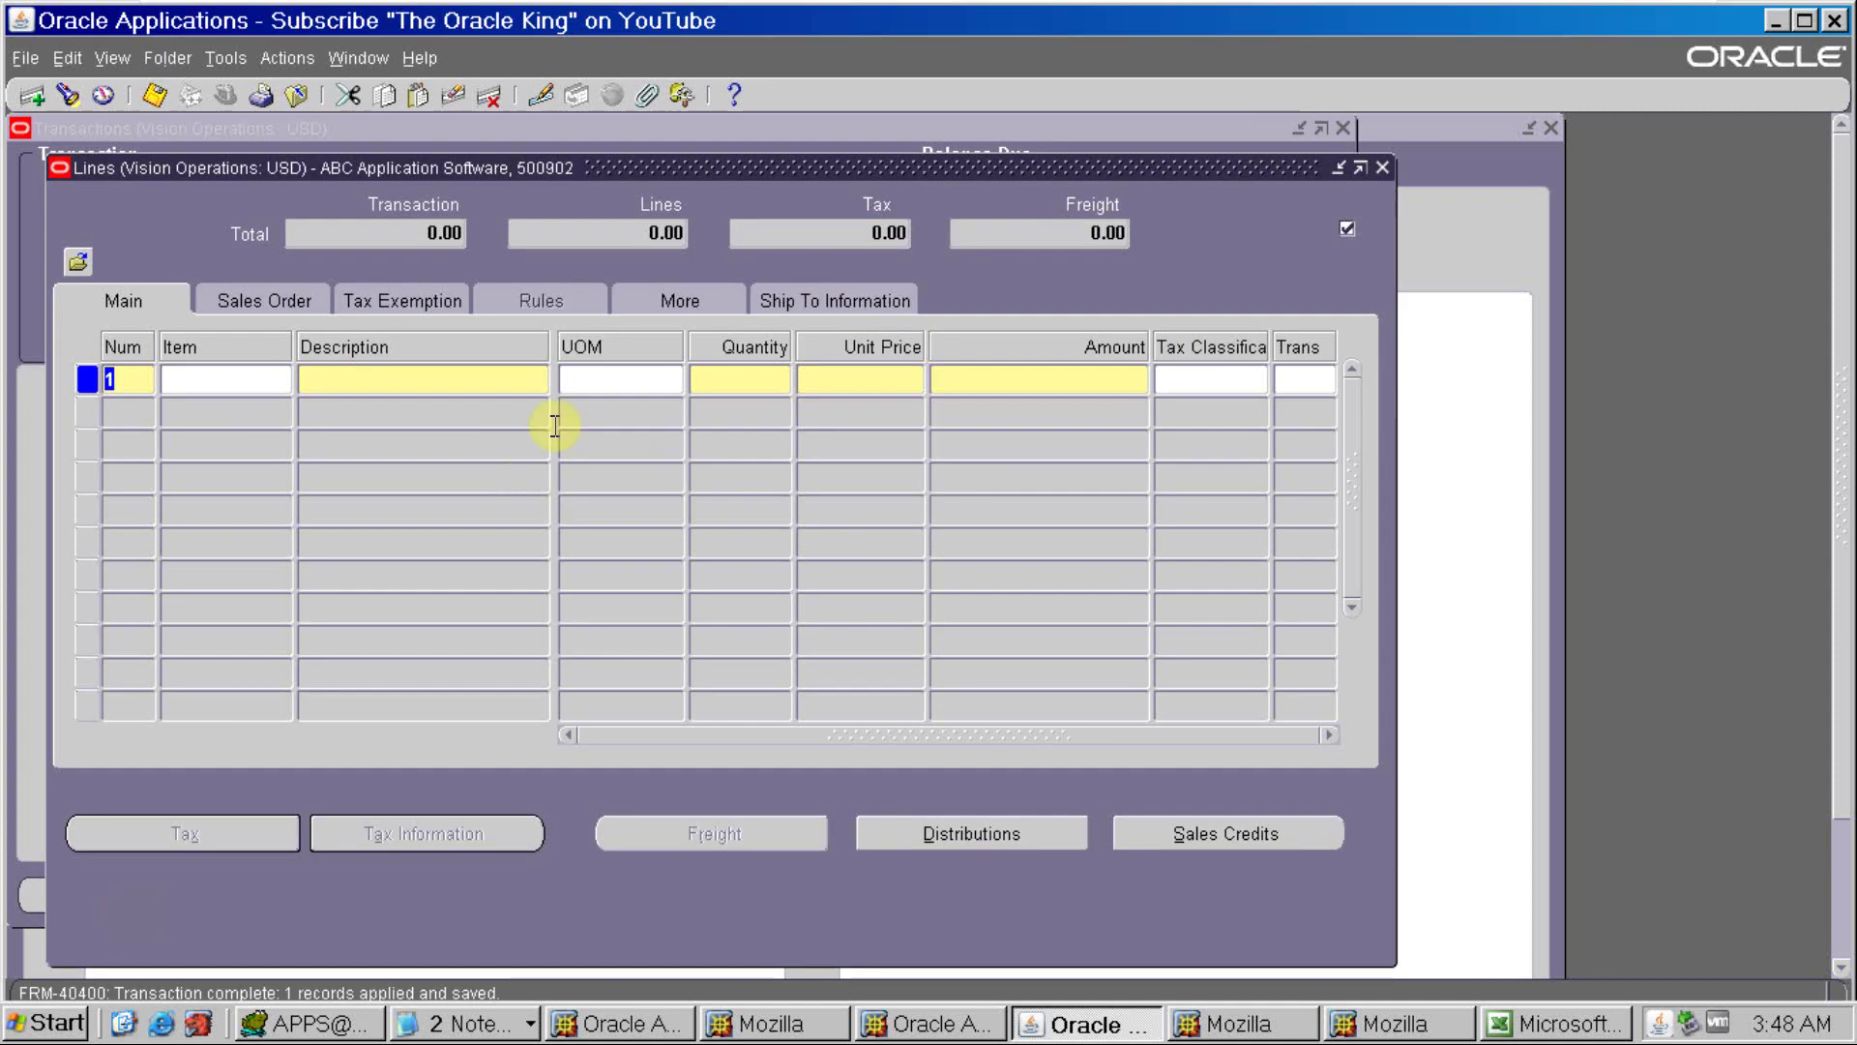
click(533, 380)
text(tset)
key(Tab)
key(Tab)
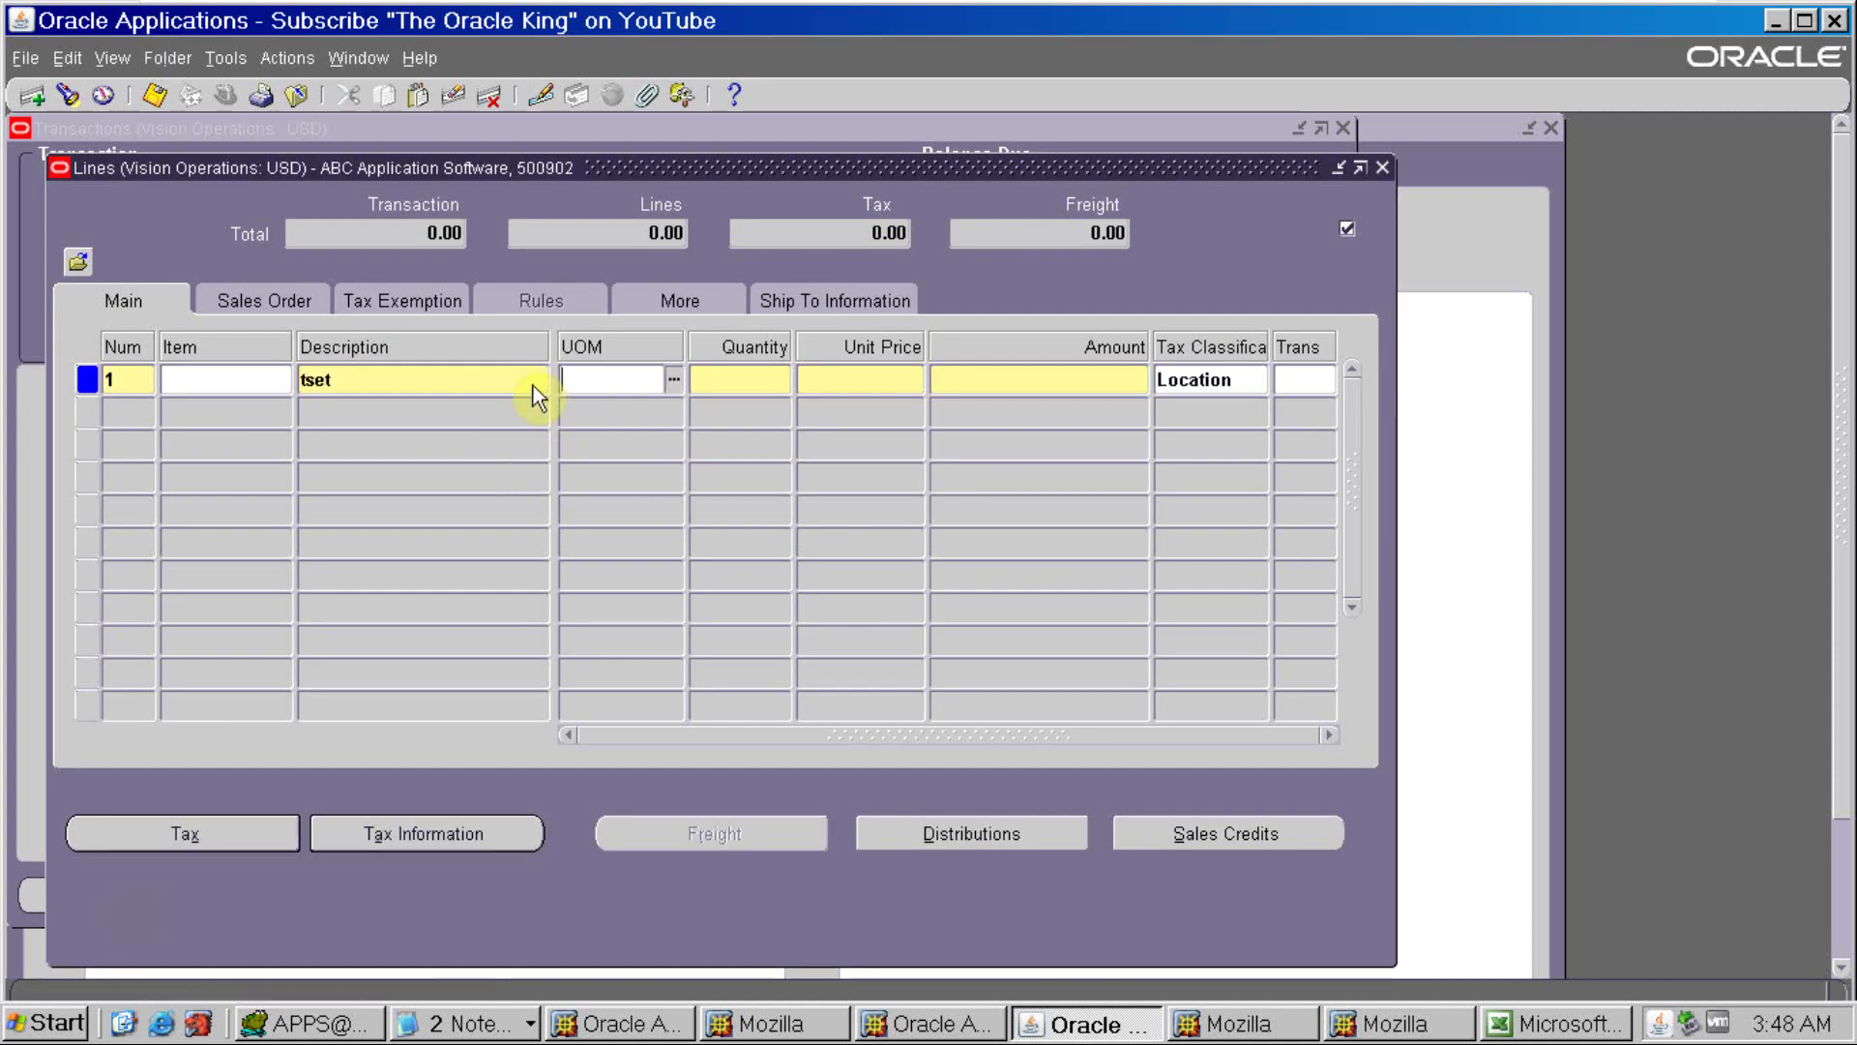
text(1)
key(Tab)
text(30)
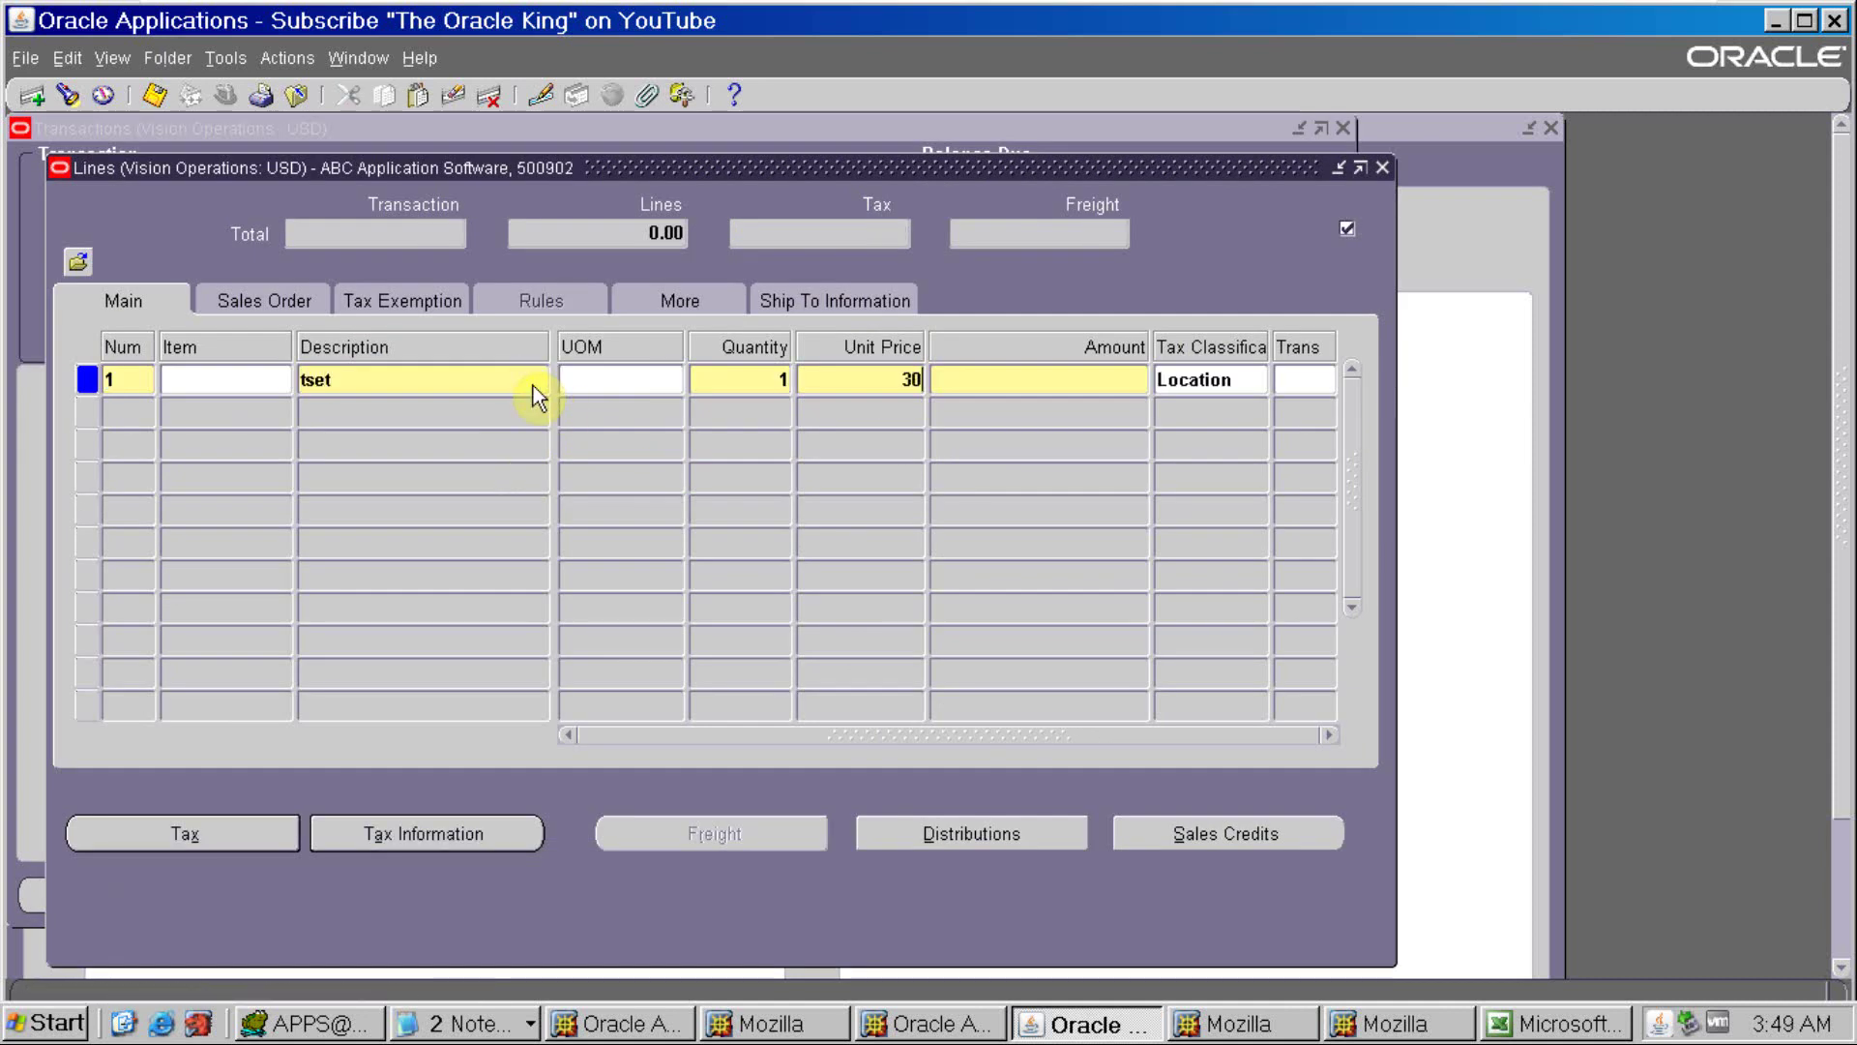
text(00)
key(Tab)
Open the distributions of the new invoice line and display the accounts for all lines
click(928, 833)
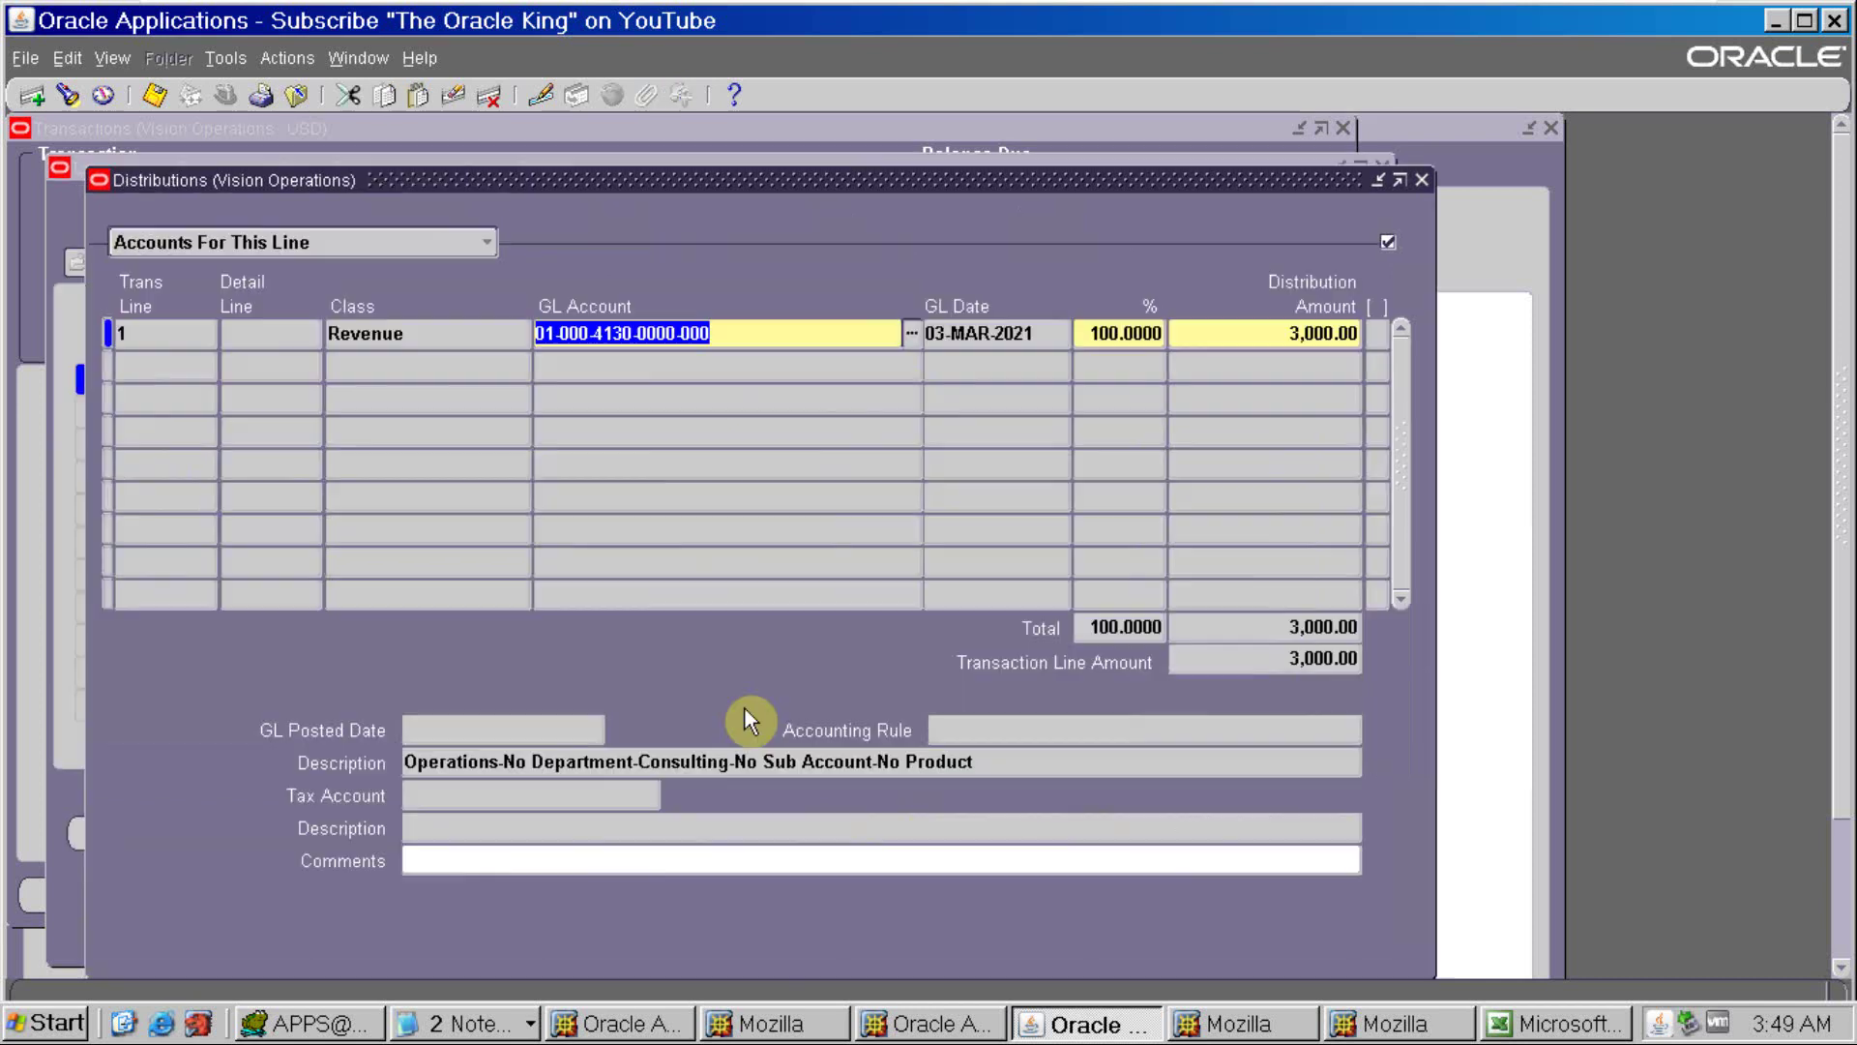
click(476, 253)
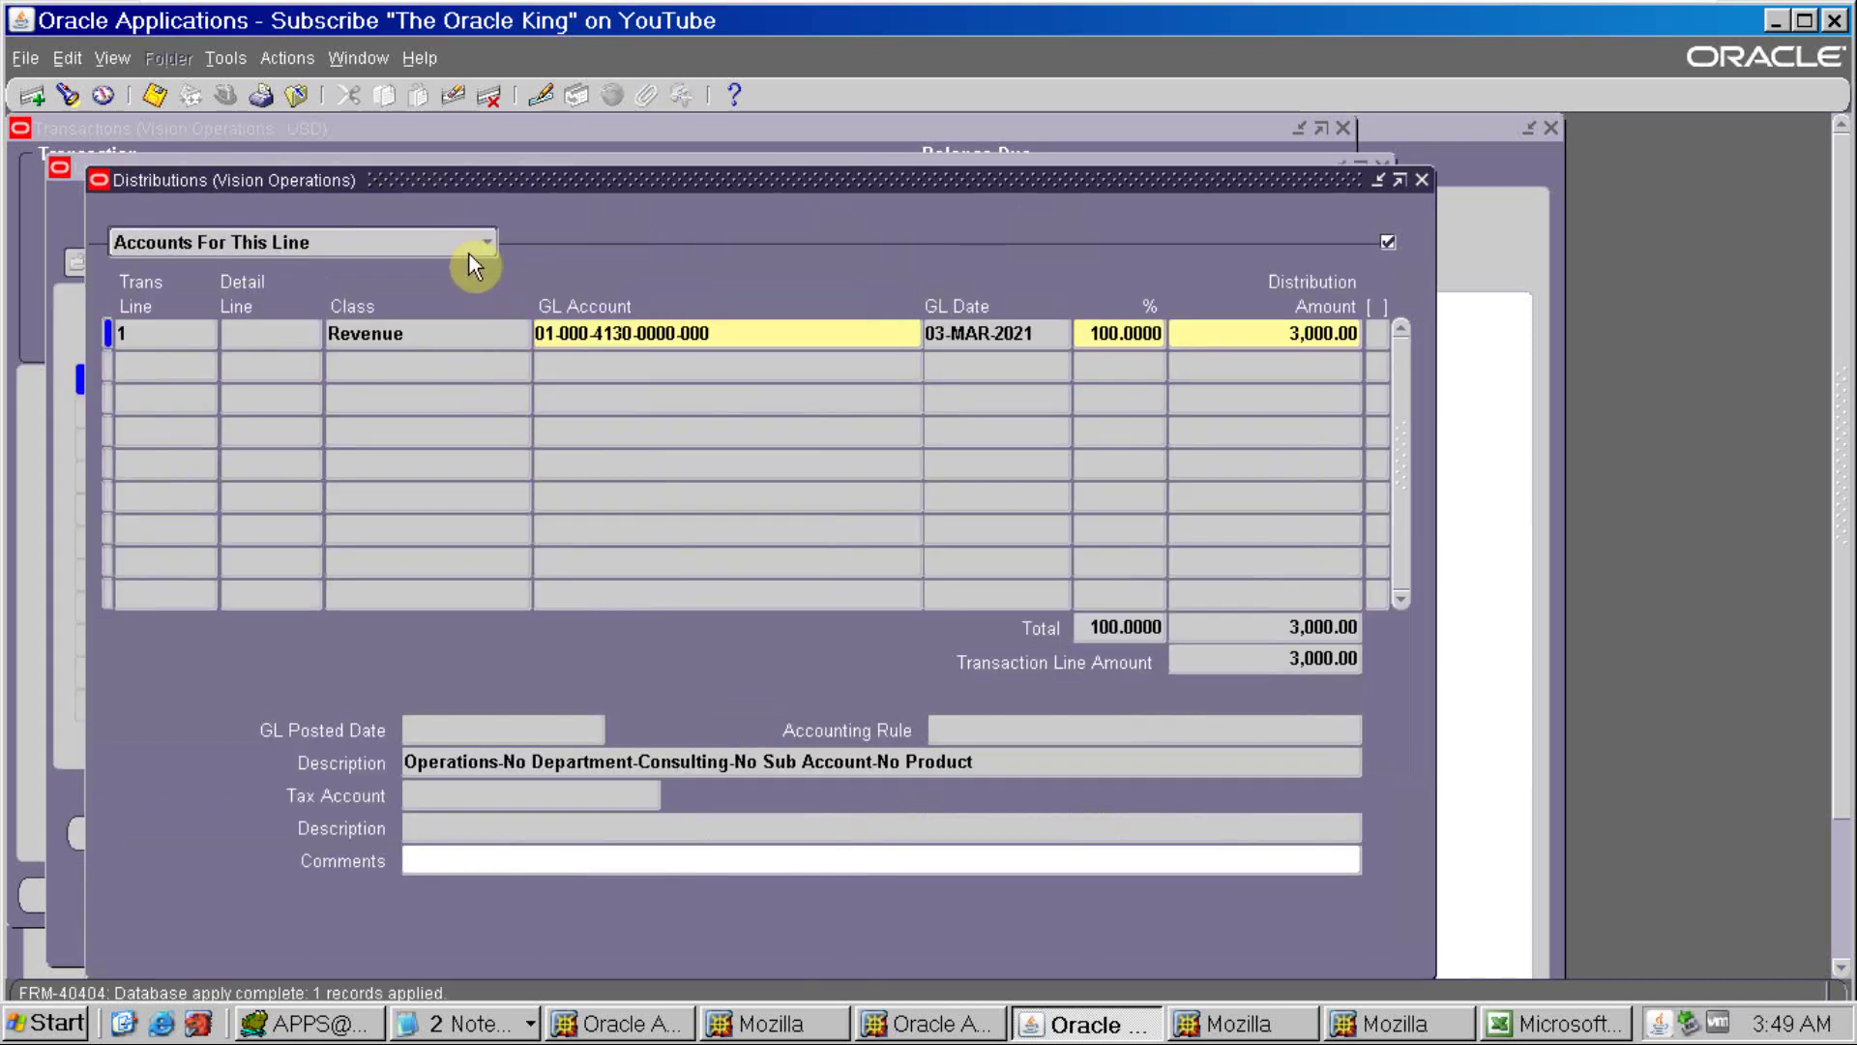
click(427, 277)
Check the next account in the testing sheet, set the Receivable distribution's account segment to 1810 and save
key(alt+Tab)
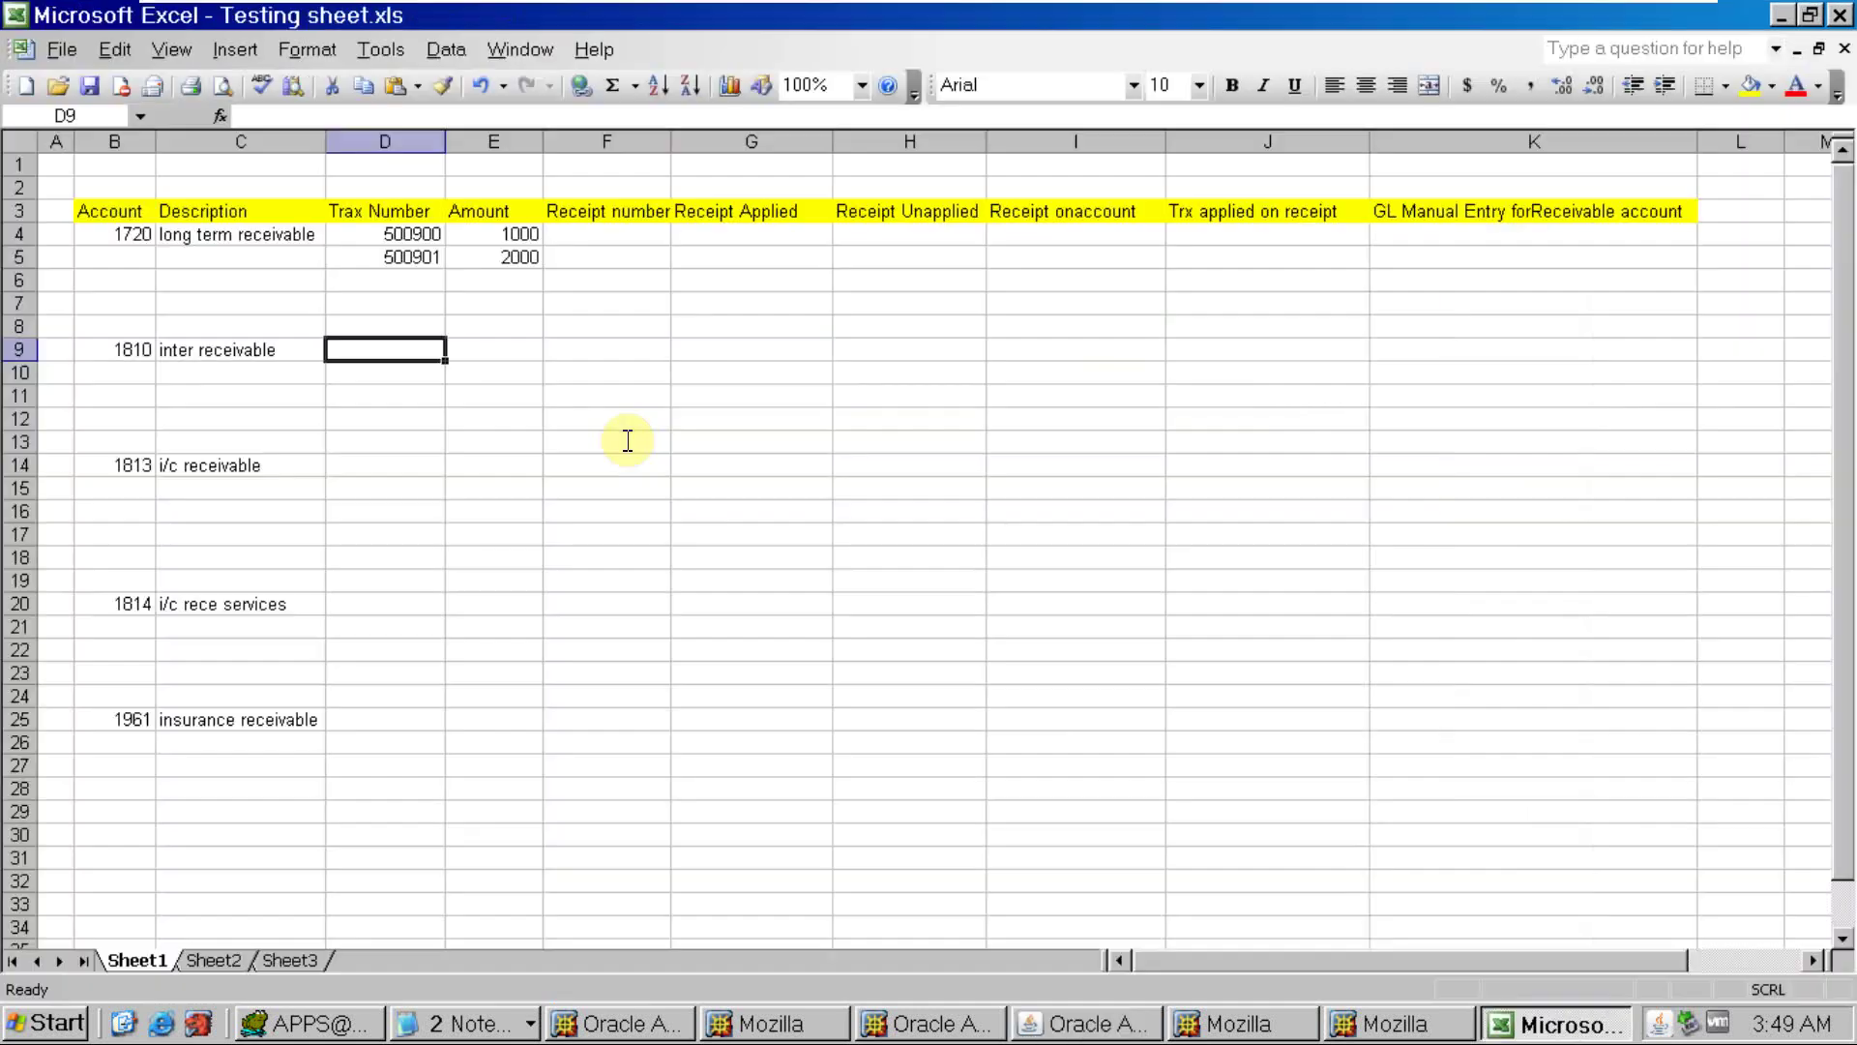
key(alt+Tab)
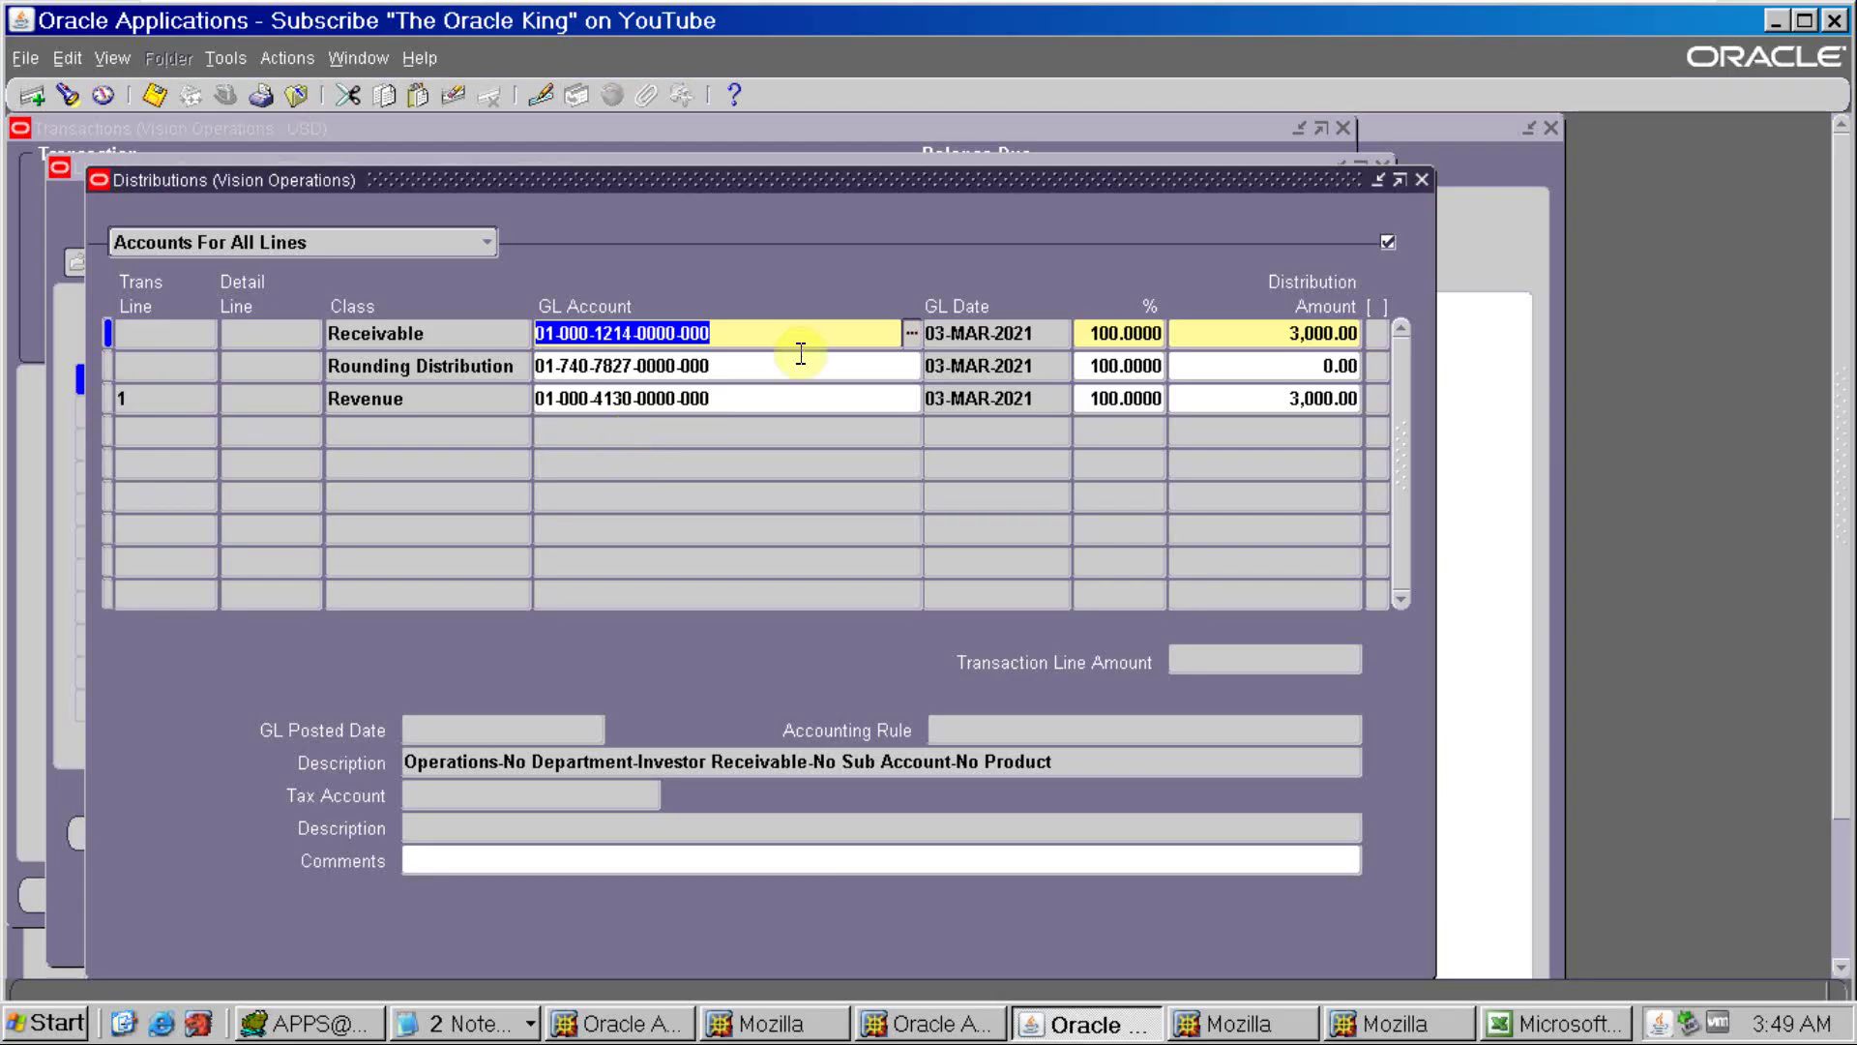
click(909, 332)
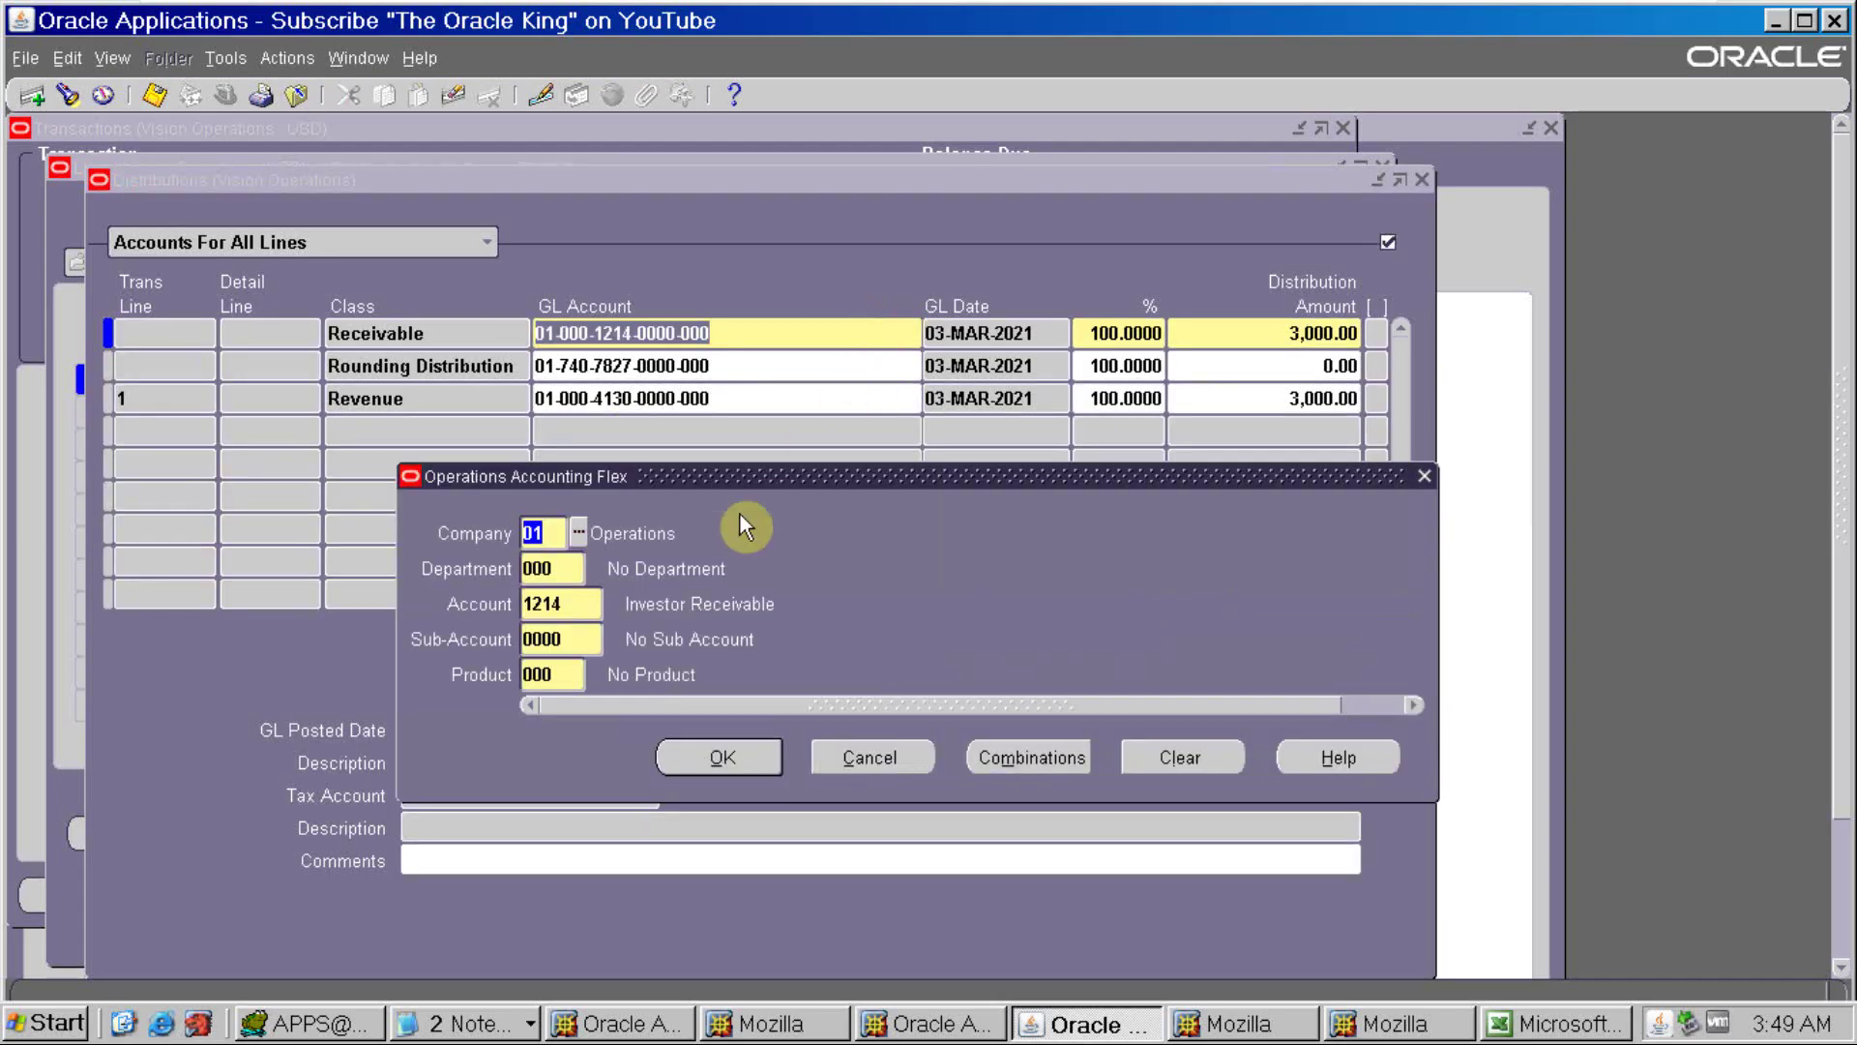
double_click(543, 610)
text(1810)
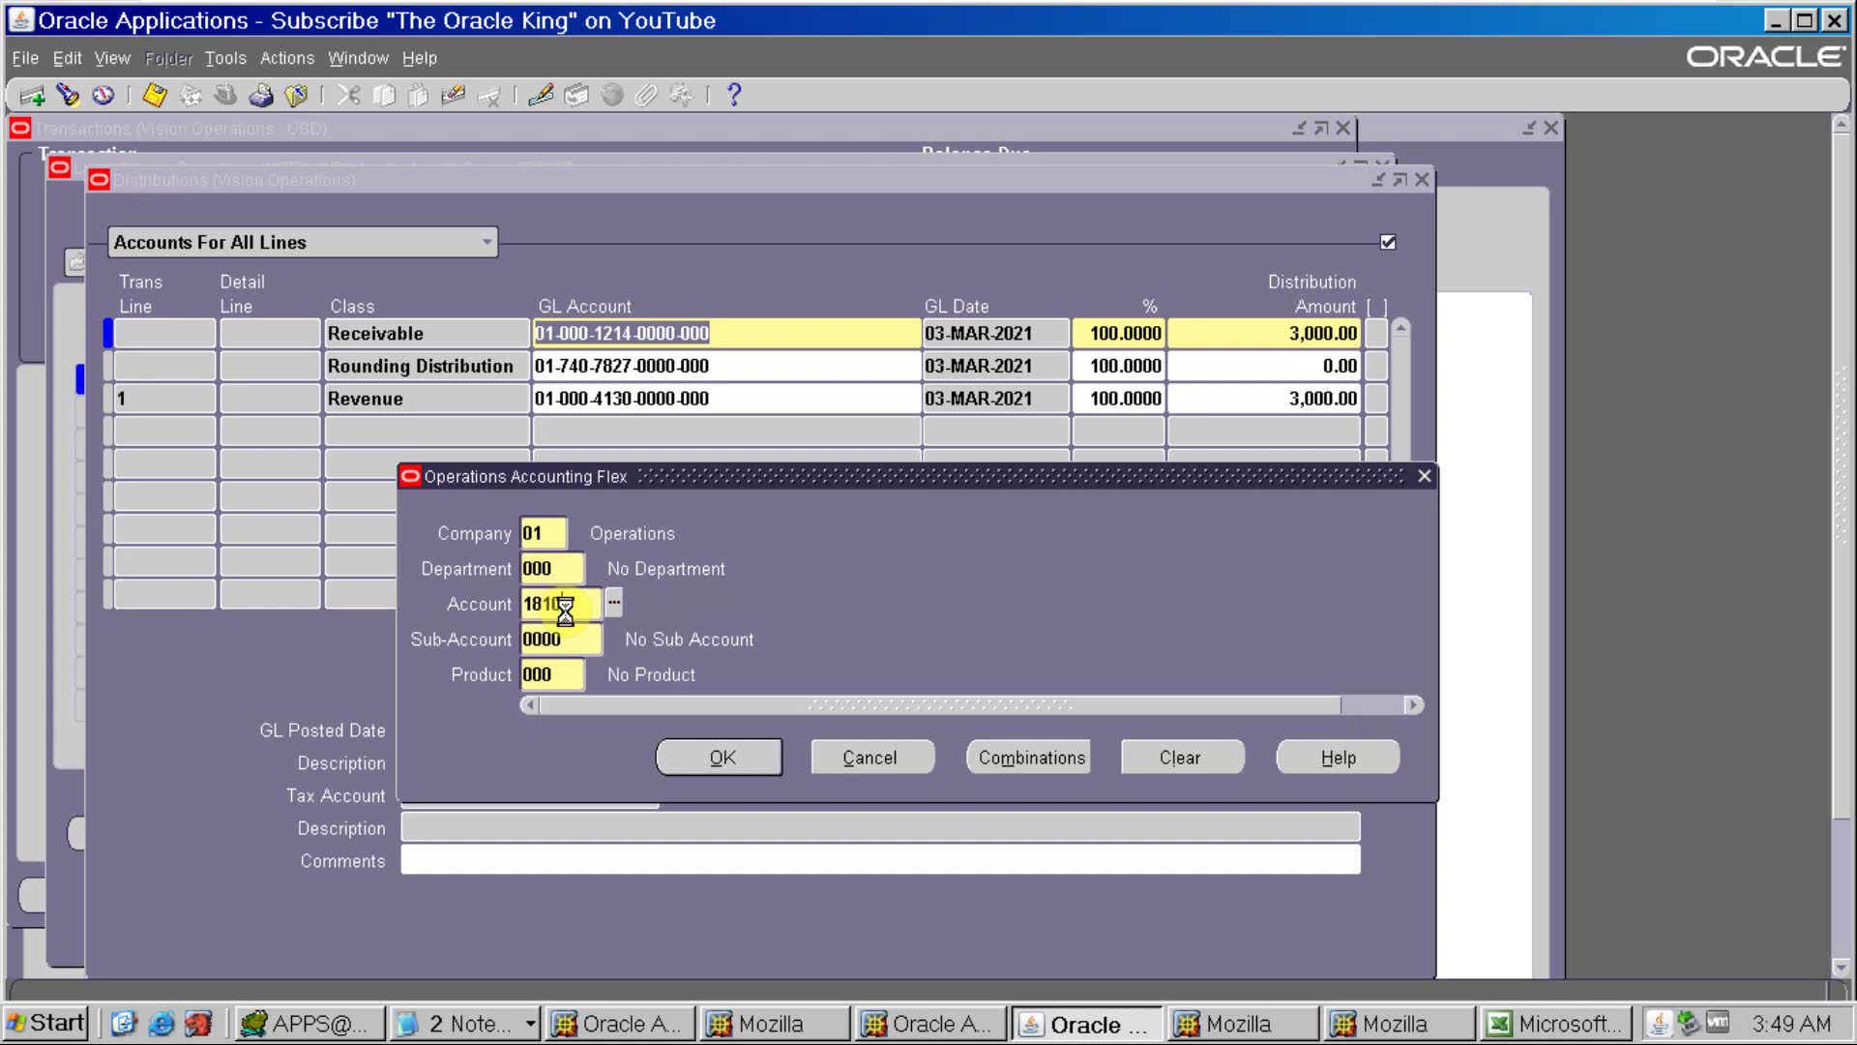
key(Tab)
key(Return)
key(ctrl+s)
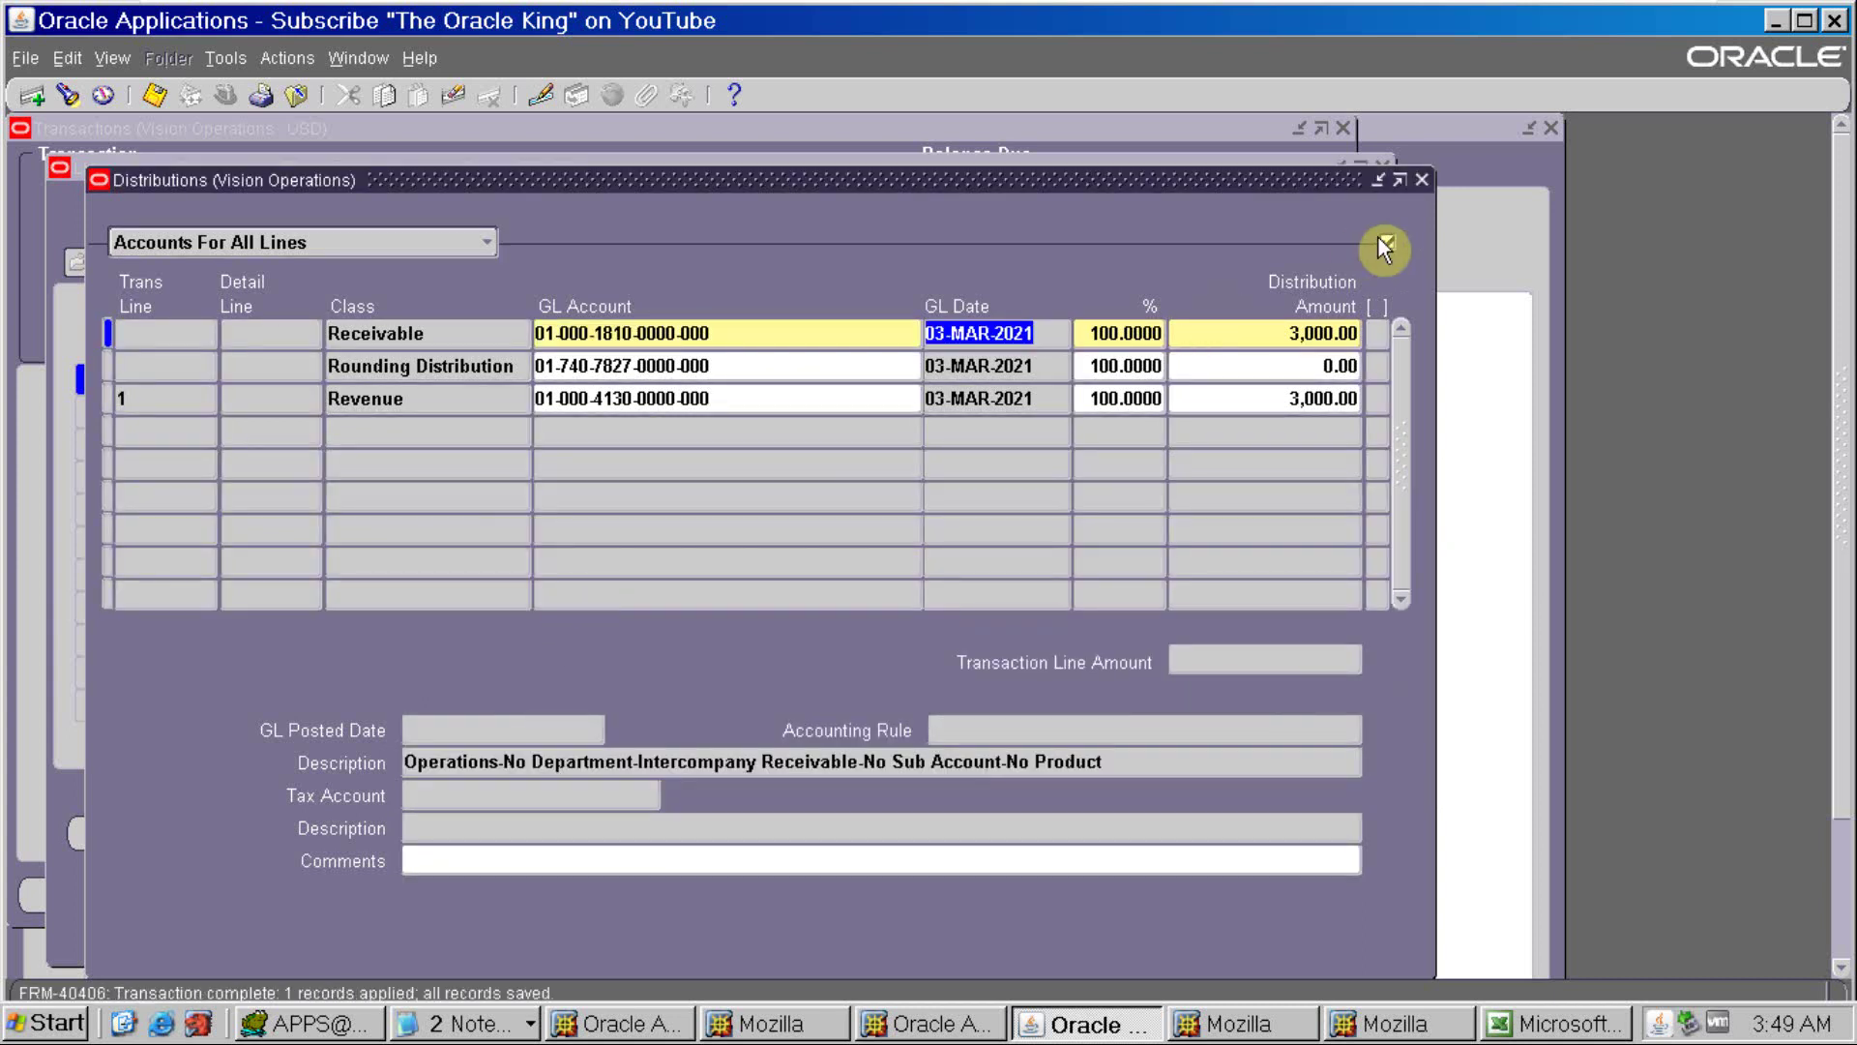
key(ctrl+s)
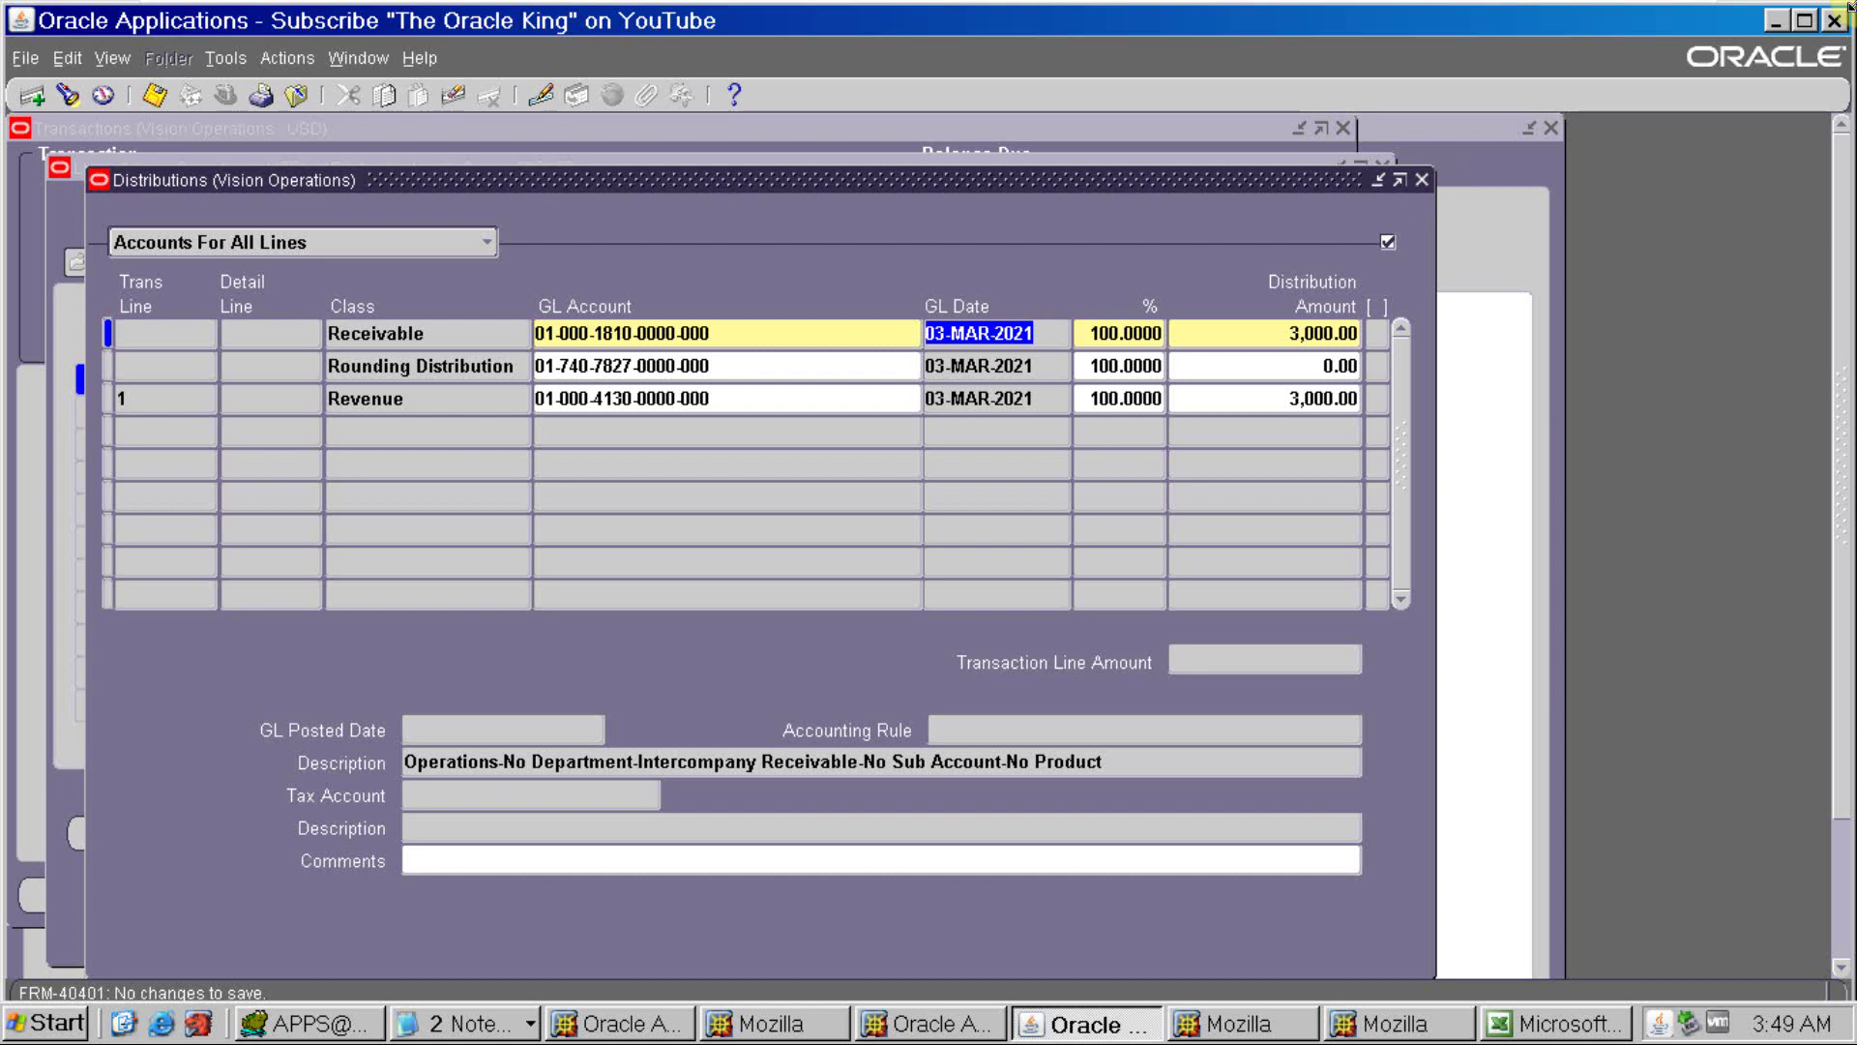
Leave the distributions and lines windows and mark the 3,000 invoice as complete
click(1404, 179)
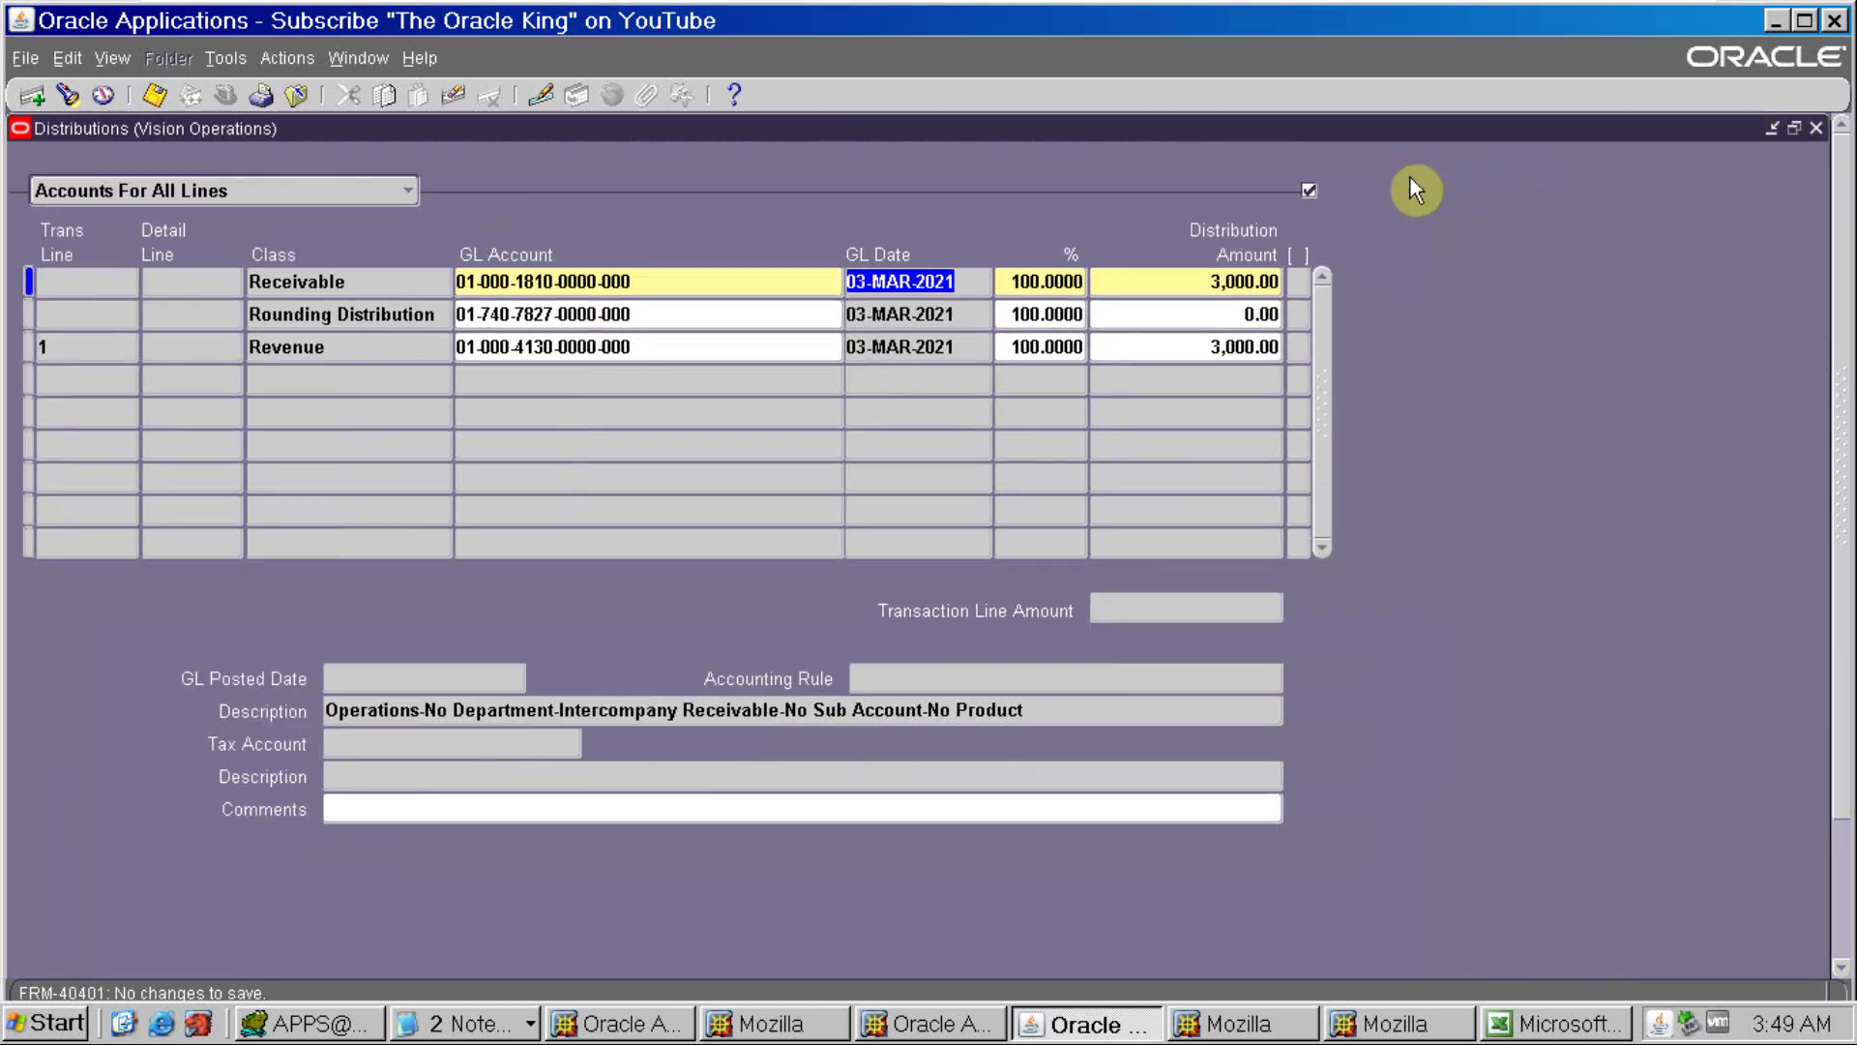
click(1785, 126)
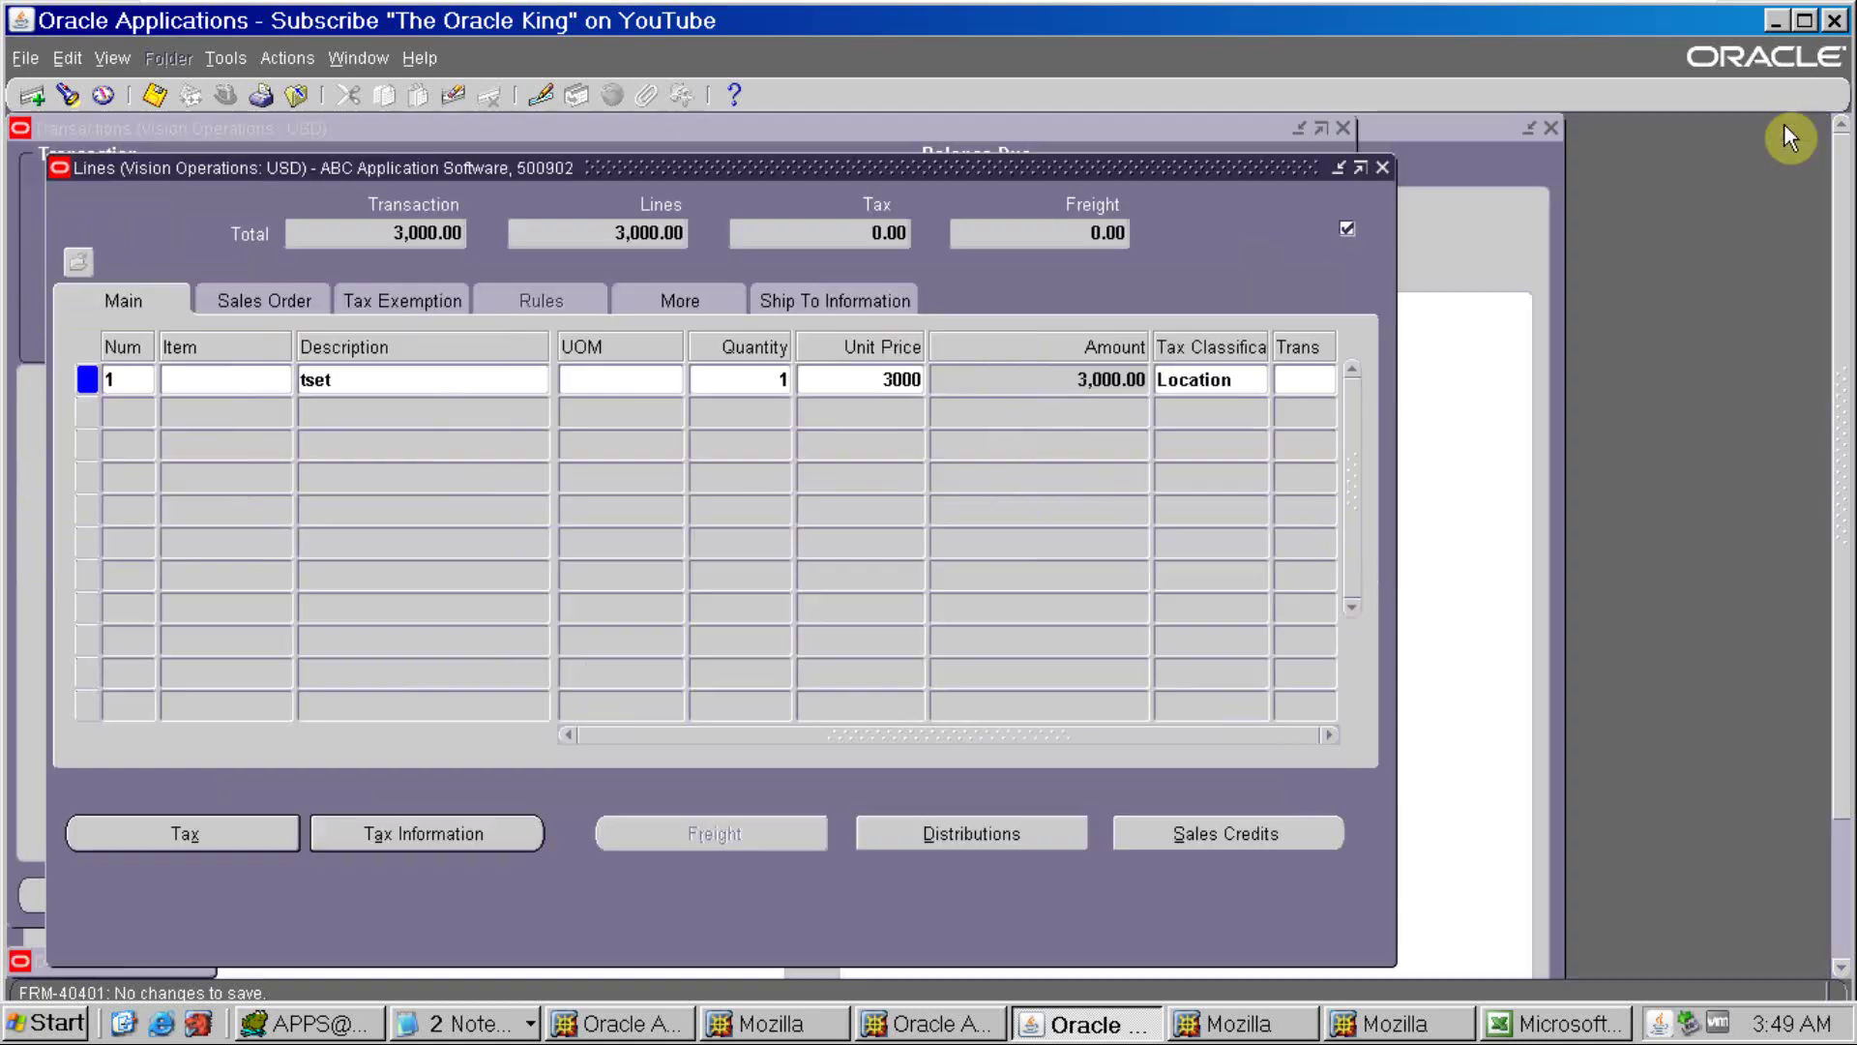
click(1375, 168)
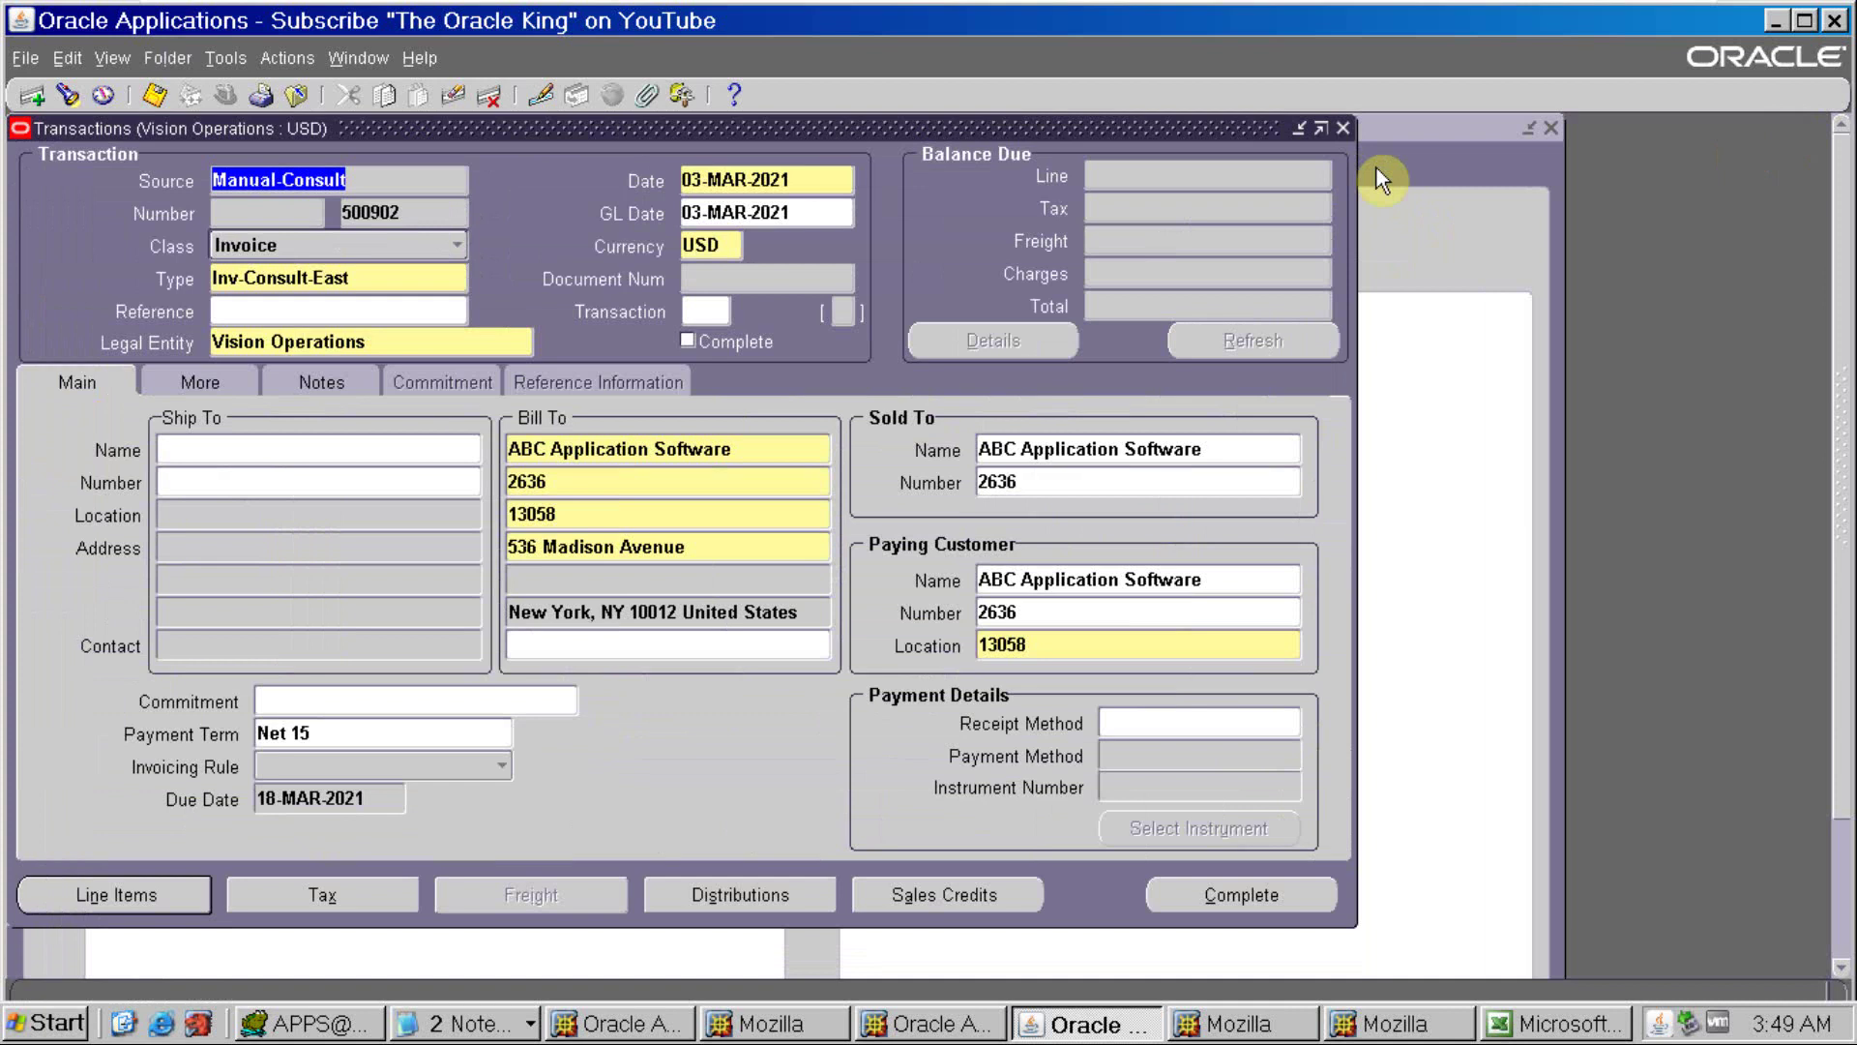
click(1168, 888)
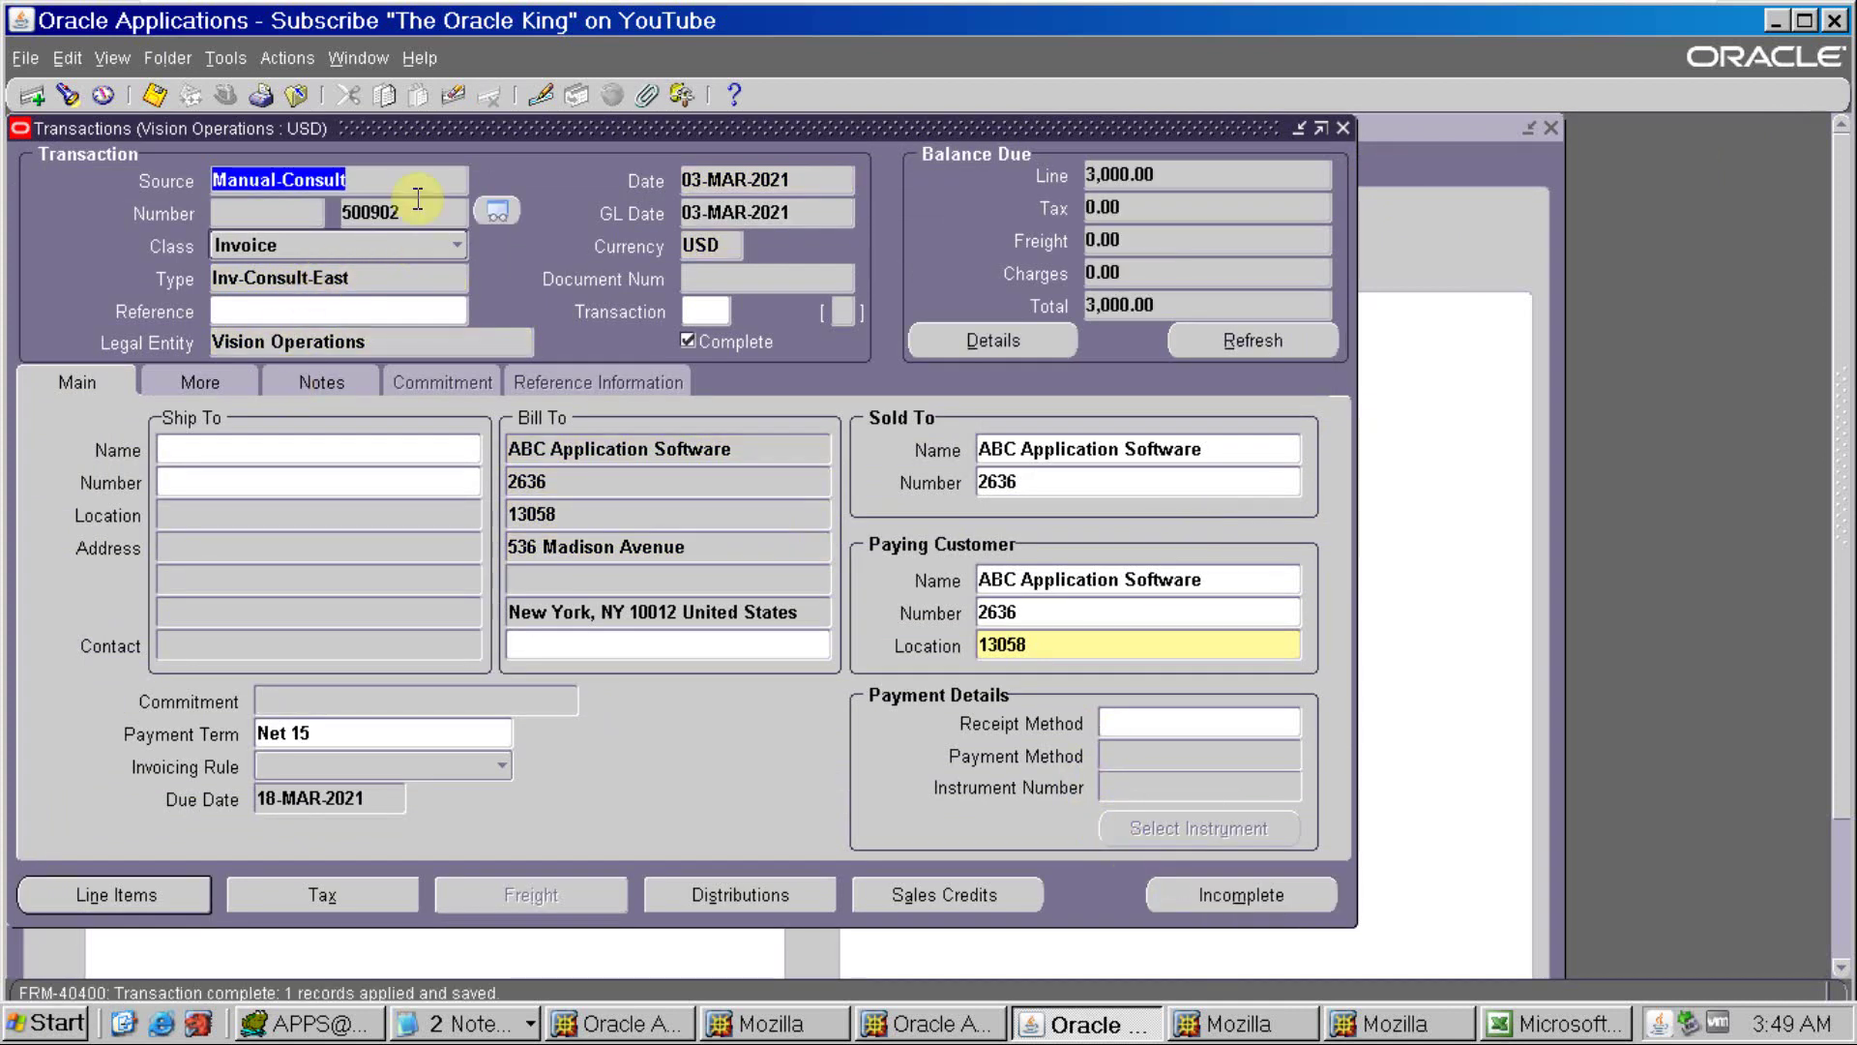
Copy the invoice's transaction number into the 1810 inter receivable row of the Excel testing sheet and select the cell below
click(417, 204)
key(ctrl+c)
key(alt+Tab)
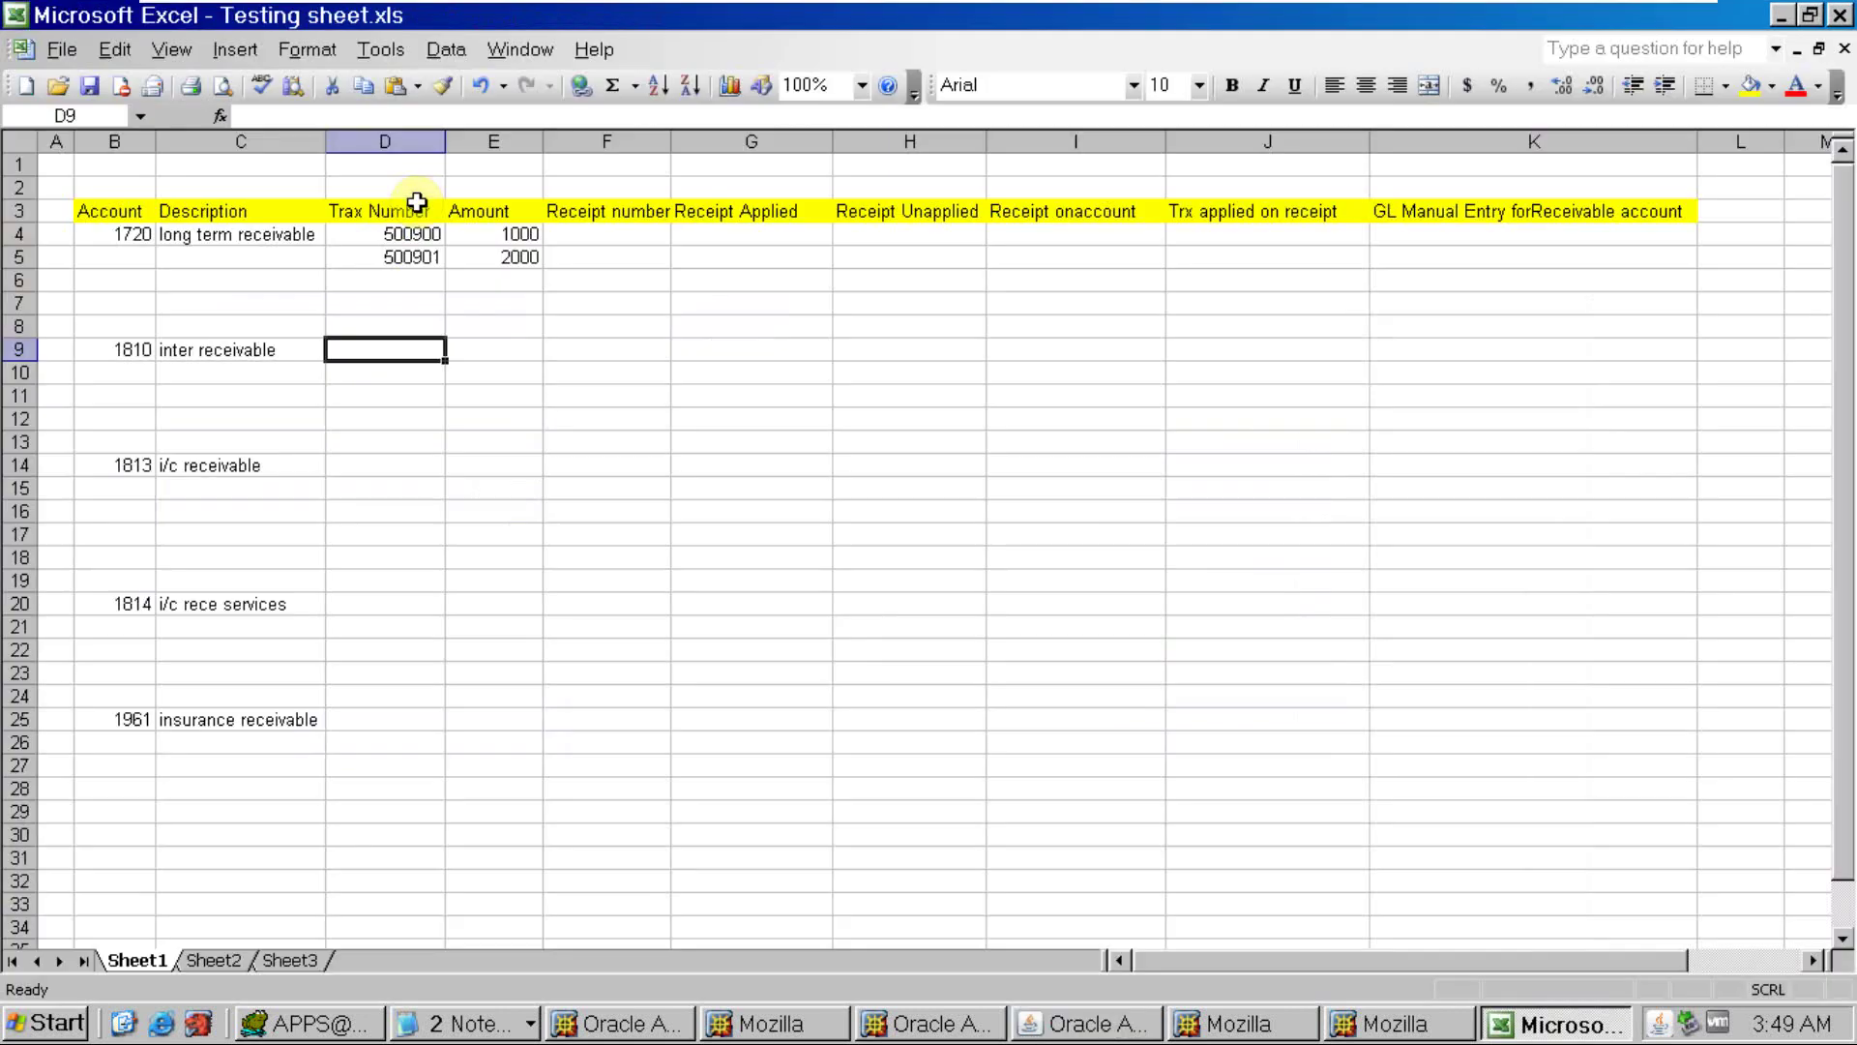
key(ctrl+v)
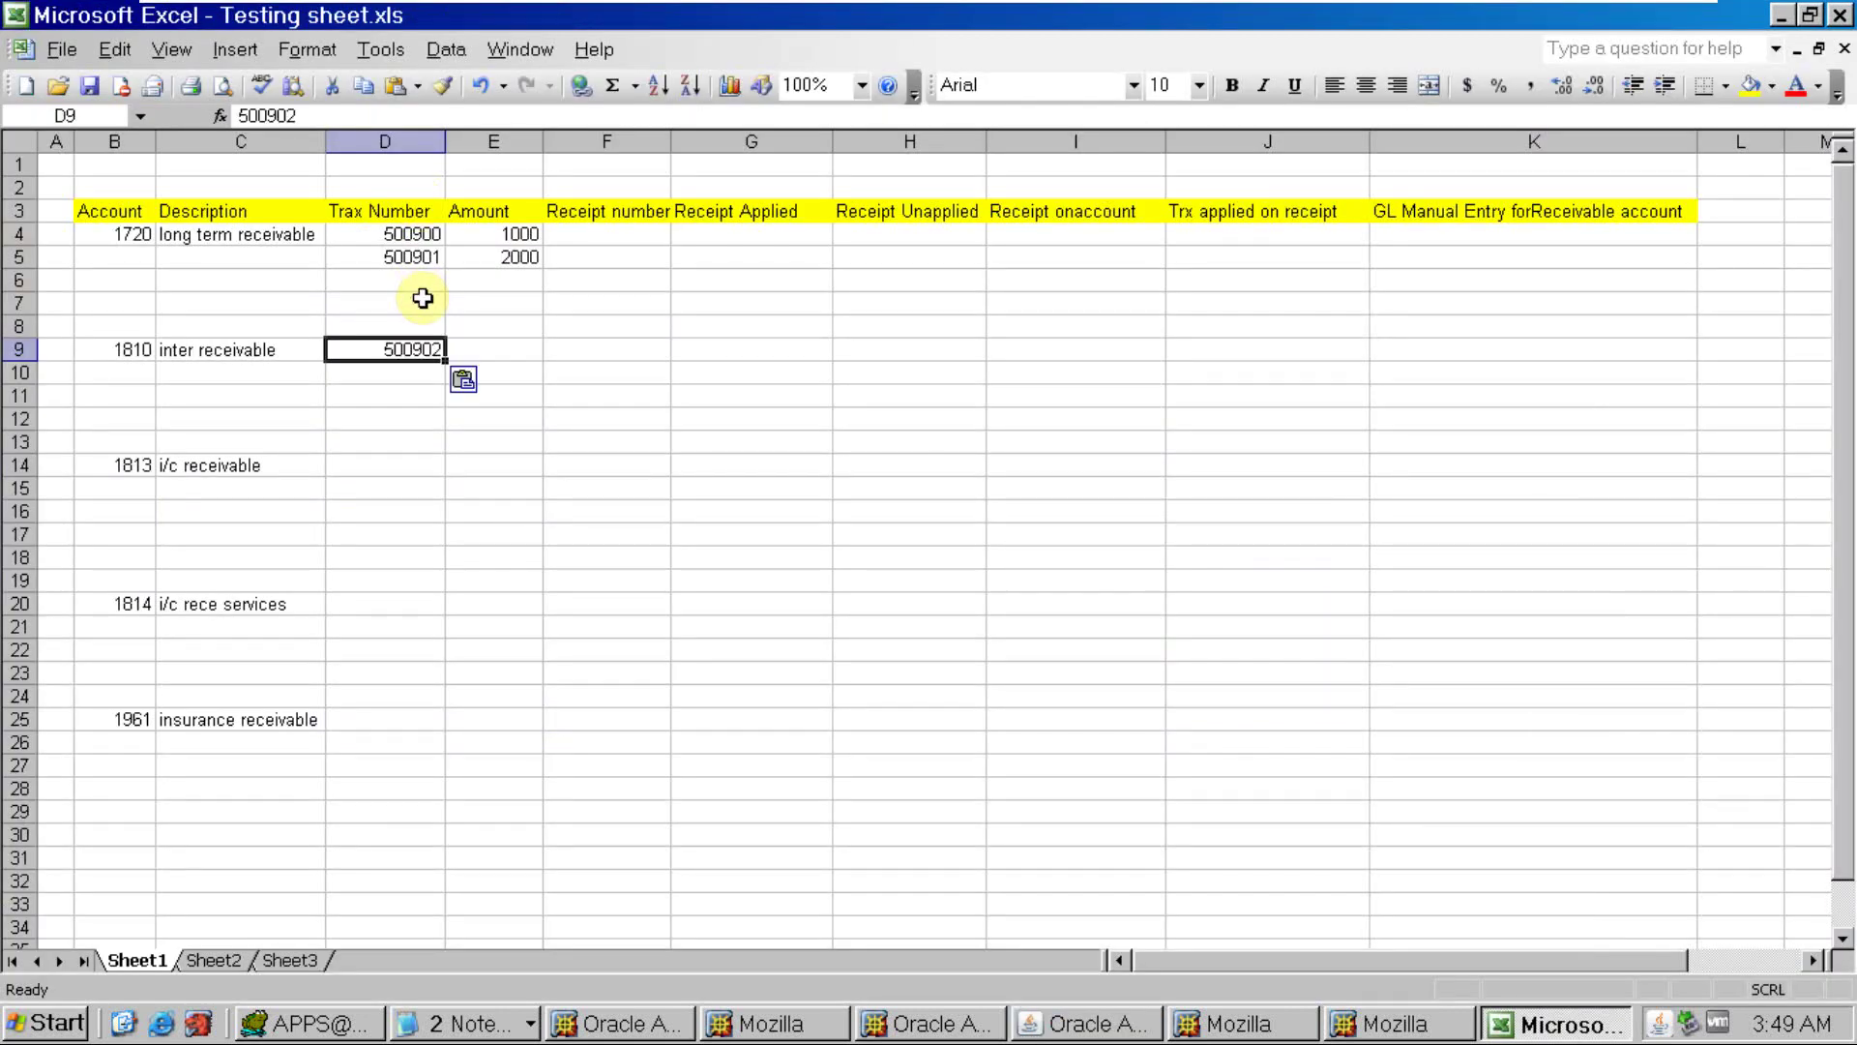
click(389, 373)
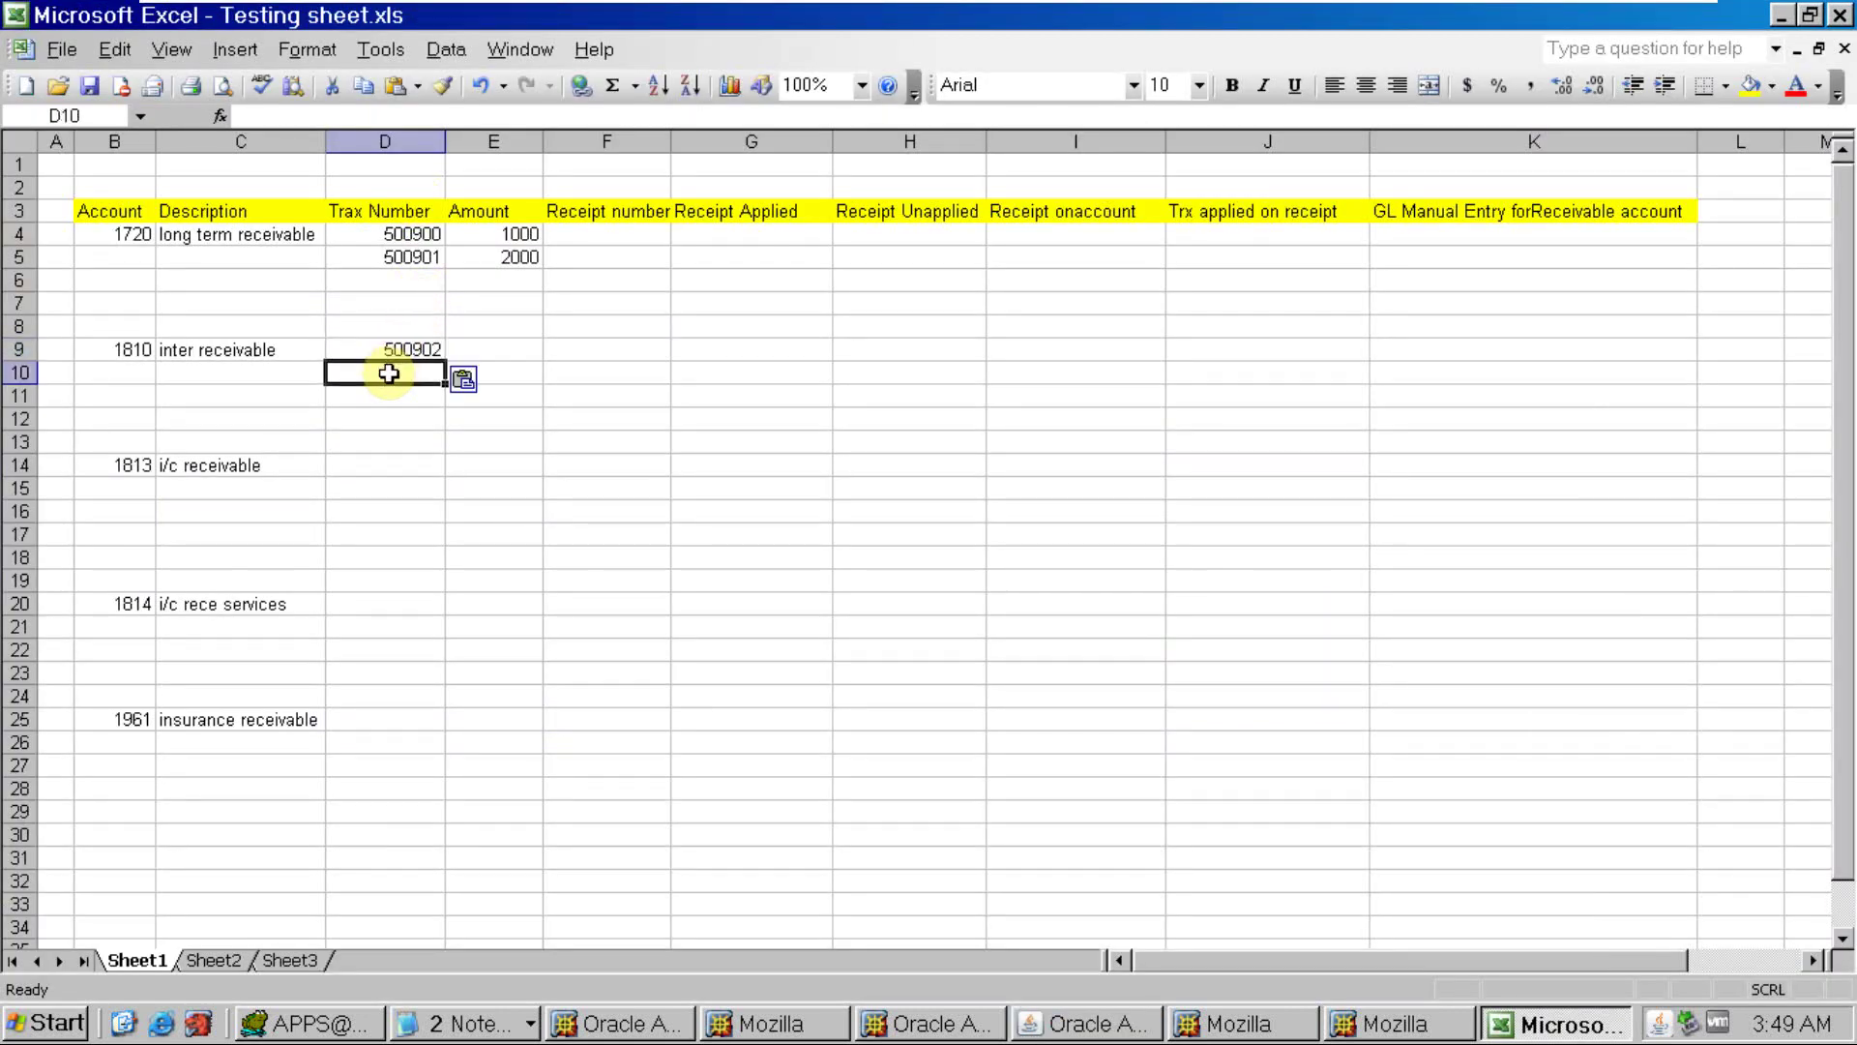
Enter 3000 as the invoice amount in the 1810 inter receivable row and select the 1813 row's transaction number cell
click(373, 466)
key(alt+Tab)
key(alt+Tab)
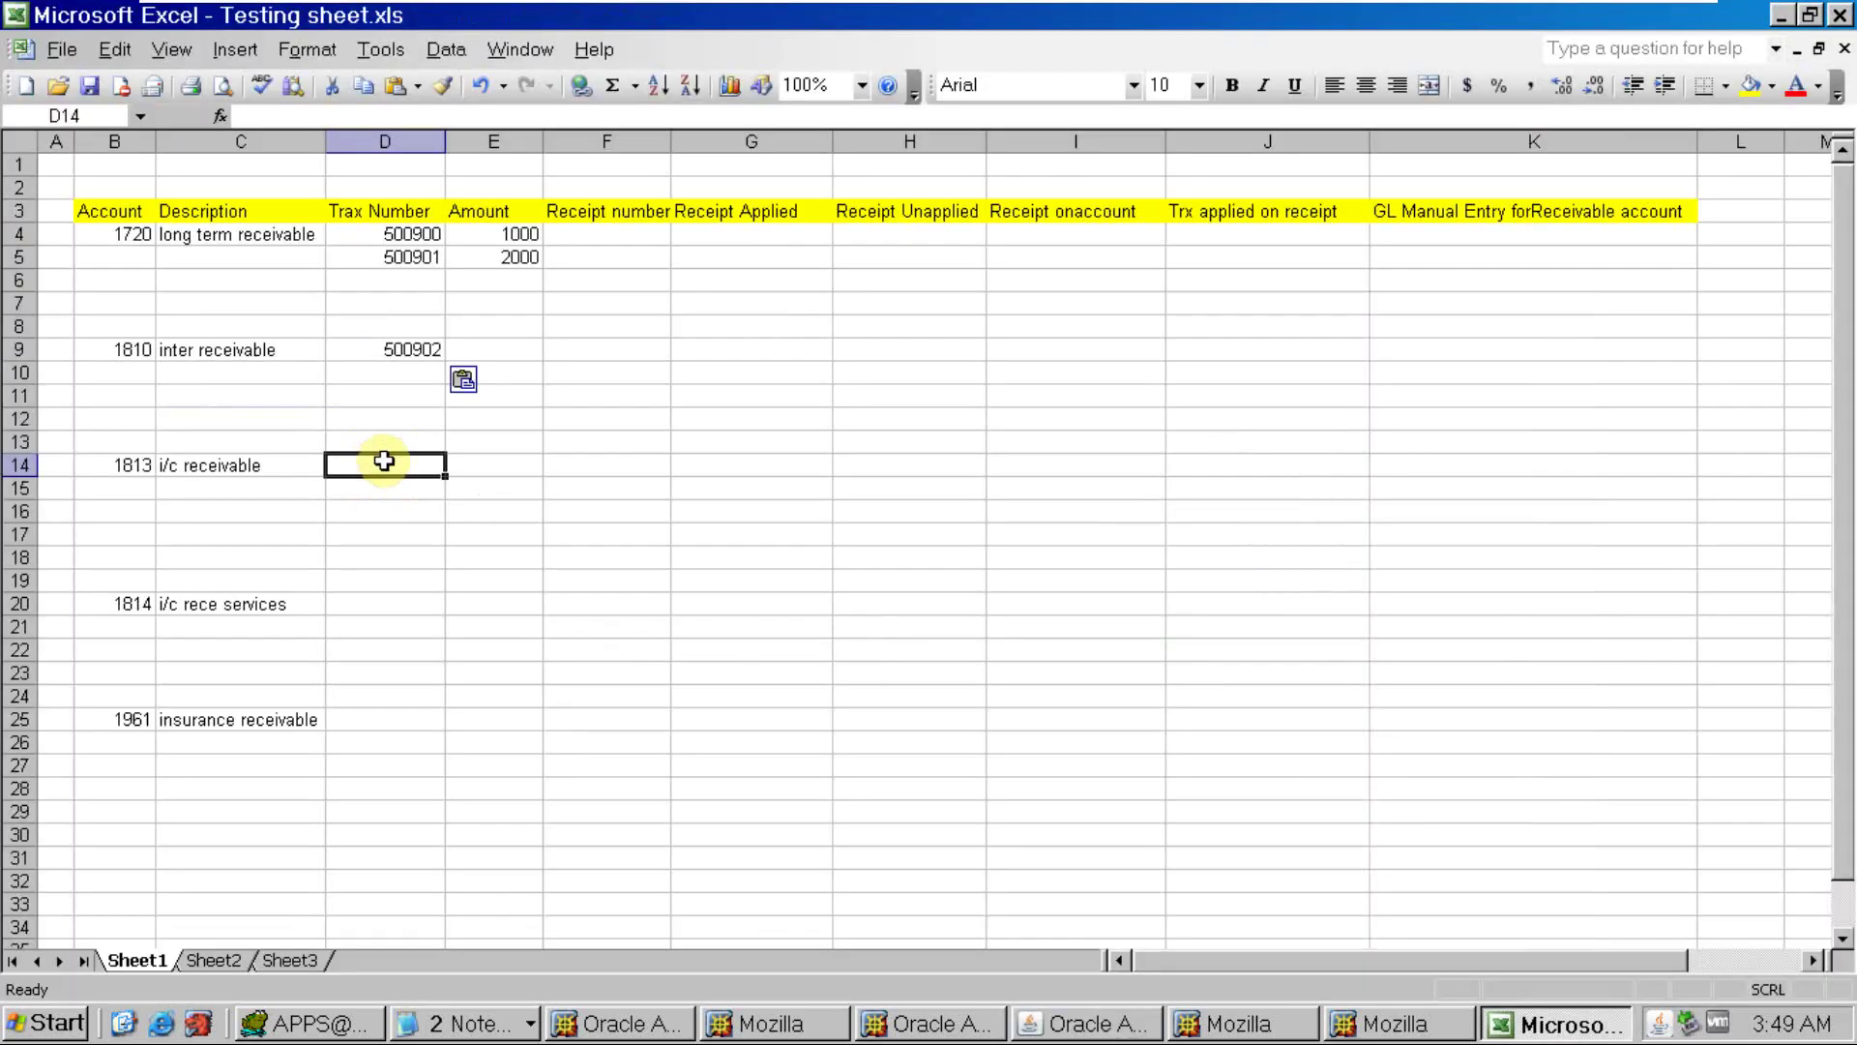
click(493, 349)
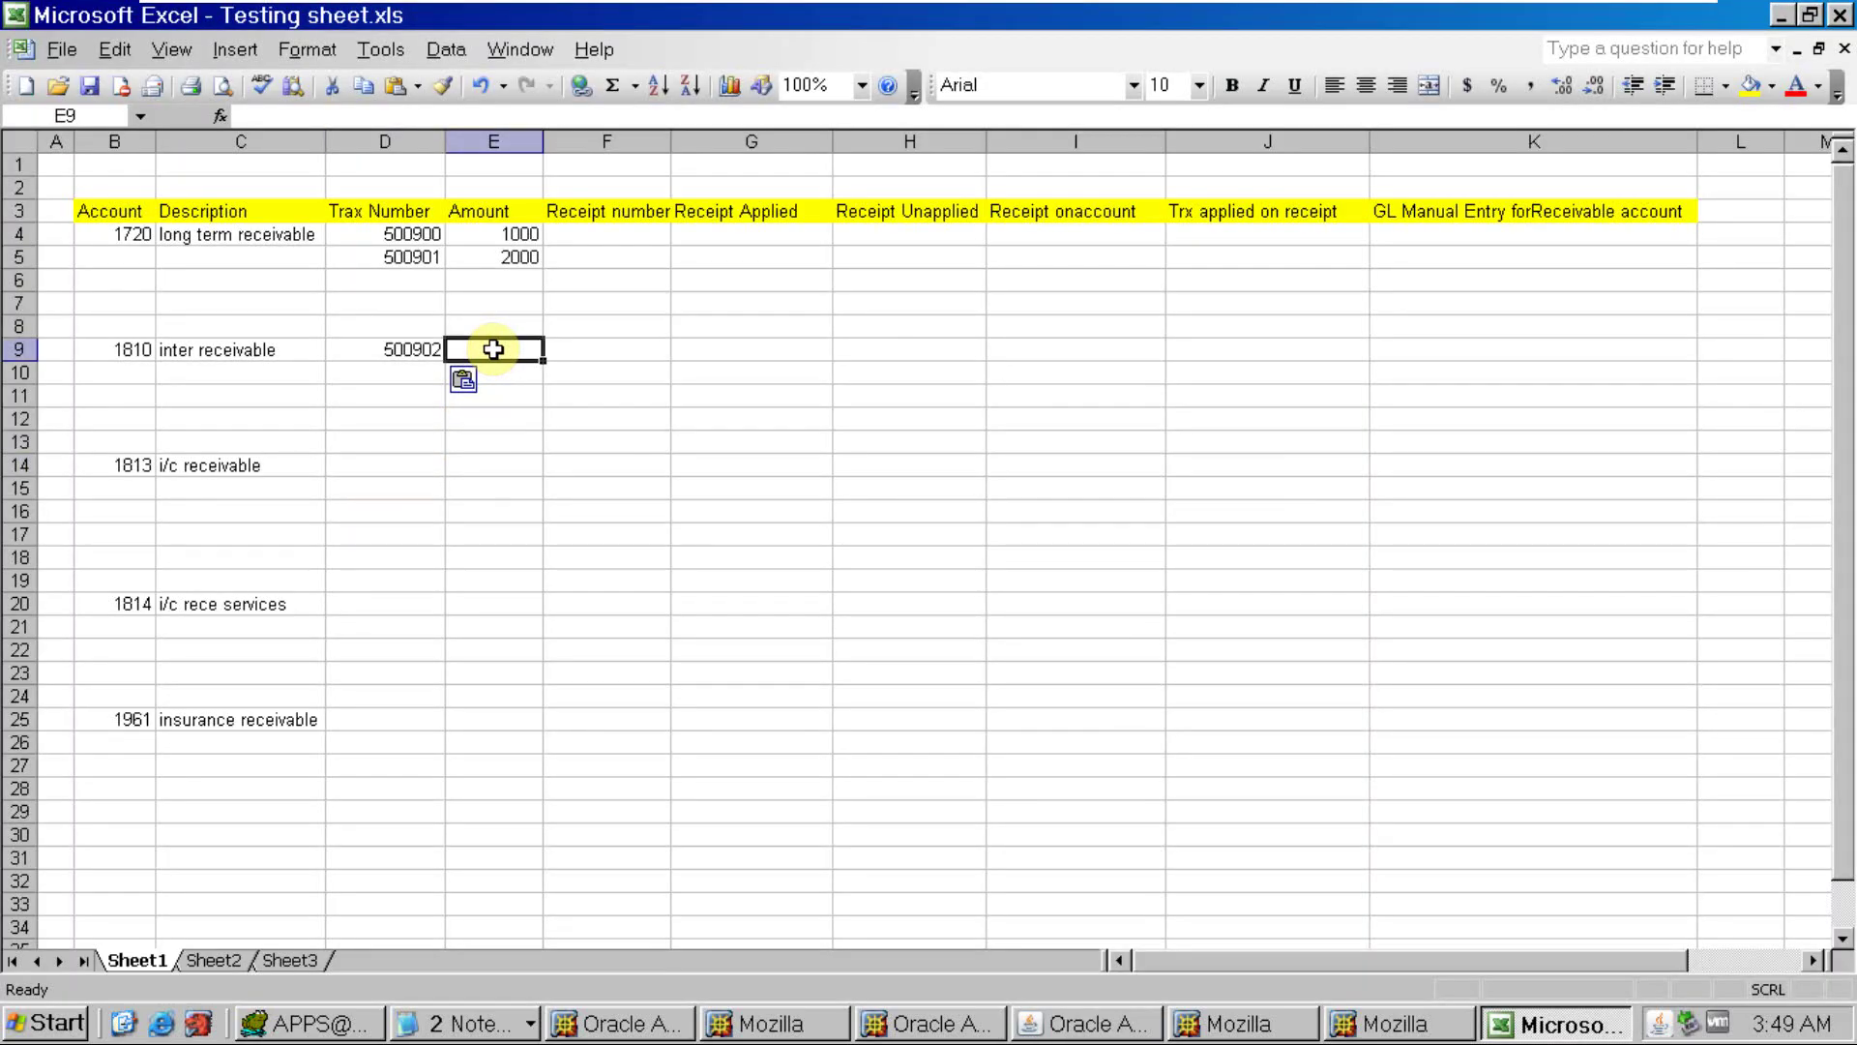
text(3000)
key(Tab)
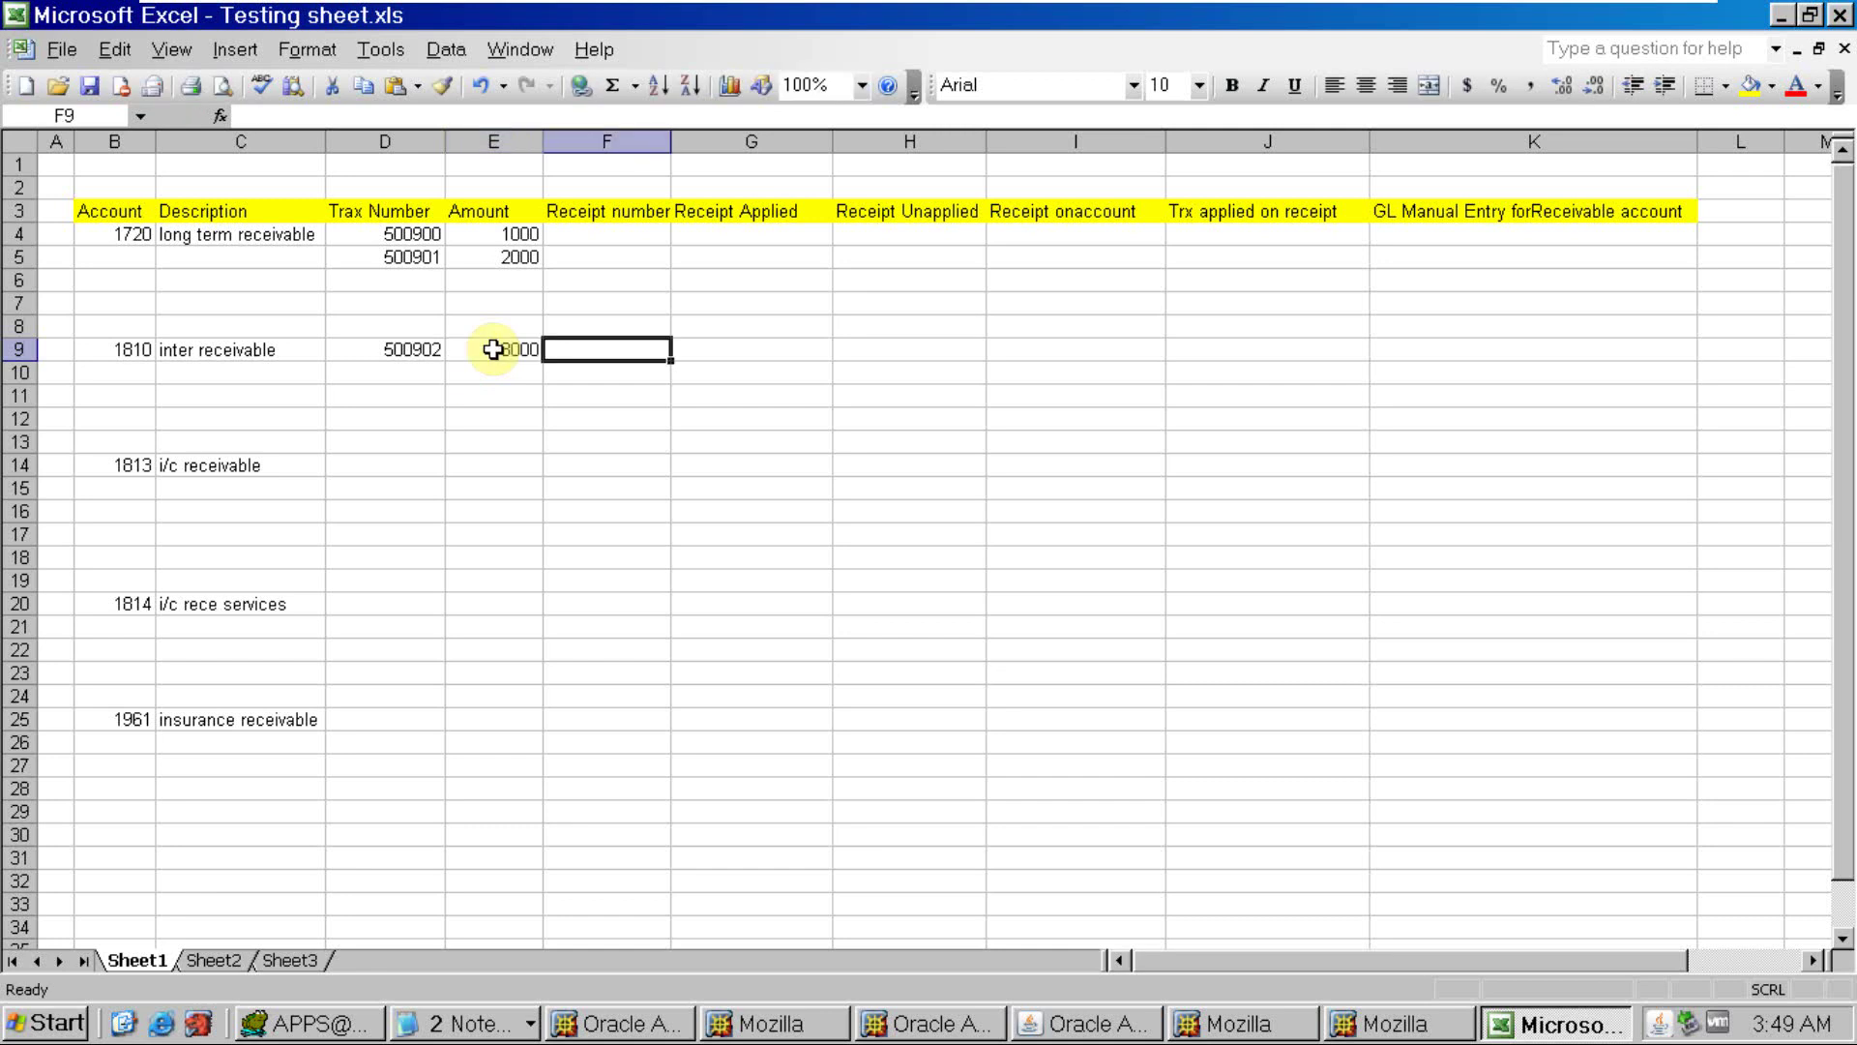
click(404, 465)
Switch to Oracle Applications and start a new invoice with ABC Application Software's customer number as the bill-to
key(alt+Tab)
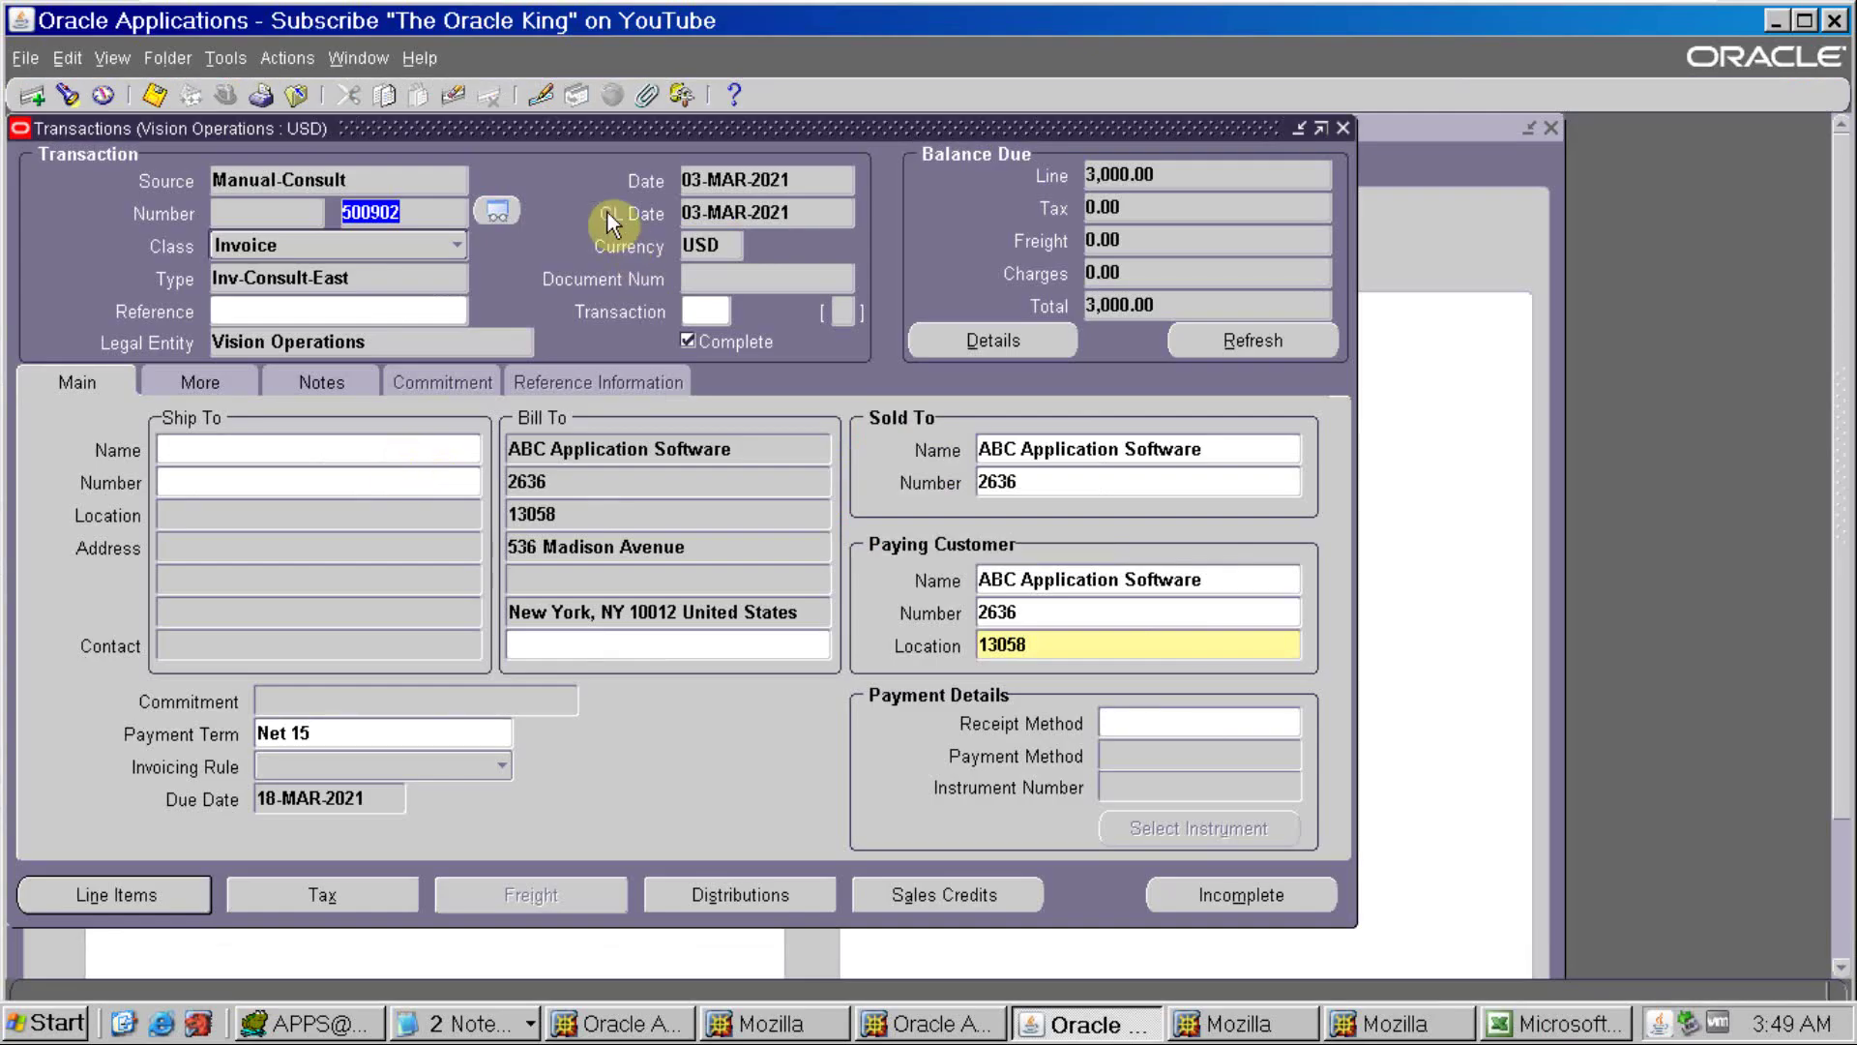
key(Down)
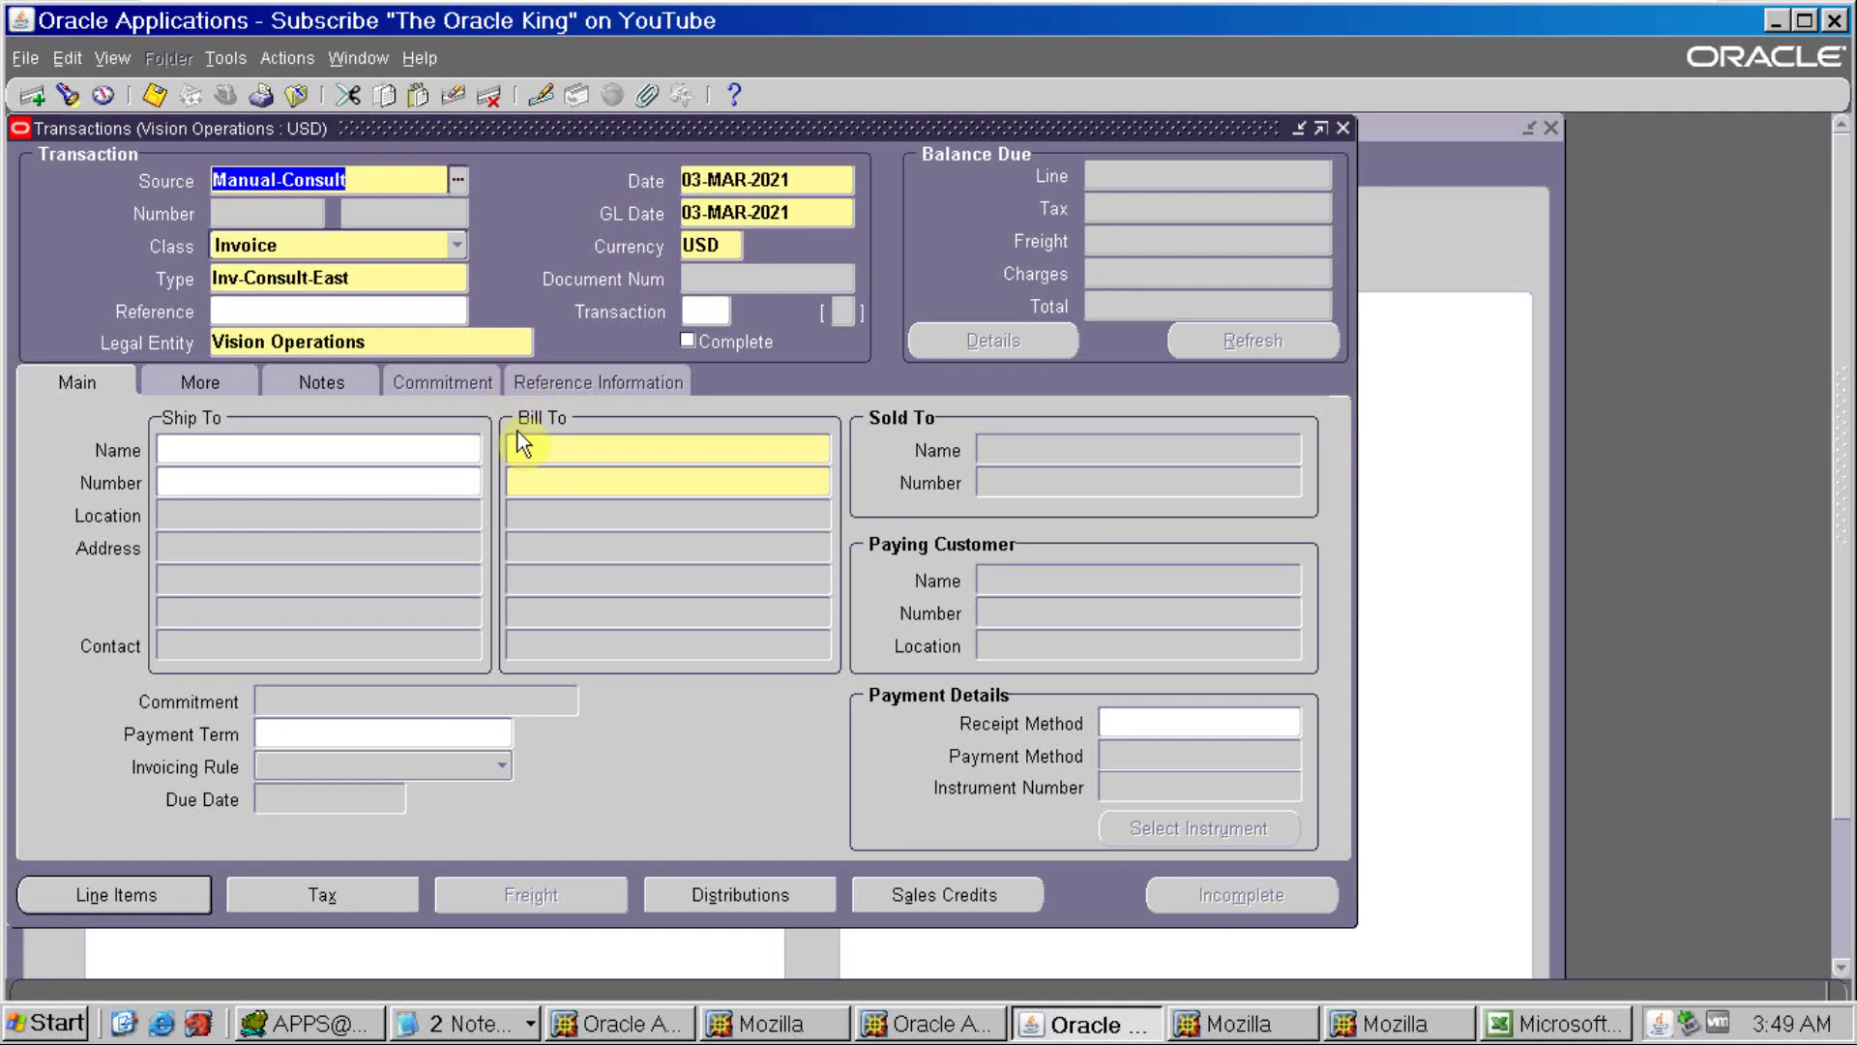
click(532, 481)
text(2636)
key(Tab)
Add a line item to the new invoice with description test, quantity 1 and unit price 4000
click(183, 885)
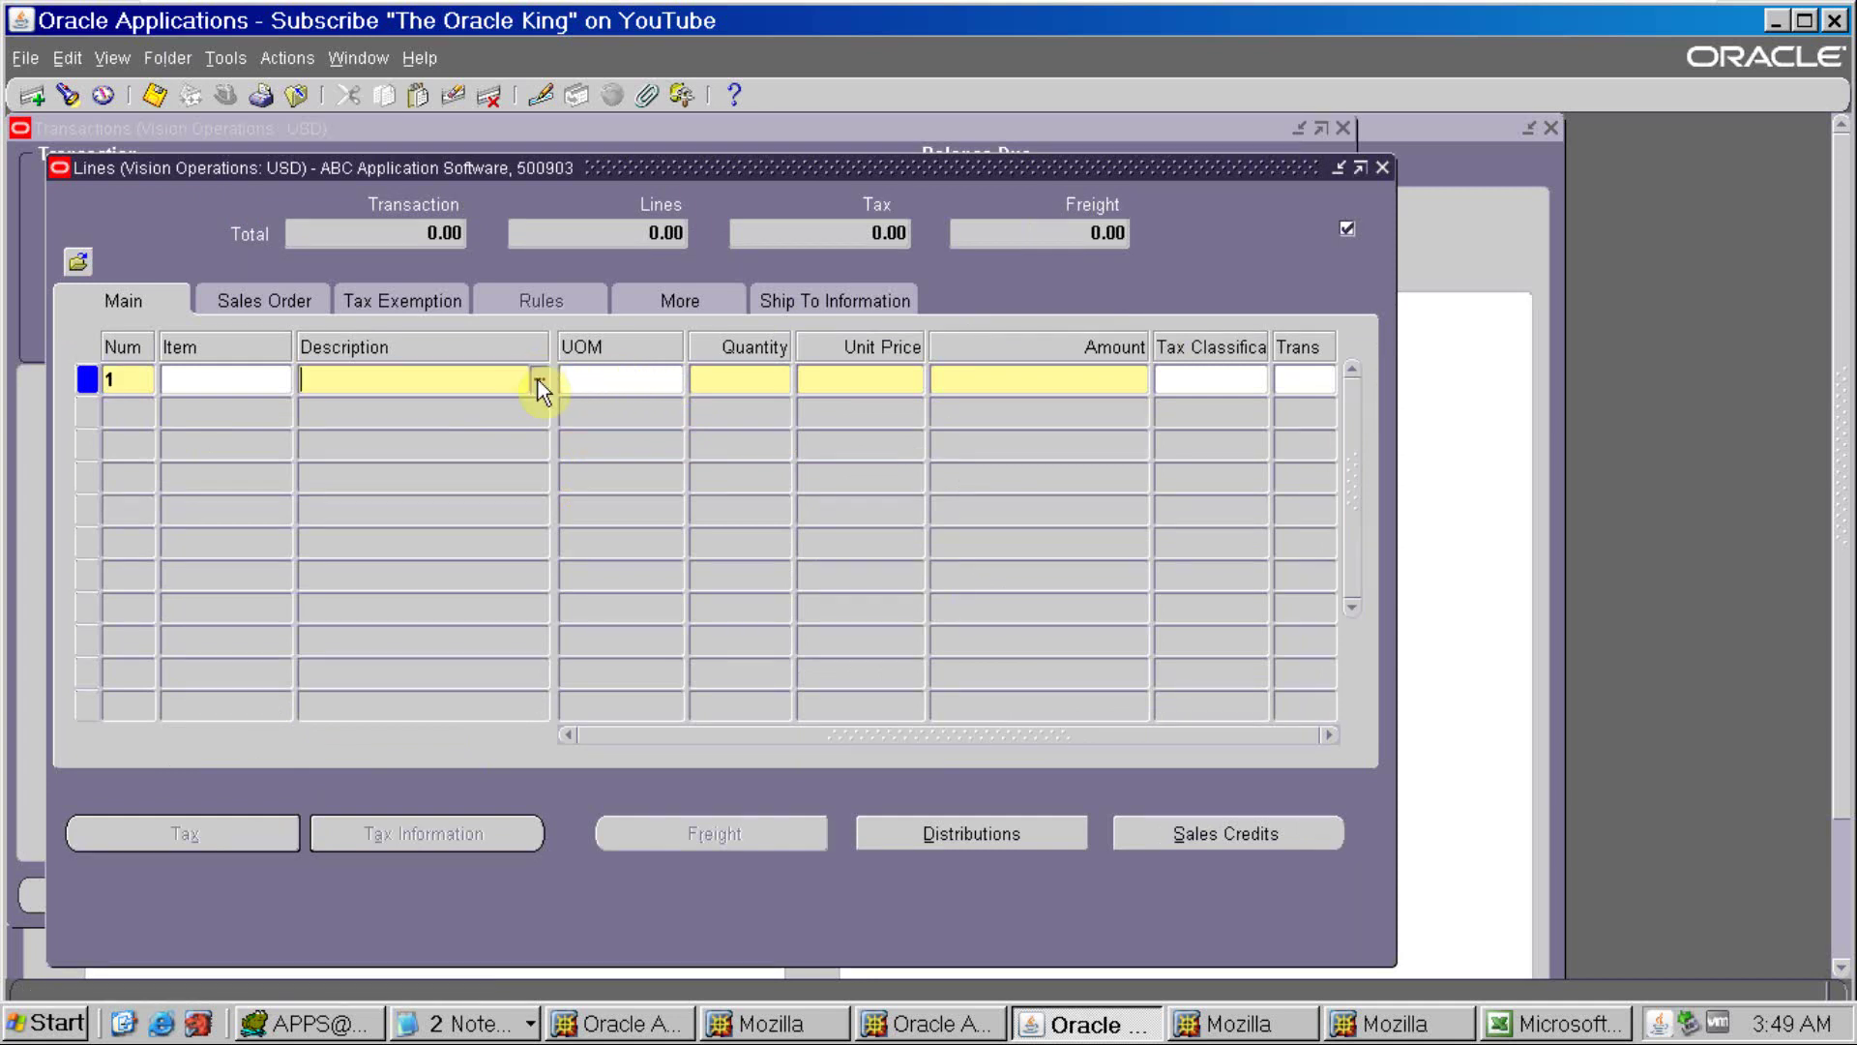
text(test)
key(Tab)
key(Tab)
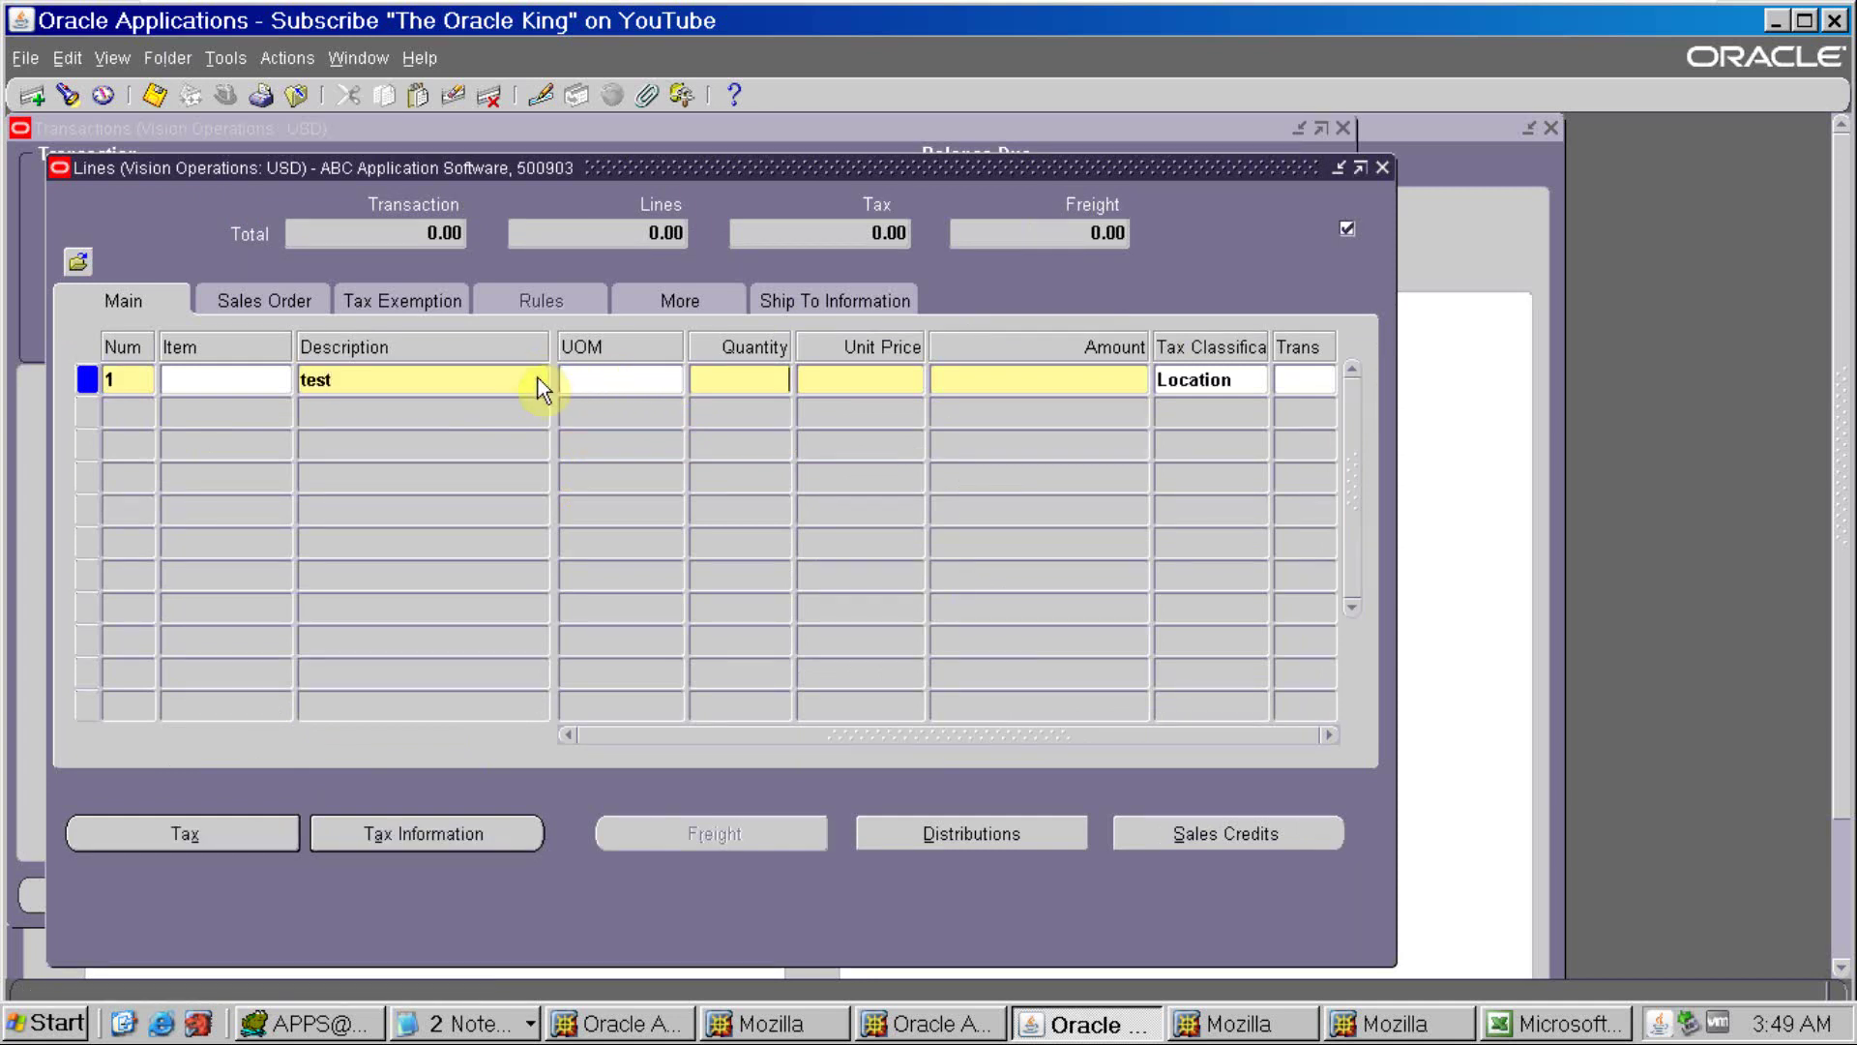
text(1)
key(Tab)
text(400)
key(Tab)
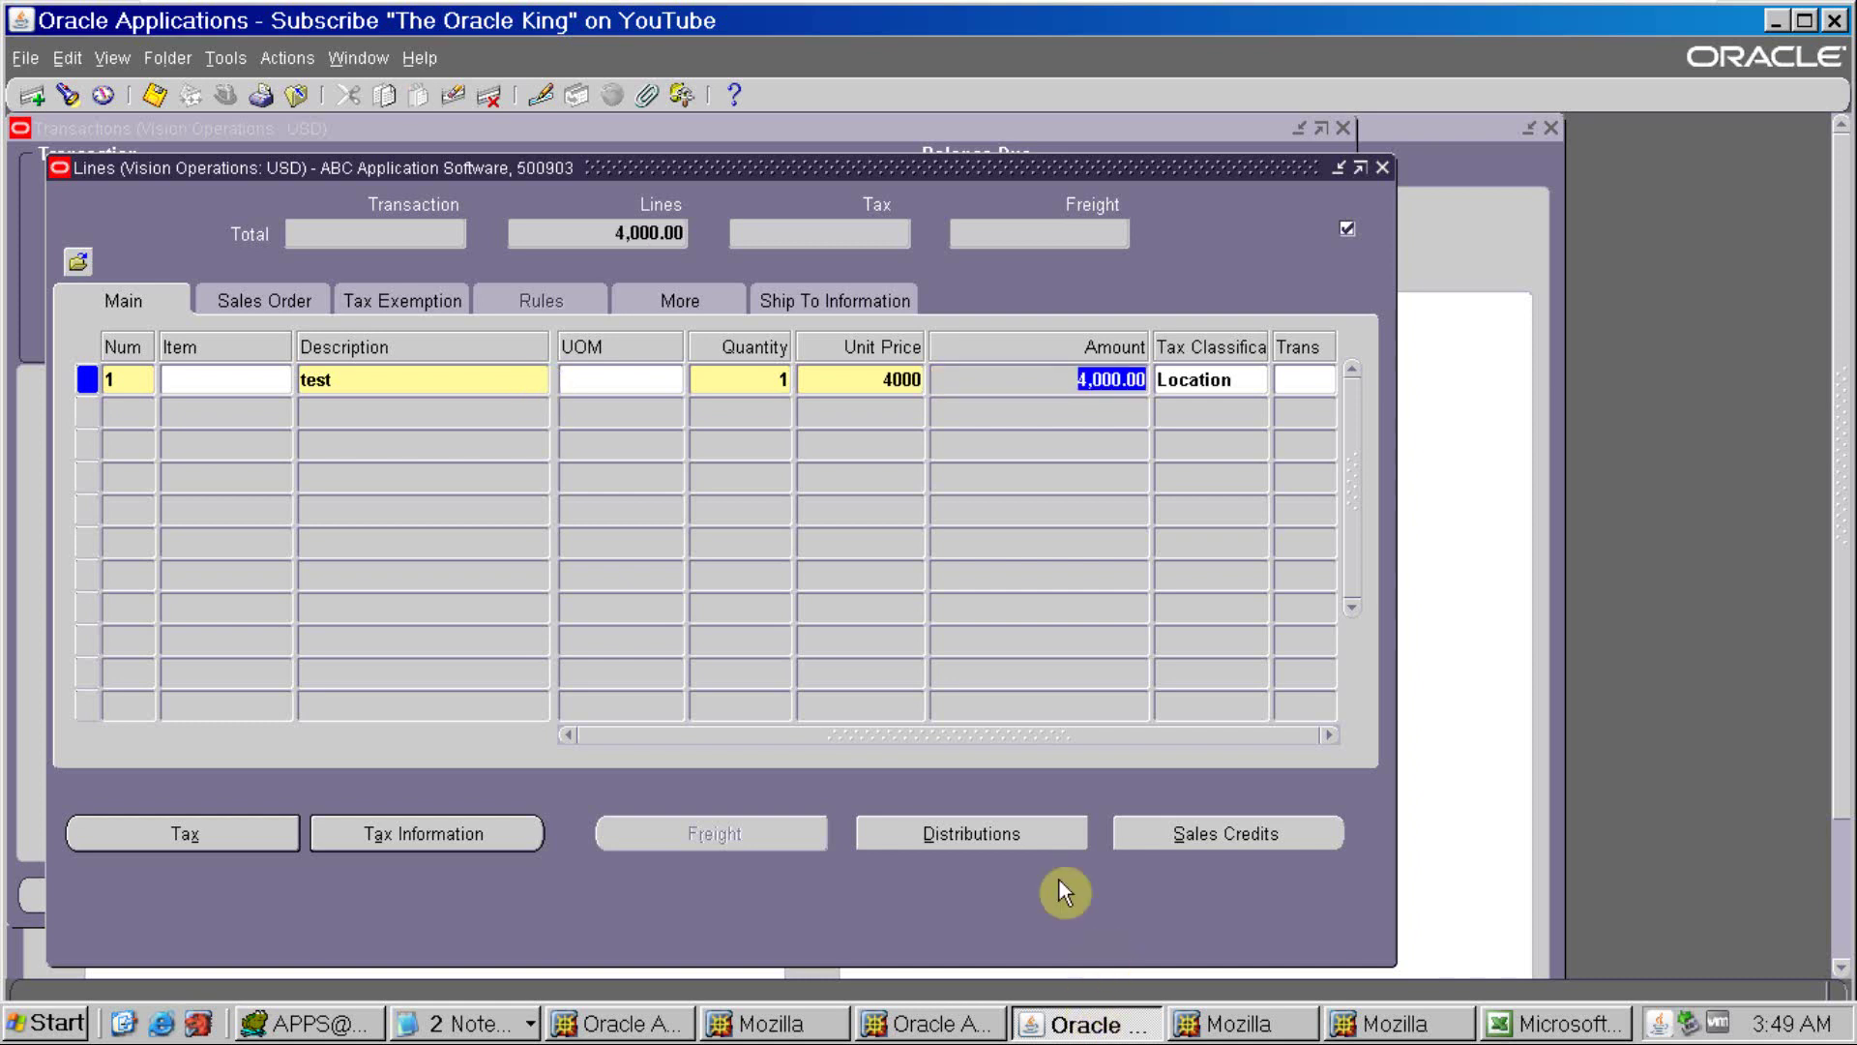
Open the distributions of the 4,000 invoice line and display the accounts for all lines
click(1032, 851)
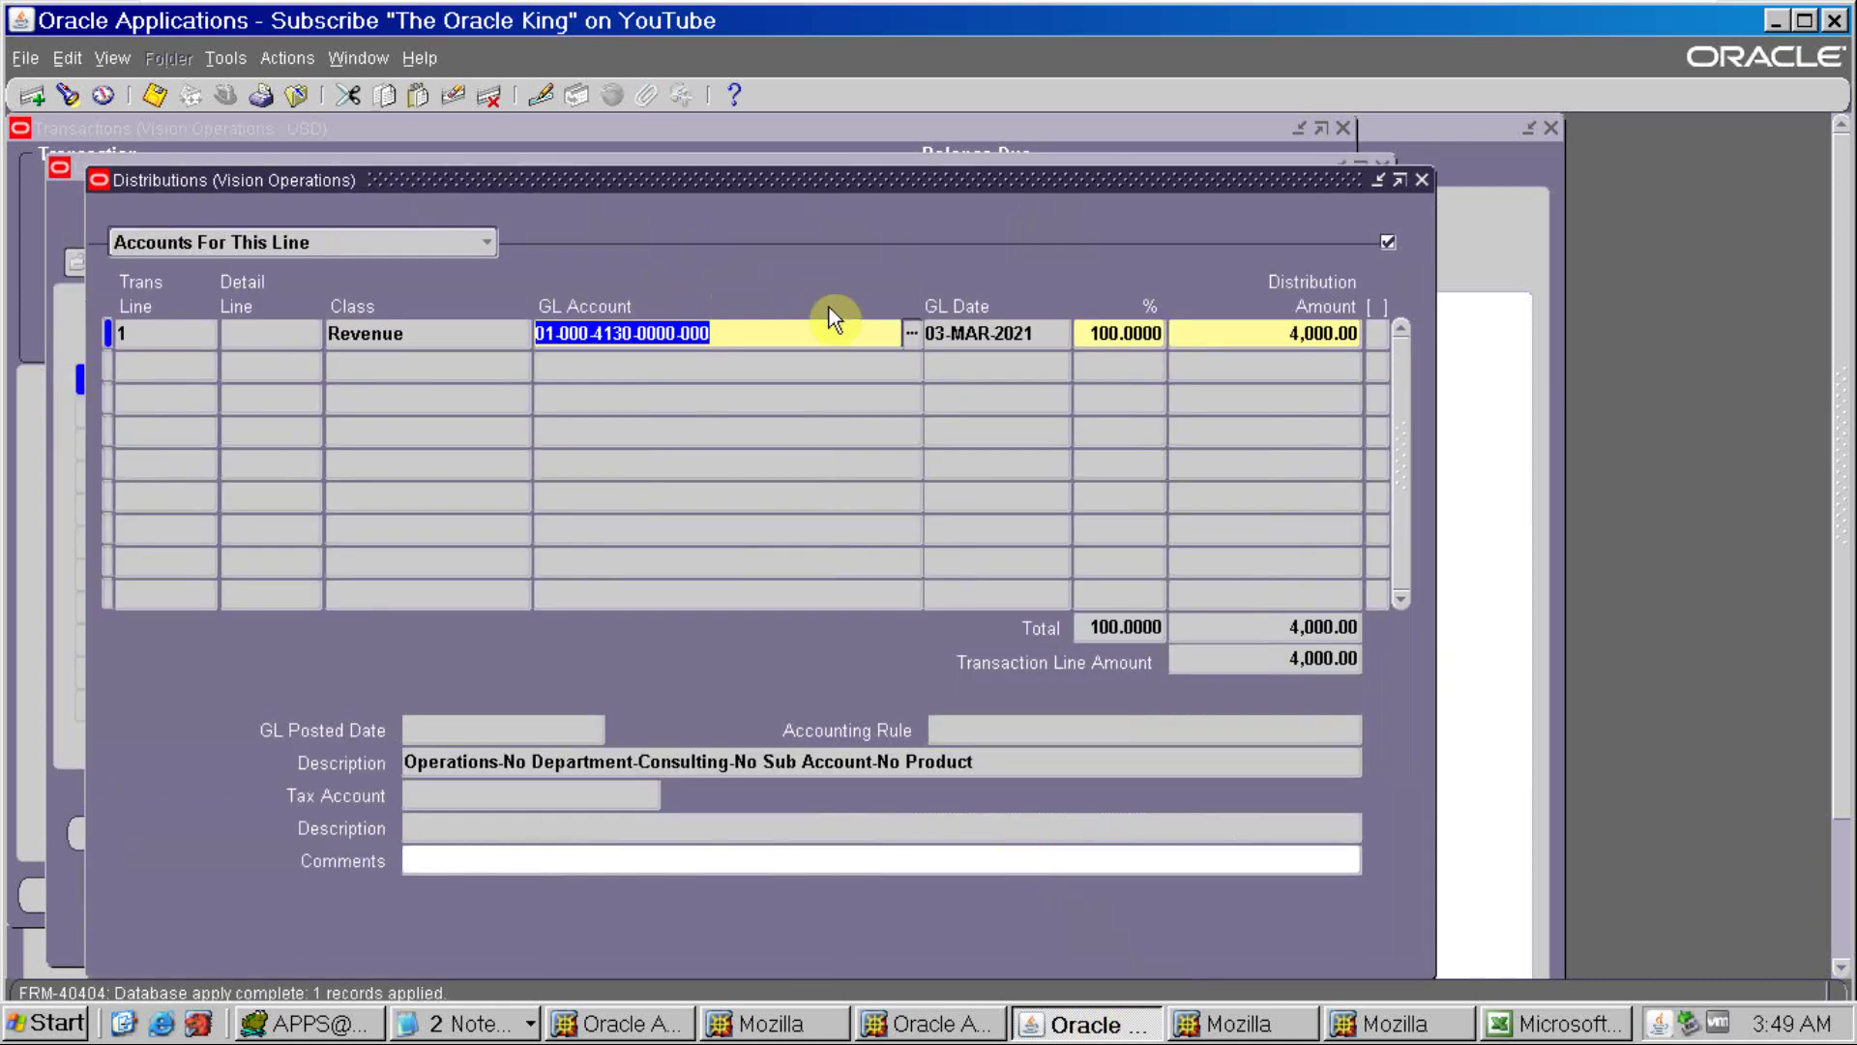
click(208, 242)
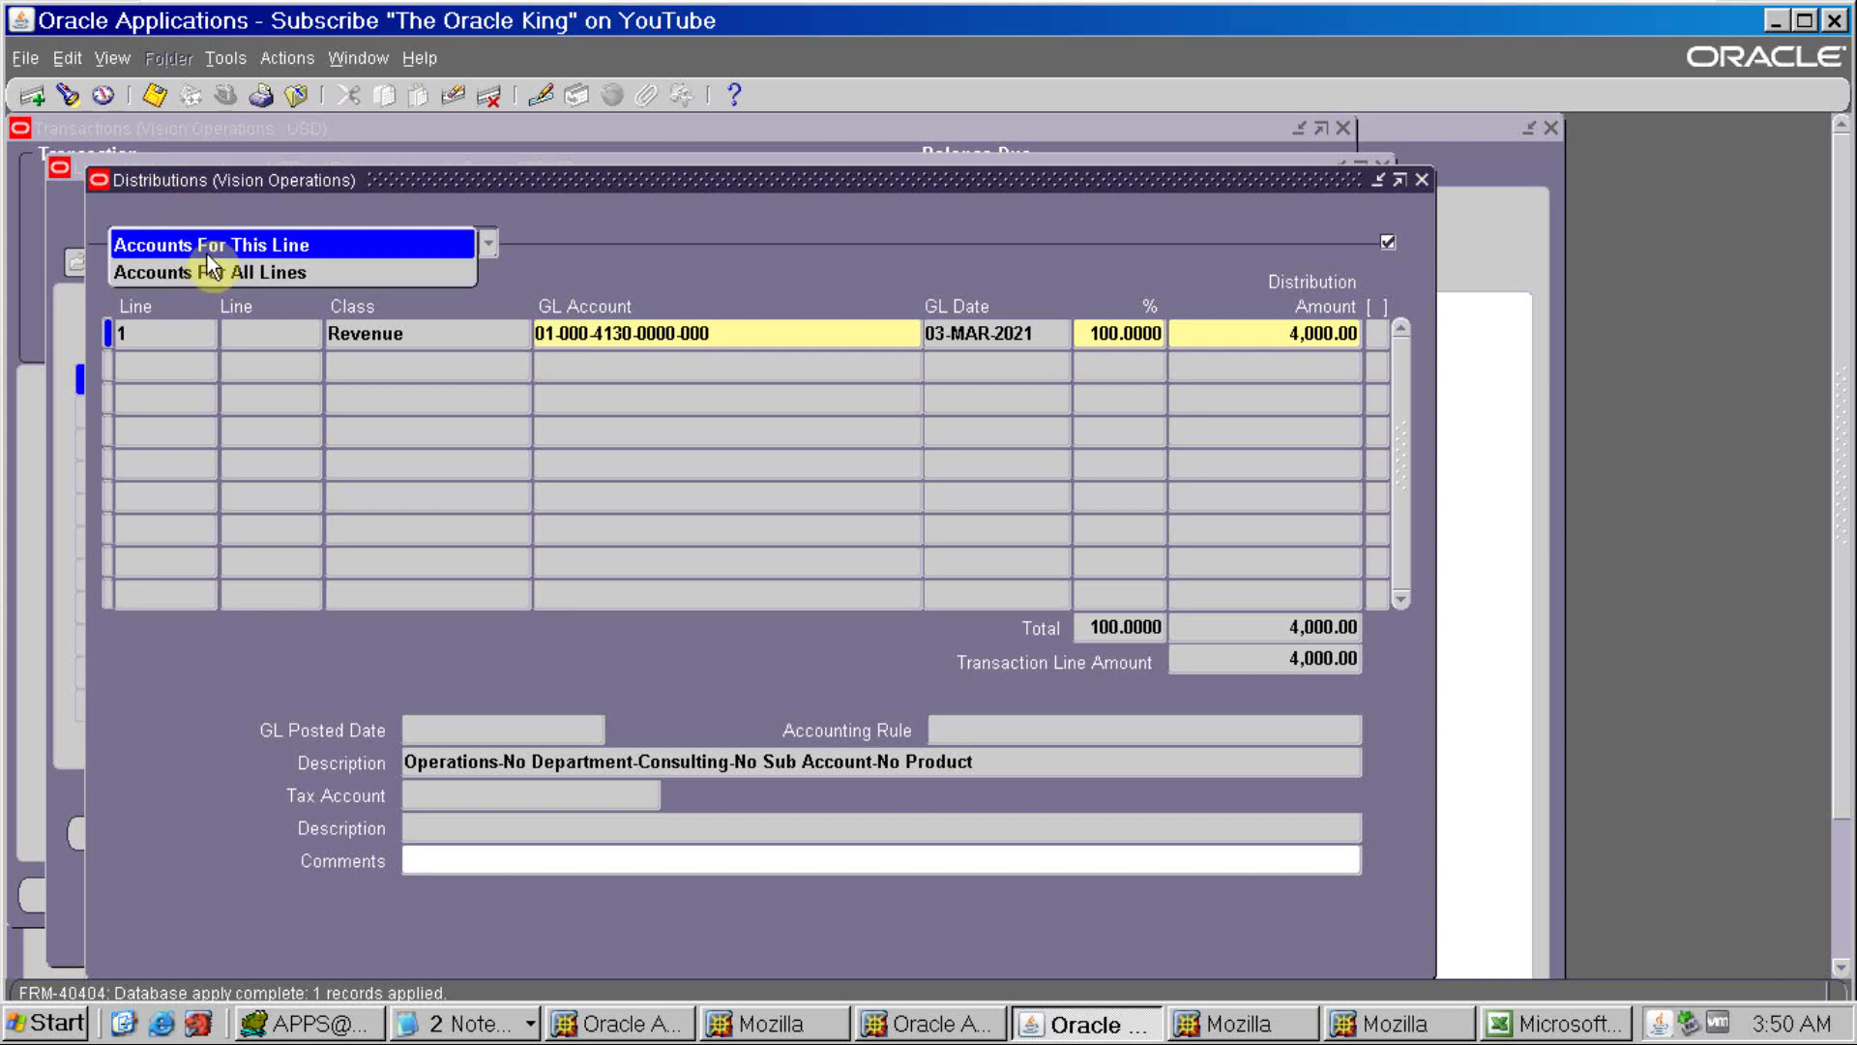
click(213, 275)
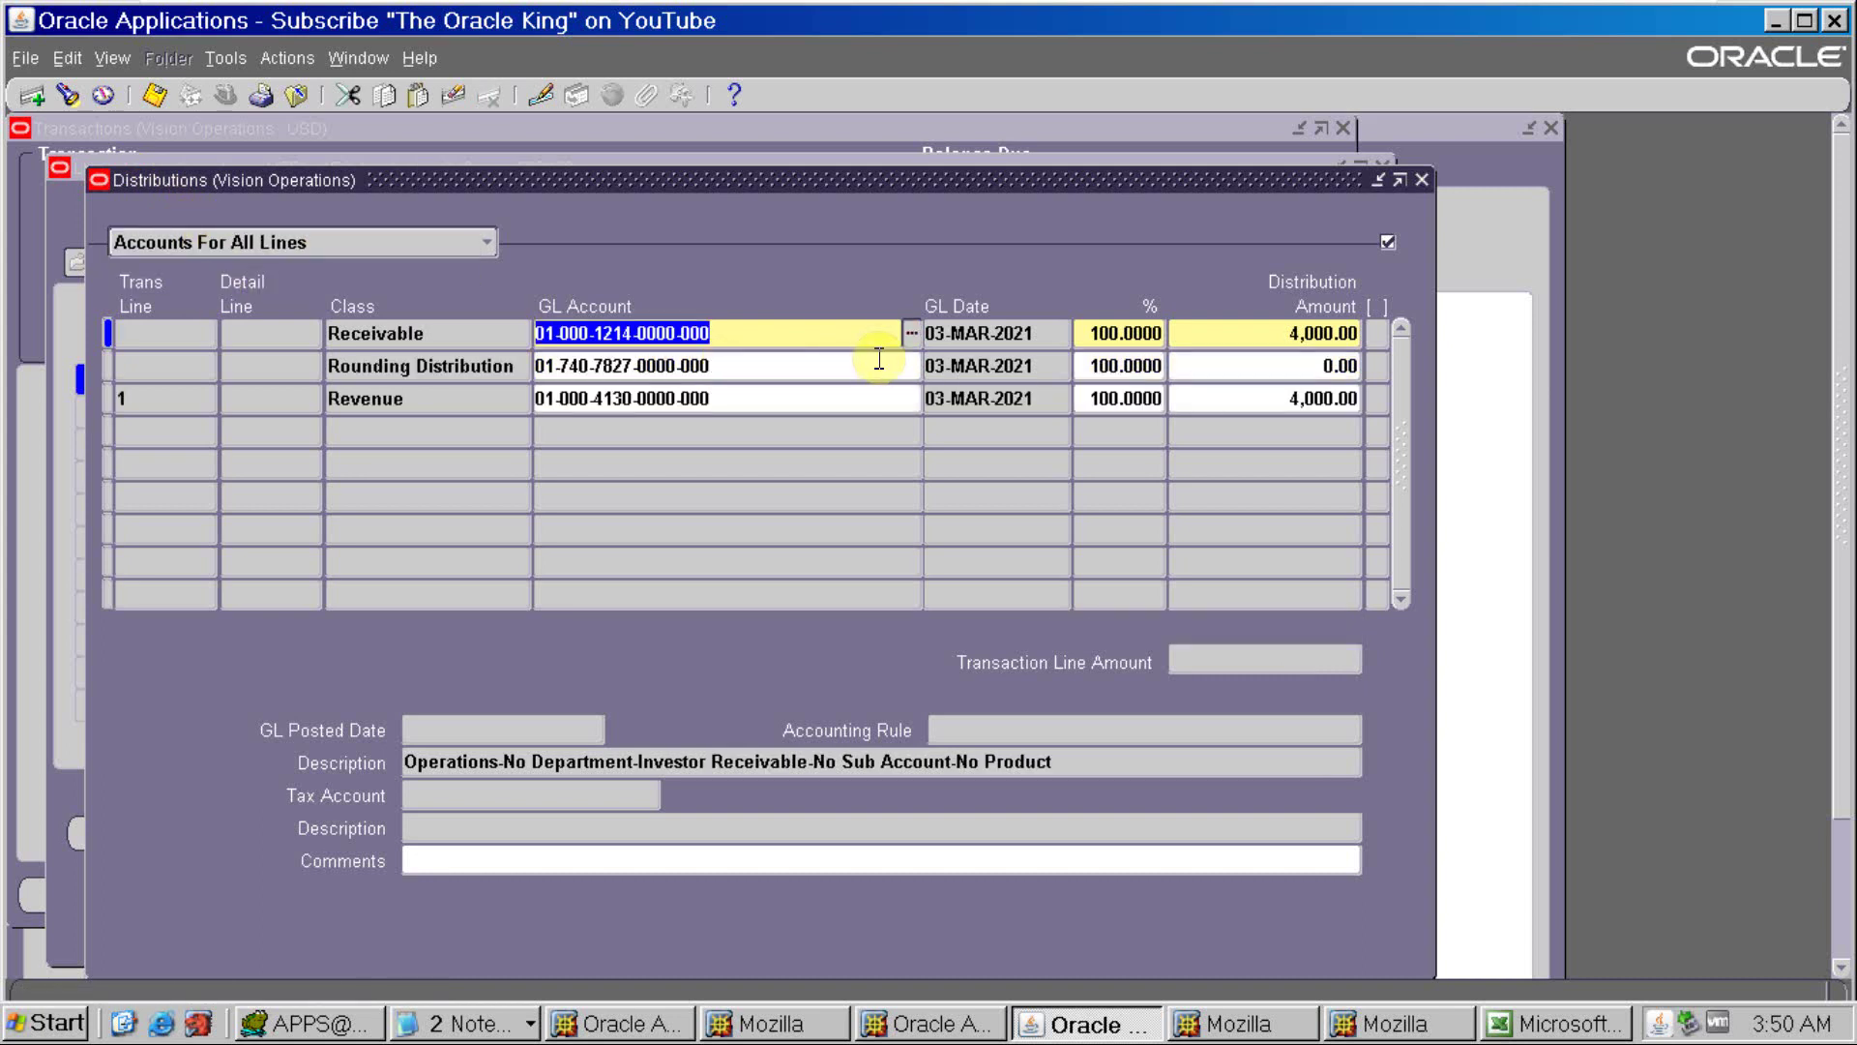
Check the account in the testing sheet, set the 4,000 Receivable distribution's account segment to 1810 and save
key(Tab)
key(Tab)
key(alt+Tab)
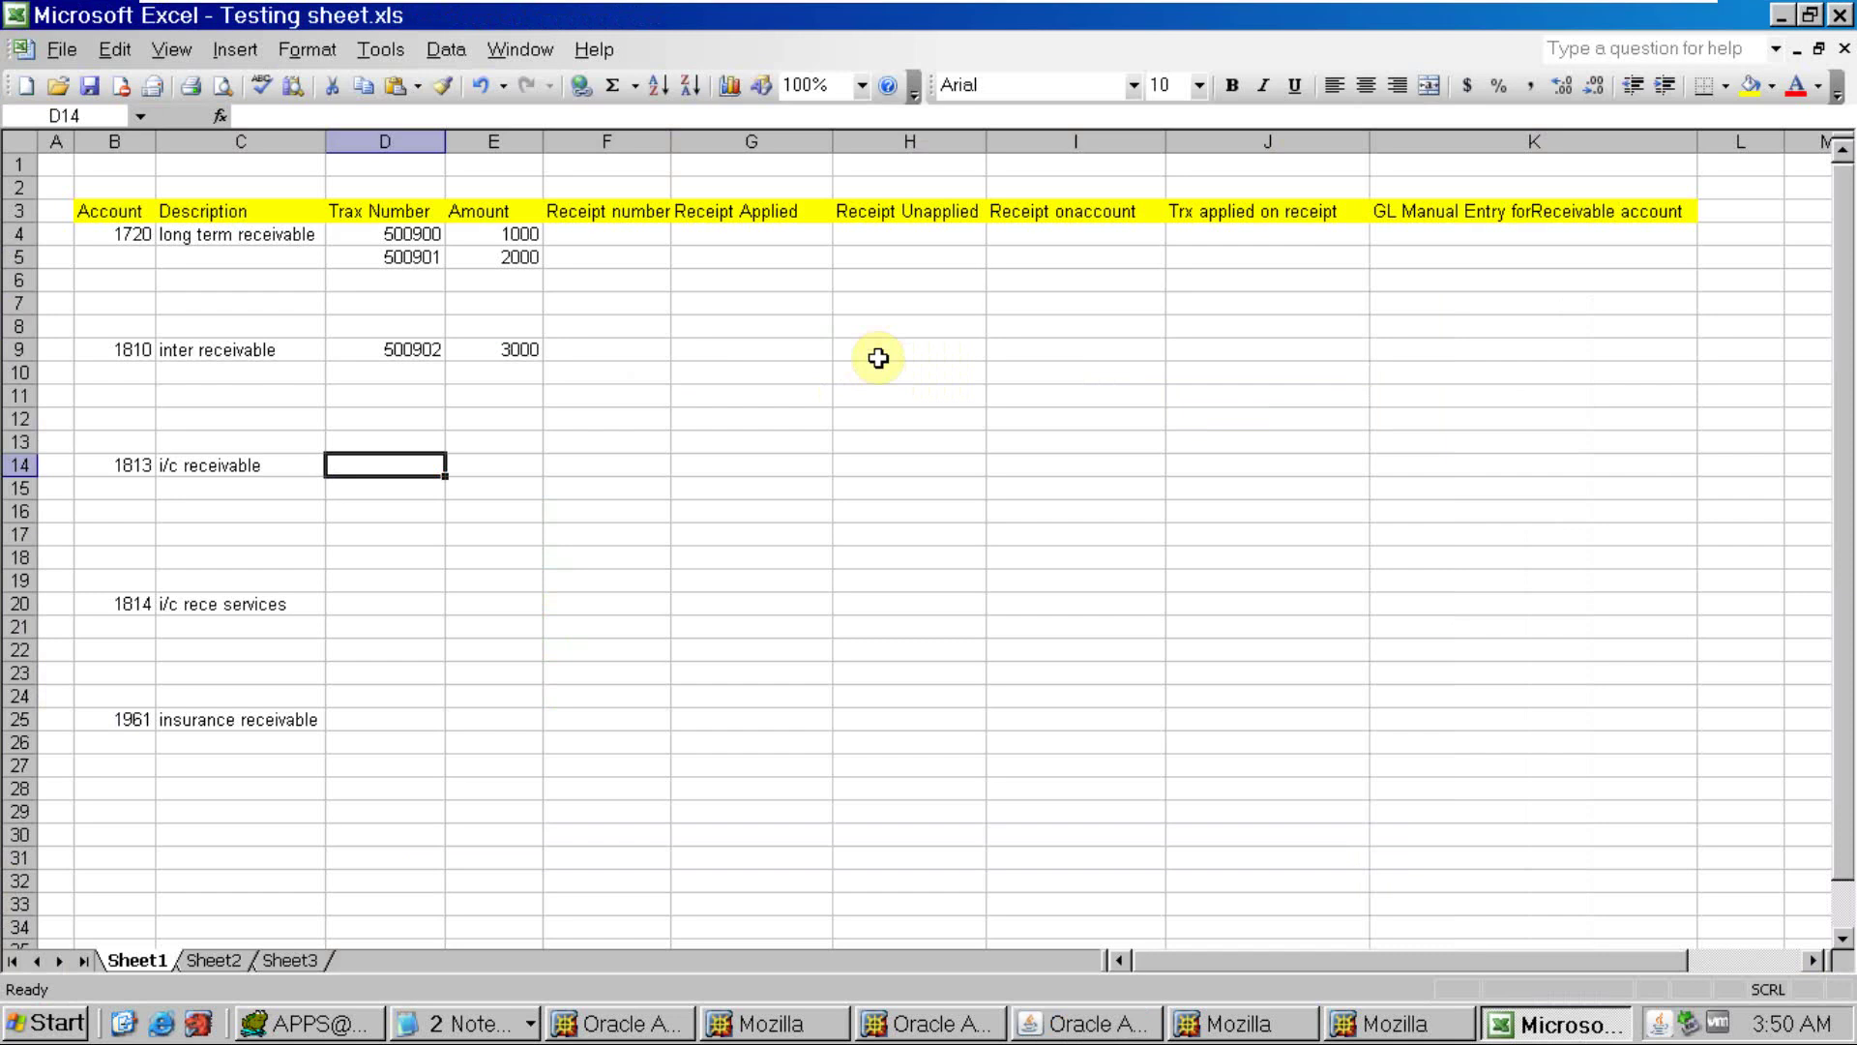
key(alt+Tab)
text(1810)
key(Return)
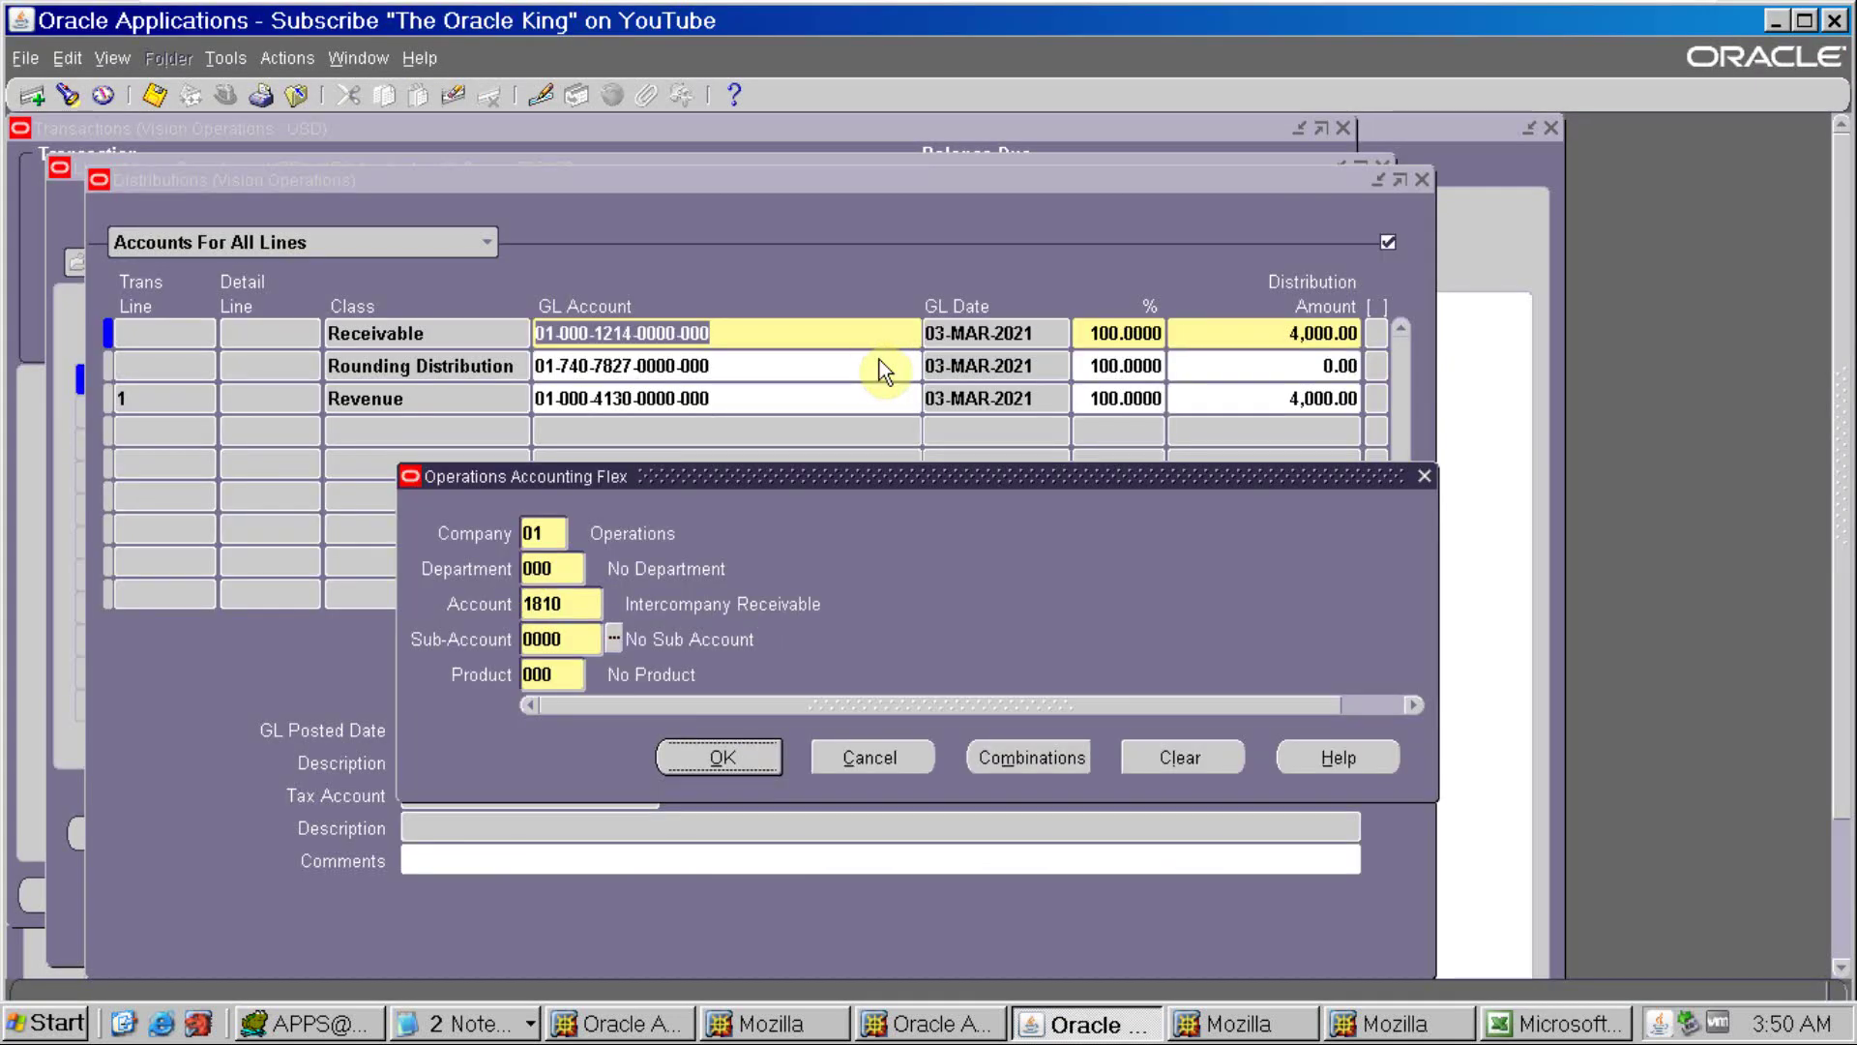
key(ctrl+s)
Close the distributions and lines windows and mark the 4,000 invoice as complete
click(1420, 182)
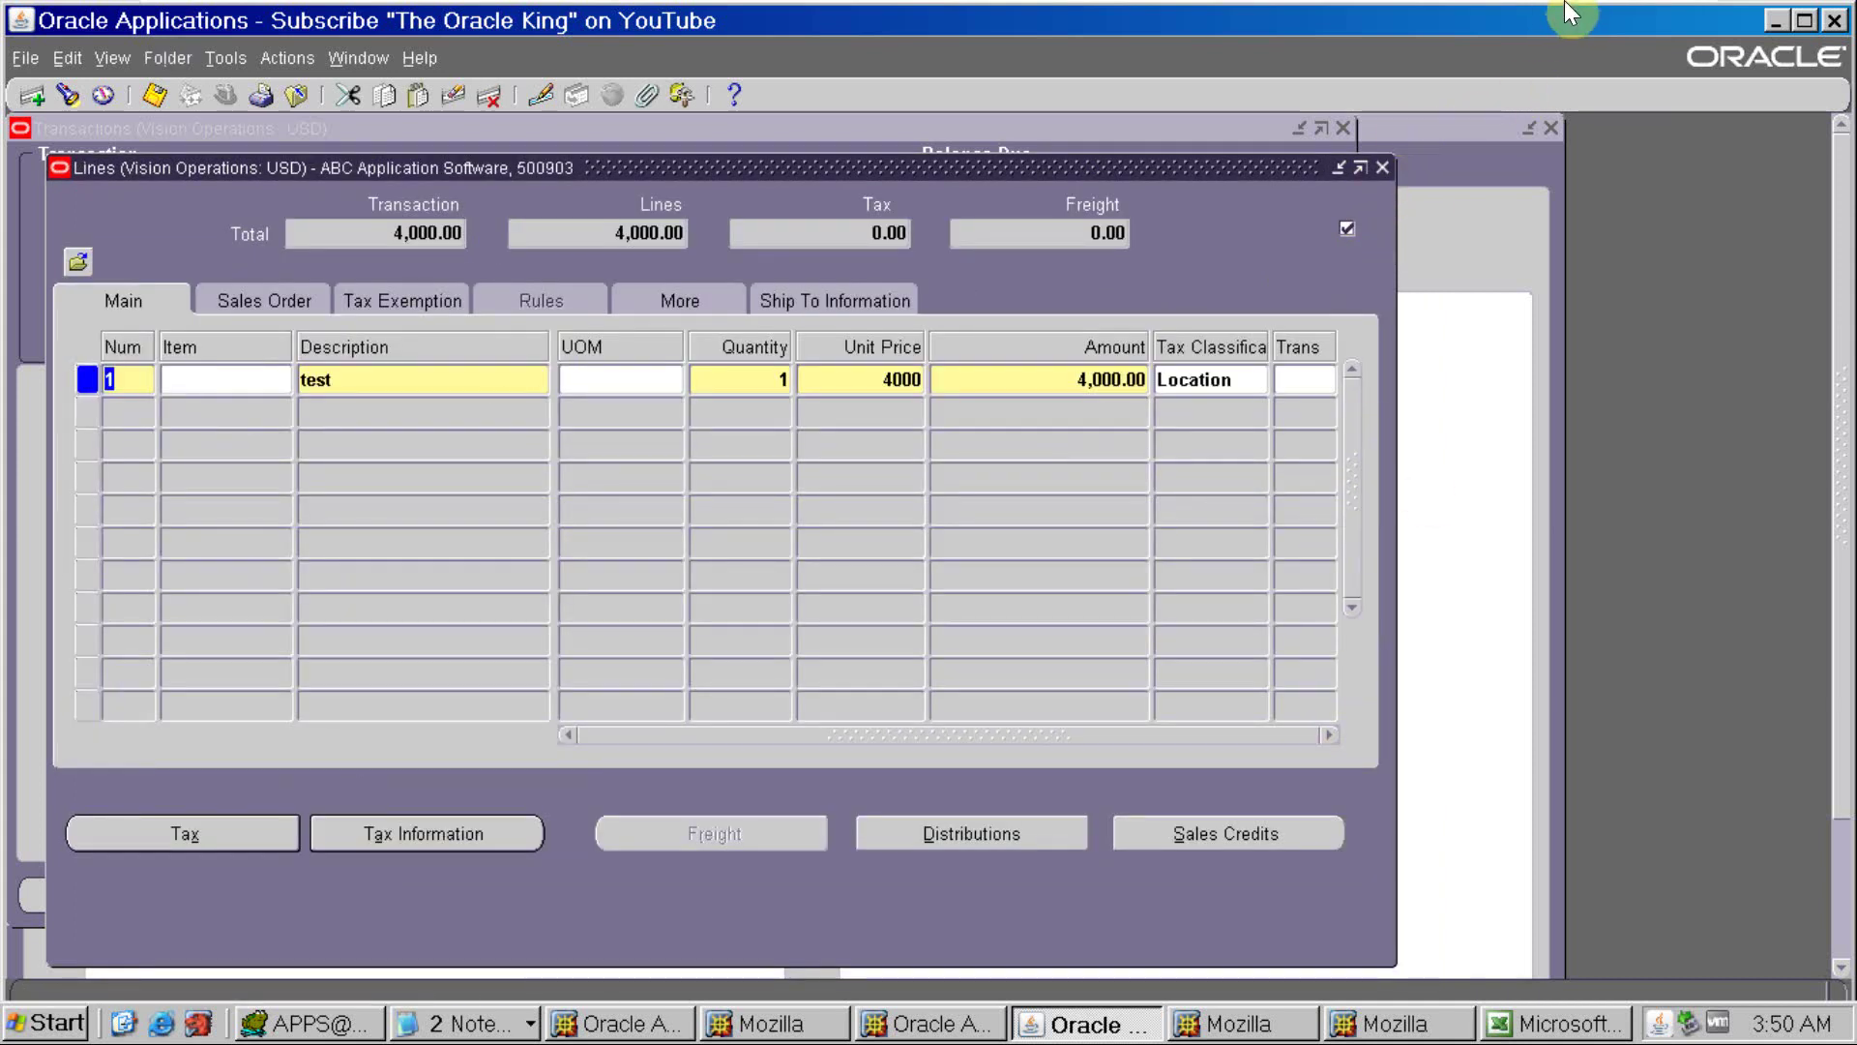
click(1384, 172)
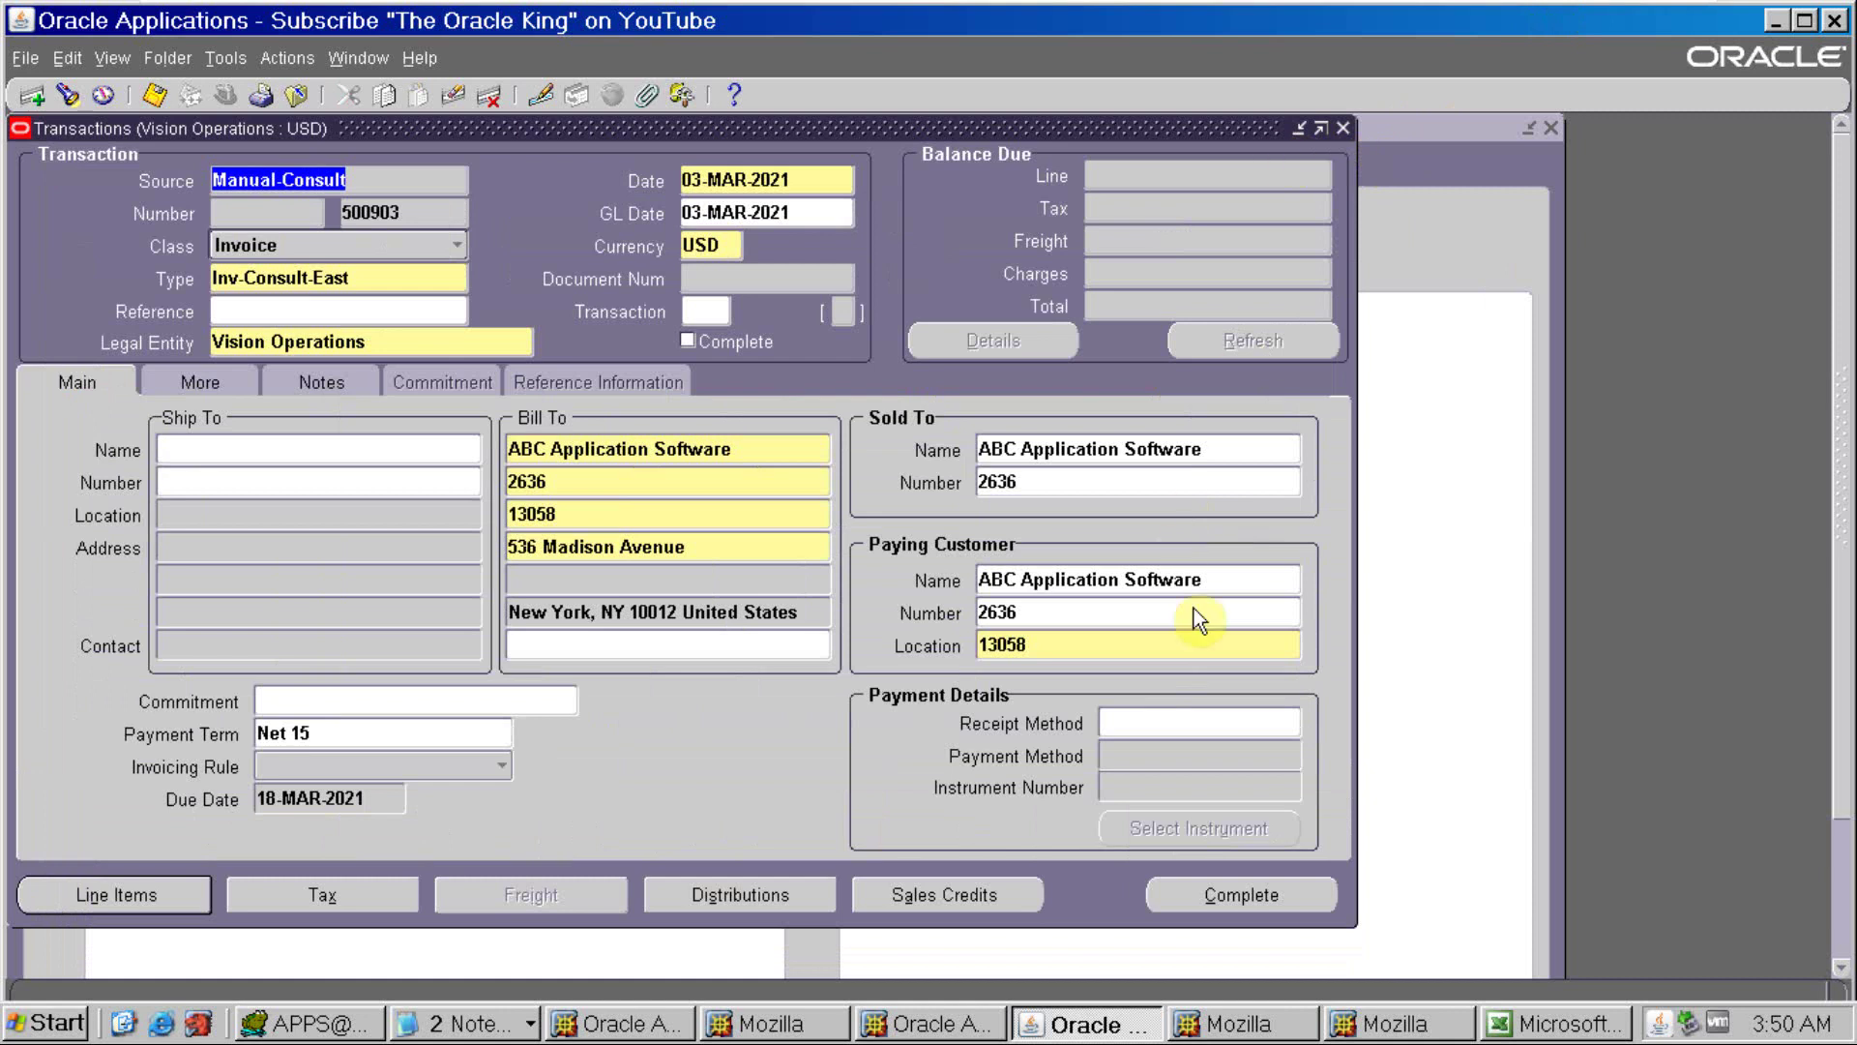
click(1303, 892)
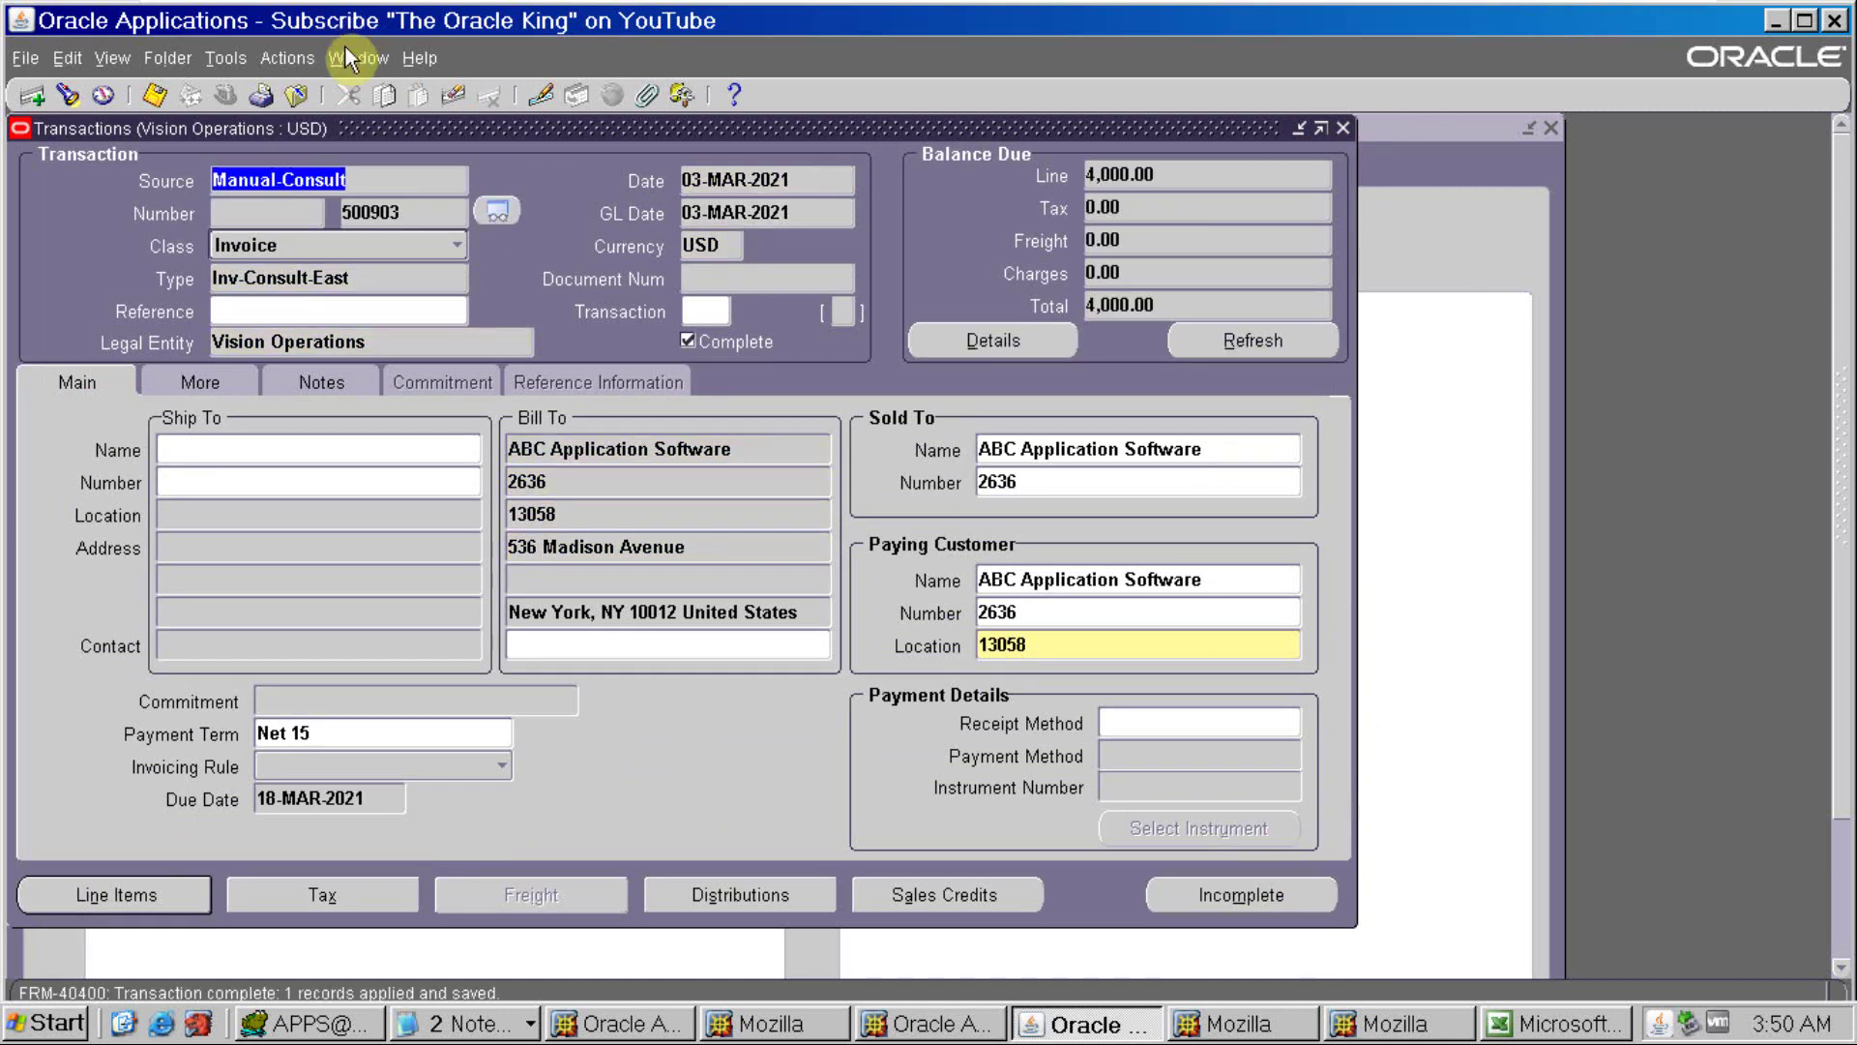
Copy the invoice's transaction number into the second 1810 row of the Excel testing sheet and enter 4000 as its amount
click(443, 219)
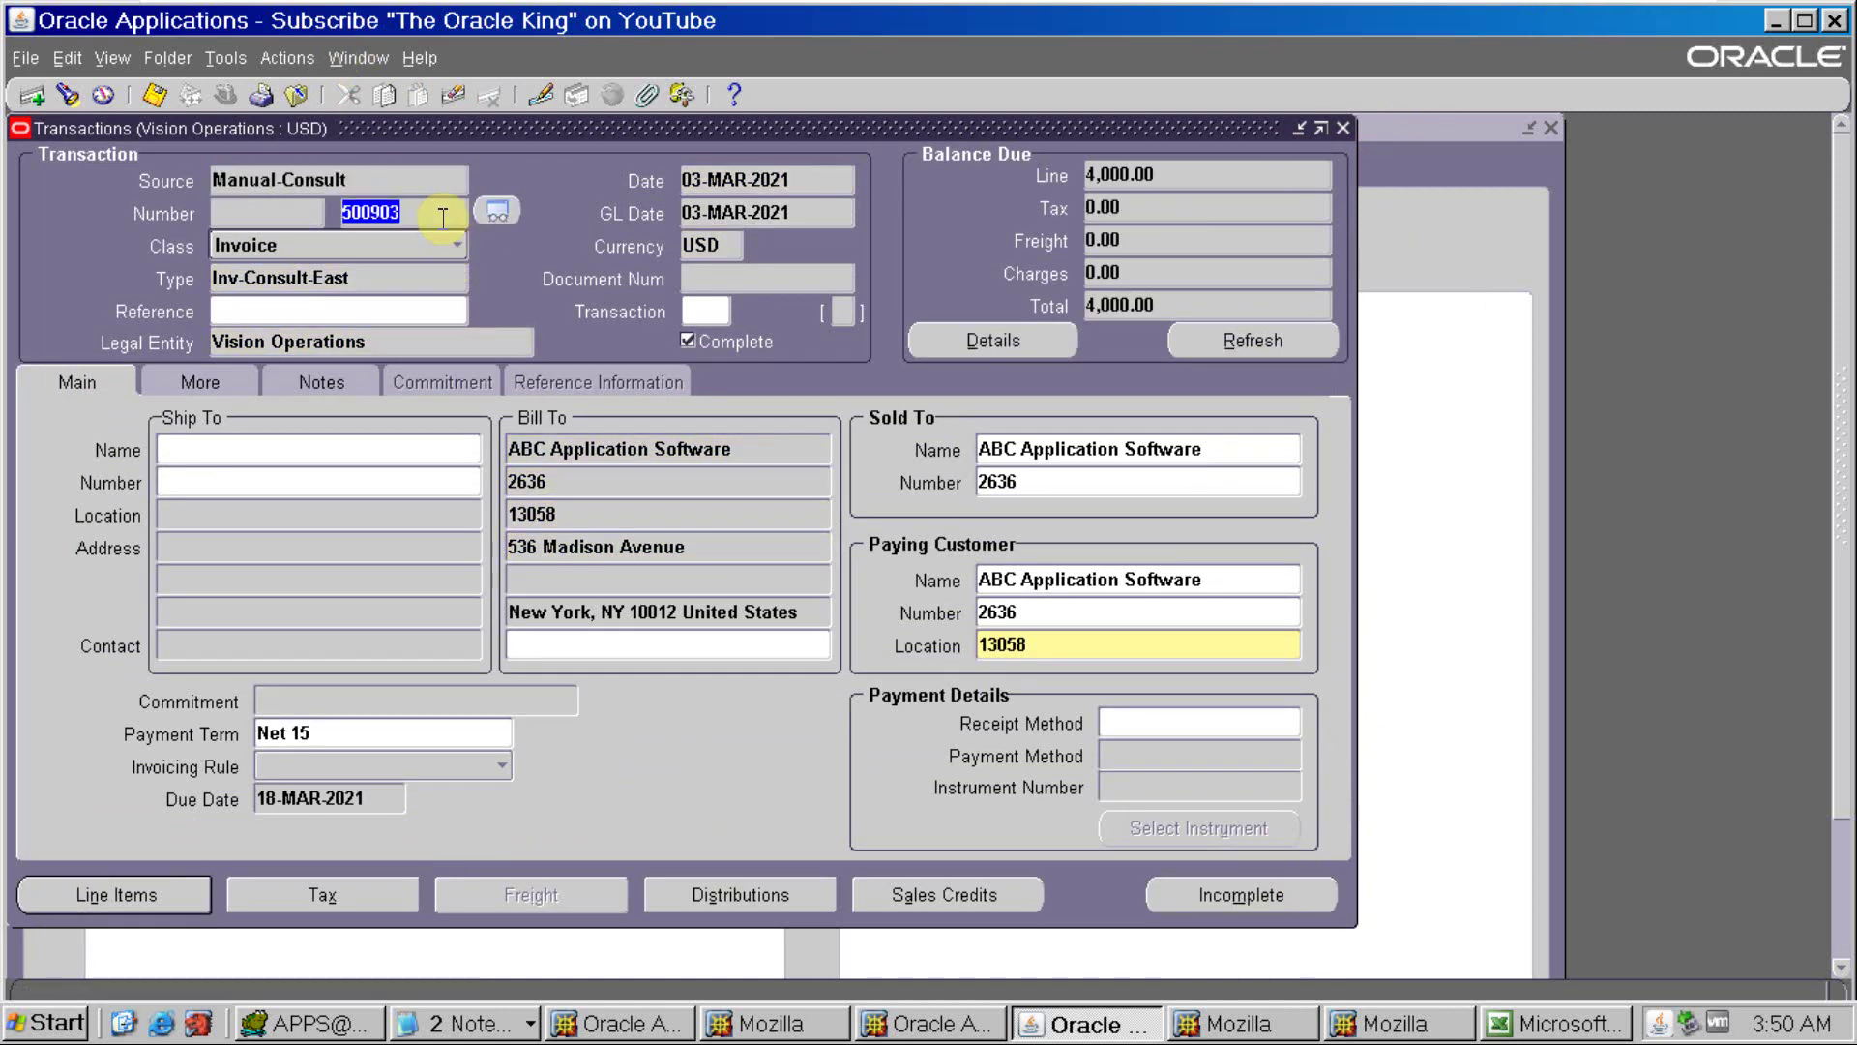
key(alt+Tab)
click(449, 372)
click(415, 371)
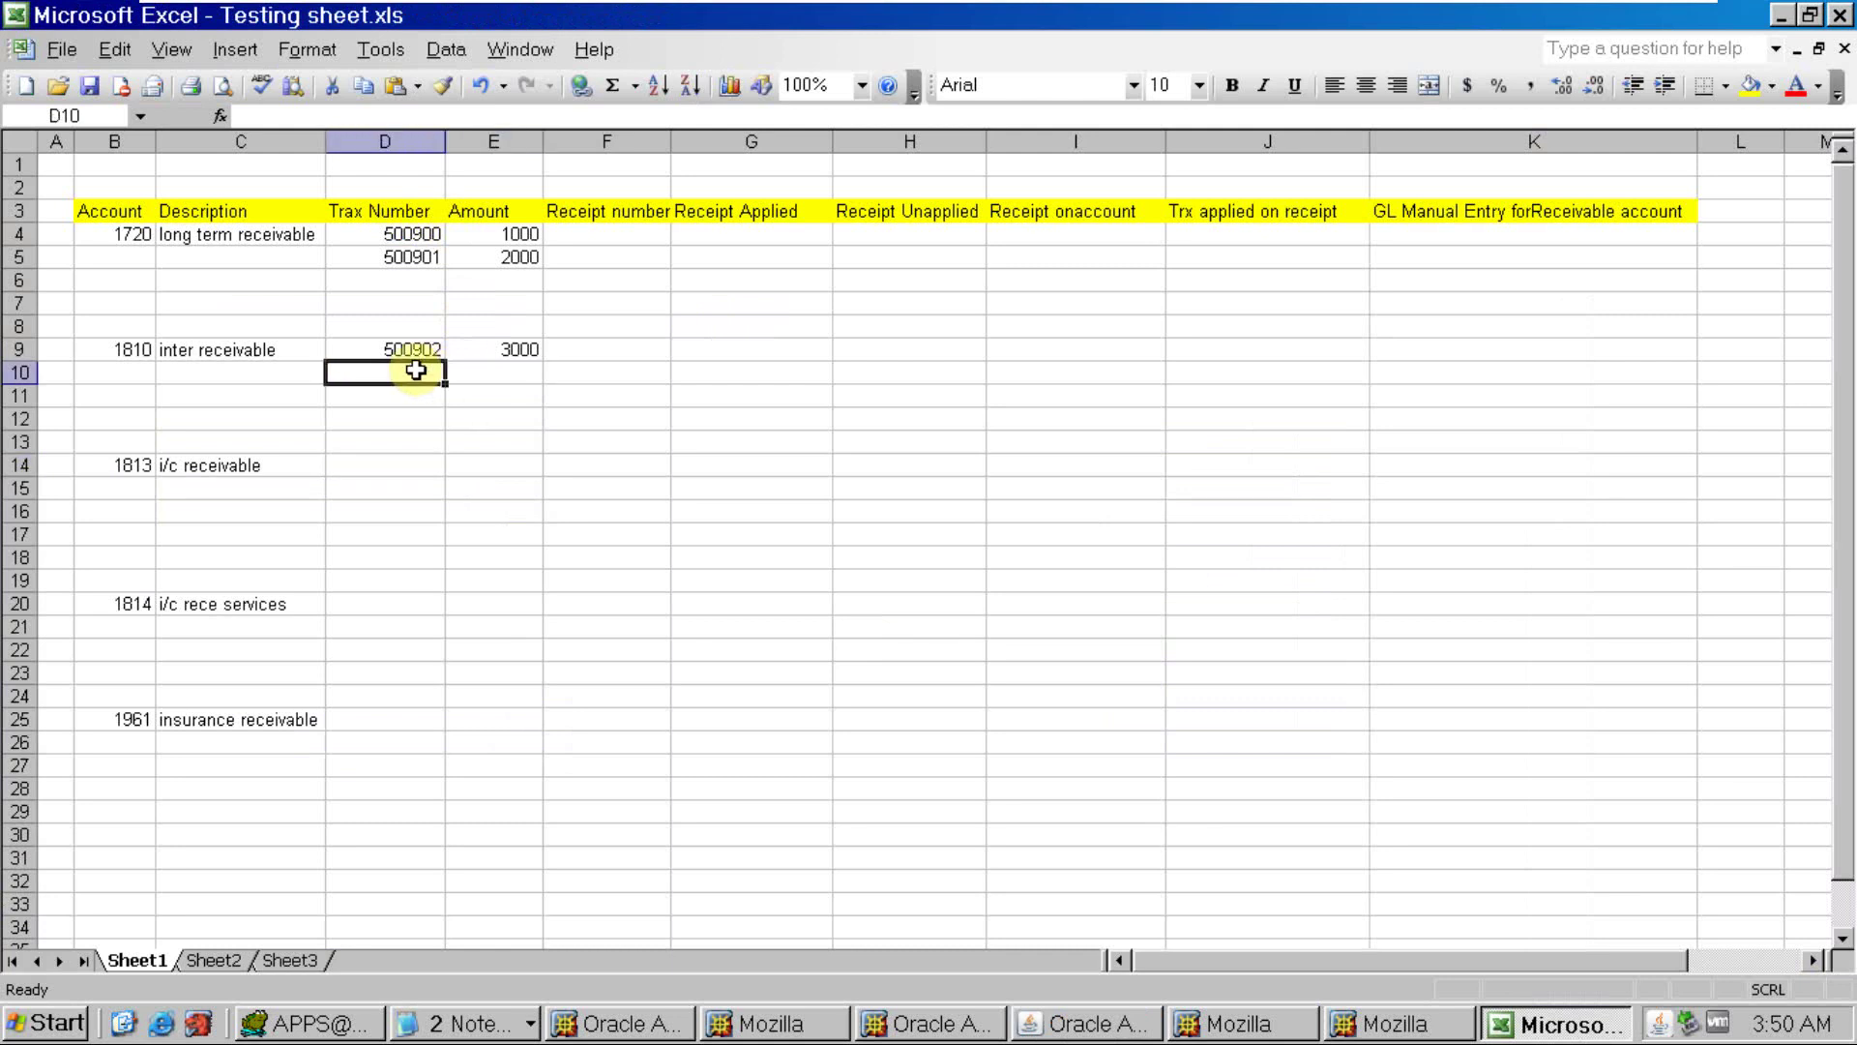
key(ctrl+v)
key(Tab)
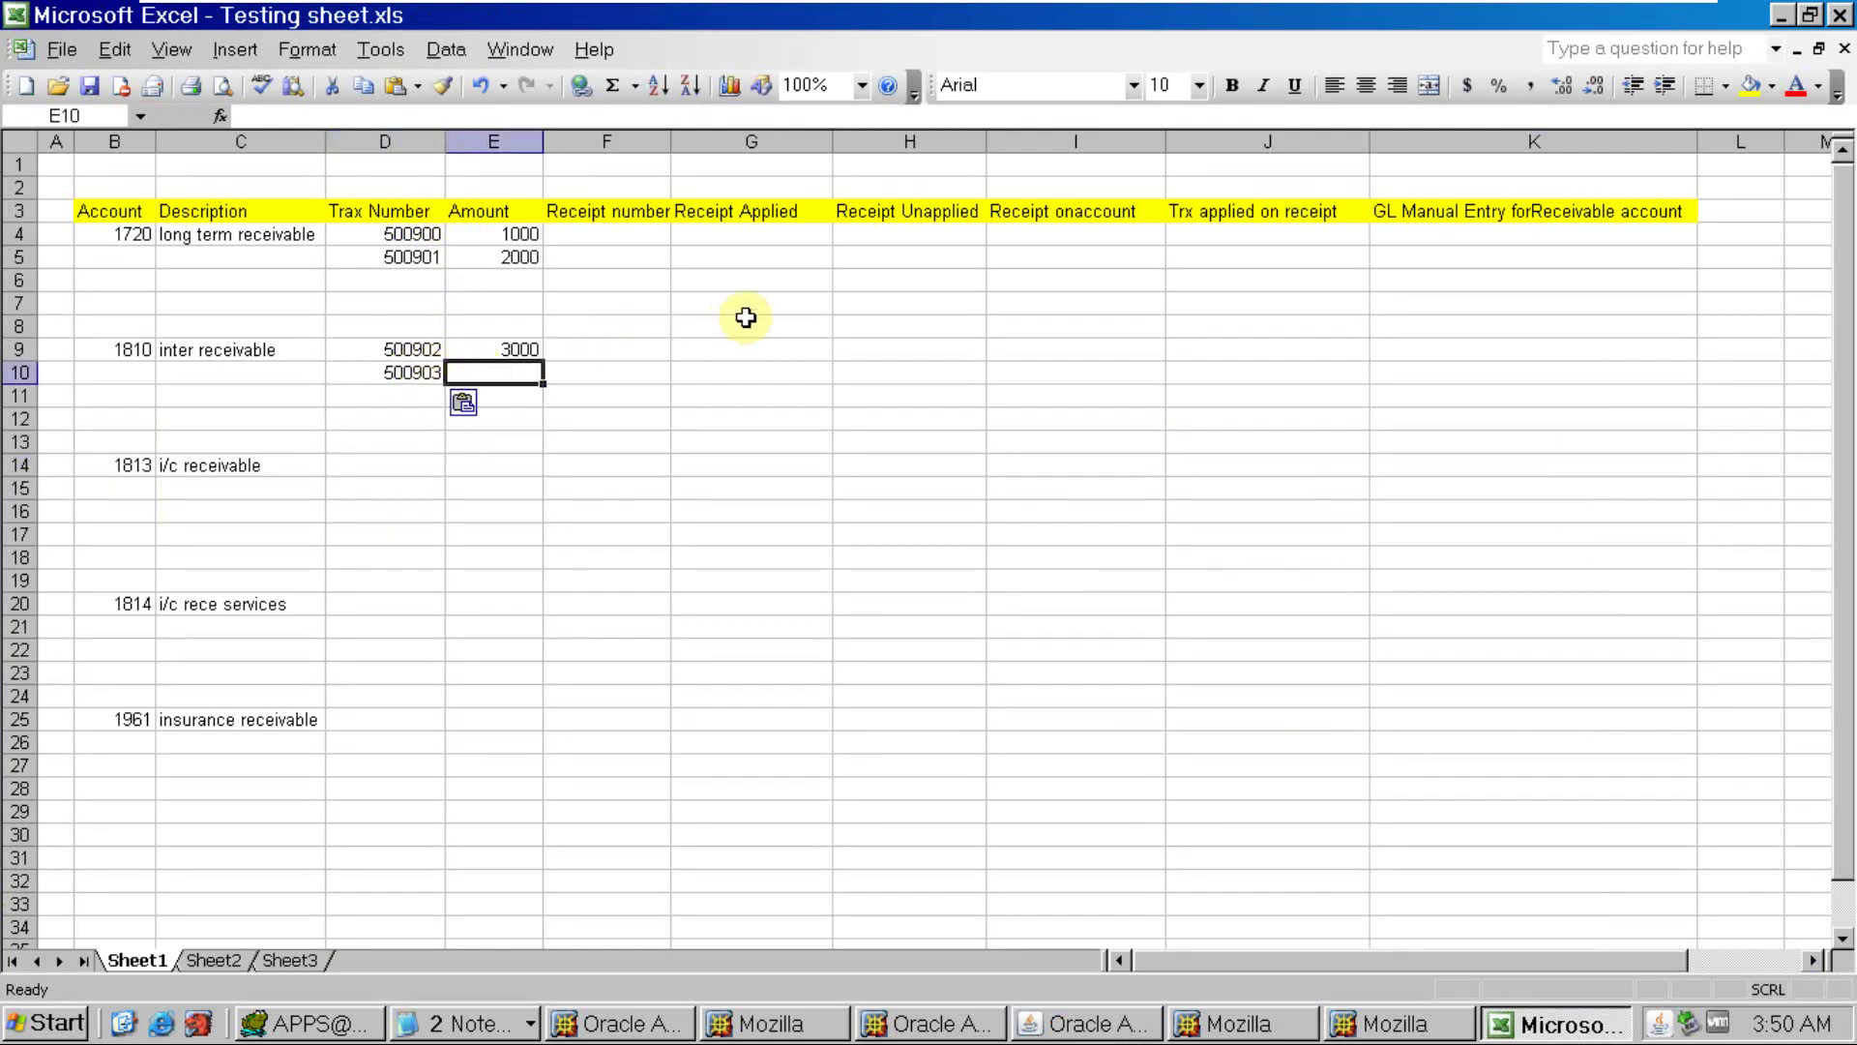
text(4000)
key(Tab)
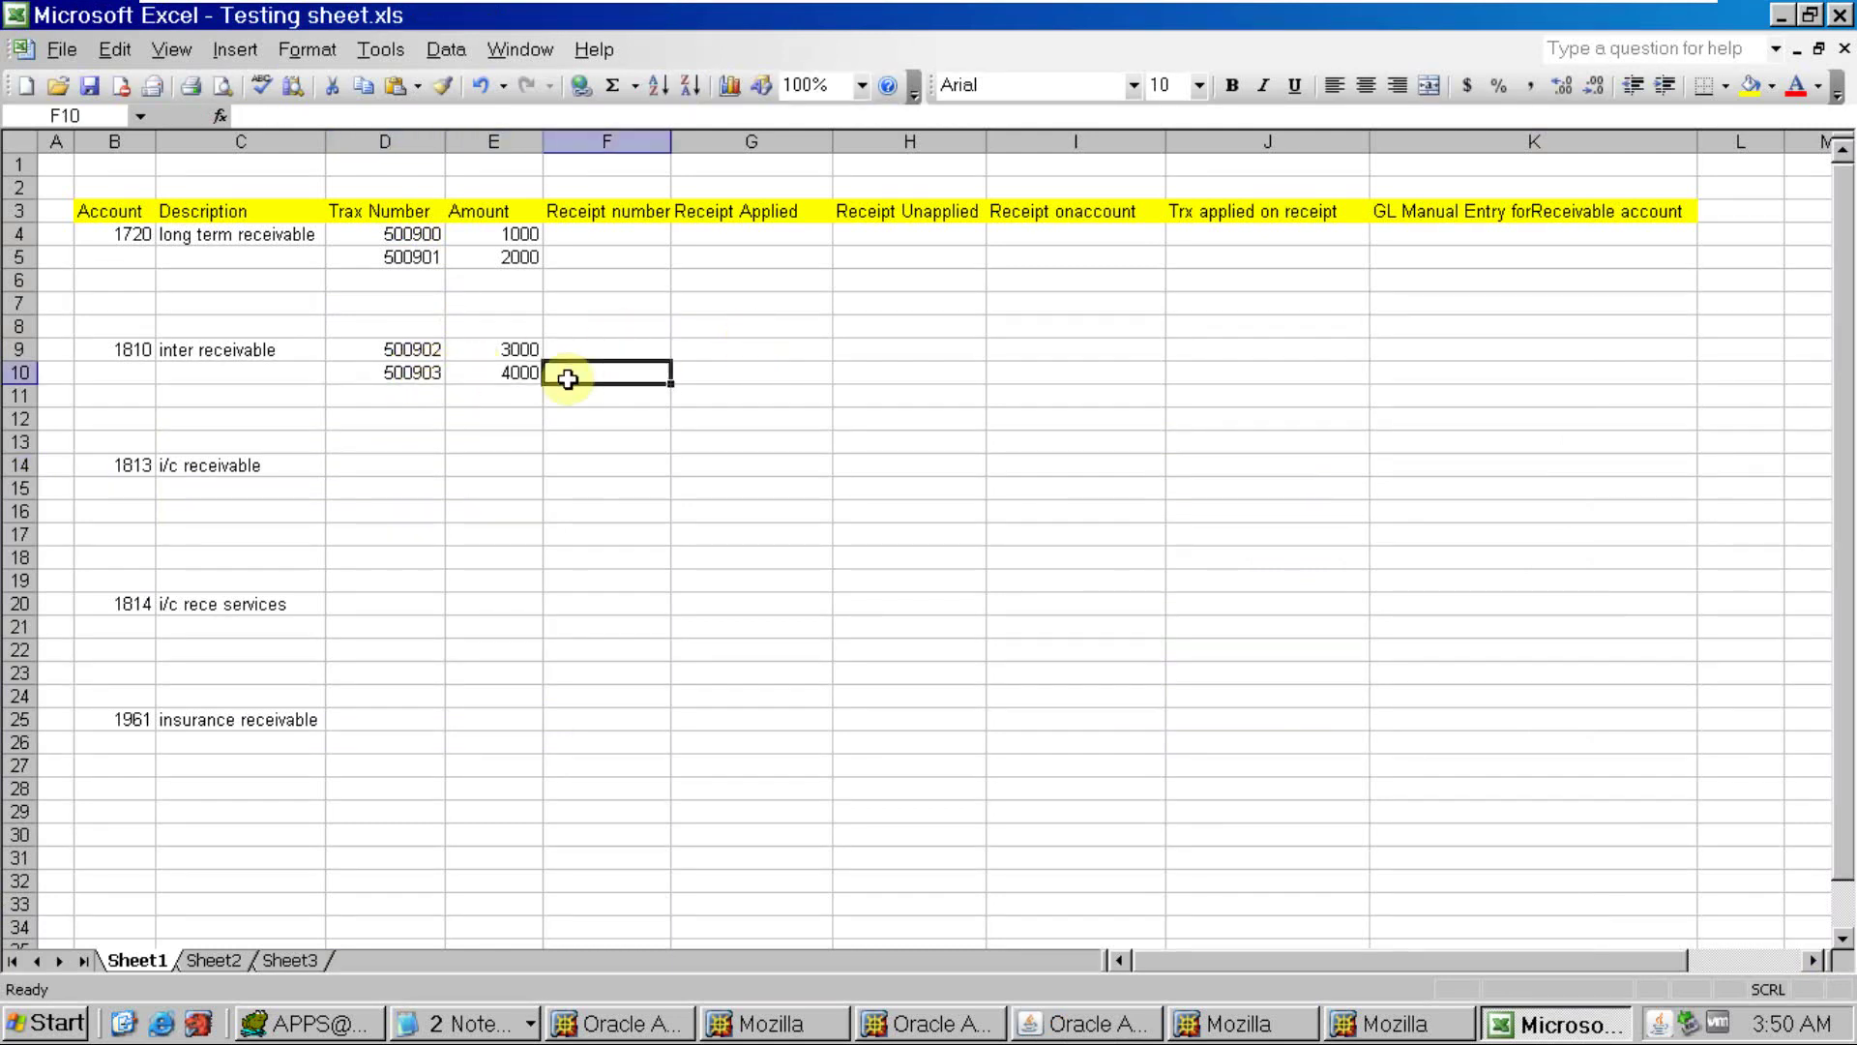
click(446, 471)
Return to Oracle Applications and create another invoice record billed to ABC Application Software using its customer number
key(alt+Tab)
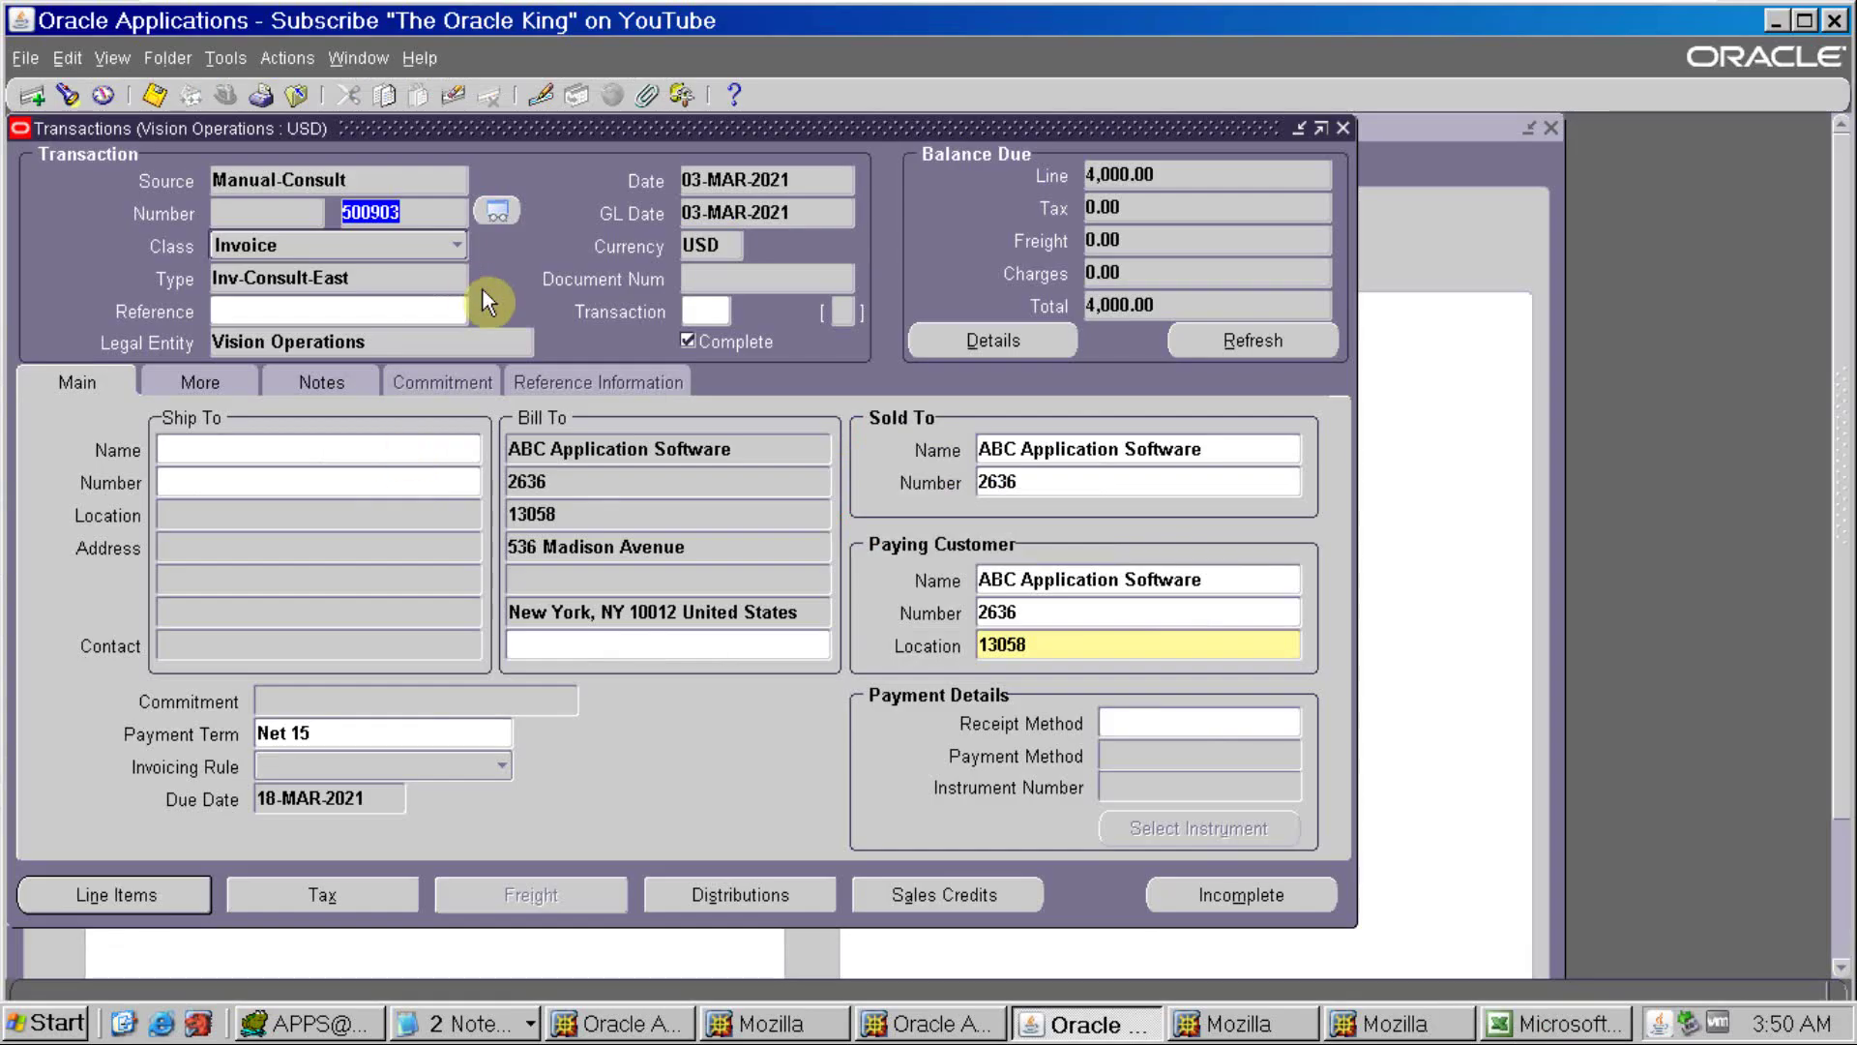
key(ctrl+Down)
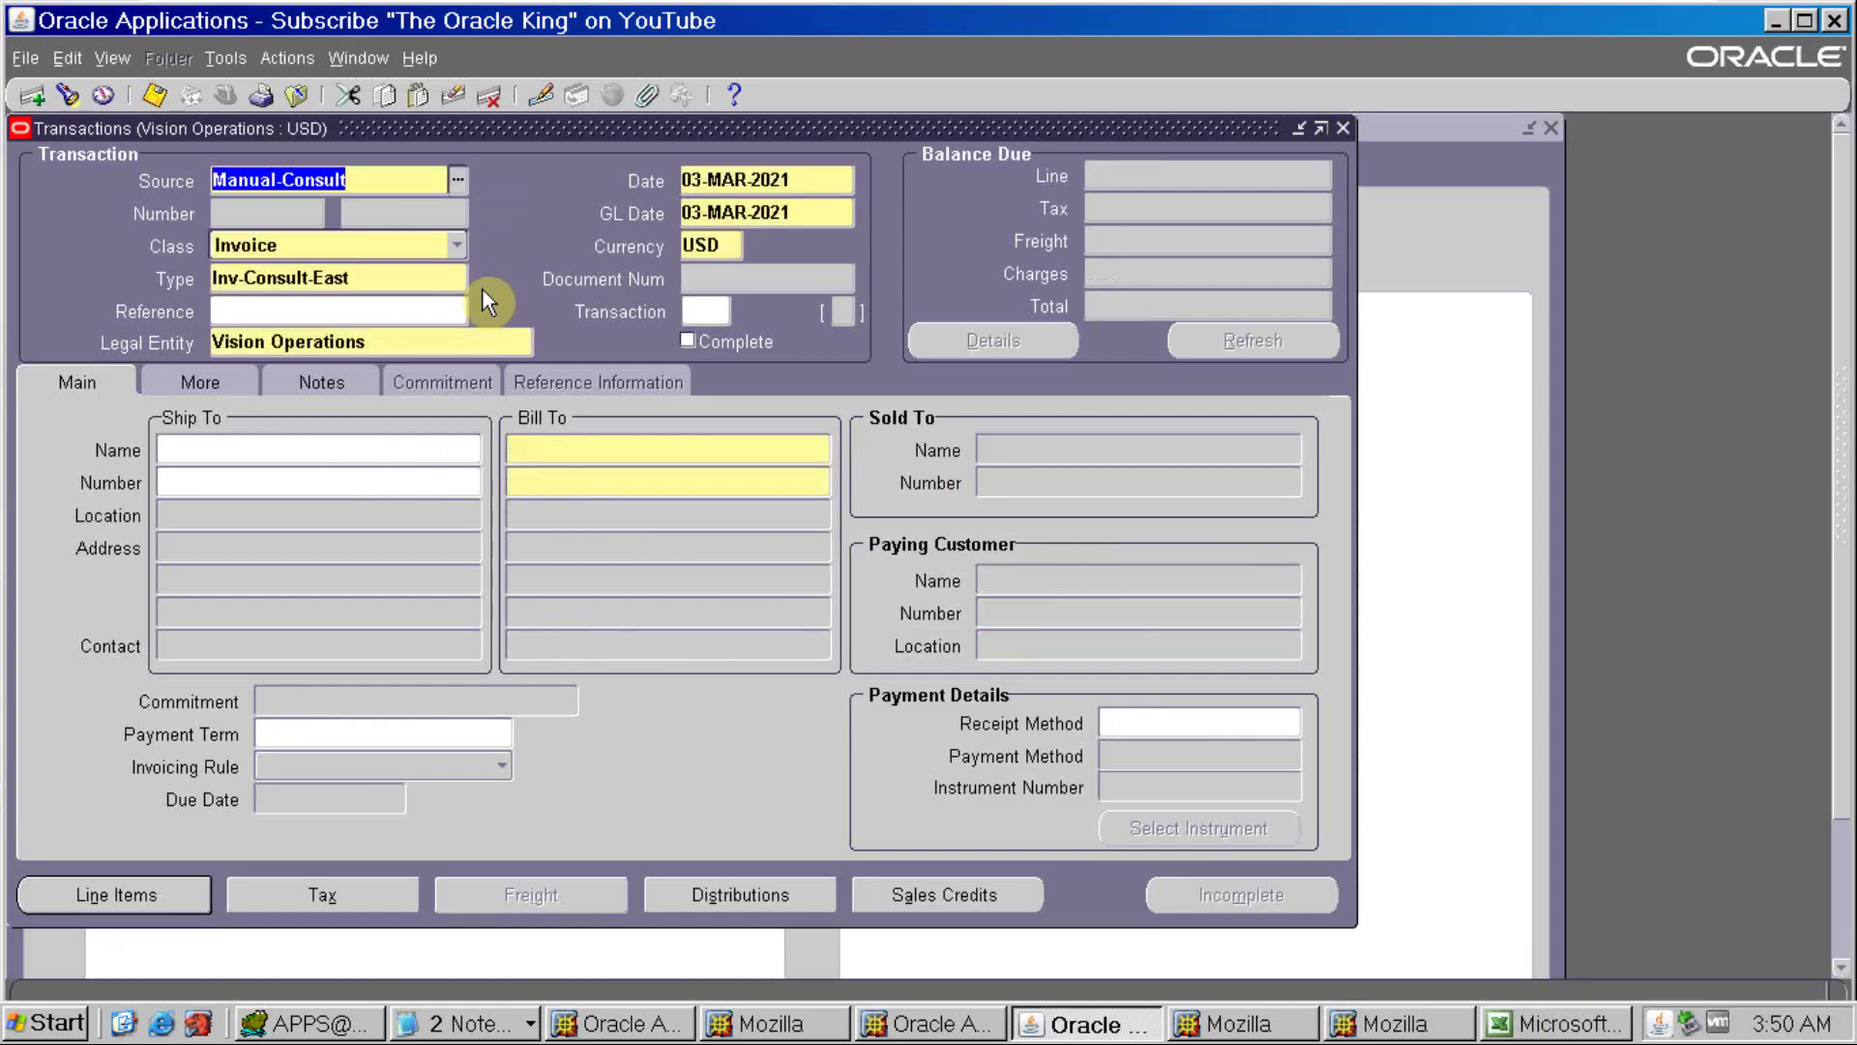
click(589, 481)
text(263)
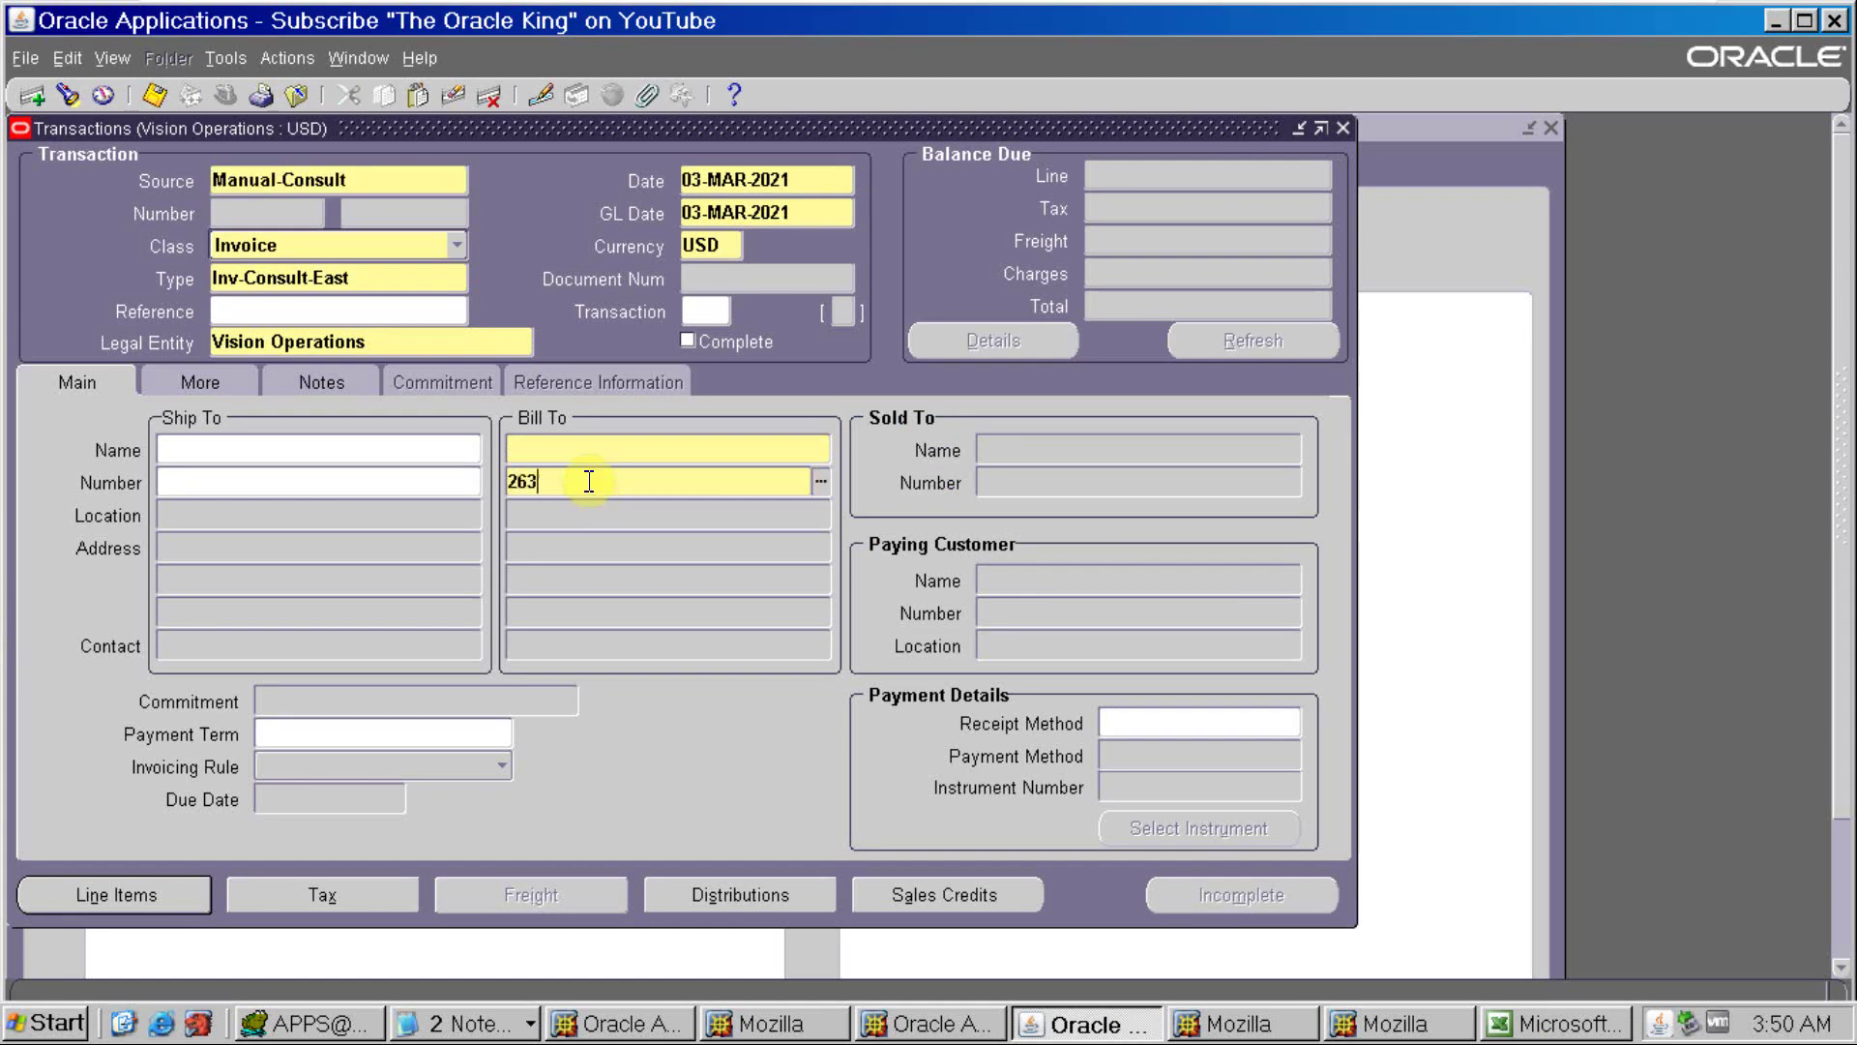
text(6)
key(Tab)
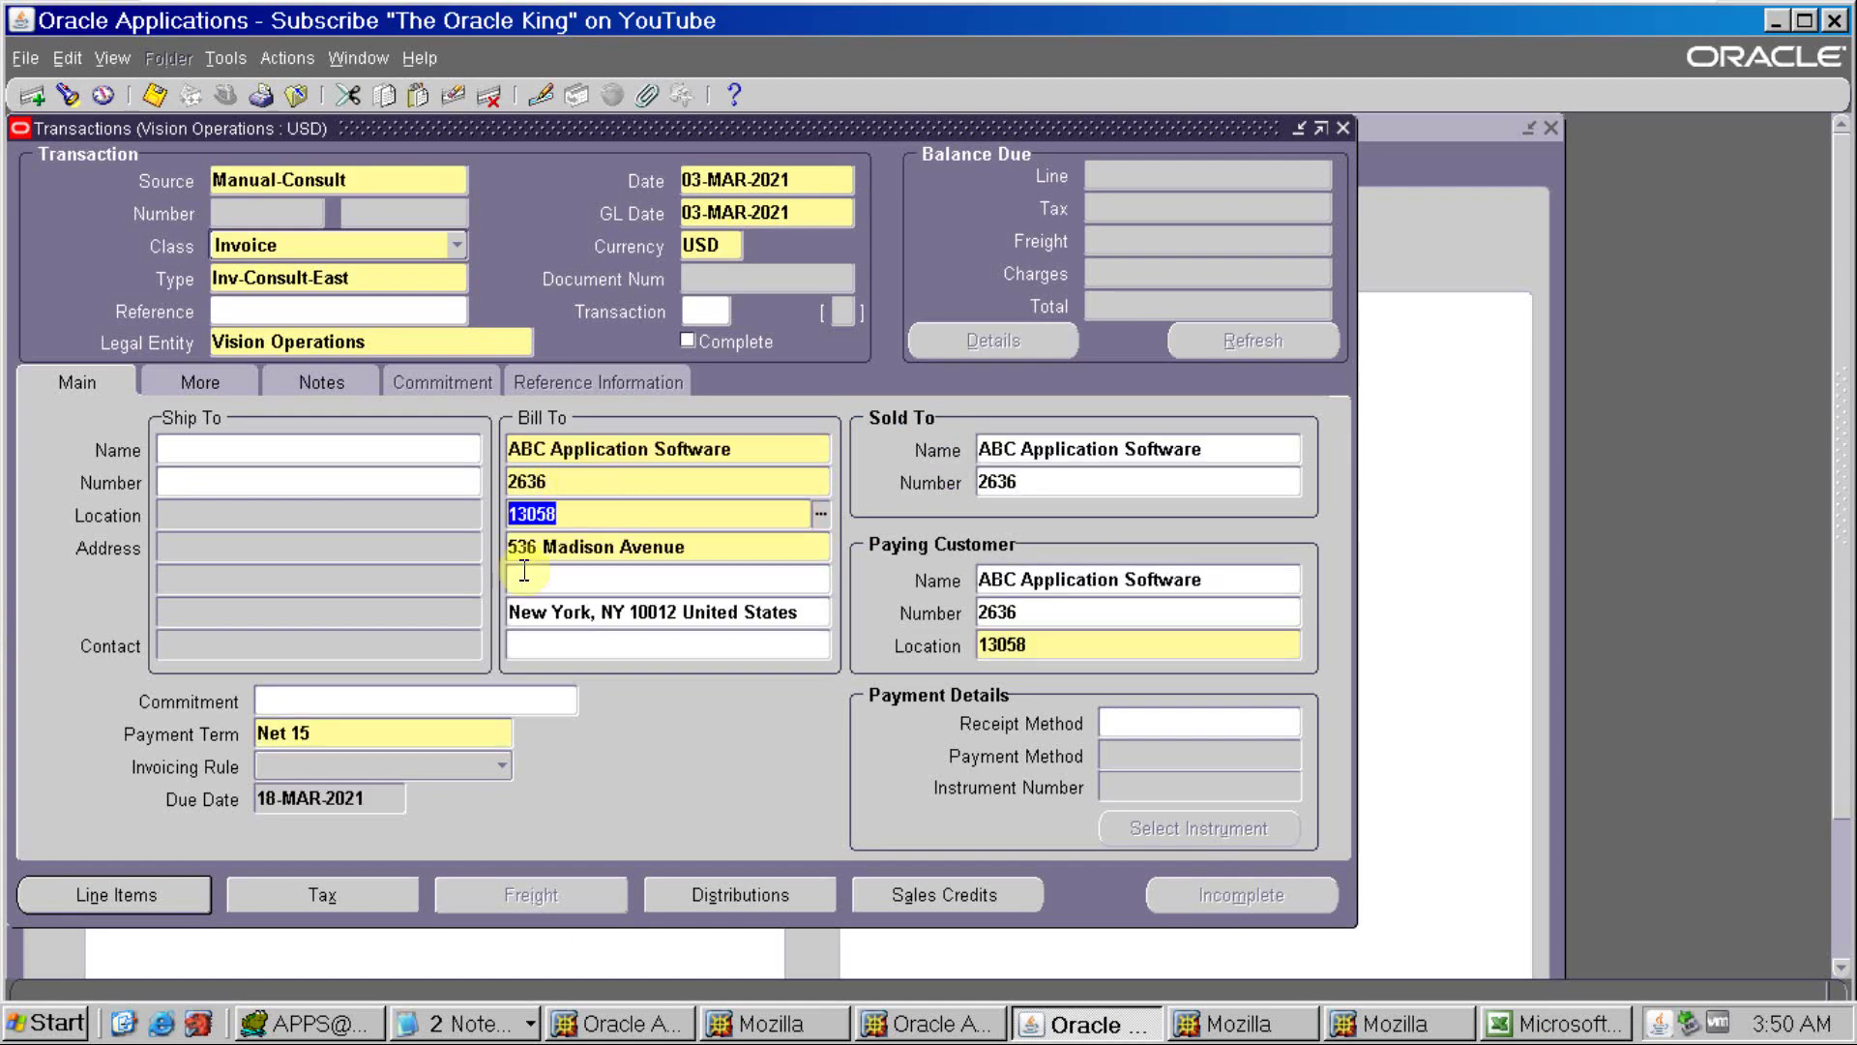
Add a line item described as test with quantity 1 and unit price 5000 to the invoice
click(180, 895)
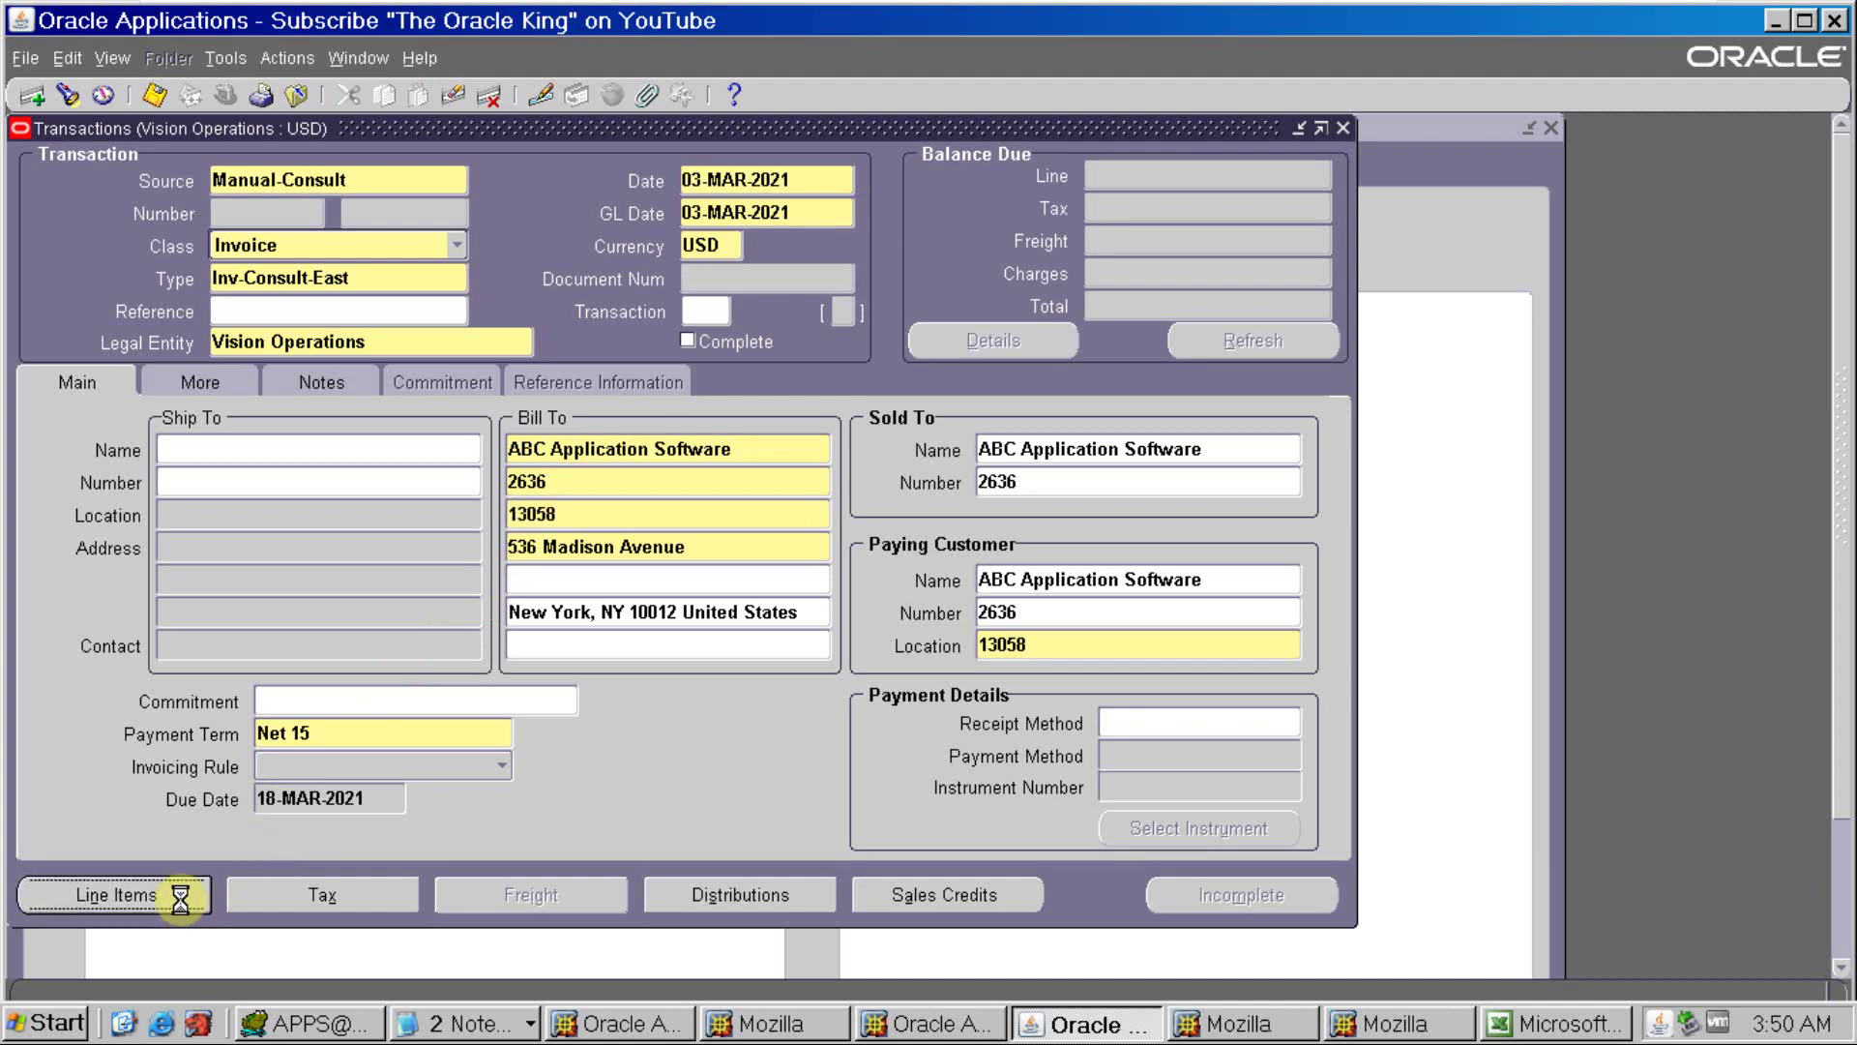
click(463, 383)
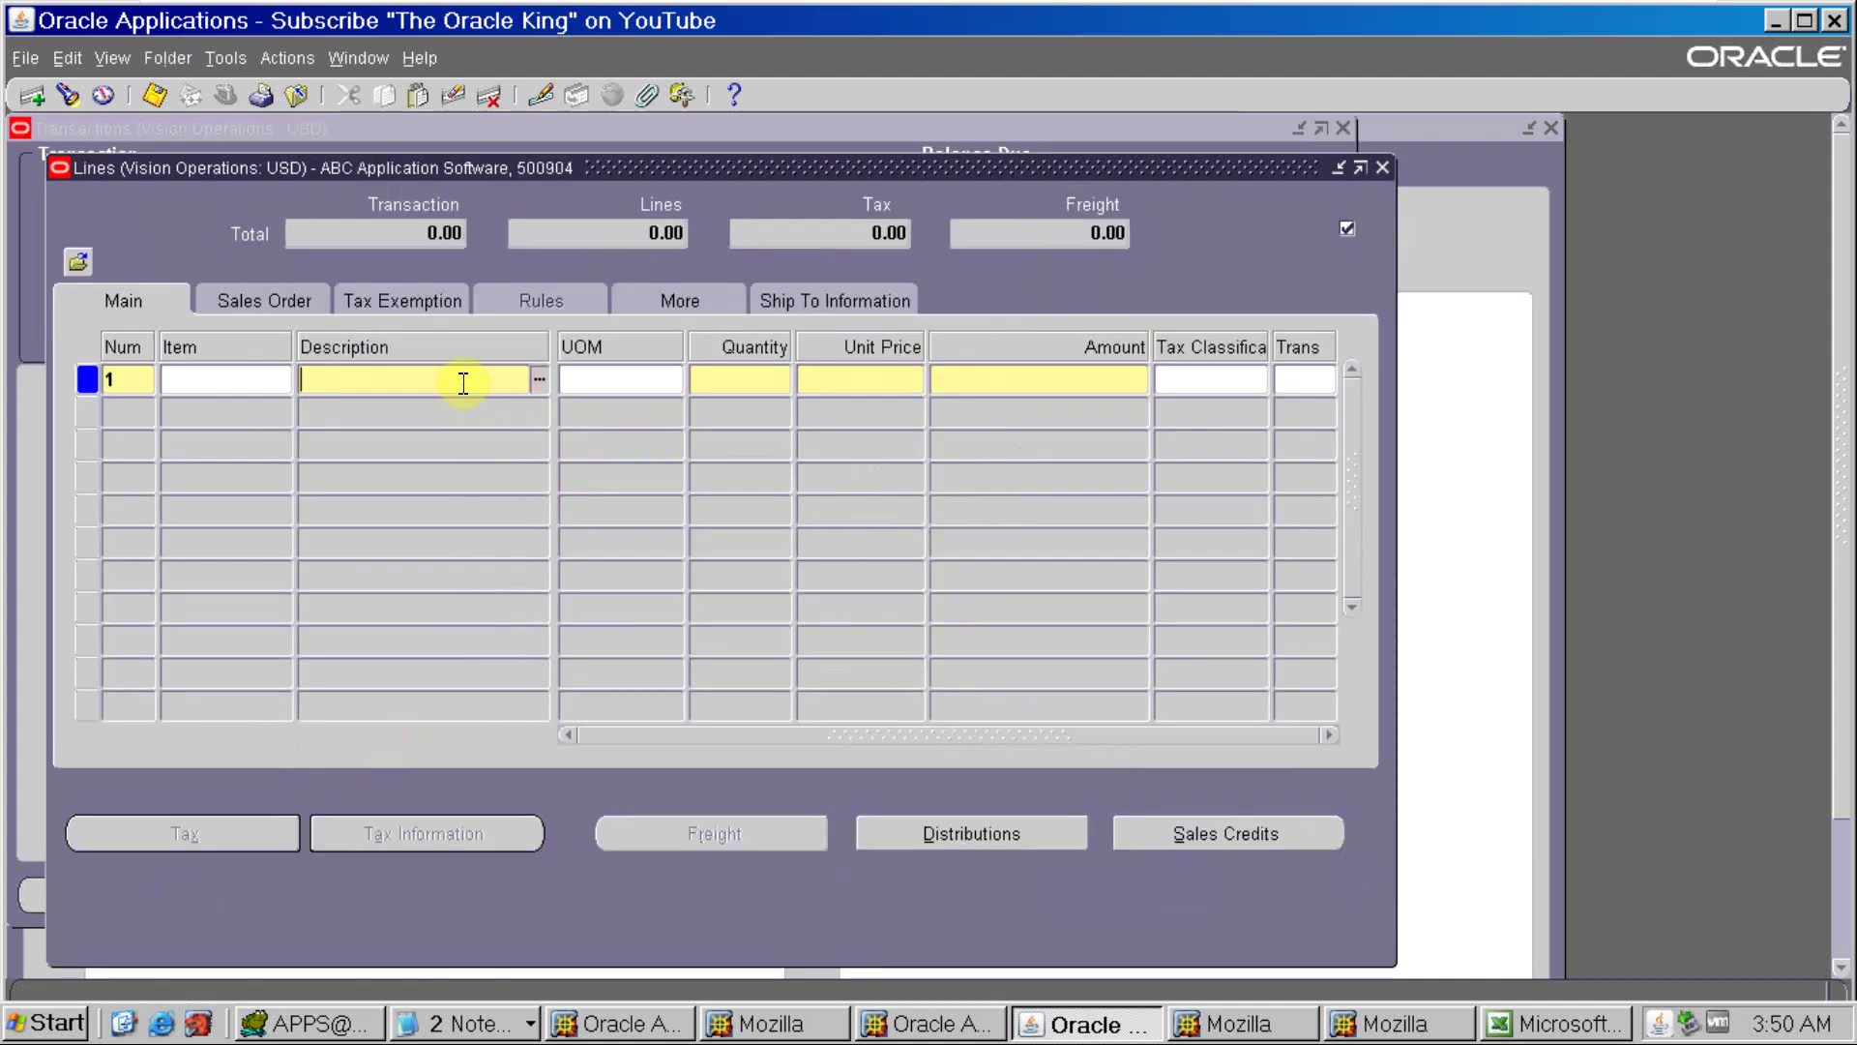
key(Tab)
key(Tab)
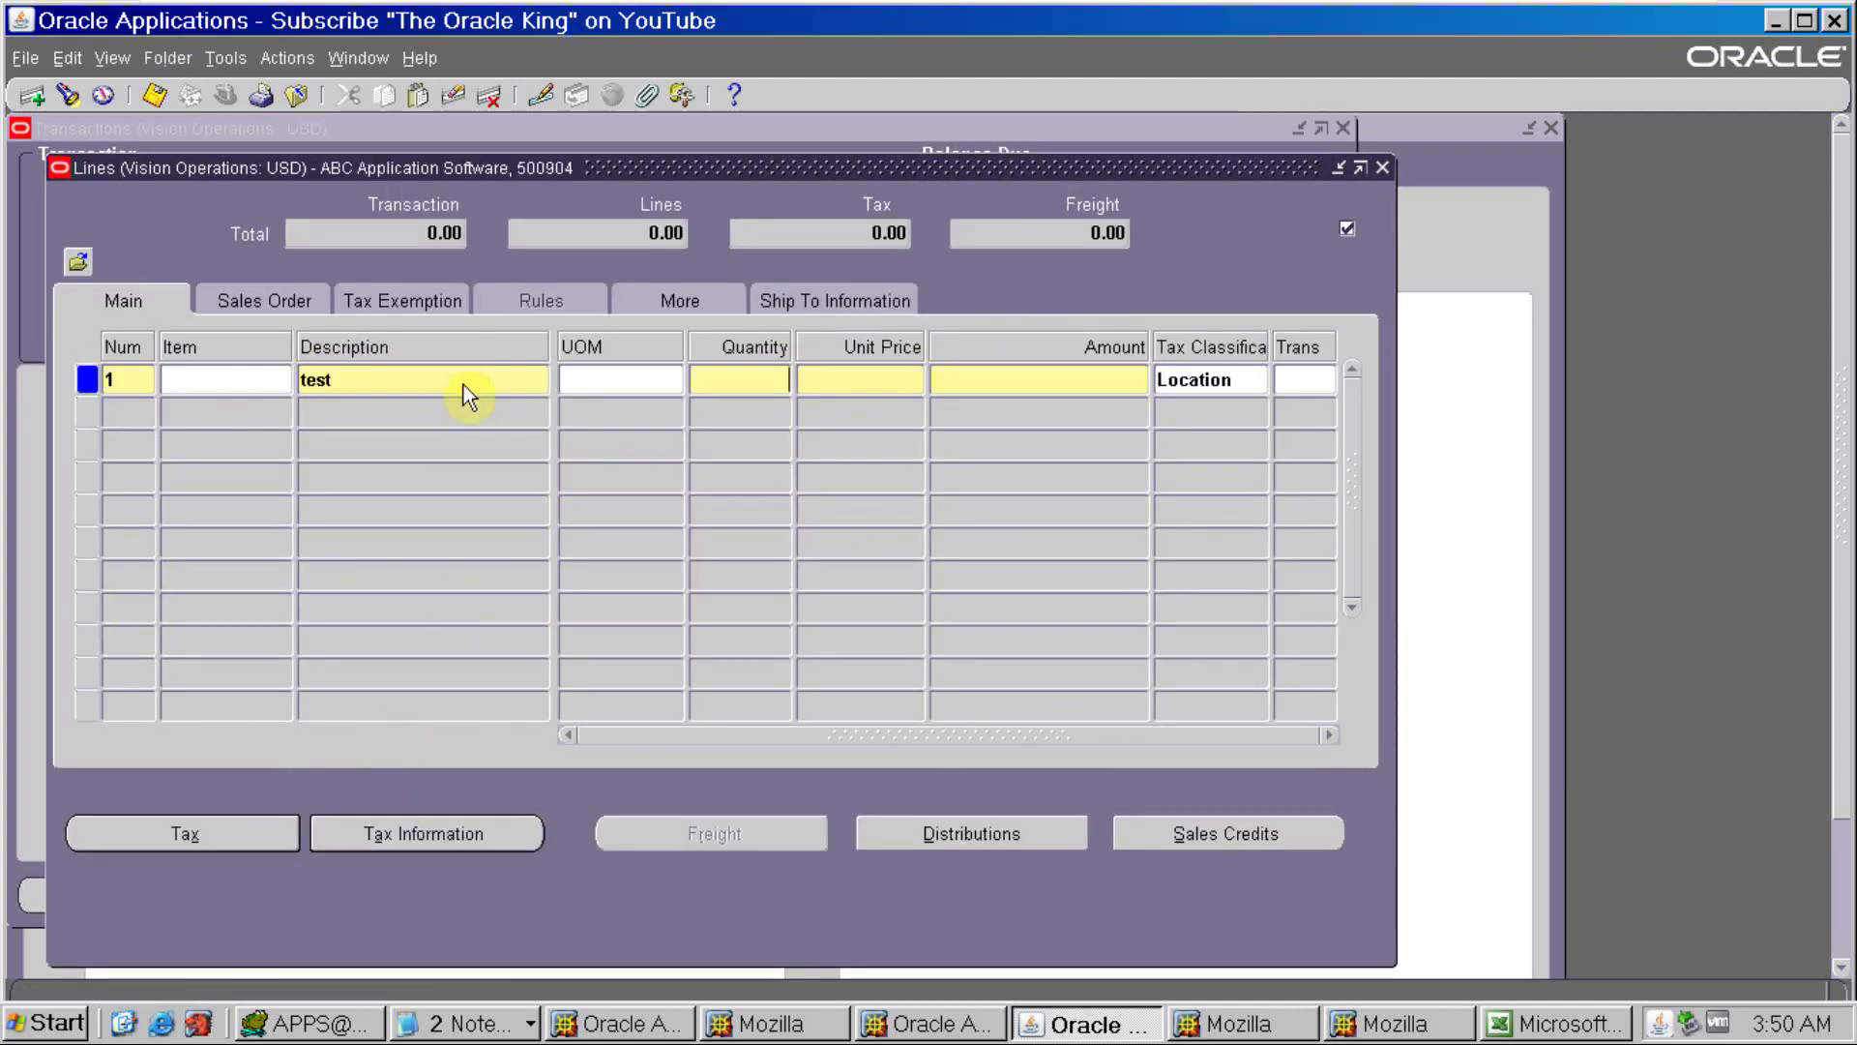
text(1)
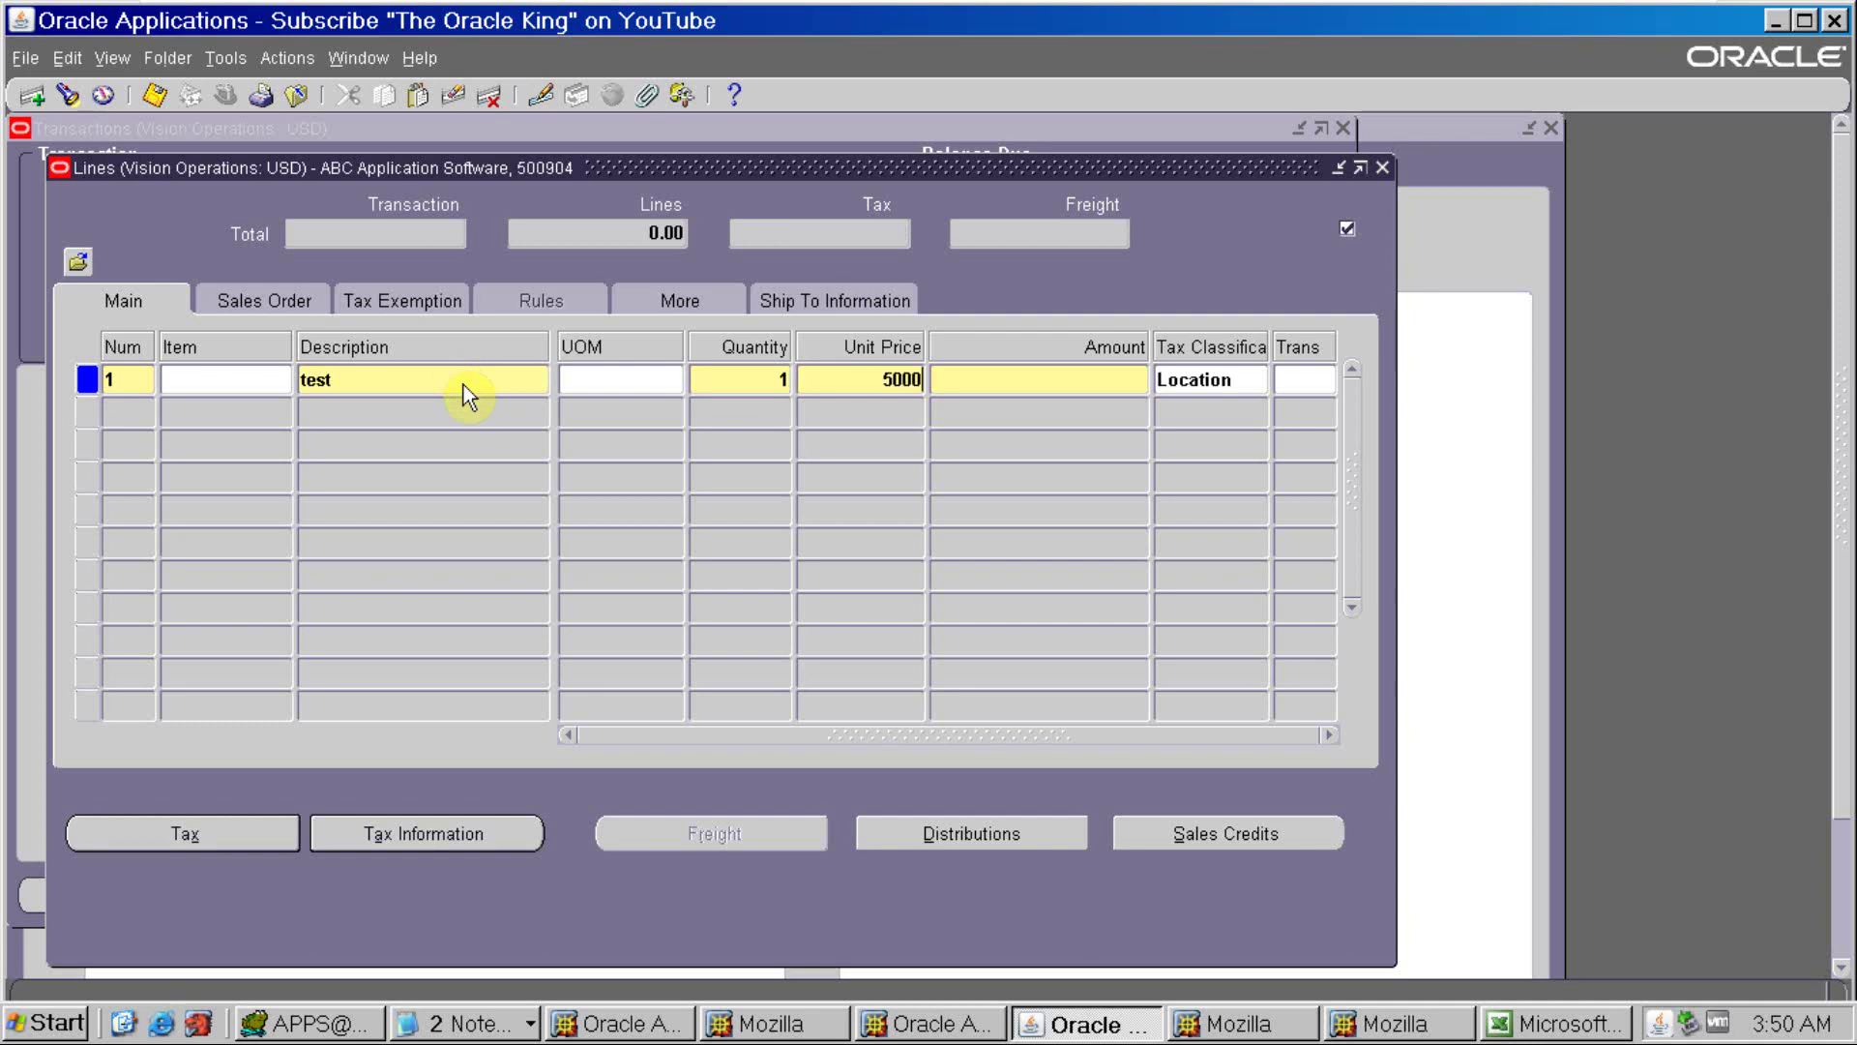
key(Tab)
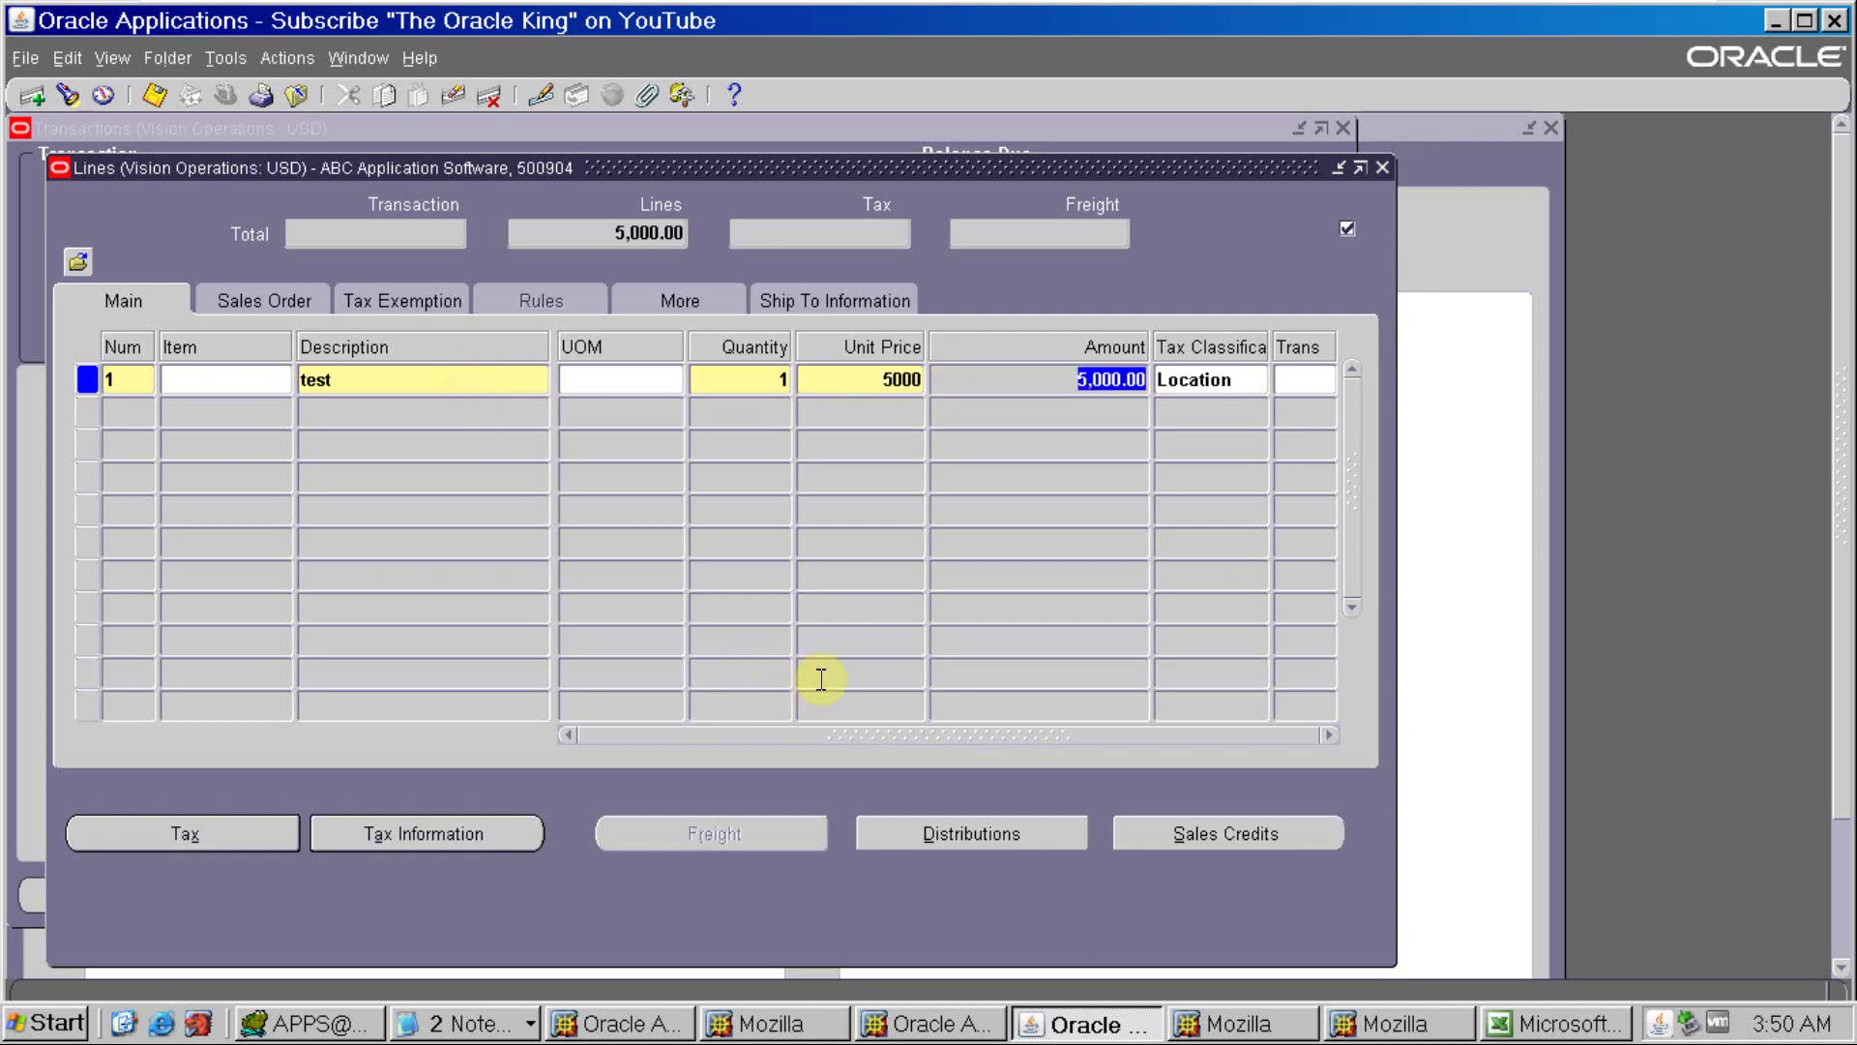
Open the distributions of the 5,000 invoice line and show the accounts for all lines
click(962, 833)
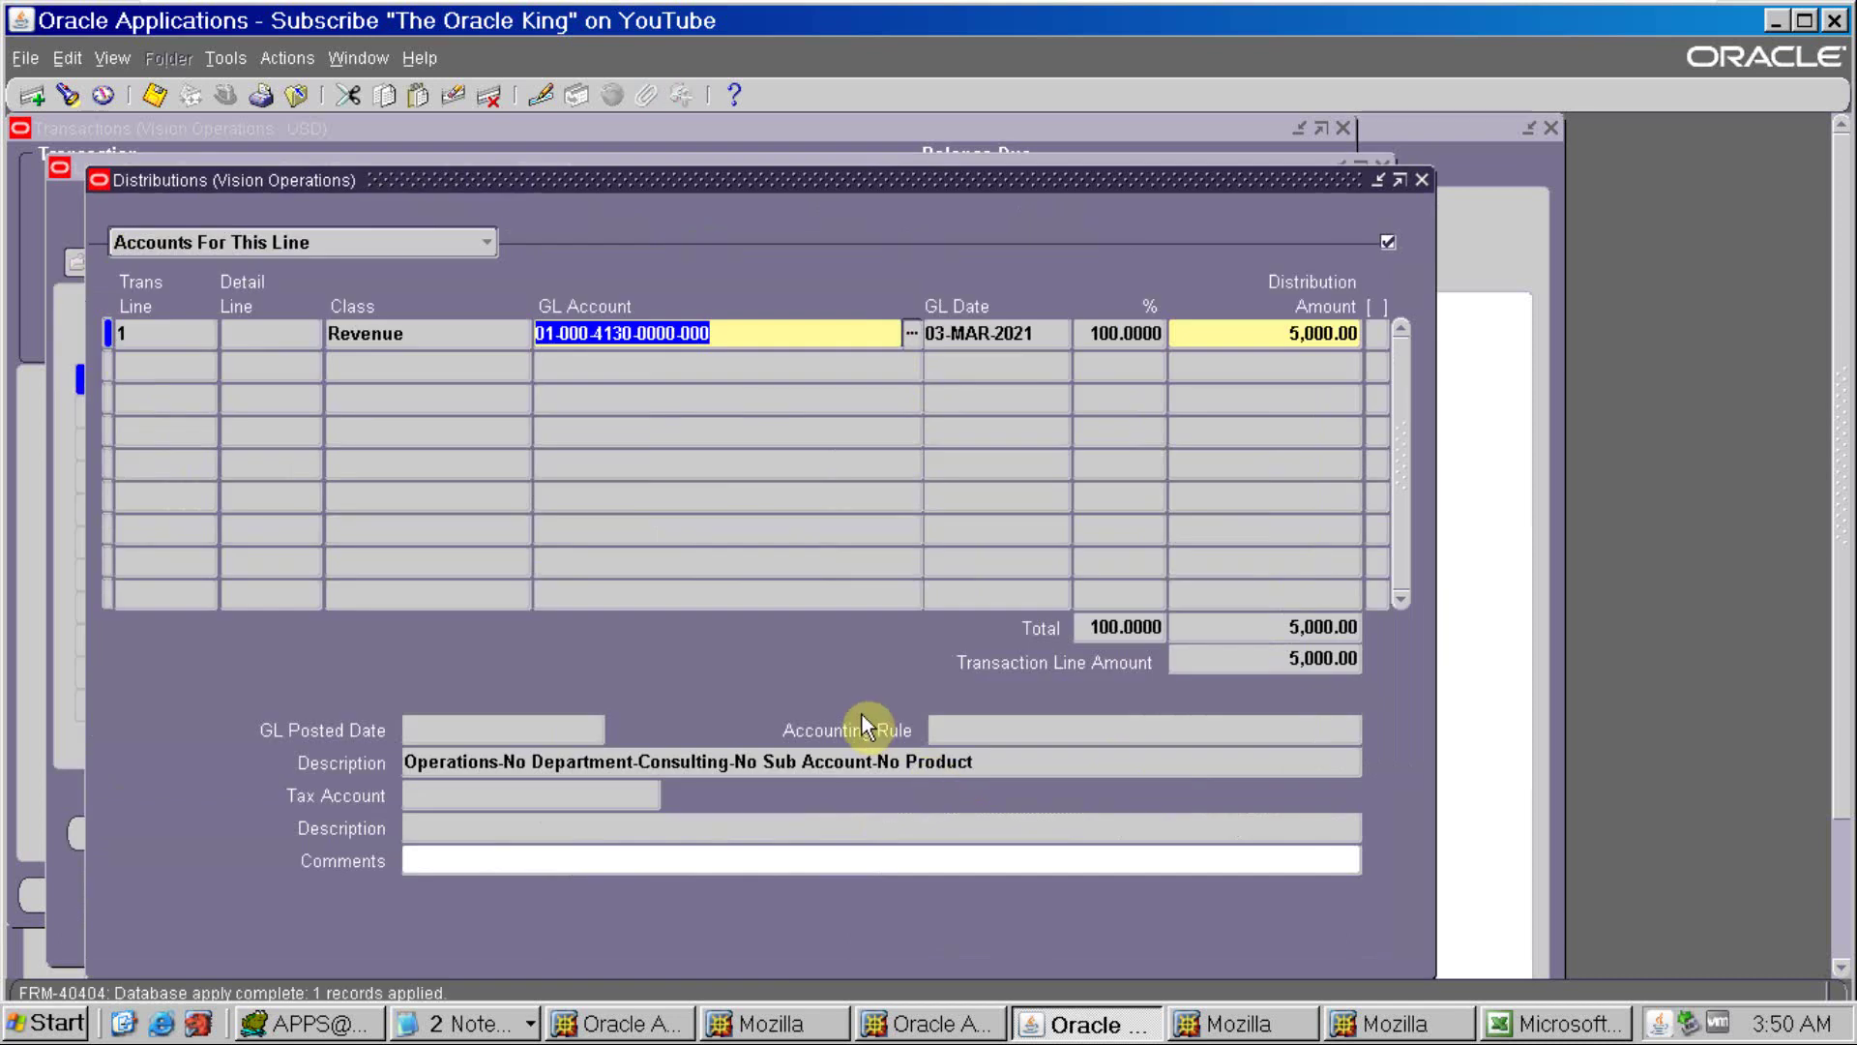
click(484, 243)
click(414, 272)
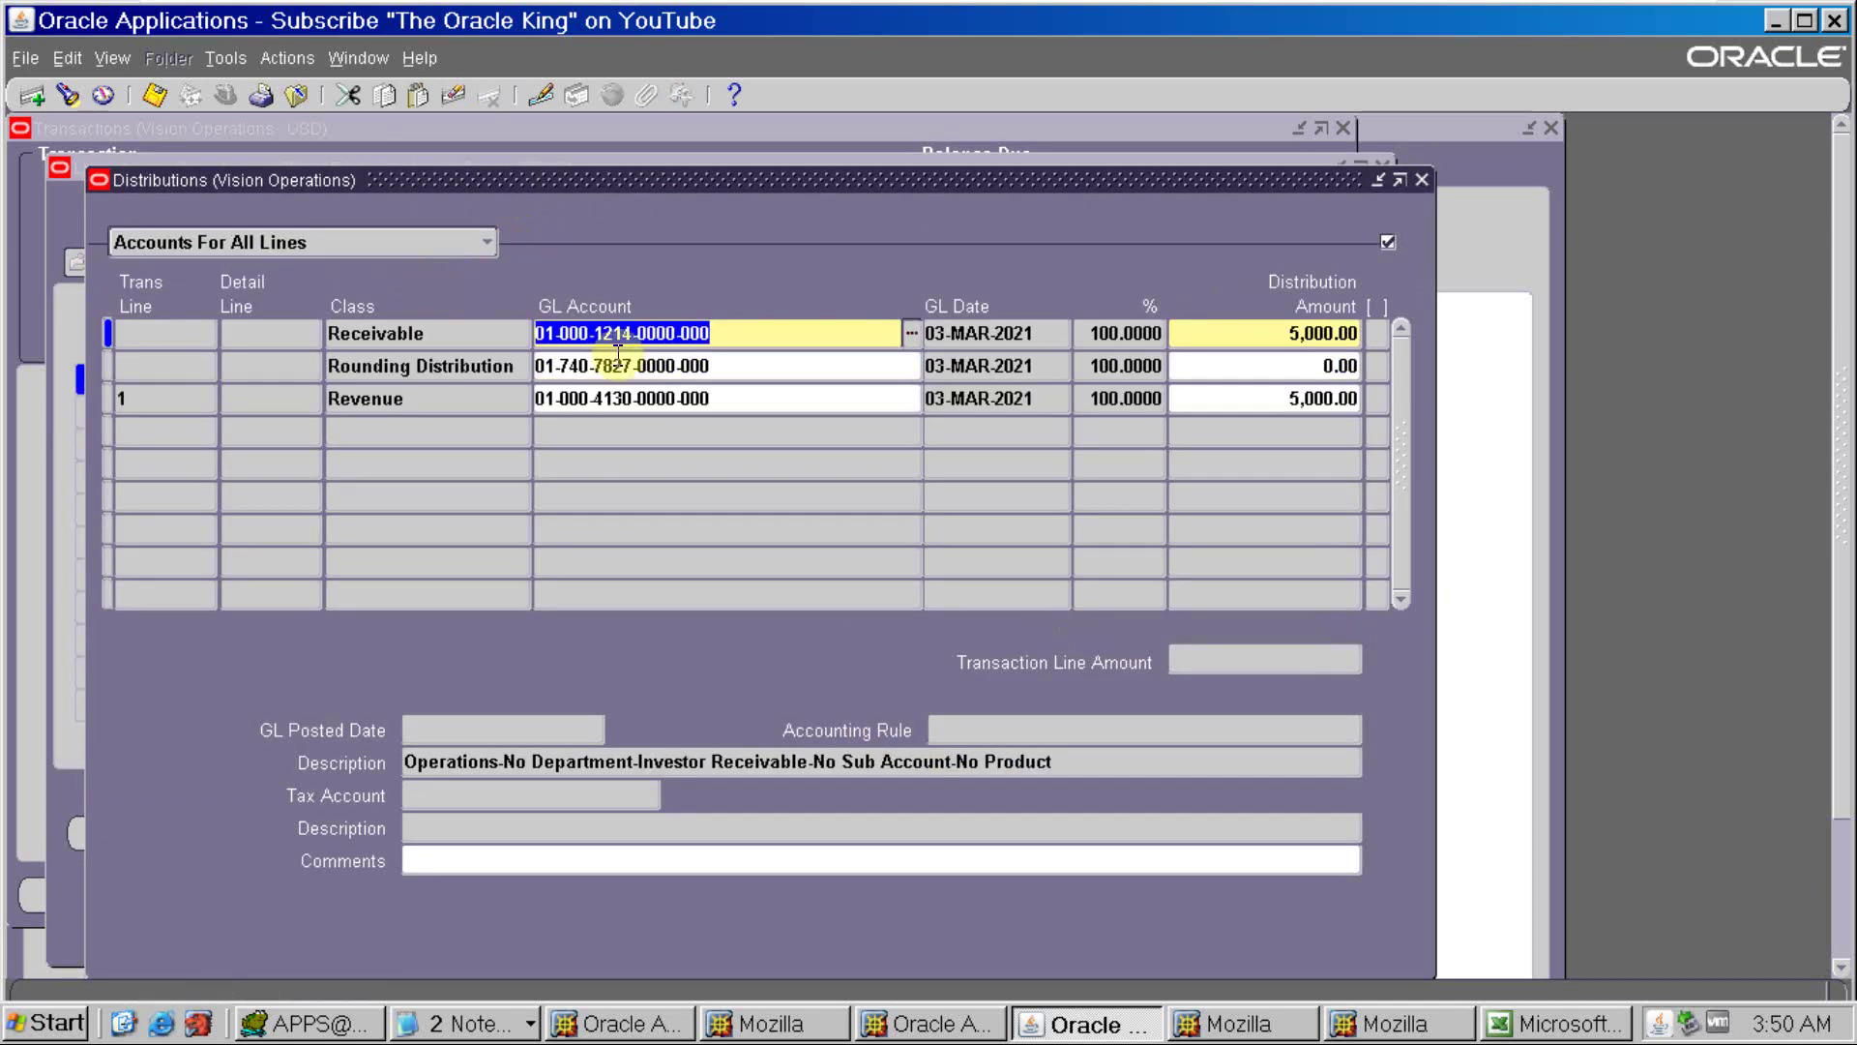
Check the next account in the testing sheet, set the 5,000 Receivable distribution's account segment to 1813 and save
click(835, 334)
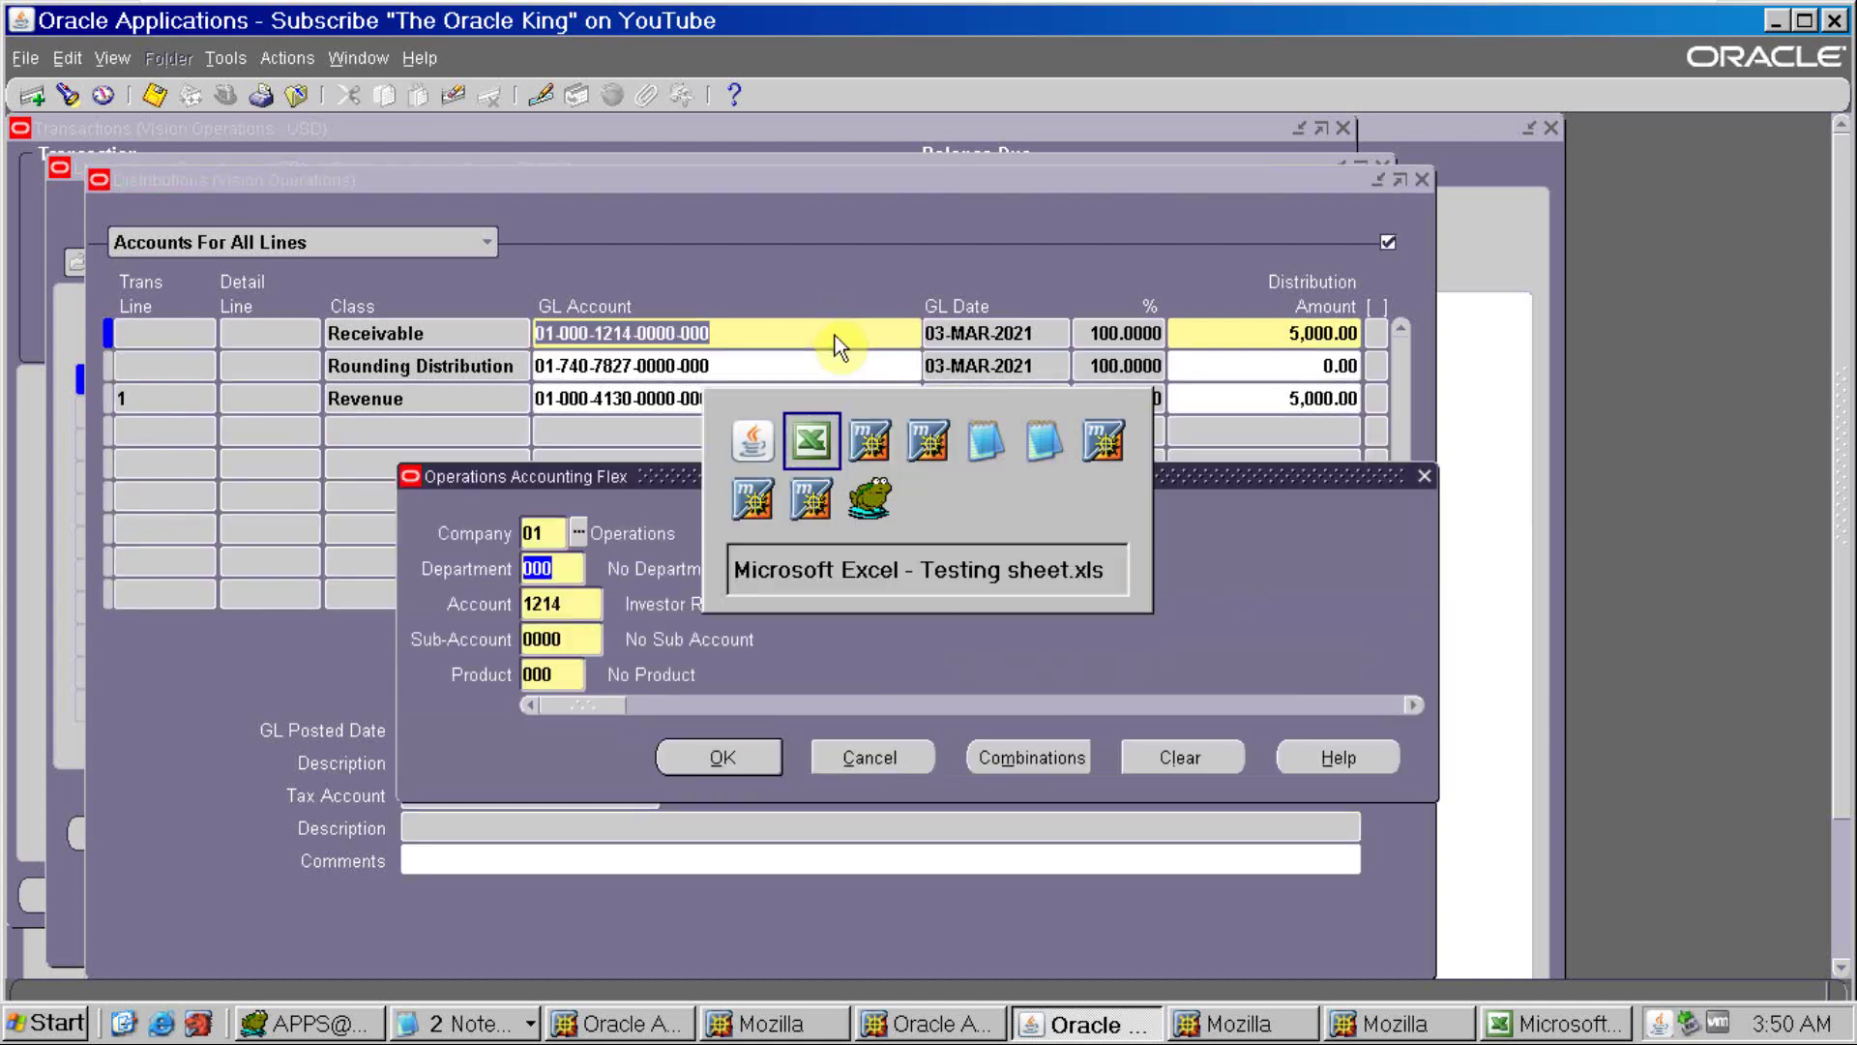
key(alt+Tab)
key(alt+Tab)
text(1813)
key(Tab)
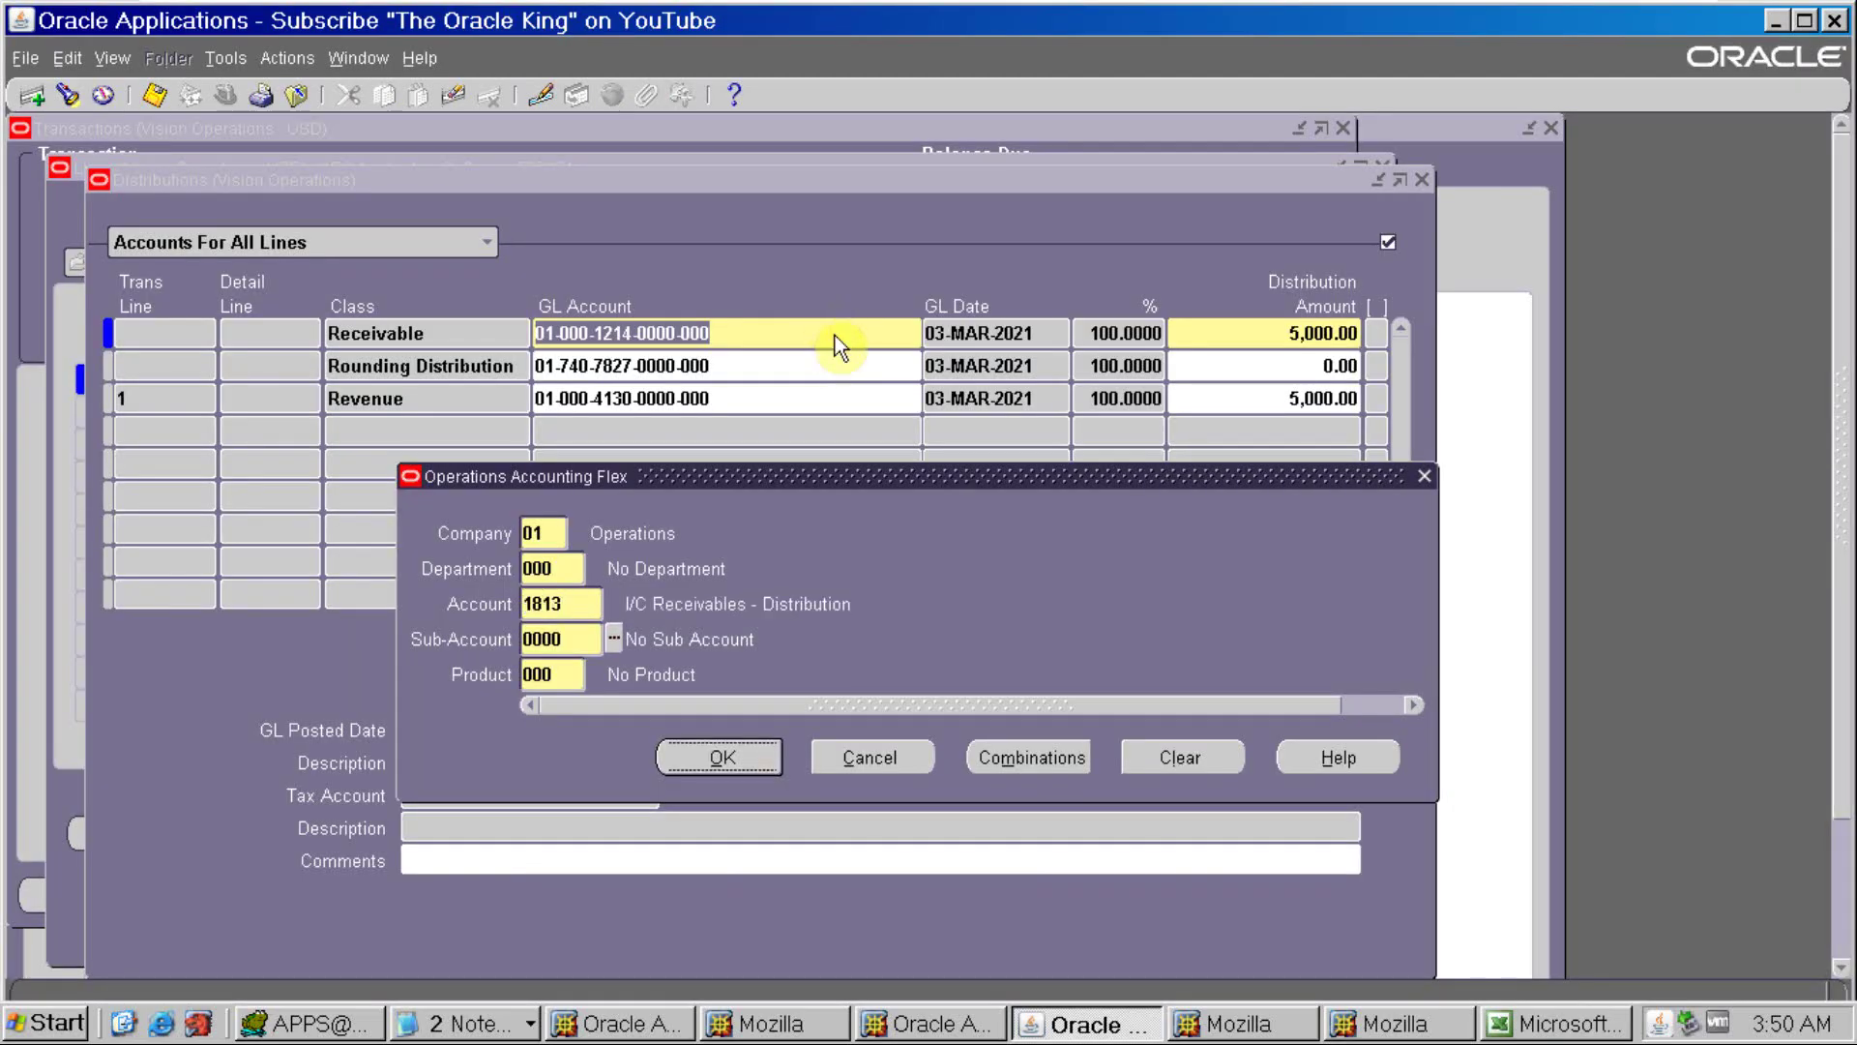
key(Return)
key(ctrl+s)
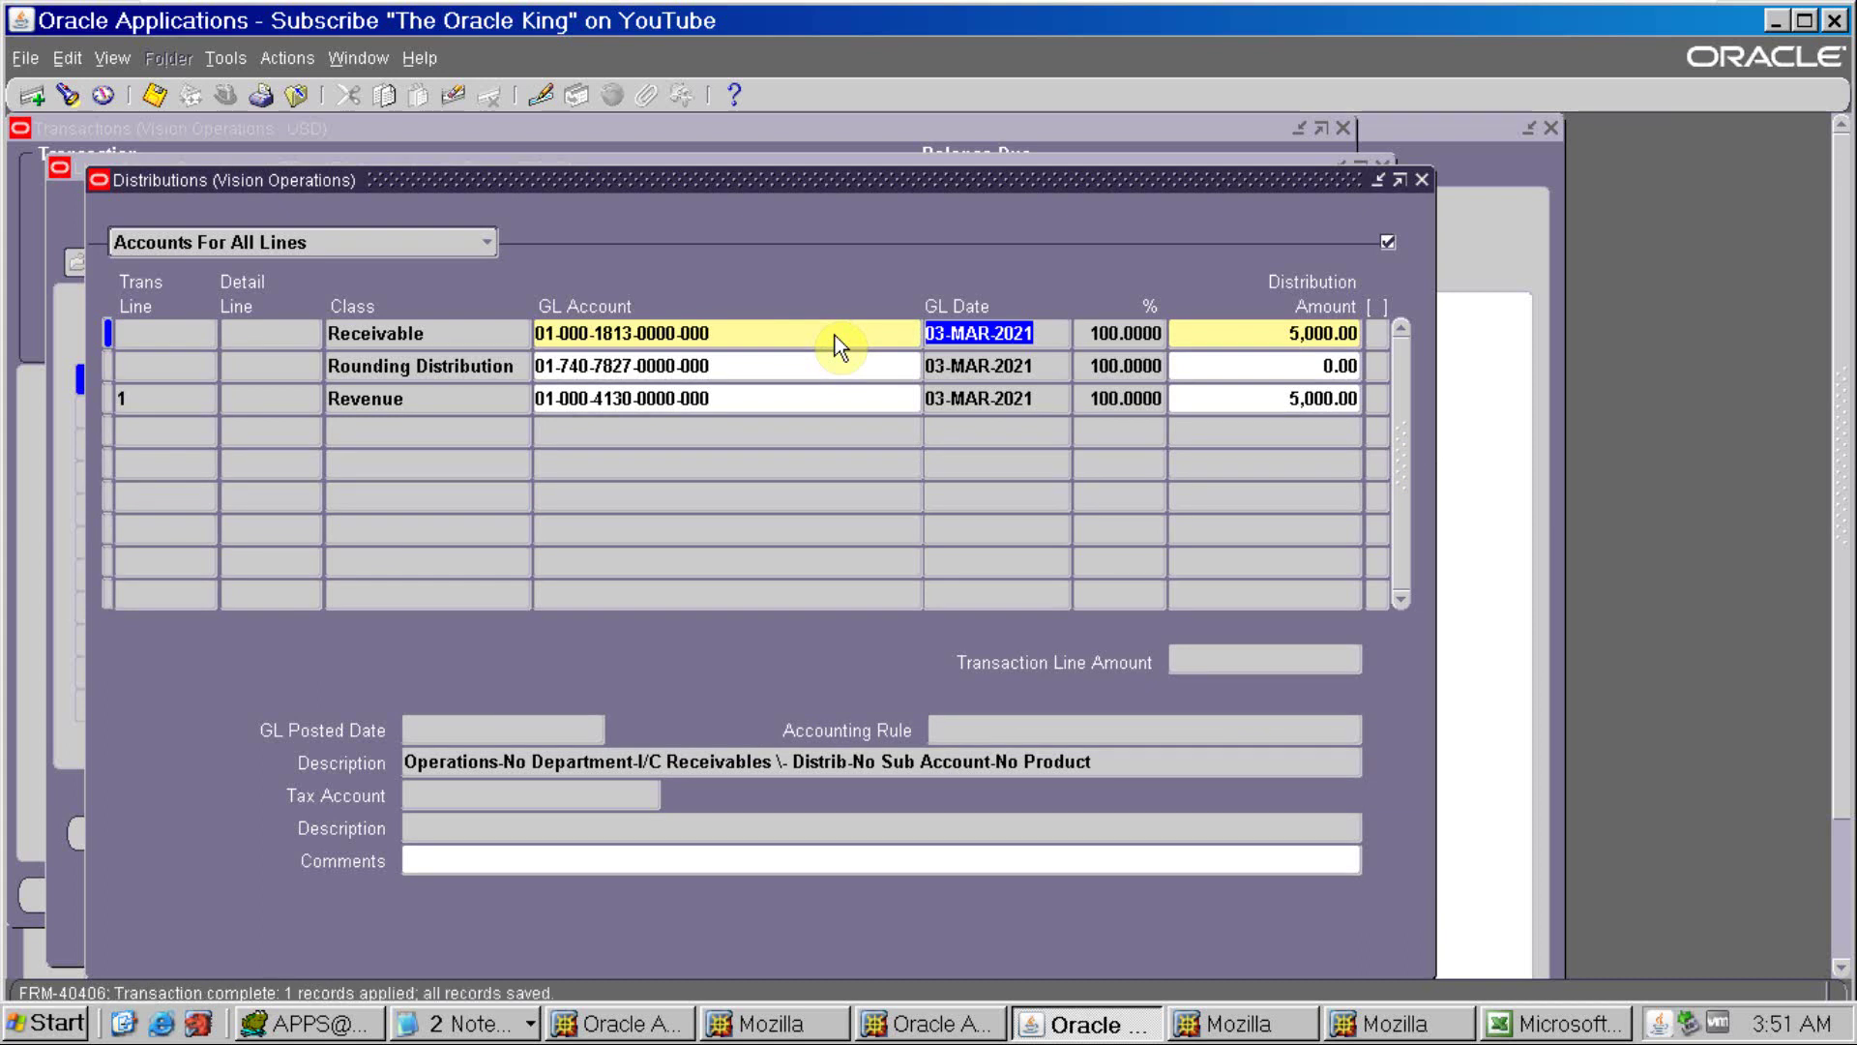
Close the distributions and lines of the 5,000 invoice and mark the invoice complete
click(1420, 176)
click(1378, 170)
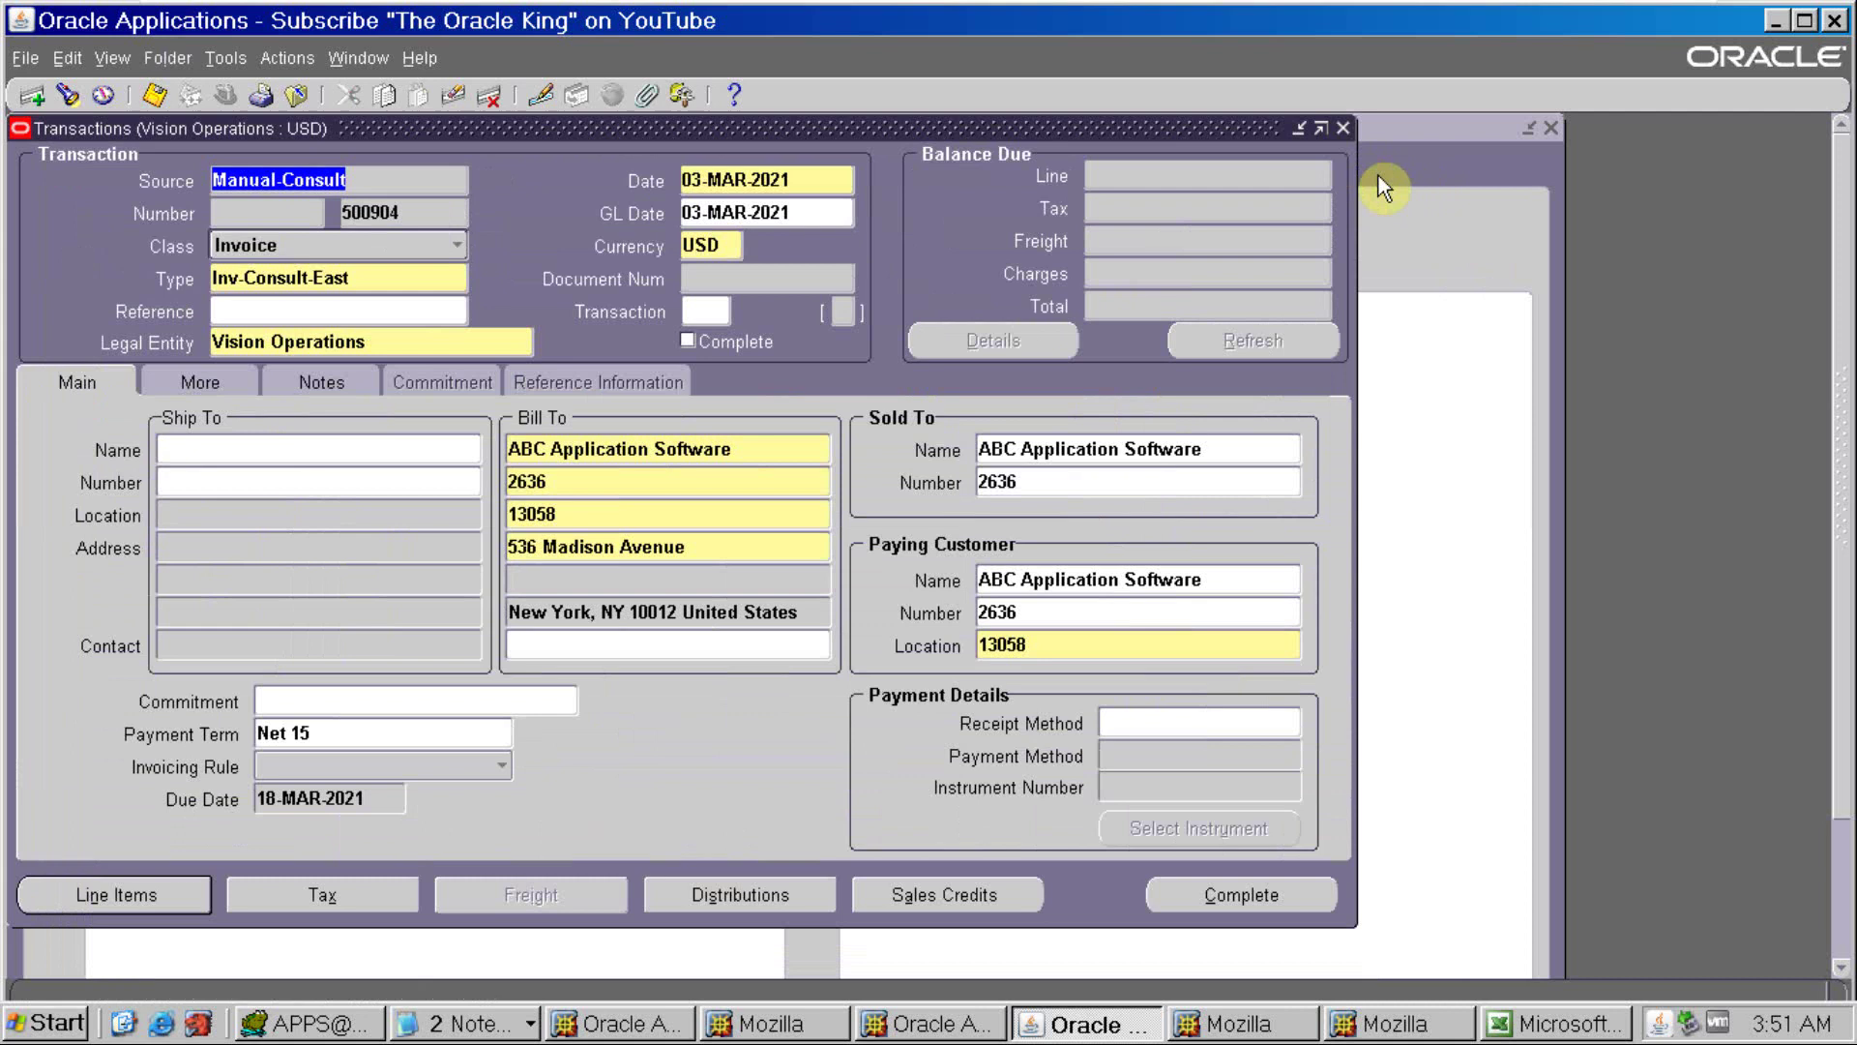
click(1159, 902)
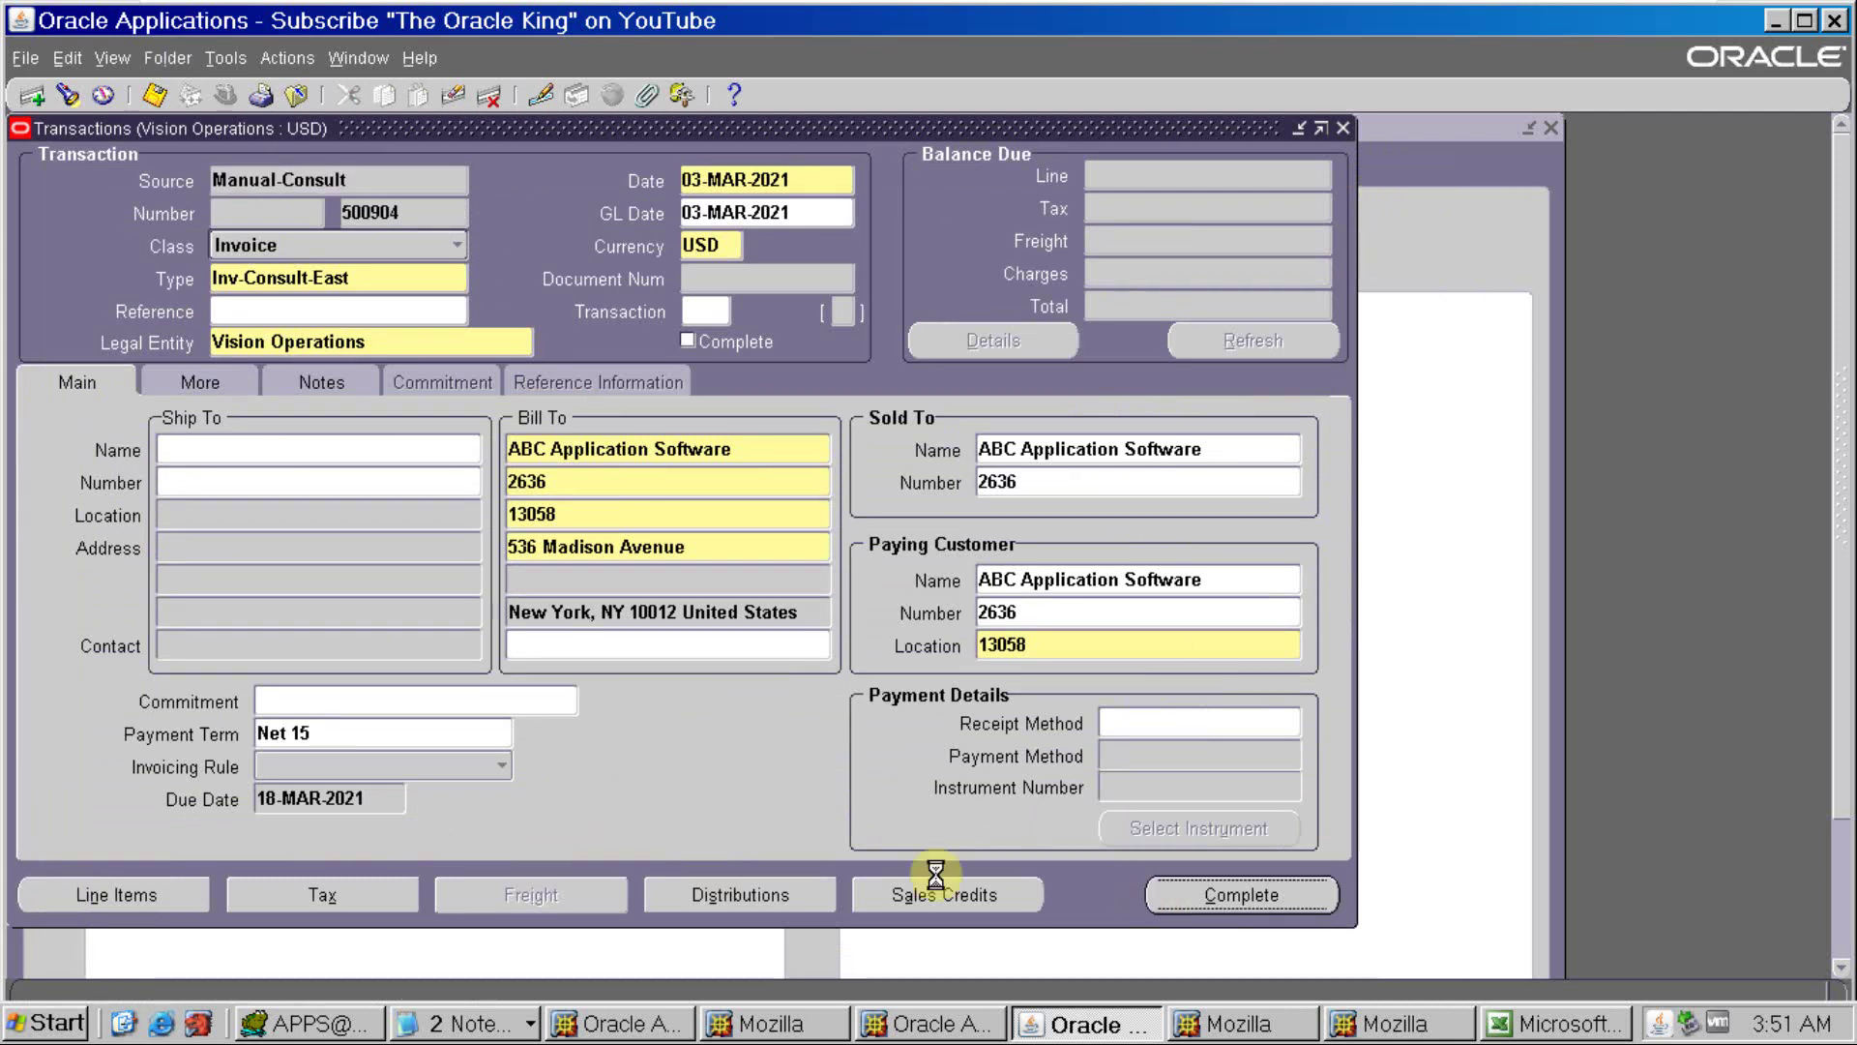
Copy the completed invoice's transaction number into the 1813 row of the Excel testing sheet and enter amount 5000
double_click(400, 218)
key(ctrl+c)
key(alt+Tab)
key(ctrl+v)
key(Right)
text(5000)
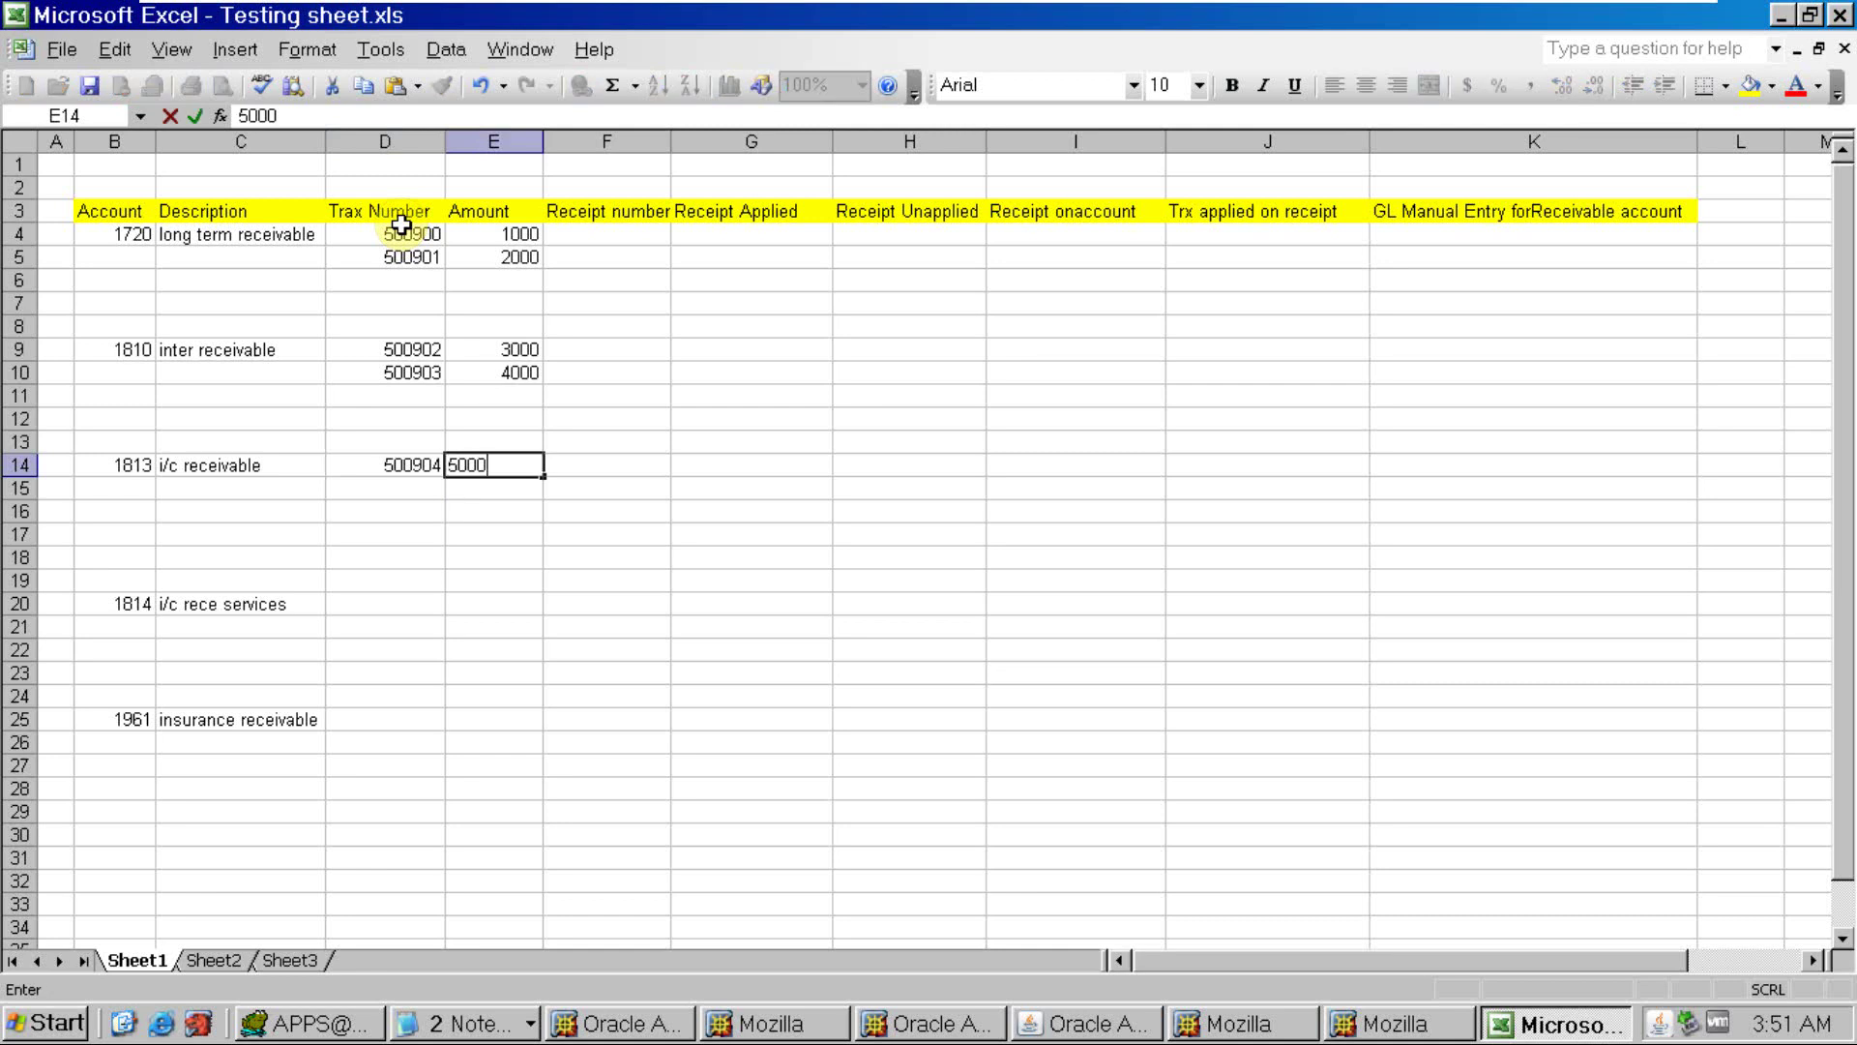
scroll(401, 225, down, 1)
Switch back to Oracle Applications and start a new invoice billed to ABC Application Software by its customer number
key(alt+Tab)
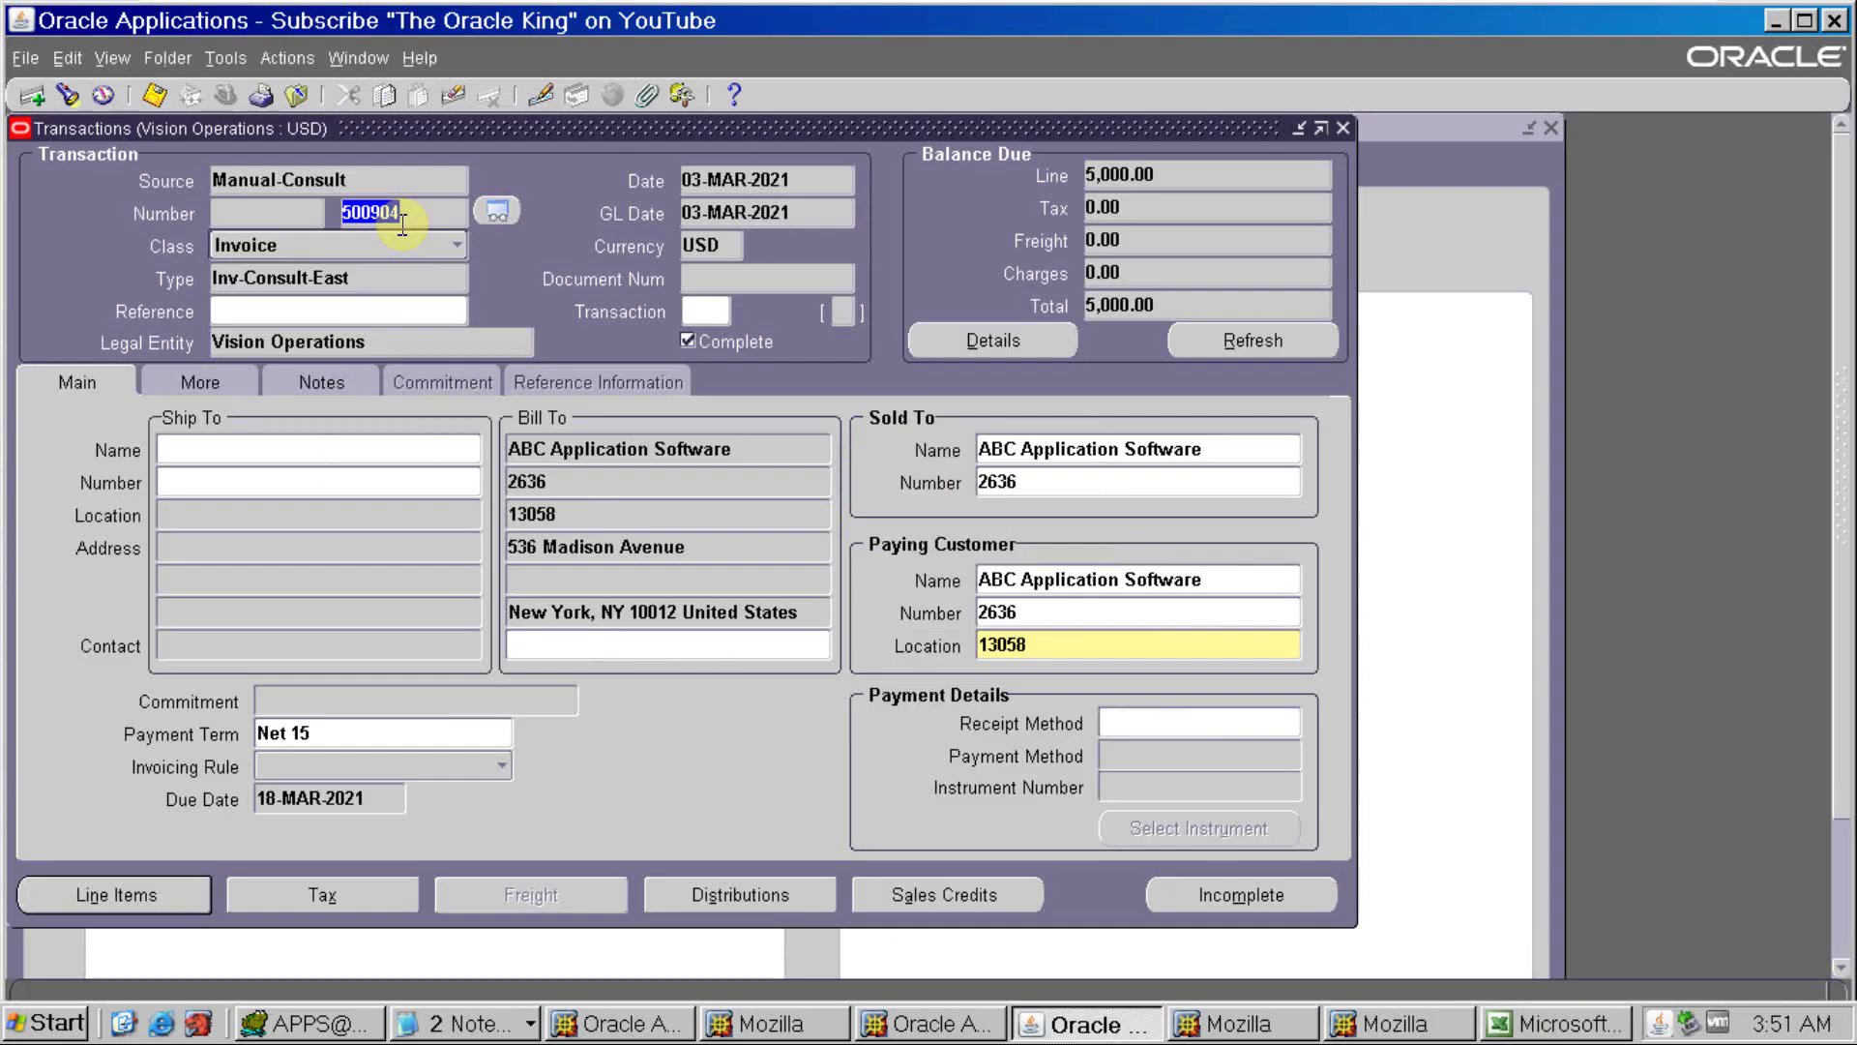
click(564, 484)
text(2636)
key(Tab)
Add an invoice line described as test with quantity 1 and unit price 6000
click(111, 898)
click(474, 380)
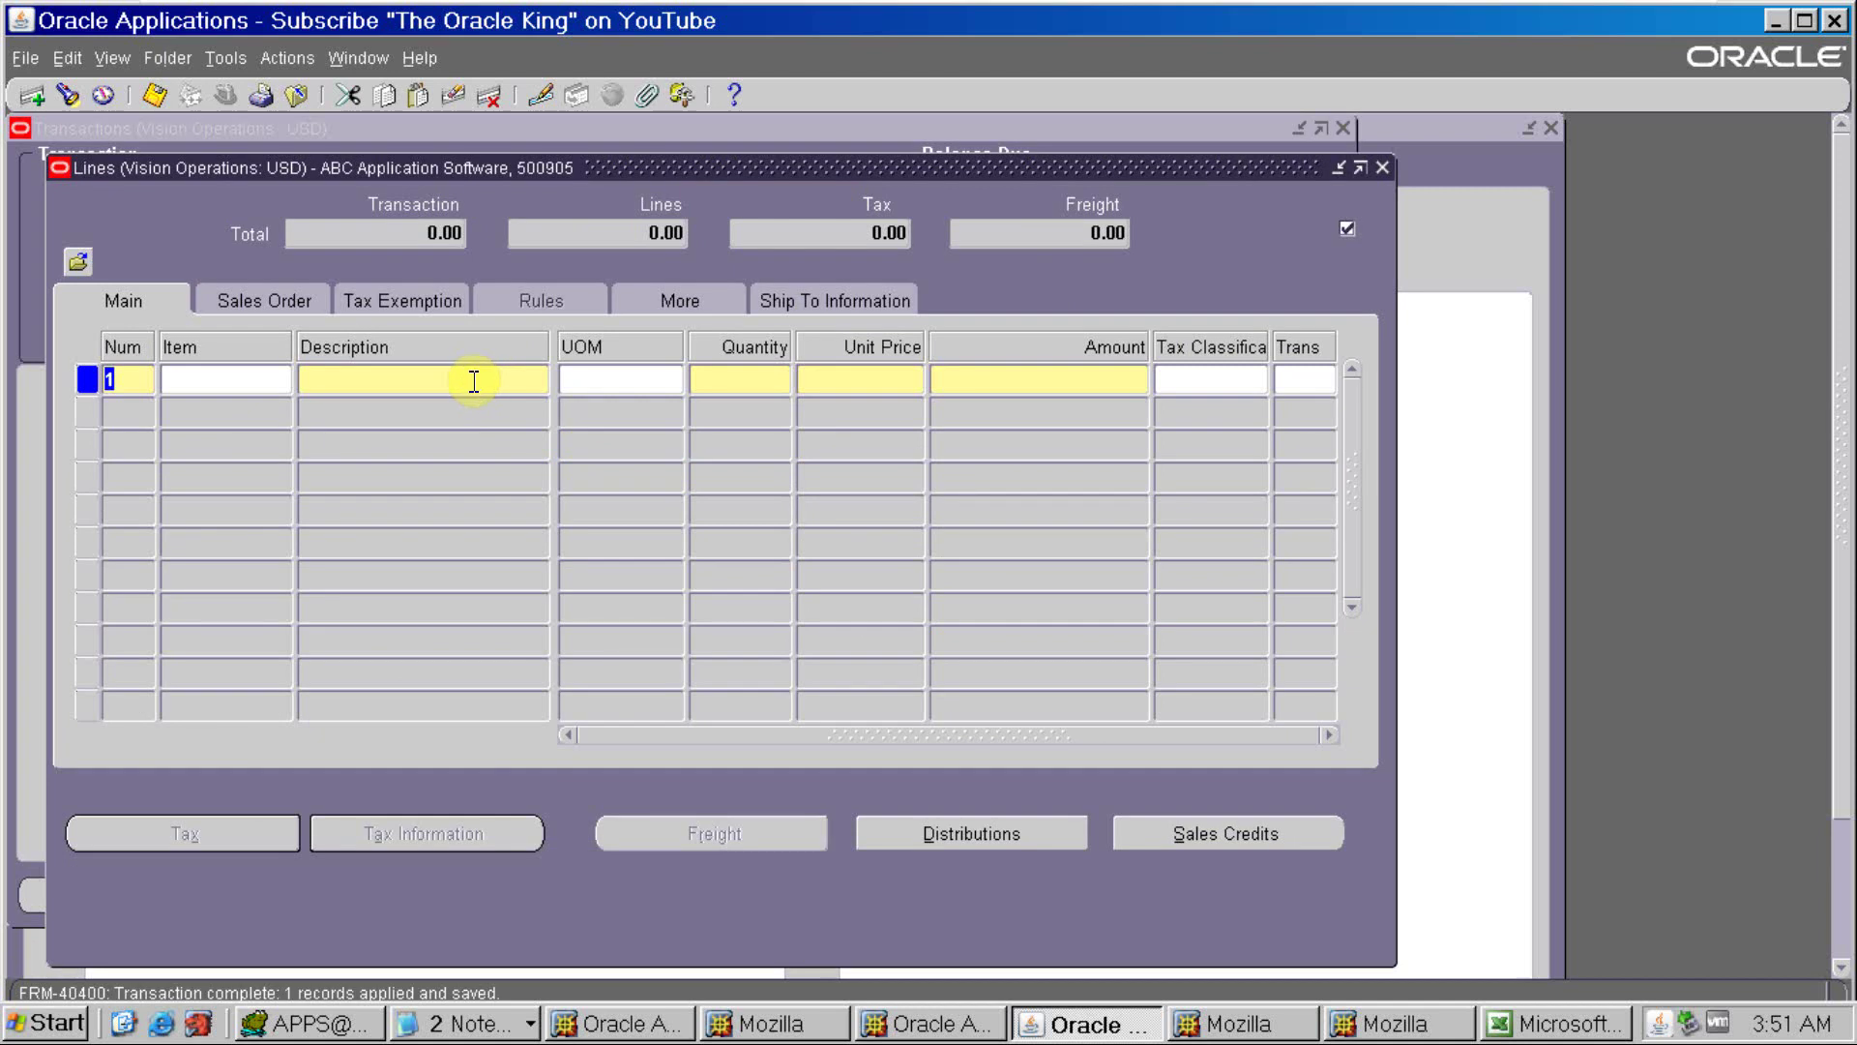
text(test)
key(Tab)
key(Tab)
key(Tab)
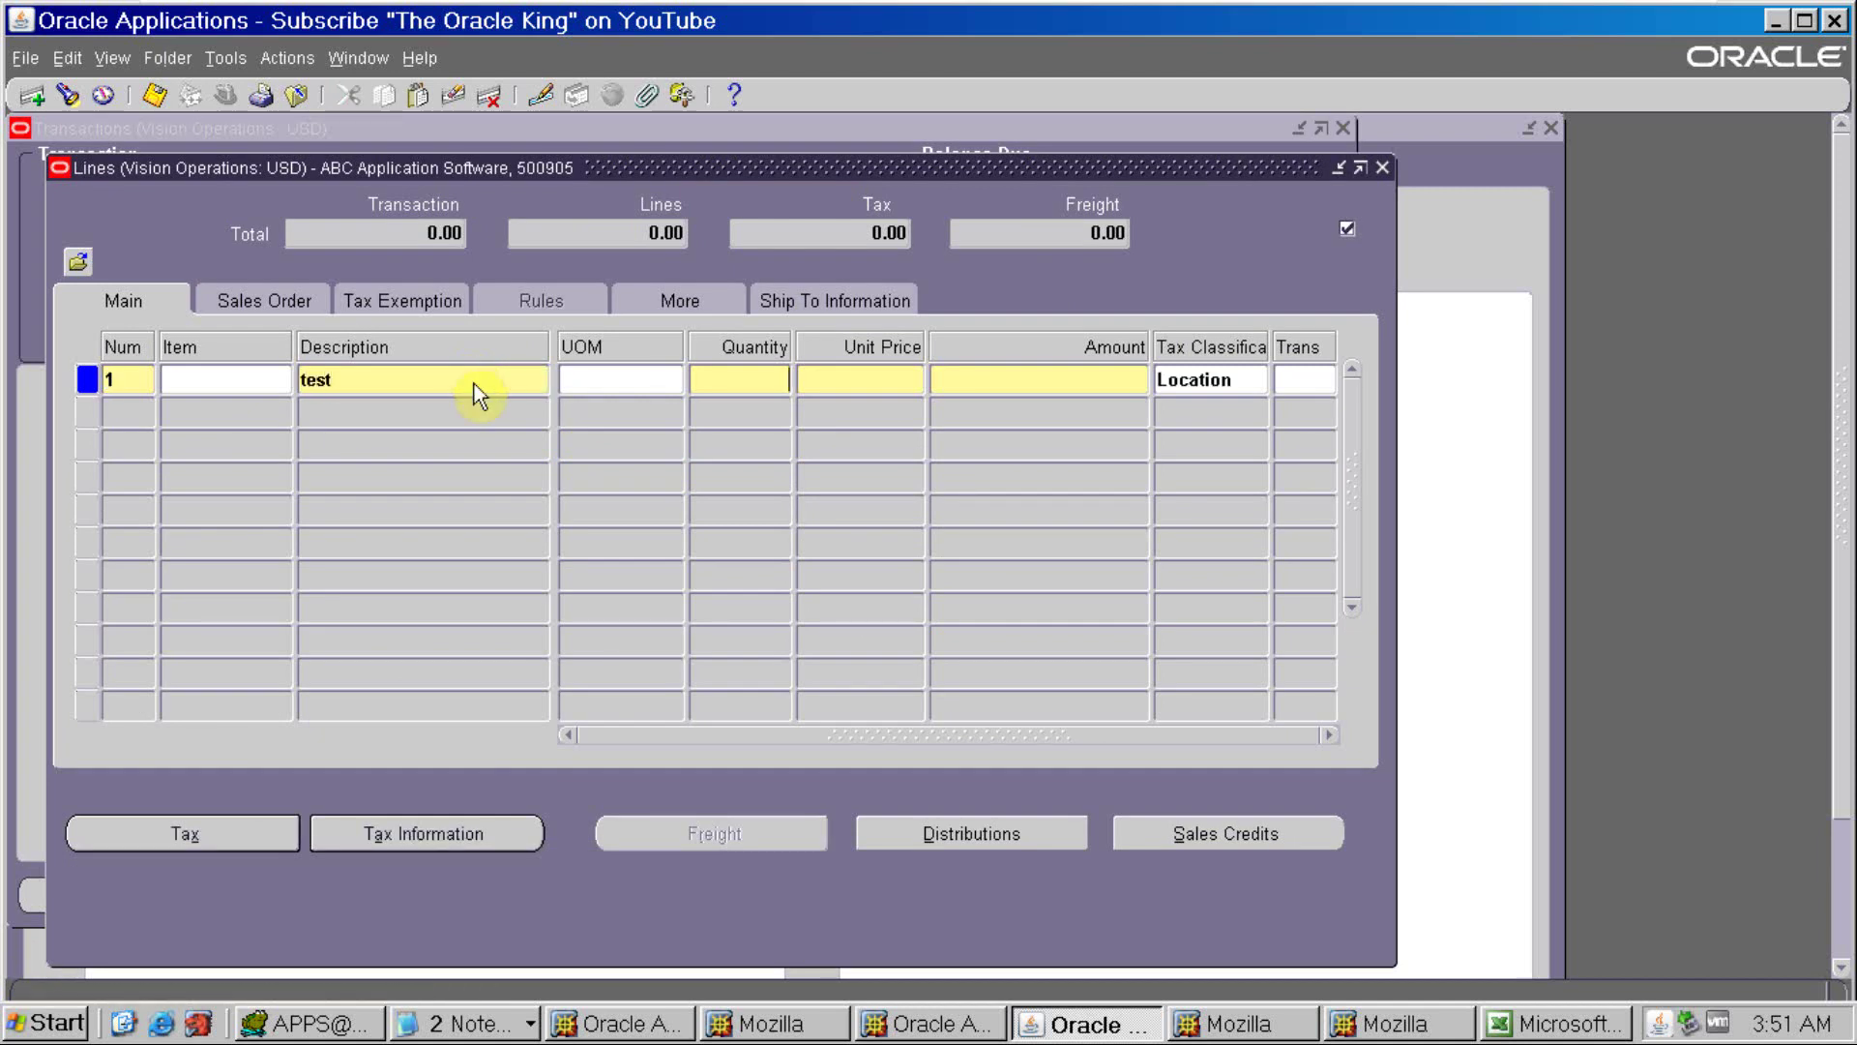
text(6000)
key(Tab)
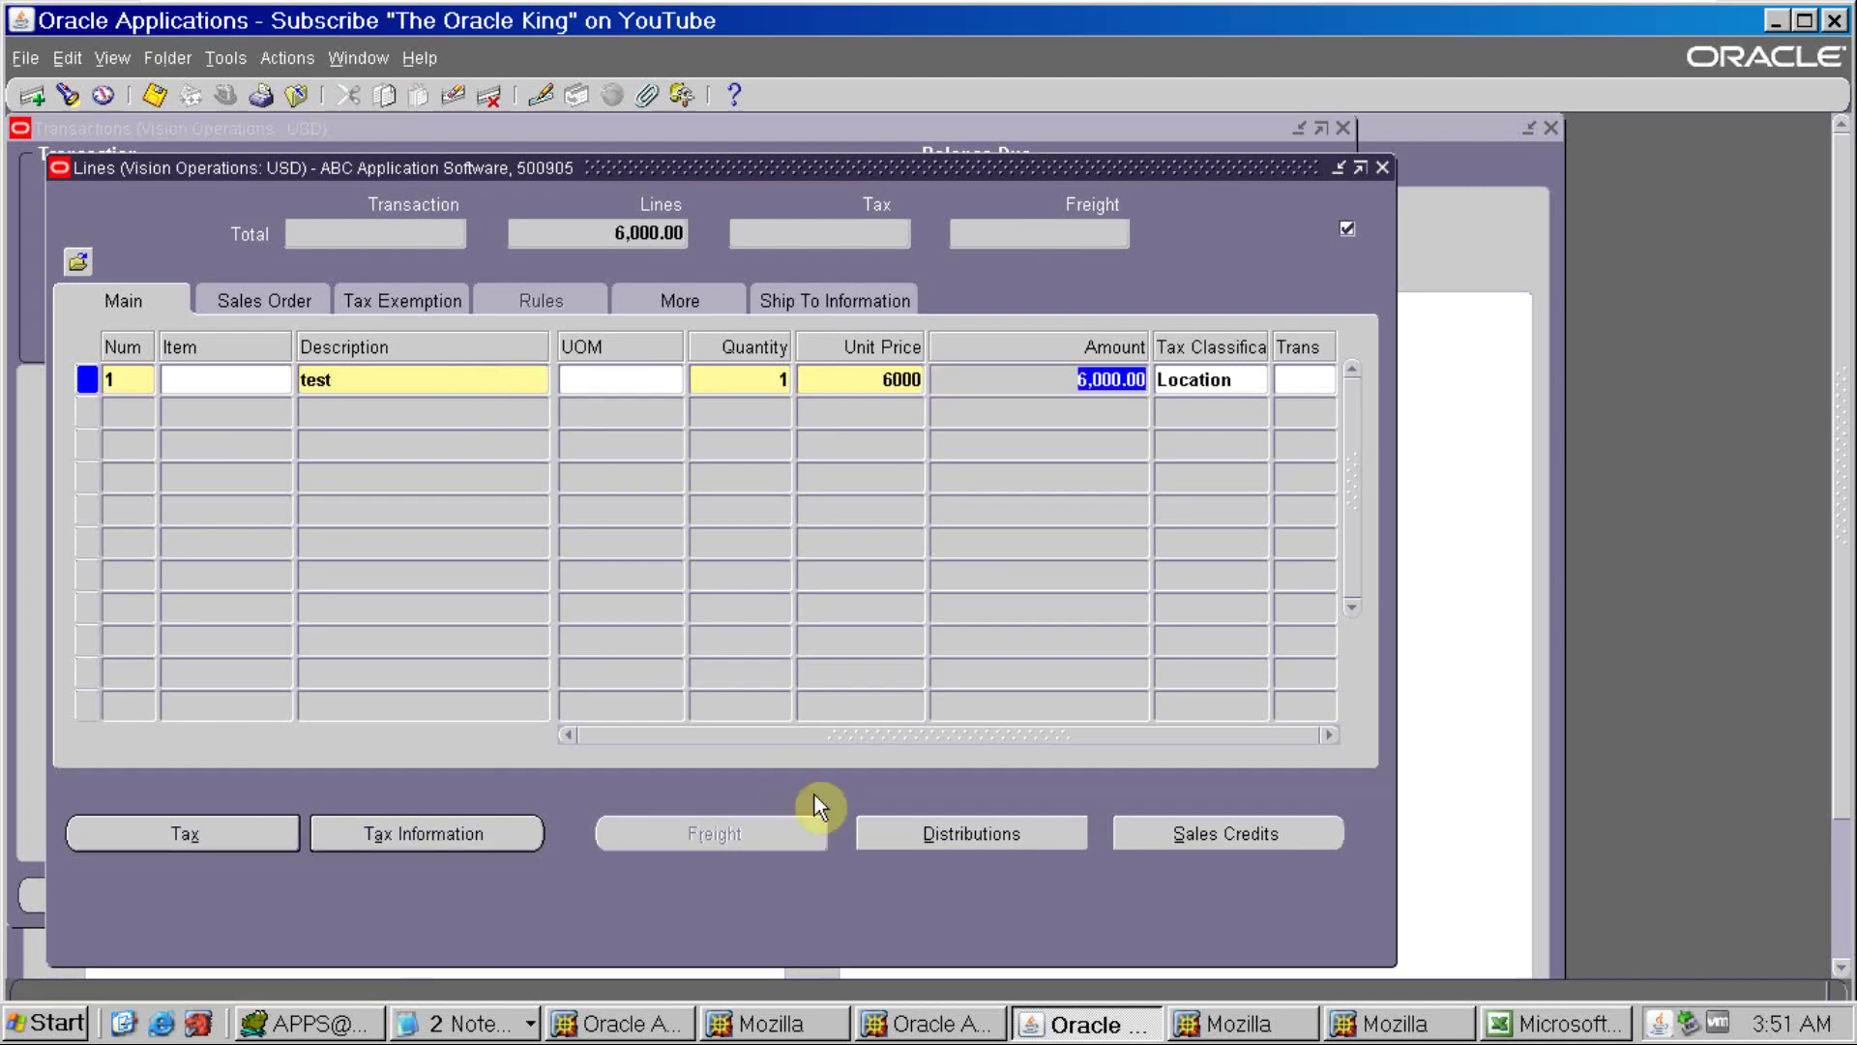
Open the 6,000 invoice line's distributions and display the accounts for all lines
click(876, 834)
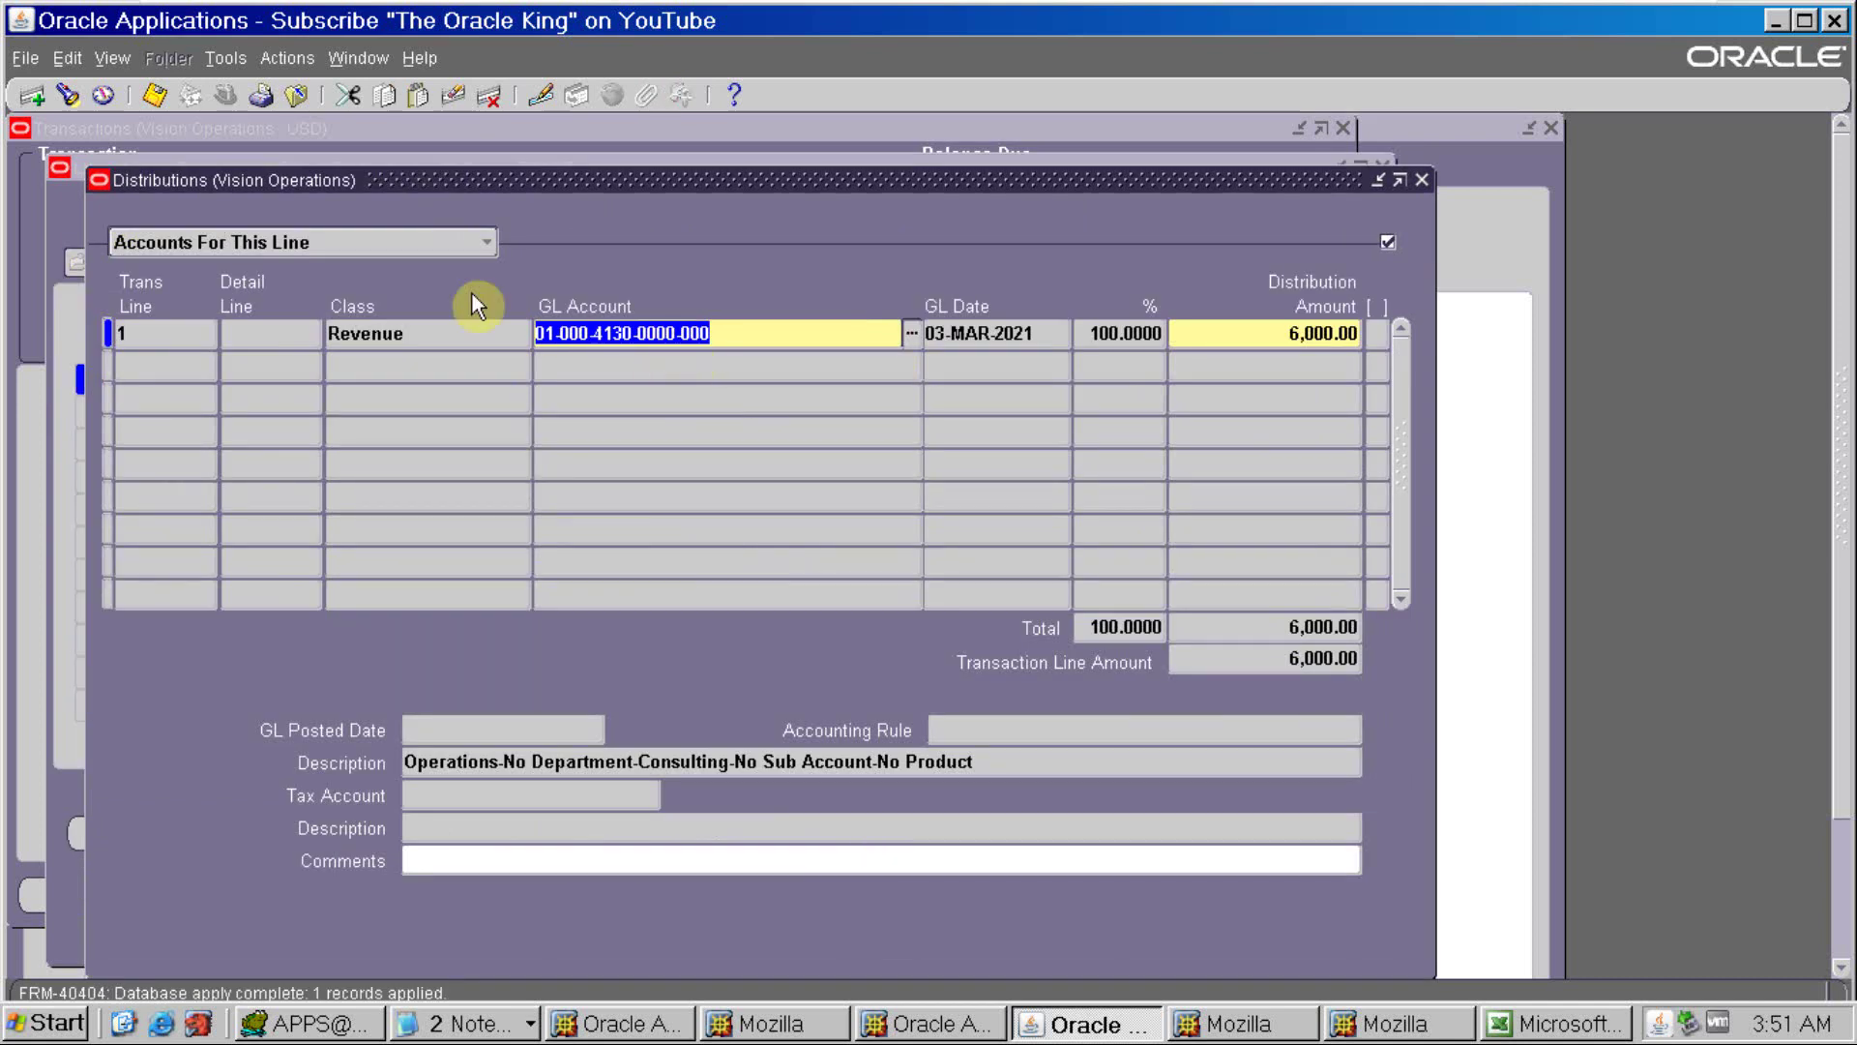
click(467, 250)
click(445, 272)
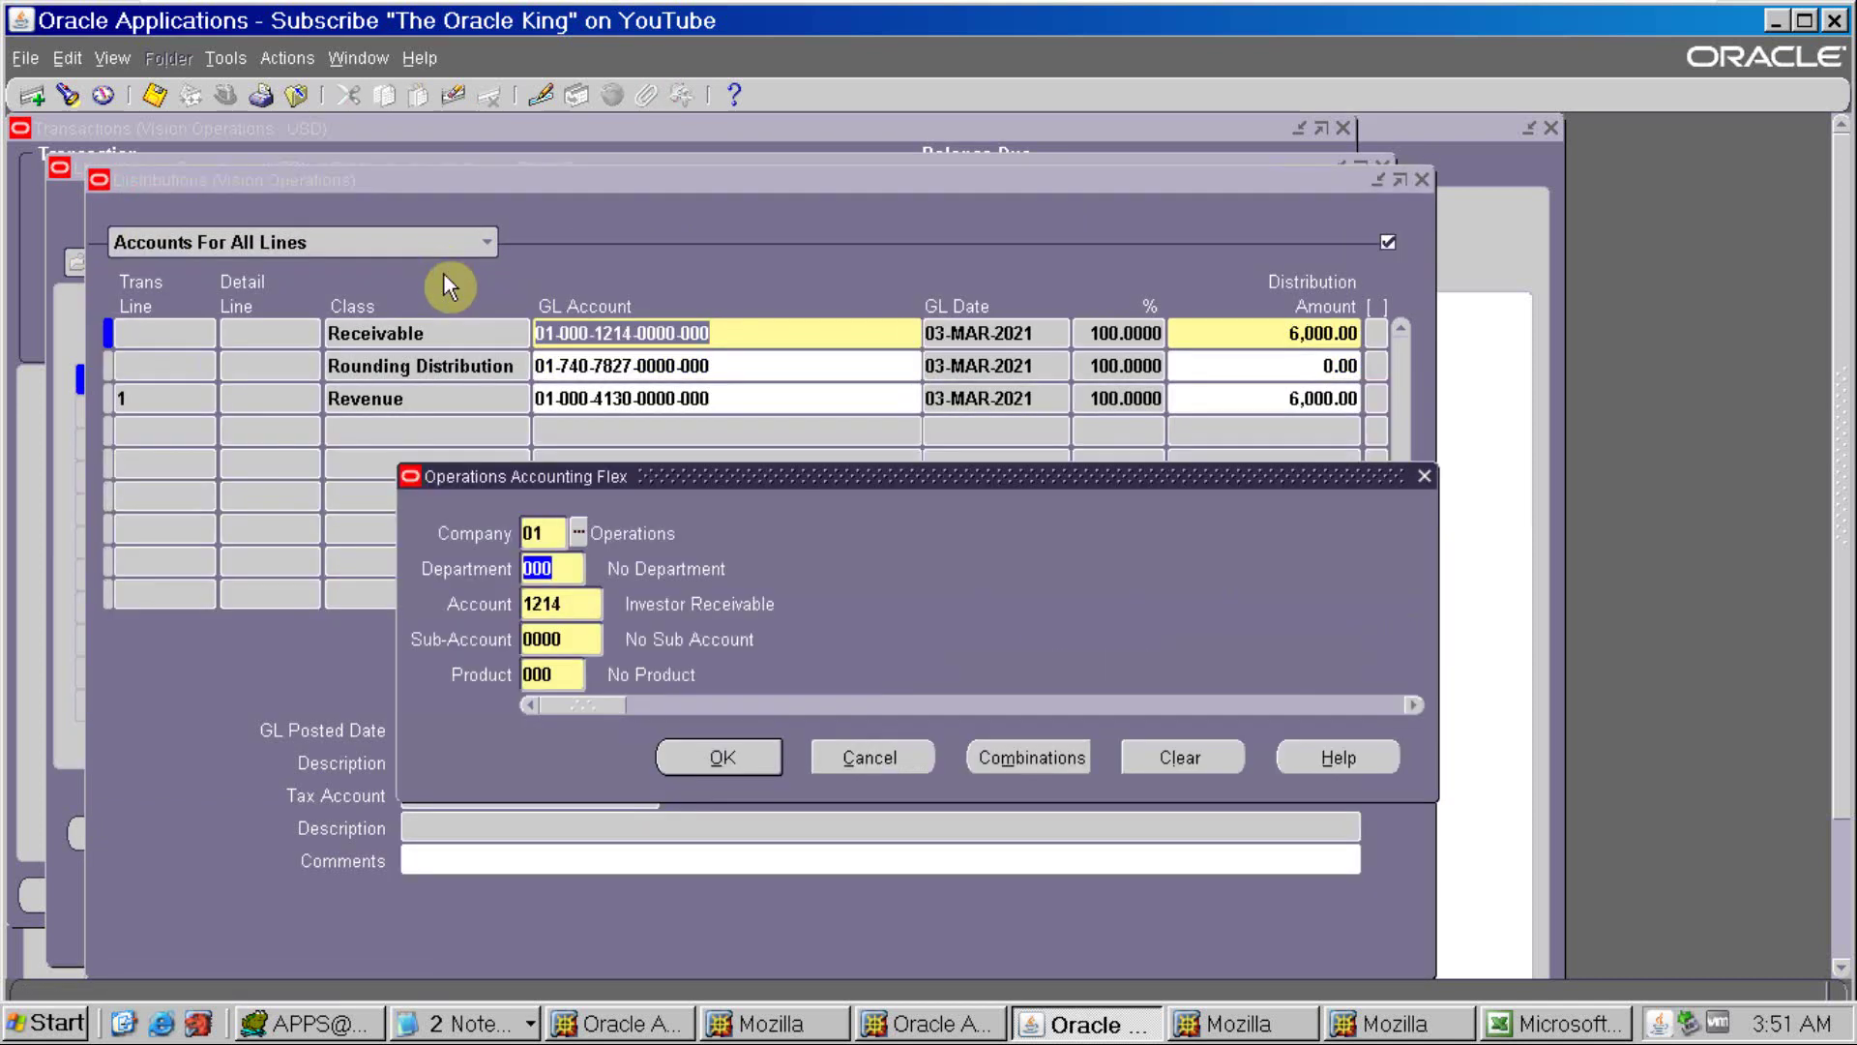
Check the account in the testing sheet, set the 6,000 Receivable distribution's account segment to 1813 and save
key(alt+Tab)
key(alt+Tab)
text(18)
key(Tab)
click(689, 755)
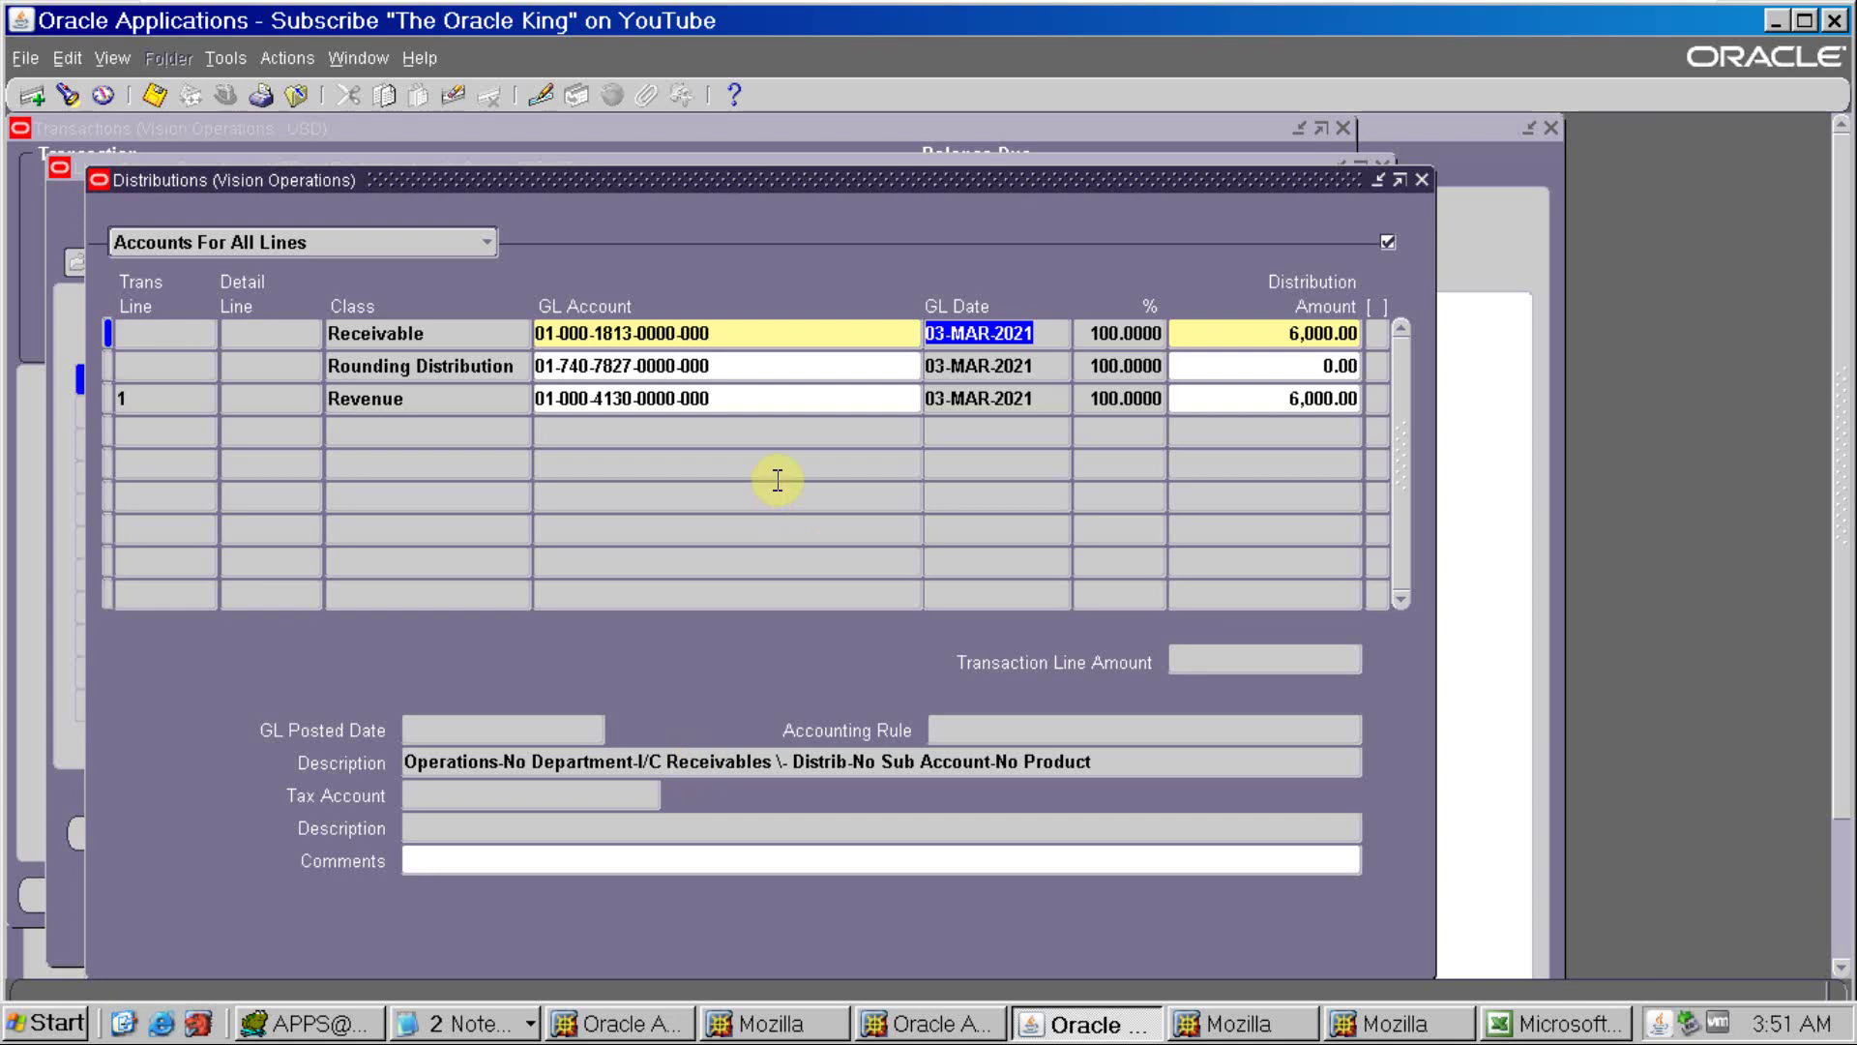
key(ctrl+s)
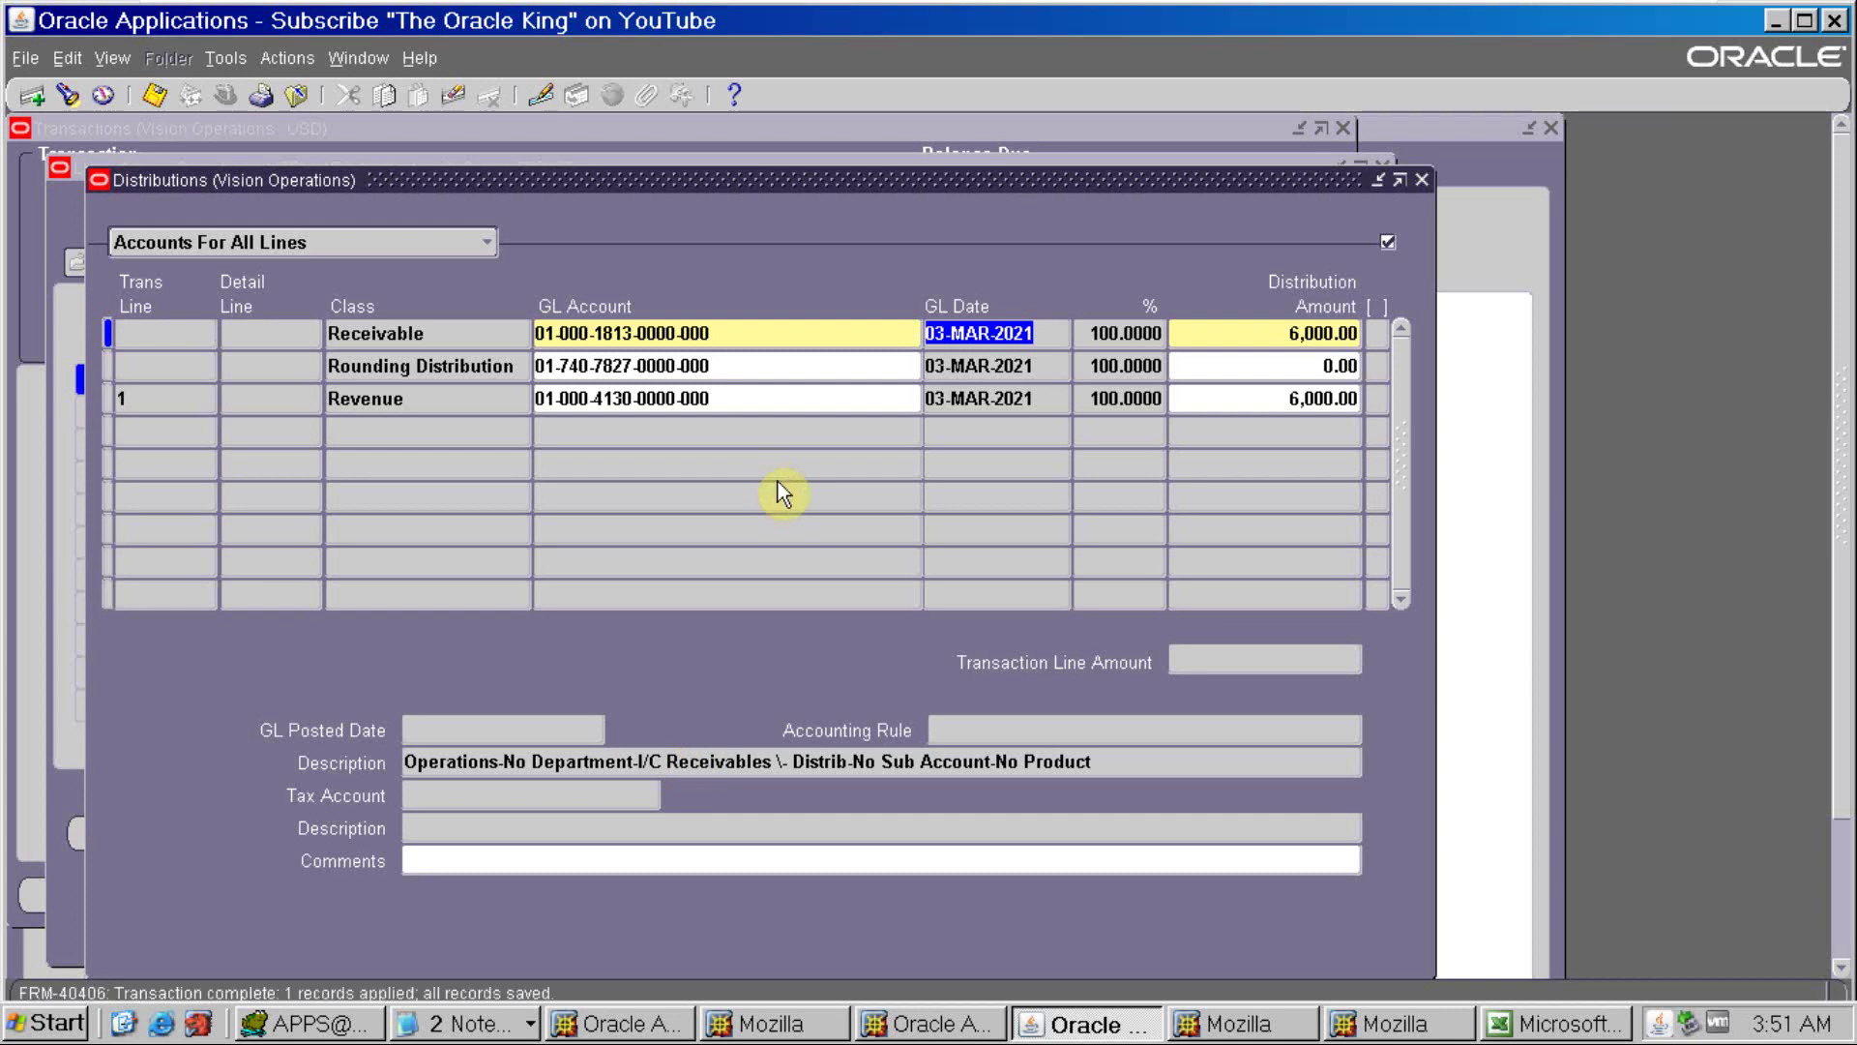
Close the distributions and lines of the 6,000 invoice and mark the invoice complete
click(1422, 179)
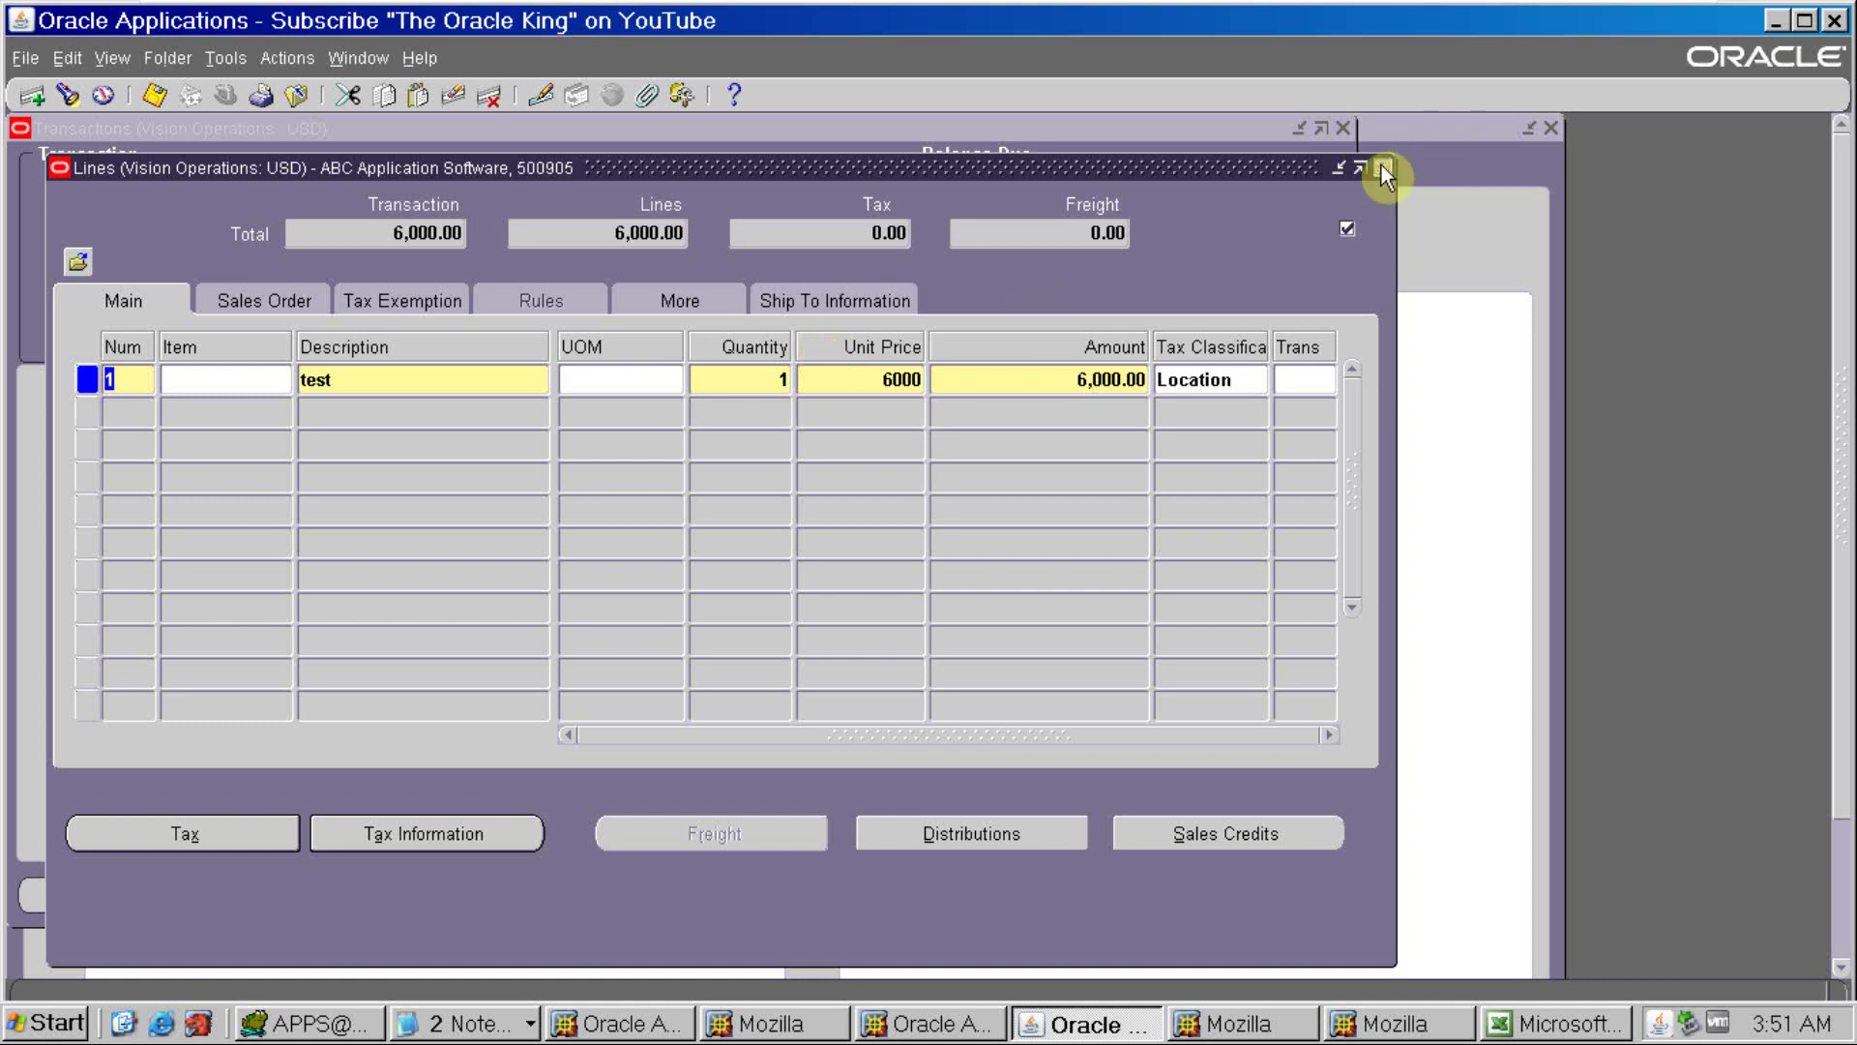
click(1381, 166)
click(1185, 895)
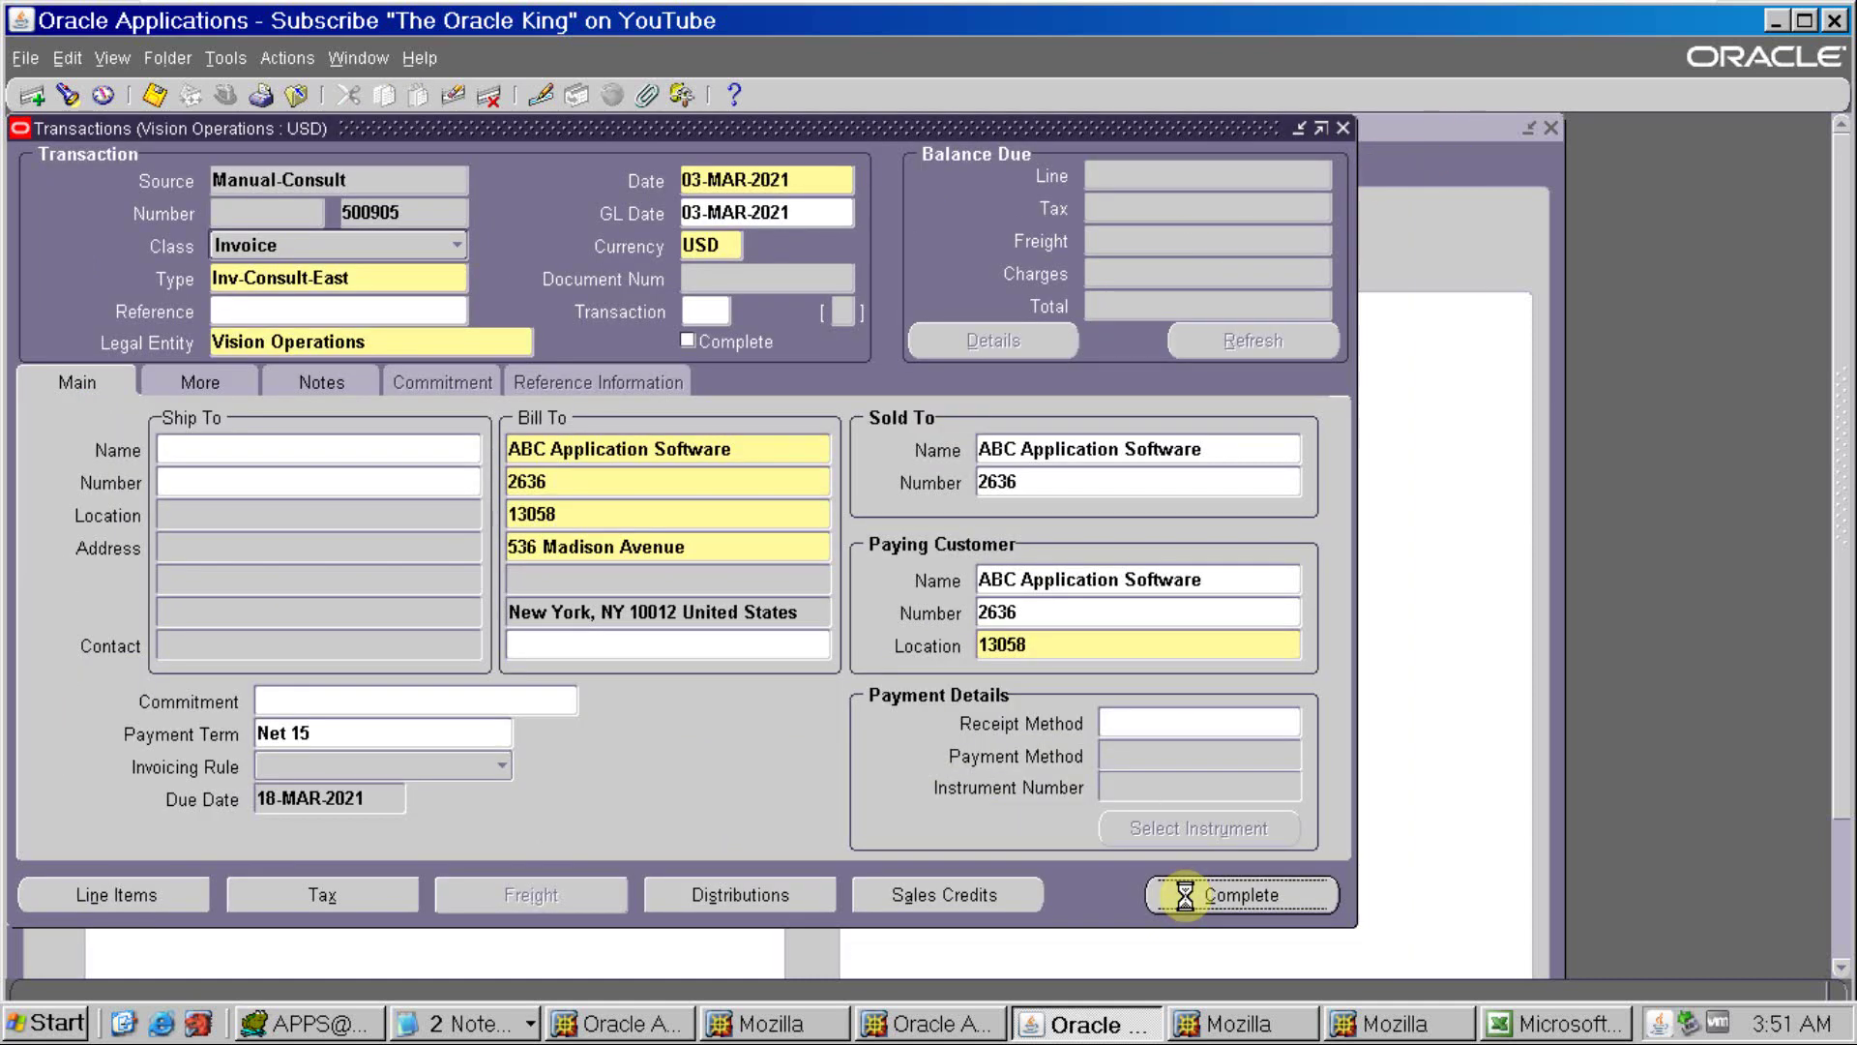
Record the 6,000 invoice's transaction number in cell D15 of the Excel testing sheet with amount 6000 beside it
double_click(414, 217)
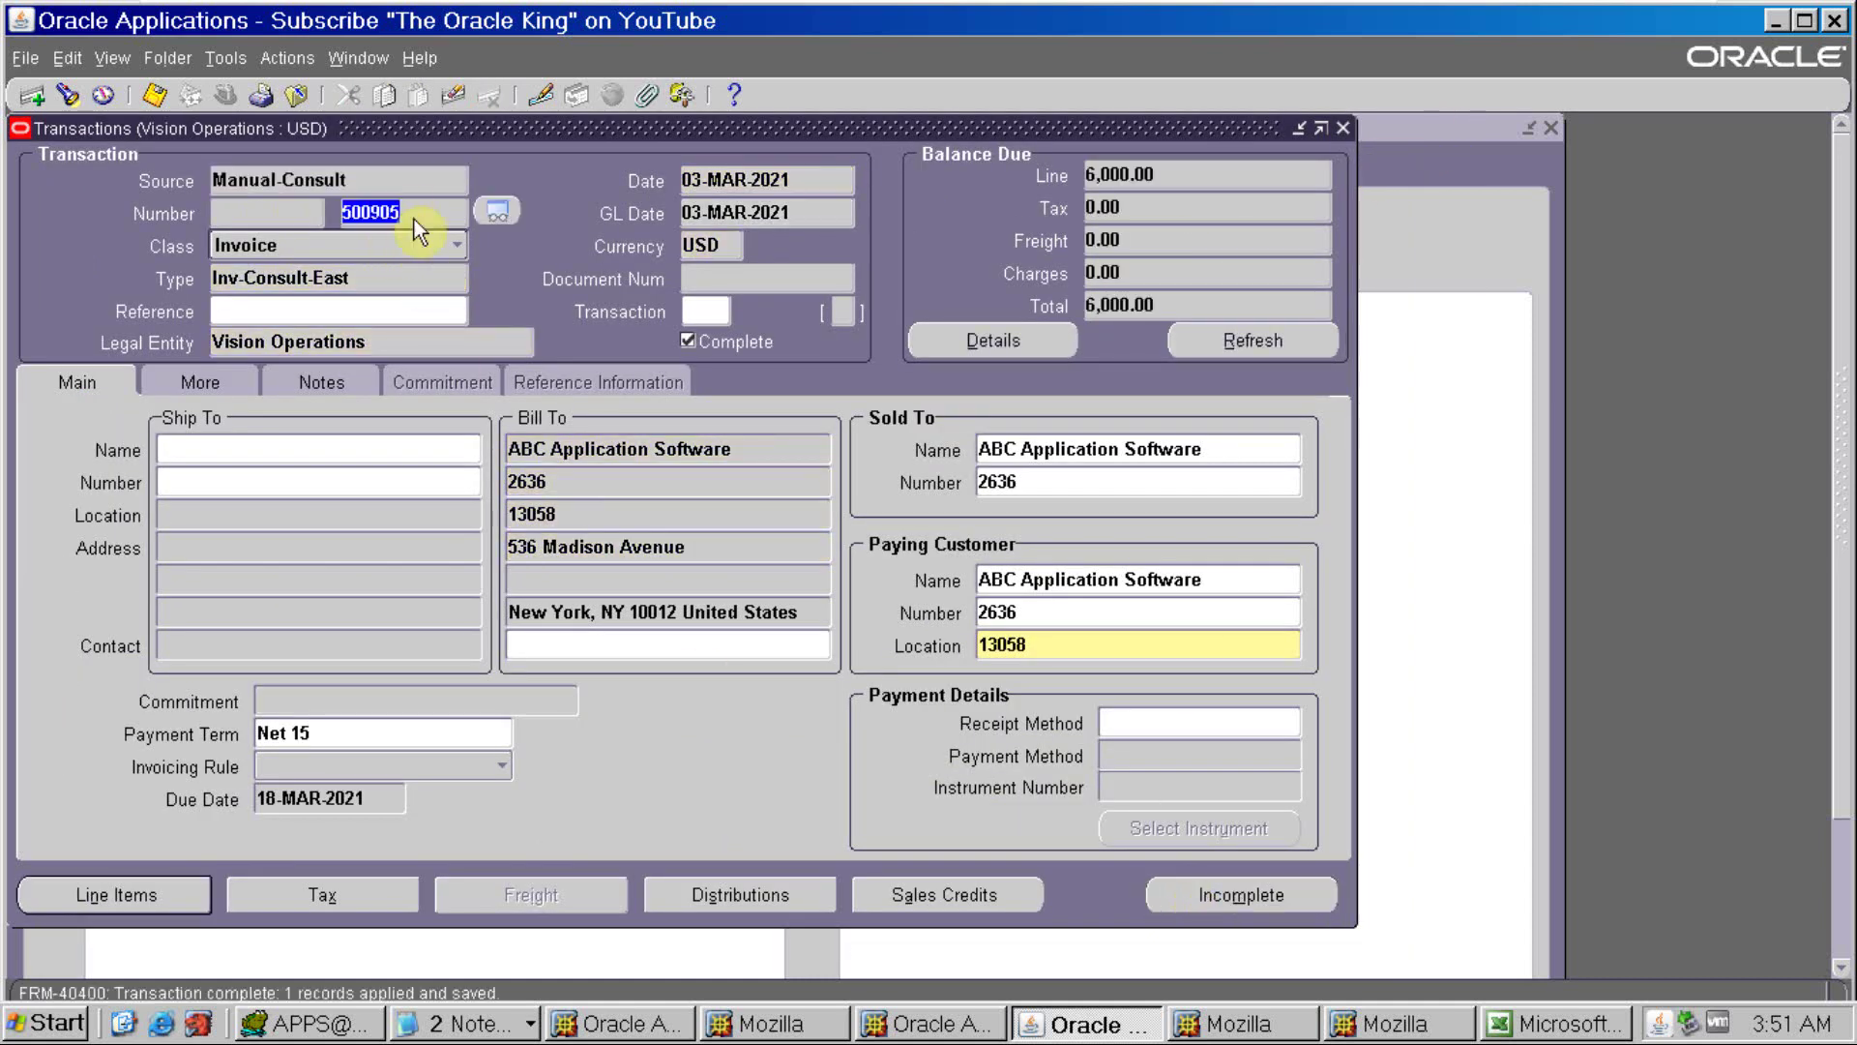
key(alt+Tab)
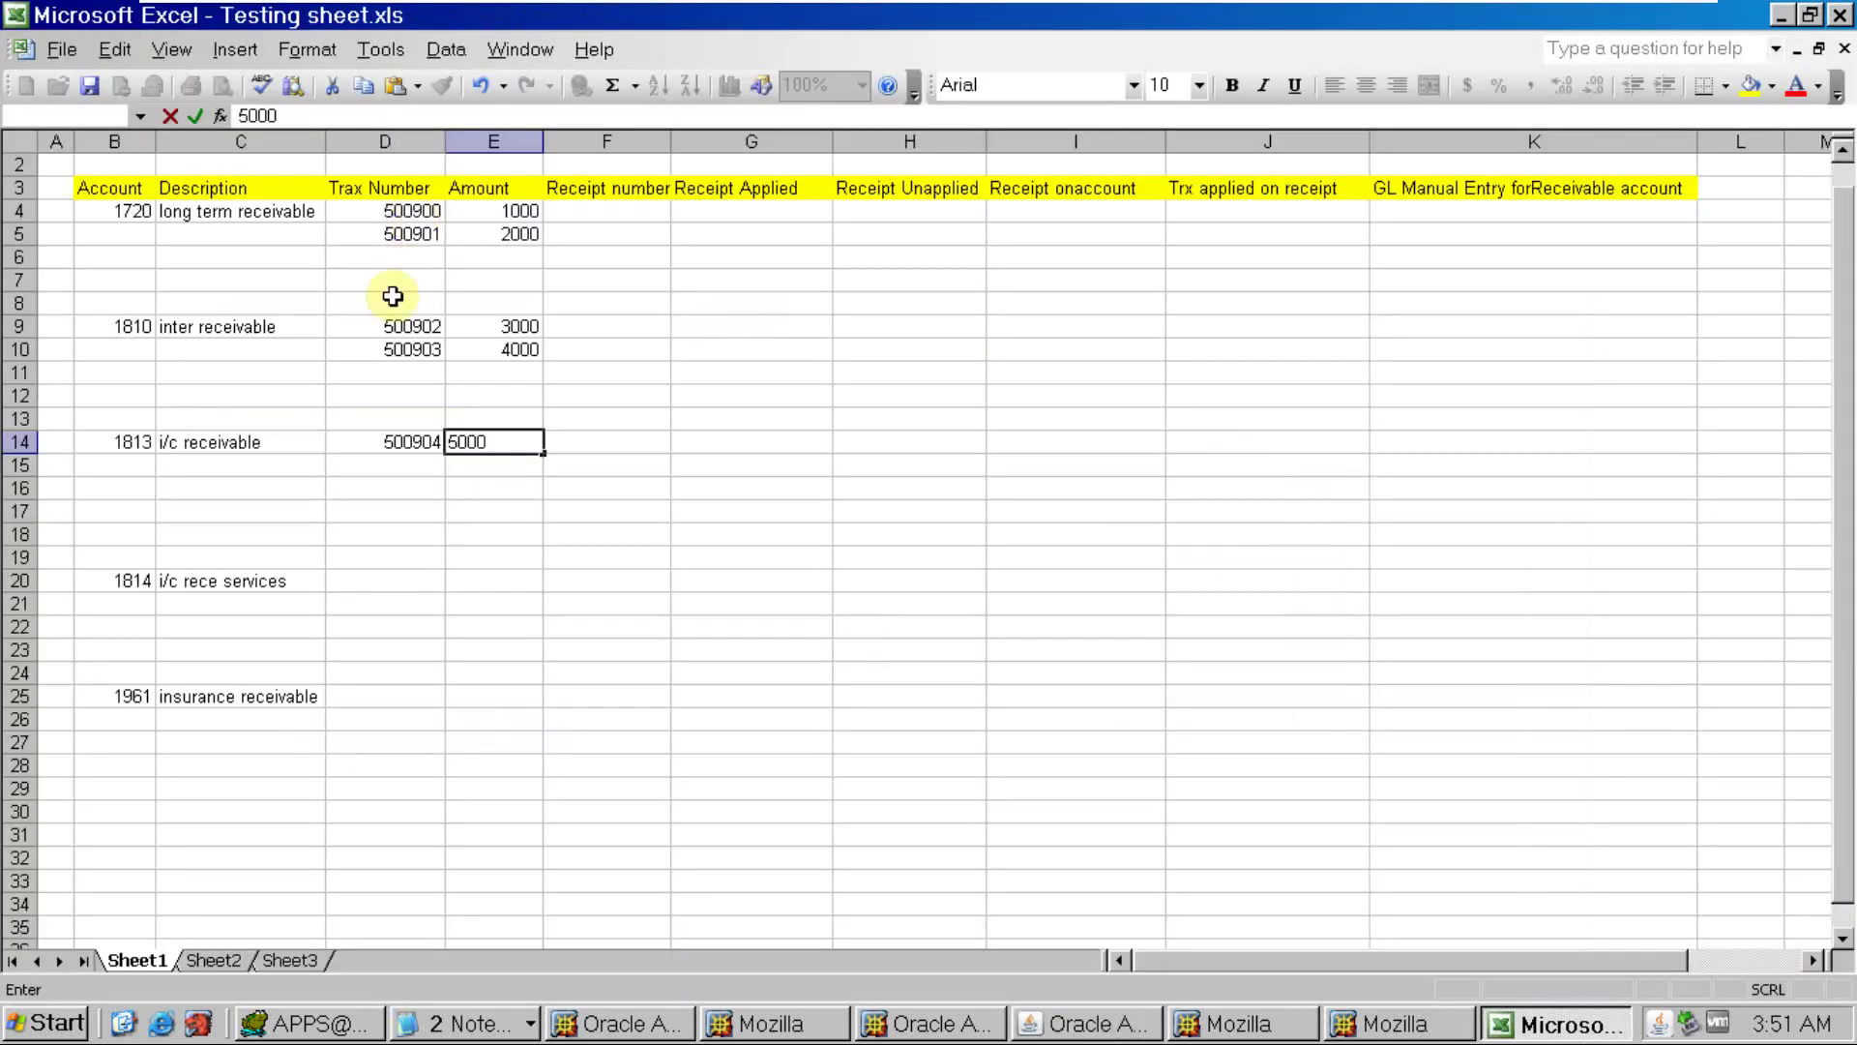
click(418, 462)
key(ctrl+v)
key(Tab)
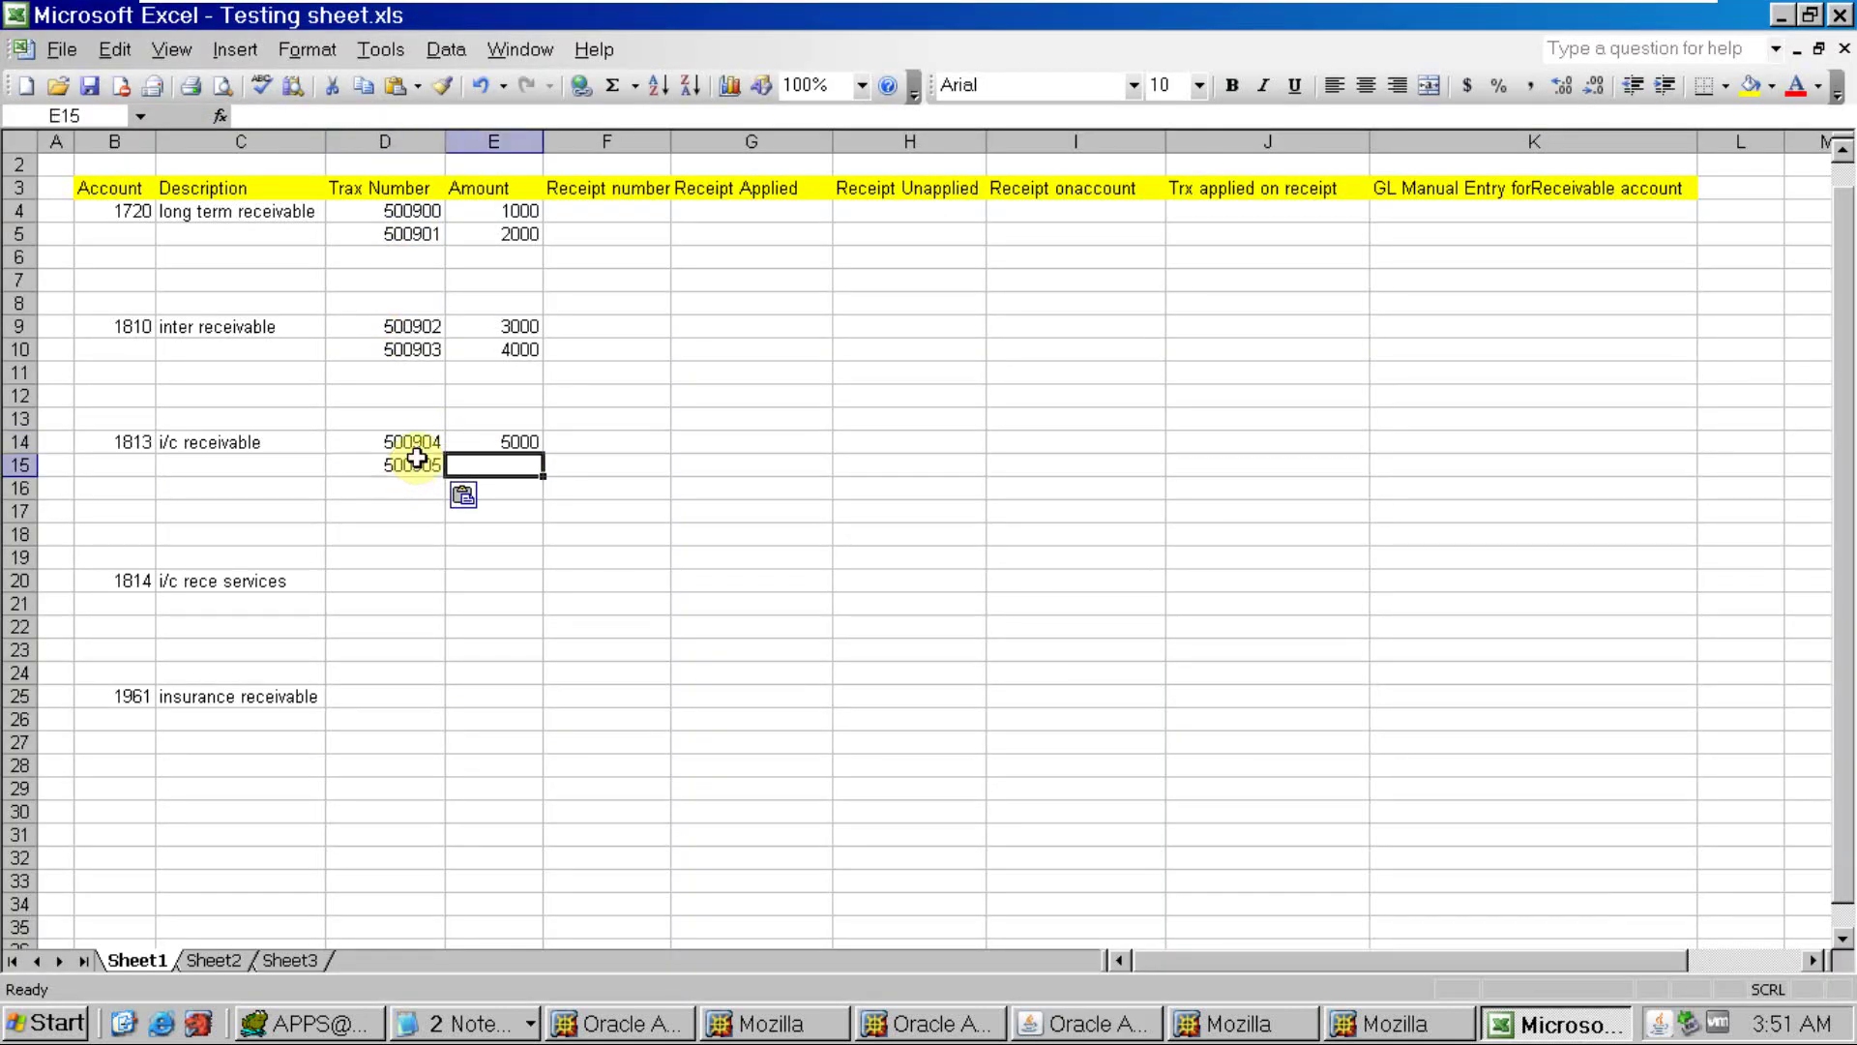
text(6000)
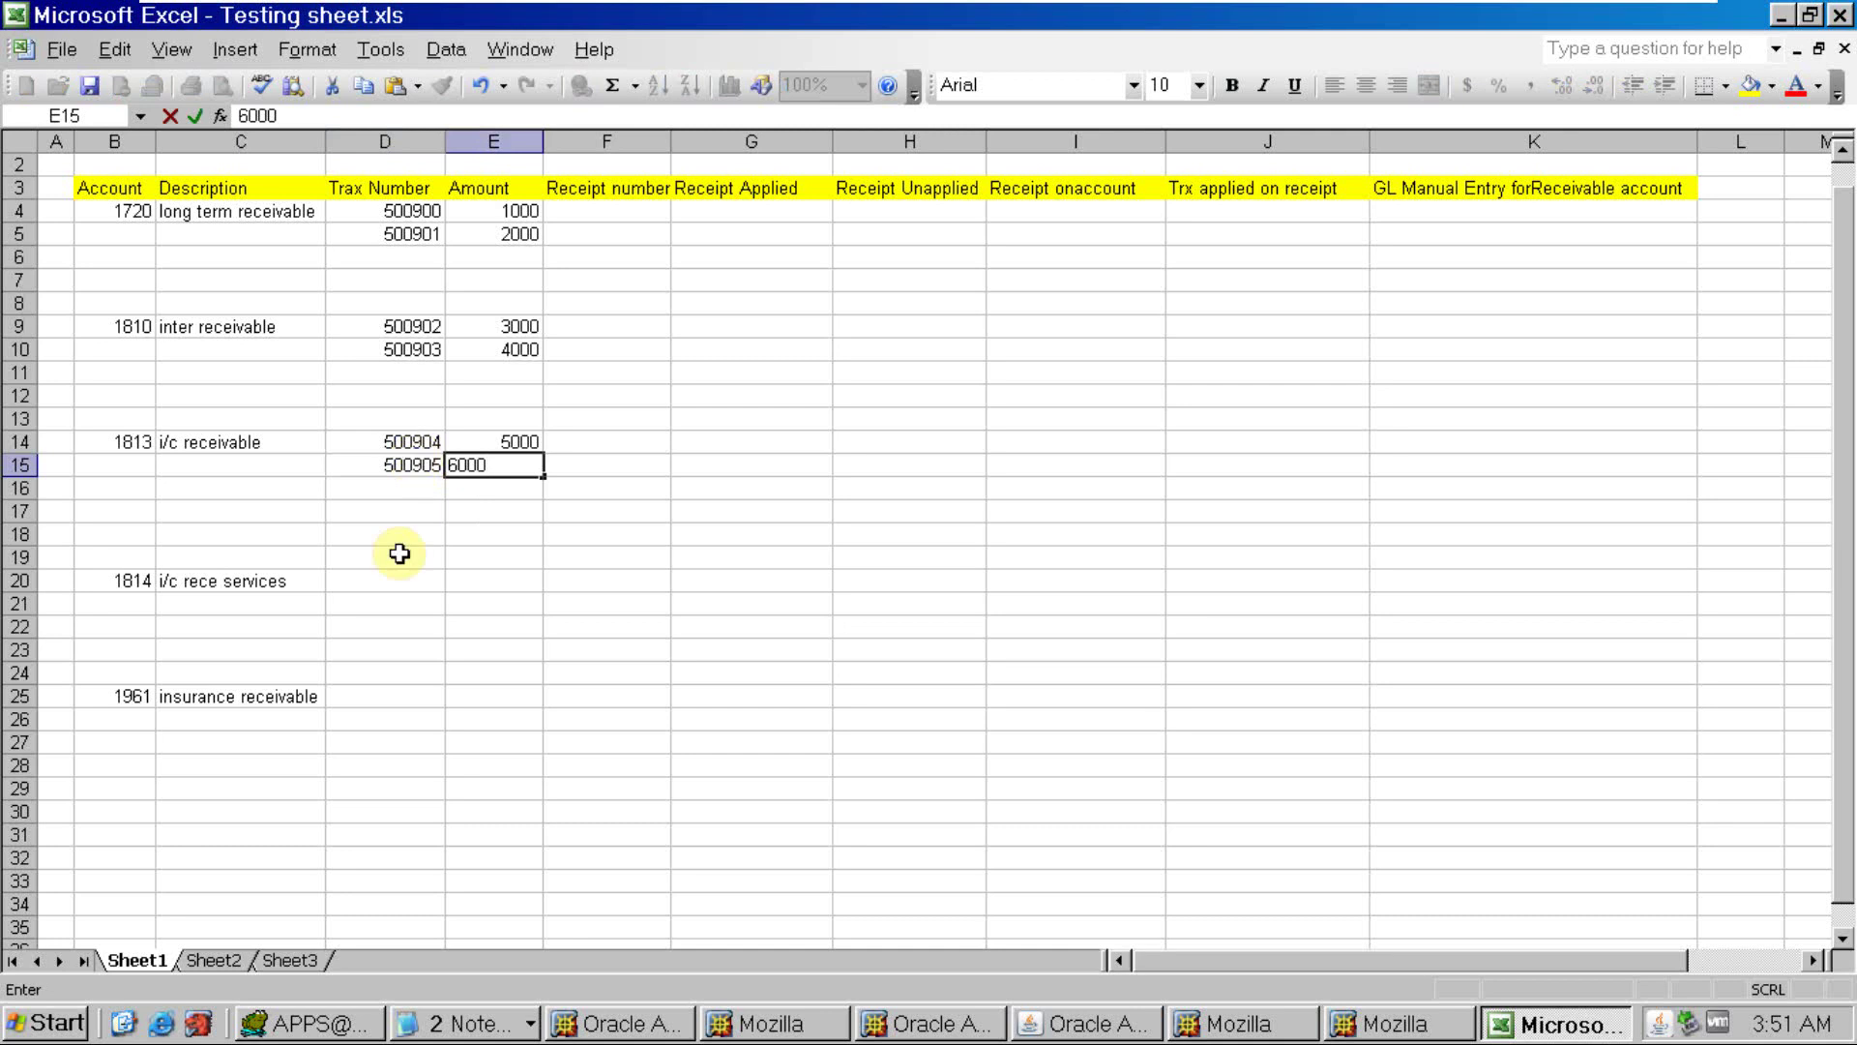
click(395, 585)
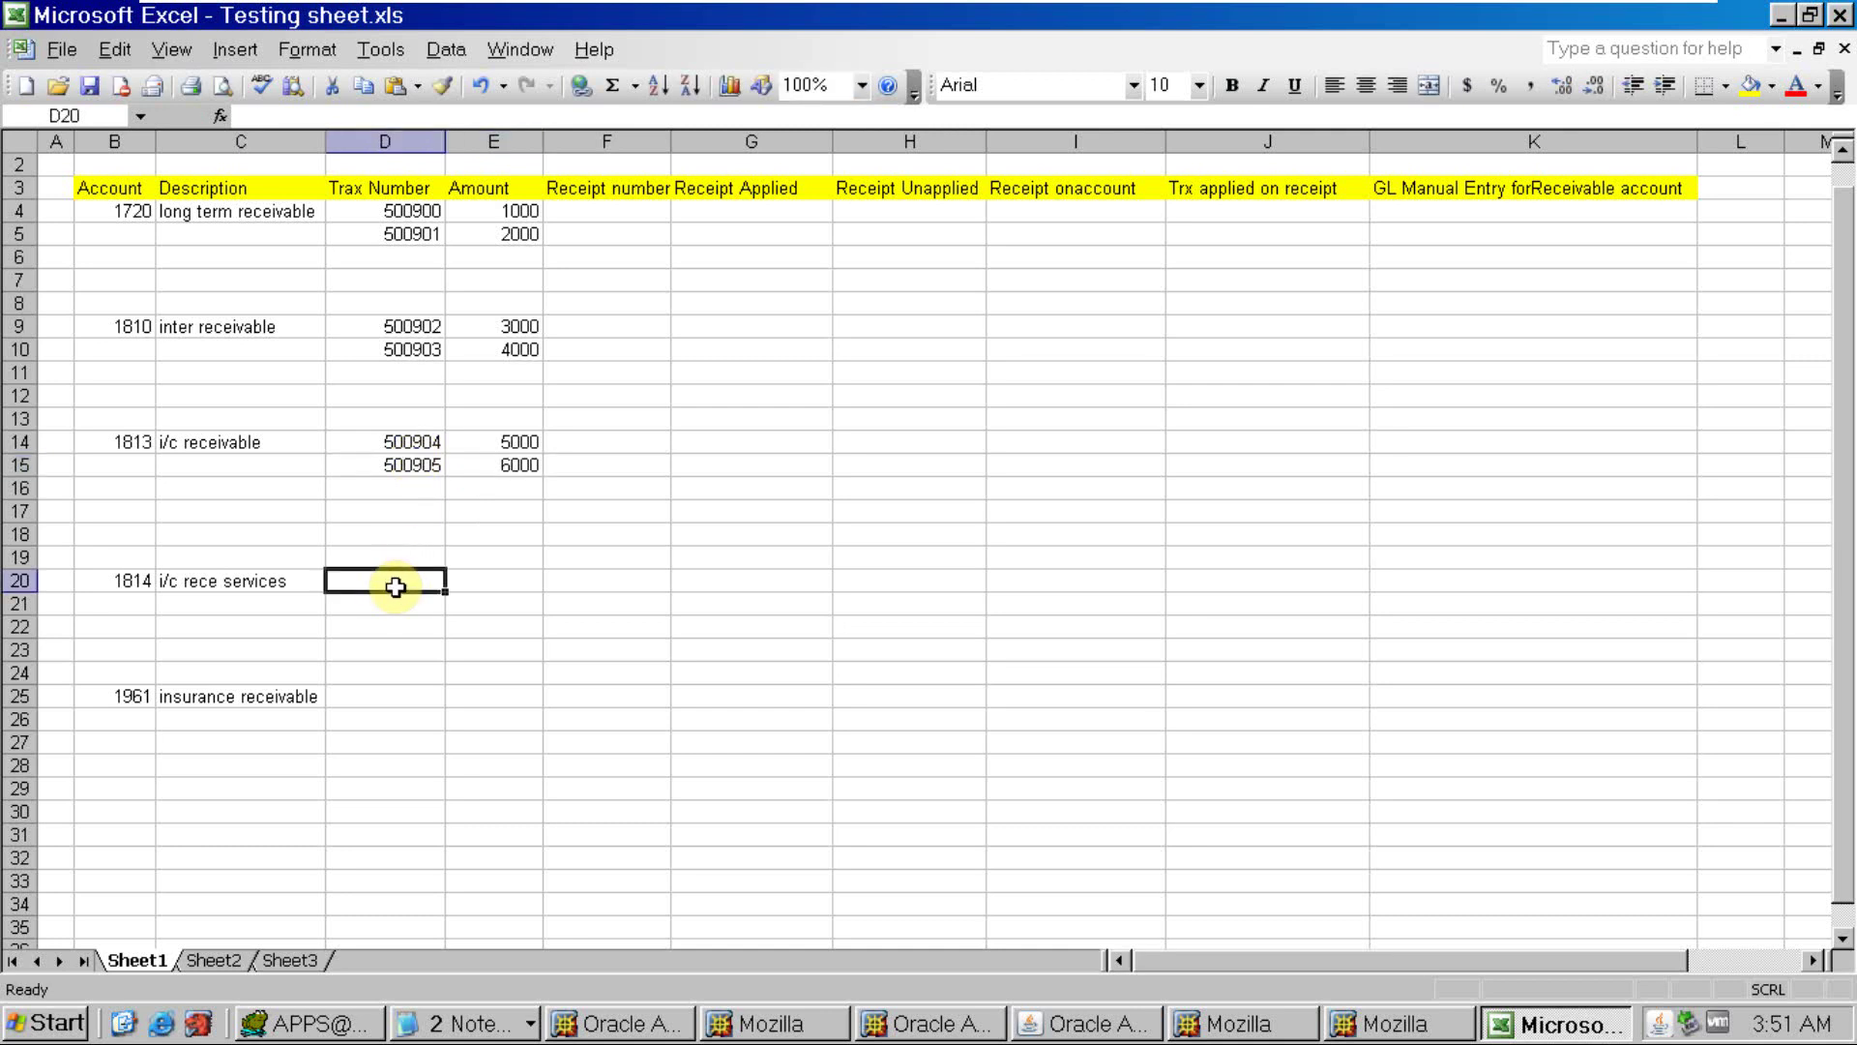
Go back to Oracle Applications and create the next invoice record, billed to ABC Application Software using its customer number
key(alt+Tab)
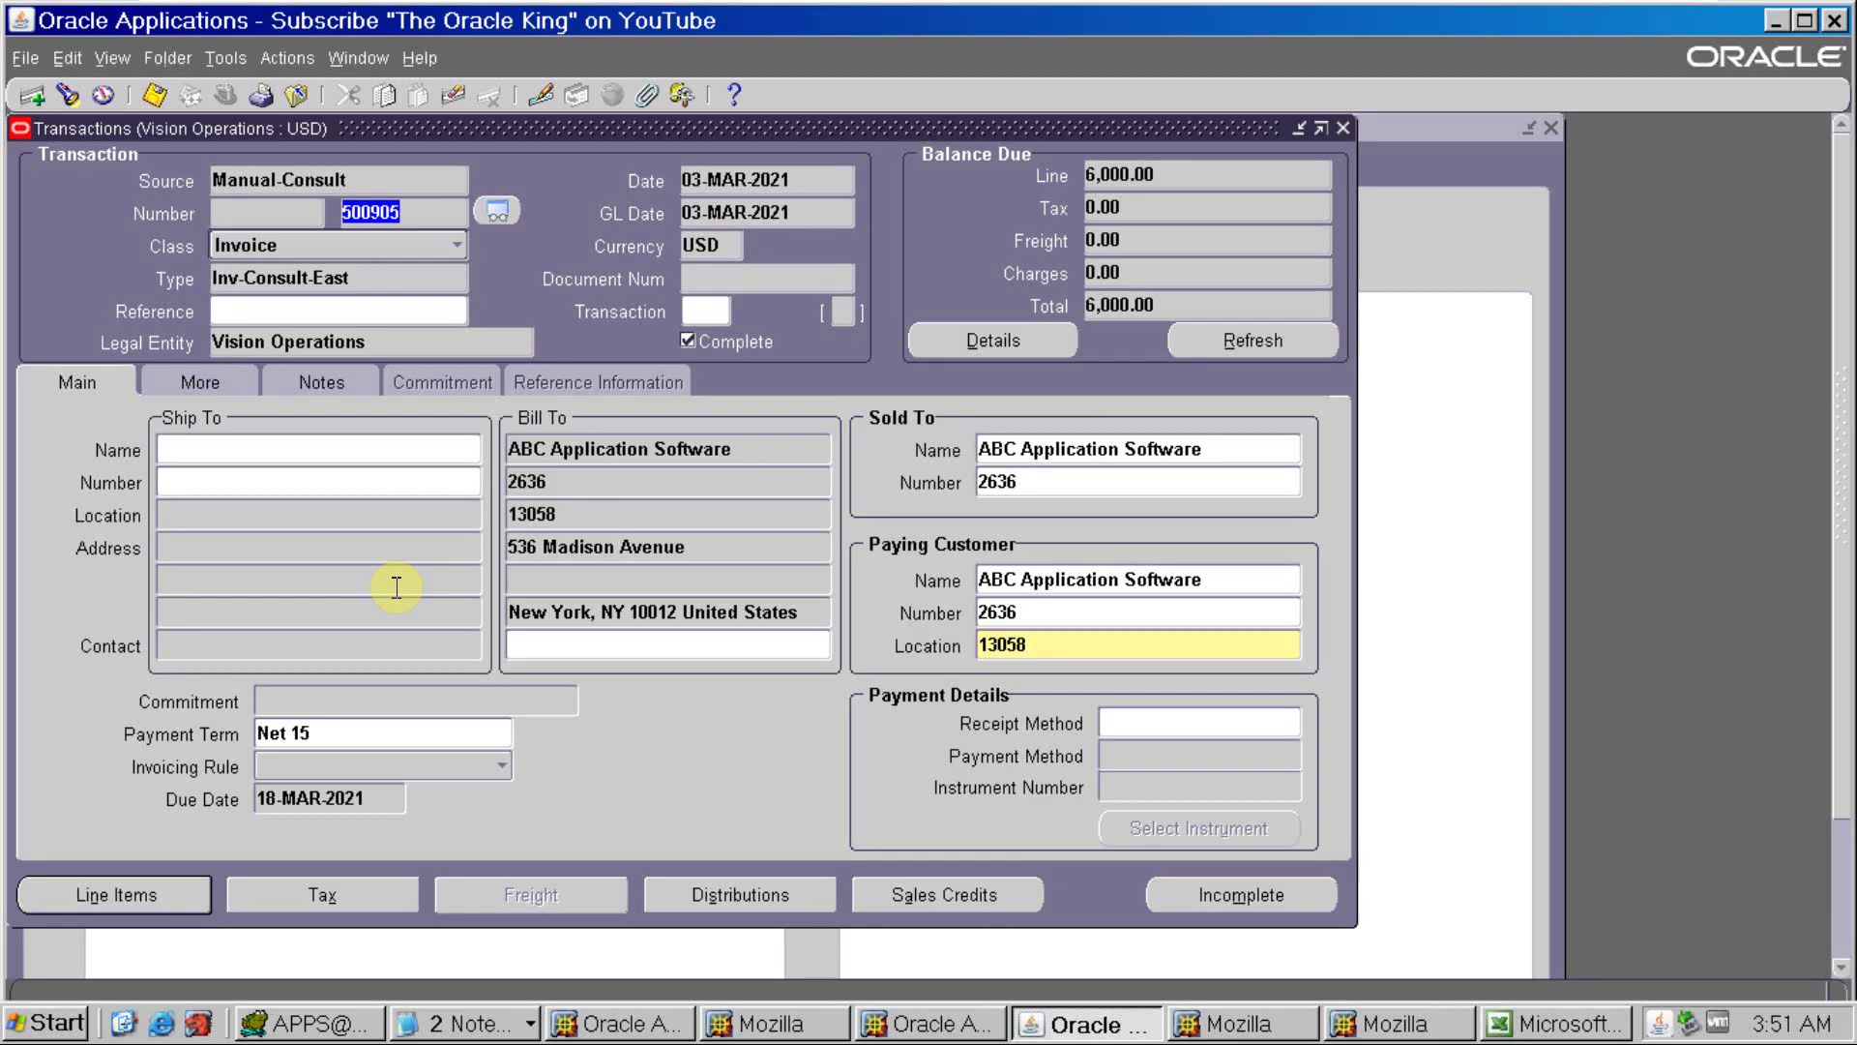
key(ctrl+Down)
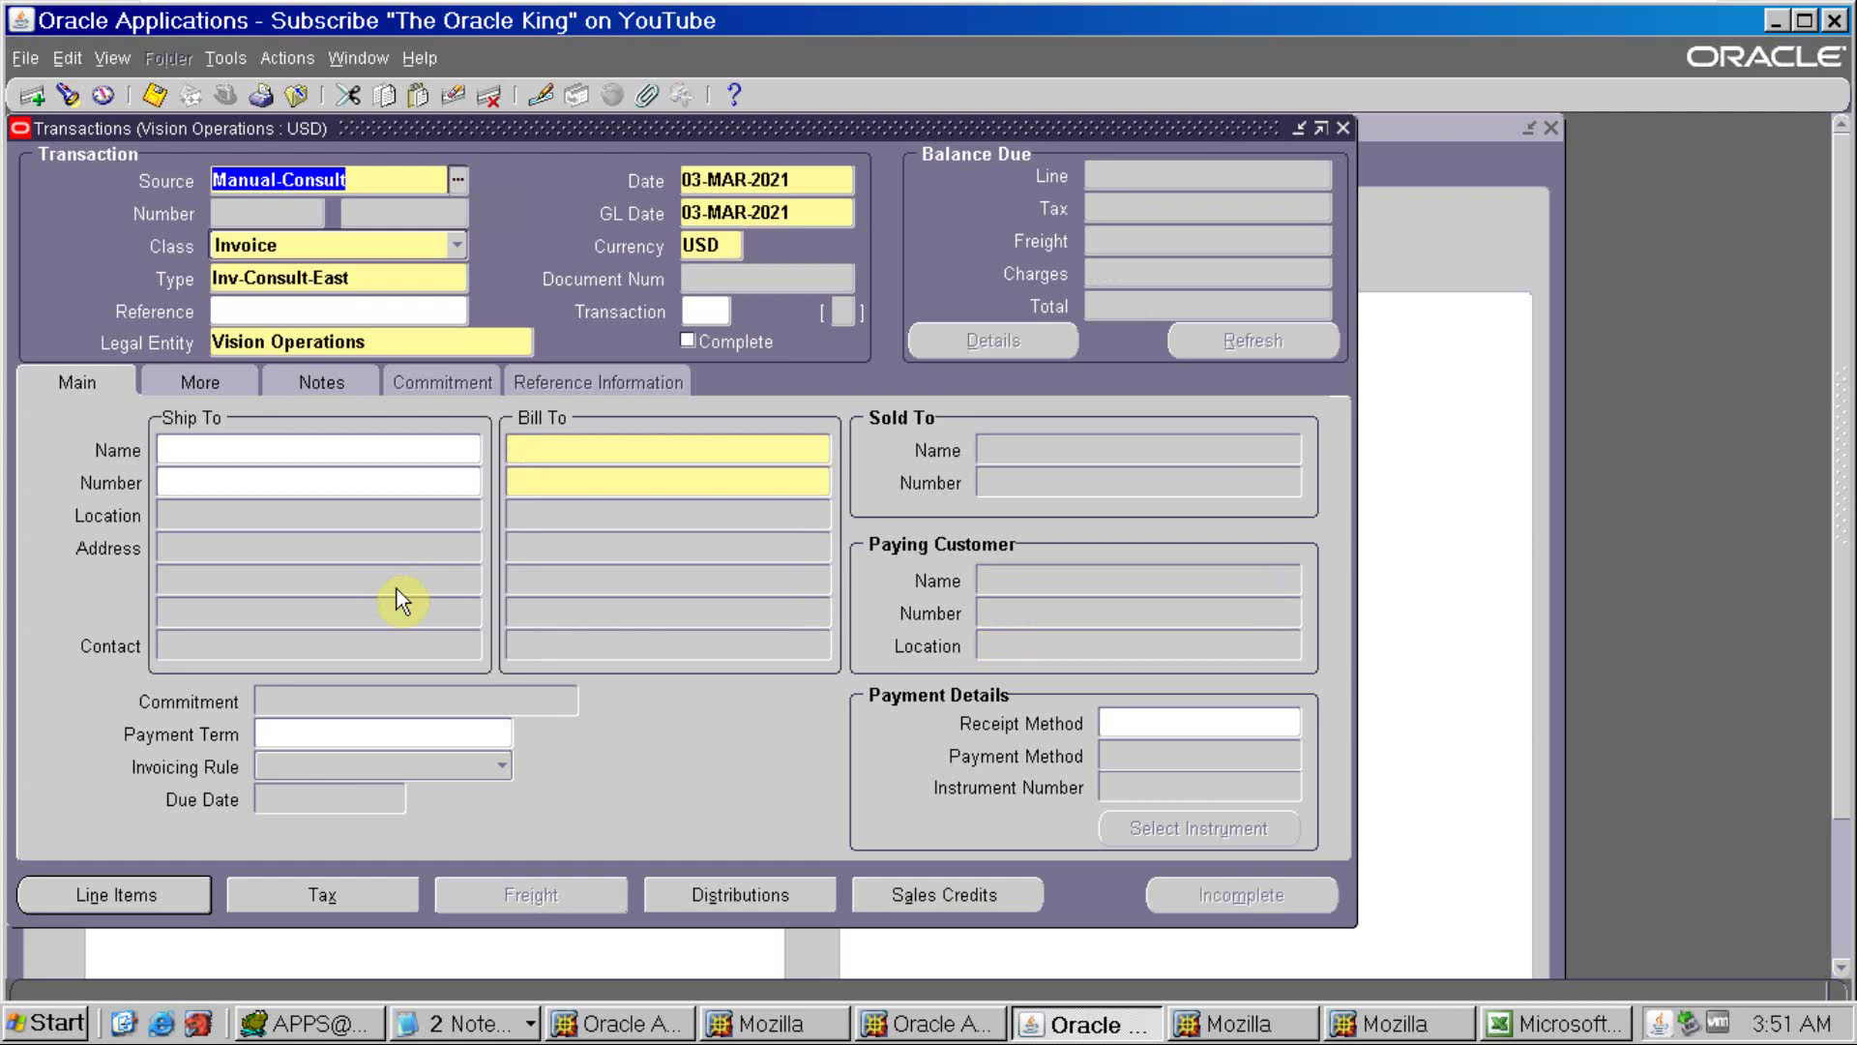
click(569, 484)
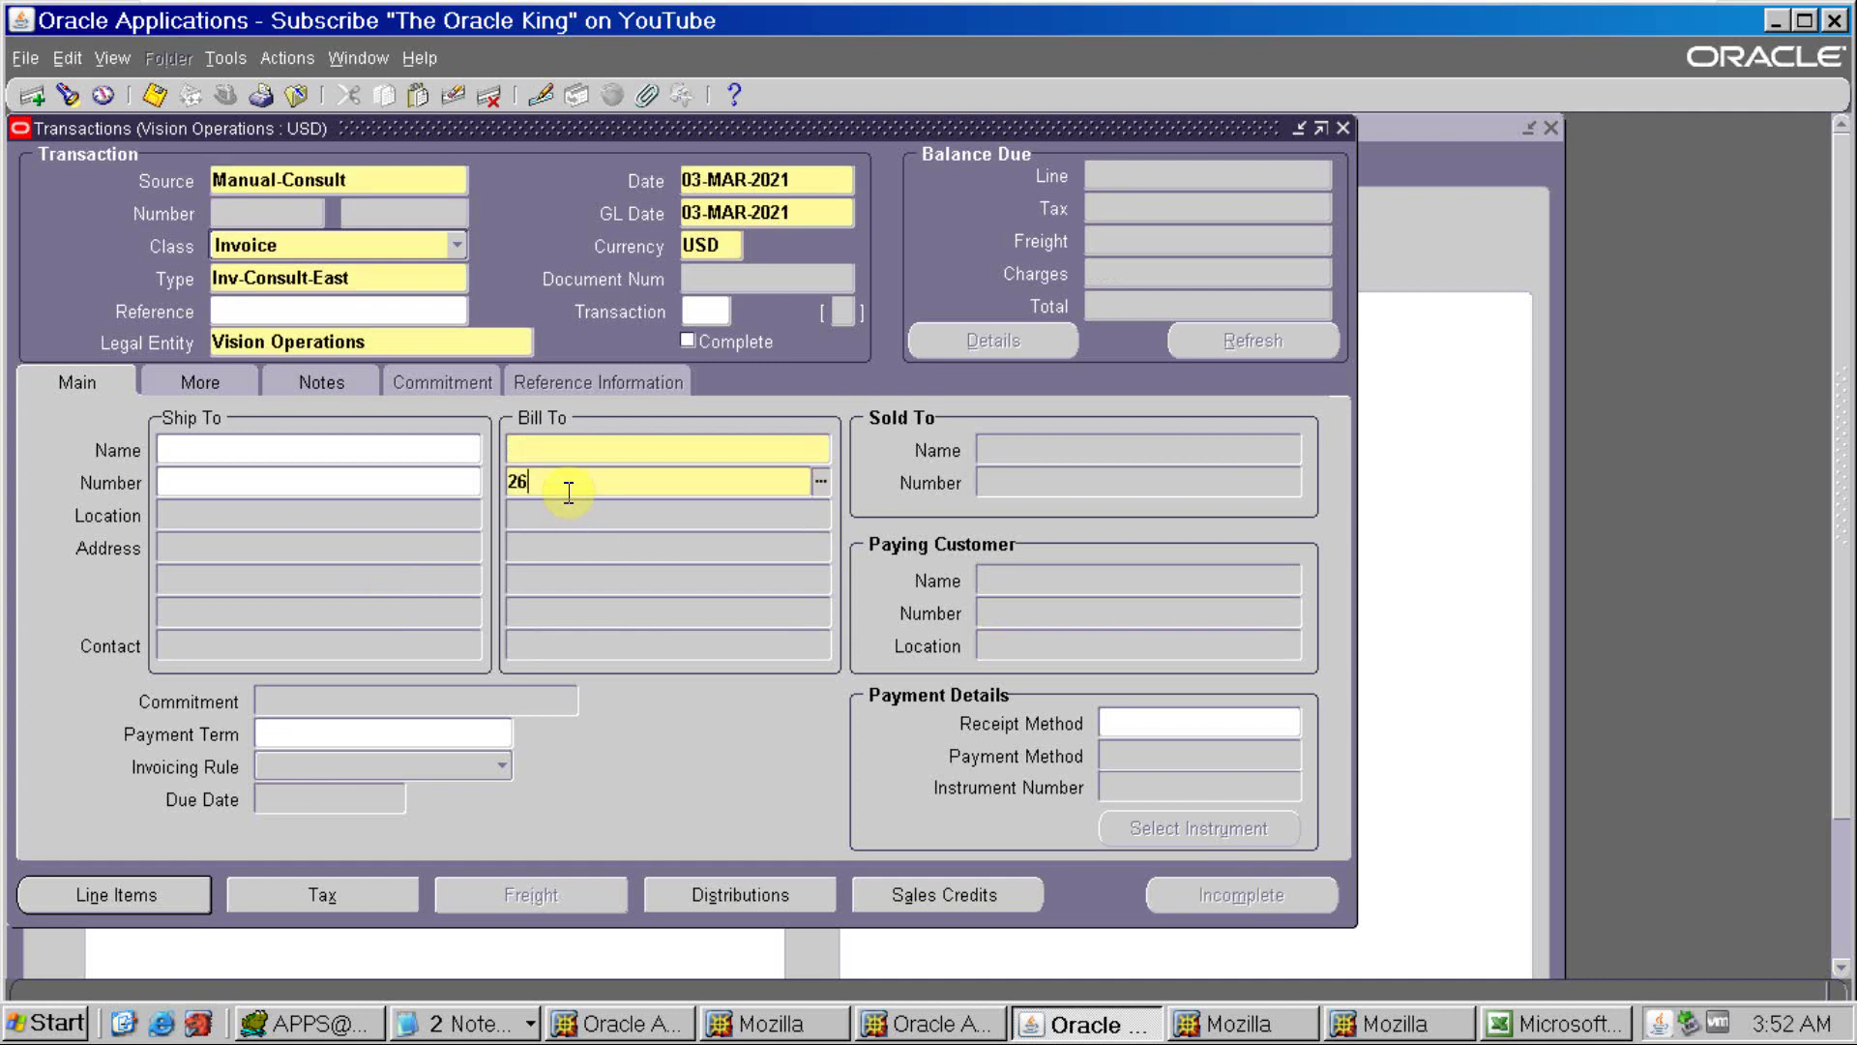
text(2636)
key(Tab)
Add an invoice line described as test with quantity 1 and unit price 7000
click(175, 892)
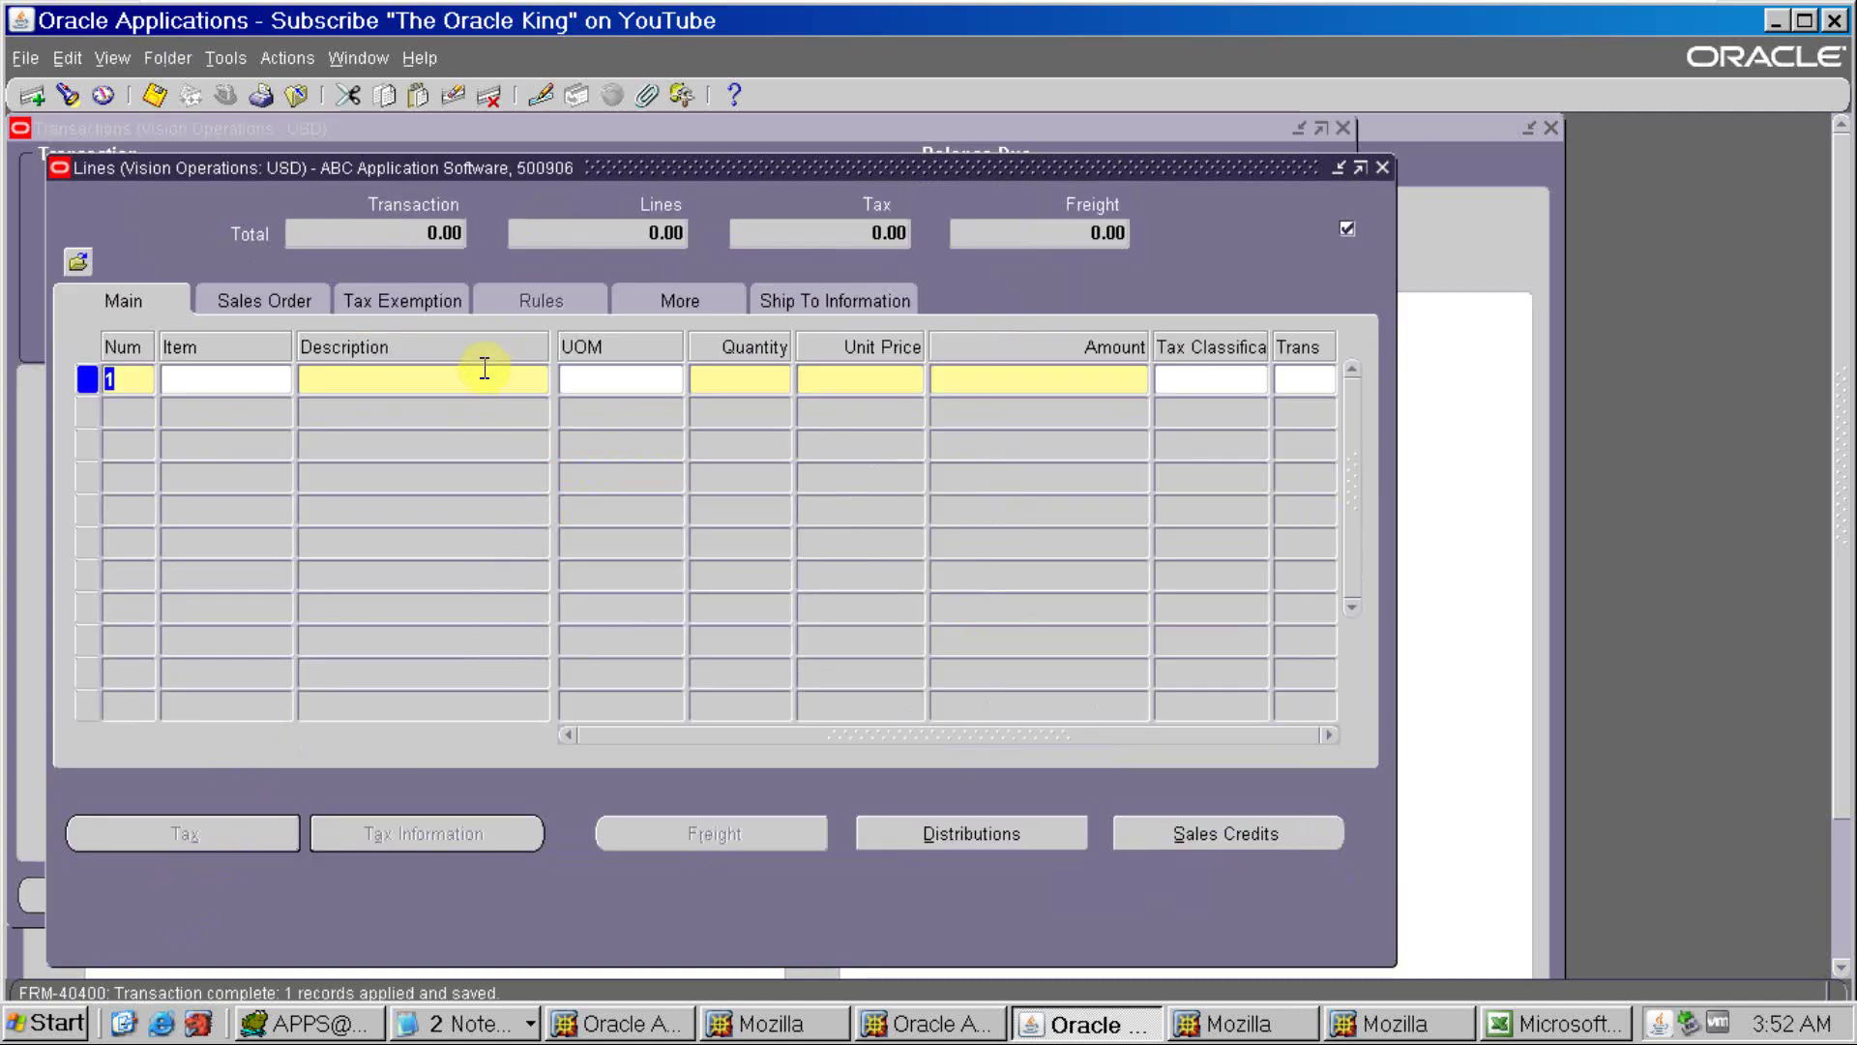
click(483, 373)
text(test)
key(Tab)
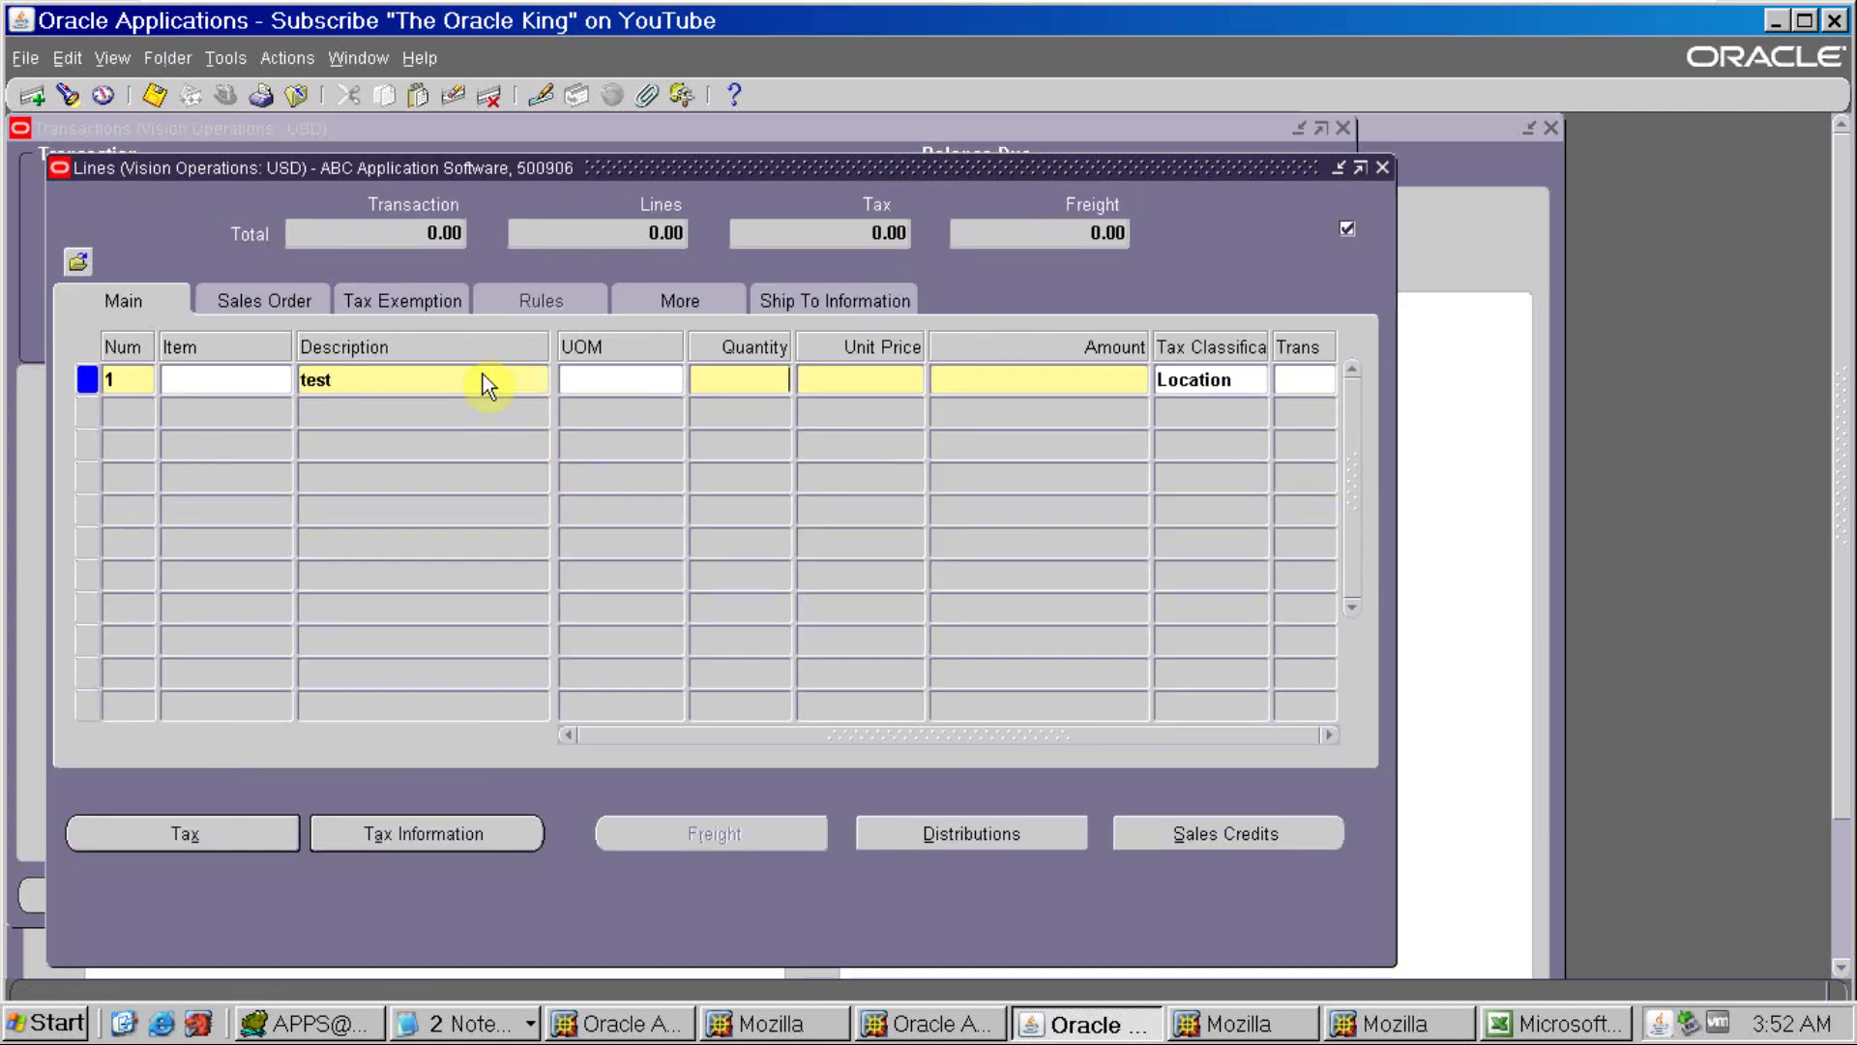
text(1)
key(Tab)
text(6)
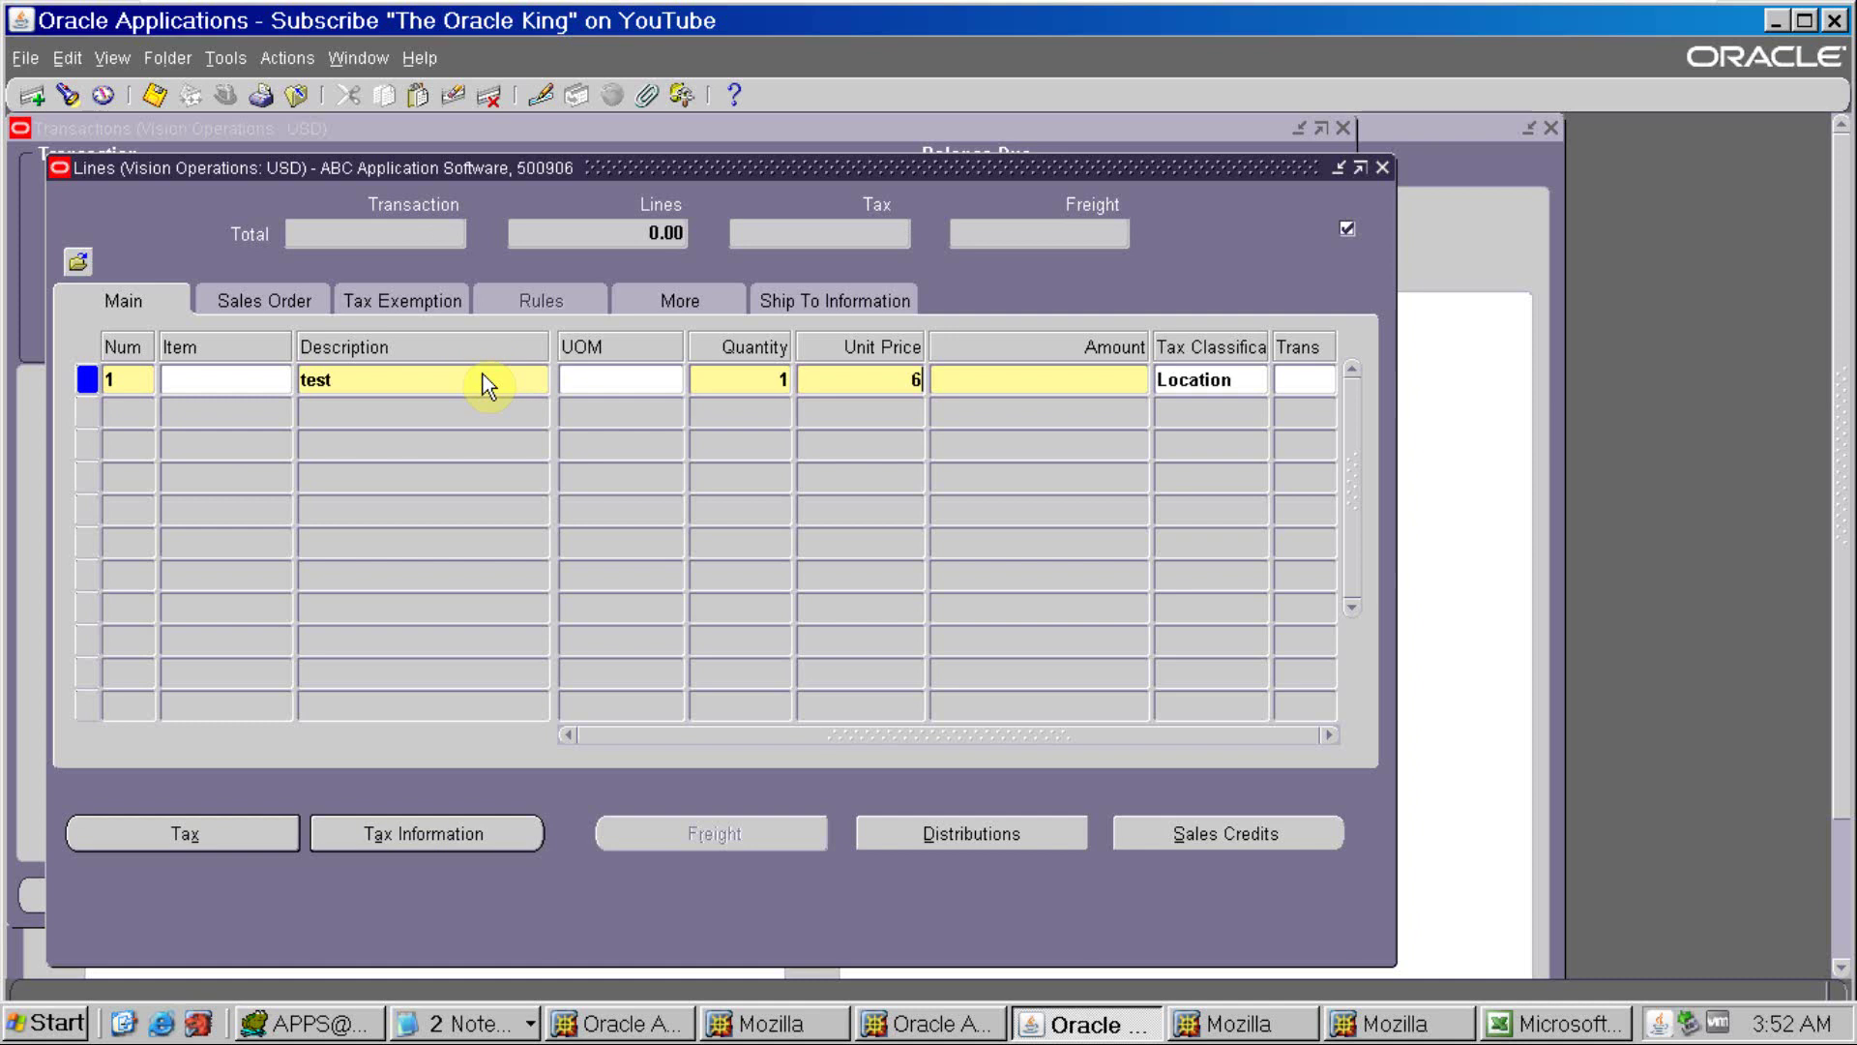
key(Tab)
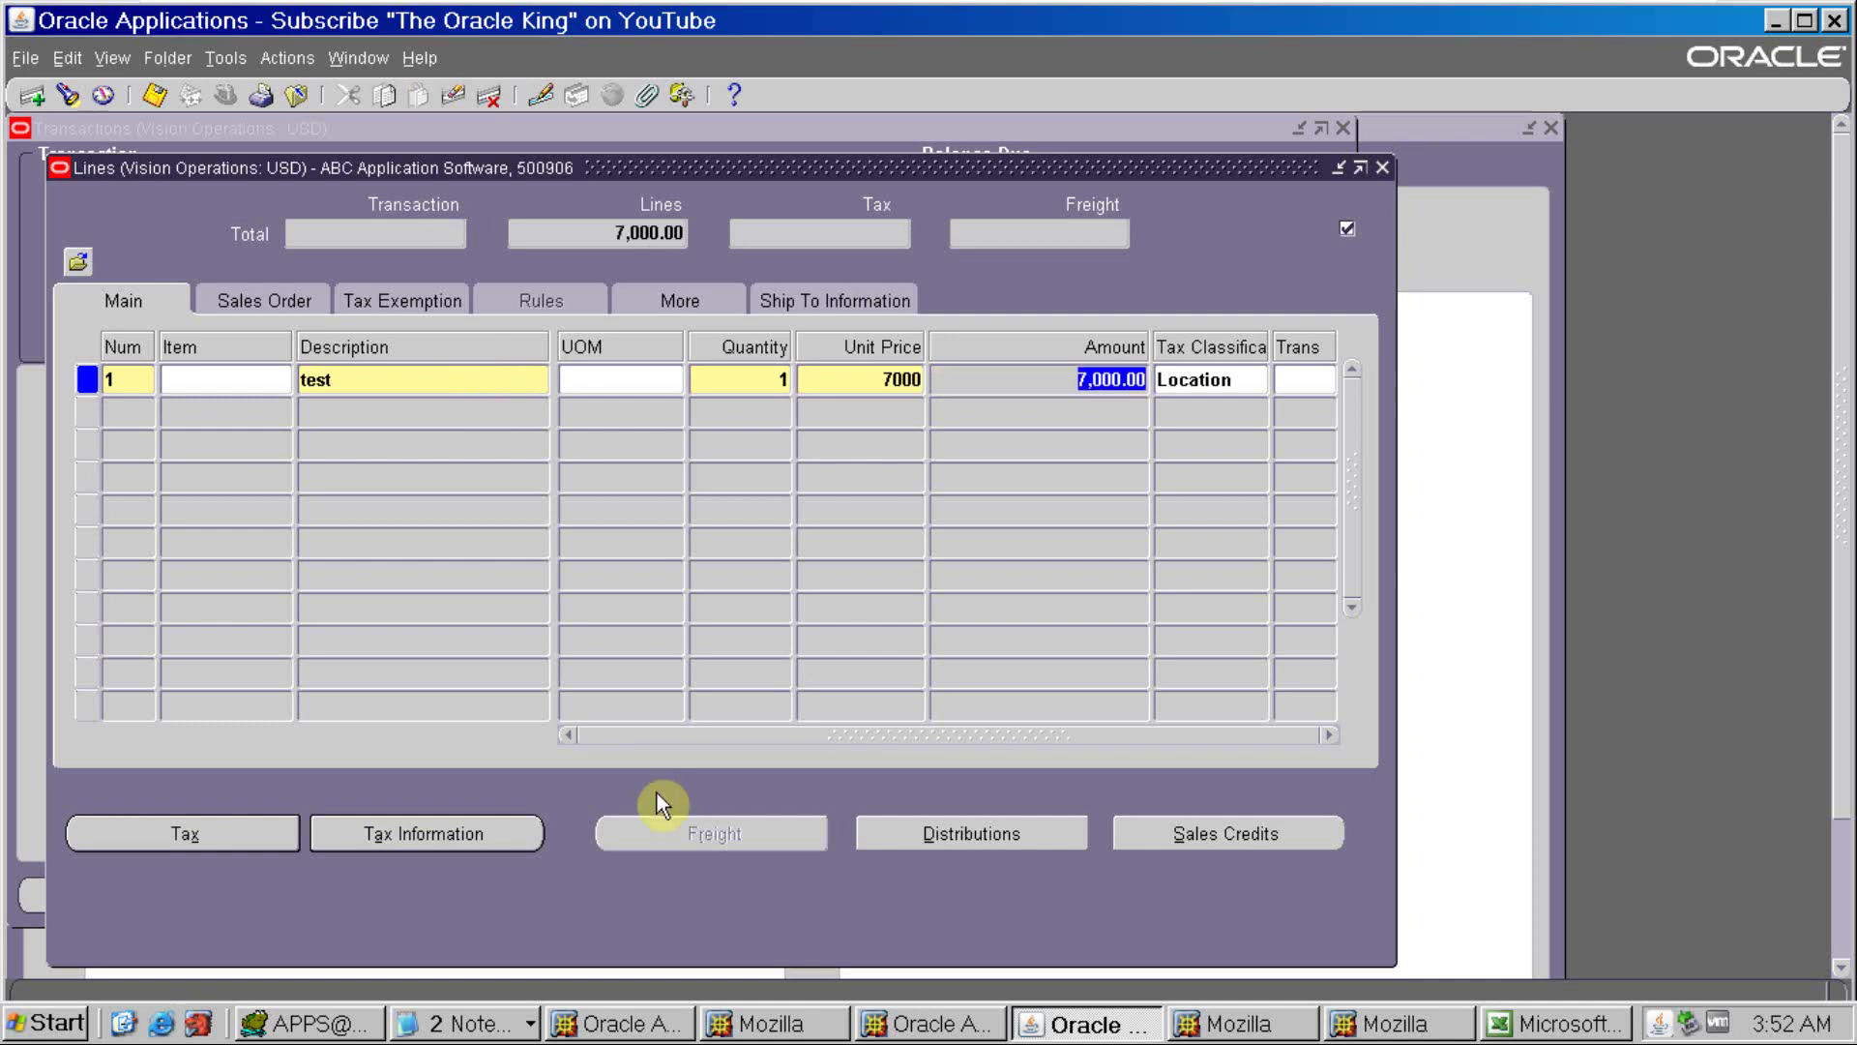
Open the 7,000 invoice line's distributions and display the accounts for all lines
click(981, 830)
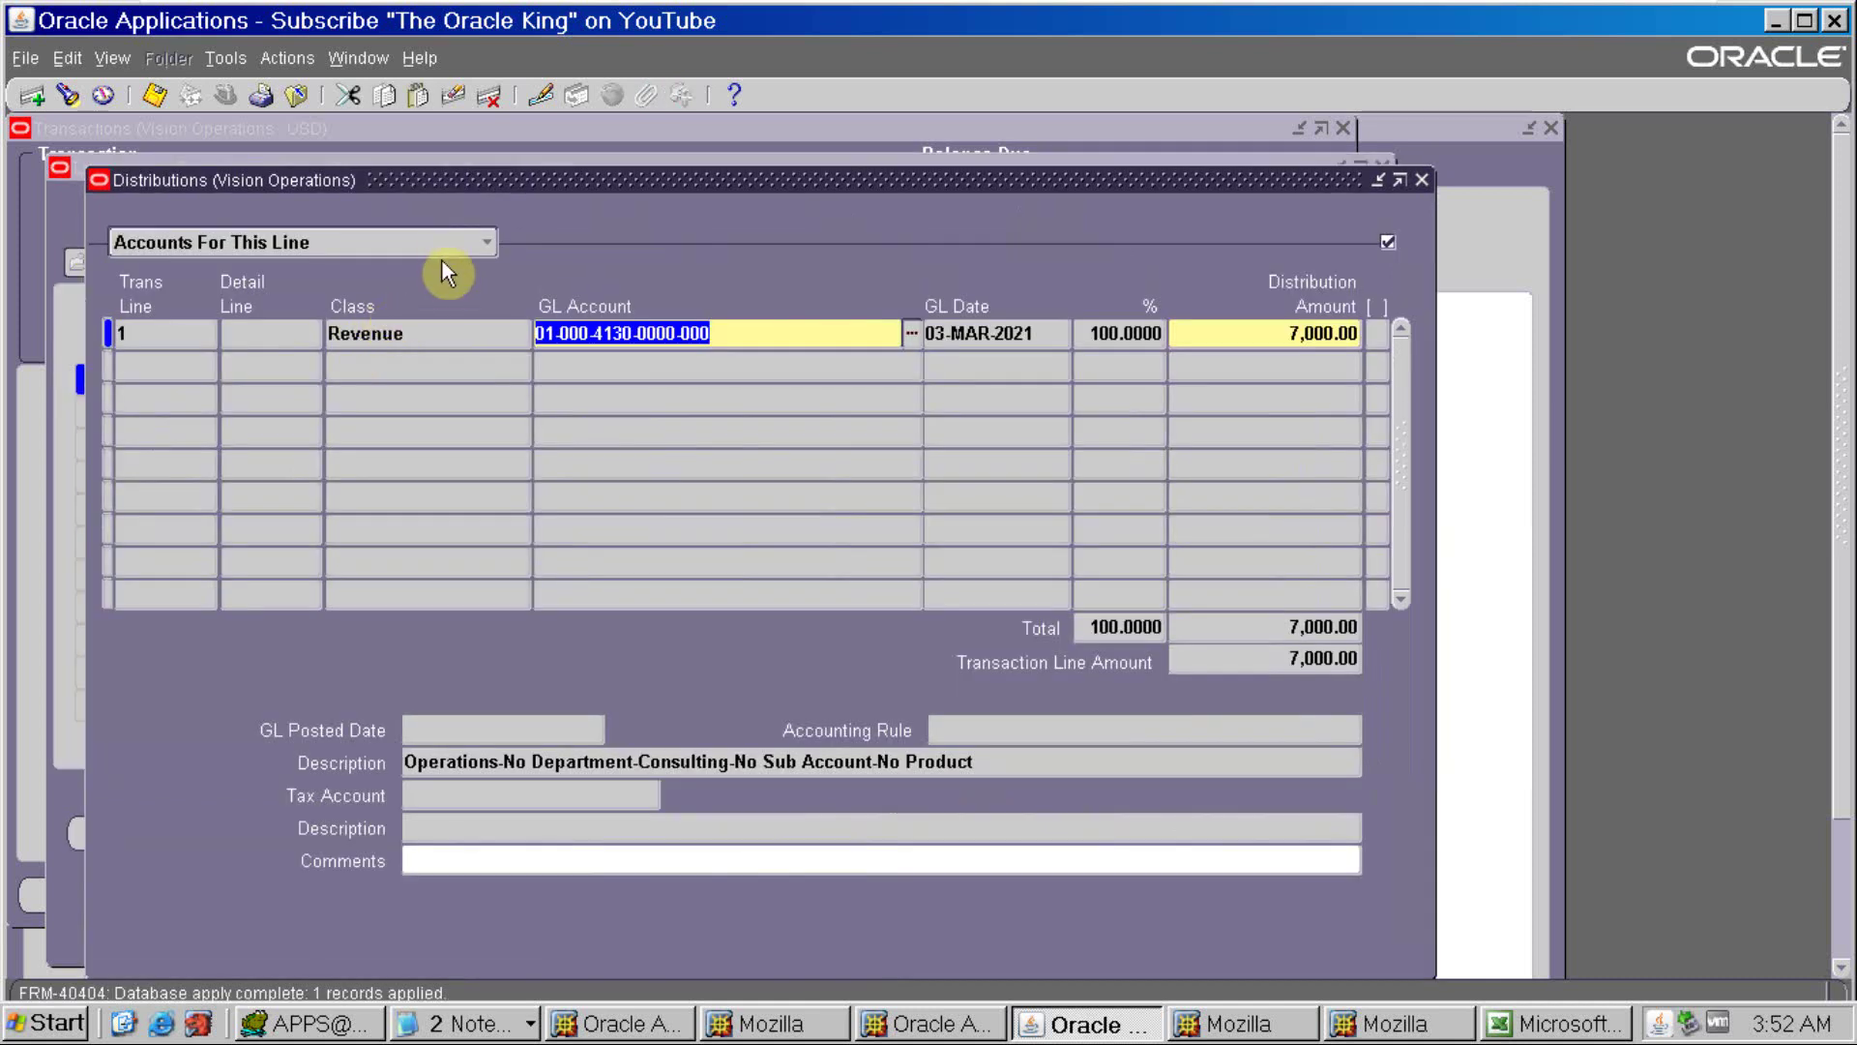
click(430, 249)
click(415, 269)
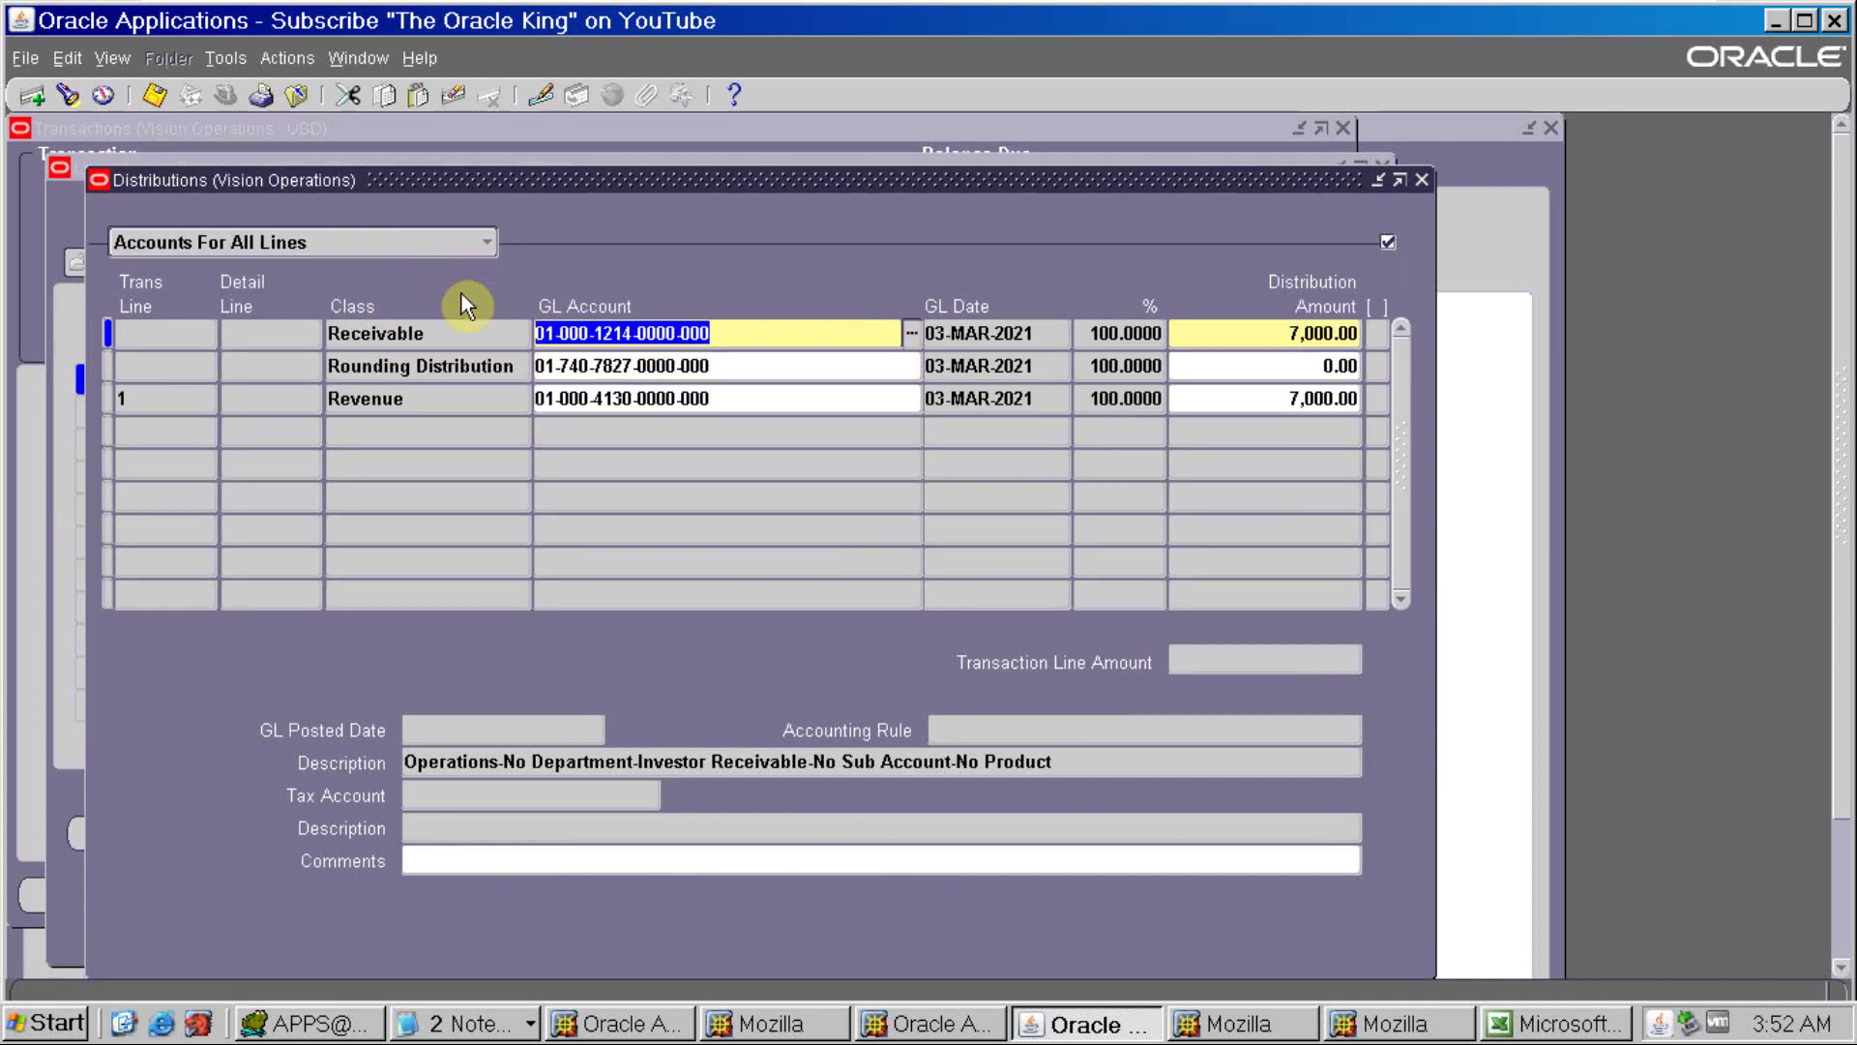
Check the next account in the testing sheet, set the 7,000 Receivable distribution's account segment to 1814 and save
double_click(584, 336)
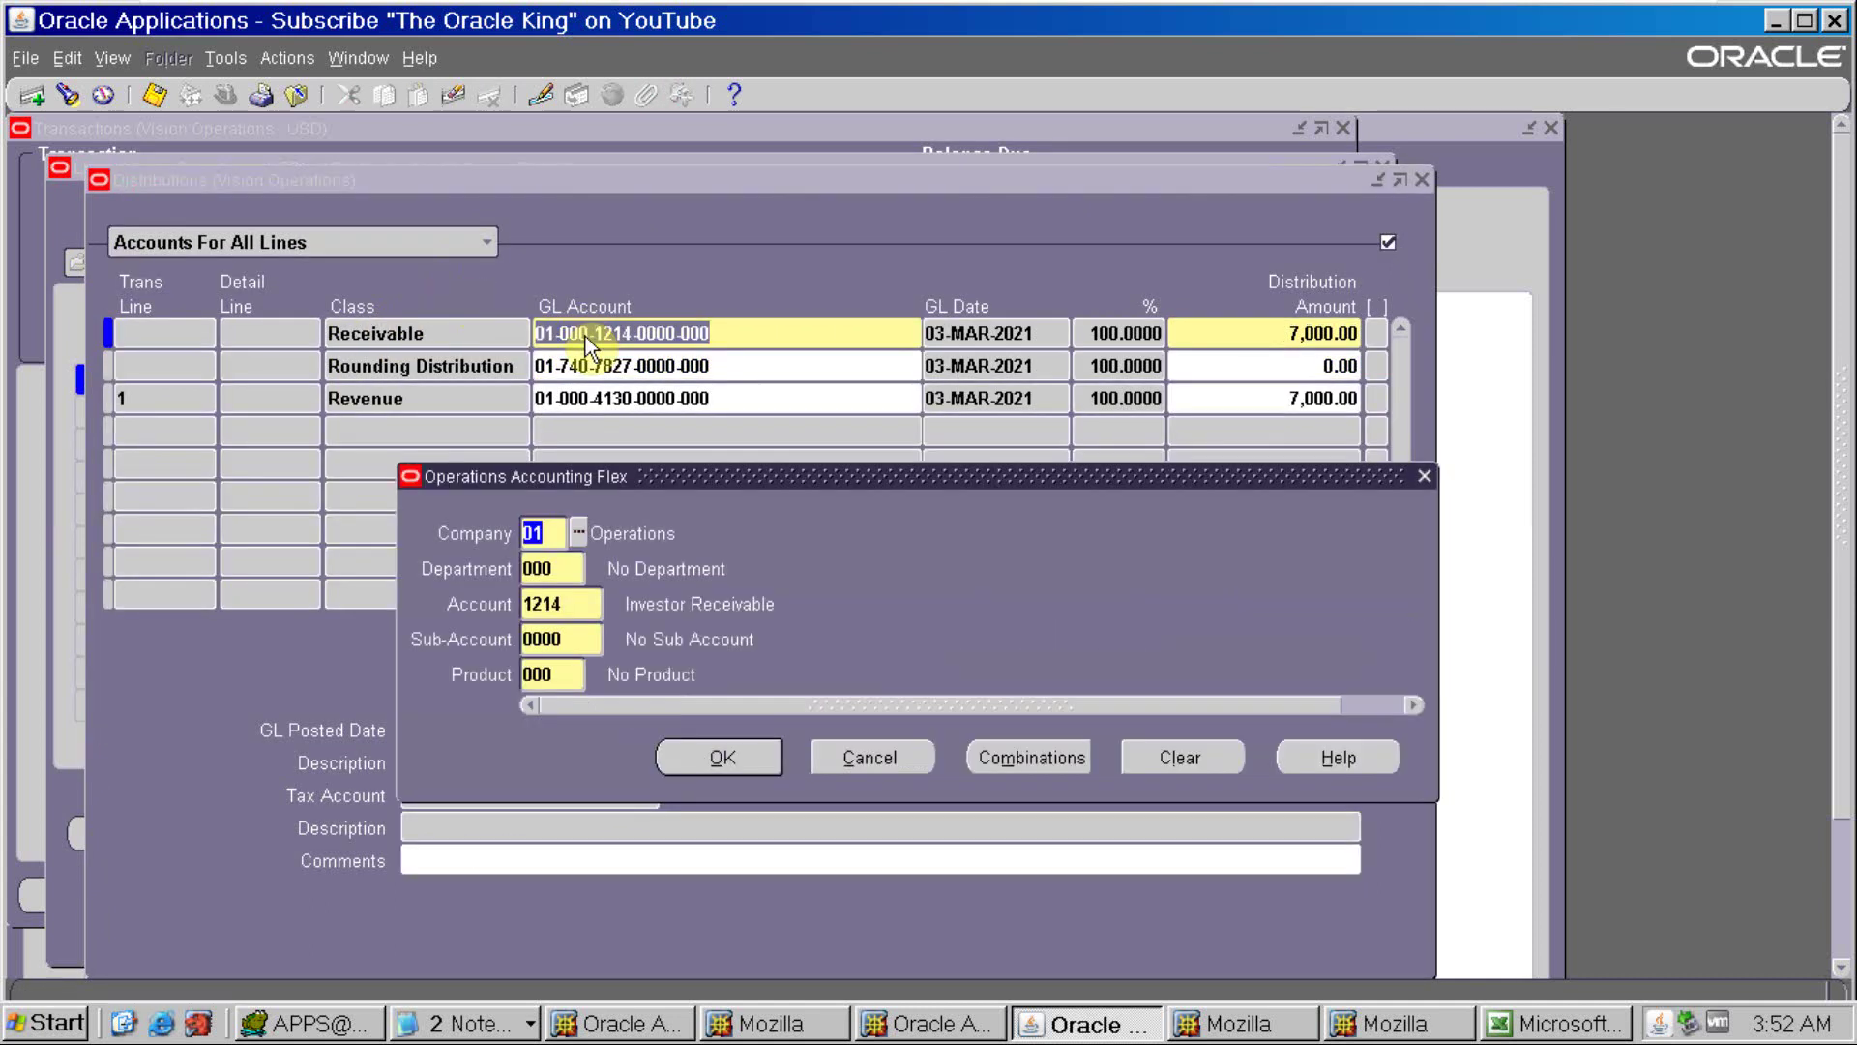
key(alt+Tab)
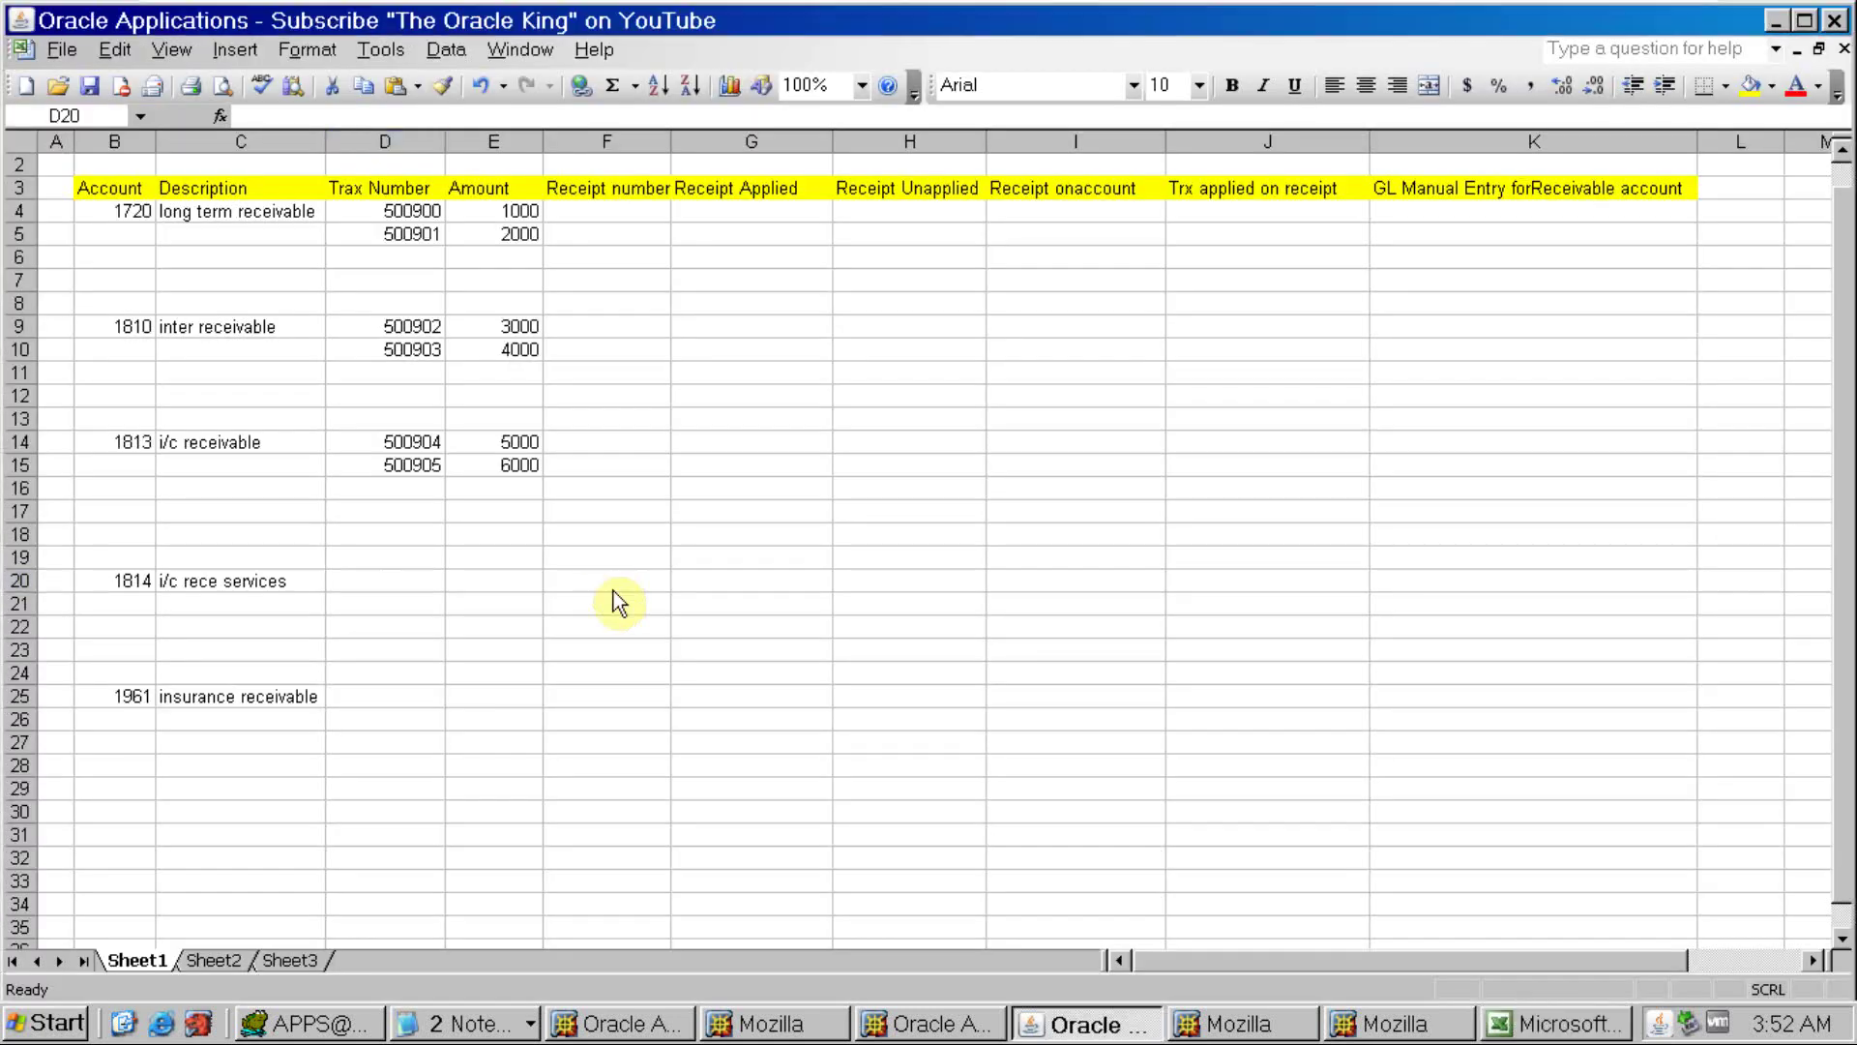
key(alt+Tab)
click(577, 601)
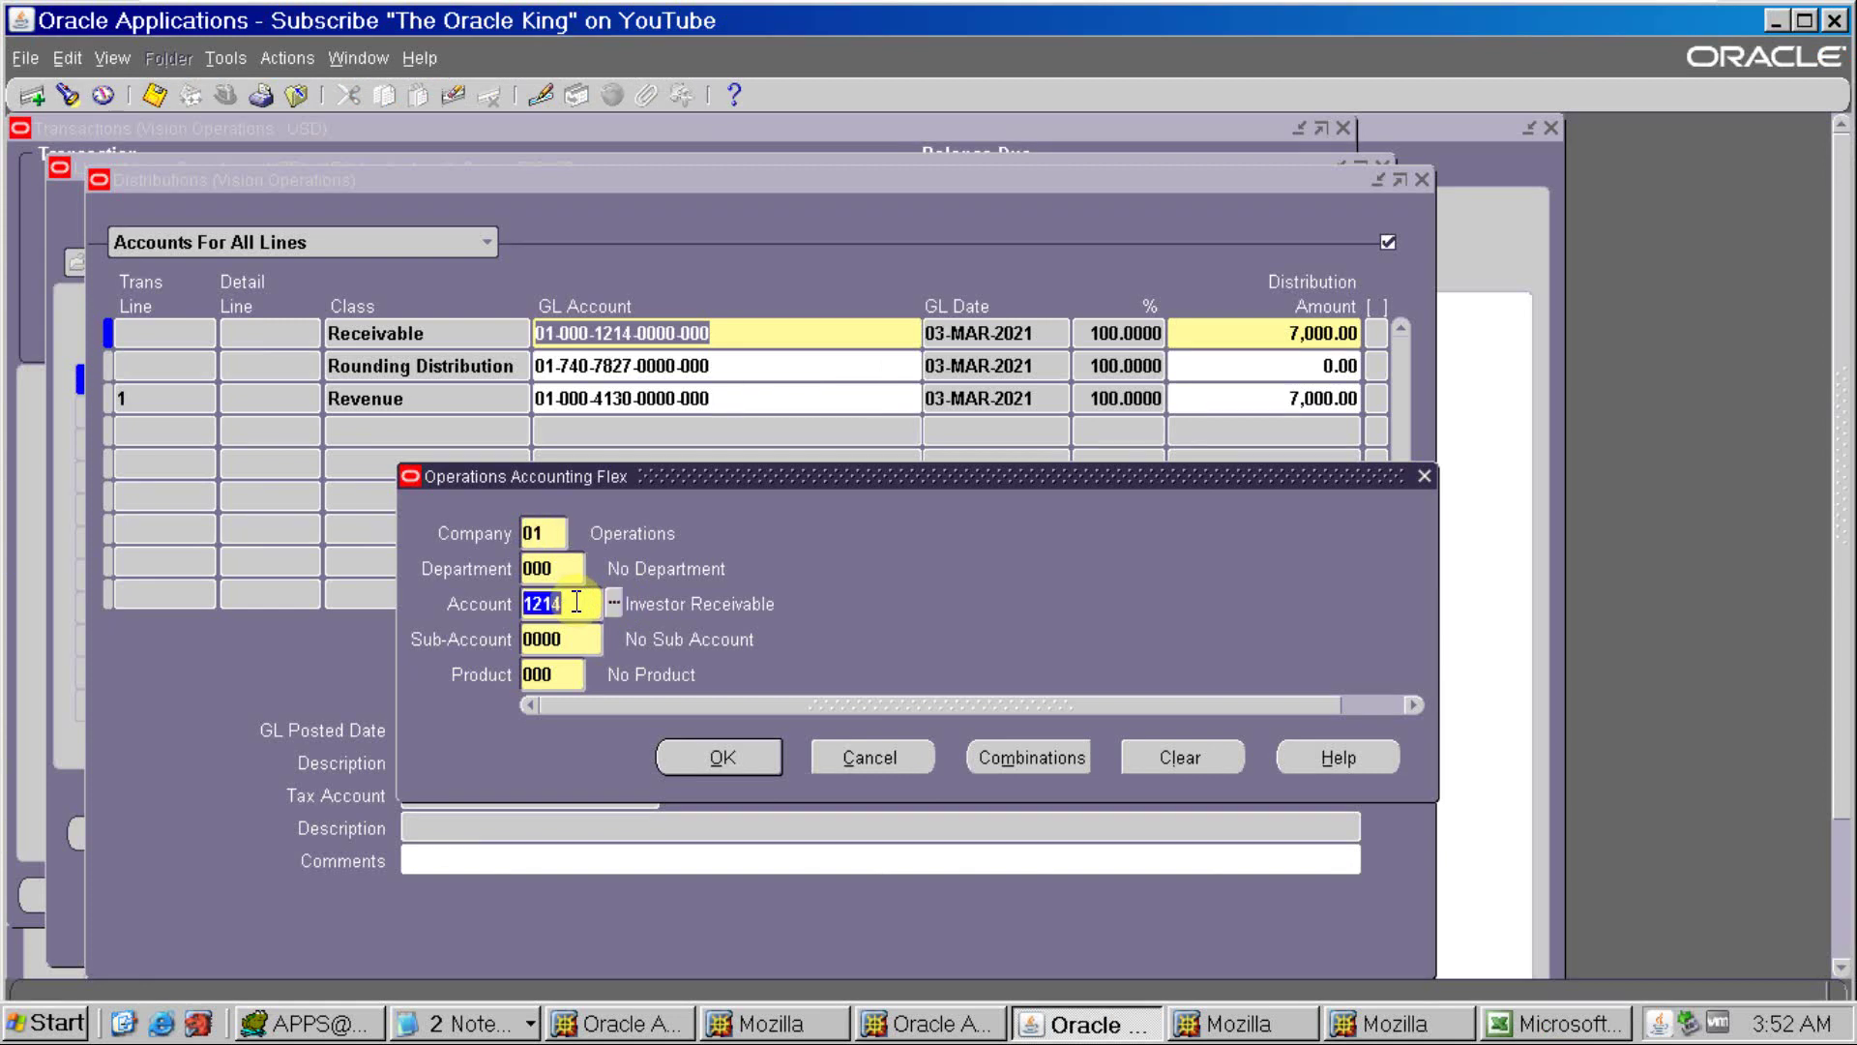
text(1814)
key(Tab)
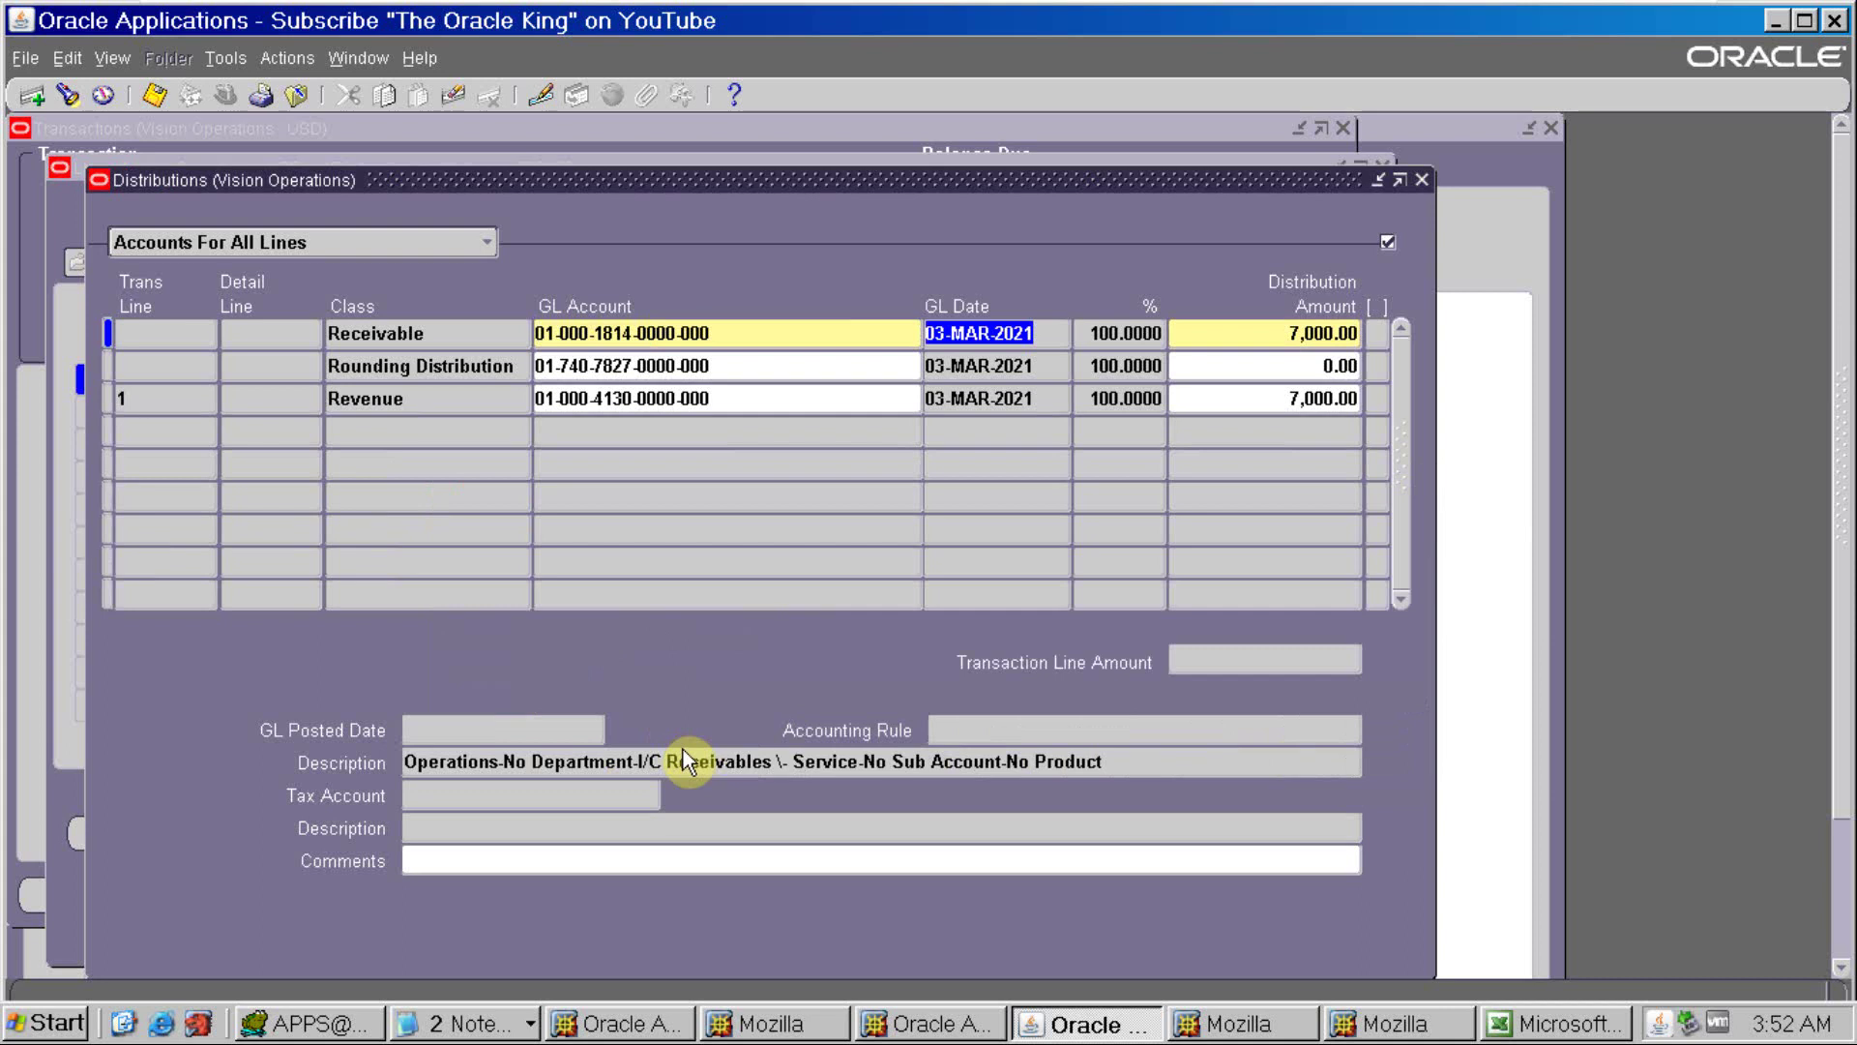
key(ctrl+s)
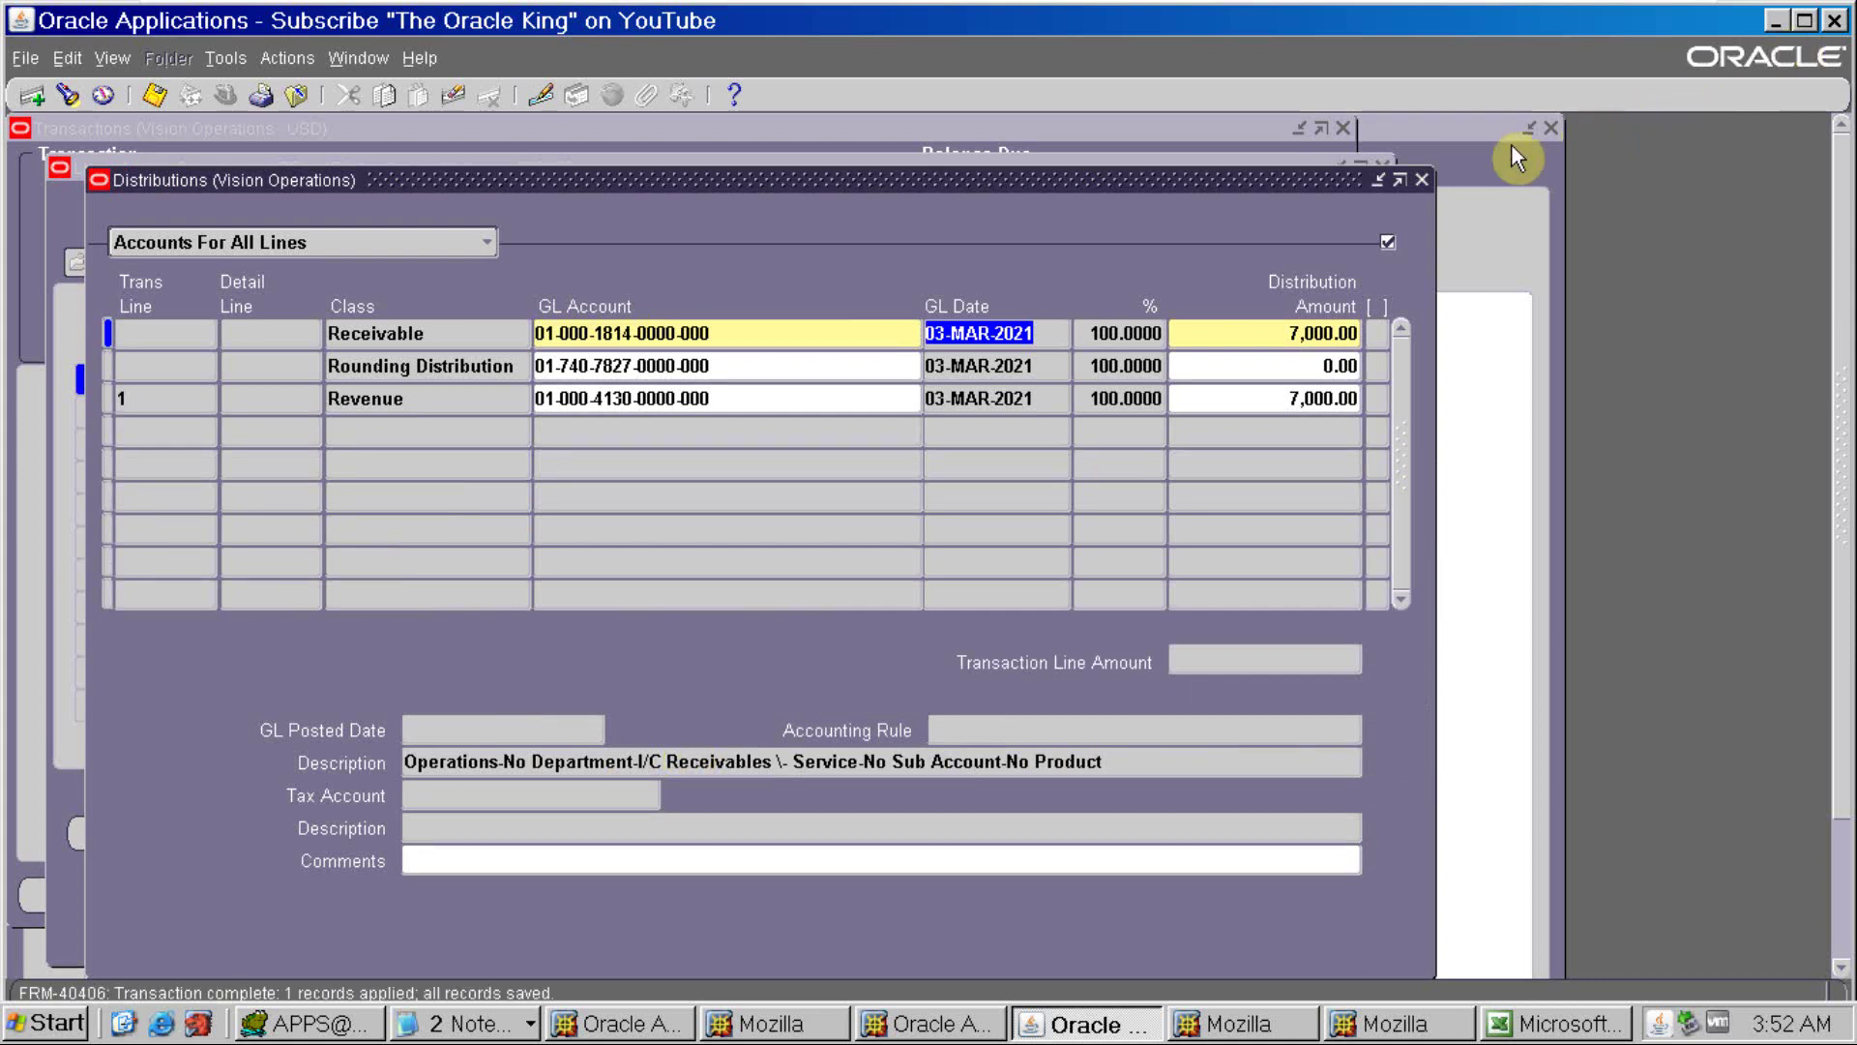
Close the distributions and lines of the 7,000 invoice and mark the invoice complete
click(1423, 180)
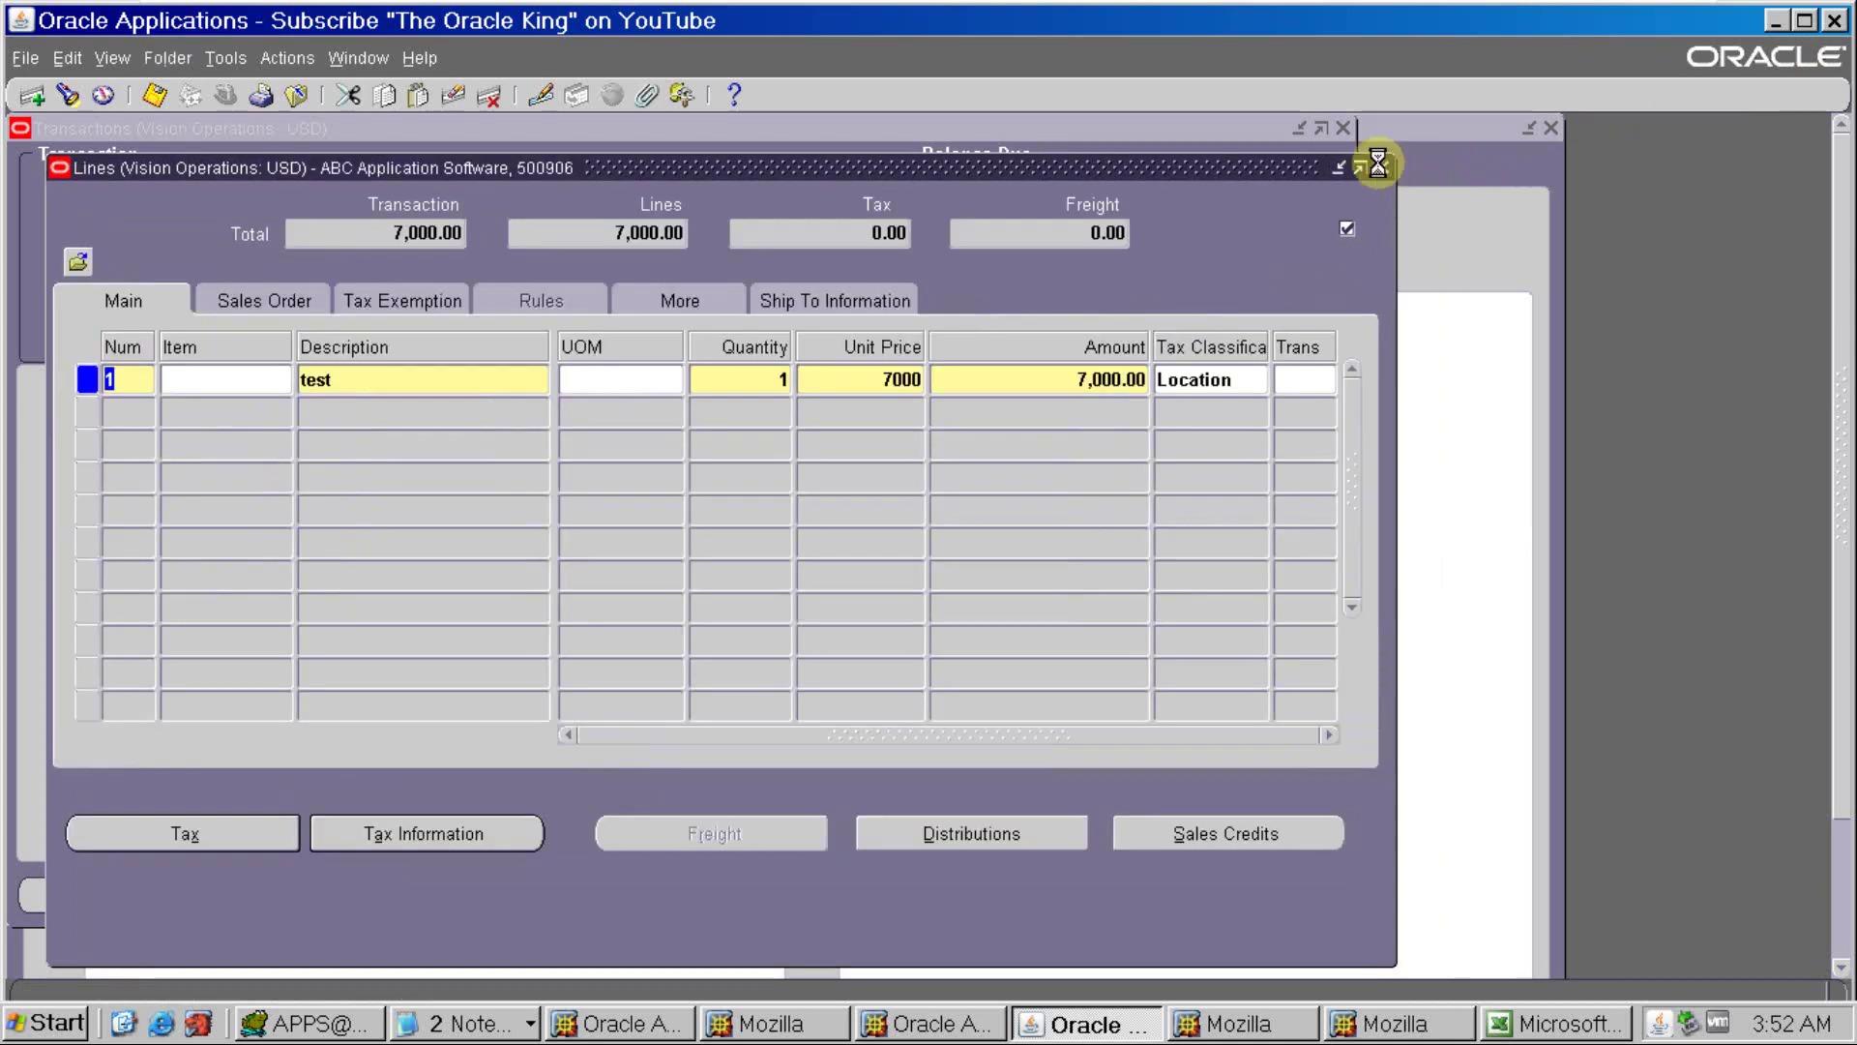
click(1377, 164)
click(1214, 894)
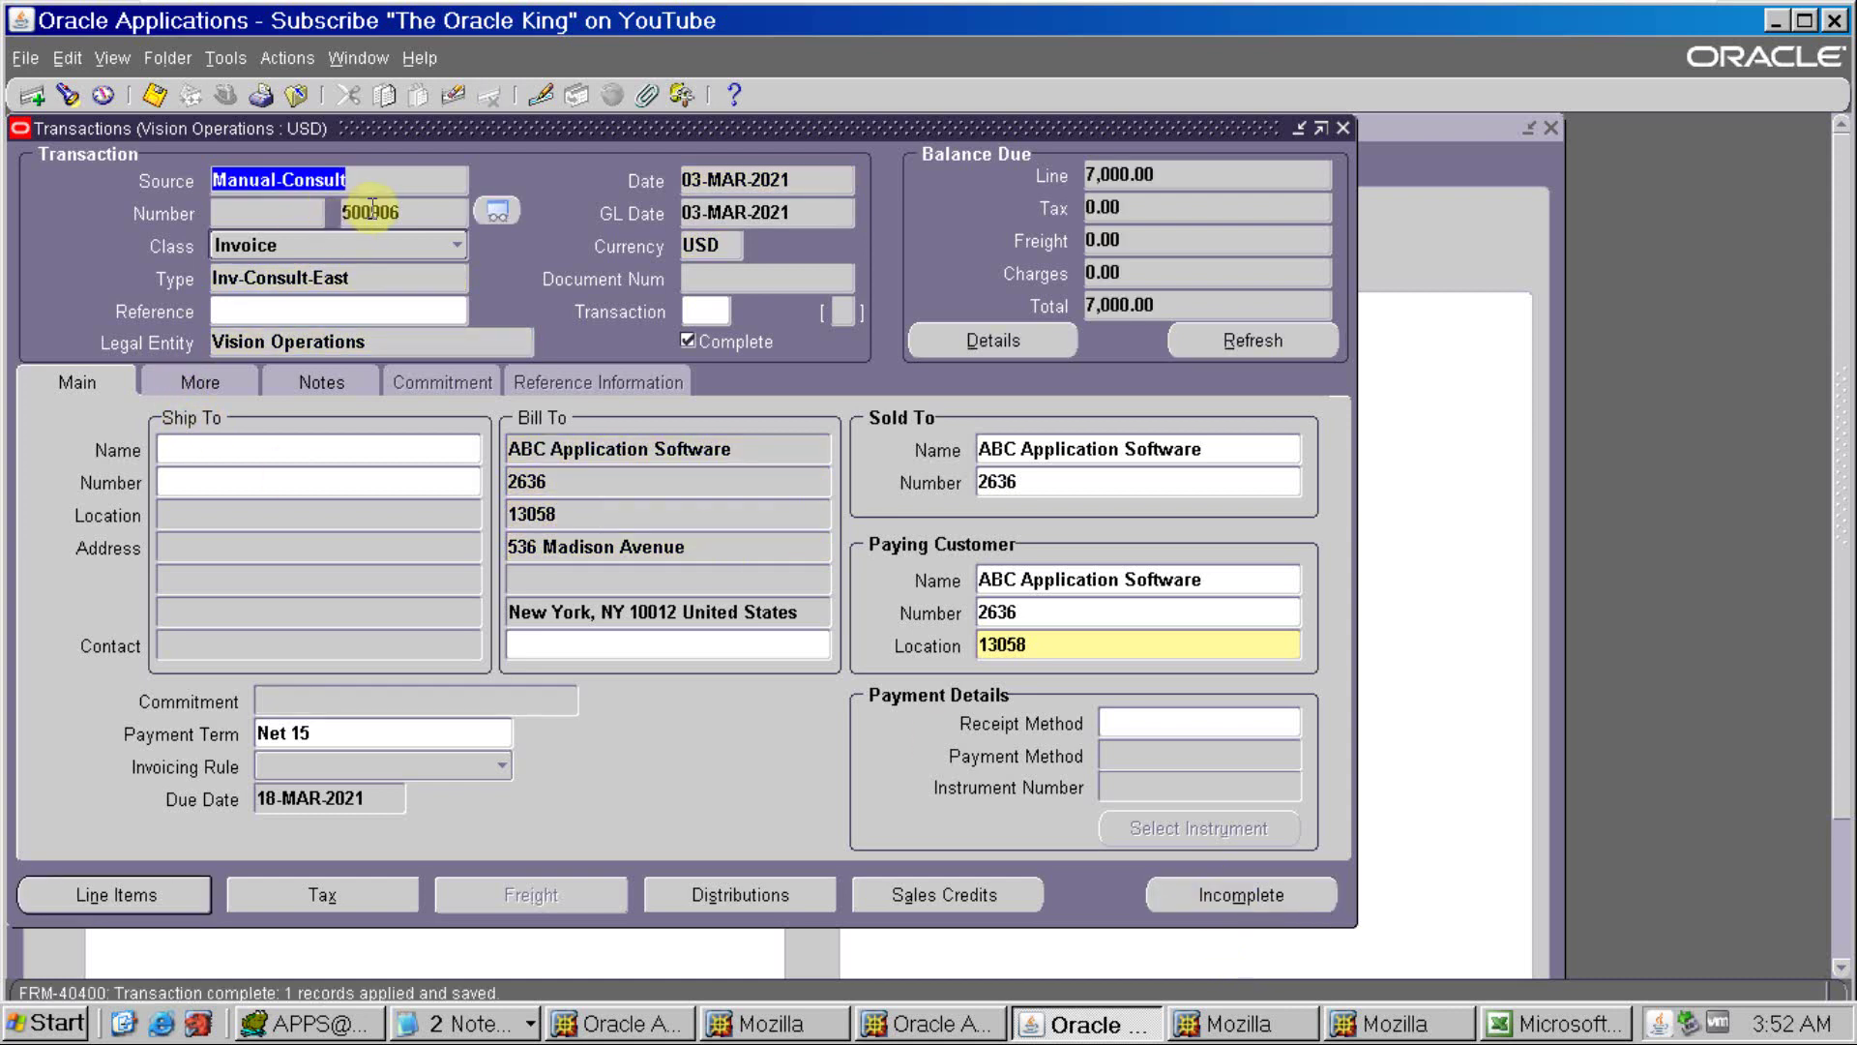
Copy the completed 7,000 invoice's number into the 1814 row of the Excel testing sheet and enter 7000 as its amount
double_click(415, 223)
key(ctrl+c)
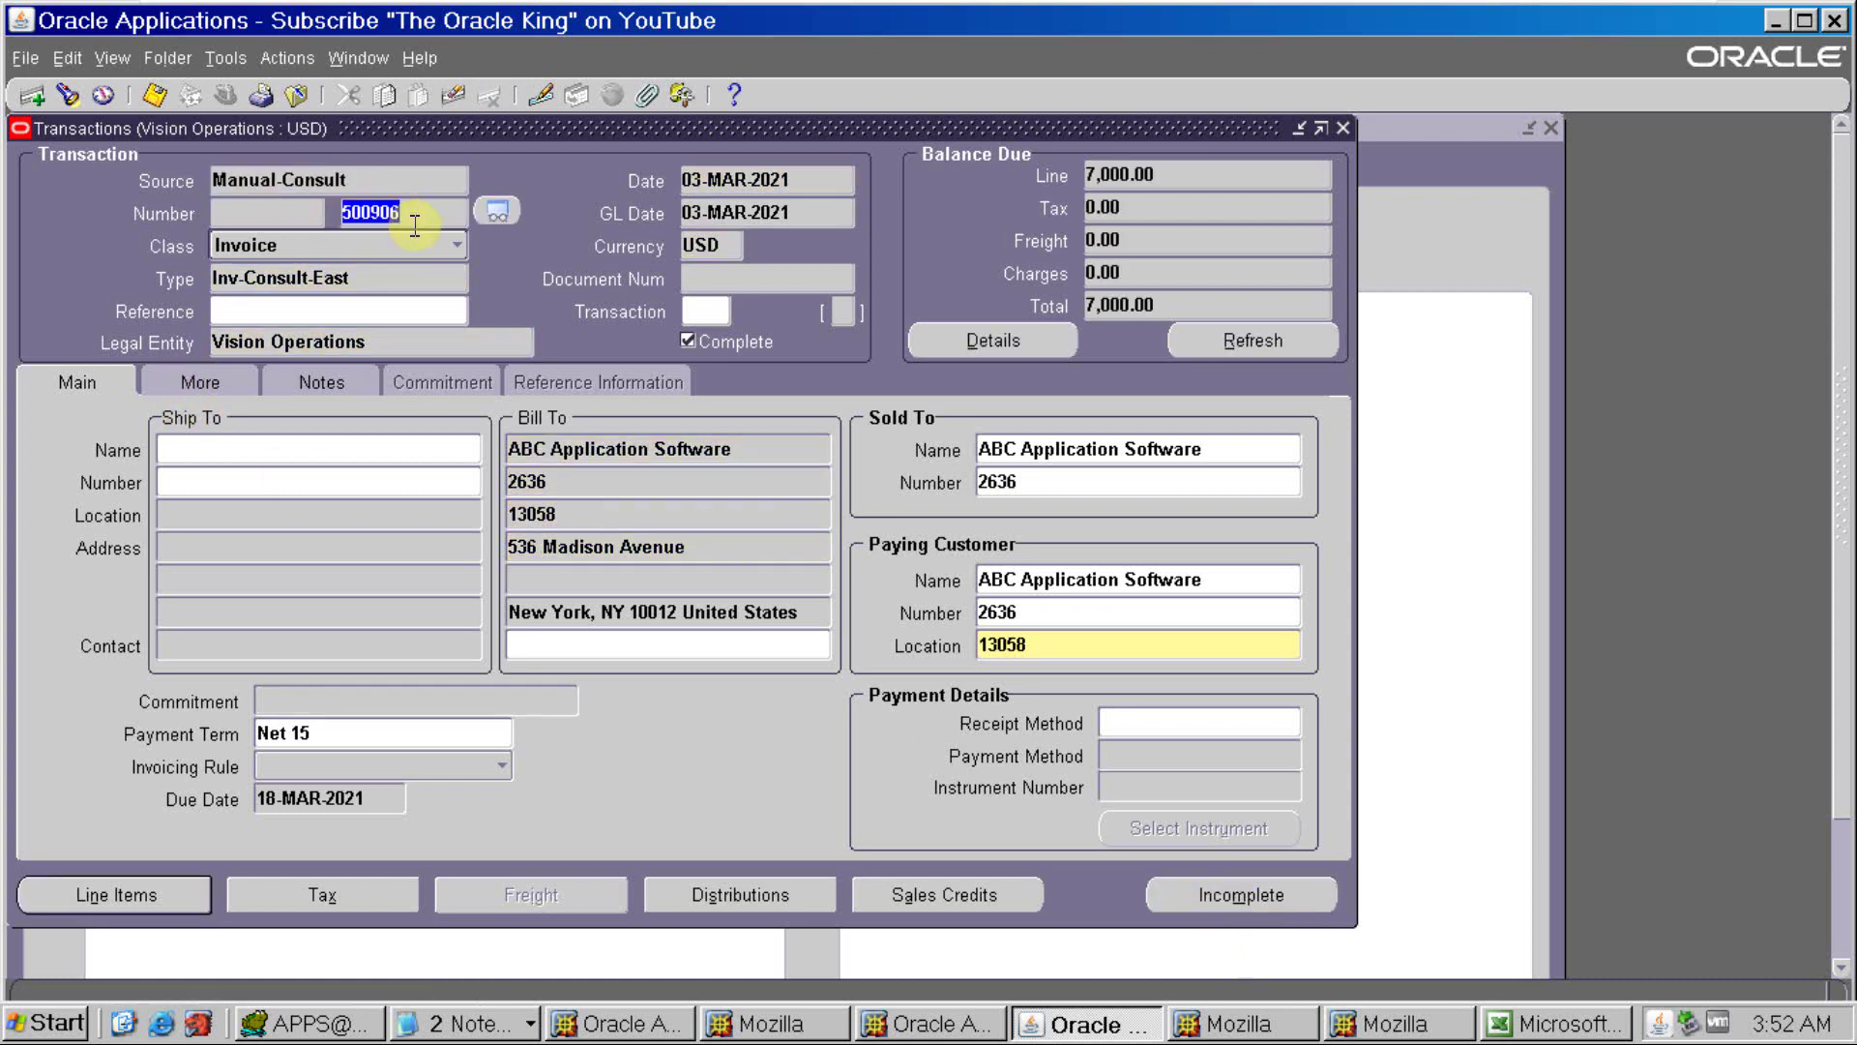
key(alt+Tab)
key(ctrl+v)
key(Tab)
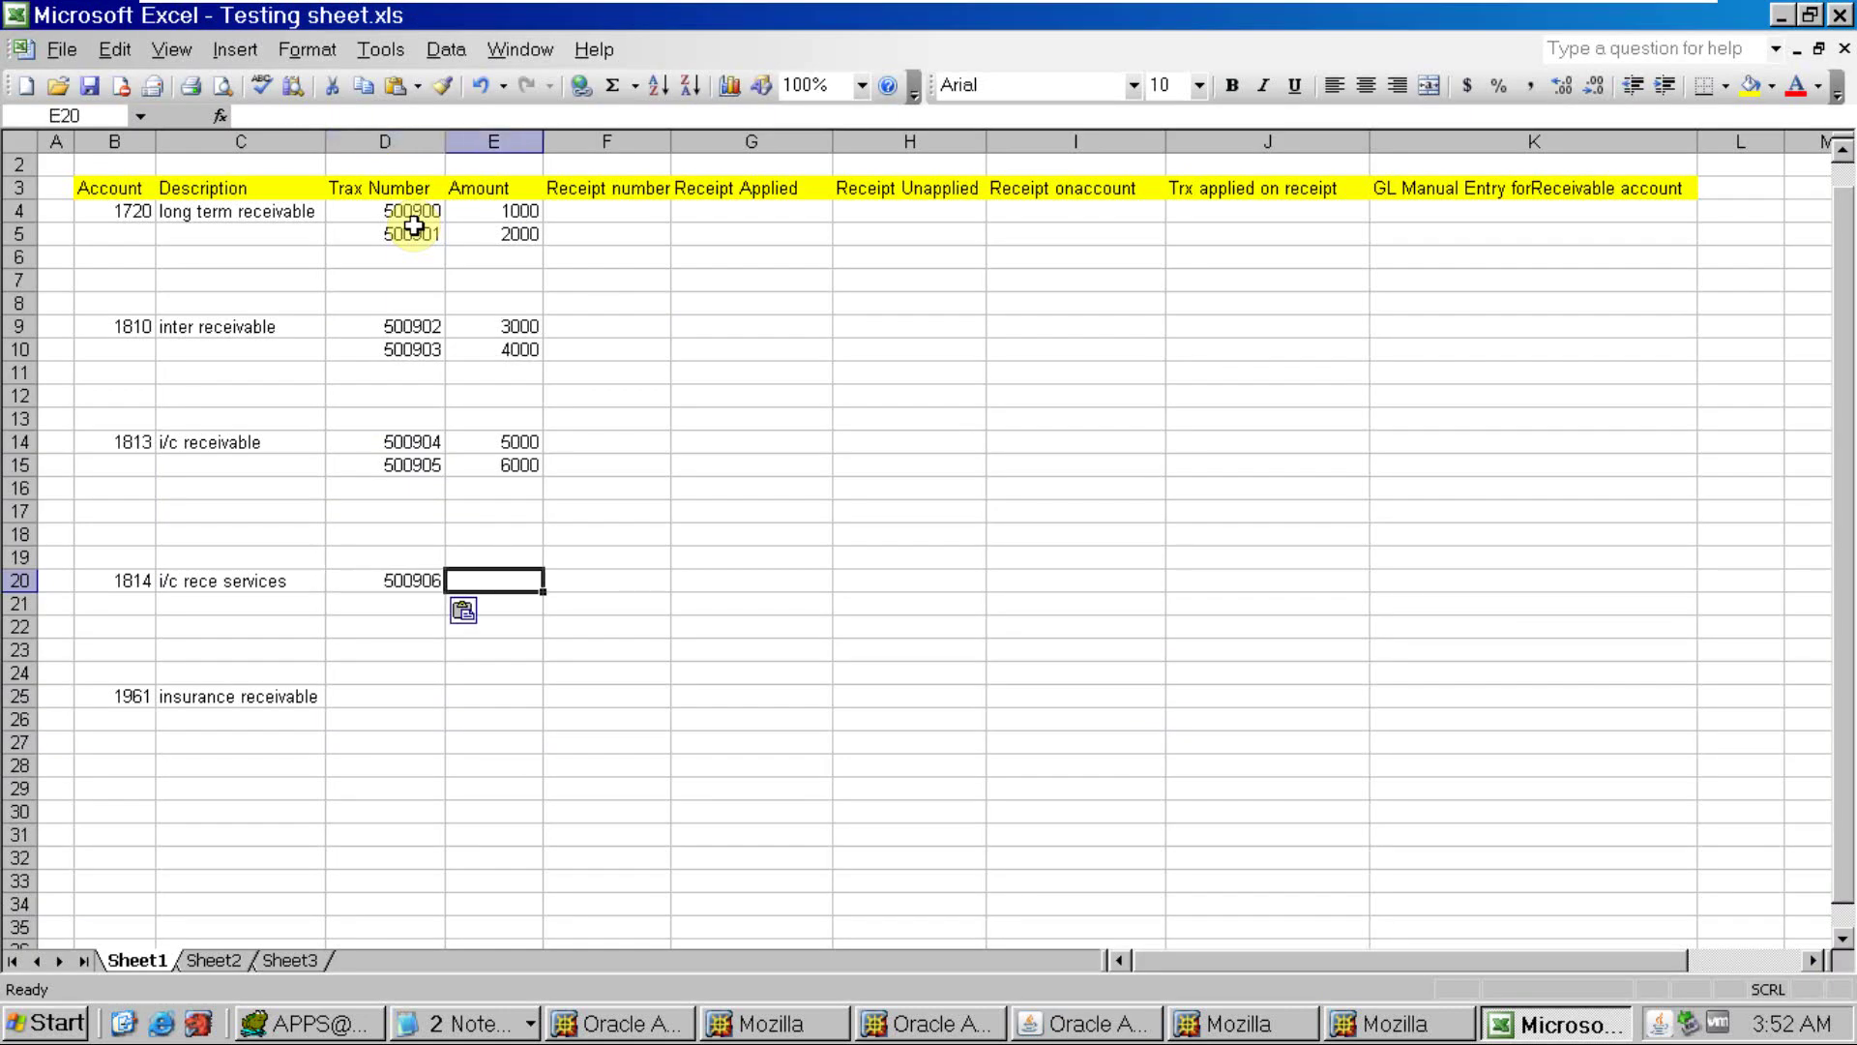
text(7000)
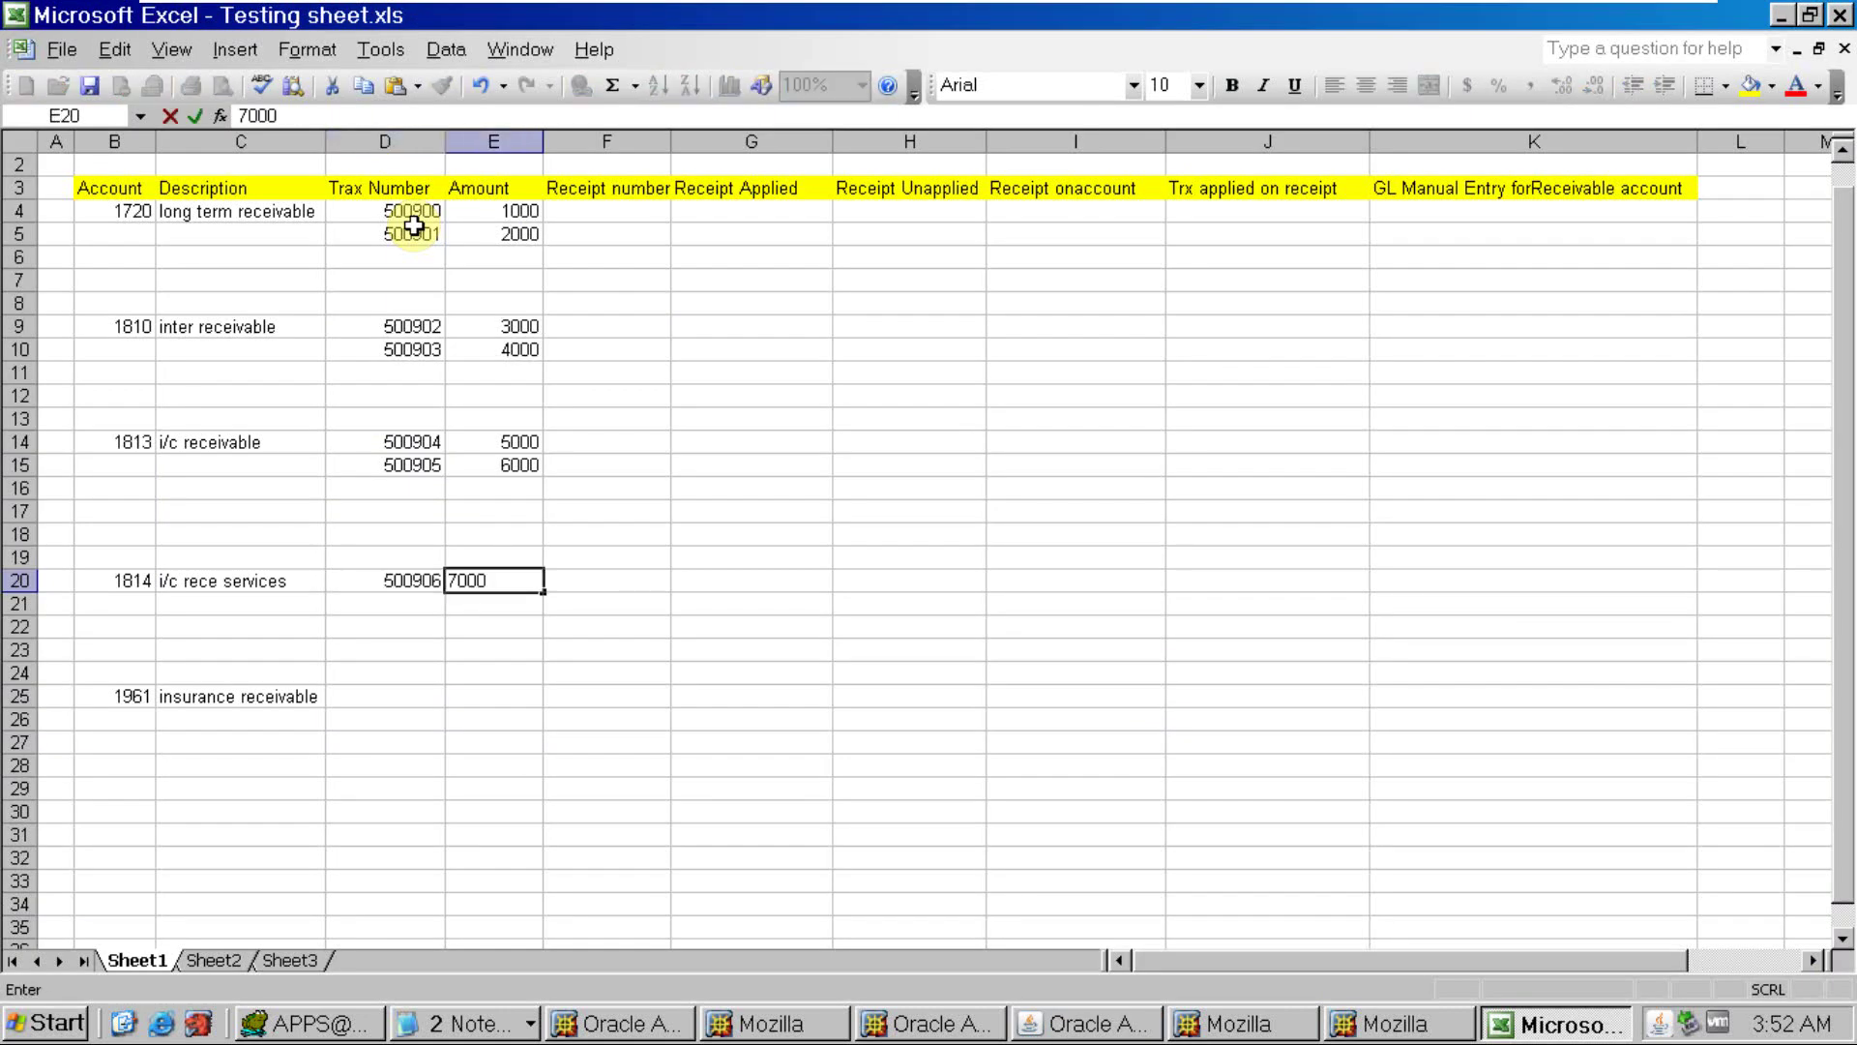
key(Tab)
scroll(414, 225, down, 1)
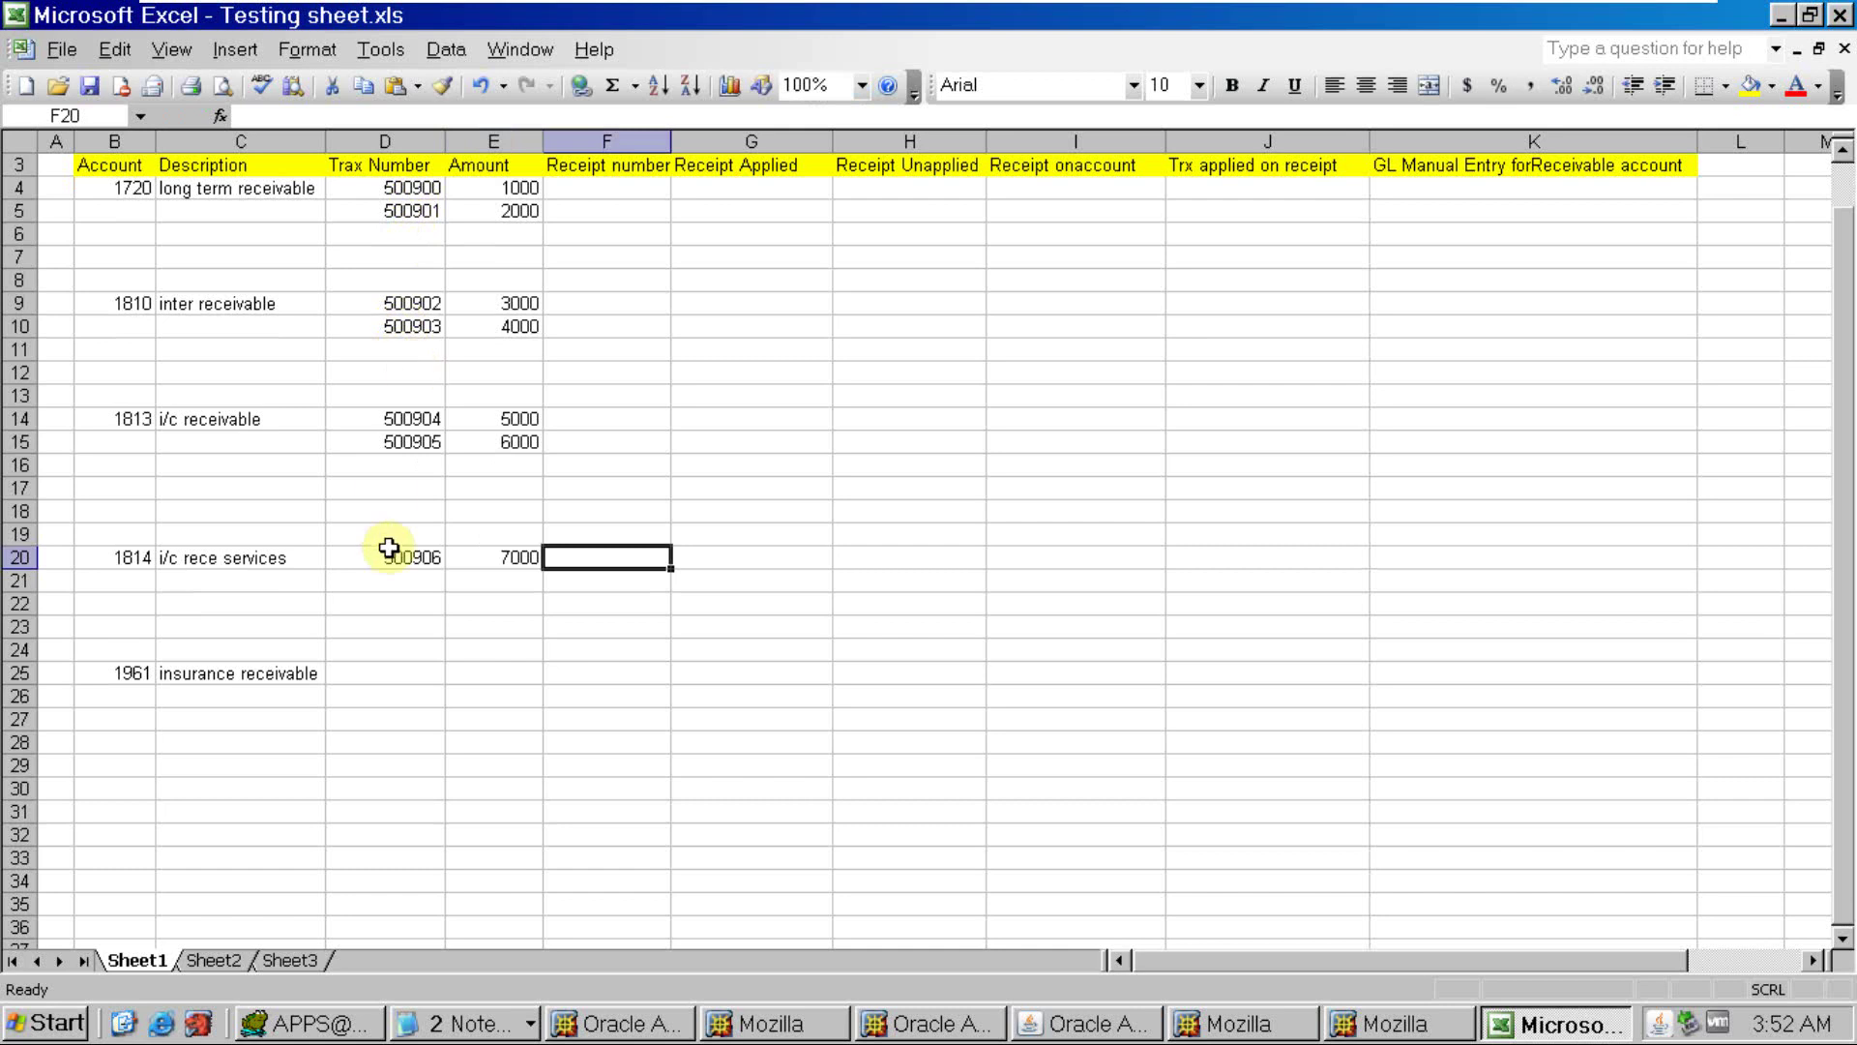
click(393, 586)
Return to Oracle Applications and start a new invoice billed to ABC Application Software, entering its customer number
key(alt+Tab)
key(Down)
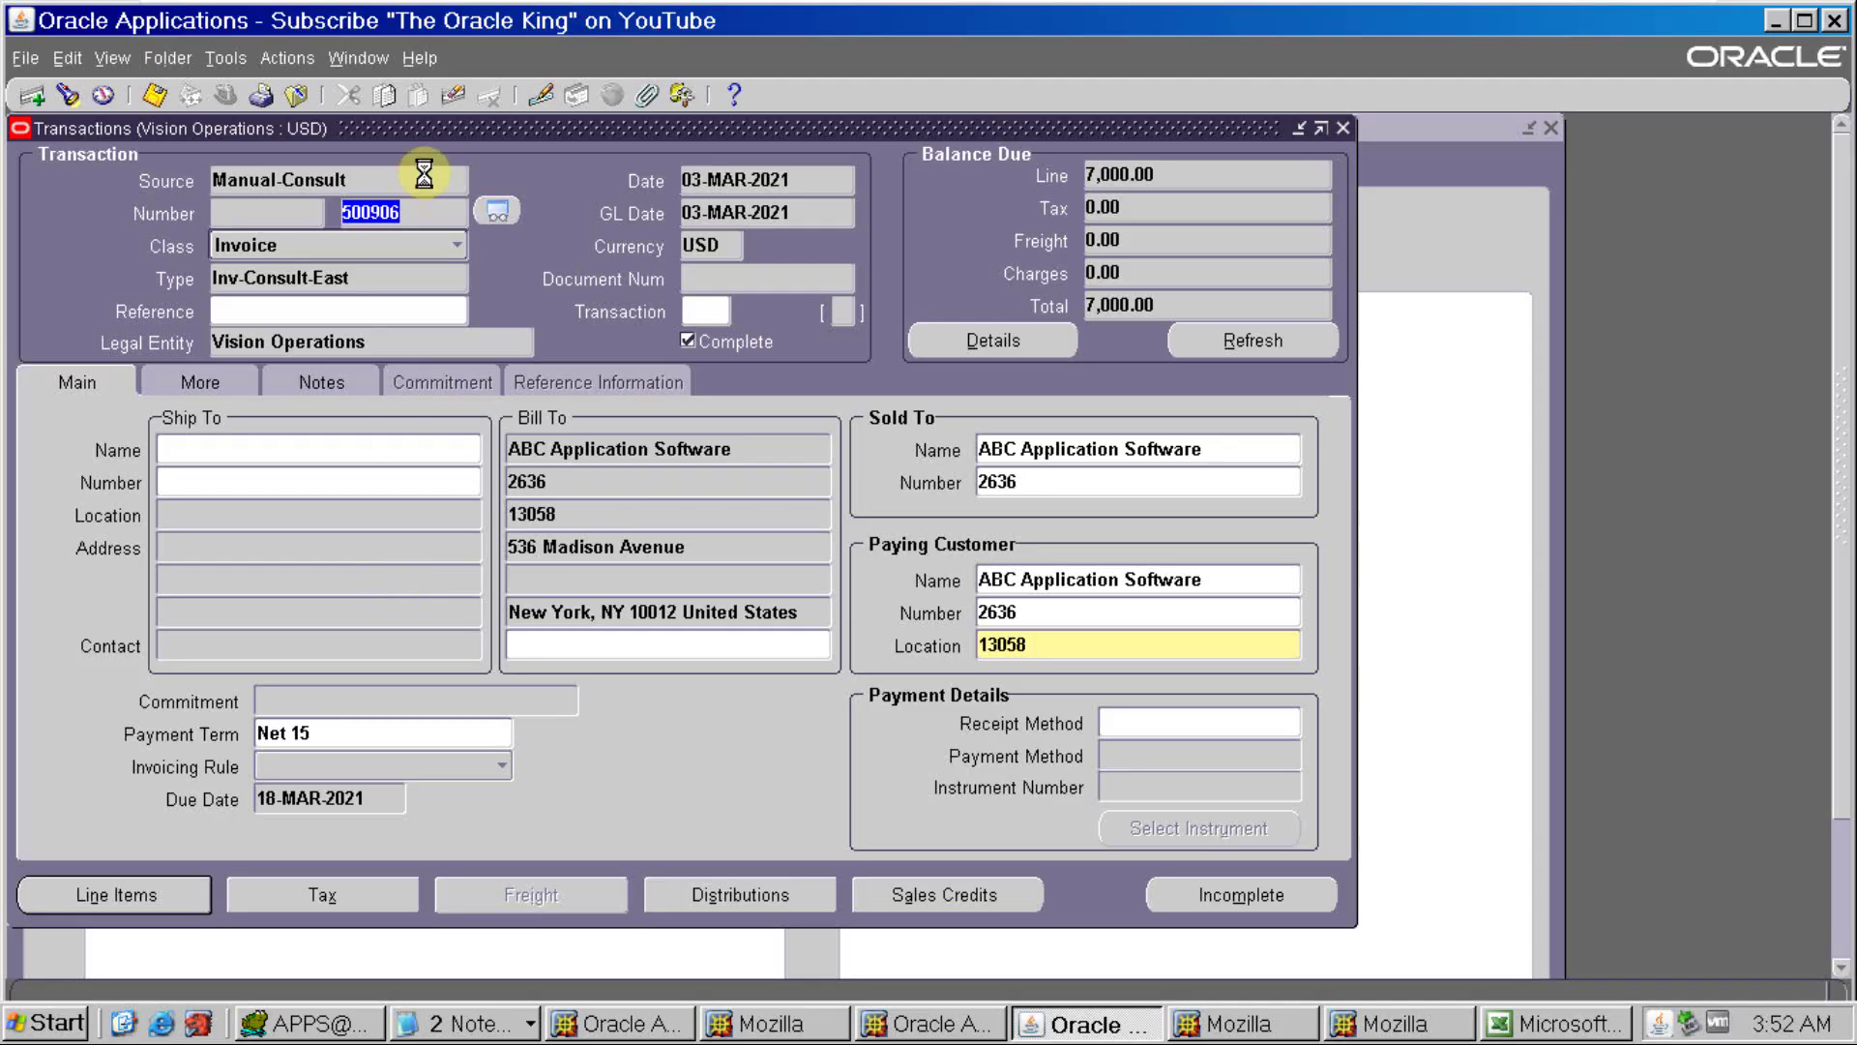
click(563, 488)
text(263)
key(Tab)
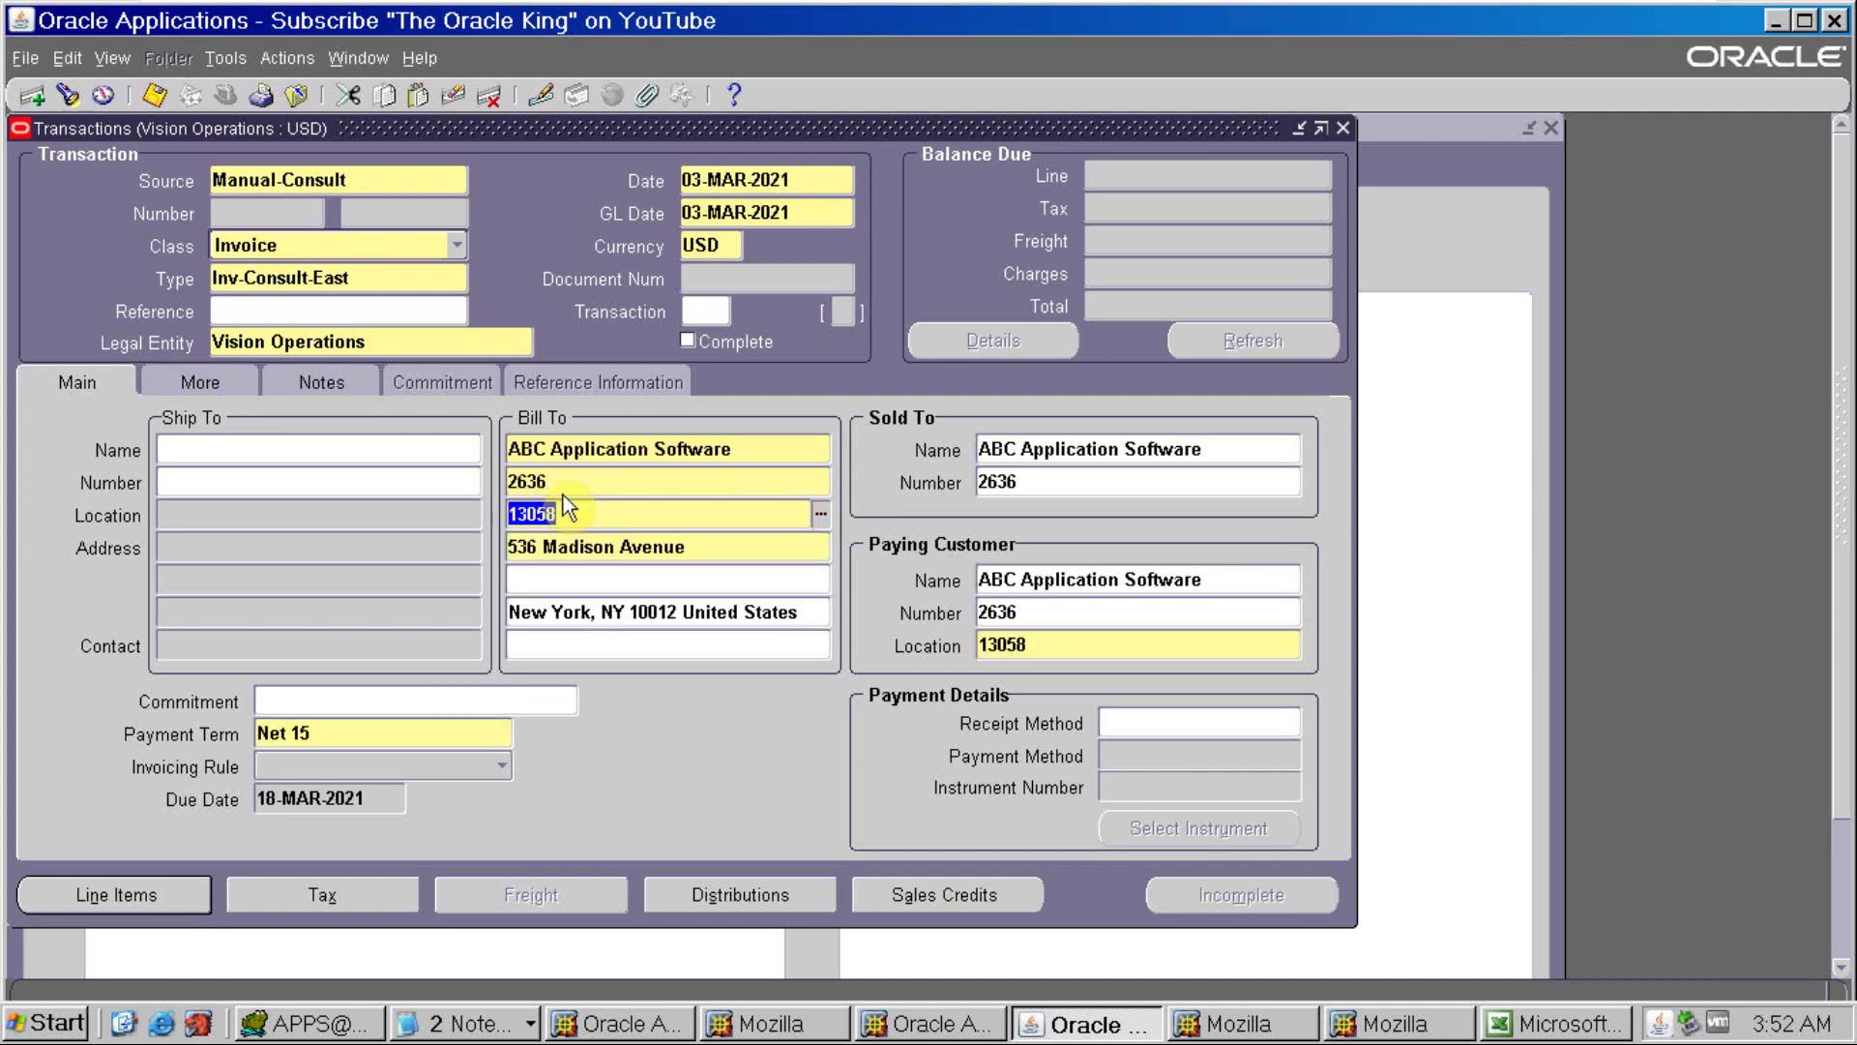
Add an invoice line described as test with quantity 1 and unit price 8000
click(160, 892)
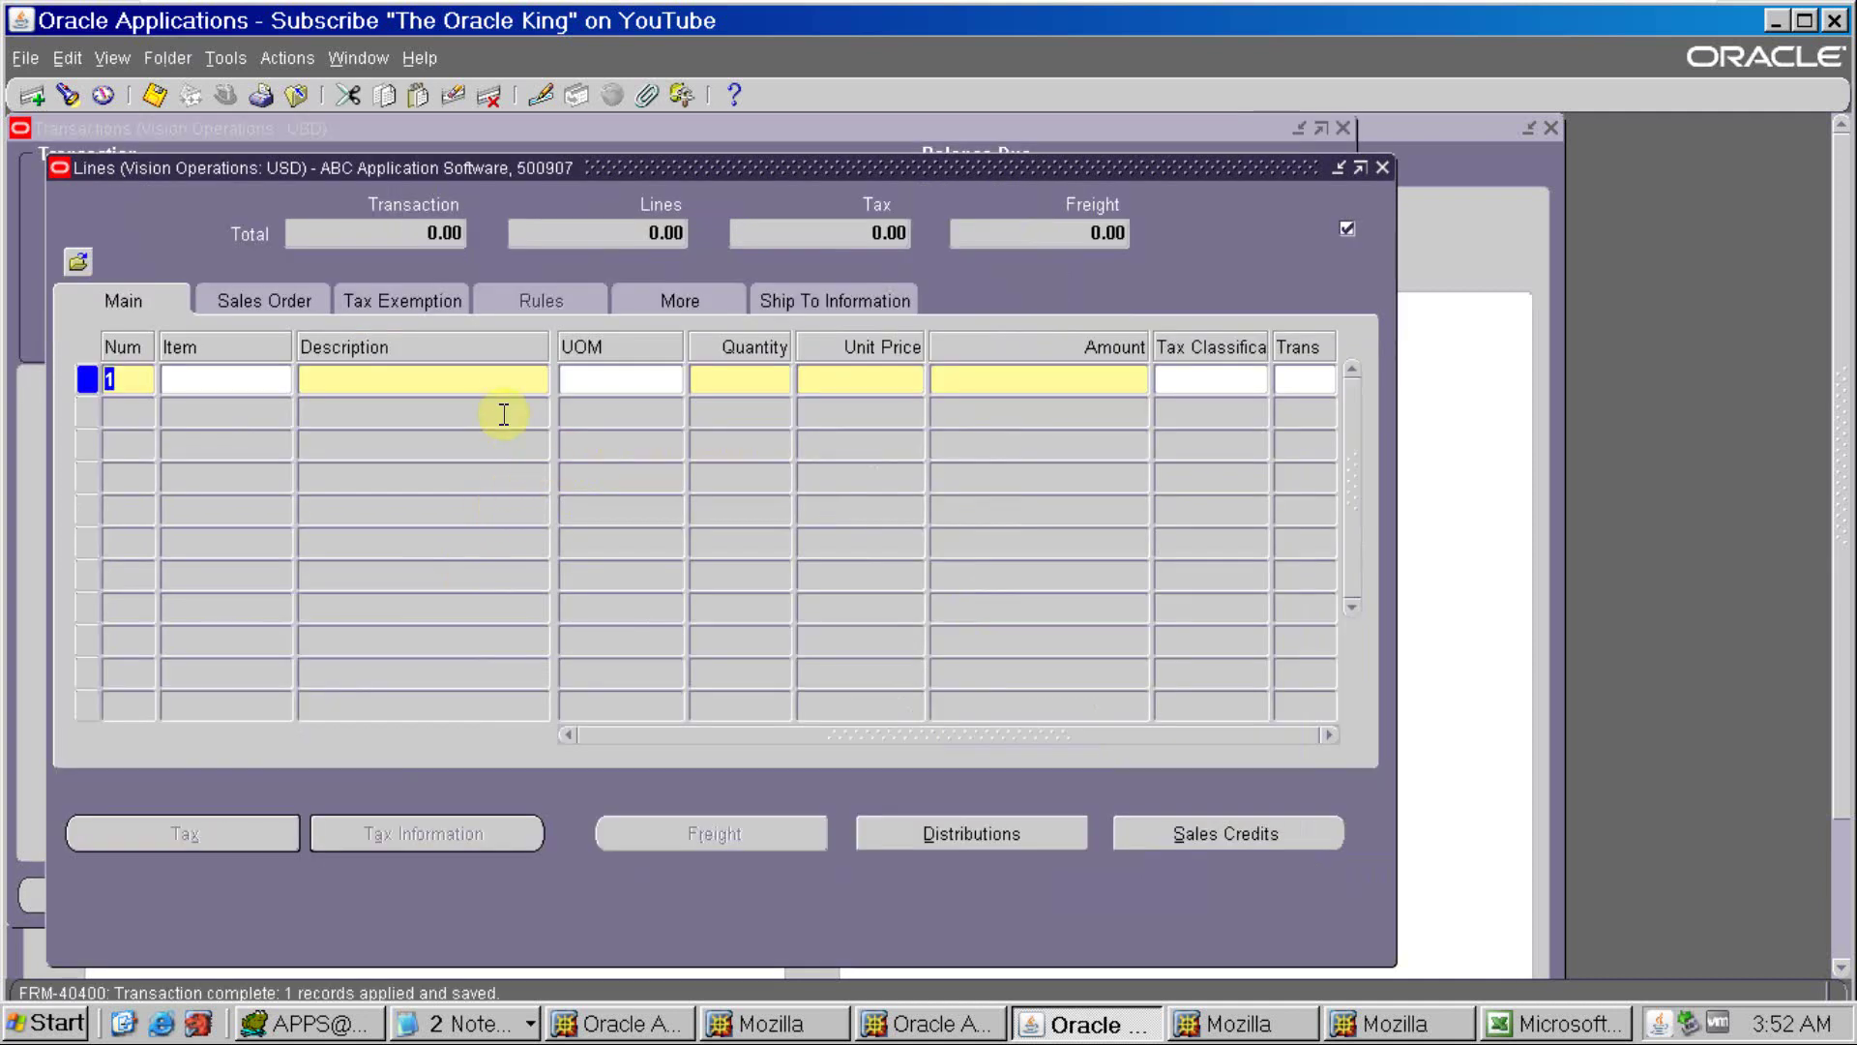
click(494, 386)
text(test)
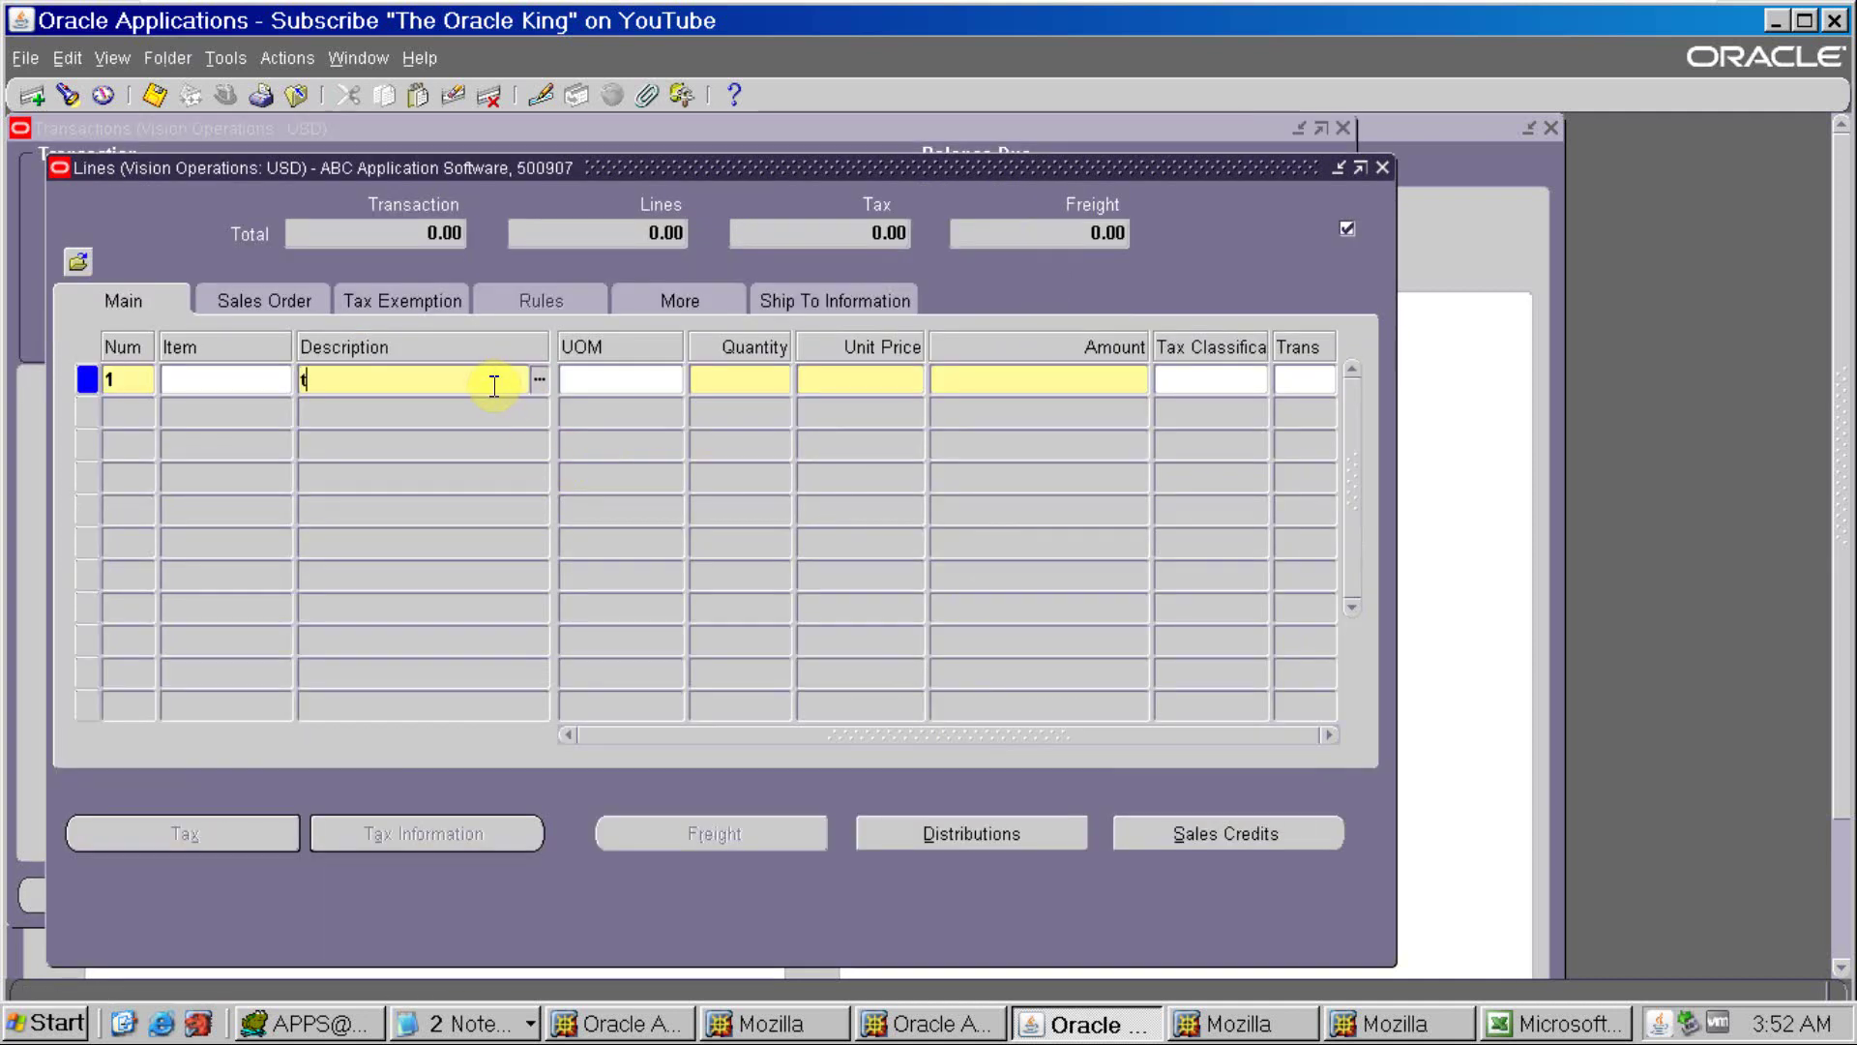
key(Tab)
key(Tab)
text(1)
key(Tab)
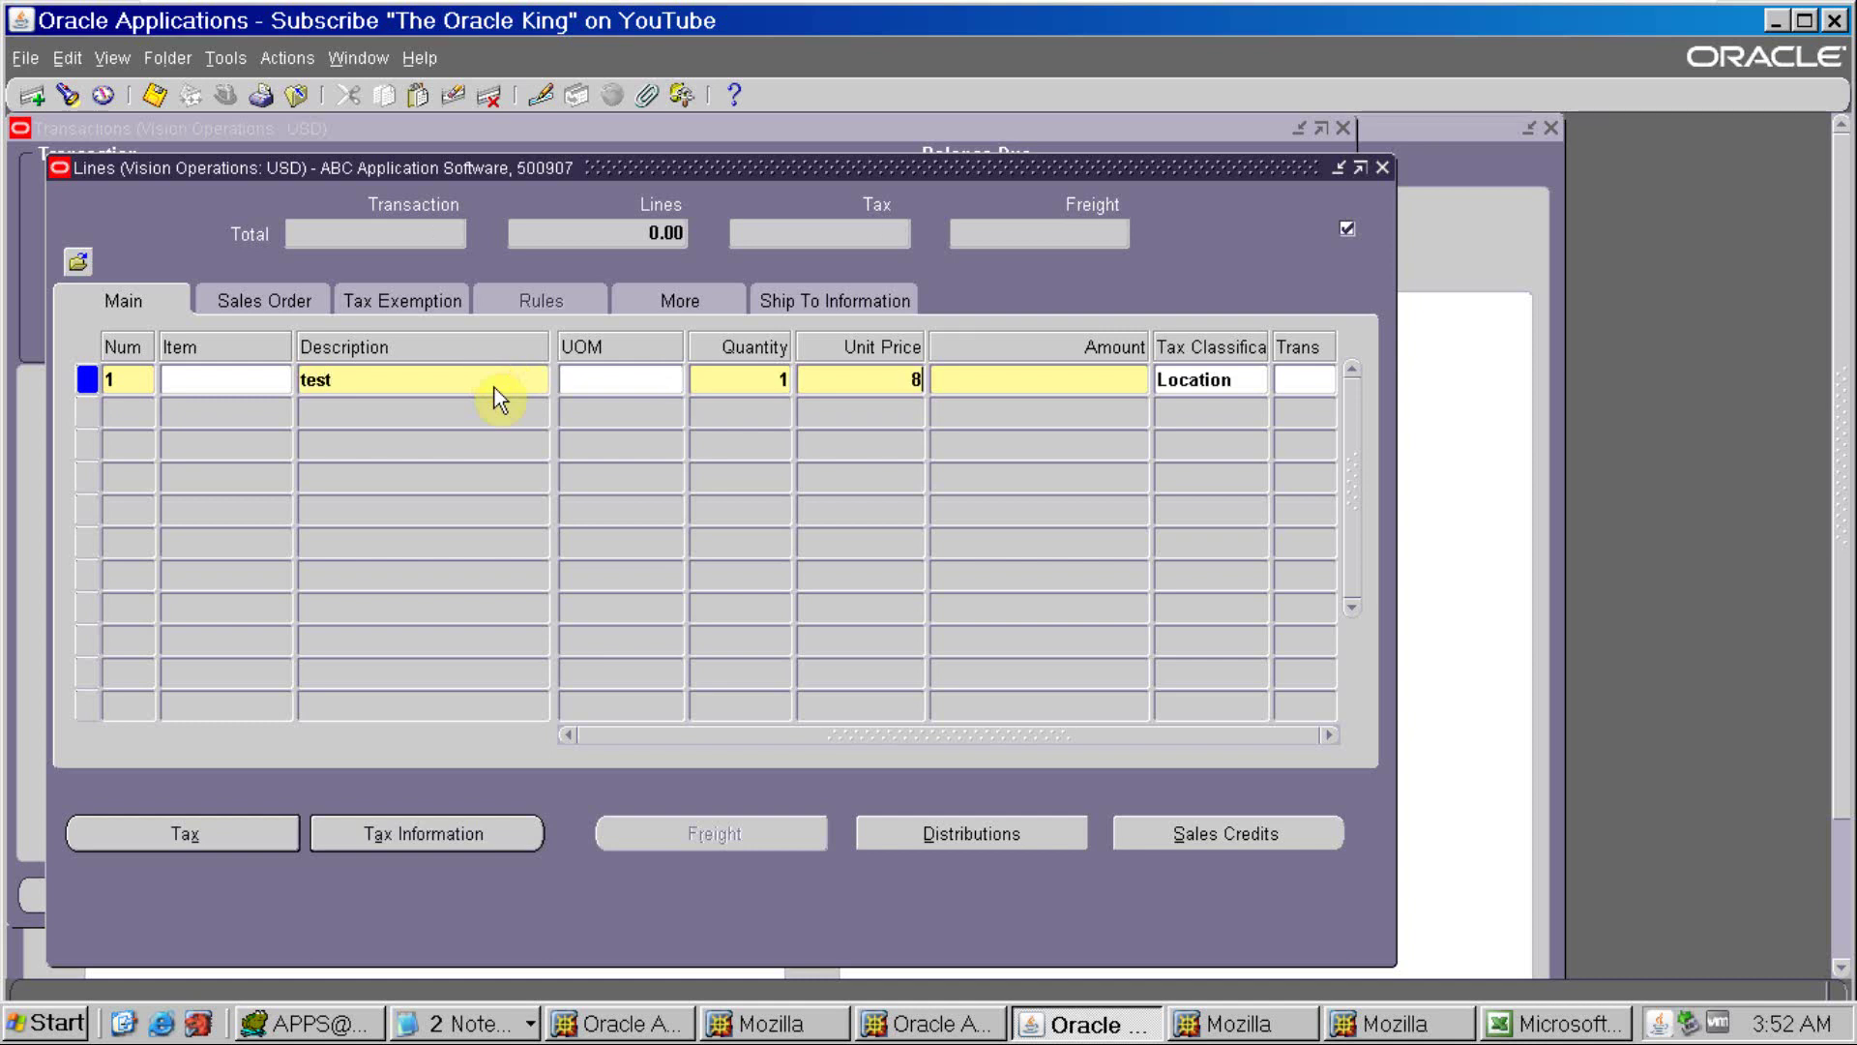
text(8000)
key(Tab)
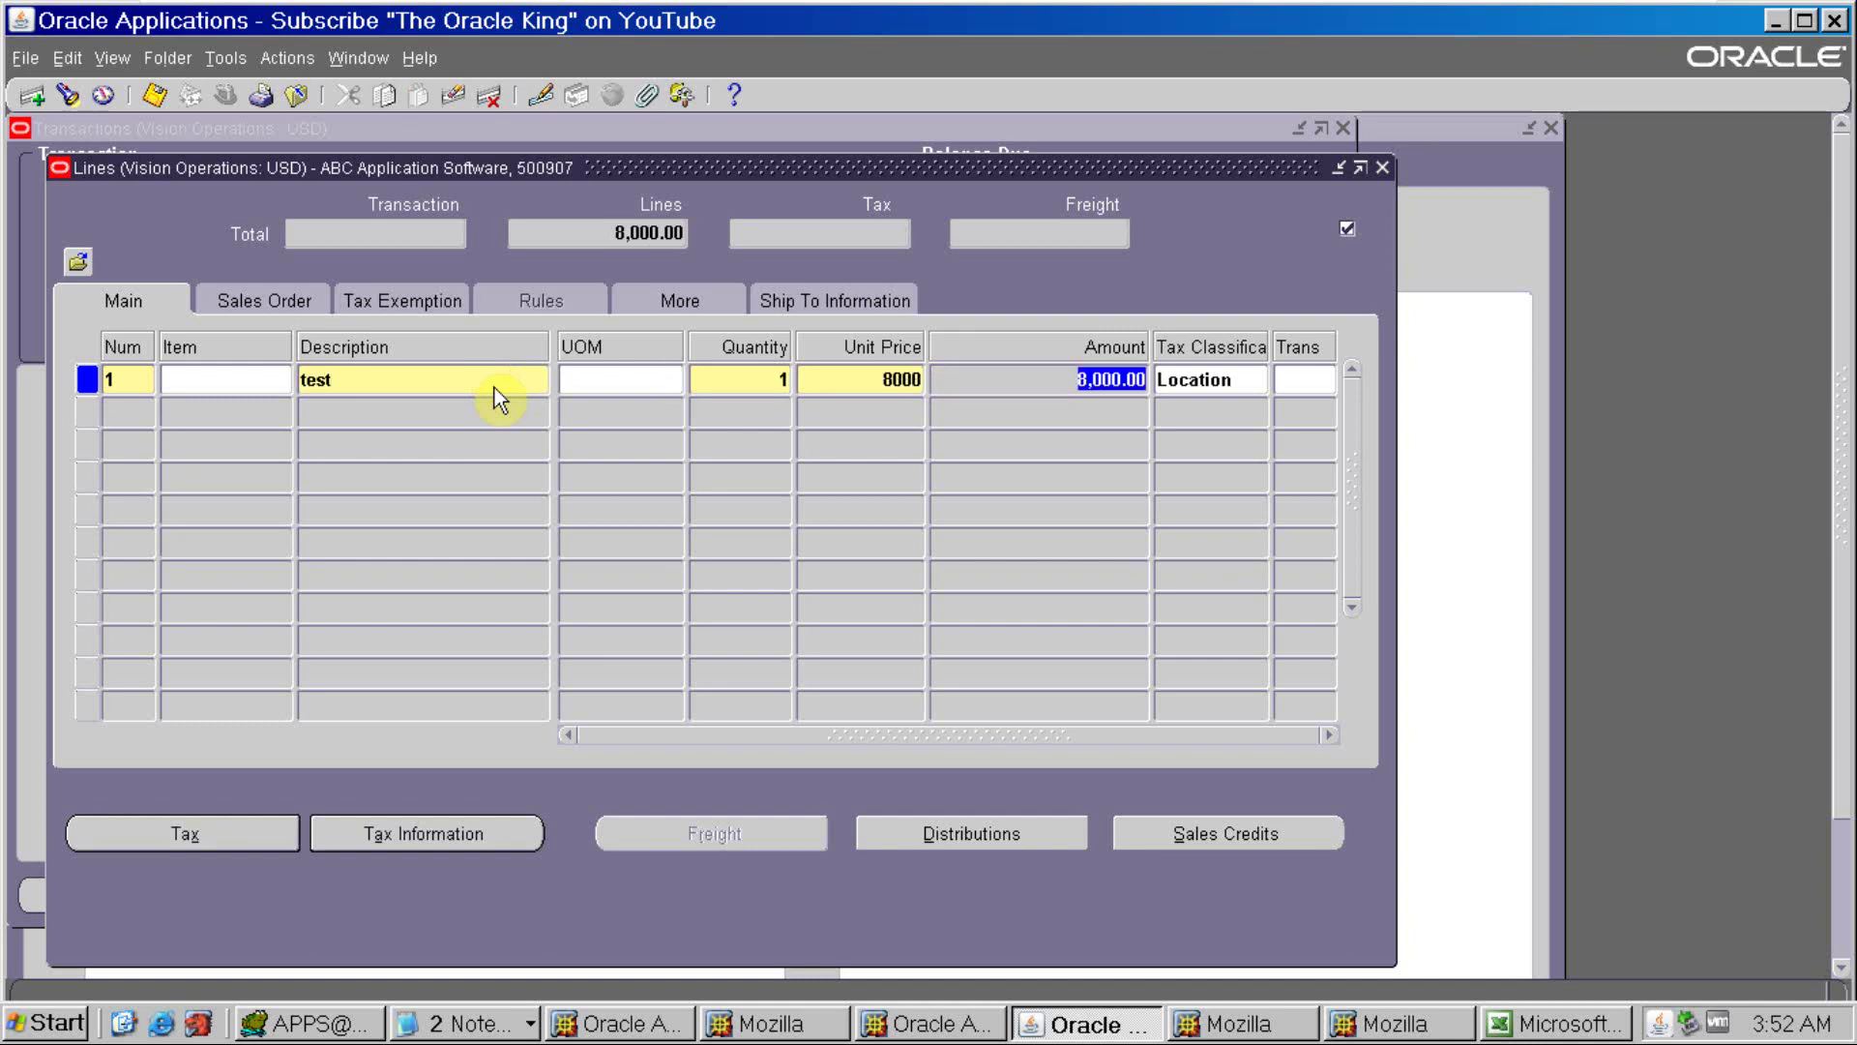
Open the 8,000 invoice line's distributions and display the accounts for all lines
click(948, 833)
click(484, 242)
click(479, 260)
Check the account in the testing sheet, set the 8,000 Receivable distribution's account segment to 1814 and save
double_click(638, 334)
key(Tab)
key(Tab)
key(alt+Tab)
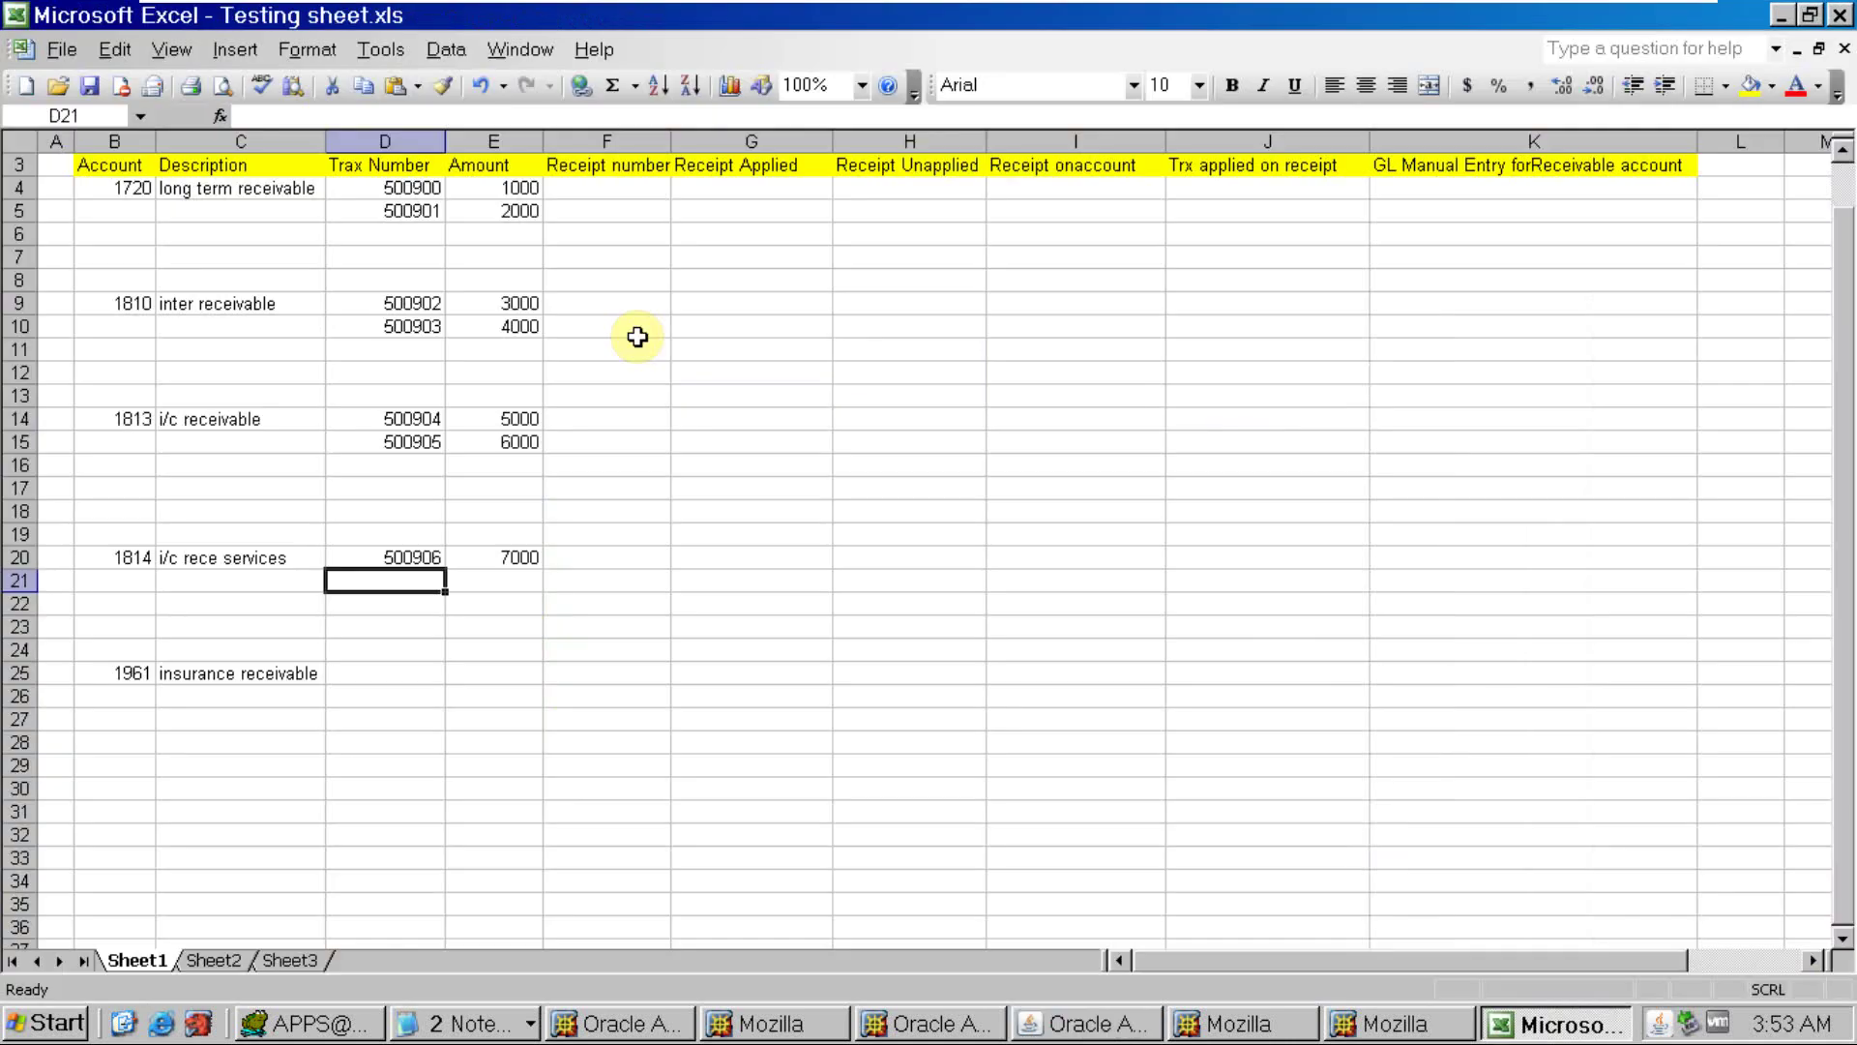
key(alt+Tab)
text(1814)
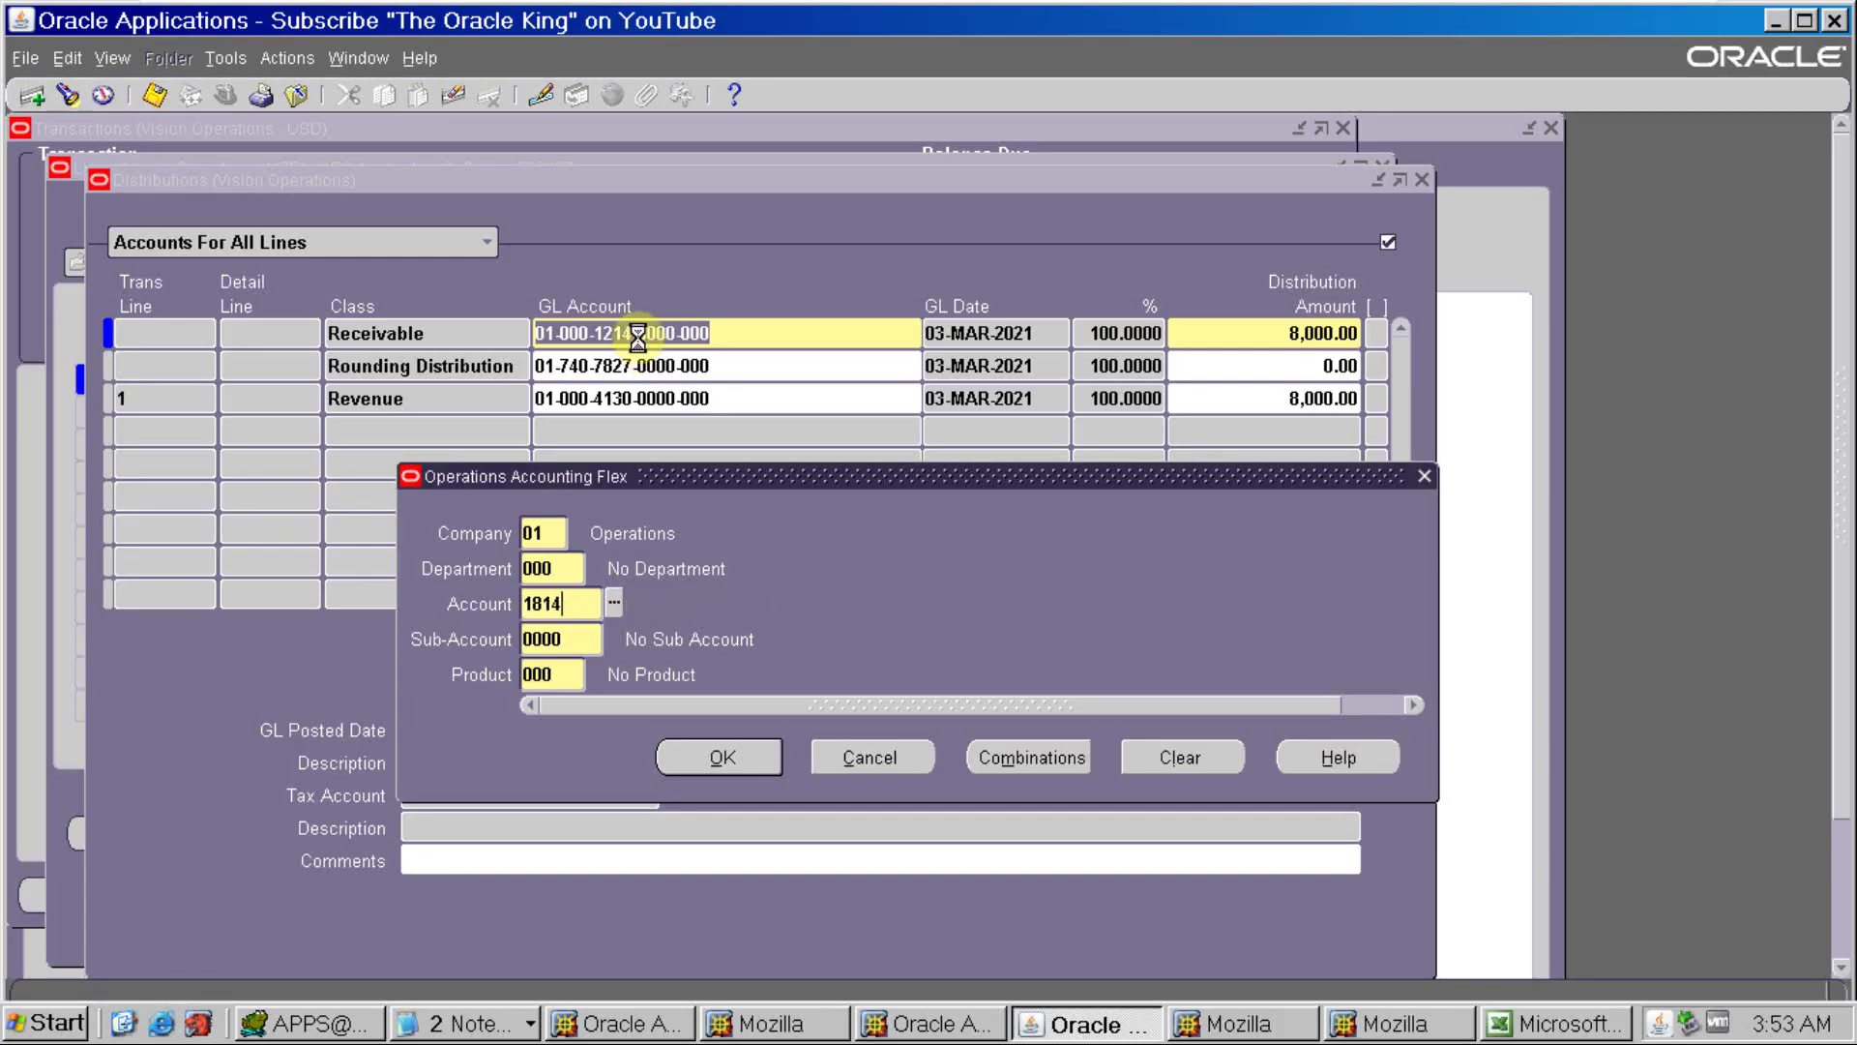
key(Tab)
key(Return)
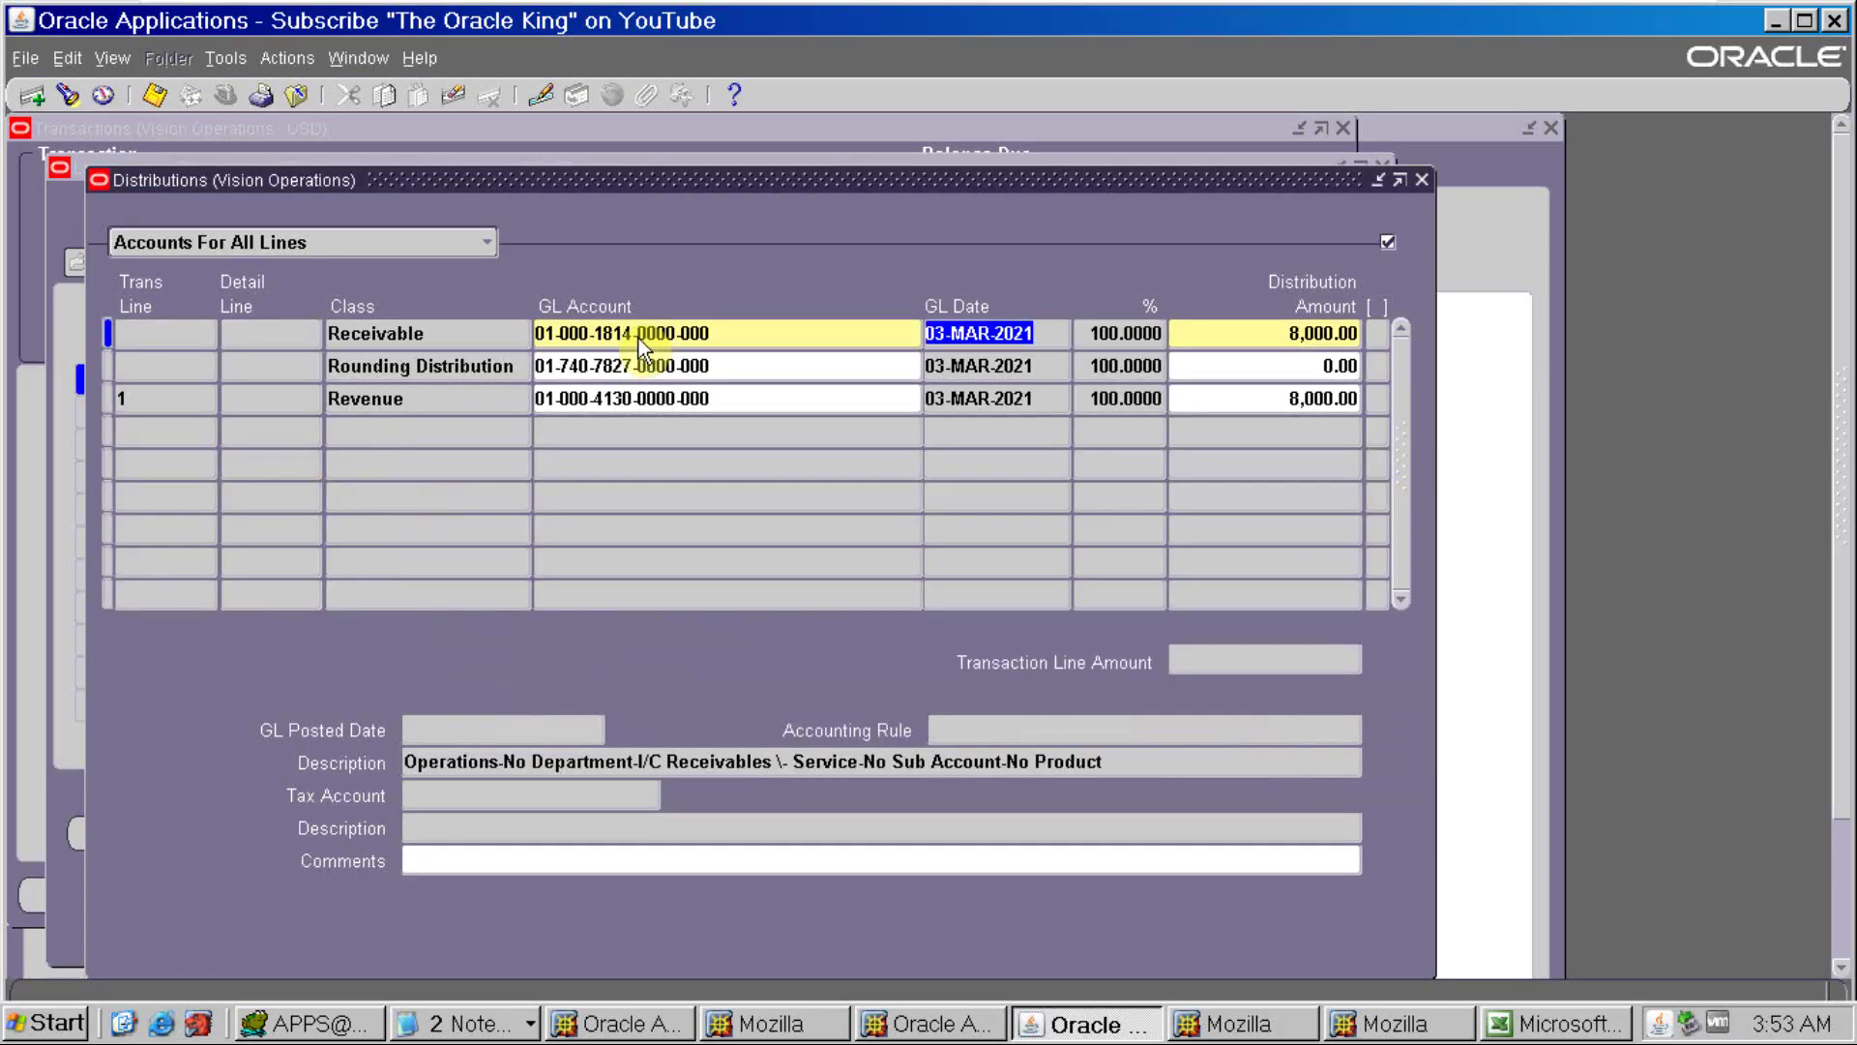
key(ctrl+s)
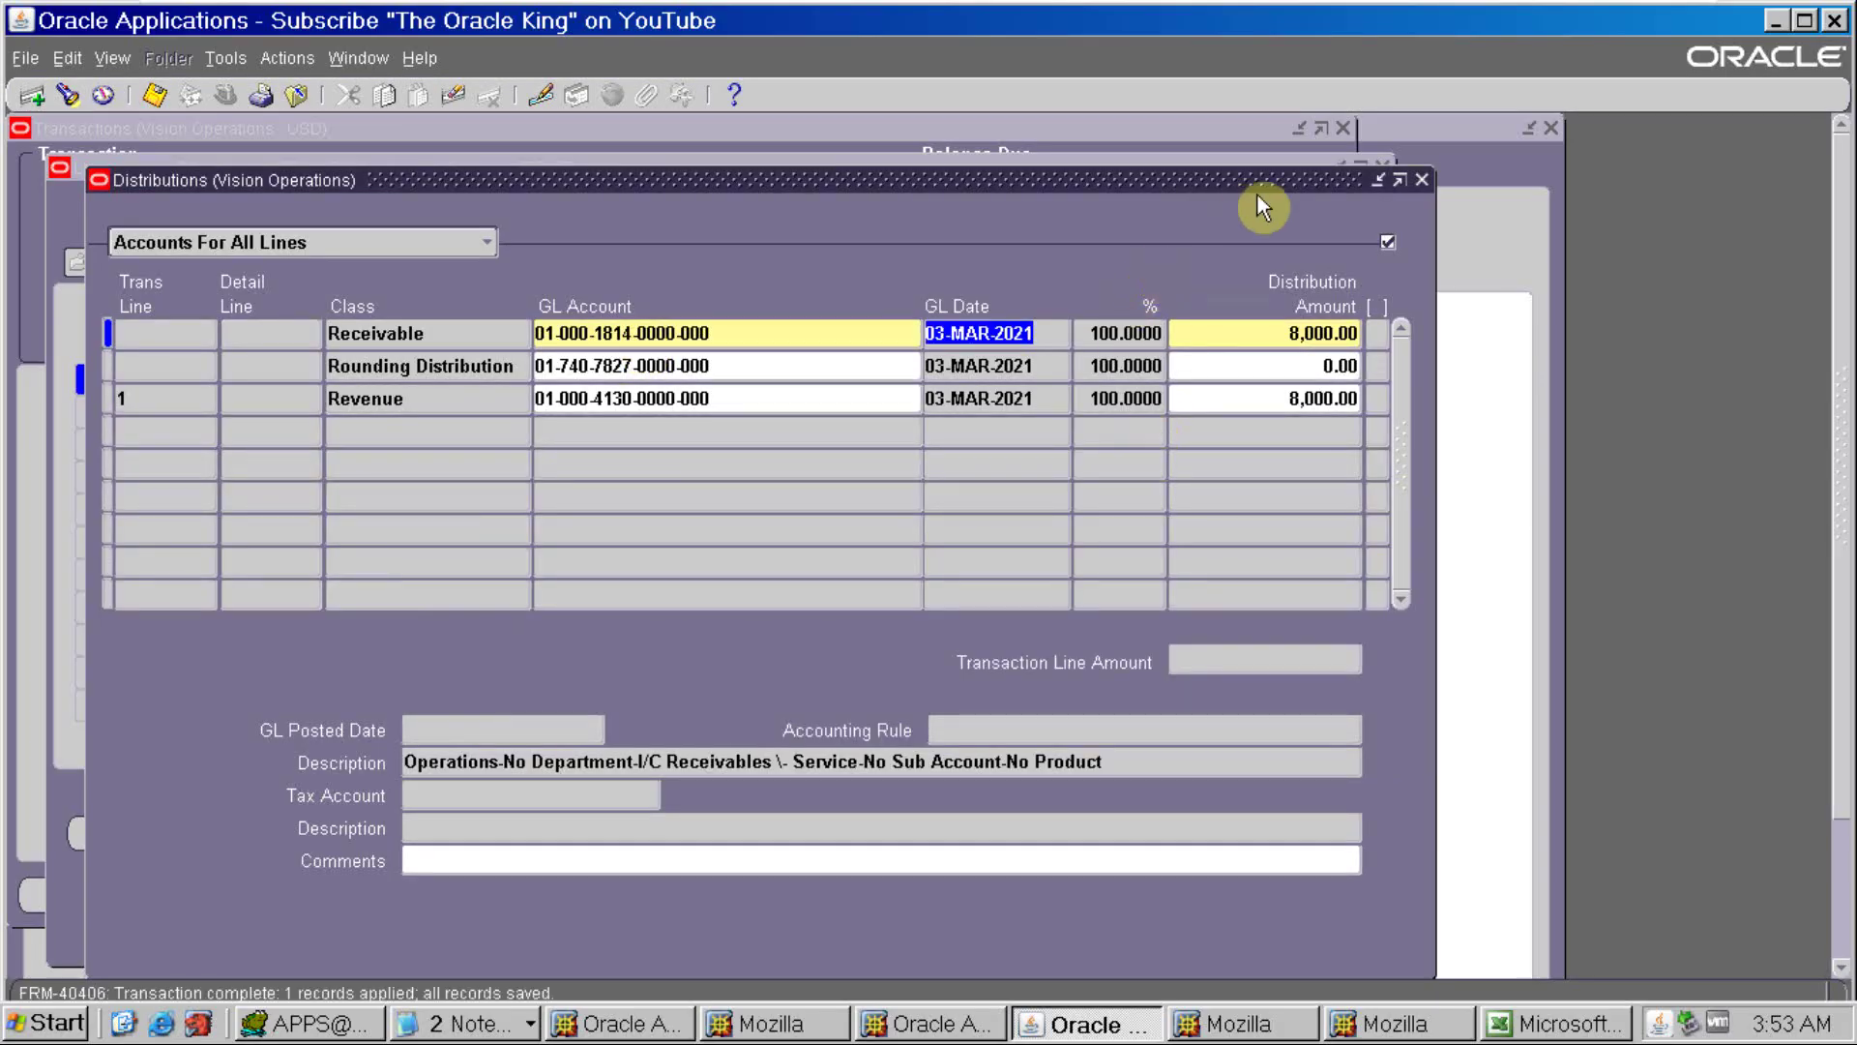
Close the distributions and lines of the 8,000 invoice and mark the invoice complete
click(1422, 179)
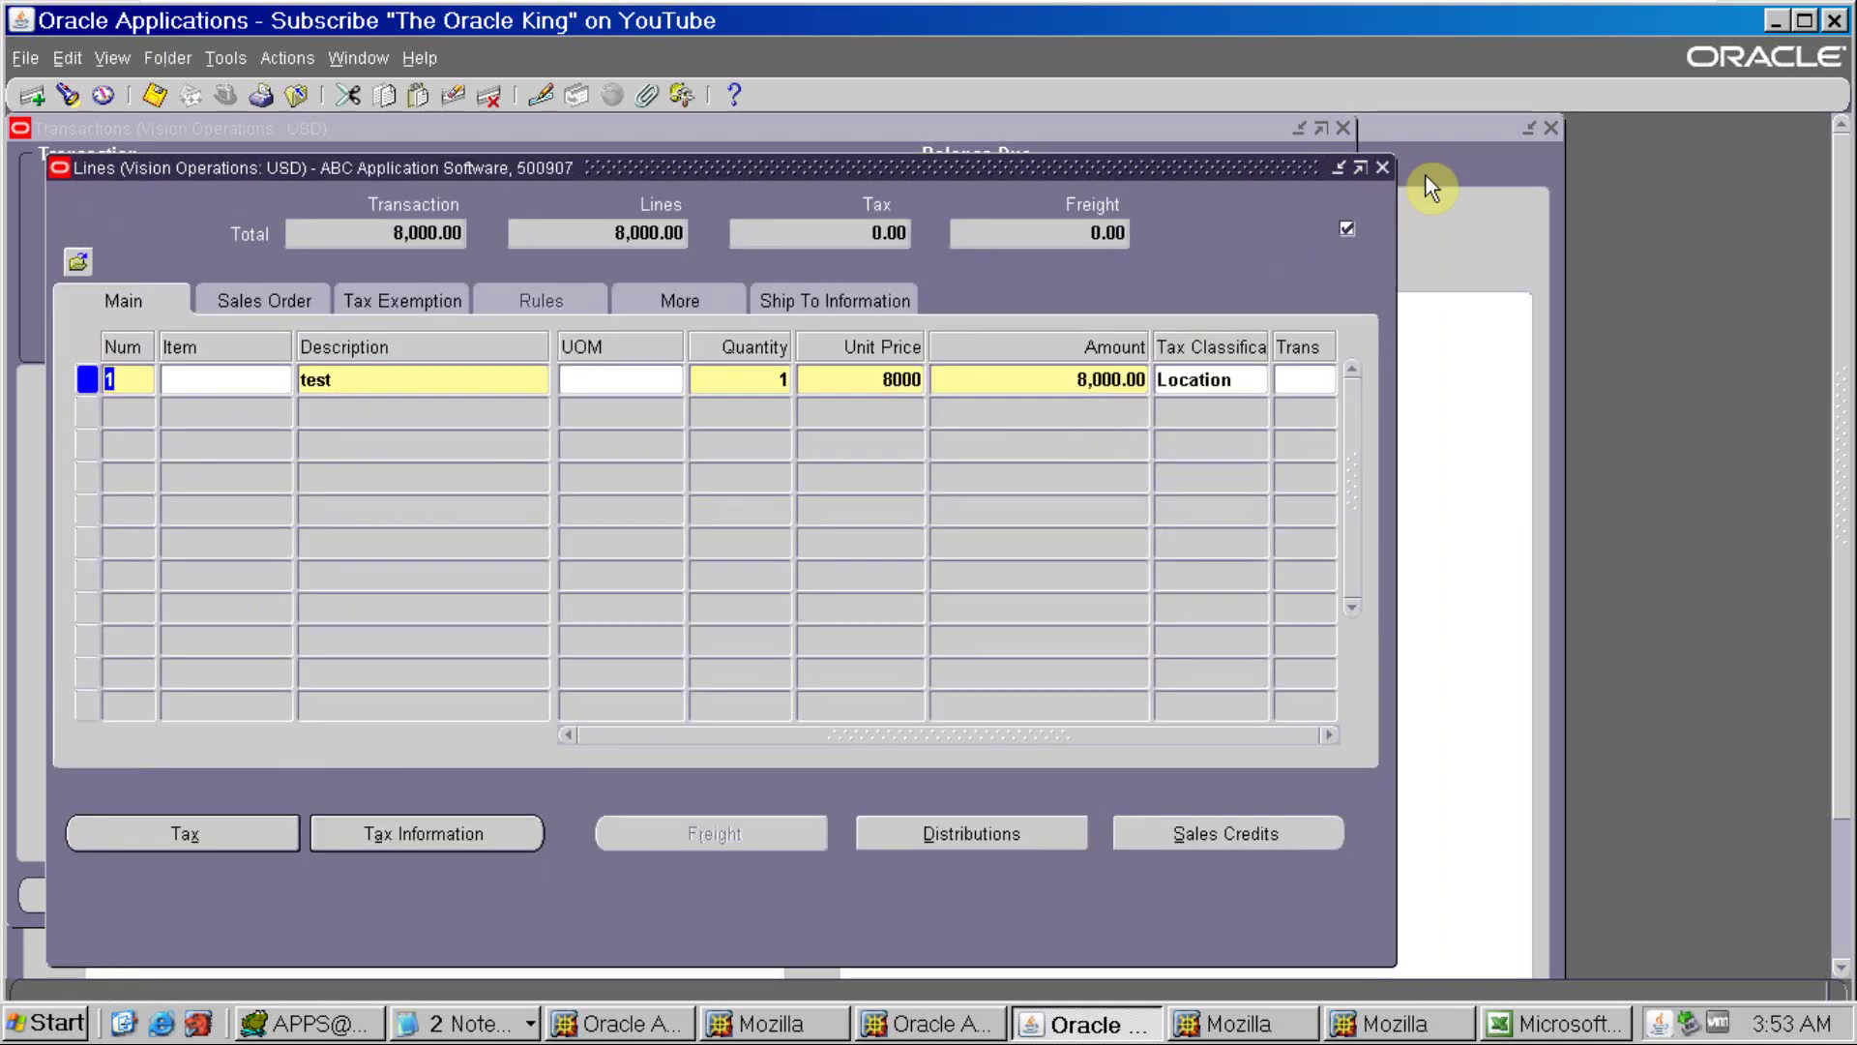
click(1383, 168)
key(alt+Tab)
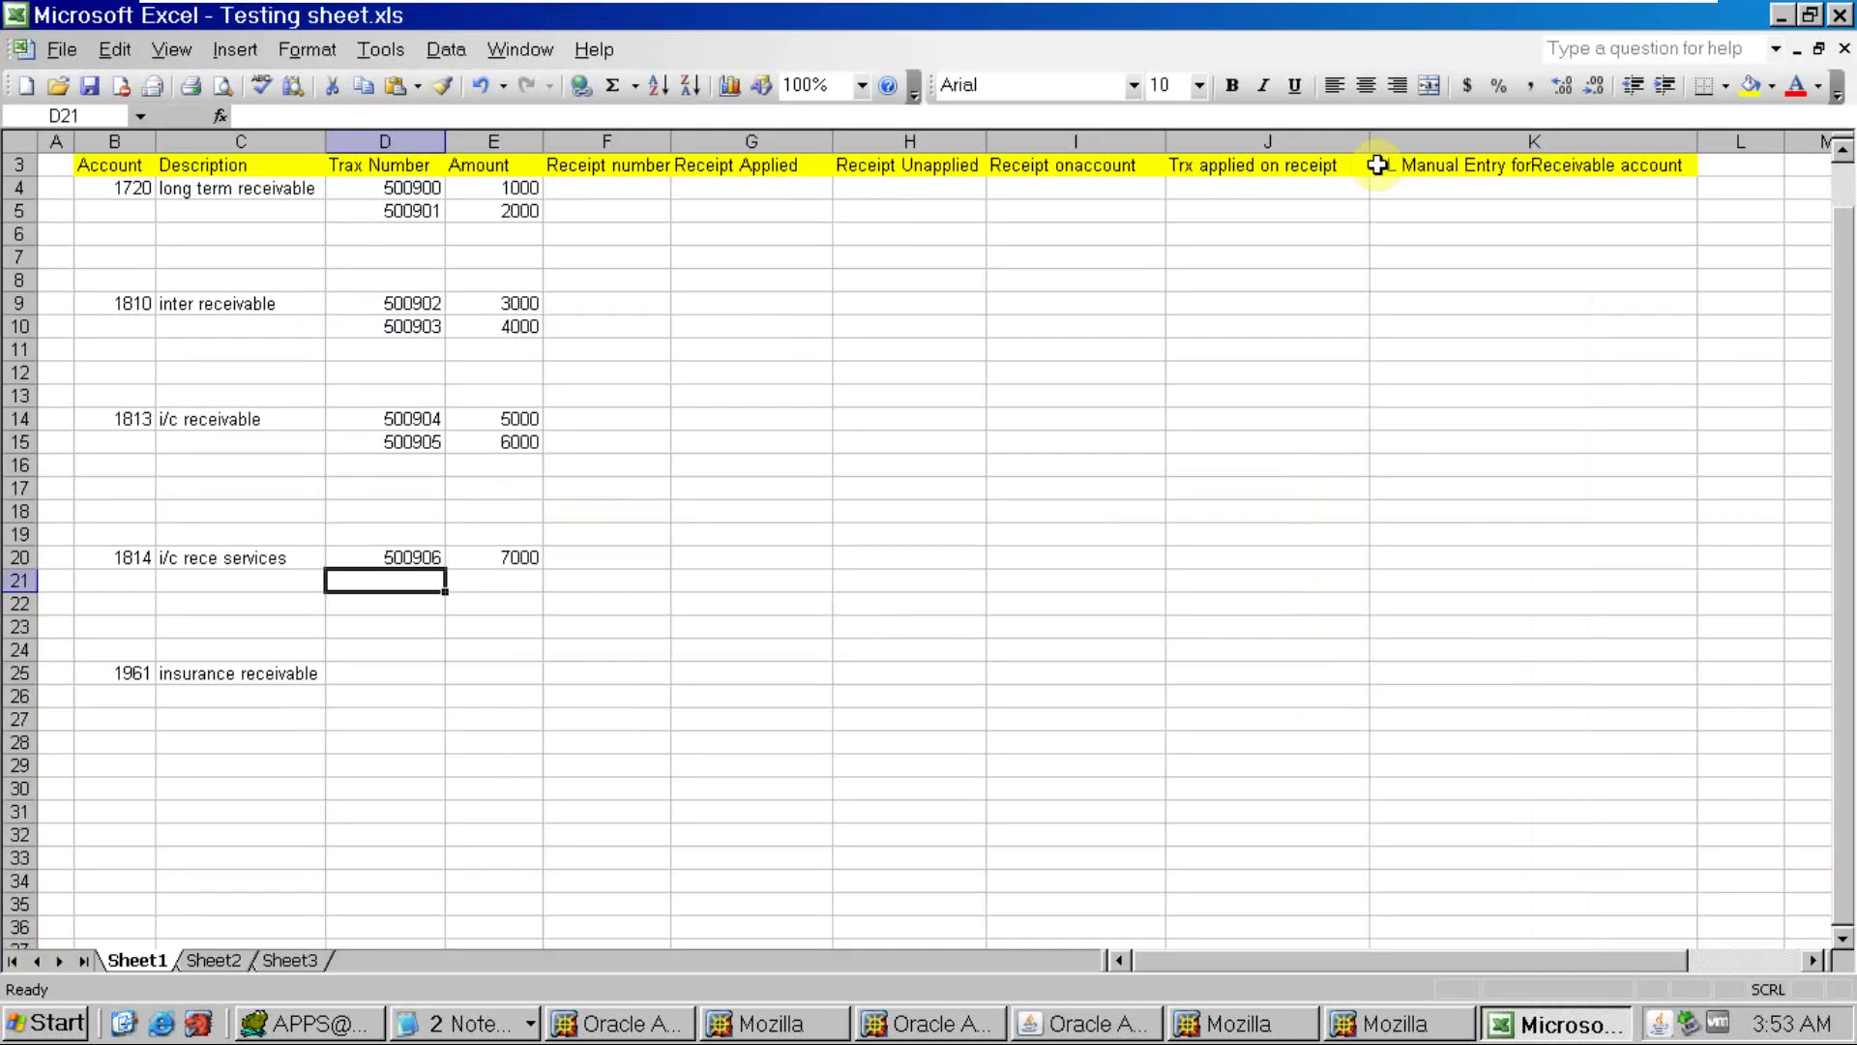
key(alt+Tab)
key(ctrl+s)
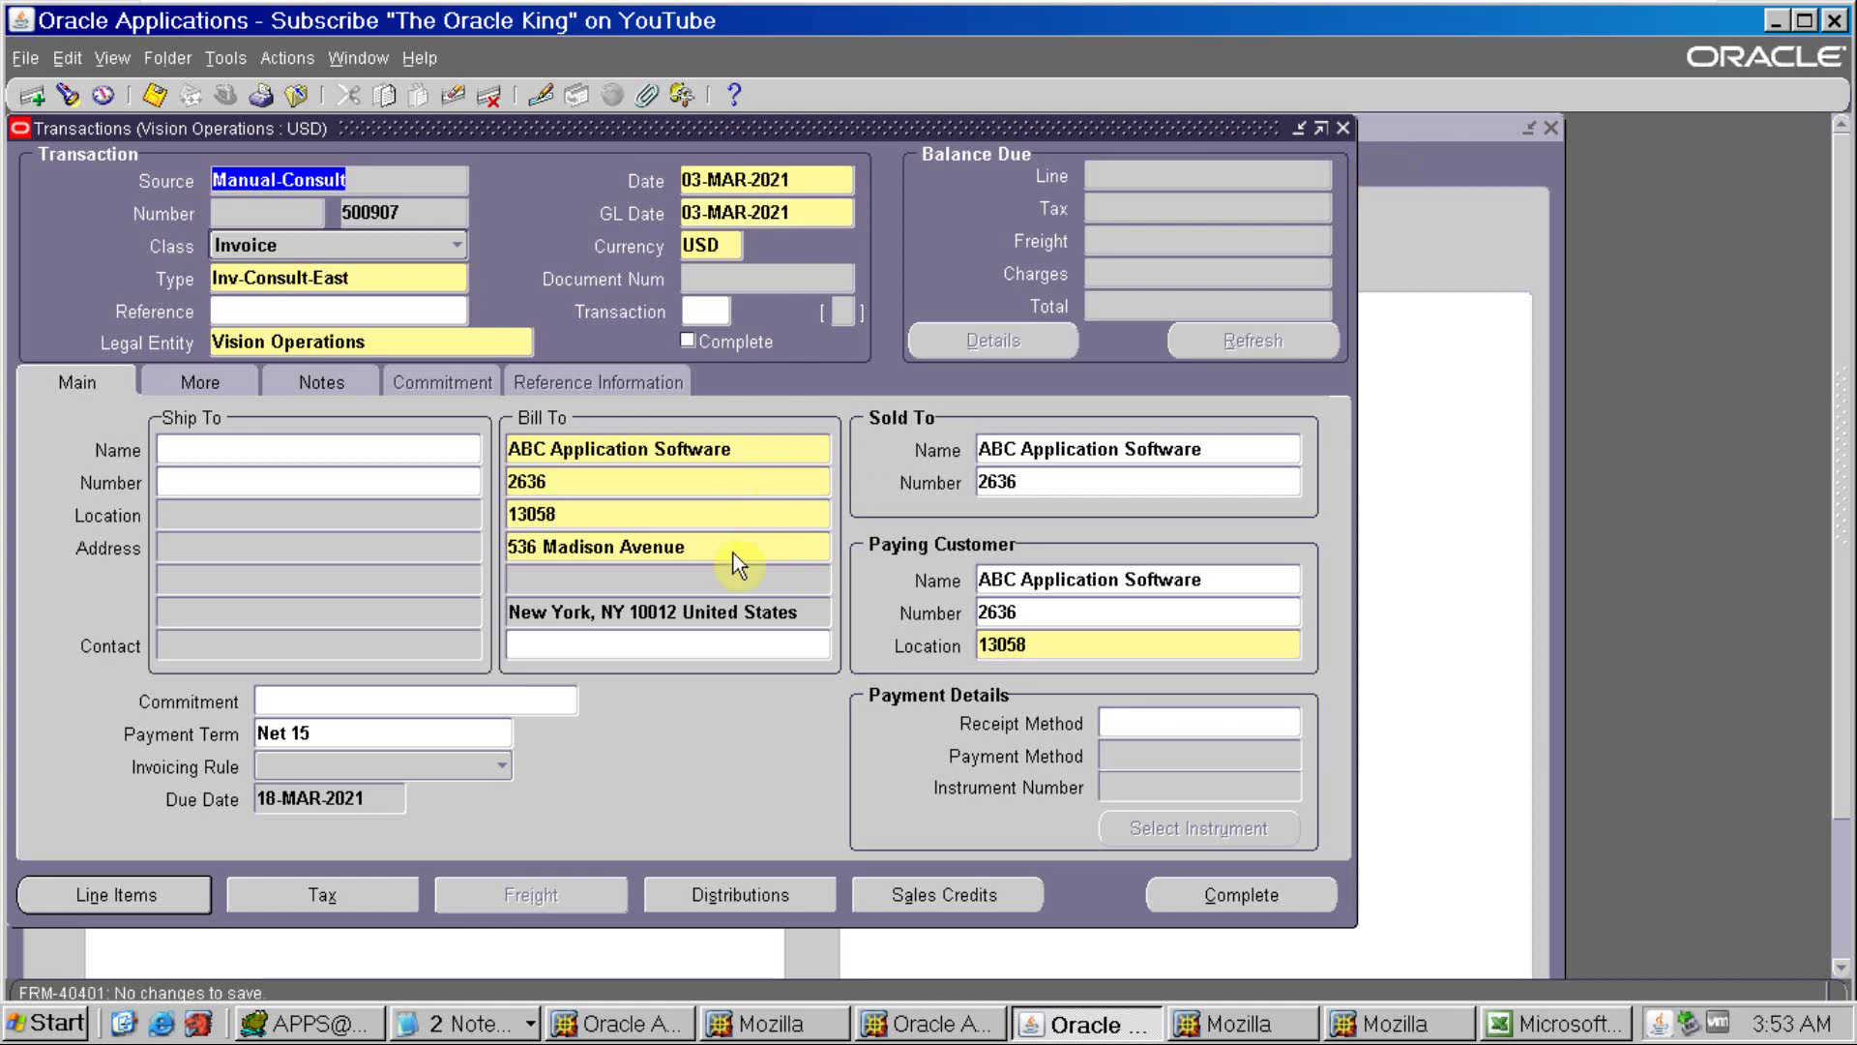
click(1262, 892)
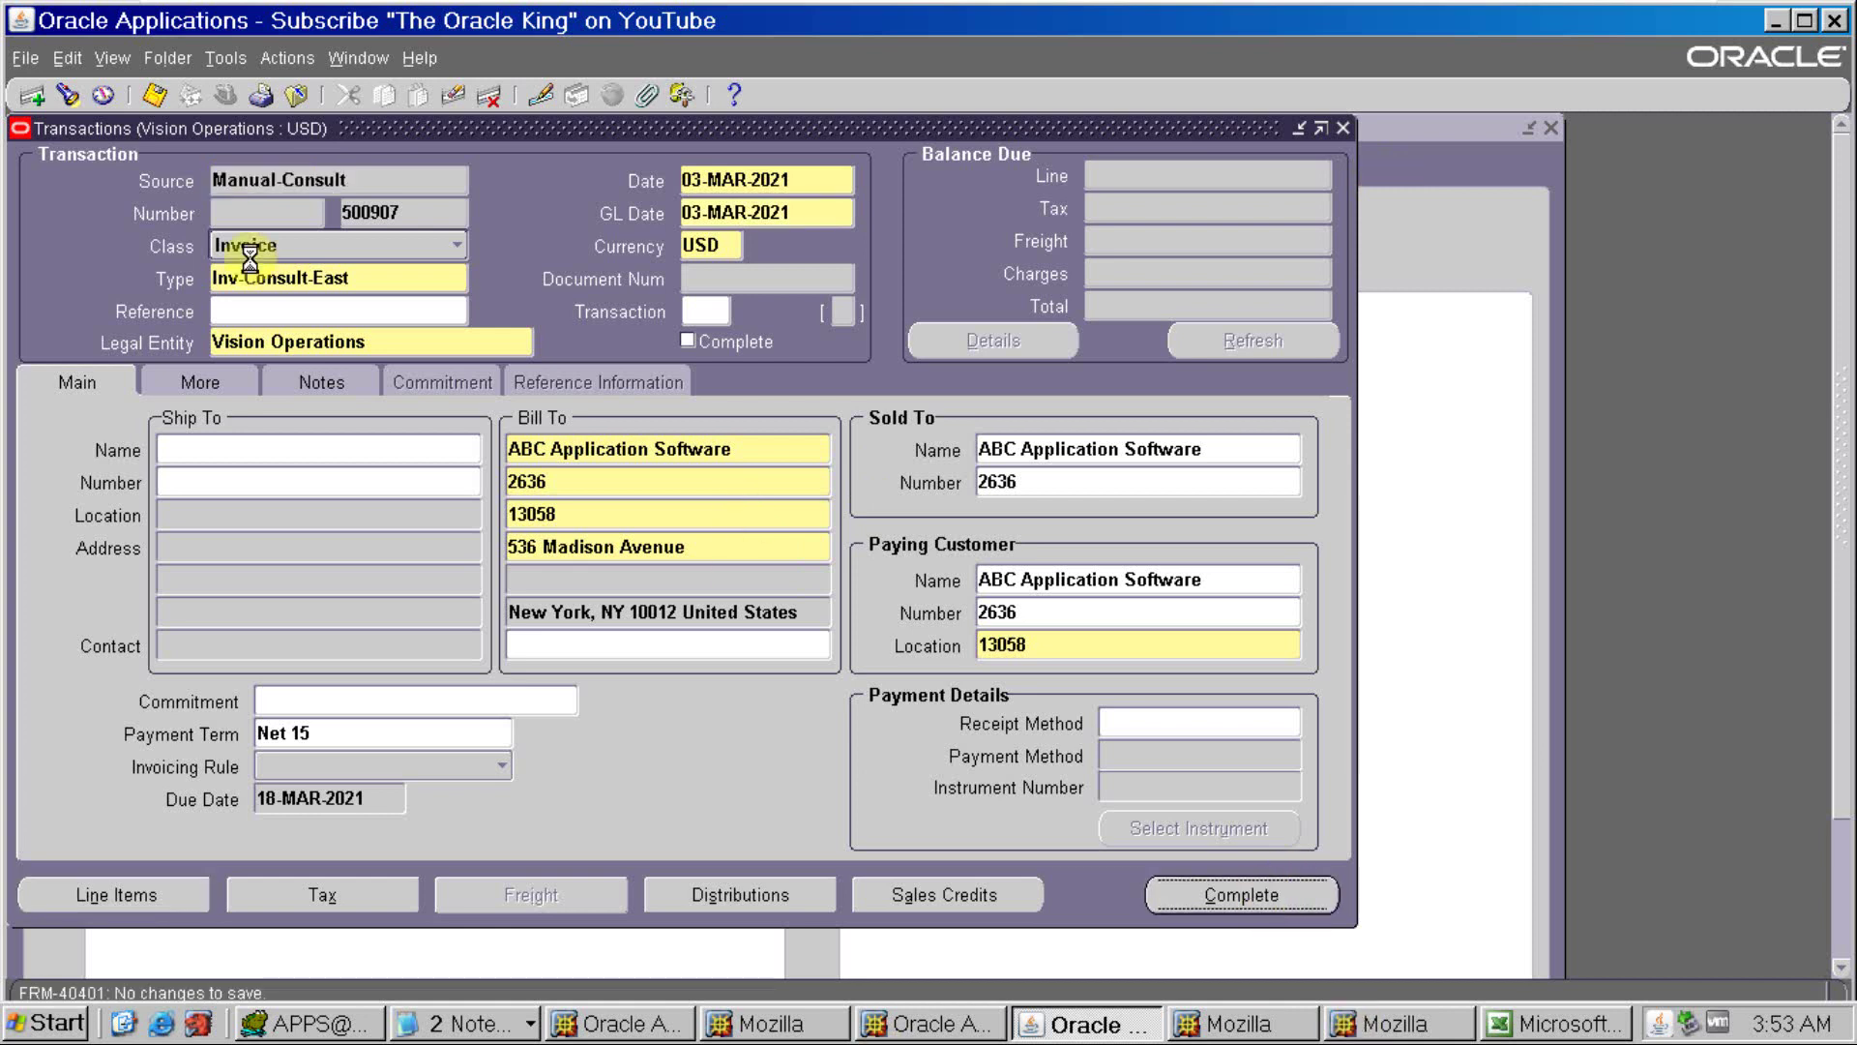
Copy the completed 8,000 invoice's number into the second 1814 row of the Excel testing sheet and enter 8000 as its amount
double_click(416, 207)
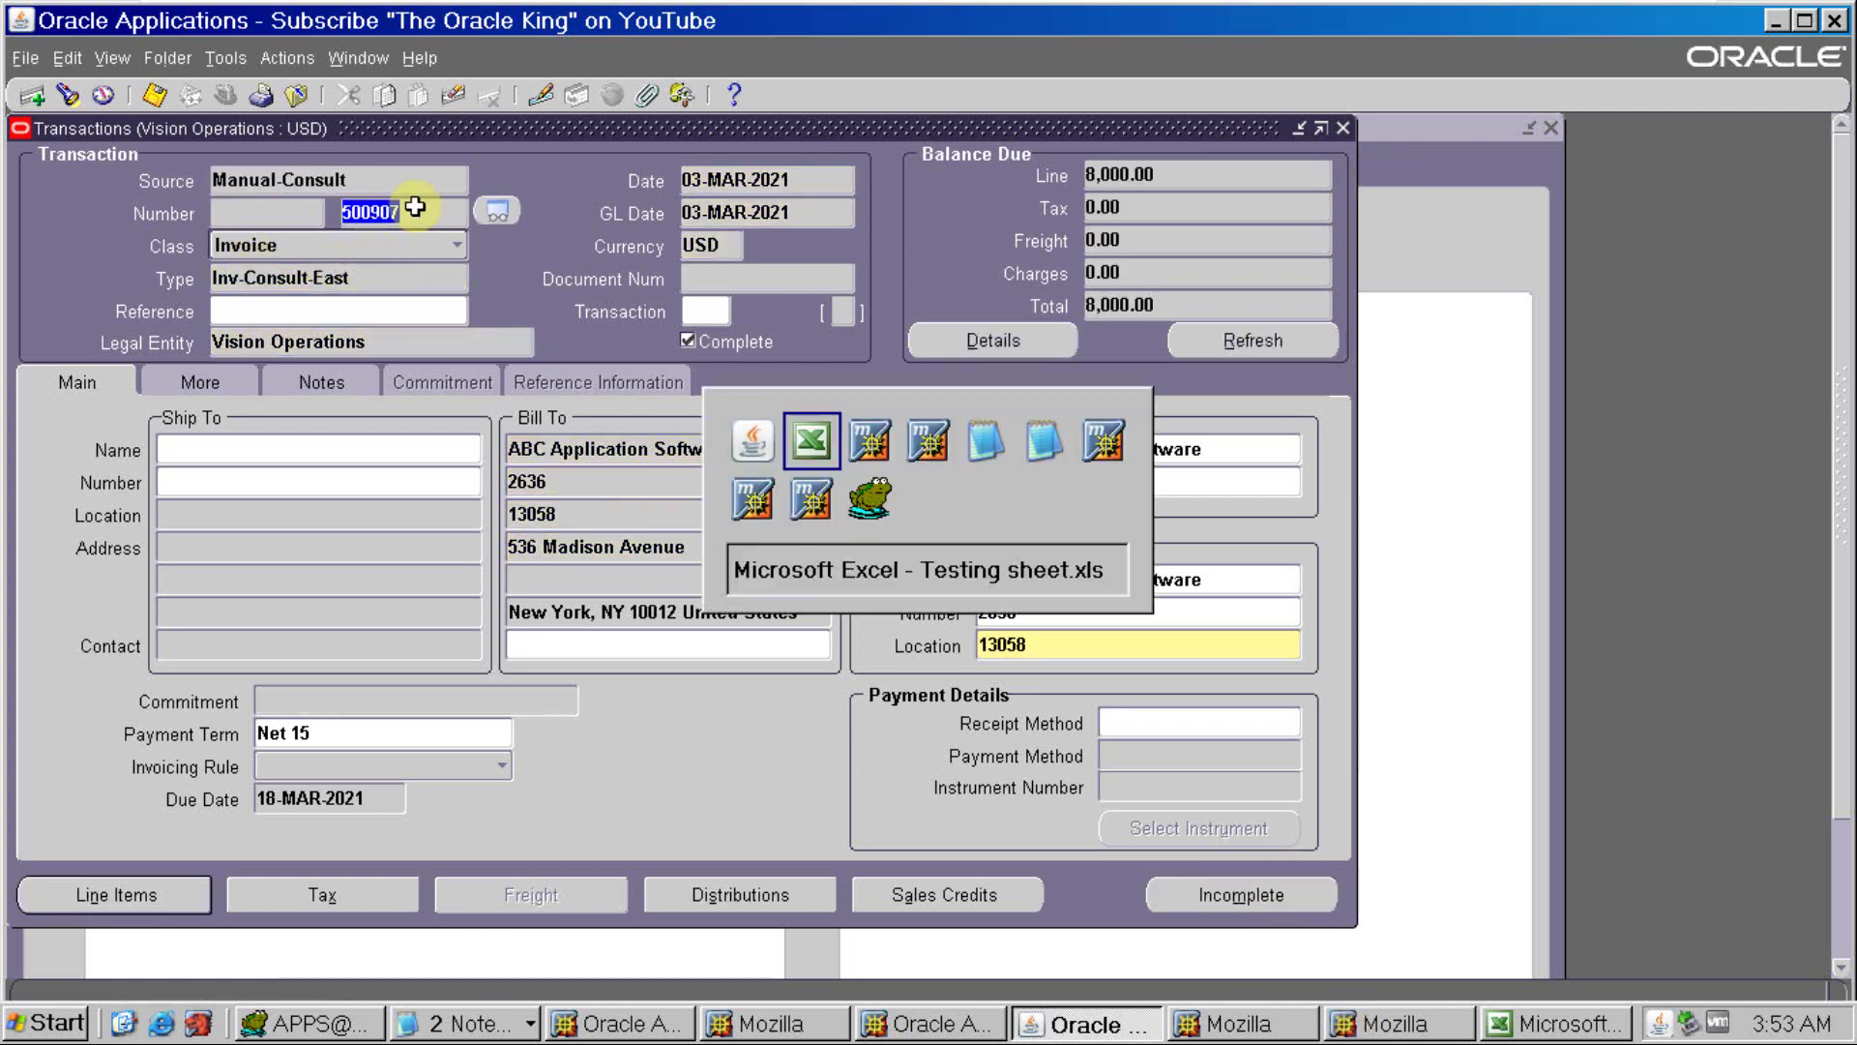
key(ctrl+c)
key(alt+Tab)
key(ctrl+v)
key(Tab)
text(8000)
key(Tab)
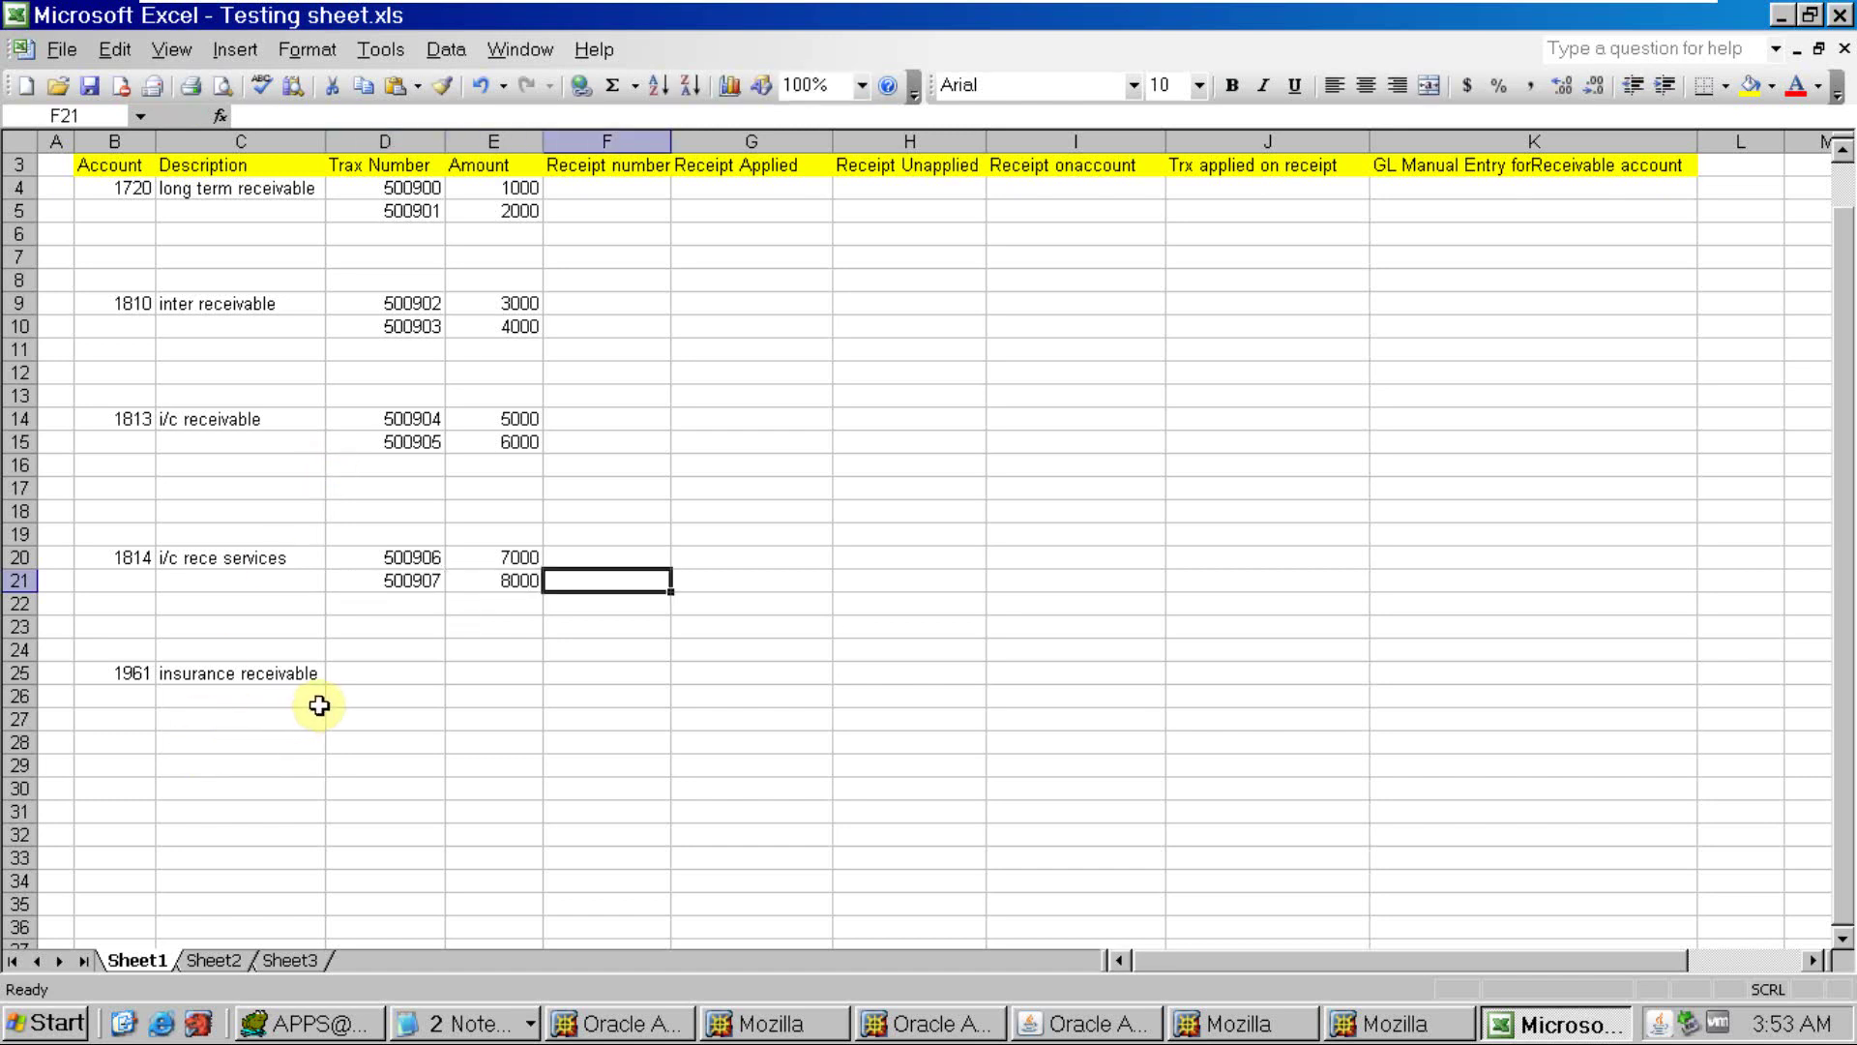
click(374, 671)
Switch back to Oracle Applications and create another invoice with ABC Application Software's customer number as the bill-to
key(alt+Tab)
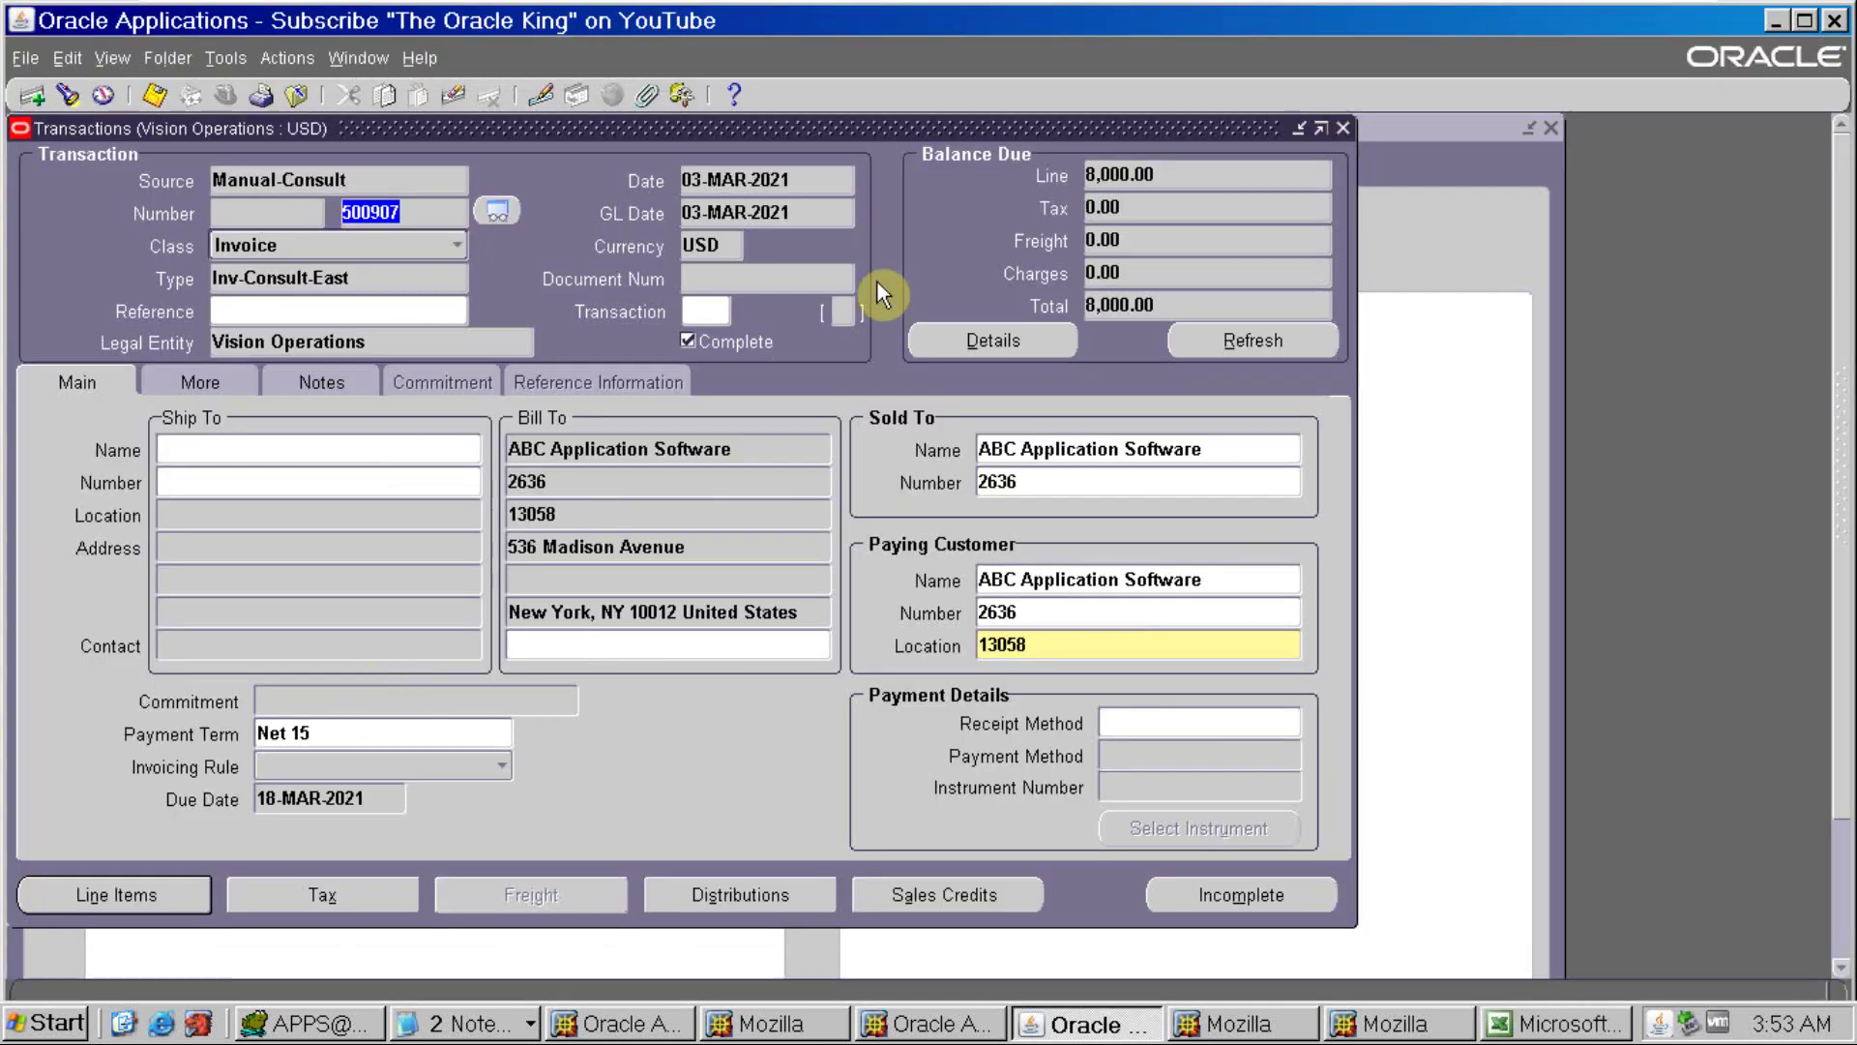
key(ctrl+Down)
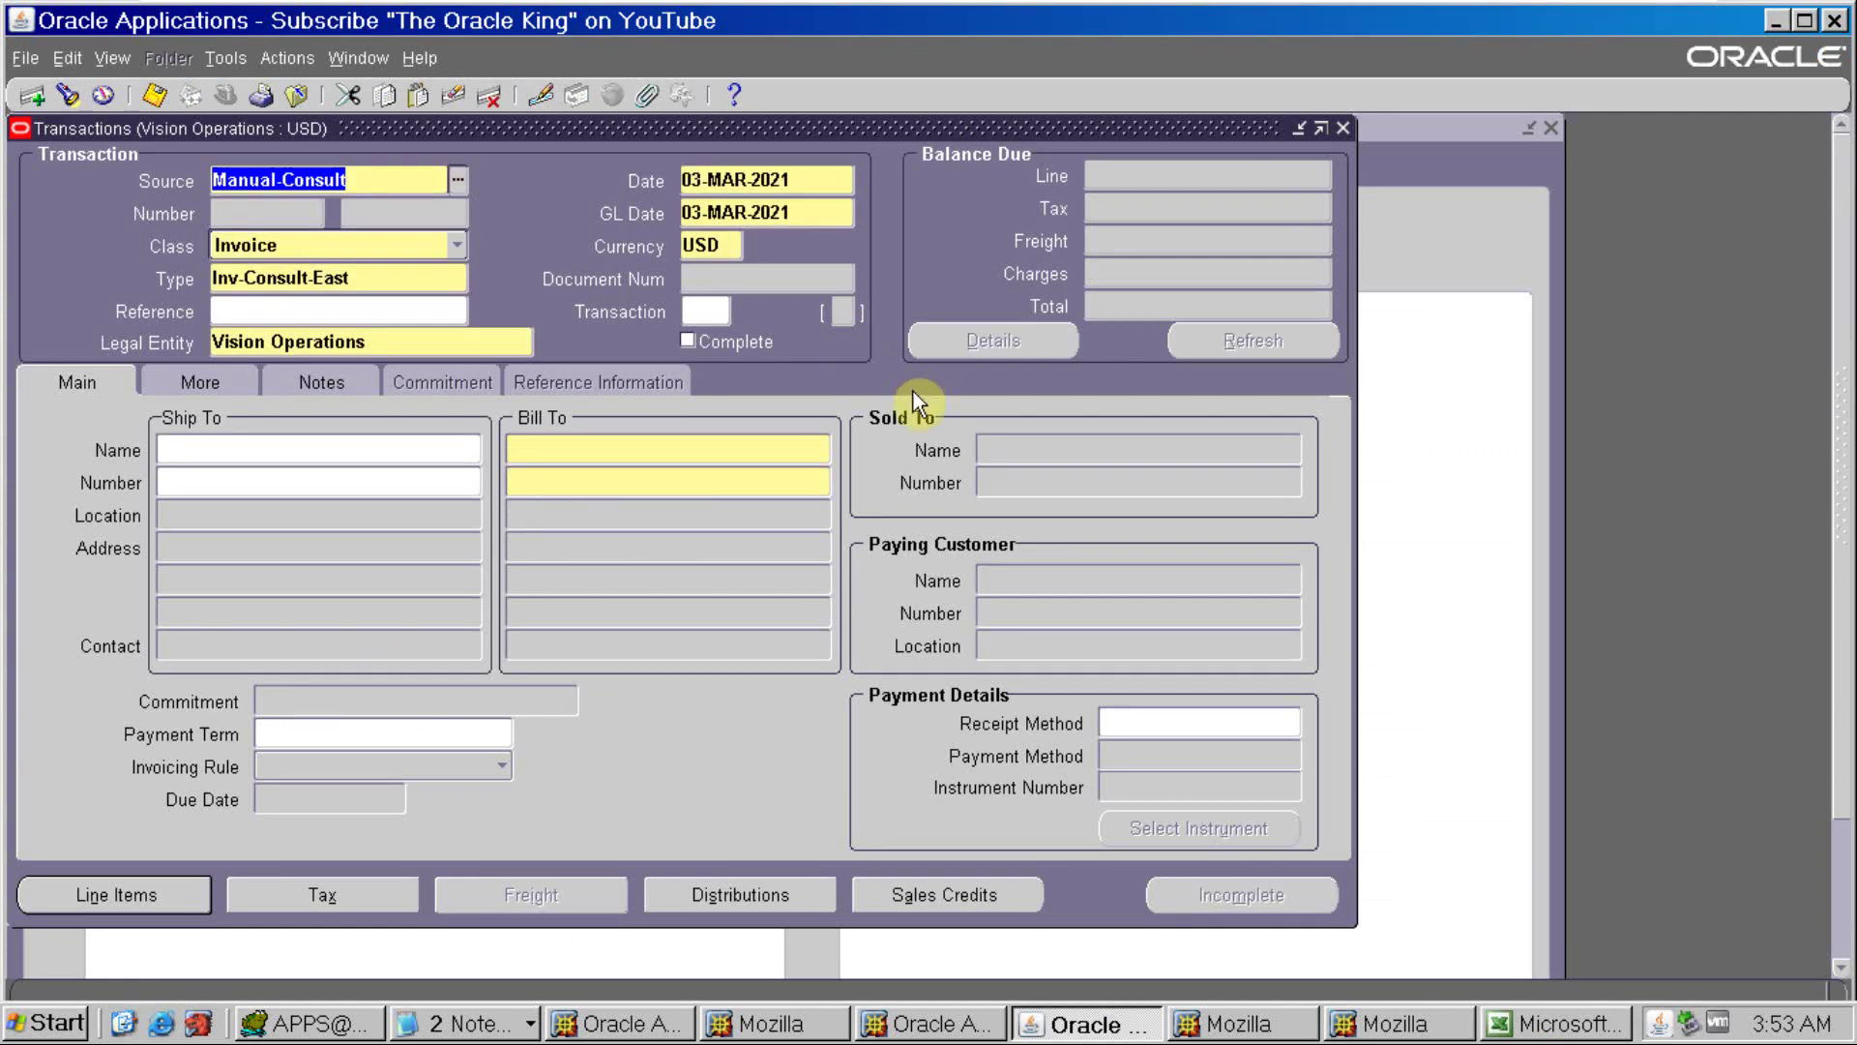
click(771, 480)
text(2636)
key(Tab)
Add an invoice line described as test with quantity 1 and unit price 9000
click(124, 894)
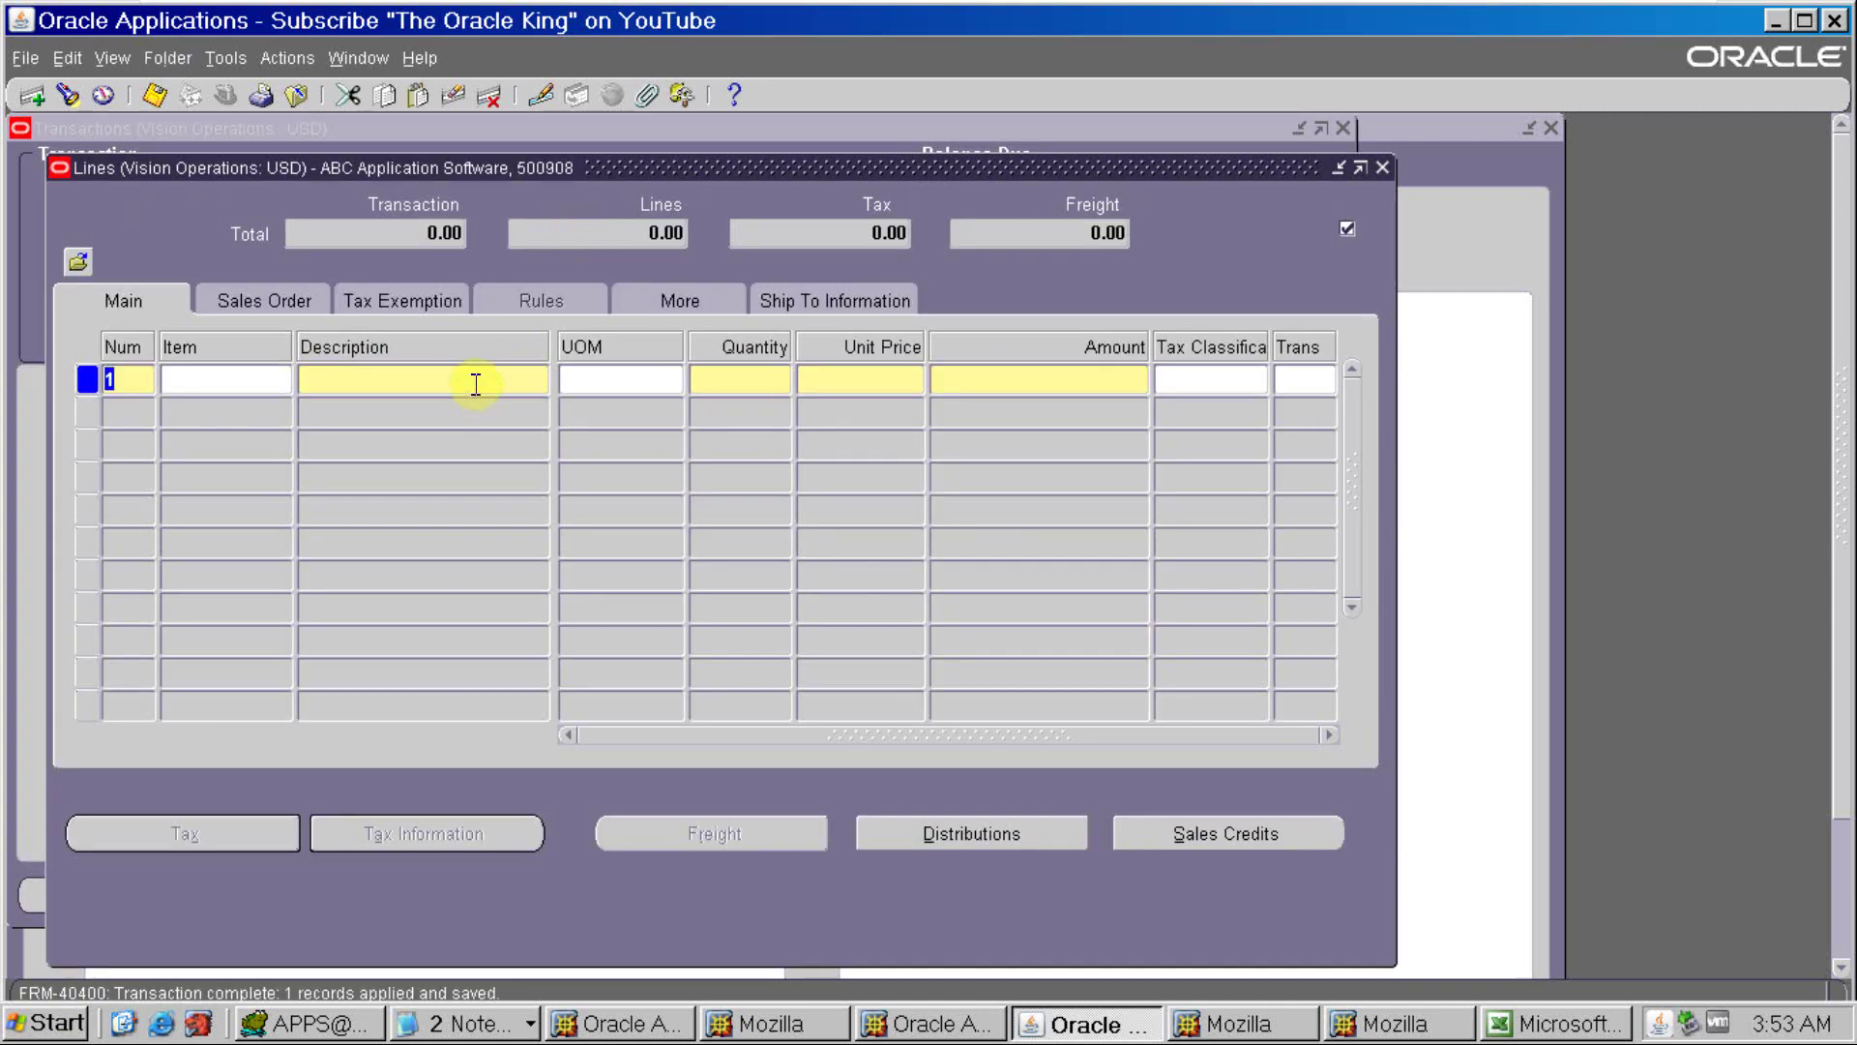
click(476, 385)
text(test)
key(Tab)
key(Tab)
text(1)
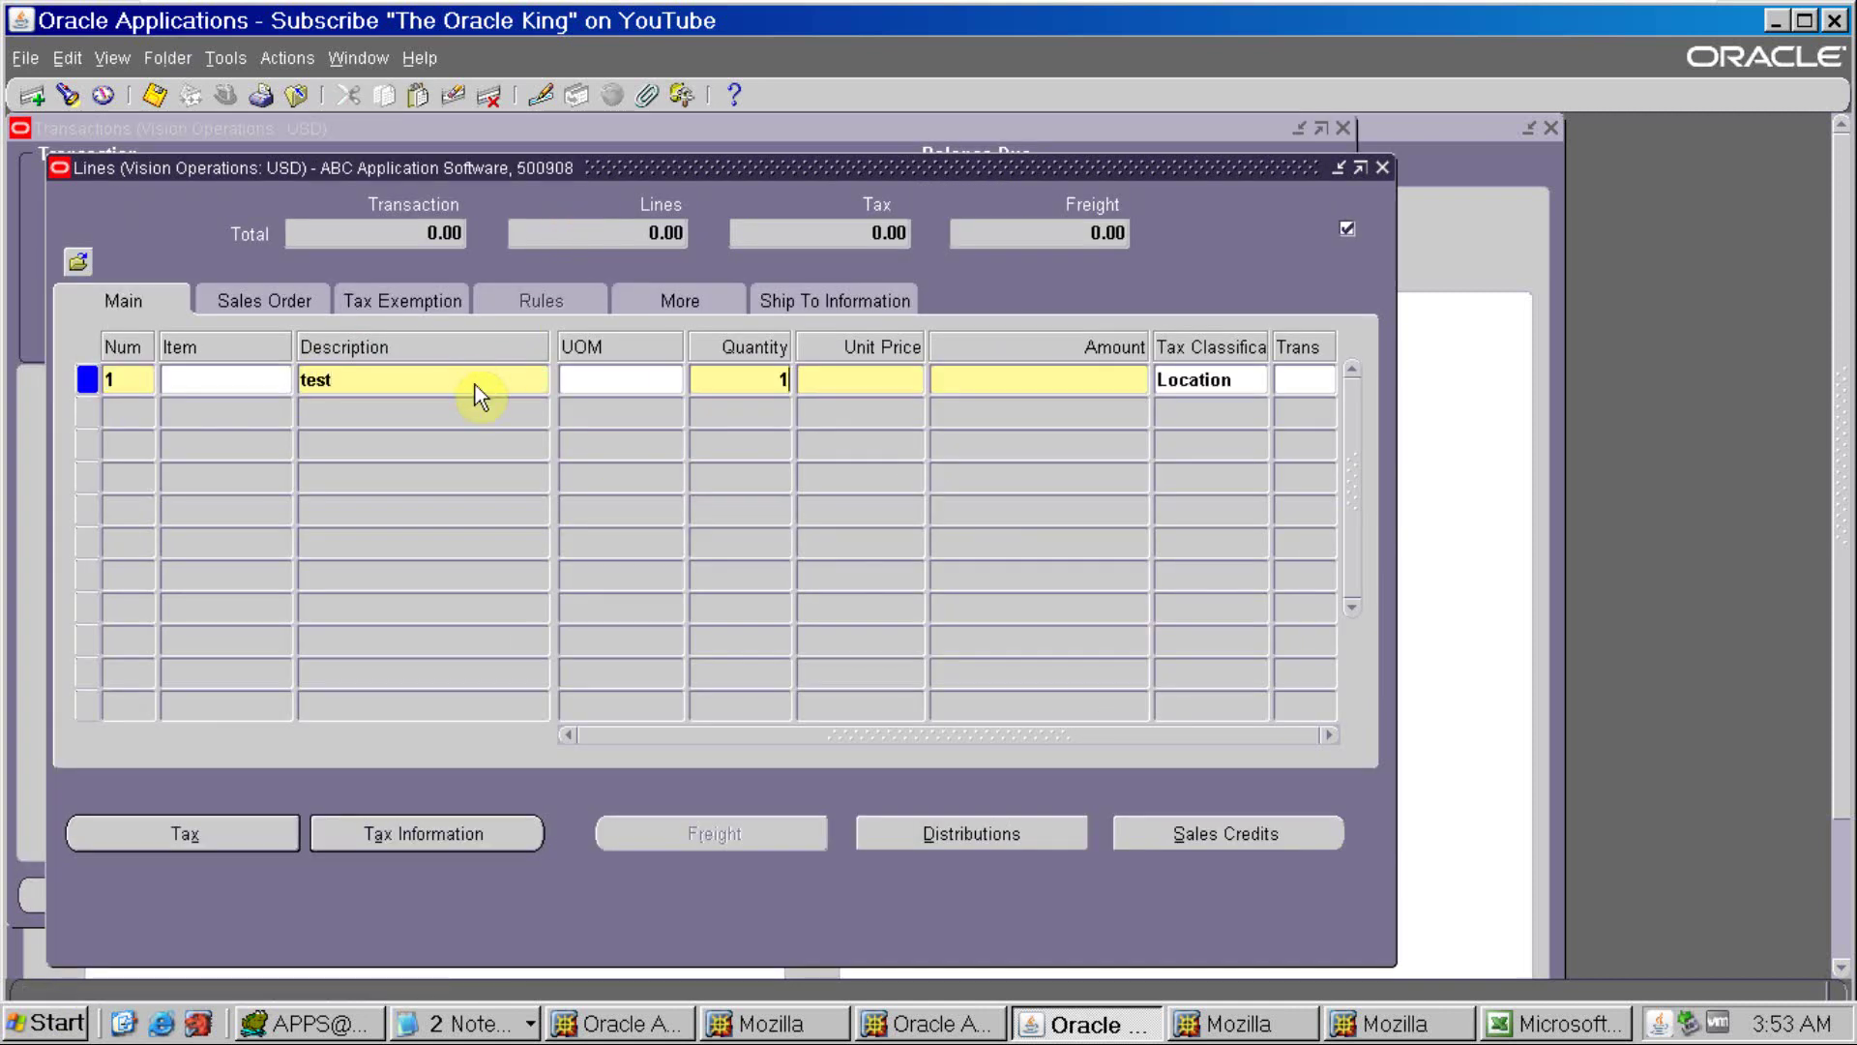
key(Tab)
text(9000)
key(Tab)
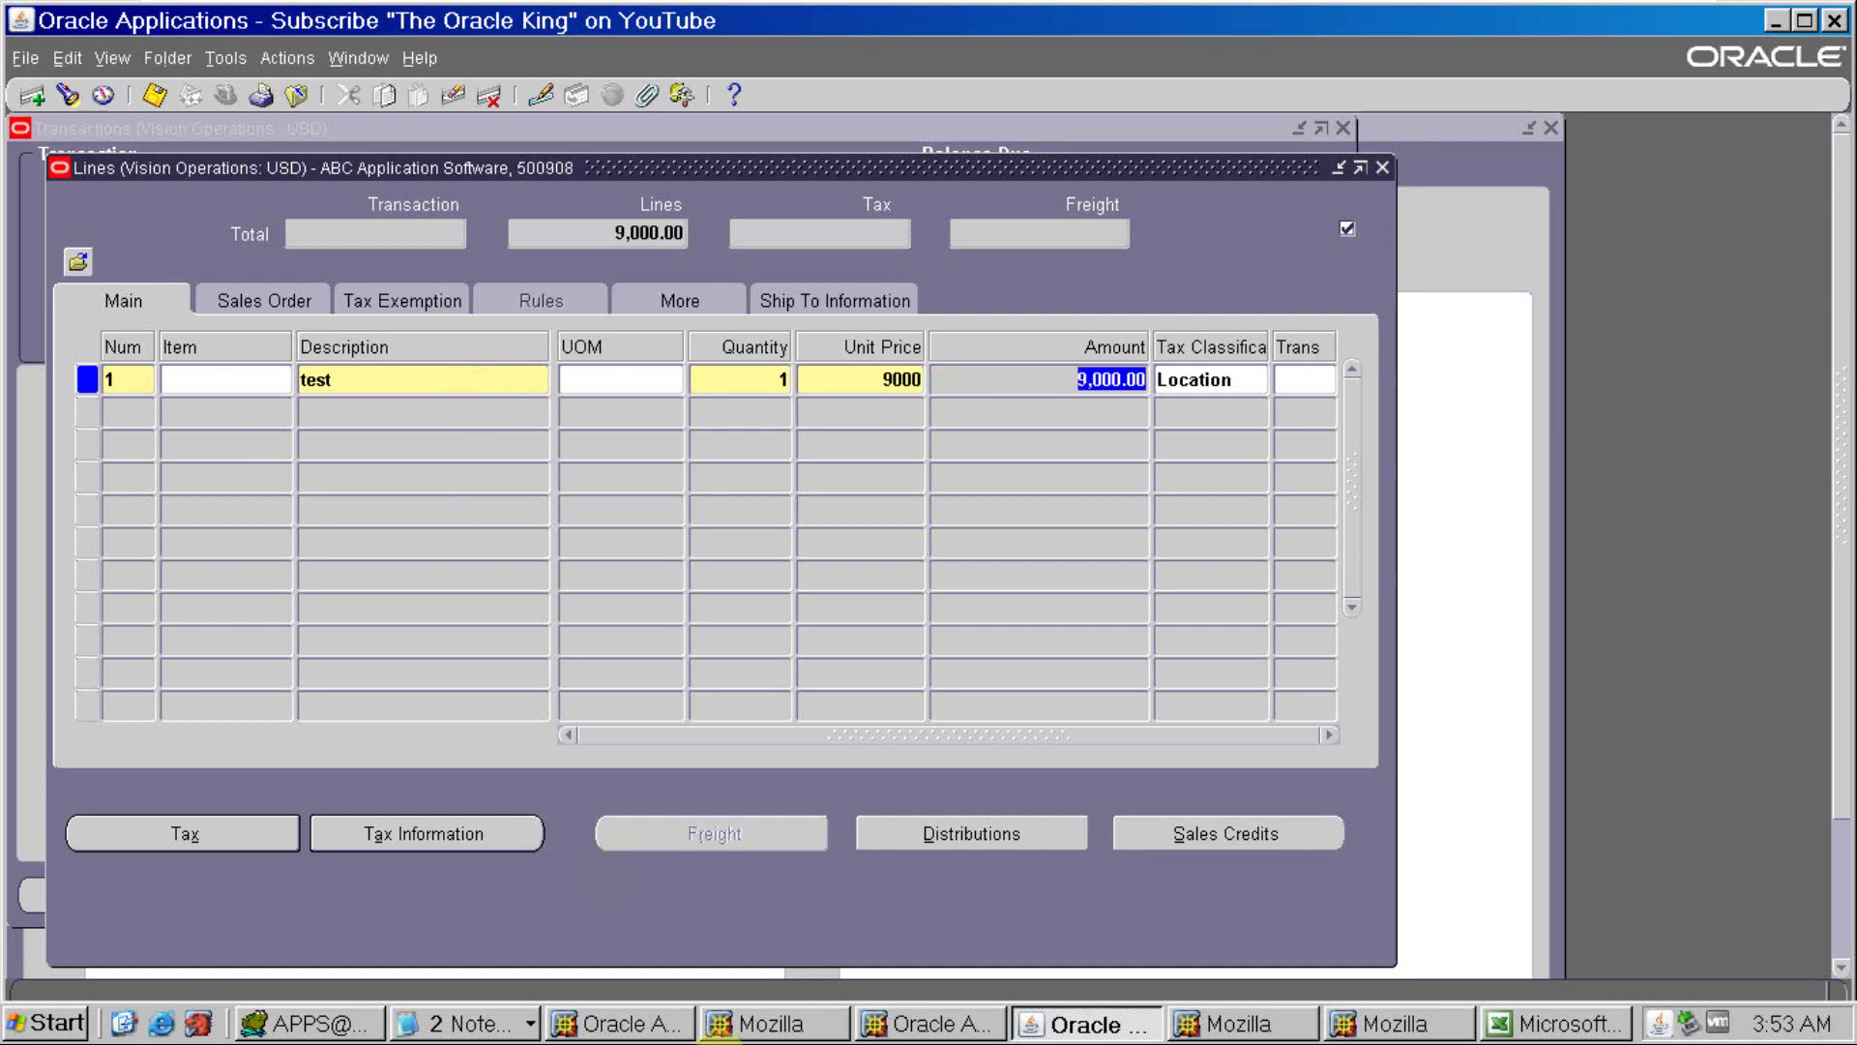
Open the 9,000 invoice line's distributions and display the accounts for all lines
click(963, 836)
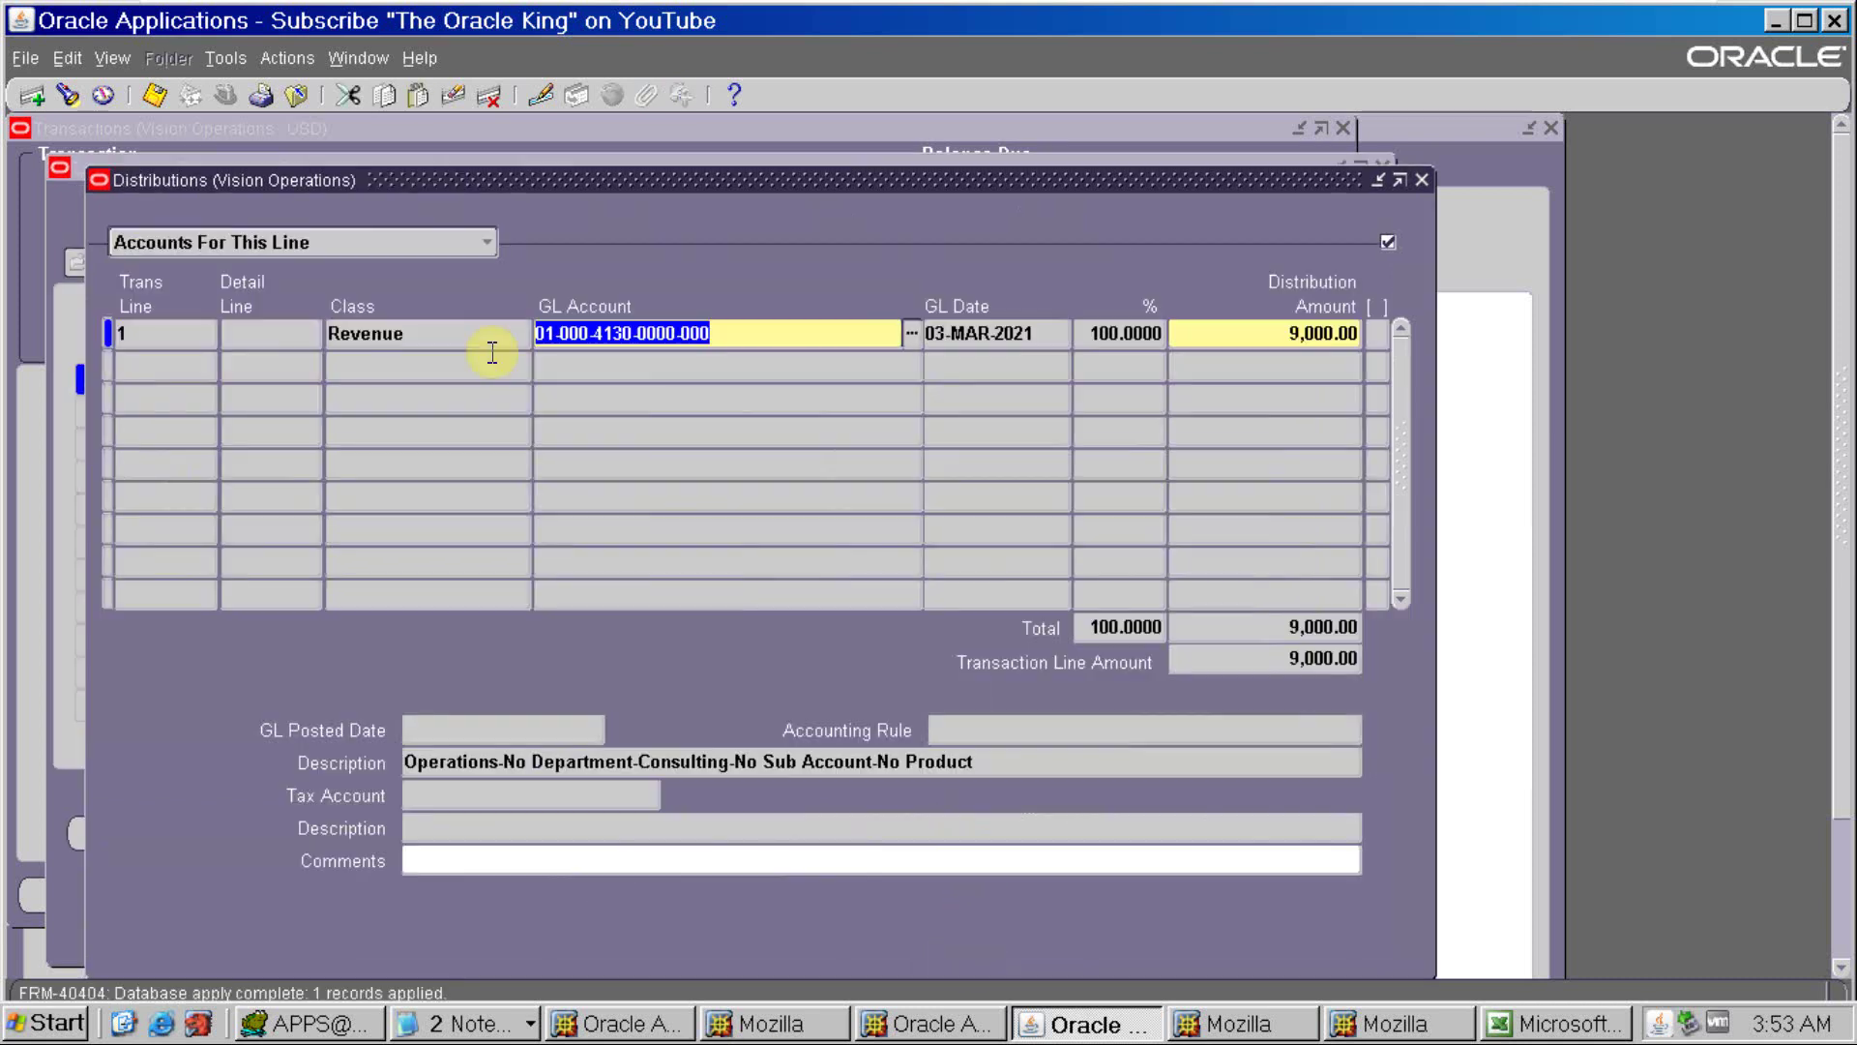
click(435, 239)
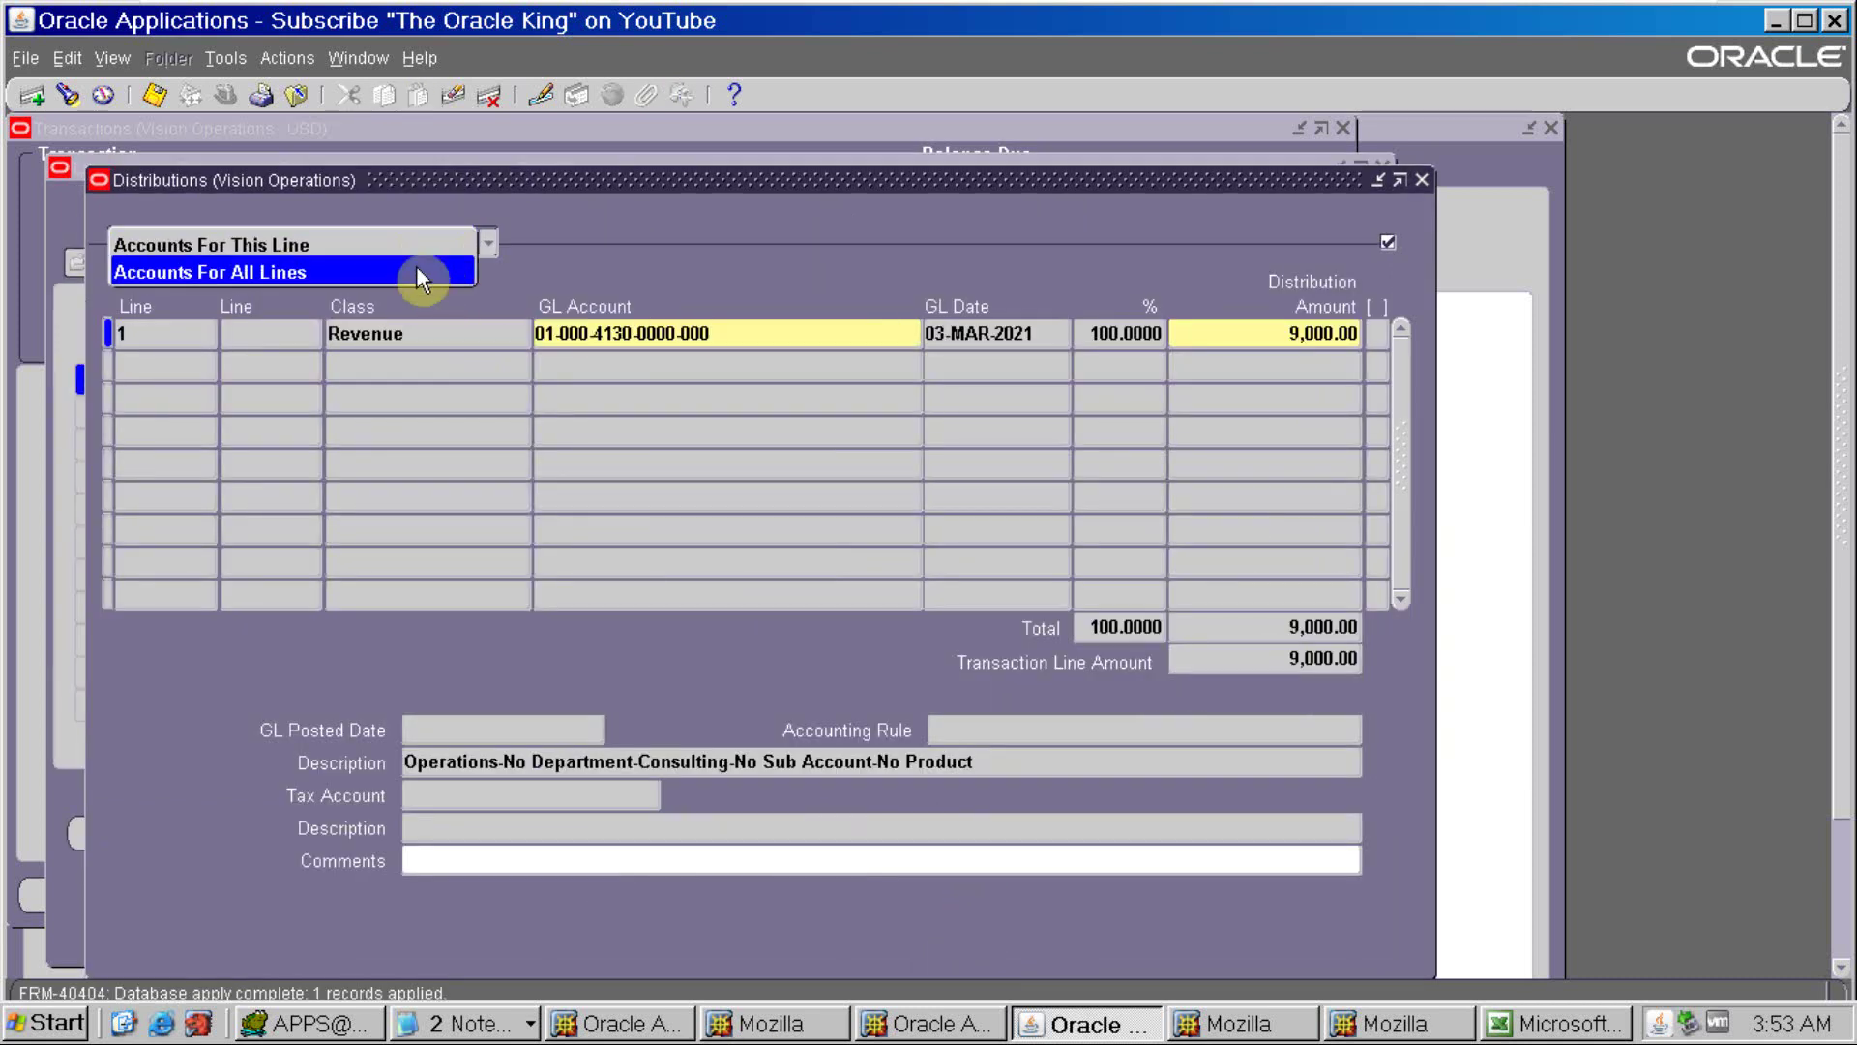
click(410, 276)
Check the next account in the testing sheet and set the 9,000 Receivable distribution's account segment to 1961
key(ctrl+l)
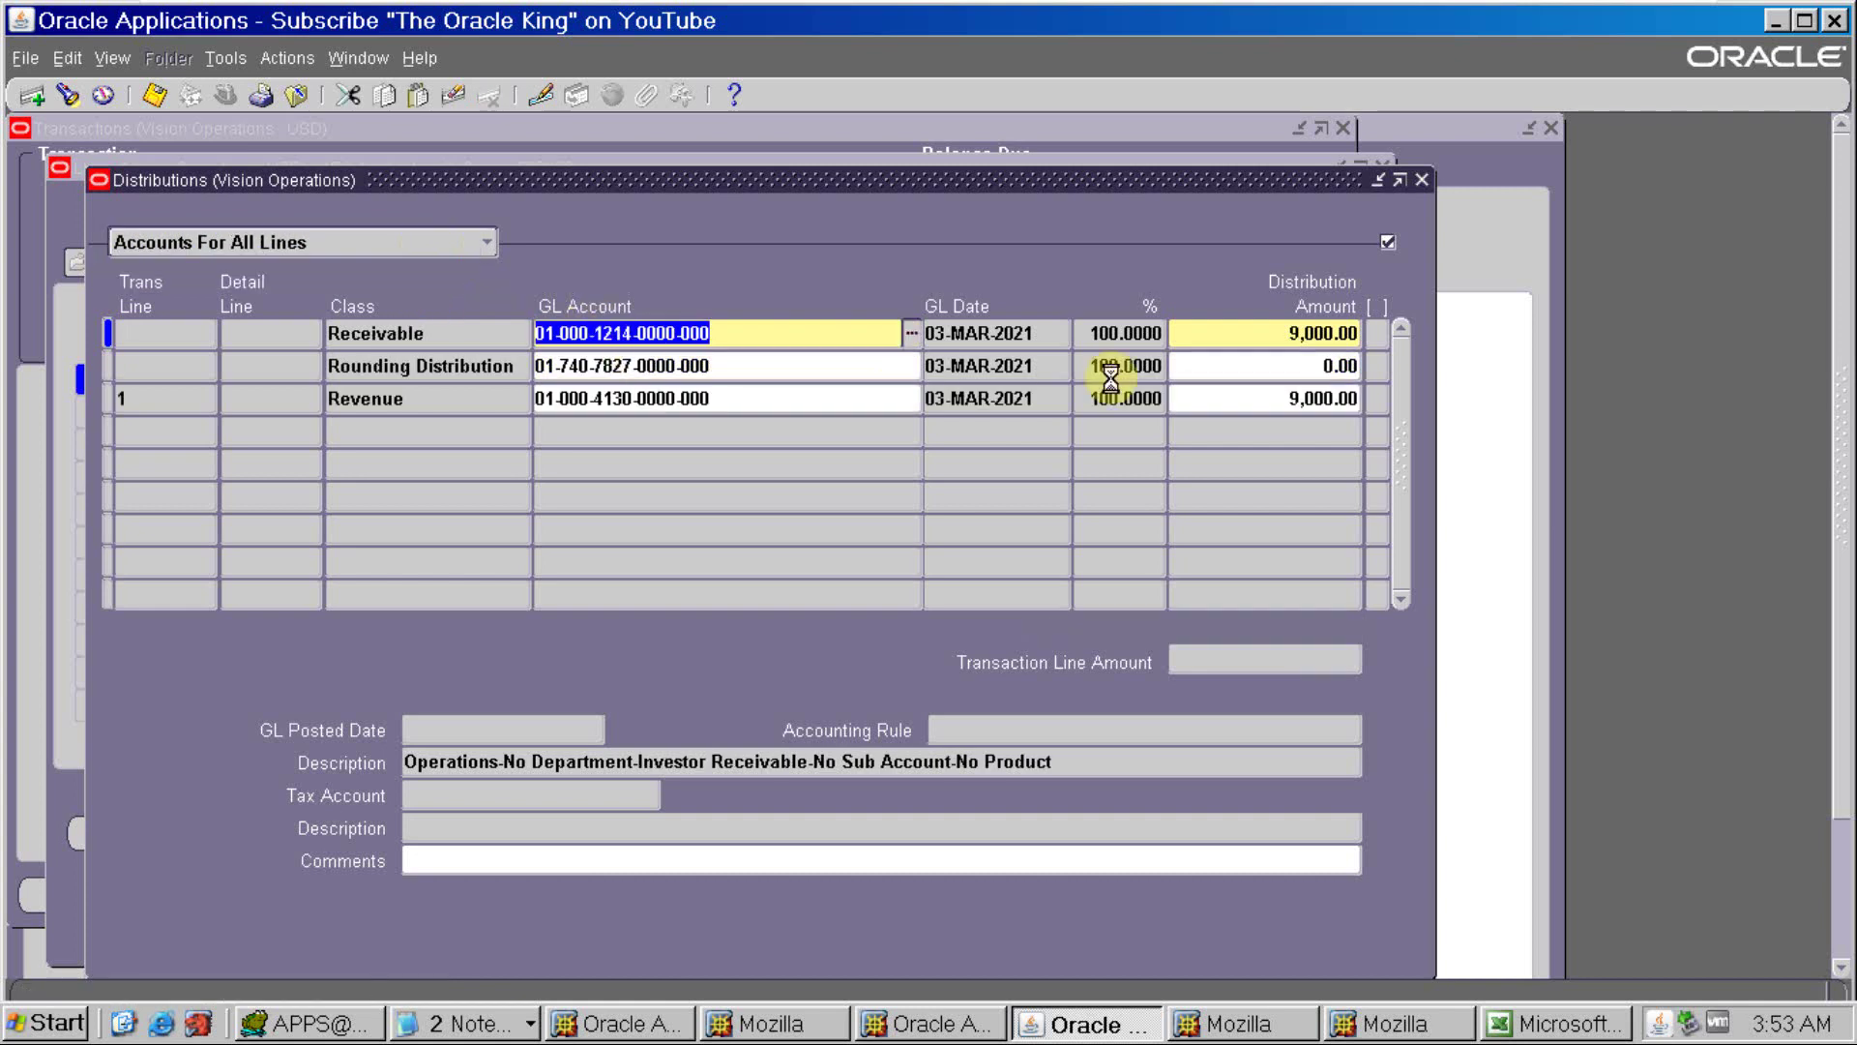
key(Tab)
key(Tab)
key(alt+Tab)
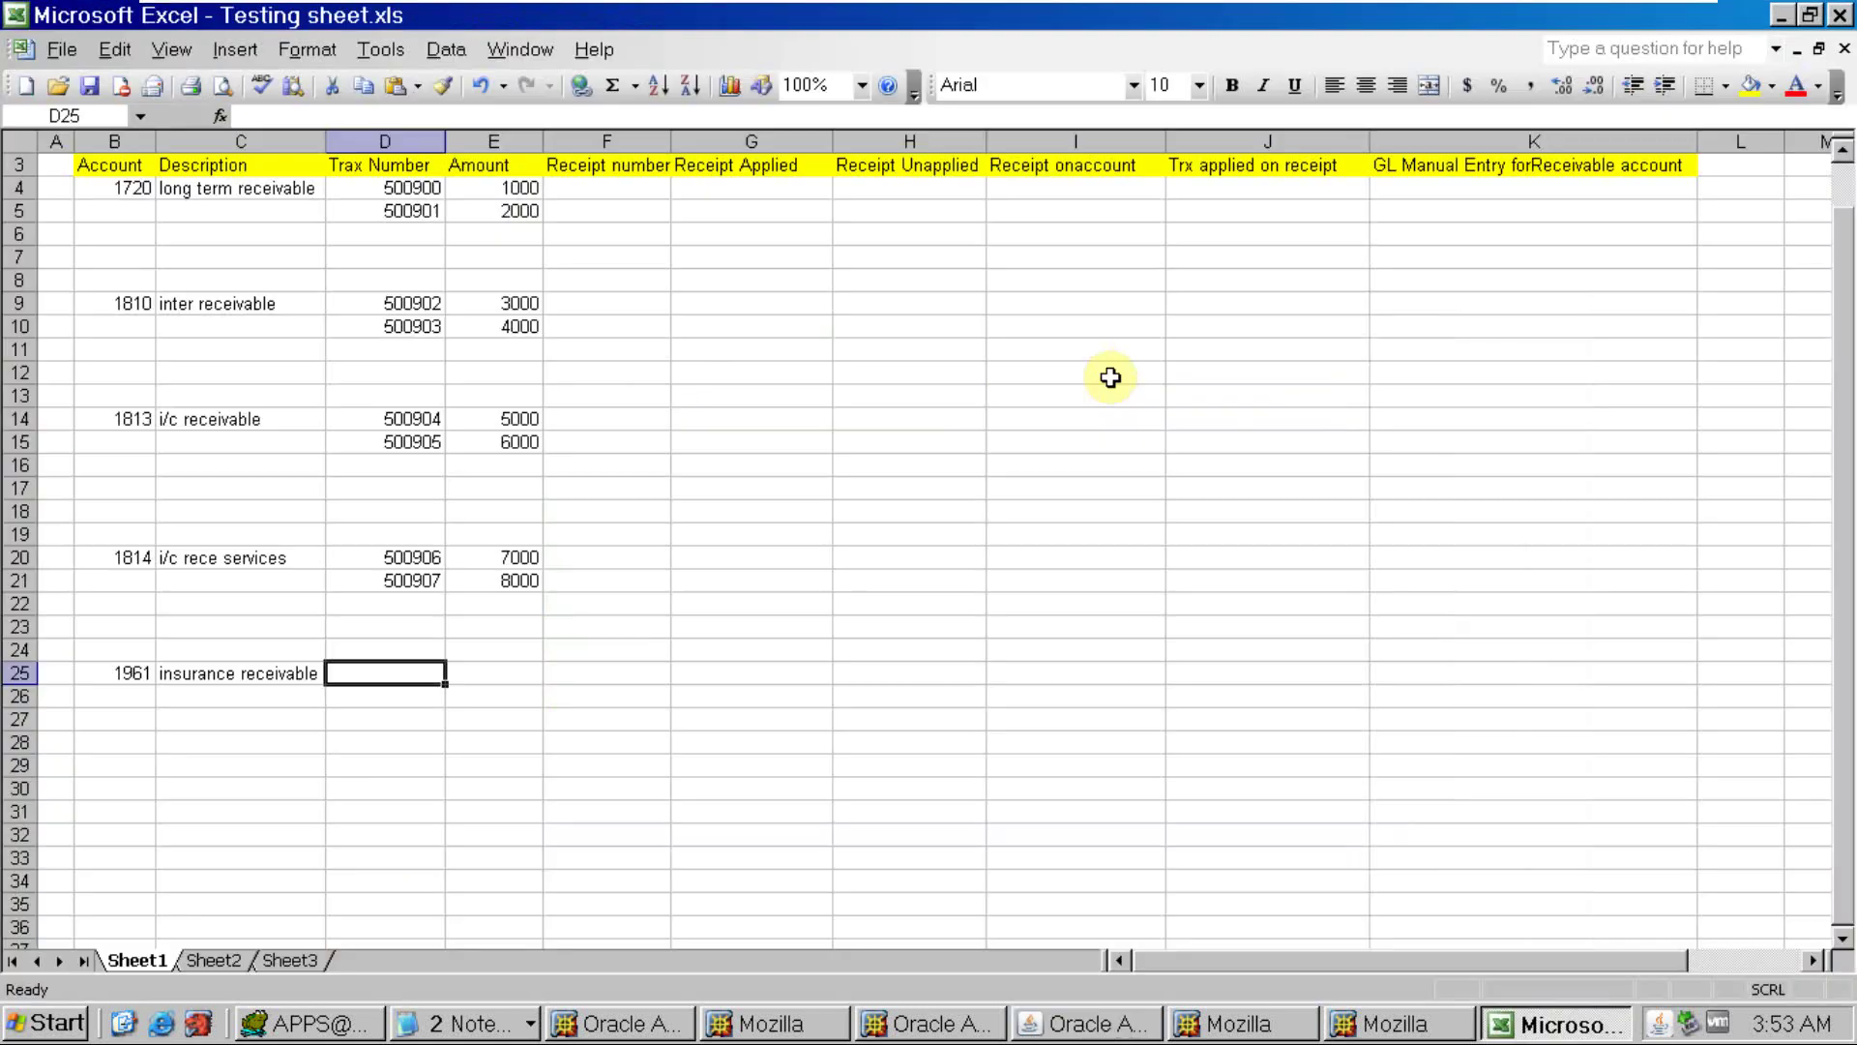
key(alt+Tab)
text(1961)
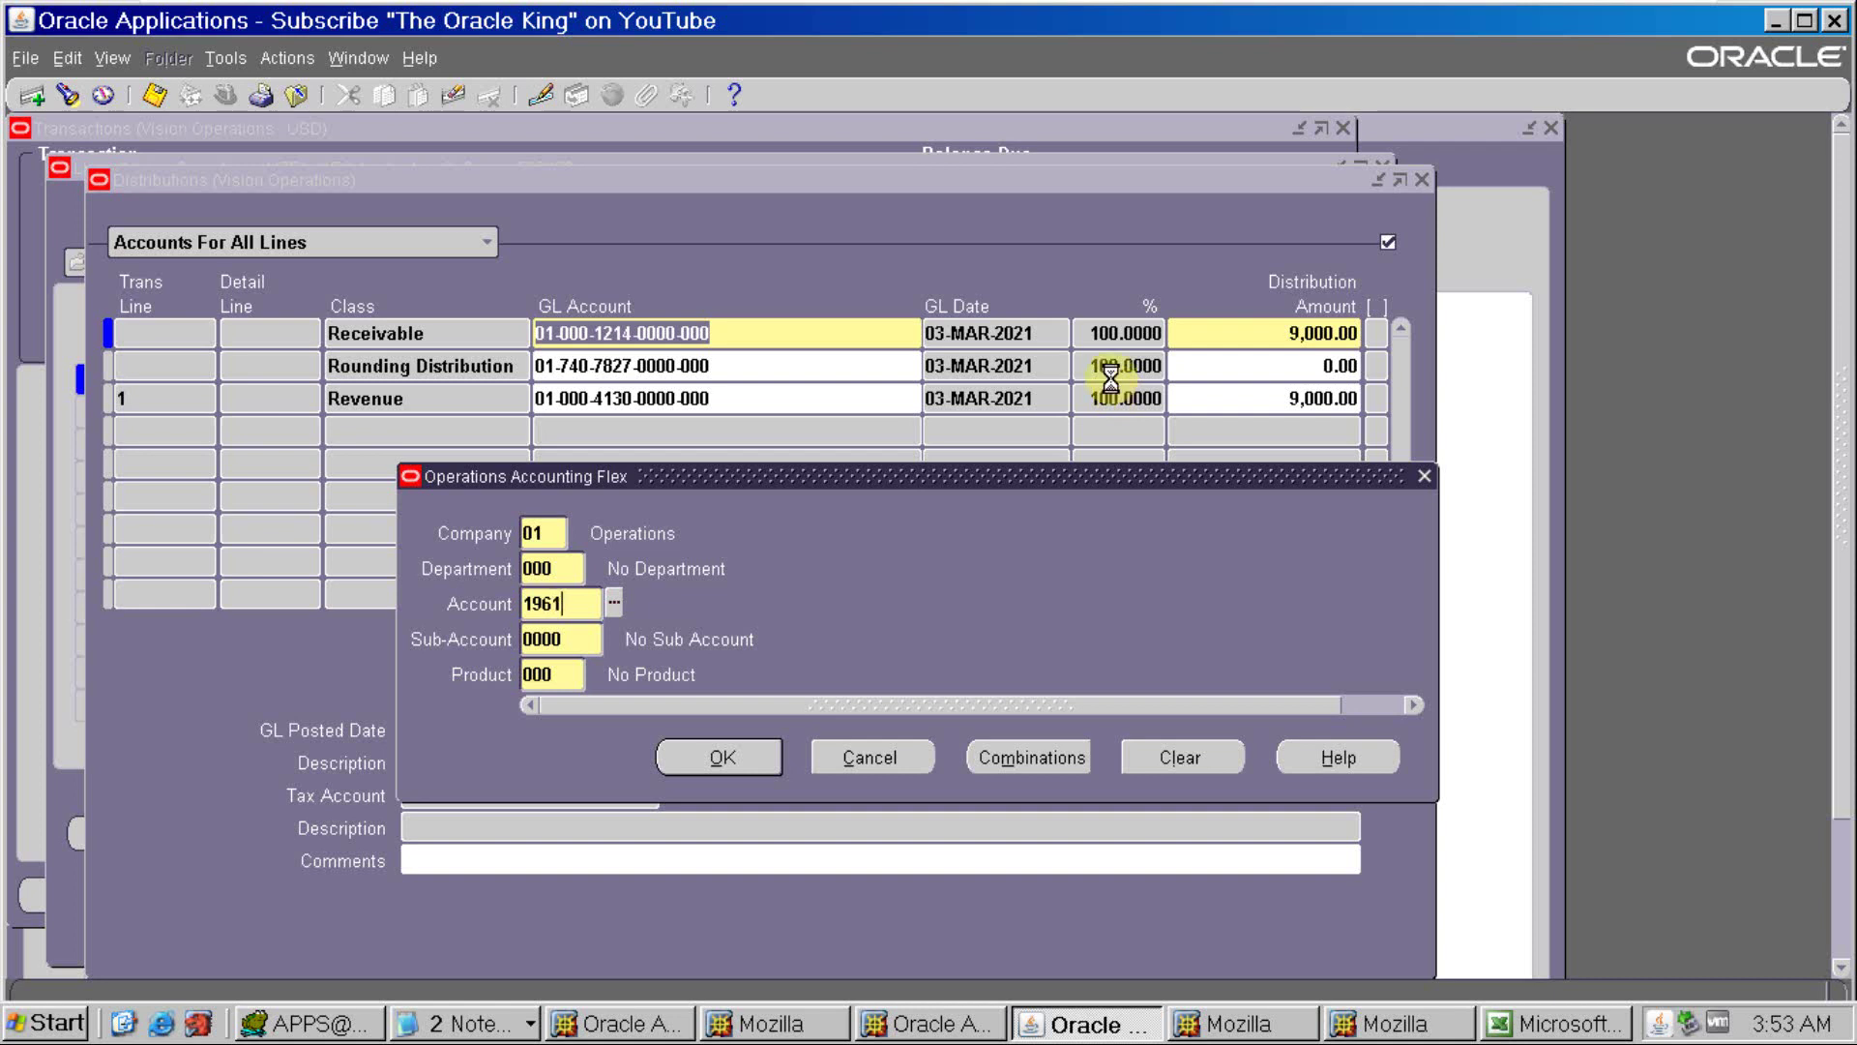
key(Tab)
key(Return)
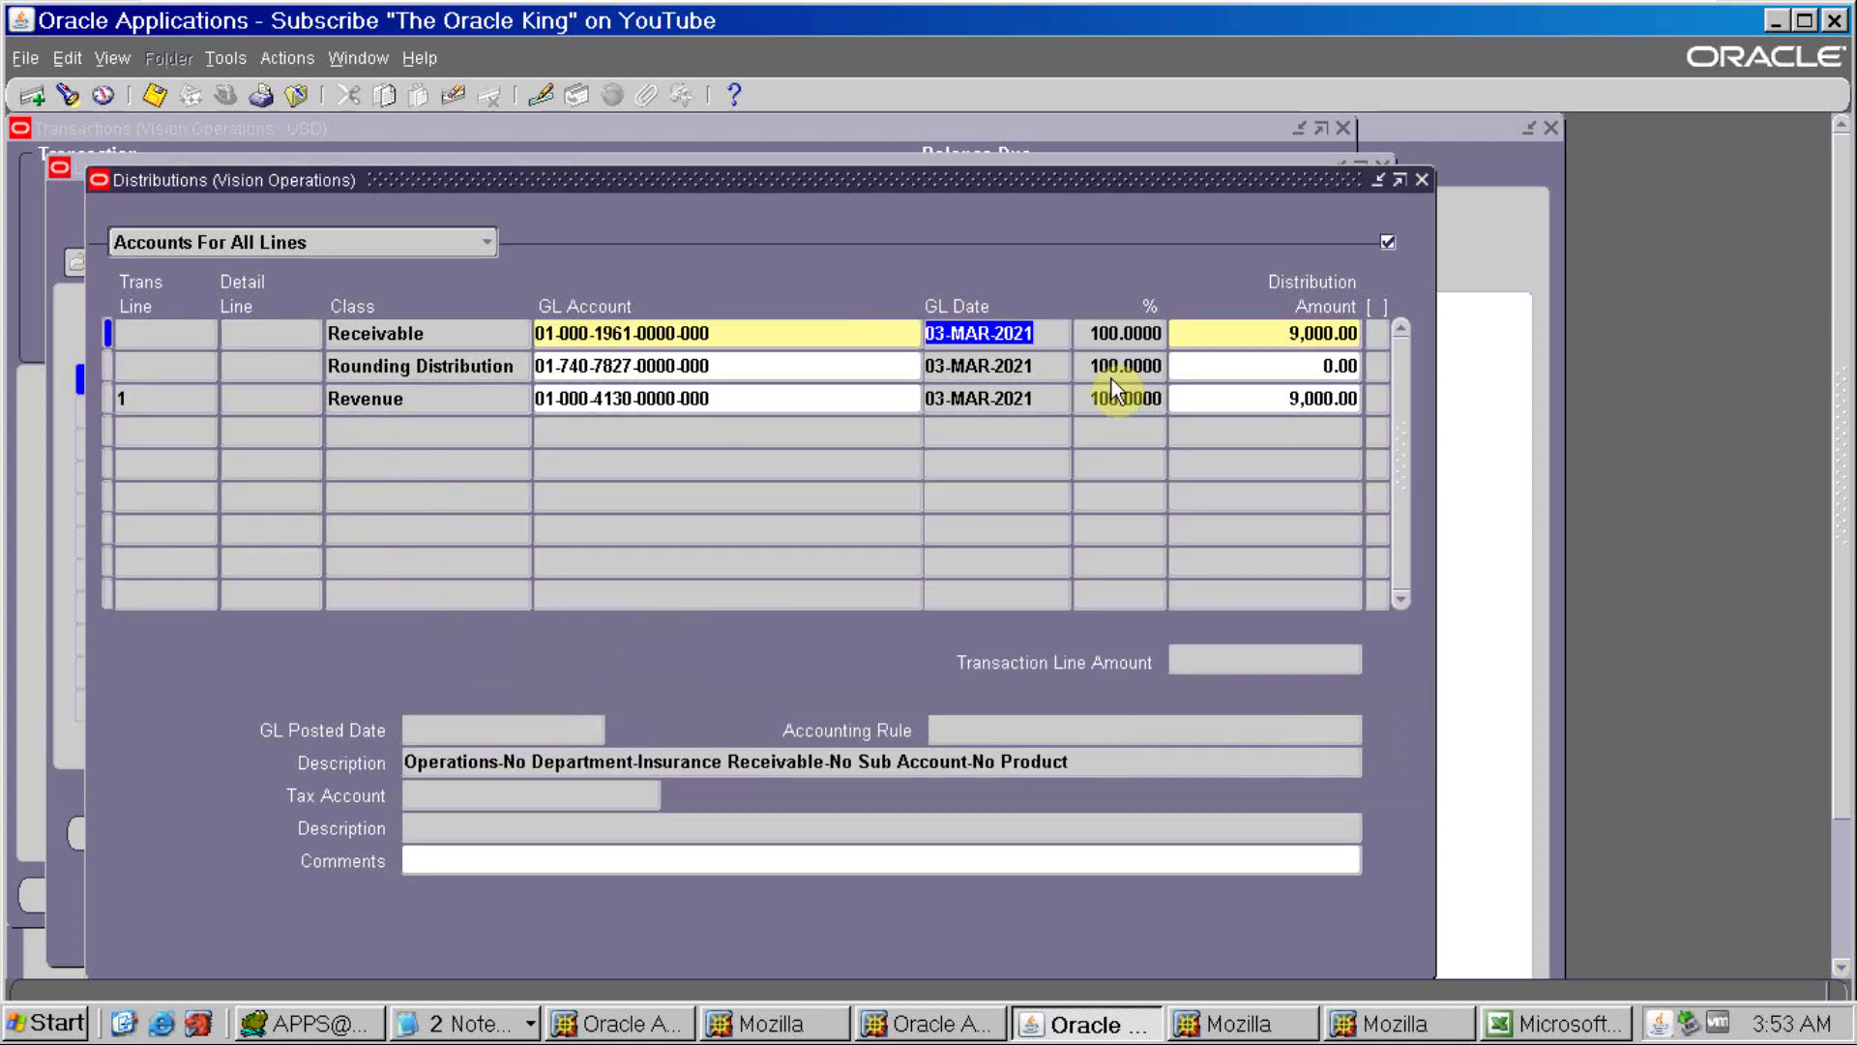
Close the distributions and lines of the 9,000 invoice and mark the invoice complete
click(1421, 180)
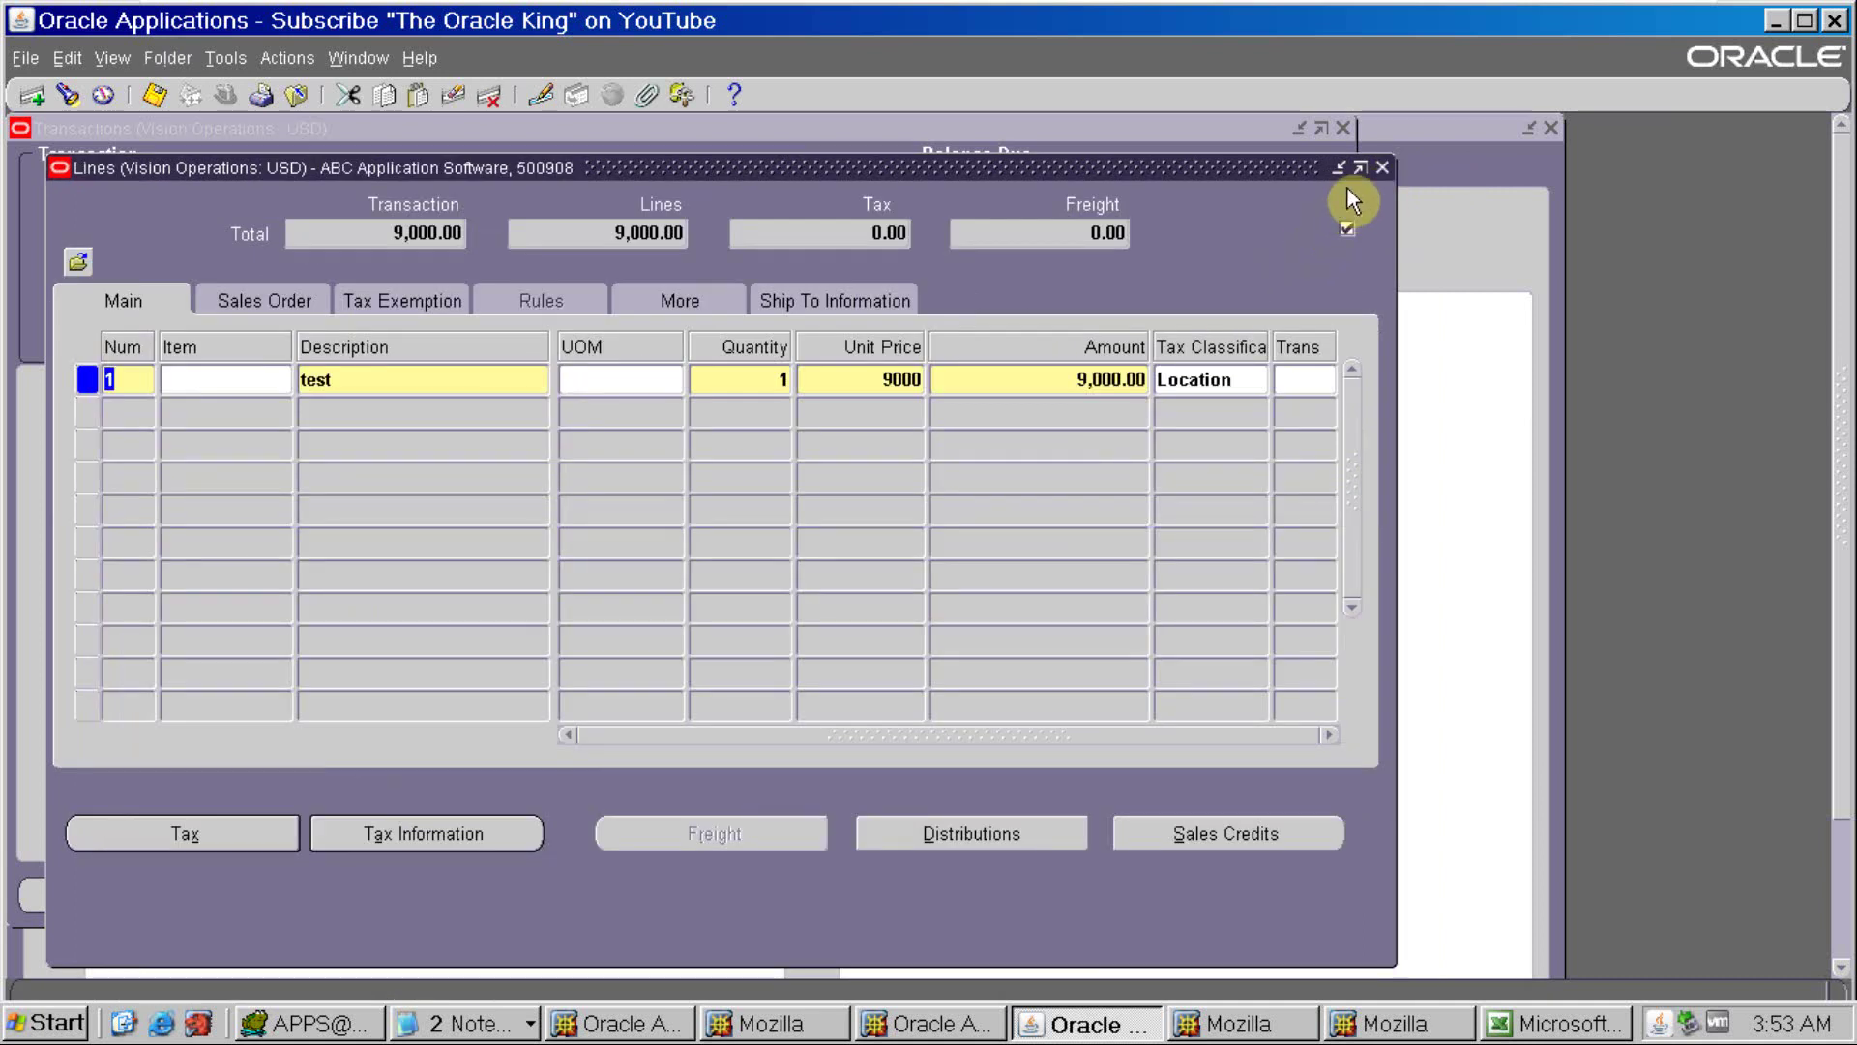
click(1383, 166)
click(1204, 892)
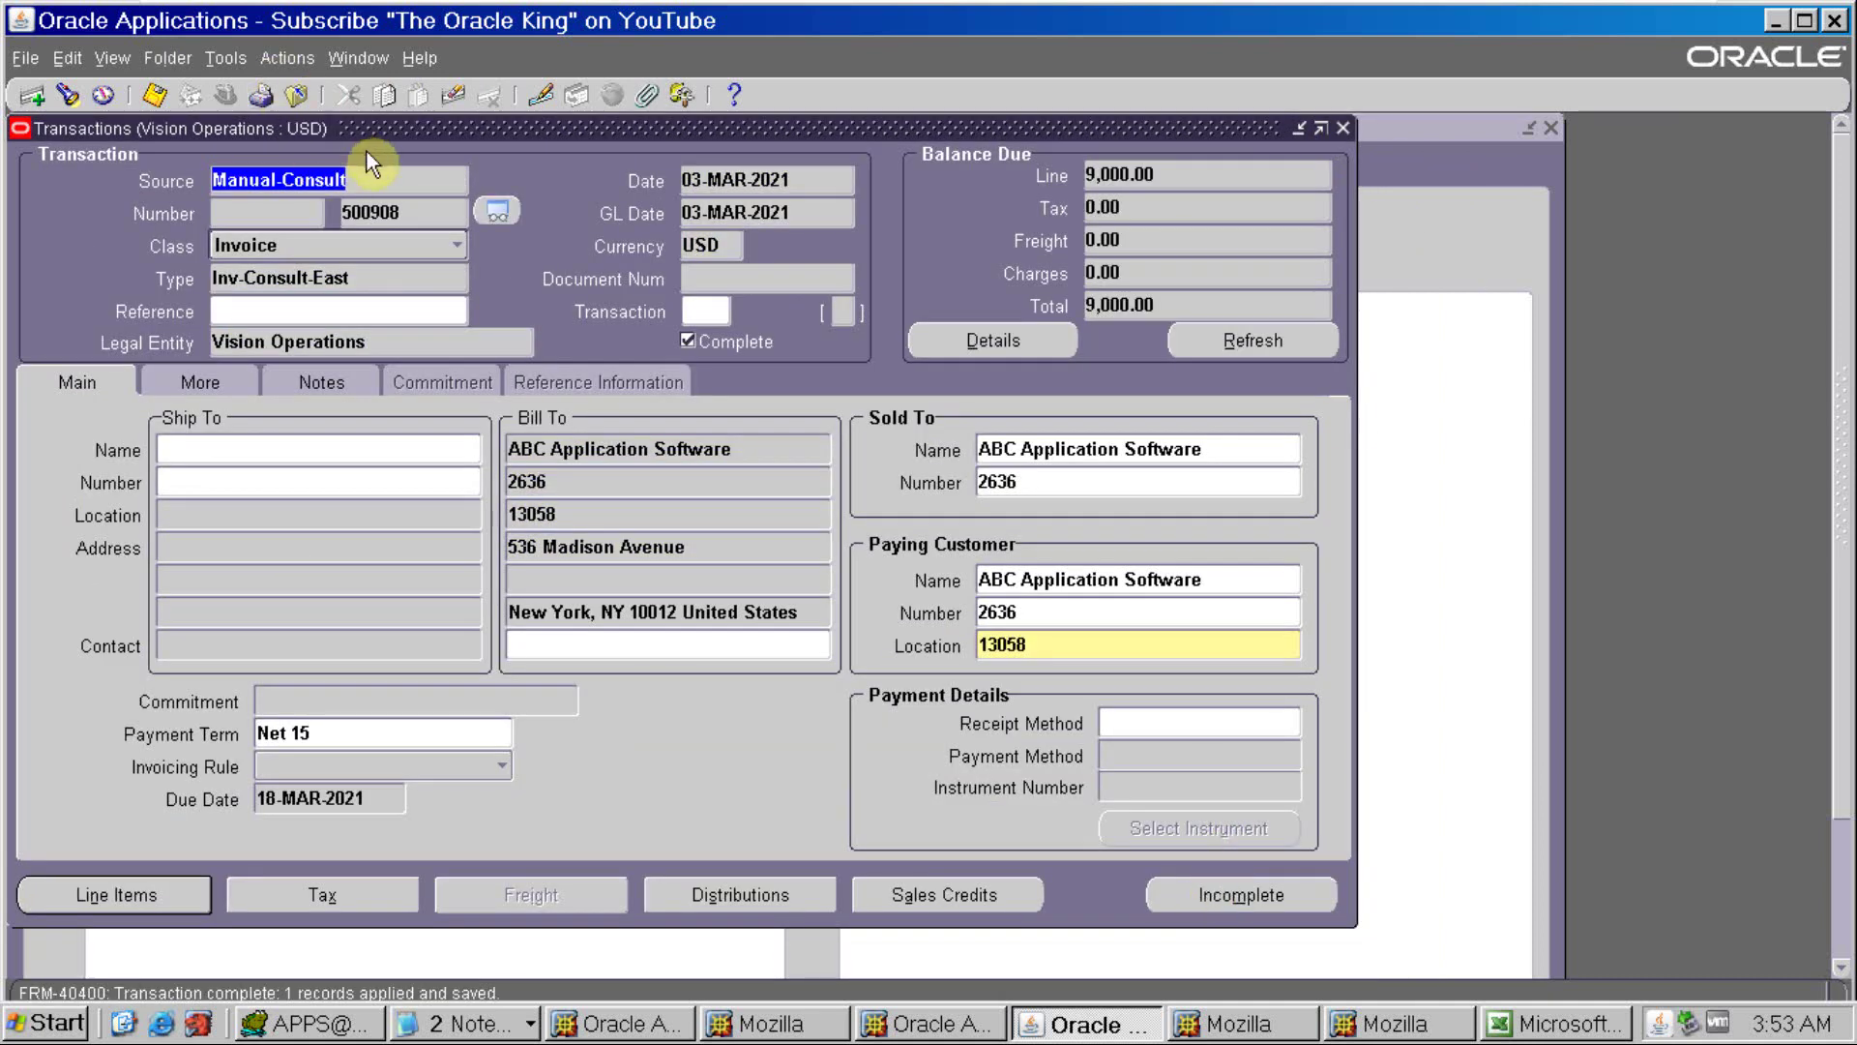
Record the 9,000 invoice's transaction number and amount 9000 in the insurance receivable row of the Excel testing sheet
click(413, 208)
key(alt+Tab)
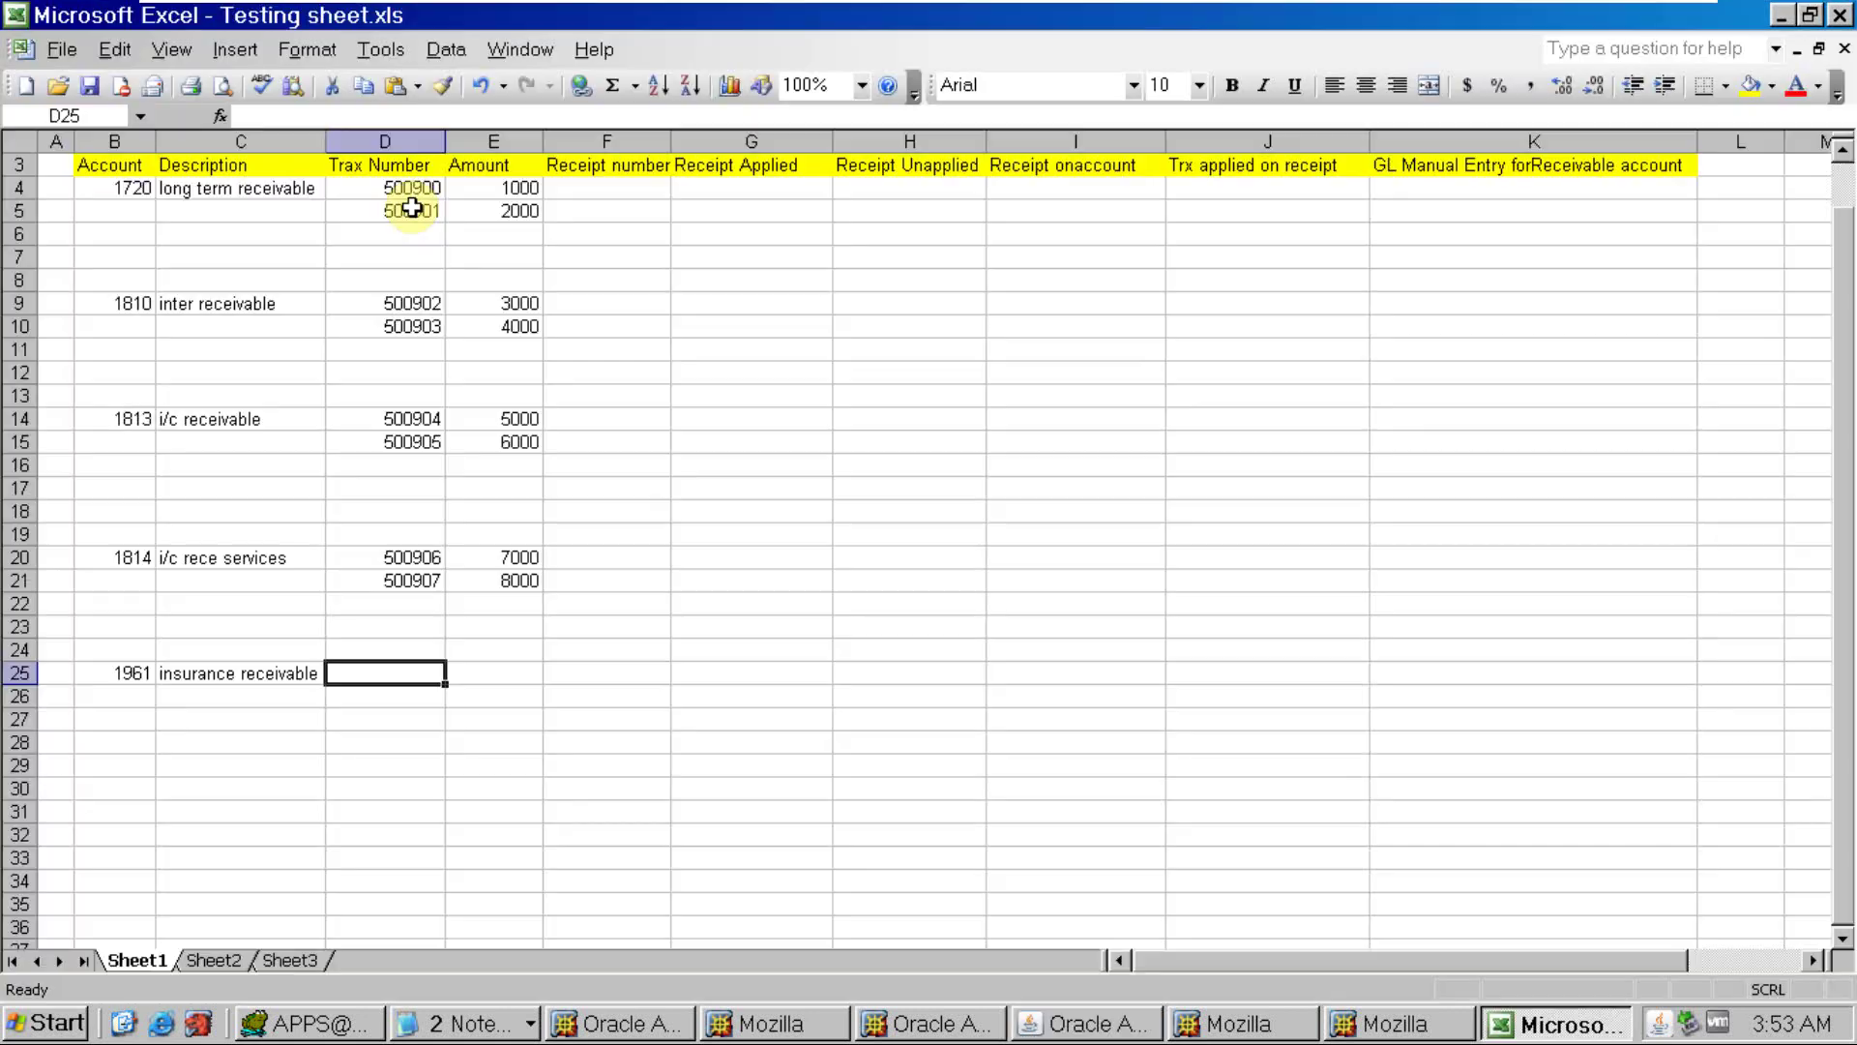
key(ctrl+v)
key(Tab)
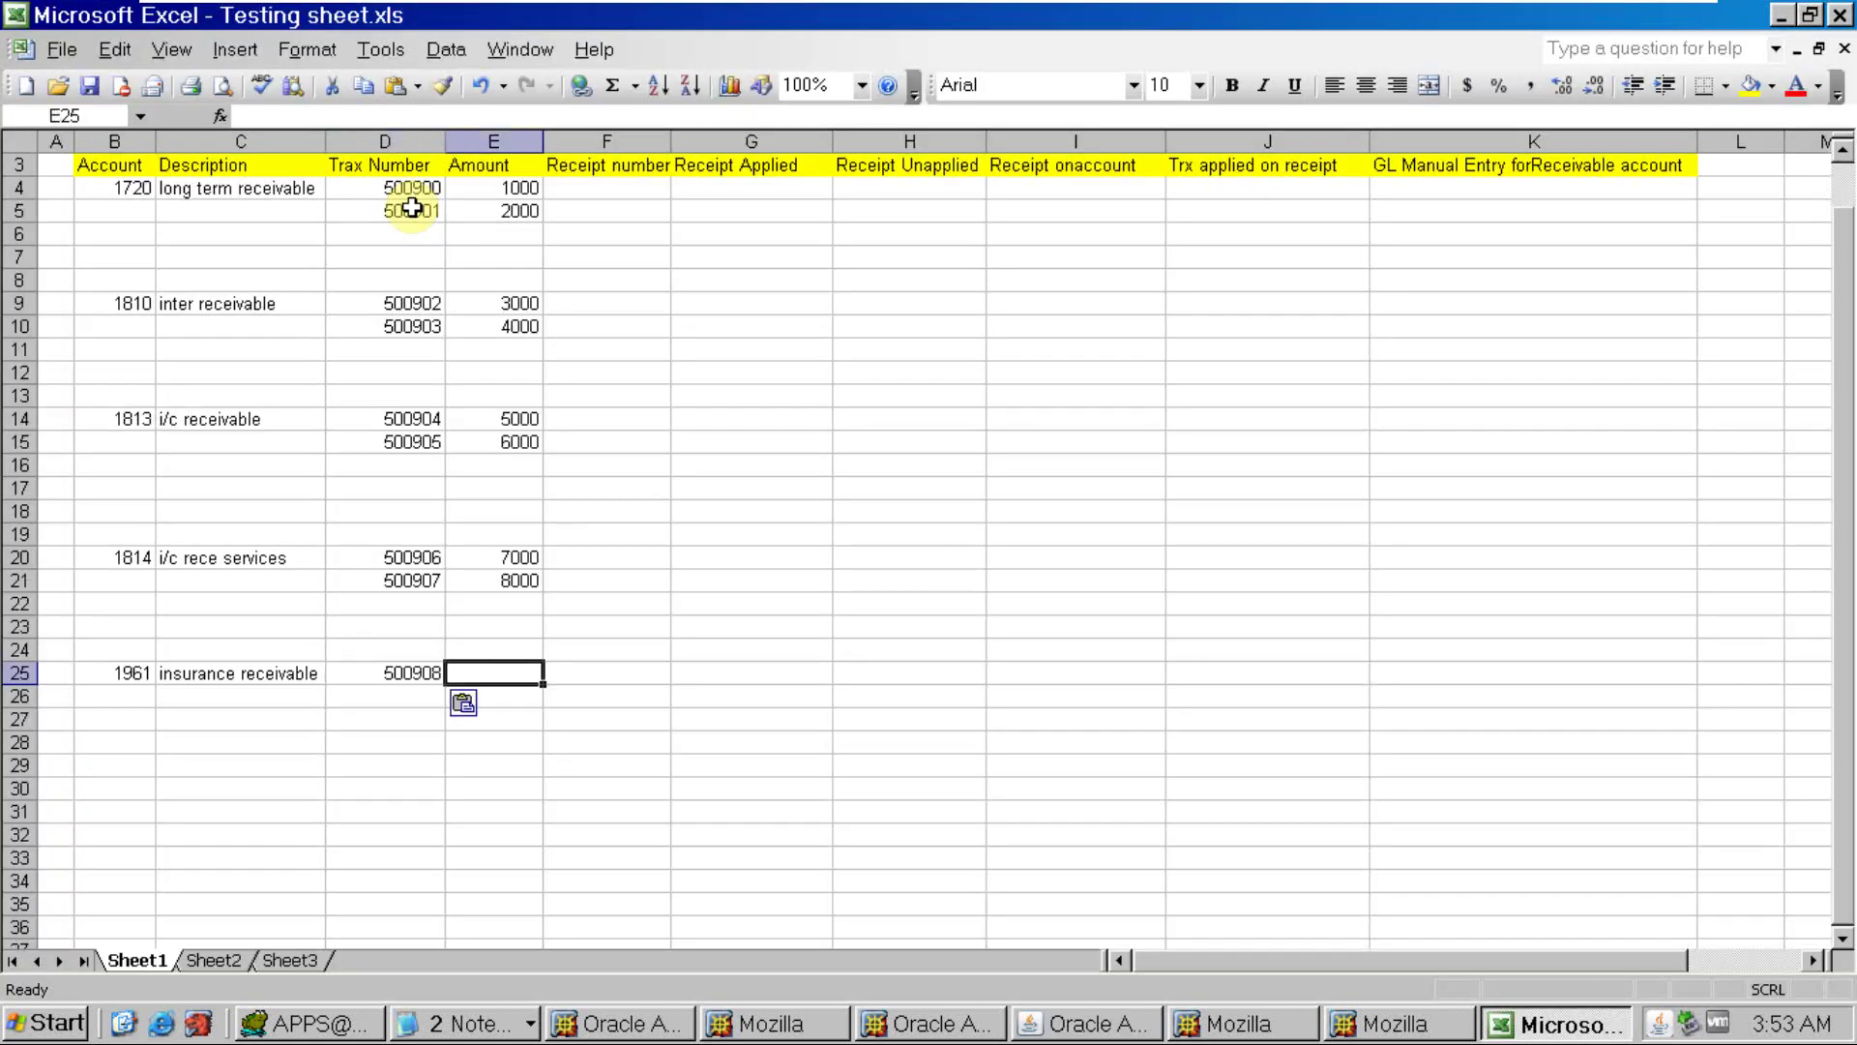
text(9000)
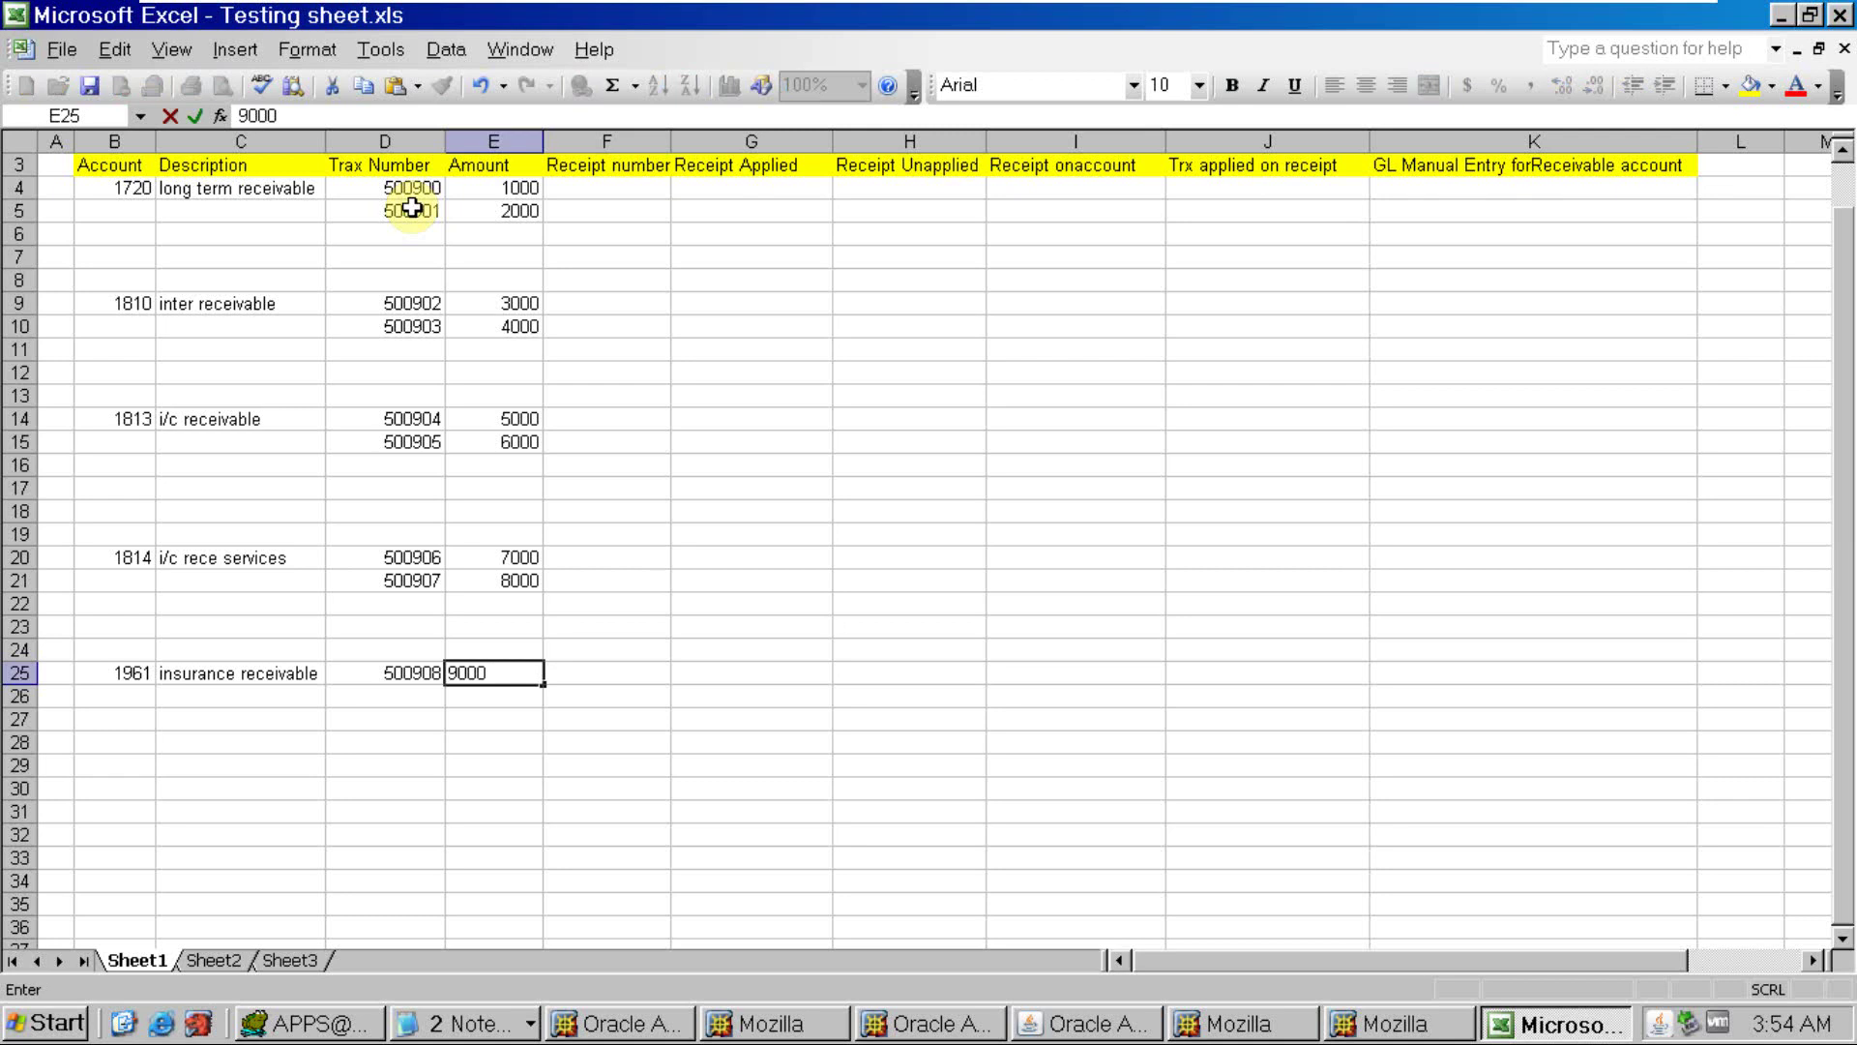
scroll(412, 207, down, 1)
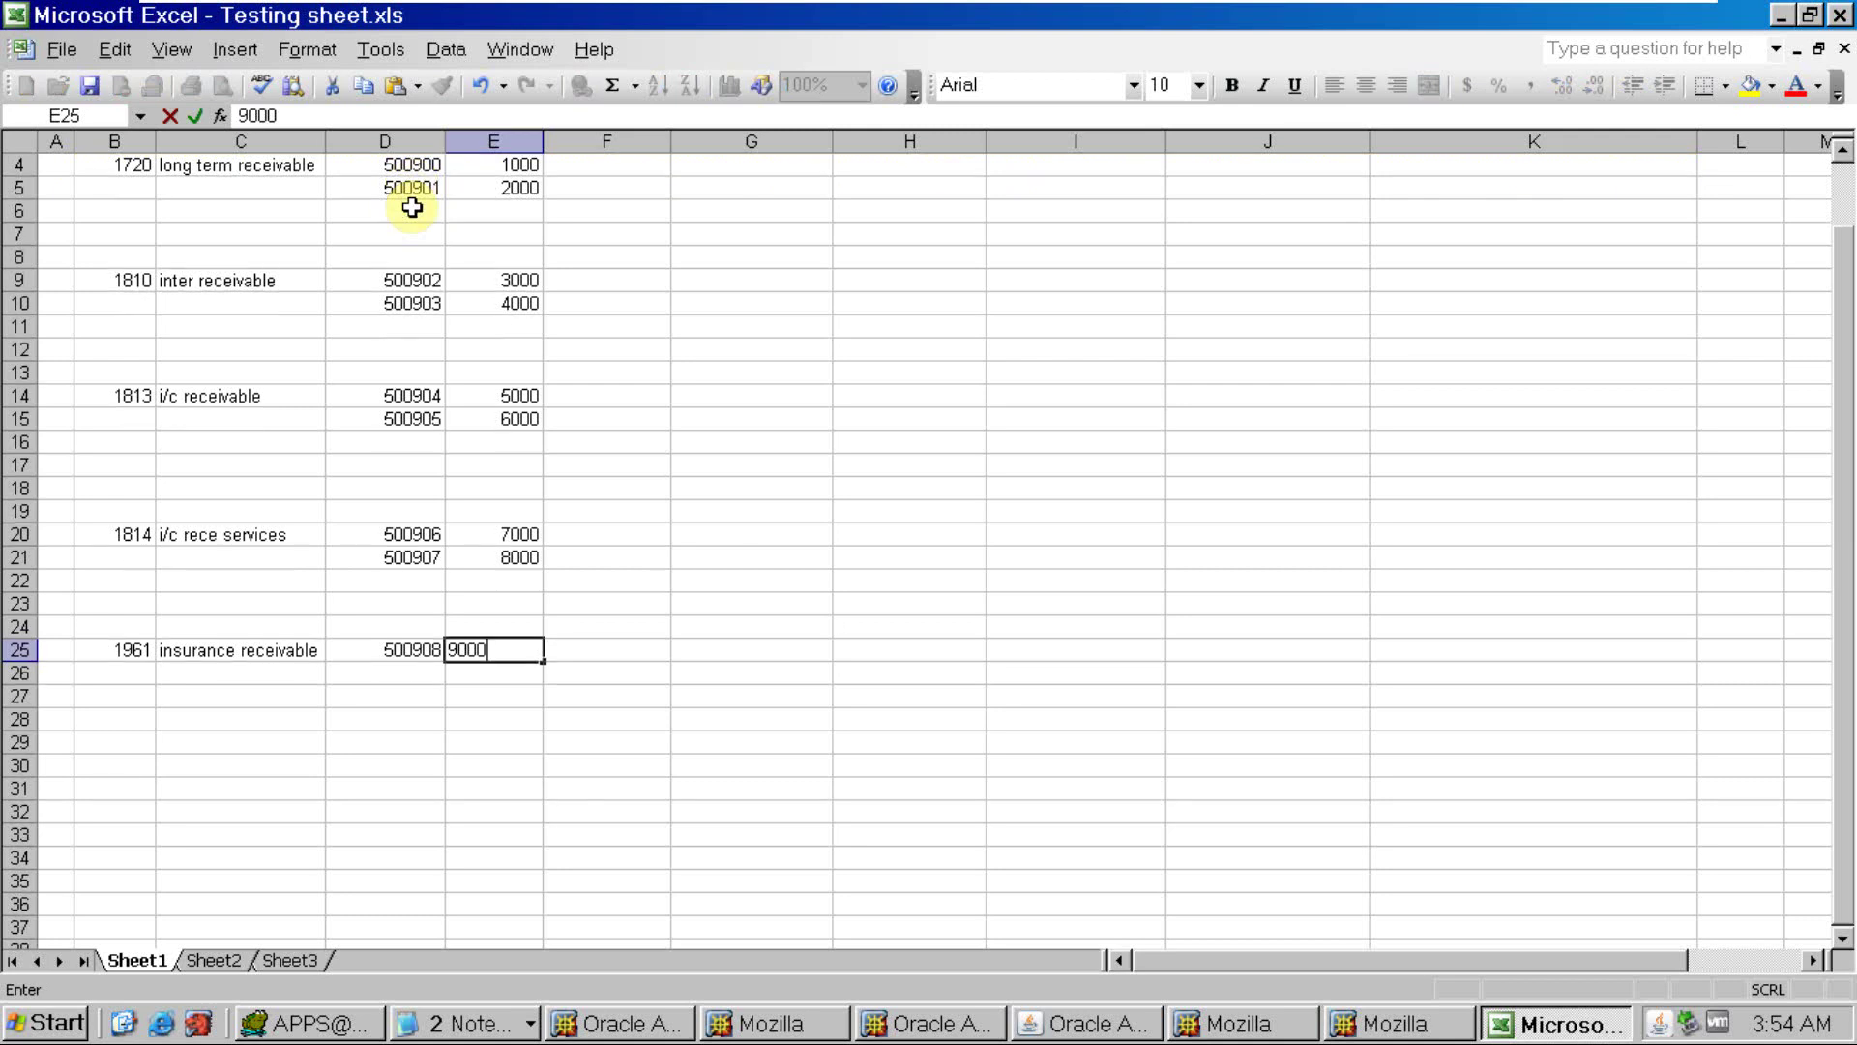
click(414, 671)
Switch back to Oracle Applications and start a new Manual-Consult invoice billed to ABC Application Software by its customer number
key(alt+Tab)
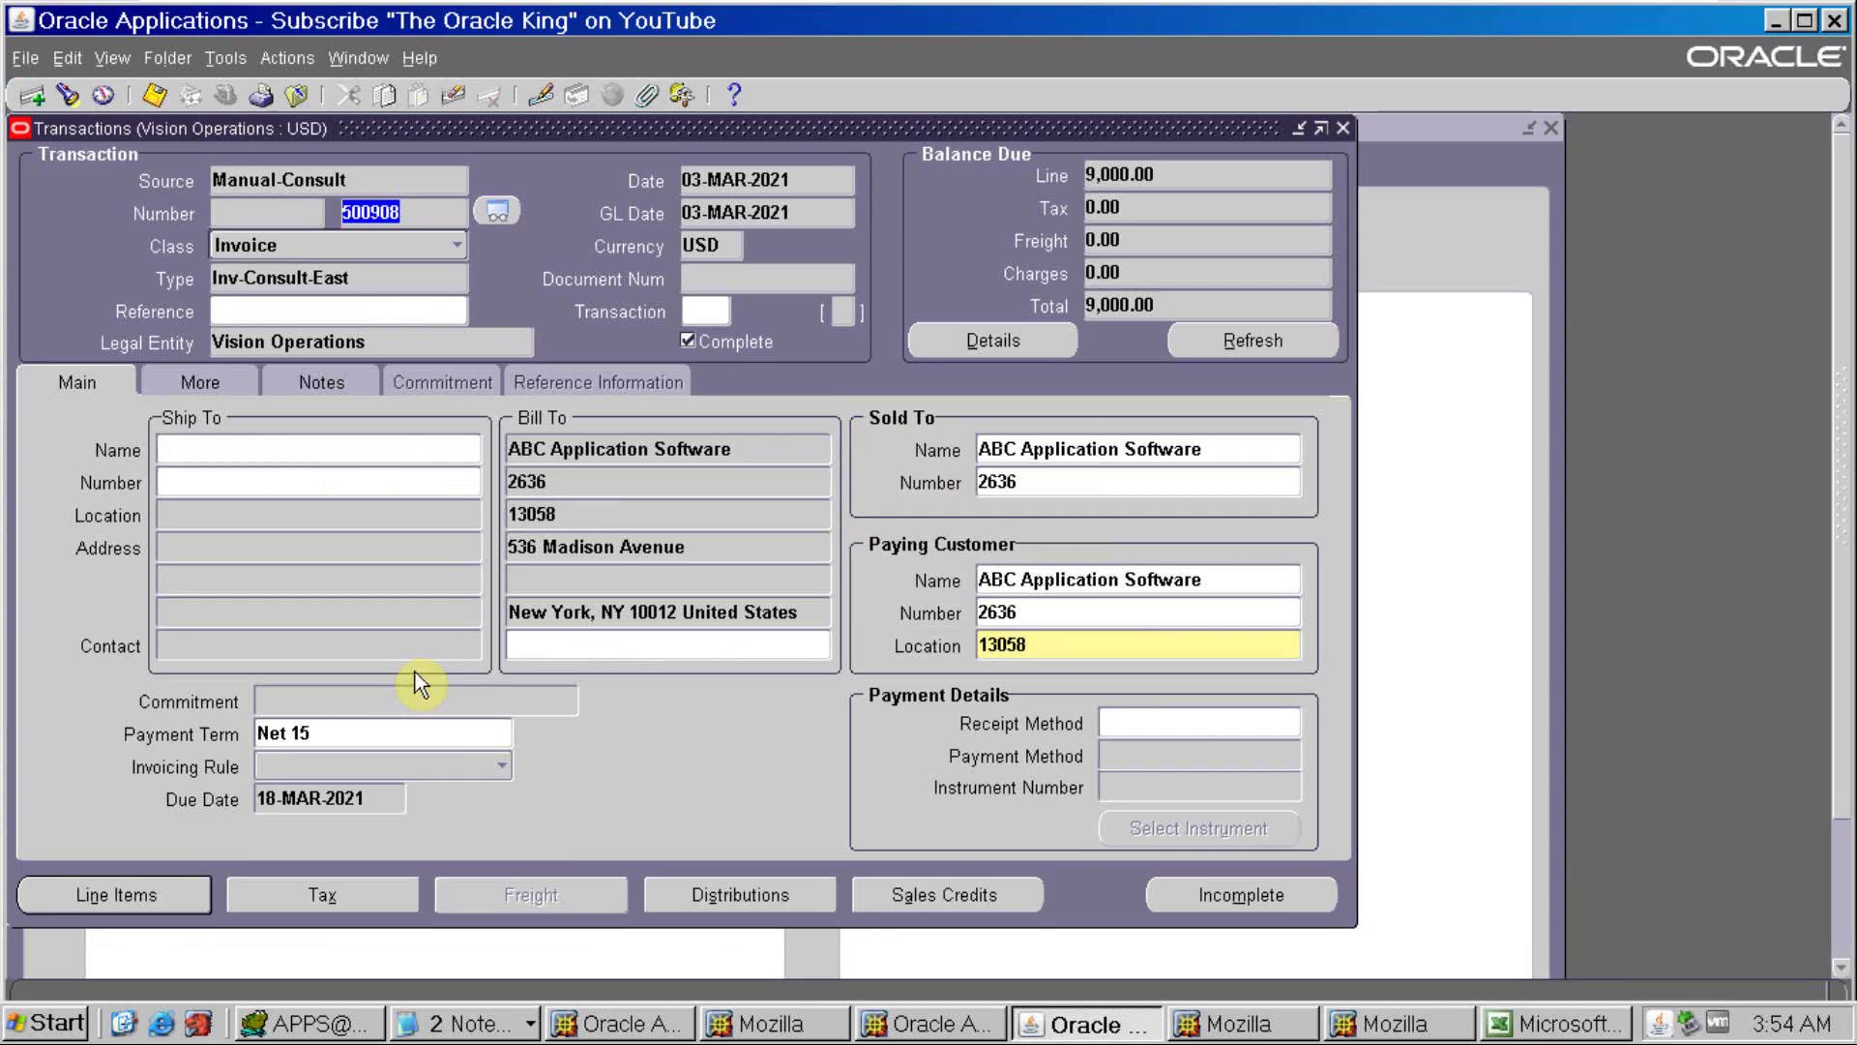
key(ctrl+Down)
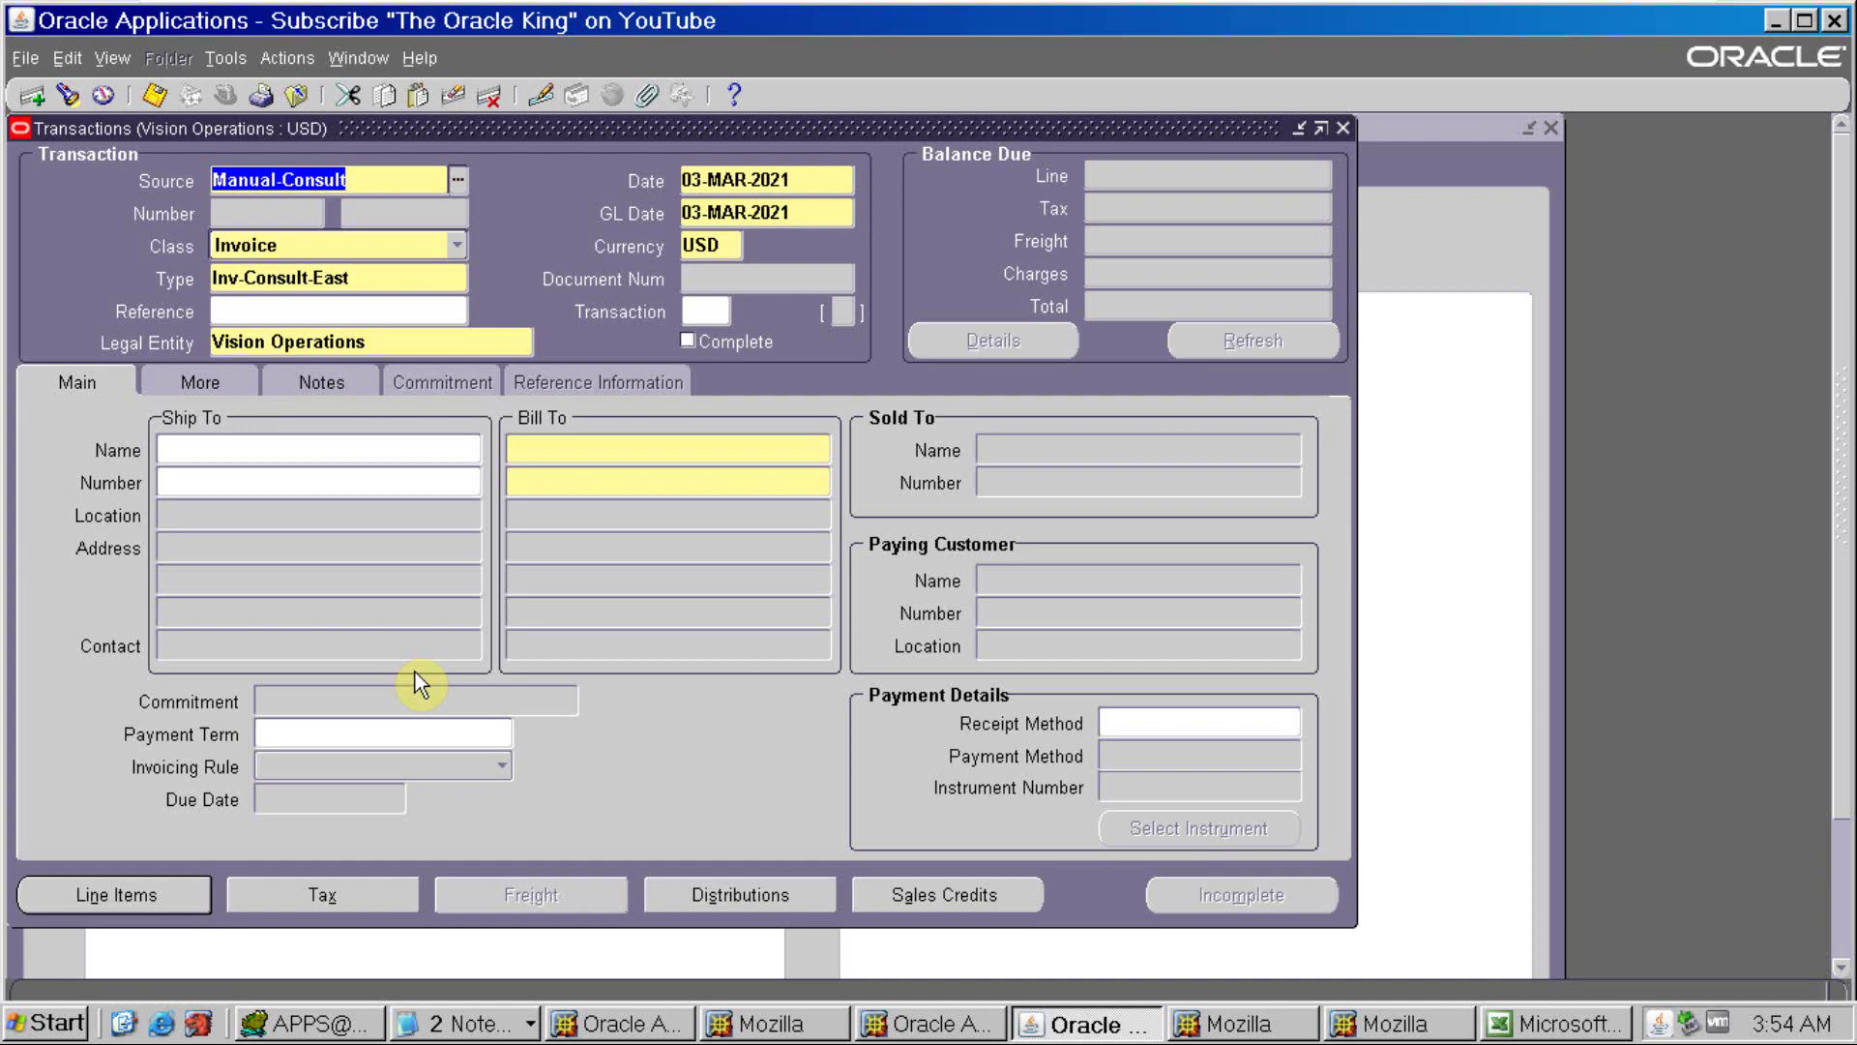
click(567, 484)
text(a)
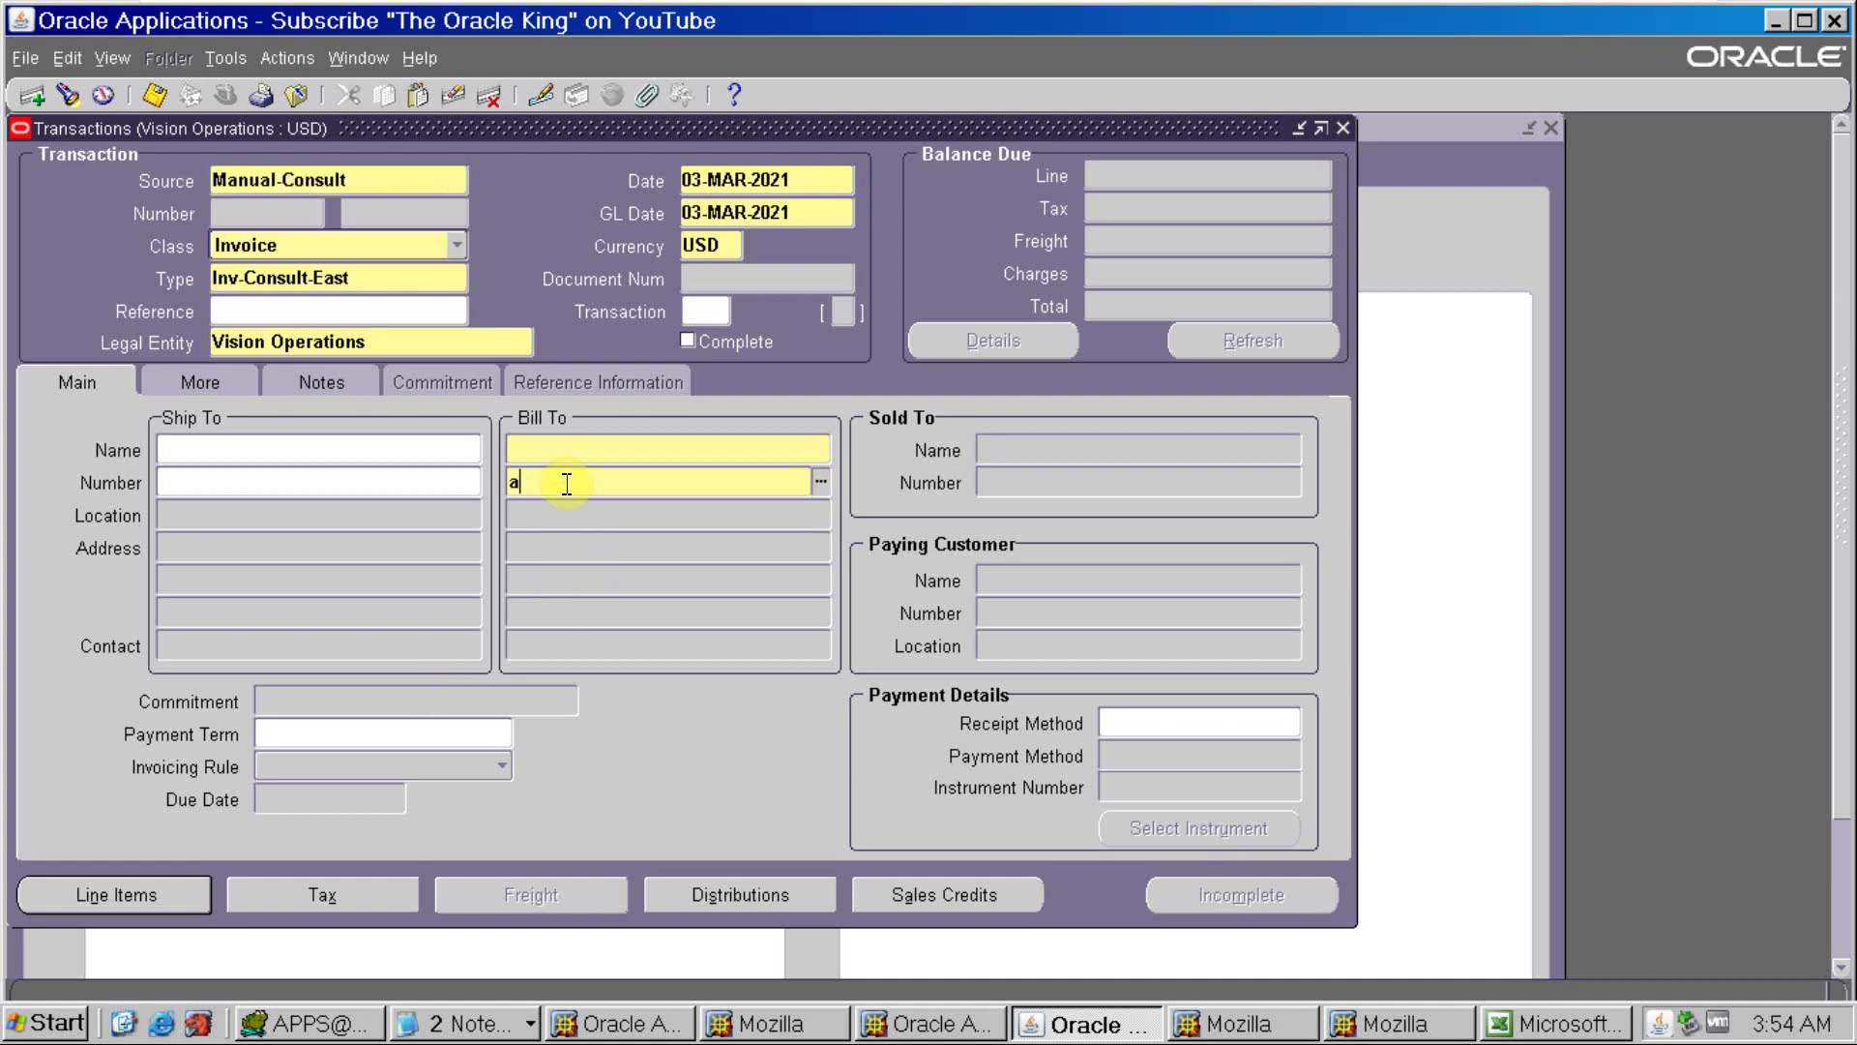
text(636)
key(Tab)
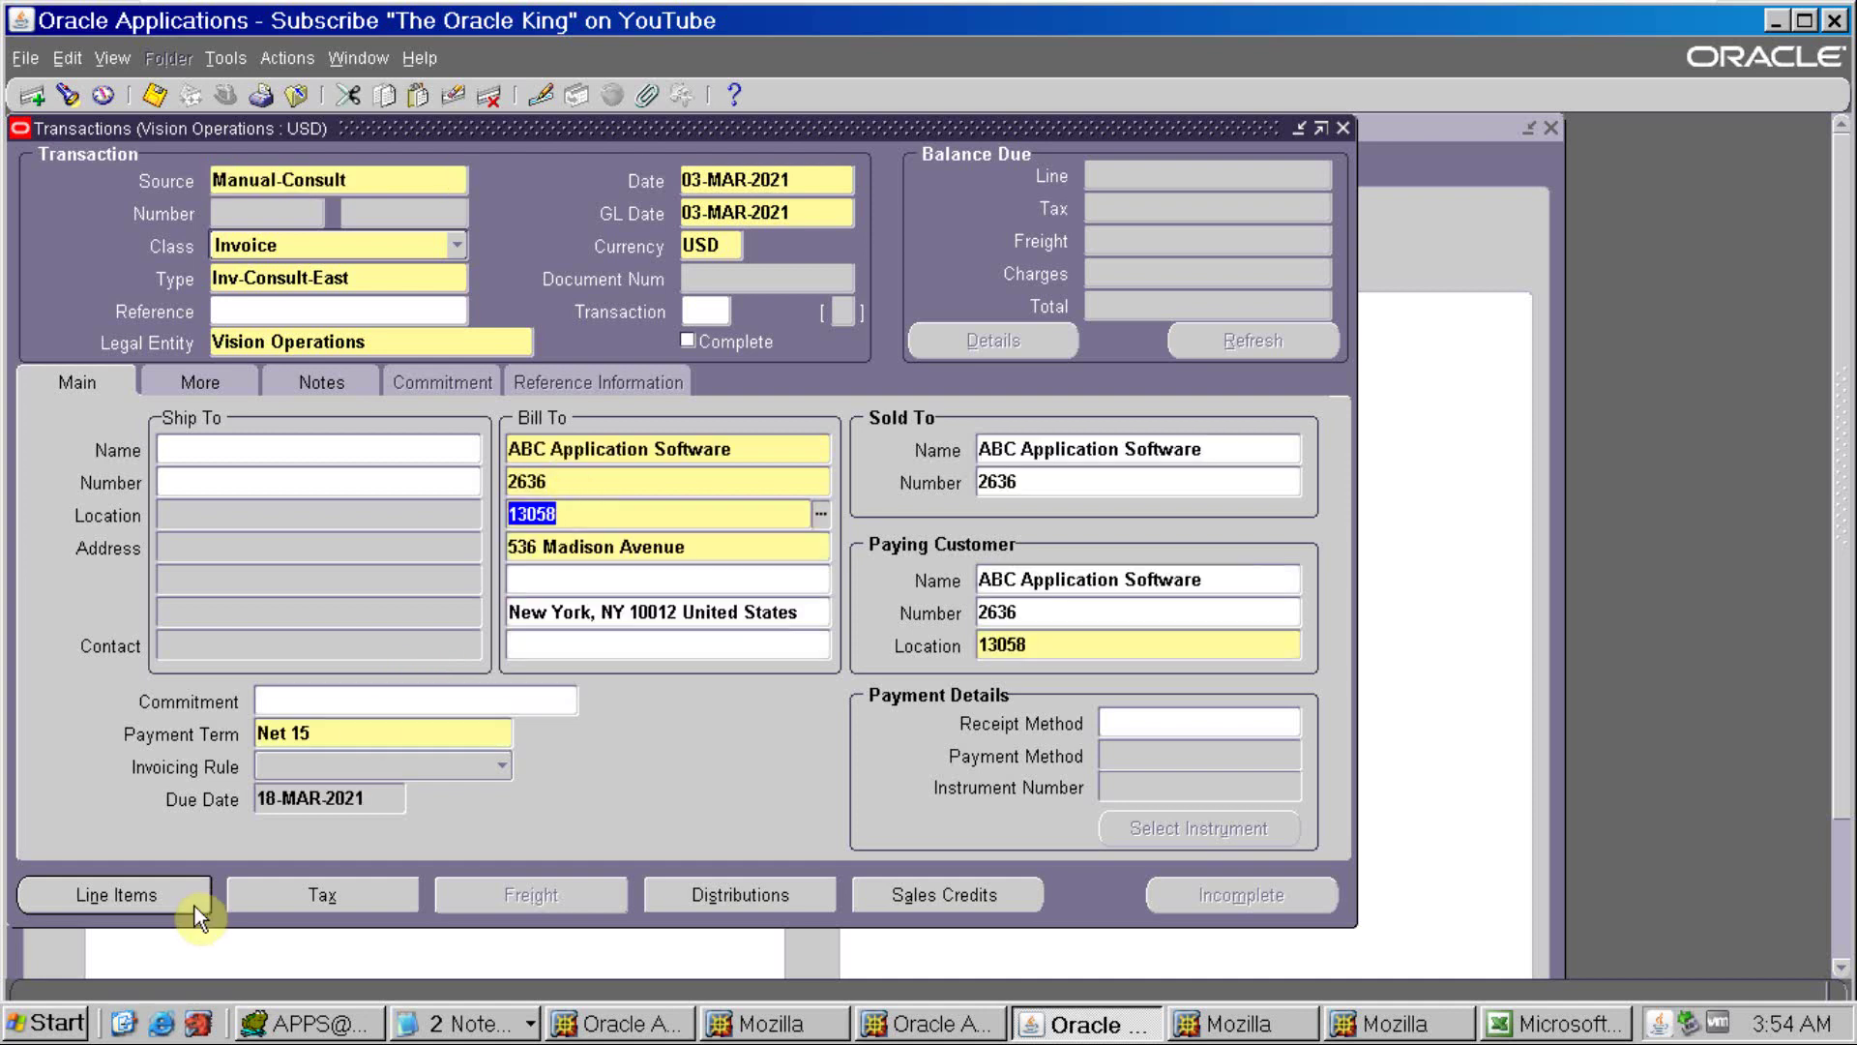
Add an invoice line described as test with quantity 1 and unit price 10000
click(167, 897)
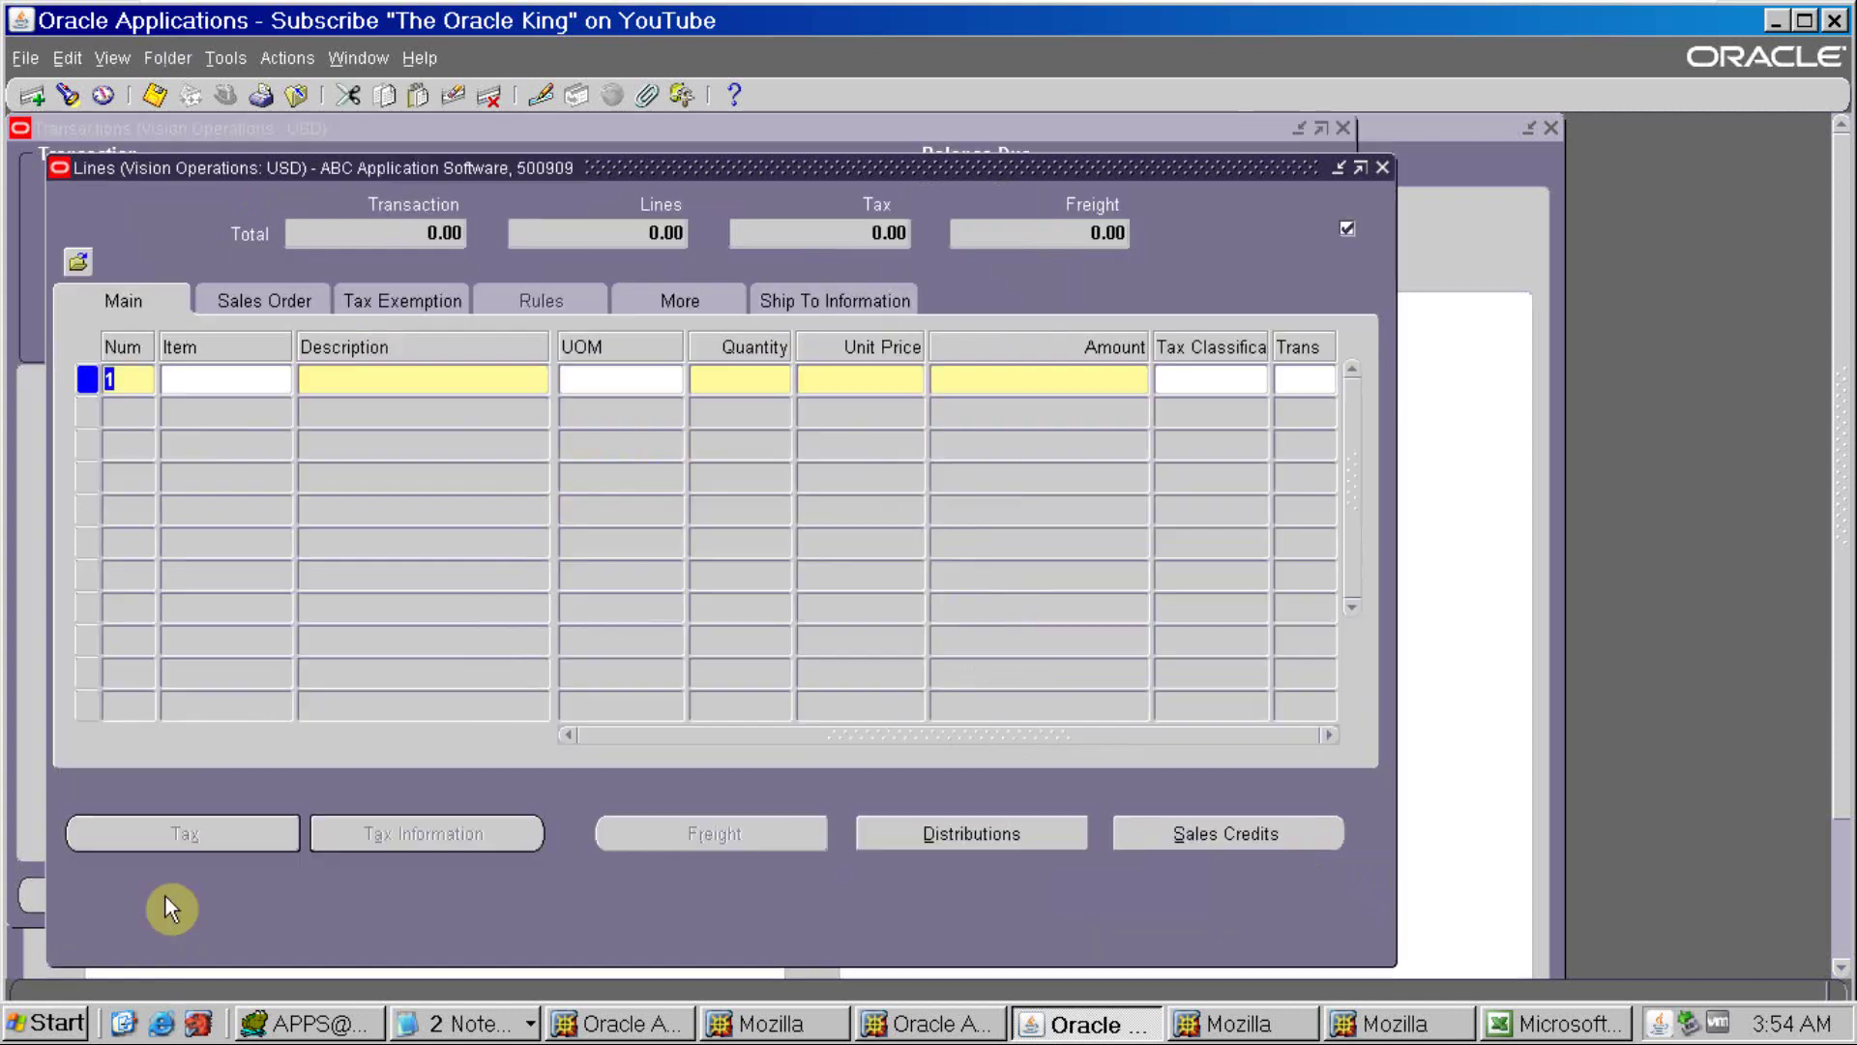
click(540, 383)
text(test)
key(Tab)
key(Tab)
text(1)
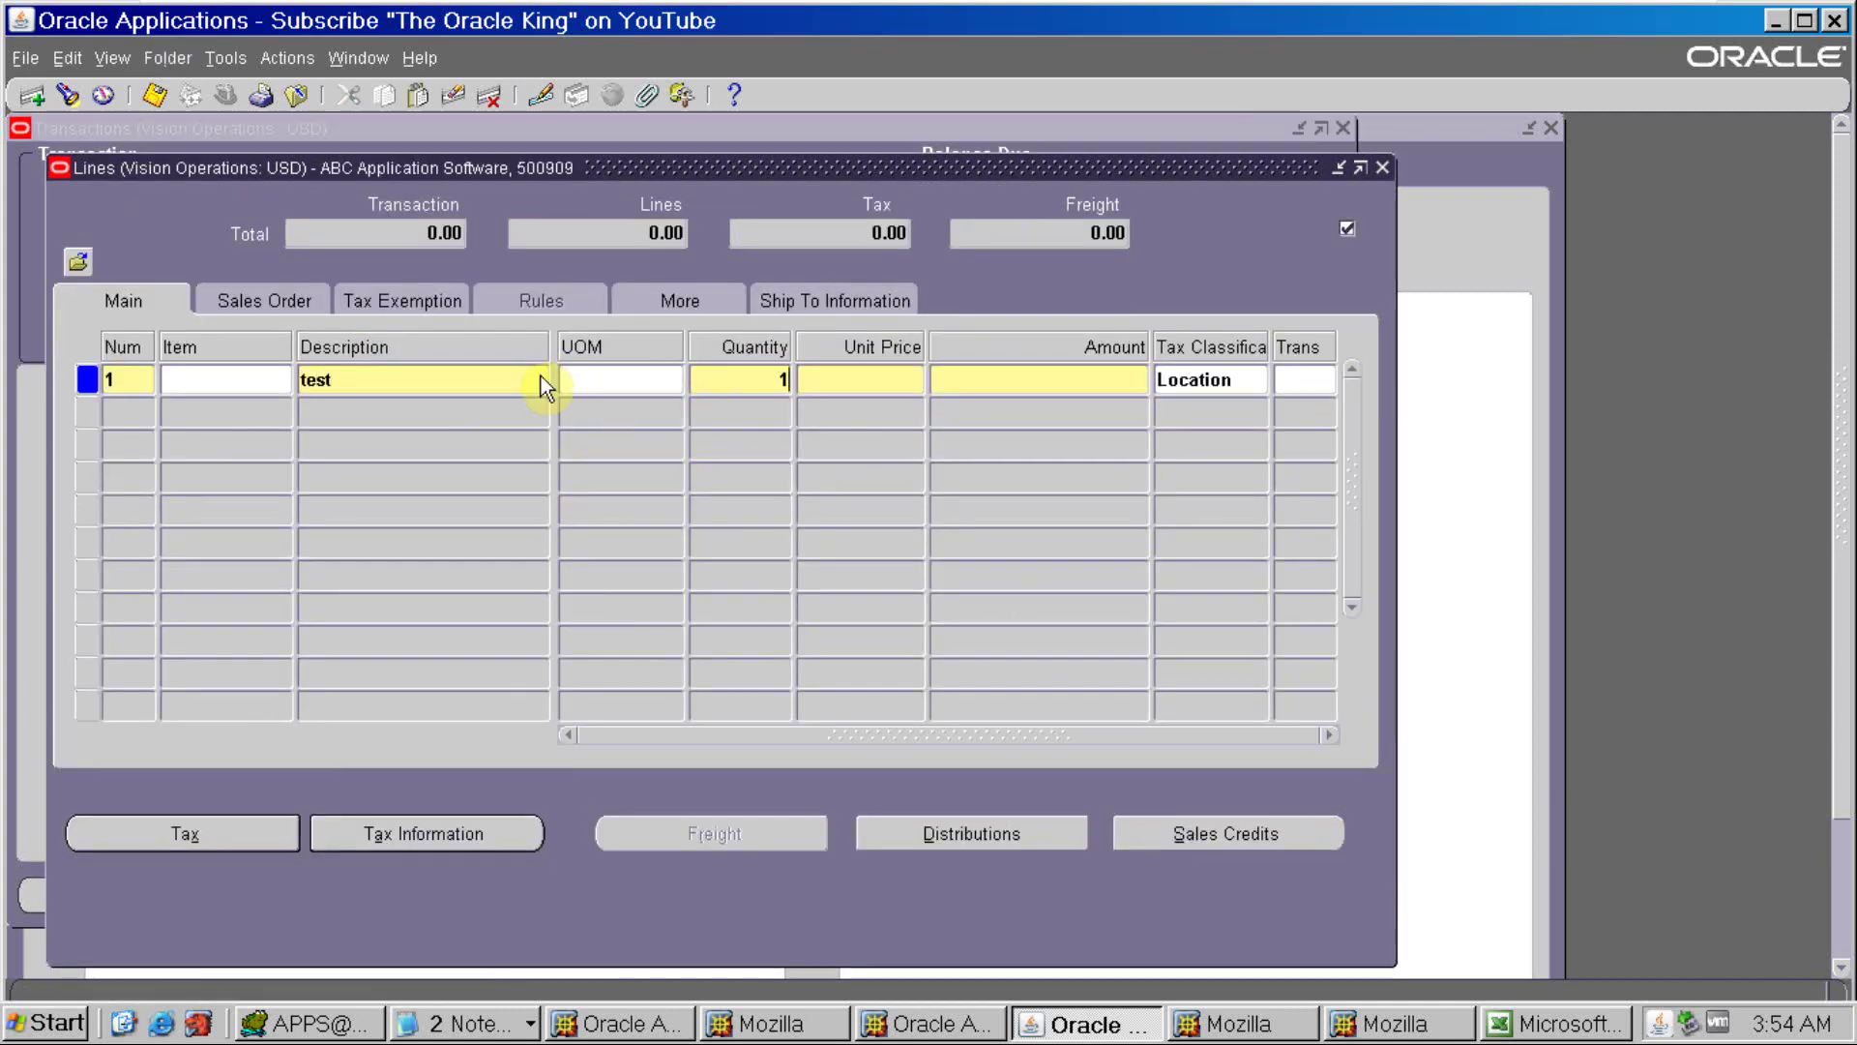
key(Tab)
text(10000)
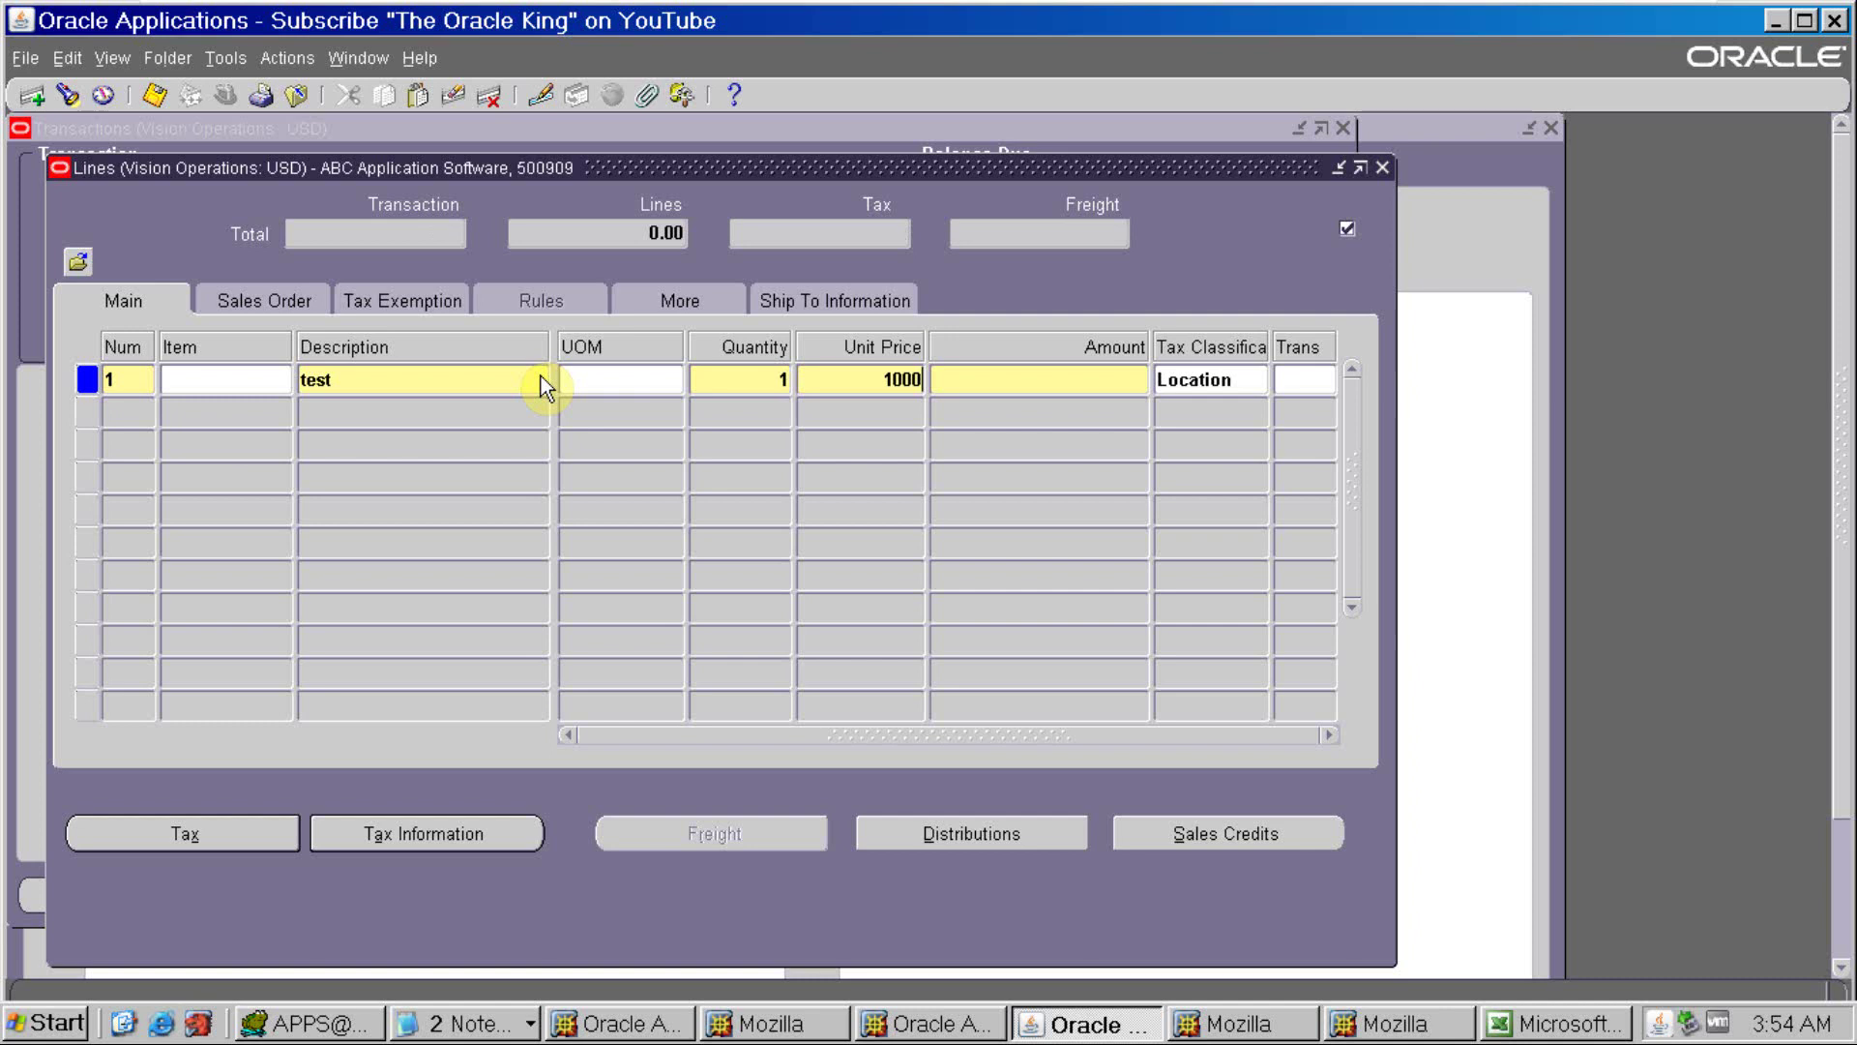
key(Tab)
Open the 10,000 invoice line's distributions and display the accounts for all lines
click(1062, 830)
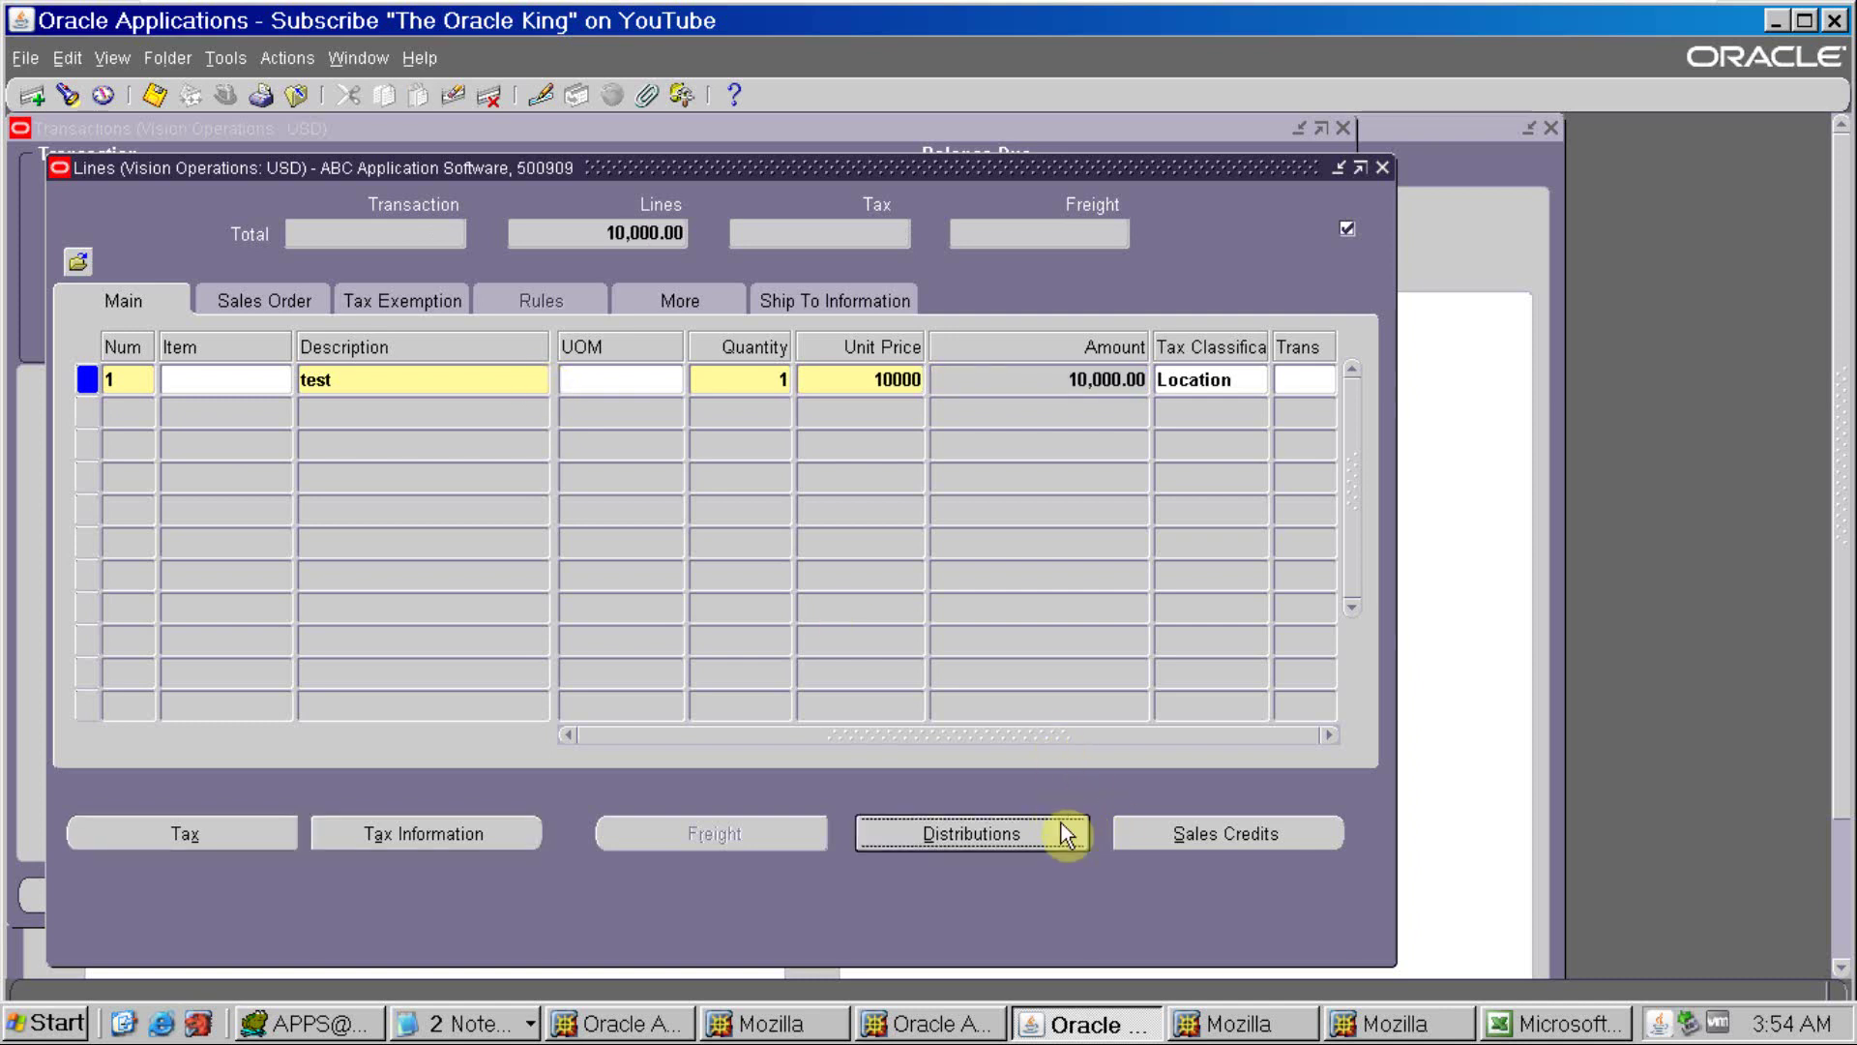
click(483, 243)
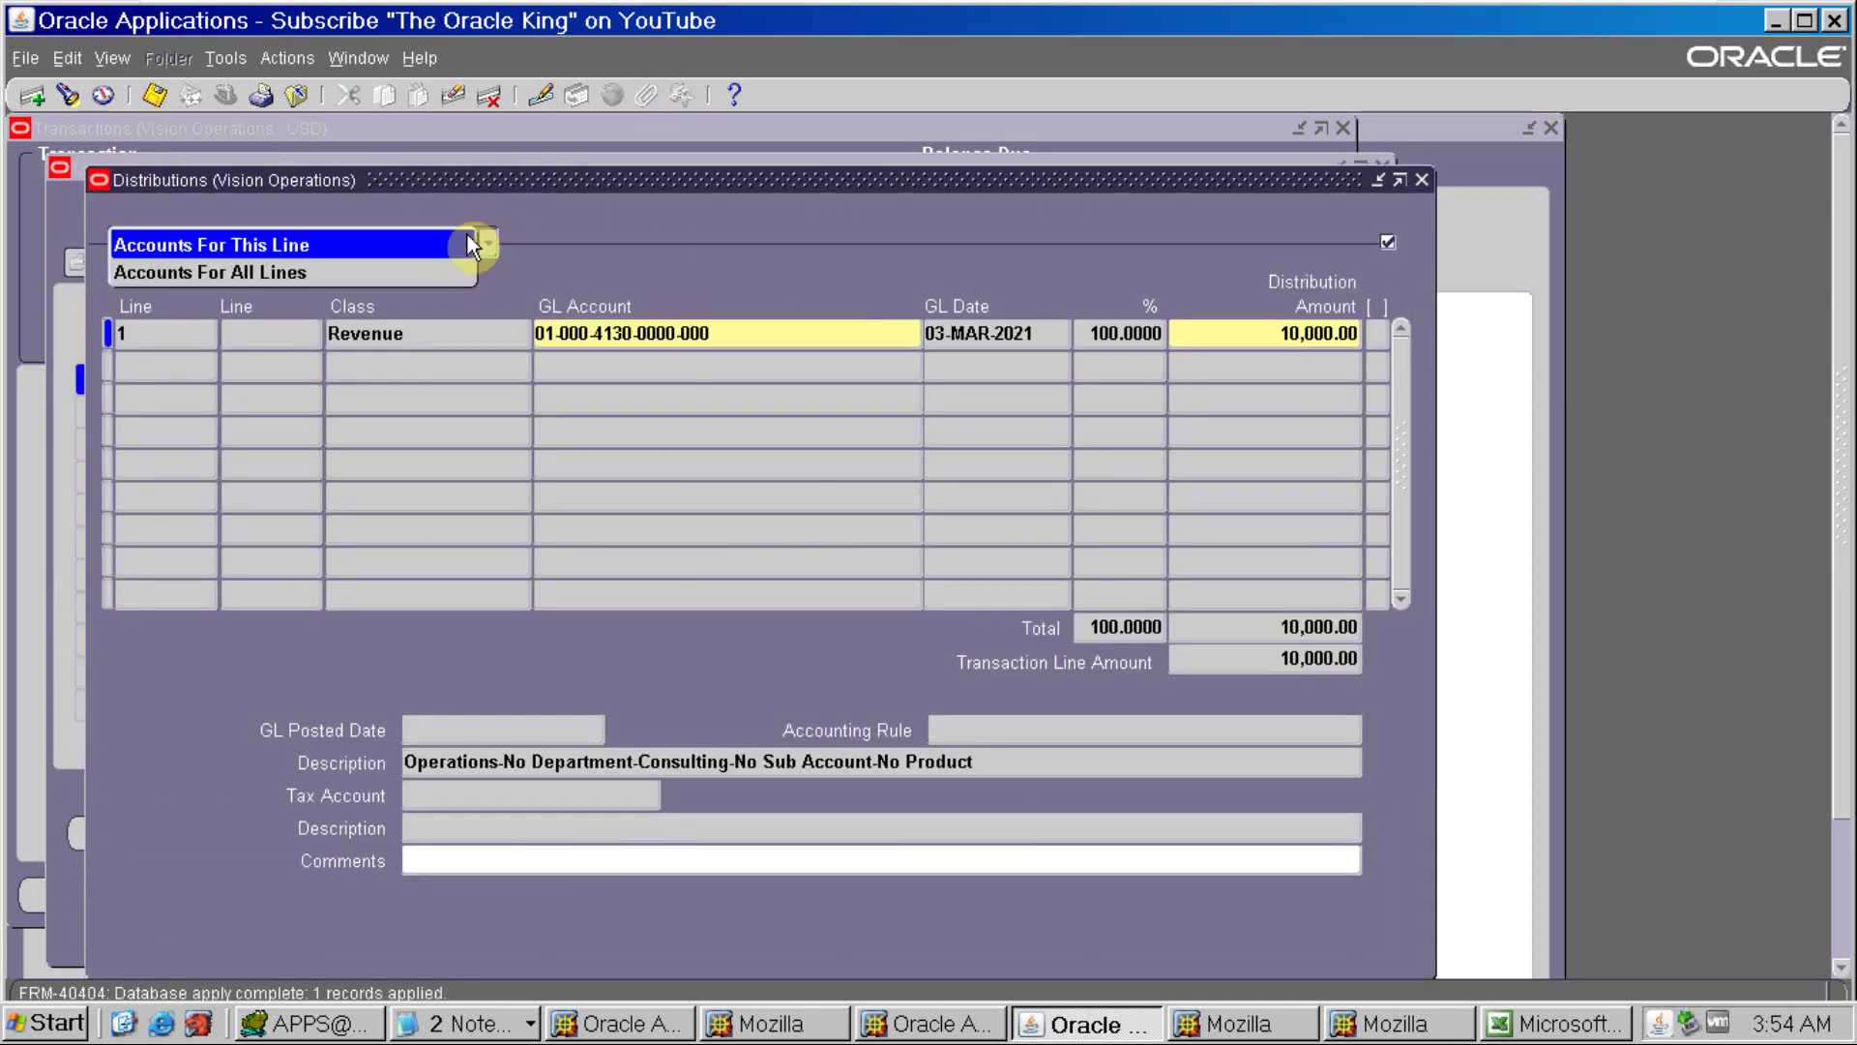
click(433, 265)
Check the testing sheet, then set the 10,000 Receivable distribution's account segment to 1961 and save
key(alt+Tab)
key(alt+Tab)
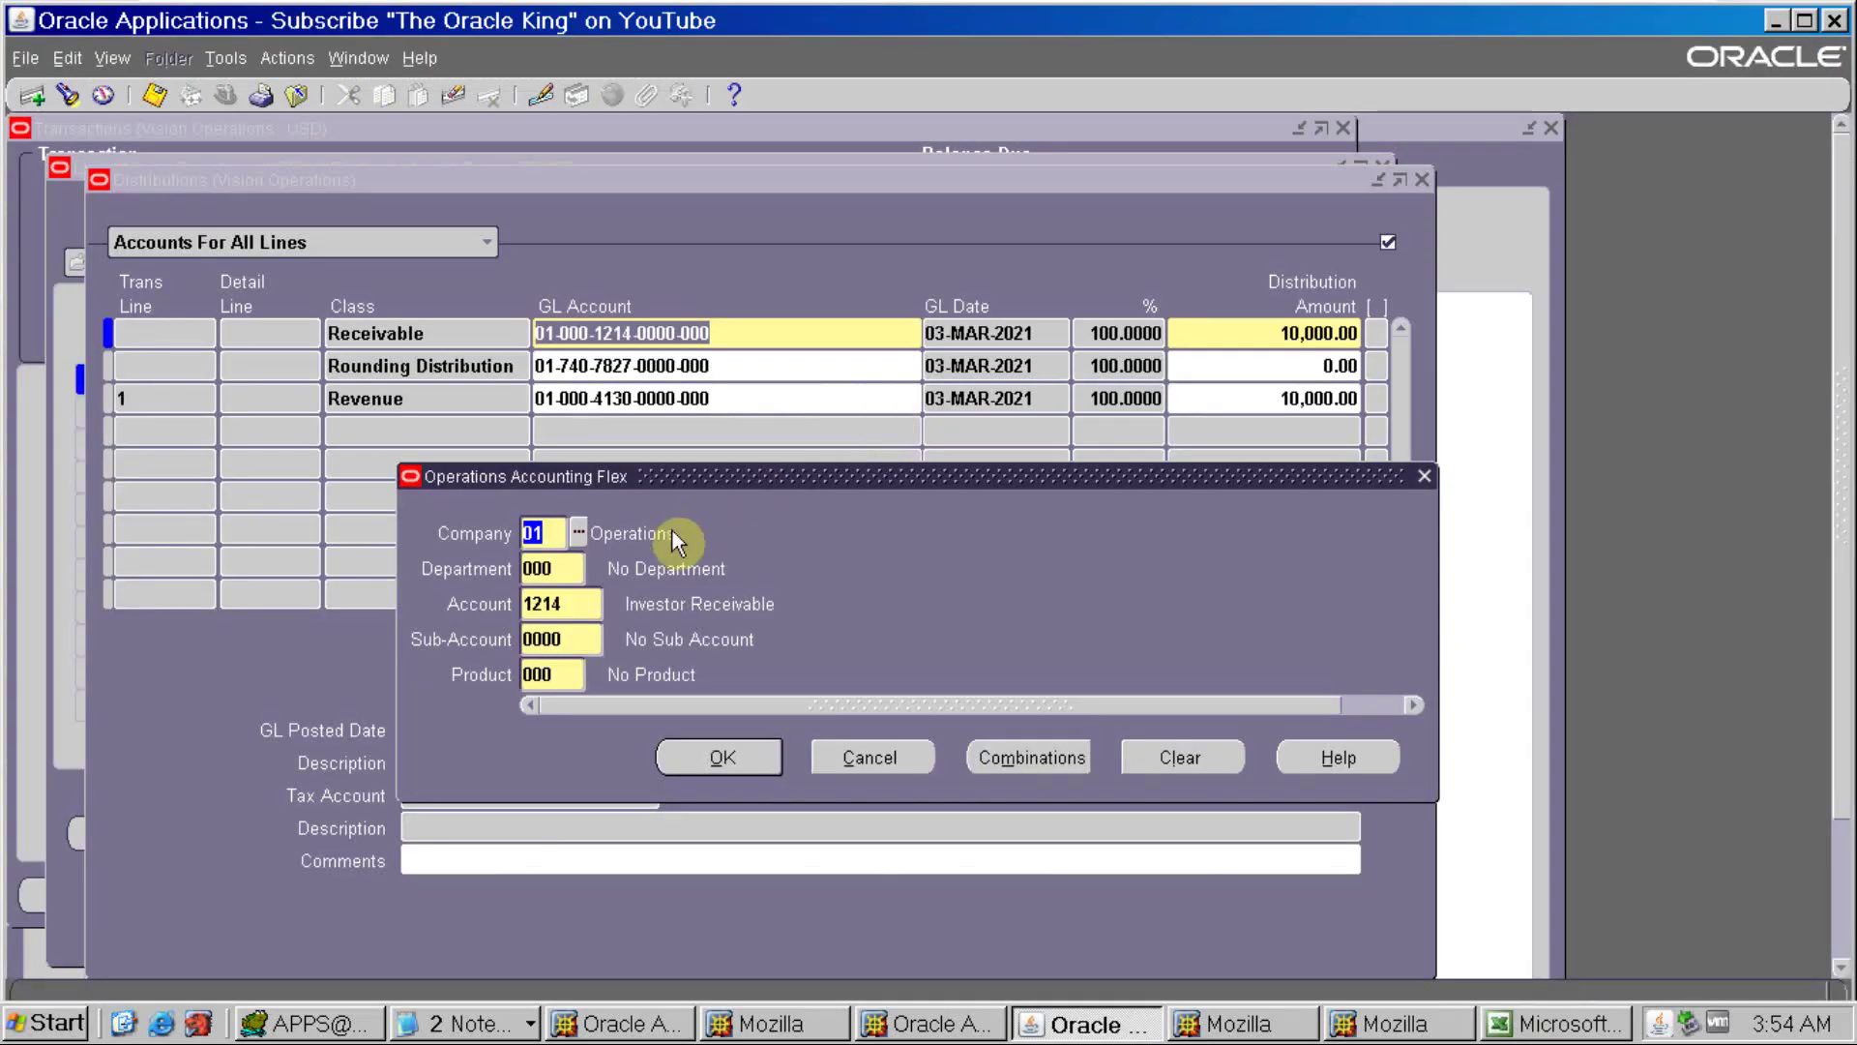
click(584, 595)
key(BackSpace)
key(BackSpace)
key(BackSpace)
key(BackSpace)
text(1961)
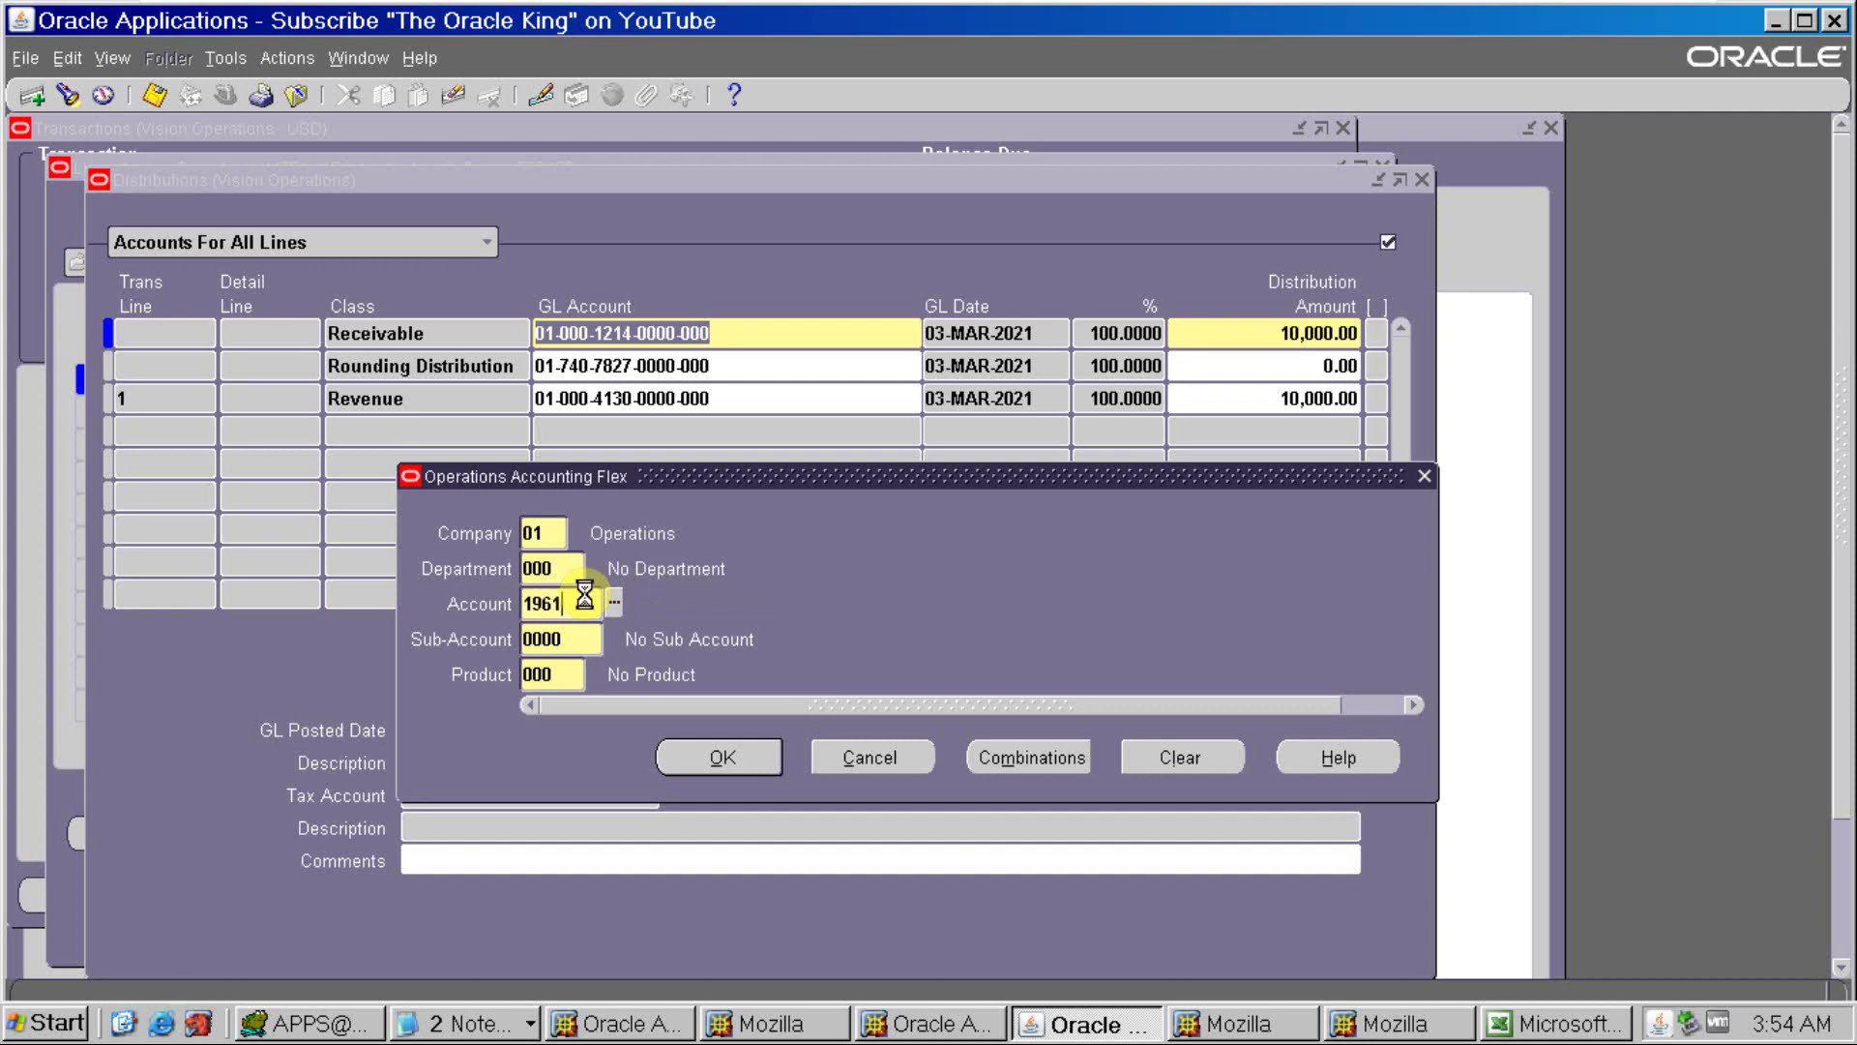
key(Return)
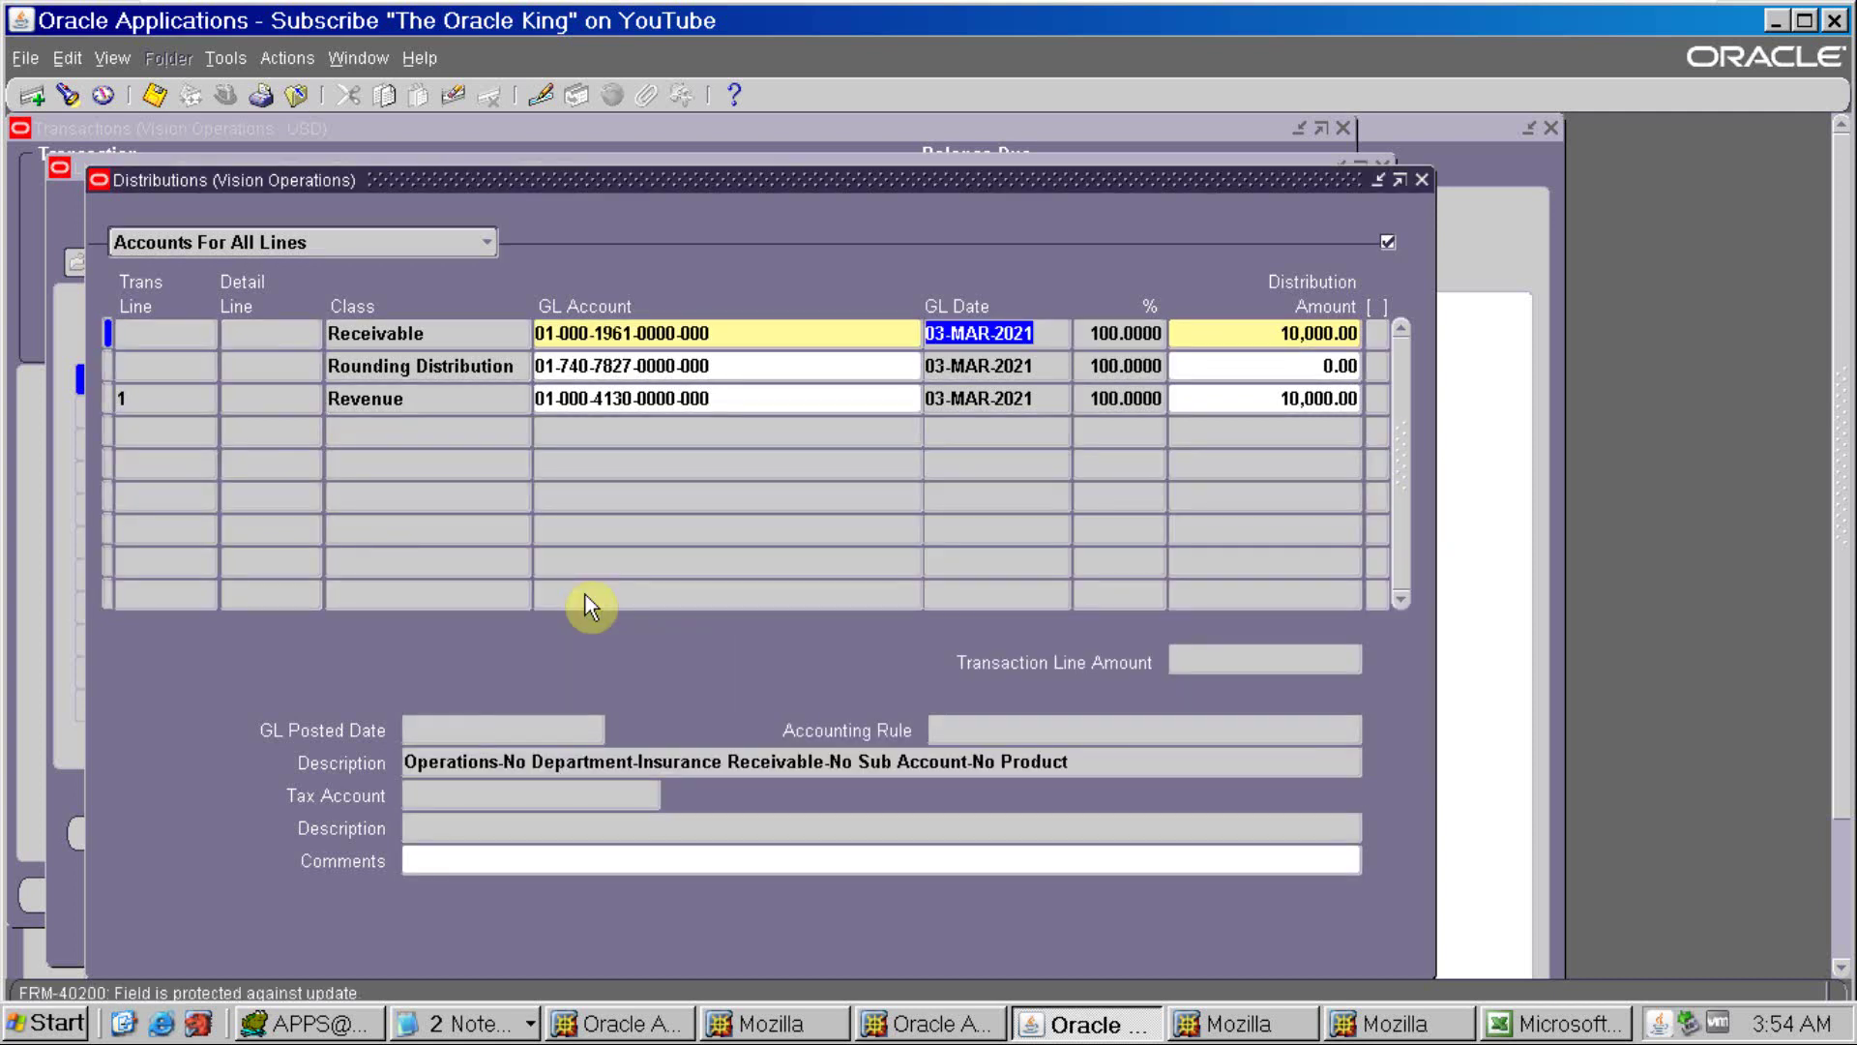
key(ctrl+s)
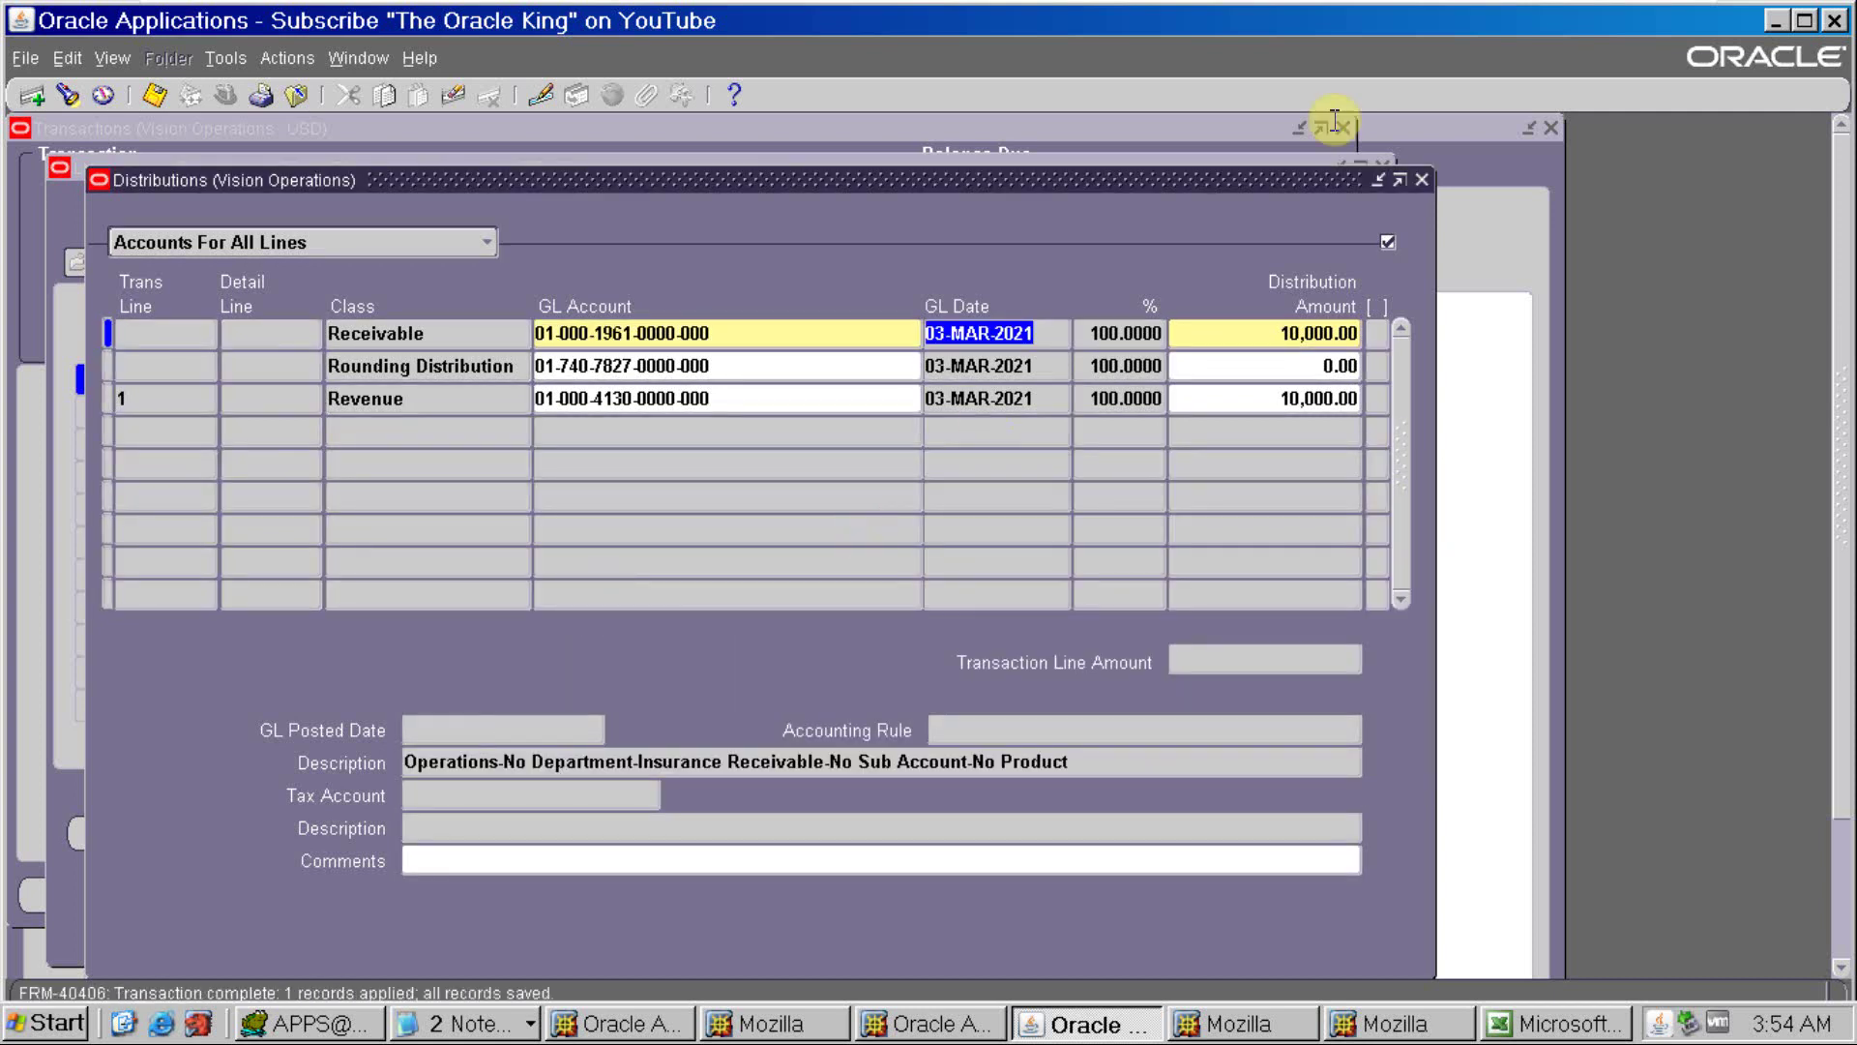
Close the distributions and lines of the 10,000 invoice and mark the invoice complete
click(1422, 180)
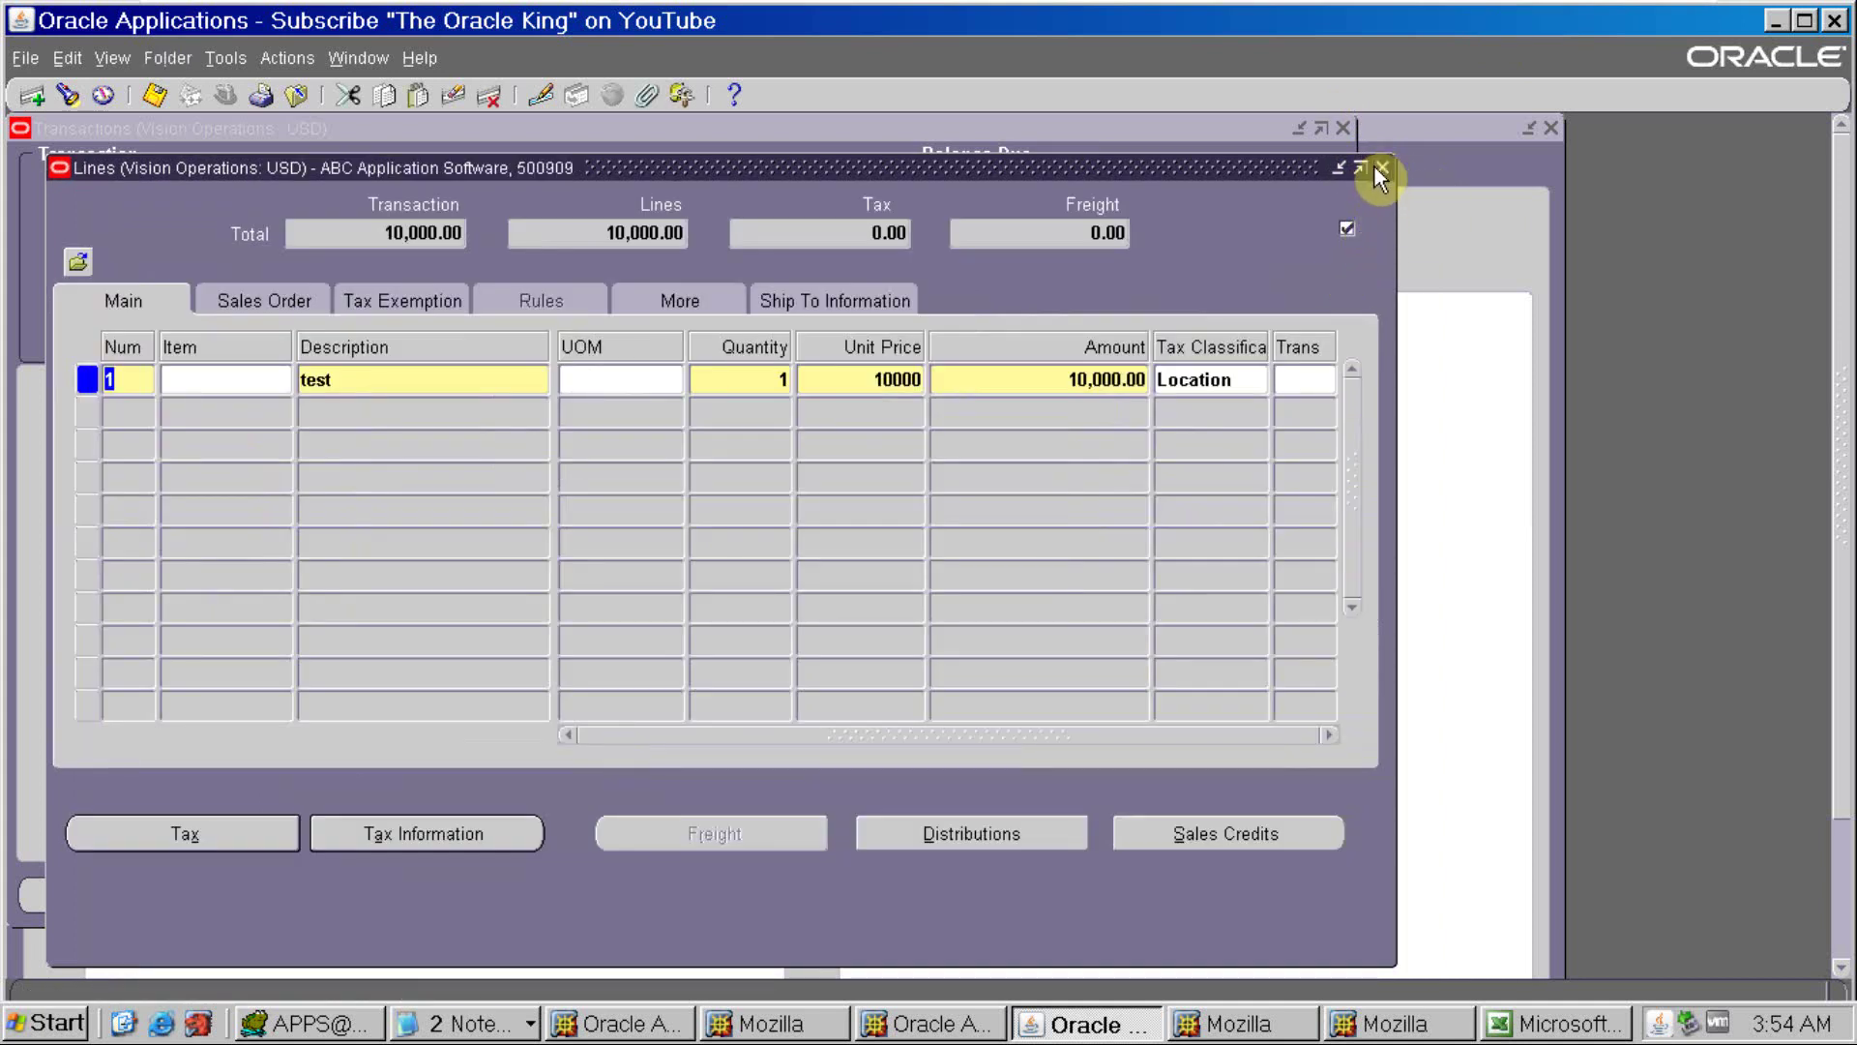
click(1380, 172)
click(1199, 894)
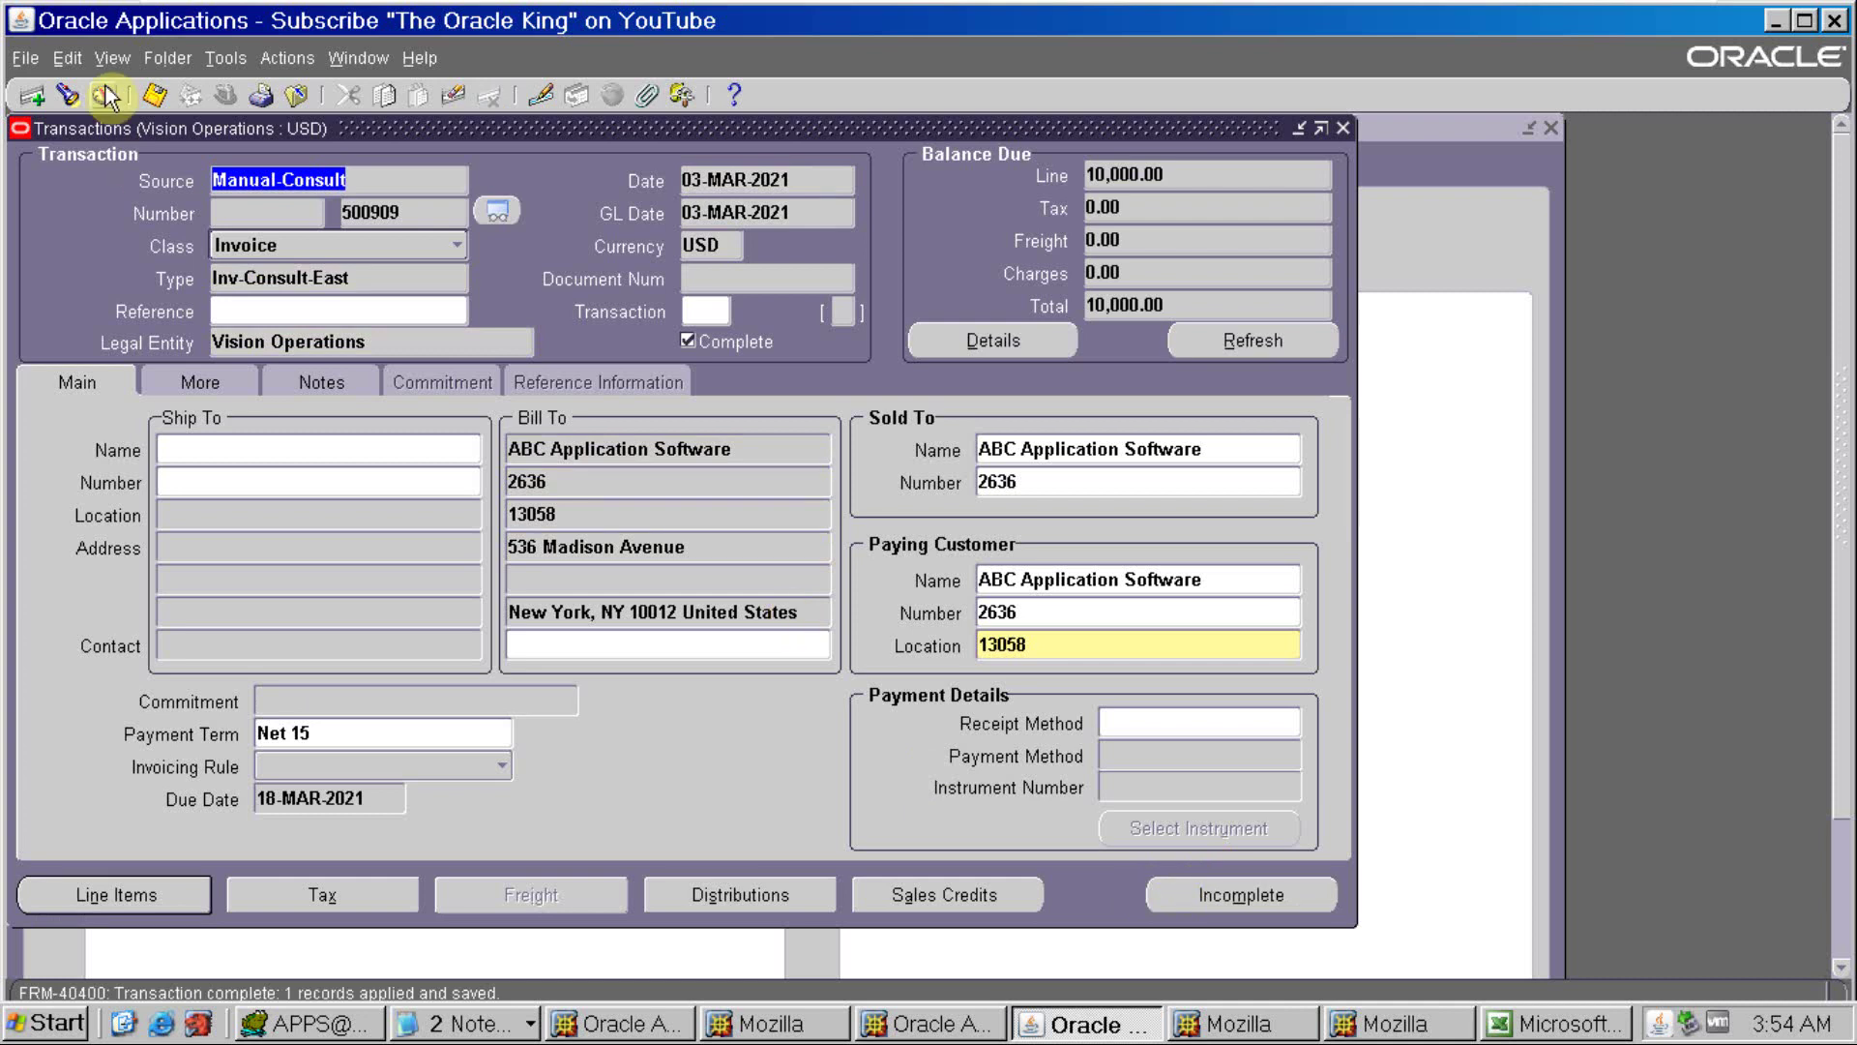
Copy the 10,000 invoice's transaction number into the second insurance receivable row of the testing sheet and enter amount 10000
double_click(422, 206)
key(ctrl+c)
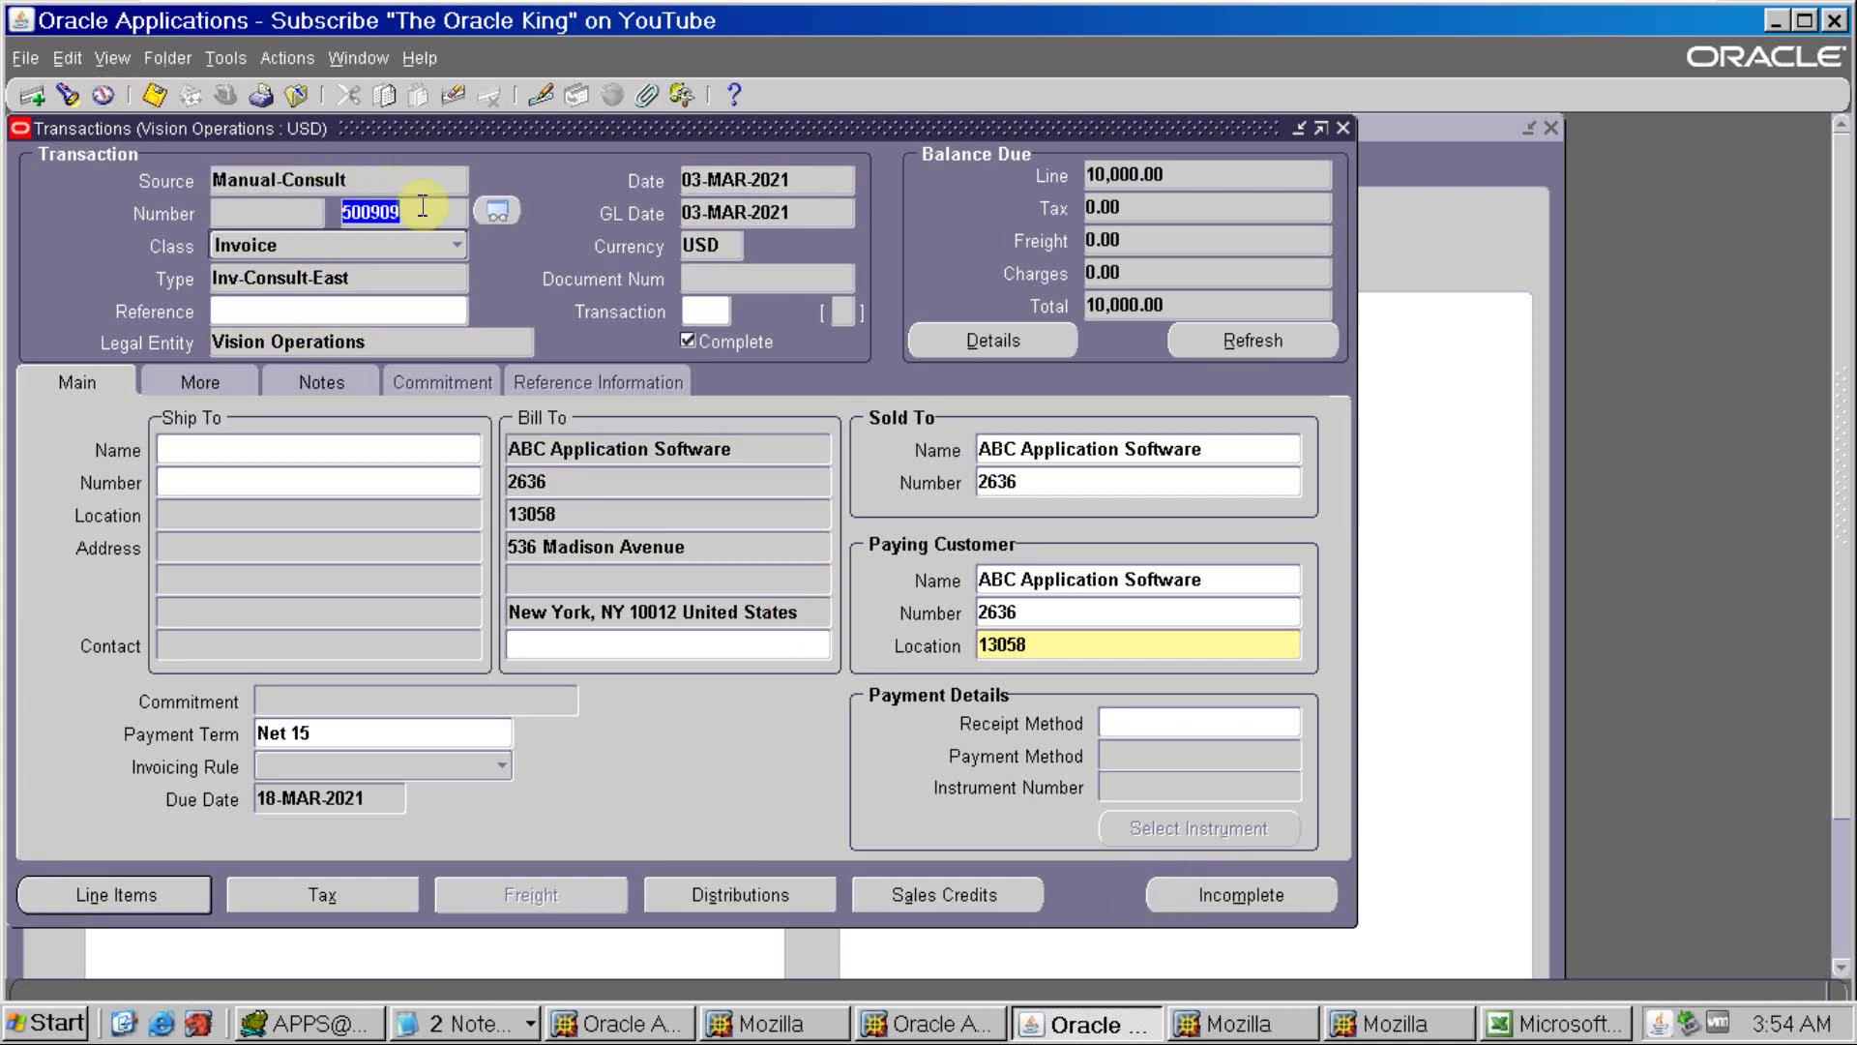
key(alt+Tab)
key(ctrl+v)
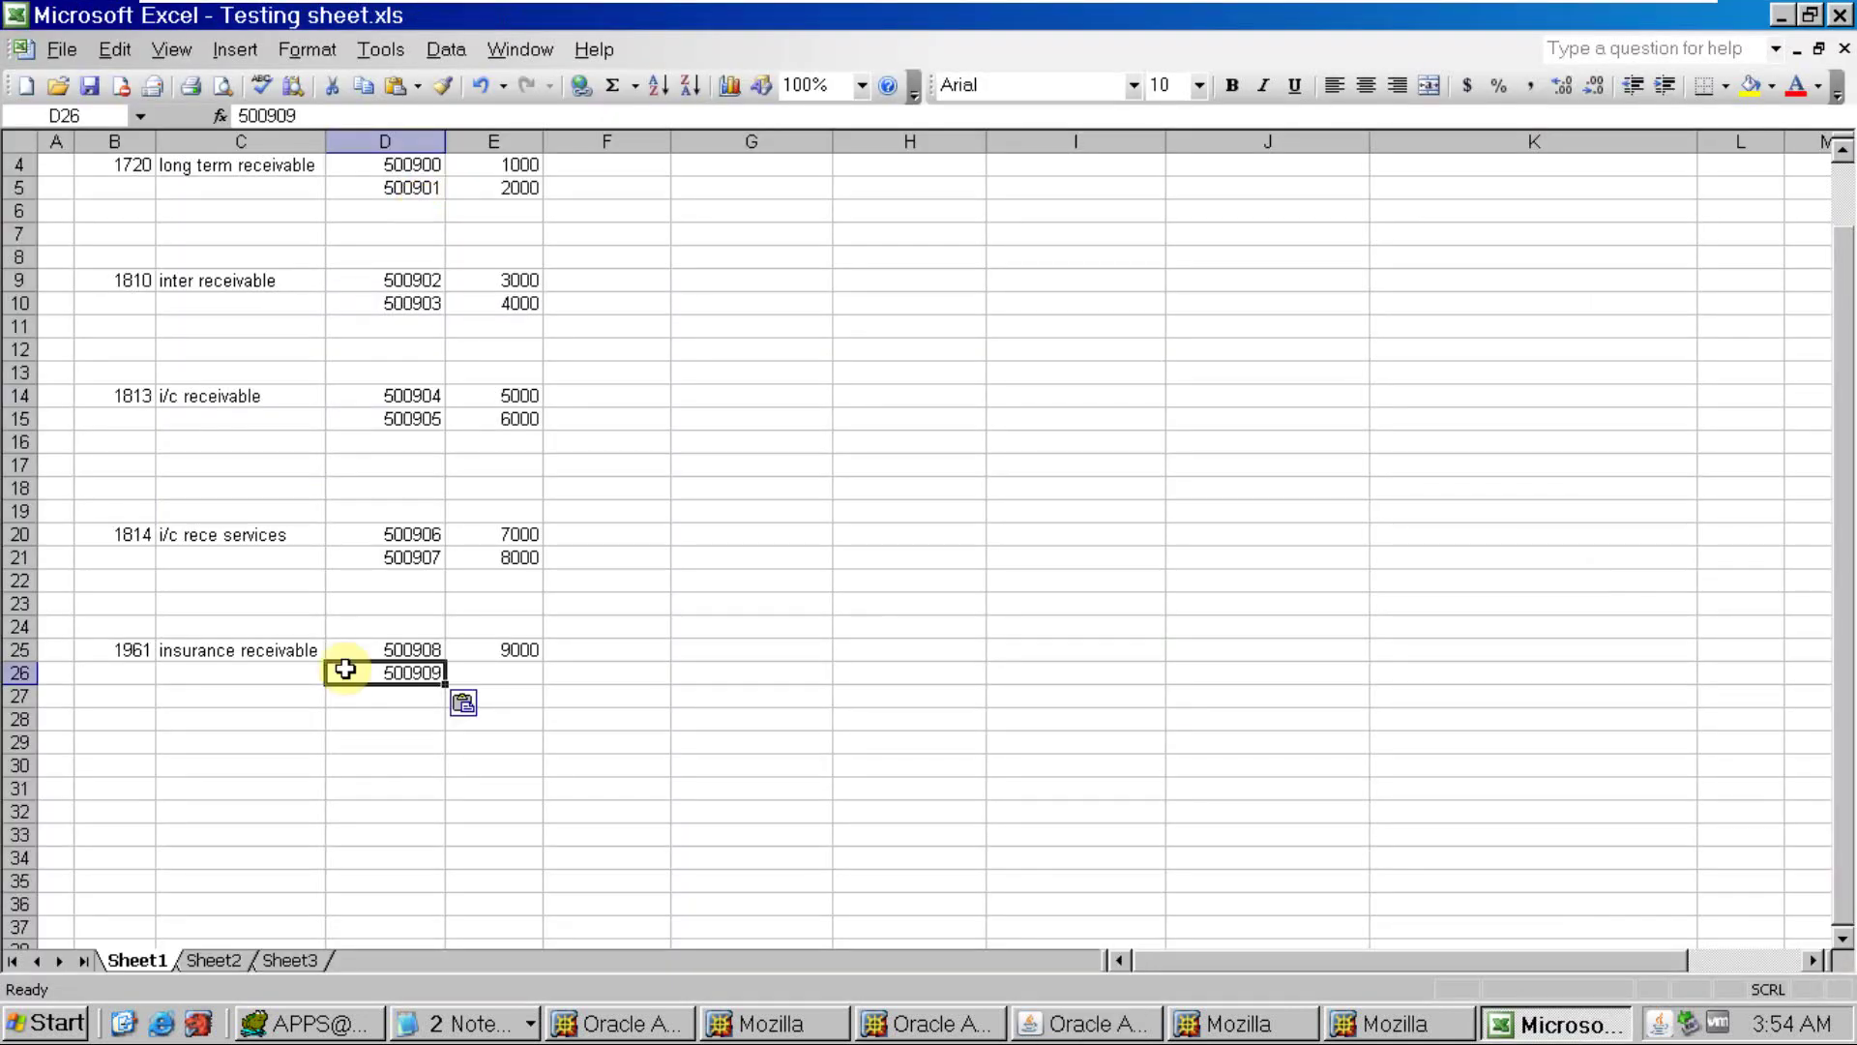
key(Tab)
text(10000)
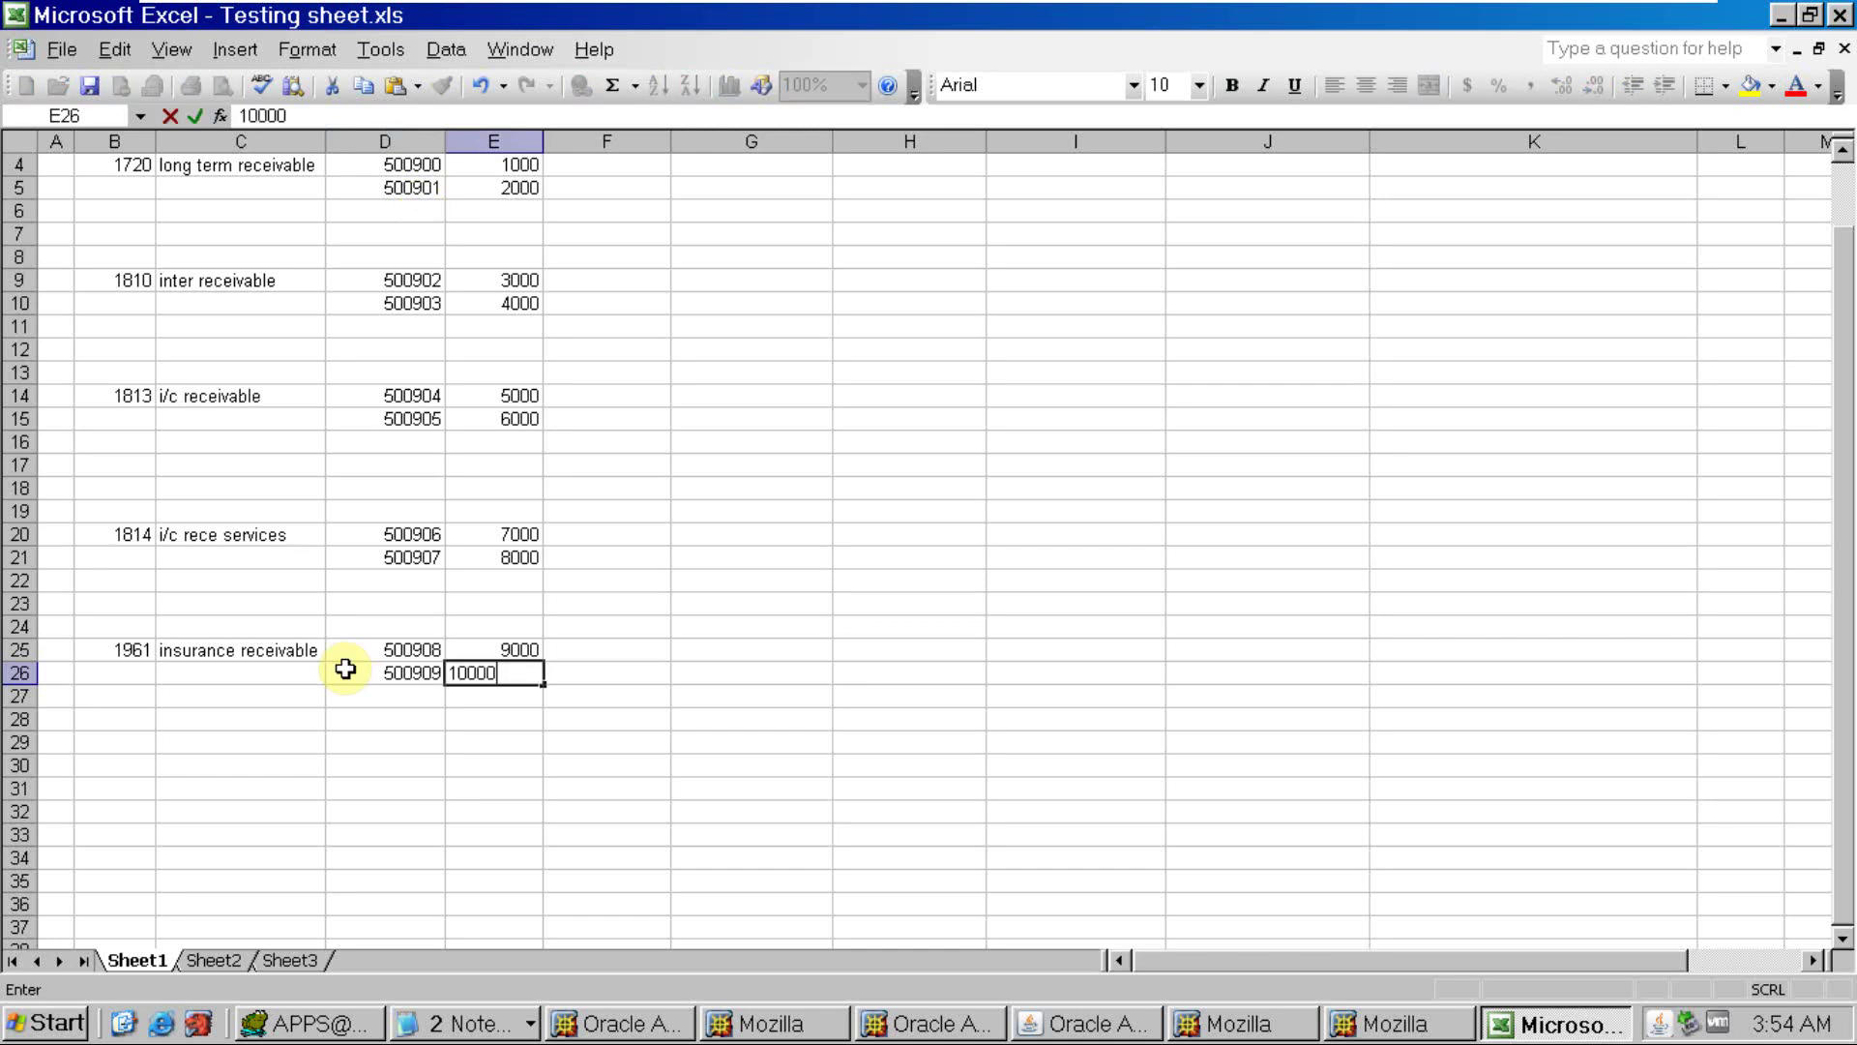
key(Tab)
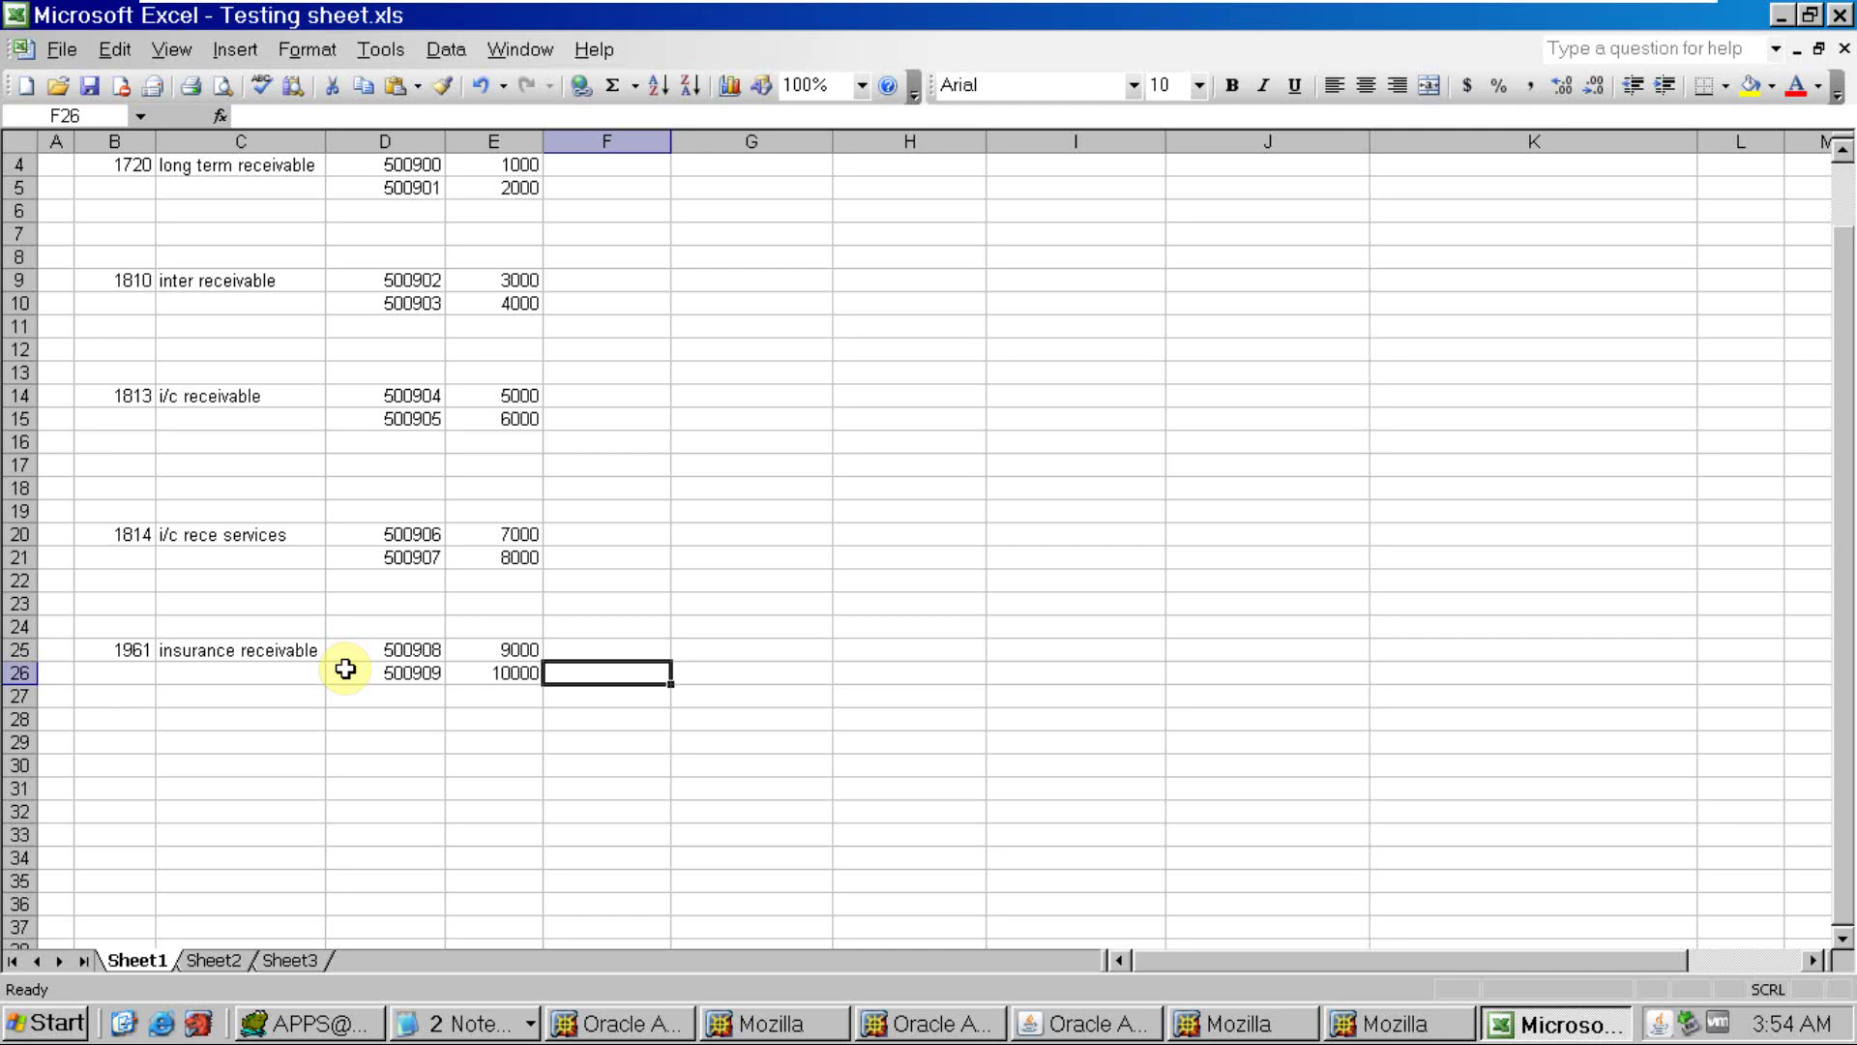
Return to Oracle Applications and start a new single request for the Create Accounting program
key(alt+Tab)
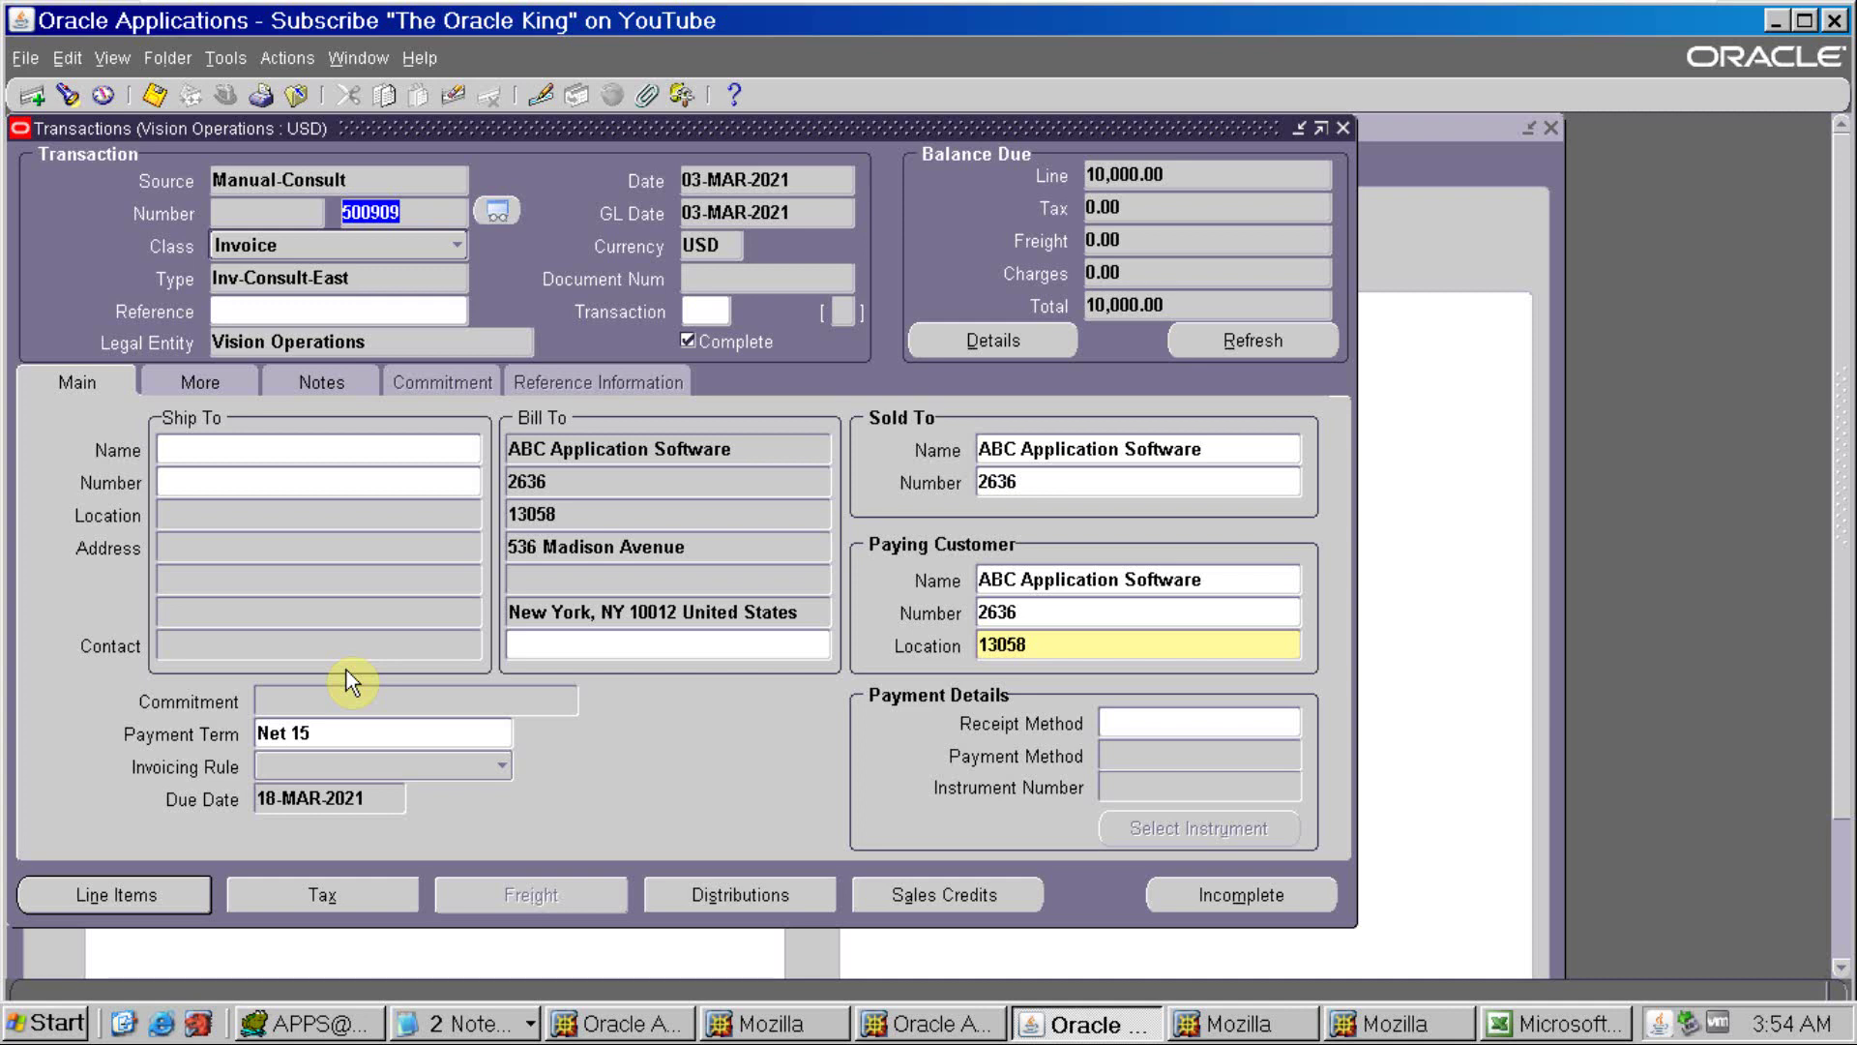
key(alt+v)
key(r)
key(alt+n)
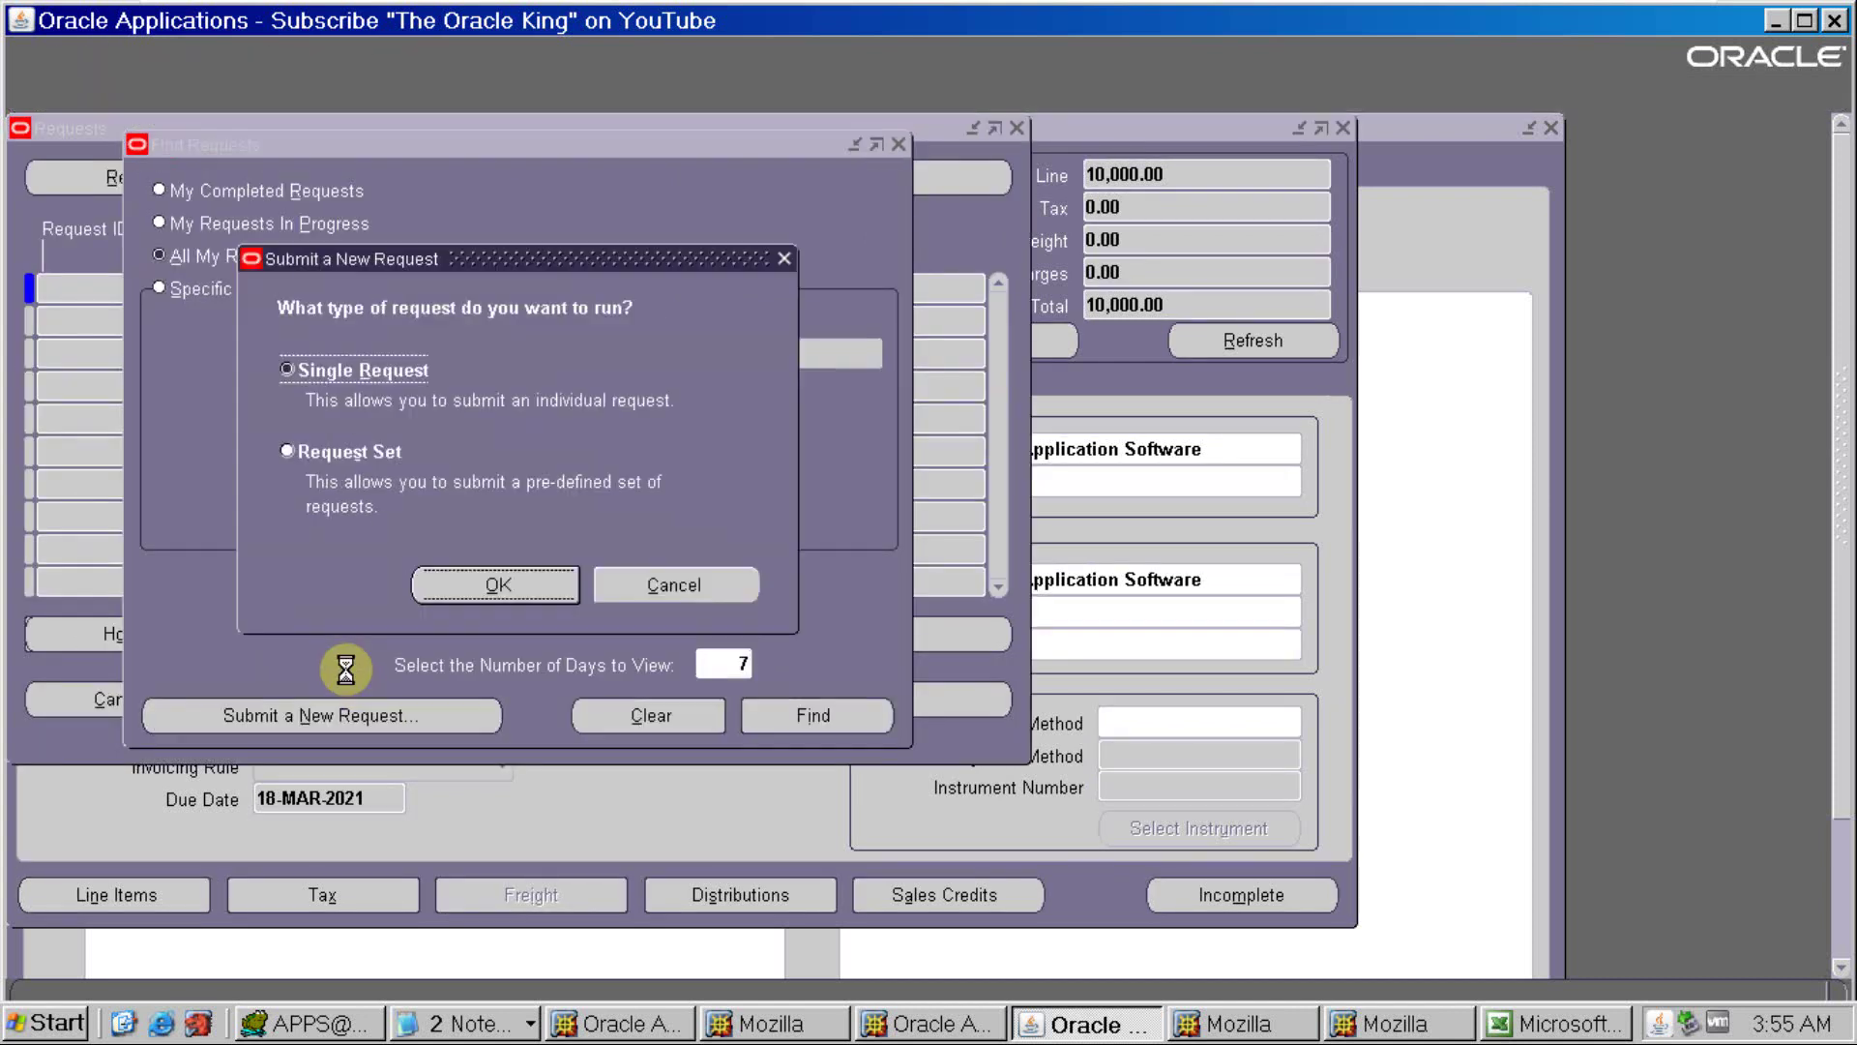
text(create a)
key(Tab)
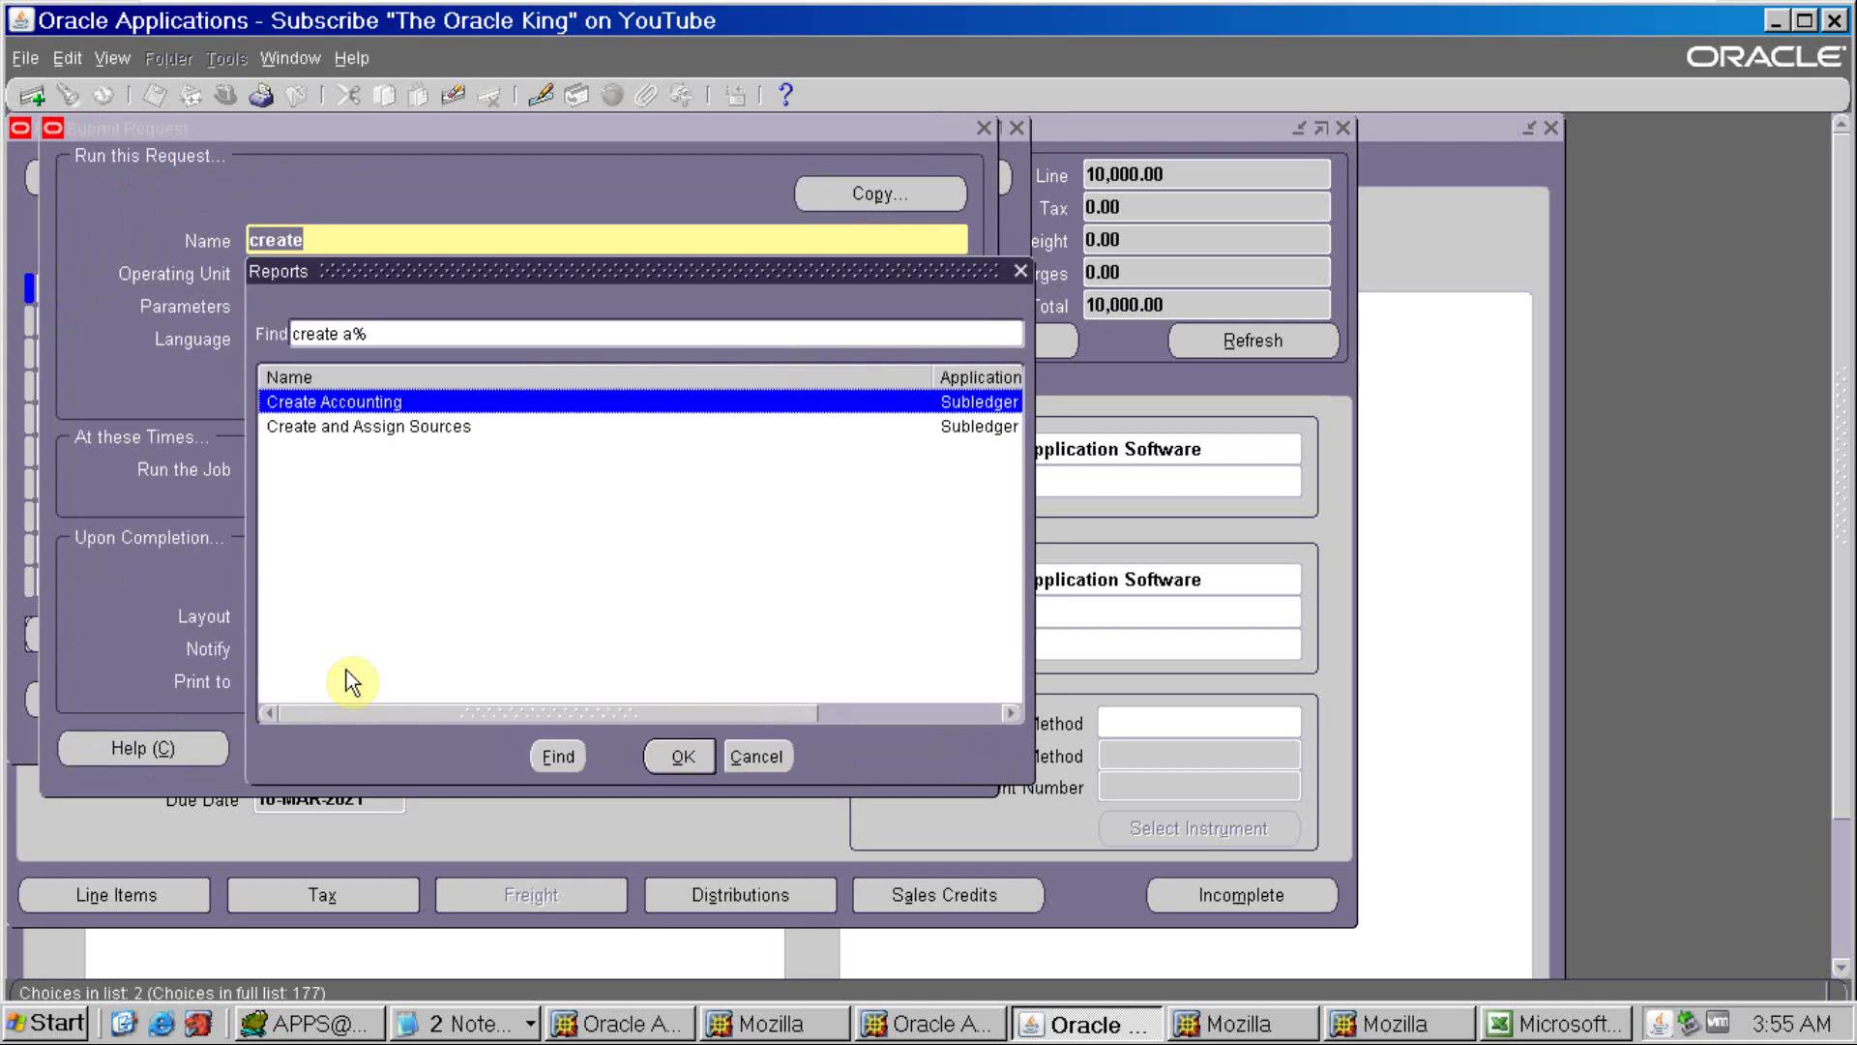
key(Return)
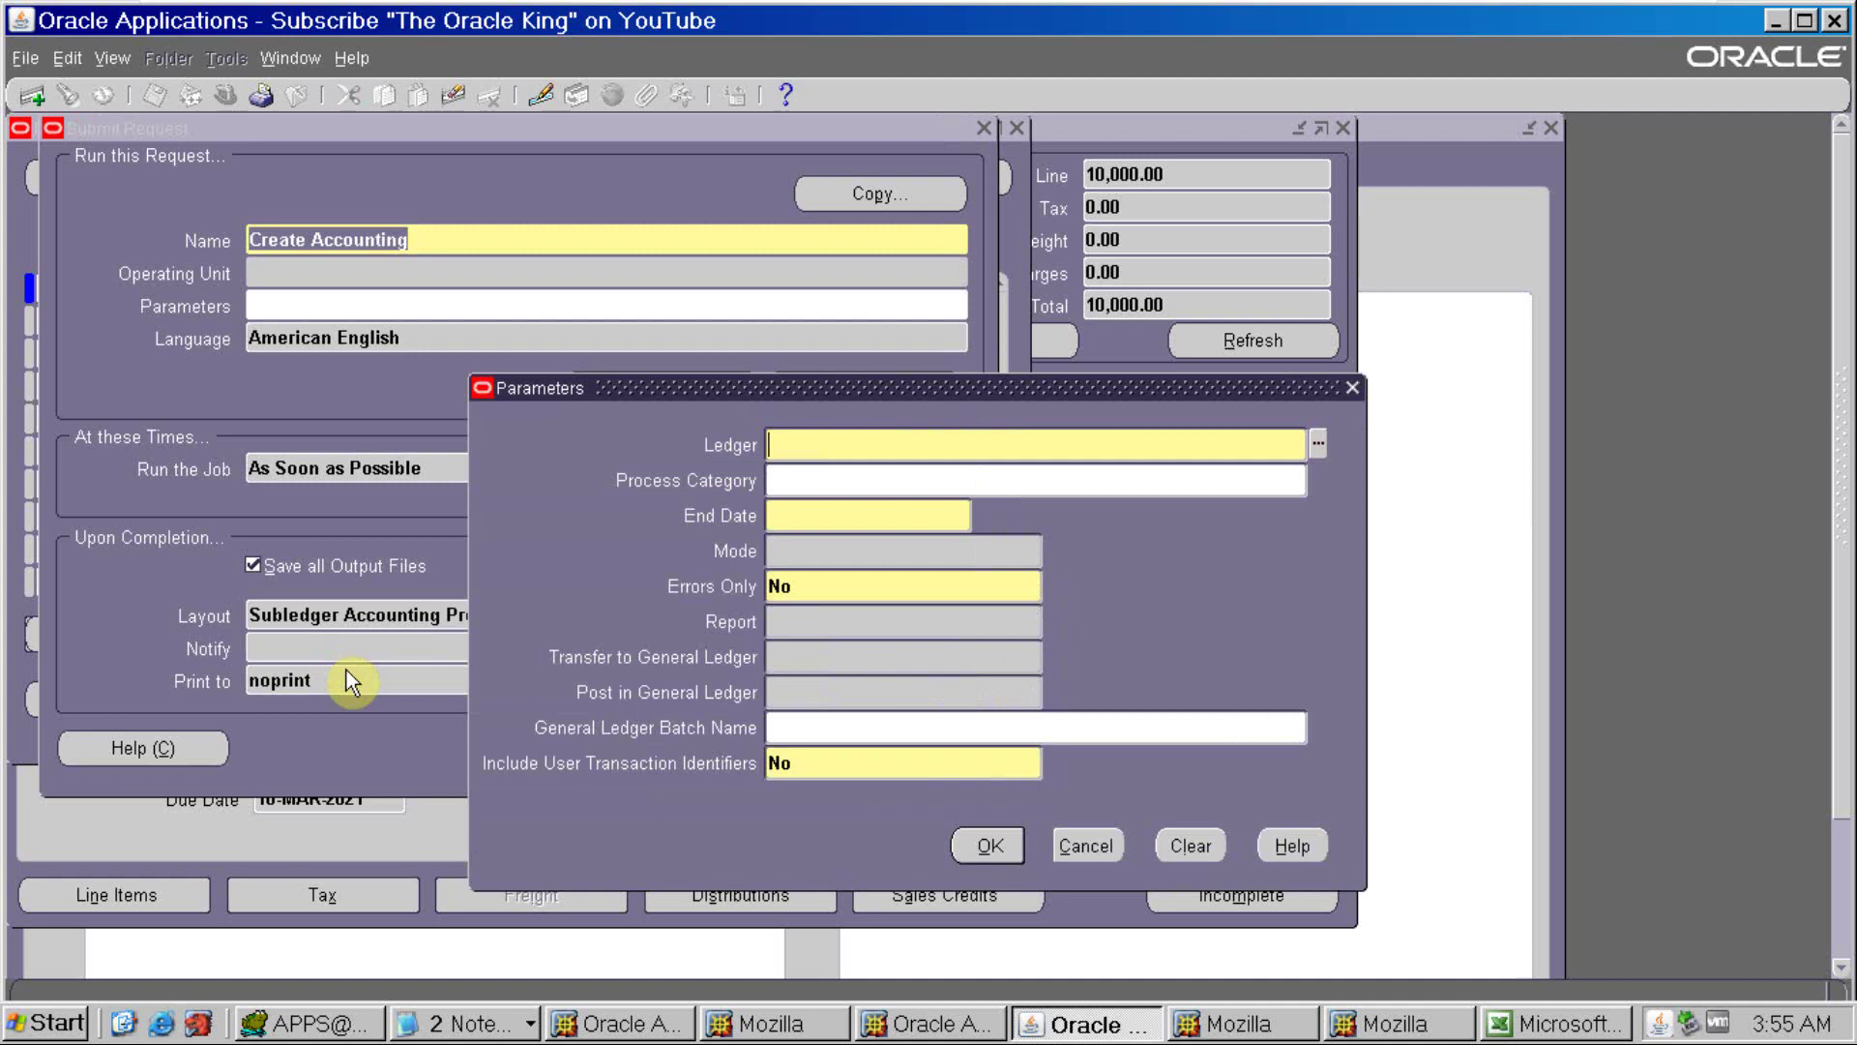
Filter the ledger choices with "vision %" and look through them for the Vision Operations ledger
key(ctrl+l)
text(vision %)
key(Return)
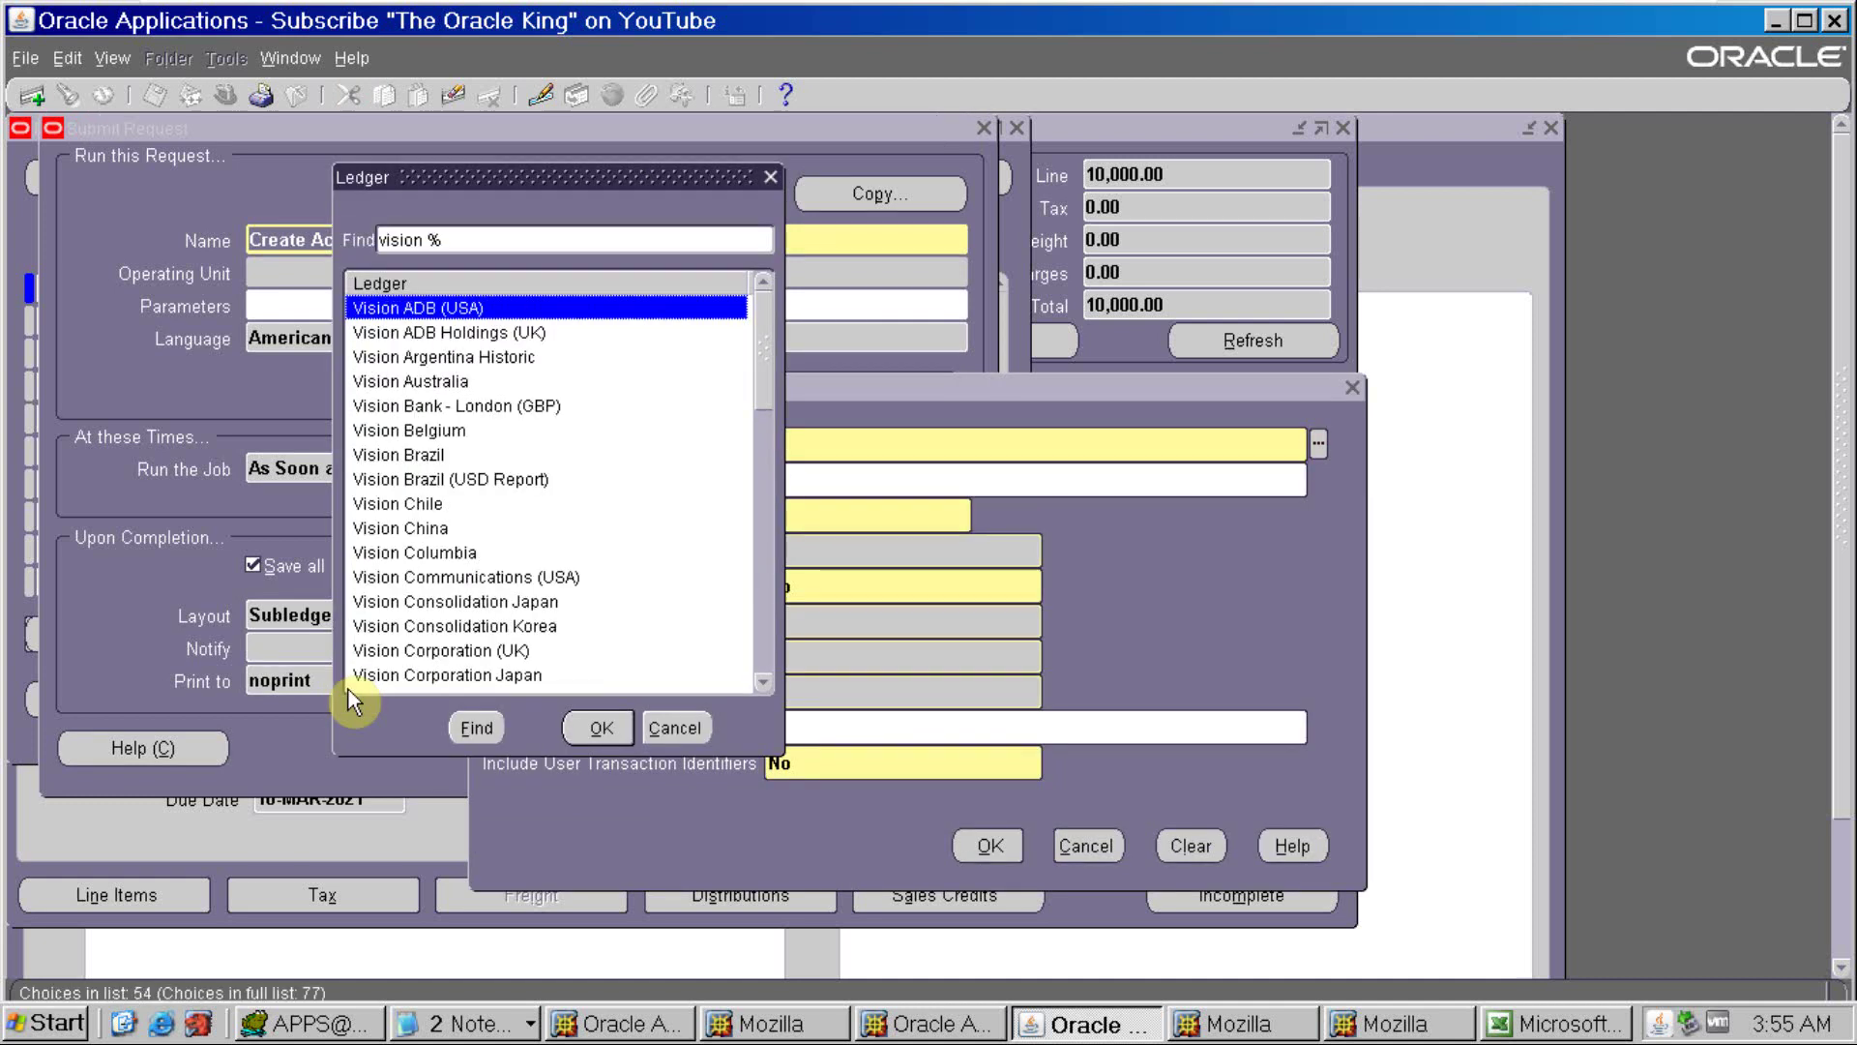
key(Down)
key(Down)
key(Down)
key(Down)
key(Down)
key(Down)
key(Down)
key(Down)
key(Down)
key(Down)
key(Down)
key(Down)
key(Down)
key(Down)
key(Down)
key(Down)
key(Down)
key(Down)
key(Down)
key(Down)
key(Down)
key(Down)
key(Down)
key(Down)
key(Down)
key(Down)
key(Down)
key(Down)
key(Down)
key(Down)
key(Down)
key(Down)
key(Down)
key(Down)
key(Down)
key(Down)
key(Down)
key(Down)
key(Down)
key(Down)
key(Down)
key(Down)
key(Down)
key(Down)
key(Down)
key(Down)
key(Down)
key(Down)
key(Down)
key(Down)
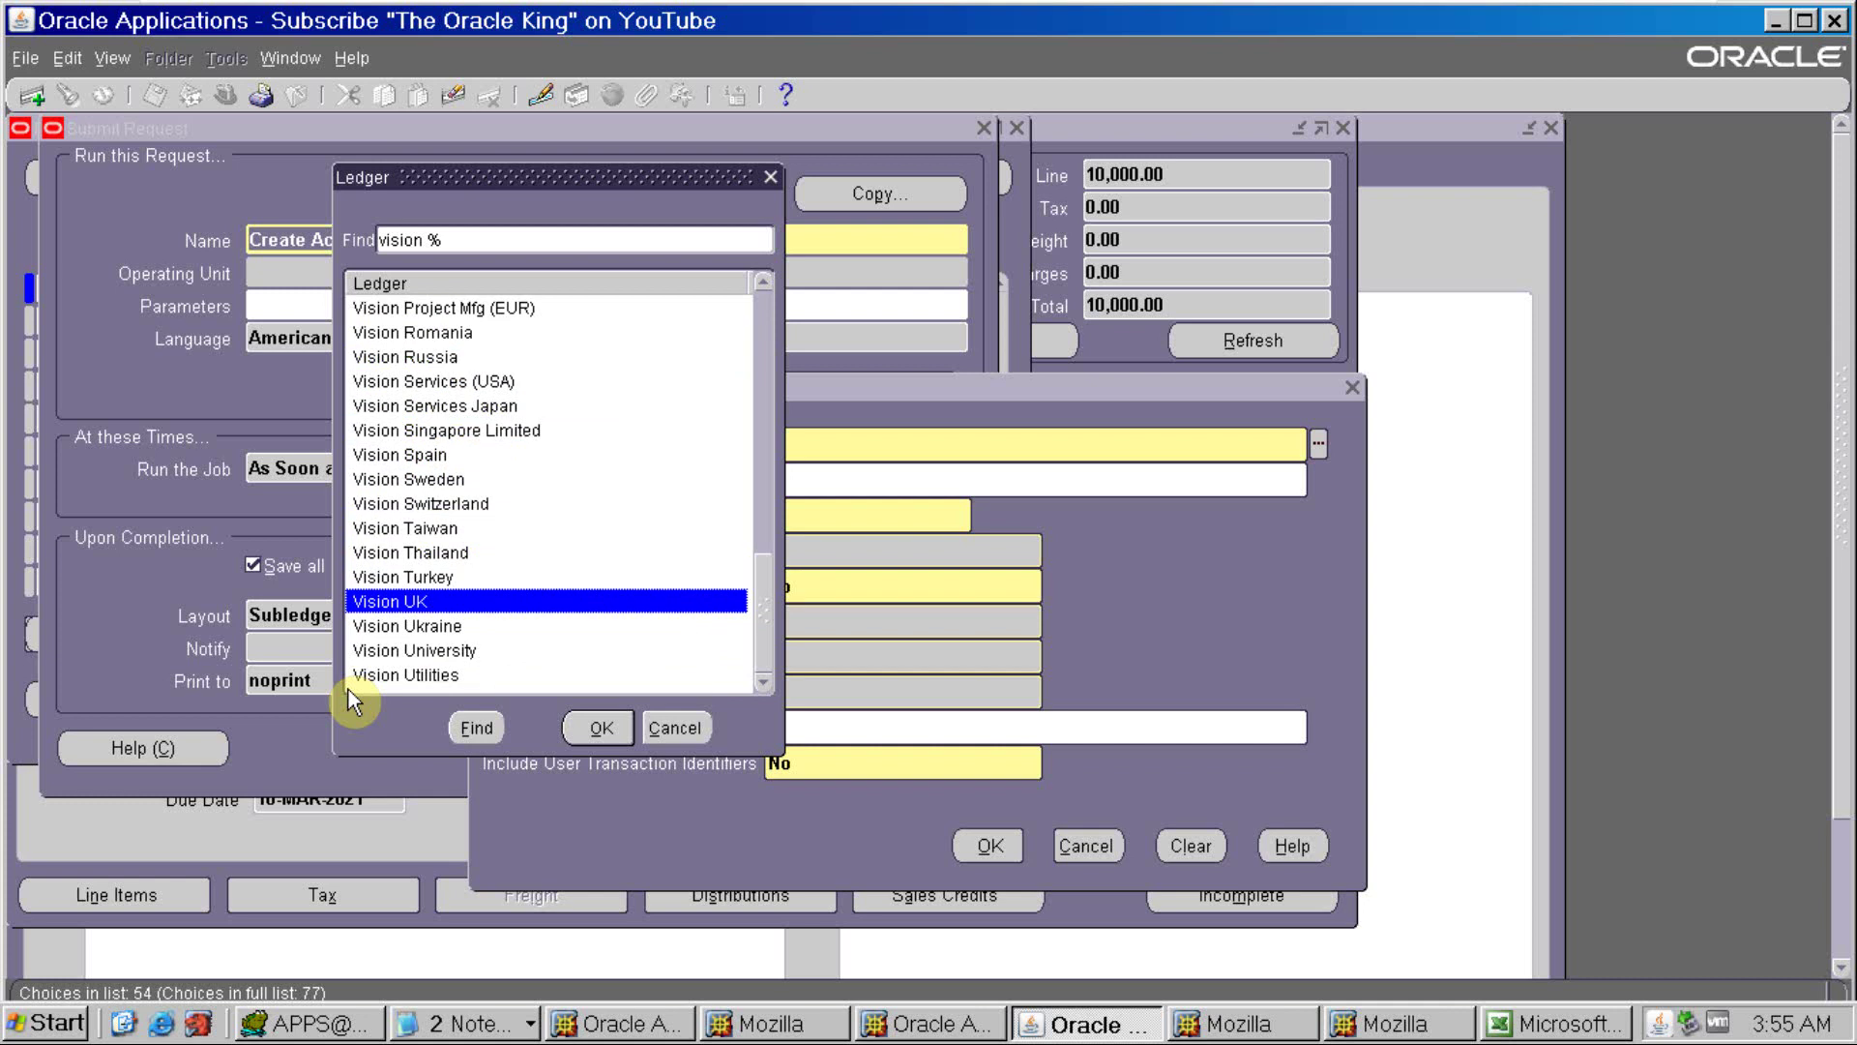
key(Down)
key(Down)
key(Down)
Narrow the ledger search to "vision %Ope%" and set the request's ledger to Vision Operations (USA)
click(483, 238)
text(Ope%)
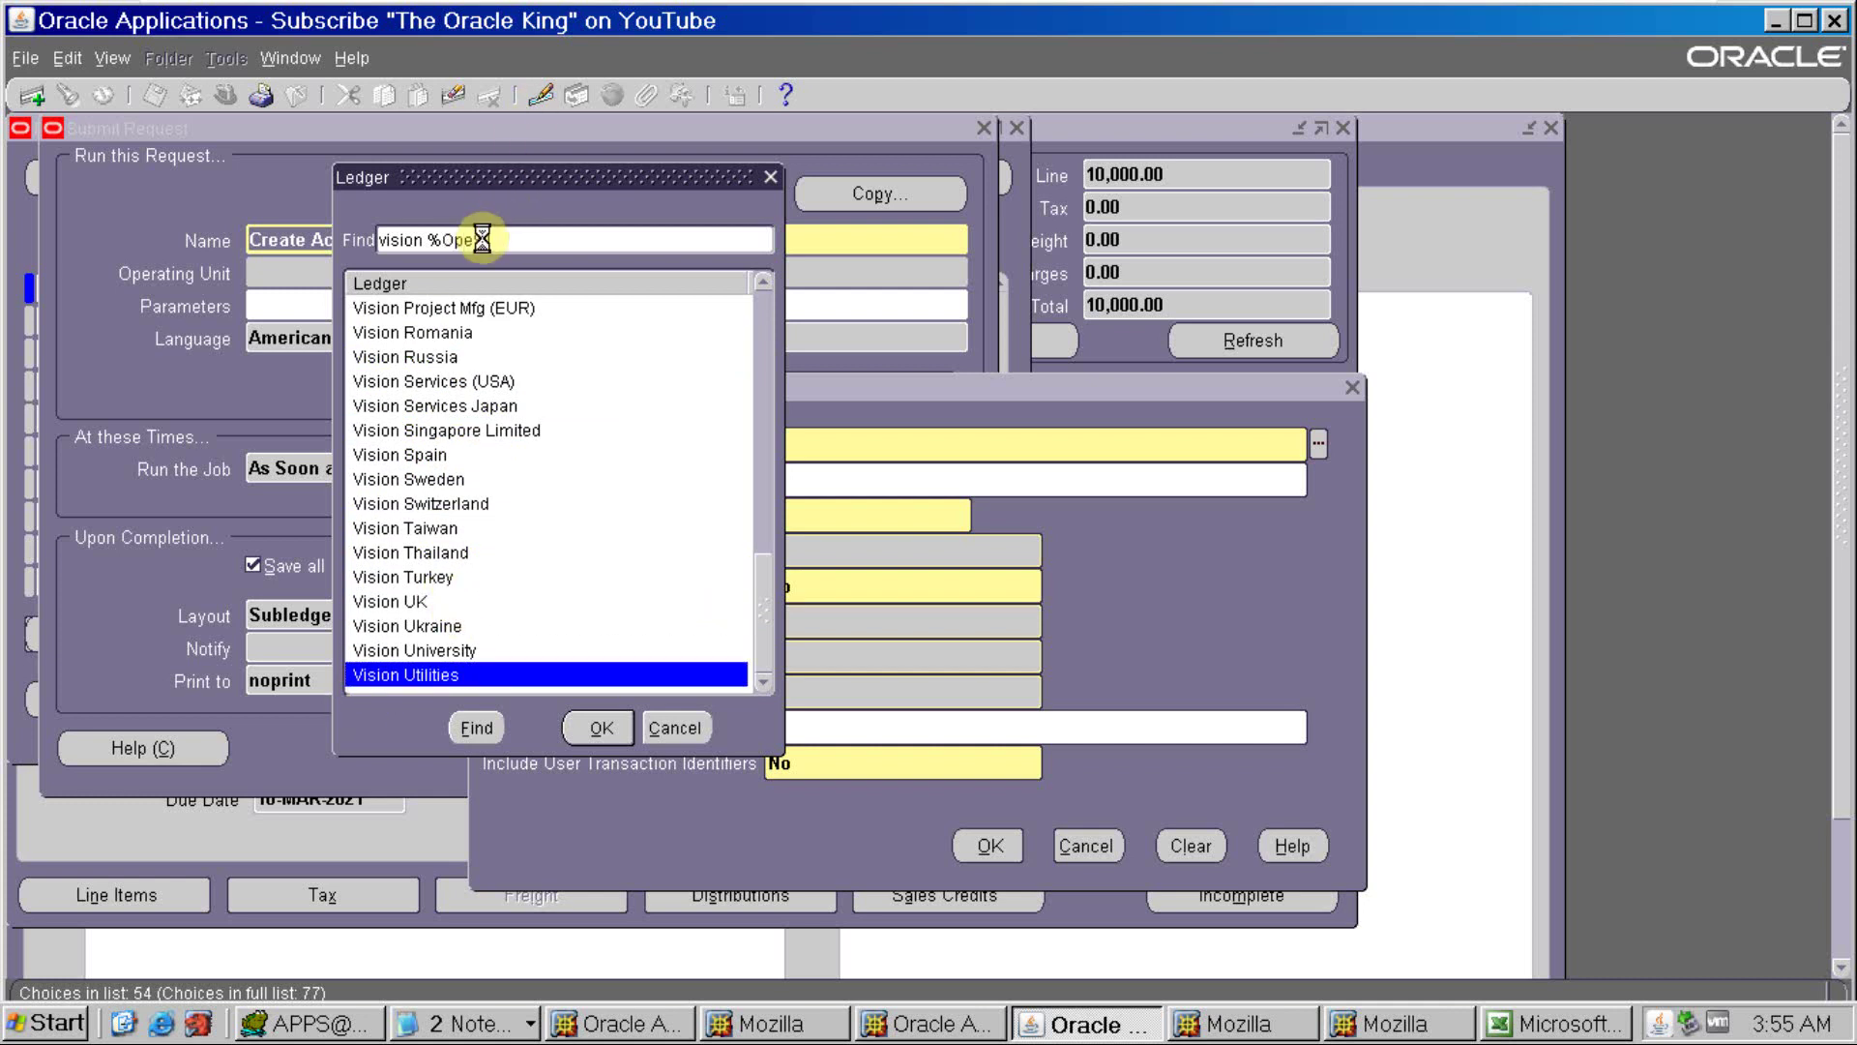
key(Return)
Set the Create Accounting end date to 31-MAR-2021 and Post in General Ledger to Yes
key(Tab)
text(31mar21)
key(Tab)
key(Tab)
key(Tab)
key(Tab)
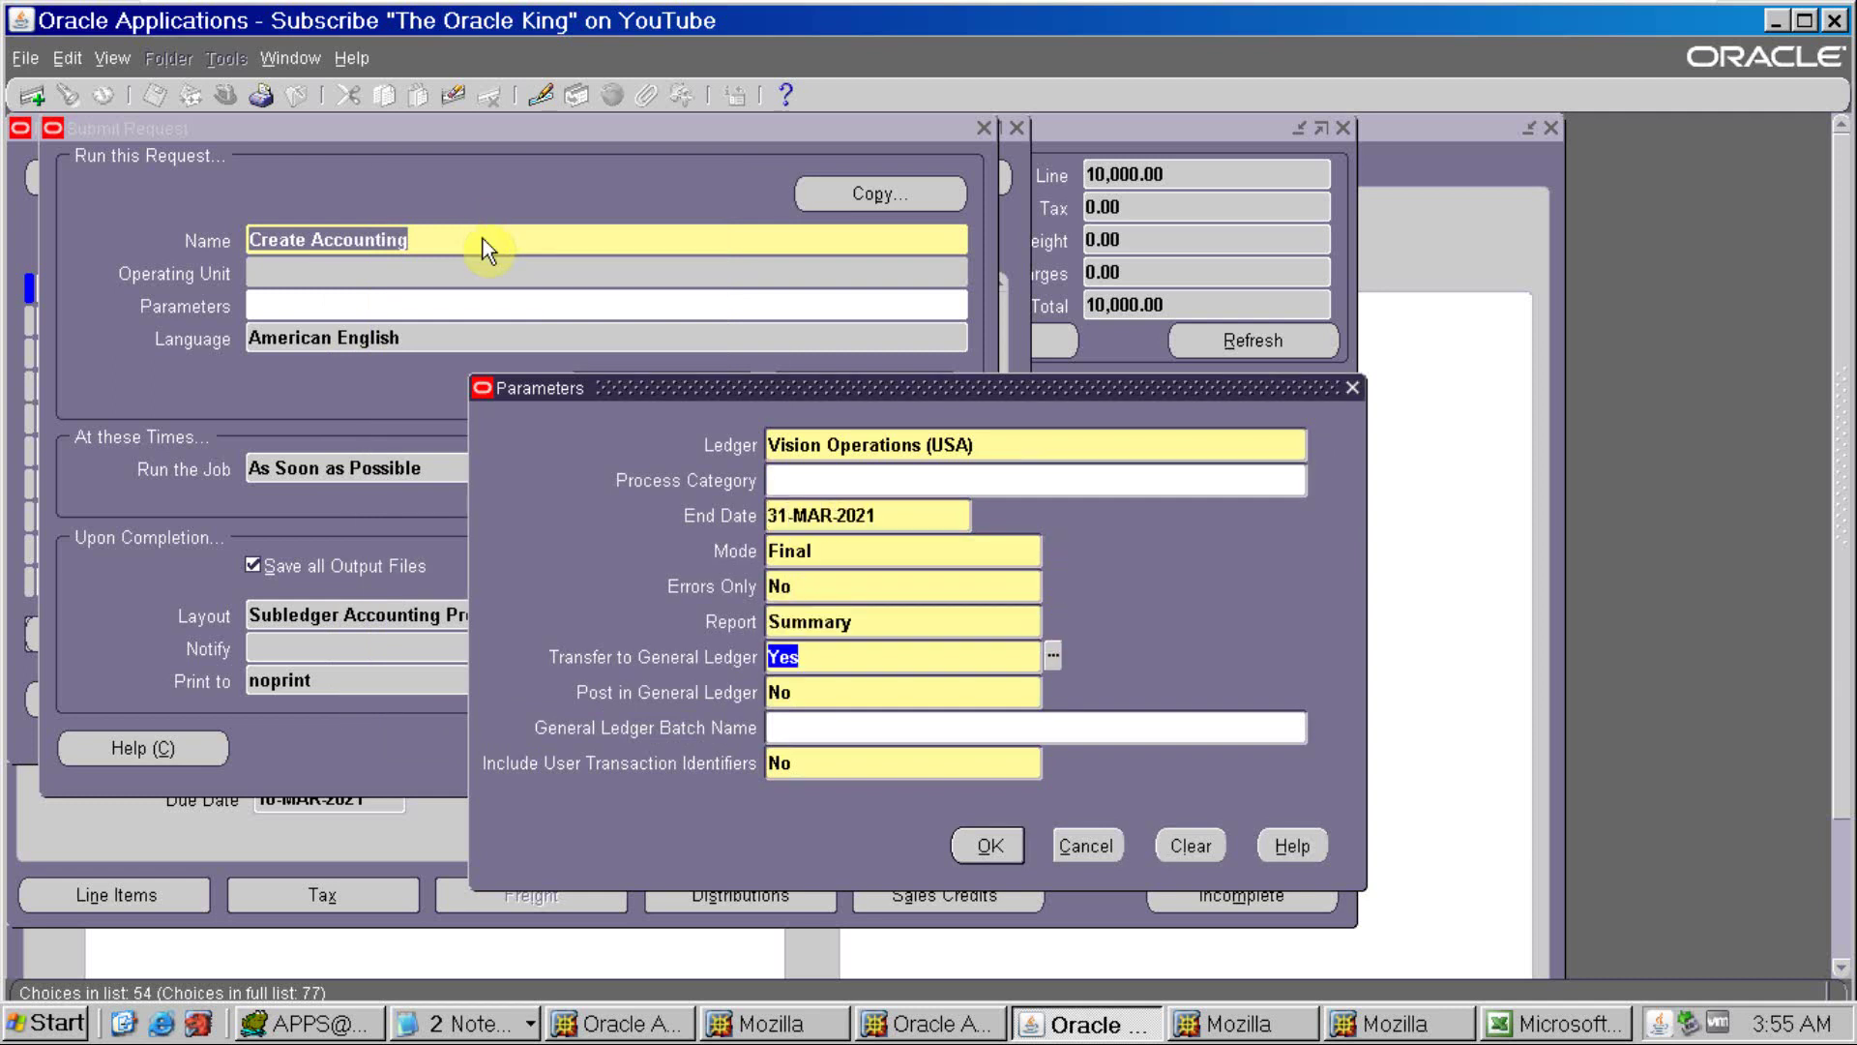
key(Tab)
text(Yes)
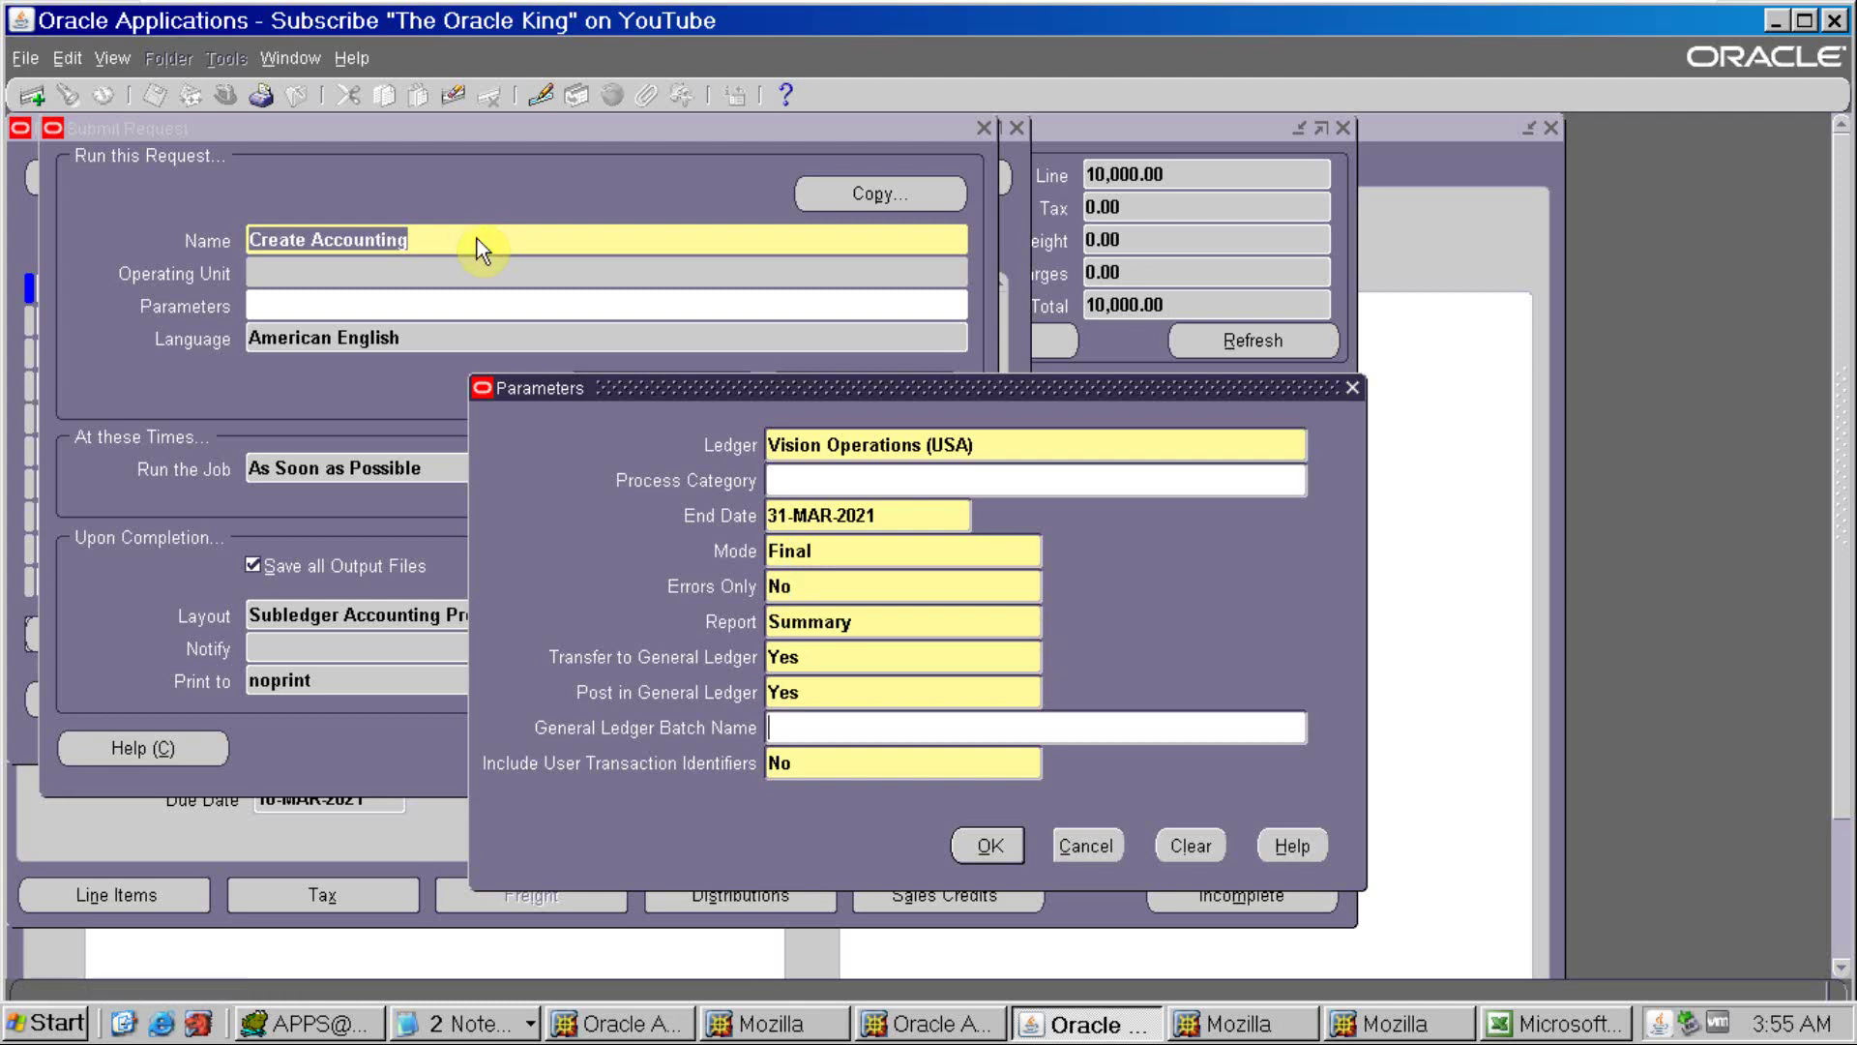
Accept the parameters, submit the Create Accounting request without adding another, and list all submitted requests
click(979, 847)
click(745, 753)
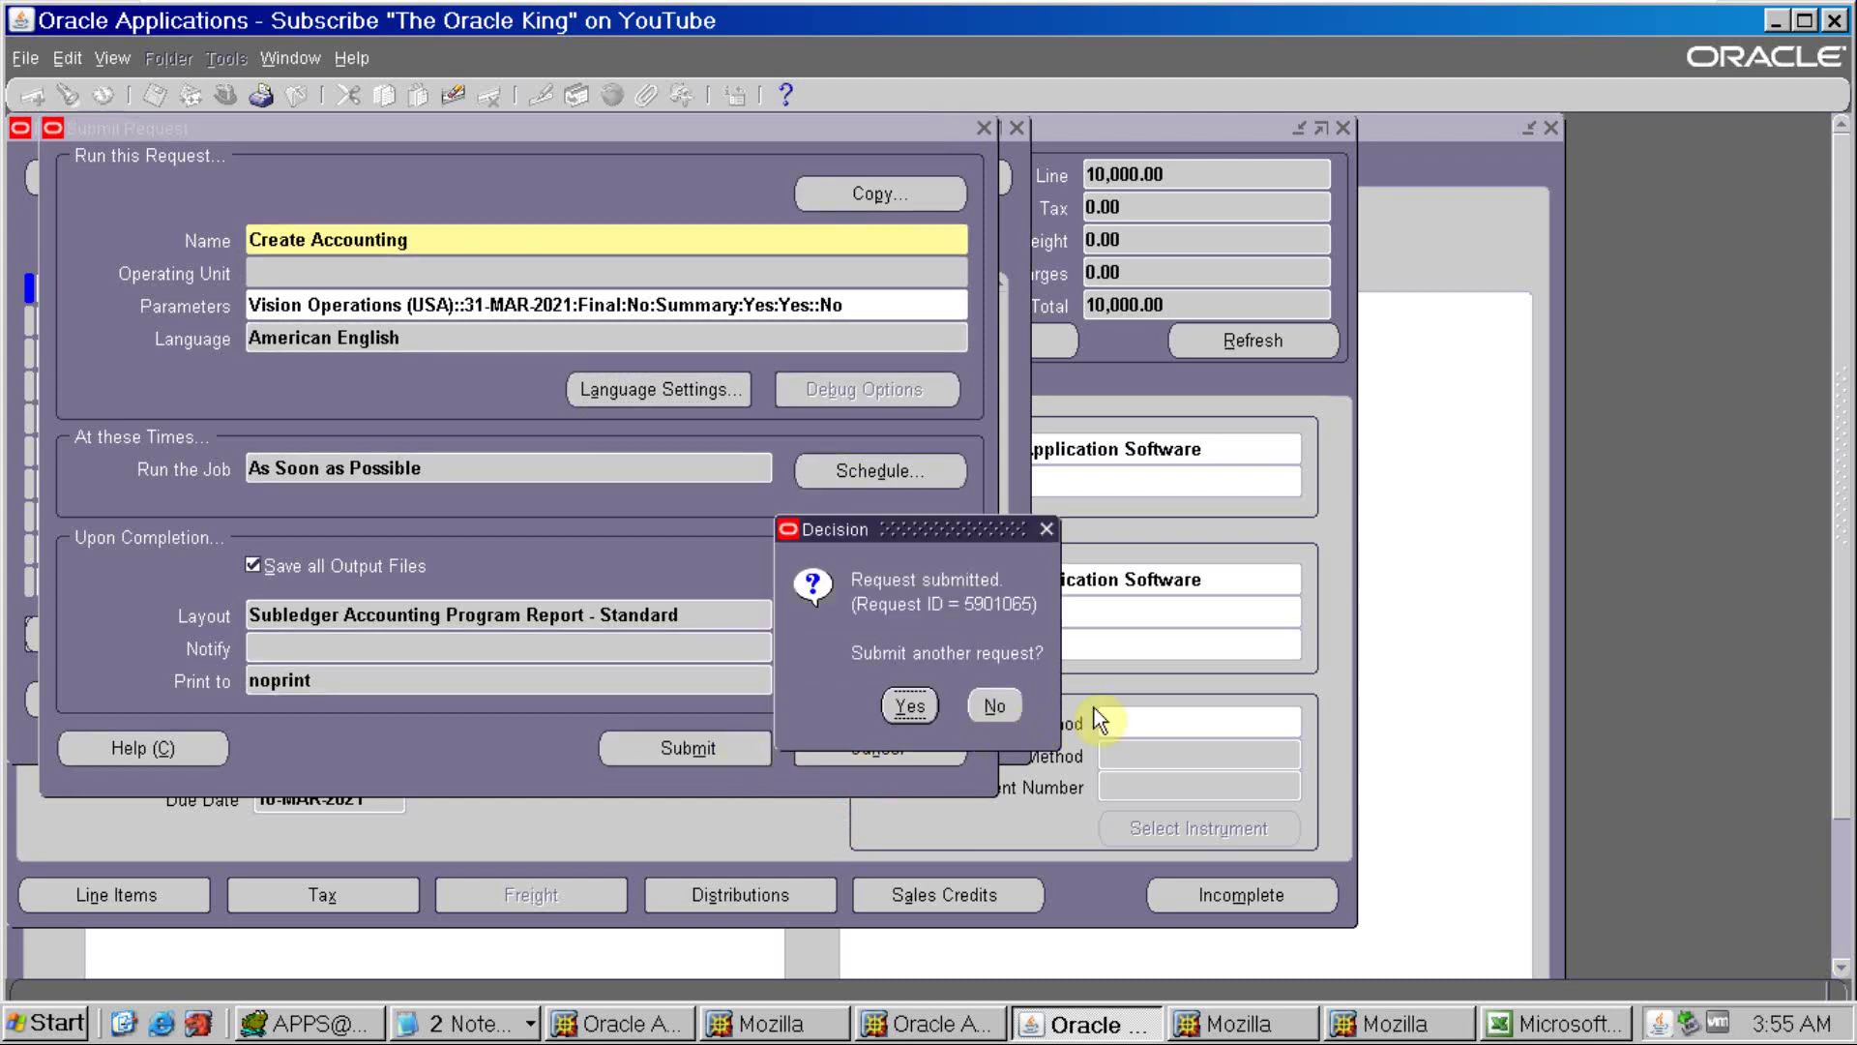
click(995, 709)
click(827, 716)
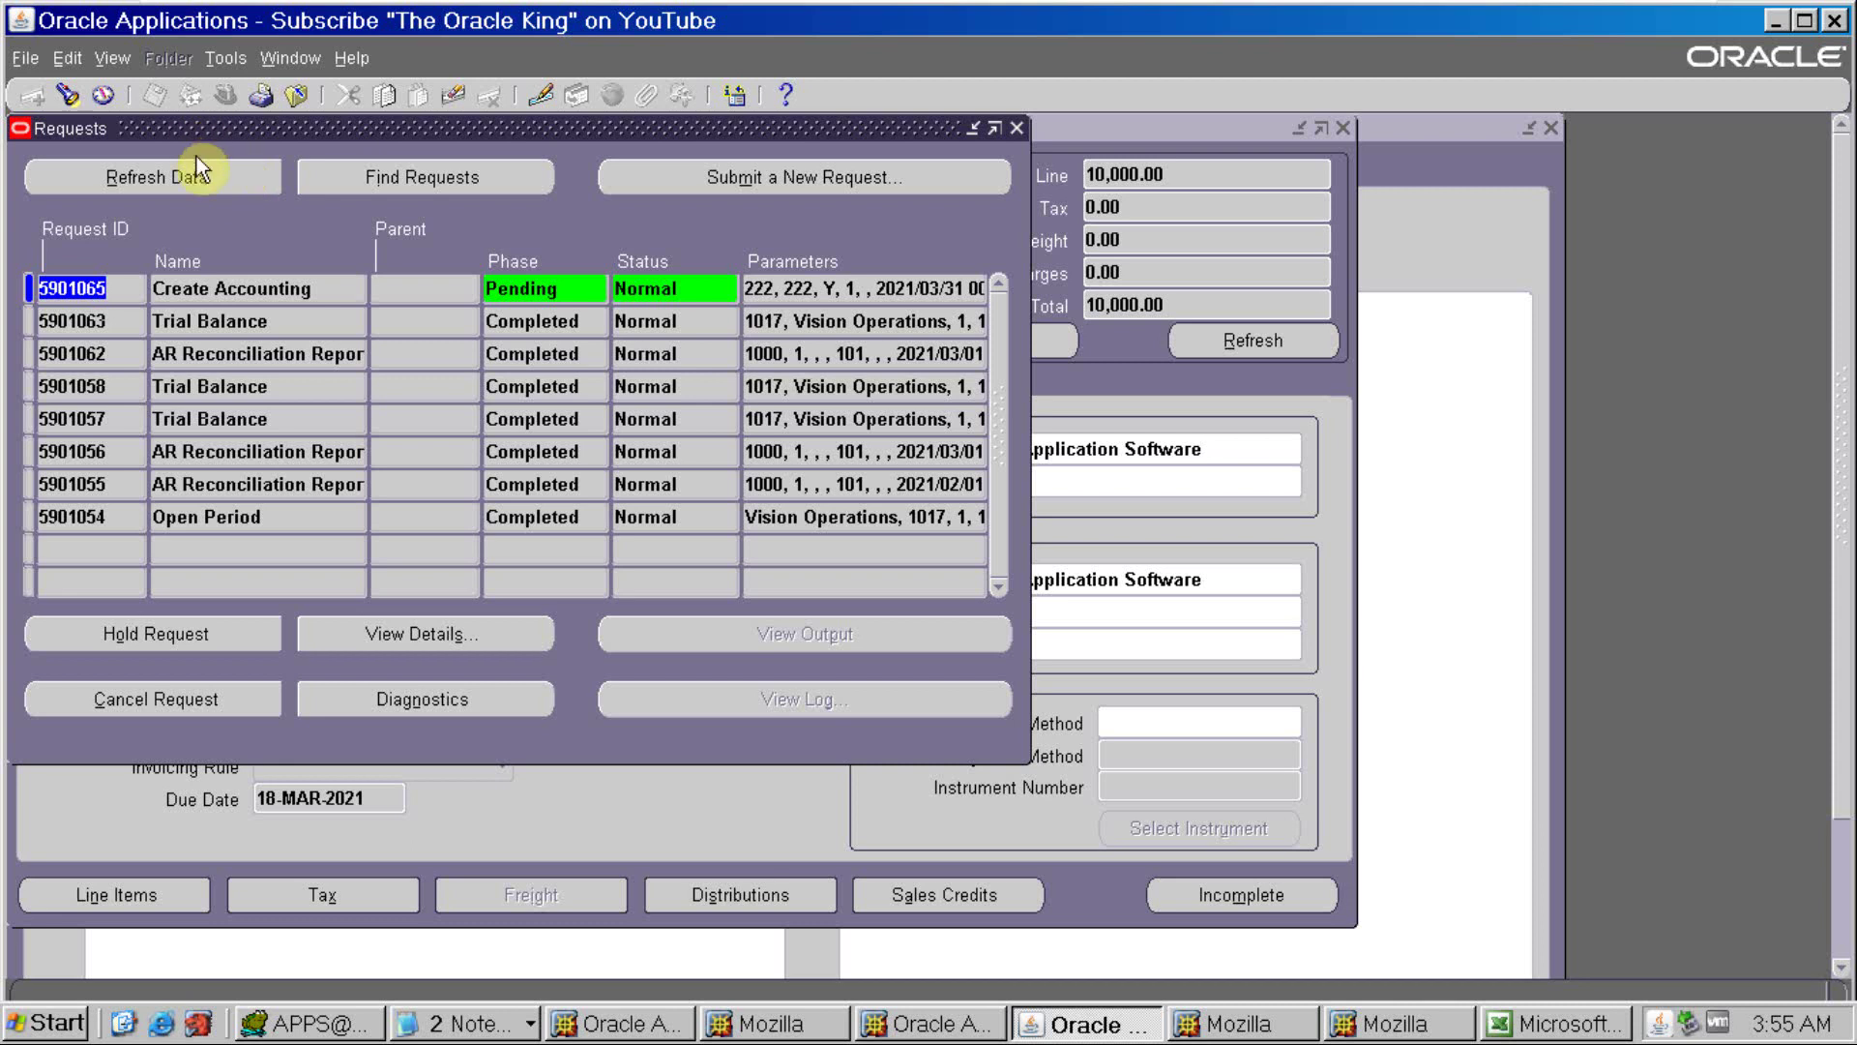
Keep refreshing the submitted requests to monitor the progress of Create Accounting and its child requests
click(196, 177)
click(196, 180)
click(197, 180)
click(196, 180)
click(197, 180)
click(196, 180)
click(196, 180)
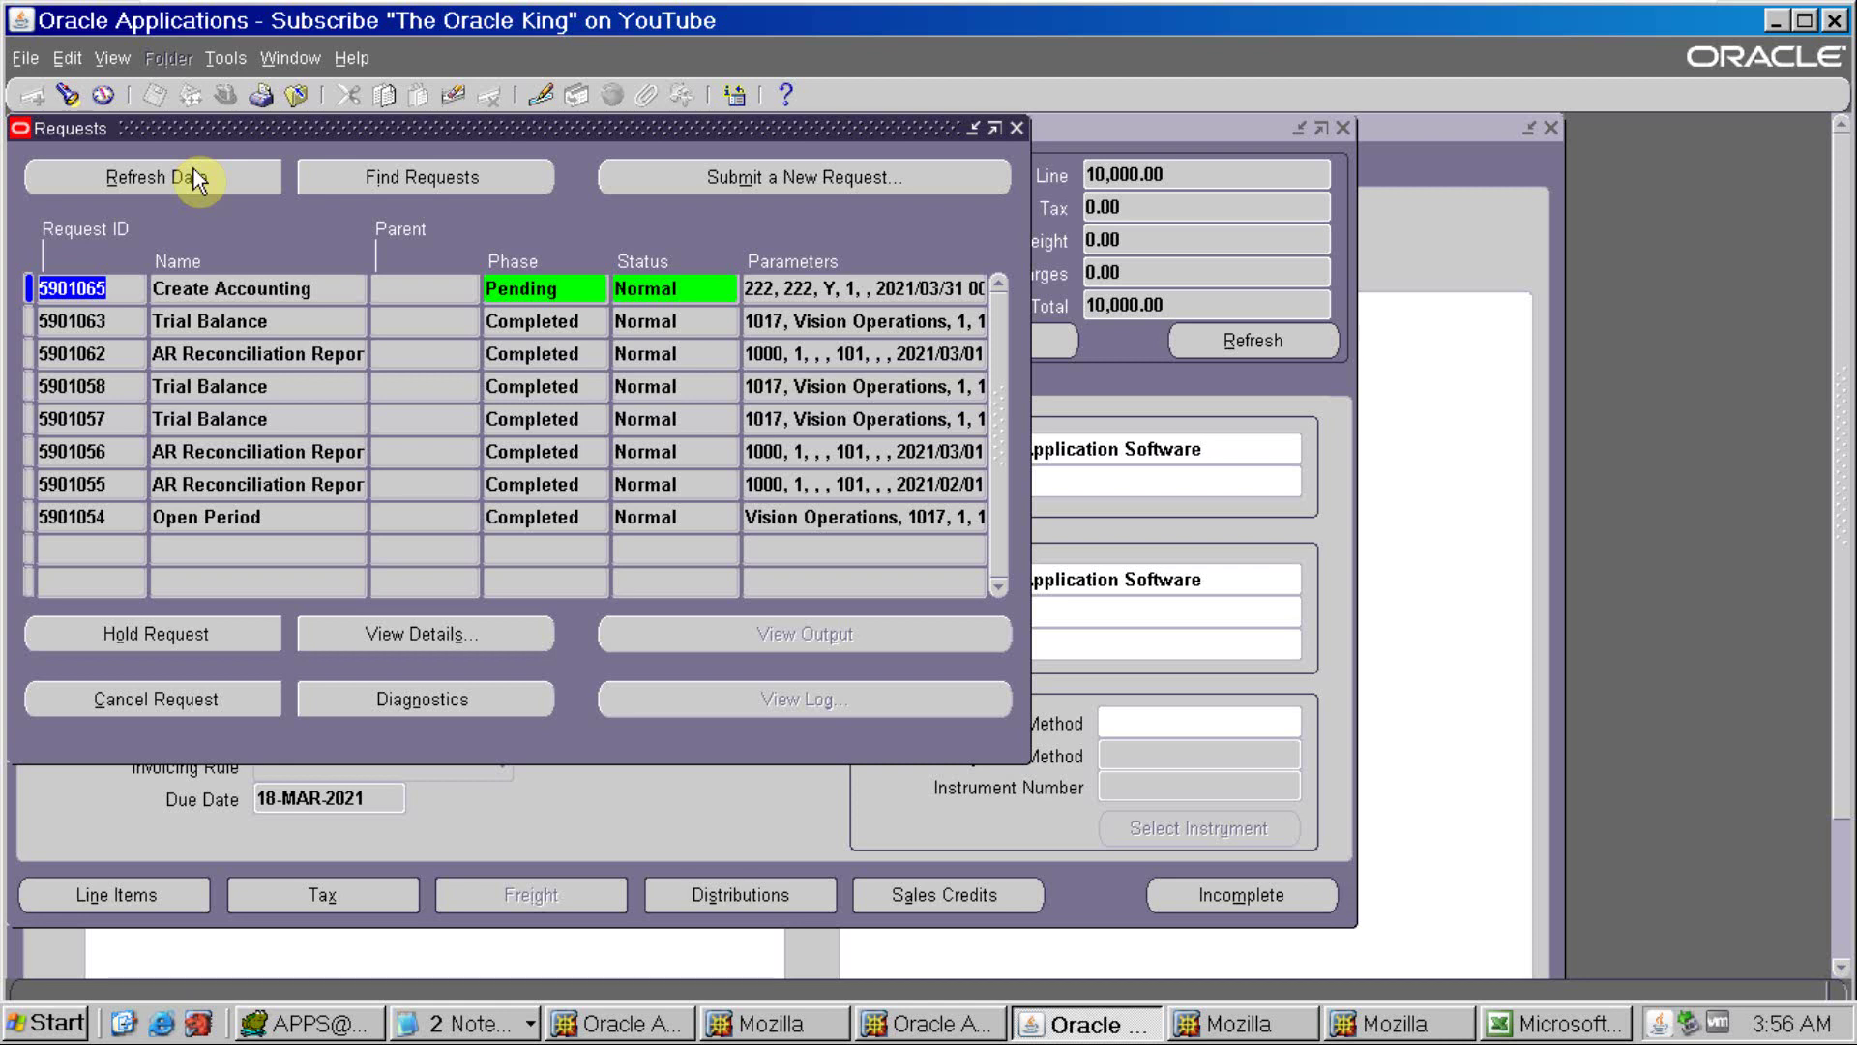
click(198, 179)
click(198, 179)
click(198, 179)
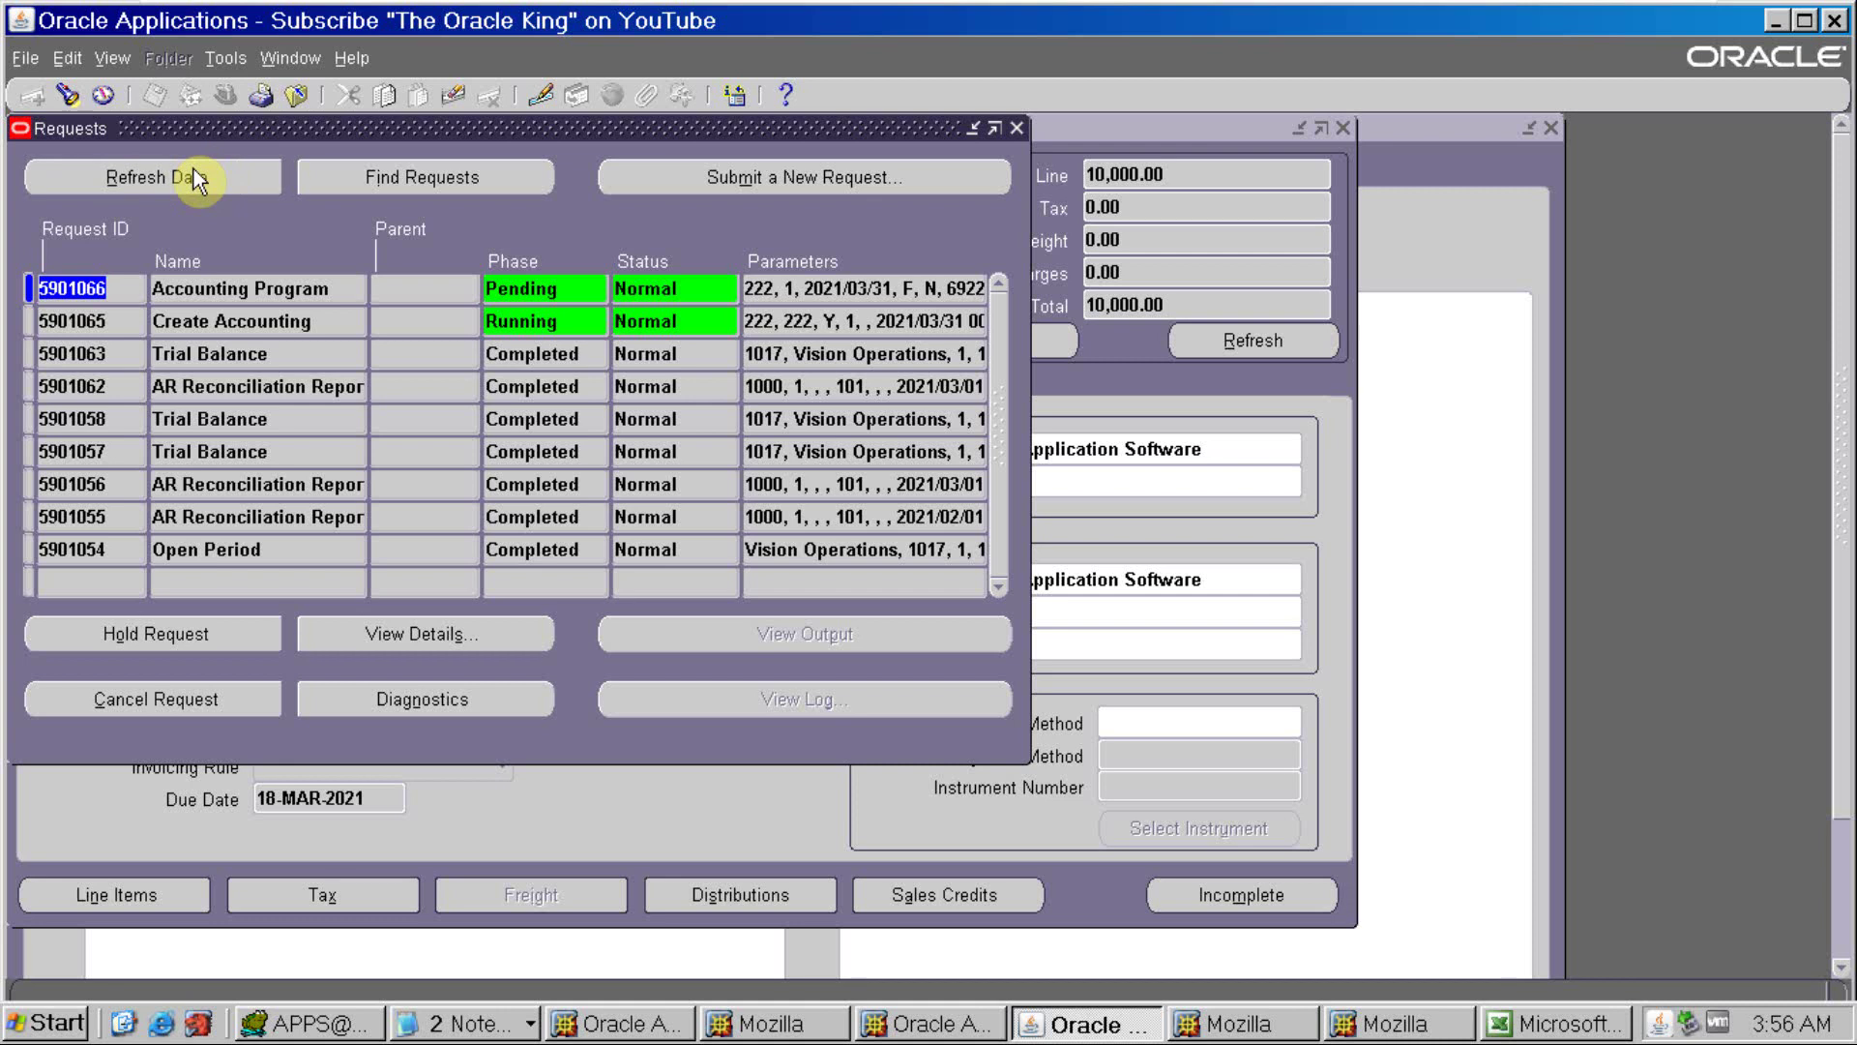
click(198, 179)
click(198, 179)
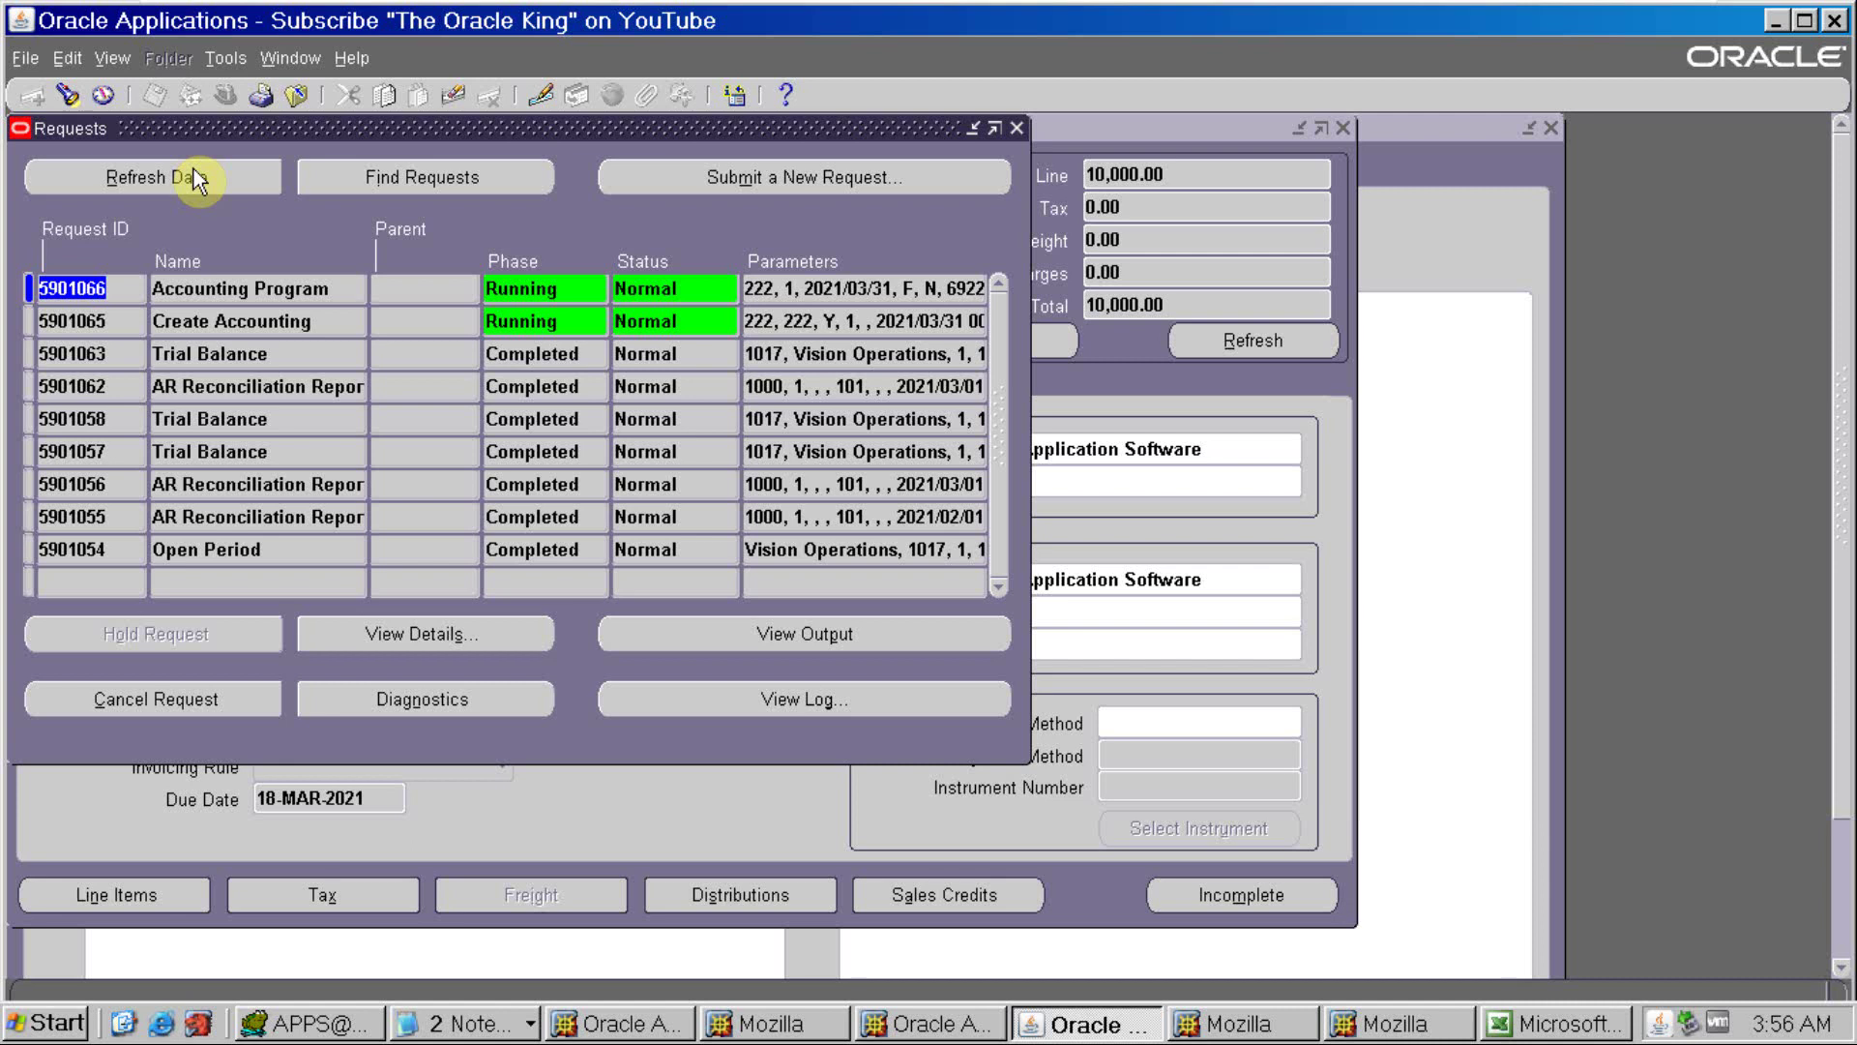
click(199, 179)
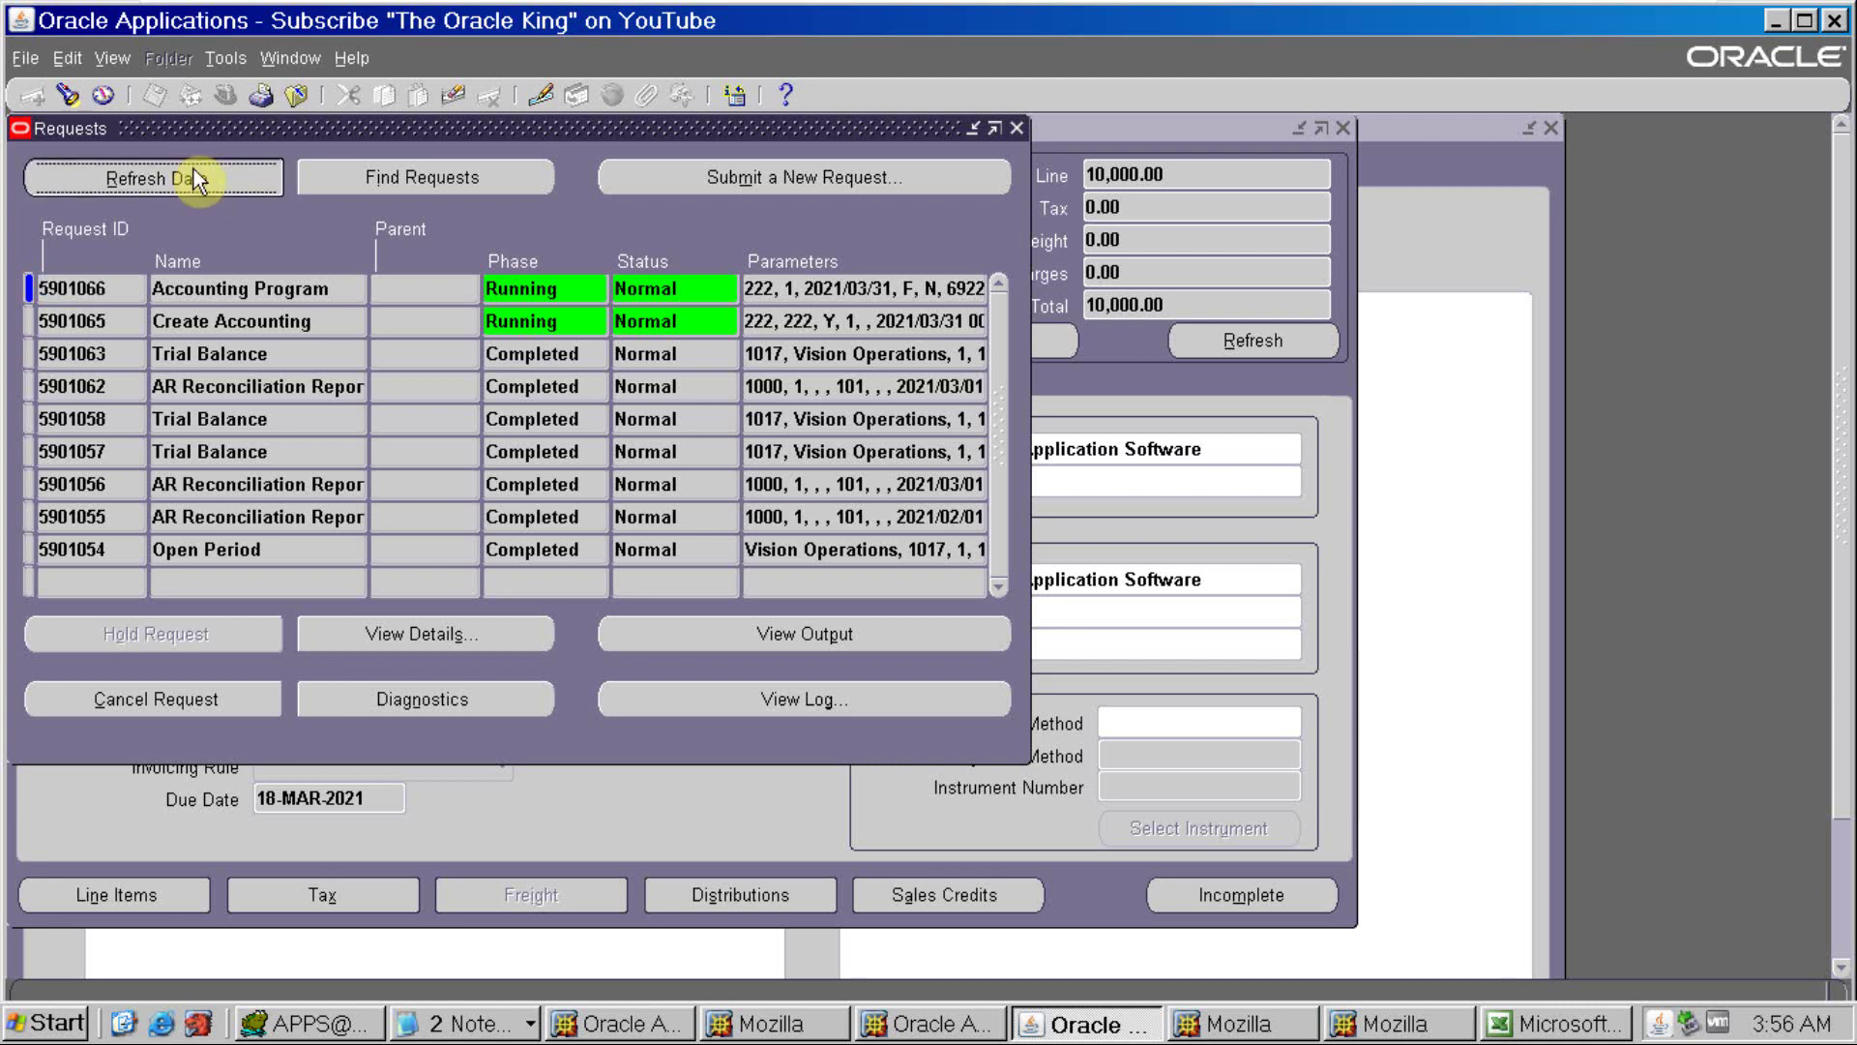
click(198, 179)
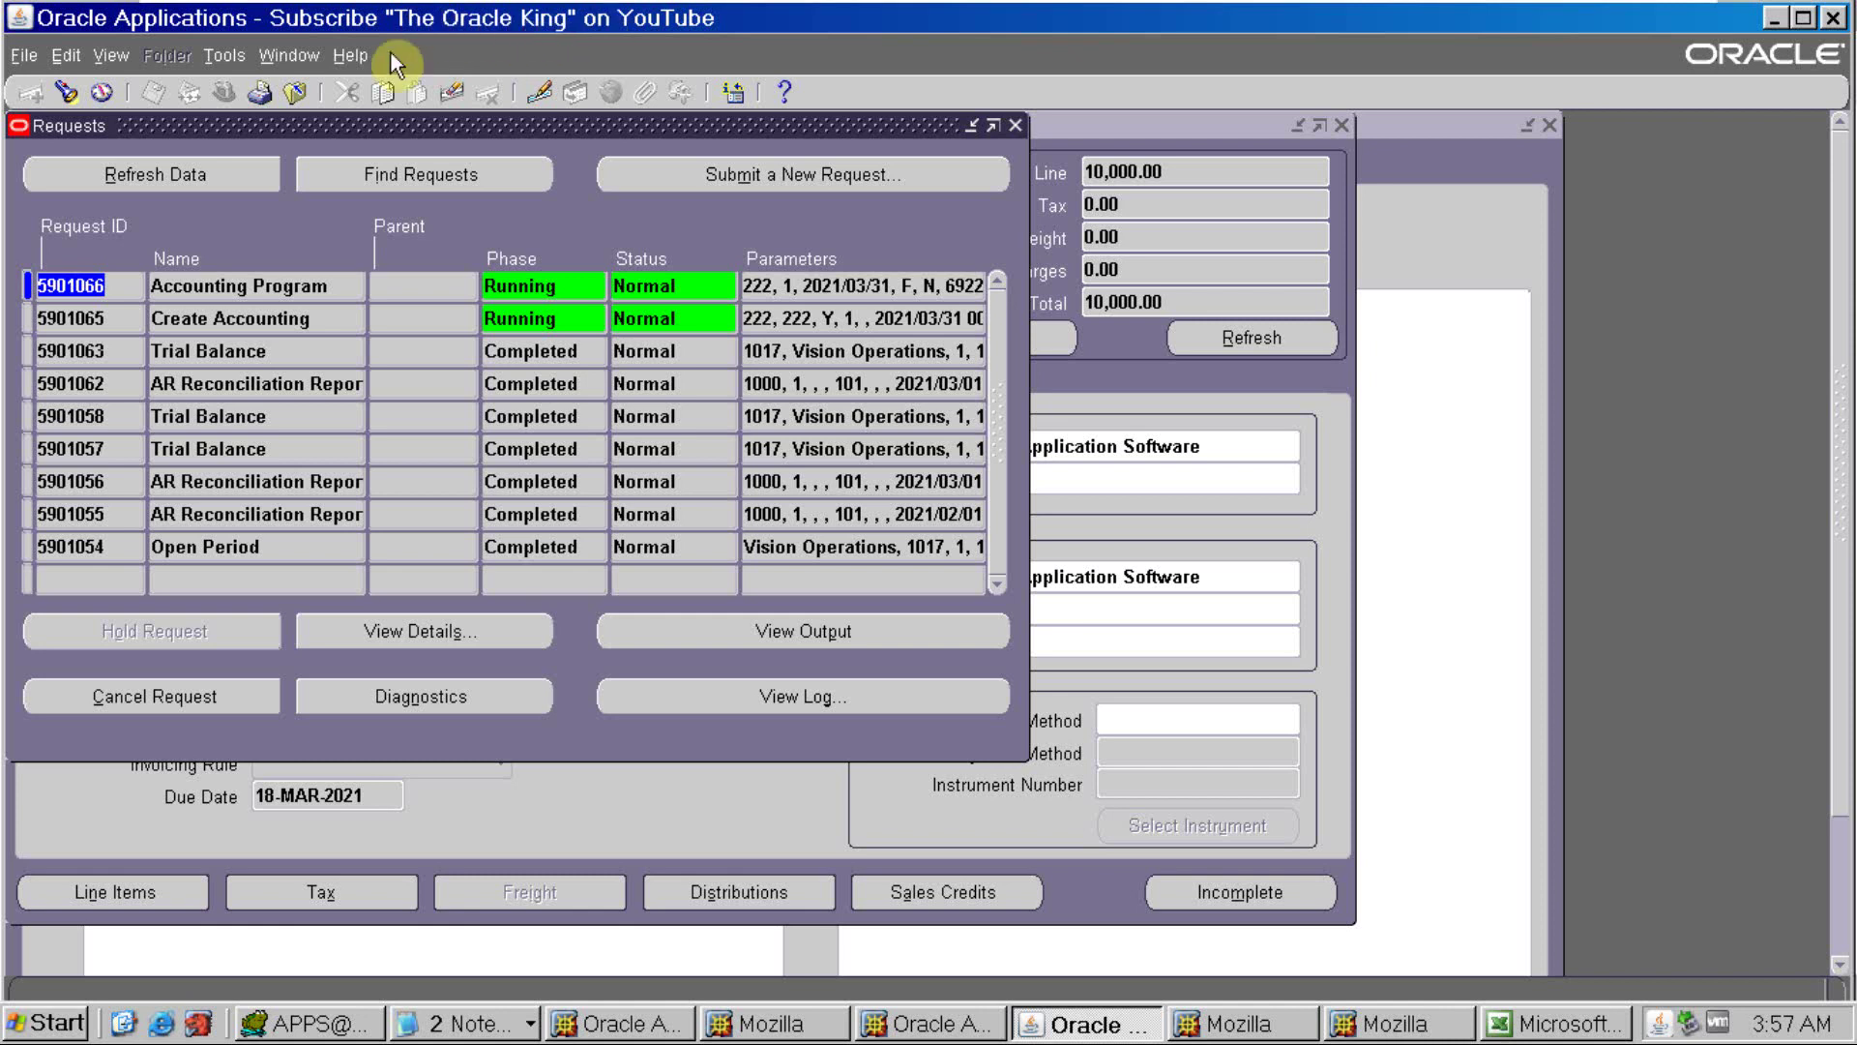
click(261, 178)
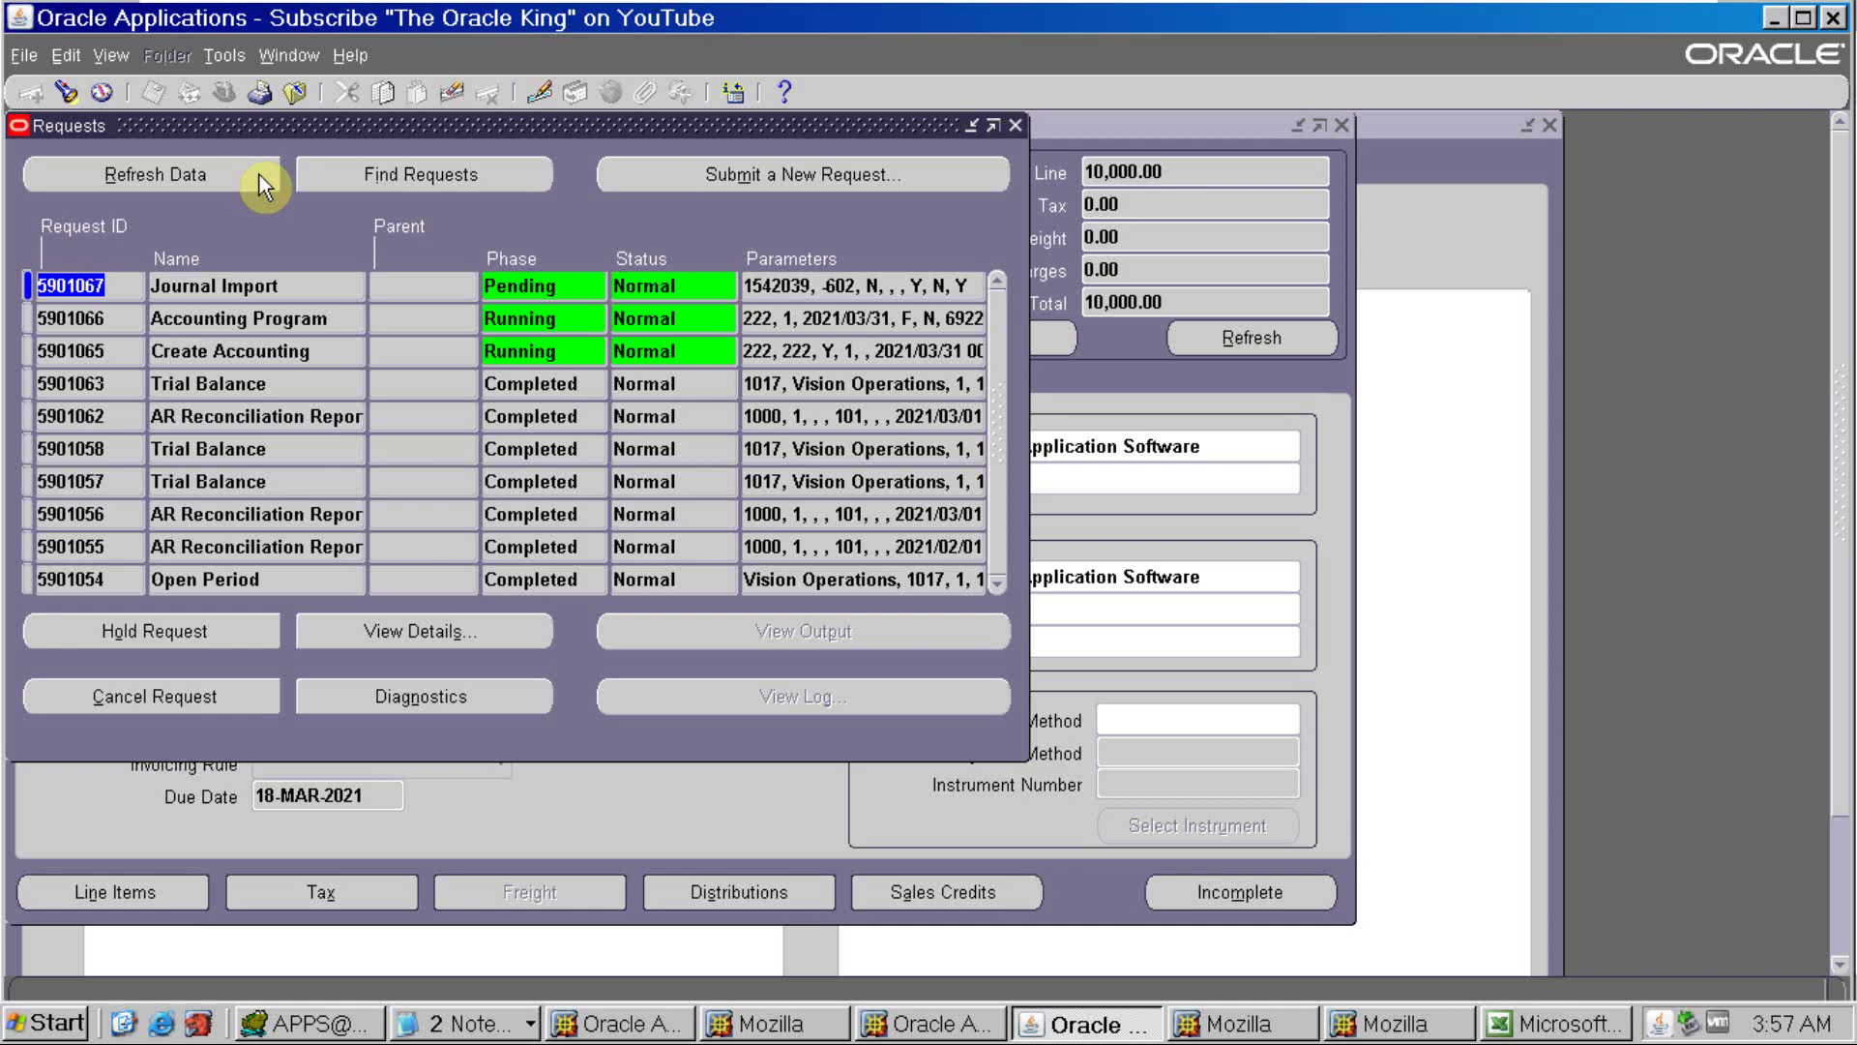
click(259, 182)
click(260, 184)
click(260, 186)
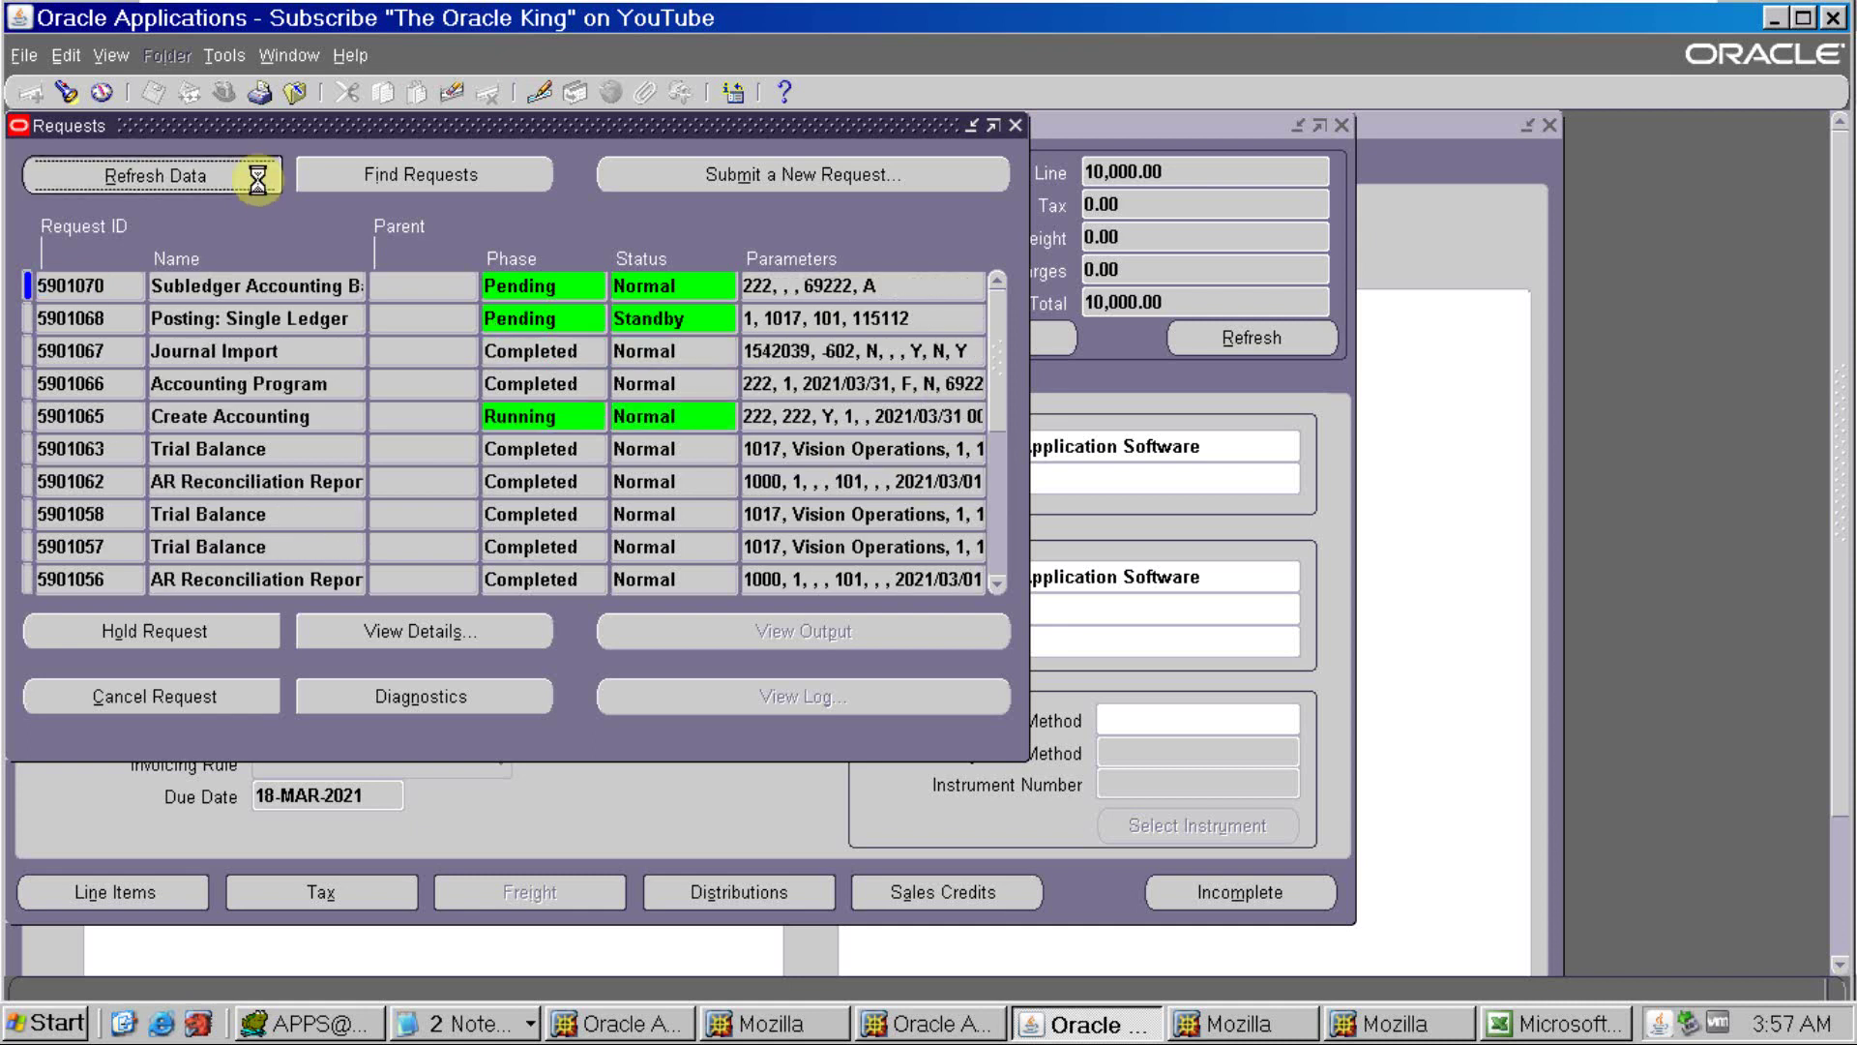
click(257, 182)
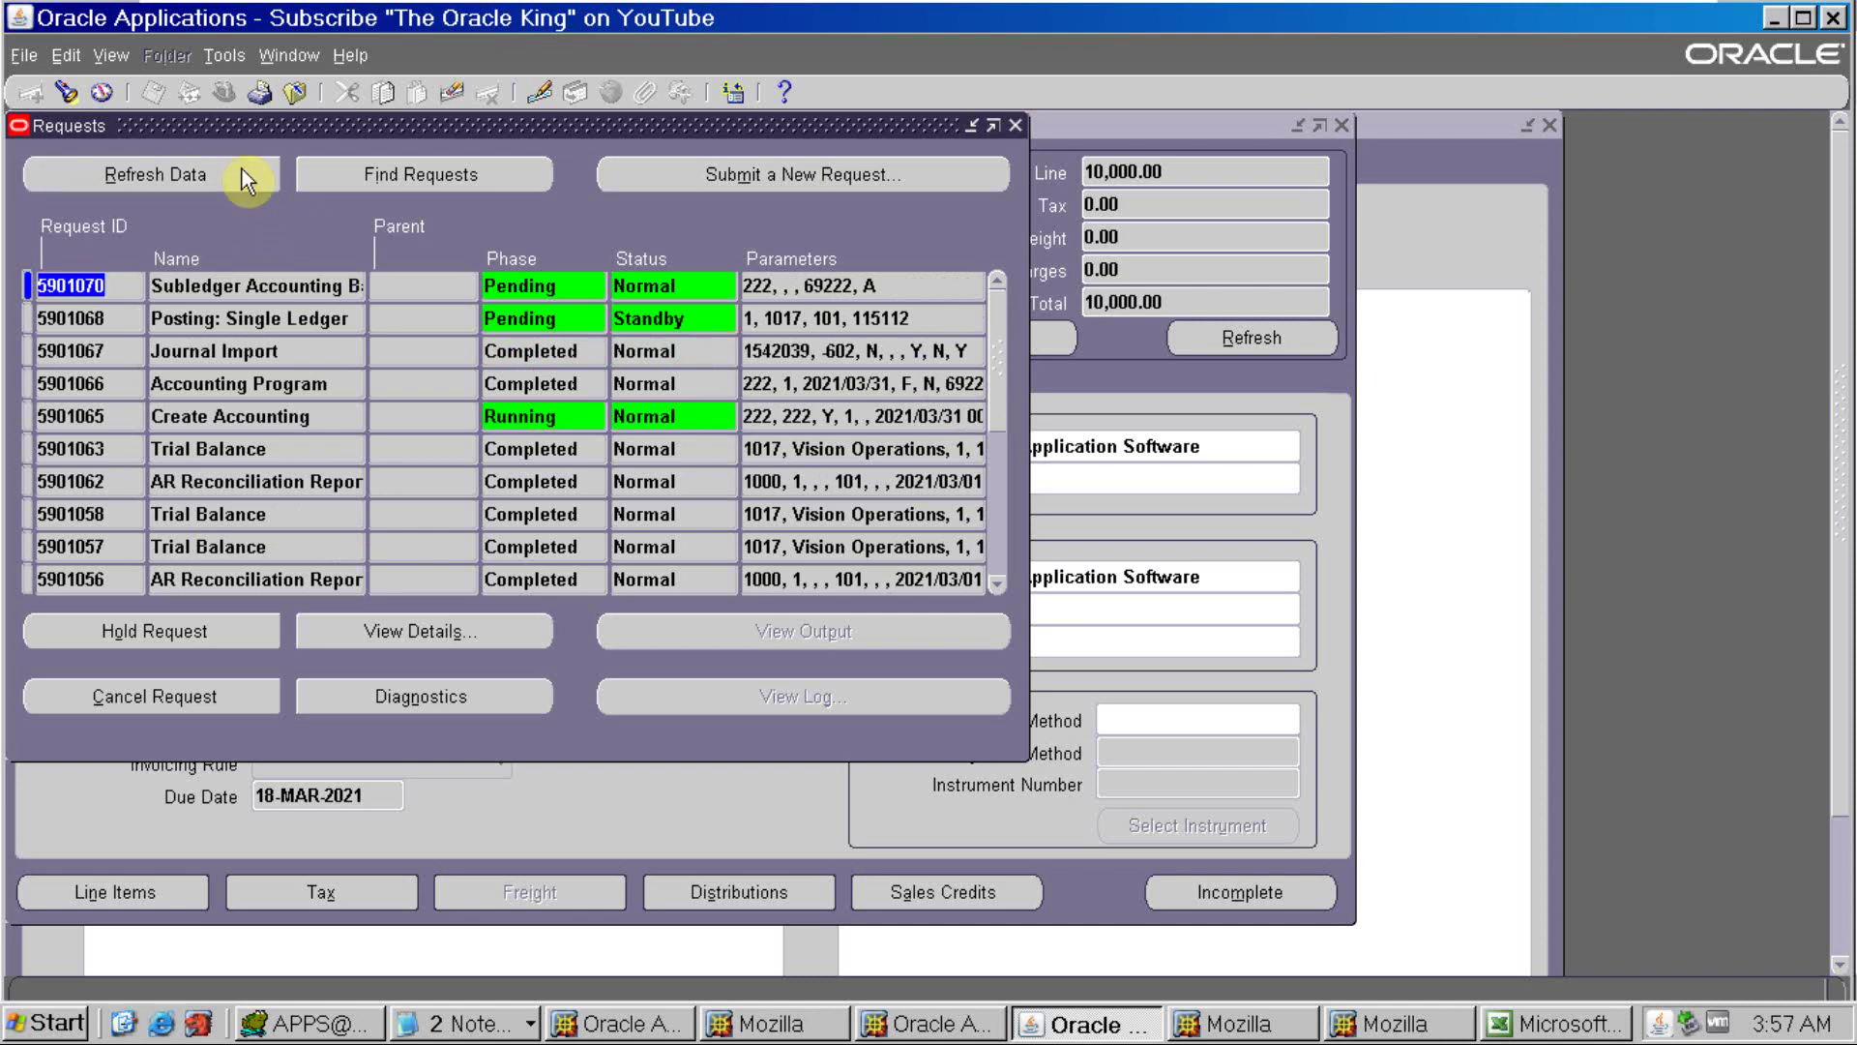
click(249, 180)
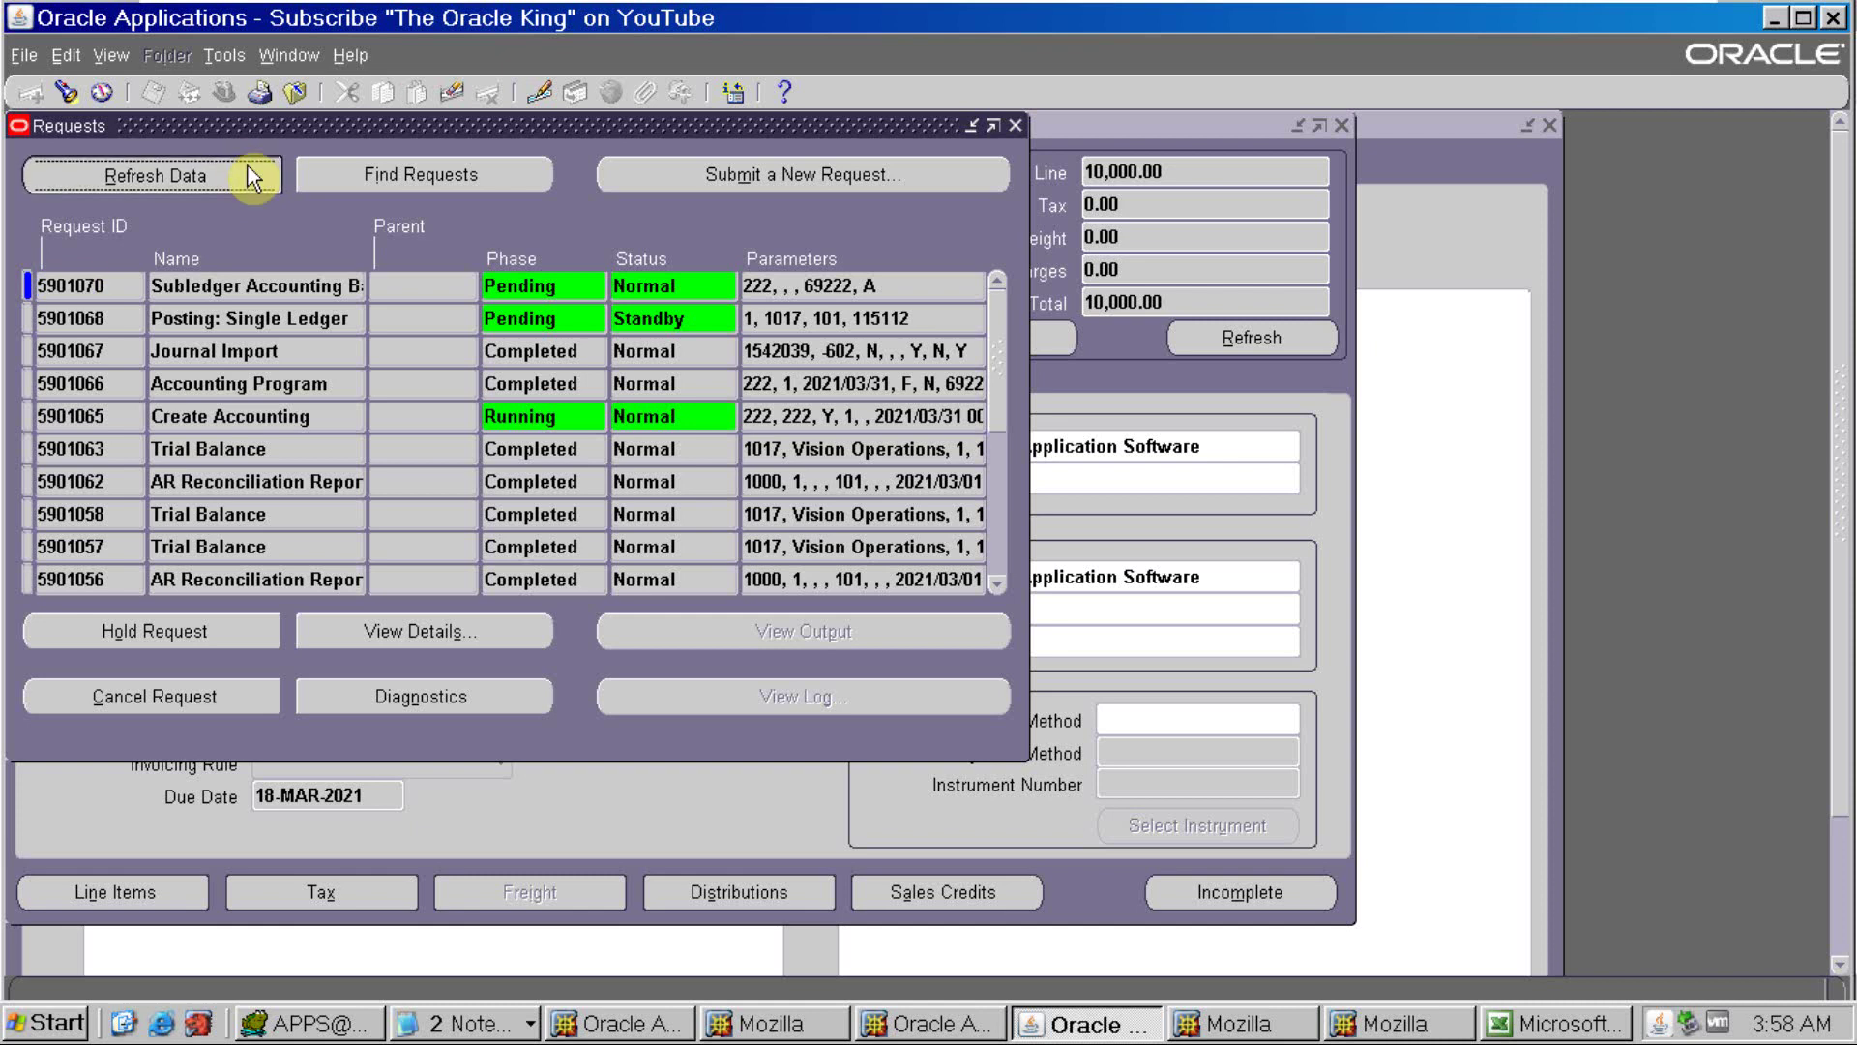
click(249, 180)
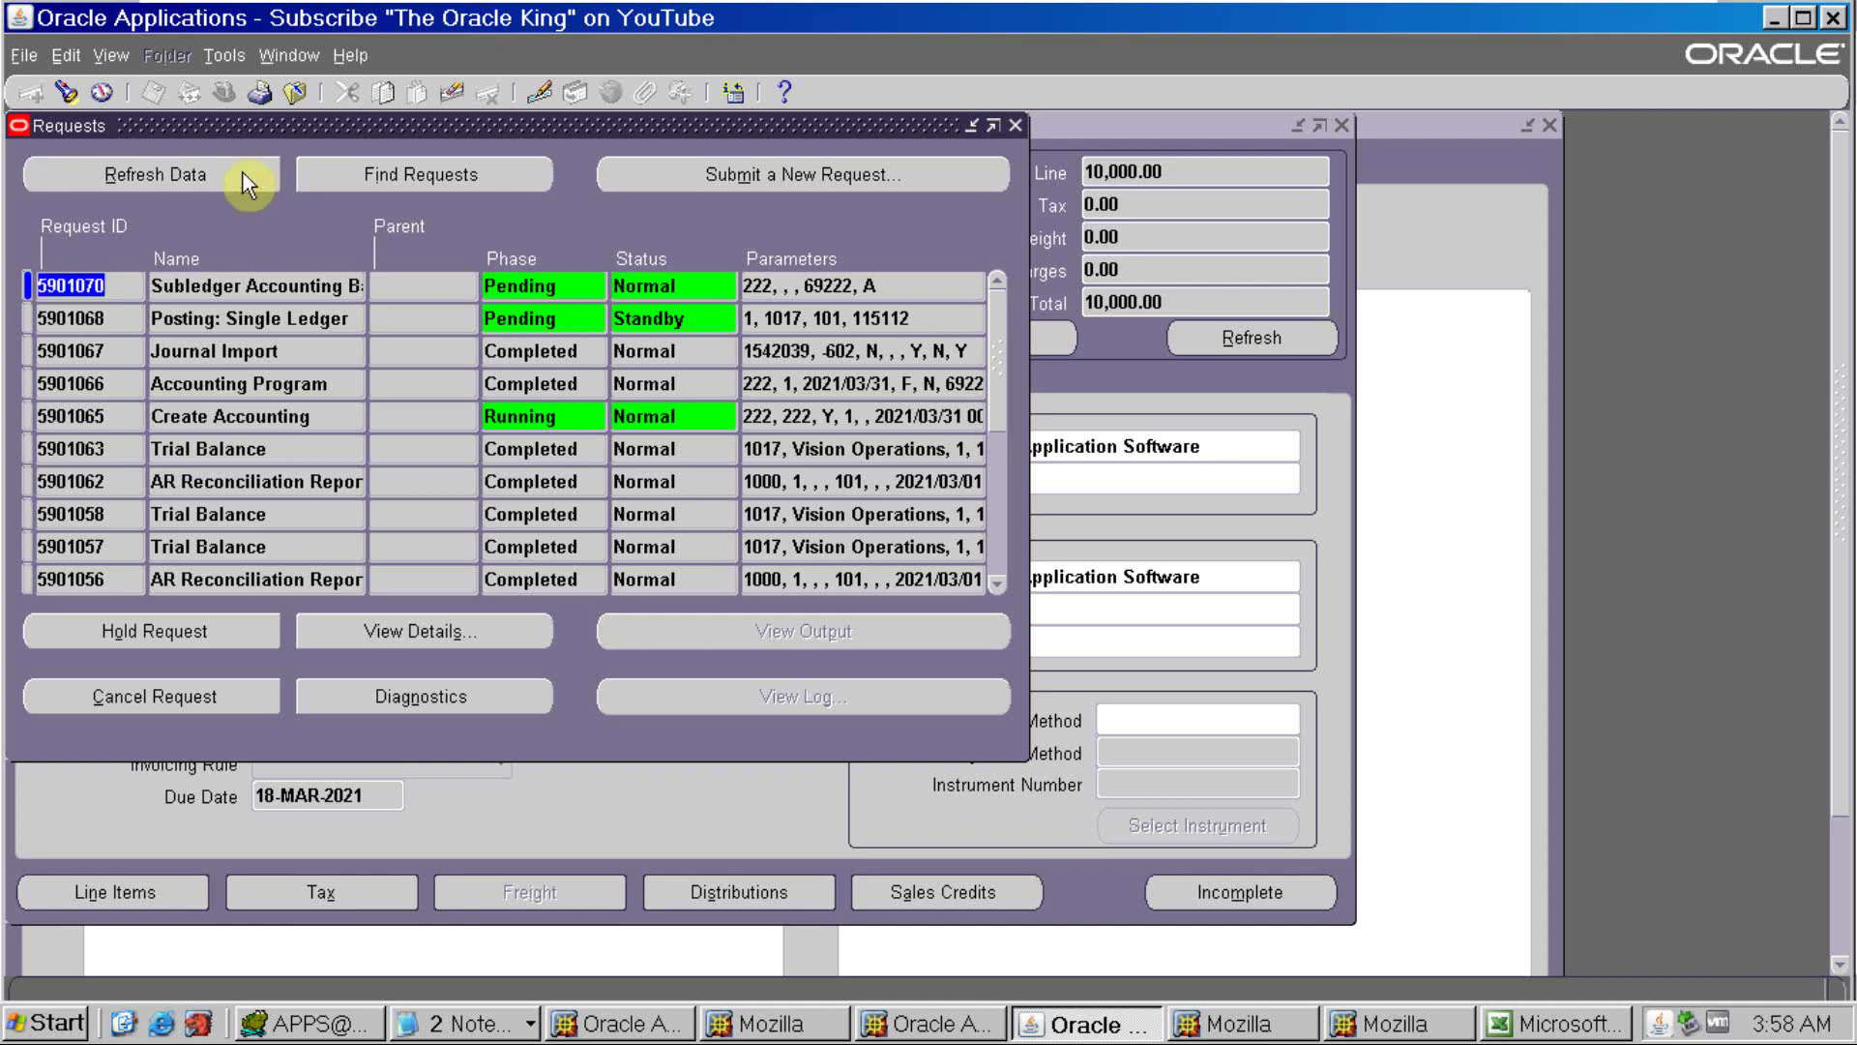
click(242, 174)
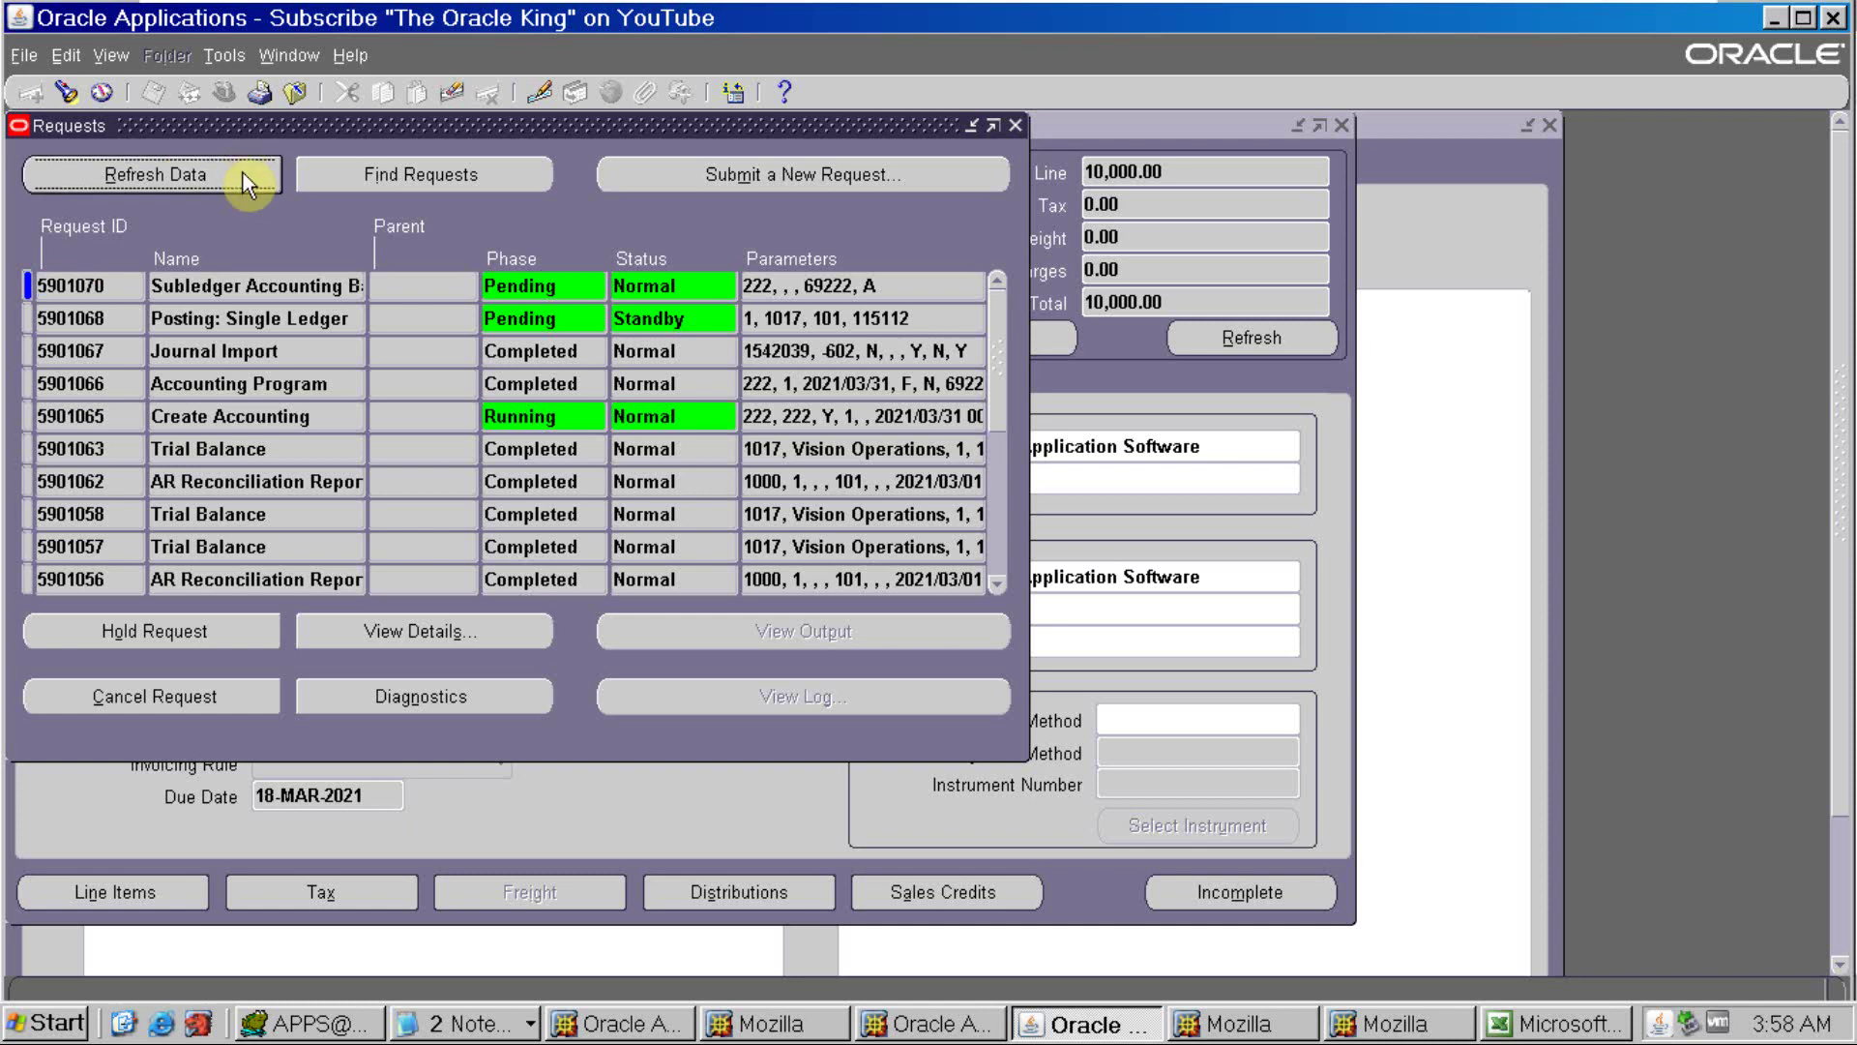
click(244, 178)
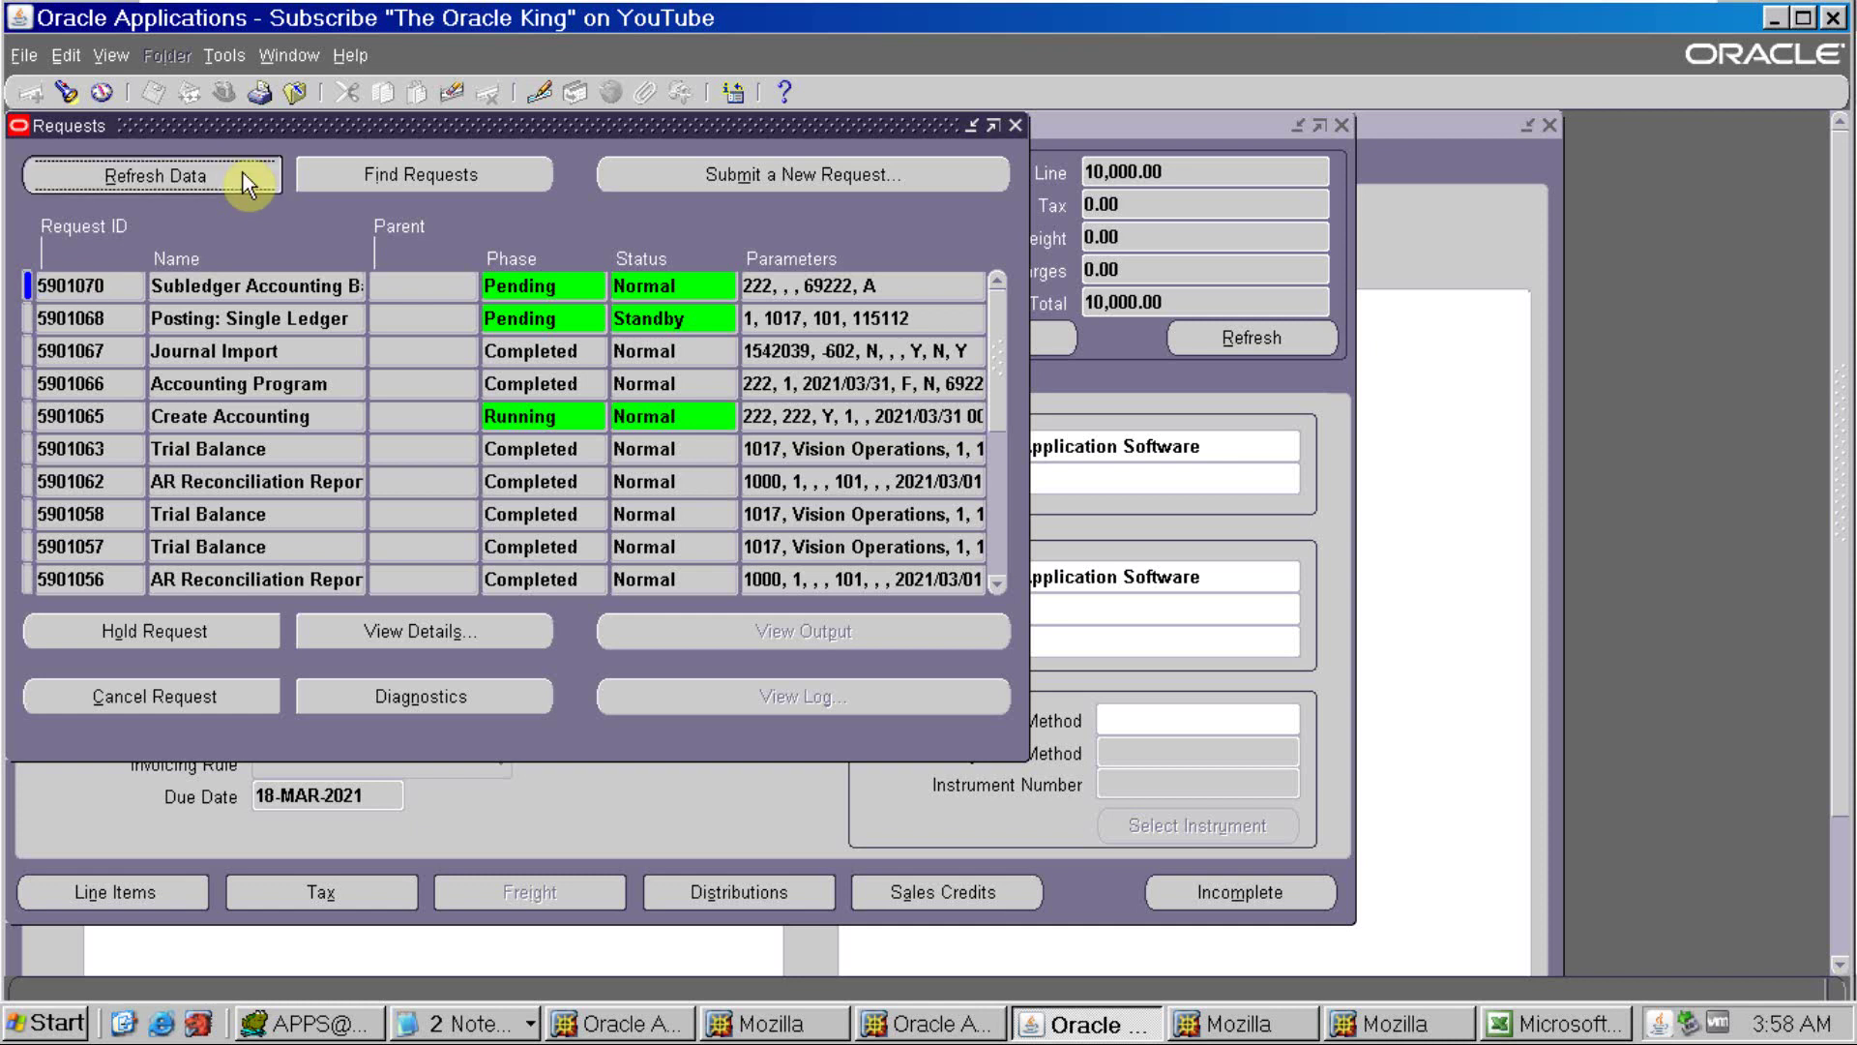
click(242, 178)
click(238, 174)
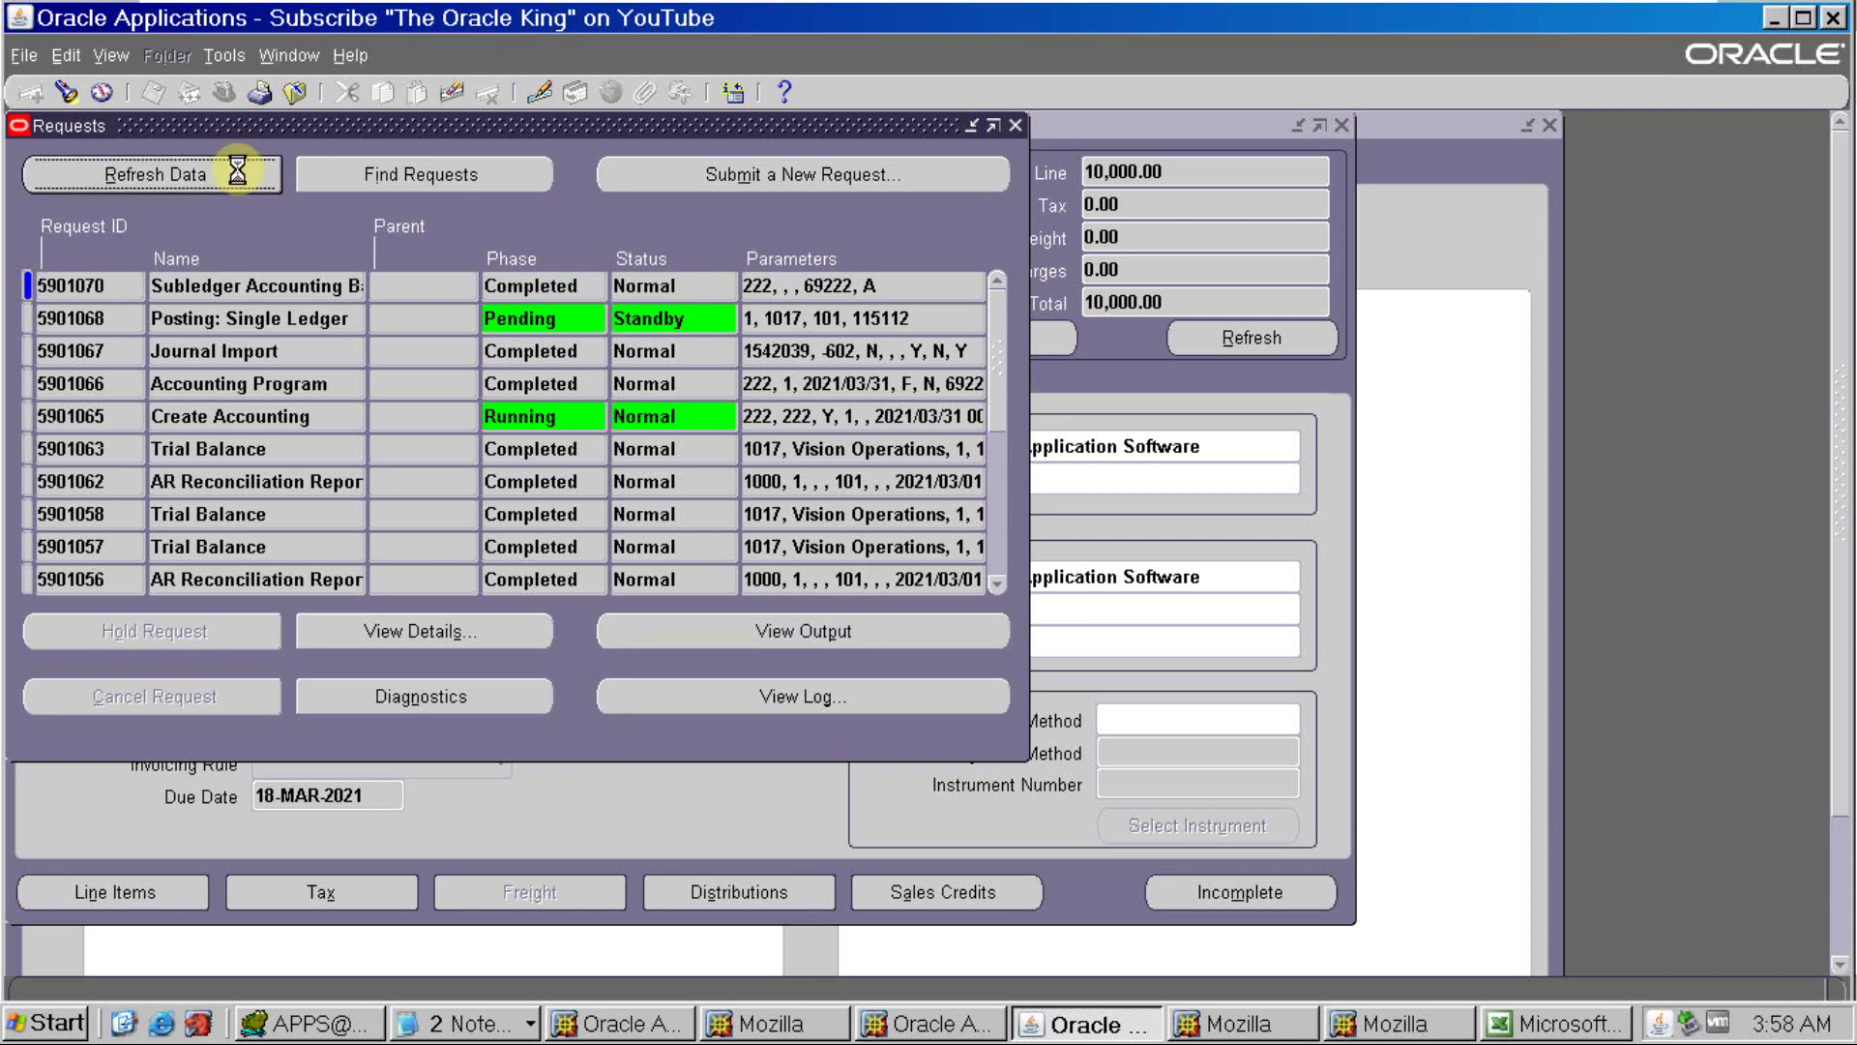
click(238, 170)
click(238, 170)
click(238, 172)
click(238, 173)
click(238, 171)
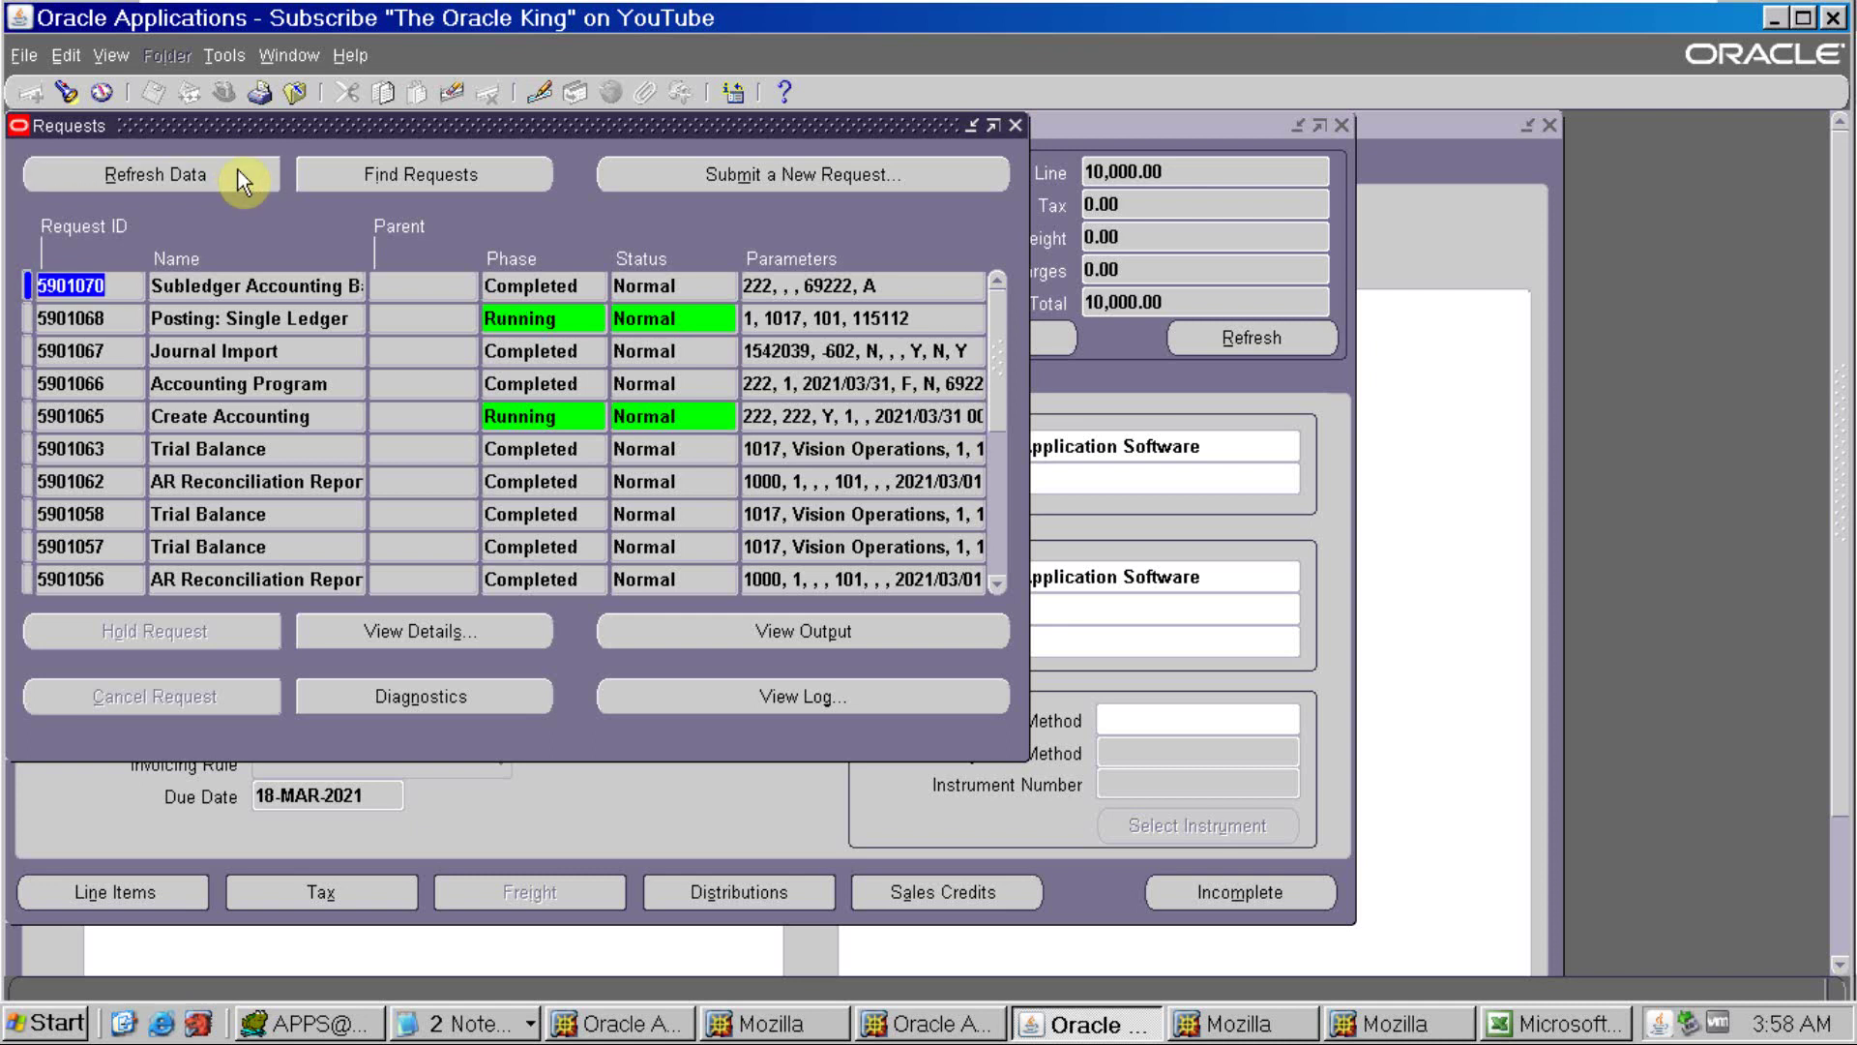
click(238, 172)
click(238, 174)
Close the requests list and find the Receivables transaction numbered 500909
click(1015, 127)
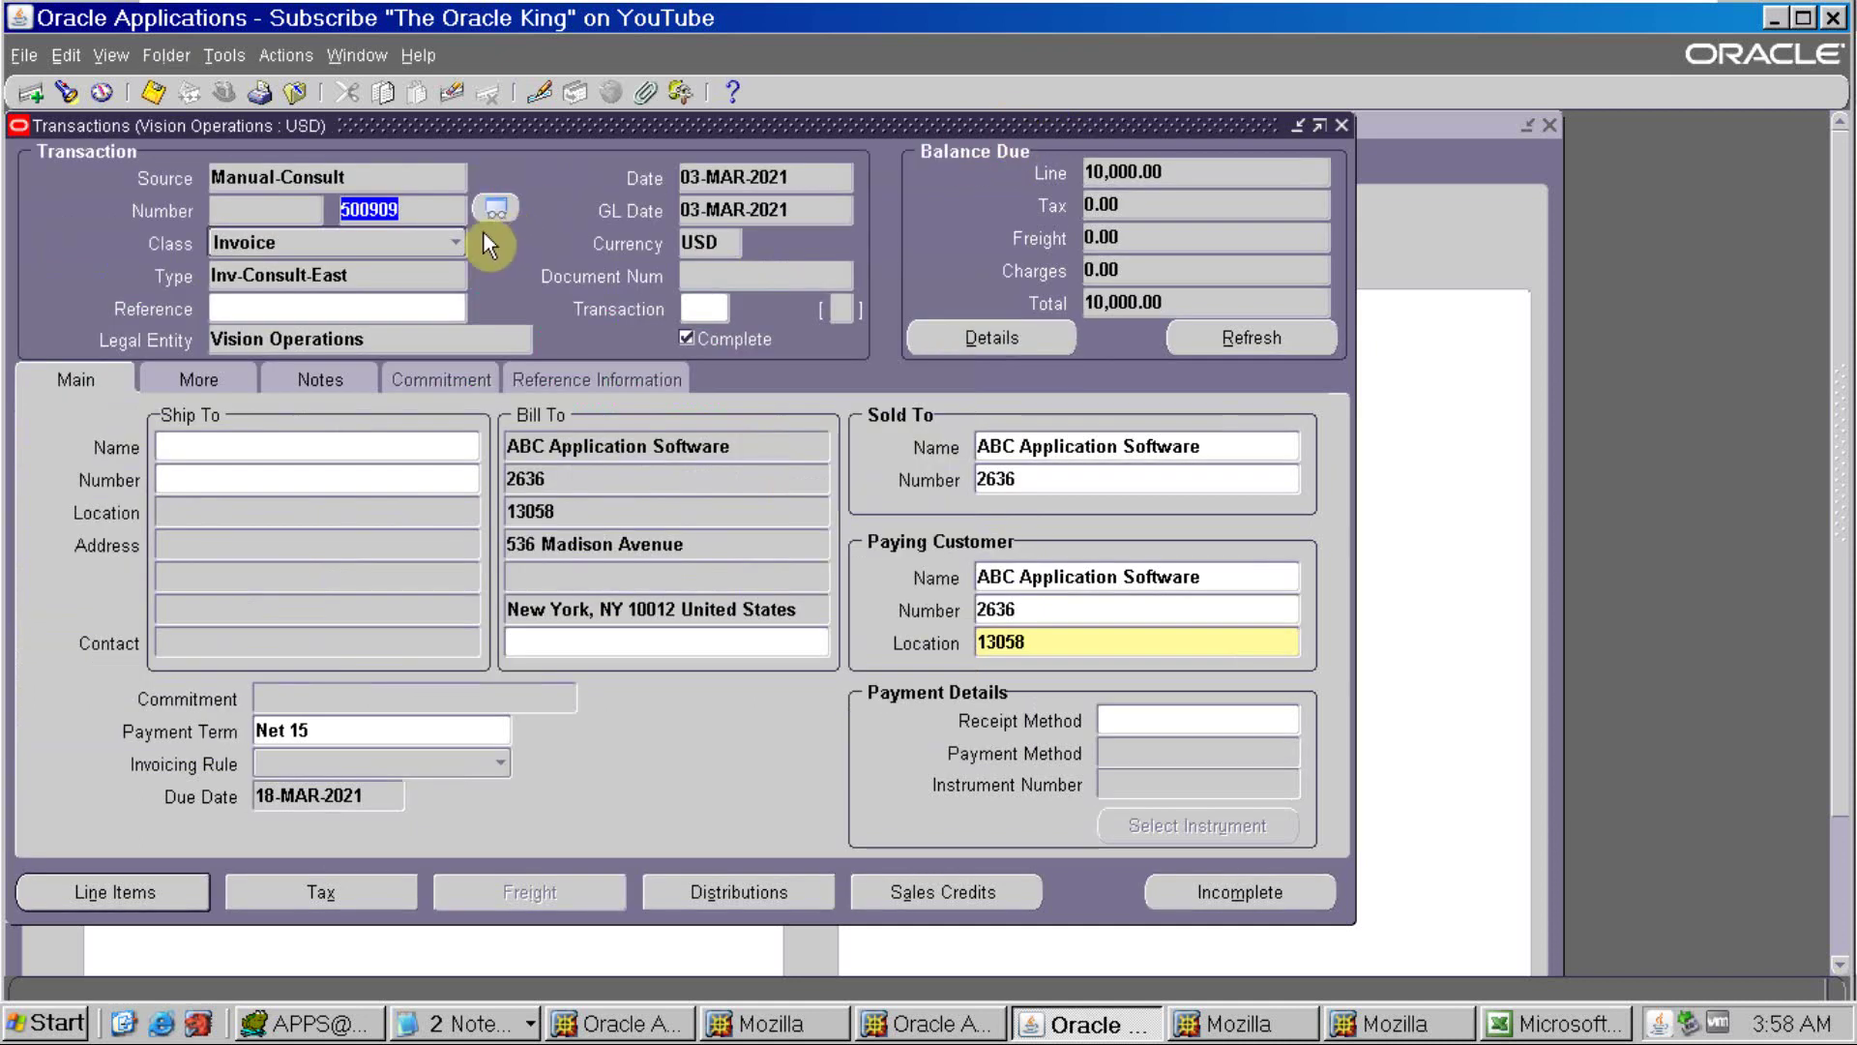
click(66, 92)
click(665, 204)
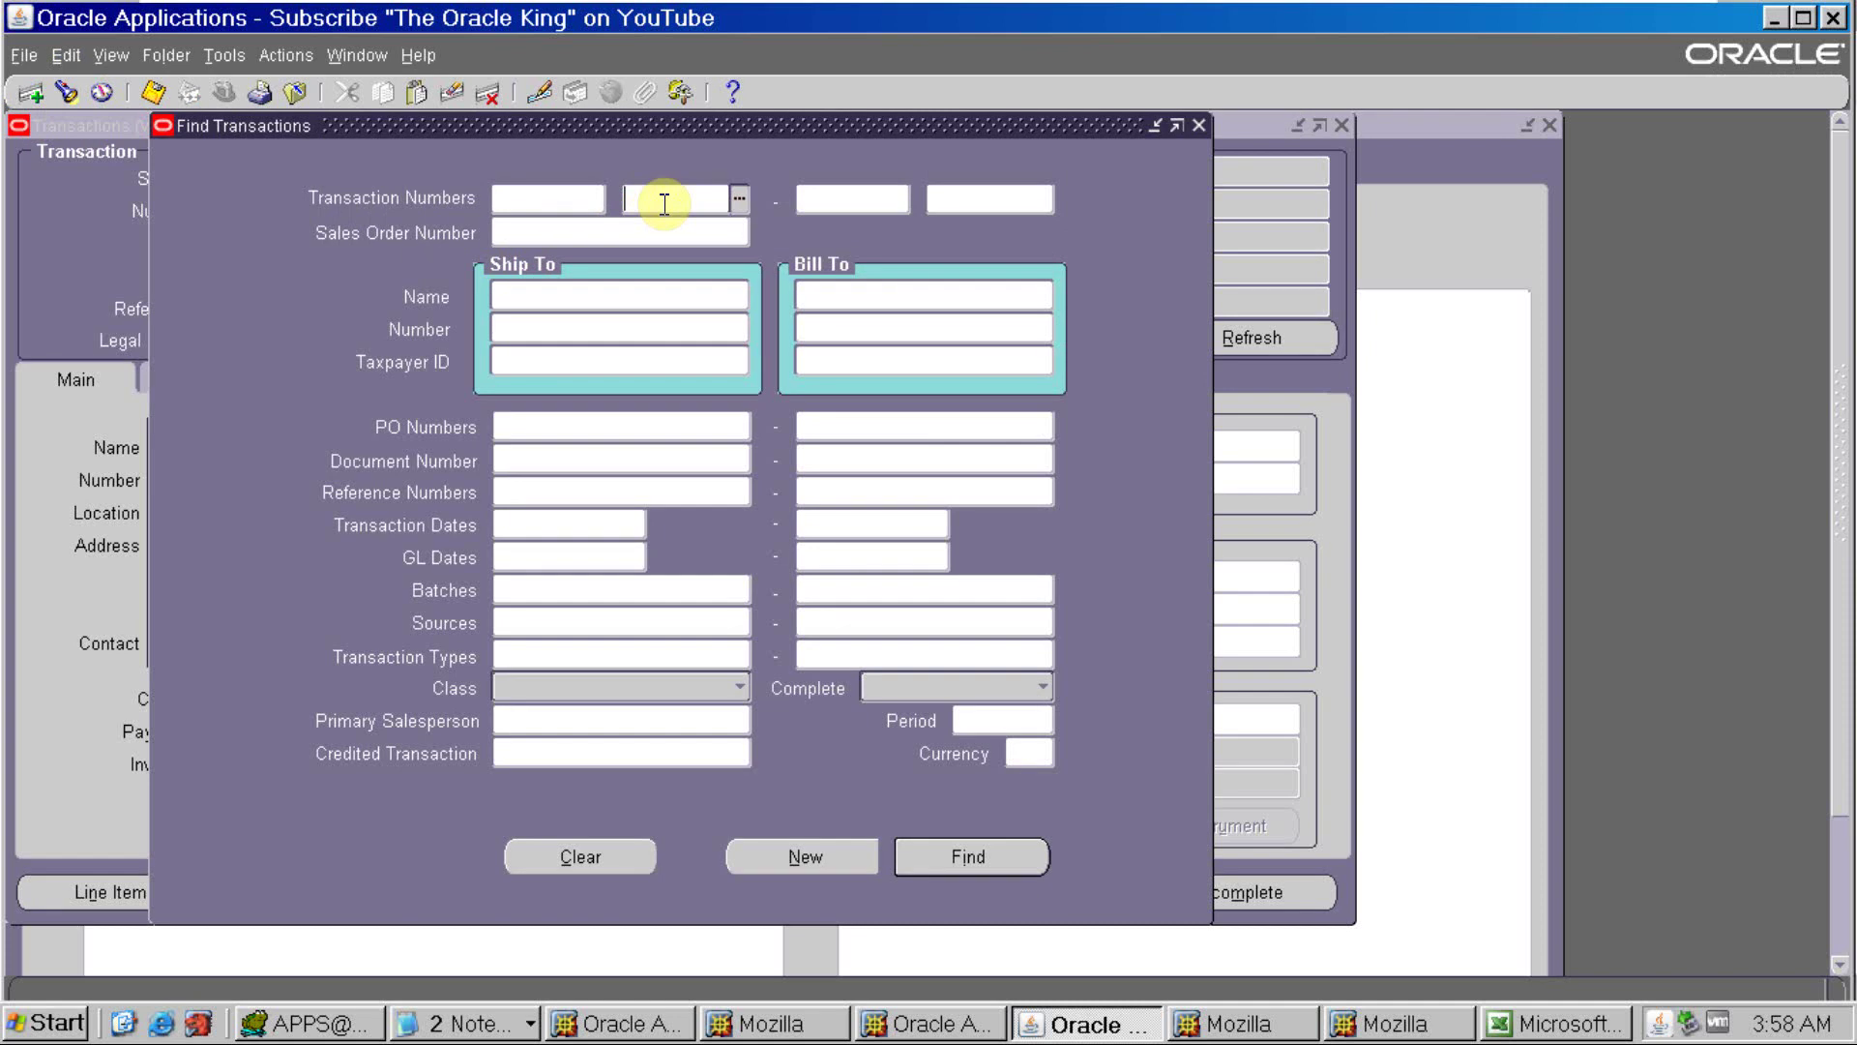
text(500909)
key(Tab)
key(Return)
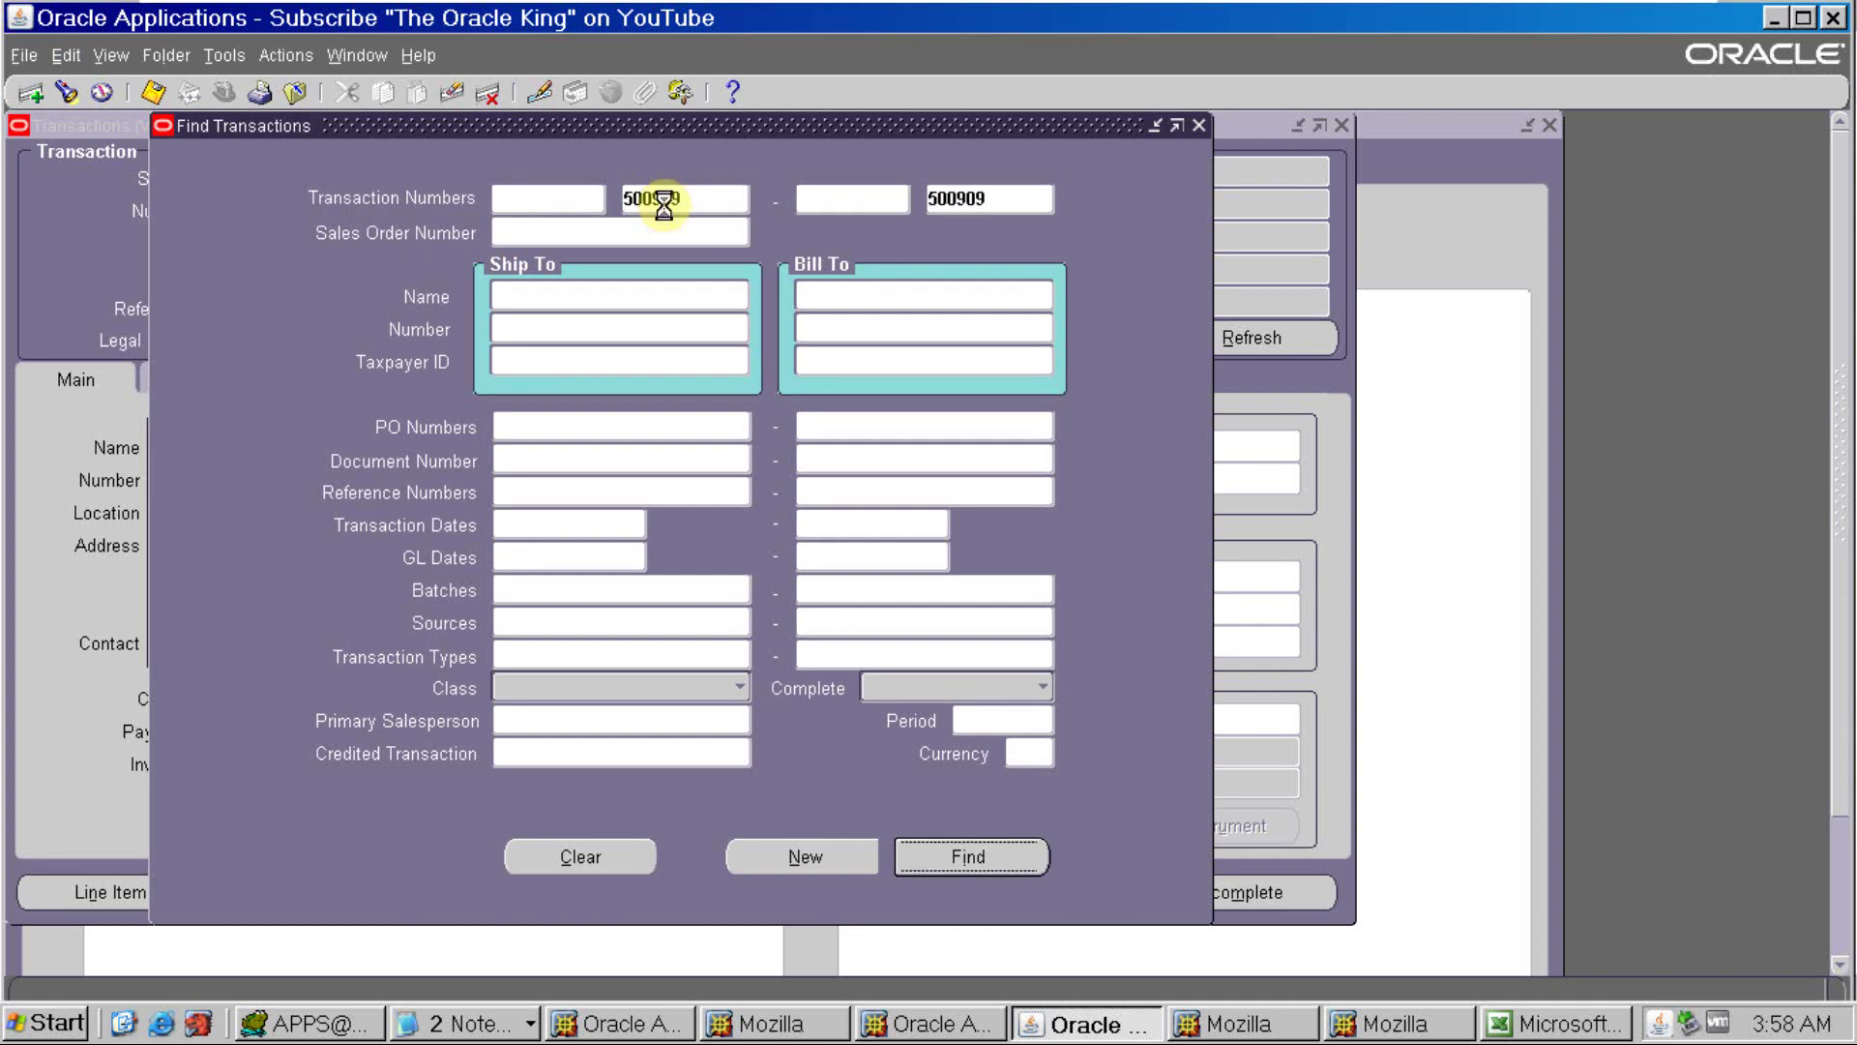
Try to create accounting for the retrieved invoice and dismiss the message
click(228, 55)
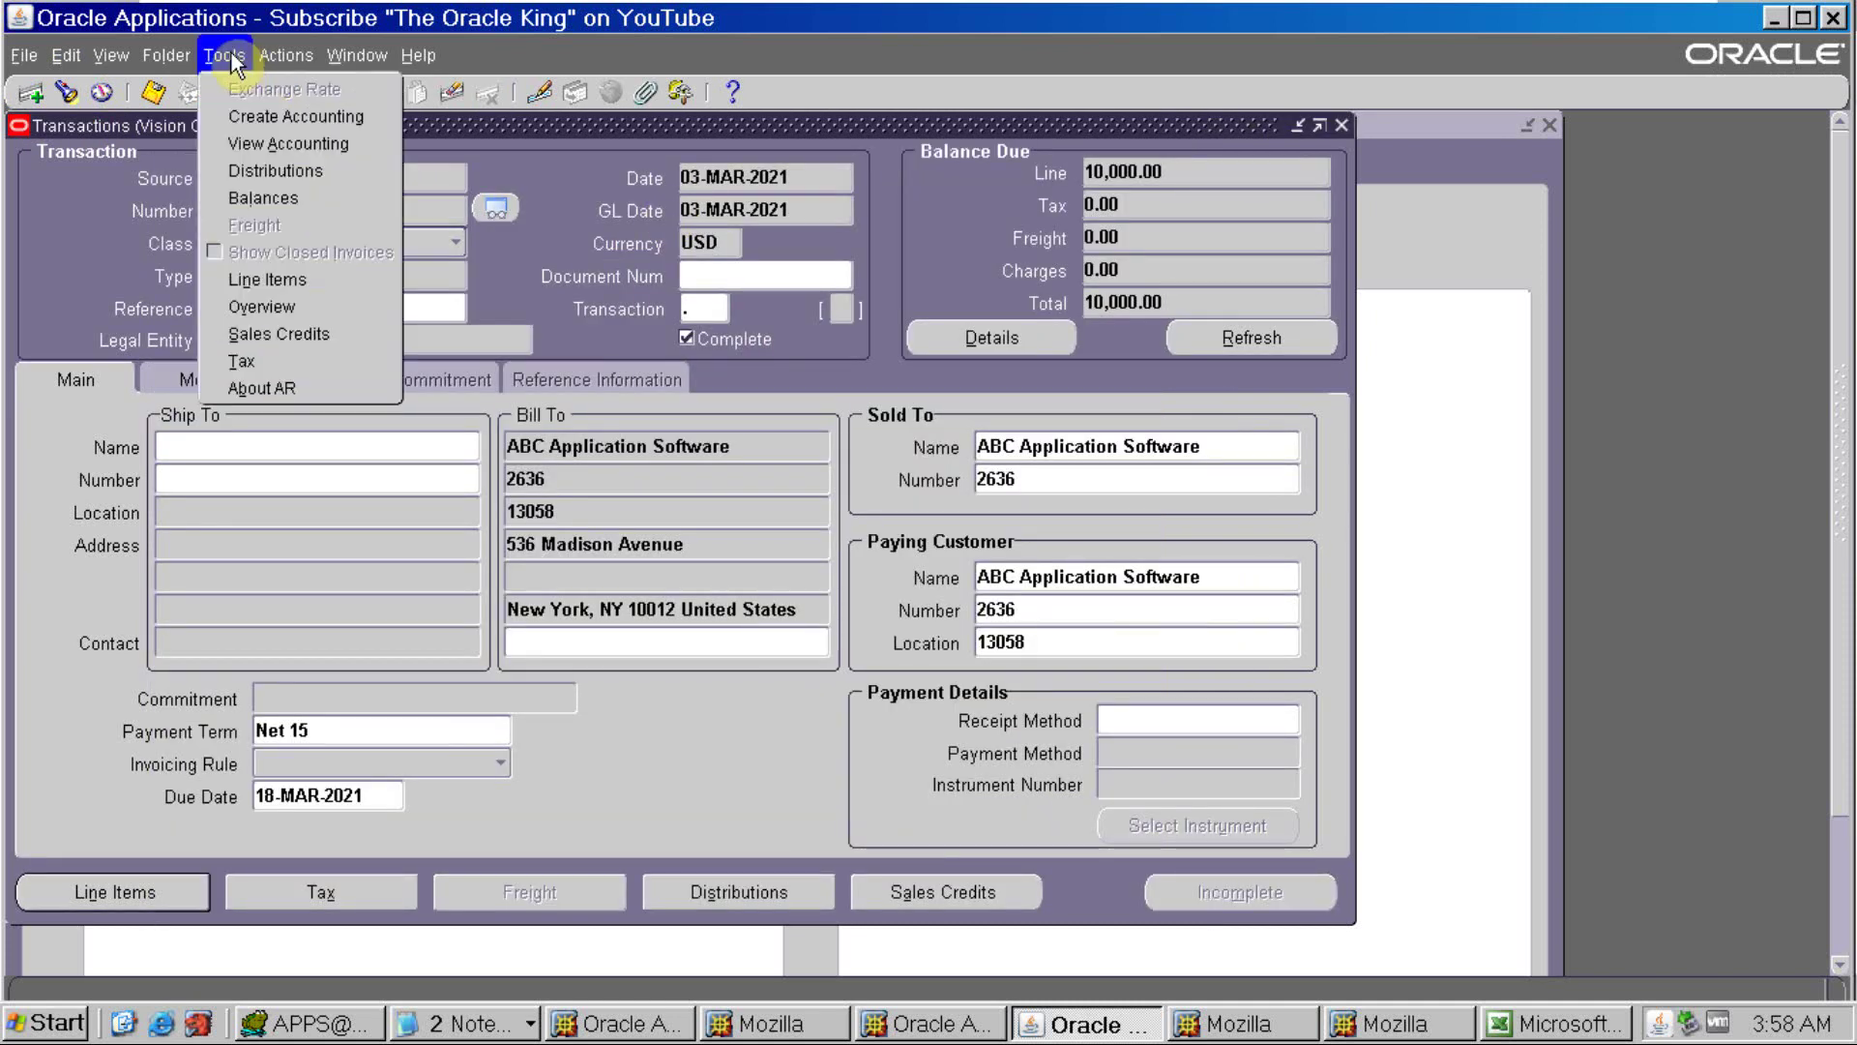
click(250, 114)
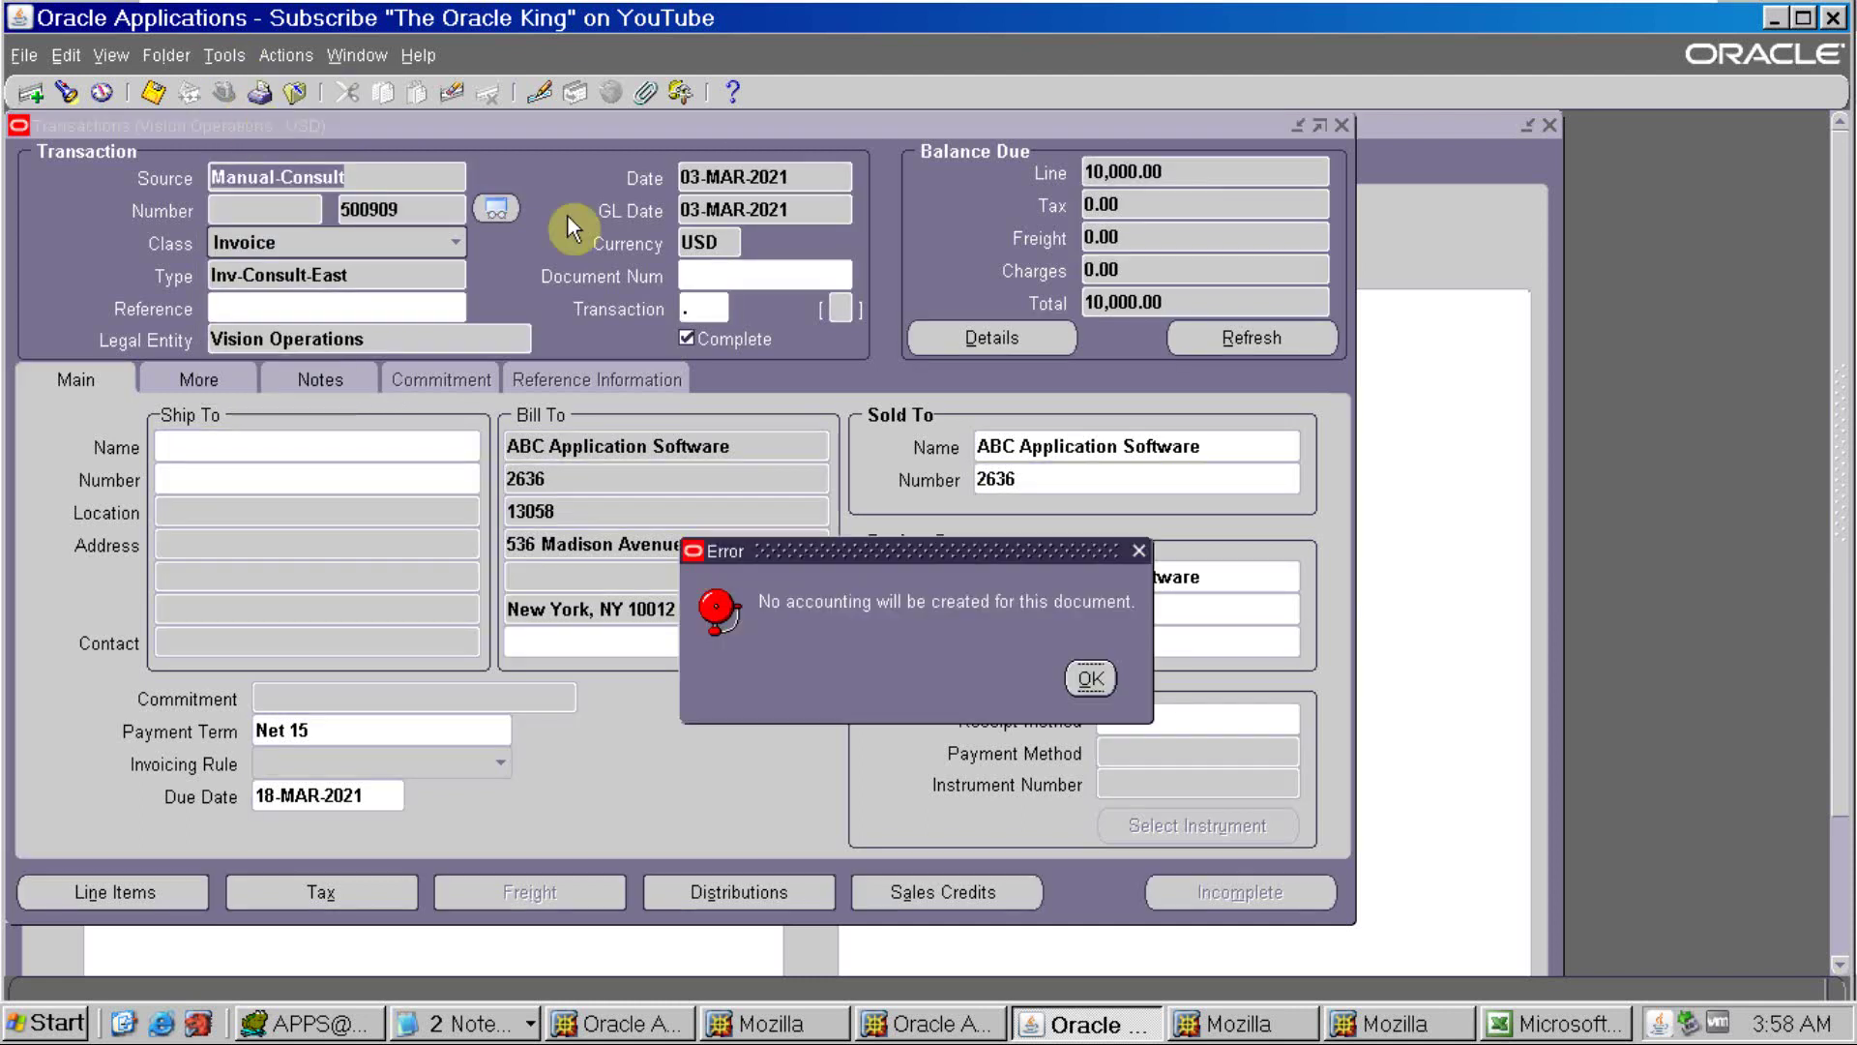
click(1090, 678)
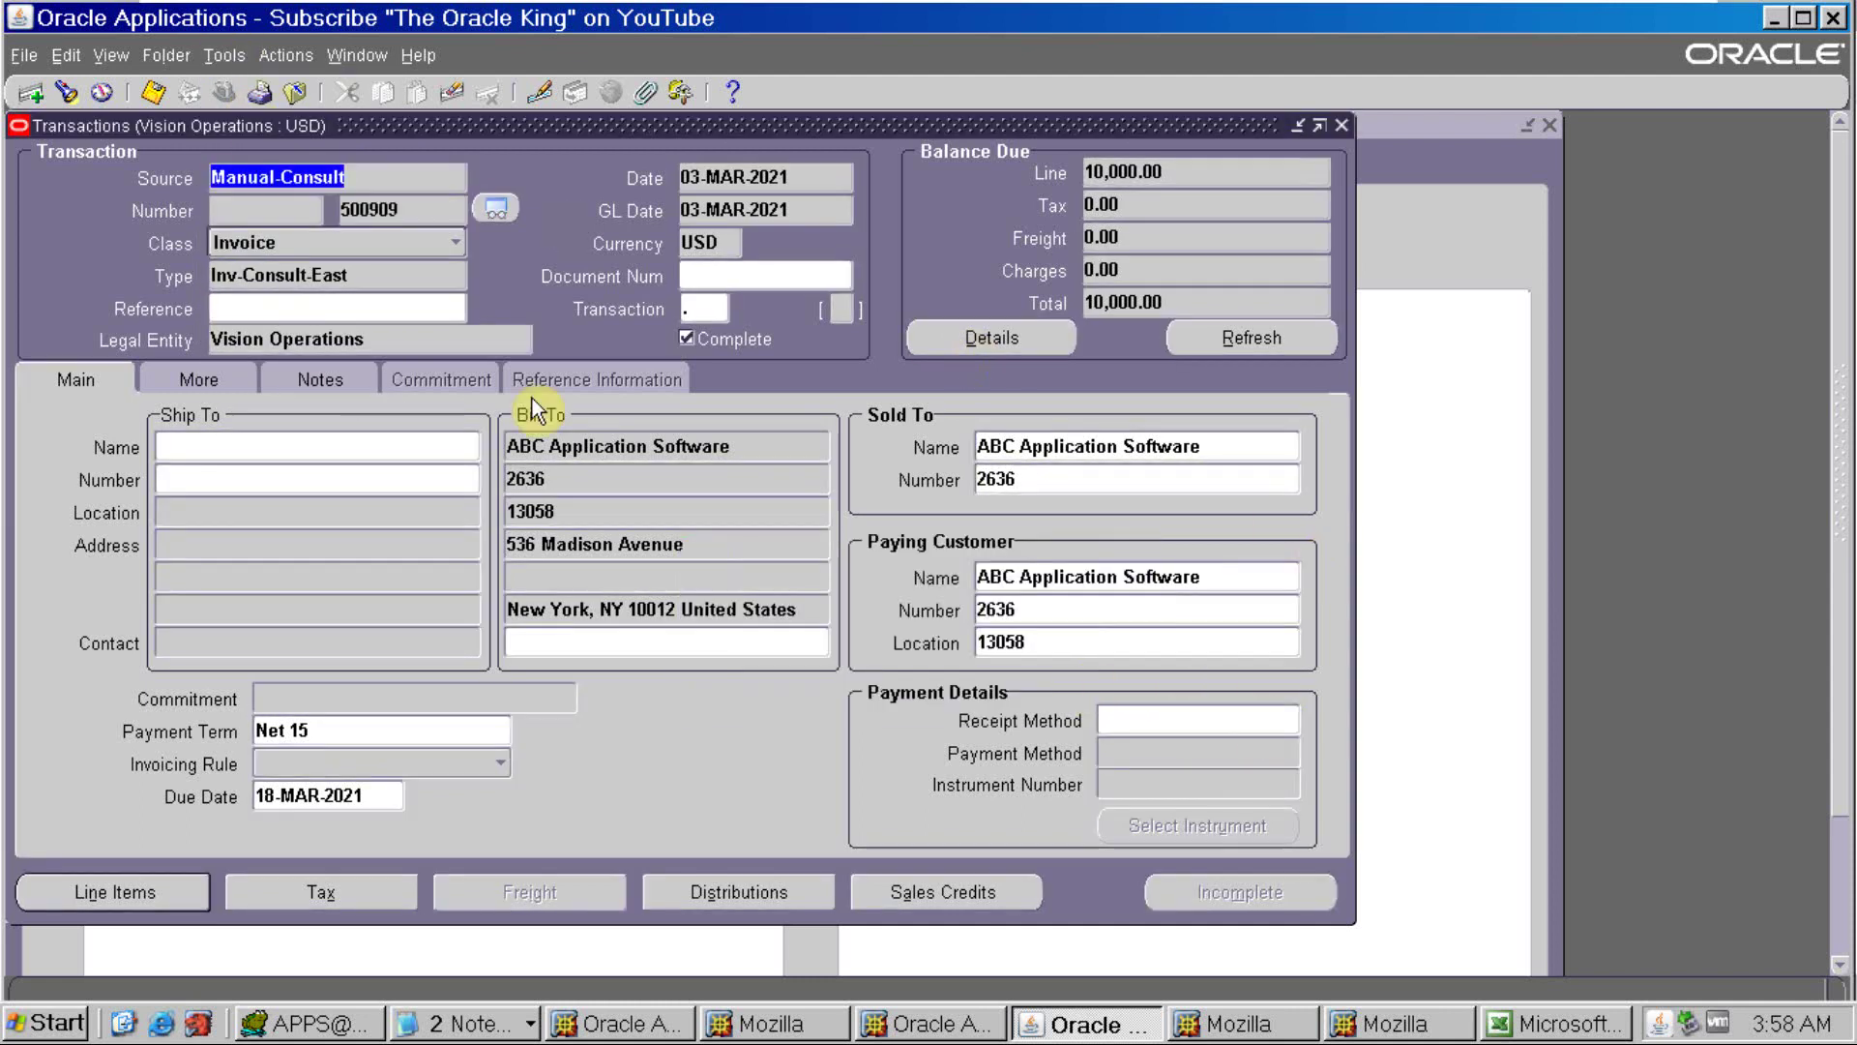
View the invoice's accounting as subledger journal entry lines, and close that browser window
click(221, 56)
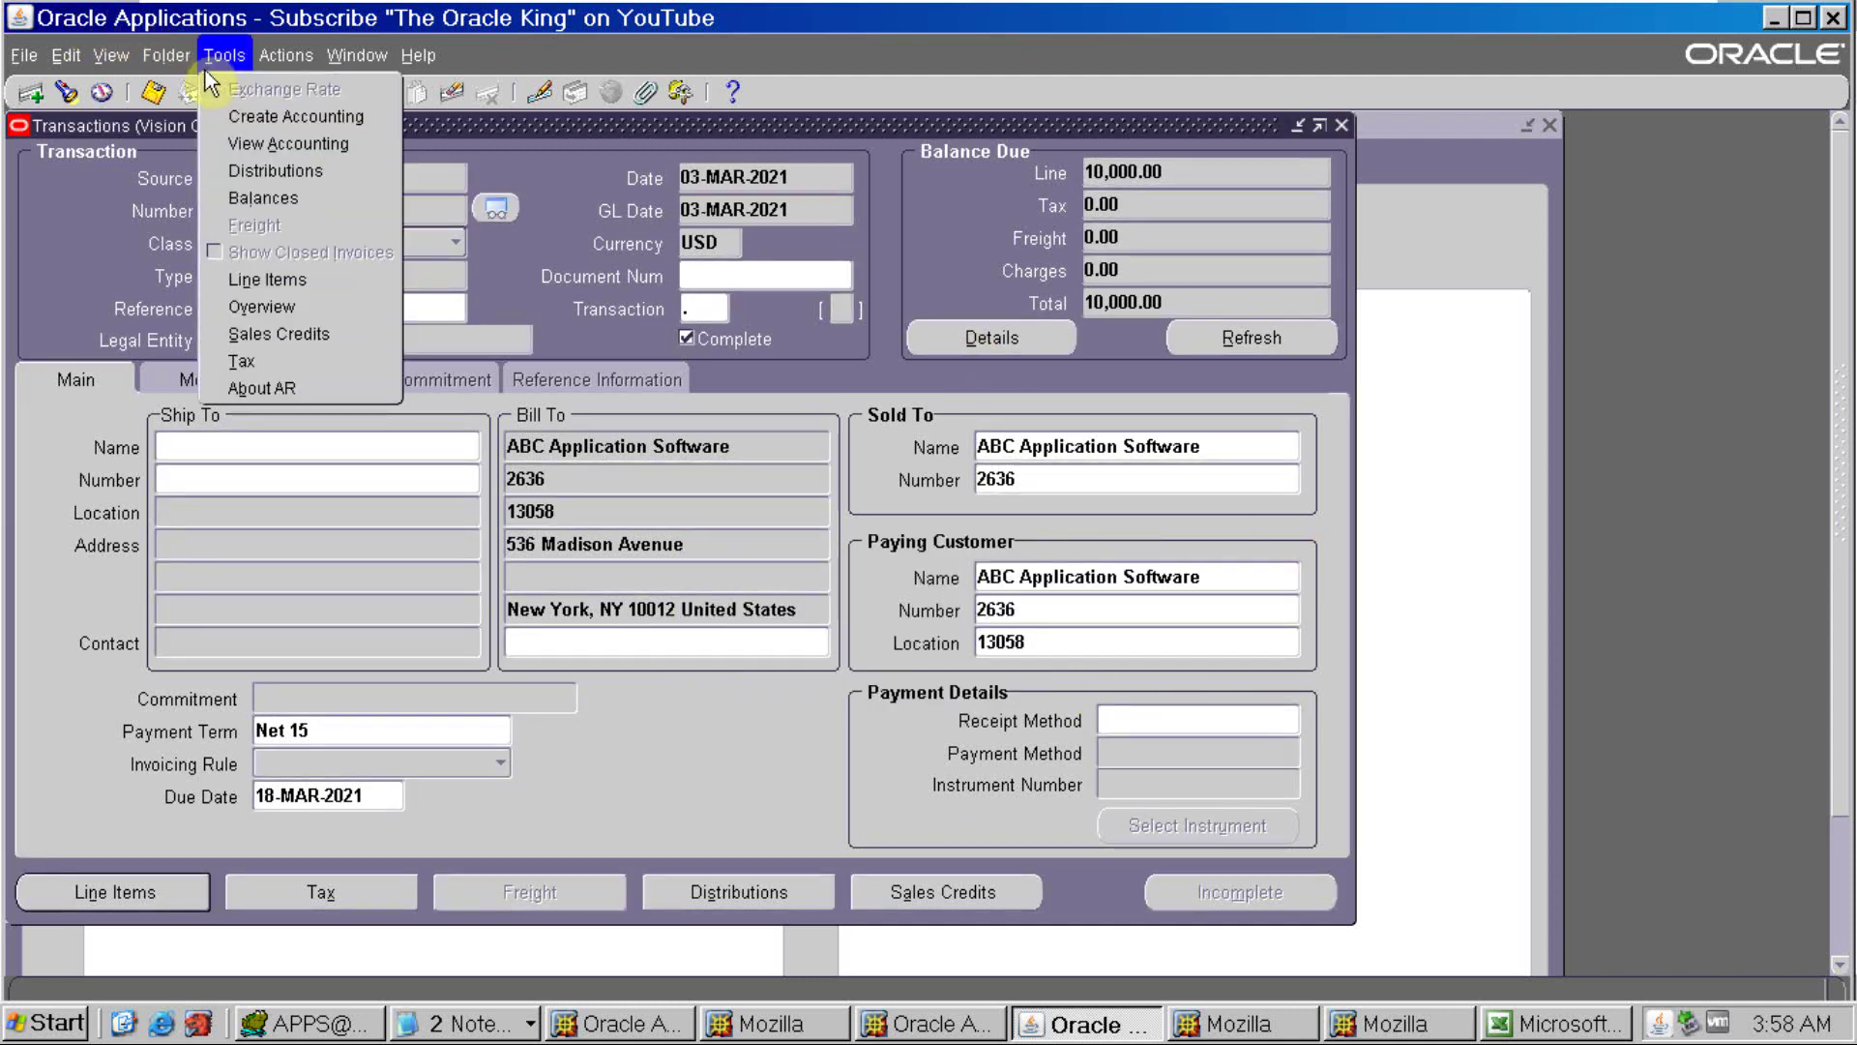
click(236, 142)
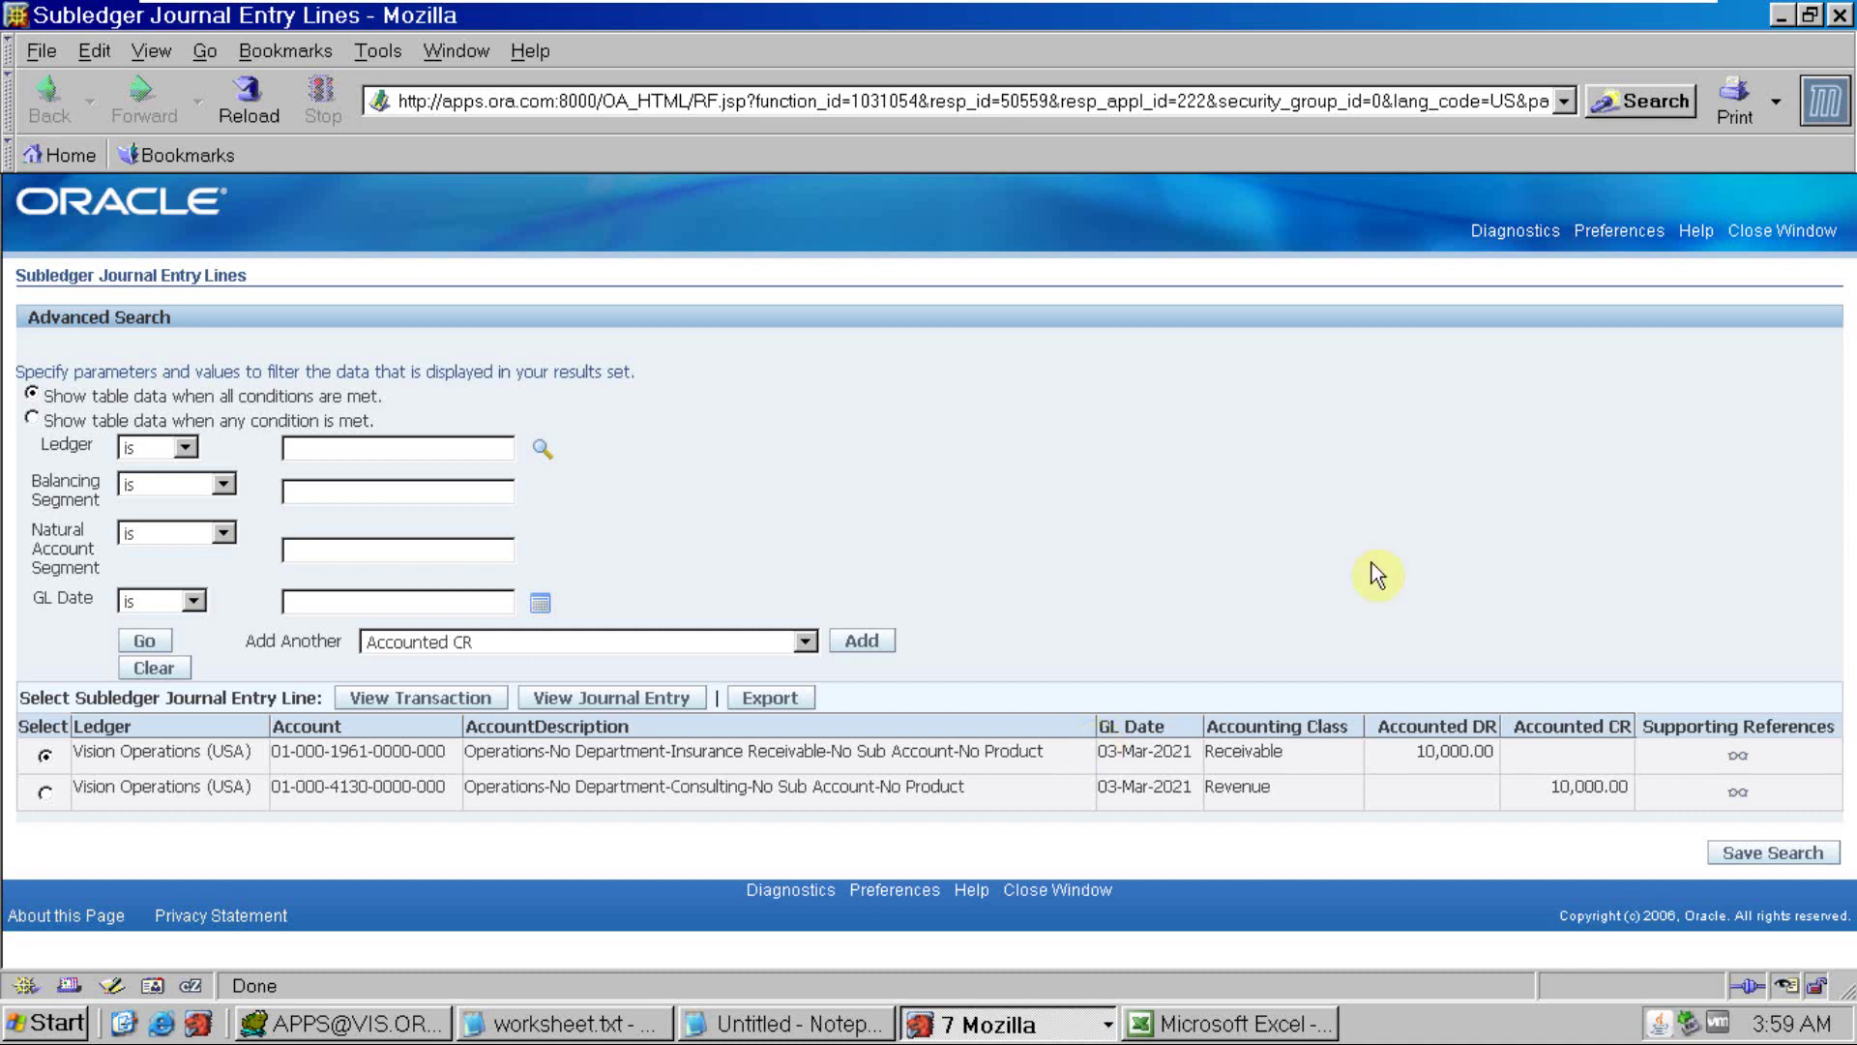
click(1838, 15)
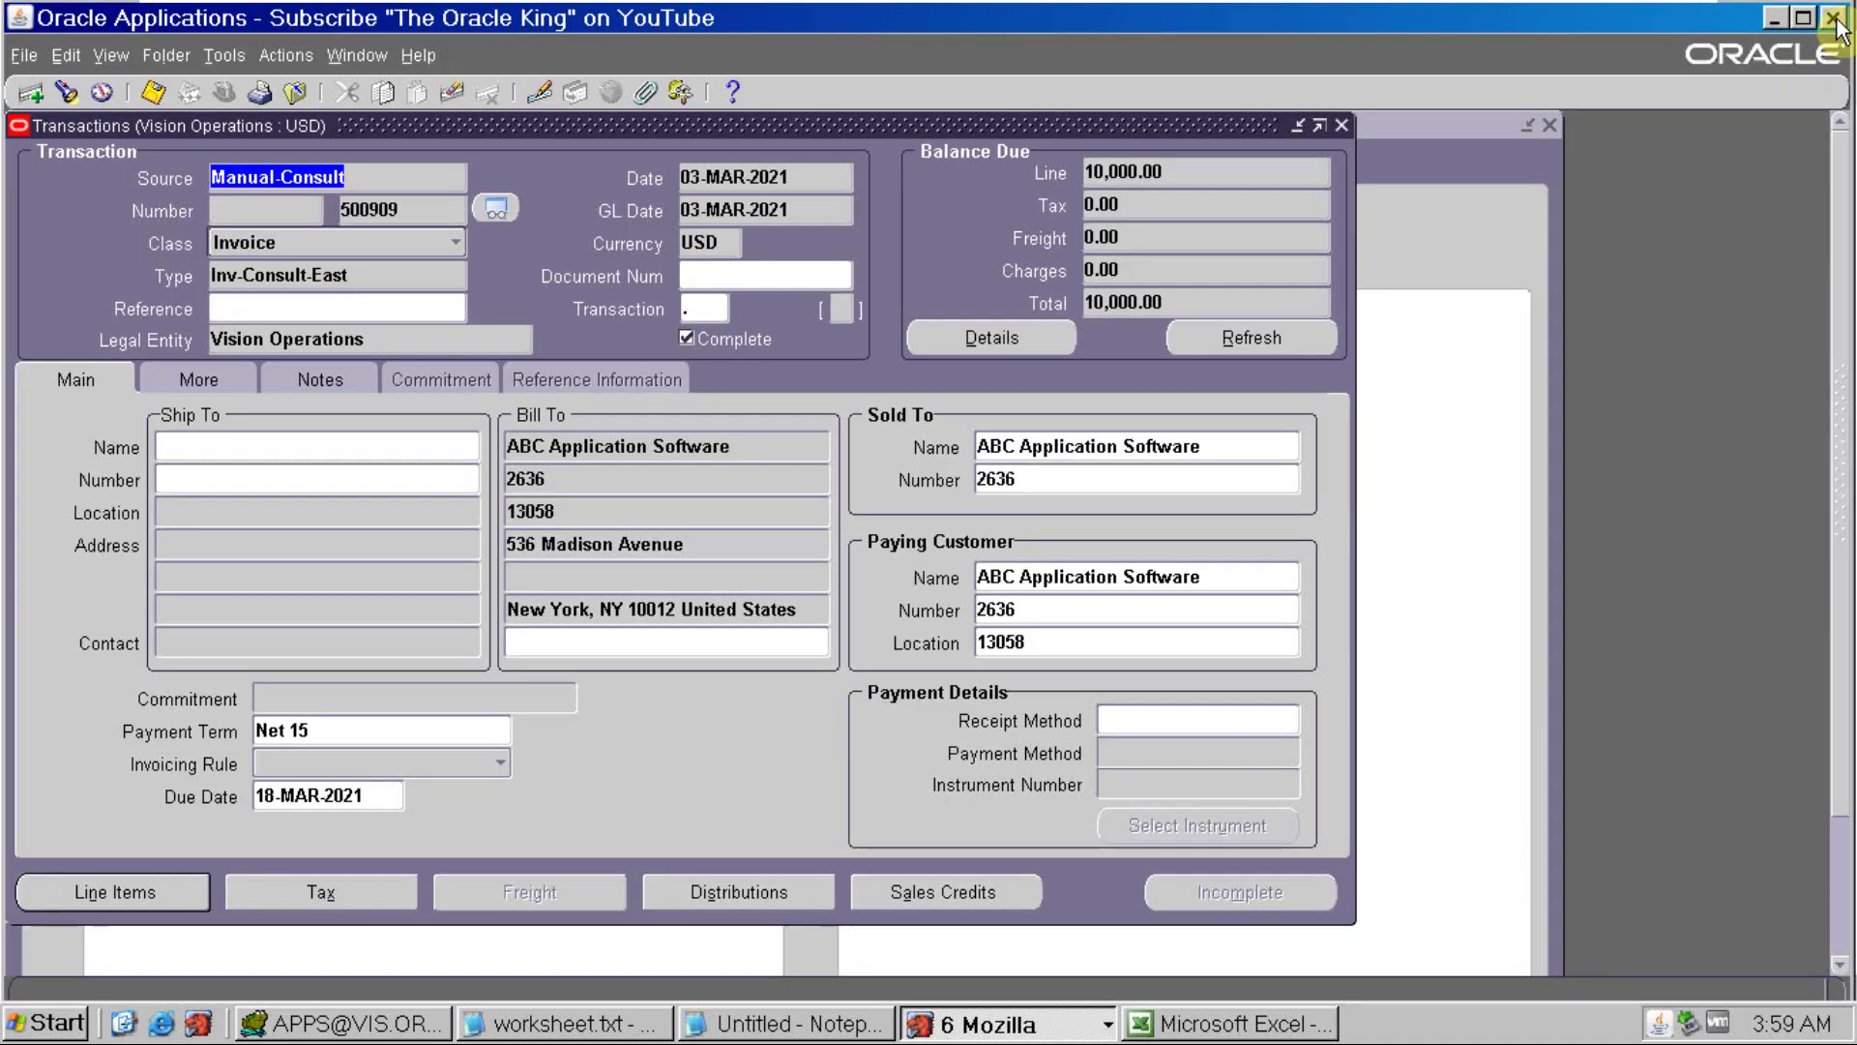
Close the invoice and start a new single request for the AR Reconciliation Report
key(F4)
key(alt+v)
key(q)
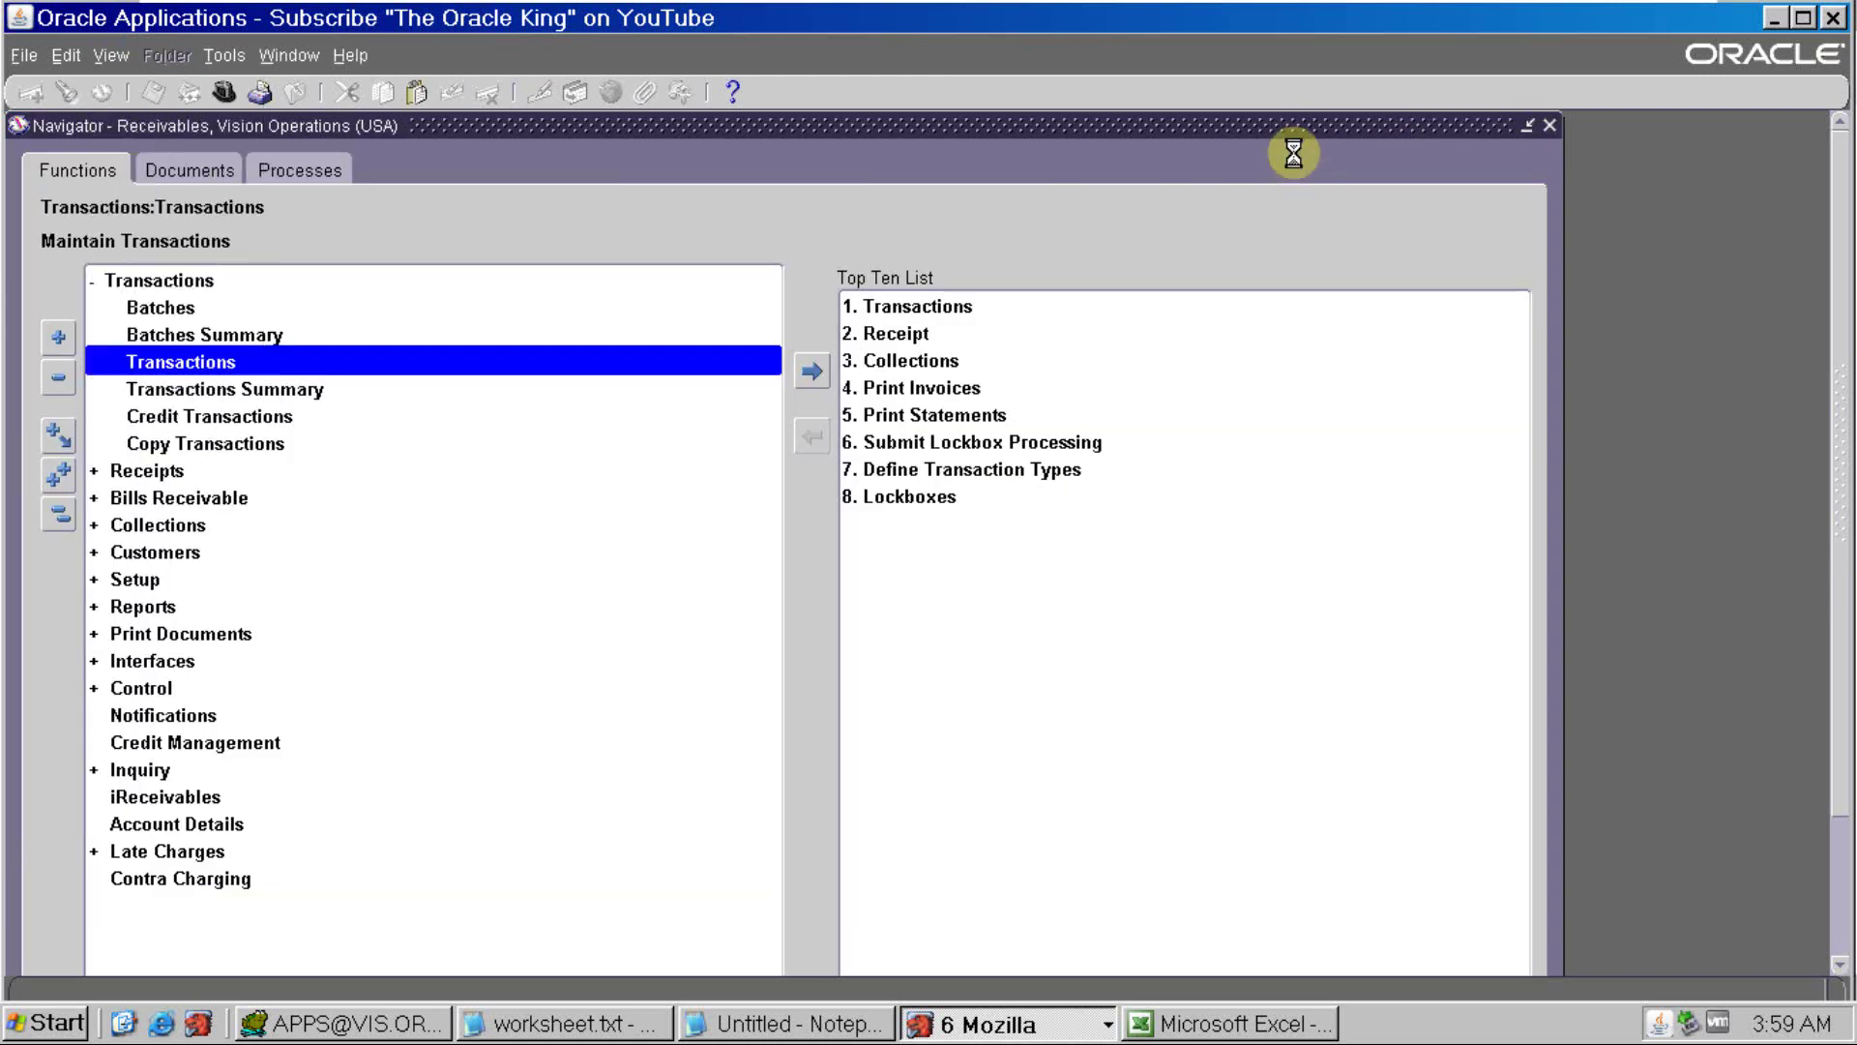
key(alt+n)
key(Return)
text(ar rec)
key(Tab)
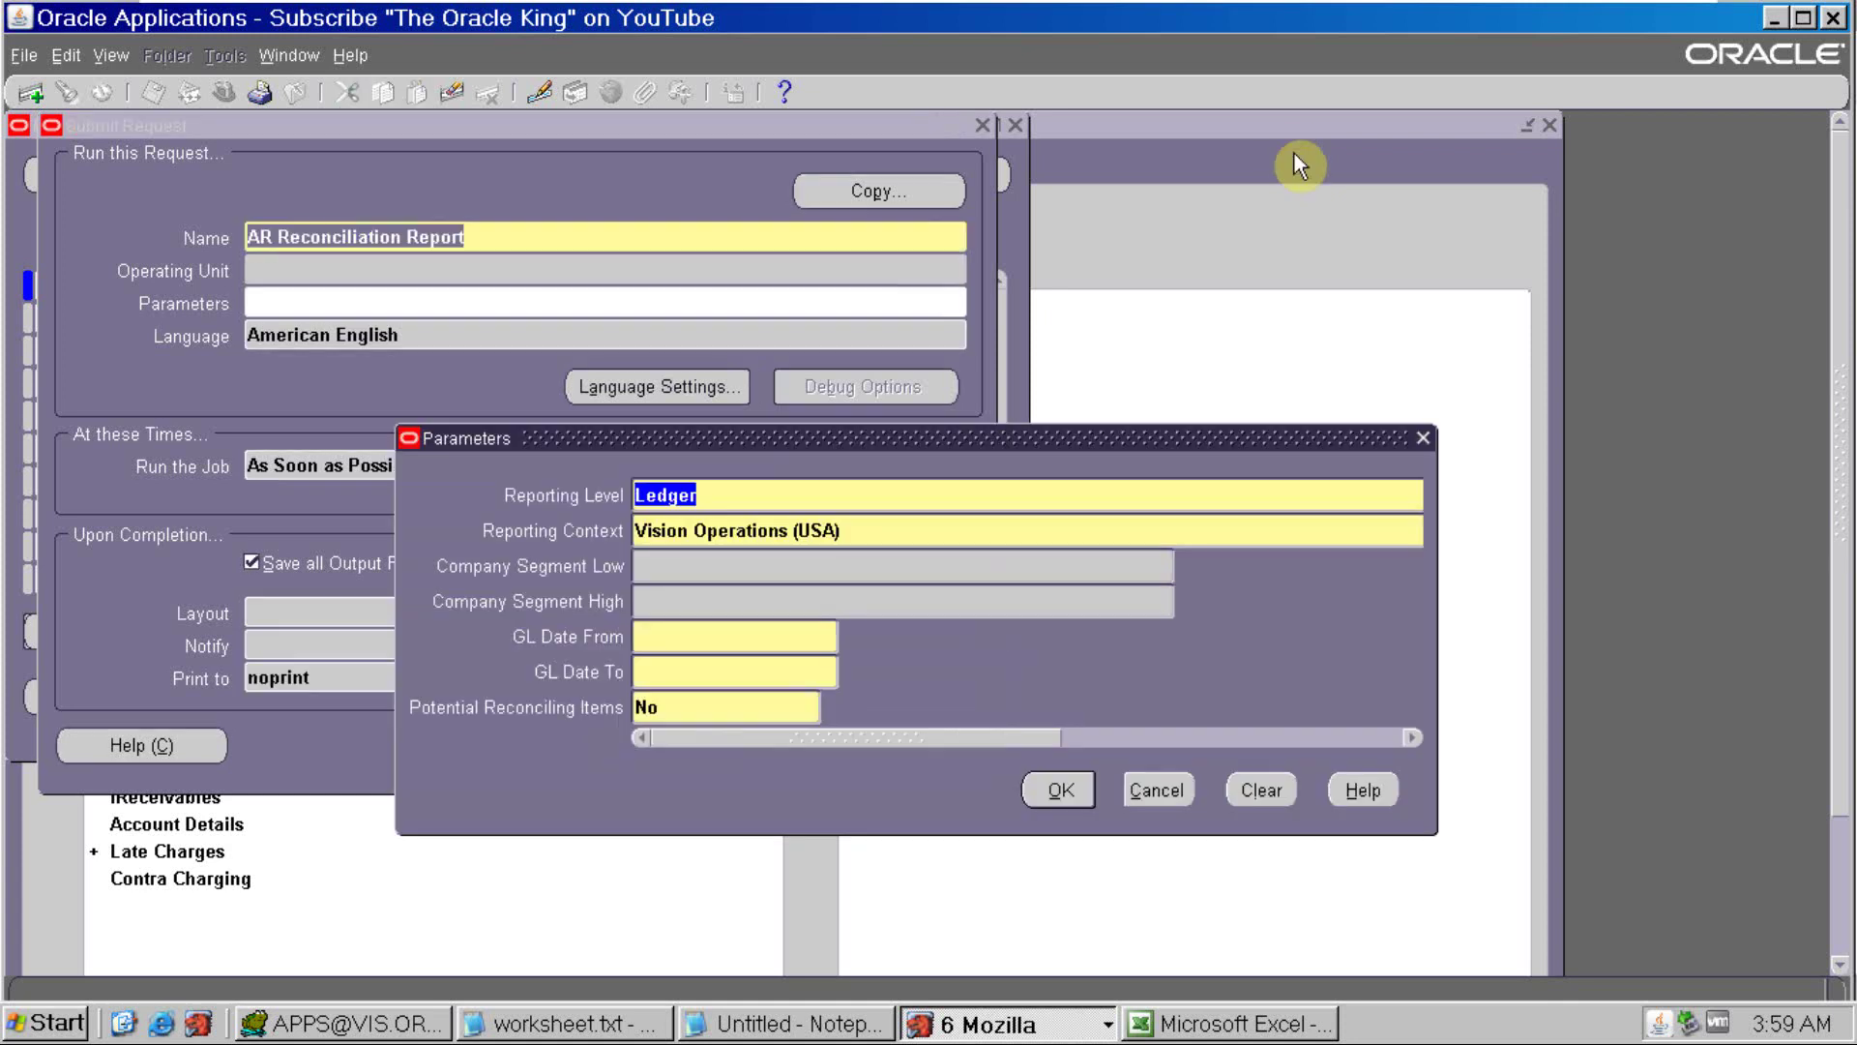
Set the report's GL date range from 01-MAR-2021 to 31-MAR-2021
click(822, 635)
text(01mar21)
key(Tab)
key(End)
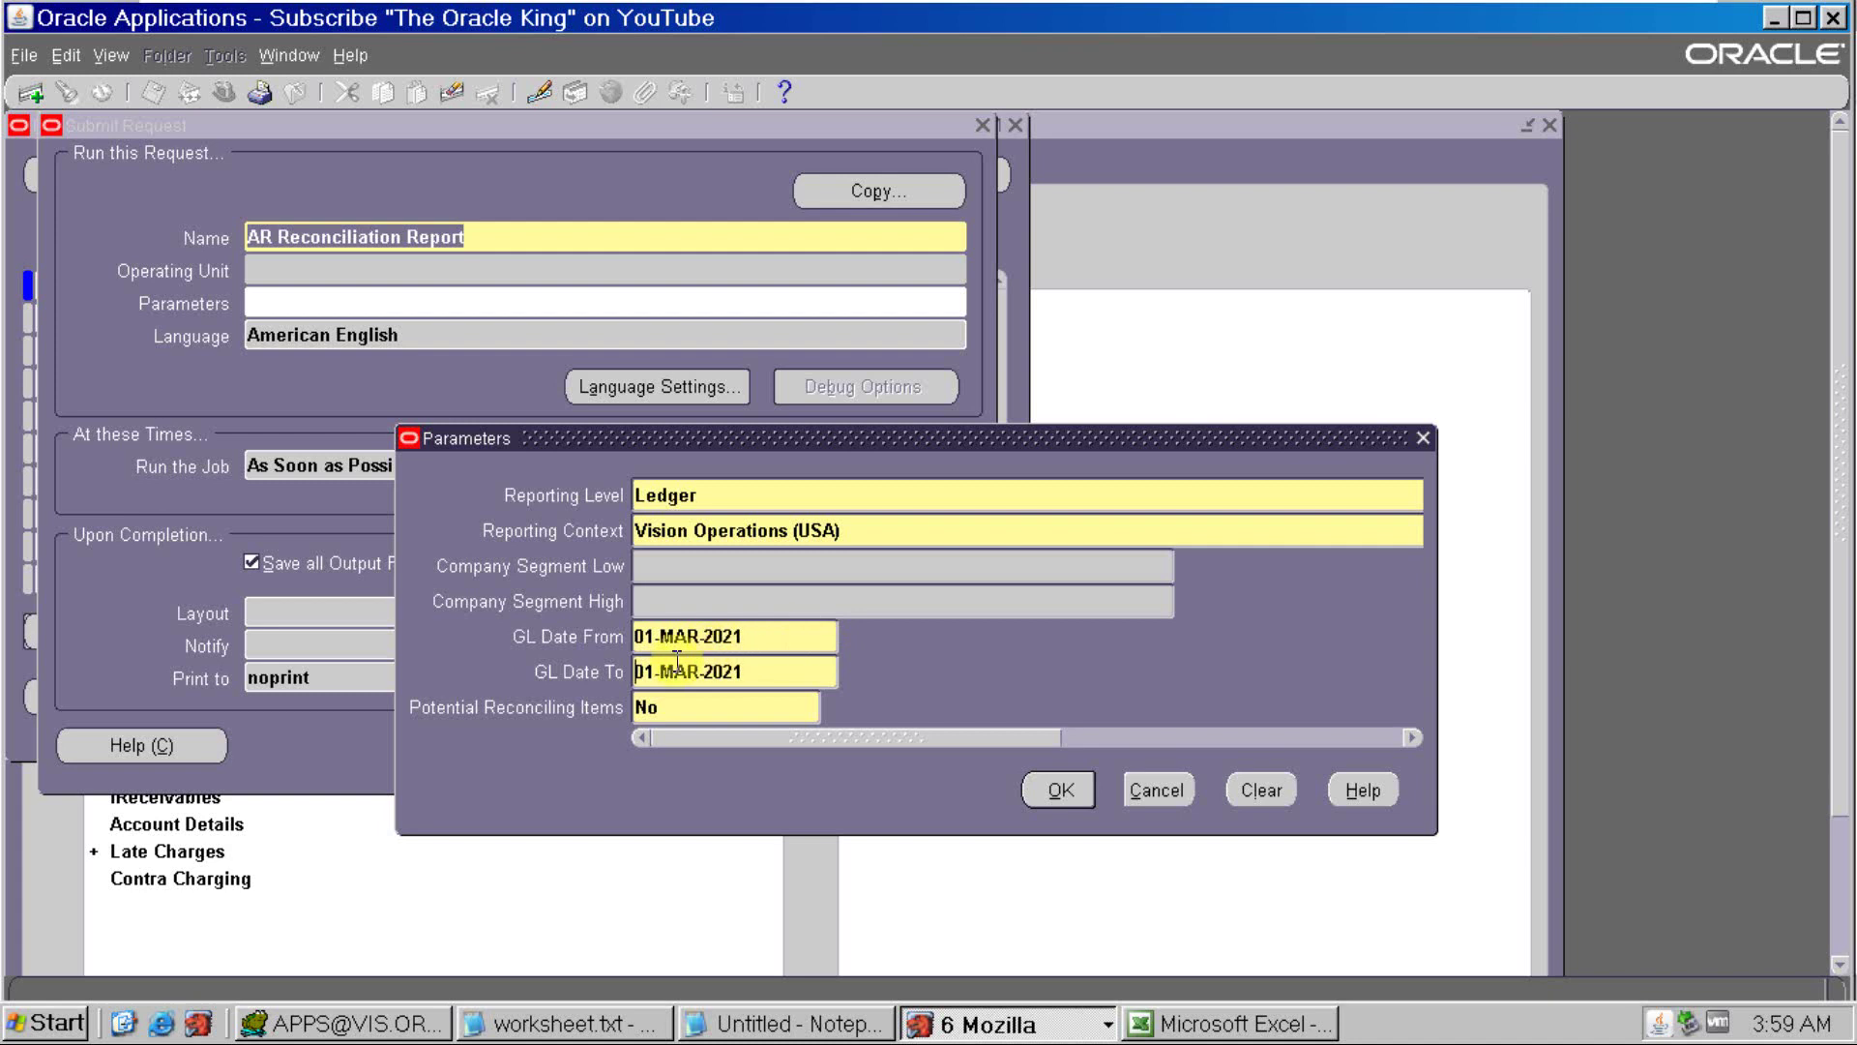
key(Delete)
text(3)
key(Tab)
Accept the parameters, submit the AR Reconciliation Report without adding another request, and list the submitted requests
key(Return)
key(alt+m)
key(Right)
key(Return)
click(764, 712)
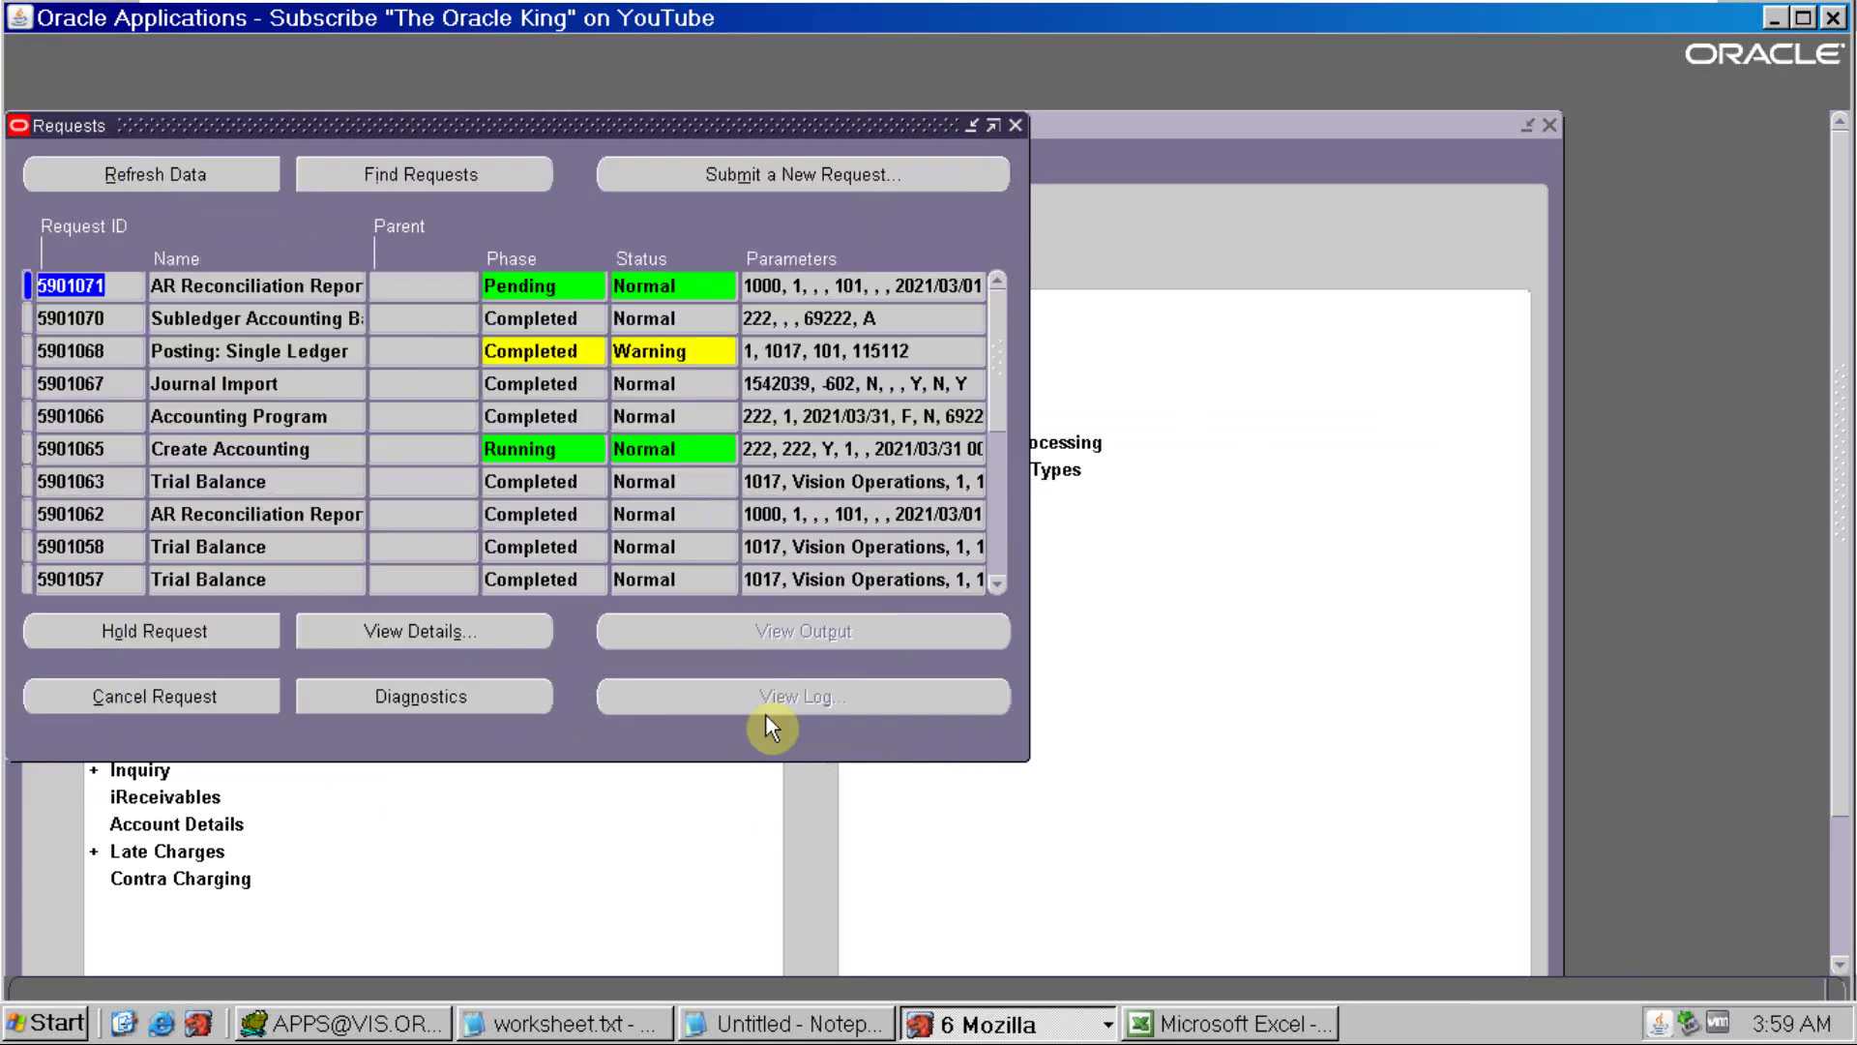
Refresh the requests until the AR Reconciliation Report completes, and open its output
click(161, 178)
click(156, 172)
click(155, 172)
click(155, 172)
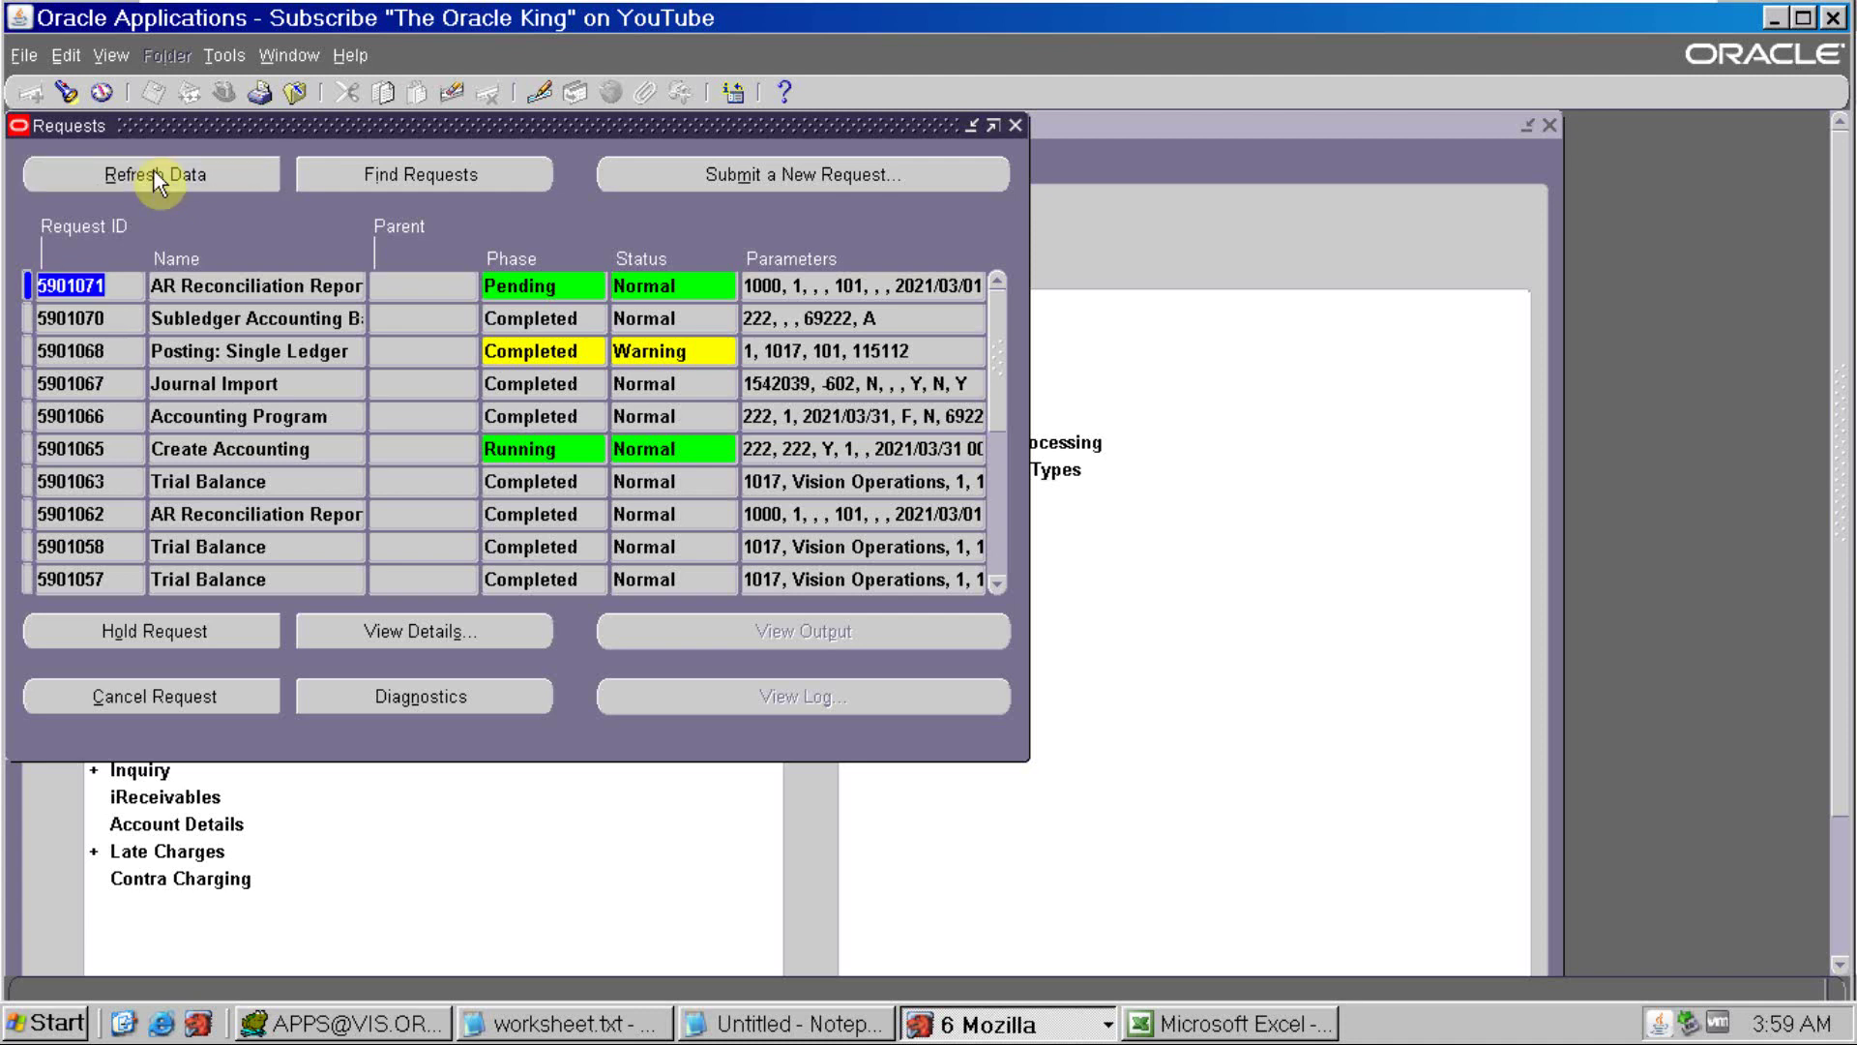
click(154, 172)
click(151, 175)
click(182, 176)
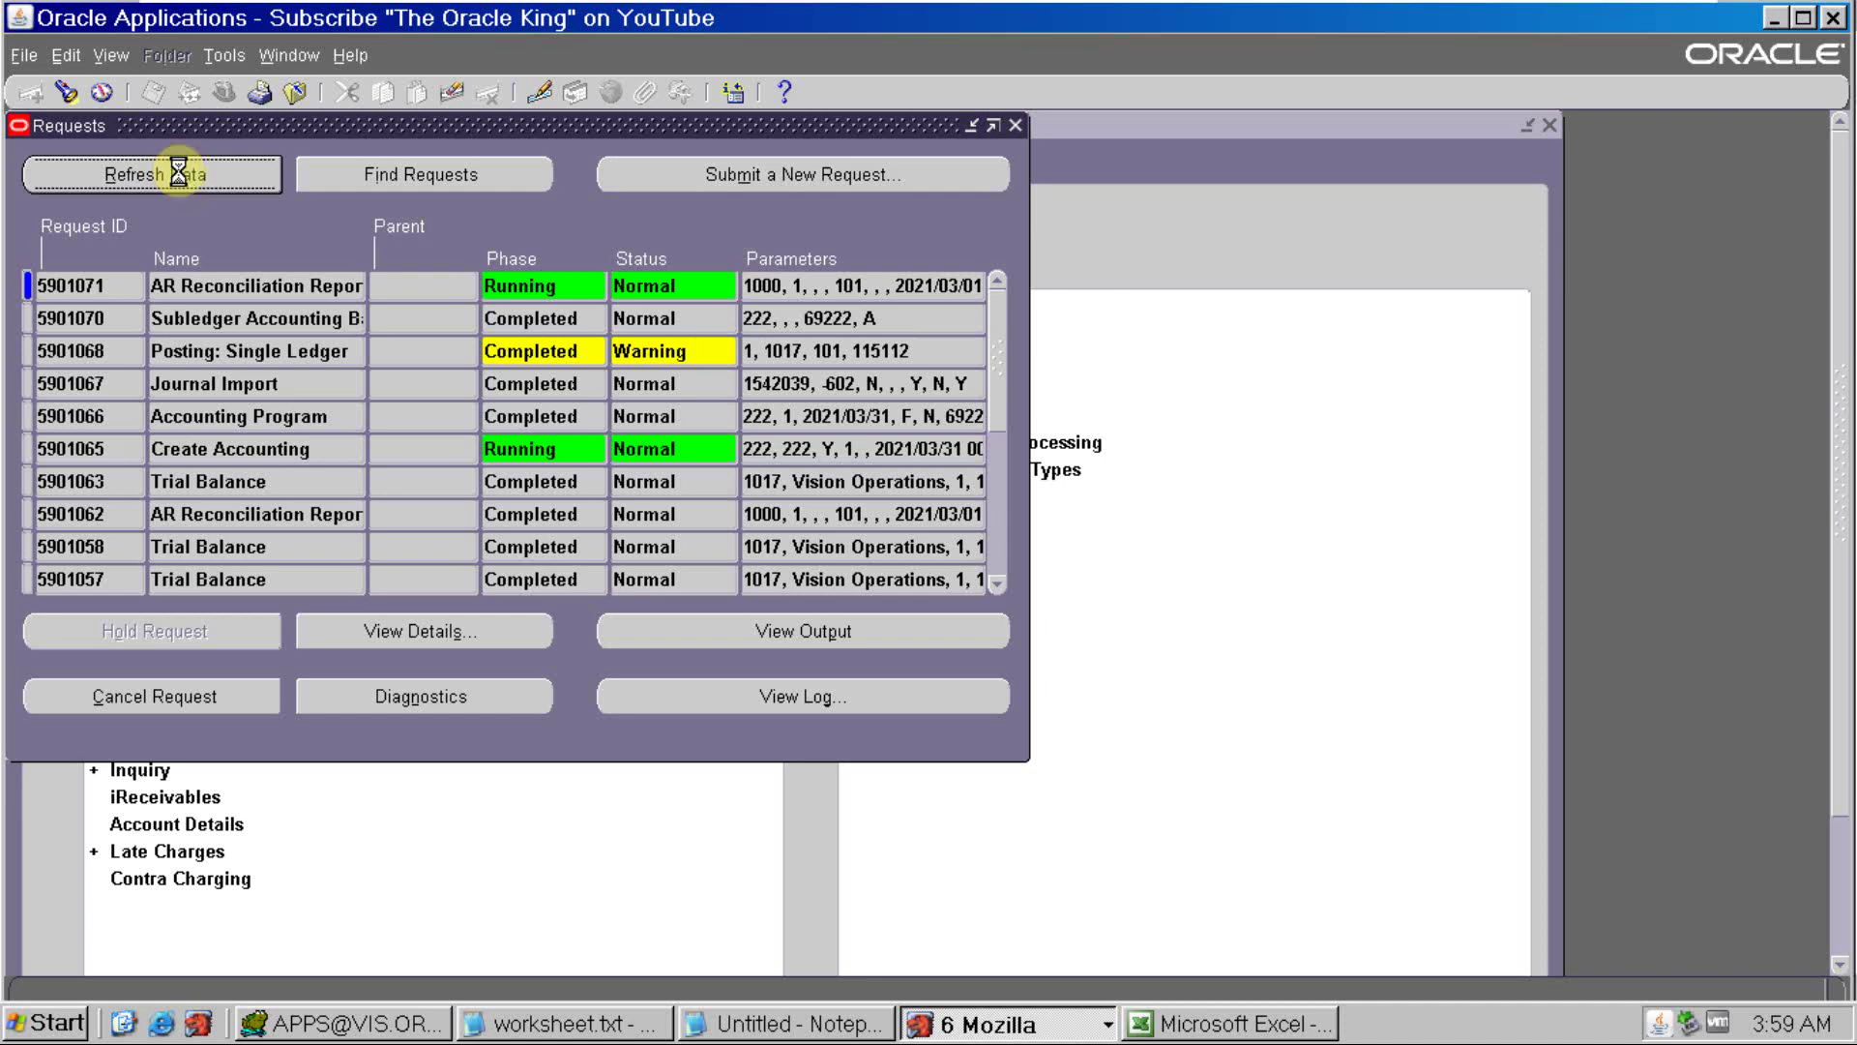
click(179, 172)
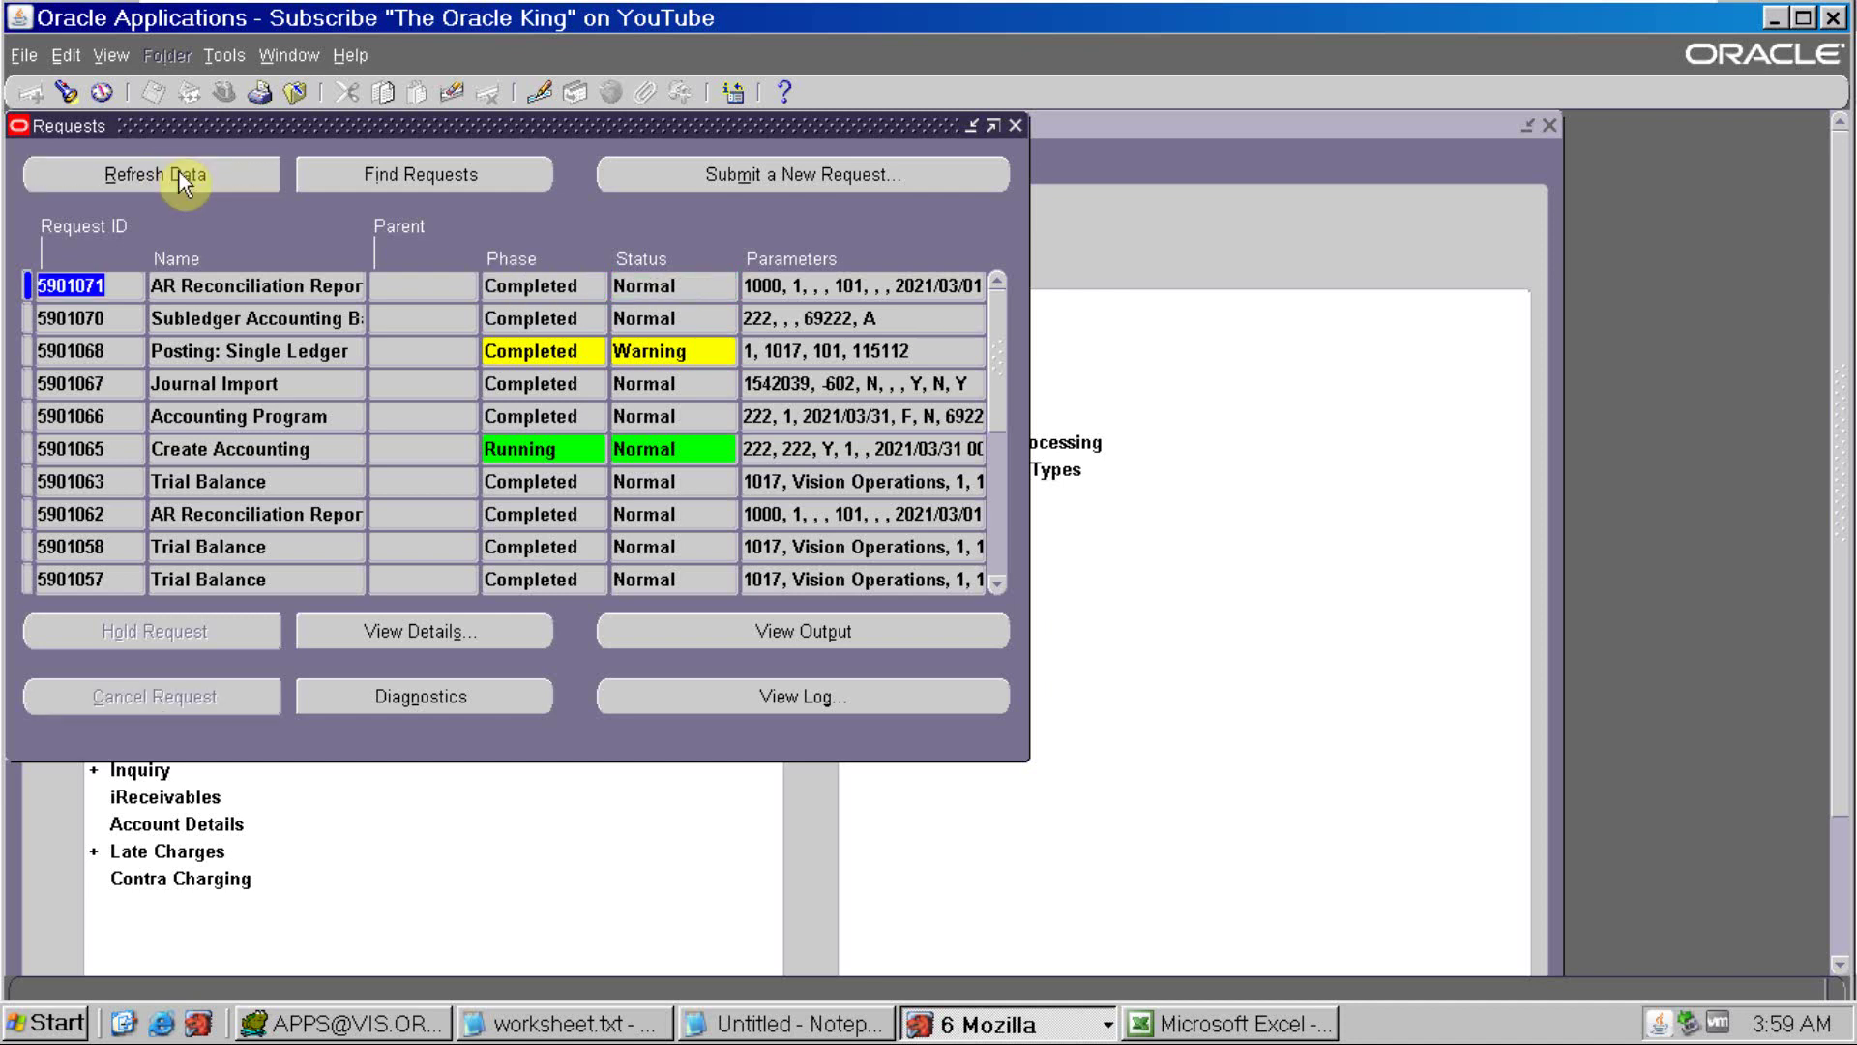
click(716, 634)
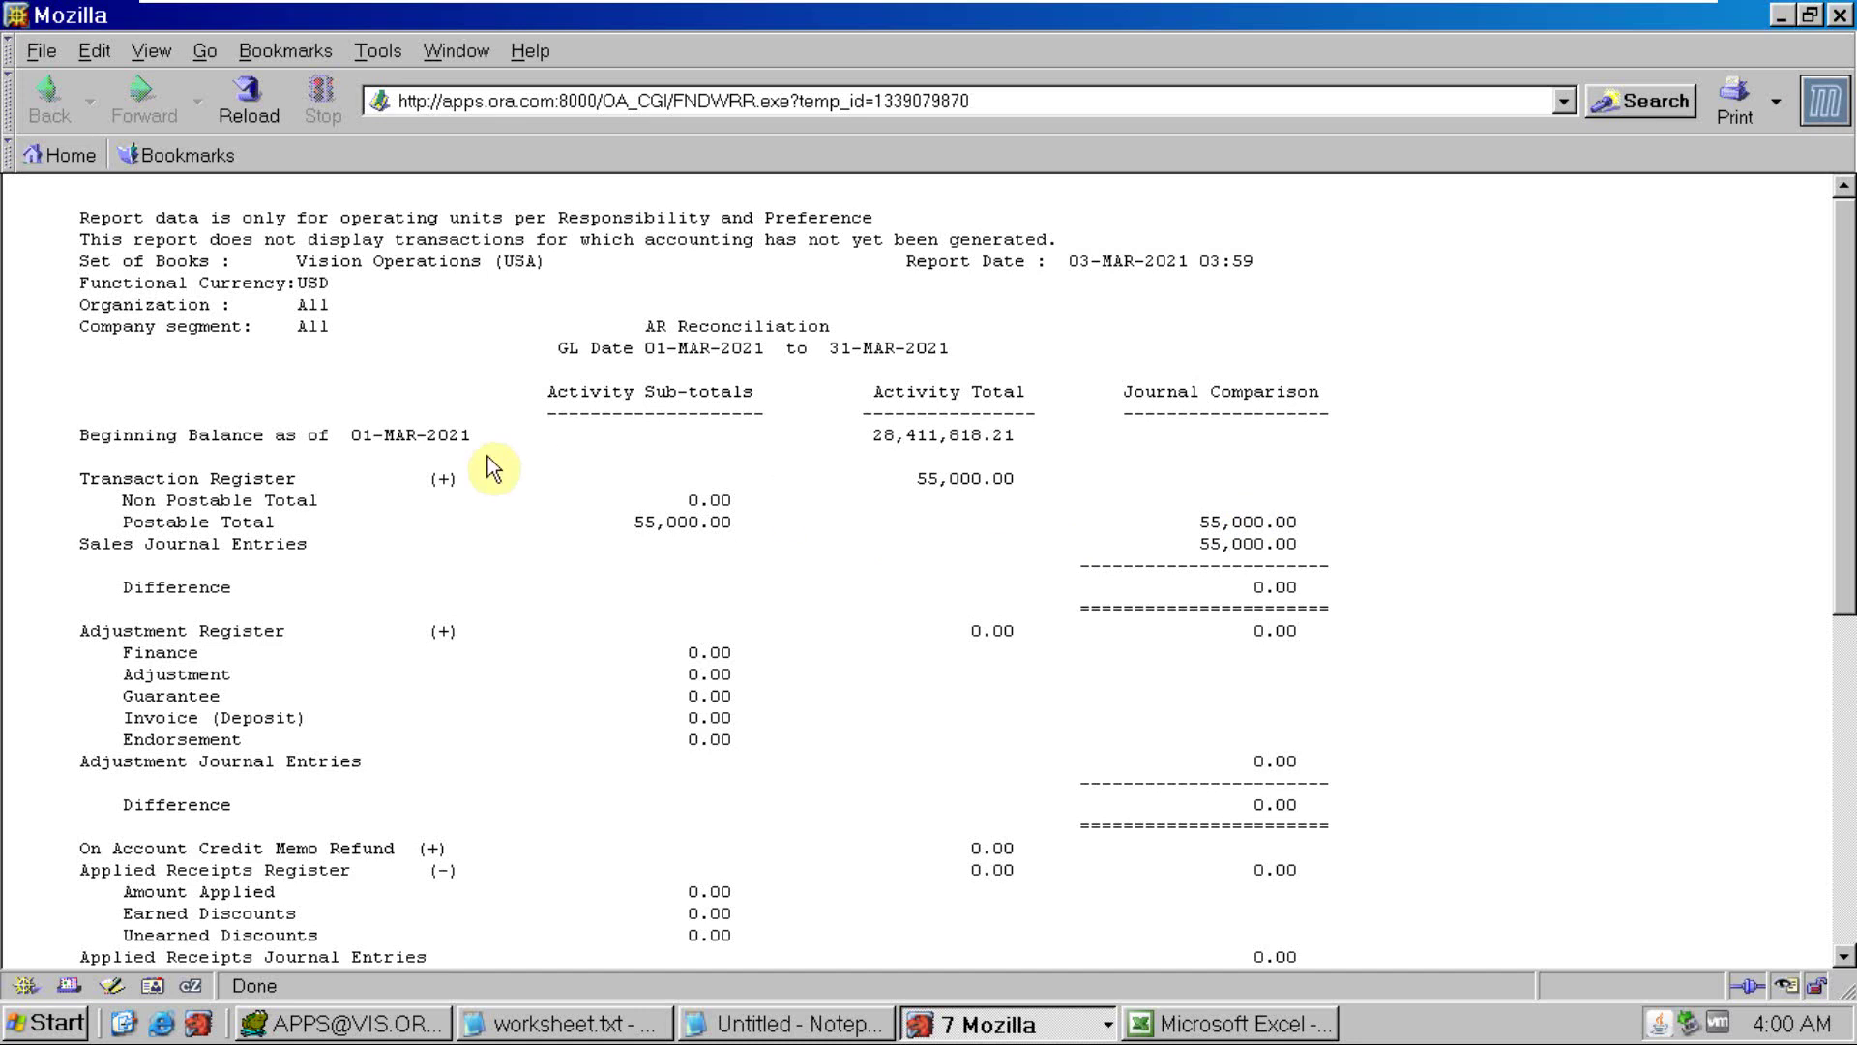
Examine the report's transaction register total, postable total and journal difference, and switch to the Excel testing sheet
drag(919, 481, 996, 479)
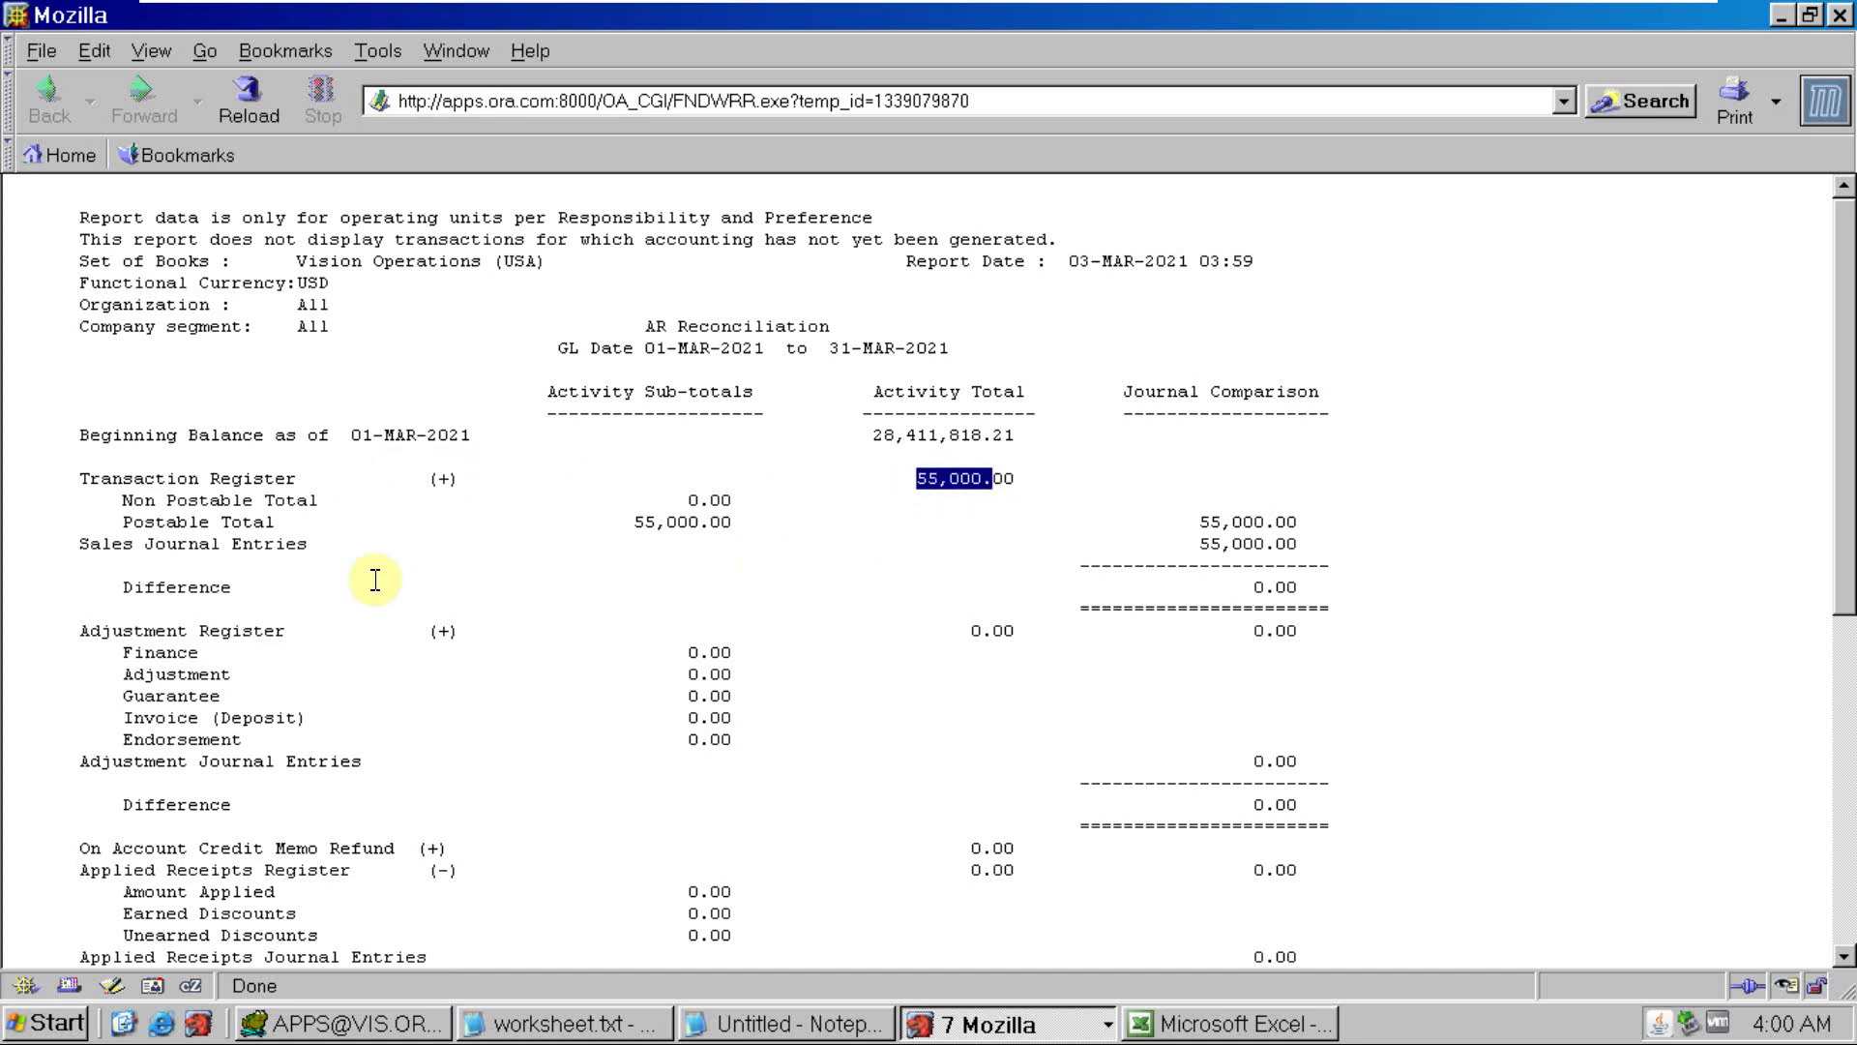
click(632, 525)
drag(632, 525, 720, 527)
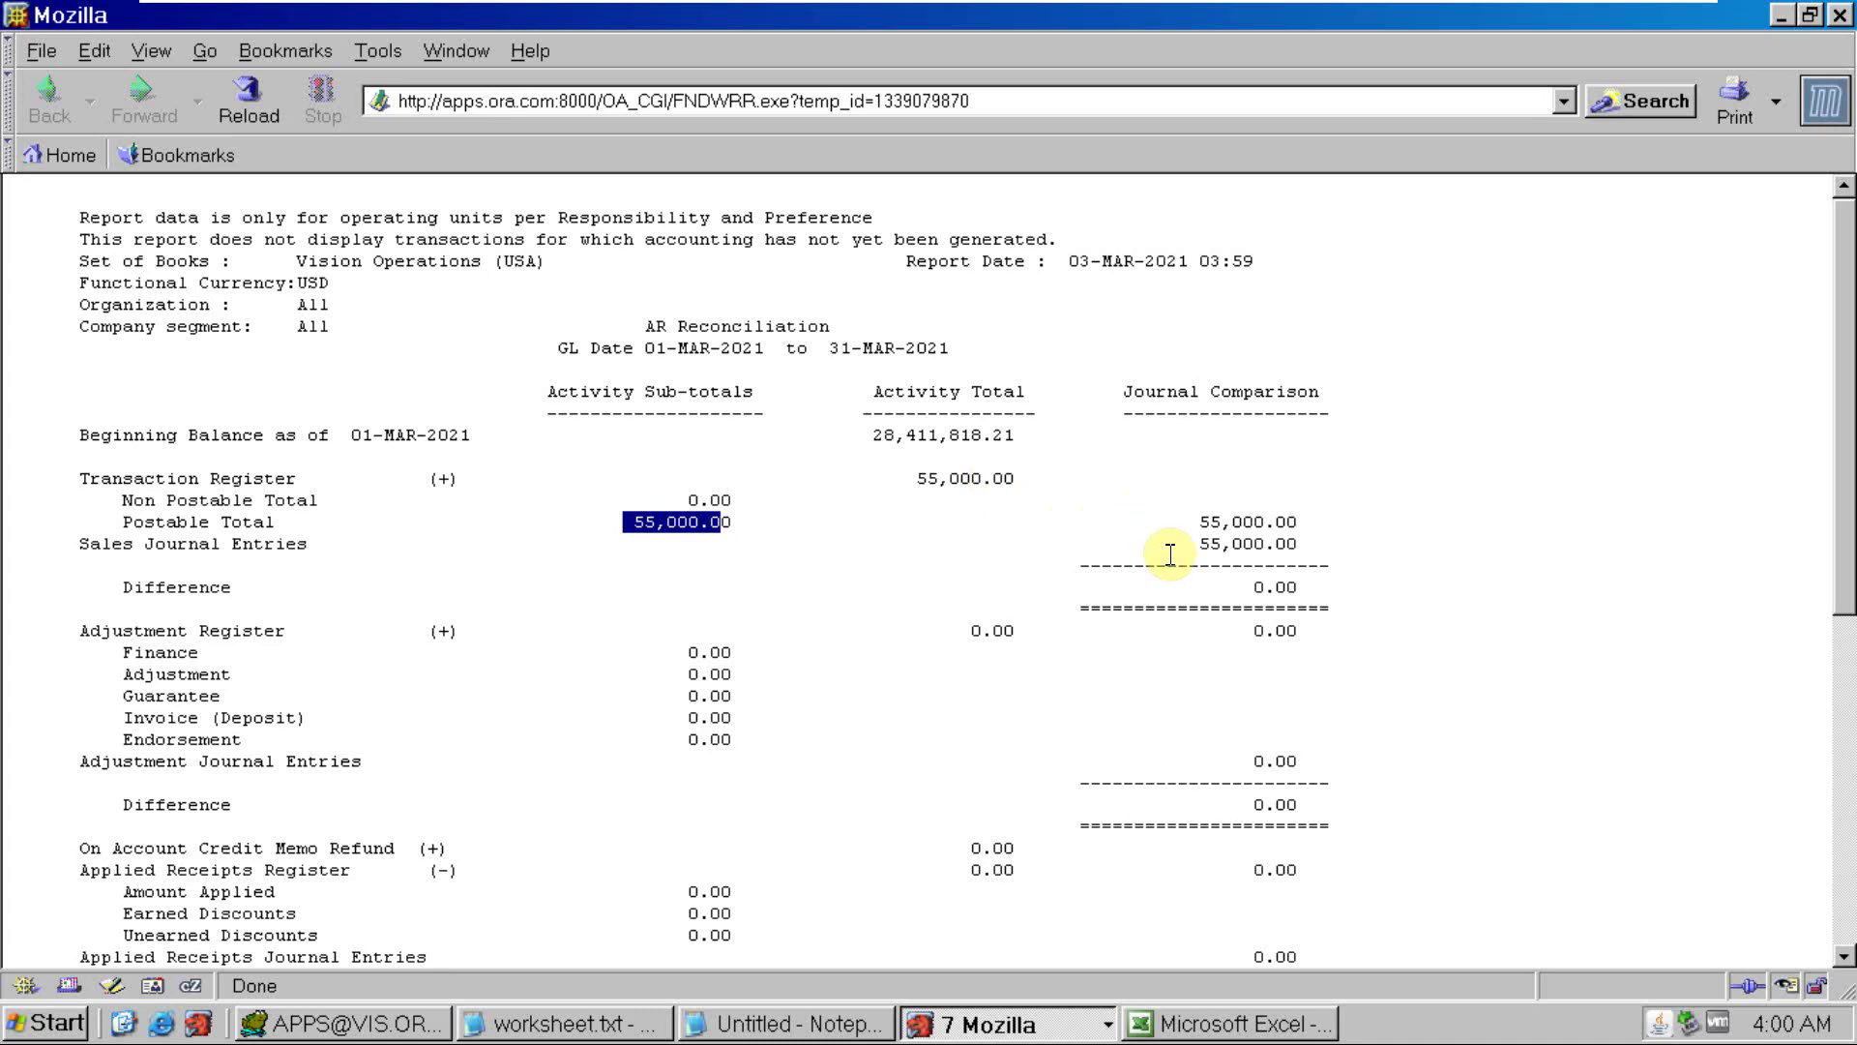
drag(1228, 587, 1310, 599)
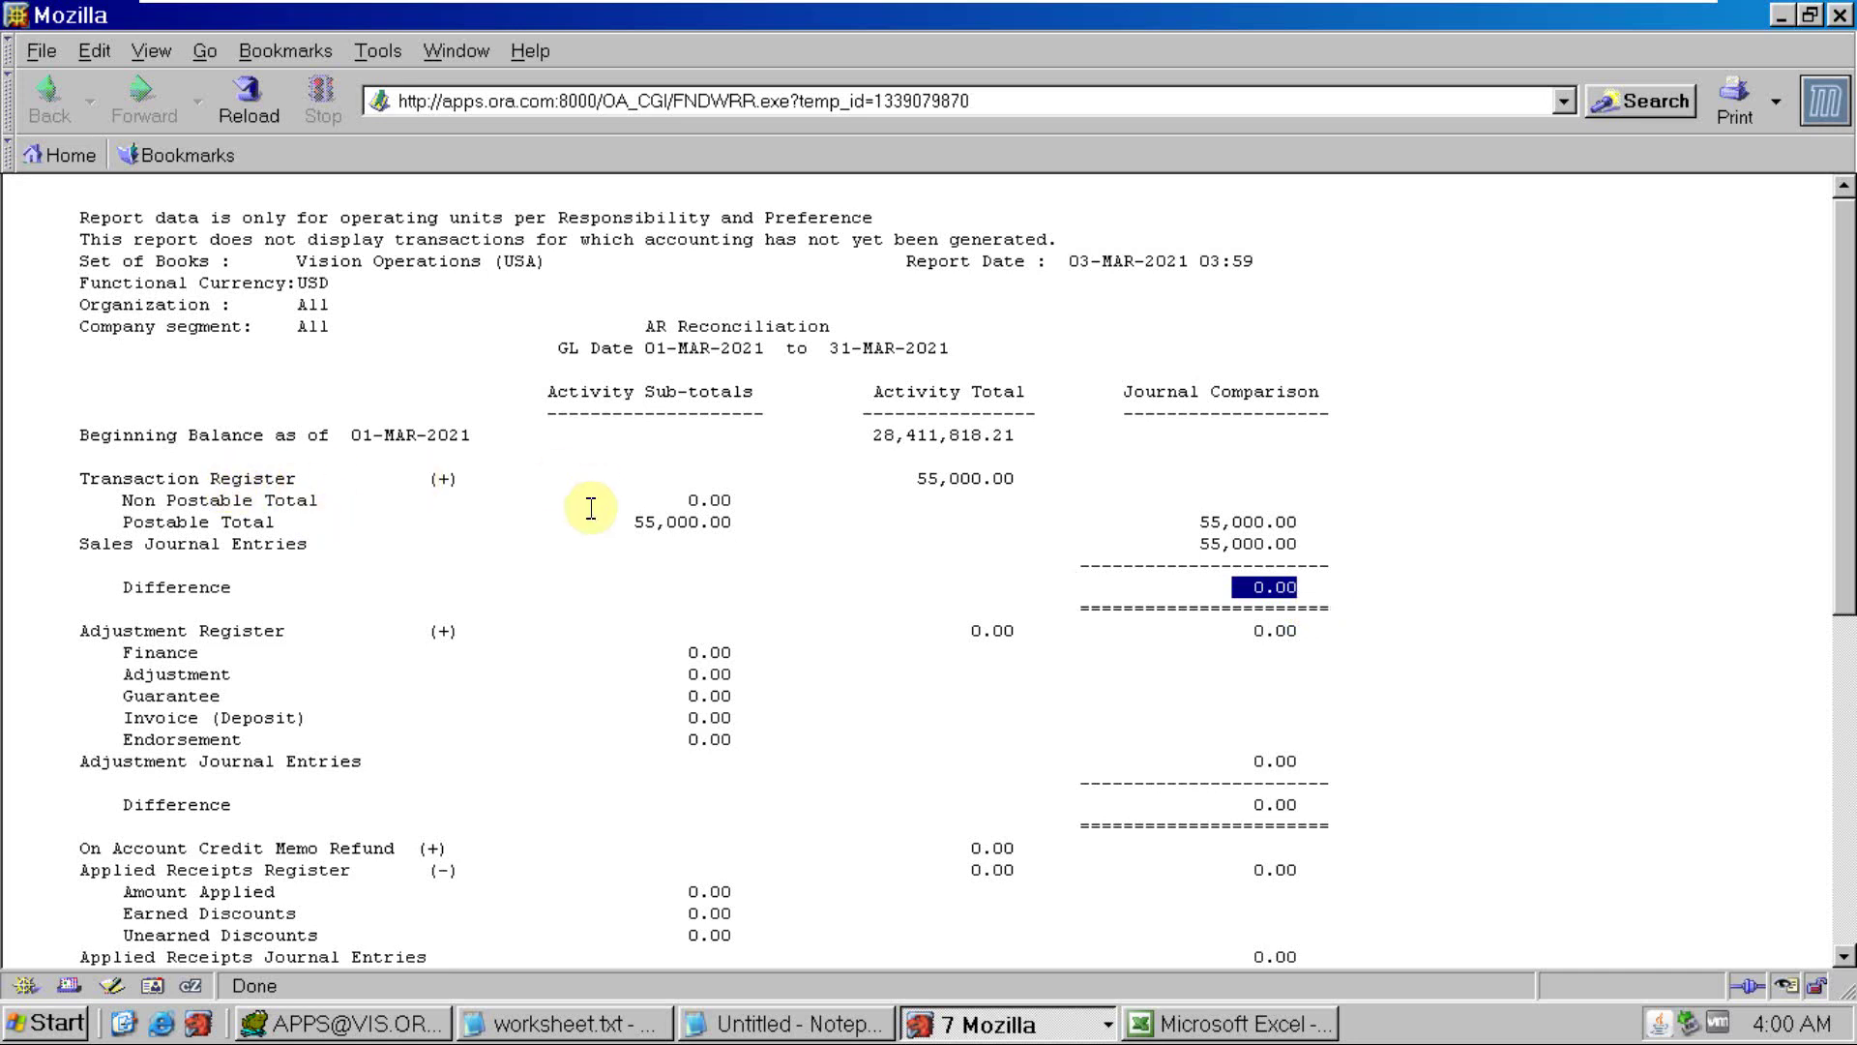
click(1192, 1023)
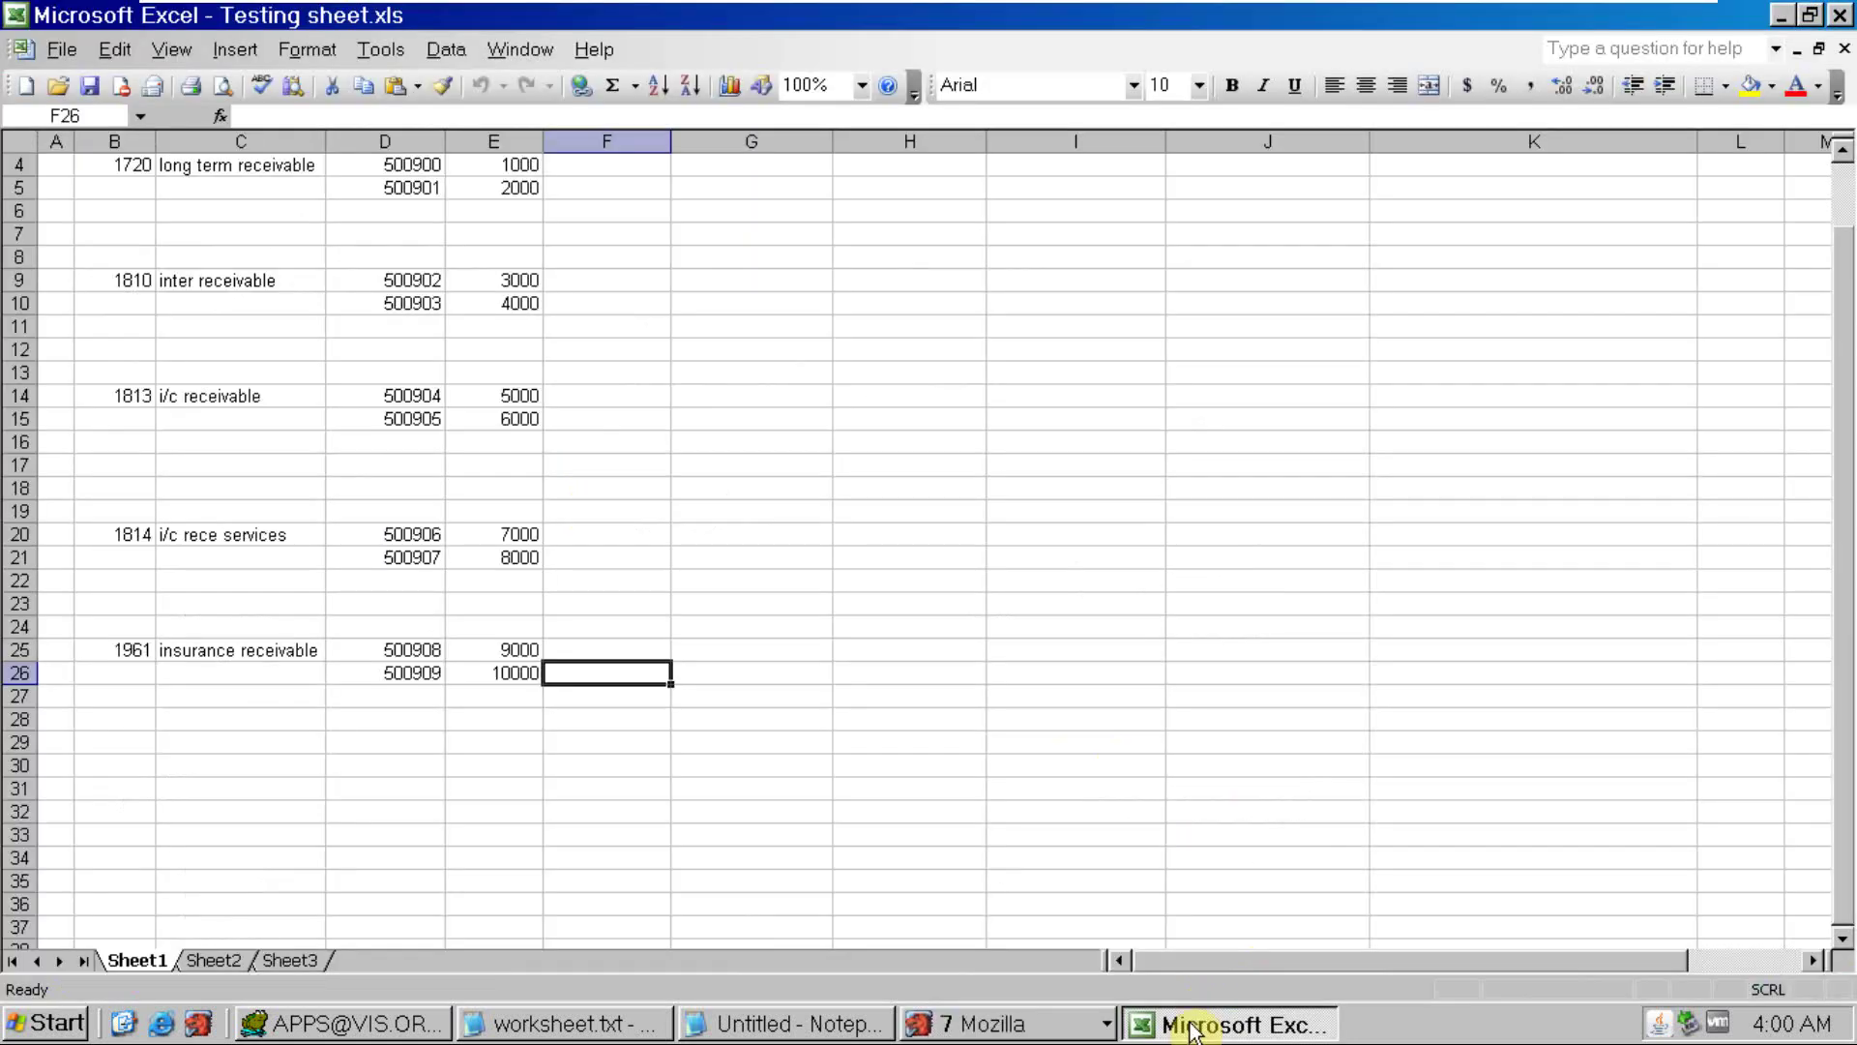
Sum the invoice amounts in E4:E26 of the testing sheet and compare them with the AR Reconciliation report's transaction register total
drag(508, 165, 468, 672)
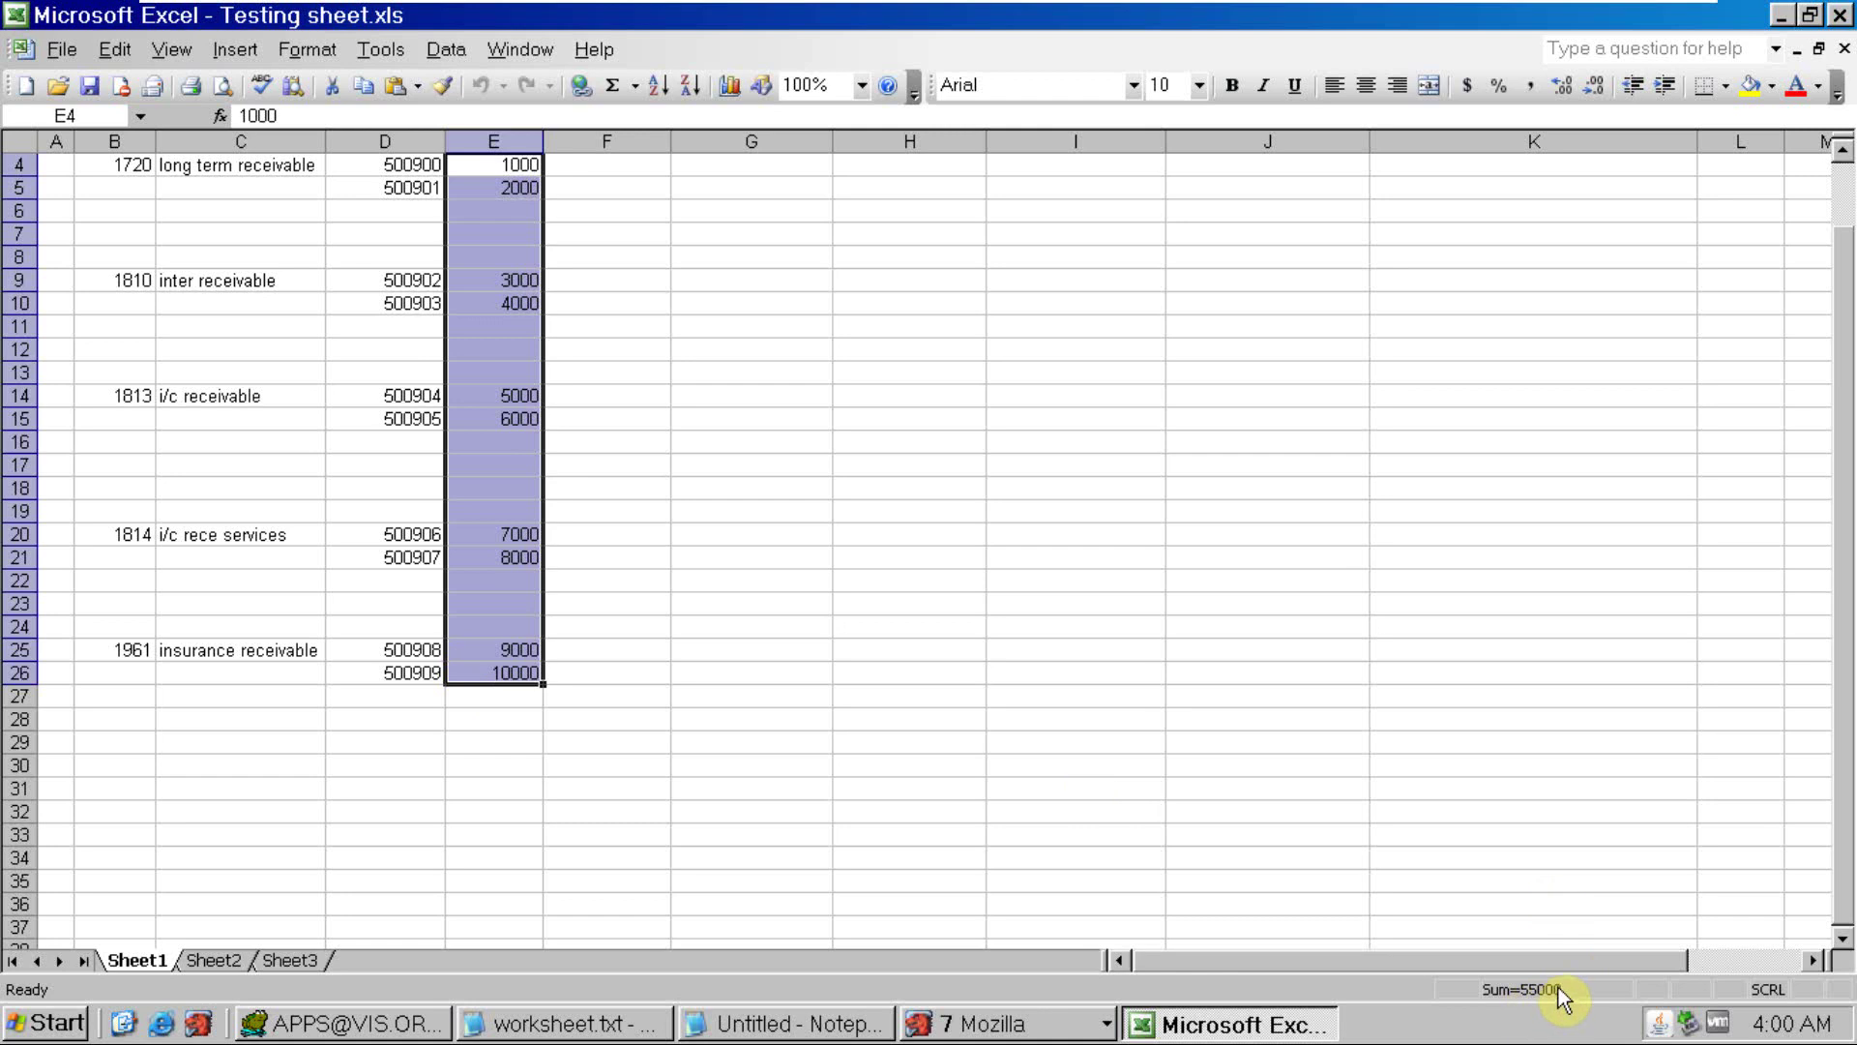
key(alt+Tab)
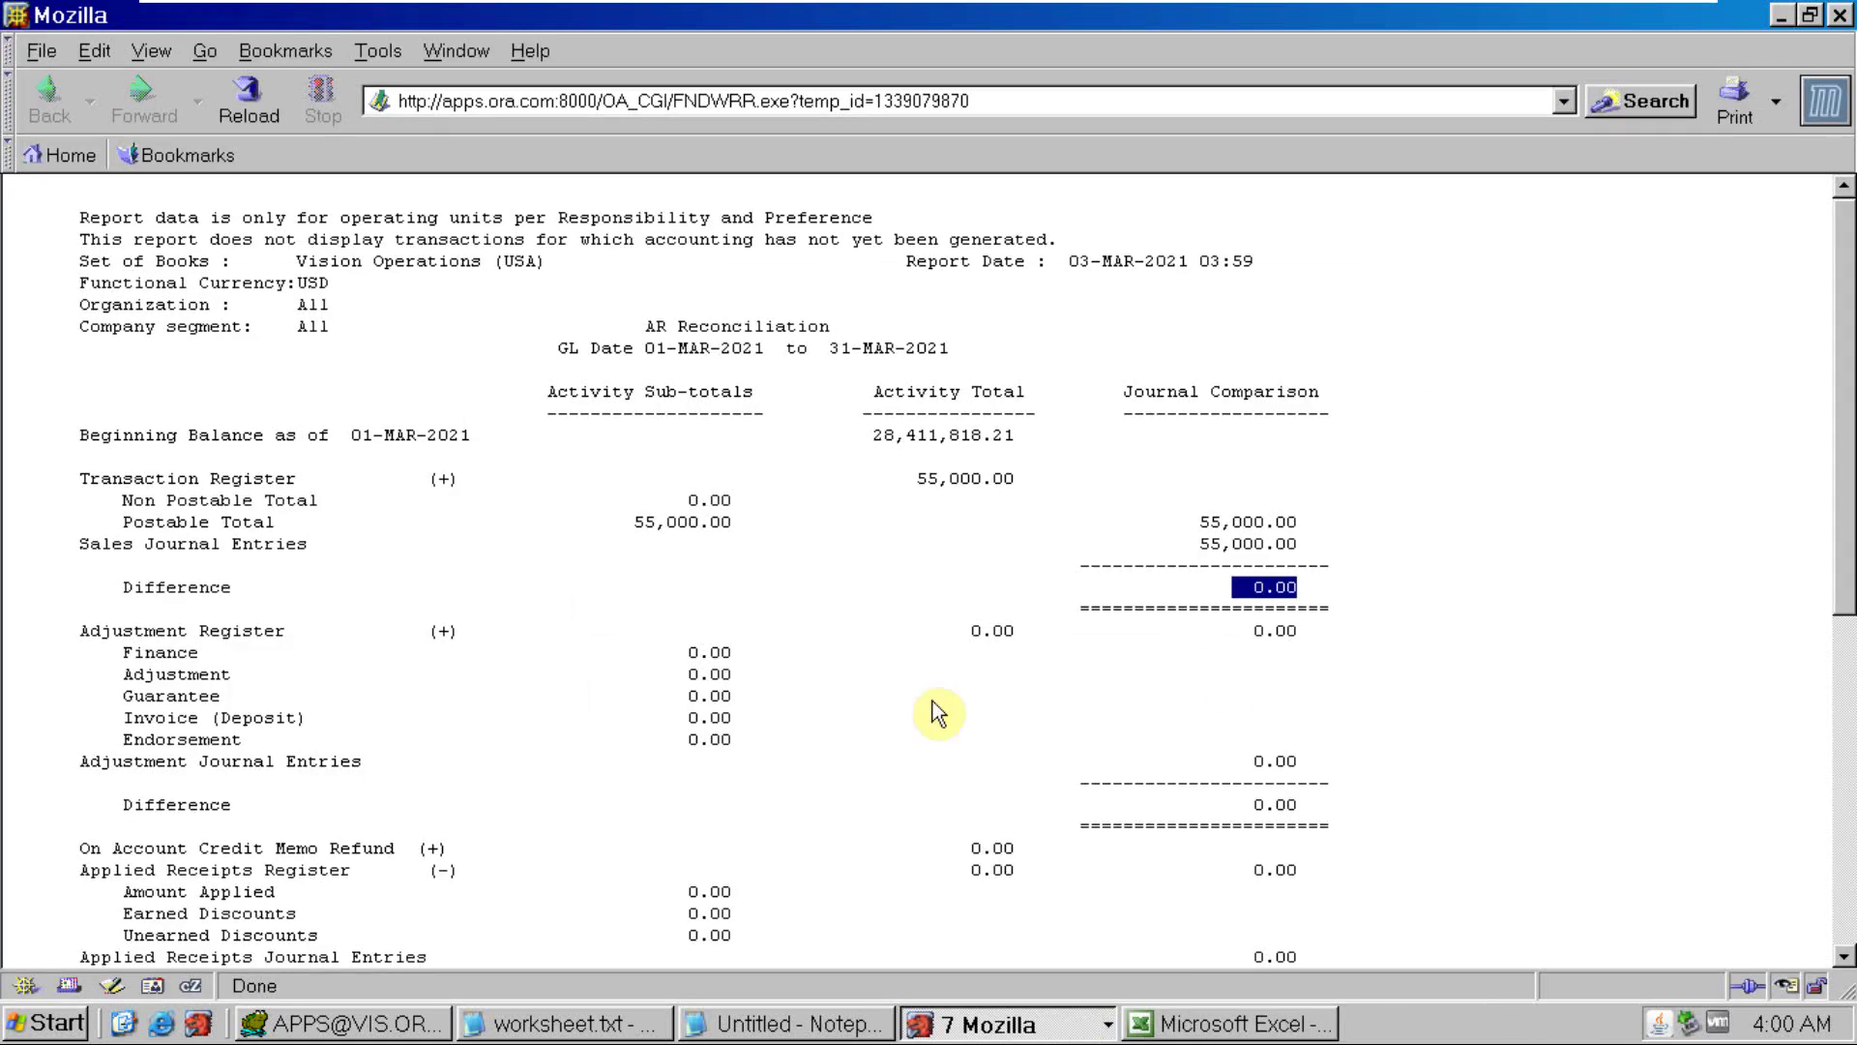
drag(918, 478, 1001, 481)
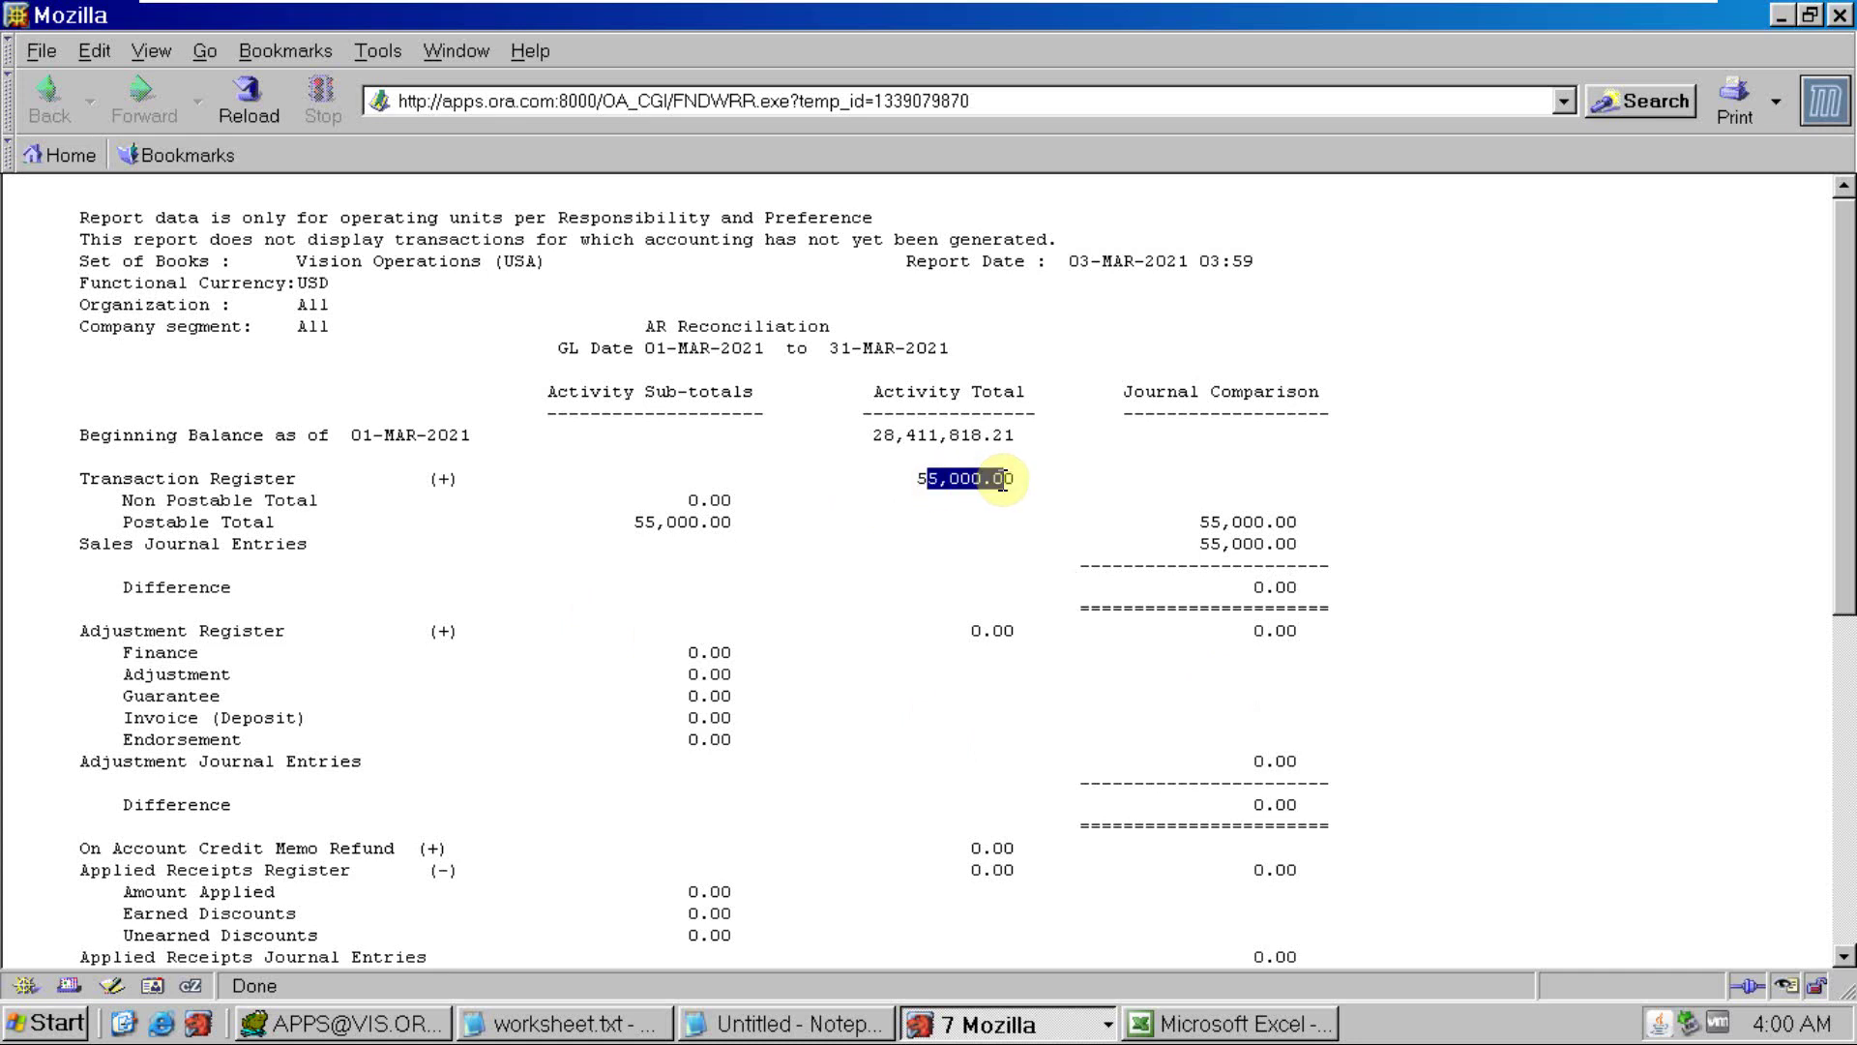
Return to Oracle Applications and start a new single request for the Transaction Register report
click(950, 1027)
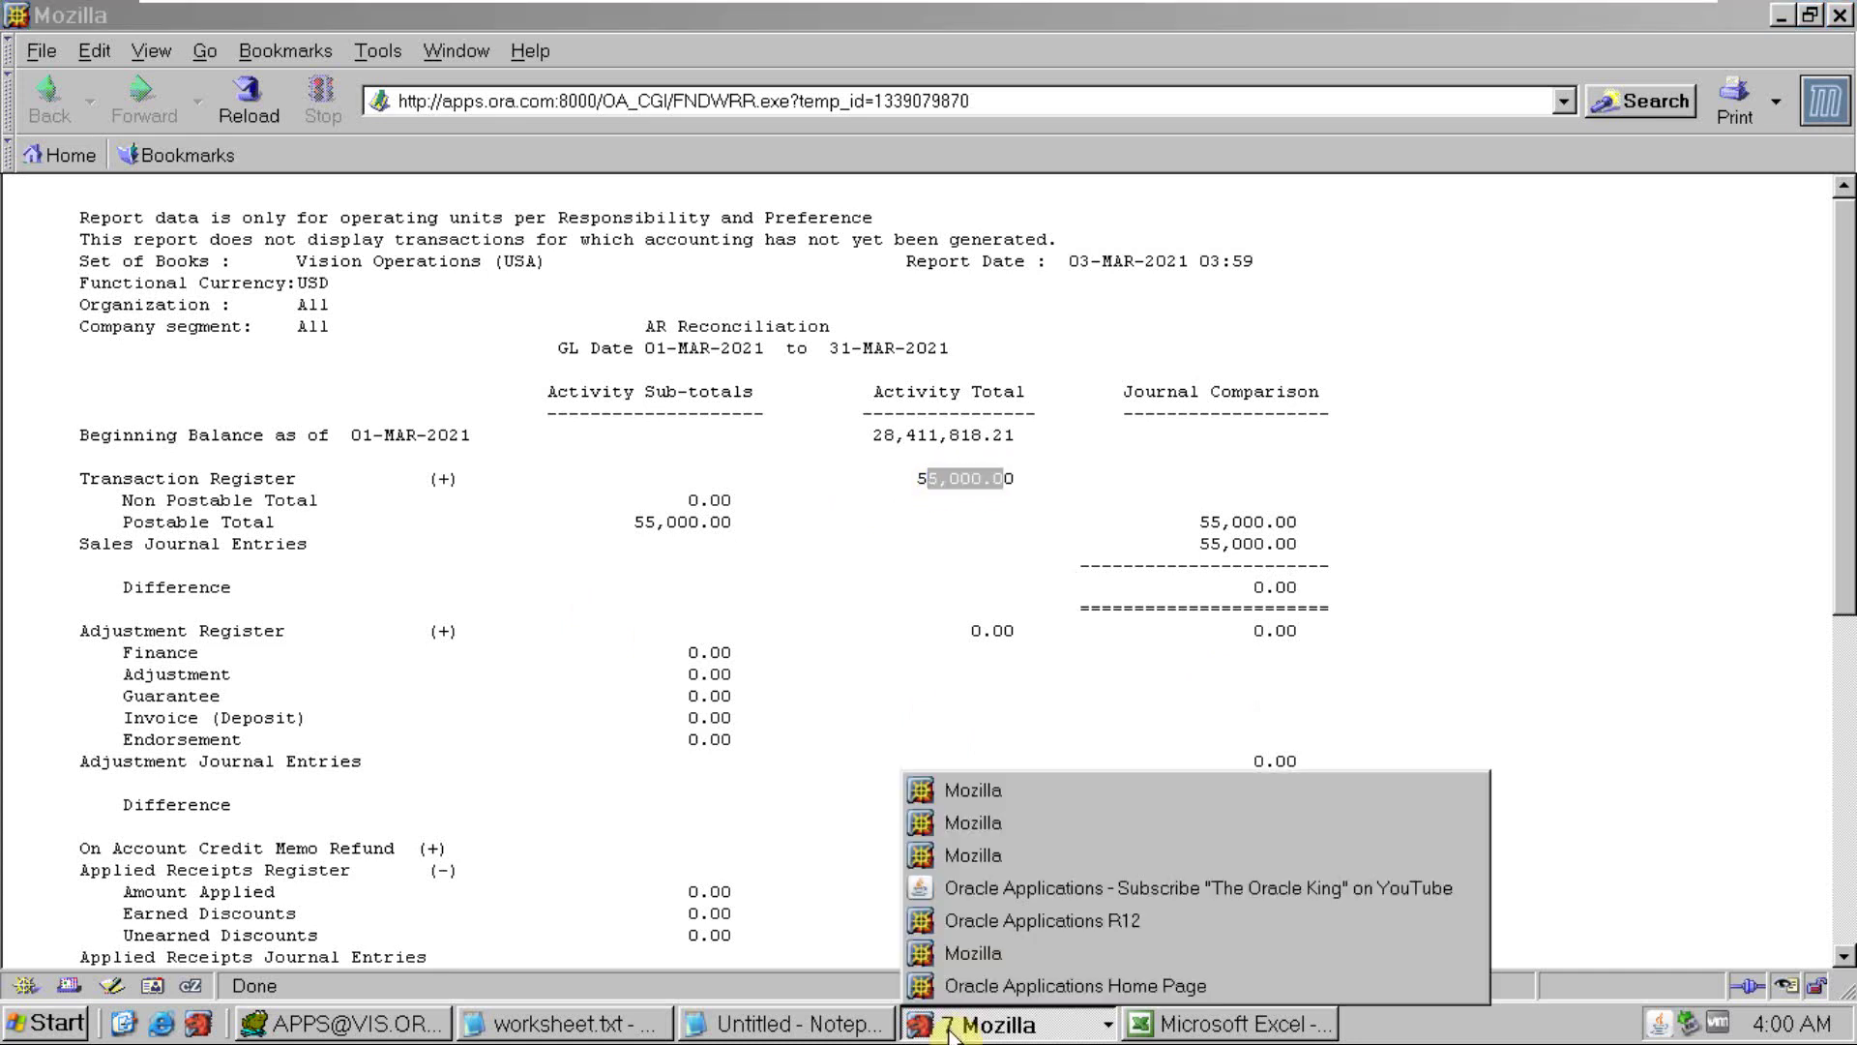
click(958, 888)
click(745, 176)
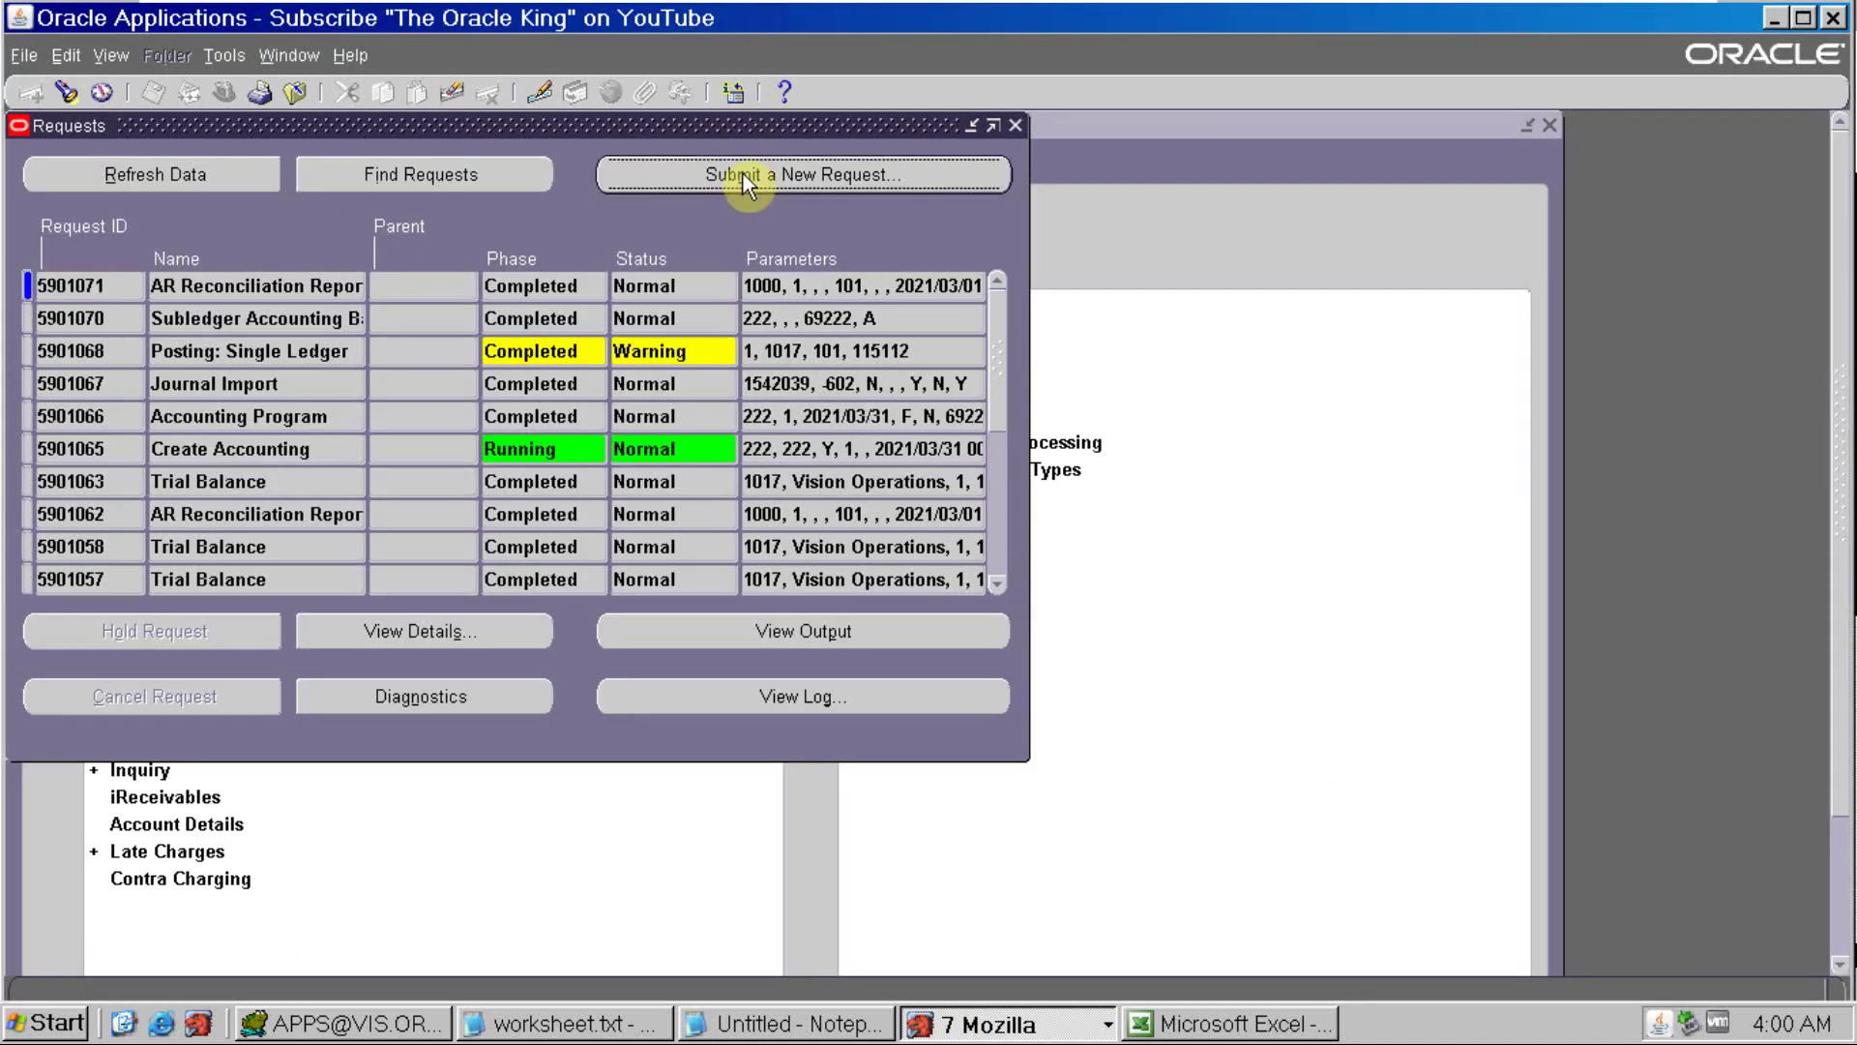
key(Return)
text(transACTION)
key(Tab)
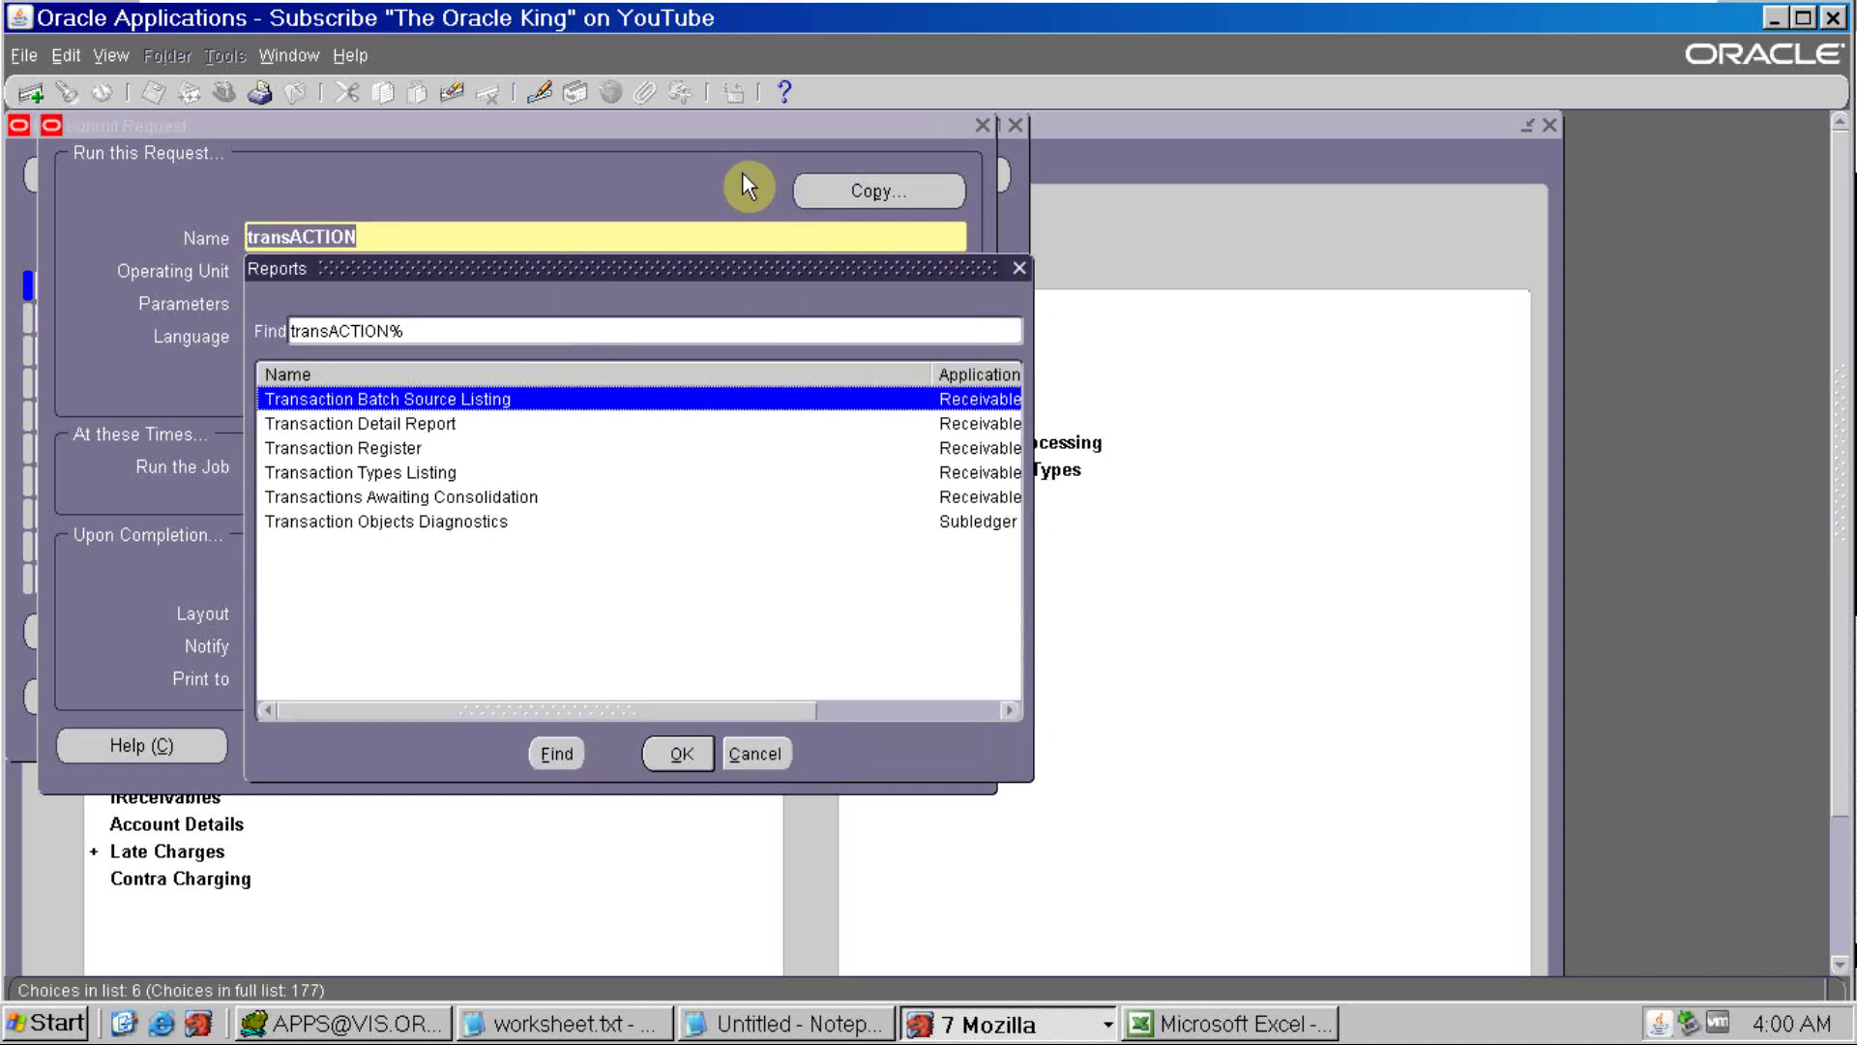
key(Down)
key(Down)
key(Return)
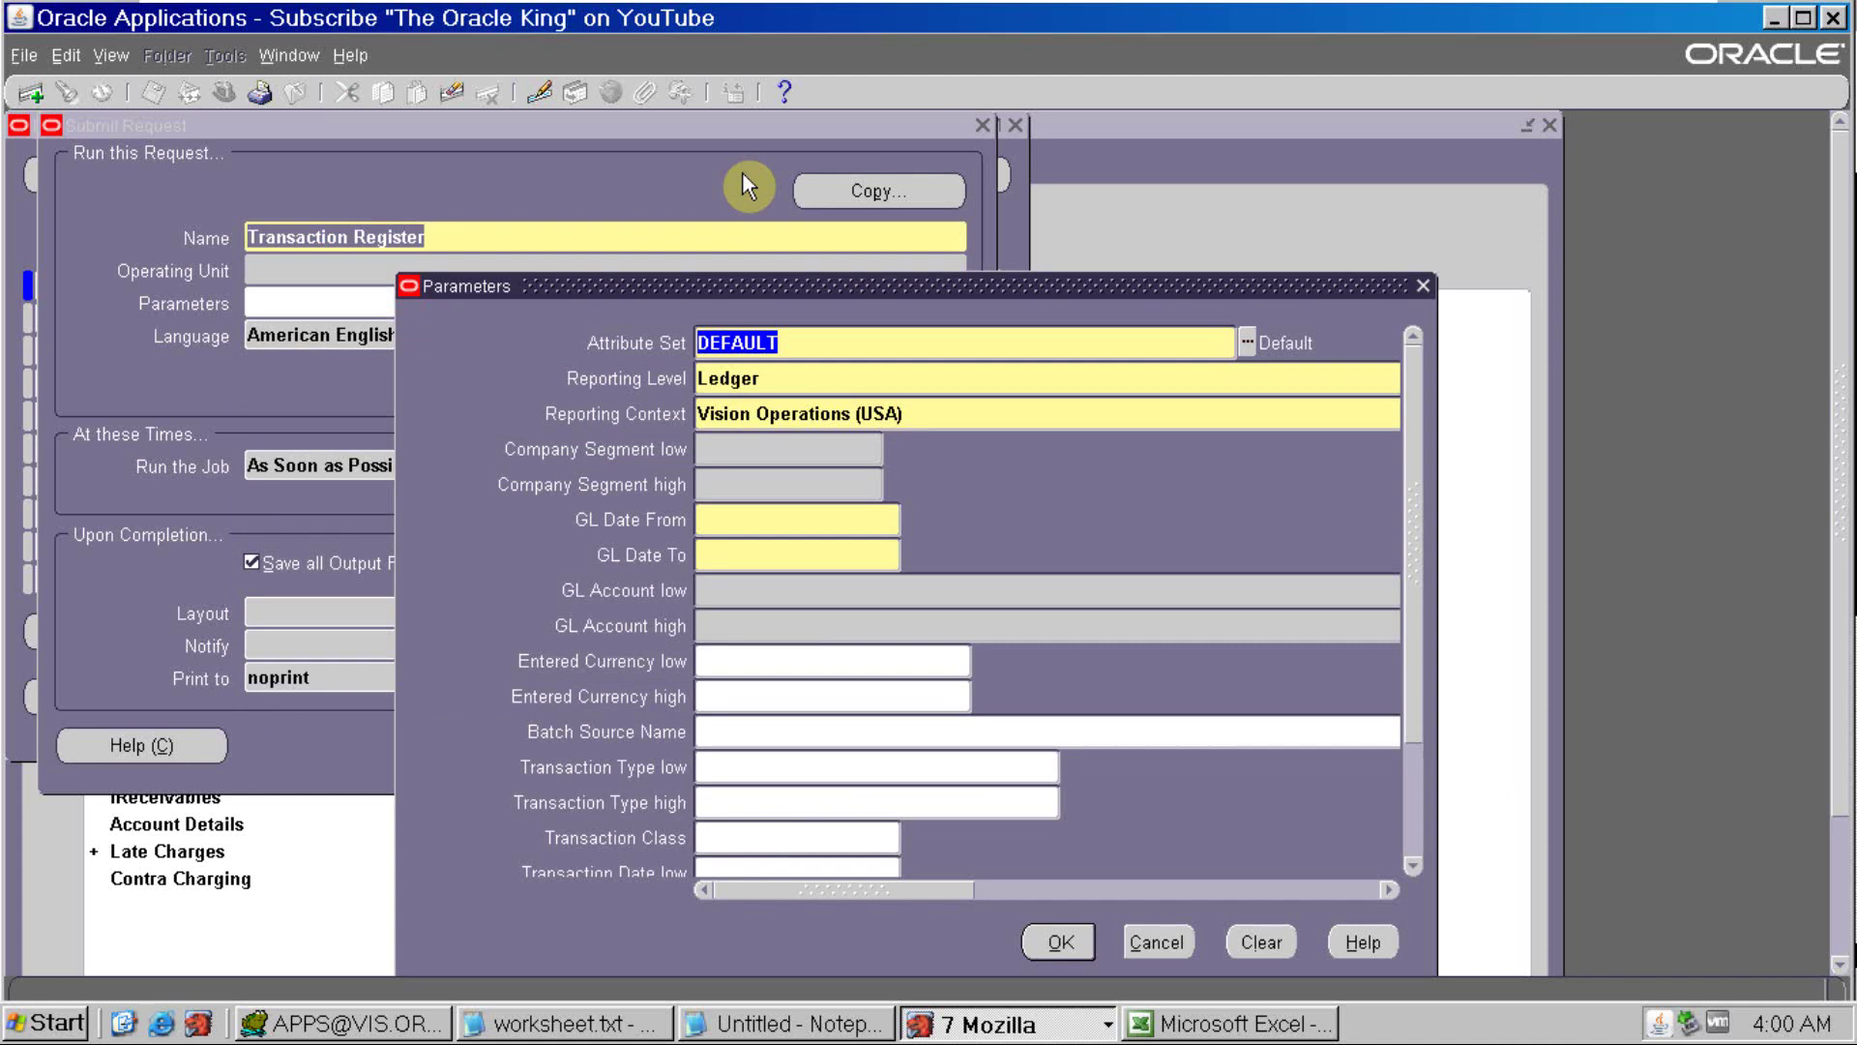
Set the Transaction Register's GL date range from 01-MAR-2021 to 31-MAR-2021
click(725, 526)
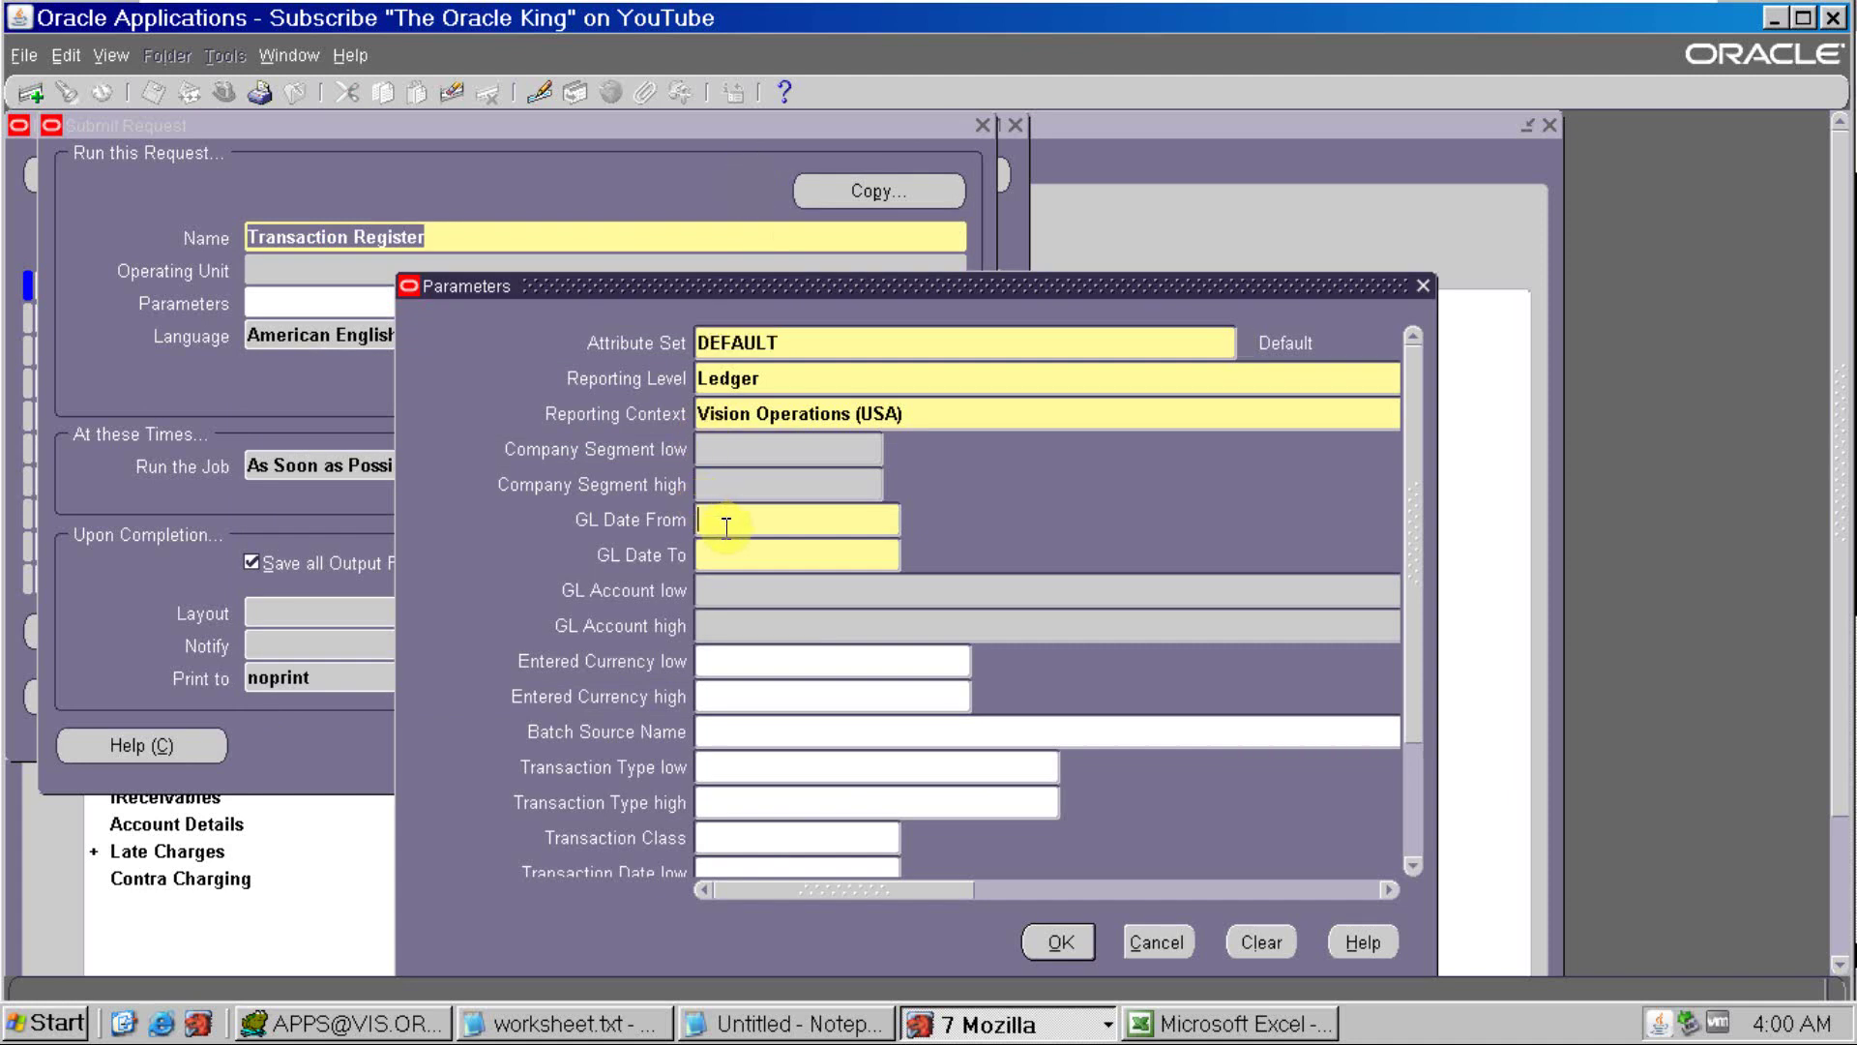
text(01MAR21)
key(Tab)
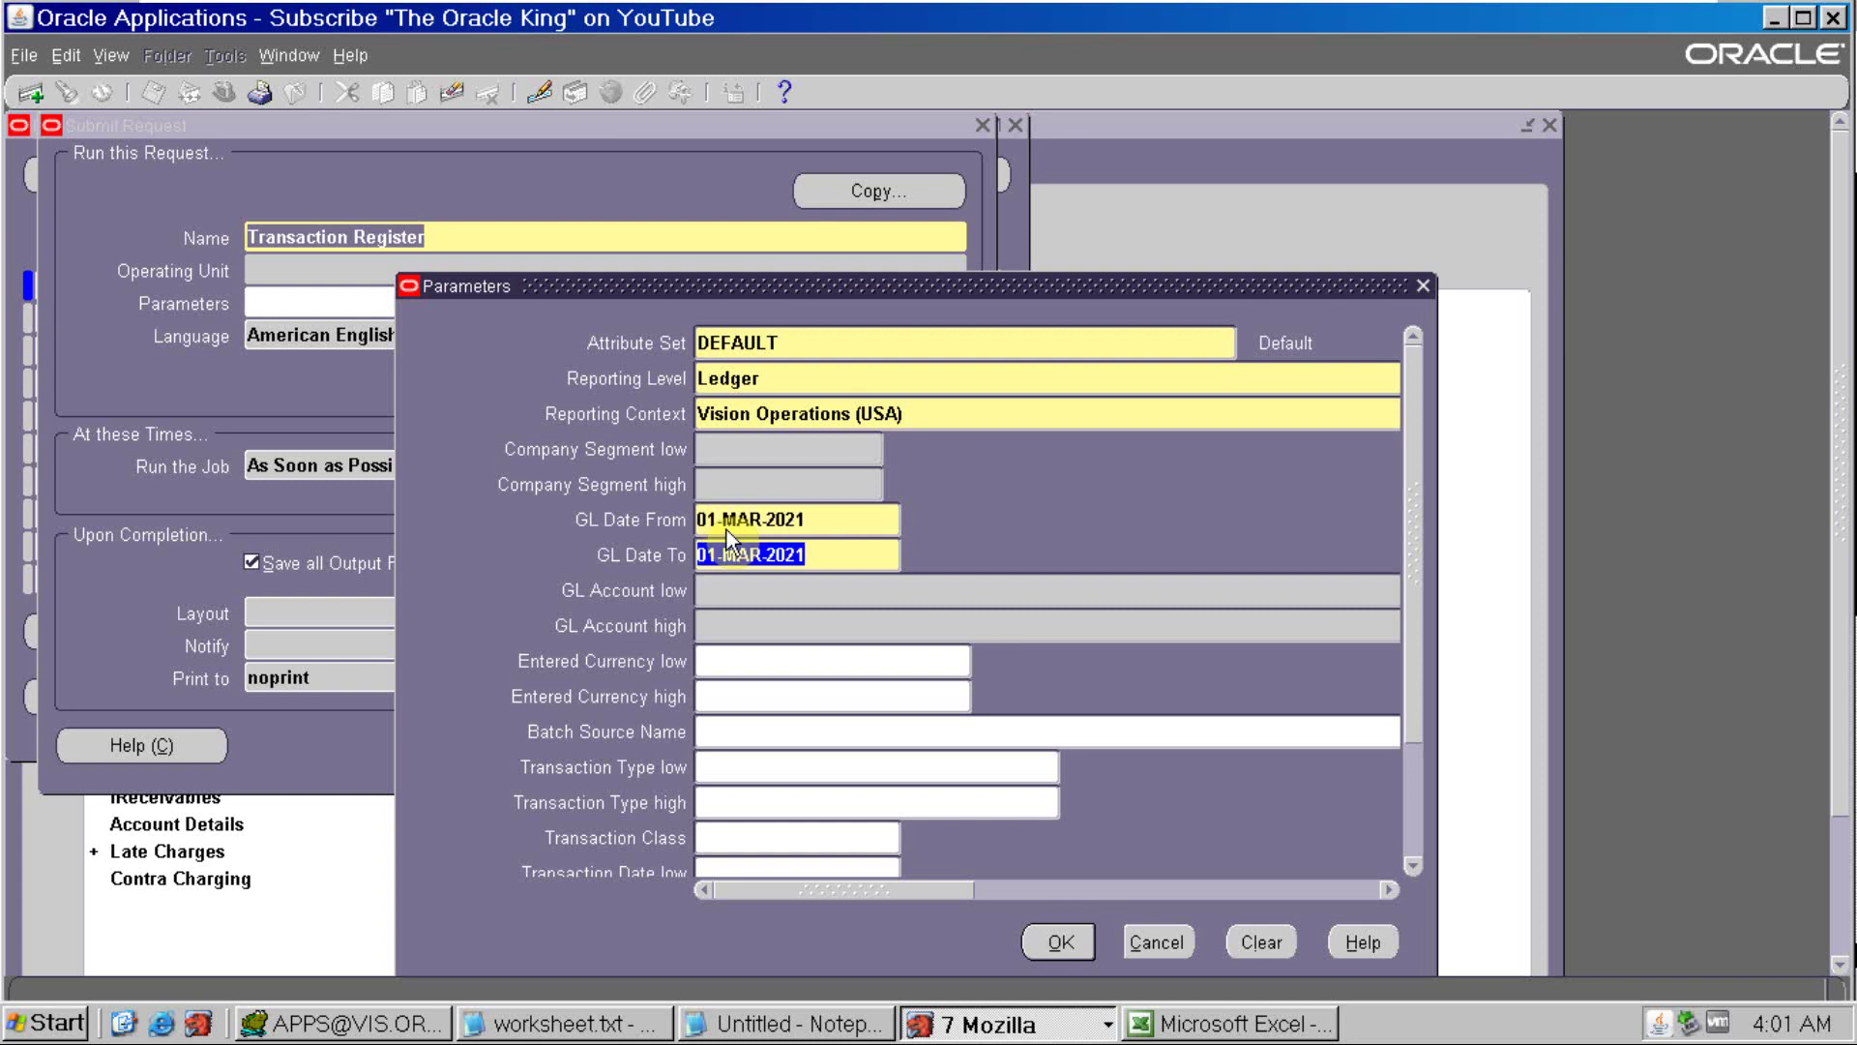
key(Left)
key(Delete)
text(3)
key(Tab)
key(Return)
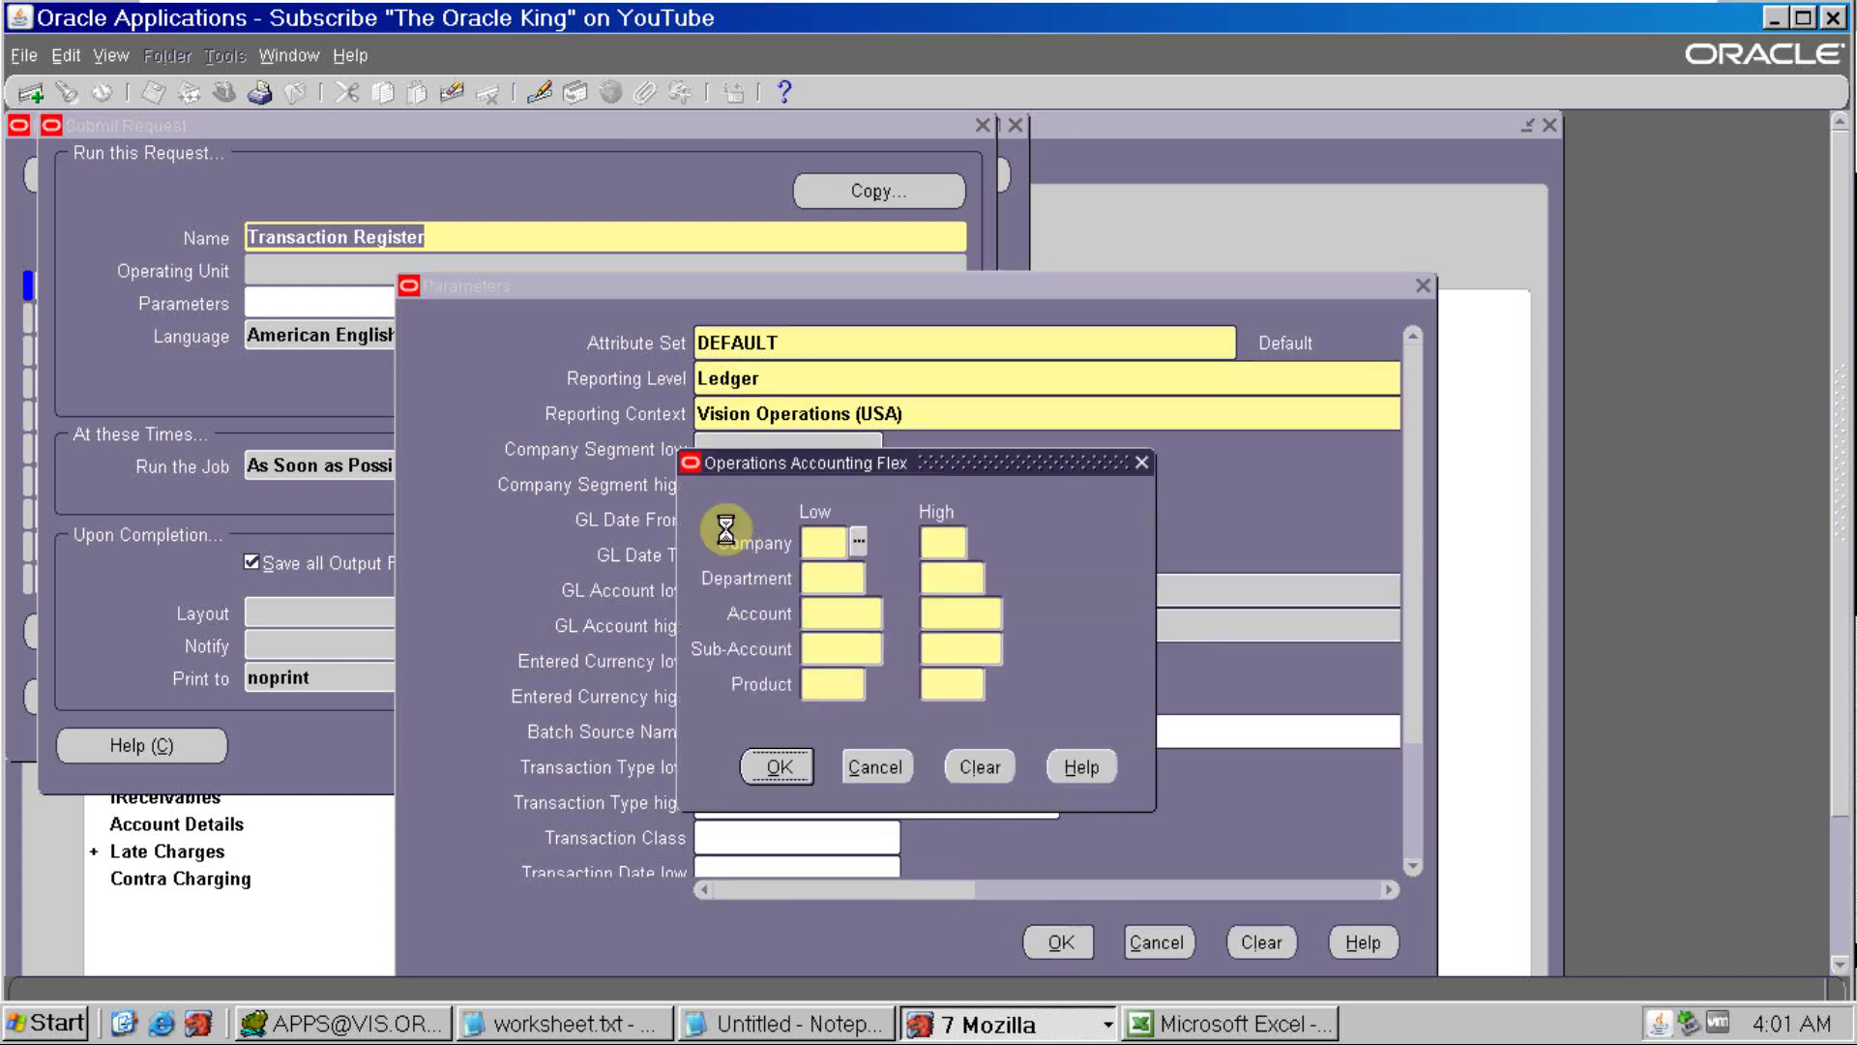
Accept the parameters and submit the Transaction Register request without adding another one
click(1068, 953)
click(740, 742)
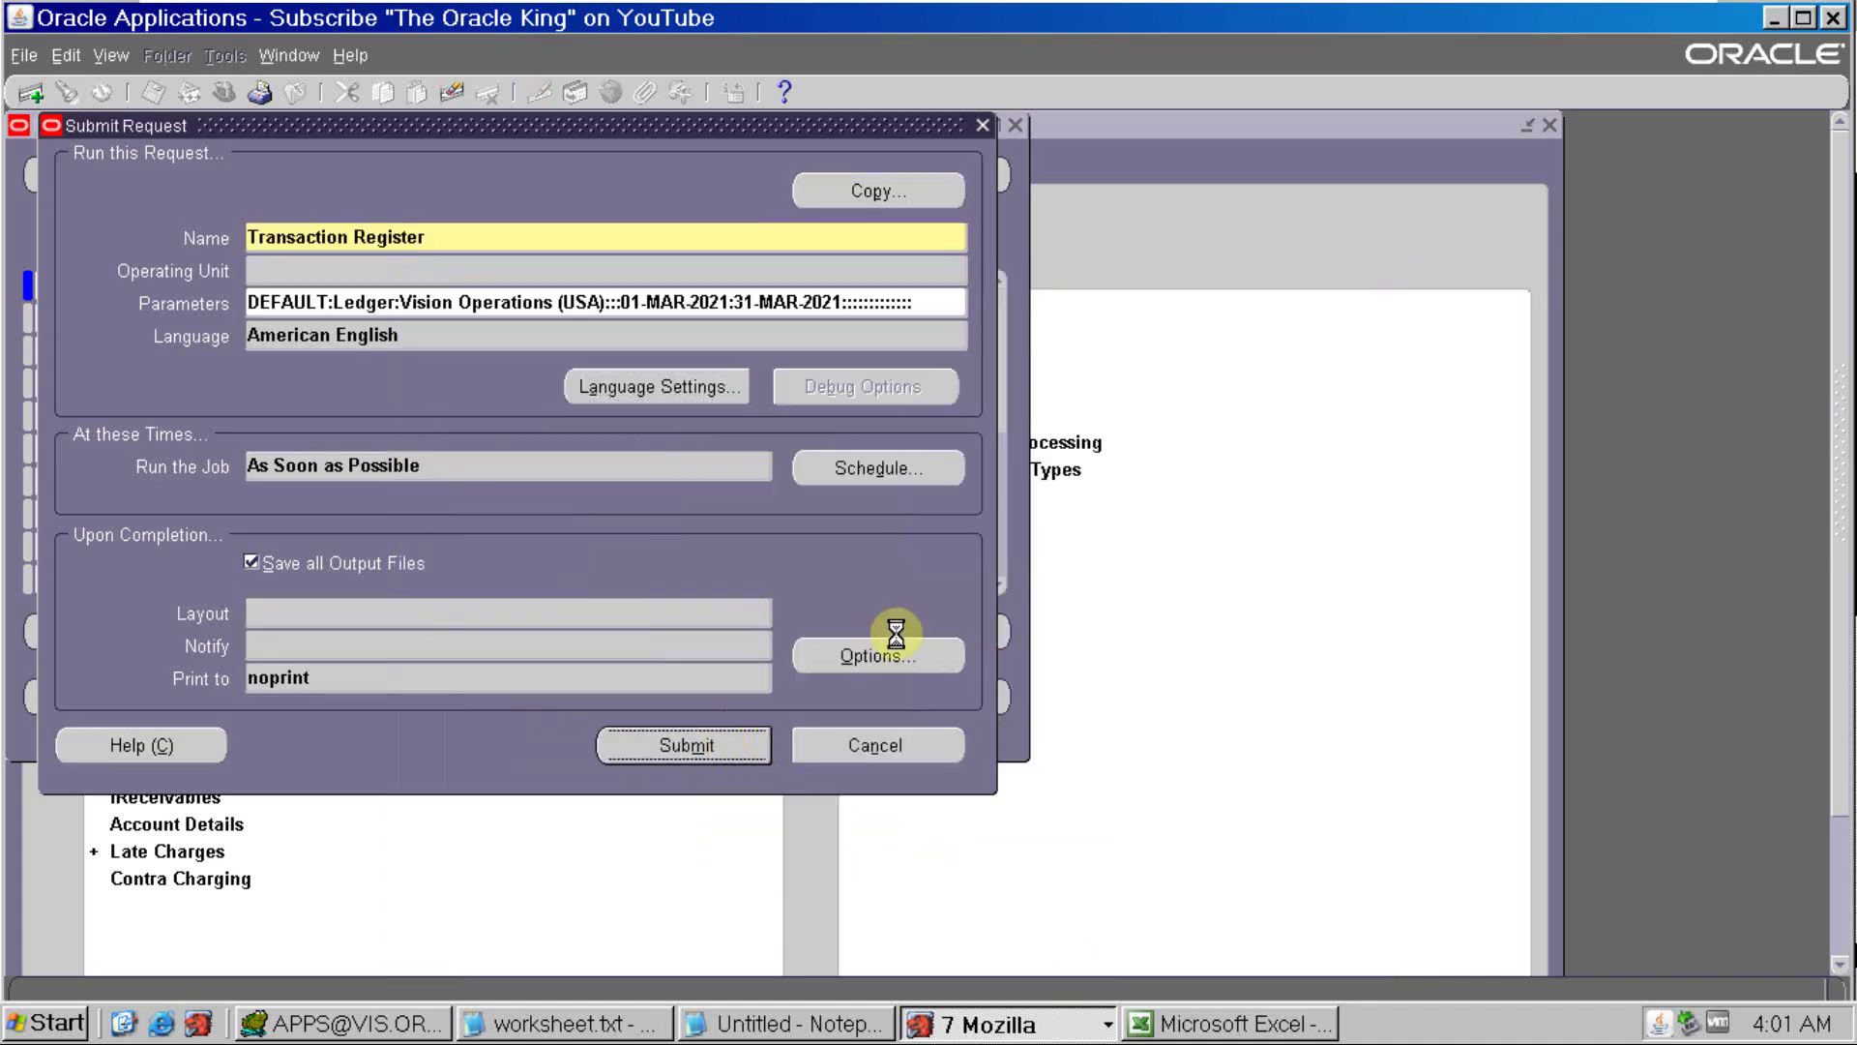
click(986, 702)
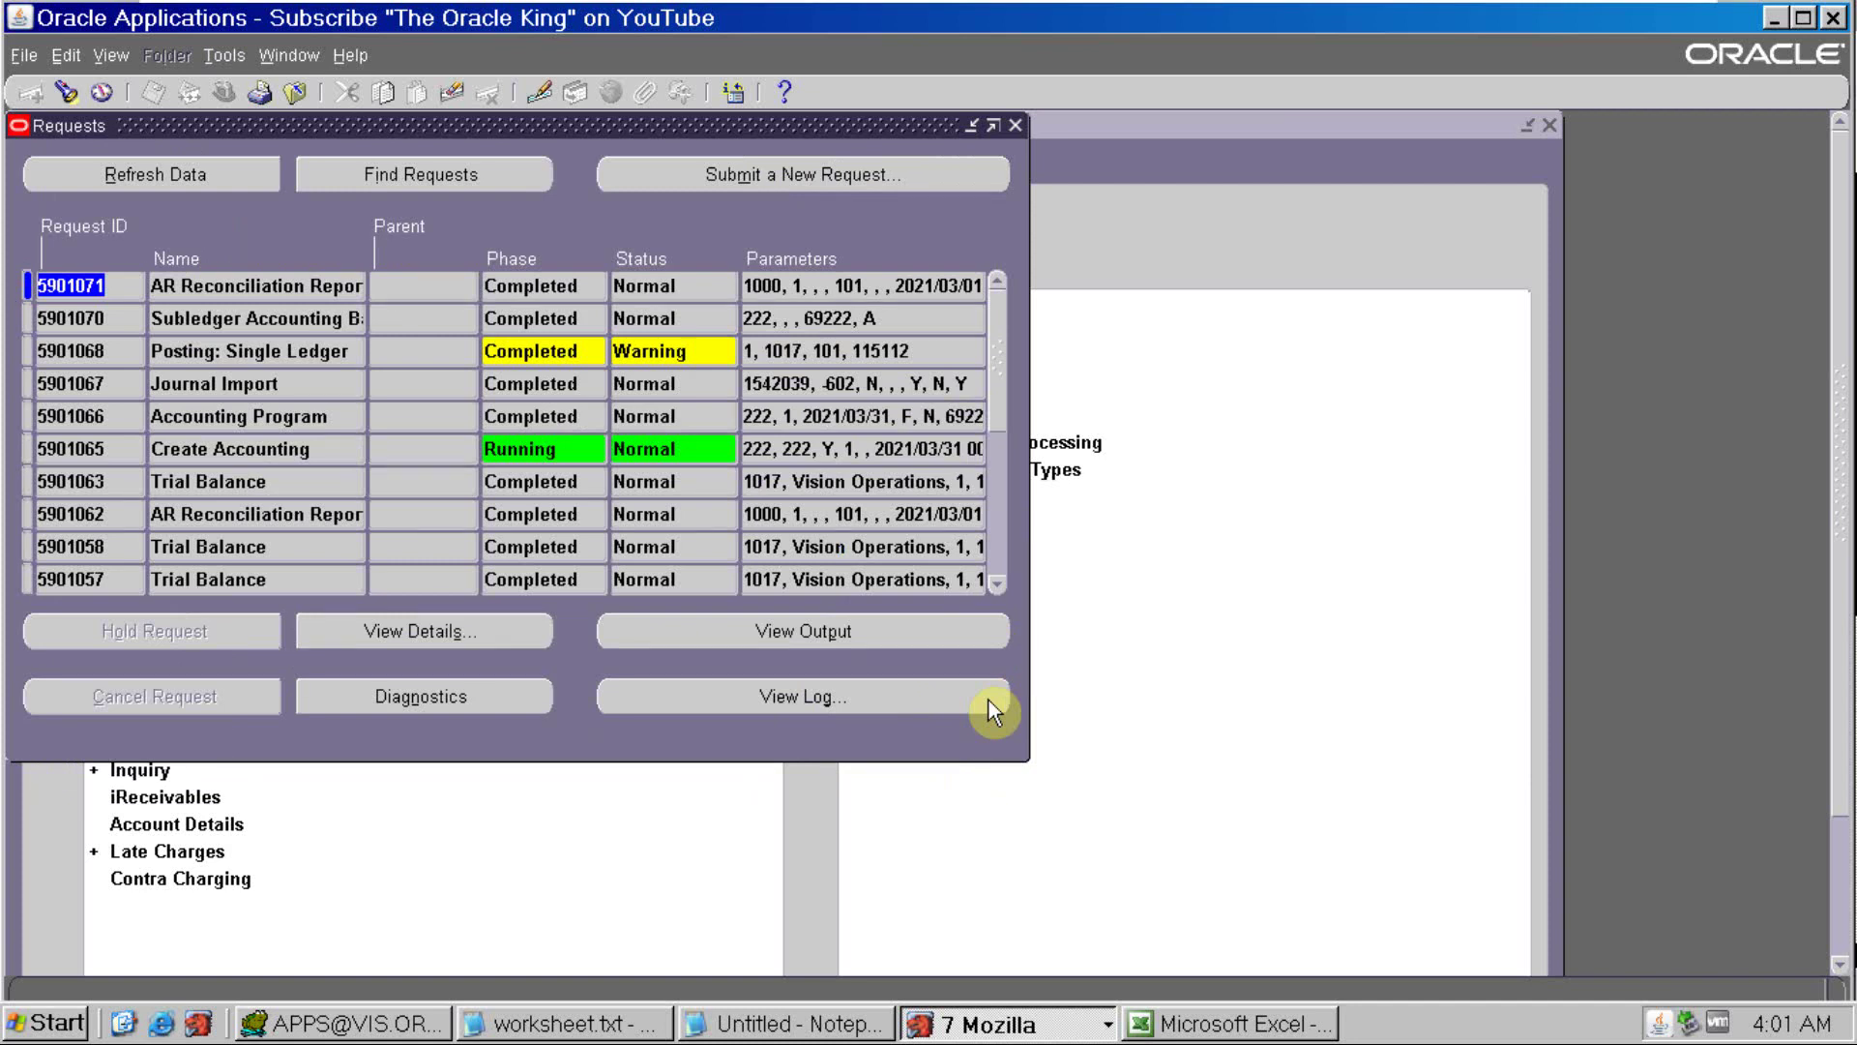
Refresh the requests until the Transaction Register completes, and open the output of the parent request
click(155, 174)
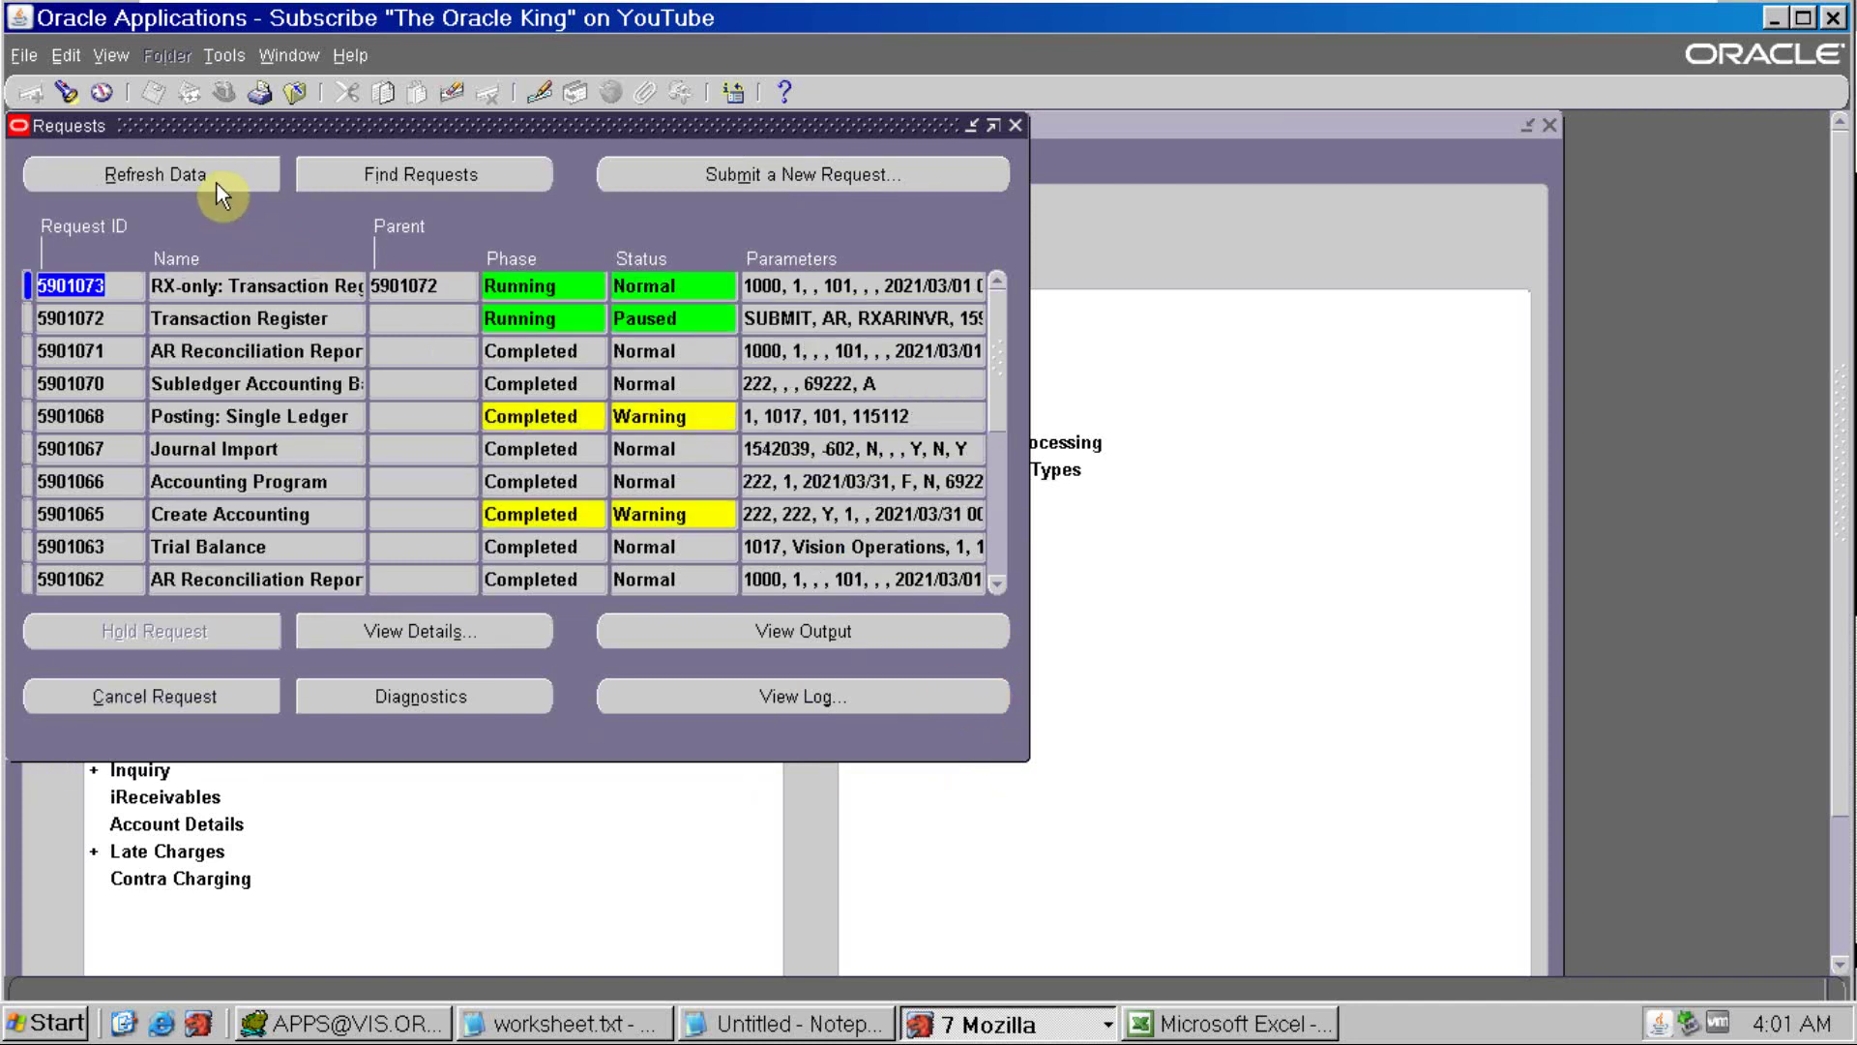
click(217, 184)
click(217, 184)
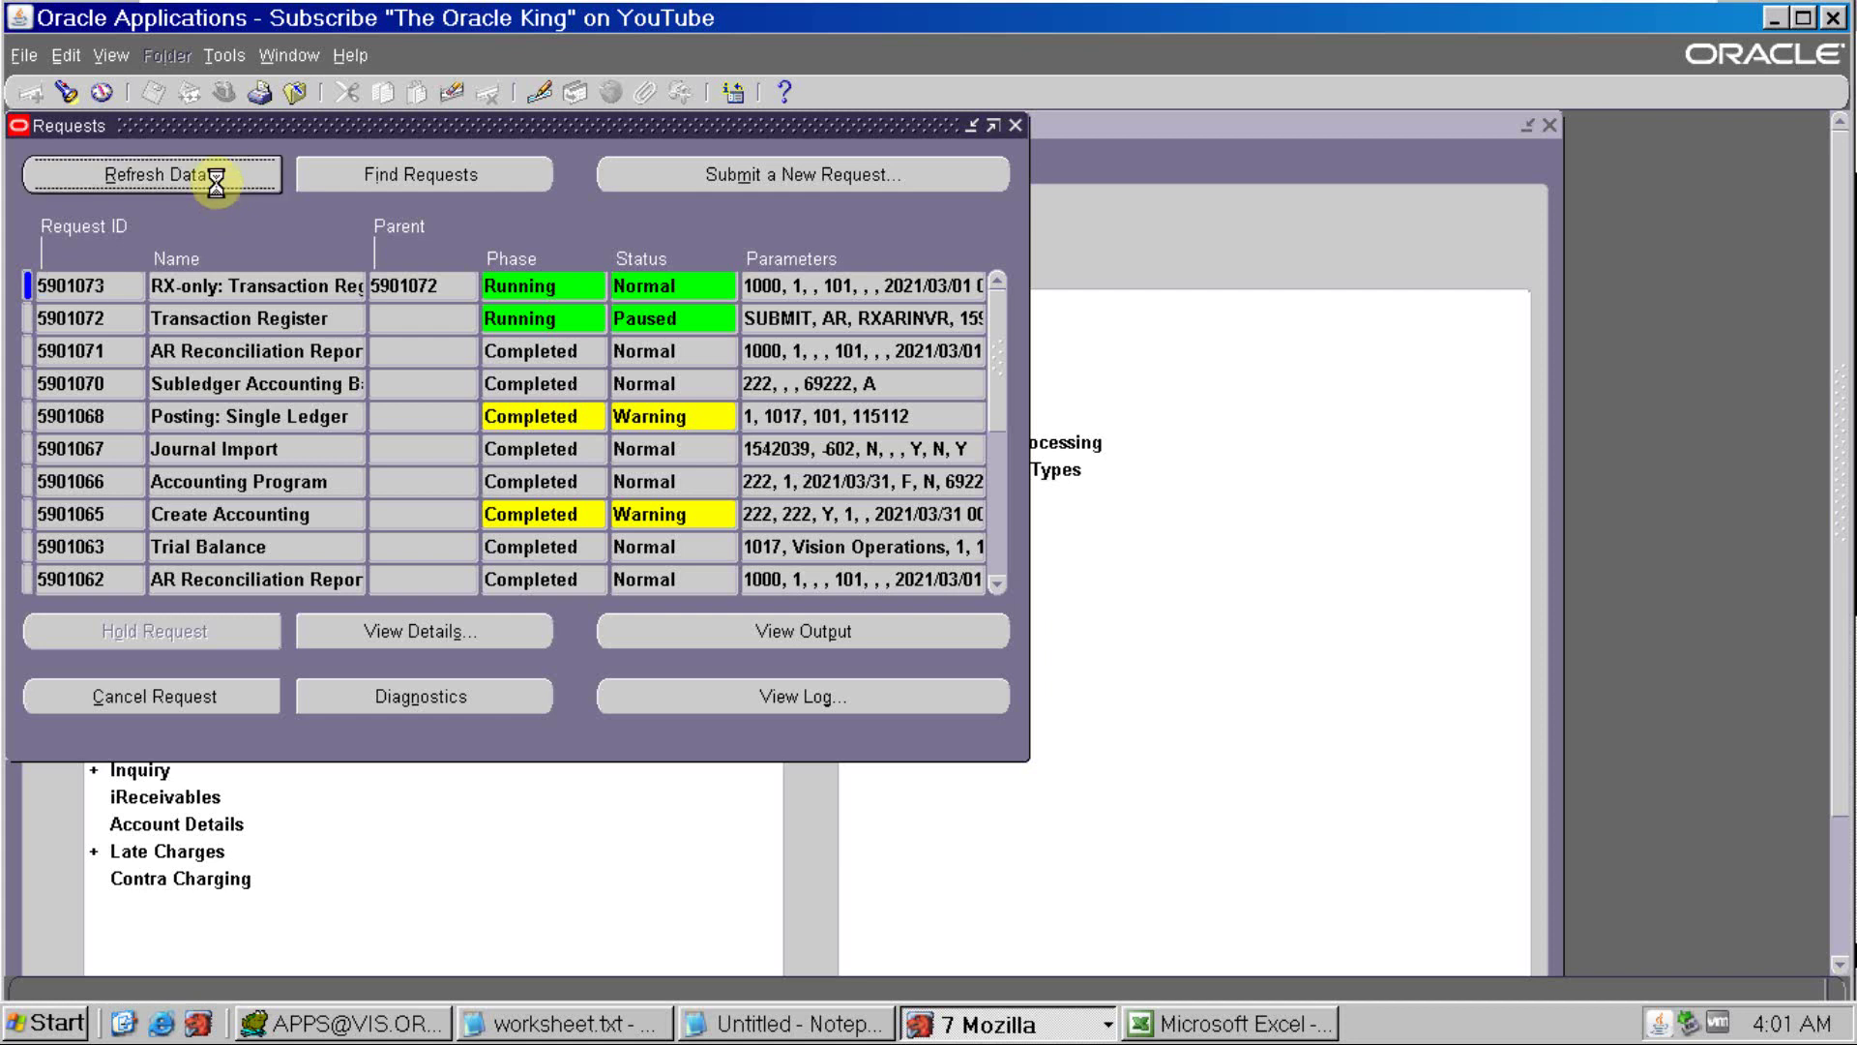
click(218, 184)
click(218, 184)
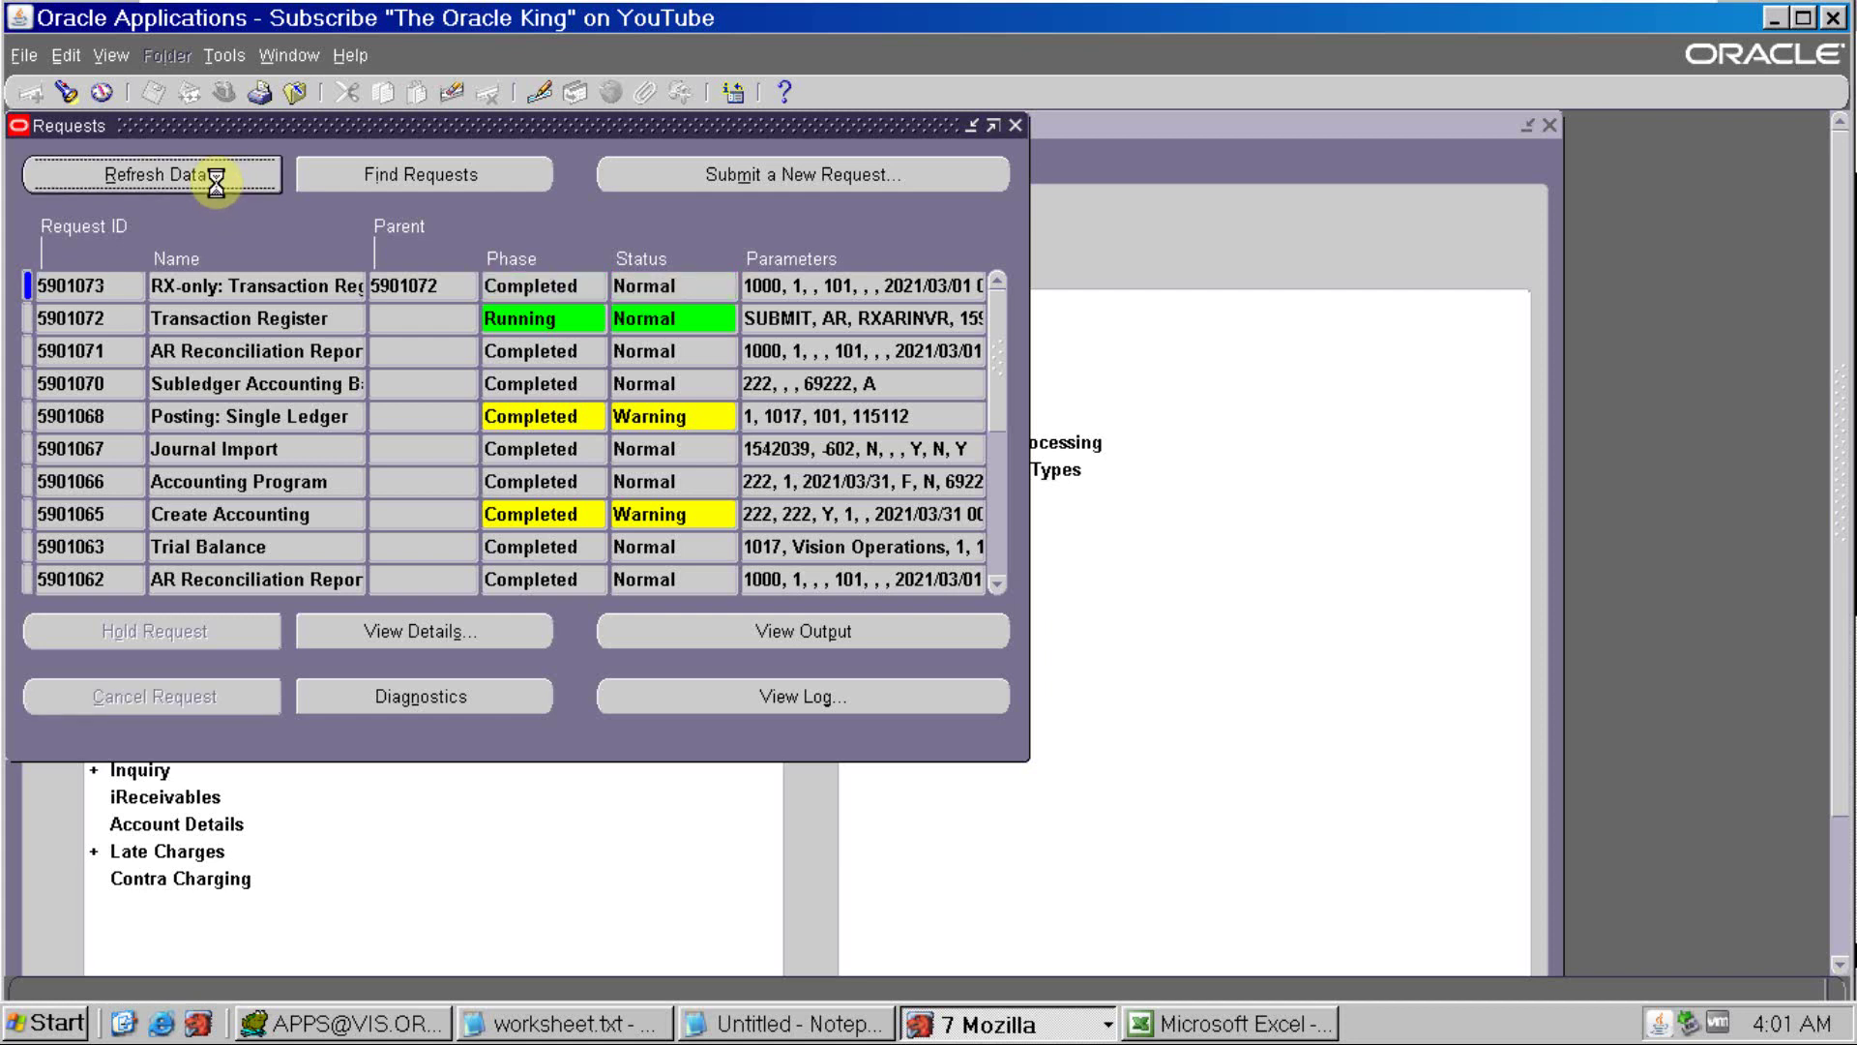
click(620, 631)
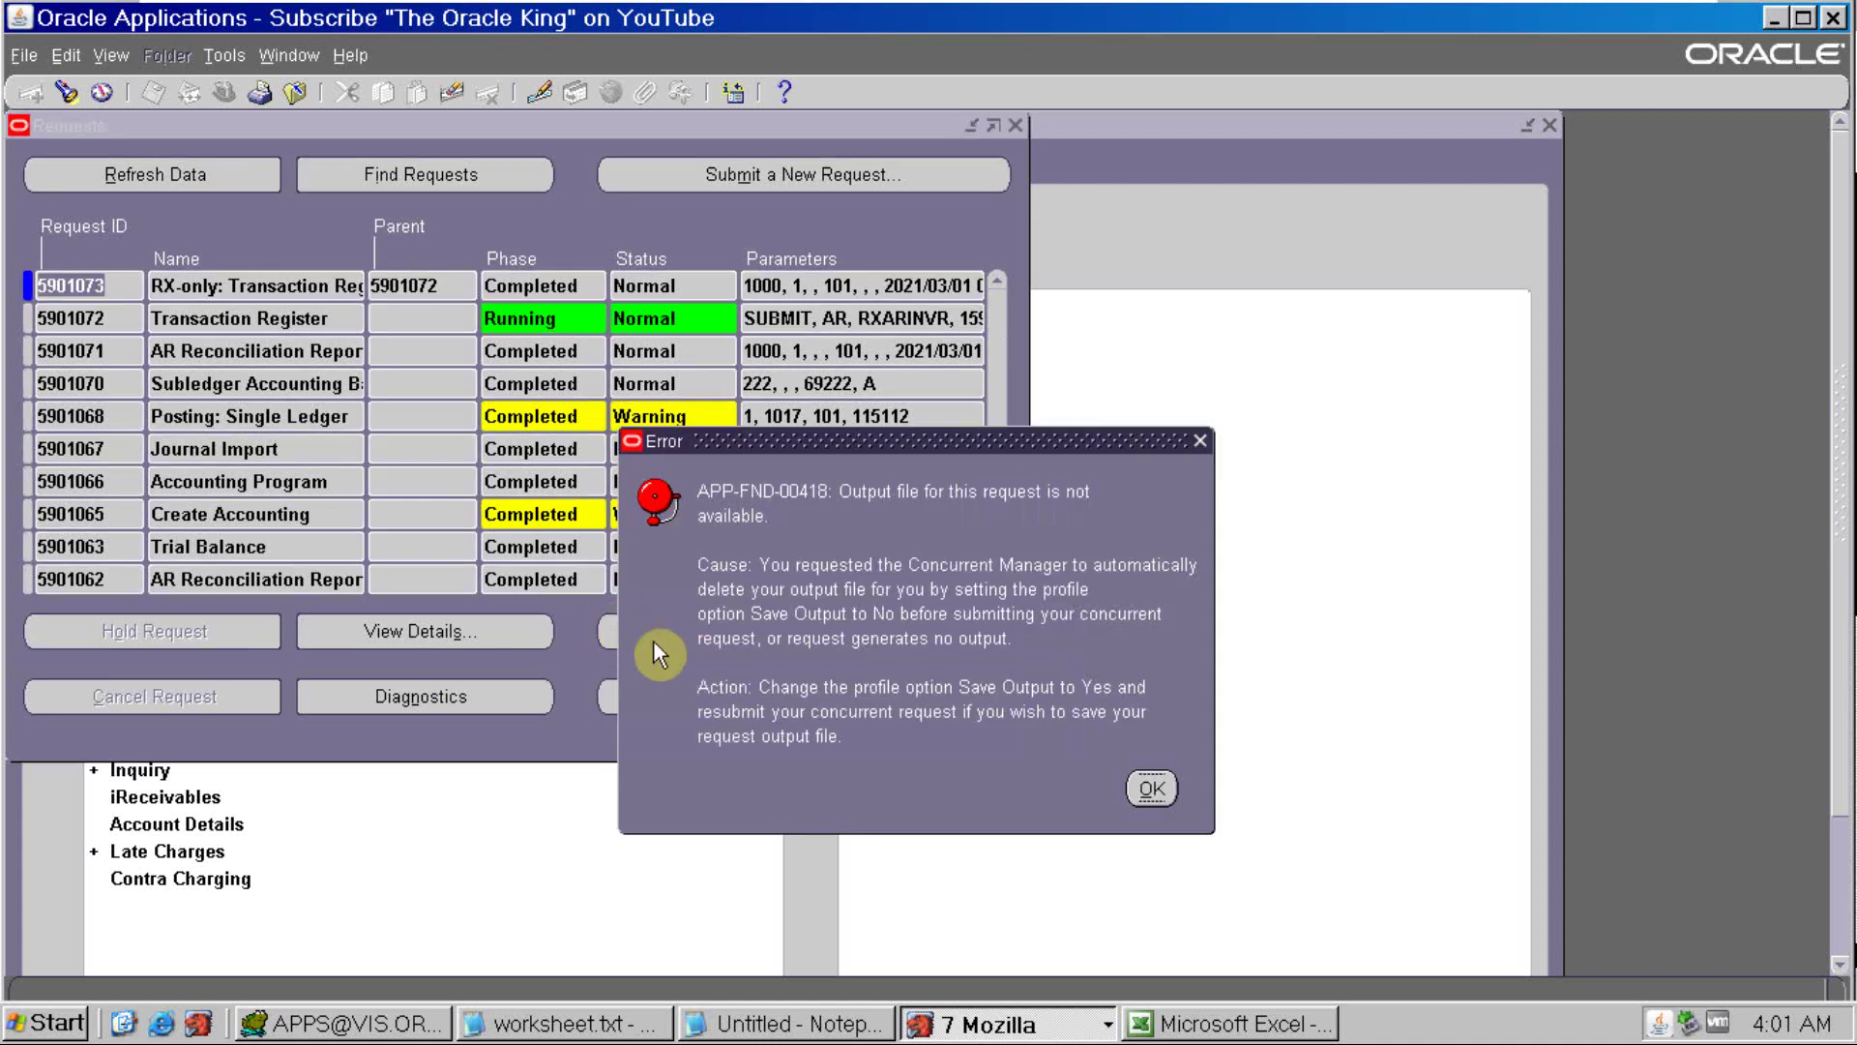
click(1152, 788)
click(229, 196)
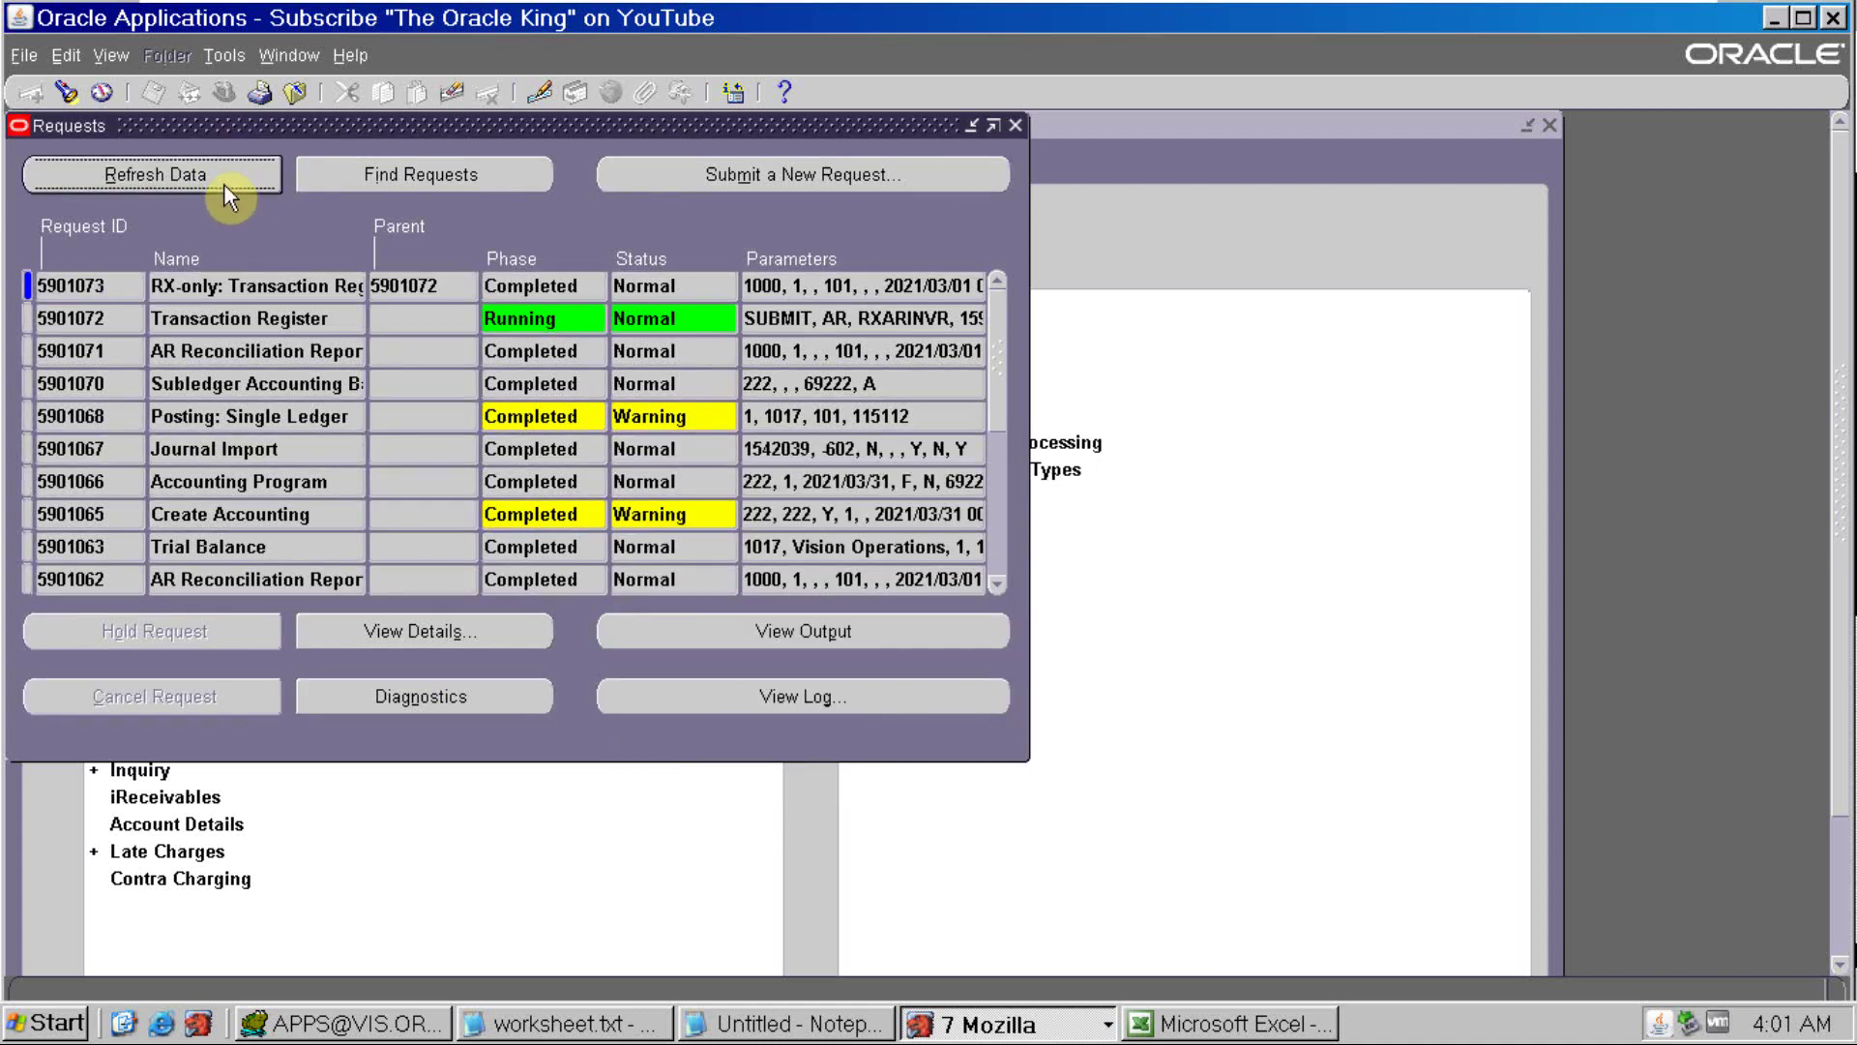
click(647, 640)
click(1161, 795)
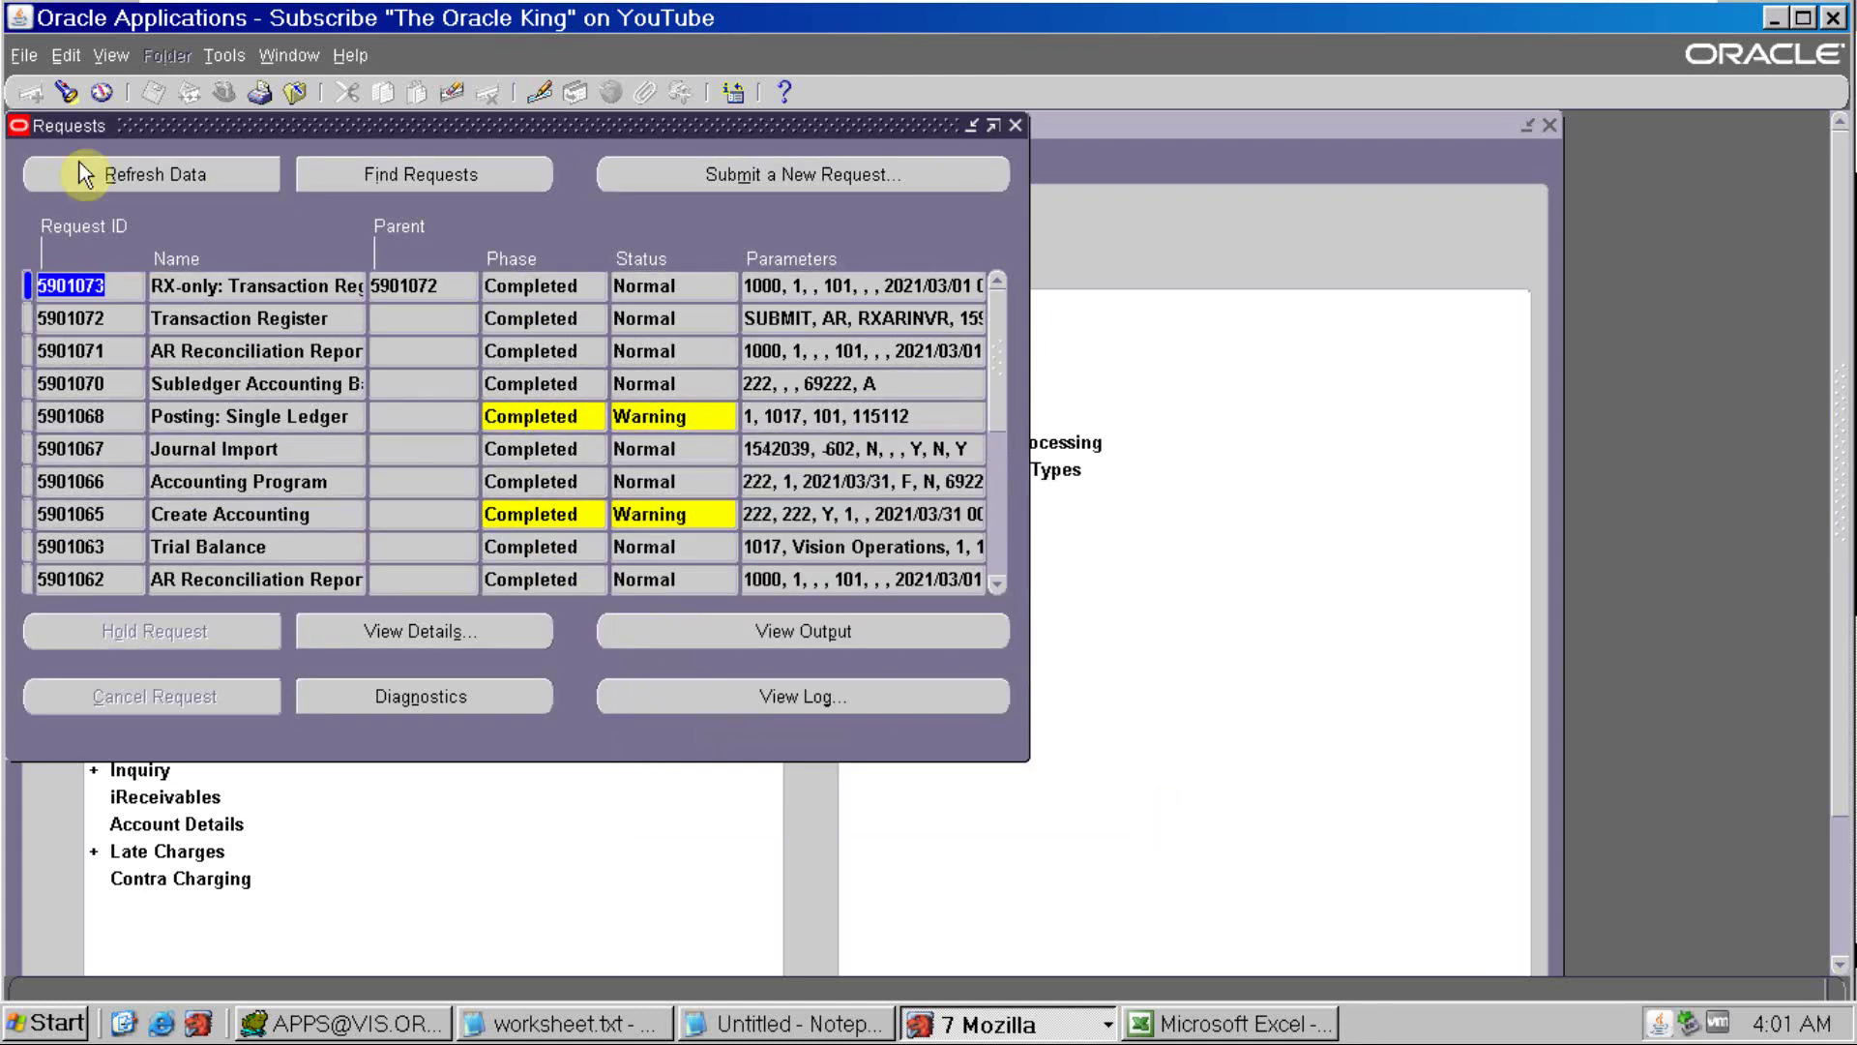
drag(41, 318, 93, 318)
click(658, 629)
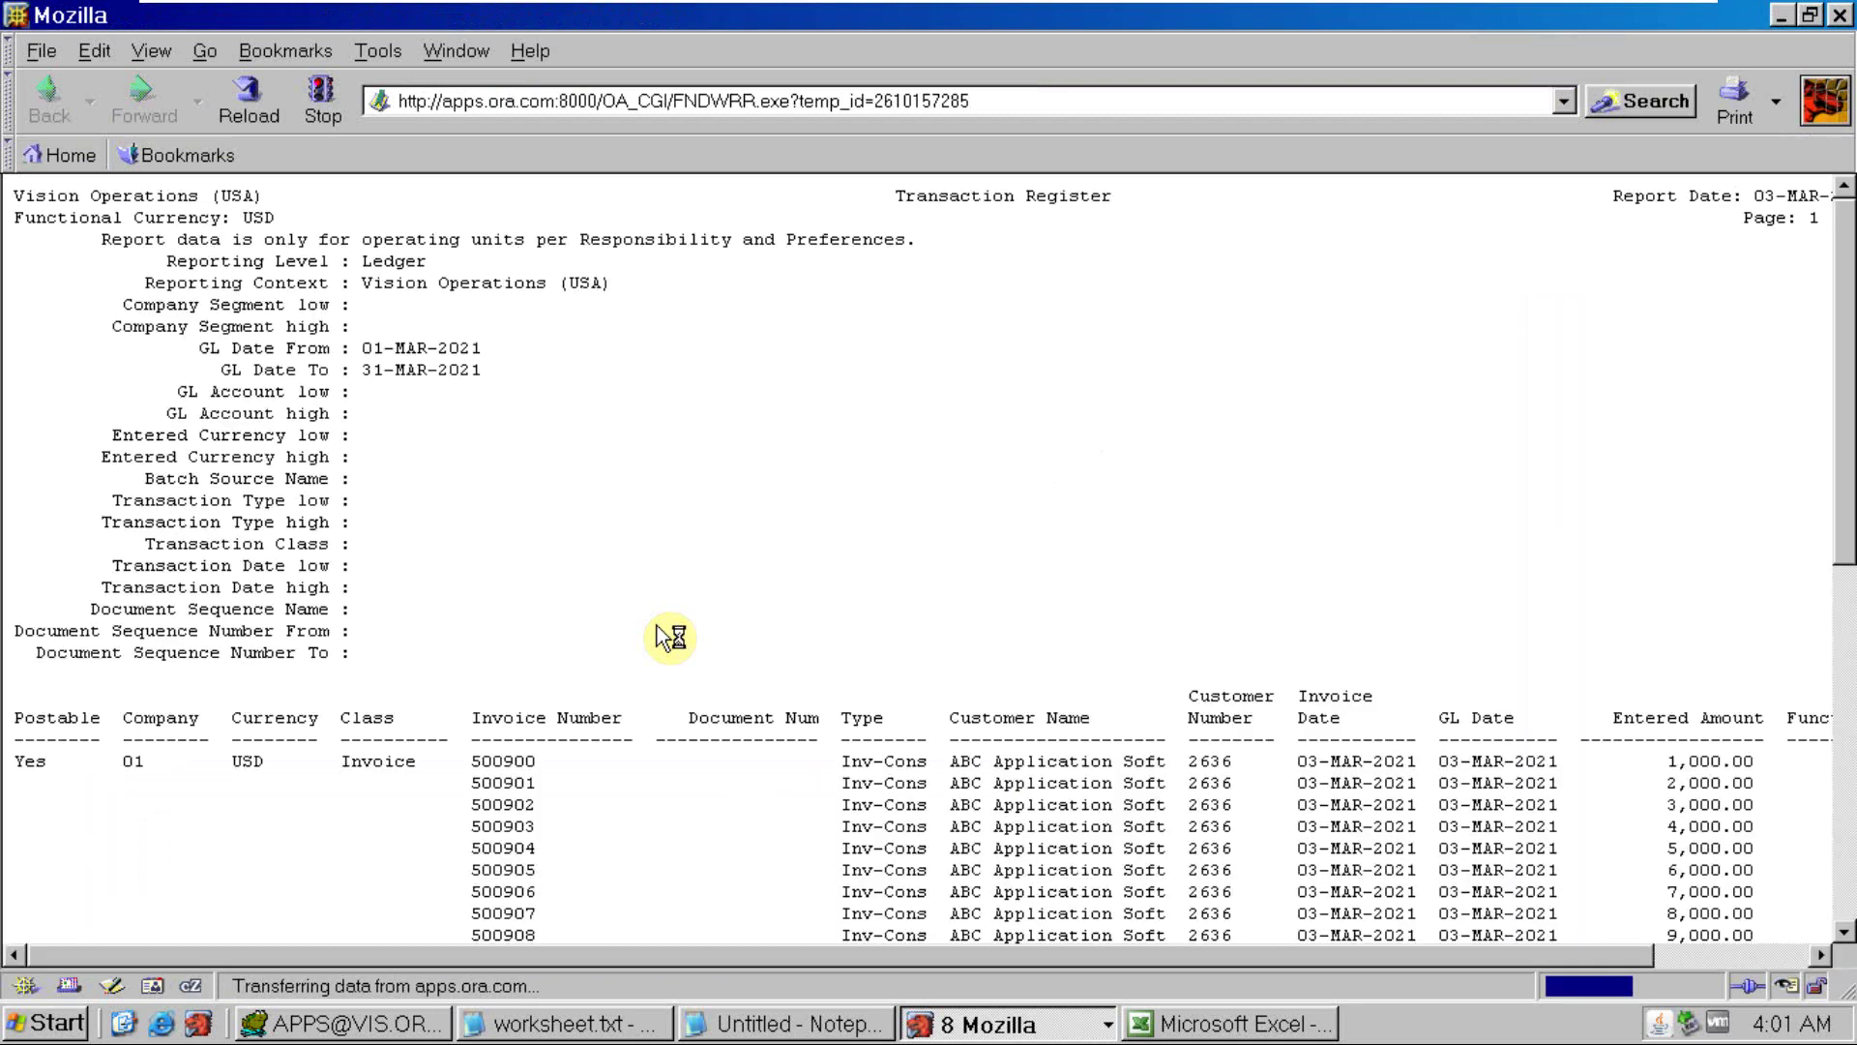
Examine the invoice numbers and amounts in the Transaction Register and compare them with the invoice numbers in the Excel testing sheet
drag(1414, 464, 1829, 615)
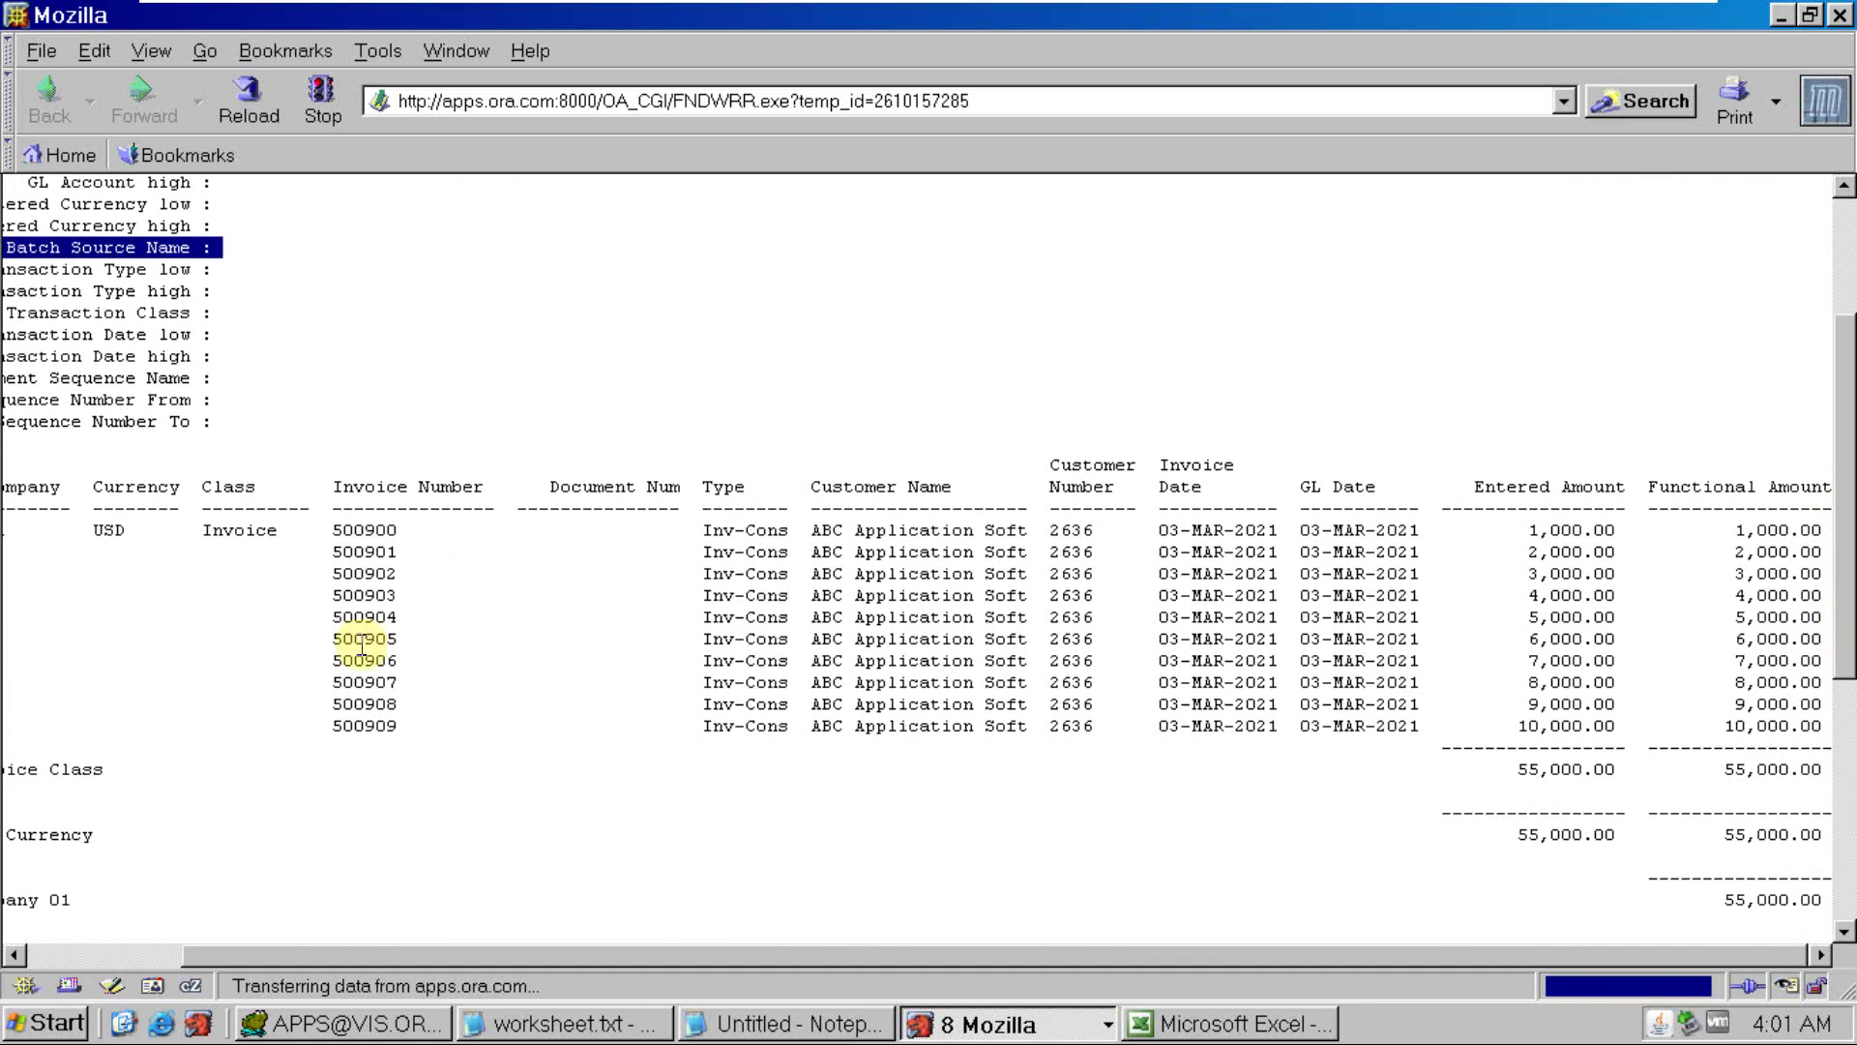
drag(399, 724, 367, 681)
click(337, 574)
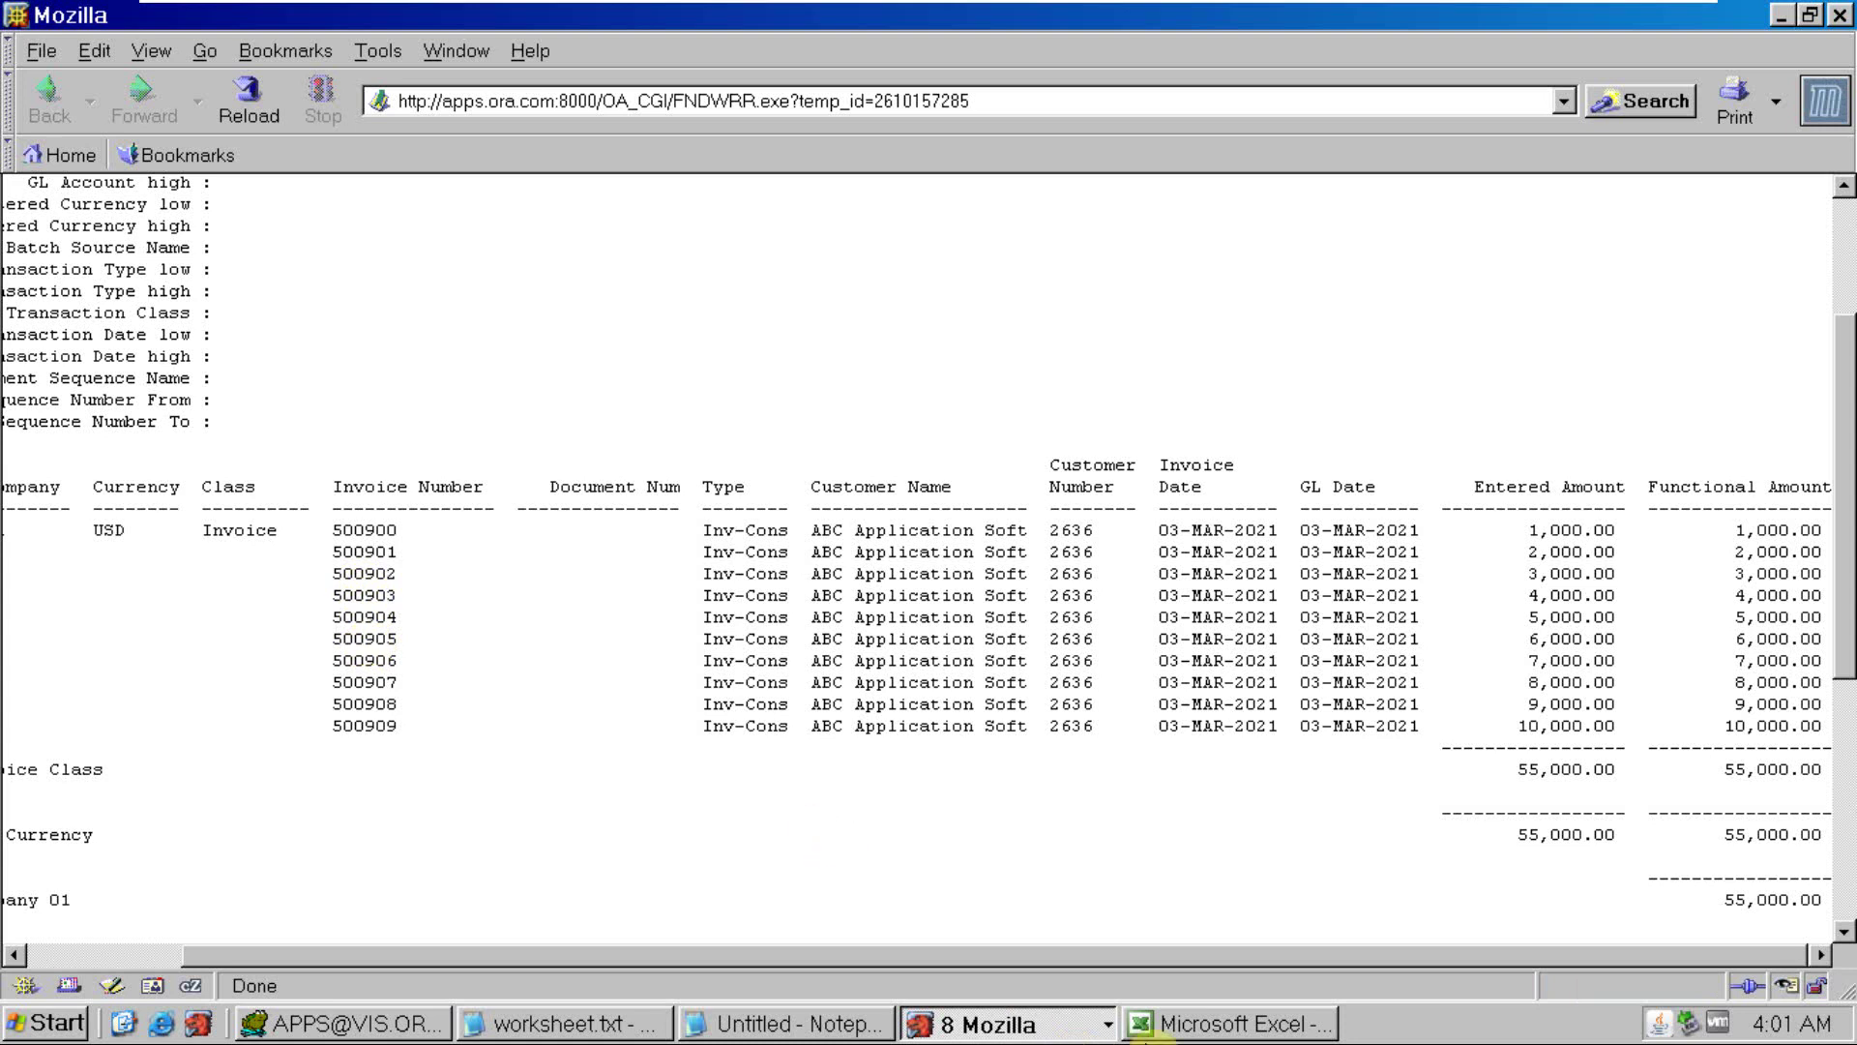
click(1175, 1023)
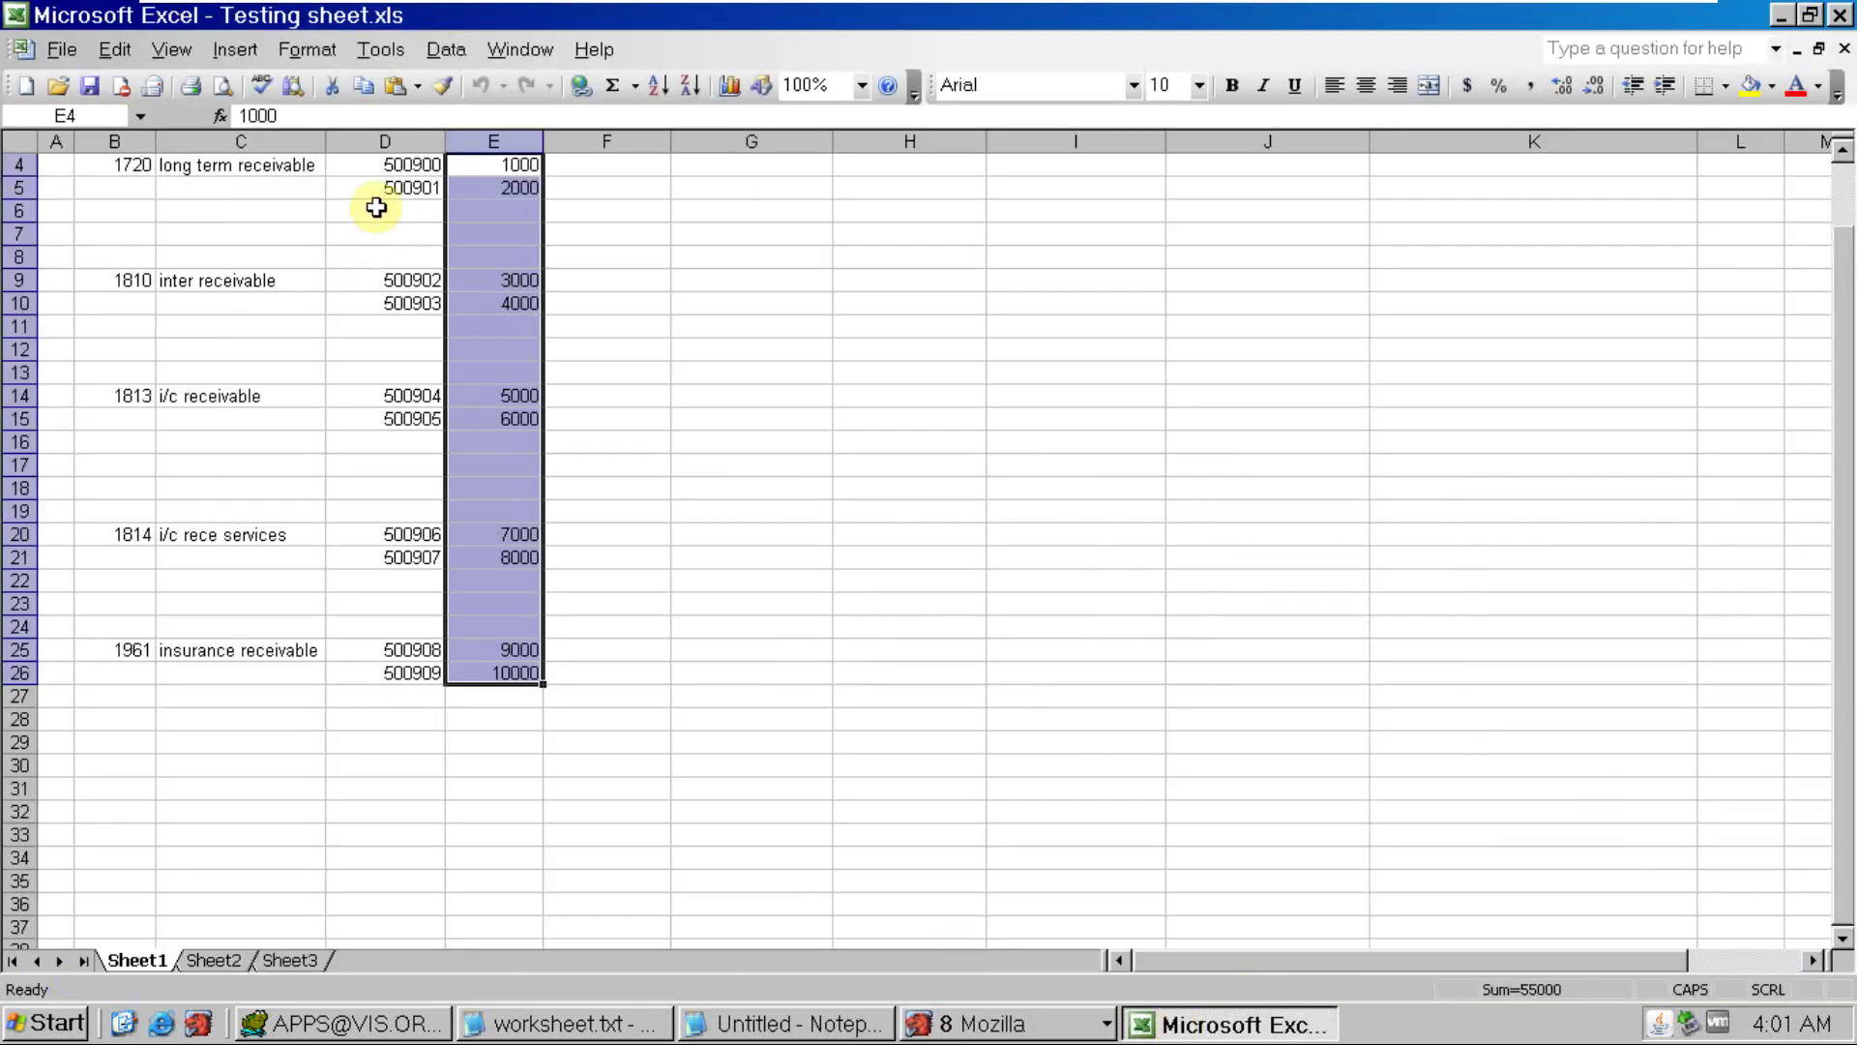
drag(379, 175, 356, 675)
key(alt+Tab)
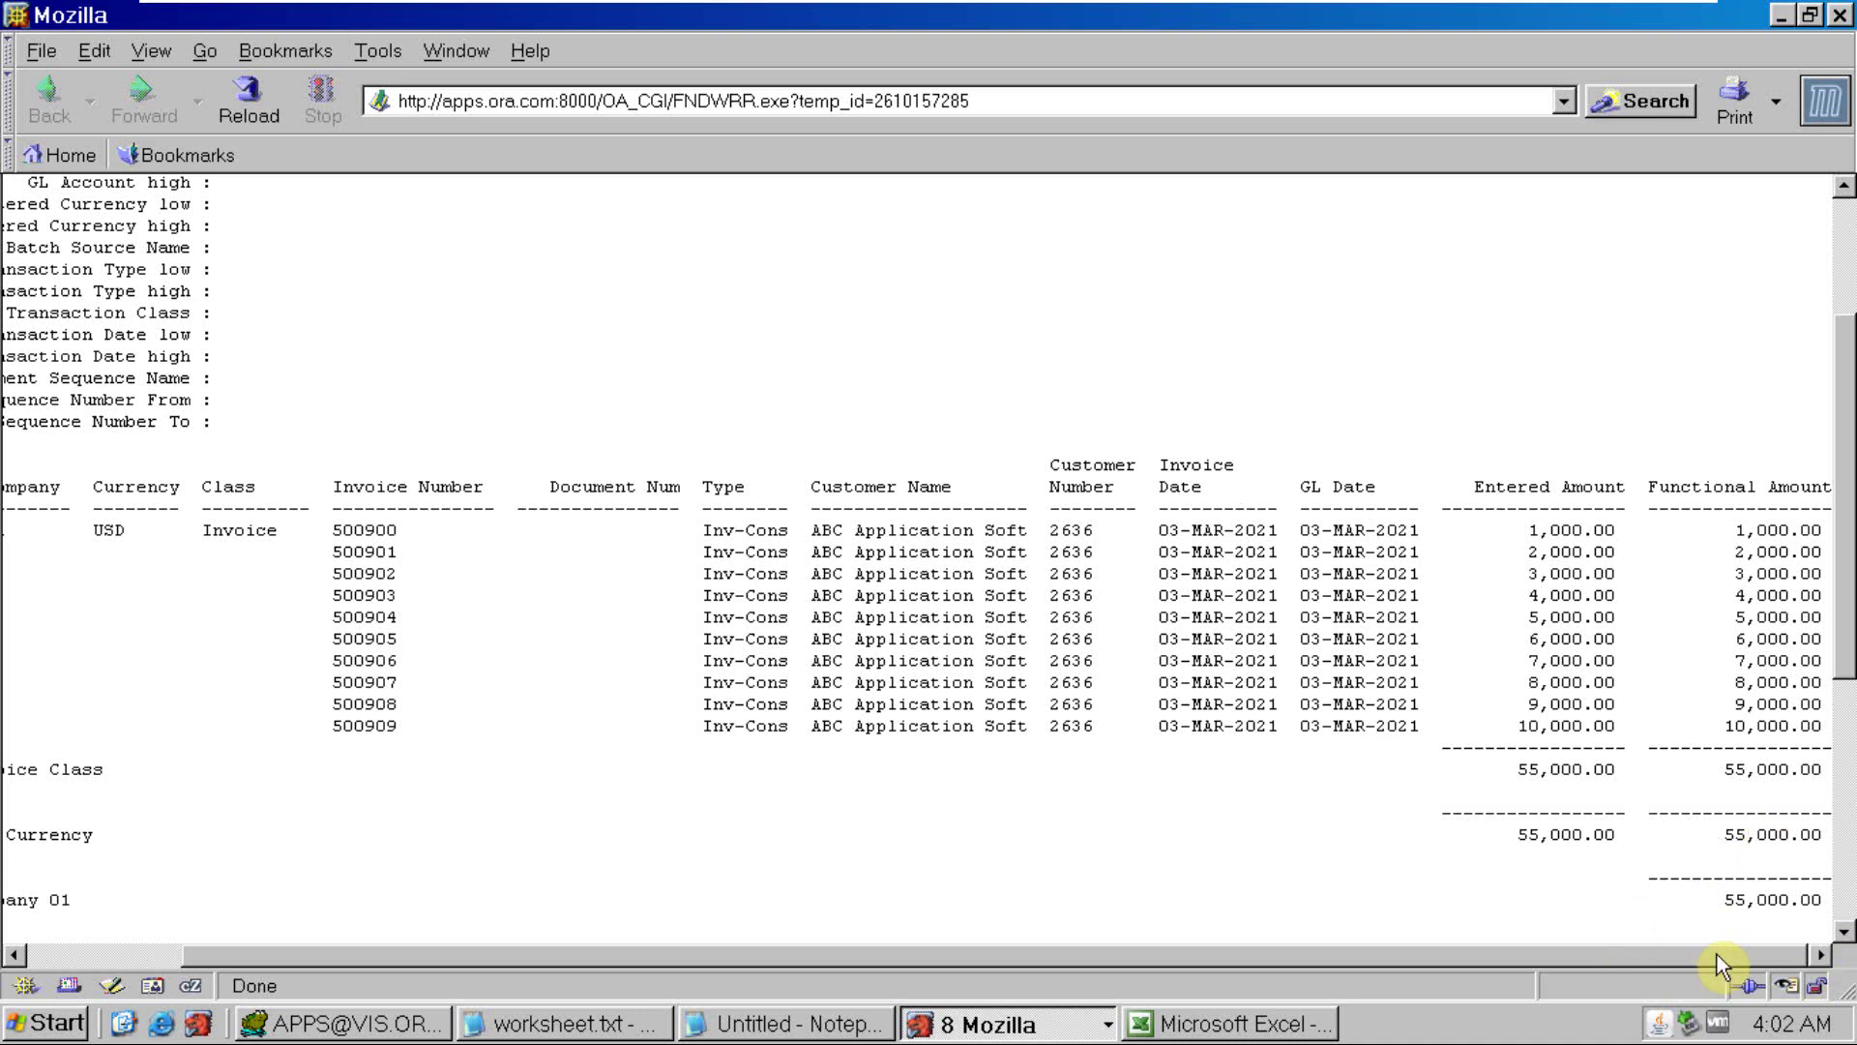
key(alt+Tab)
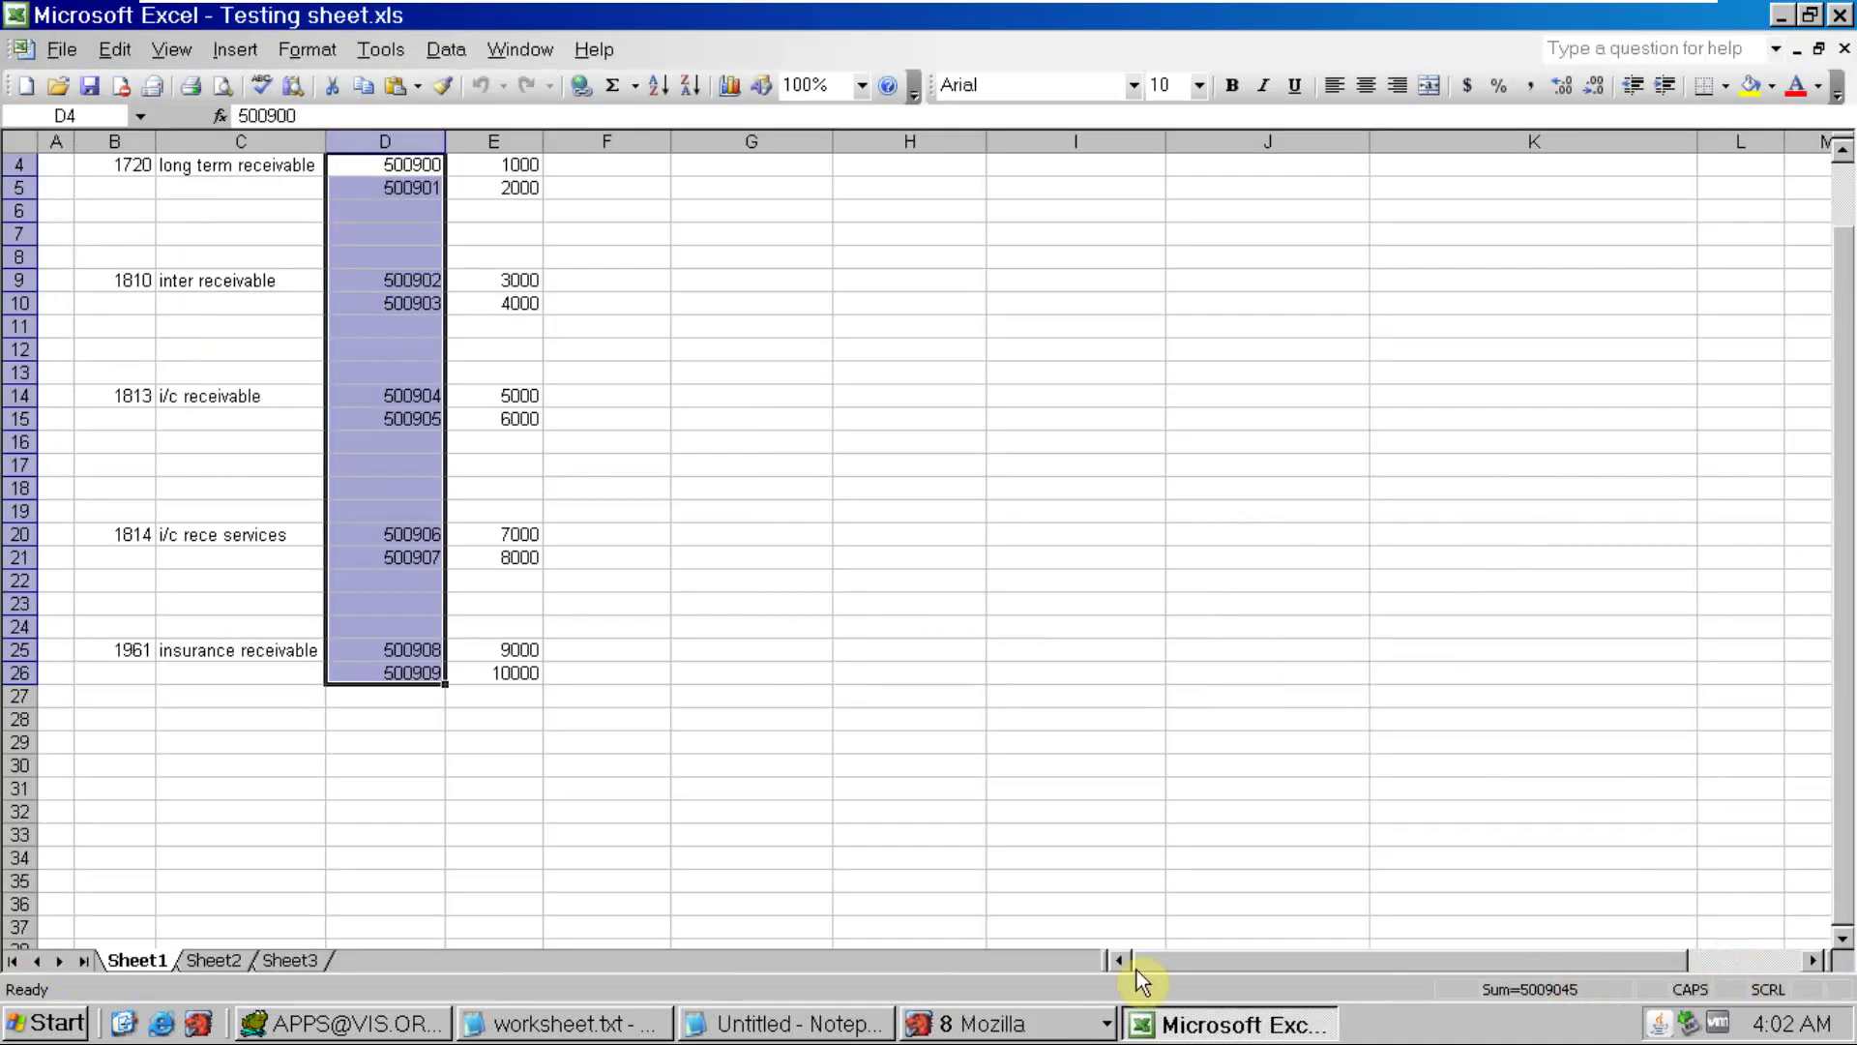
Switch back to the AR Reconciliation report output and examine the difference between the postable total and the sales journal entries
click(1018, 1025)
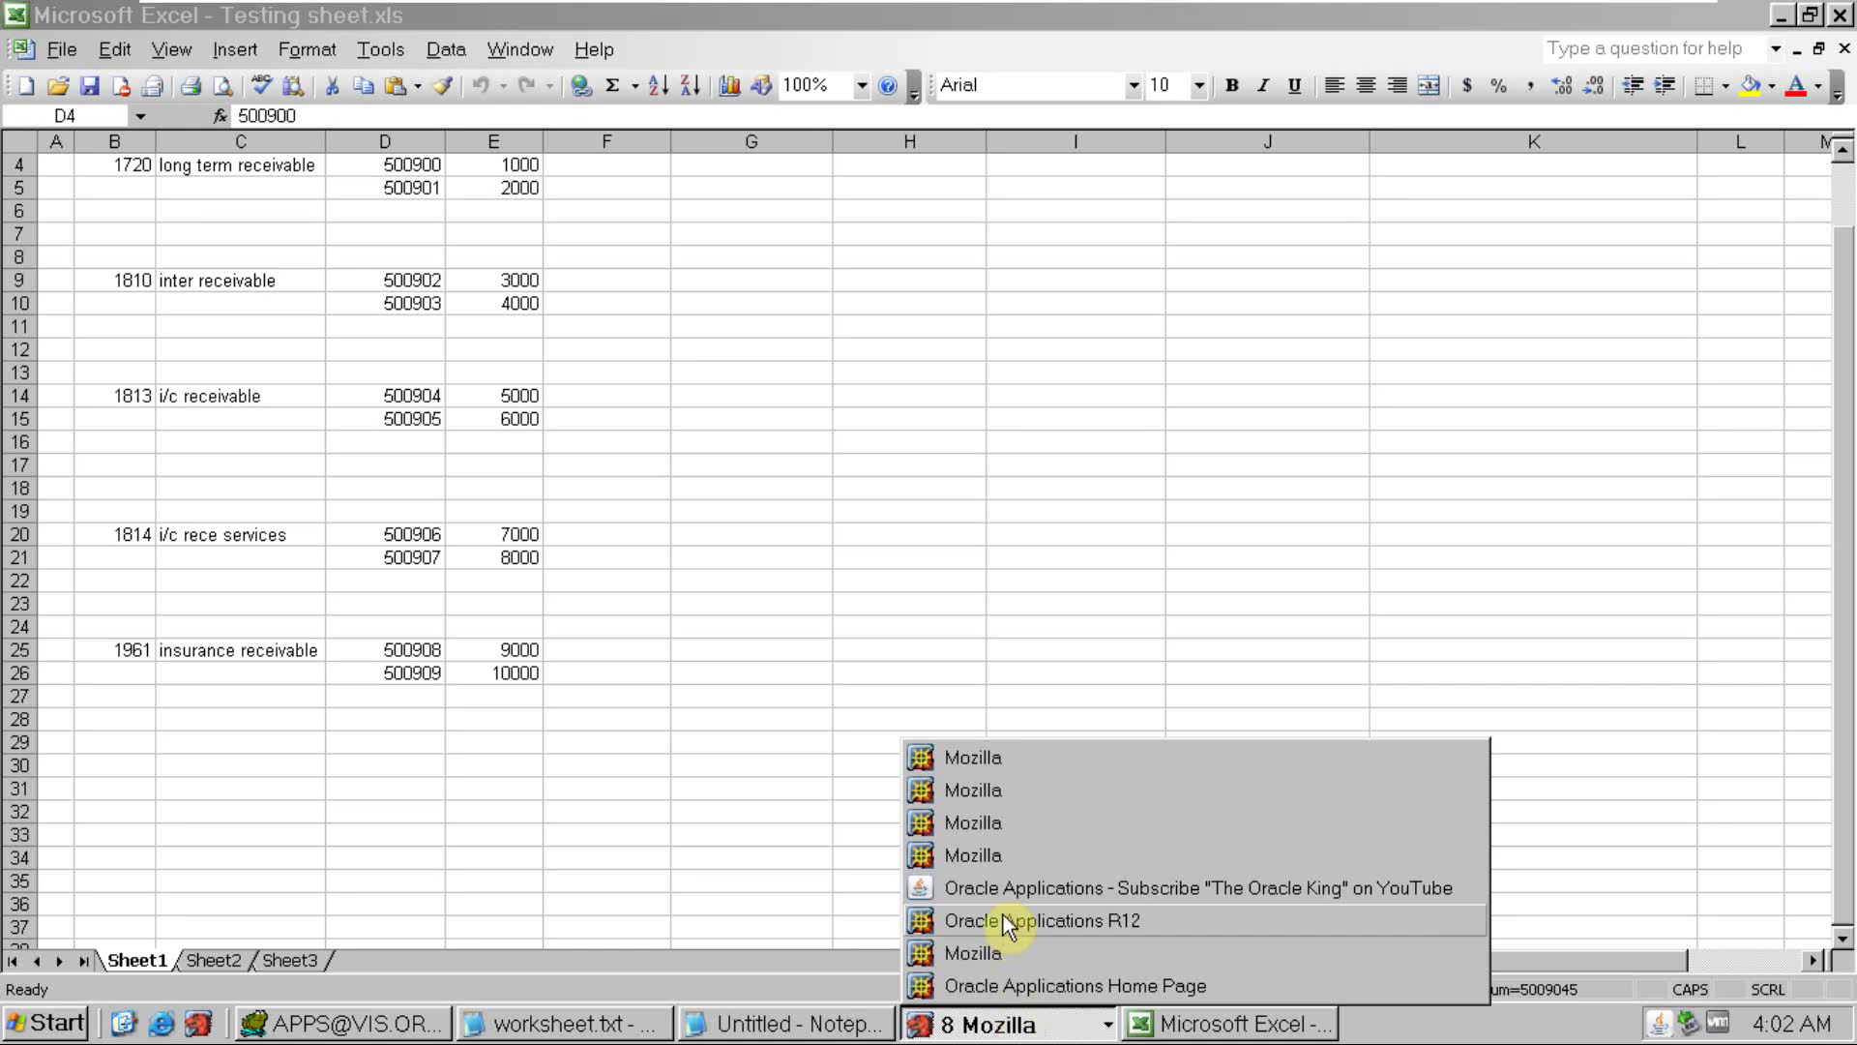
click(978, 787)
click(830, 518)
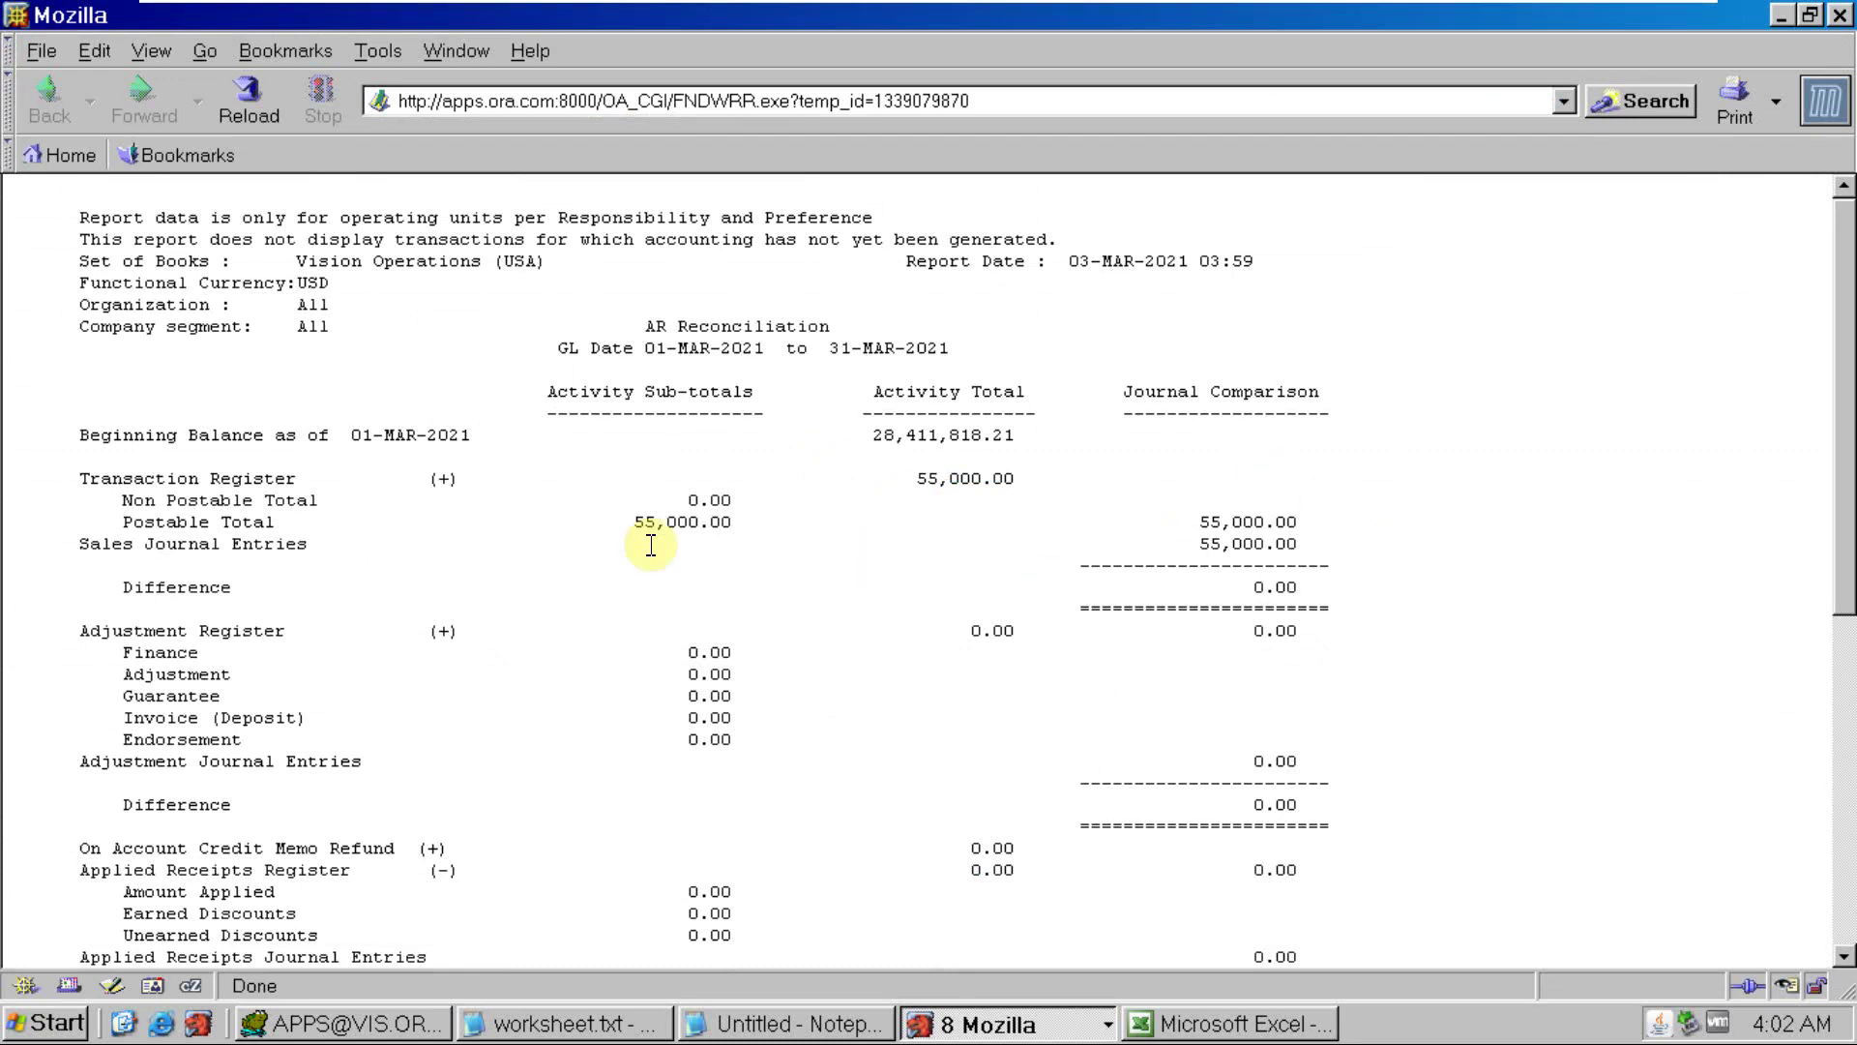
drag(1311, 592, 1238, 599)
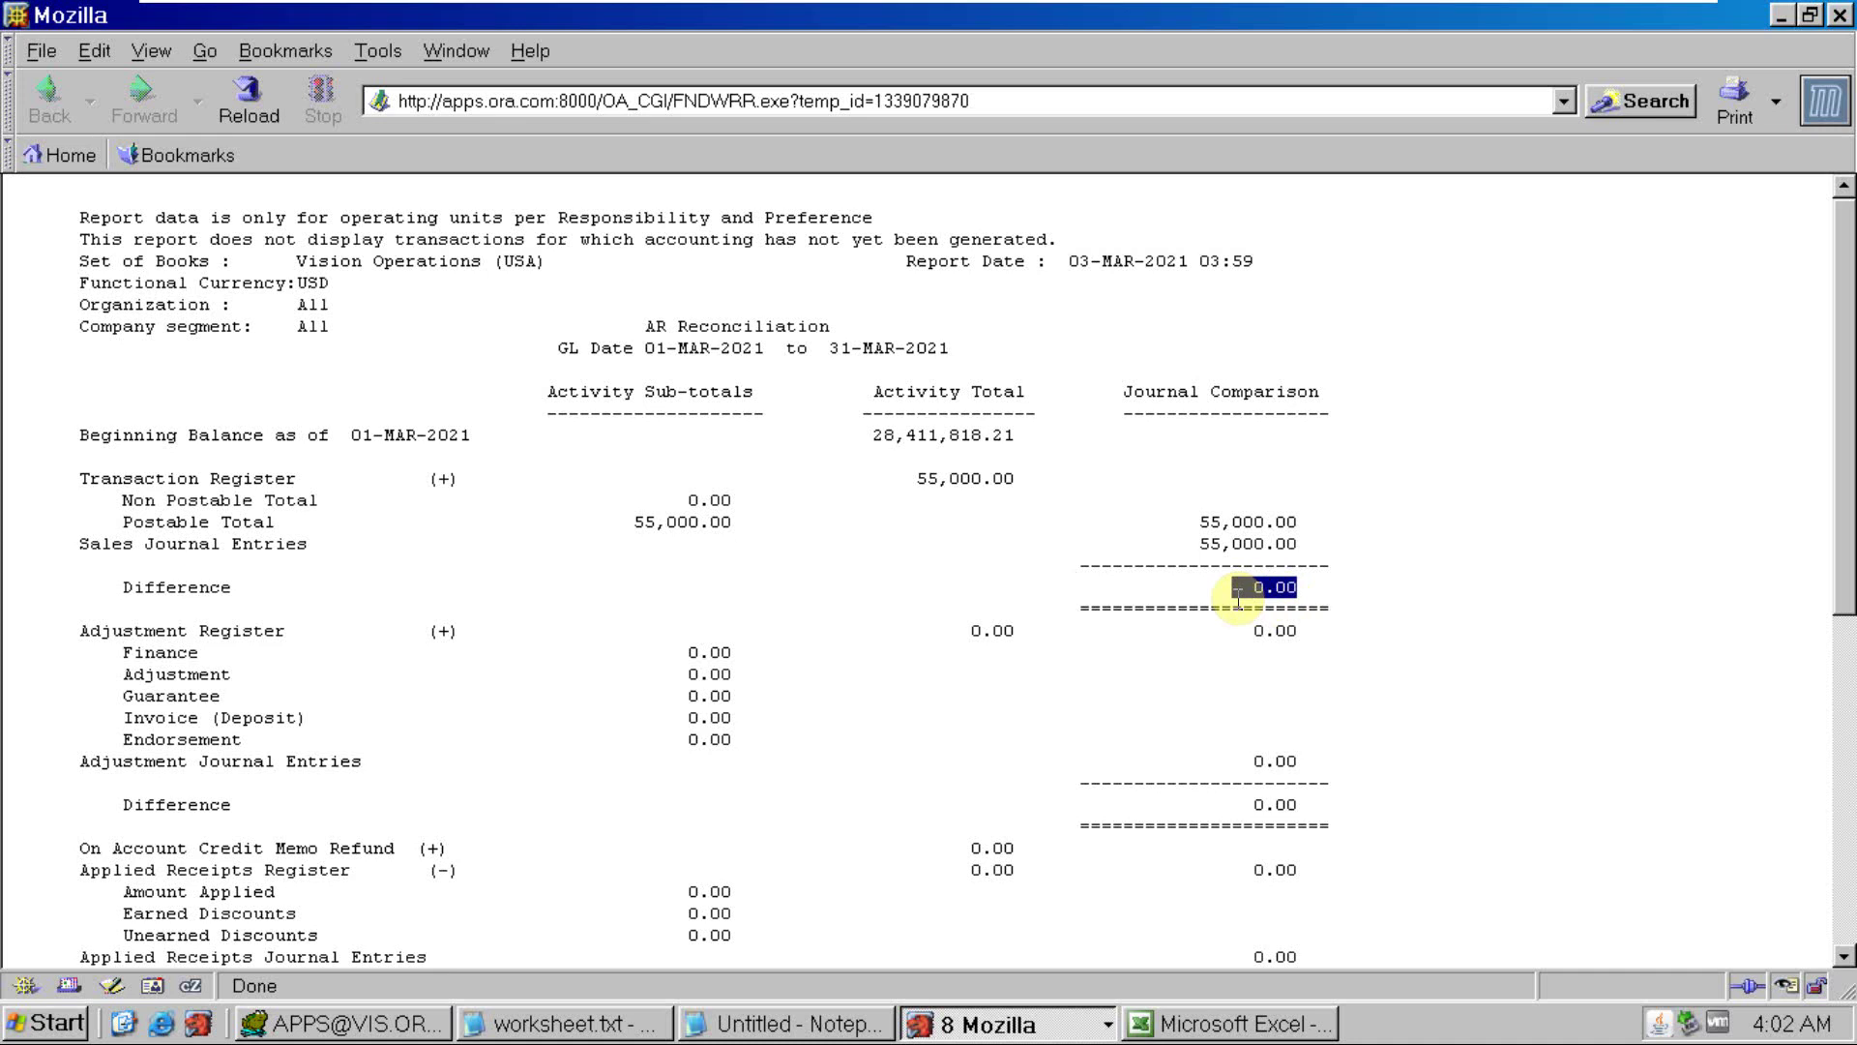
drag(1238, 599, 1258, 597)
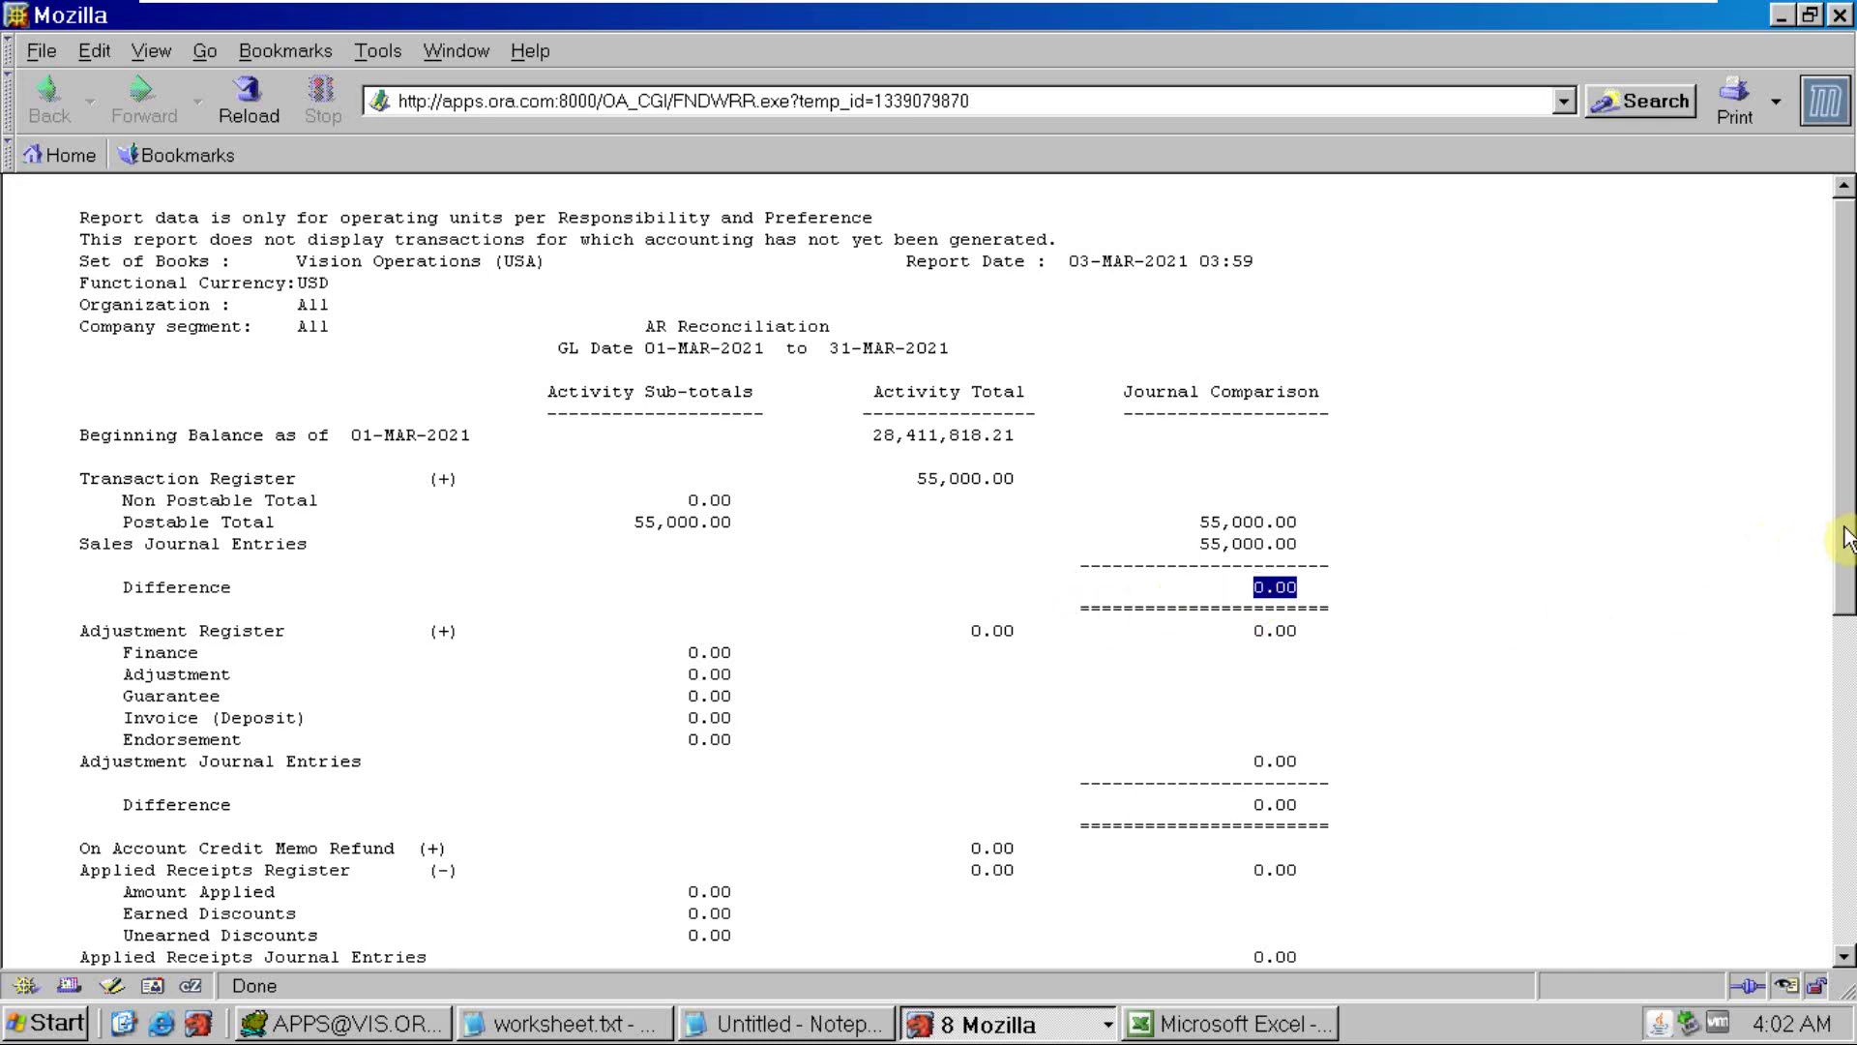
drag(1843, 537, 1843, 582)
Return to Oracle Applications, close the Requests window, and open a new Receipts form from the Receivables navigator
click(1029, 1027)
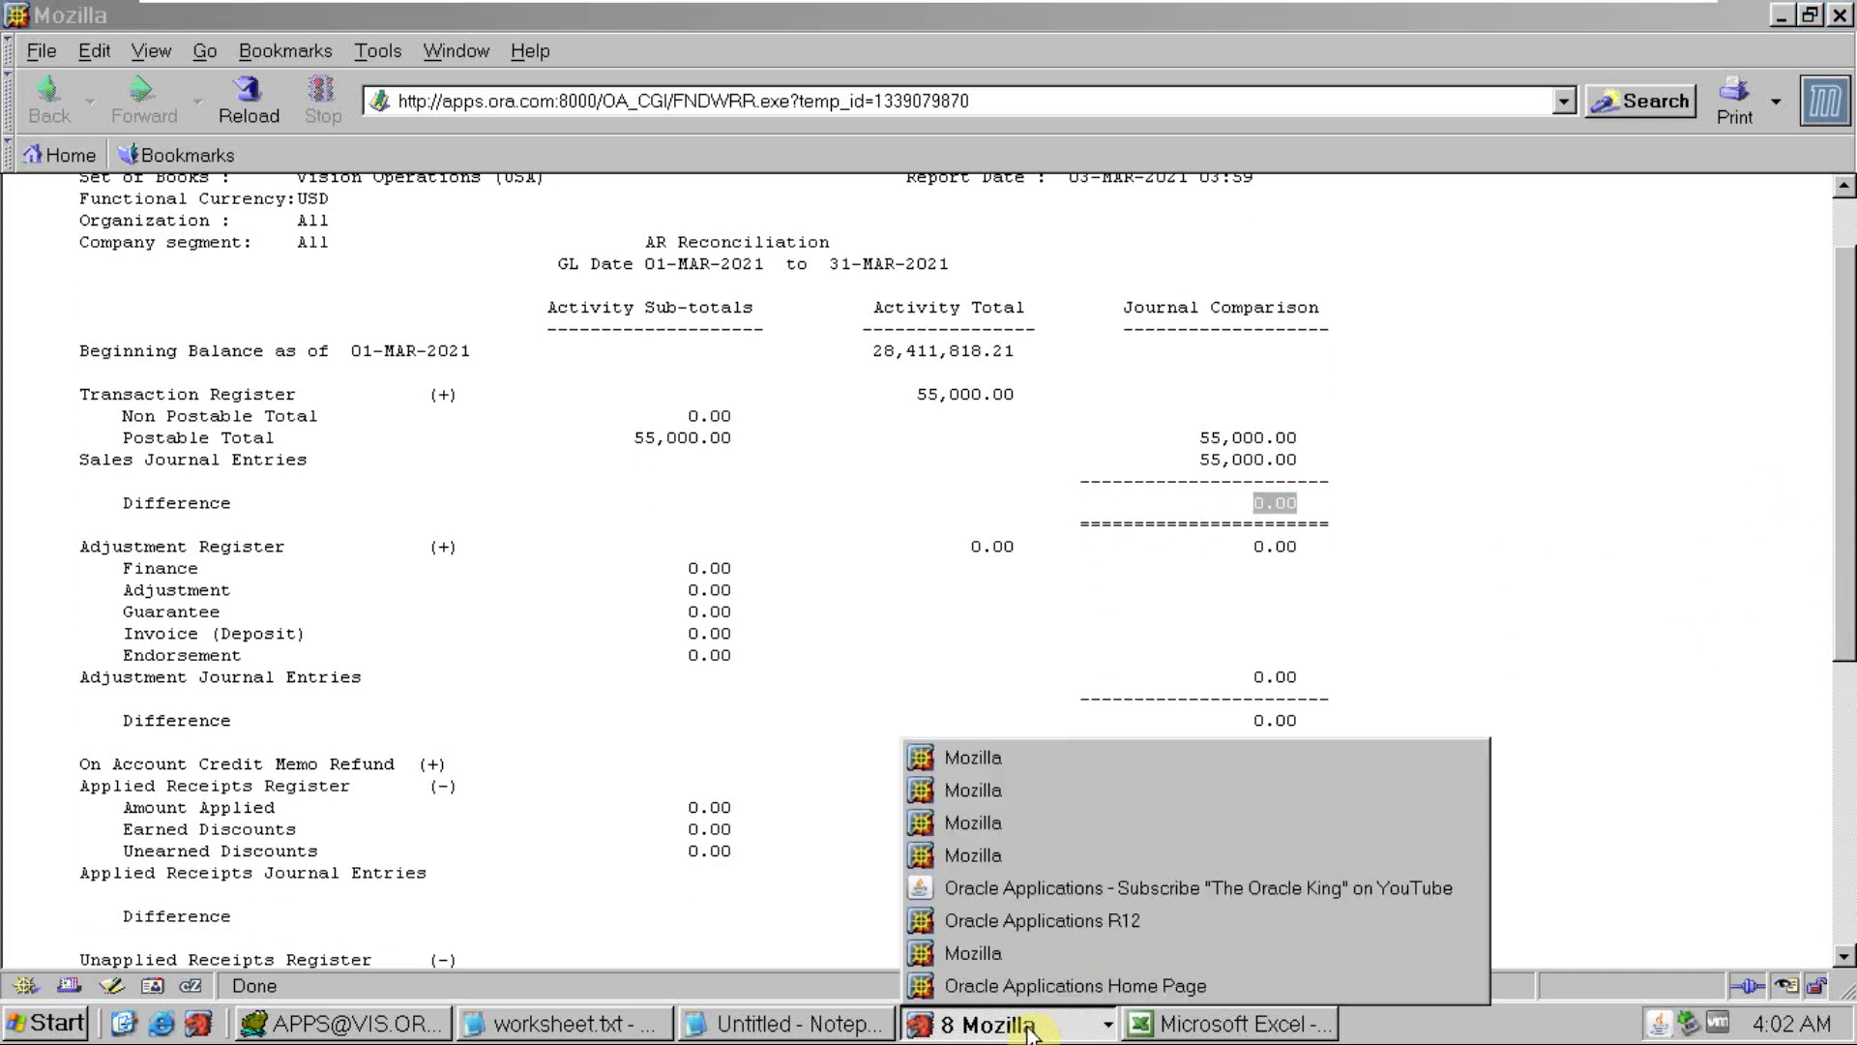
click(924, 885)
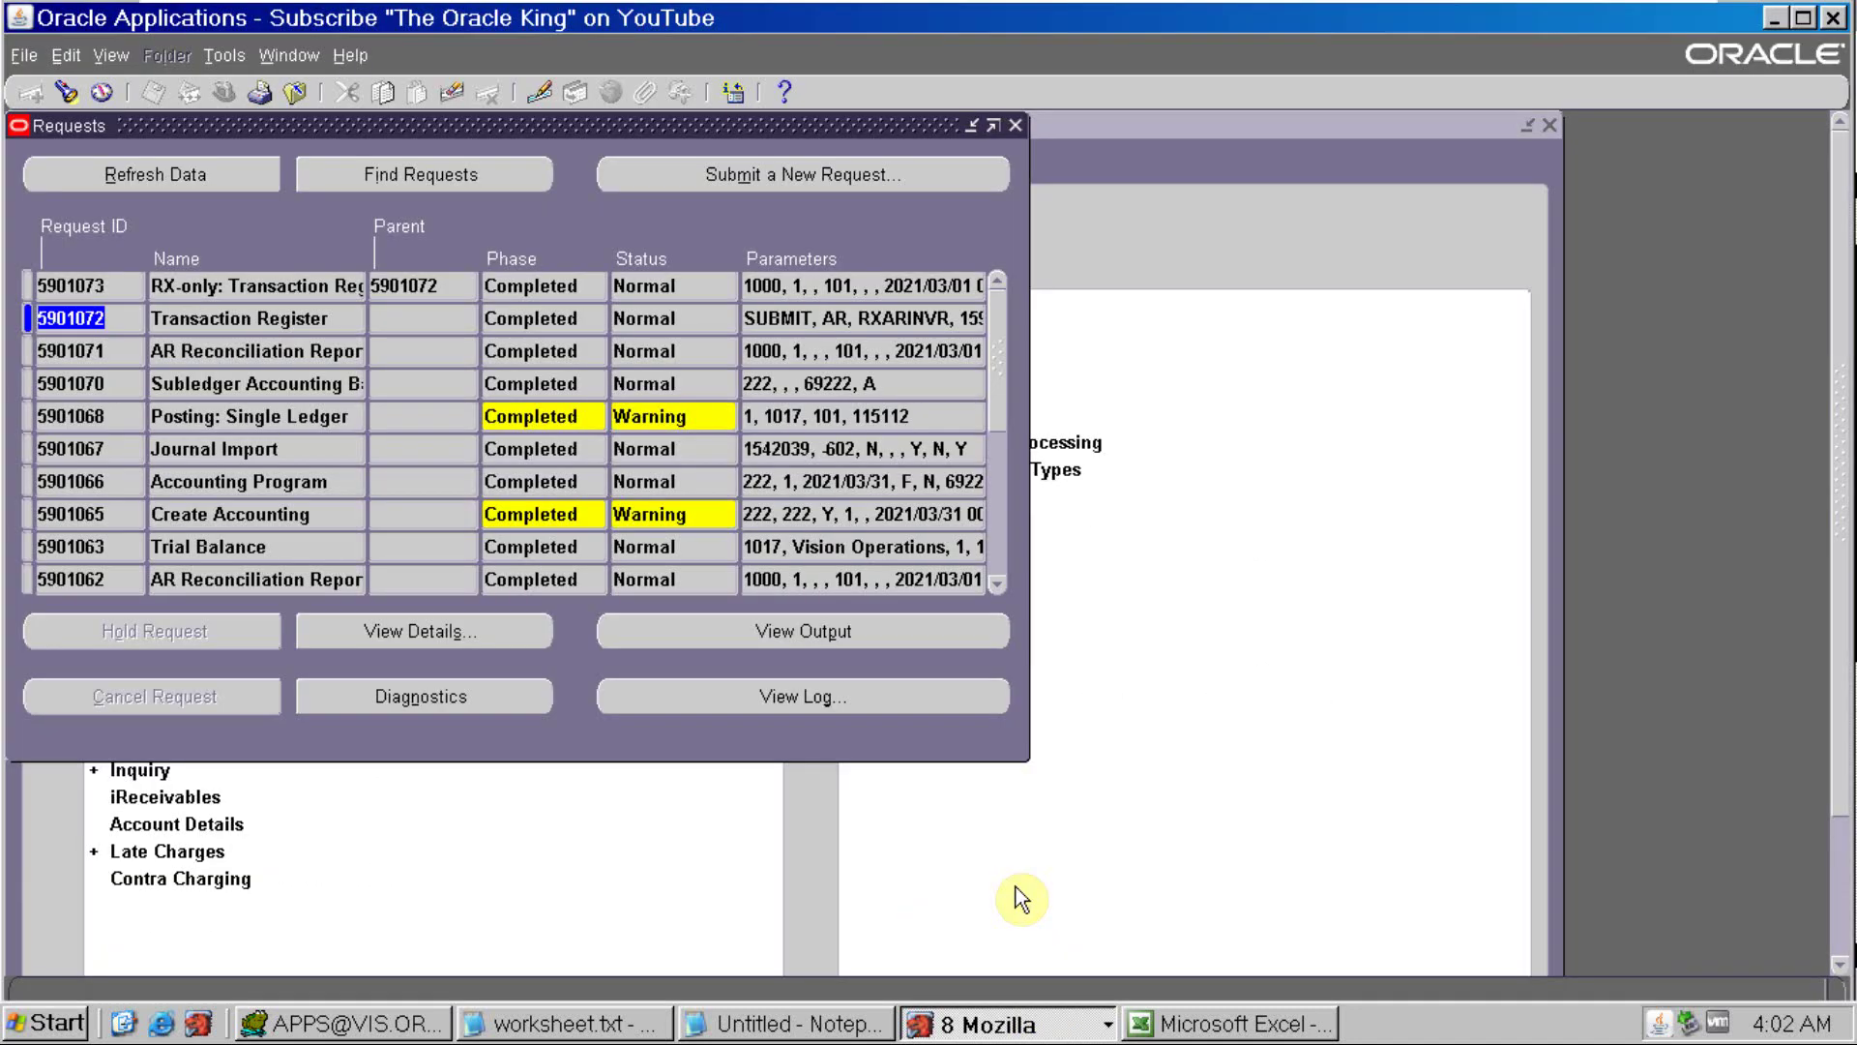
click(1017, 125)
double_click(173, 471)
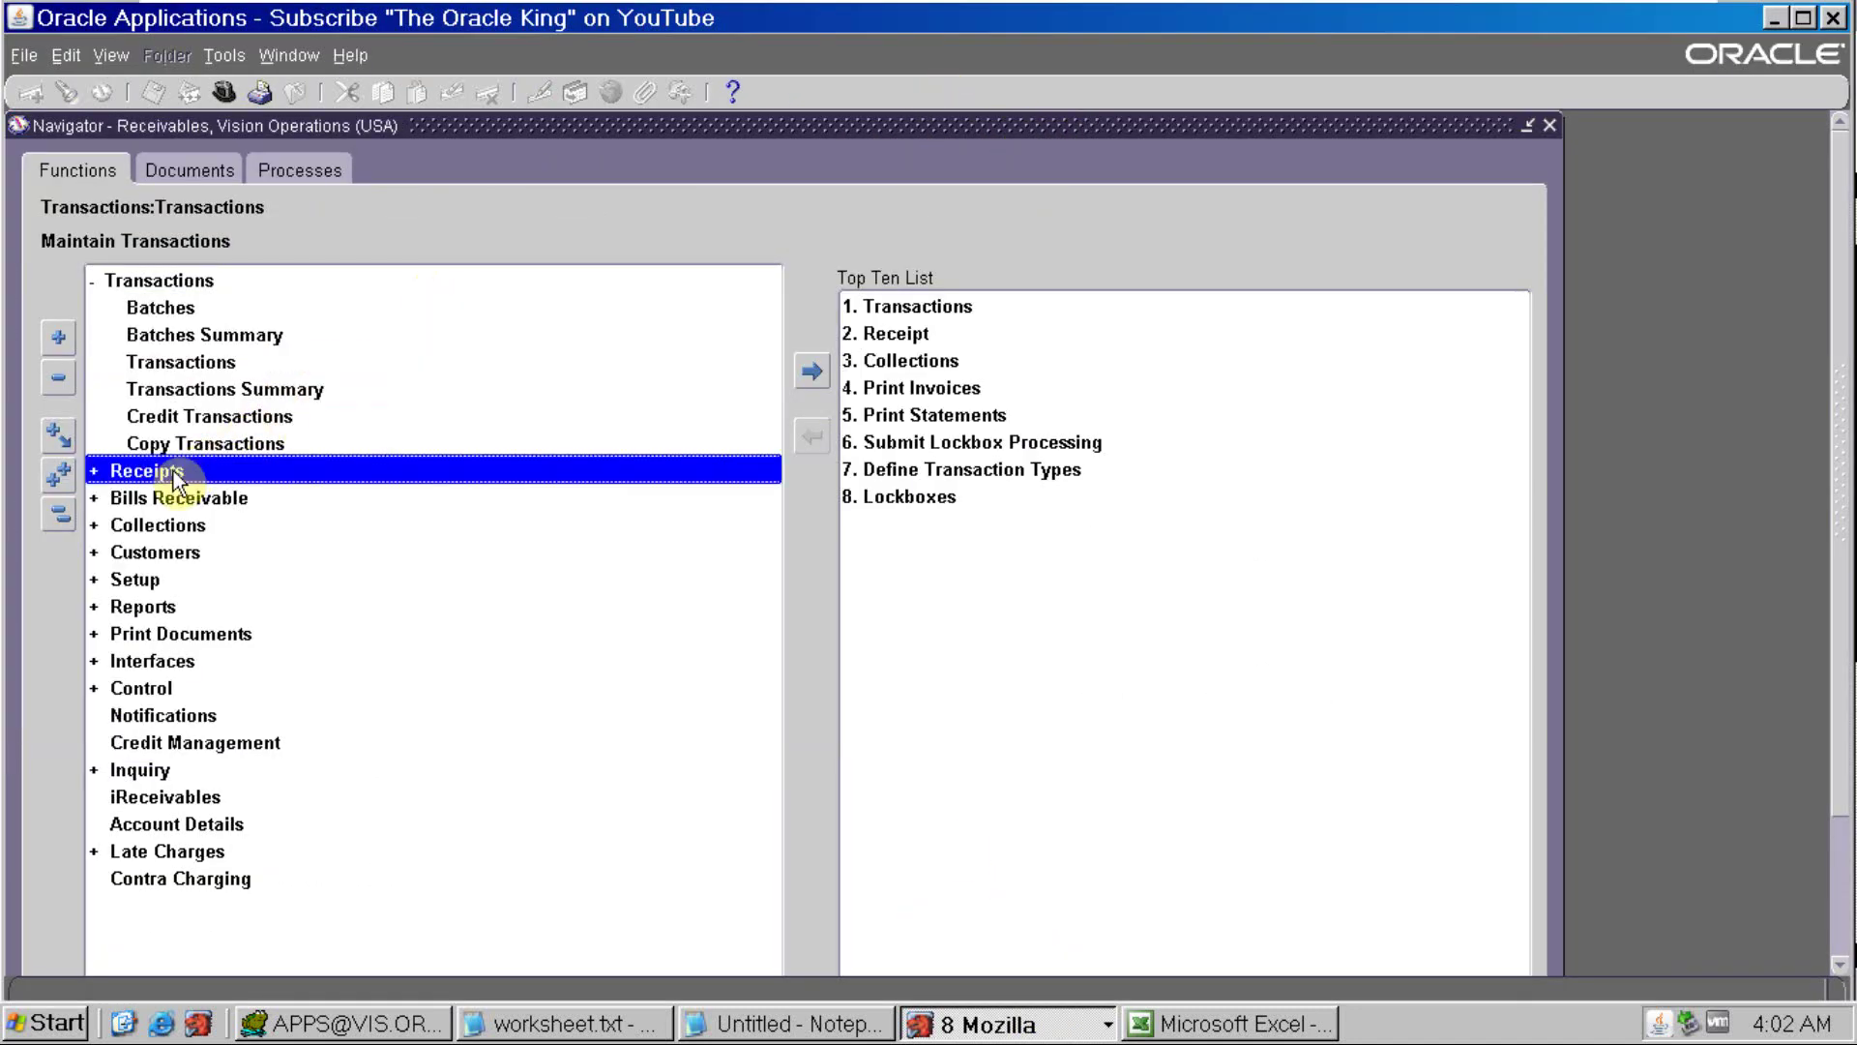
double_click(171, 553)
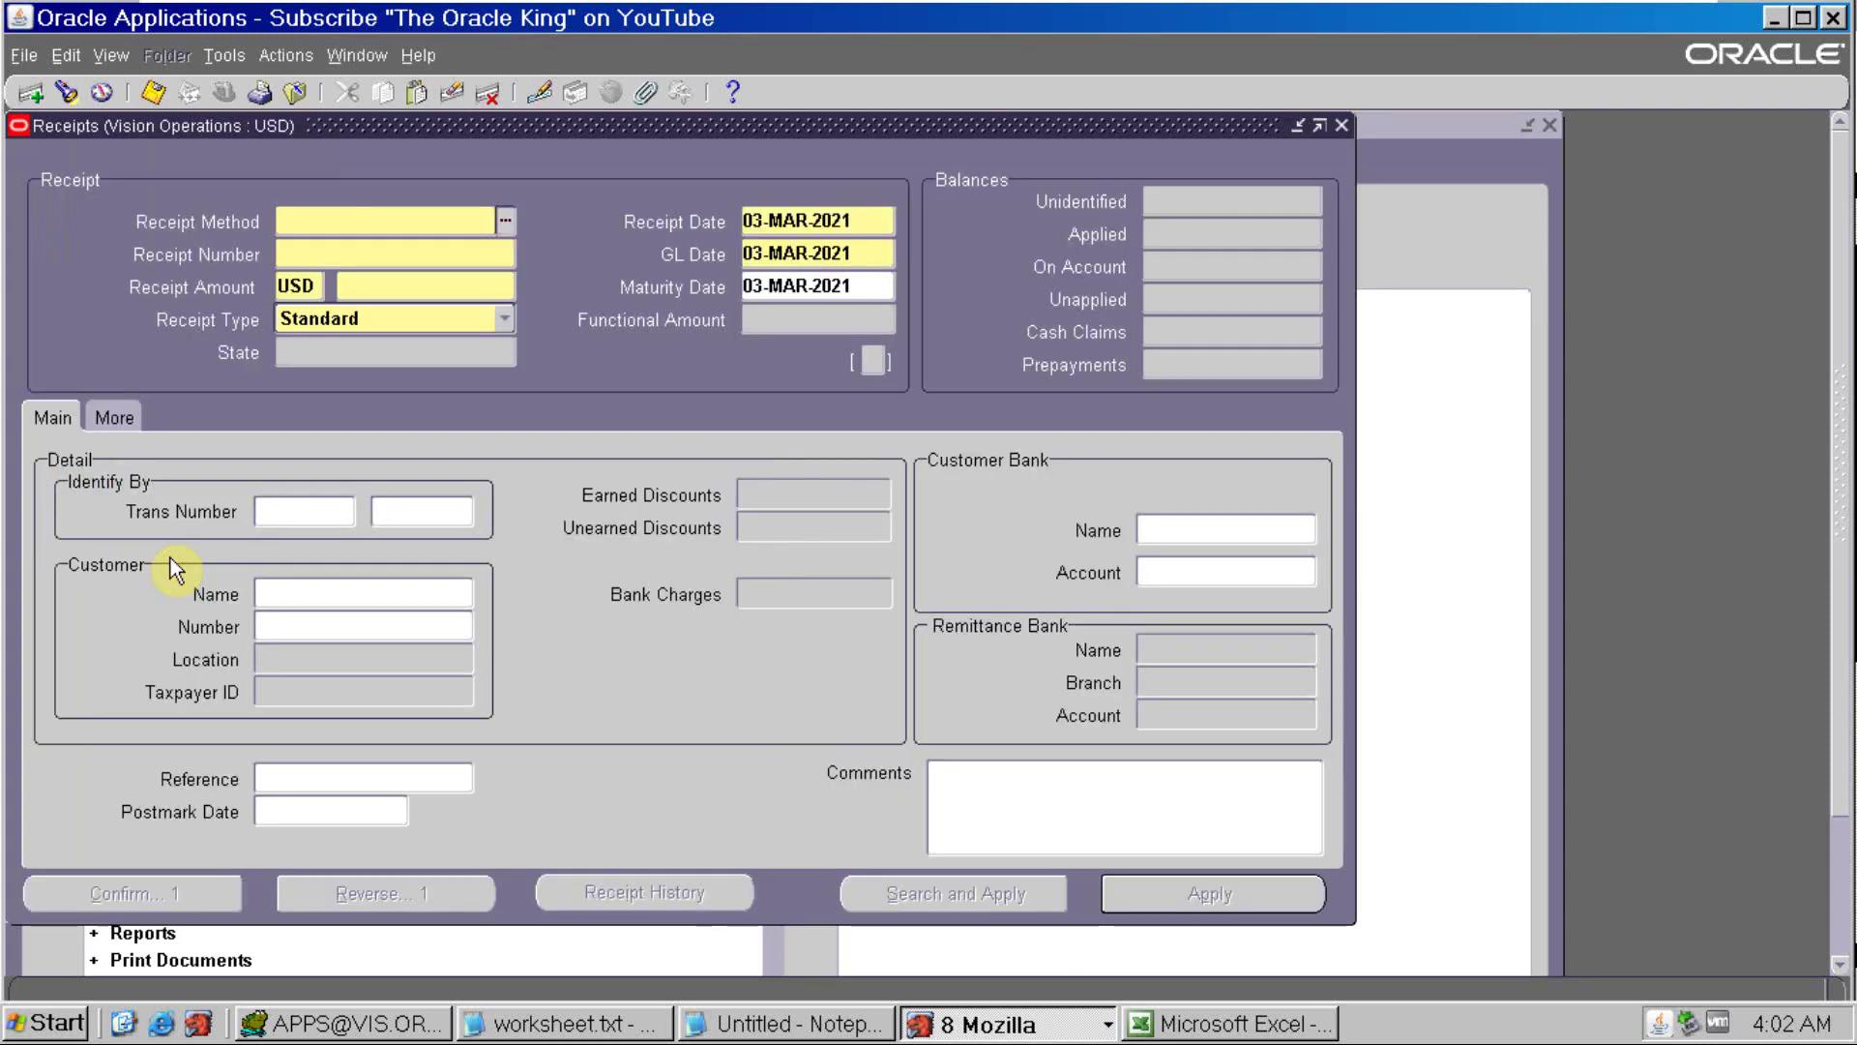
Select the first Check - BofA entry for Vision Operations as the new receipt's receipt method
click(502, 222)
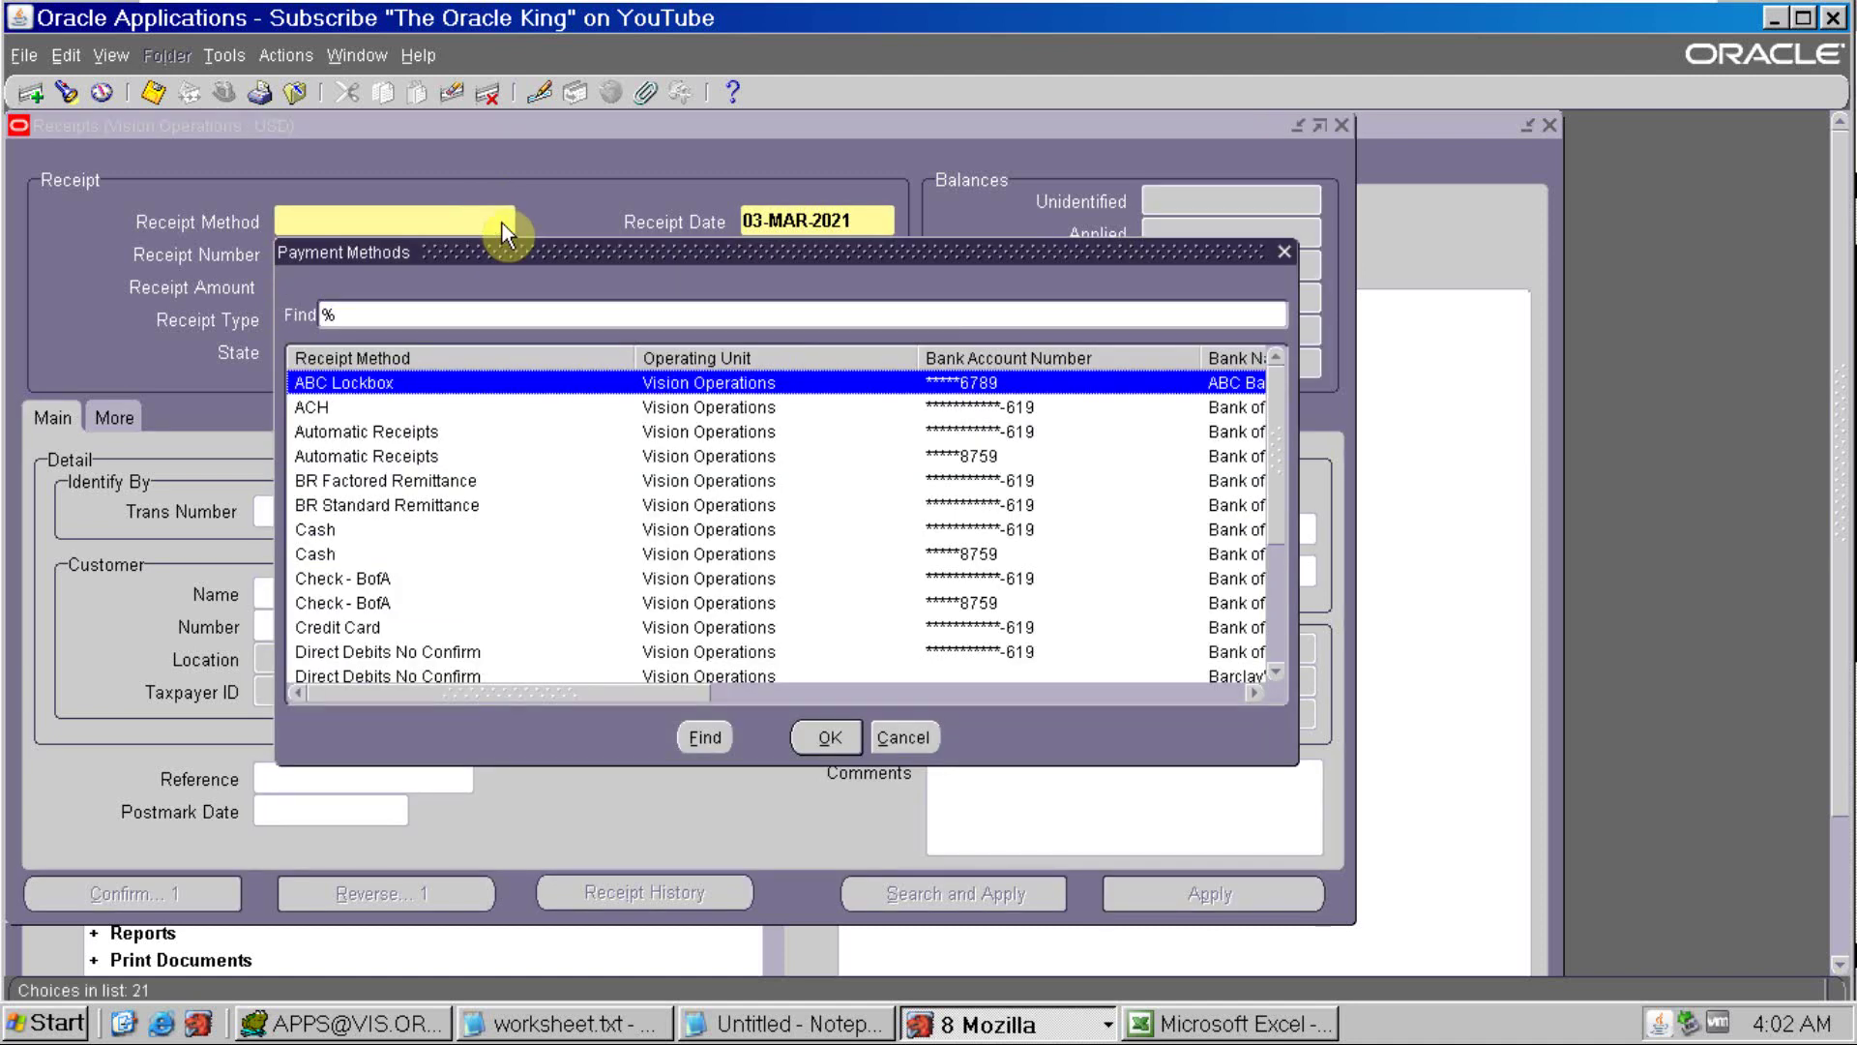
click(377, 580)
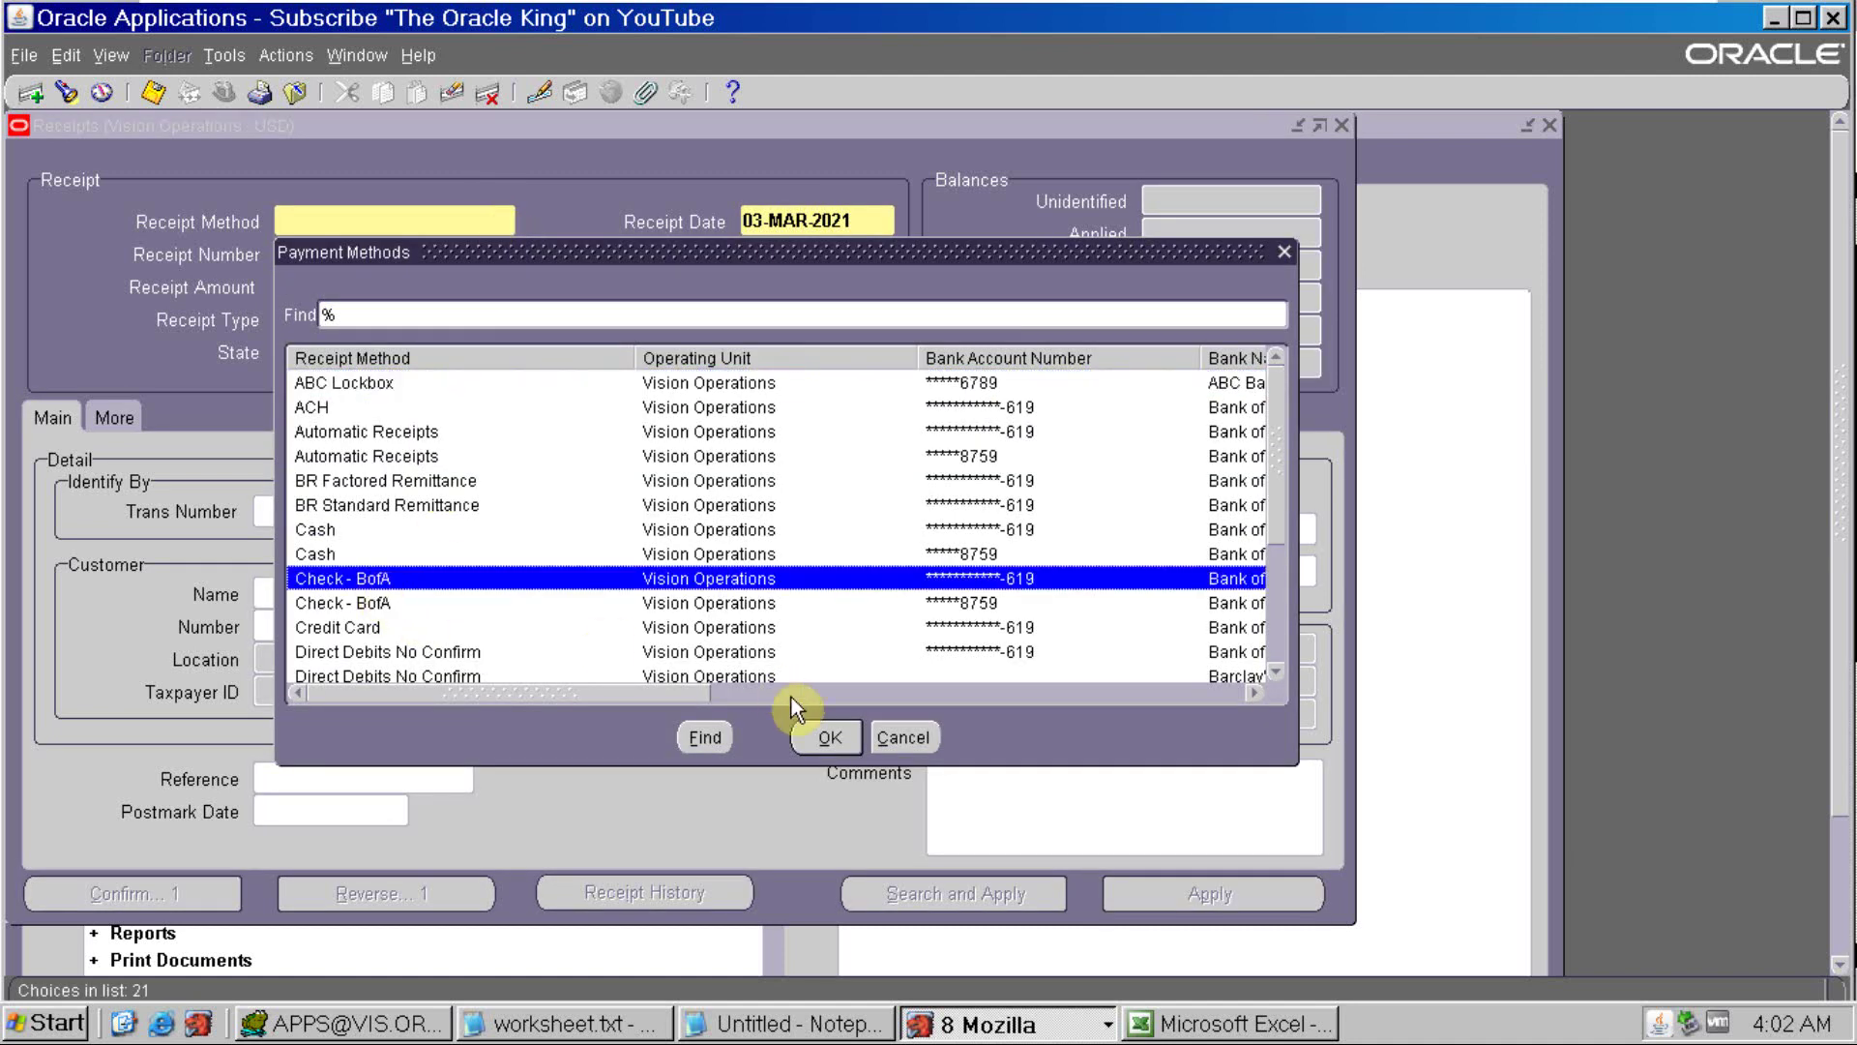
click(824, 738)
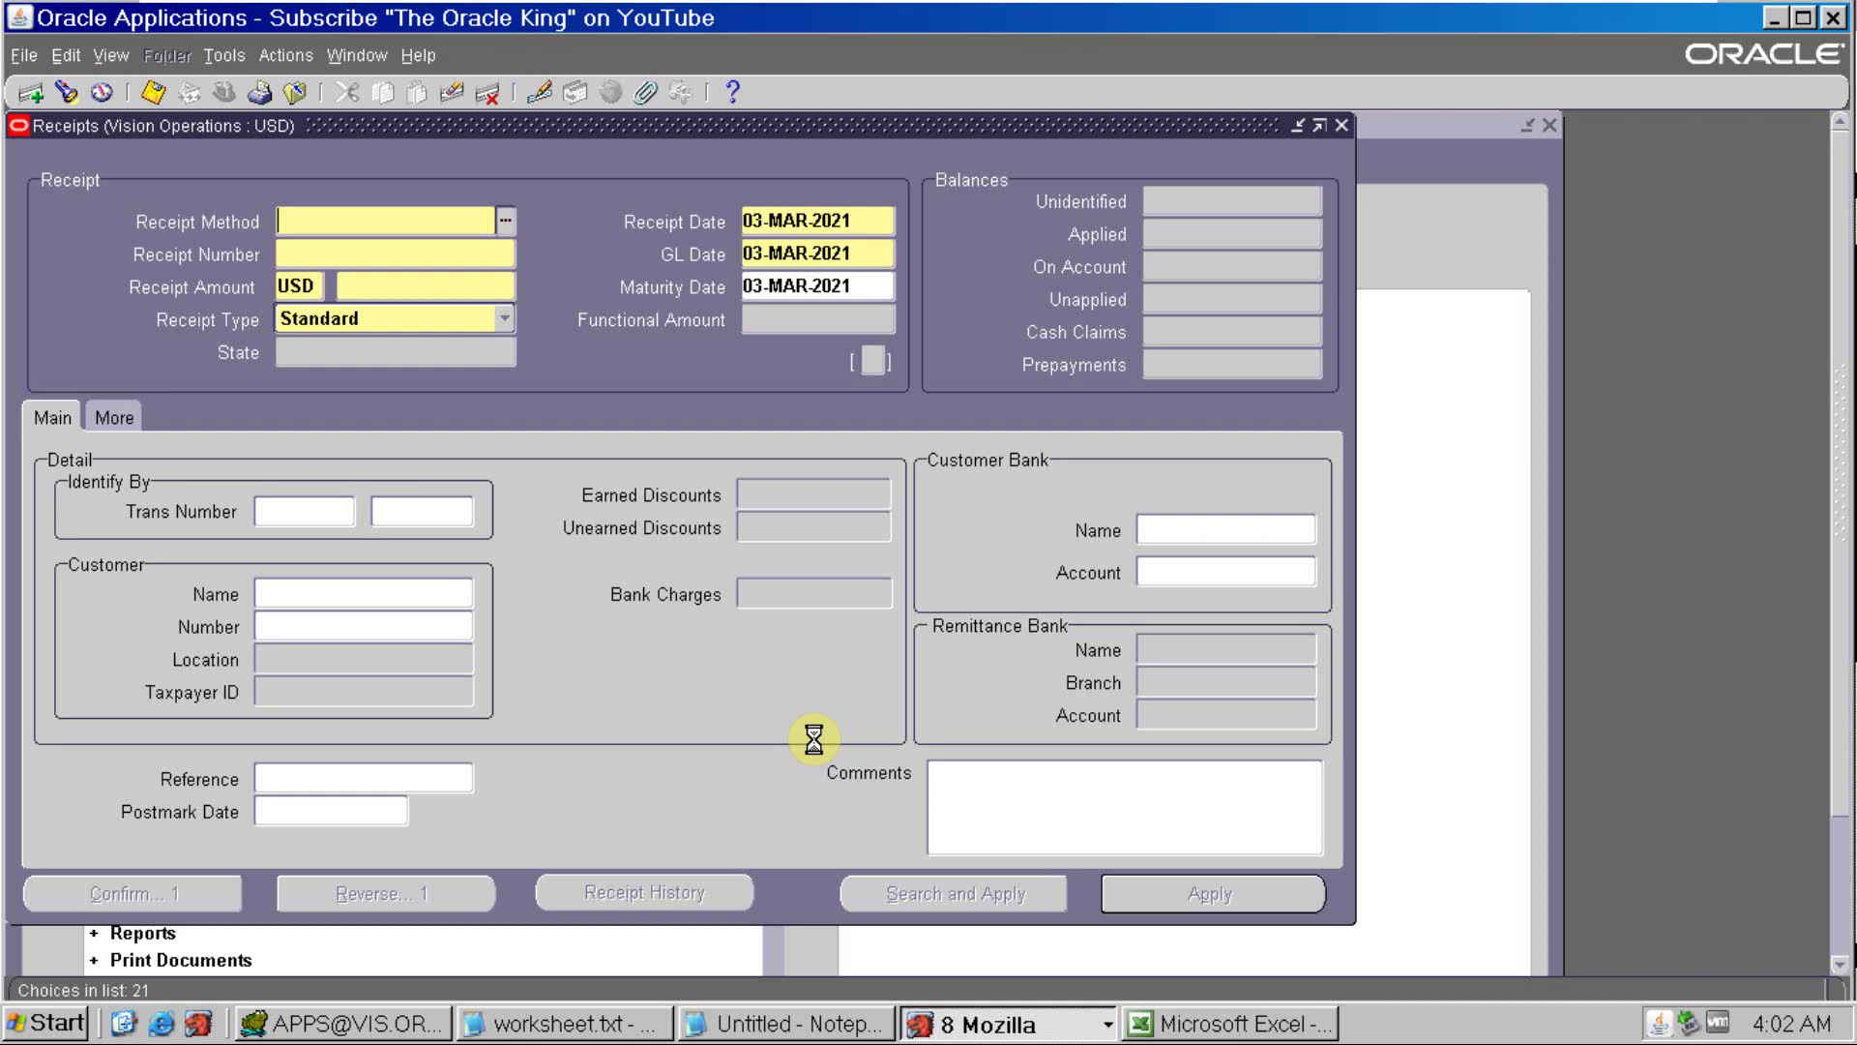
Give the new receipt number 101 and an amount of 1000 USD, and fill in the customer's number
click(404, 257)
text(101)
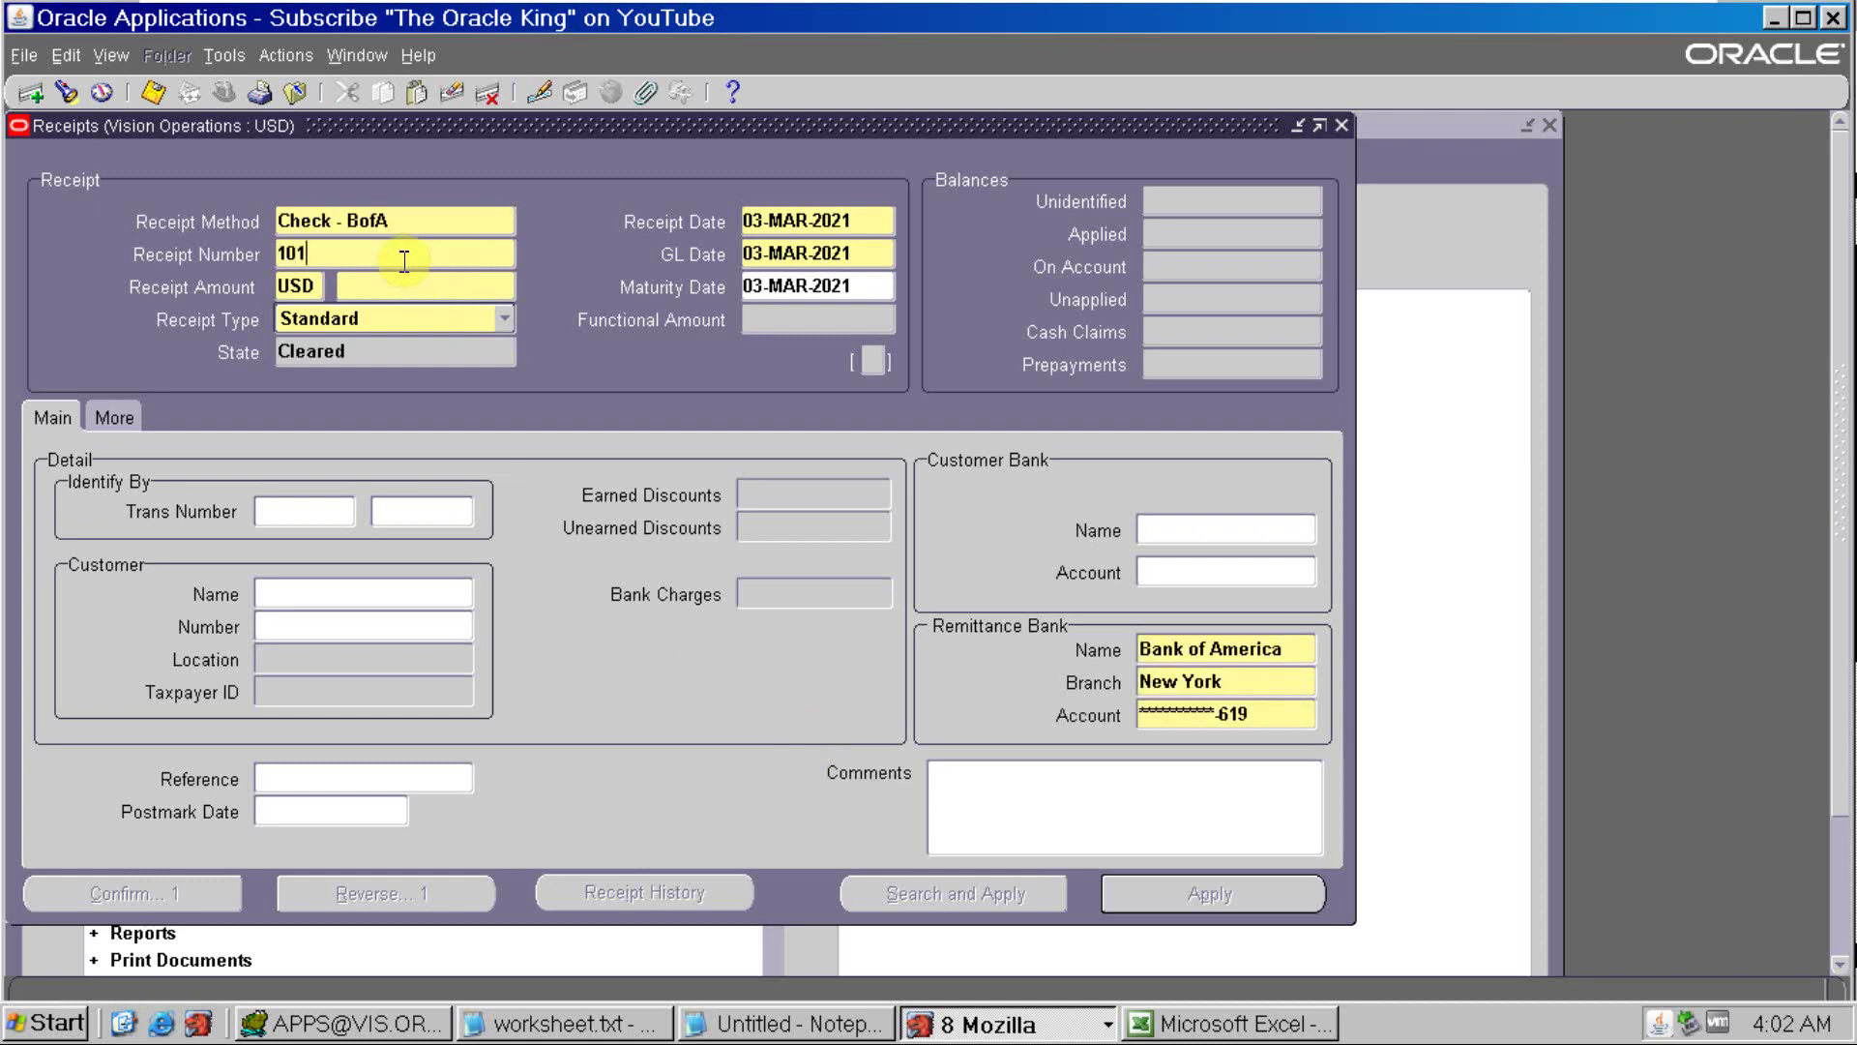
key(Tab)
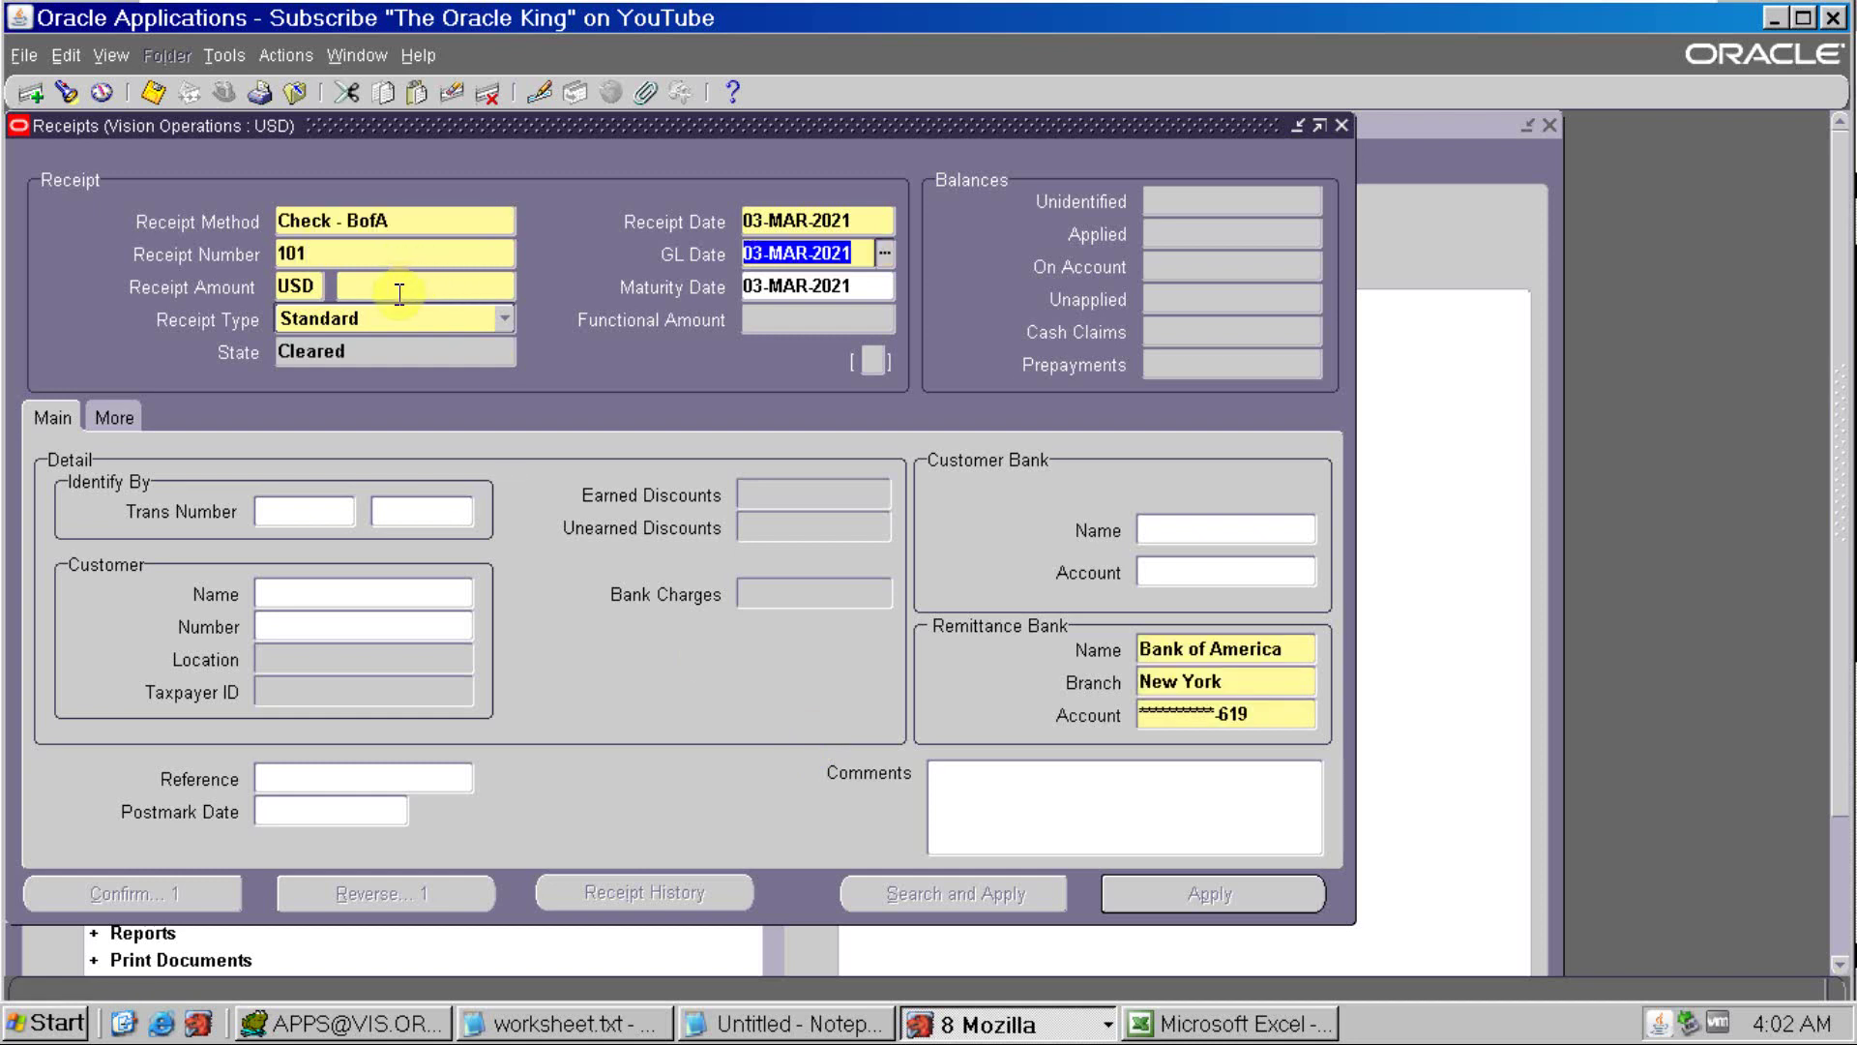
click(401, 290)
text(1000)
key(Tab)
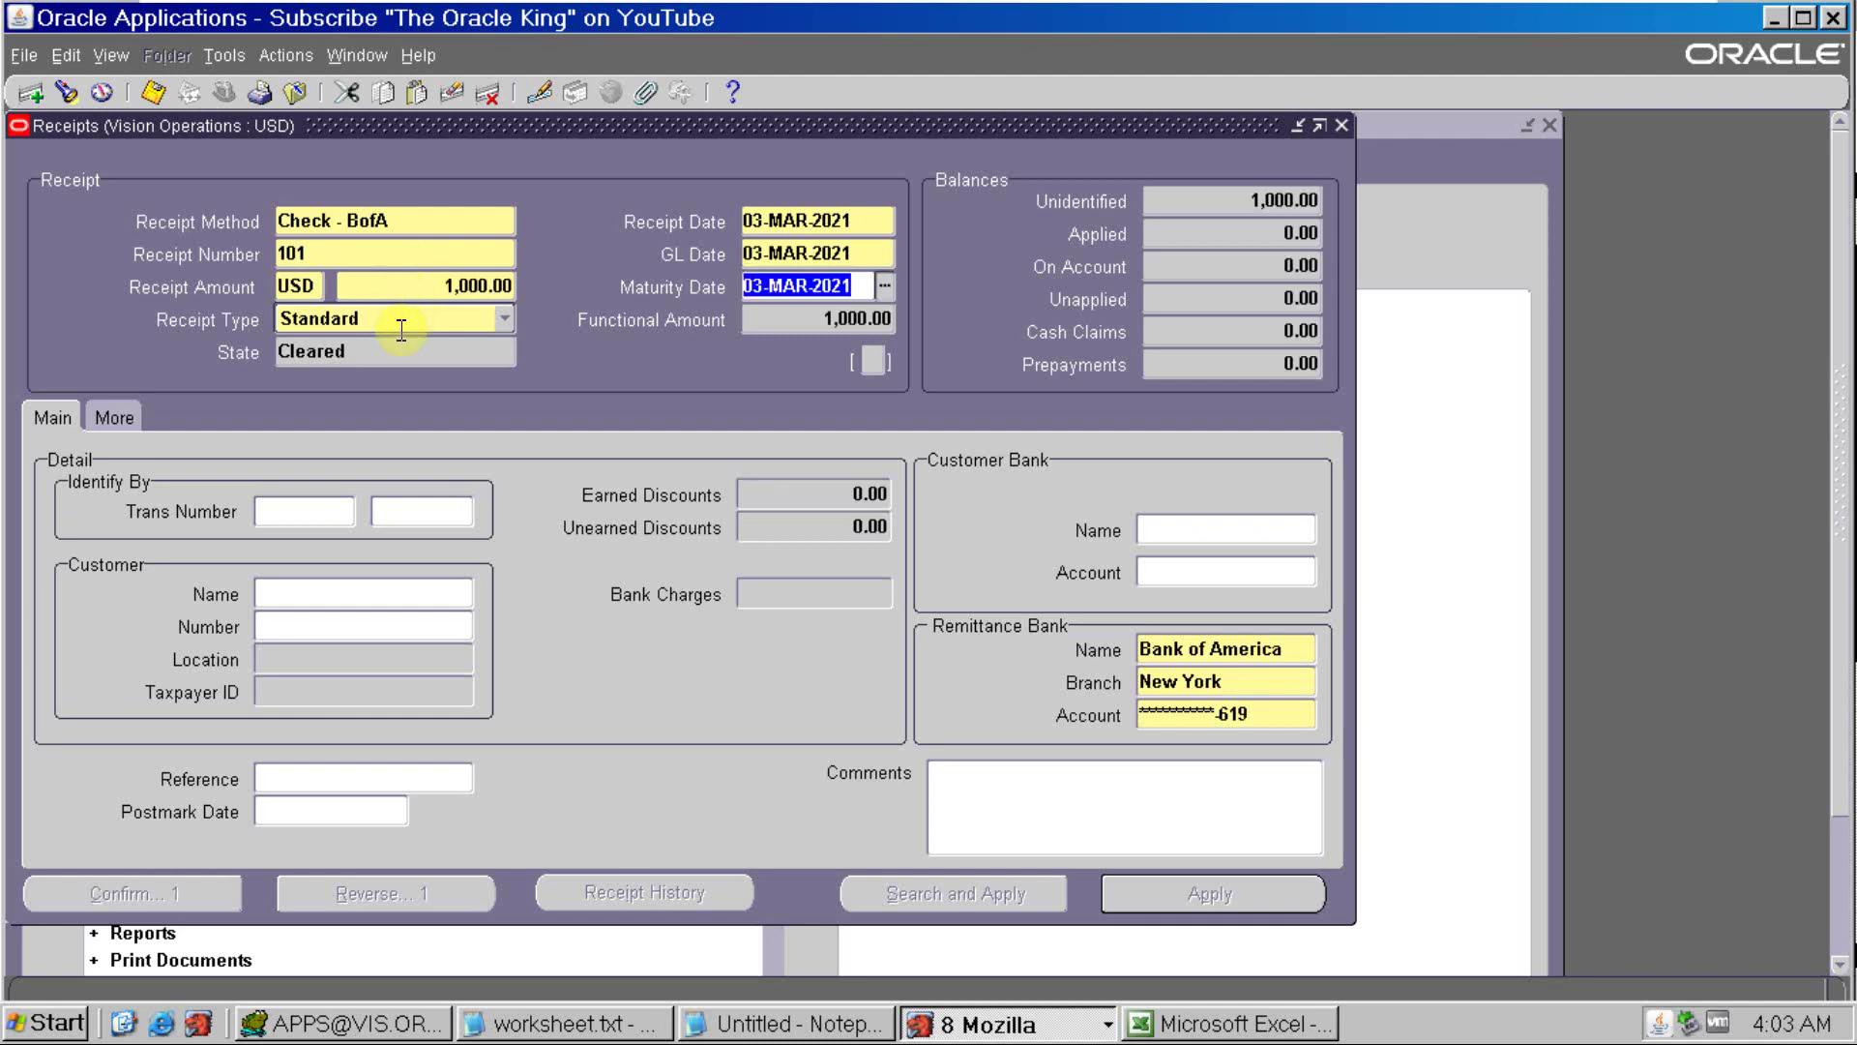
click(322, 629)
text(2636)
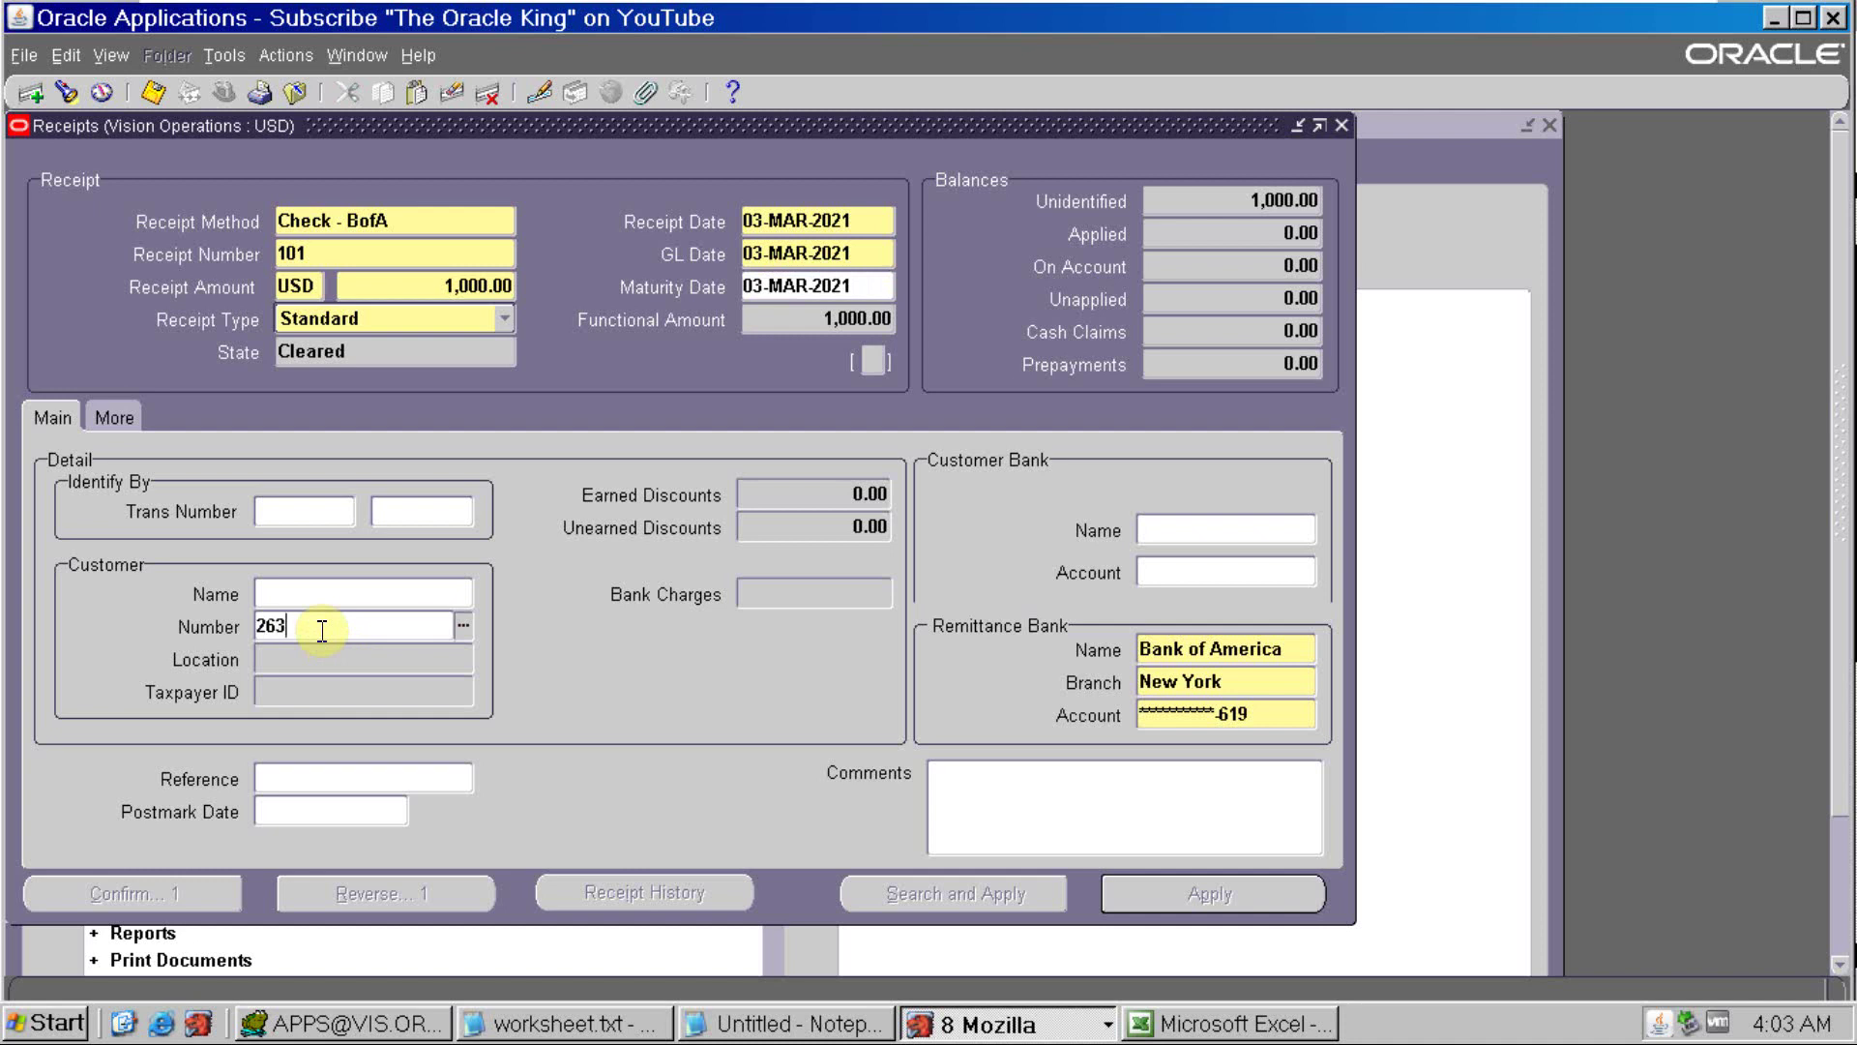
key(Tab)
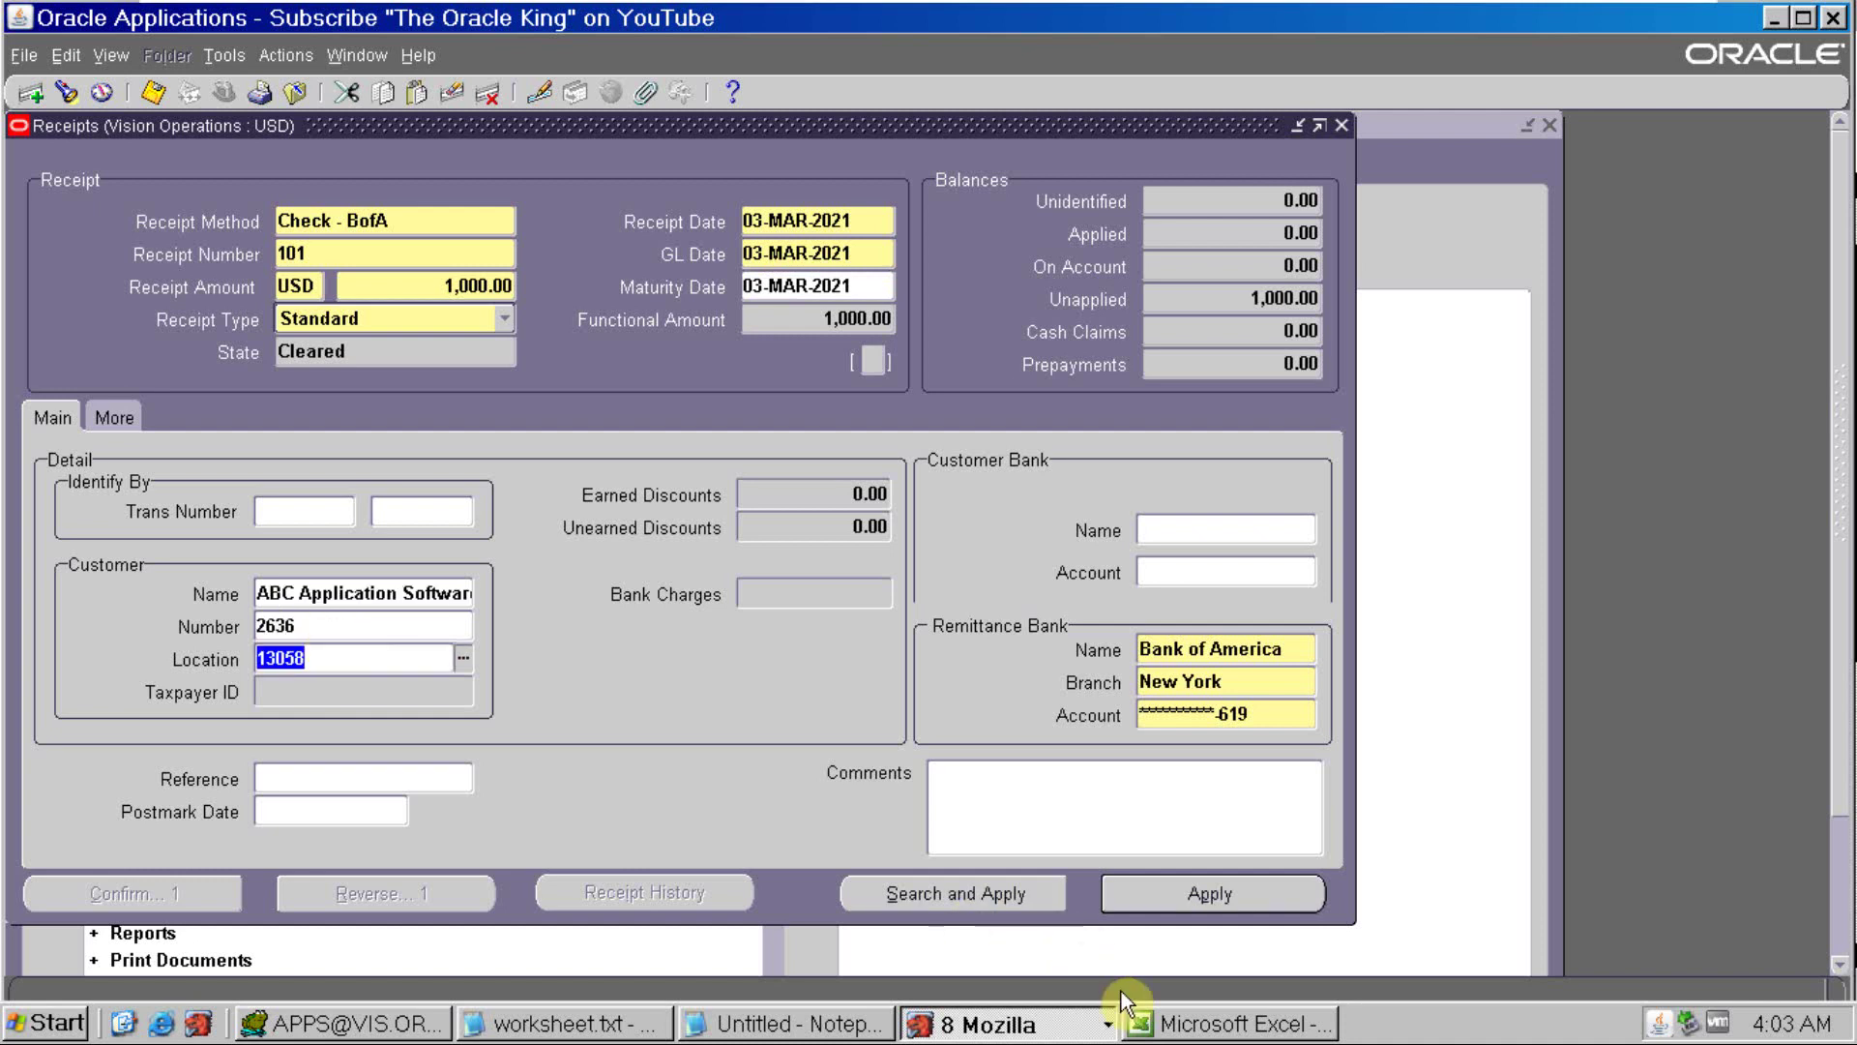
Switch to the Excel testing sheet and record receipt number 101 with 1000 as Receipt Applied for transaction 500900
click(1183, 1026)
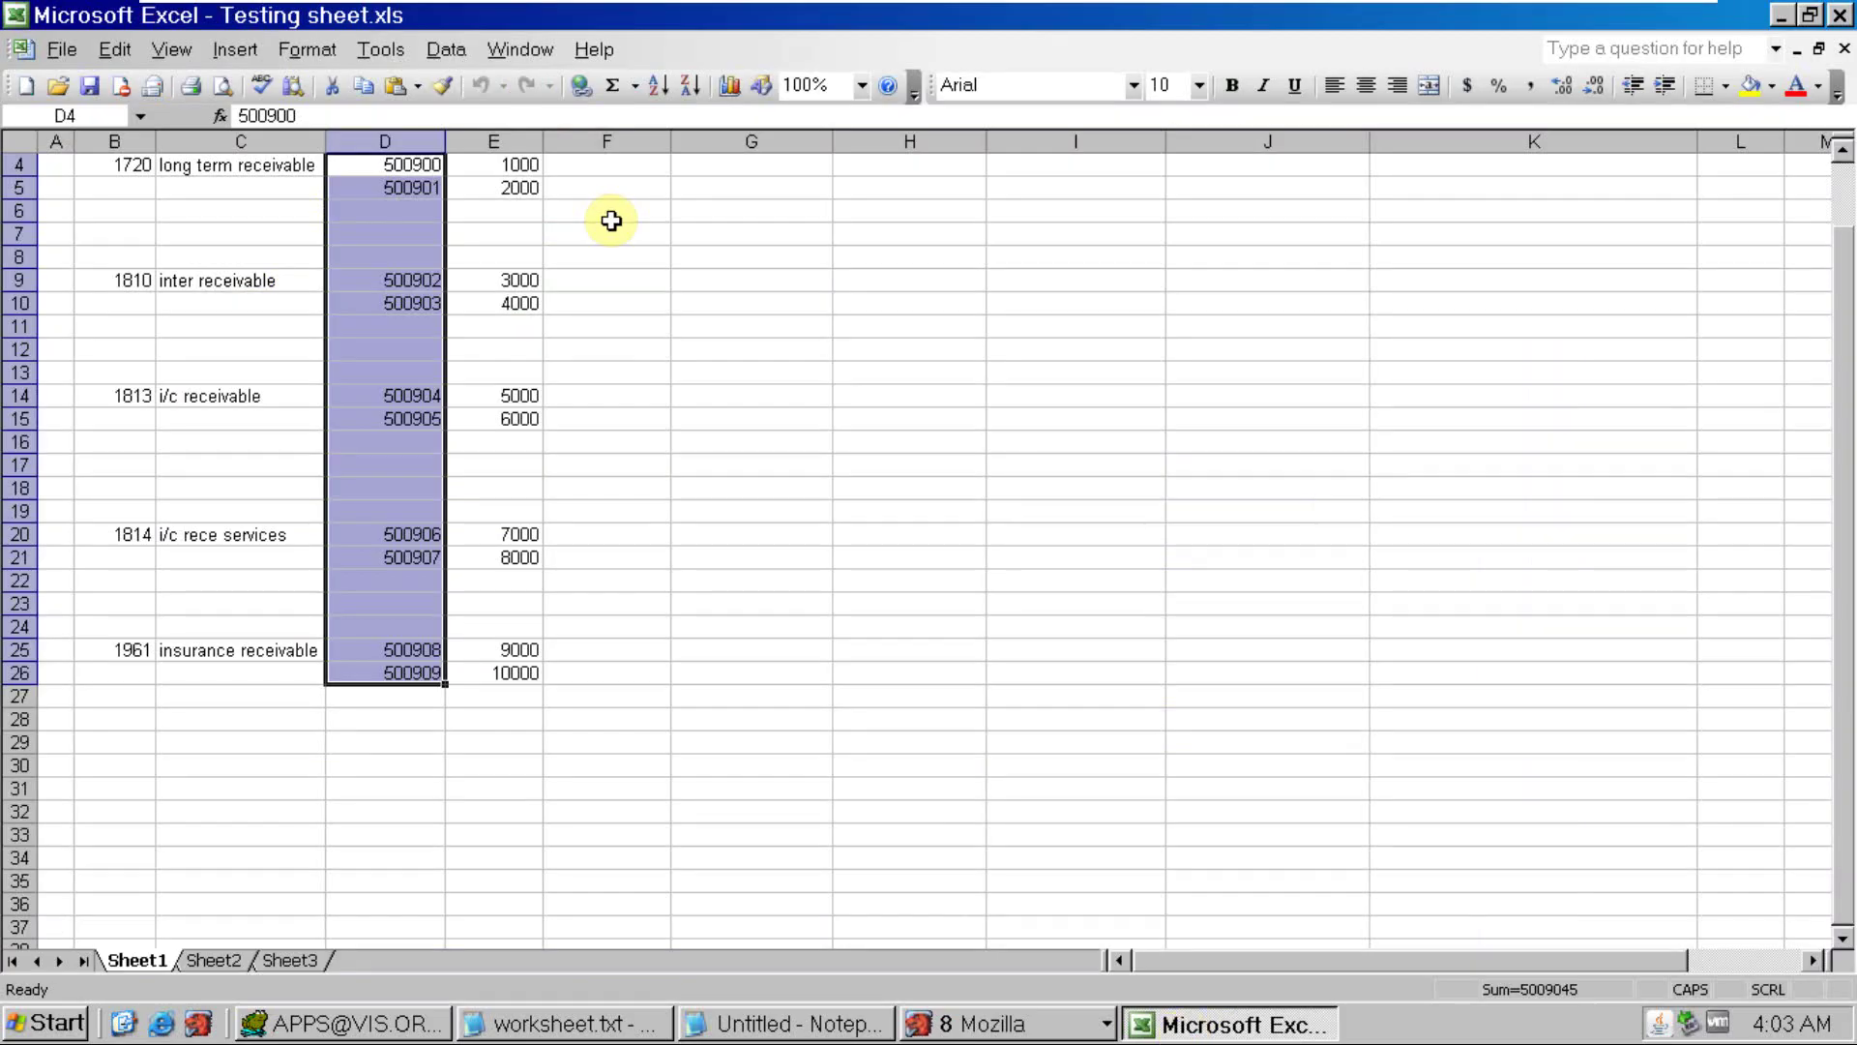
click(603, 165)
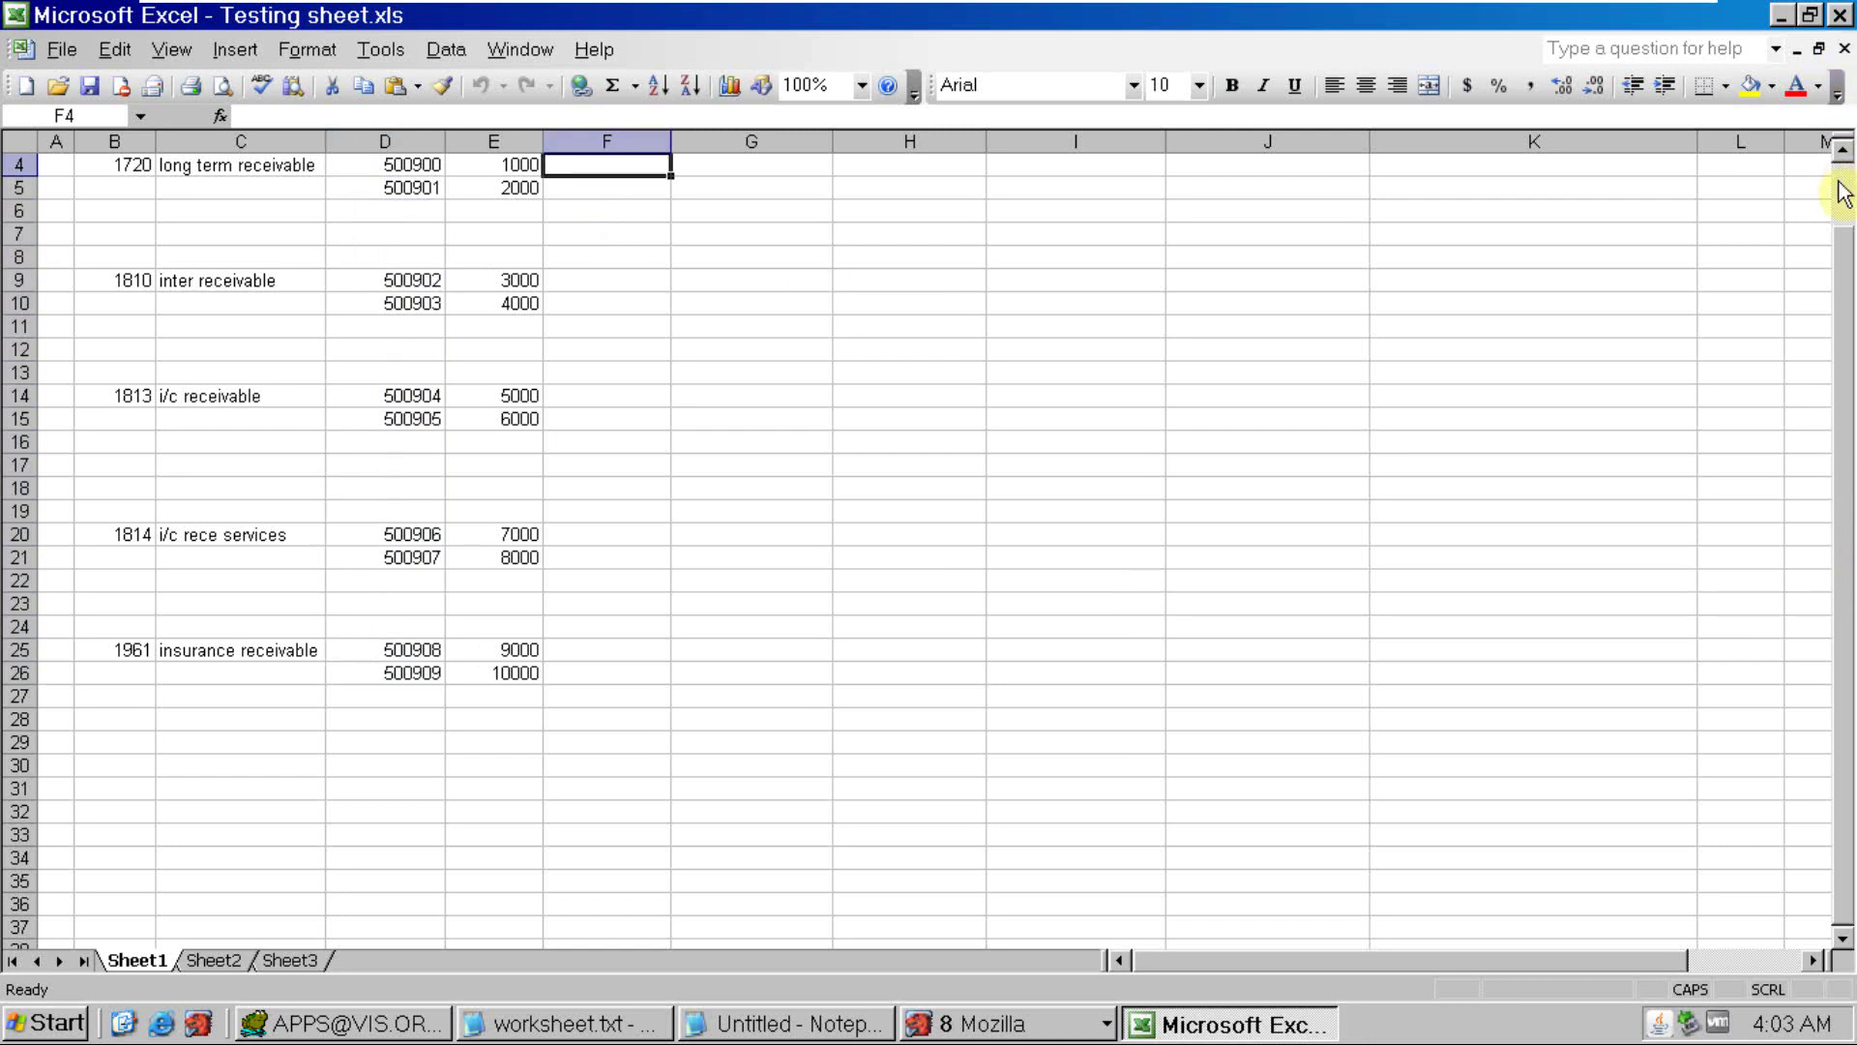
scroll(1843, 184, up, 1)
text(101)
key(Tab)
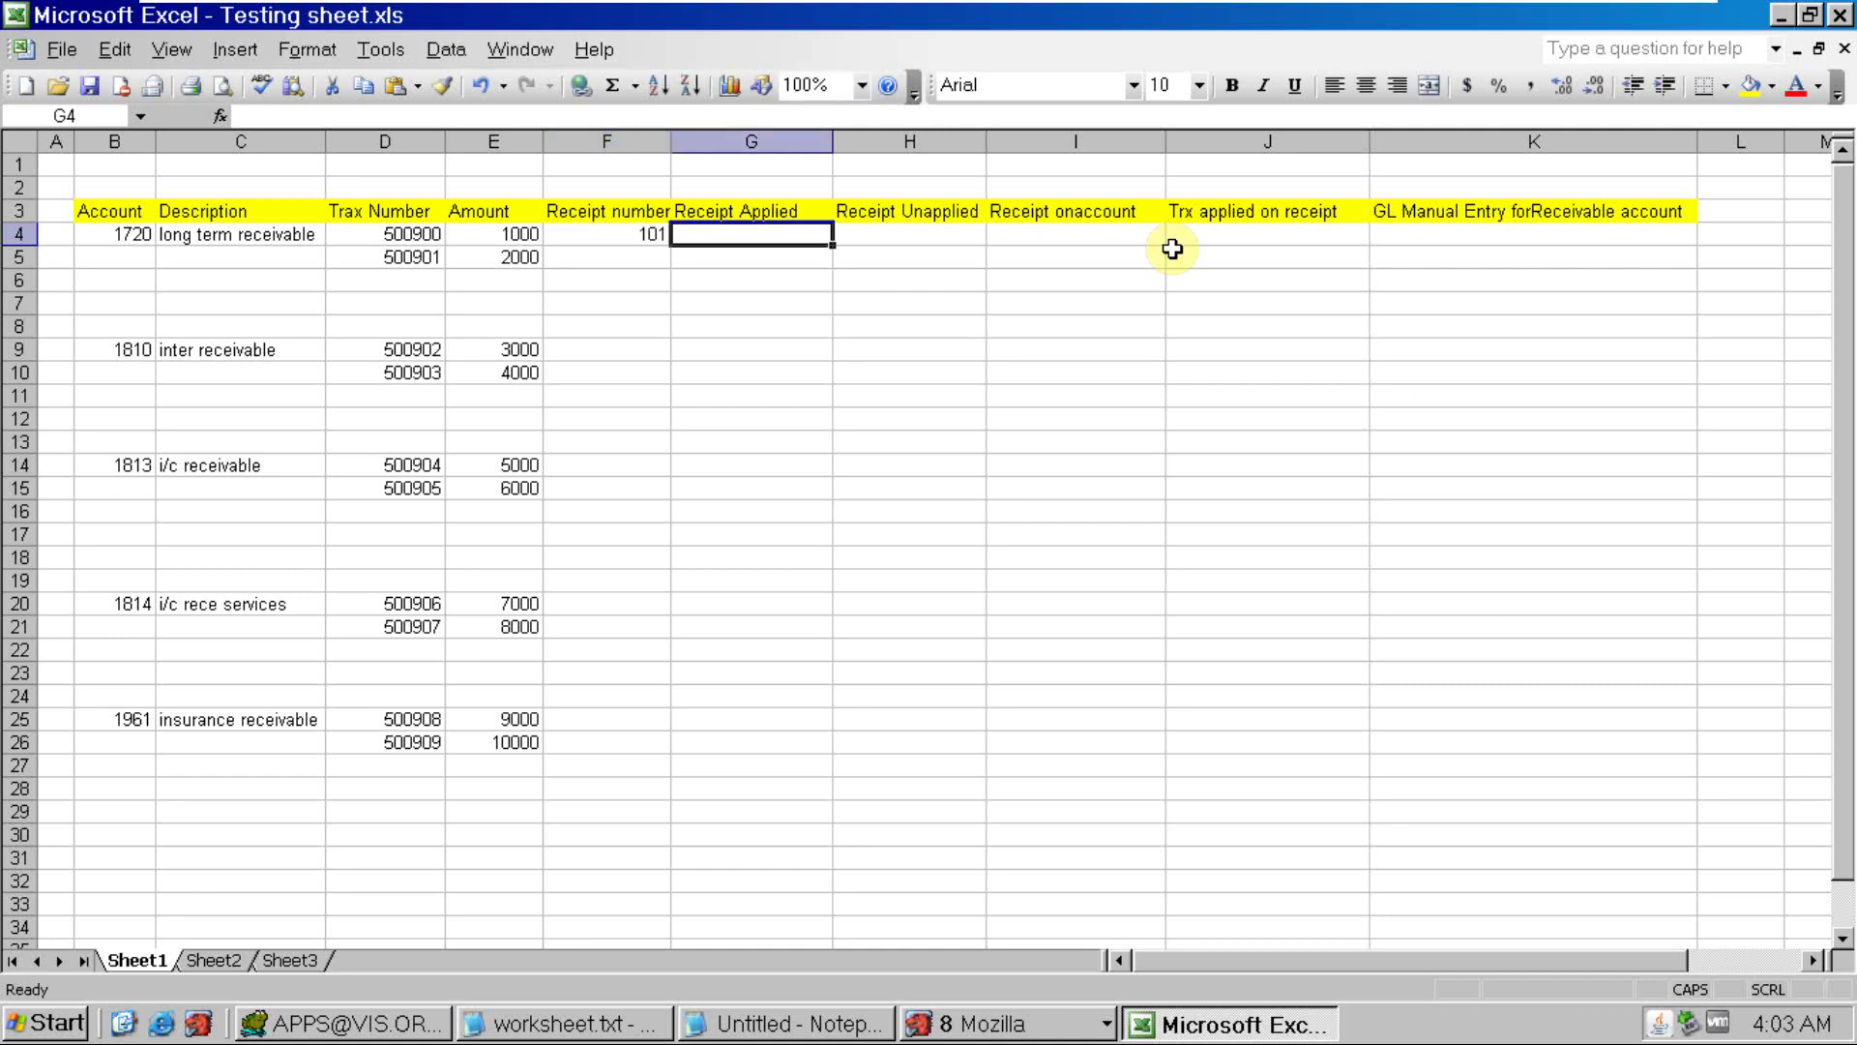
text(1000)
key(Tab)
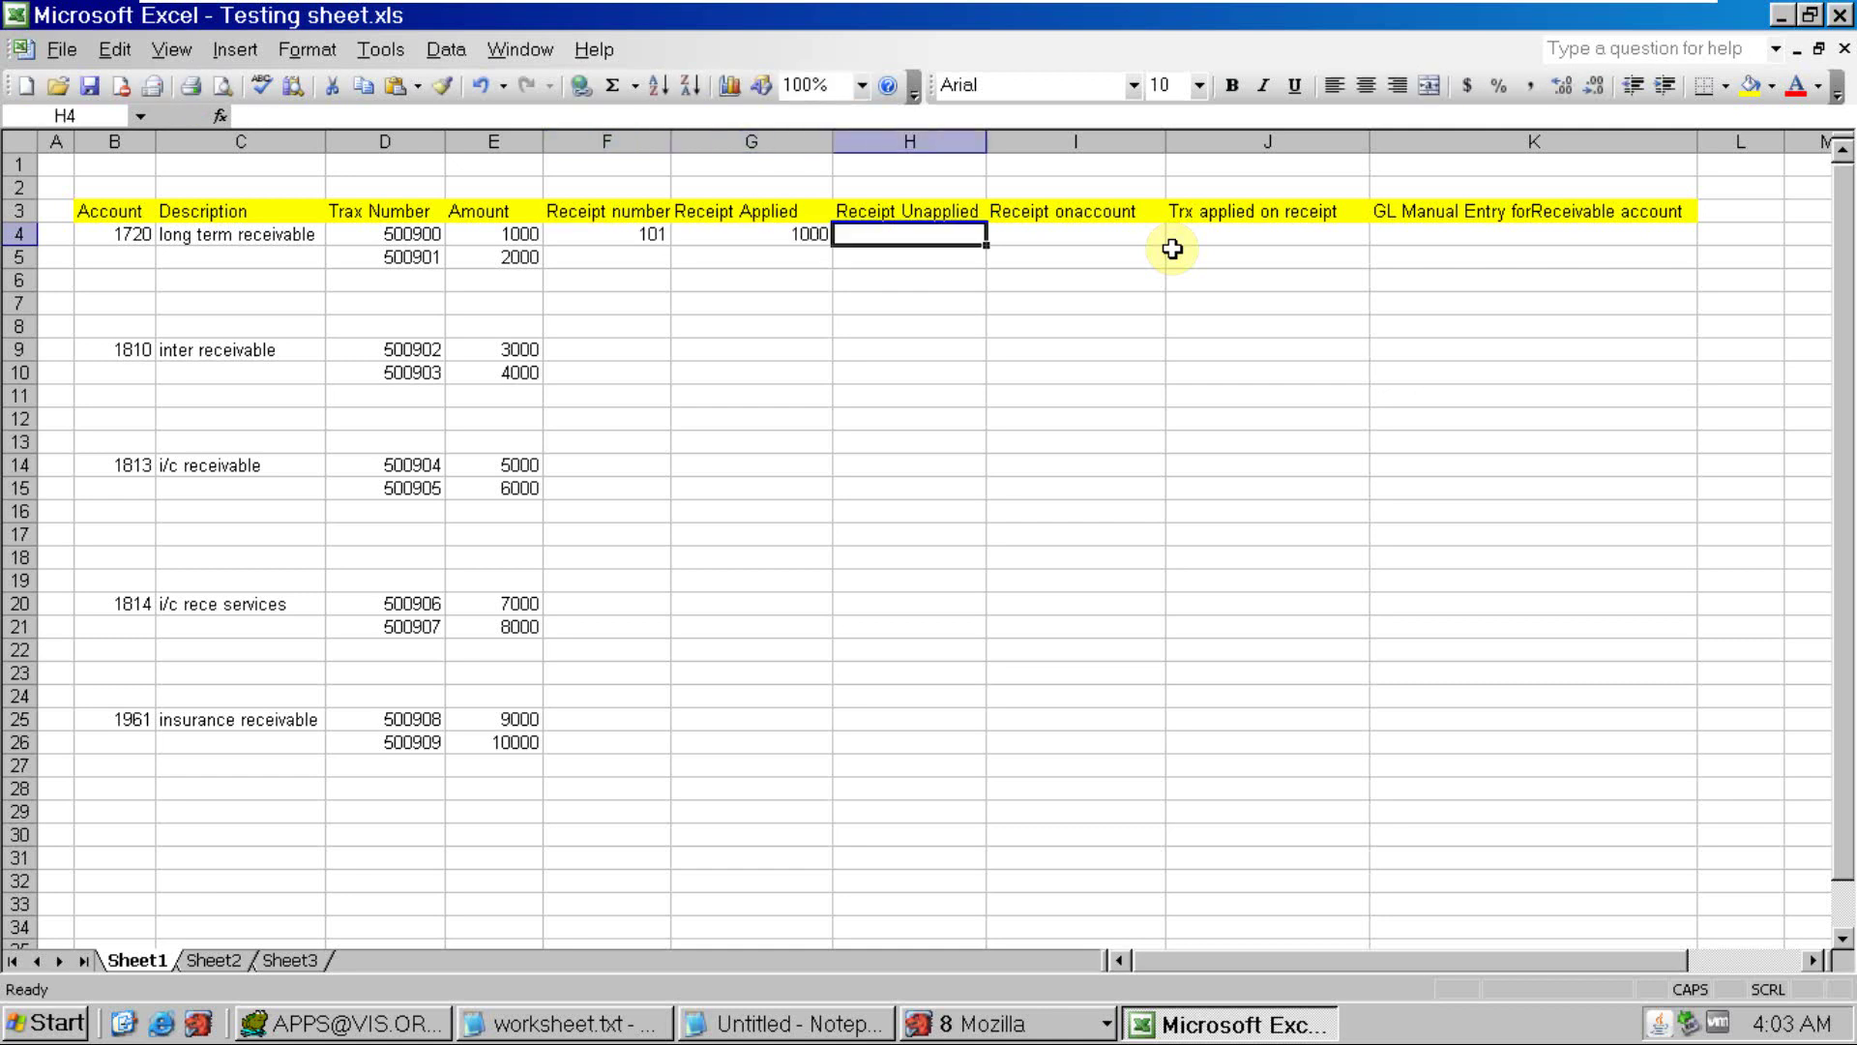
Copy transaction number 500900 from the sheet, apply receipt 101 to it in Oracle Applications, and close the receipt's Applications window
click(426, 239)
key(ctrl+c)
key(alt+Tab)
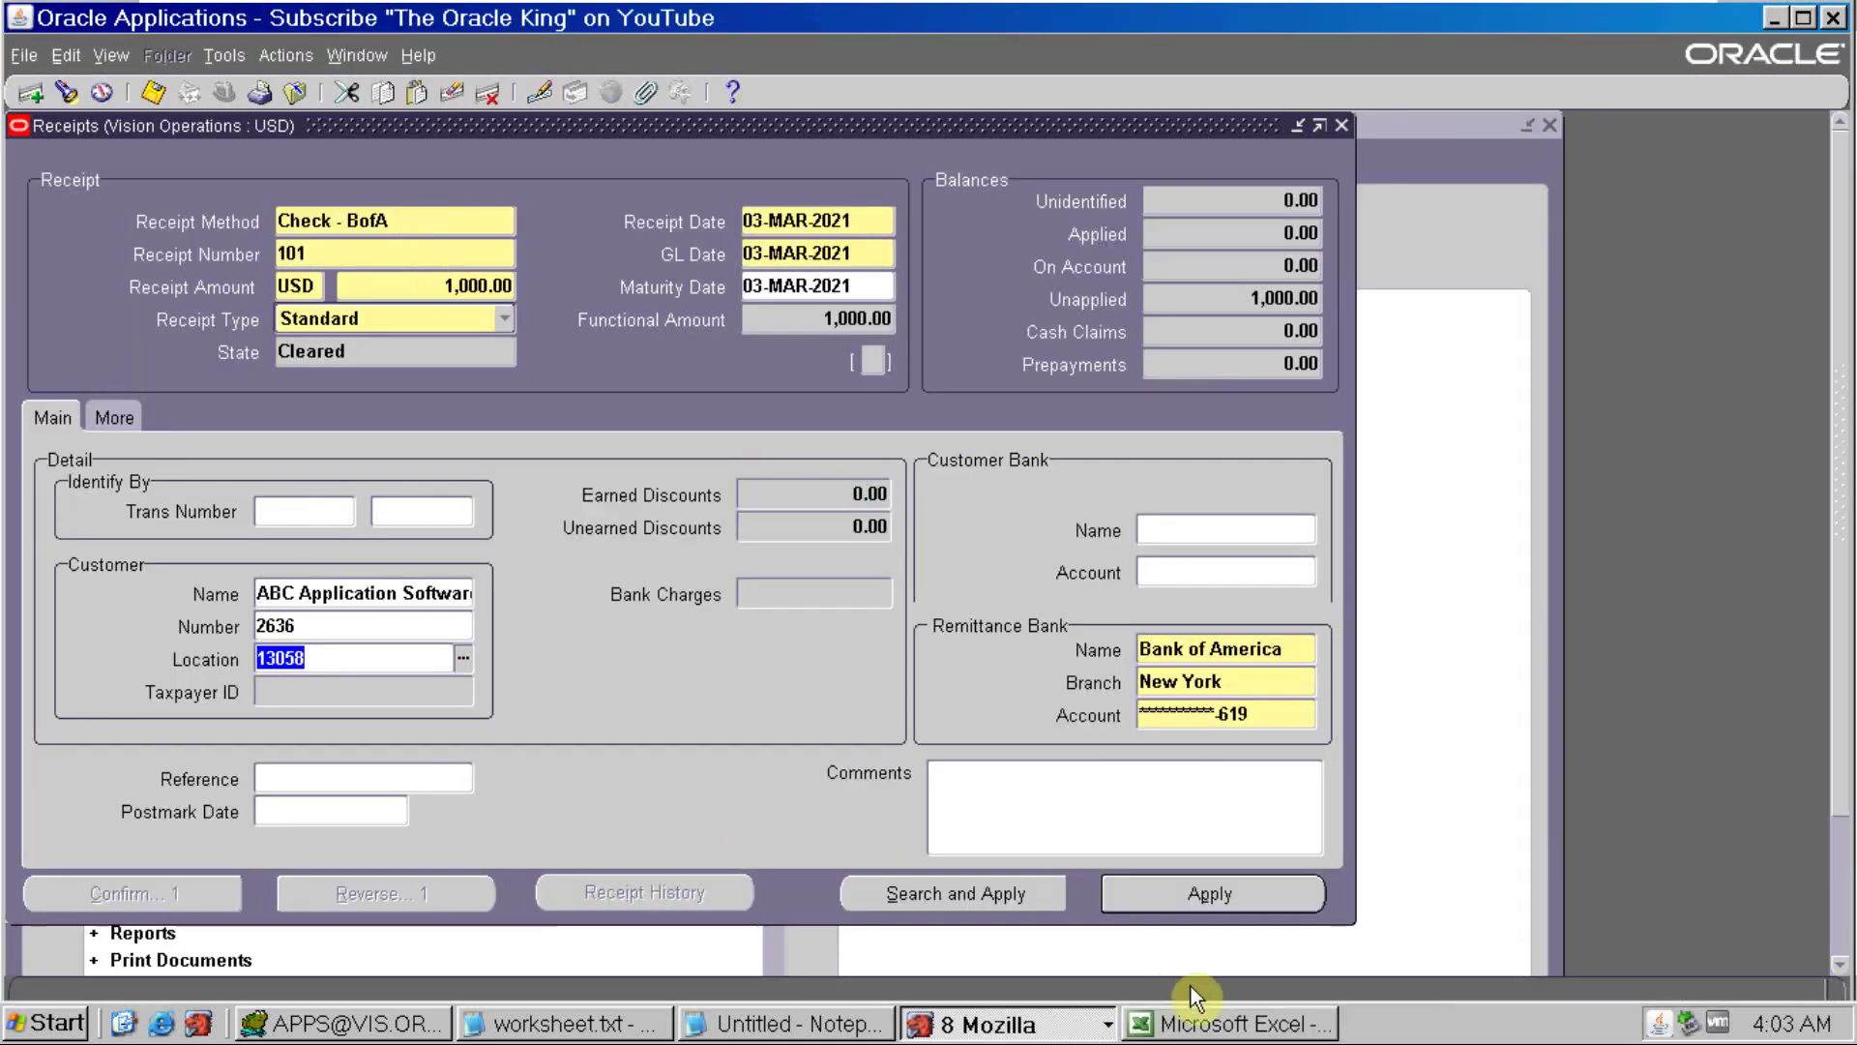
click(1200, 895)
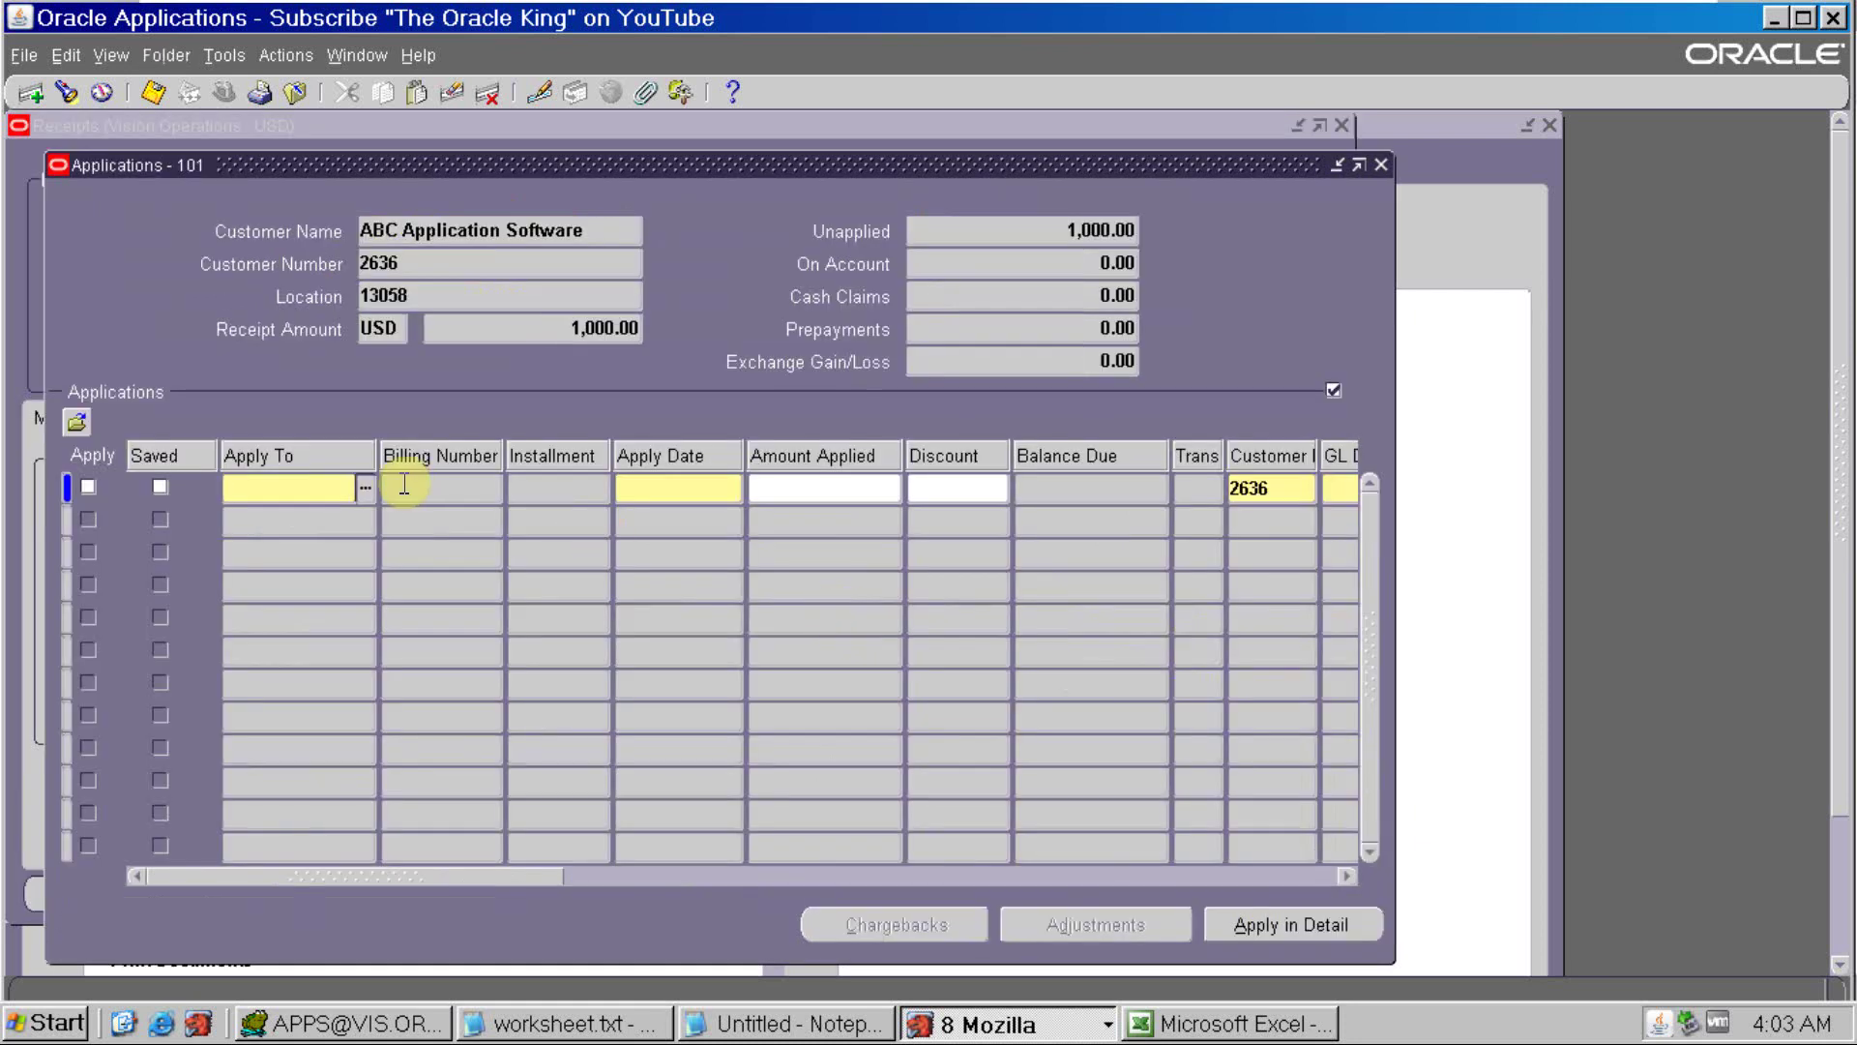
click(270, 483)
key(ctrl+v)
key(Tab)
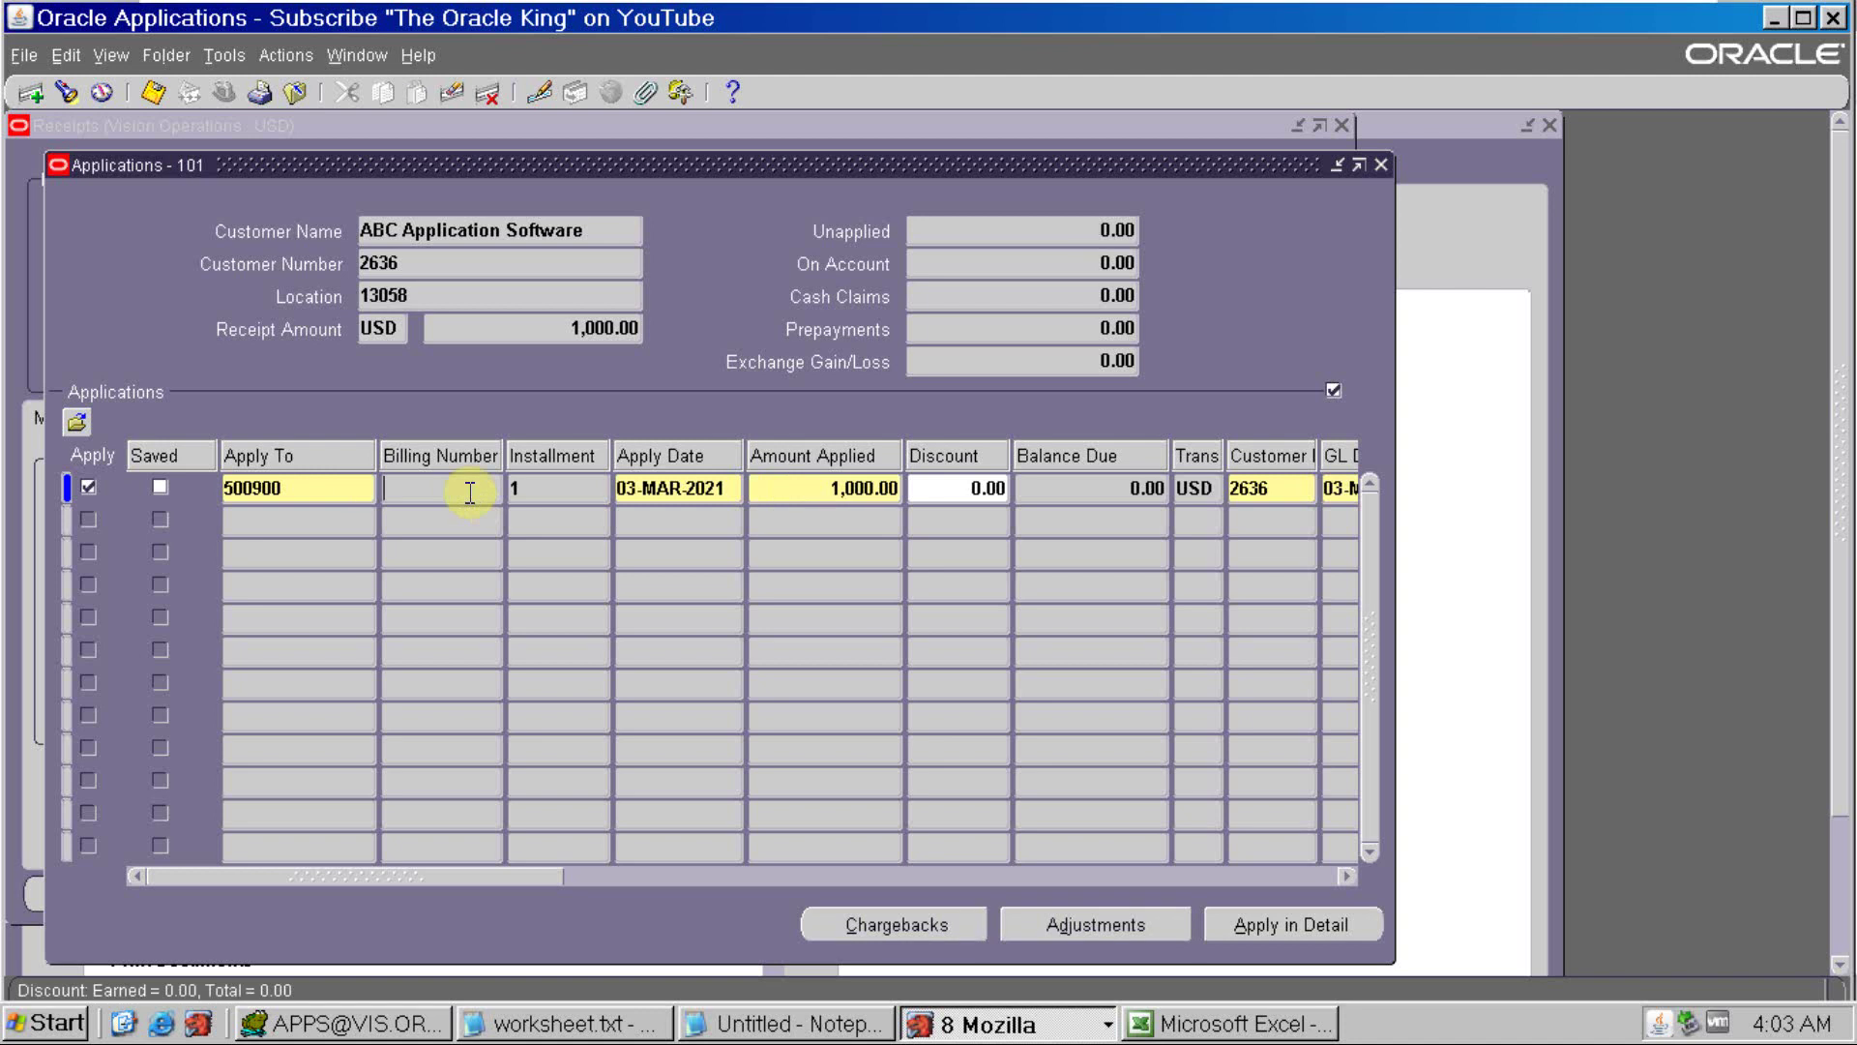
click(1383, 165)
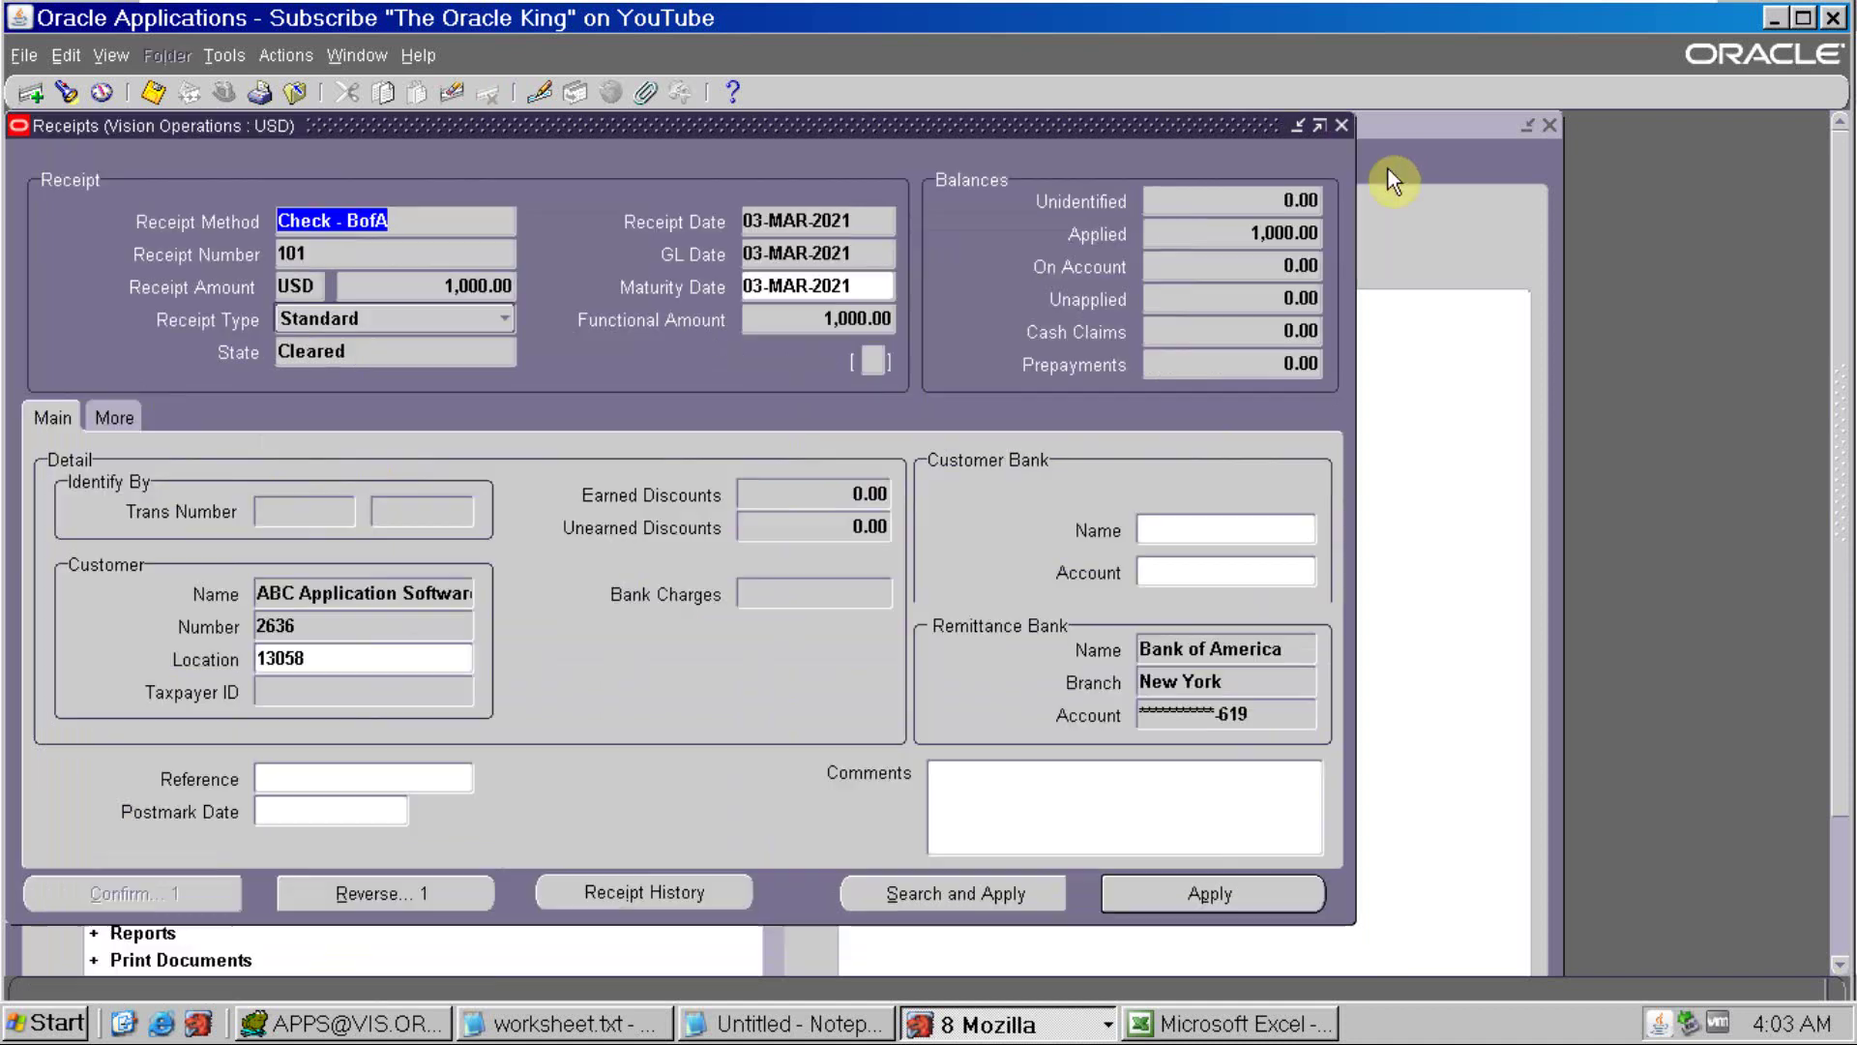
click(1246, 230)
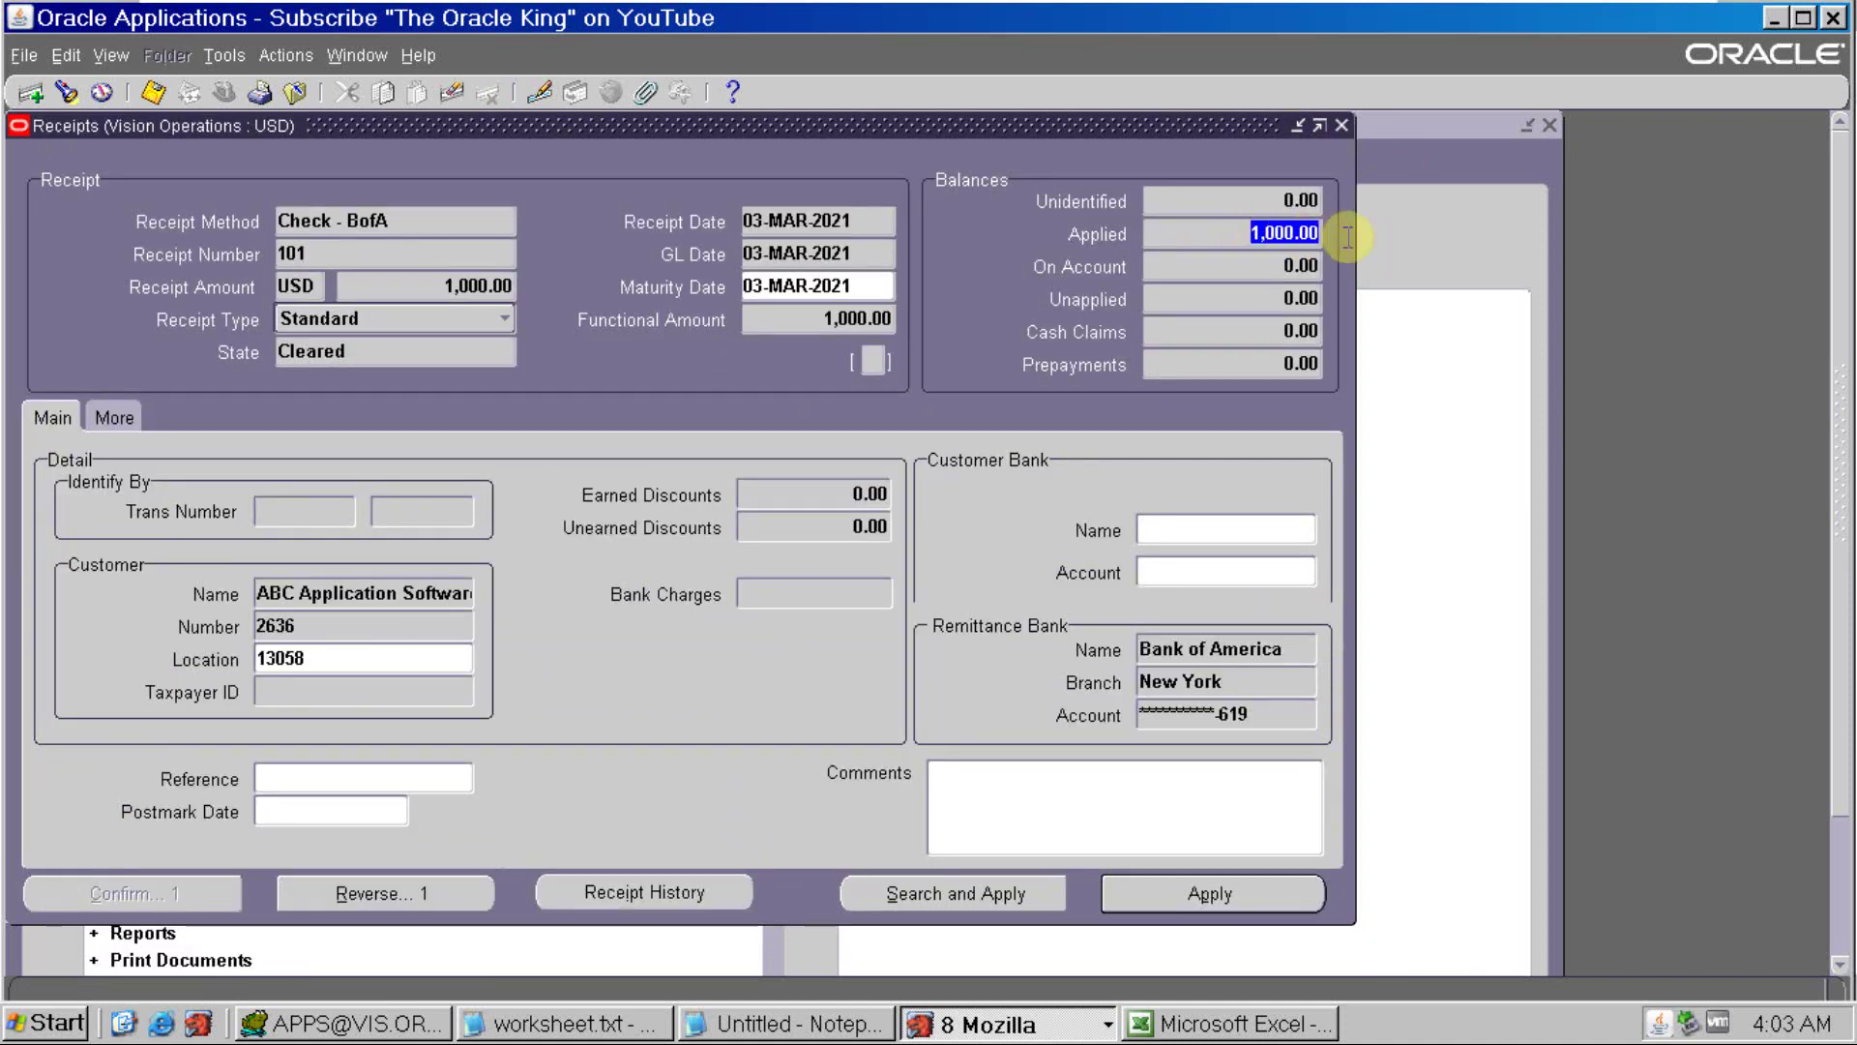
Start another receipt with the first Check - BofA entry for Vision Operations as its receipt method
click(30, 95)
text(CHE)
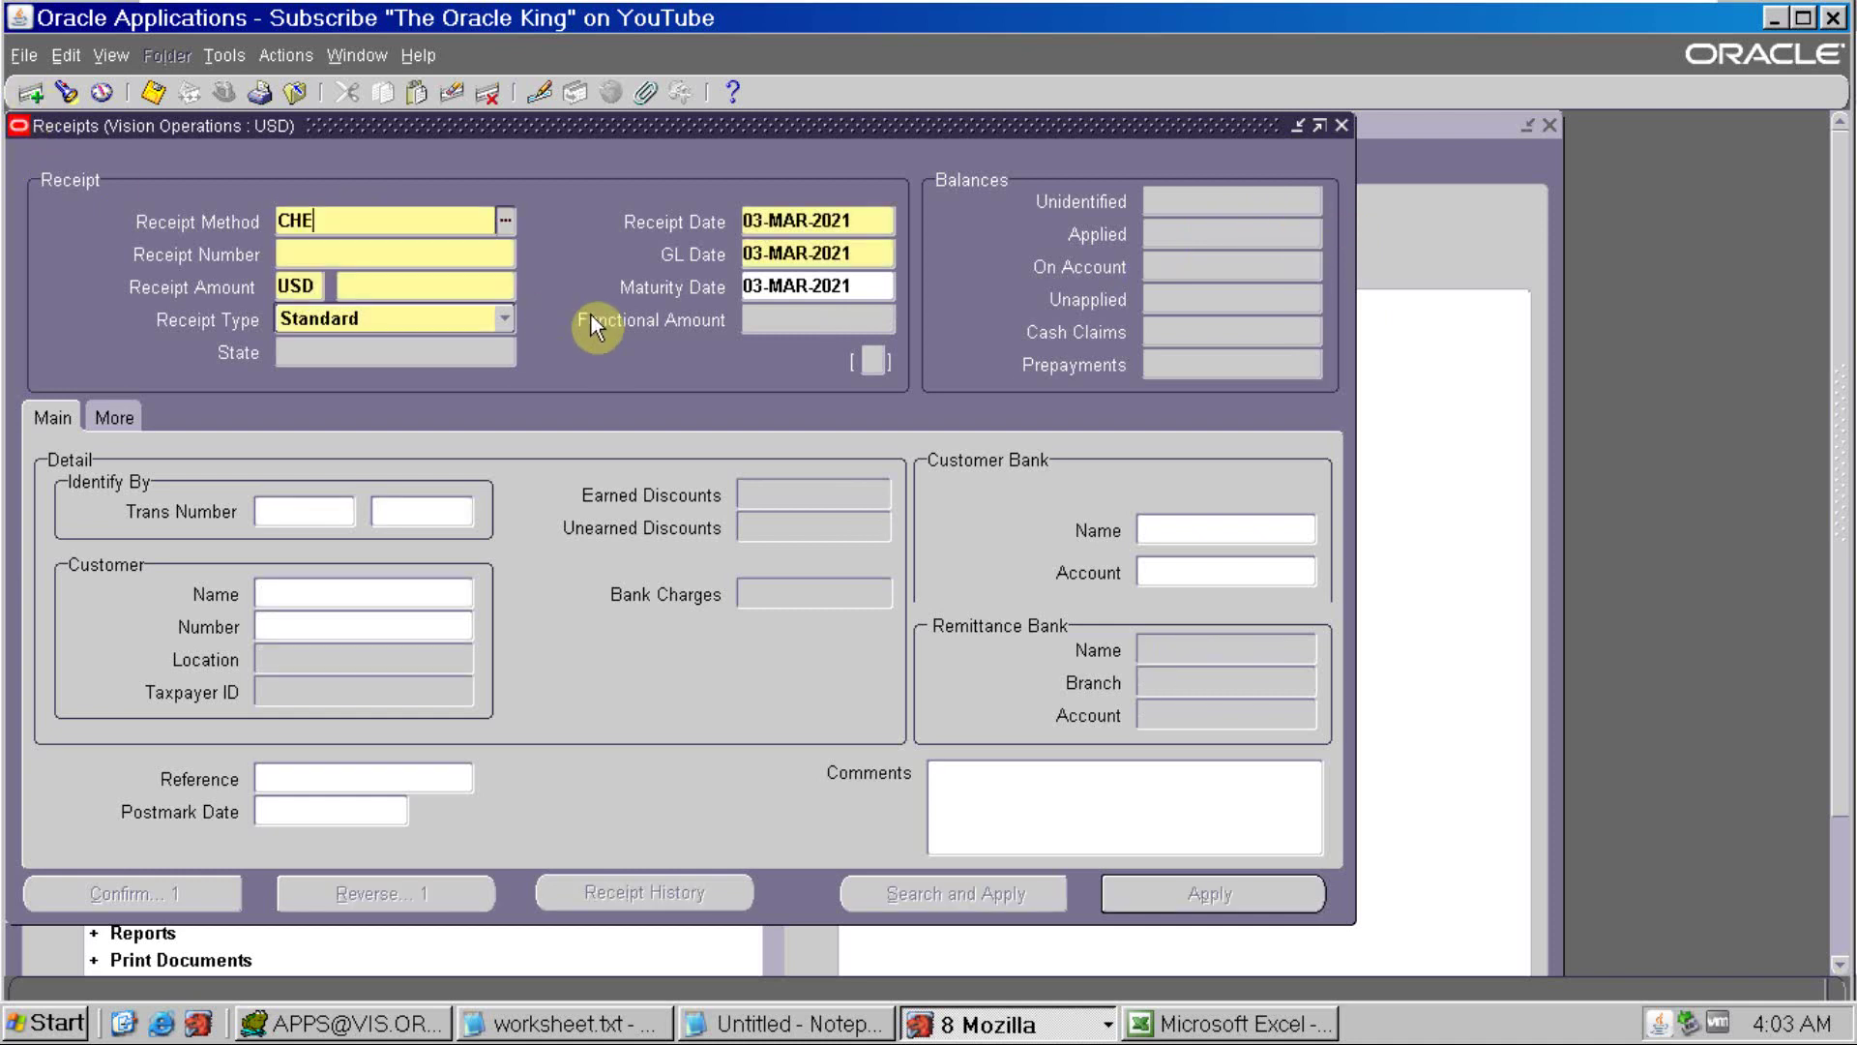
key(Tab)
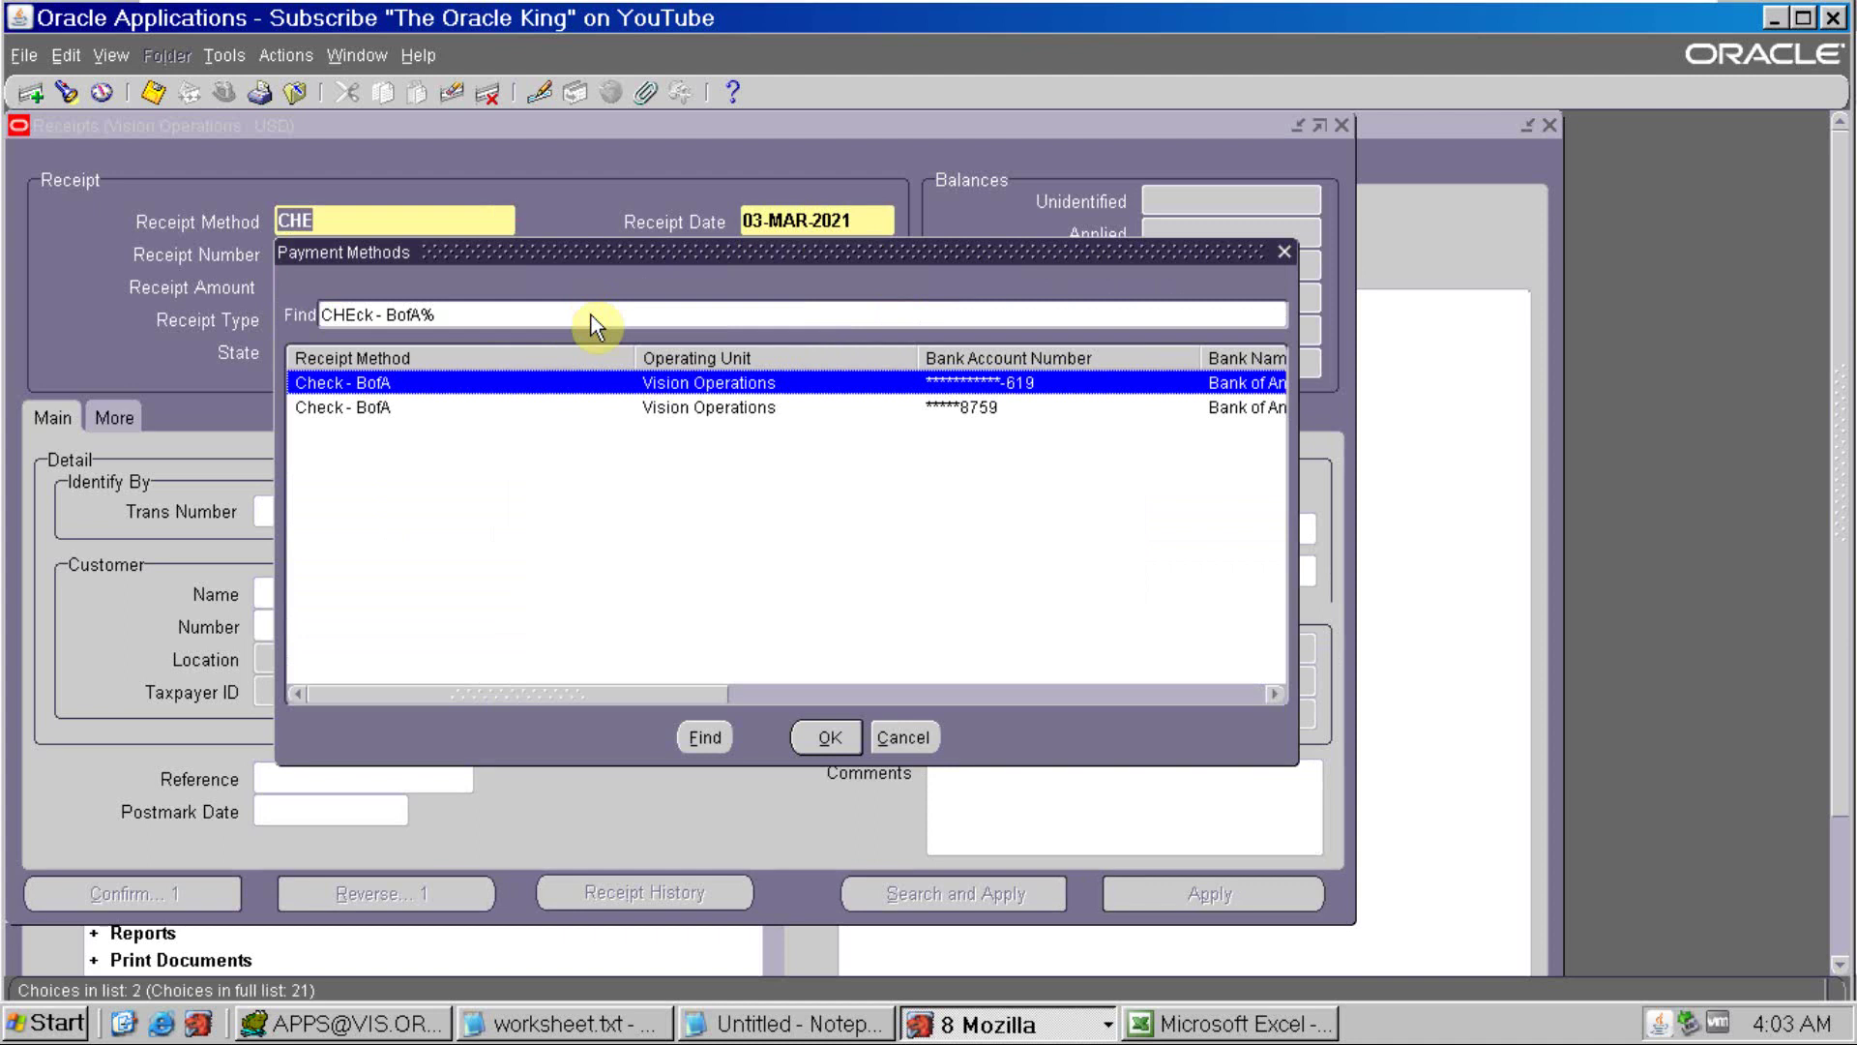
key(Return)
click(458, 263)
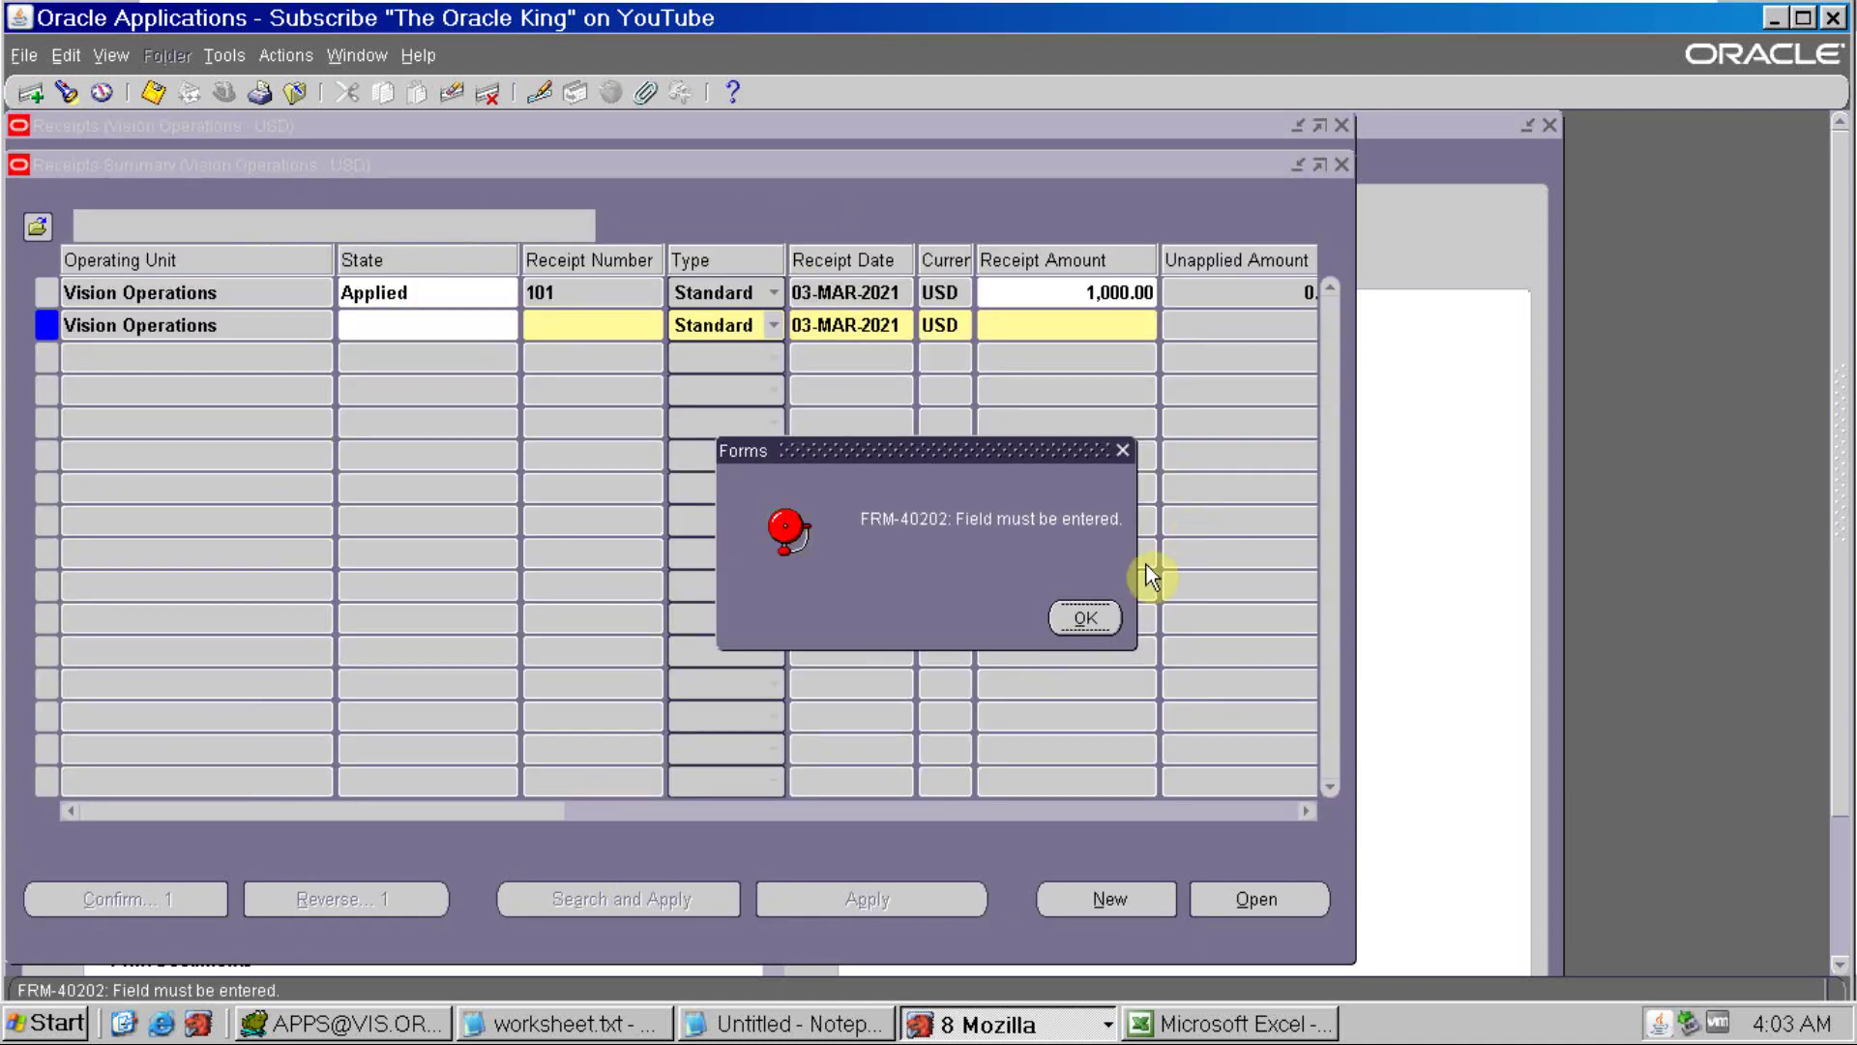
click(1088, 619)
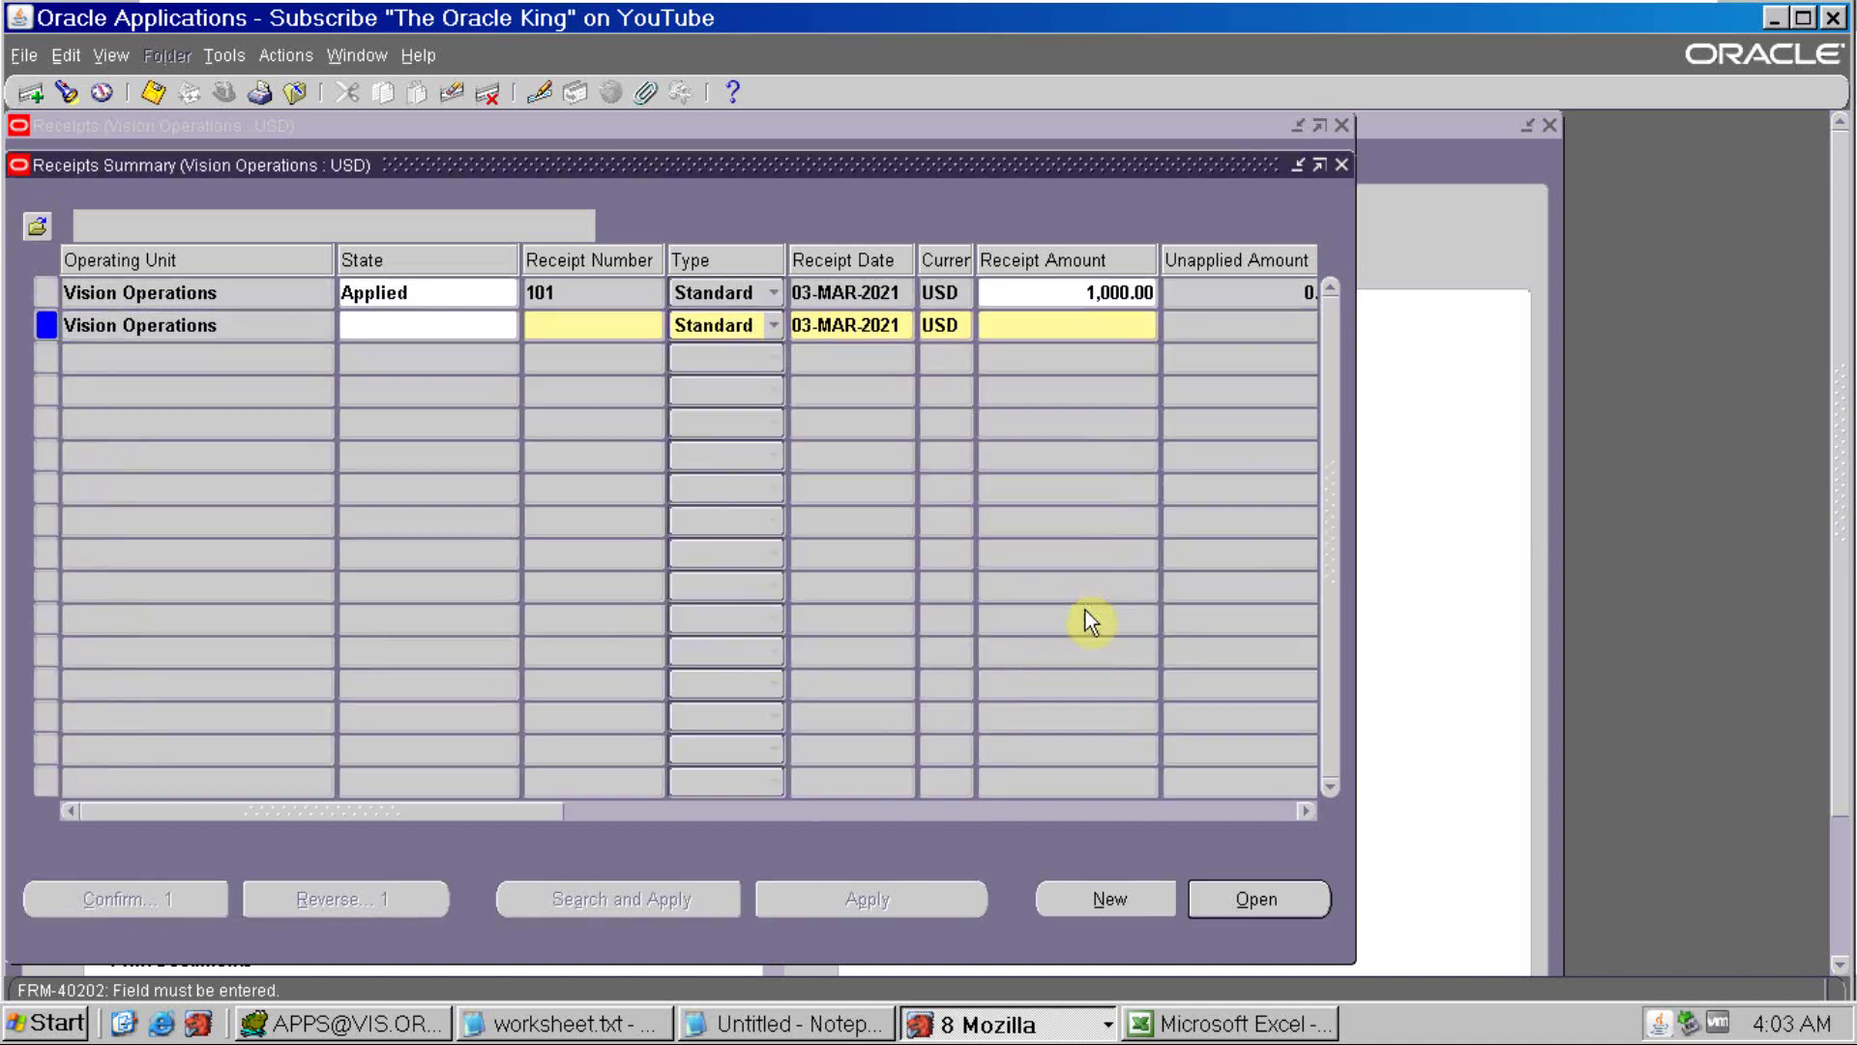
click(1087, 619)
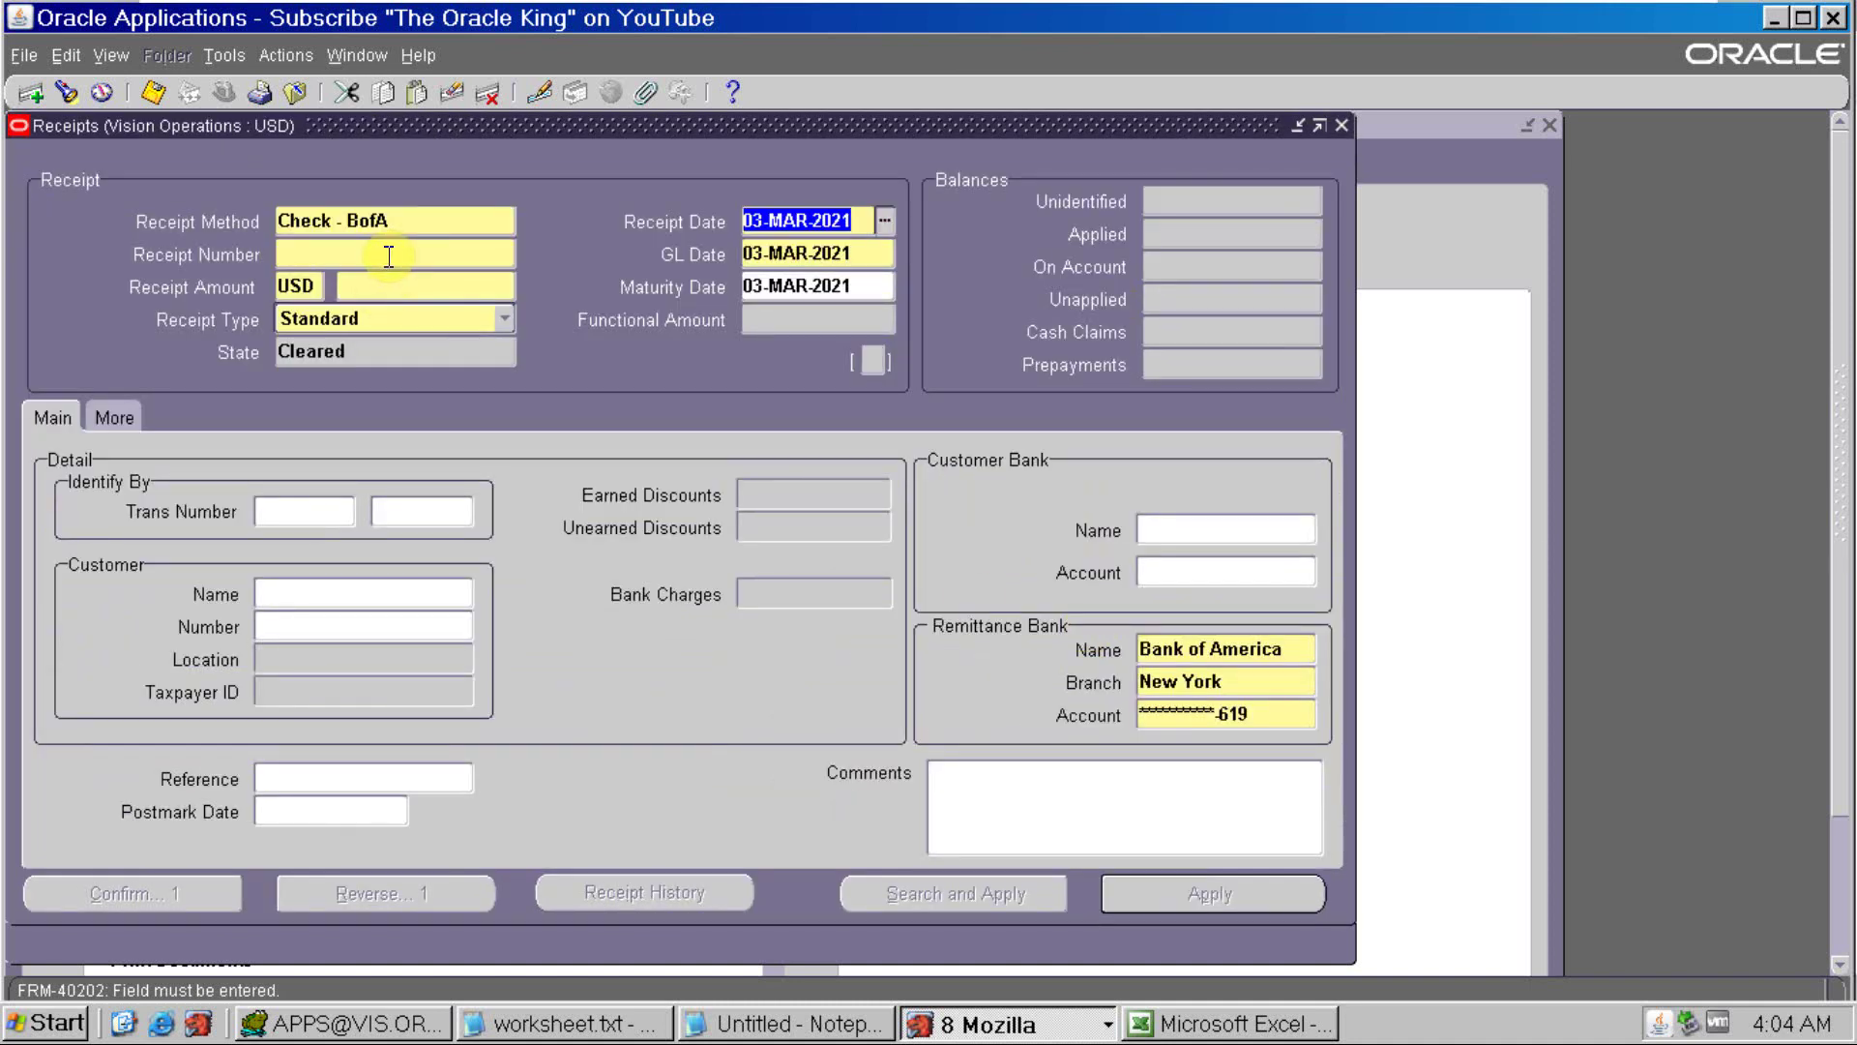
Set the new receipt's number to 102
click(387, 261)
text(102)
key(Tab)
key(Tab)
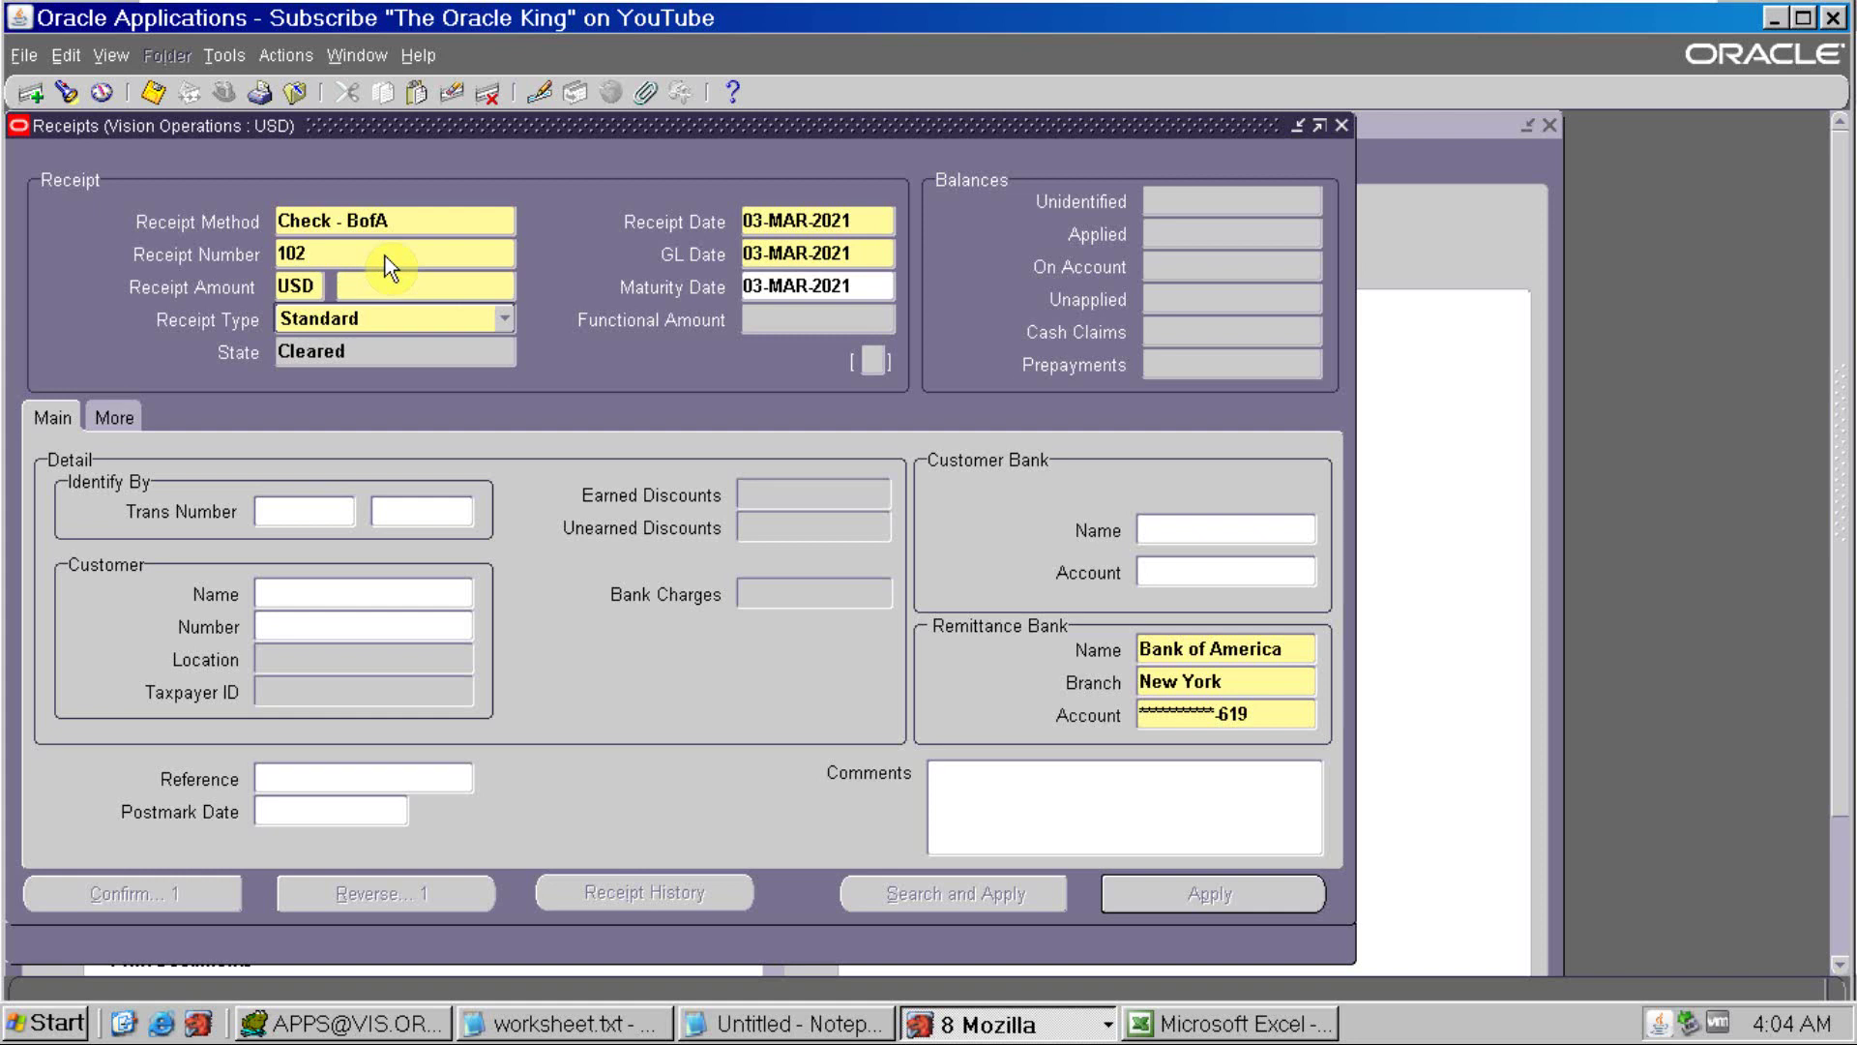
text(2000)
key(BackSpace)
key(BackSpace)
key(BackSpace)
key(BackSpace)
text(5000)
key(shift+Home)
text(2636)
key(Tab)
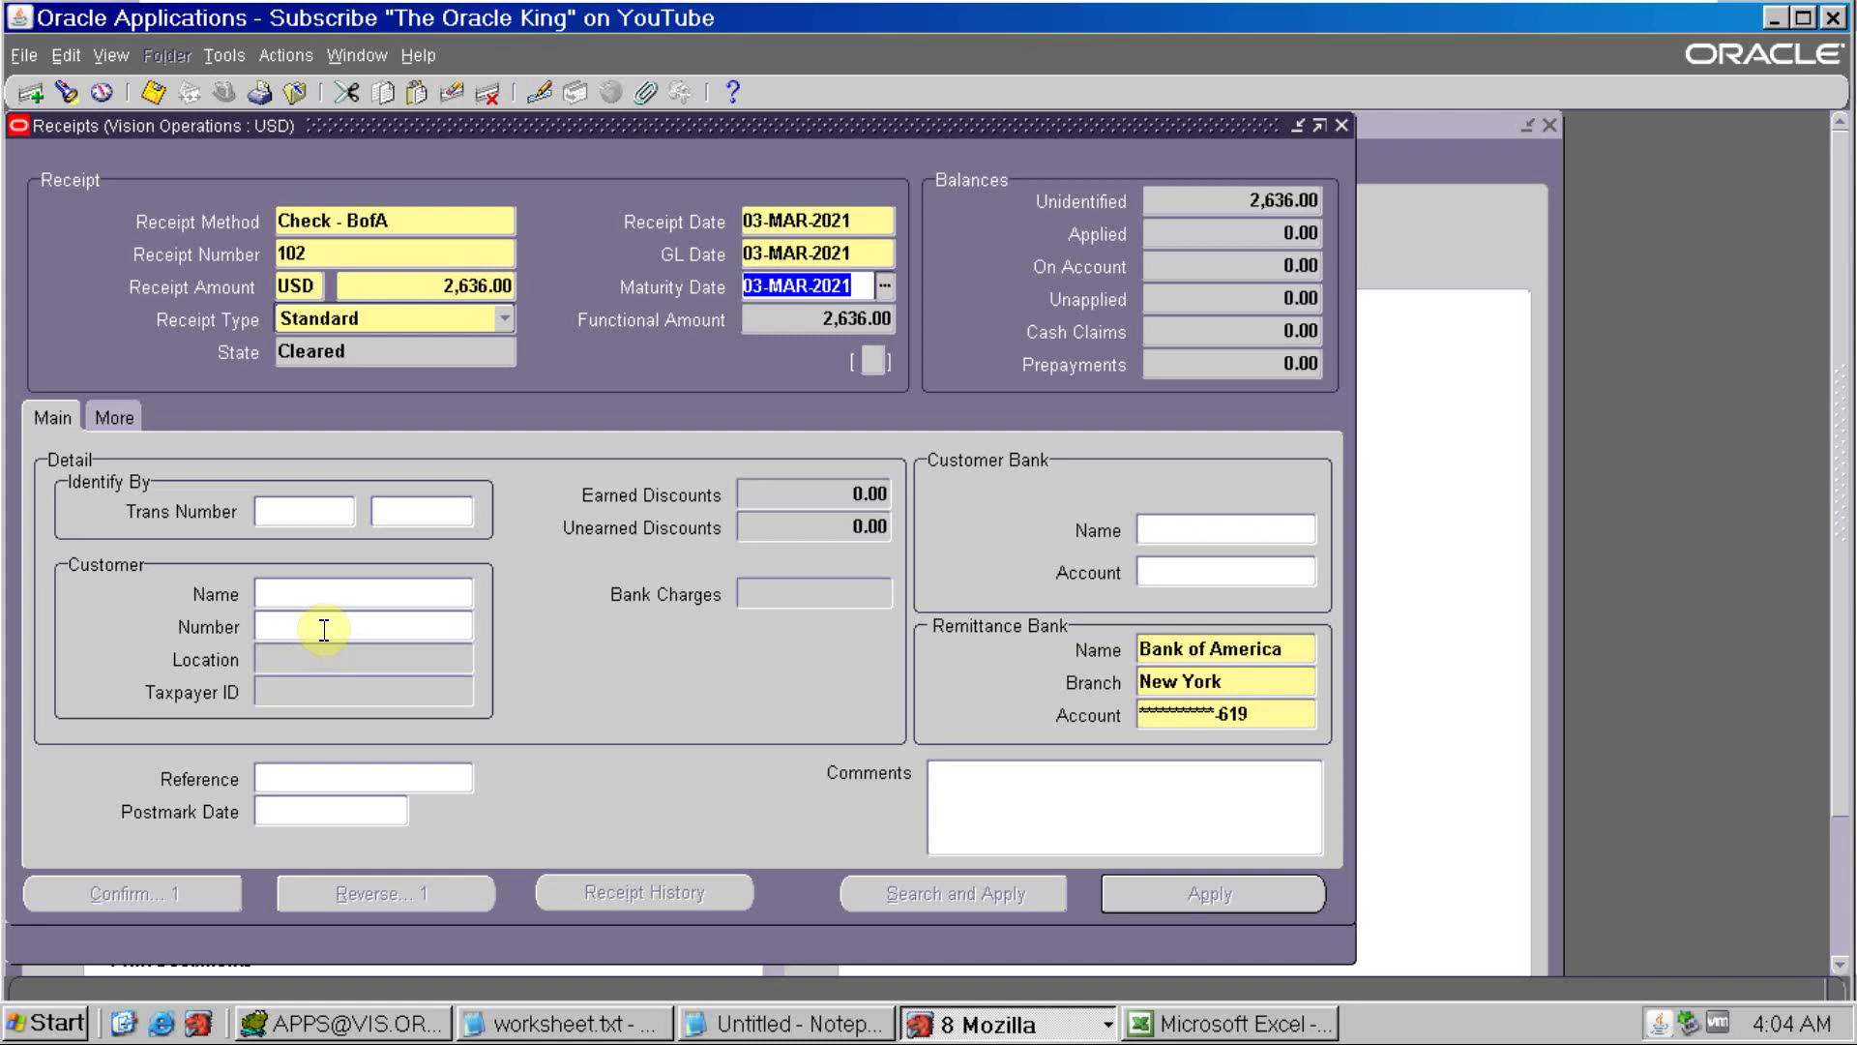
text(500)
key(BackSpace)
key(BackSpace)
key(BackSpace)
drag(446, 286, 531, 281)
key(Tab)
text(500)
key(BackSpace)
key(BackSpace)
key(BackSpace)
key(shift+Tab)
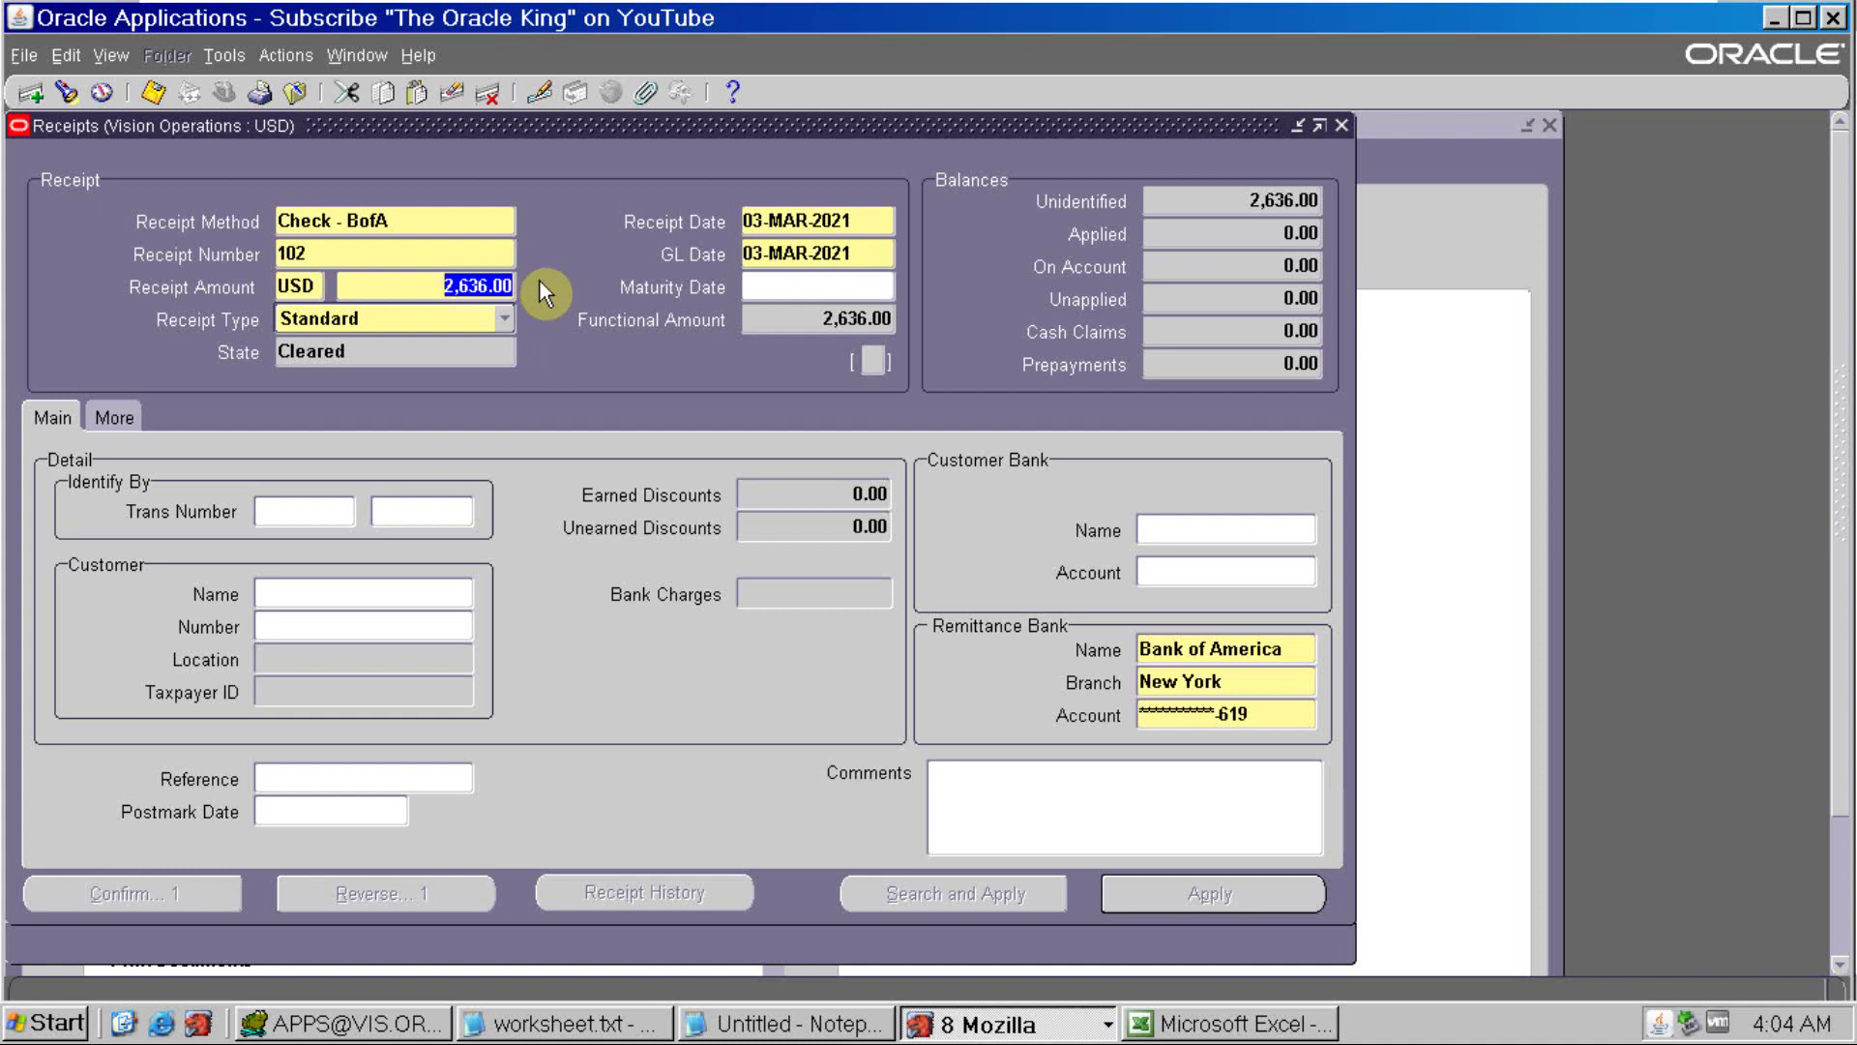
Set receipt 102's amount to 5000 USD and fill in the customer's number
text(5000)
key(Tab)
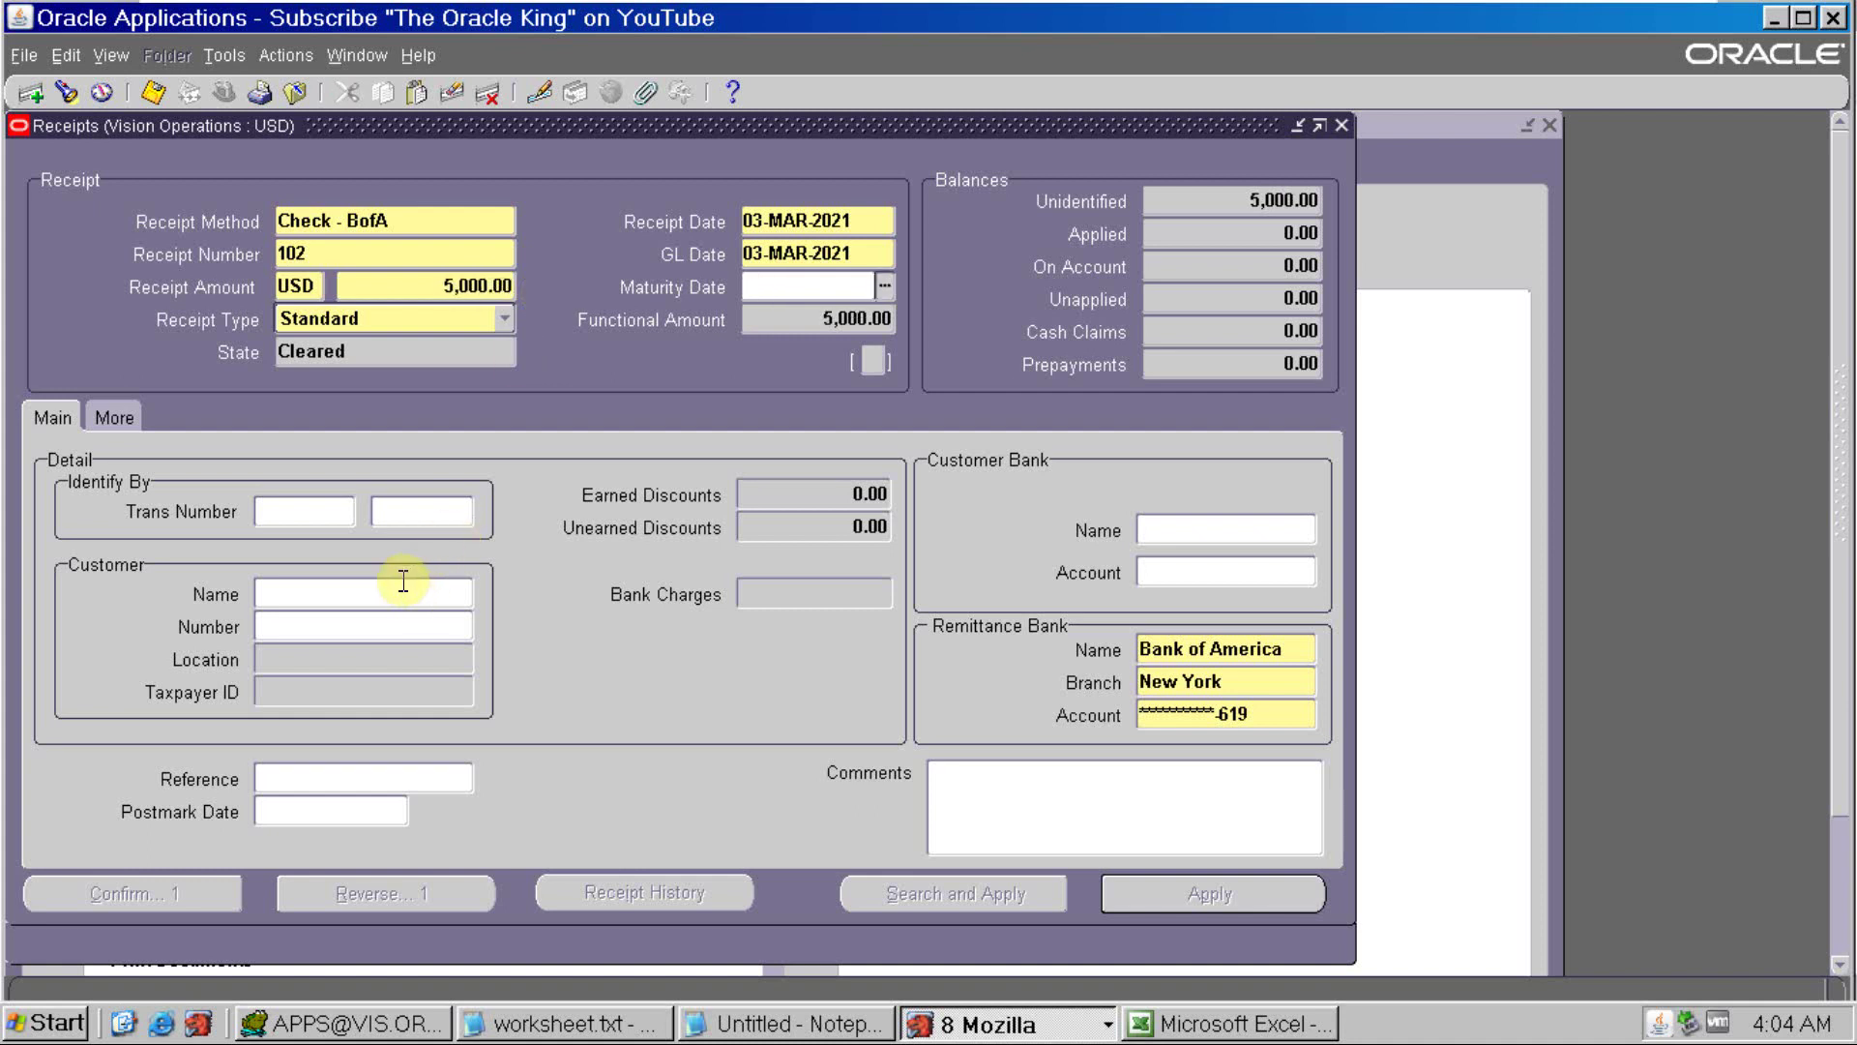
key(shift+Tab)
key(Tab)
key(Tab)
key(Tab)
key(Tab)
text(3)
key(BackSpace)
text(2636)
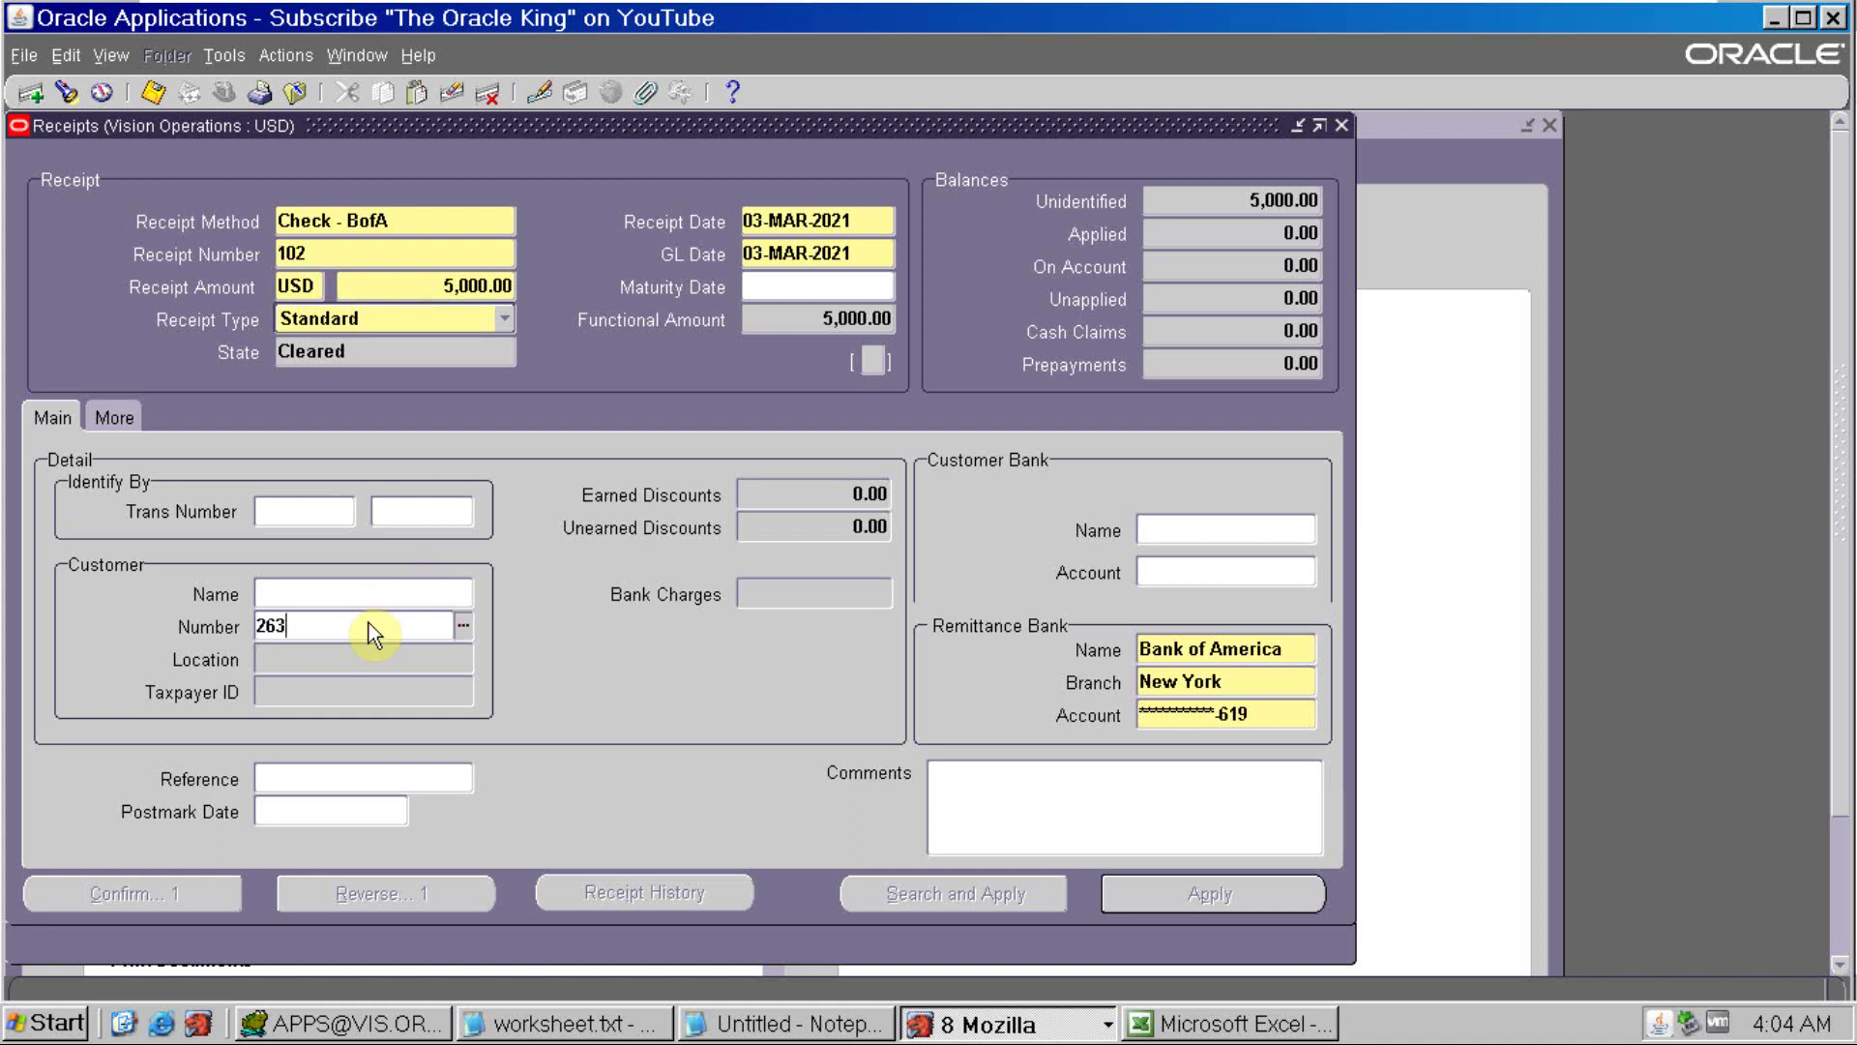
key(Tab)
Apply receipt 102 to transaction 500902 copied from the Excel testing sheet, save the application, and close the Applications window
click(1141, 893)
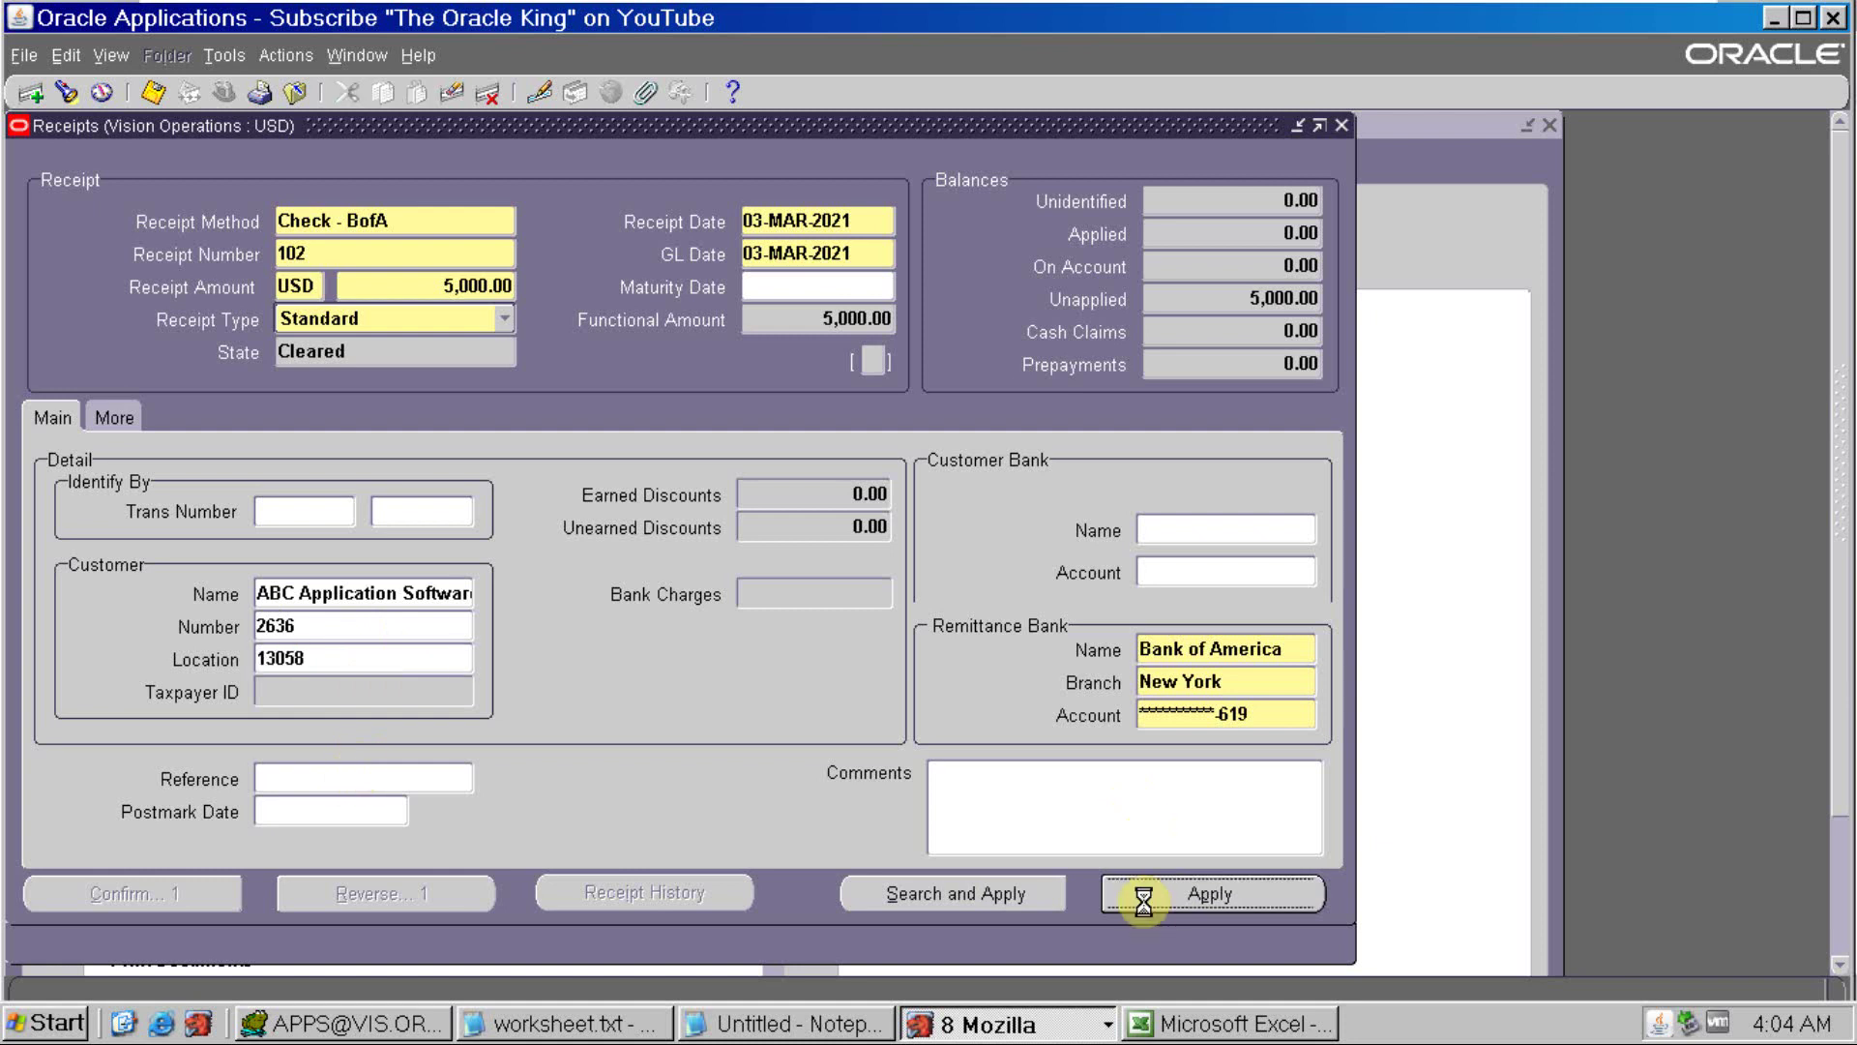
key(alt+Tab)
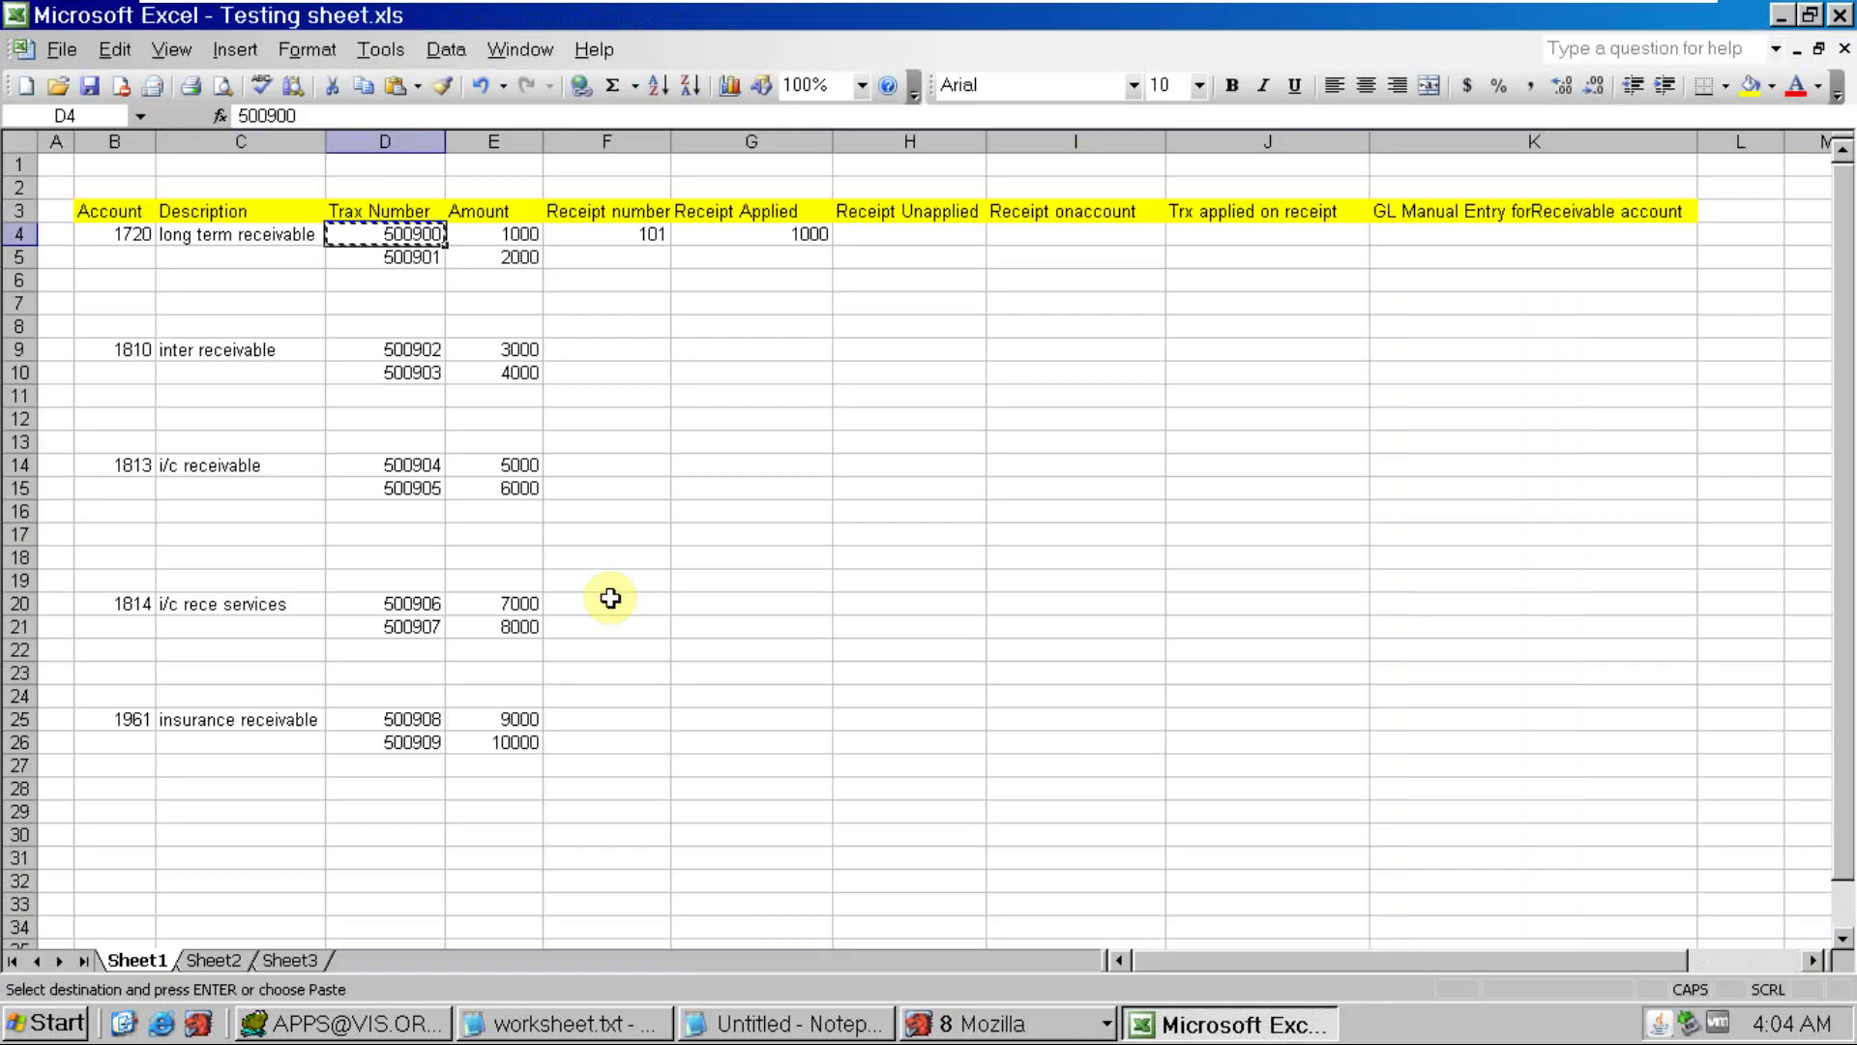
click(520, 348)
click(430, 349)
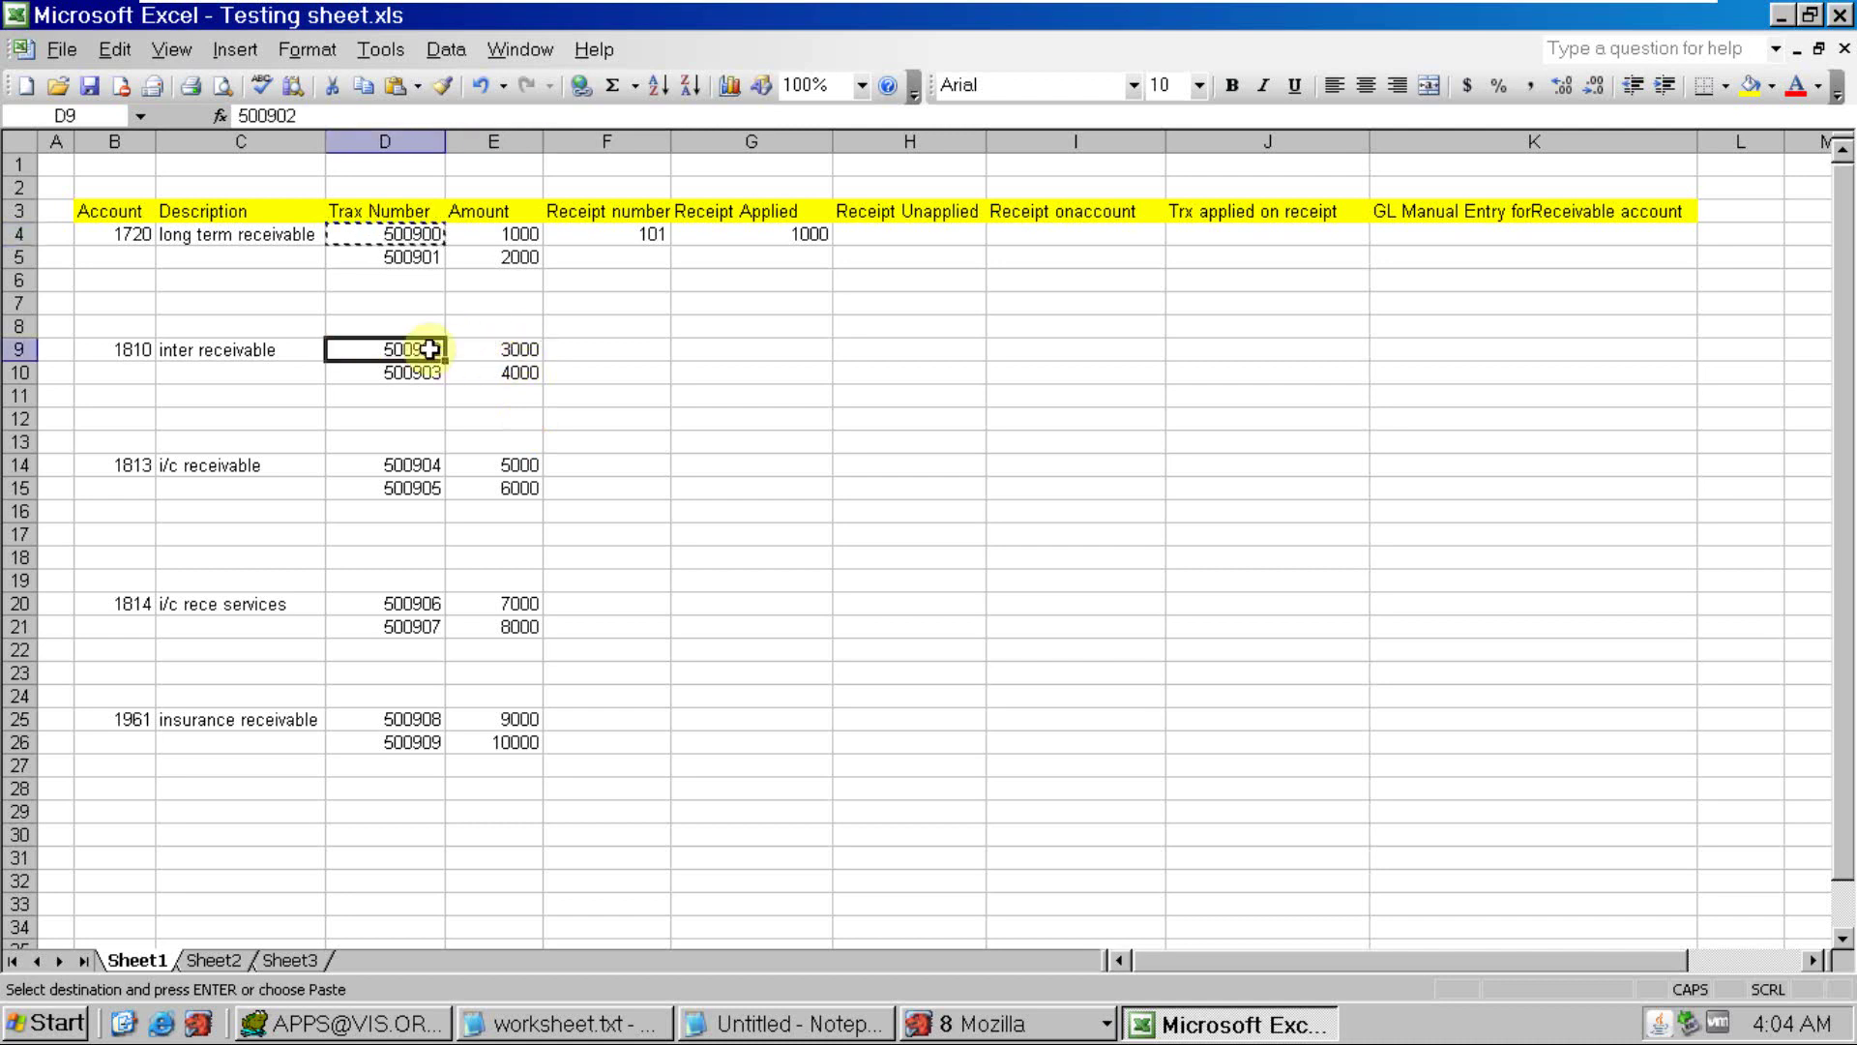
key(ctrl+c)
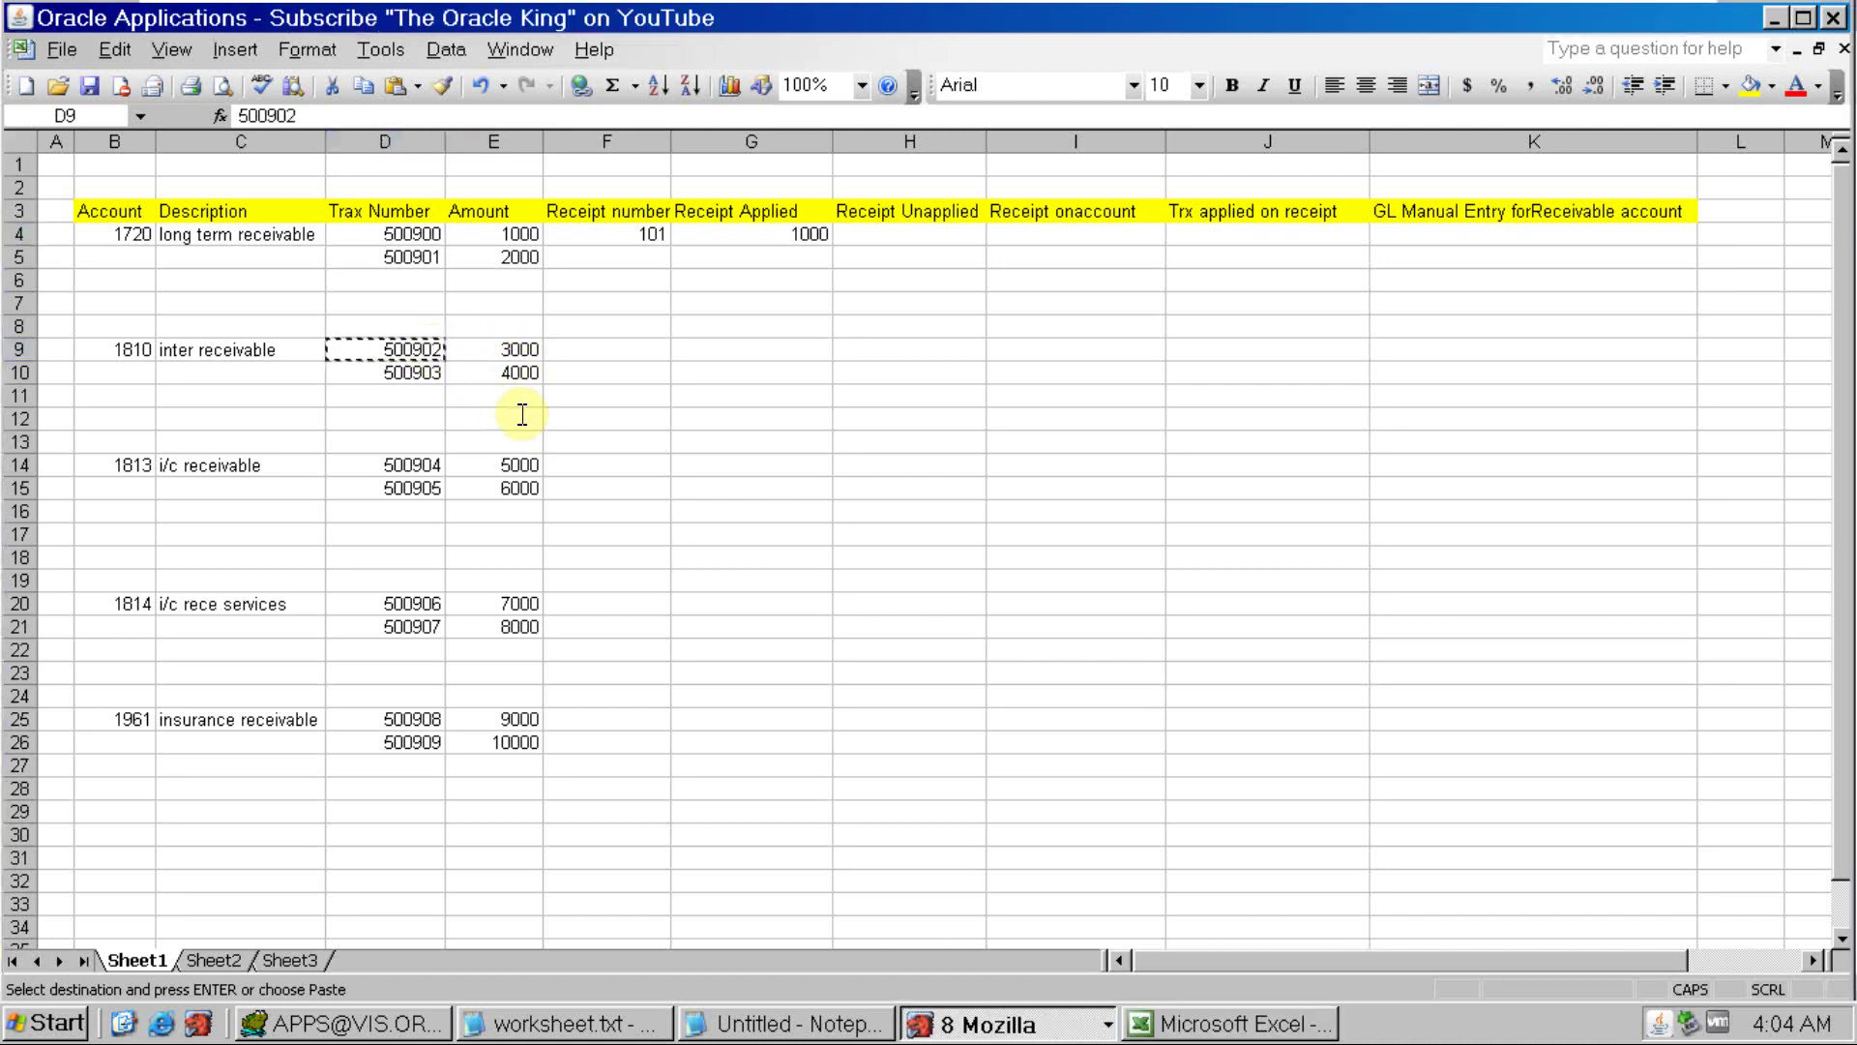
key(alt+Tab)
key(ctrl+v)
key(Tab)
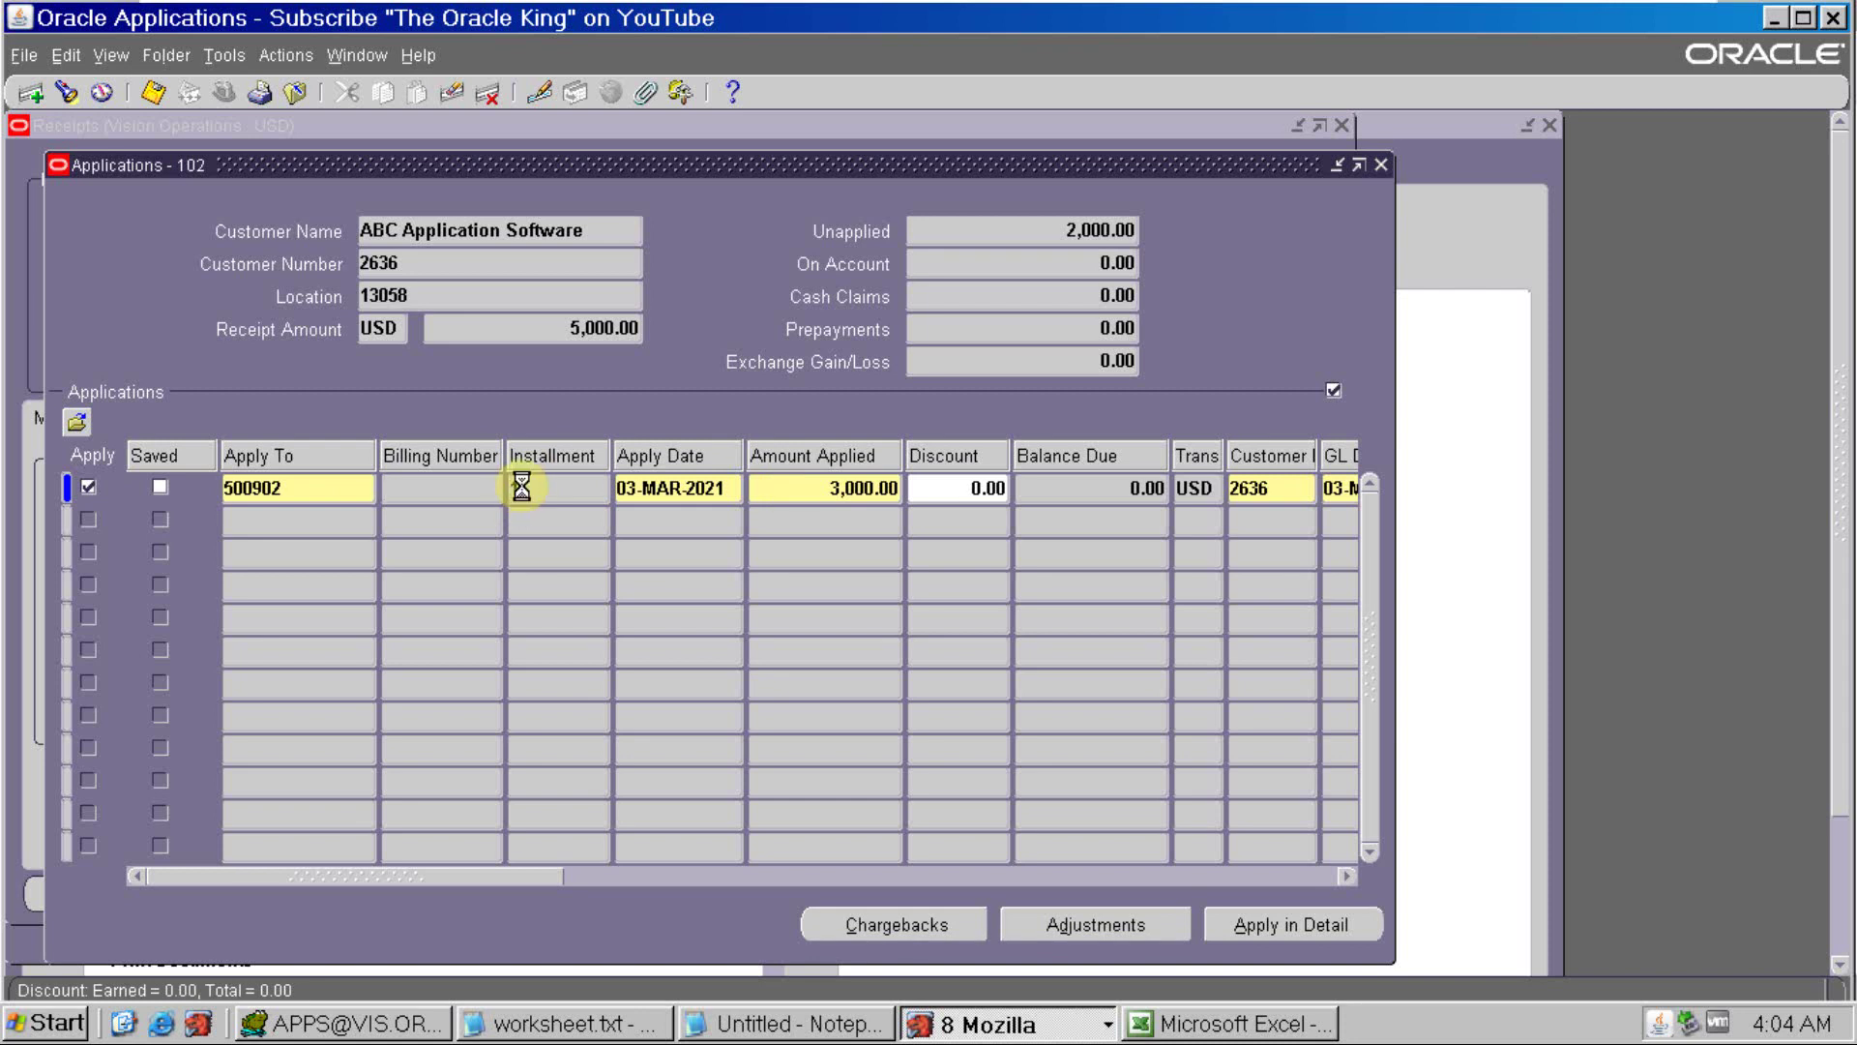
key(ctrl+s)
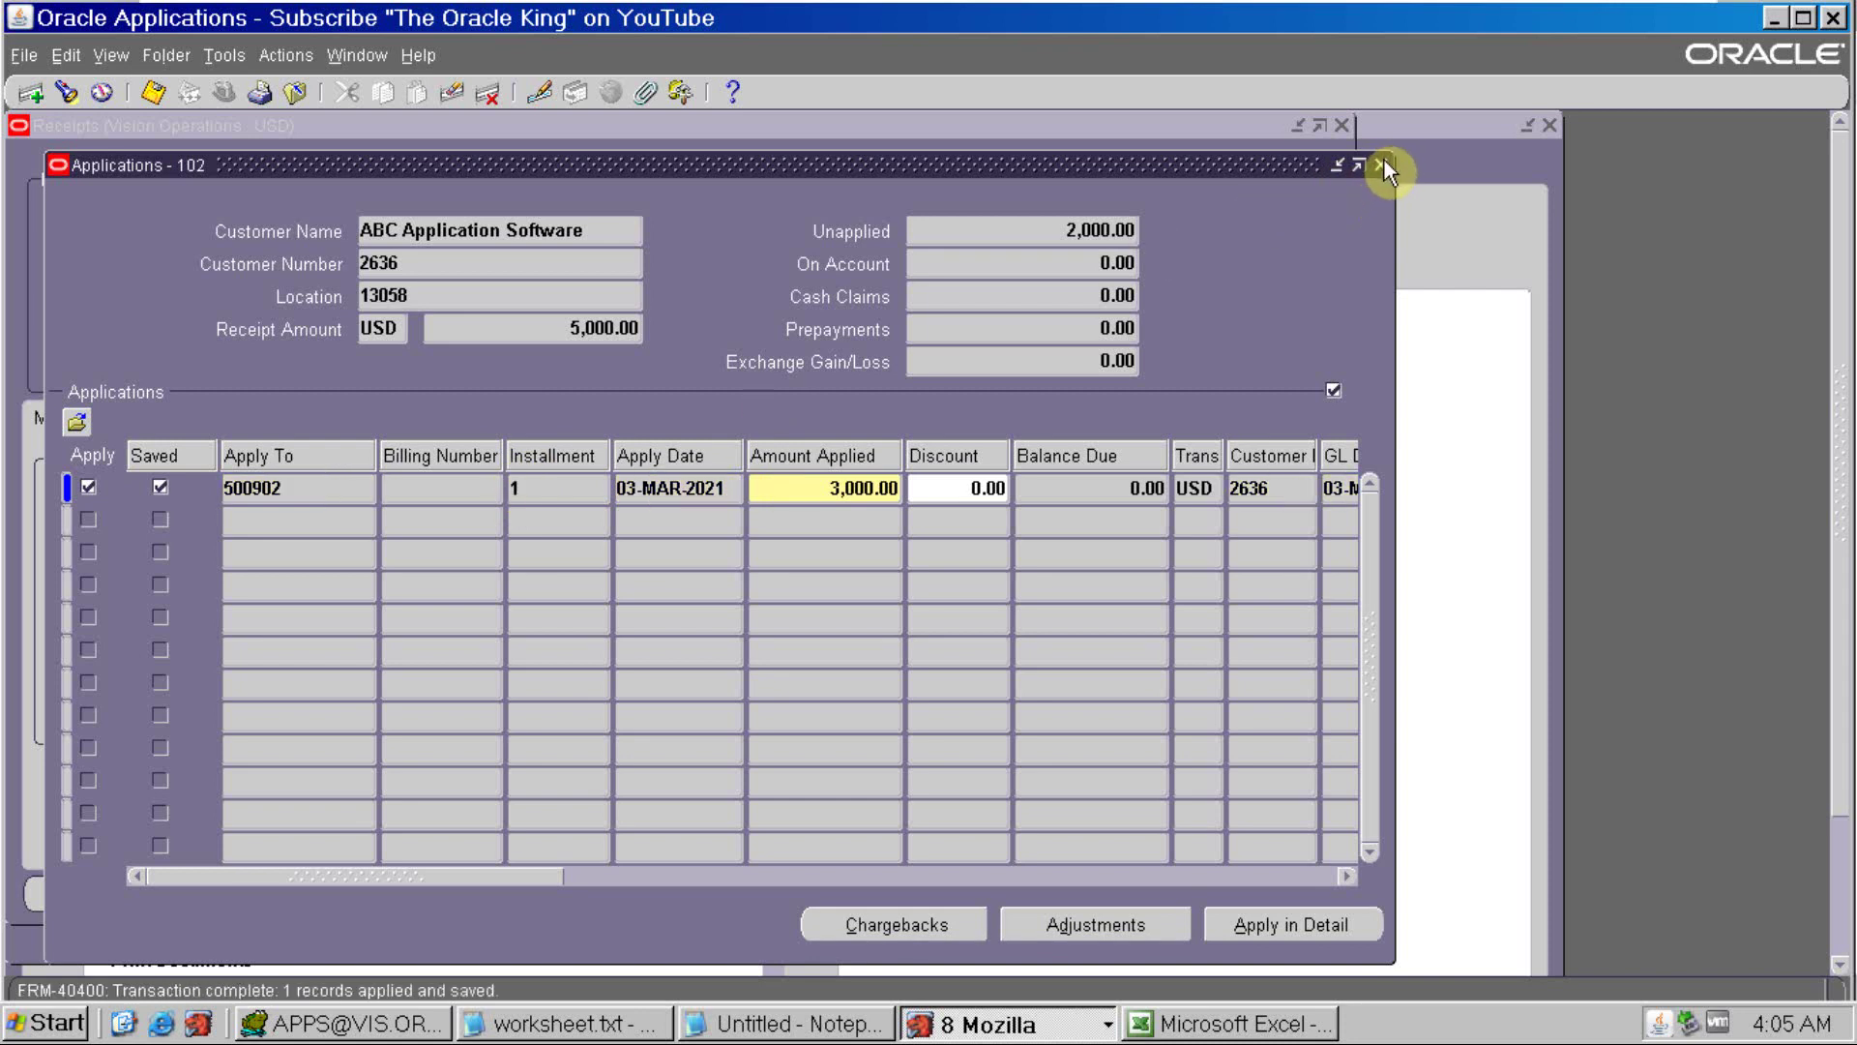
click(1382, 165)
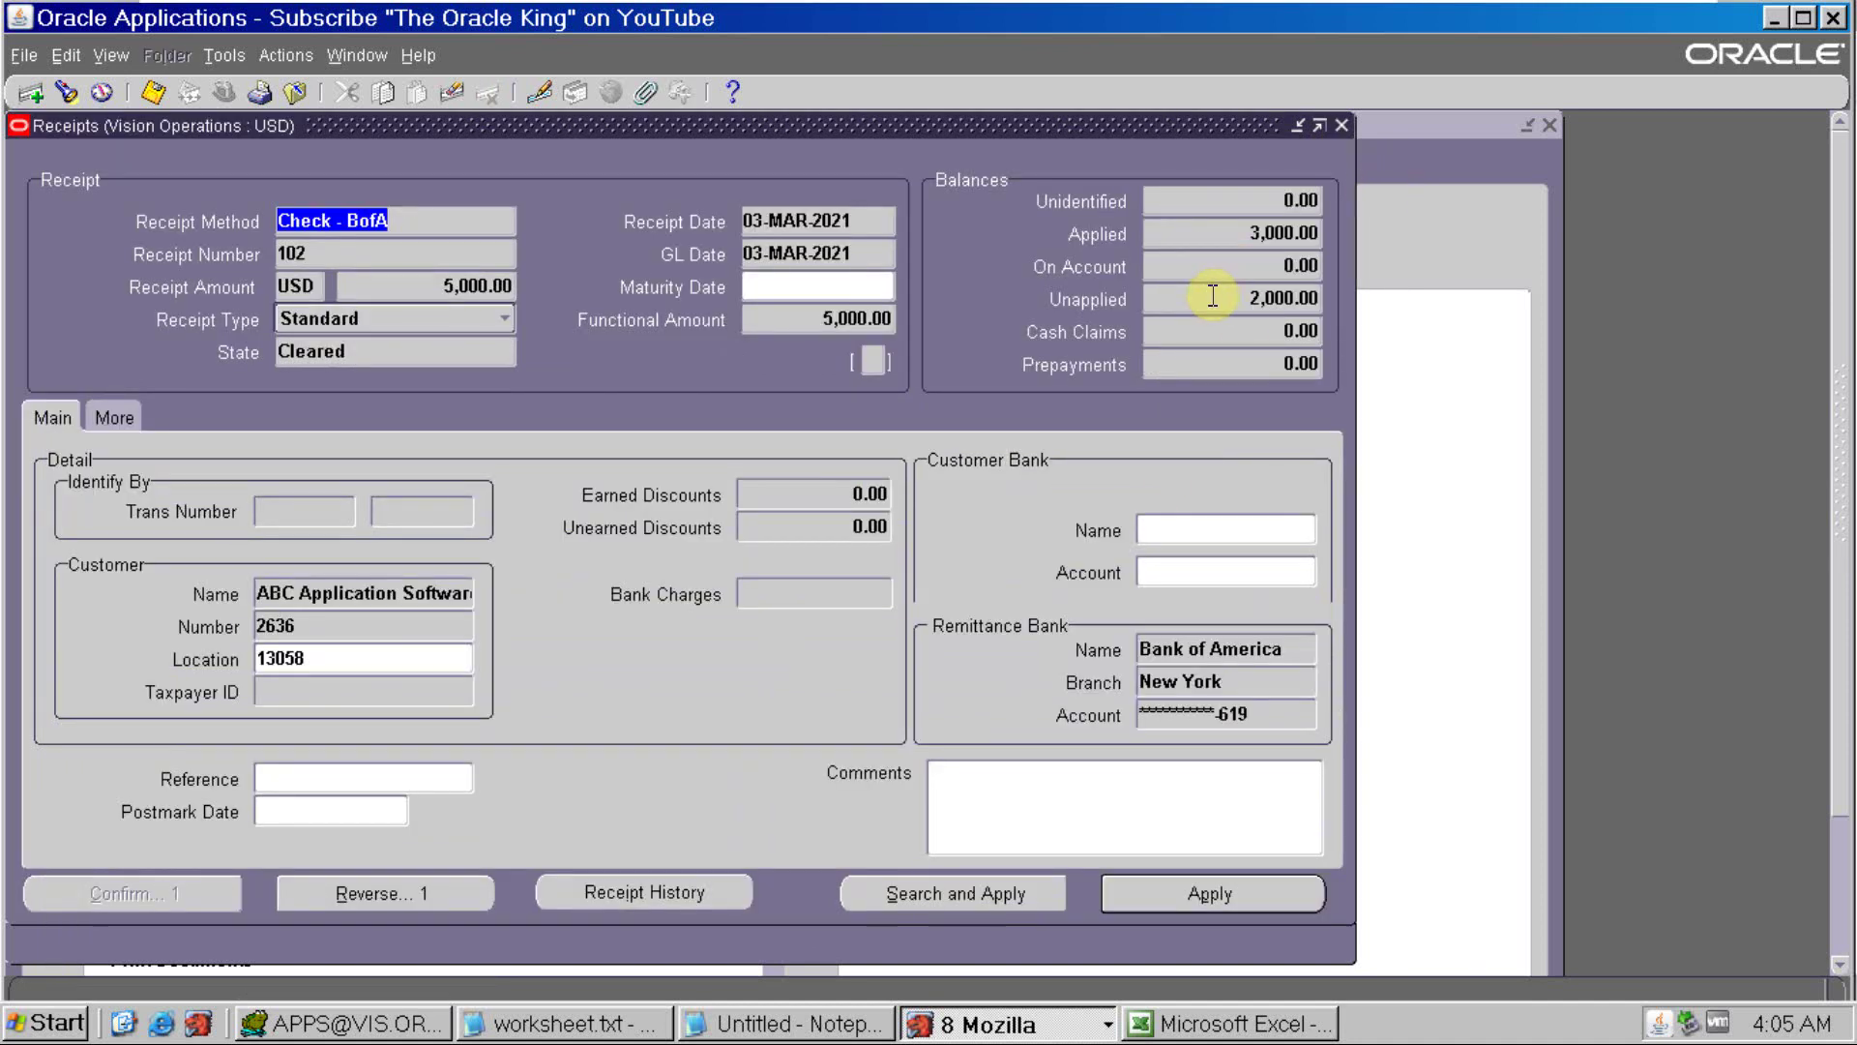
Switch to the Excel testing sheet and log receipt number 102 for transaction 500902, with 3000 applied and 2000 unapplied
key(alt+Tab)
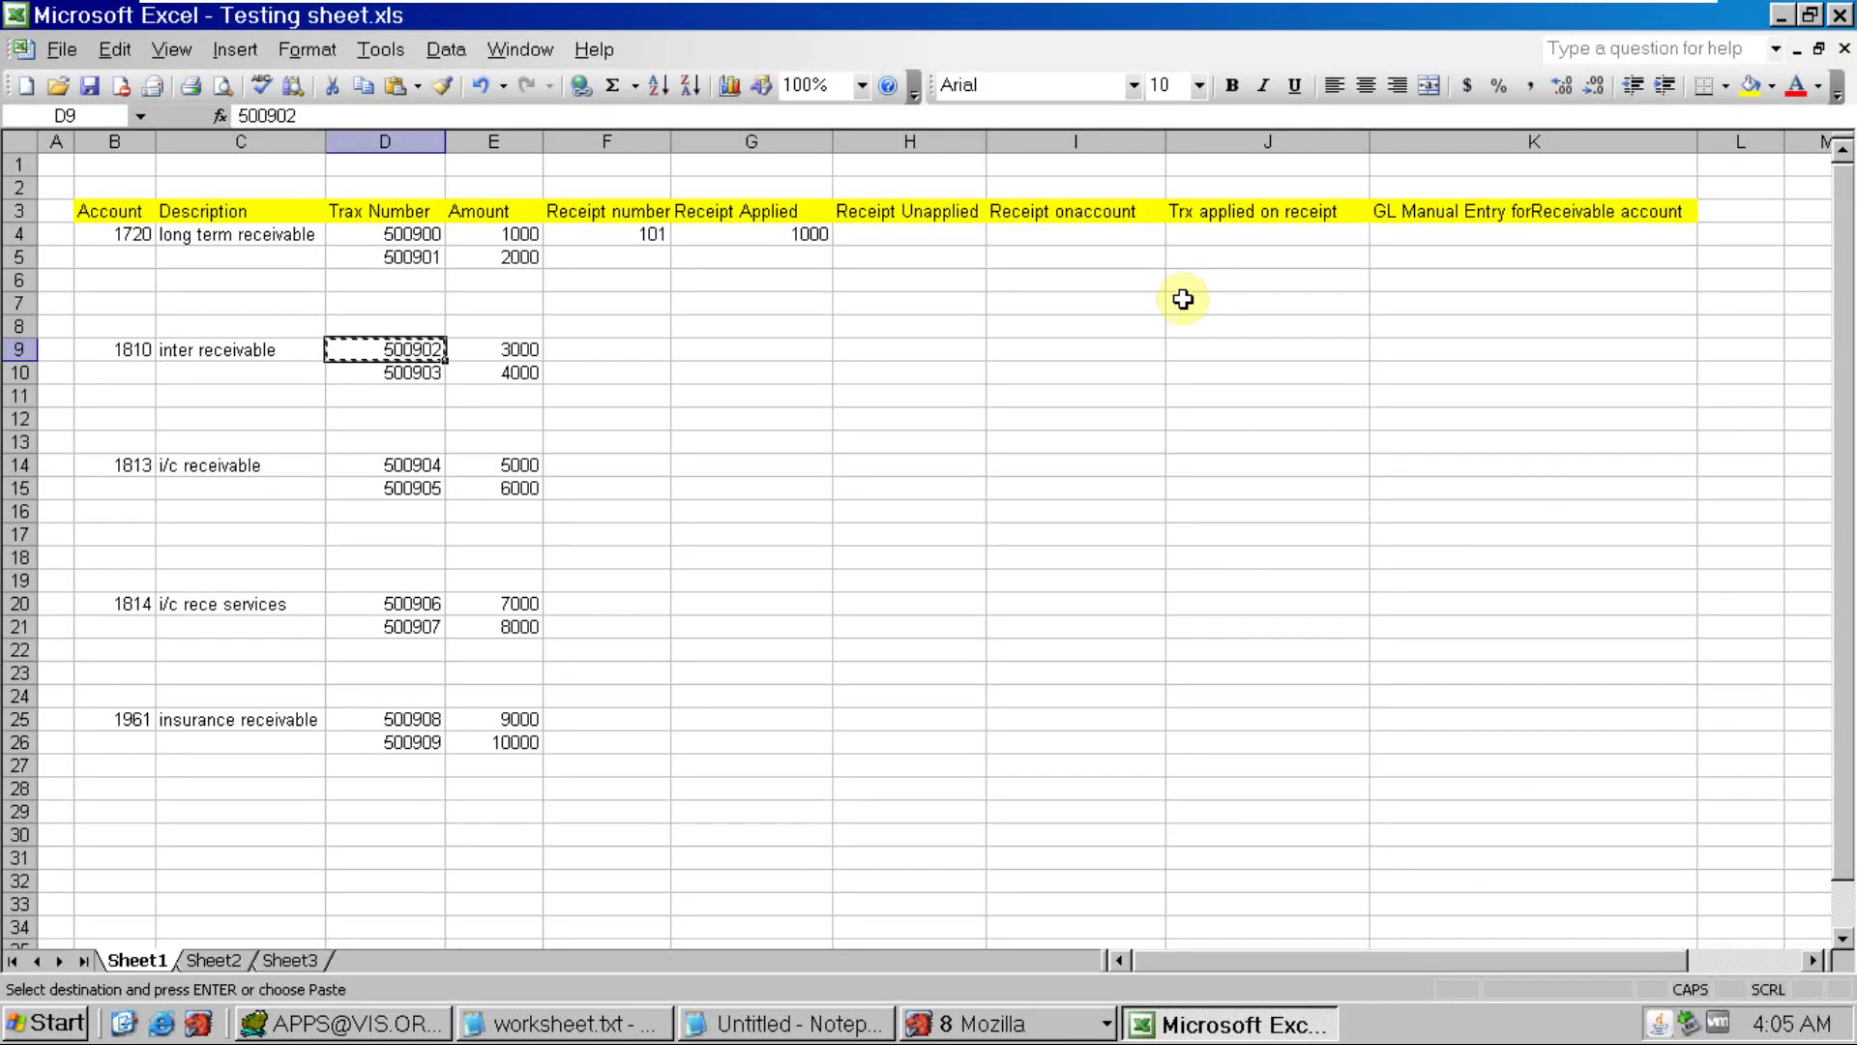
click(635, 346)
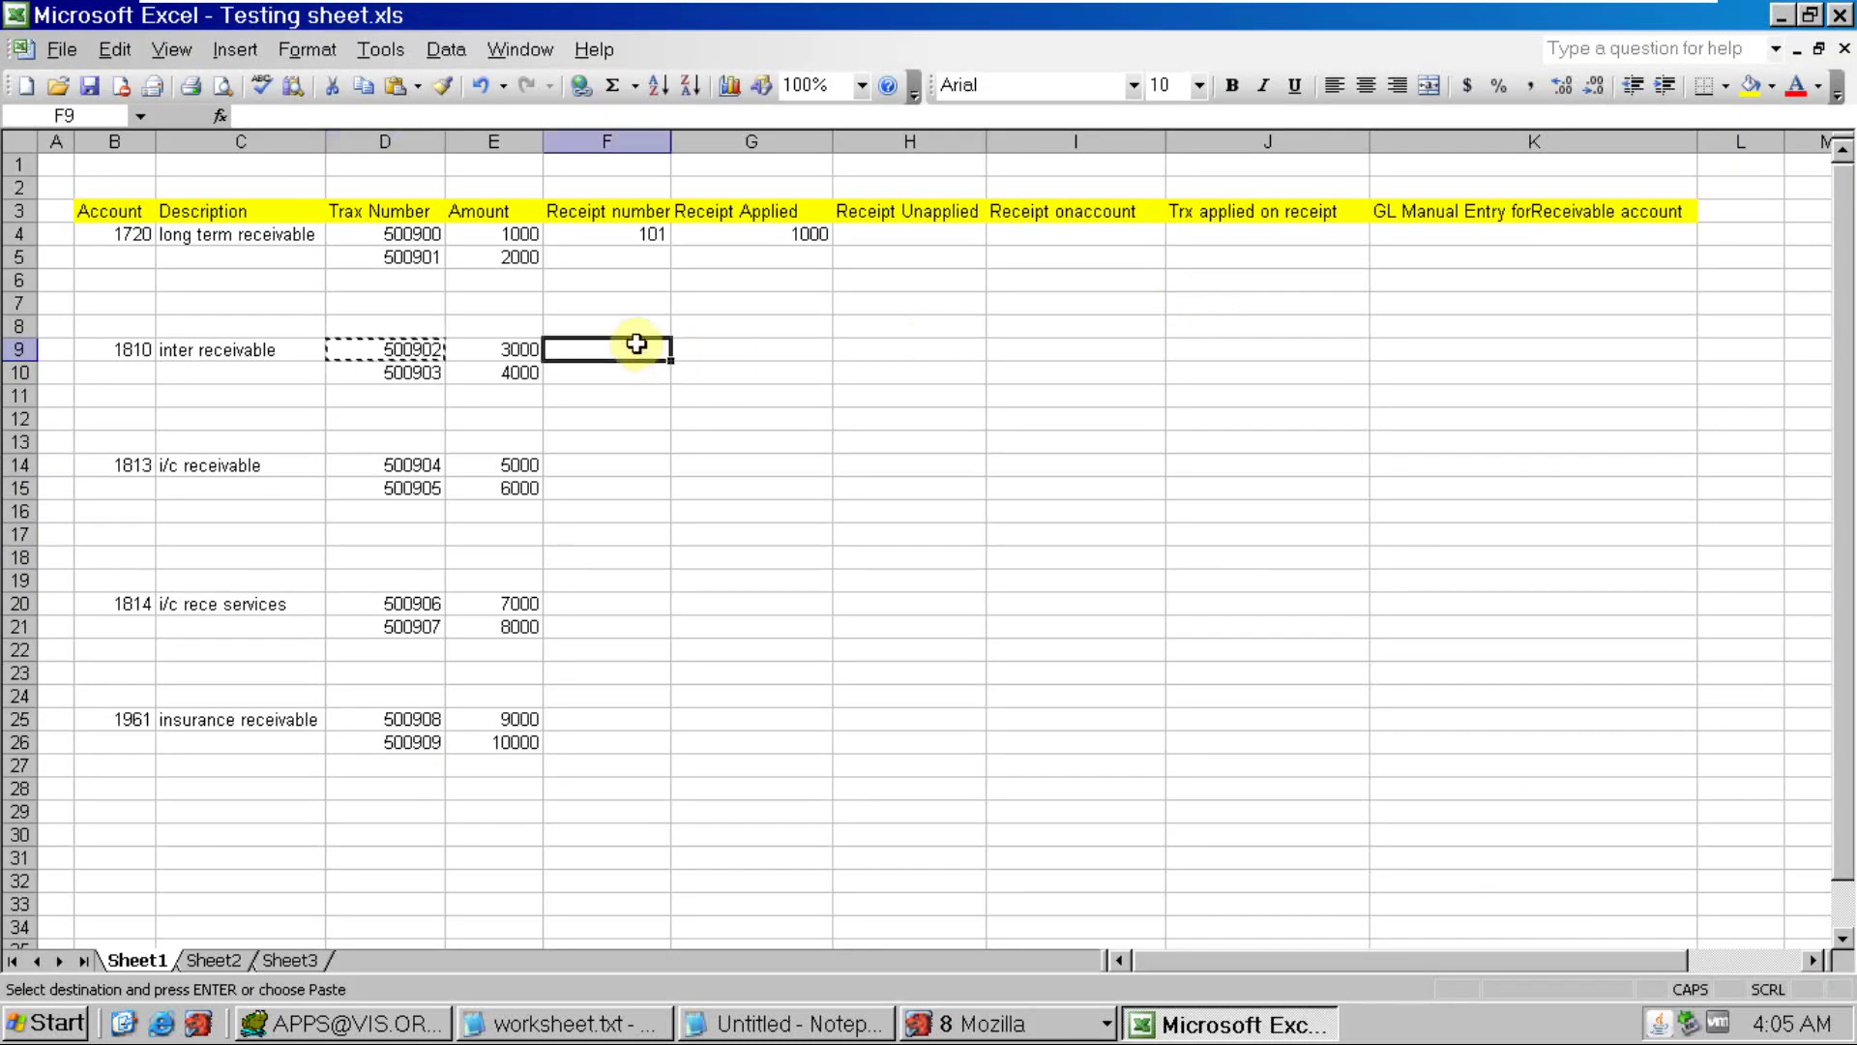
text(102)
key(Tab)
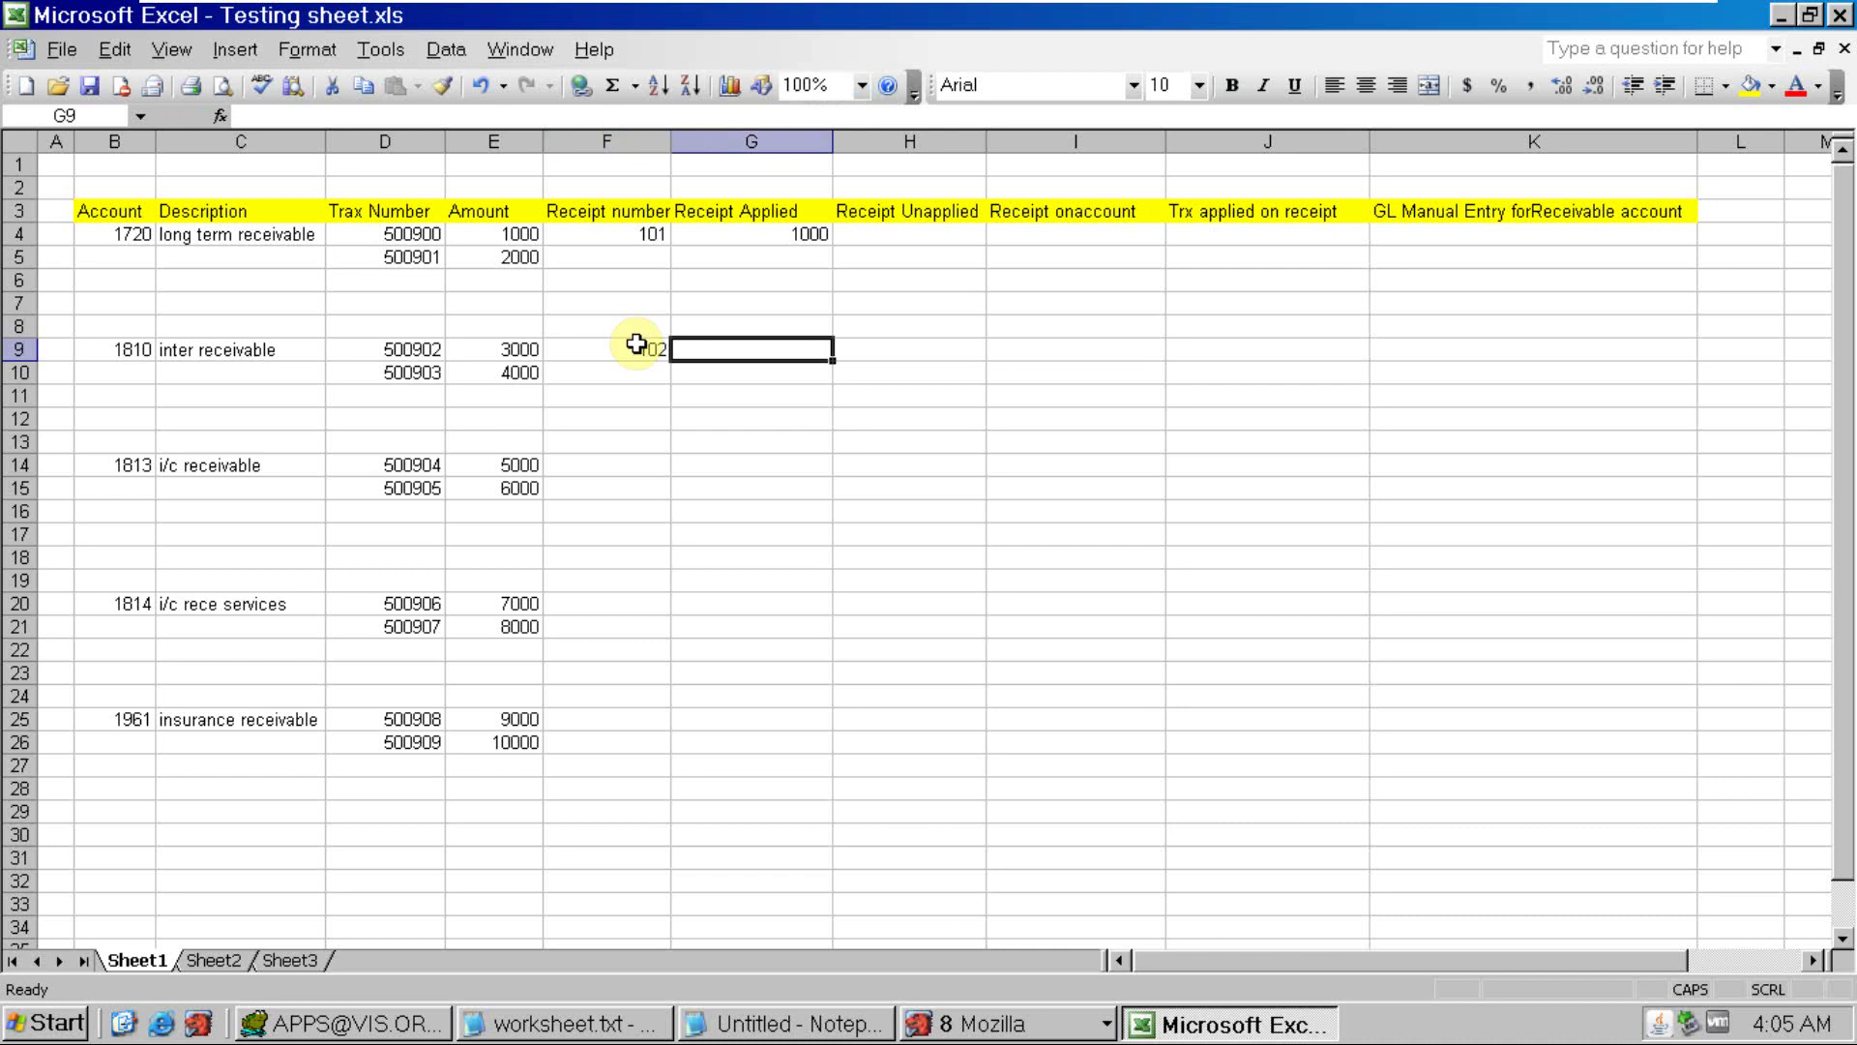
text(3000)
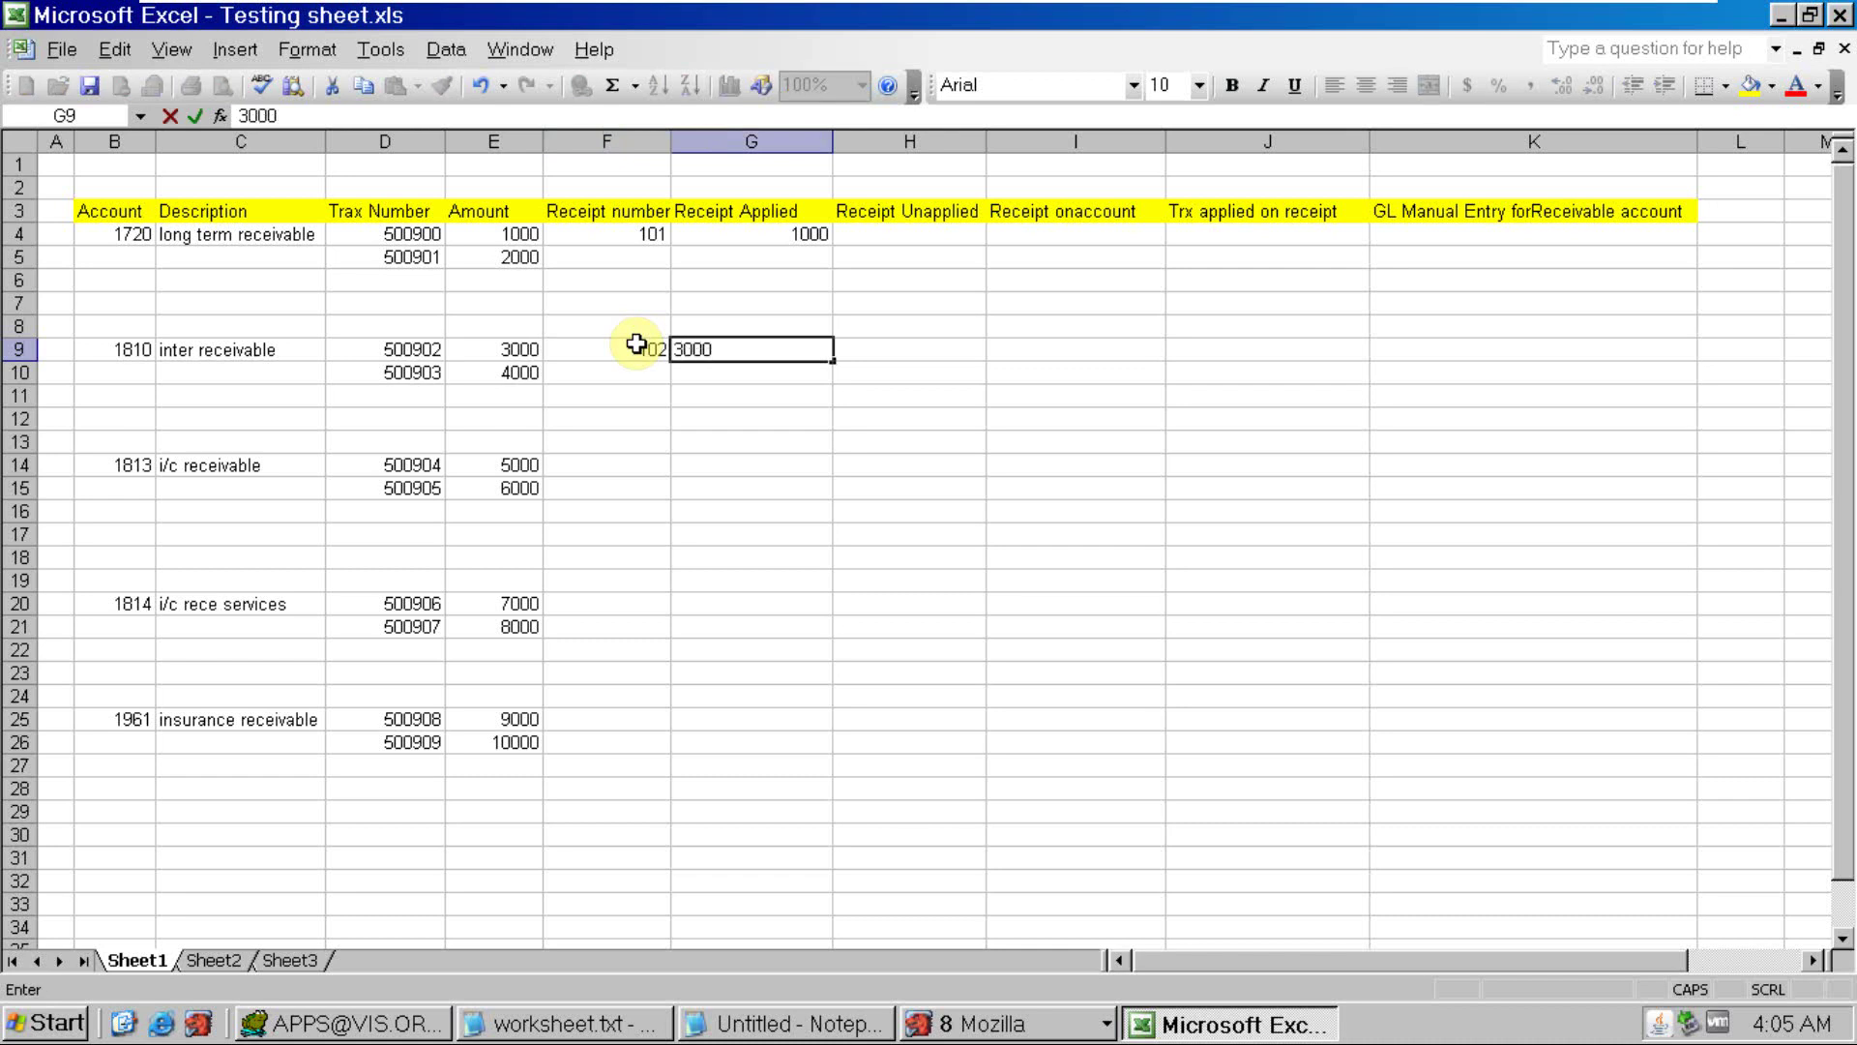
key(Tab)
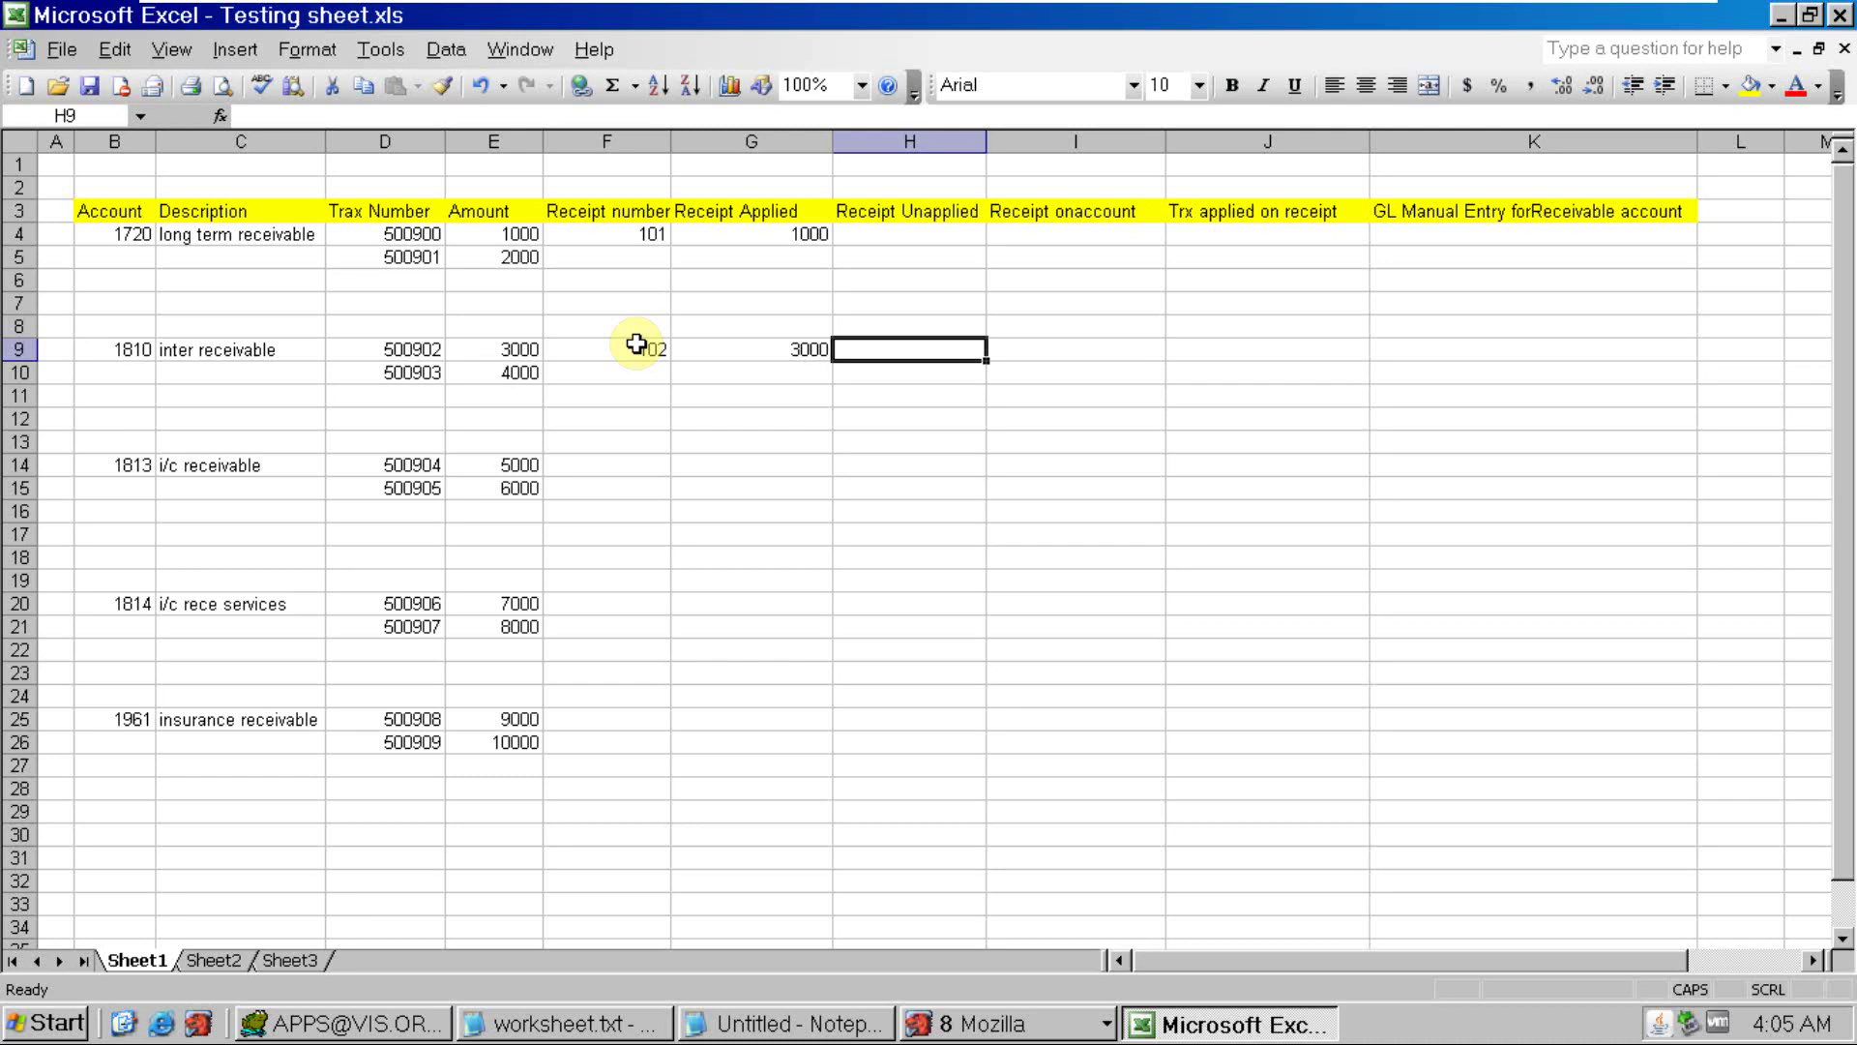
text(2000)
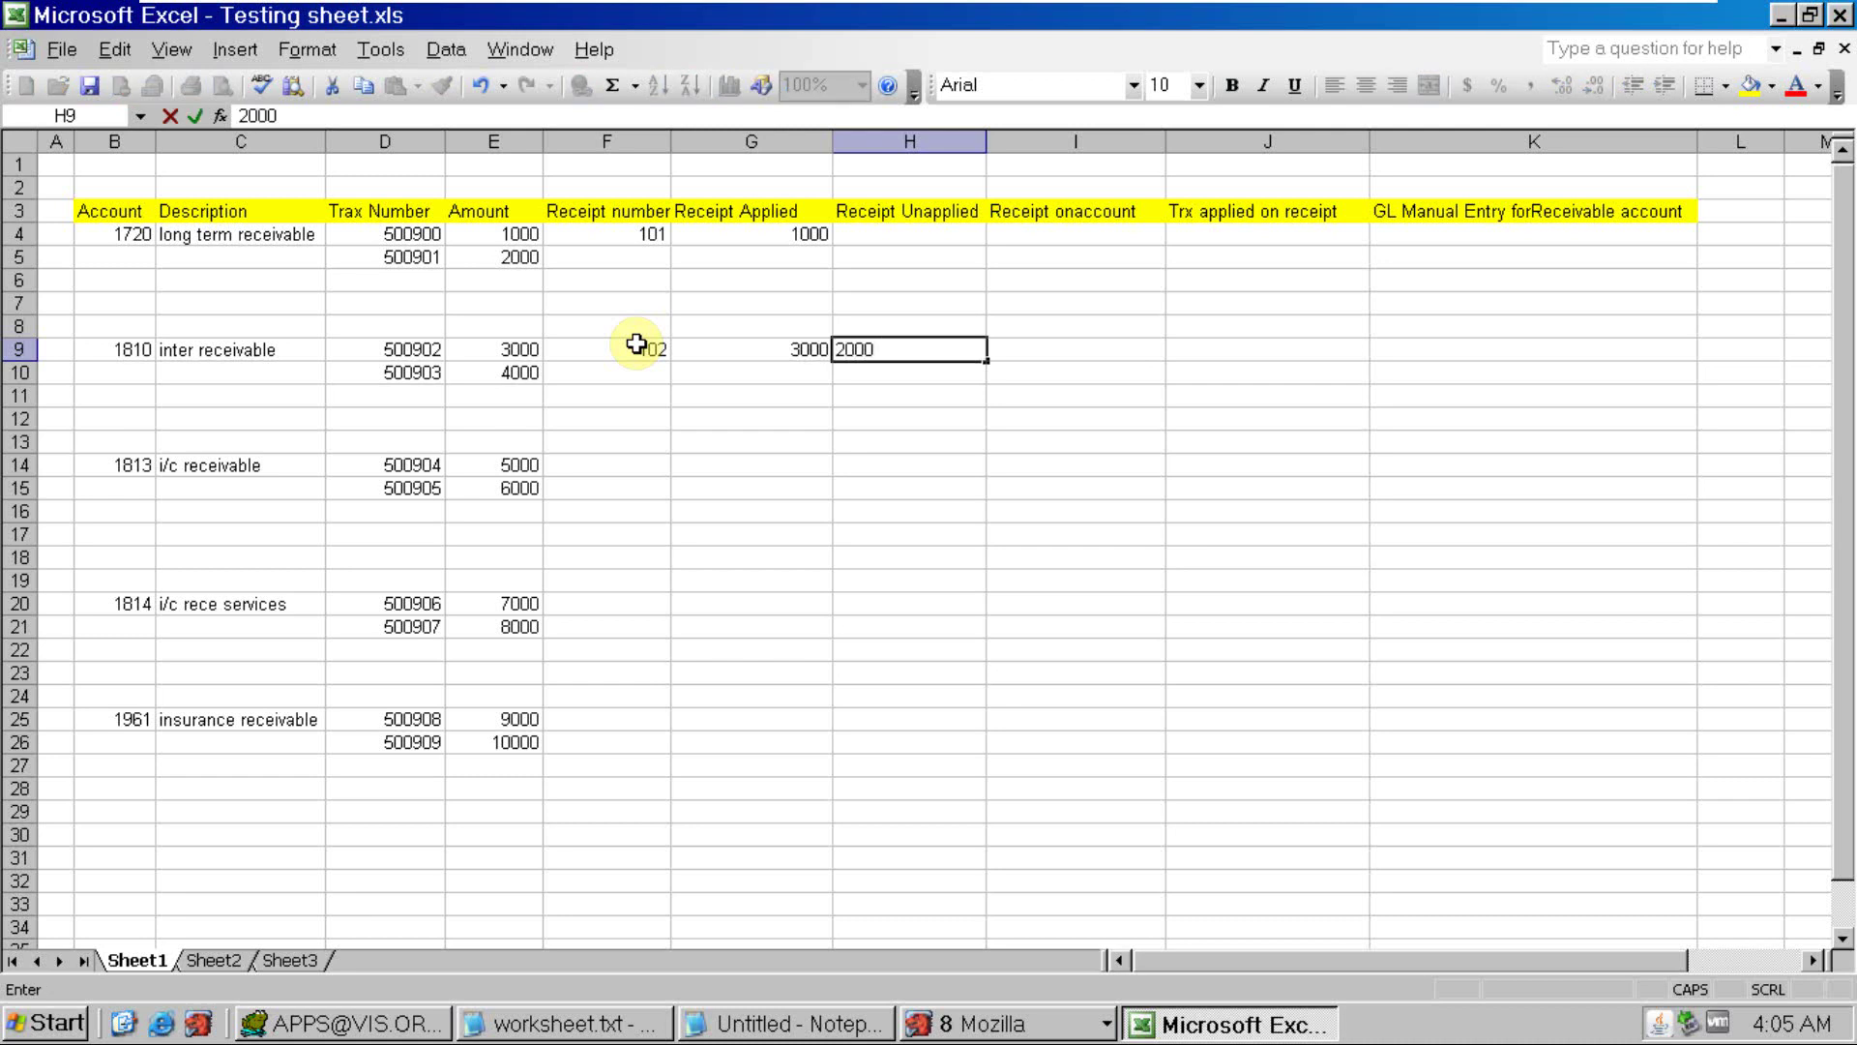
key(Tab)
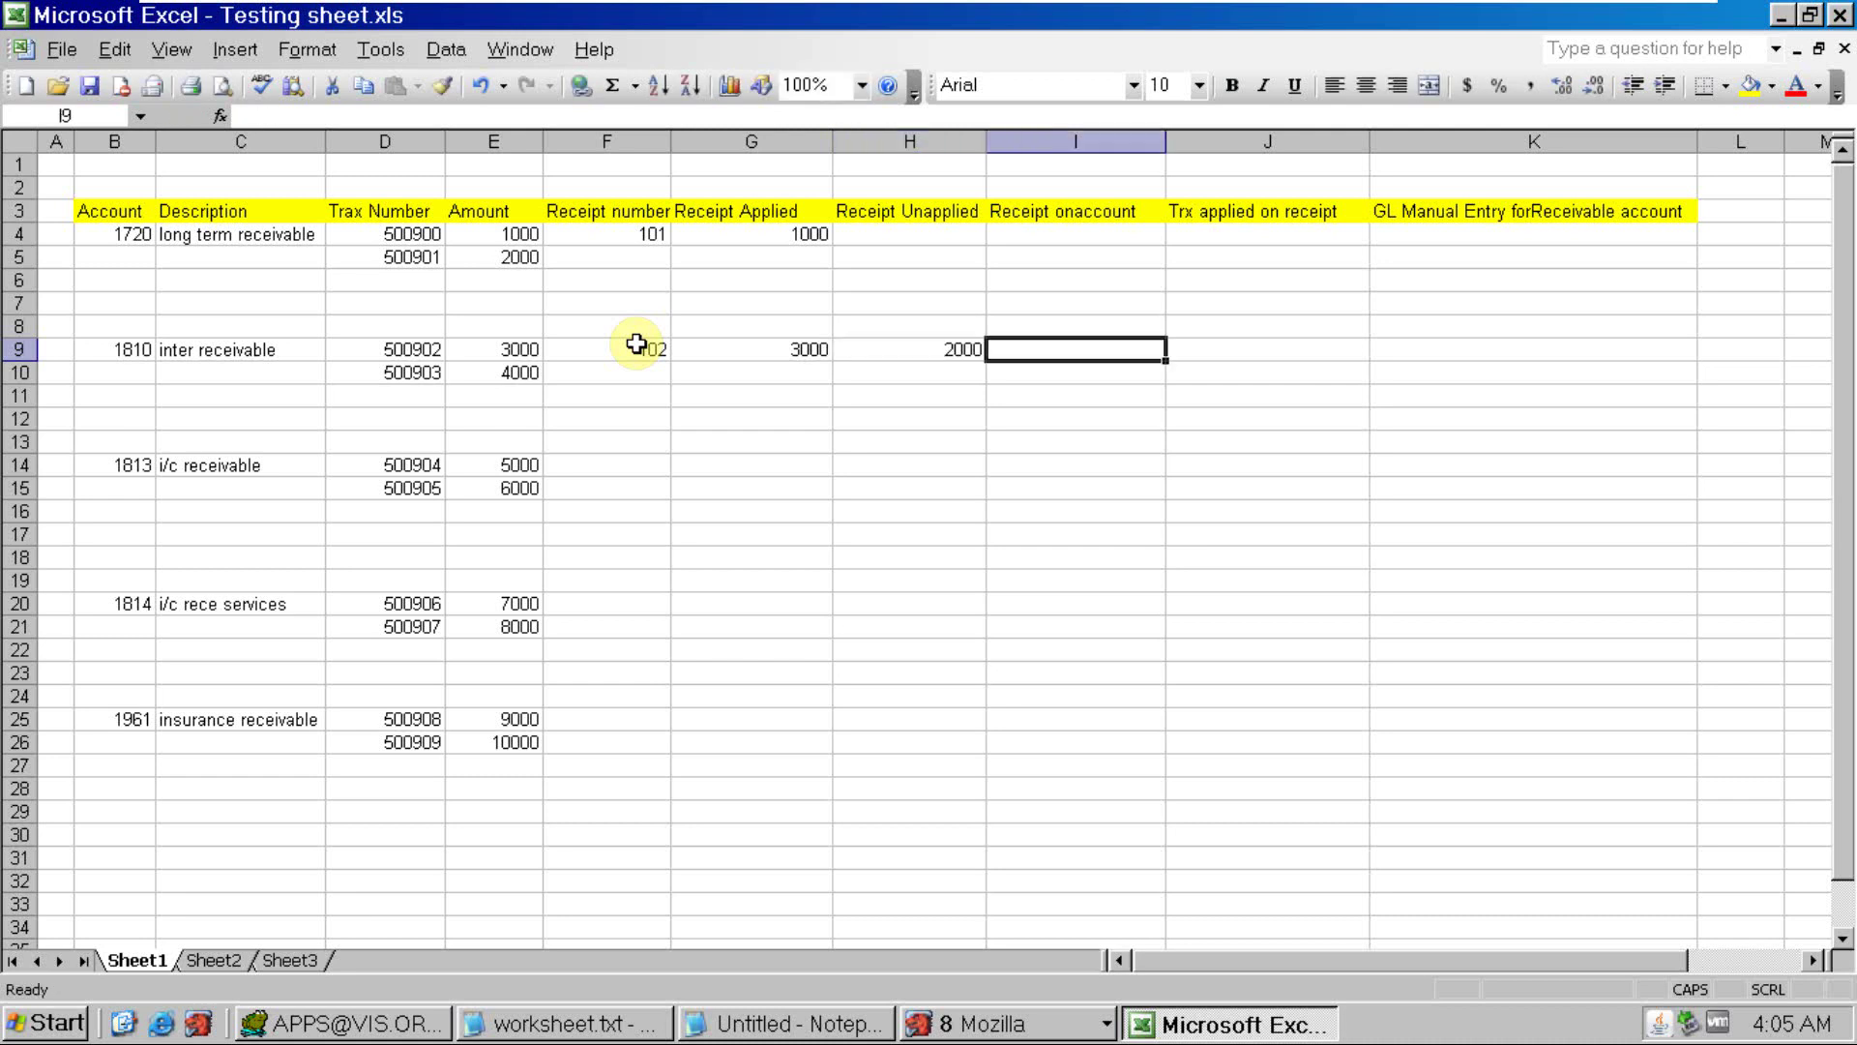
Return to Oracle Receipts, save receipt 102, and start a new receipt with Check - BofA as its receipt method
key(alt+Tab)
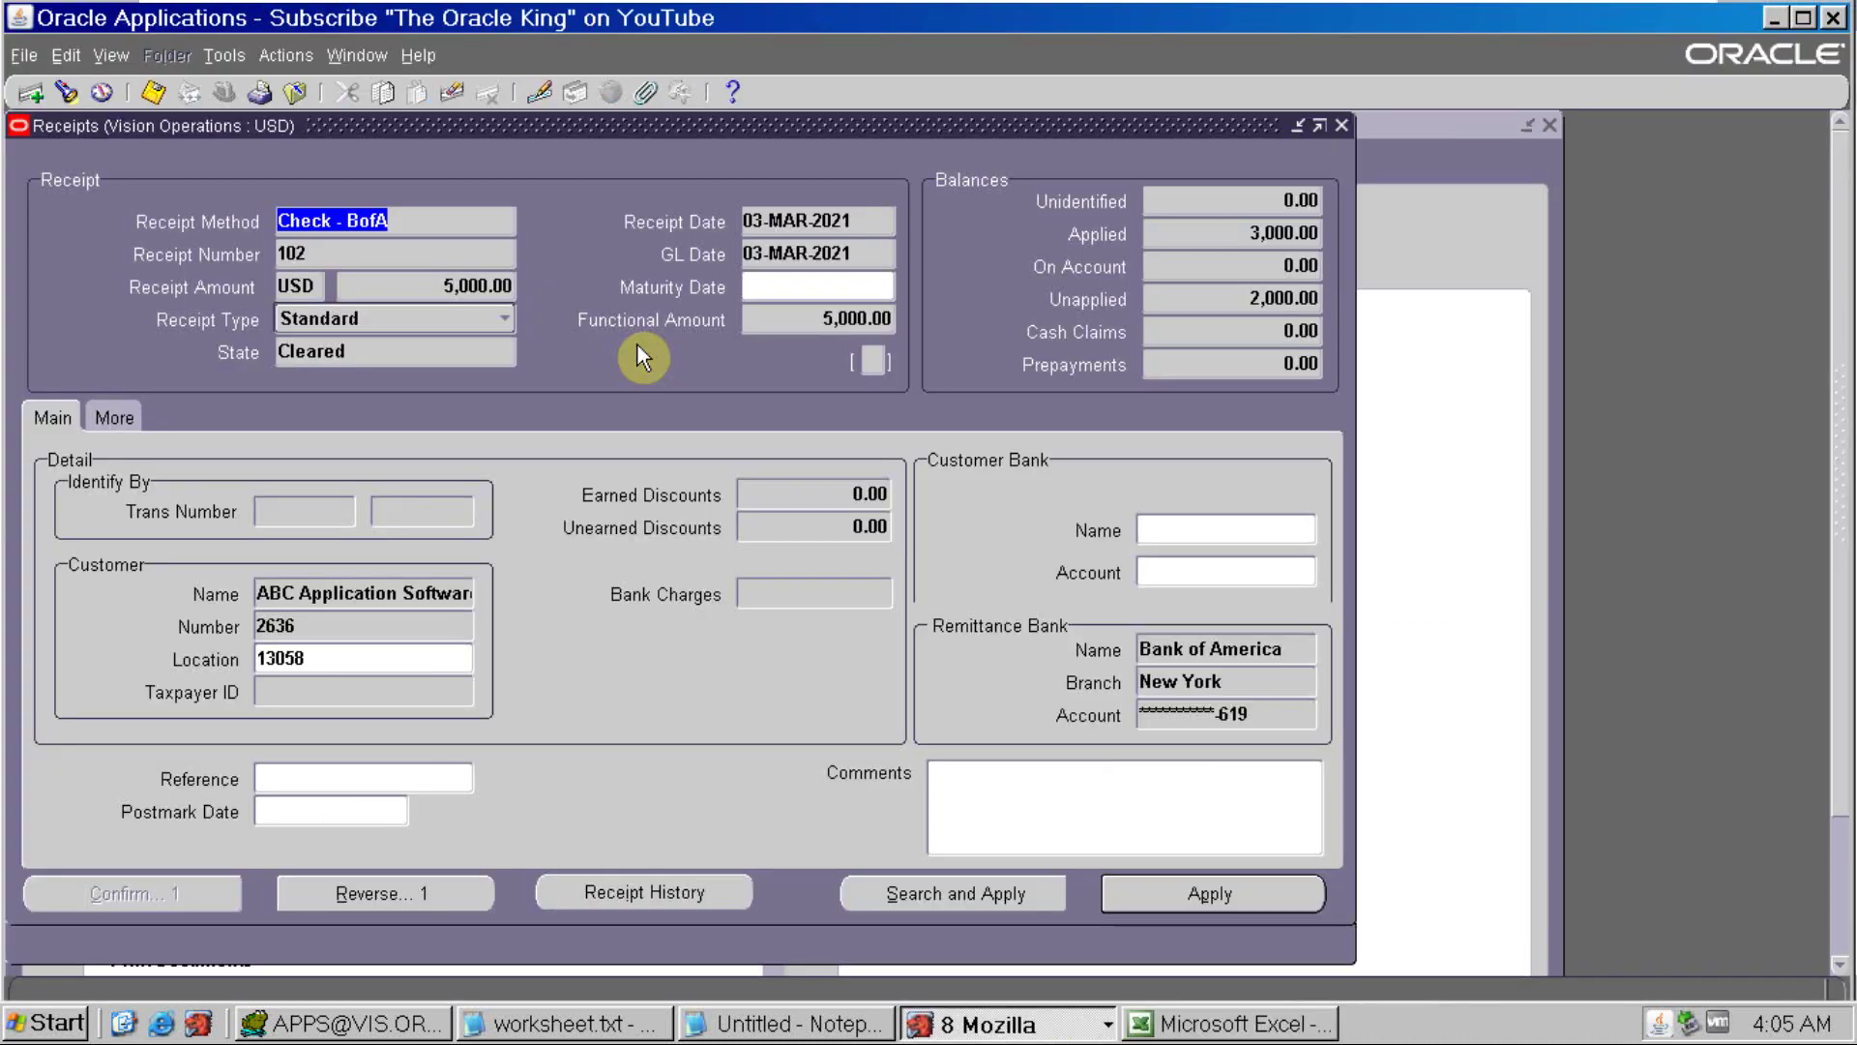
key(ctrl+s)
key(ctrl+Down)
text(CHEC)
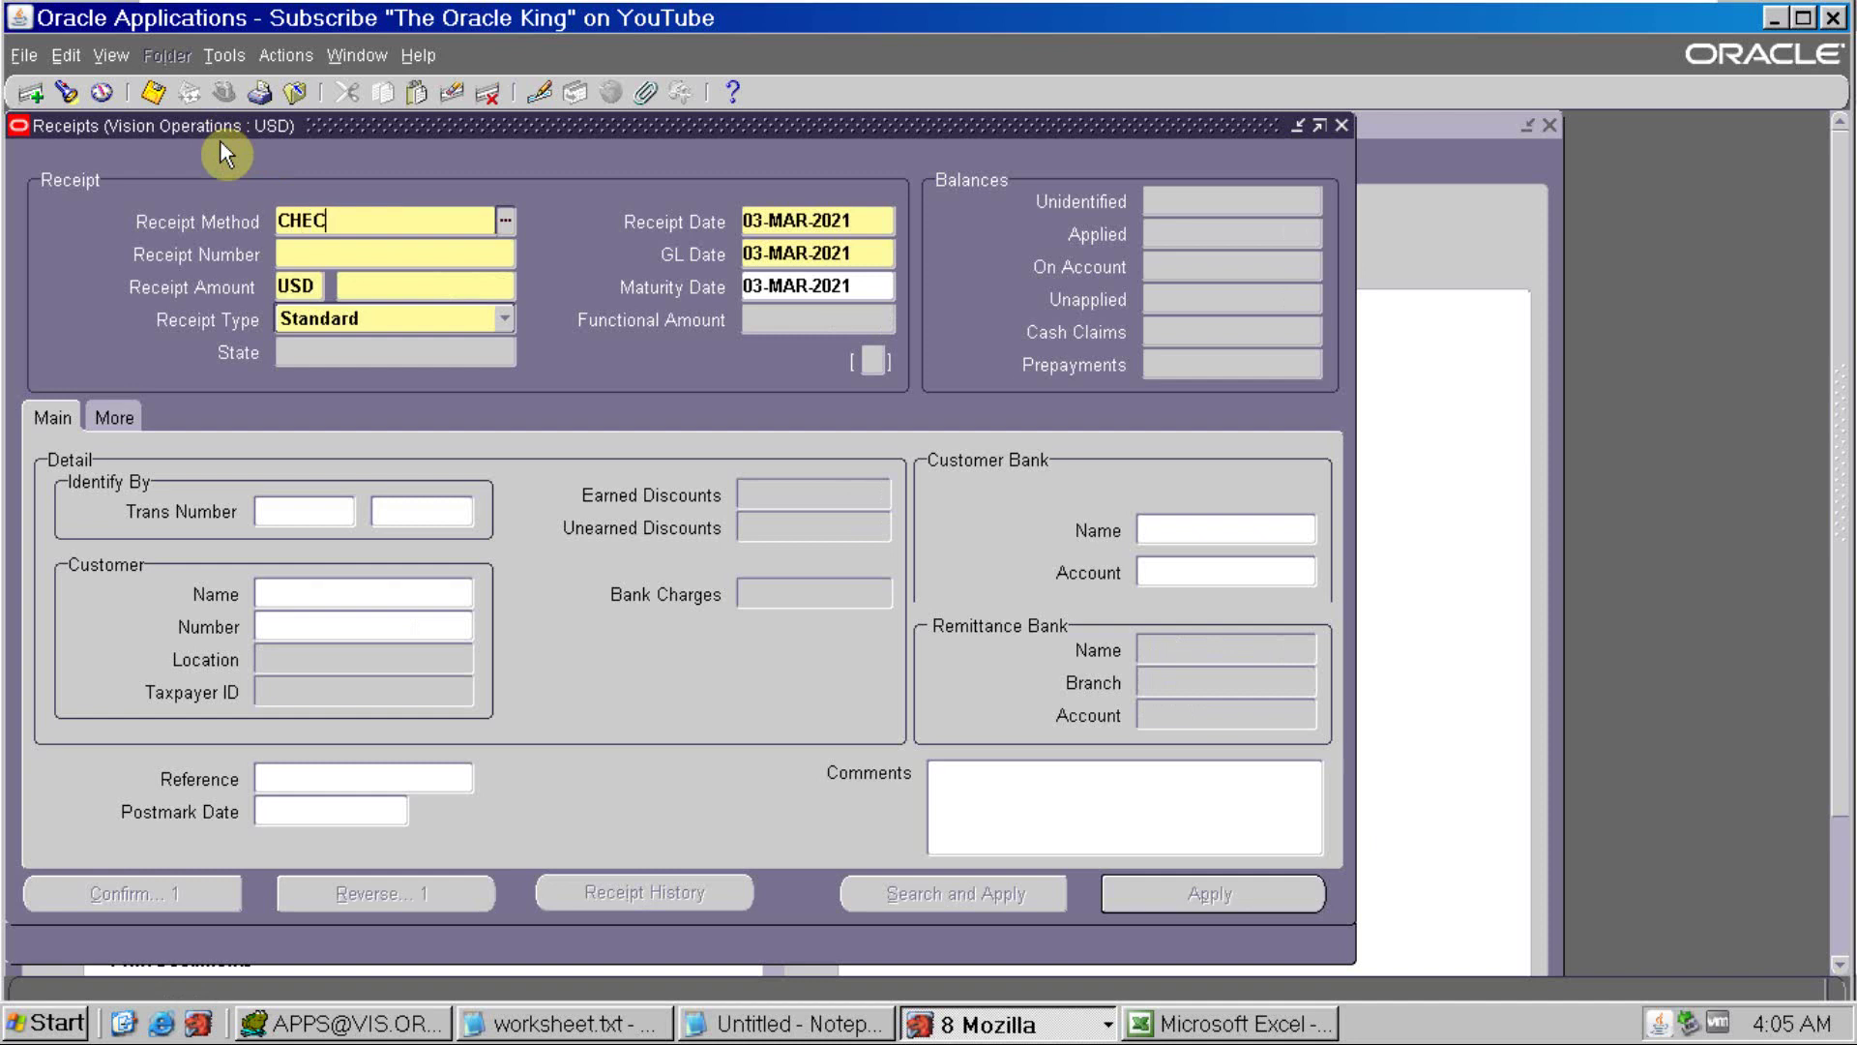
key(Tab)
key(Return)
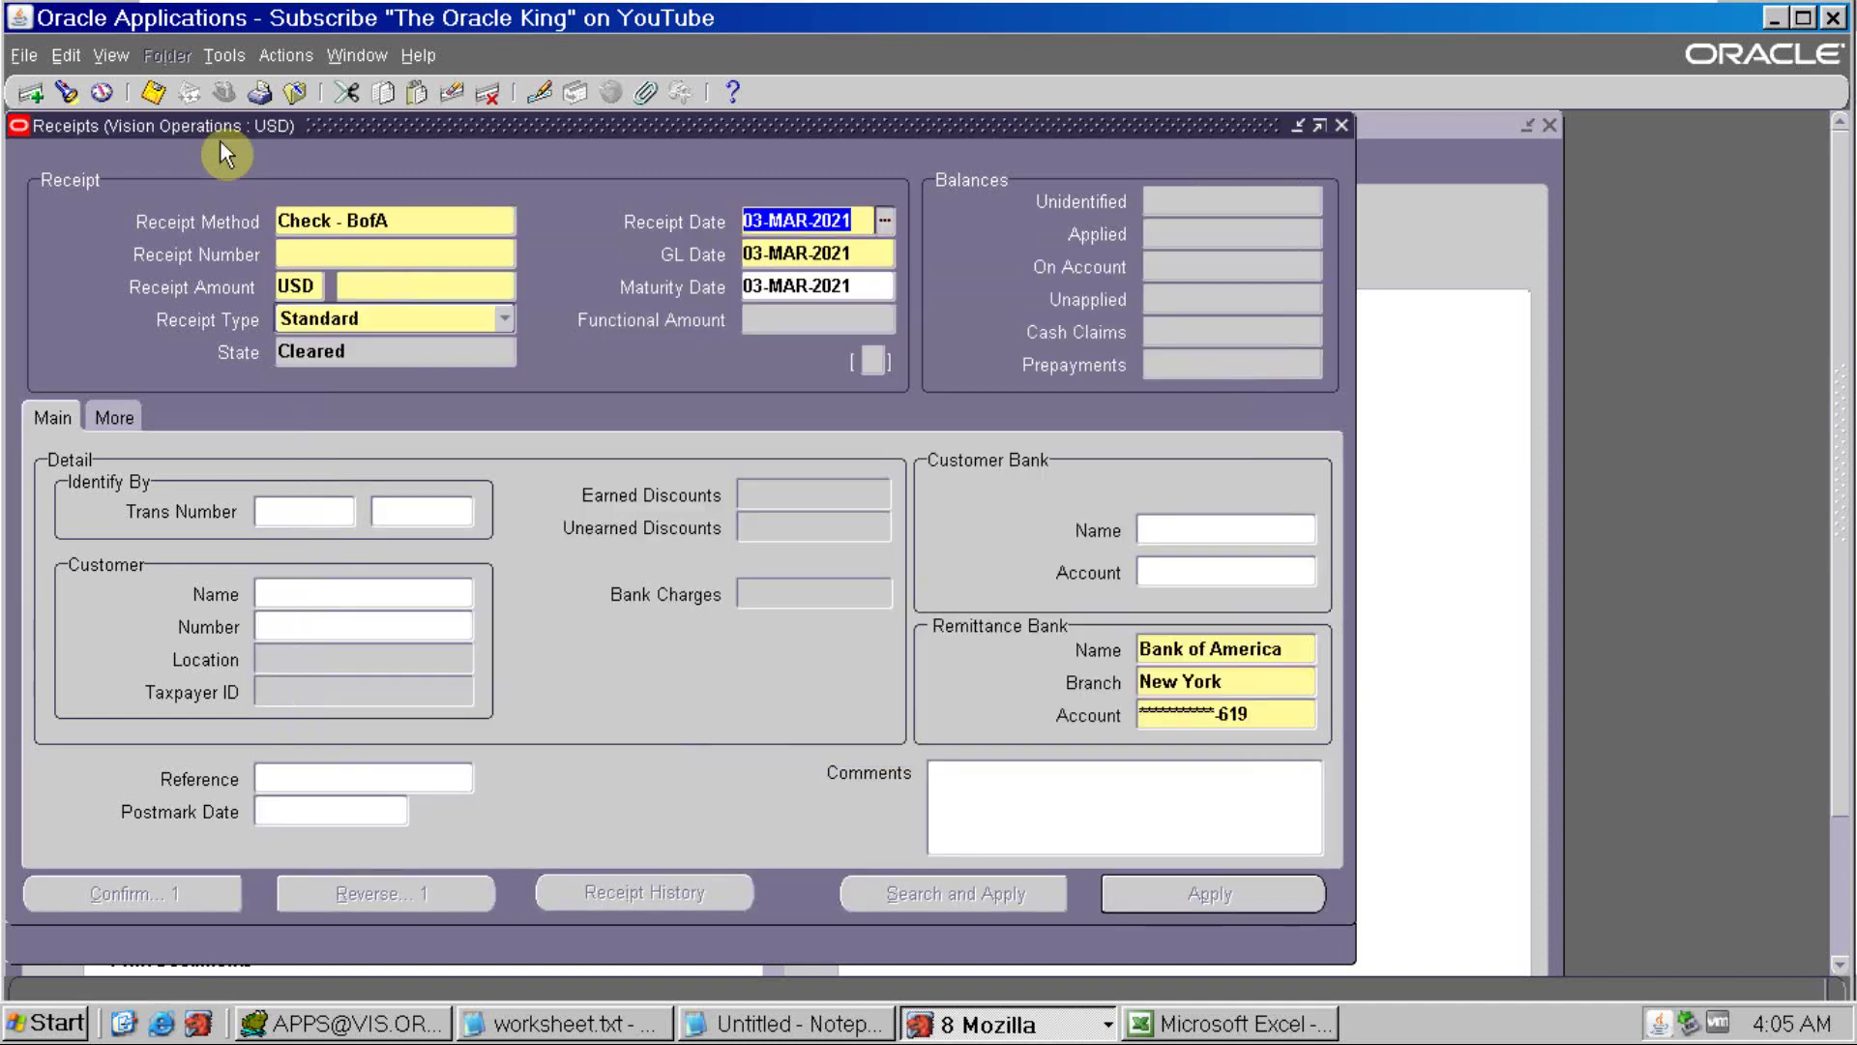
Dismiss the required-field error and set the new receipt's number to 103
click(378, 257)
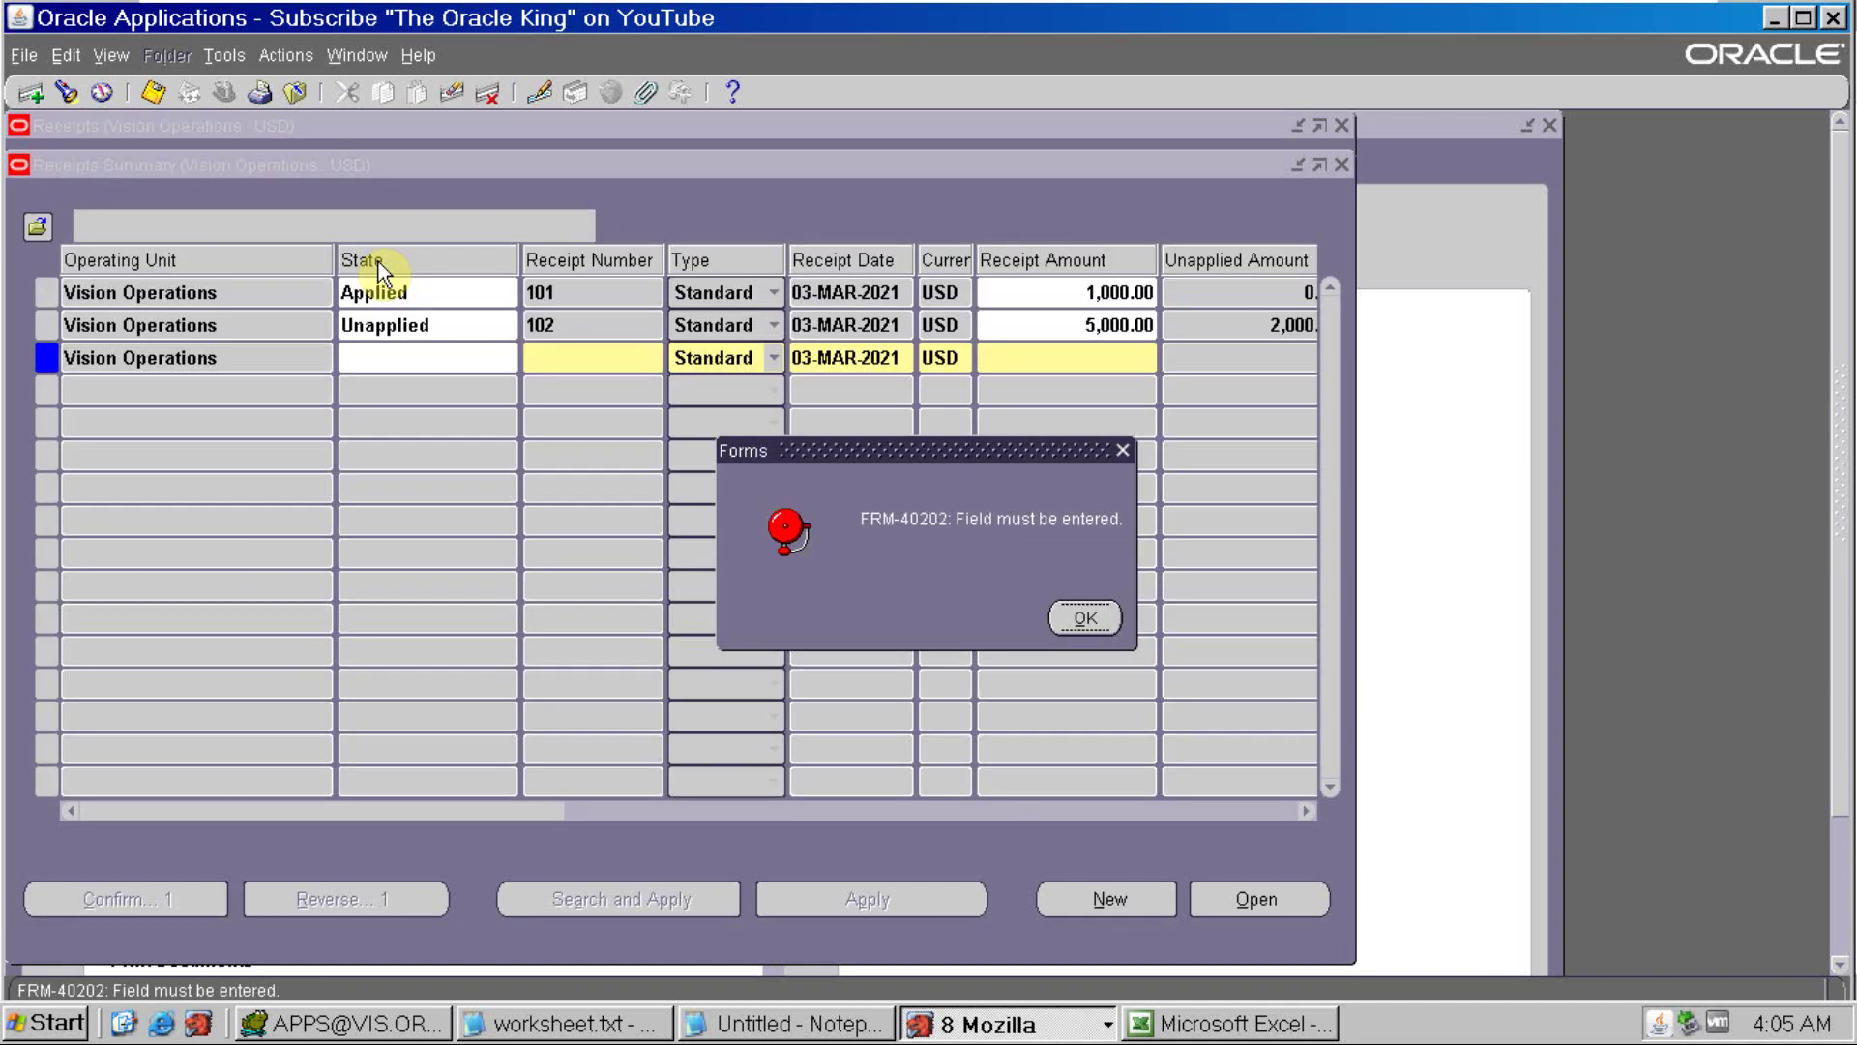
click(1081, 612)
click(1079, 619)
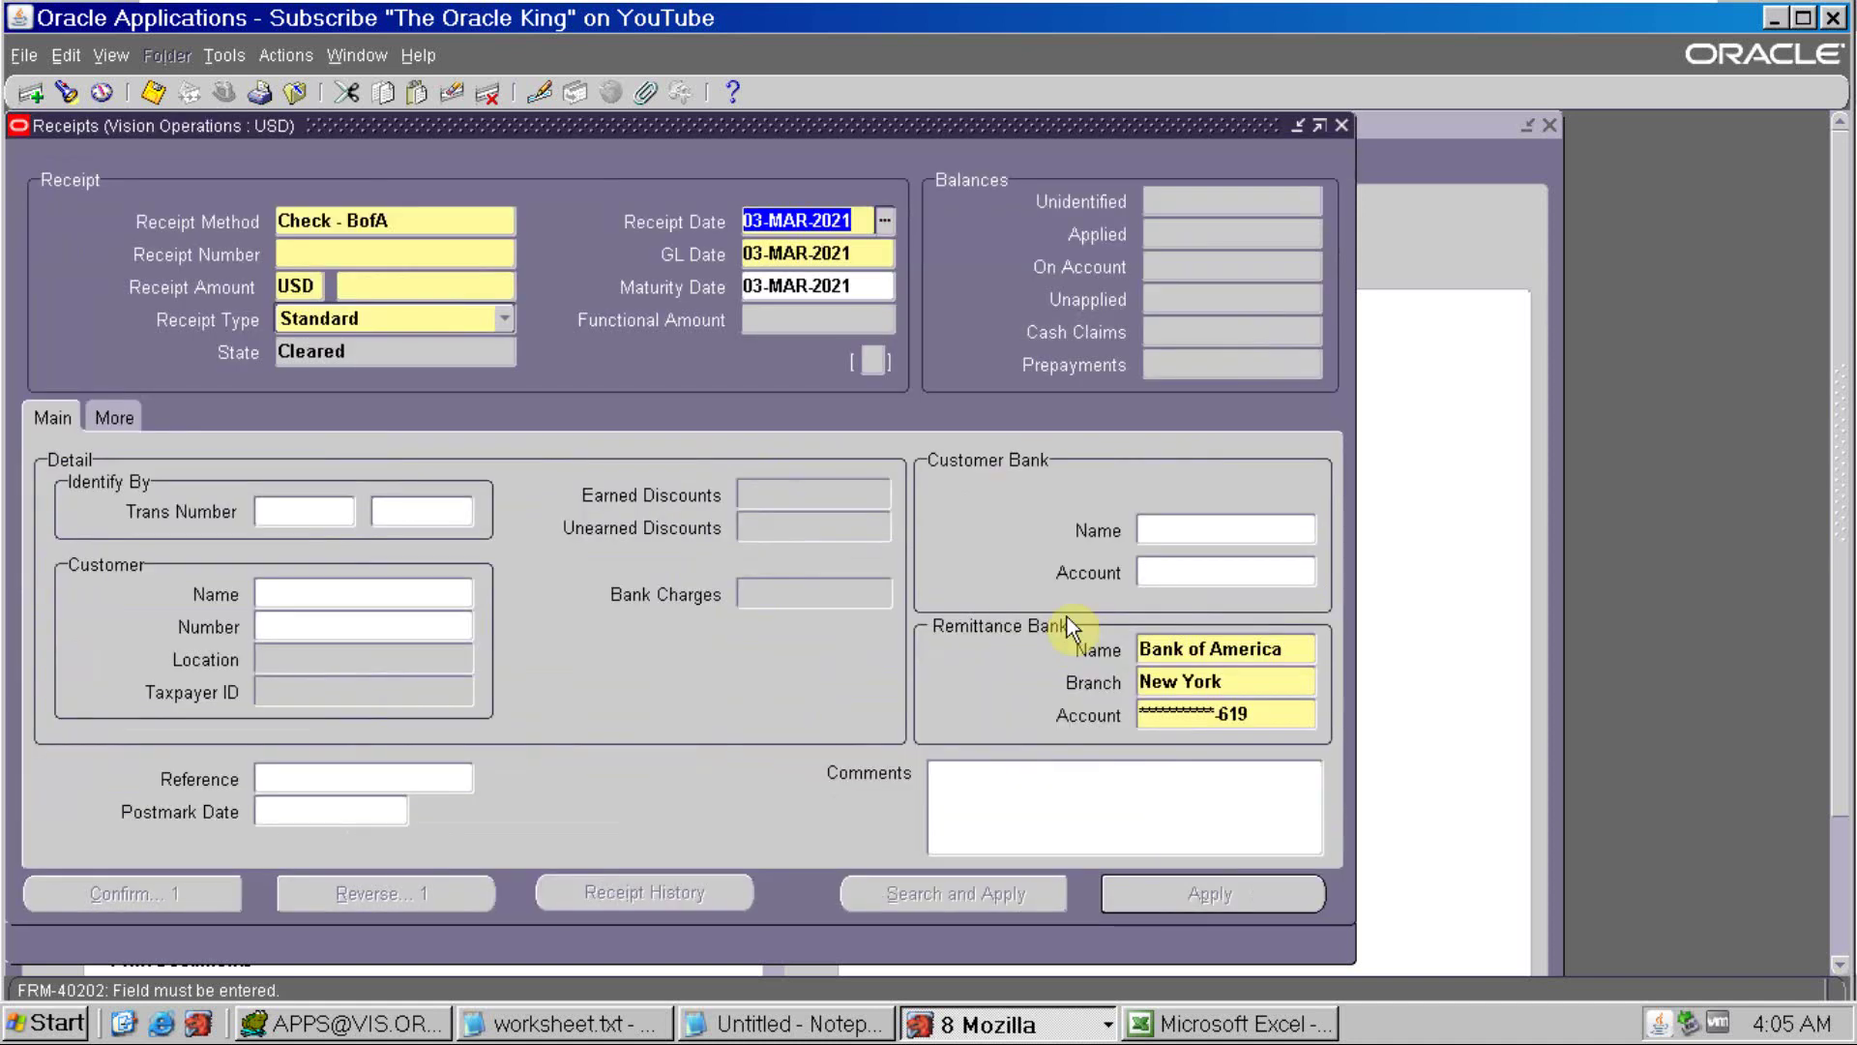
click(470, 257)
text(103)
key(Tab)
Set receipt 103's amount to 4000 USD and go to the customer number field
click(463, 286)
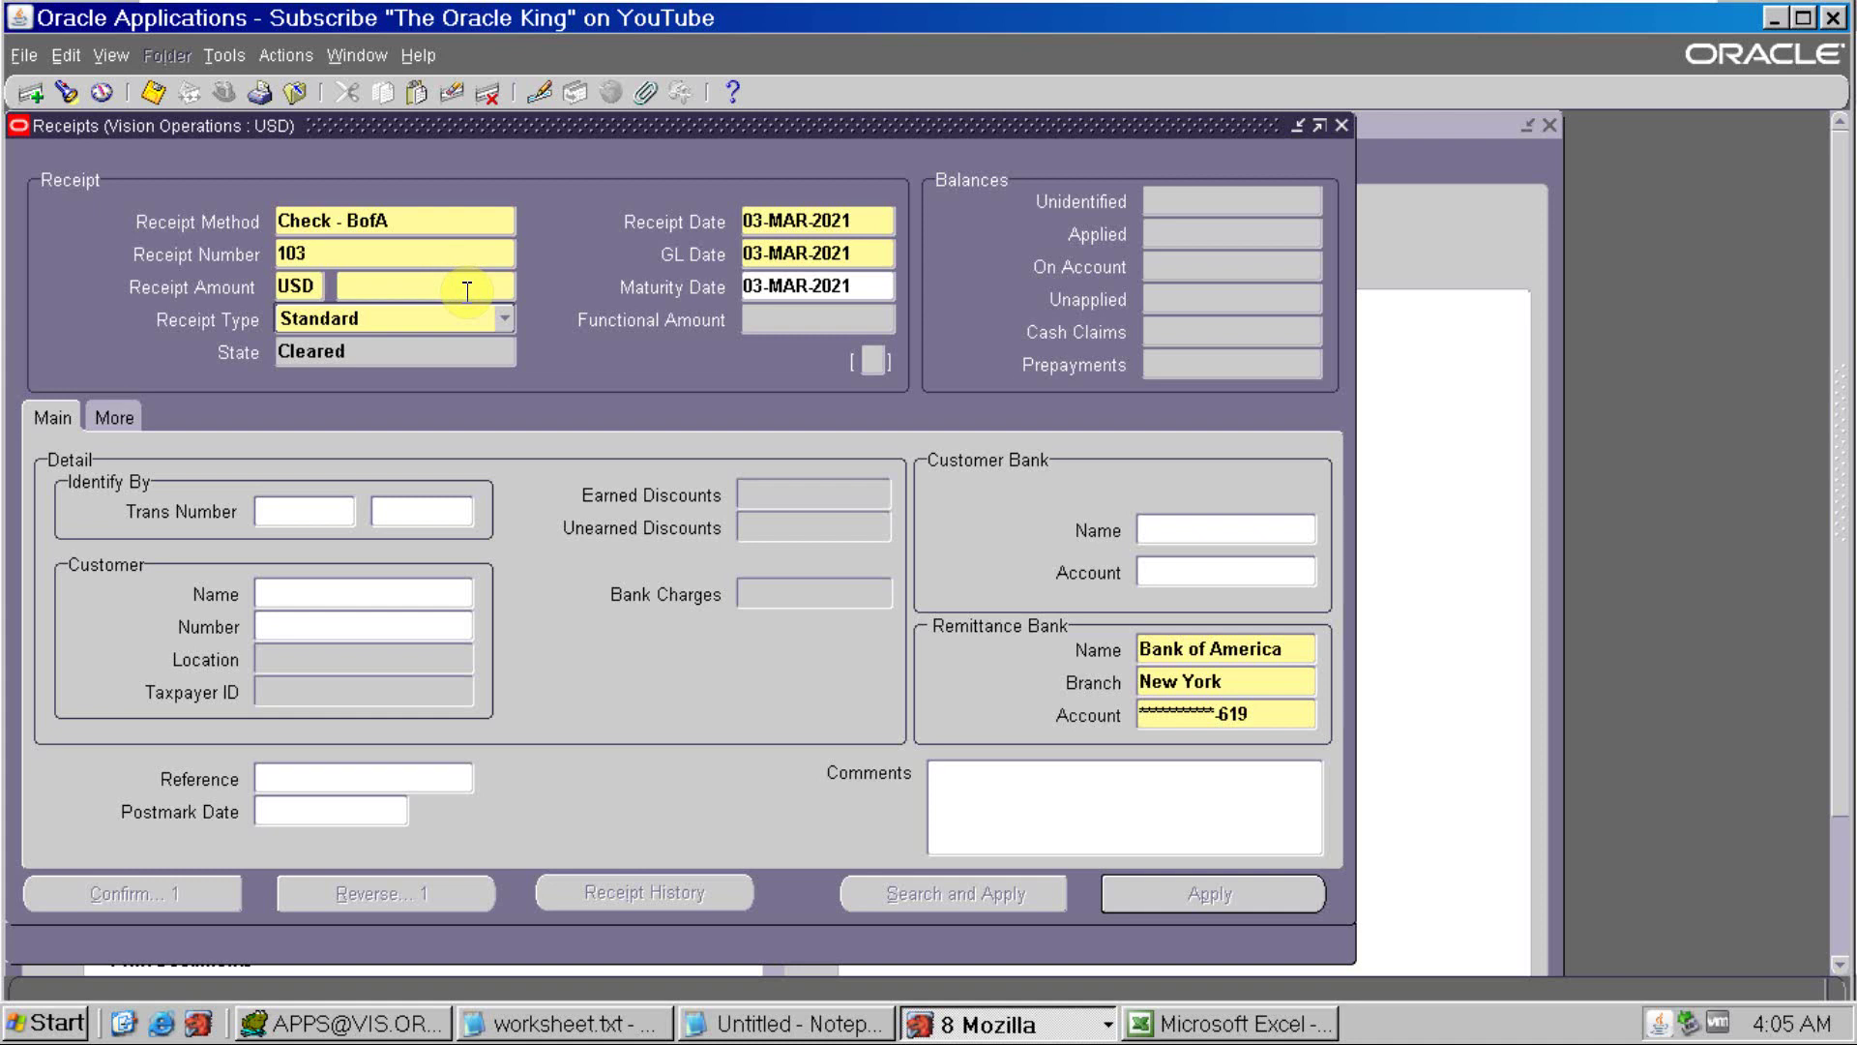
text(4000)
click(308, 631)
click(314, 634)
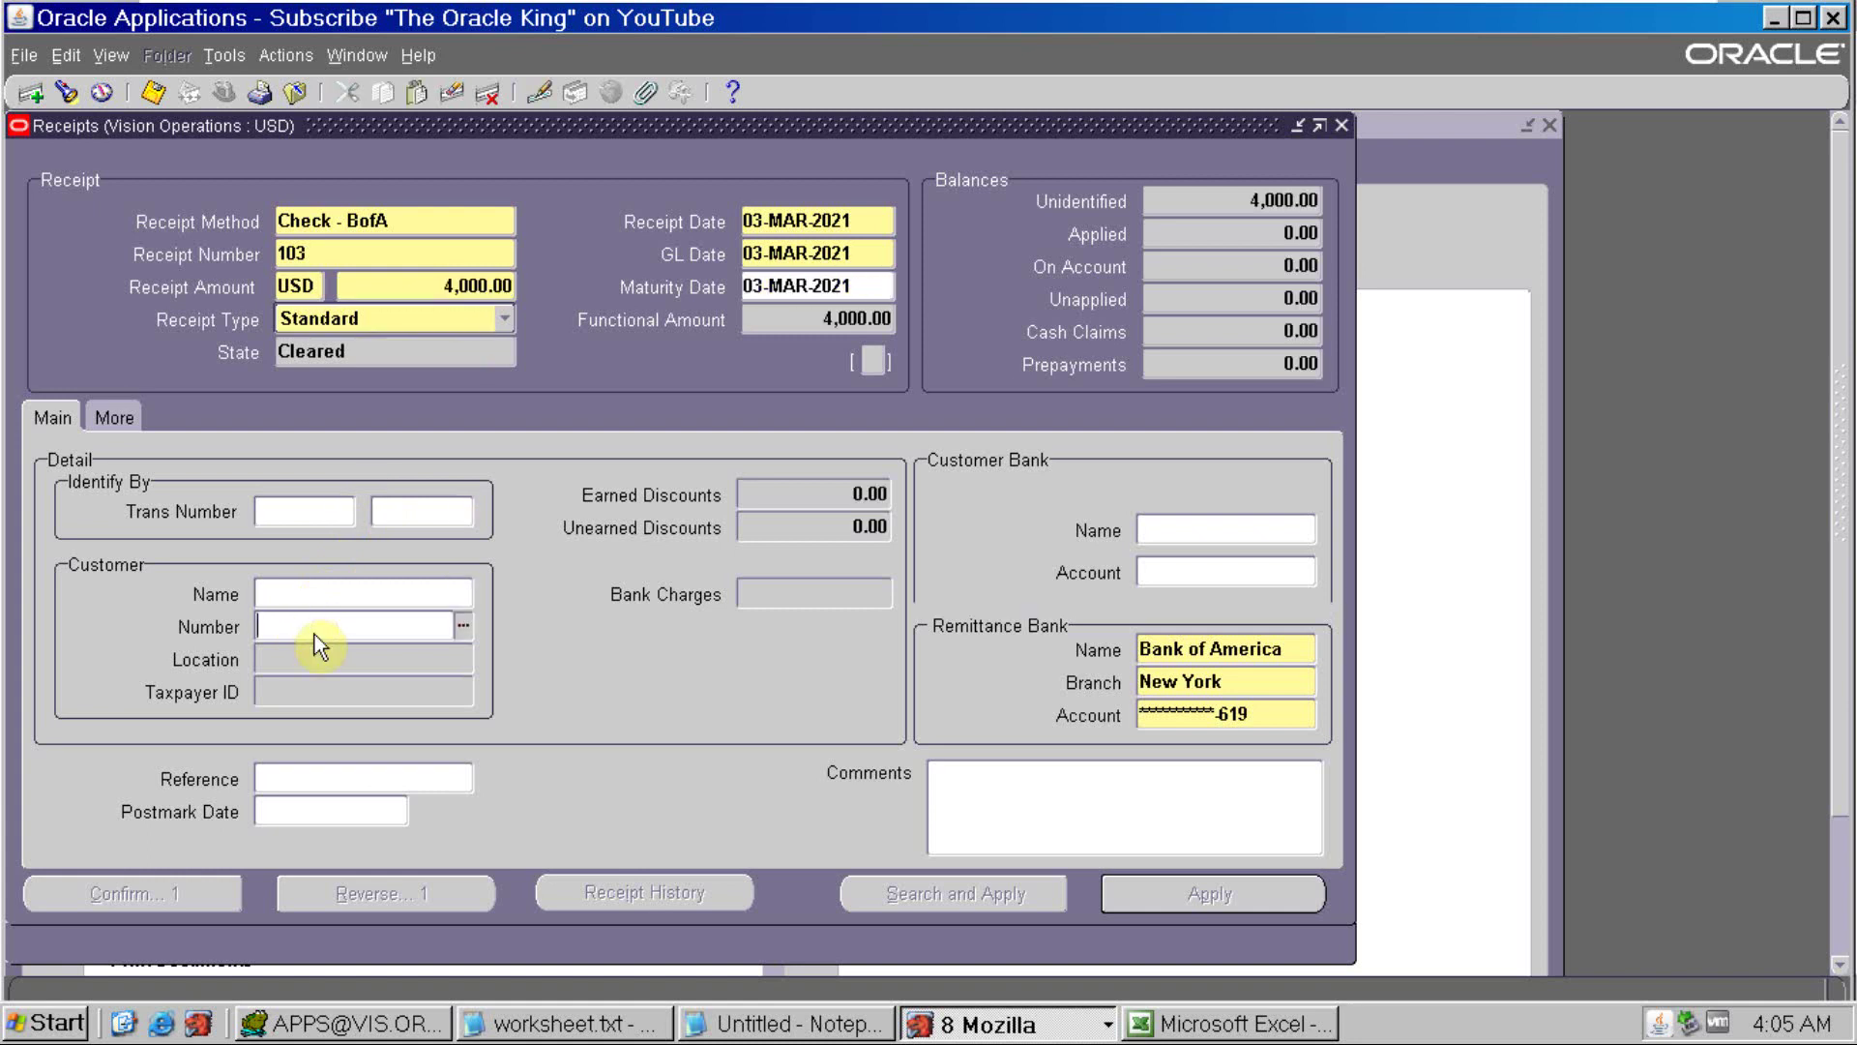
Identify the customer of receipt 103 by entering the customer number, and open the receipt's Applications window
text(2636)
key(Tab)
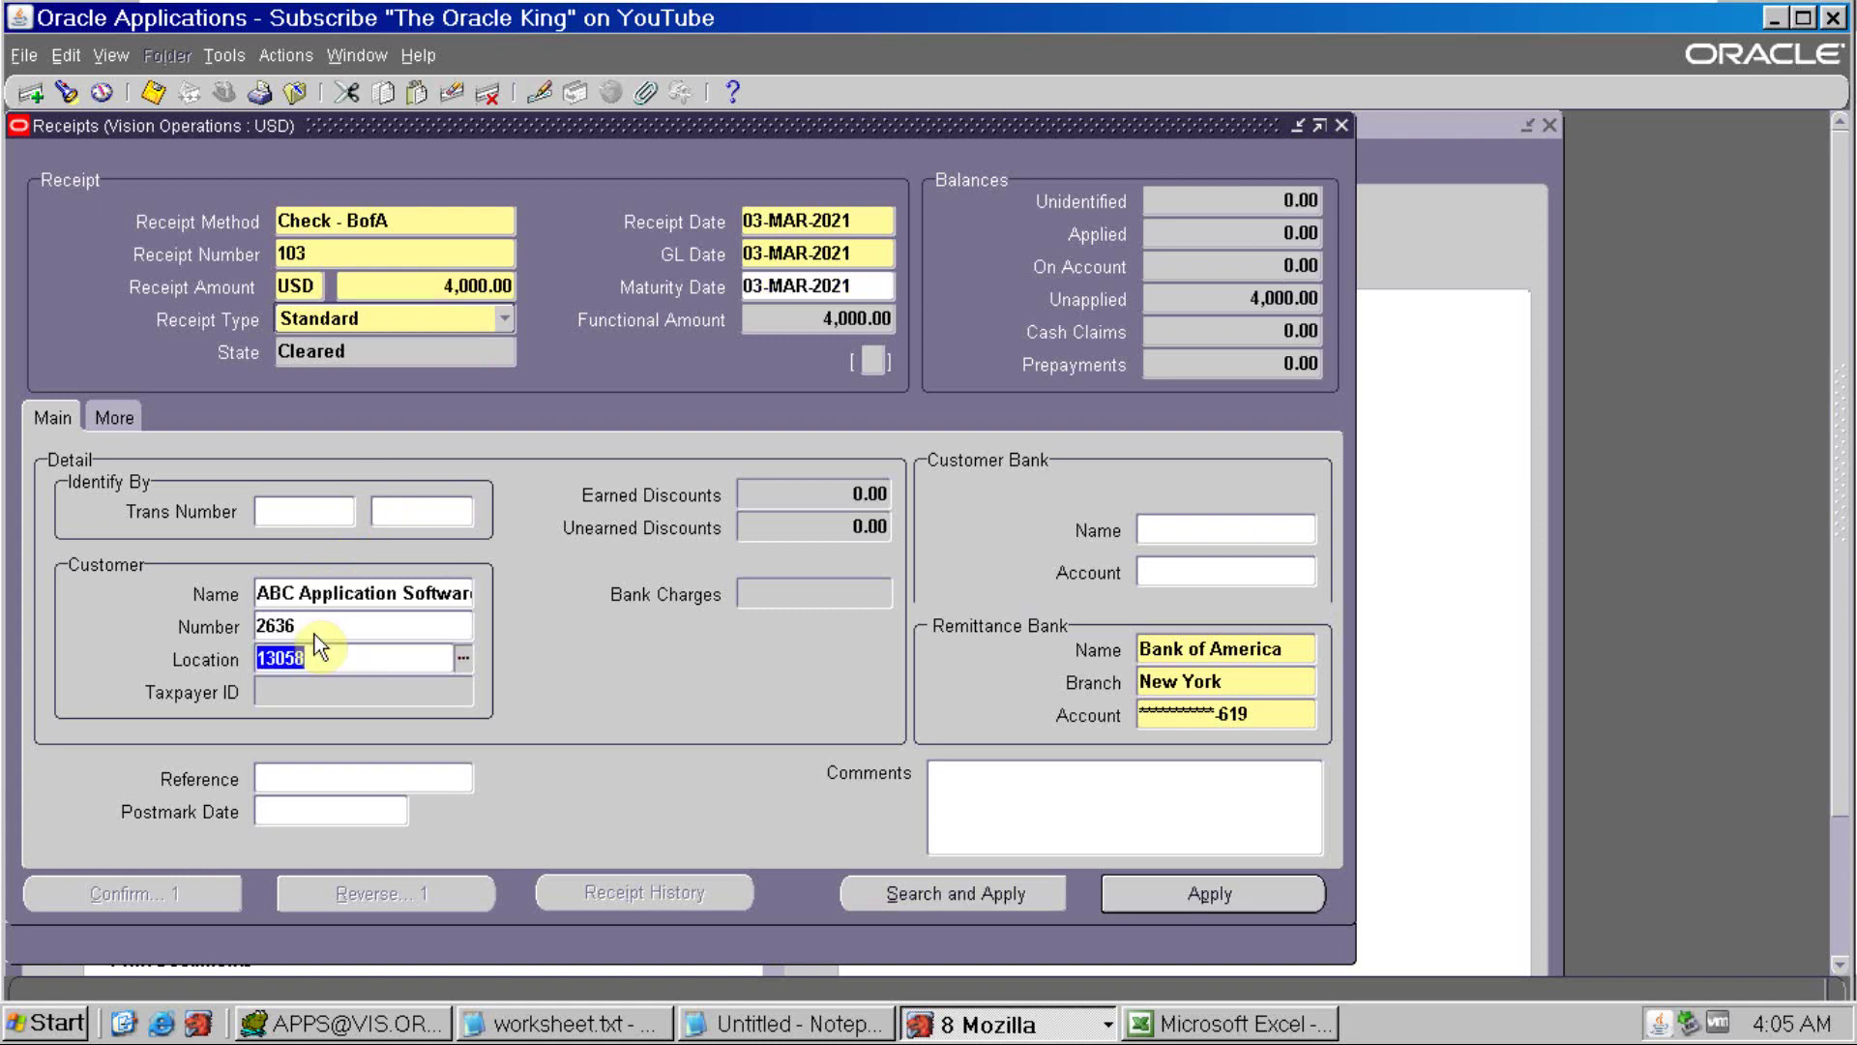
click(1221, 891)
Switch to the Excel testing sheet and record receipt number 103 in the row of transaction 500901
key(alt+Tab)
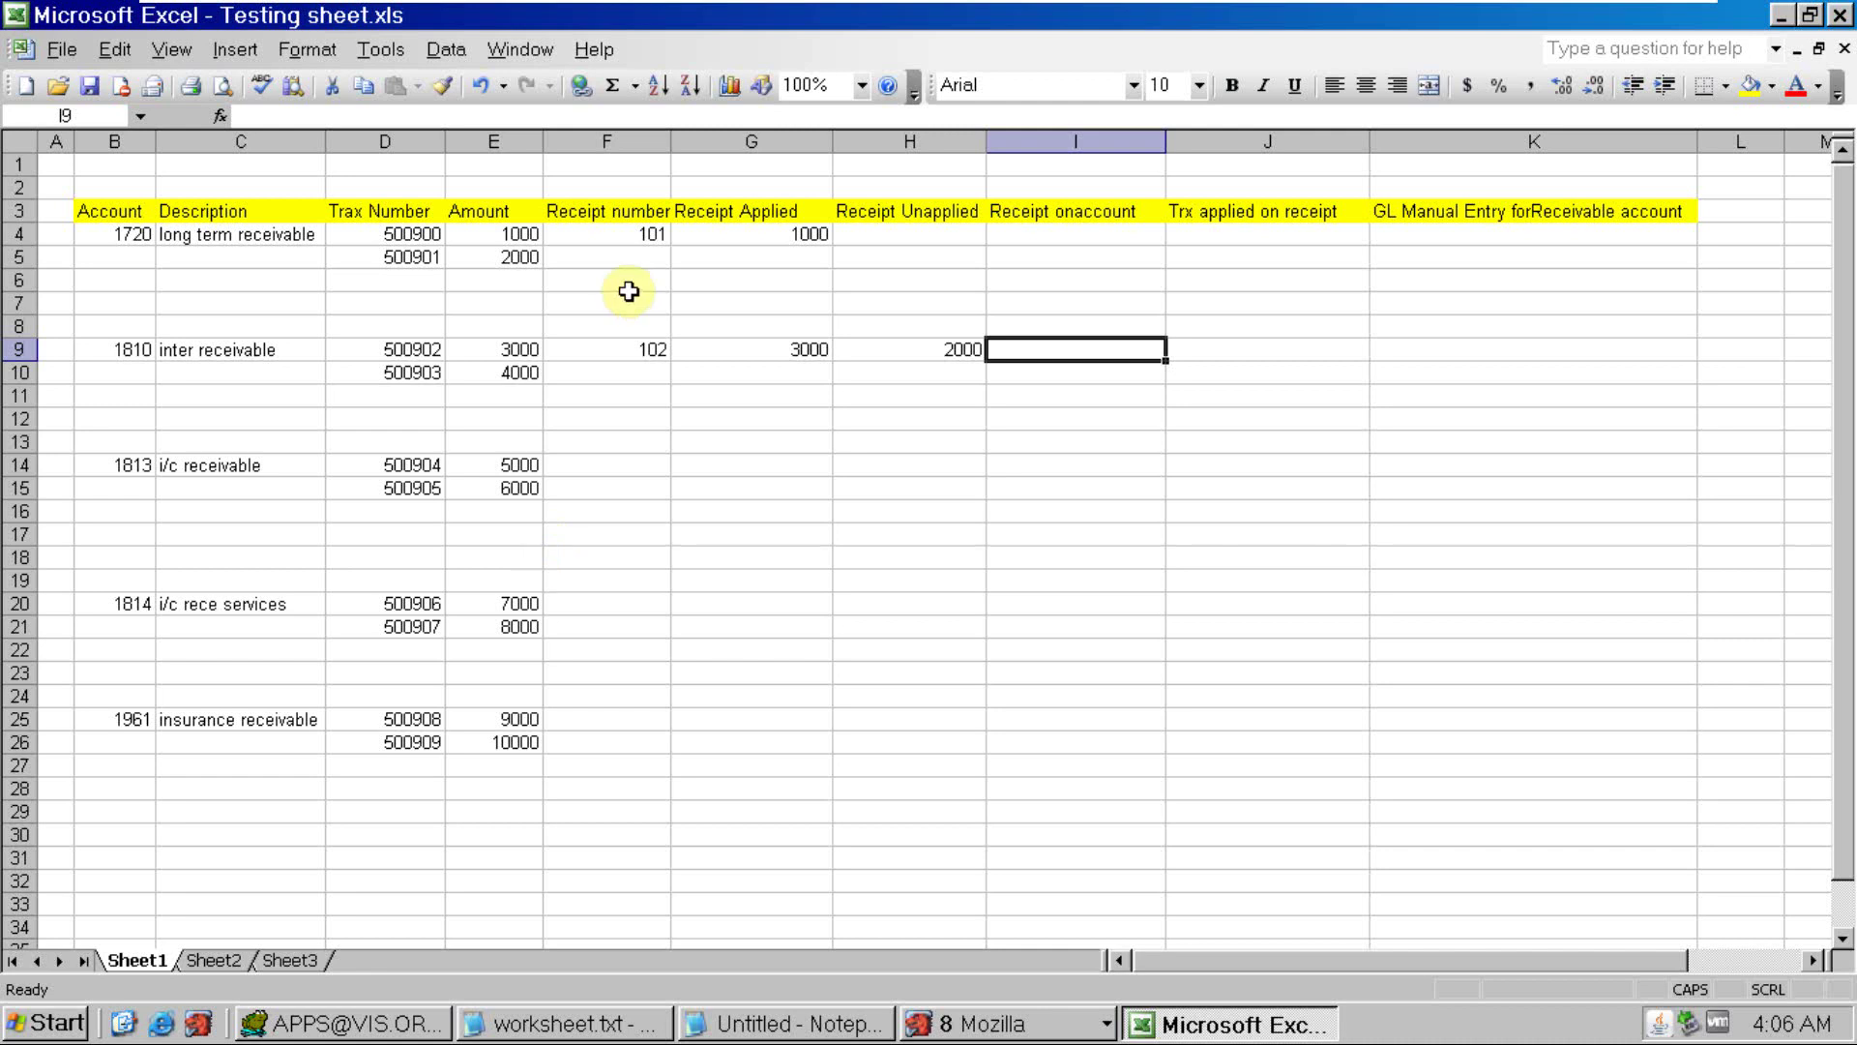
click(642, 257)
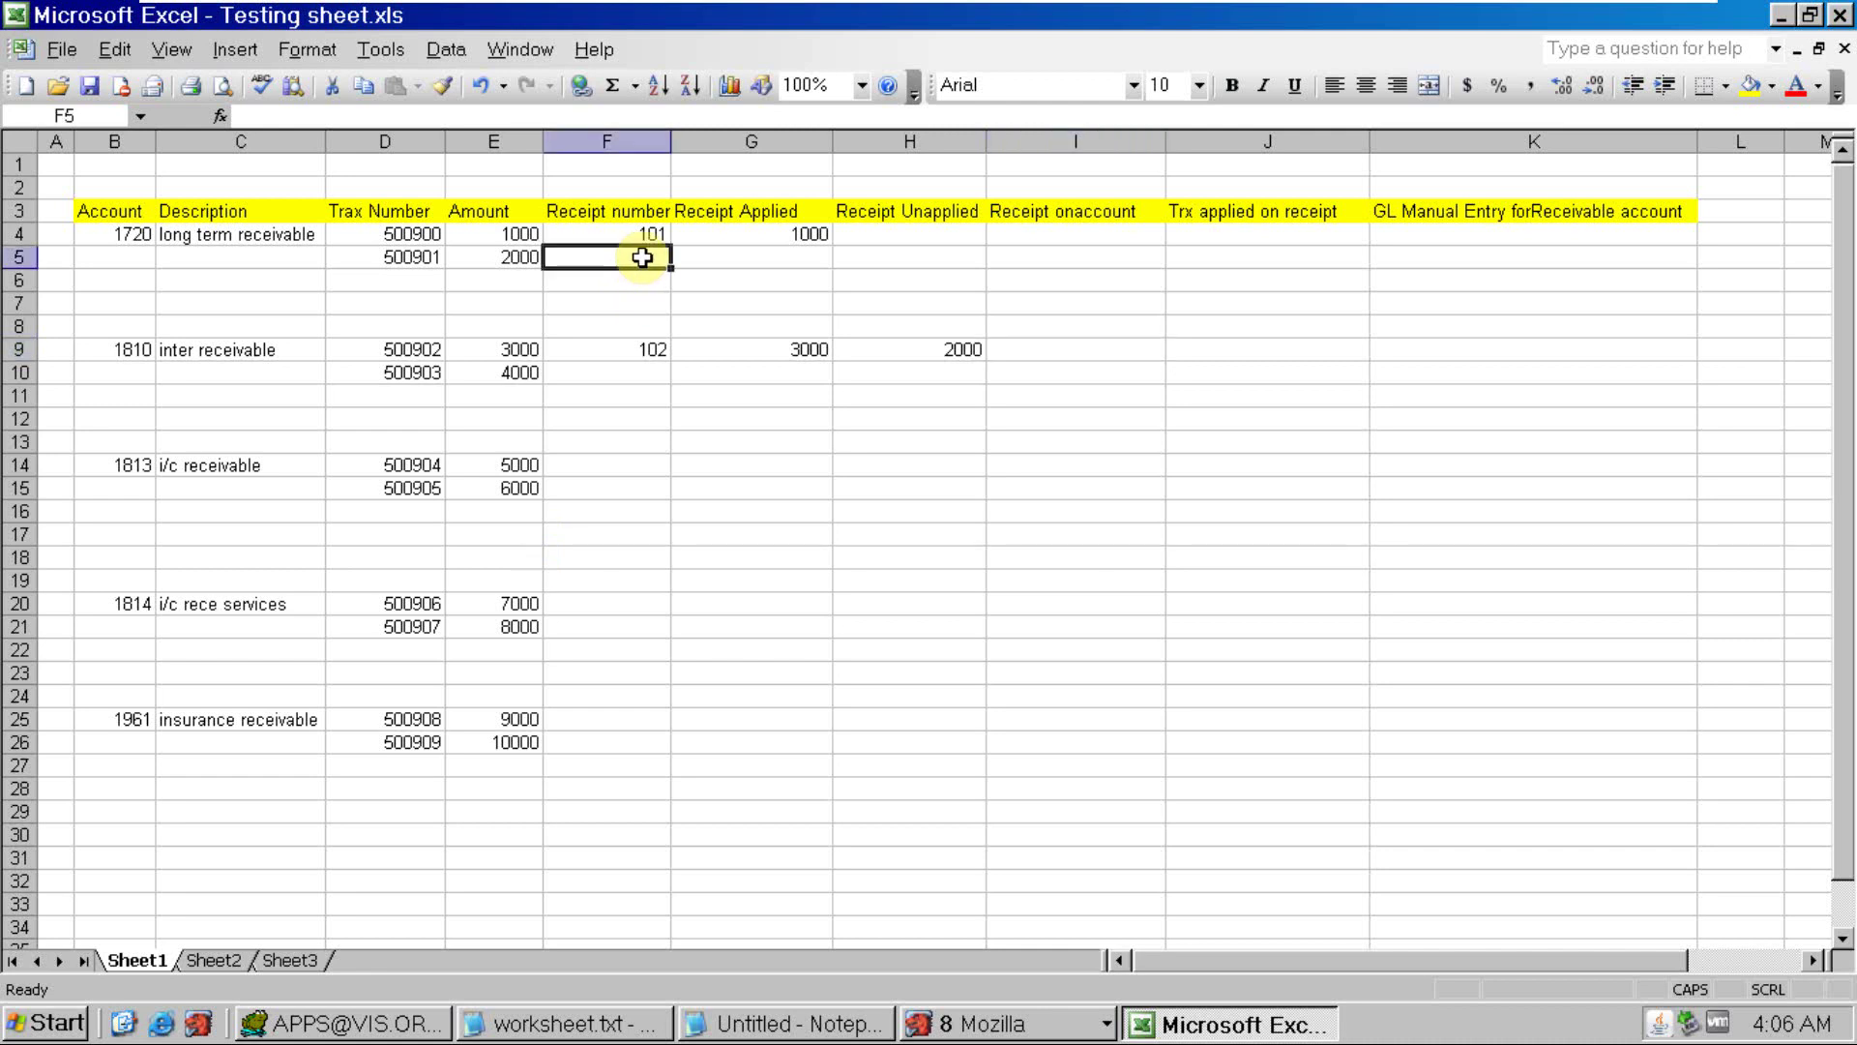
text(103)
key(Tab)
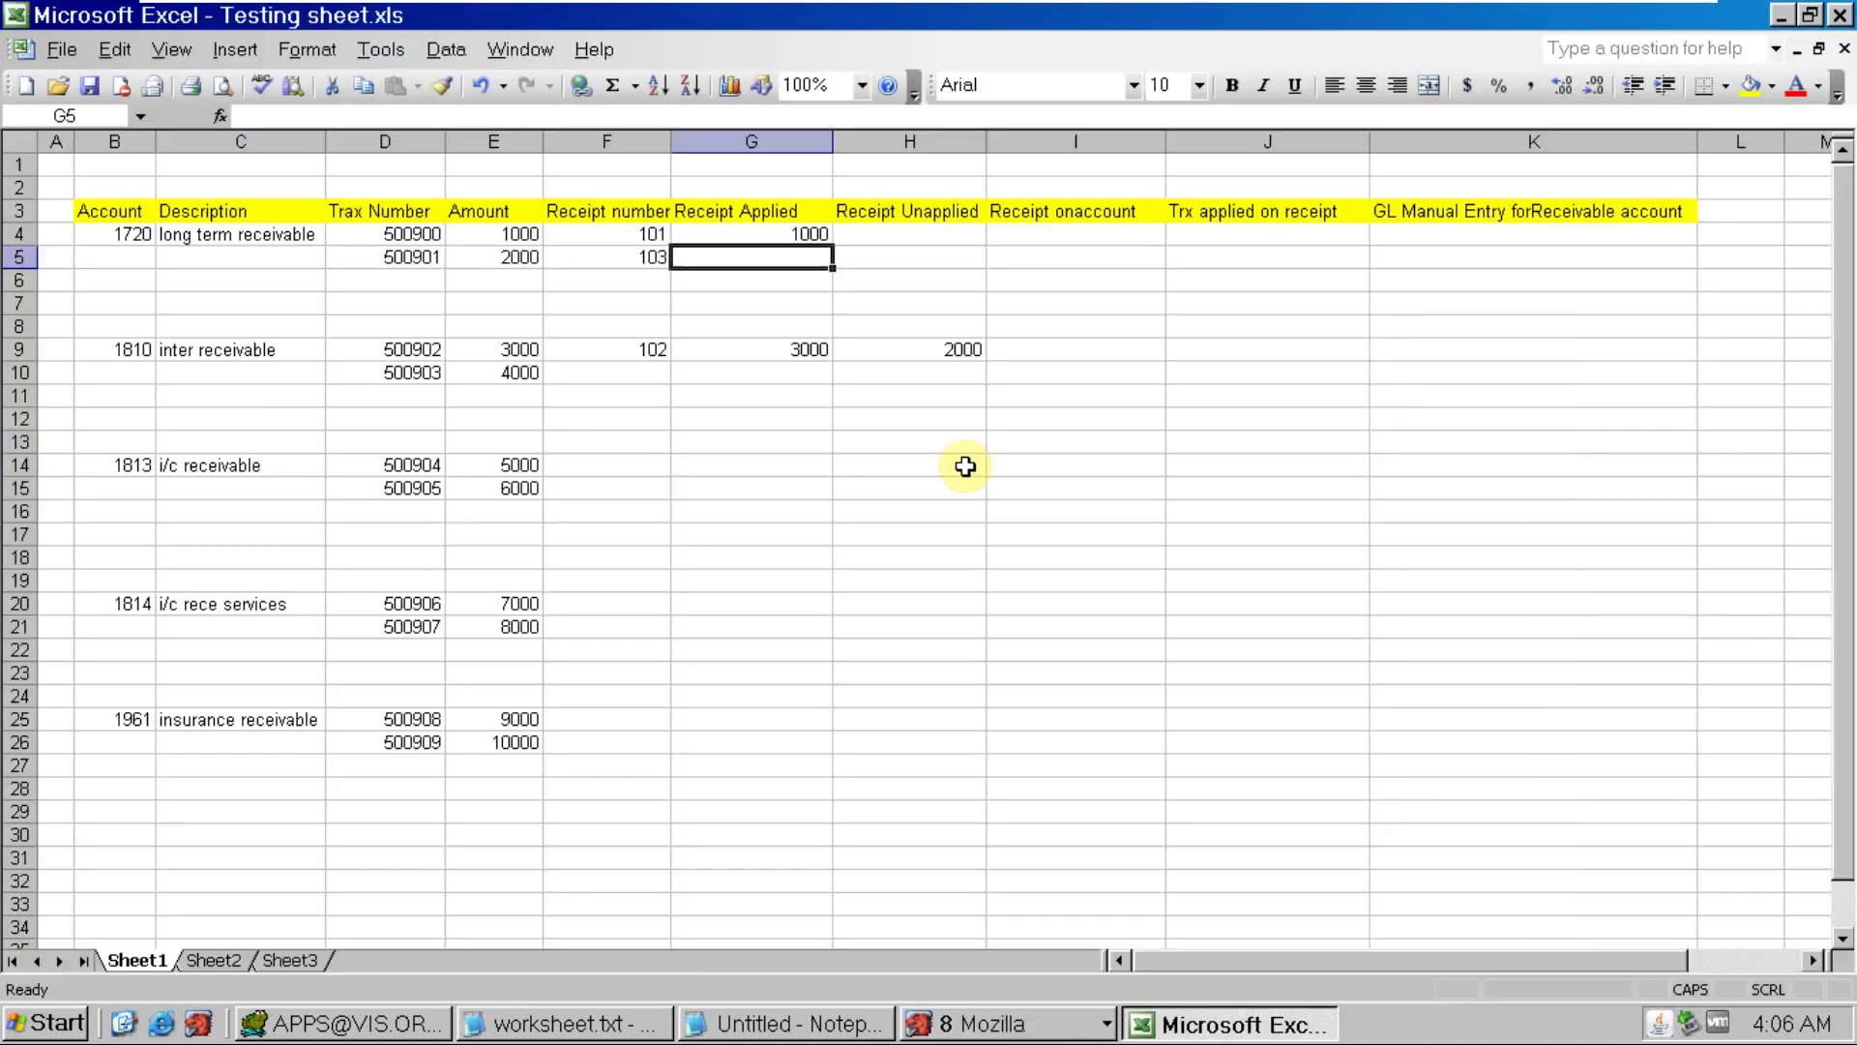
Copy transaction number 500901 from the sheet and enter it in Oracle Applications as the transaction that receipt 103 is applied to
click(353, 263)
key(ctrl+c)
key(alt+Tab)
key(ctrl+v)
key(Tab)
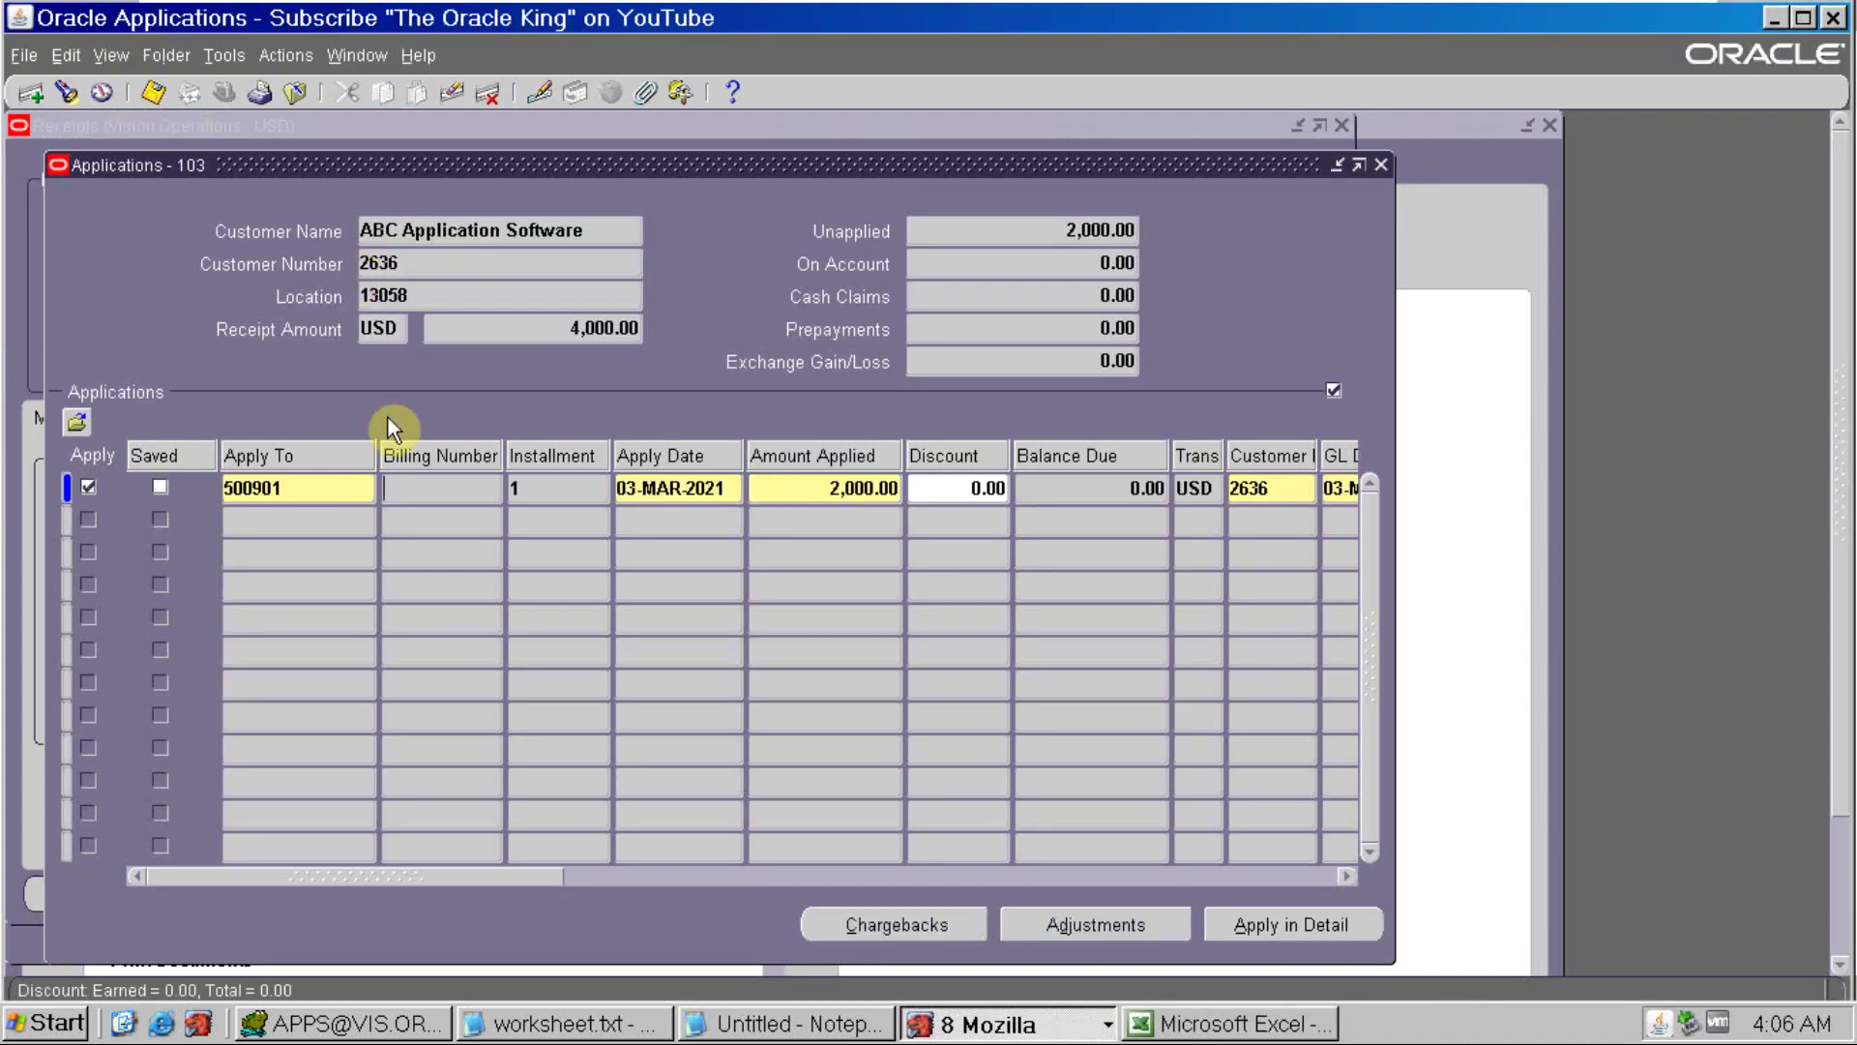
In the Excel sheet, enter 2000 as the Receipt Applied amount for transaction 500901
key(alt+Tab)
key(Right)
key(Right)
key(Right)
text(2000)
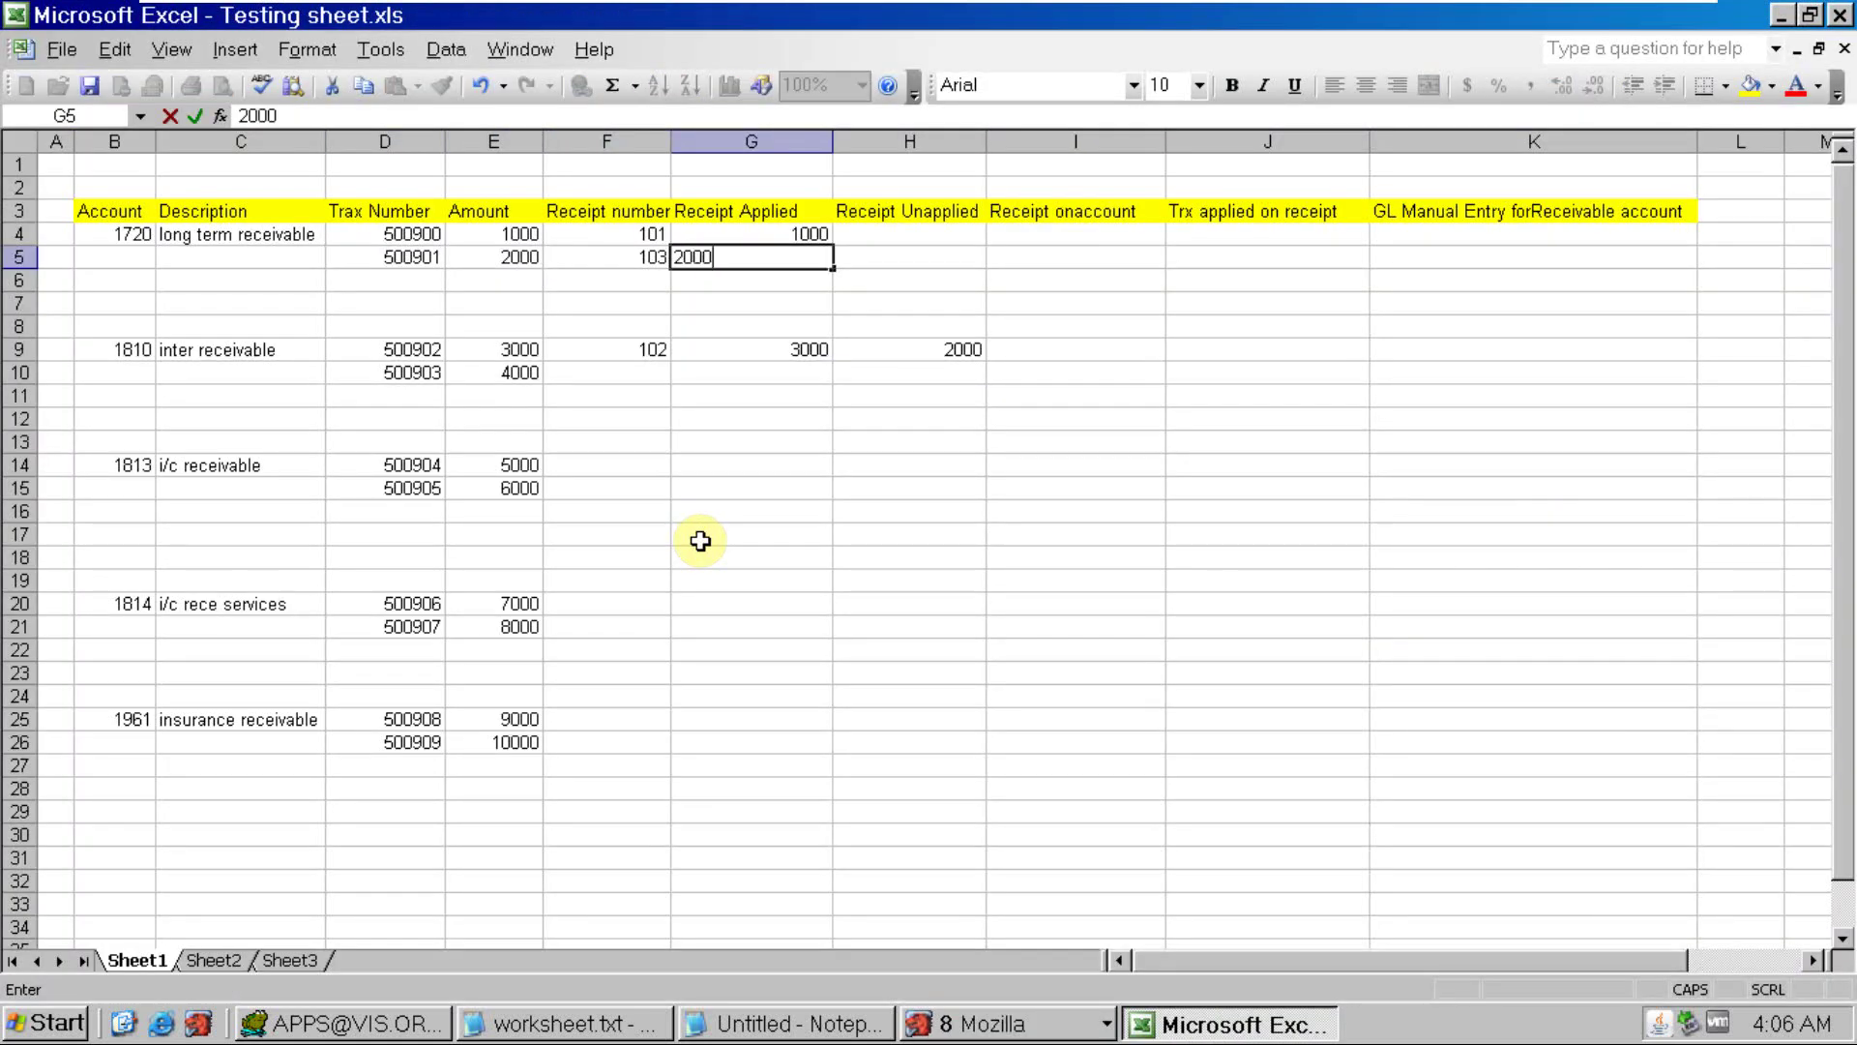
key(Right)
In Oracle Applications, place the receipt's remaining 2,000.00 On Account in a second application line, save it and close the Applications window
key(alt+Tab)
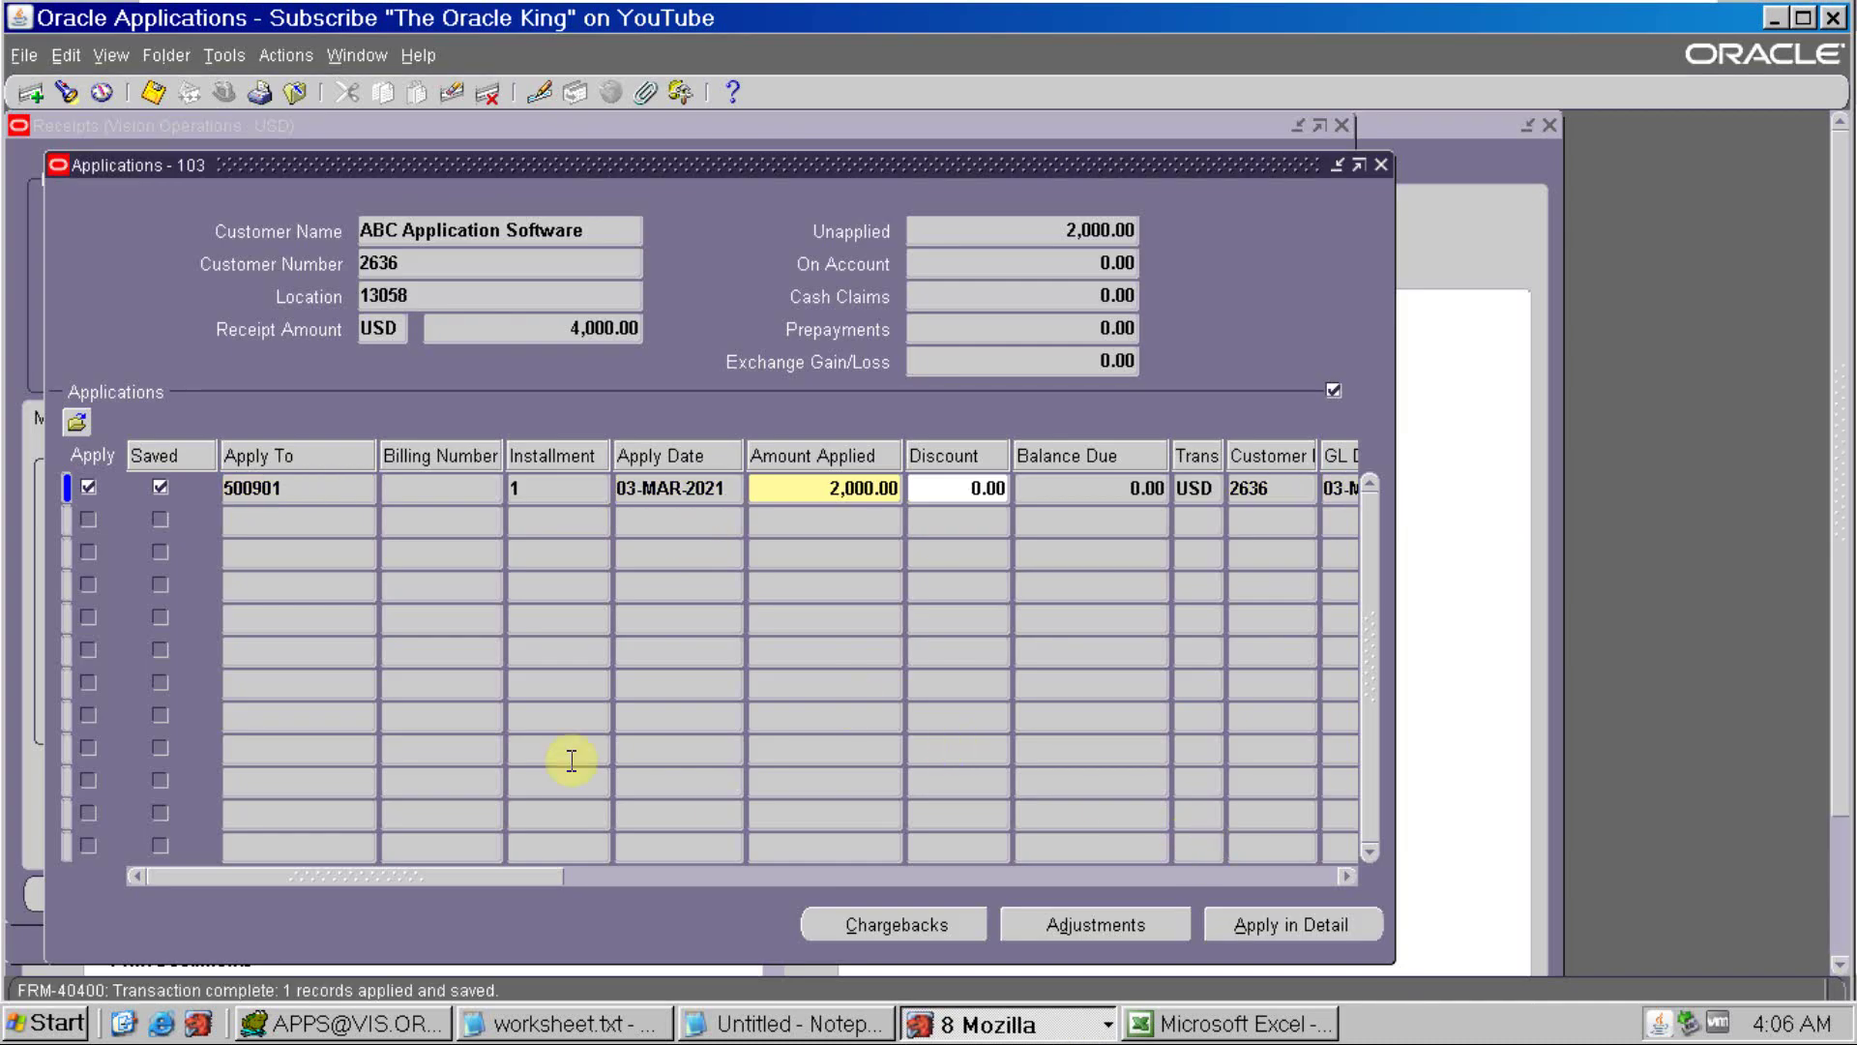
click(318, 520)
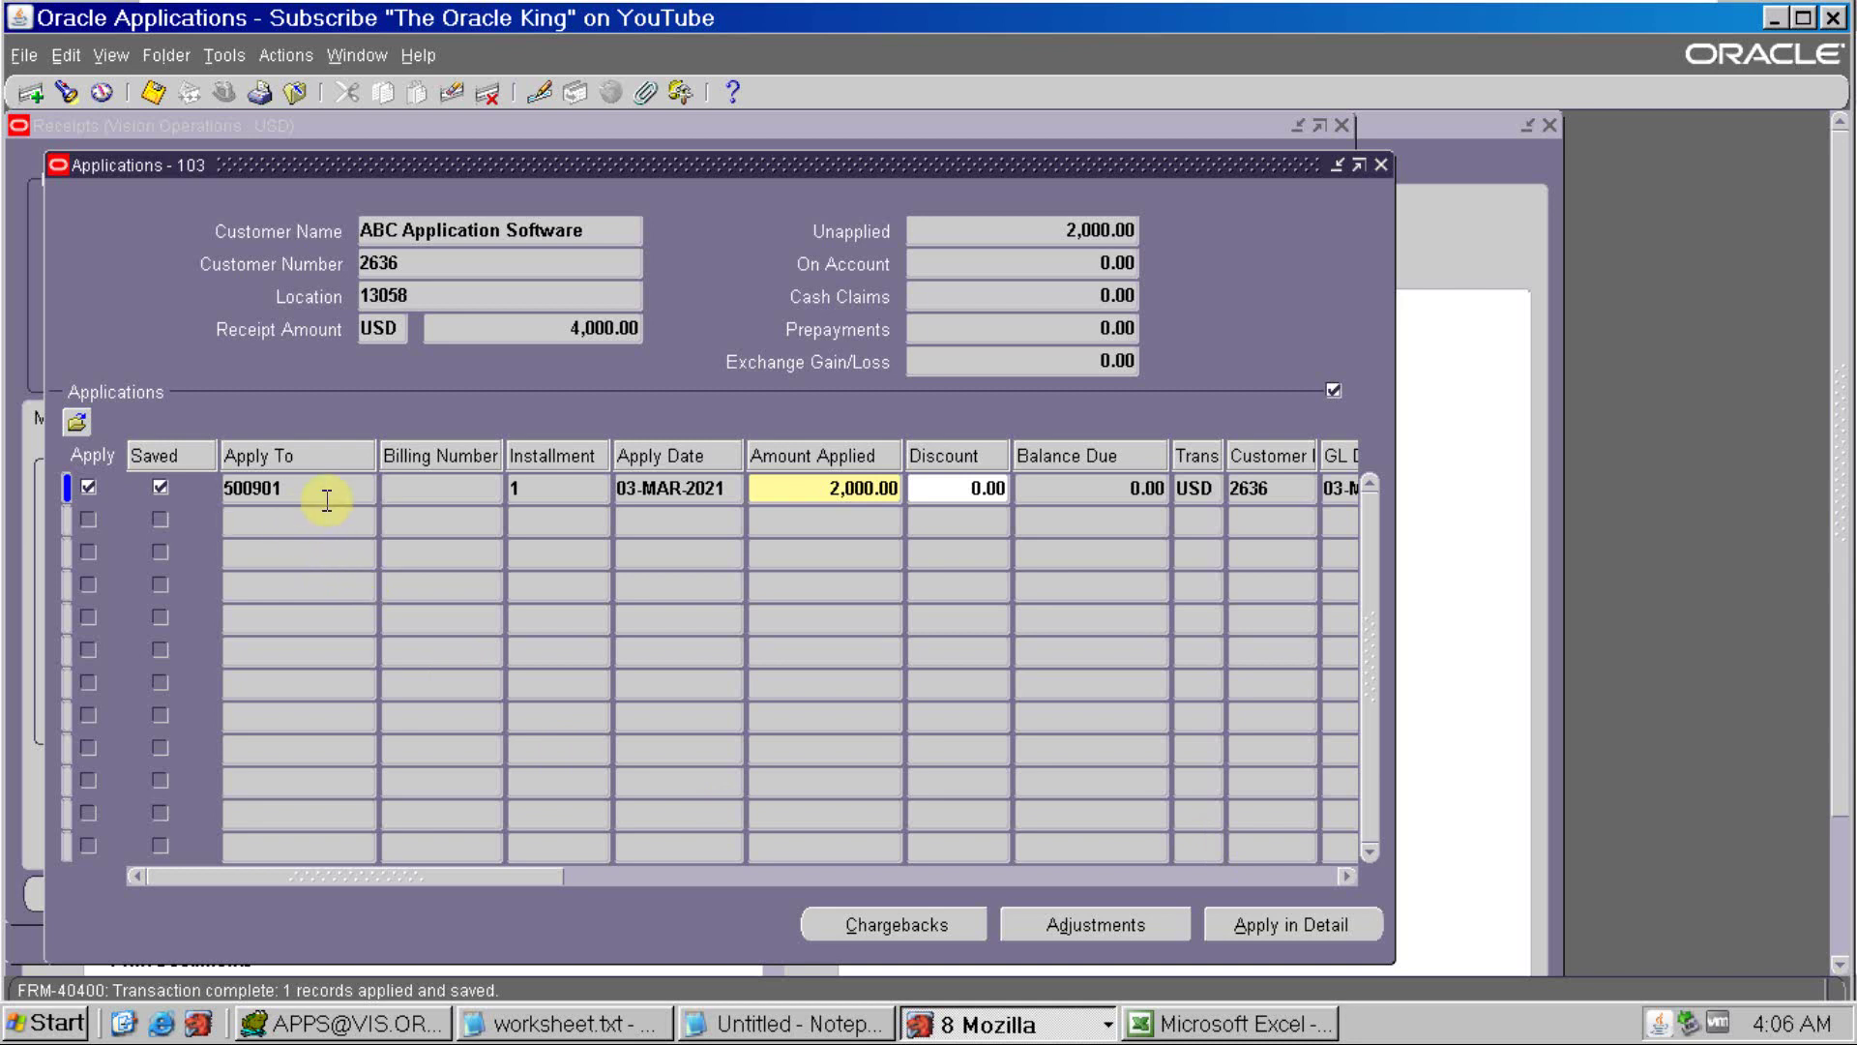
click(365, 521)
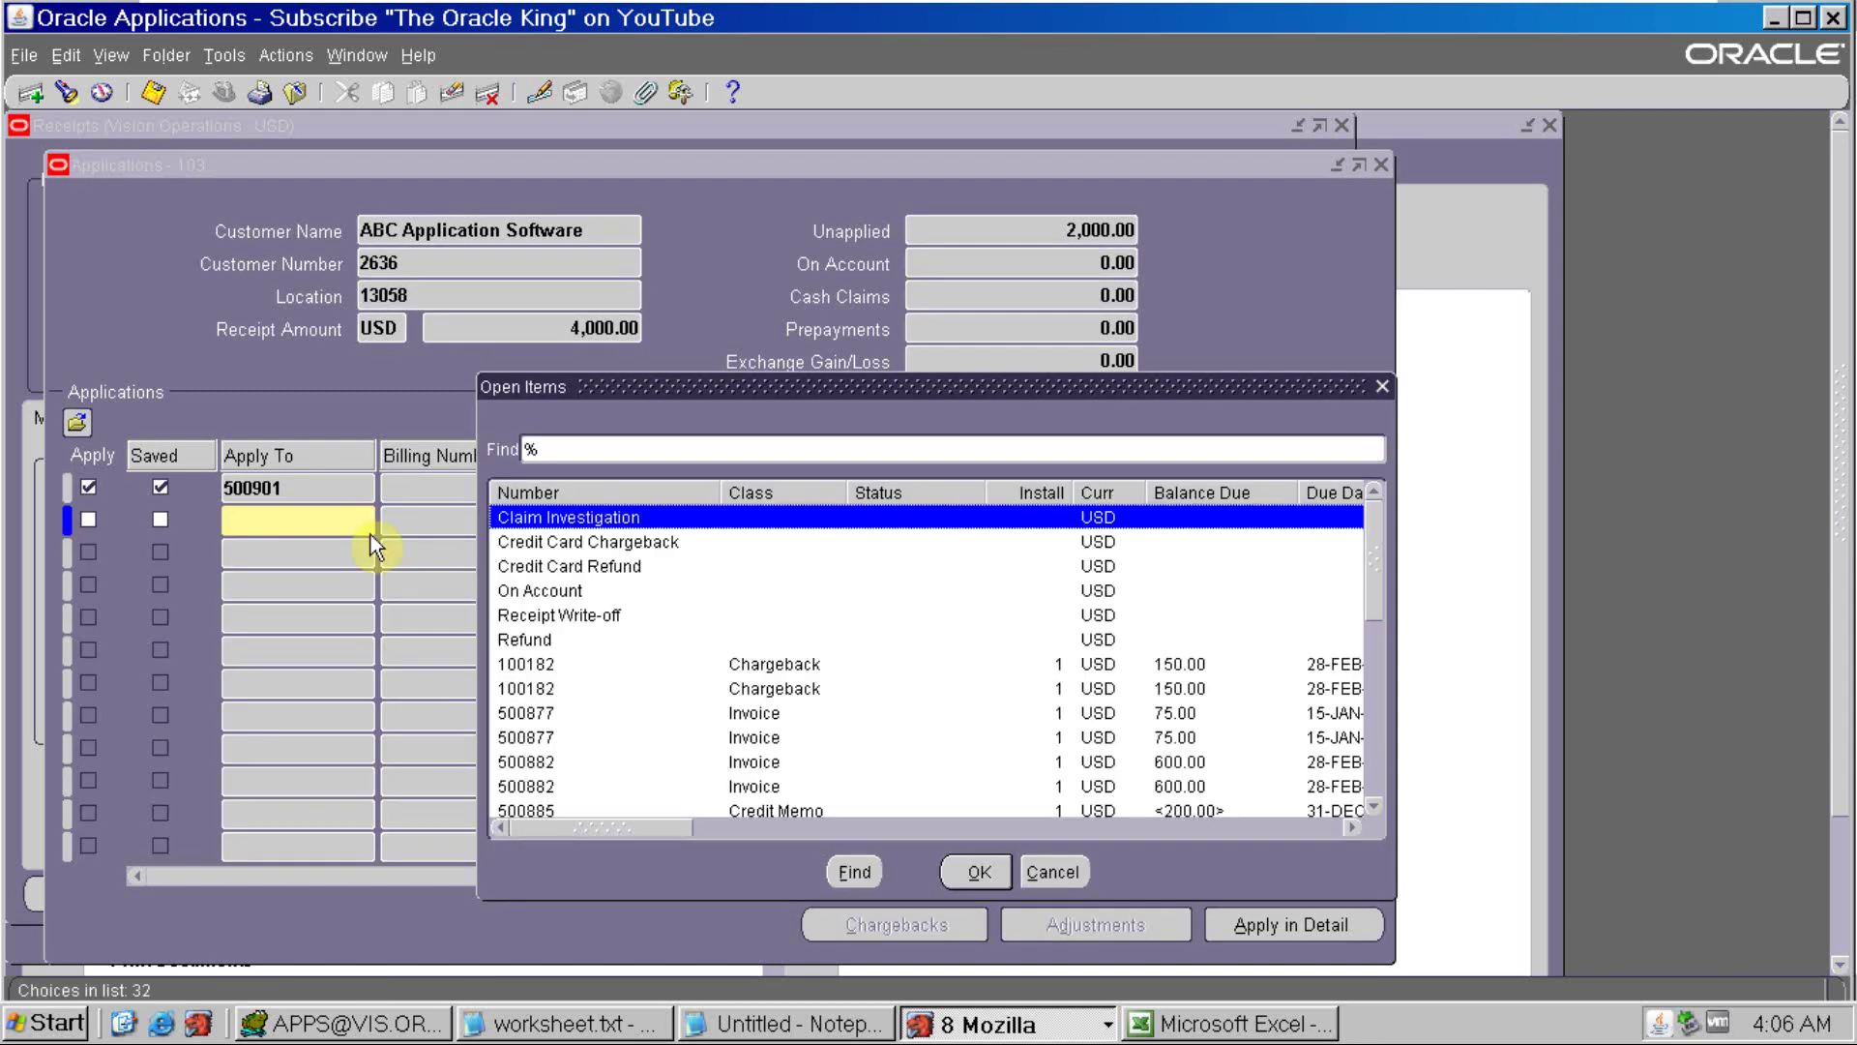
click(513, 592)
click(977, 875)
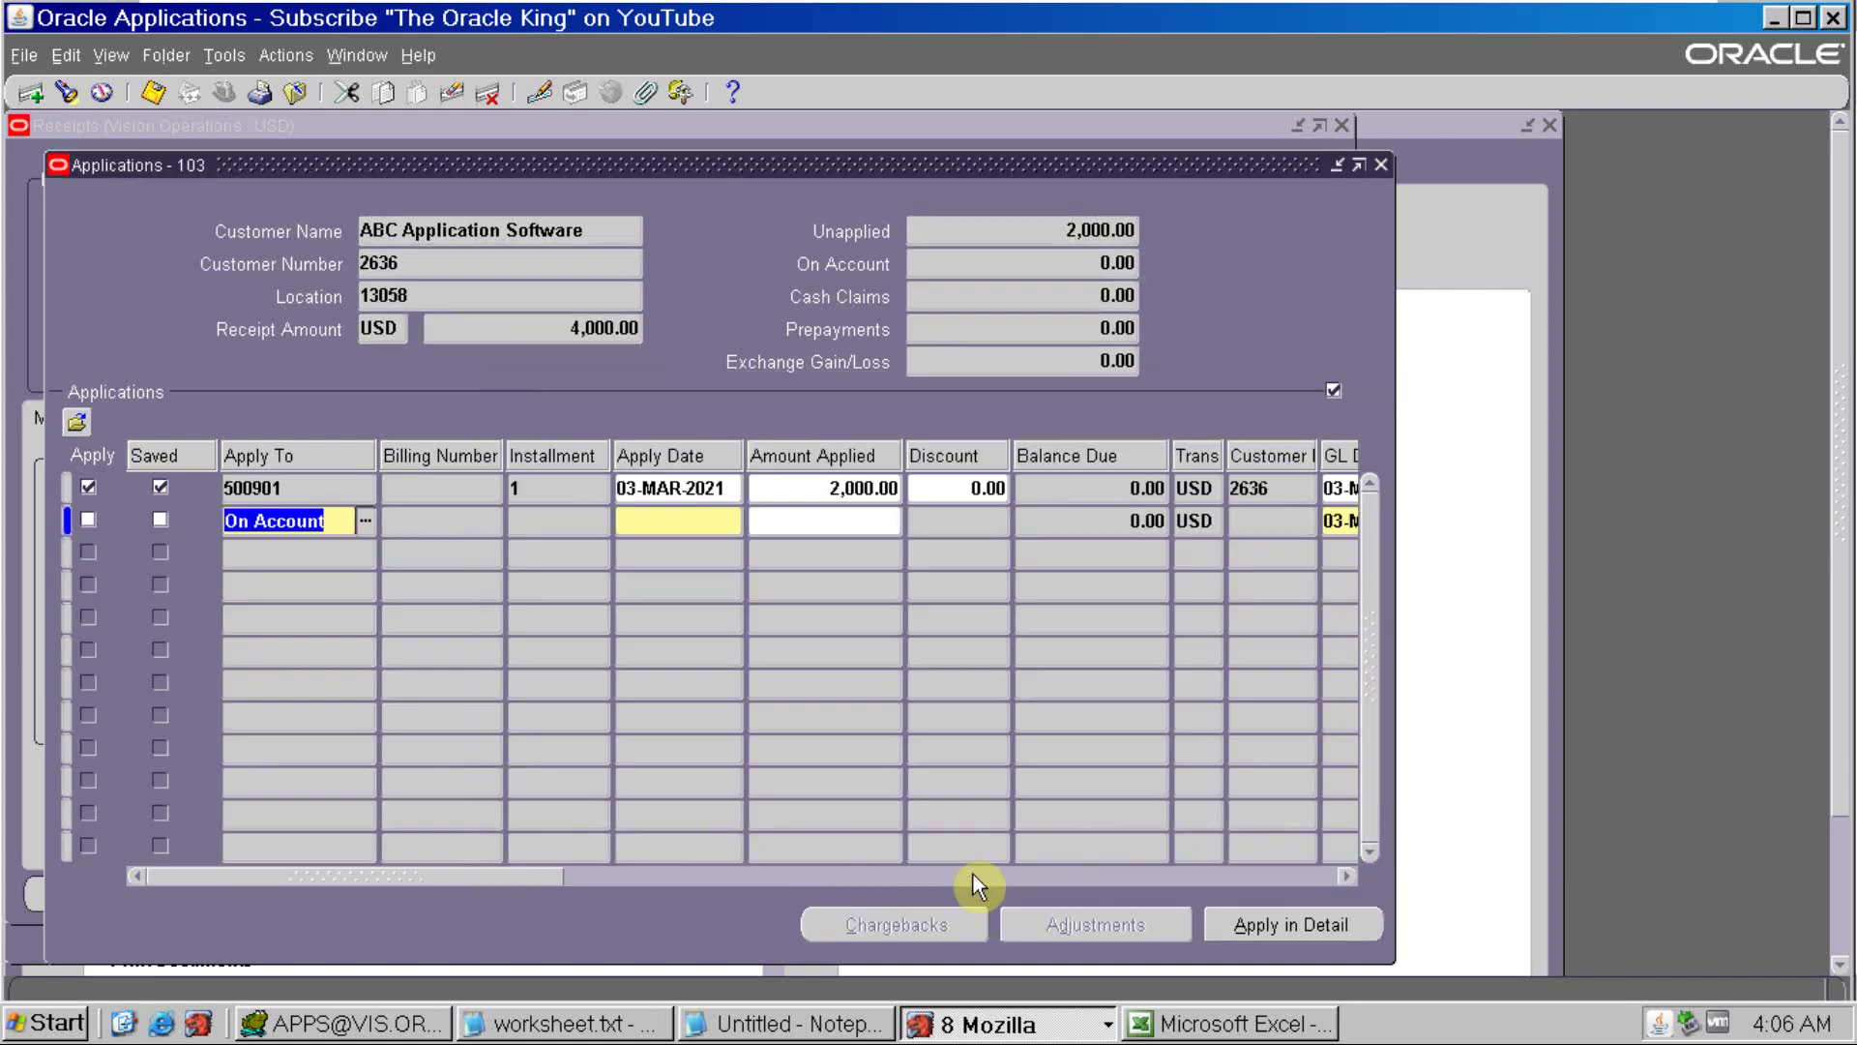
key(Tab)
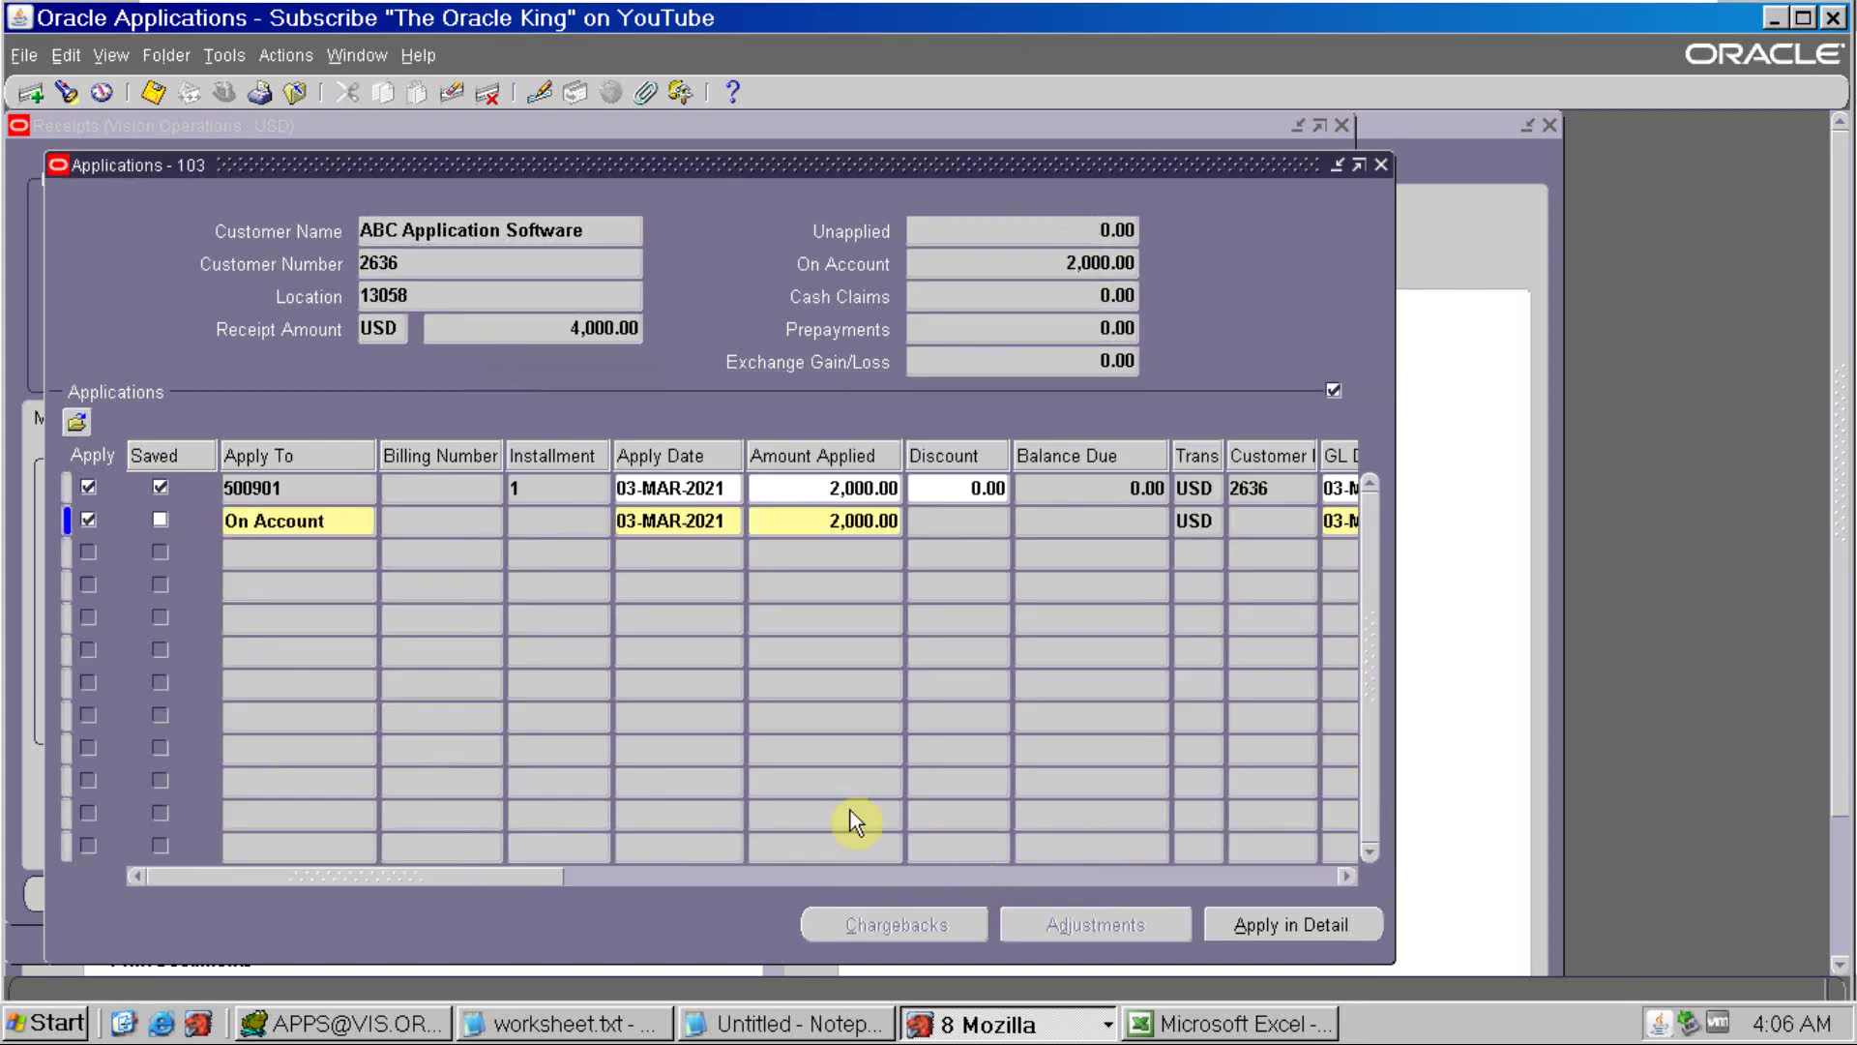
key(ctrl+s)
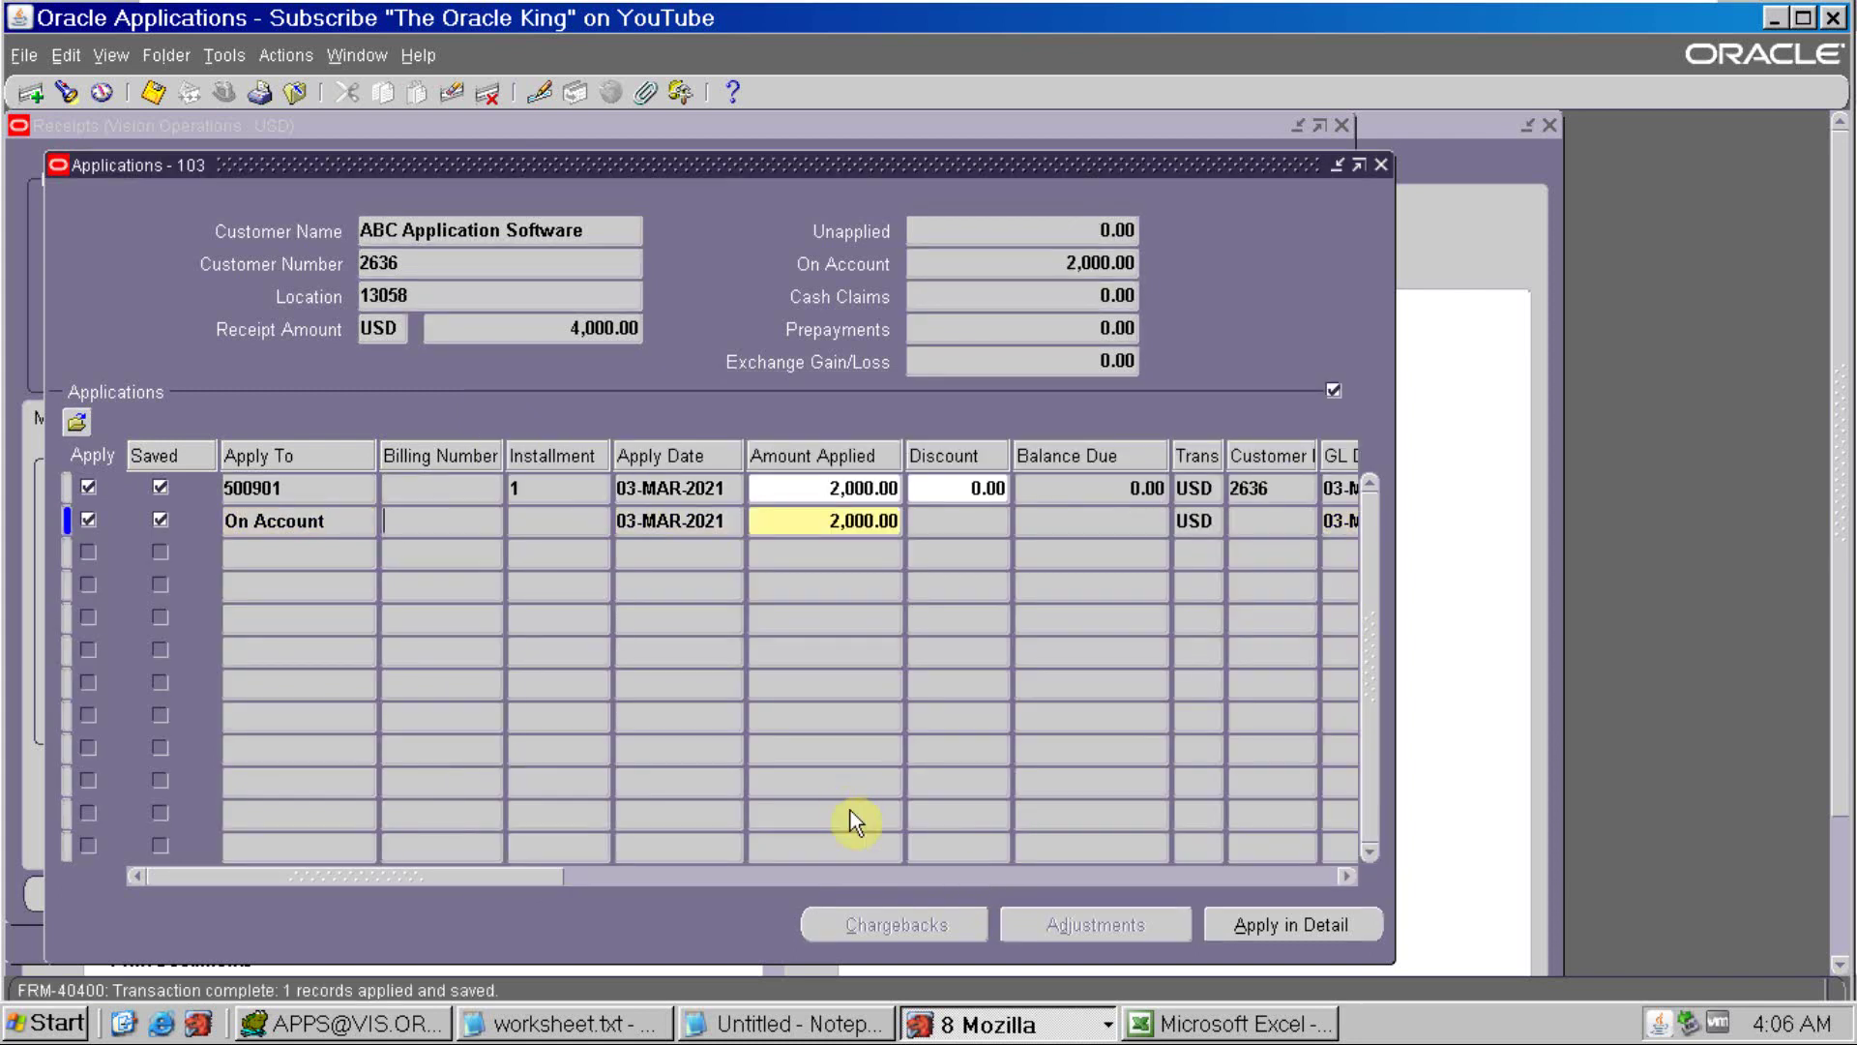
click(1383, 163)
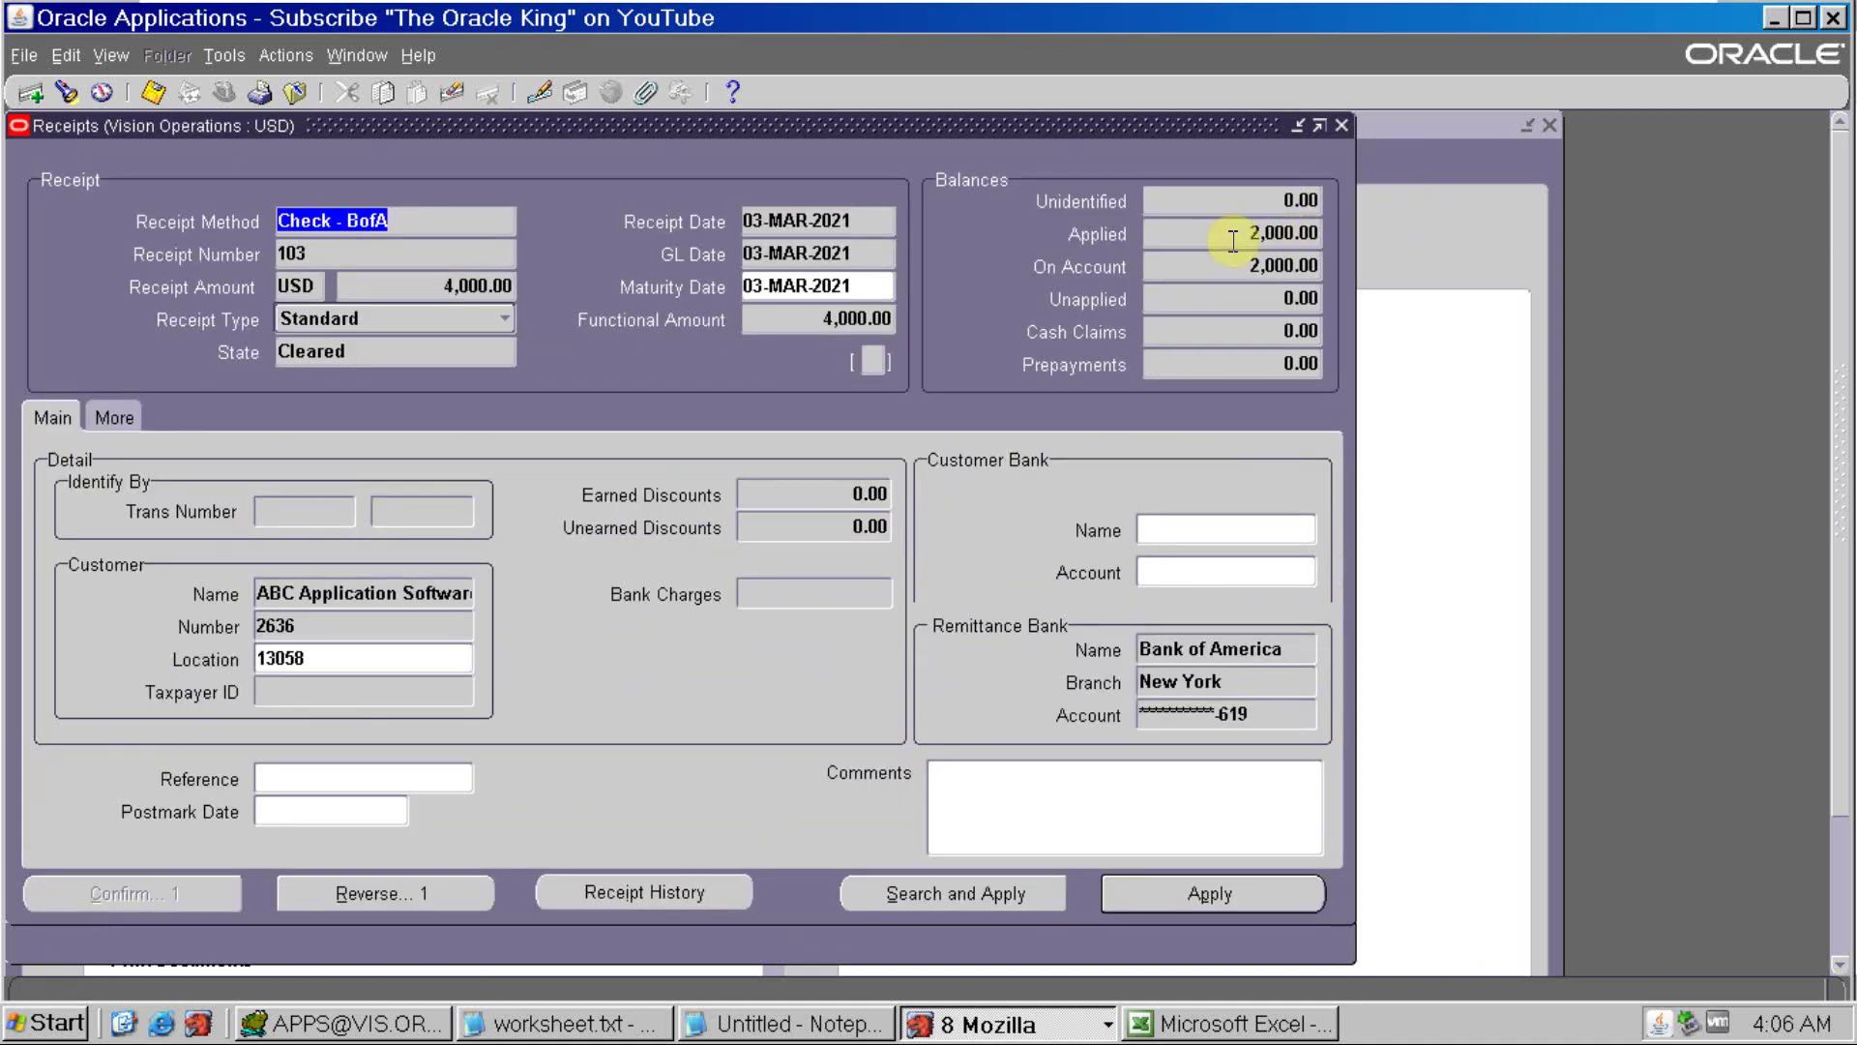
In the Excel sheet, enter 2000 under Receipt onaccount in the row of transaction 500901
key(alt+Tab)
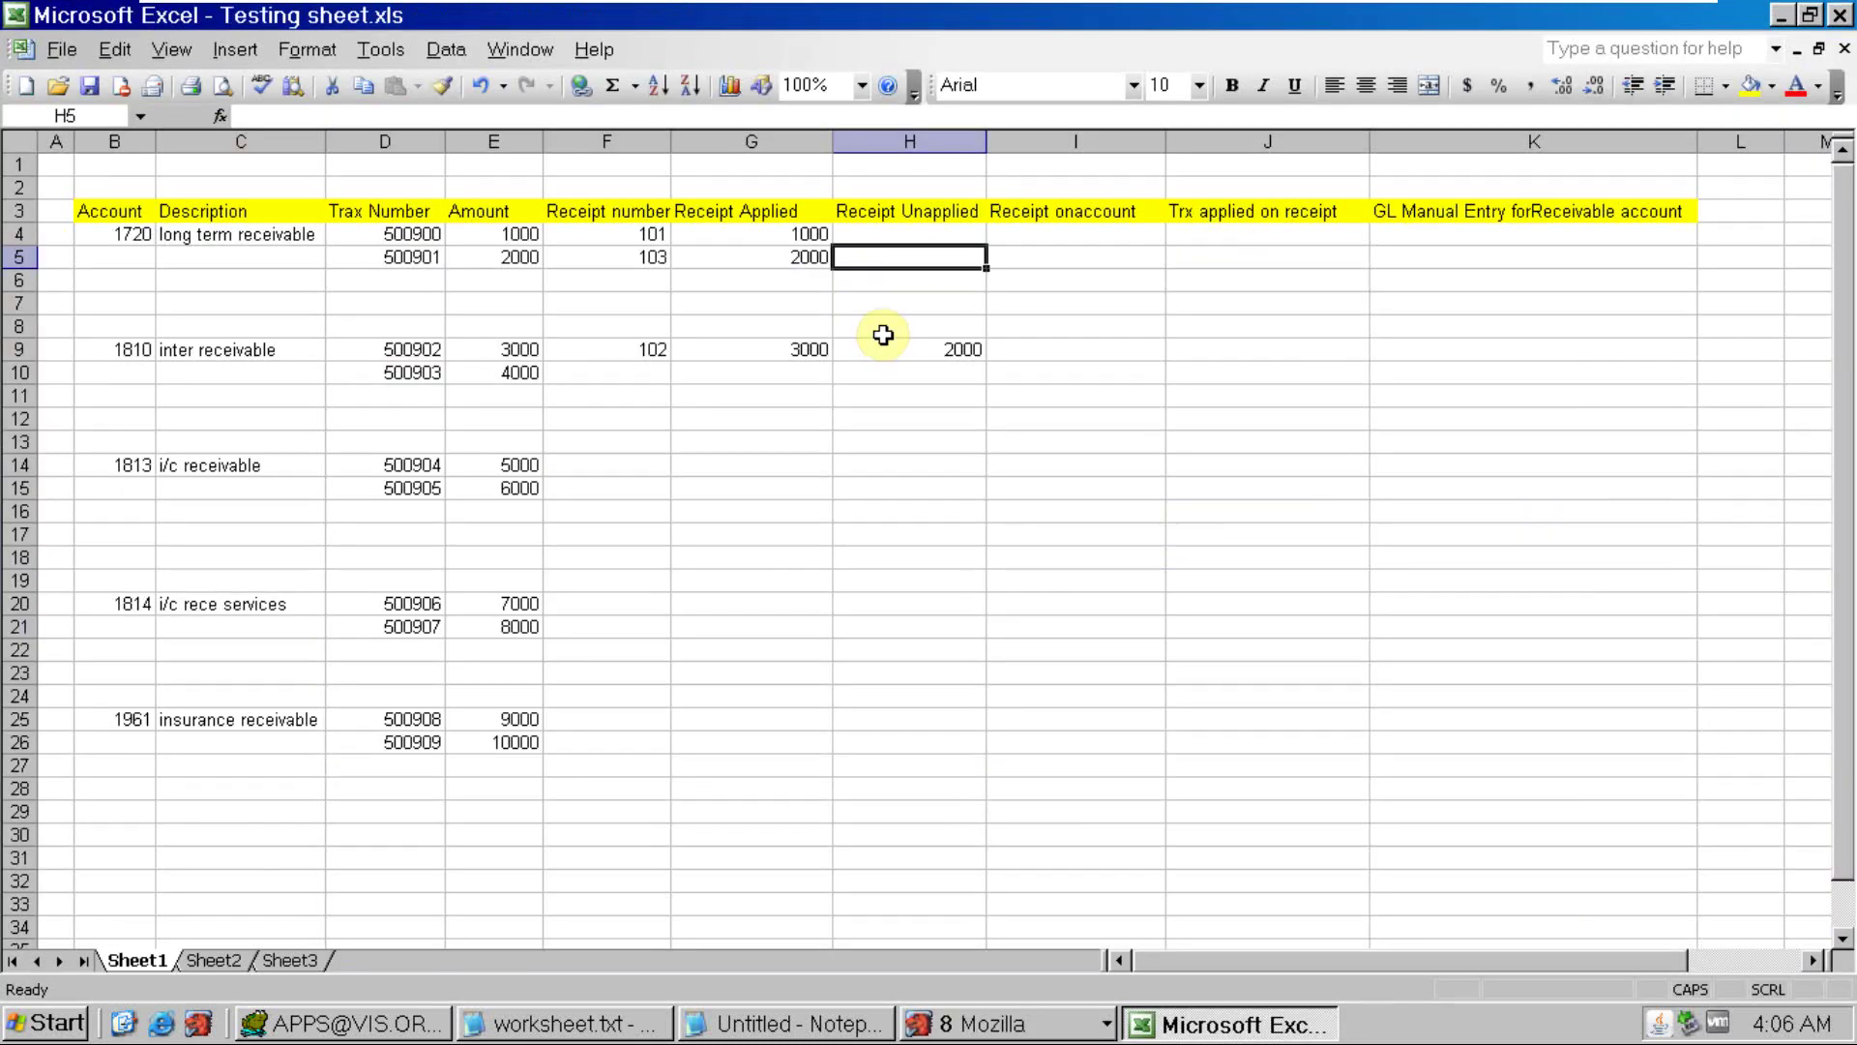
key(Right)
key(Right)
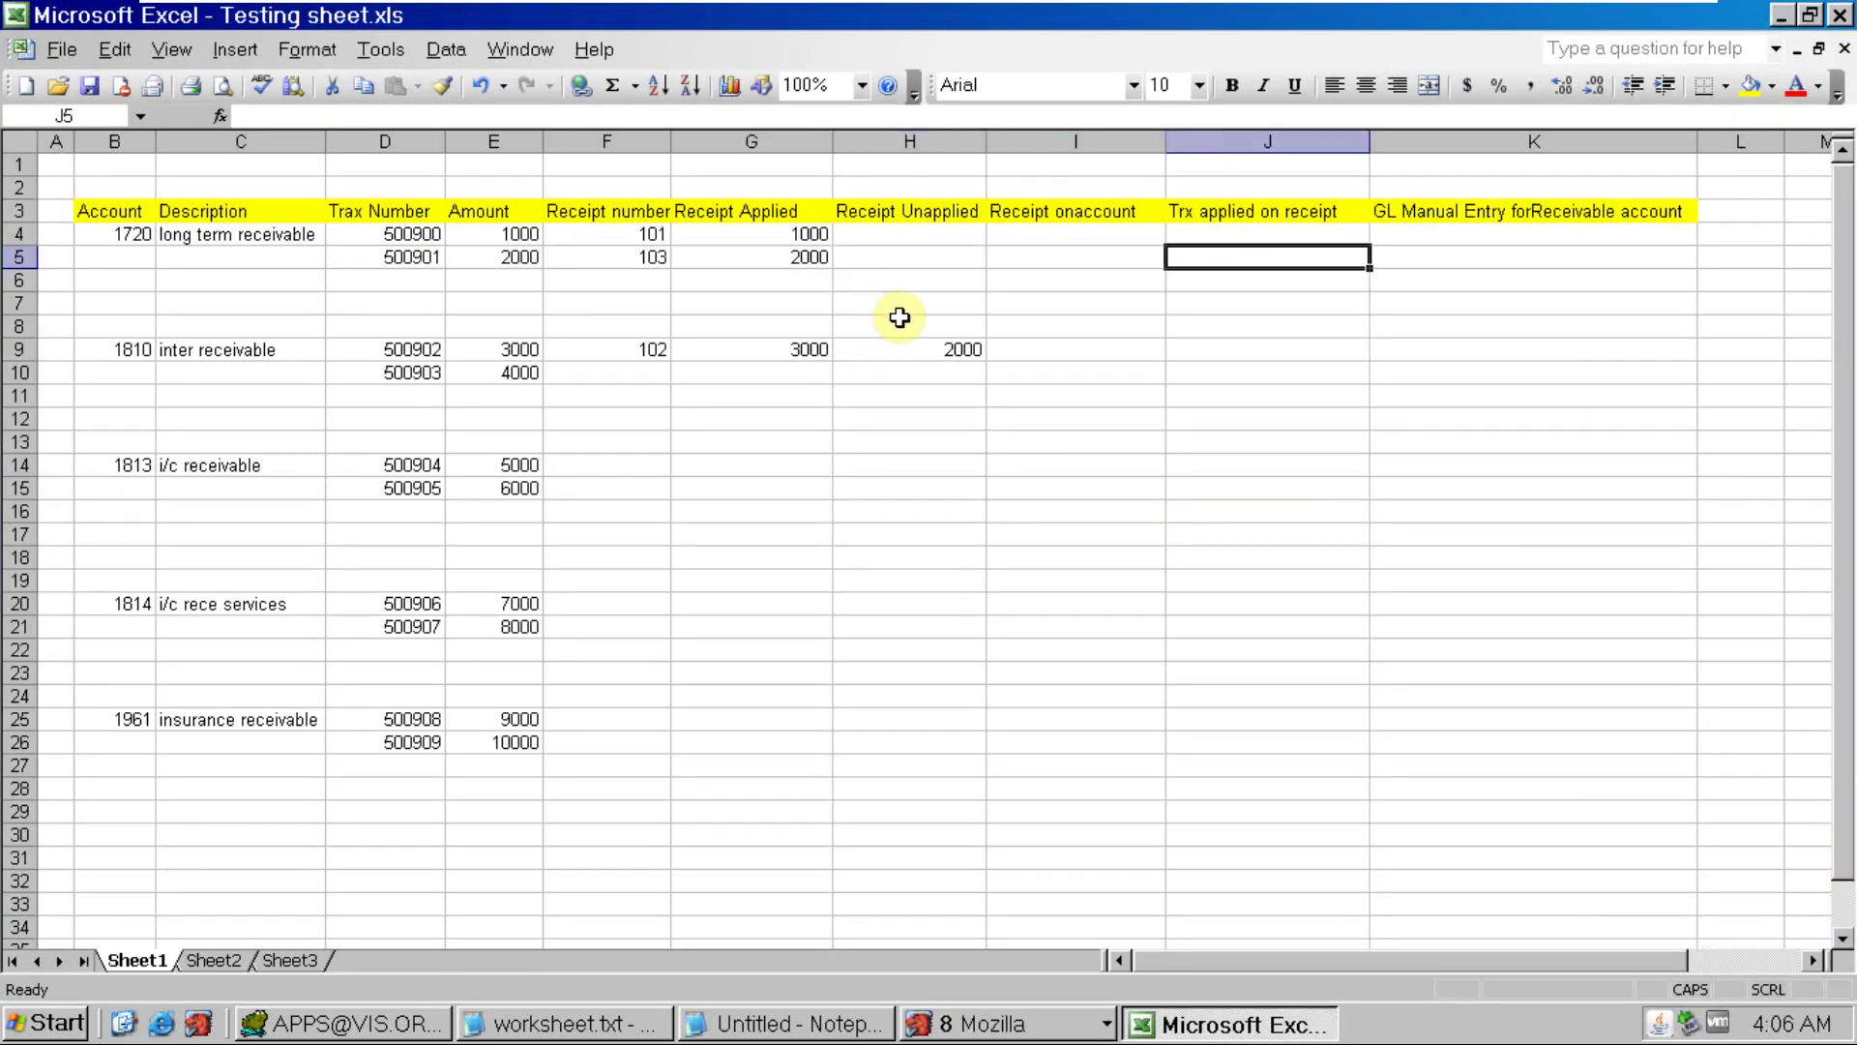
click(1023, 259)
text(2000)
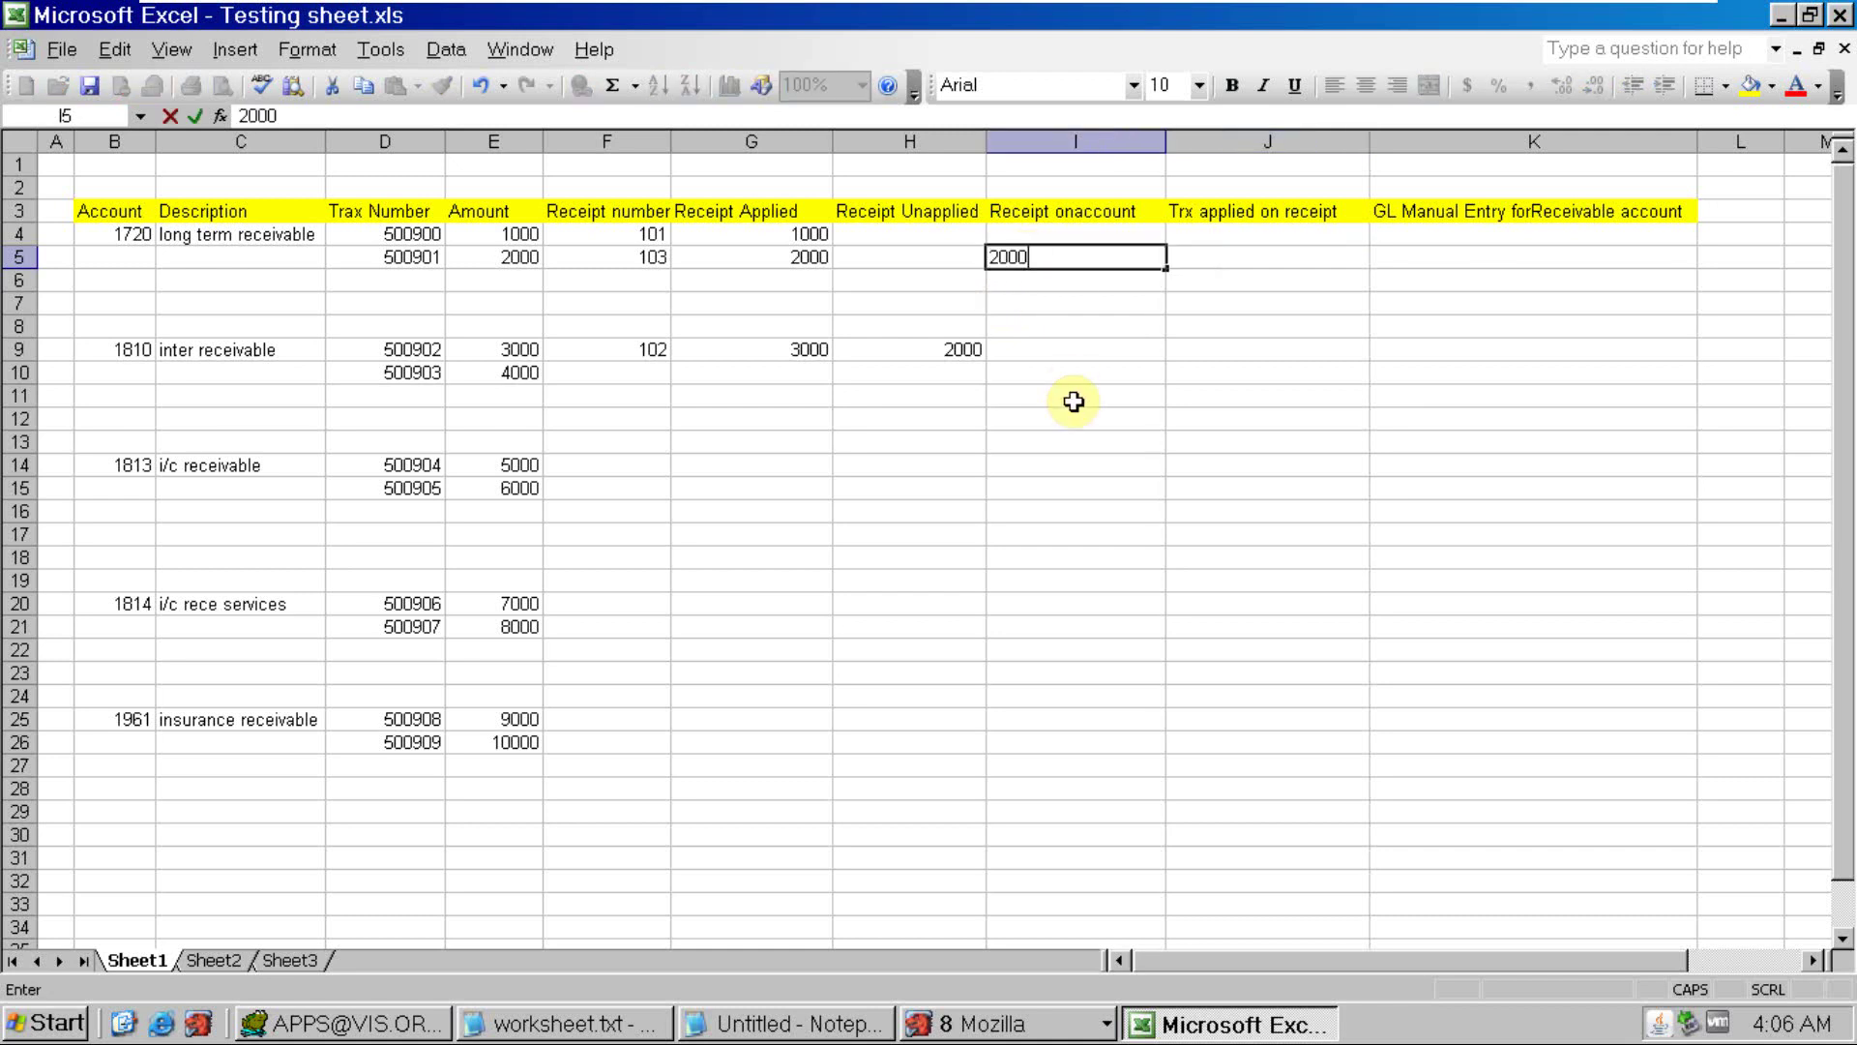
key(Tab)
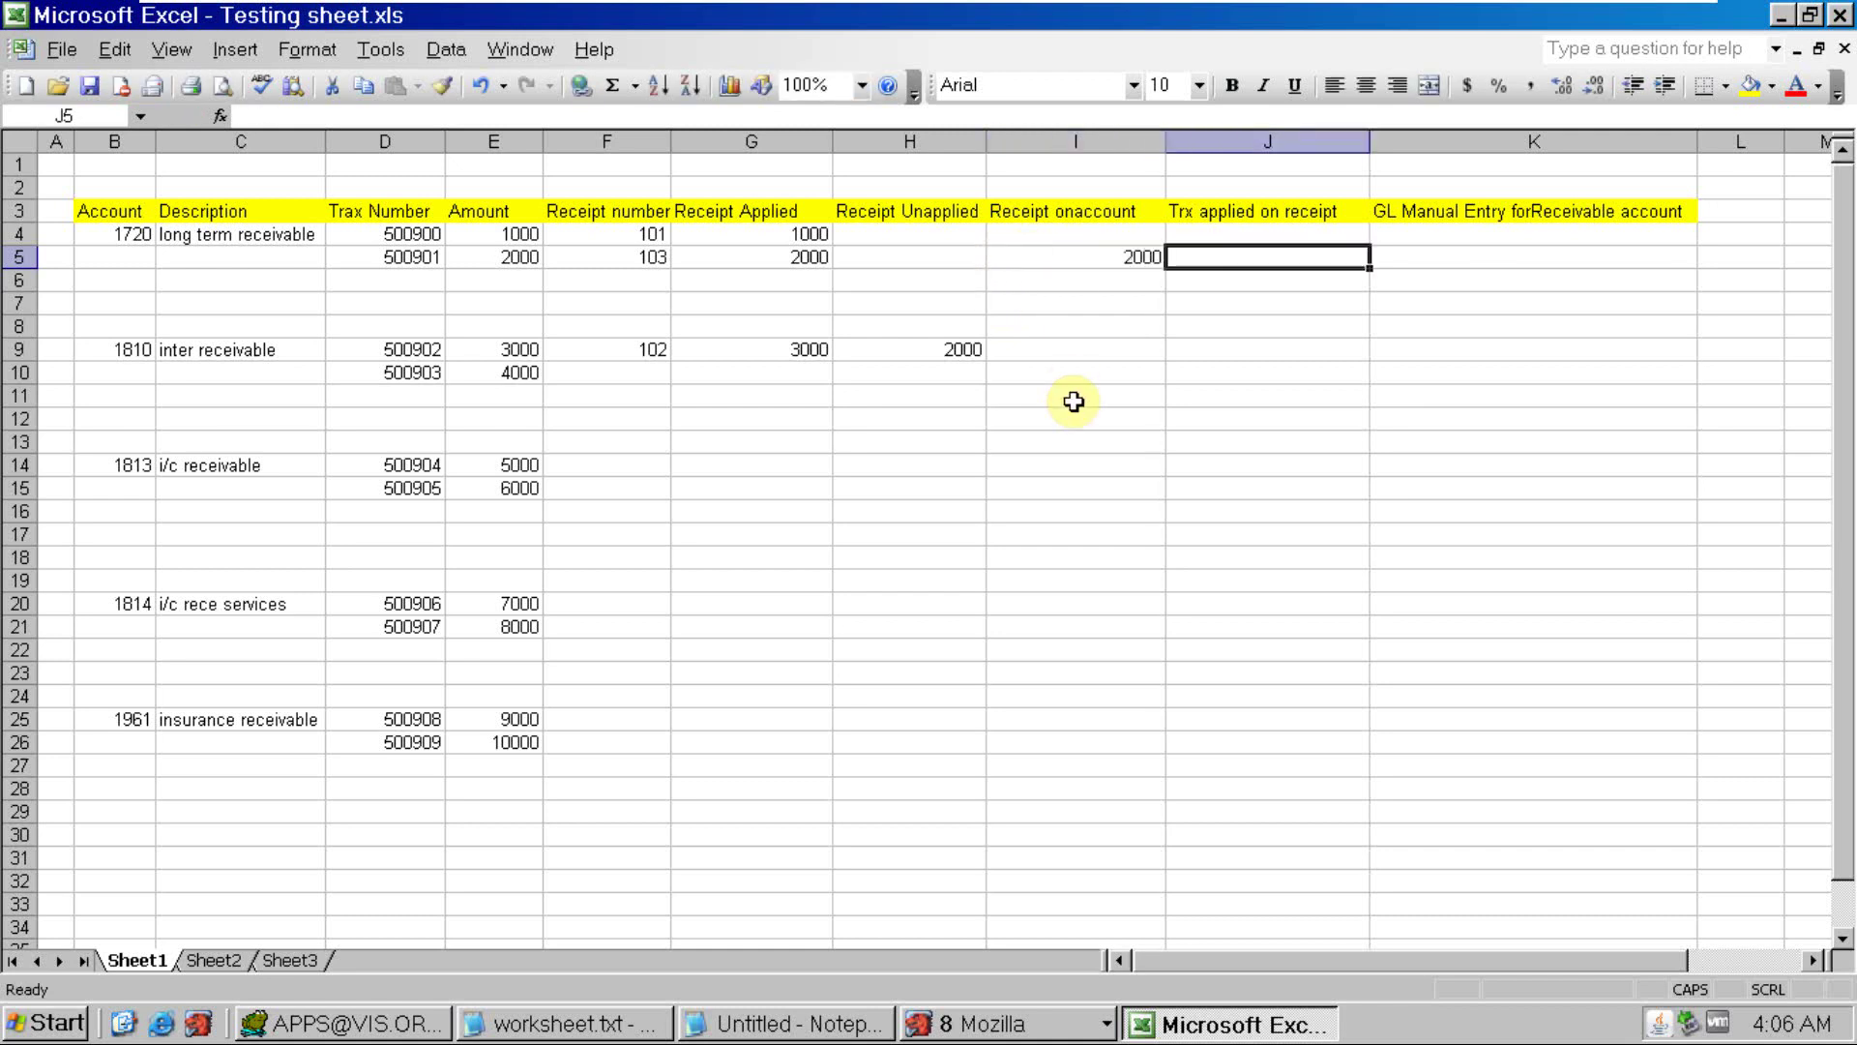
Delete the Trx applied on receipt column from the sheet
right_click(1270, 147)
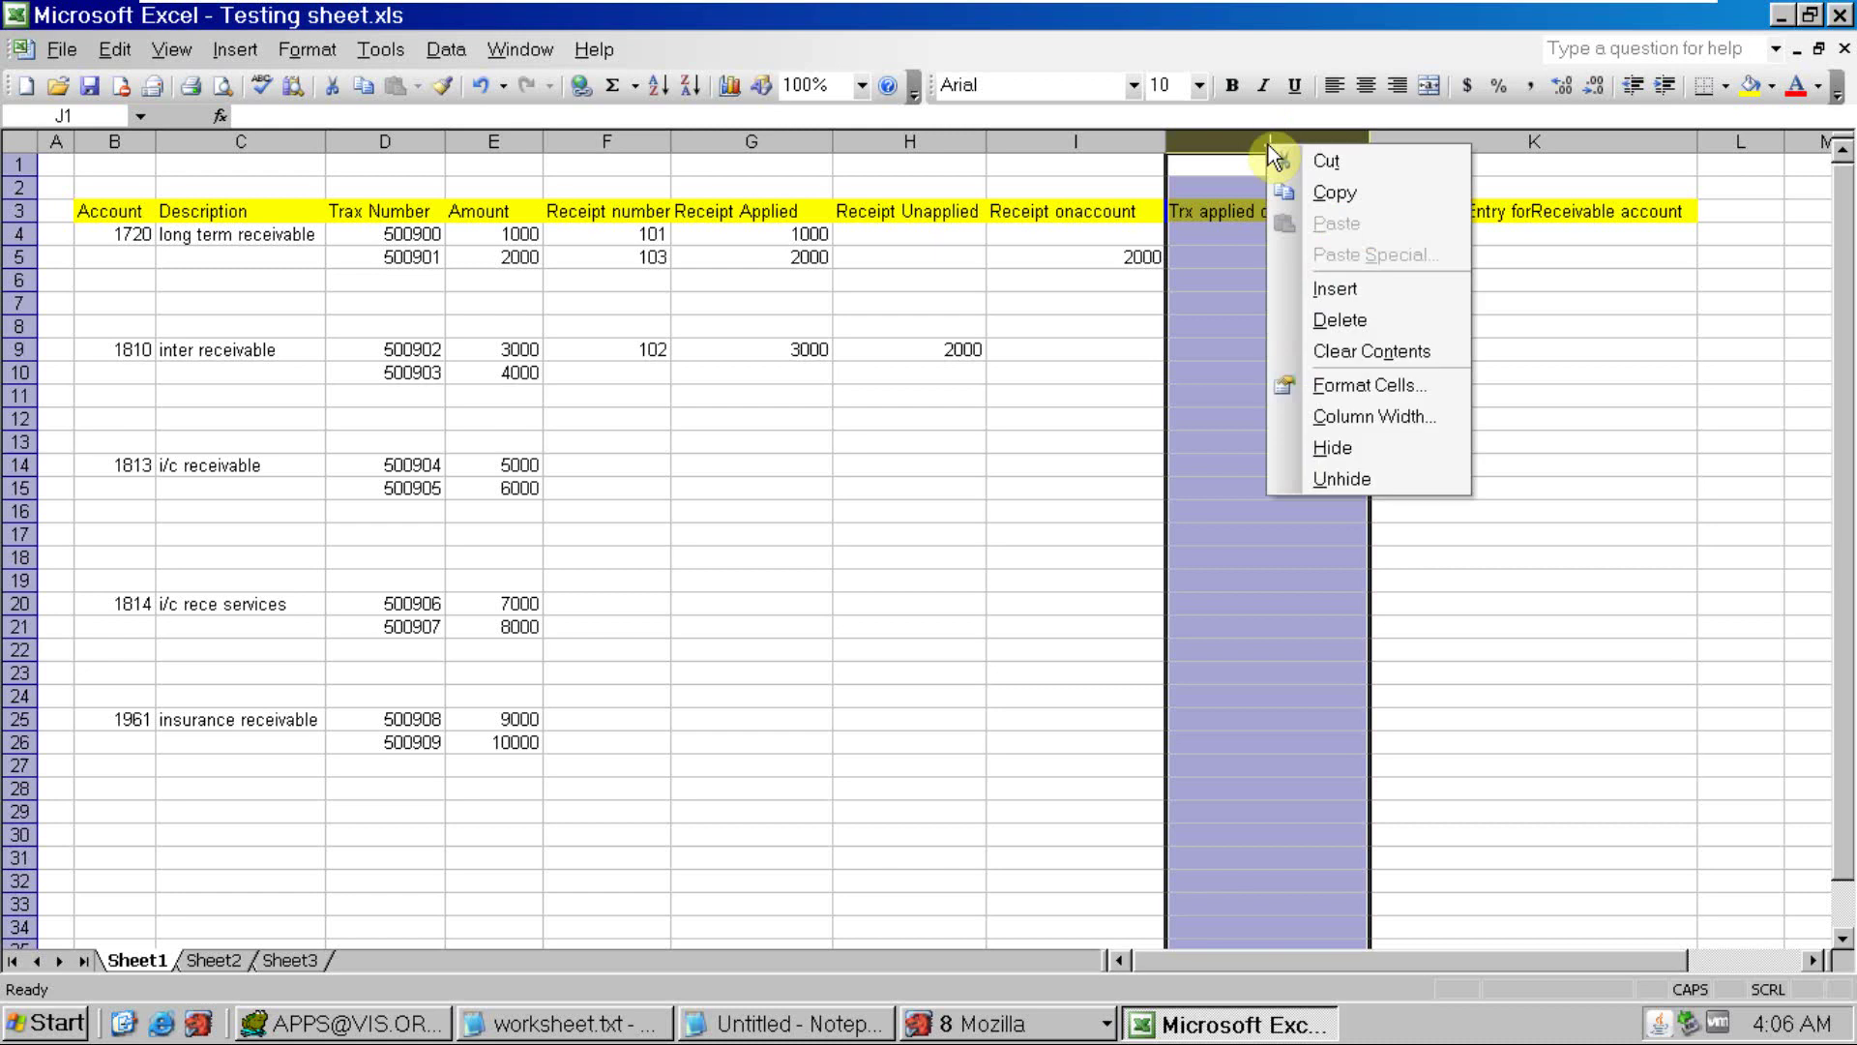
click(1340, 319)
click(1273, 284)
click(917, 382)
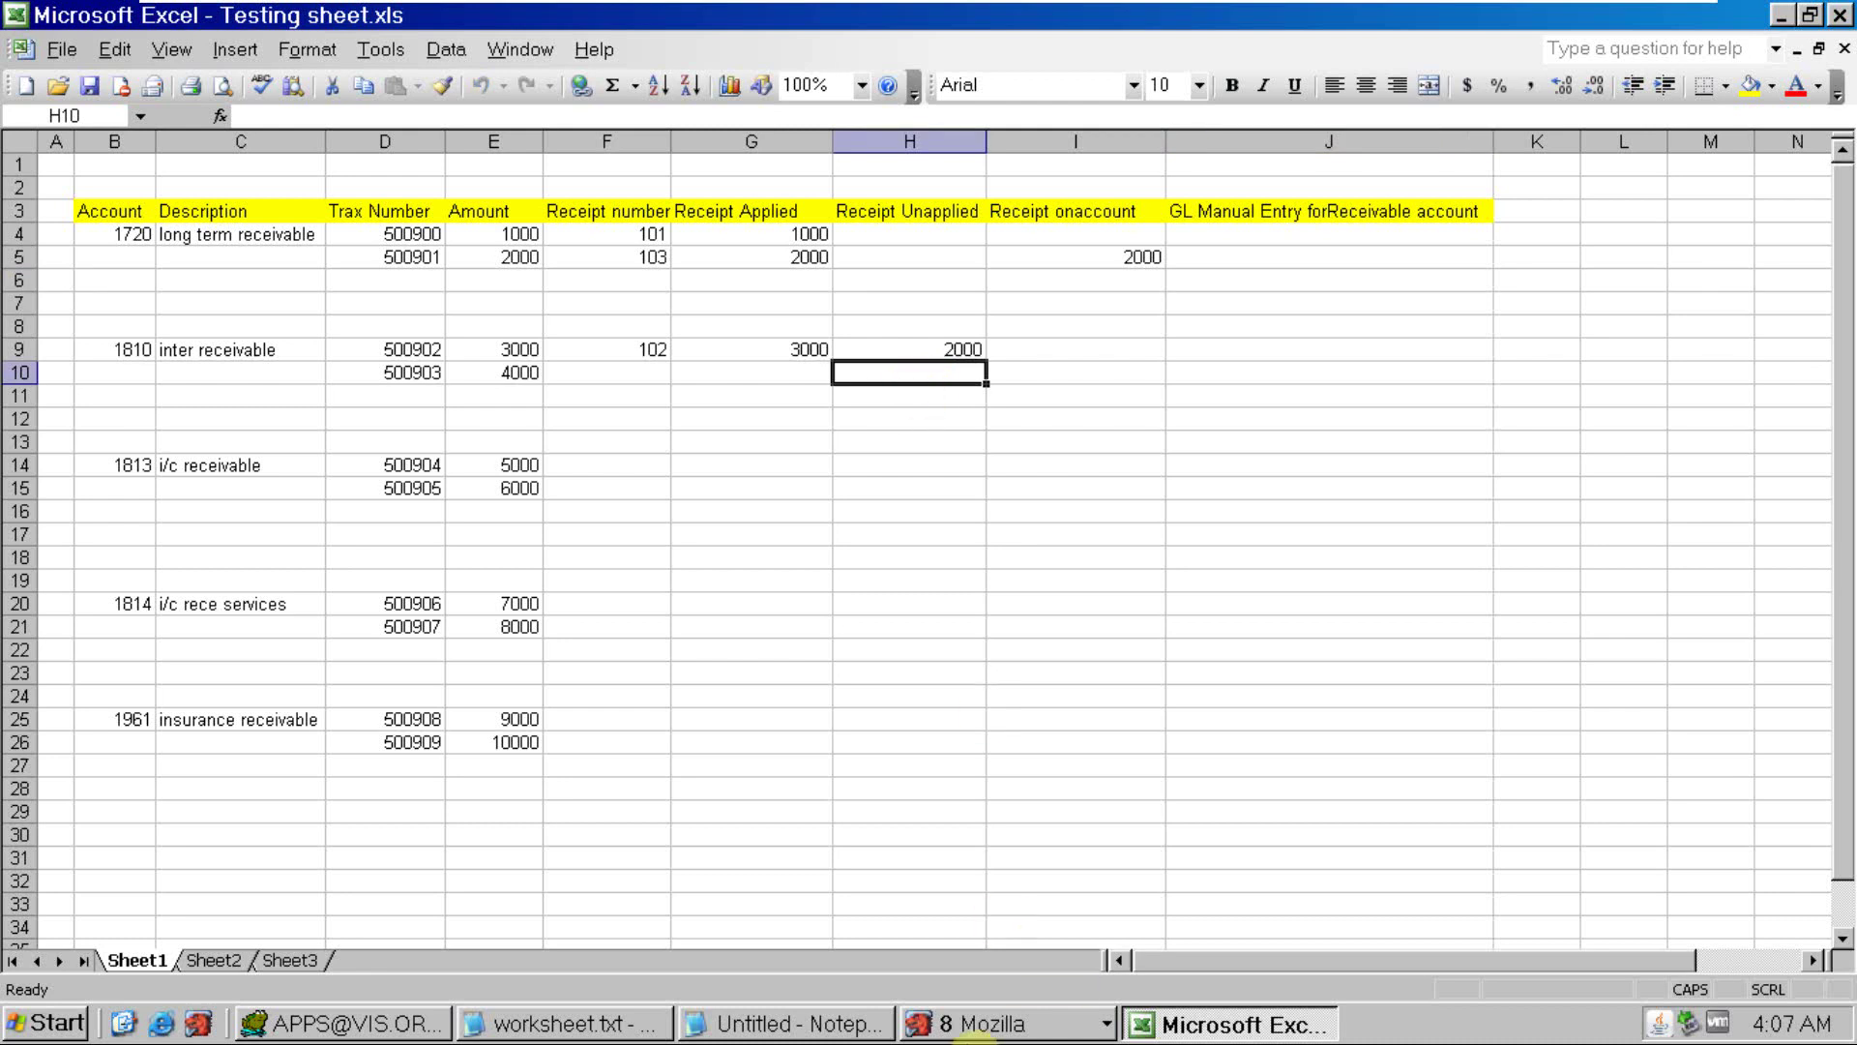
Close the four leftover Mozilla report windows, including the old AR Reconciliation reports
click(955, 1030)
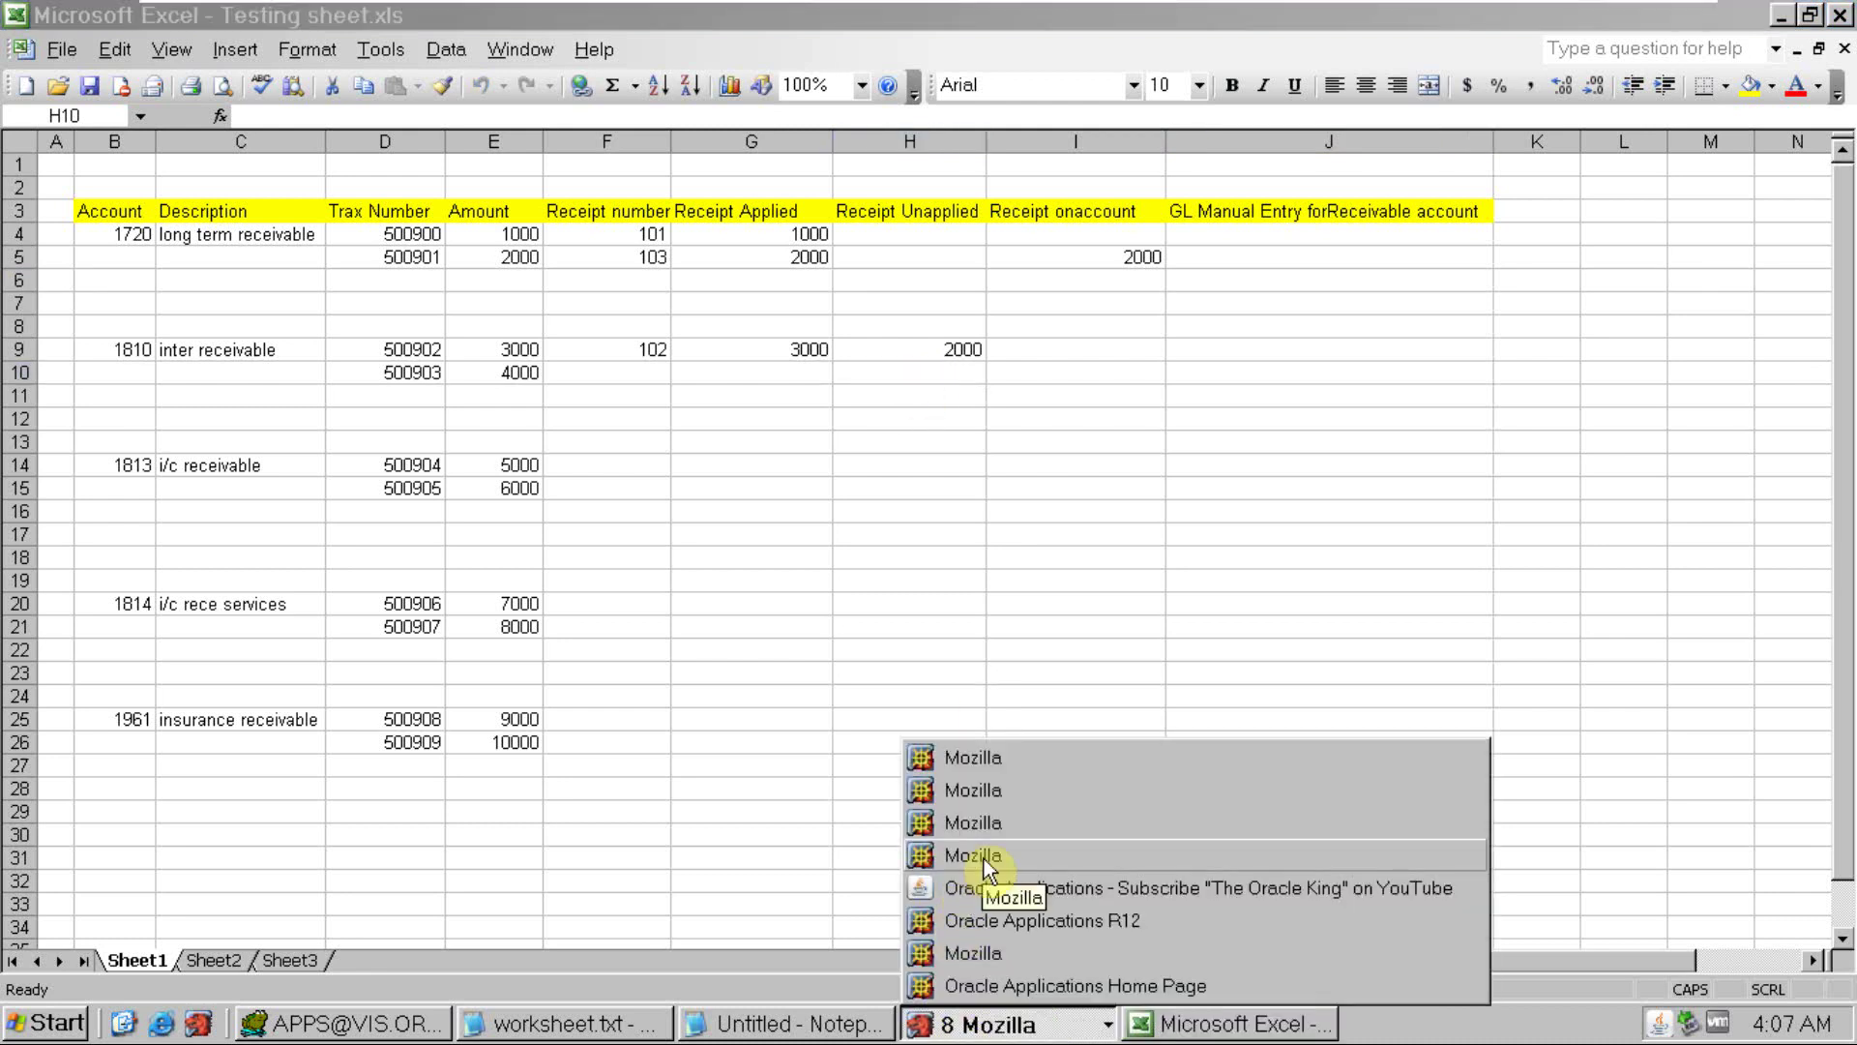
click(1357, 857)
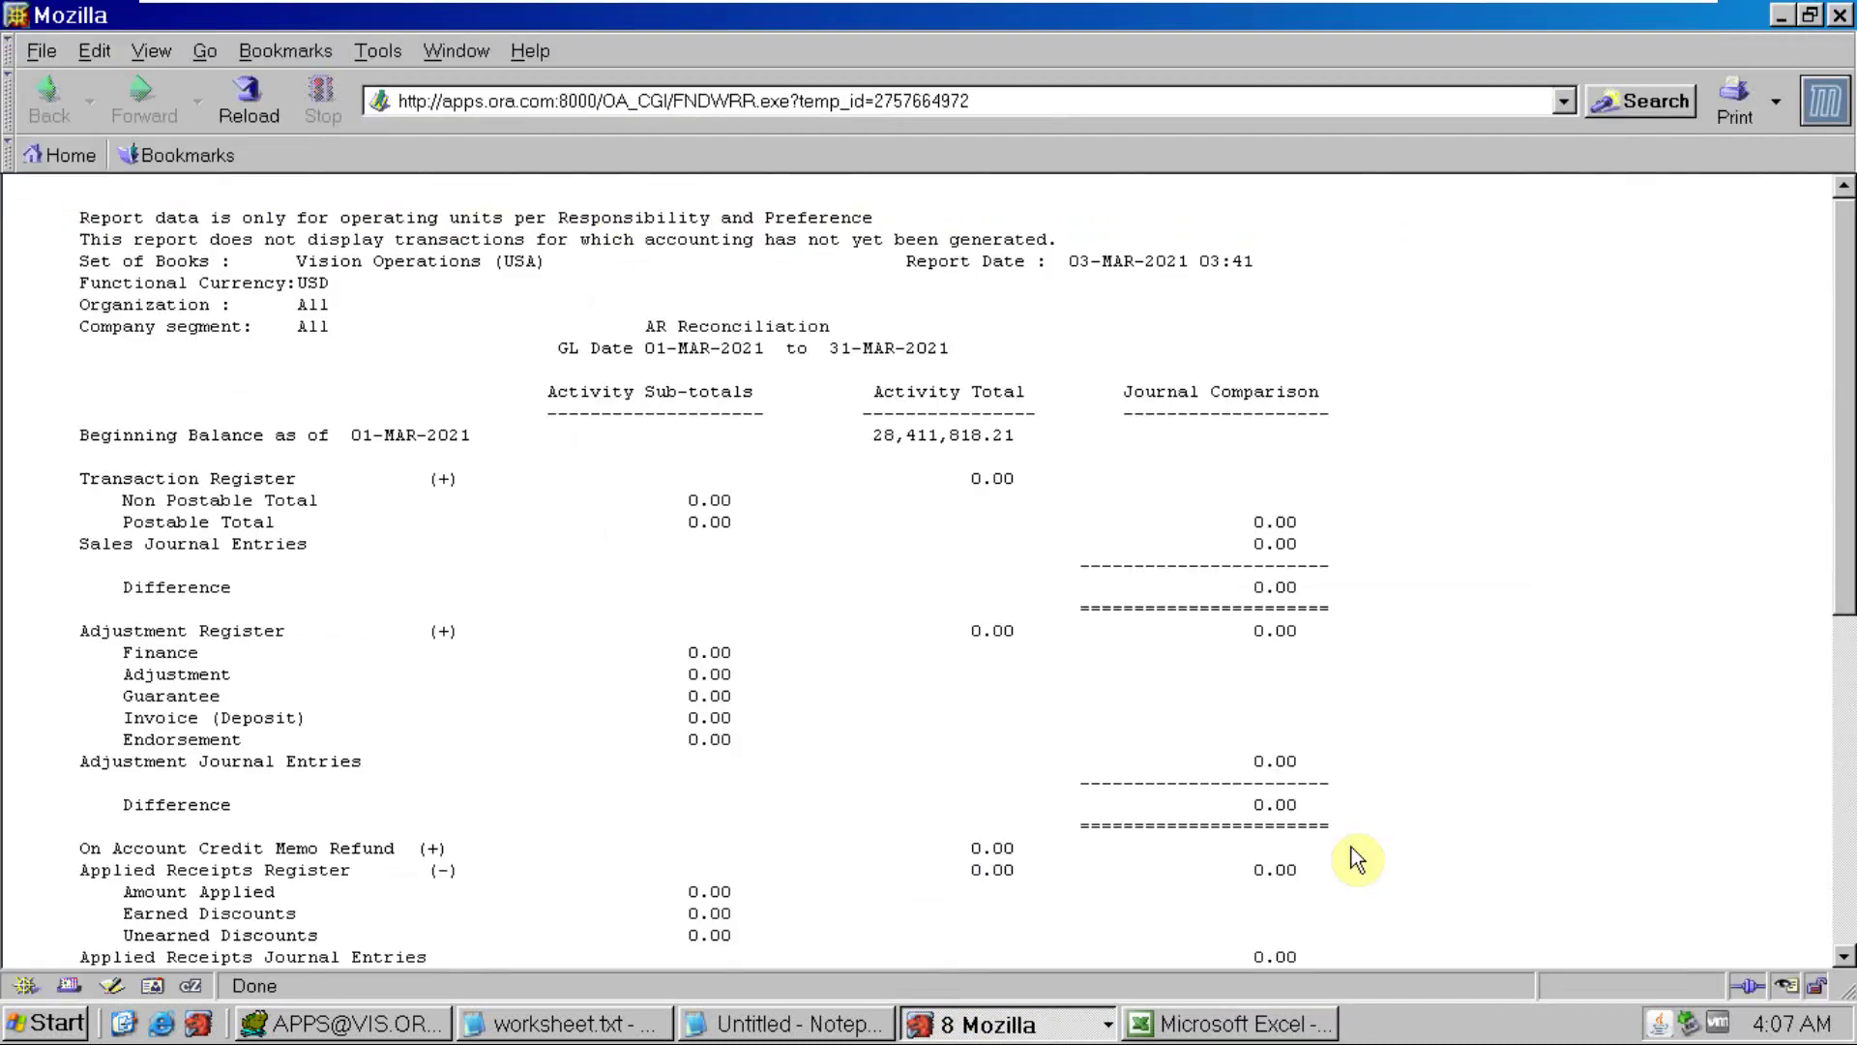
click(1841, 16)
click(1040, 1026)
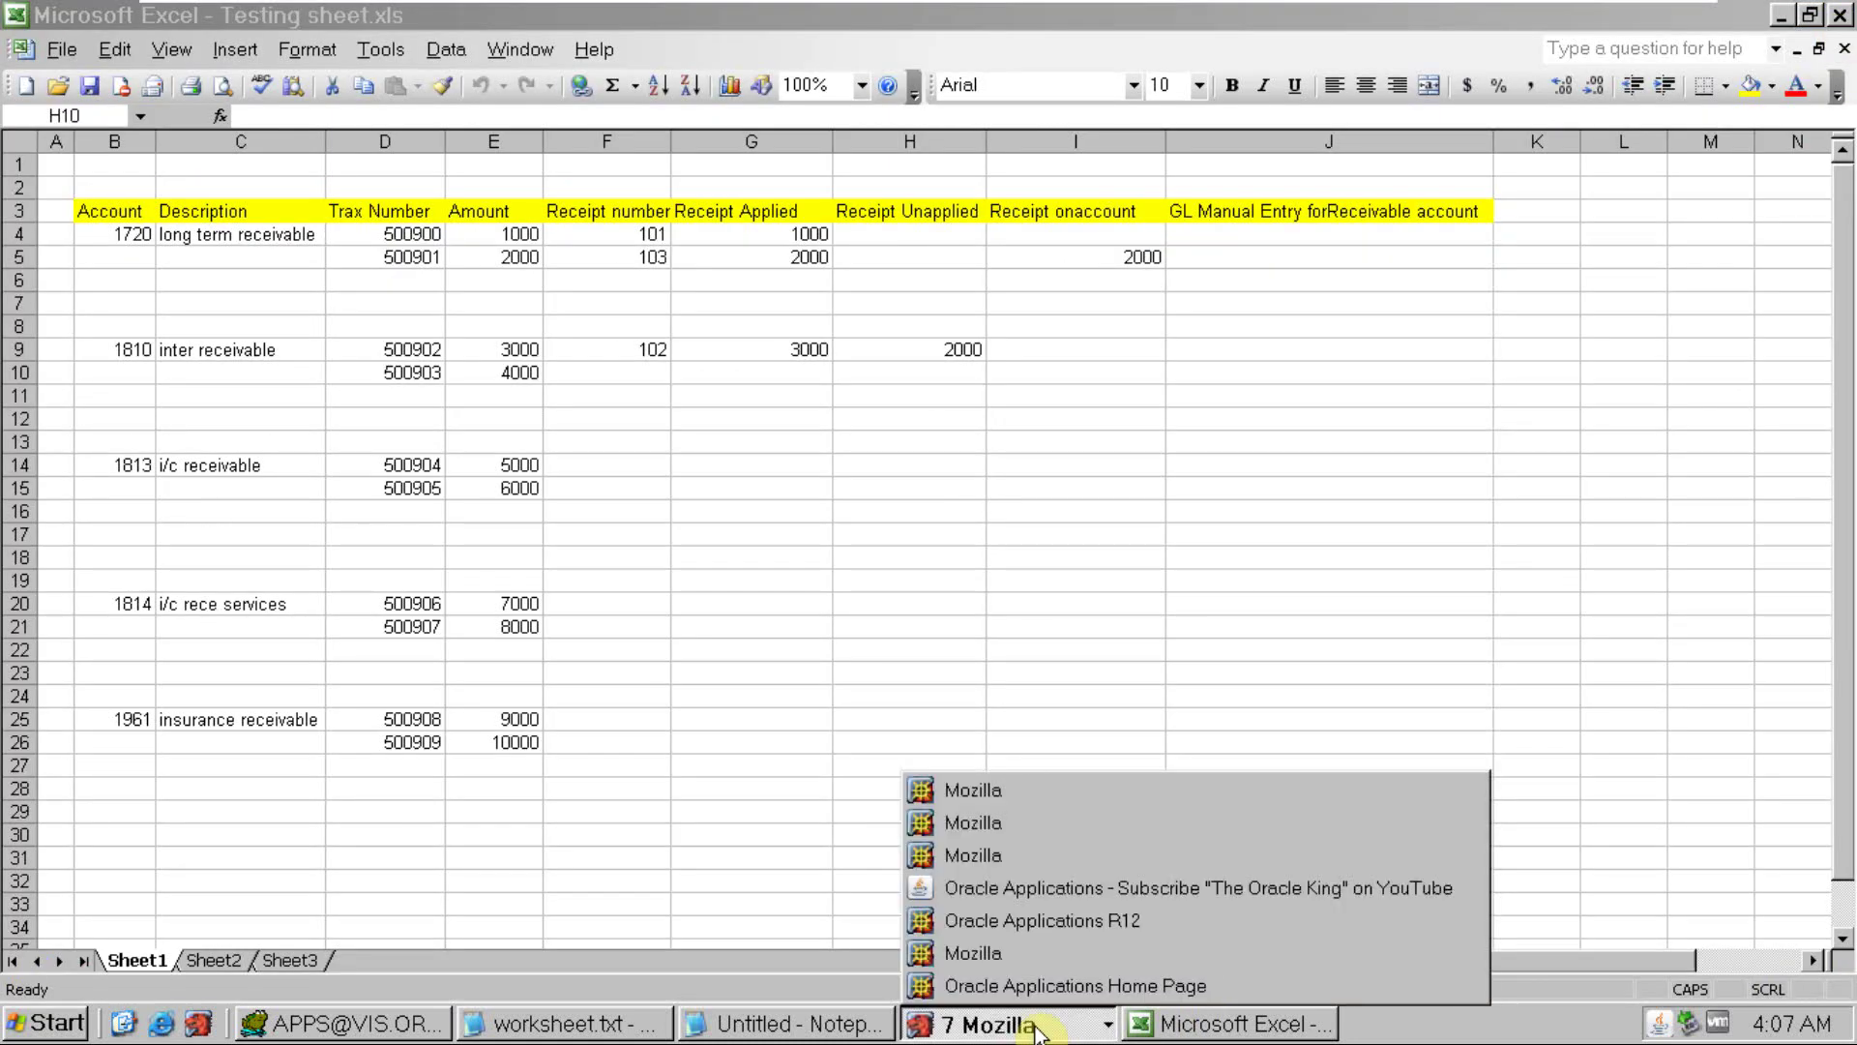
click(1019, 855)
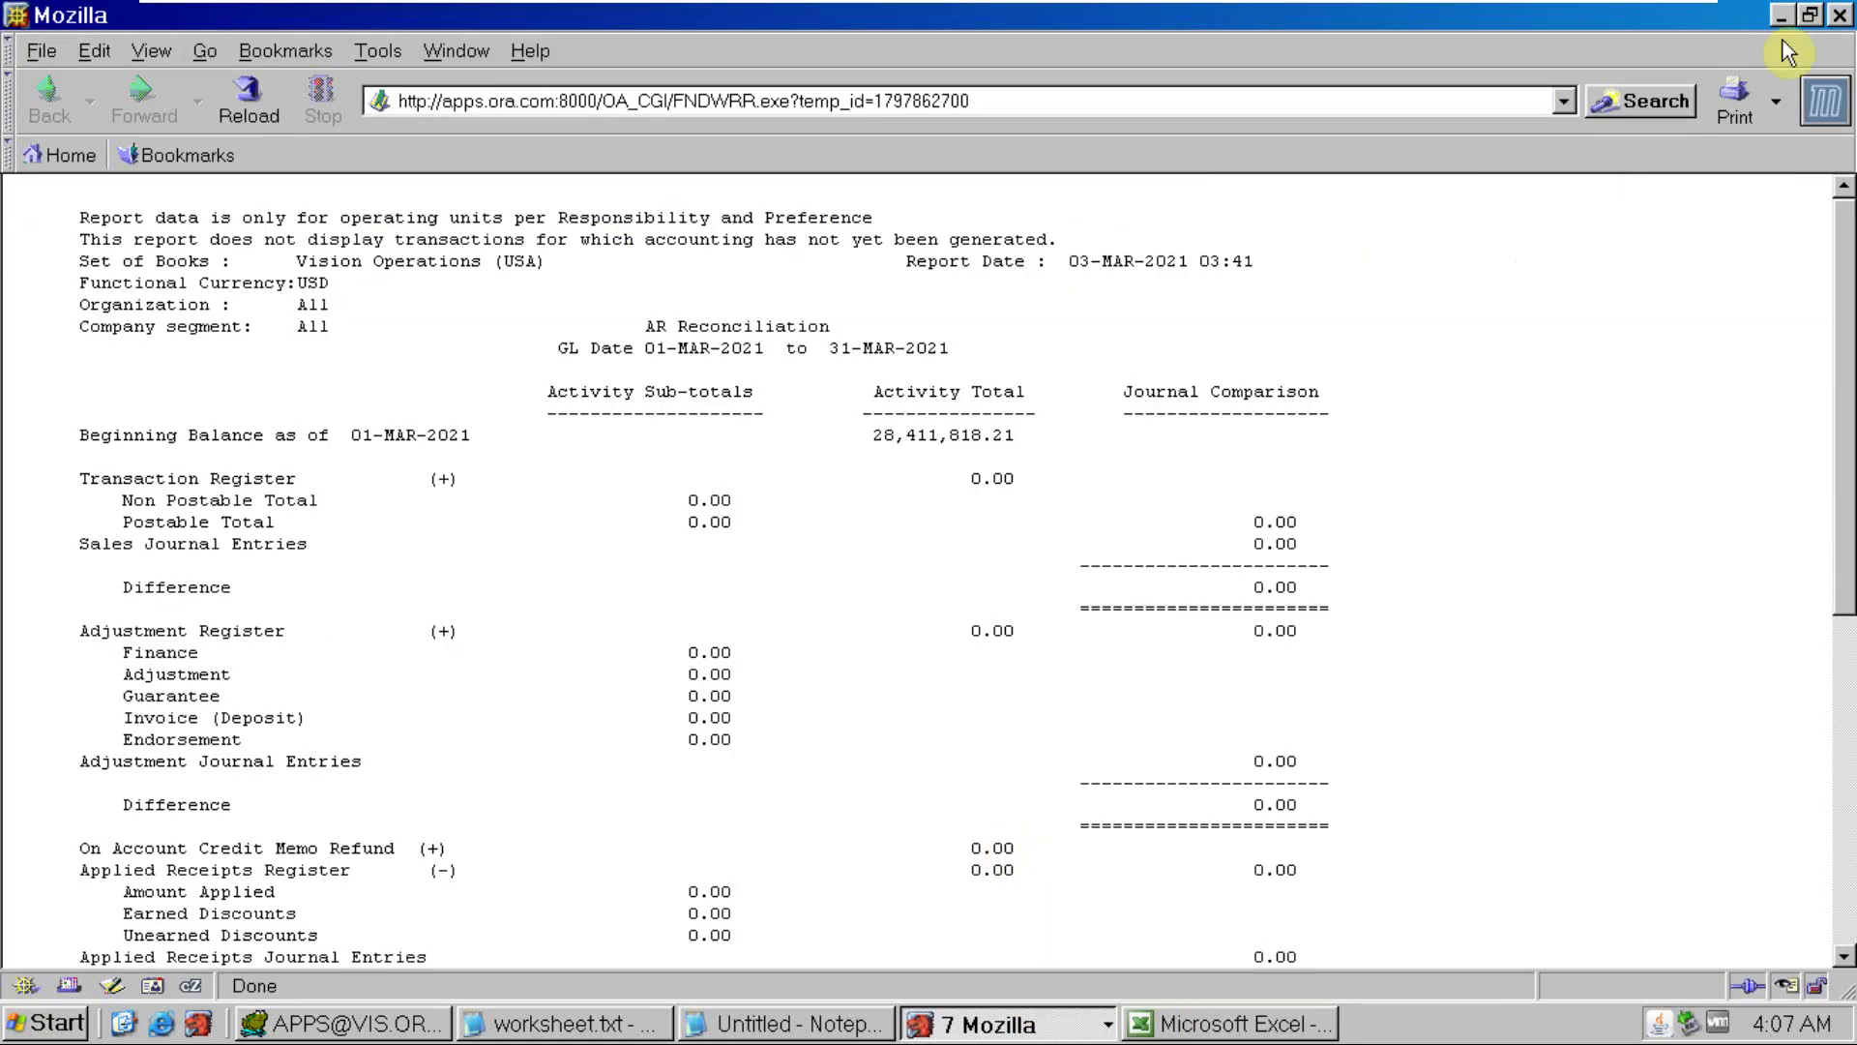
click(1839, 16)
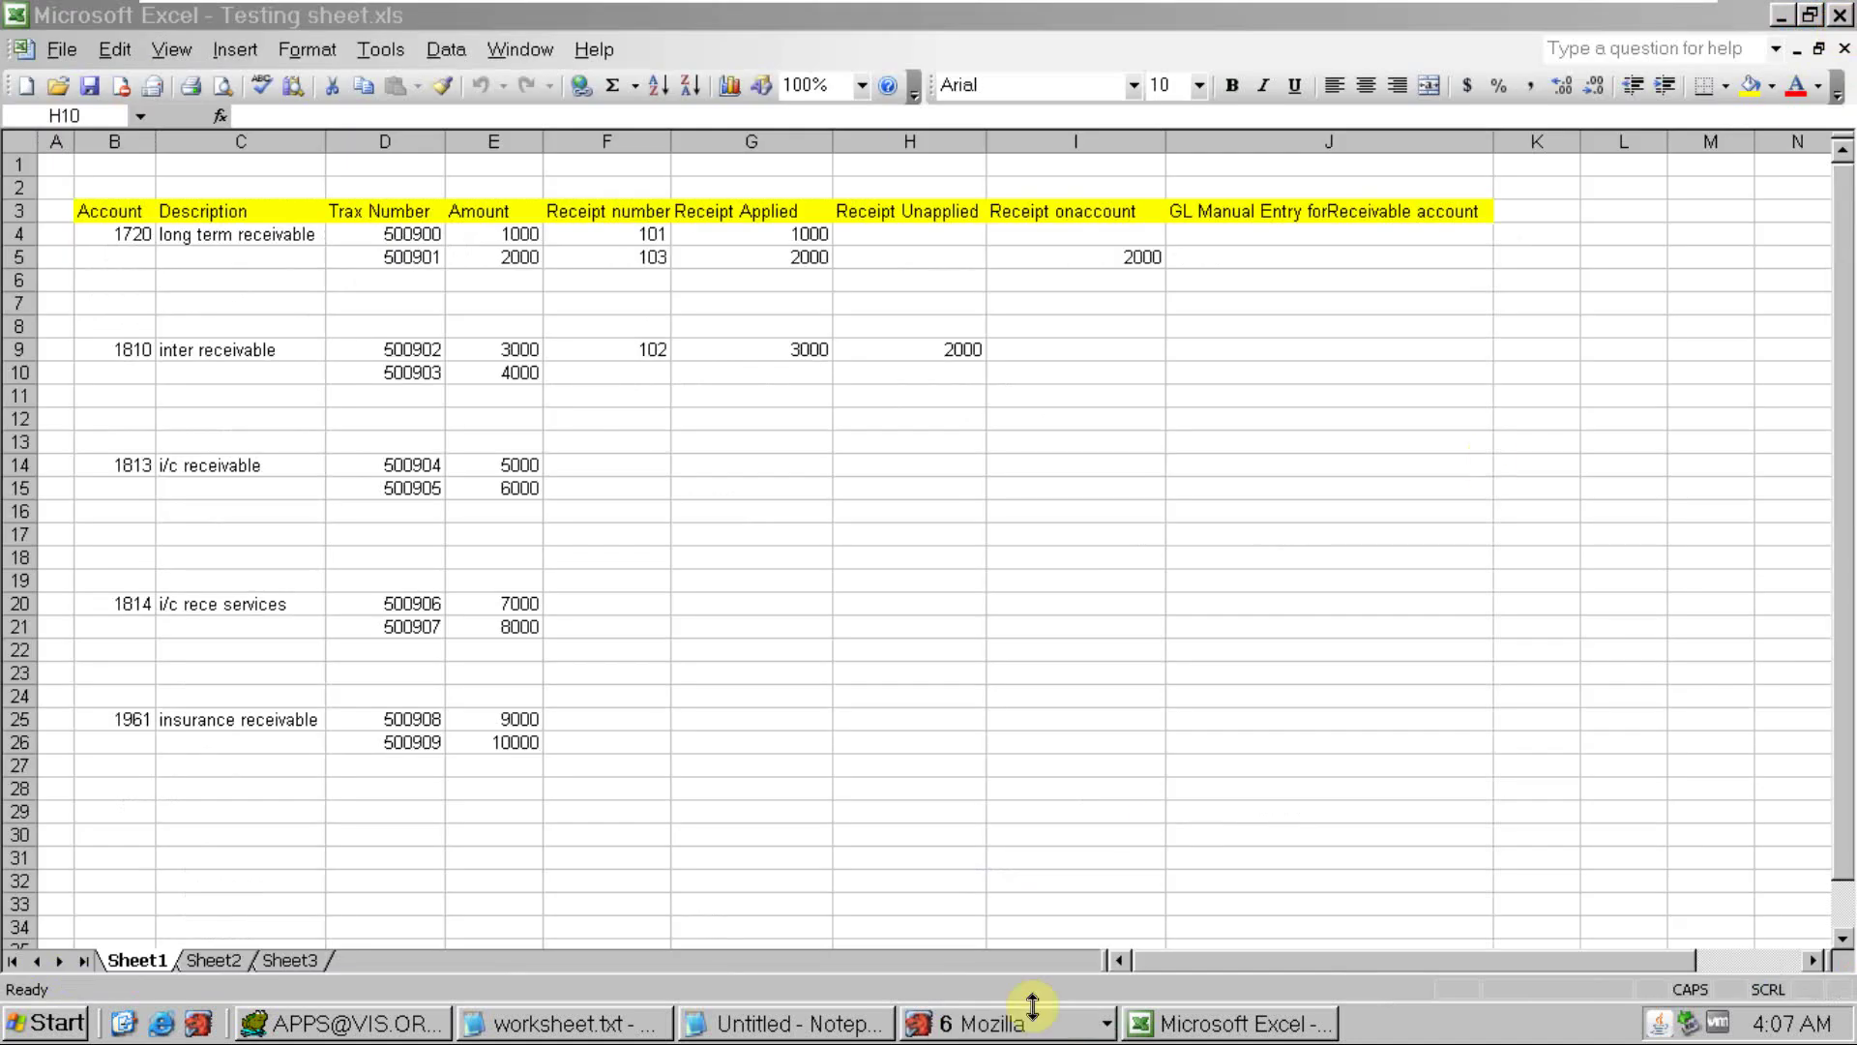
click(984, 1028)
click(994, 855)
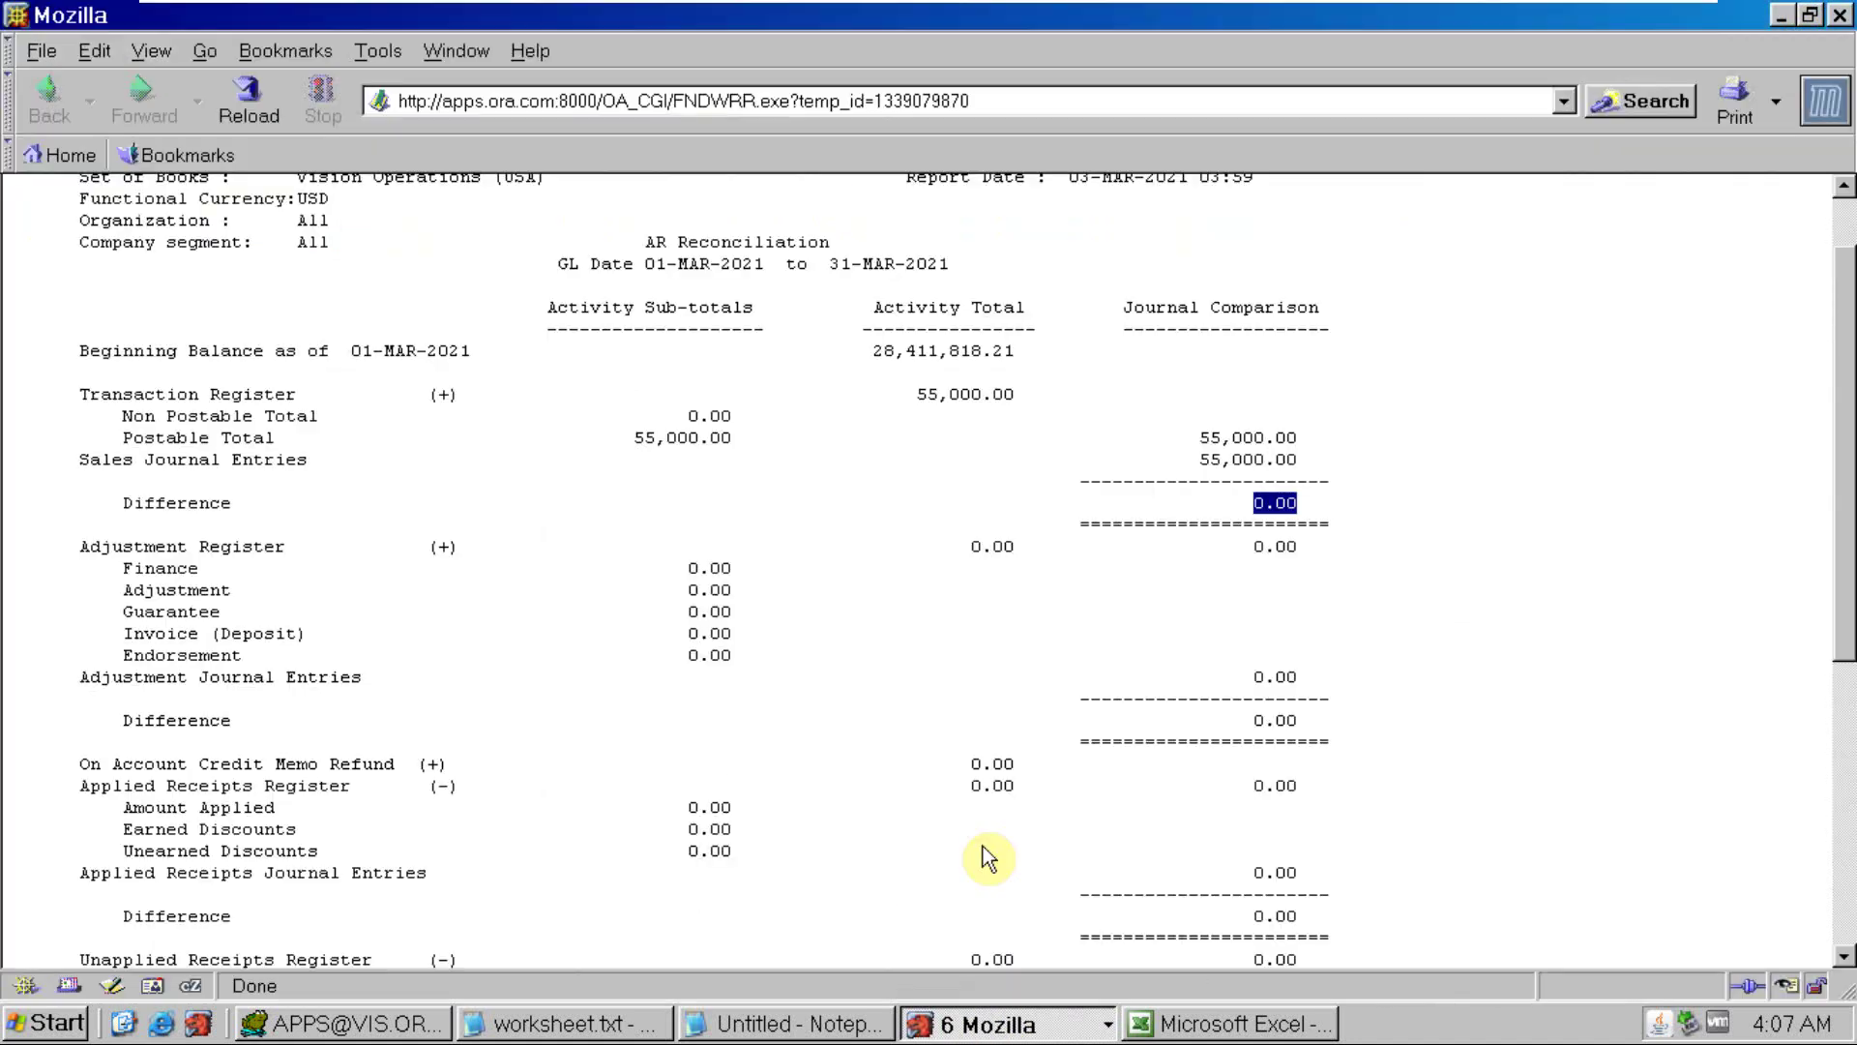
click(1838, 16)
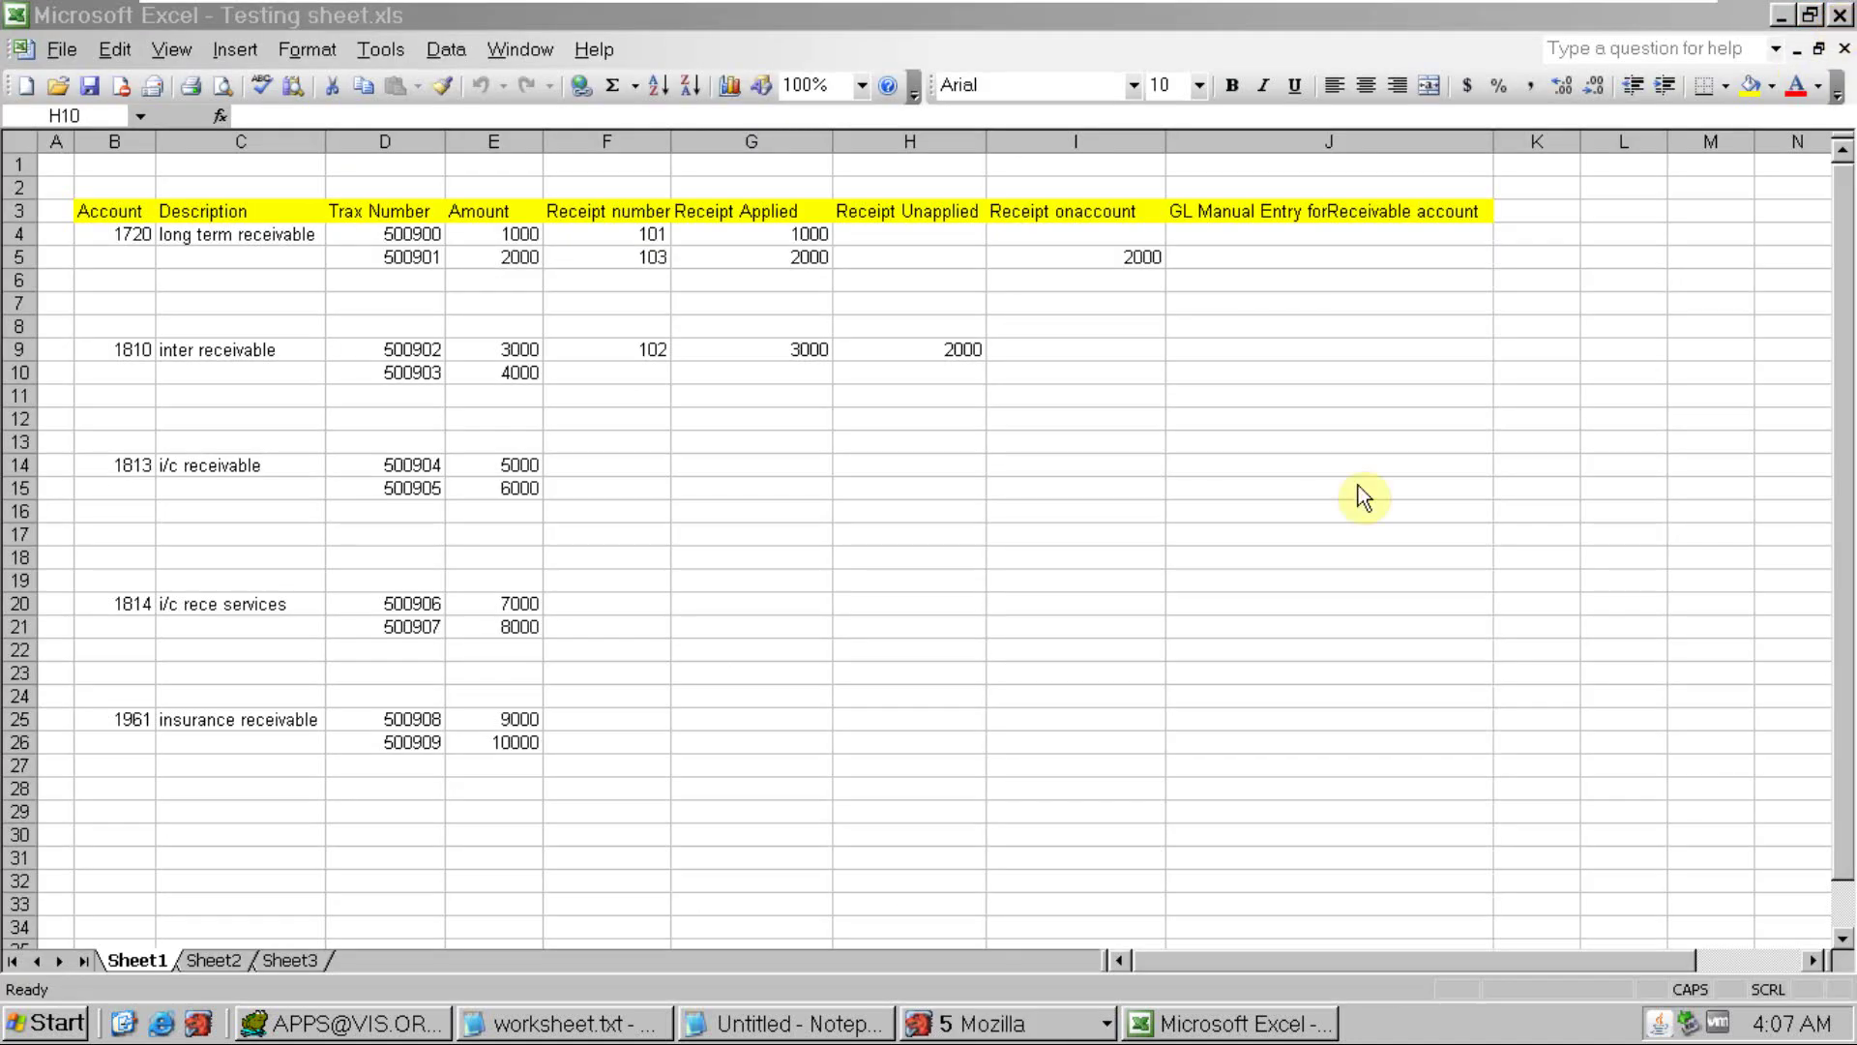
click(977, 1027)
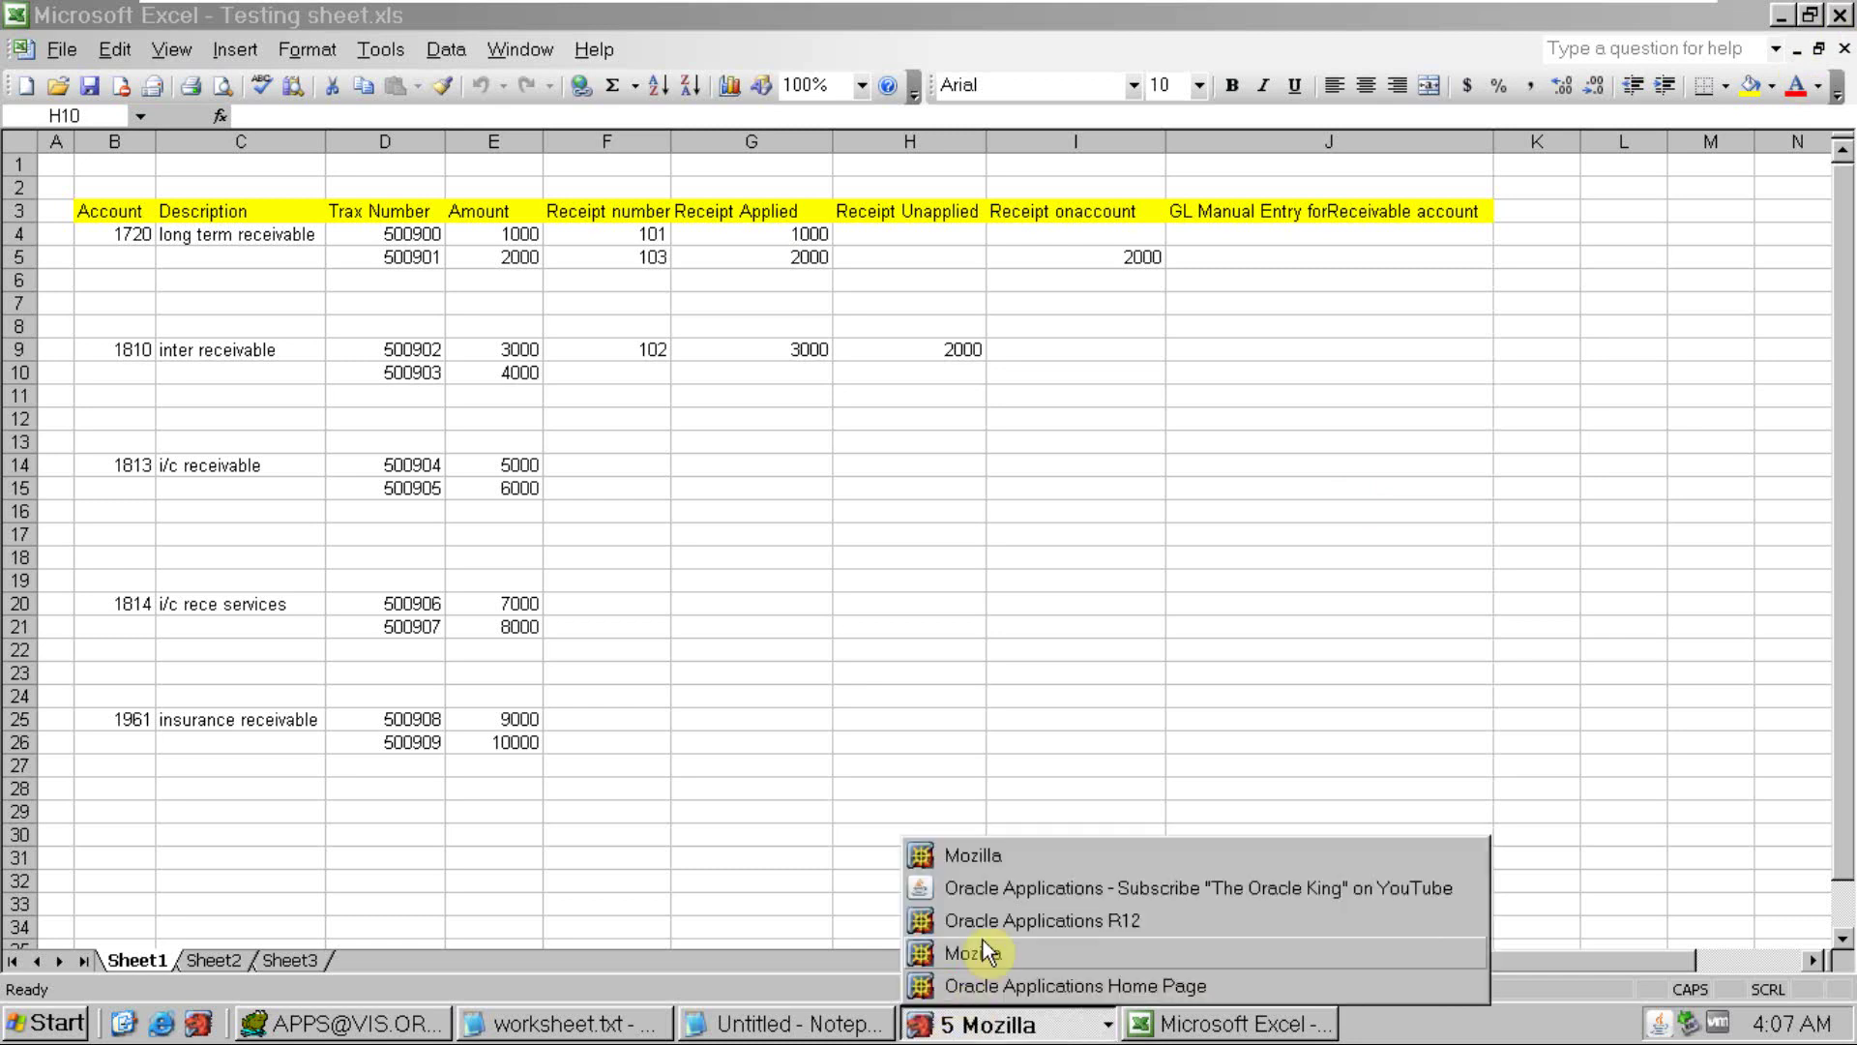
click(989, 863)
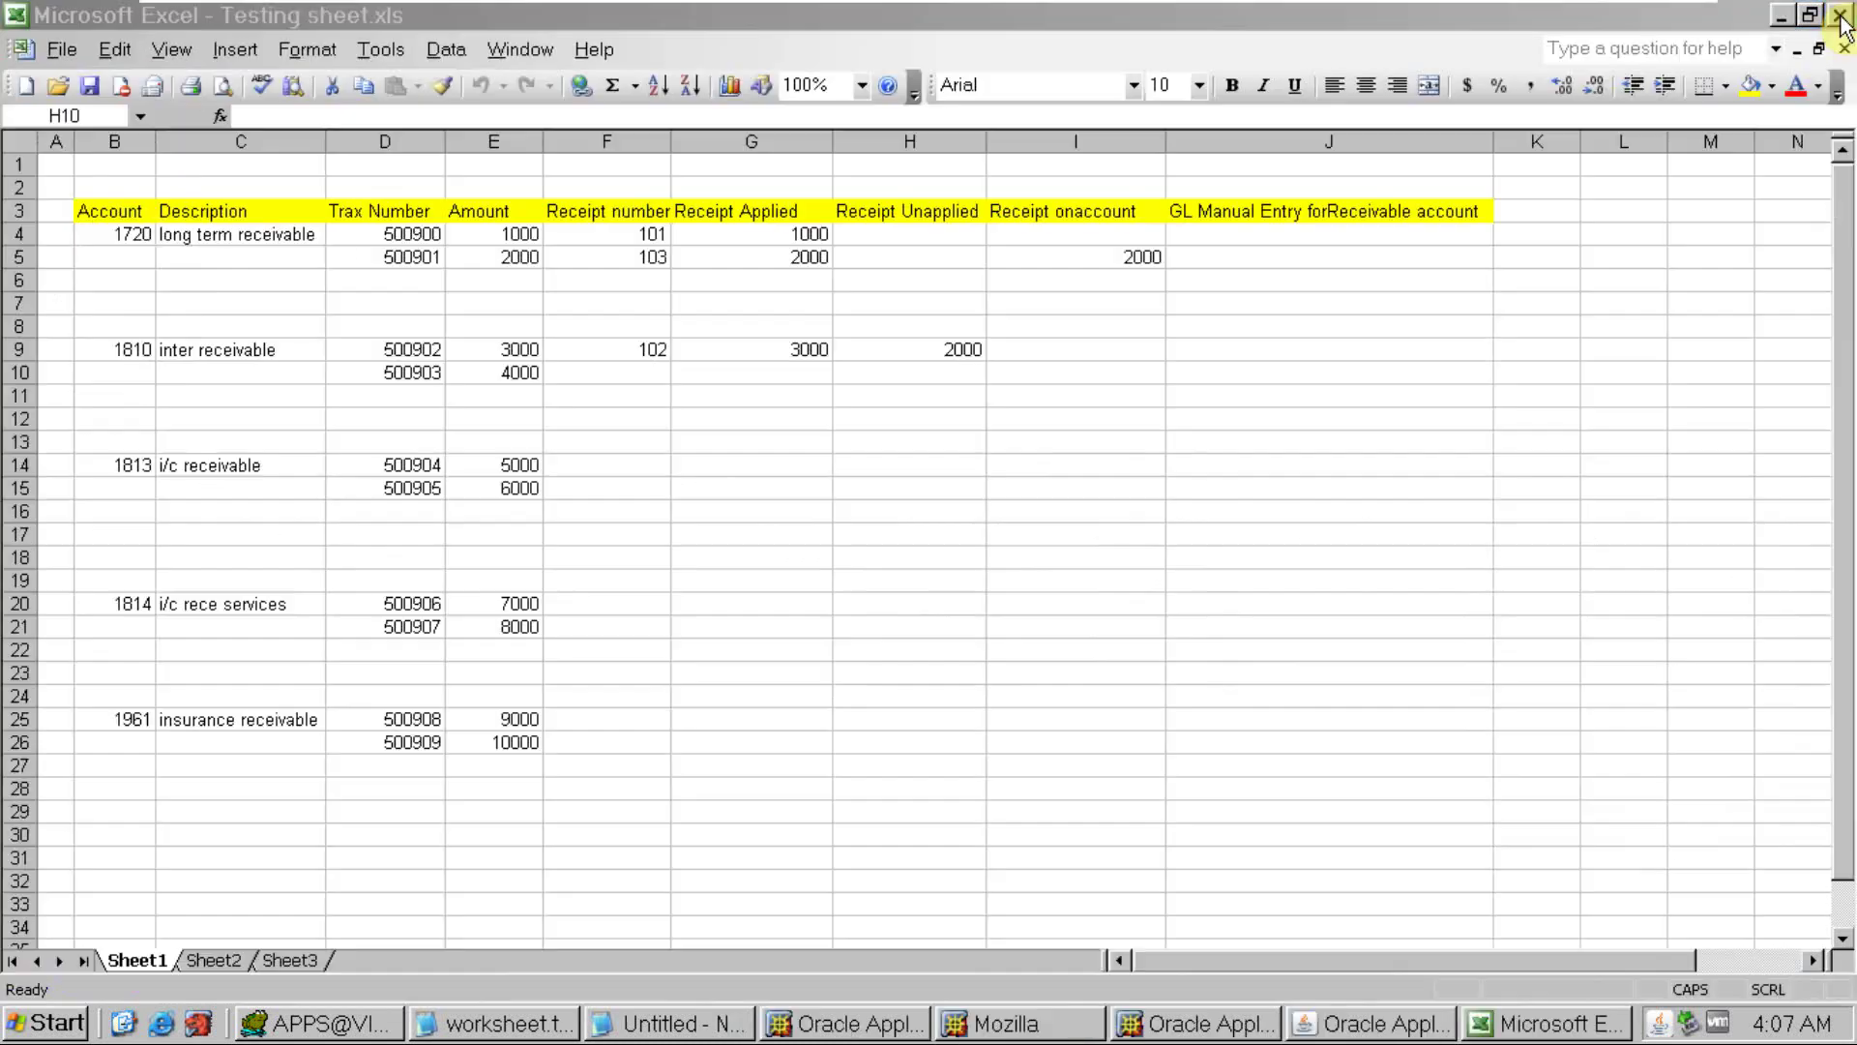
click(1839, 16)
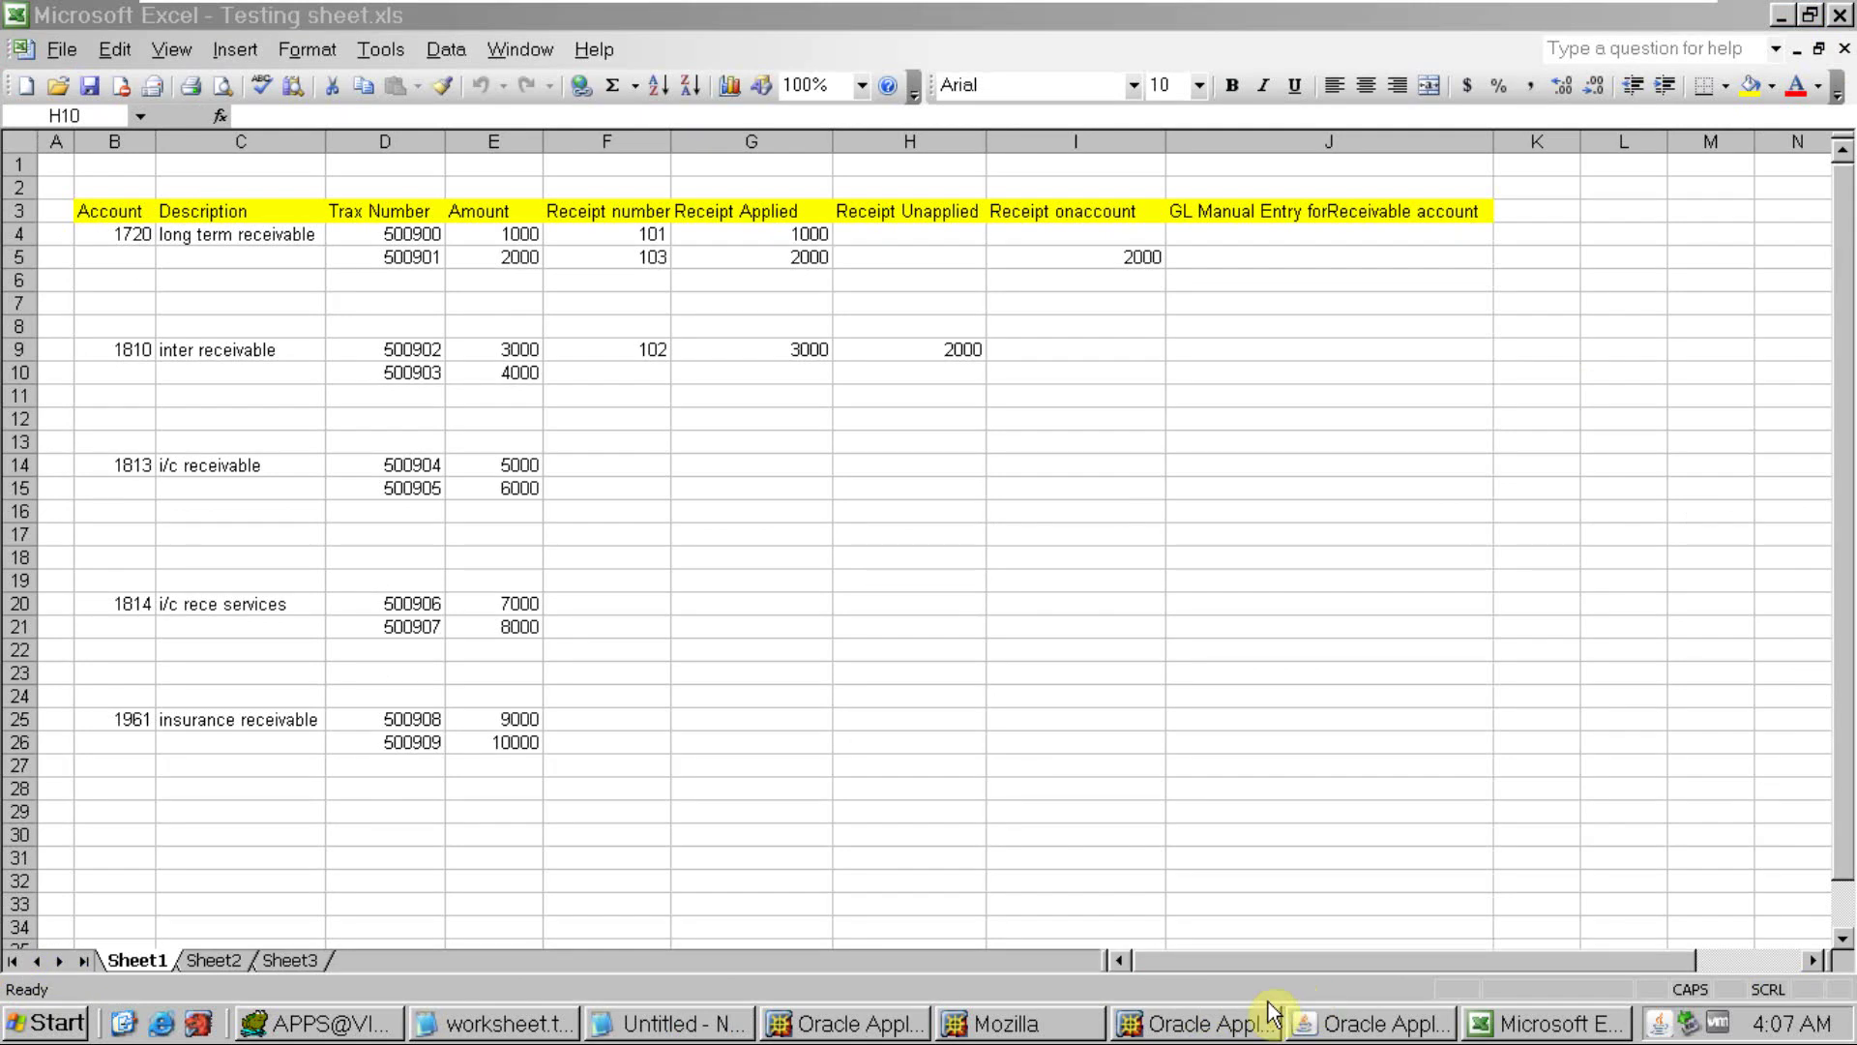
Switch to Oracle Applications and start a new single request for the Create Accounting program
click(1327, 1024)
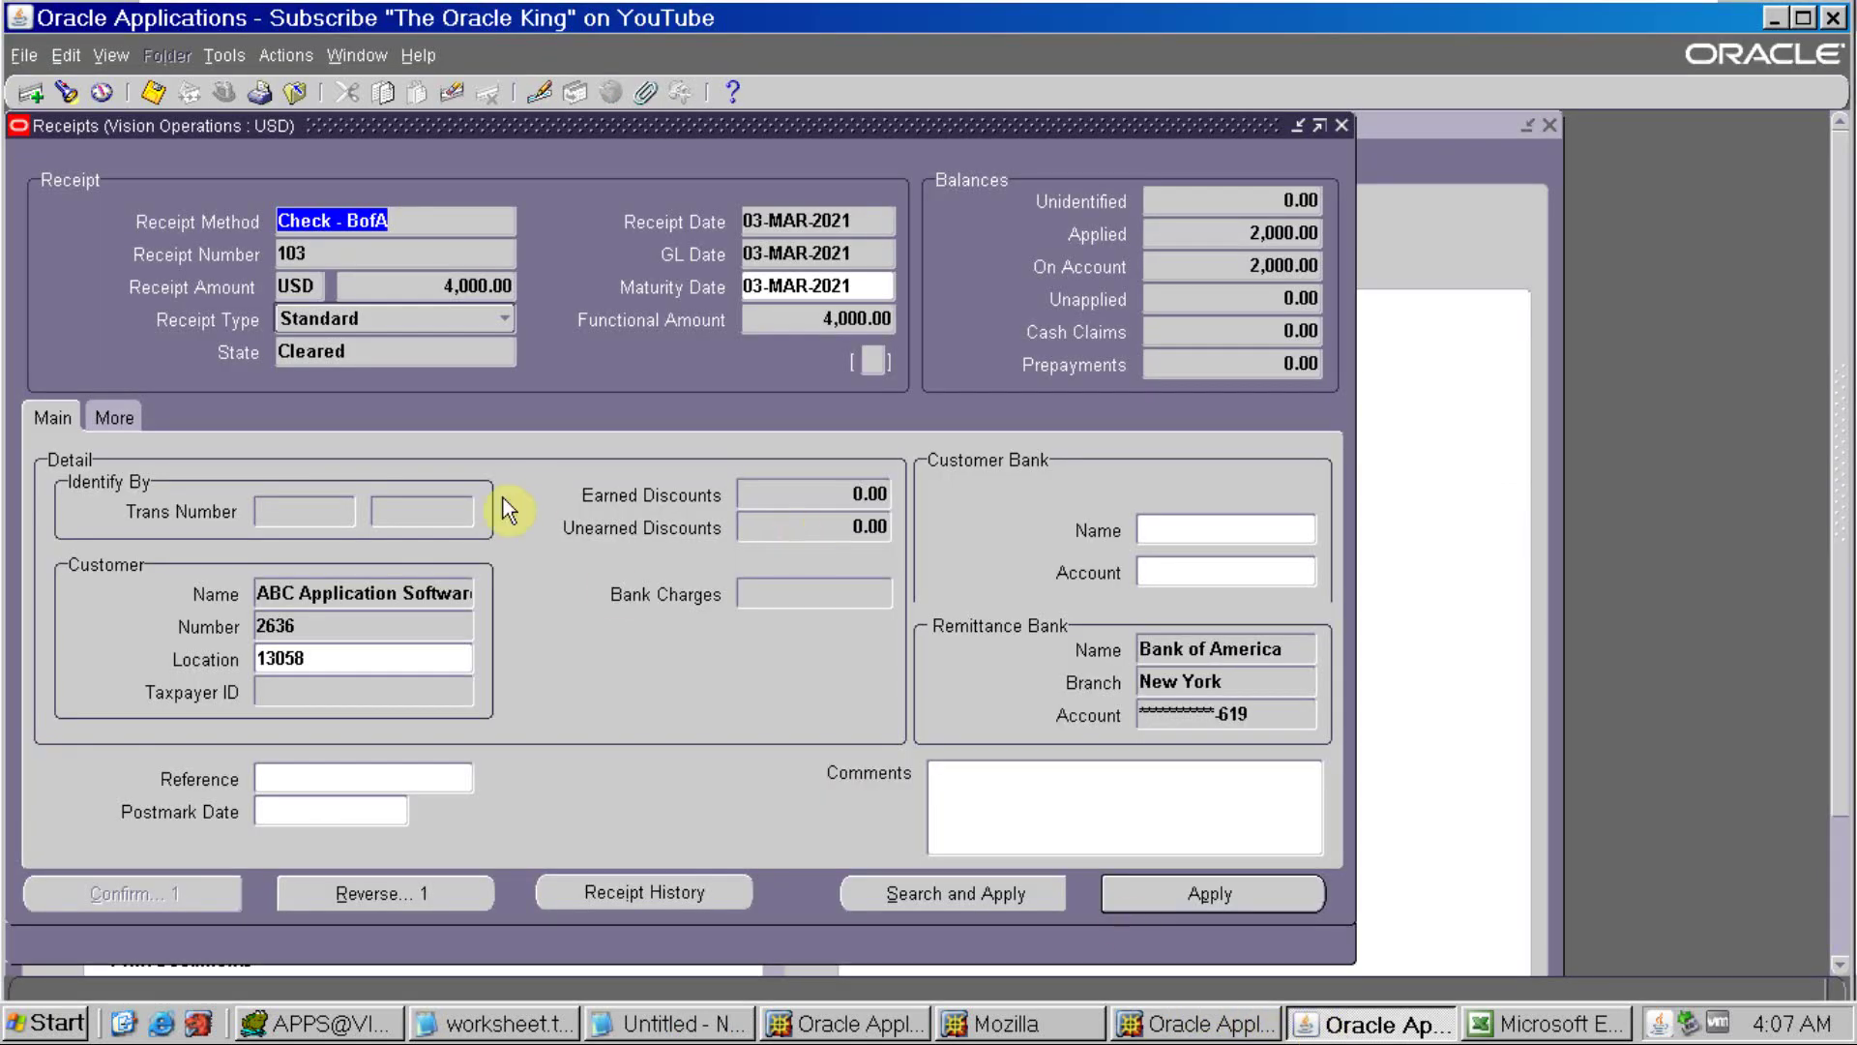
key(alt+v)
key(r)
key(alt+n)
key(Return)
text(CREATE)
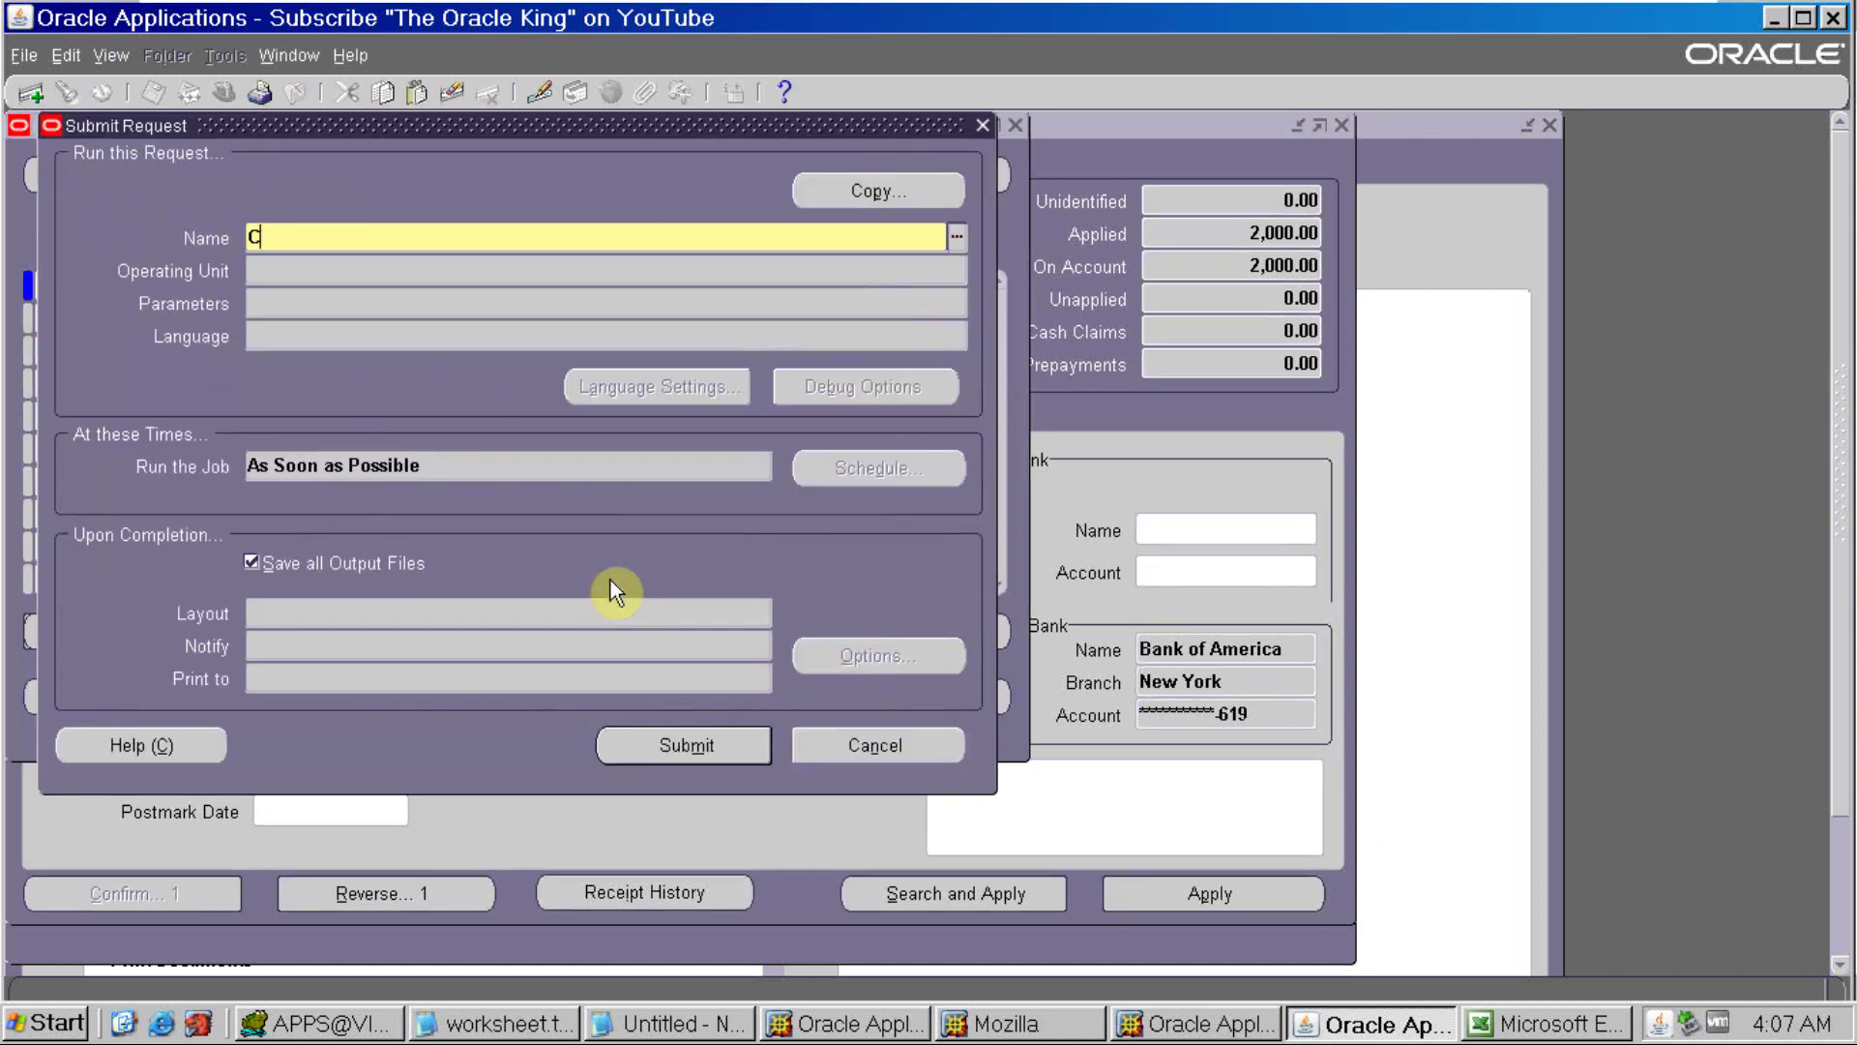
key(Tab)
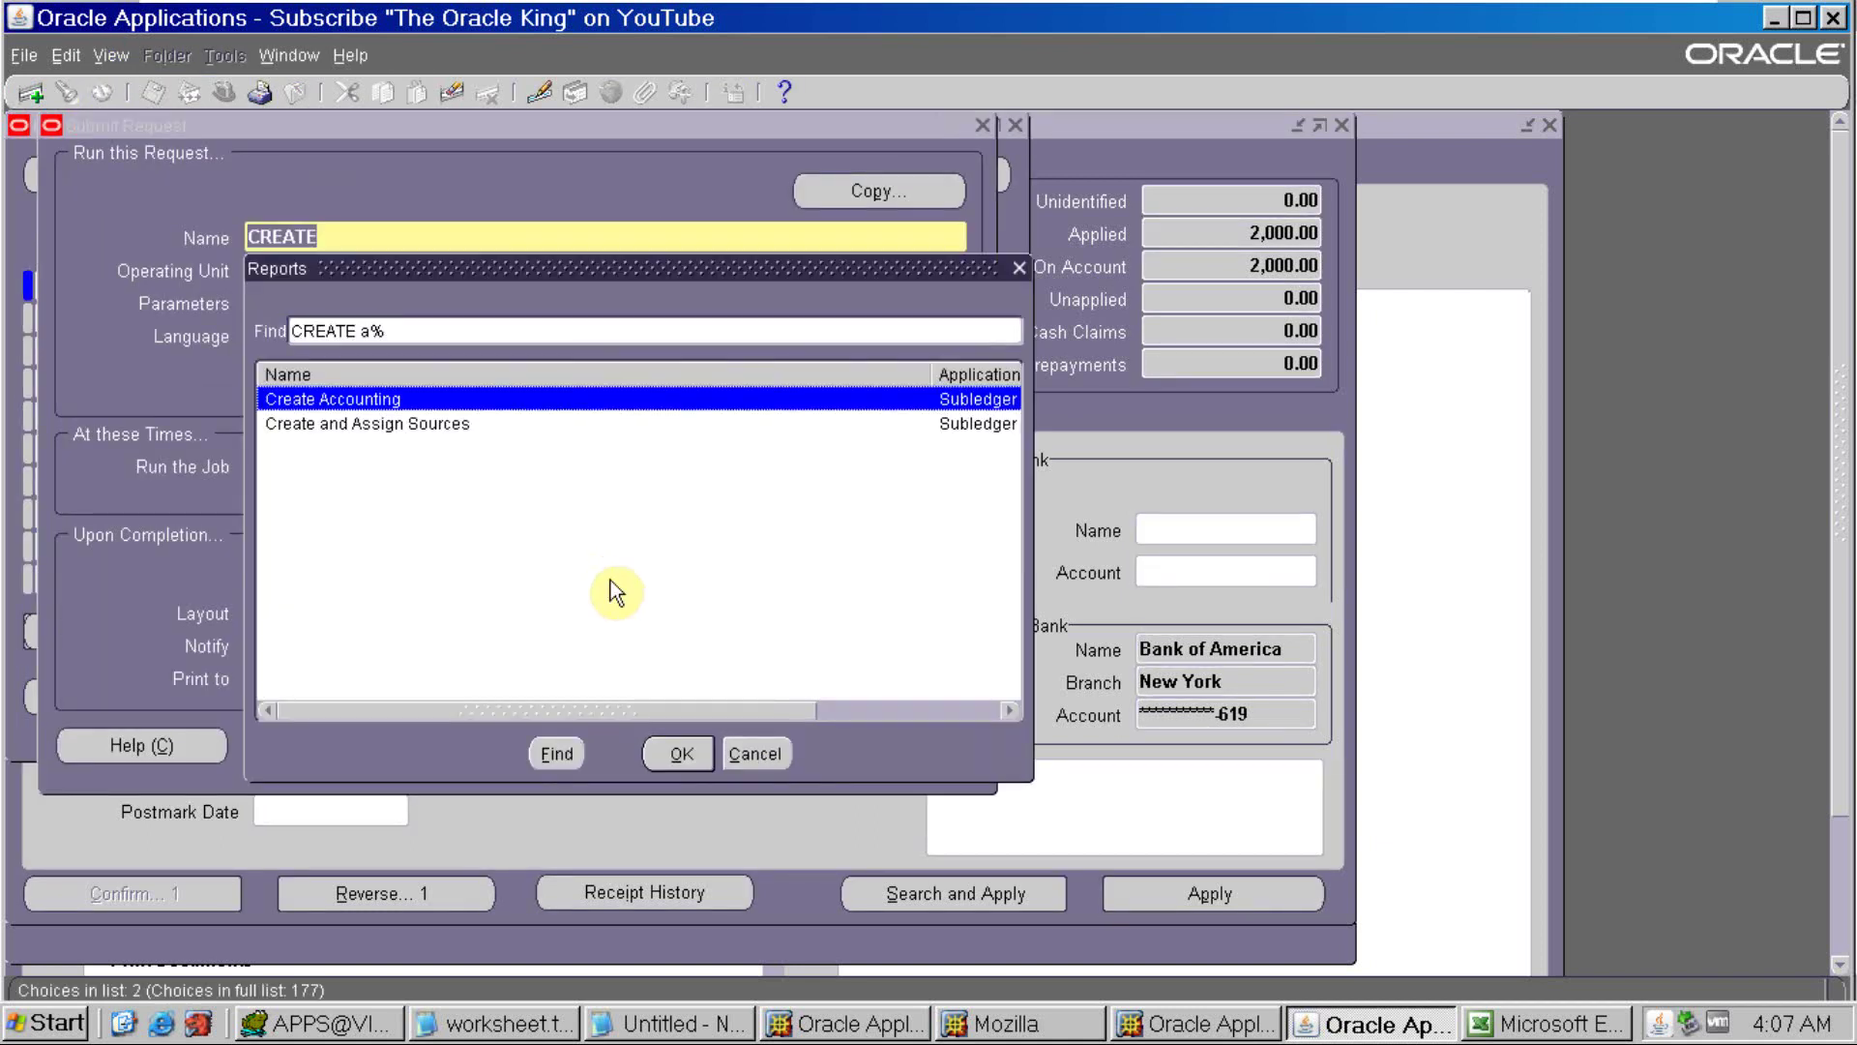
key(Return)
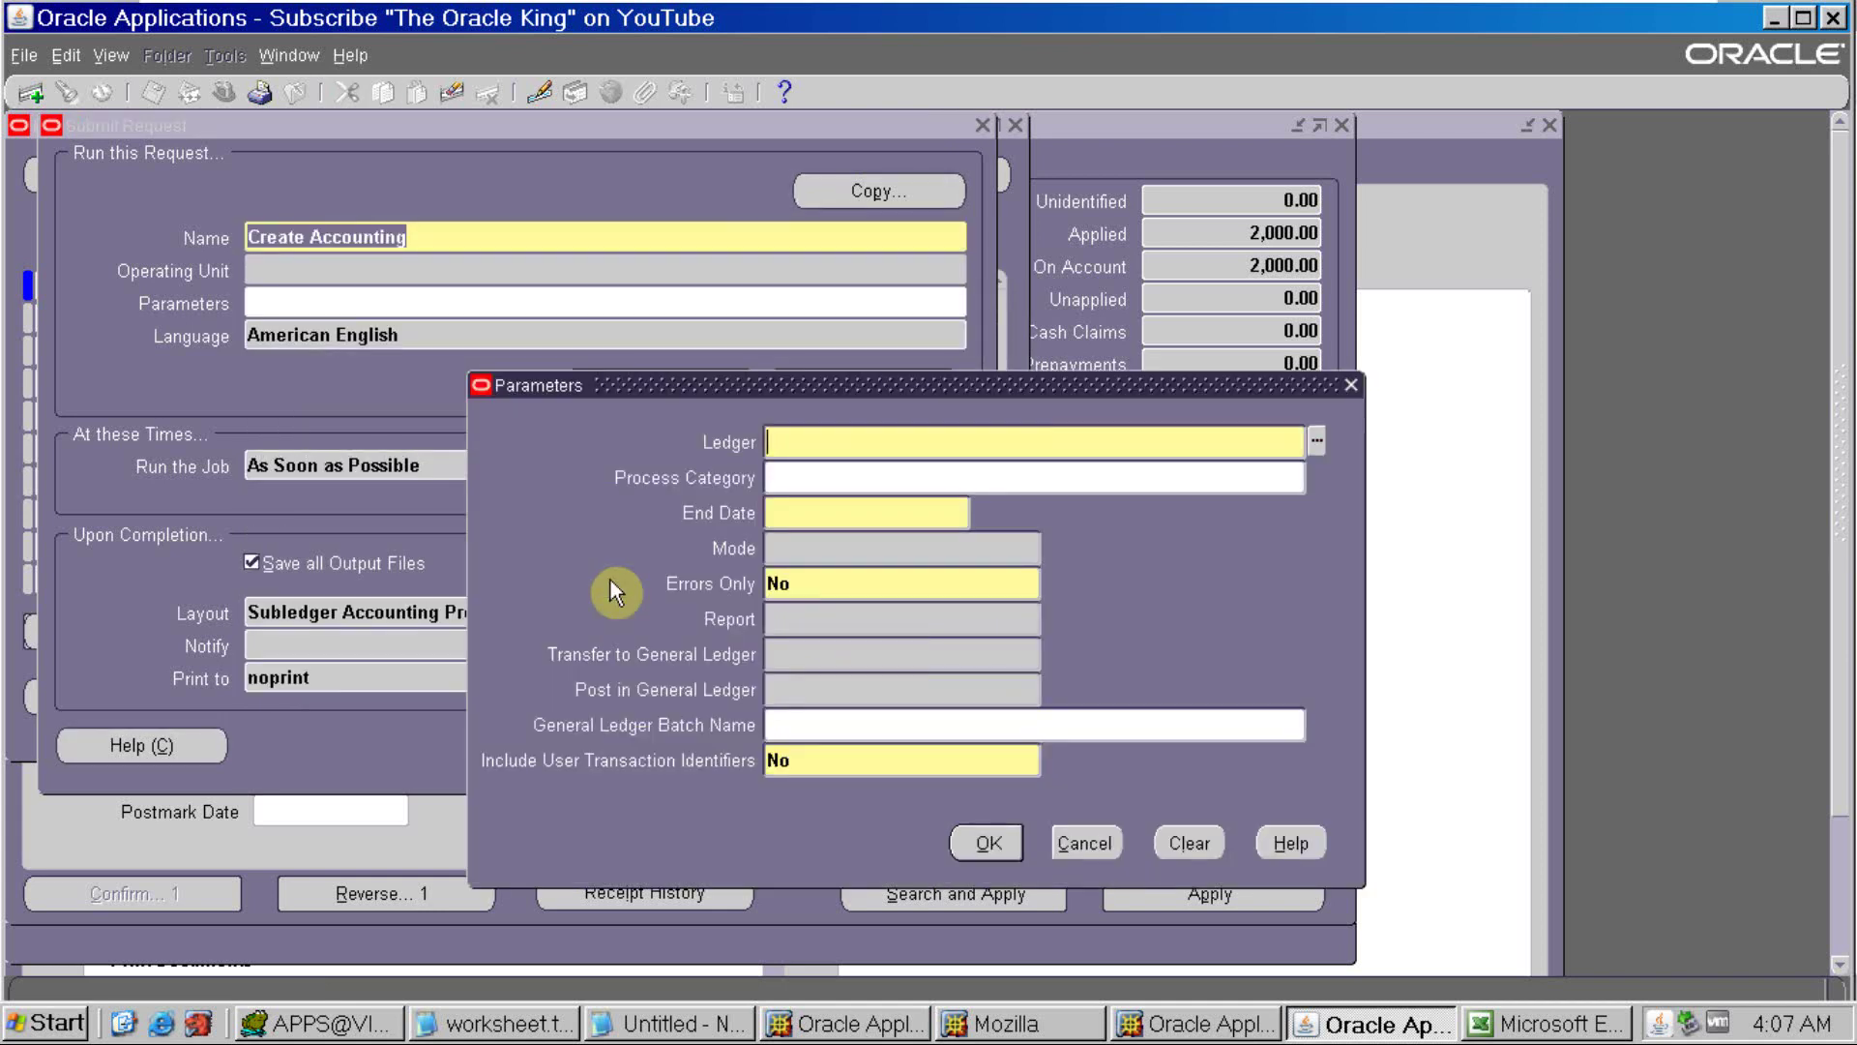
Submit Create Accounting for ledger Vision Operations (USA) with end date 31-MAR-2021 and Post in General Ledger set to Yes, declining another request
text(Vis%Ope)
key(Tab)
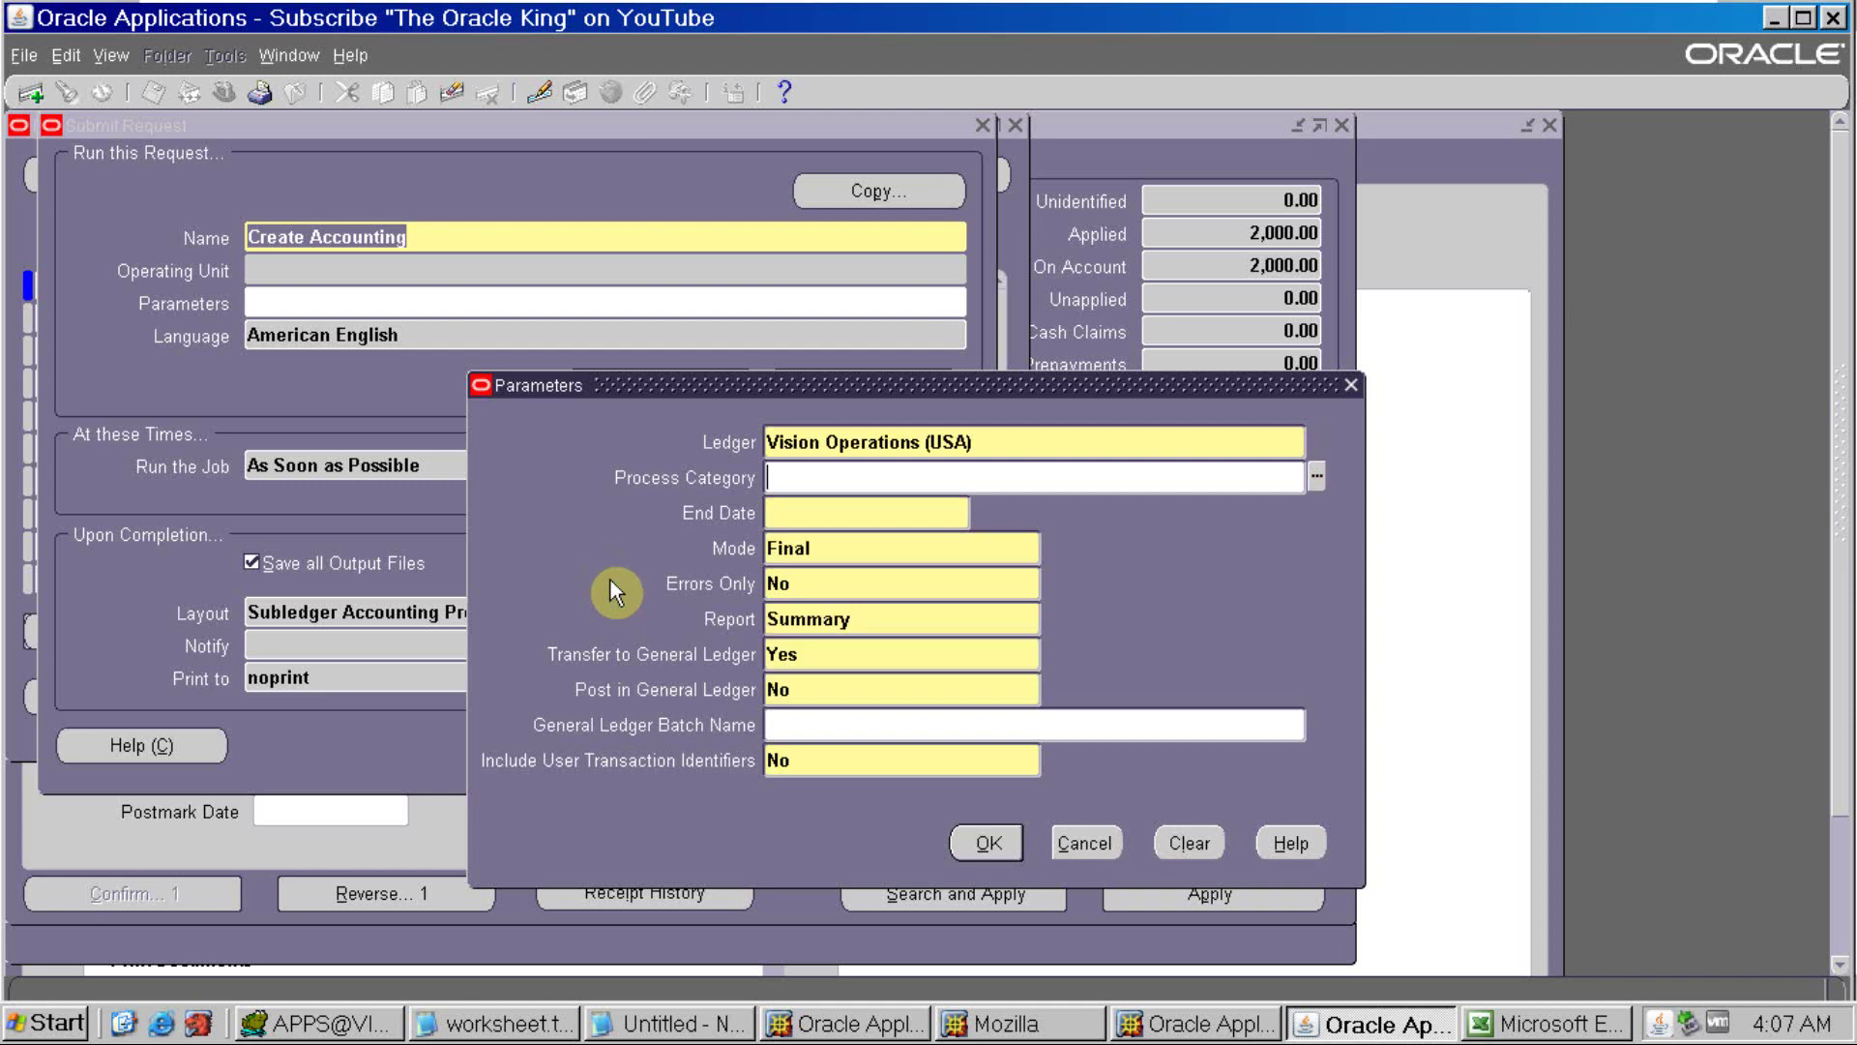
key(Tab)
text(31mar21)
key(Tab)
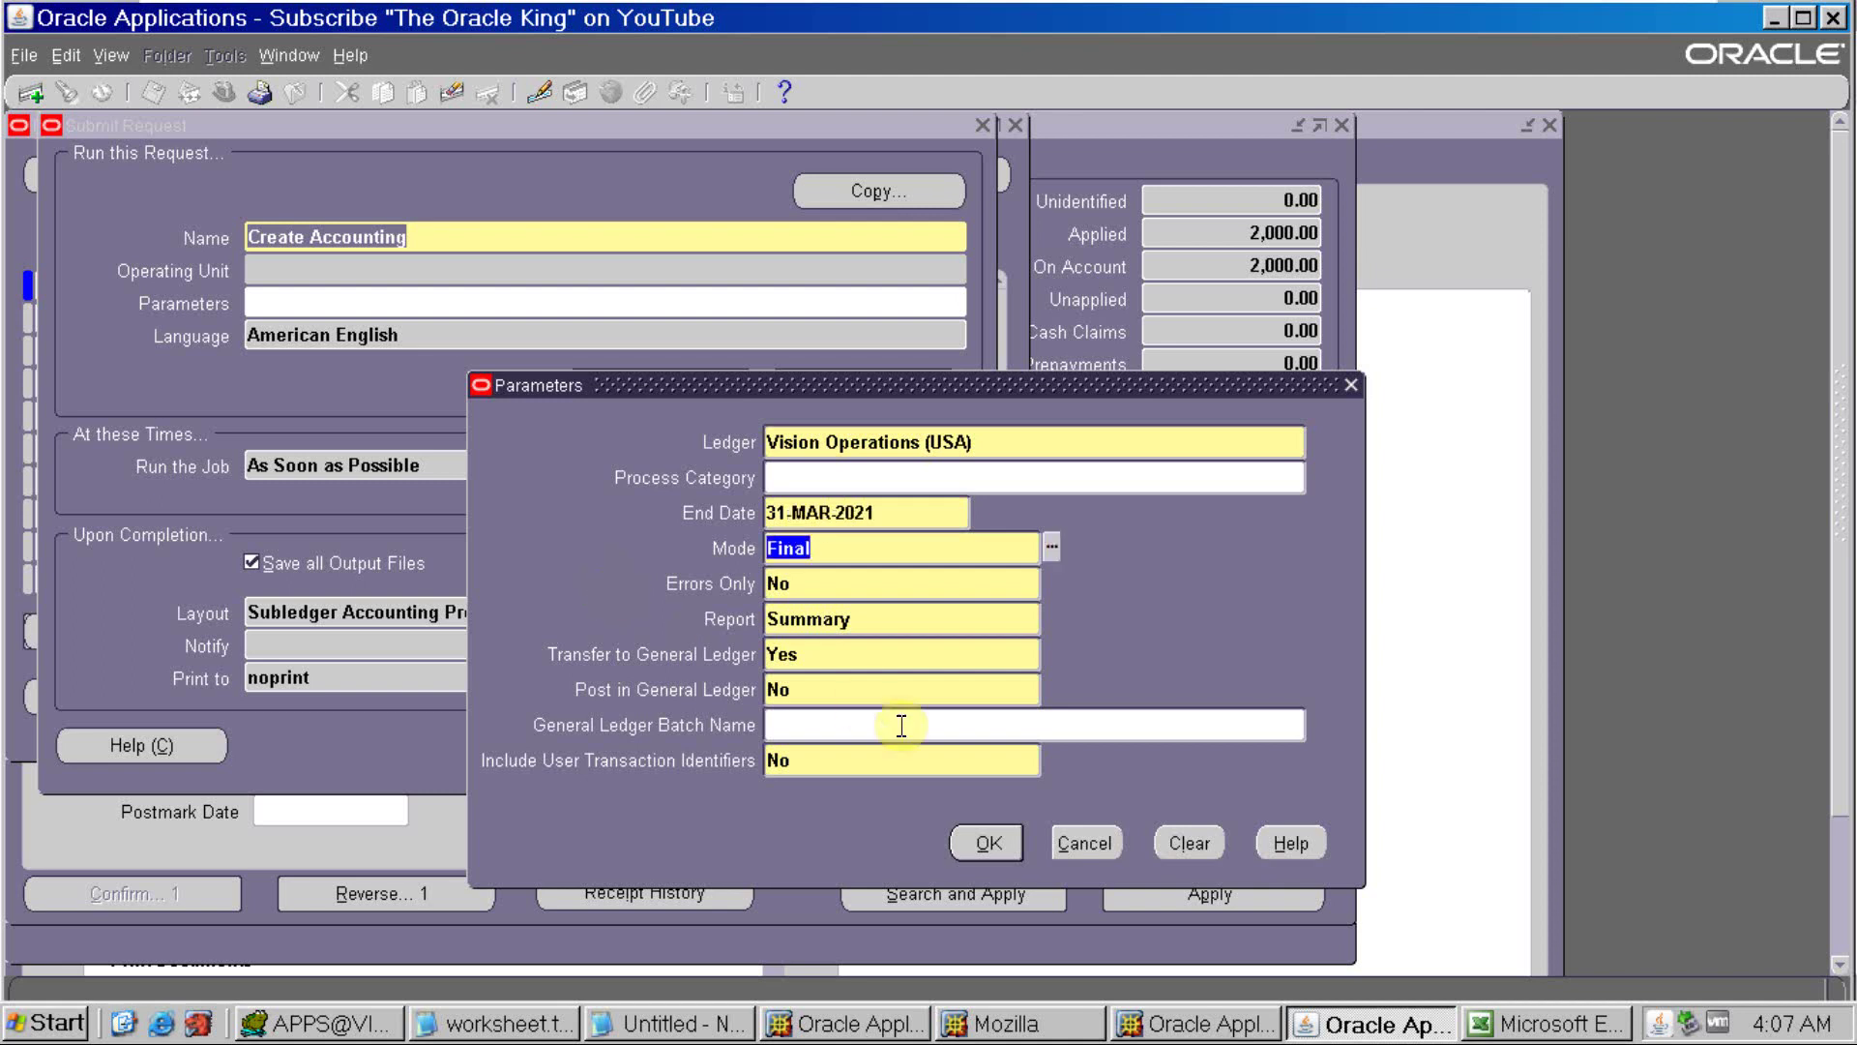
click(878, 695)
text(y)
key(Tab)
click(989, 849)
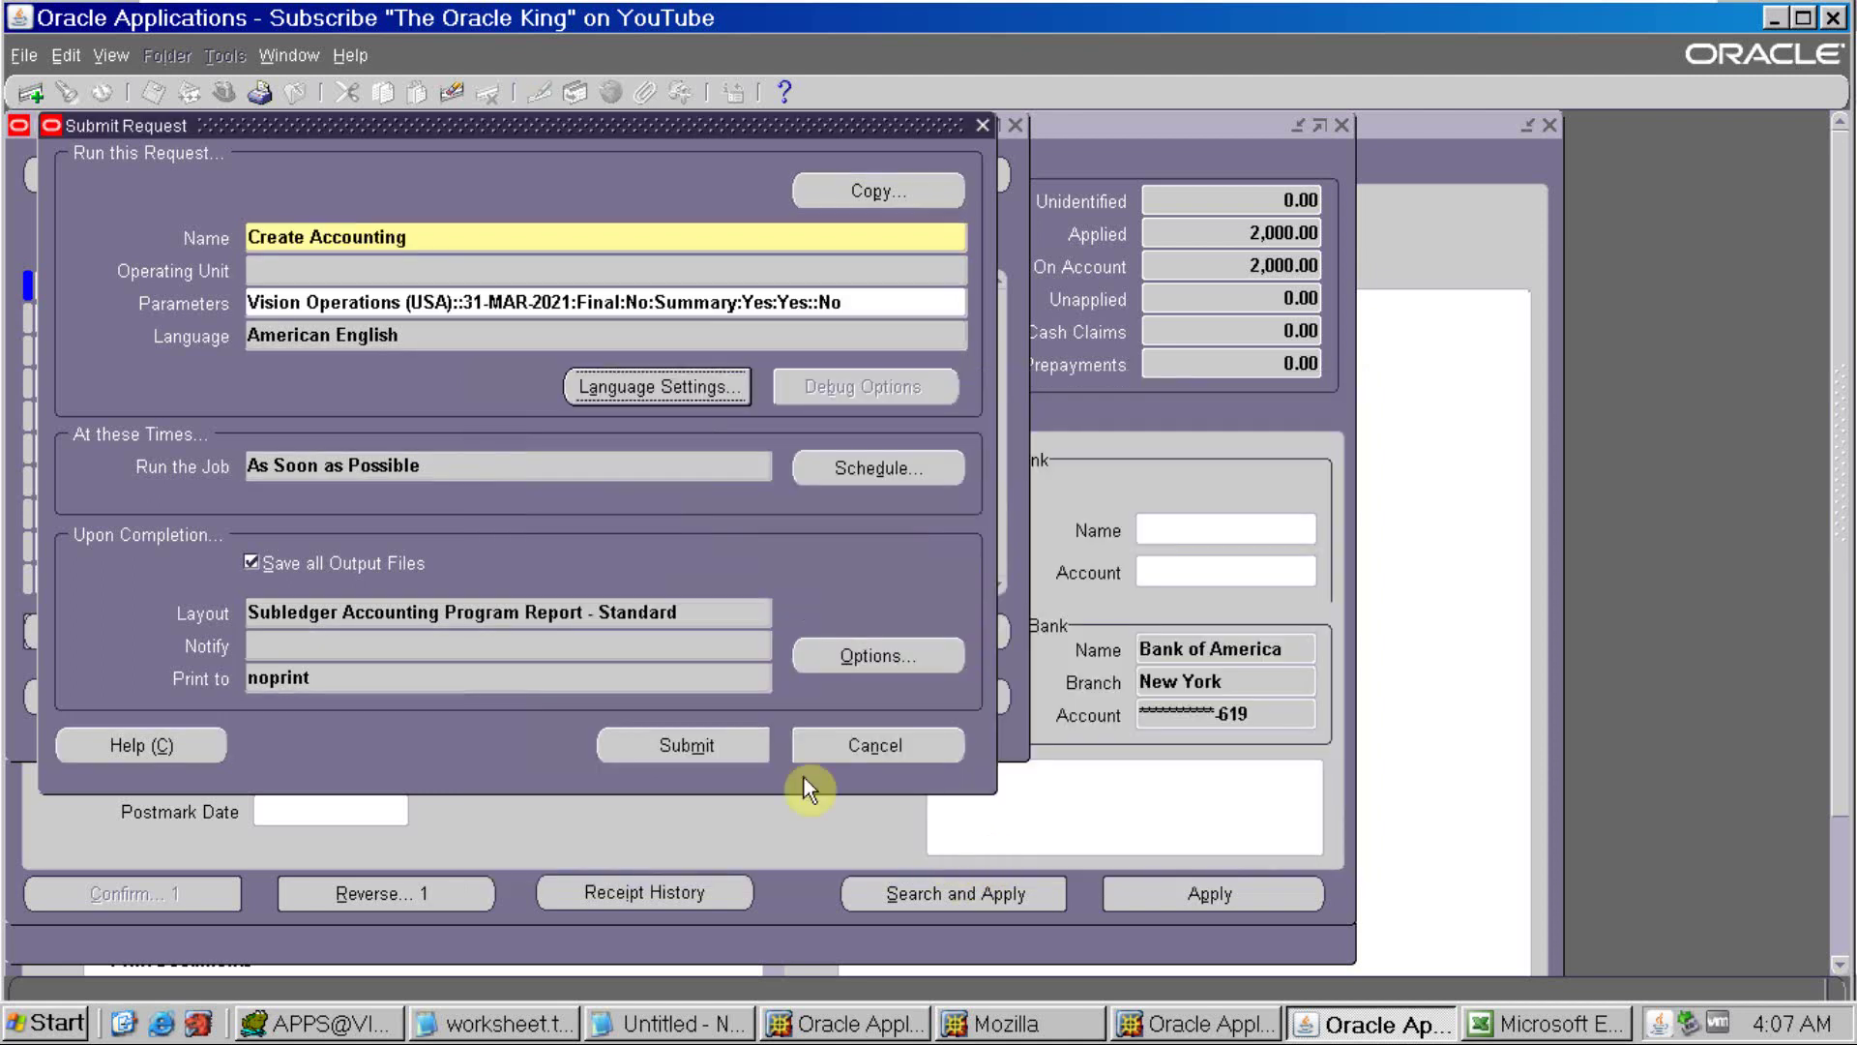
click(749, 749)
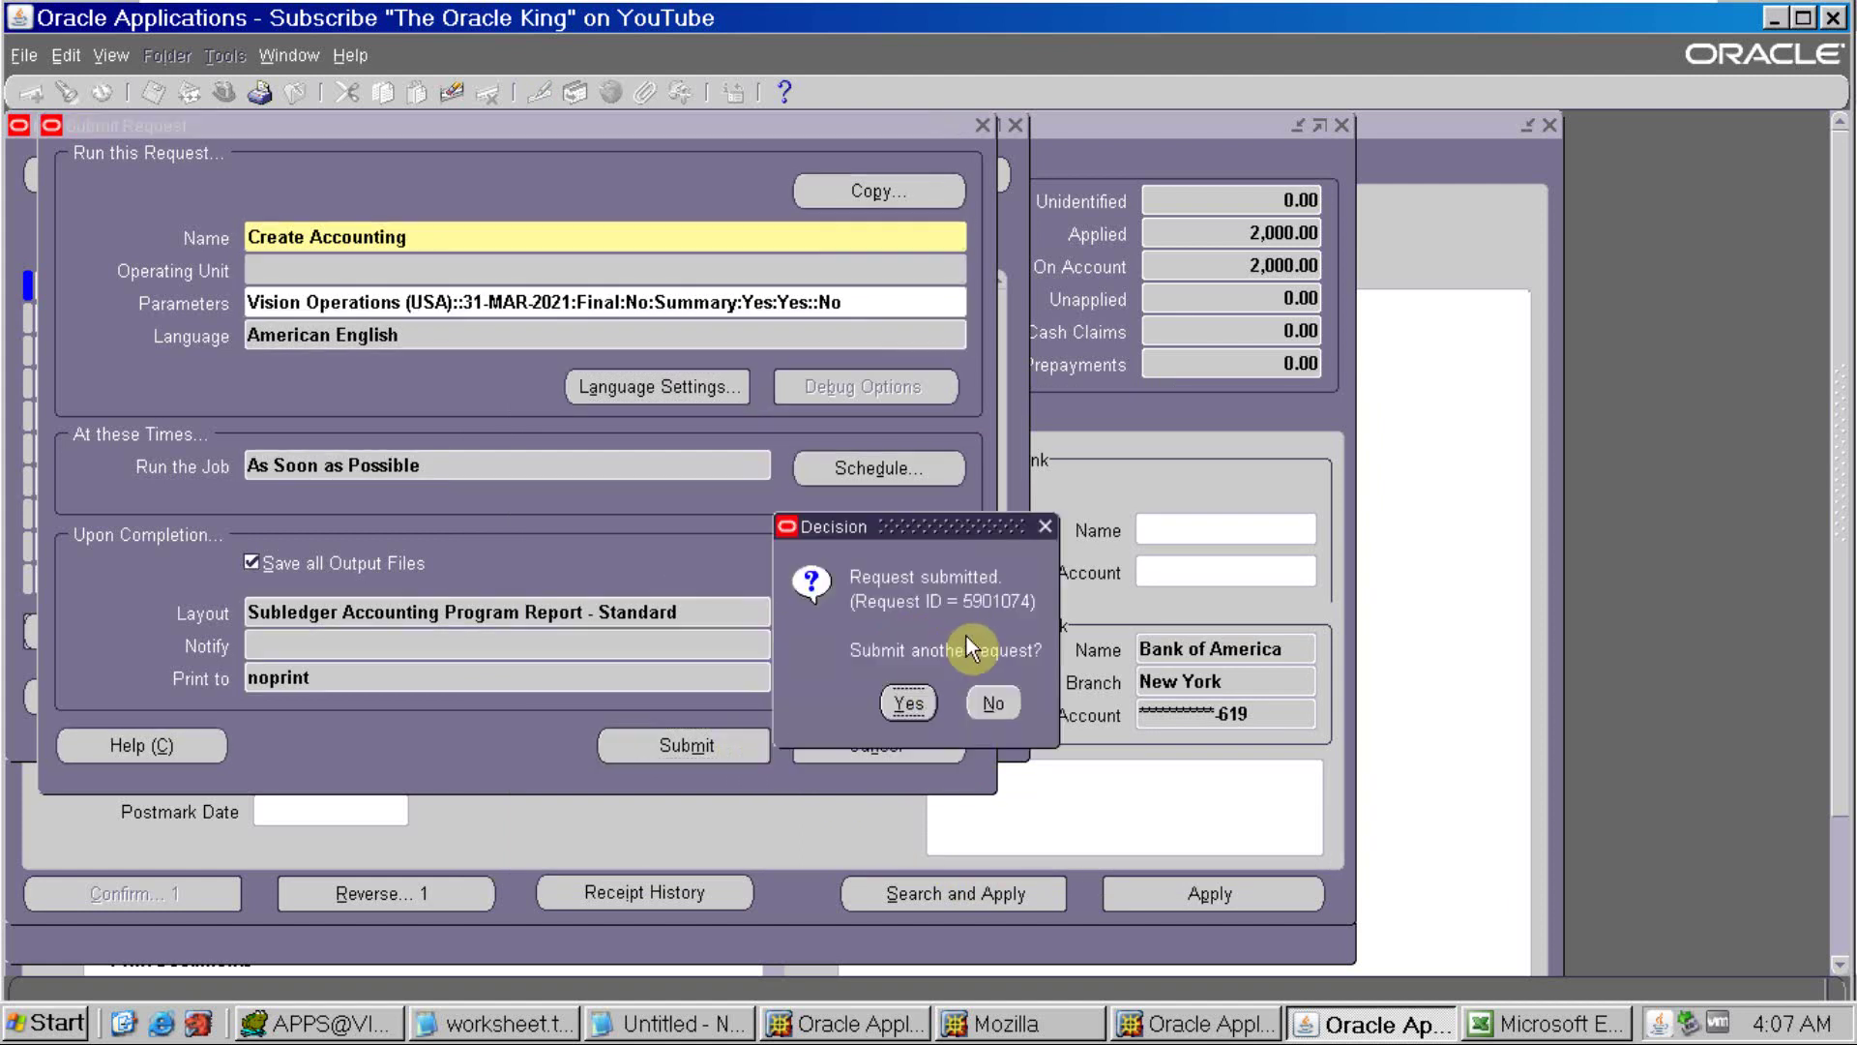
click(994, 702)
List all own requests and keep refreshing them to monitor the Create Accounting run and its child requests
click(855, 713)
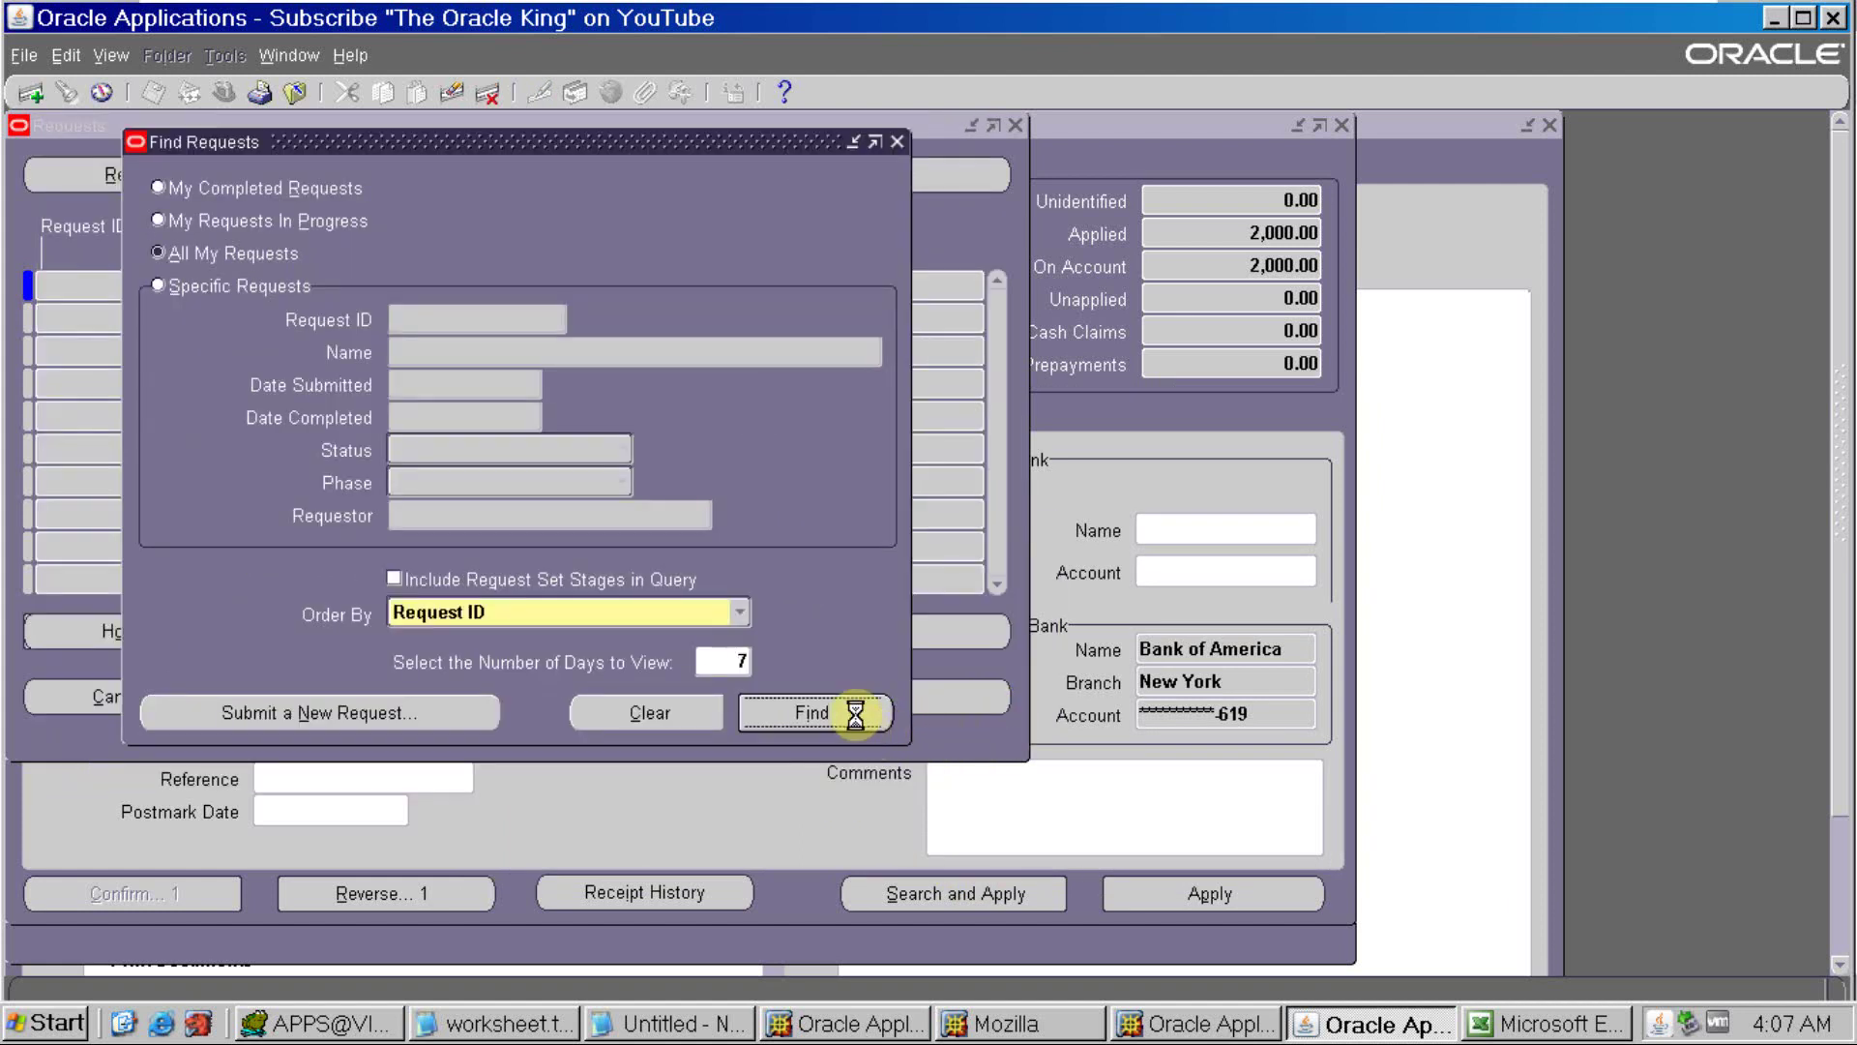
click(101, 183)
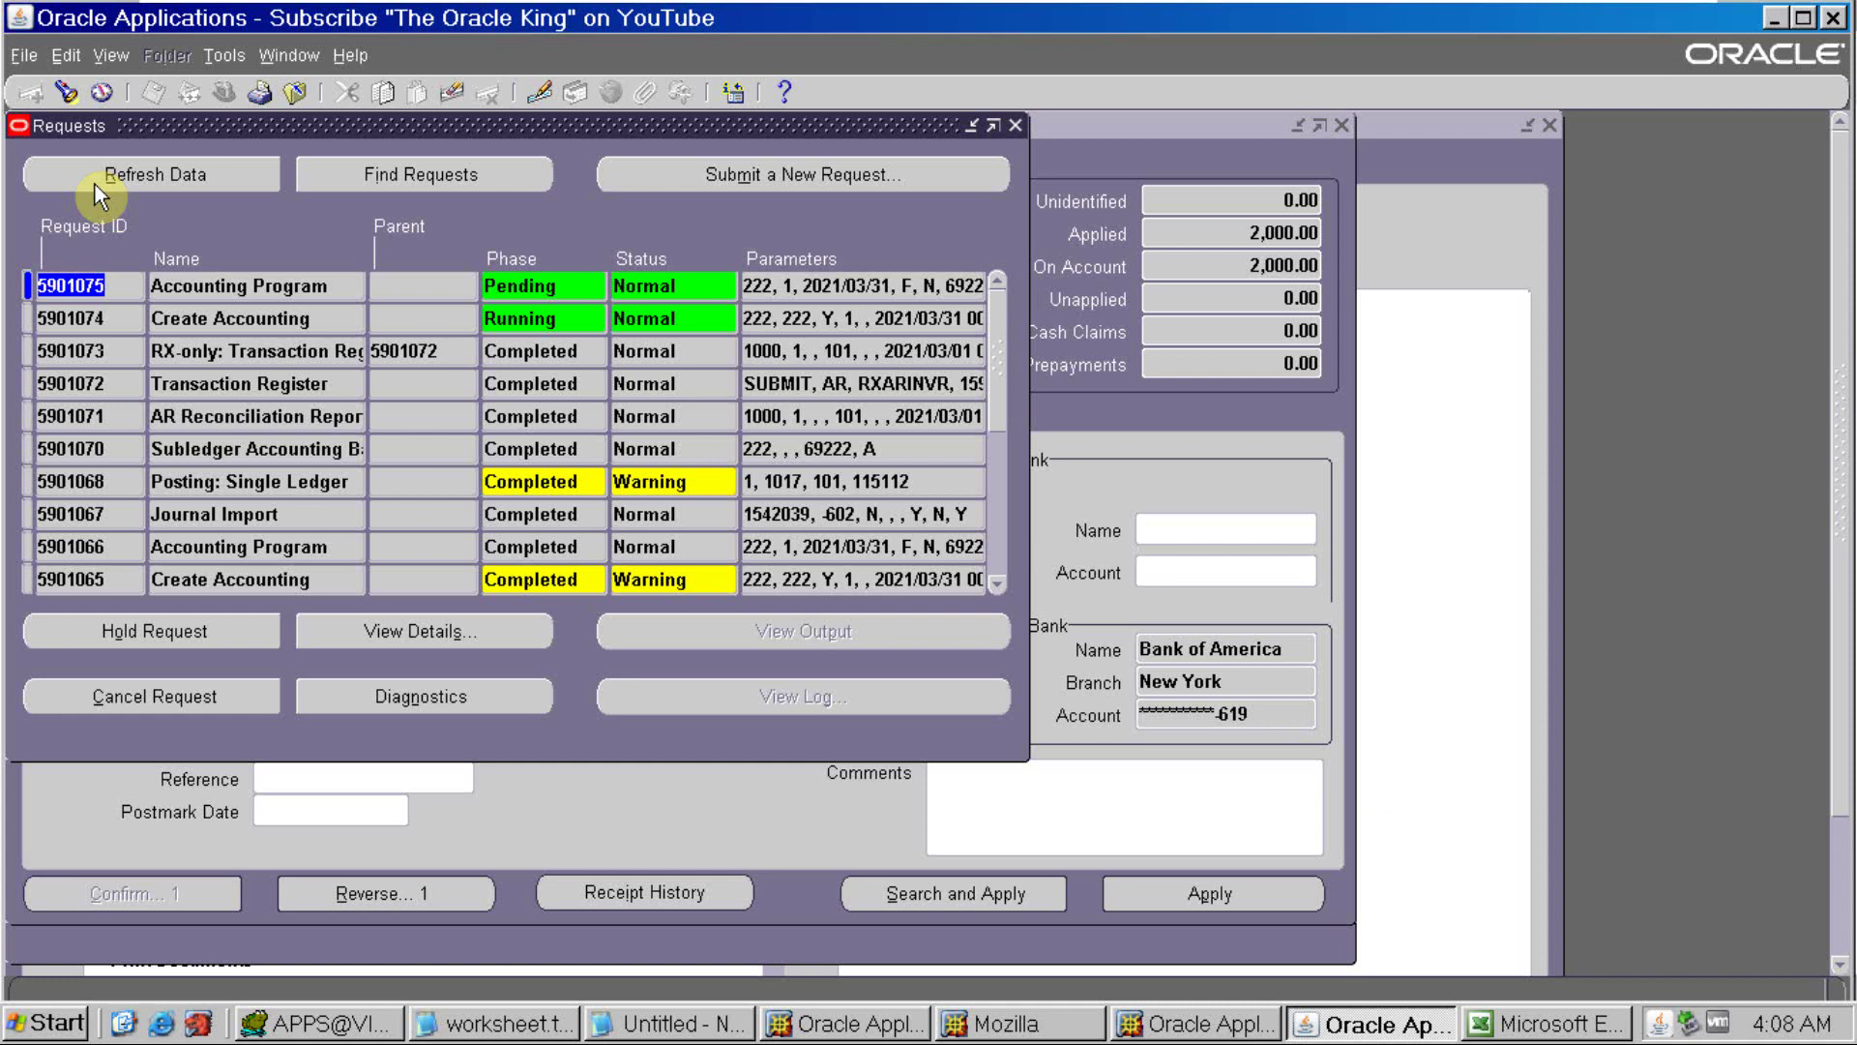
click(100, 190)
click(105, 187)
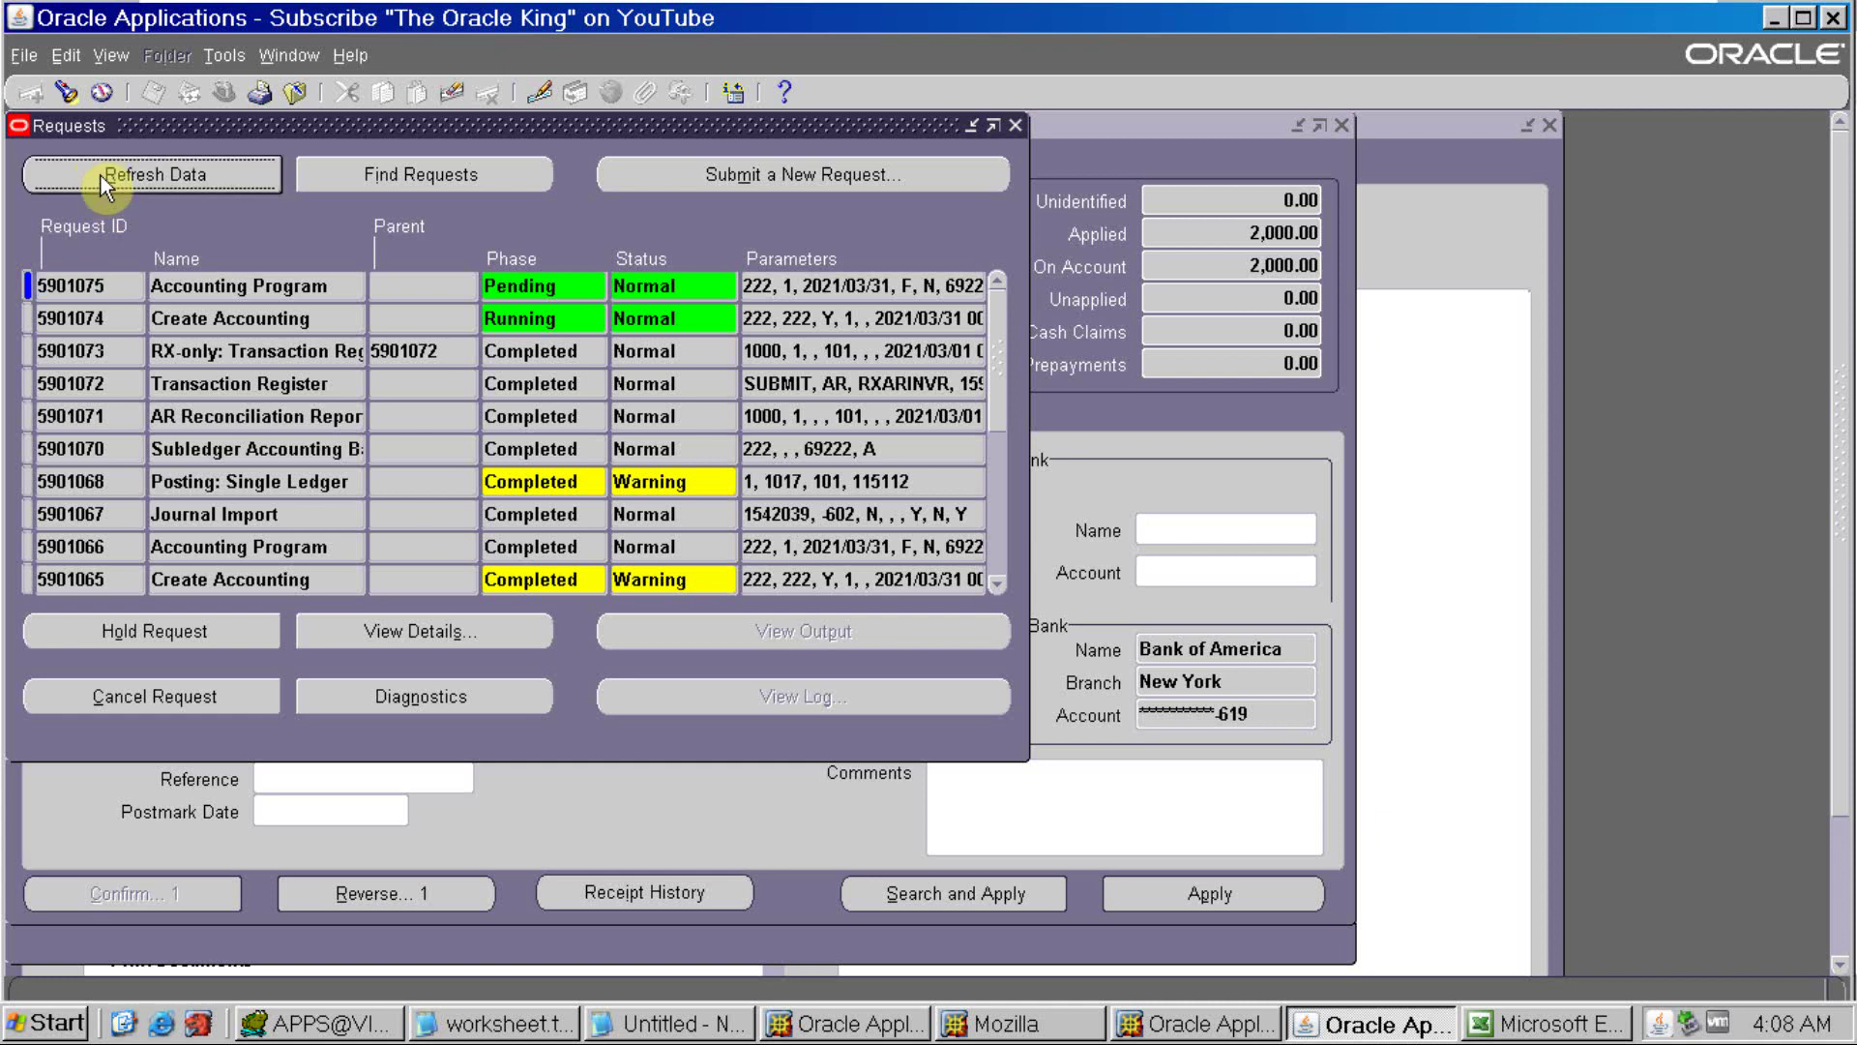
click(100, 177)
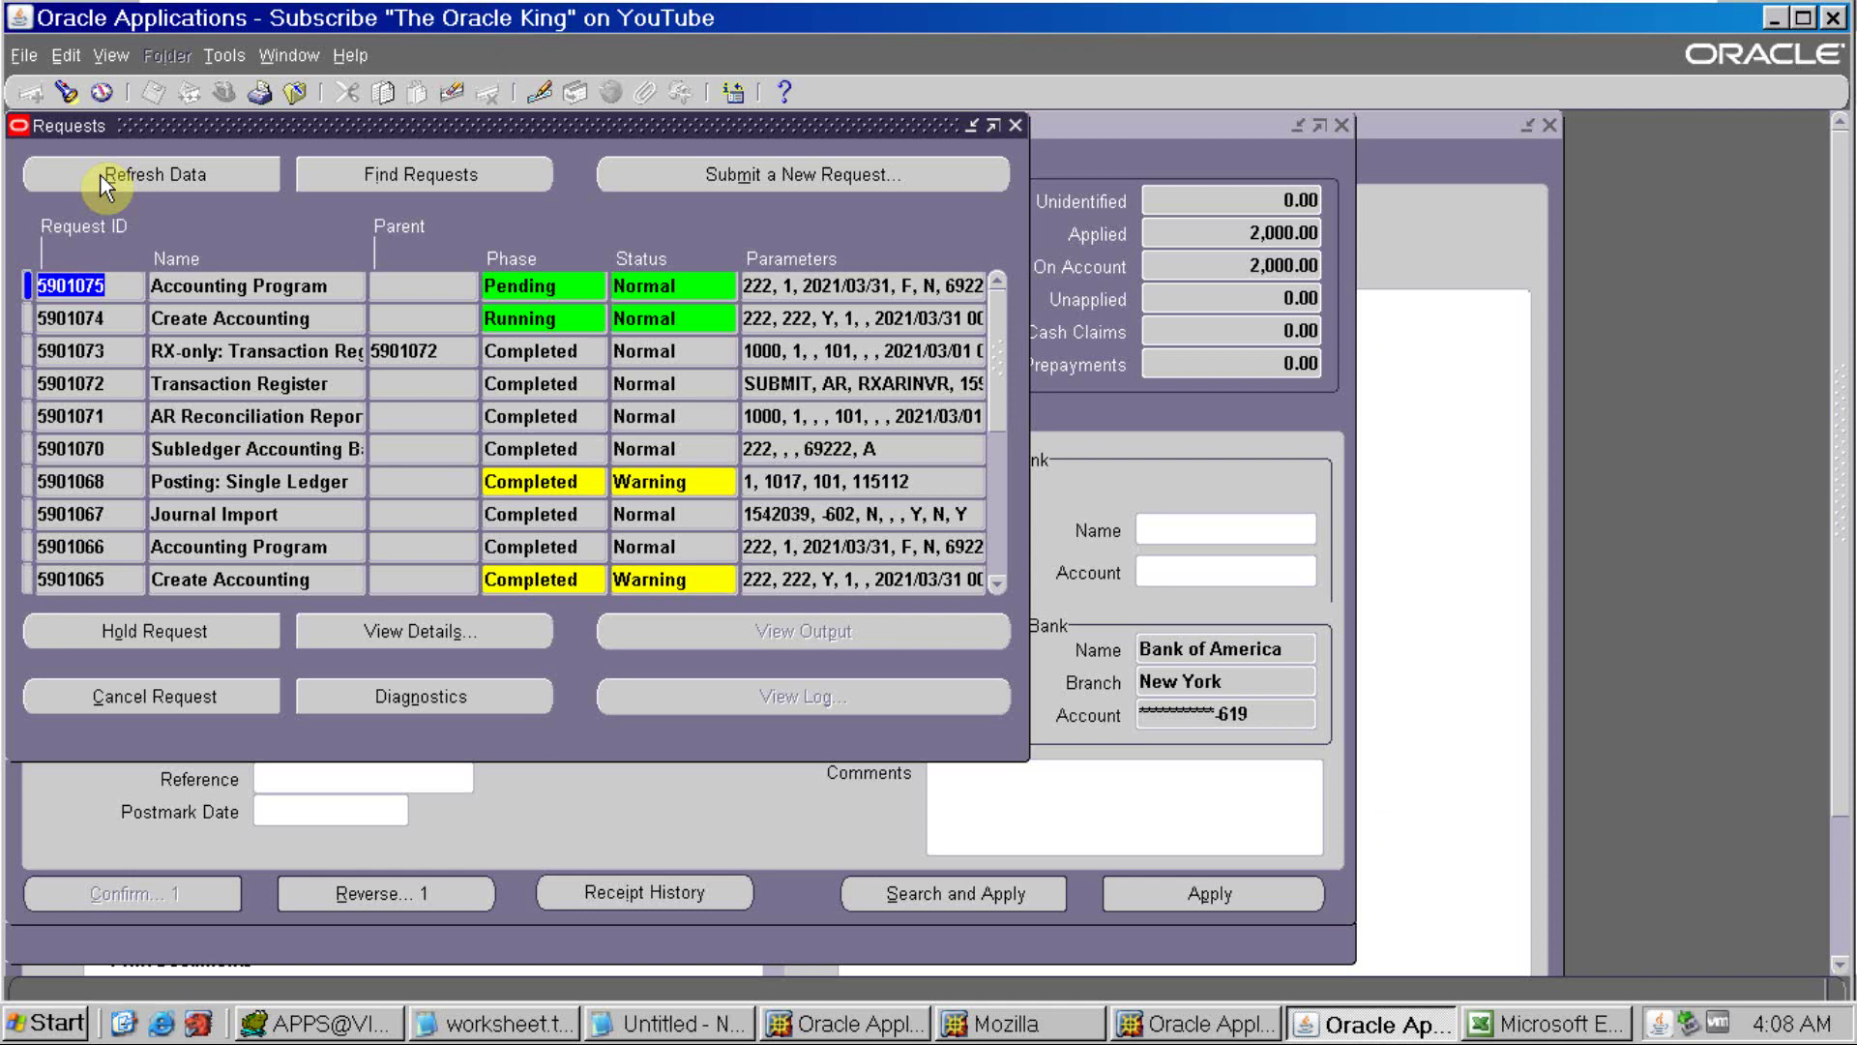
click(106, 179)
click(107, 179)
click(107, 179)
click(106, 182)
click(105, 181)
click(106, 182)
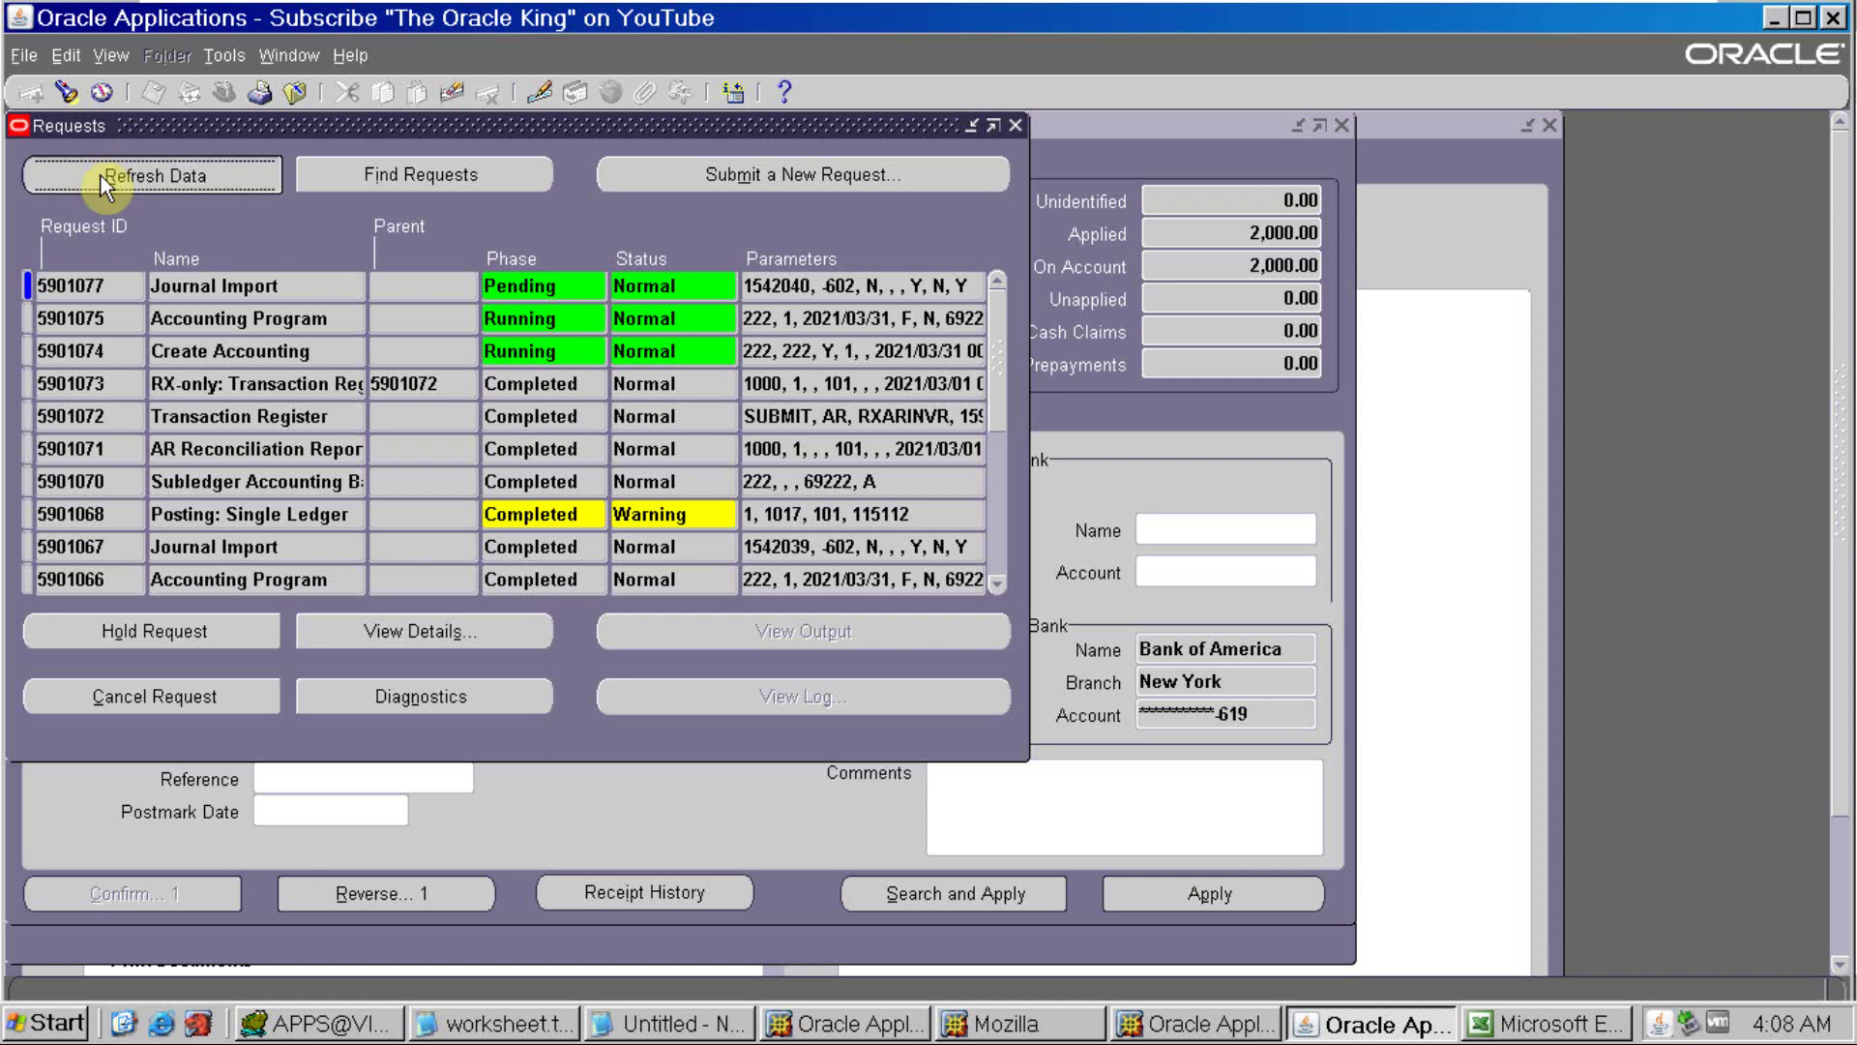
click(105, 182)
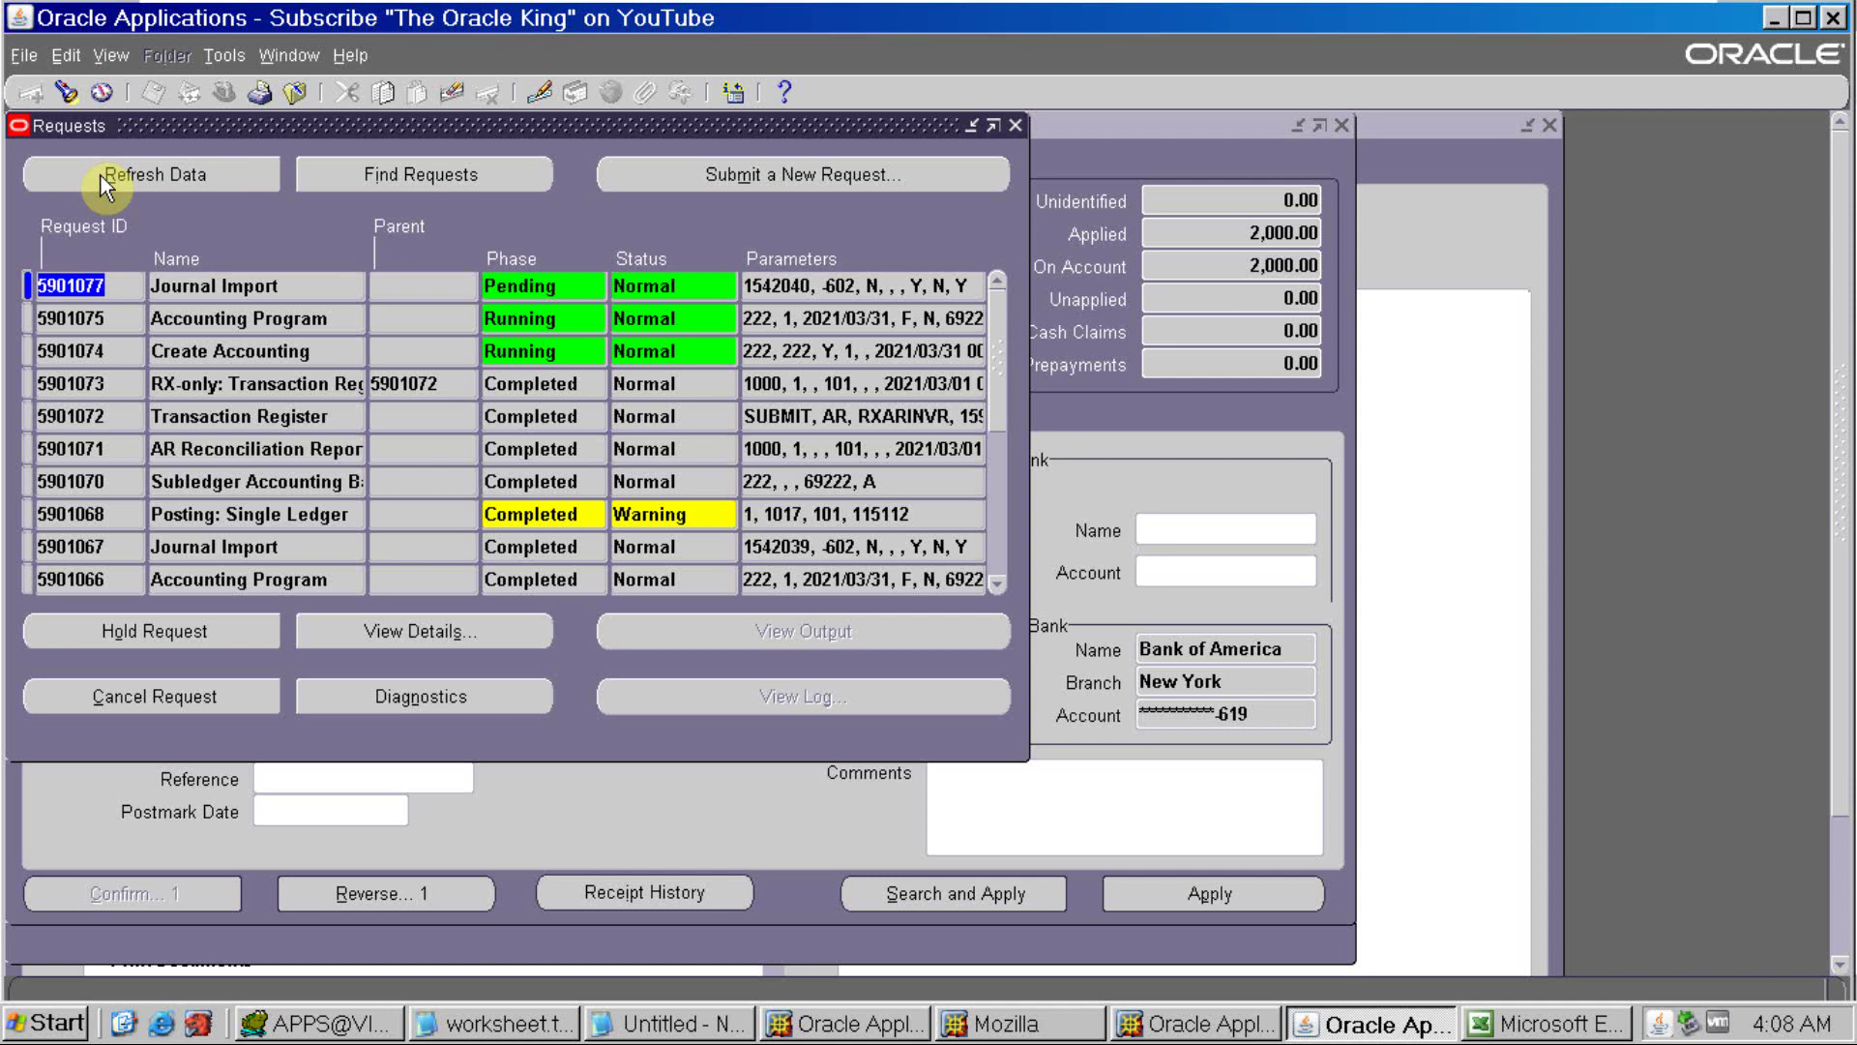
click(105, 182)
click(102, 178)
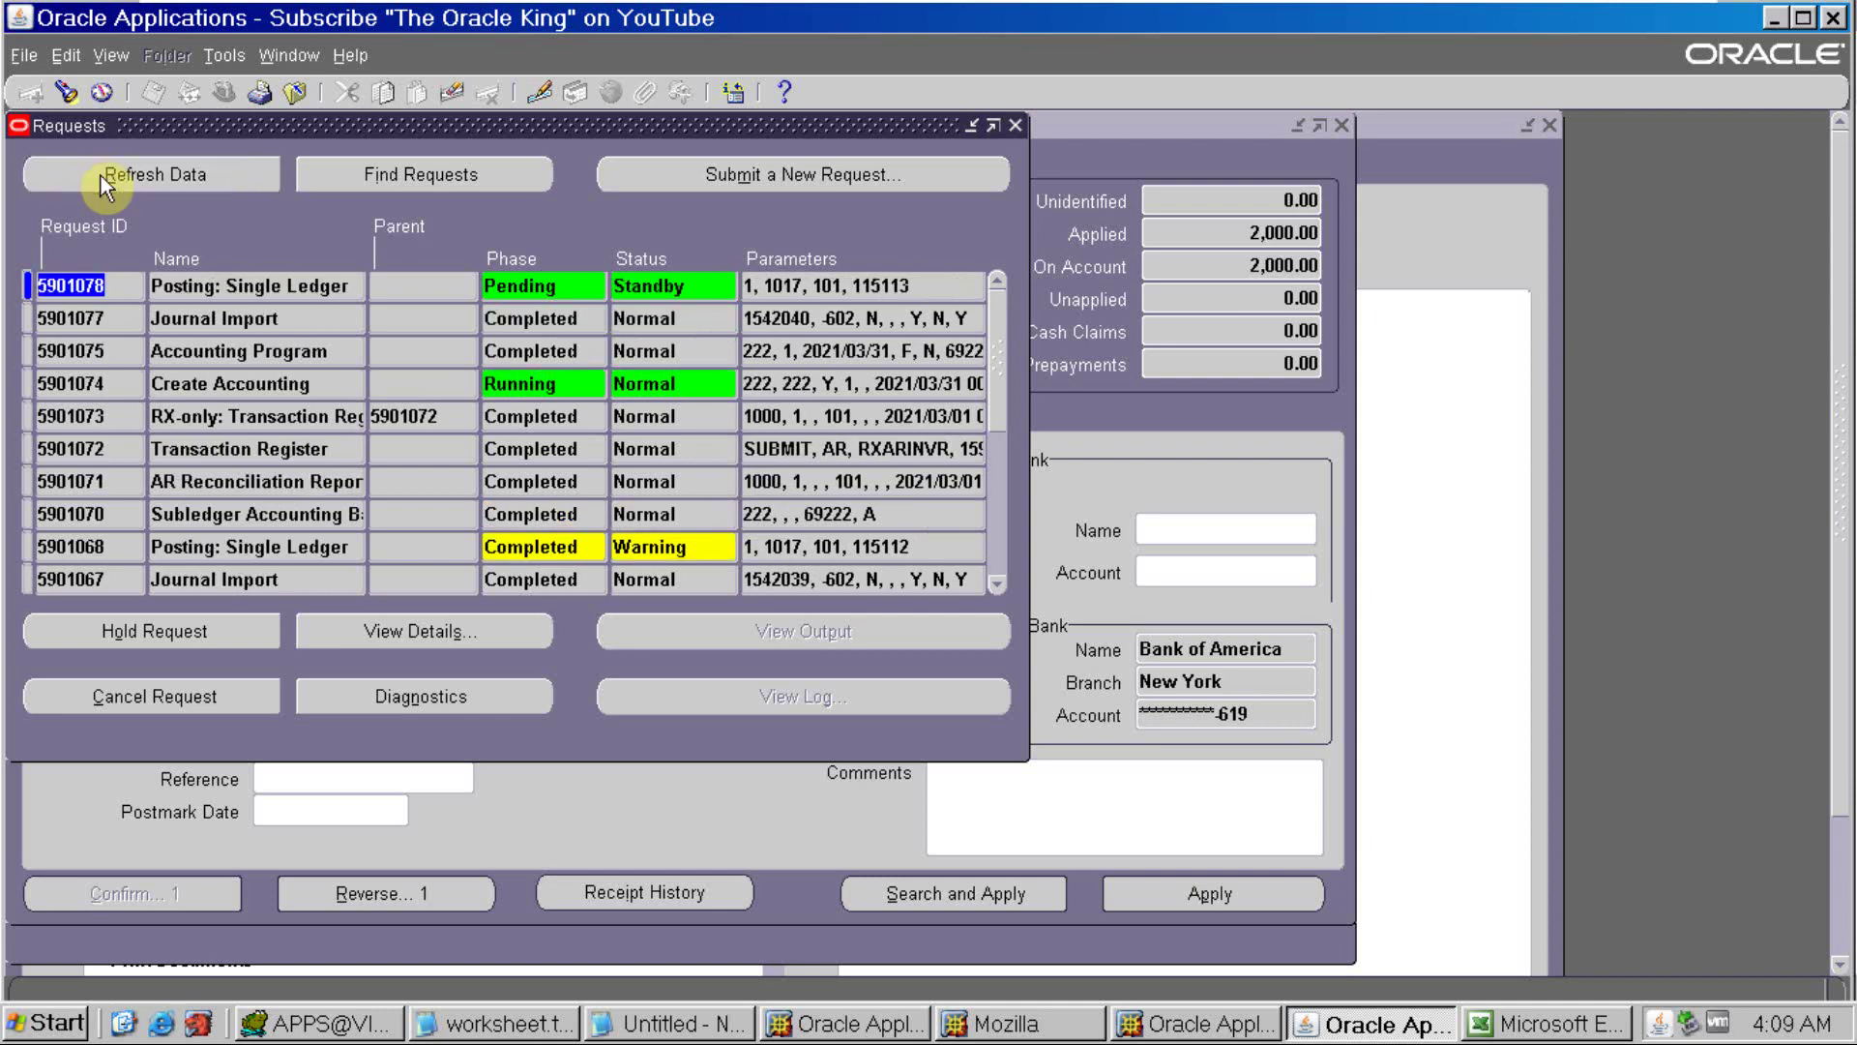
click(106, 184)
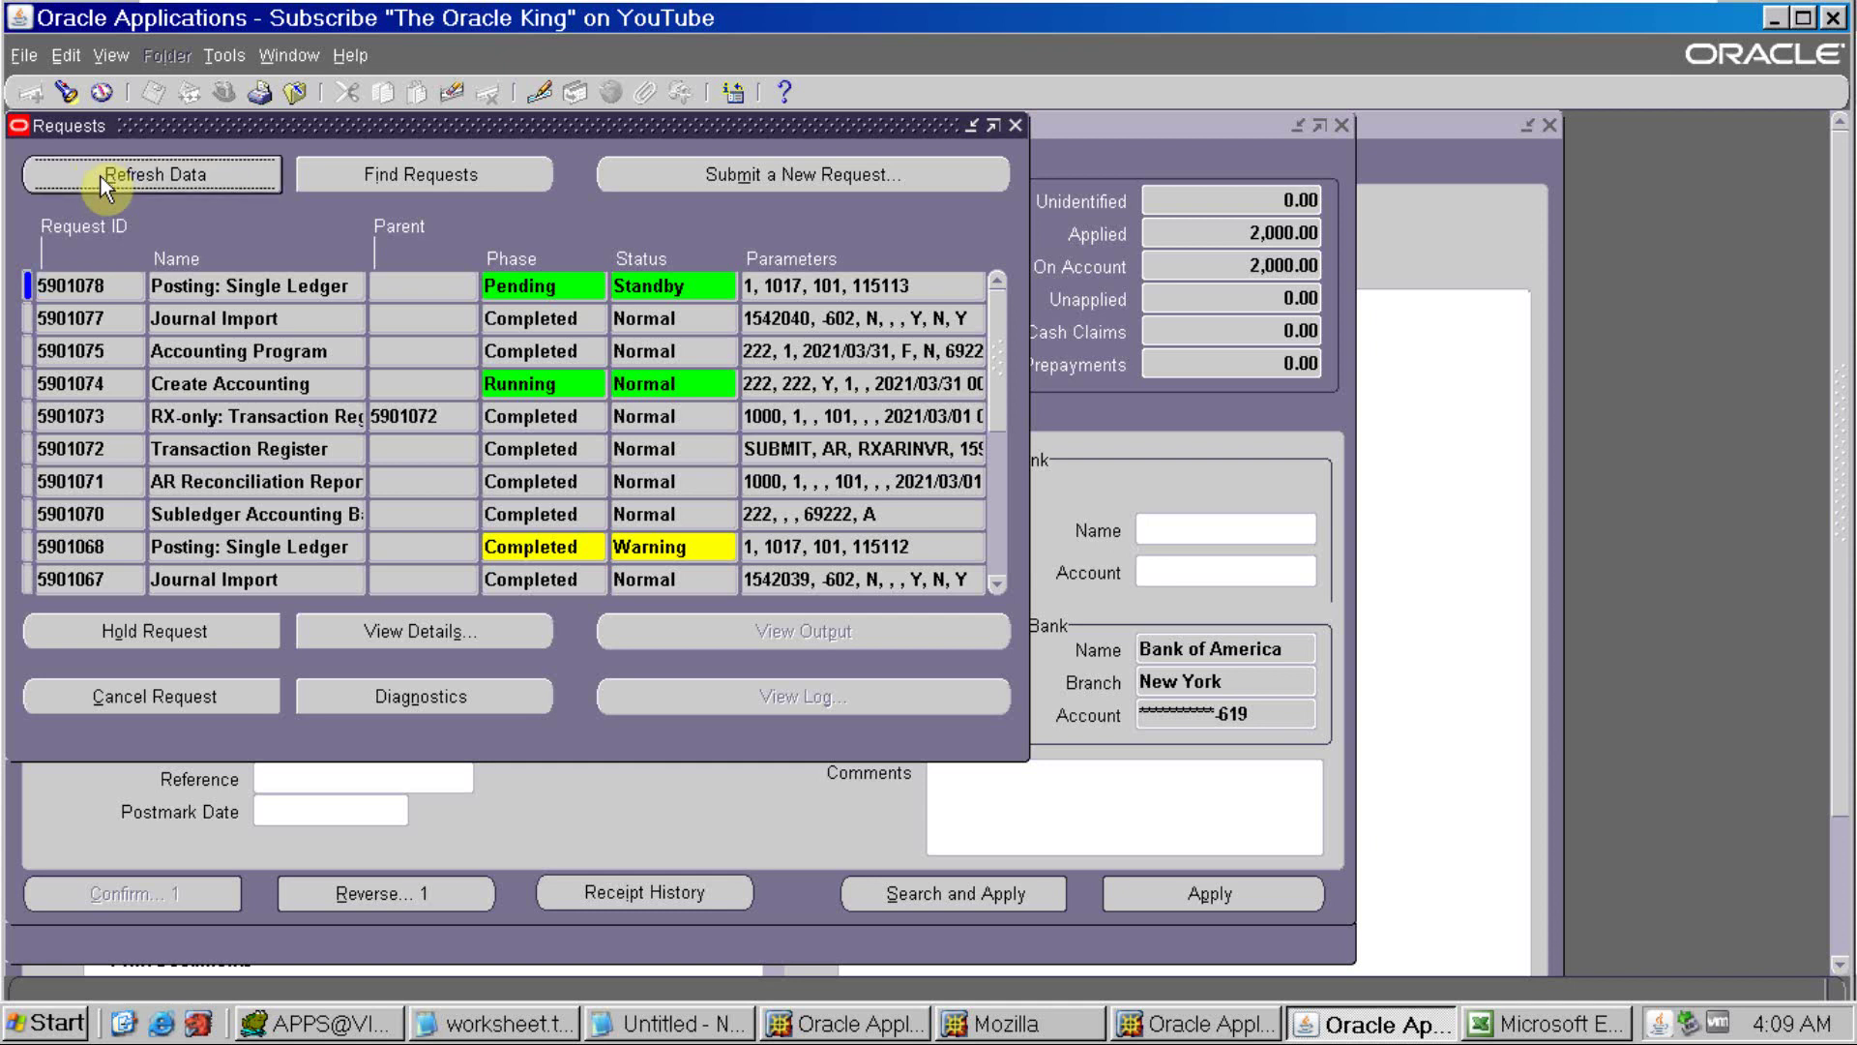
Close the Requests and Receipts windows and start a new single request for the AR Reconciliation Report
click(1017, 123)
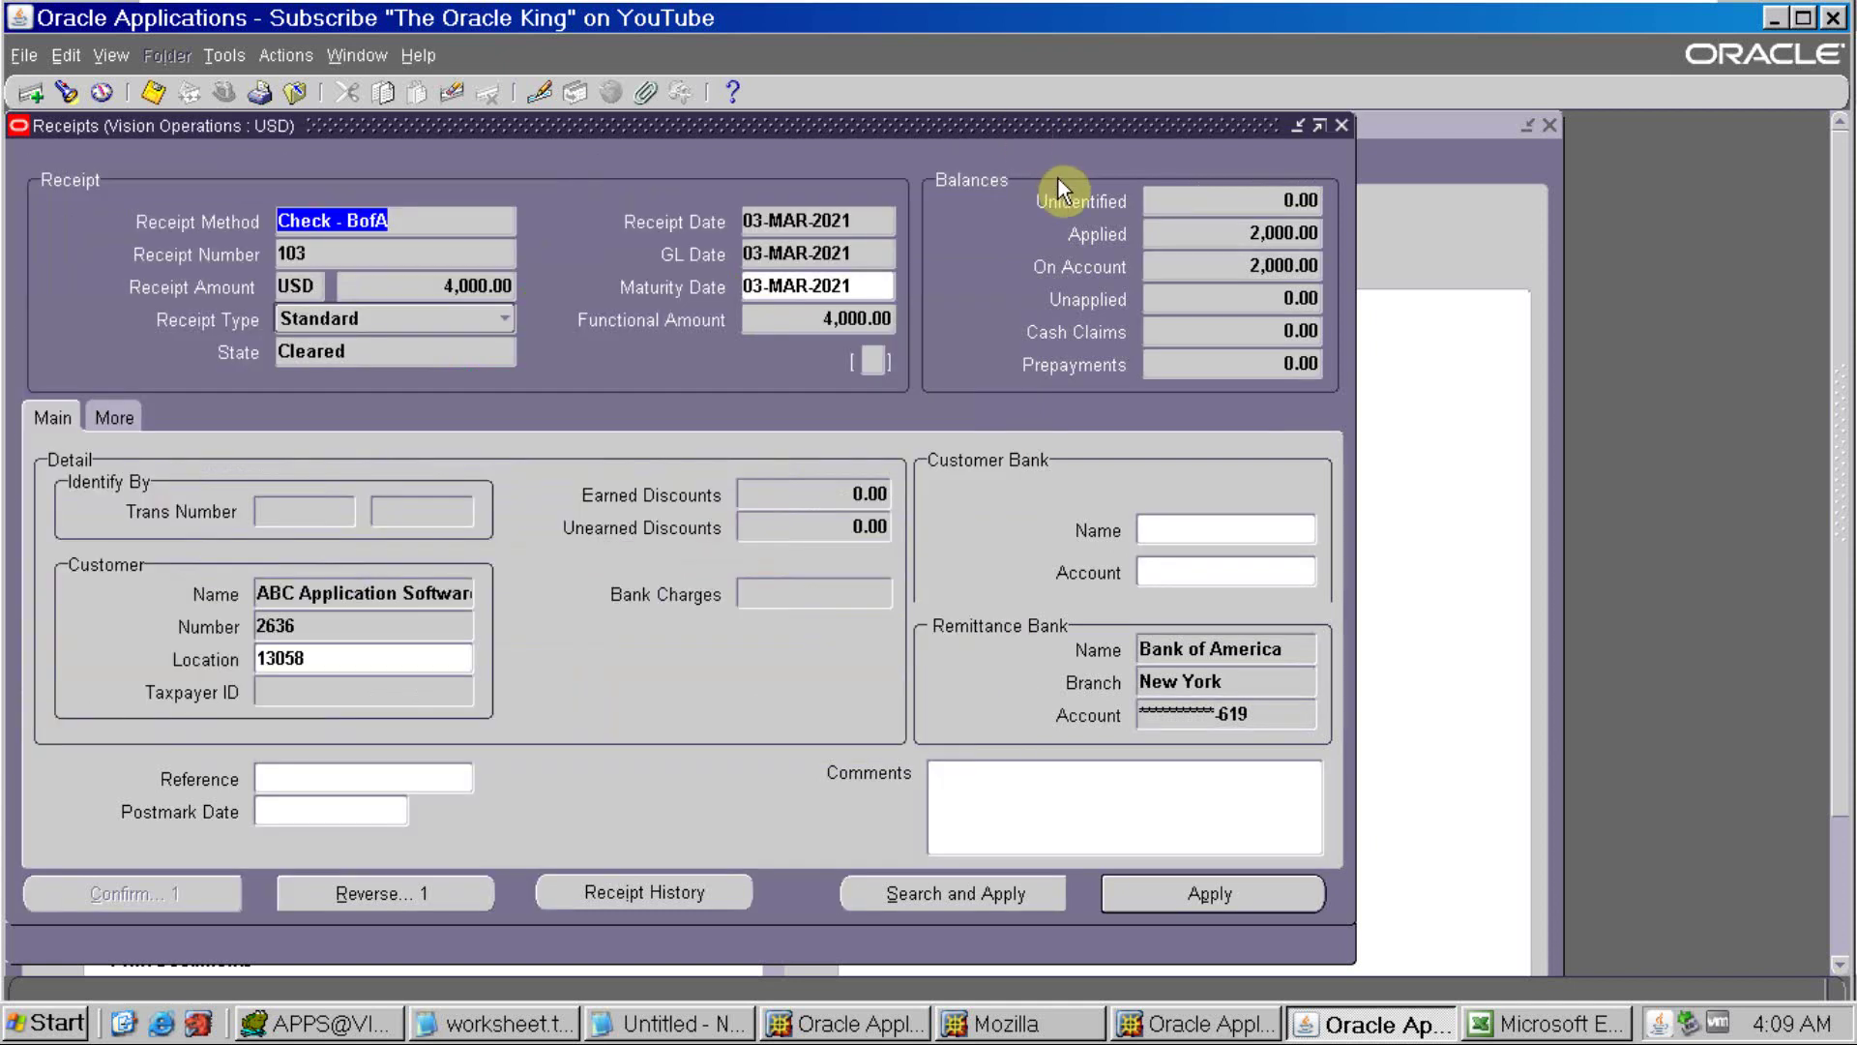
key(F4)
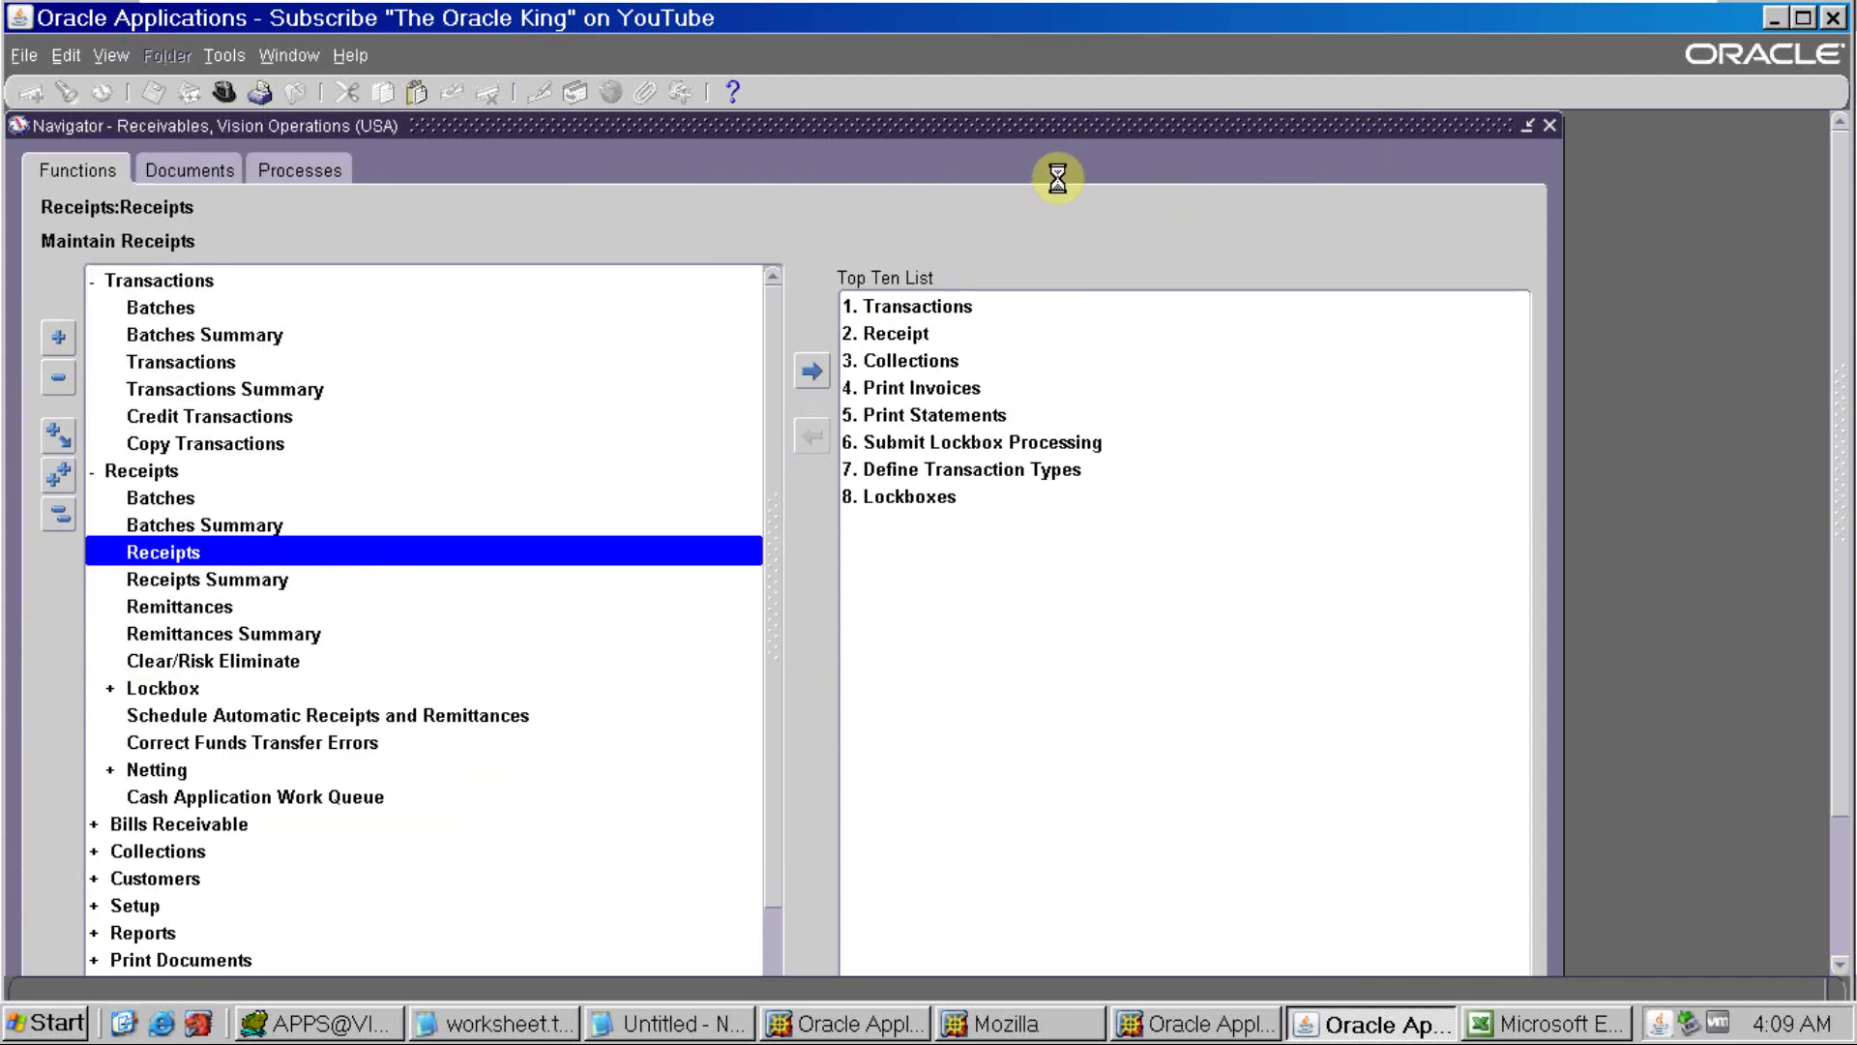
key(alt+n)
key(alt+o)
text(ar rec)
key(Tab)
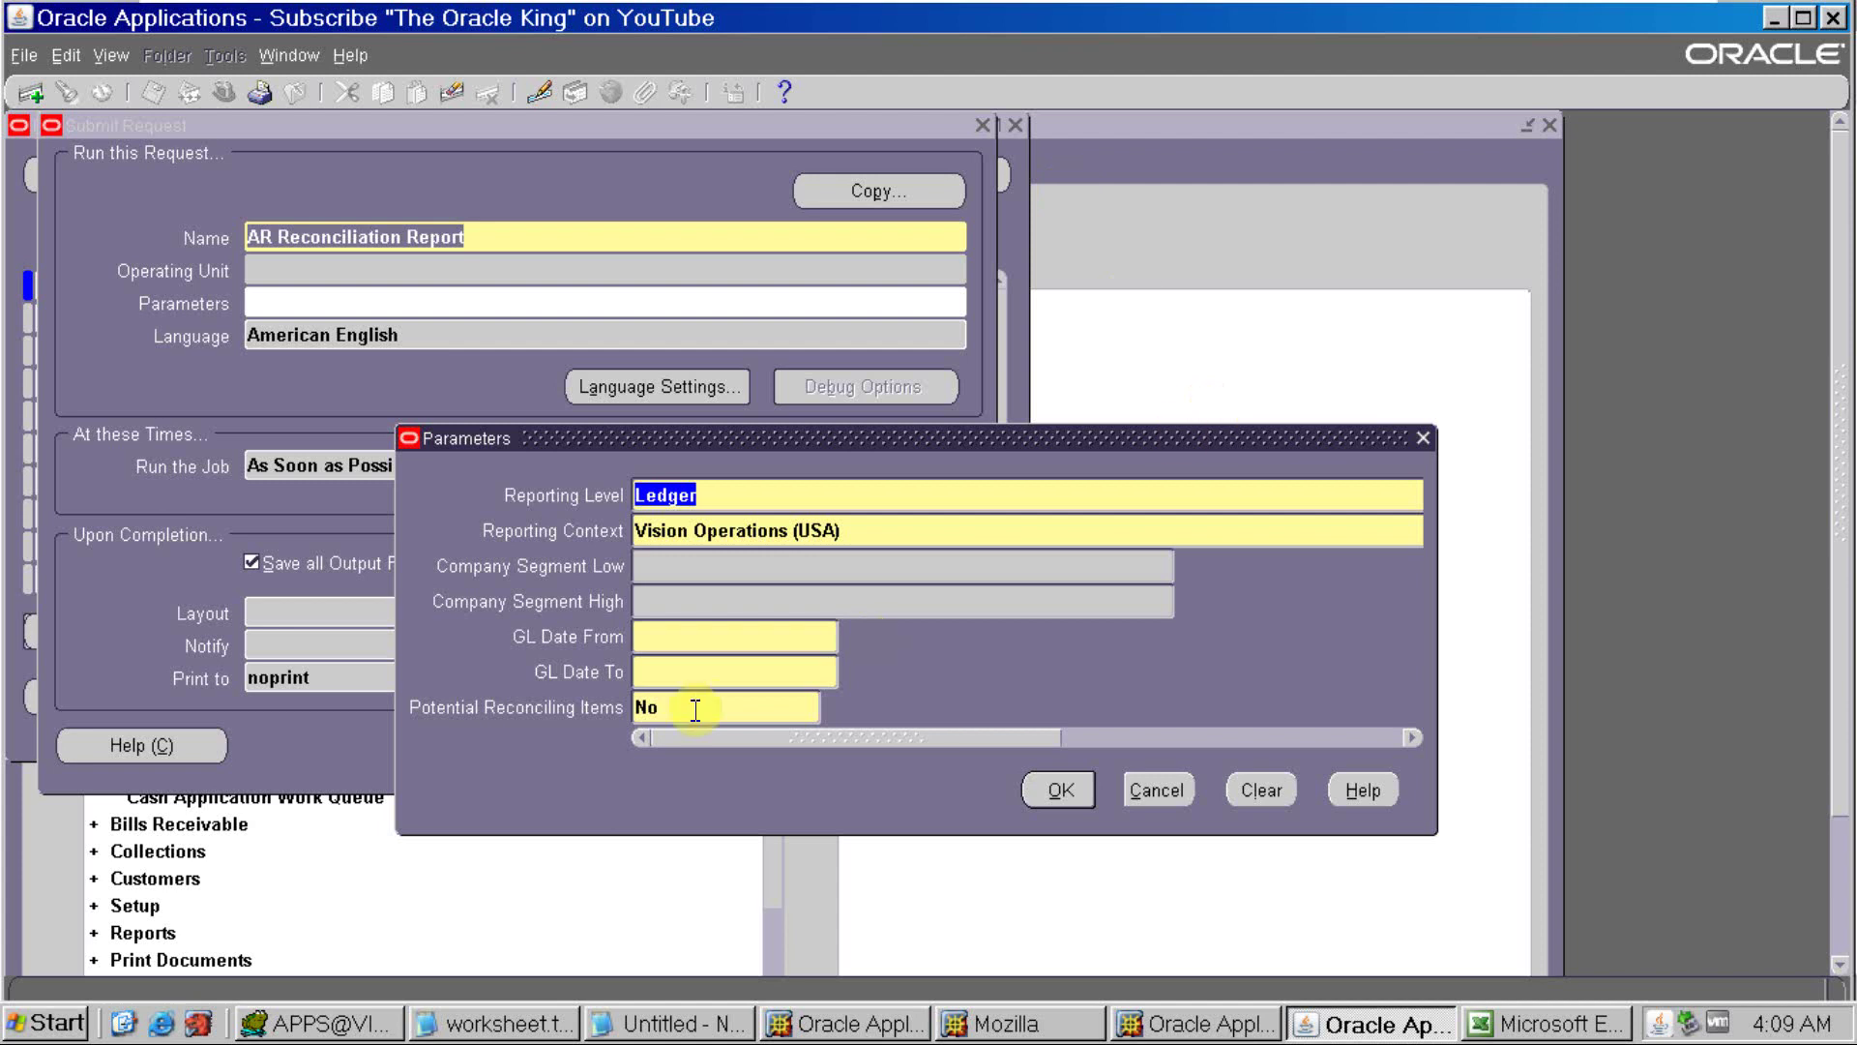
Set the report's GL dates from 01-MAR-2021 to 31-MAR-2021 and submit it without another request
click(712, 641)
text(01mar)
text(2021)
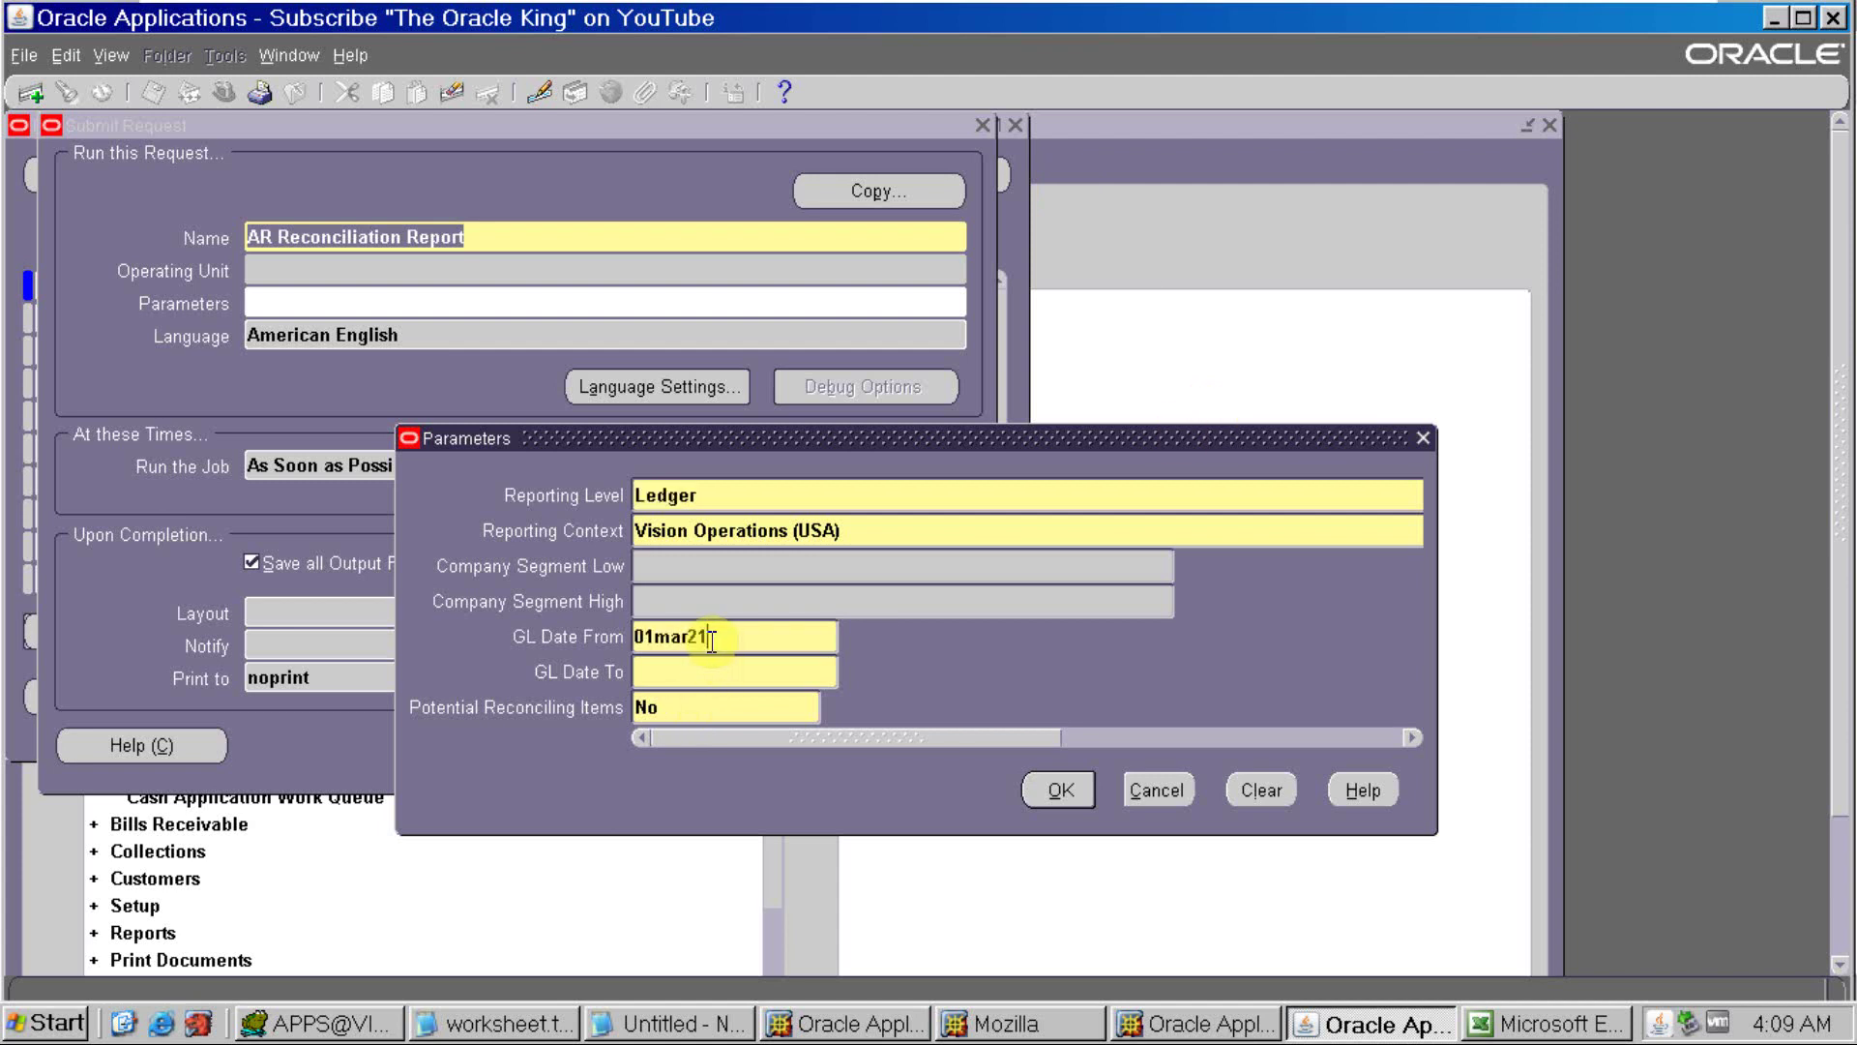
key(Tab)
click(637, 671)
key(Delete)
text(31-MAR-2021)
key(Tab)
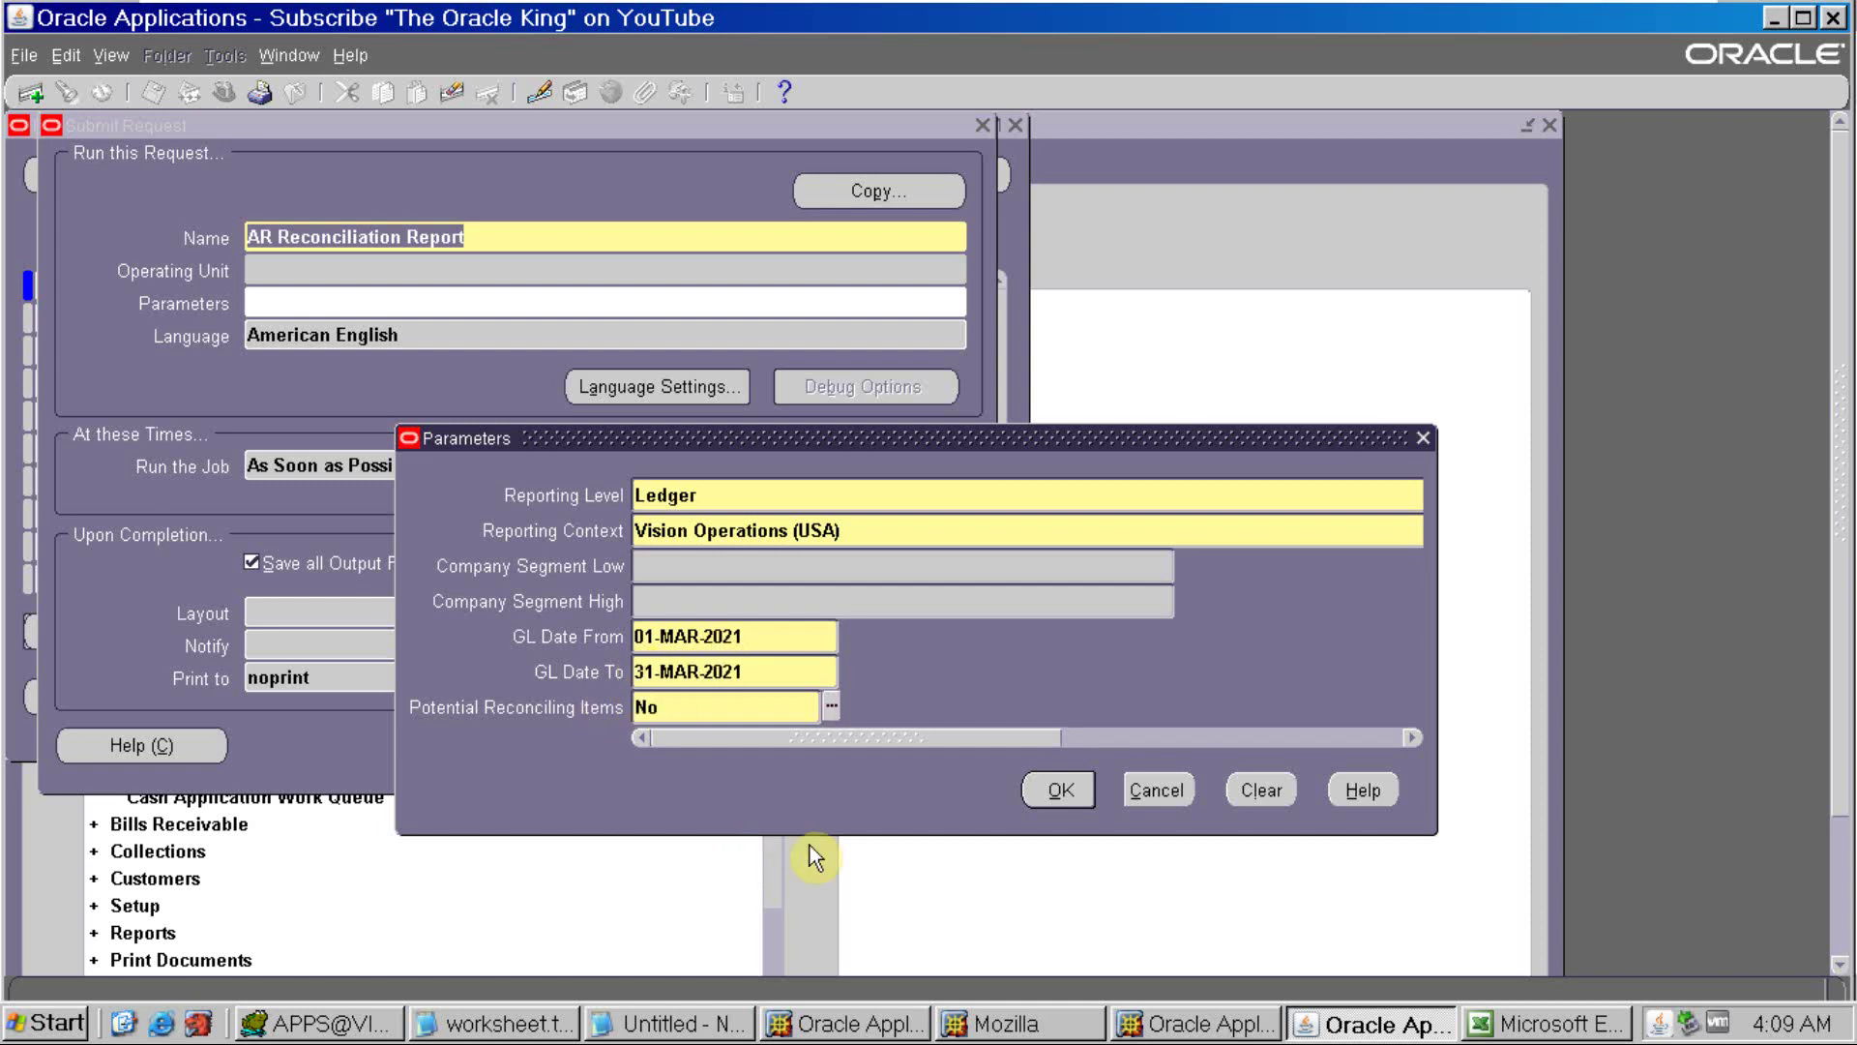
click(1055, 788)
click(733, 751)
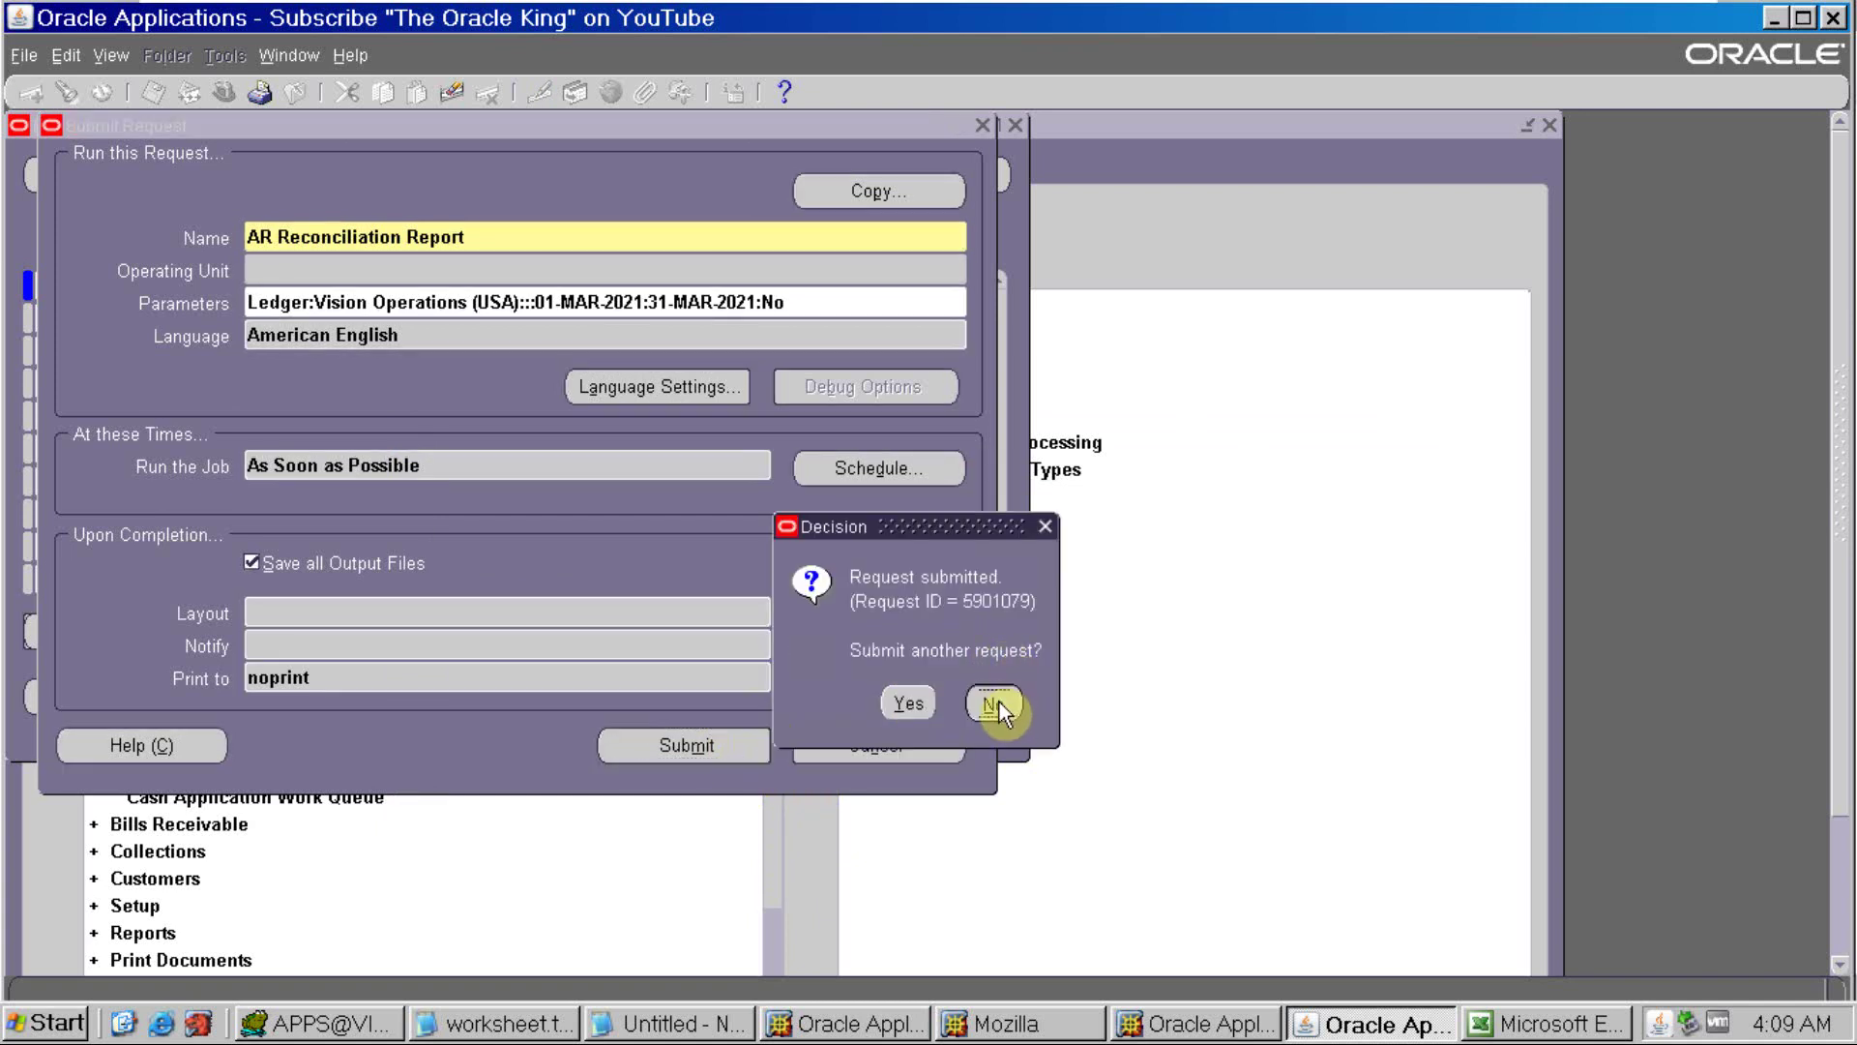
click(994, 705)
List all own requests, refresh until the new AR Reconciliation Report completes, and open its output
click(787, 712)
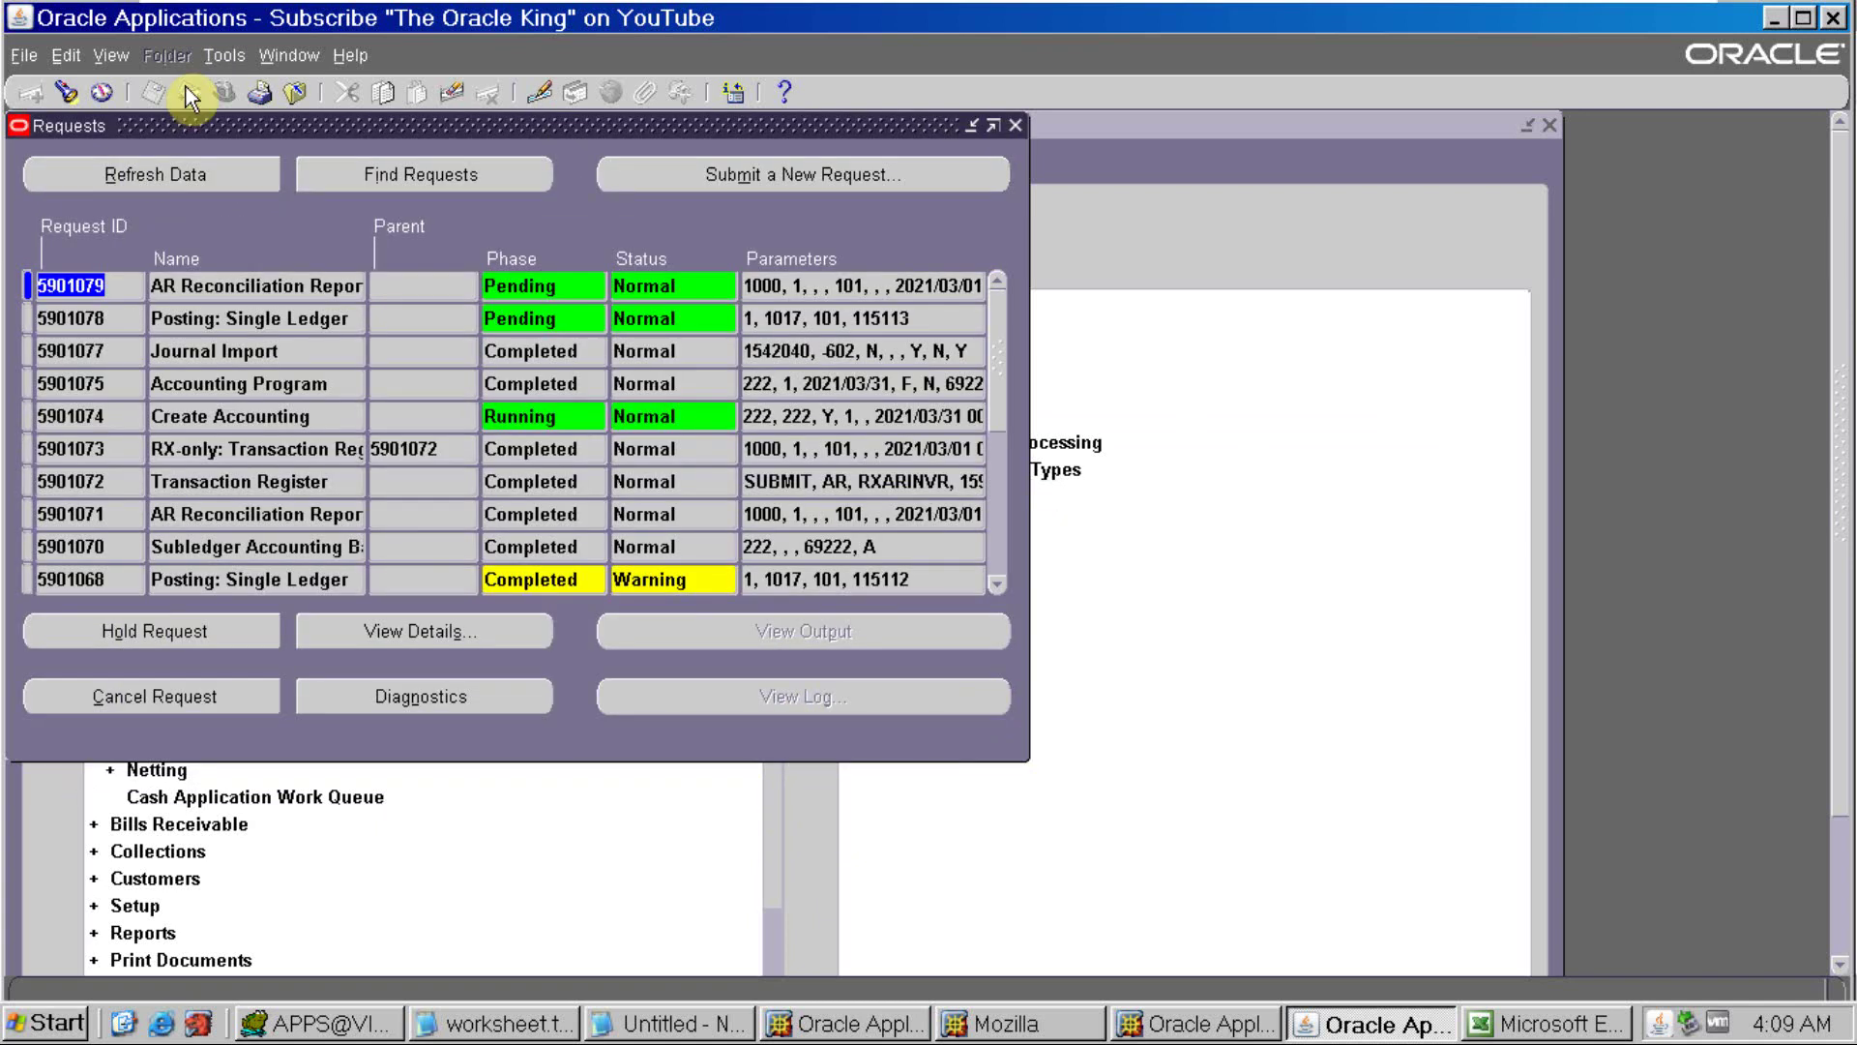
click(174, 176)
click(172, 176)
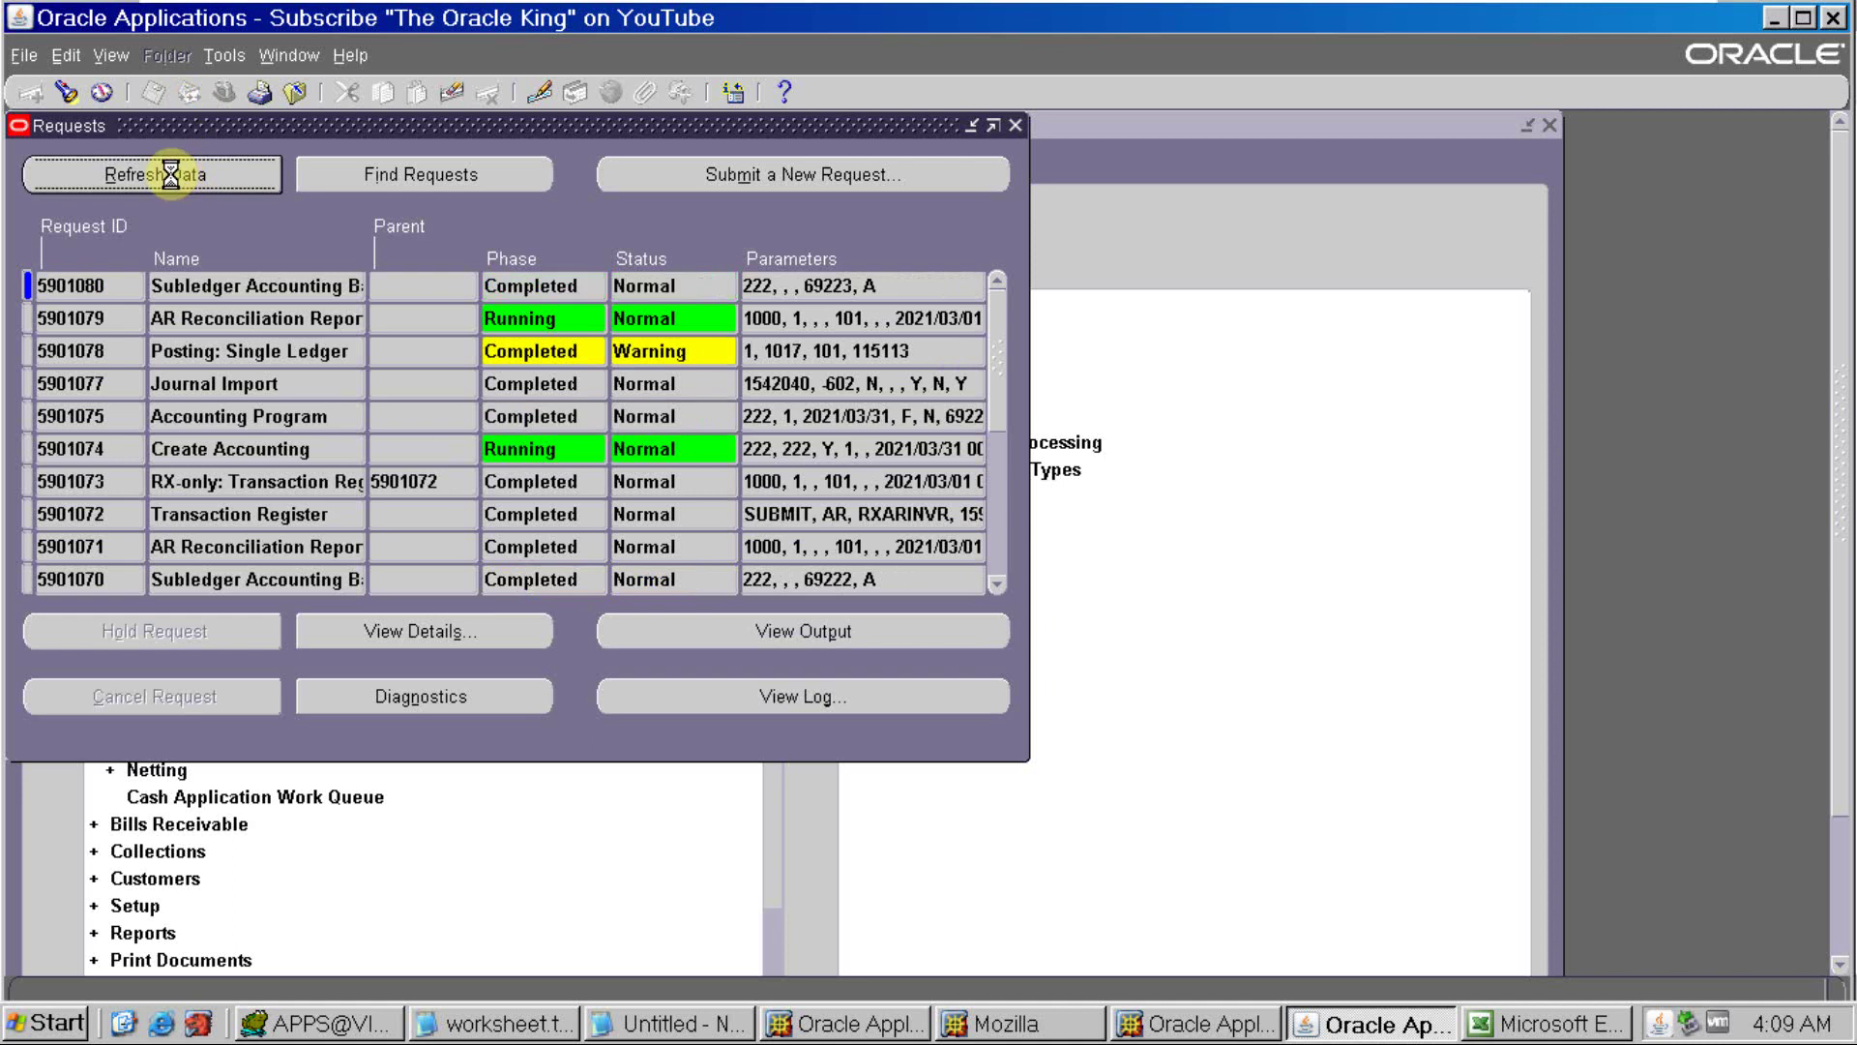
click(171, 177)
click(168, 178)
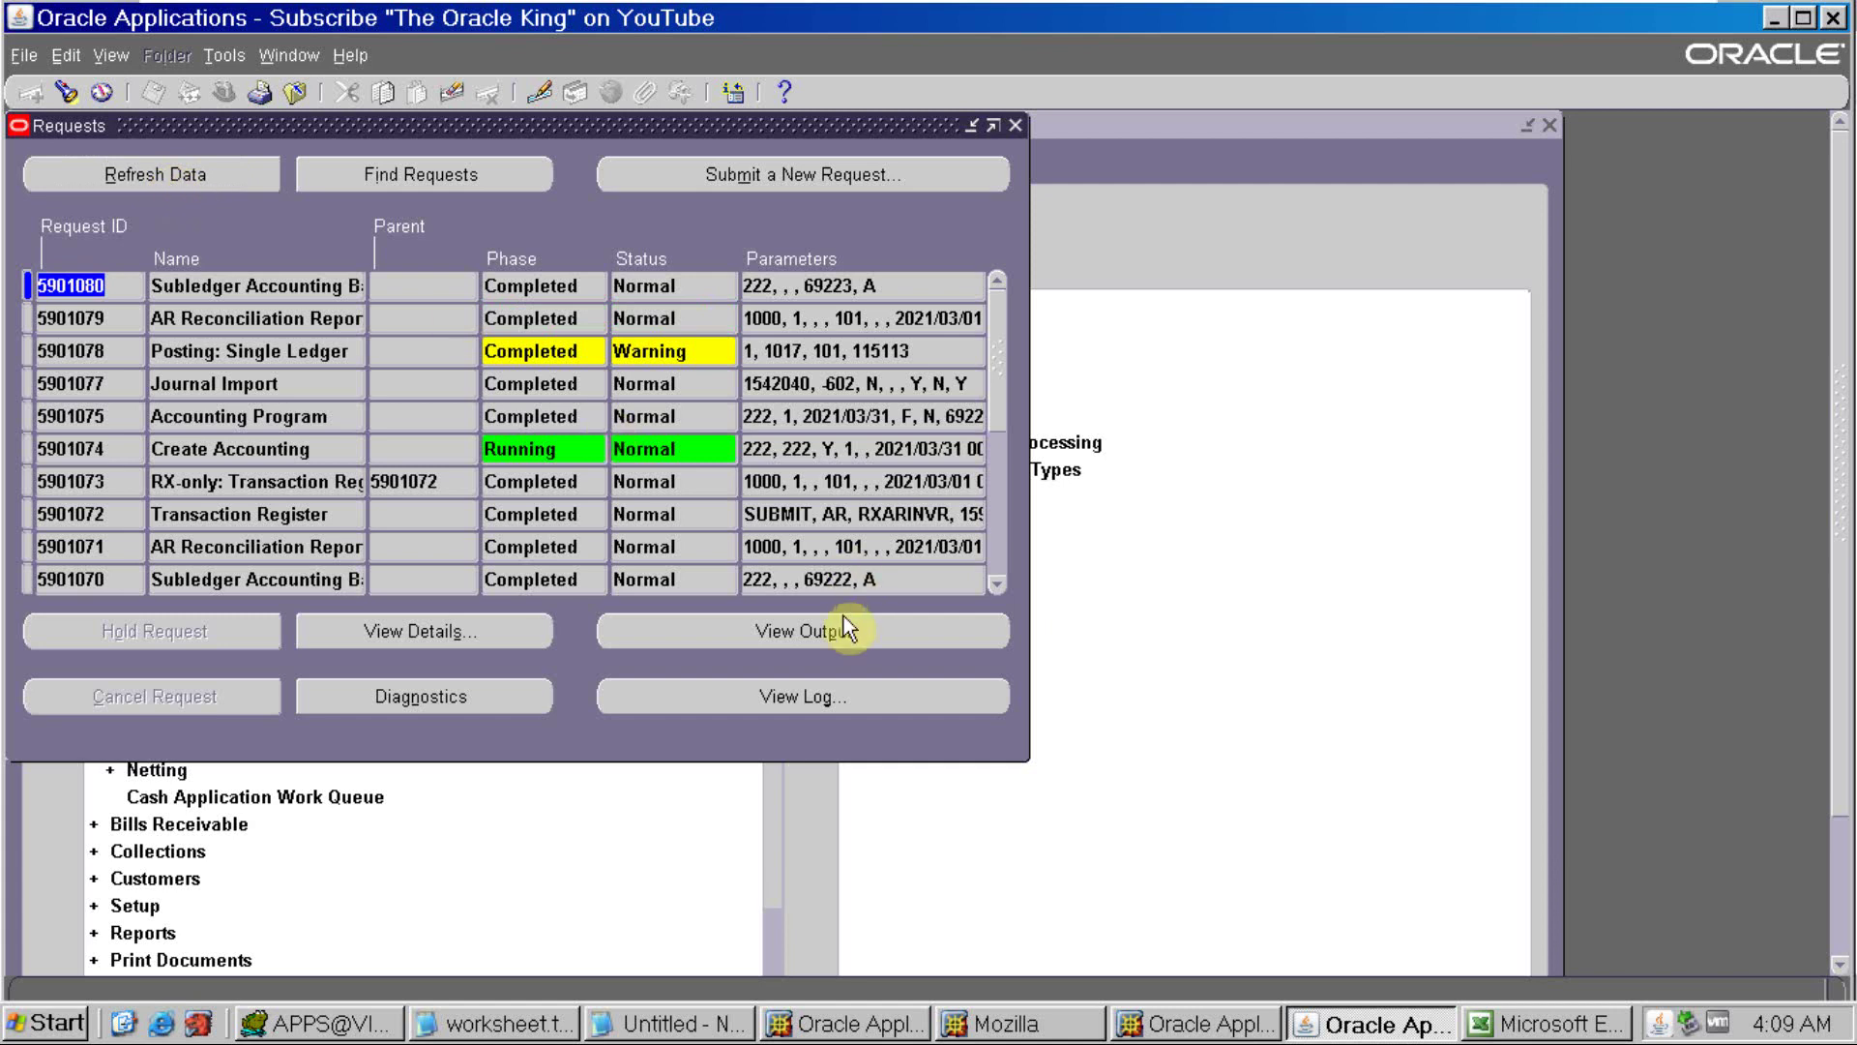
click(106, 318)
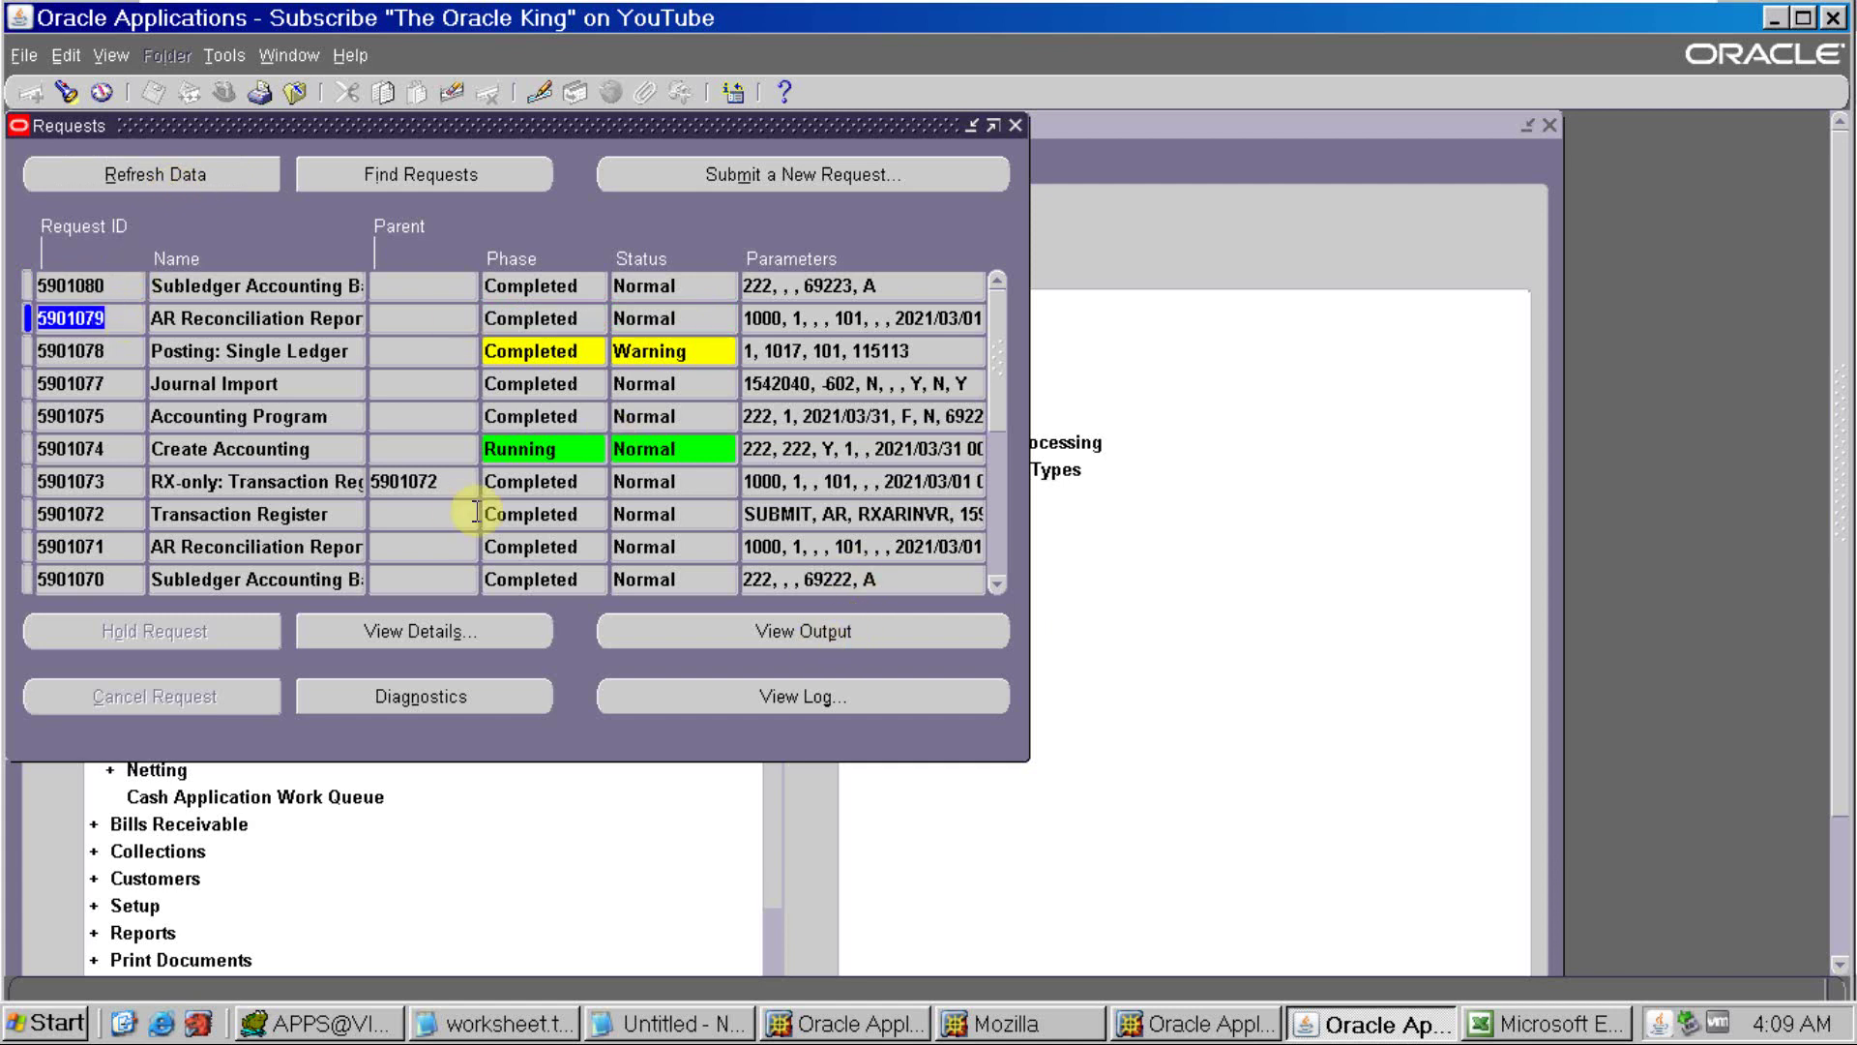
click(648, 633)
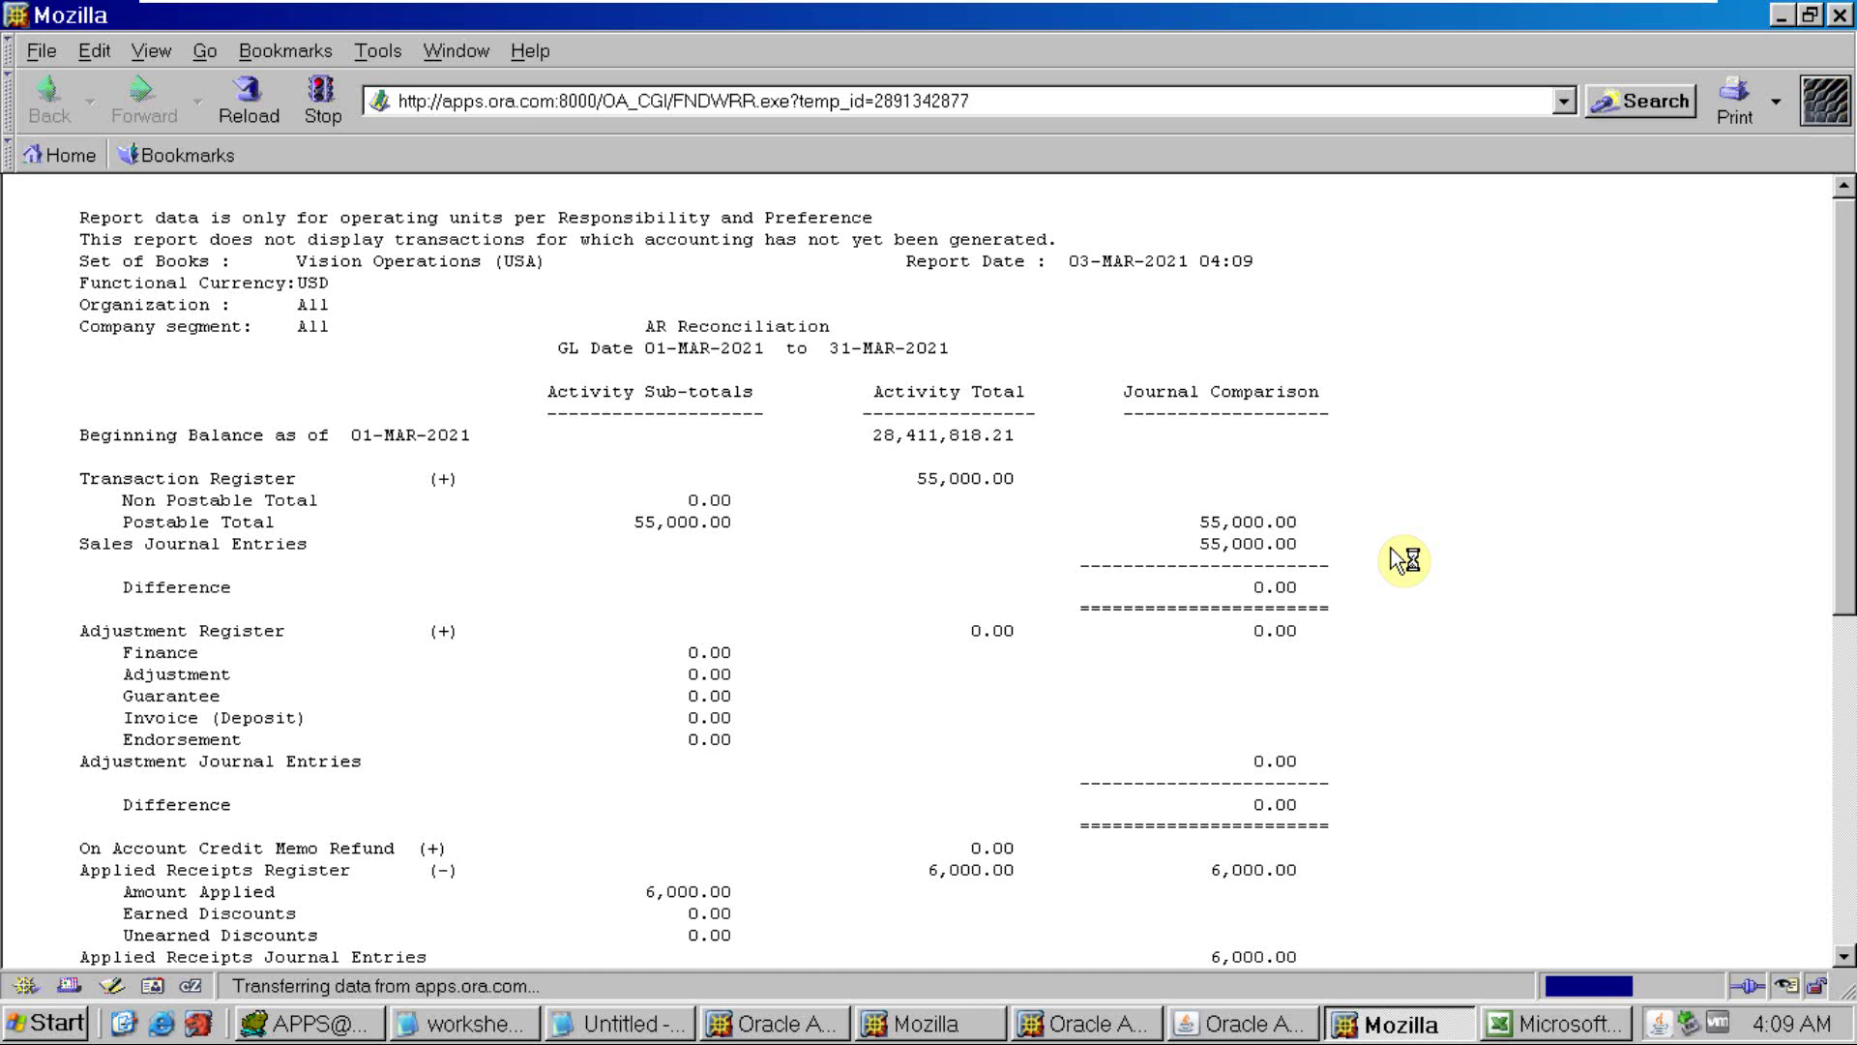
Check the Excel testing sheet against the AR Reconciliation report and highlight the report's Sales Journal Entries amount
click(1560, 1023)
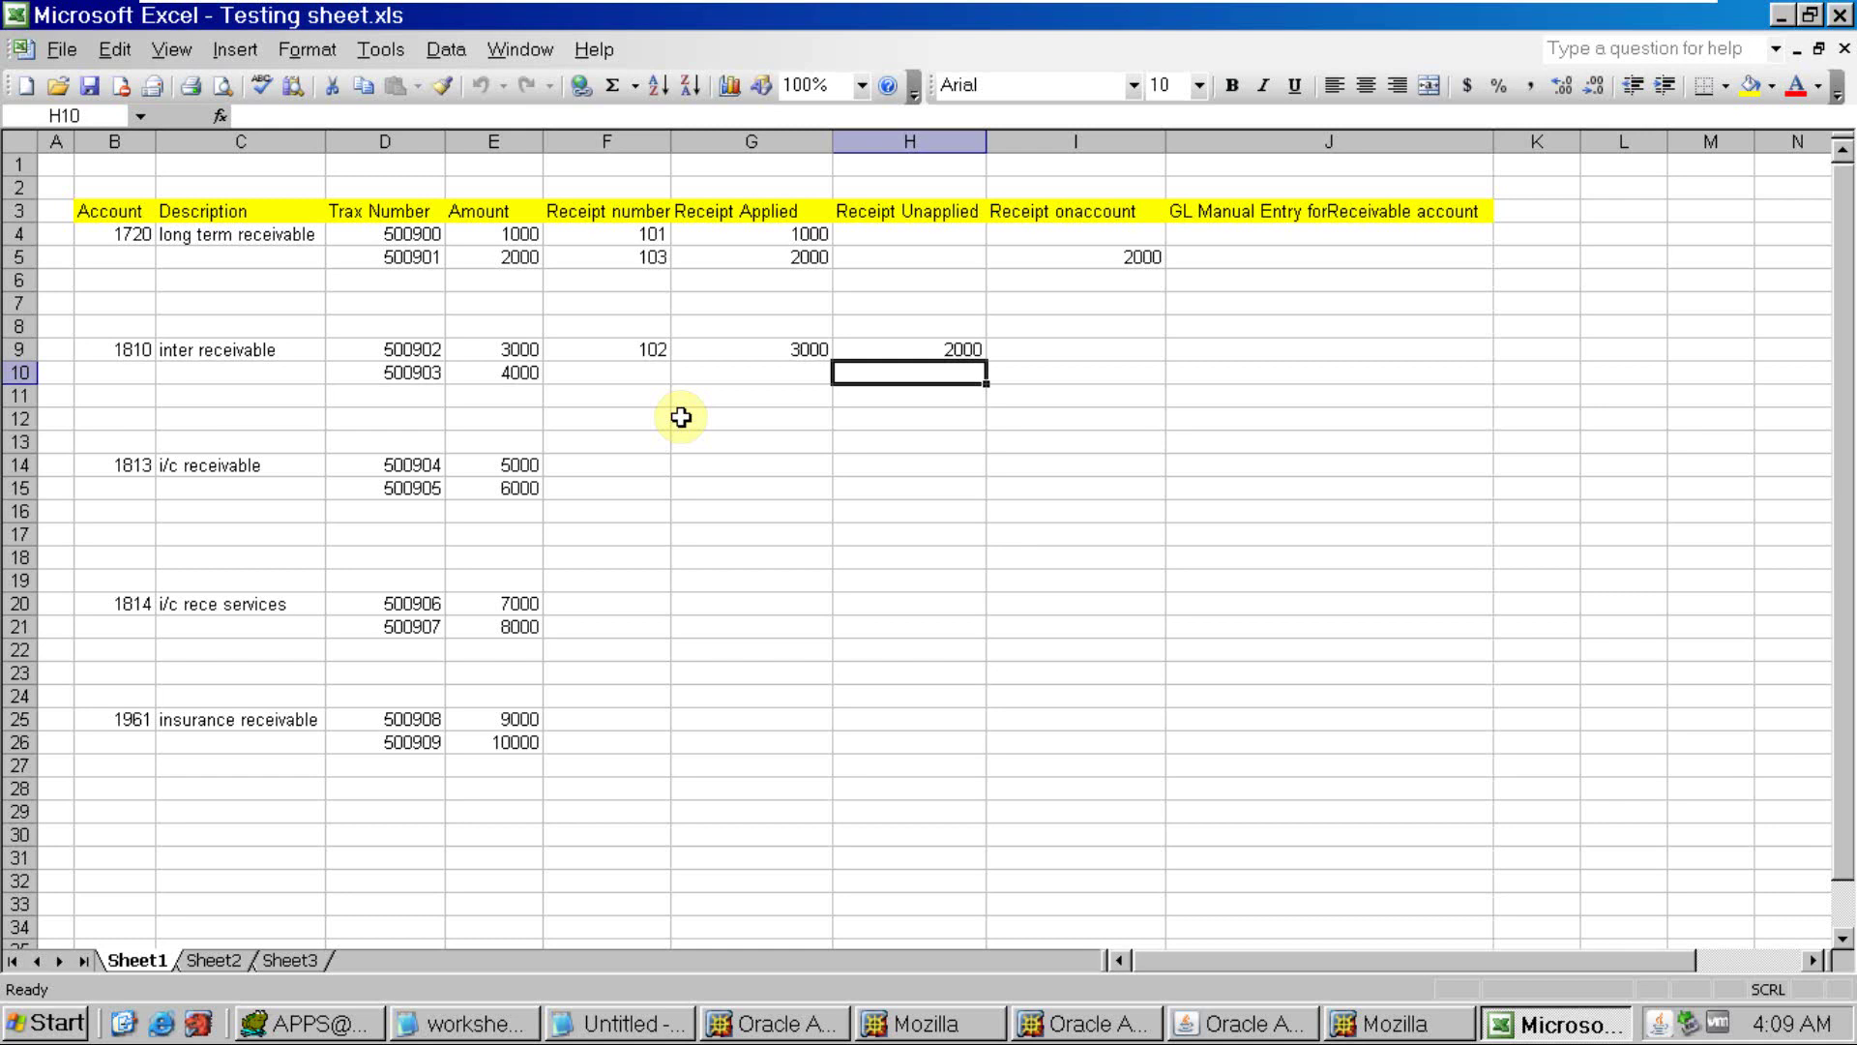
key(alt+Tab)
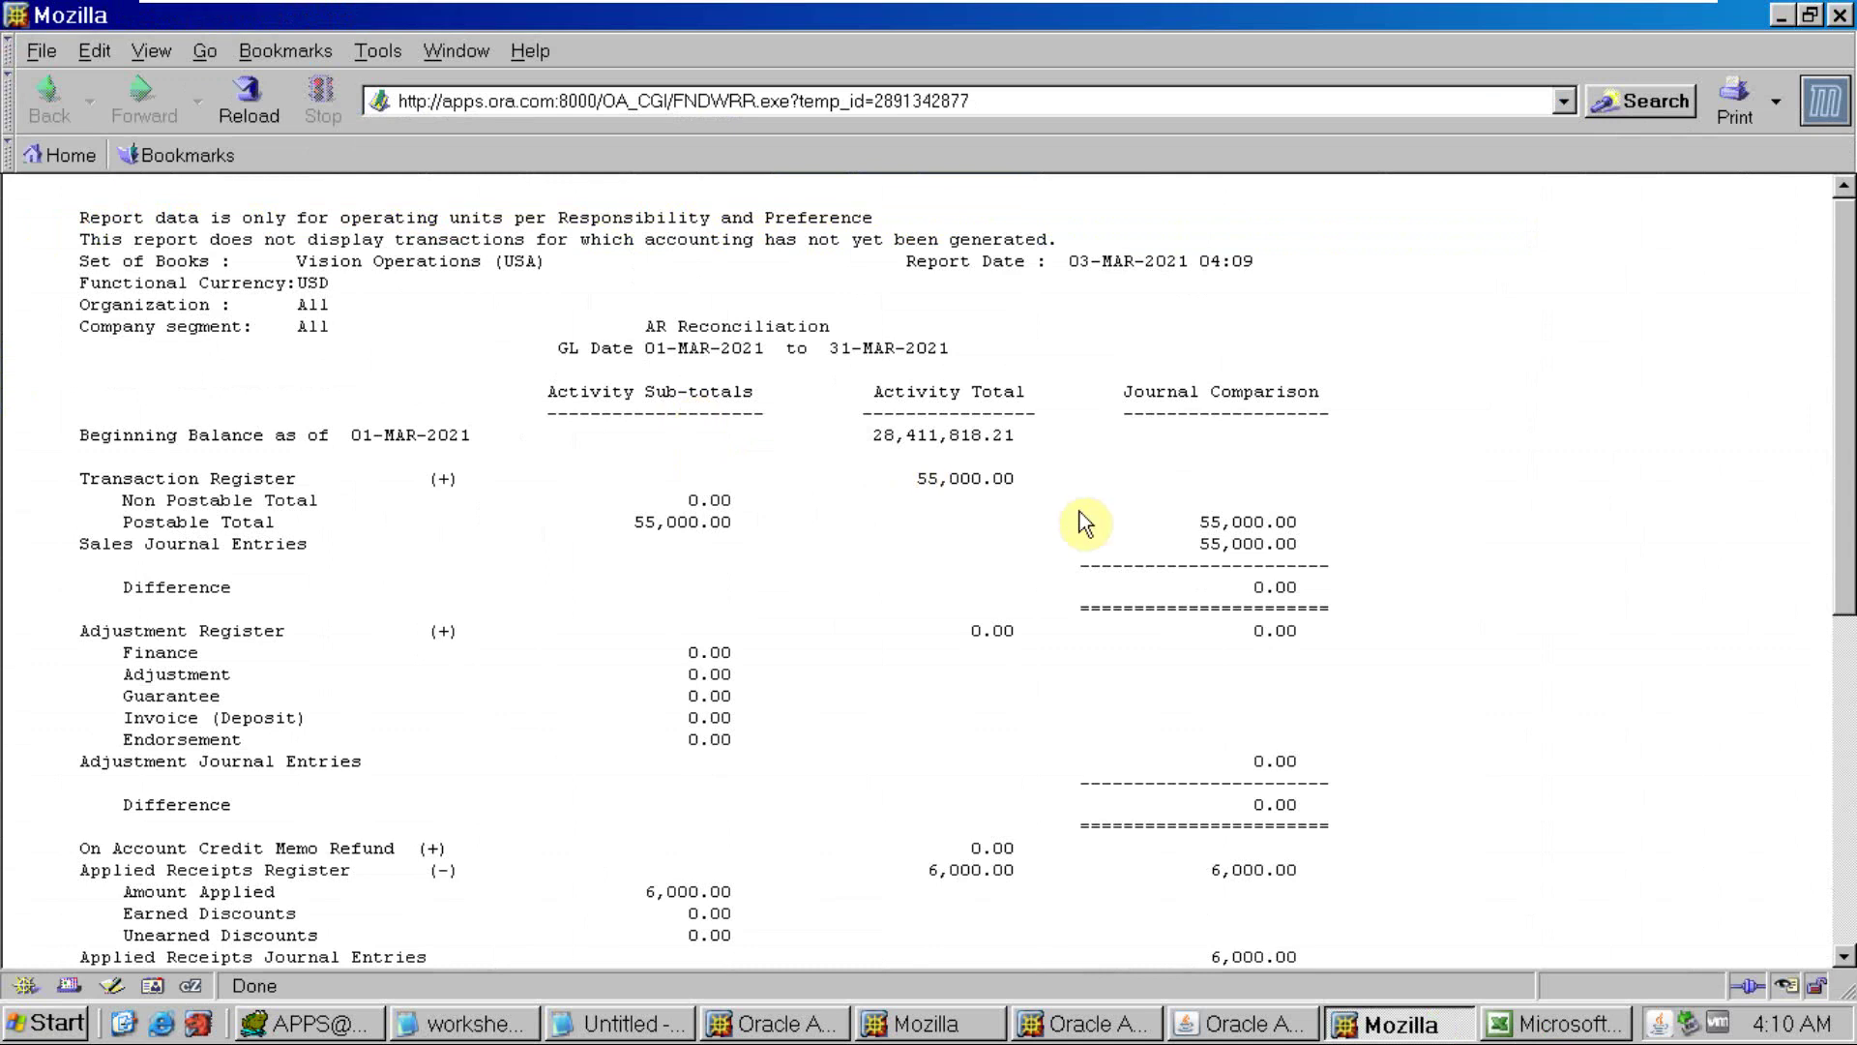
drag(1307, 549, 1193, 546)
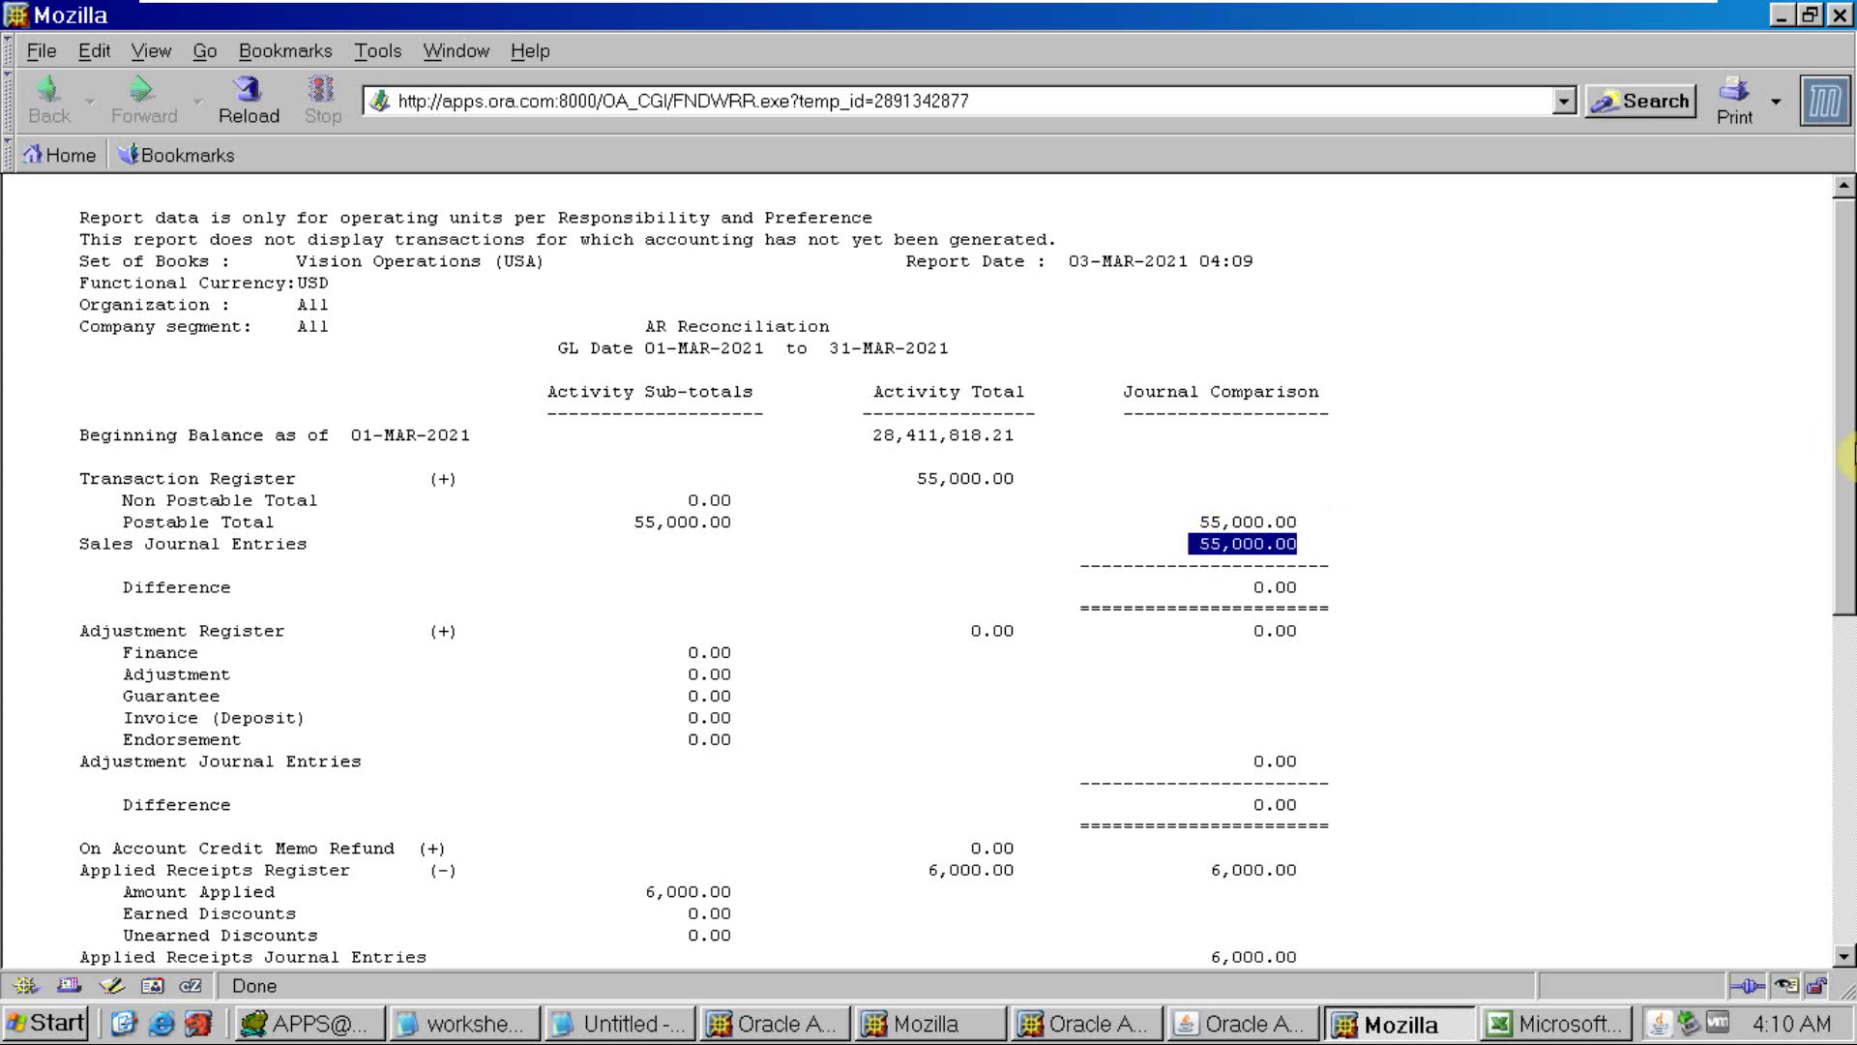
Examine the Applied Receipts Register section of the report and highlight its Journal Comparison amount
click(1843, 956)
click(1843, 955)
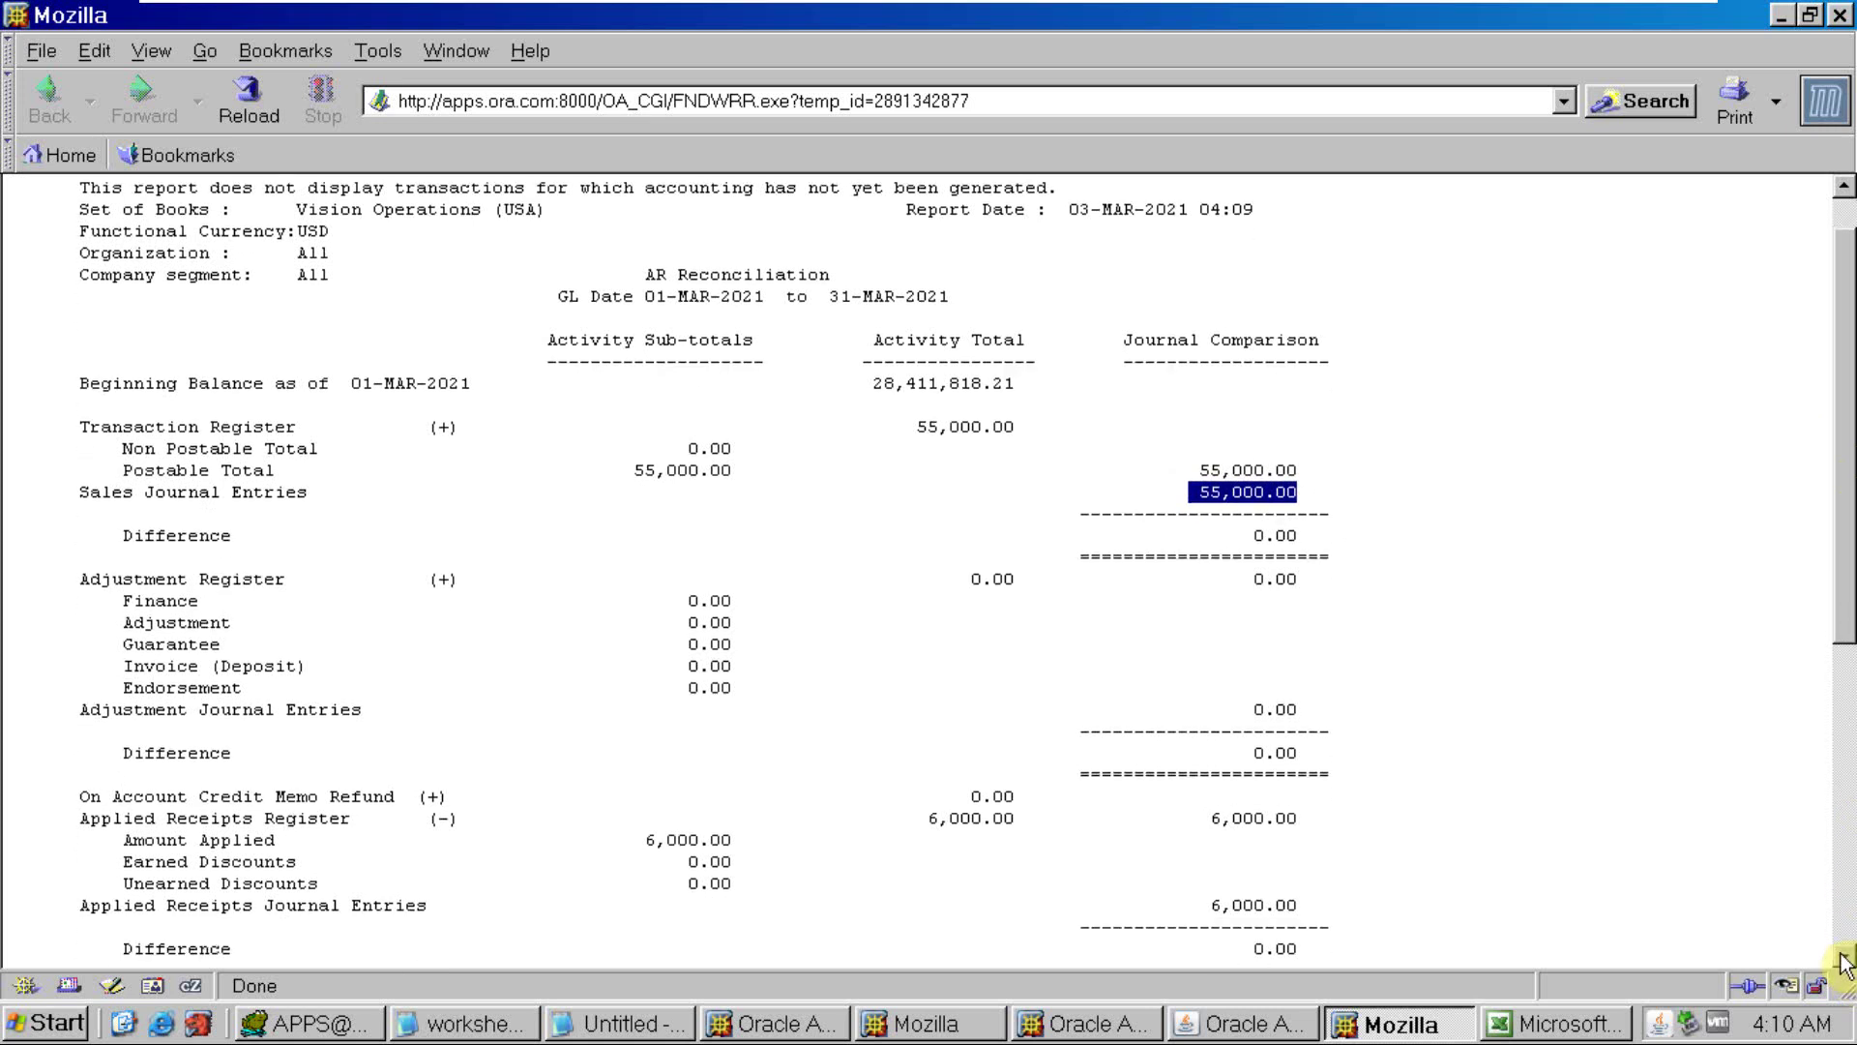
click(1842, 958)
click(1843, 957)
click(1843, 958)
click(1843, 958)
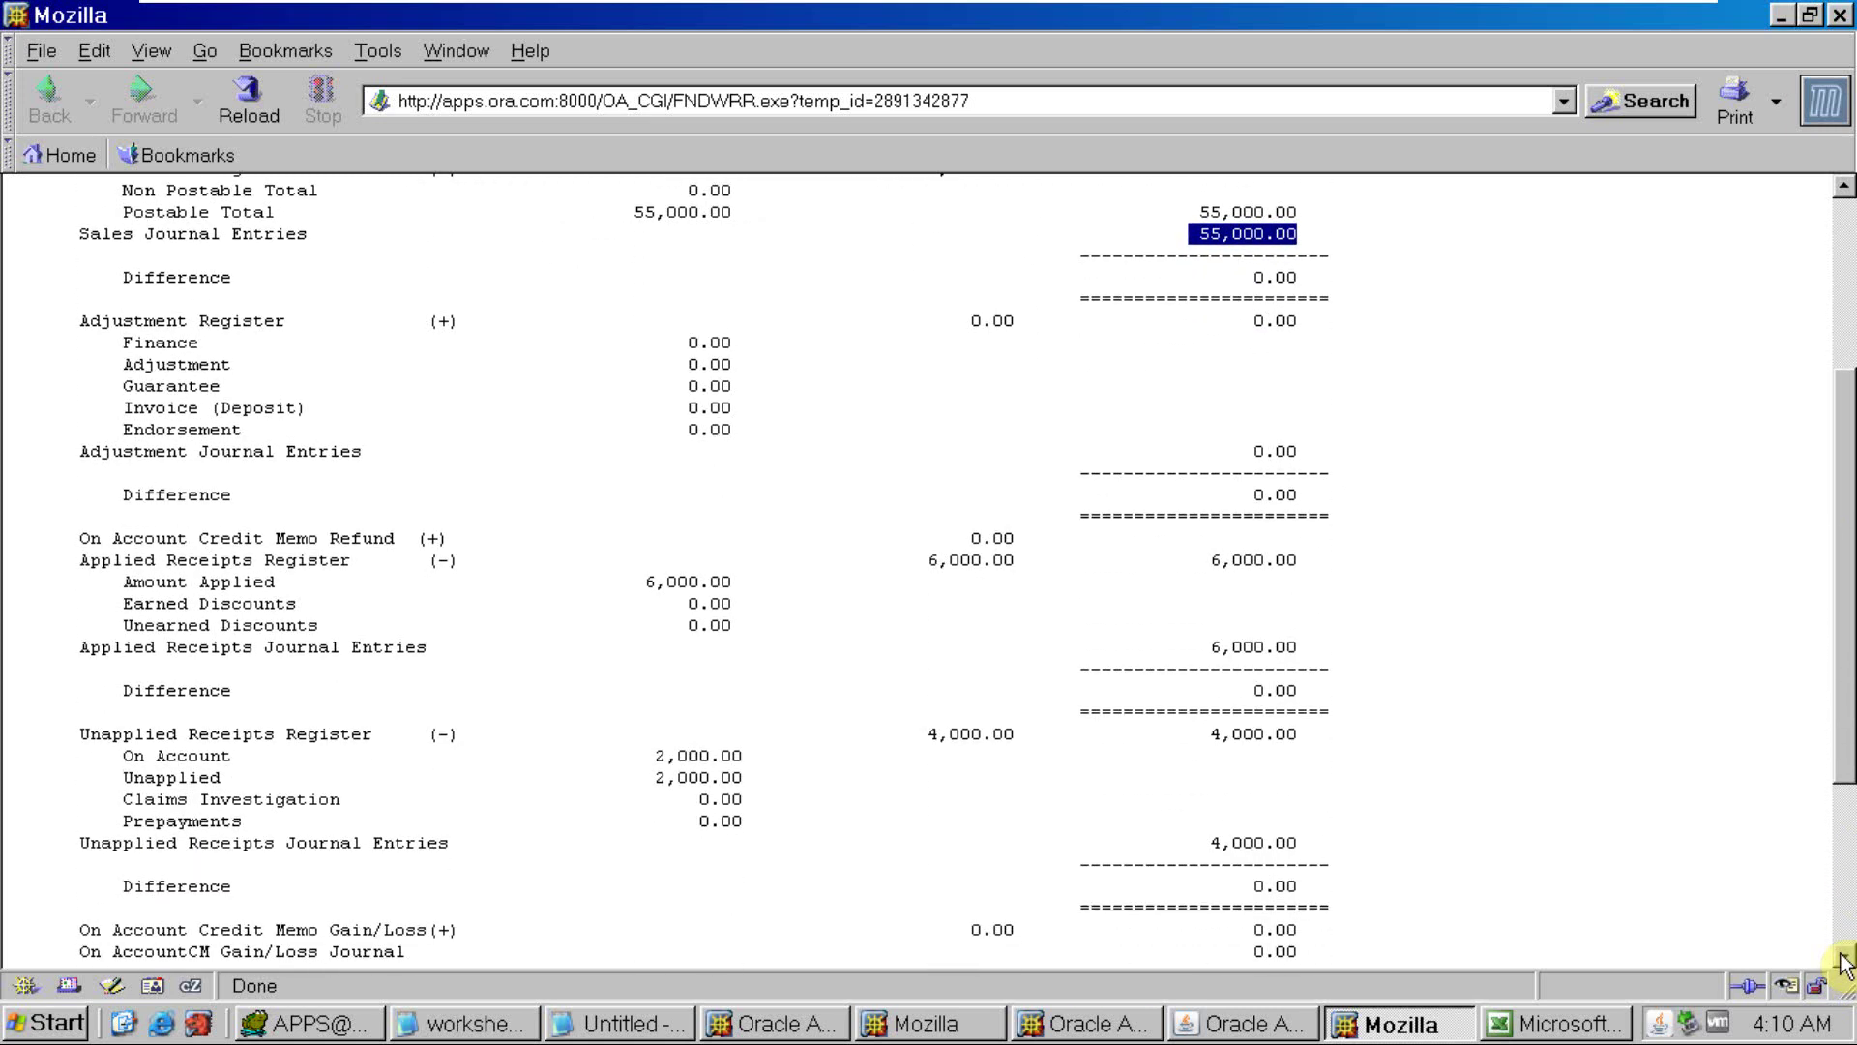
click(1843, 957)
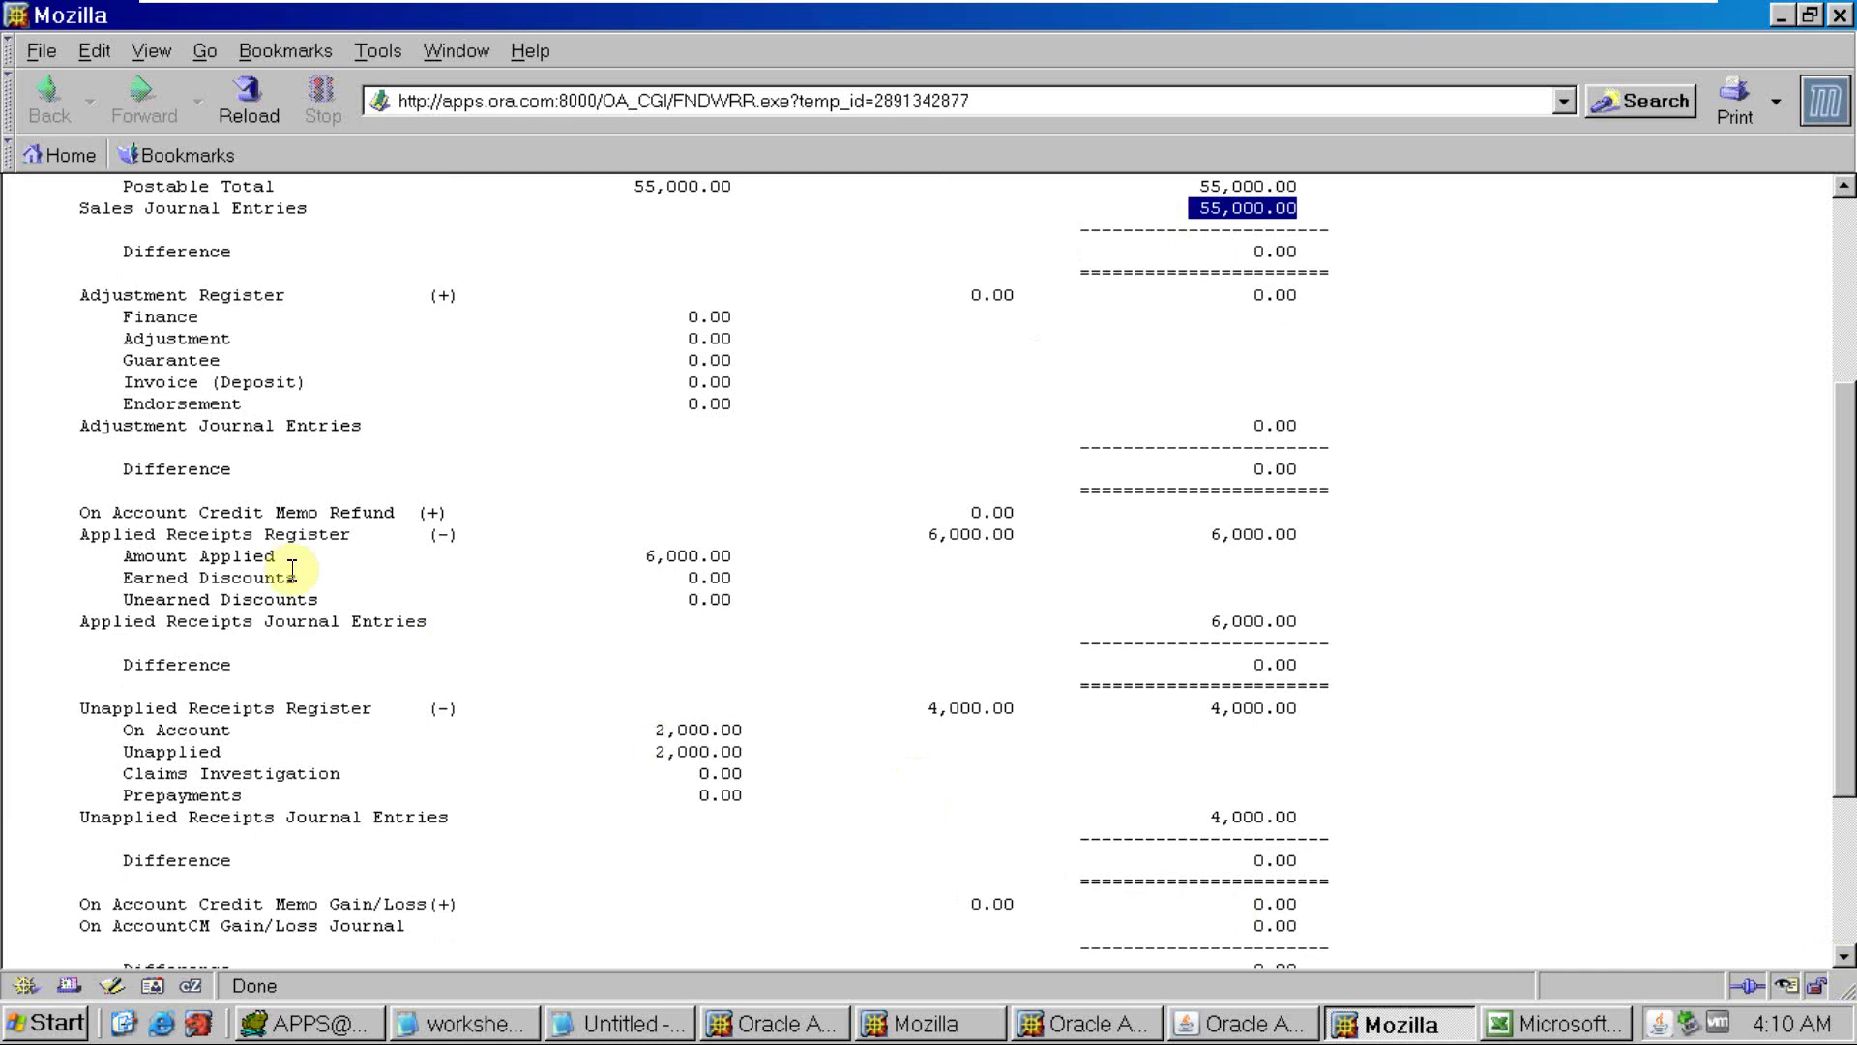
drag(254, 534, 317, 555)
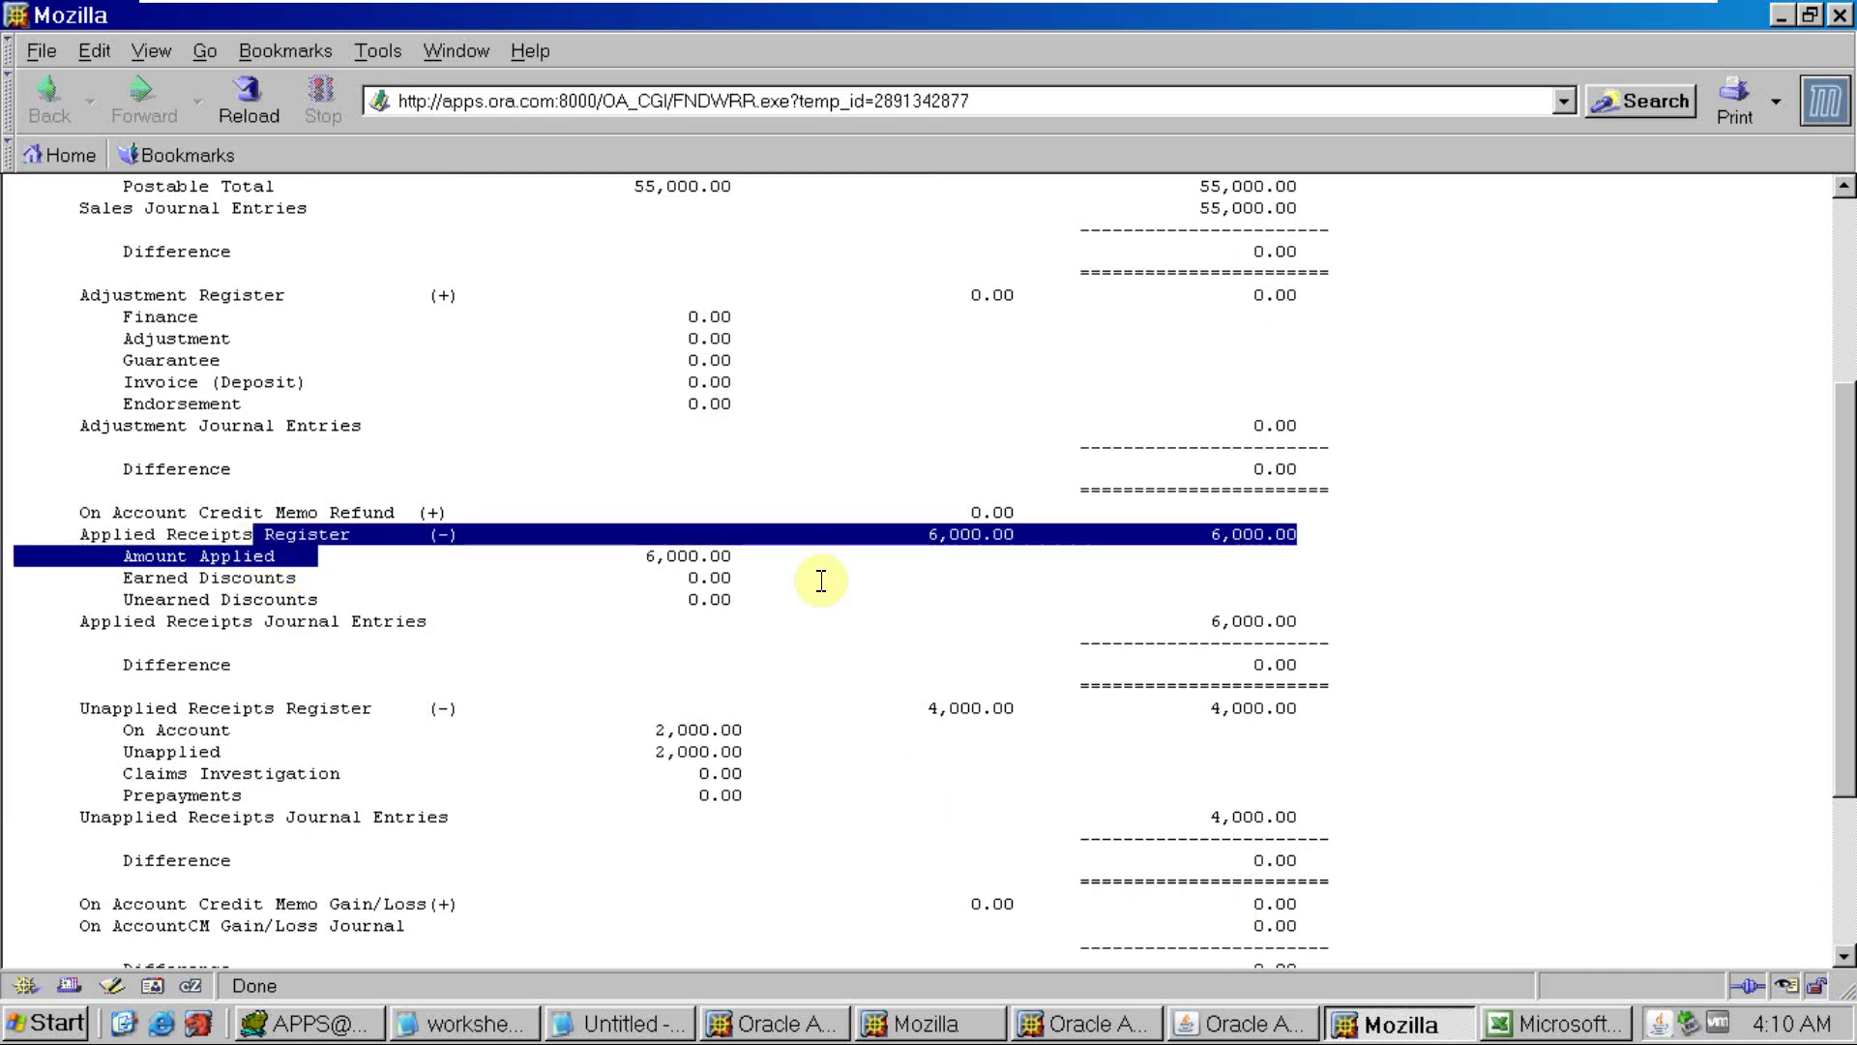
click(987, 596)
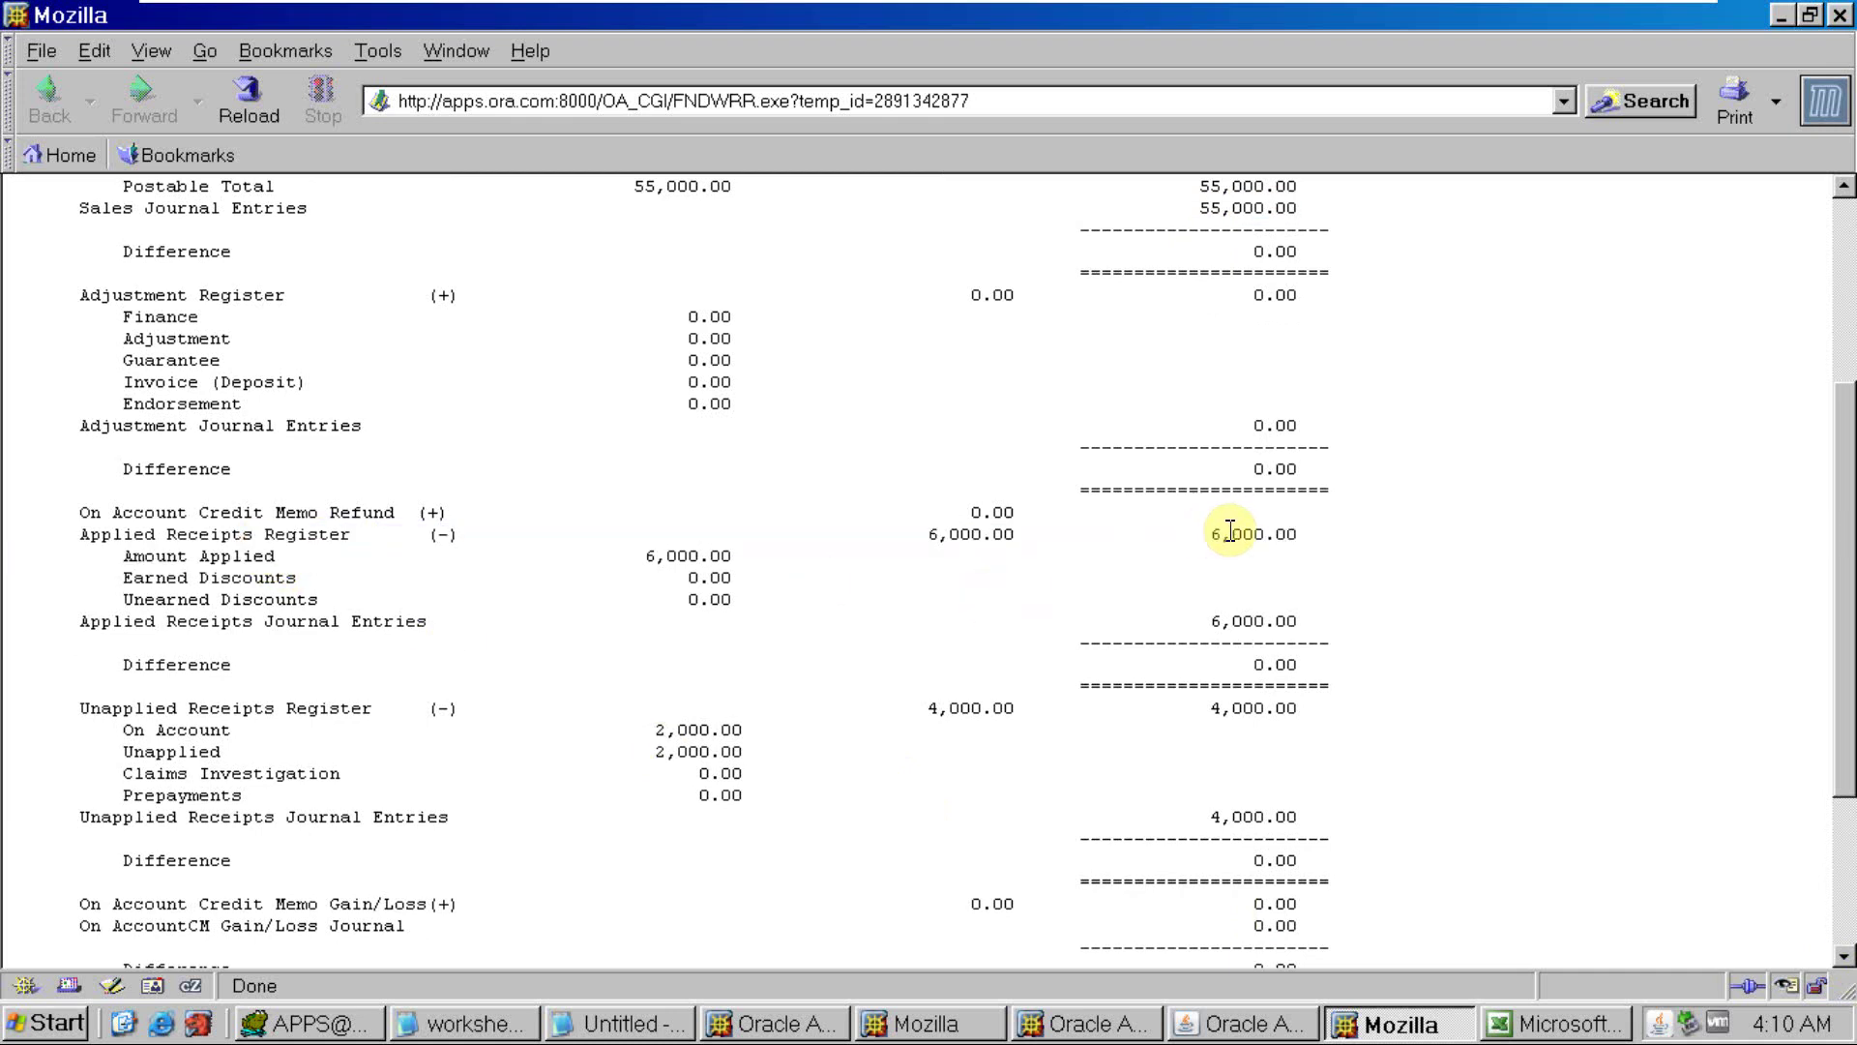
drag(1211, 532, 1296, 531)
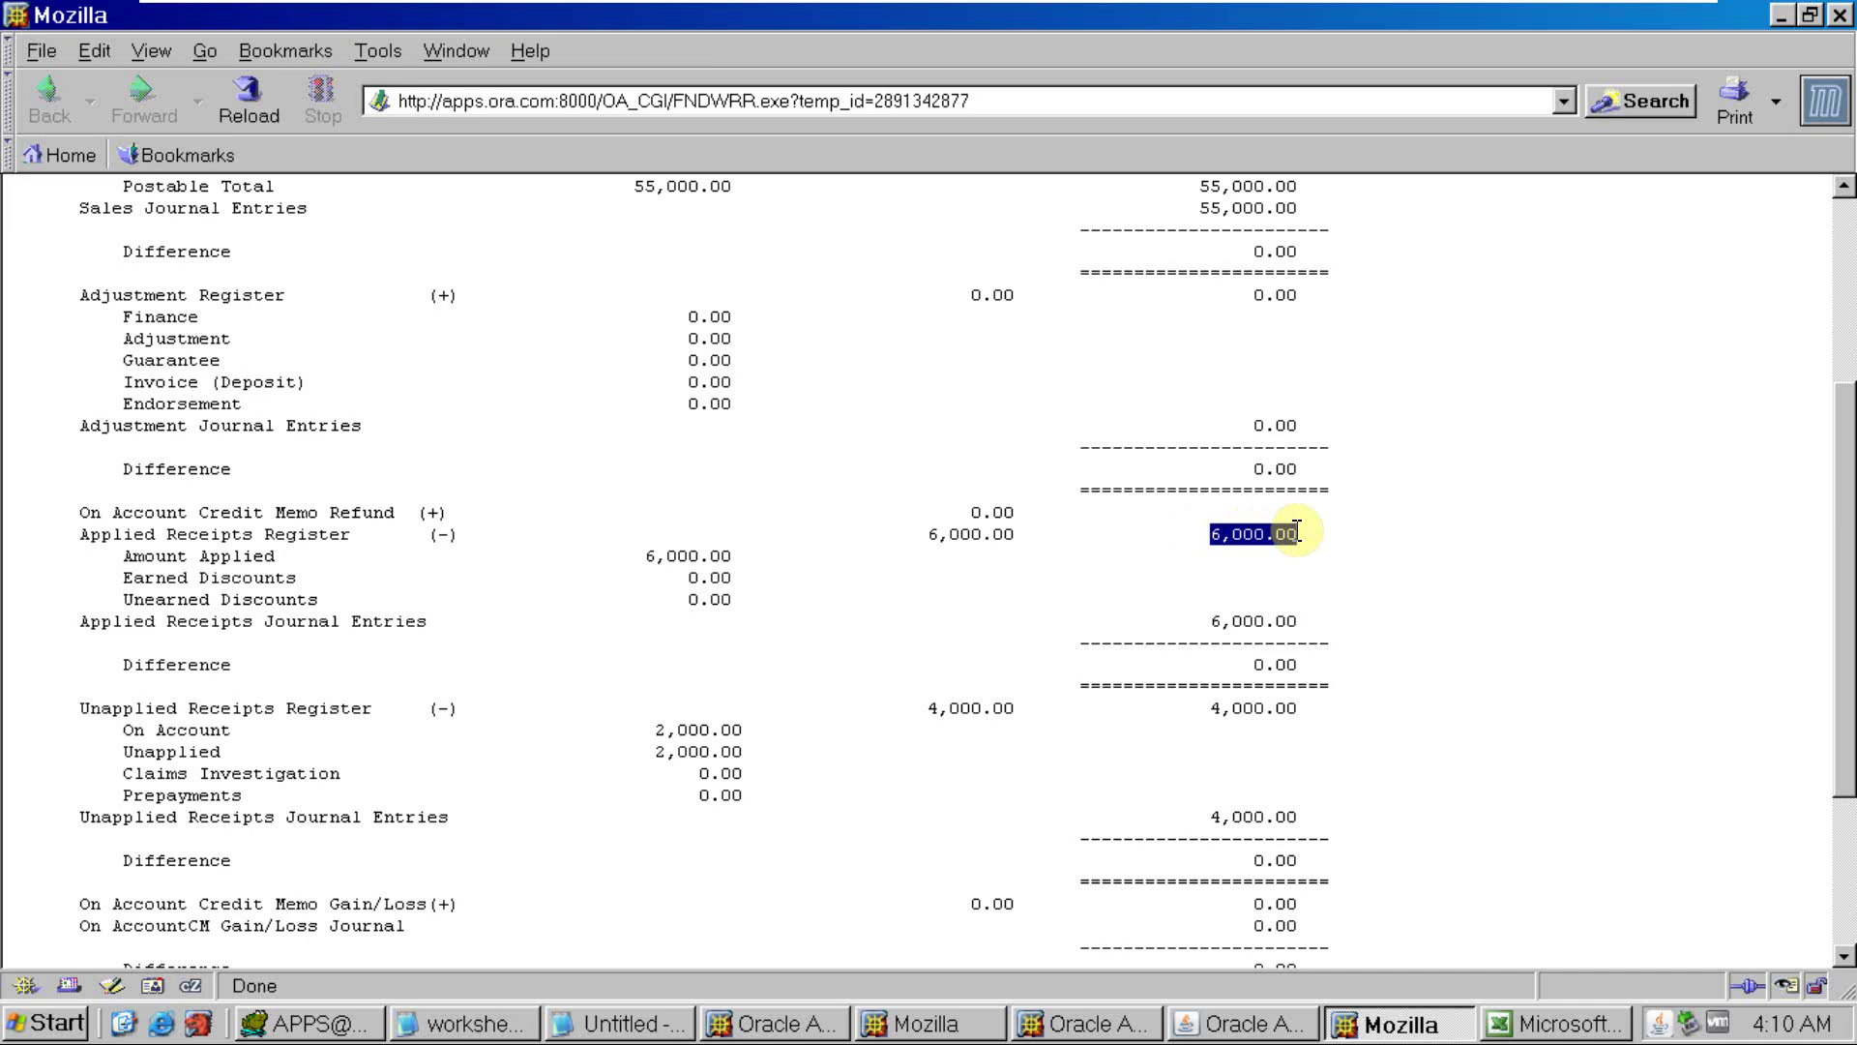
Switch to Excel, select the Receipt Applied amounts in G4:G9 to check their sum, and return to the Mozilla report
key(alt+Tab)
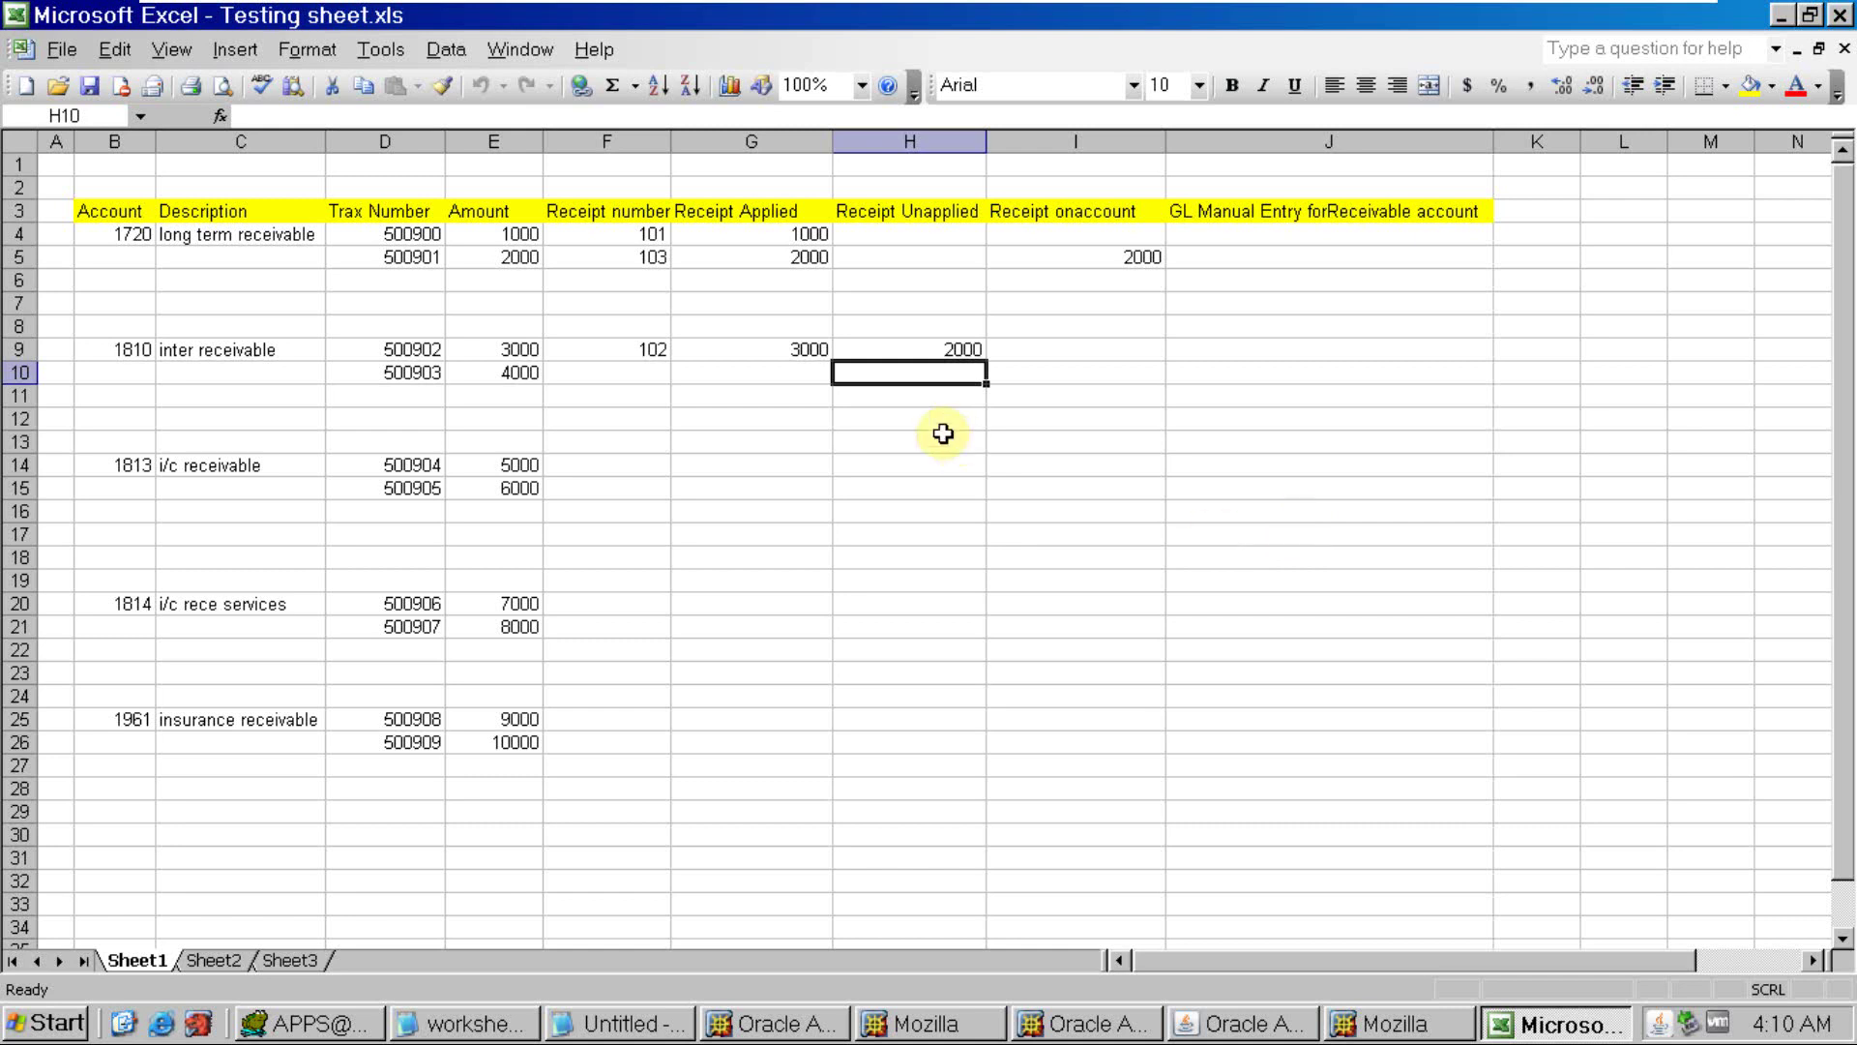
drag(815, 230, 813, 345)
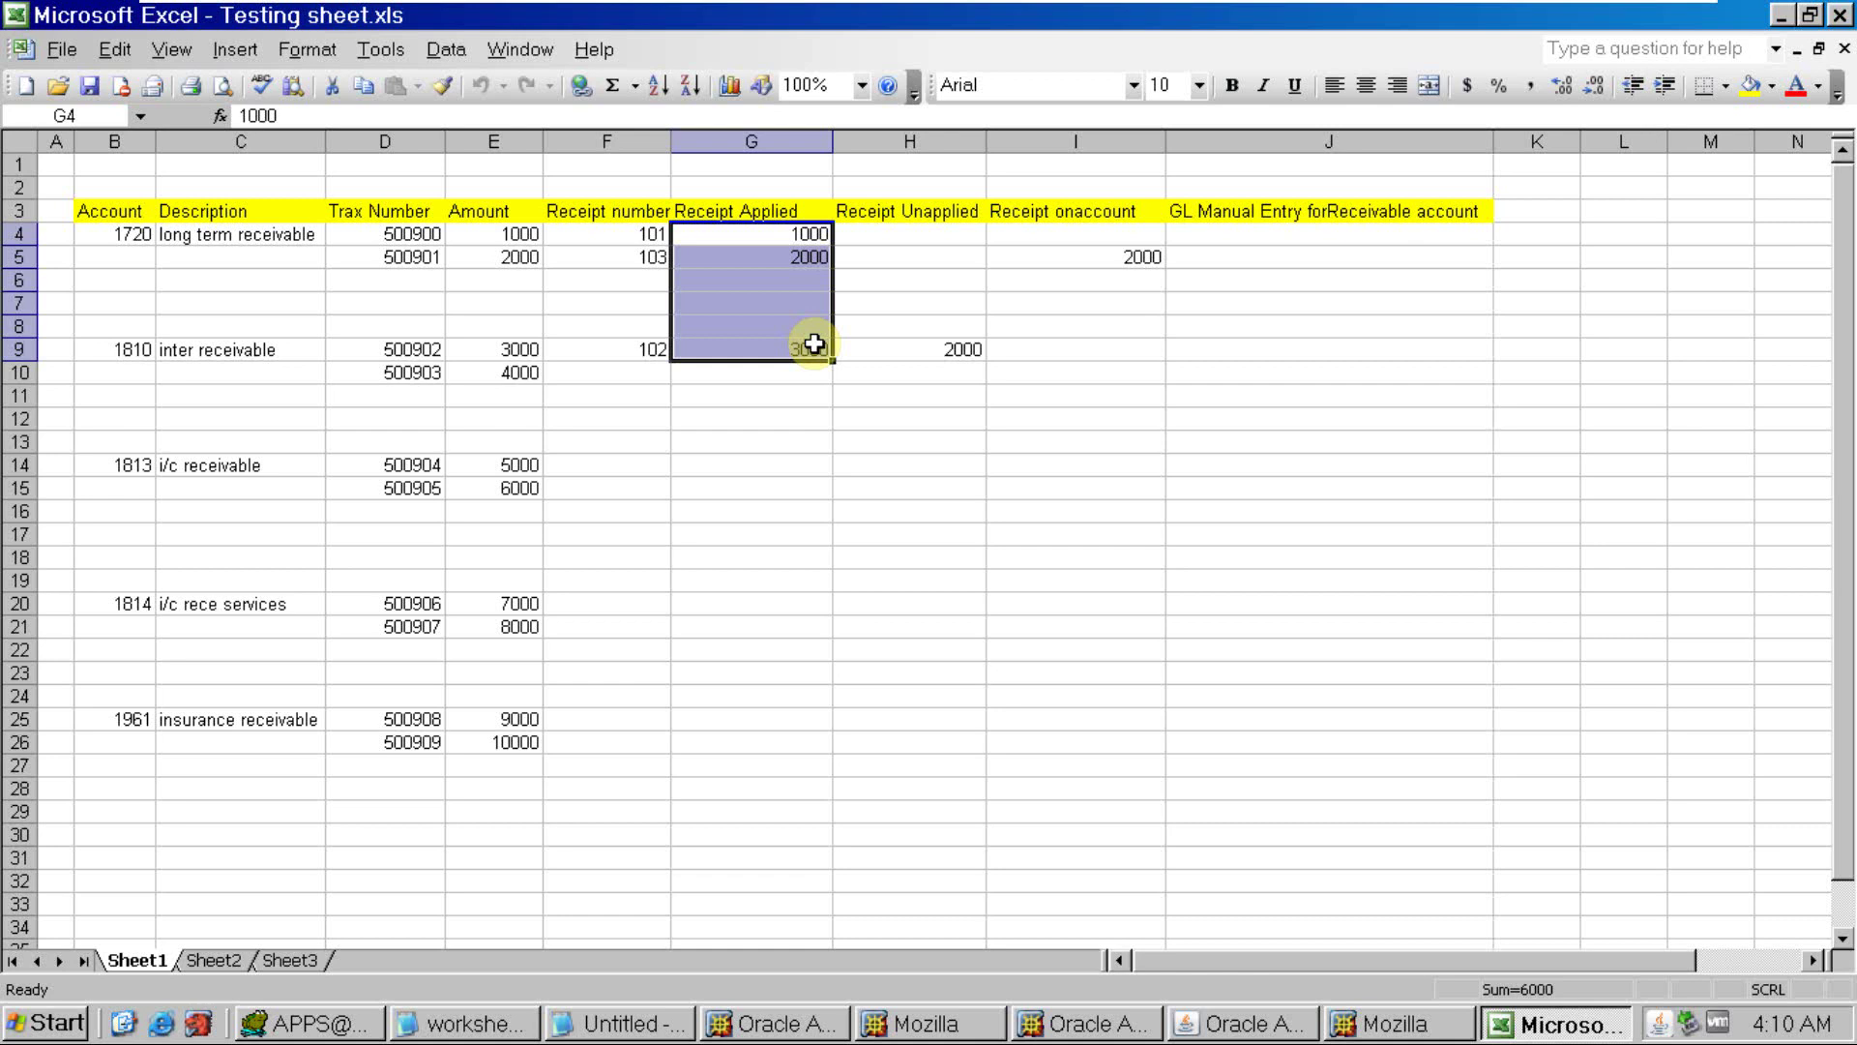
key(alt+Tab)
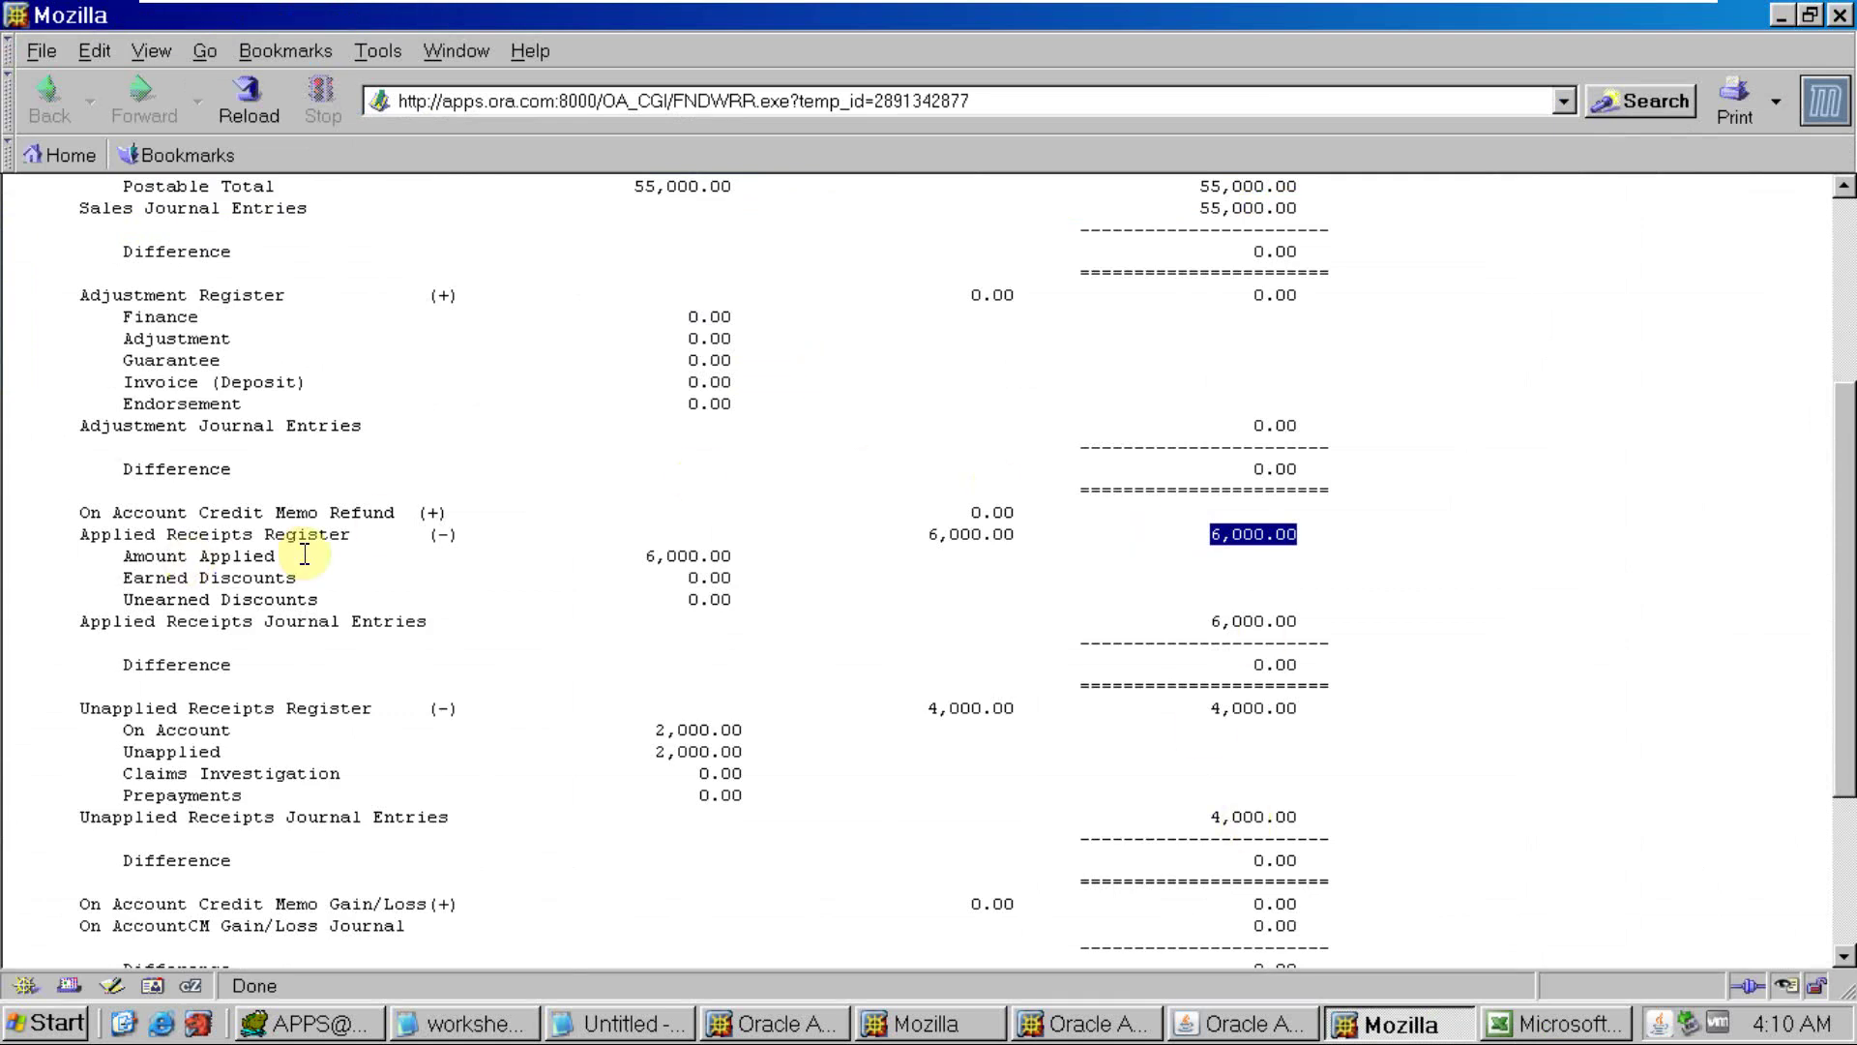
Highlight the report's Applied Receipts Register heading, and switch to Oracle Applications to start a single request for the Applied Receipts Register
click(270, 544)
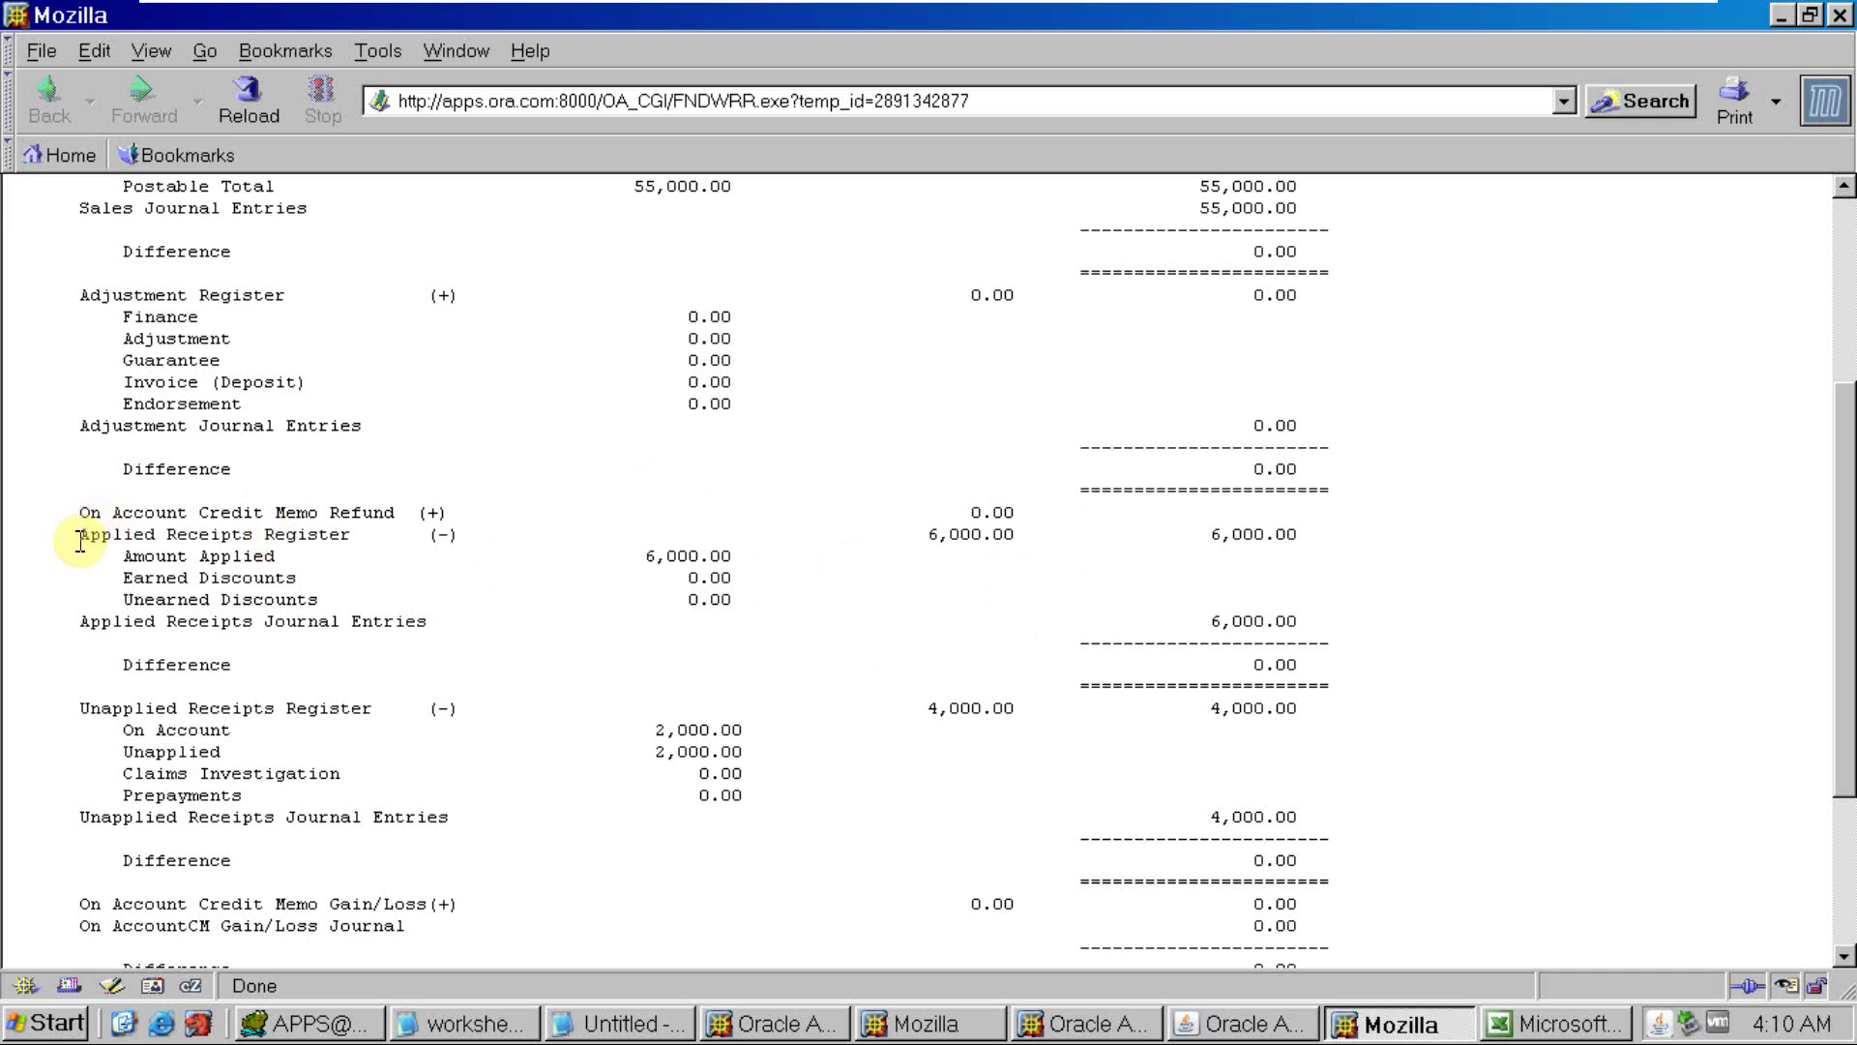
drag(82, 532, 353, 544)
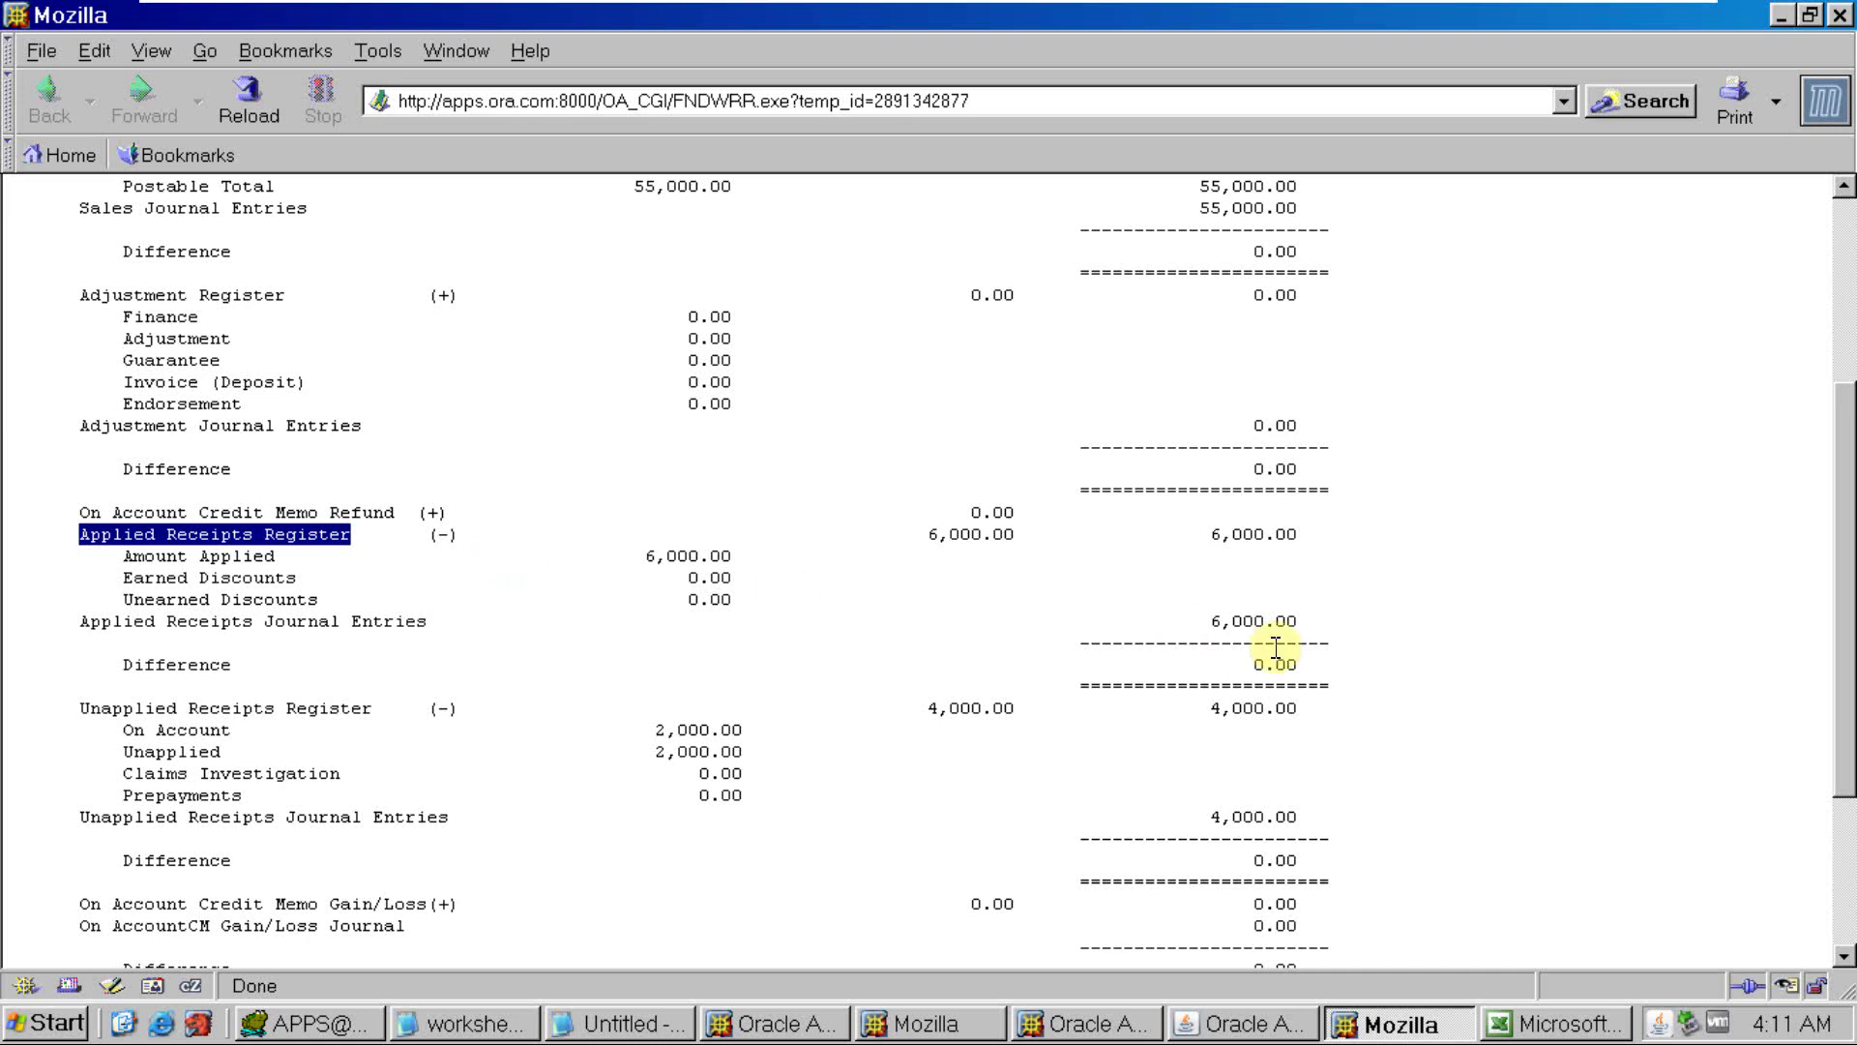
click(1258, 1024)
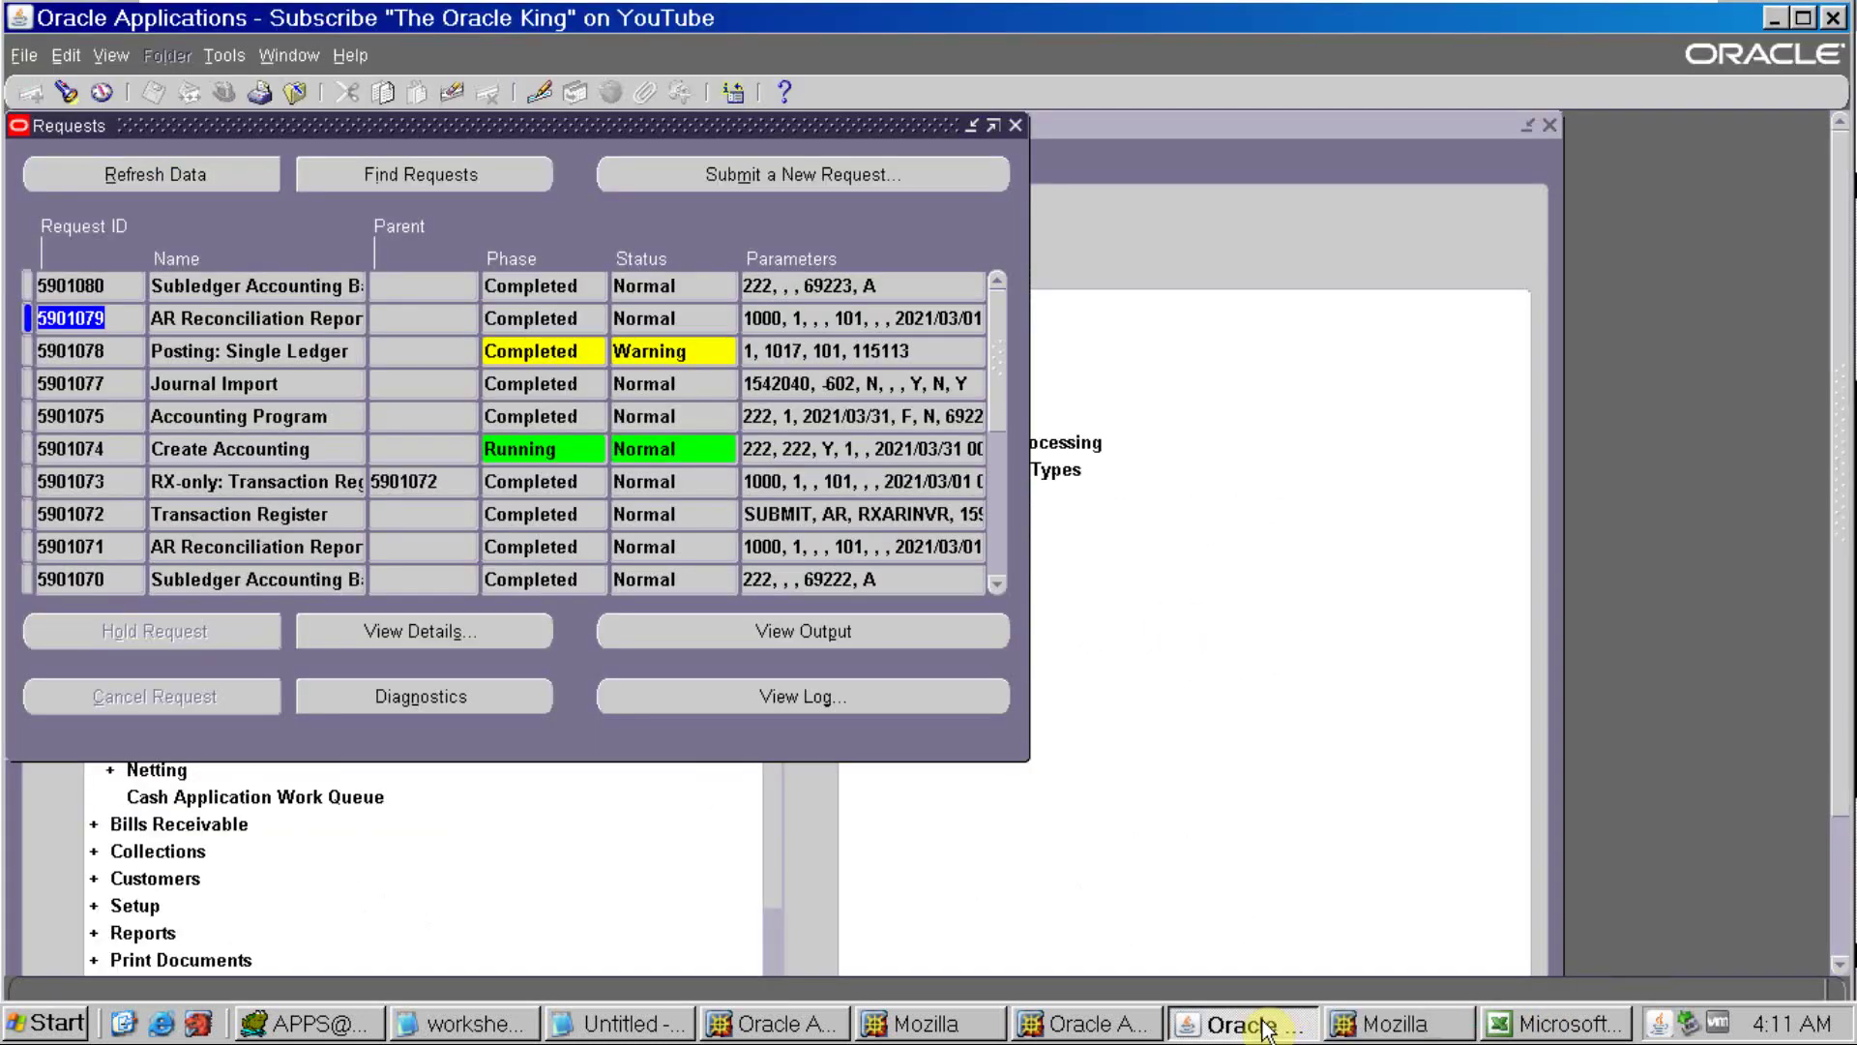
click(721, 182)
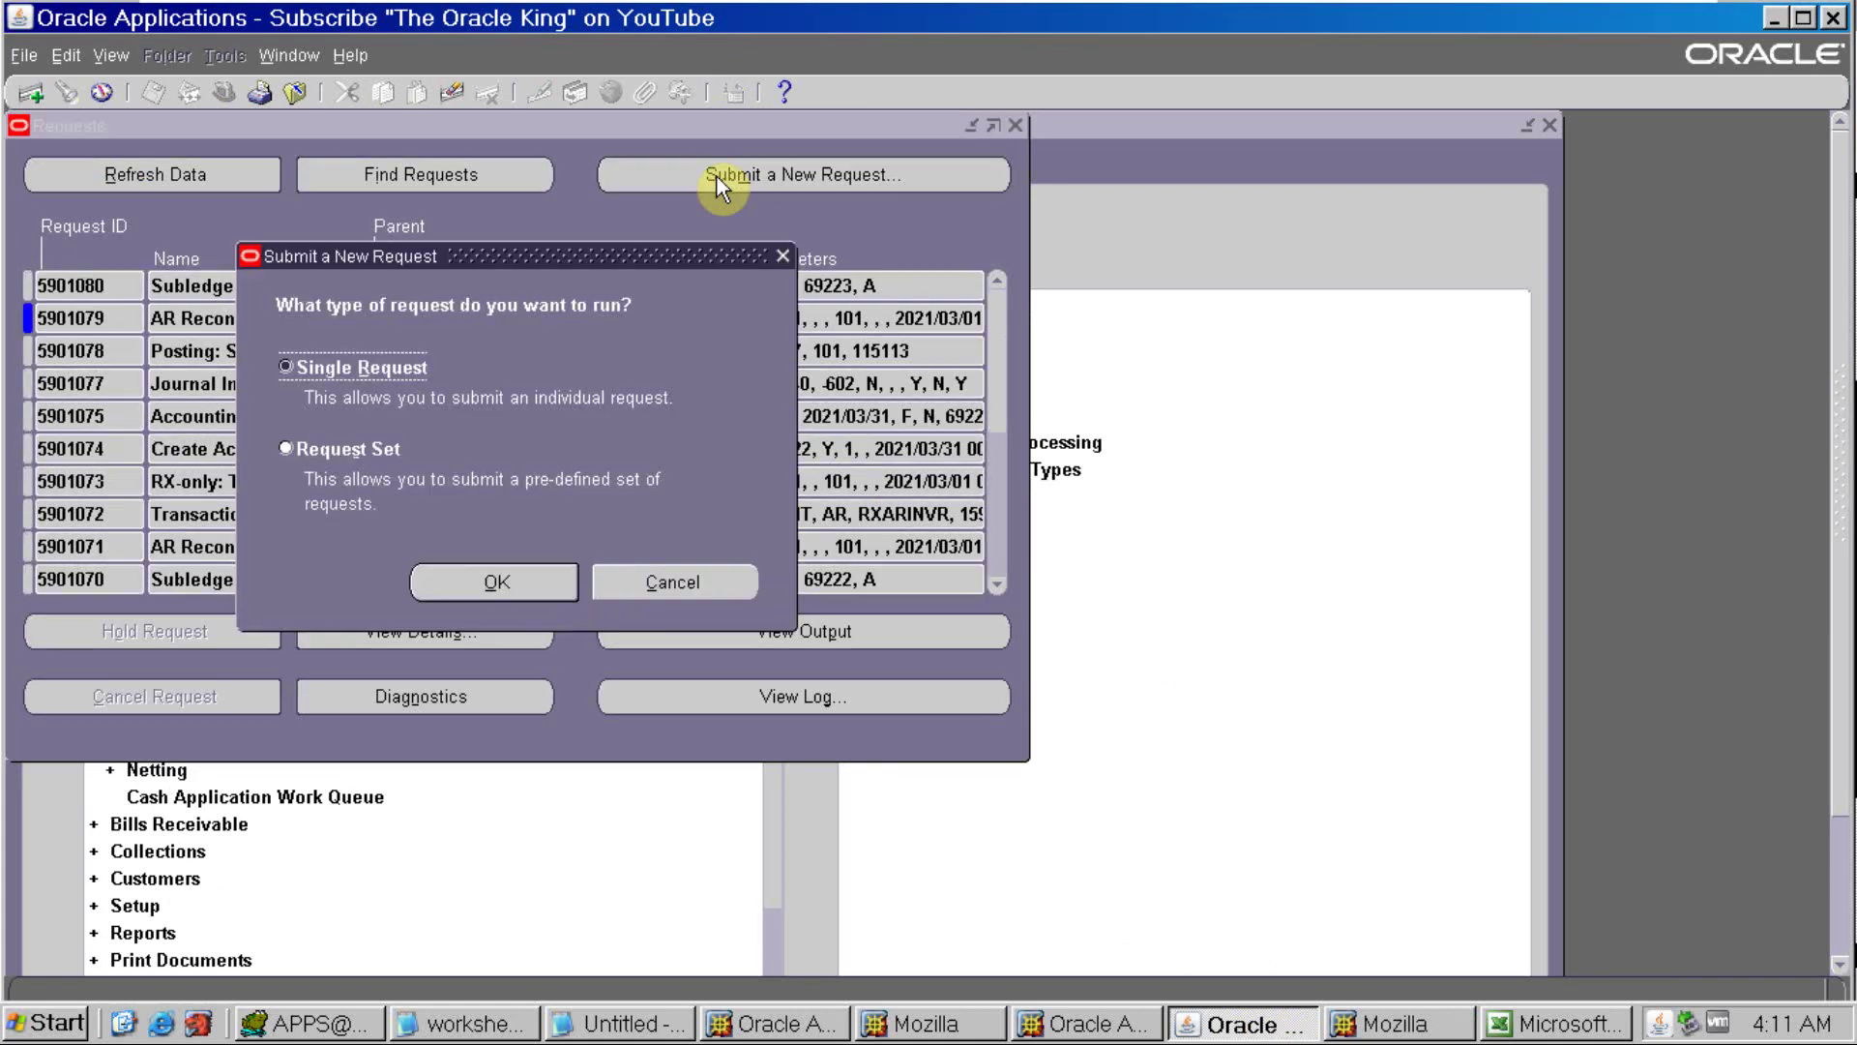
click(530, 580)
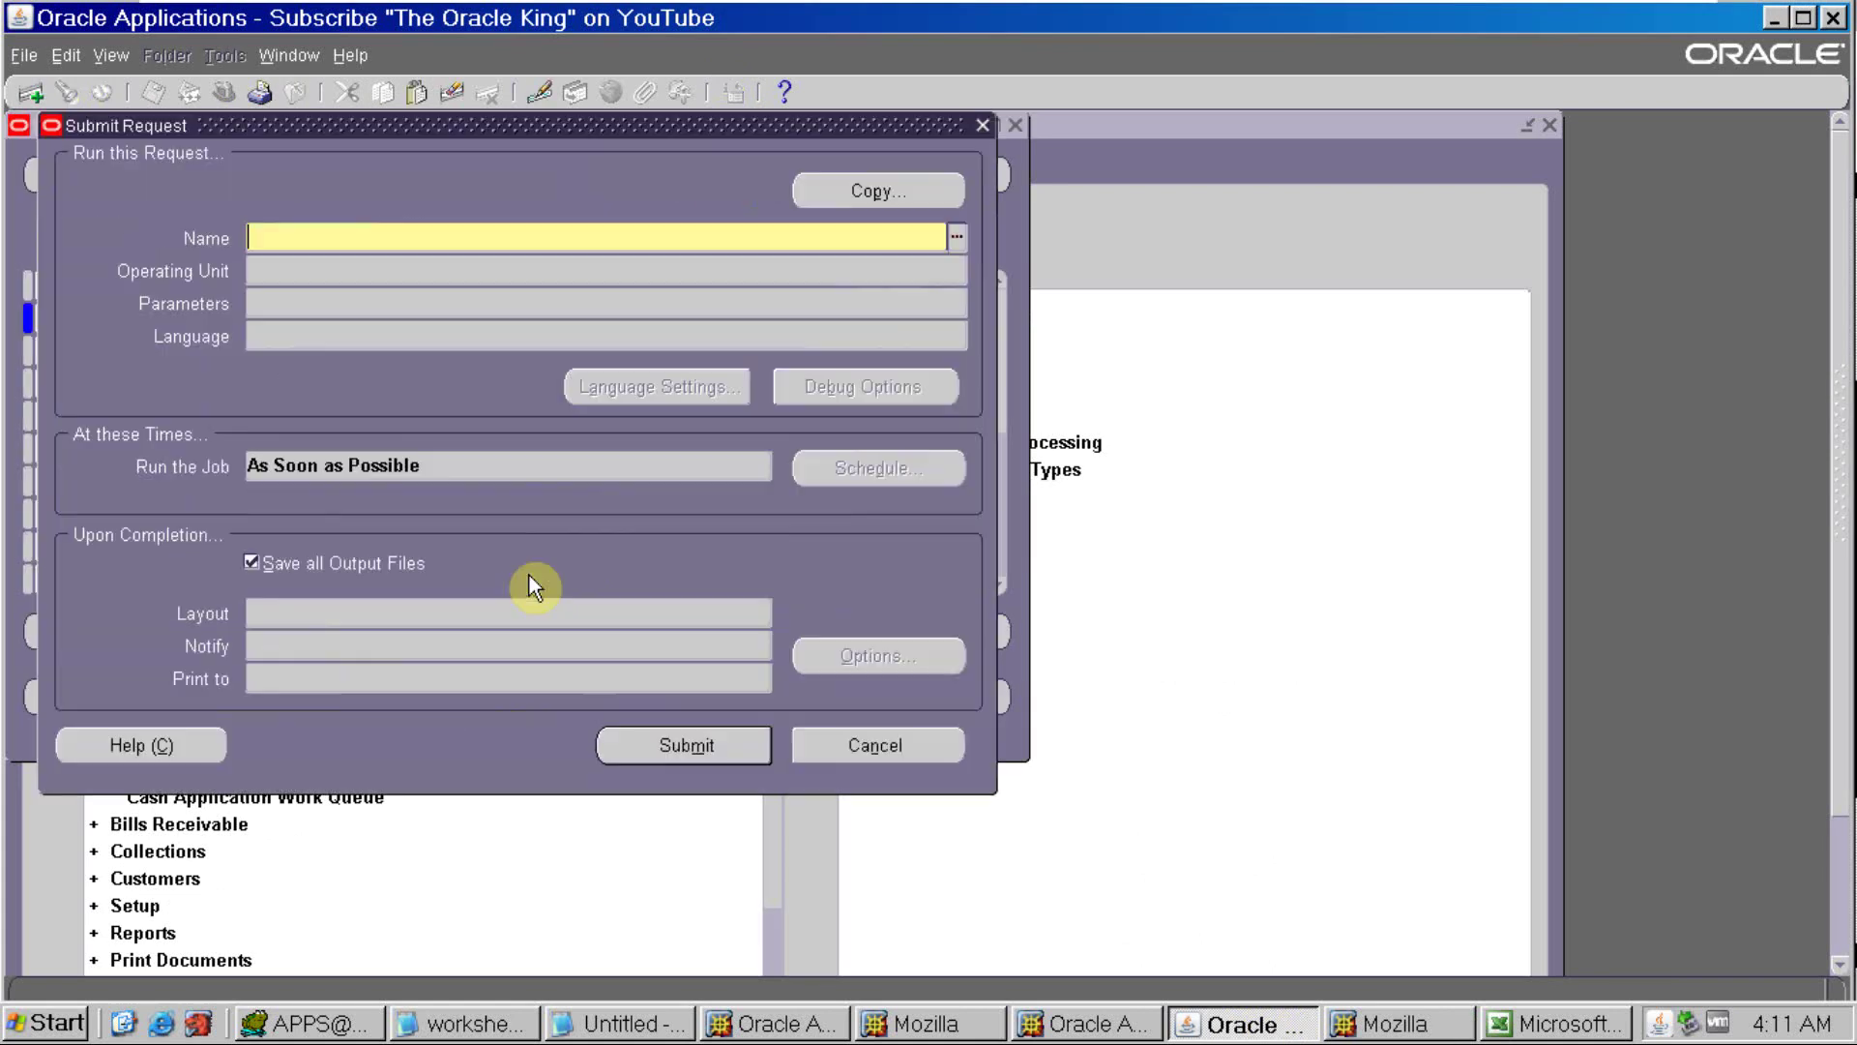
text(applied)
key(Tab)
key(Down)
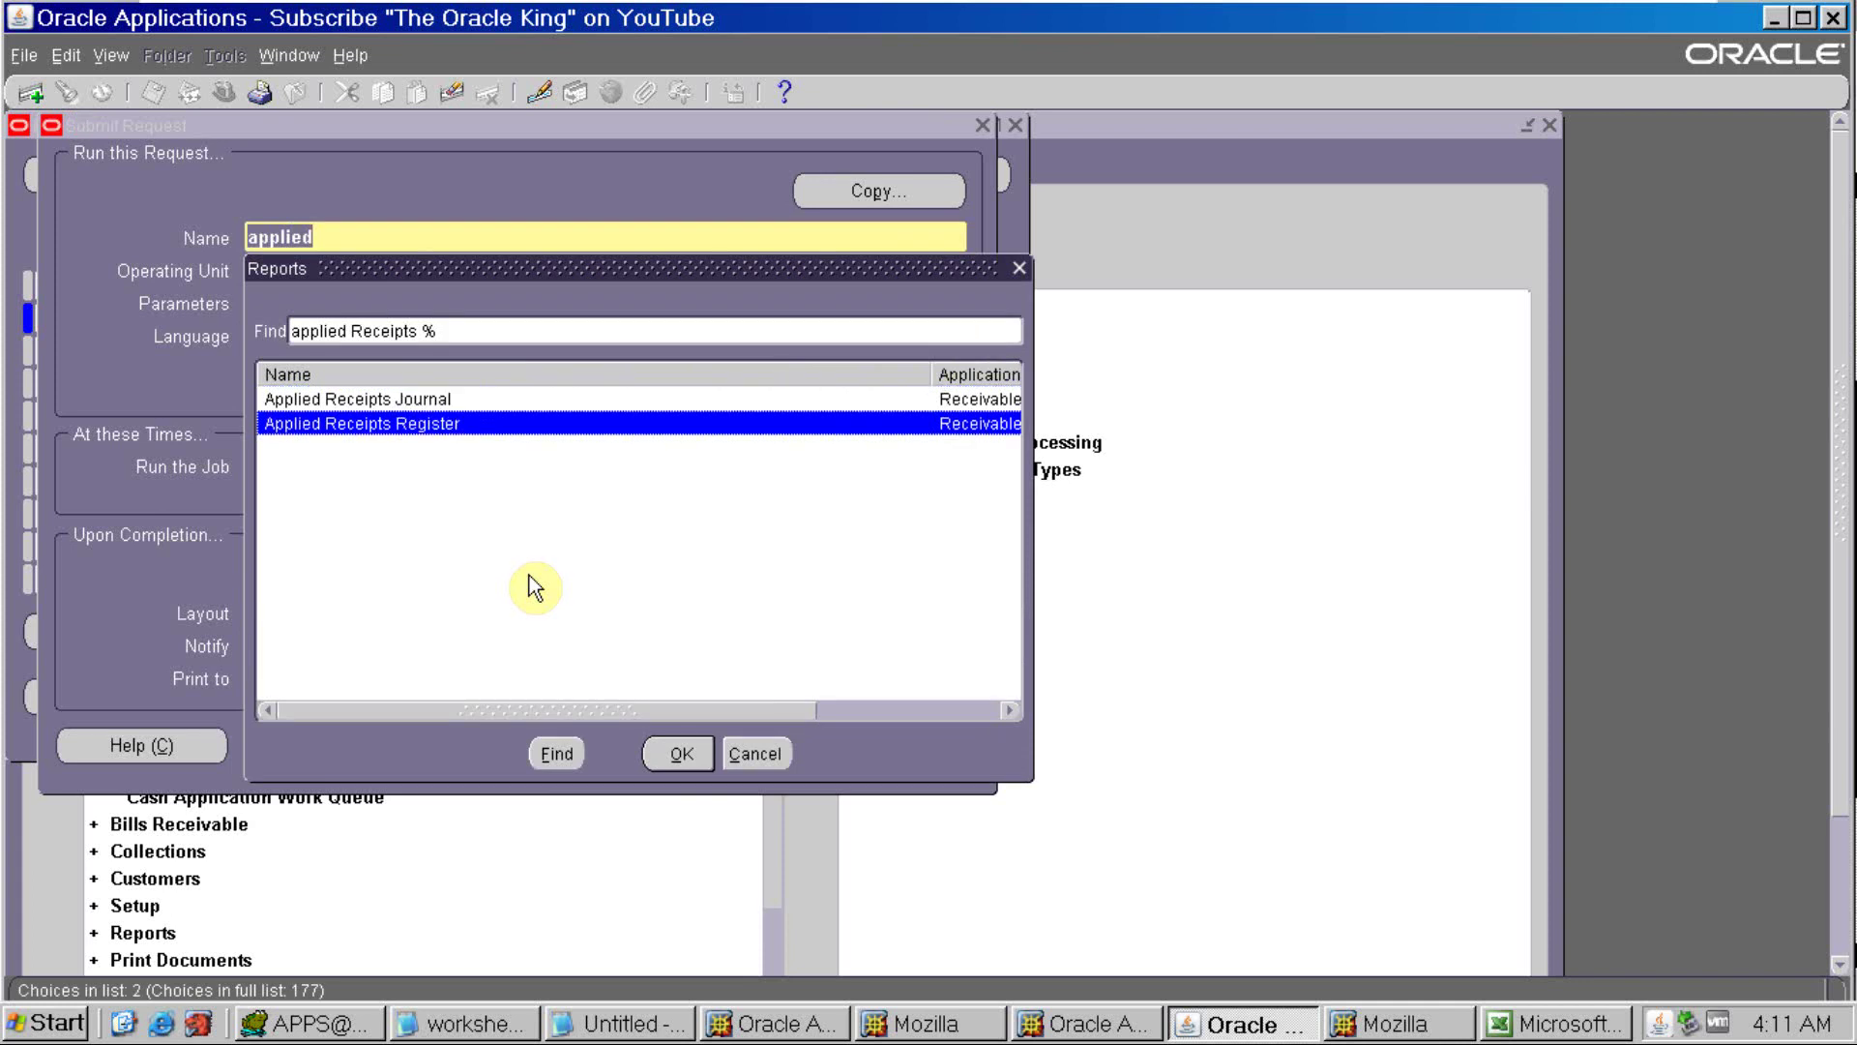
key(Return)
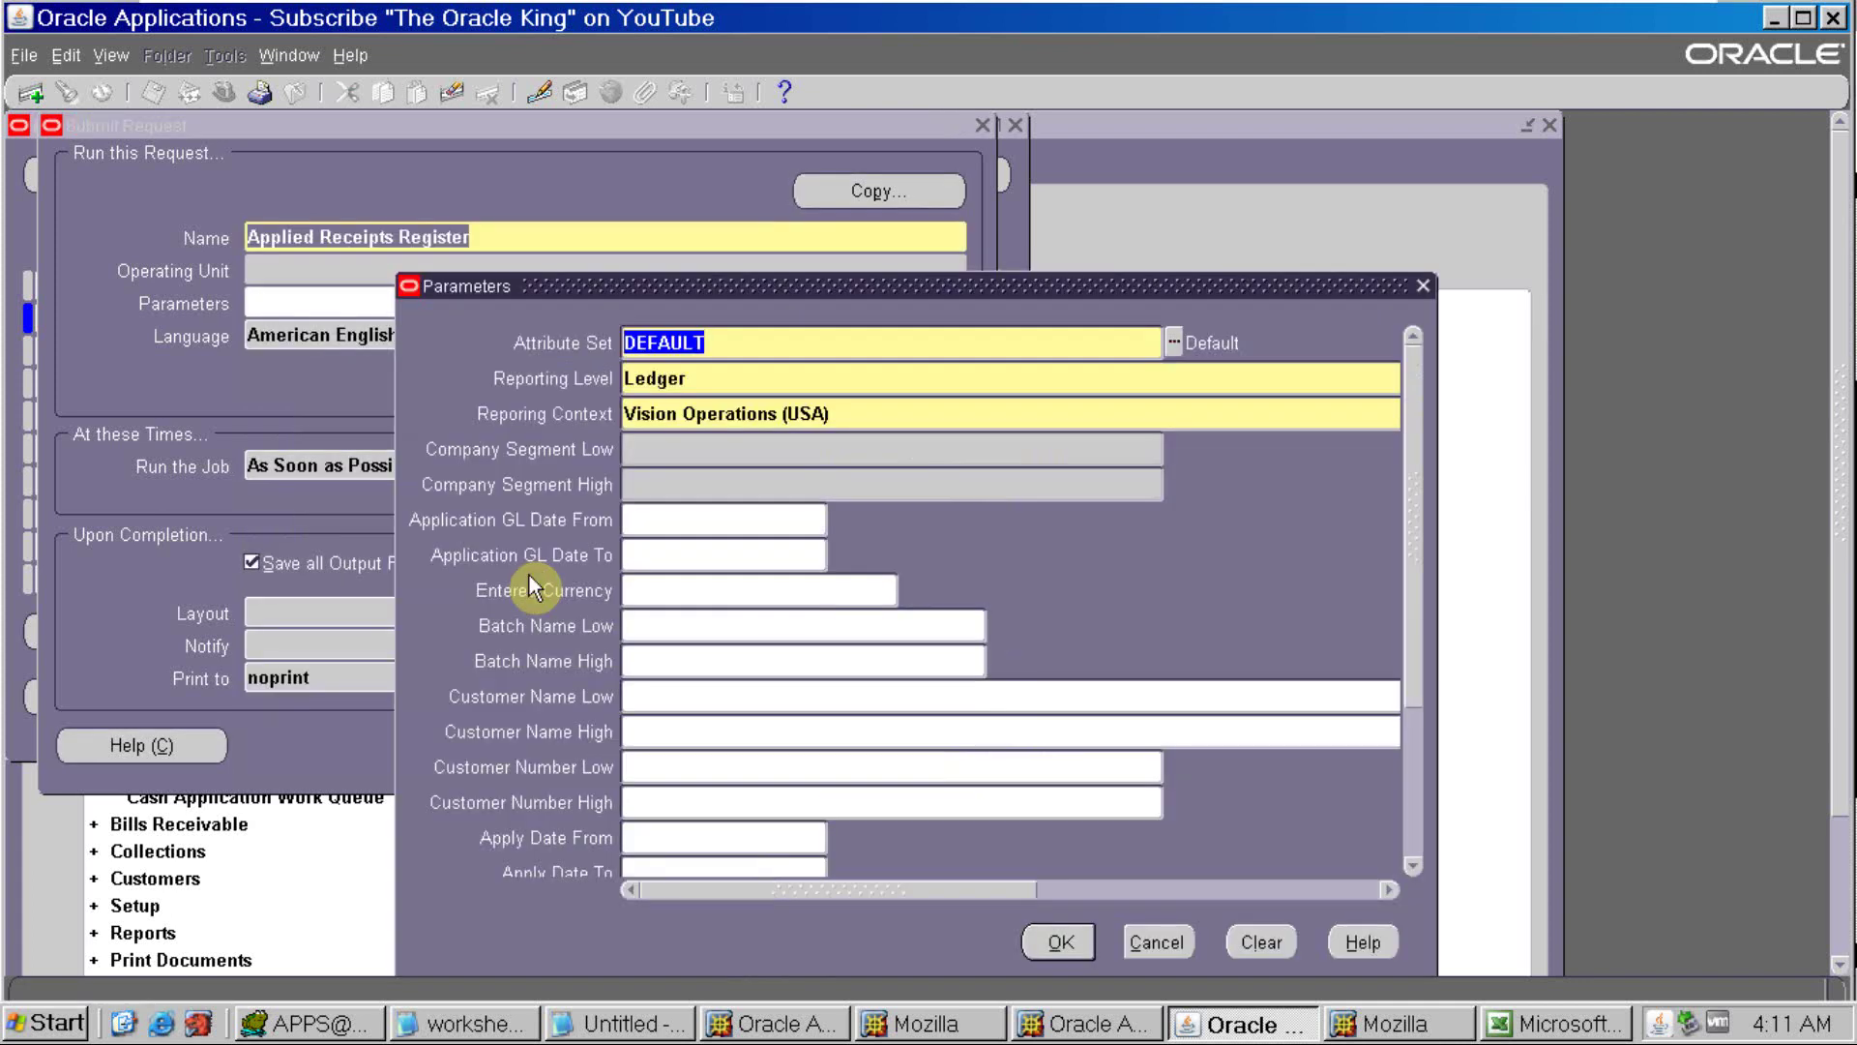
Set the Application GL Date range from 01-MAR-2021 to 31-MAR-2021 and submit the Applied Receipts Register without adding another request
click(667, 520)
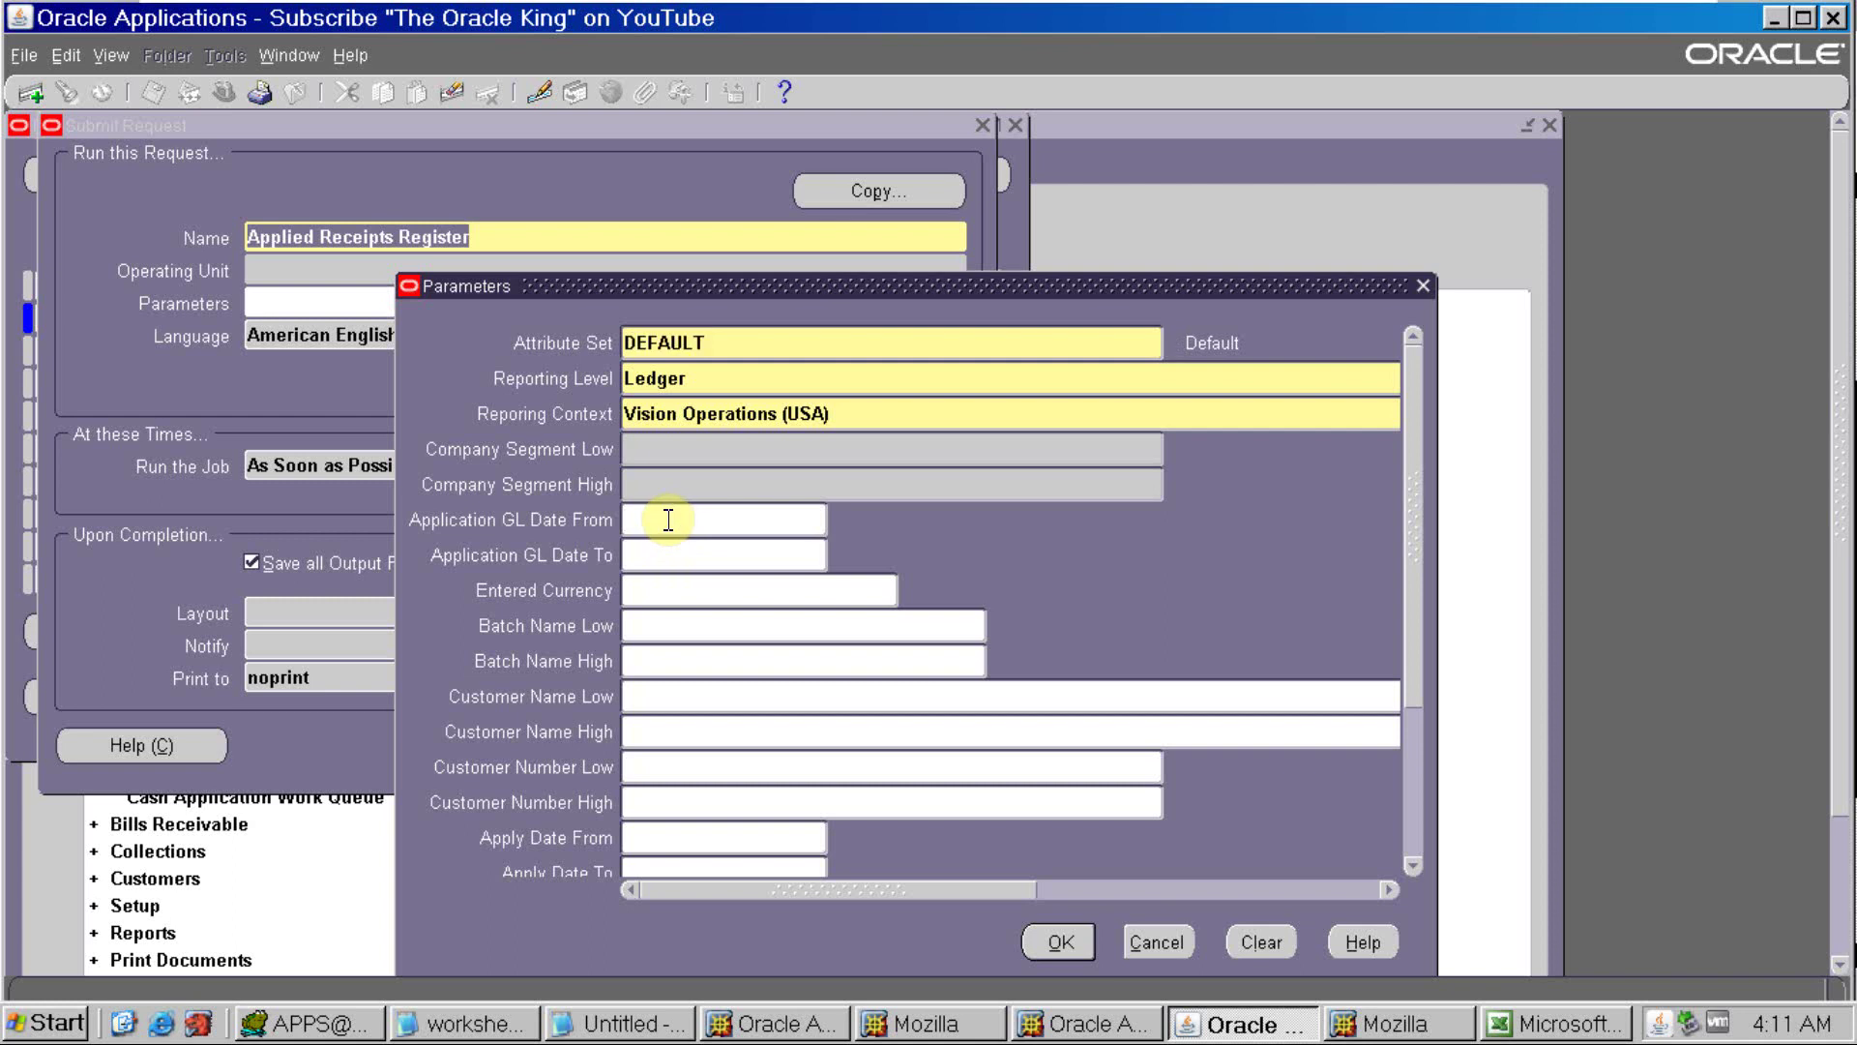
text(01mar2021)
key(Tab)
text(31mar21)
key(Return)
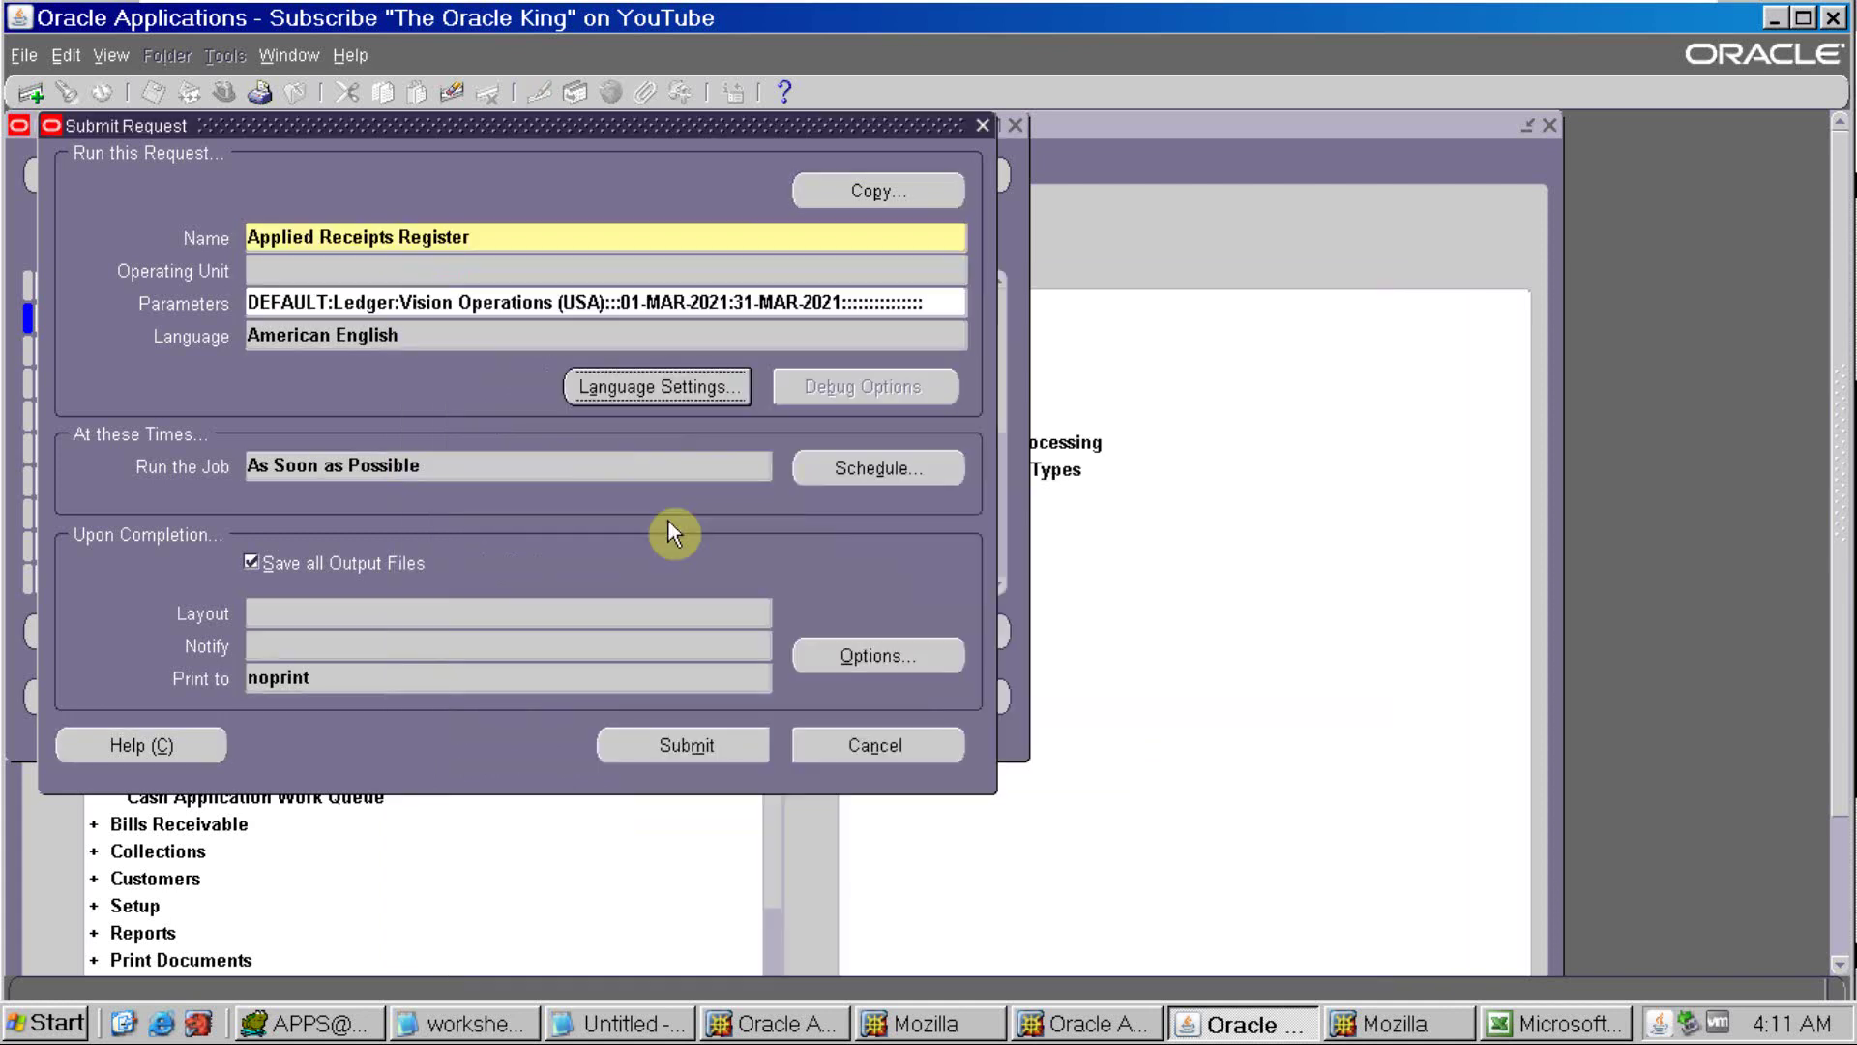
click(695, 741)
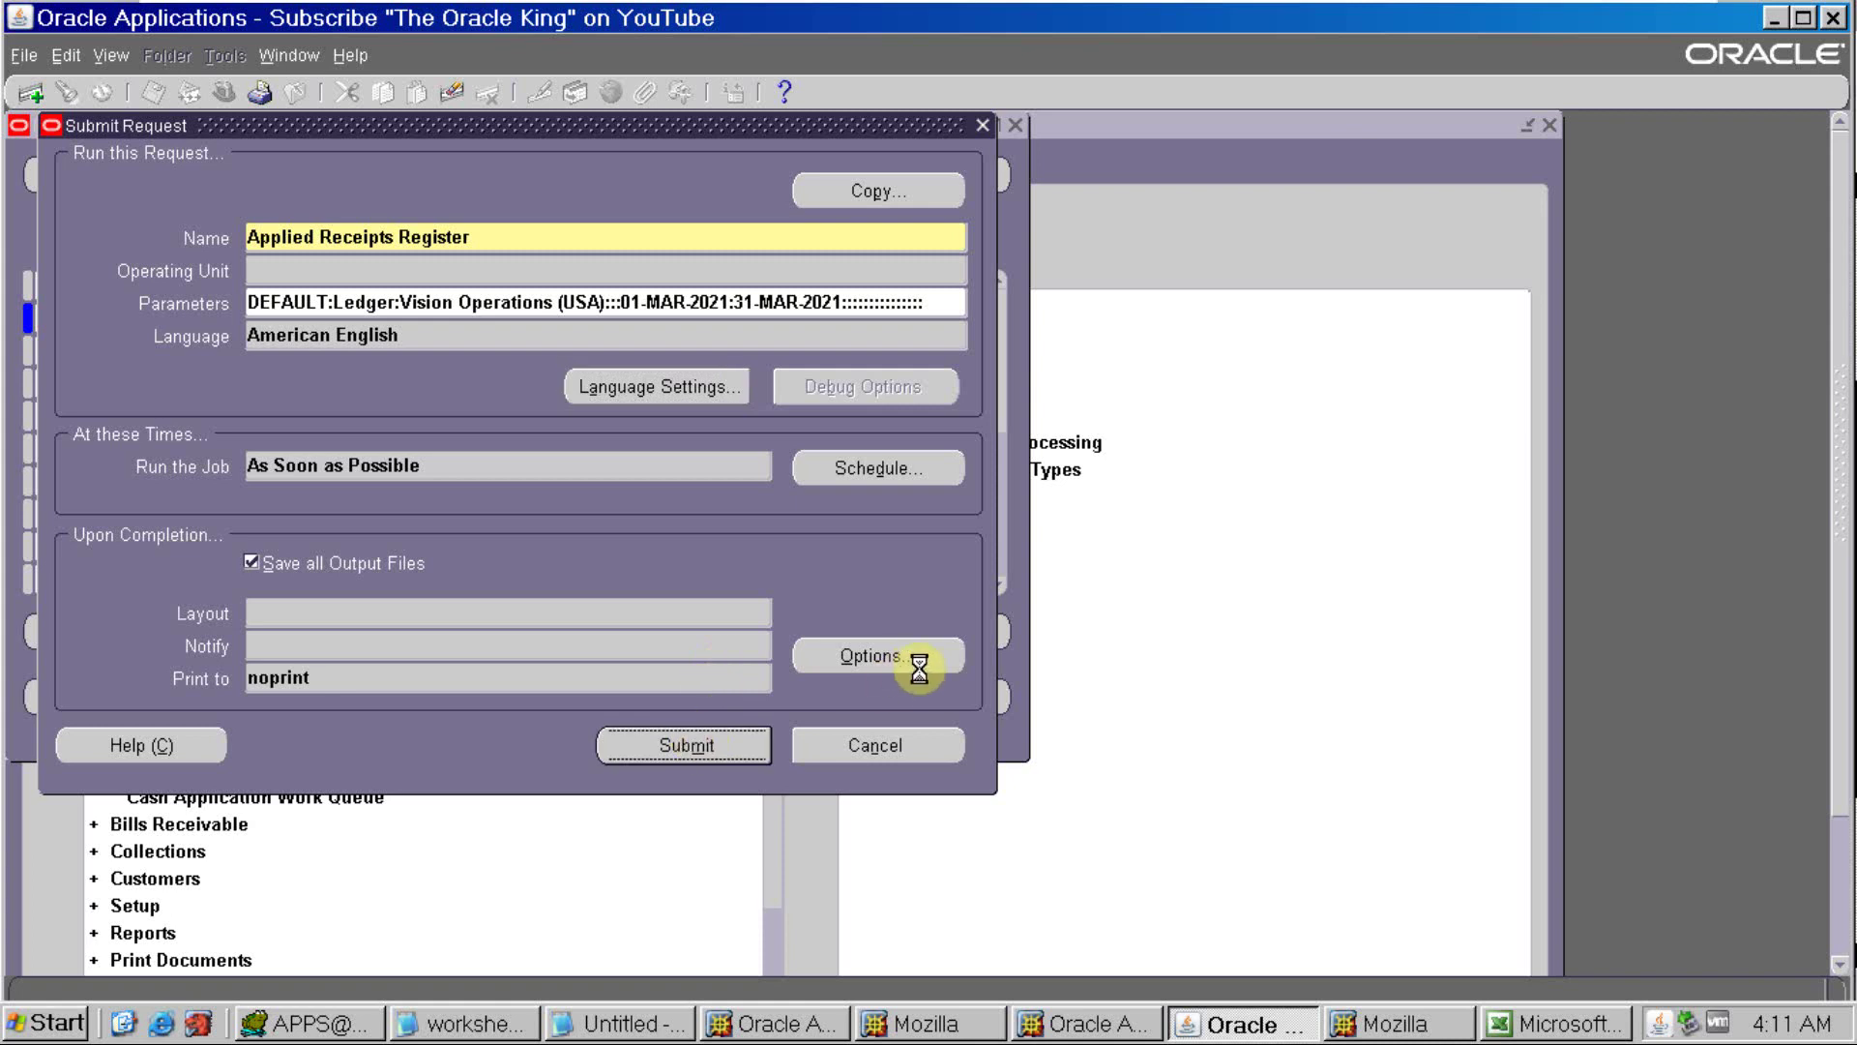
click(987, 698)
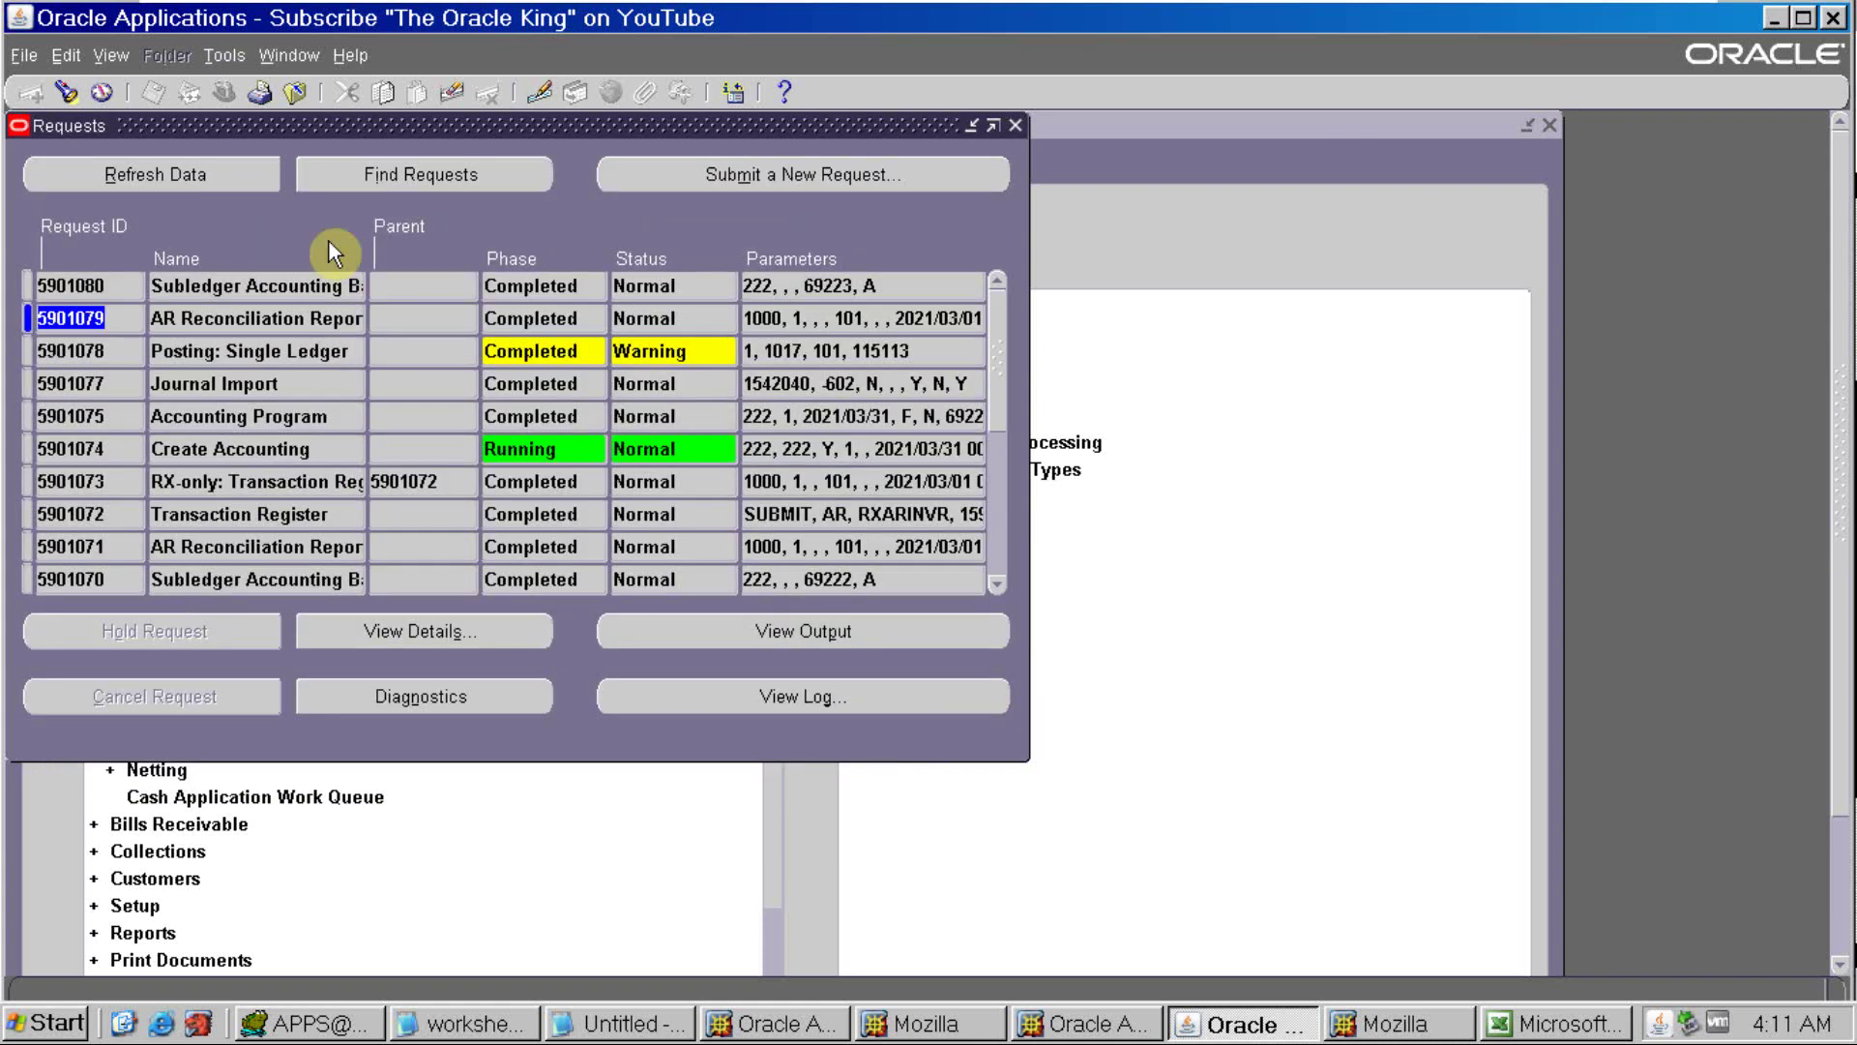
Refresh the requests list until the Applied Receipts Register completes, and open the output of the parent request
click(205, 178)
click(204, 180)
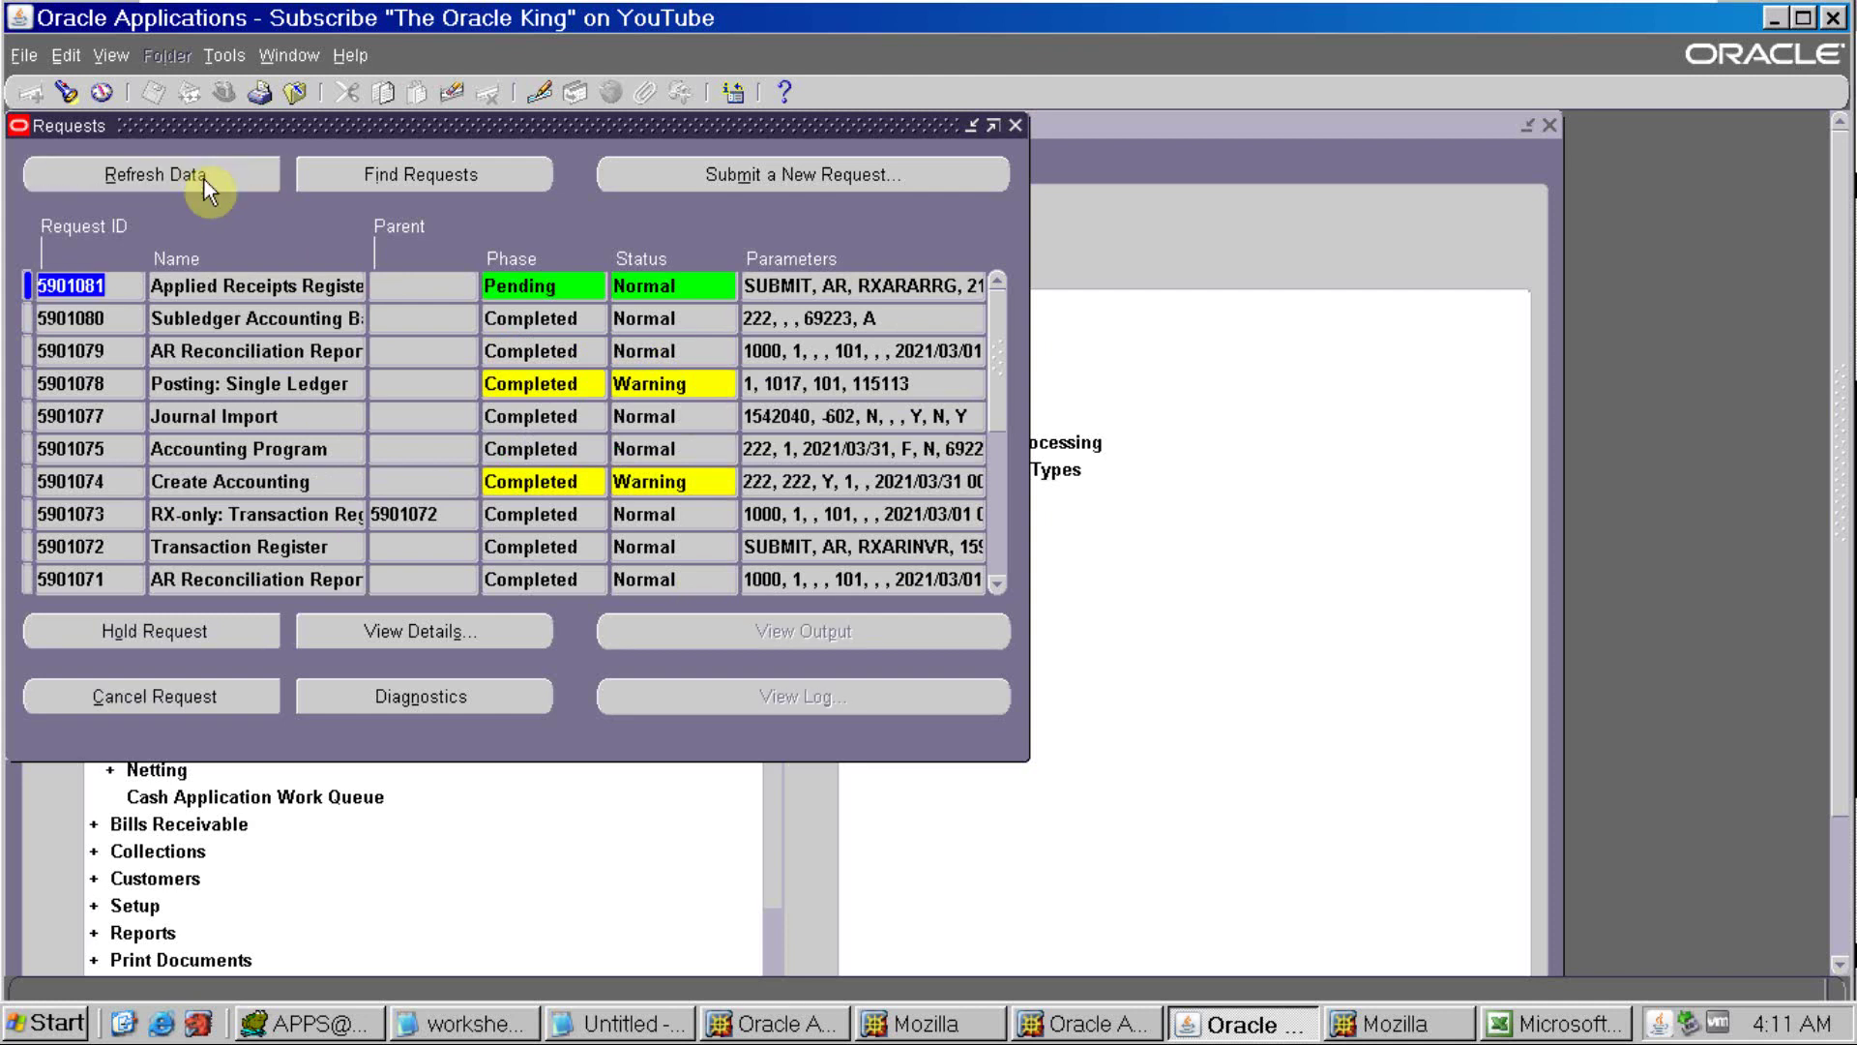
click(204, 180)
click(204, 180)
click(199, 186)
click(201, 180)
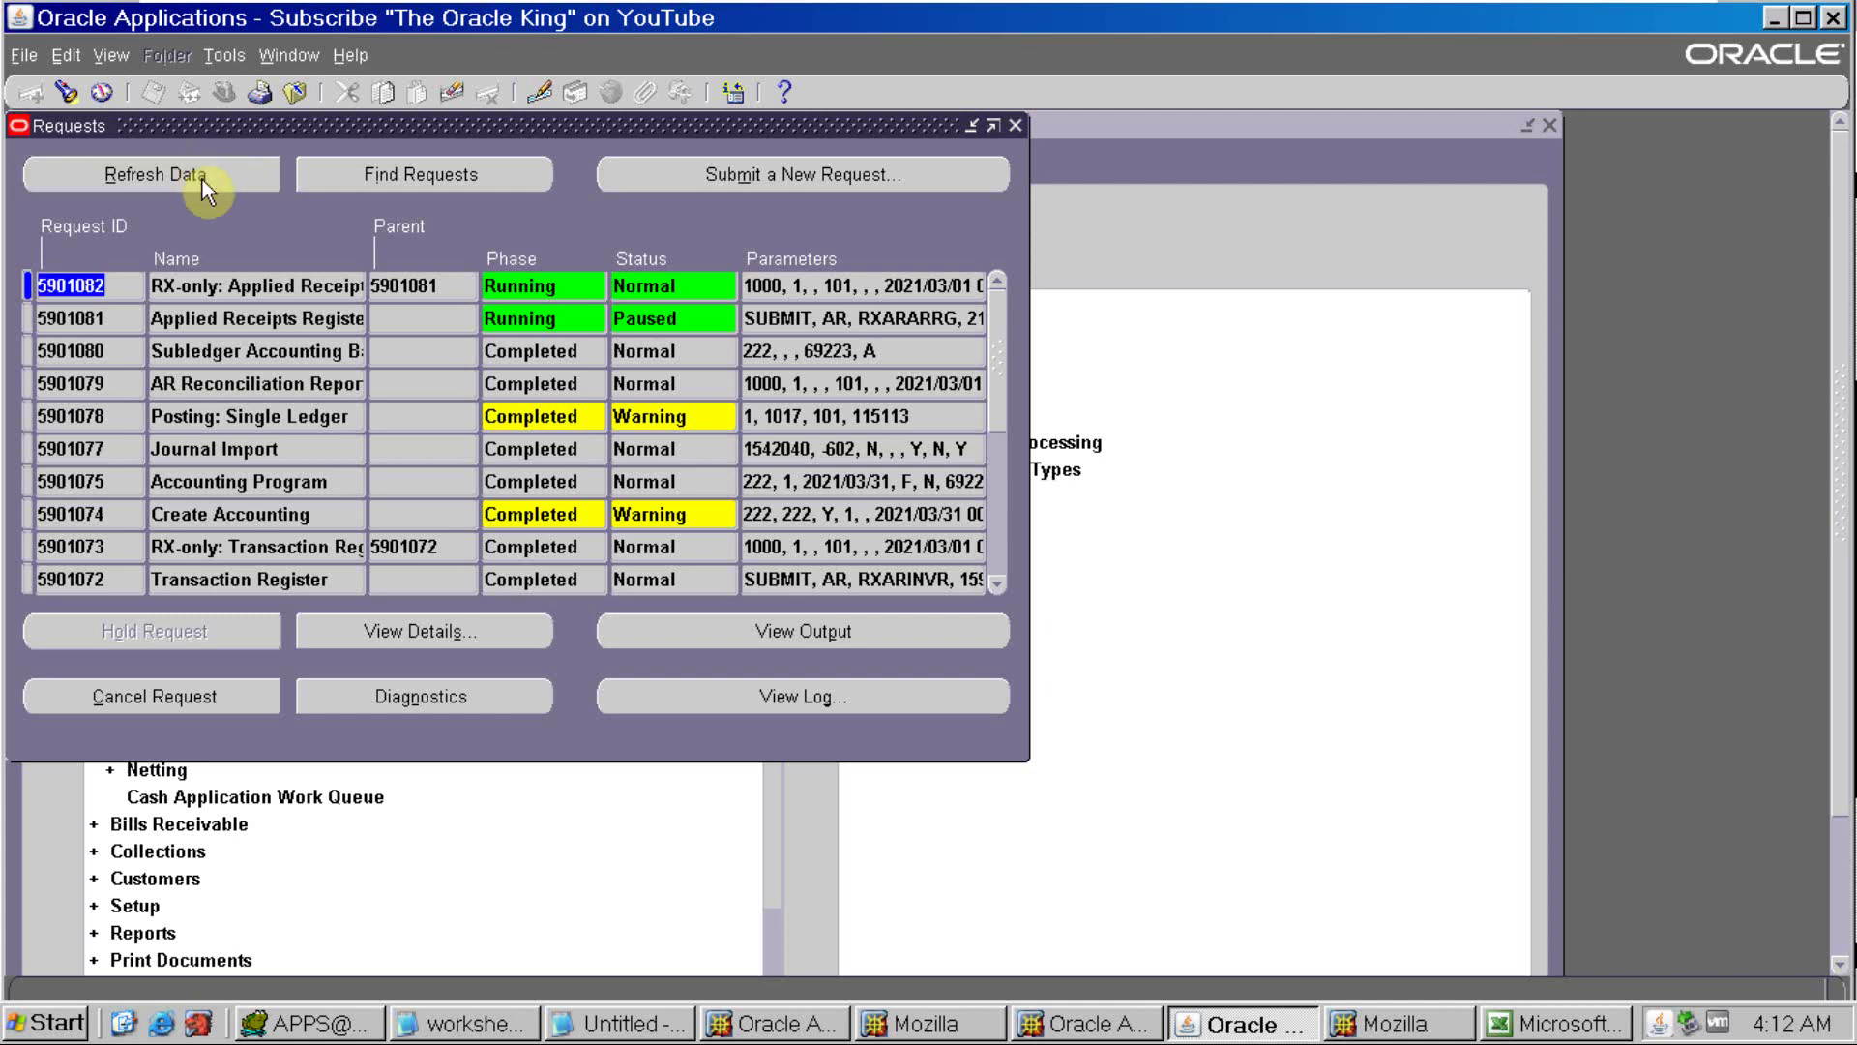
click(202, 180)
click(201, 180)
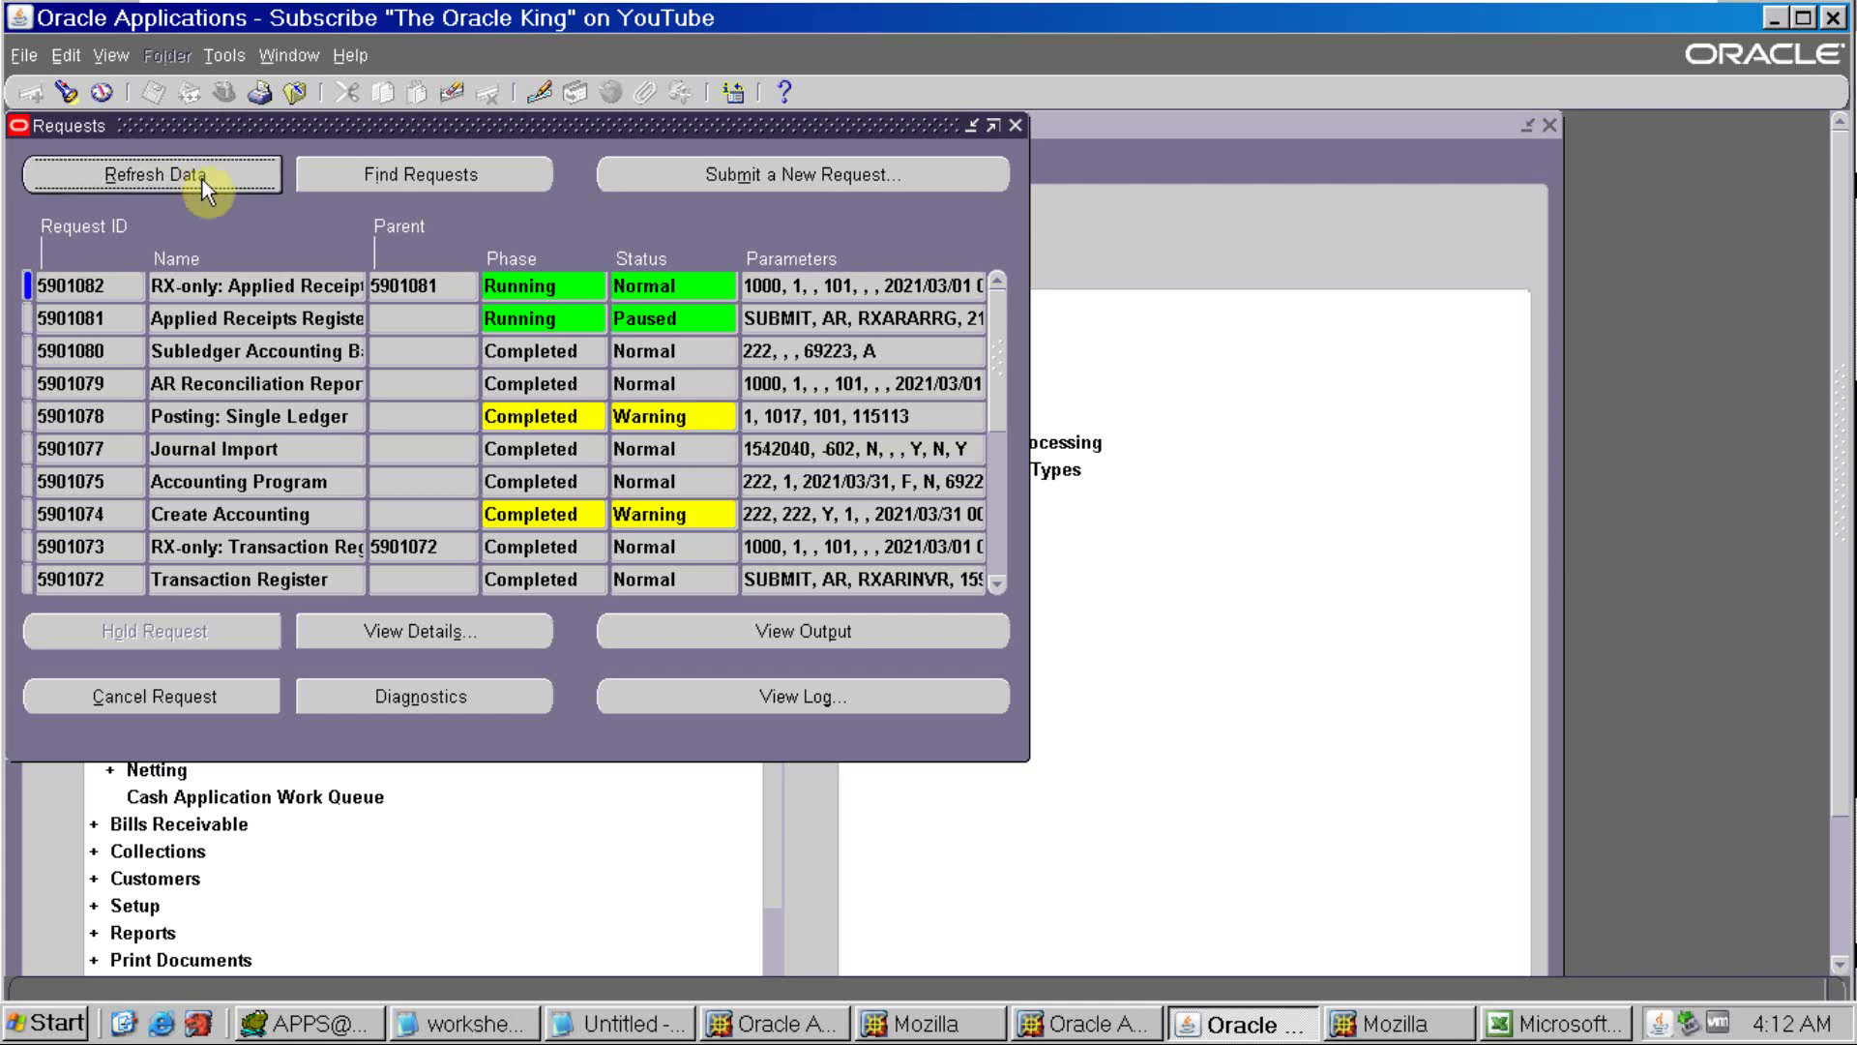
click(202, 180)
click(203, 181)
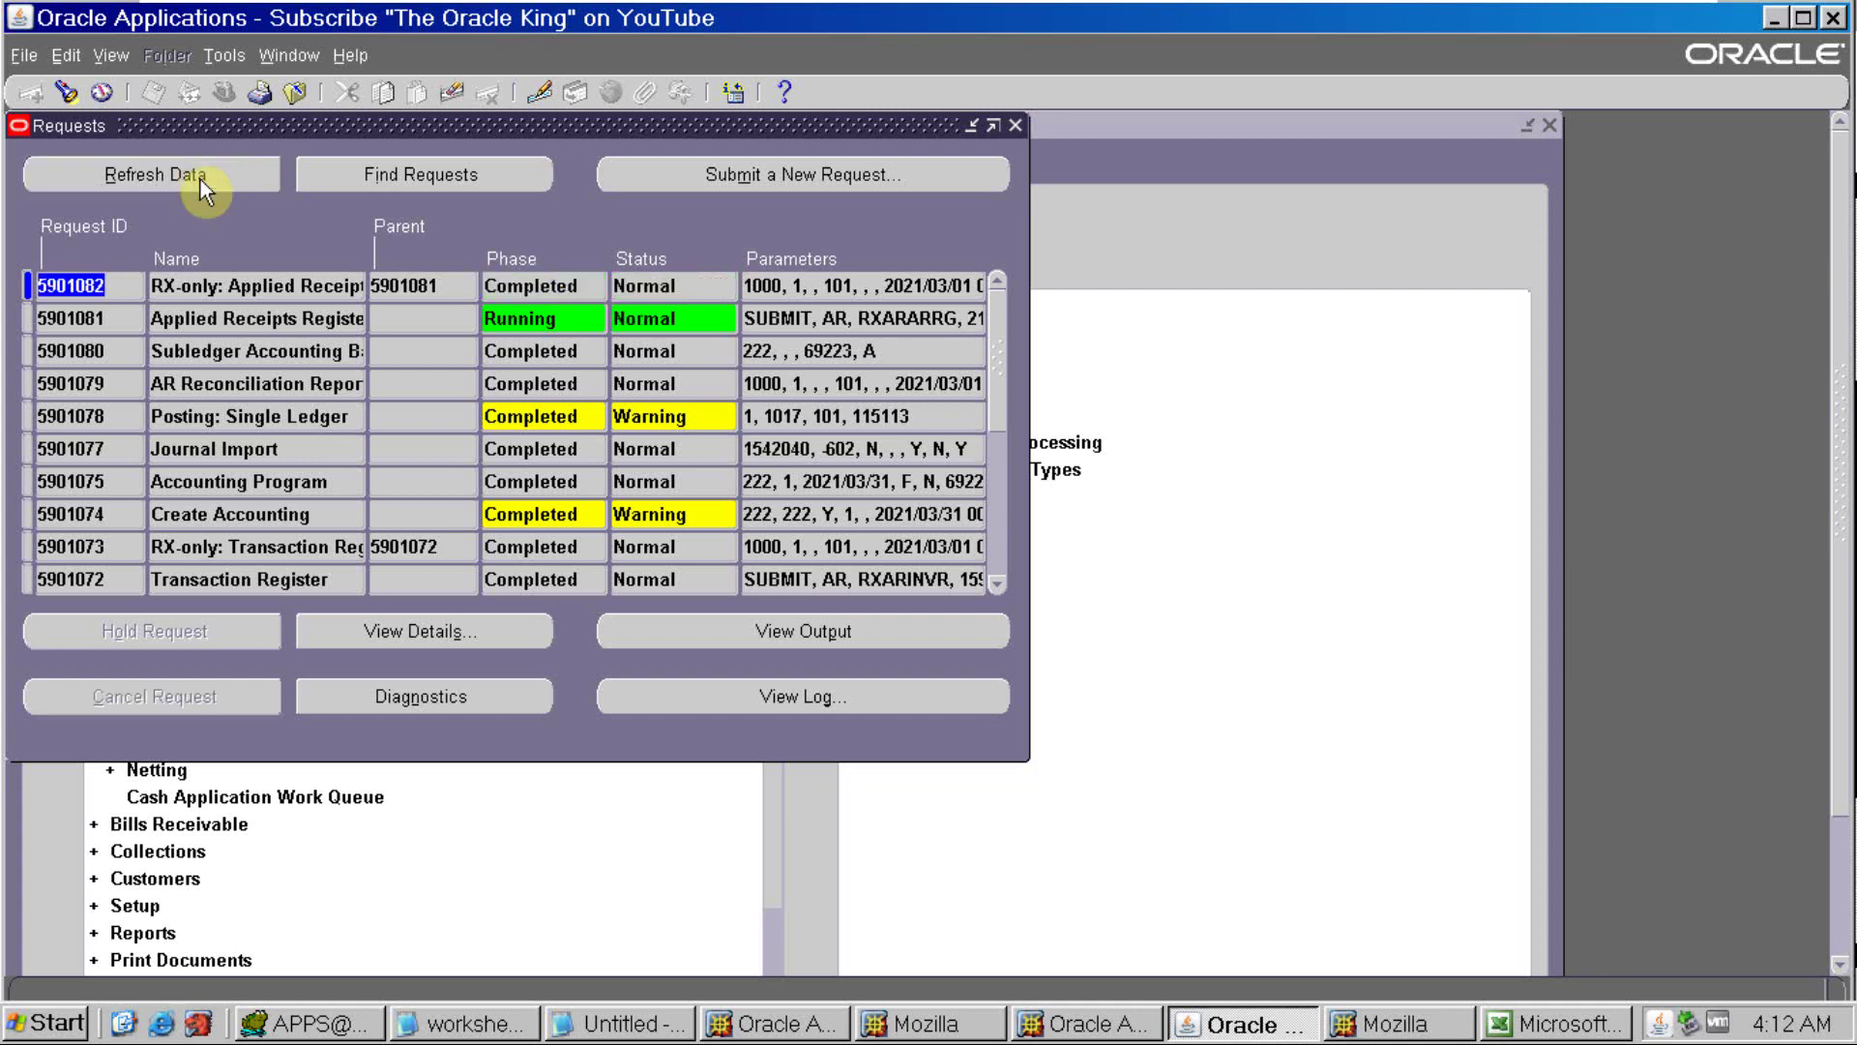
click(203, 184)
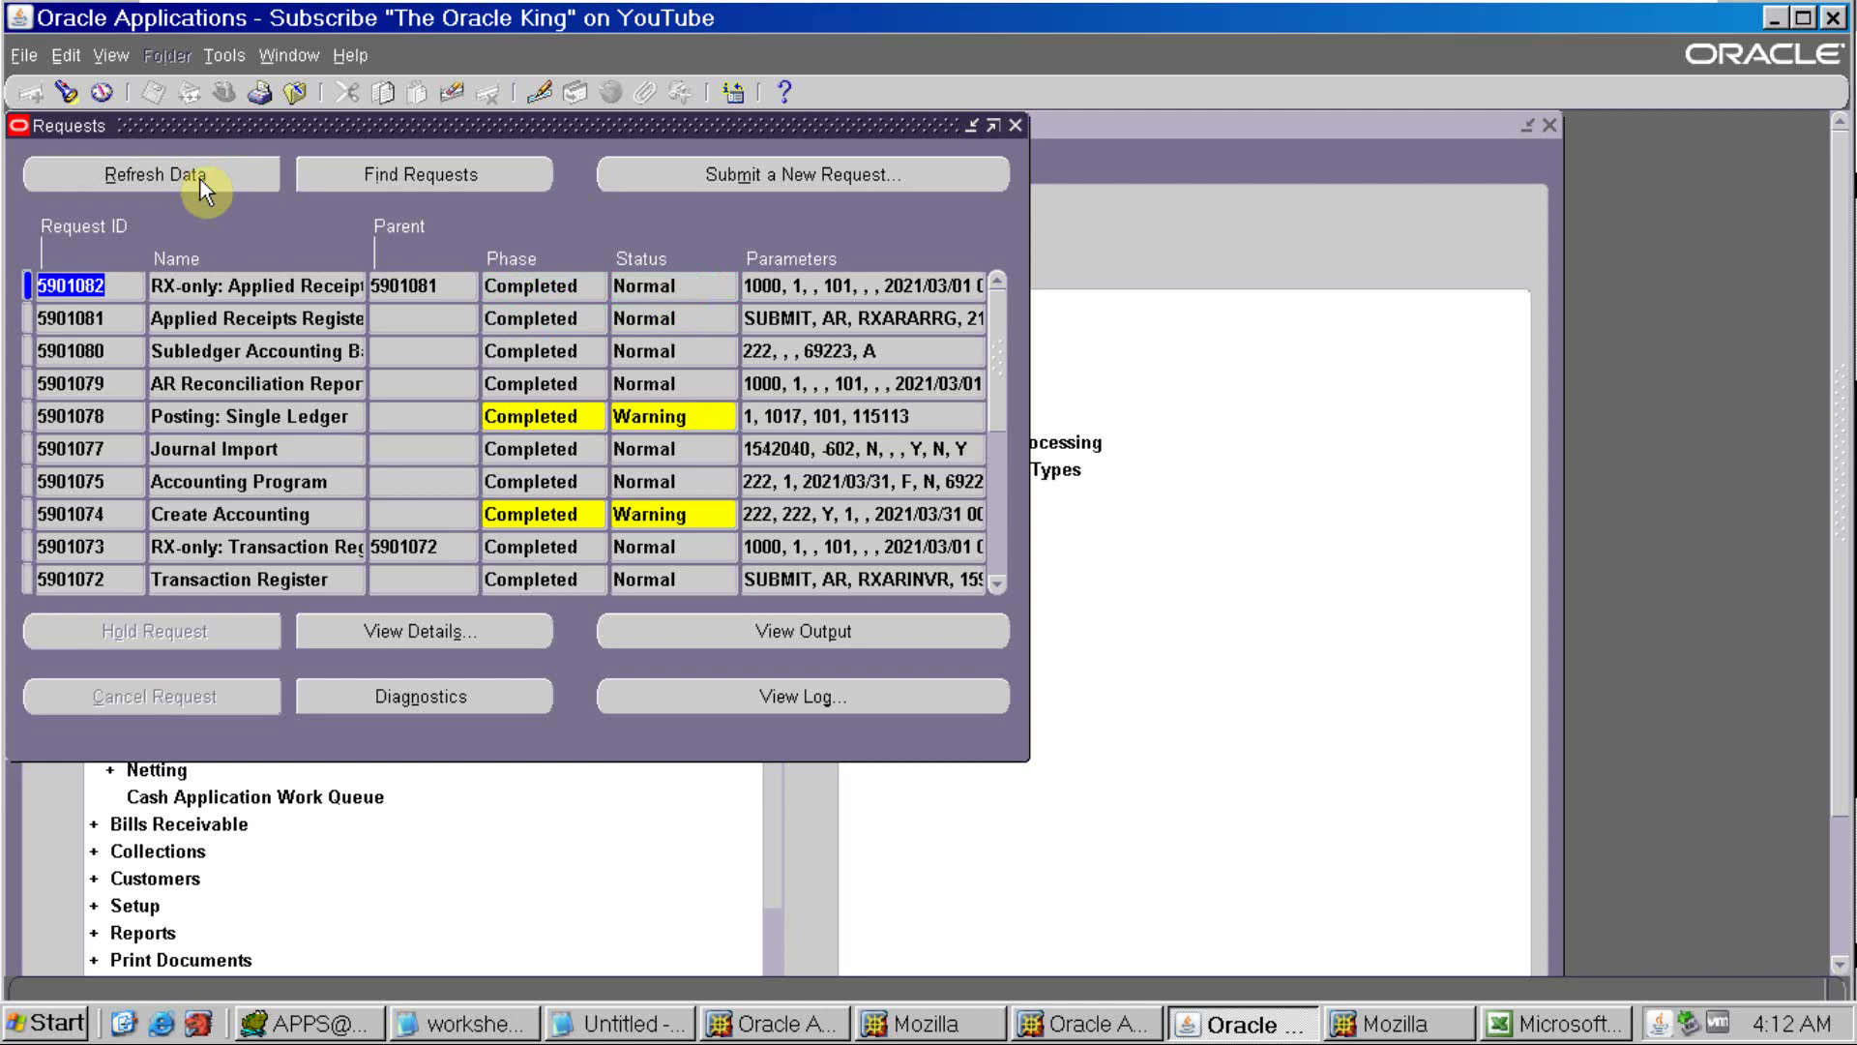
click(126, 324)
click(883, 634)
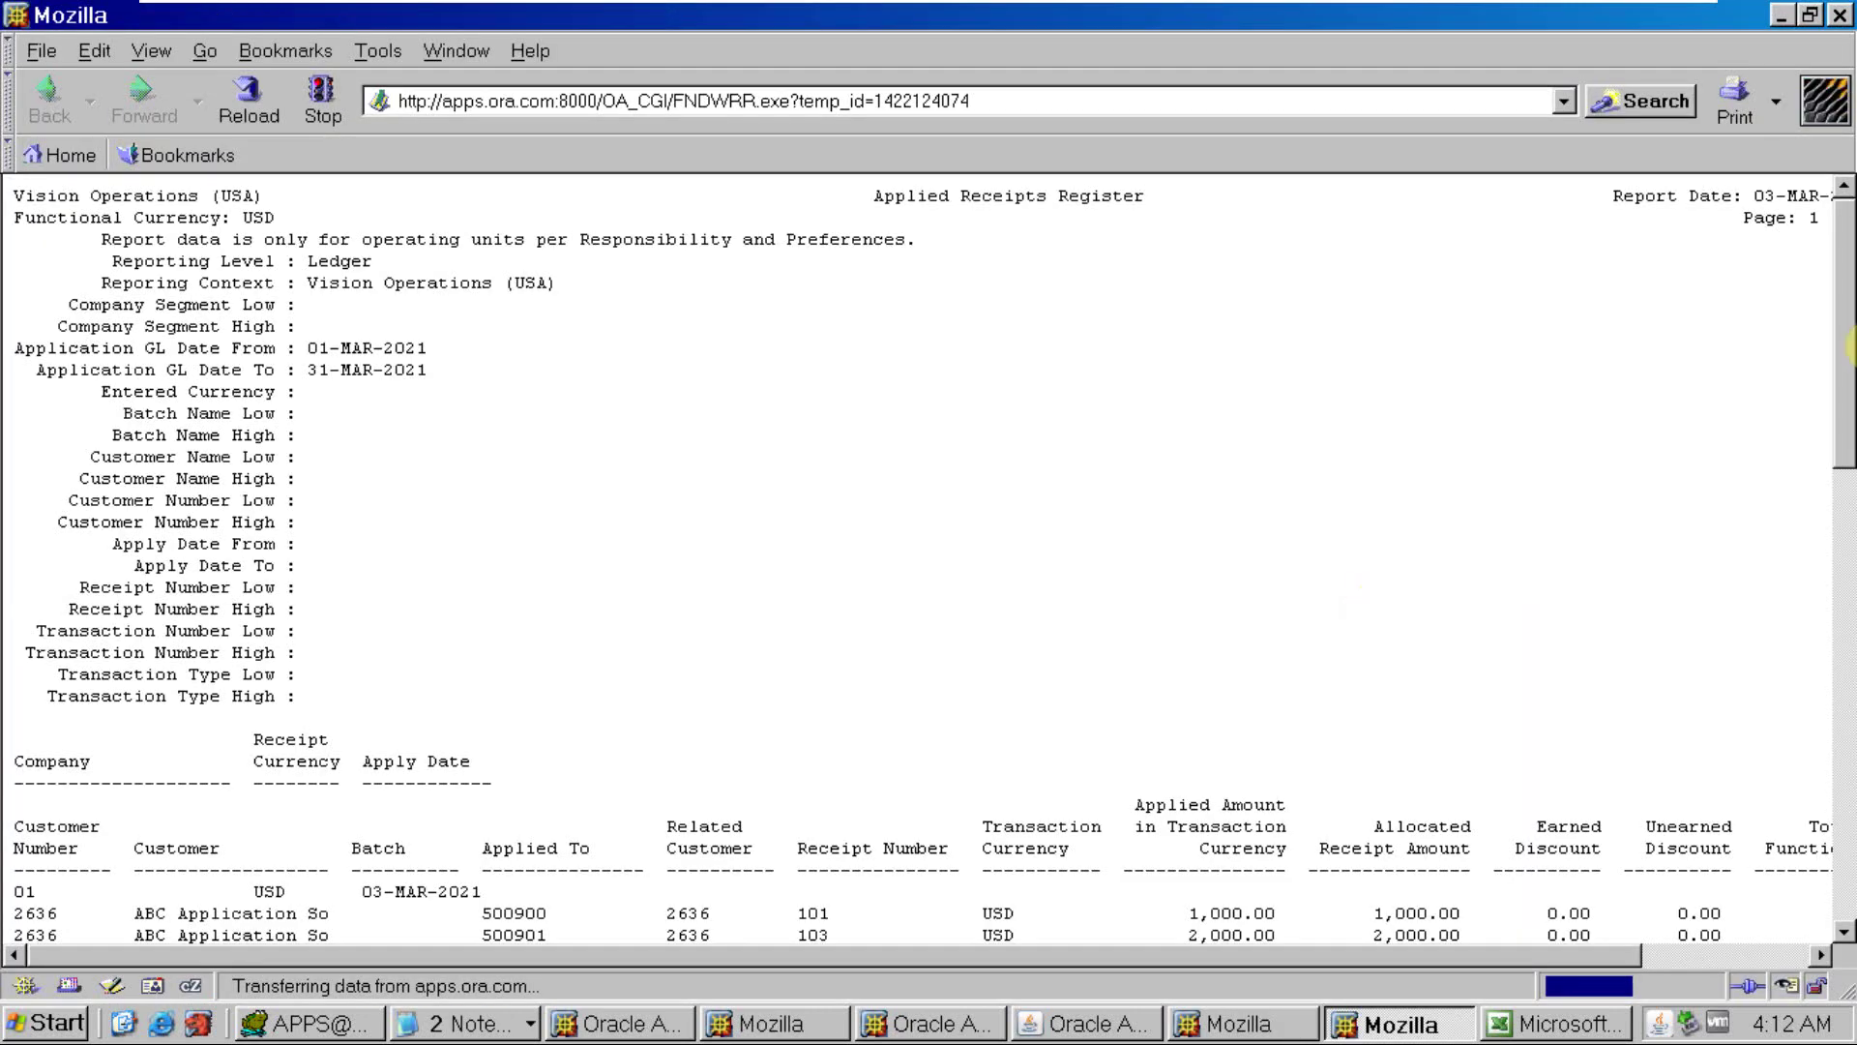
Examine the register's receipt numbers, applied transactions and amounts, and highlight the Allocated Receipt Amount total for USD
drag(1850, 319, 1850, 451)
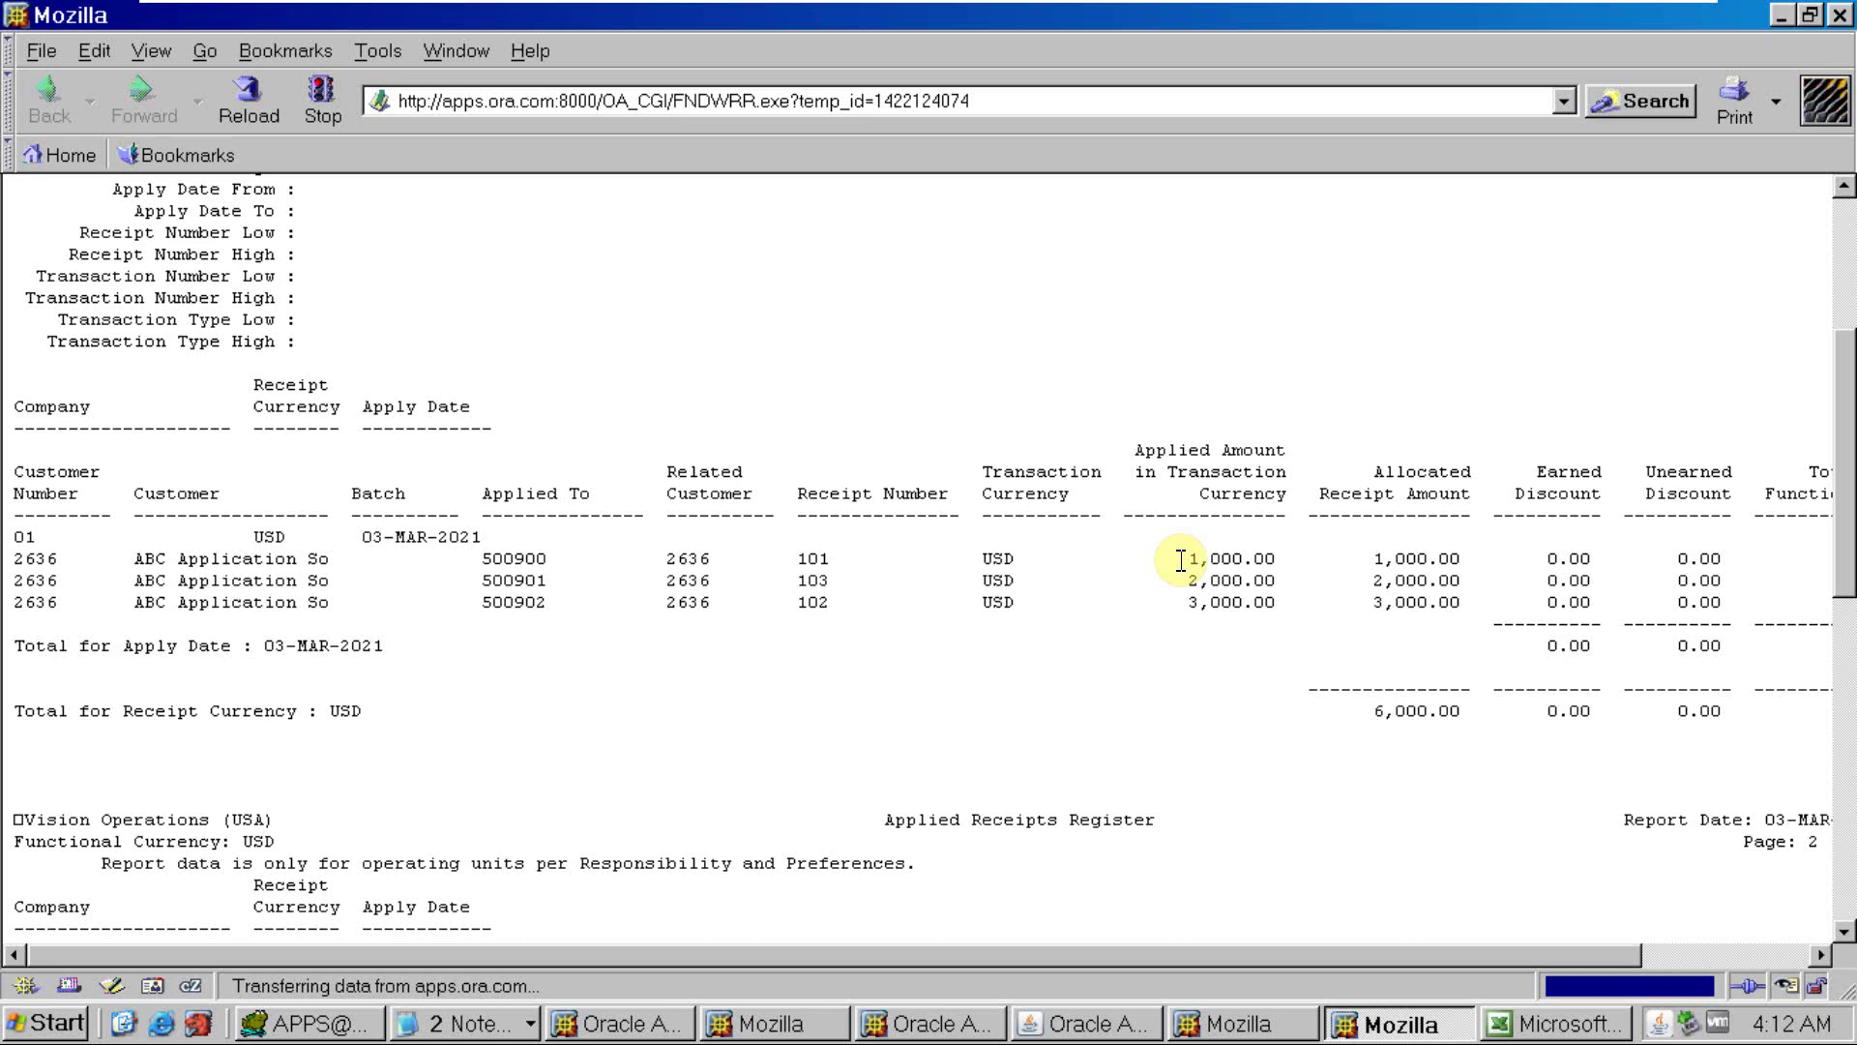
drag(819, 560, 797, 560)
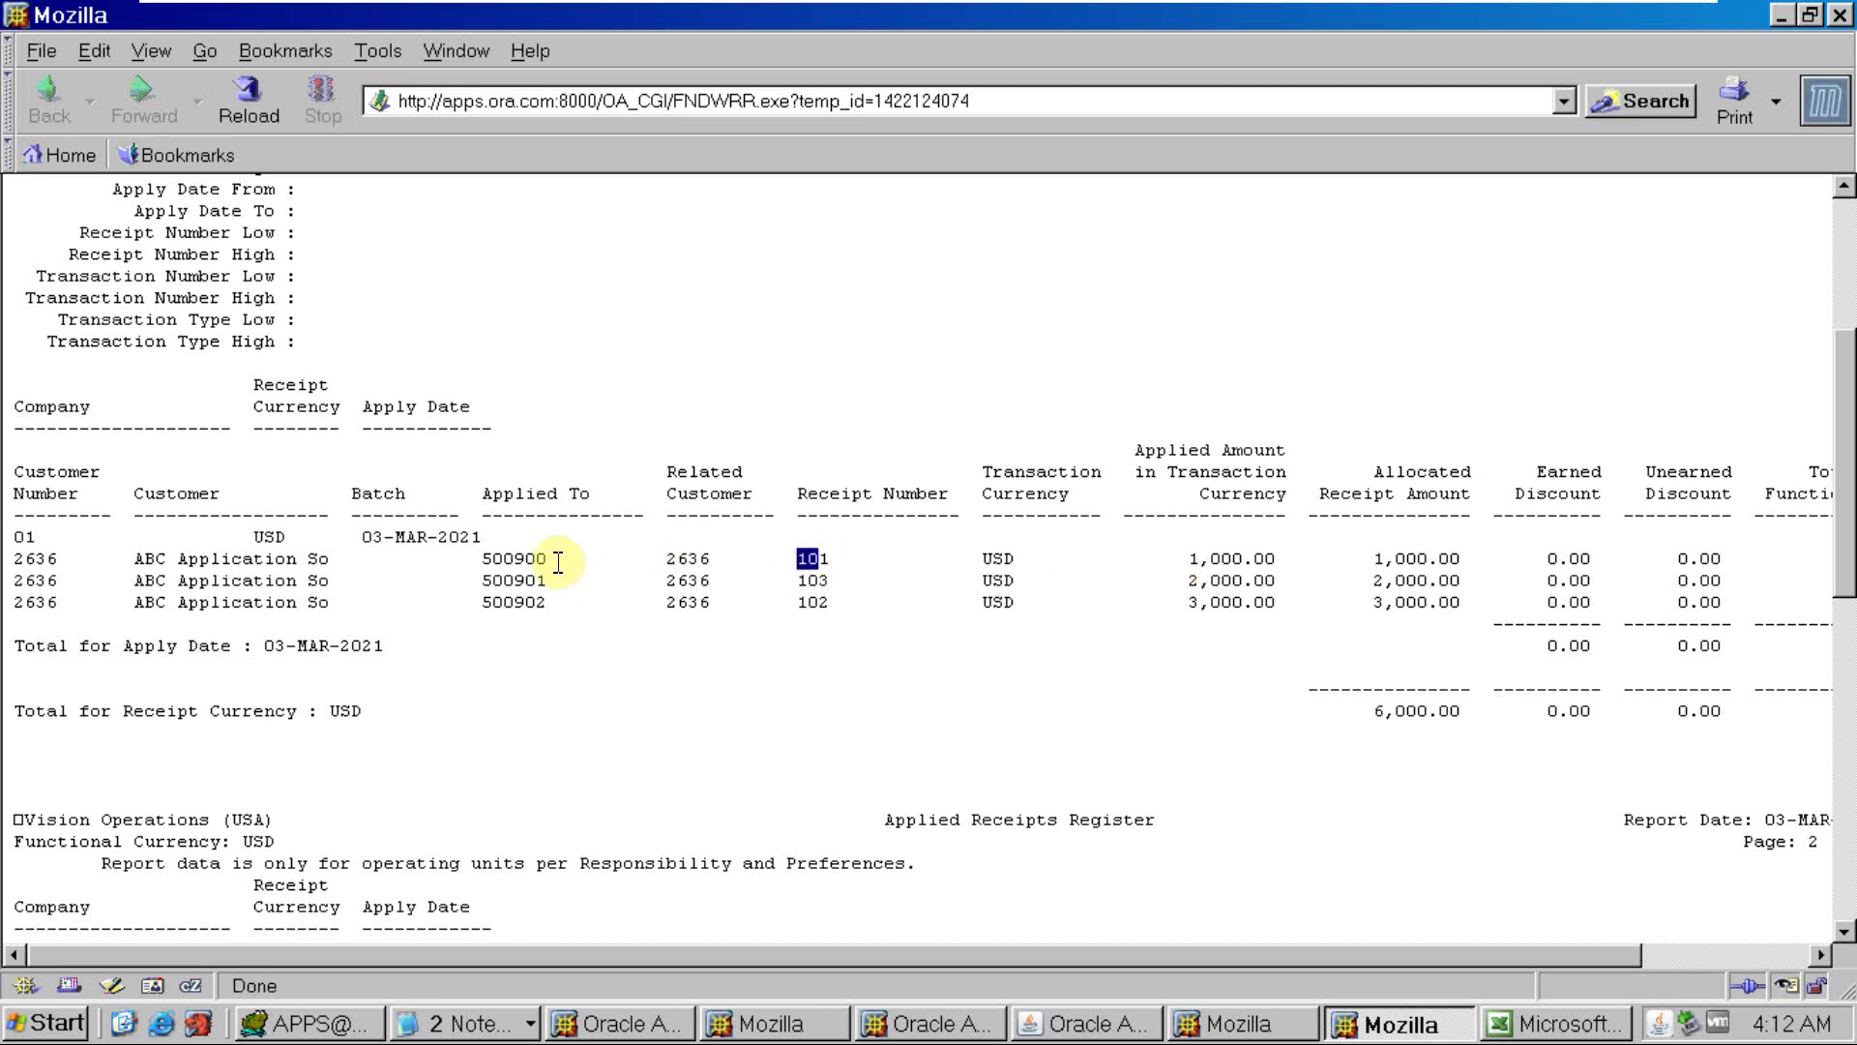
drag(547, 560, 503, 560)
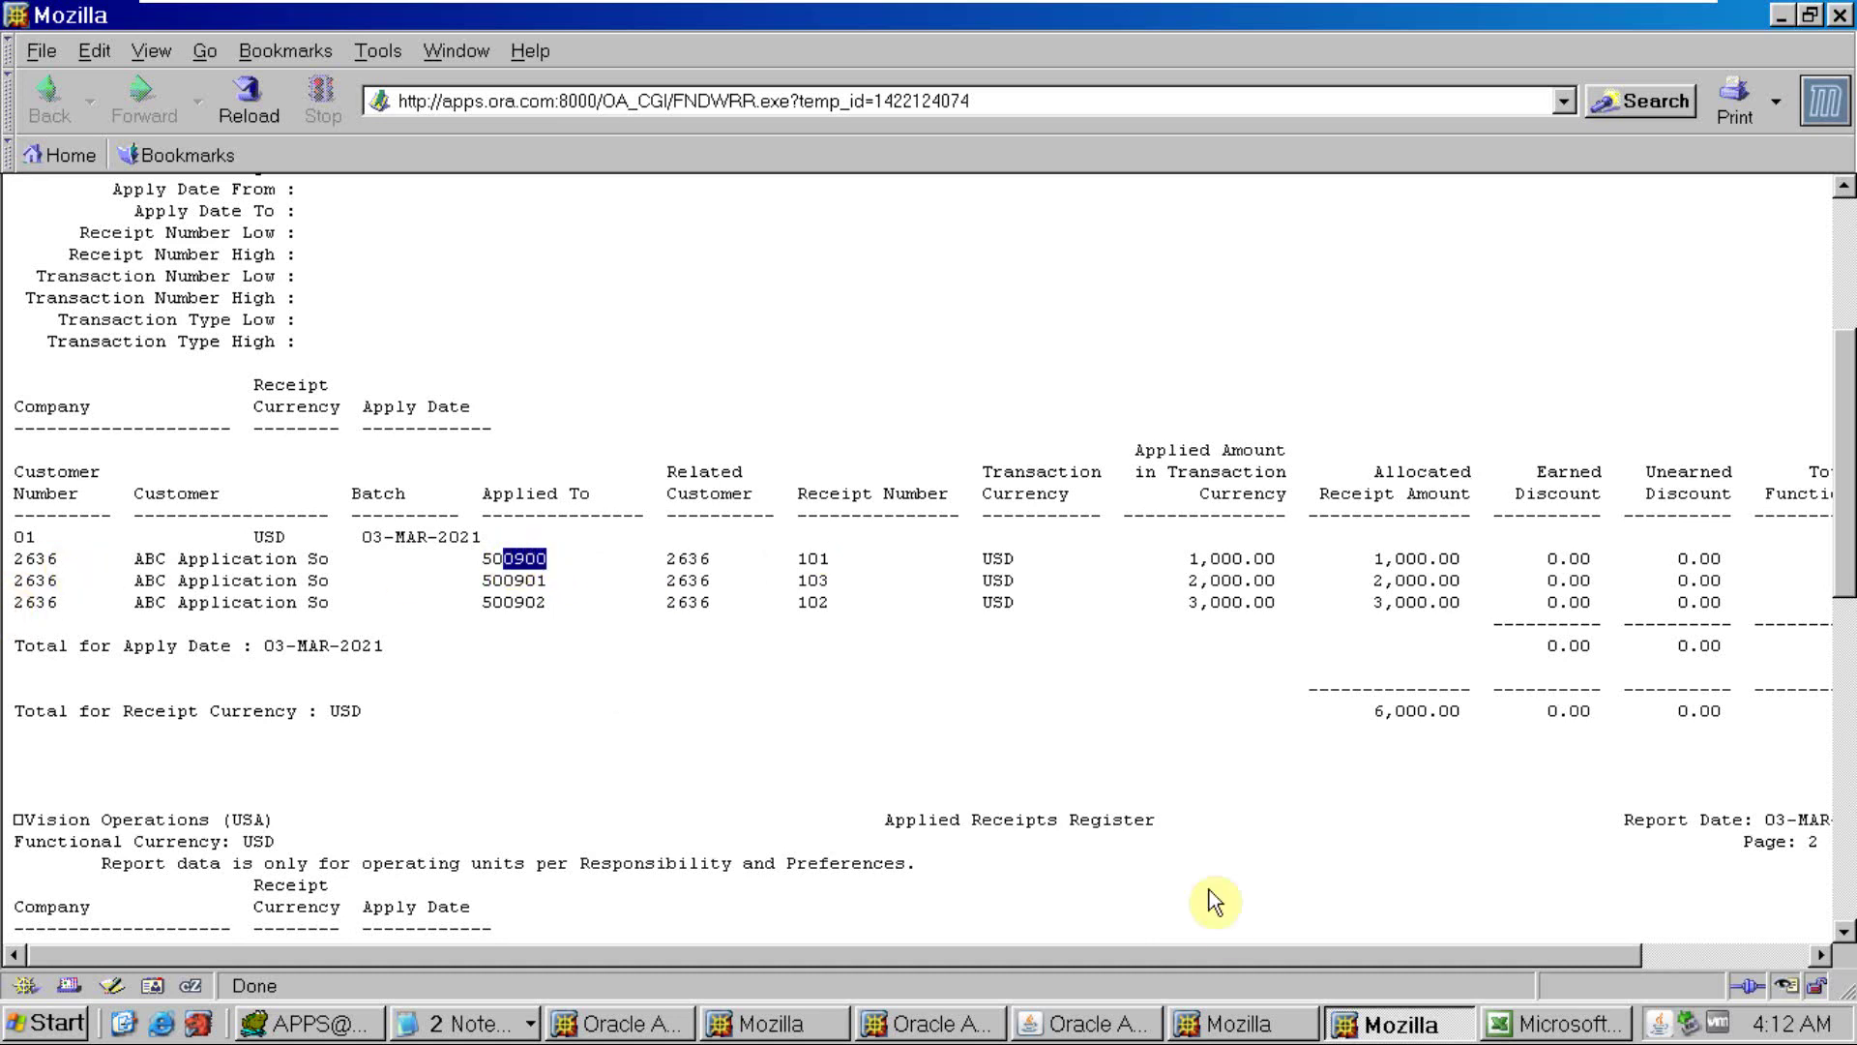
drag(1227, 958, 1352, 958)
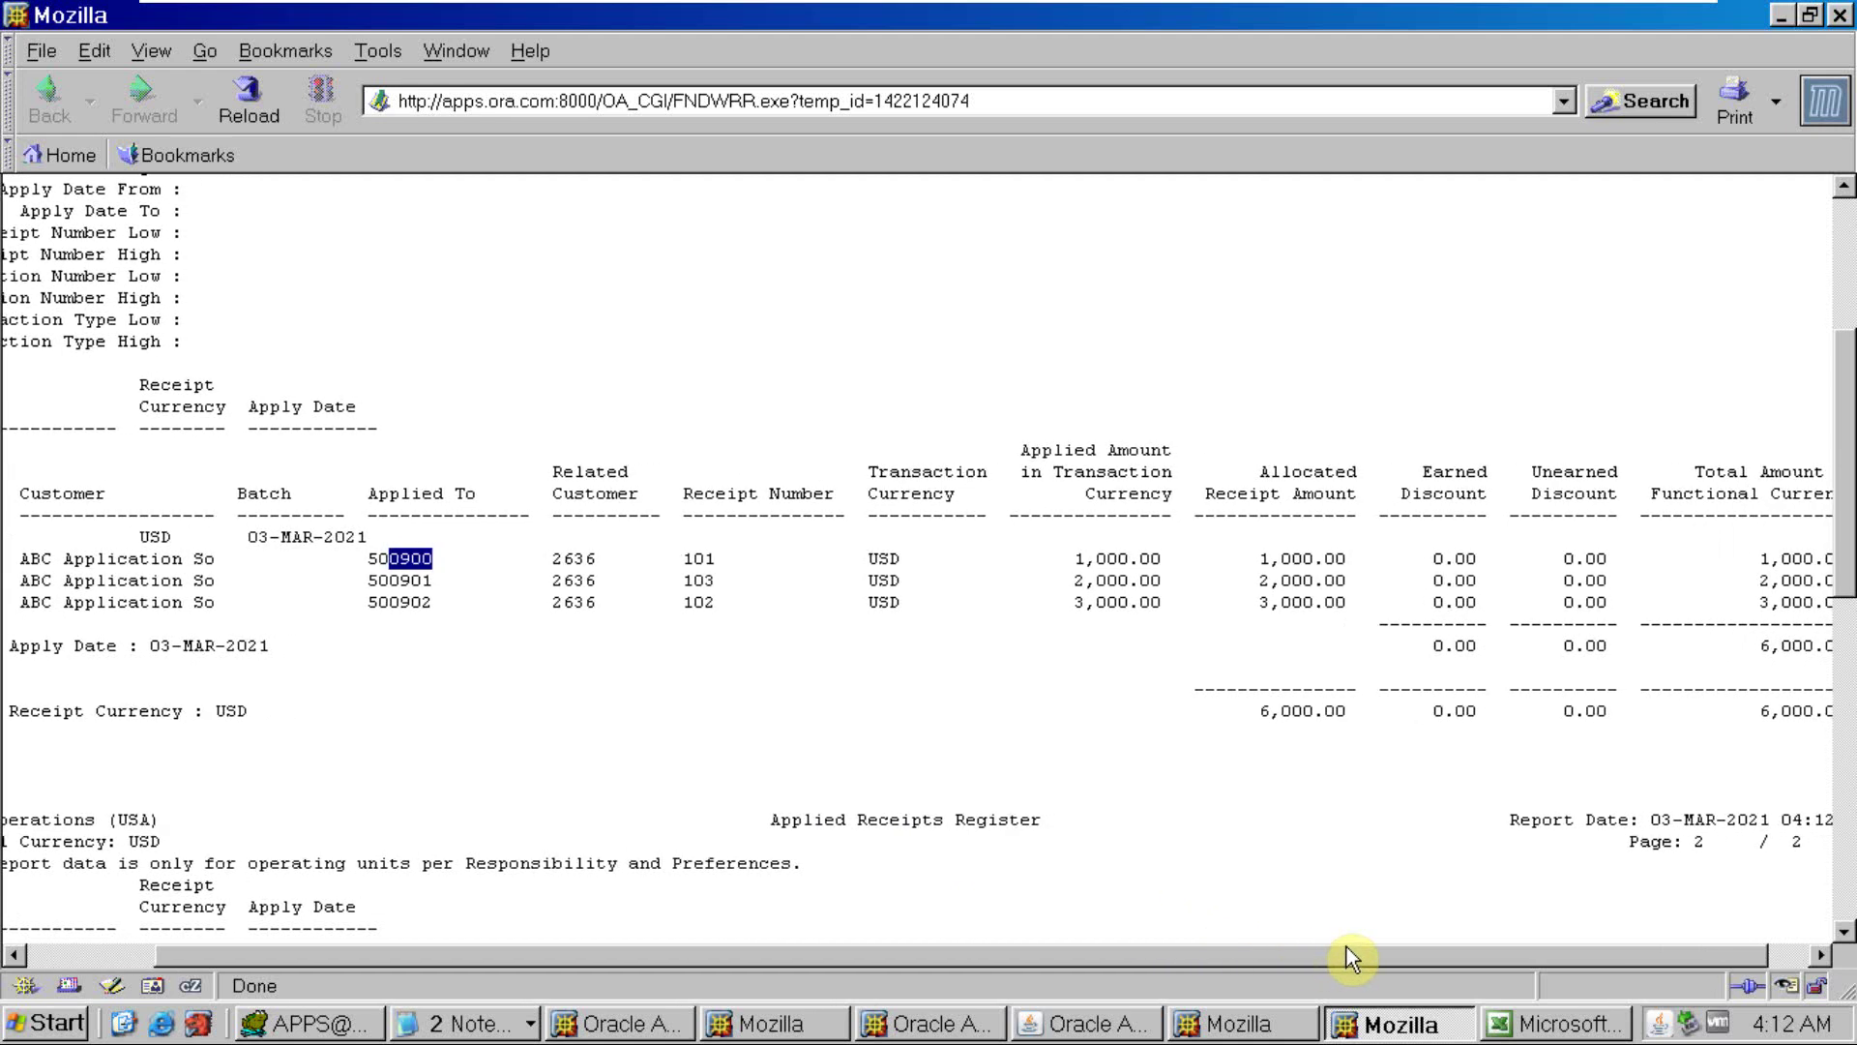
drag(1252, 712, 1401, 712)
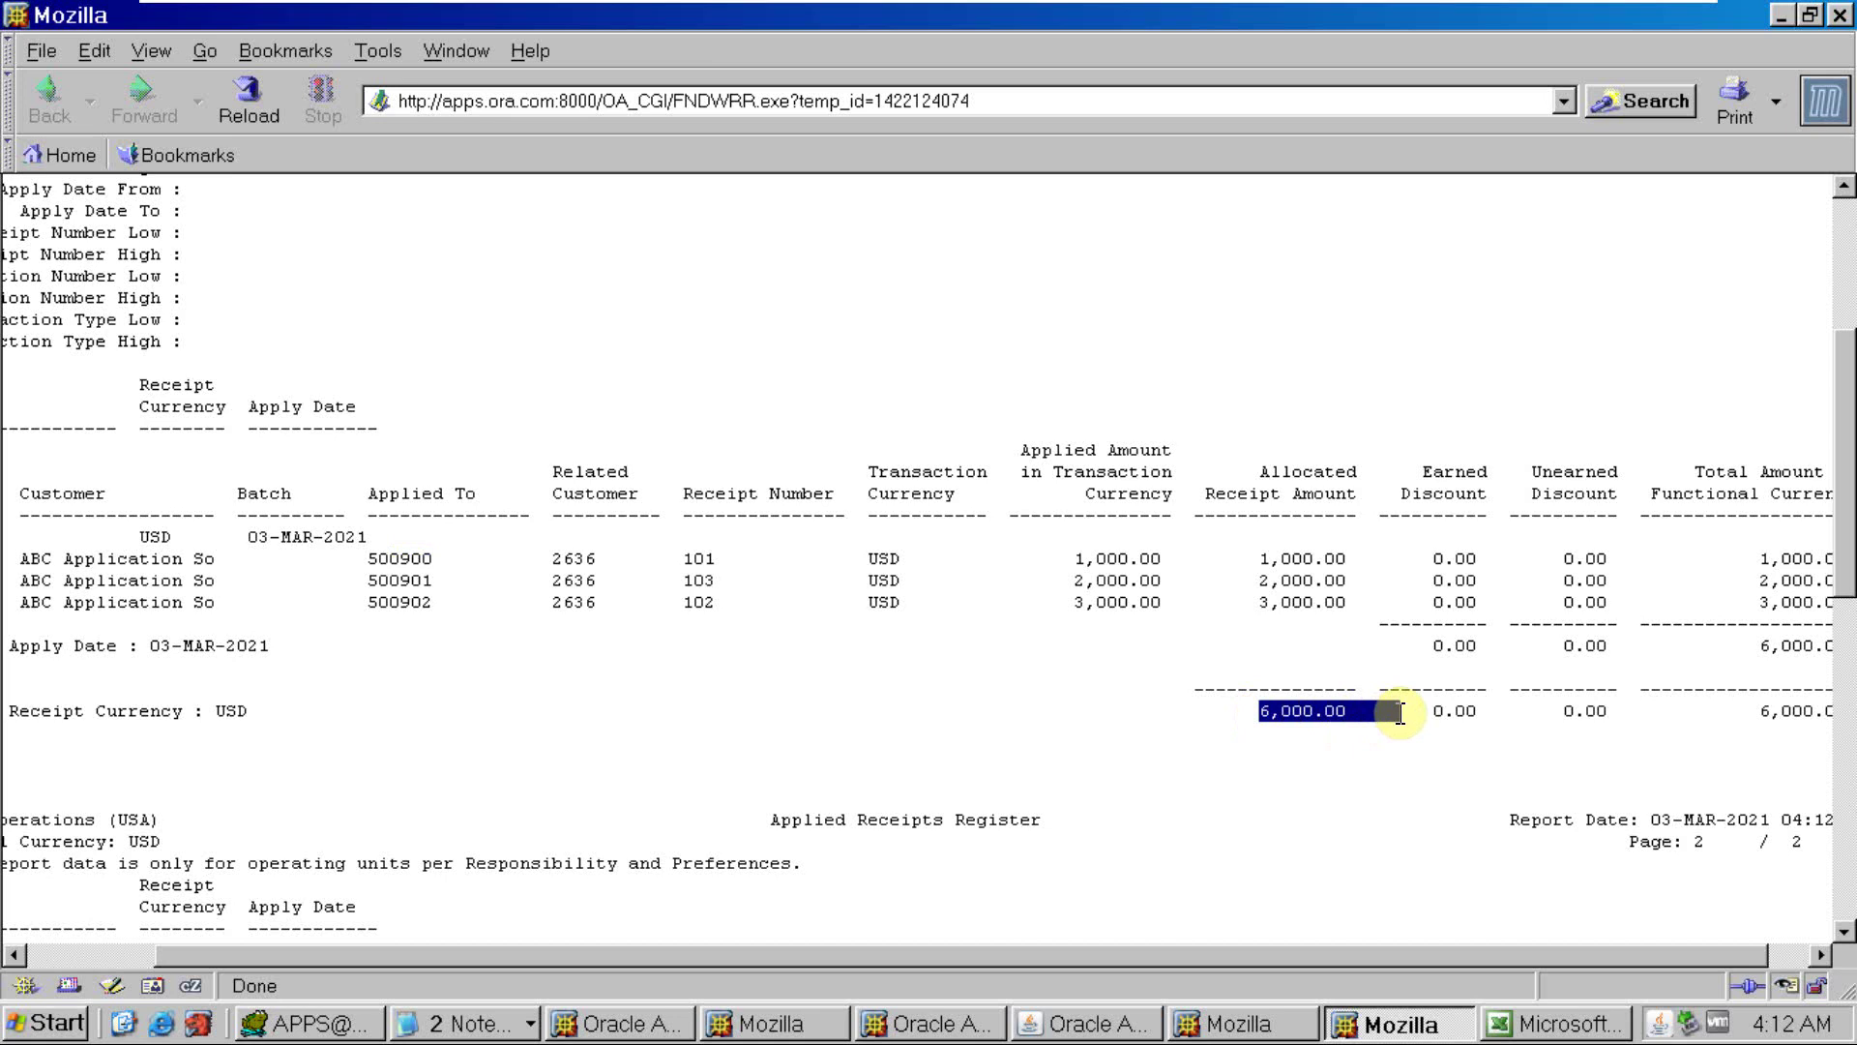
drag(1401, 713, 1401, 713)
drag(1848, 428, 1849, 490)
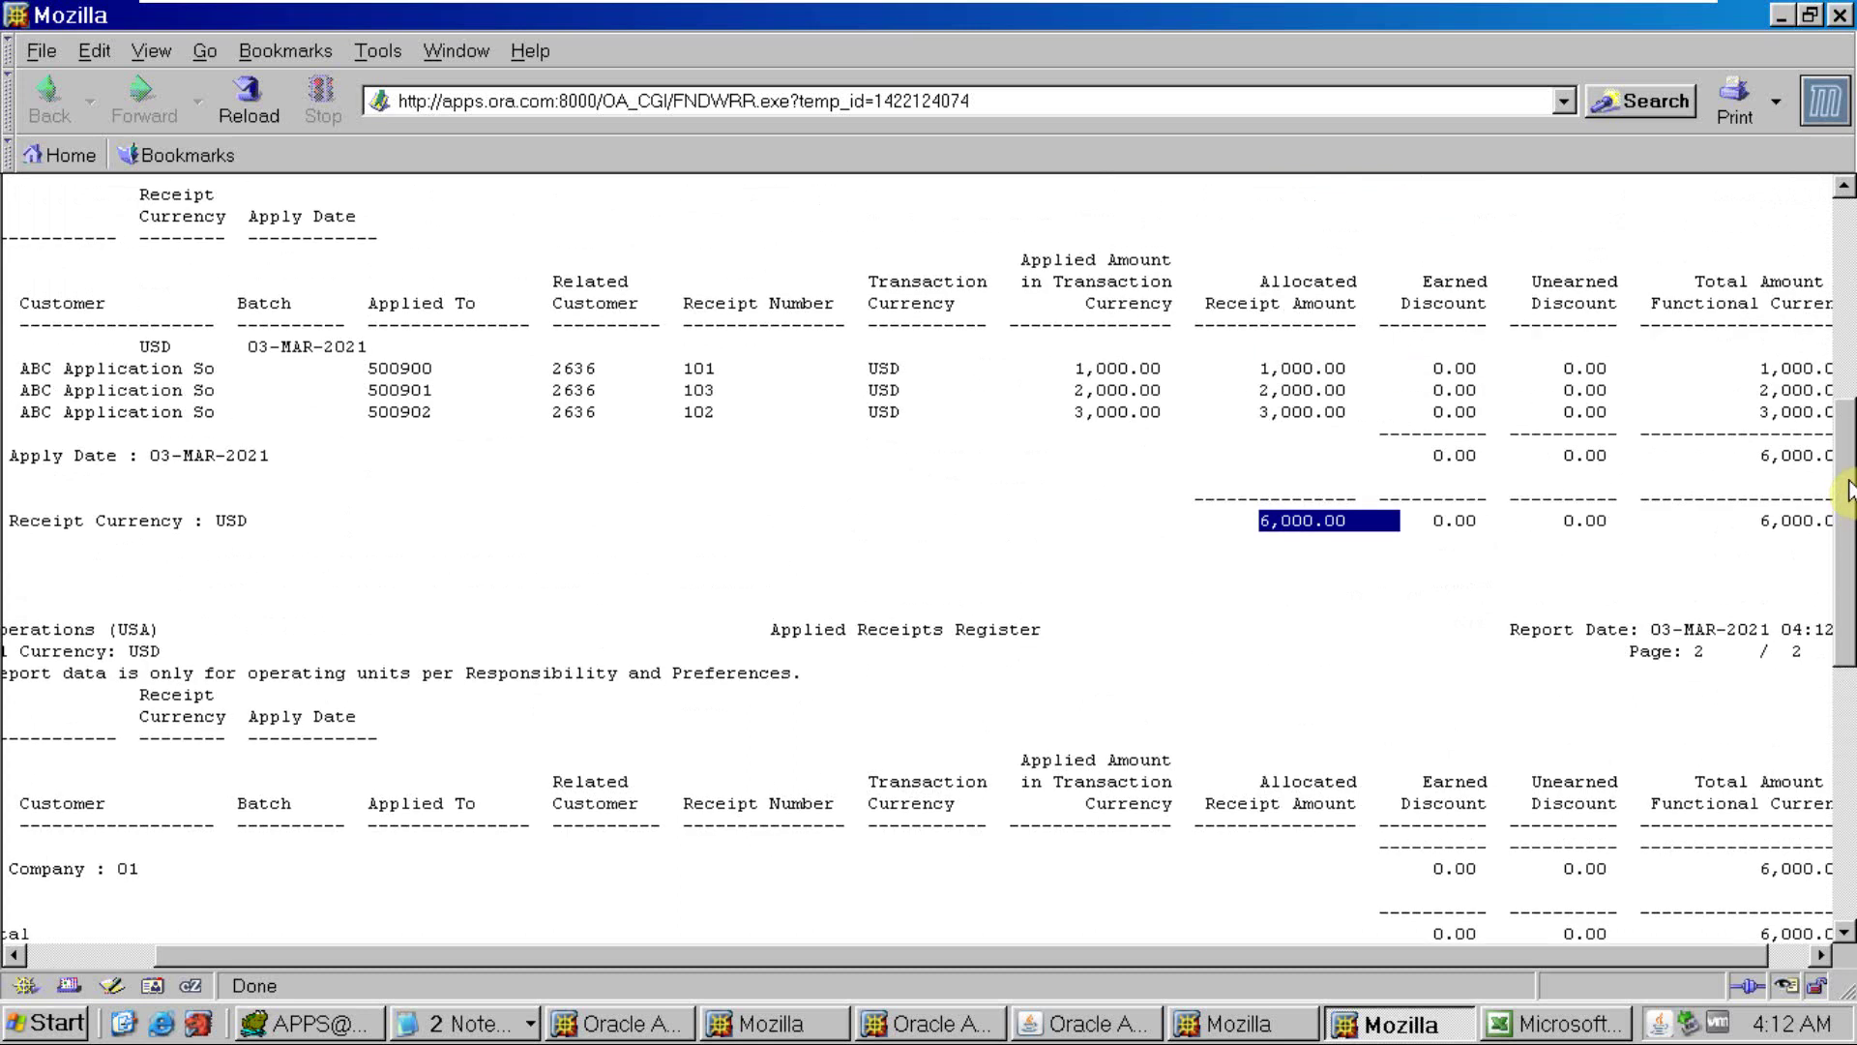
Close the Applied Receipts Register output and return to the AR Reconciliation Report in Mozilla
click(1840, 15)
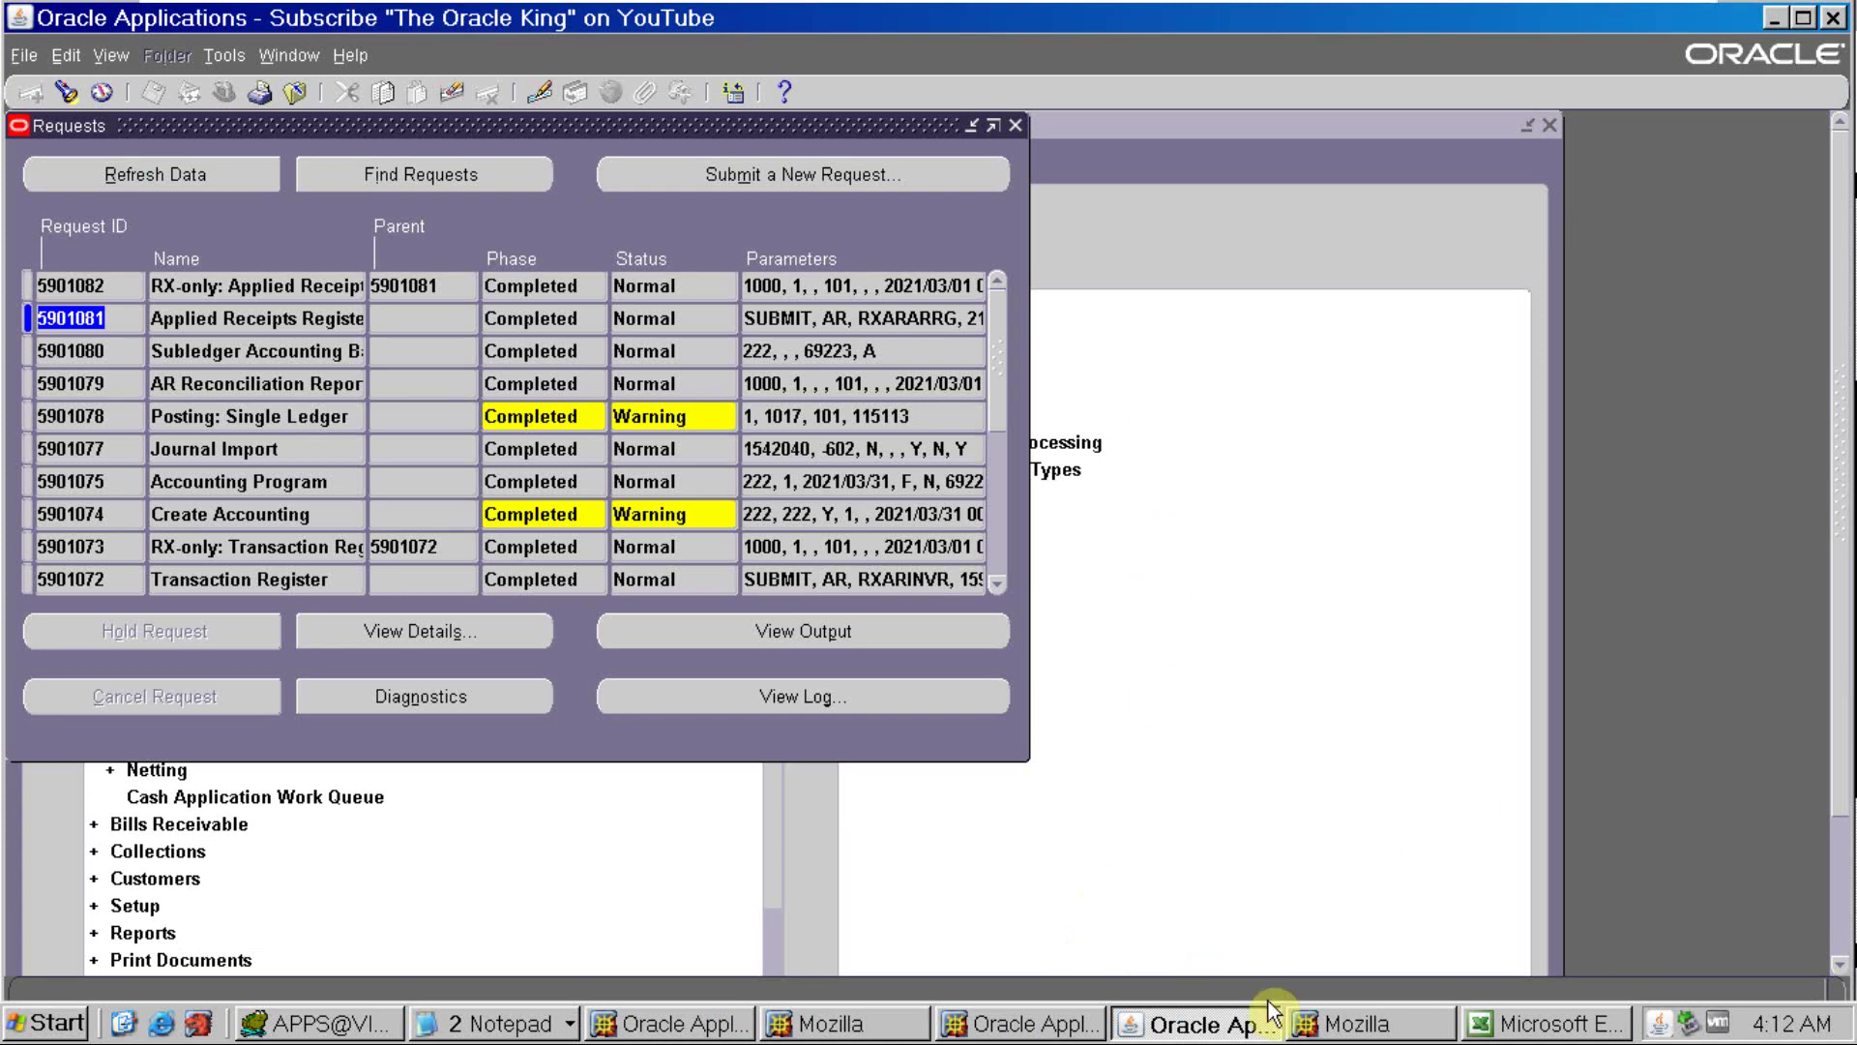
click(1055, 1033)
click(1354, 1025)
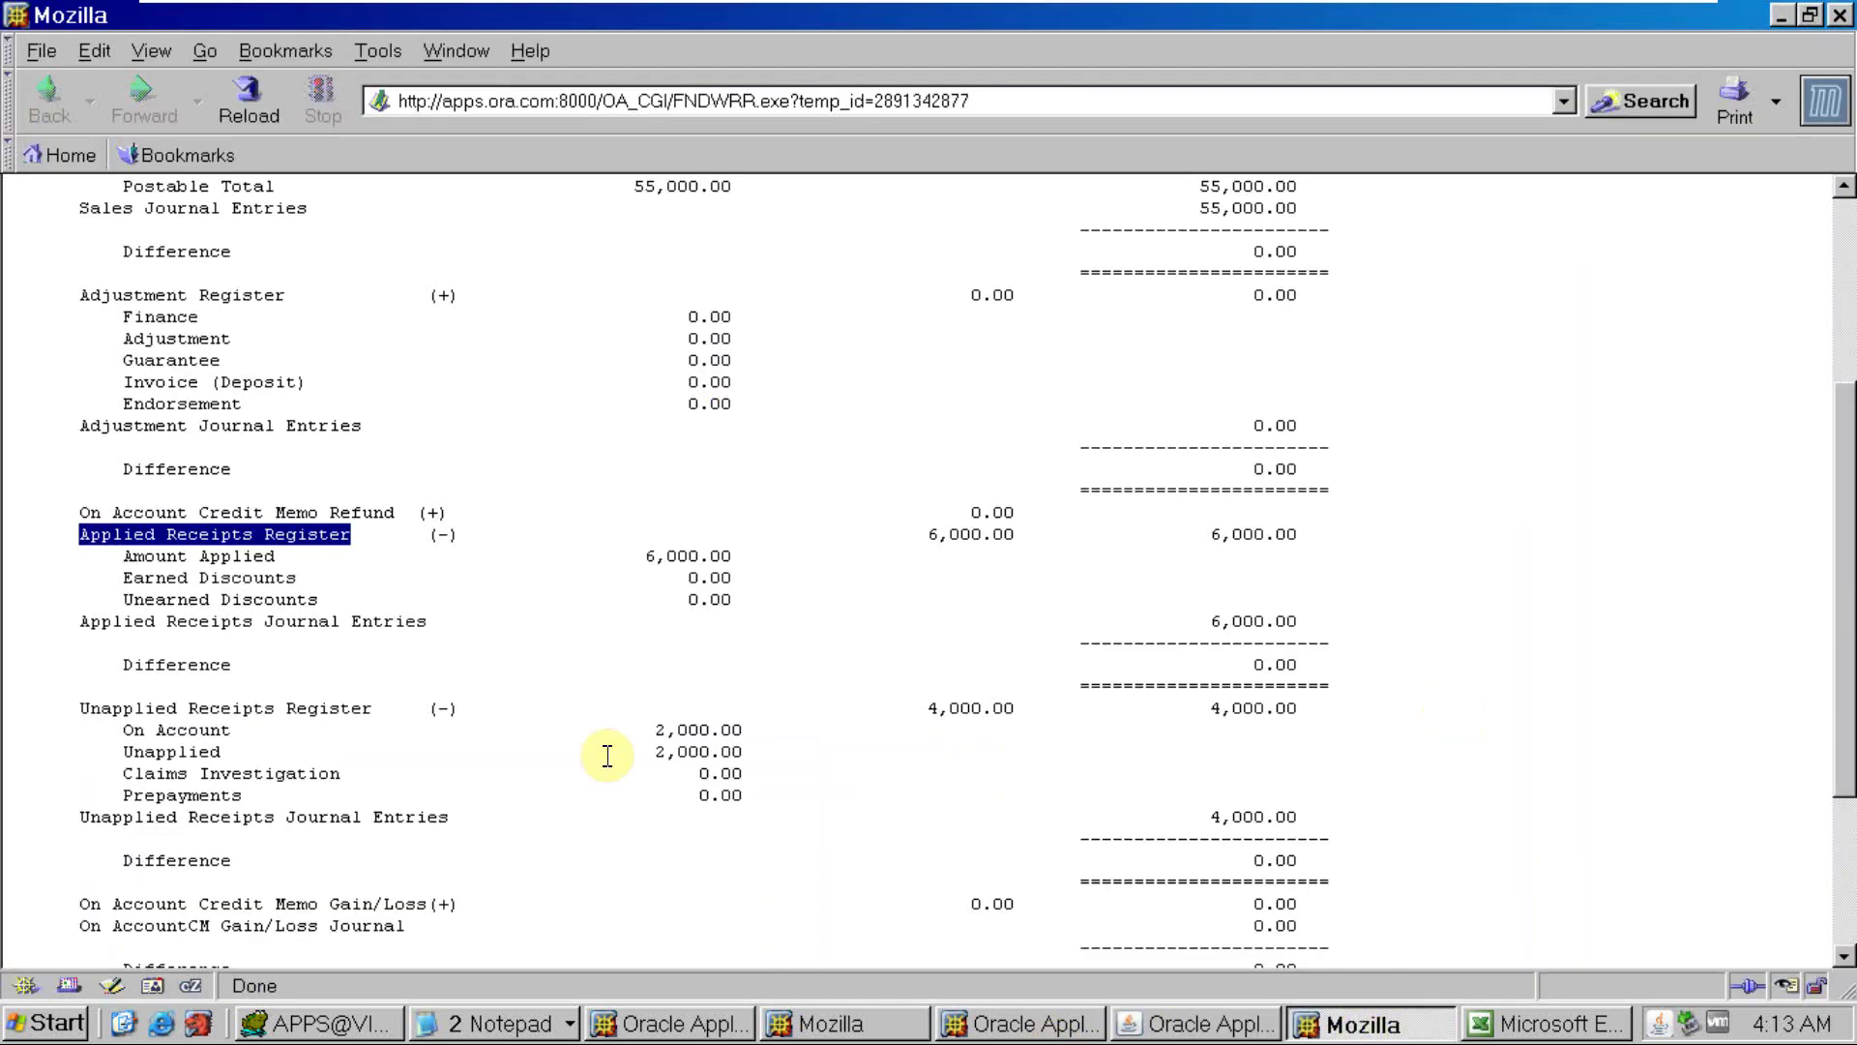
Examine the Unapplied Receipts Register section with its On Account and Unapplied lines, highlighting the register's total amount
drag(82, 709, 292, 737)
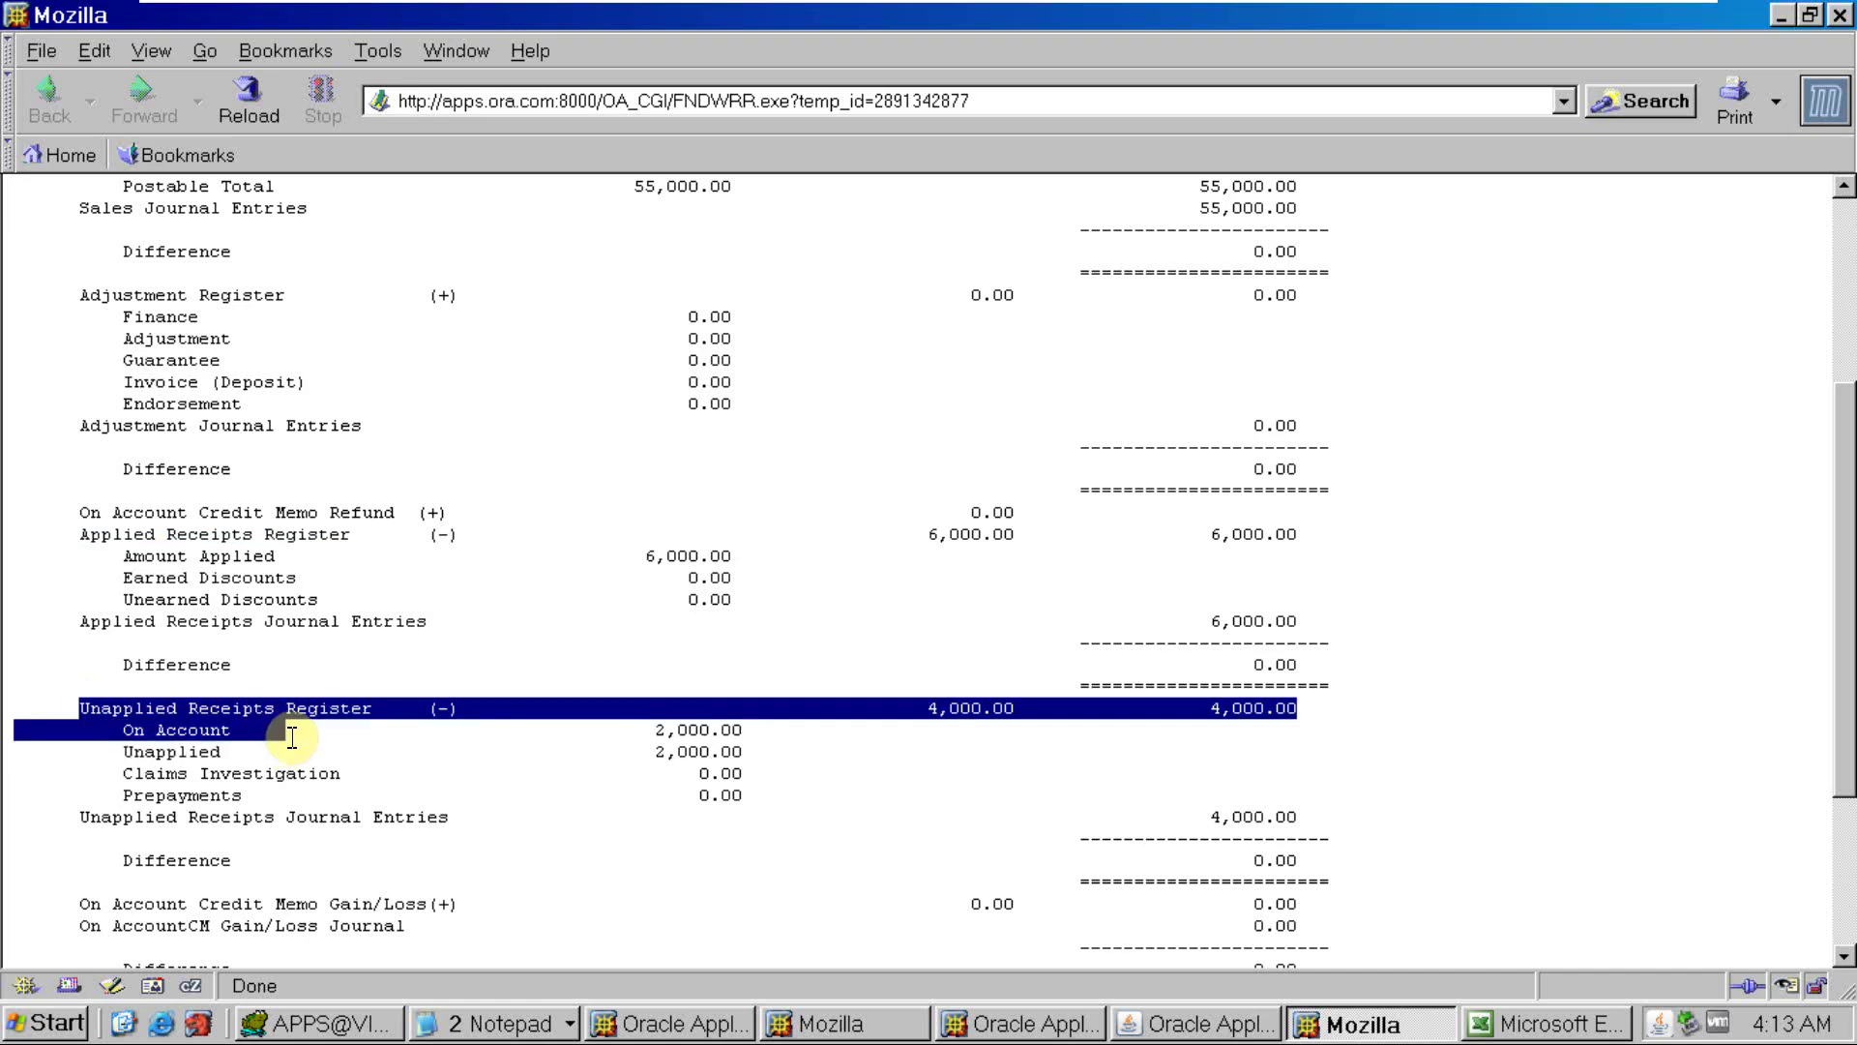
click(281, 757)
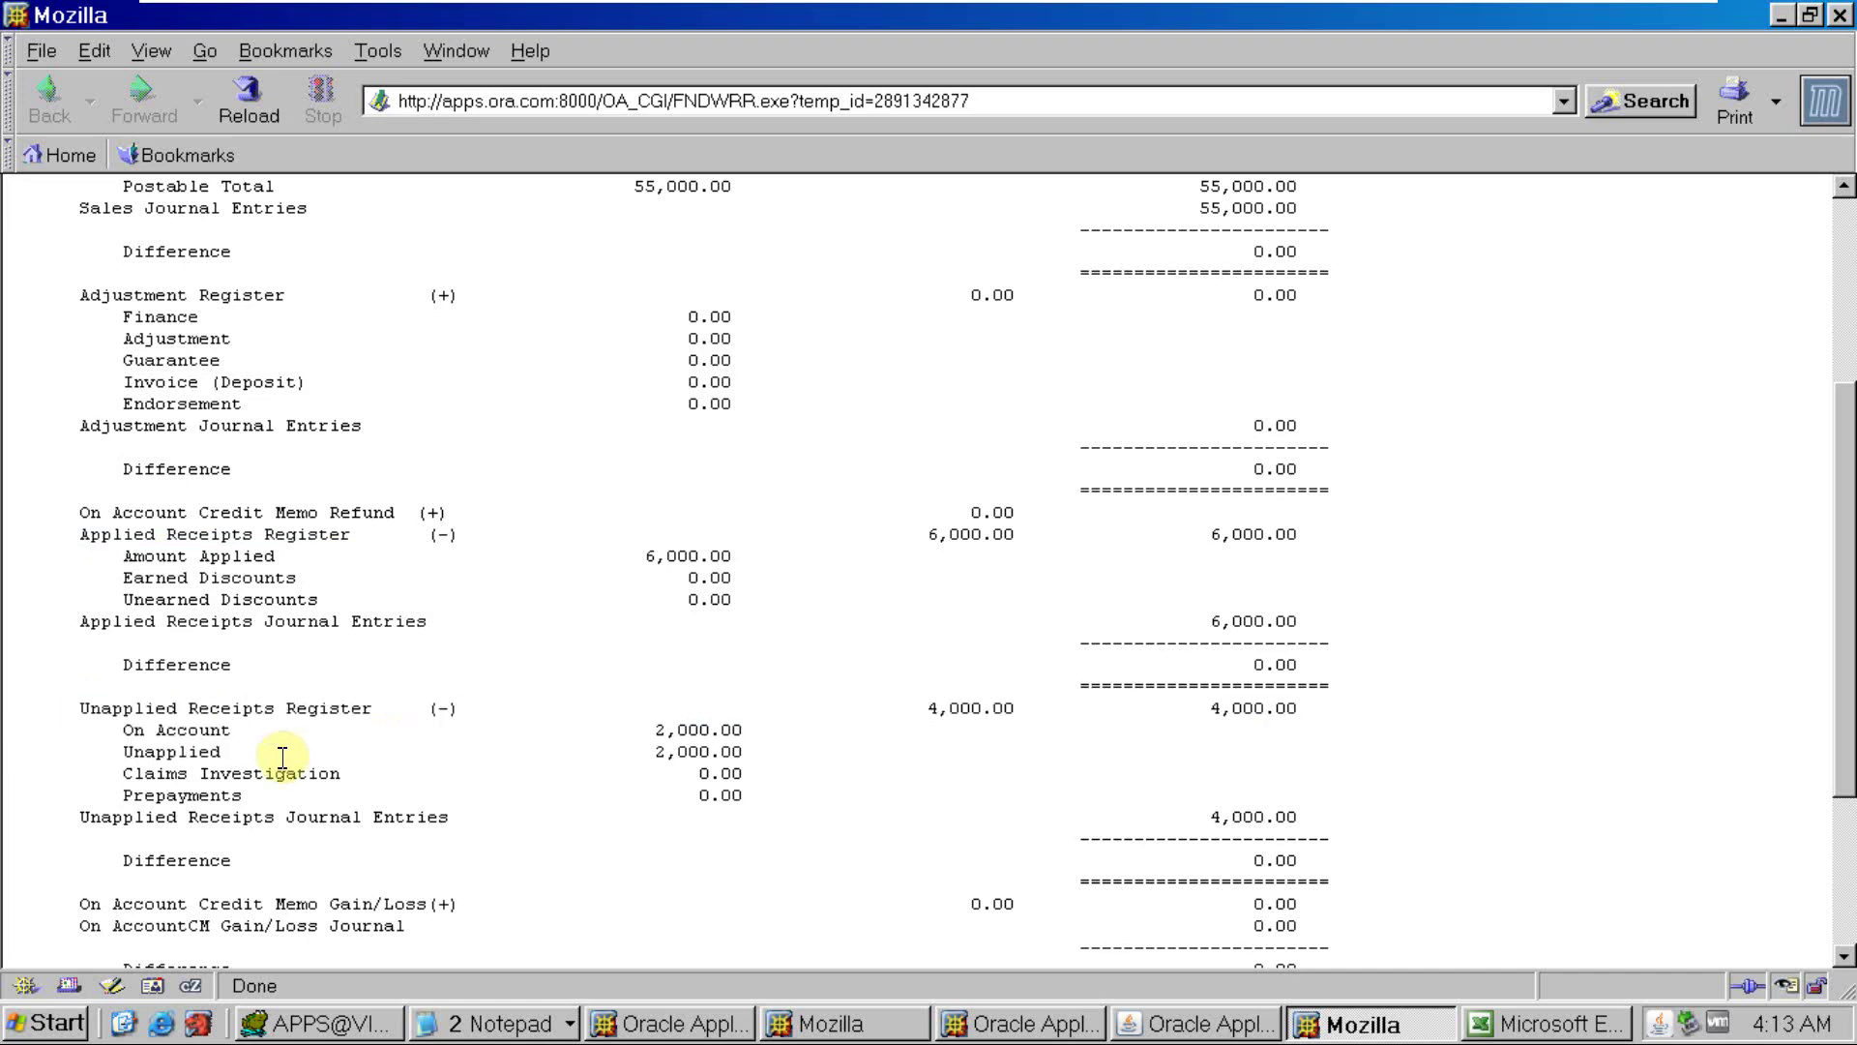
drag(930, 707, 1016, 709)
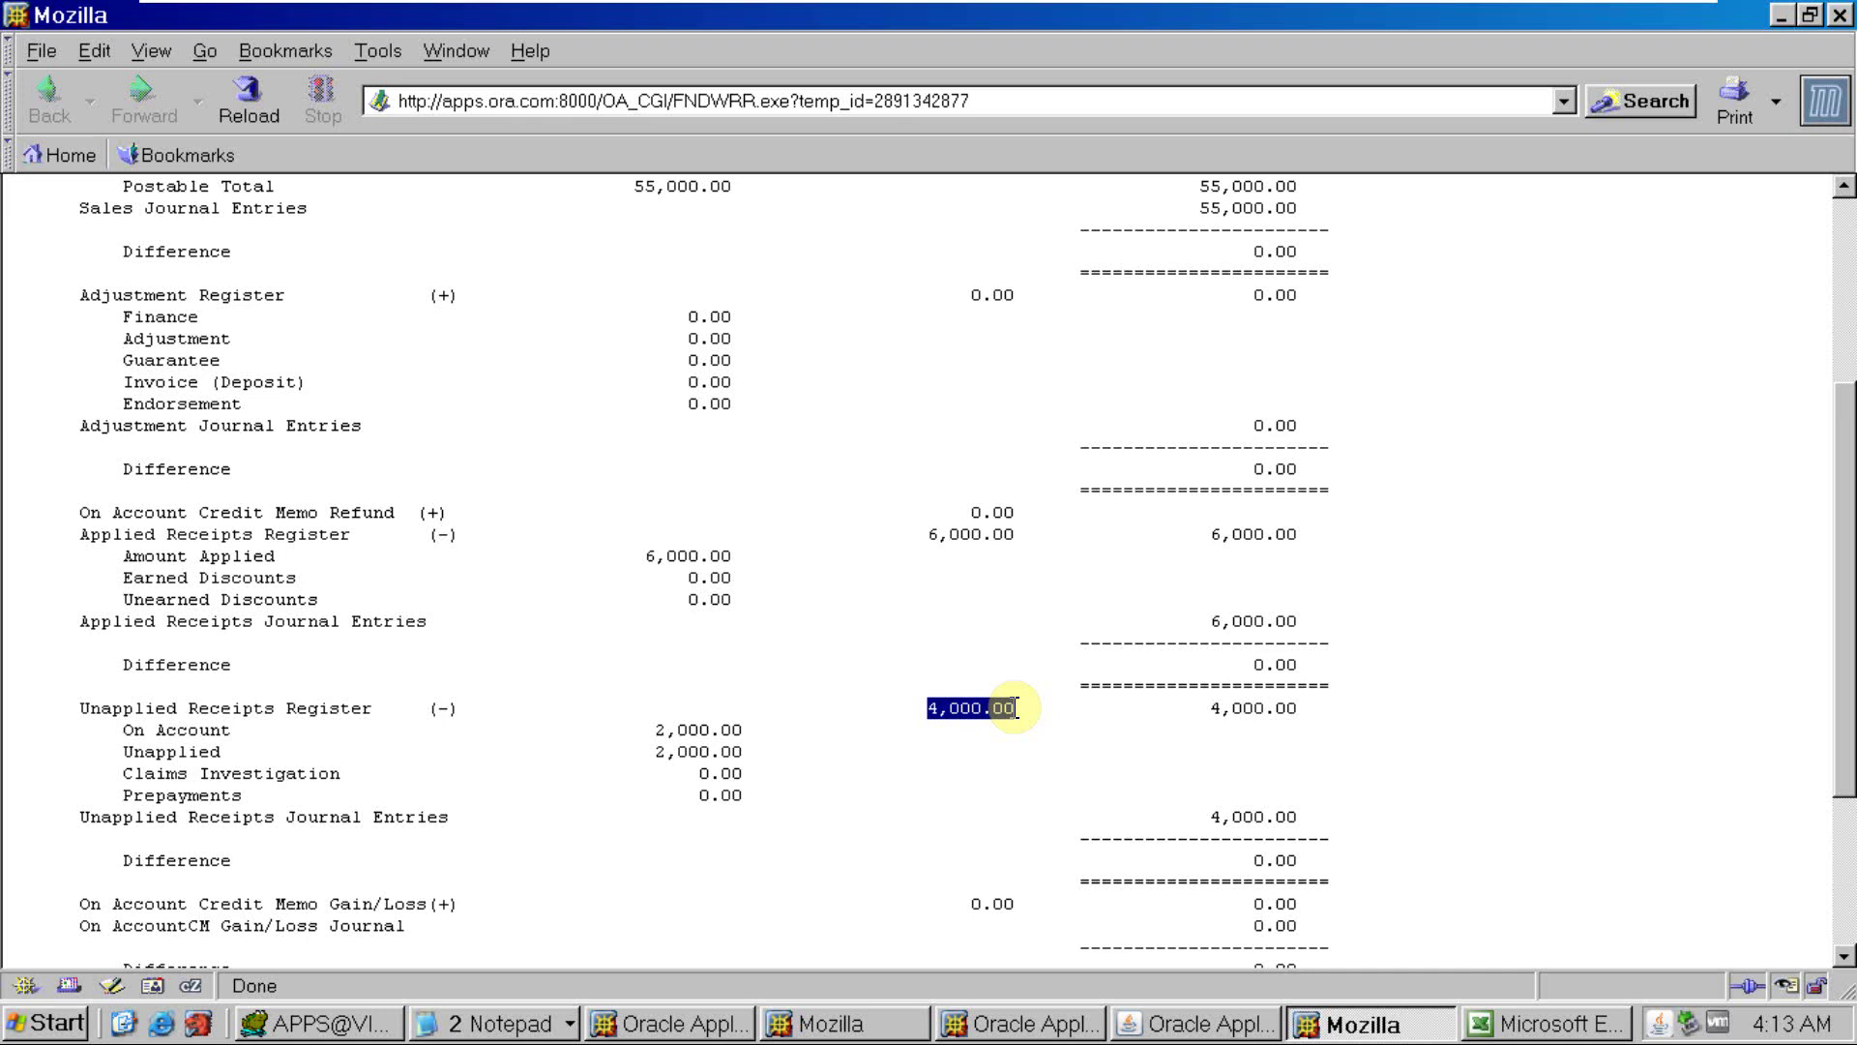
click(207, 735)
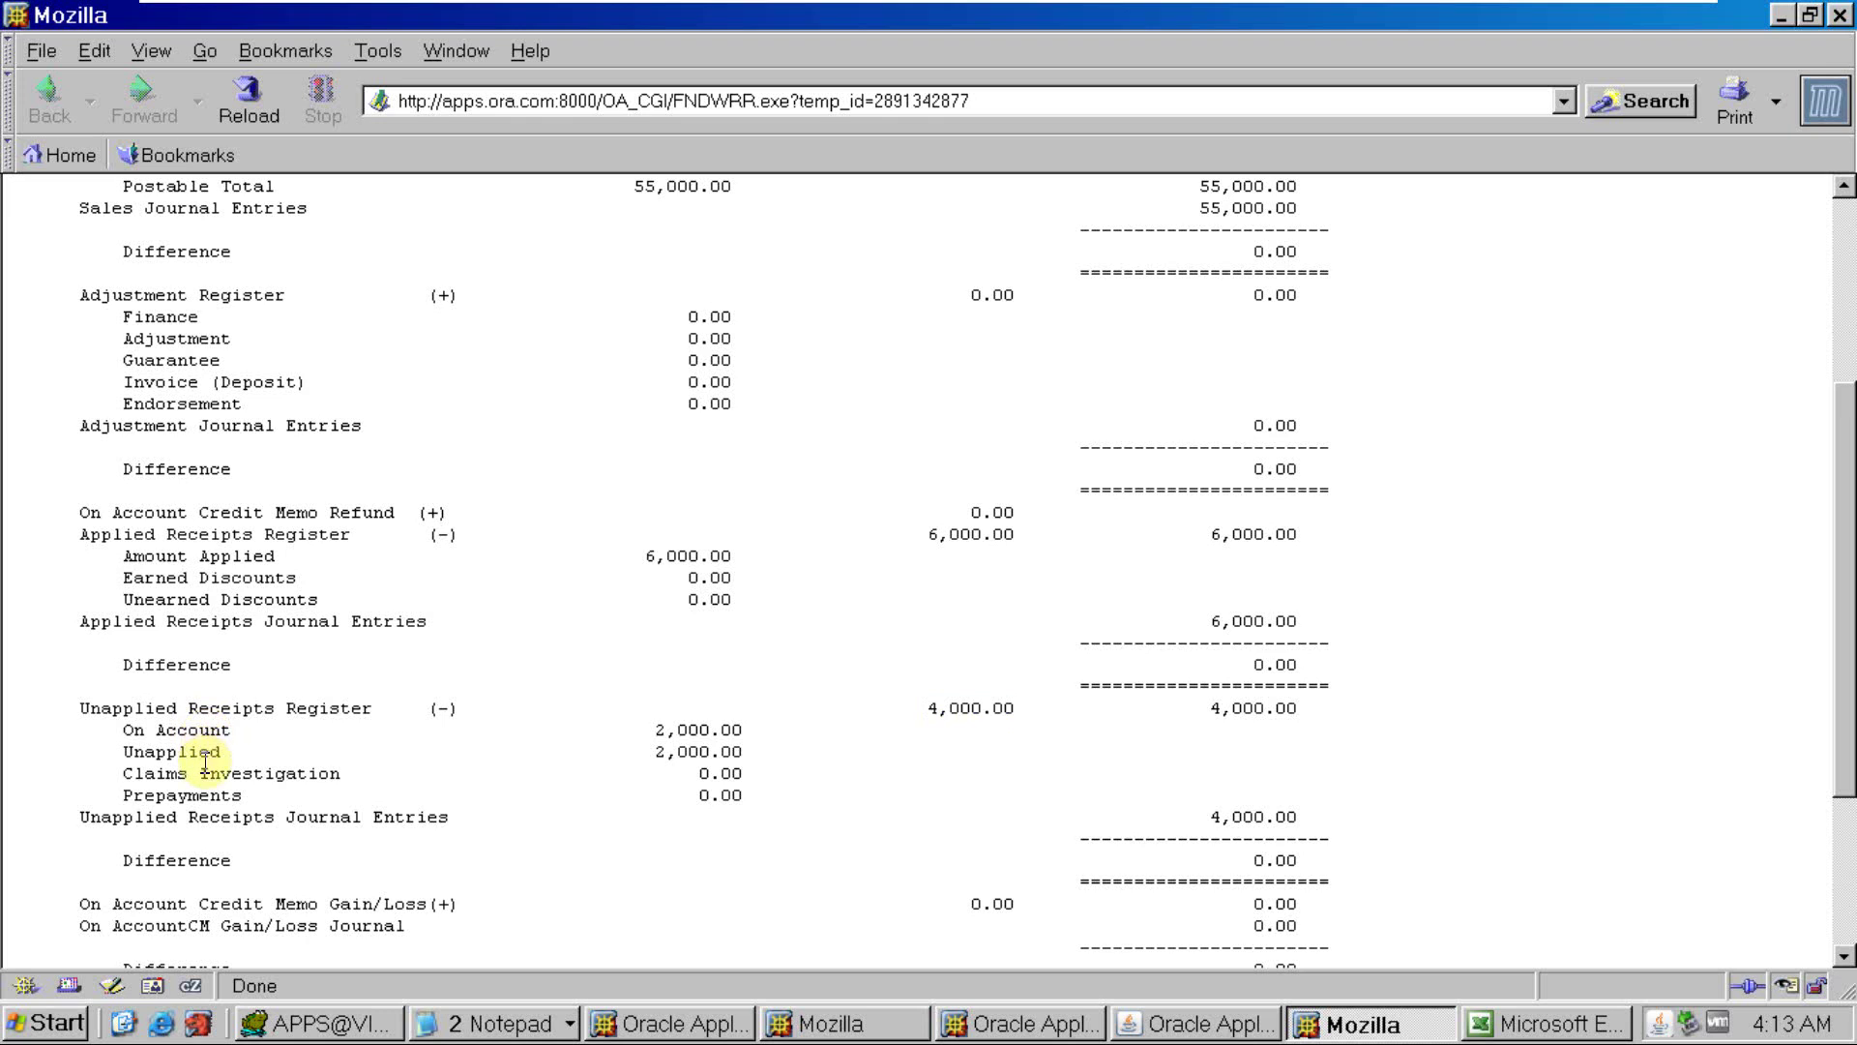
Check the unapplied amount in H9 and the on-account amount in I5 in Excel against the report's Unapplied Receipts Register Journal Comparison amount
click(1512, 1031)
click(896, 634)
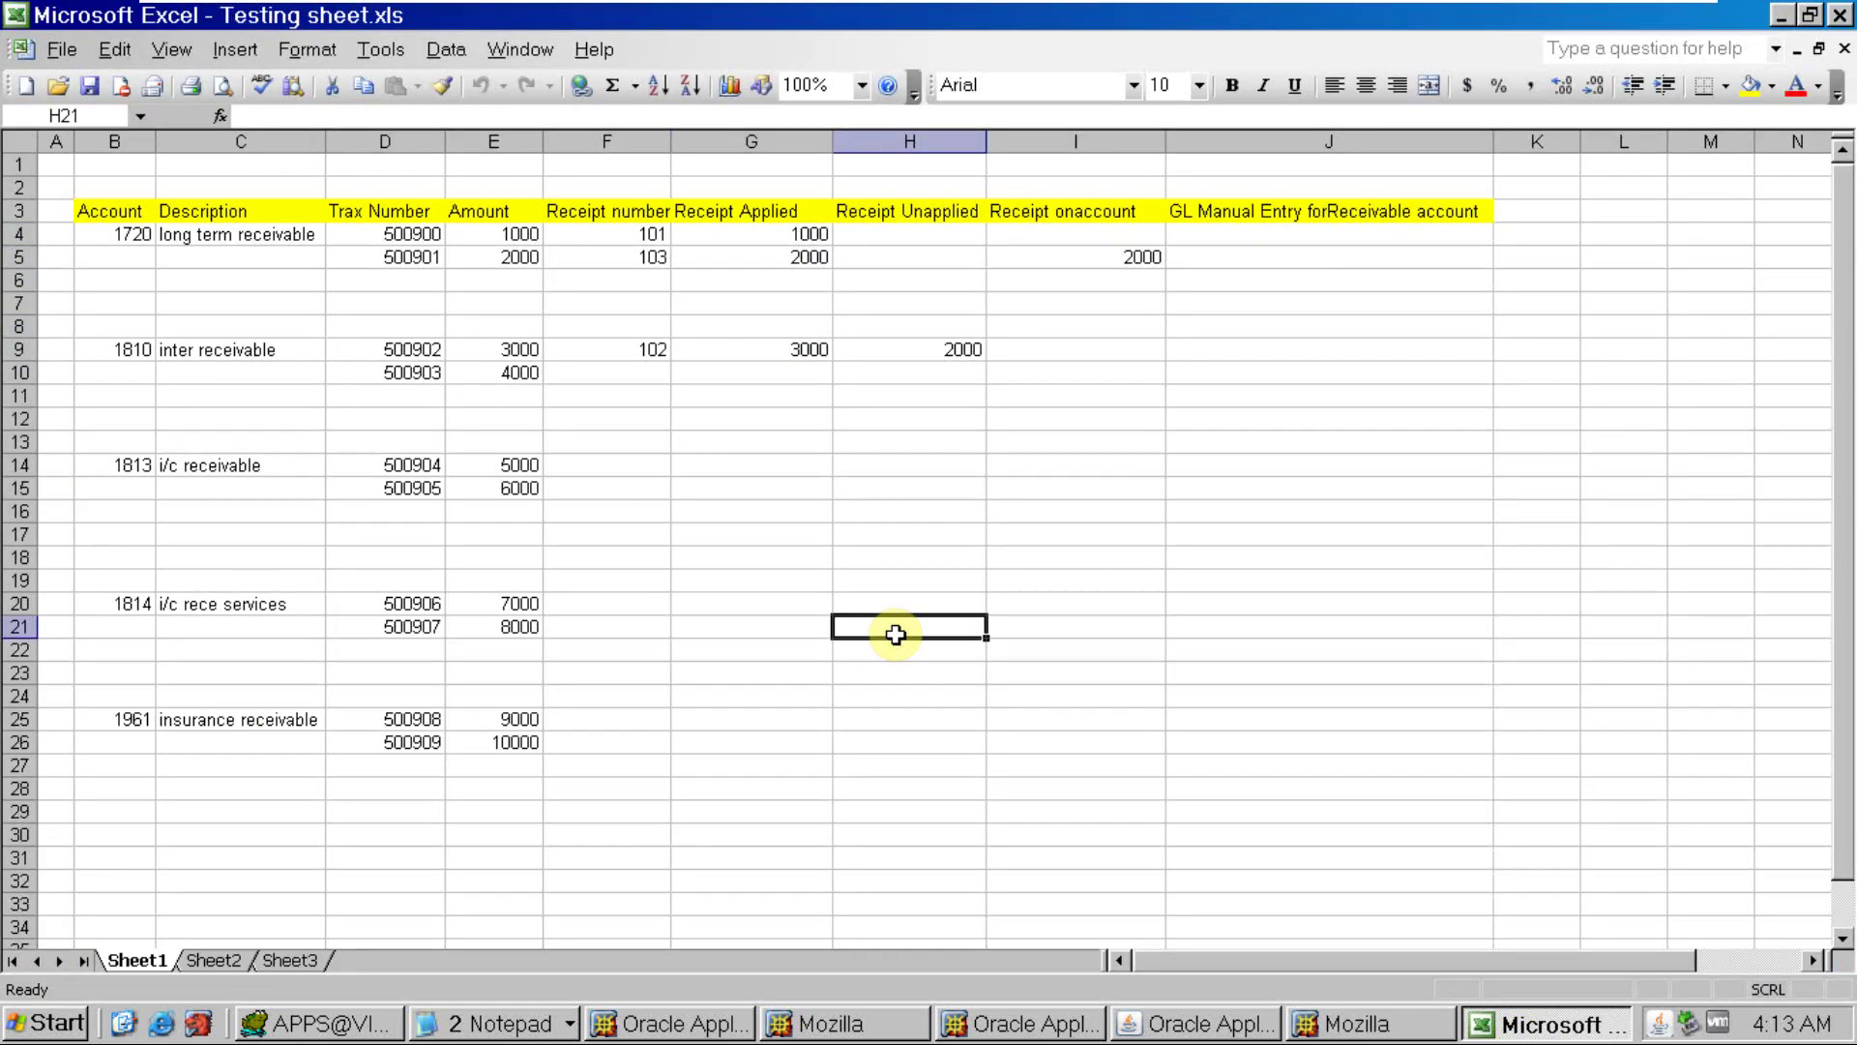
click(934, 351)
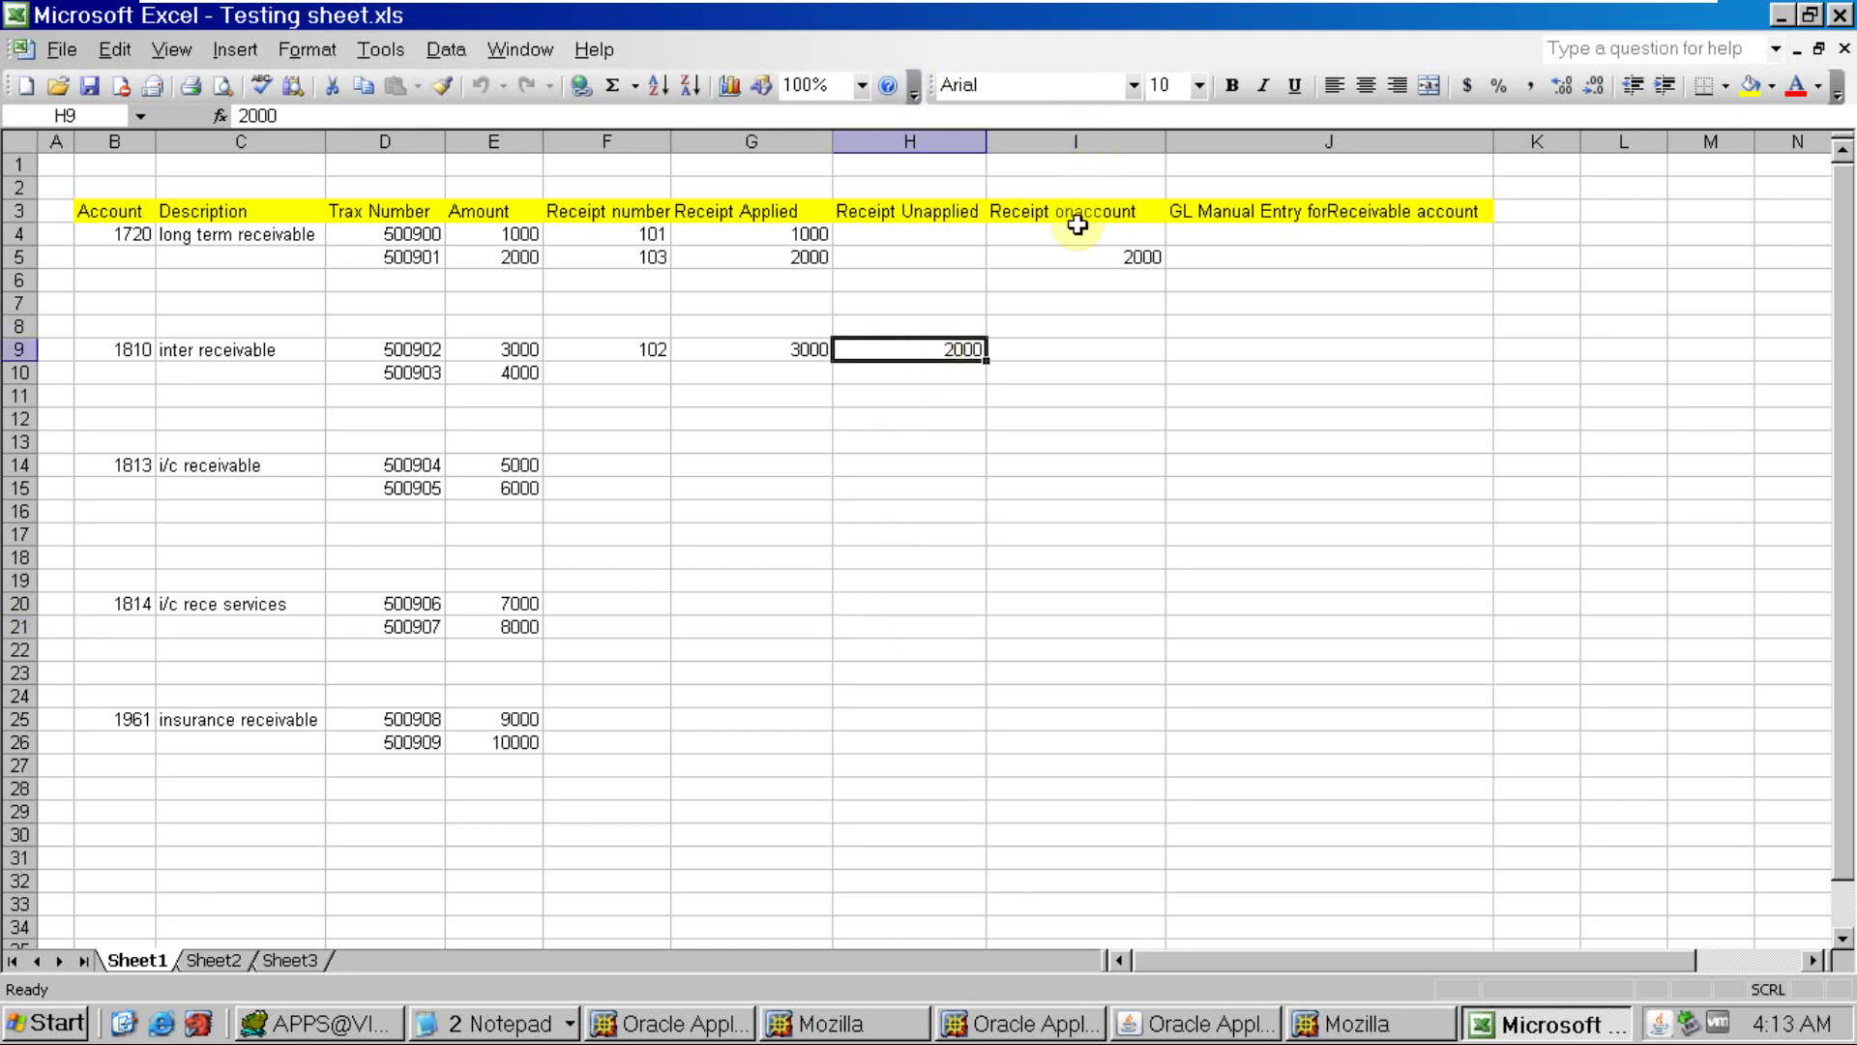
click(1106, 260)
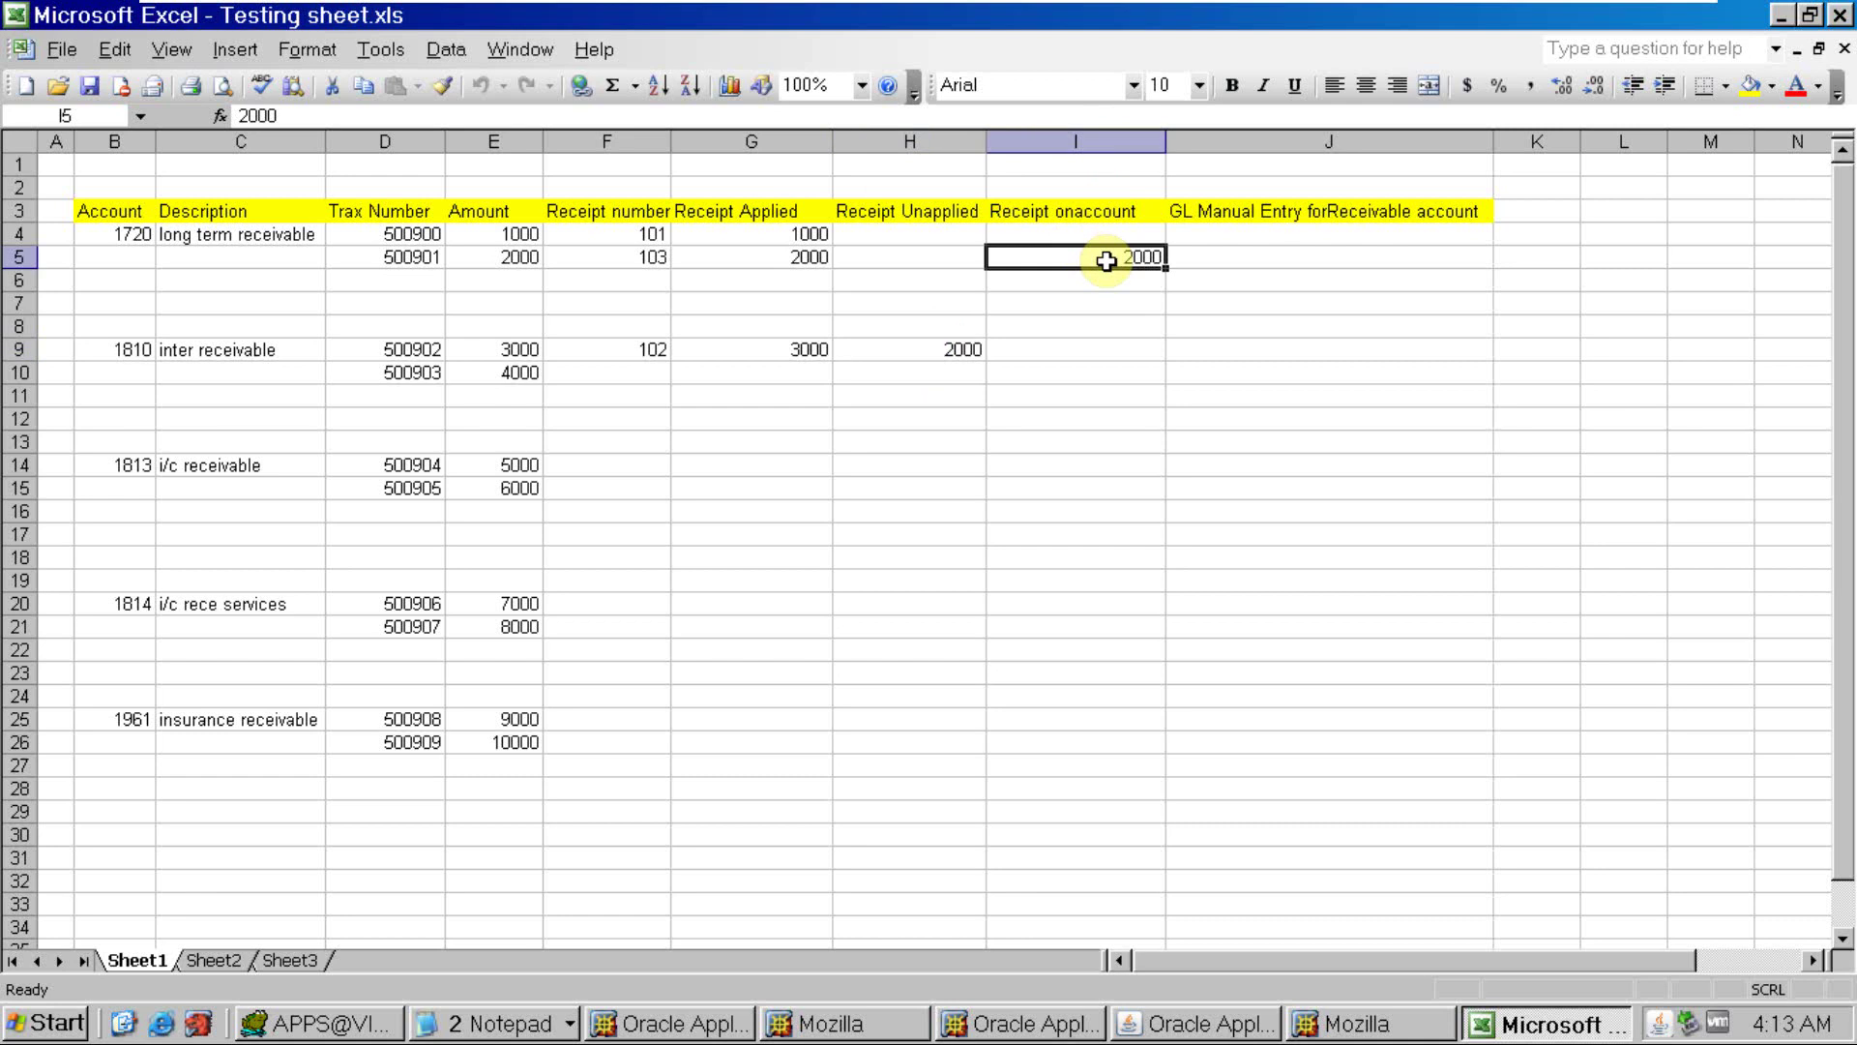
key(alt+Tab)
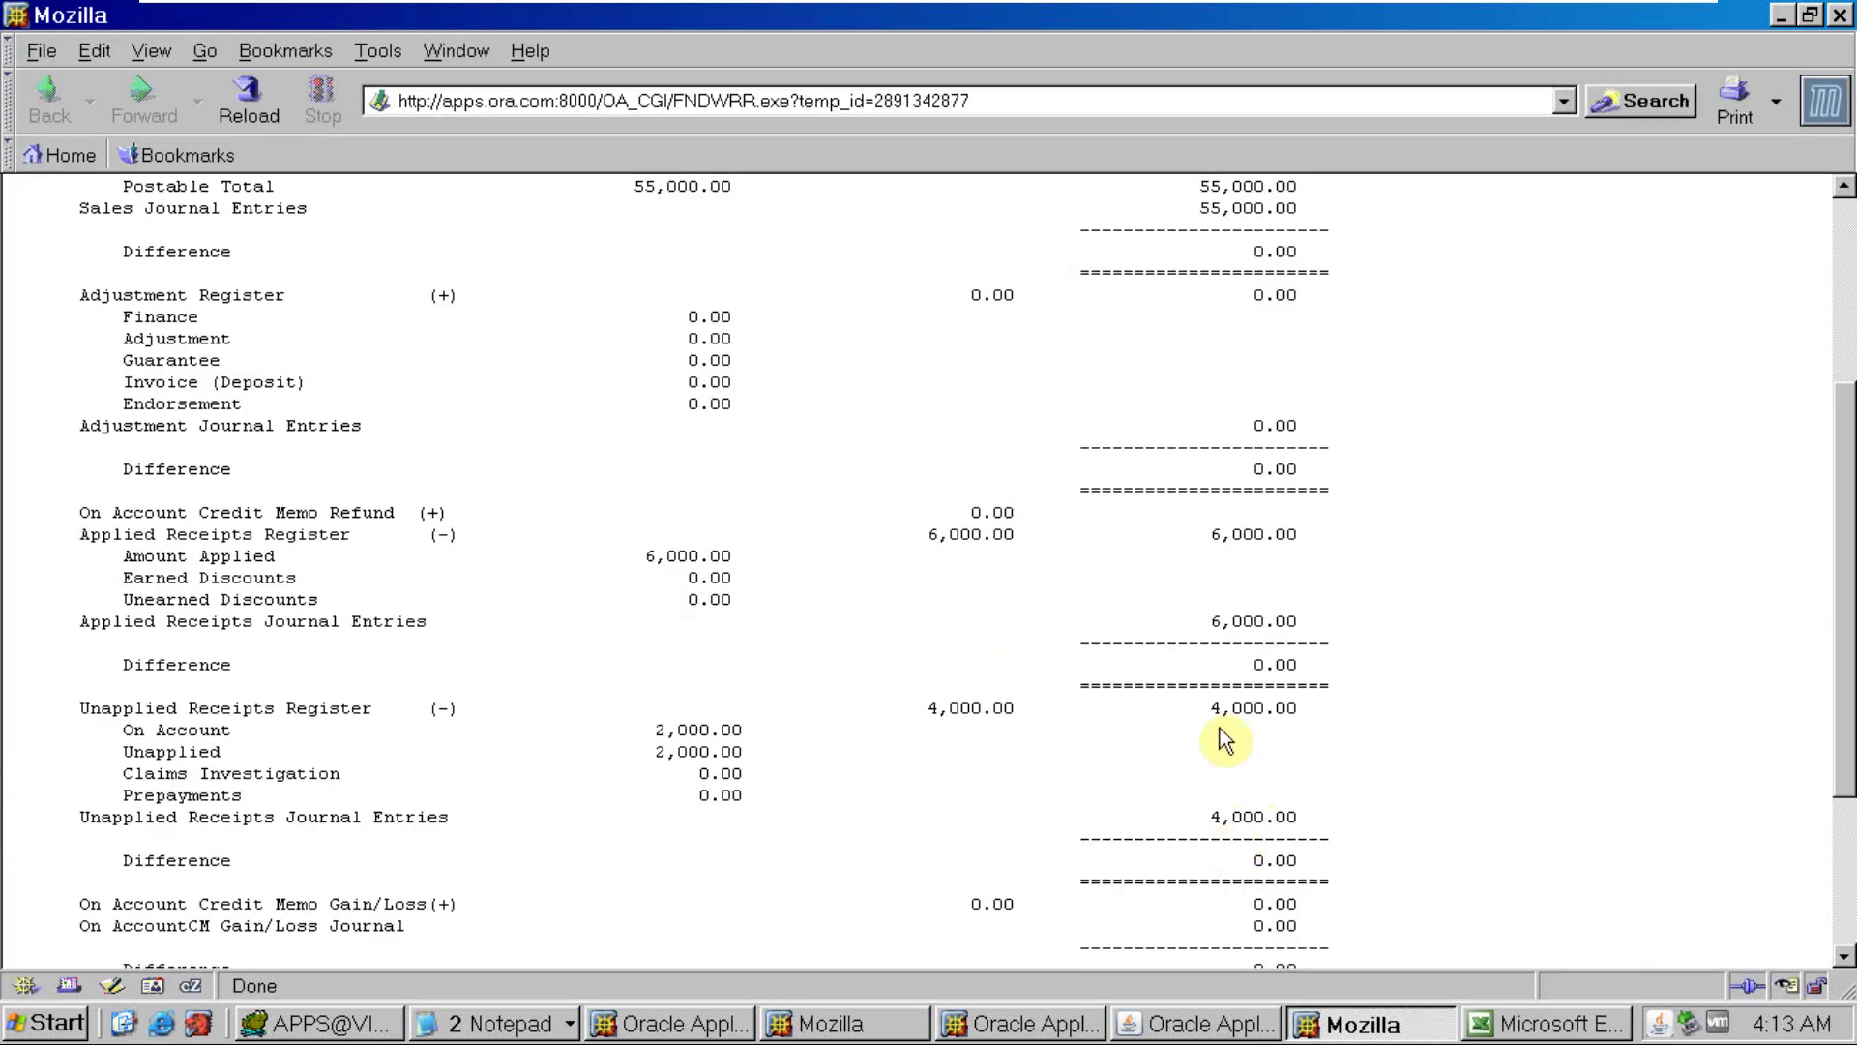
drag(1202, 707, 1297, 709)
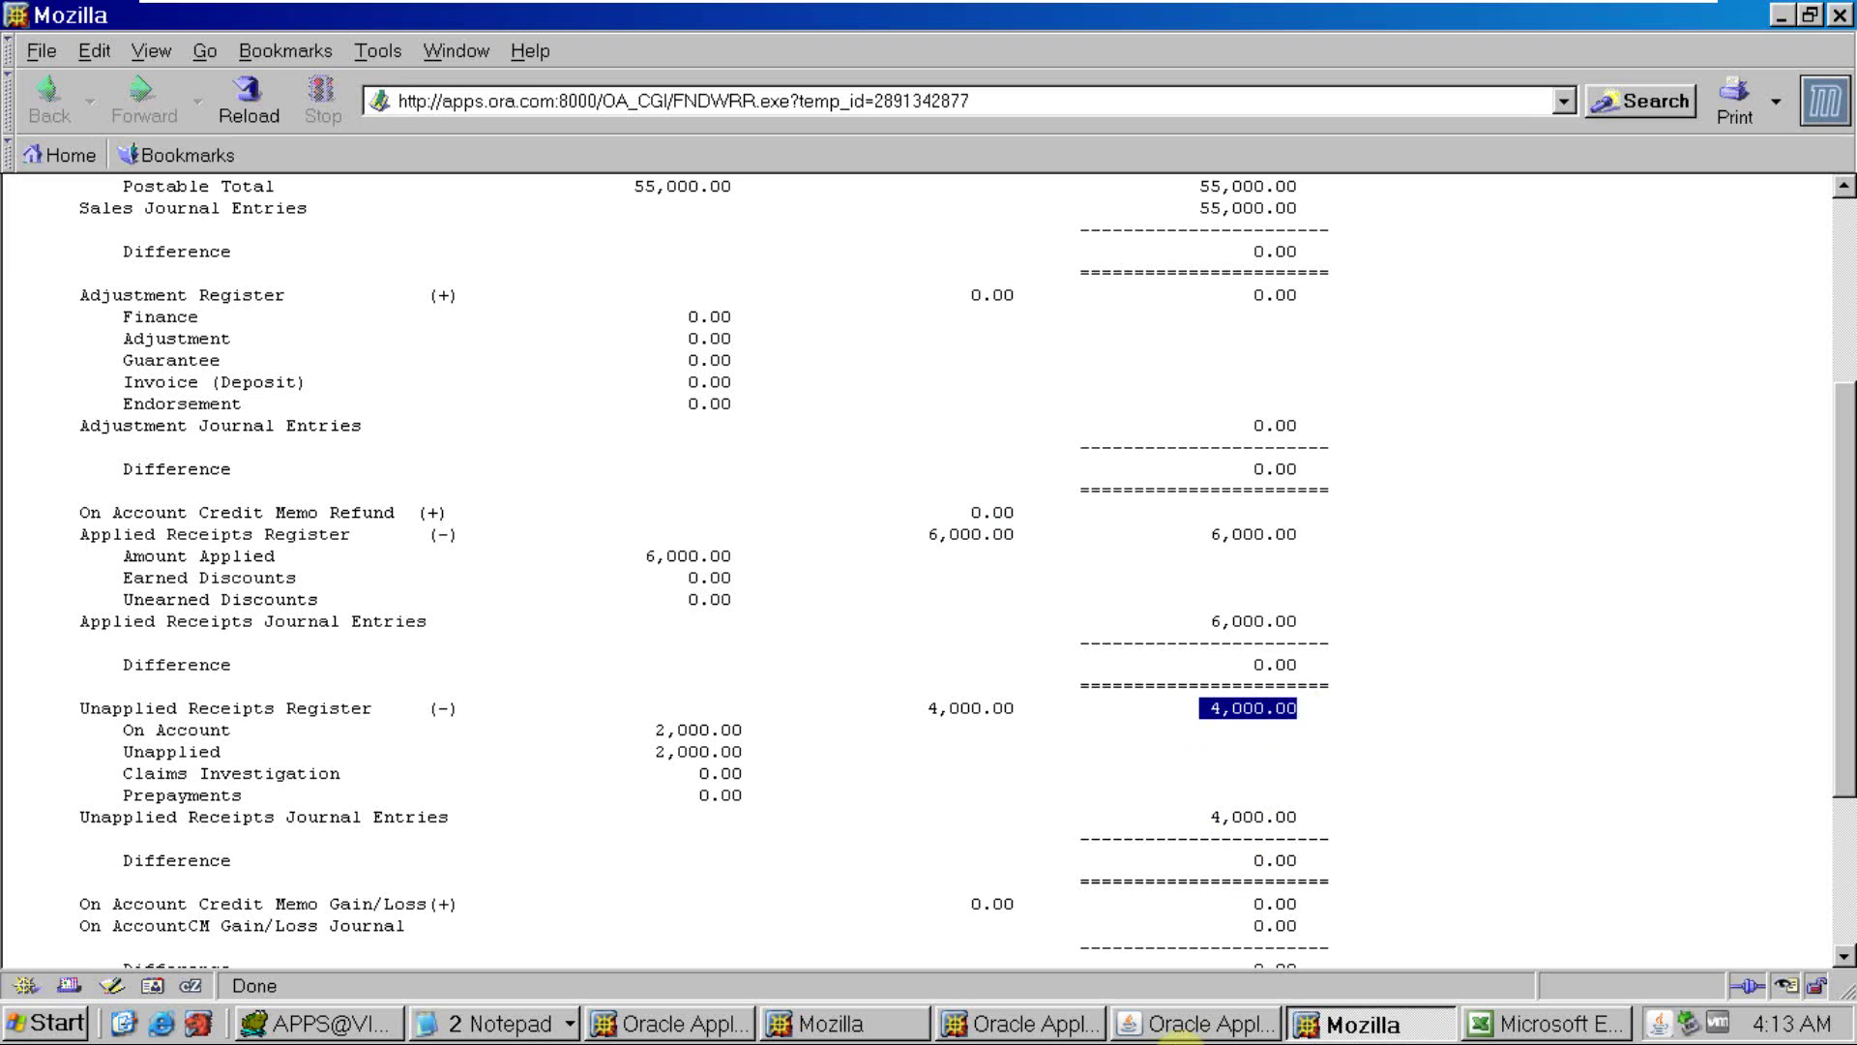
Switch to Oracle Applications and start a new single request for the Unapplied Receipts Register (Obsolete) report
click(1182, 1028)
click(743, 172)
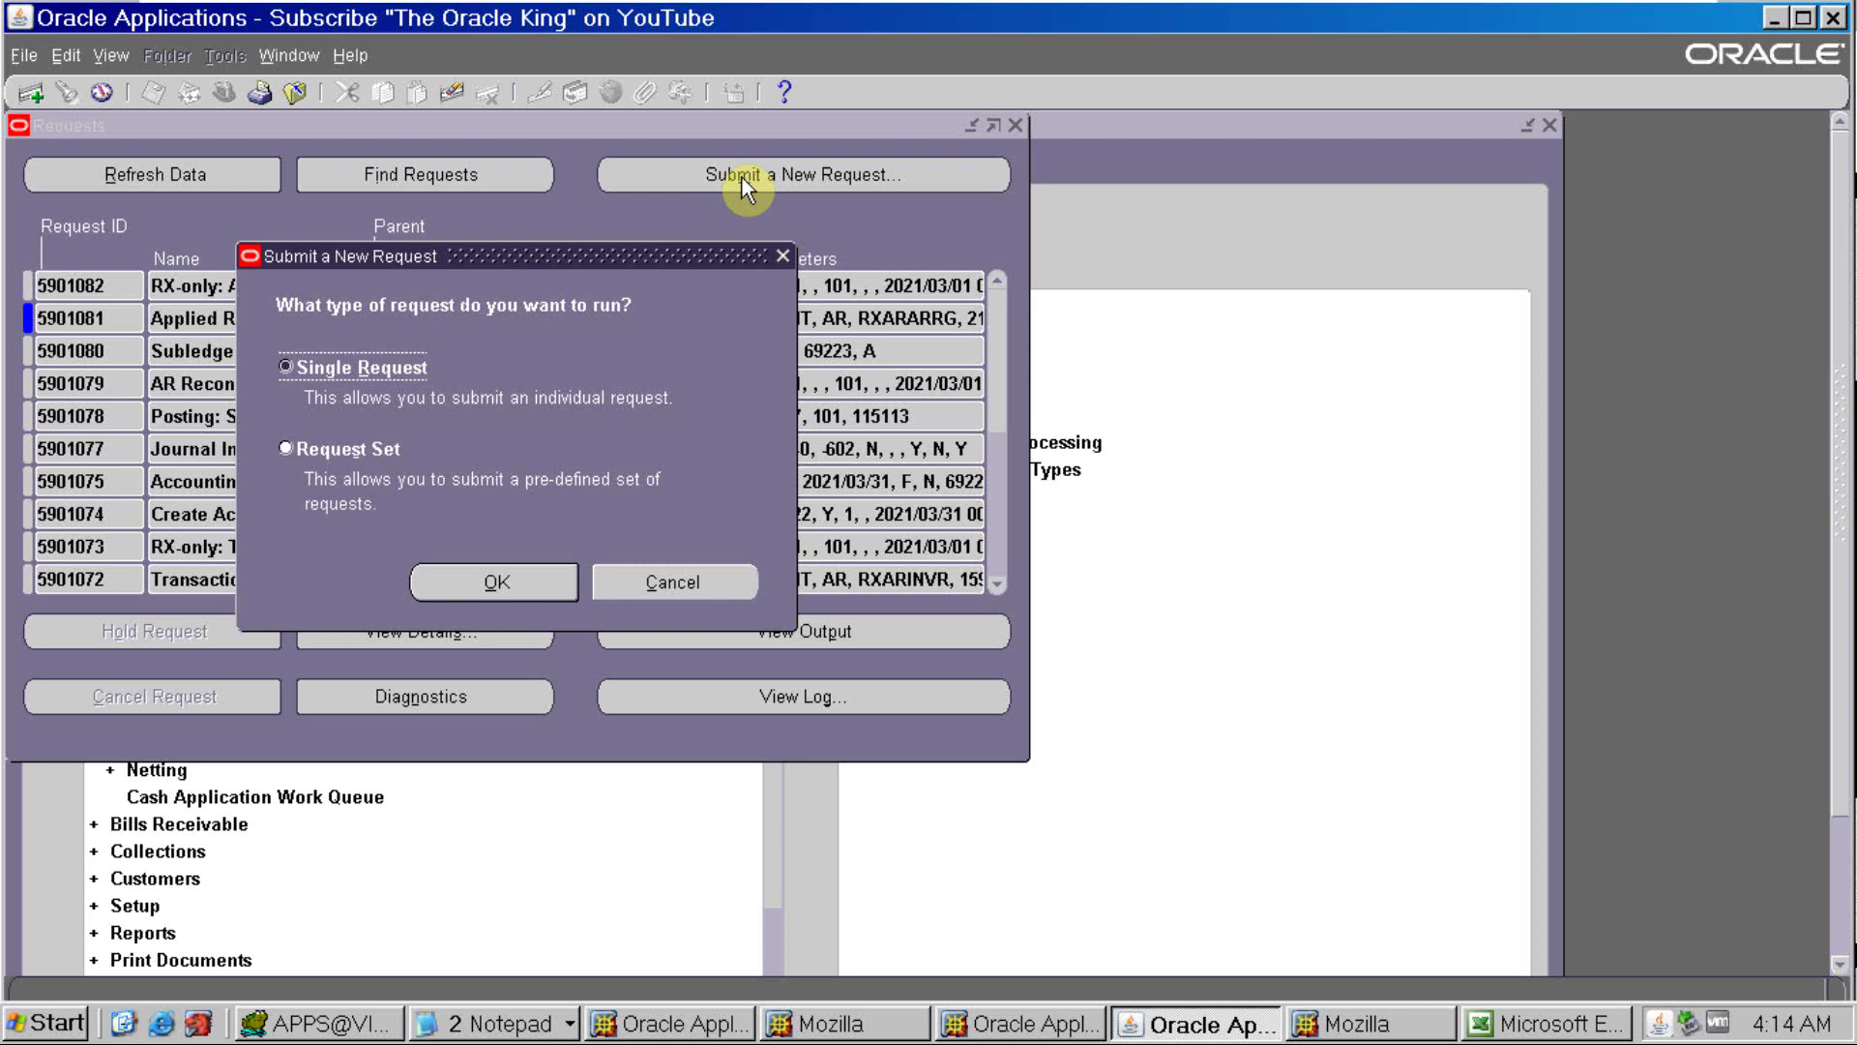
key(Return)
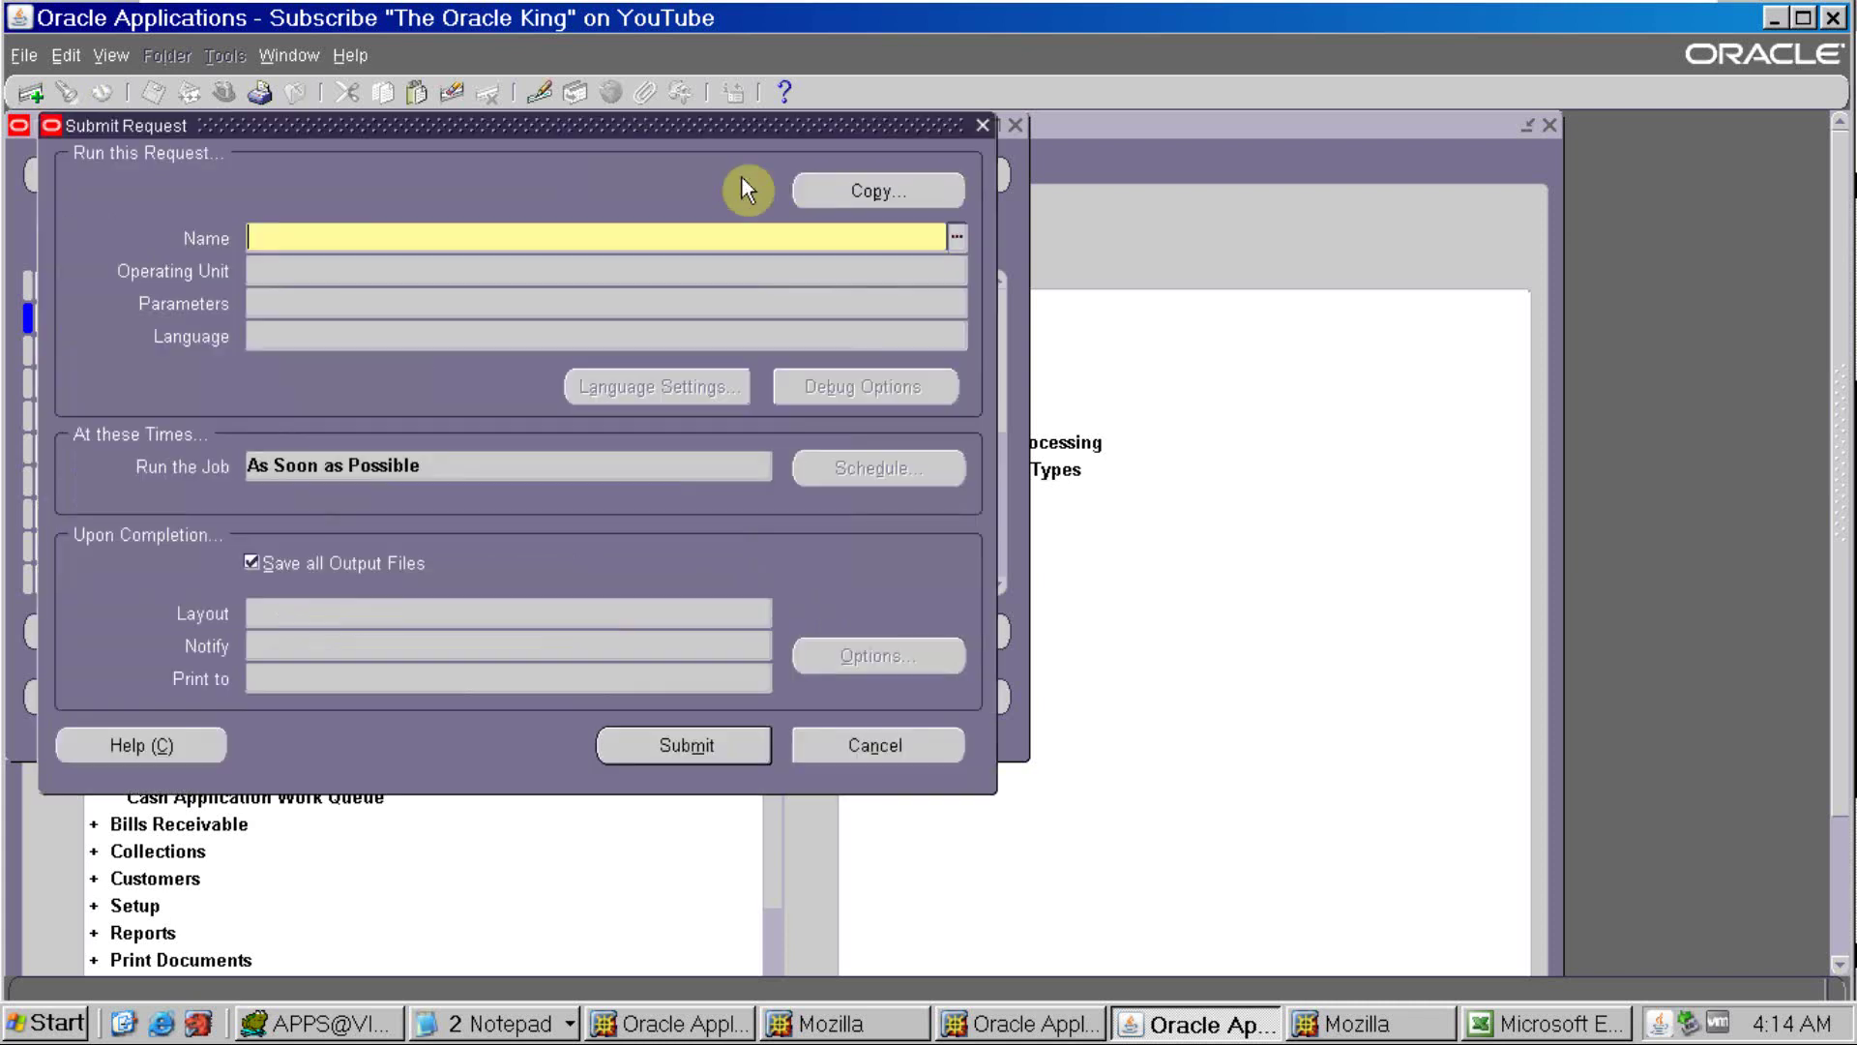
text(unapp)
key(Tab)
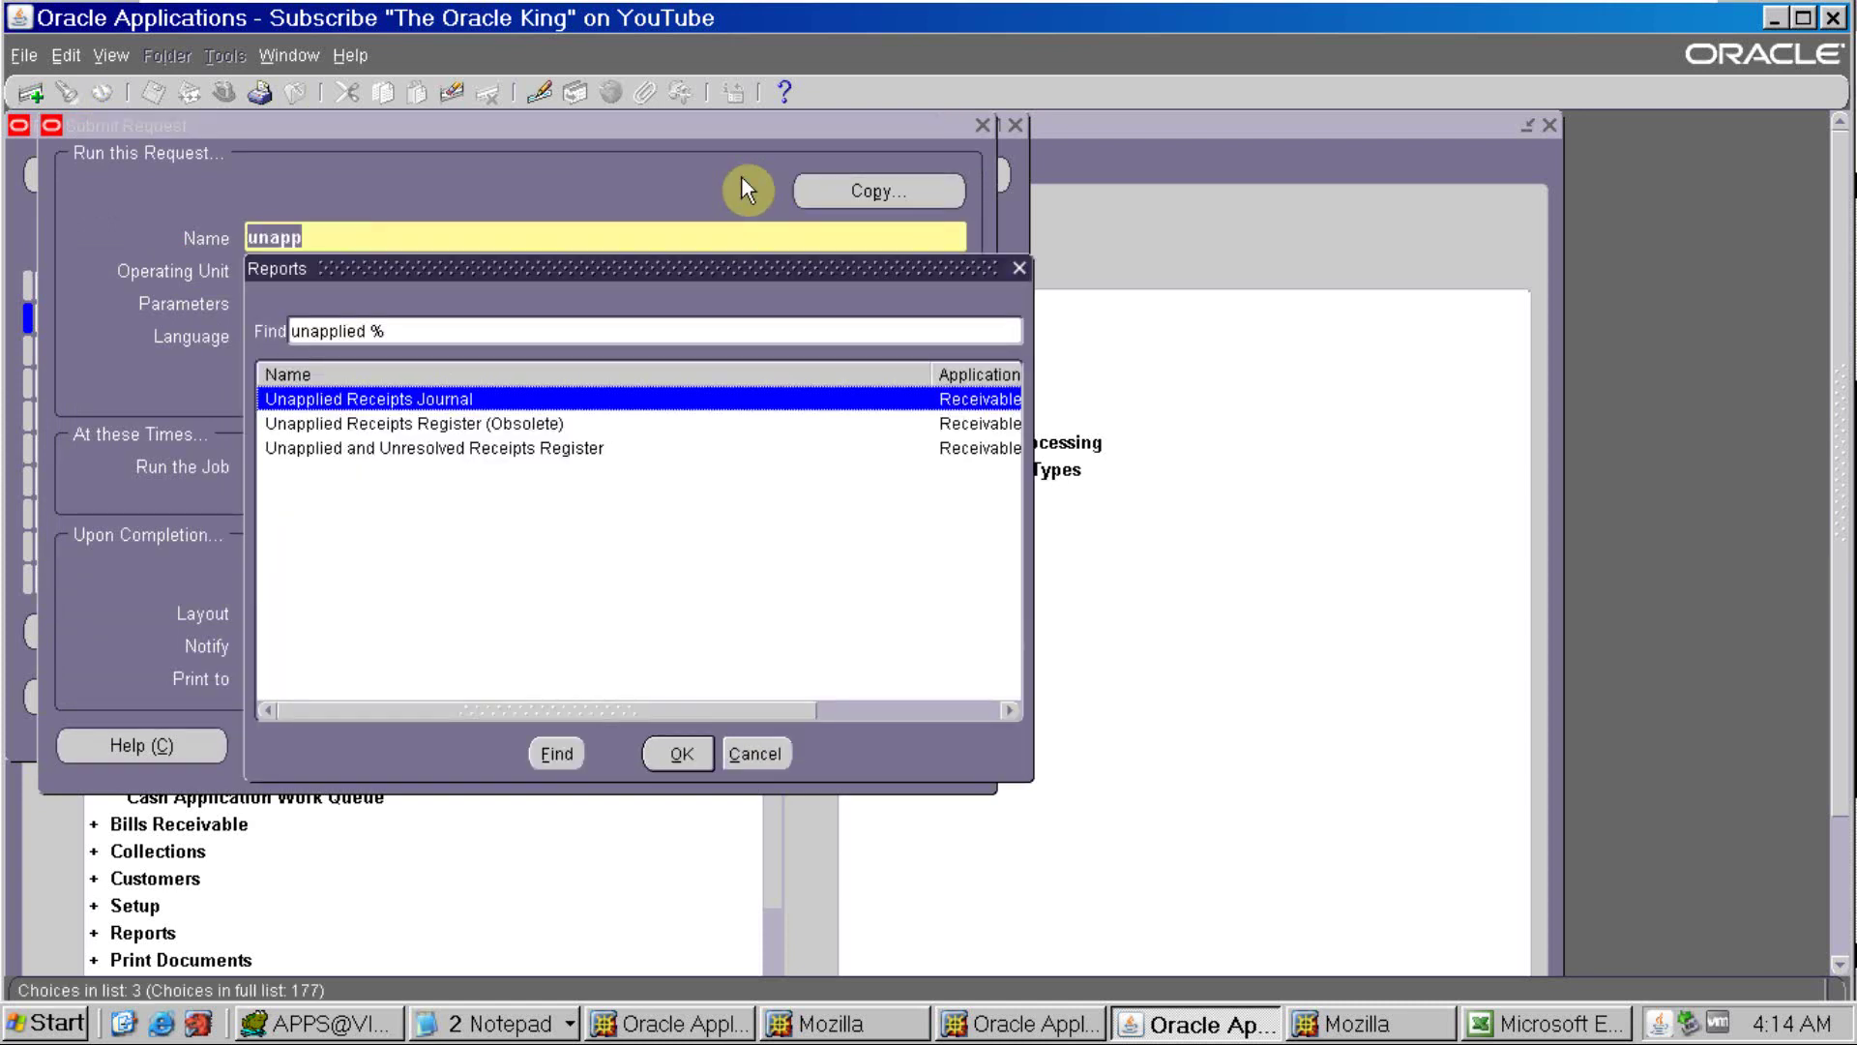
key(Down)
key(Return)
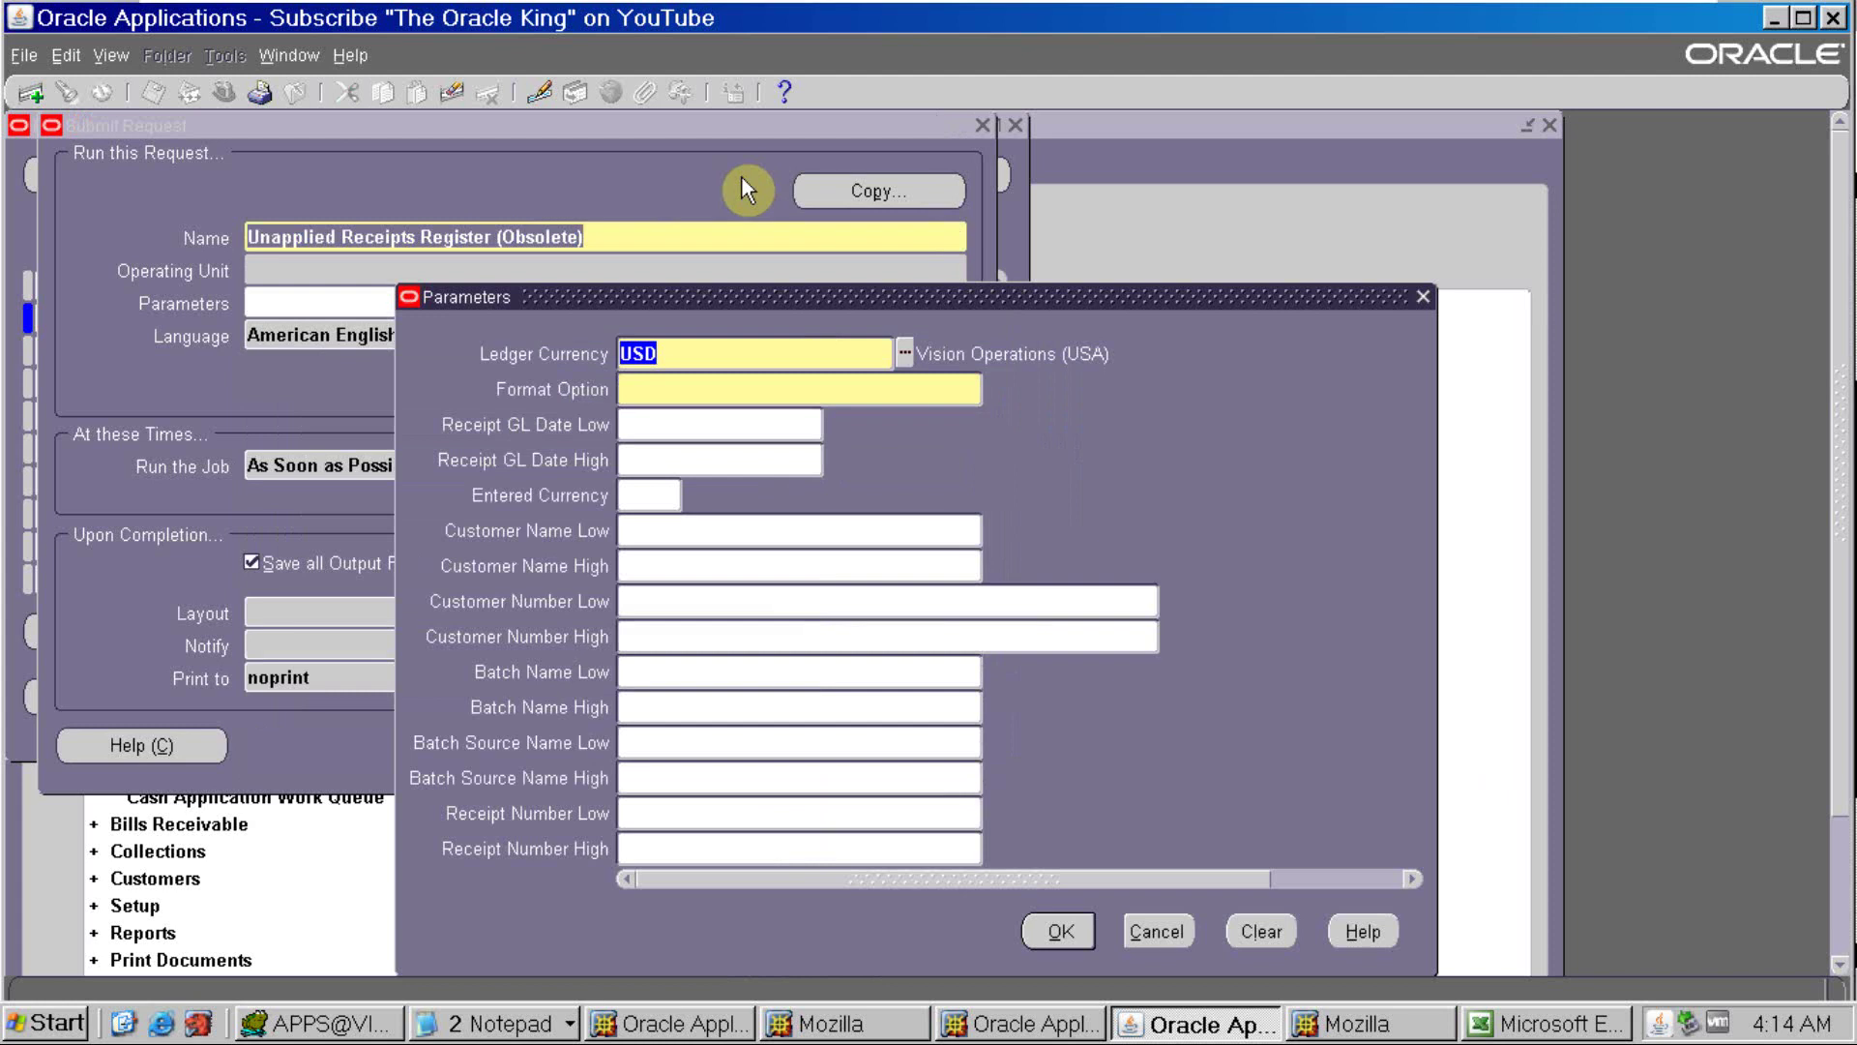
Keep USD as the ledger currency and set the report's Format Option to Detailed
key(Tab)
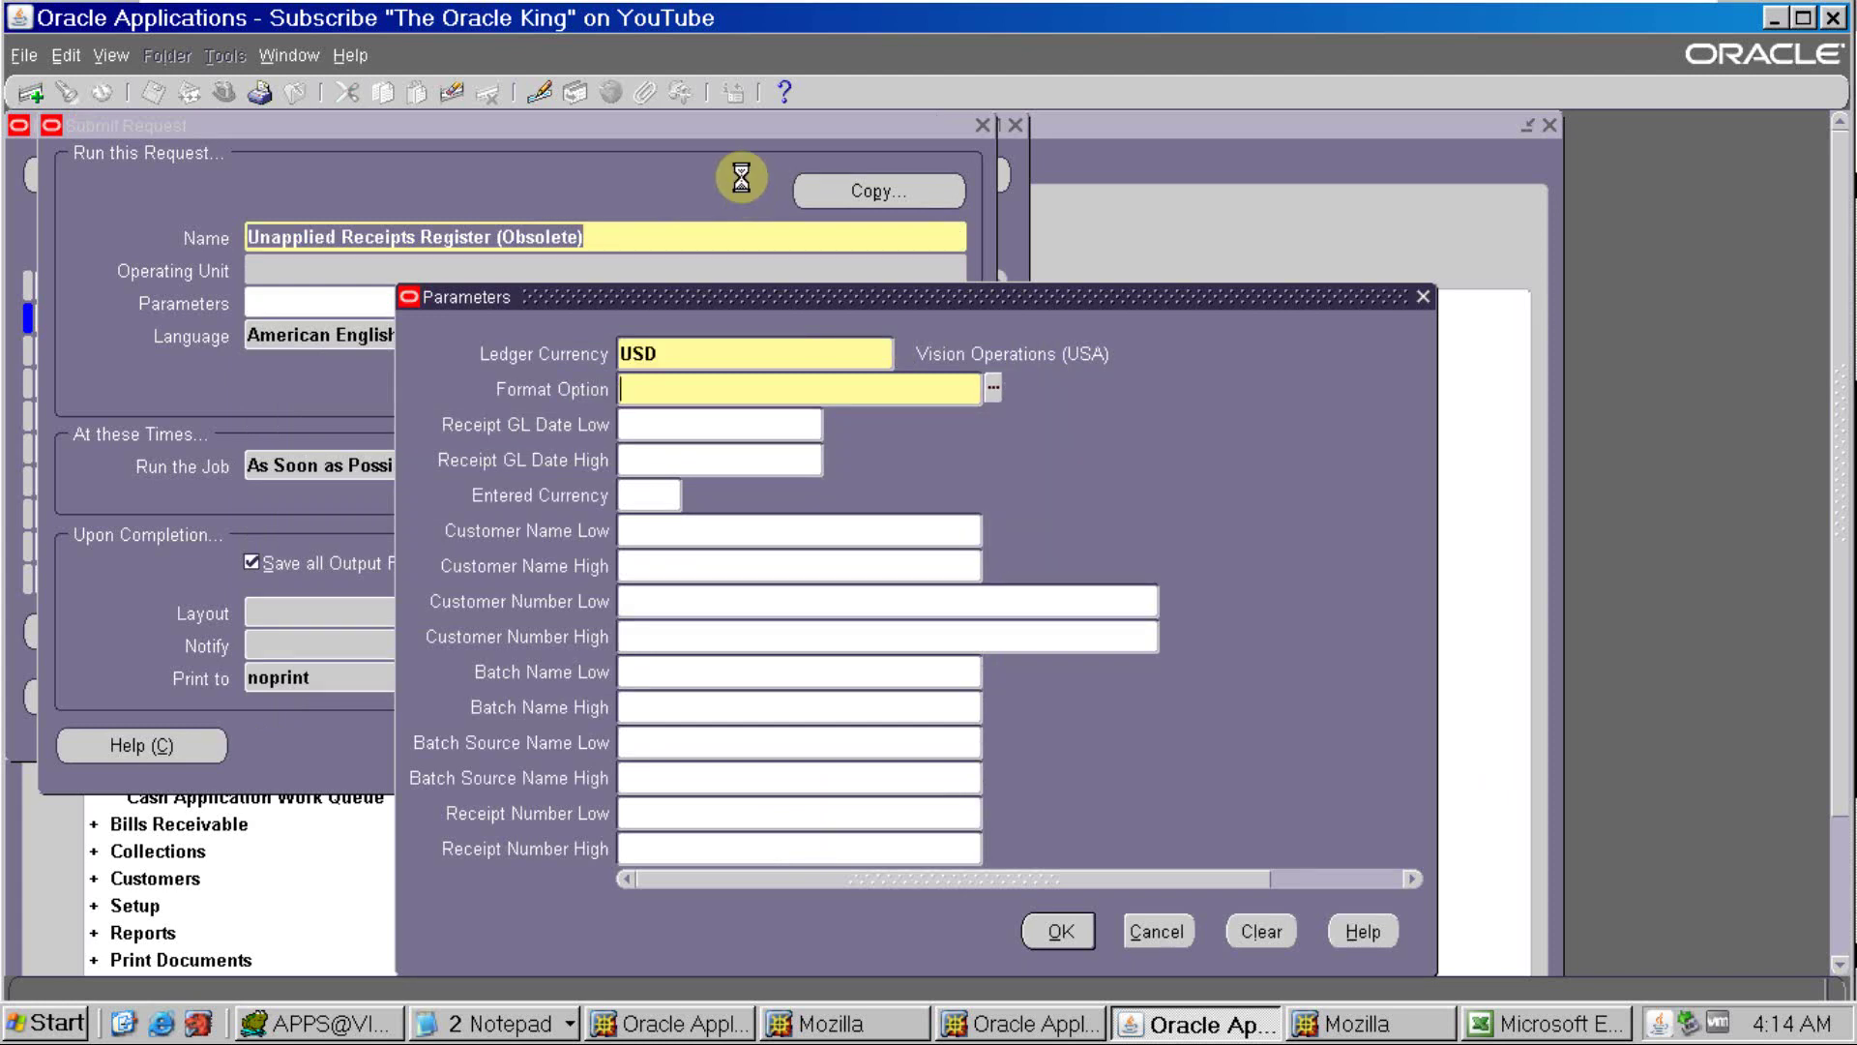
key(ctrl+l)
key(Down)
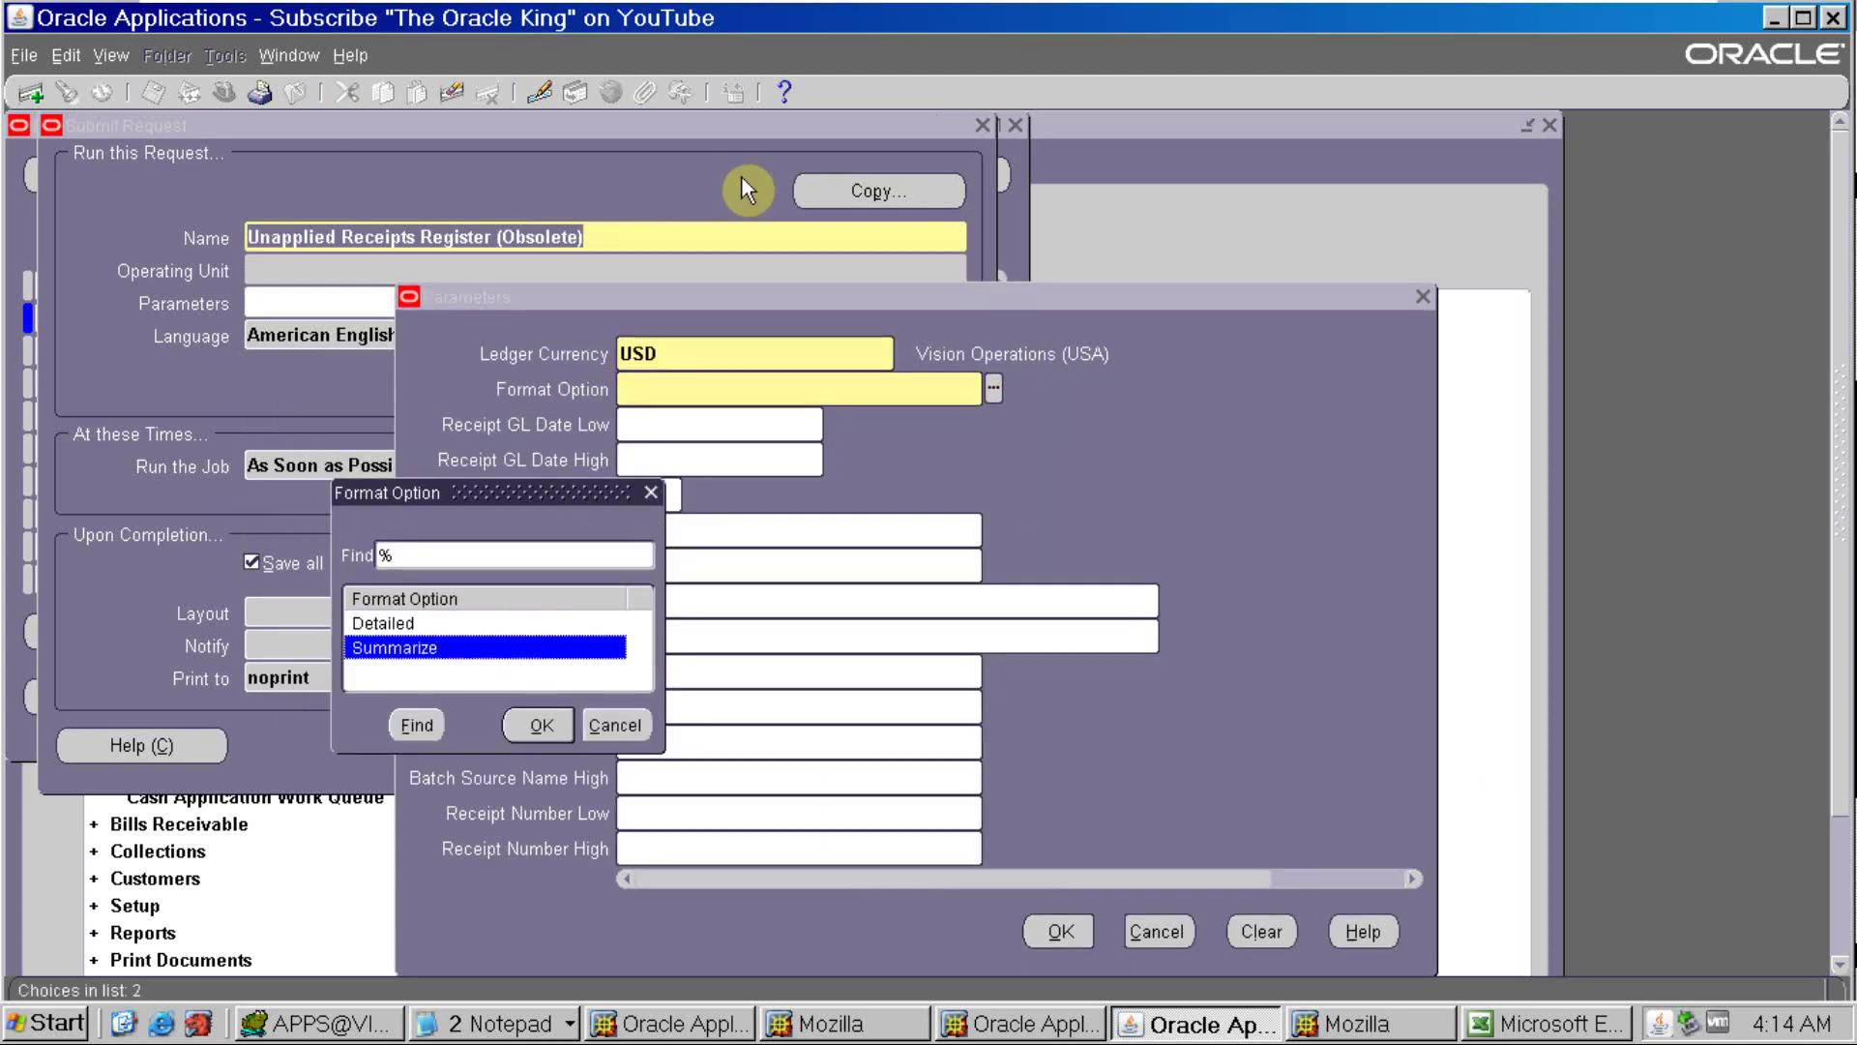
key(Up)
key(Return)
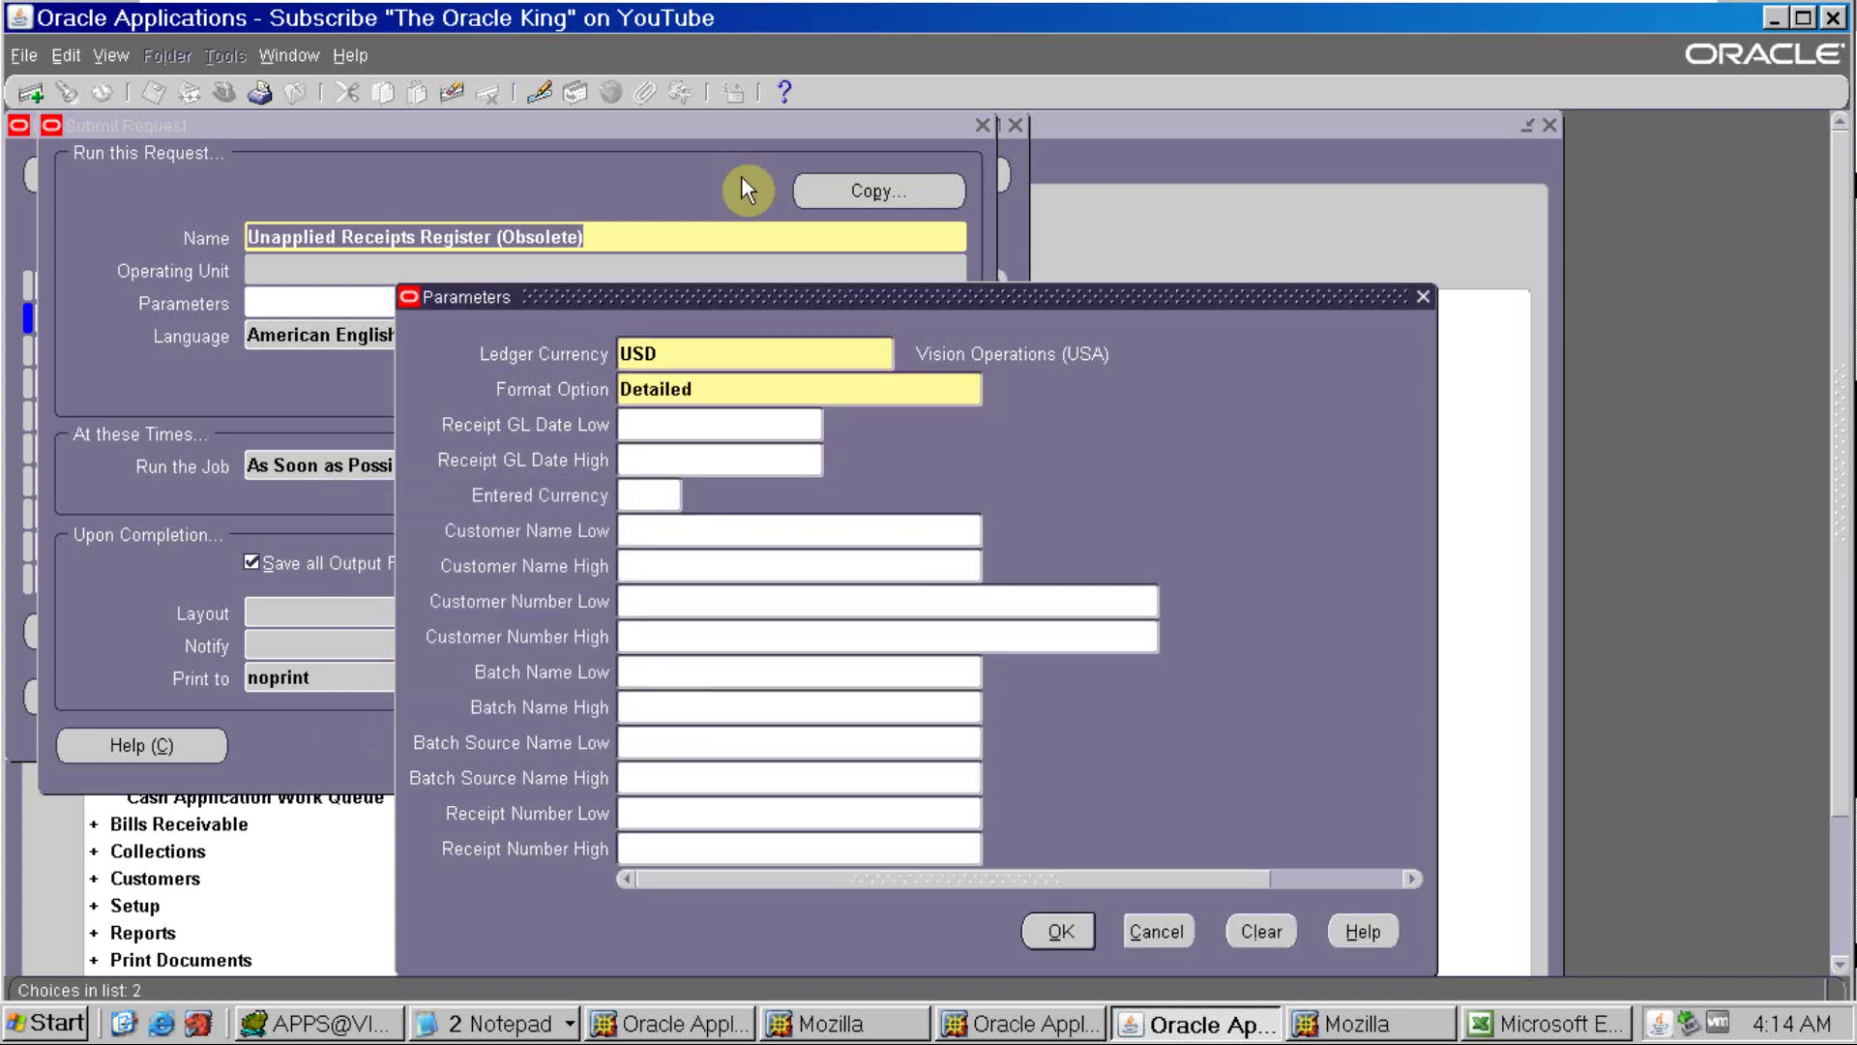
Set the receipt GL date range from 01-MAR-2021 to 31-MAR-2021
key(Tab)
text(01mar21)
key(Tab)
key(End)
key(Home)
key(Delete)
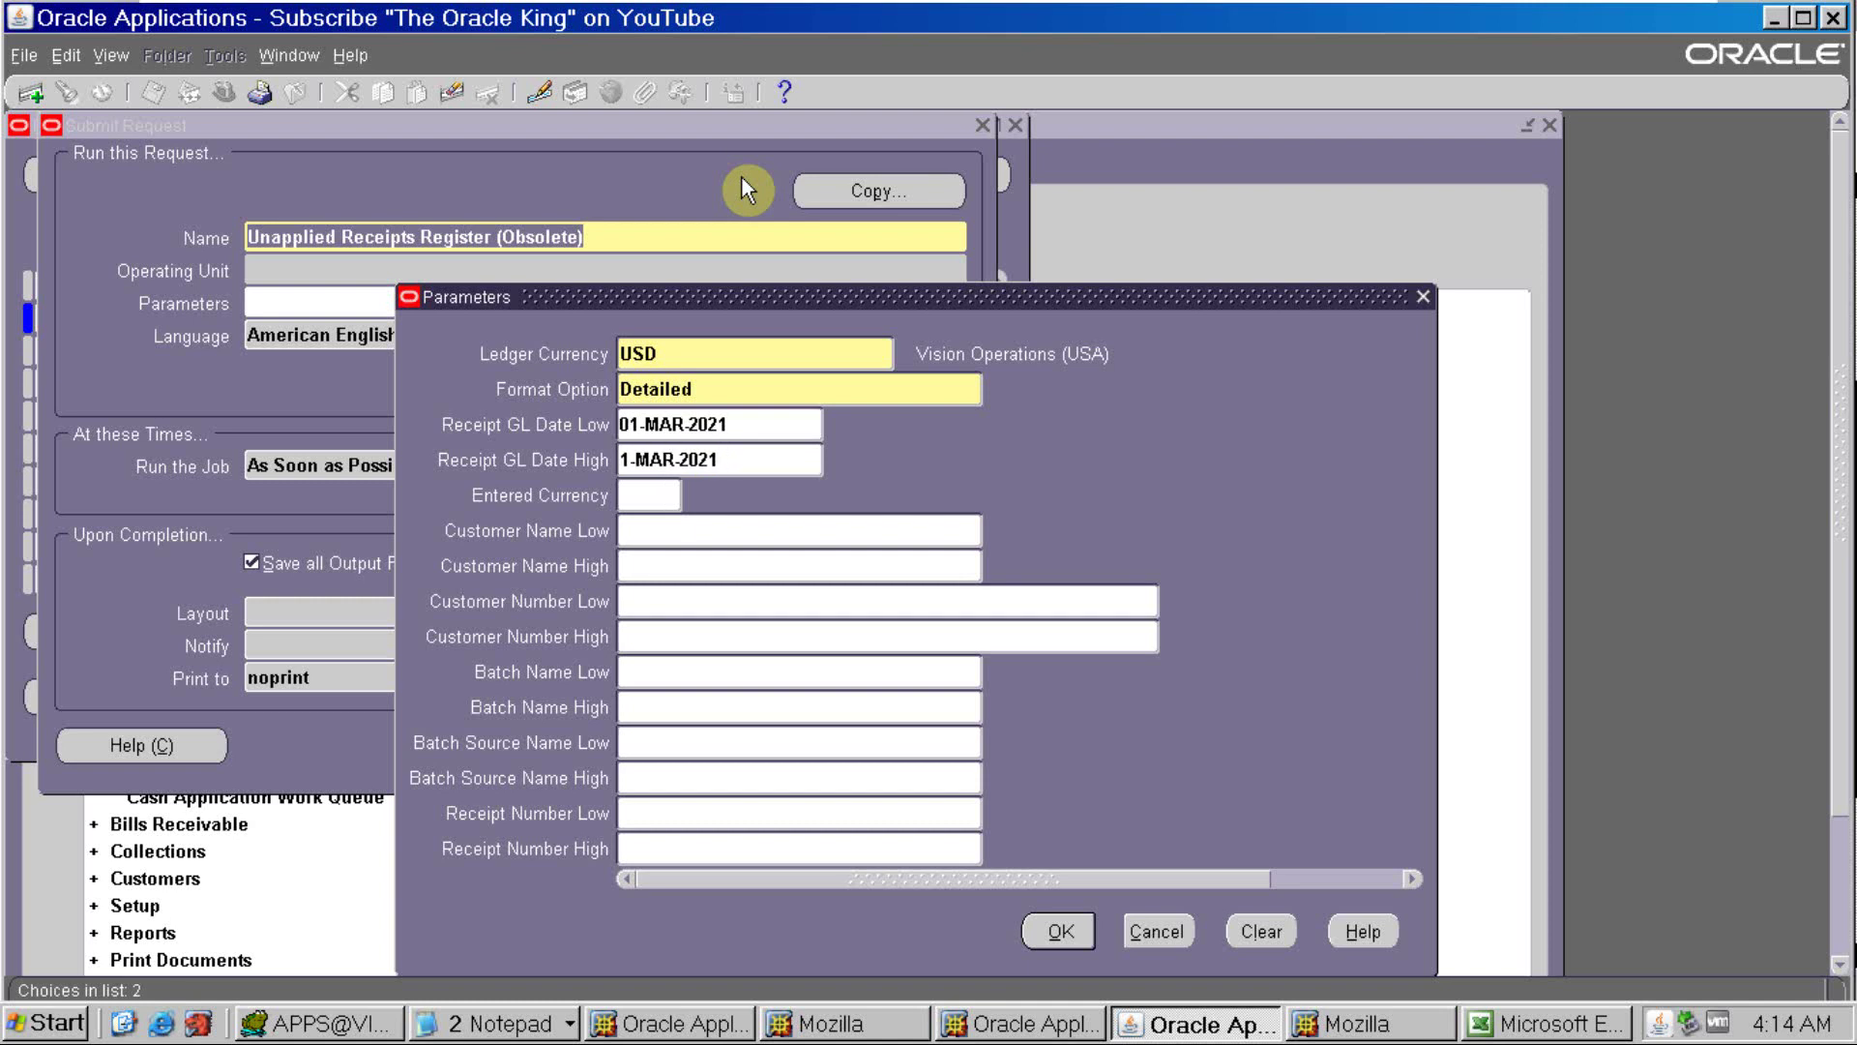
text(3)
key(Tab)
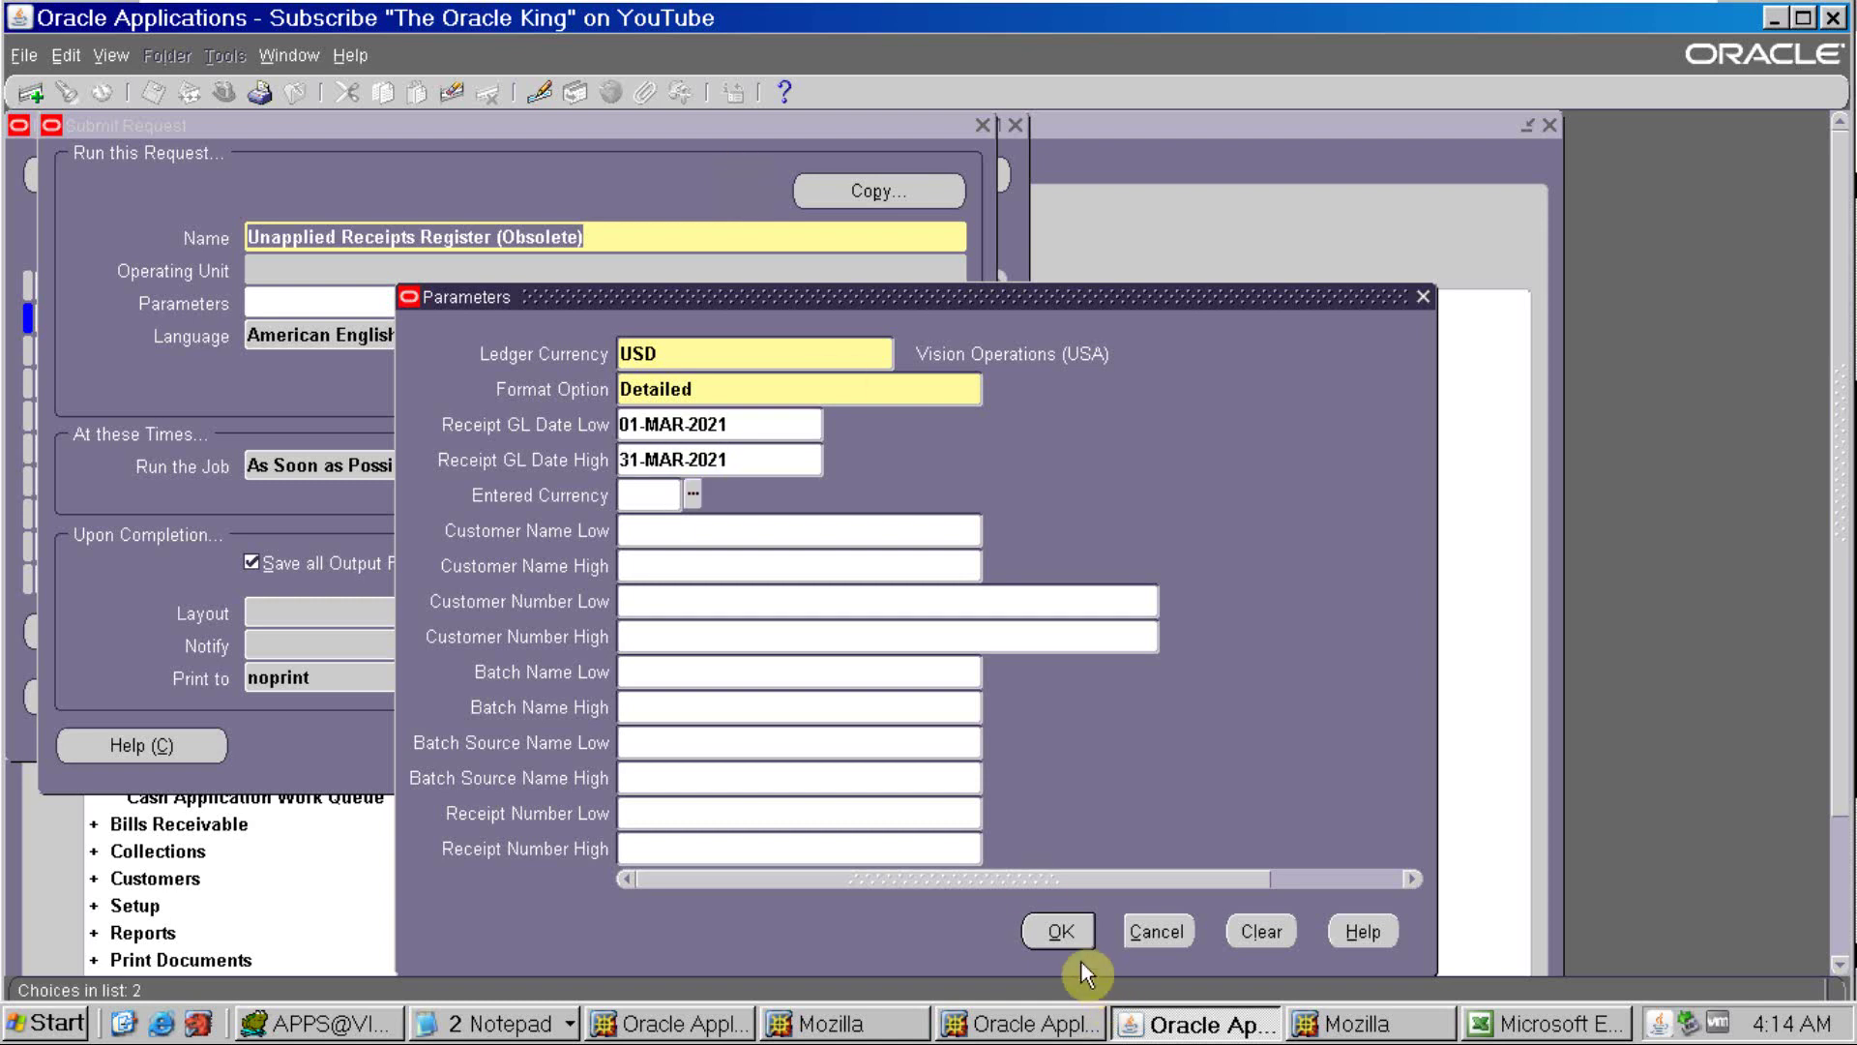
Accept the parameters and submit the Unapplied Receipts Register request, declining to submit another one
click(1064, 932)
click(751, 754)
click(989, 702)
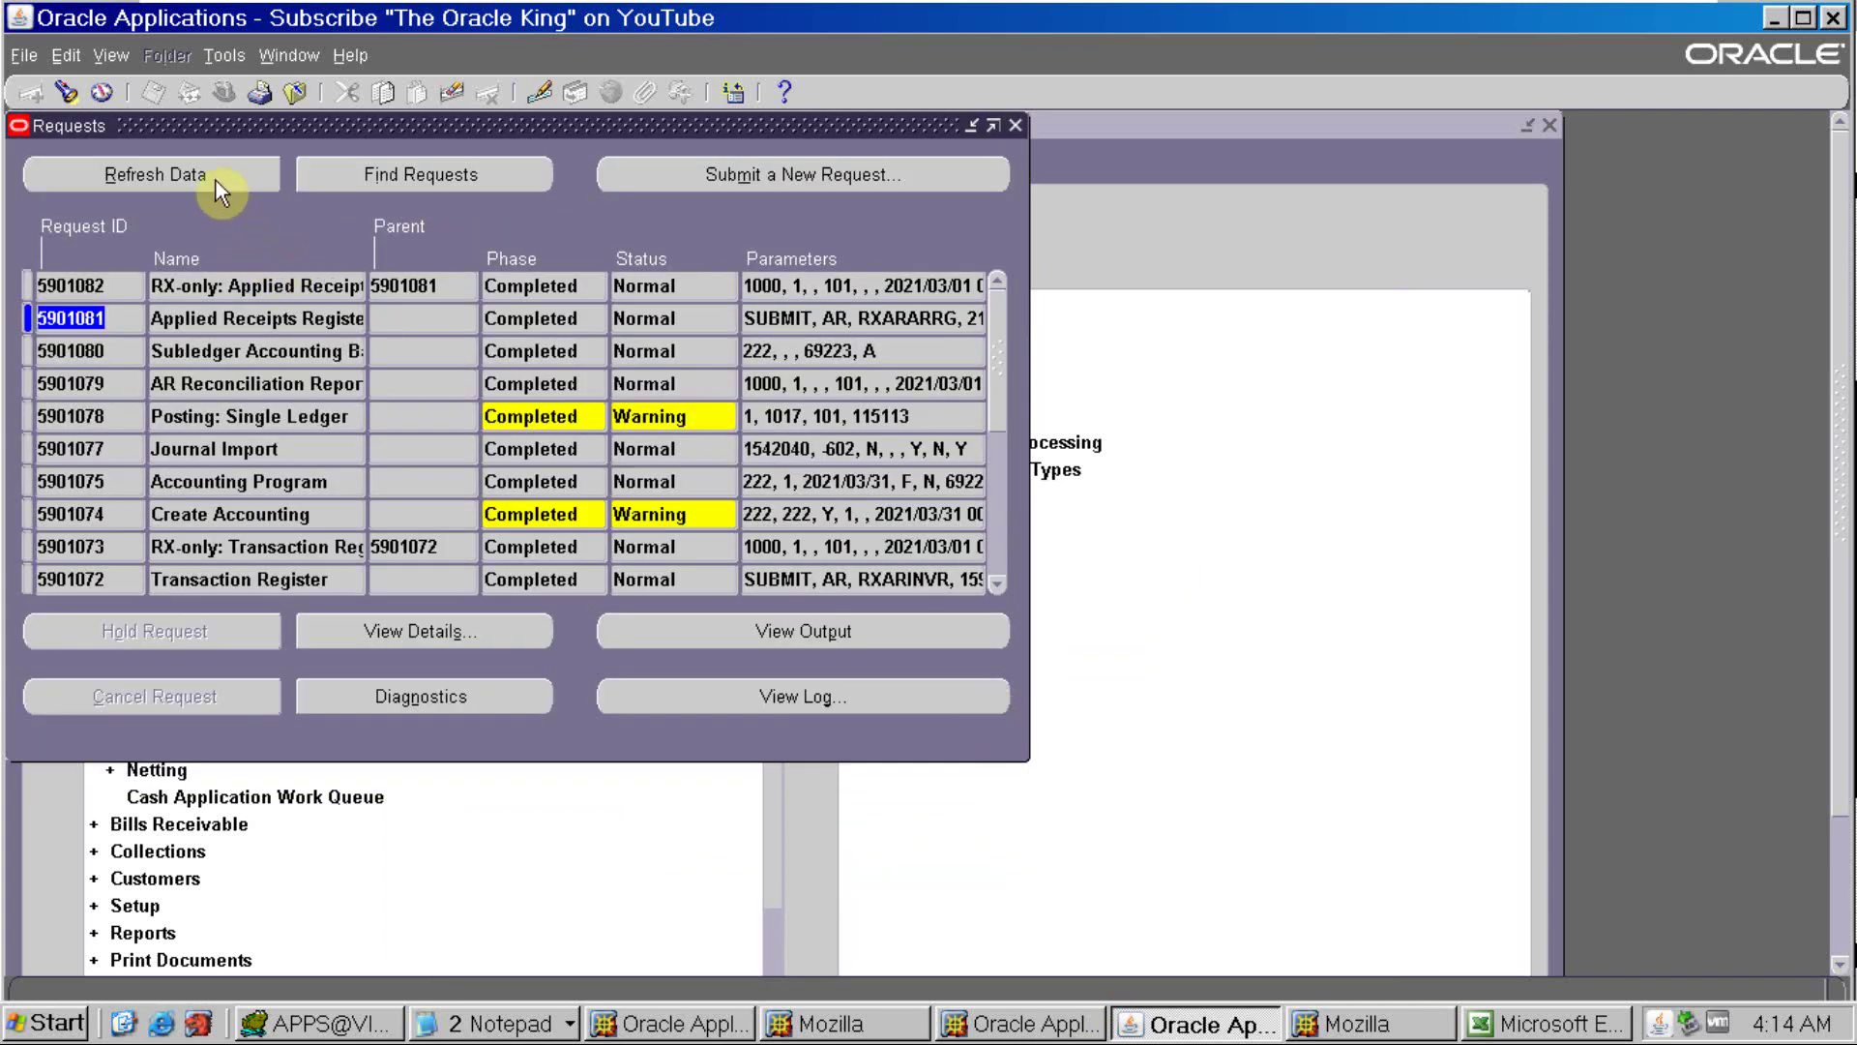
Refresh the request list until the Unapplied Receipts Register request completes, and open its output
click(218, 180)
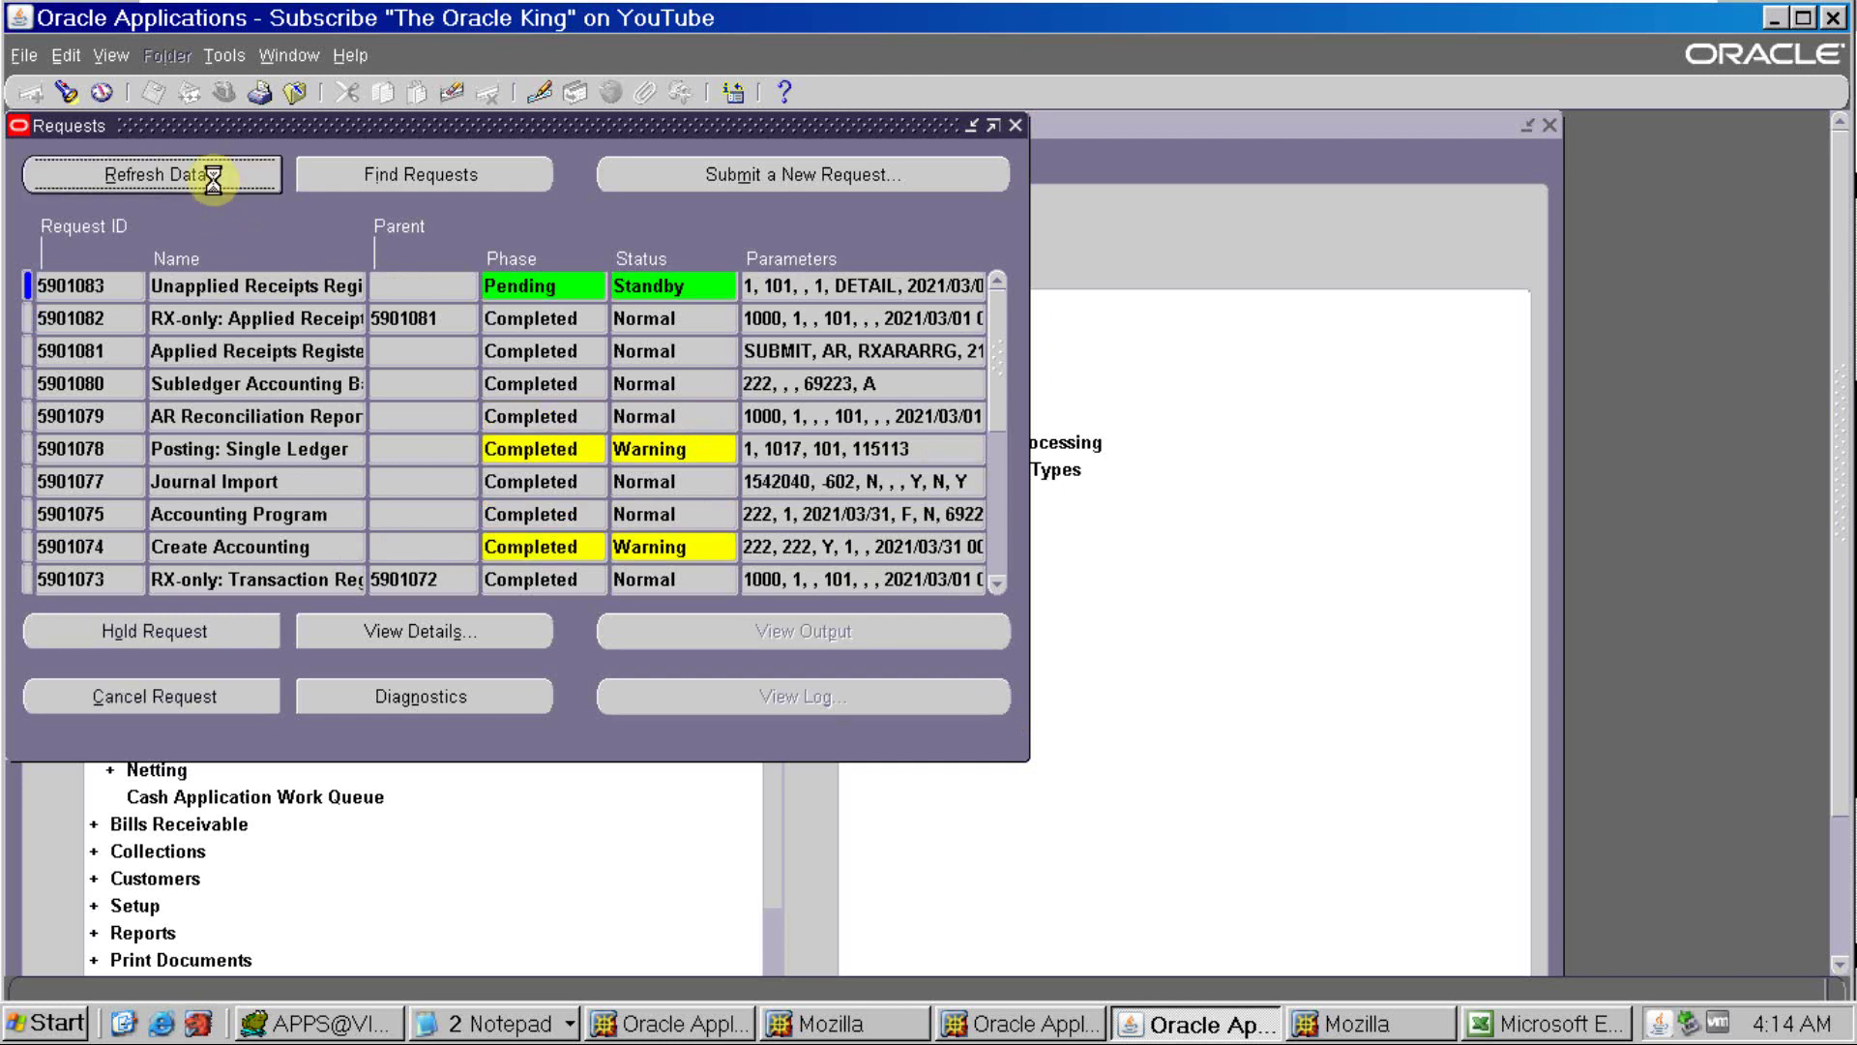
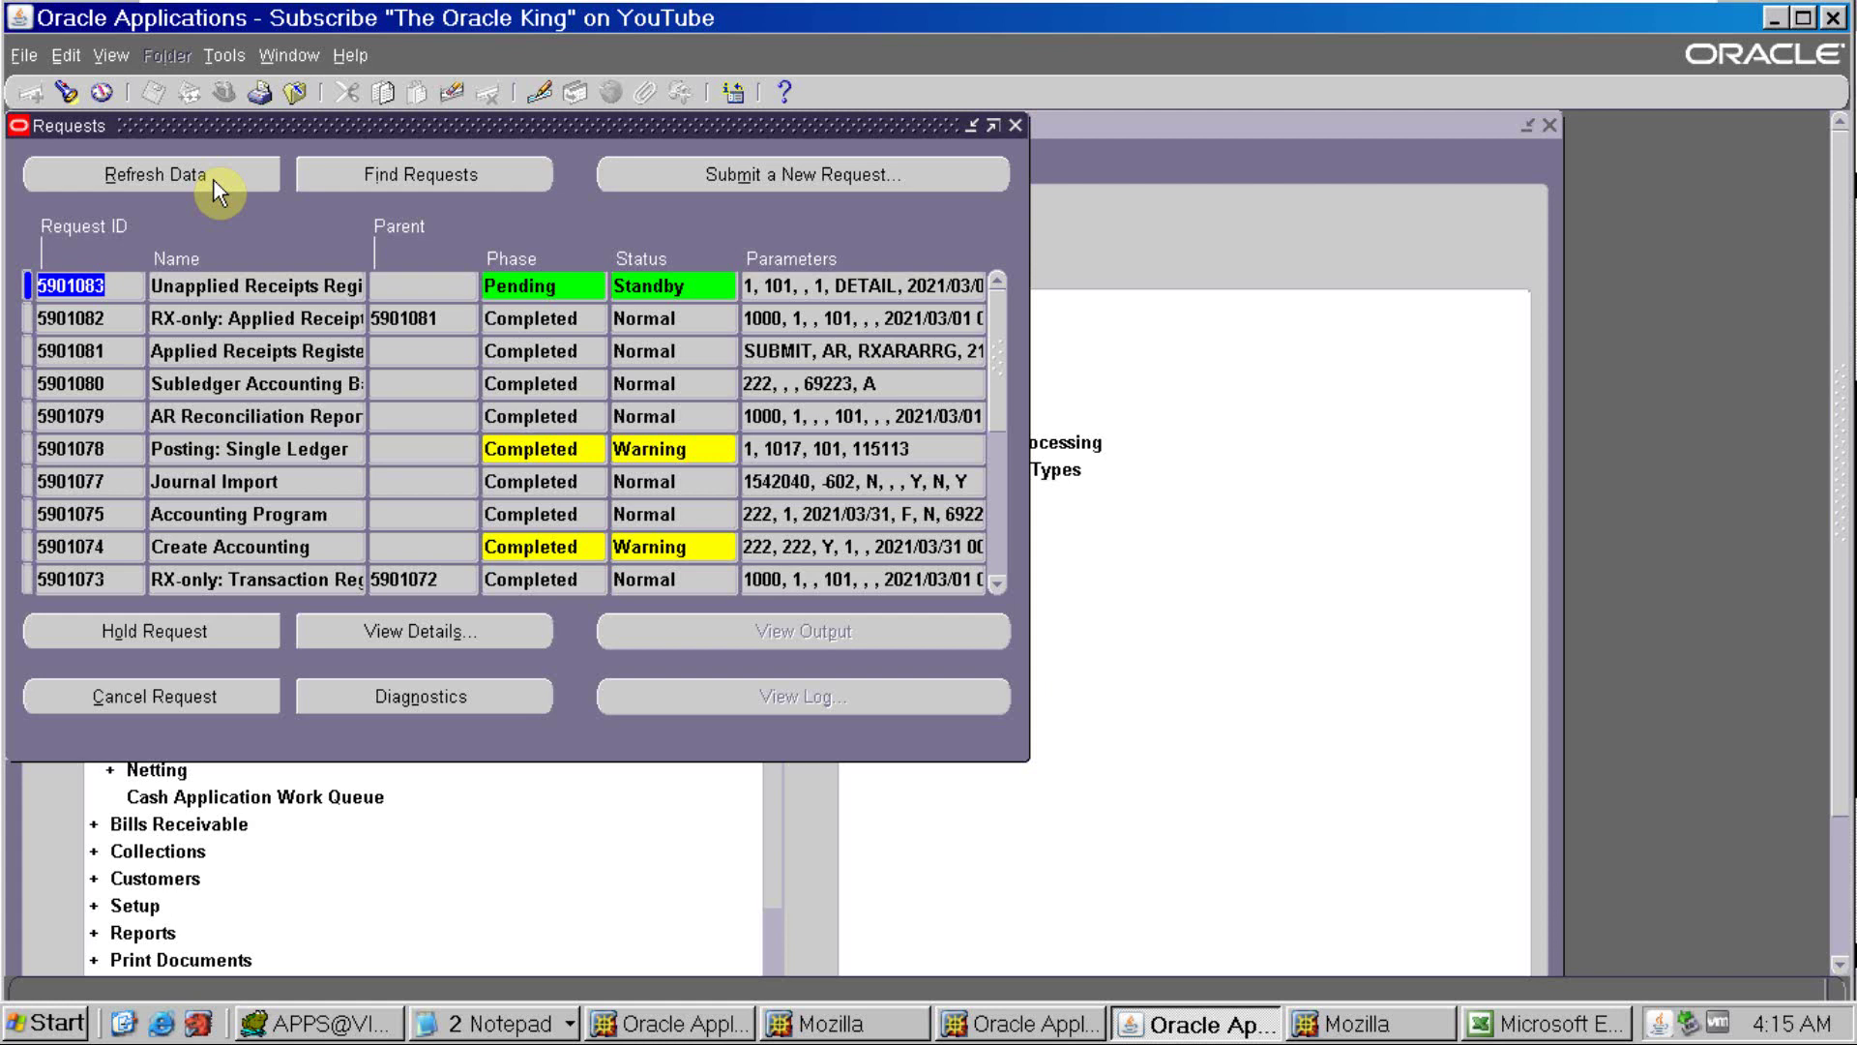
click(215, 184)
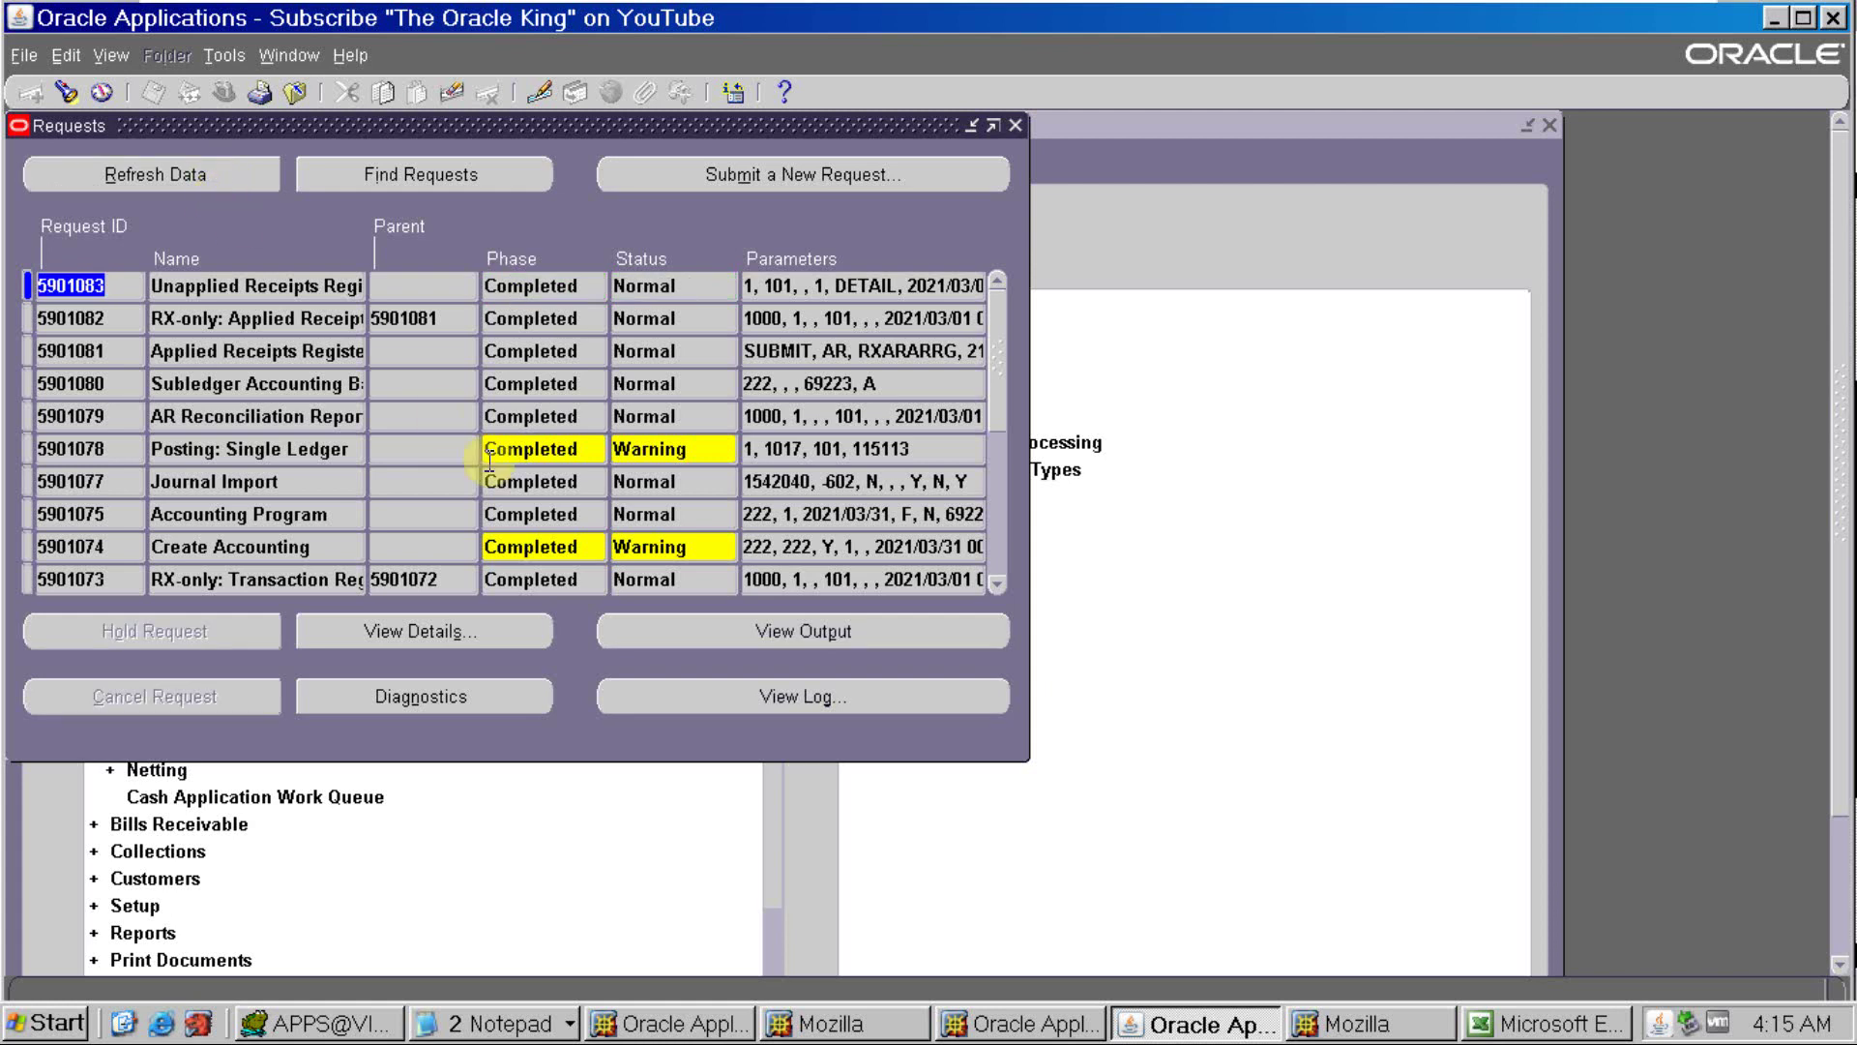
click(695, 636)
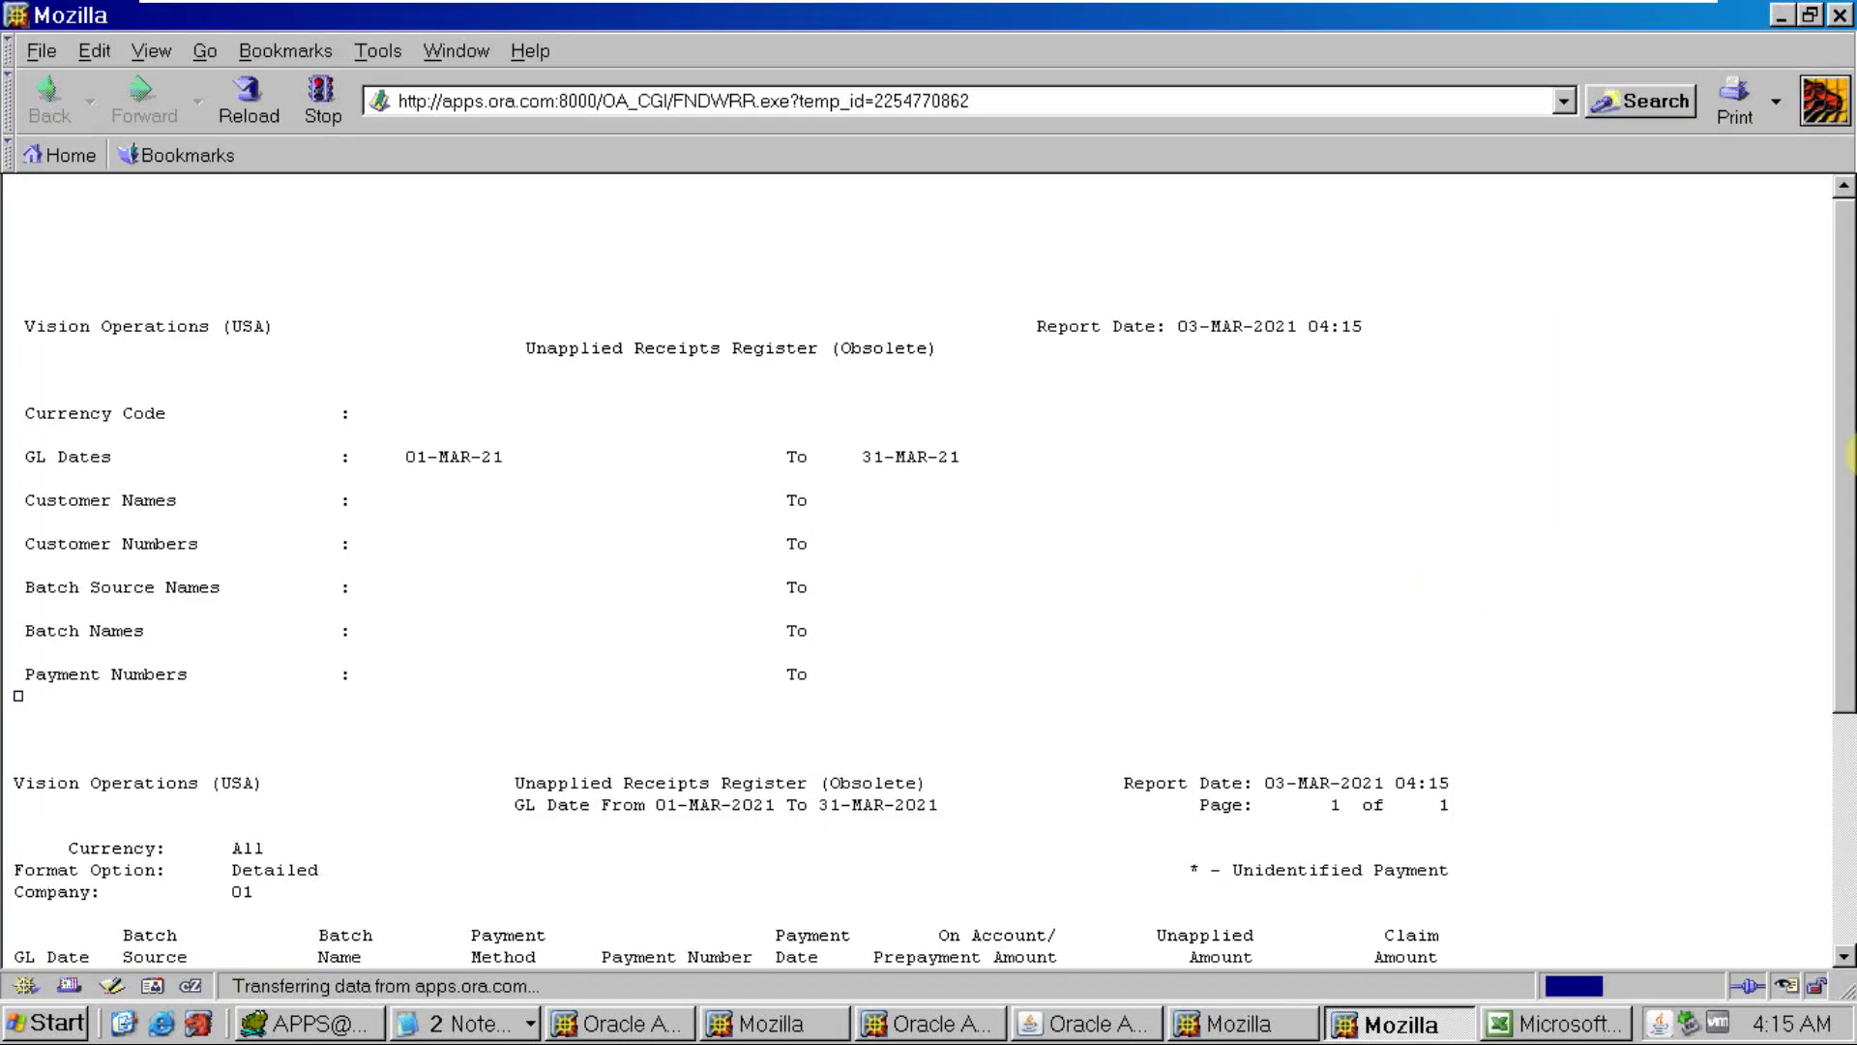
Examine the register's detail lines, highlighting payment 102's unapplied amount and number and payment 103's on-account amount
scroll(1833, 638, down, 5)
scroll(1828, 665, down, 1)
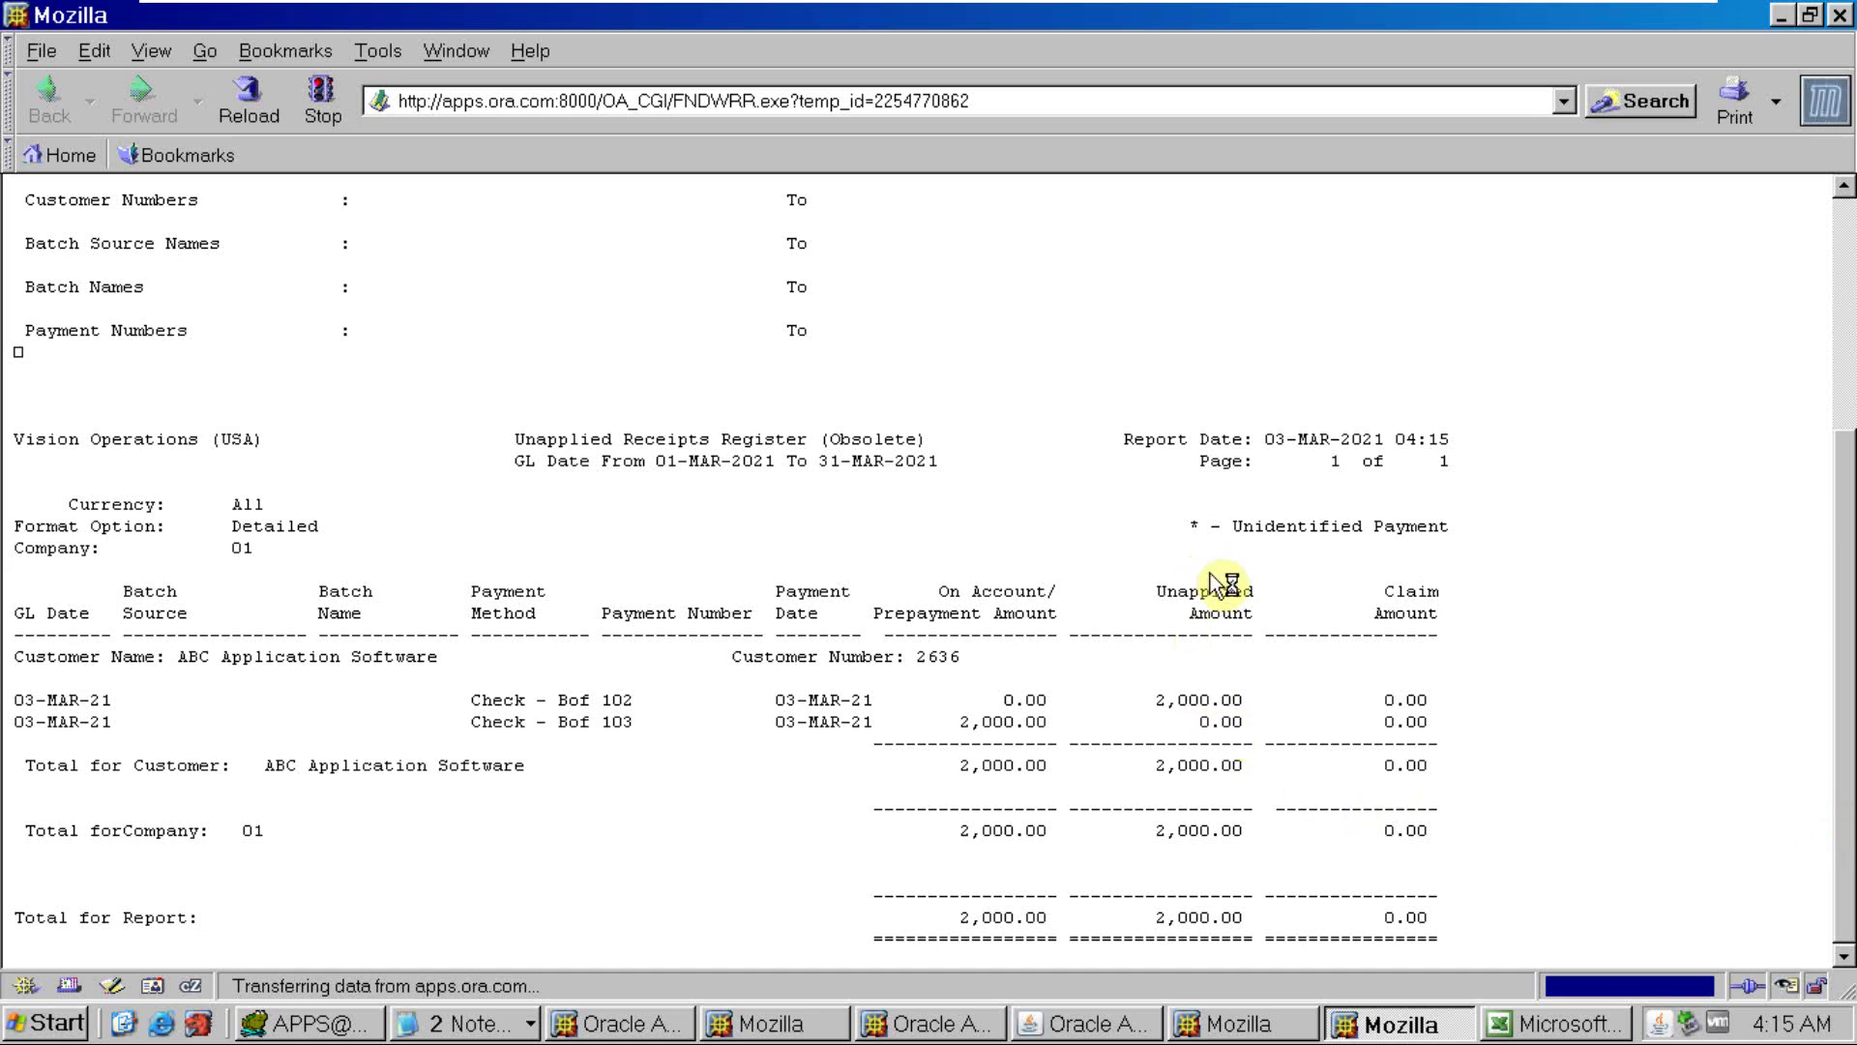
drag(1146, 699, 1244, 703)
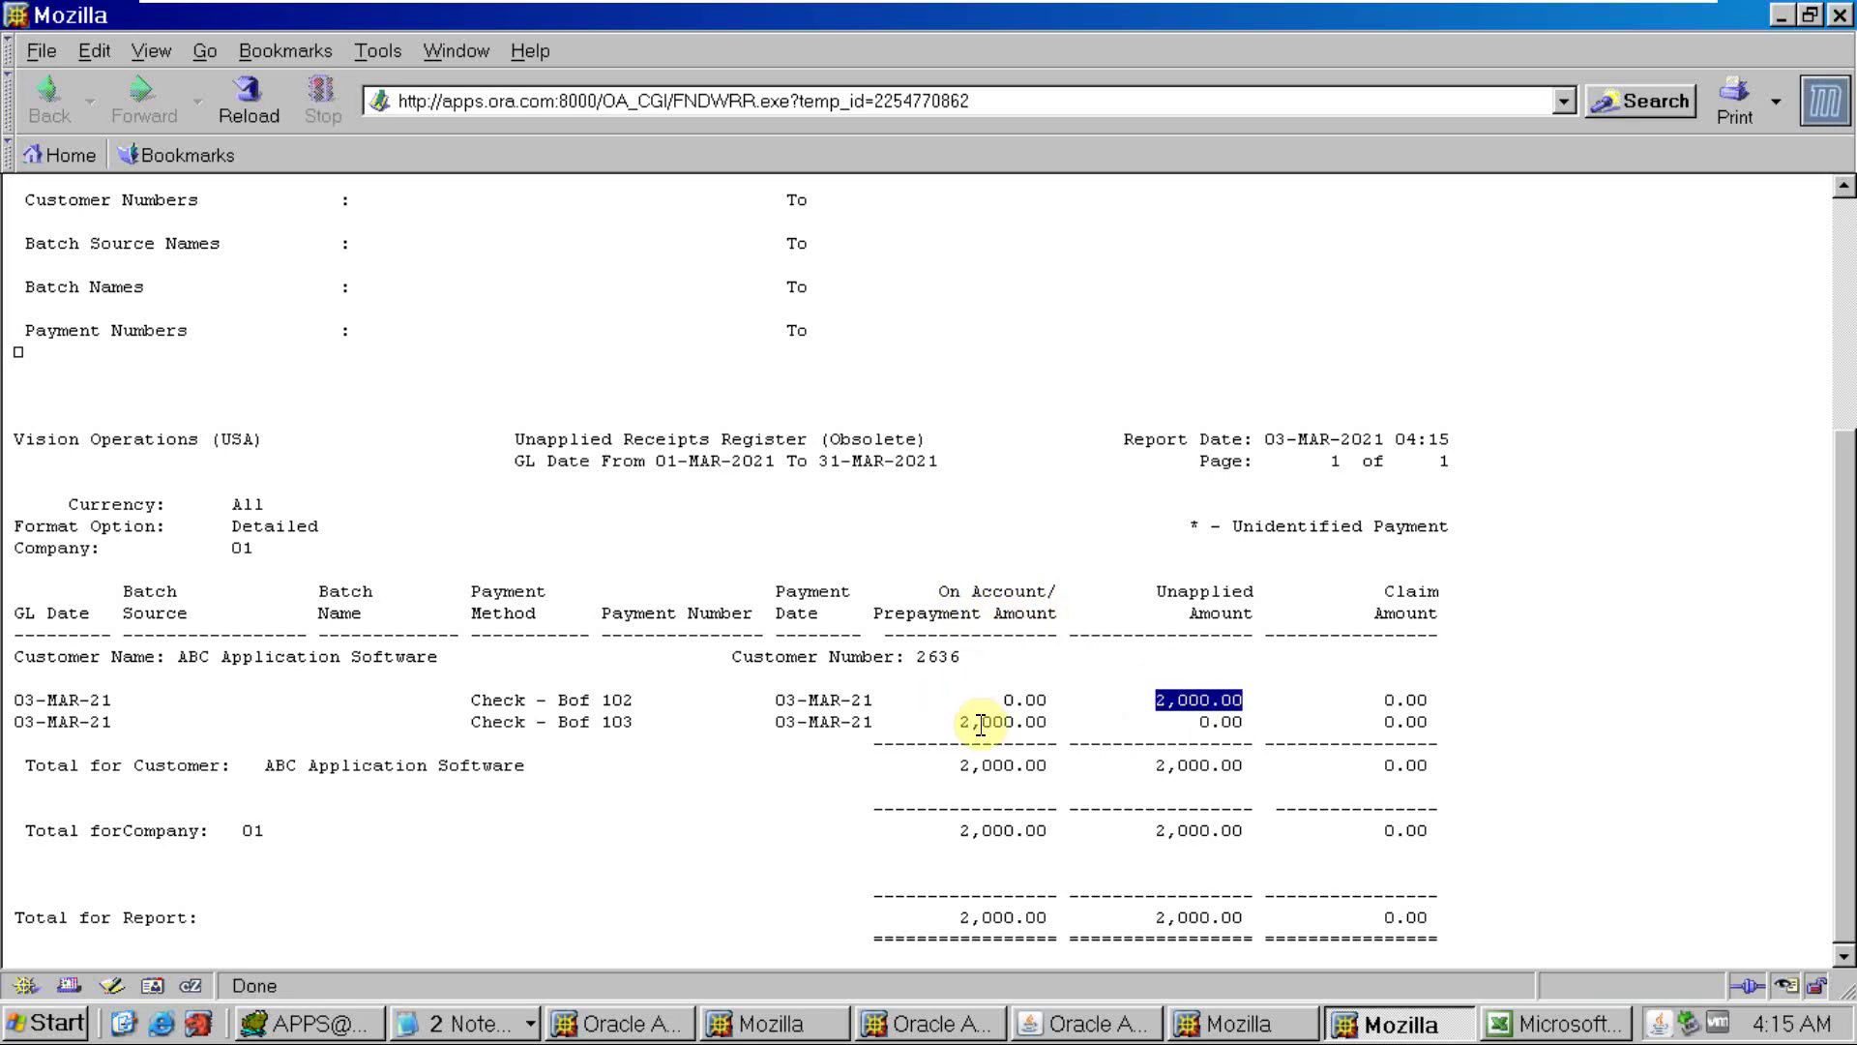
drag(961, 720, 1052, 721)
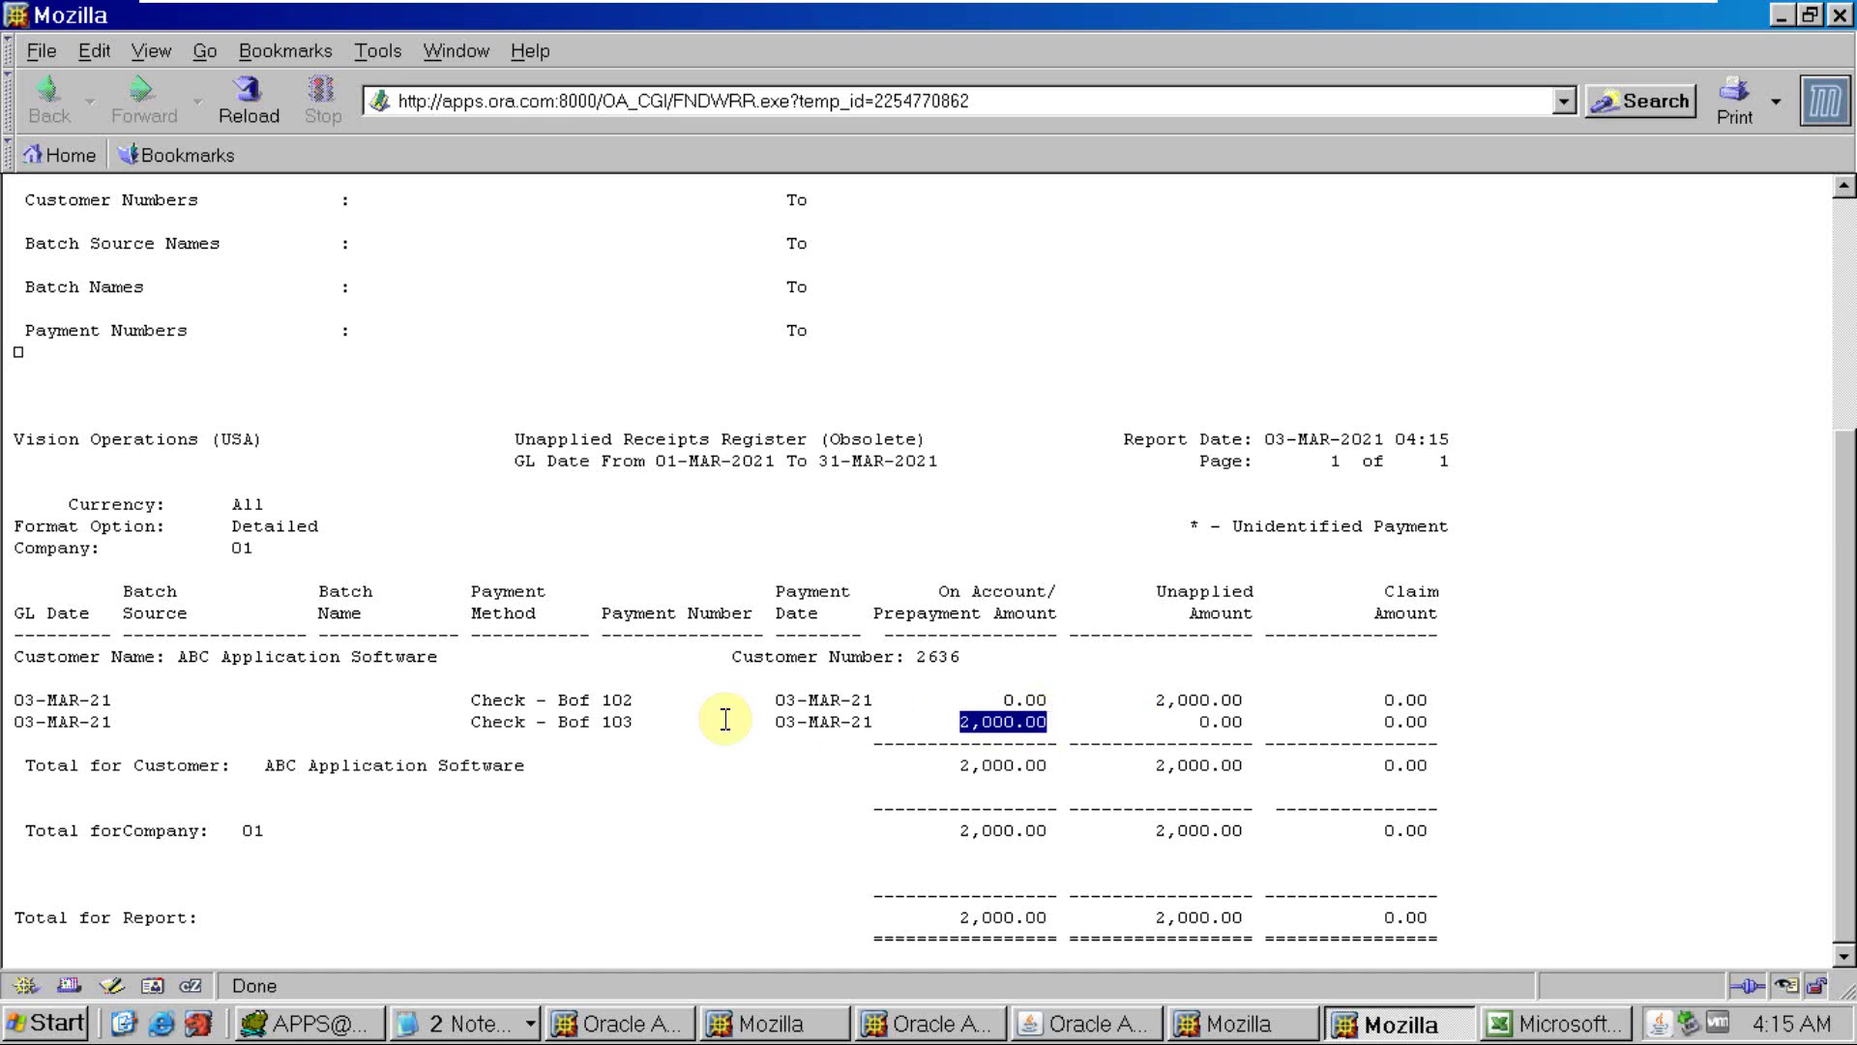
click(615, 697)
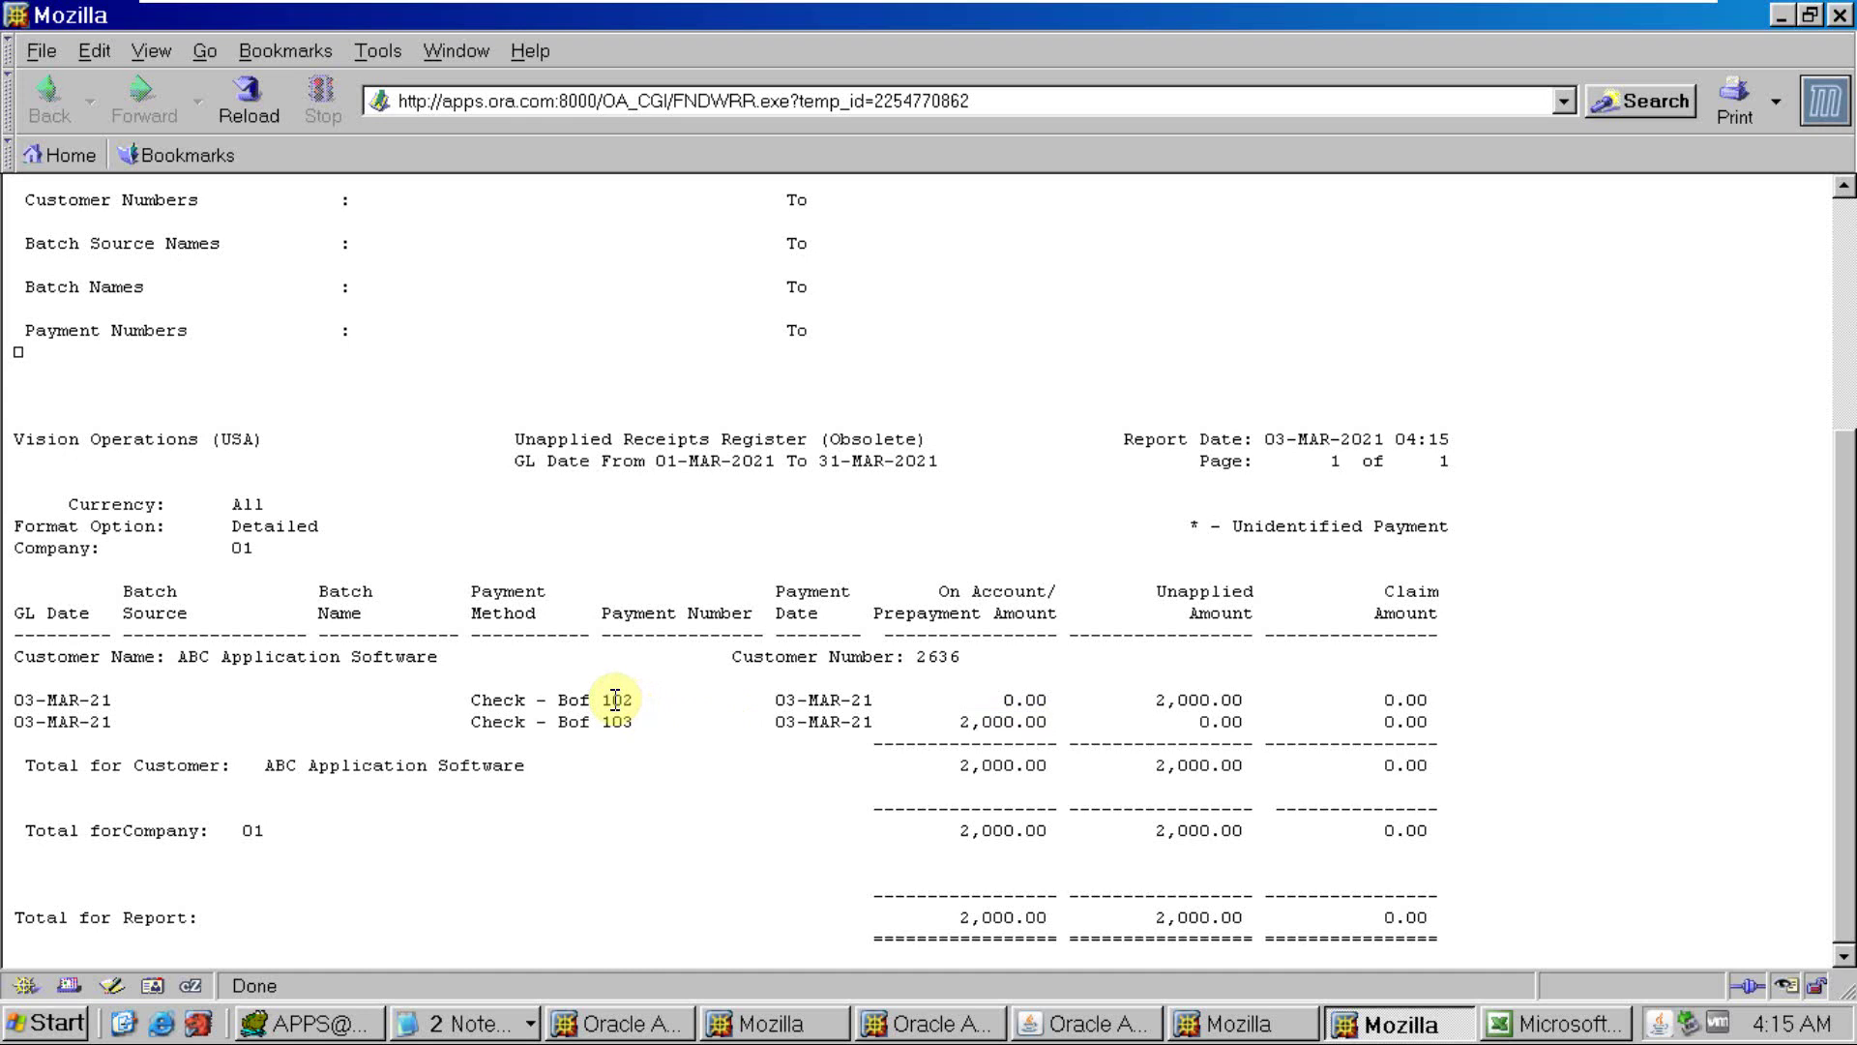
double_click(616, 702)
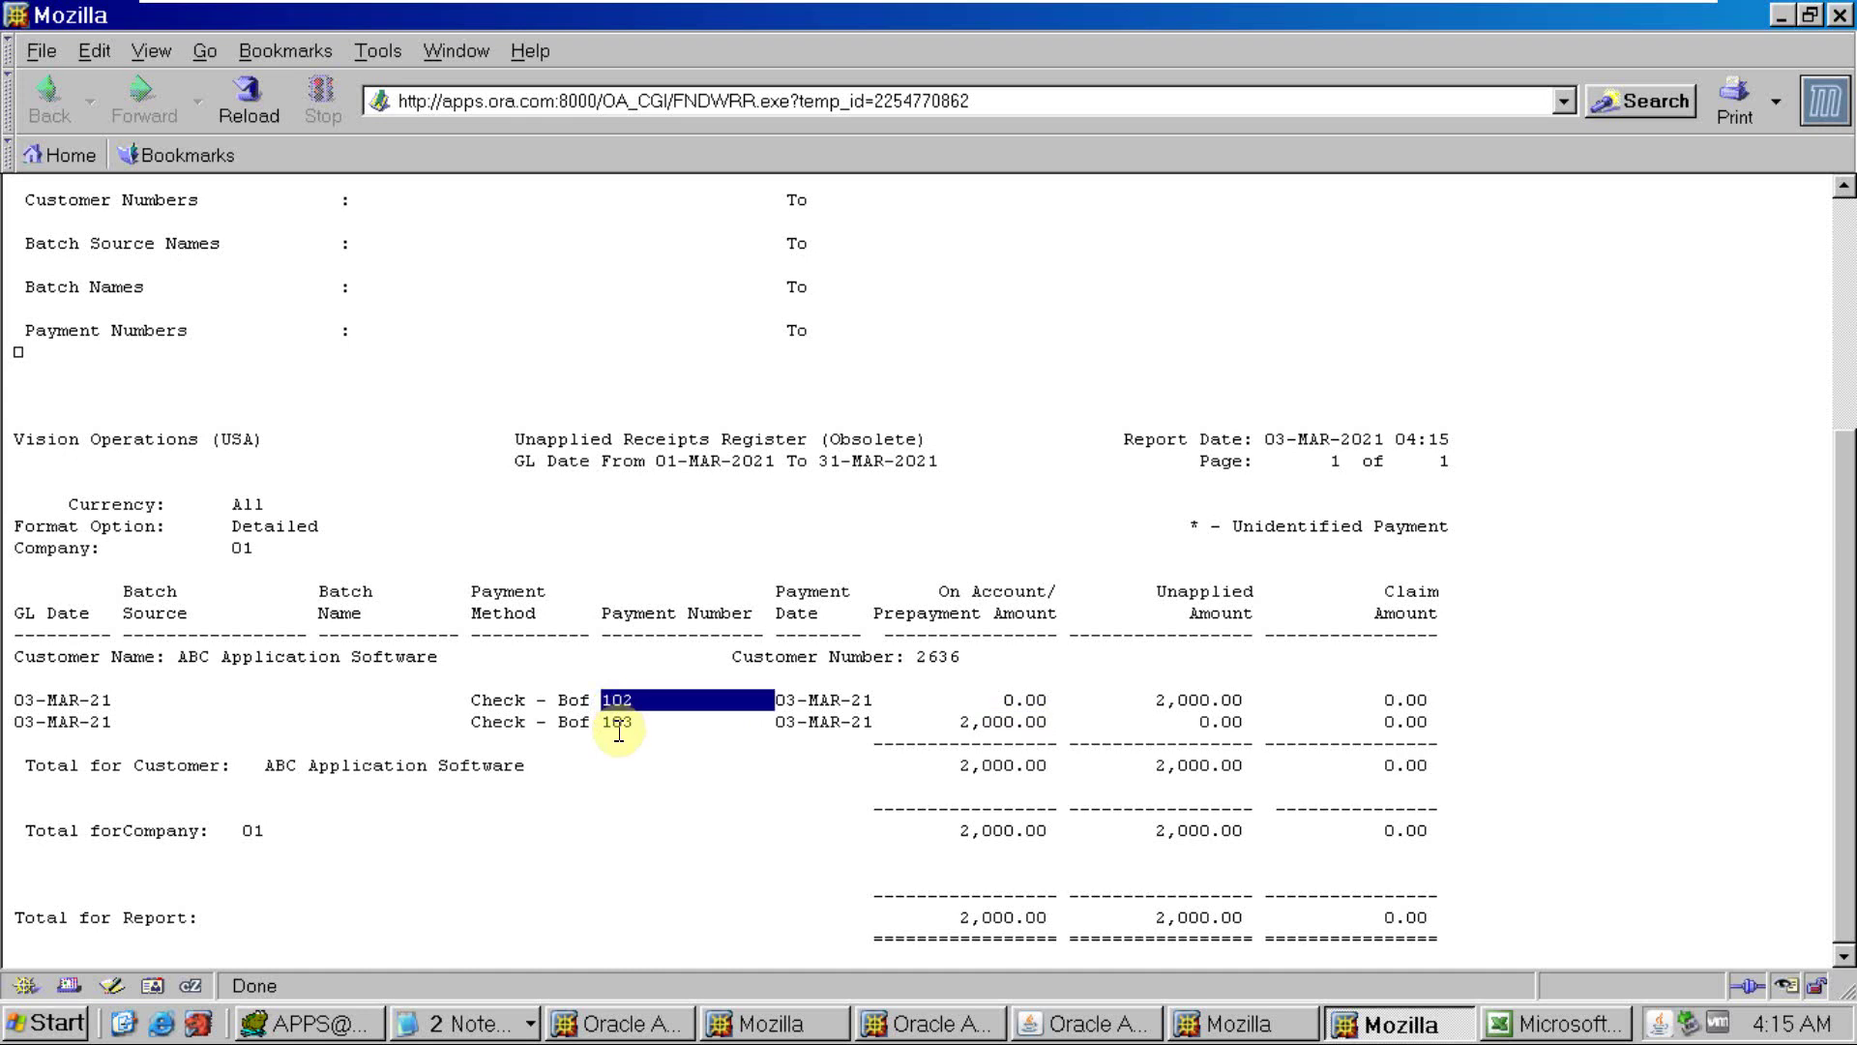
Check receipt 102 in F9 and its unapplied amount in H9 of the Excel testing sheet against the register
key(alt+Tab)
key(alt+Tab)
key(alt+Tab)
key(alt+Tab)
key(alt+Tab)
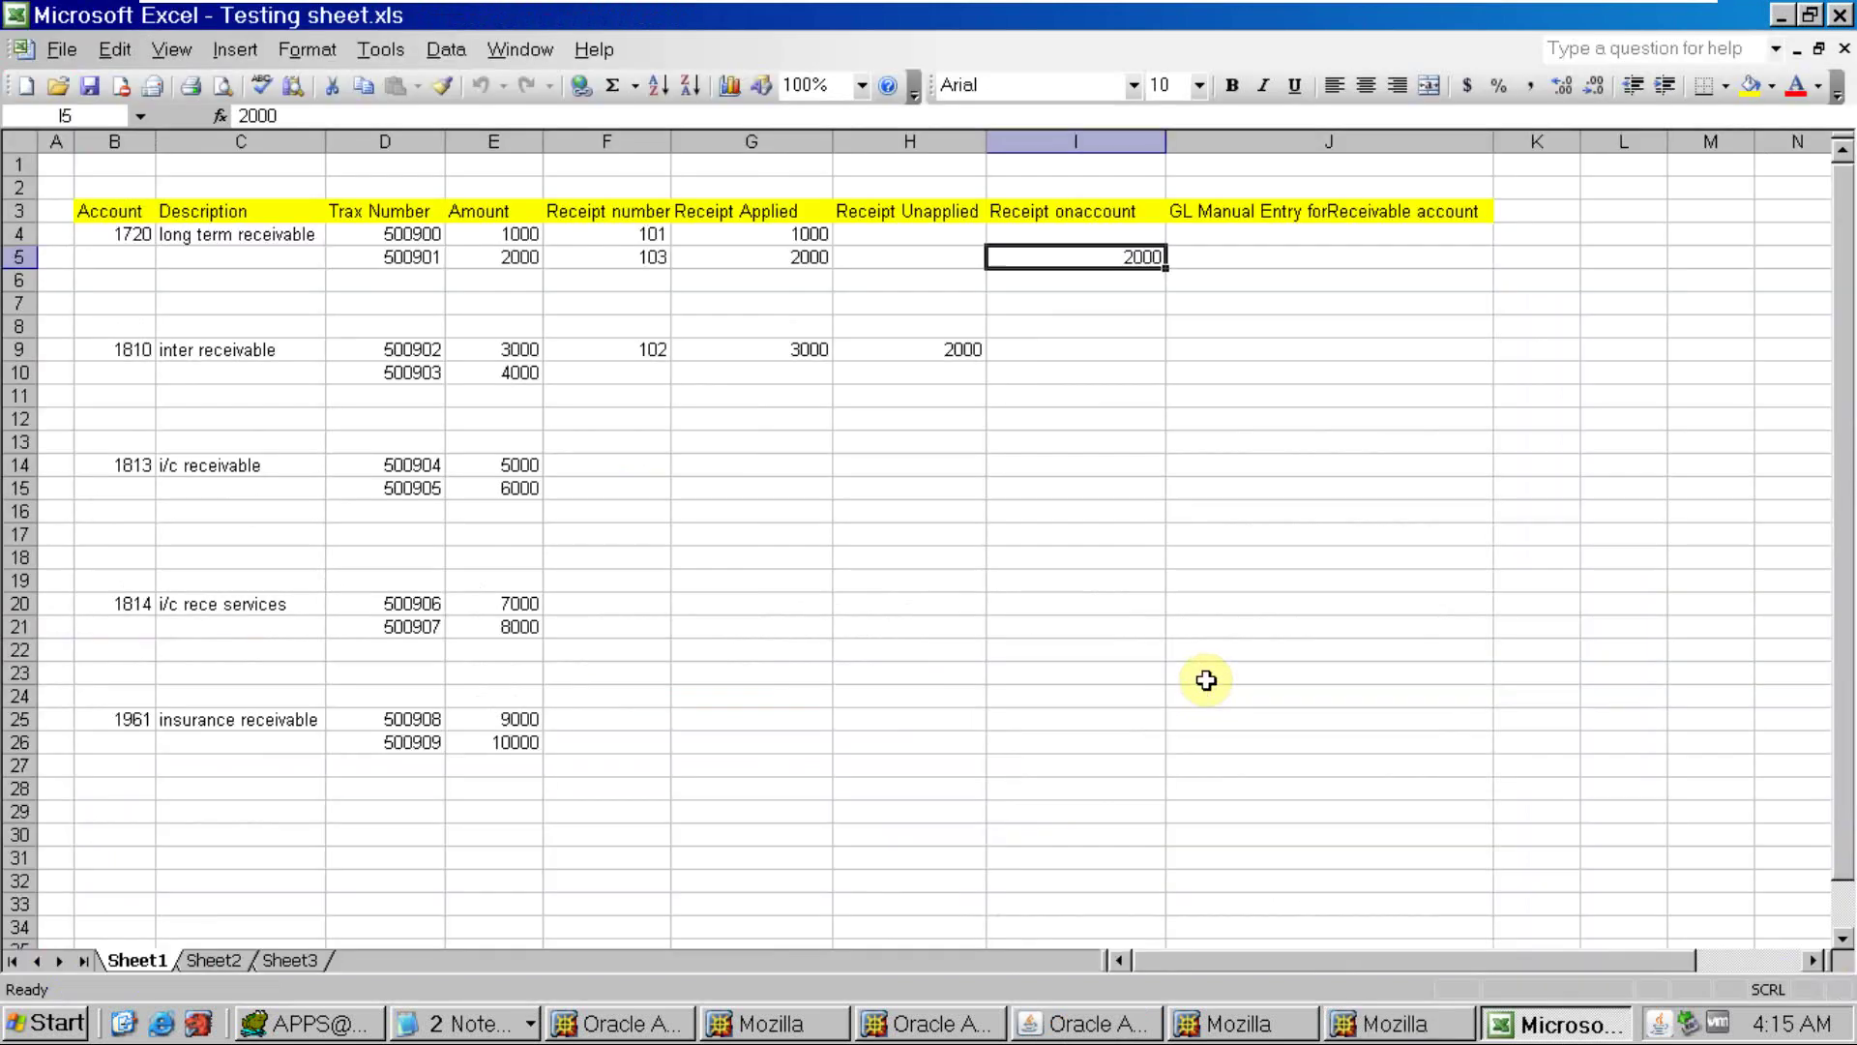
click(601, 351)
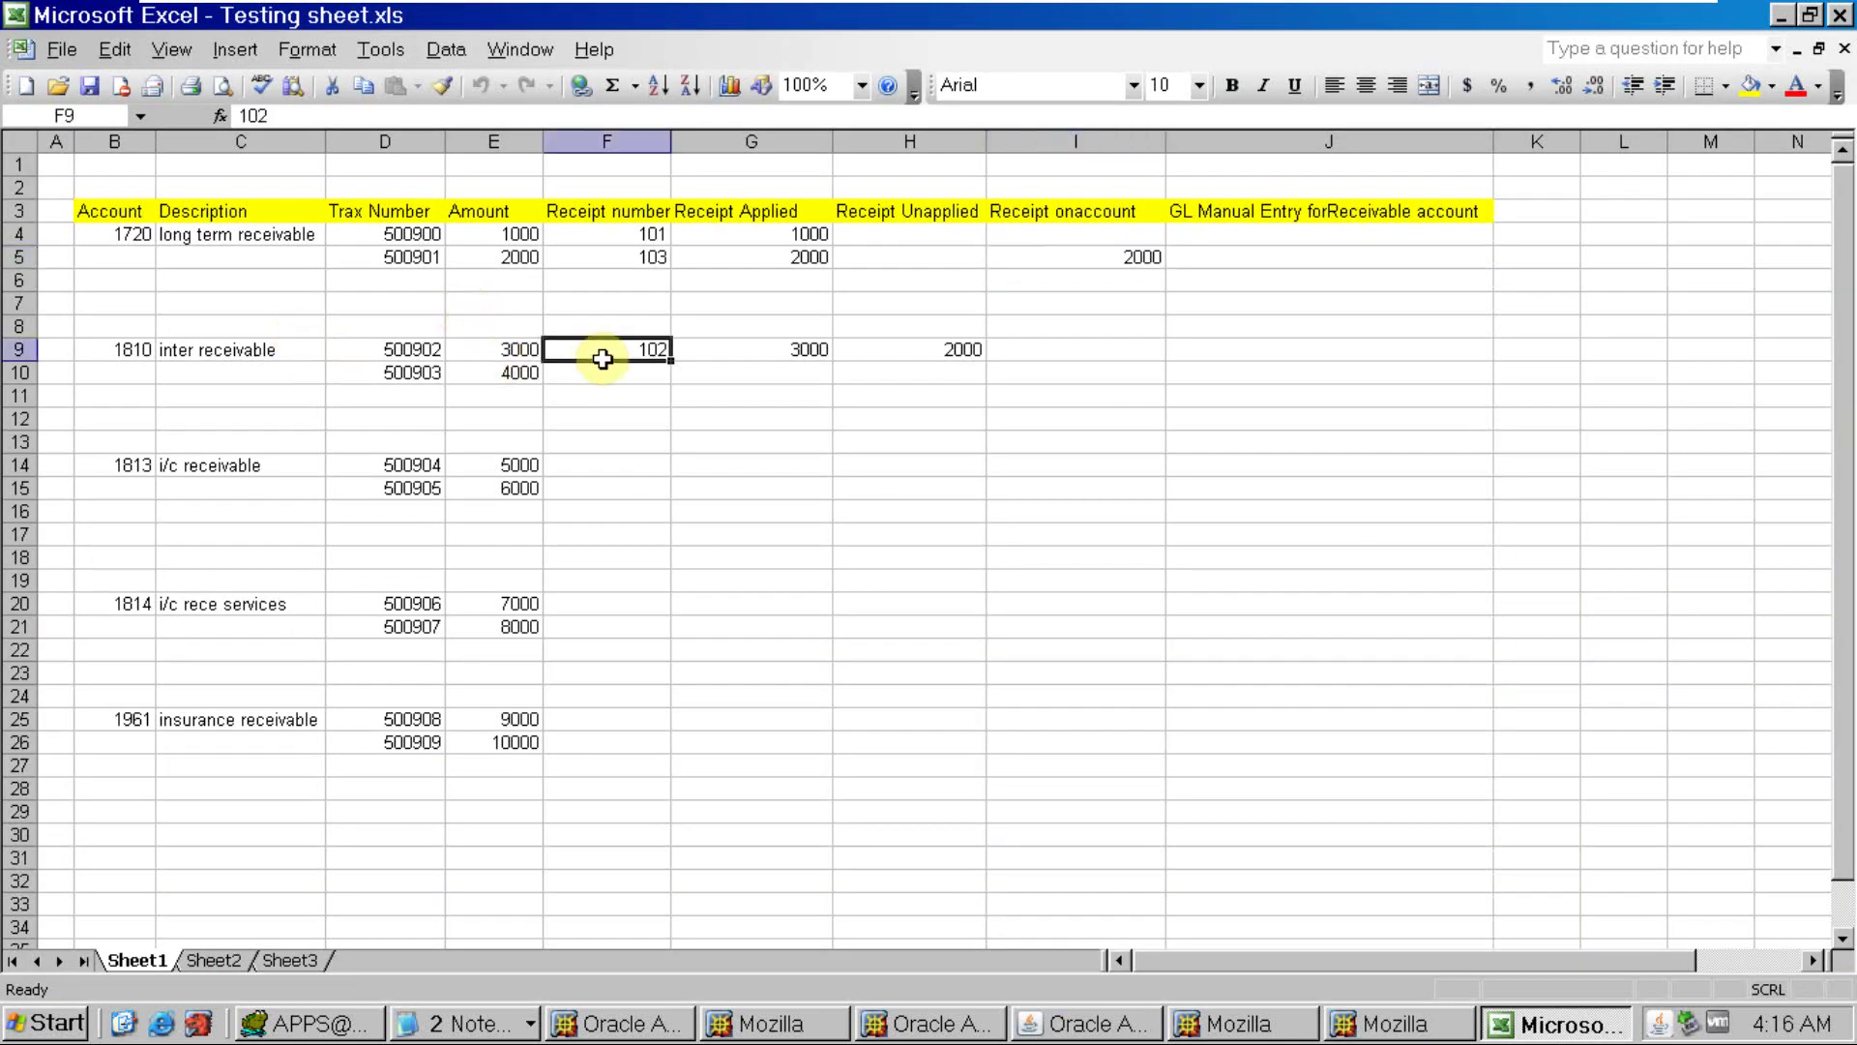
click(958, 351)
key(alt+Tab)
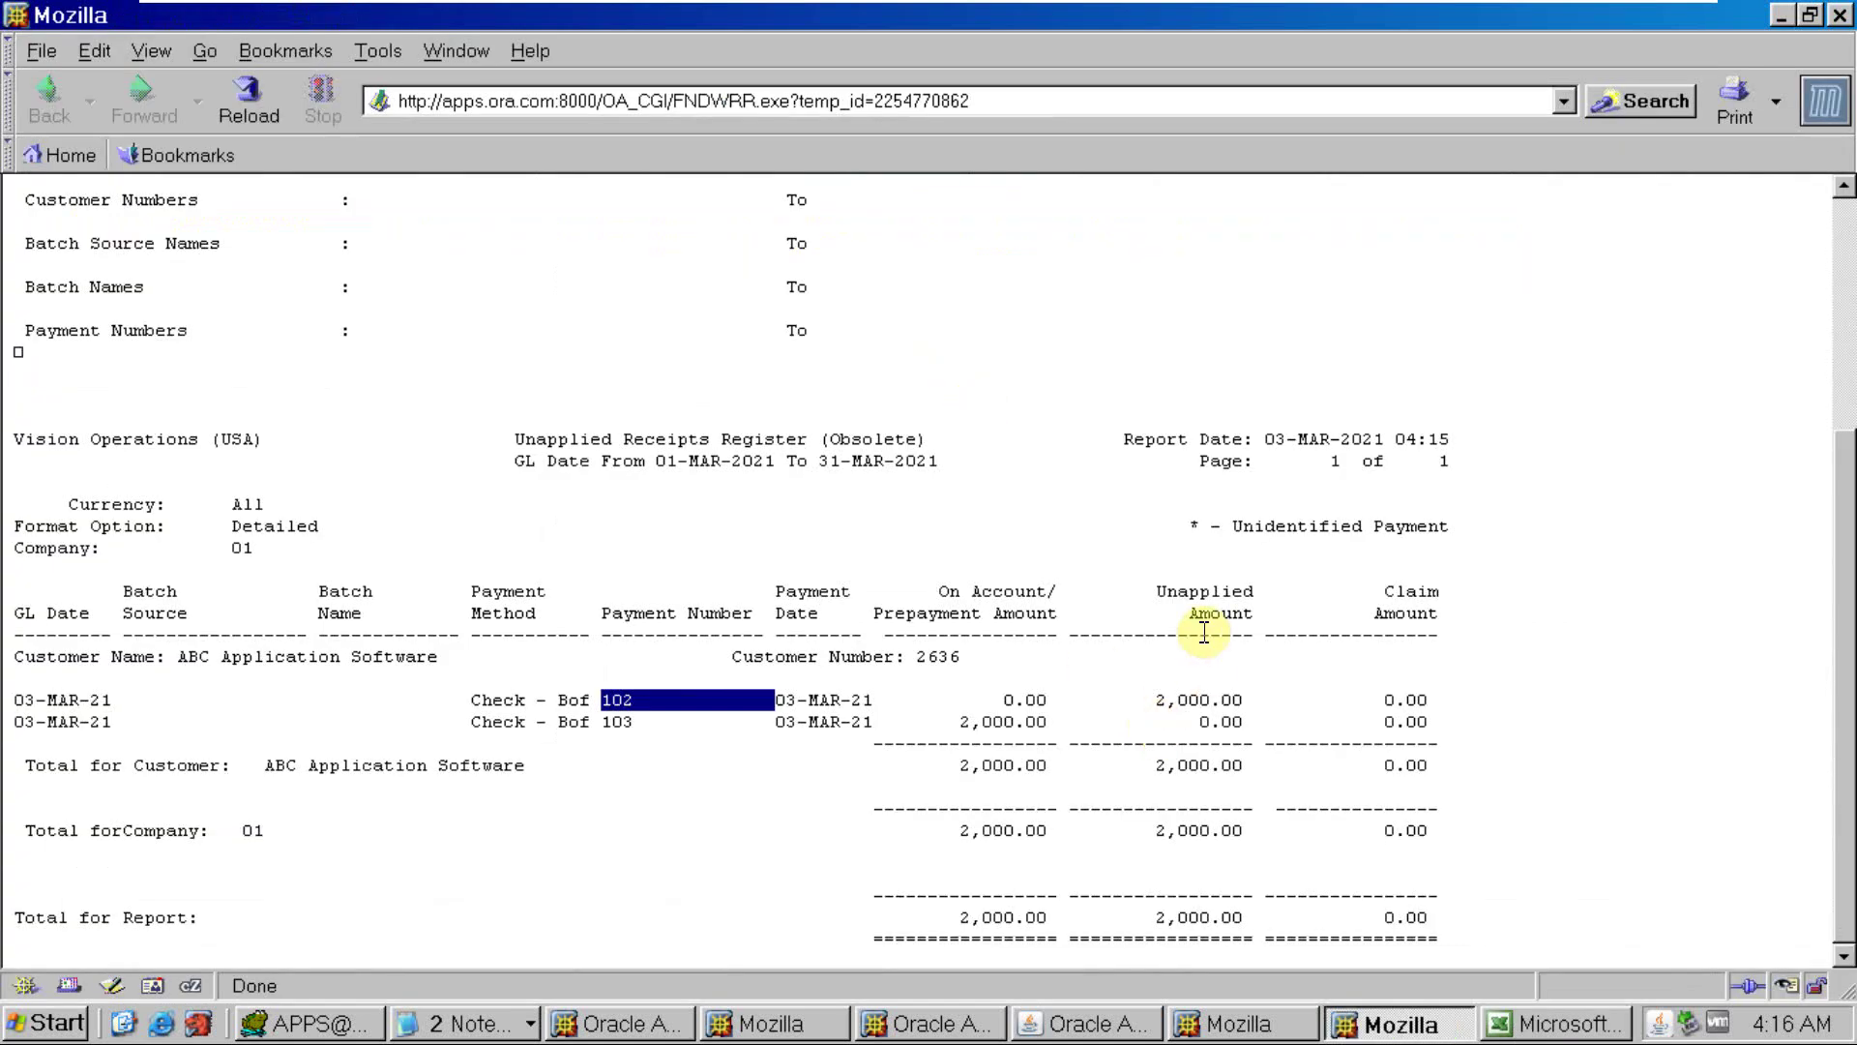
Check payment 103 from the register against its receipt number in F5 and on-account amount in I5 in Excel
drag(615, 732, 776, 735)
click(774, 723)
key(alt+Tab)
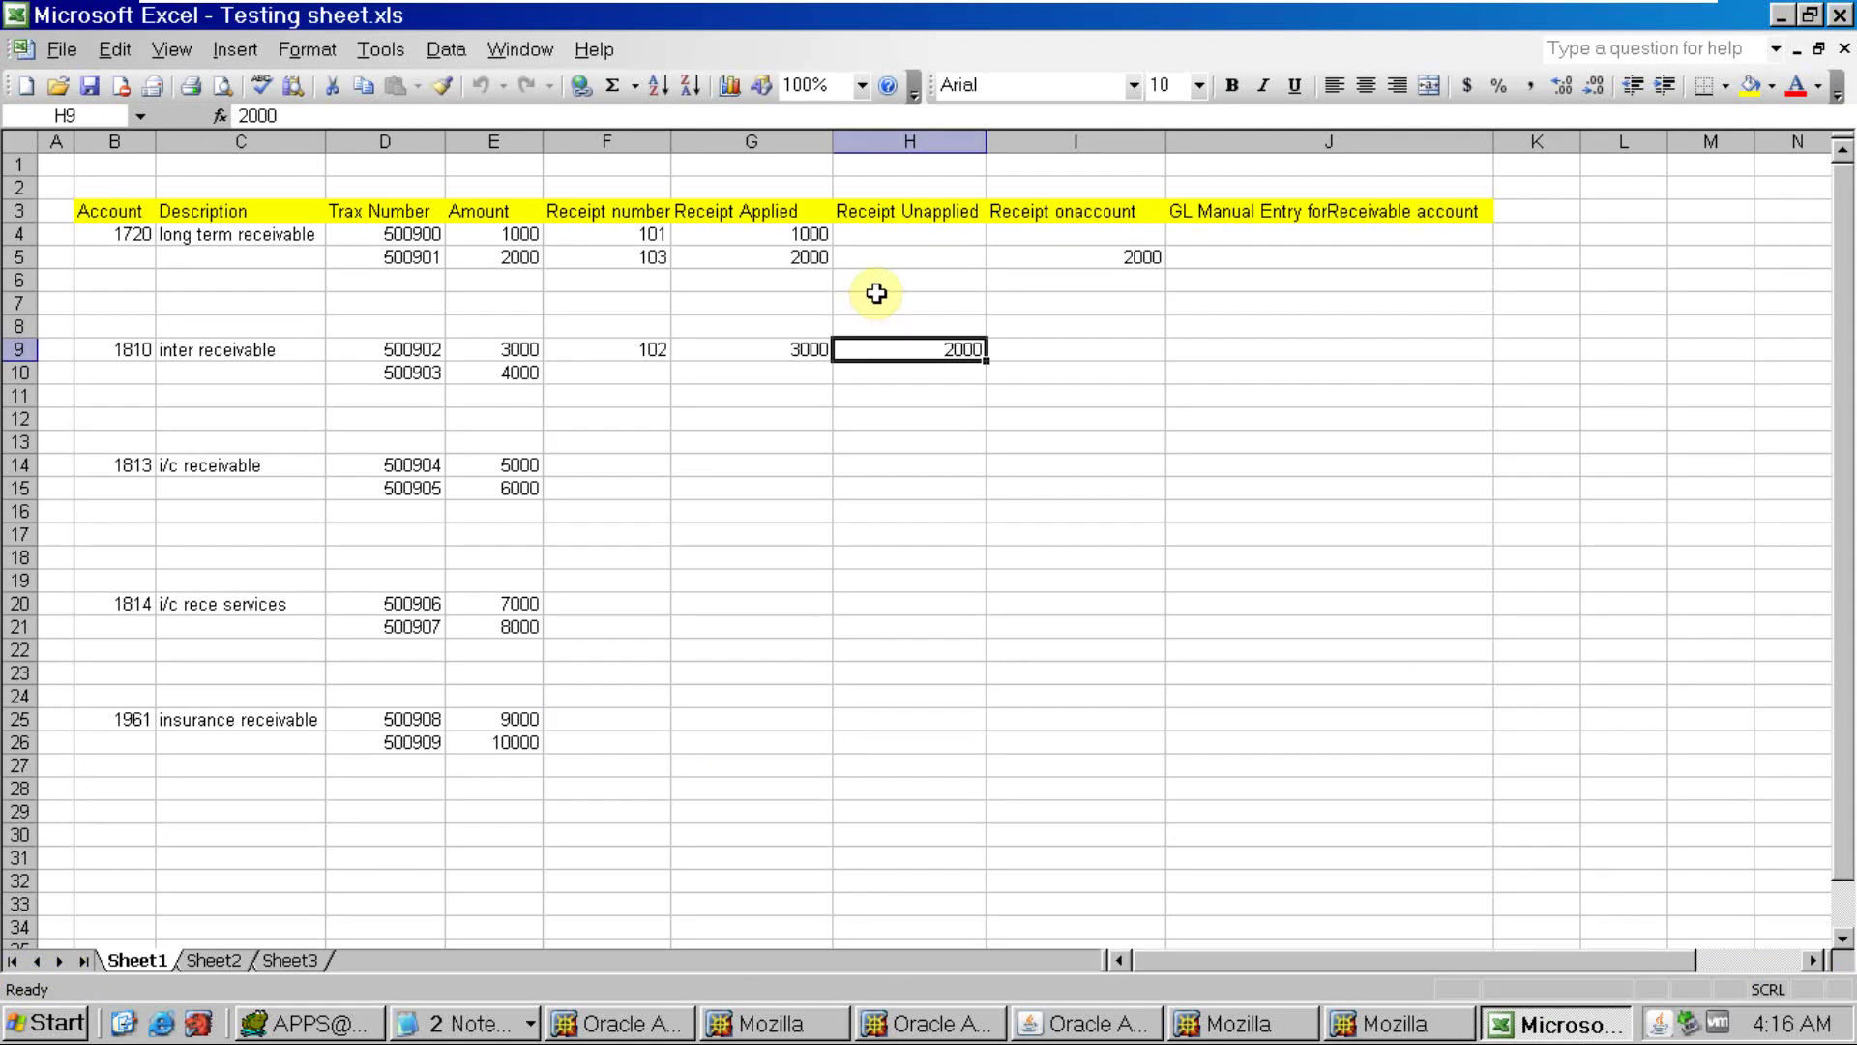
click(656, 257)
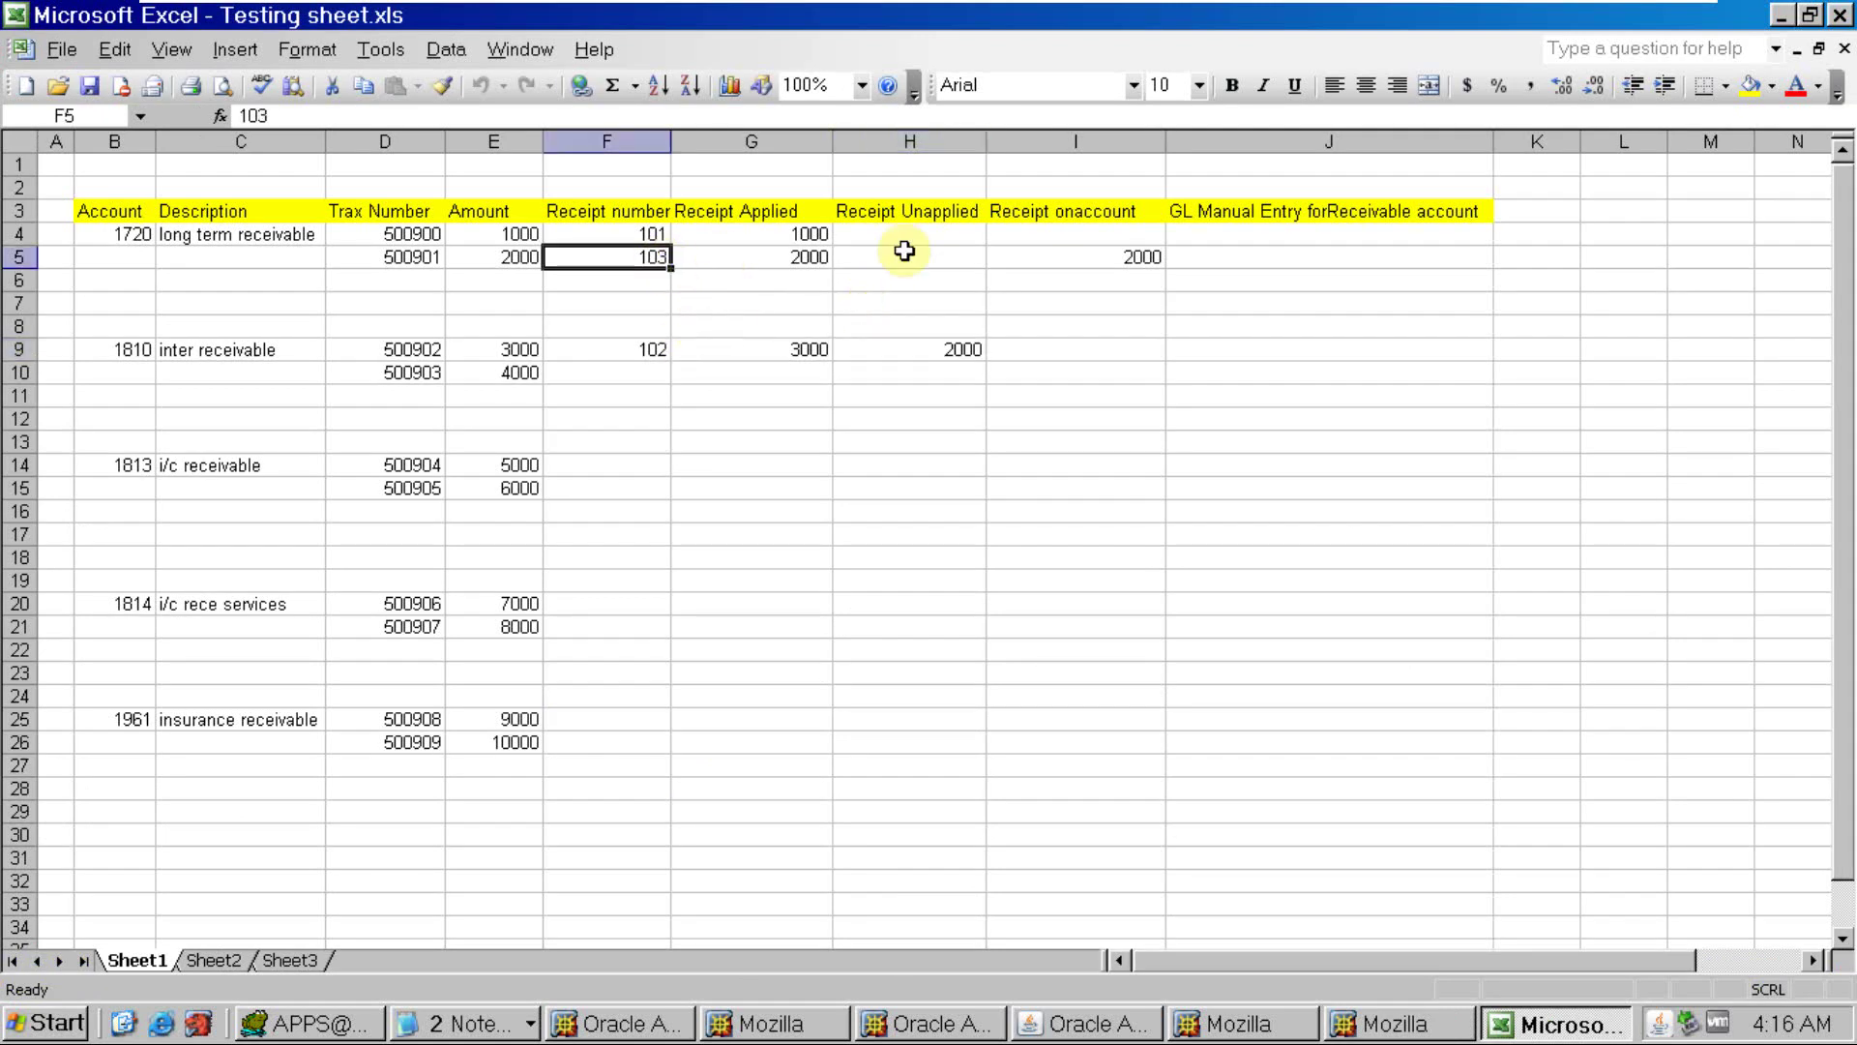
click(1130, 259)
key(alt+Tab)
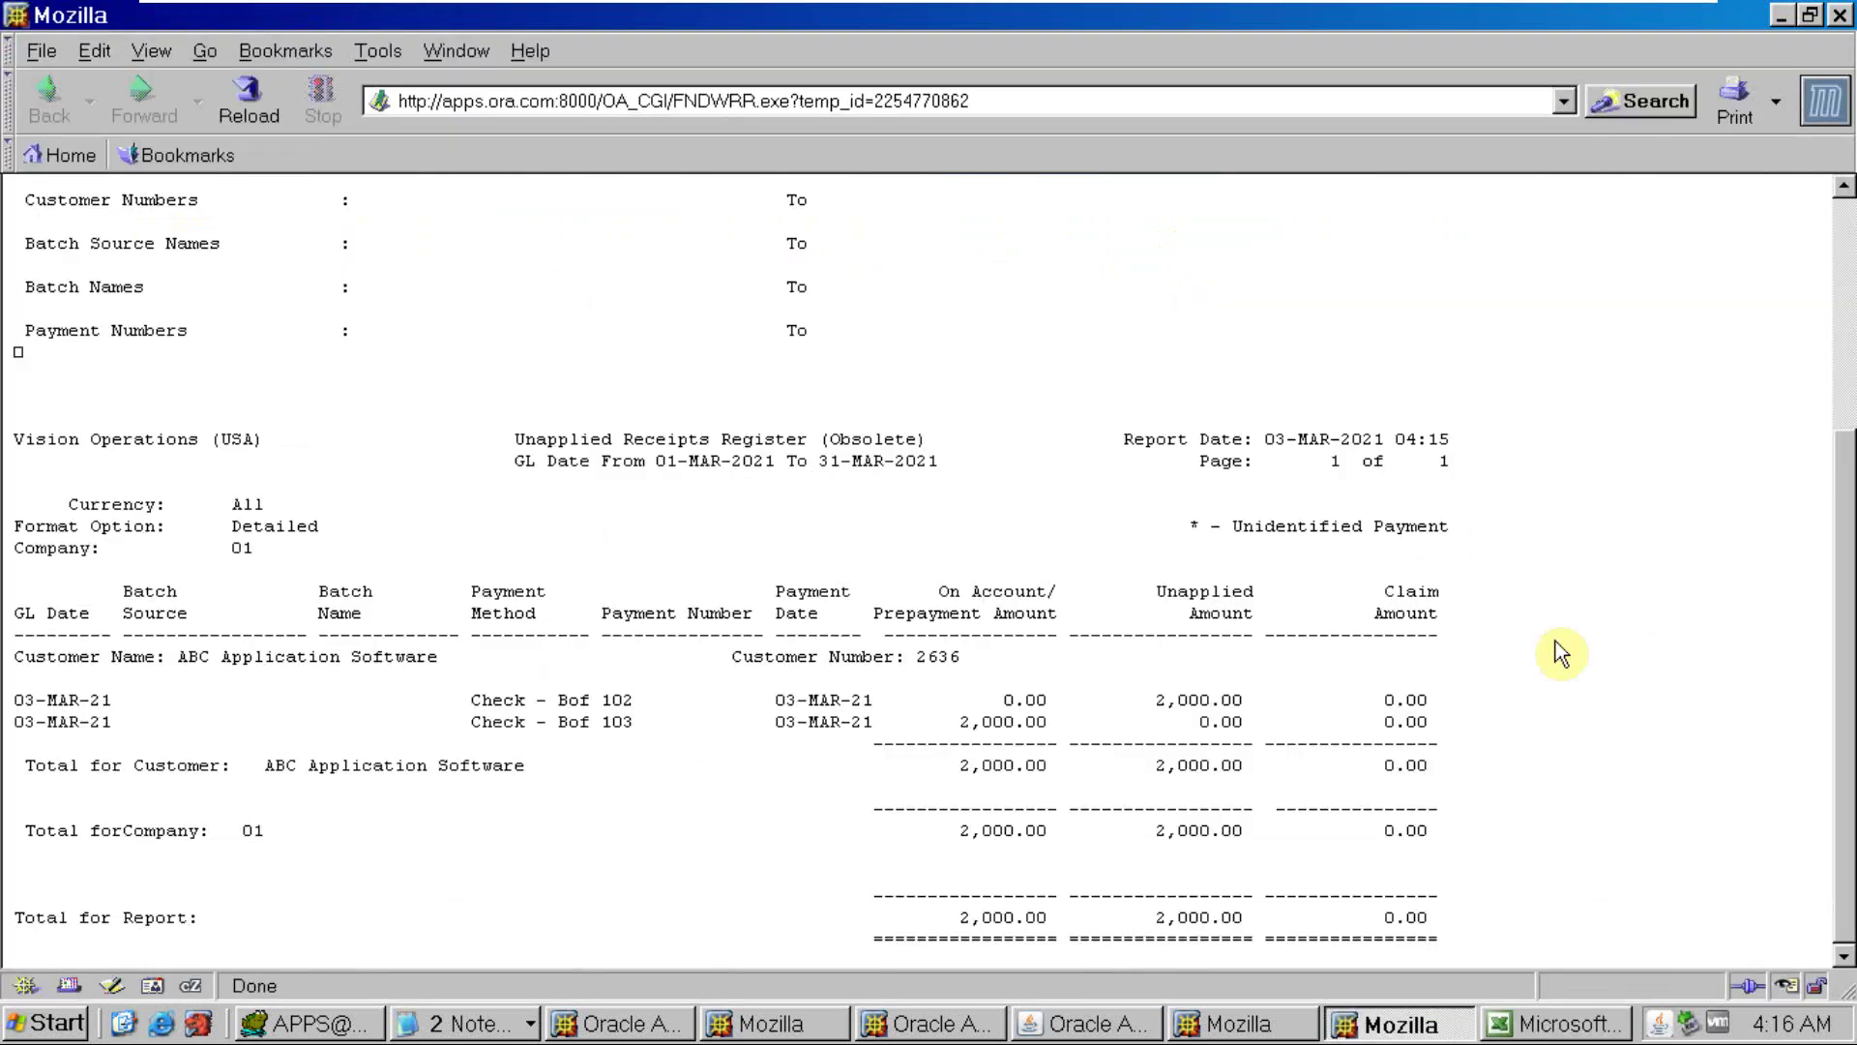
Close the Unapplied Receipts Register output and return to the AR Reconciliation Report in Mozilla
key(alt+Tab)
key(alt+Tab)
key(Tab)
key(Tab)
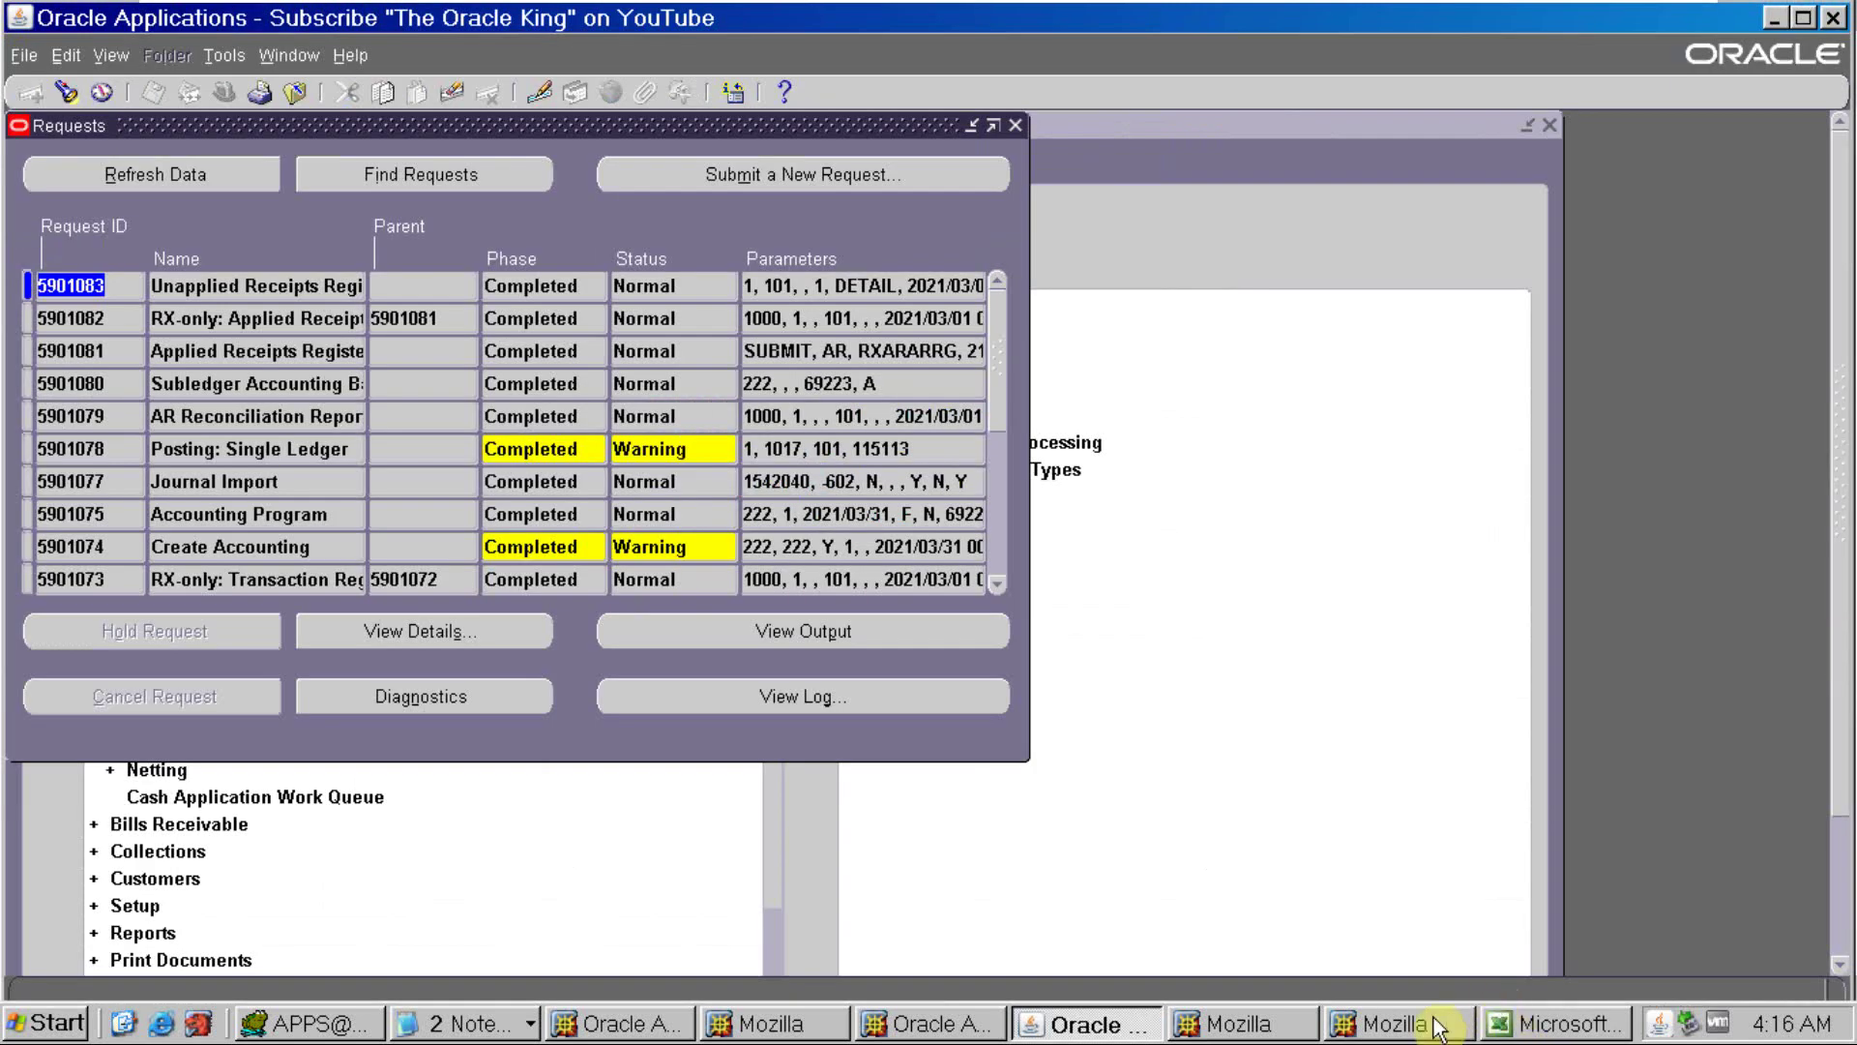
key(alt+Tab)
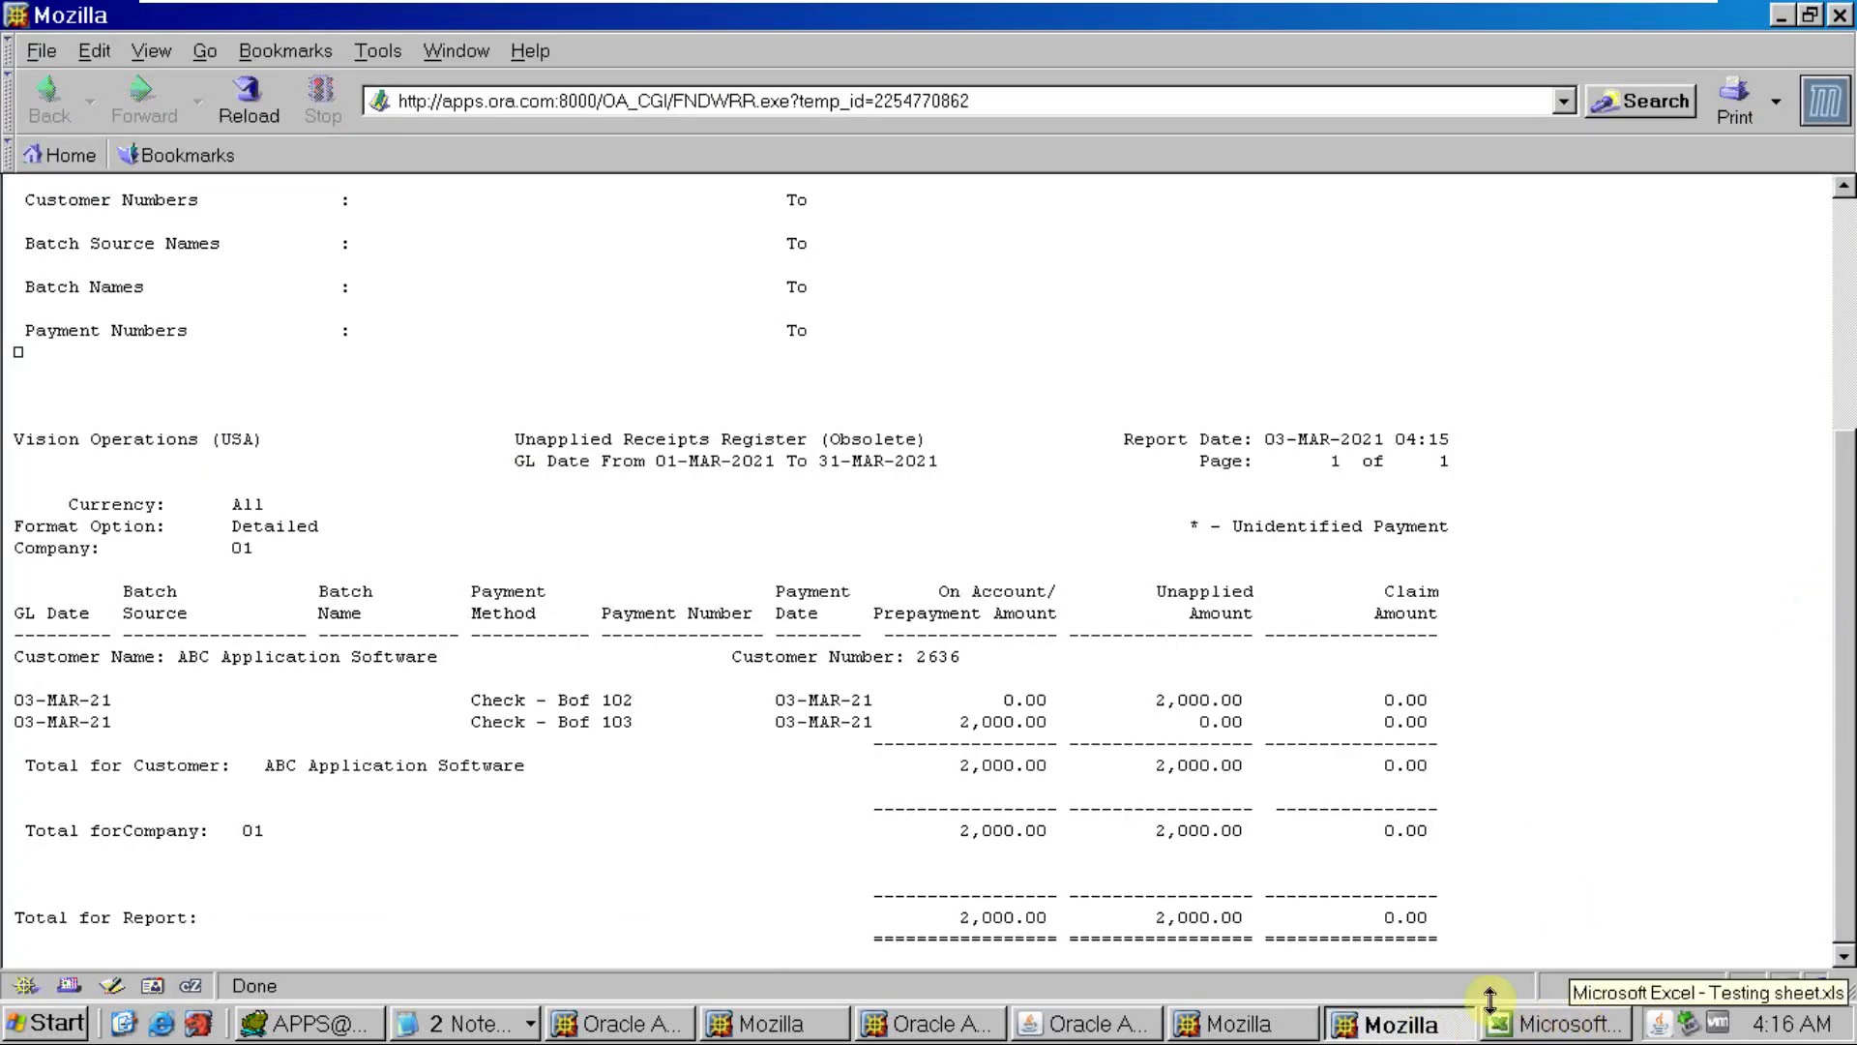
click(1841, 15)
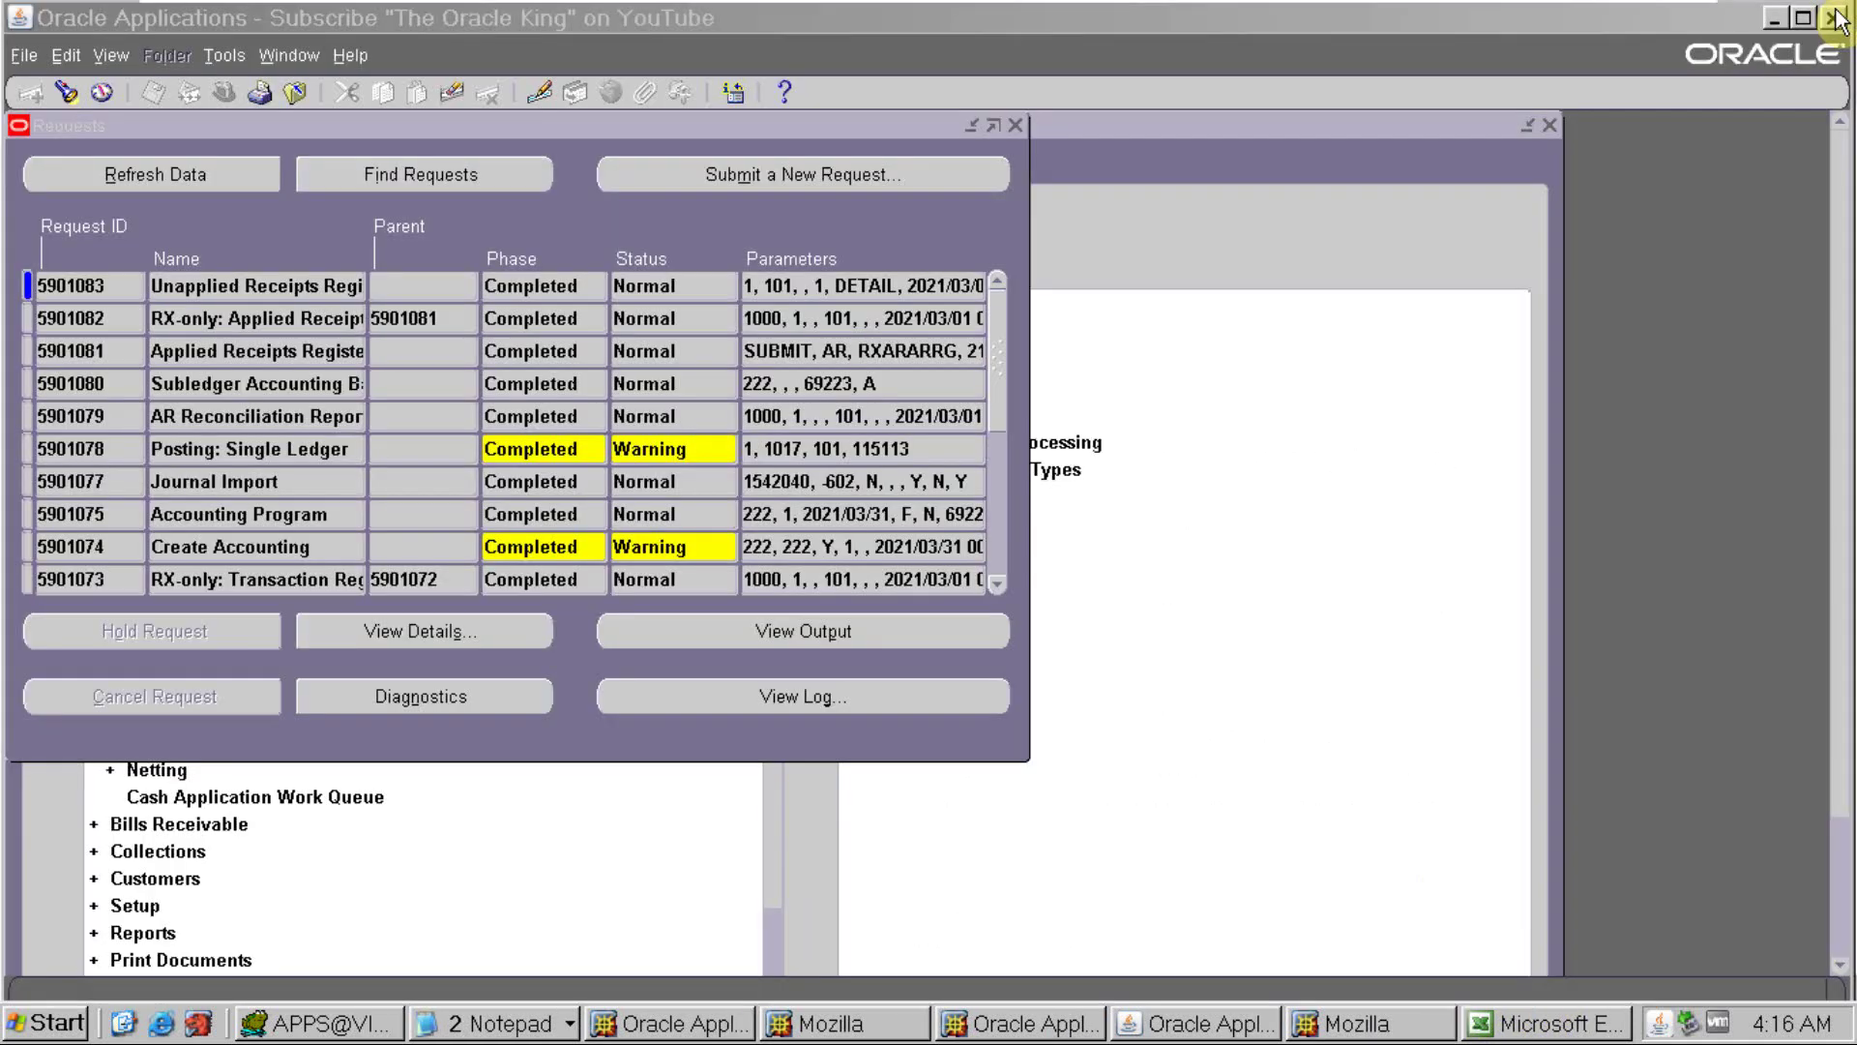
click(1333, 1032)
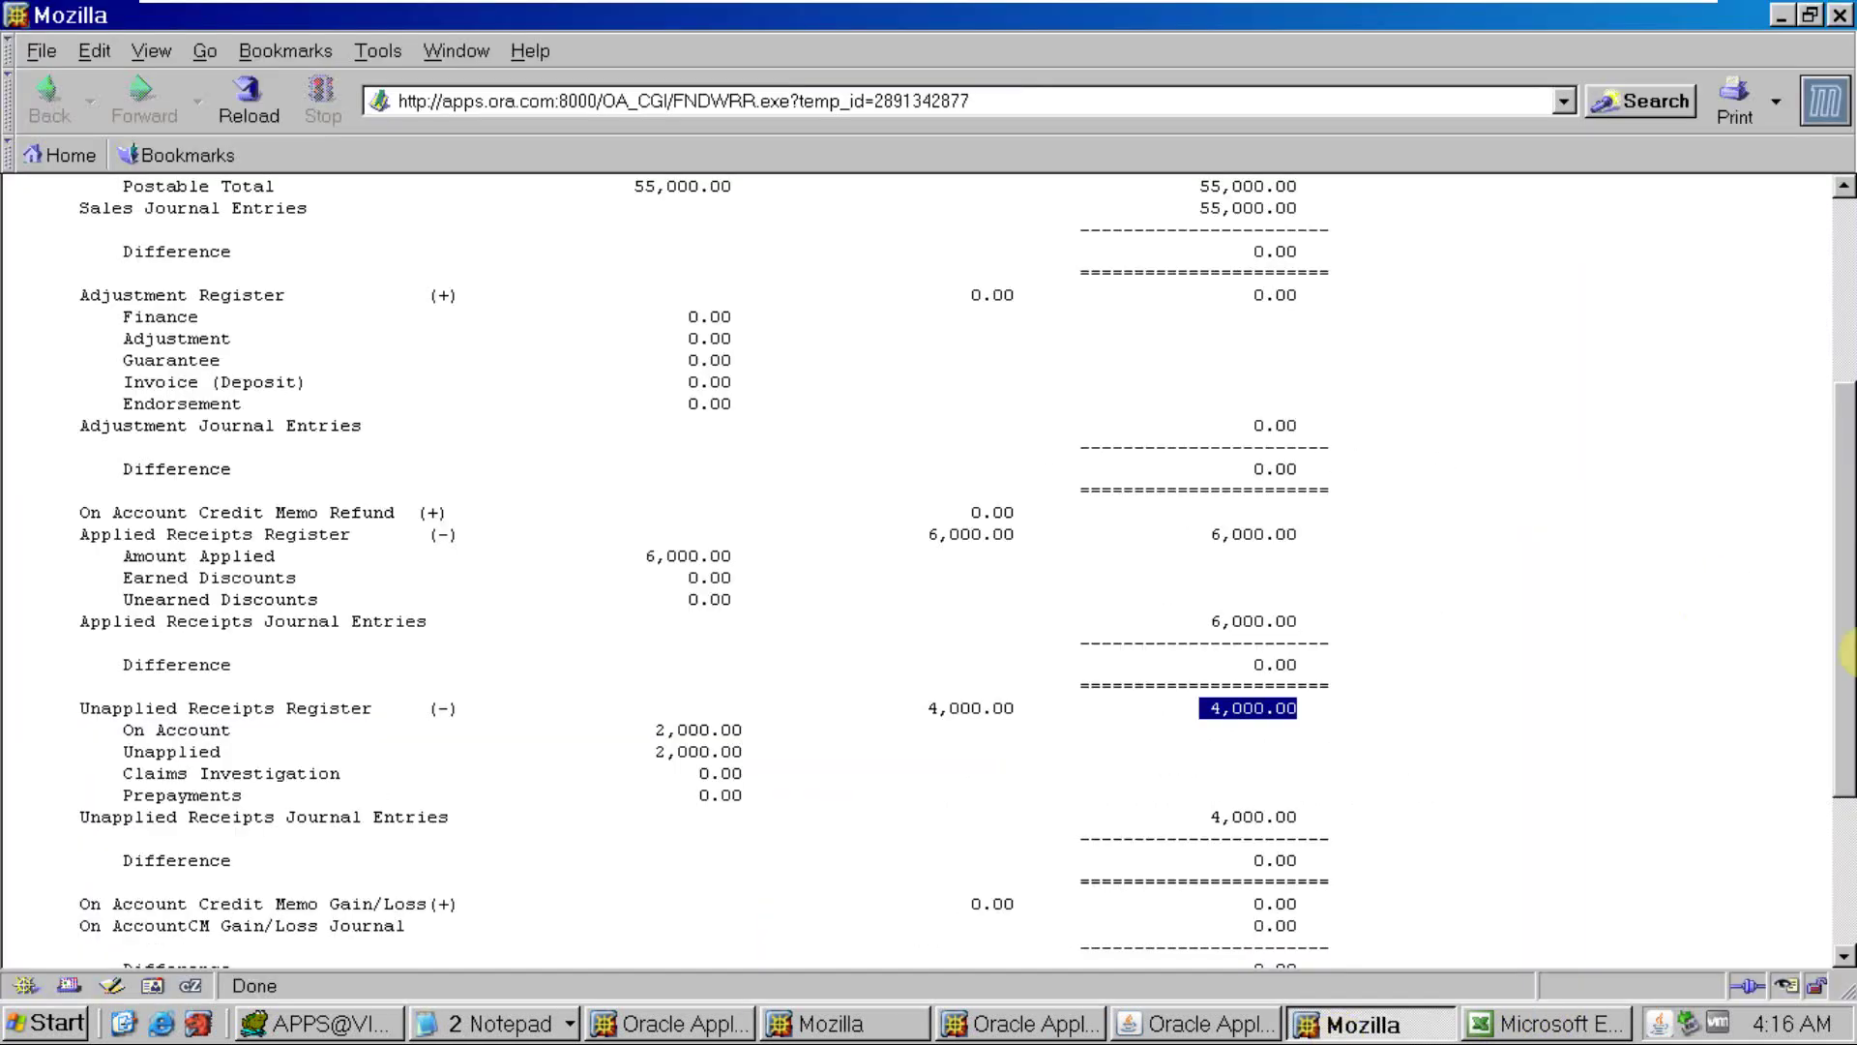
Examine the report's closing totals and differences, and highlight the beginning balance as of 01-MAR-2021
drag(1848, 685, 1847, 827)
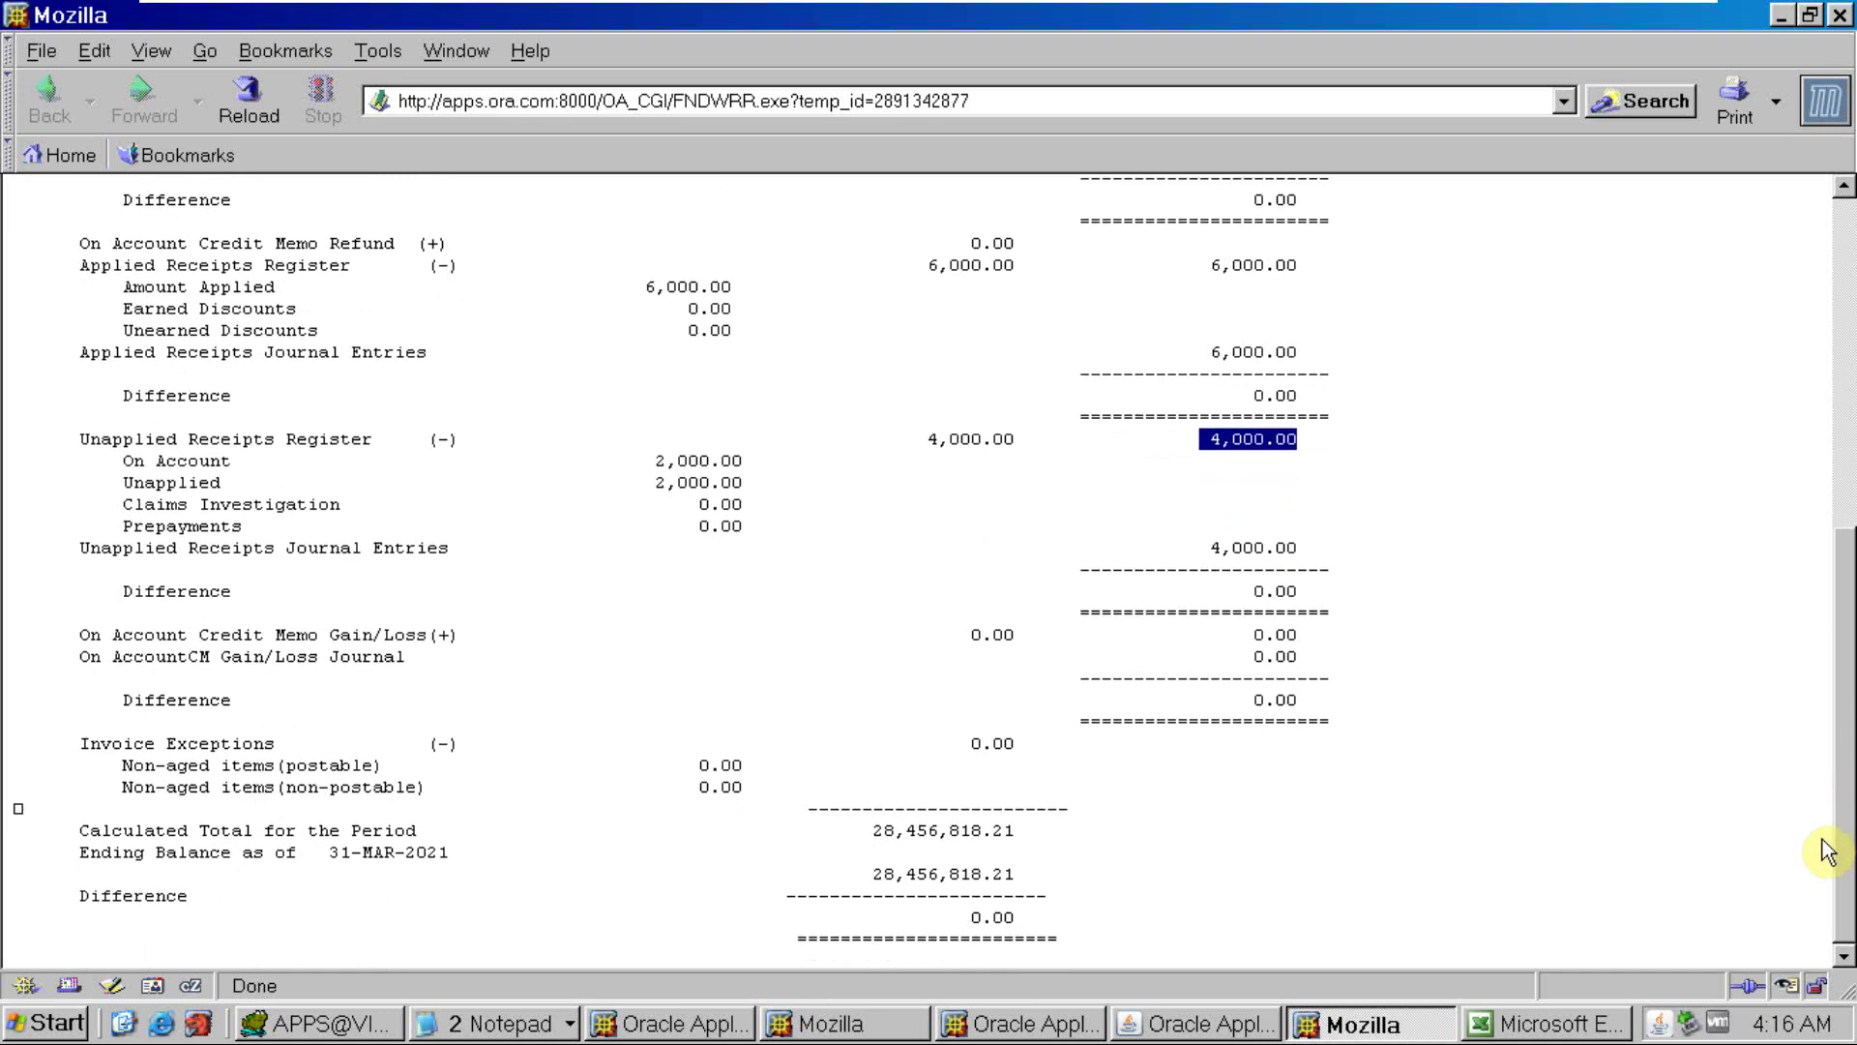
mouse_move(1843, 847)
mouse_down()
mouse_move(1847, 527)
mouse_move(1841, 764)
mouse_move(1828, 489)
mouse_move(1811, 751)
mouse_move(1828, 849)
mouse_up()
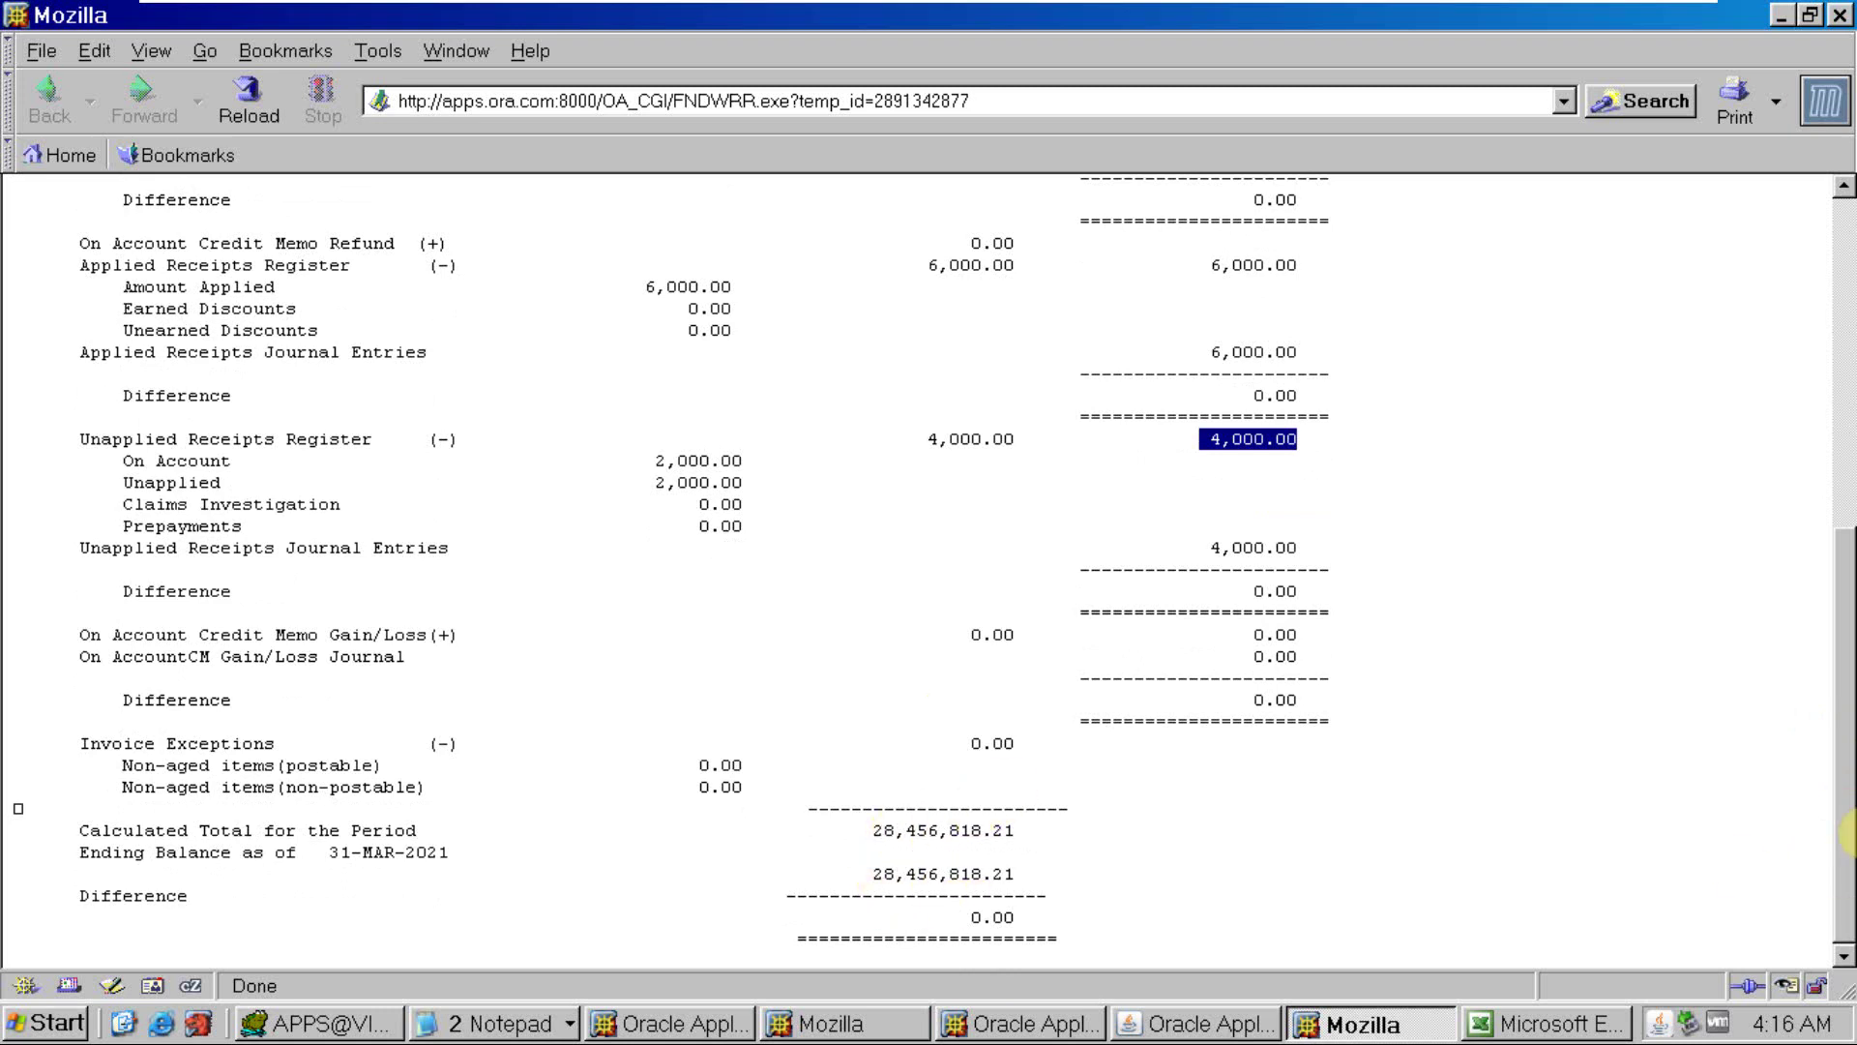
drag(1847, 834, 1849, 539)
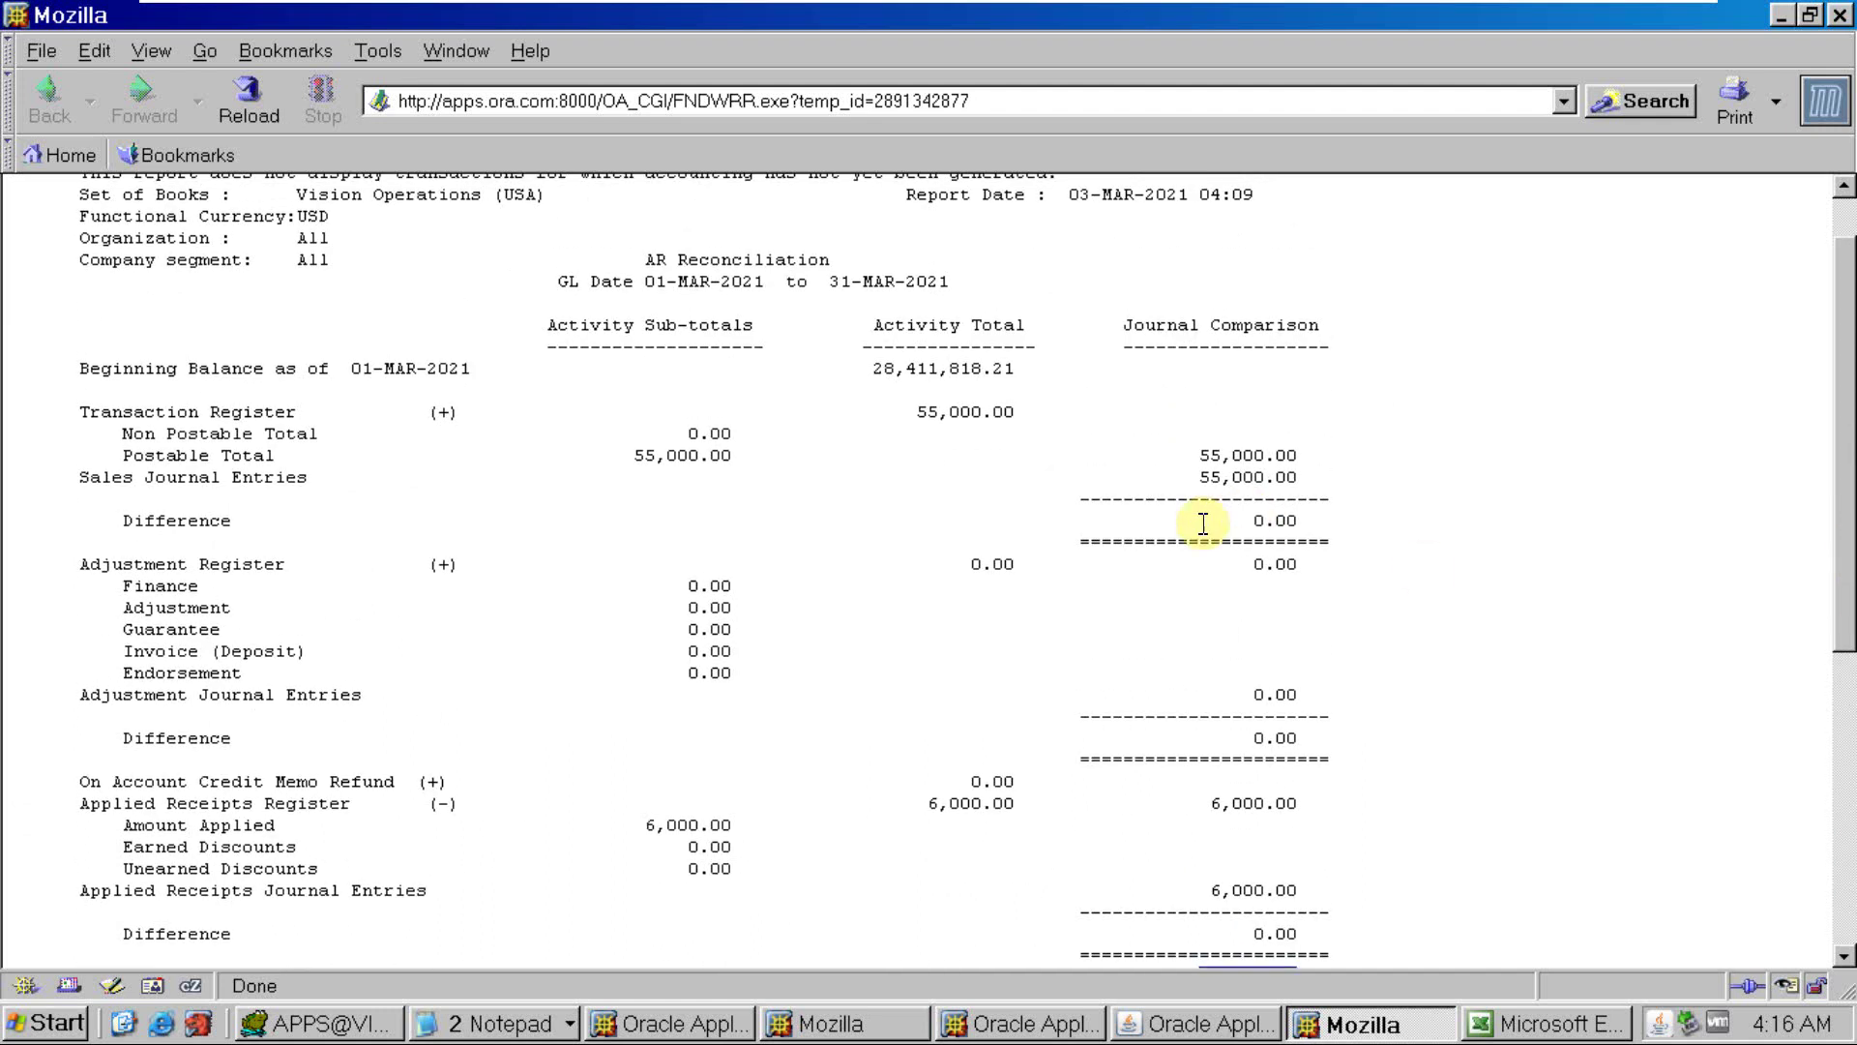
drag(872, 369, 1026, 379)
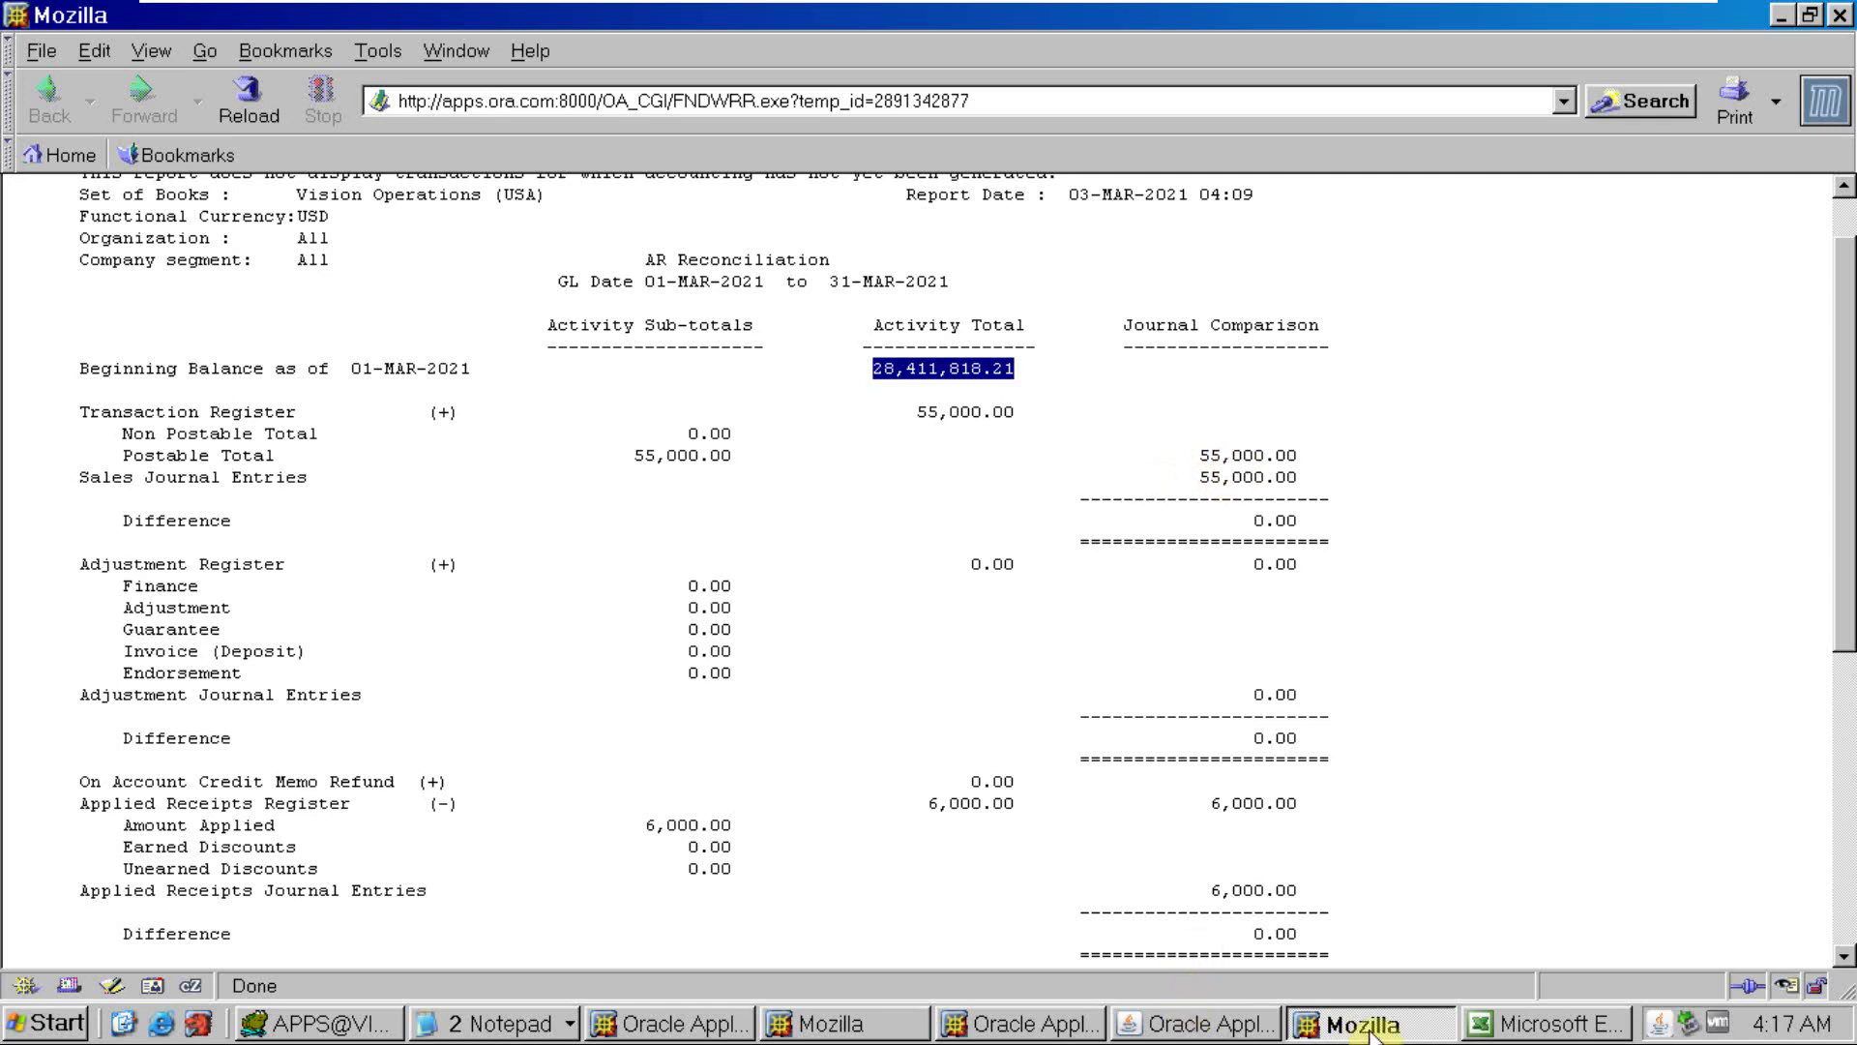
Switch to Excel, enter the report's beginning balance 28411818.21 in D5 of Sheet2, and widen column D to fit it
click(1511, 1027)
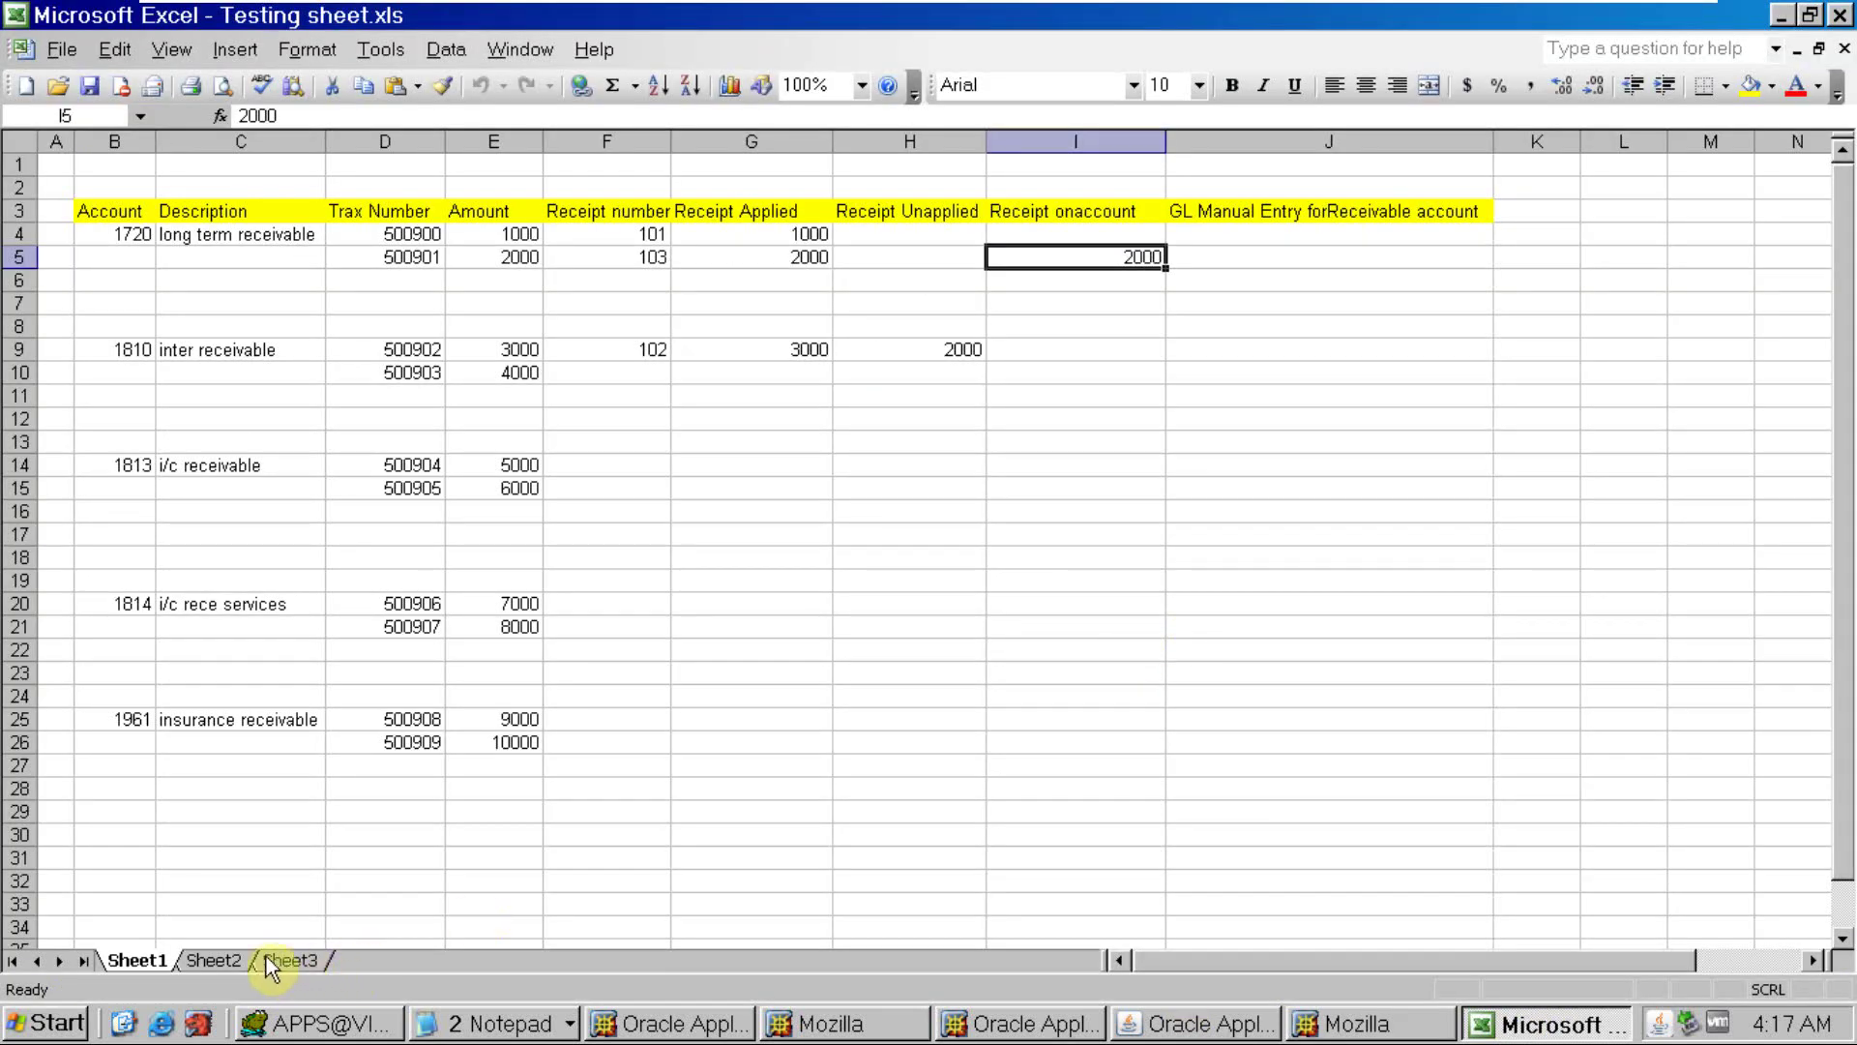
click(231, 960)
click(335, 257)
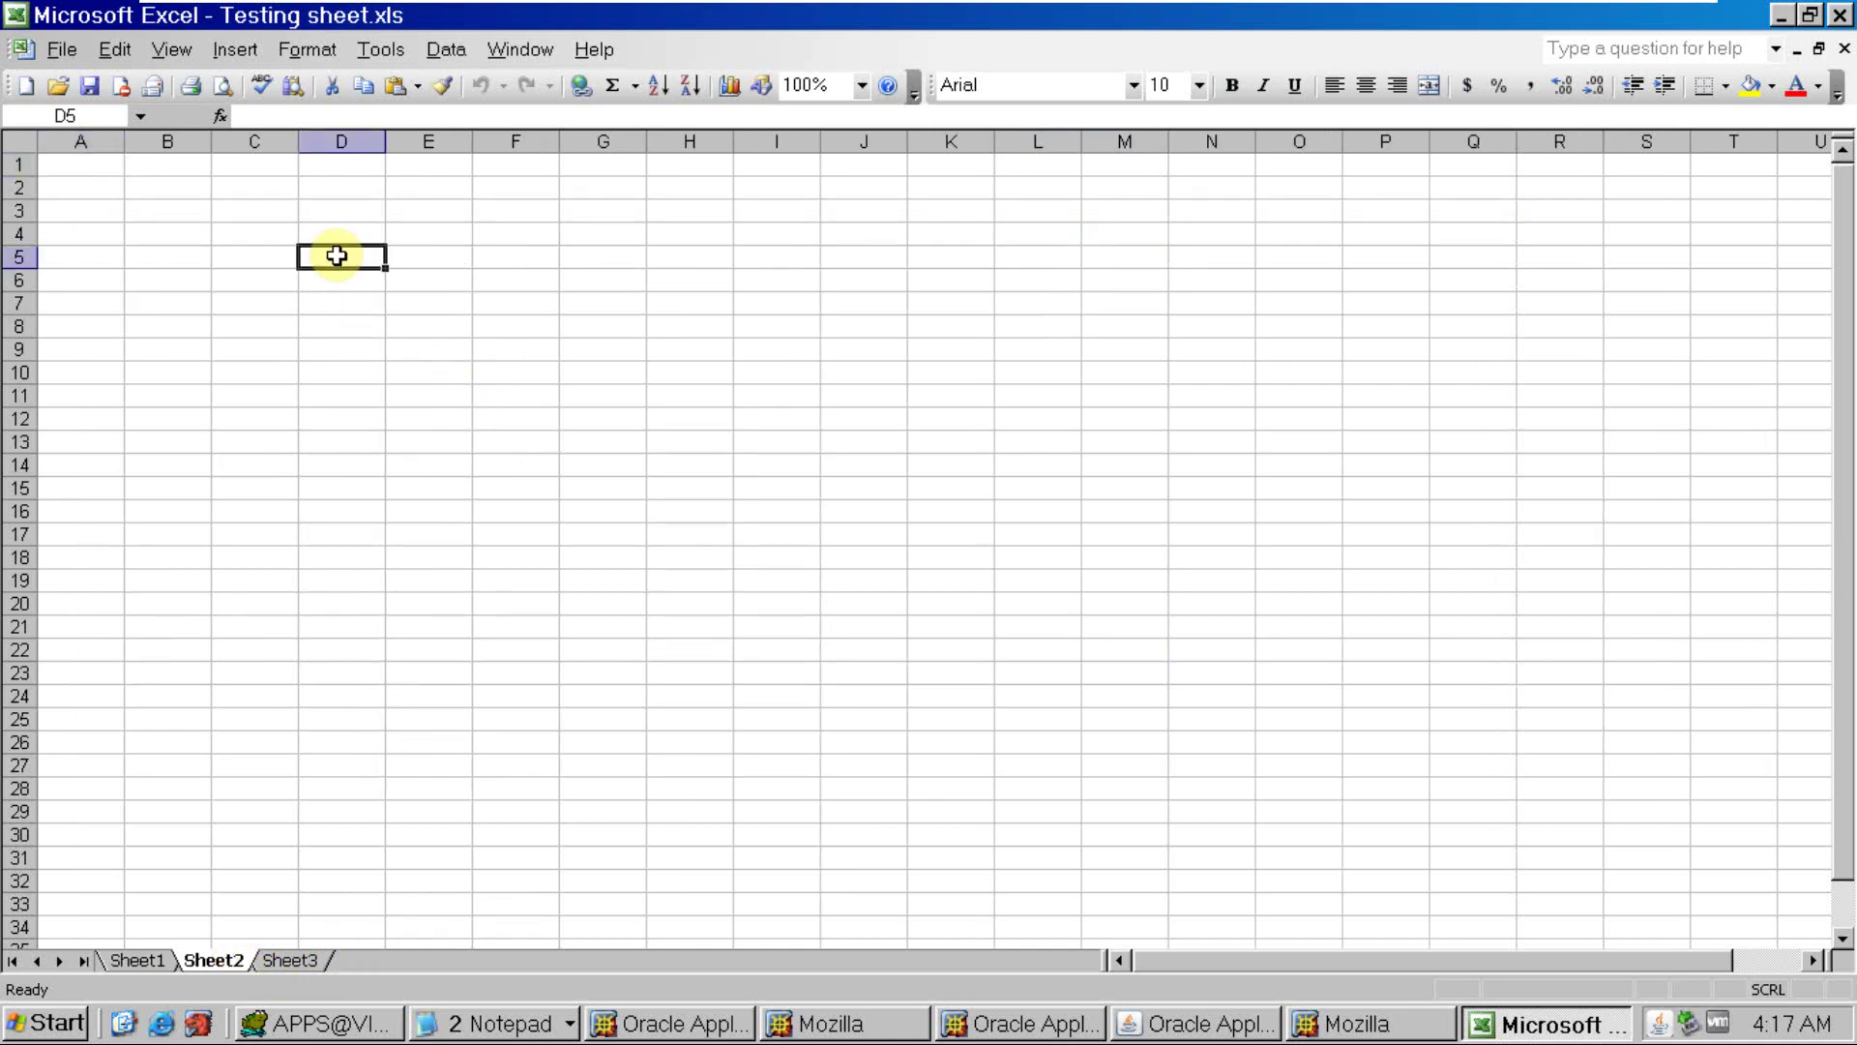
text(28411818.21)
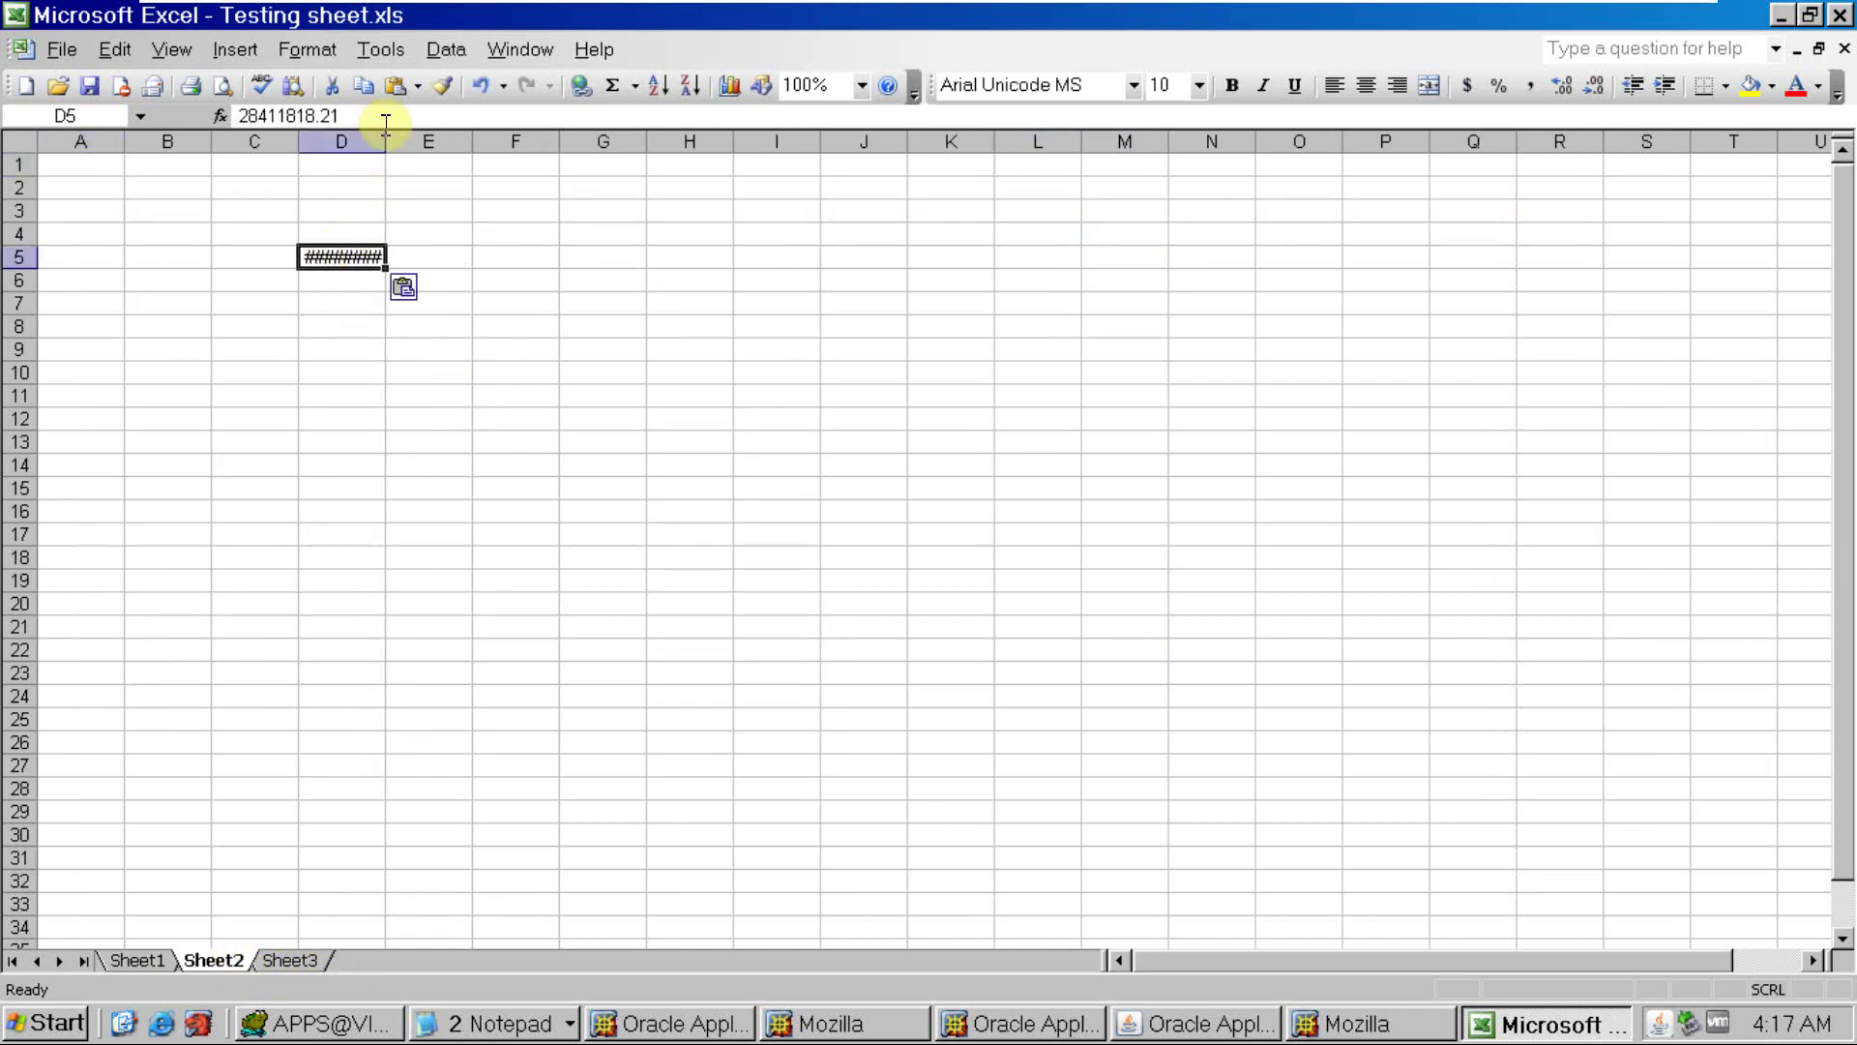
drag(385, 142, 539, 142)
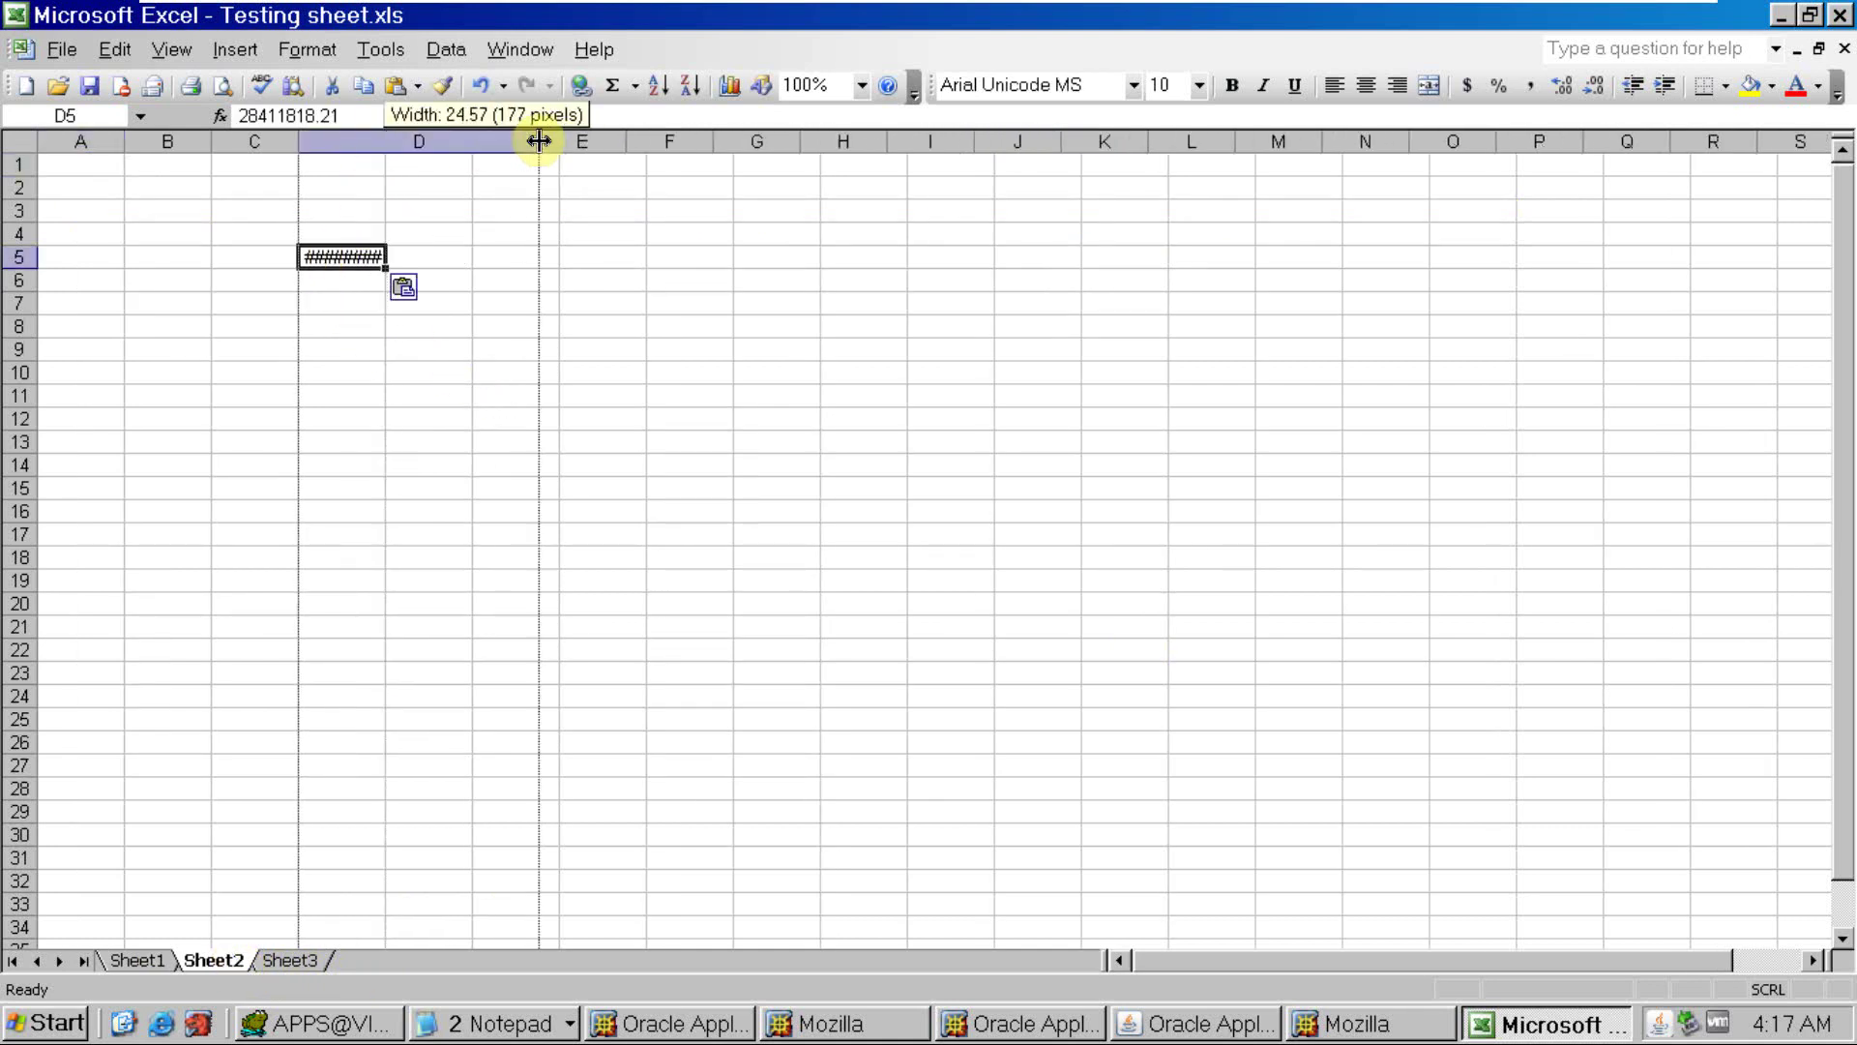
click(575, 259)
text(Op)
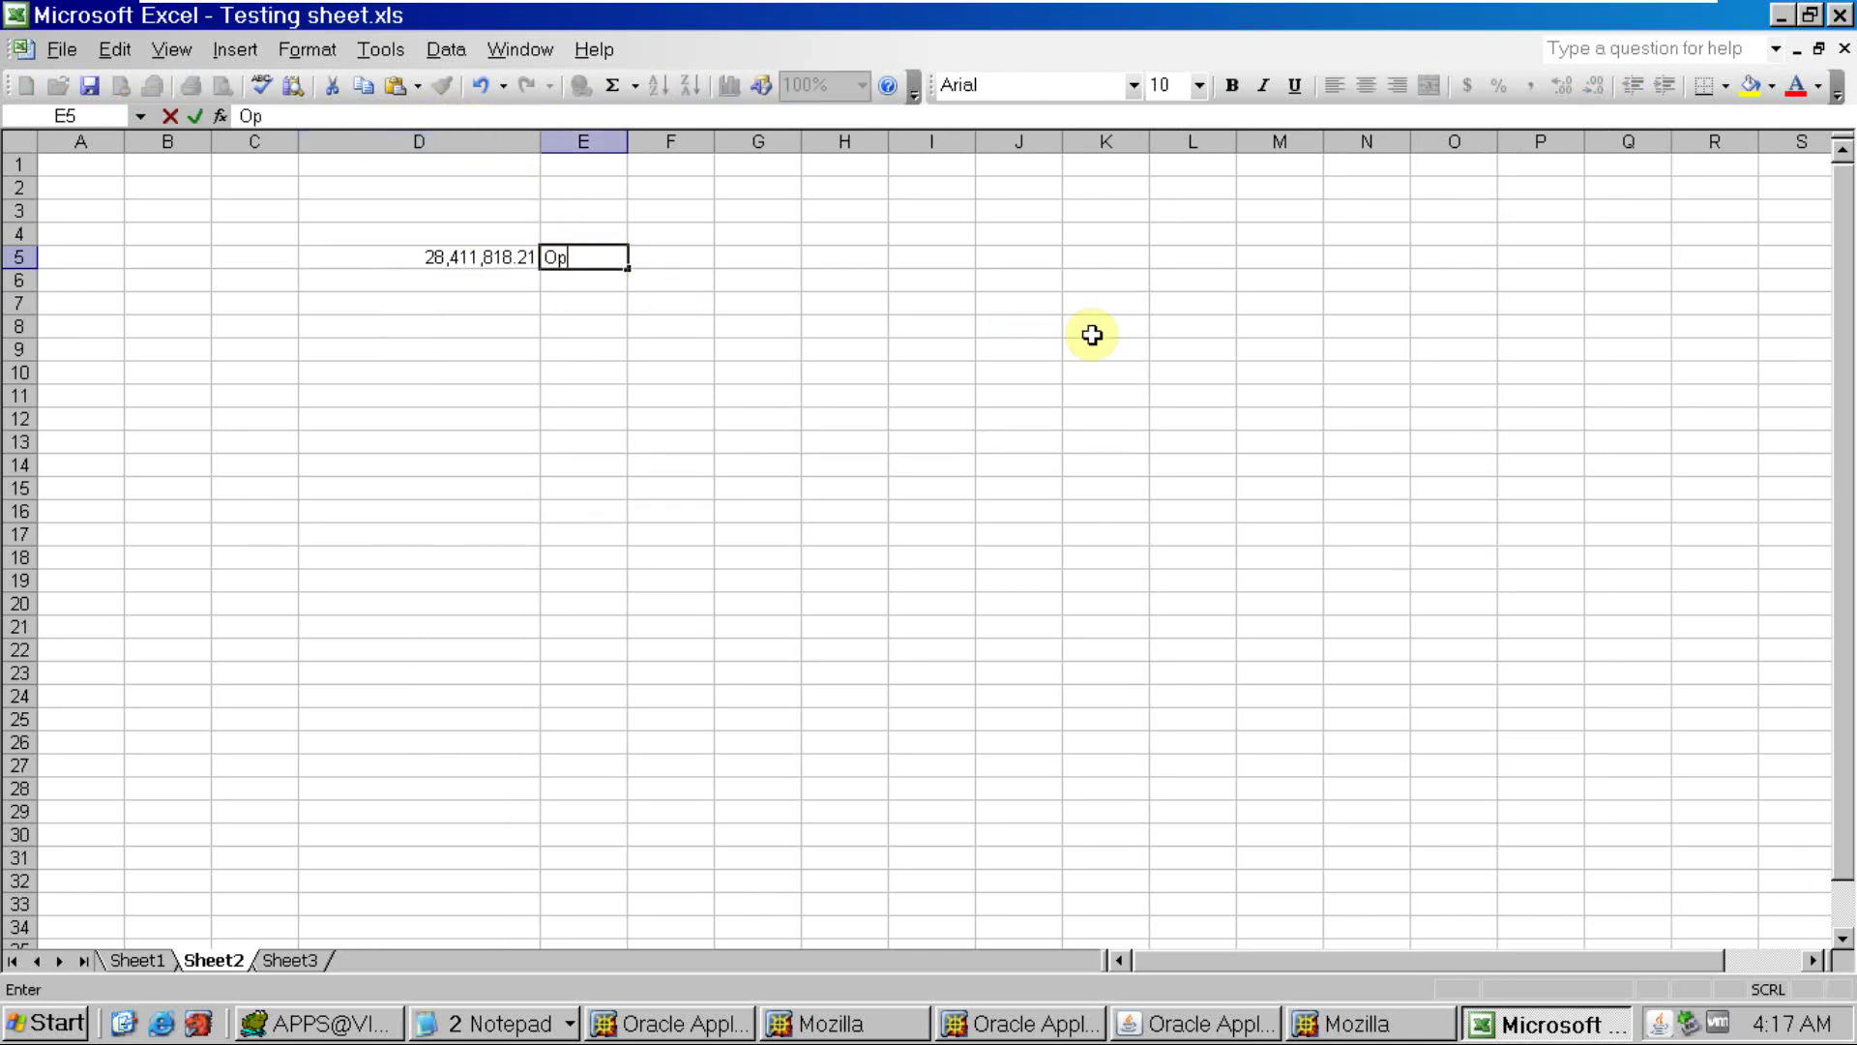
text(ening Balance)
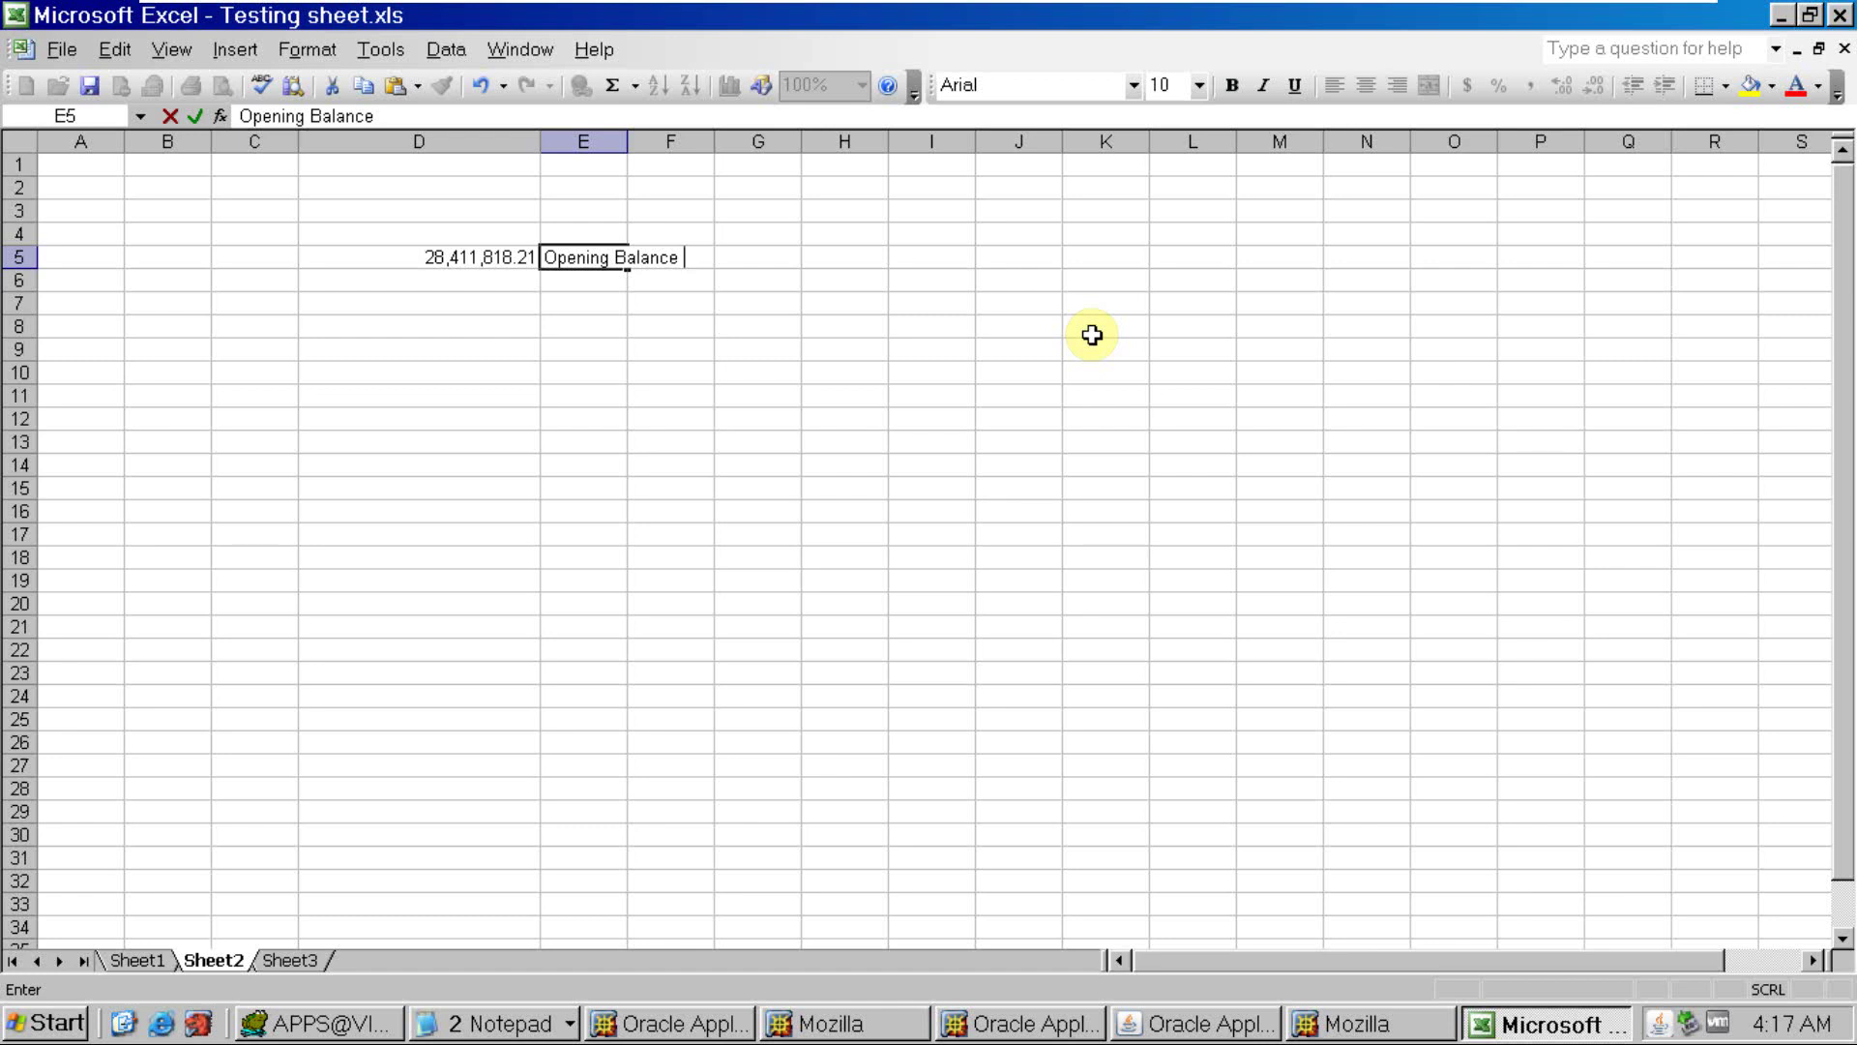
key(BackSpace)
key(BackSpace)
key(BackSpace)
key(BackSpace)
key(BackSpace)
key(BackSpace)
key(BackSpace)
key(BackSpace)
key(BackSpace)
key(BackSpace)
key(BackSpace)
key(BackSpace)
key(BackSpace)
key(BackSpace)
key(BackSpace)
Label the balance in E5 "ending balance of Feb-21 but opening balance in Mar-21" and widen column E to fit the text
text(ending balan)
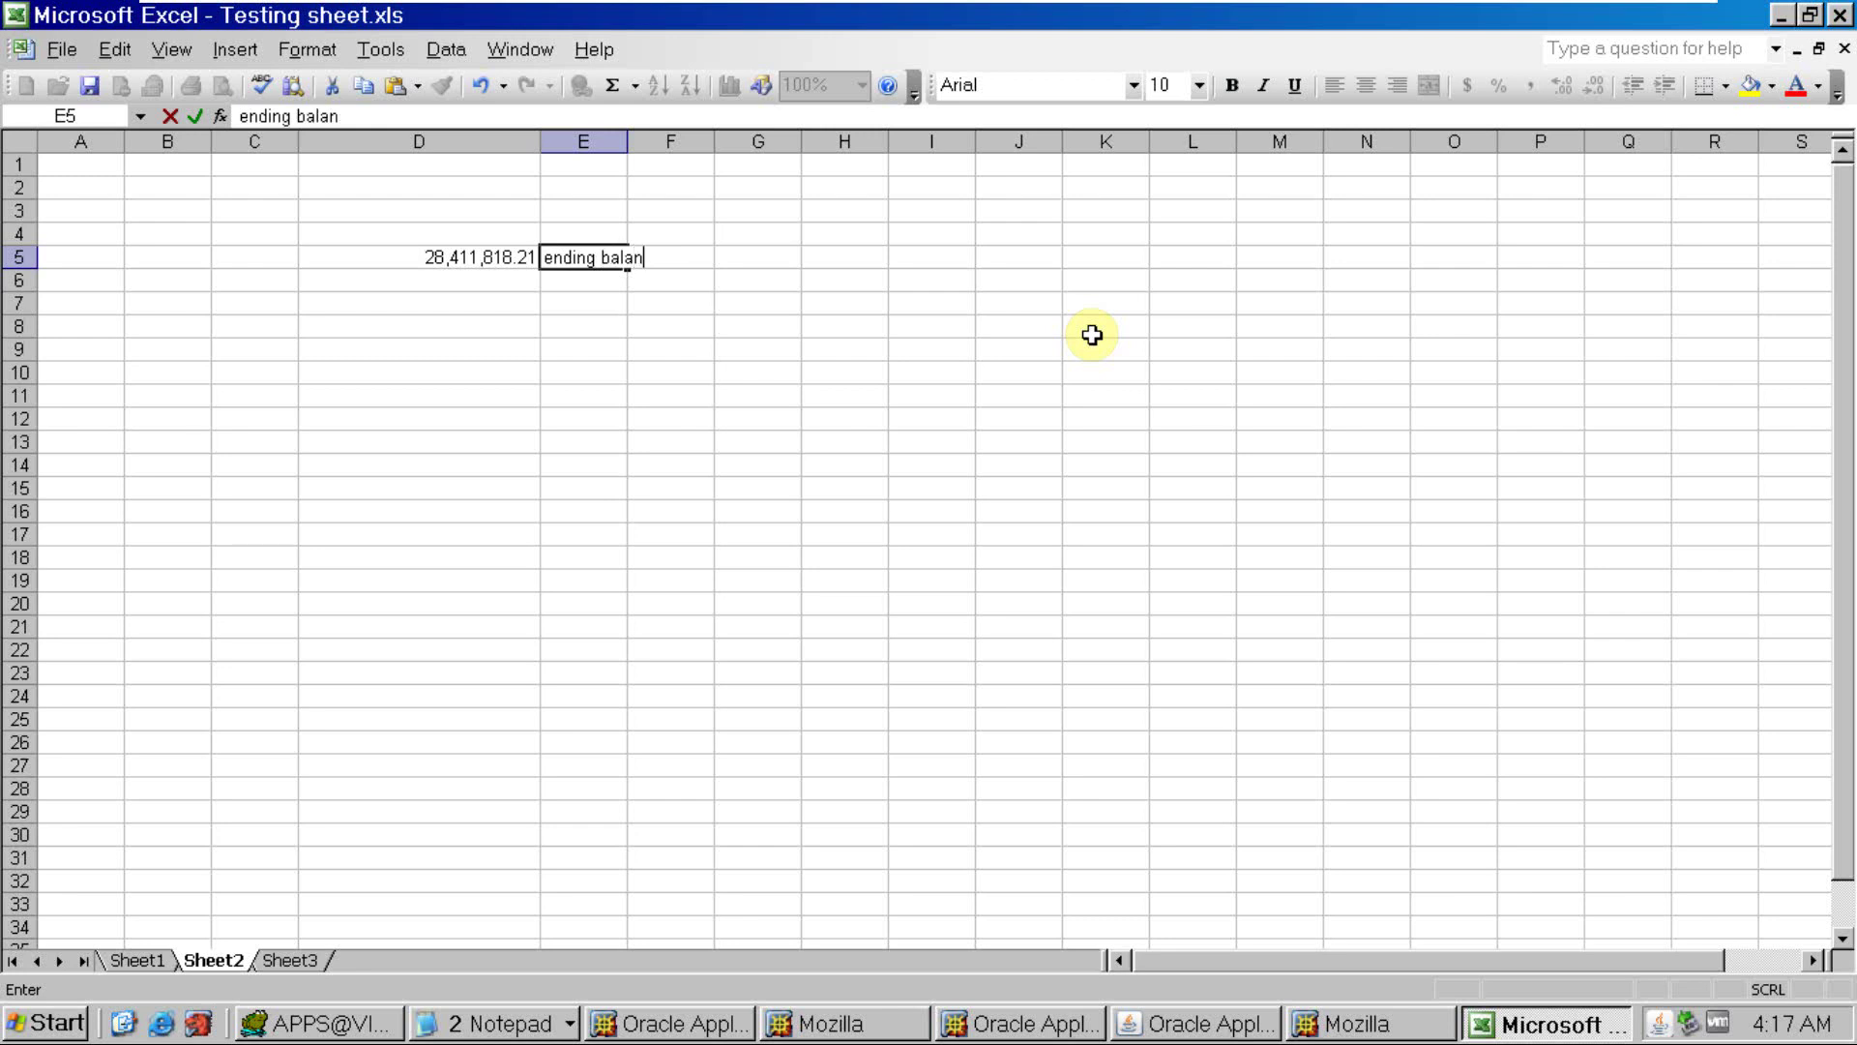
text(ce of Feb-21)
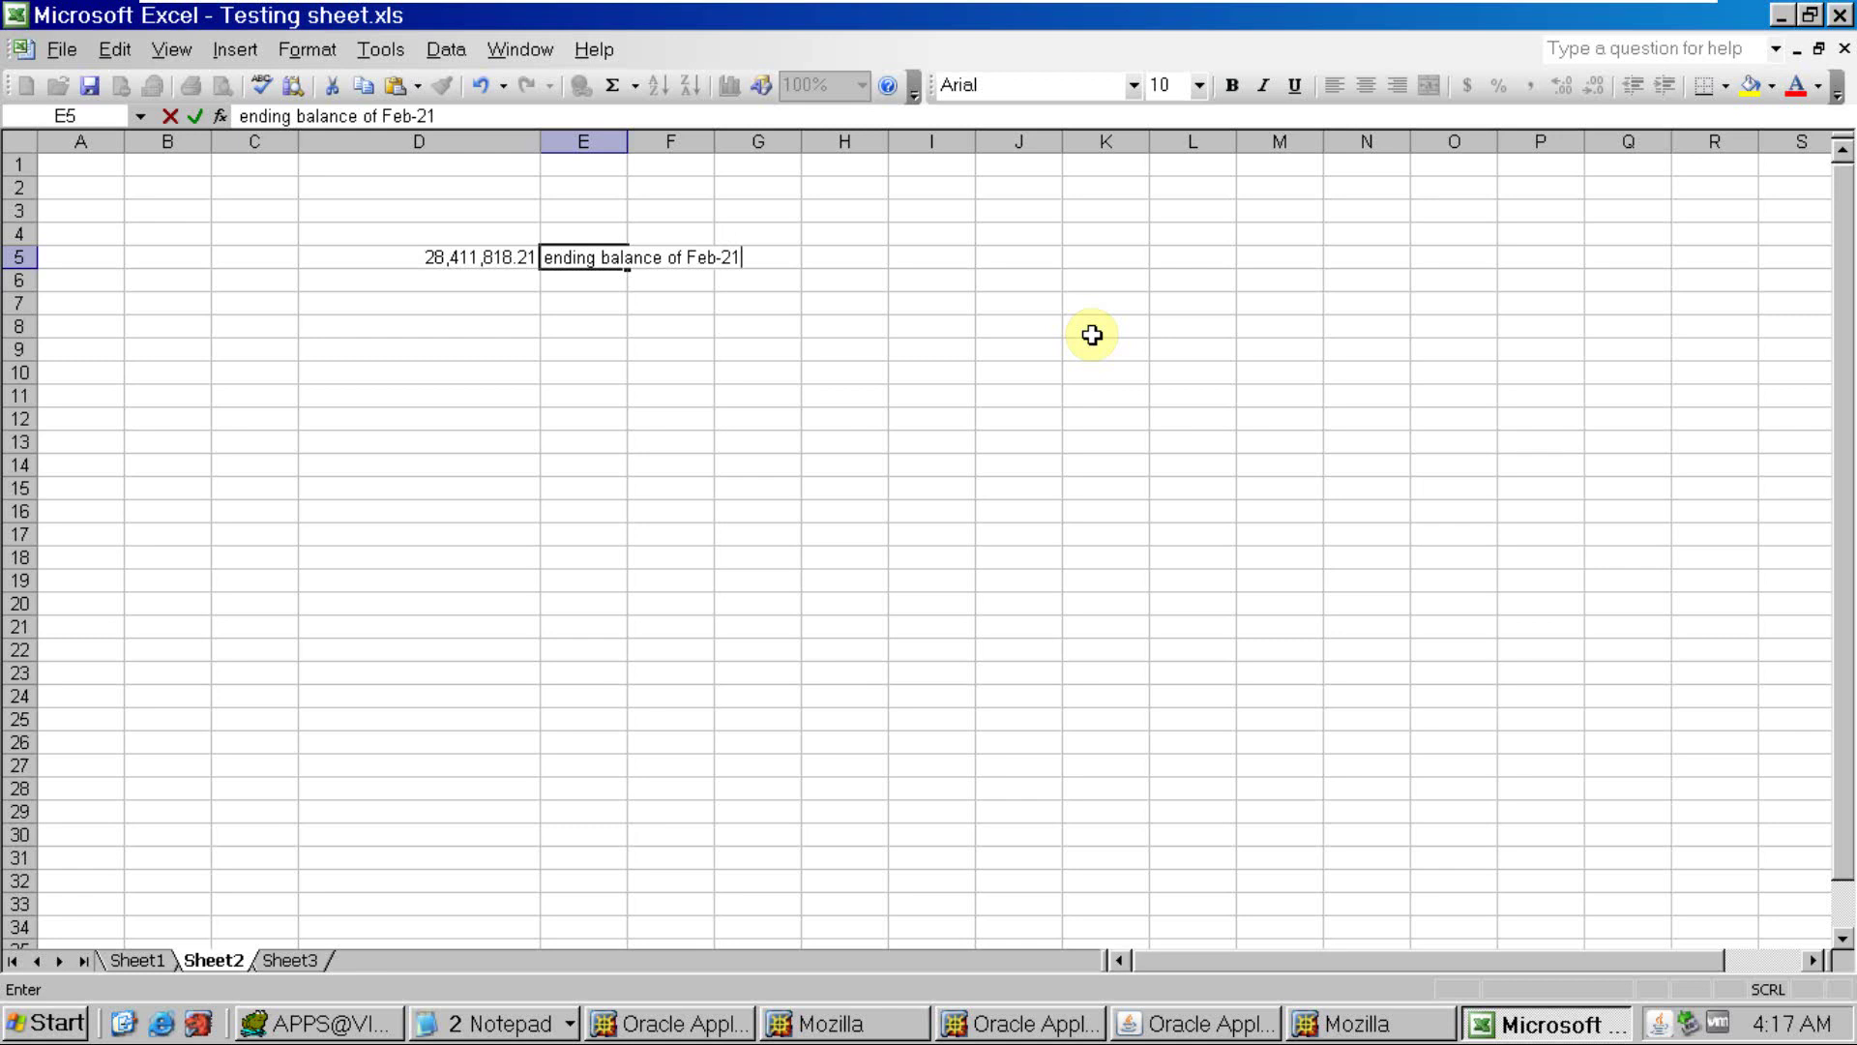
text( but openeing)
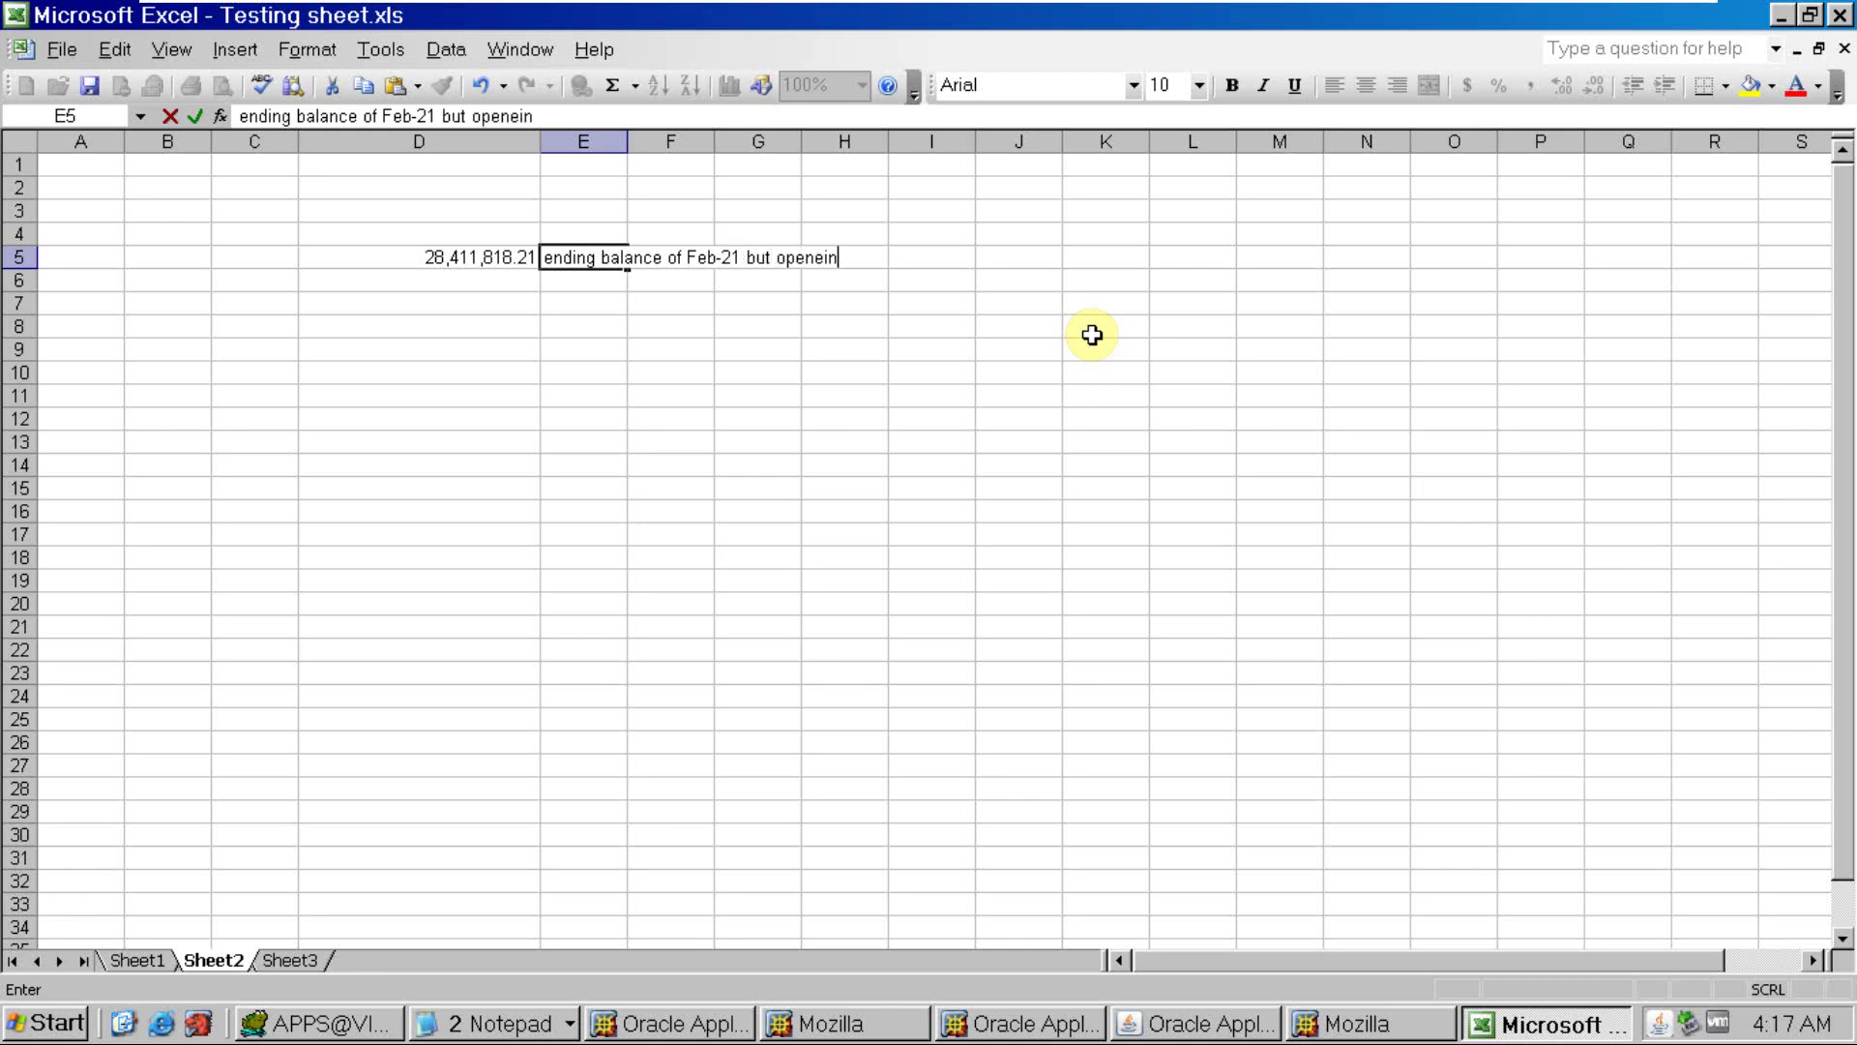
key(BackSpace)
key(BackSpace)
key(BackSpace)
key(BackSpace)
text(ing balance in )
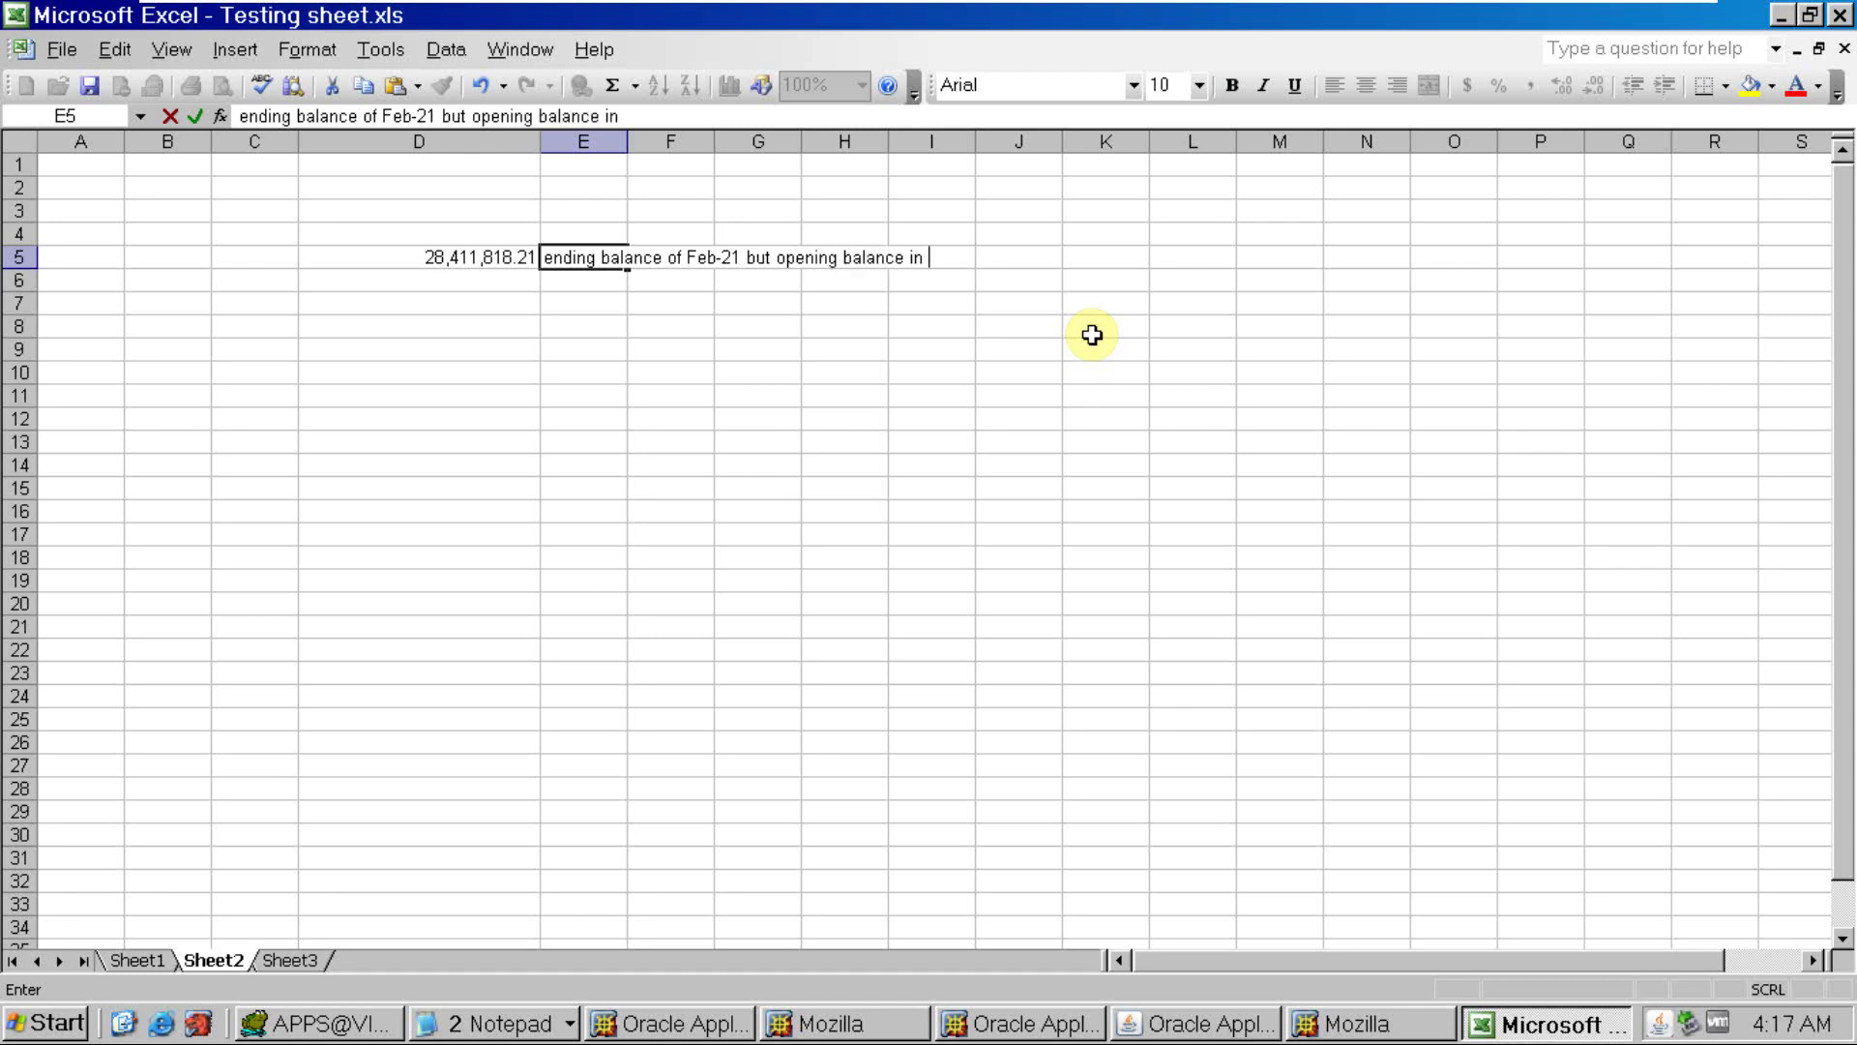
text(Mar-21)
drag(619, 142, 925, 166)
click(932, 205)
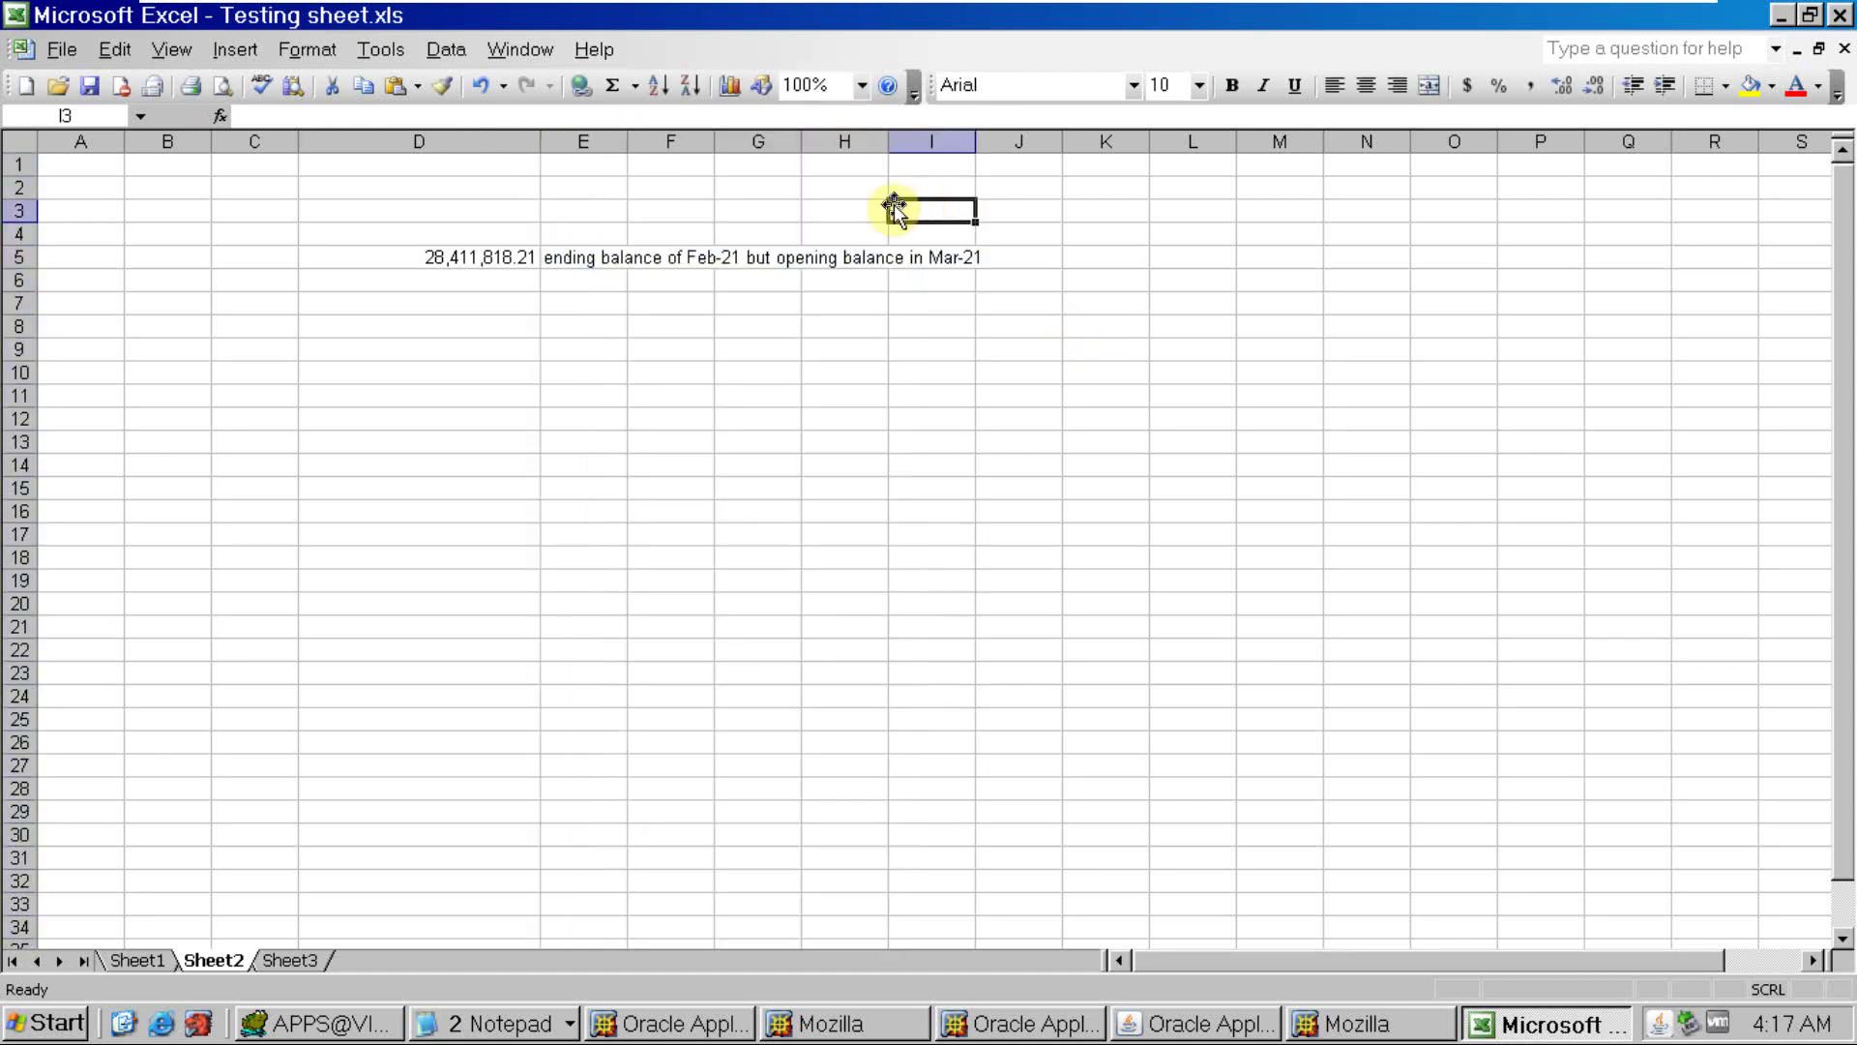
double_click(626, 141)
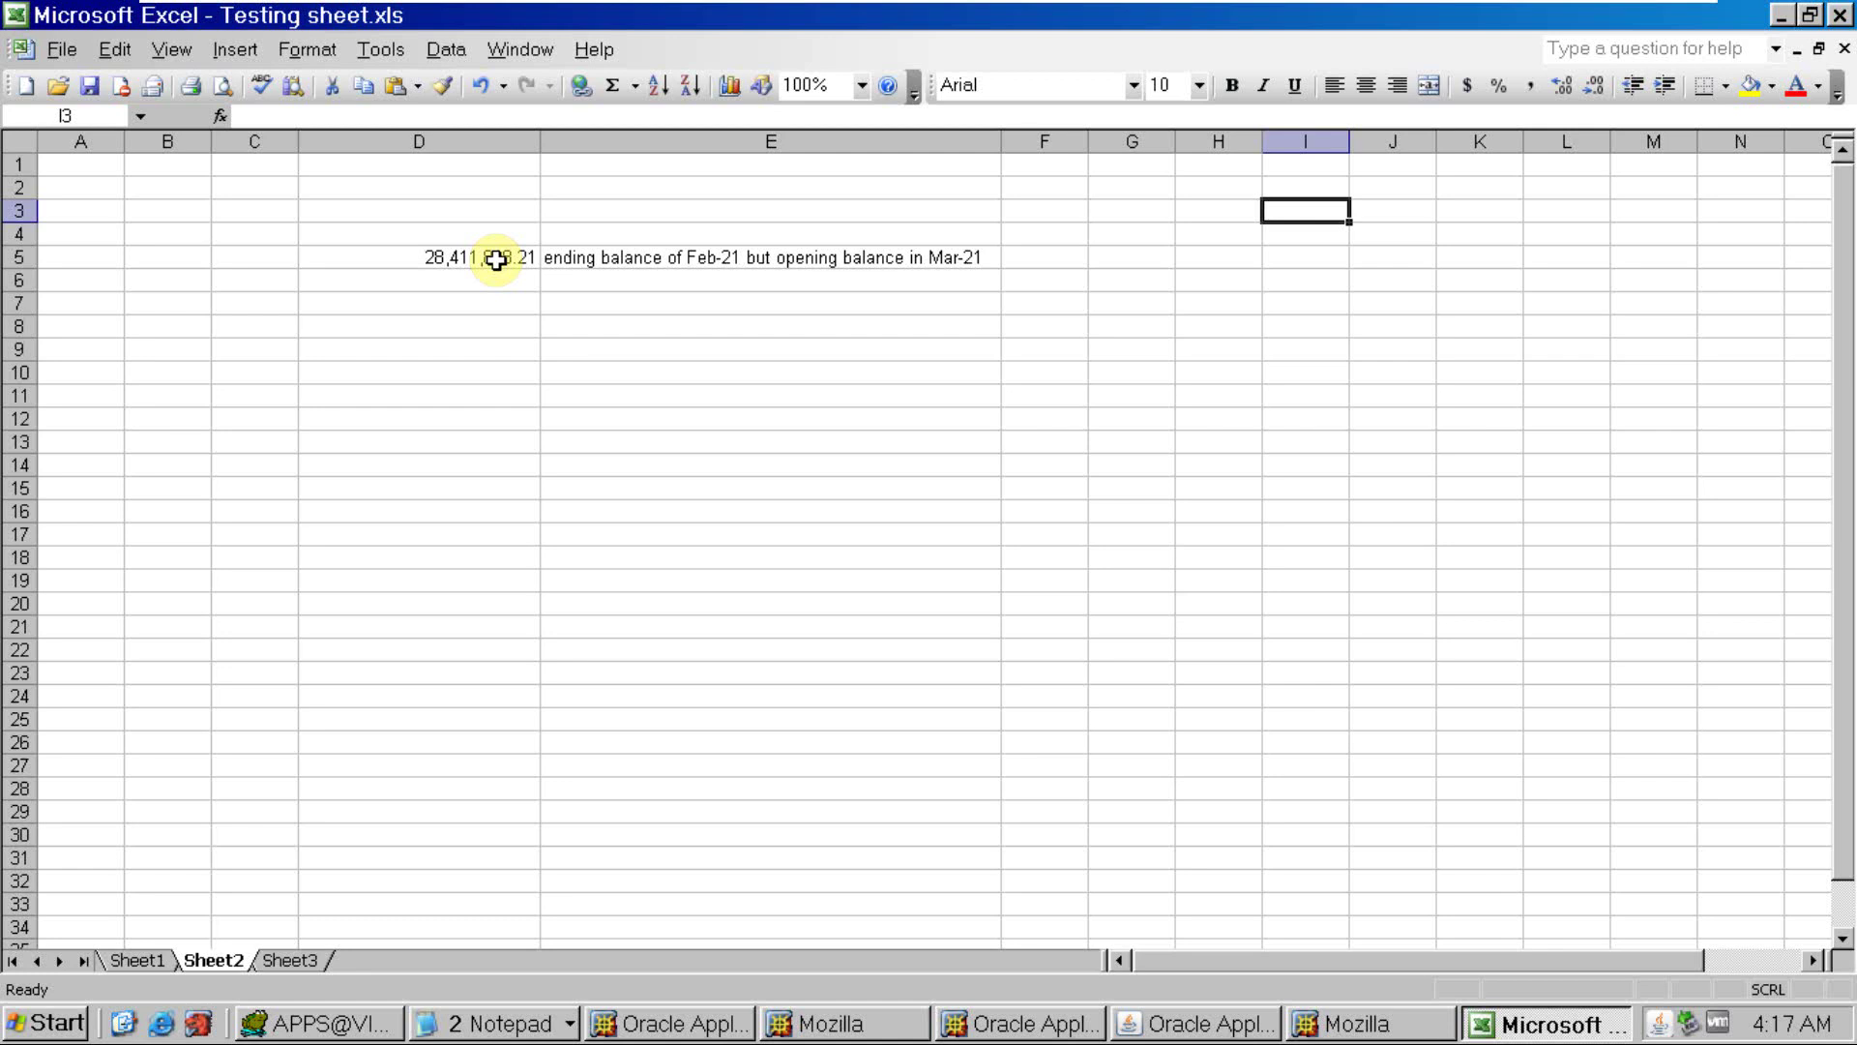
Take the transaction total from the AR Reconciliation Report, enter 55000 in D6 and label it "Transaction Register" in E6
key(alt+Tab)
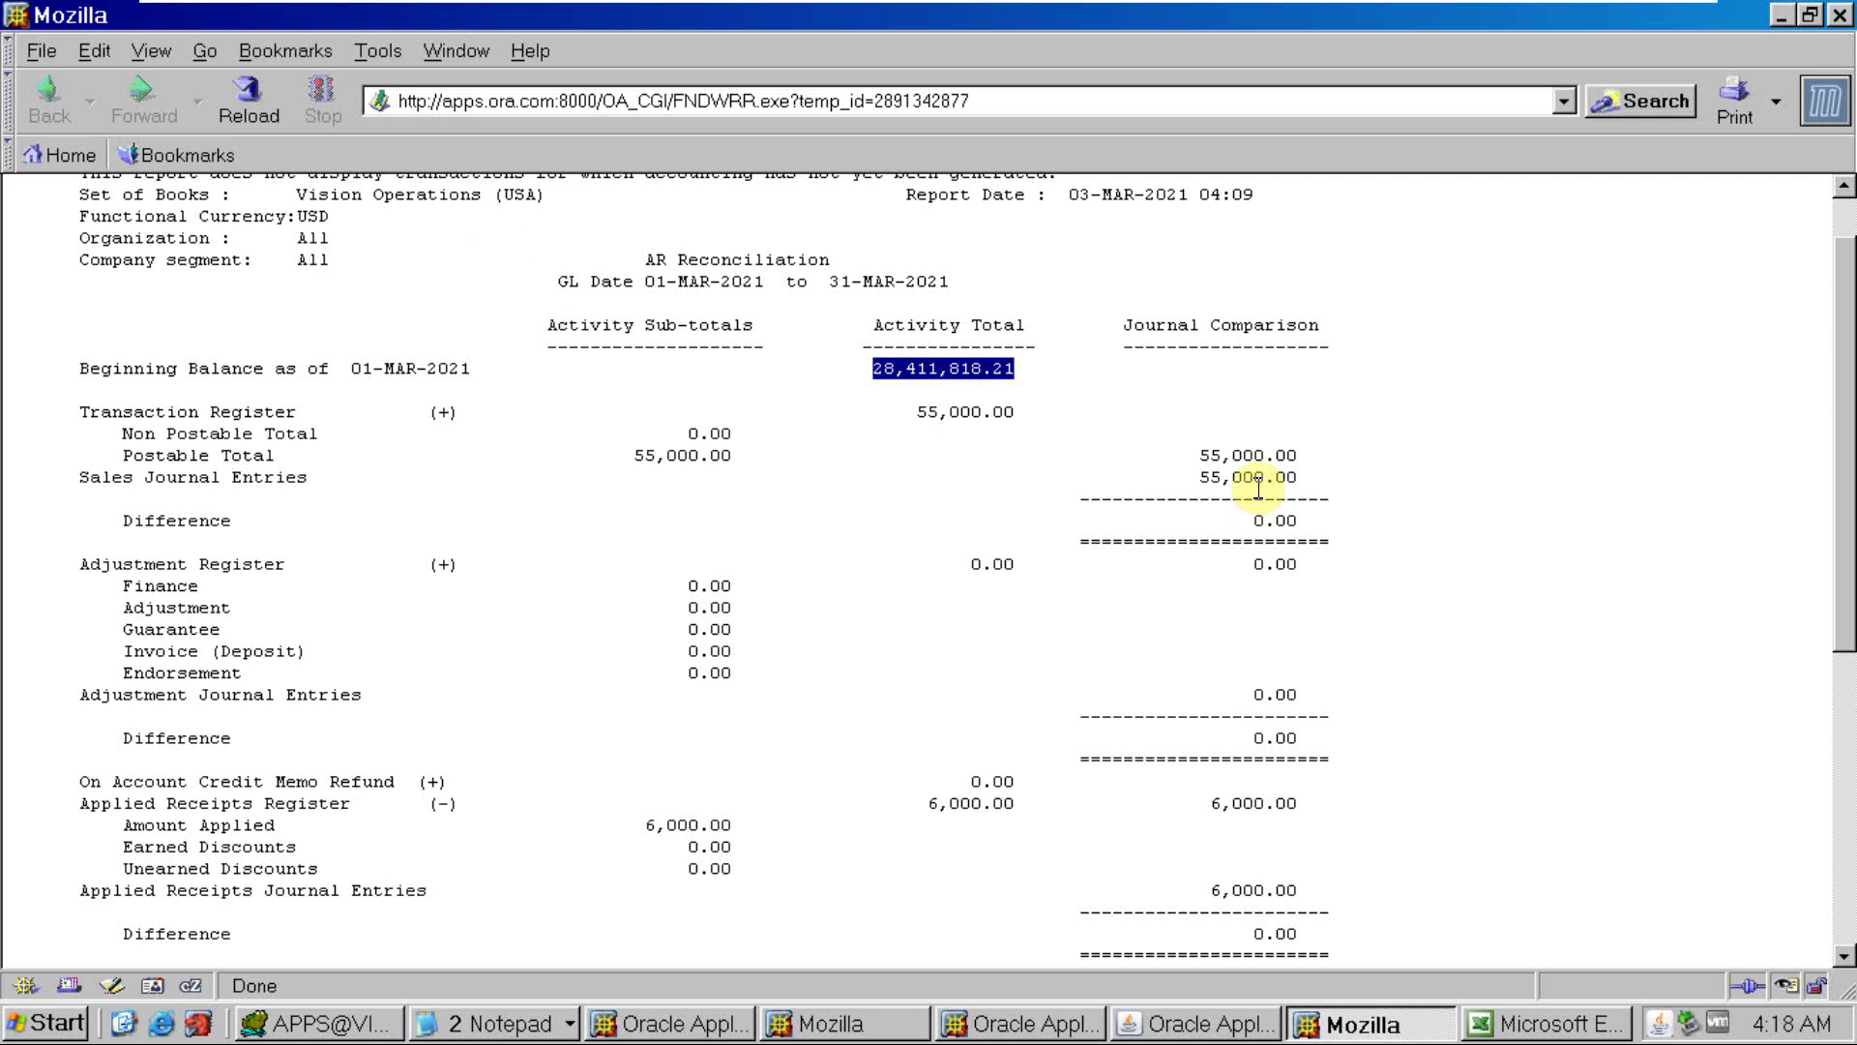
key(alt+Tab)
click(437, 285)
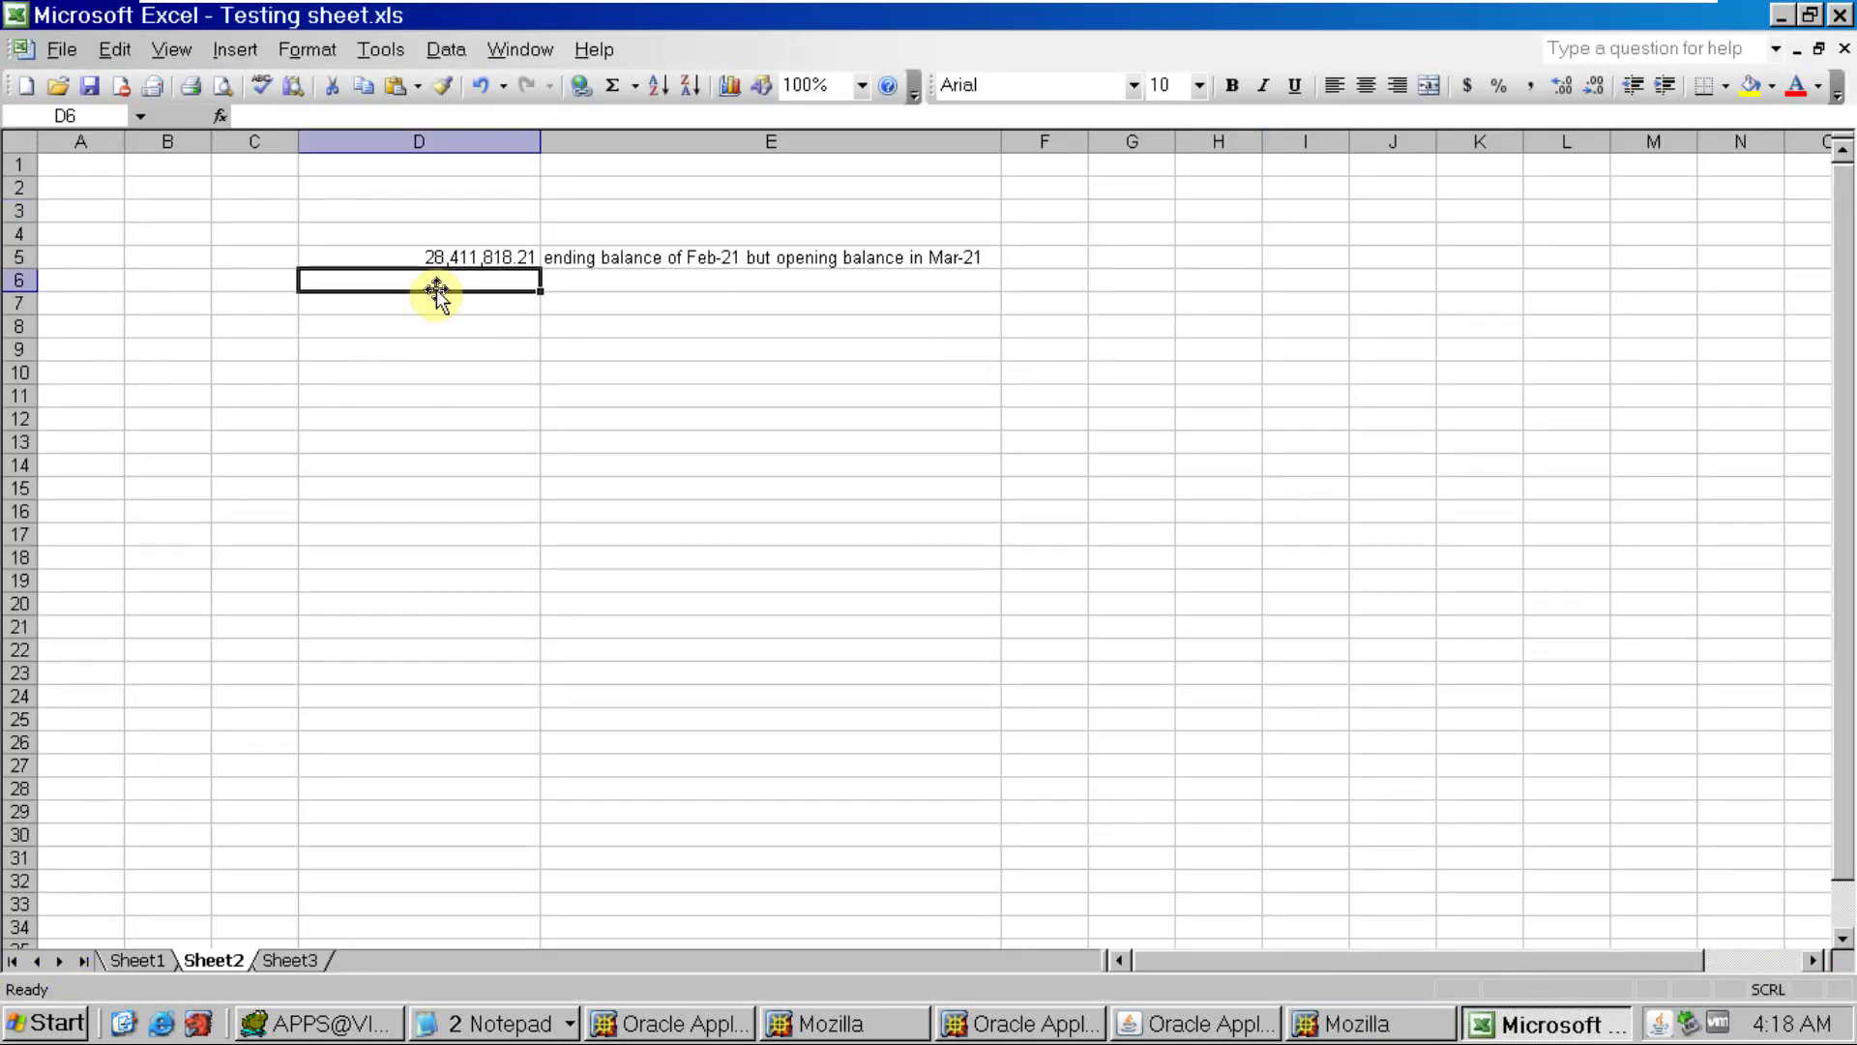
text(55000)
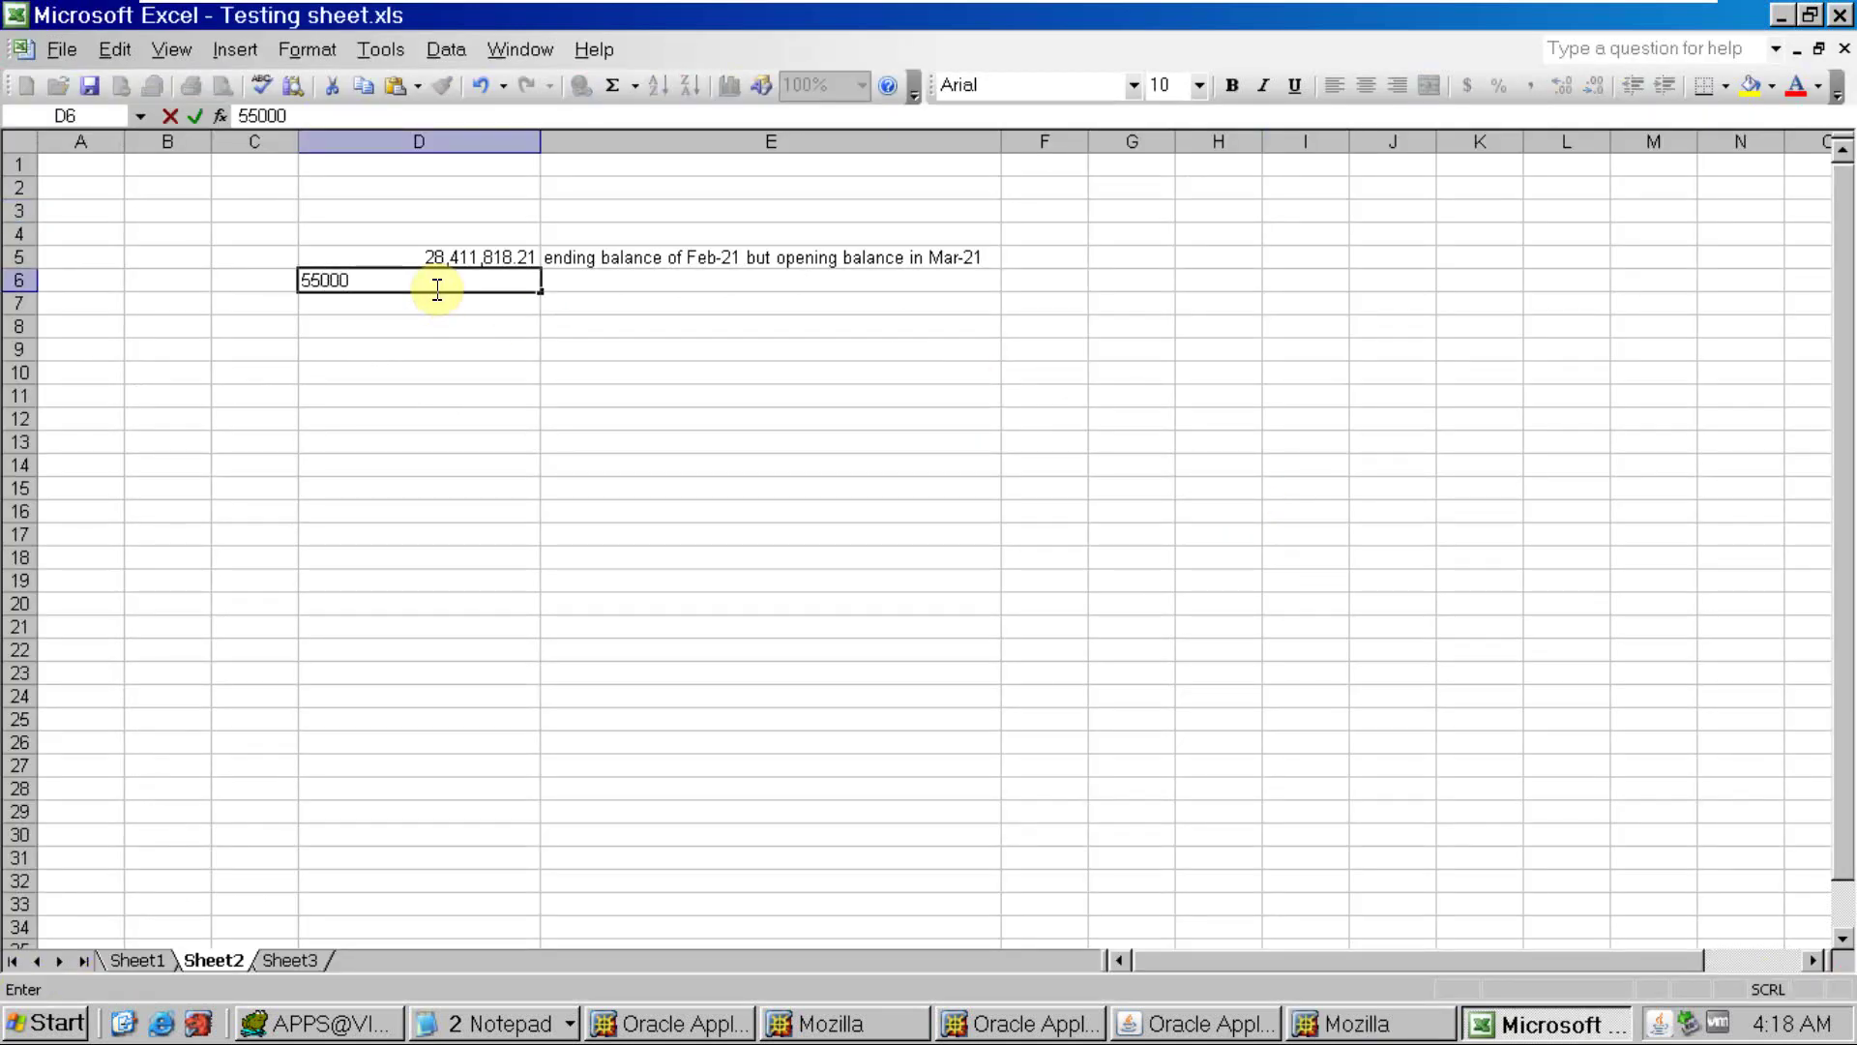
key(Tab)
text(Trans)
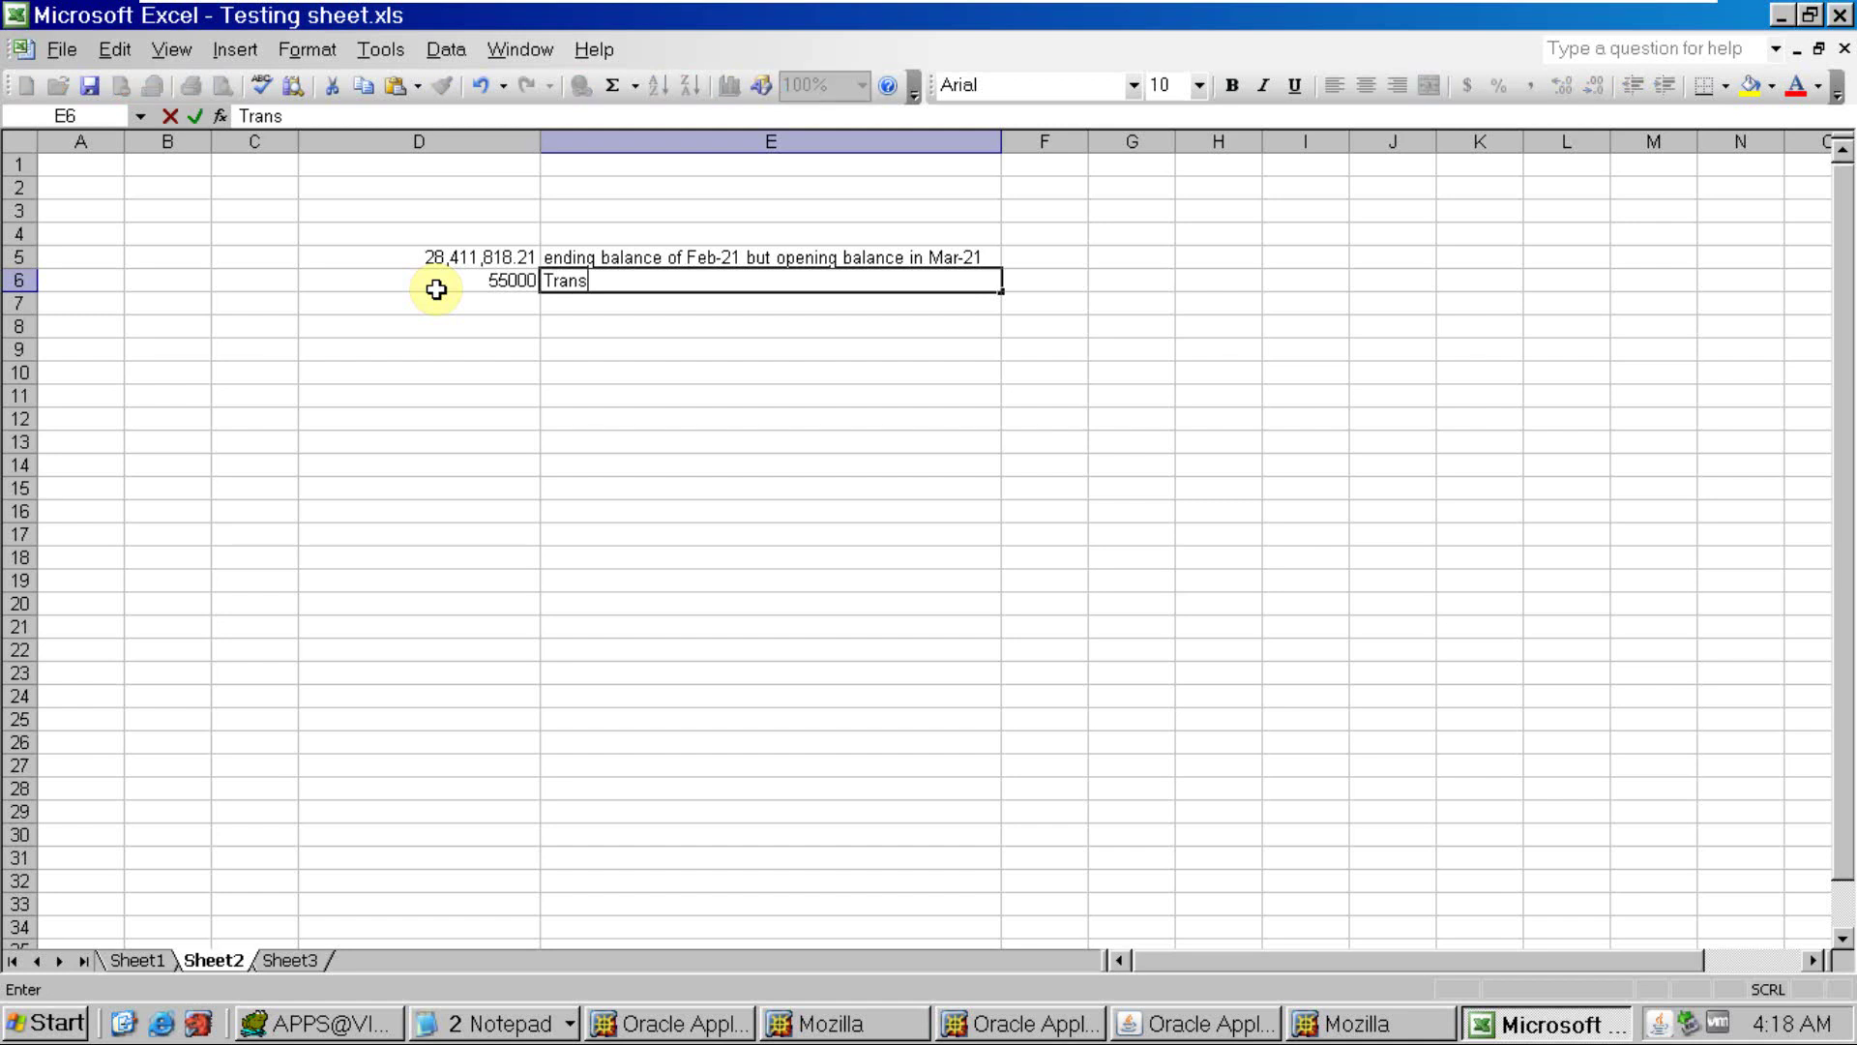
text(action Register)
scroll(437, 290, down, 1)
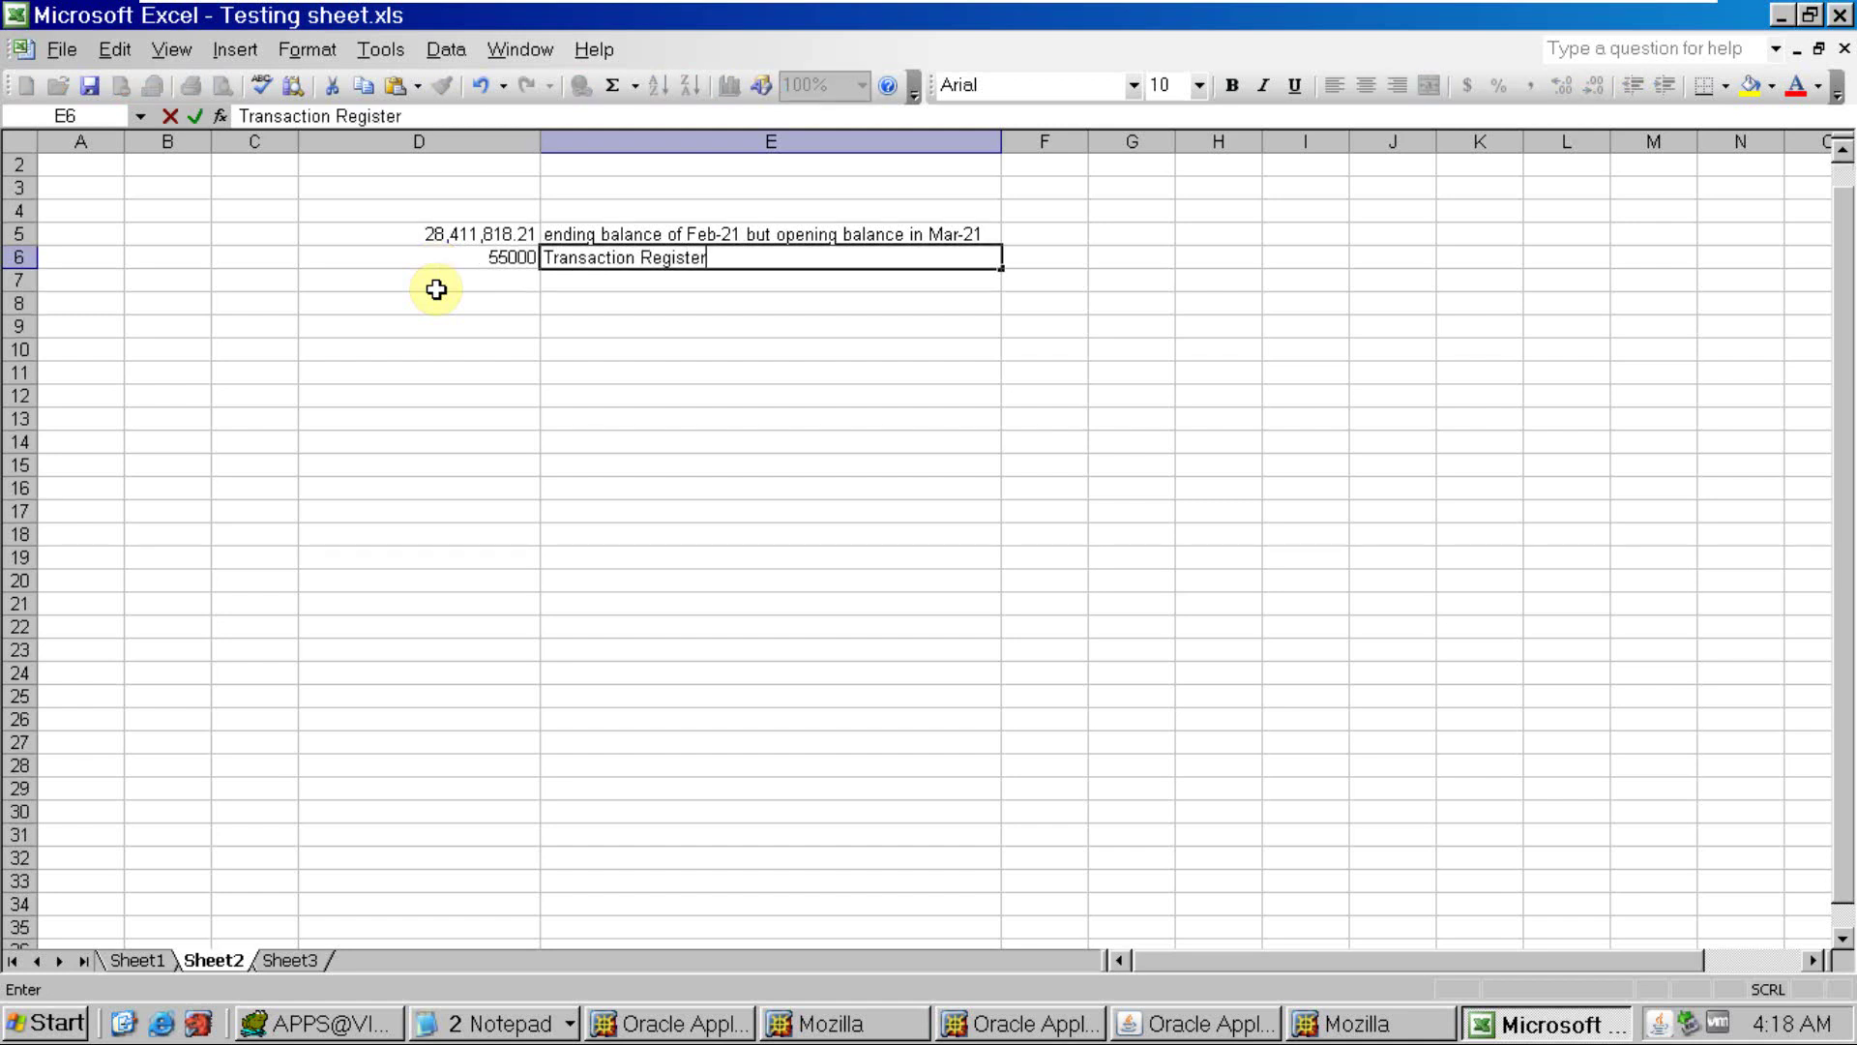
Enter 6000 in D7 and label it "applioed receipt" in E7
click(436, 289)
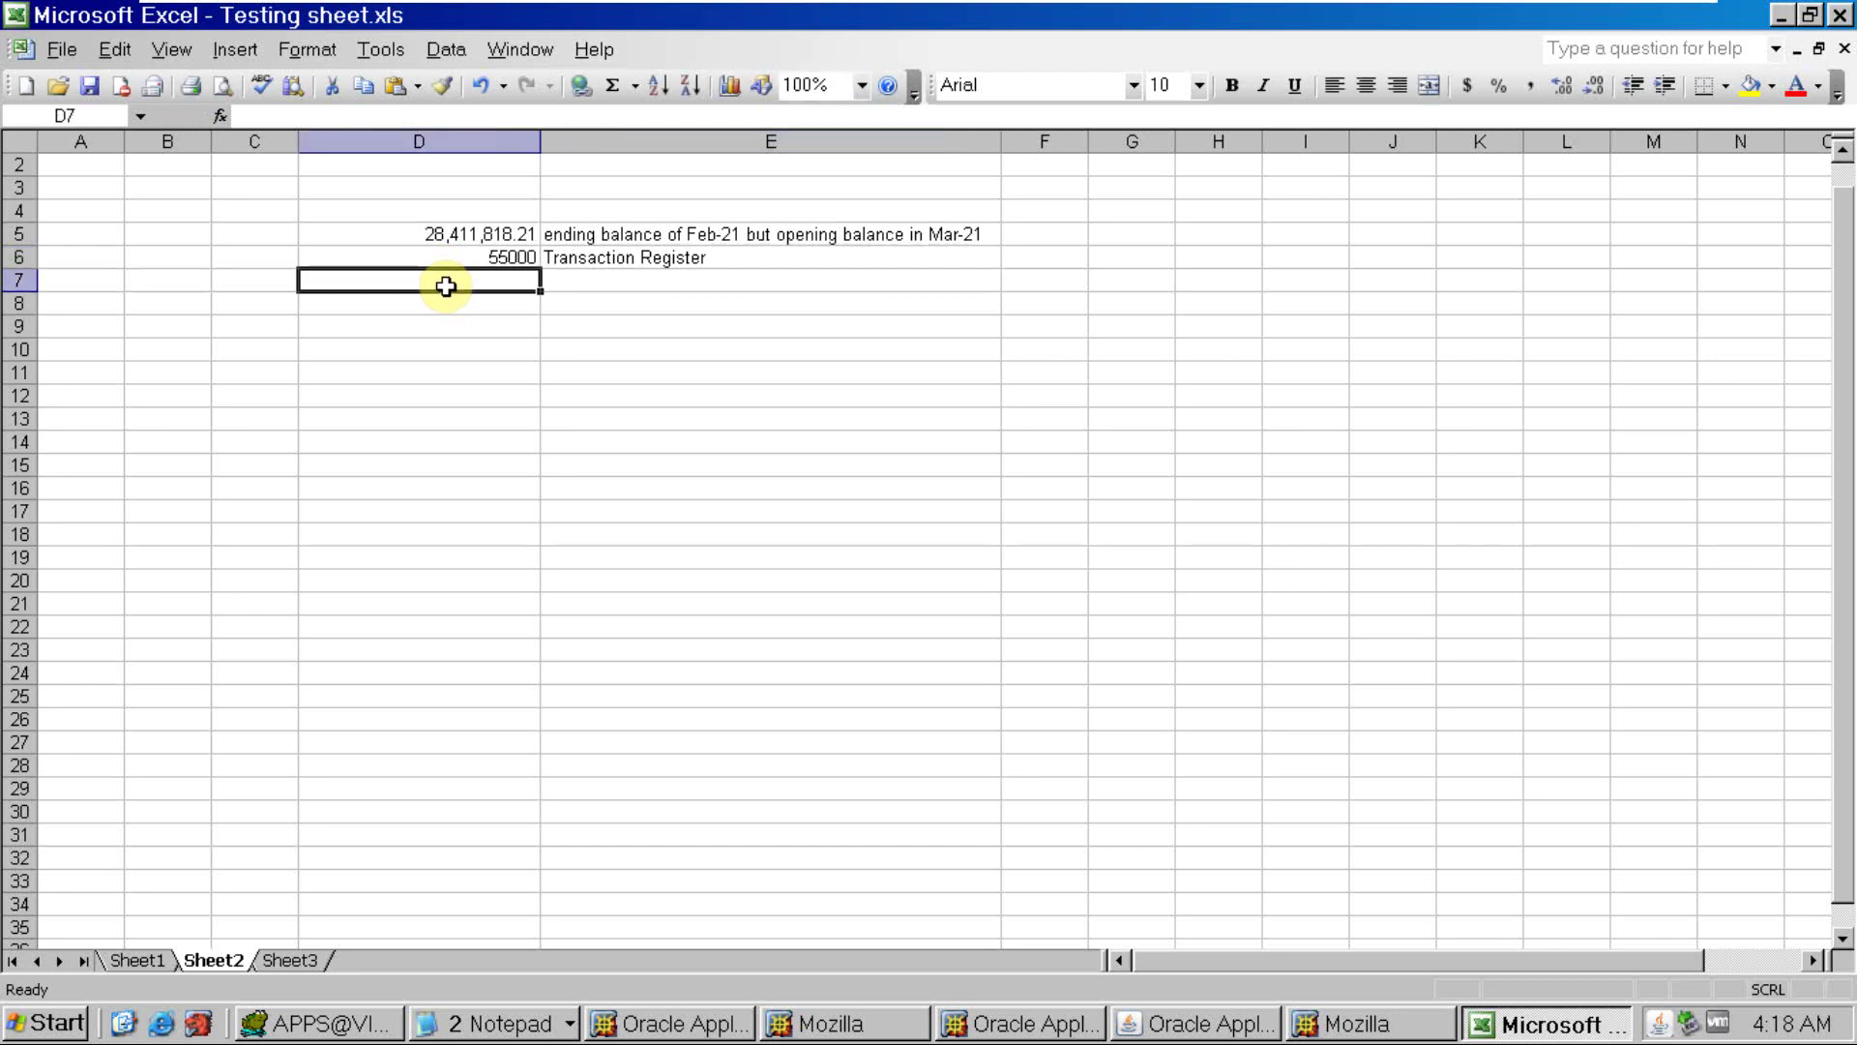
text(6000)
key(Tab)
text(applioed re)
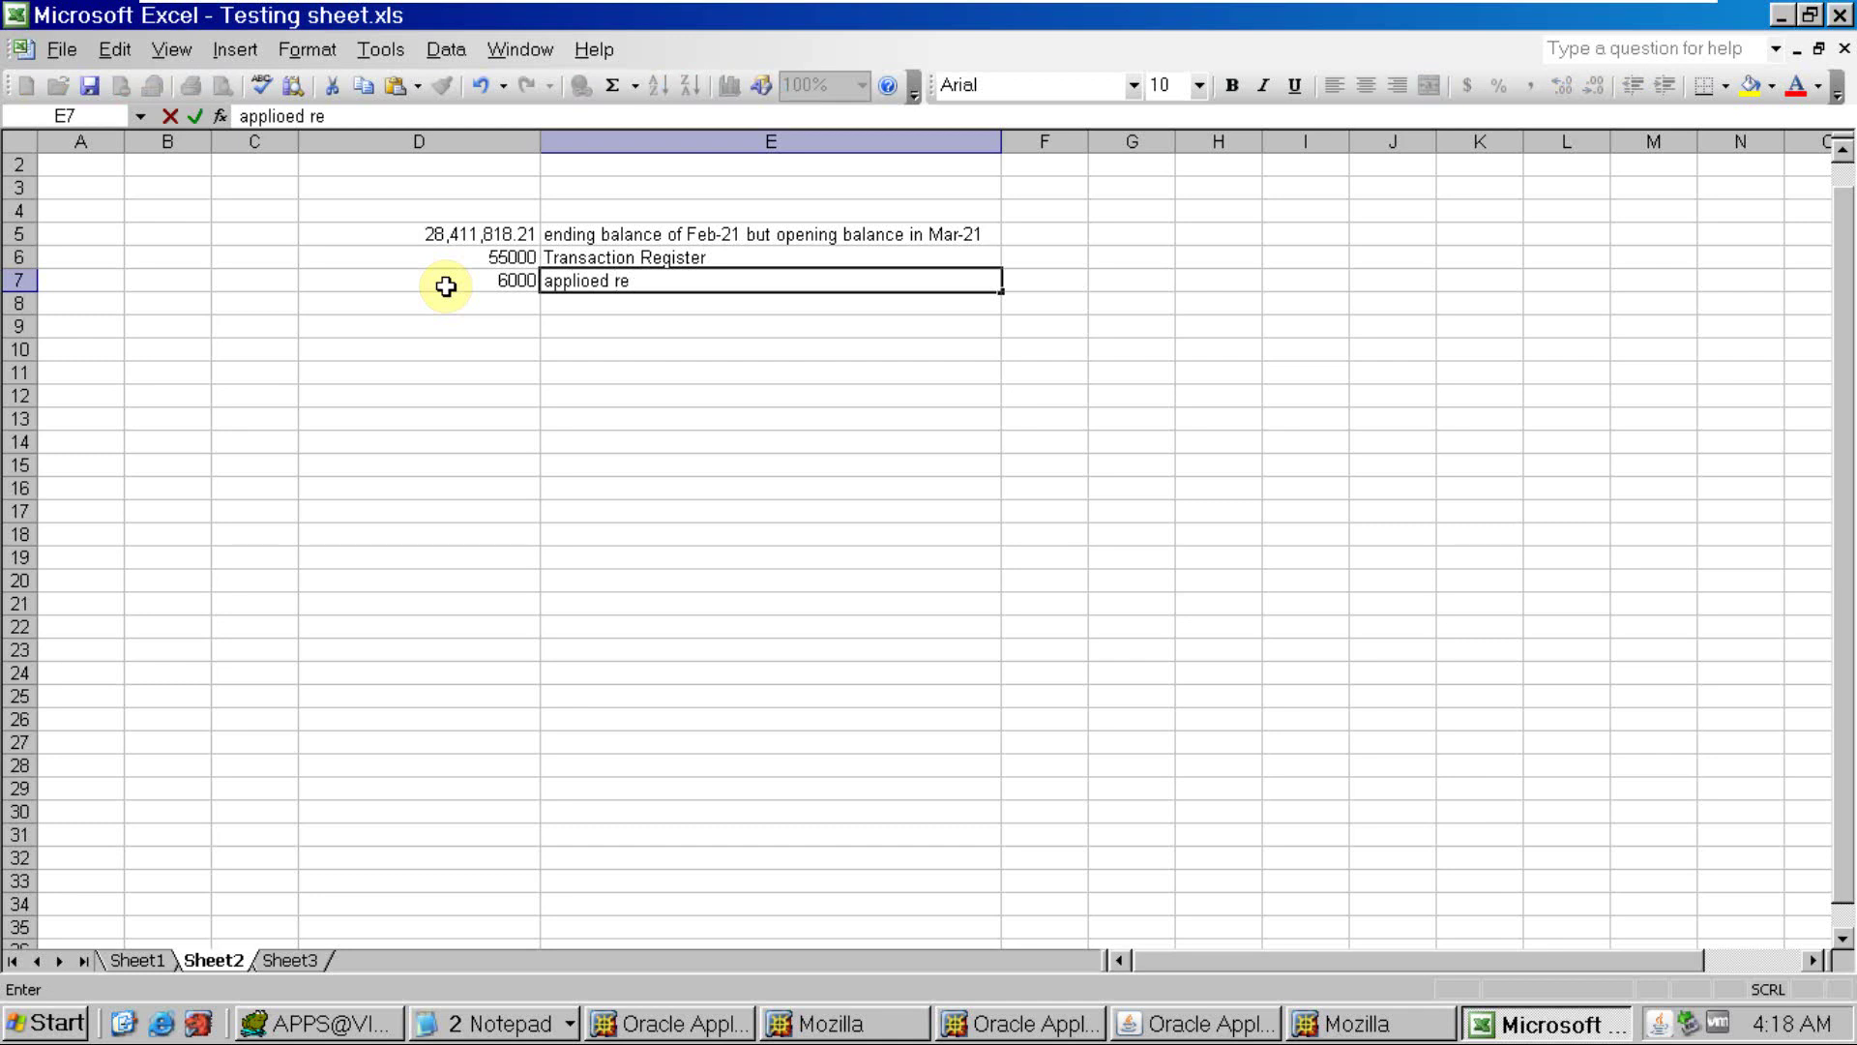
key(BackSpace)
key(BackSpace)
text(receipt)
Enter 4000 in D8 and label it "unapplied receipt register" in E8
click(453, 309)
text(4000)
key(Tab)
text(unapplied)
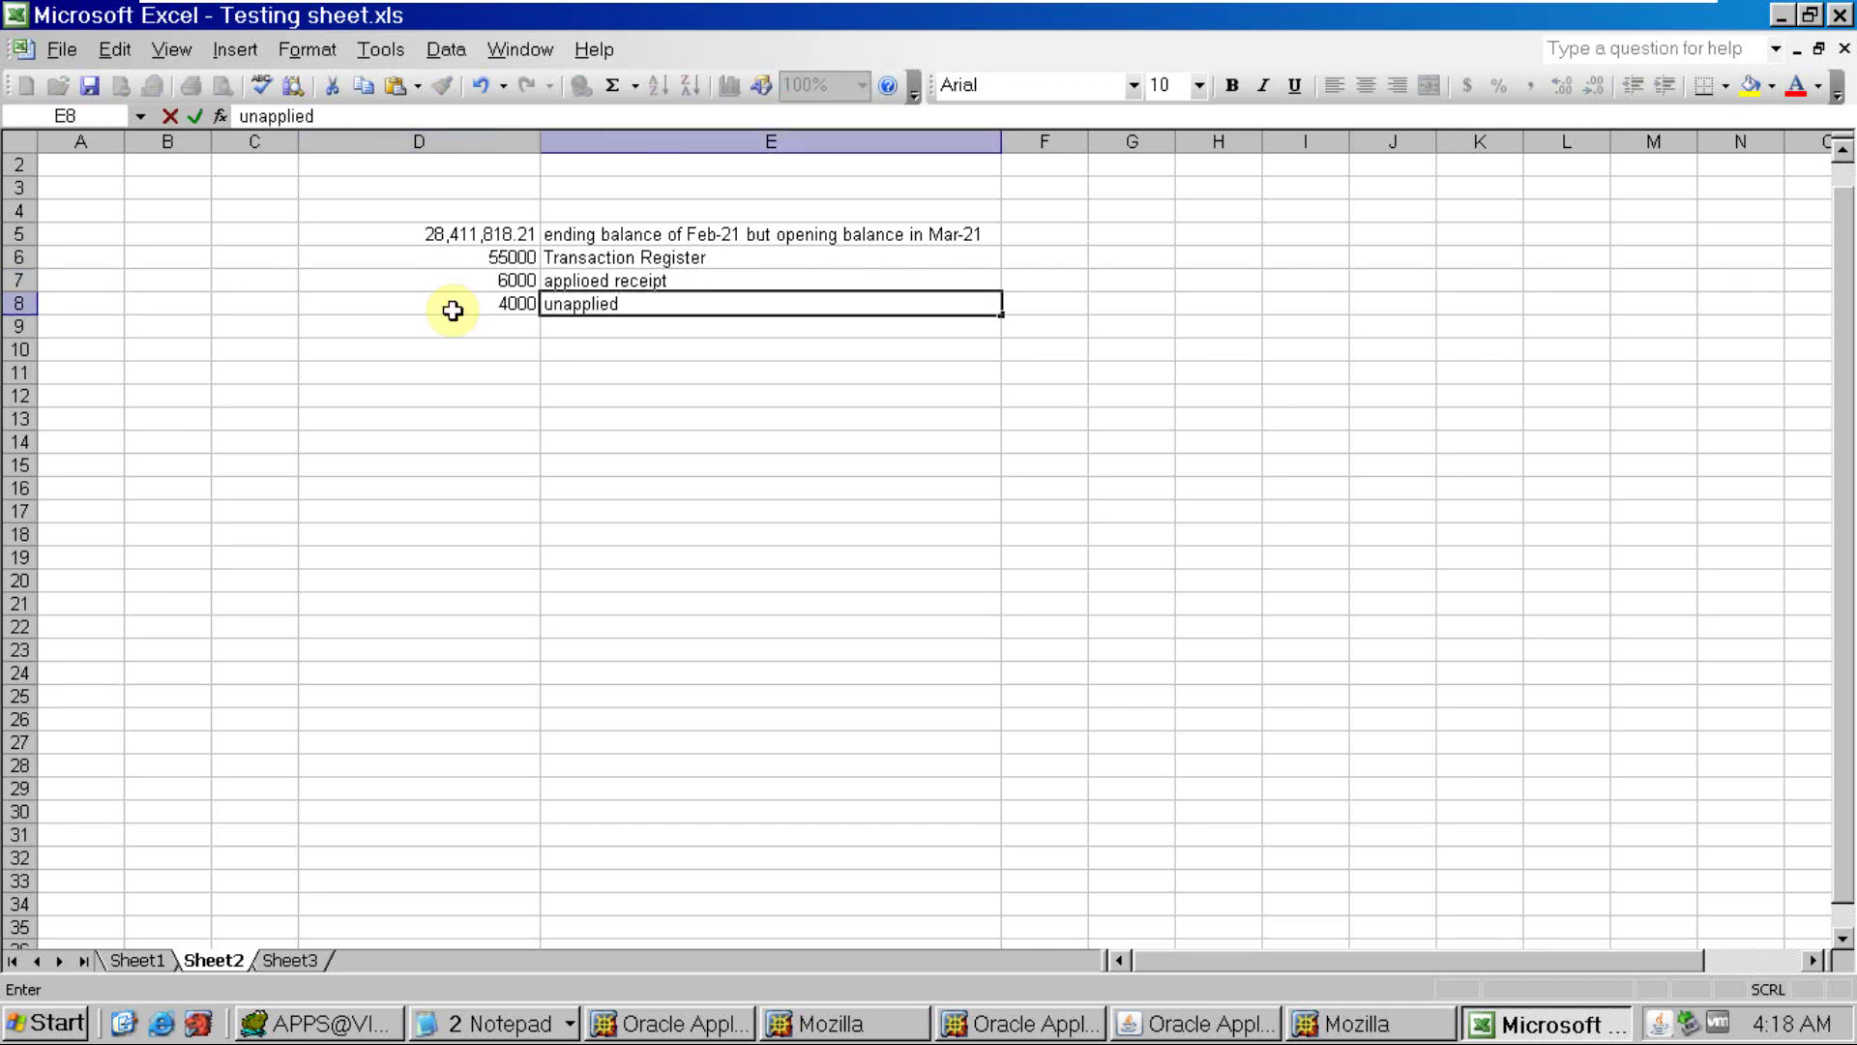
text( receipt register)
Total D5:D8 with a SUM formula in D9
click(452, 326)
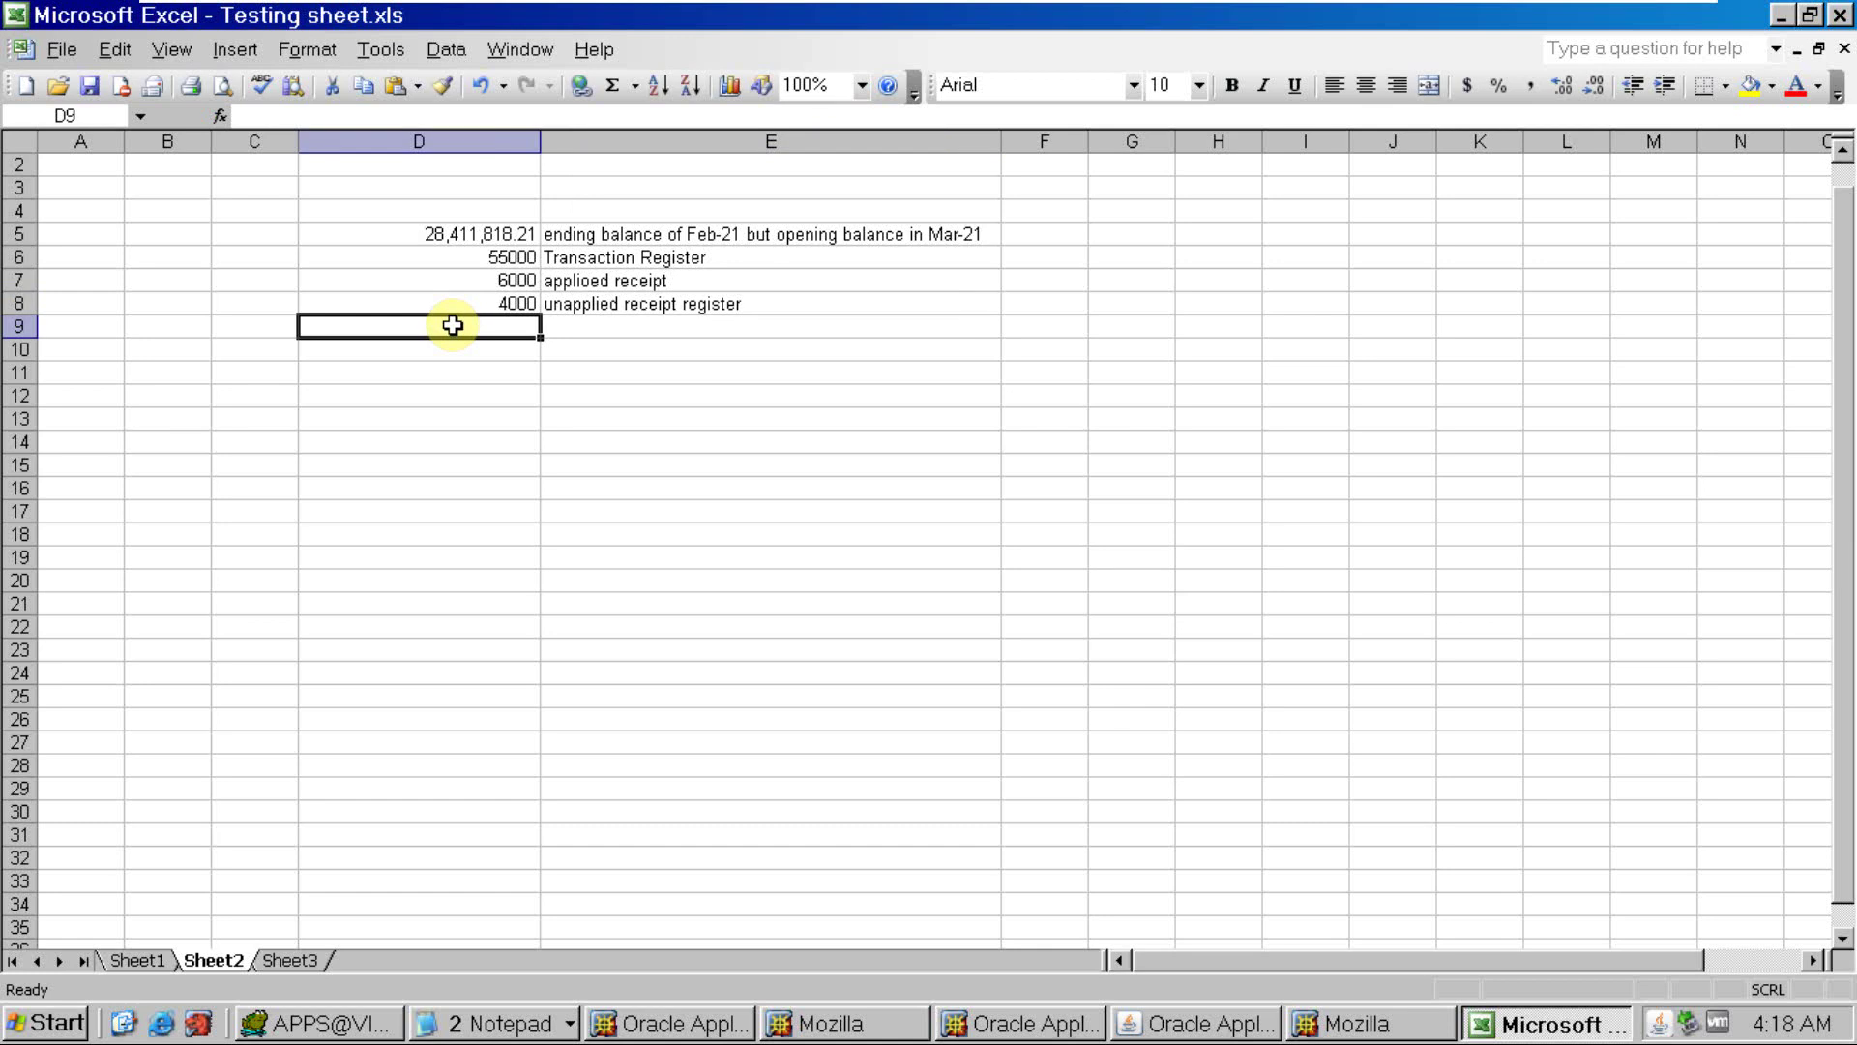
text(=sum)
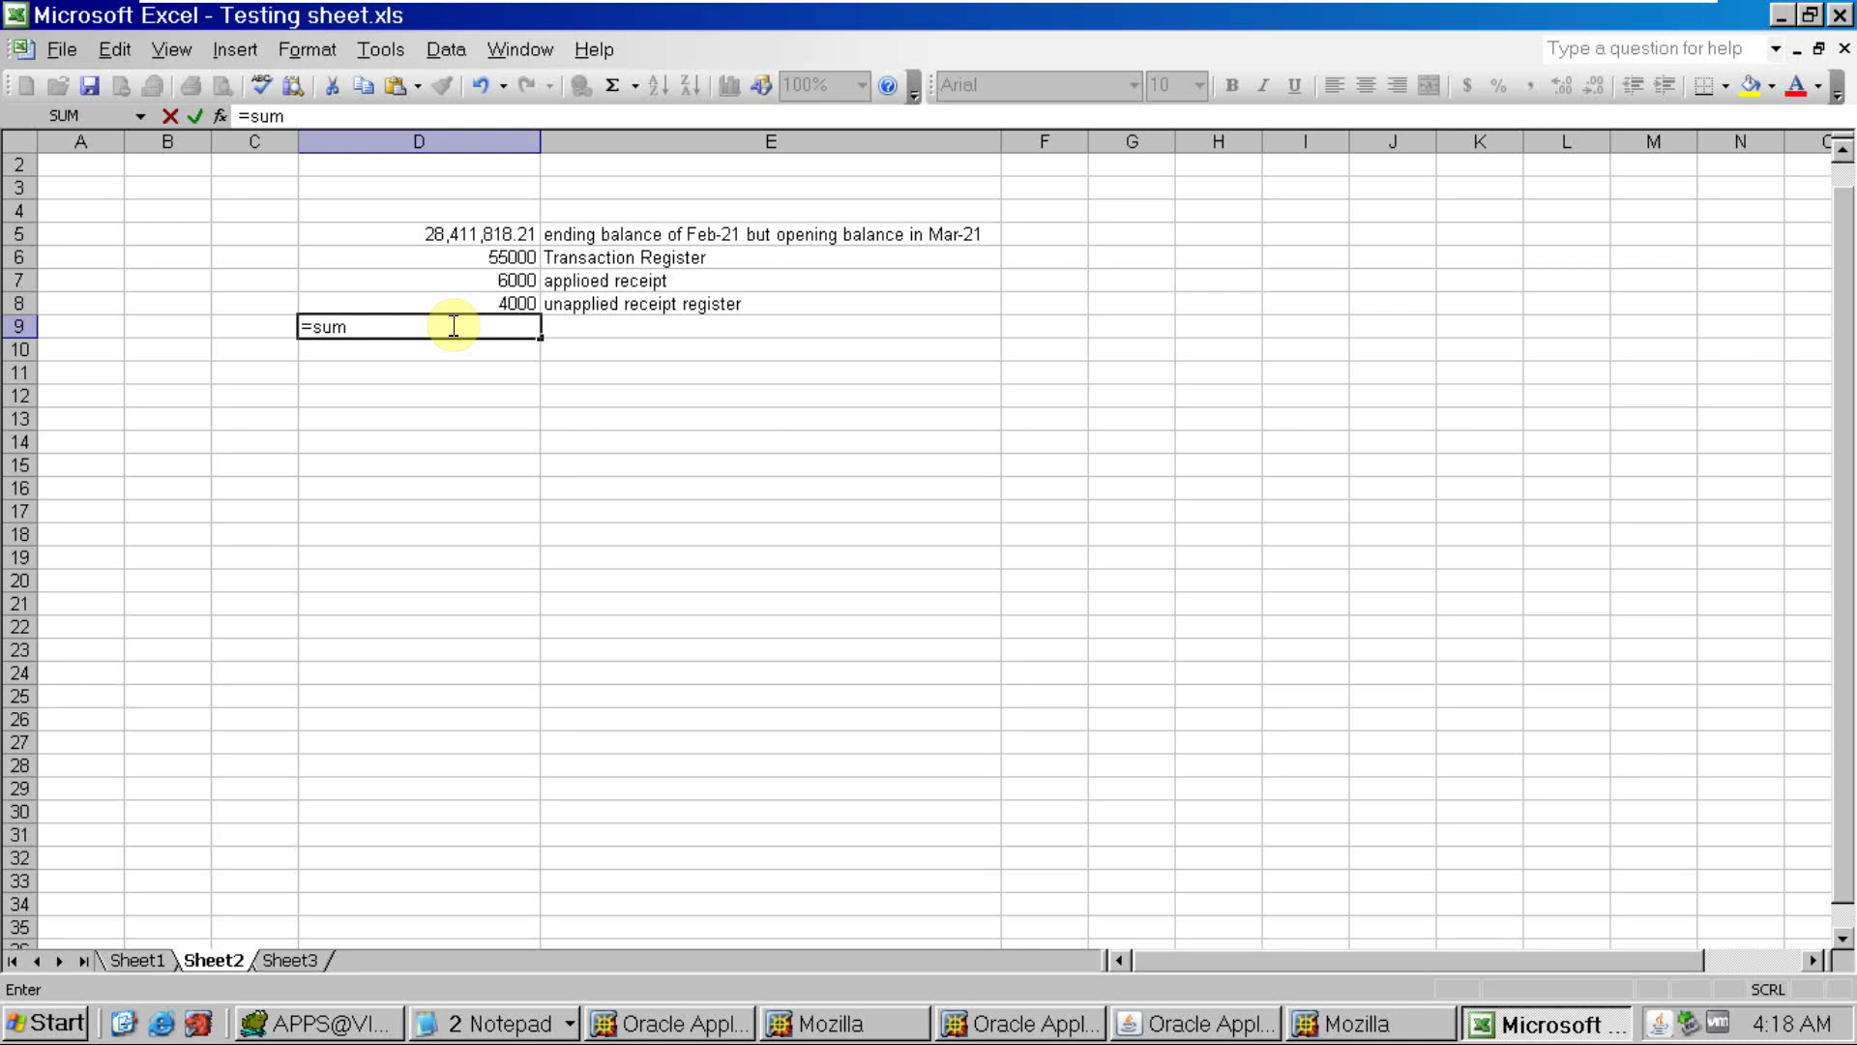
text(()
drag(464, 236, 468, 304)
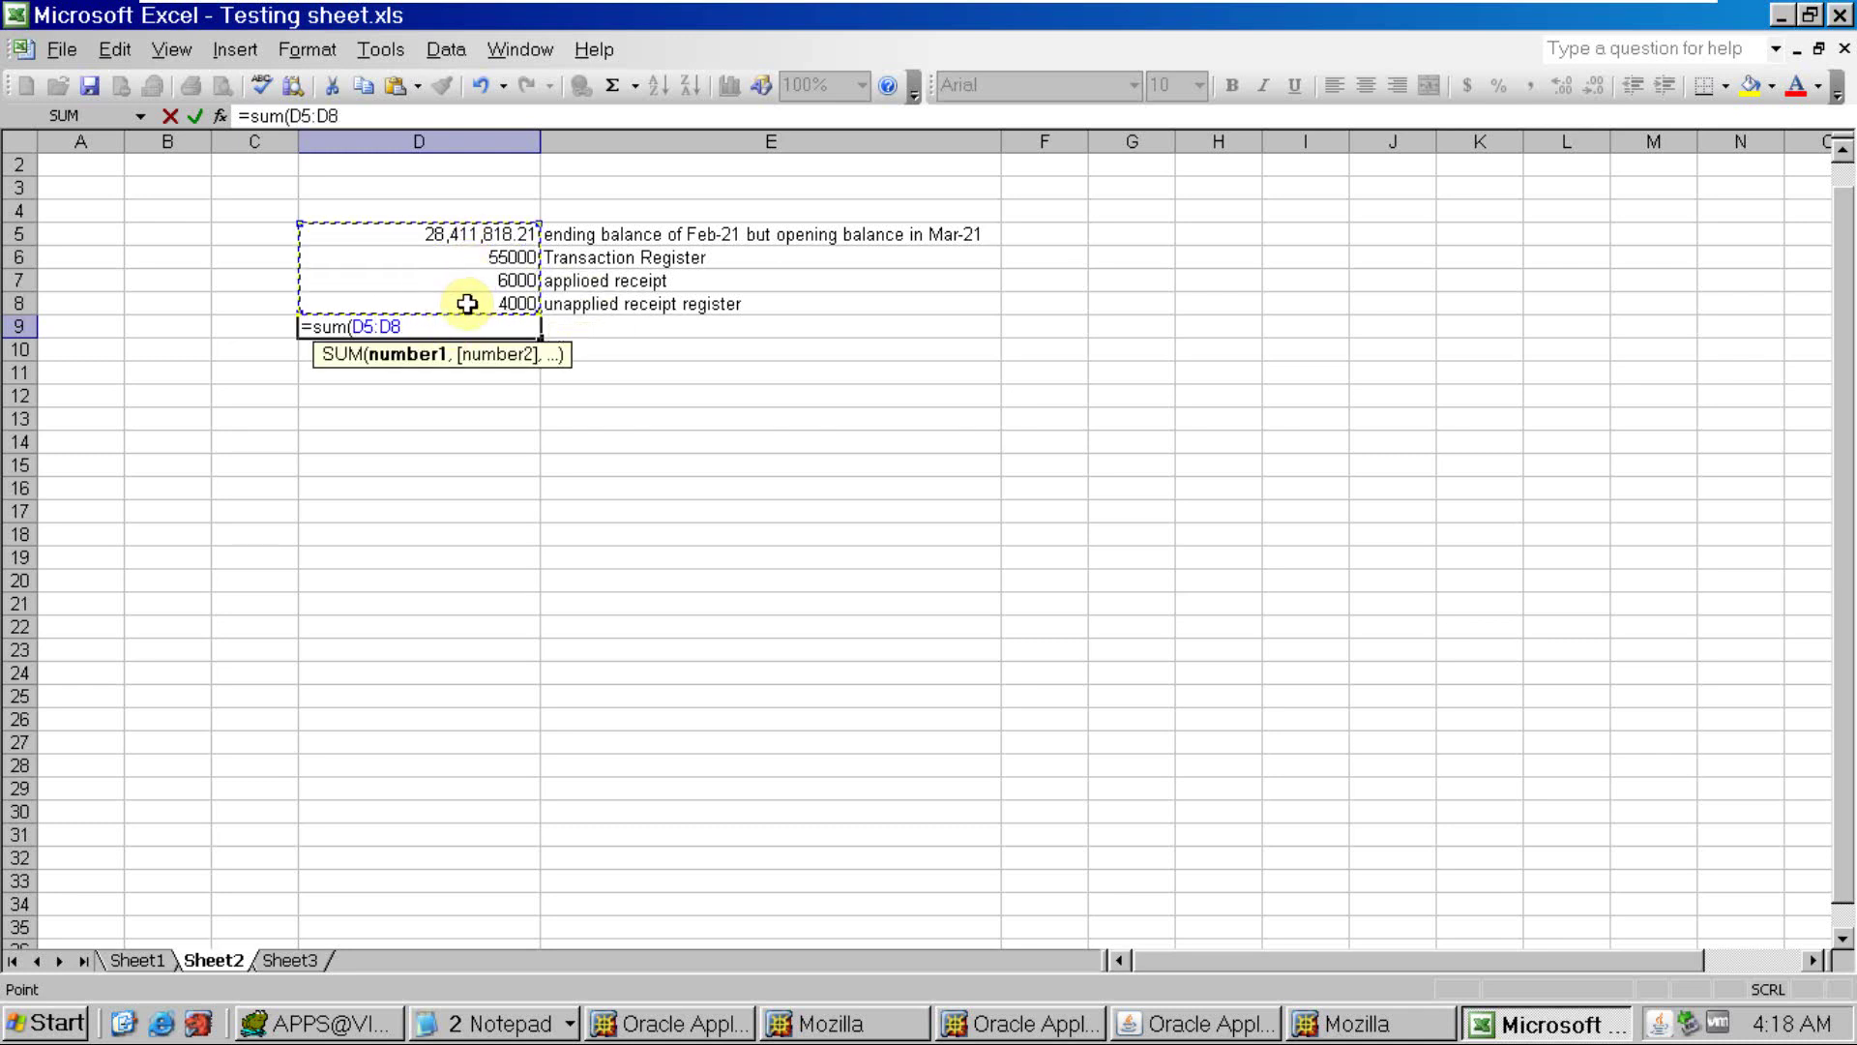
text())
key(Return)
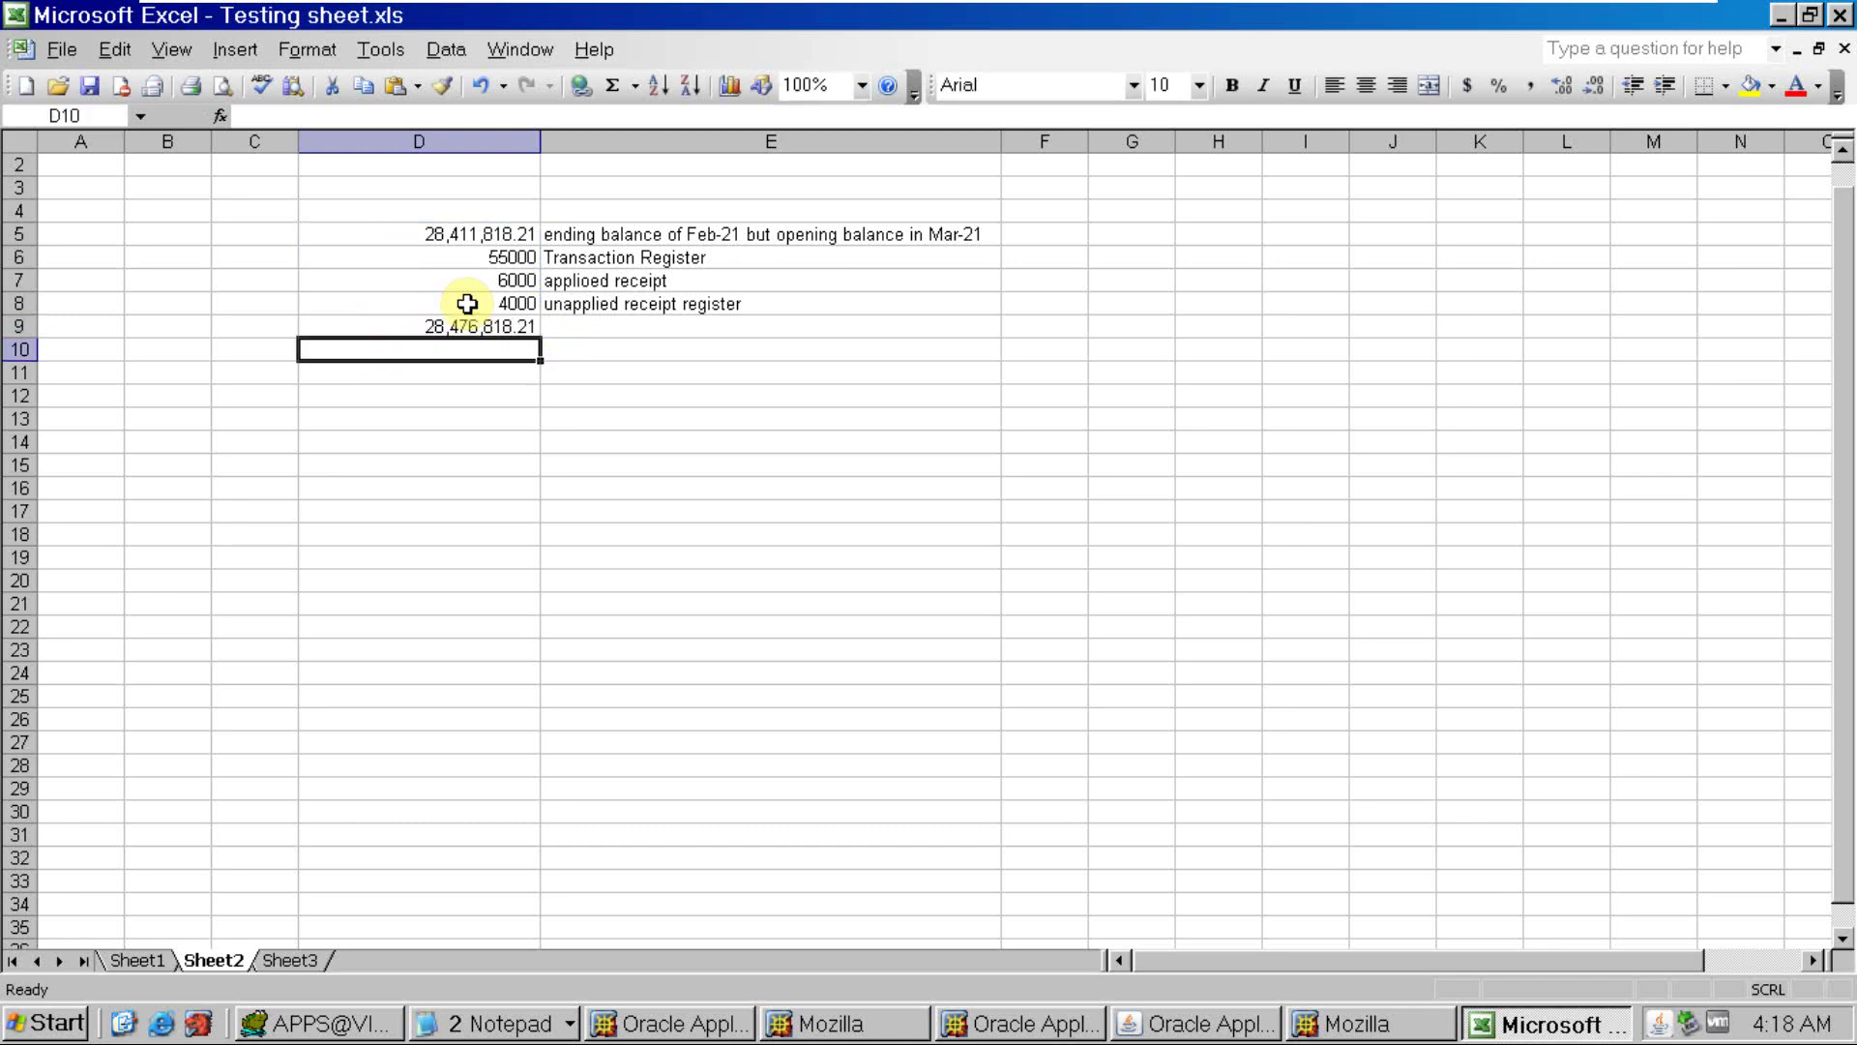
click(497, 326)
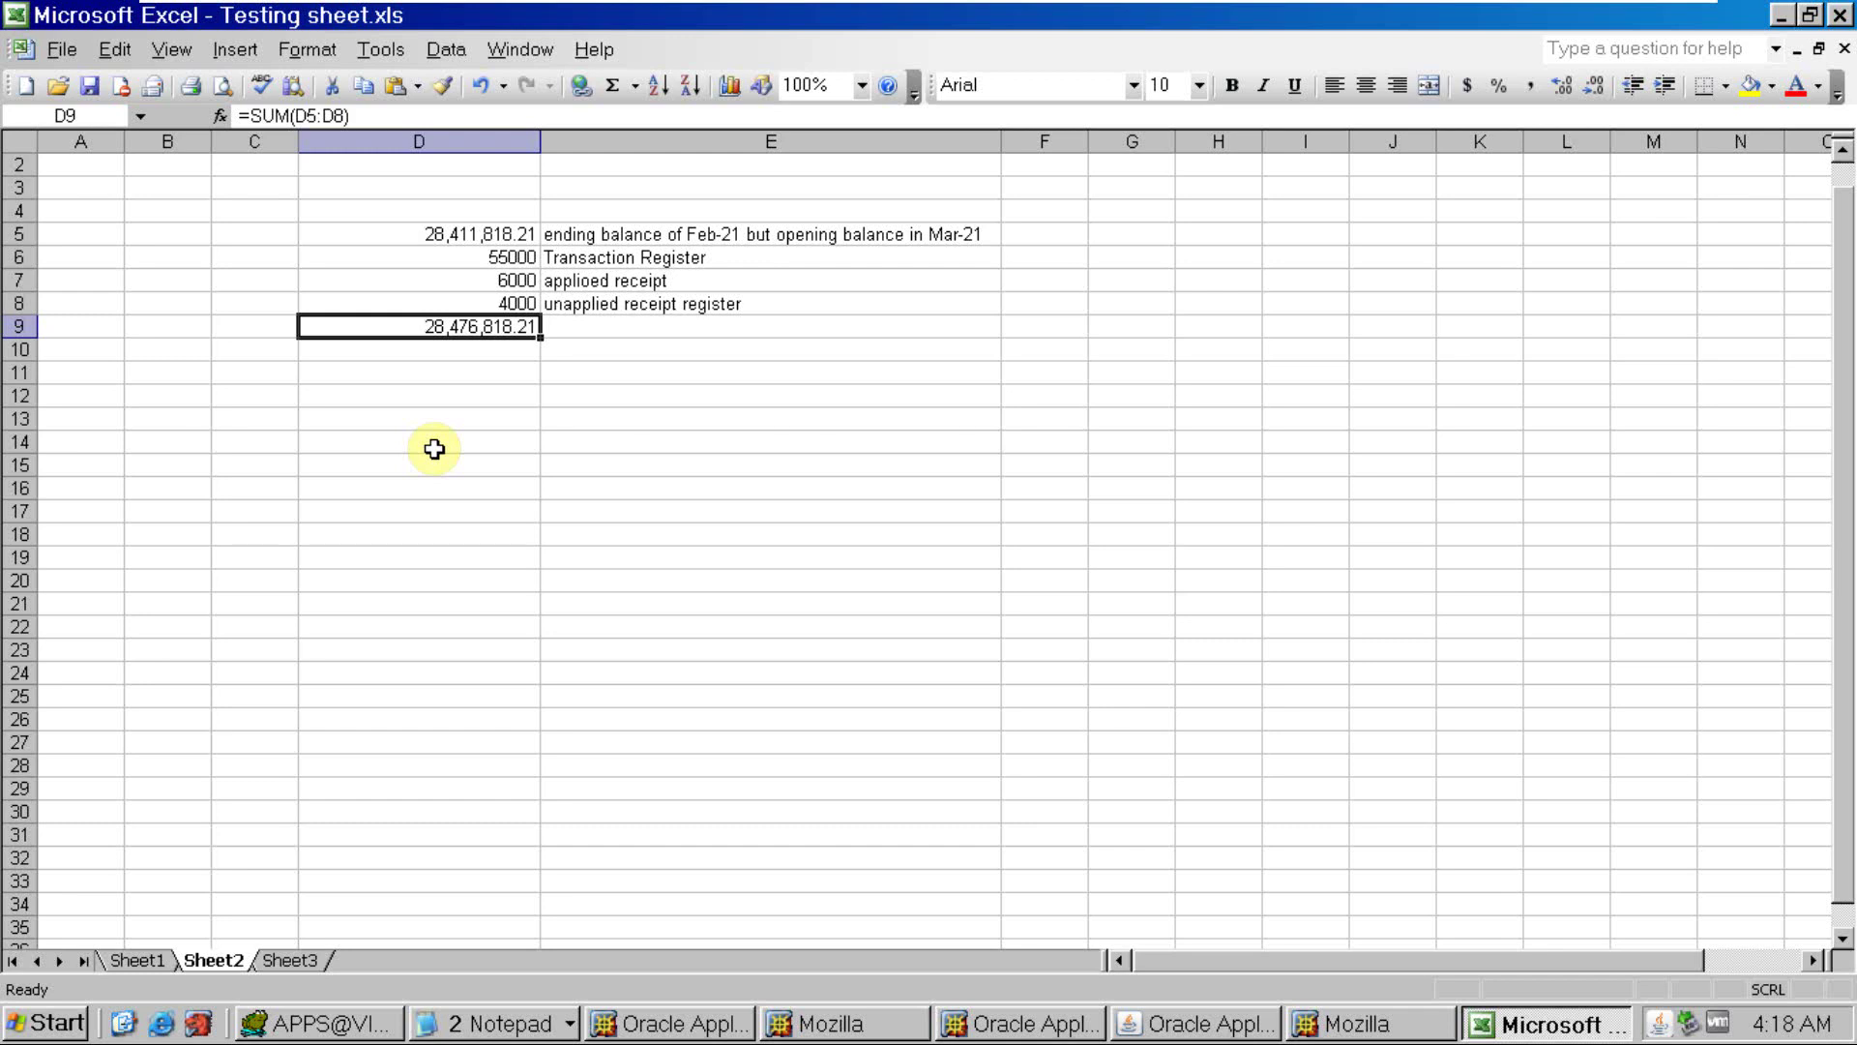
Compare the total in D9 with the calculated total and ending balance as of 31-MAR-2021 in the Mozilla report
key(alt+Tab)
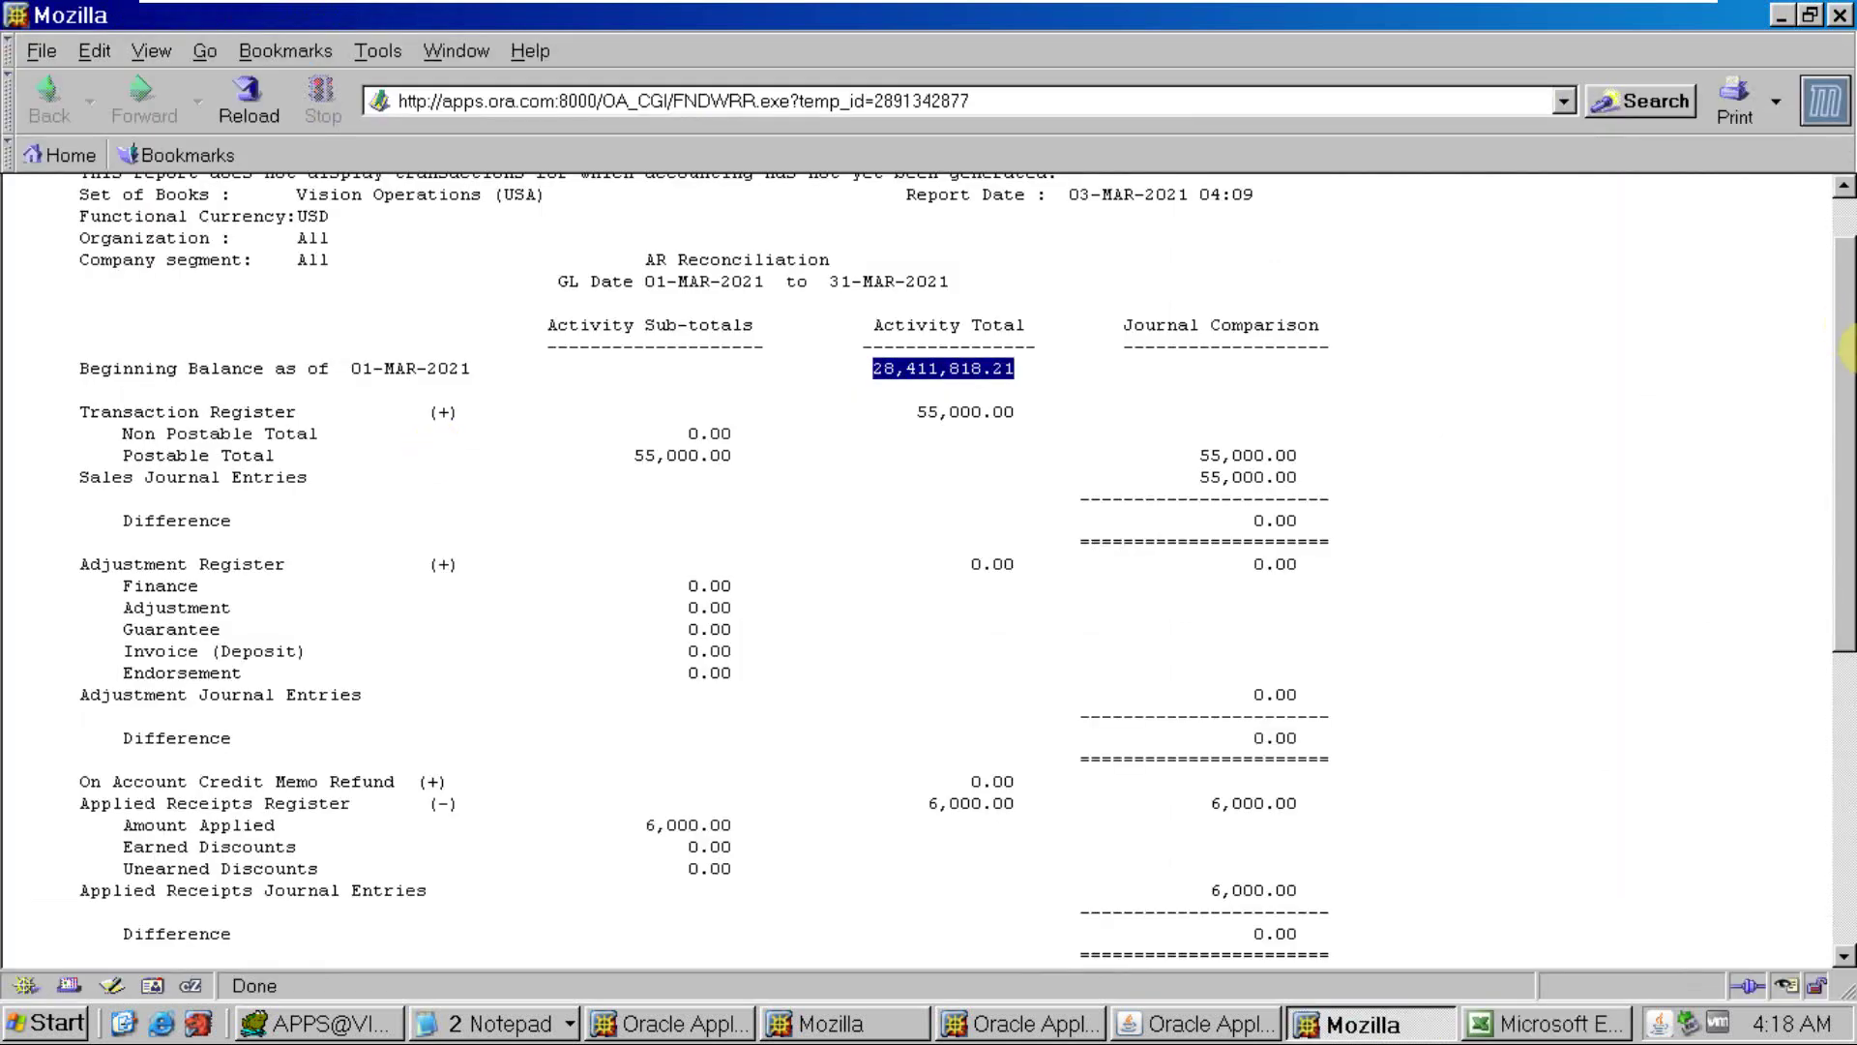
drag(1846, 346, 1831, 660)
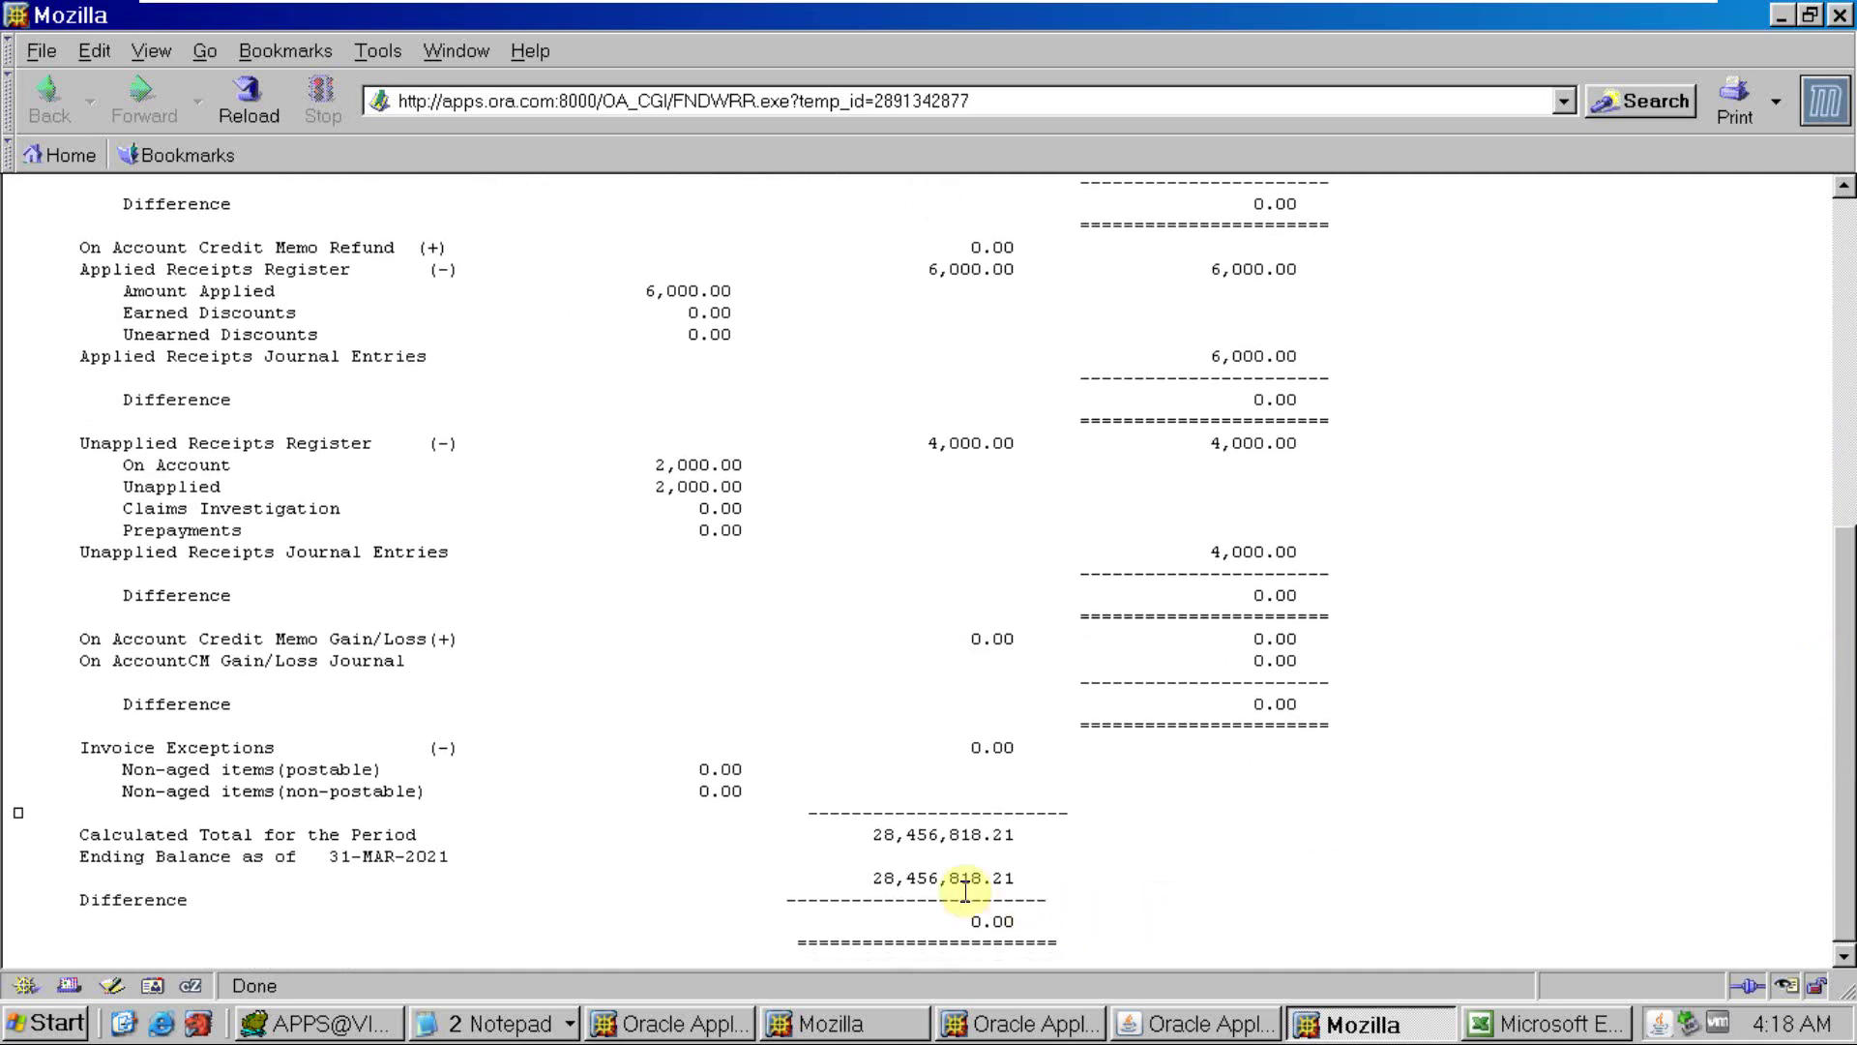
key(alt+Tab)
key(alt+Tab)
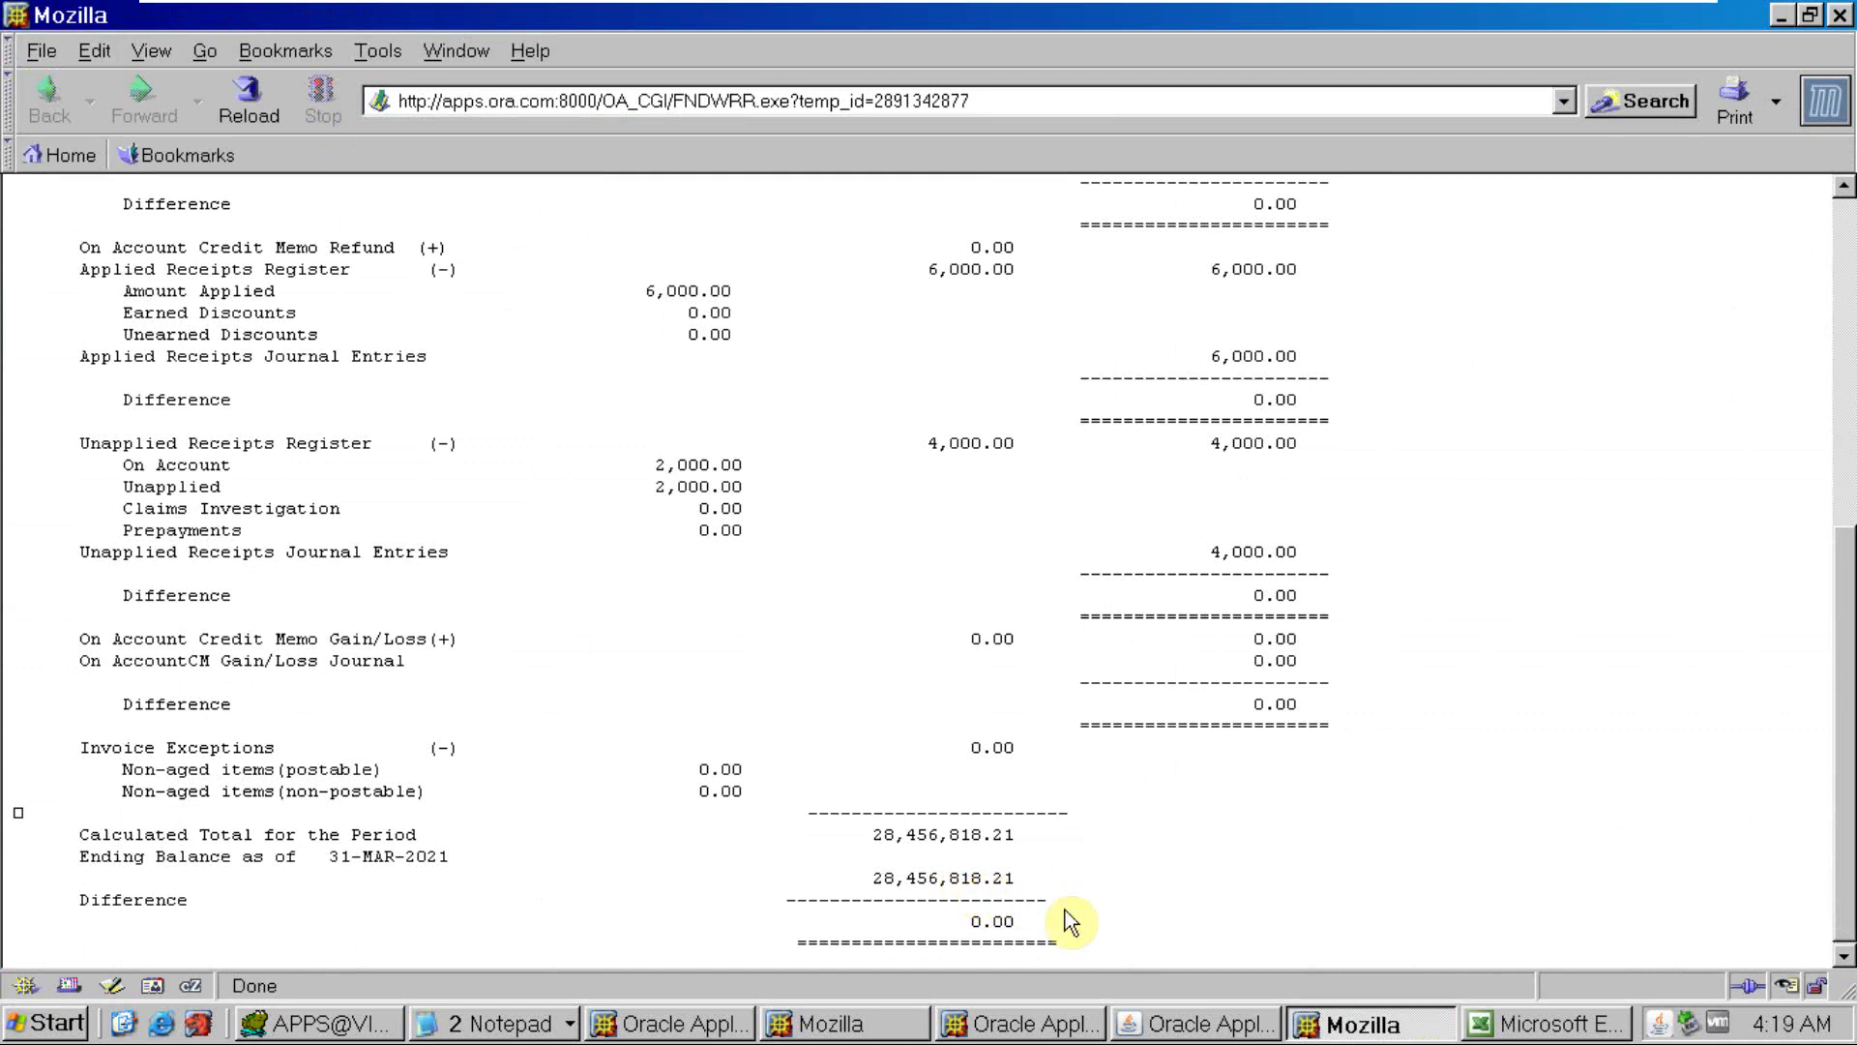
key(alt+Tab)
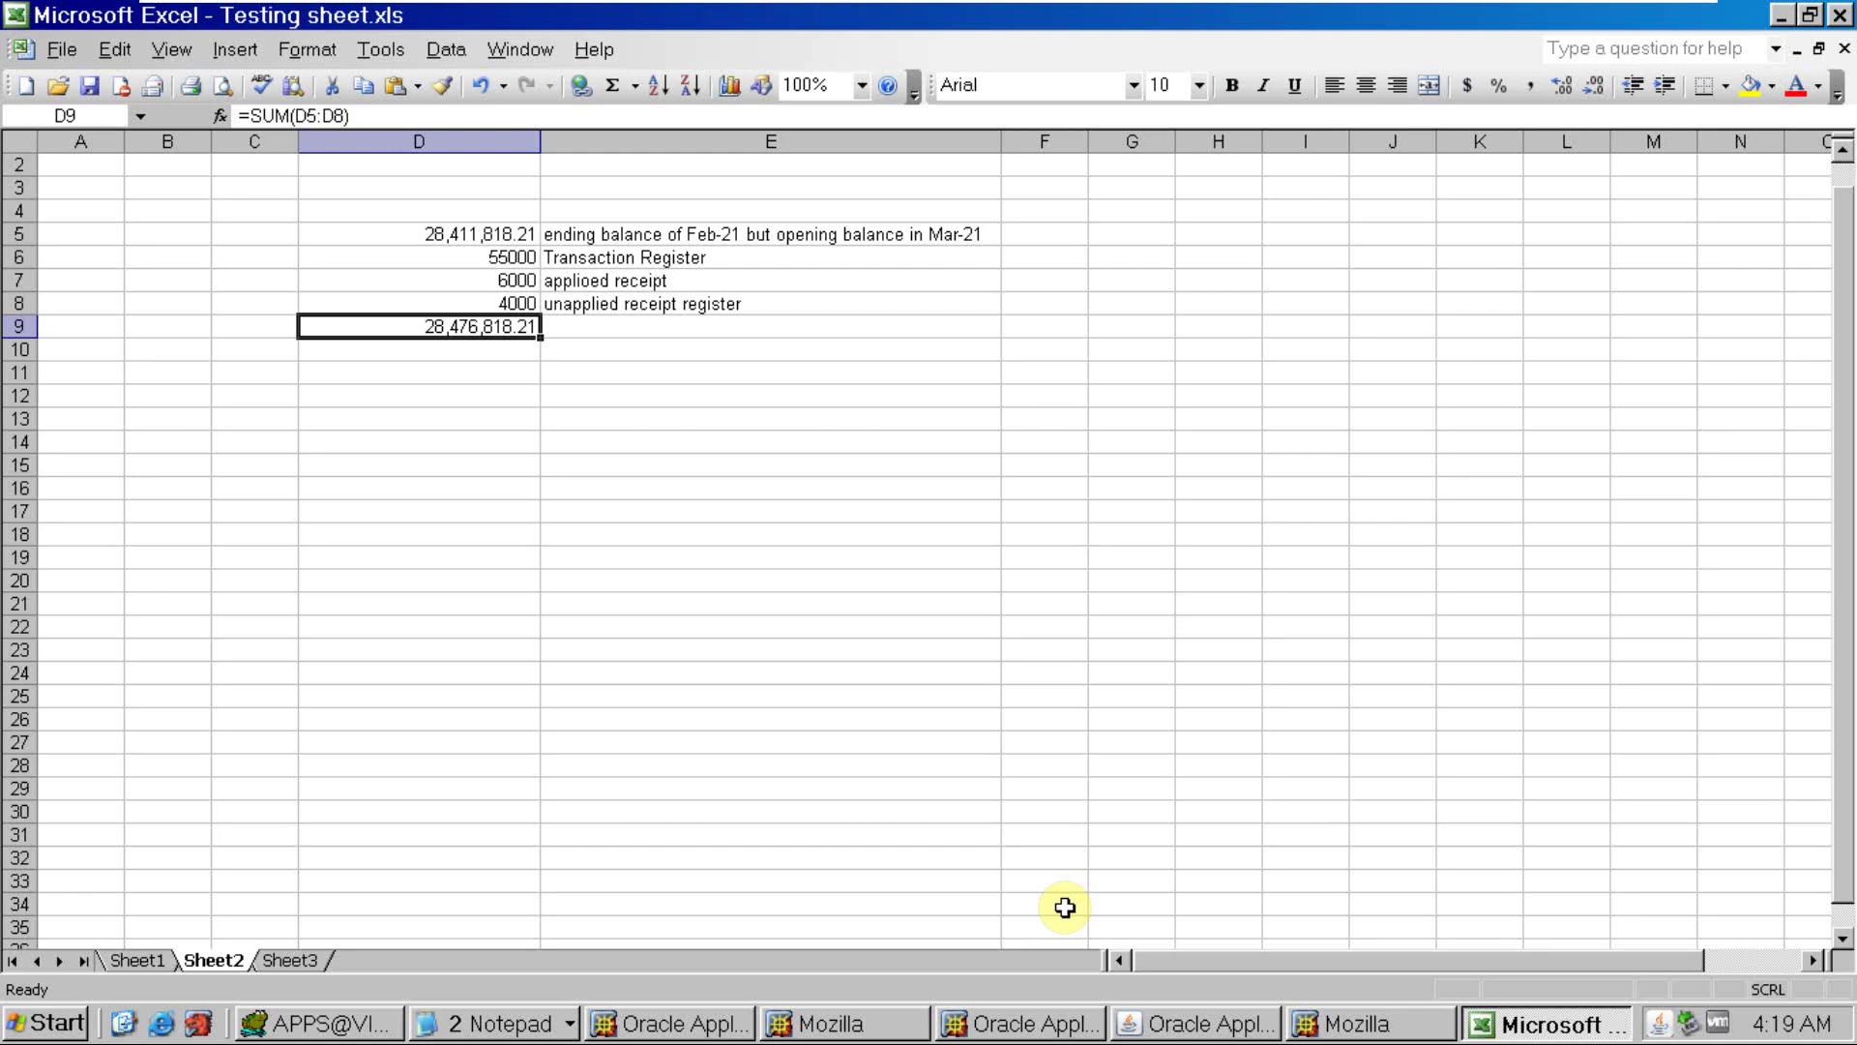
key(alt+Tab)
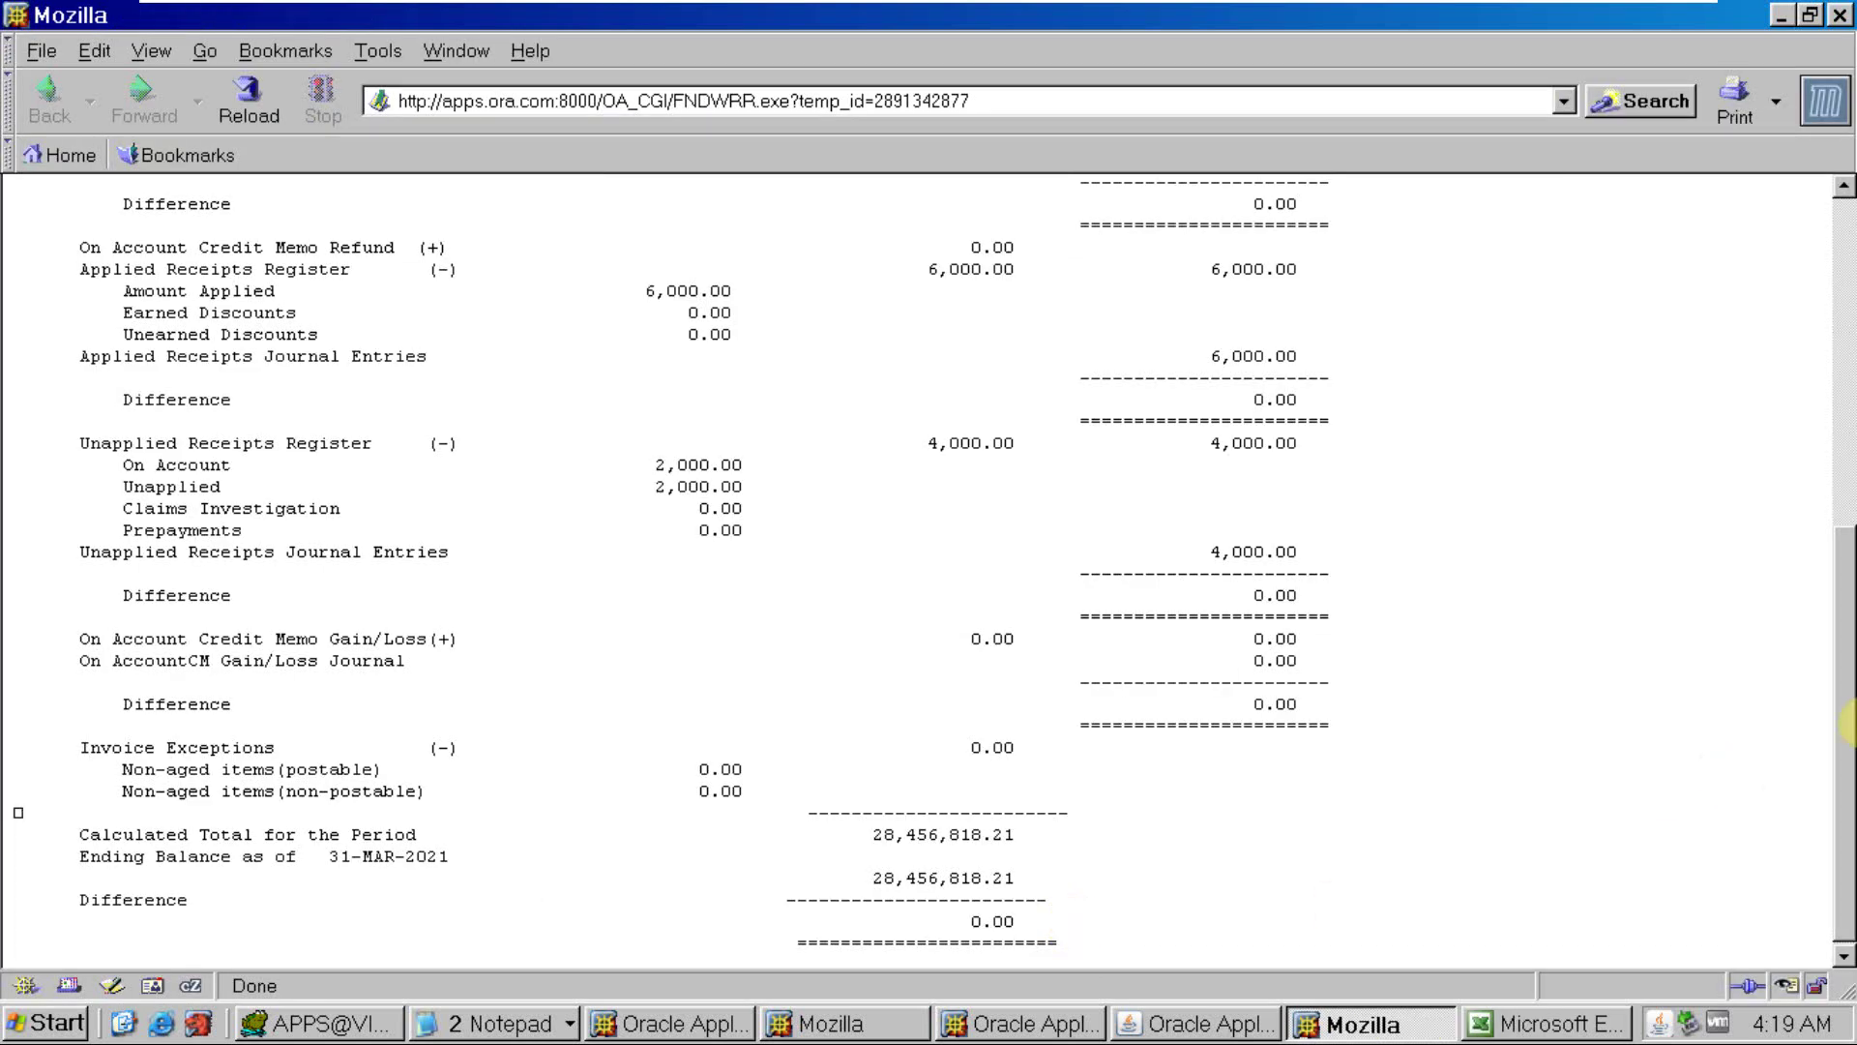
Check the report's applied and unapplied receipts lines against the amounts in D7 and D8 of the Excel sheet
drag(1847, 672, 1847, 581)
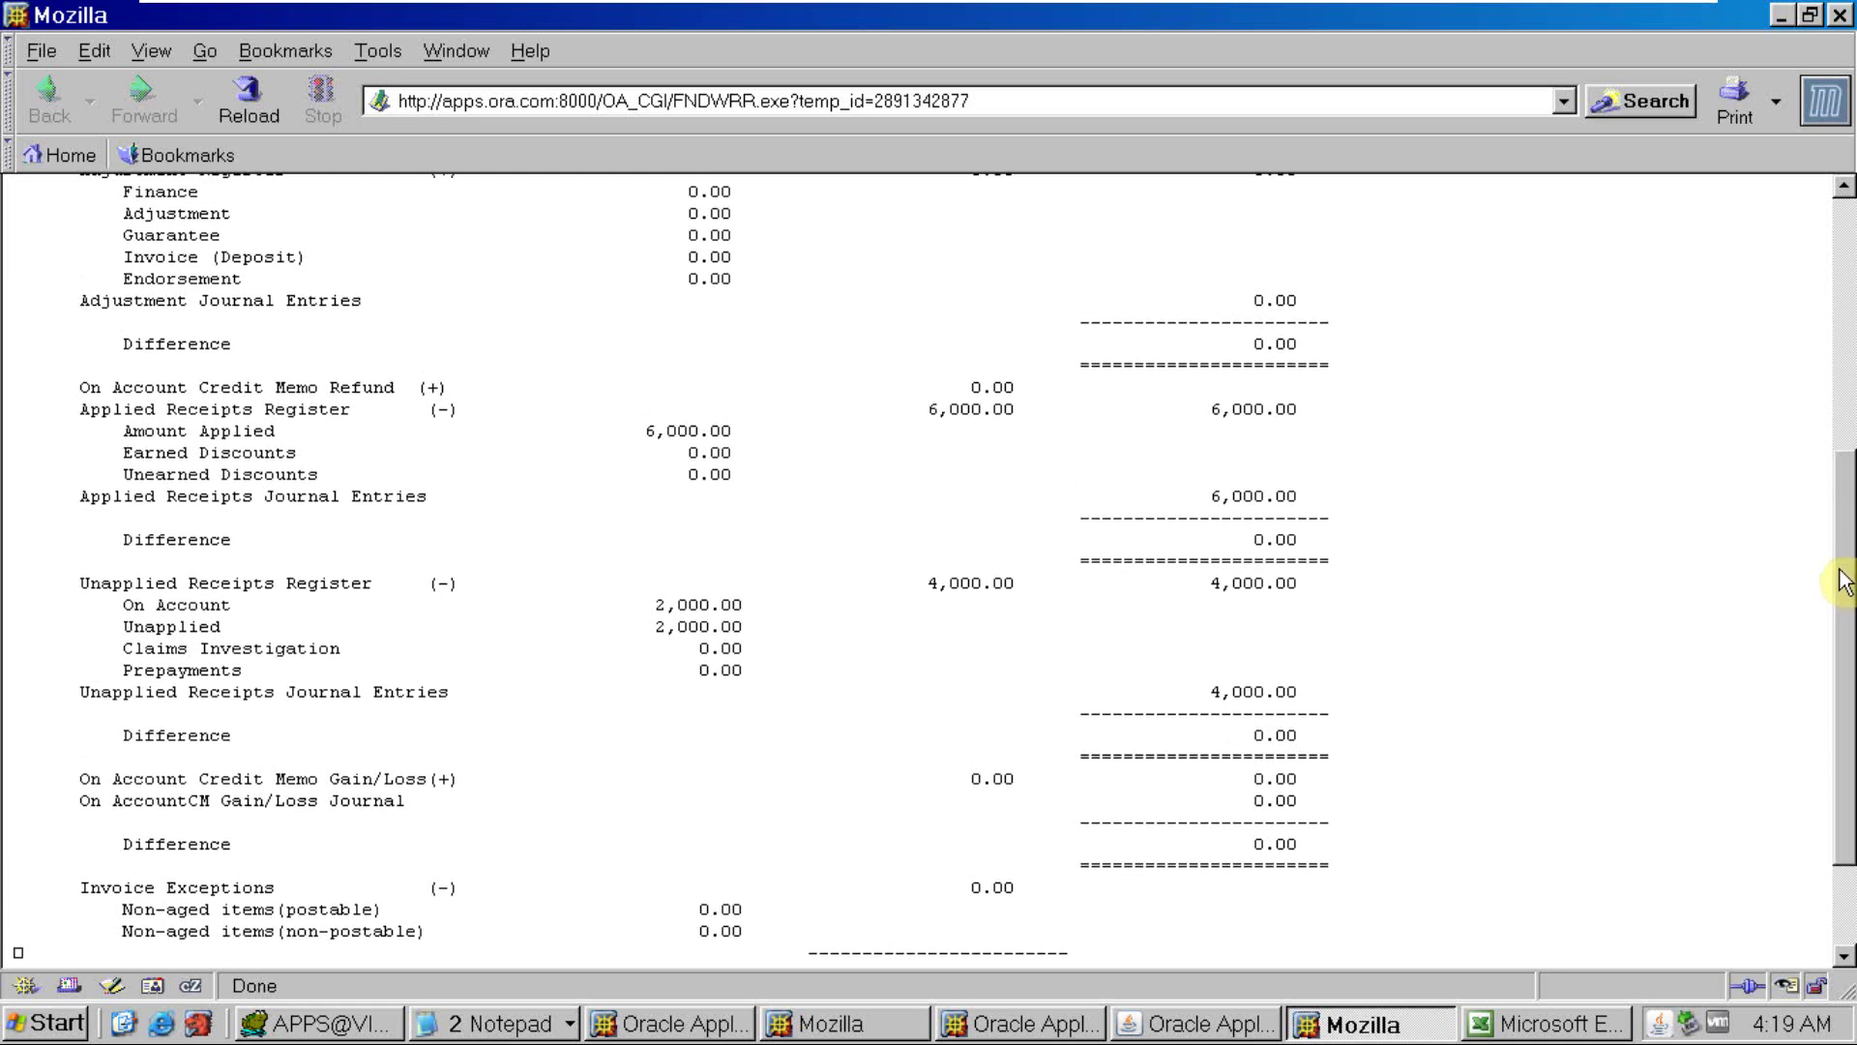
key(alt+Tab)
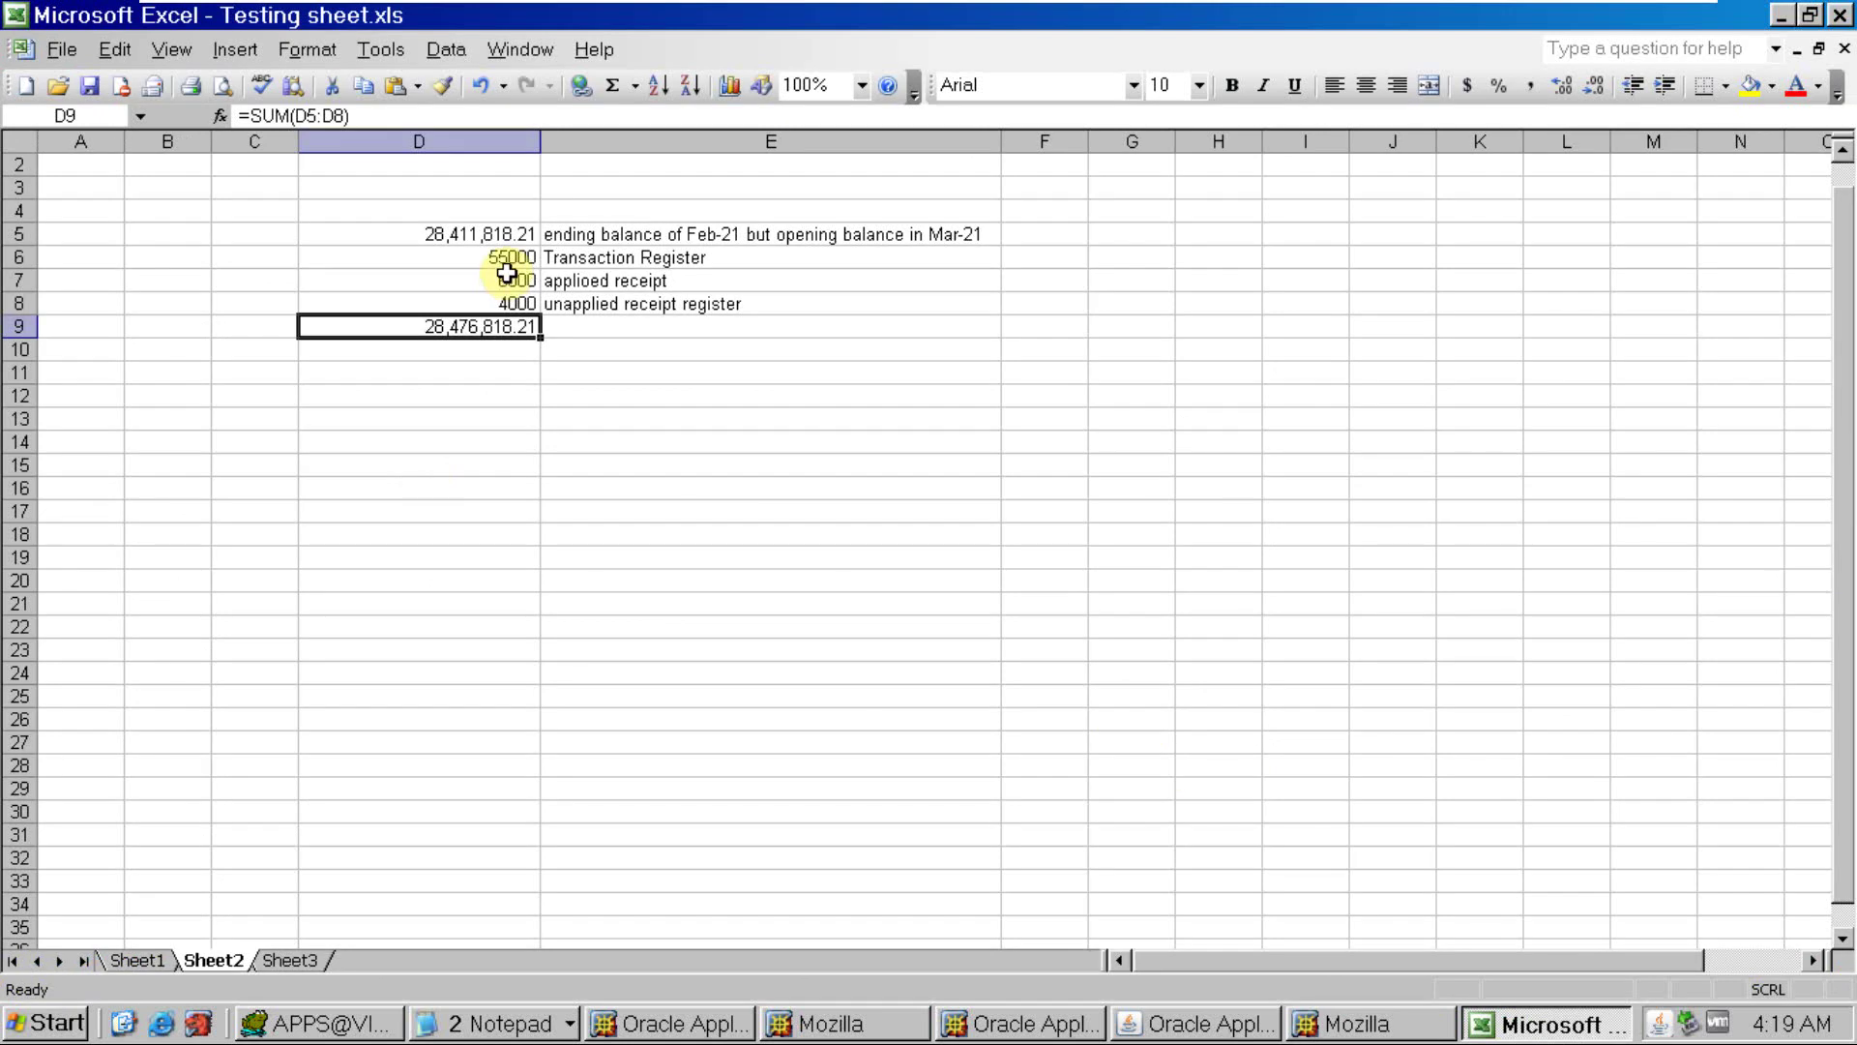
click(504, 290)
drag(504, 291, 505, 290)
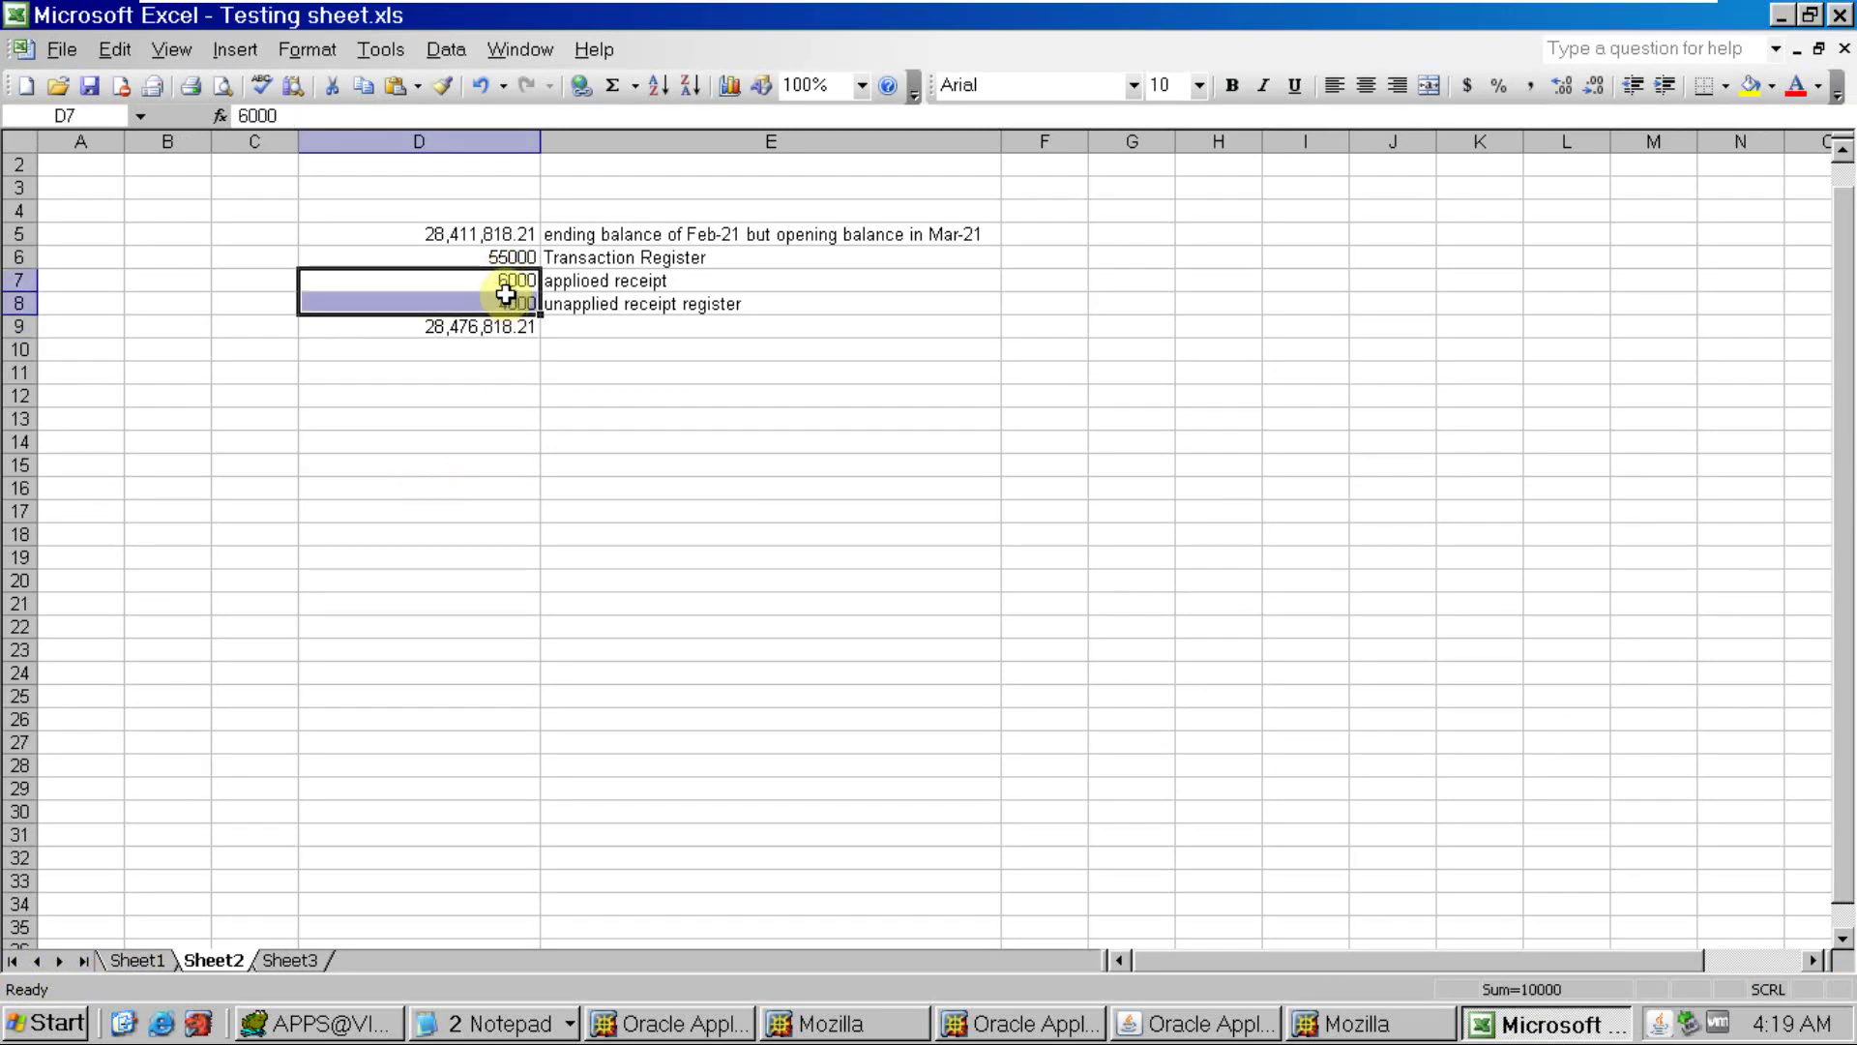
click(498, 283)
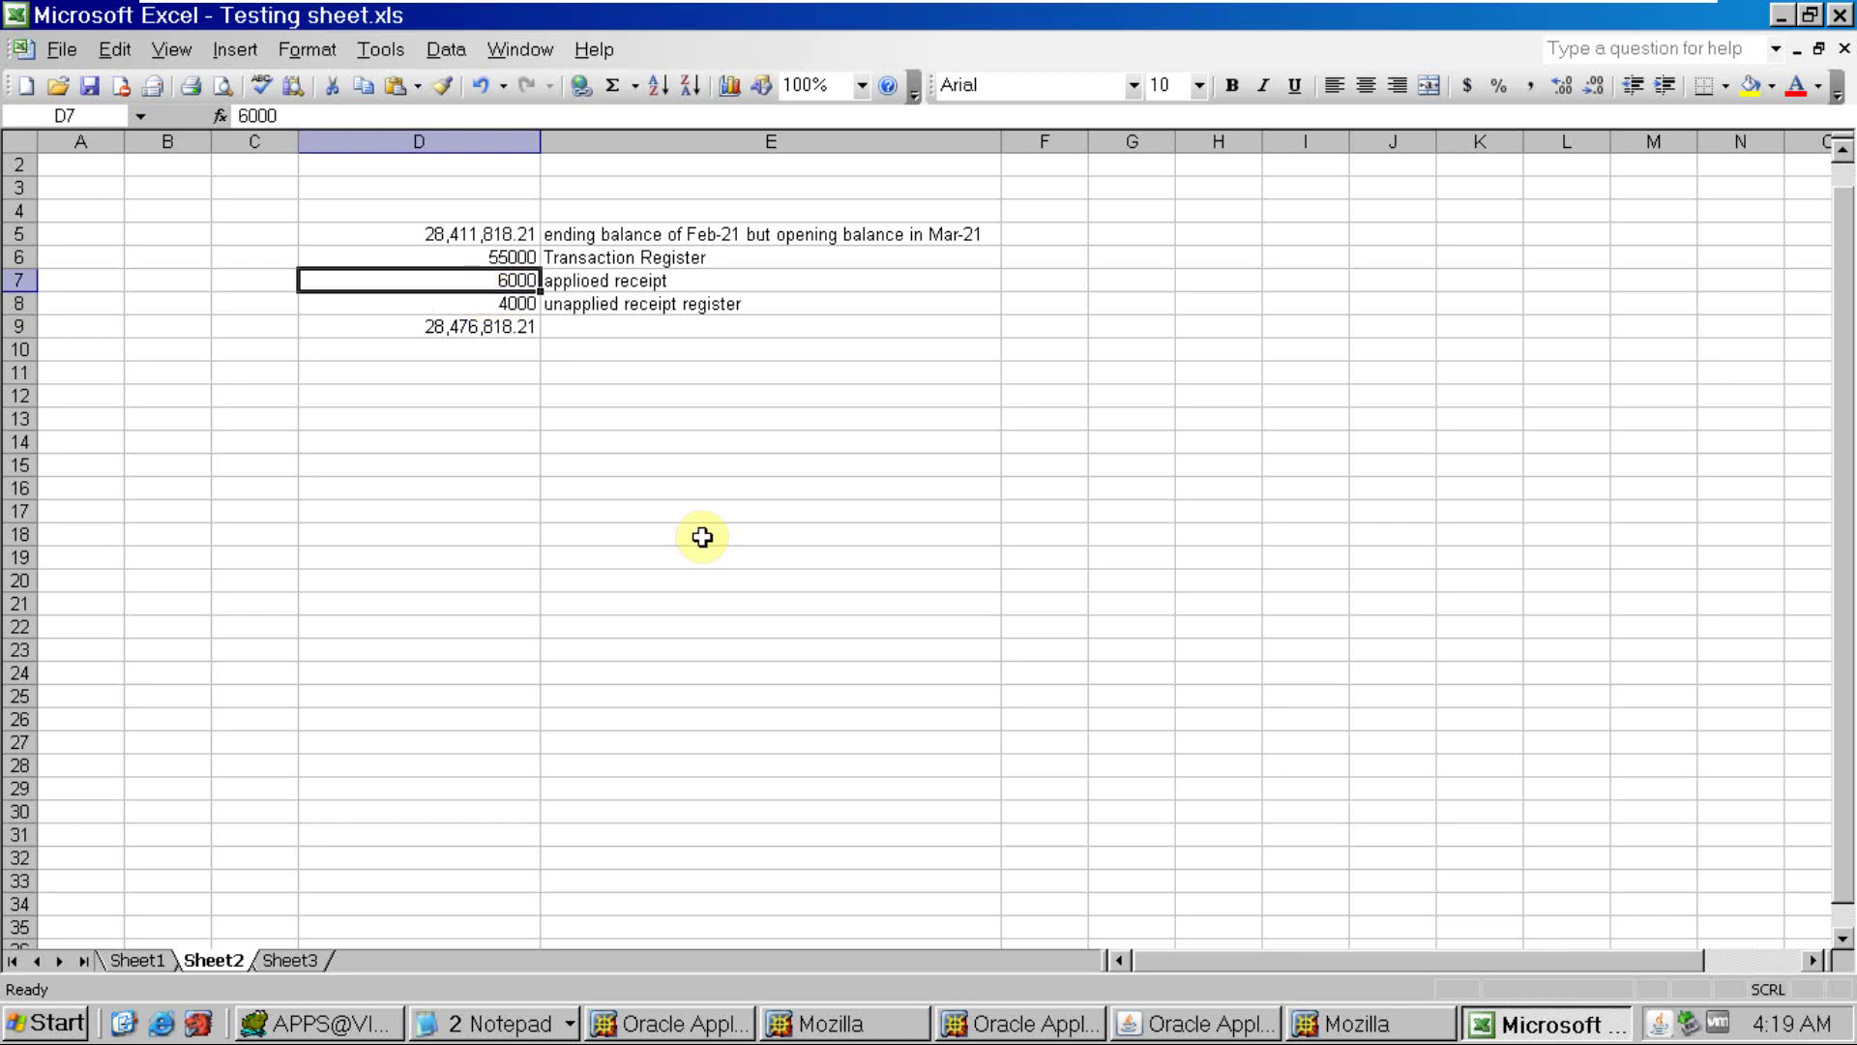
Return to the AR Reconciliation Report in Mozilla and review the beginning balance as of 01-MAR-2021
key(alt+Tab)
drag(1845, 542, 1848, 416)
scroll(929, 300, up, 1)
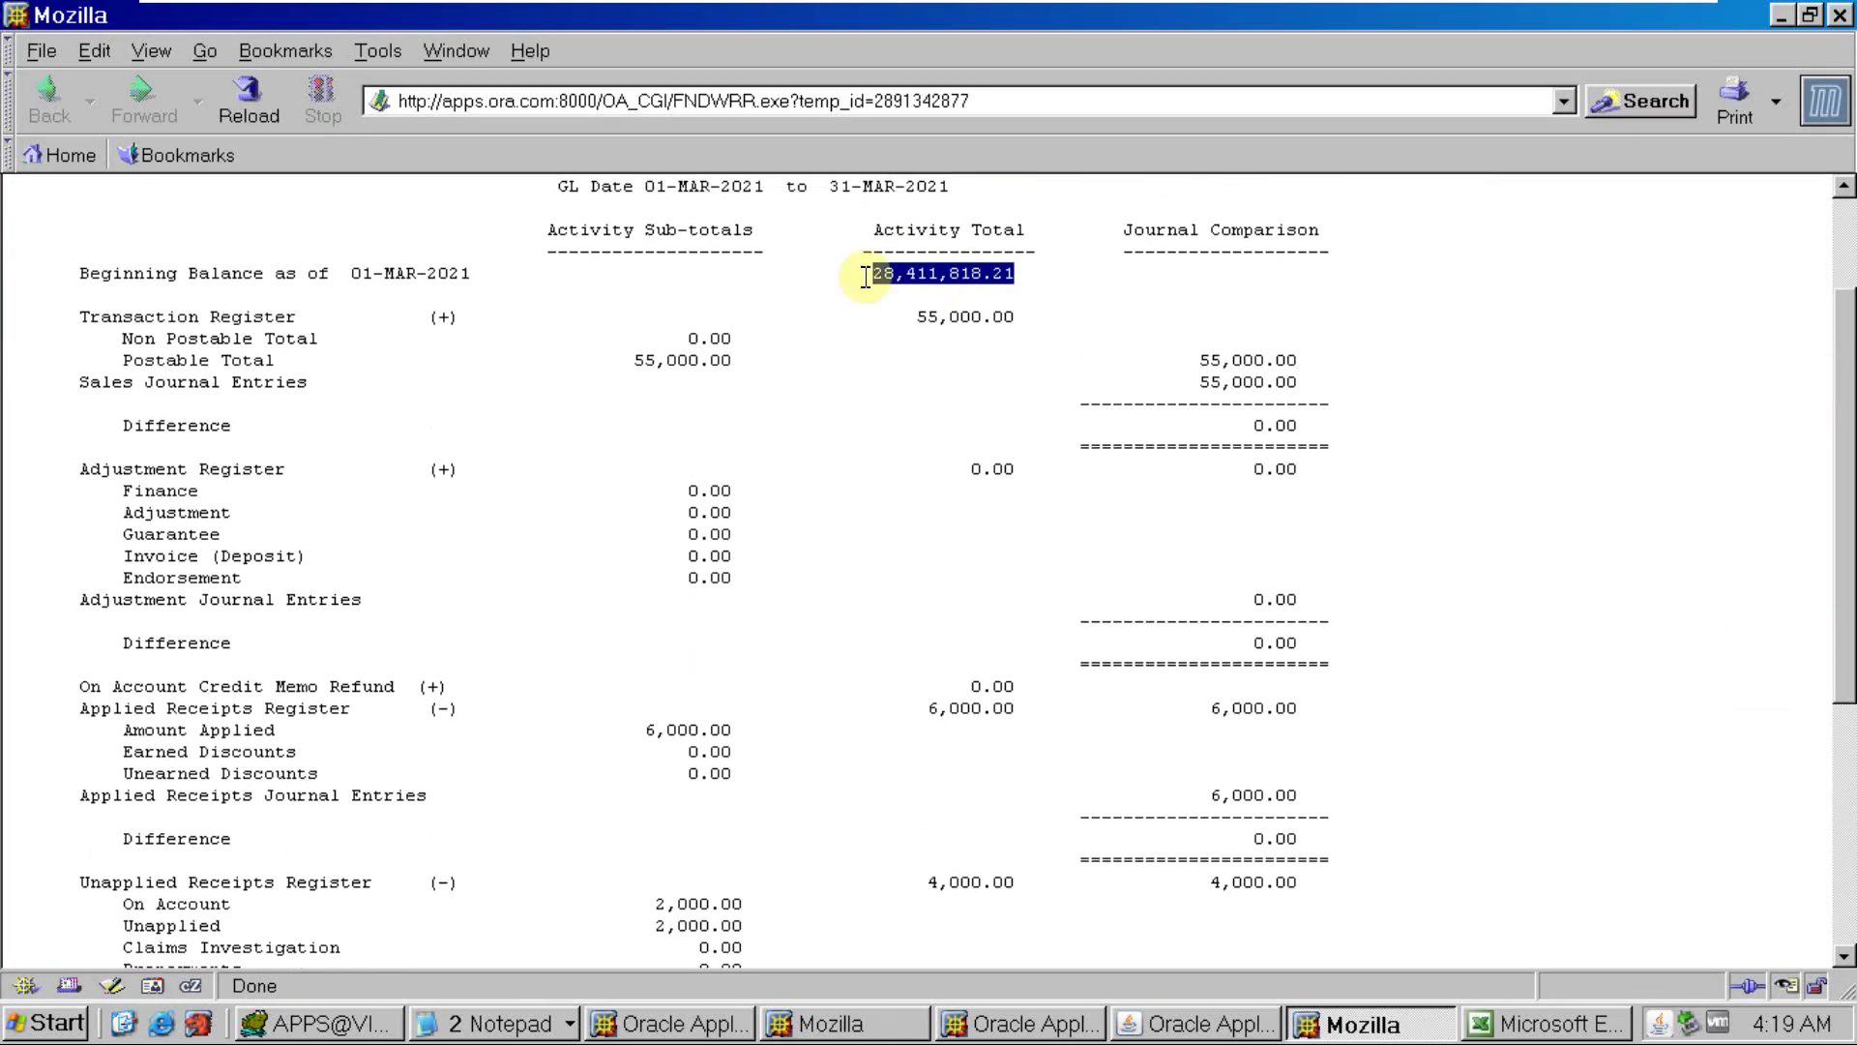
Check the plus and minus signs on the report's register lines, especially the Applied Receipts Register
click(910, 272)
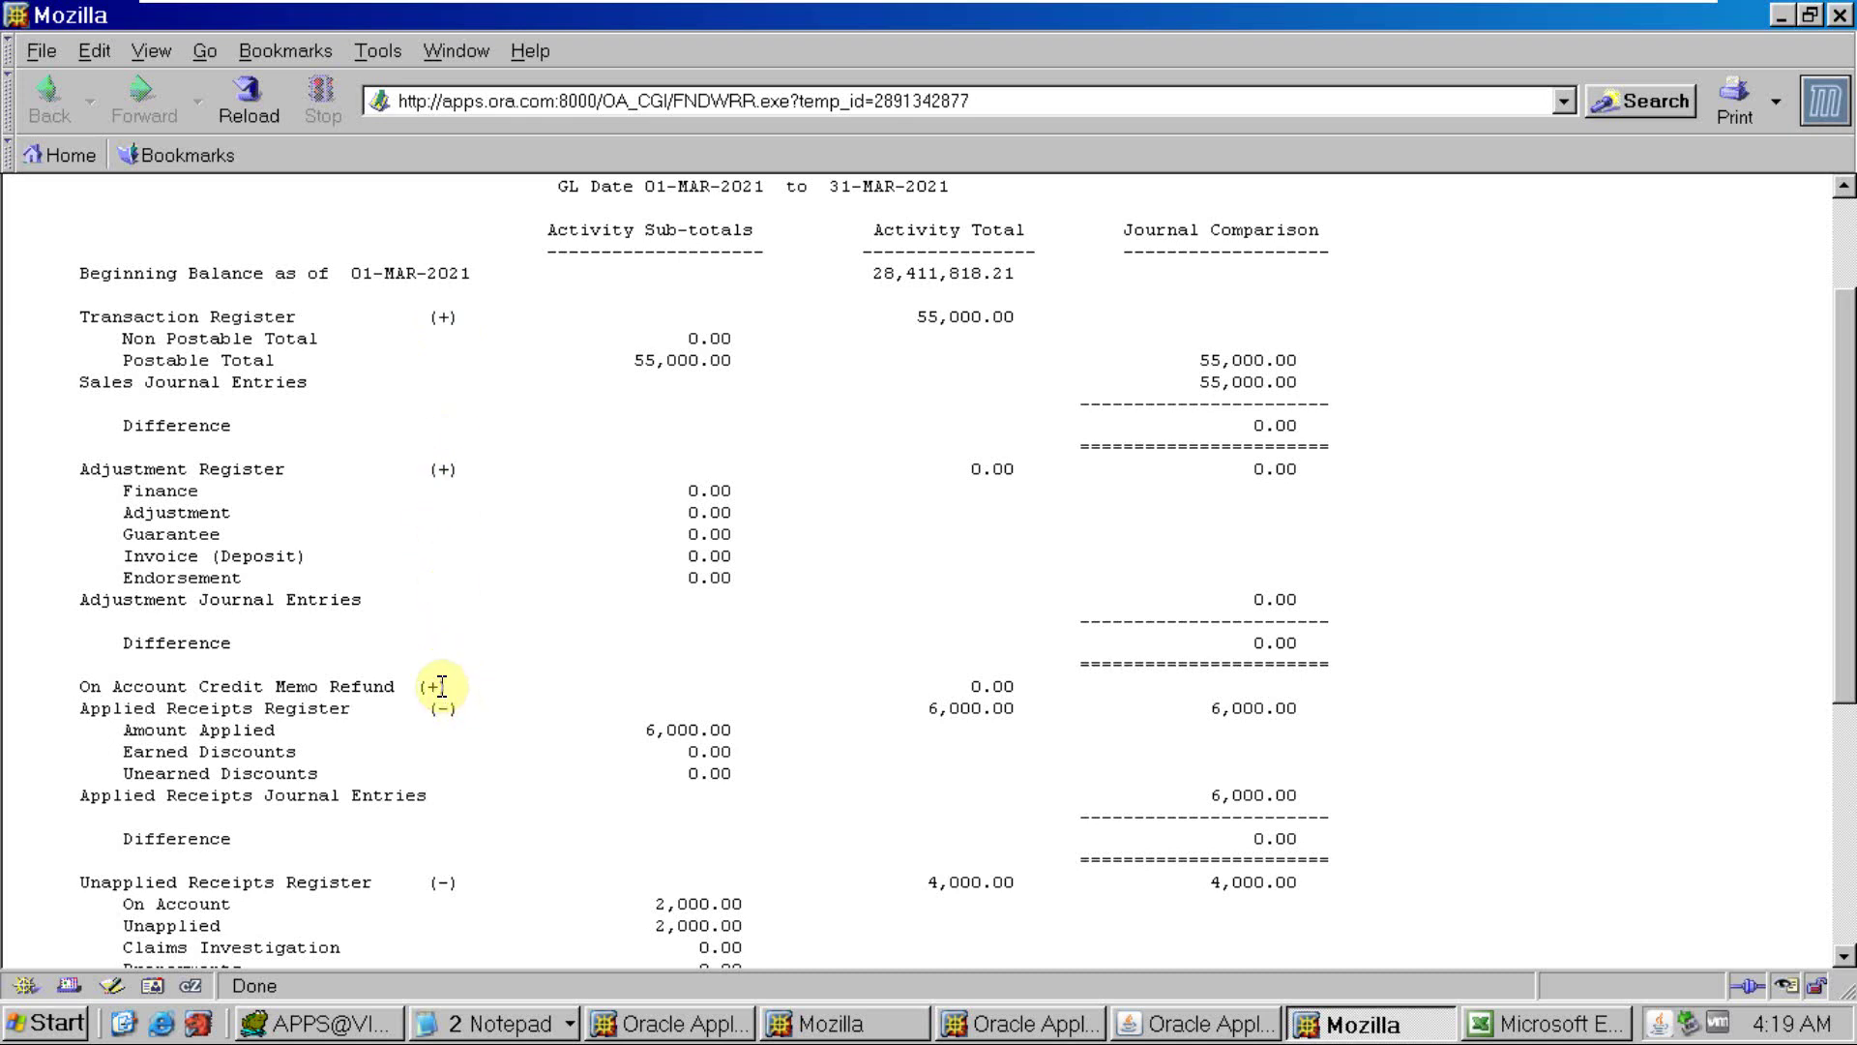
drag(438, 714, 478, 716)
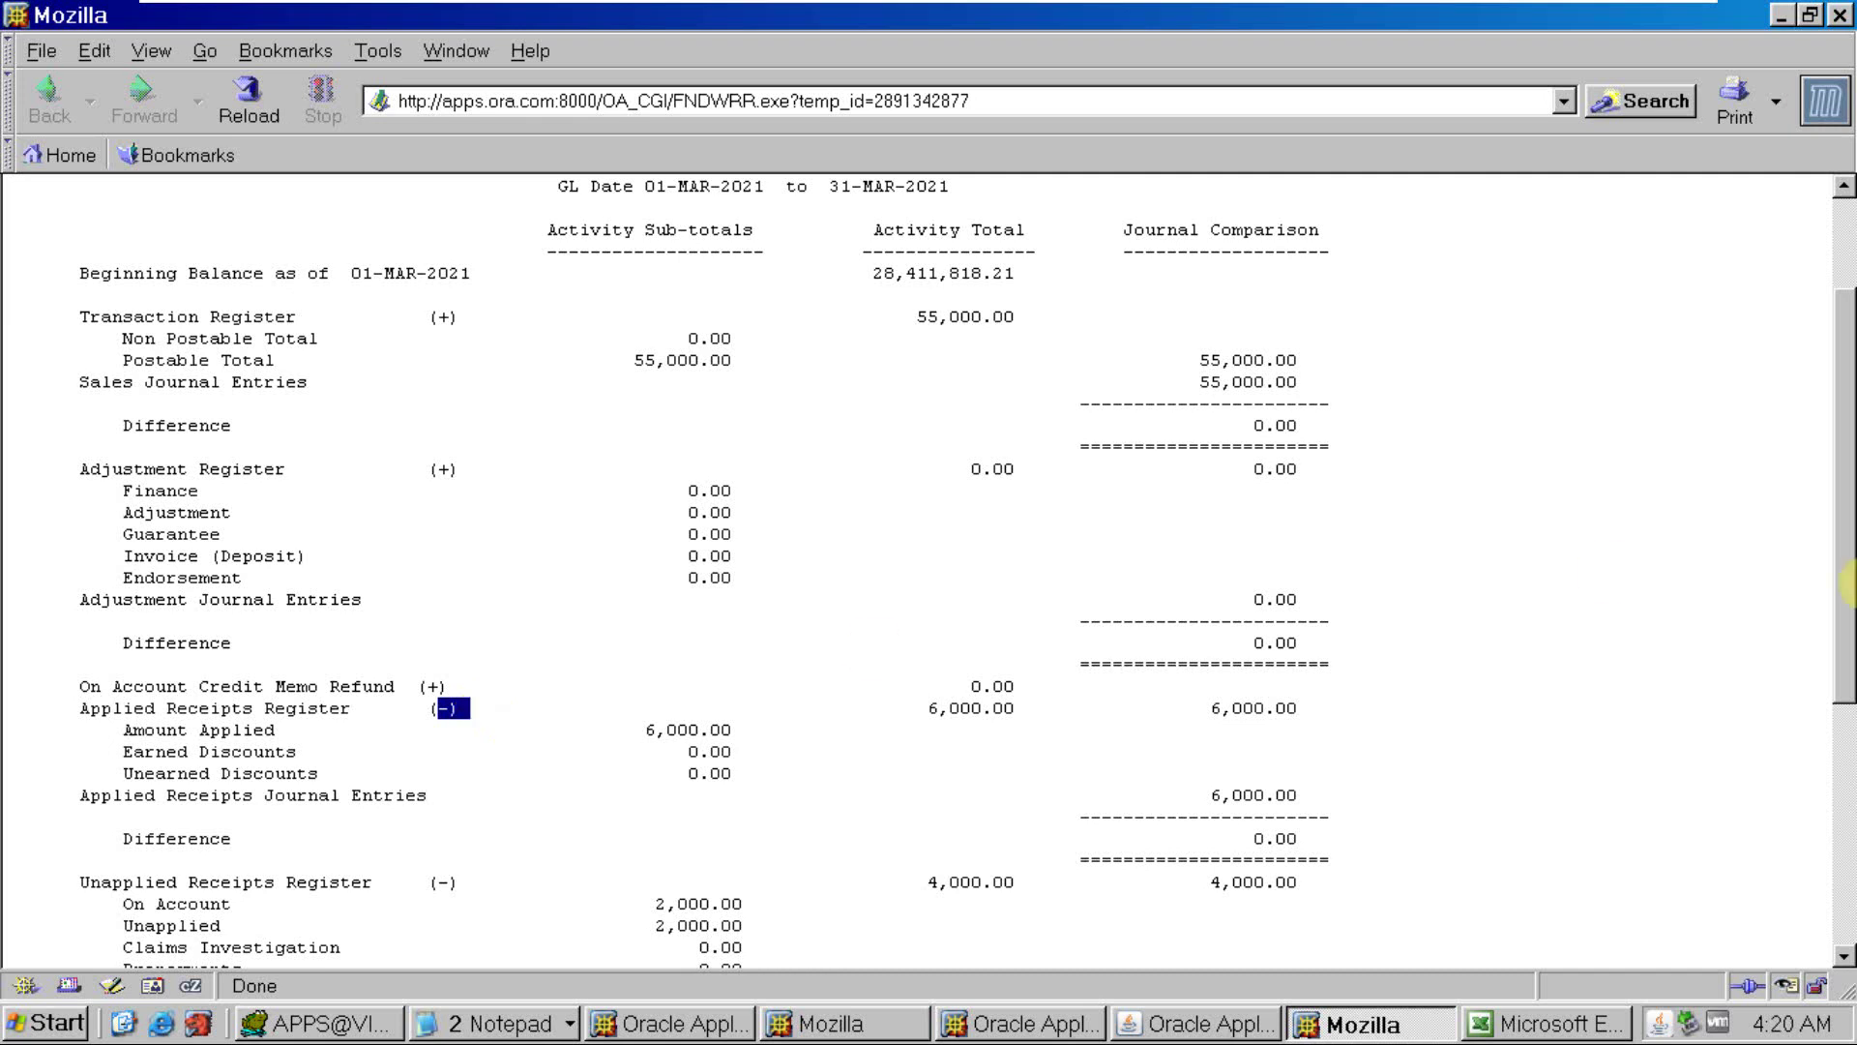
scroll(1843, 588, down, 6)
Switch to the Excel sheet and make the receipts negative: -6000 in D7 for applied and -4000 in D8 for unapplied
key(alt+Tab)
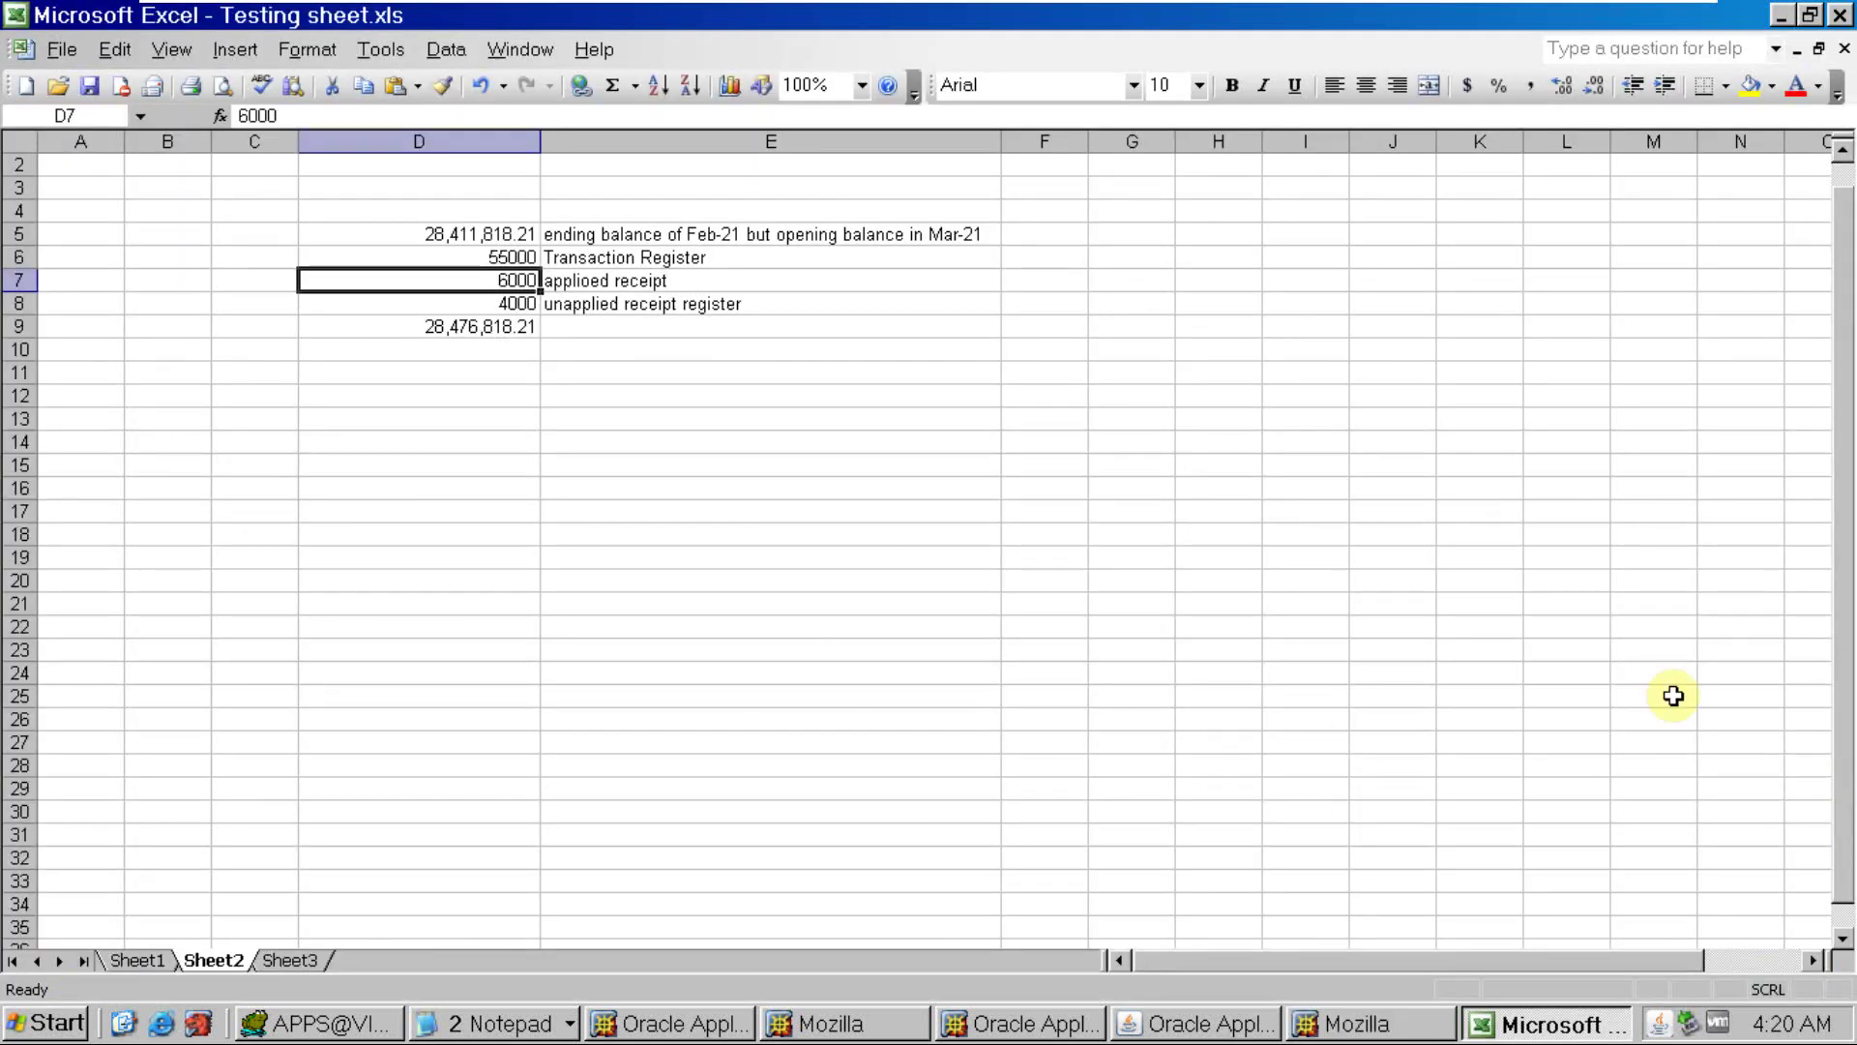
double_click(478, 279)
text(-)
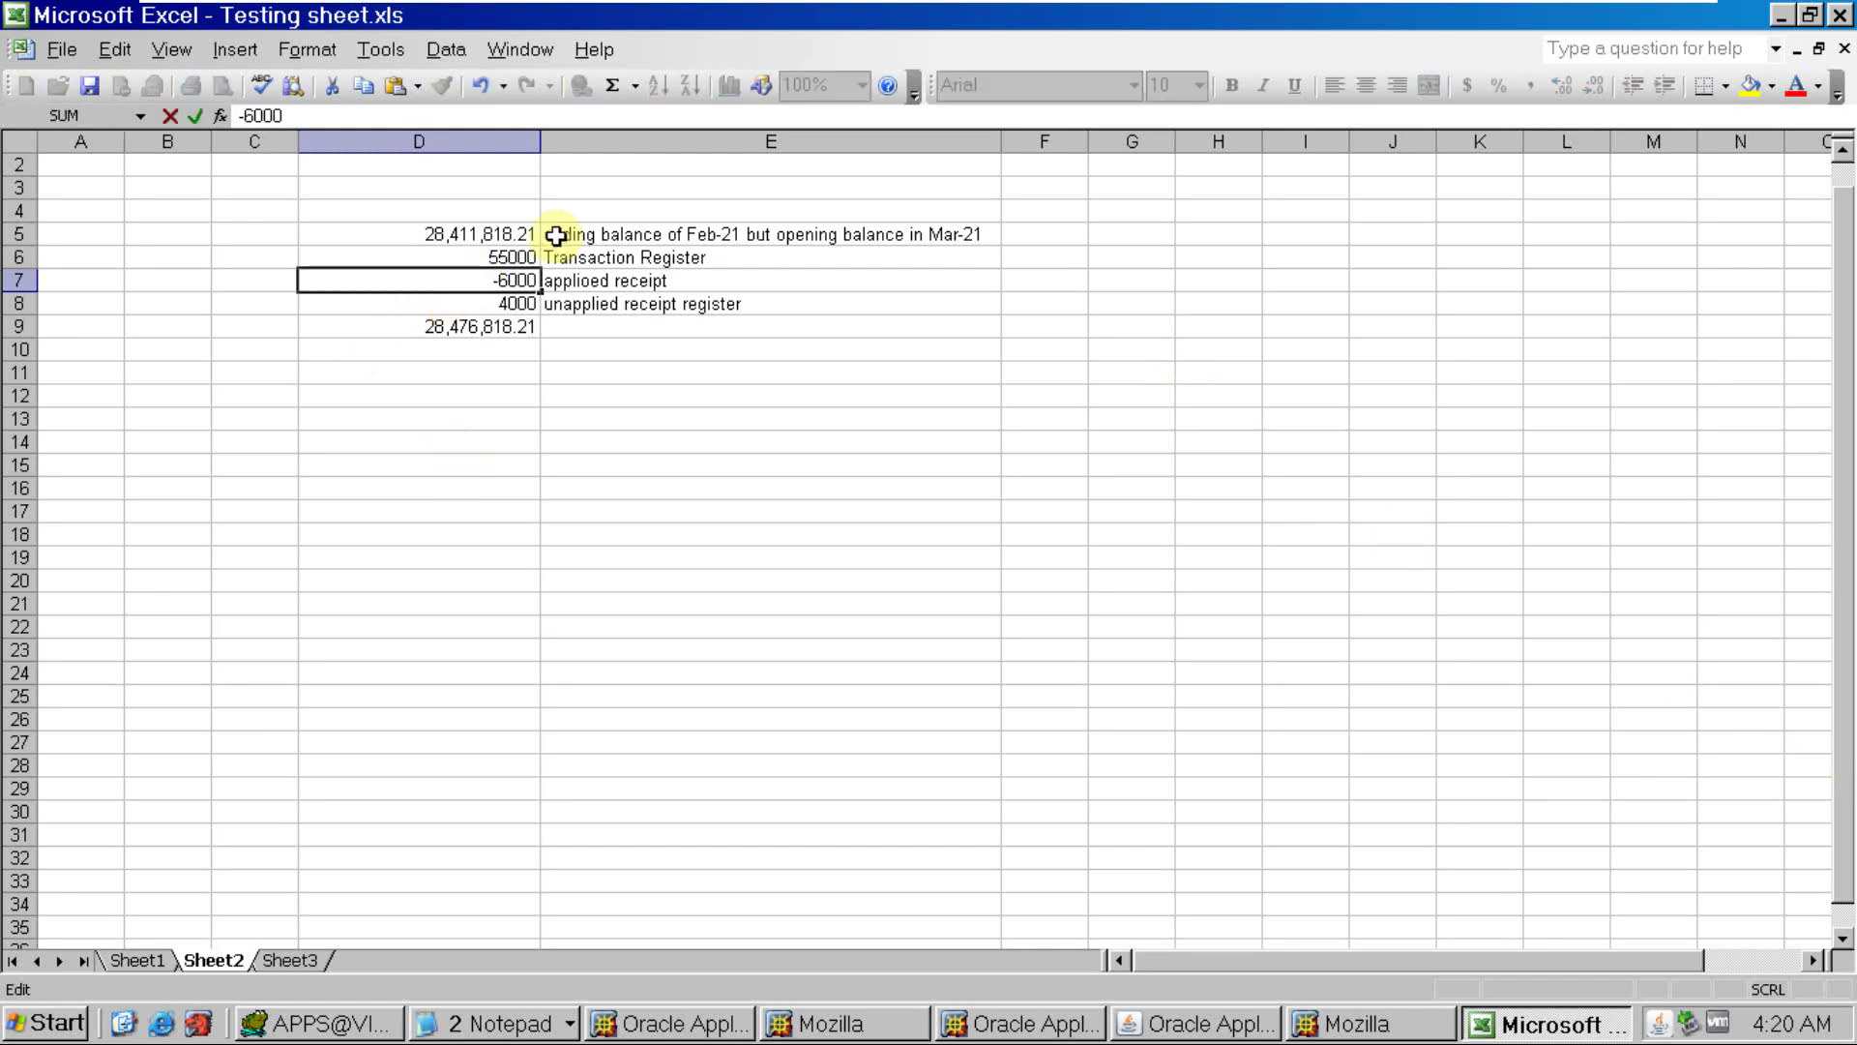
click(489, 310)
key(BackSpace)
key(BackSpace)
key(Tab)
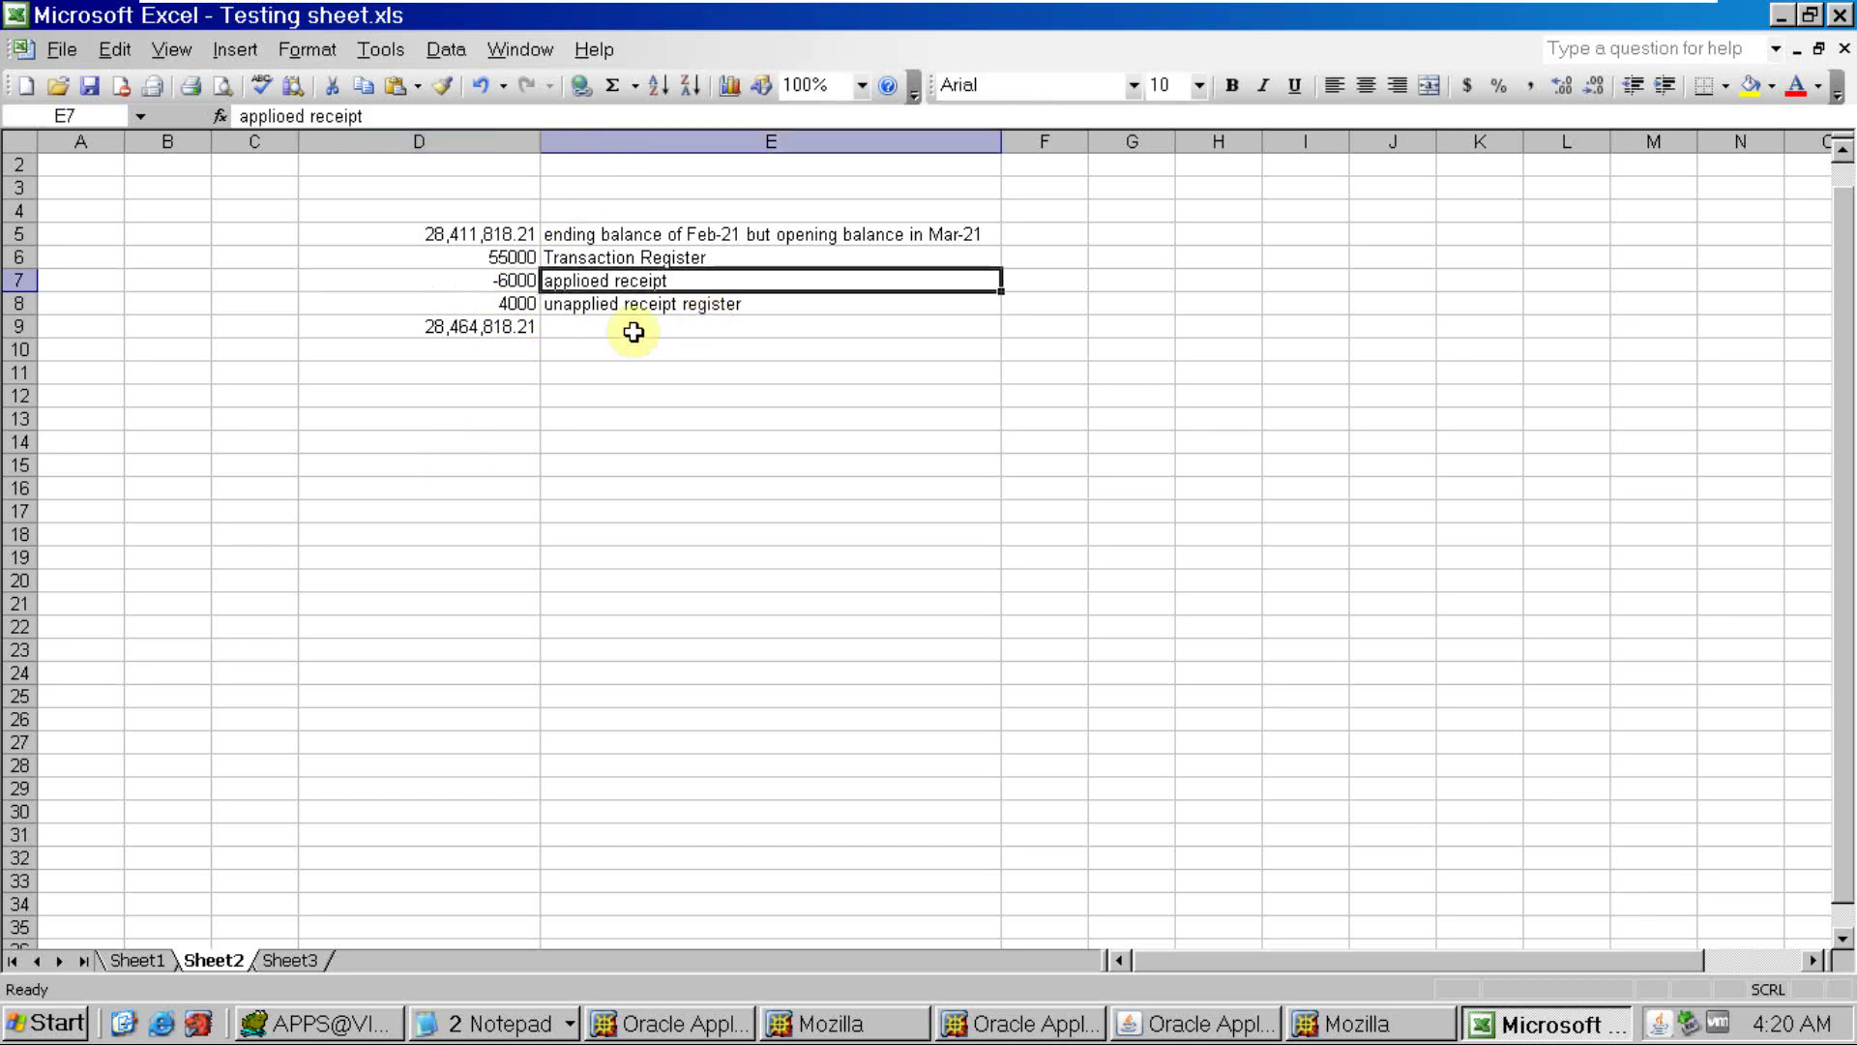
click(495, 303)
text(-4000)
key(Tab)
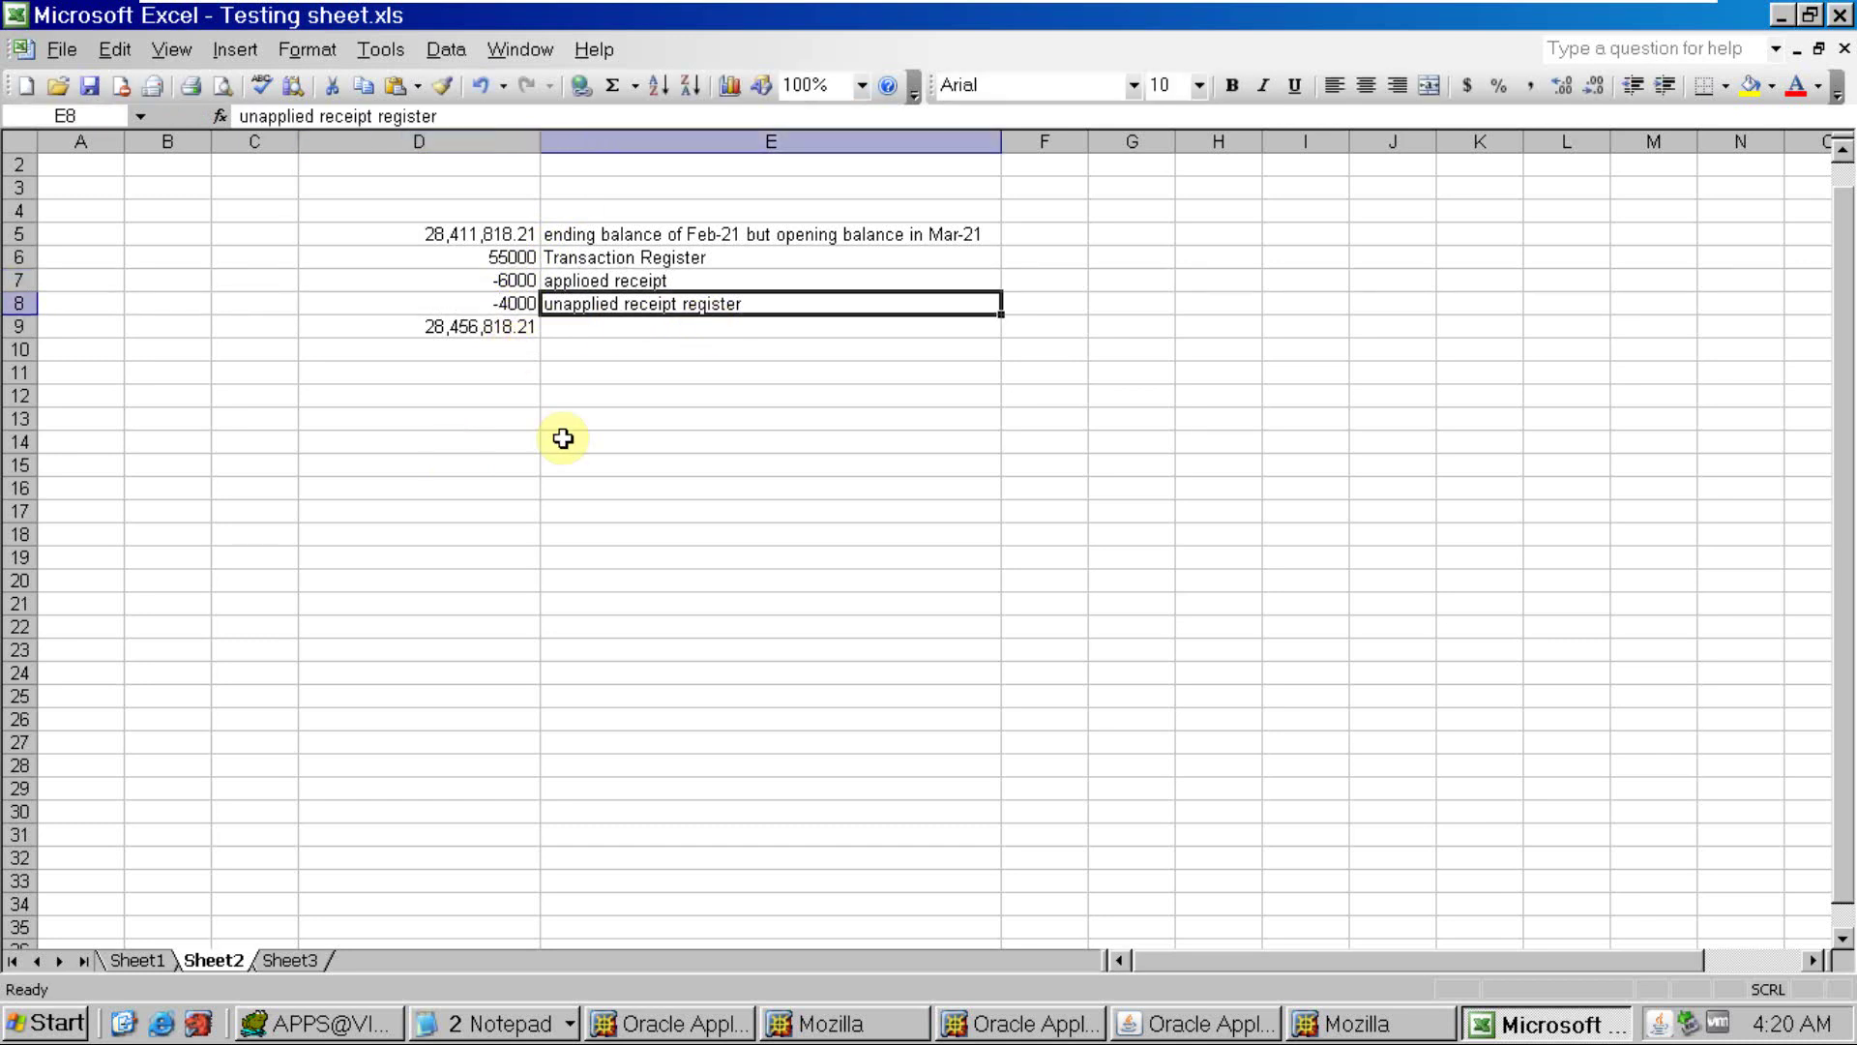
Compare the total in D9 with the Mozilla report's calculated total and ending balance, and highlight its beginning balance as of 01-MAR-2021
click(498, 329)
key(alt+Tab)
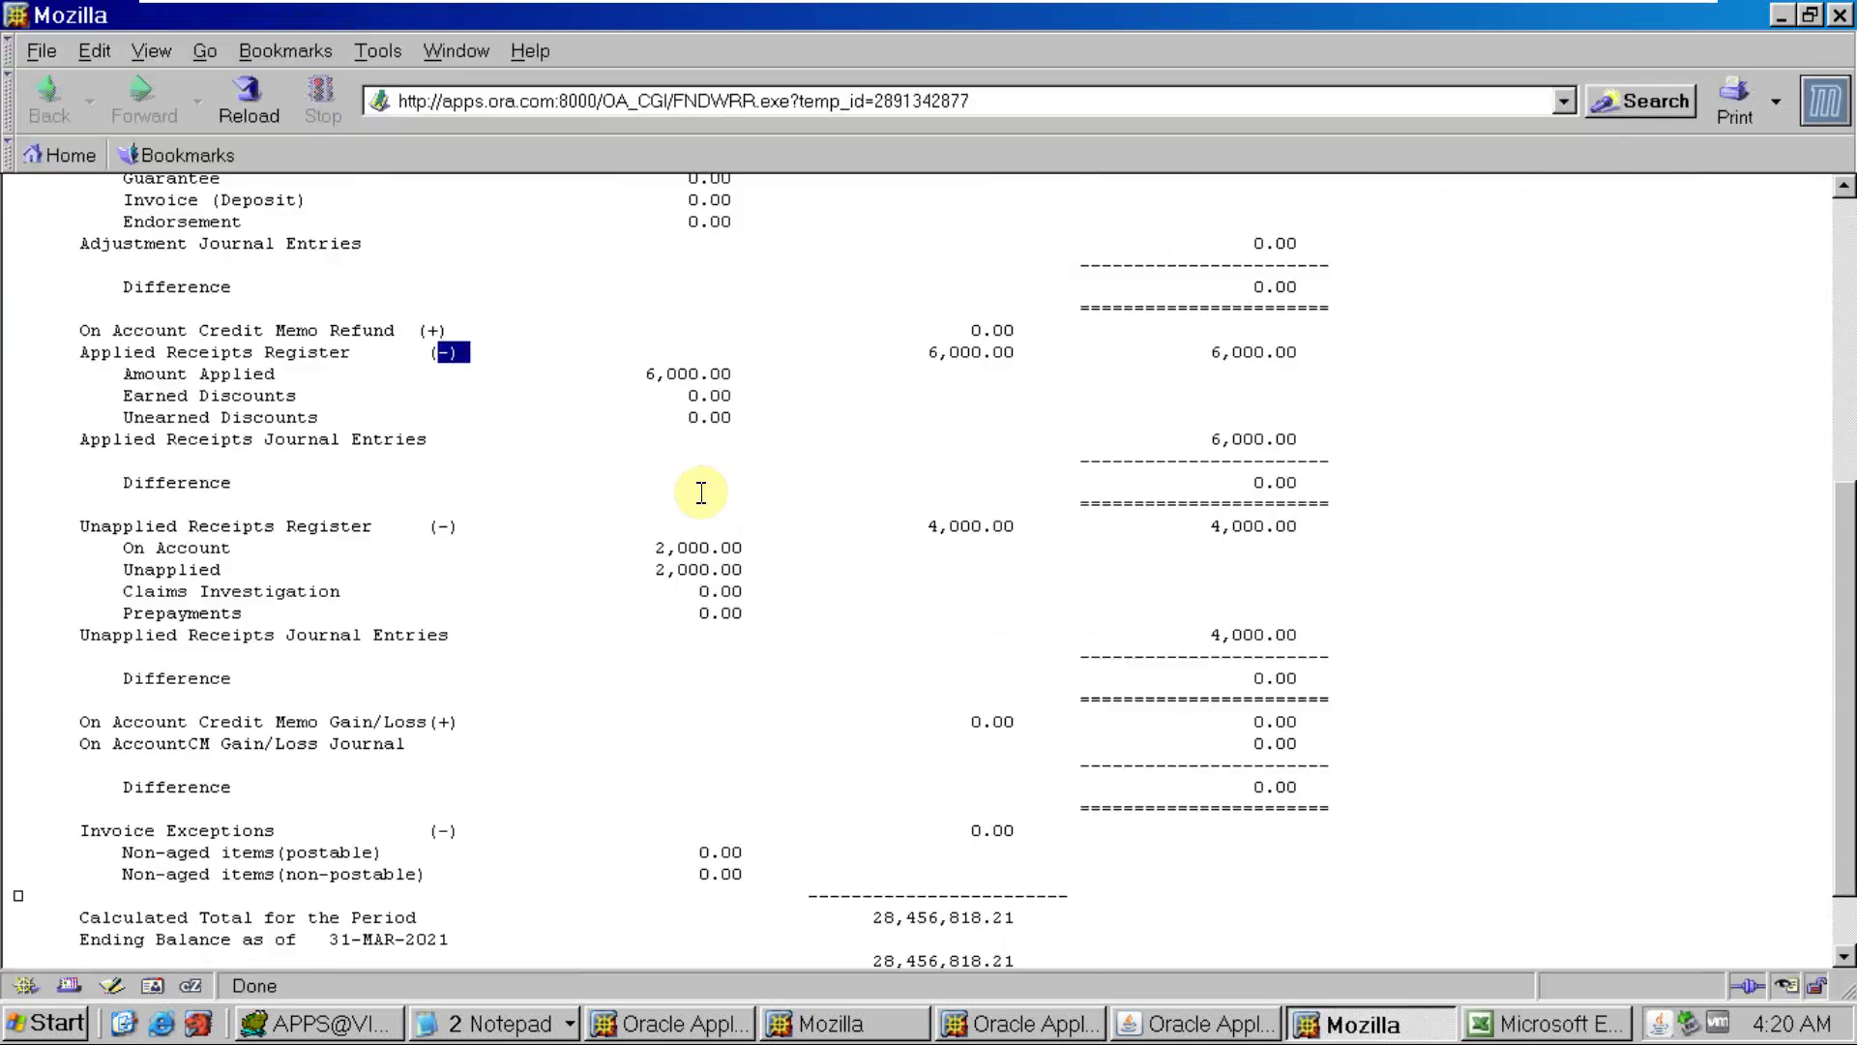
scroll(1164, 844, down, 1)
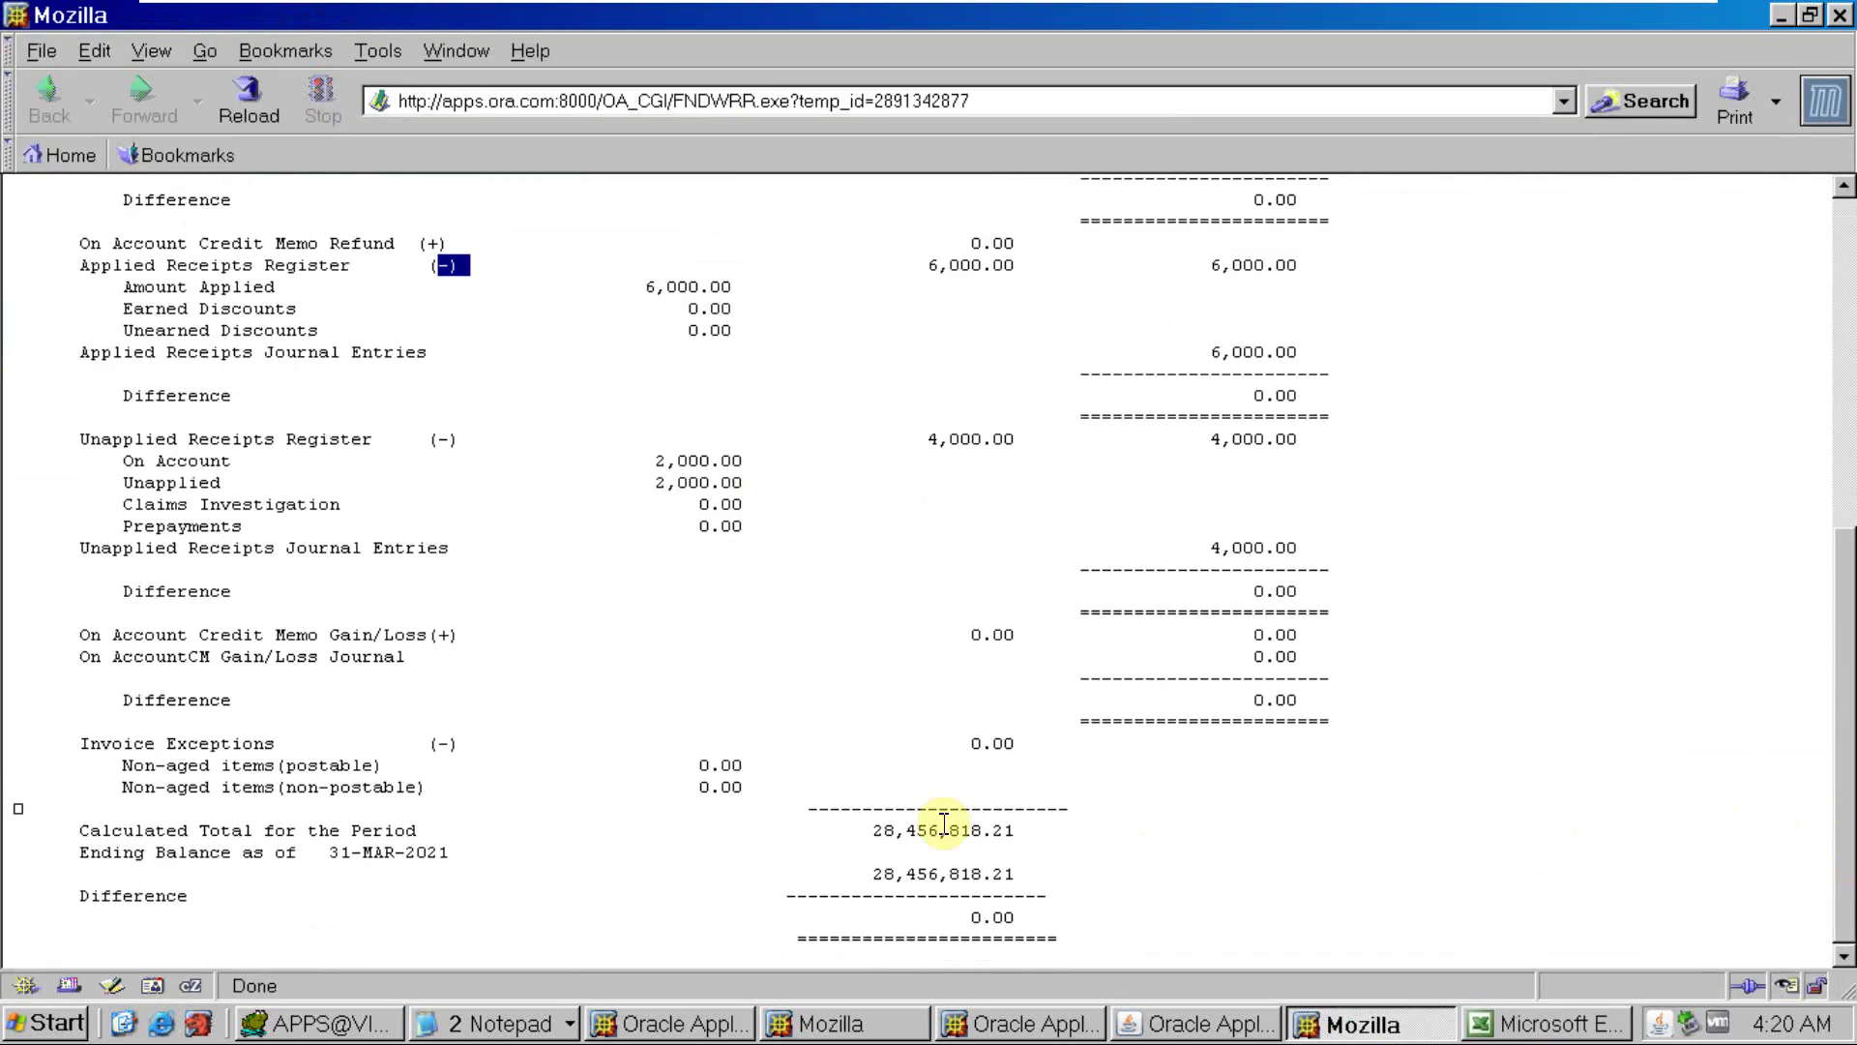
click(860, 872)
key(alt+Tab)
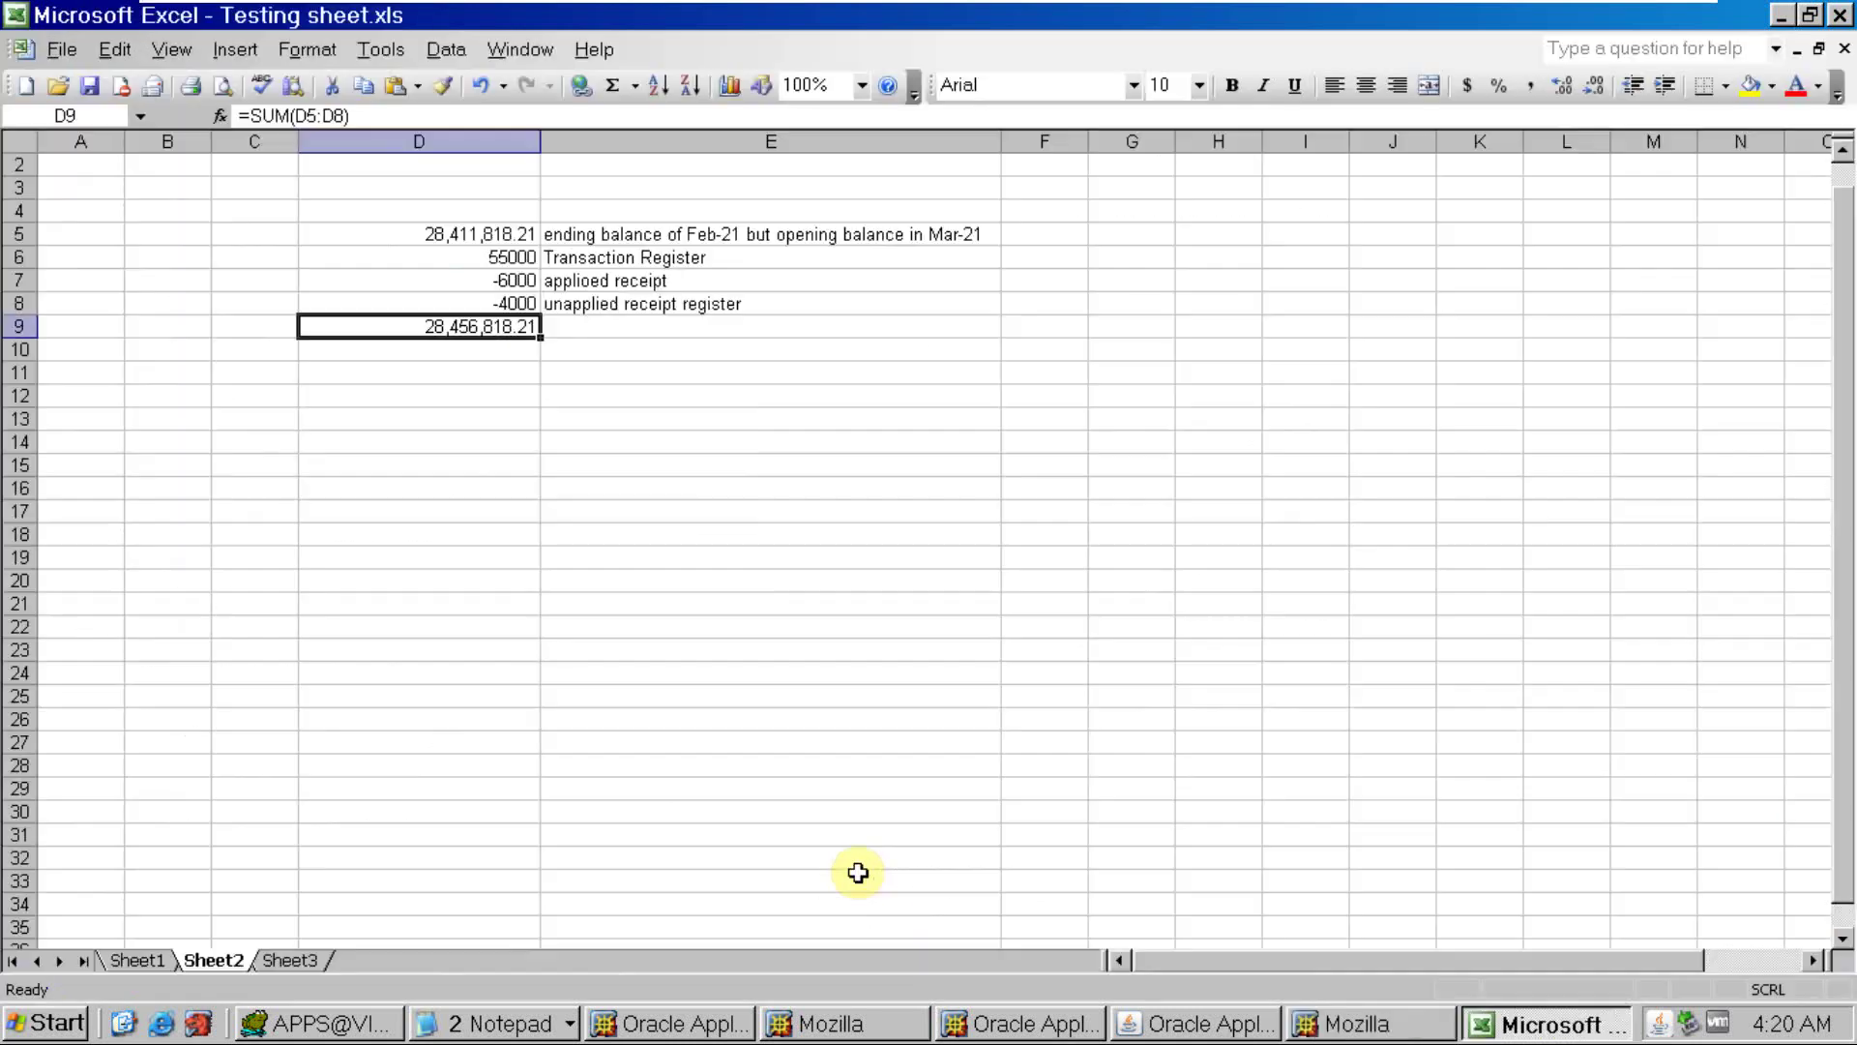
key(alt+Tab)
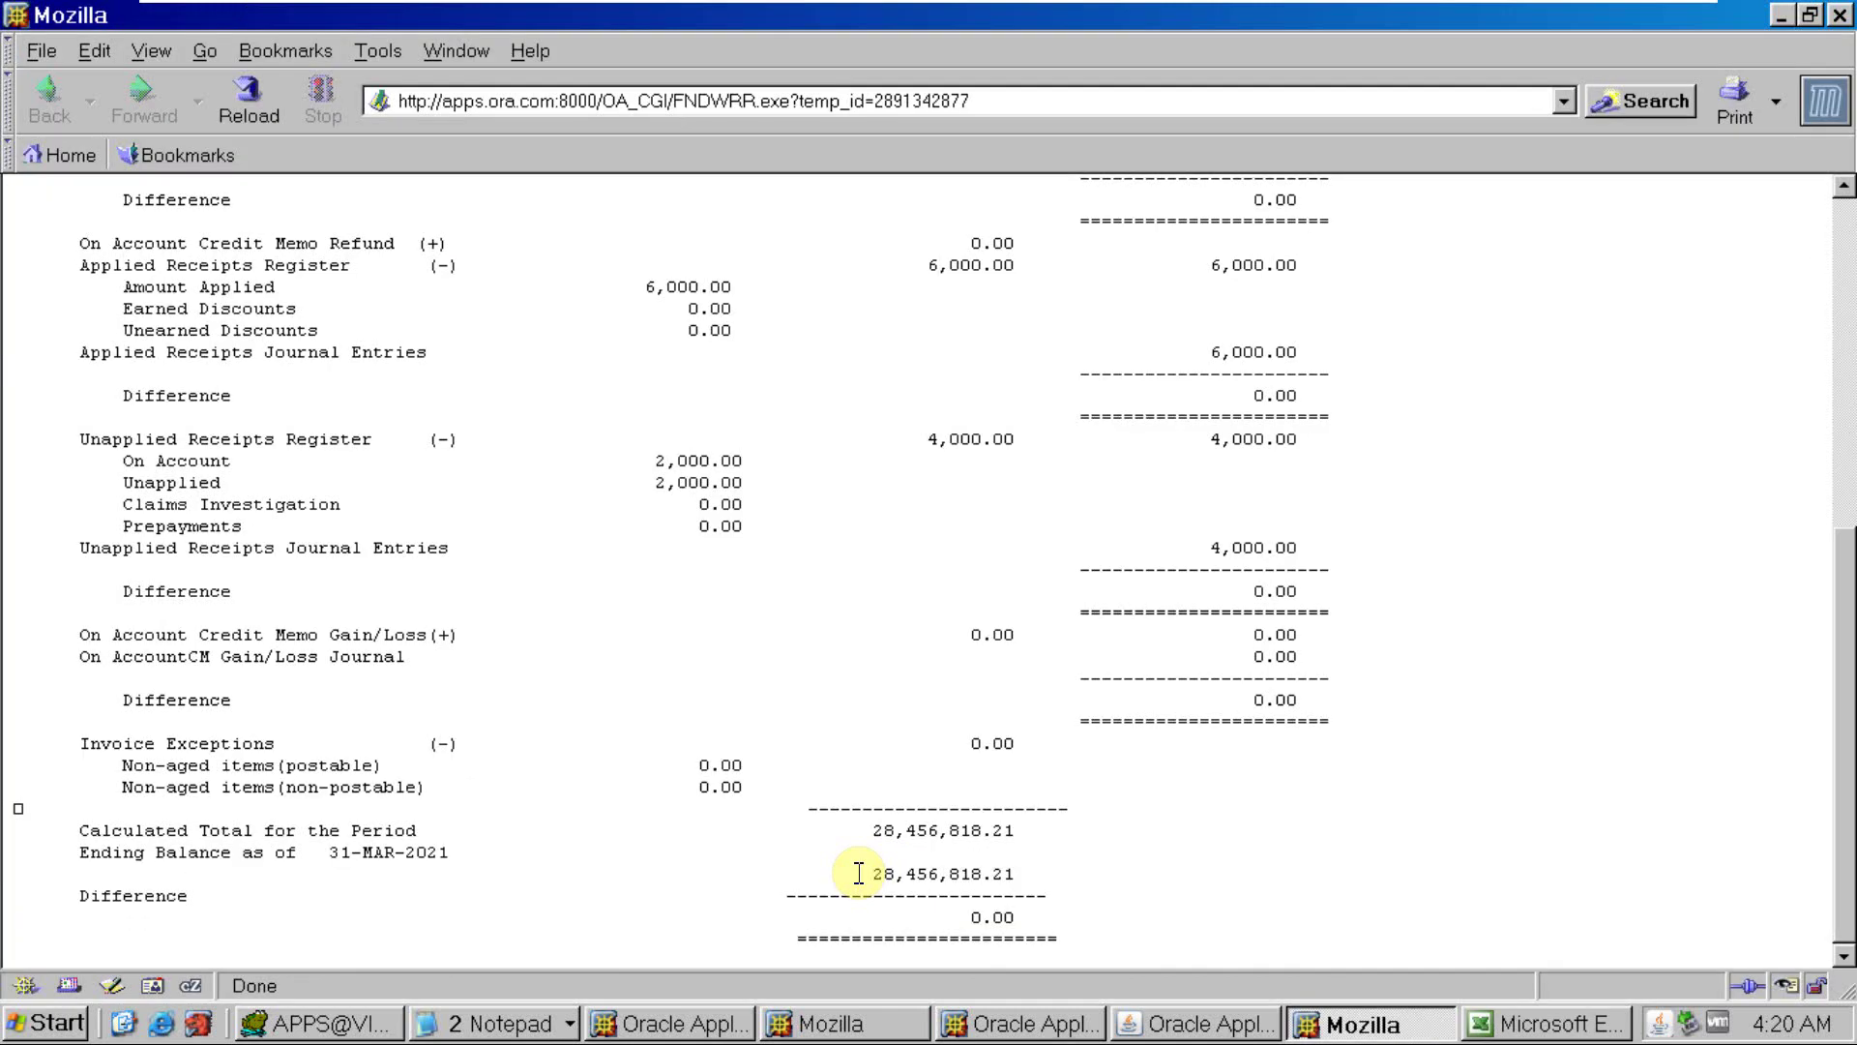
key(alt+Tab)
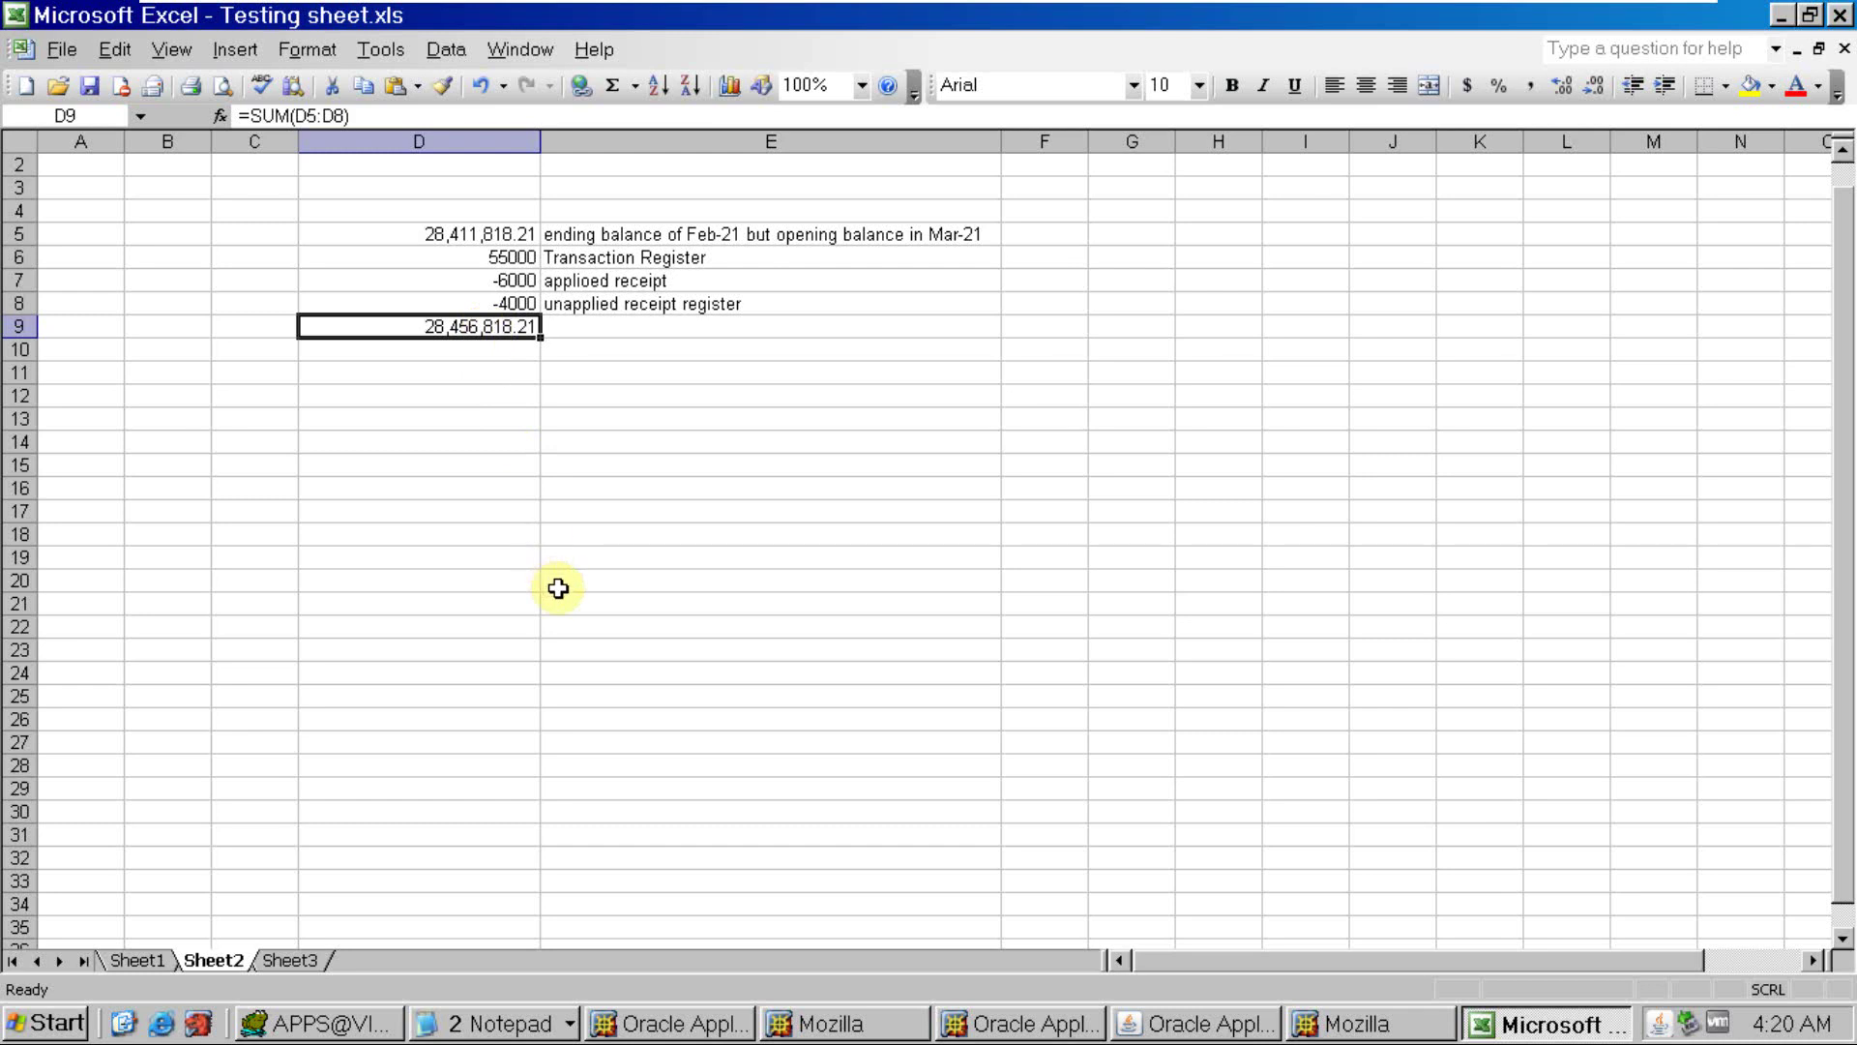
key(alt+Tab)
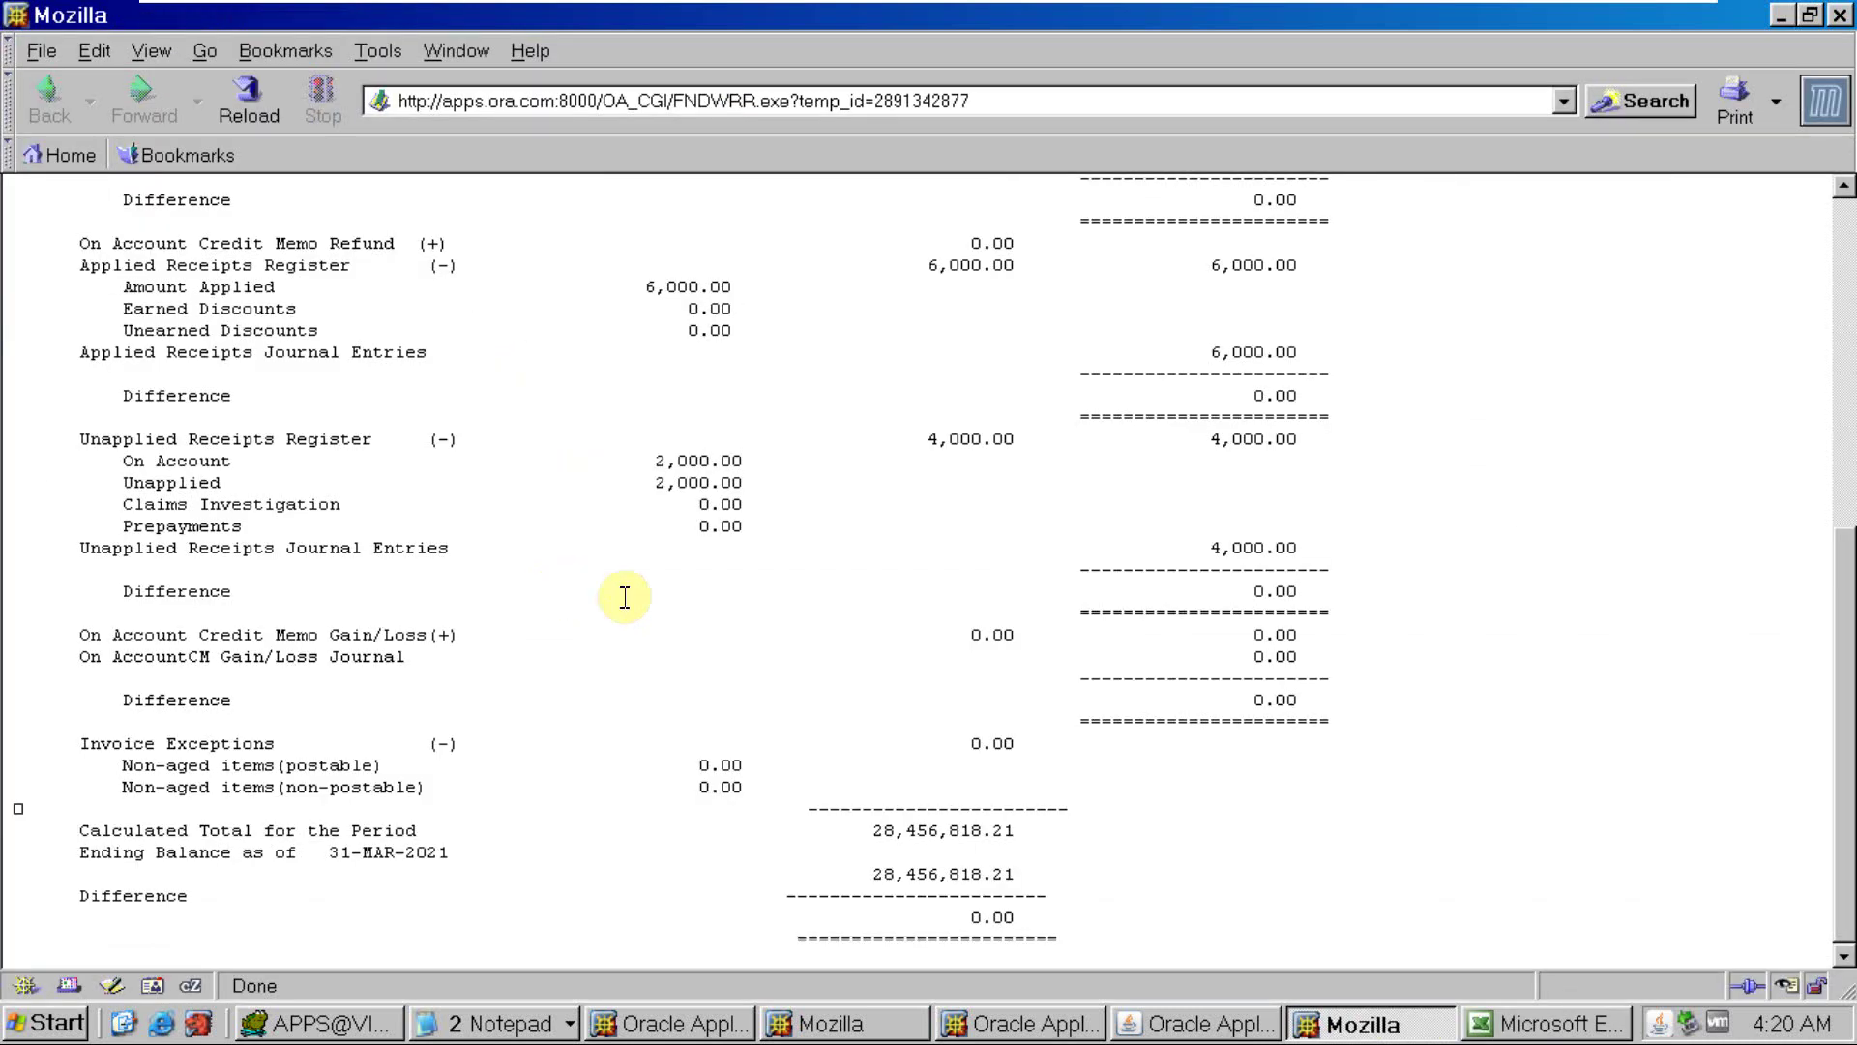
drag(1843, 764, 1848, 450)
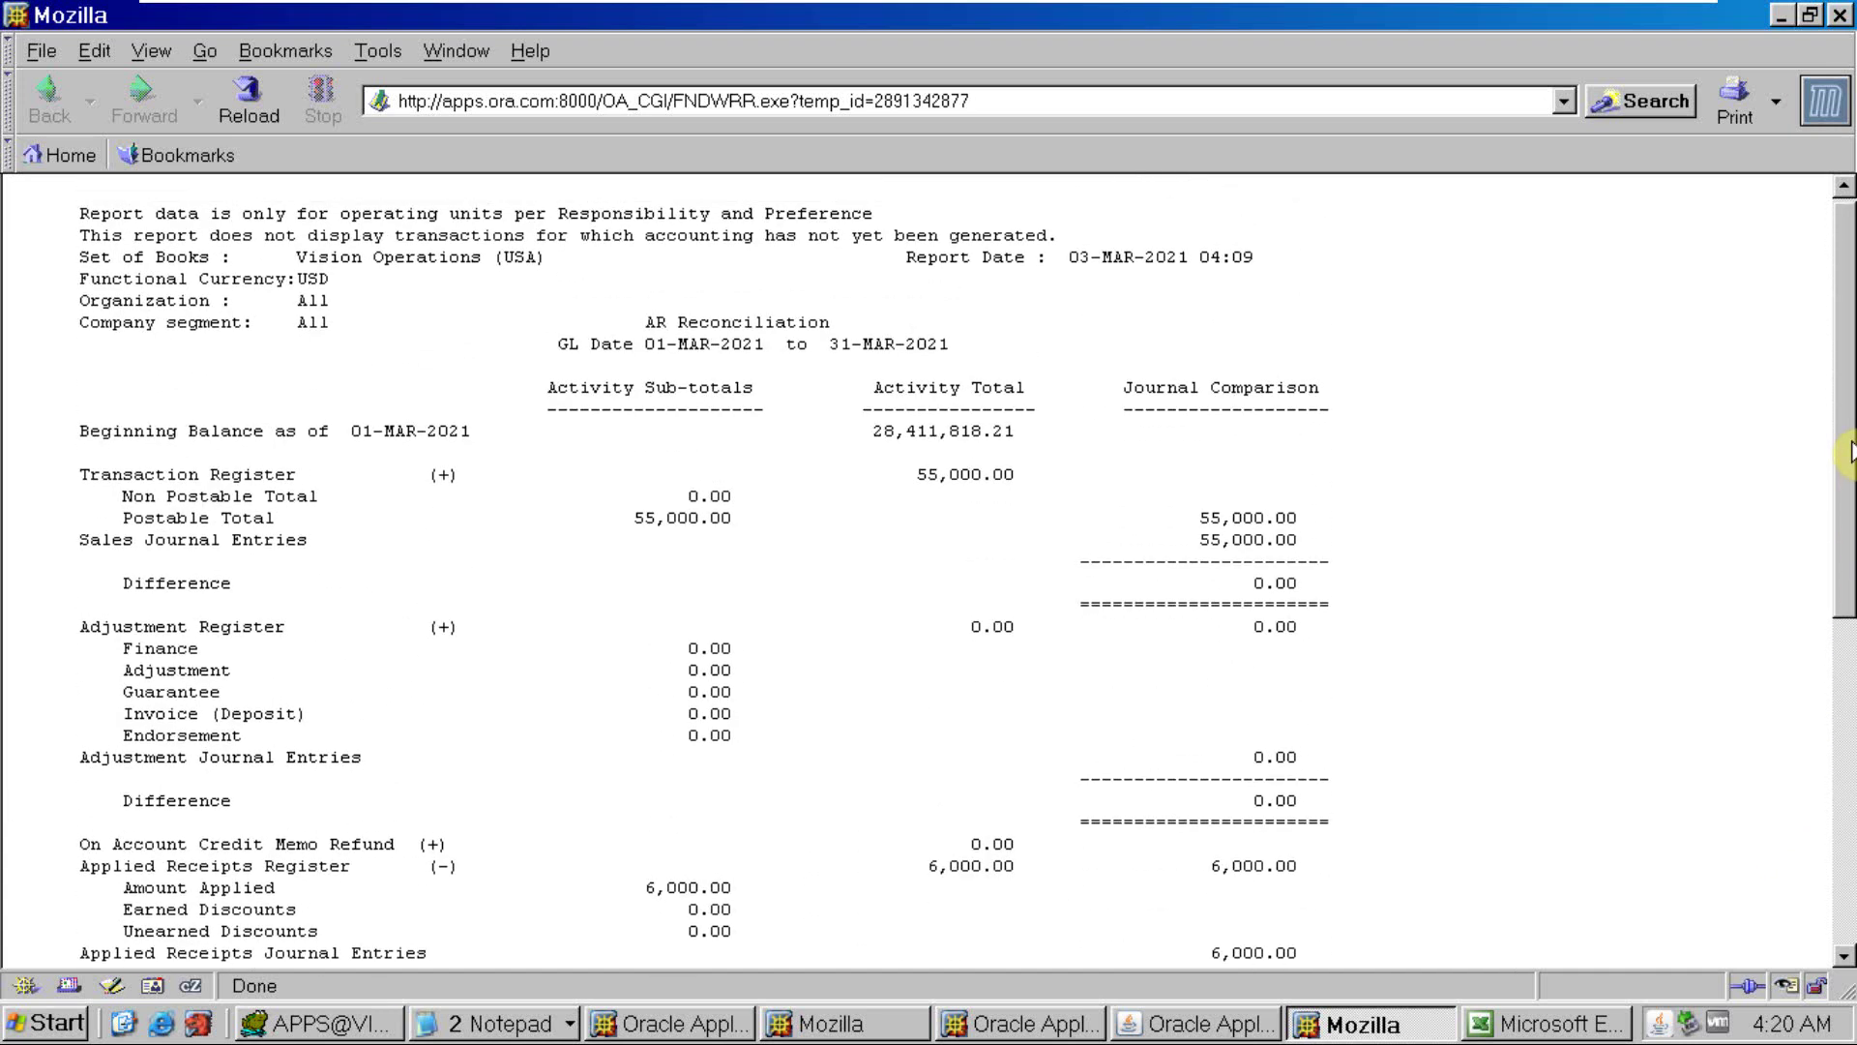
drag(875, 438, 1020, 450)
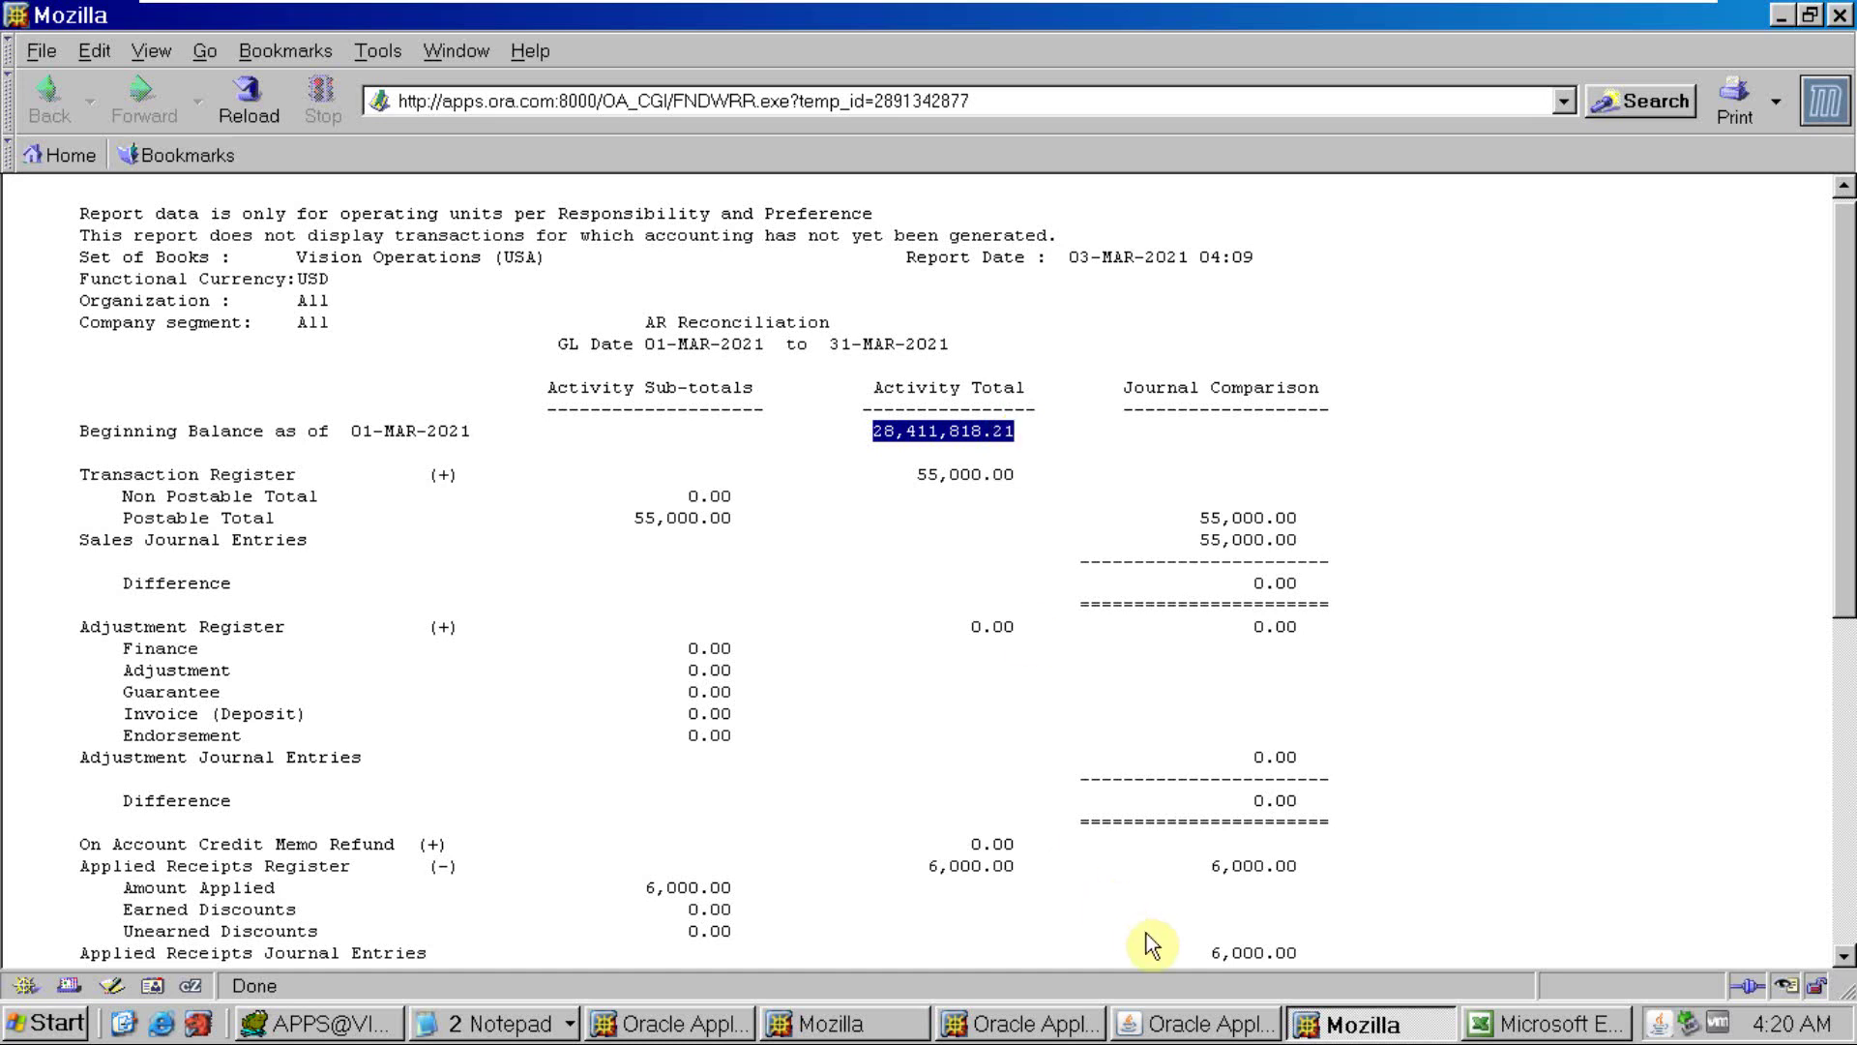
Switch to Oracle Applications and start a new single request for the AR Reconciliation Report
click(1199, 1023)
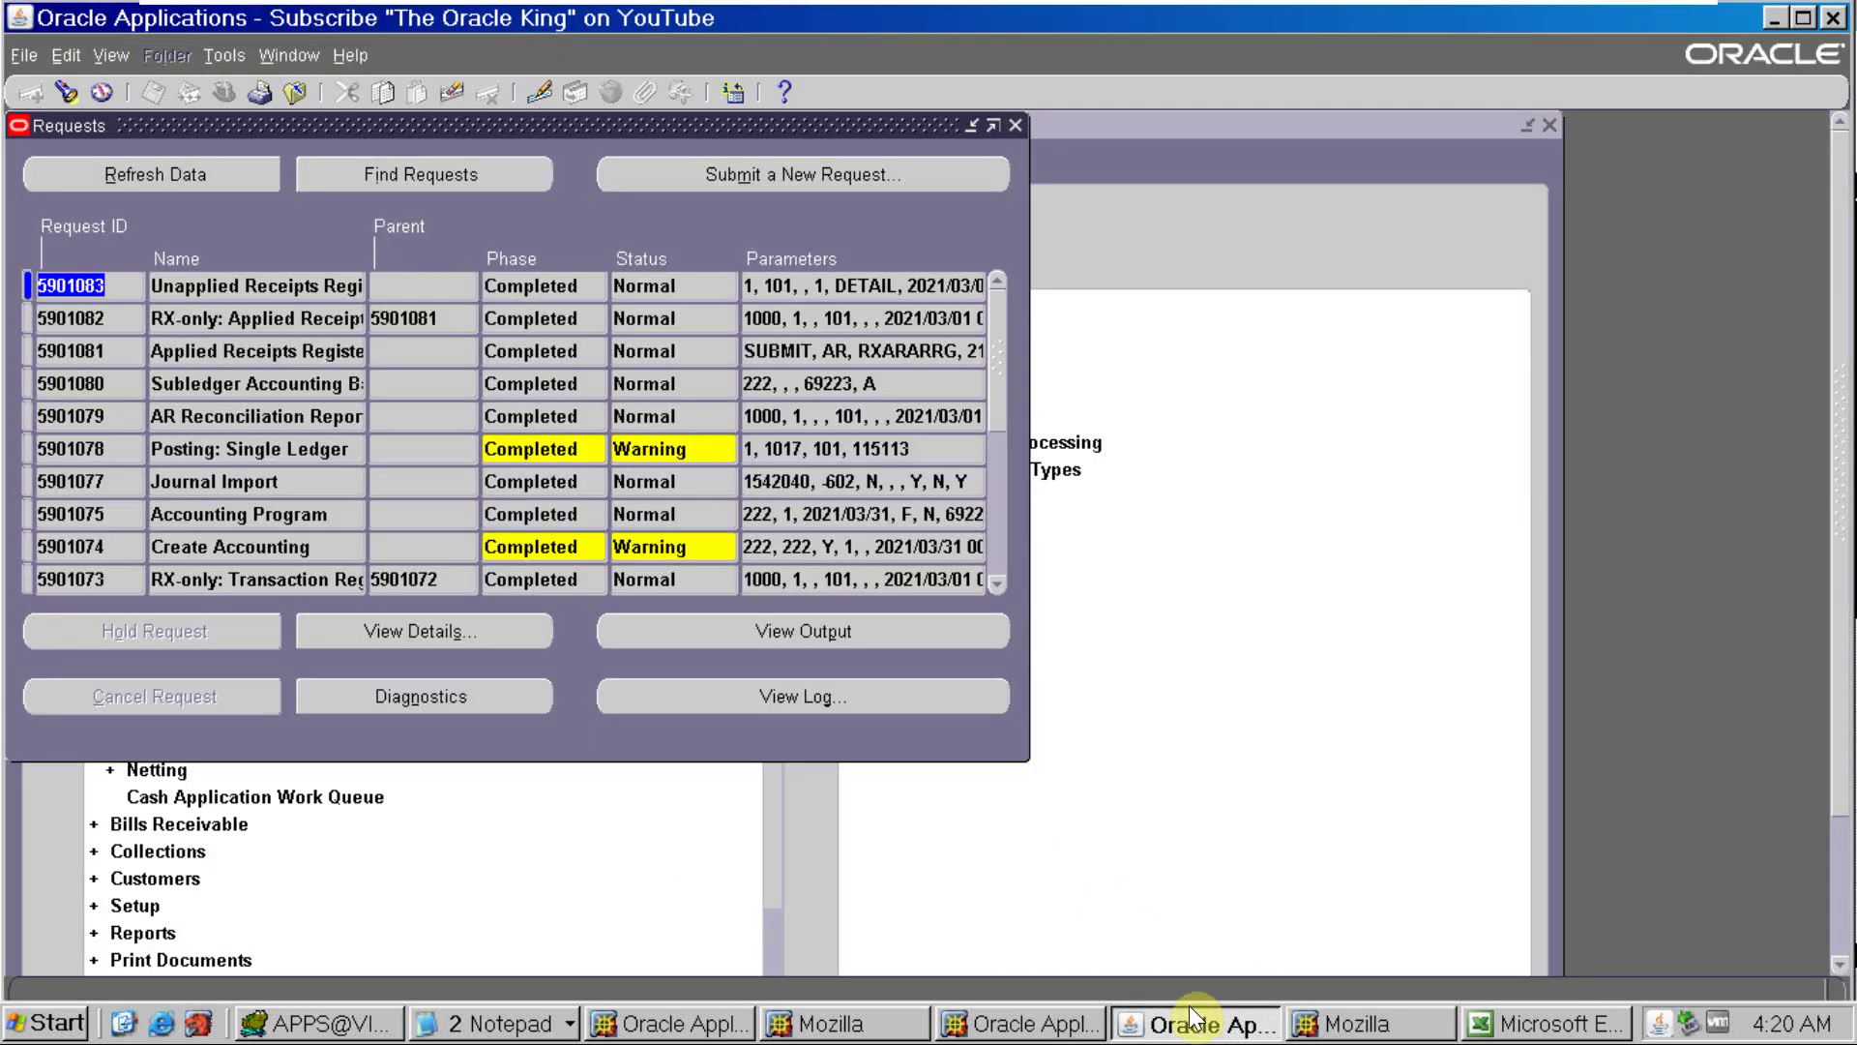
click(705, 170)
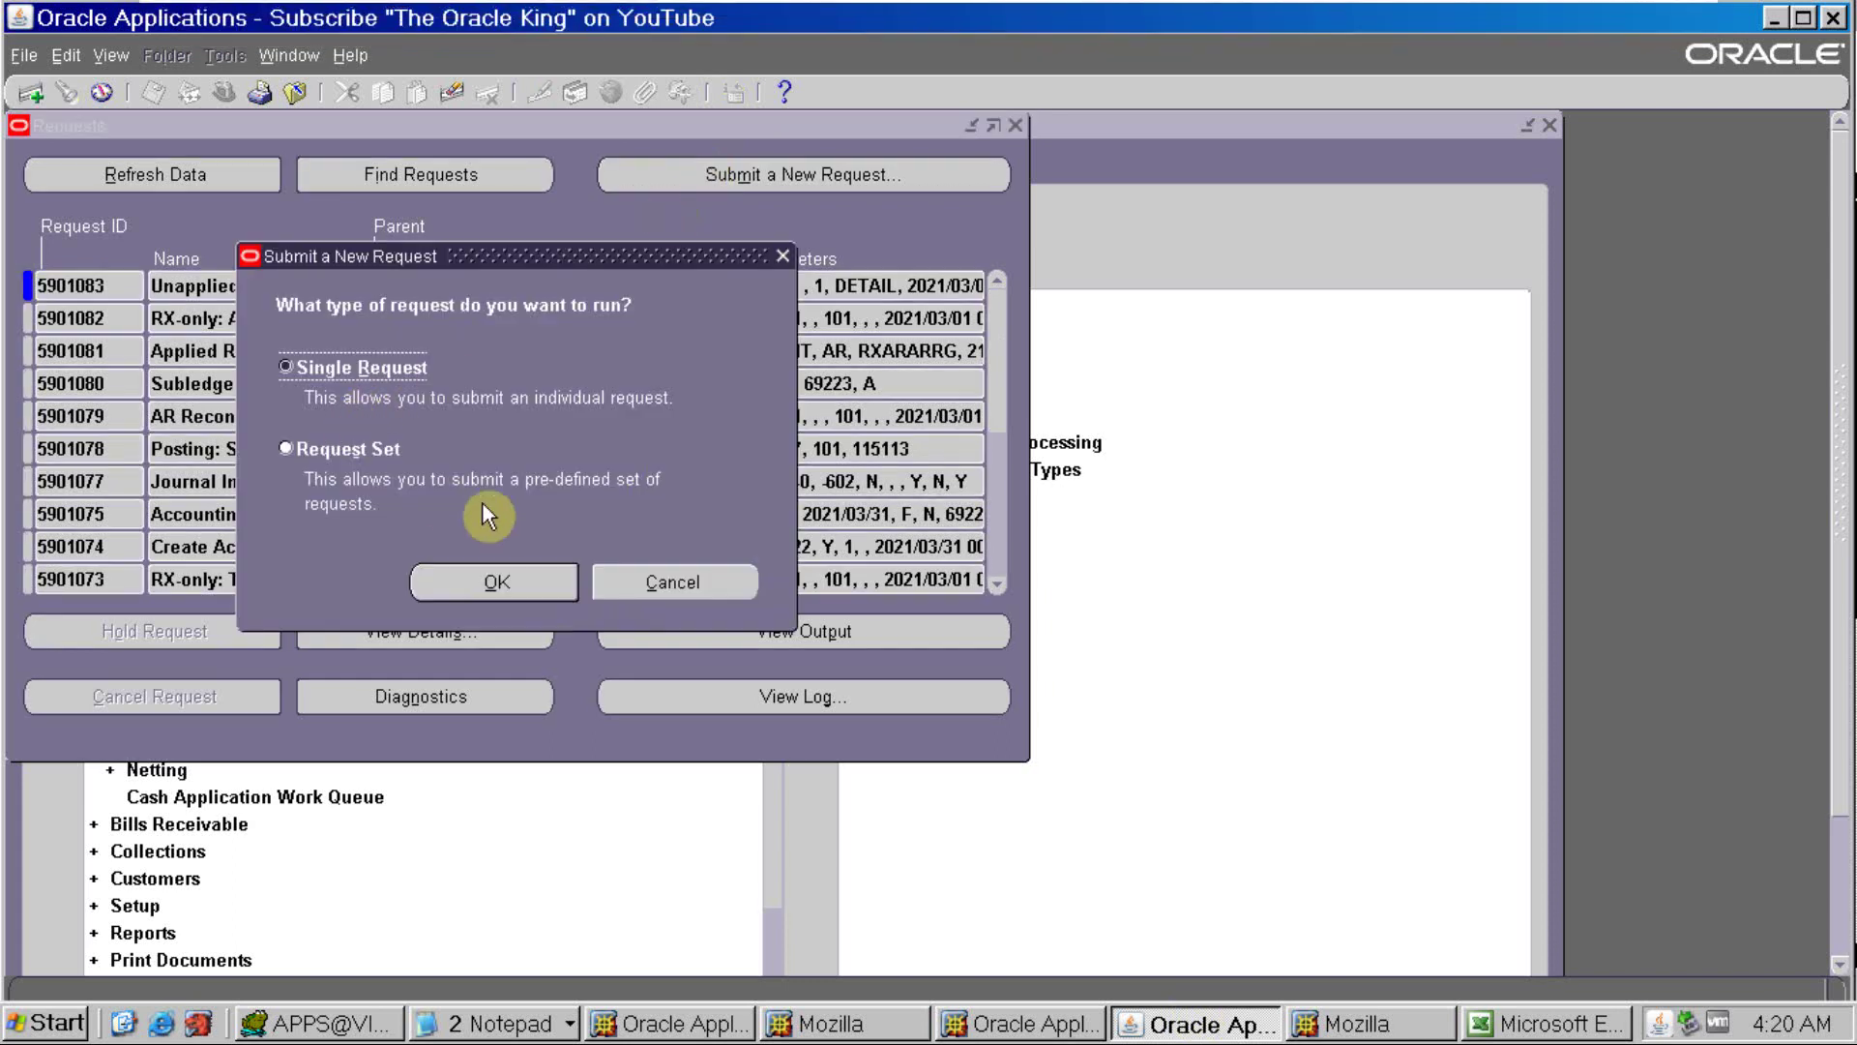
click(486, 580)
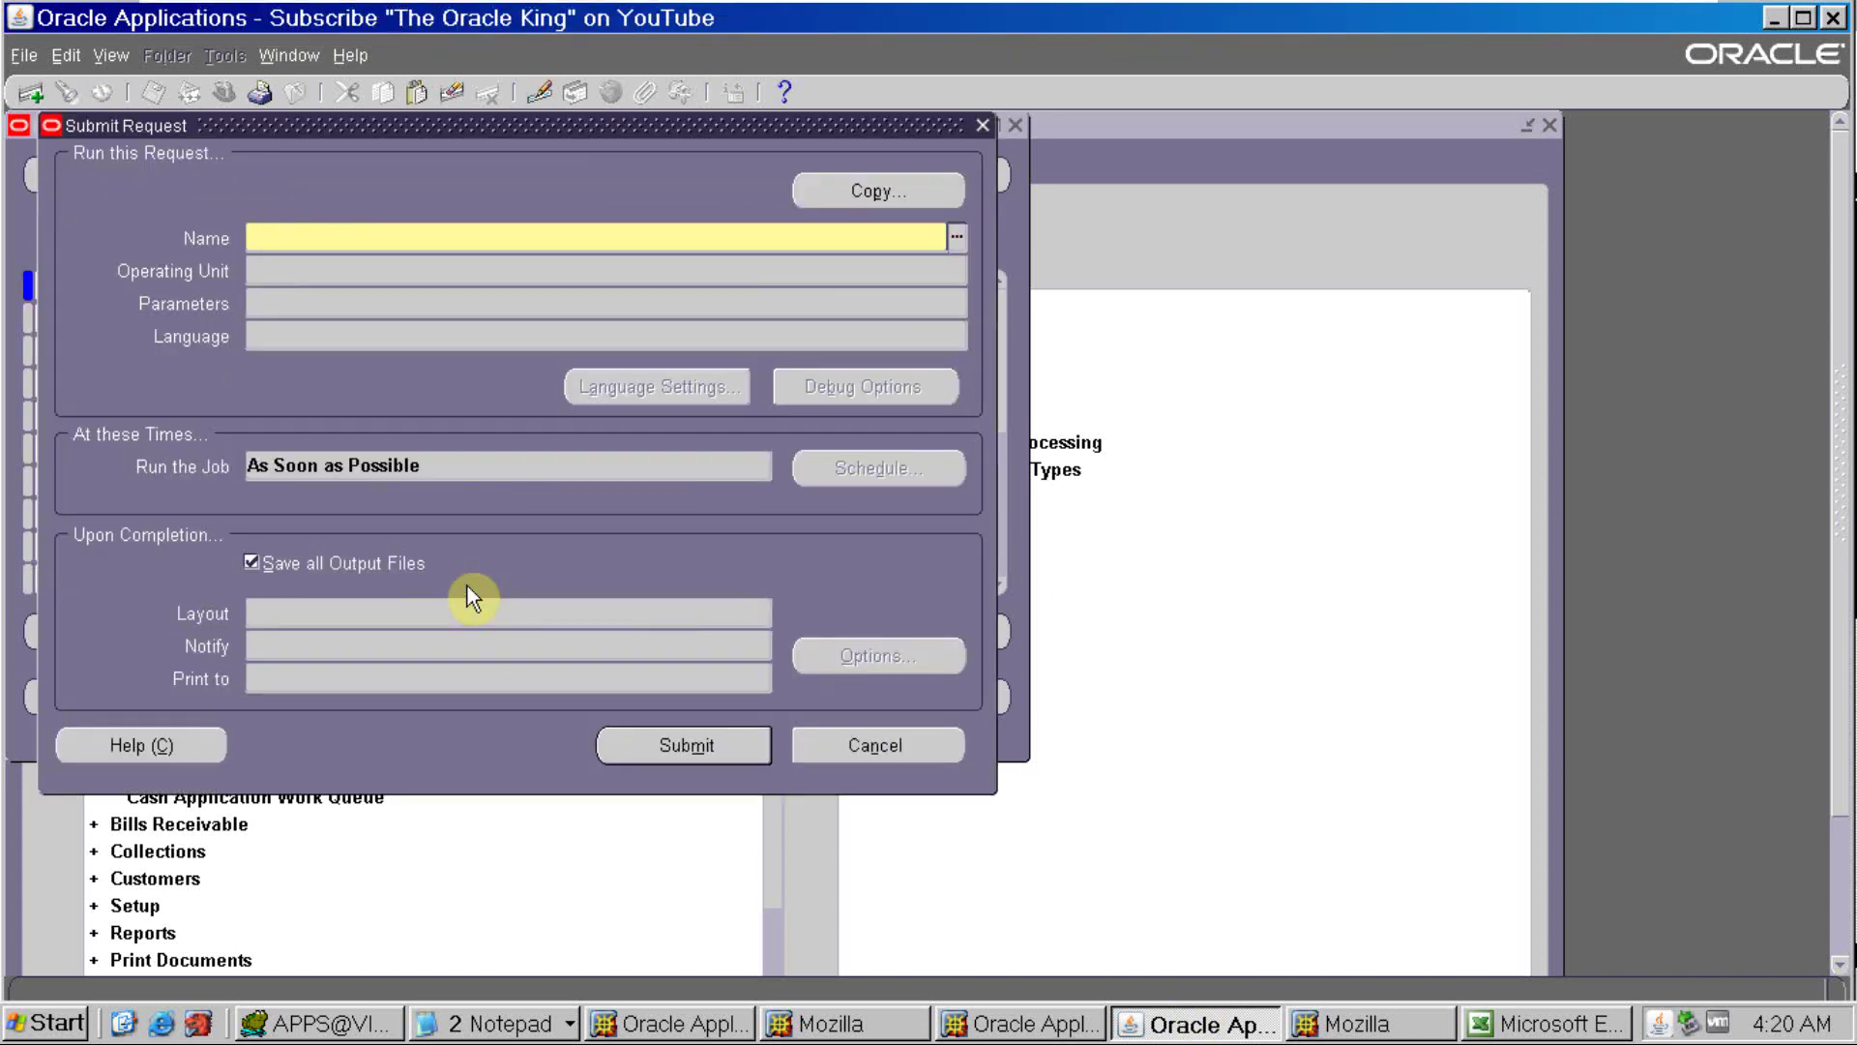
text(ar rec)
key(Tab)
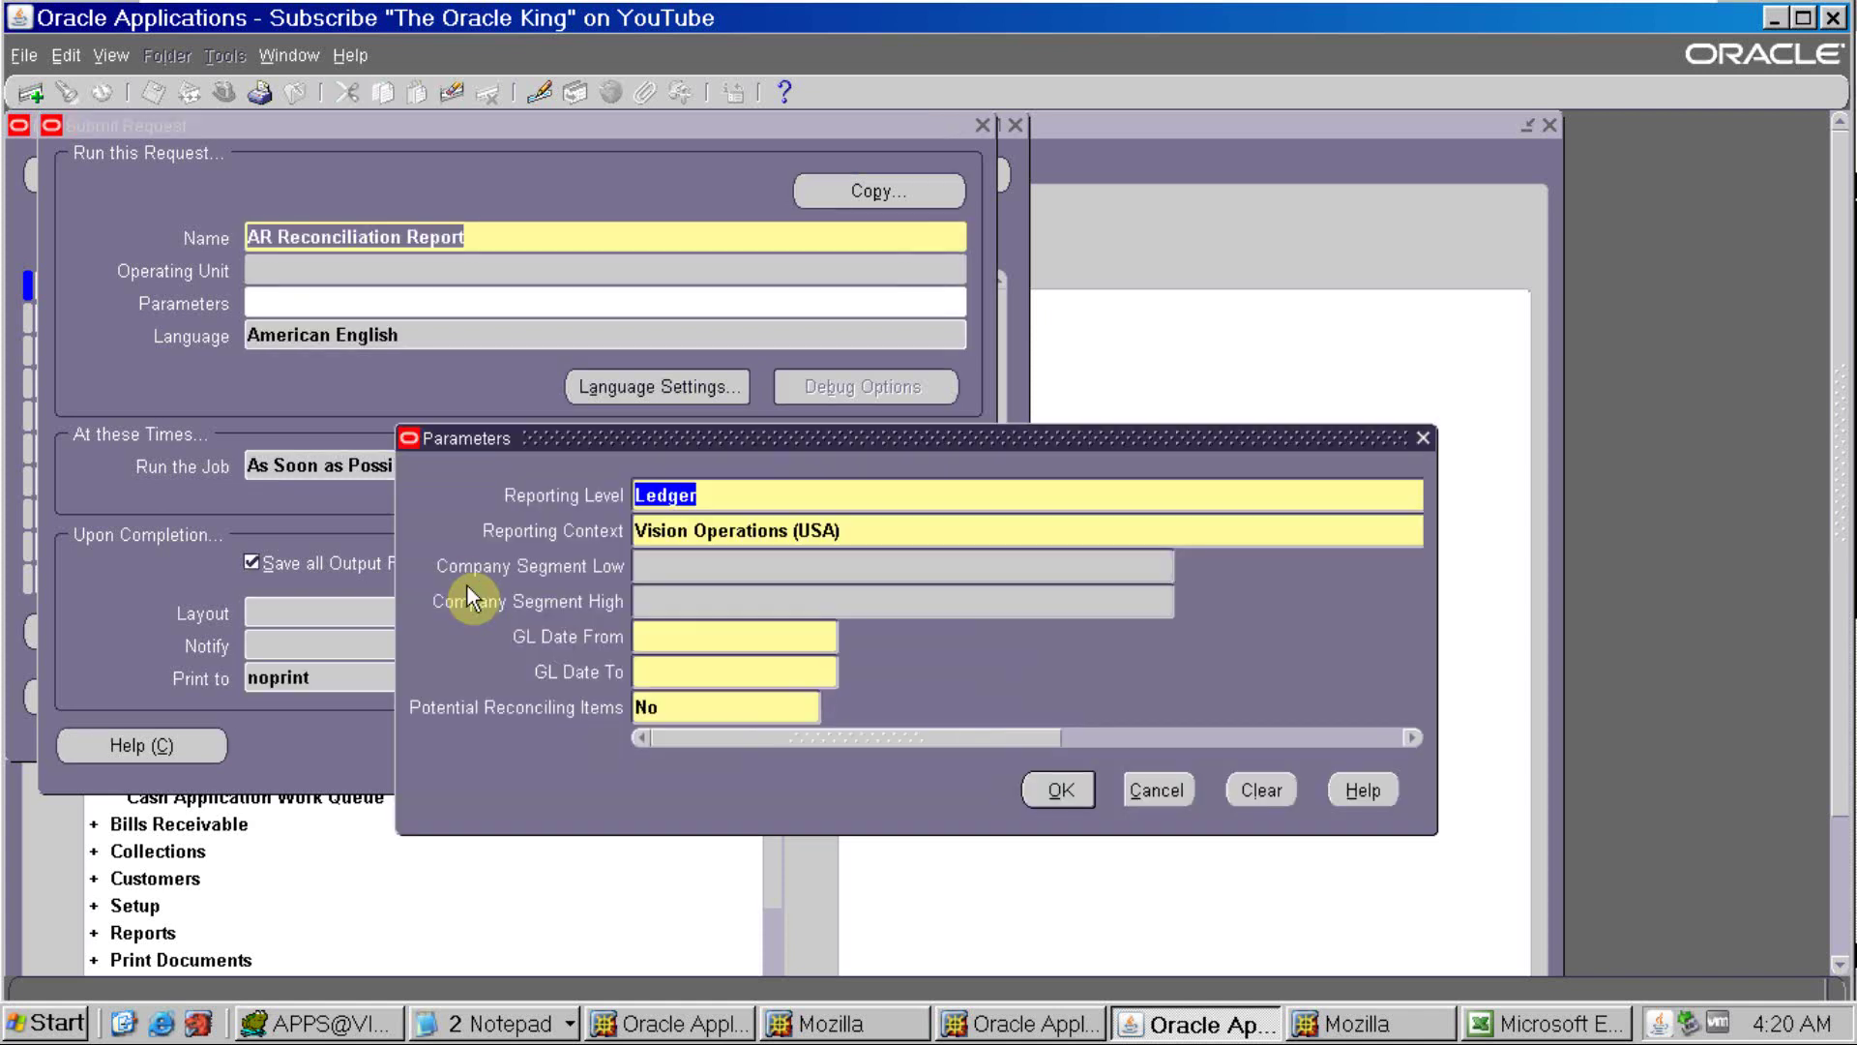
Set the GL dates from 01-FEB-2021 to 28-FEB-2021 and submit the request without submitting another
key(Tab)
click(709, 644)
text(01)
text(-feb-2021)
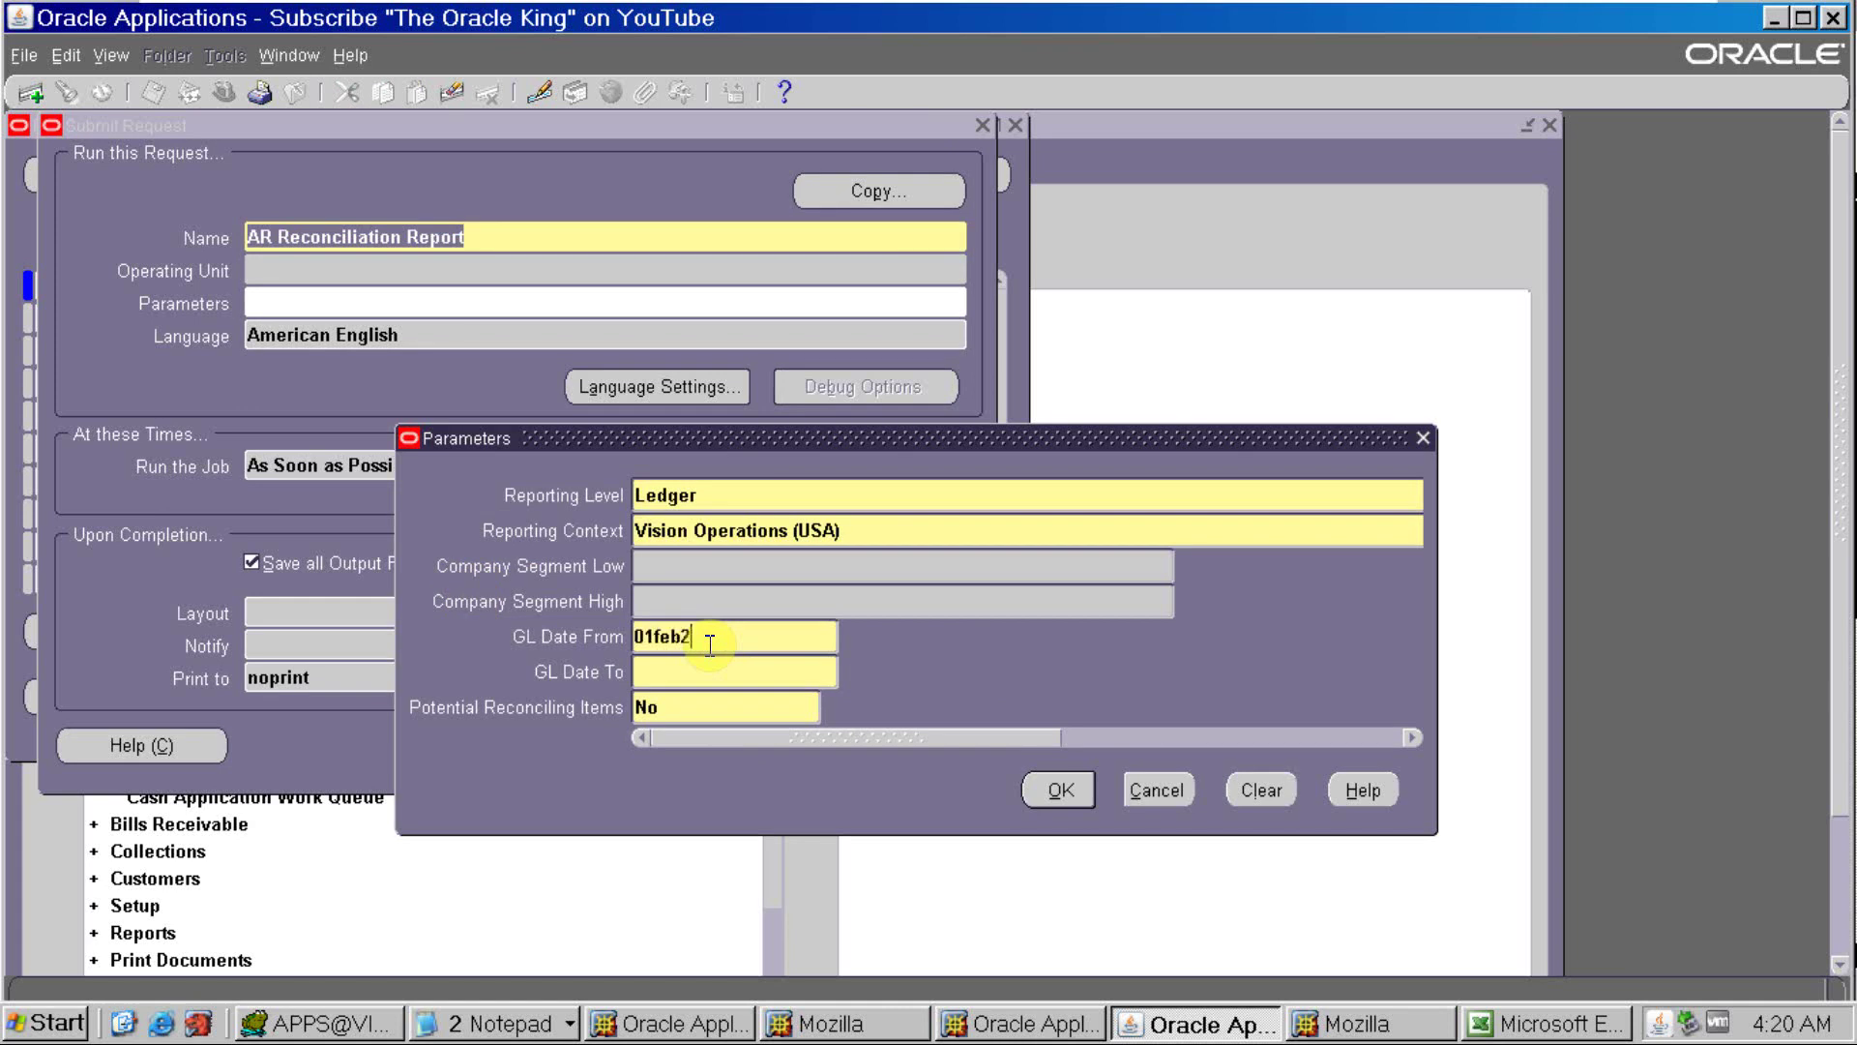
key(Tab)
key(Home)
key(Delete)
key(Delete)
text(28)
key(Tab)
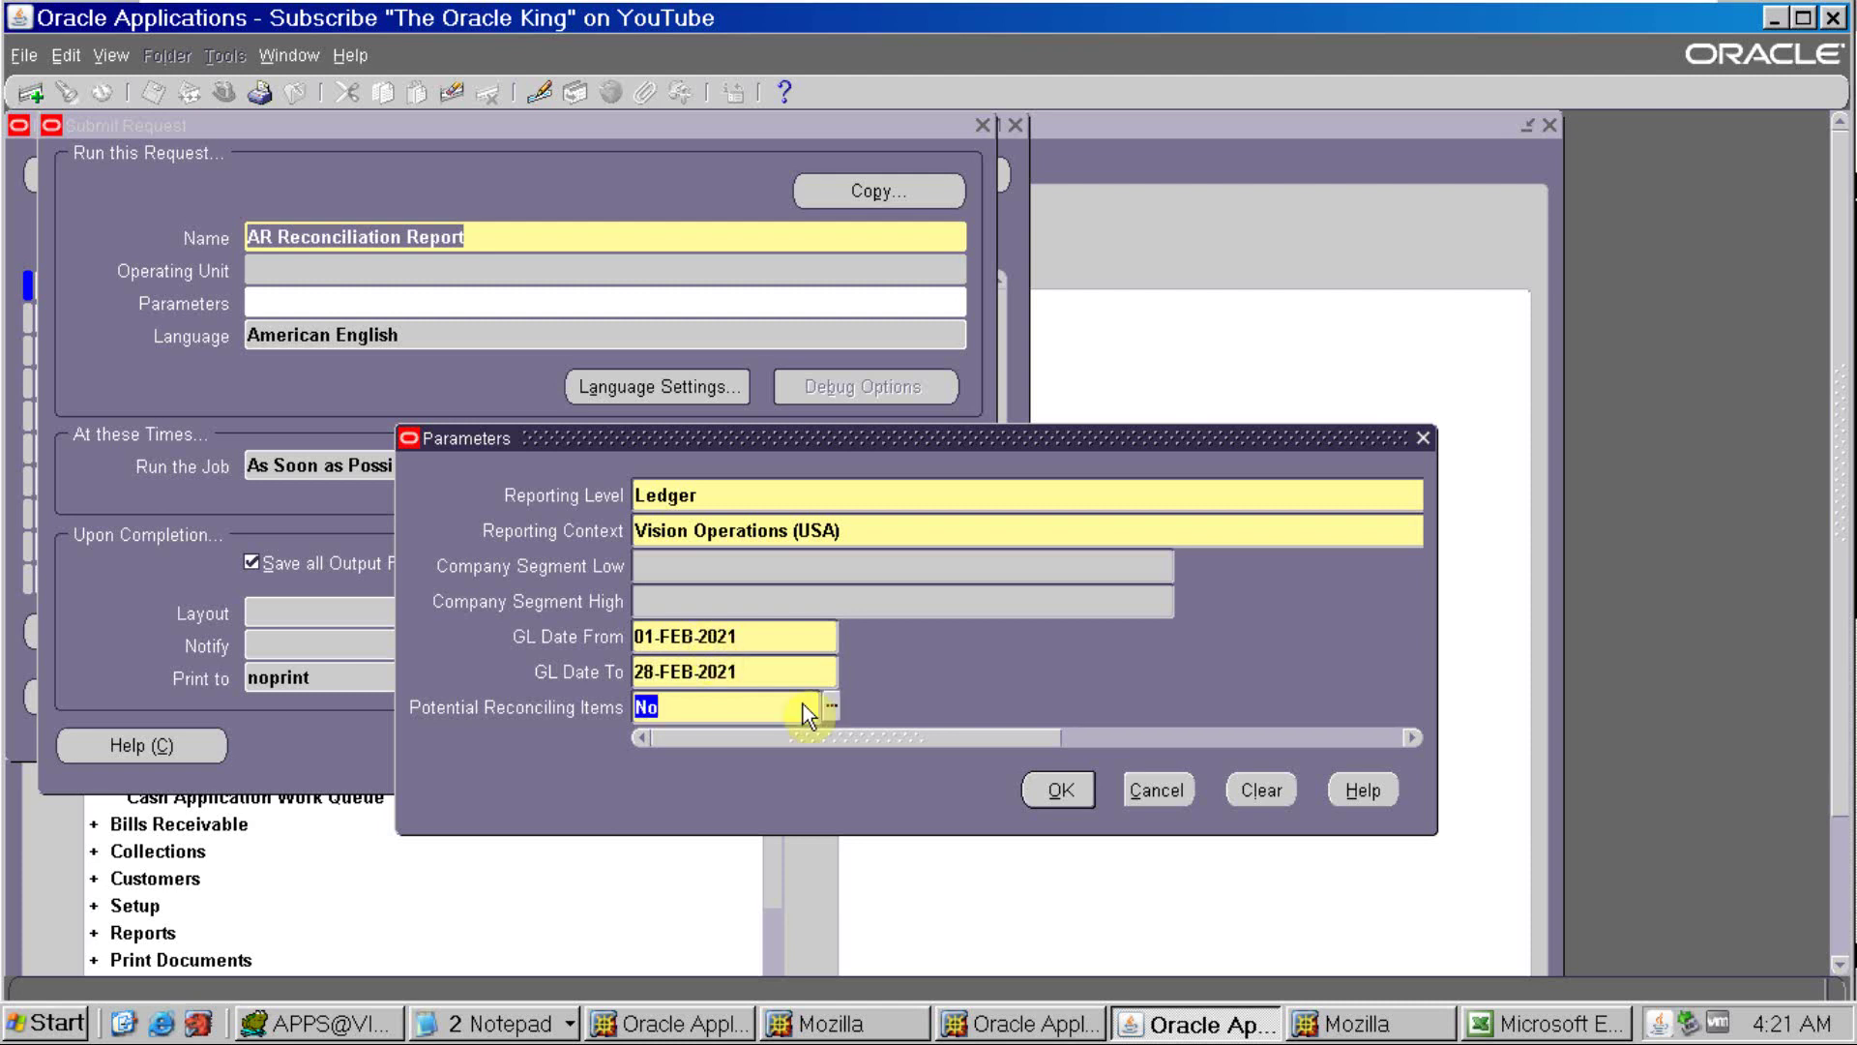
click(1050, 790)
click(627, 753)
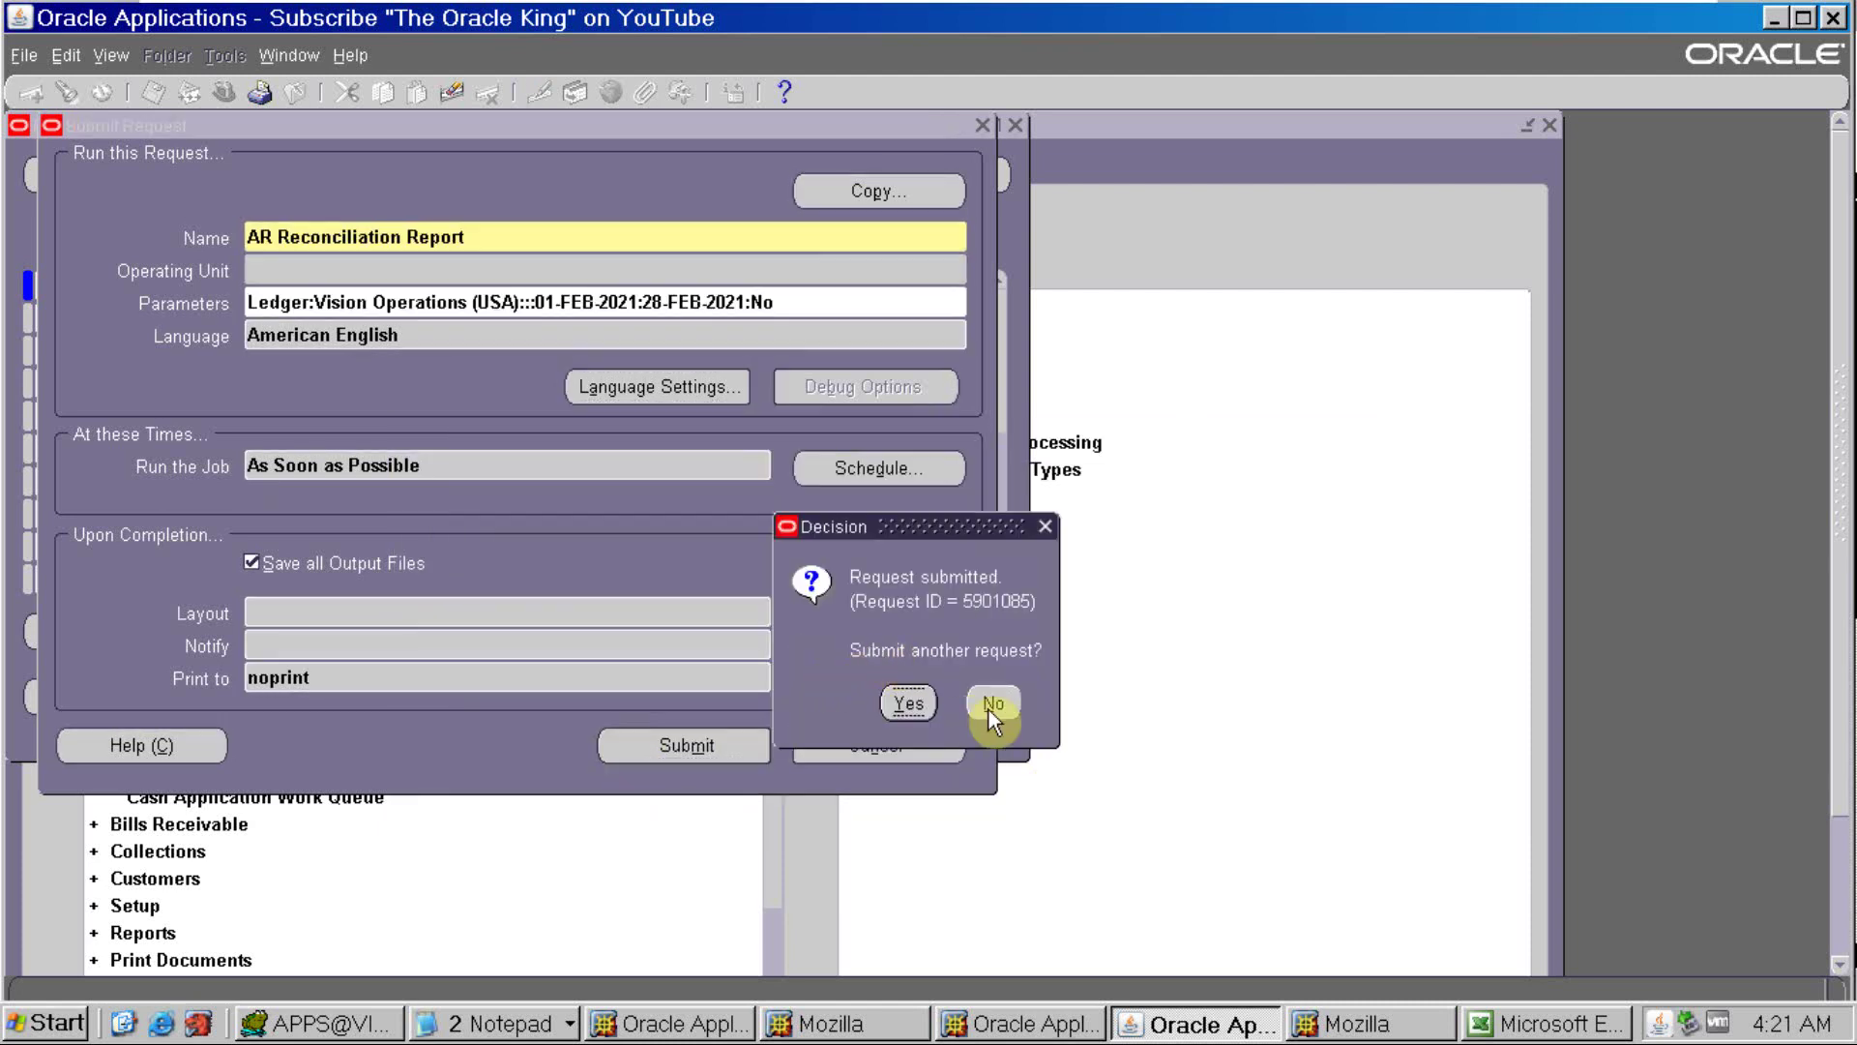
click(989, 708)
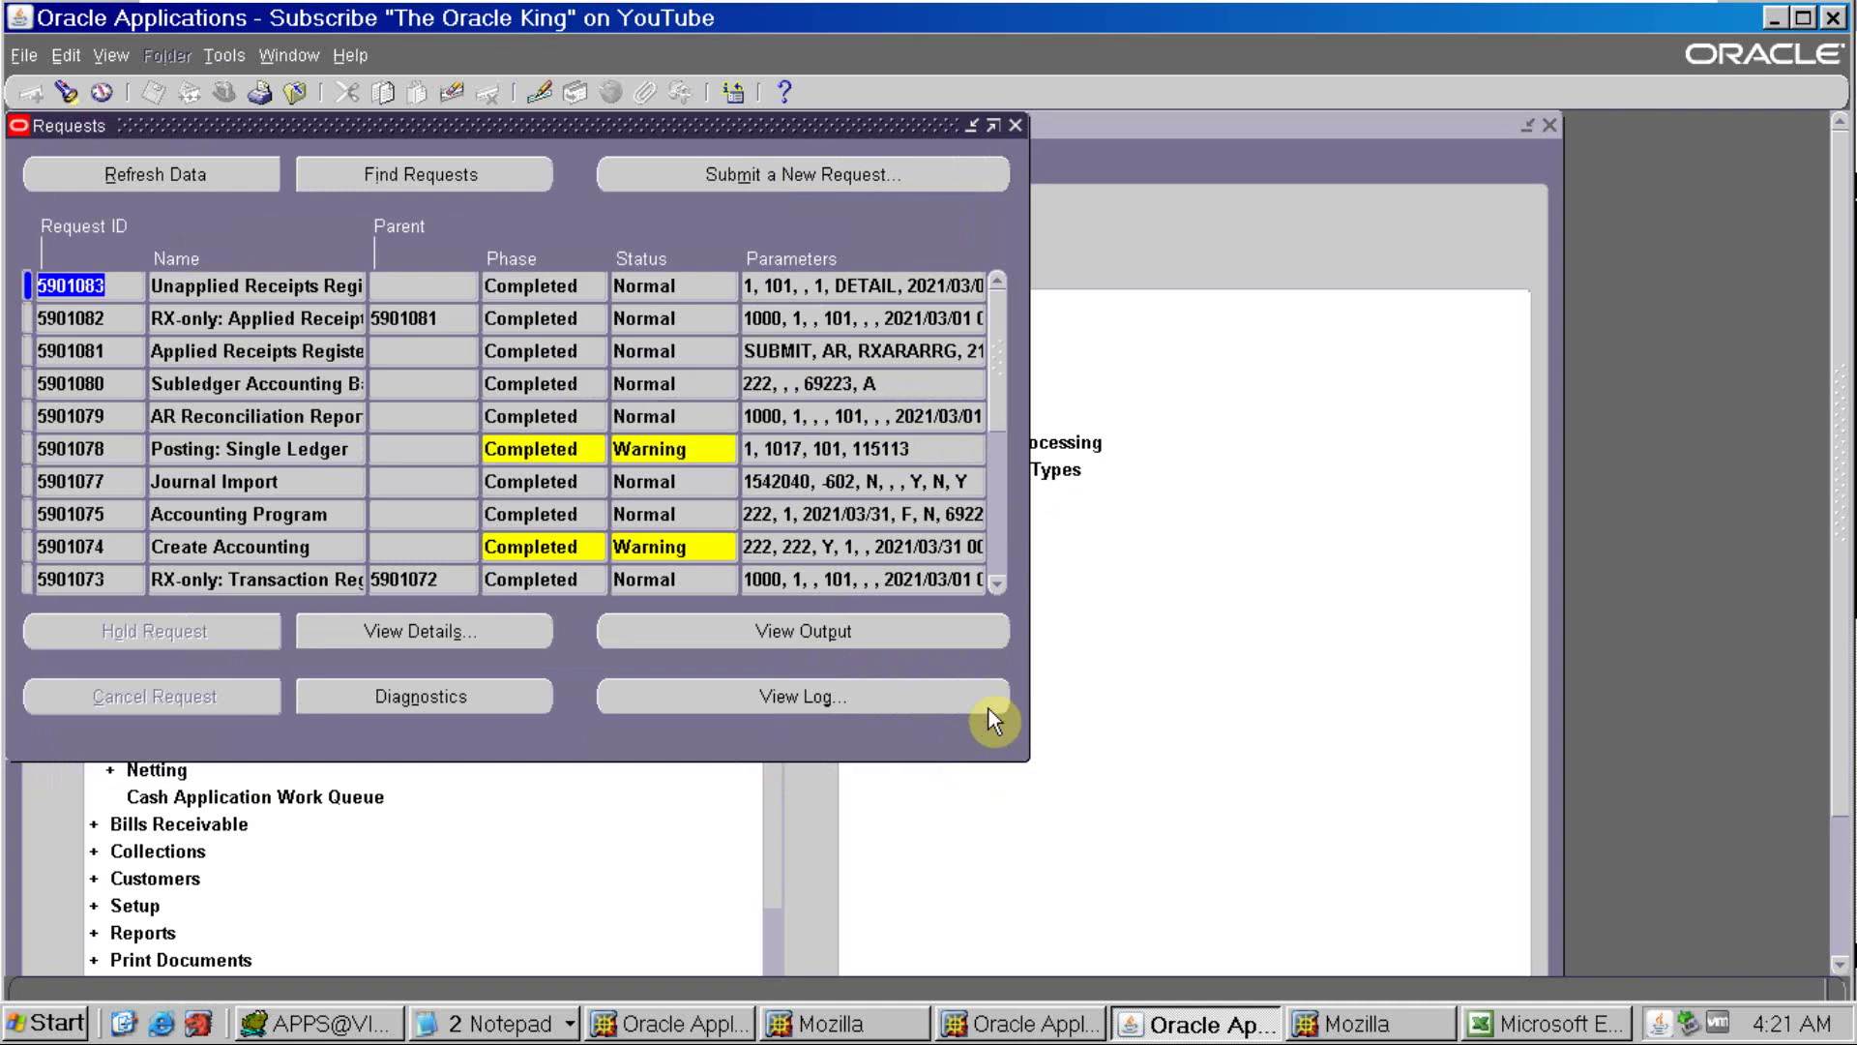
Refresh the requests list until the February AR Reconciliation Report completes, and open its output
click(234, 183)
click(233, 180)
click(232, 180)
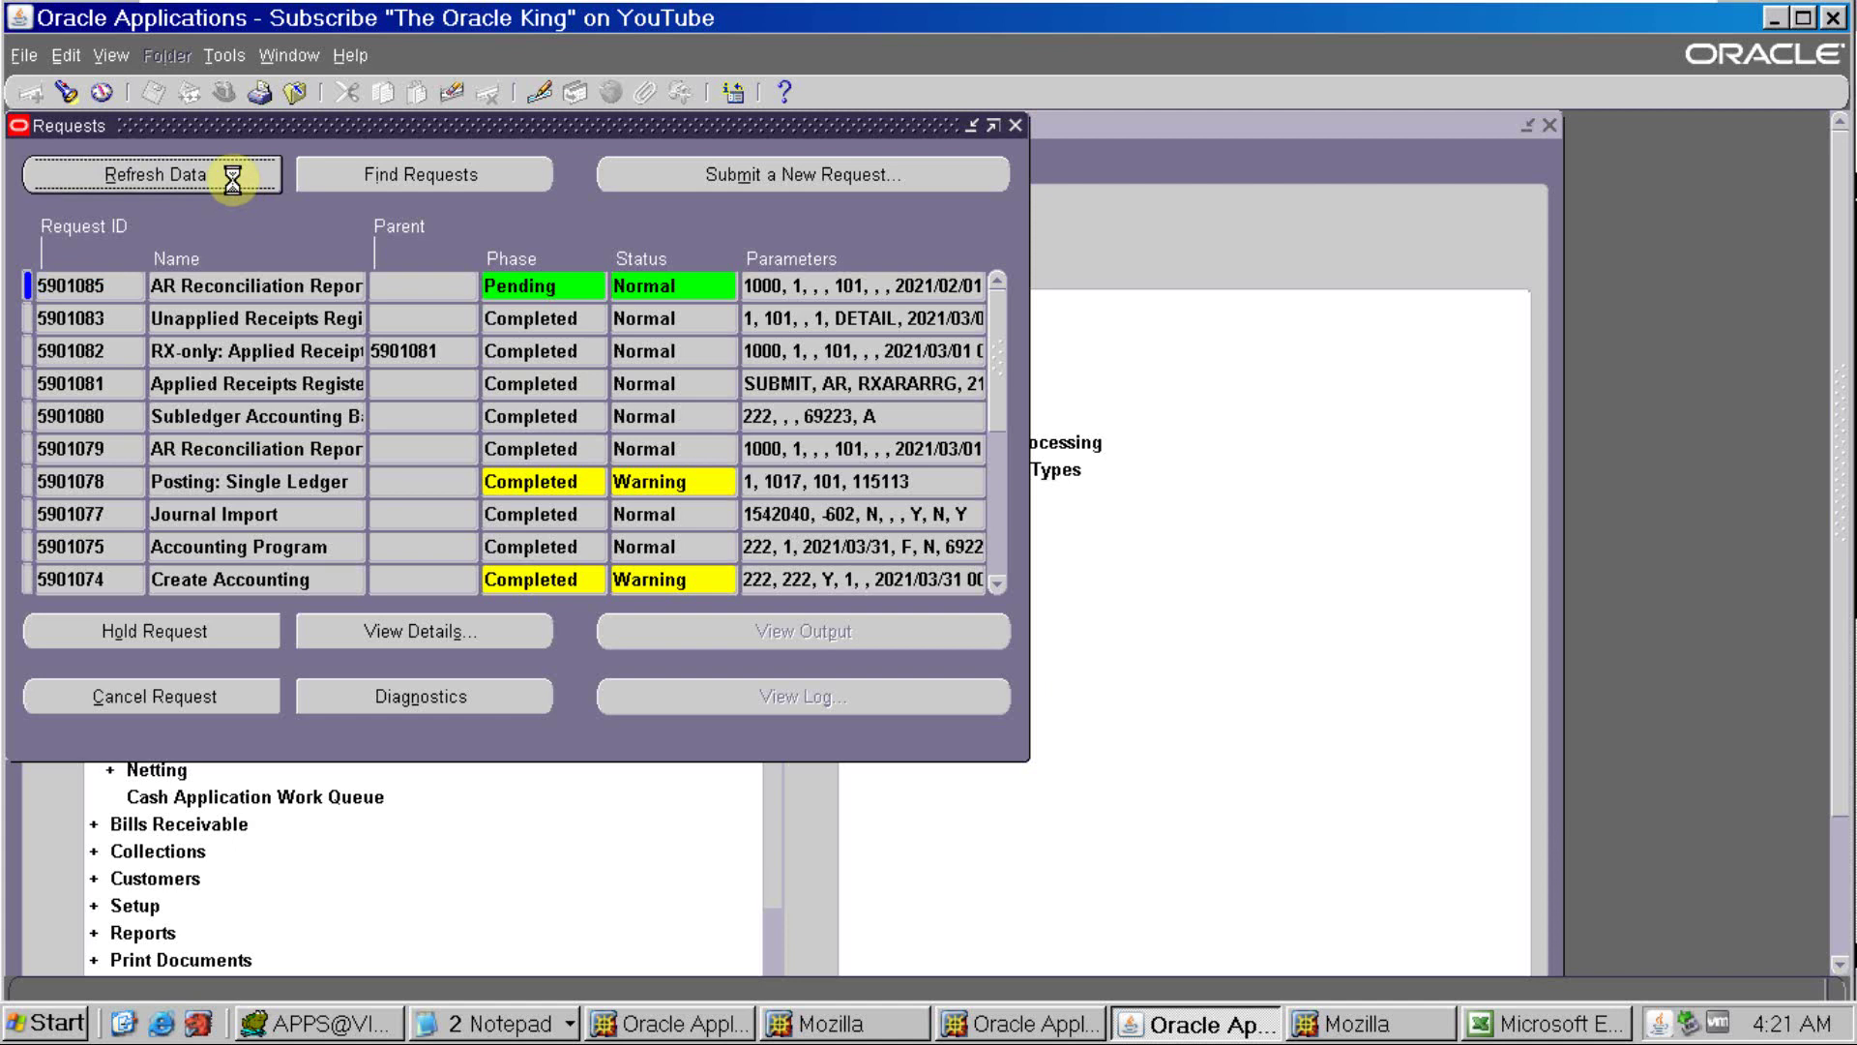
click(232, 180)
click(232, 180)
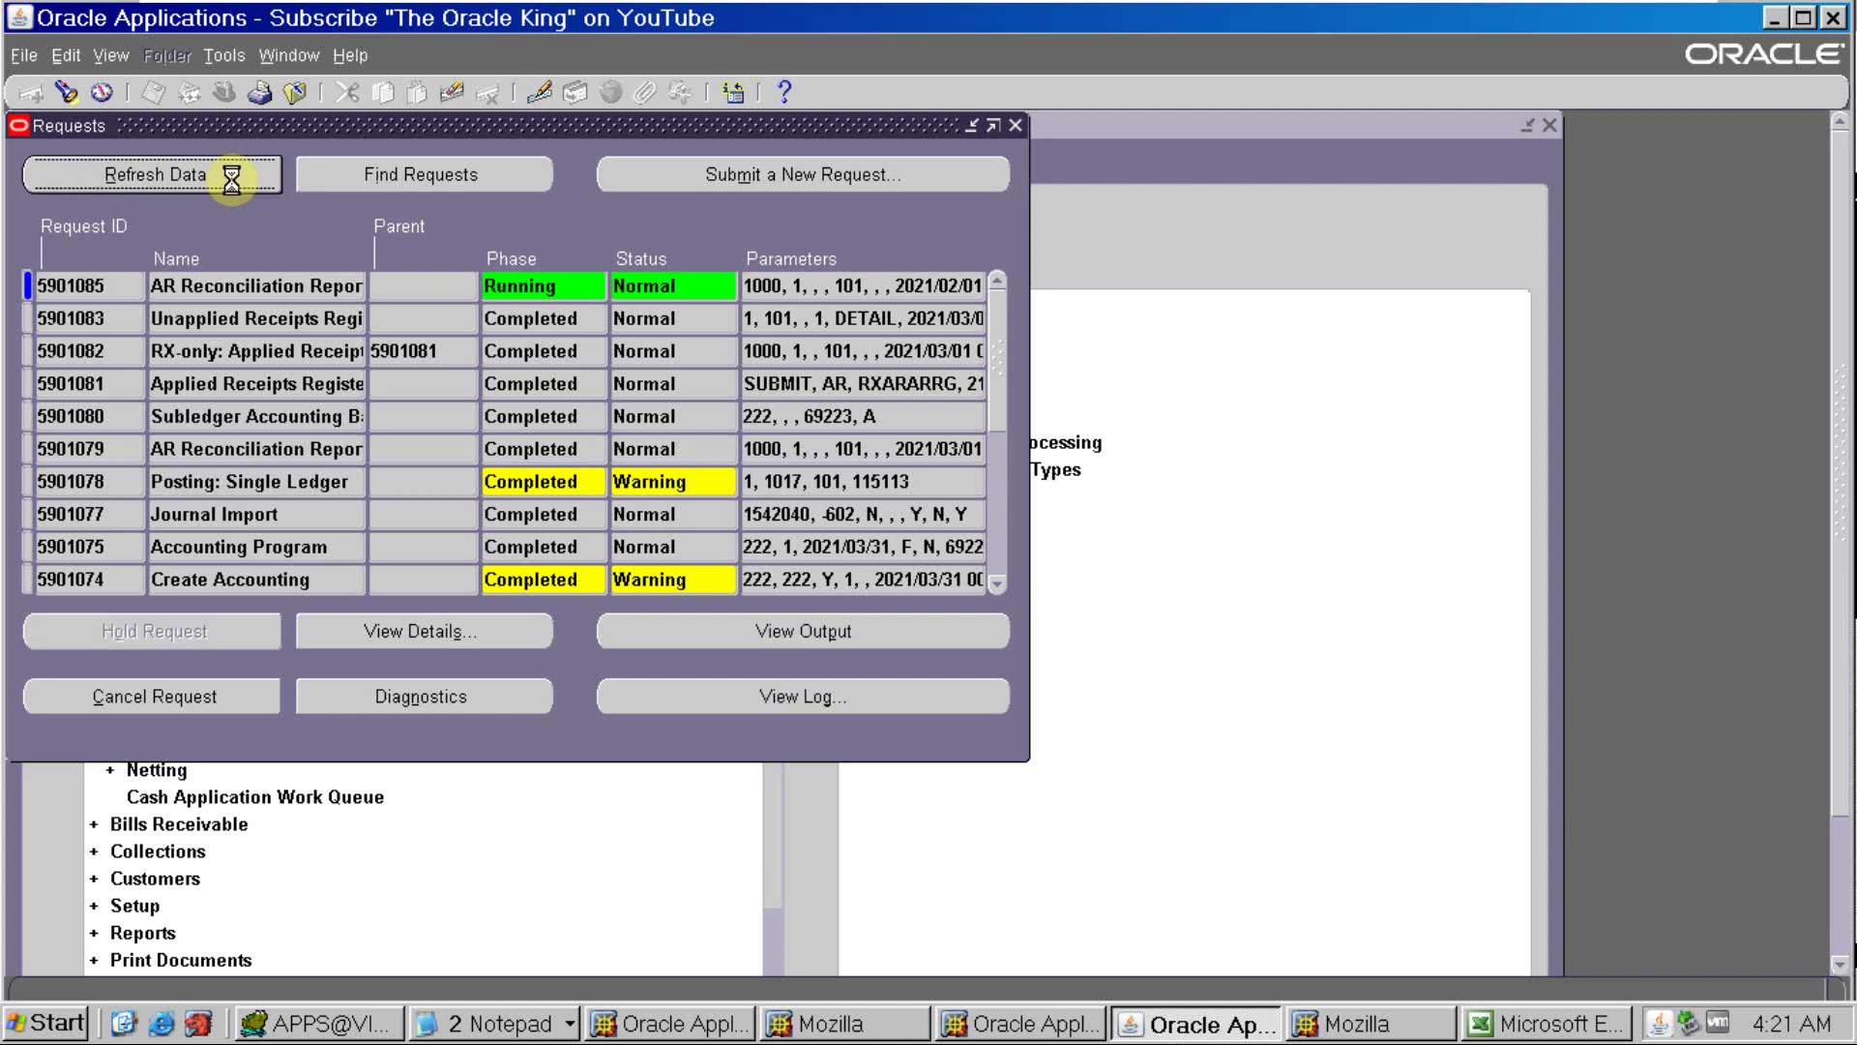
click(232, 180)
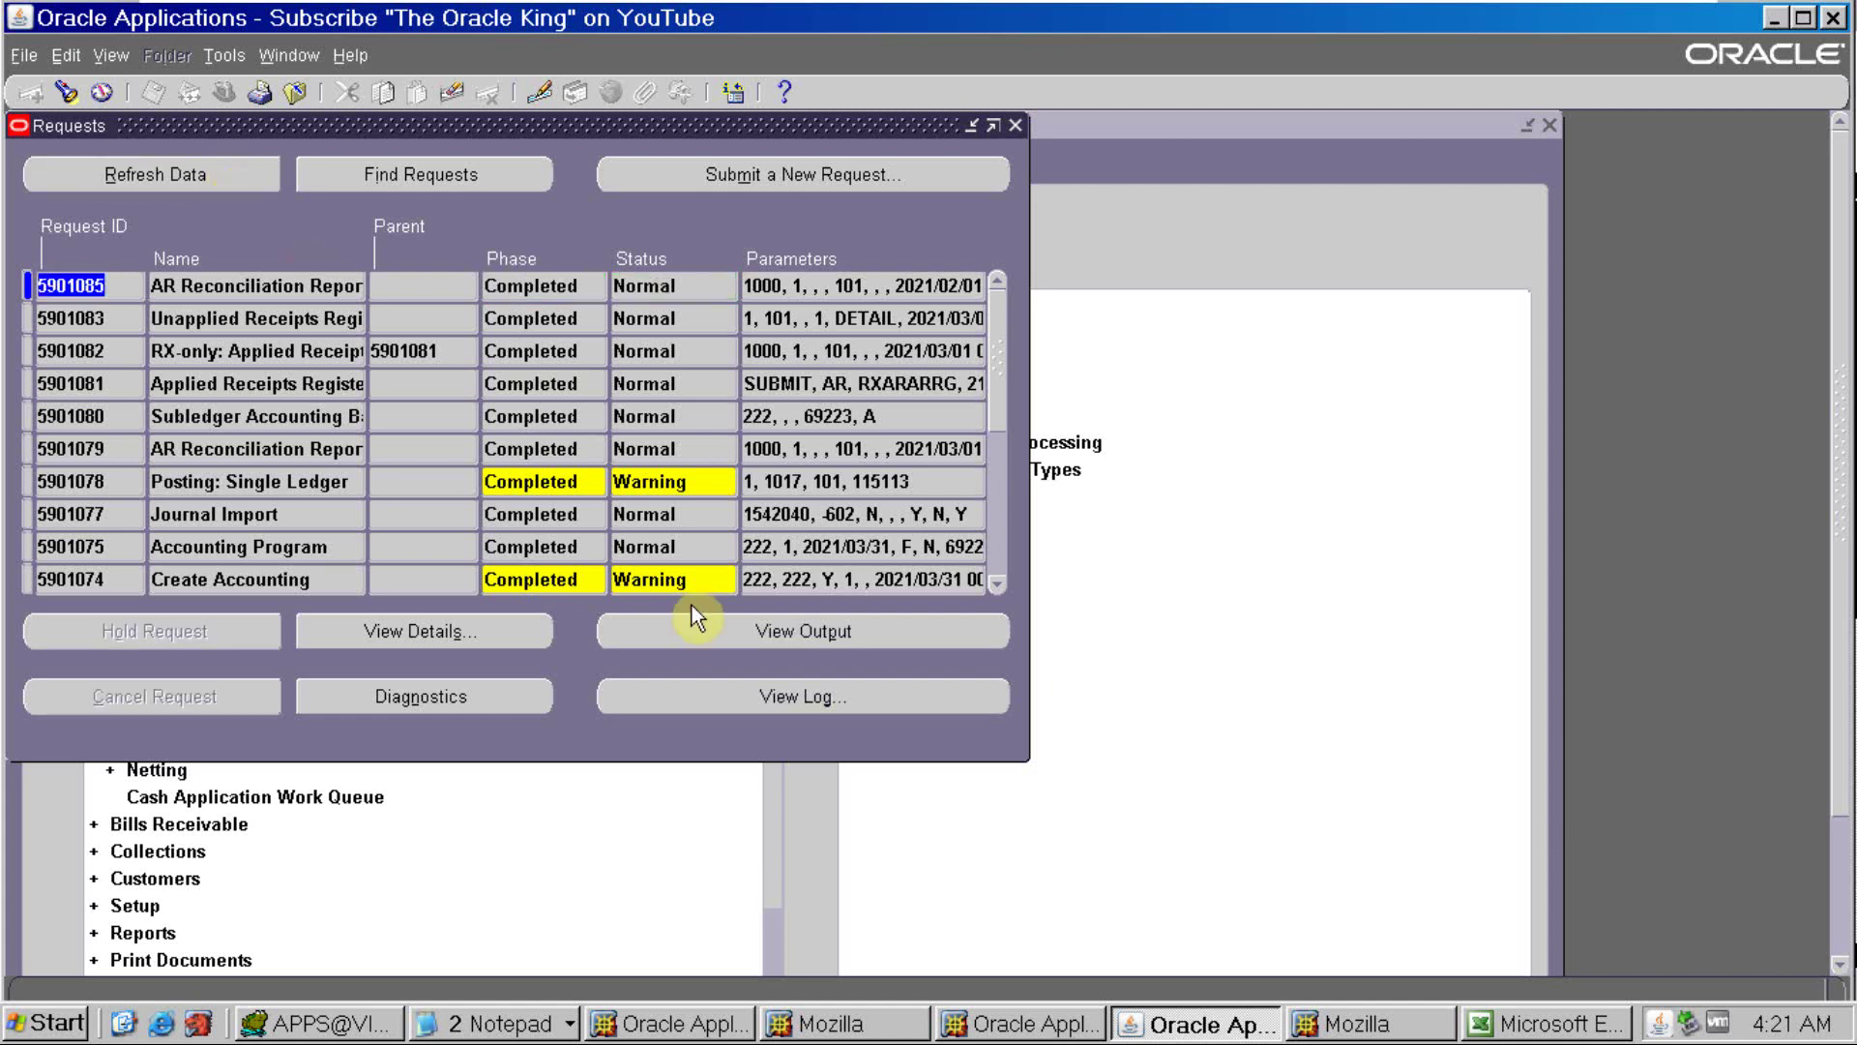
click(709, 638)
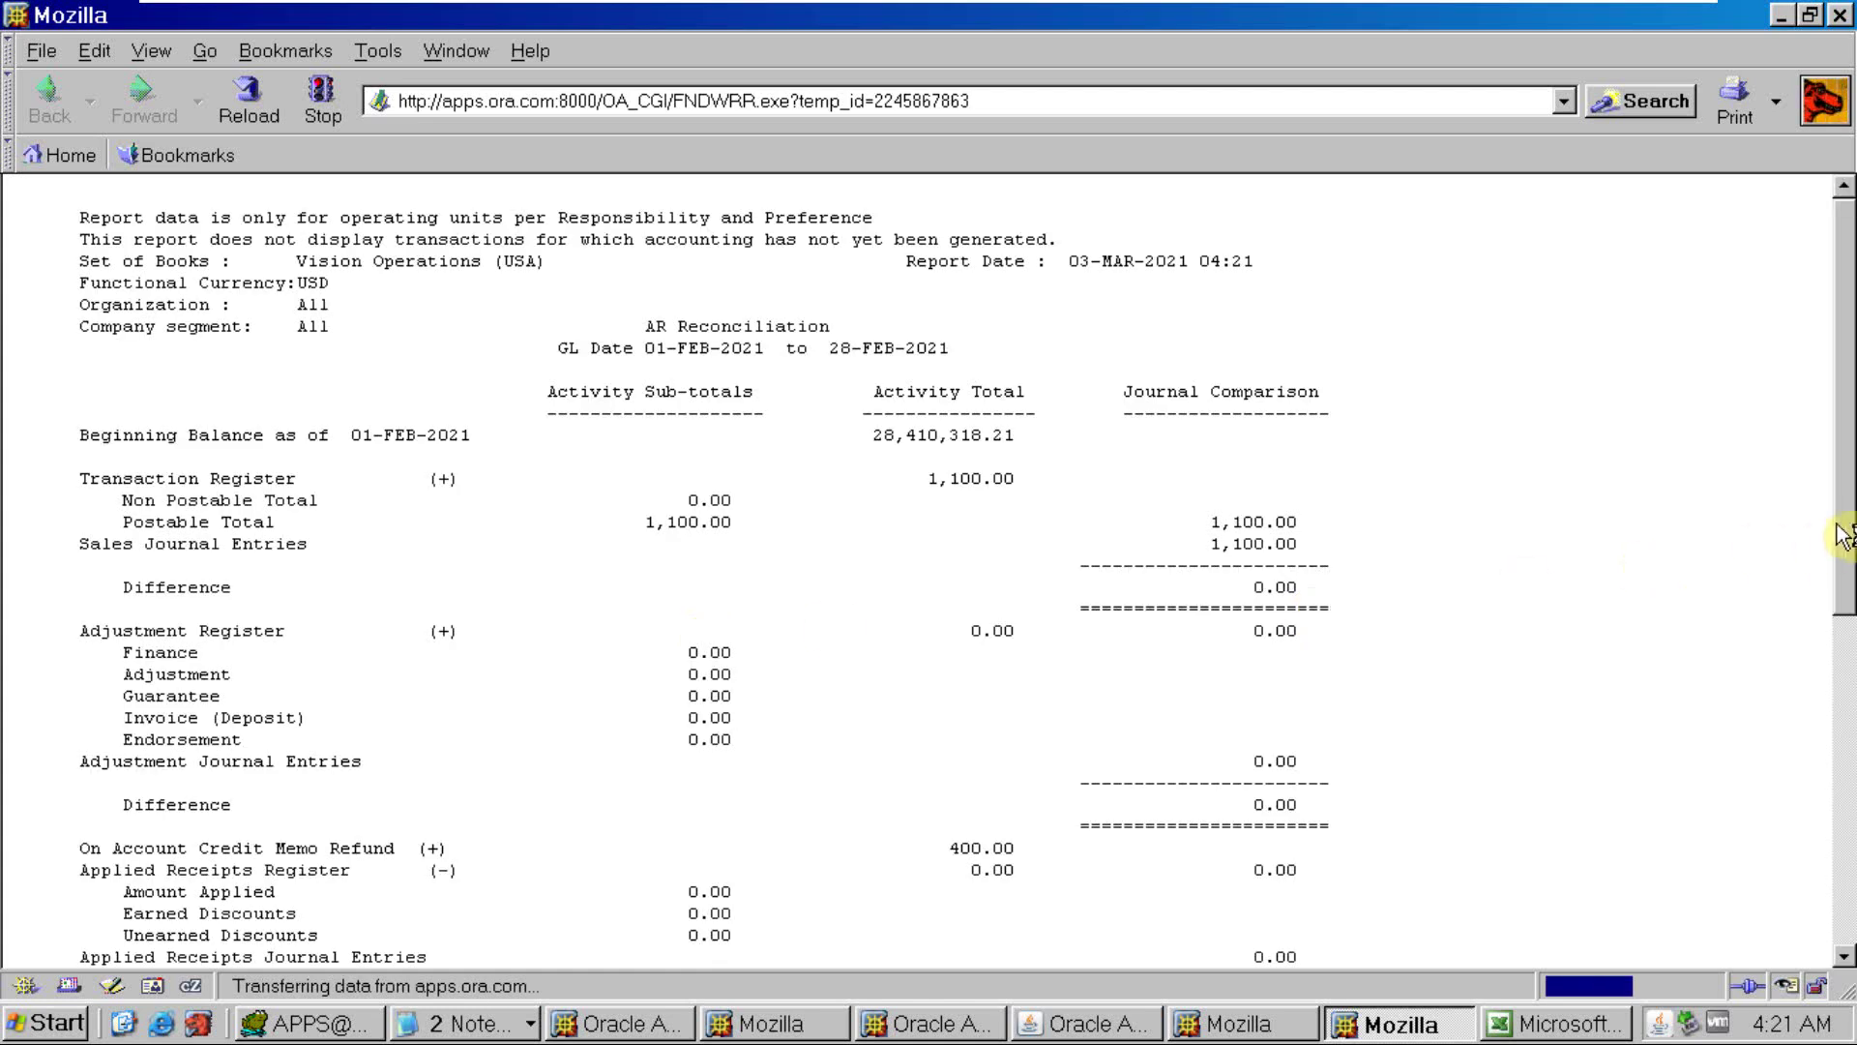
Review the February report from its beginning balance to the calculated total and ending balance as of 28-FEB-2021
scroll(1819, 641, down, 9)
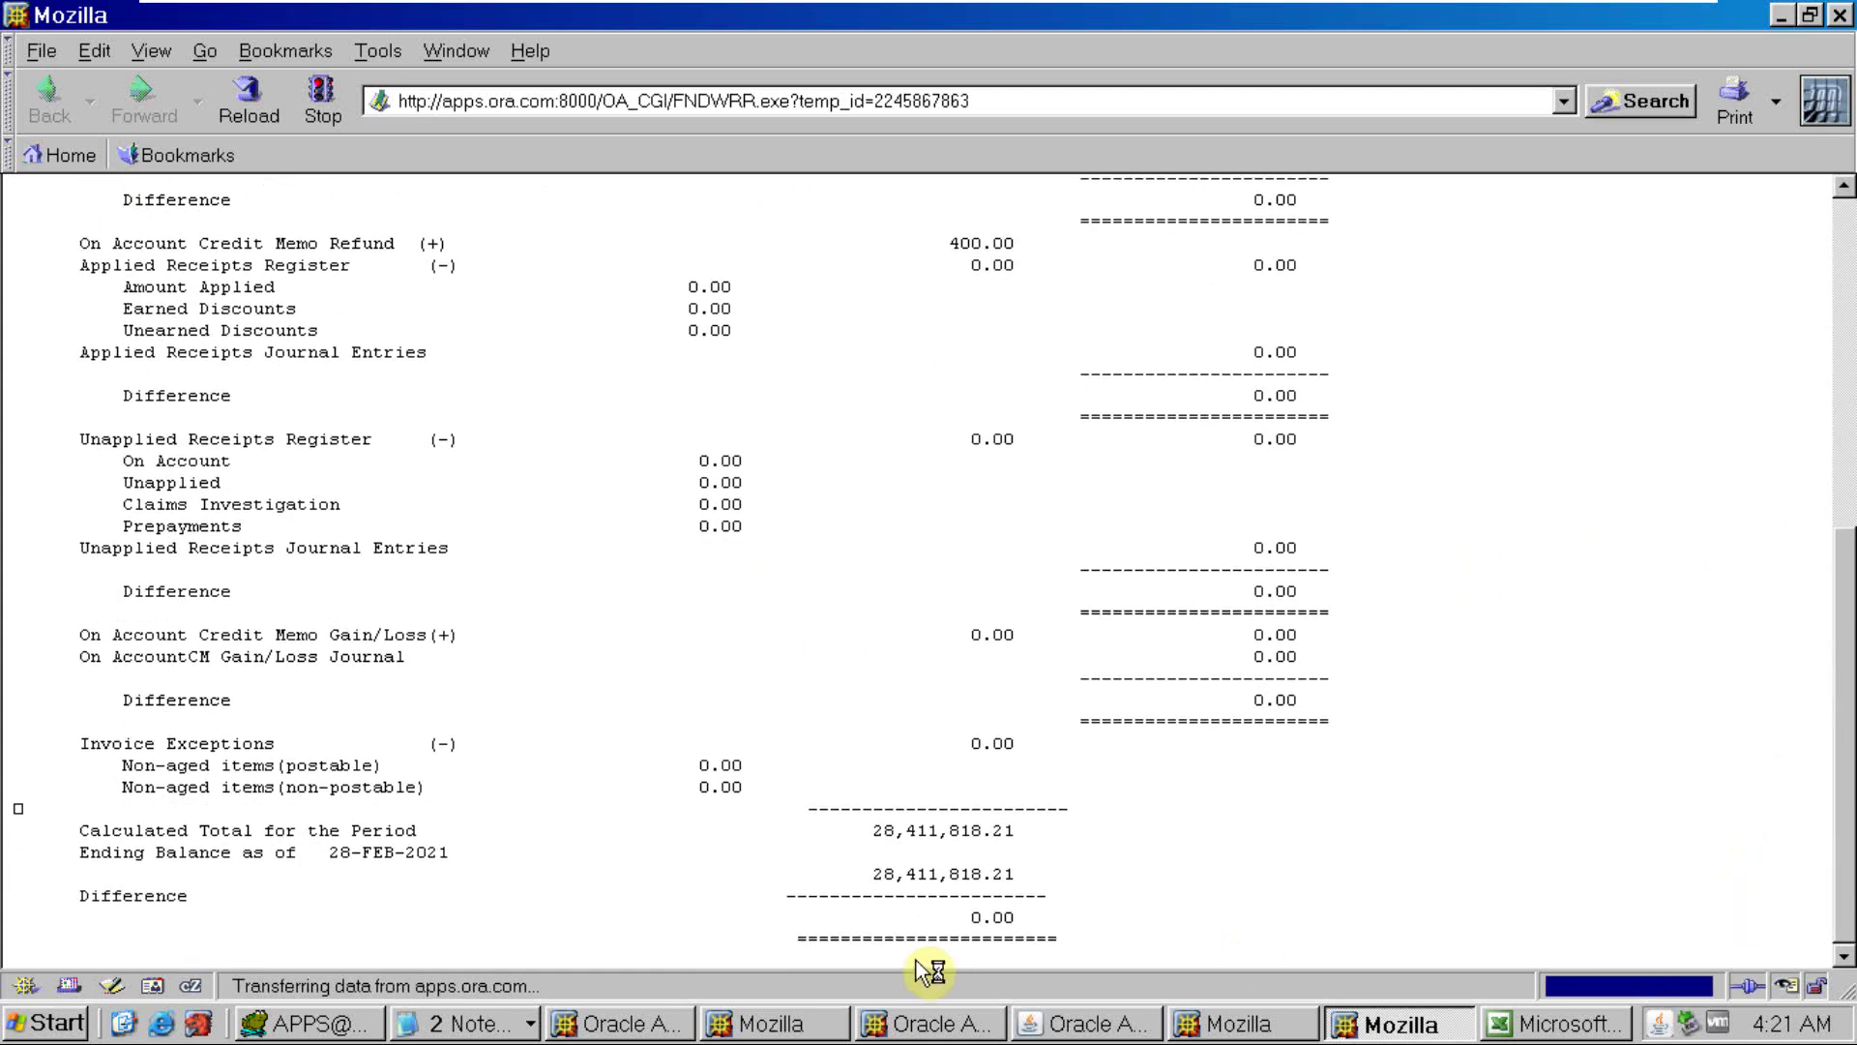
drag(1030, 877, 866, 885)
drag(1848, 784, 1848, 355)
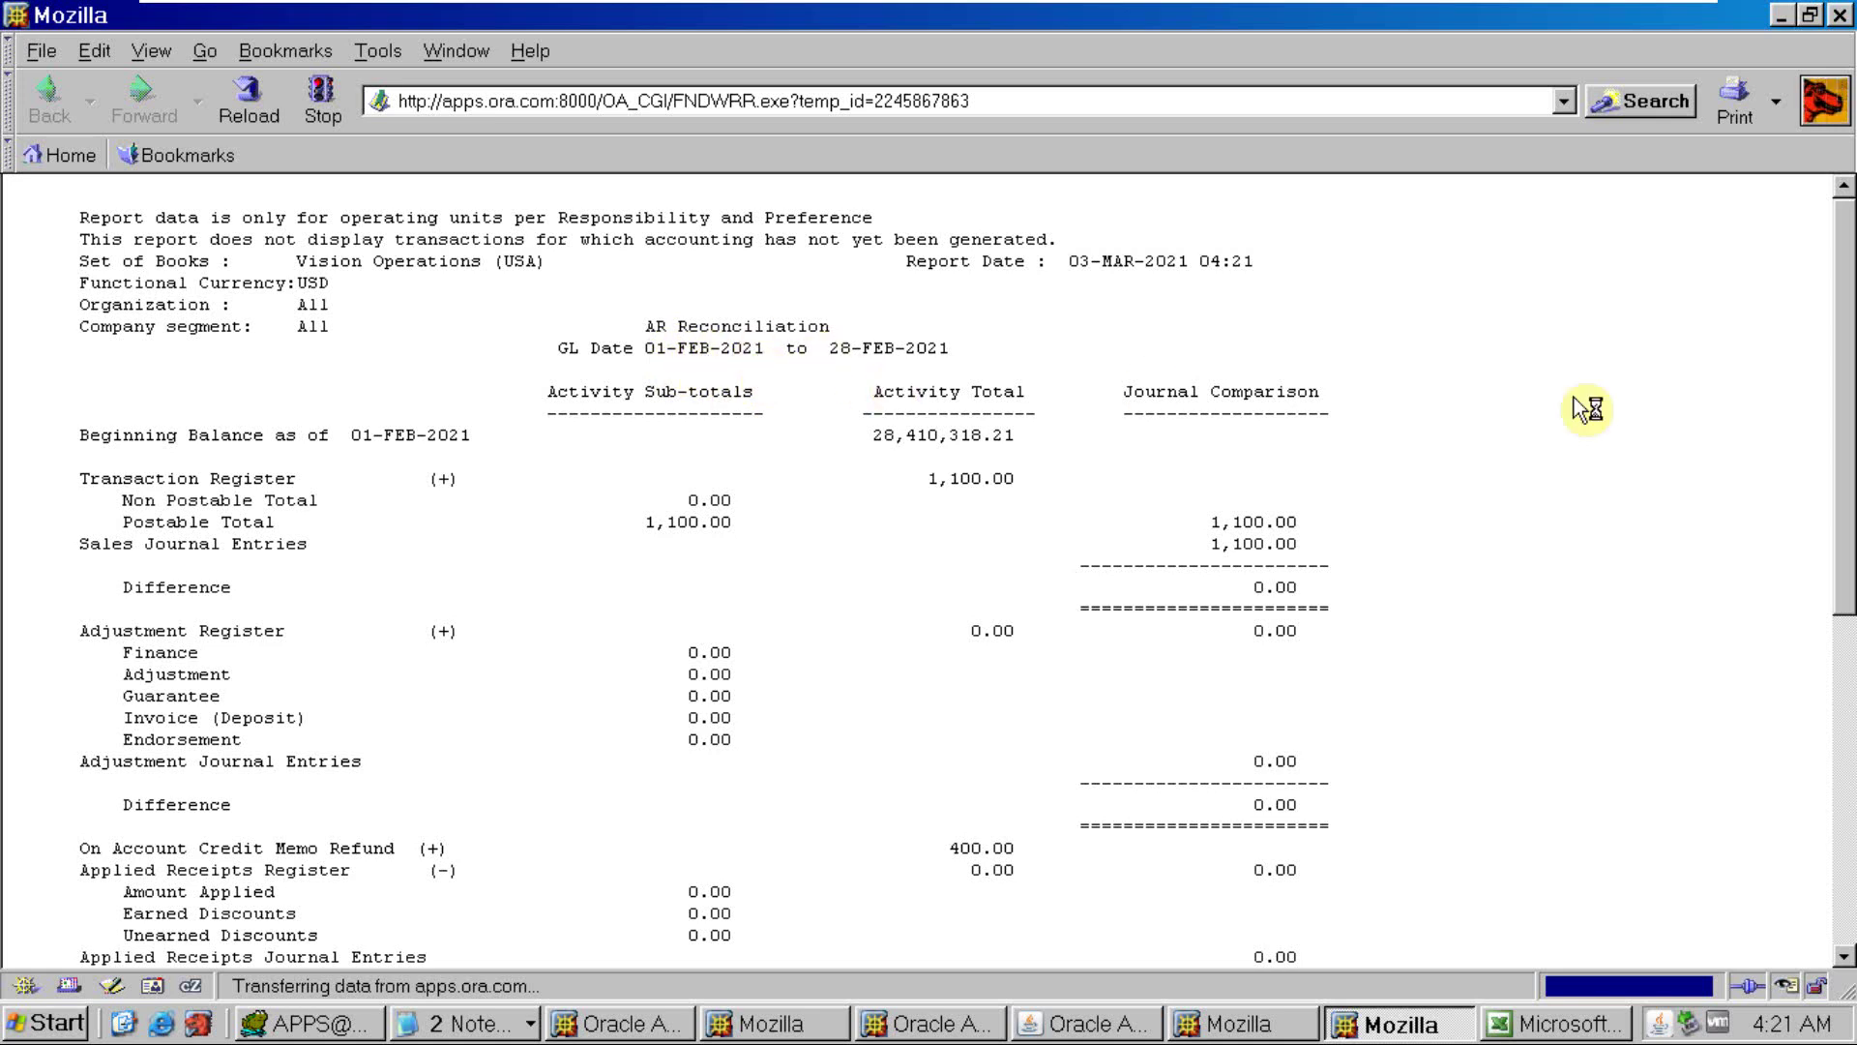
drag(1849, 453, 1812, 779)
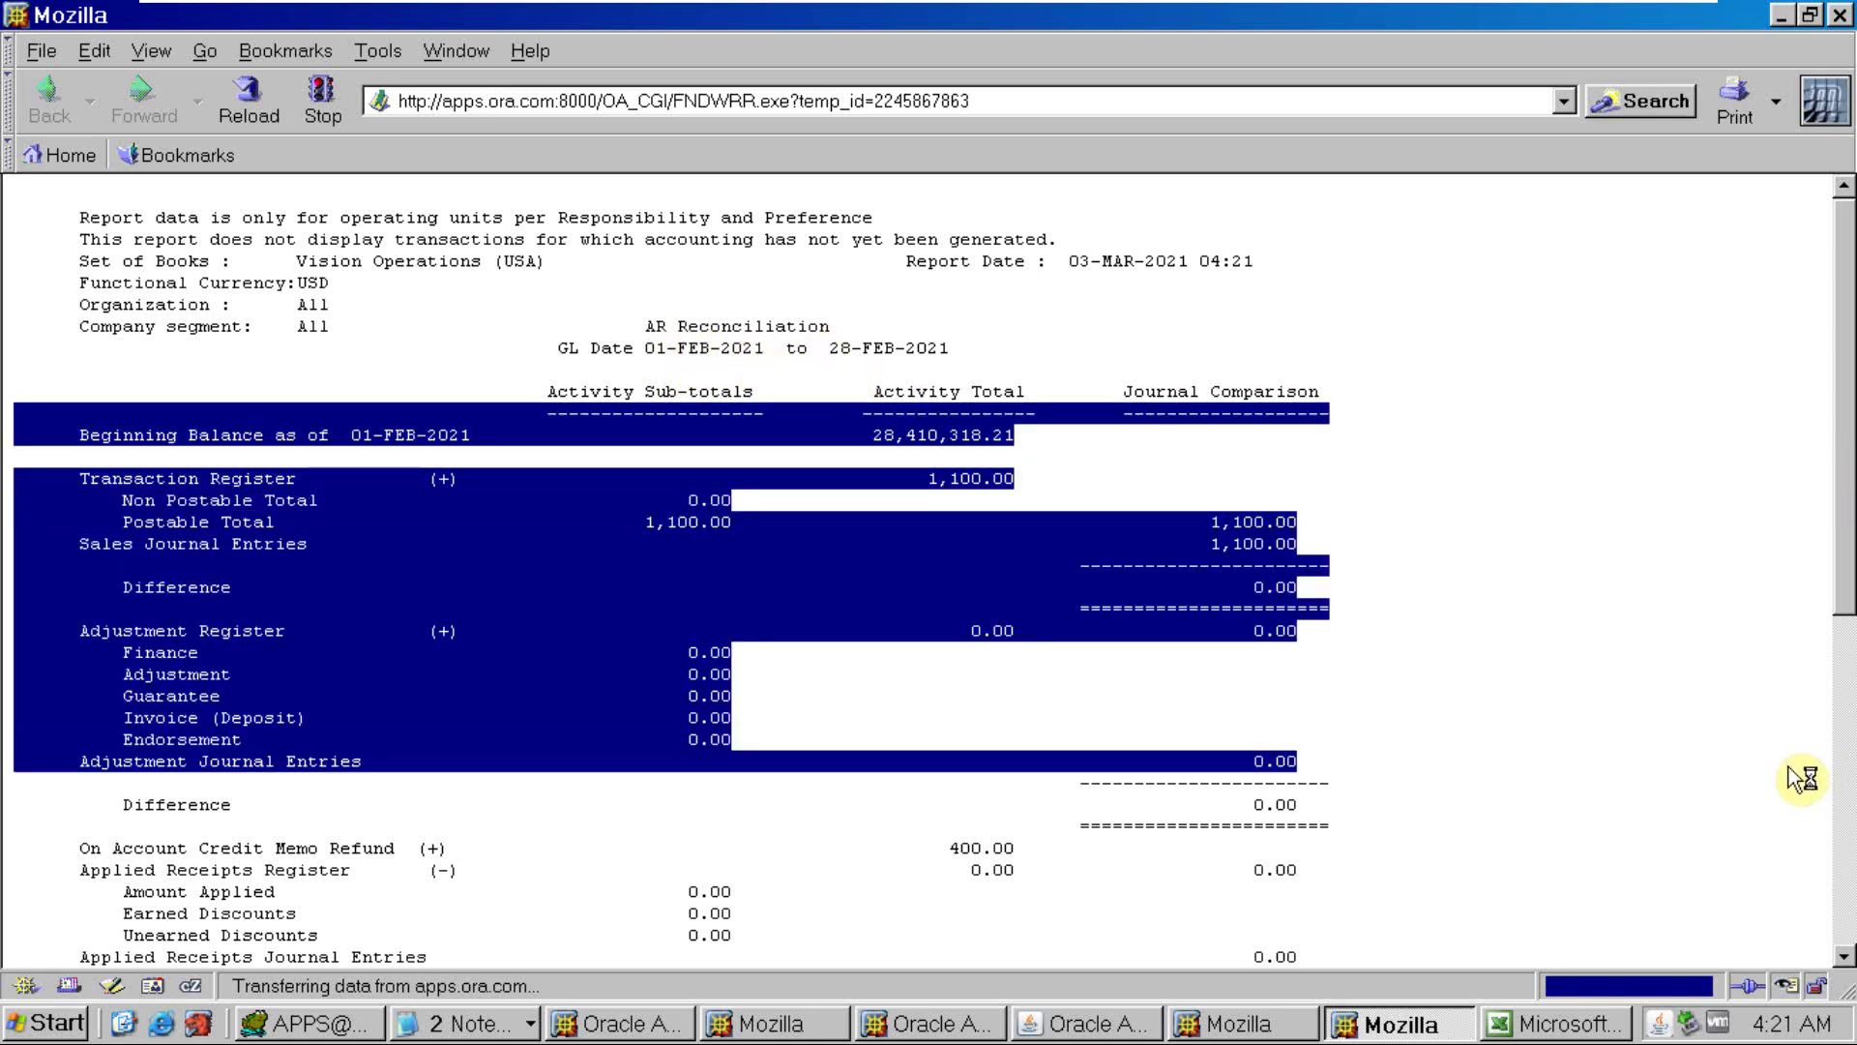
click(1811, 778)
drag(1845, 561, 1845, 958)
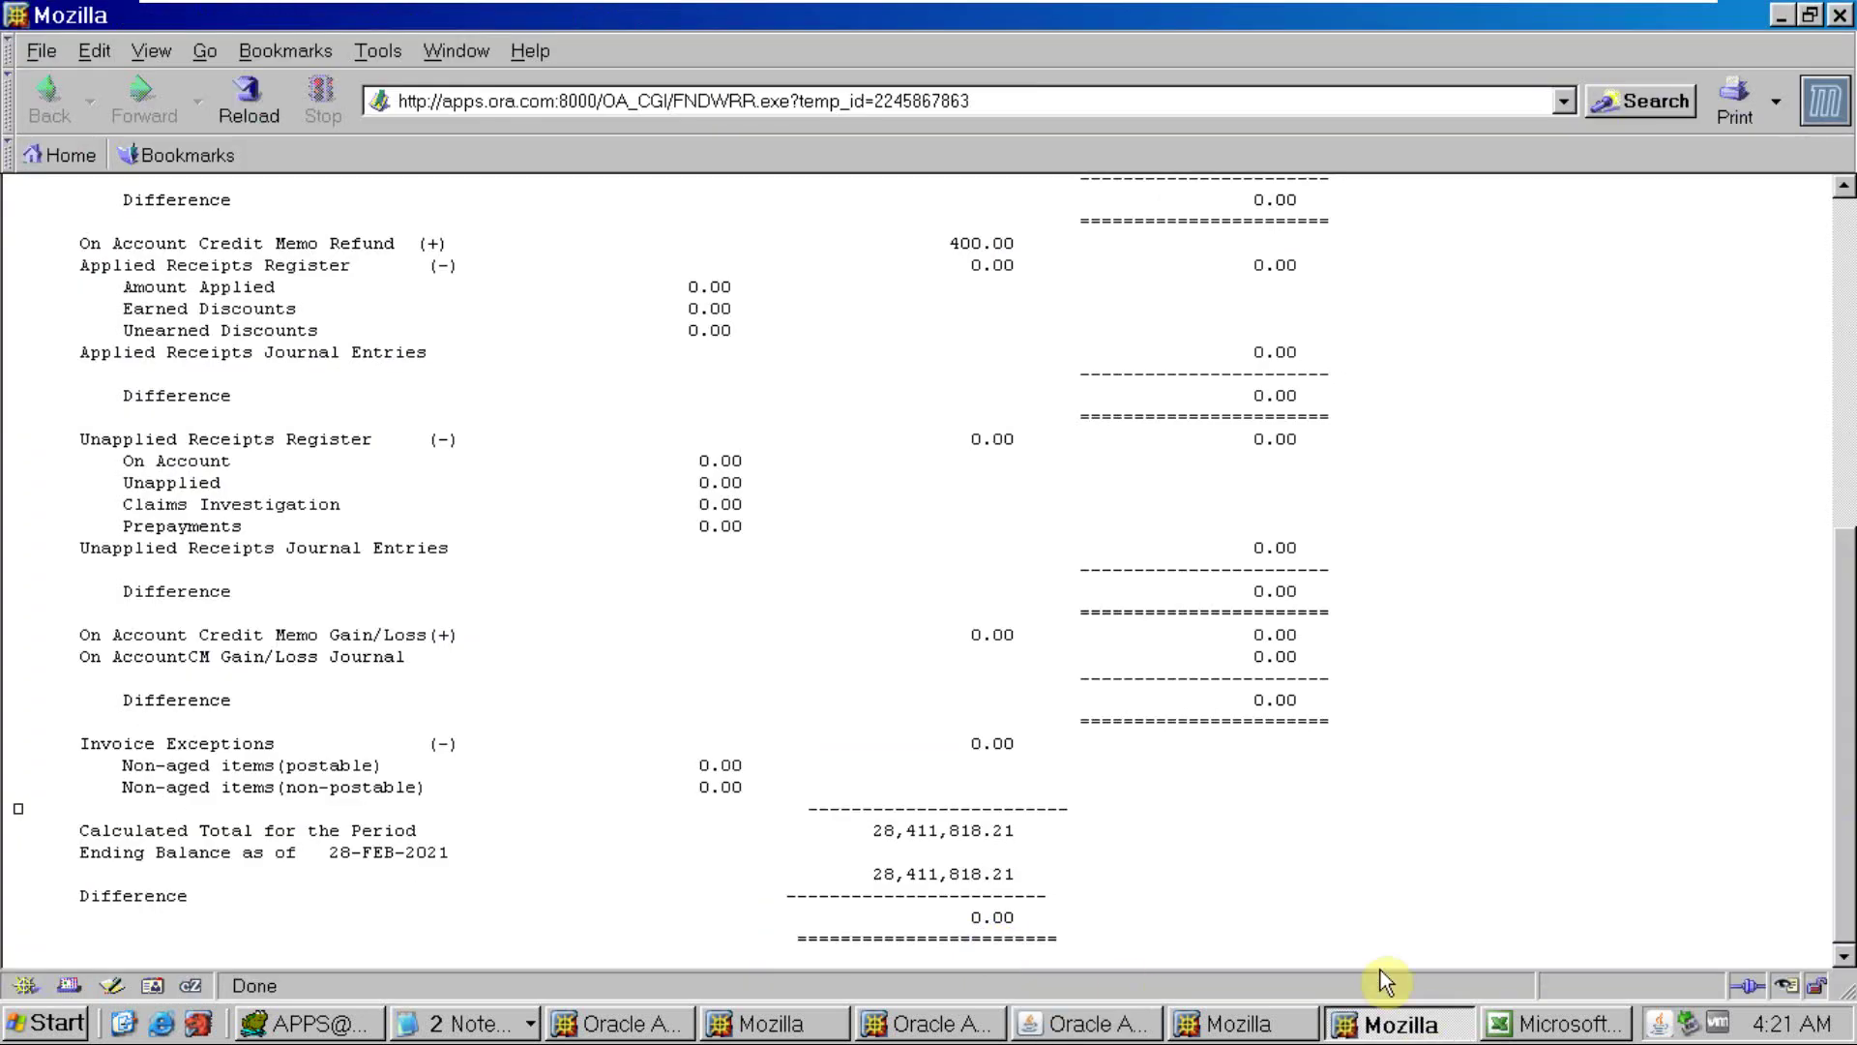
Compare the March report's beginning balance with the February report's ending balance and activity, and return to the requests list in Oracle Applications
click(1247, 1024)
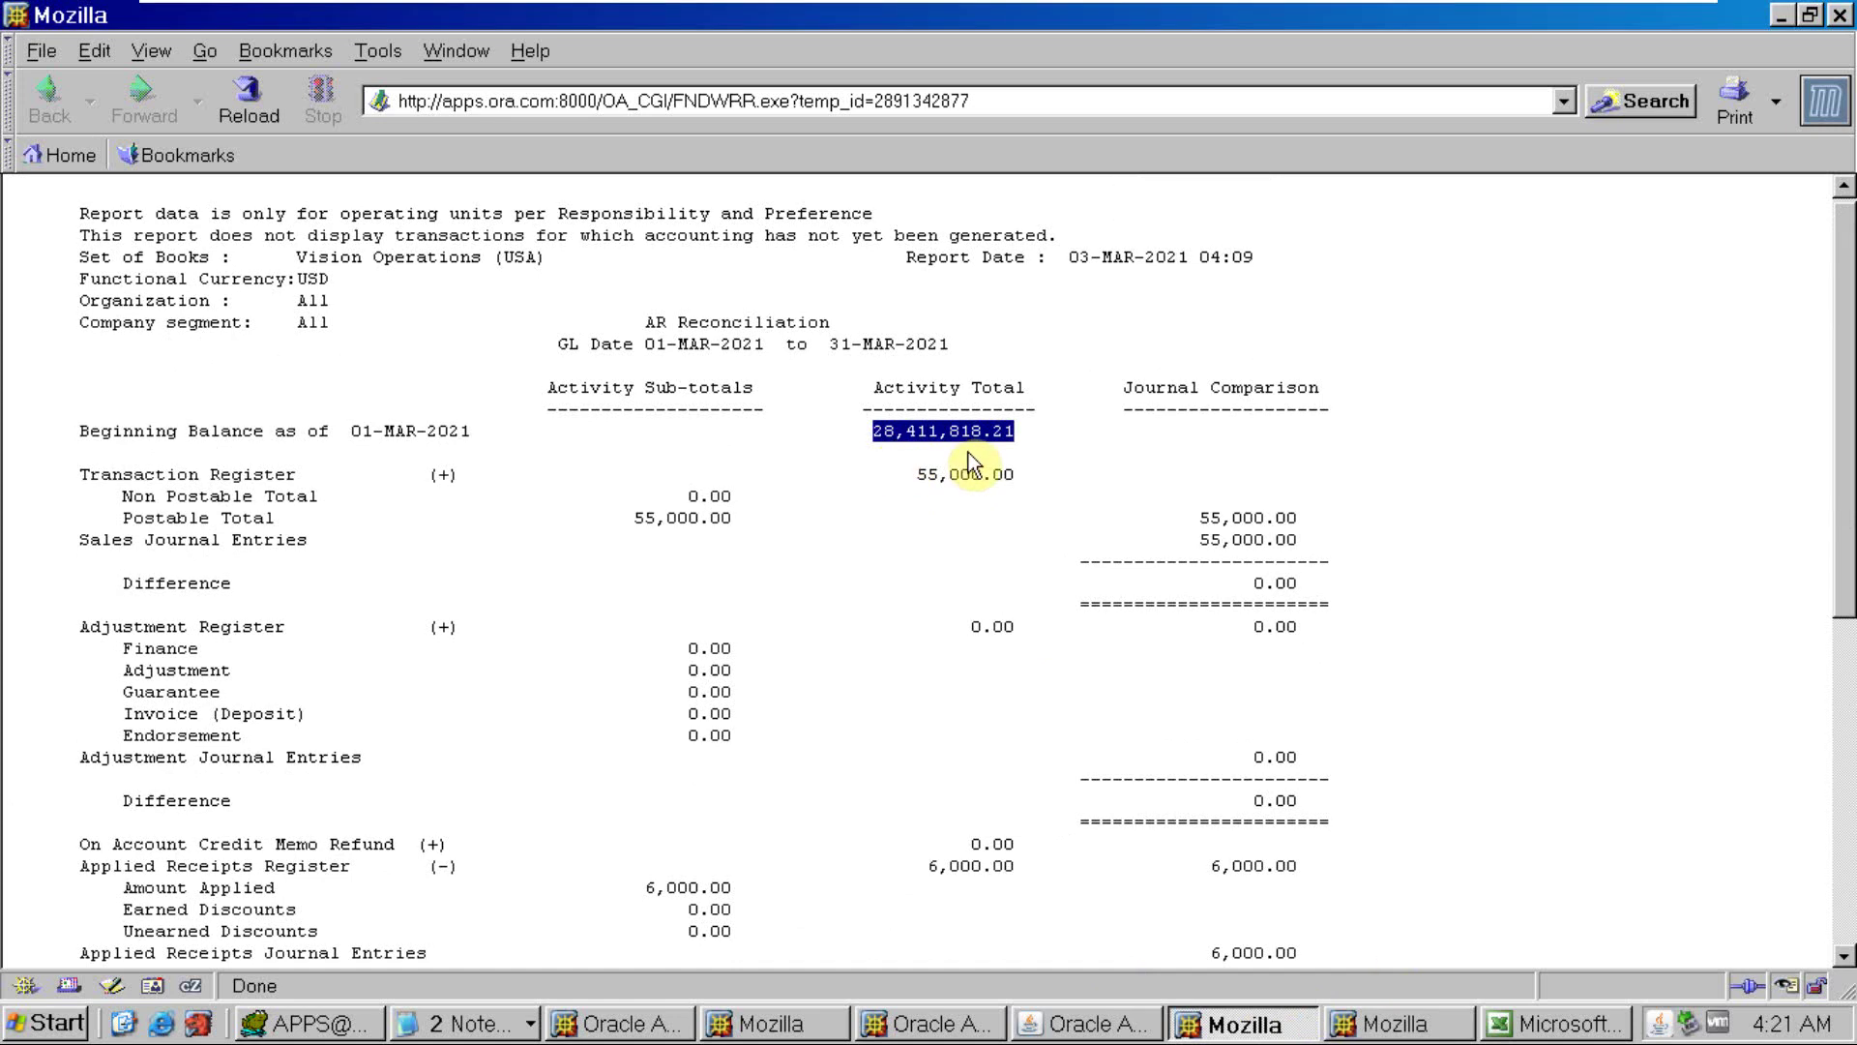
key(alt+Tab)
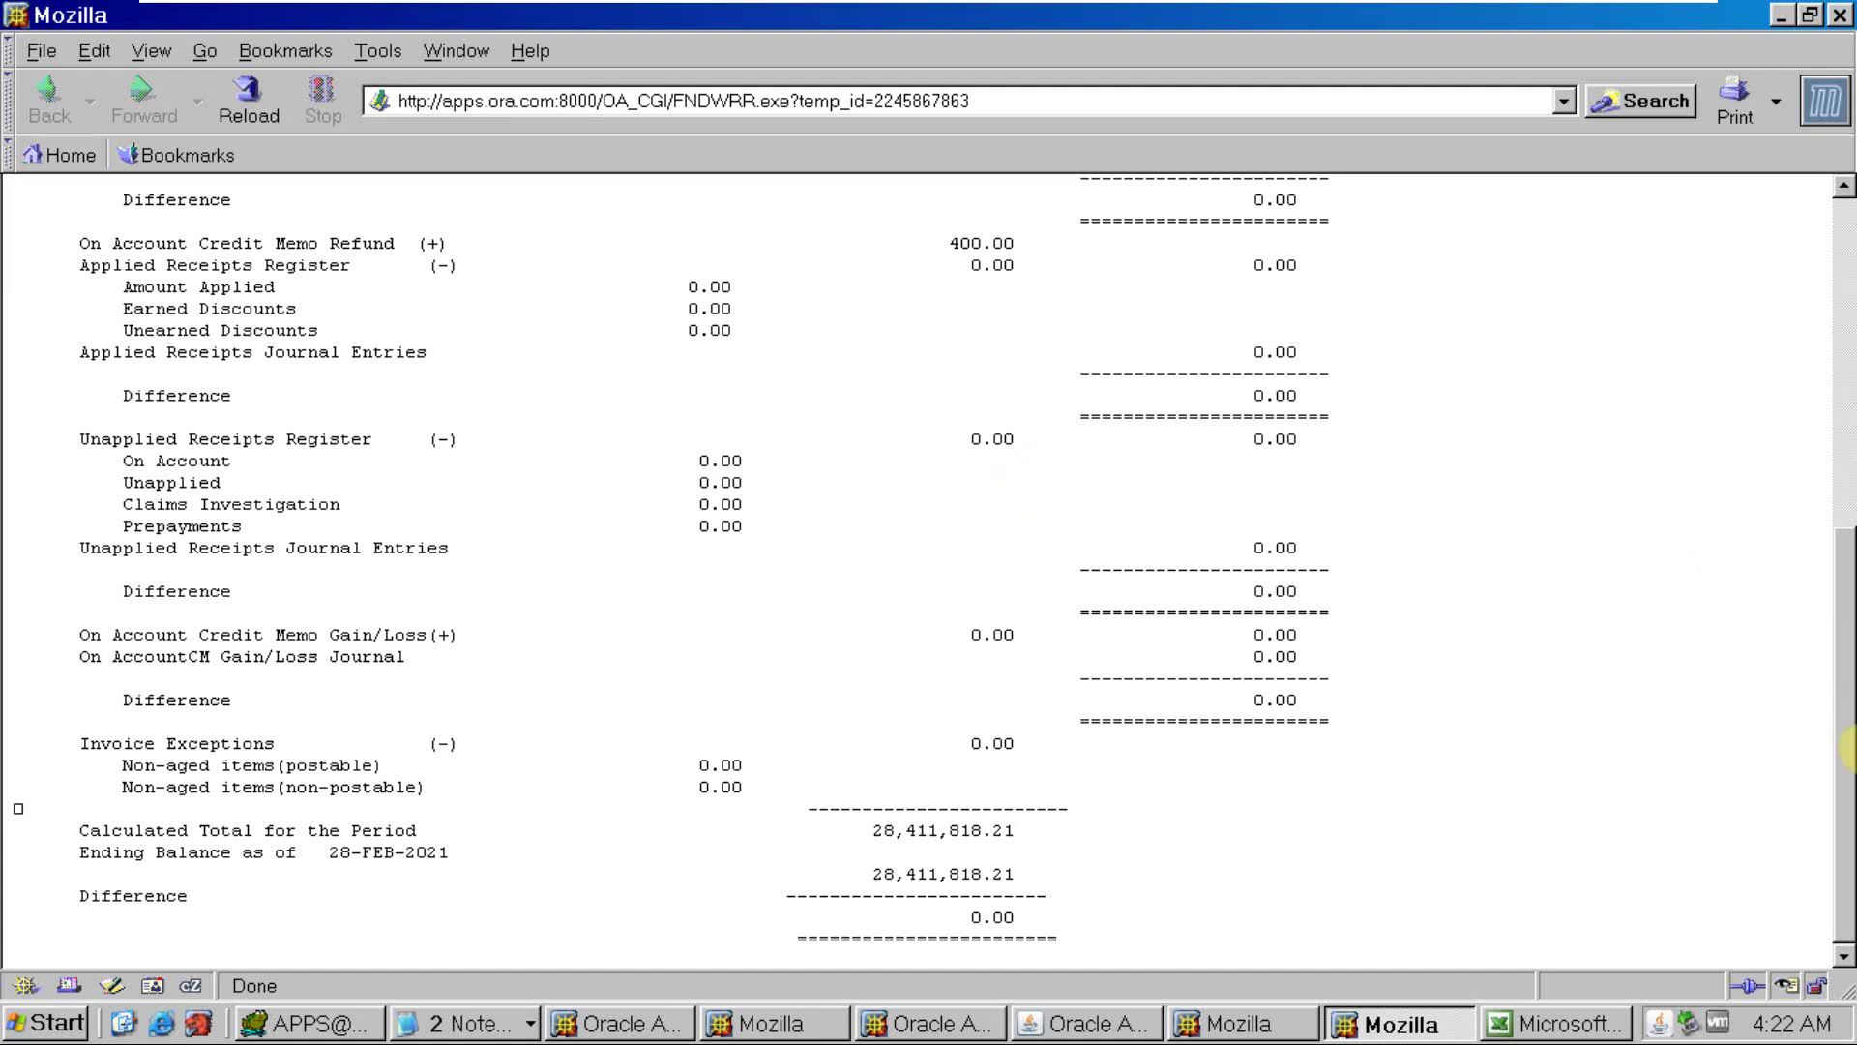
drag(1846, 696, 1847, 660)
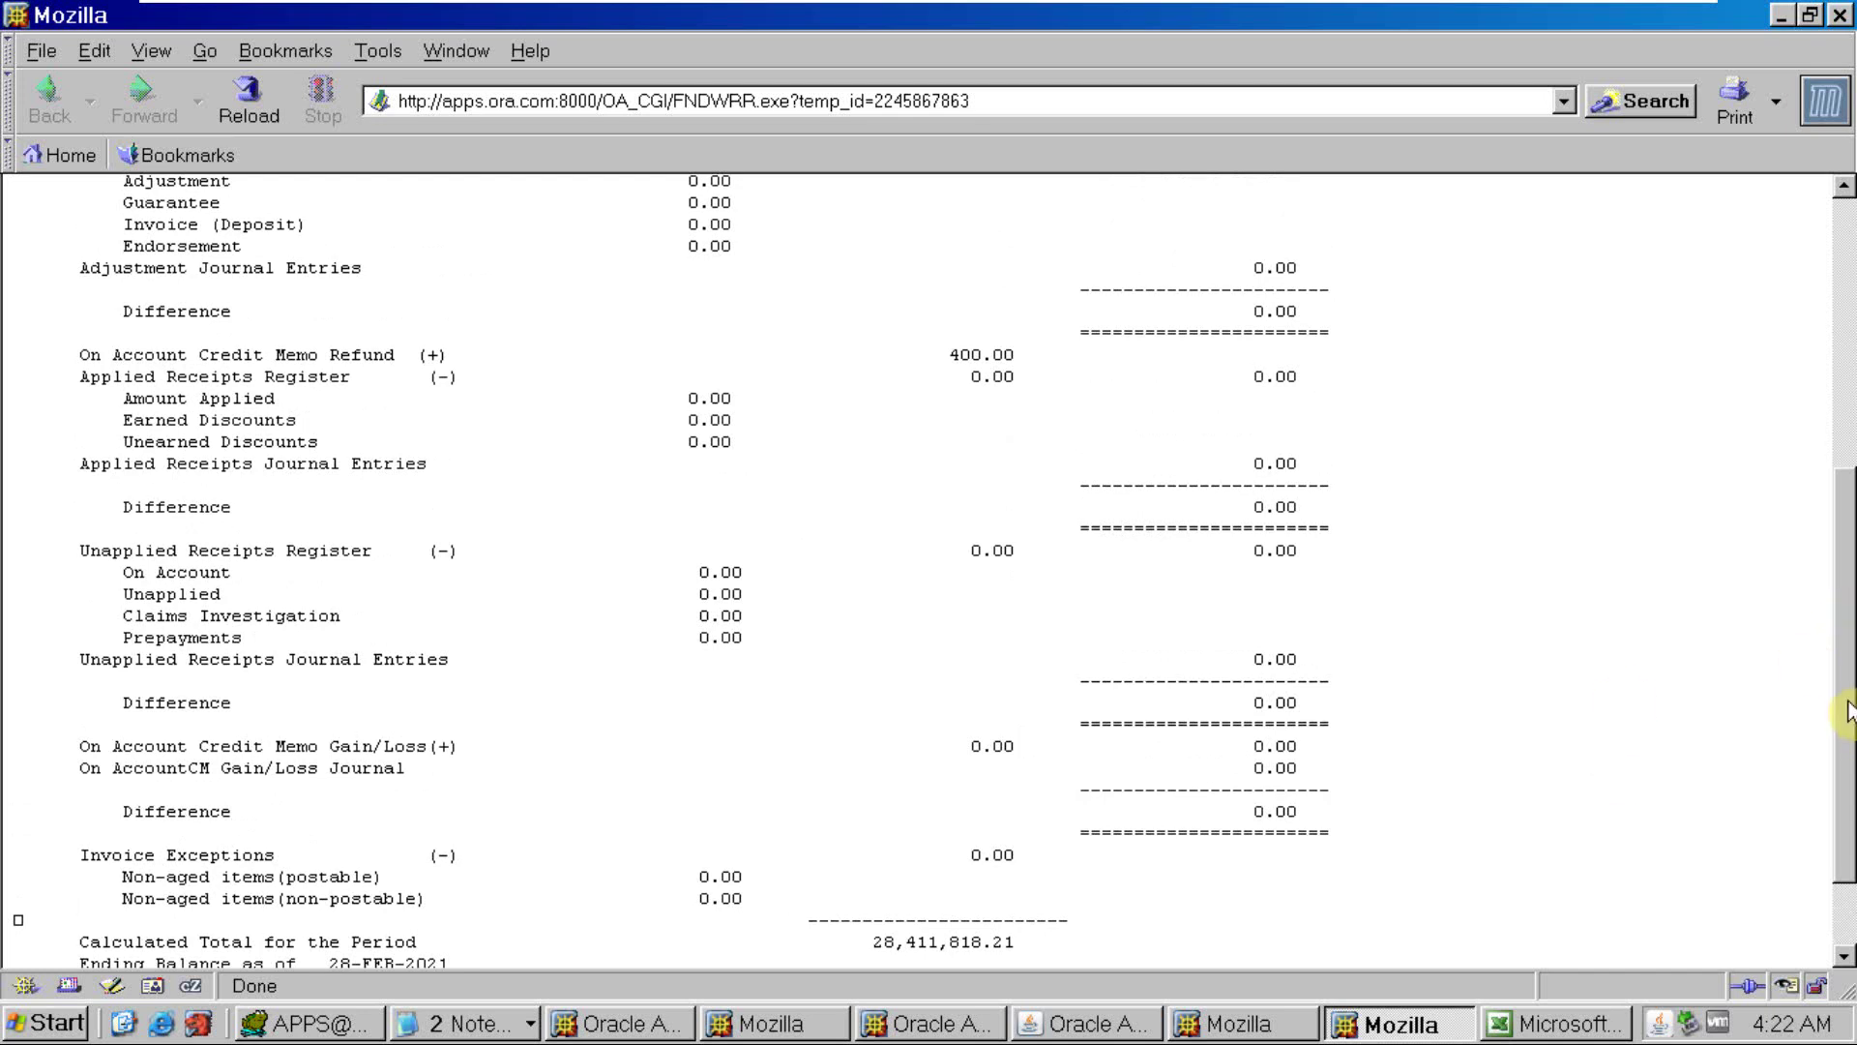
drag(1847, 716, 1847, 544)
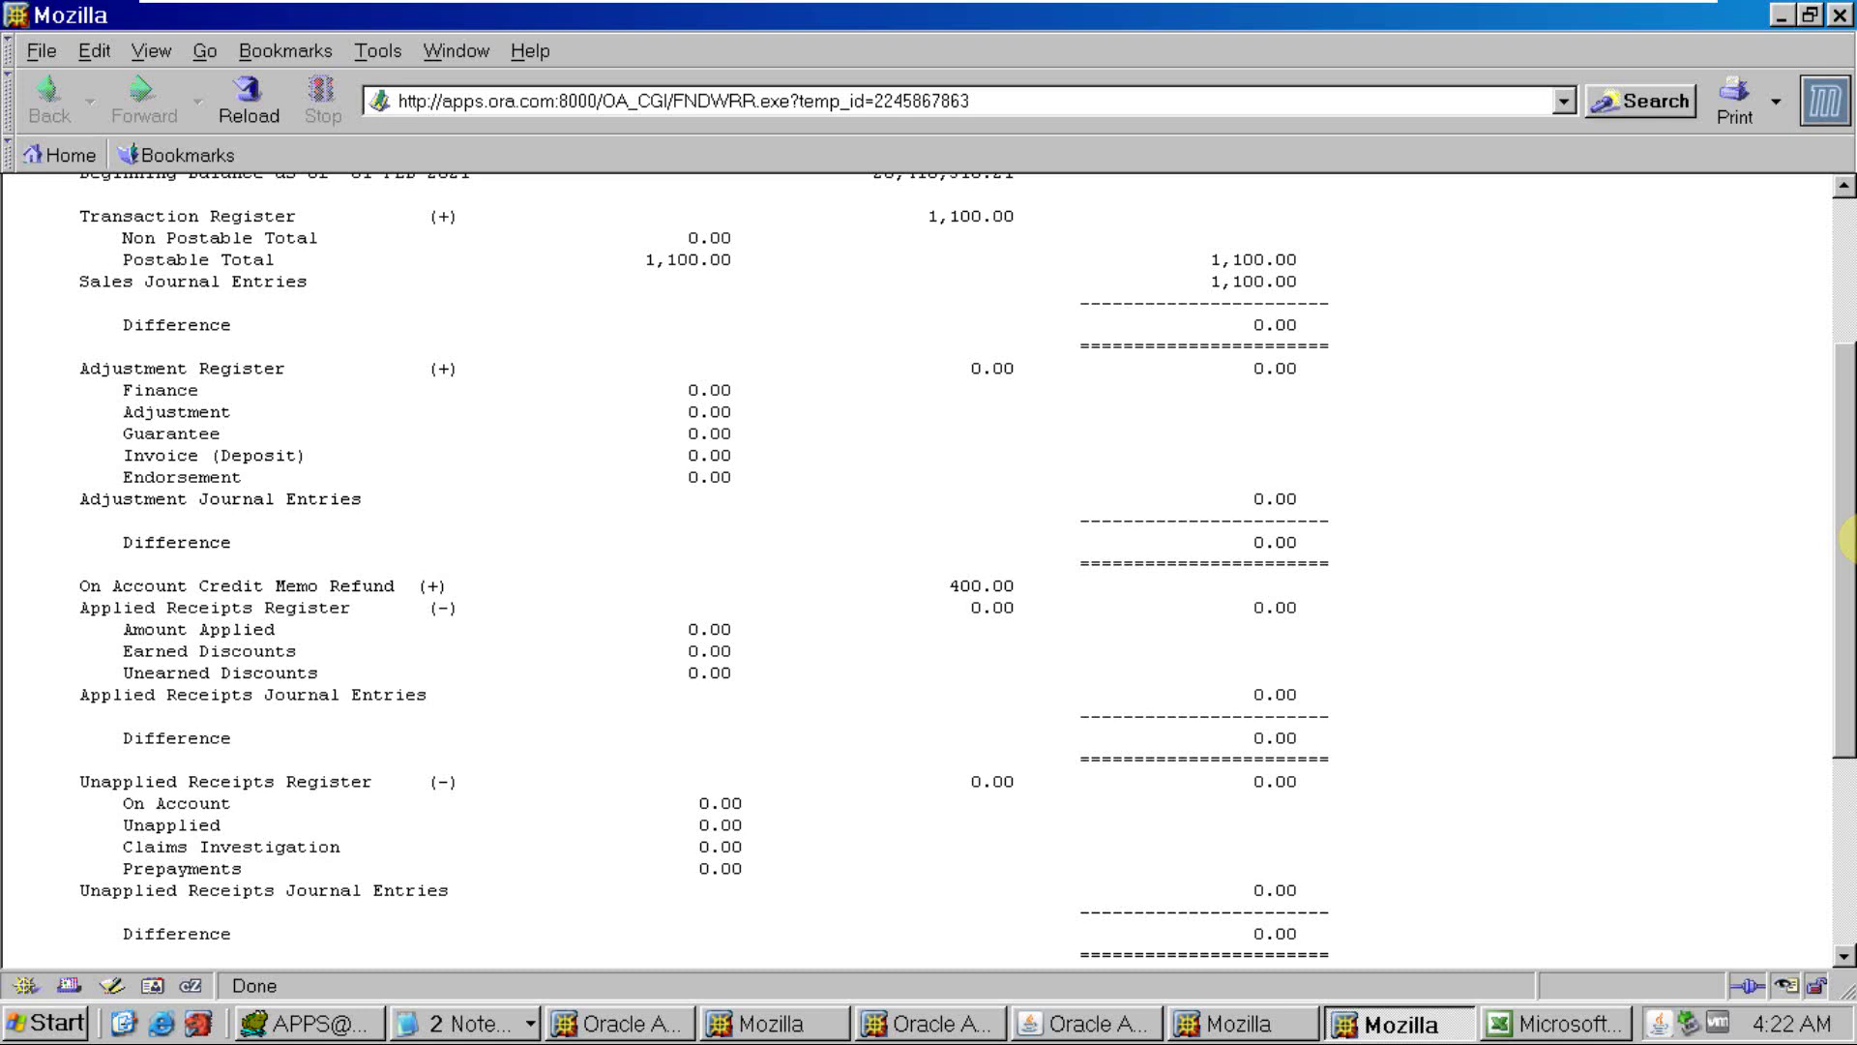
click(1072, 1027)
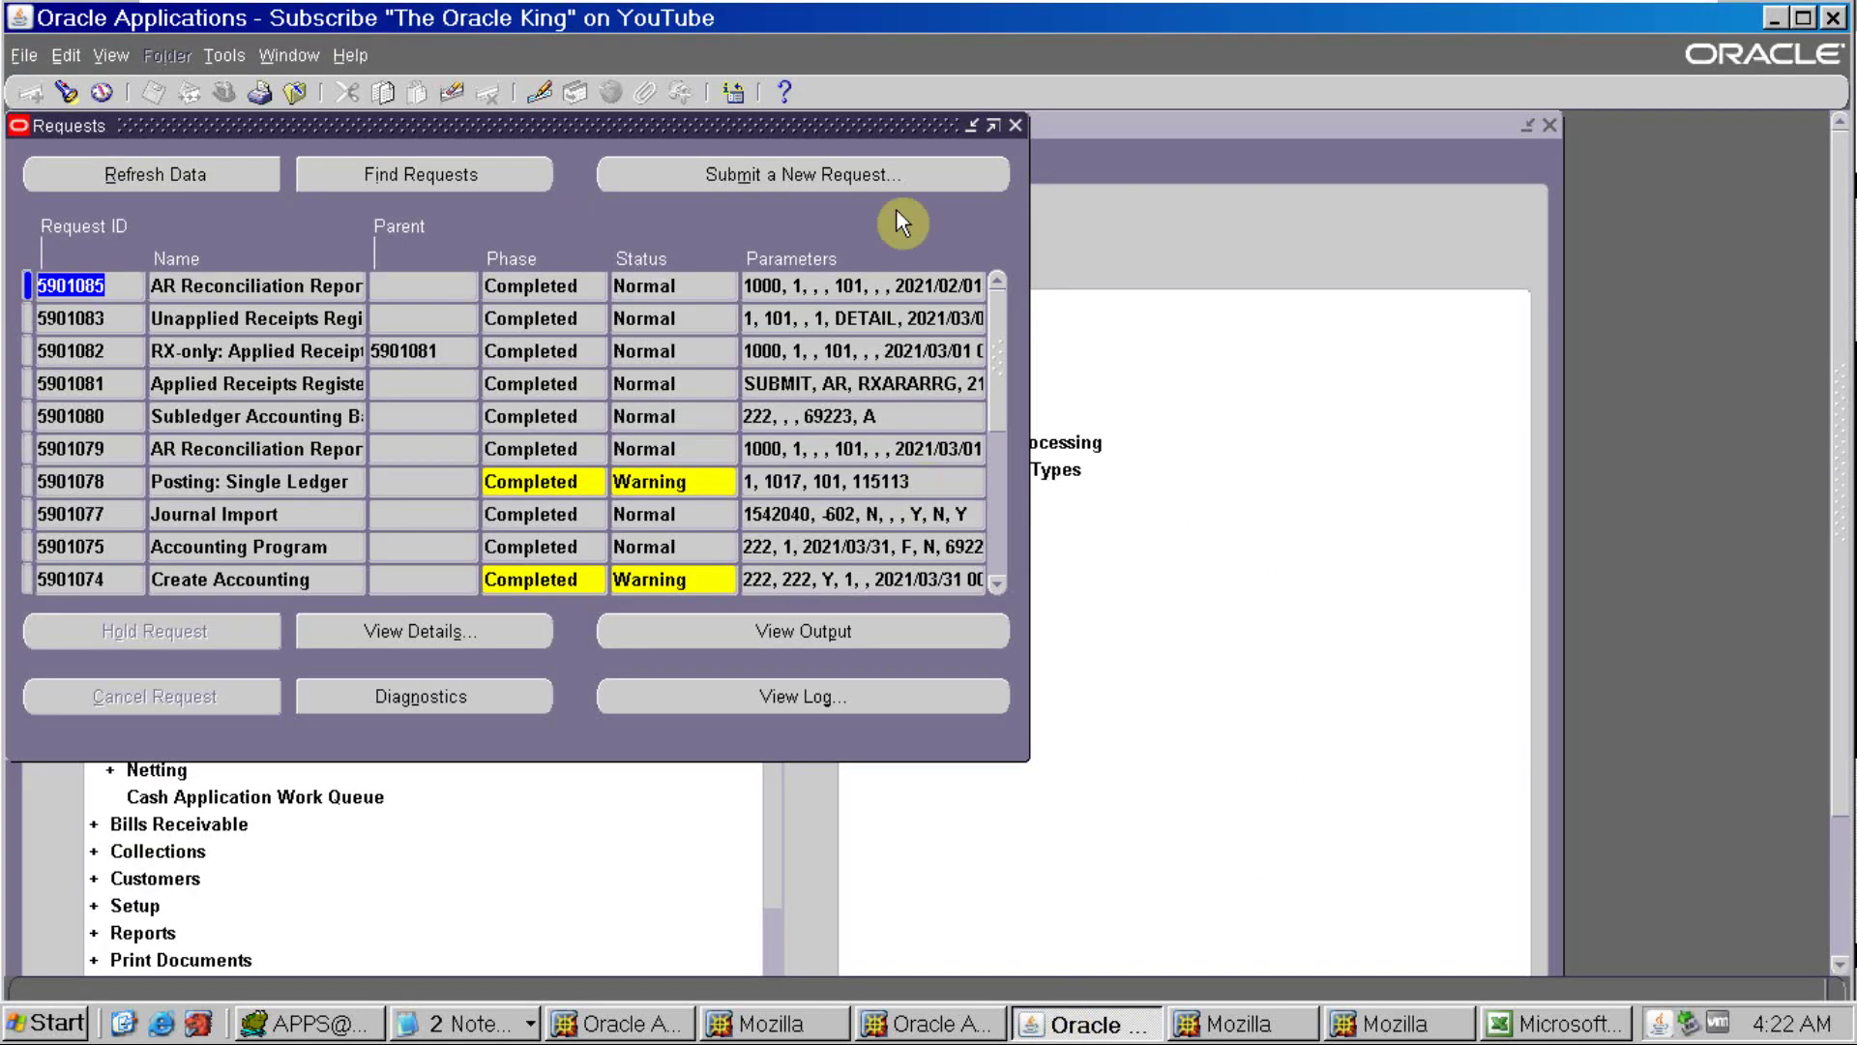
Close the requests list and switch to the General Ledger, Vision Operations (USA) responsibility
click(1015, 124)
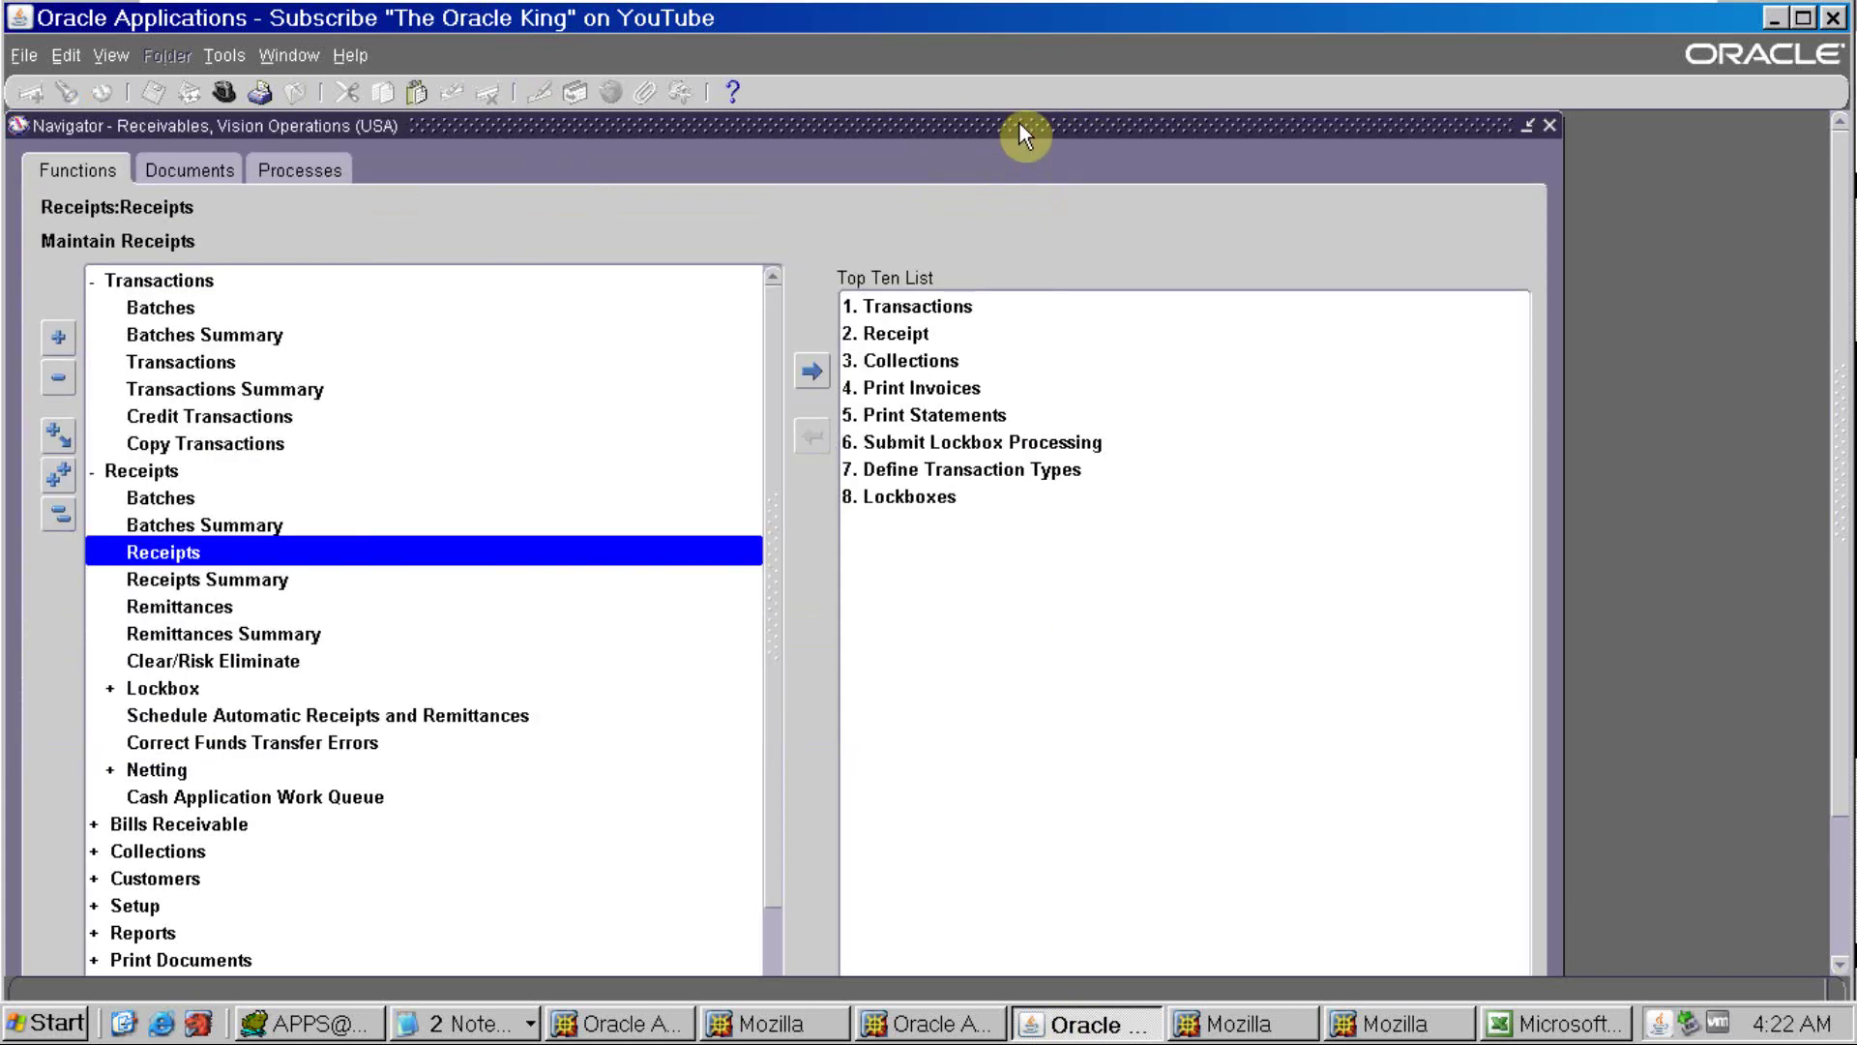
key(alt+f)
key(w)
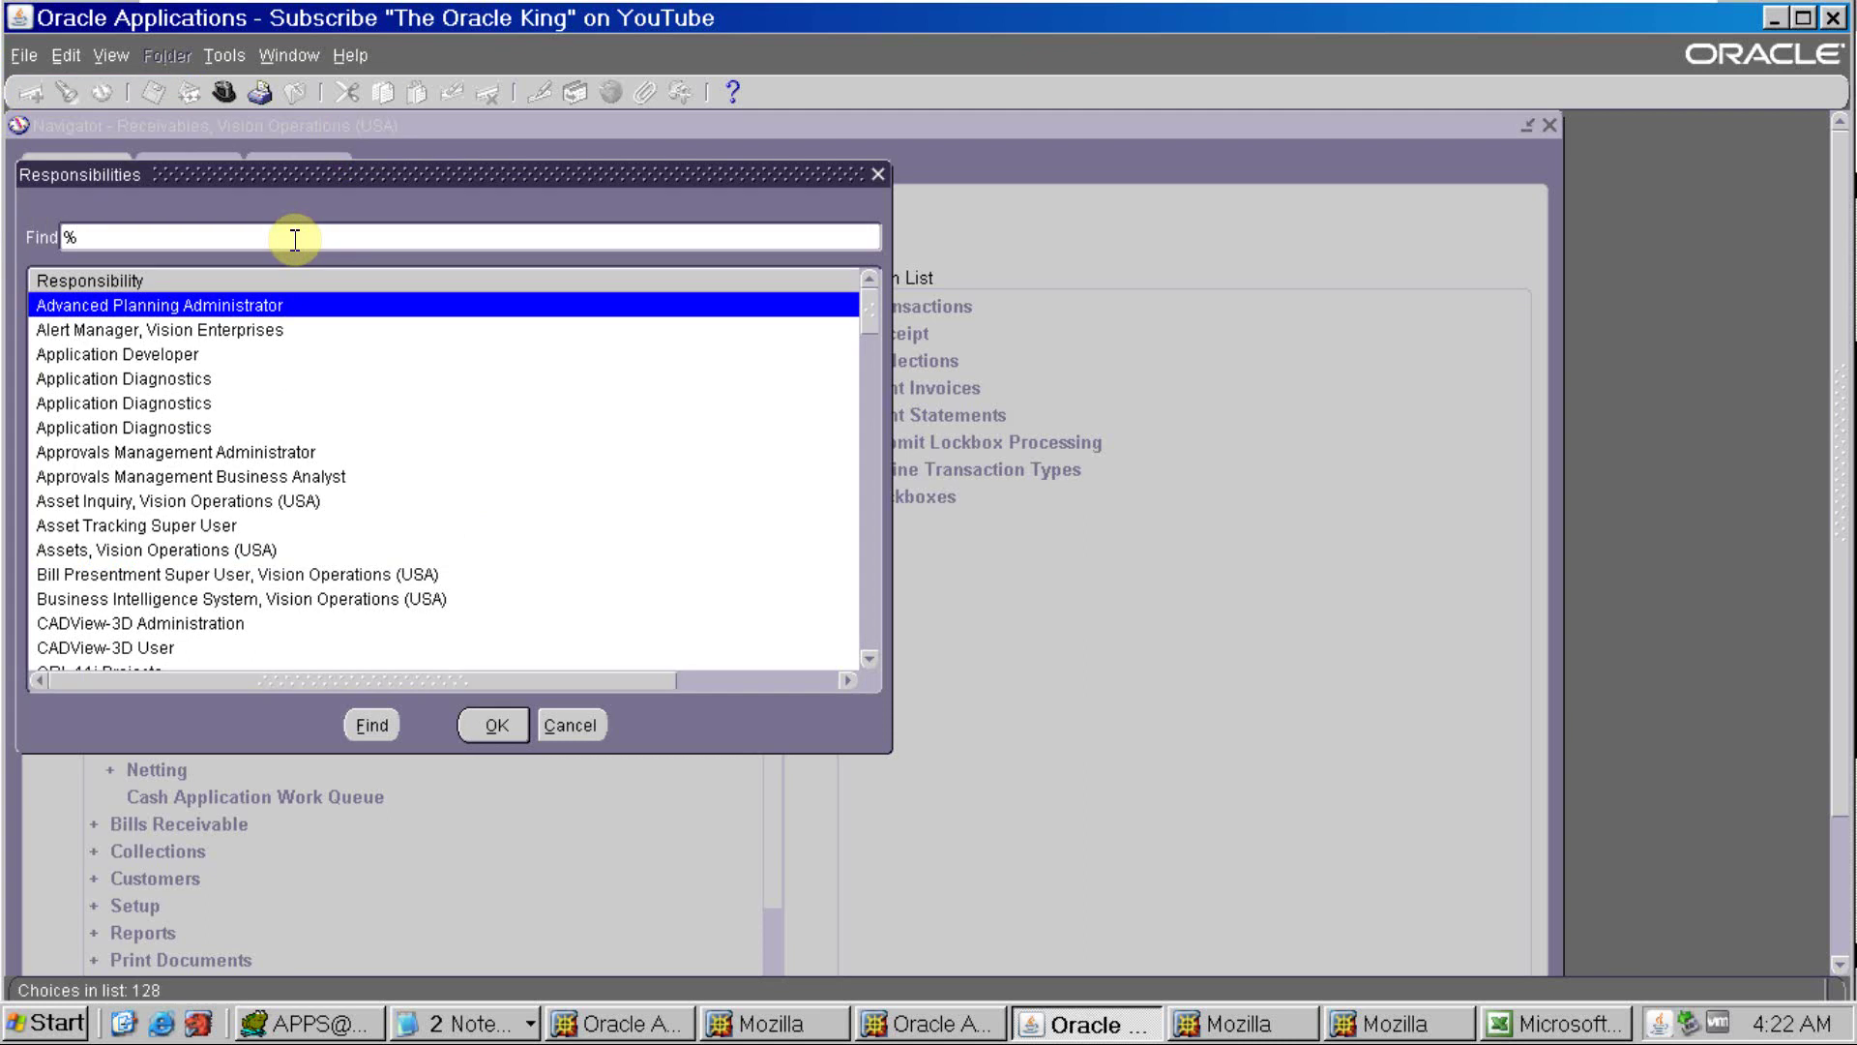
text(gene)
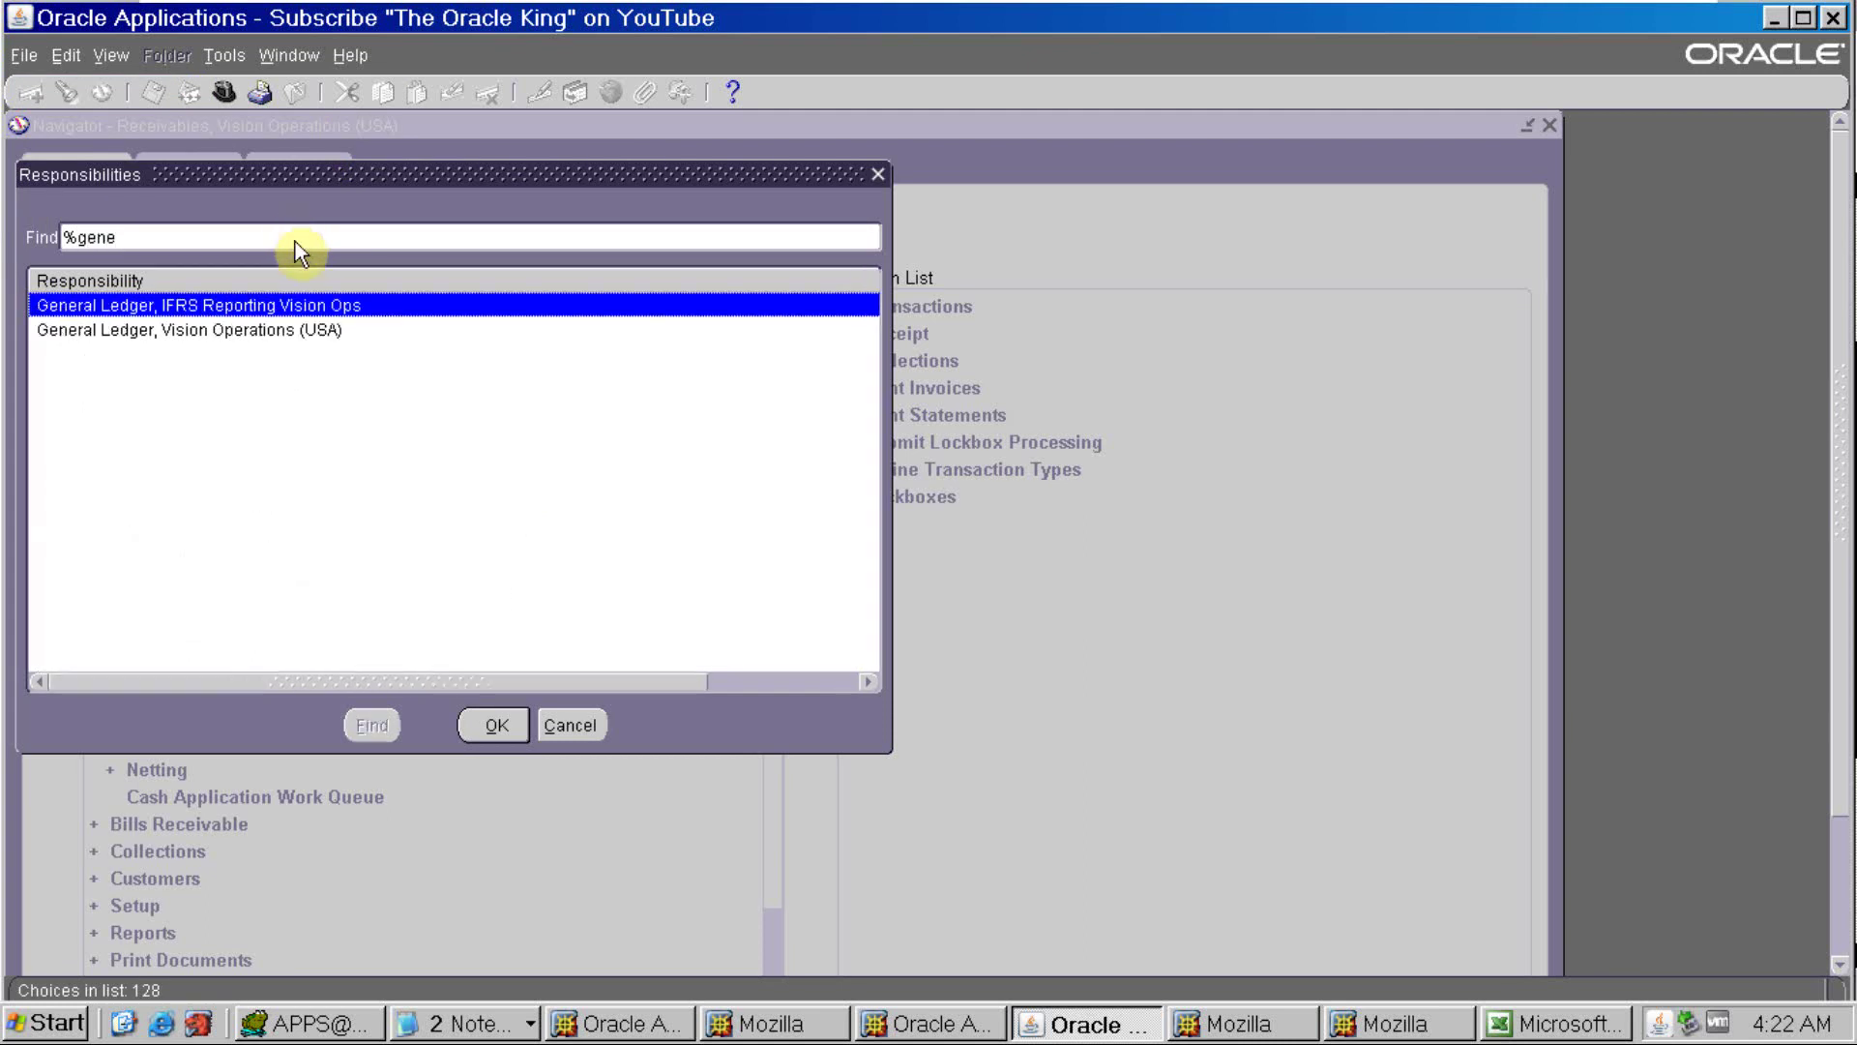
key(Down)
key(Return)
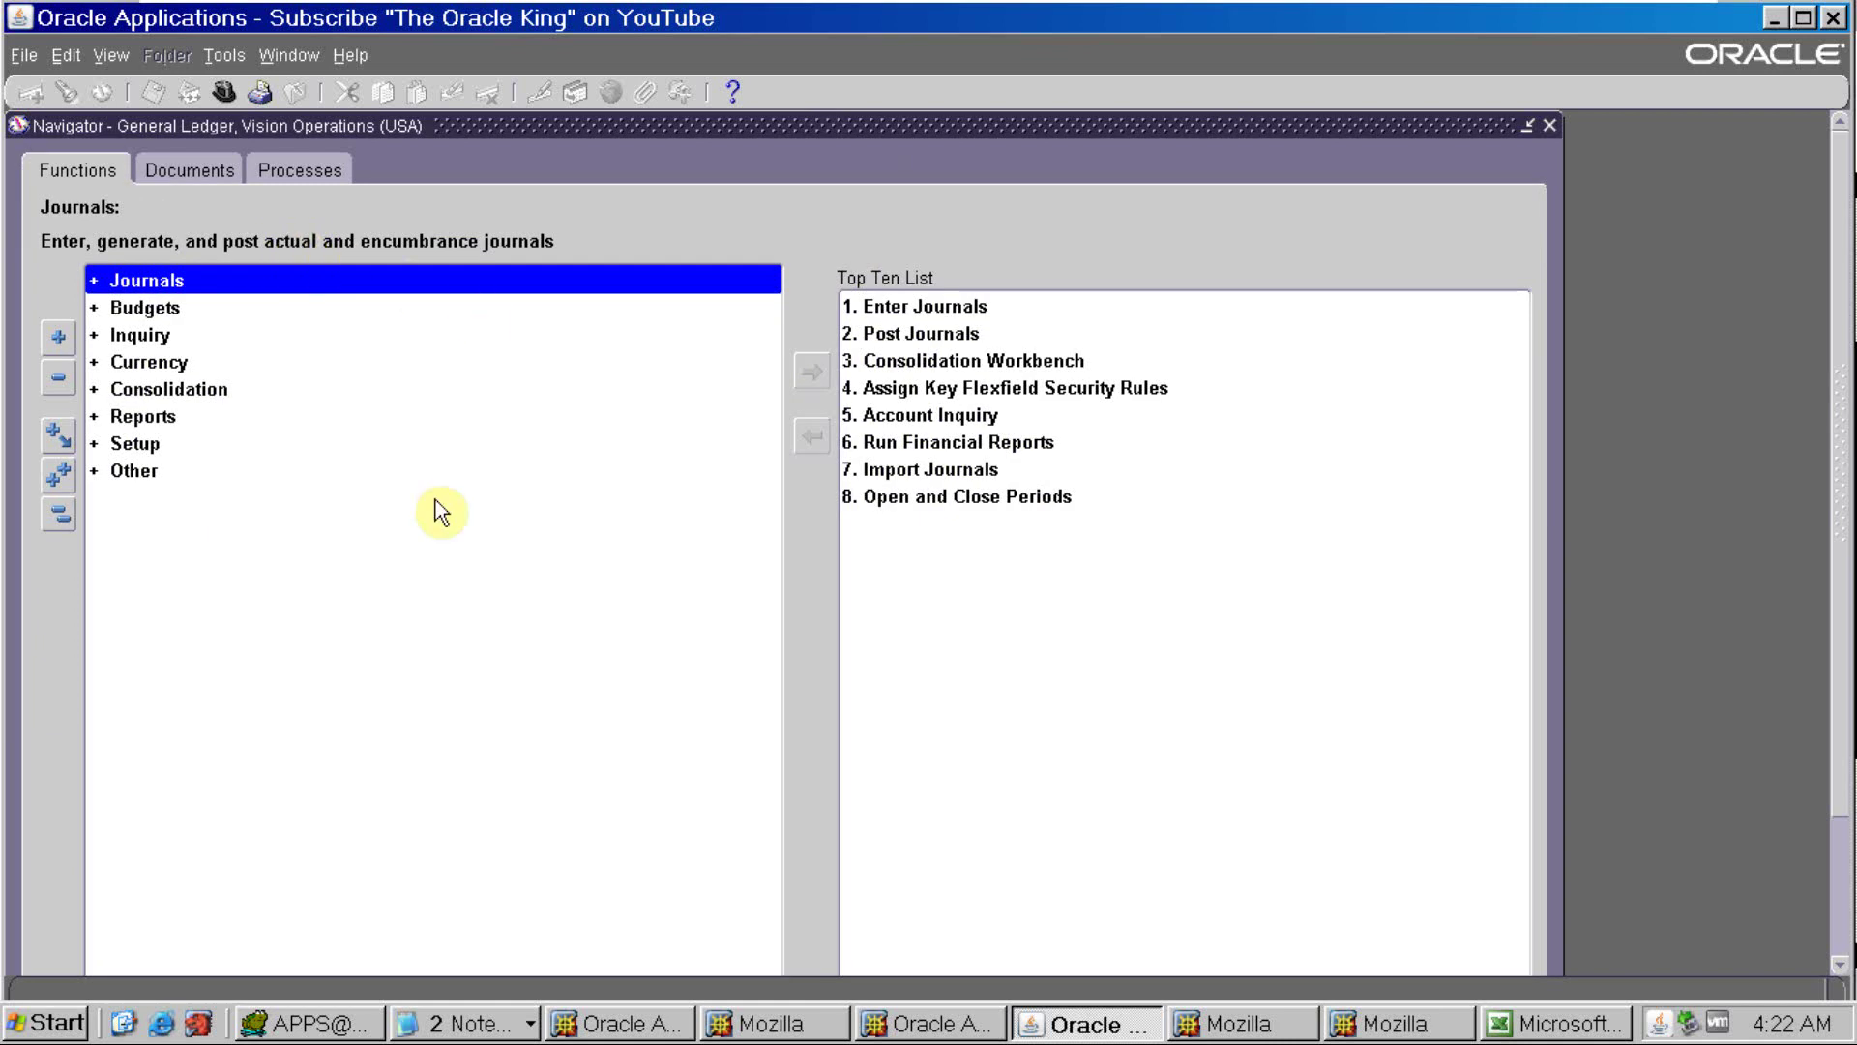
Start a new single request for the Trial Balance report
key(alt+n)
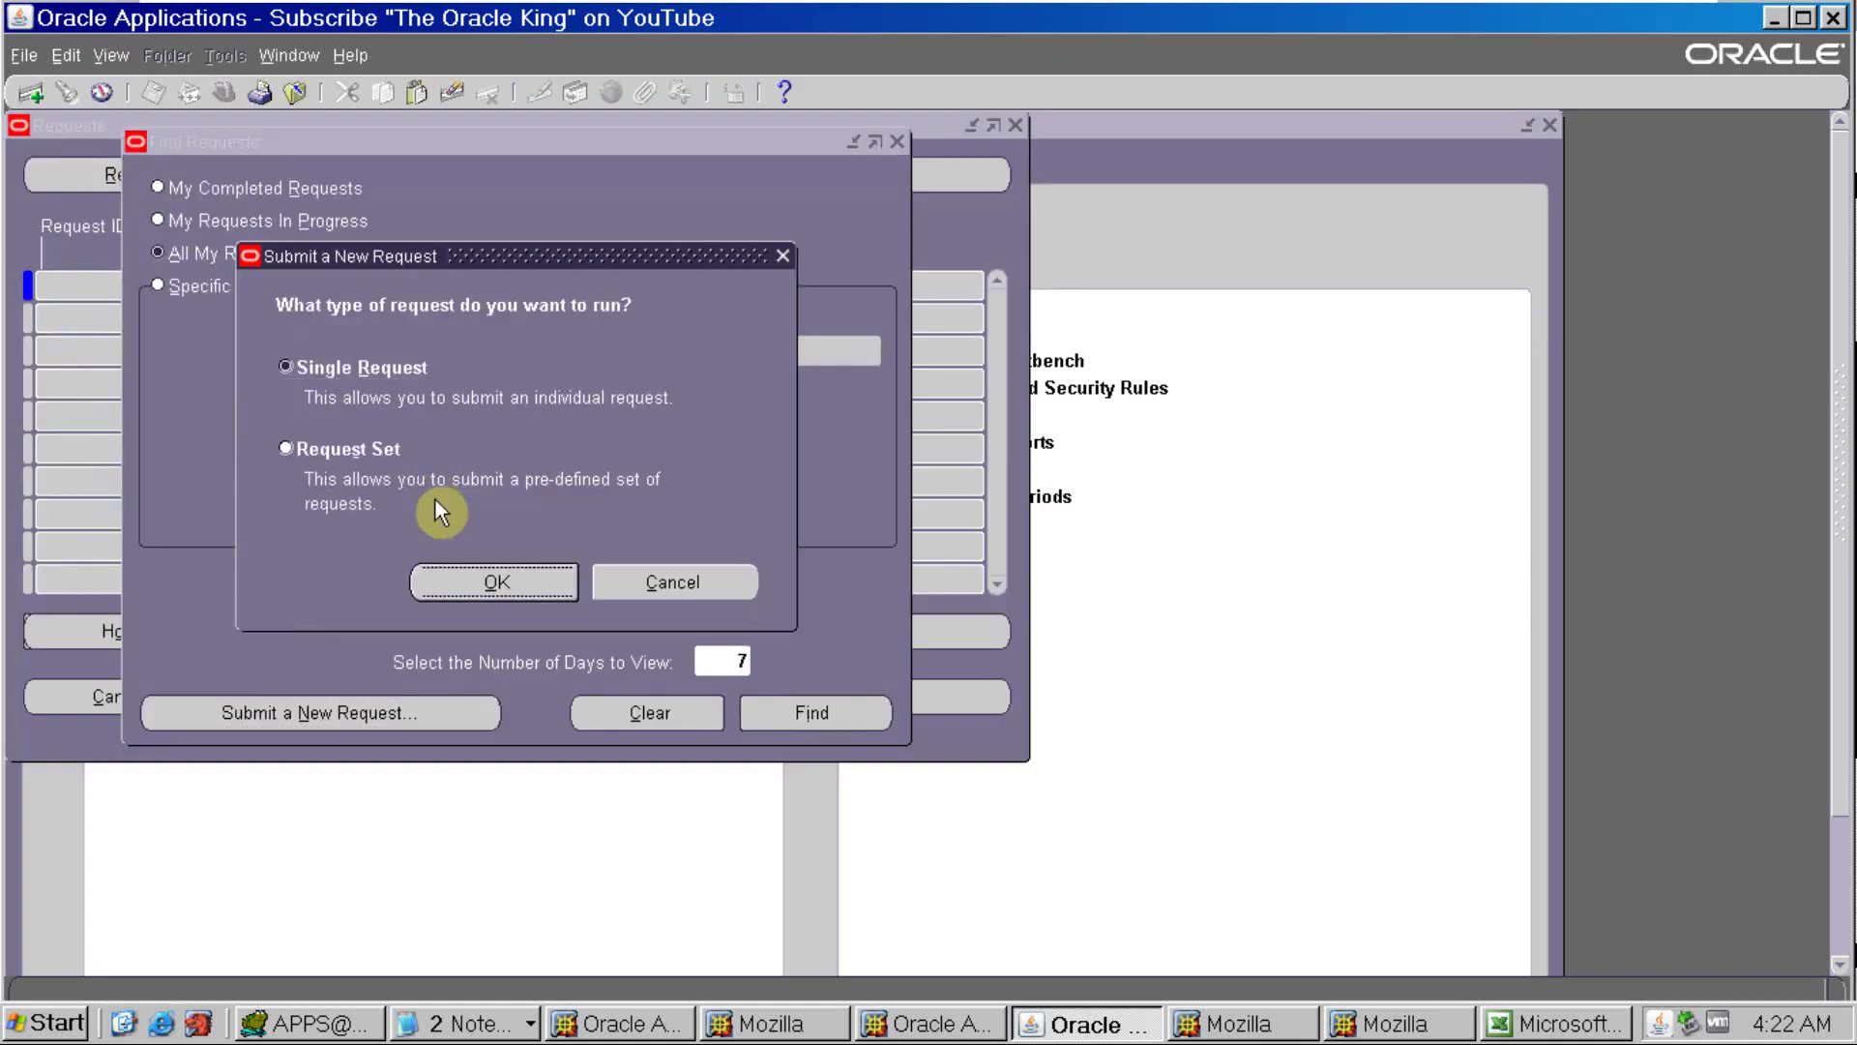
key(alt+o)
text(trial)
key(Tab)
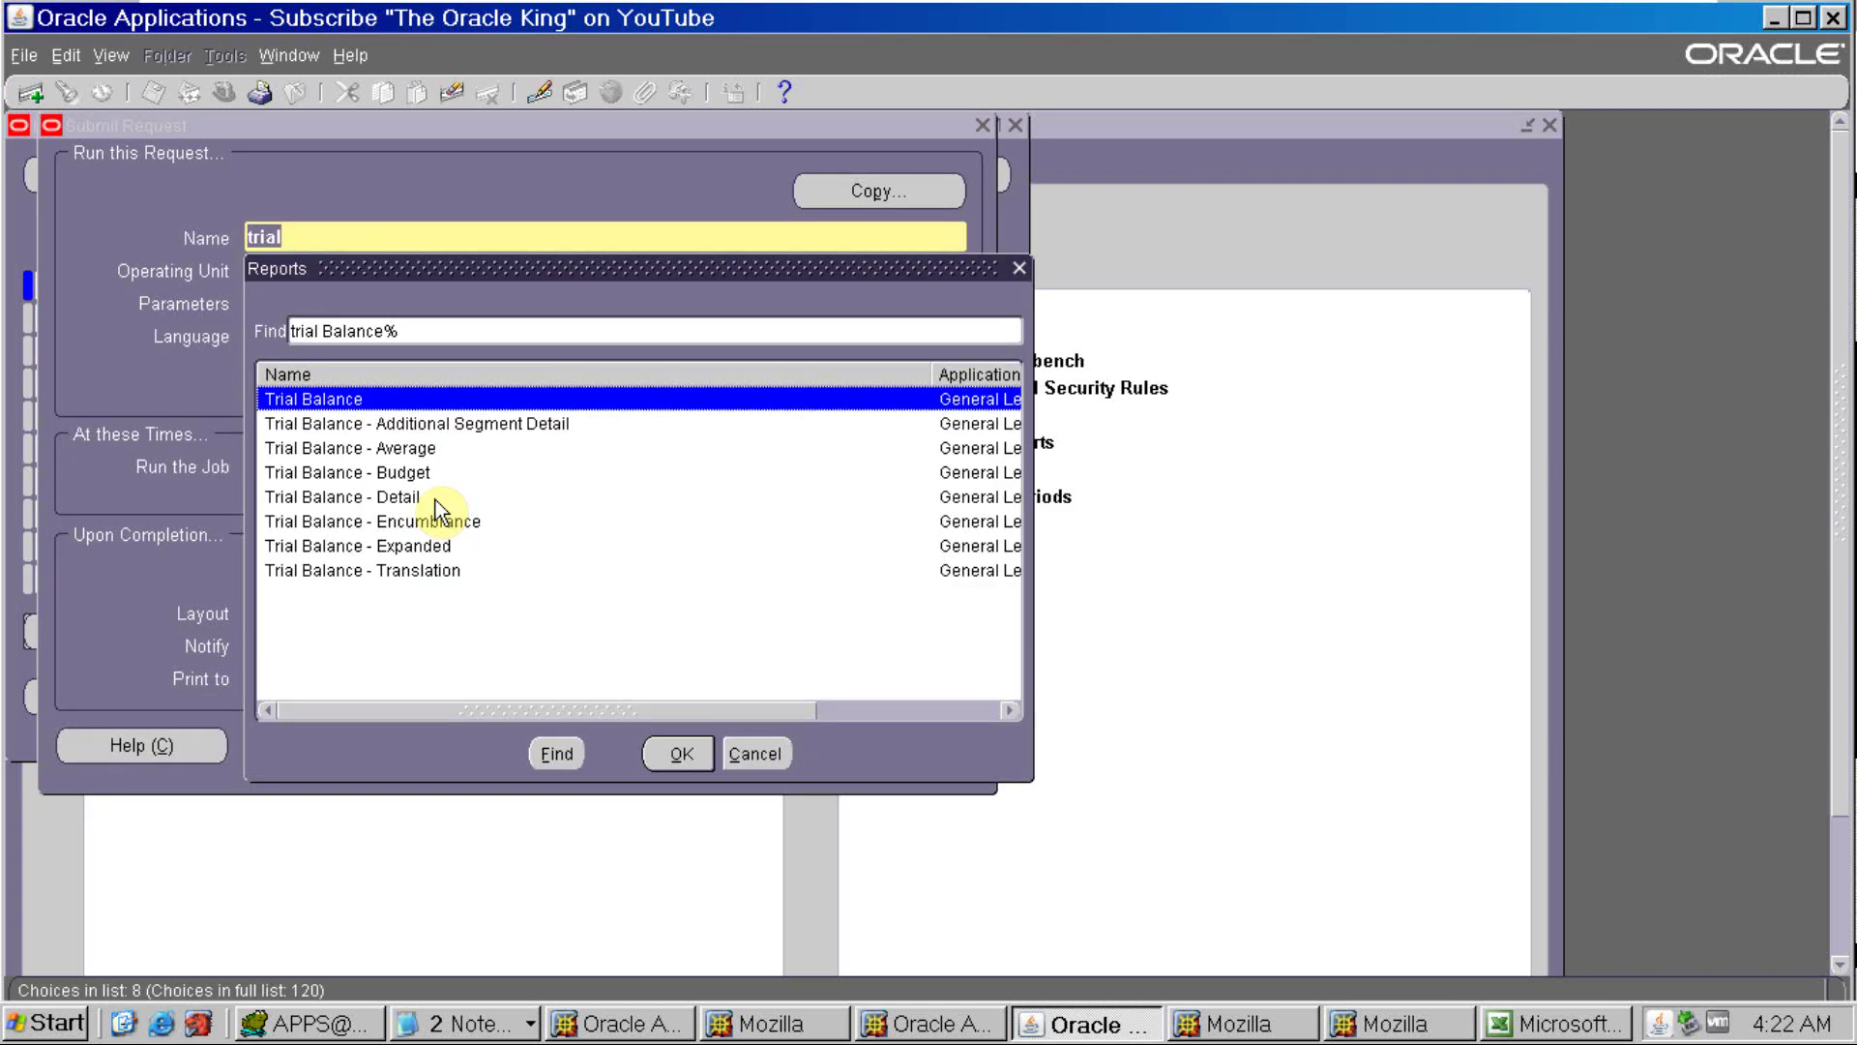
key(Return)
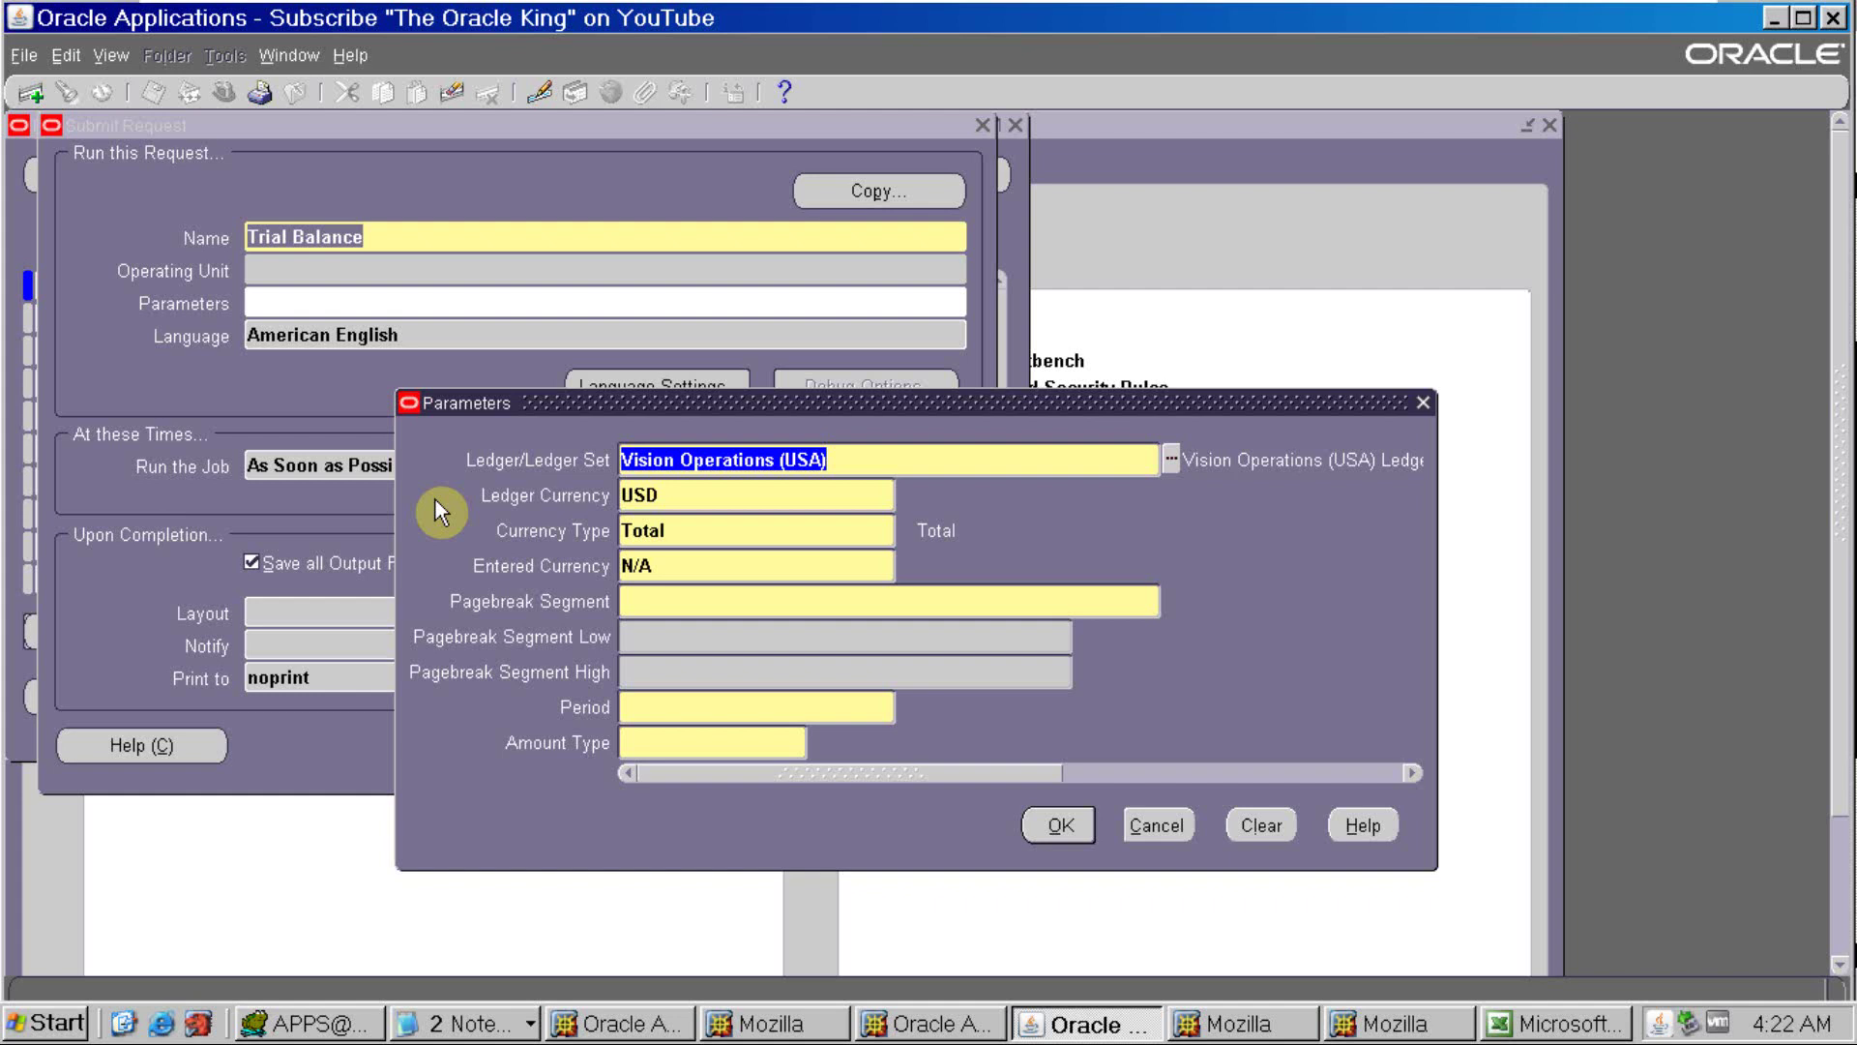
Set the pagebreak segment to Company with a range from 01 to 01
click(702, 601)
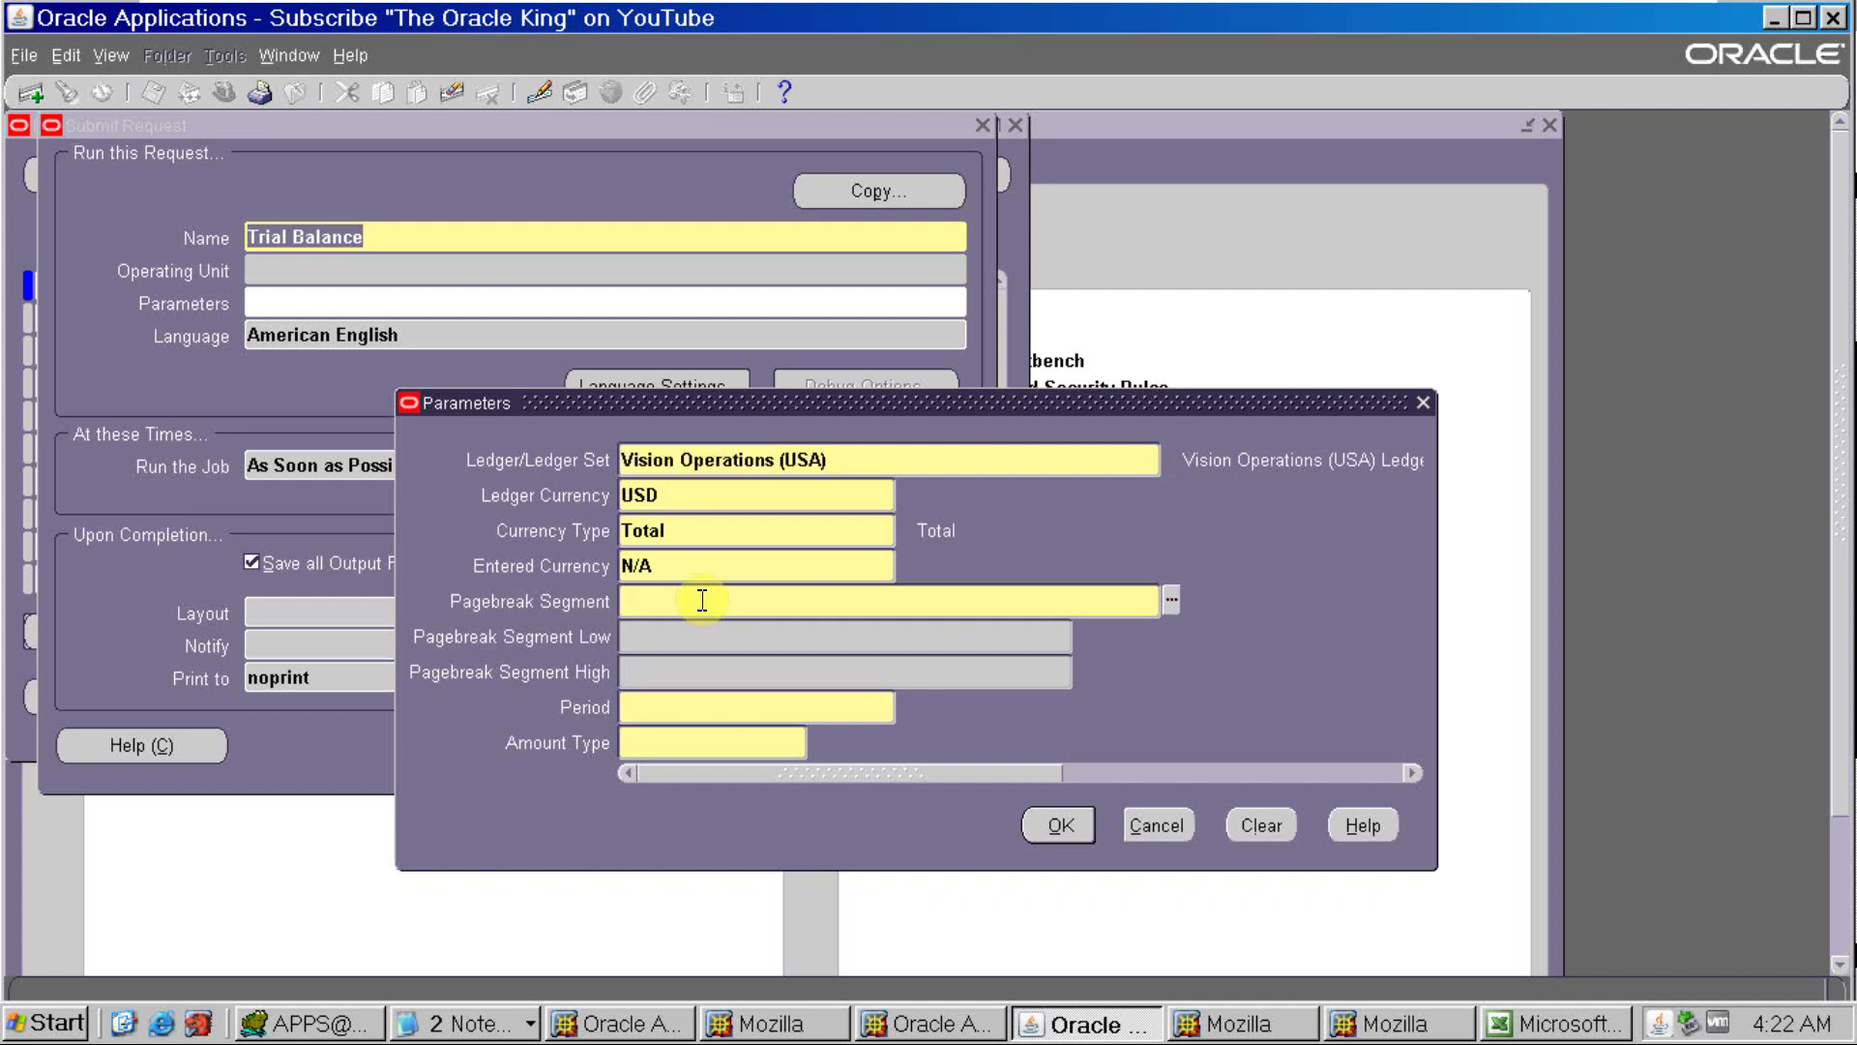
text(C)
key(Tab)
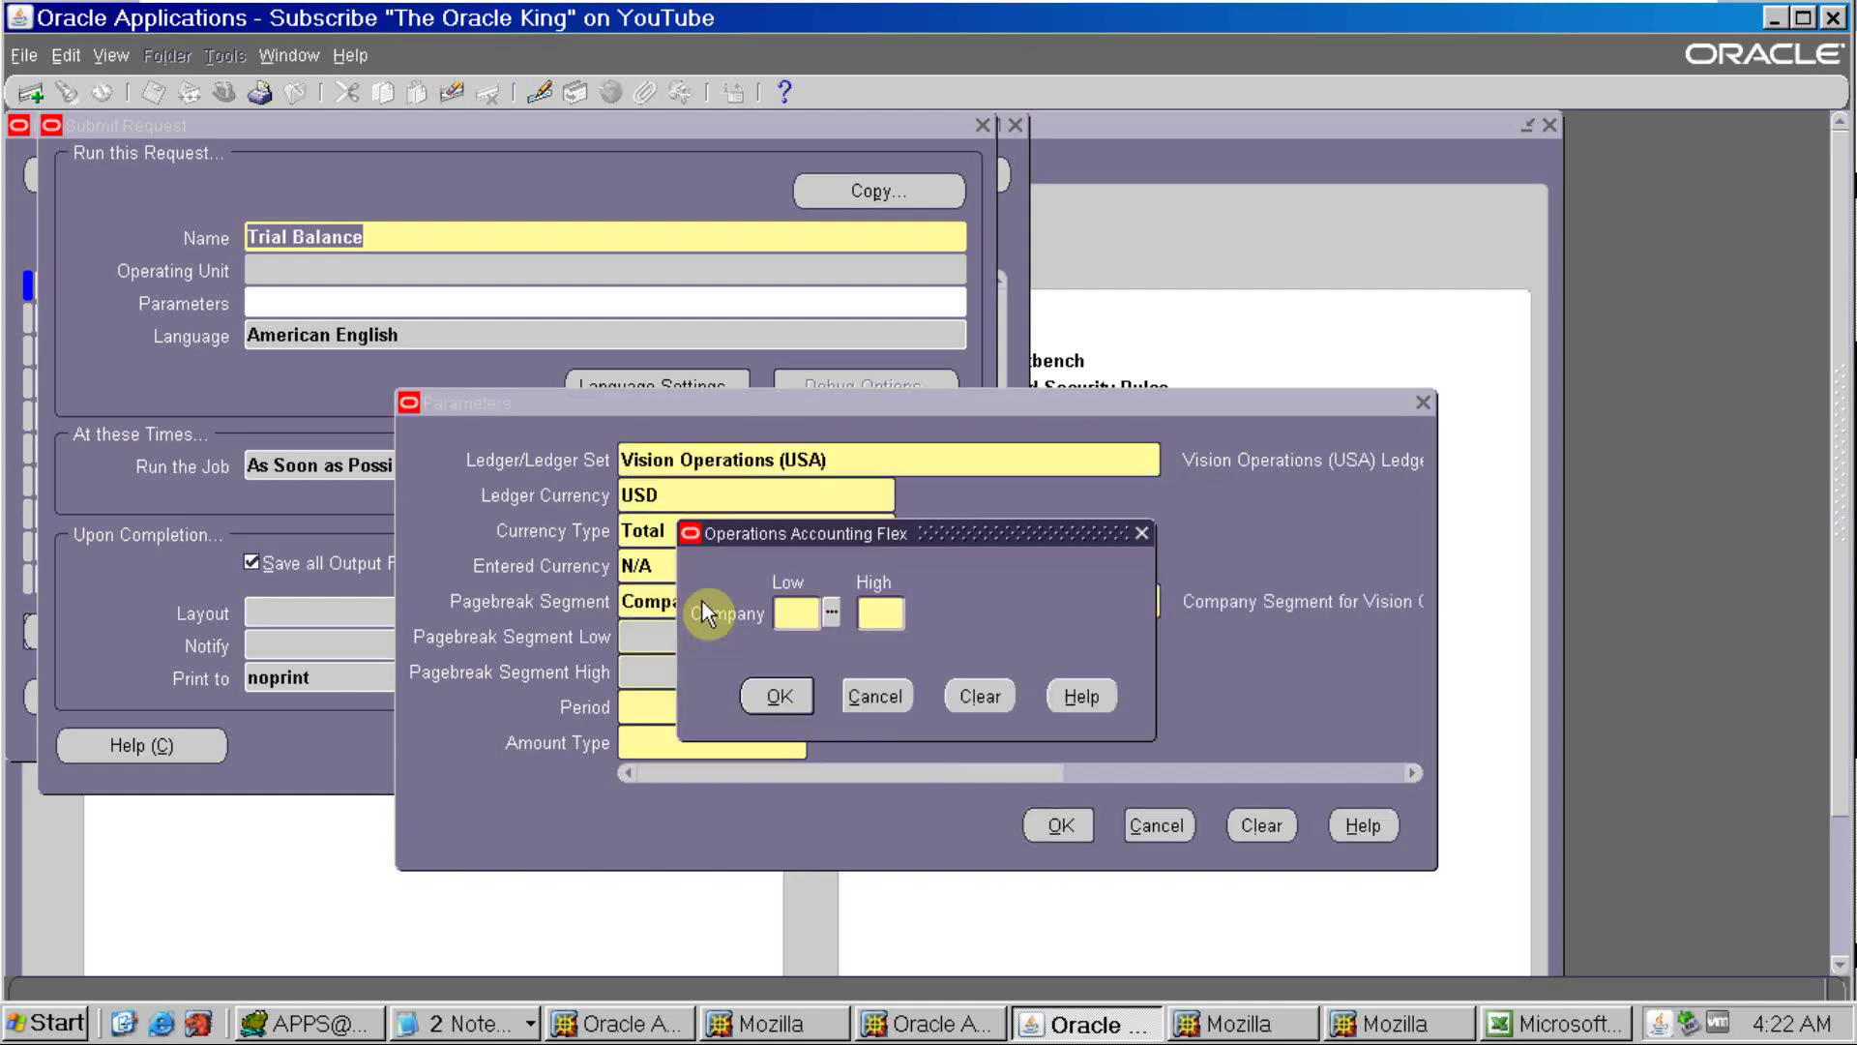
text(01)
key(Tab)
Set the period to Mar-21 and the amount type to period to date, and submit the request without submitting another
click(809, 696)
text(Mar-21)
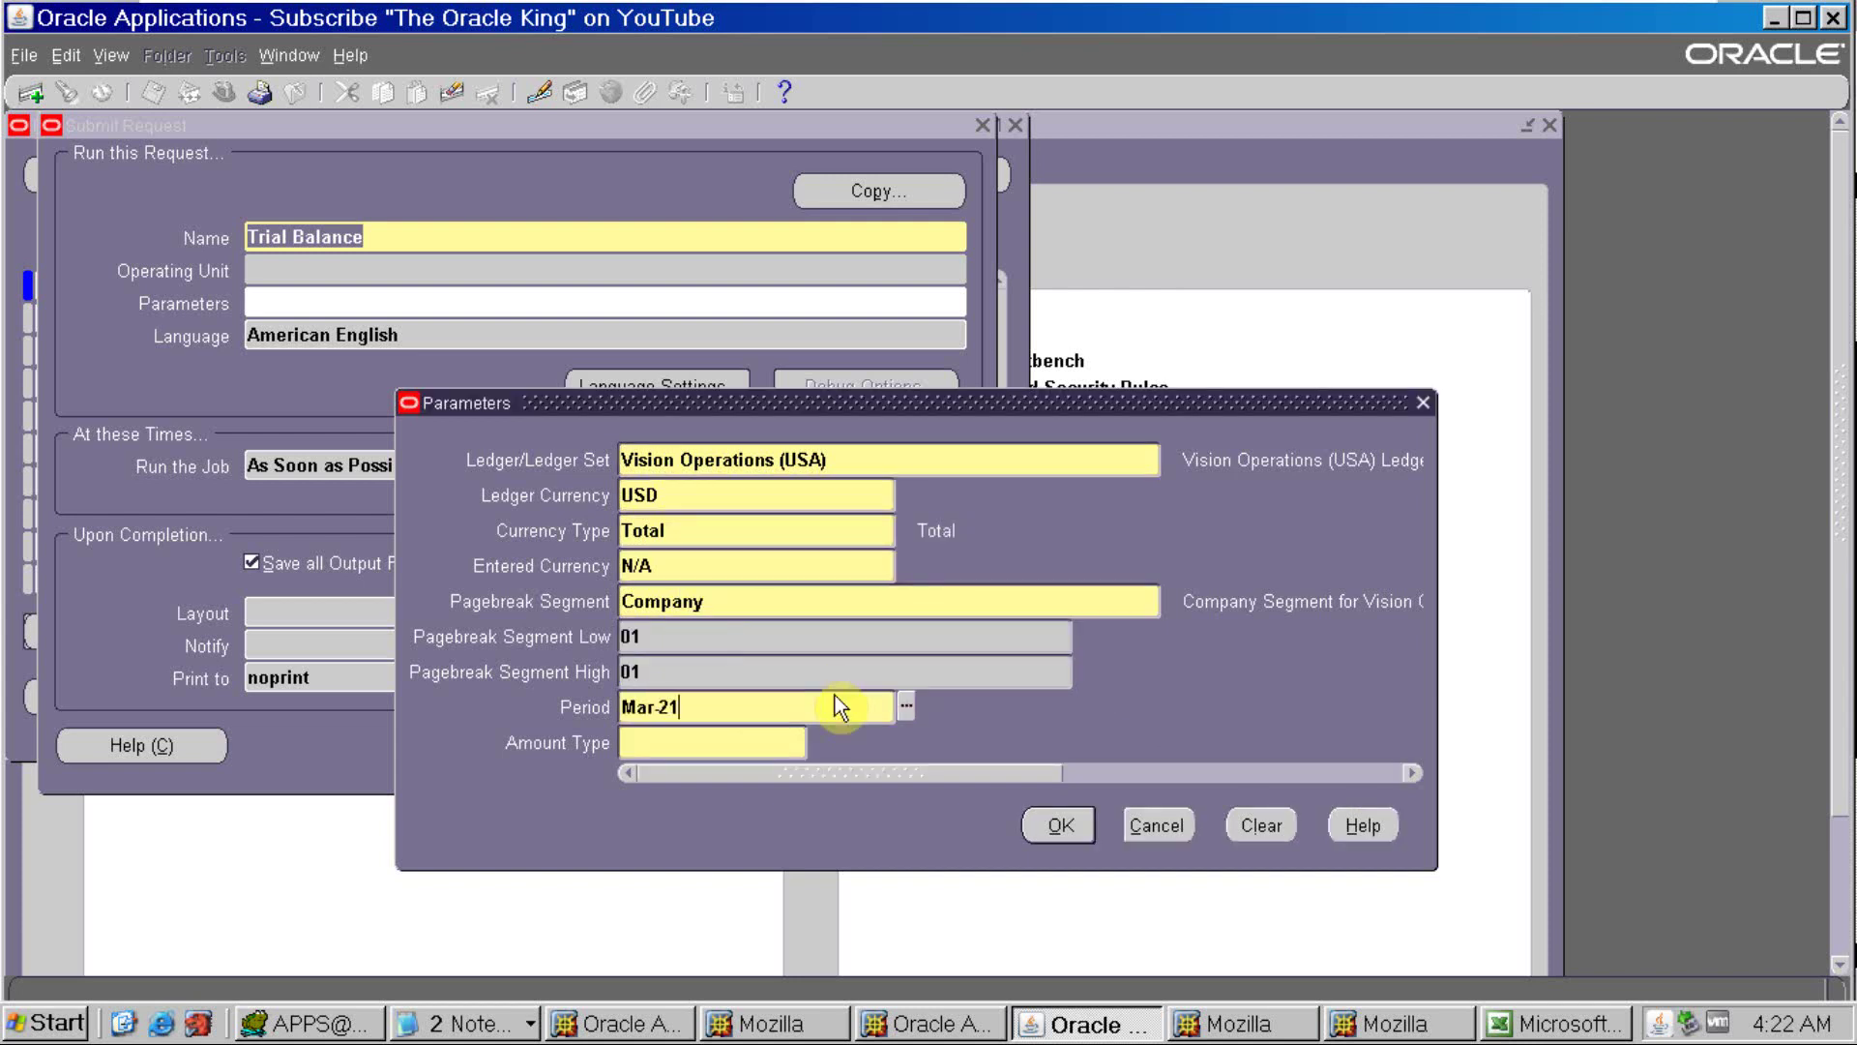
key(Tab)
text(pt)
key(Tab)
key(Return)
key(alt+m)
key(alt+n)
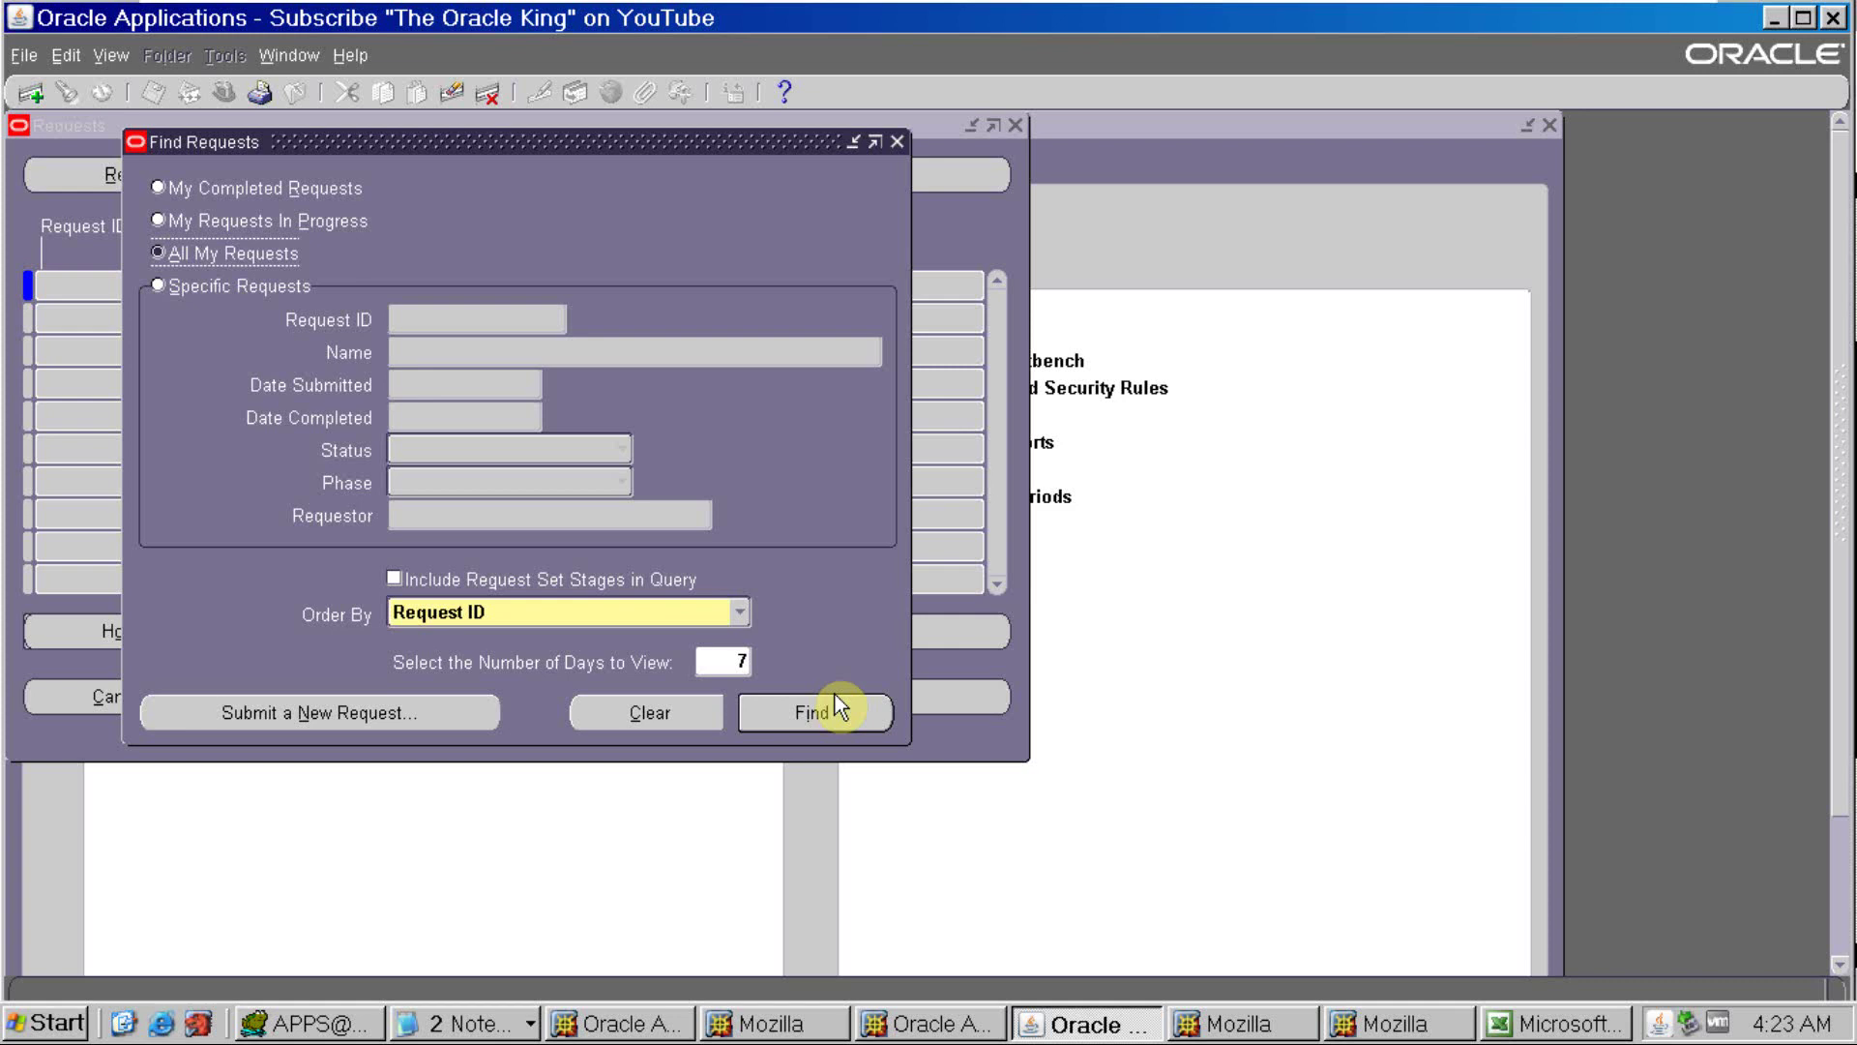
Find all requests, open the Trial Balance output, and review the Mar-21 account balances, debits and credits
click(838, 709)
click(684, 630)
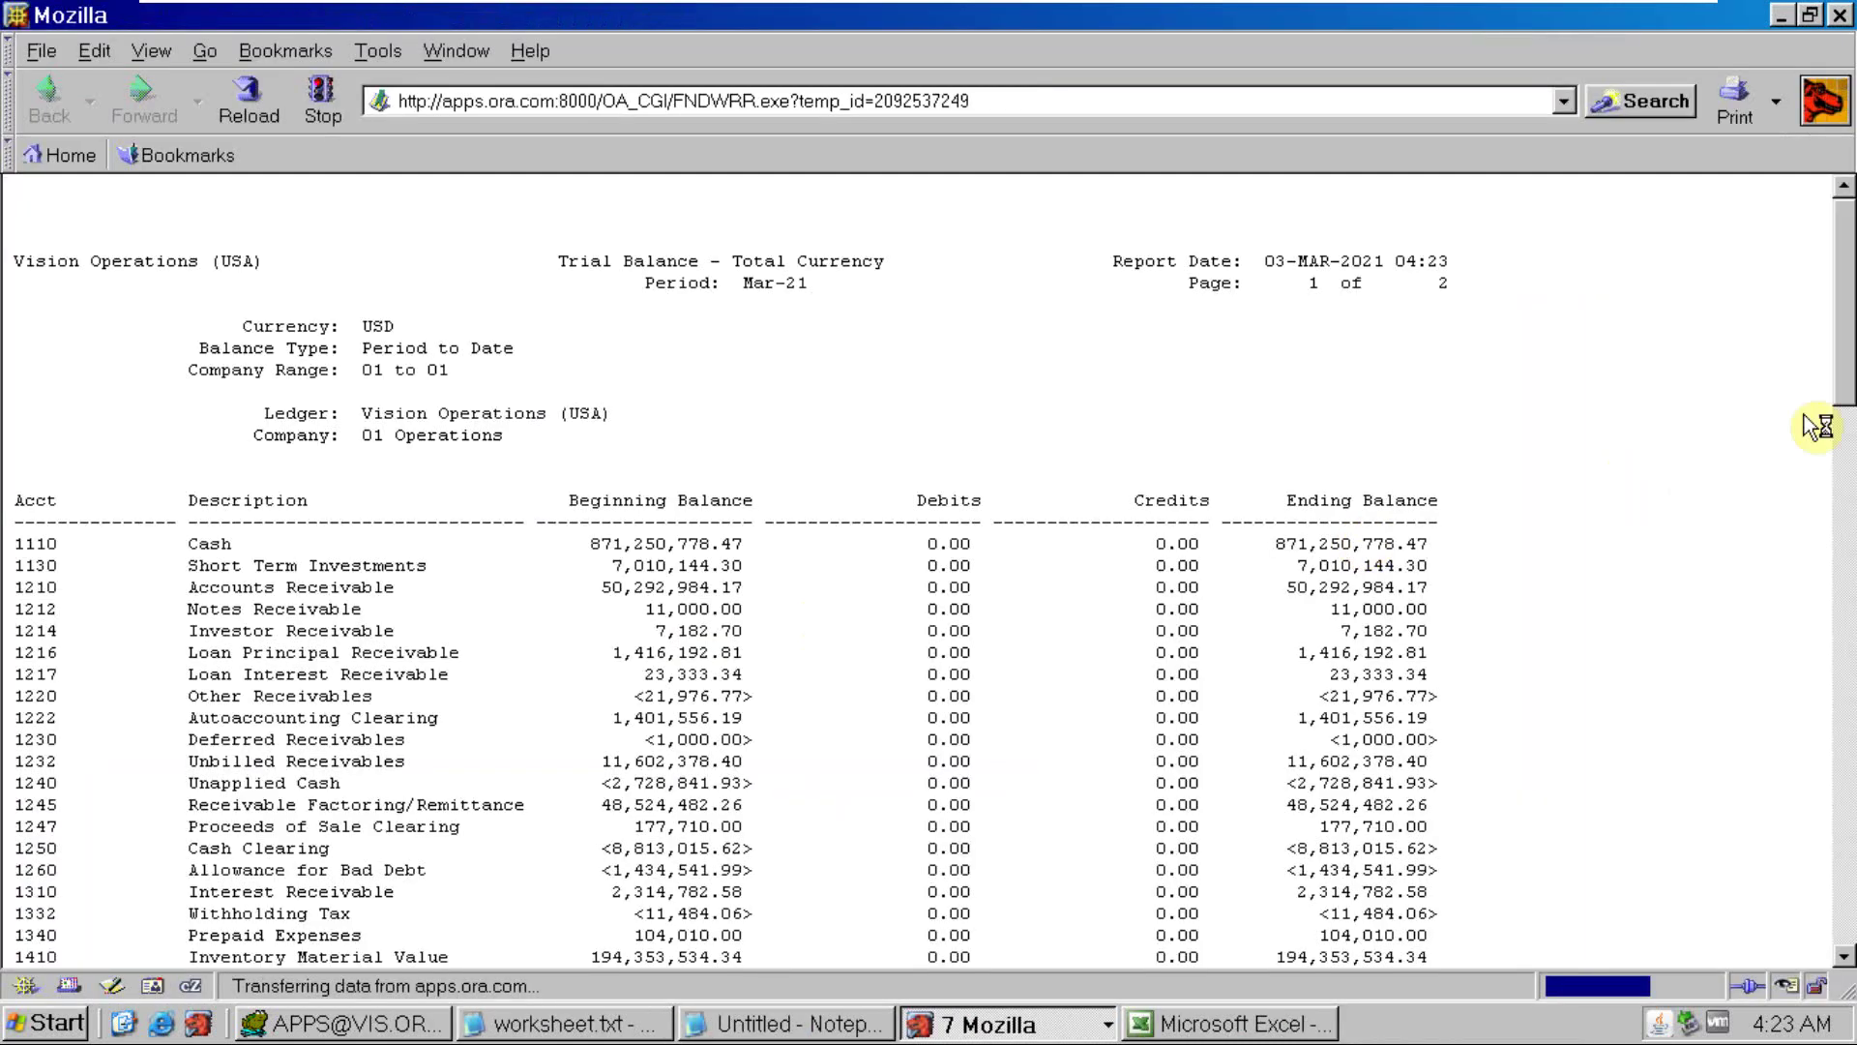
click(1828, 600)
mouse_move(1813, 588)
mouse_down()
mouse_move(1764, 777)
mouse_move(1844, 741)
mouse_move(1842, 909)
mouse_move(1848, 577)
mouse_up()
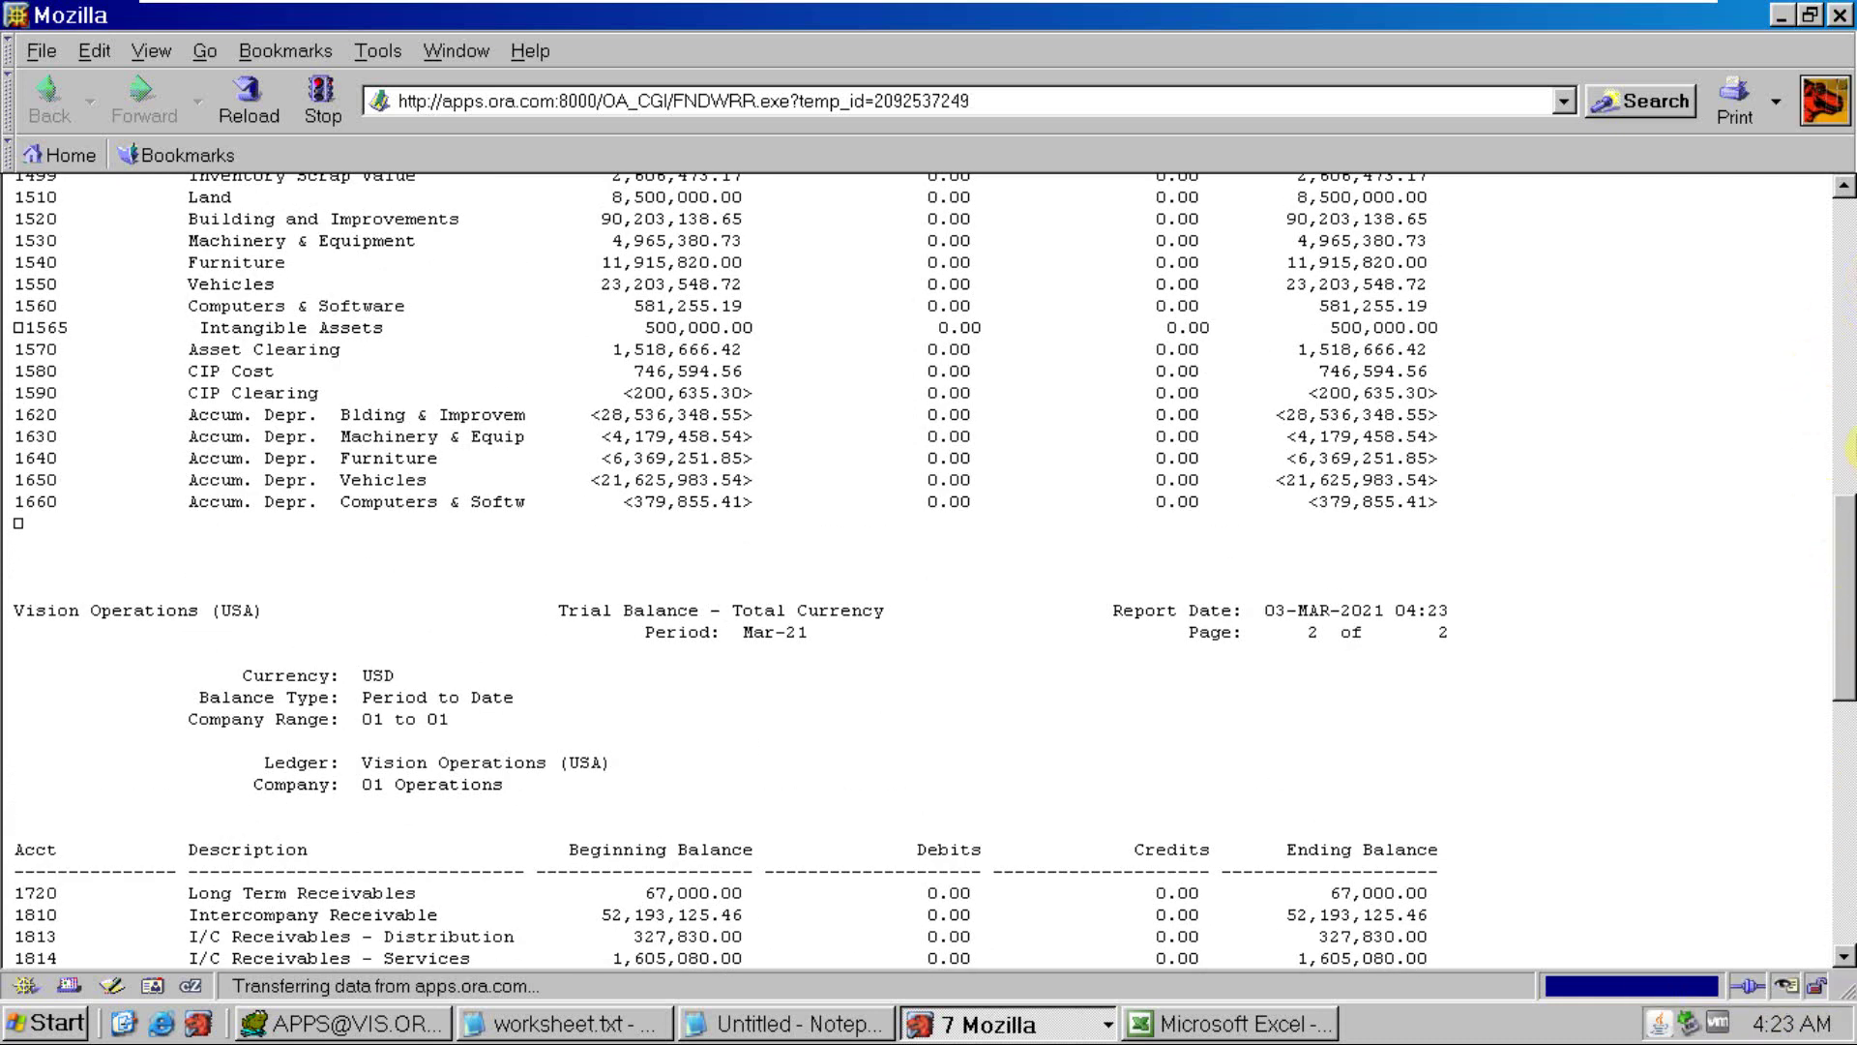
click(1845, 392)
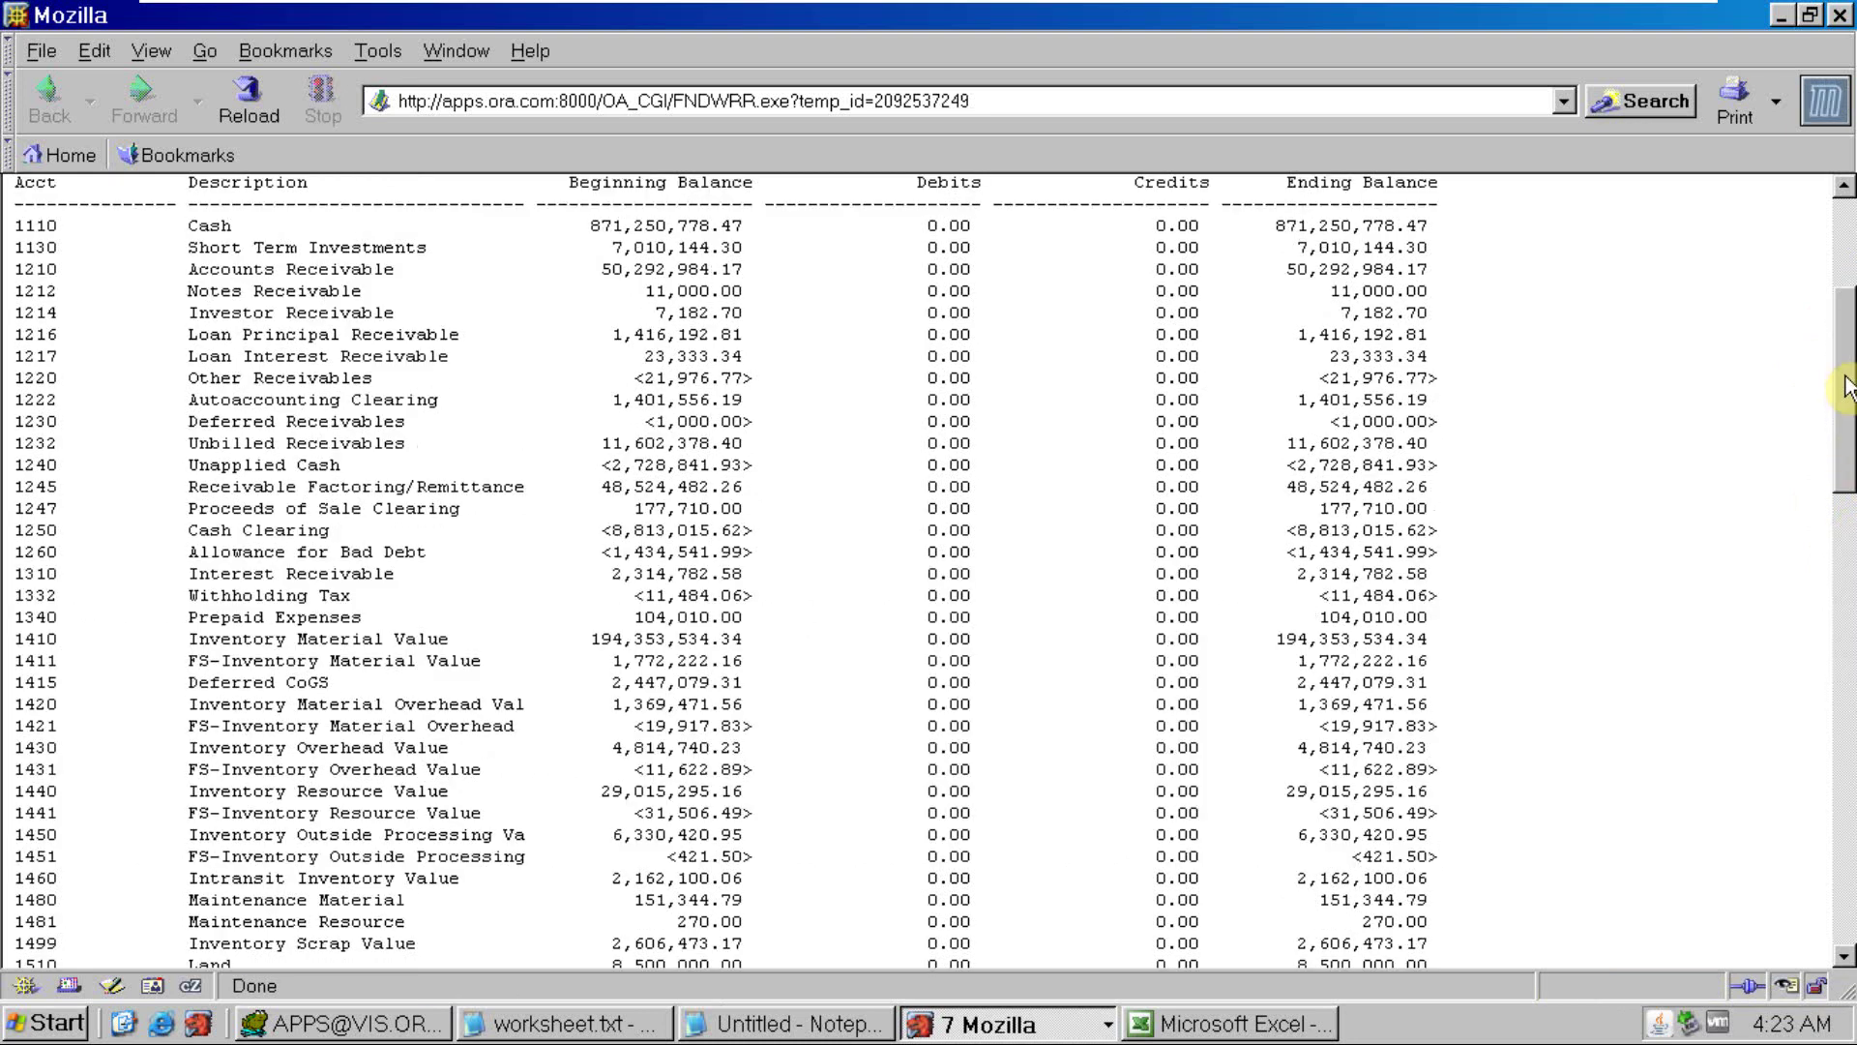
click(1847, 251)
drag(1846, 250, 1846, 253)
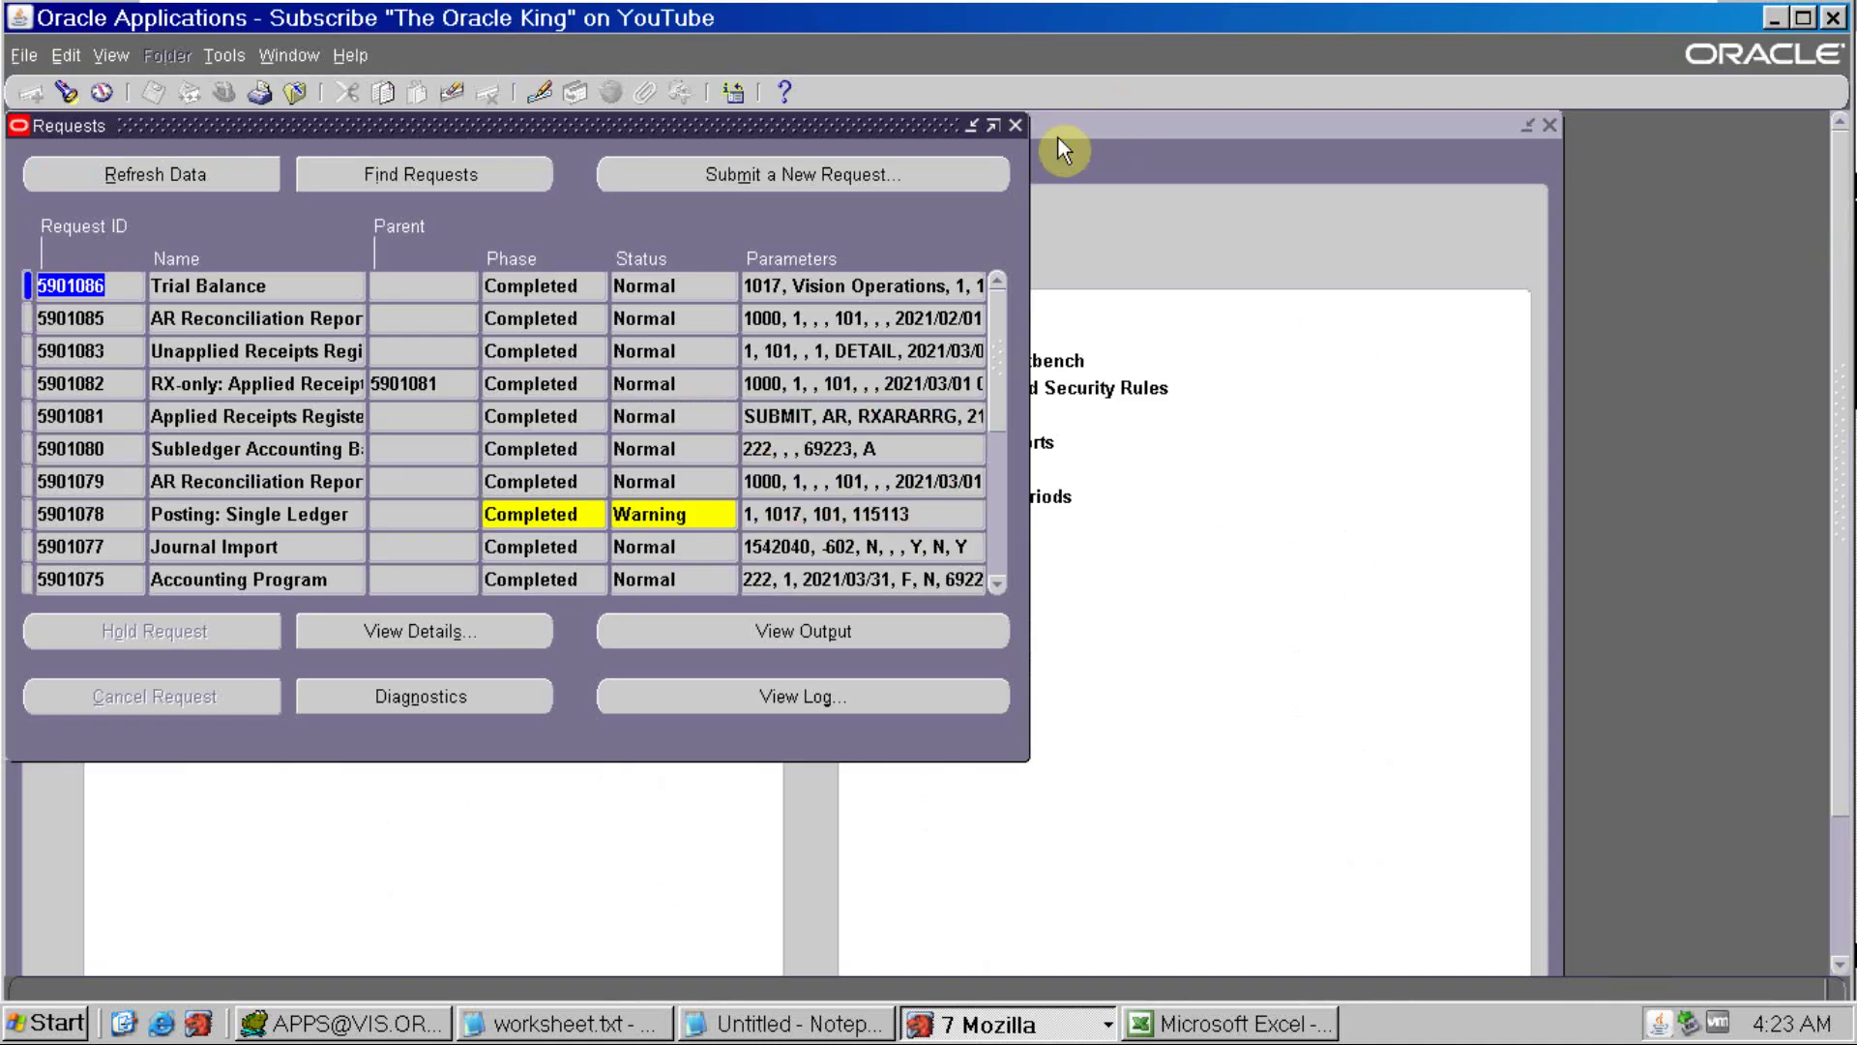
Open the journal posting form from the General Ledger navigator and find the journal batches for period Mar-21
click(1016, 124)
click(116, 281)
double_click(116, 280)
double_click(146, 334)
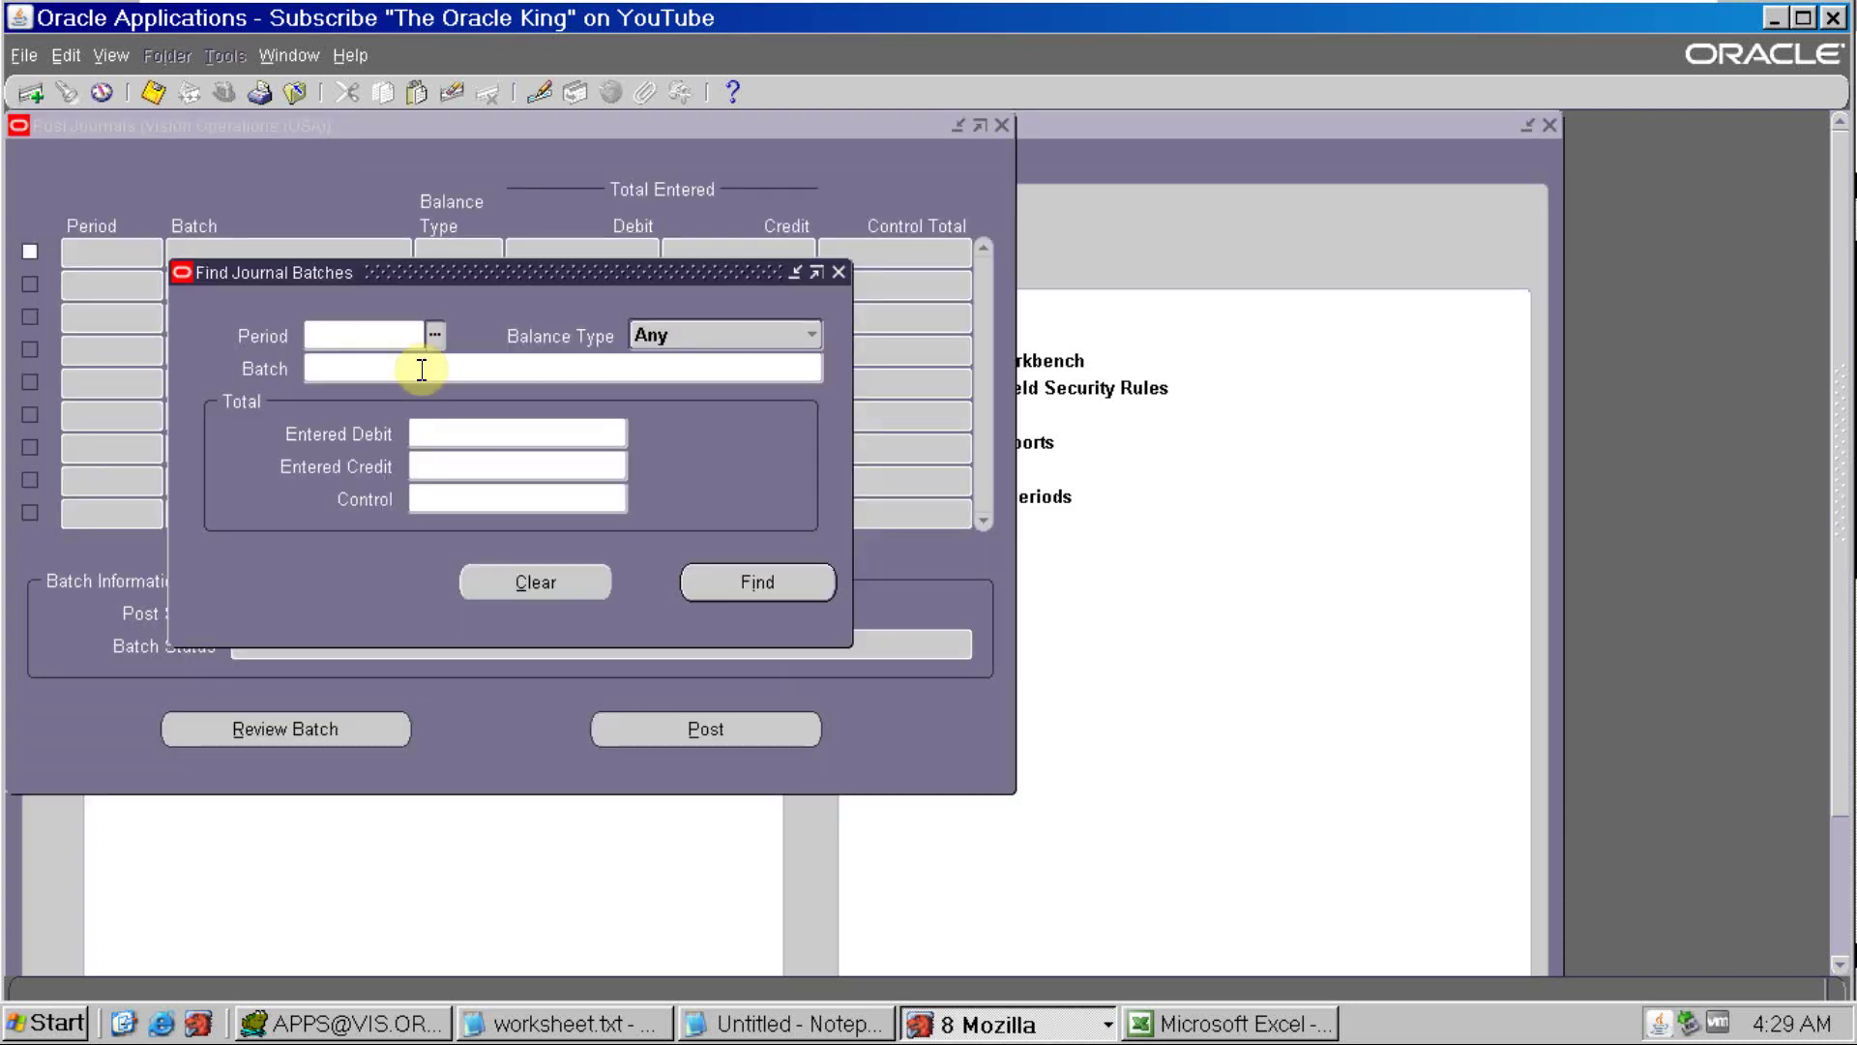
text(mar-21)
key(Tab)
key(Return)
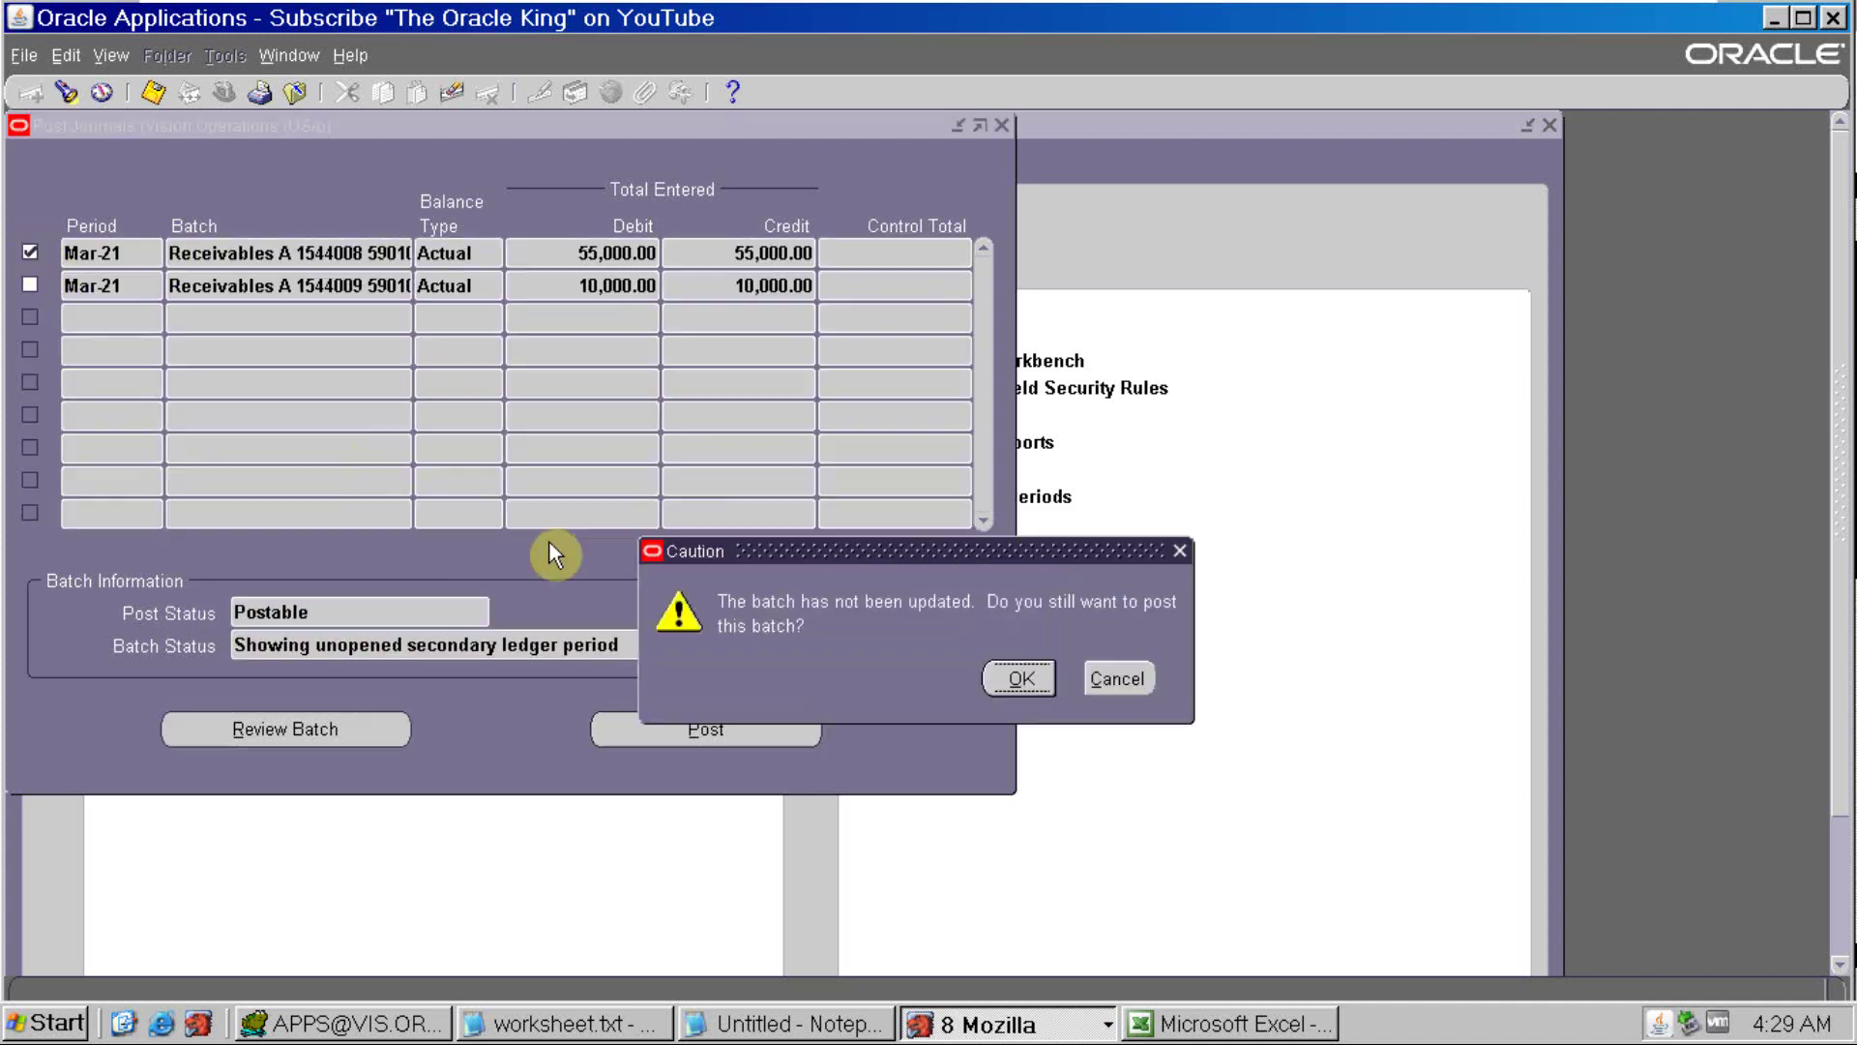
Post the 55,000.00 Receivables batch for Mar-21, accepting the caution about the batch not being updated
click(1008, 683)
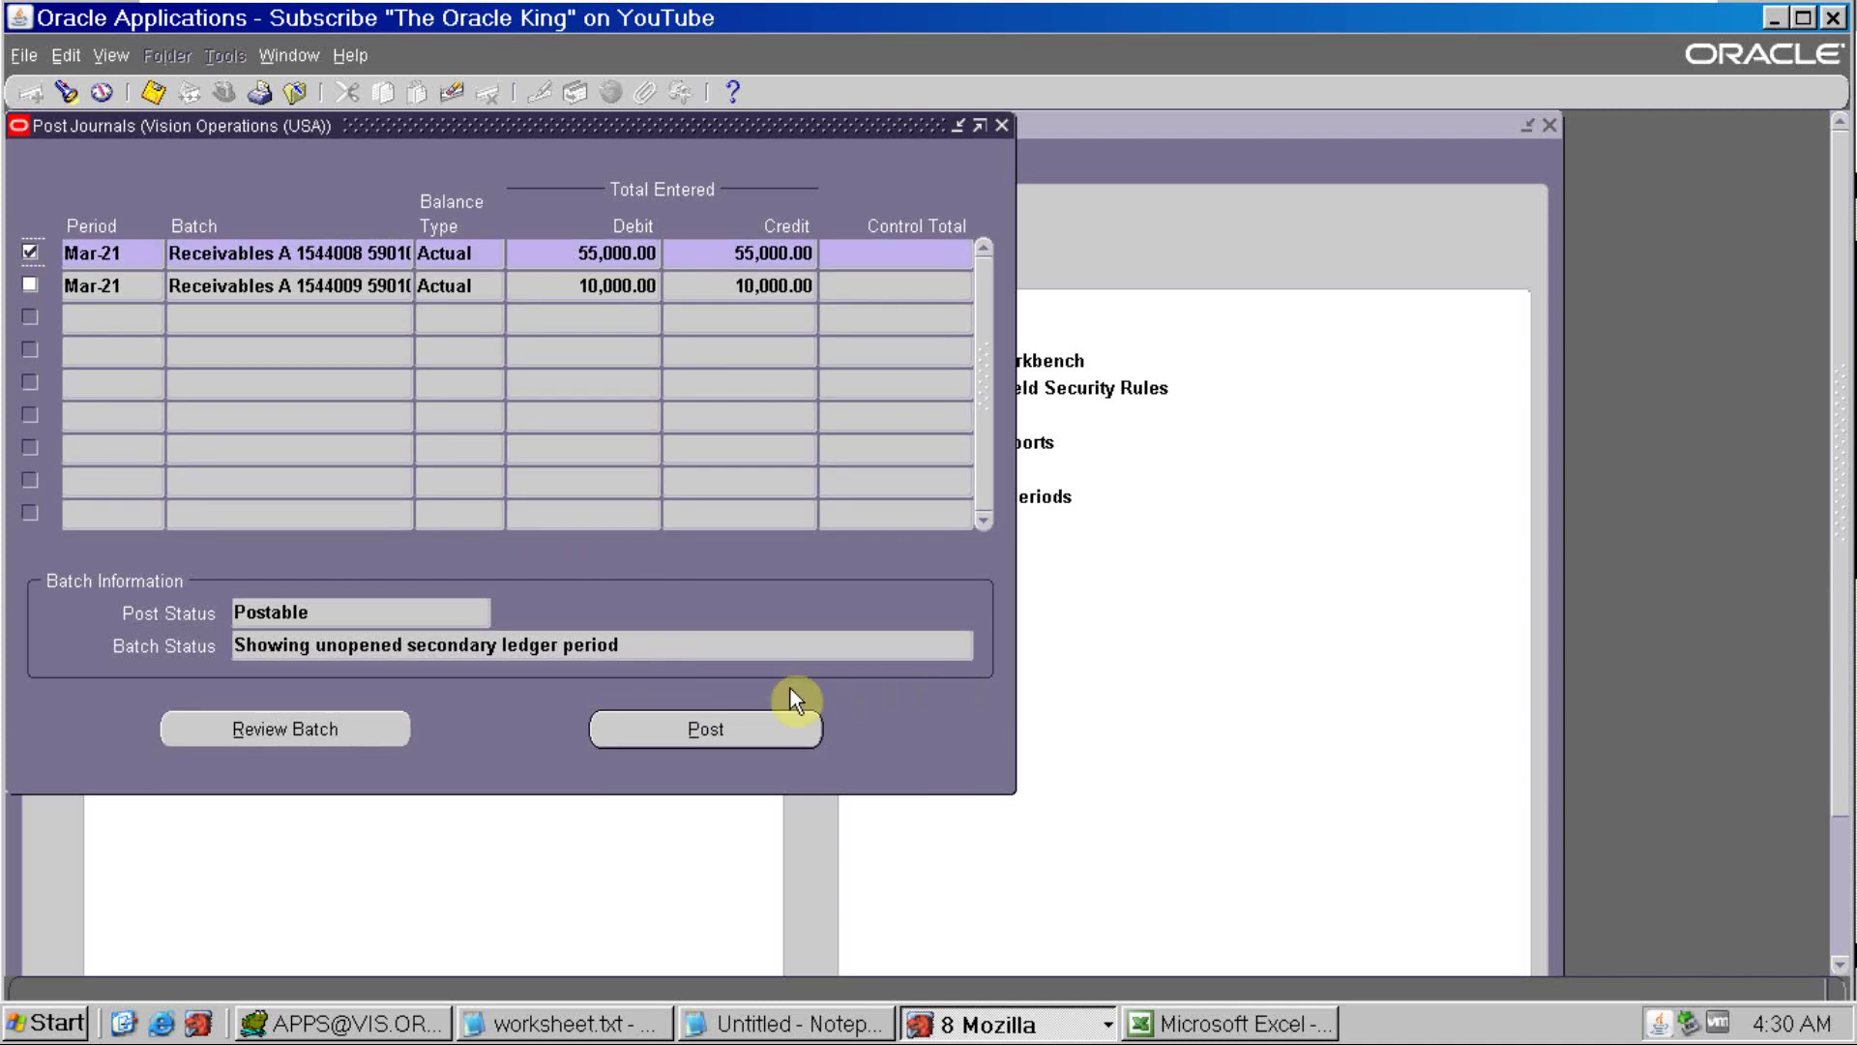
click(757, 731)
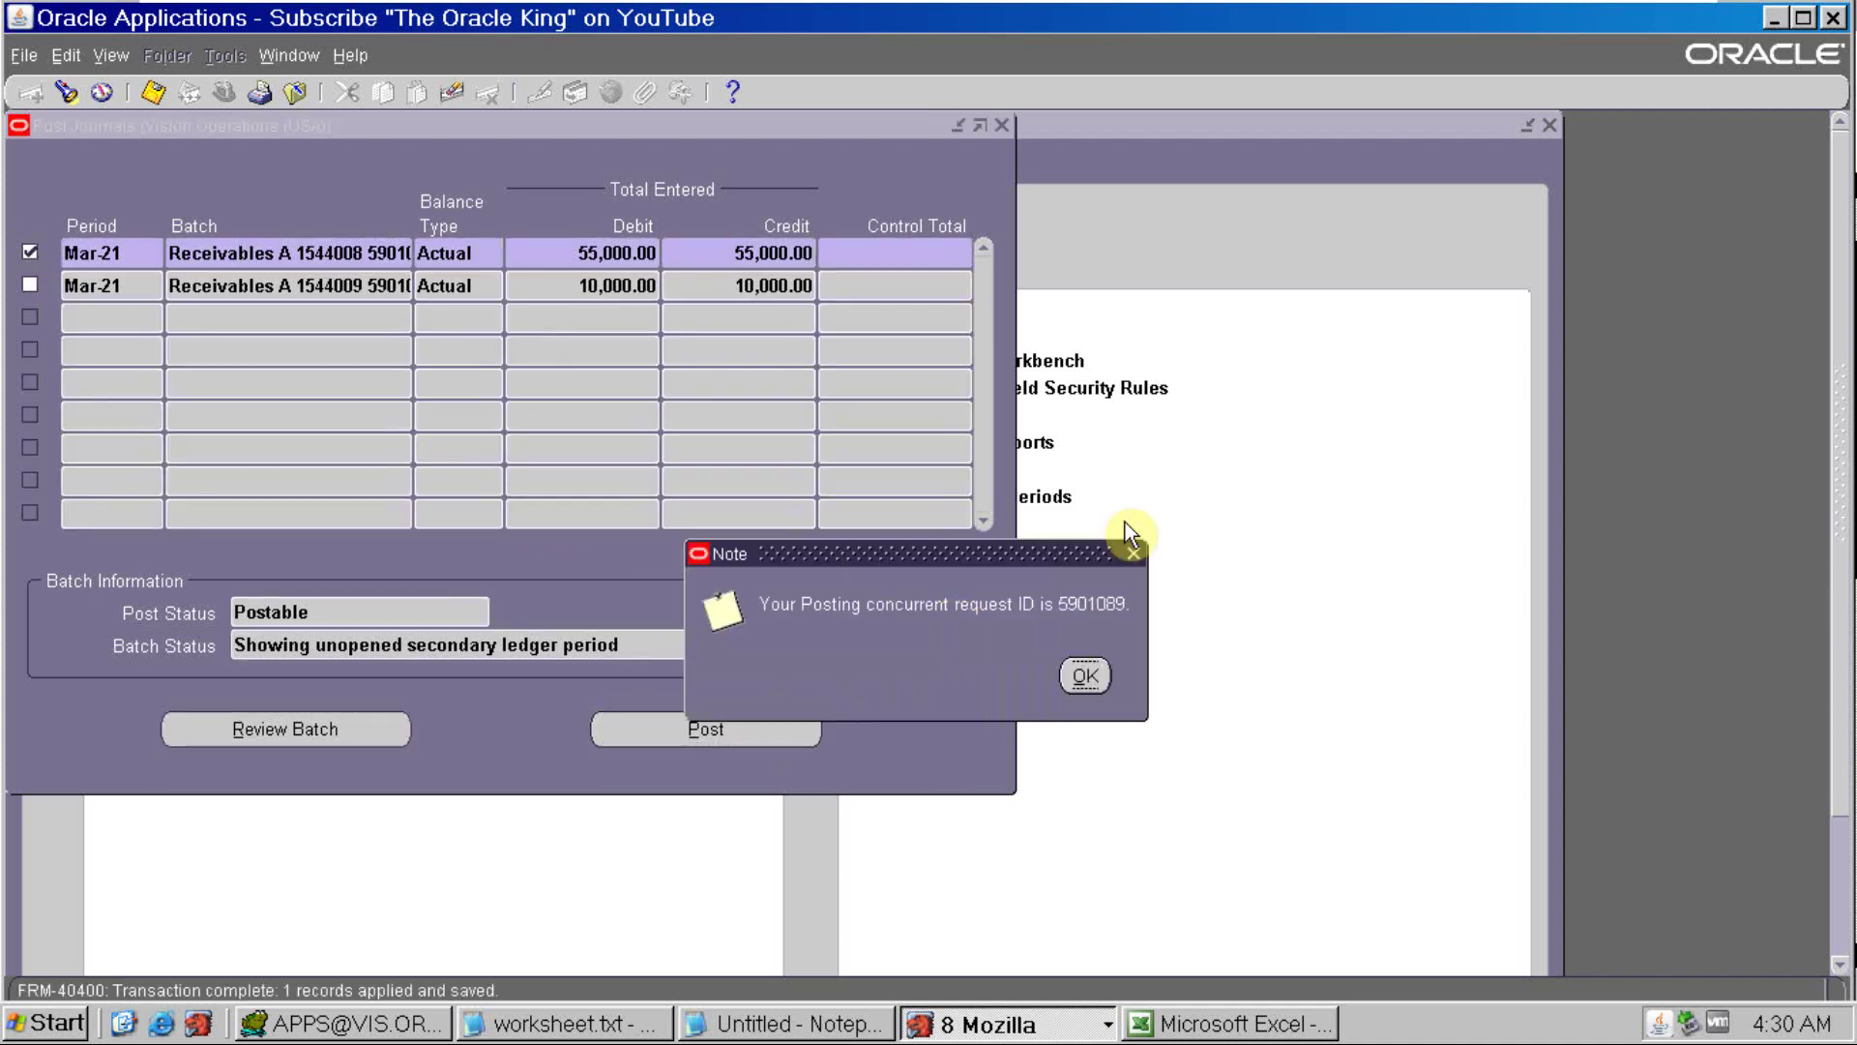
click(1087, 683)
Open the requests list and refresh it until the latest Posting: Single Ledger request completes
key(alt+v)
key(r)
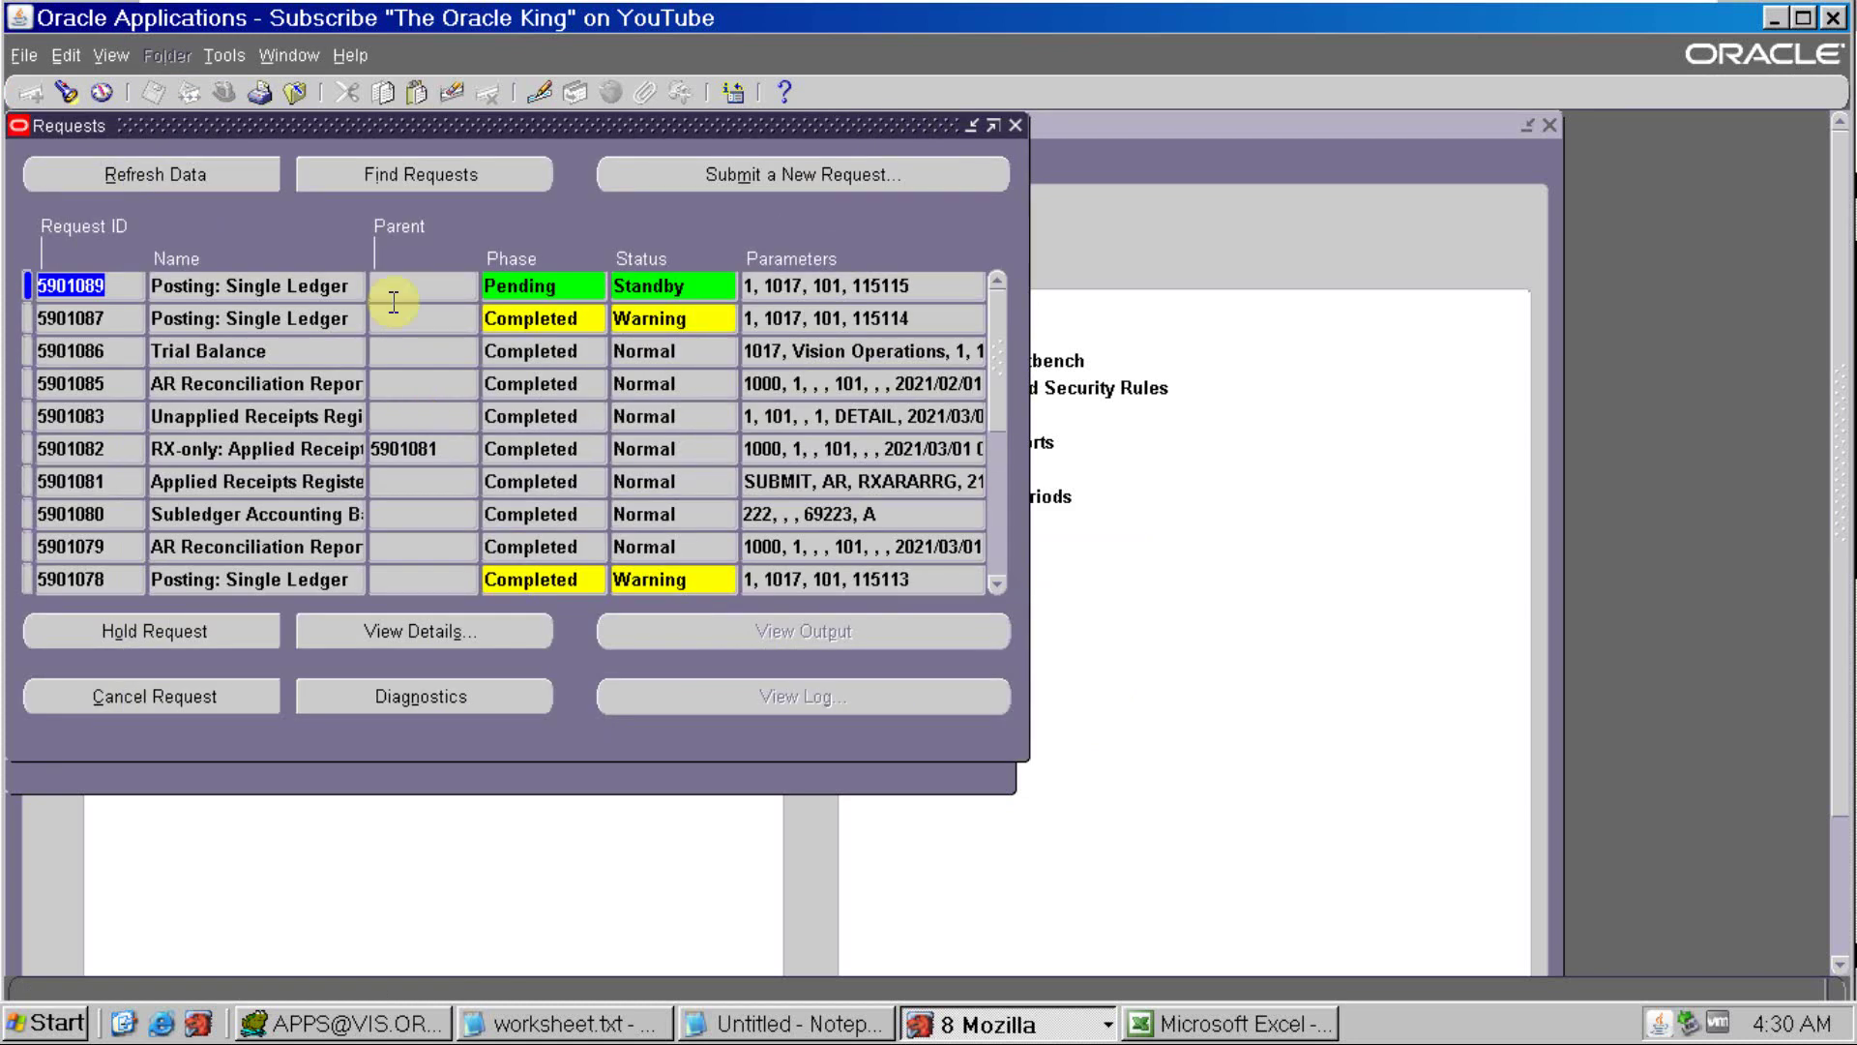
click(200, 176)
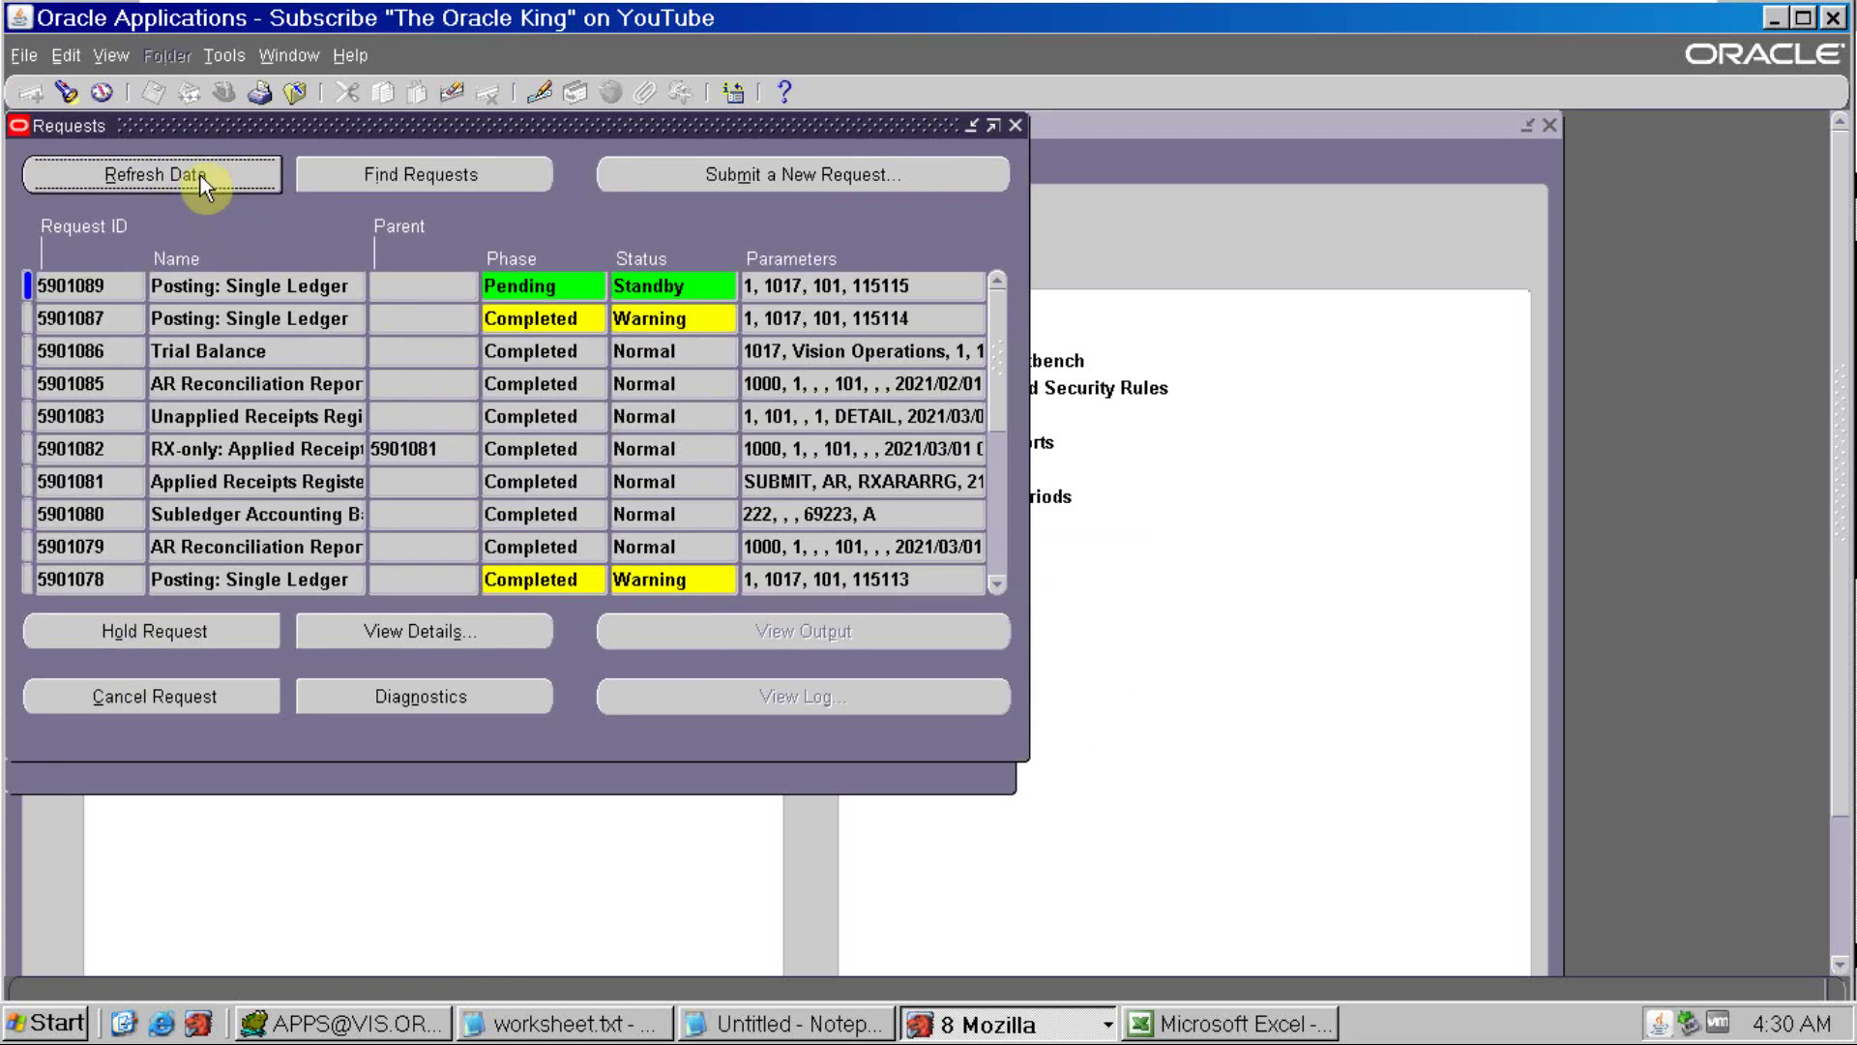
click(199, 181)
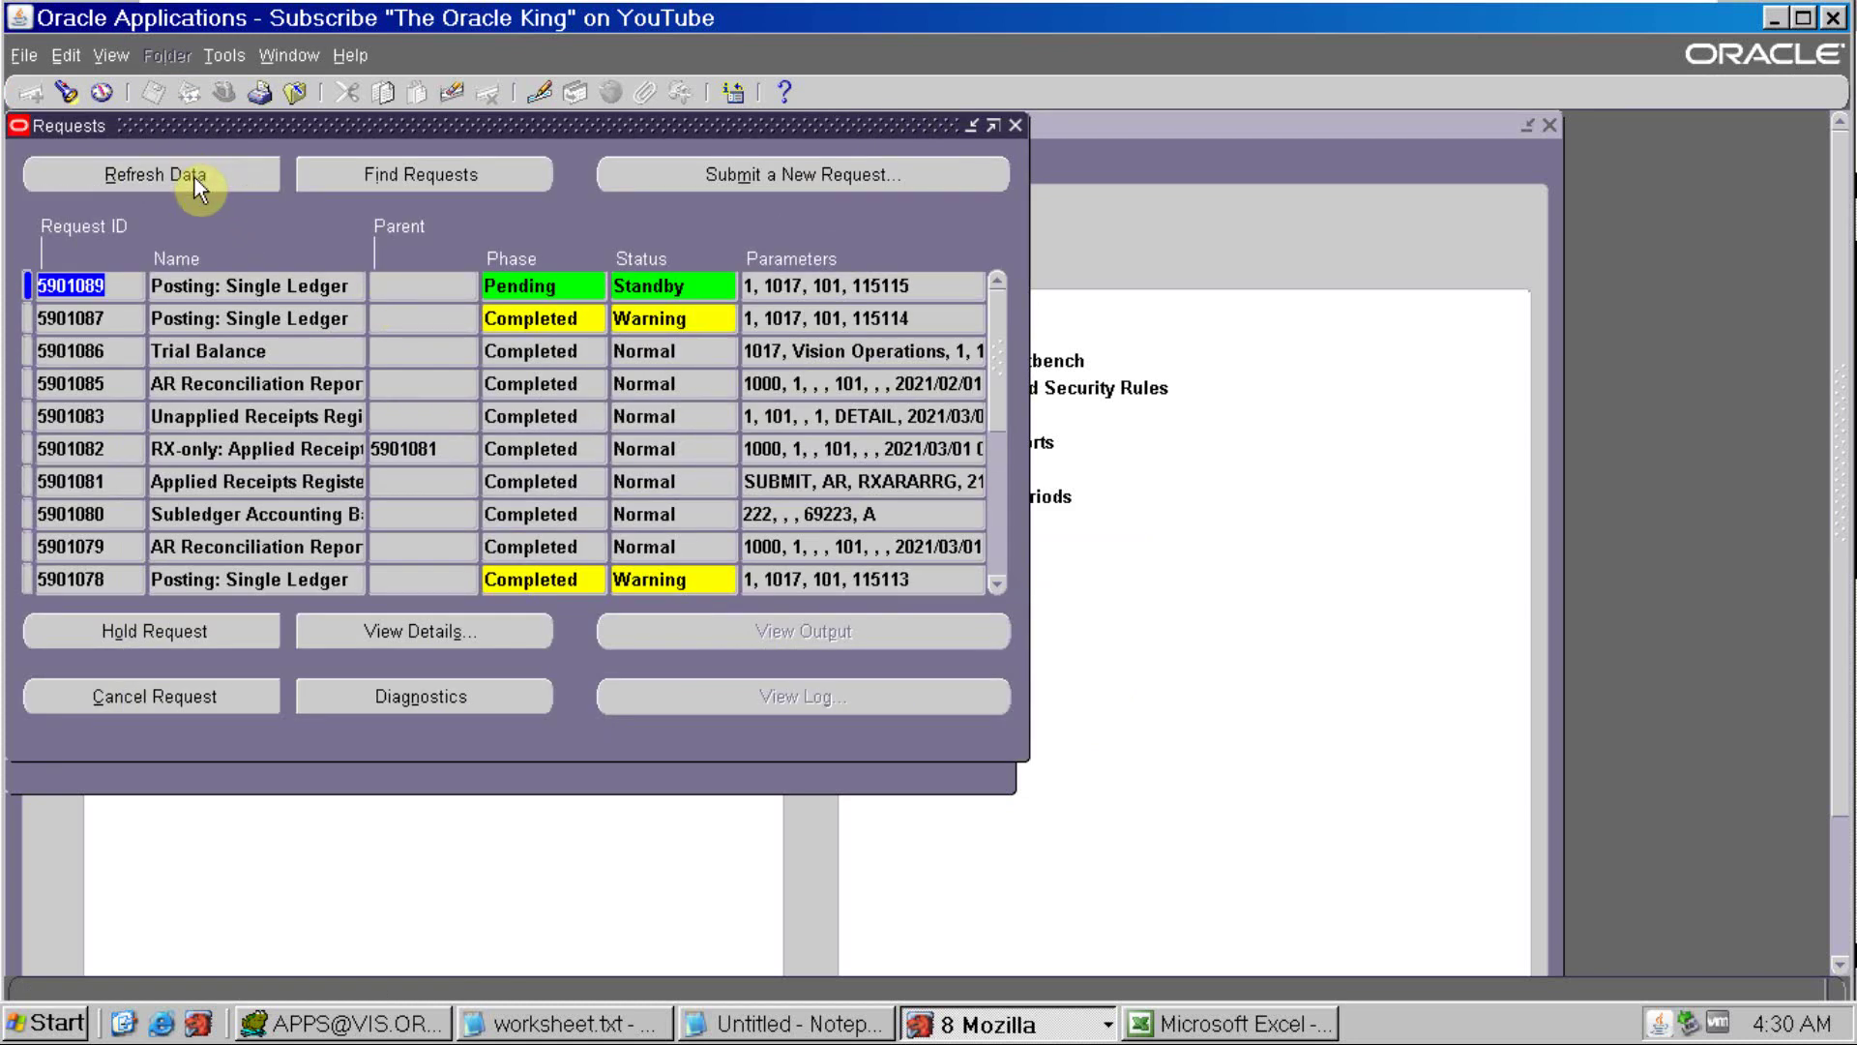
click(197, 180)
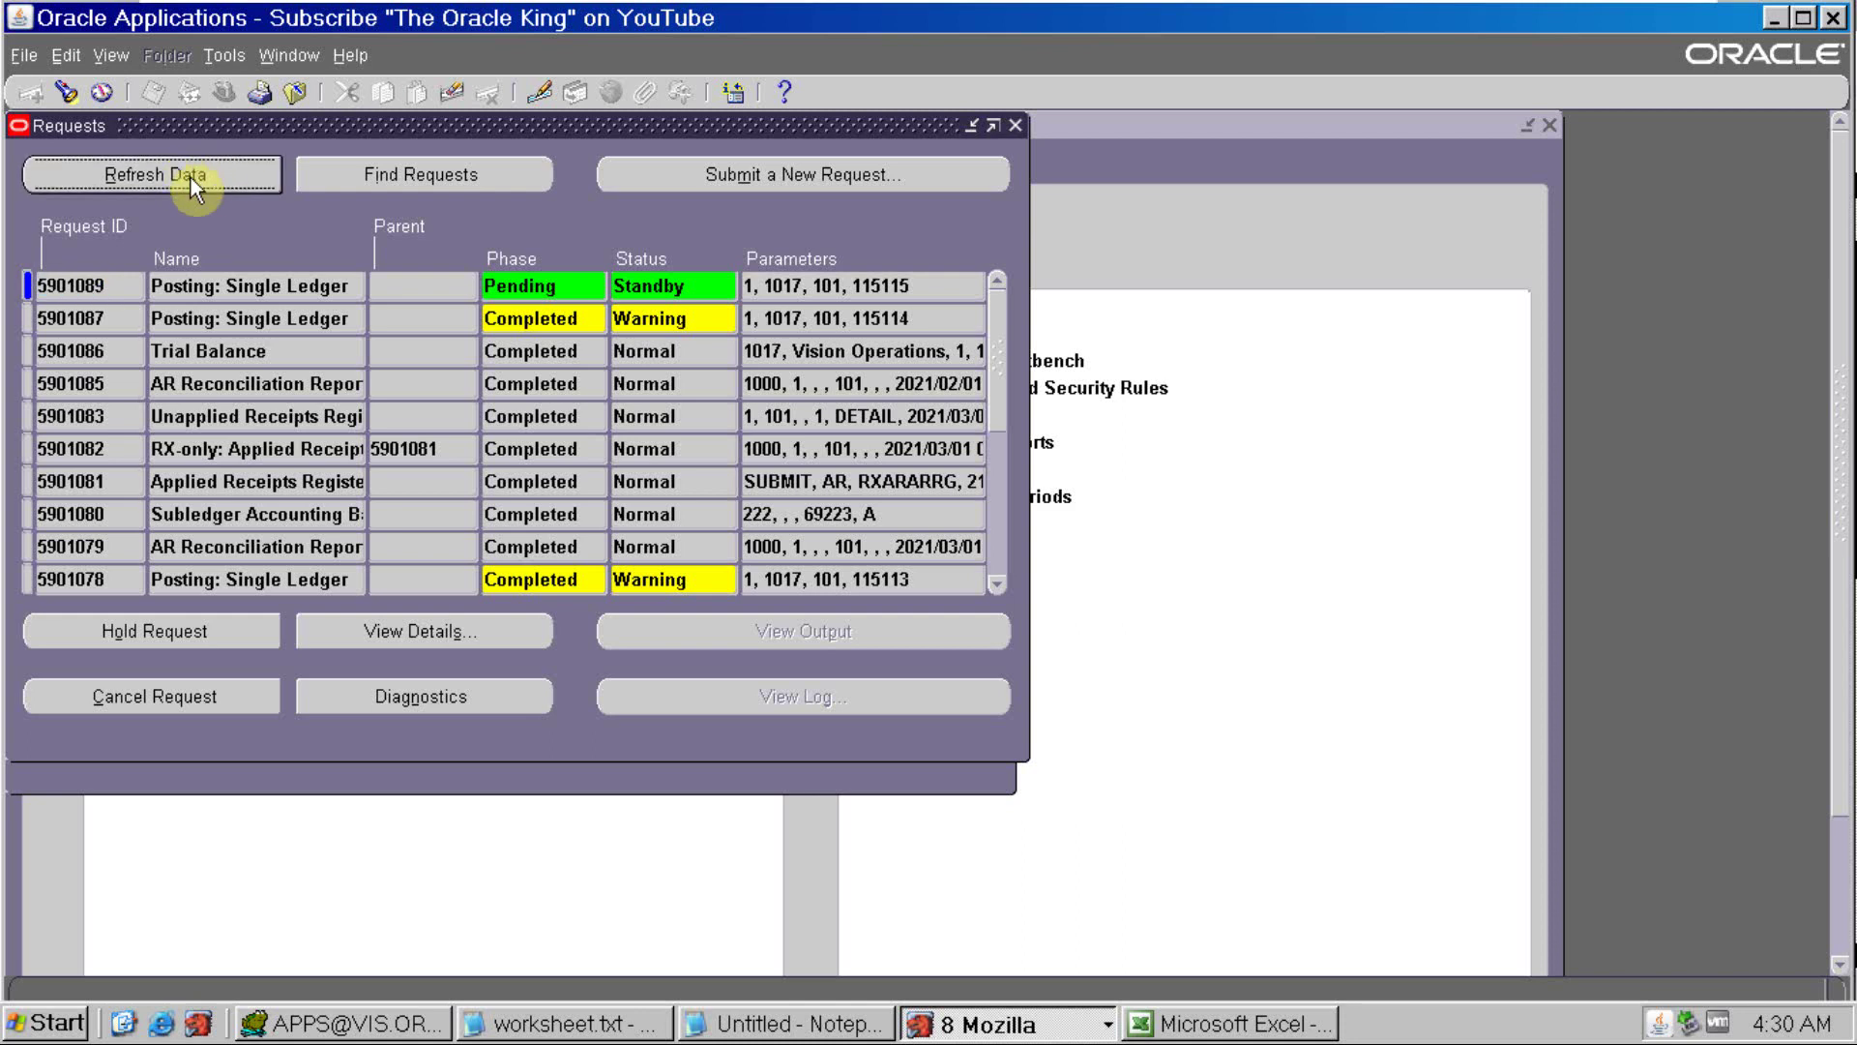
click(190, 178)
click(190, 178)
click(189, 177)
click(189, 178)
click(189, 178)
click(189, 178)
click(190, 178)
click(189, 178)
click(190, 178)
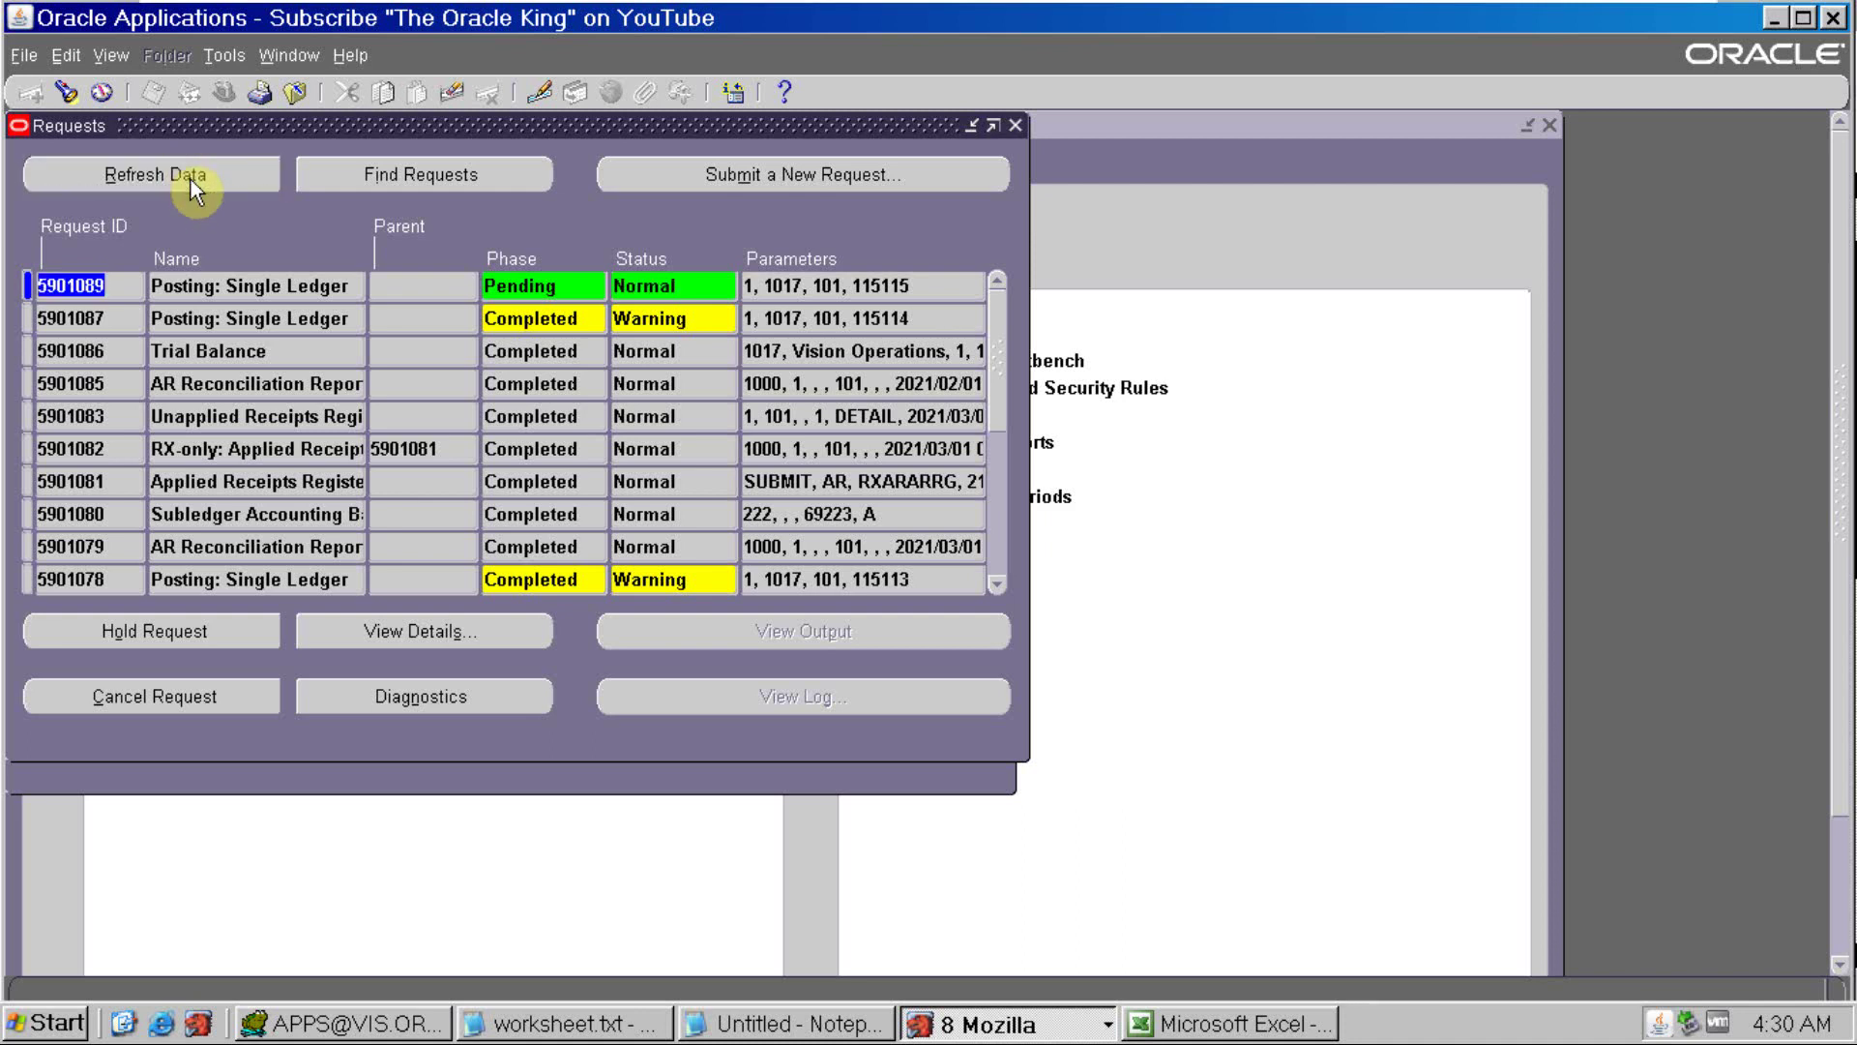
click(191, 179)
click(191, 179)
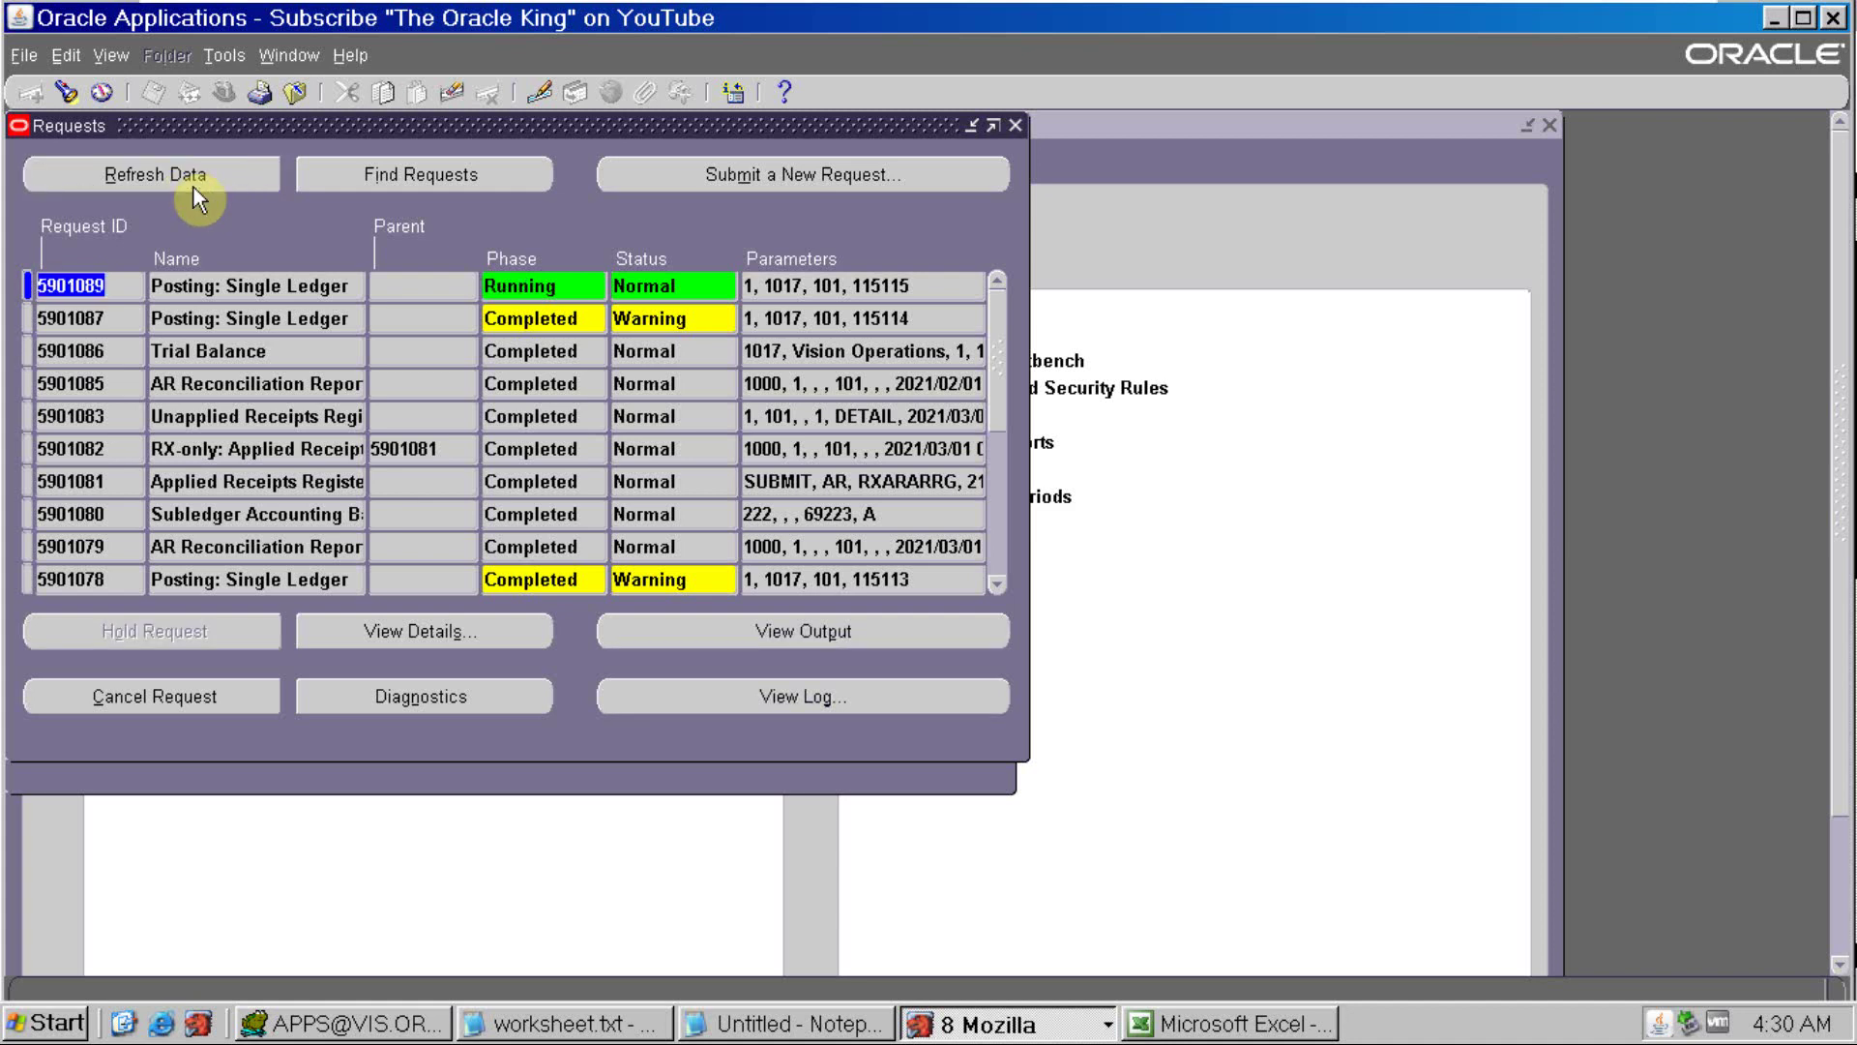
click(193, 184)
click(193, 184)
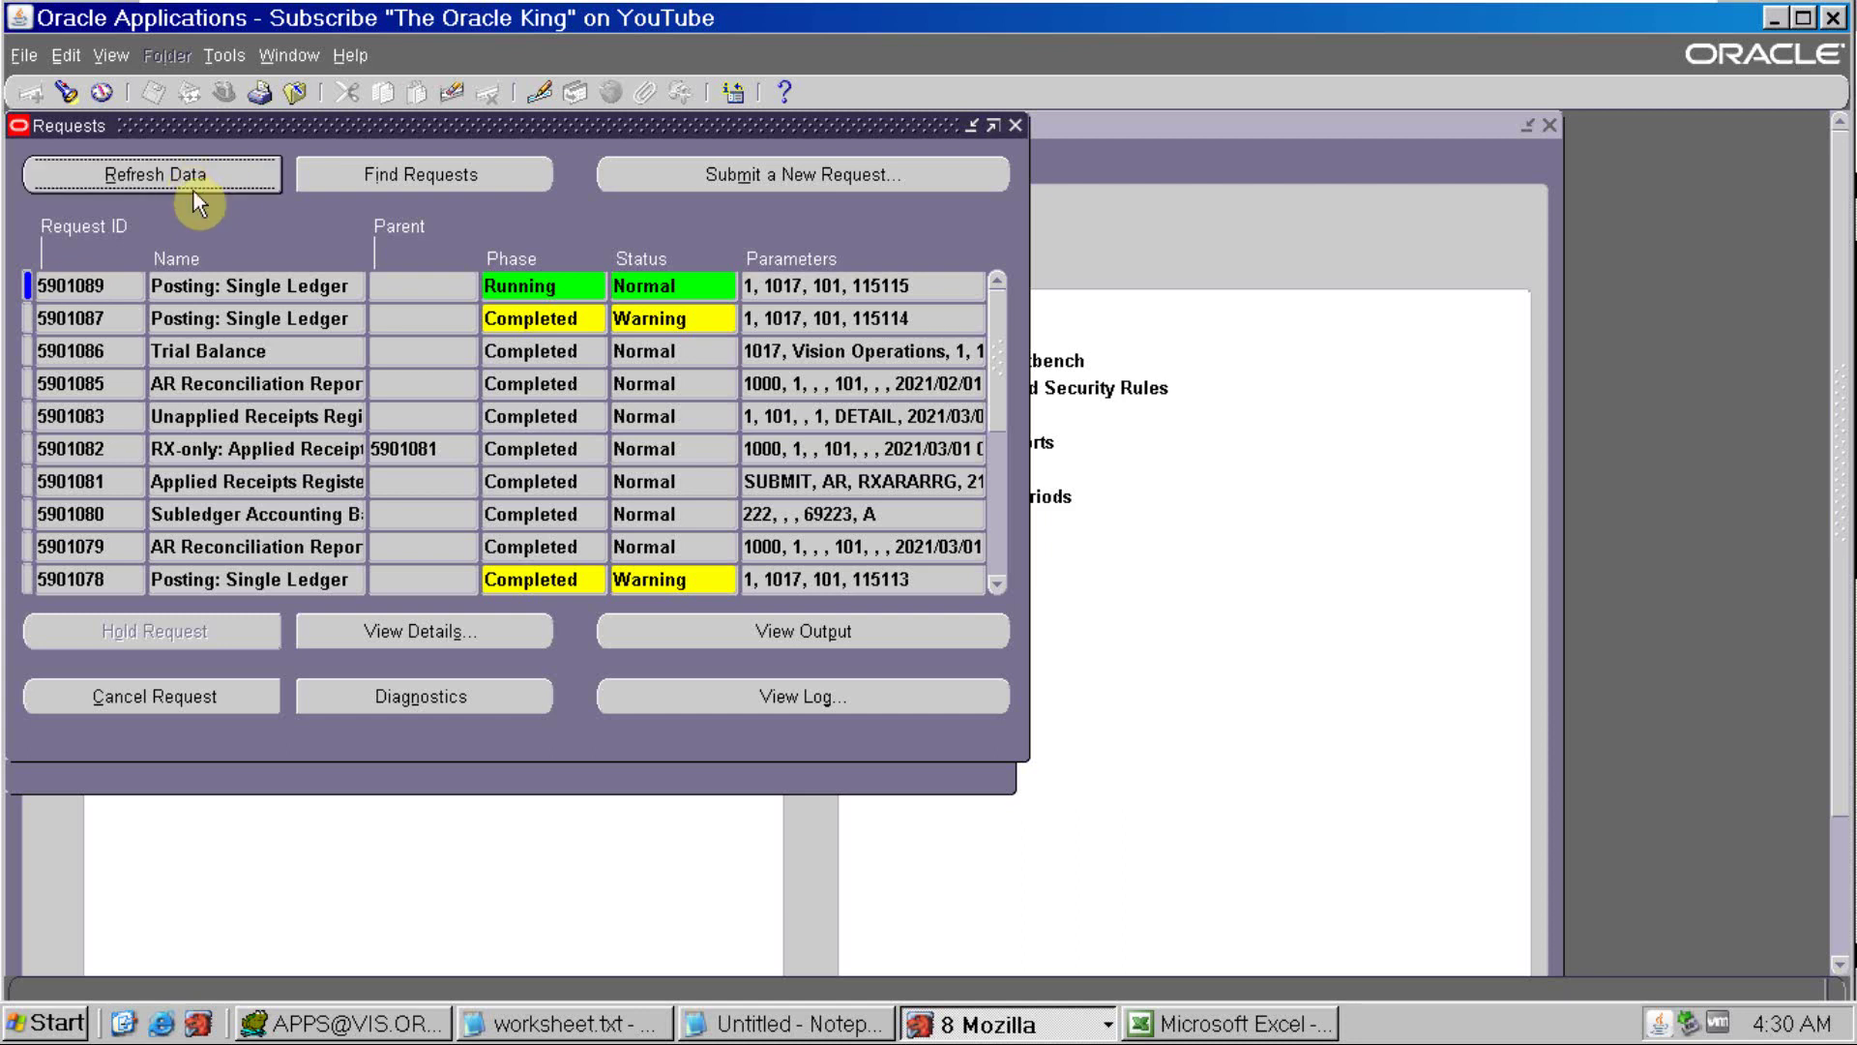
click(193, 176)
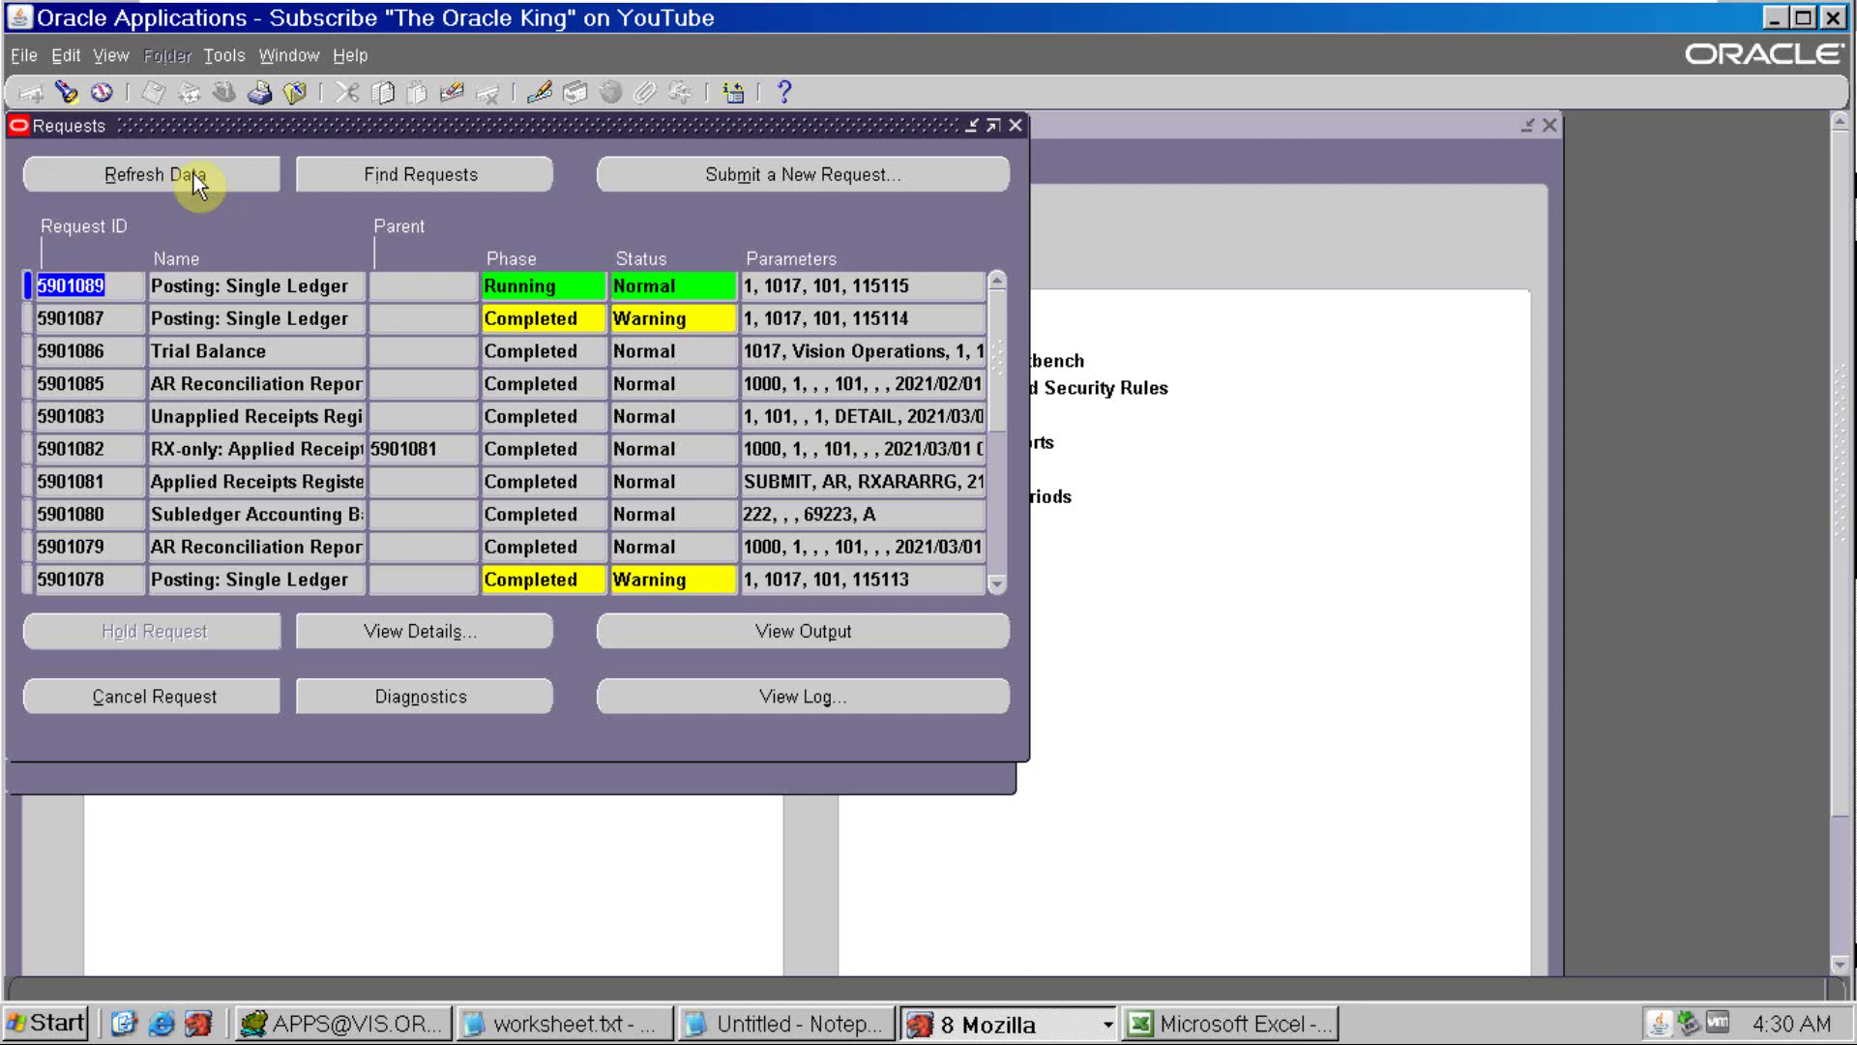
click(193, 176)
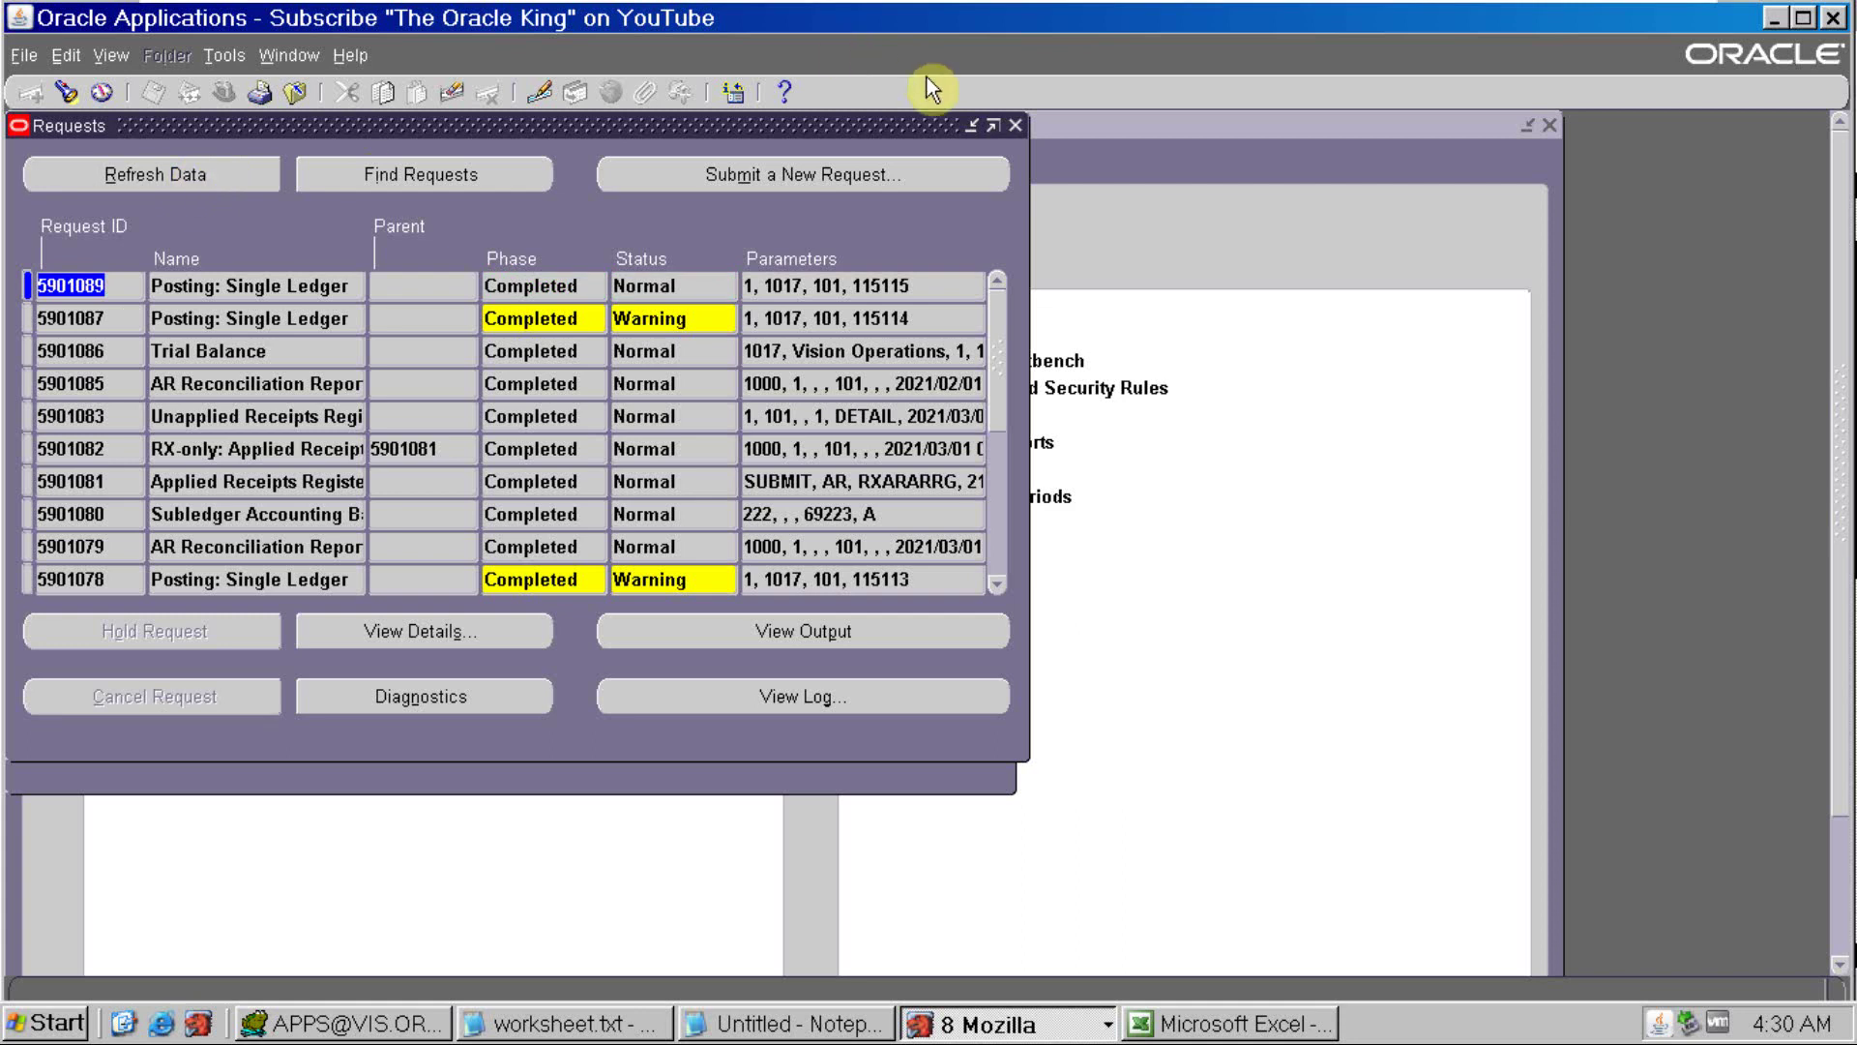
Find the Mar-21 journal batches again and post the 10,000.00 Receivables batch, accepting the caution
click(1022, 125)
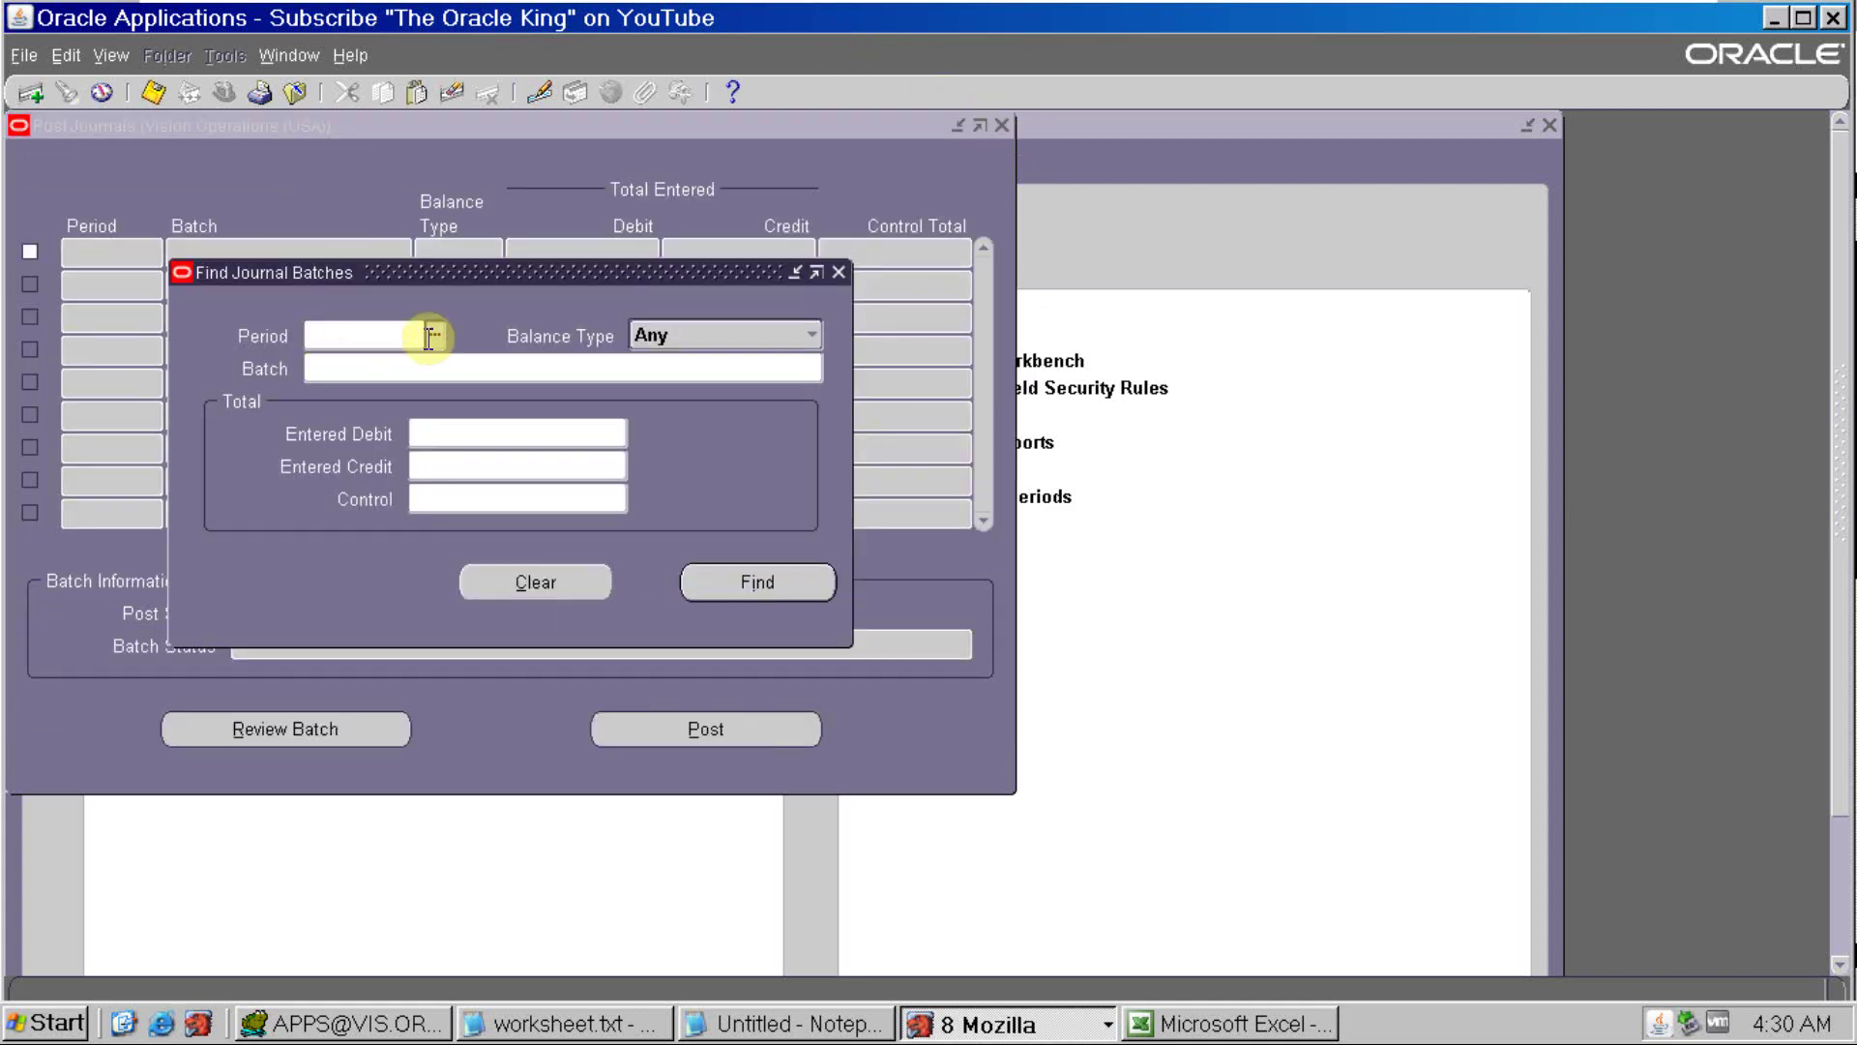
text(Mar-21)
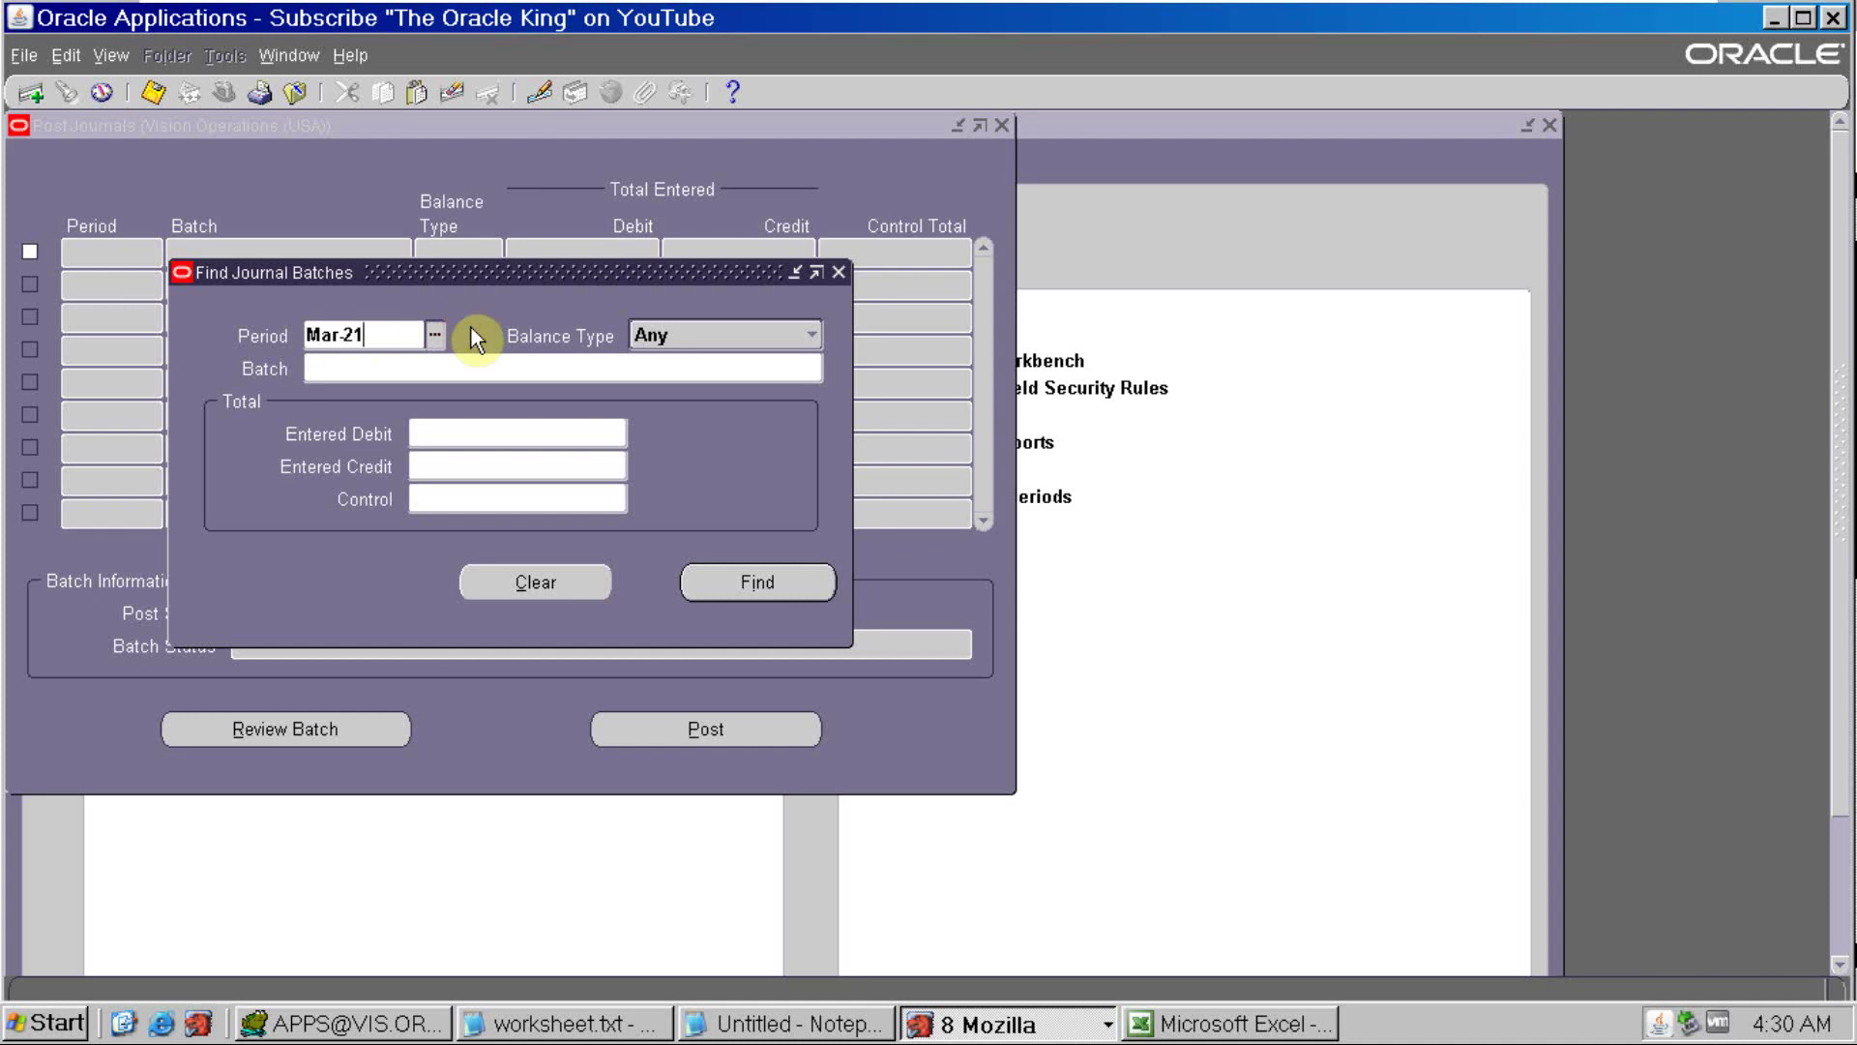
key(Tab)
key(Return)
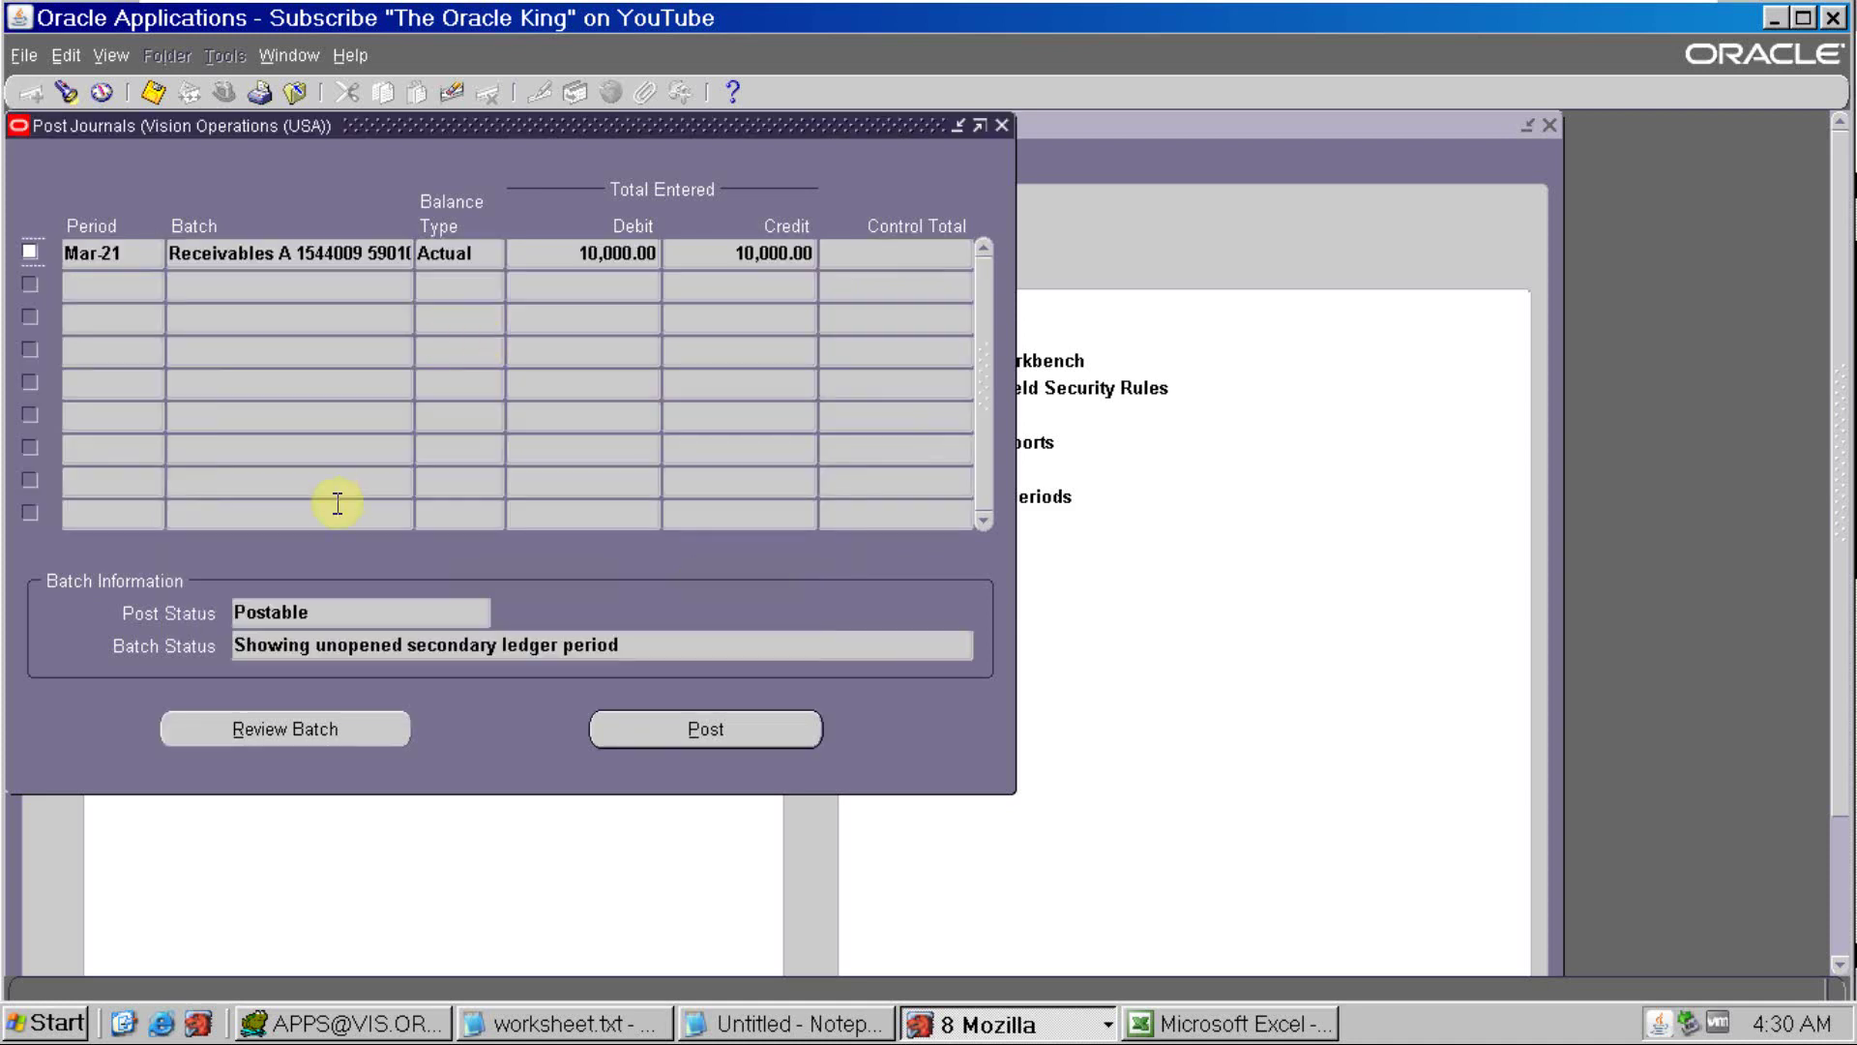
click(30, 253)
key(alt+p)
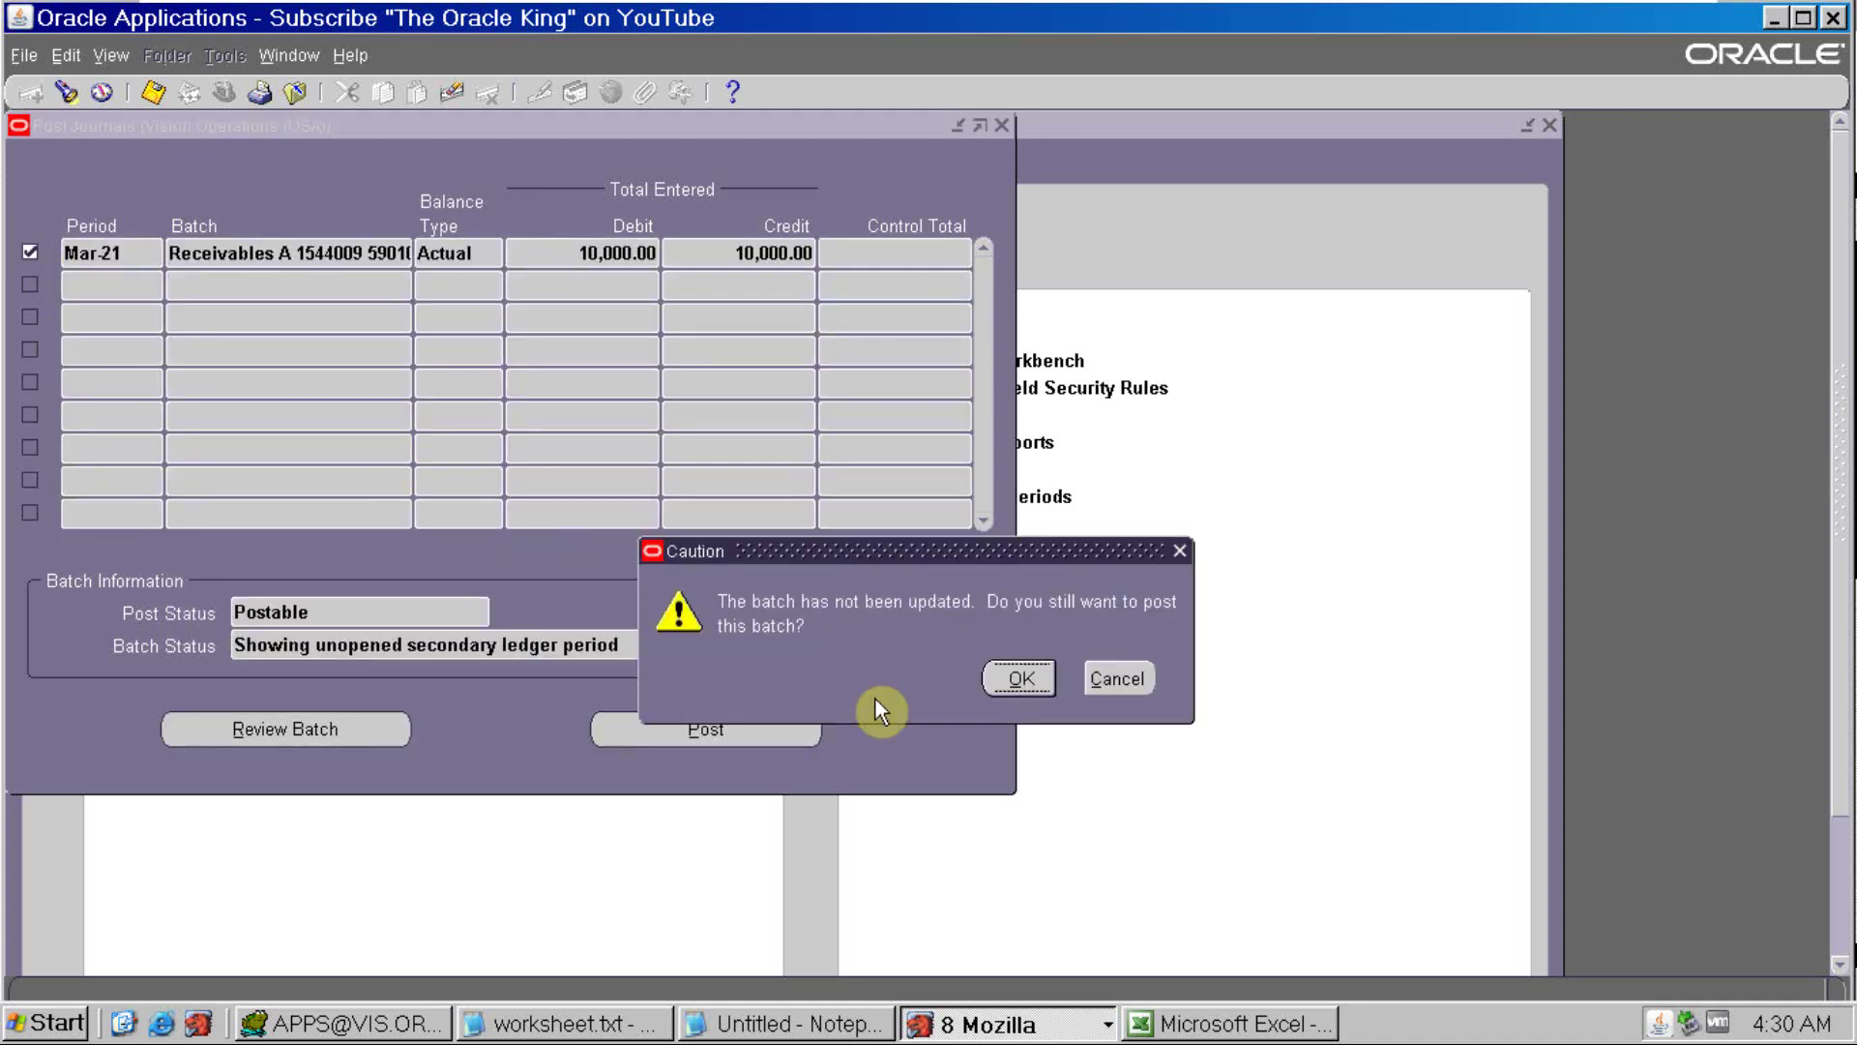
click(1023, 681)
click(723, 739)
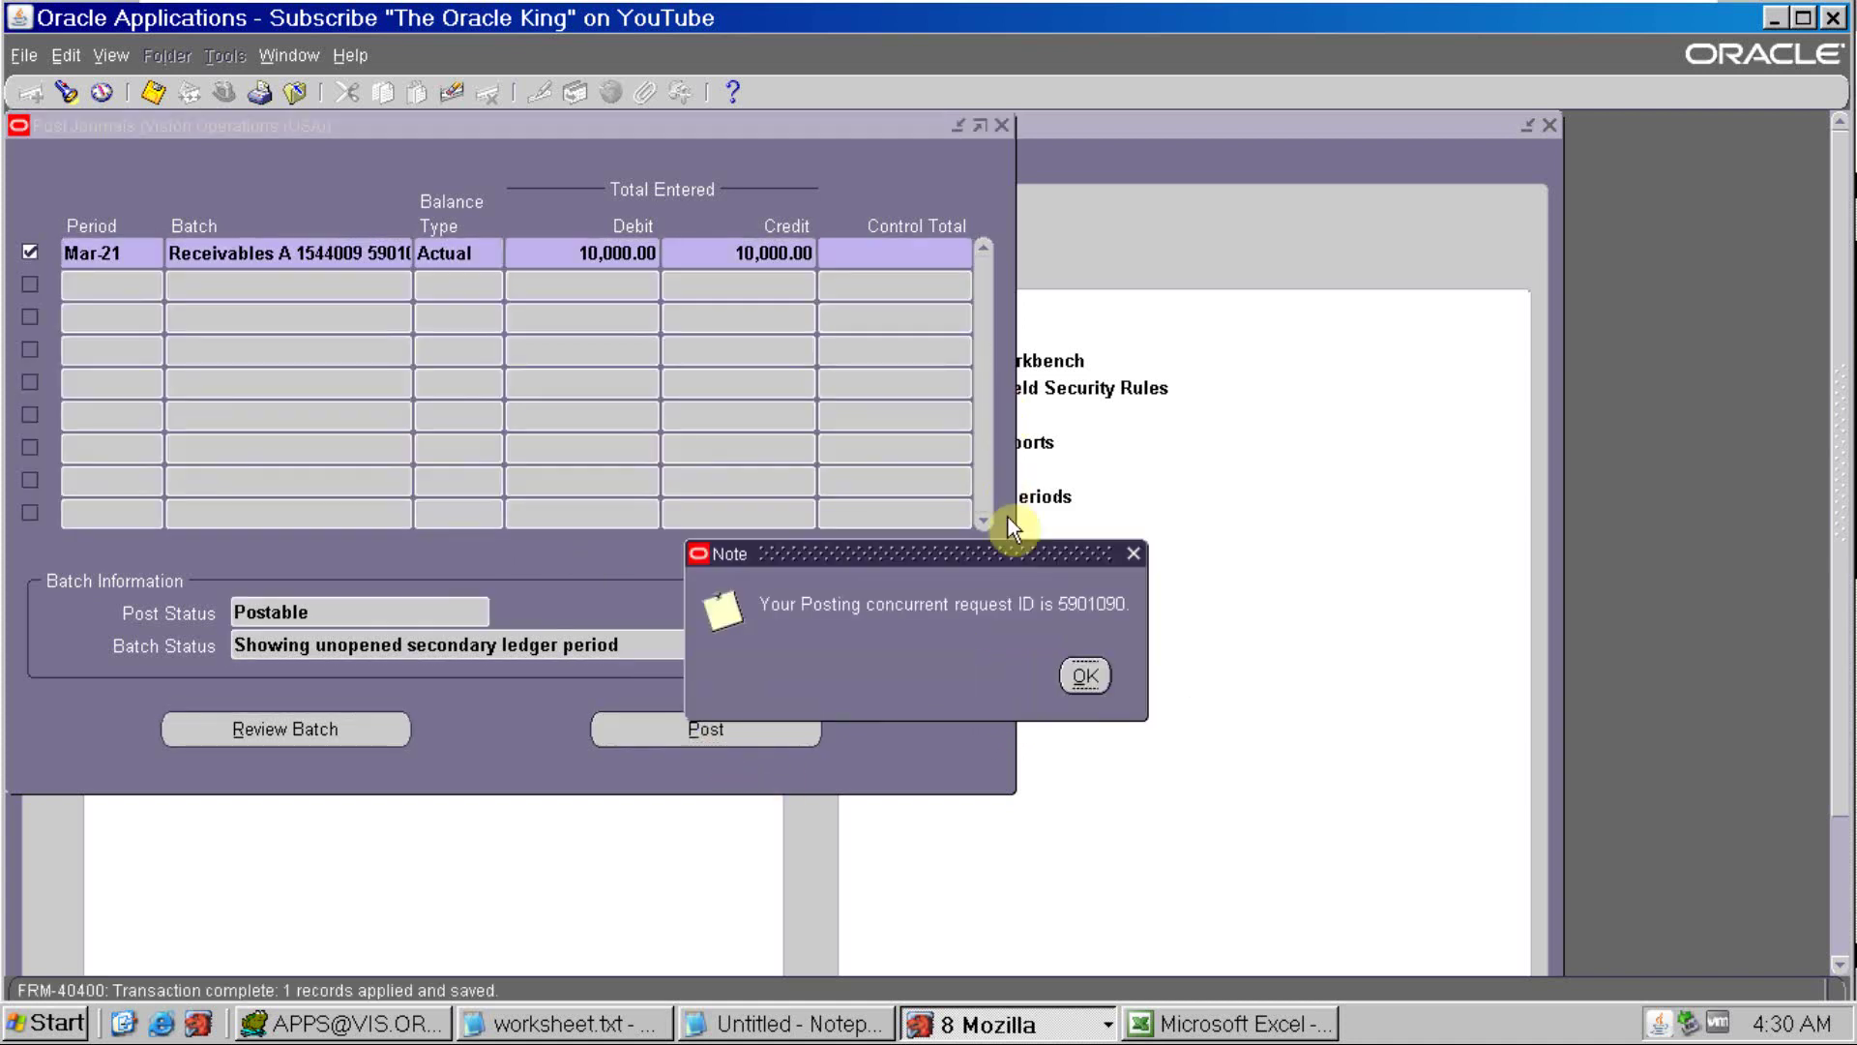
click(1084, 679)
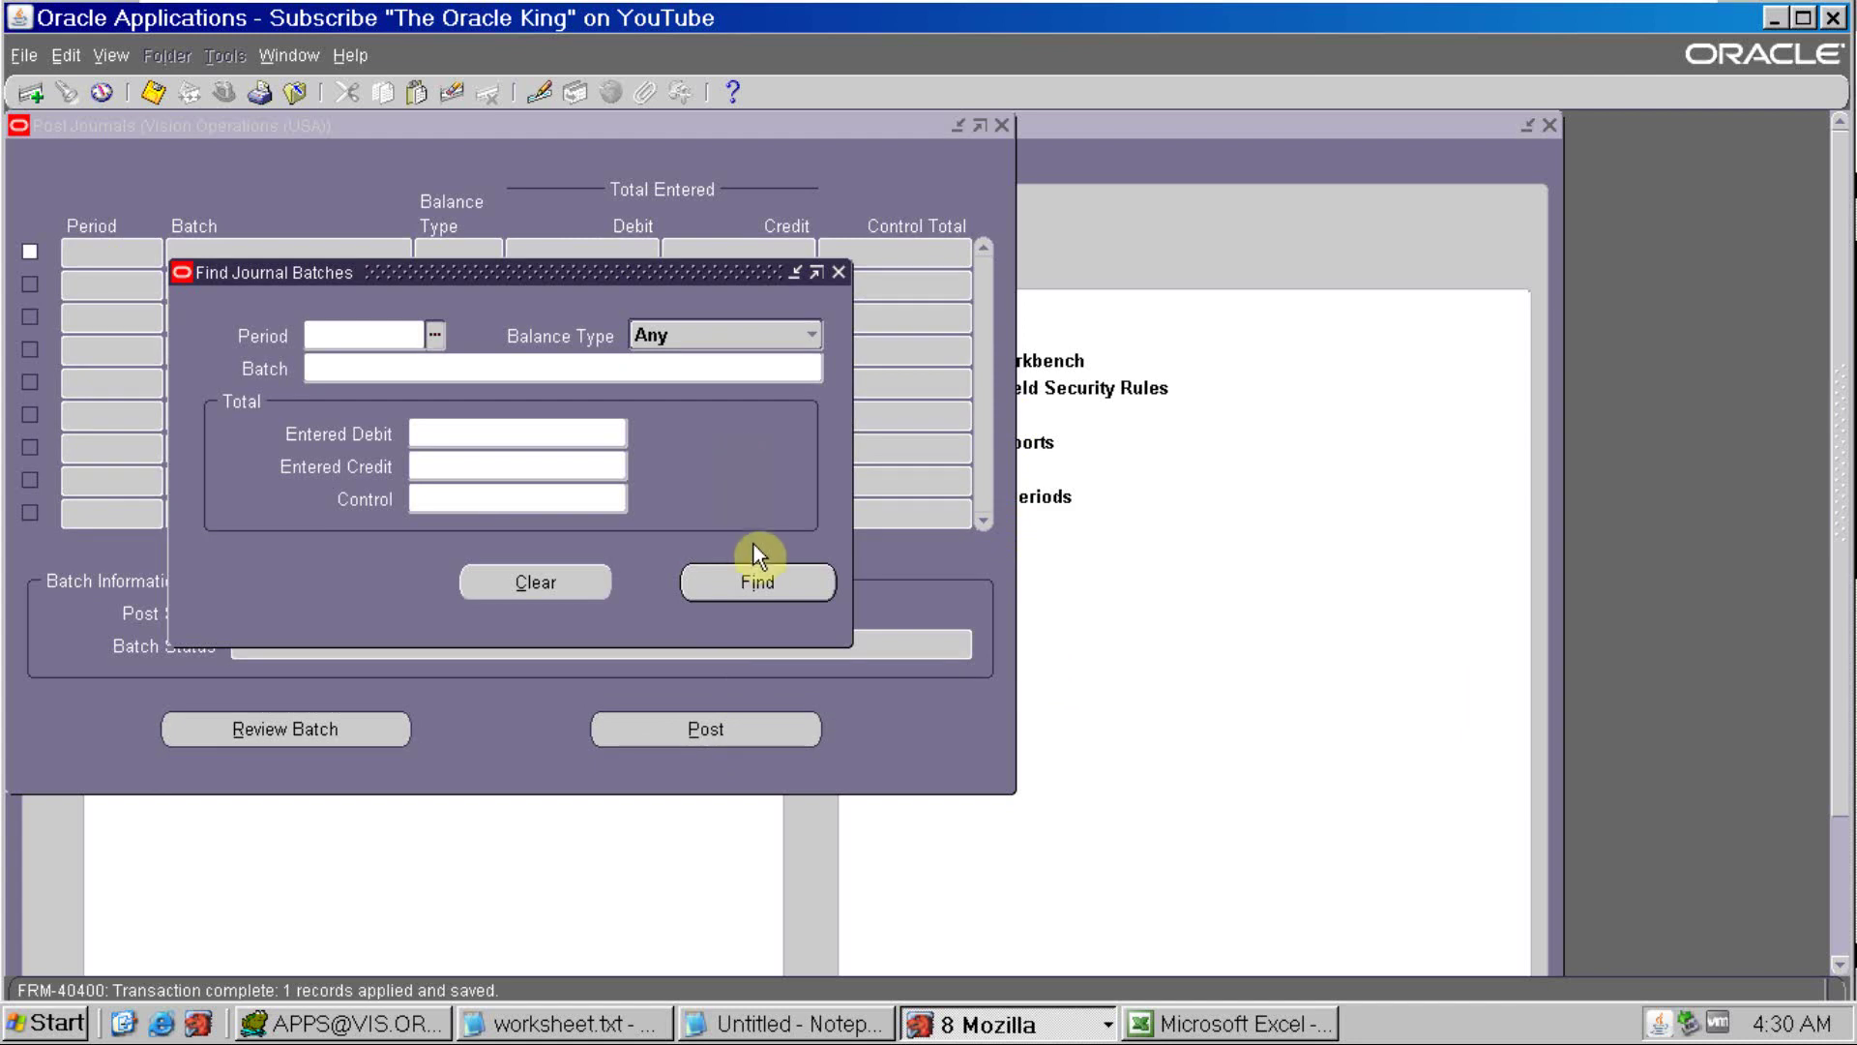
Refresh the requests list until the newest Posting: Single Ledger request completes, and return to the General Ledger navigator
key(alt+v)
key(r)
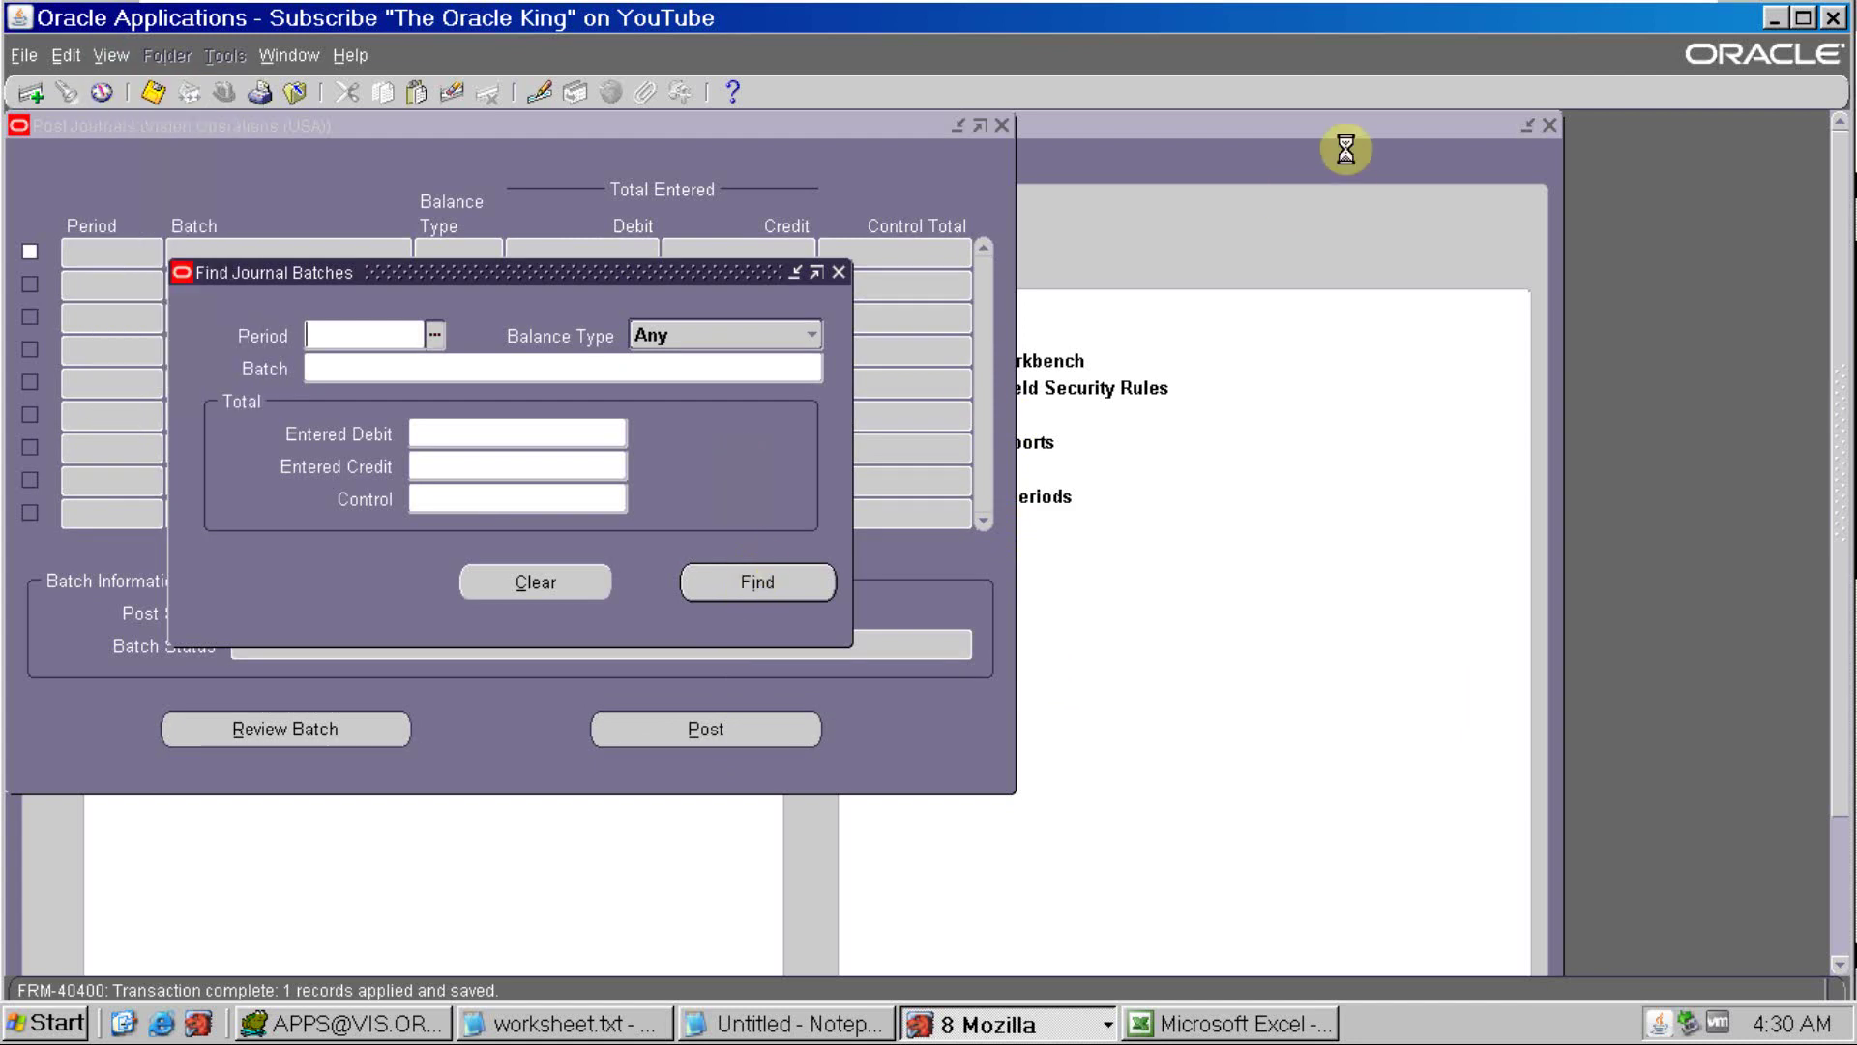
key(alt+i)
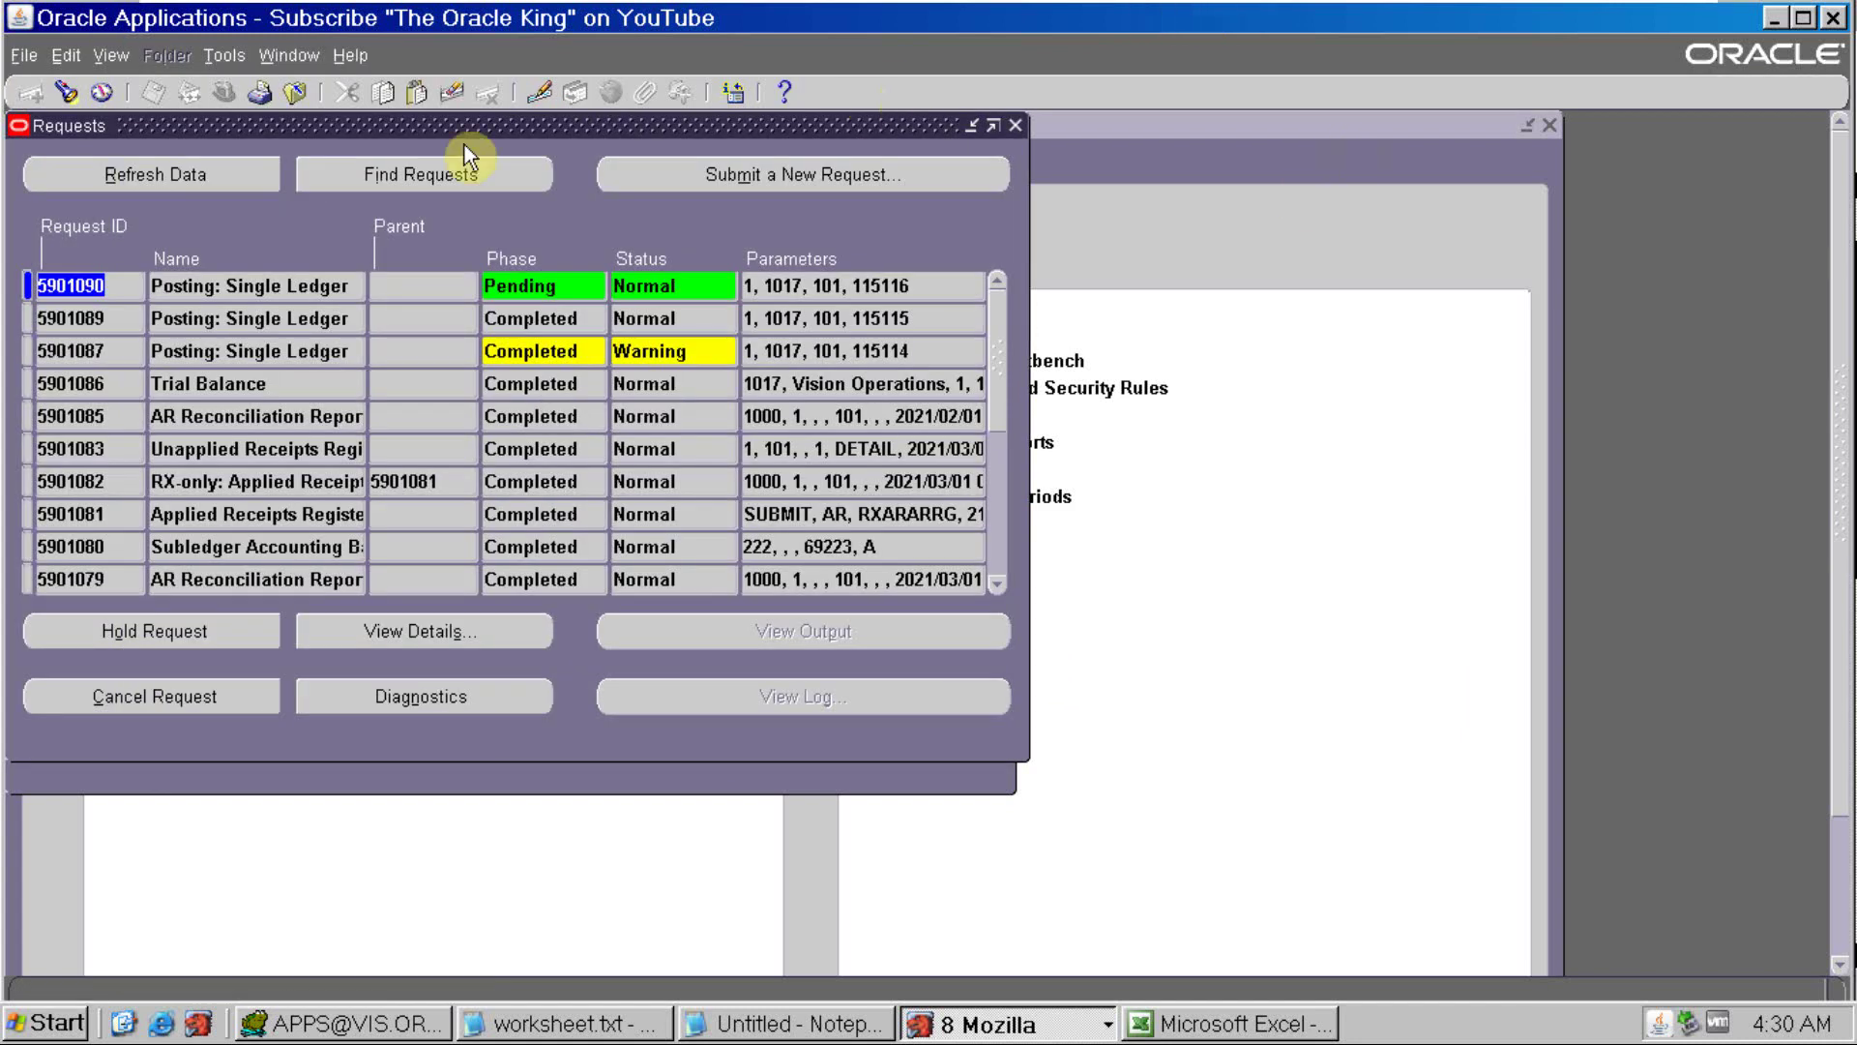
click(87, 176)
click(86, 179)
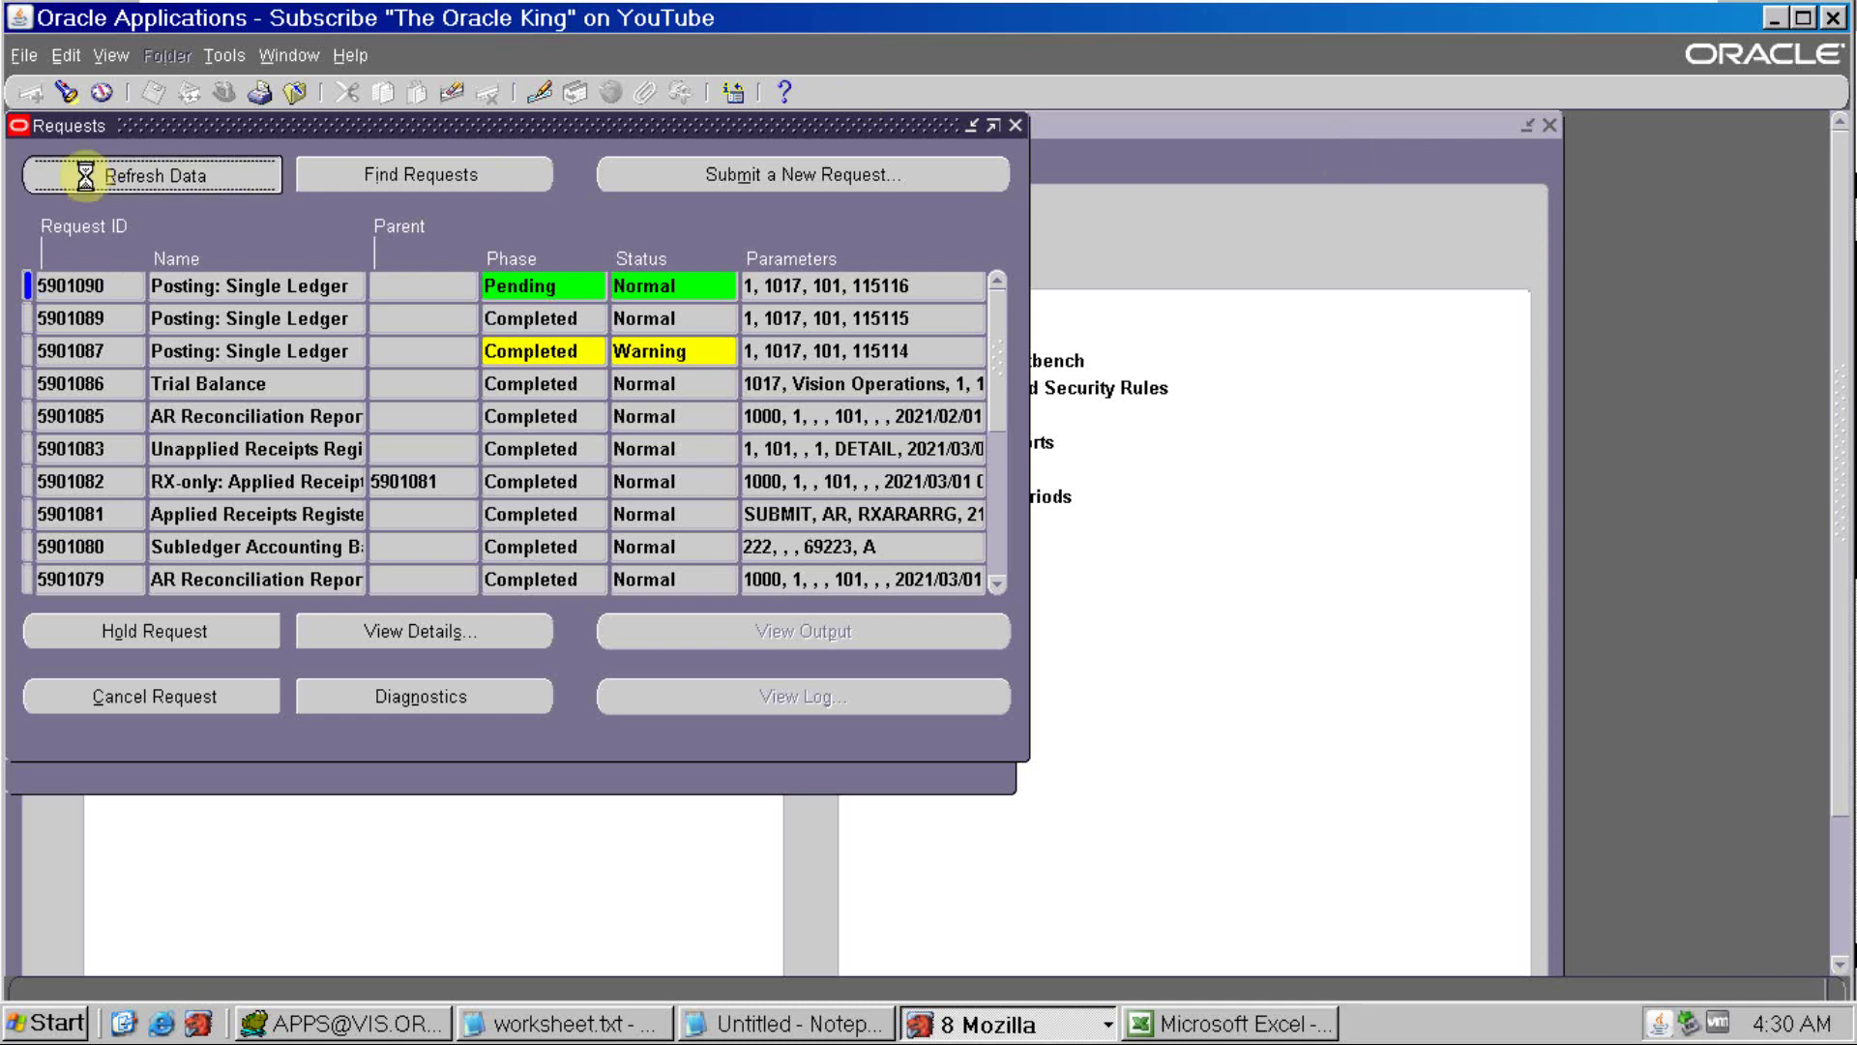
click(88, 183)
click(87, 181)
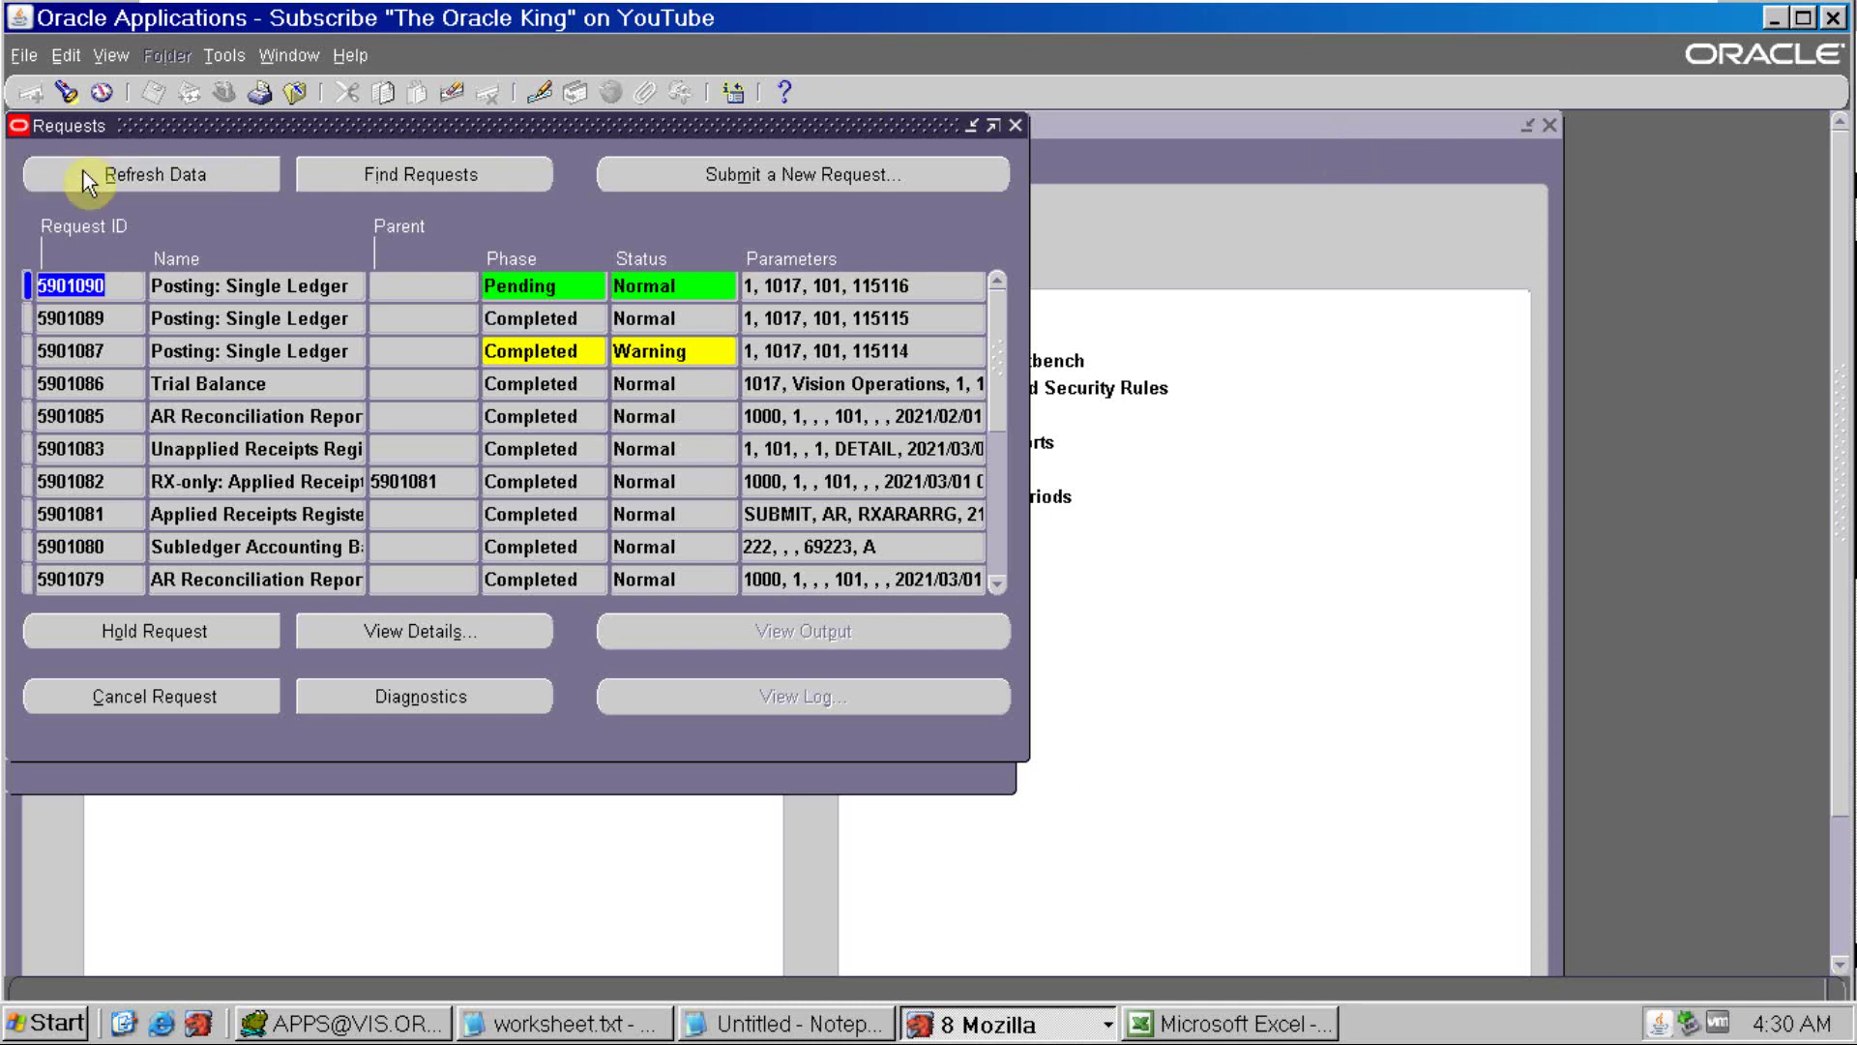
click(87, 180)
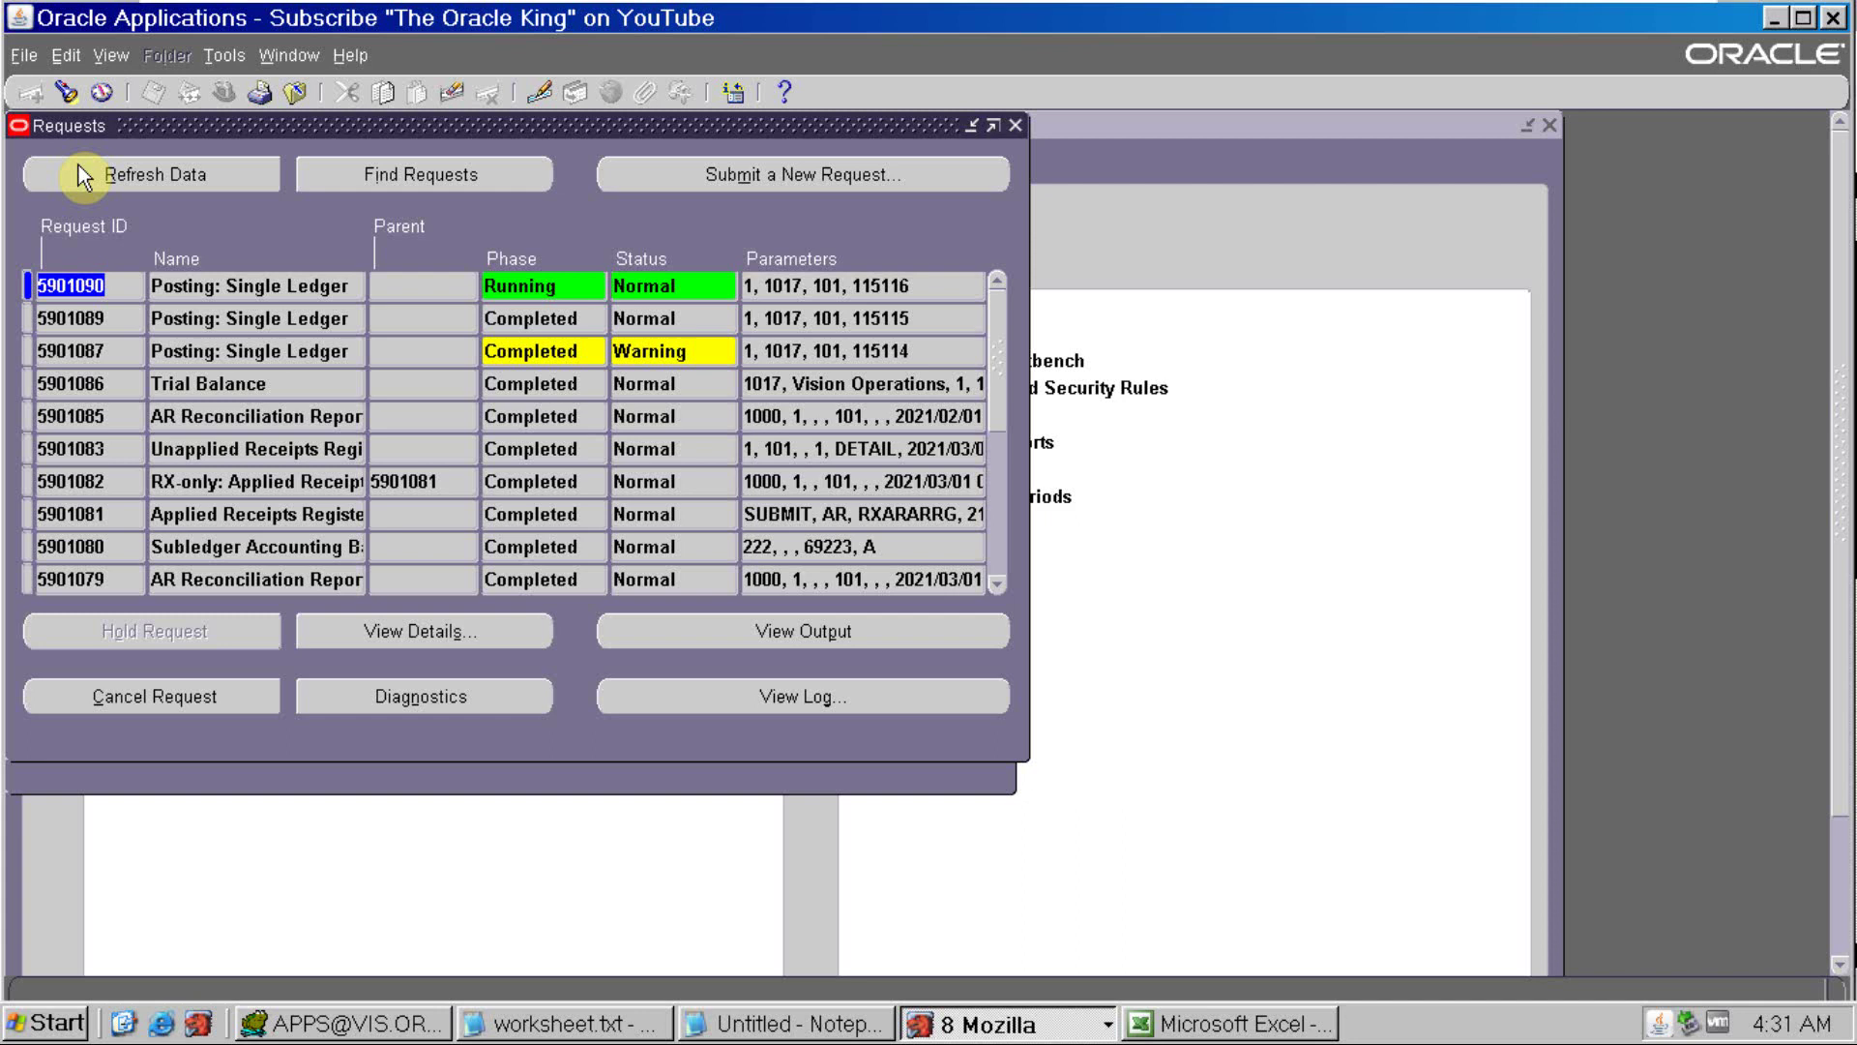
click(85, 176)
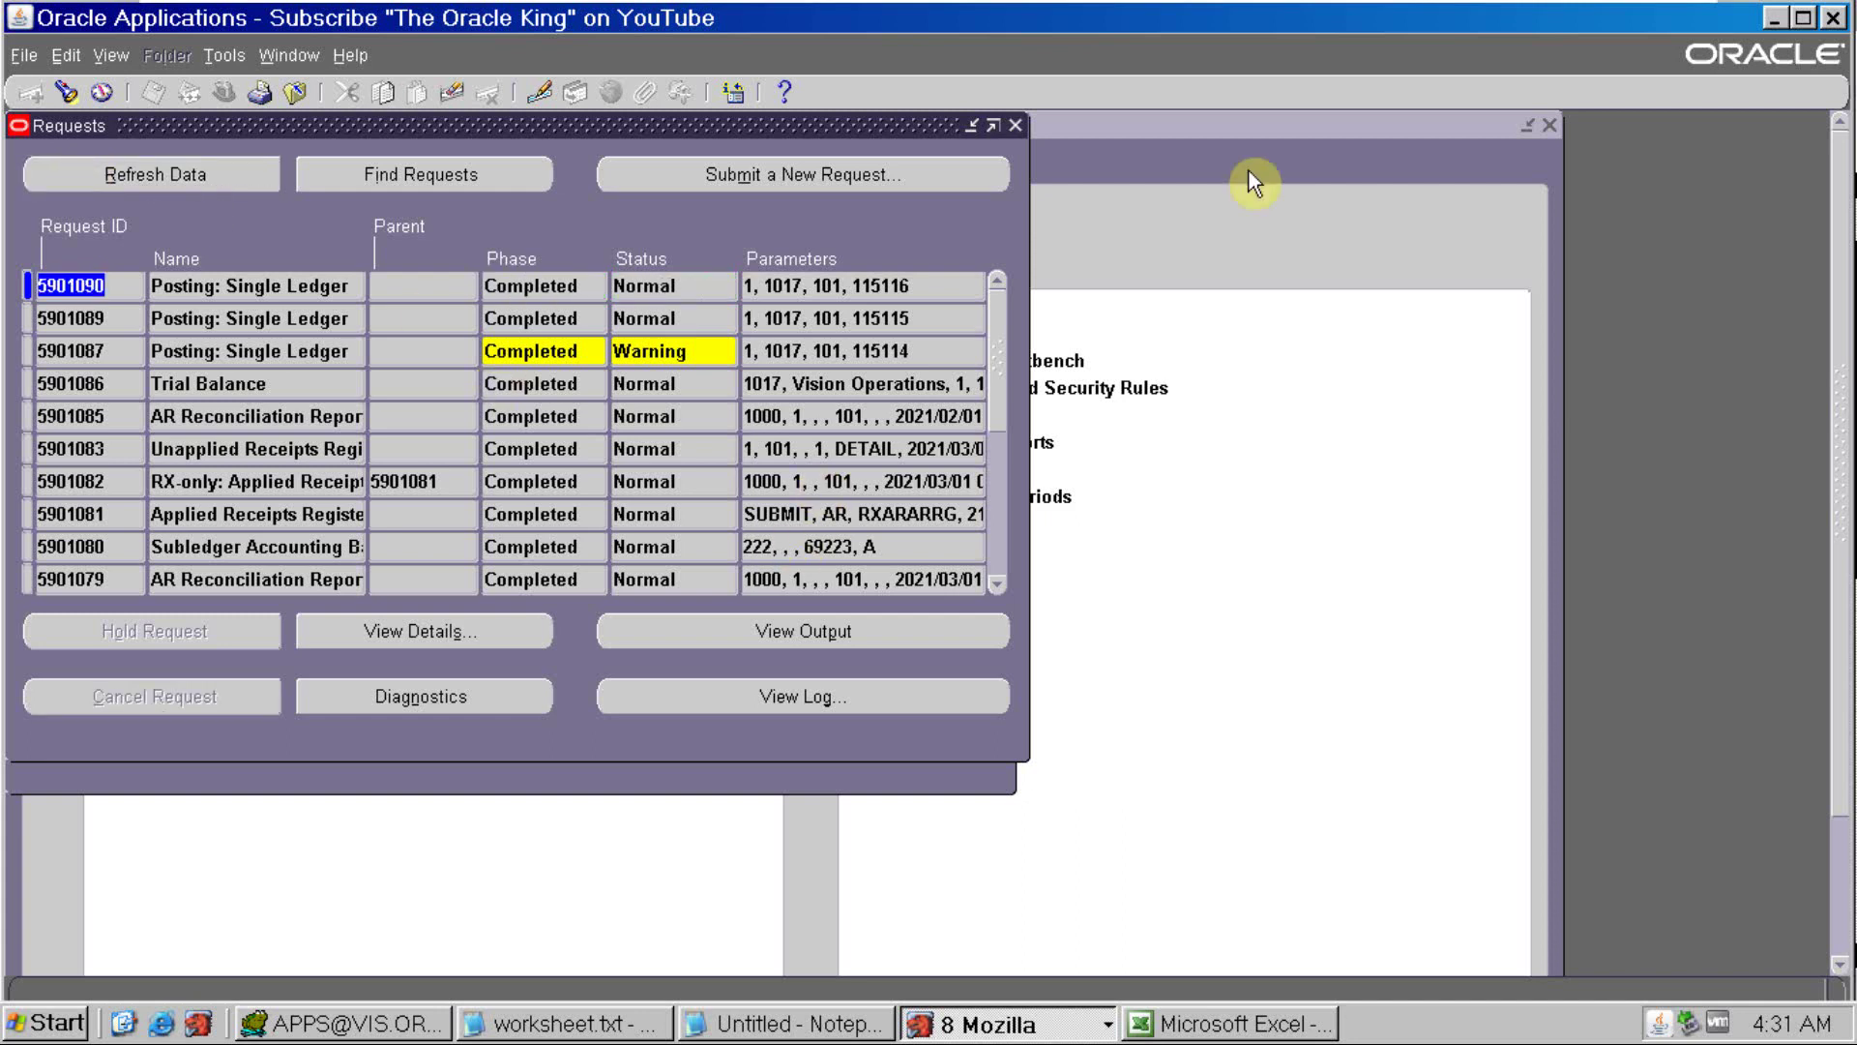
key(ctrl+F4)
key(ctrl+F4)
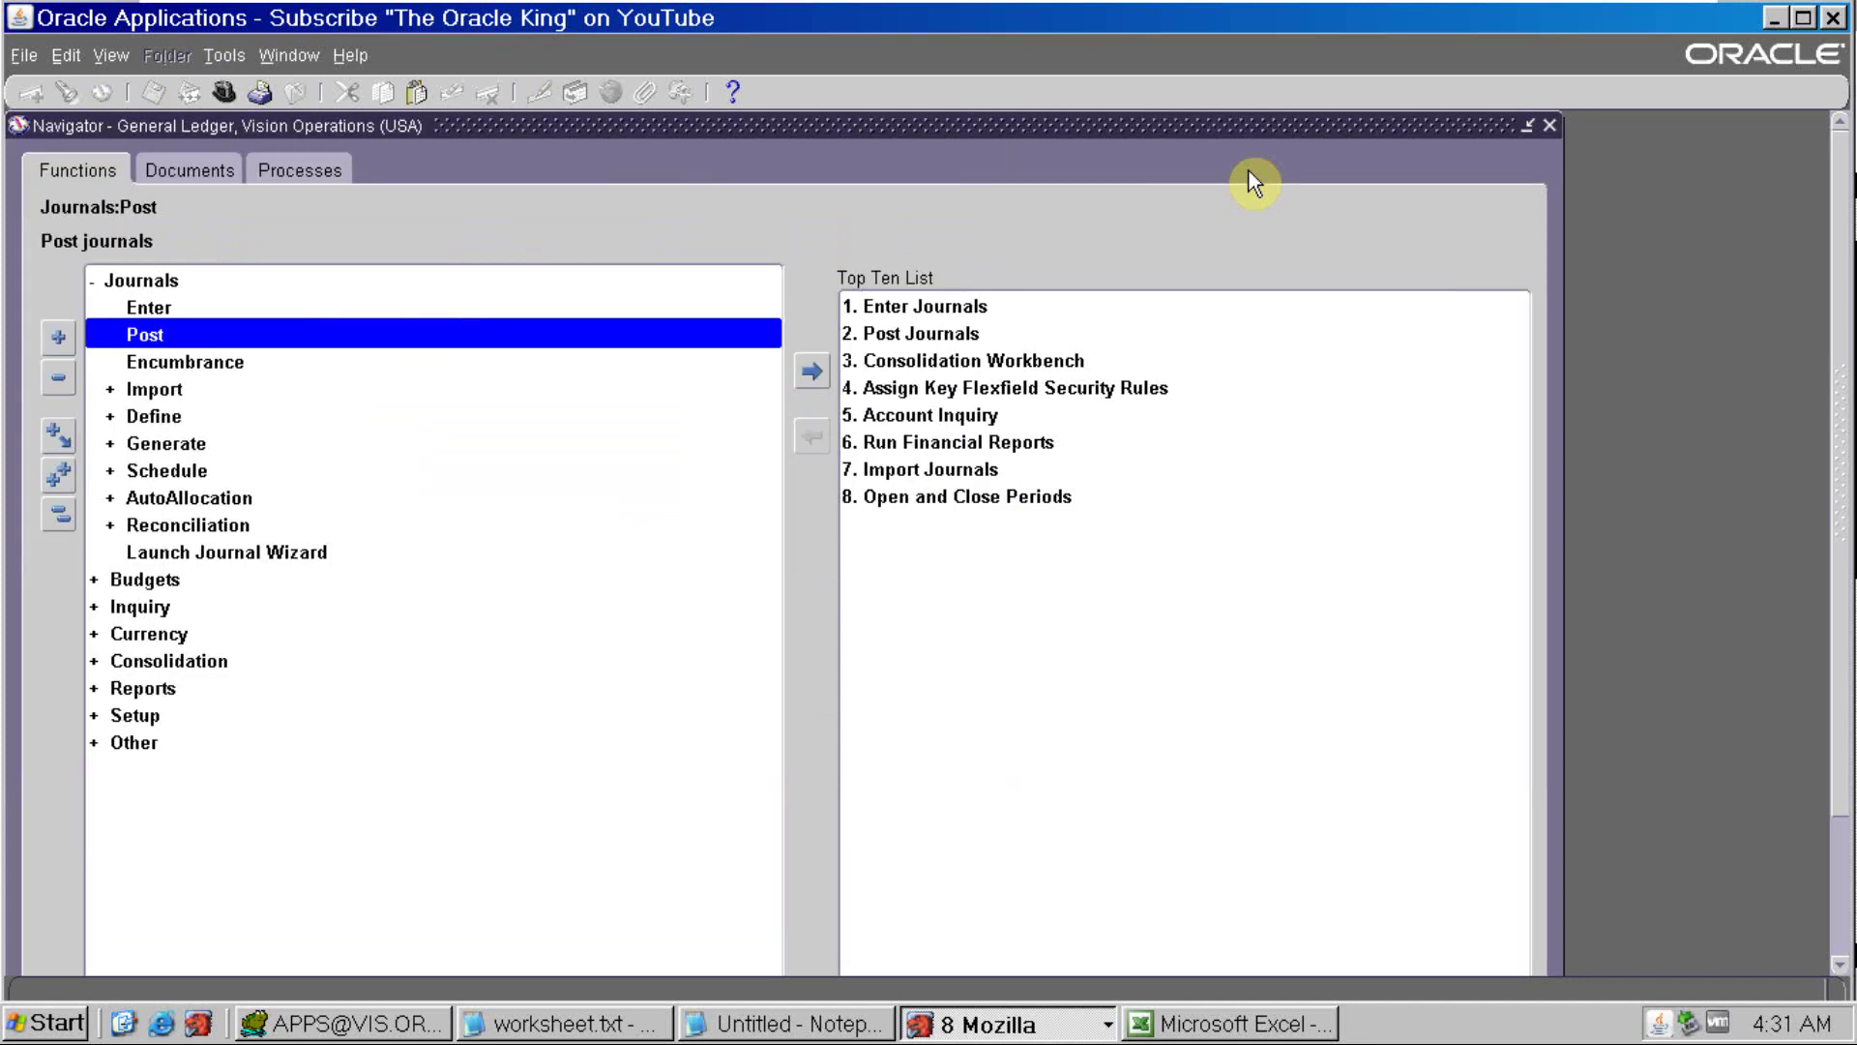
Start a new Trial Balance request for the Vision Operations (USA) ledger
key(alt+v)
key(r)
key(alt+n)
text(trial)
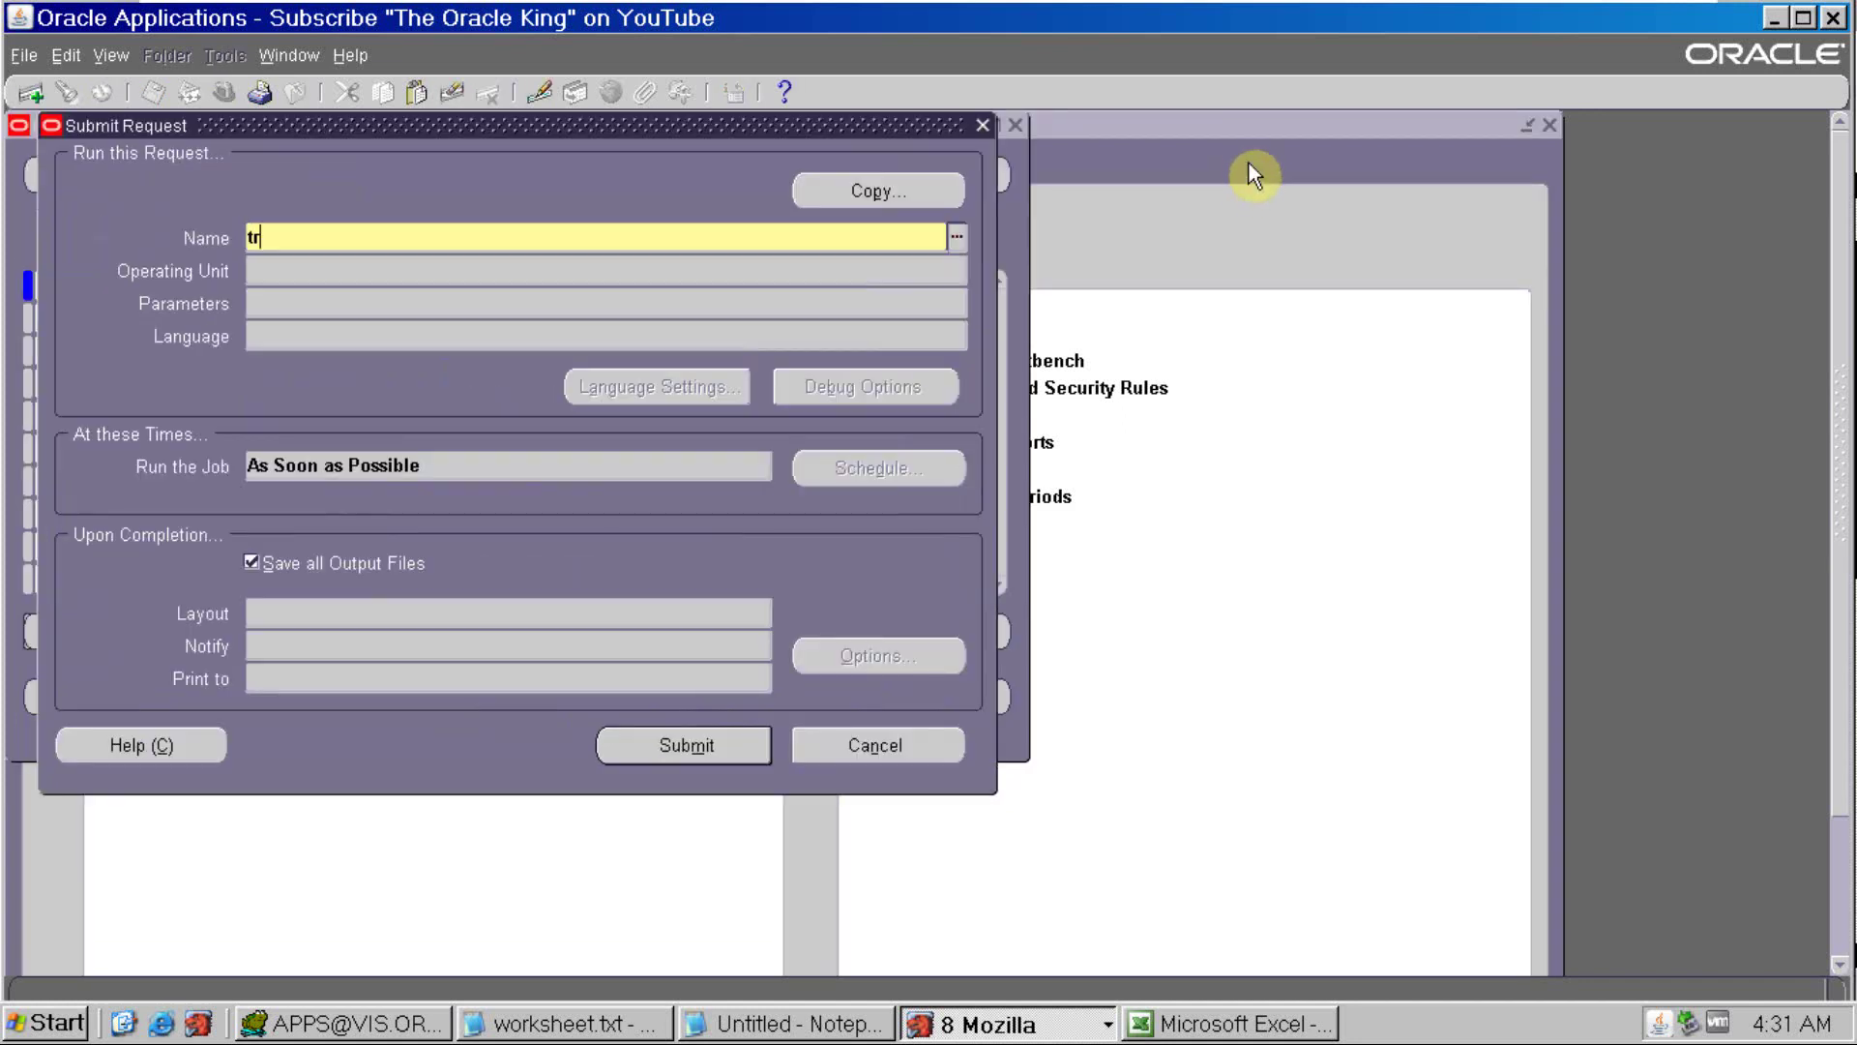
key(Tab)
key(Return)
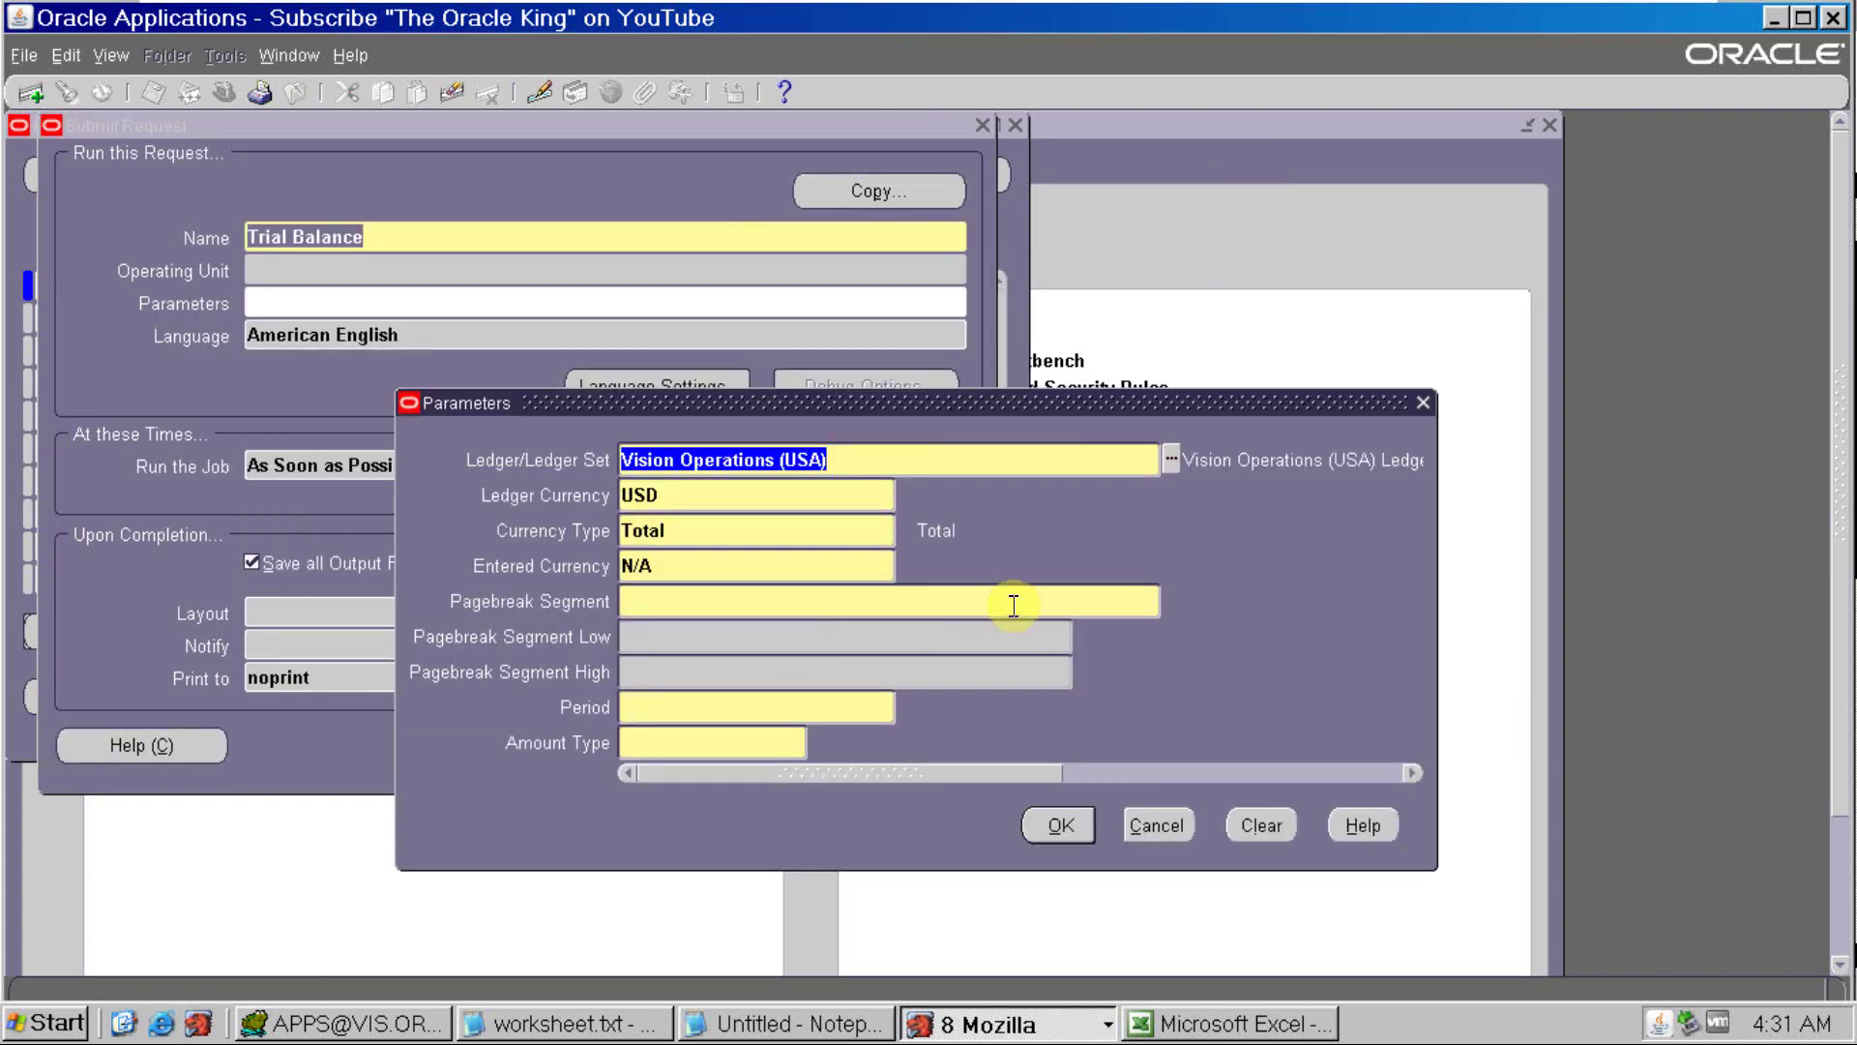
Set the Trial Balance parameters to pagebreak segment Company from 01 to 01, period Mar-21 and amount type PTD, and submit the request without starting another
click(1012, 602)
text(c)
key(Tab)
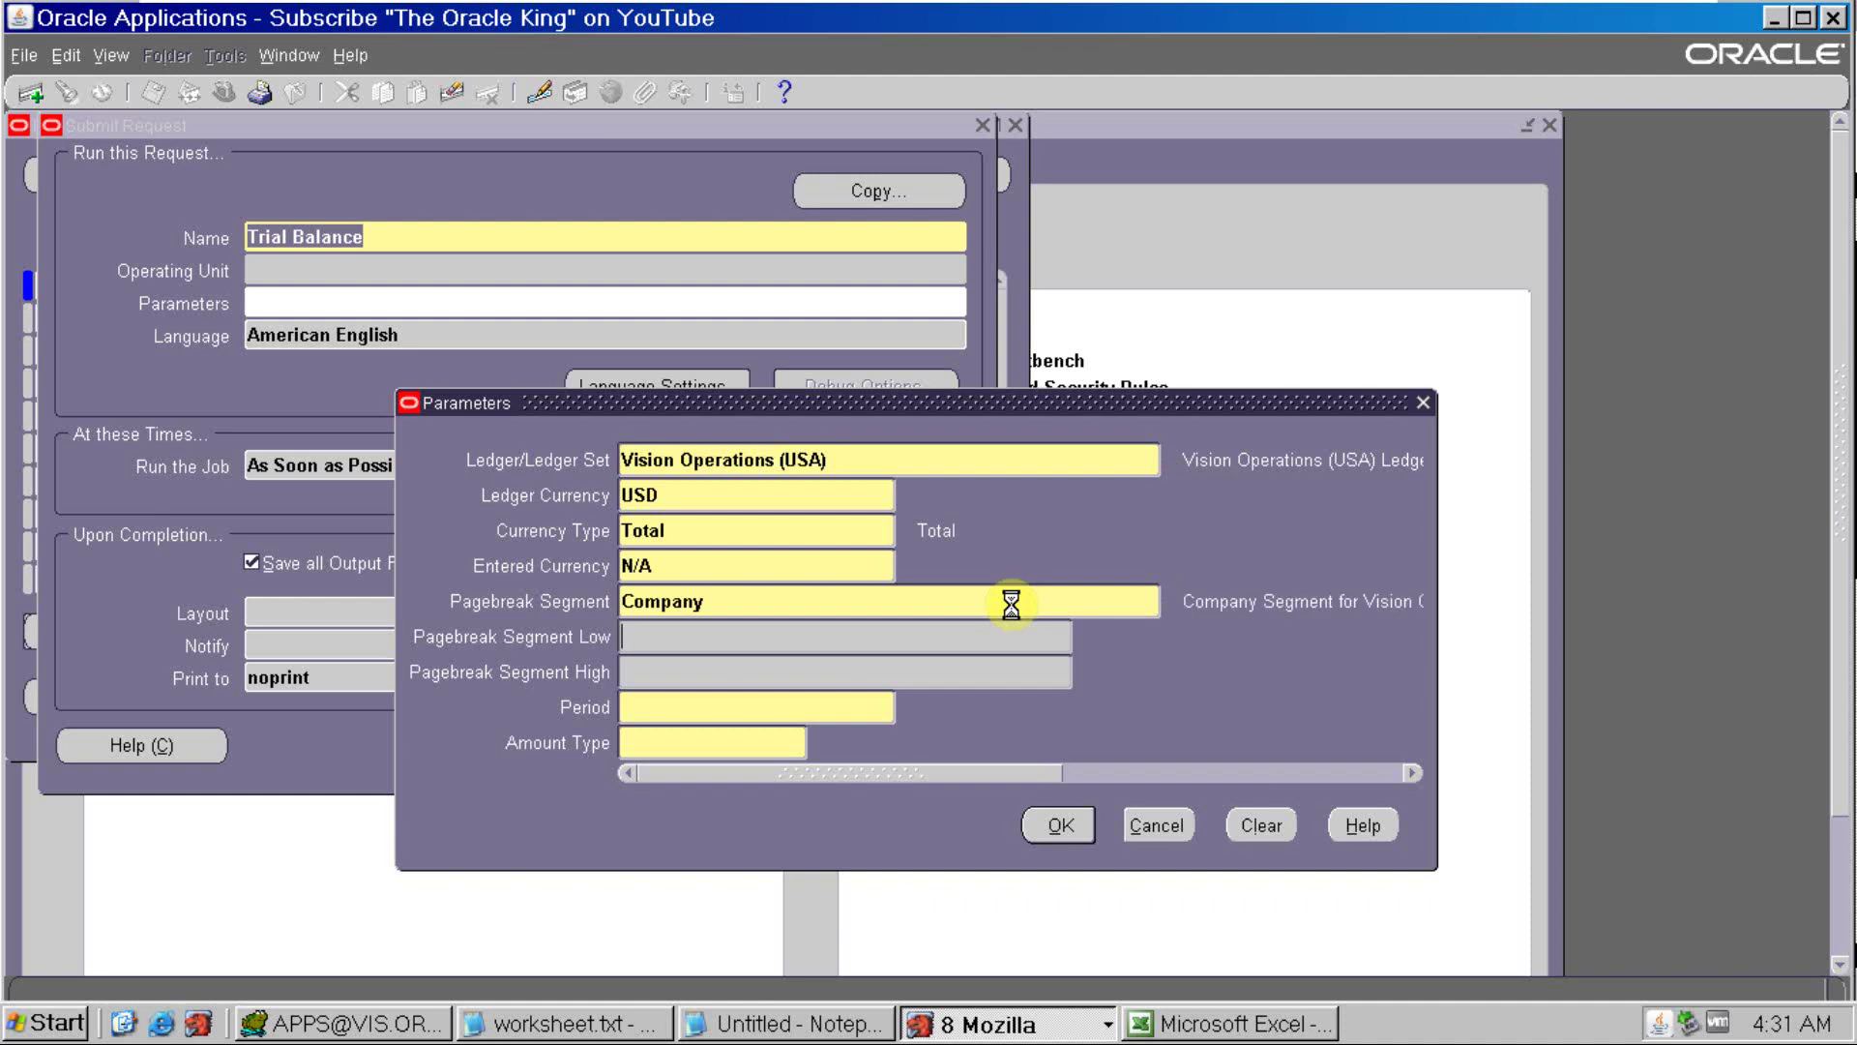
text(01)
key(Tab)
key(Return)
text(Mar-21)
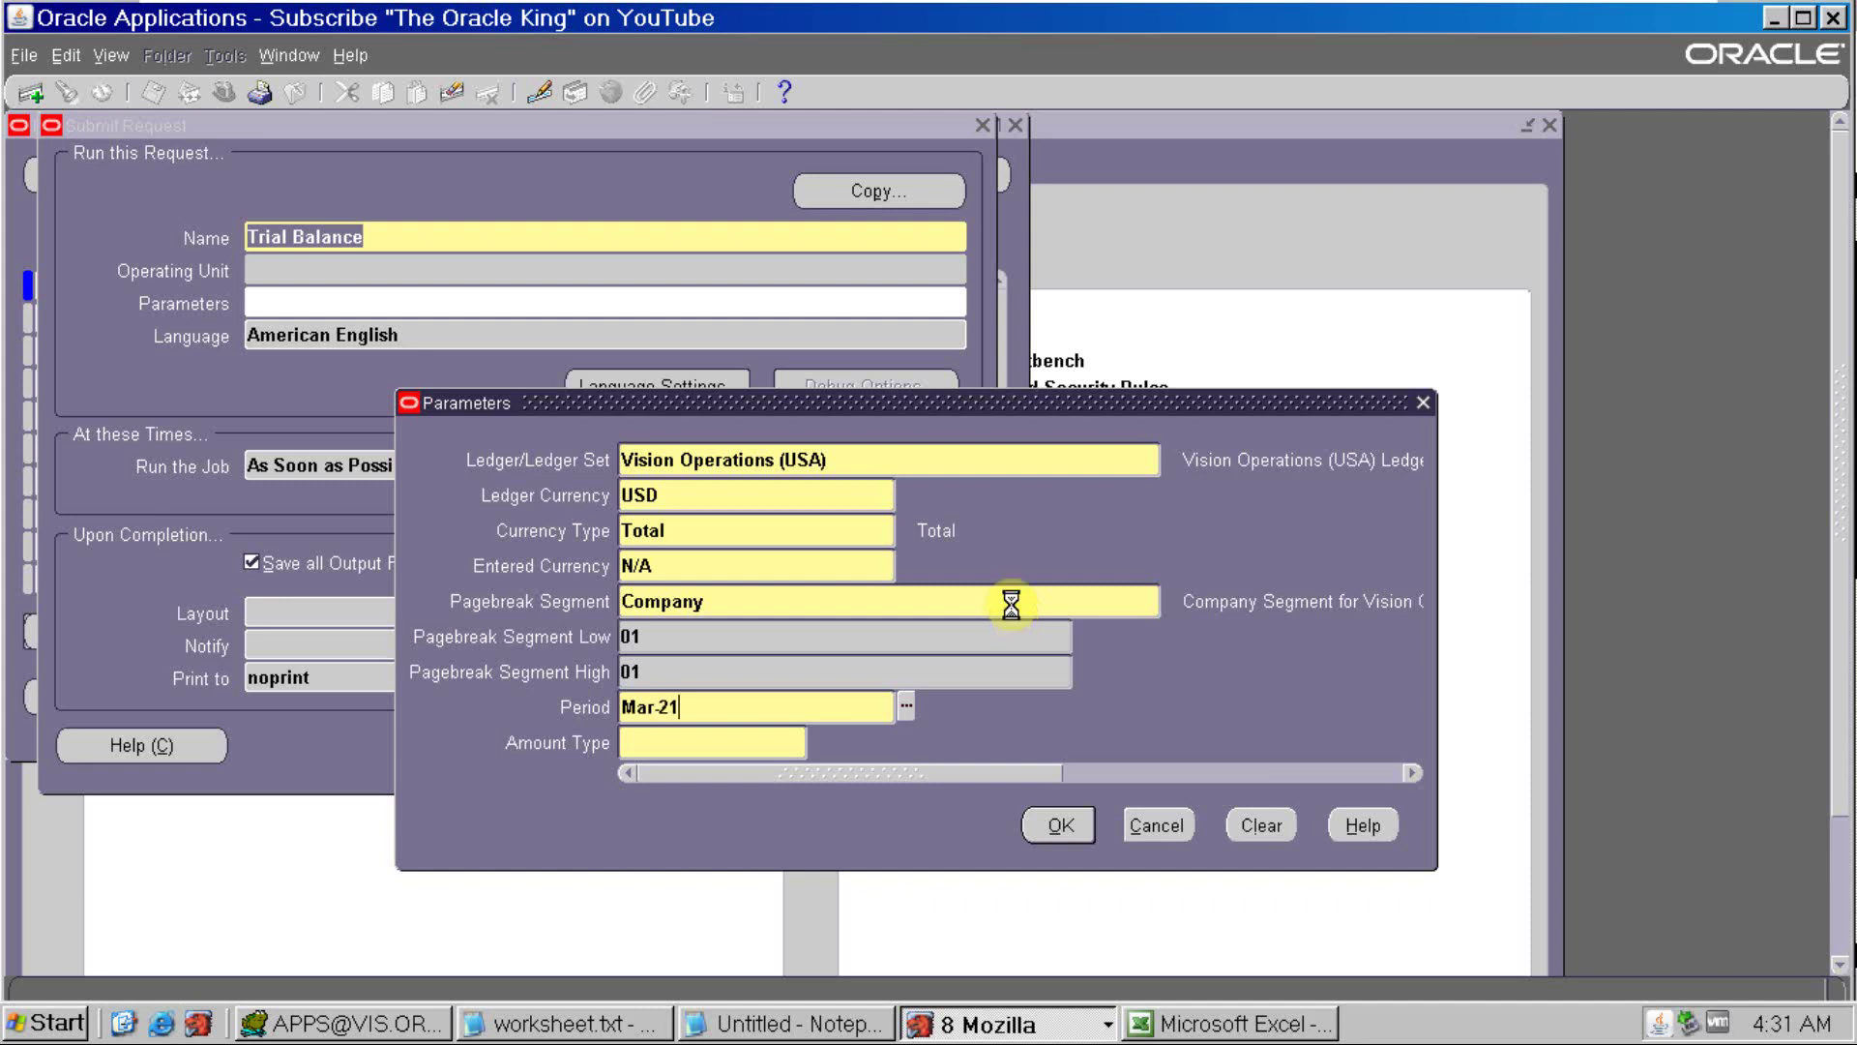
key(Tab)
text(PTD)
key(Tab)
key(Return)
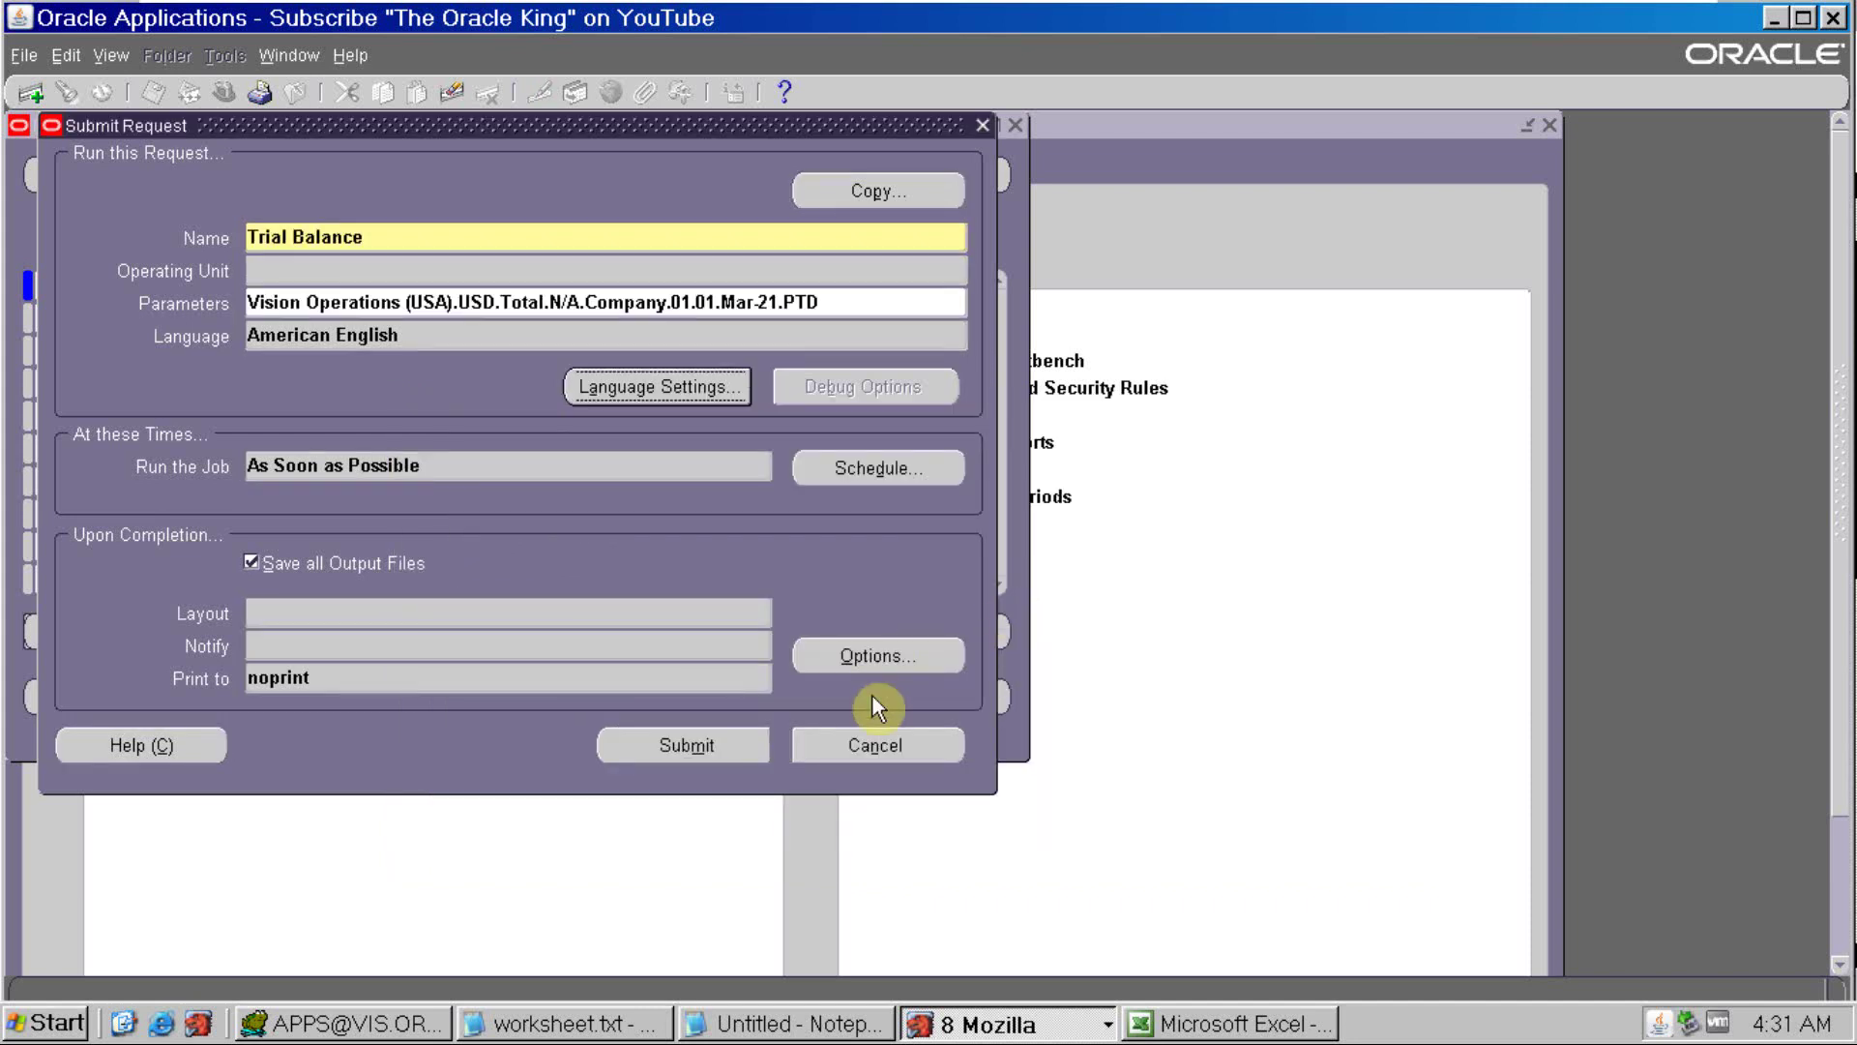
click(738, 746)
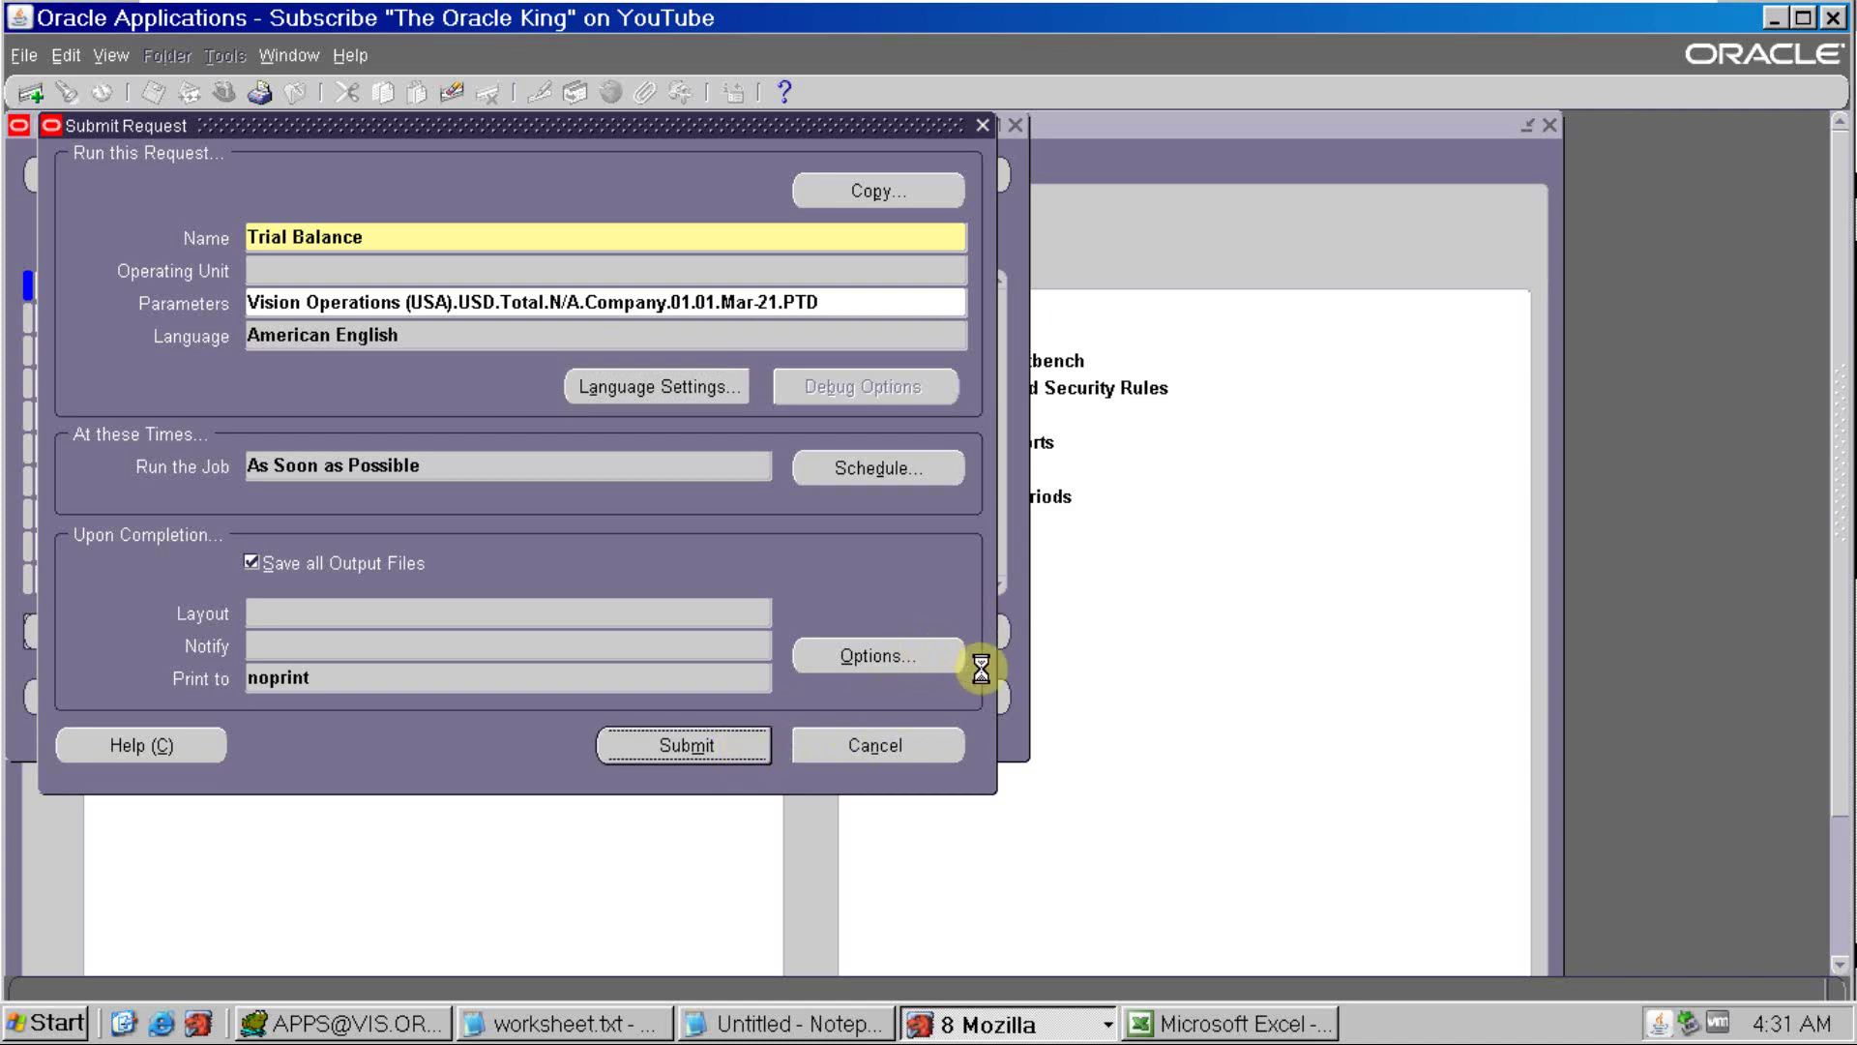
click(994, 700)
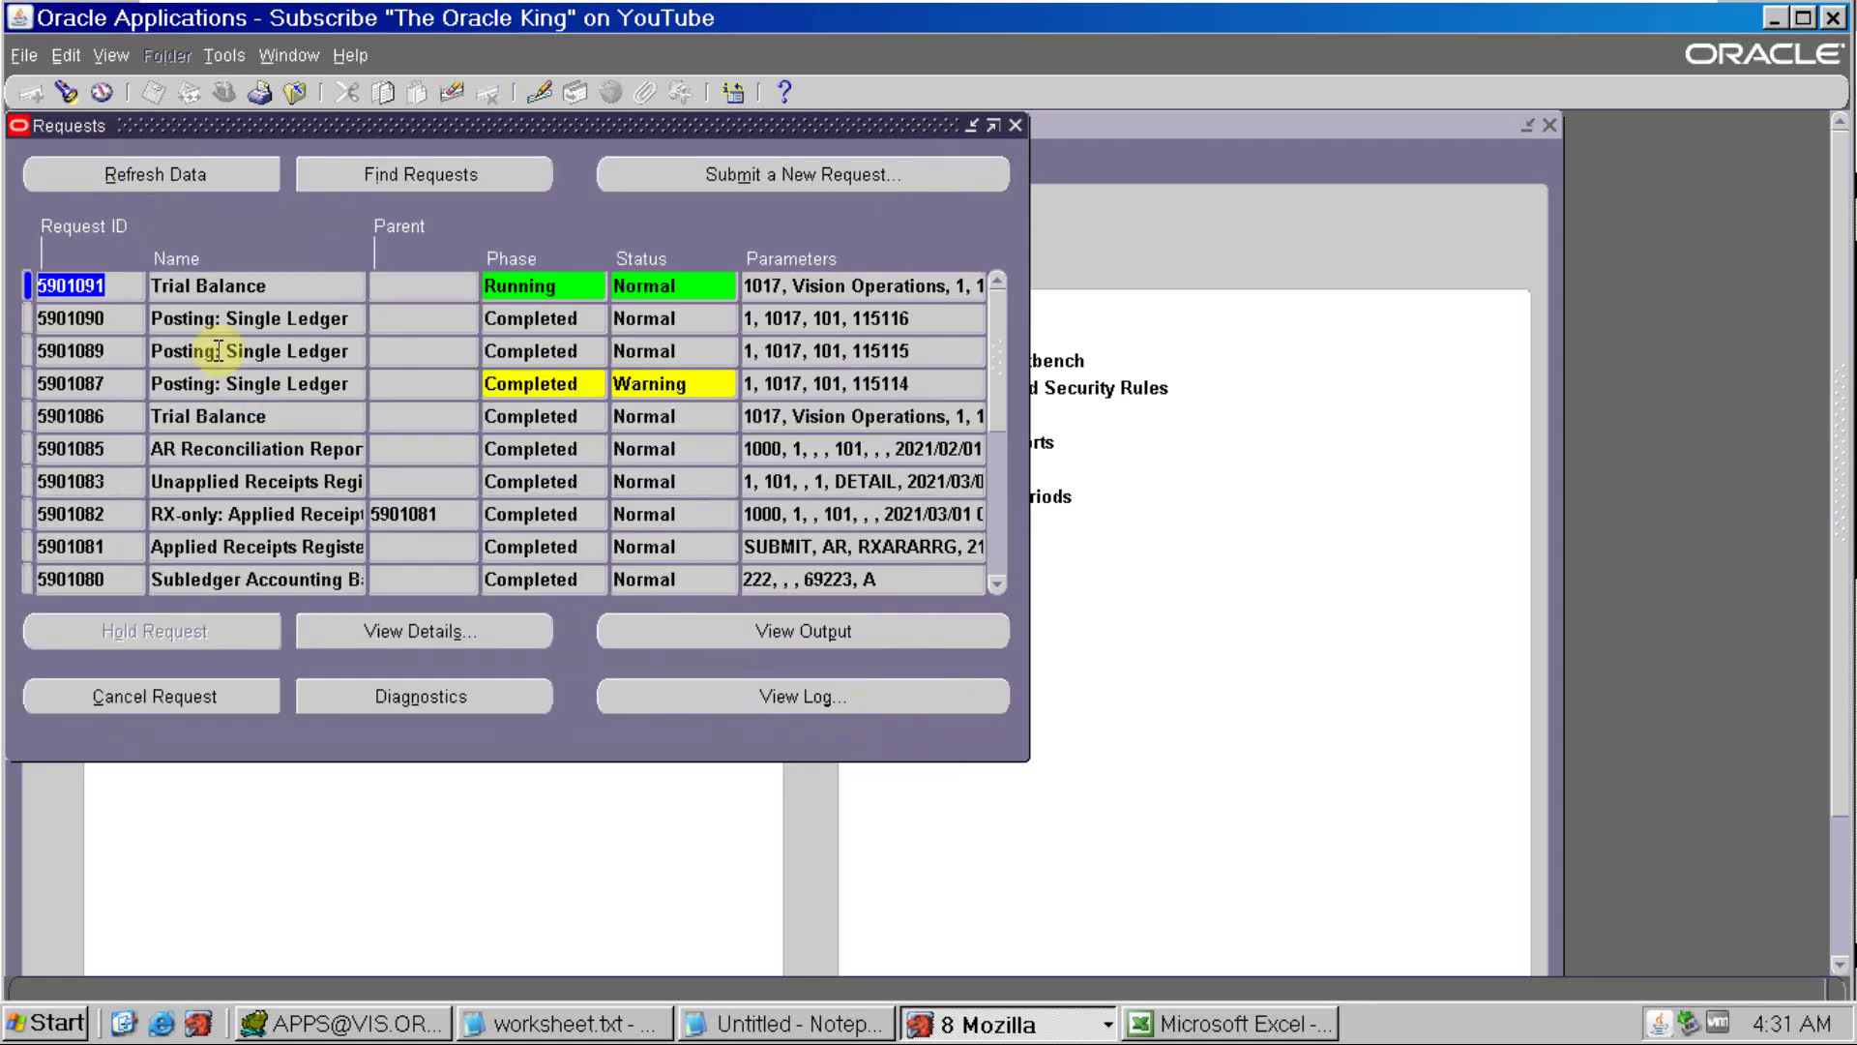
Refresh the requests list, open the Trial Balance output and examine the line for Cash account 1110
click(170, 187)
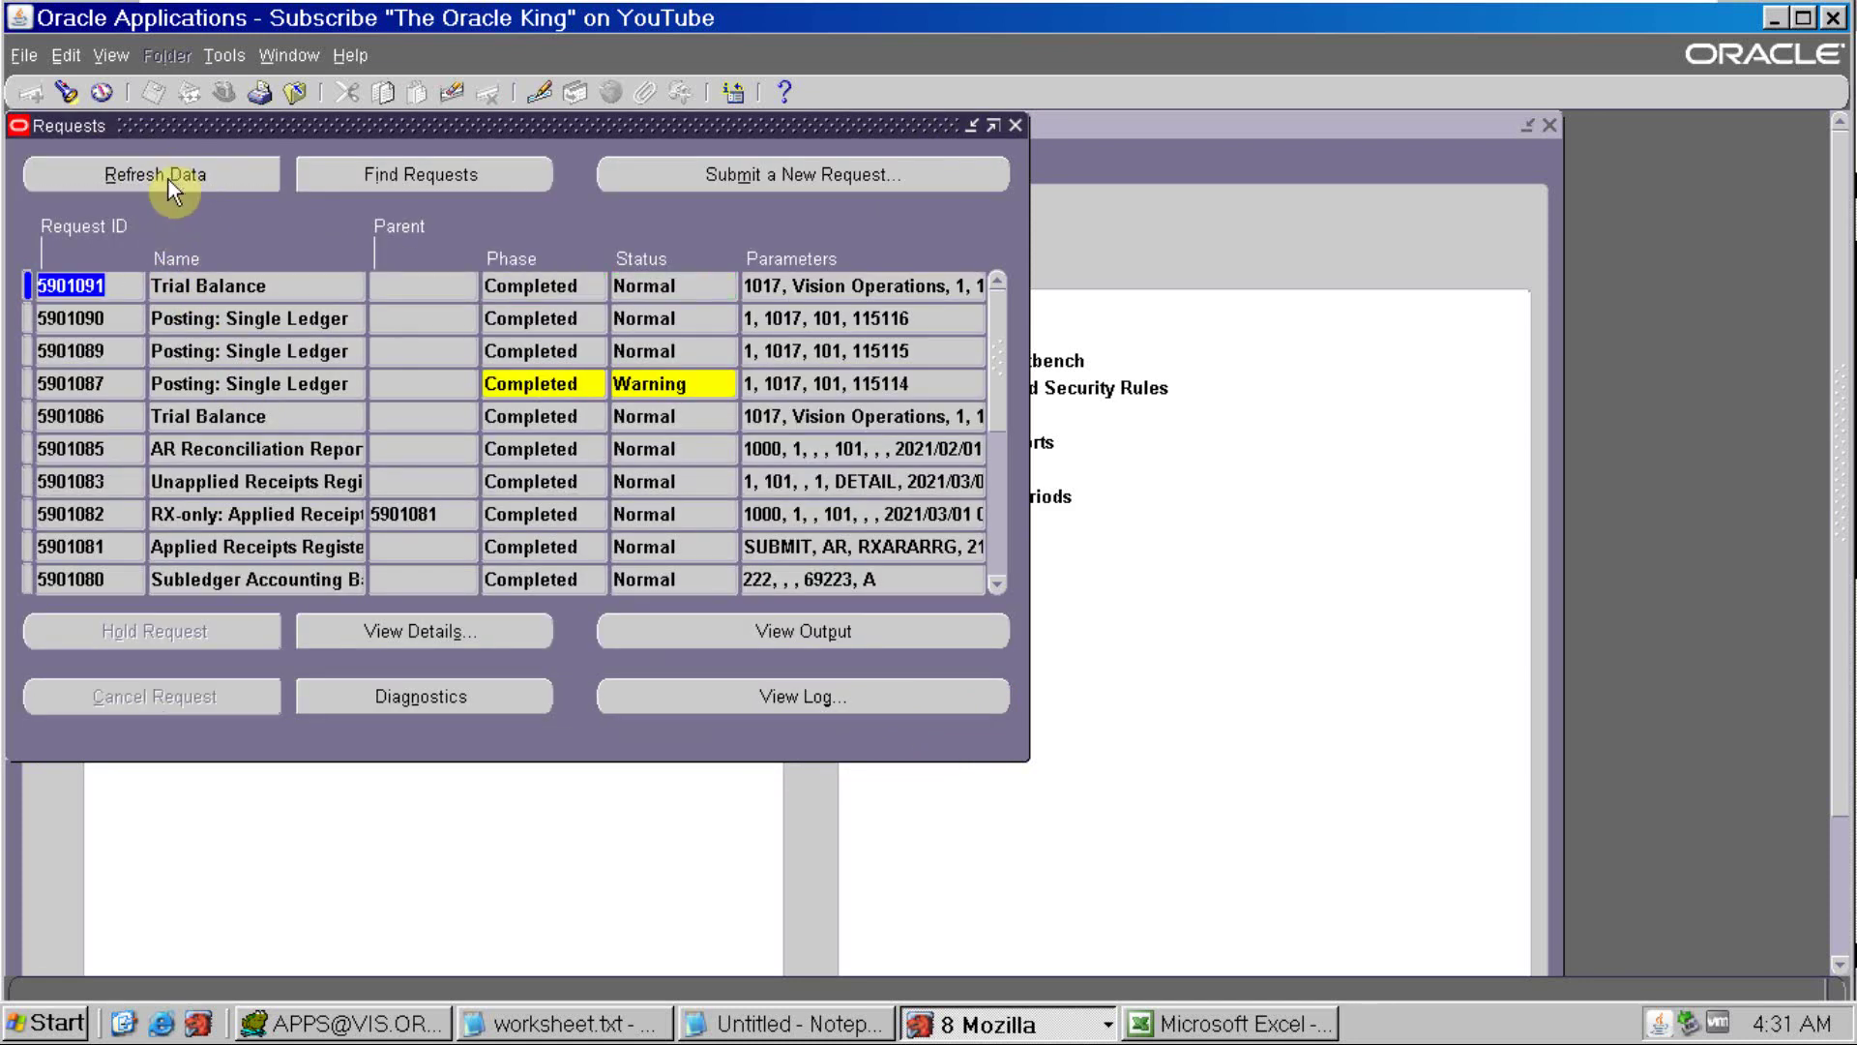
click(681, 629)
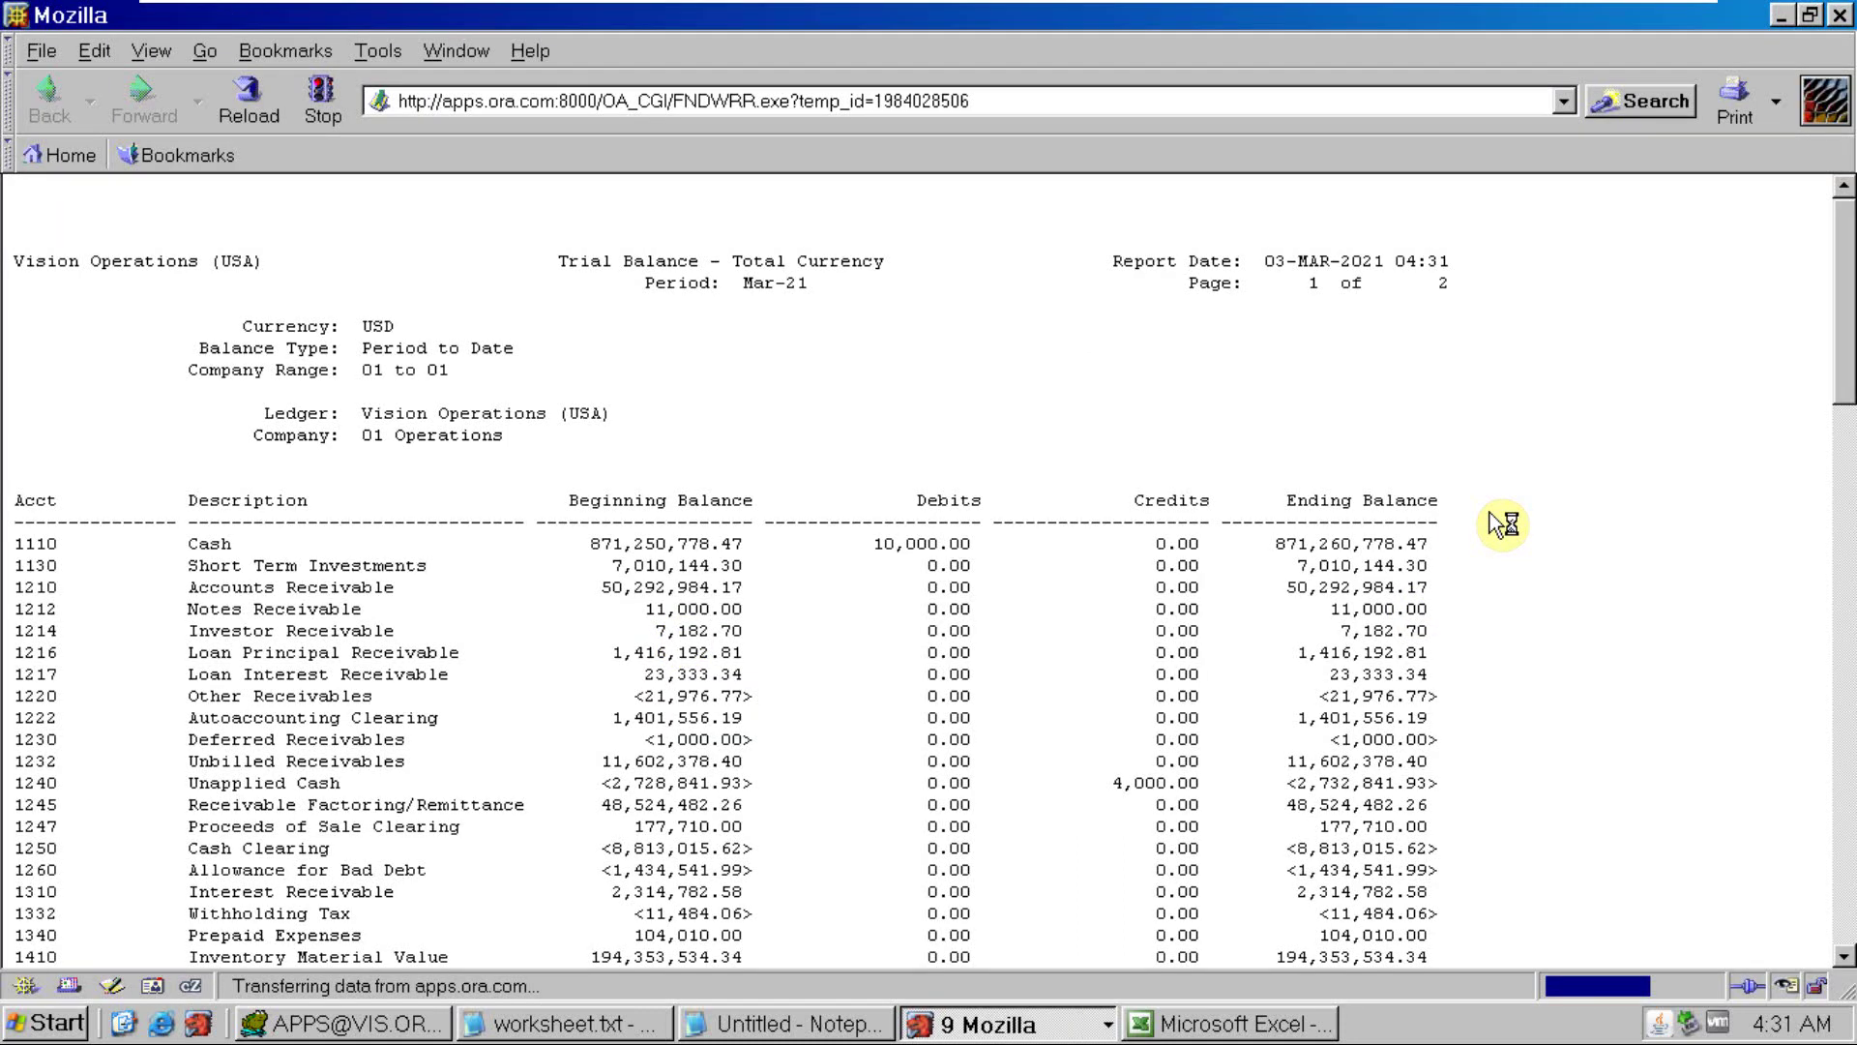
scroll(1848, 366, down, 1)
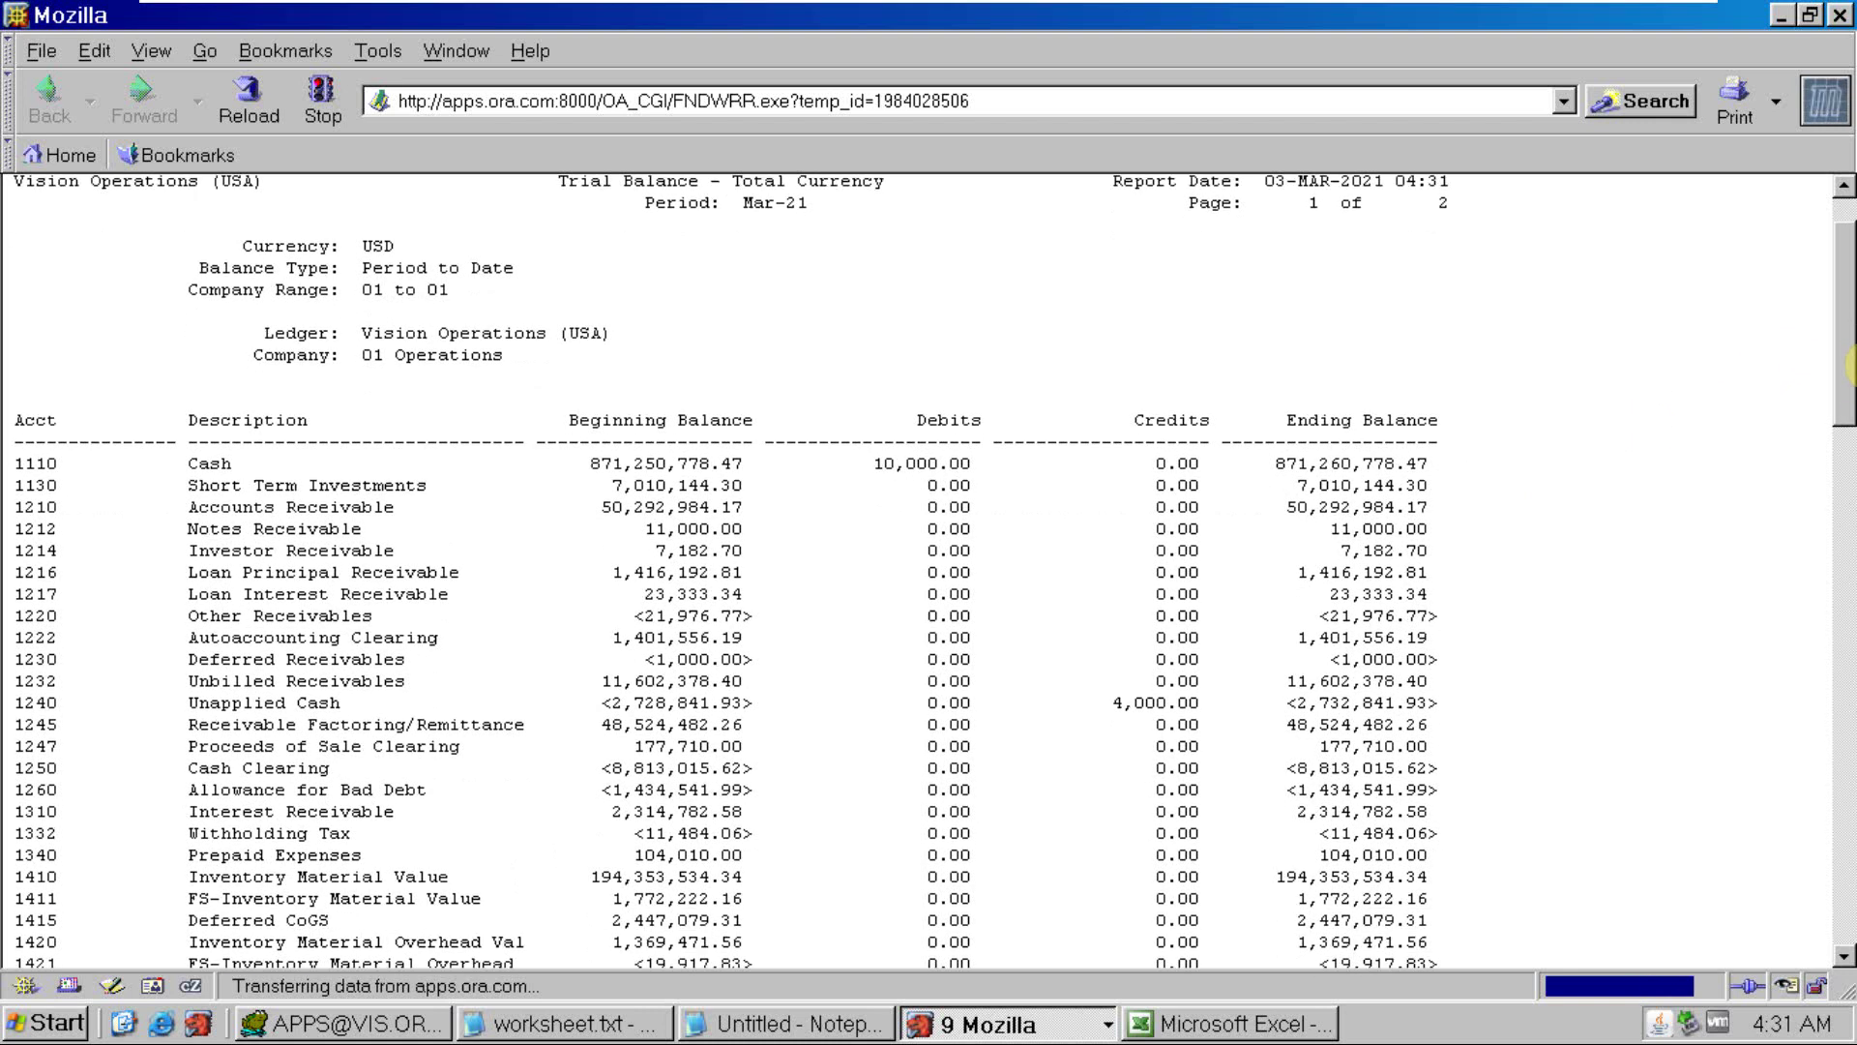
scroll(1850, 365, down, 1)
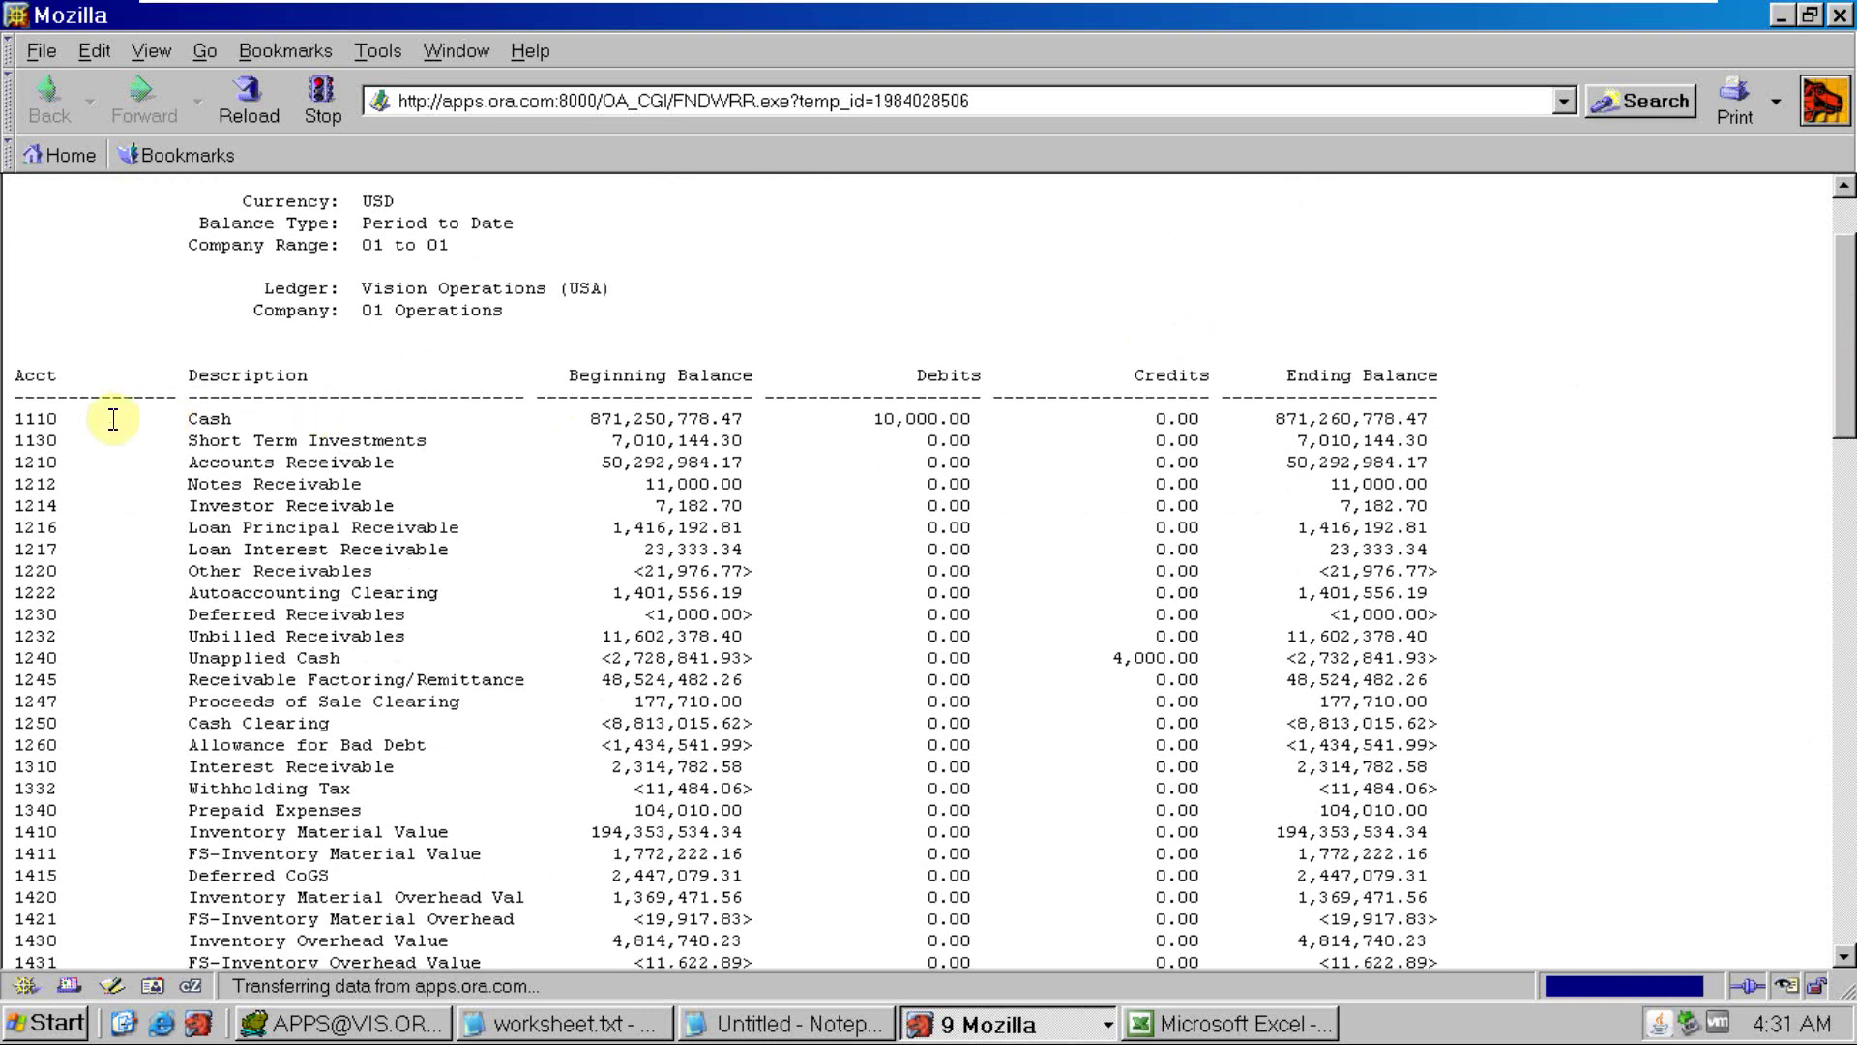
double_click(37, 419)
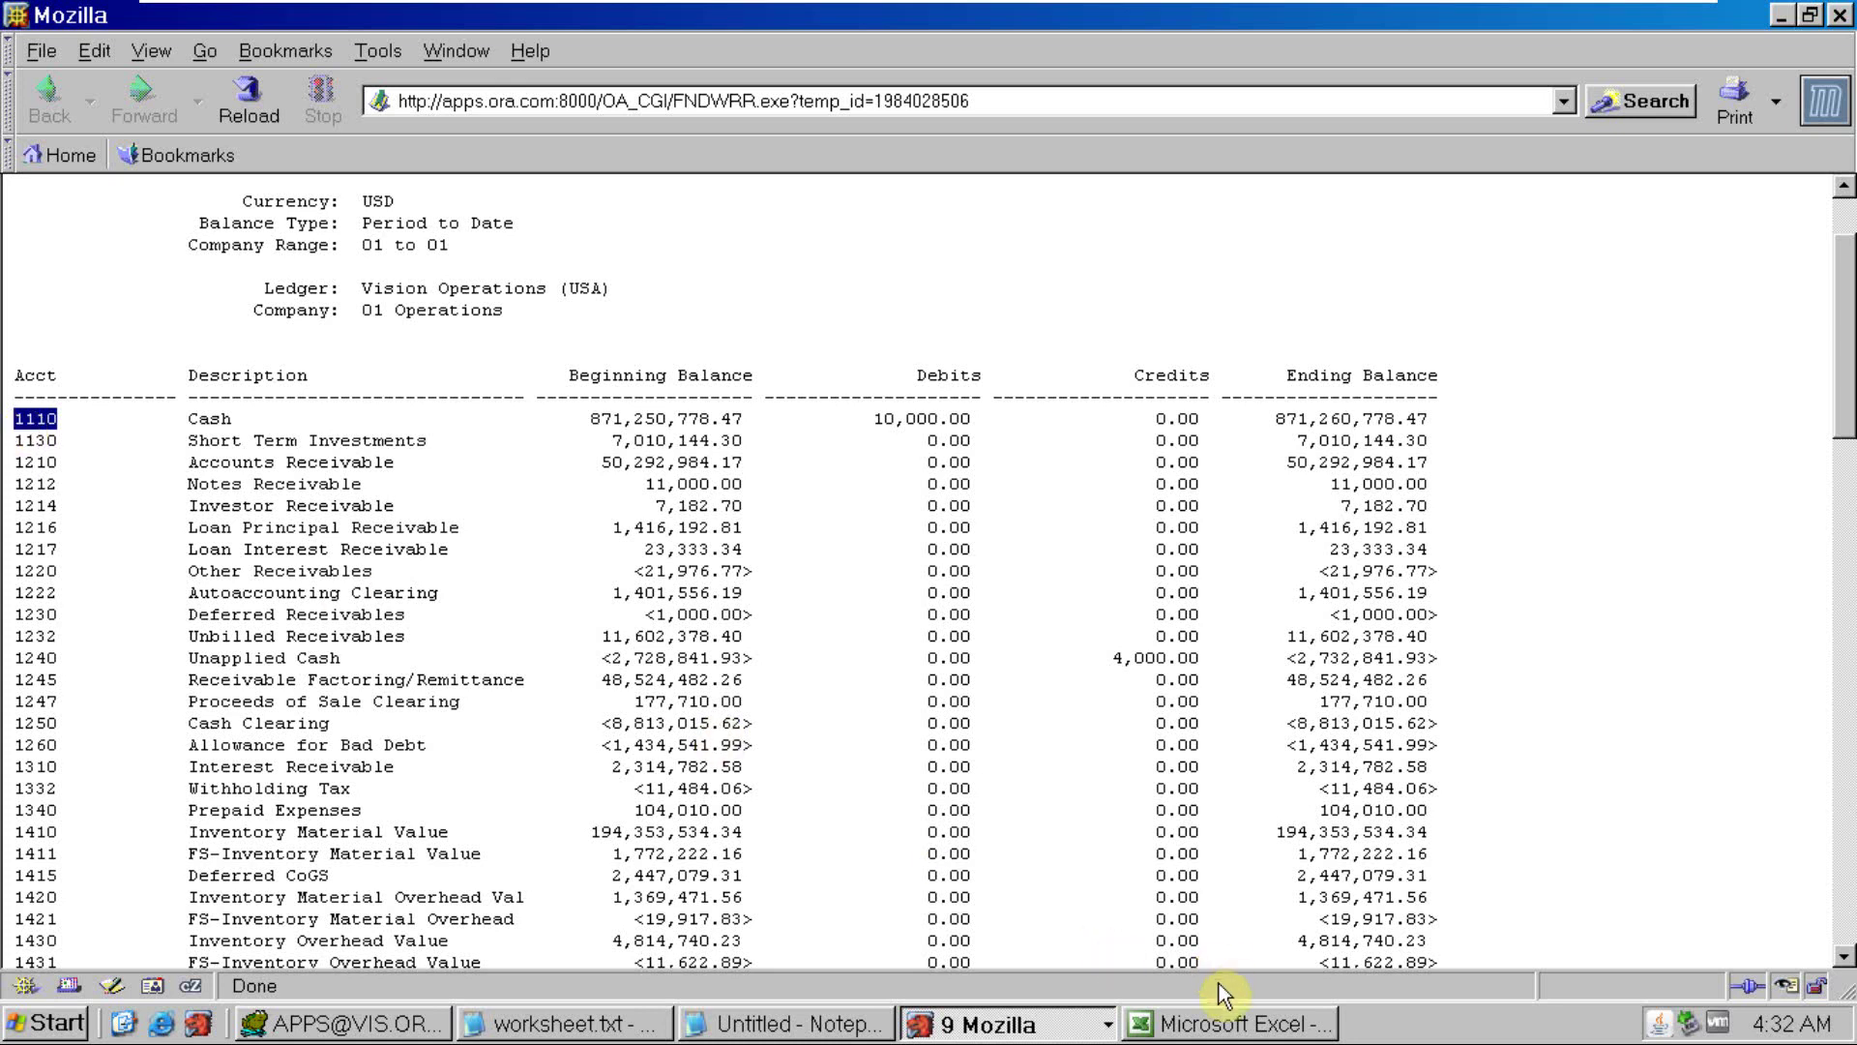
Switch to the Excel testing workbook and add the heading "Total receipt amount" in K3 of Sheet1, fitting the column width to it
click(1199, 1025)
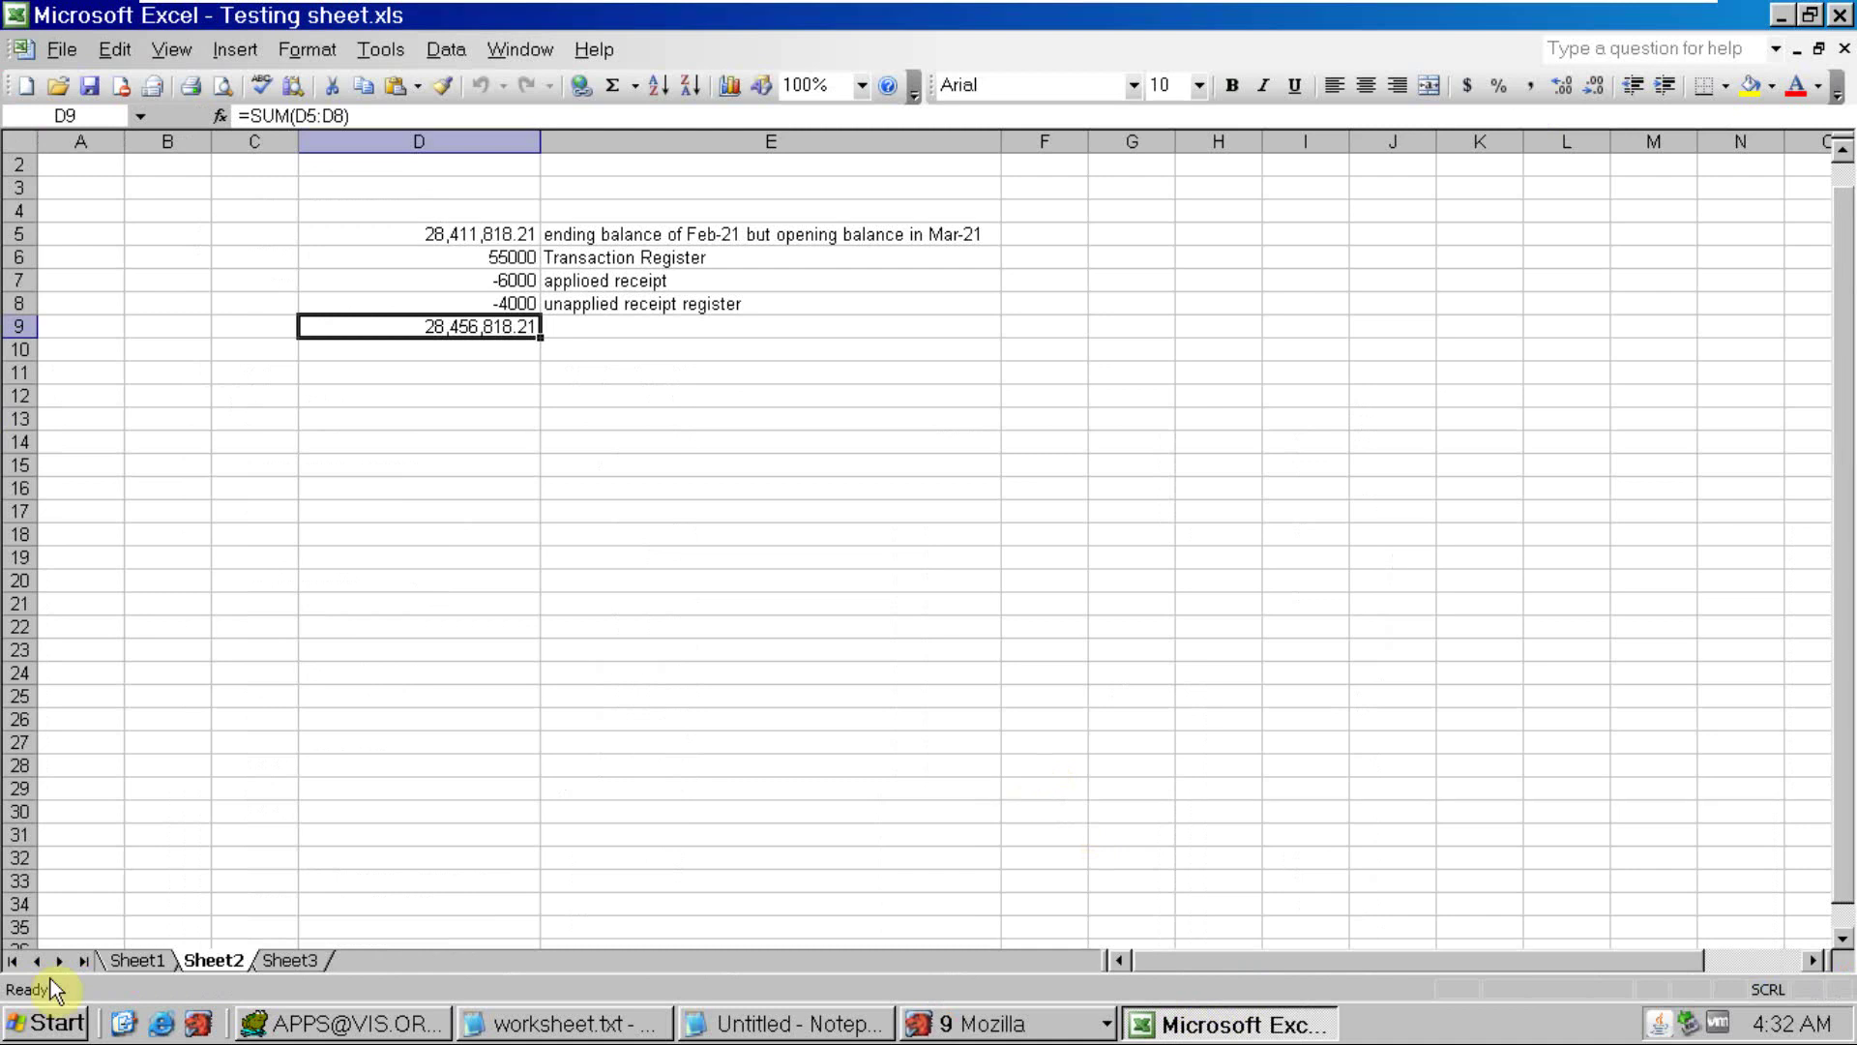
click(129, 962)
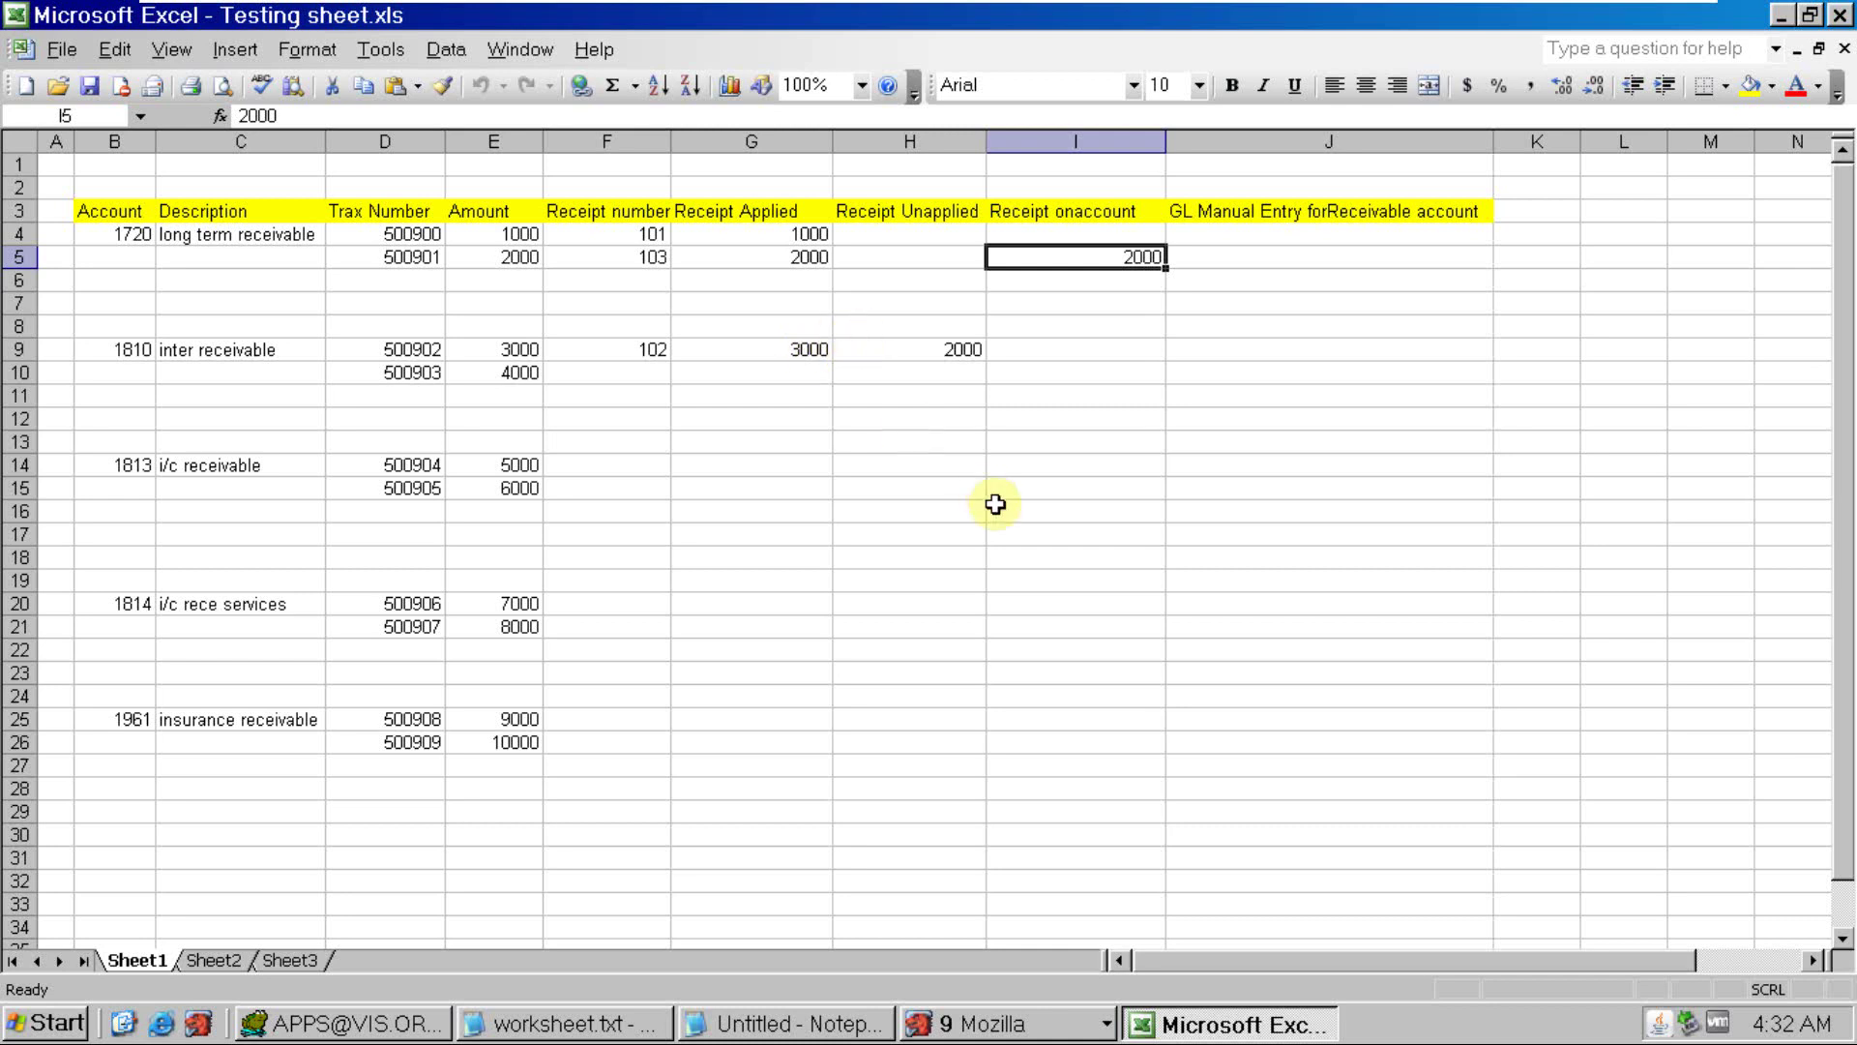
click(1540, 234)
click(1534, 211)
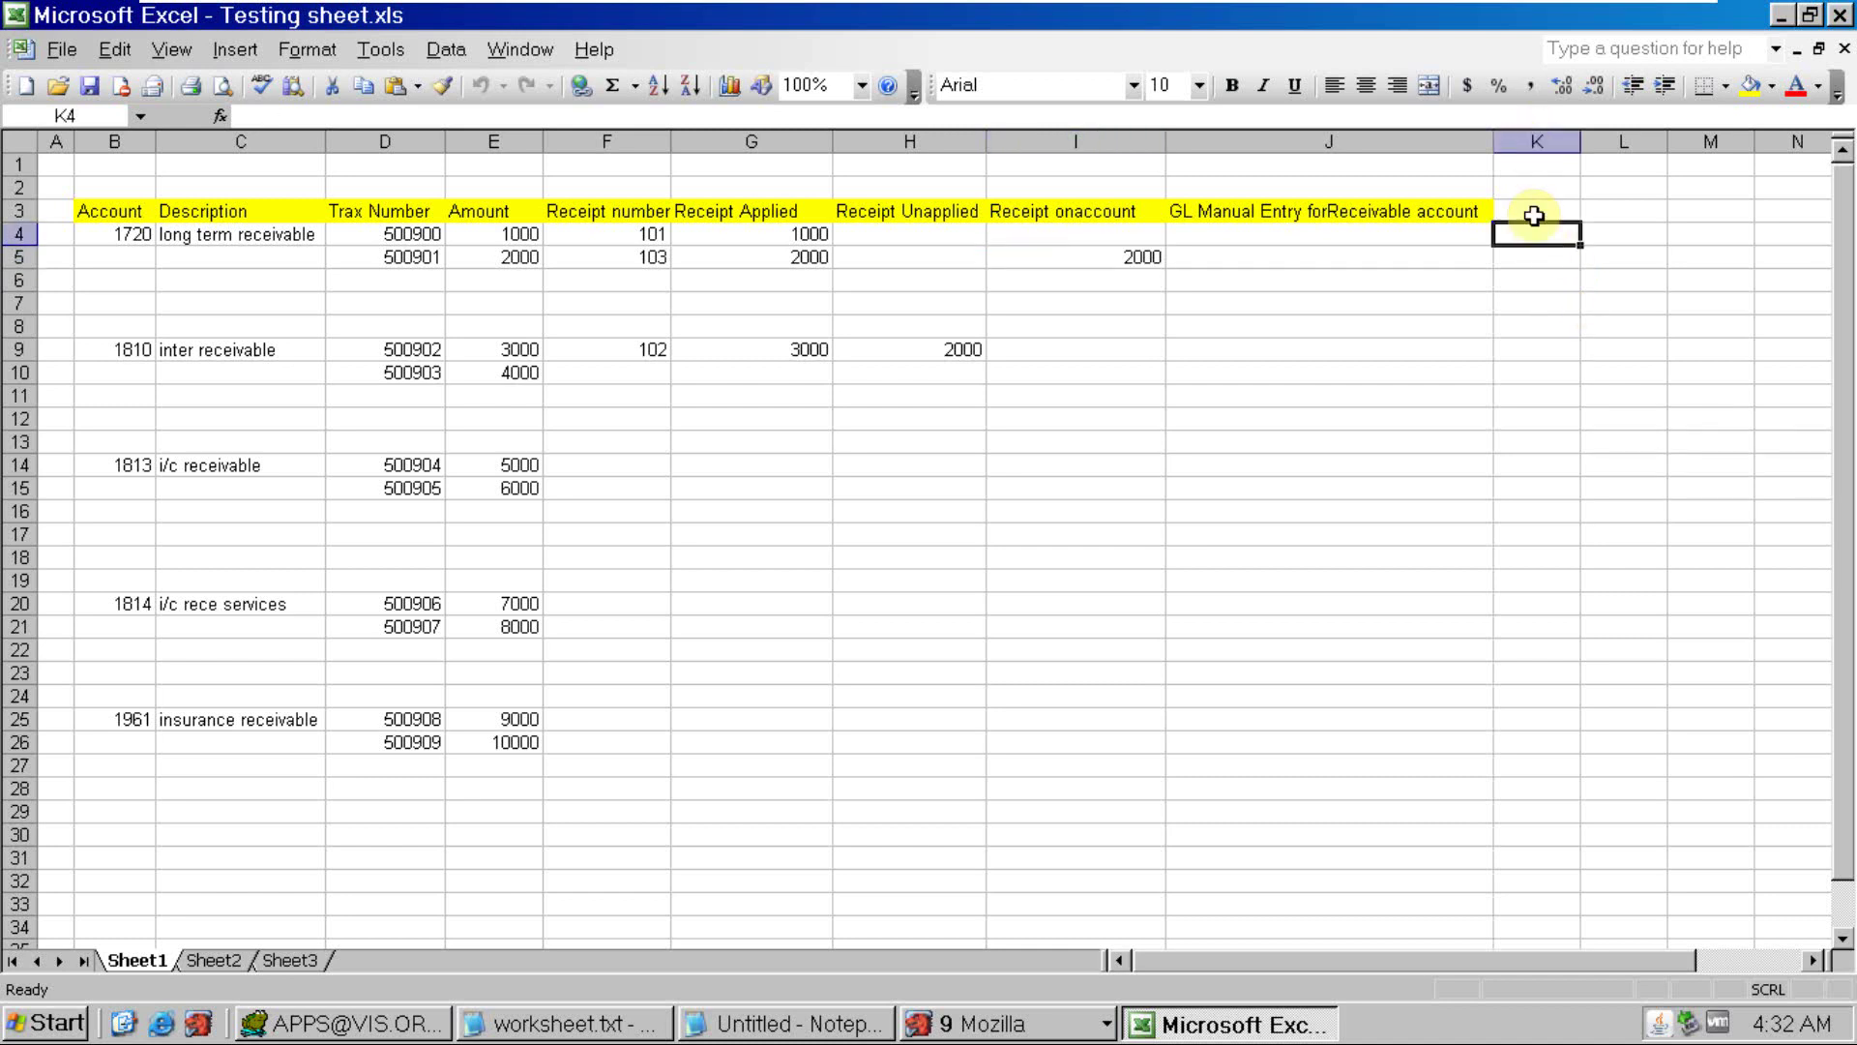
text(Tota)
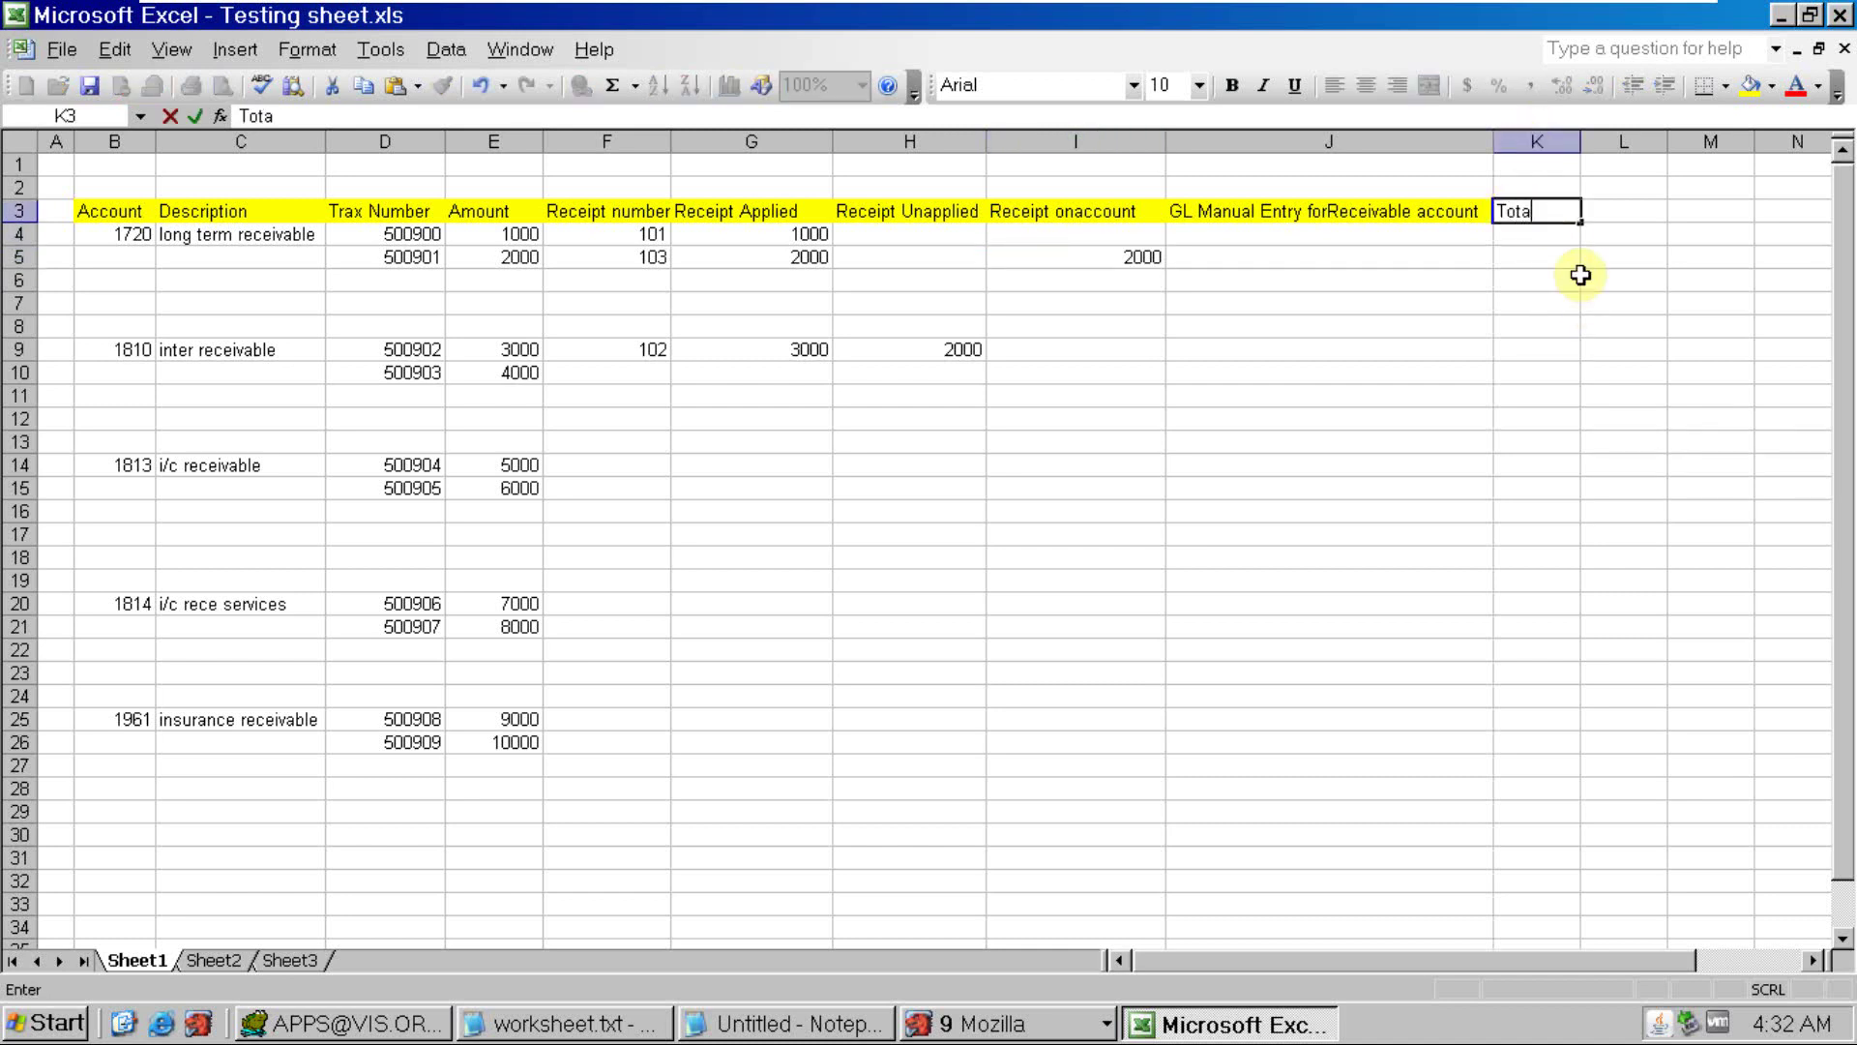
text(l receipt amount)
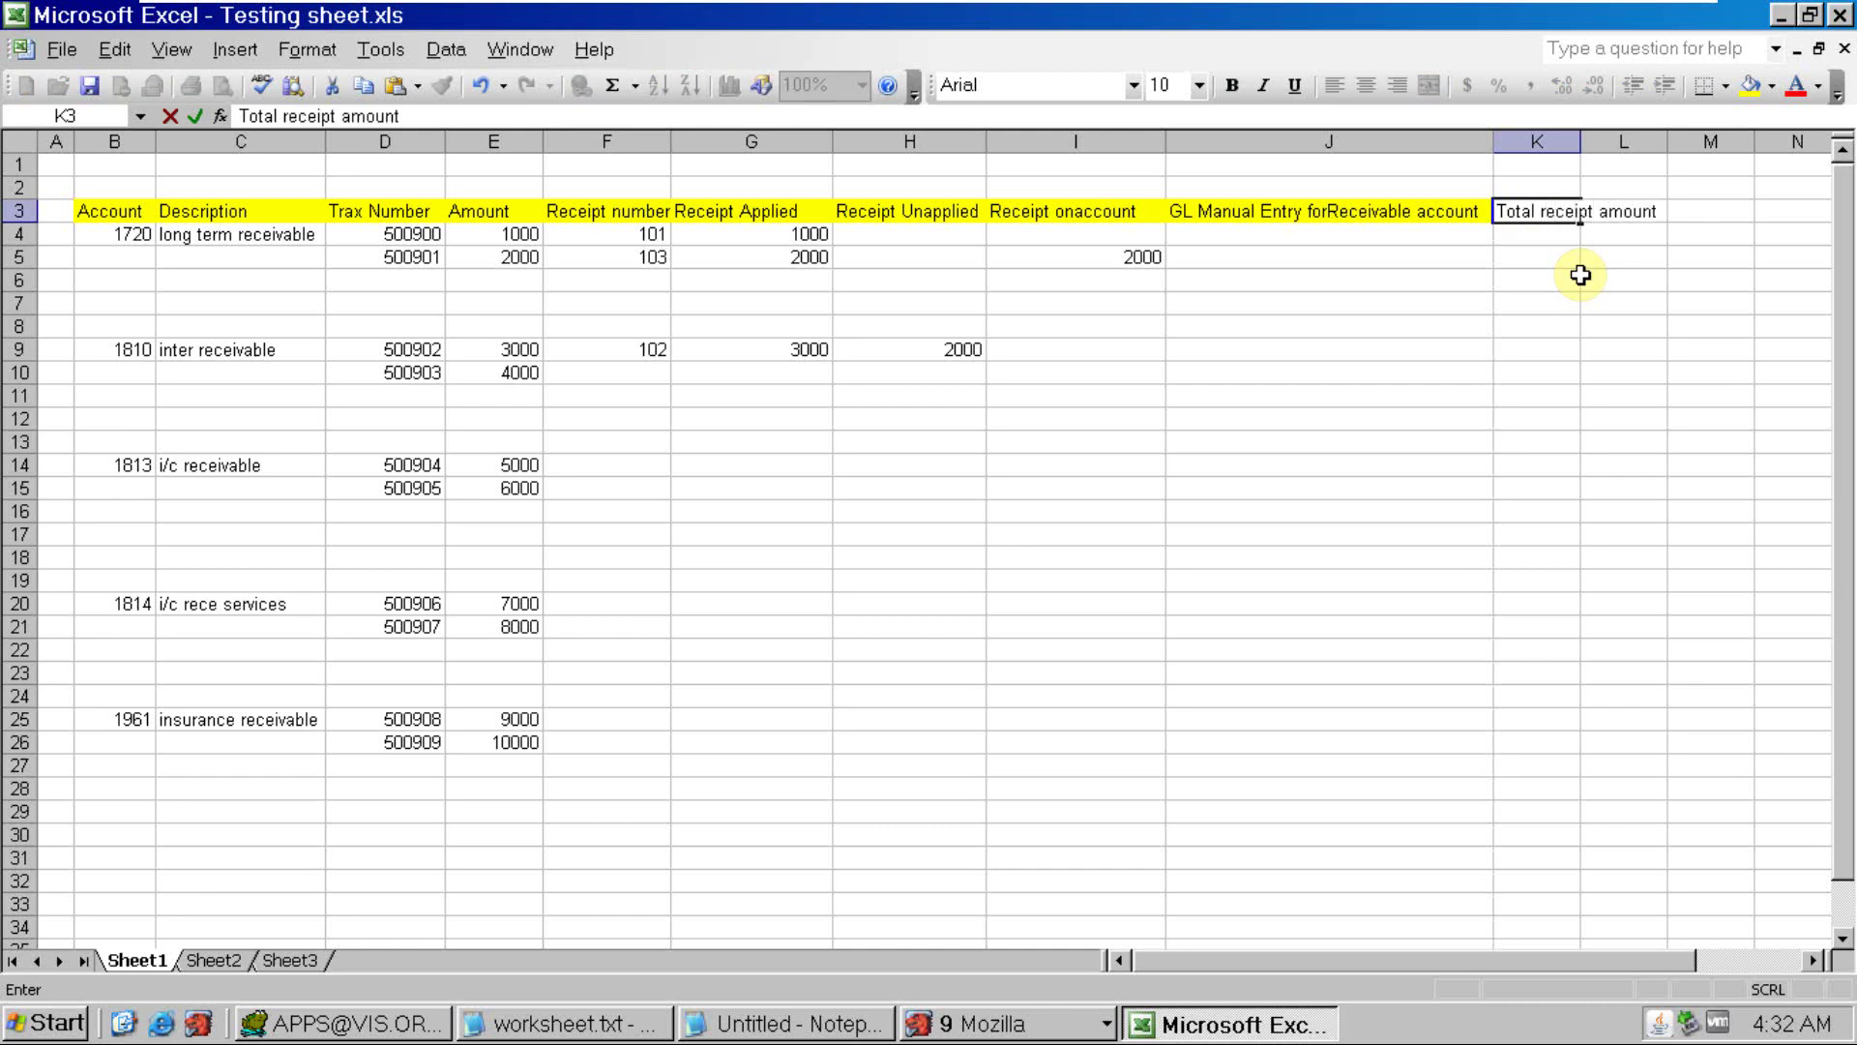
click(1577, 279)
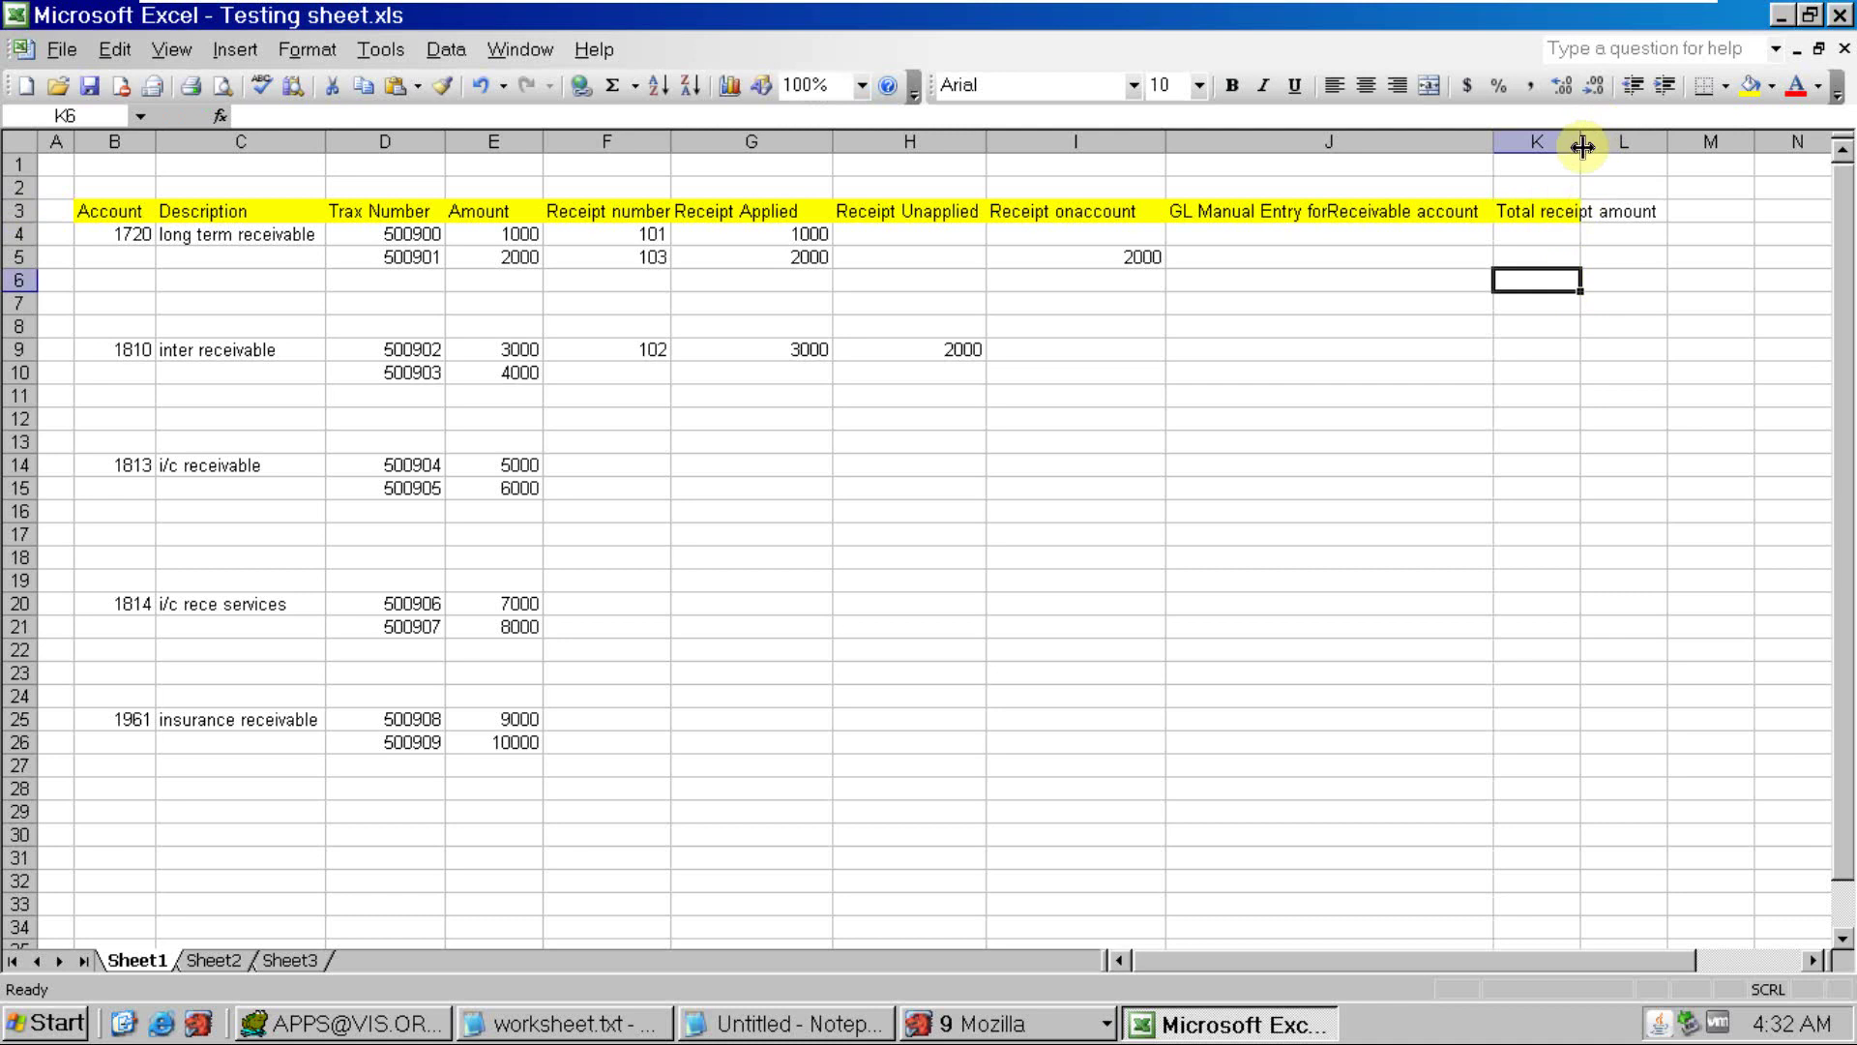
double_click(1587, 145)
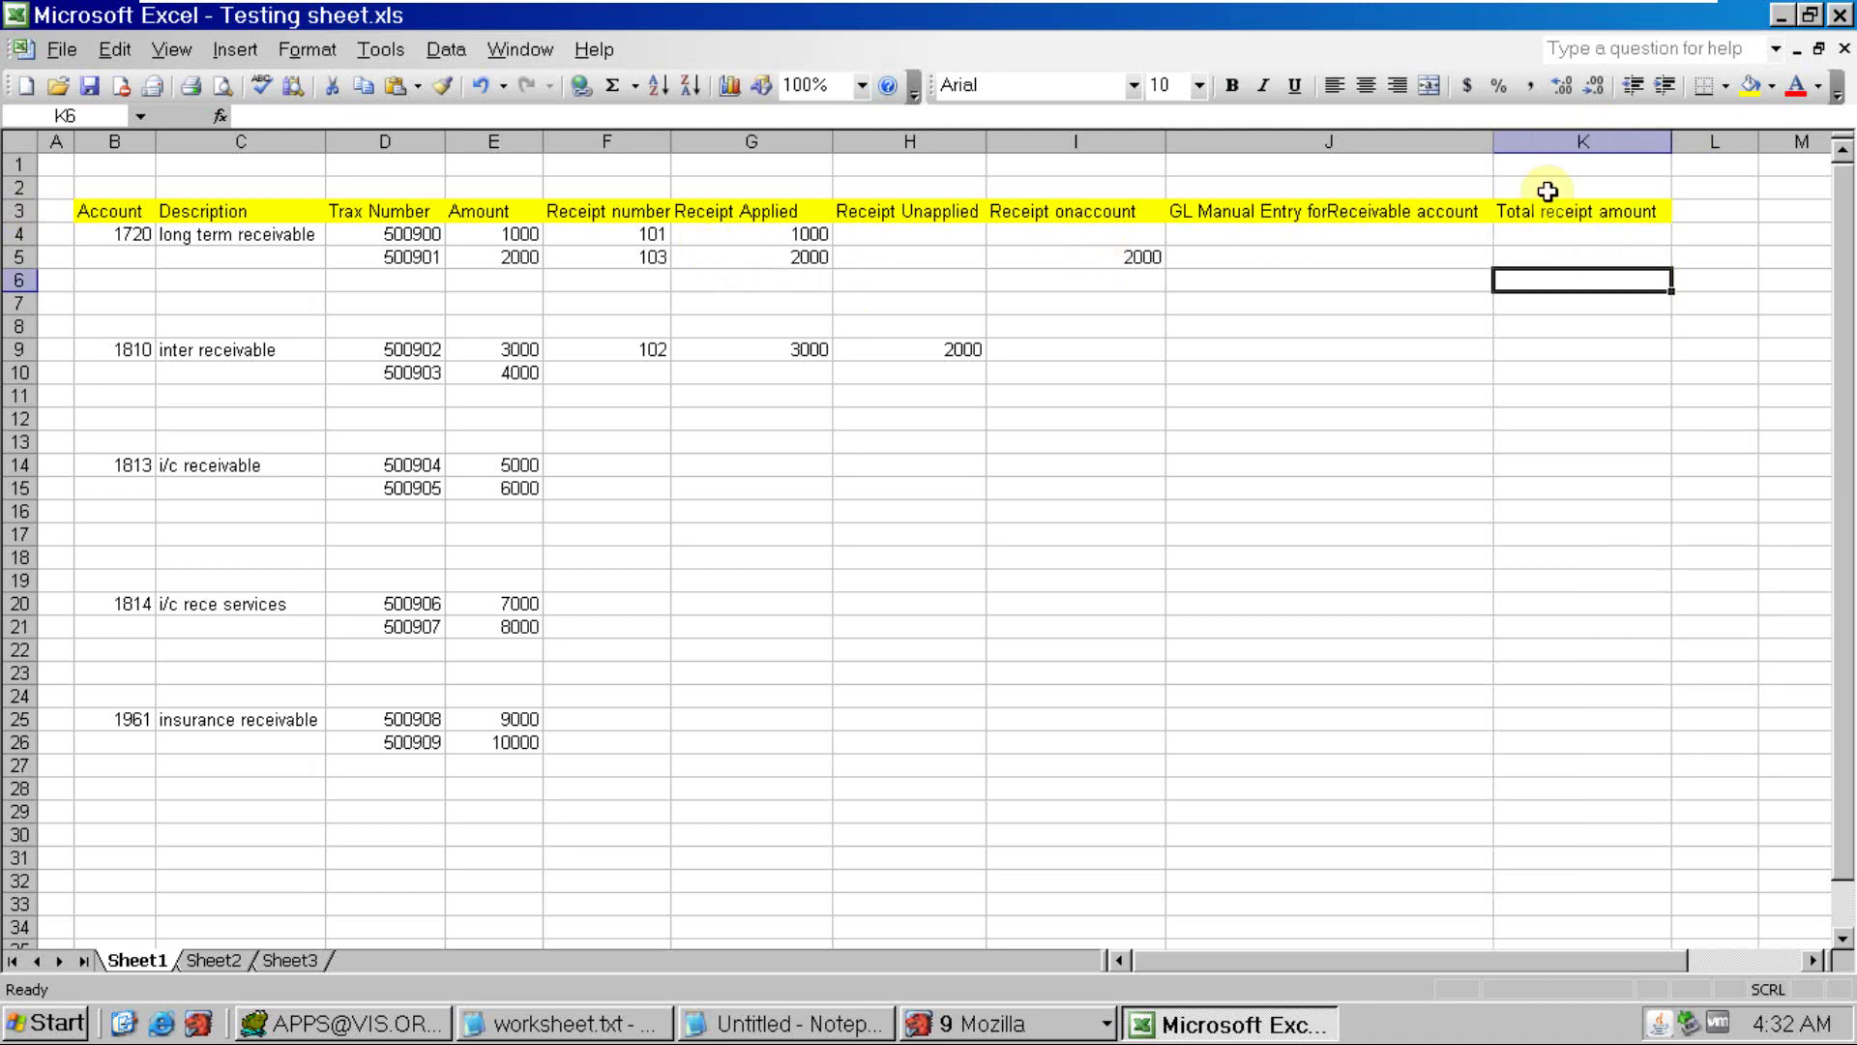
Enter total receipt amounts of 1000 for receipt 101 in K4 and 4000 for receipt 103 in K5
click(1533, 237)
text(1000)
scroll(1545, 333, down, 1)
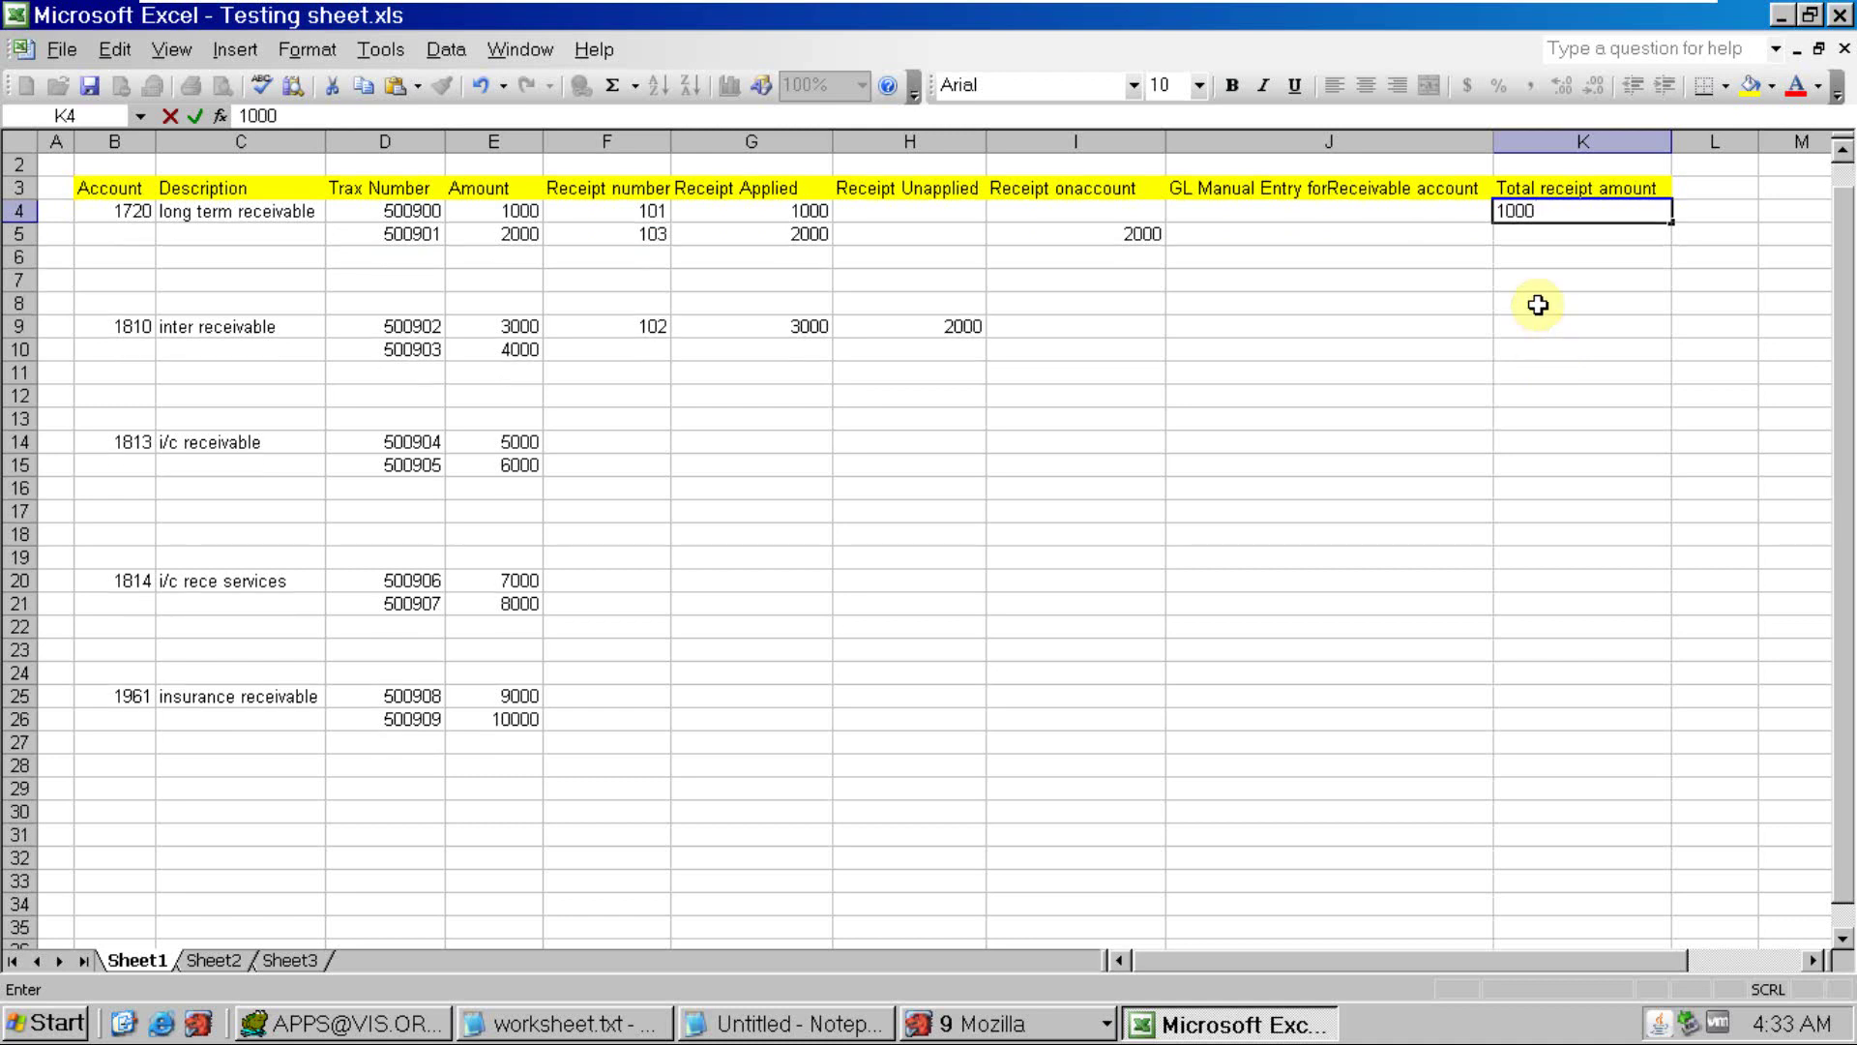
click(1522, 240)
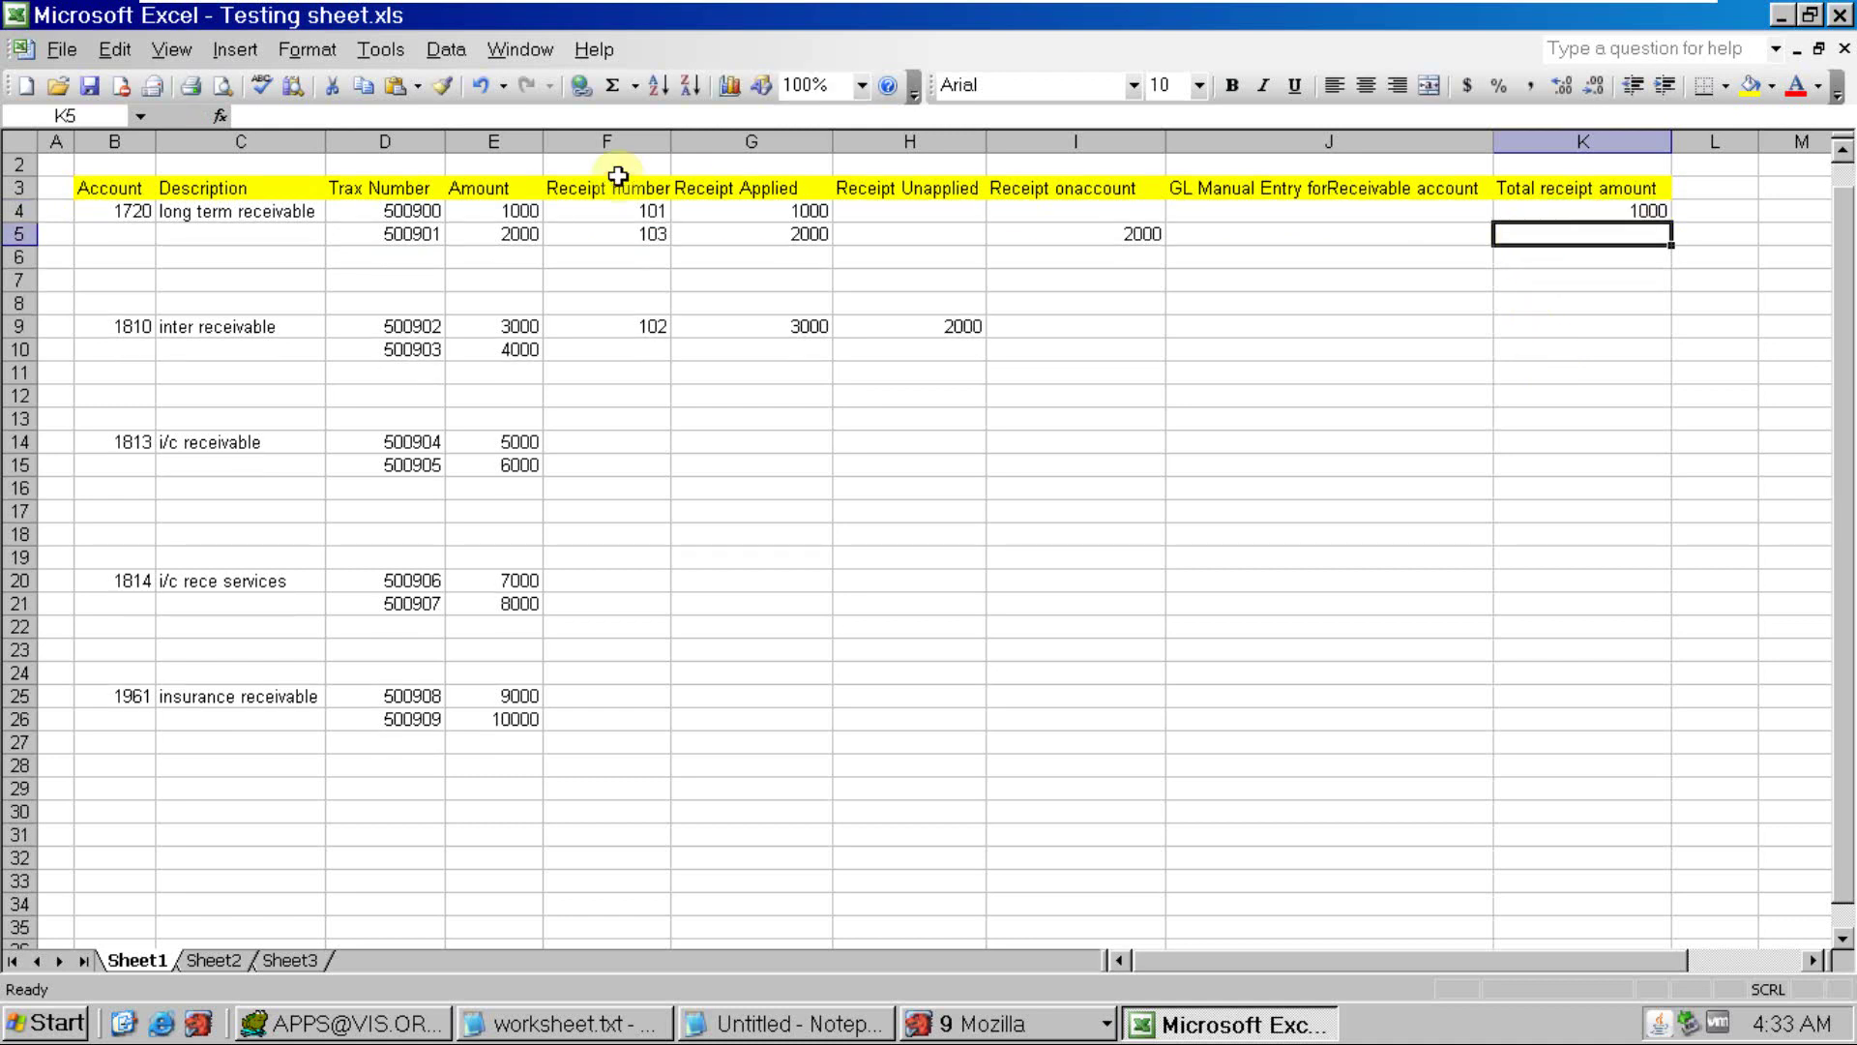
click(620, 239)
click(765, 245)
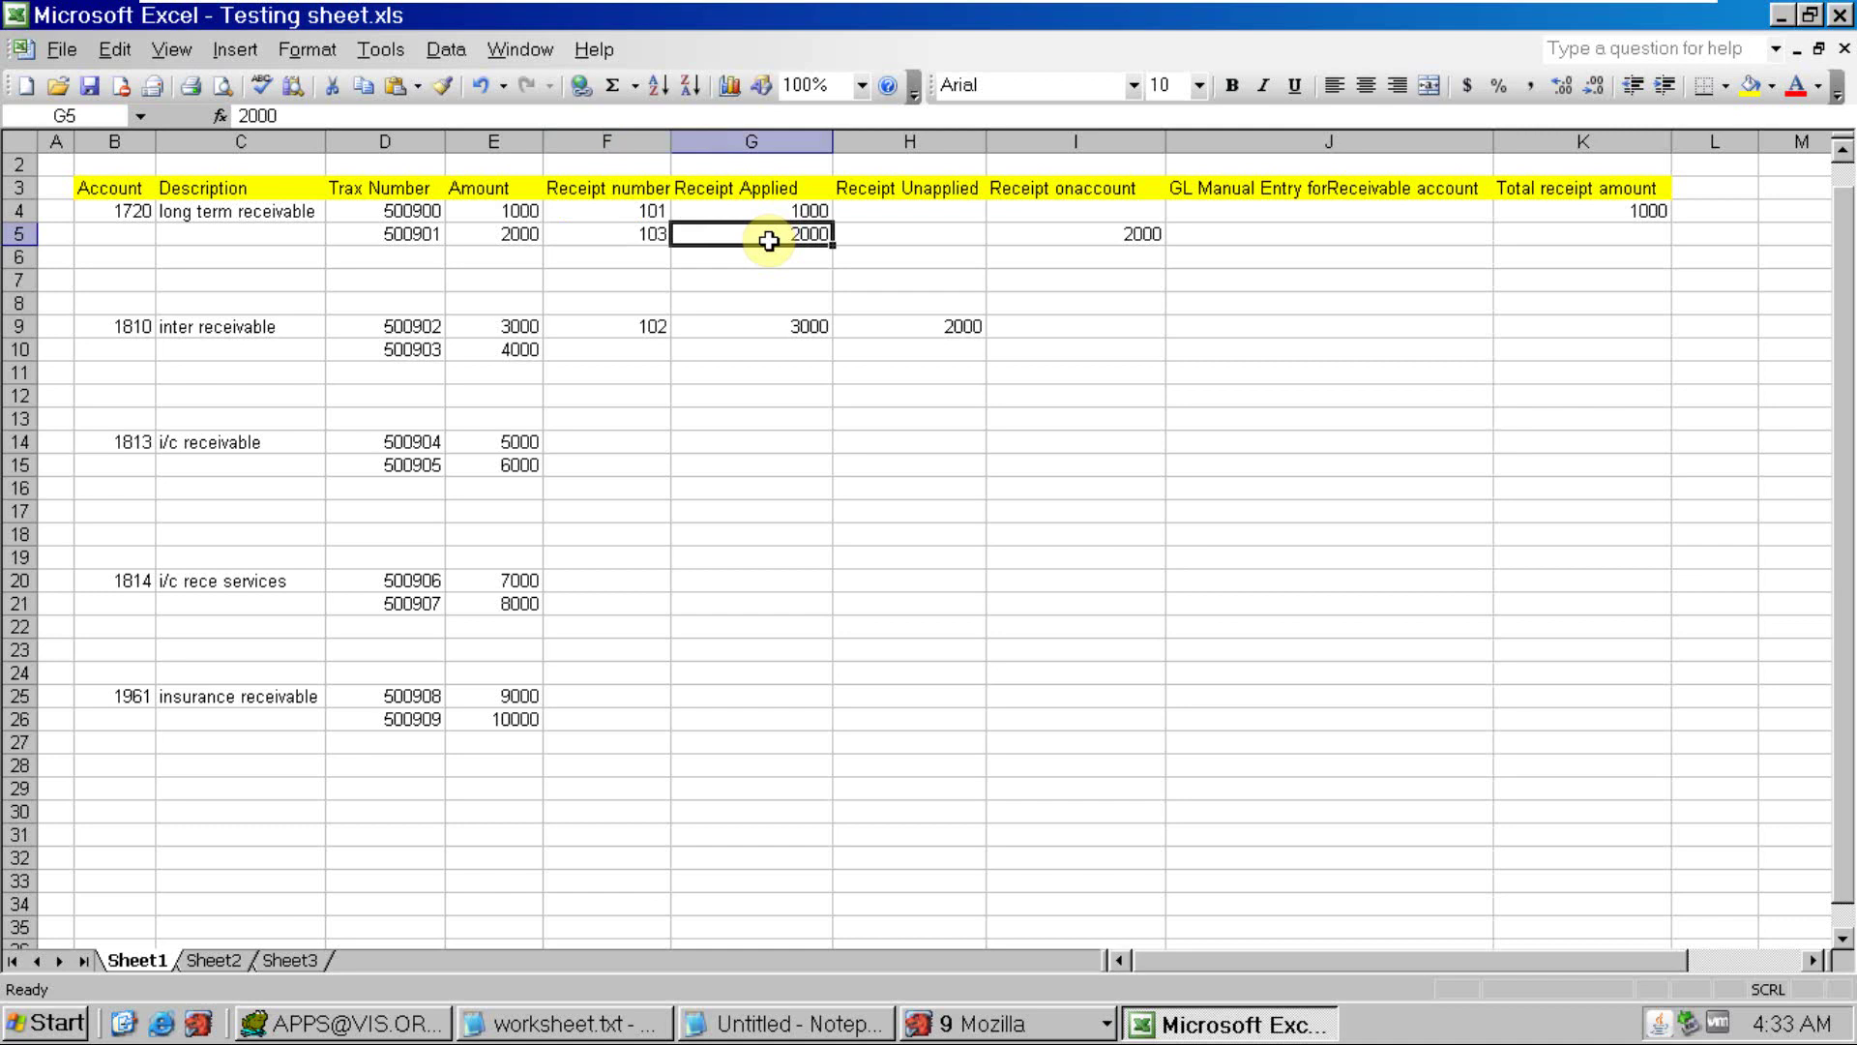
click(1103, 241)
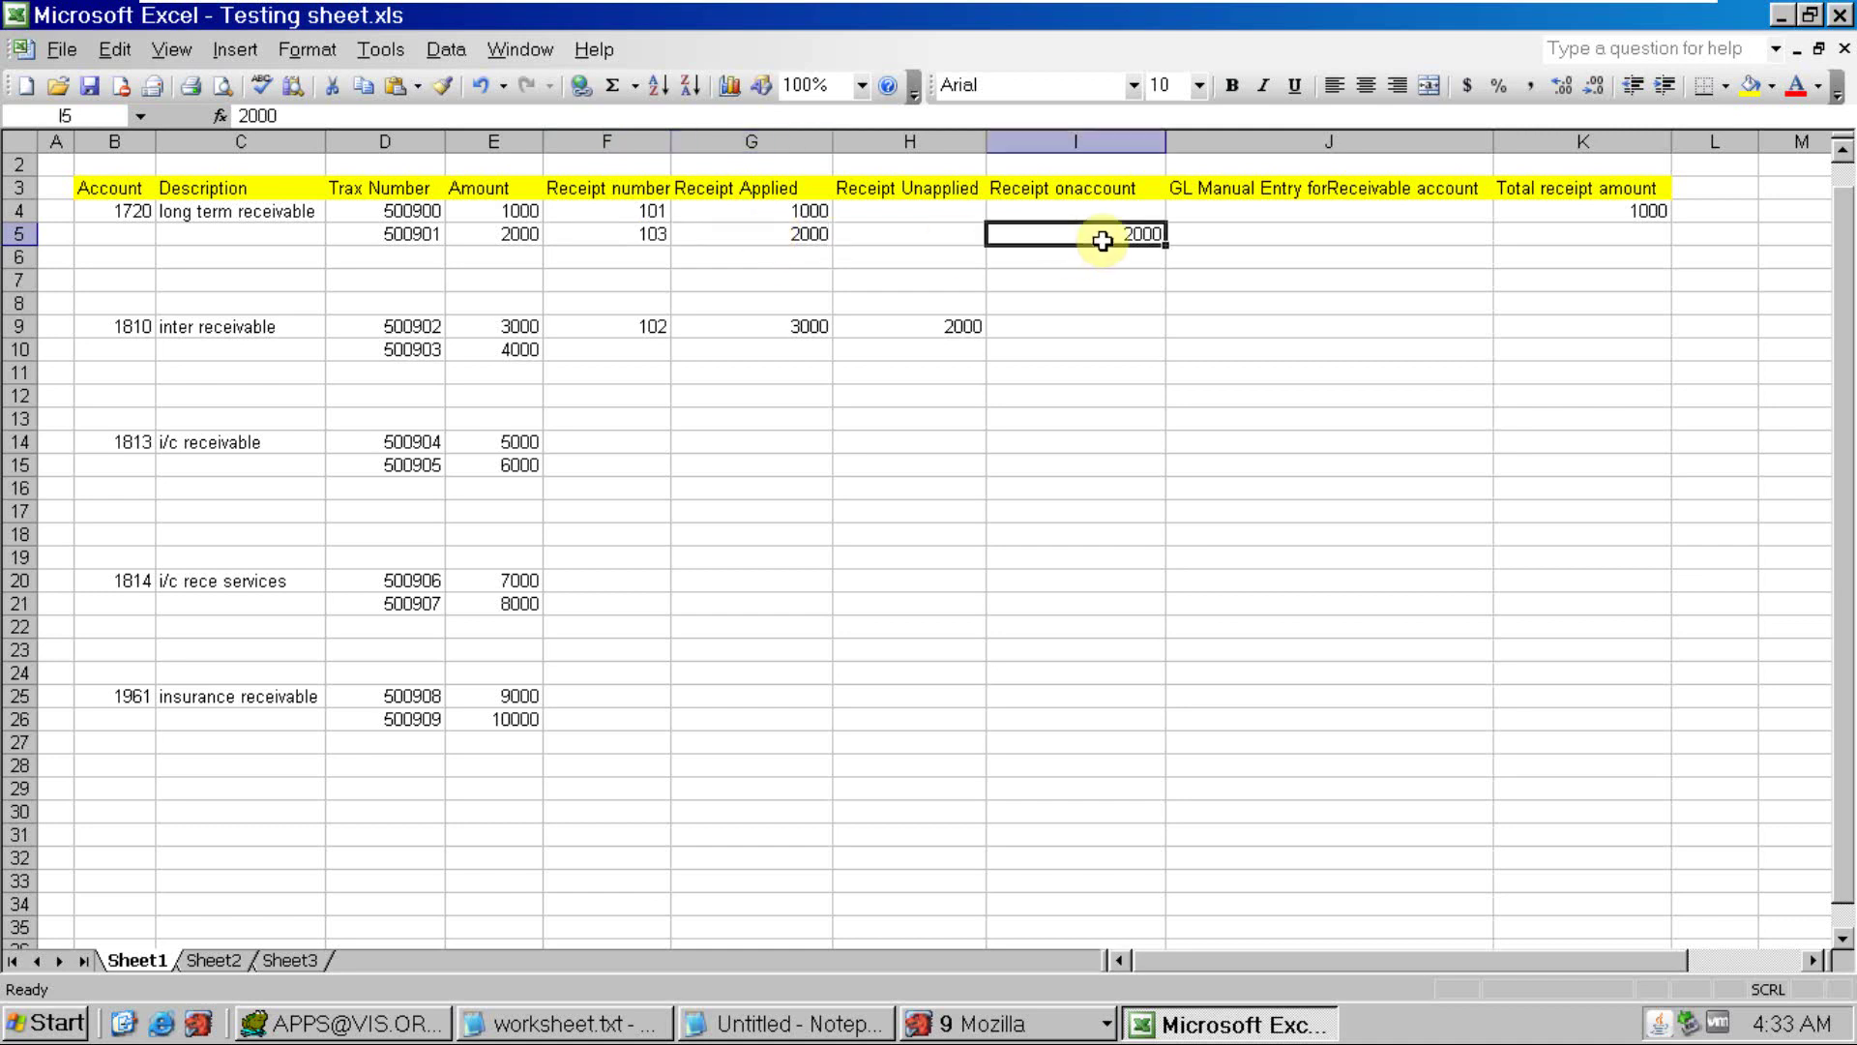
click(1611, 232)
text(4000)
scroll(1462, 50, down, 1)
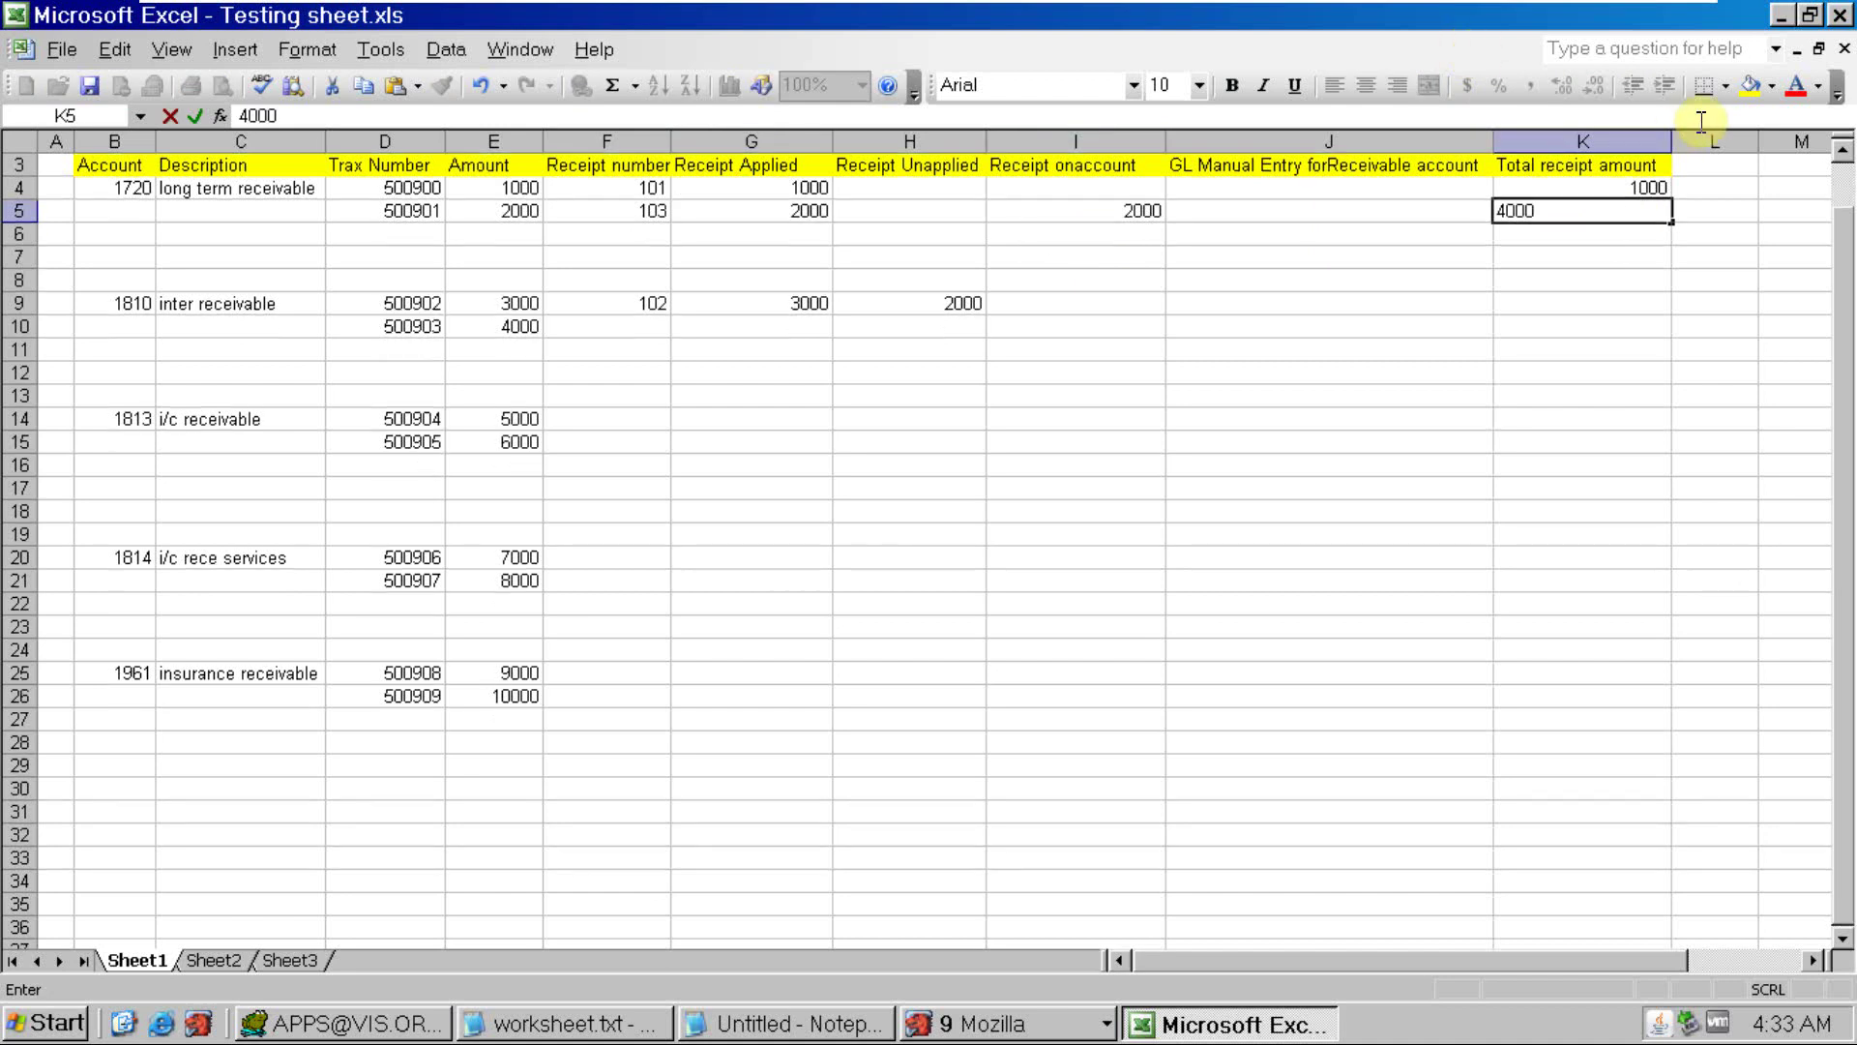
Enter a total receipt amount of 5000 for receipt 102 in K9
click(1511, 301)
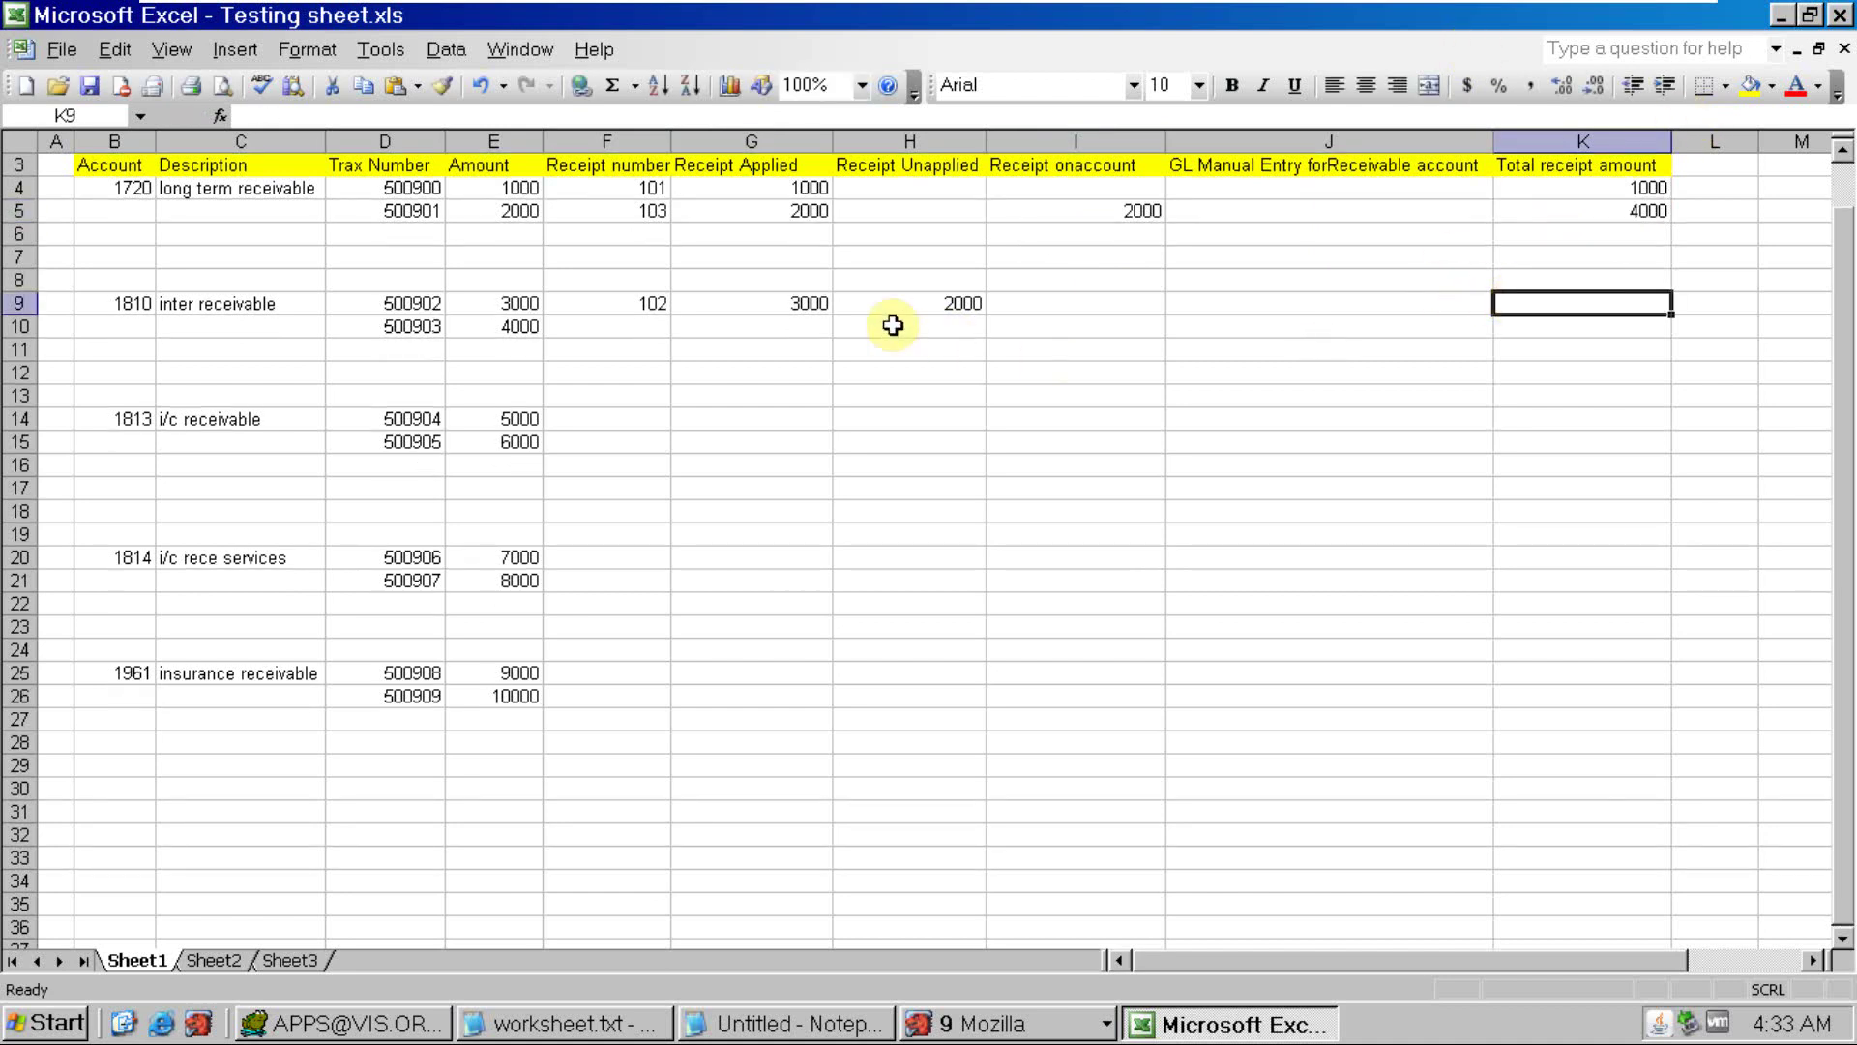
click(661, 306)
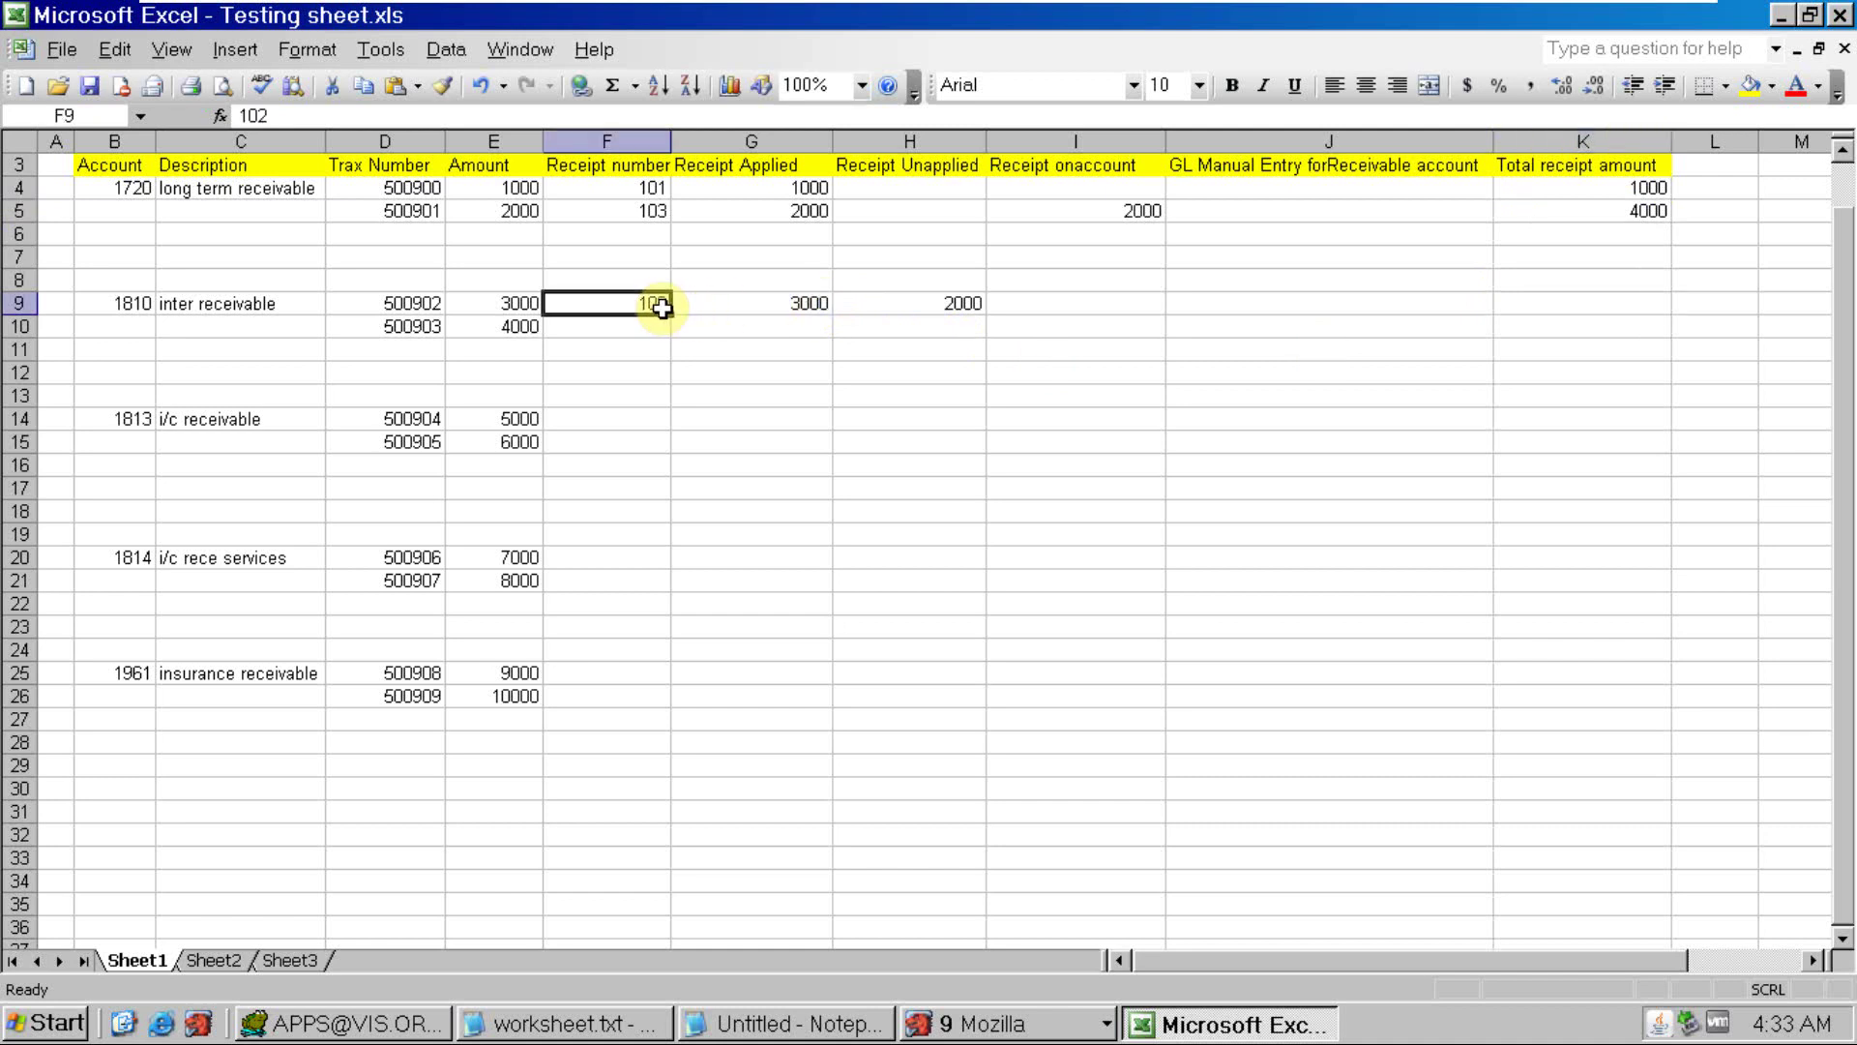
click(775, 309)
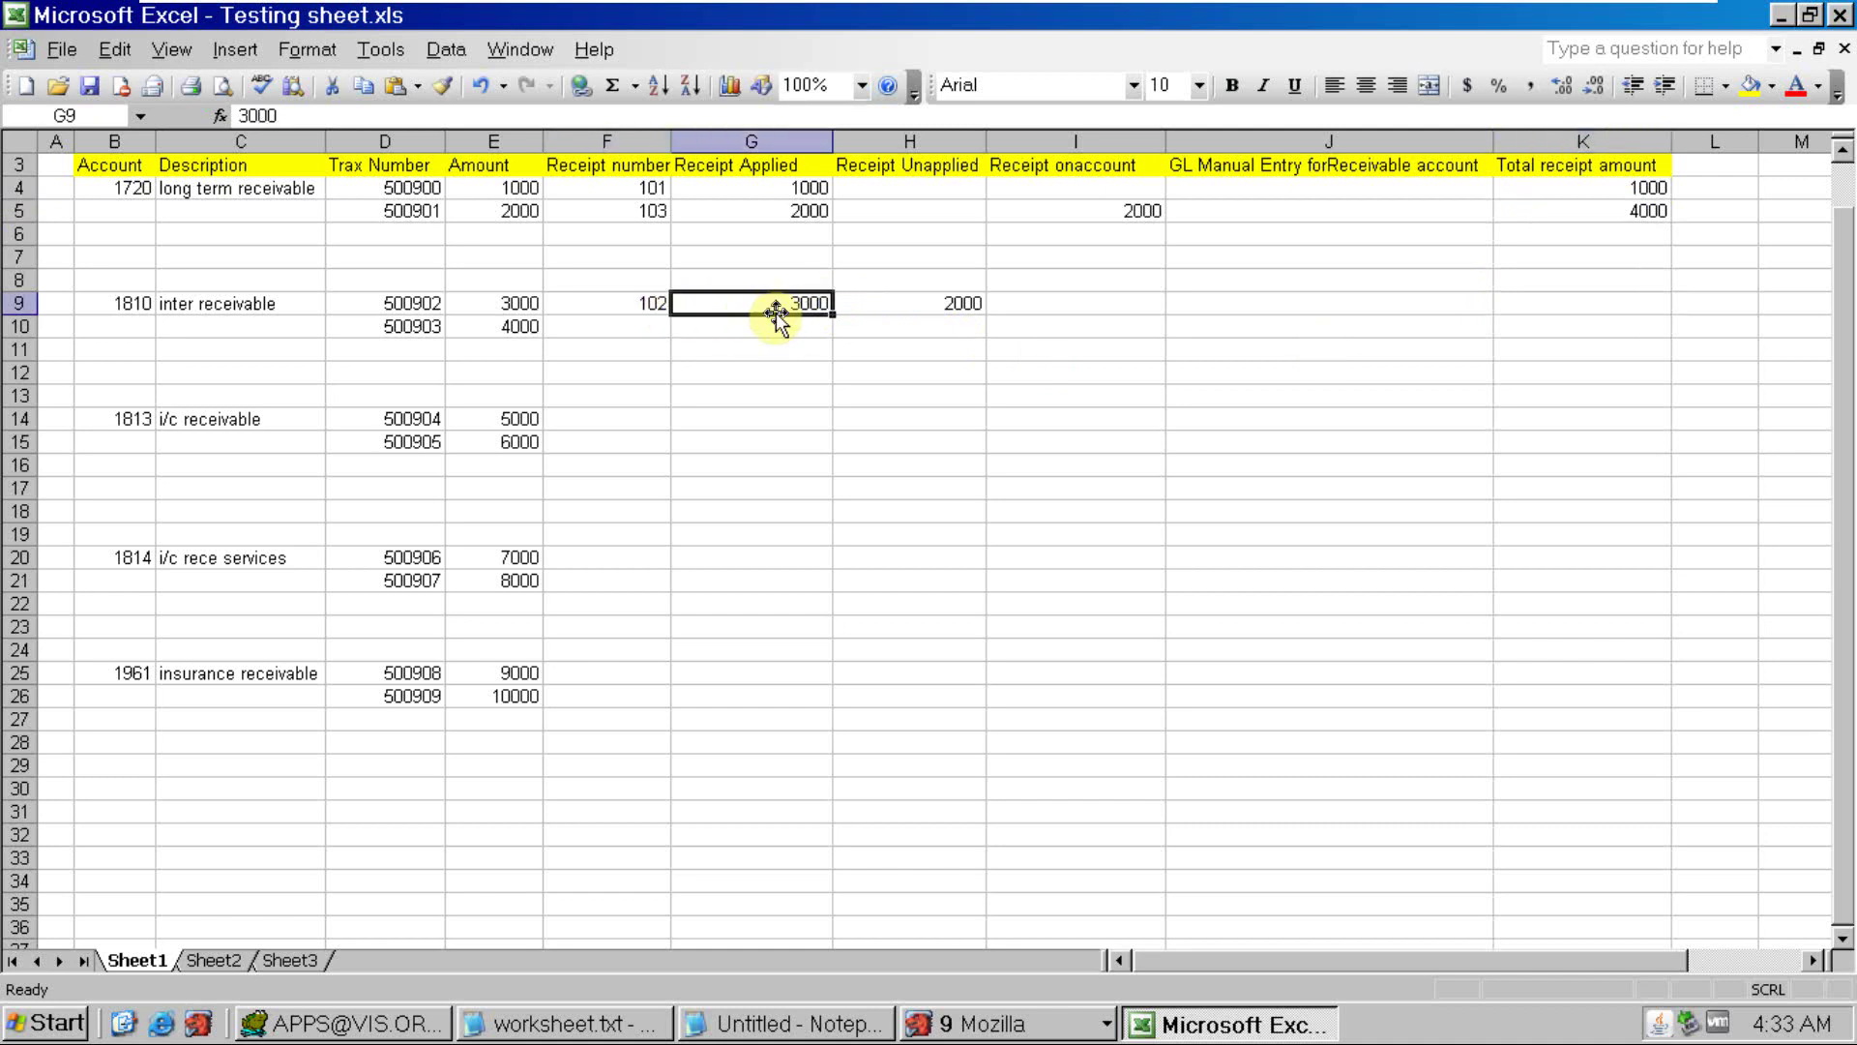
click(907, 306)
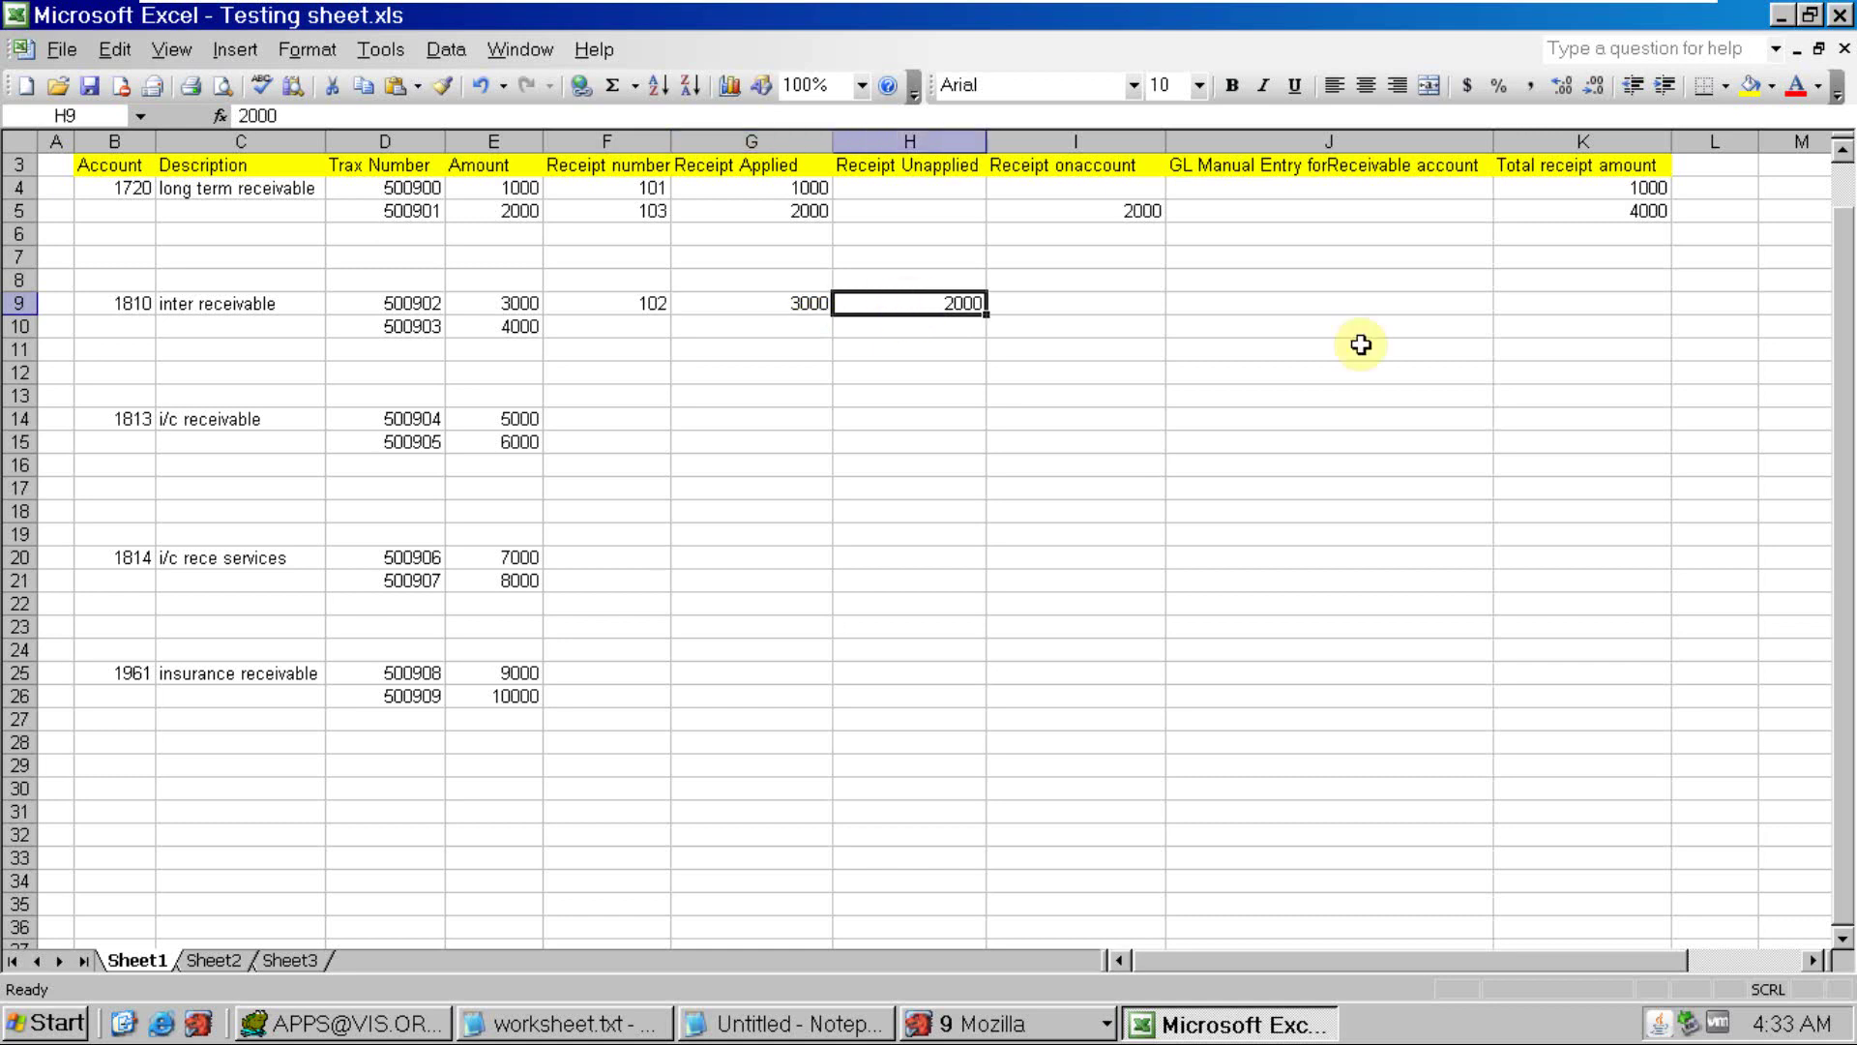
click(1554, 308)
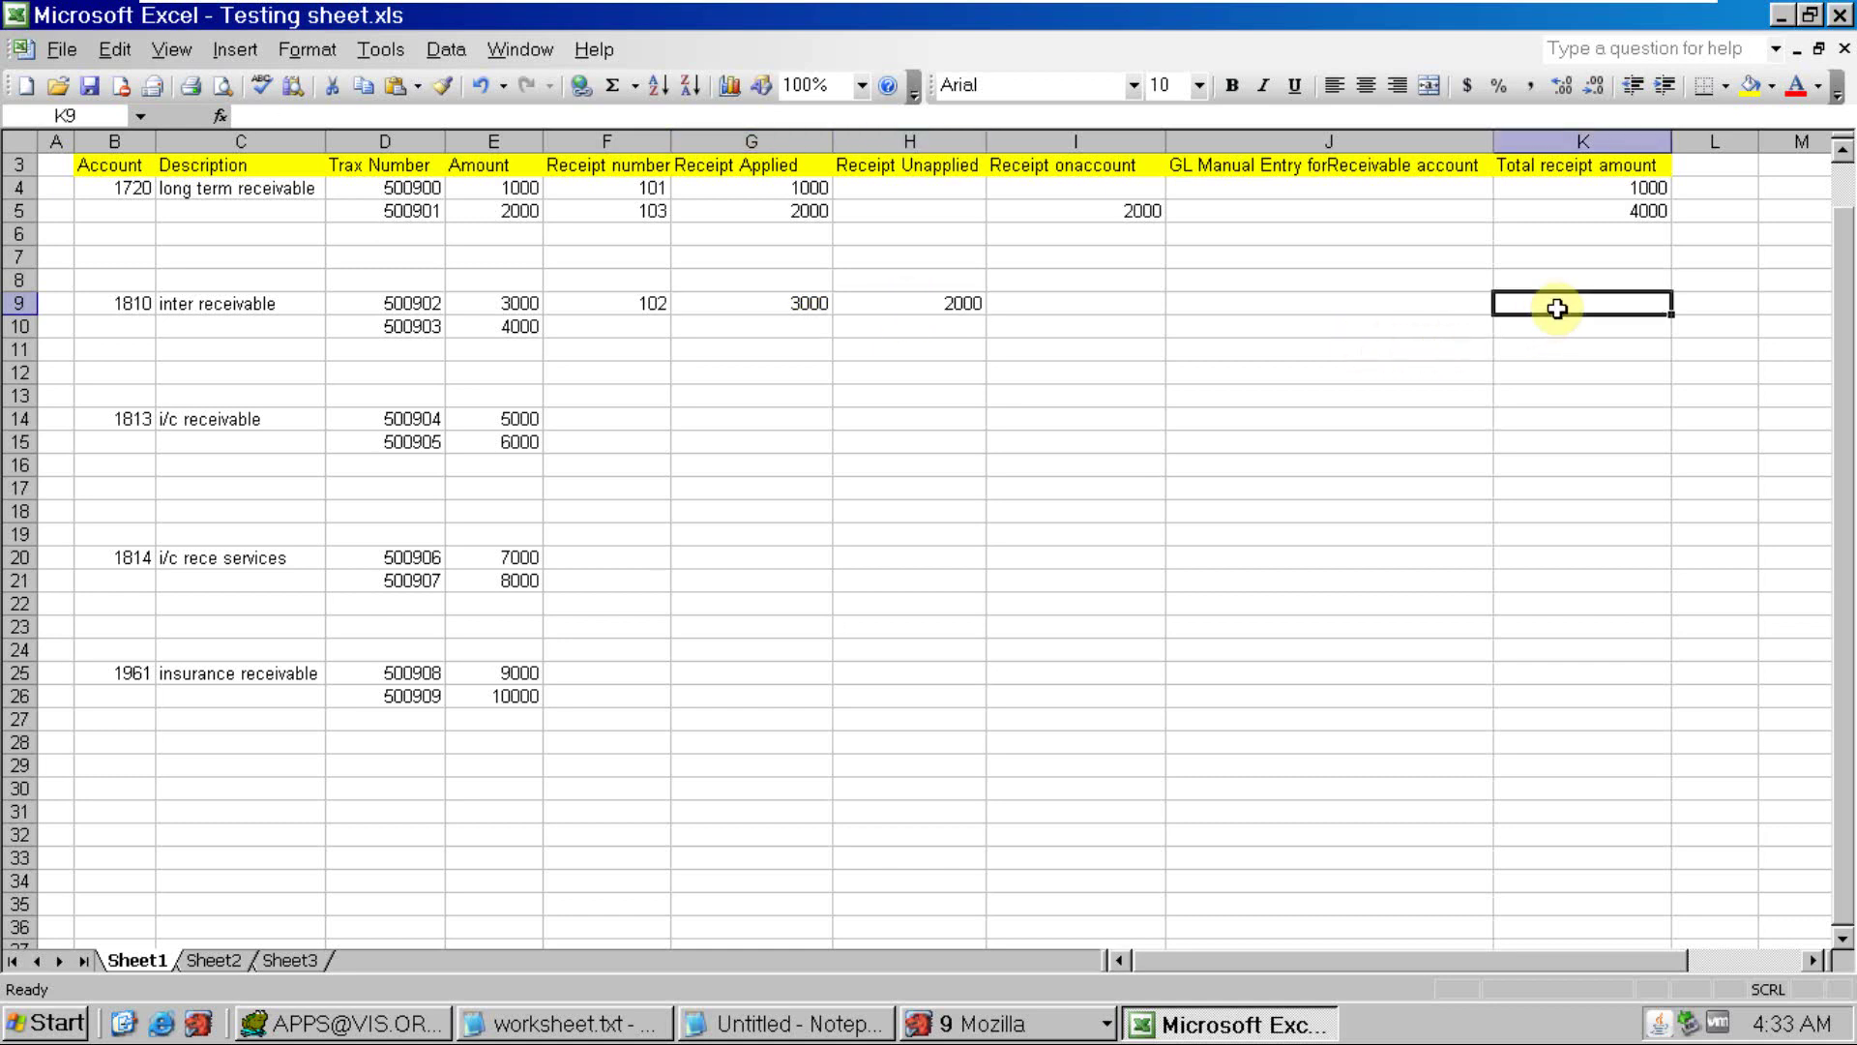
text(5000)
key(Tab)
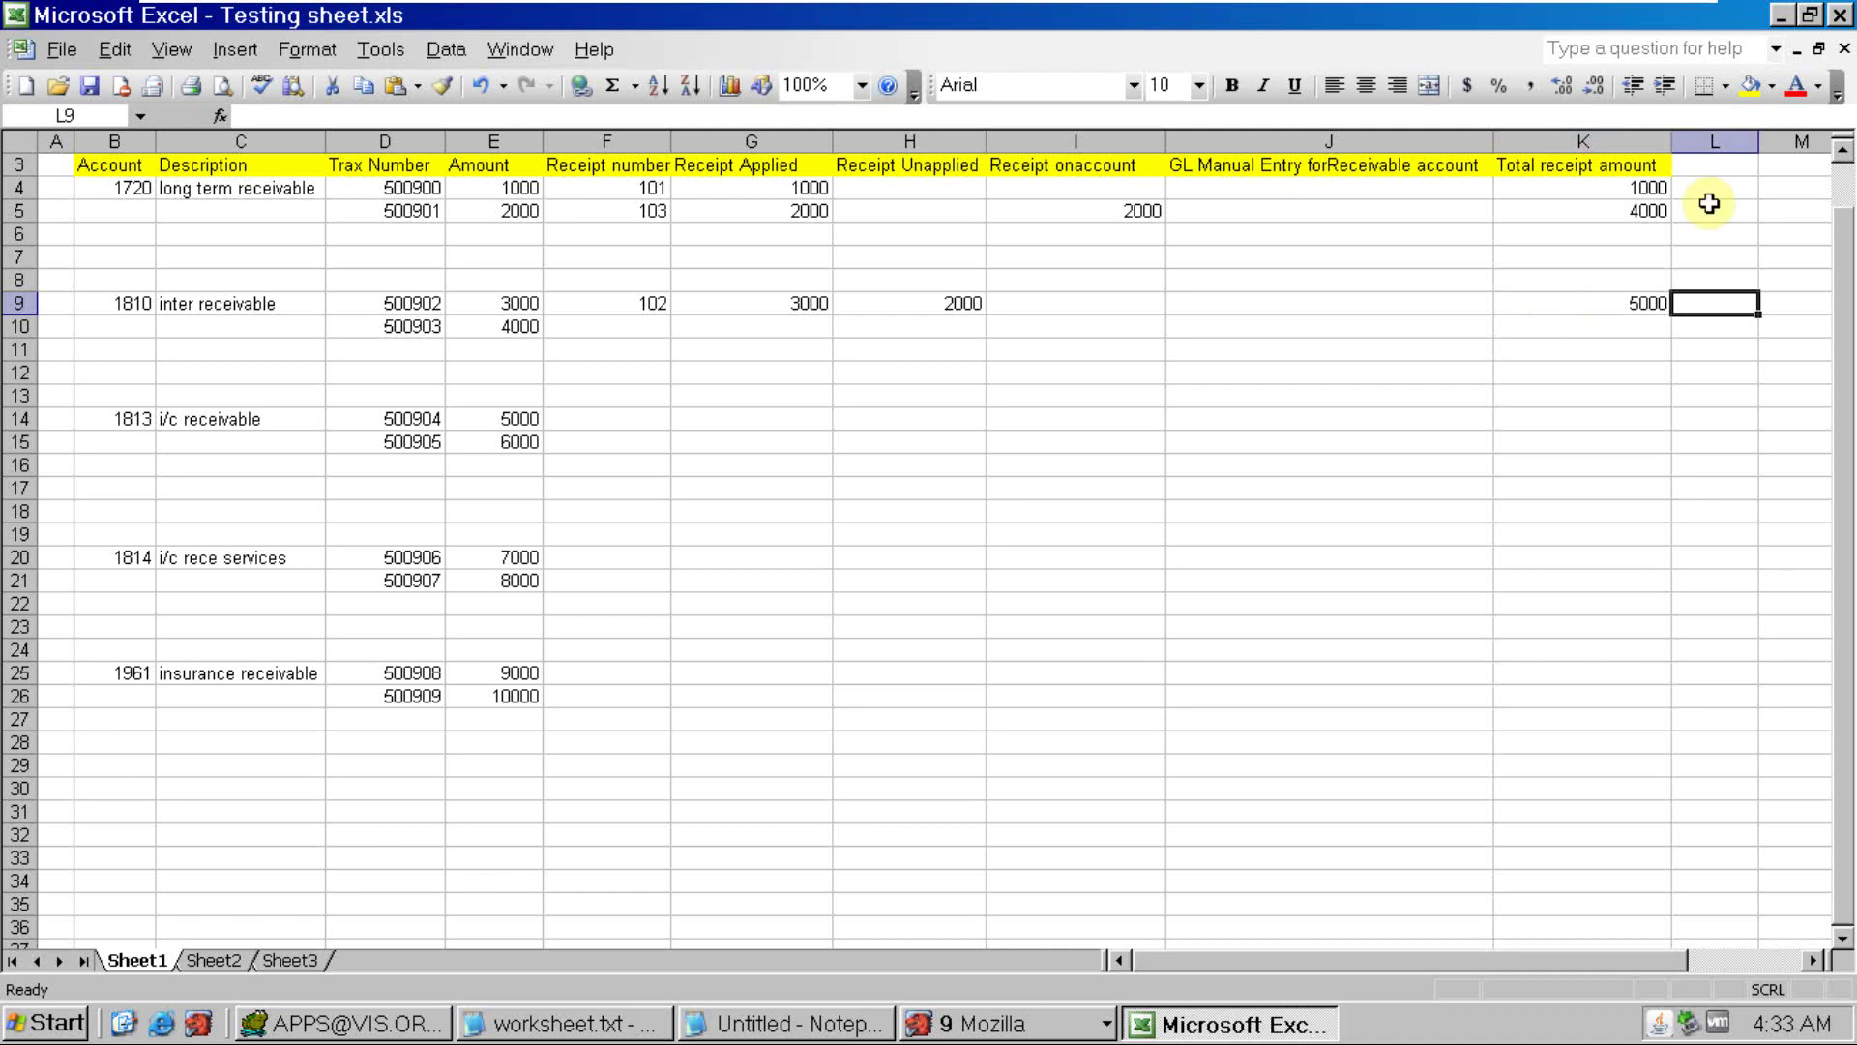
Check the sum of receipt totals K4:K9 against the Cash account 1110 debit in the Trial Balance output in Mozilla
drag(1655, 187, 1642, 301)
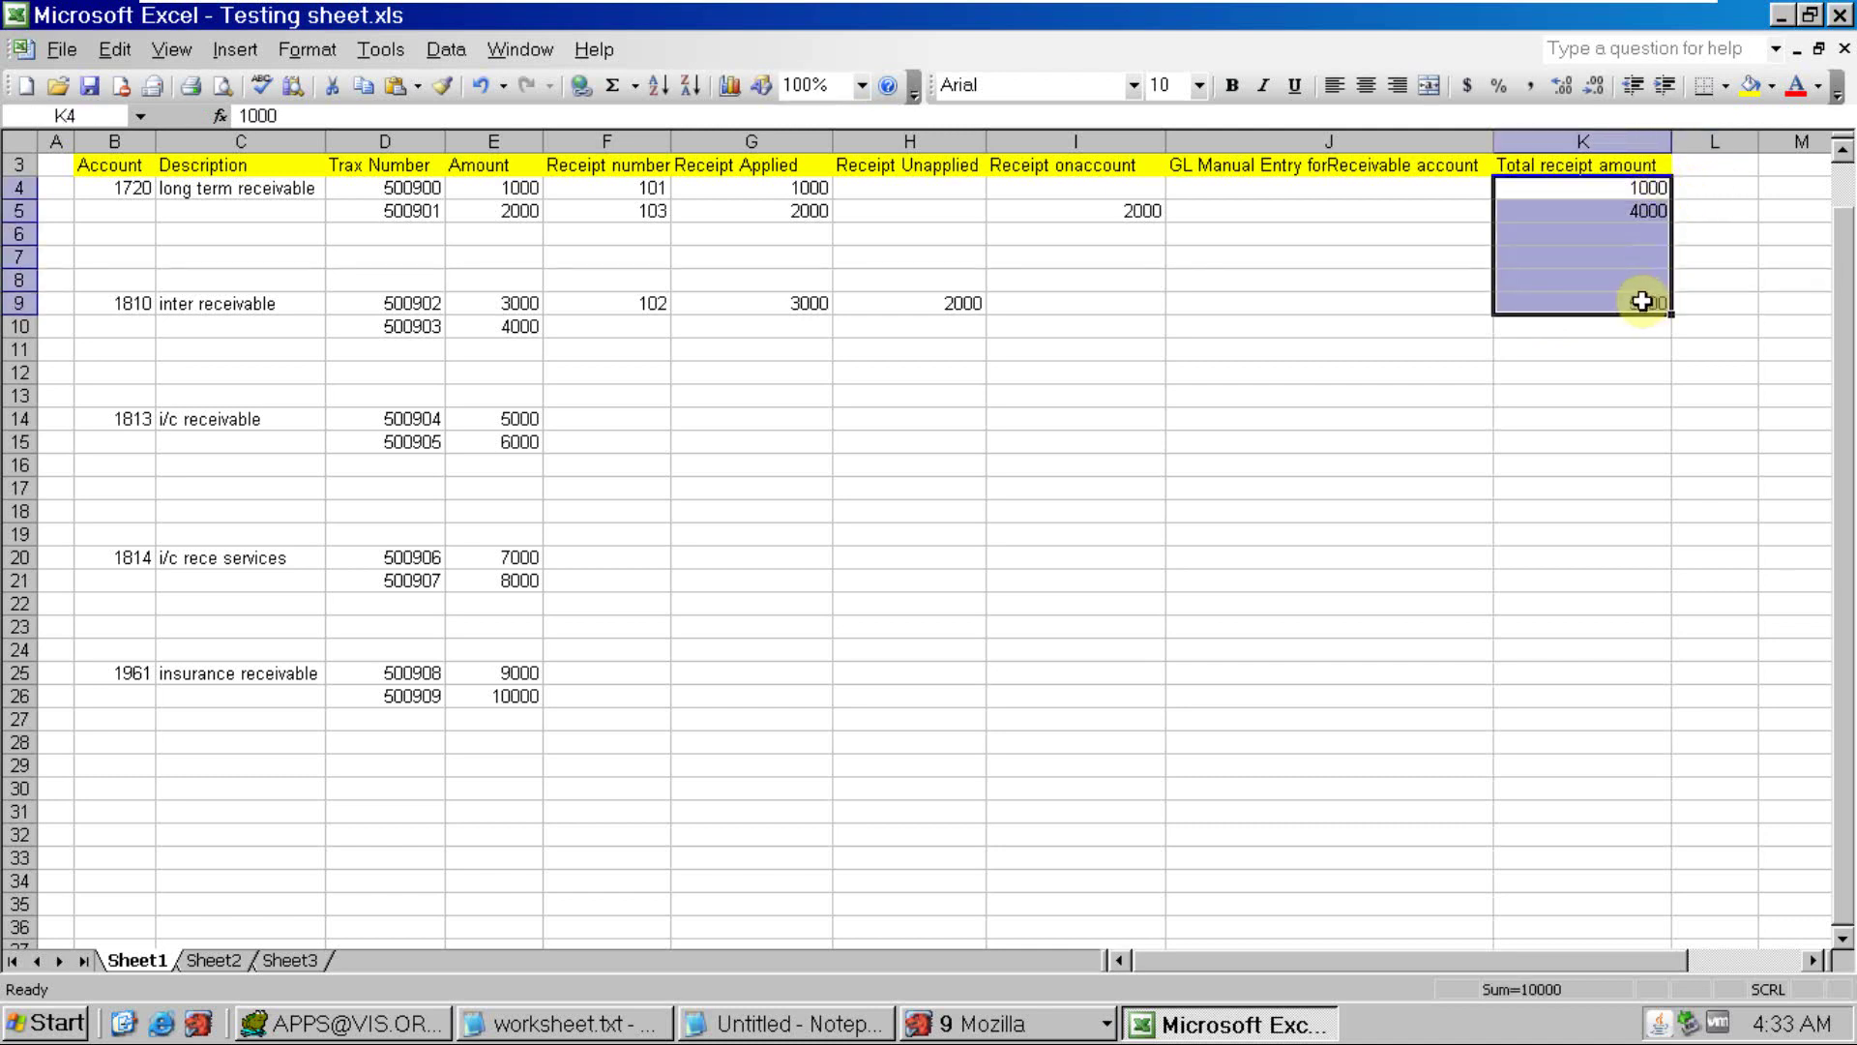
key(alt+Tab)
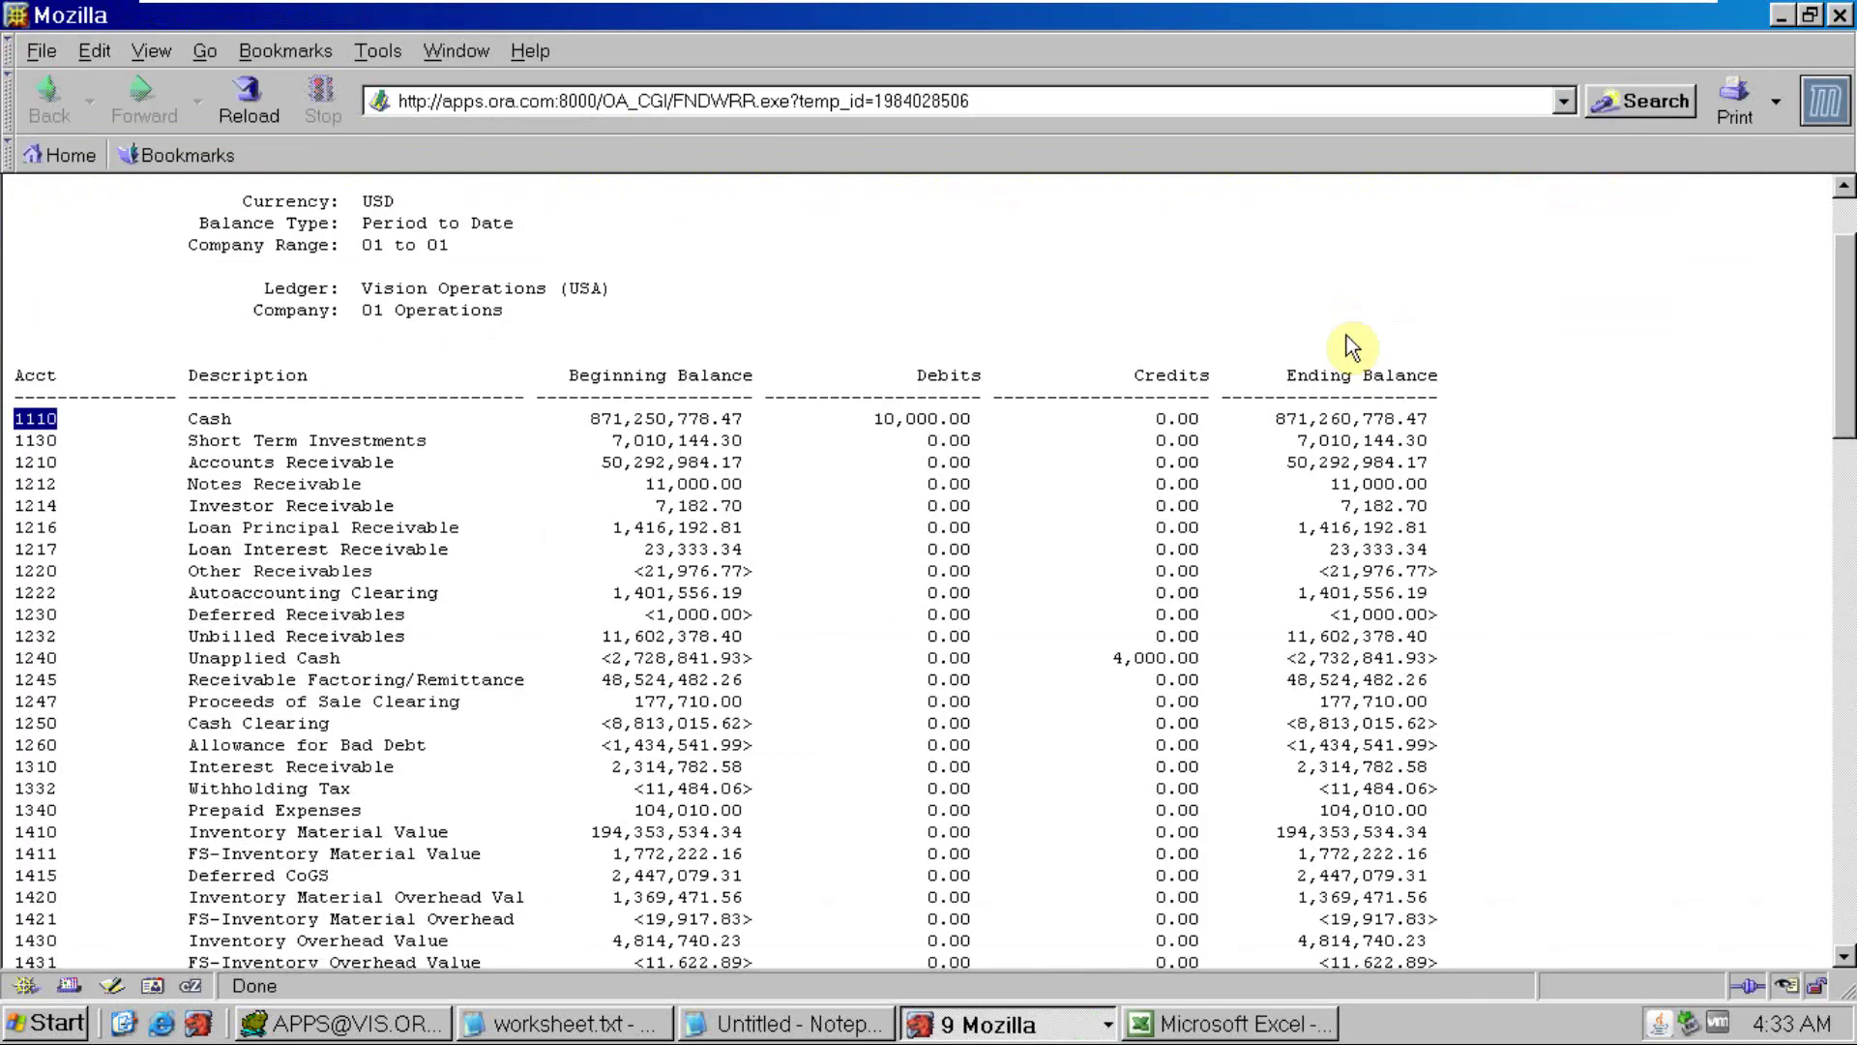
drag(869, 421, 972, 419)
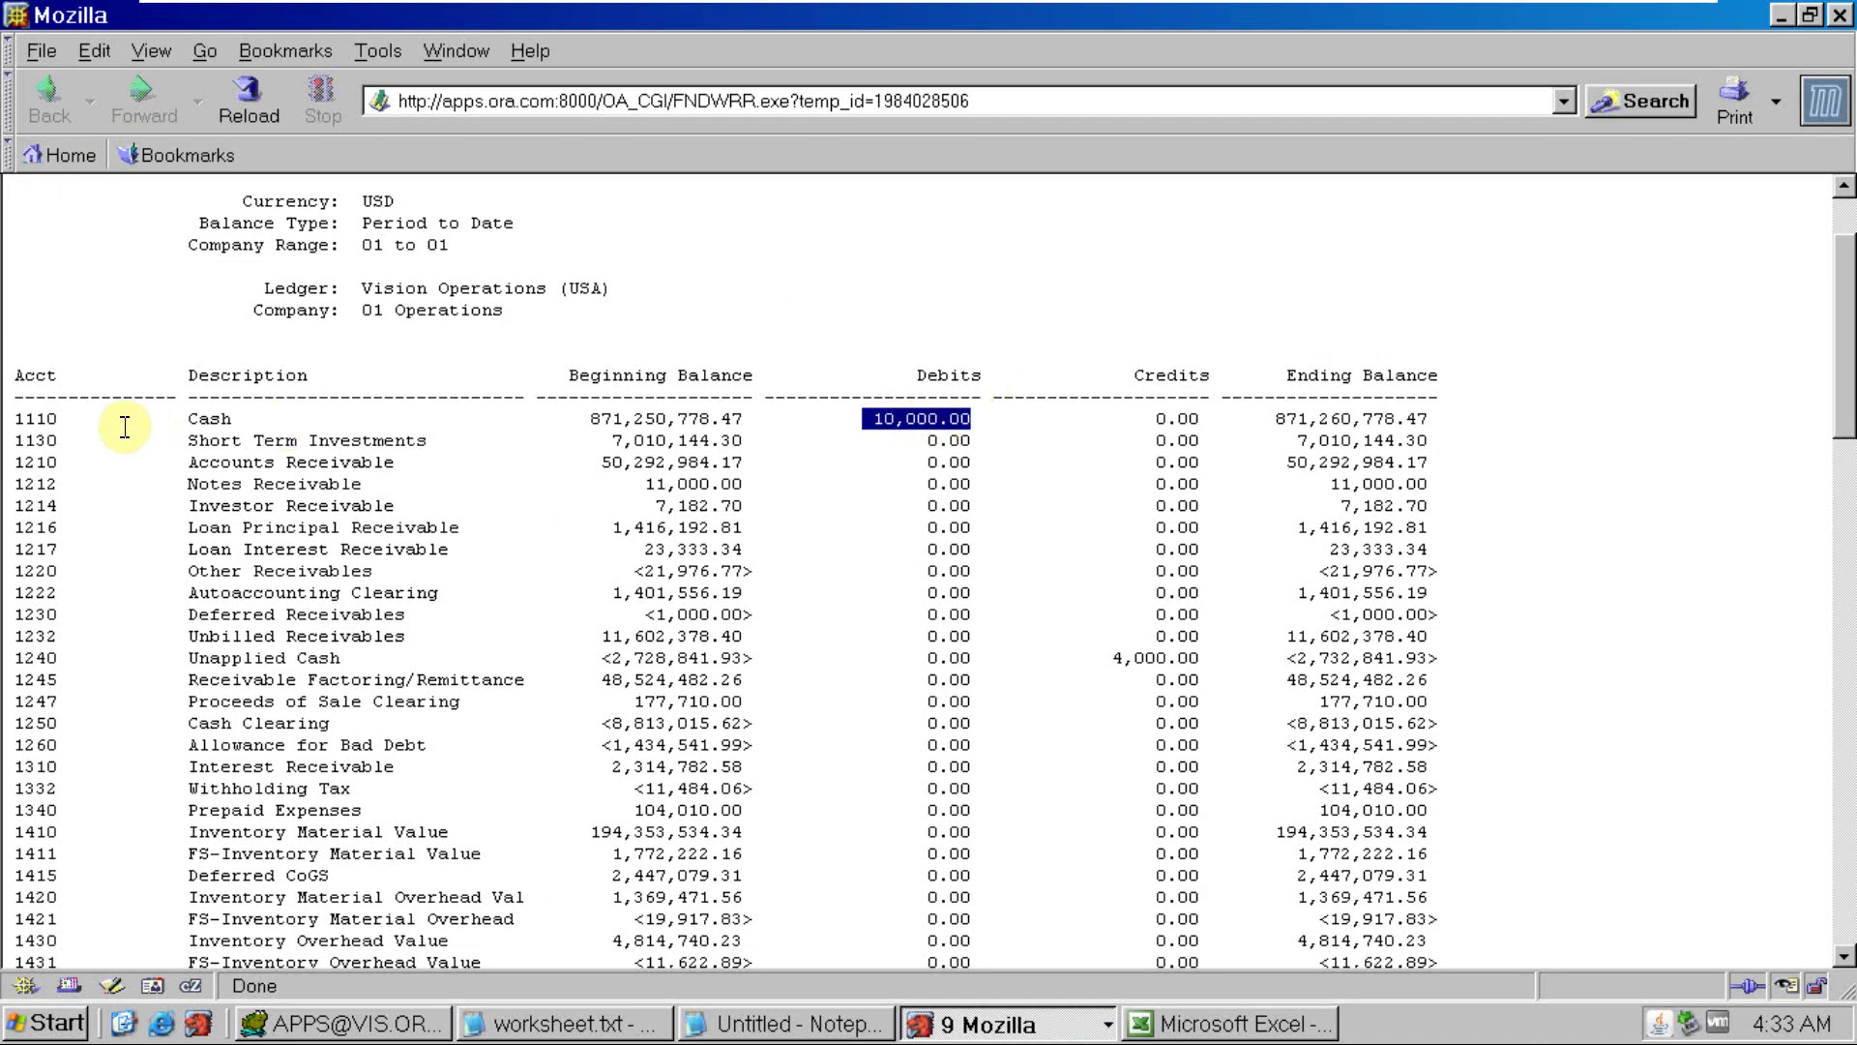
drag(46, 420, 17, 418)
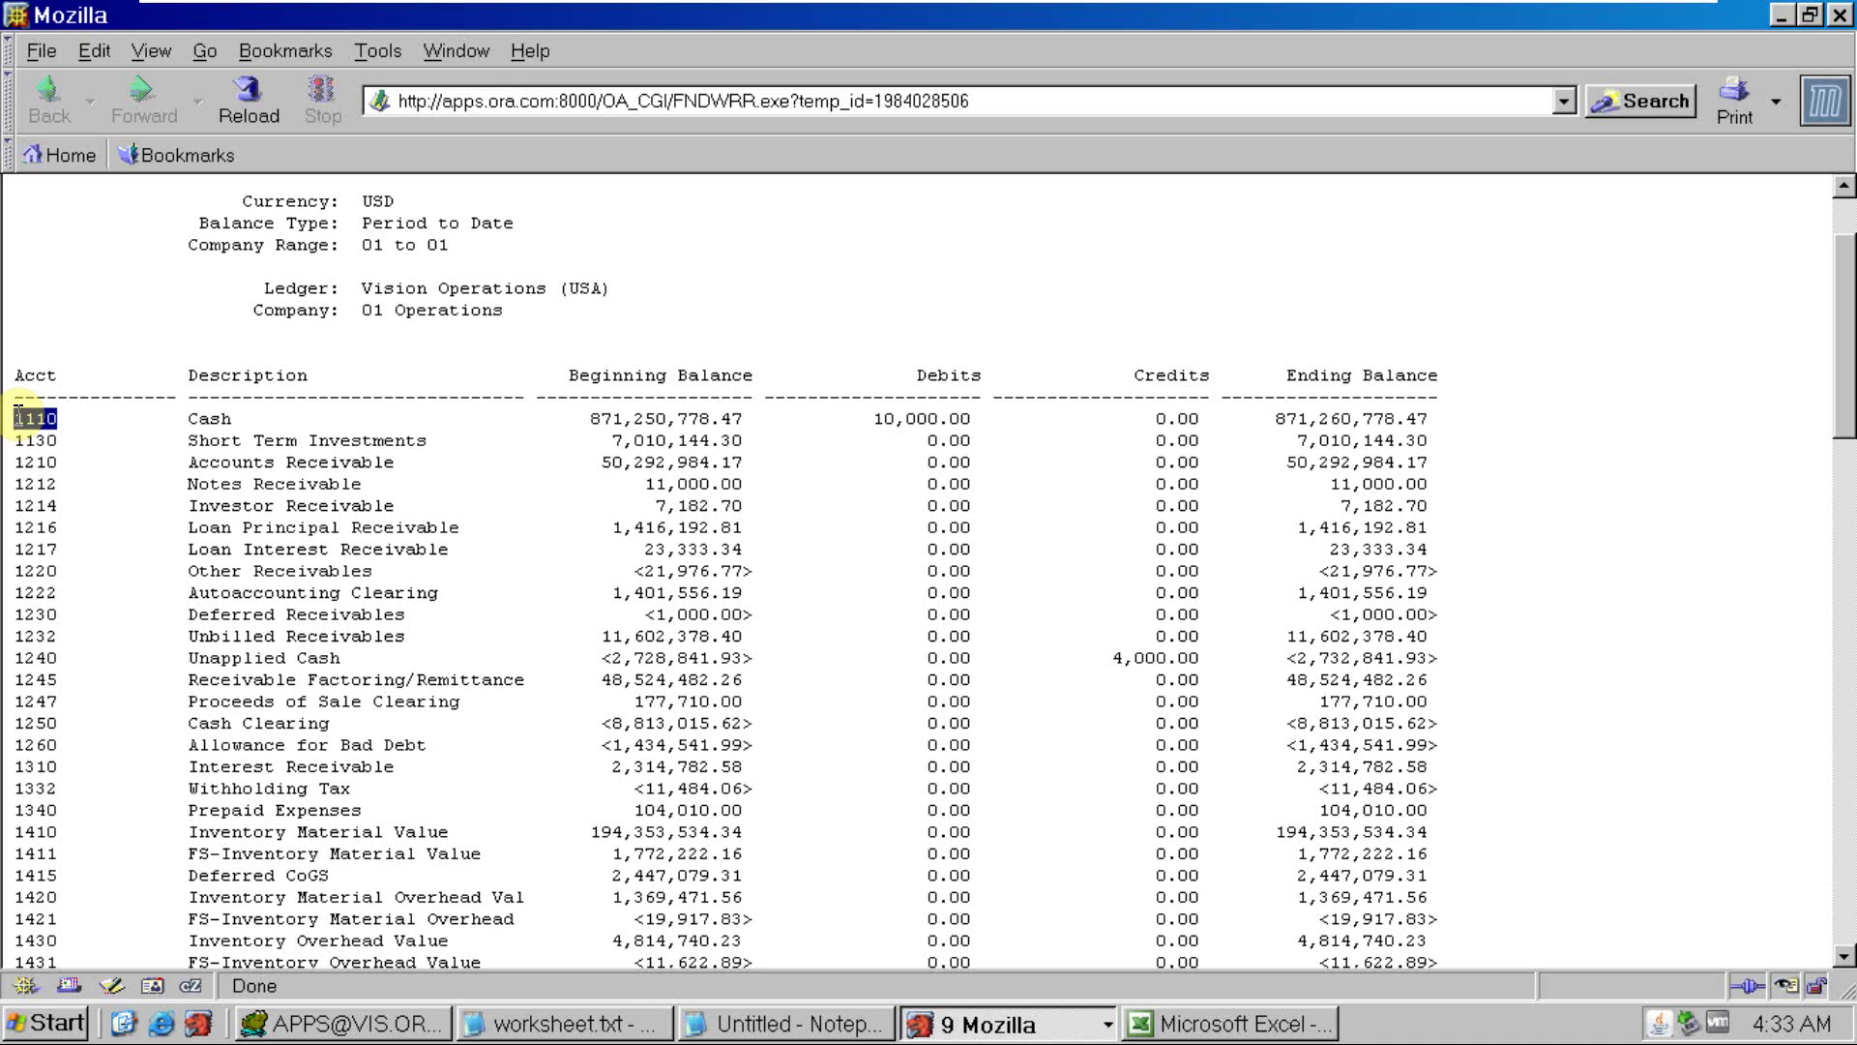
double_click(37, 429)
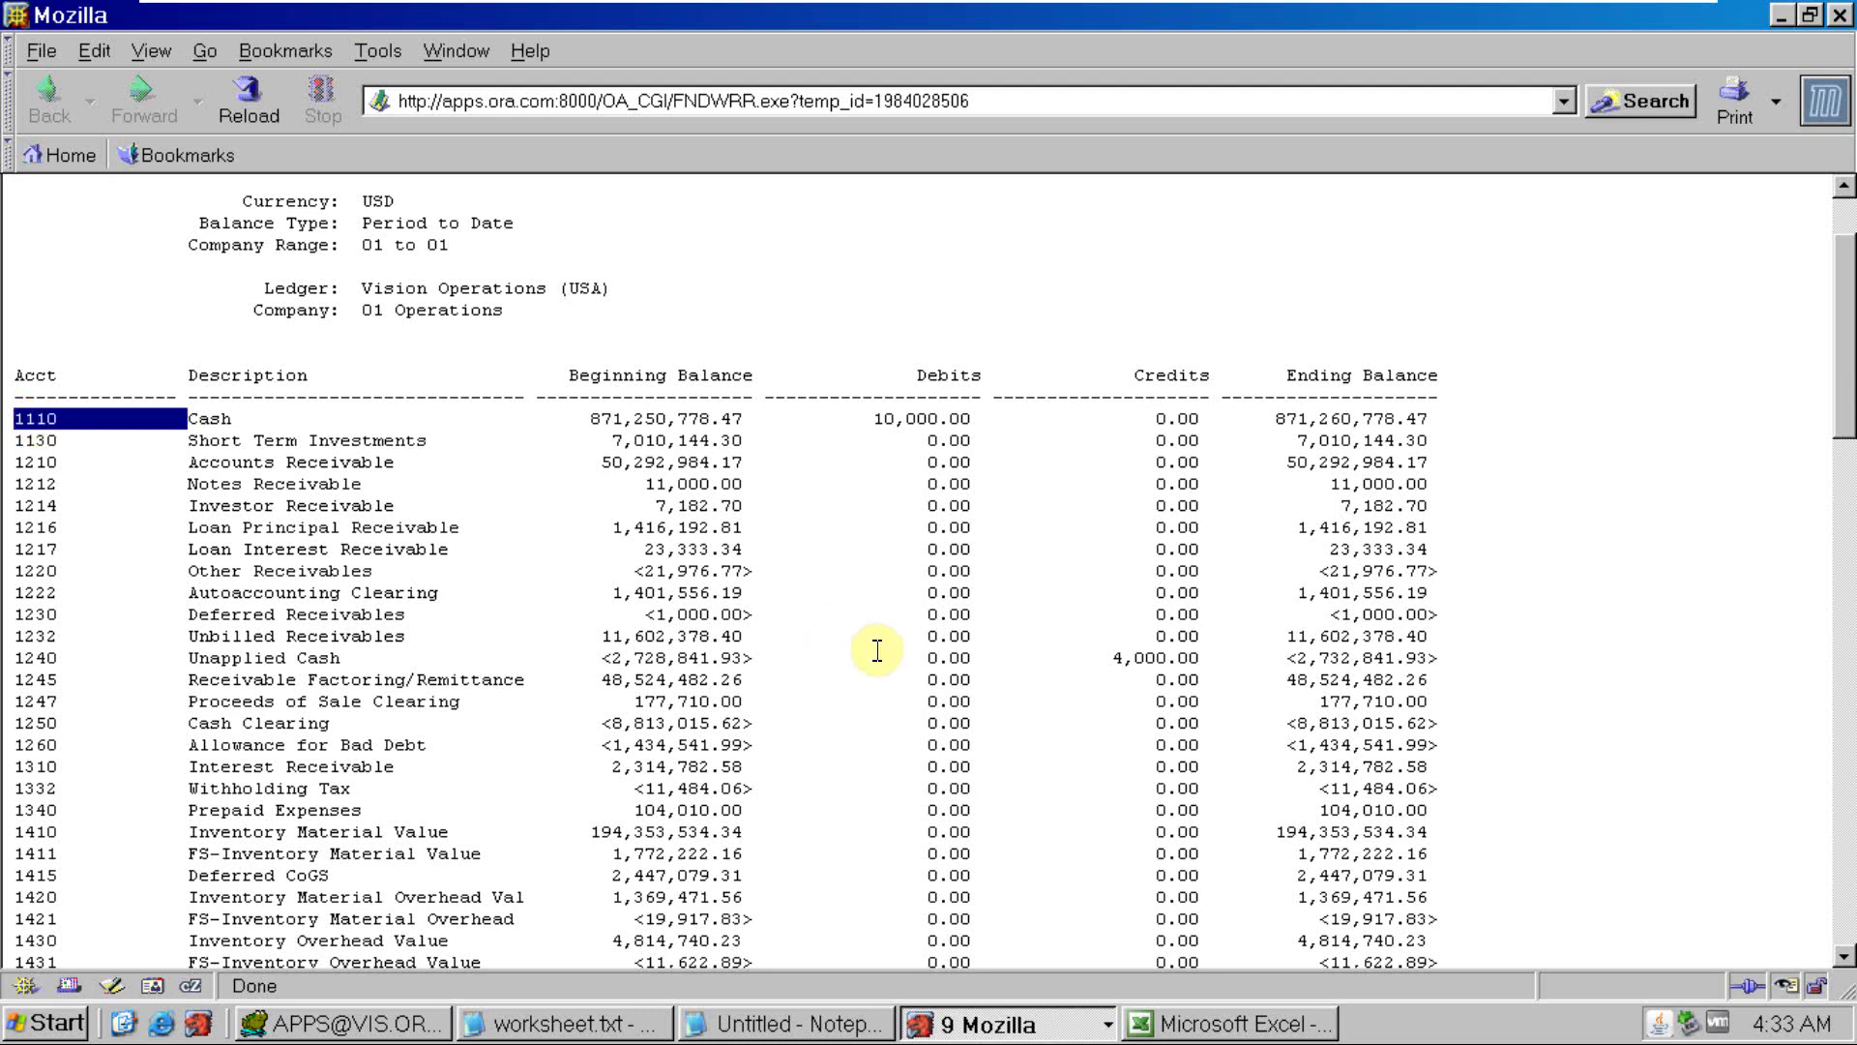
Compare the Unapplied Cash account 1240 credit in the Trial Balance with the unapplied and on-account receipt amounts in the Excel sheet
click(1112, 657)
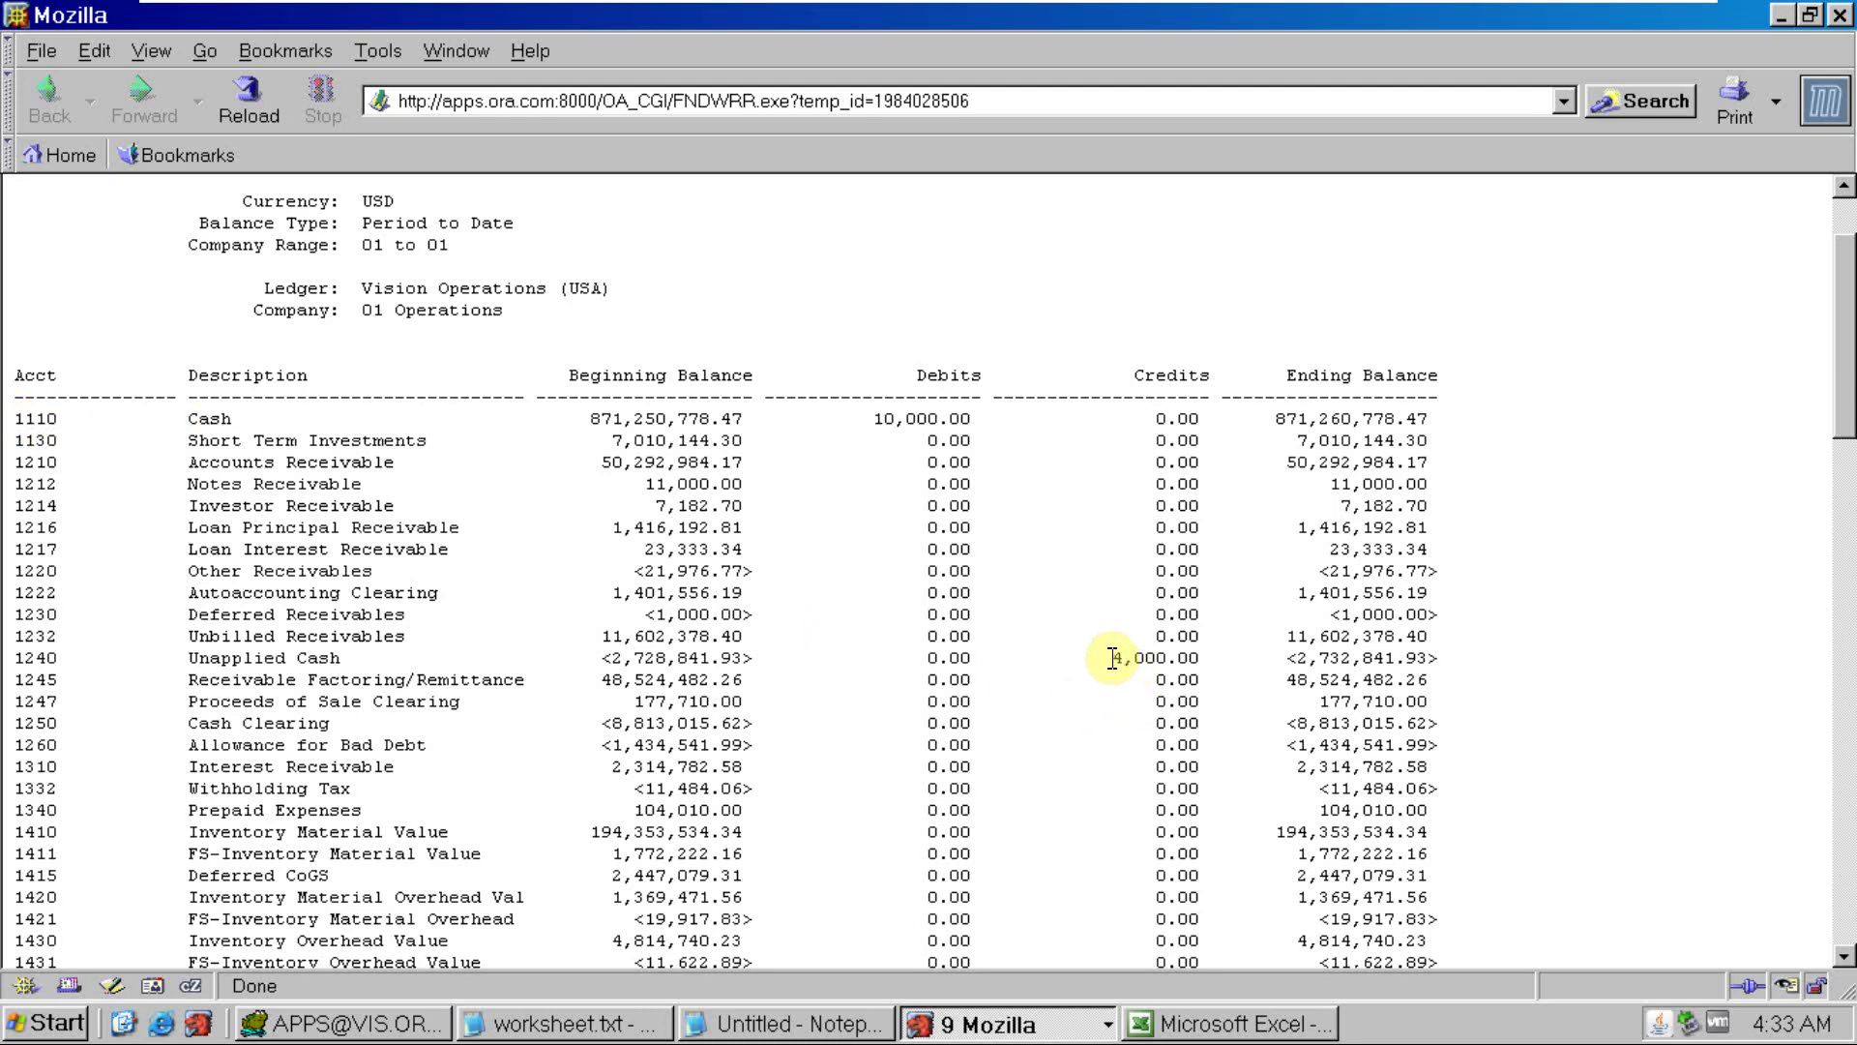
double_click(1112, 658)
click(1112, 657)
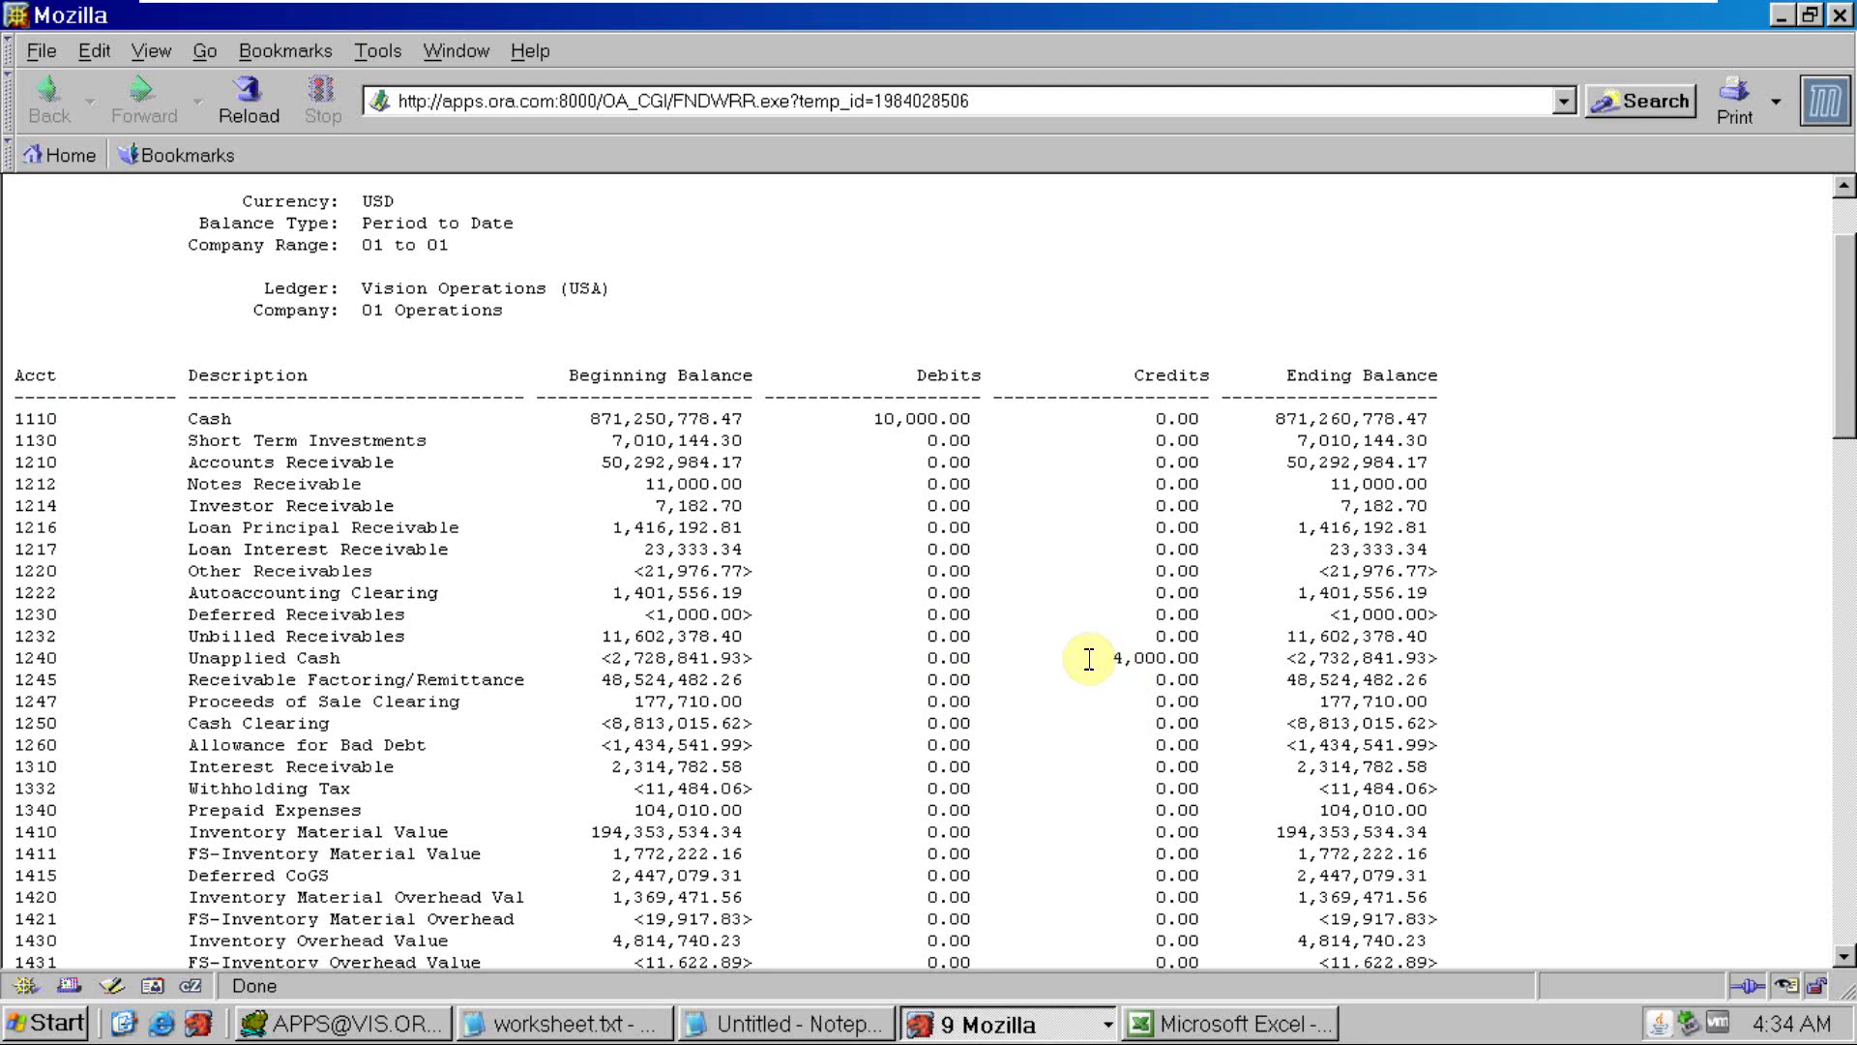
drag(15, 658, 418, 665)
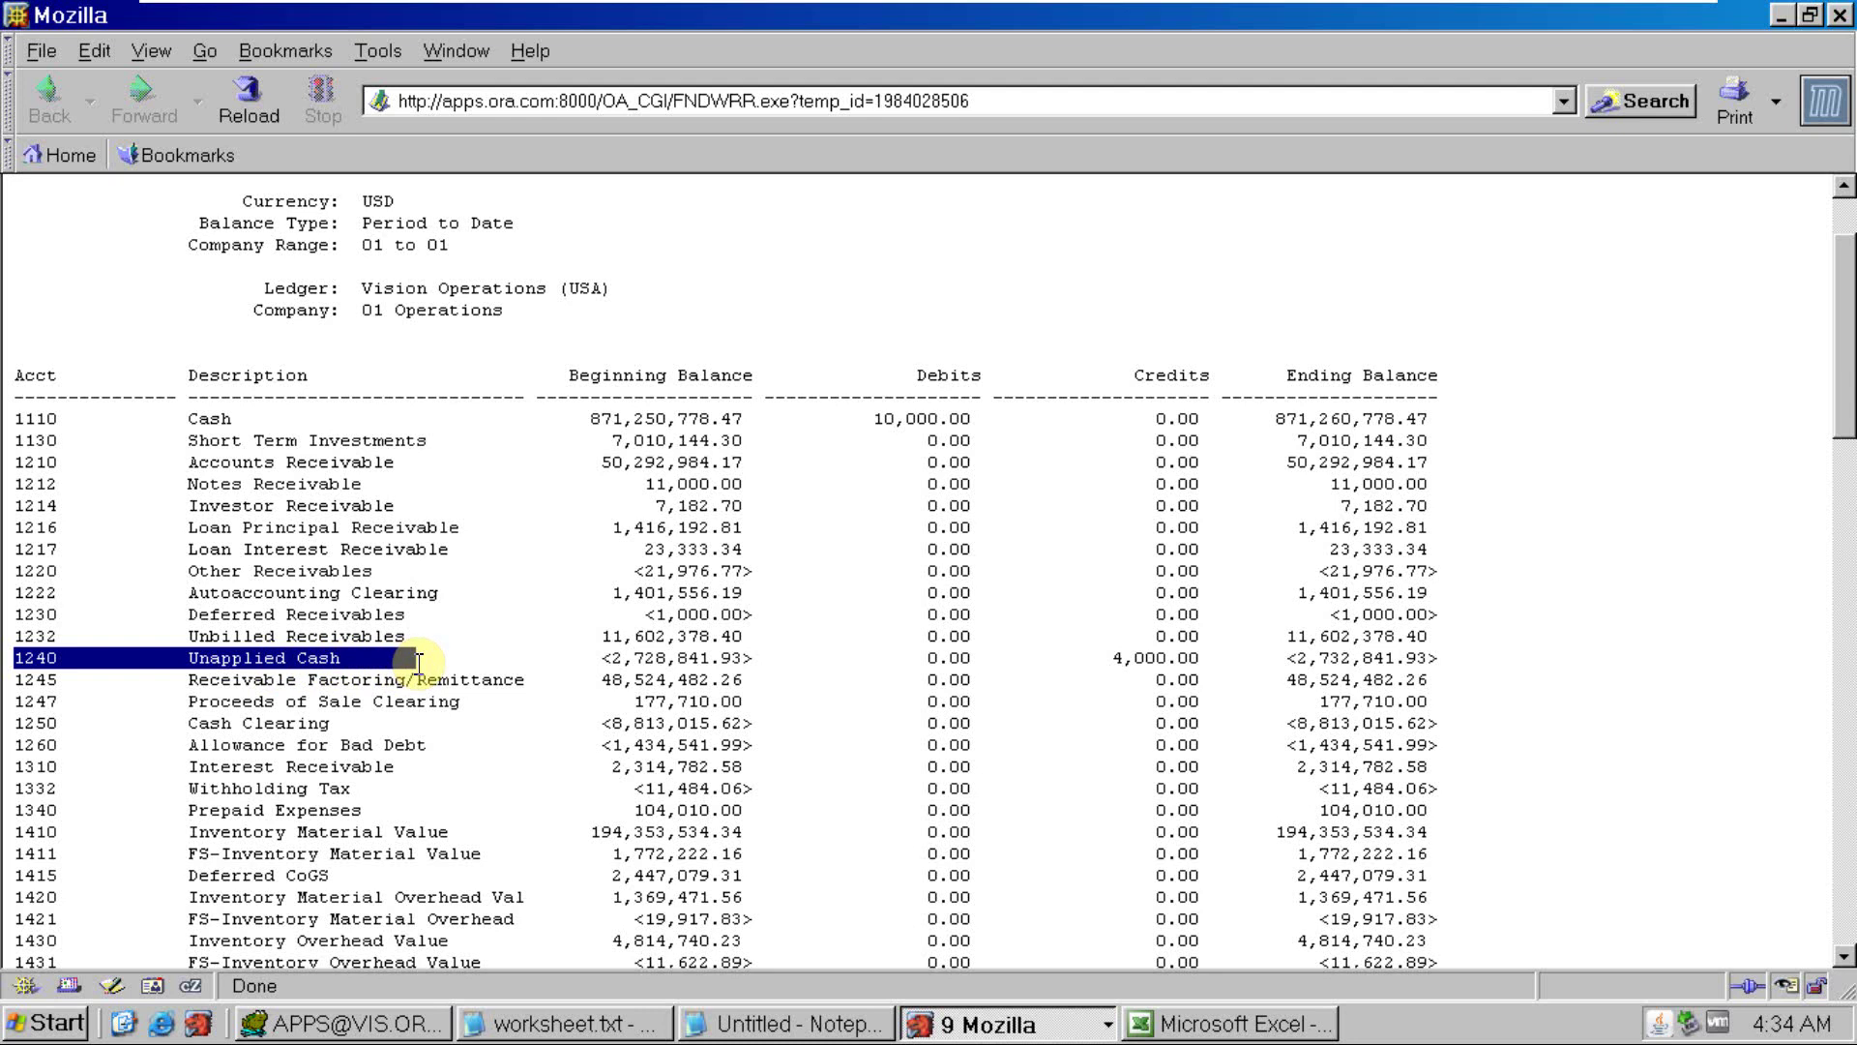
key(alt+Tab)
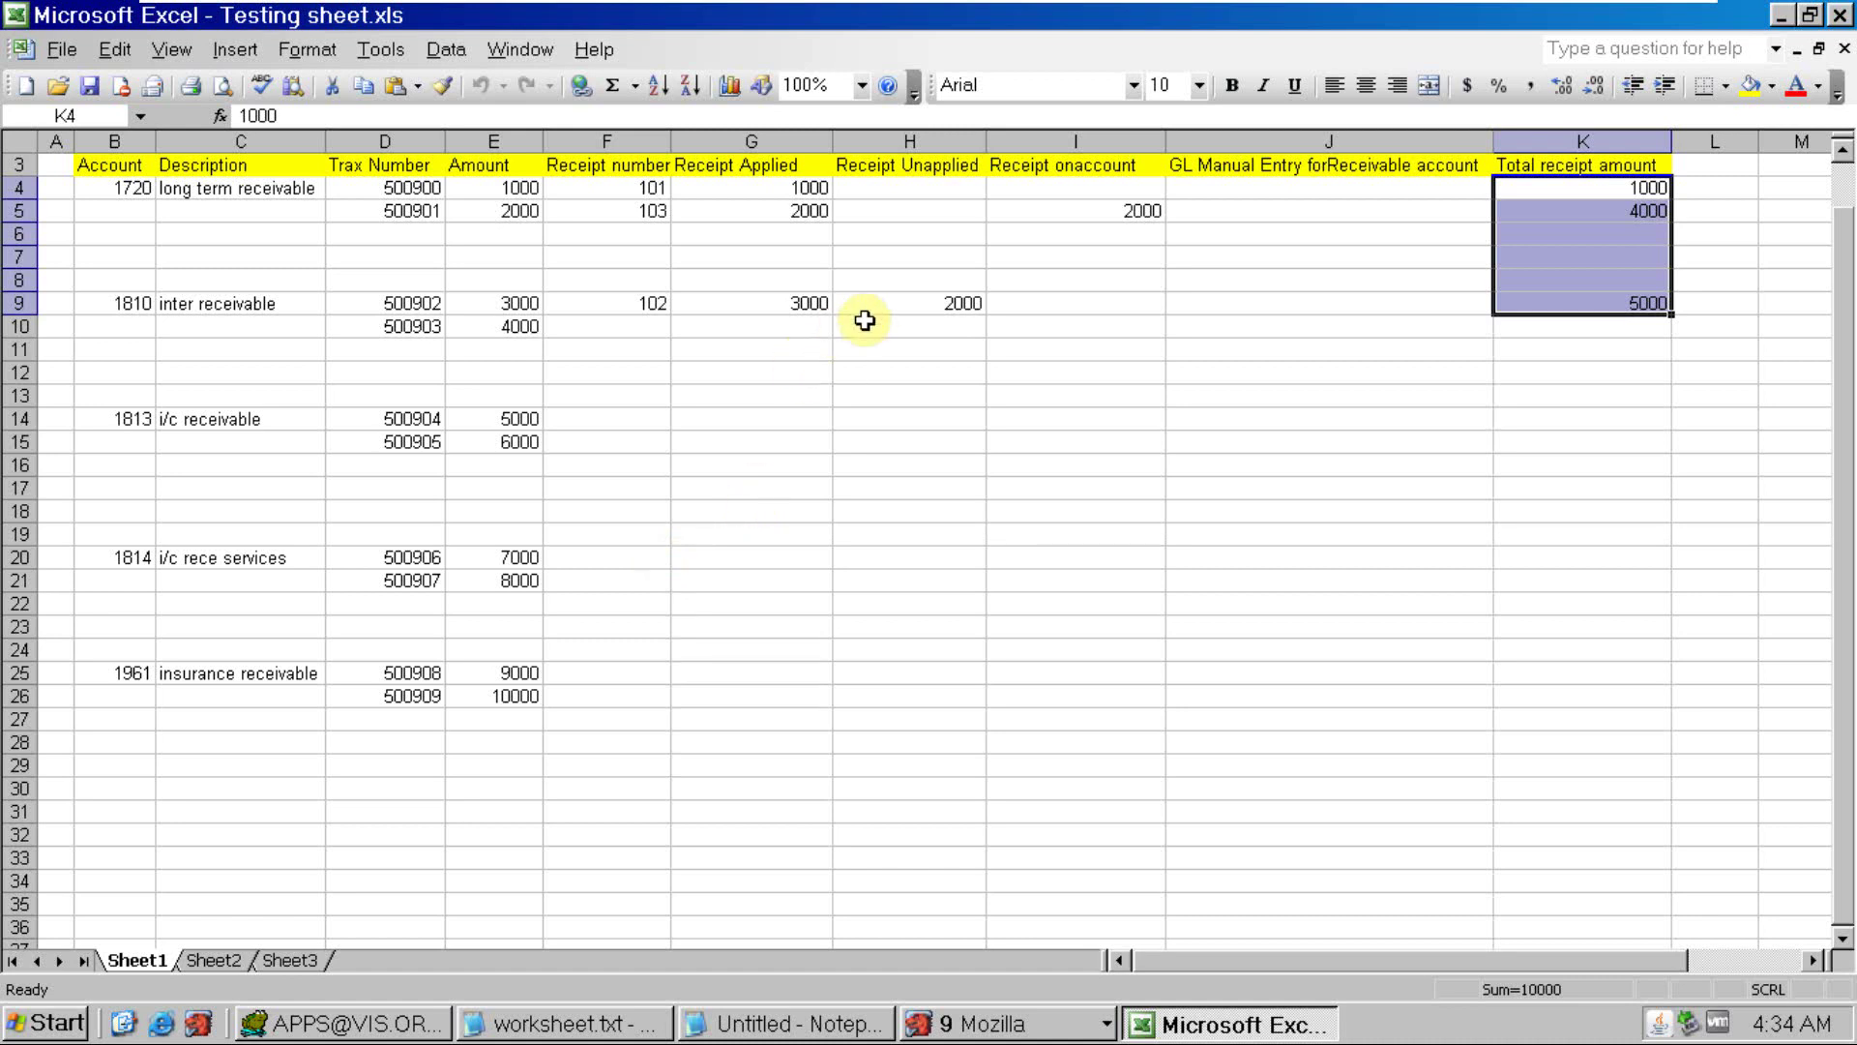
click(956, 303)
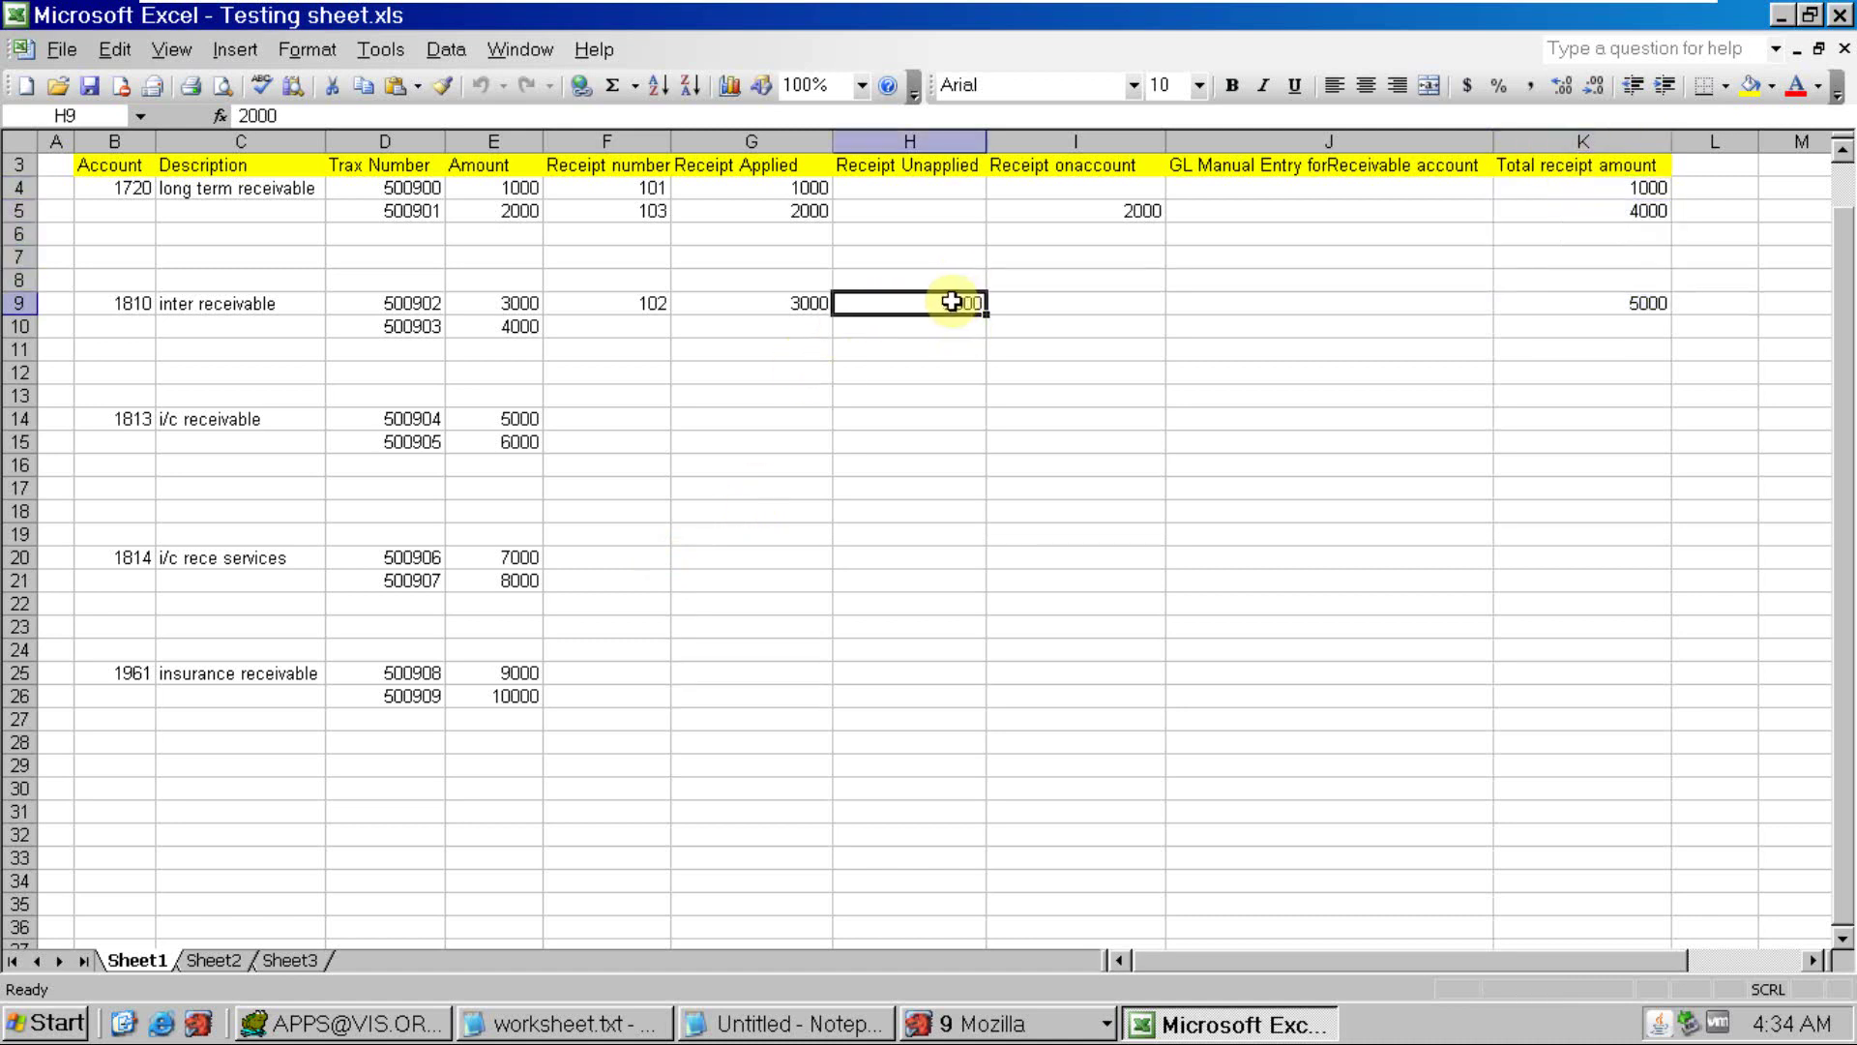
click(1104, 207)
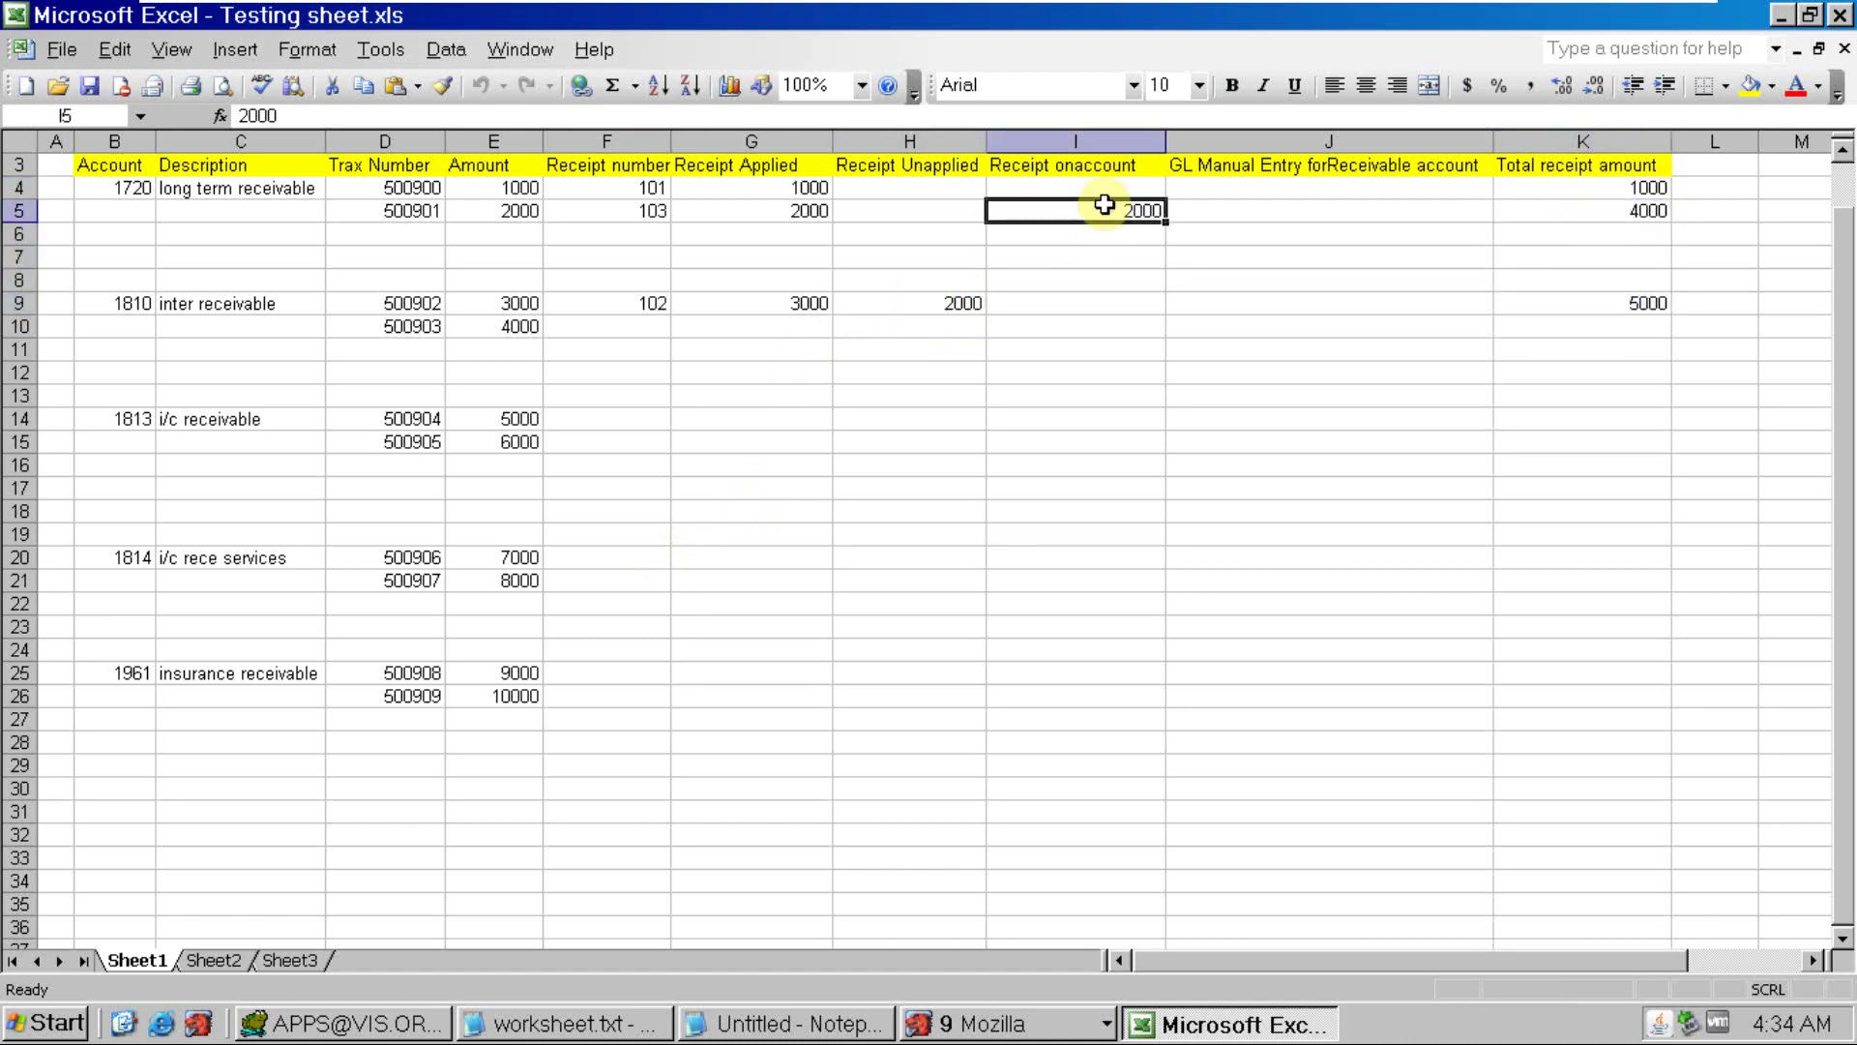
click(931, 309)
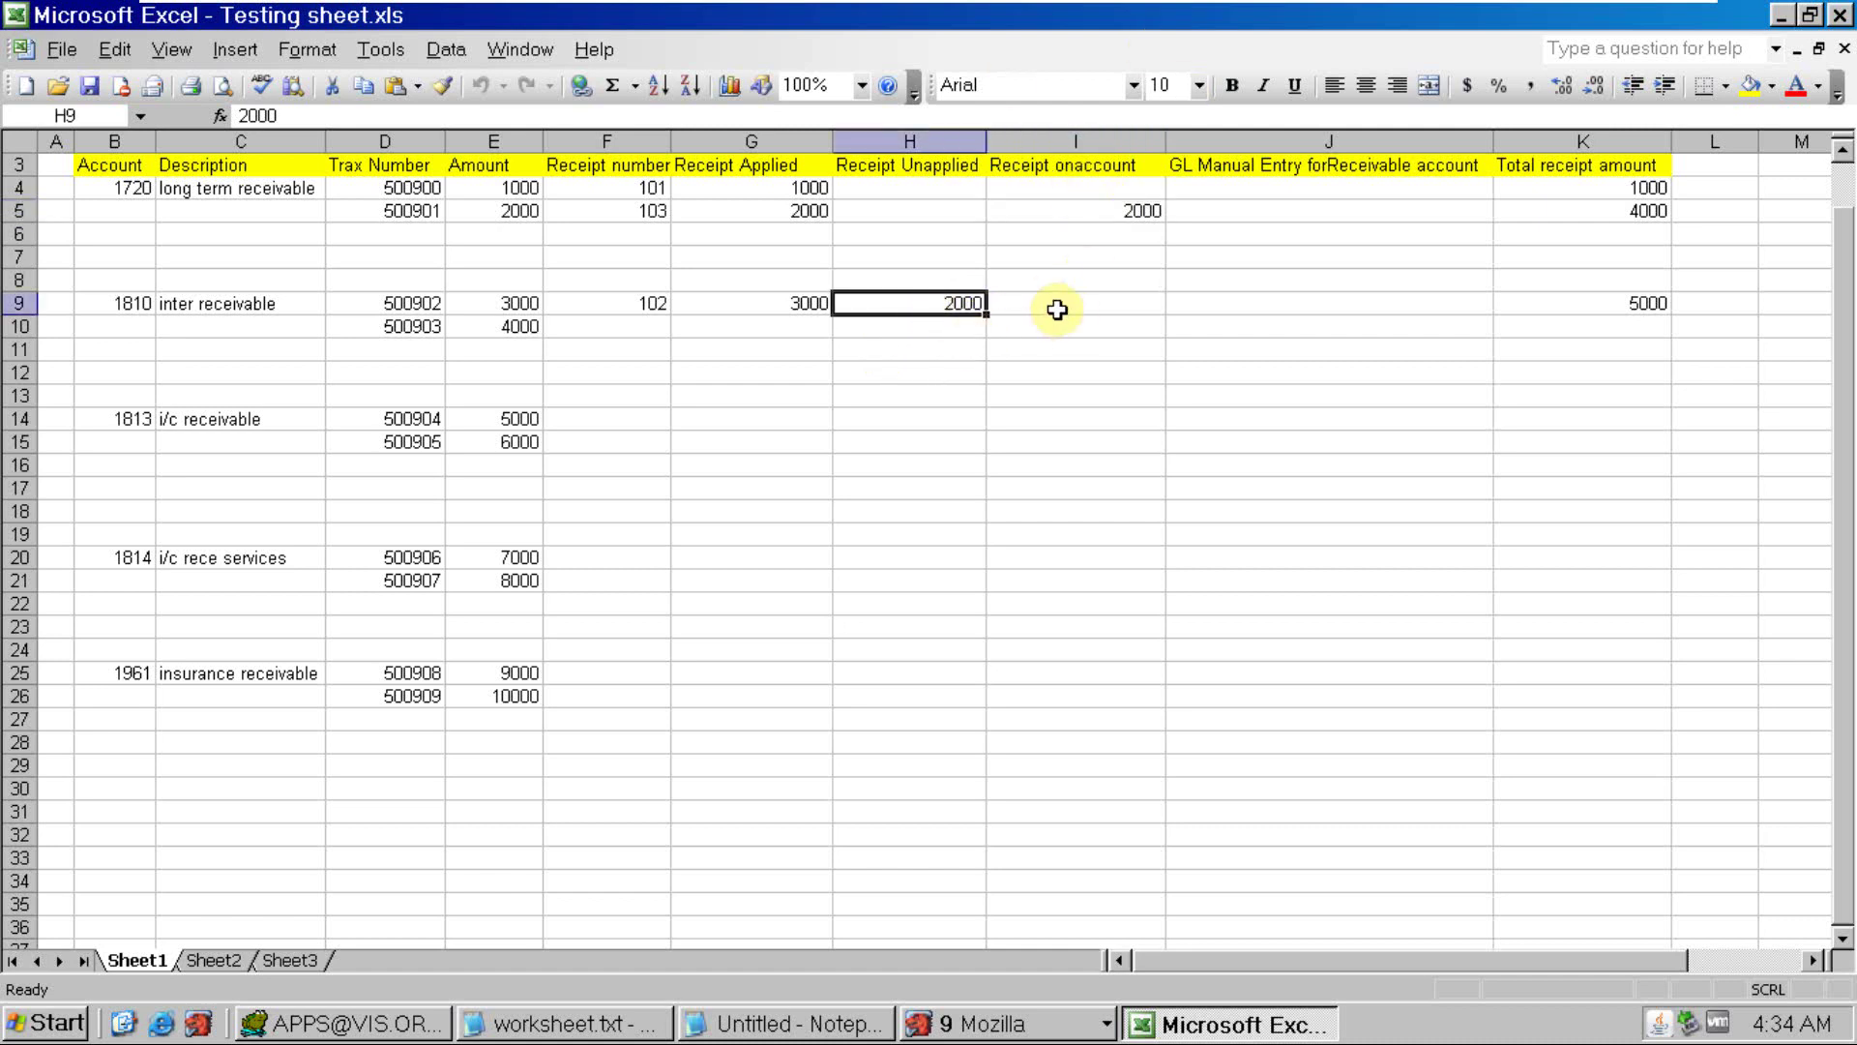
key(alt+Tab)
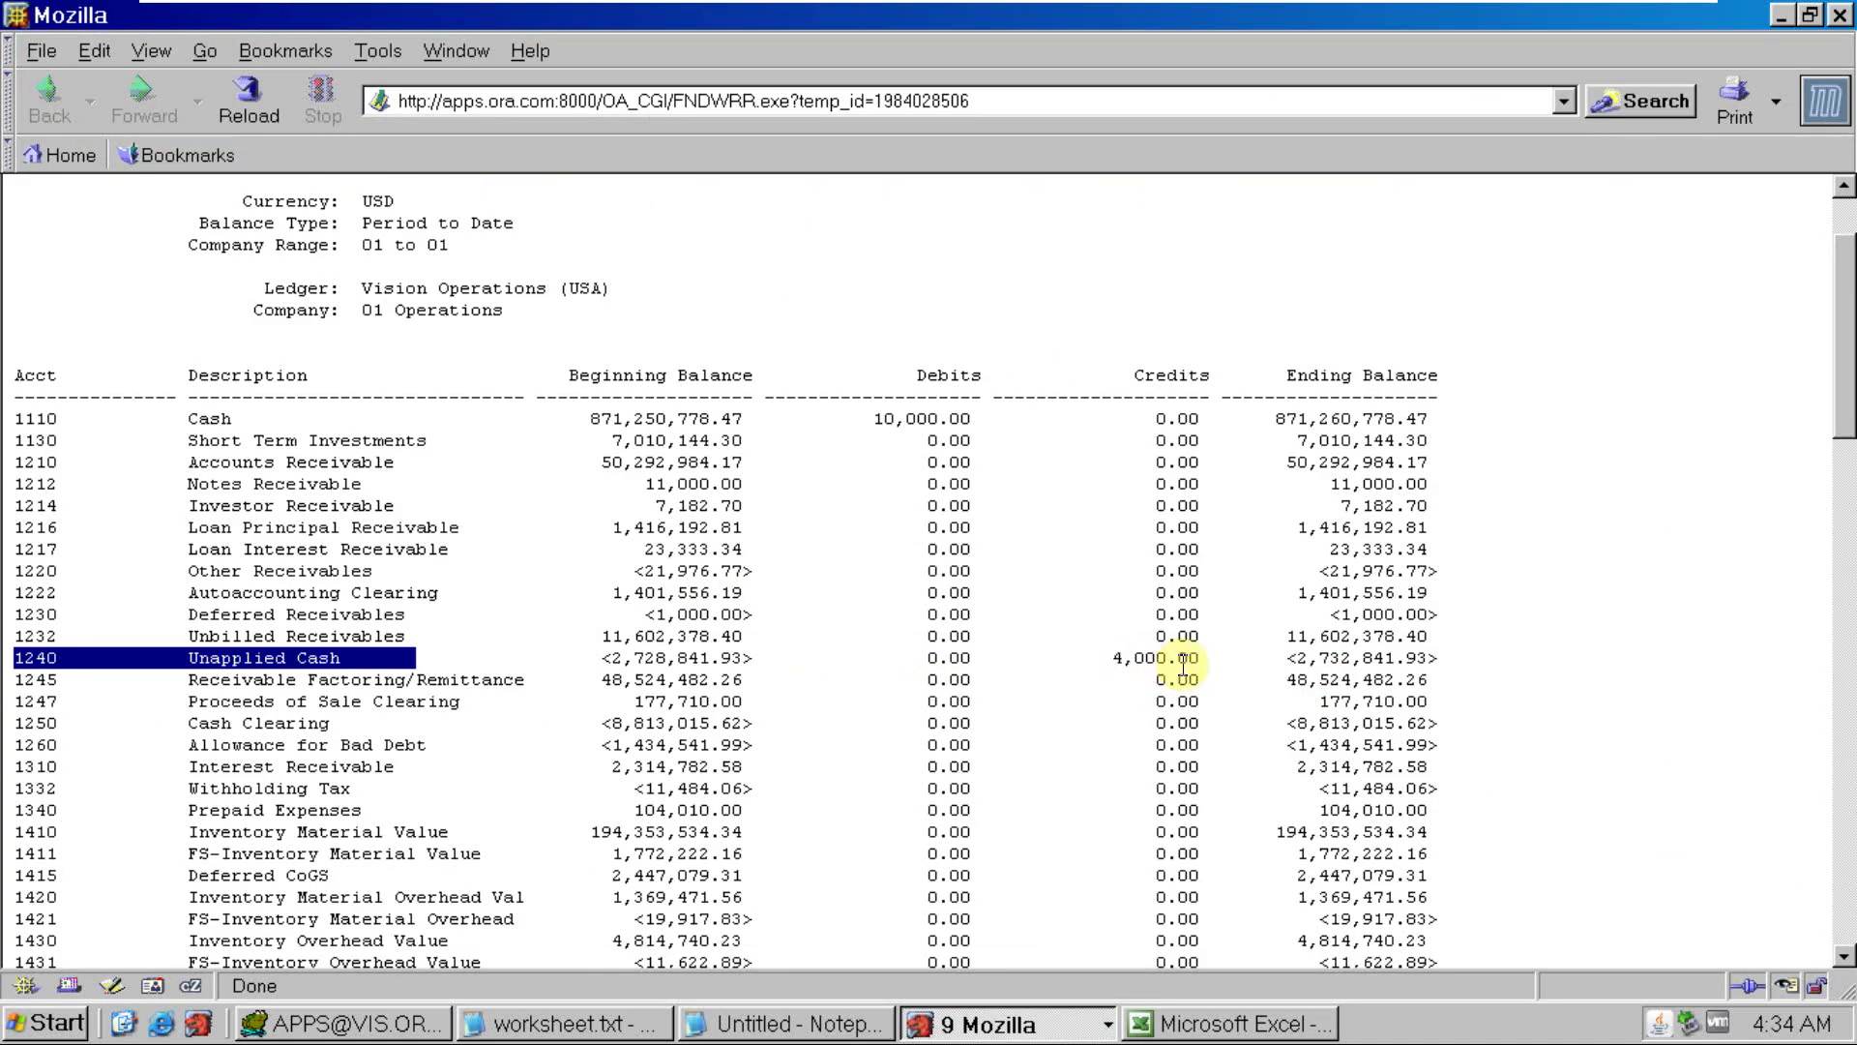
Compare the Long Term Receivables account 1720 row in Excel with its debits and credits on page 2 of the Trial Balance
drag(1849, 334, 1843, 685)
key(alt+Tab)
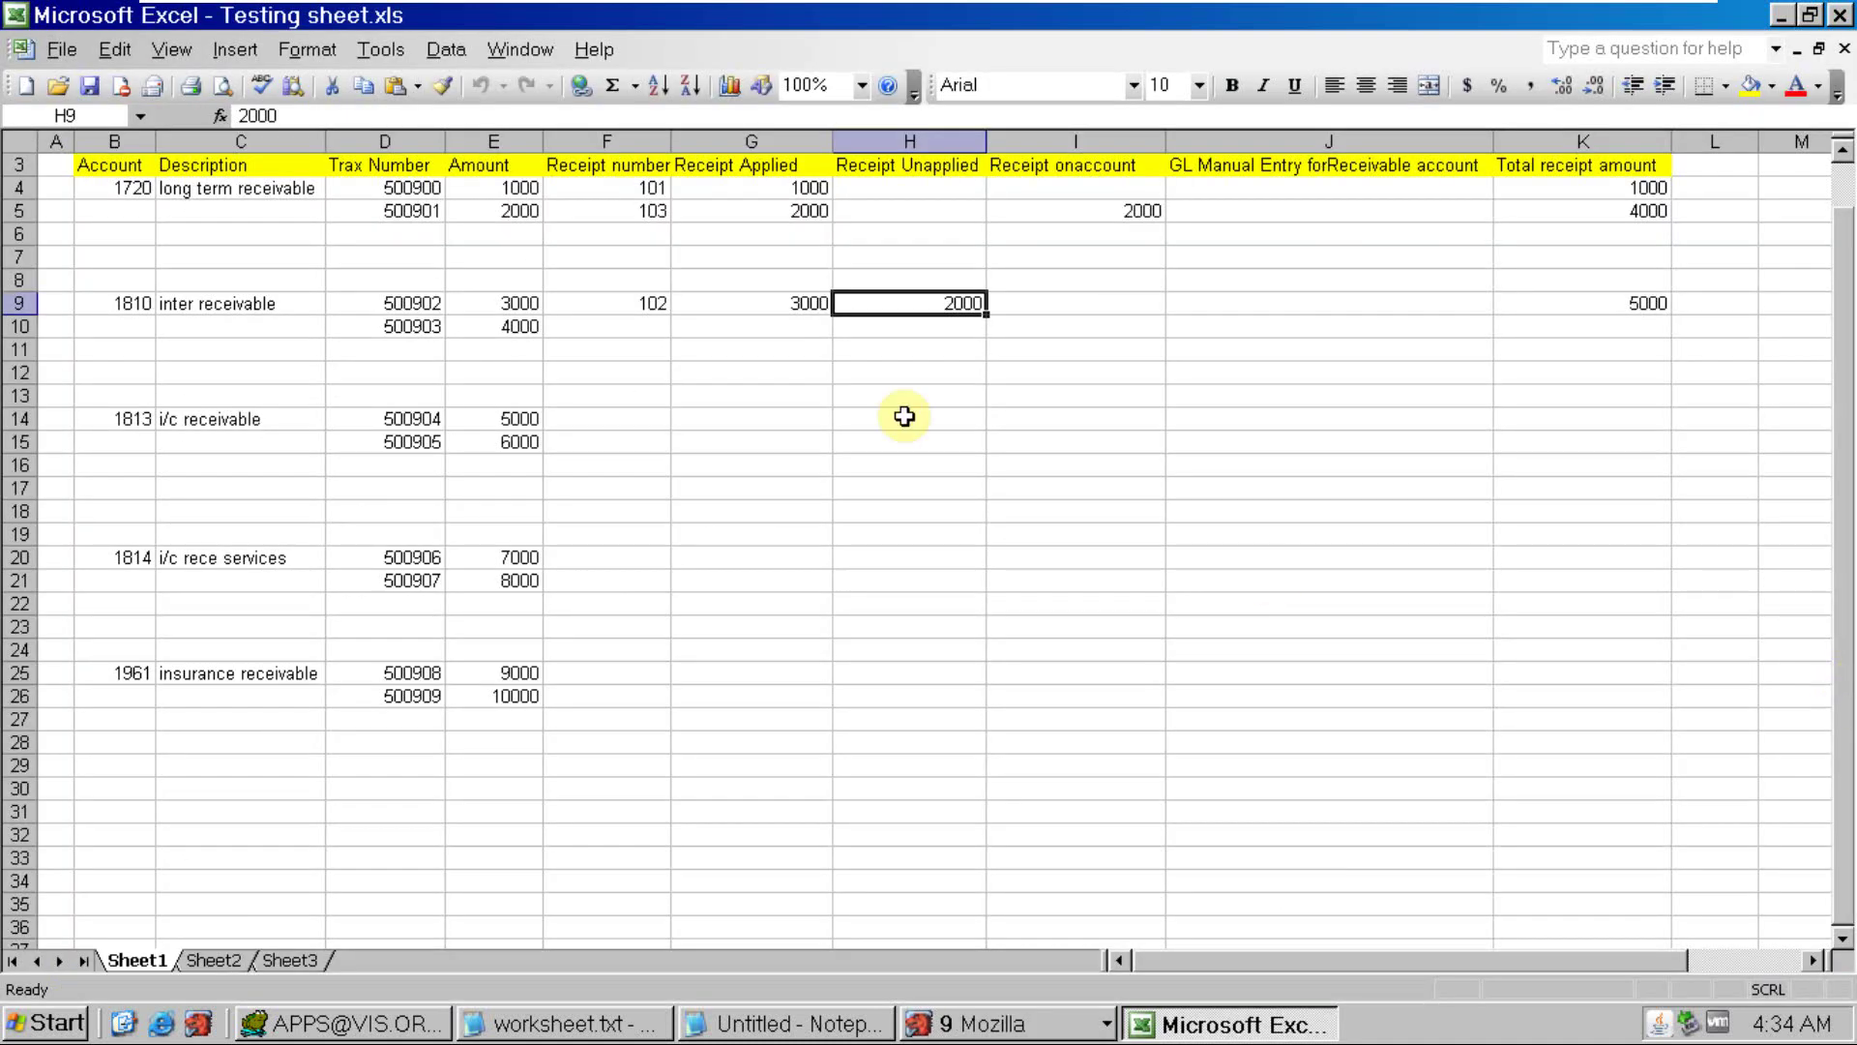
click(123, 191)
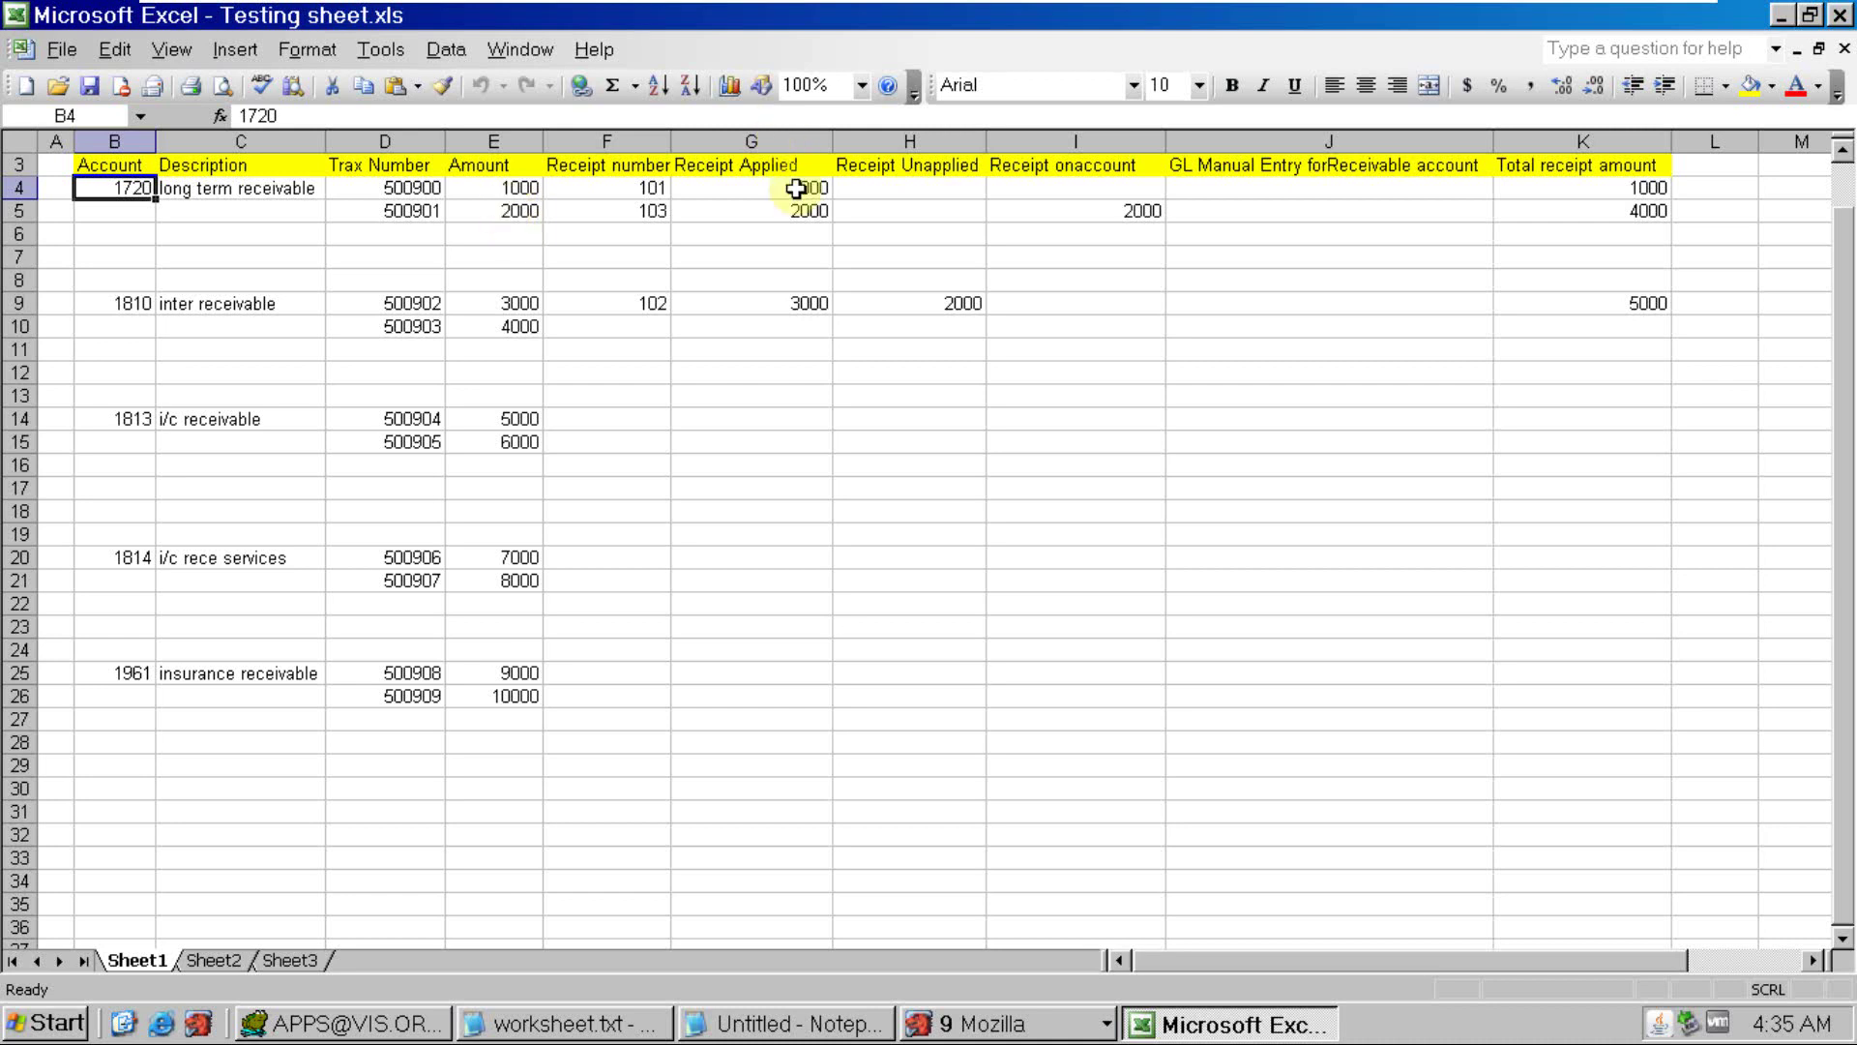
key(alt+Tab)
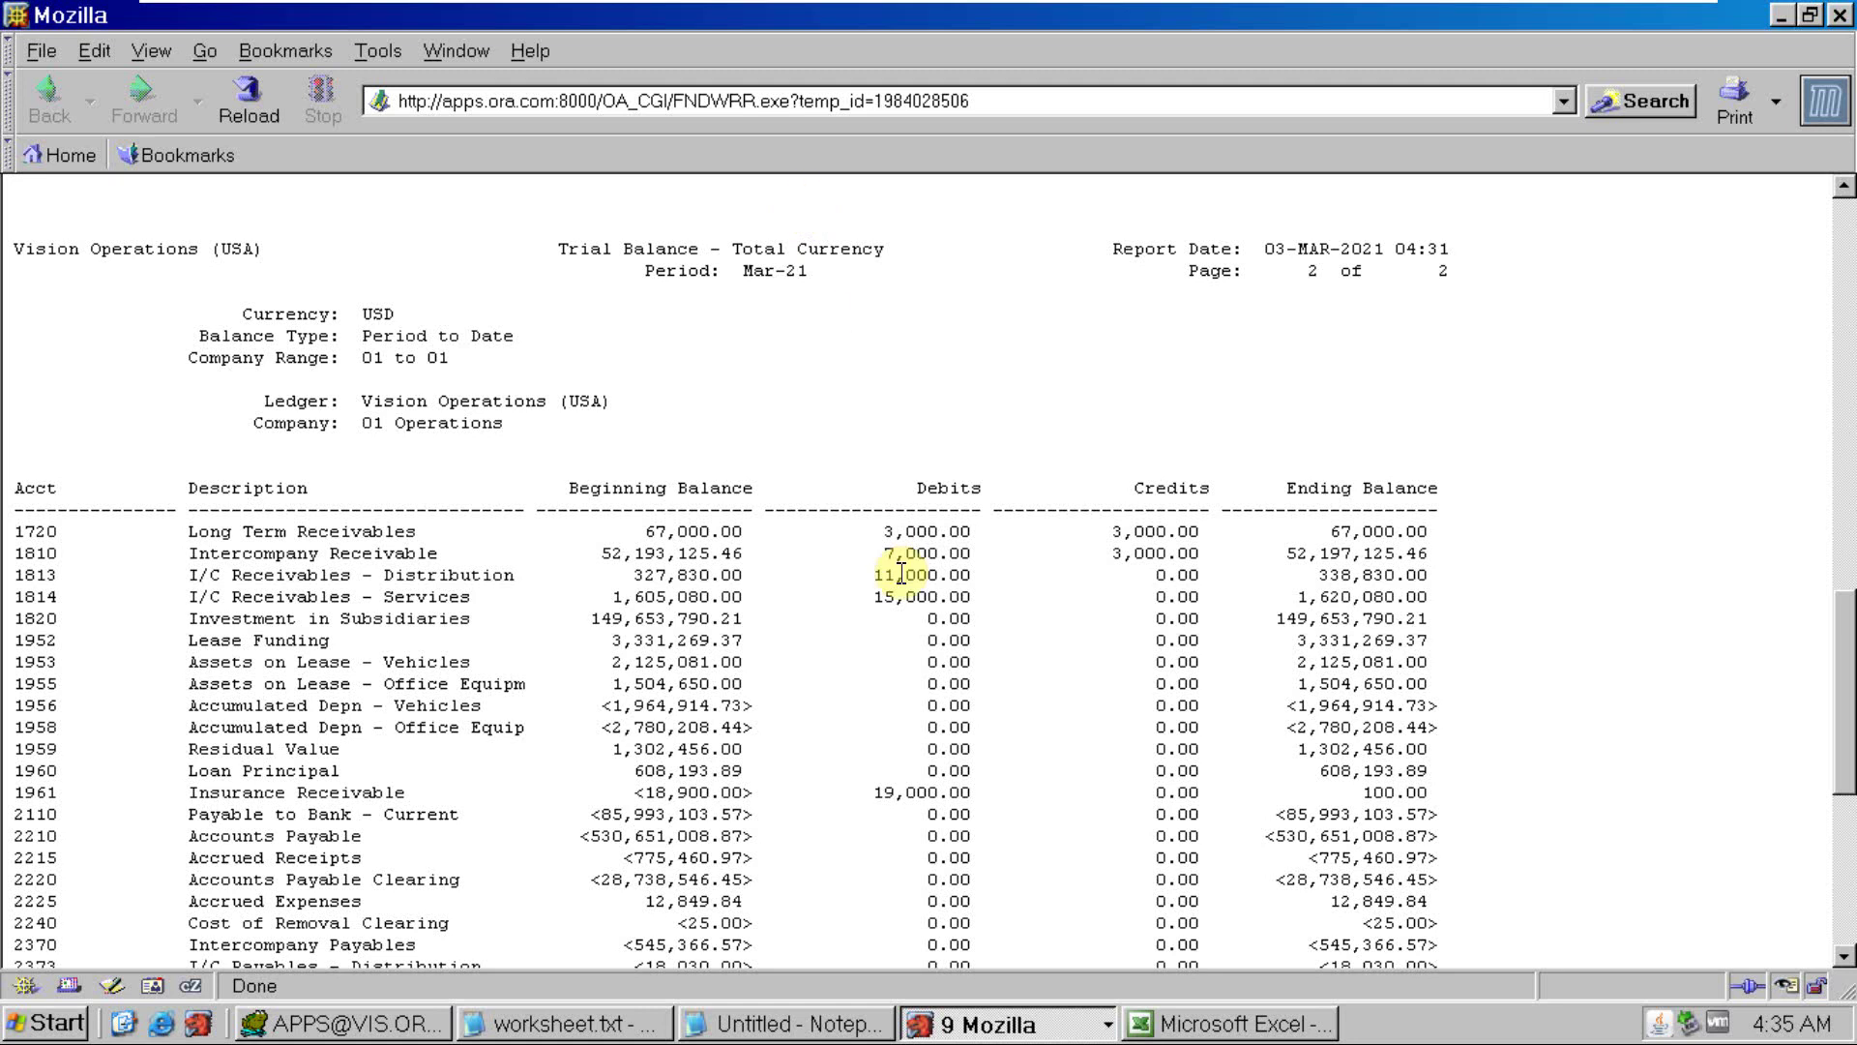
drag(882, 530, 977, 531)
drag(1146, 531, 1199, 530)
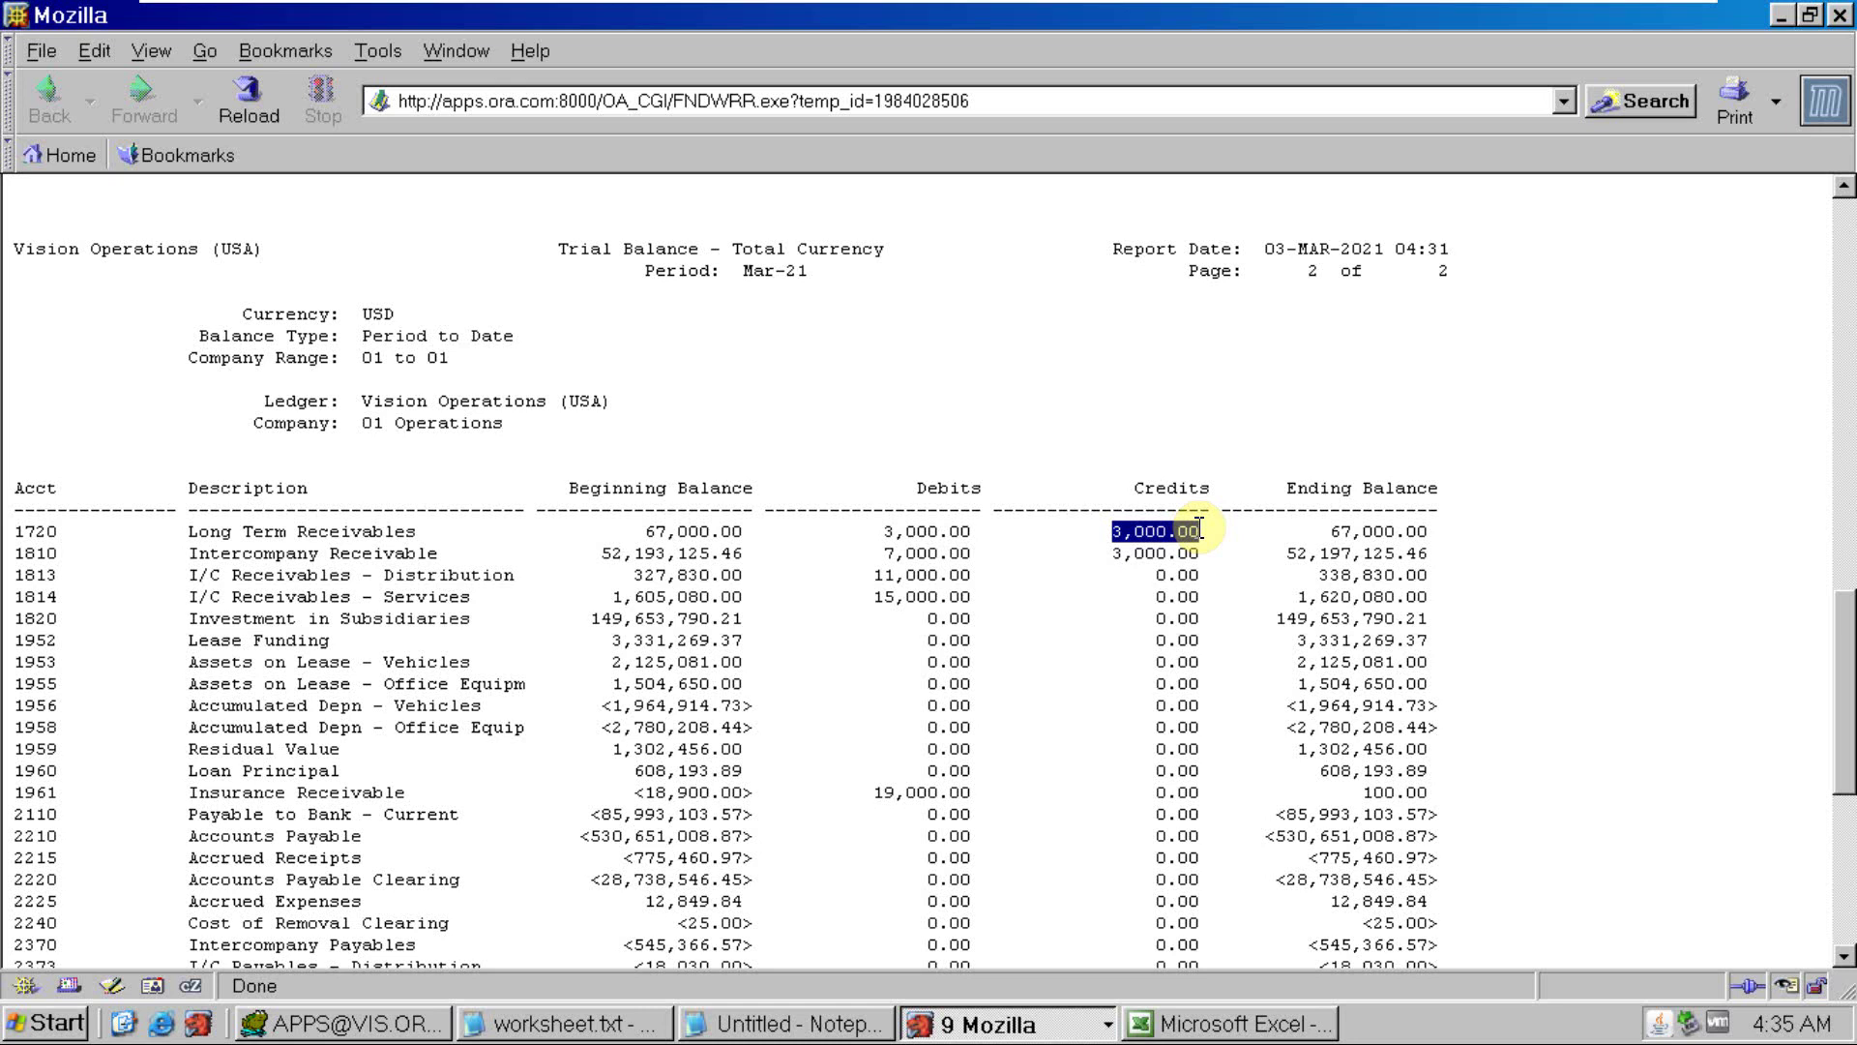
Switch to the Excel sheet and review the transaction, applied and unapplied receipt amounts for inter receivable account 1810
key(alt+Tab)
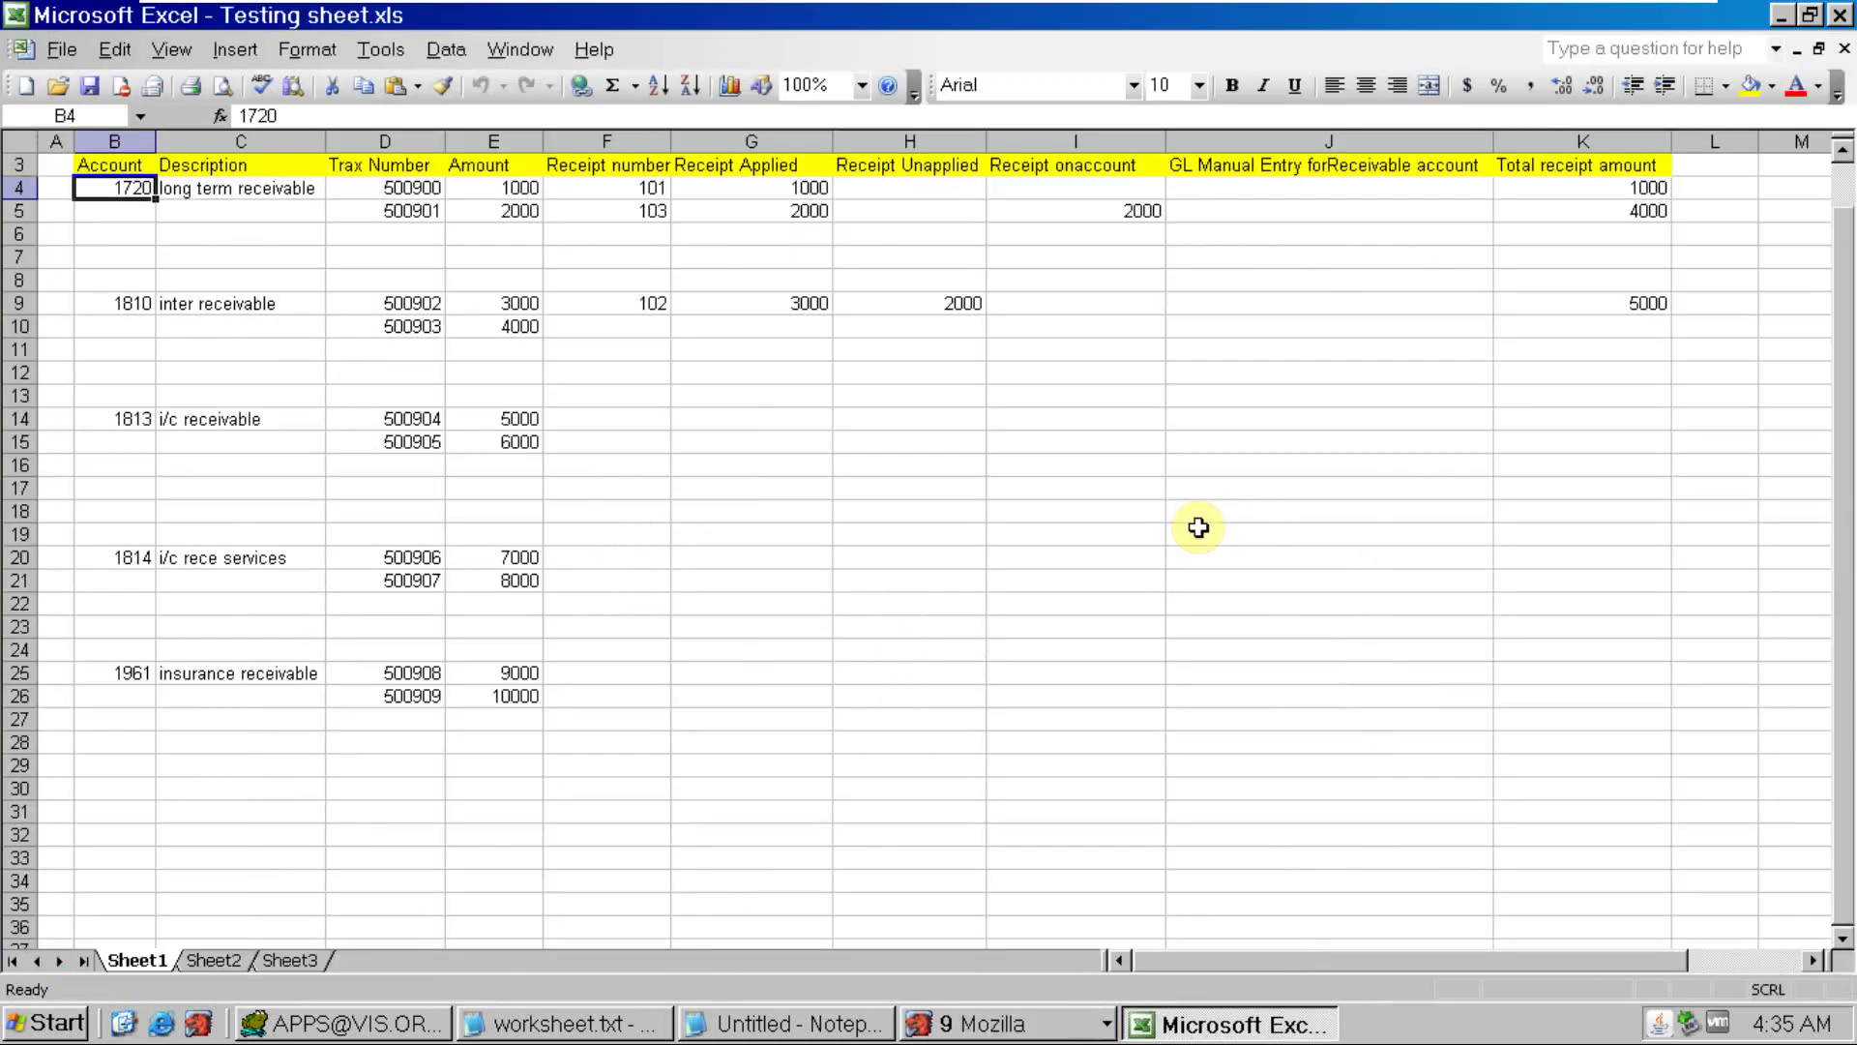
click(131, 303)
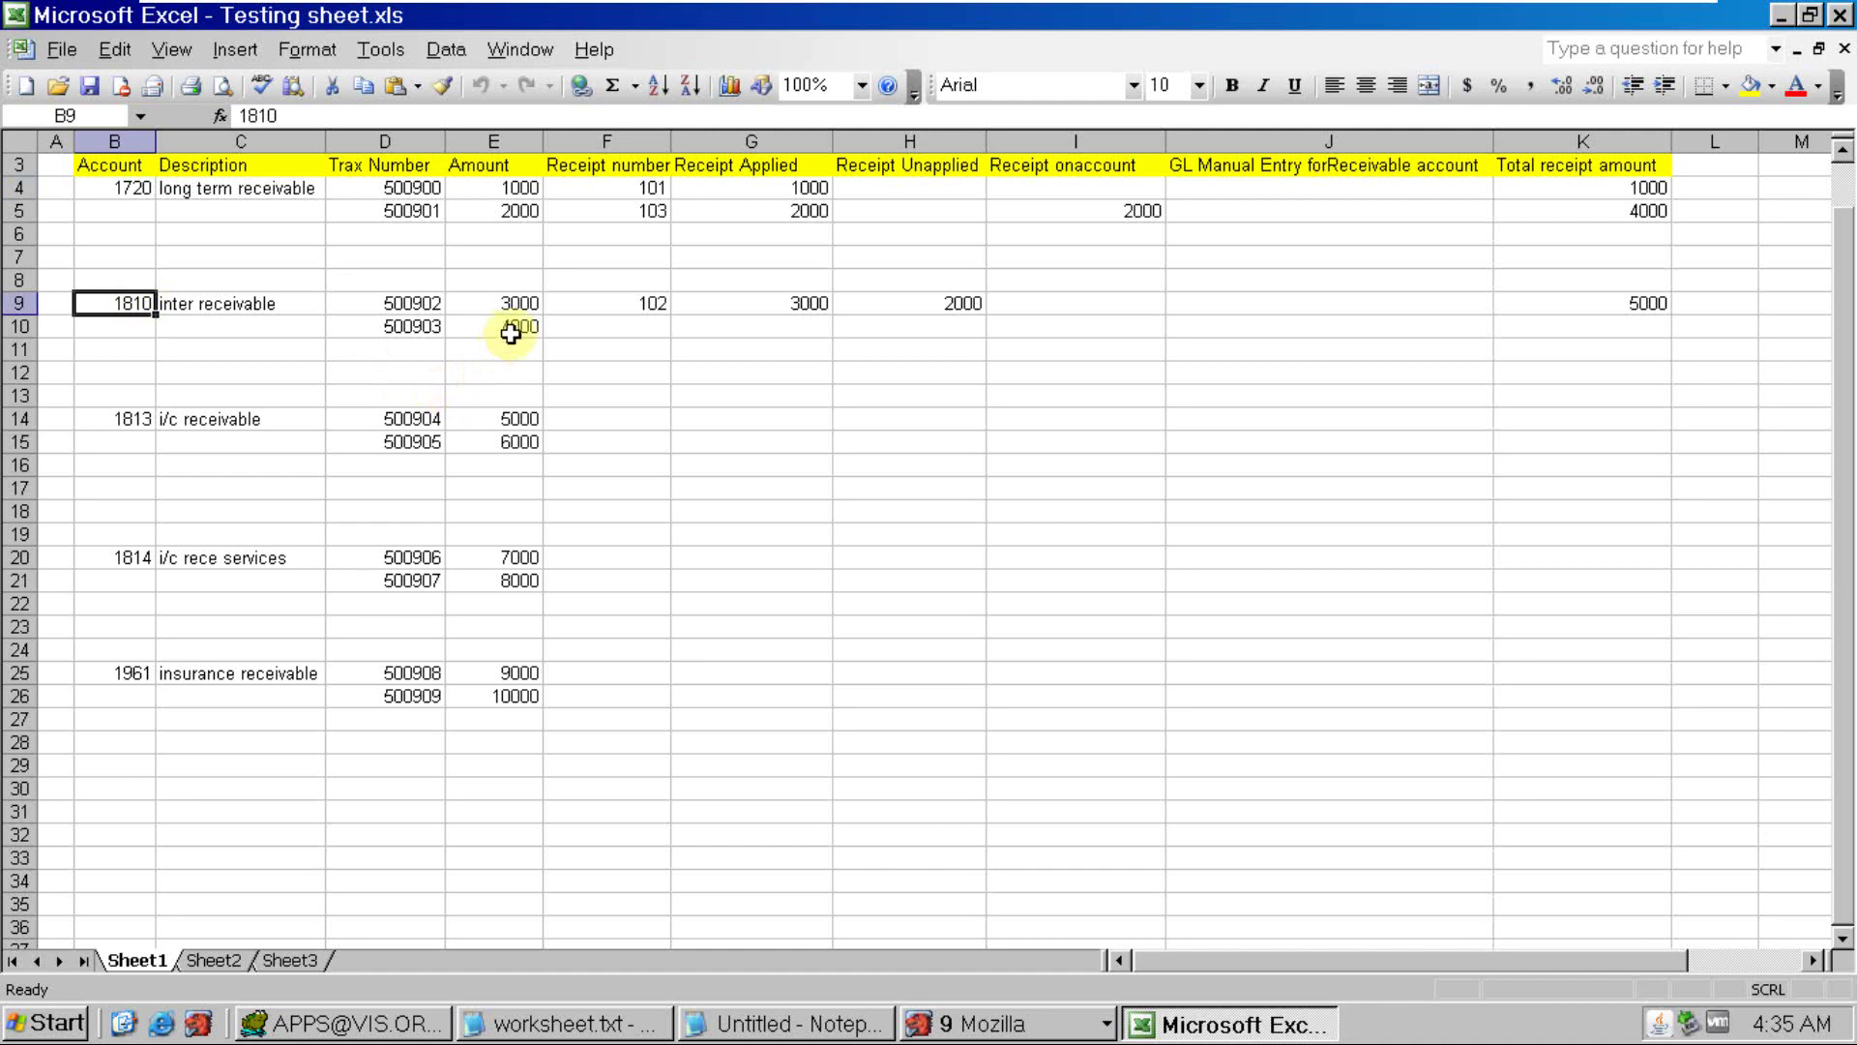
click(521, 306)
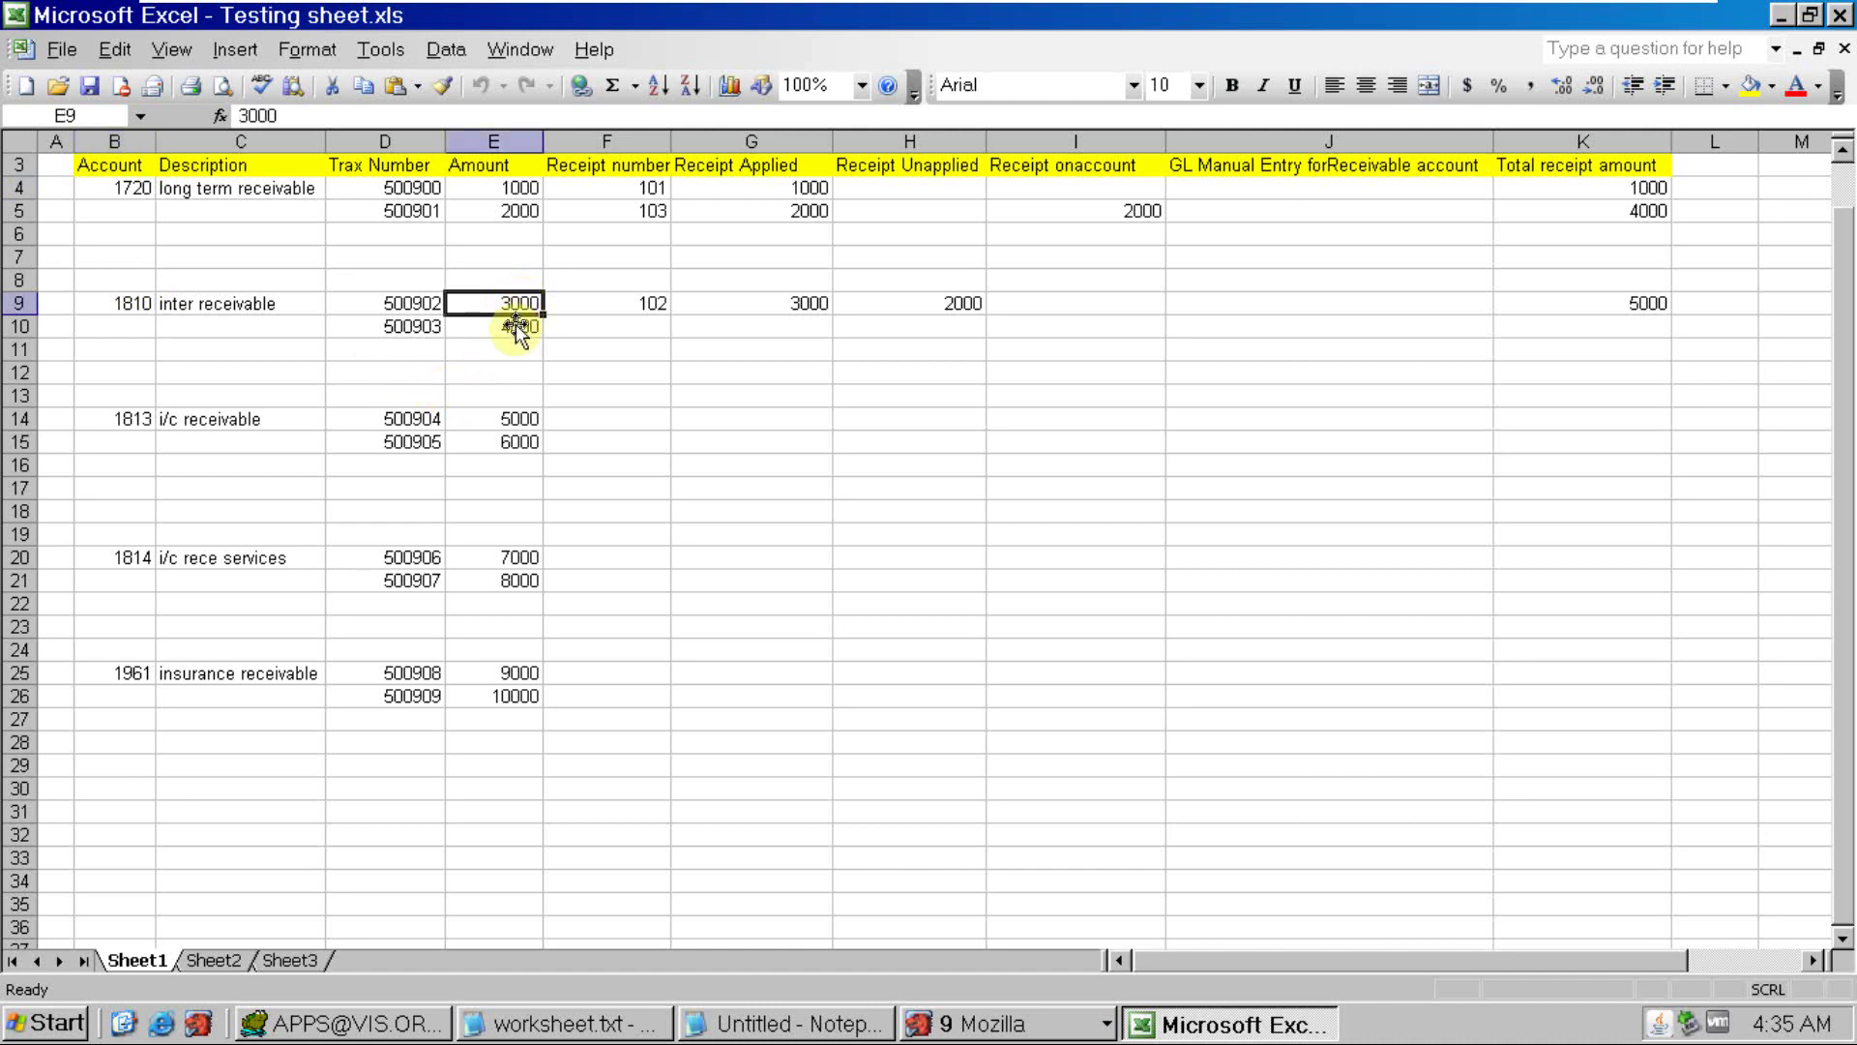
click(512, 332)
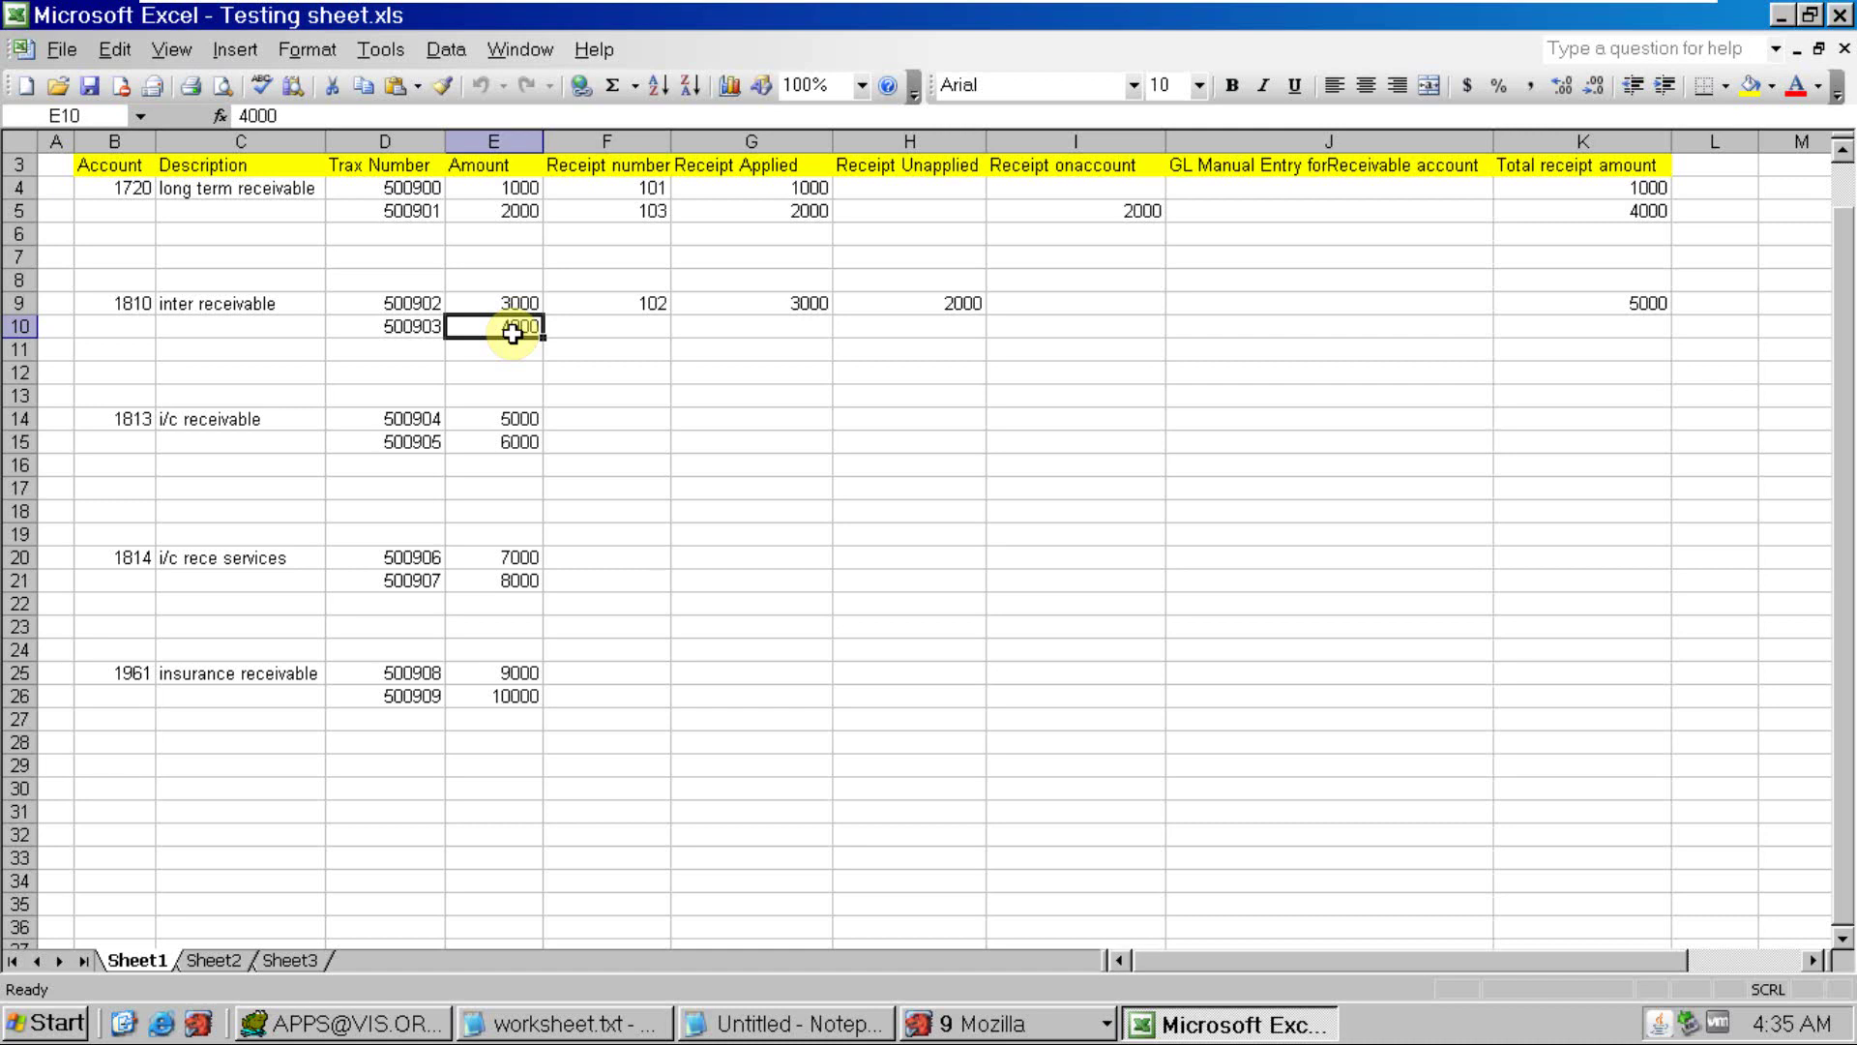
click(752, 306)
click(871, 303)
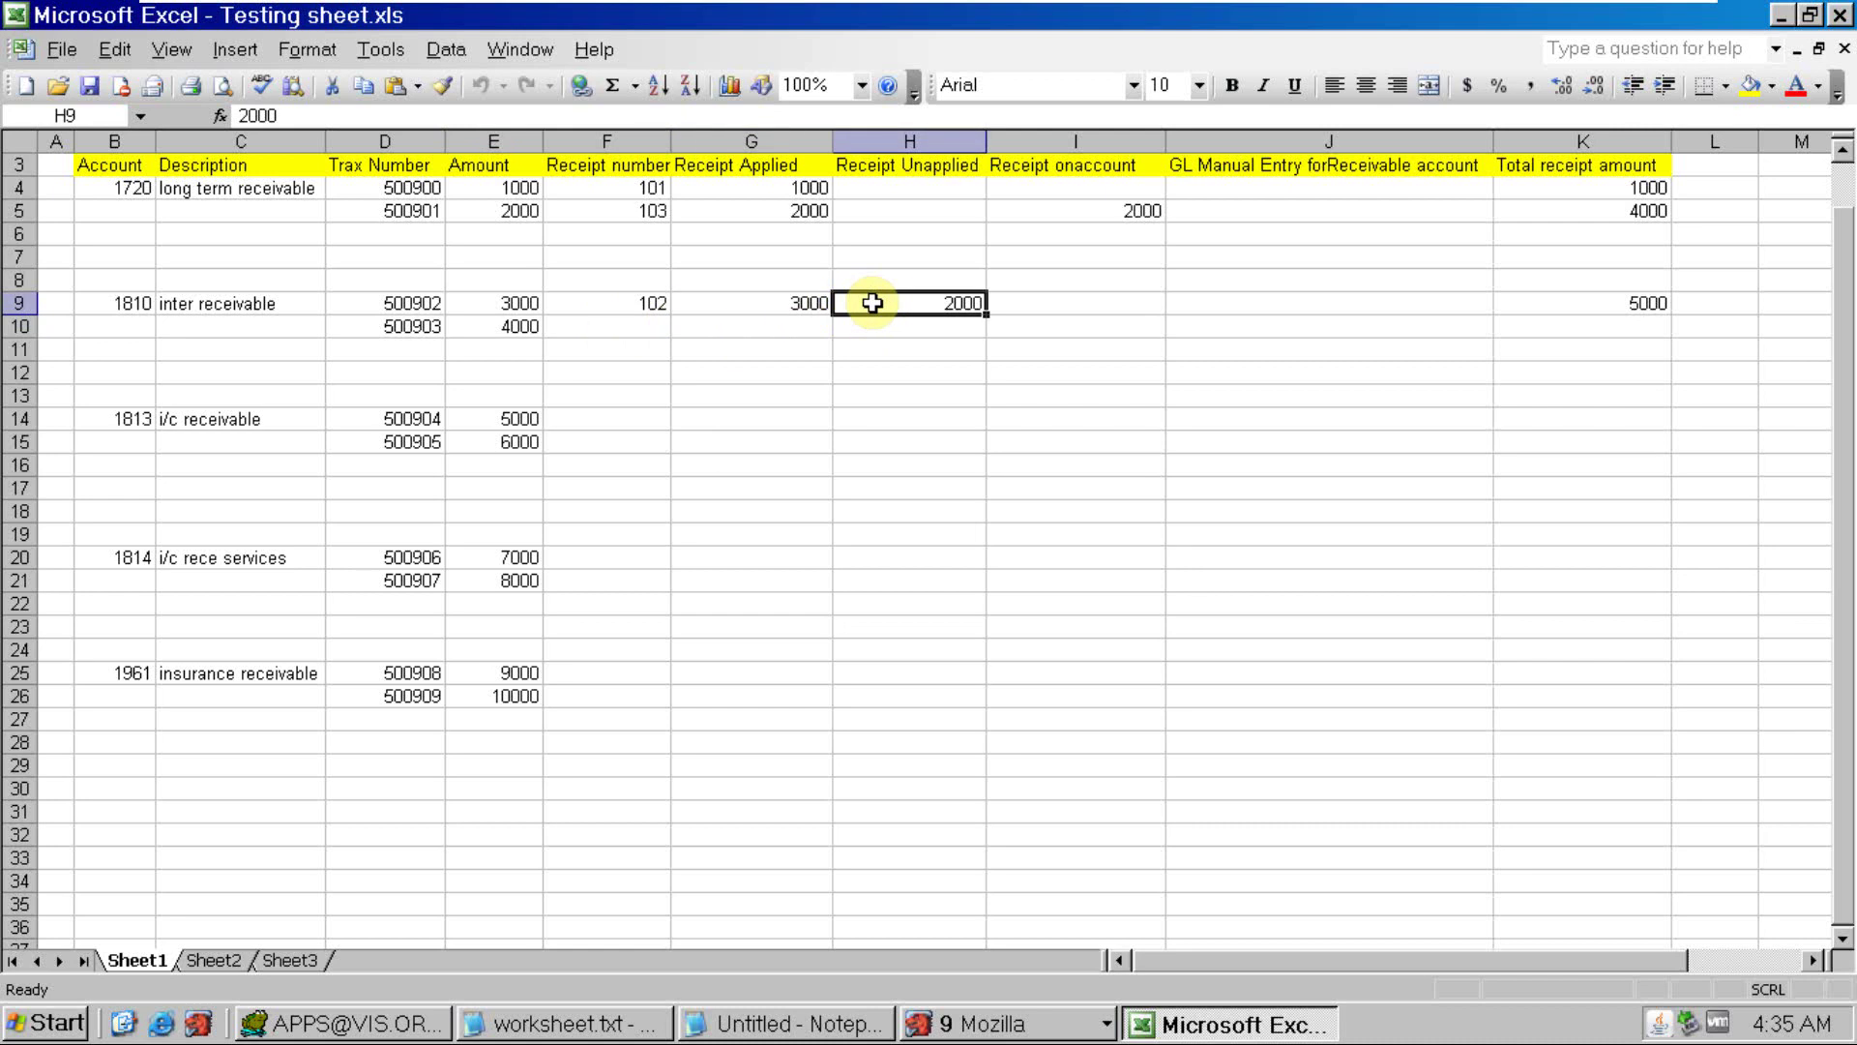
click(816, 303)
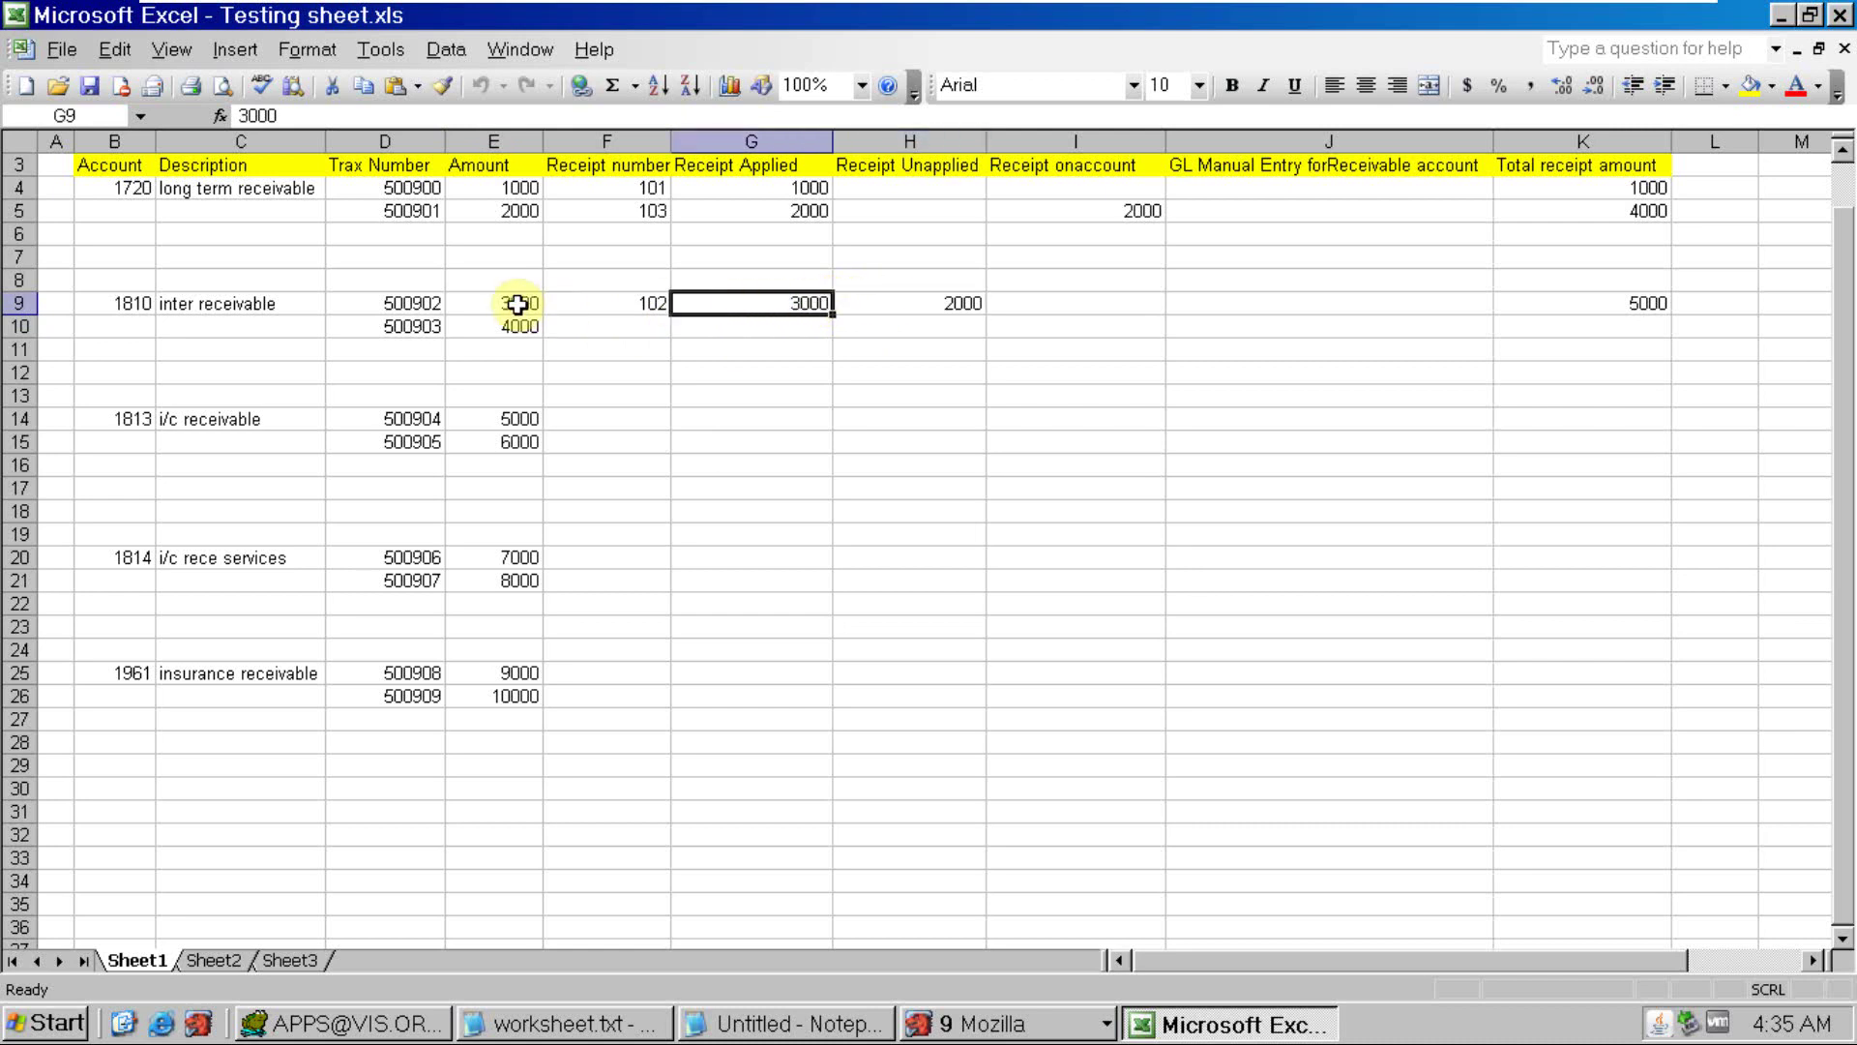
click(965, 303)
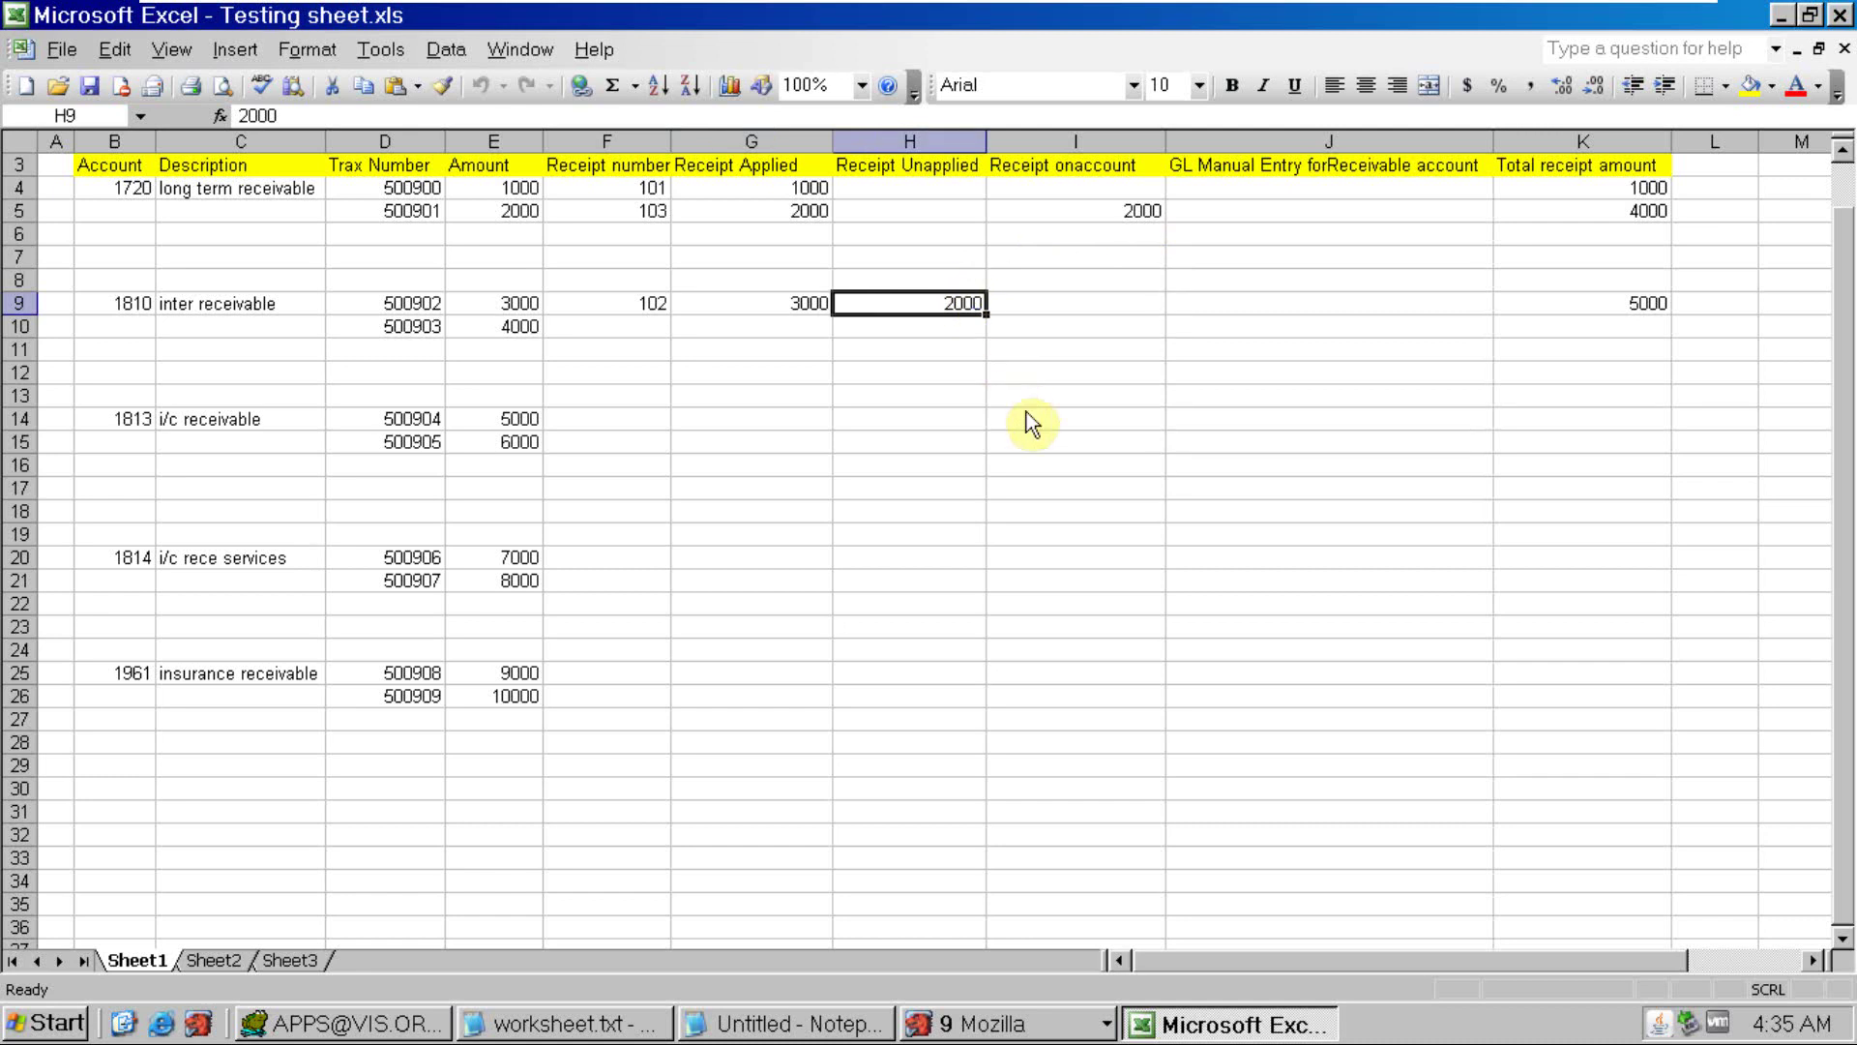
Match the Trial Balance debits and credits of account 1810 with the transaction sum E9:E10 and applied receipt G9 in Excel
key(alt+Tab)
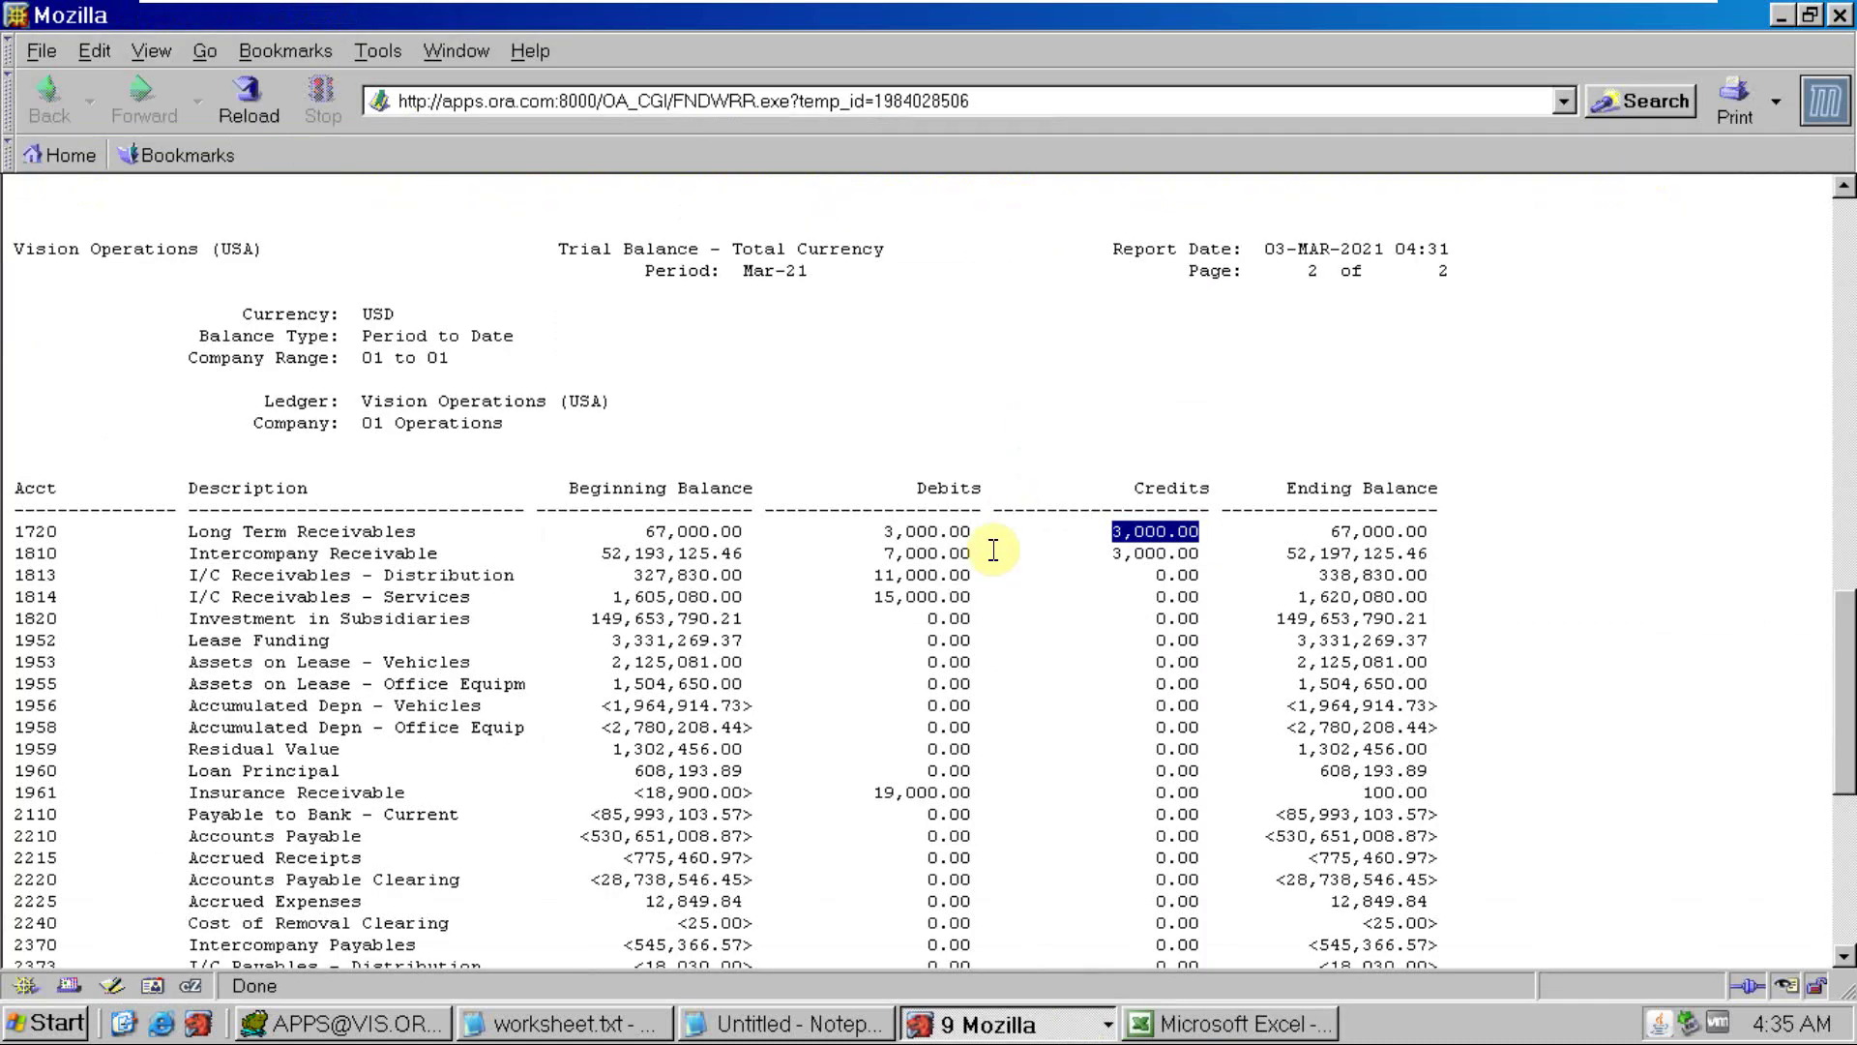
drag(883, 553, 957, 552)
key(alt+Tab)
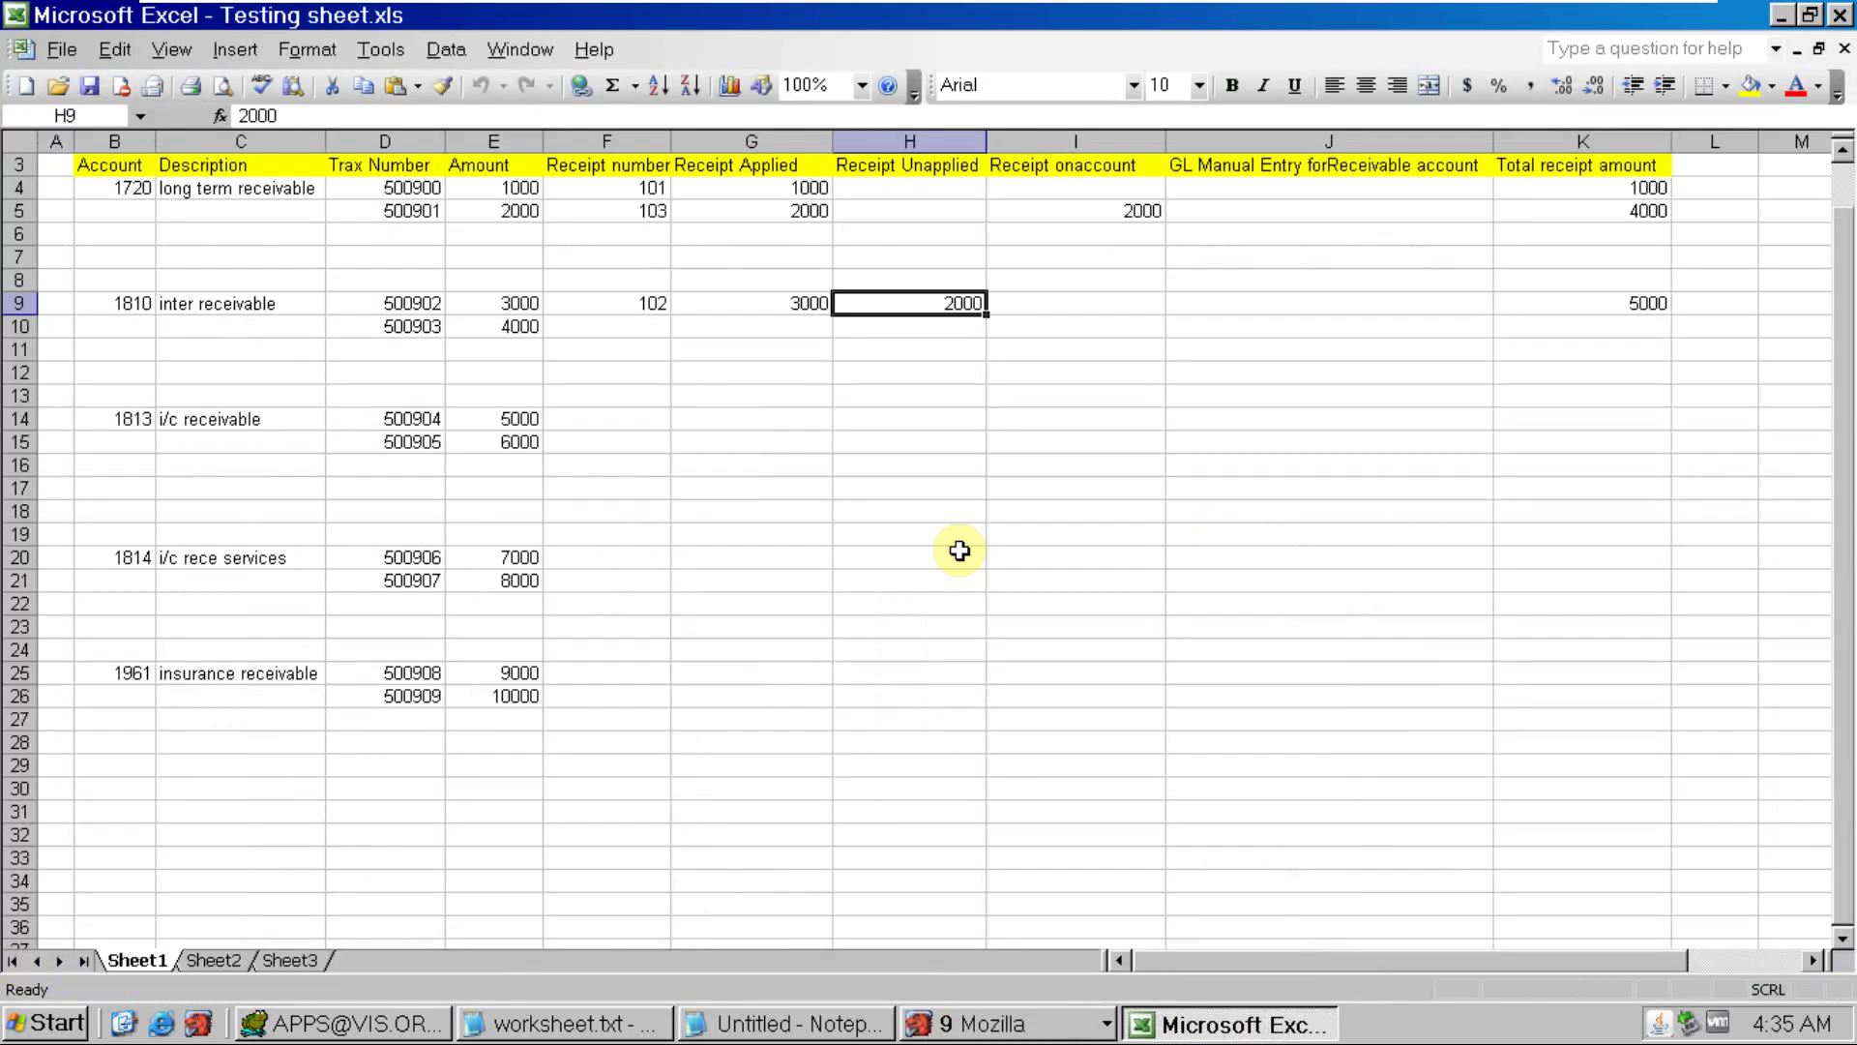
drag(502, 303, 504, 329)
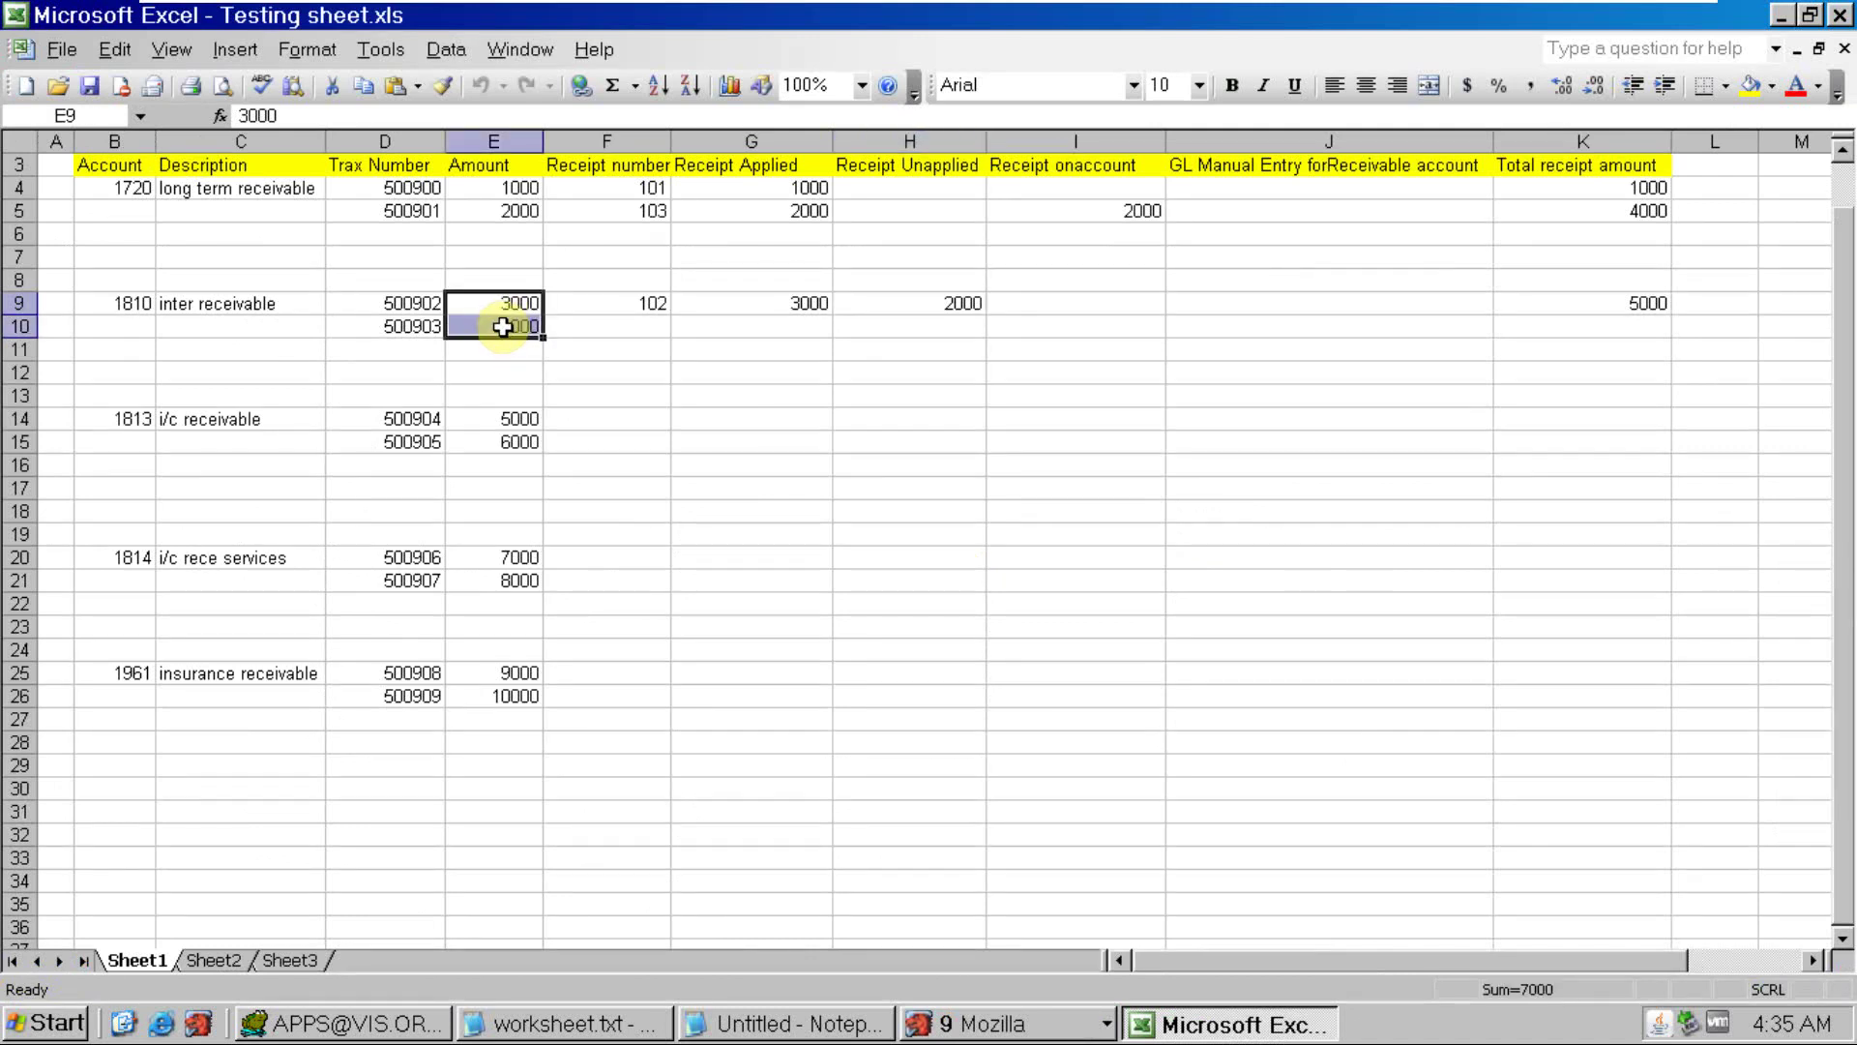
key(alt+Tab)
drag(1113, 553, 1196, 558)
key(alt+Tab)
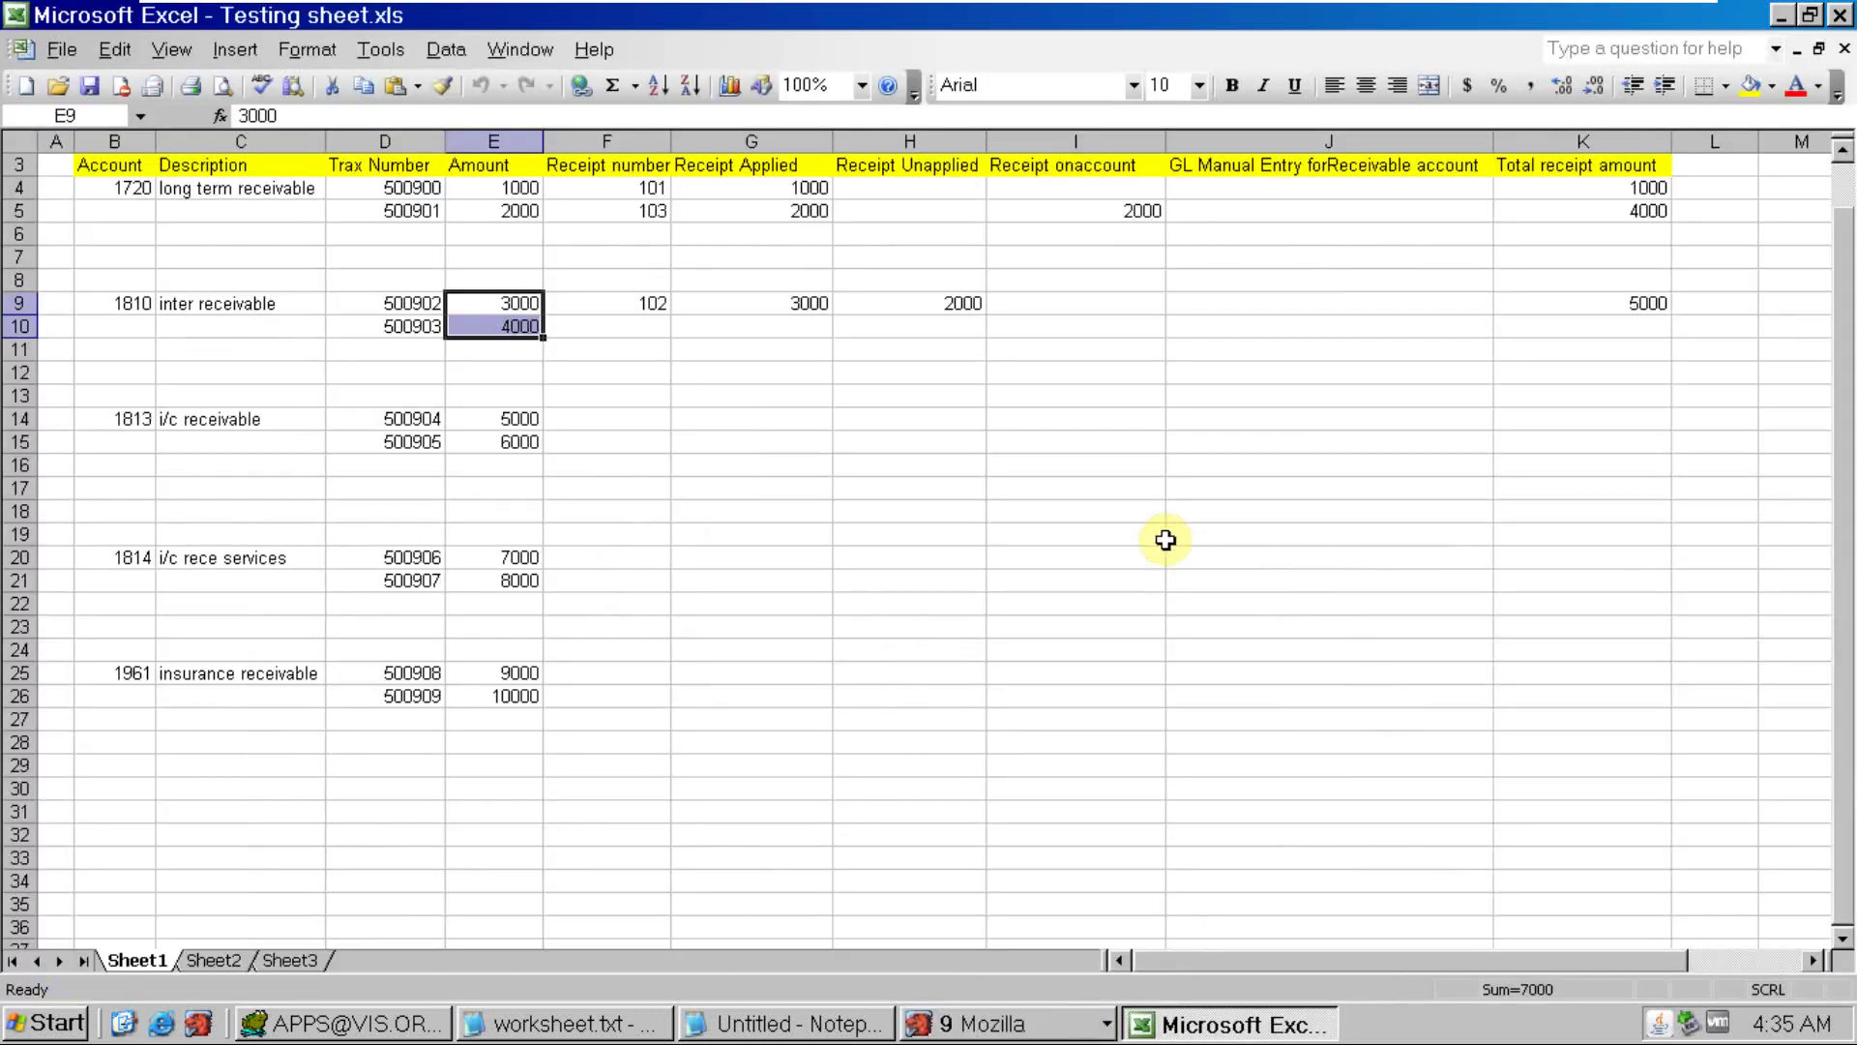
click(824, 308)
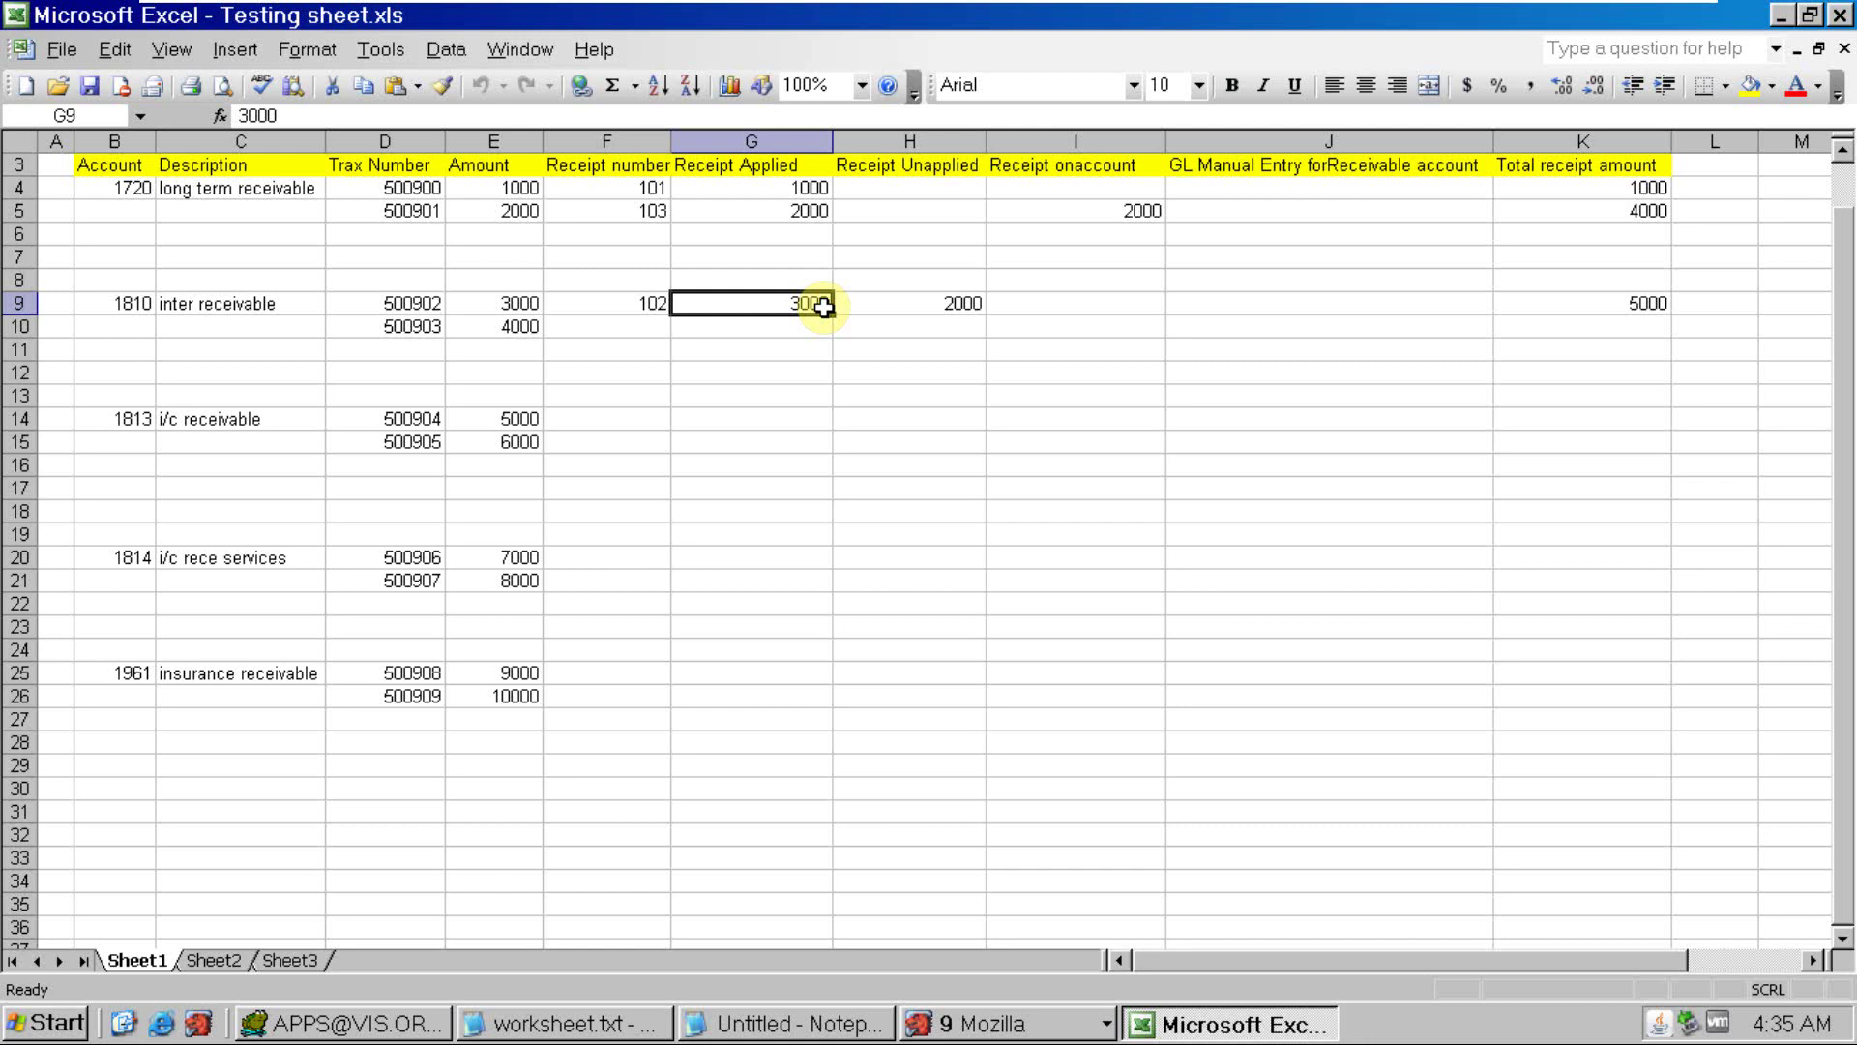
Recheck the transactions and receipt of account 1810 in Excel against its debits and credits in the Trial Balance
click(416, 307)
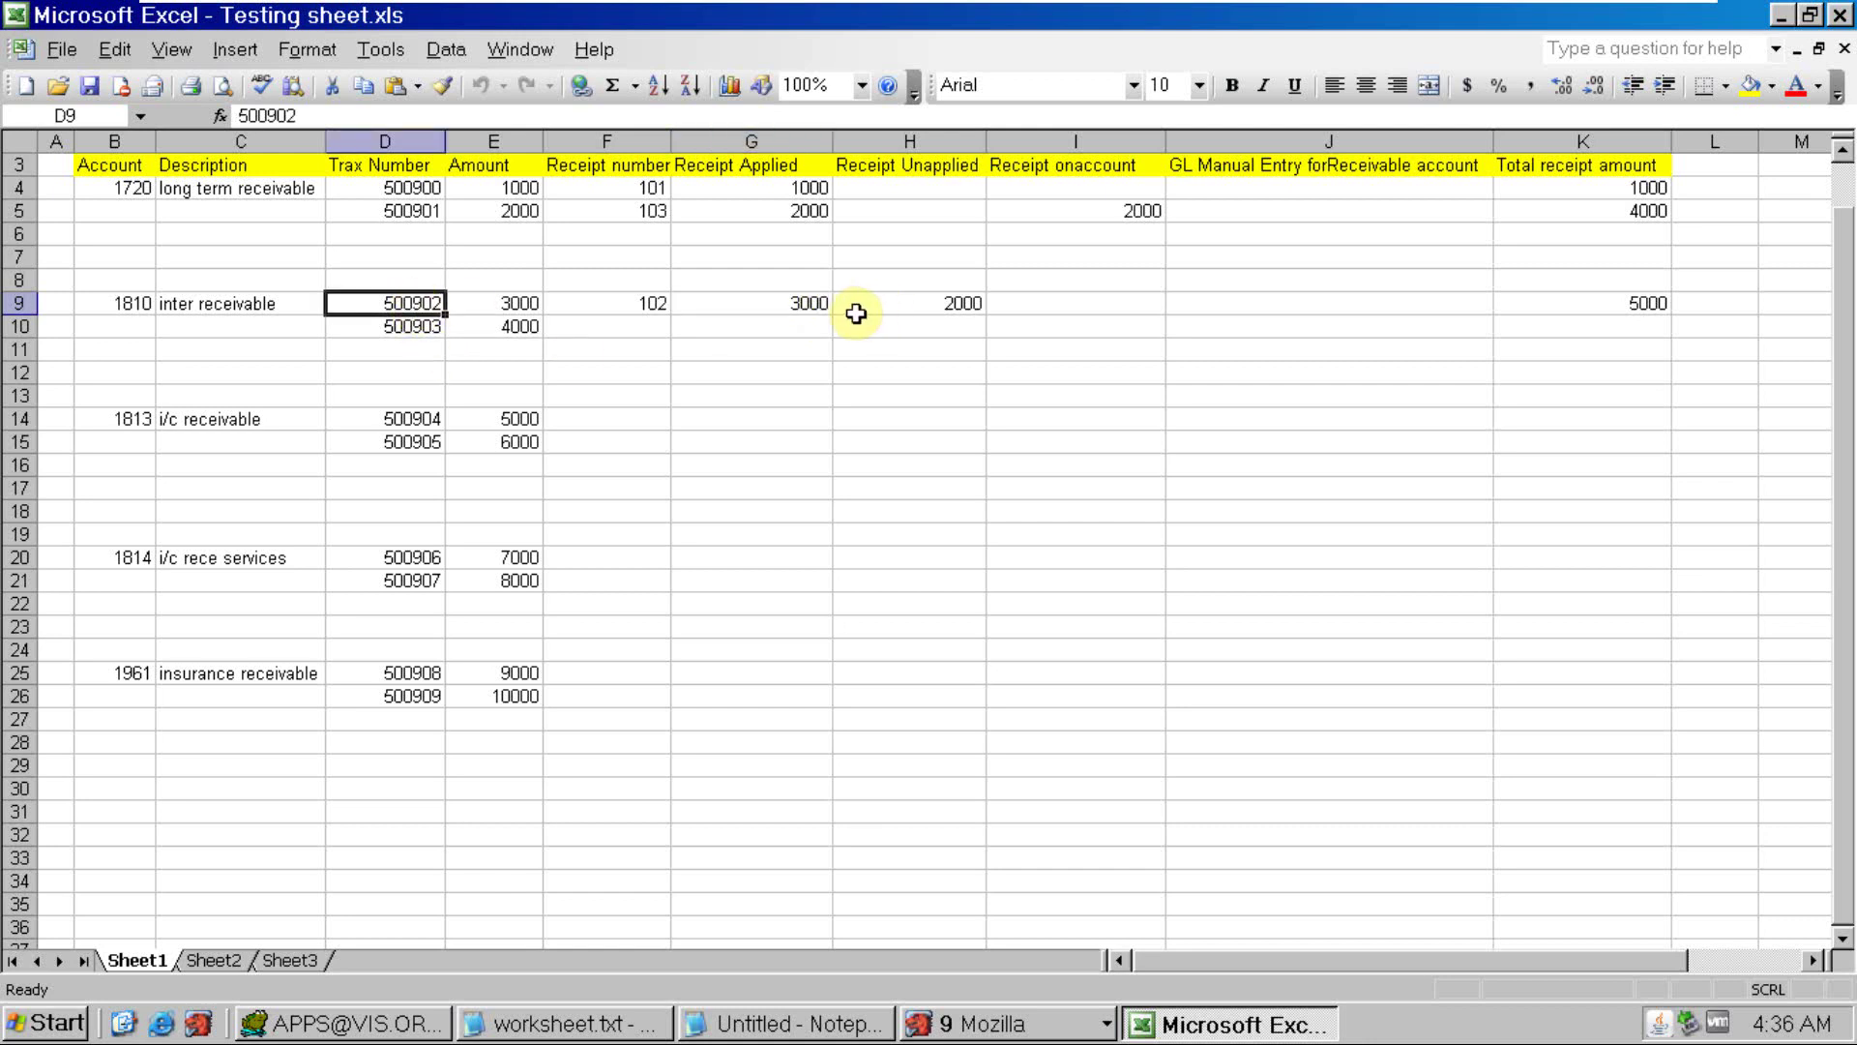
click(662, 306)
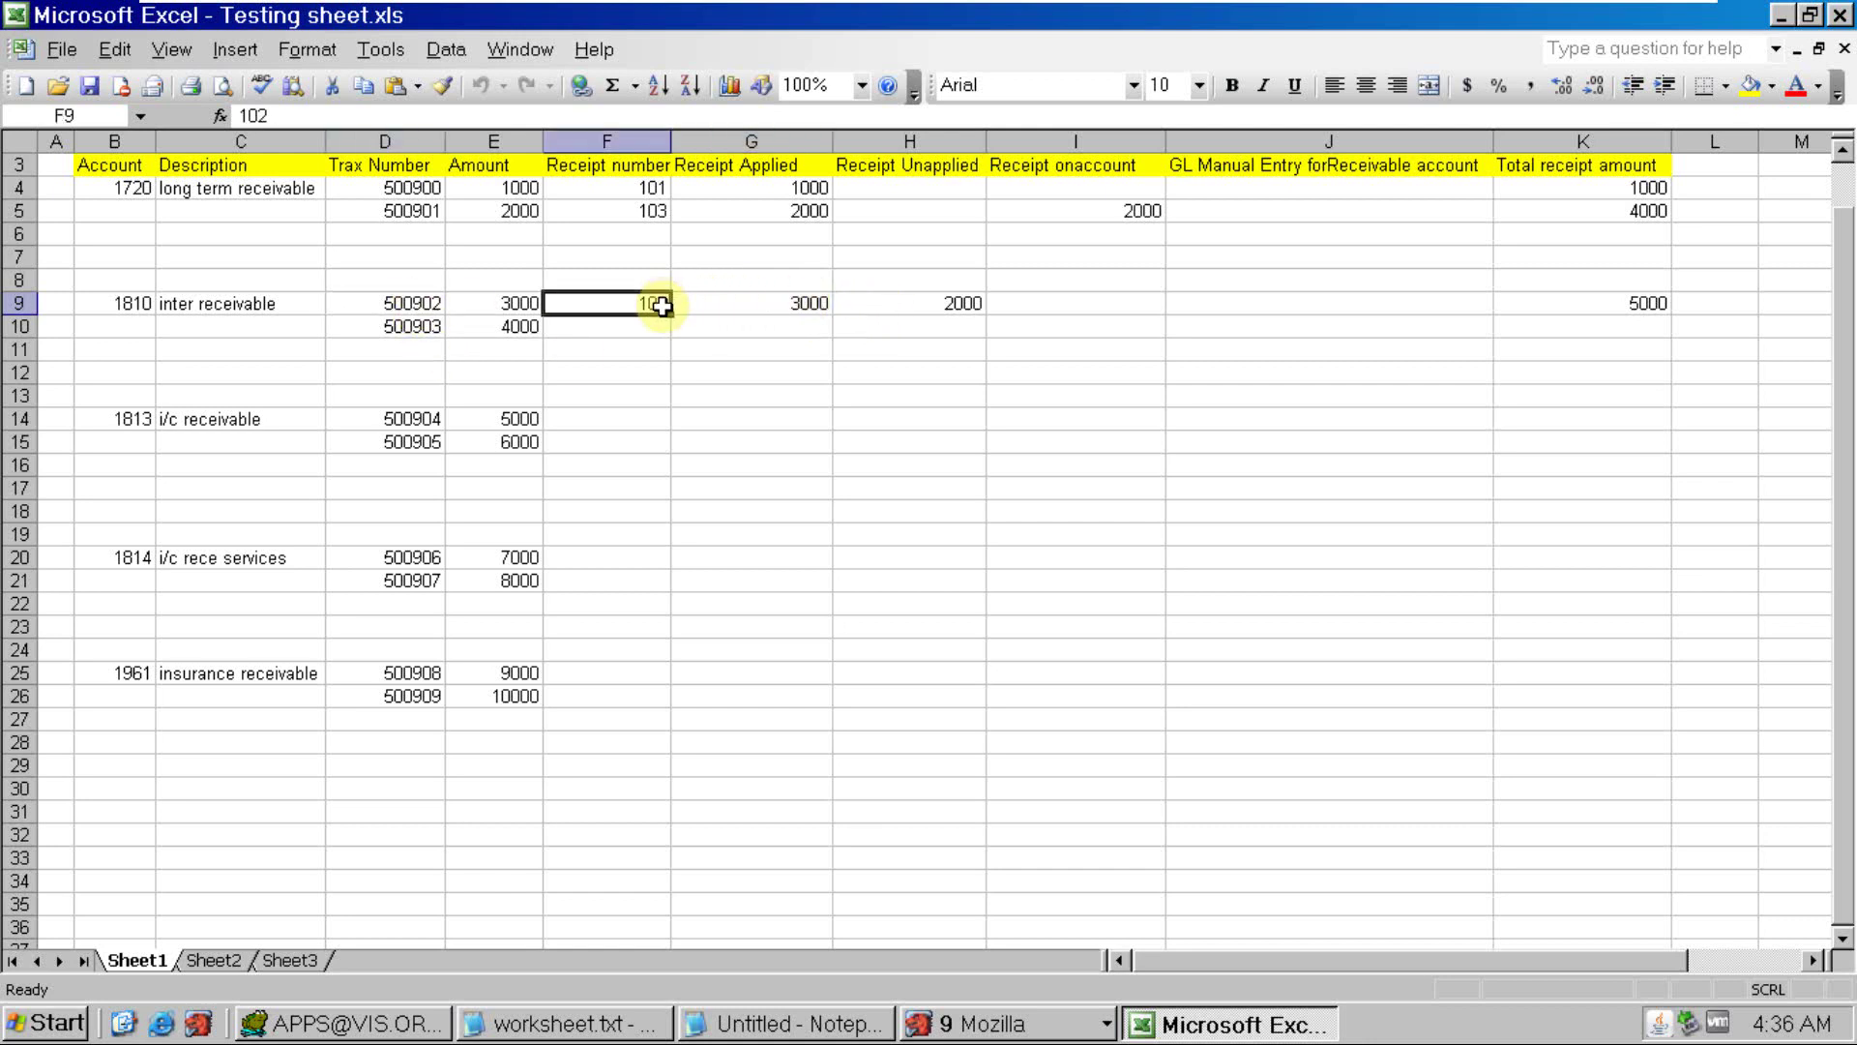
click(526, 326)
key(alt+Tab)
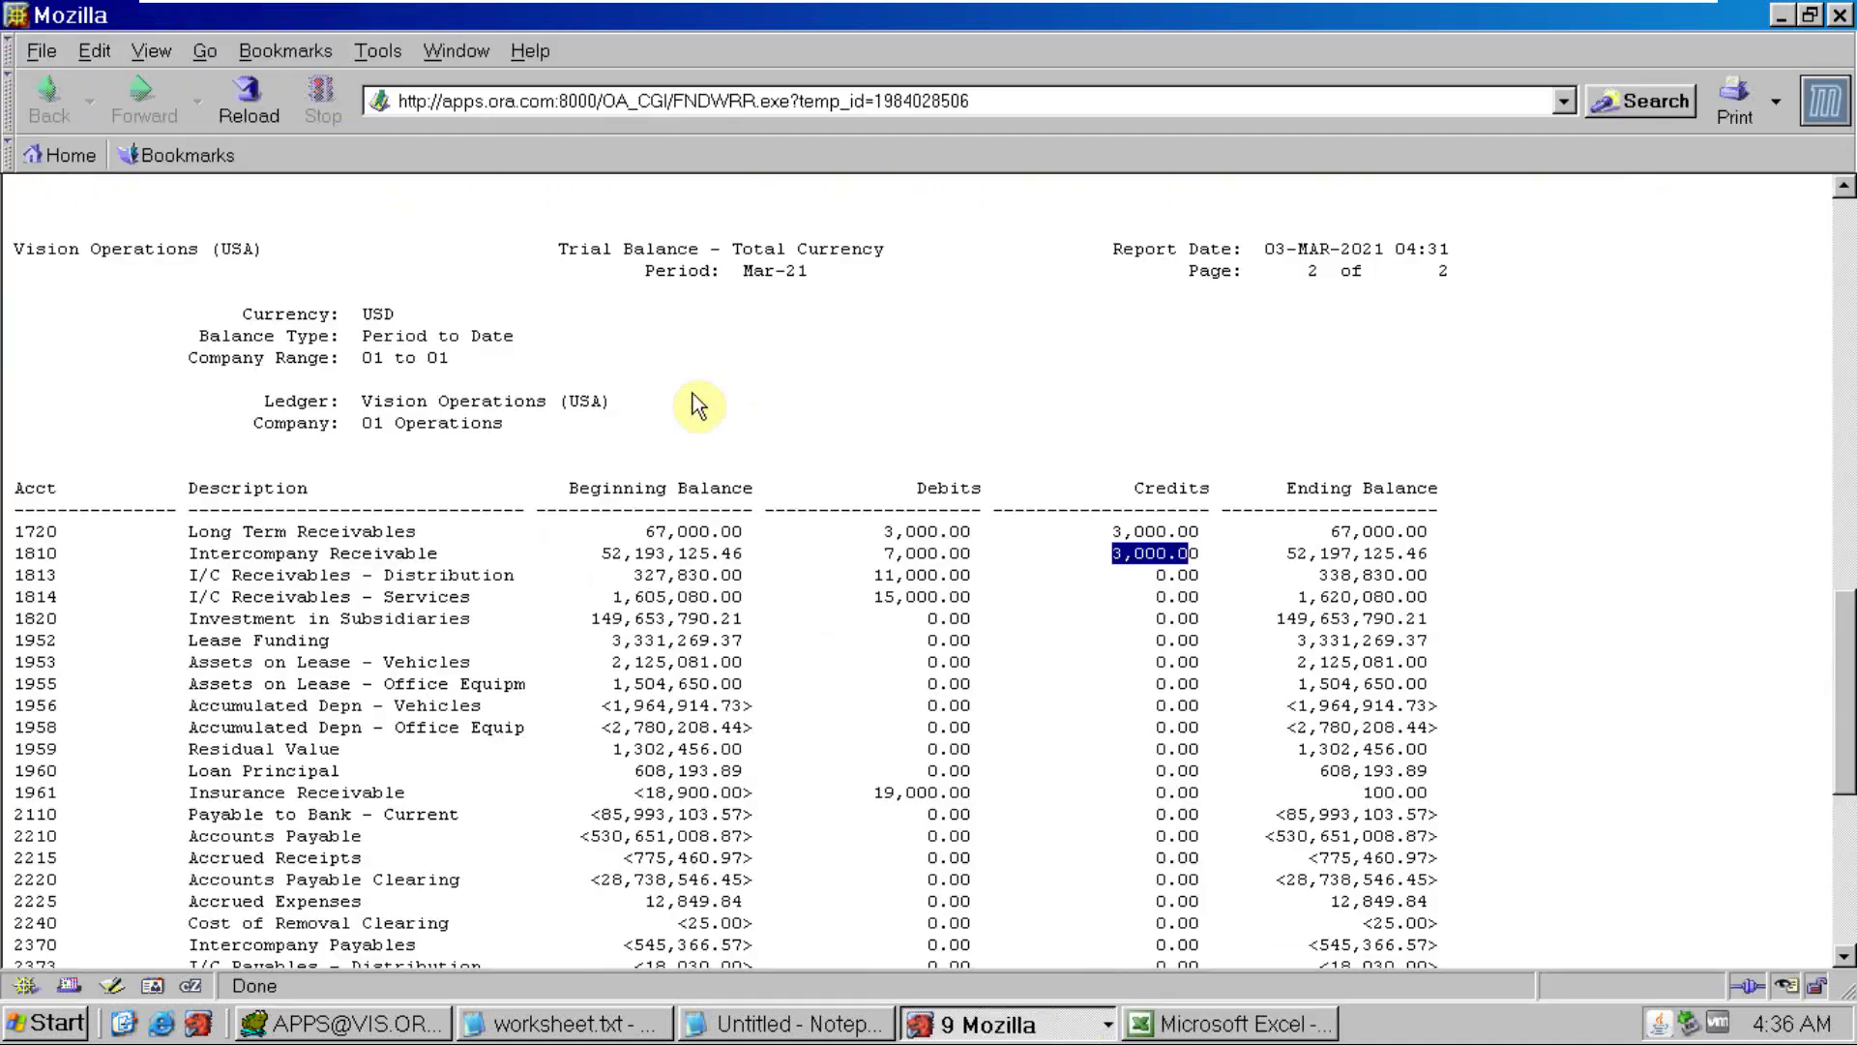
click(882, 554)
drag(882, 553, 962, 553)
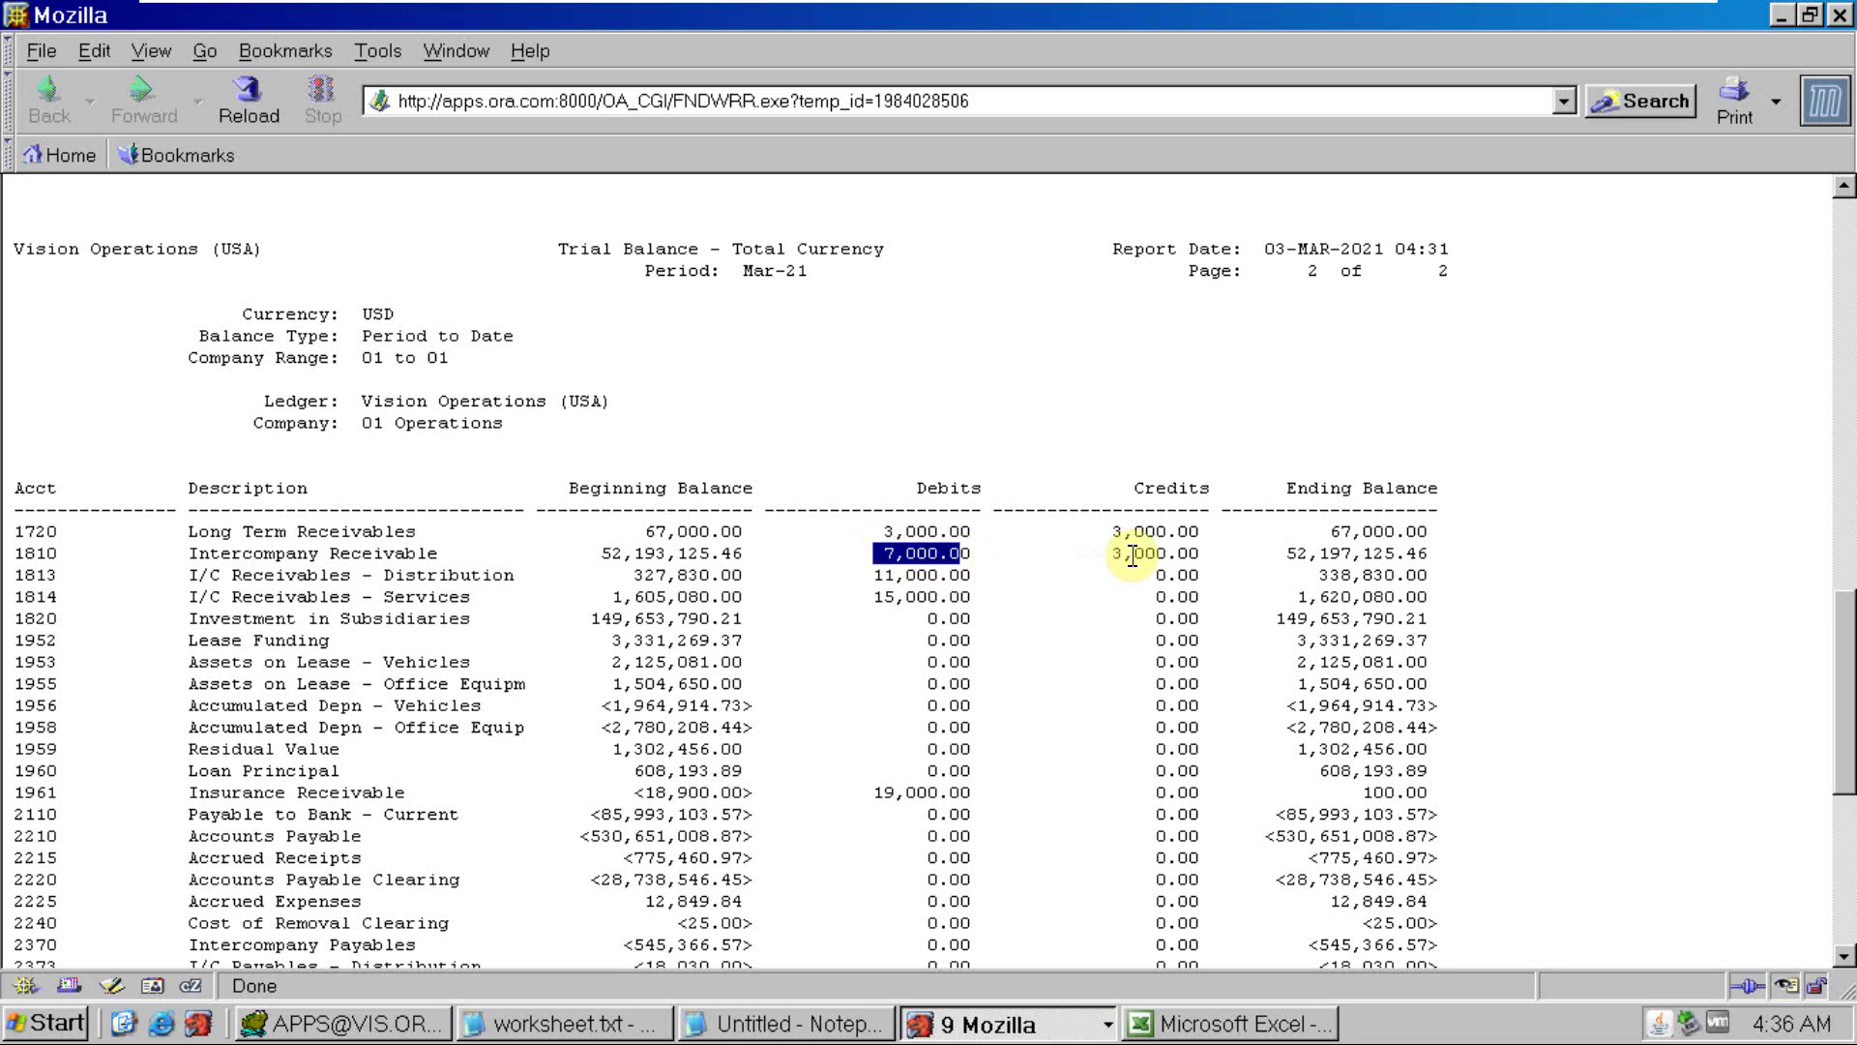
drag(1132, 555, 1181, 559)
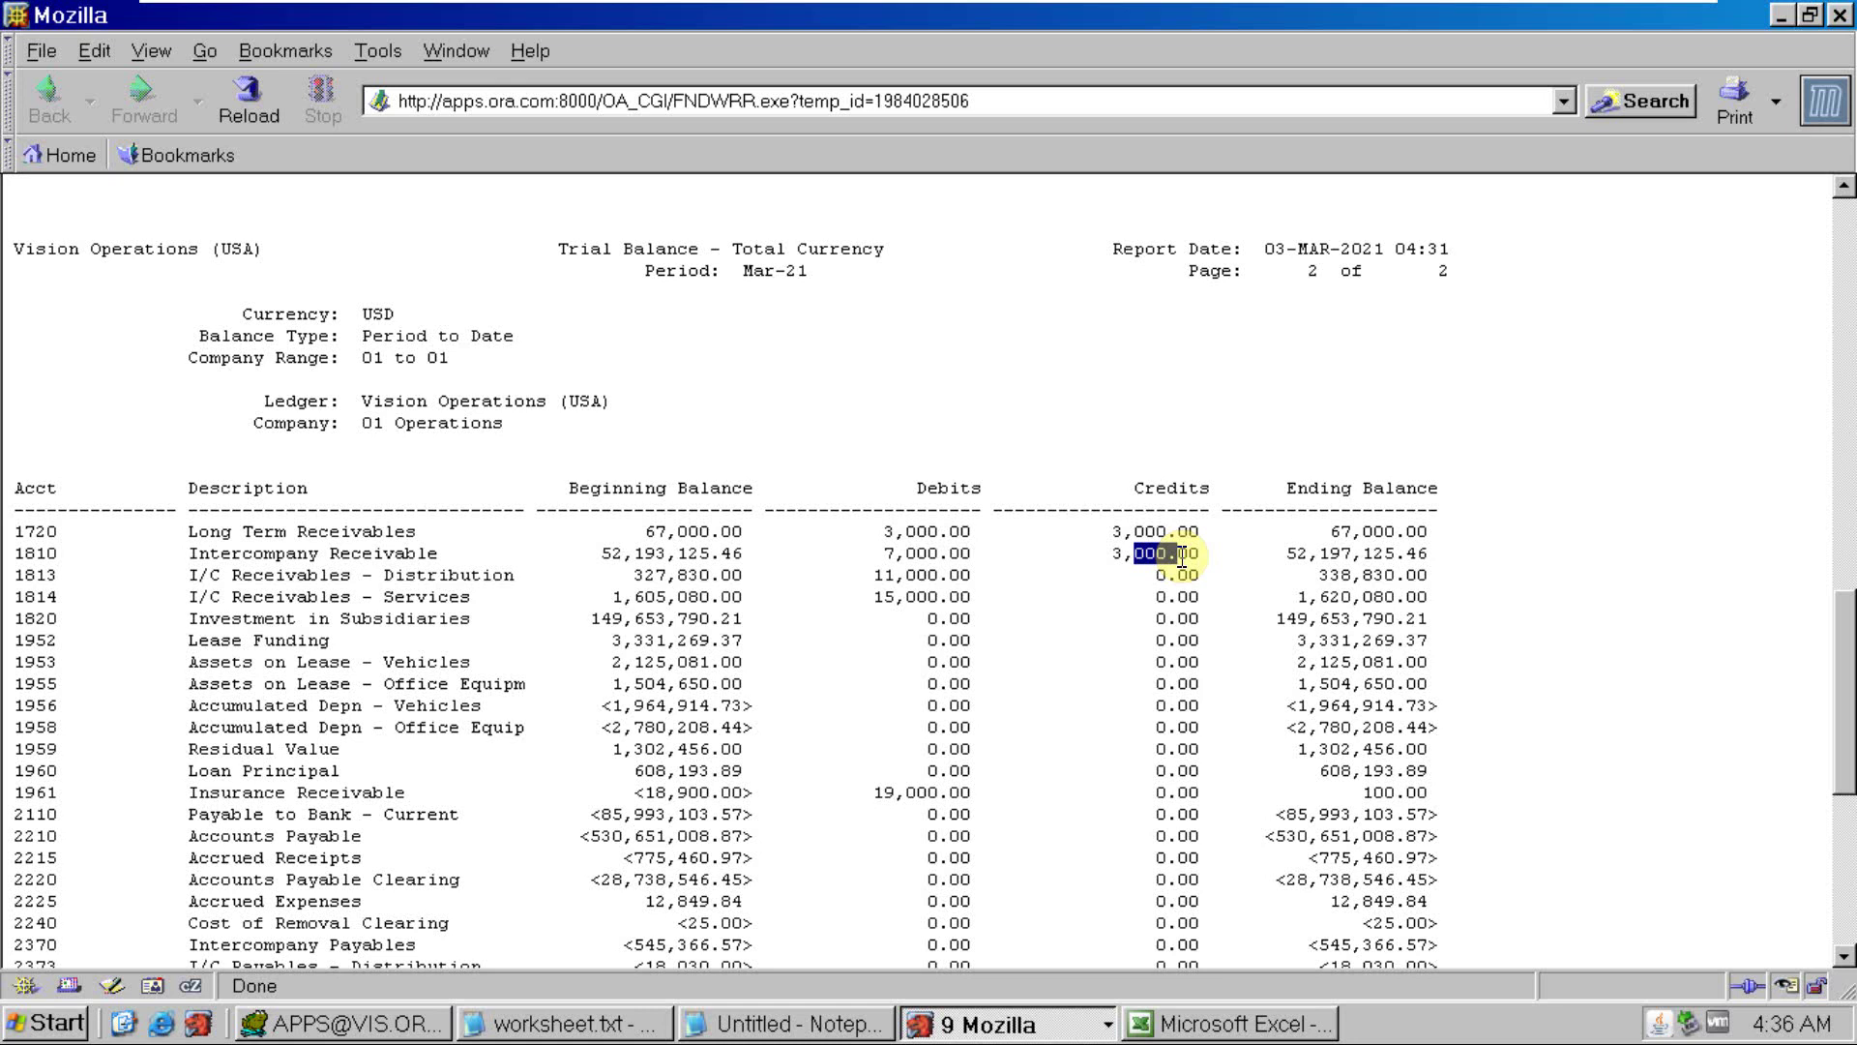
Return to Excel, compare transaction amount E9 with applied receipt G9 and open amount E10, and bring the Trial Balance back up
key(alt+Tab)
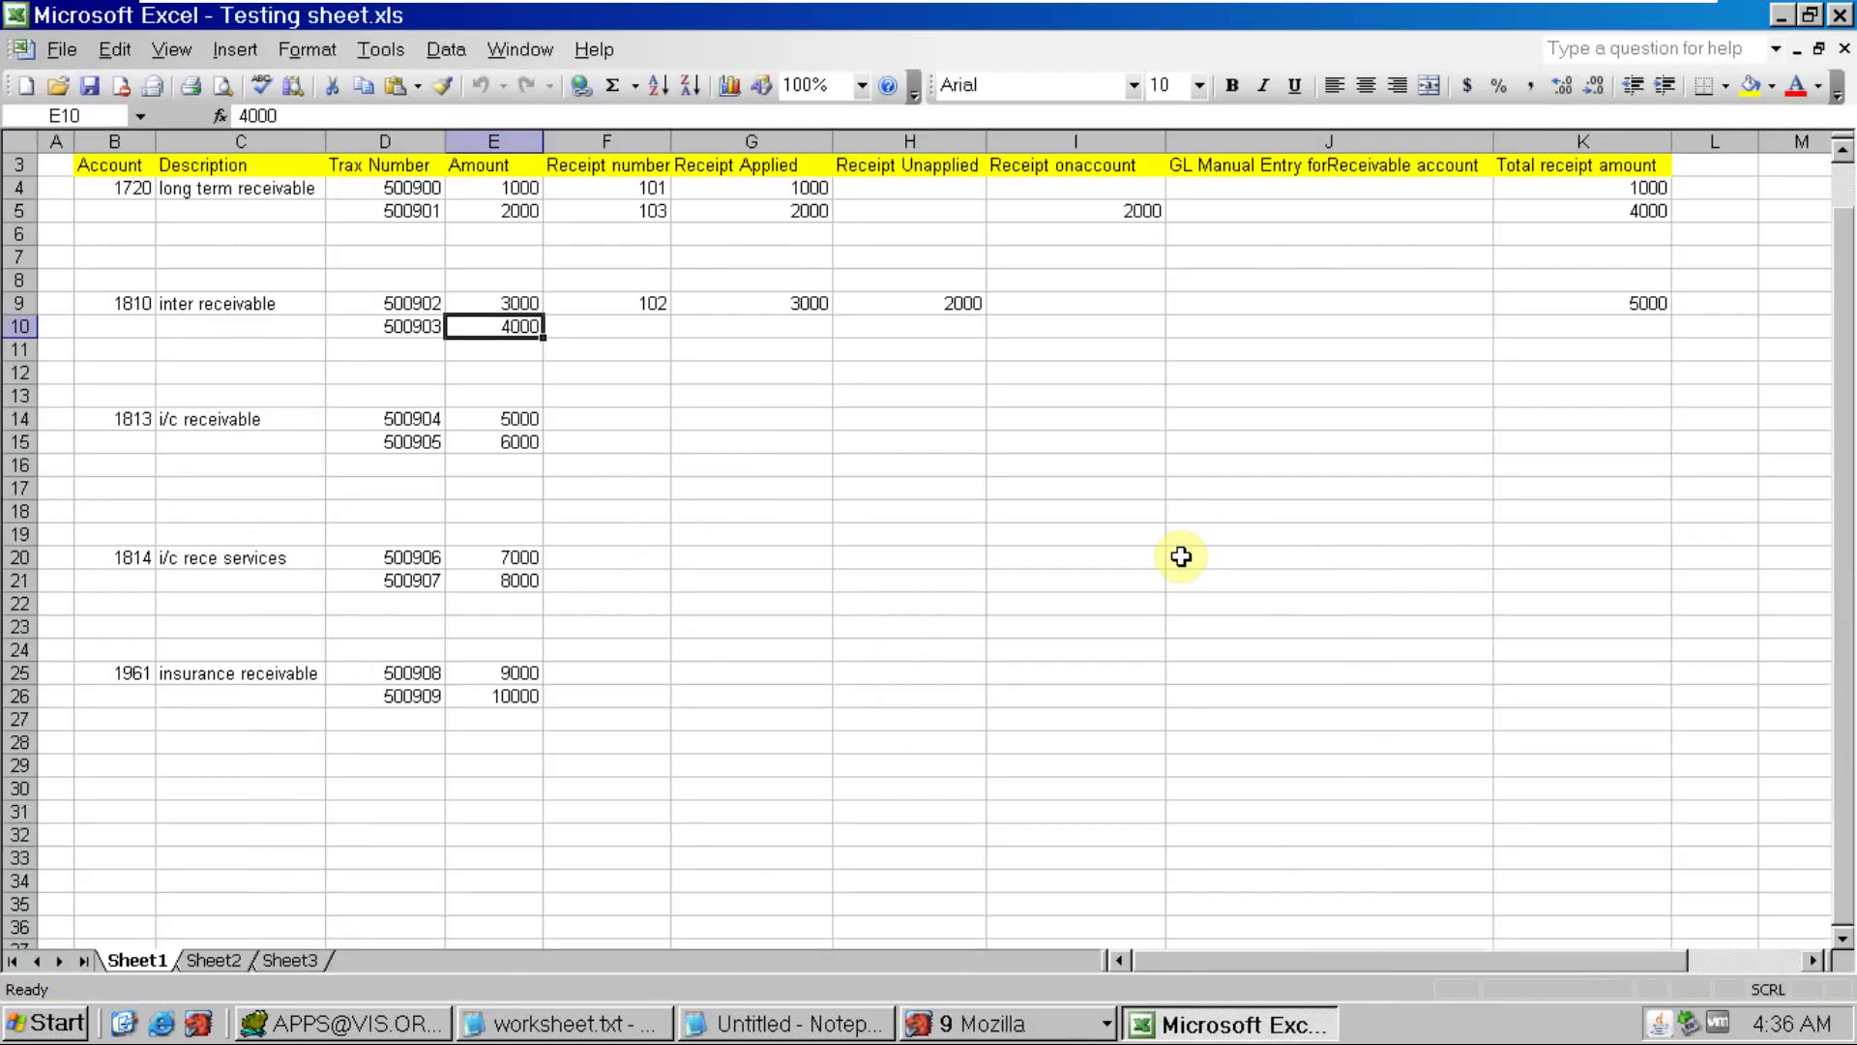
click(504, 302)
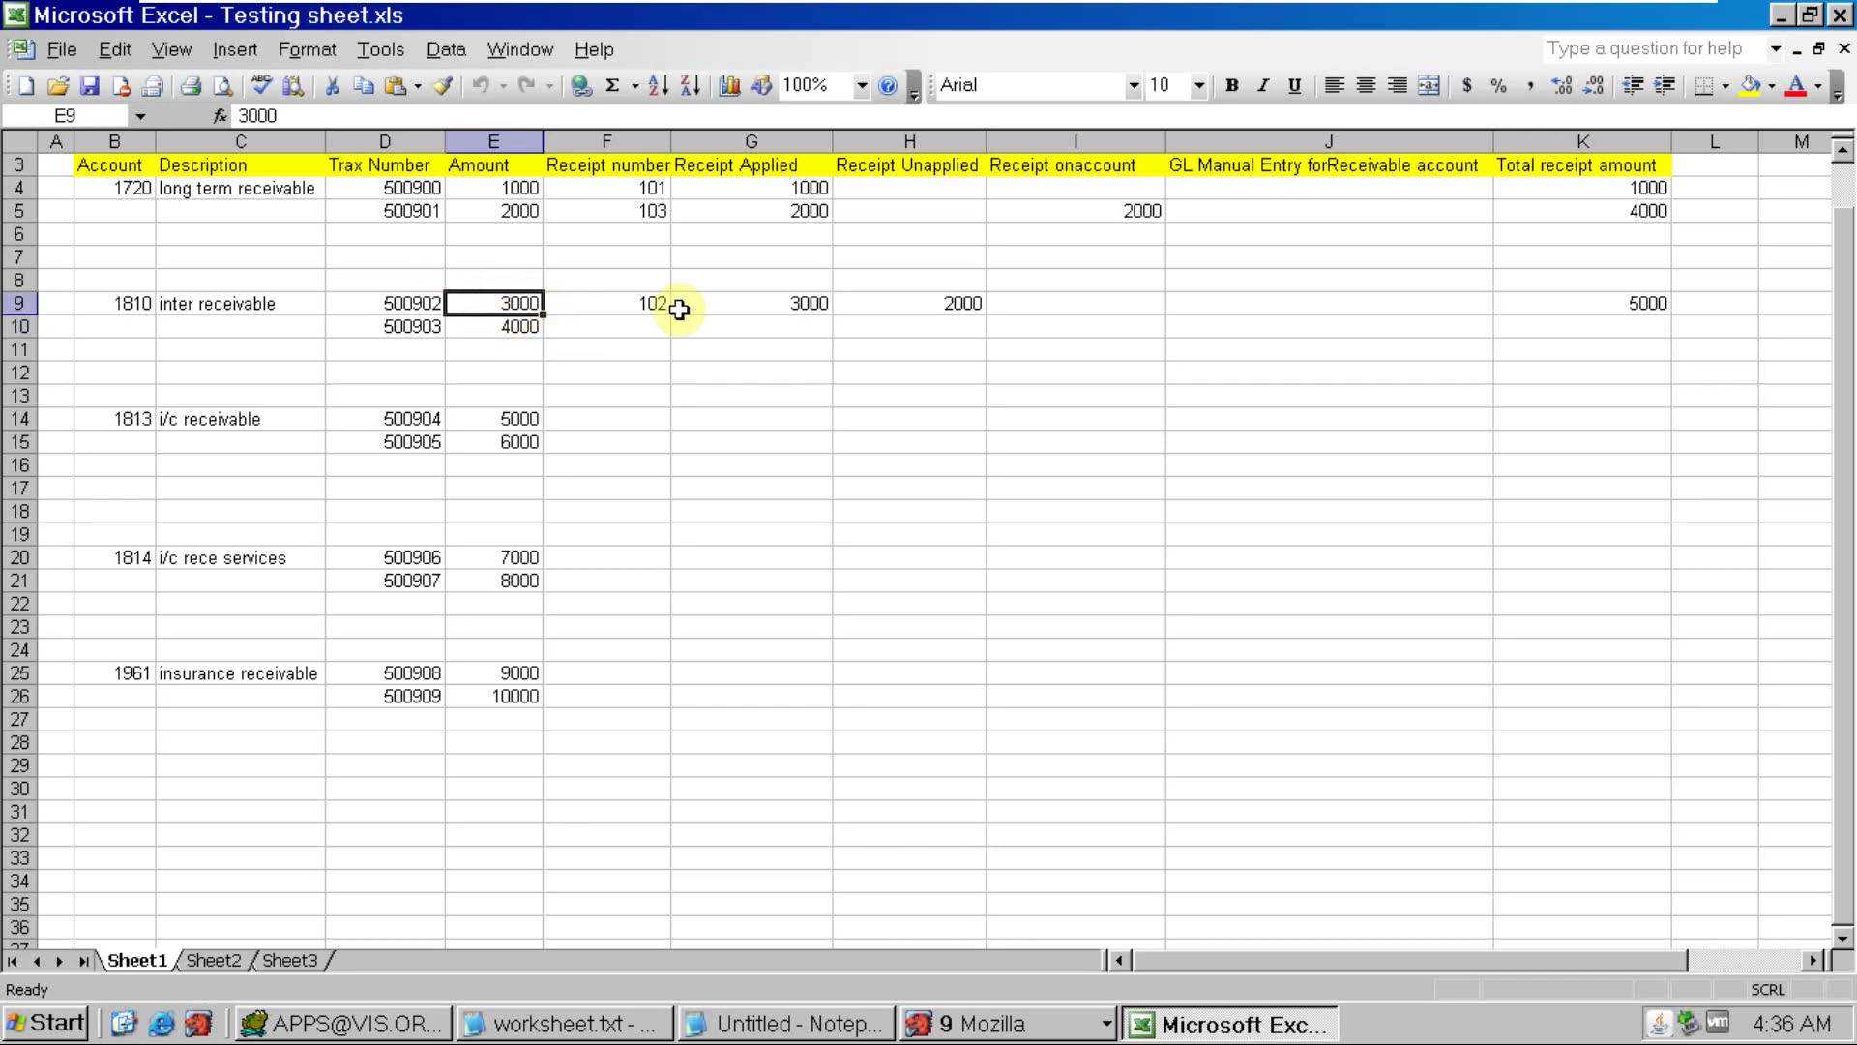
click(779, 308)
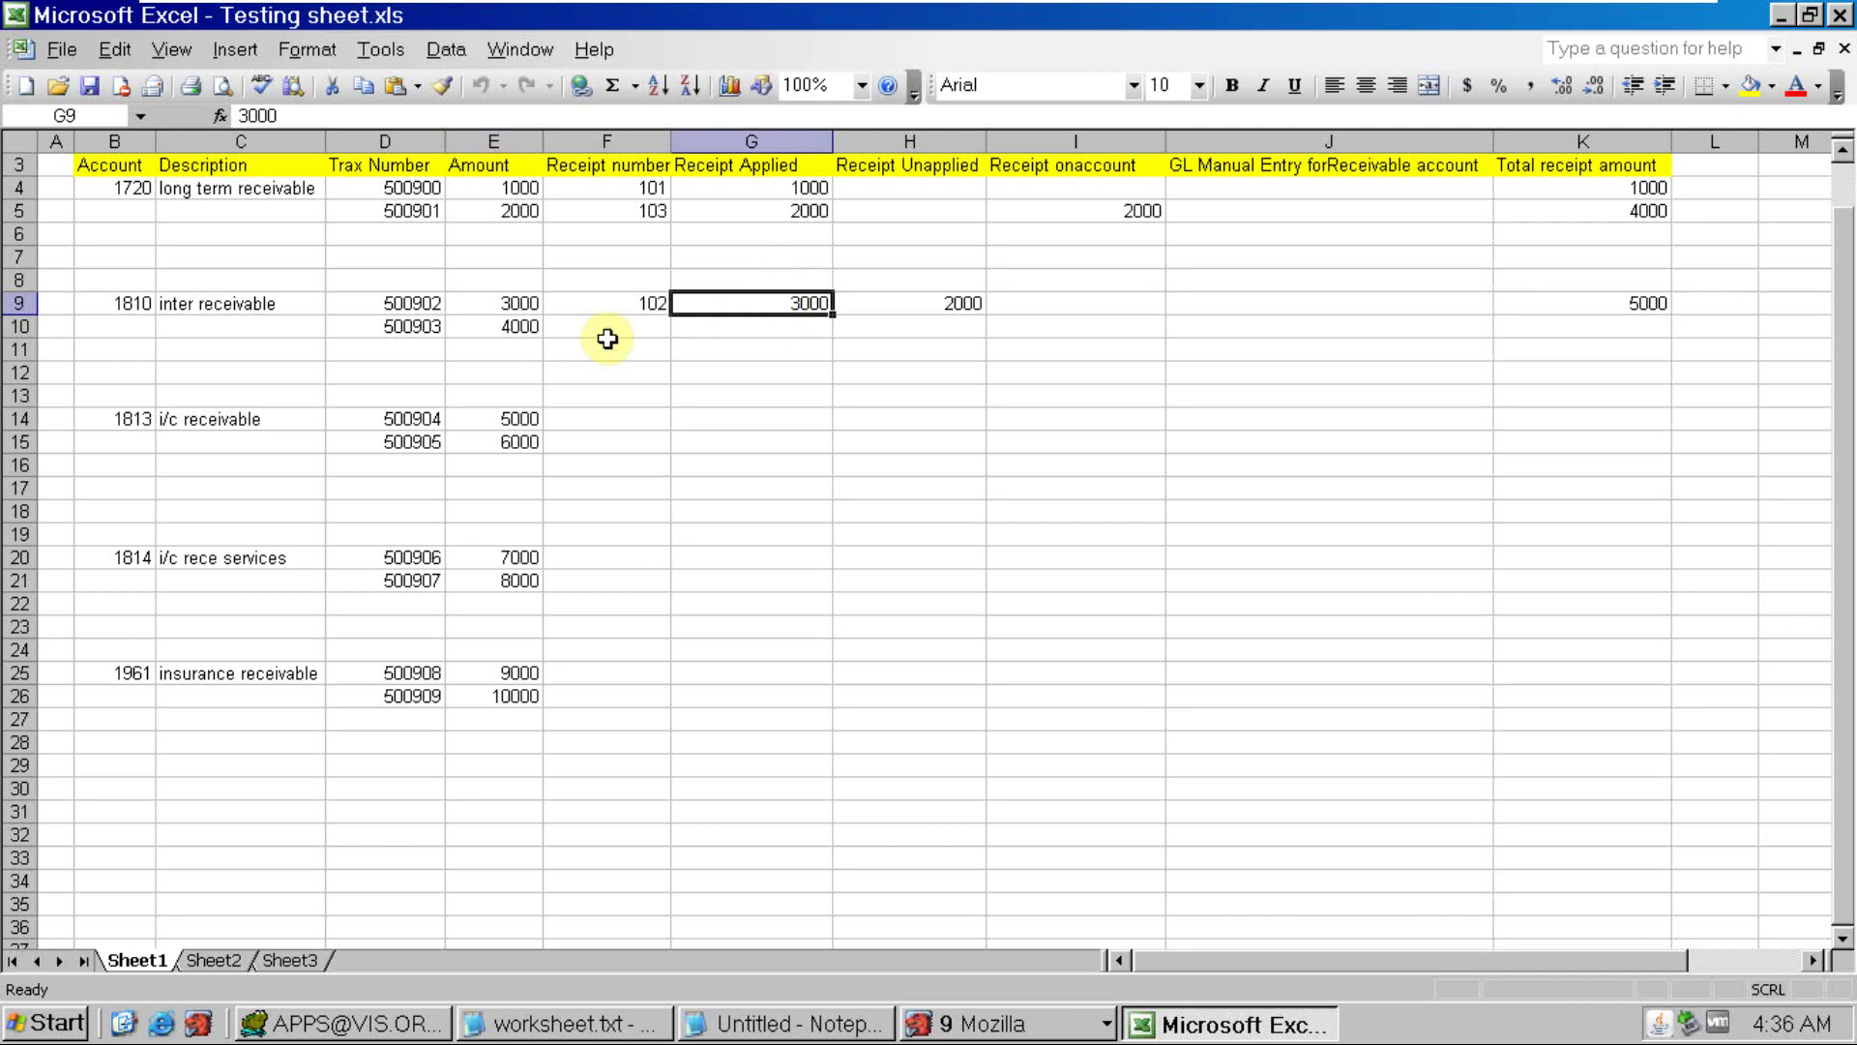
click(539, 328)
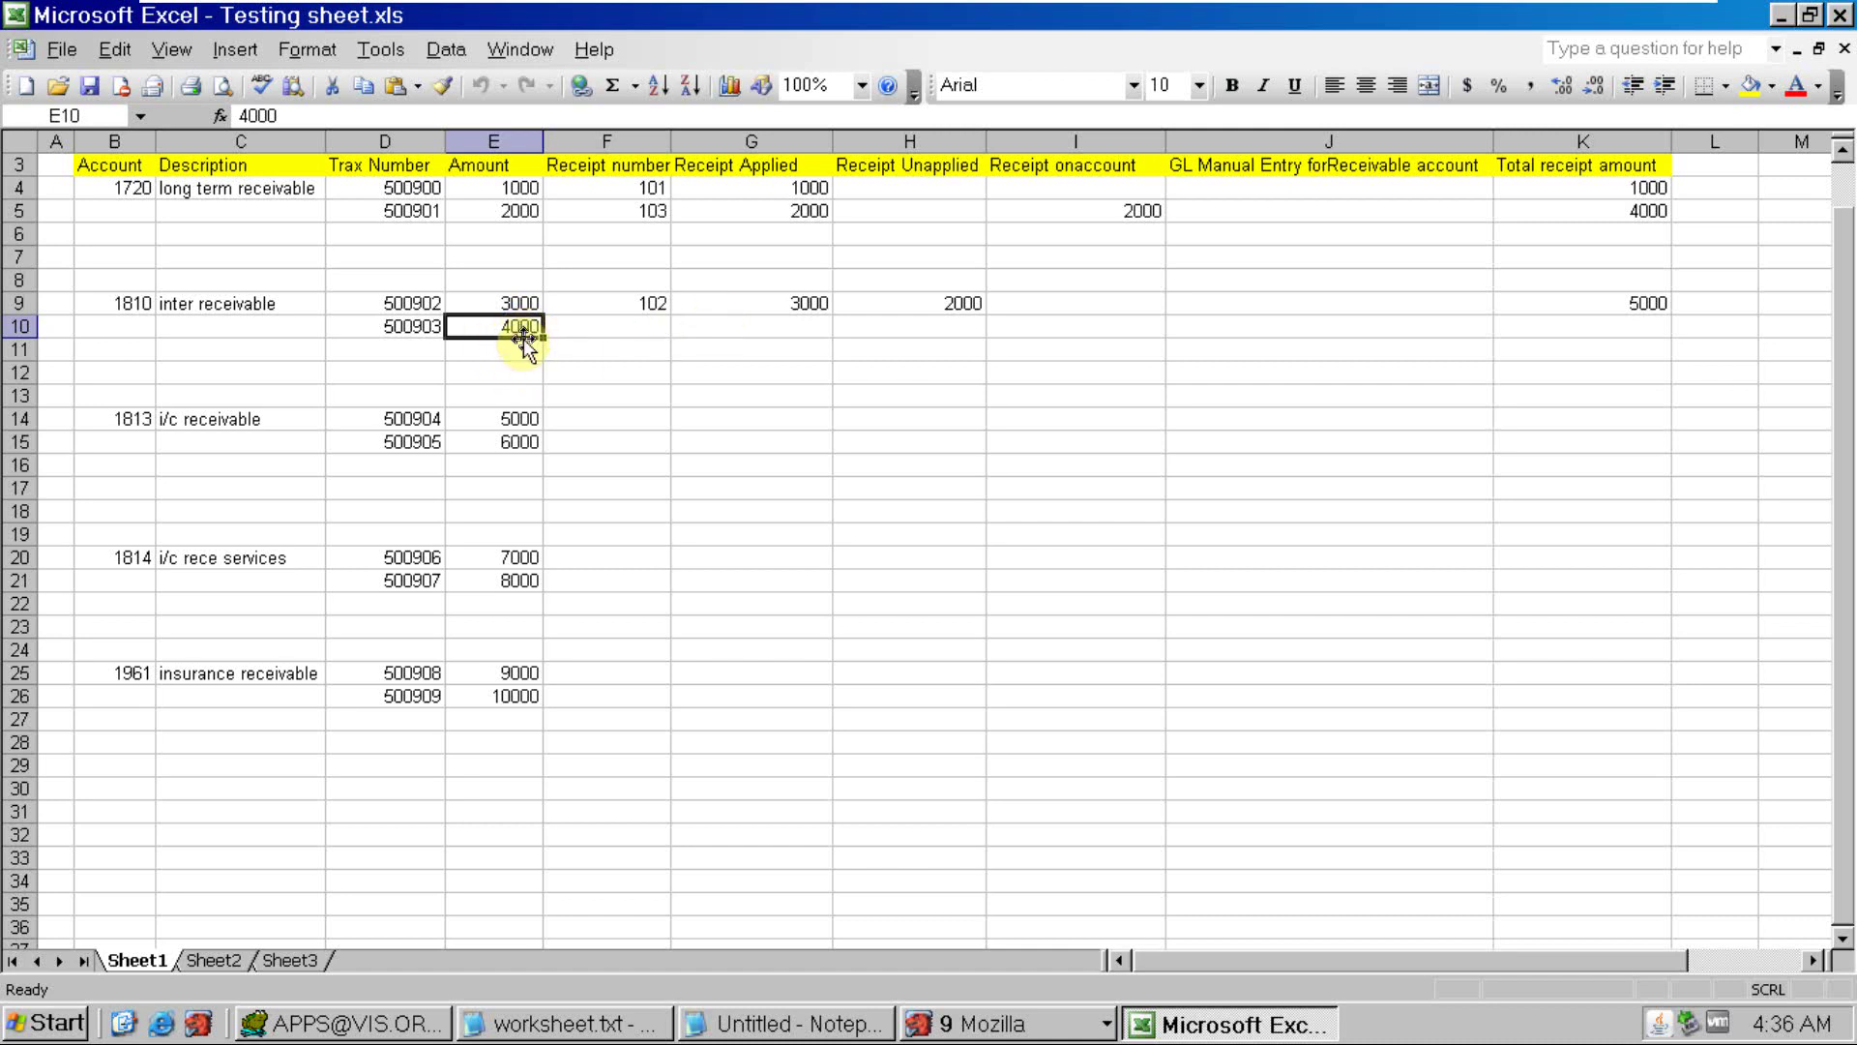
key(alt+Tab)
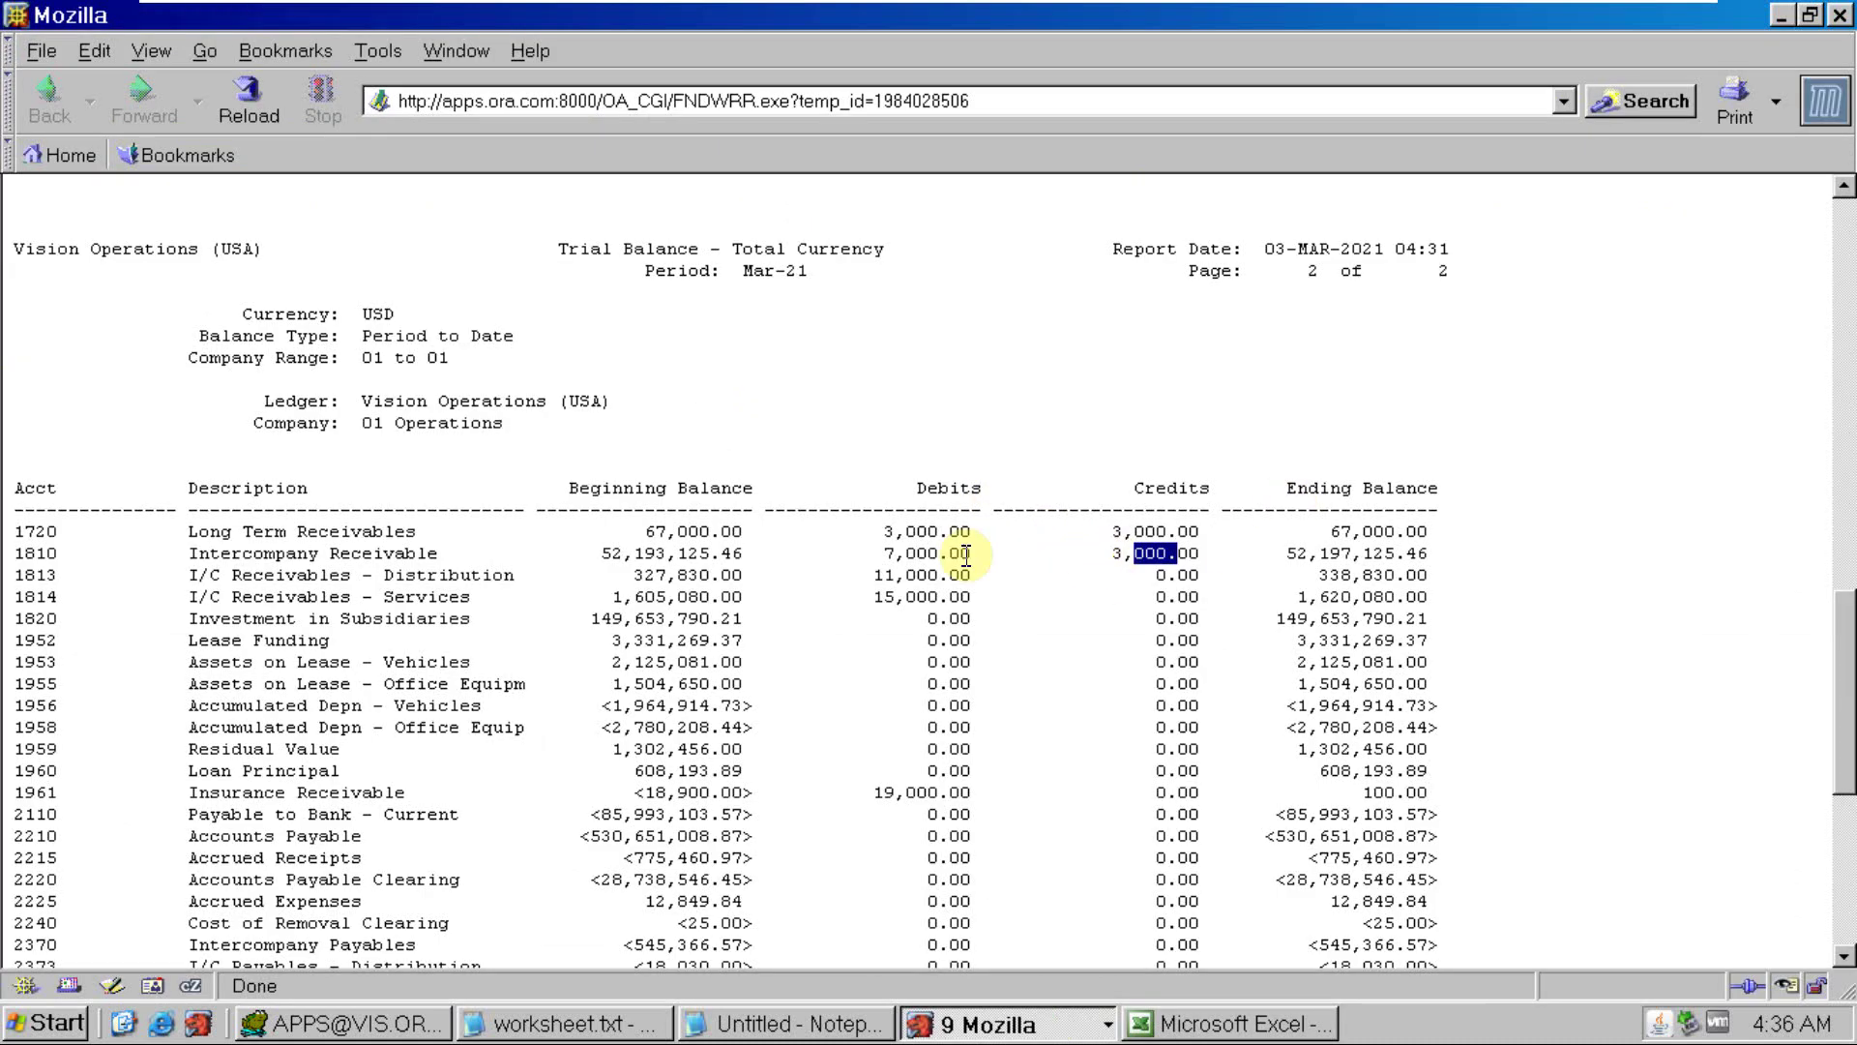
Compare the sum of transaction amounts E14:E15 for account 1813 in Excel with its row in the Trial Balance
key(alt+Tab)
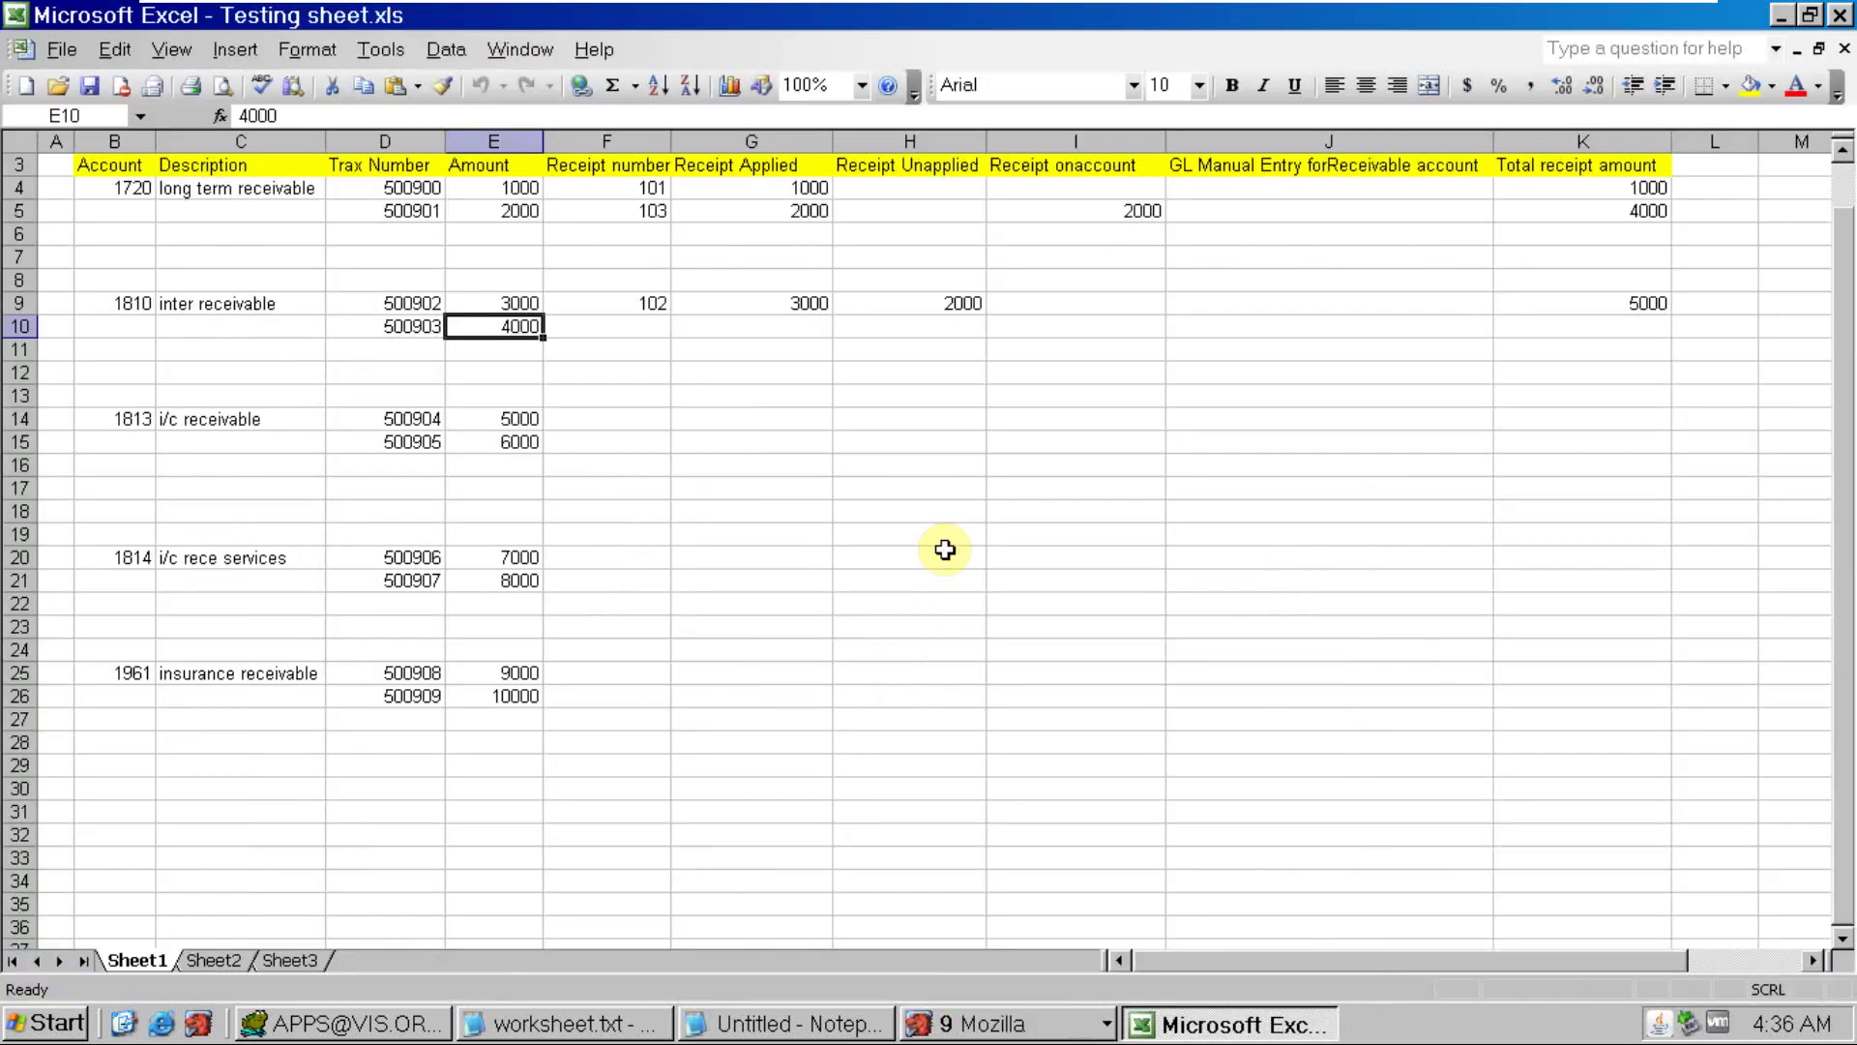
click(133, 421)
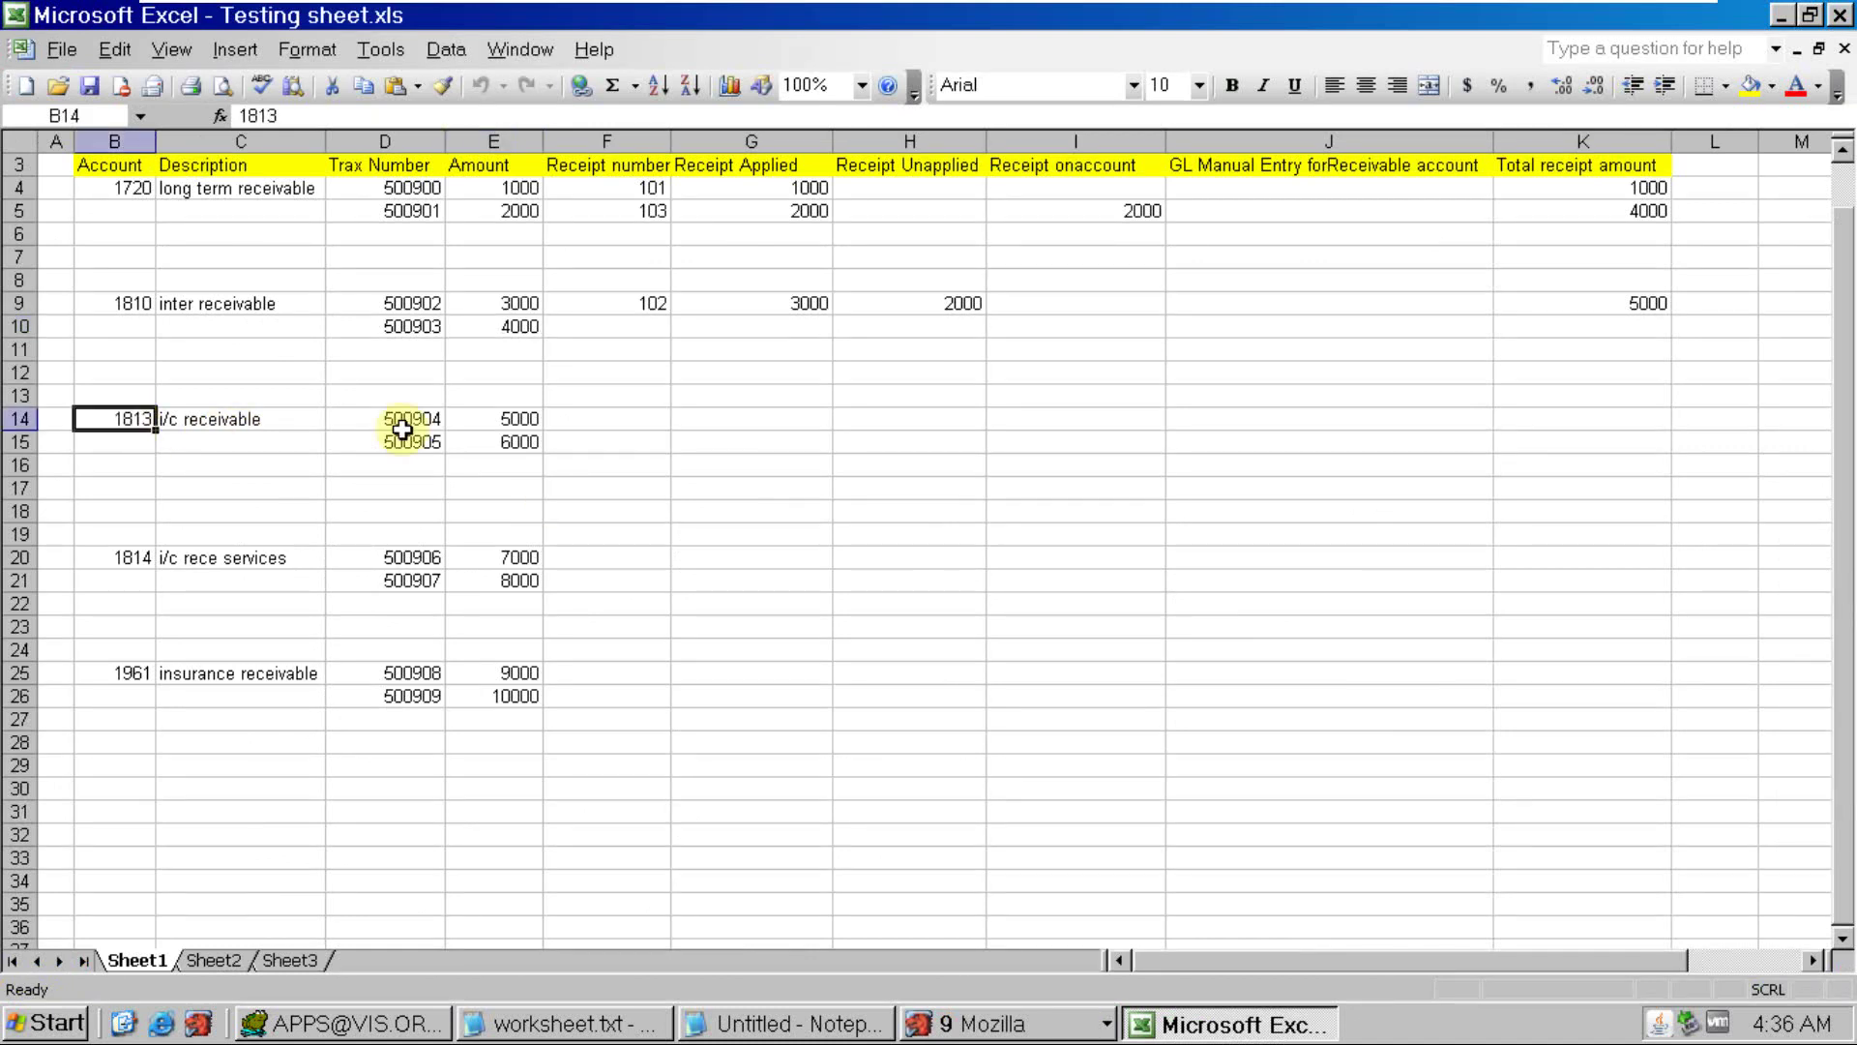
click(521, 424)
drag(521, 426, 518, 443)
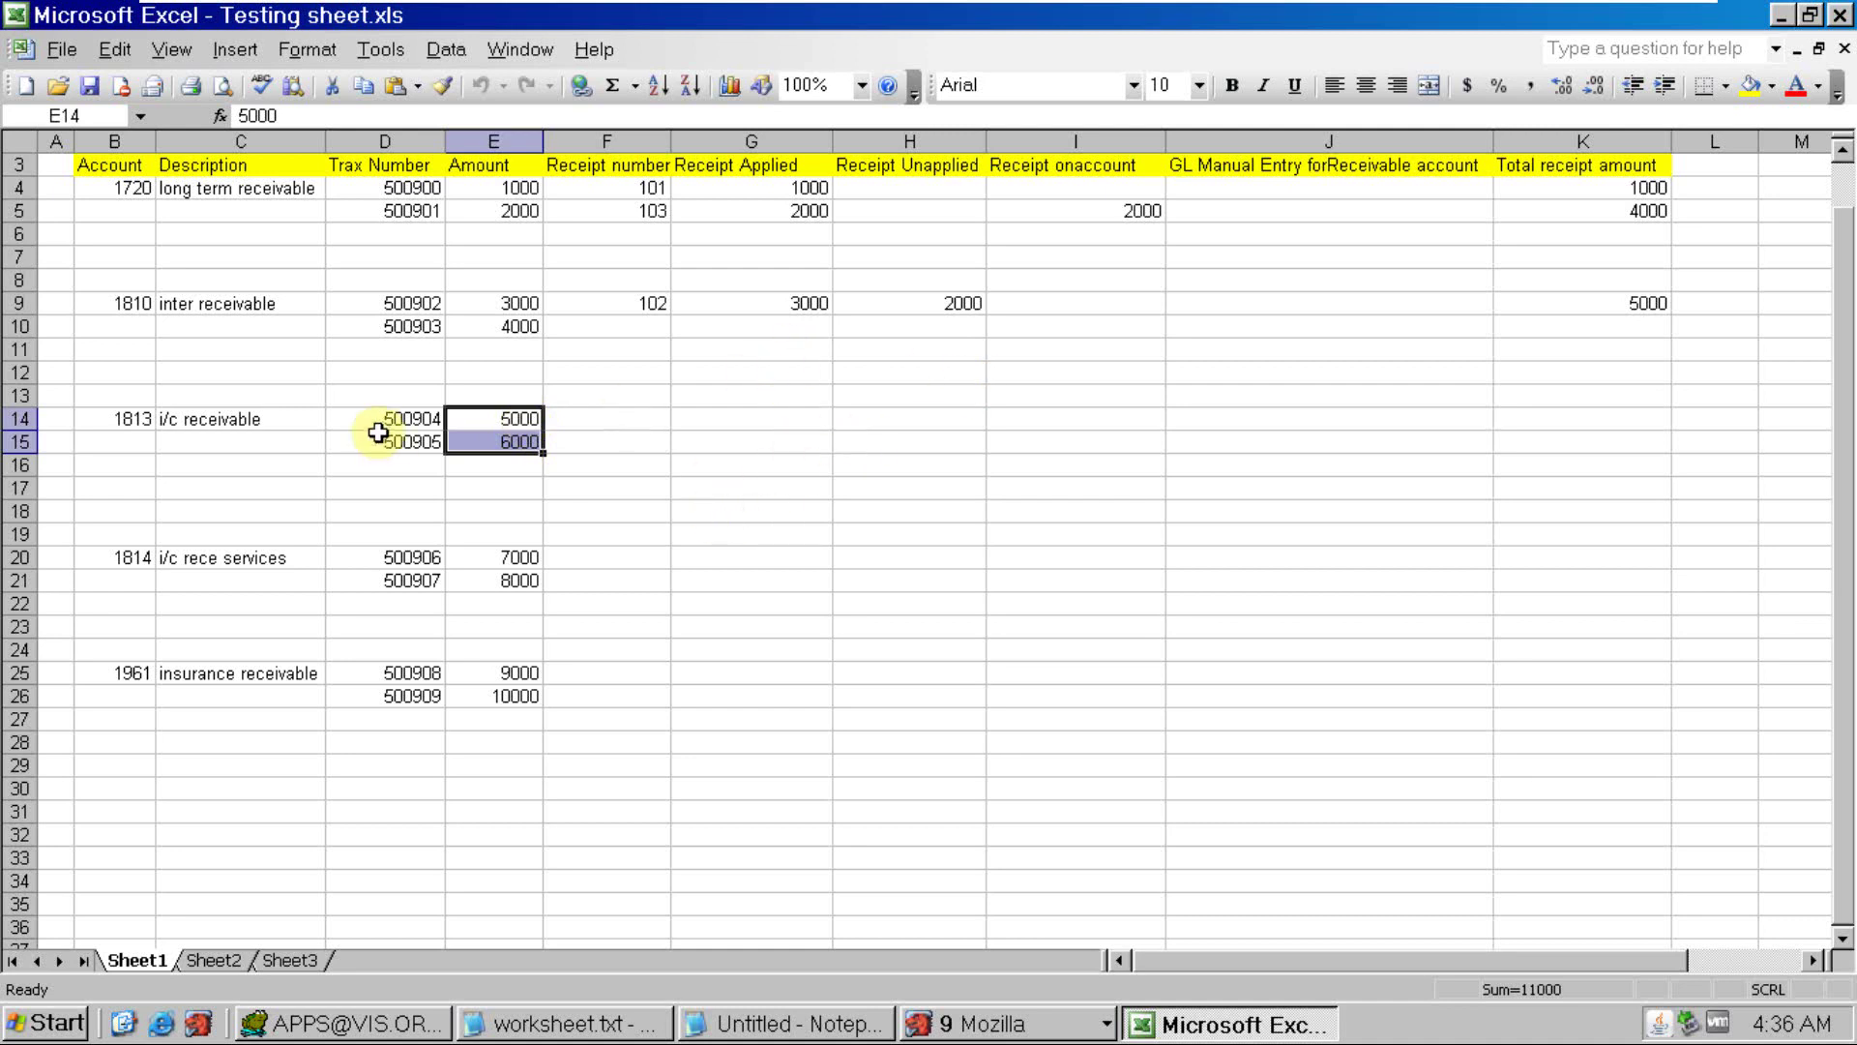
key(alt+Tab)
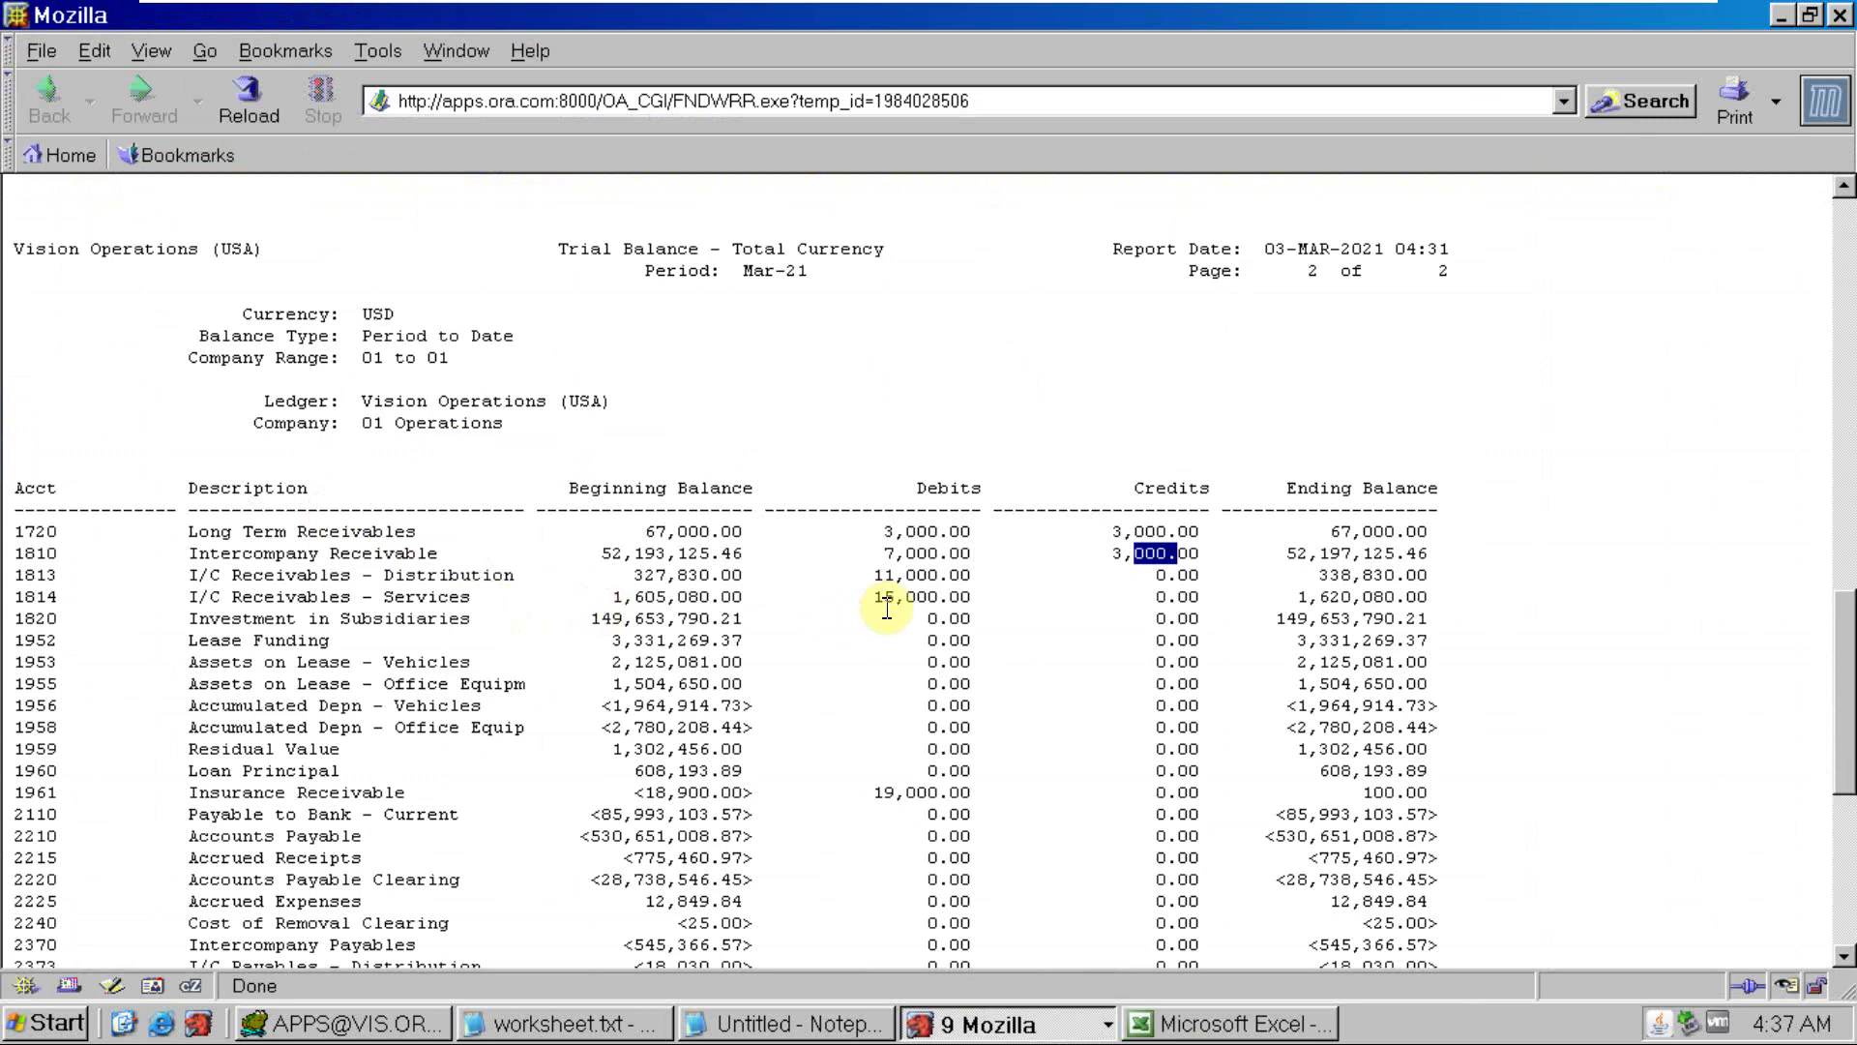
drag(873, 578, 790, 603)
click(55, 581)
triple_click(55, 580)
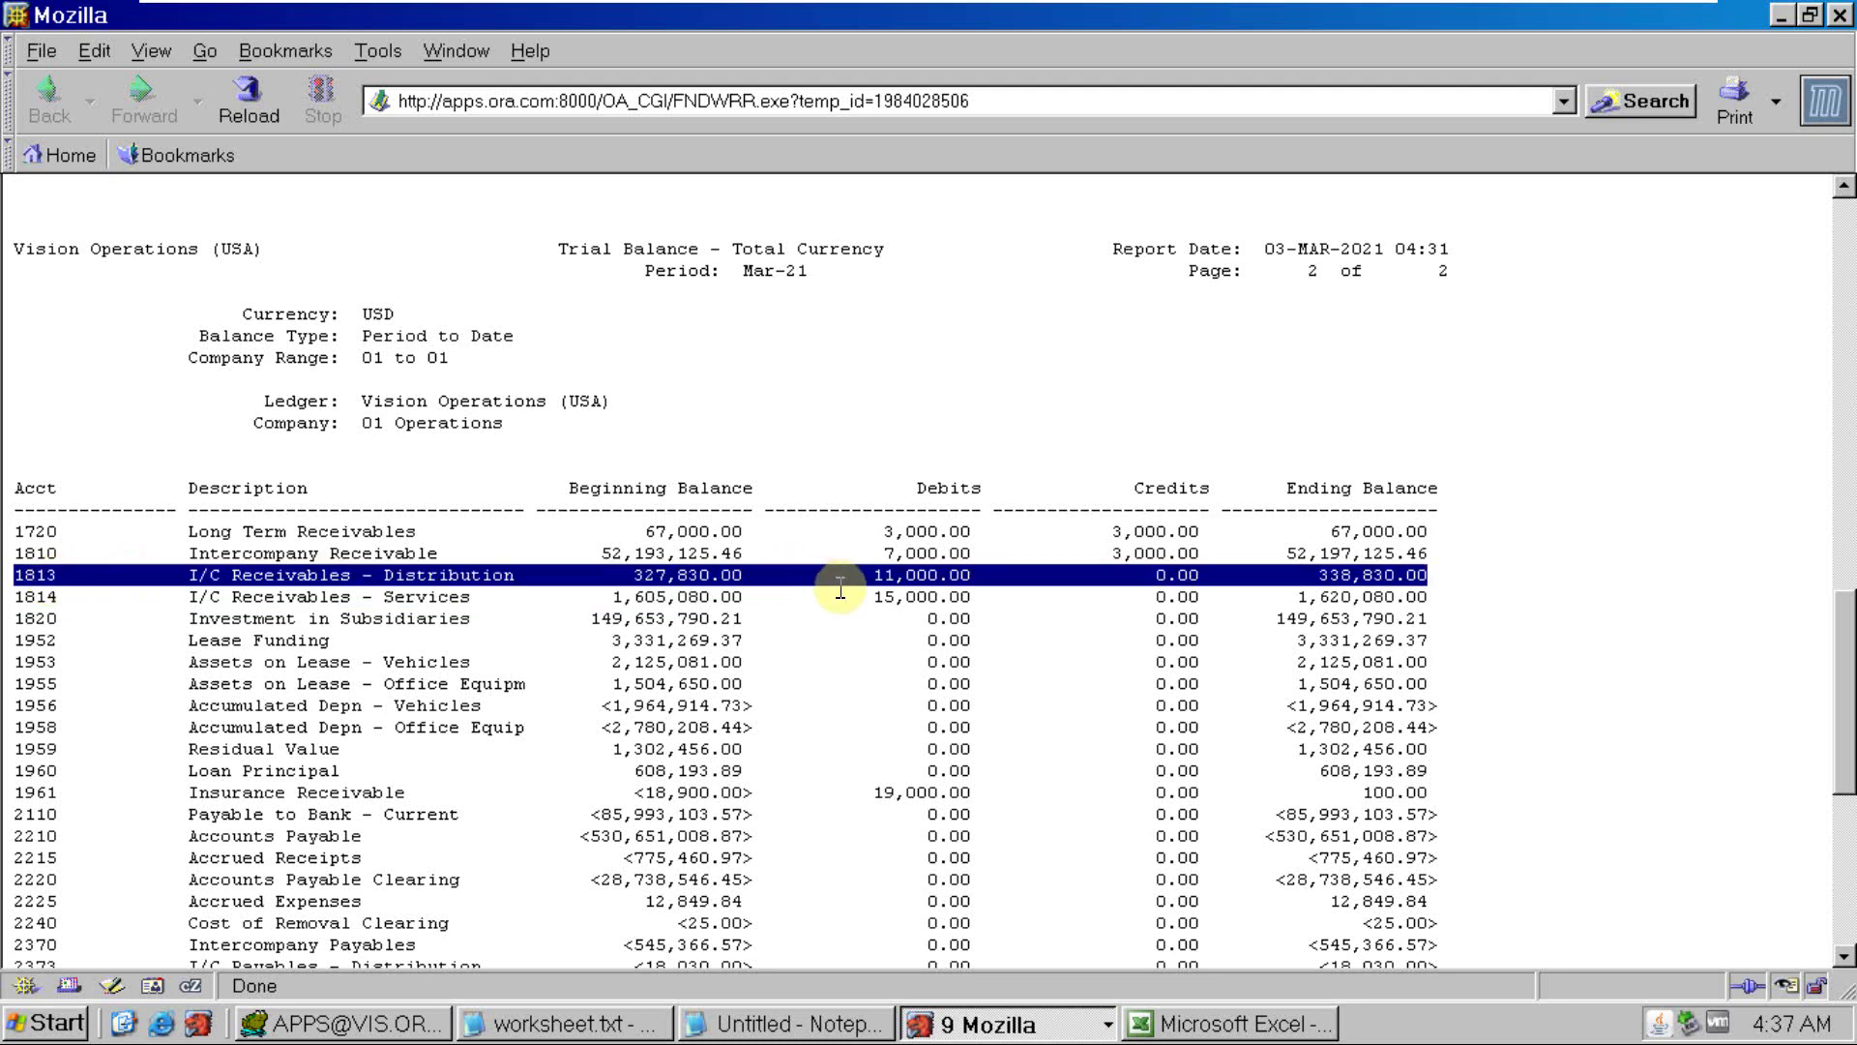
Compare the sum of transaction amounts E20:E21 for account 1814 in Excel with its row in the Trial Balance
key(alt+Tab)
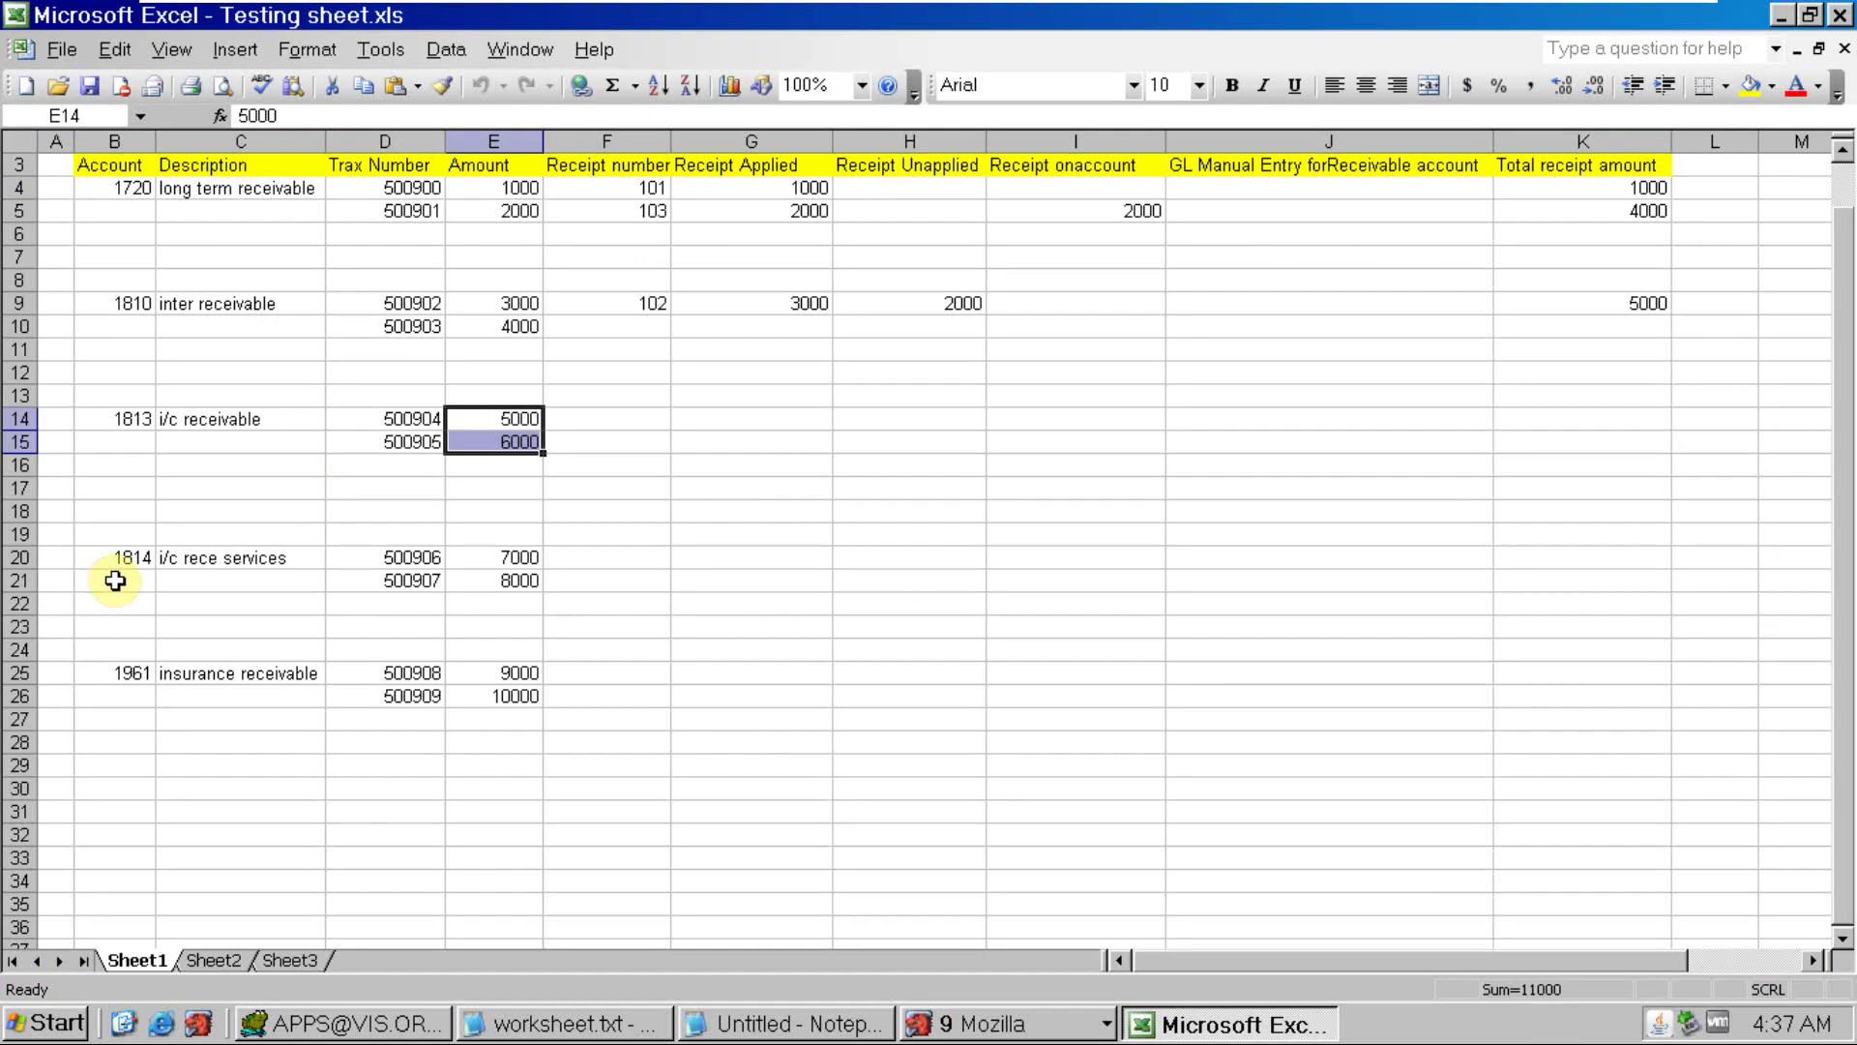
drag(531, 554, 531, 573)
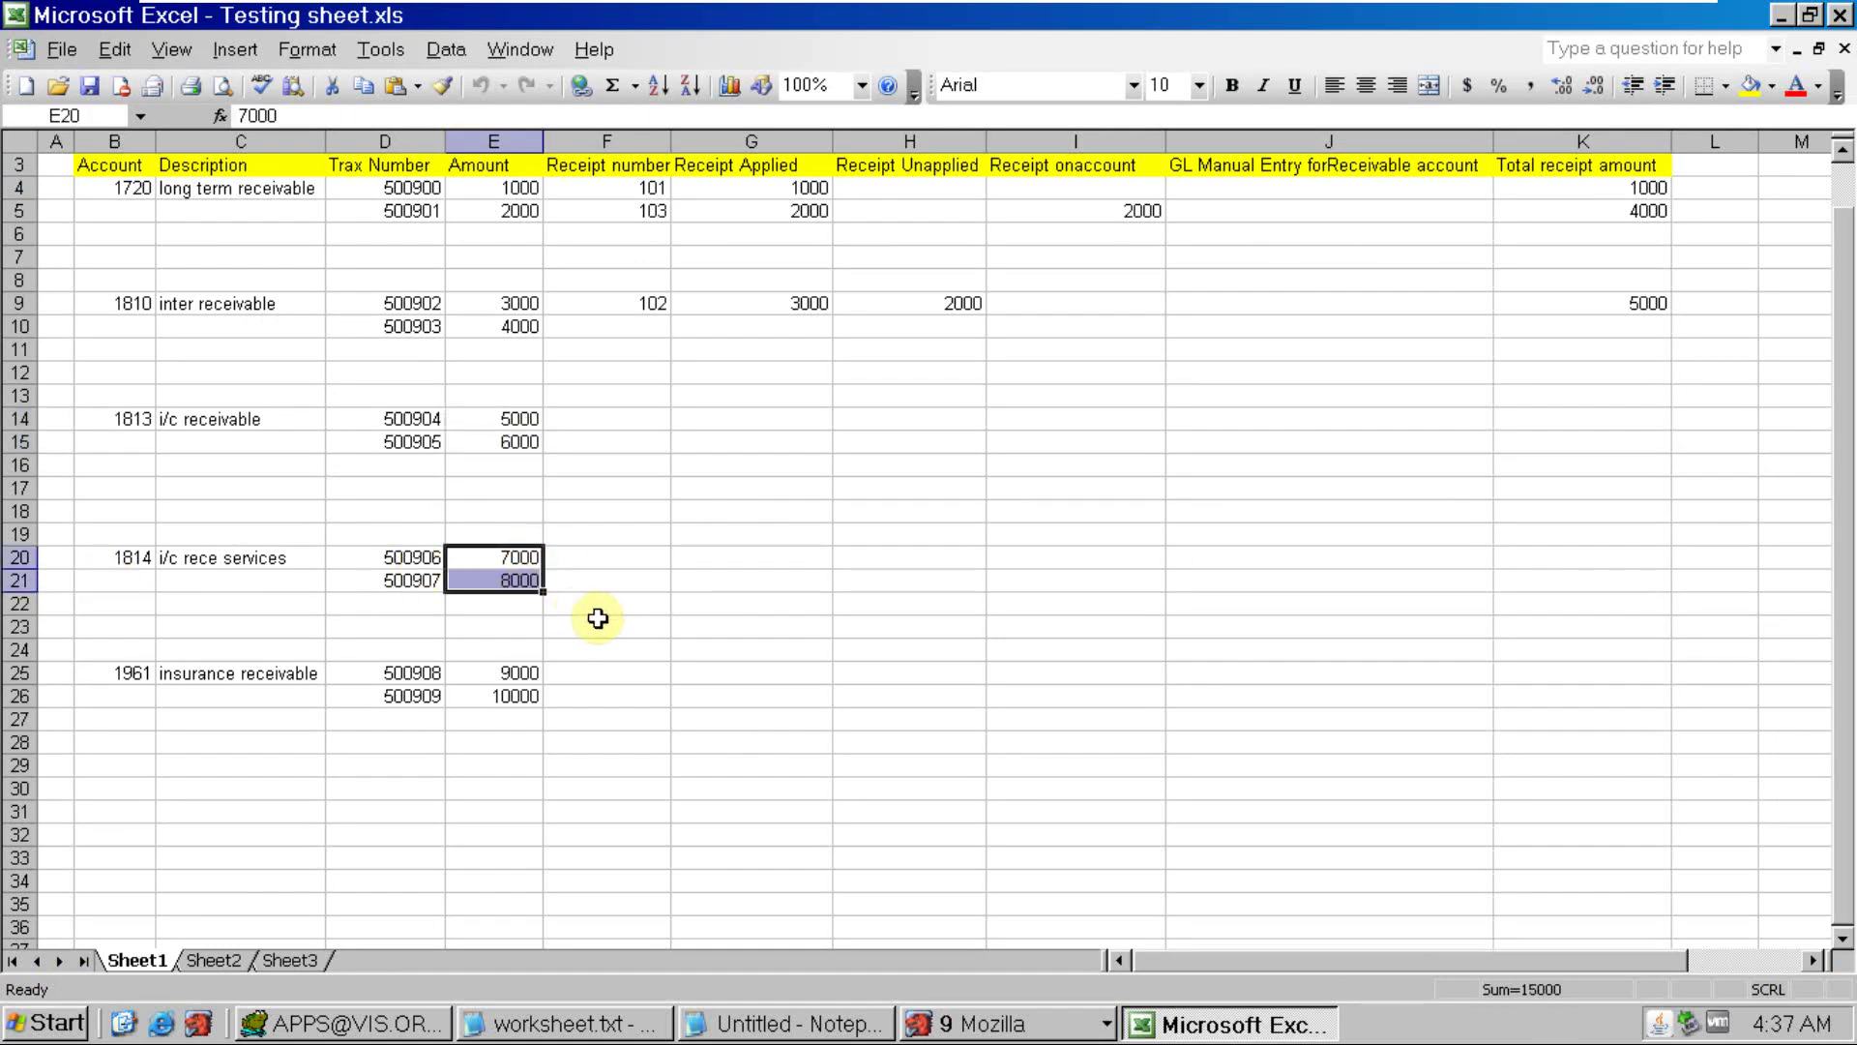
key(alt+Tab)
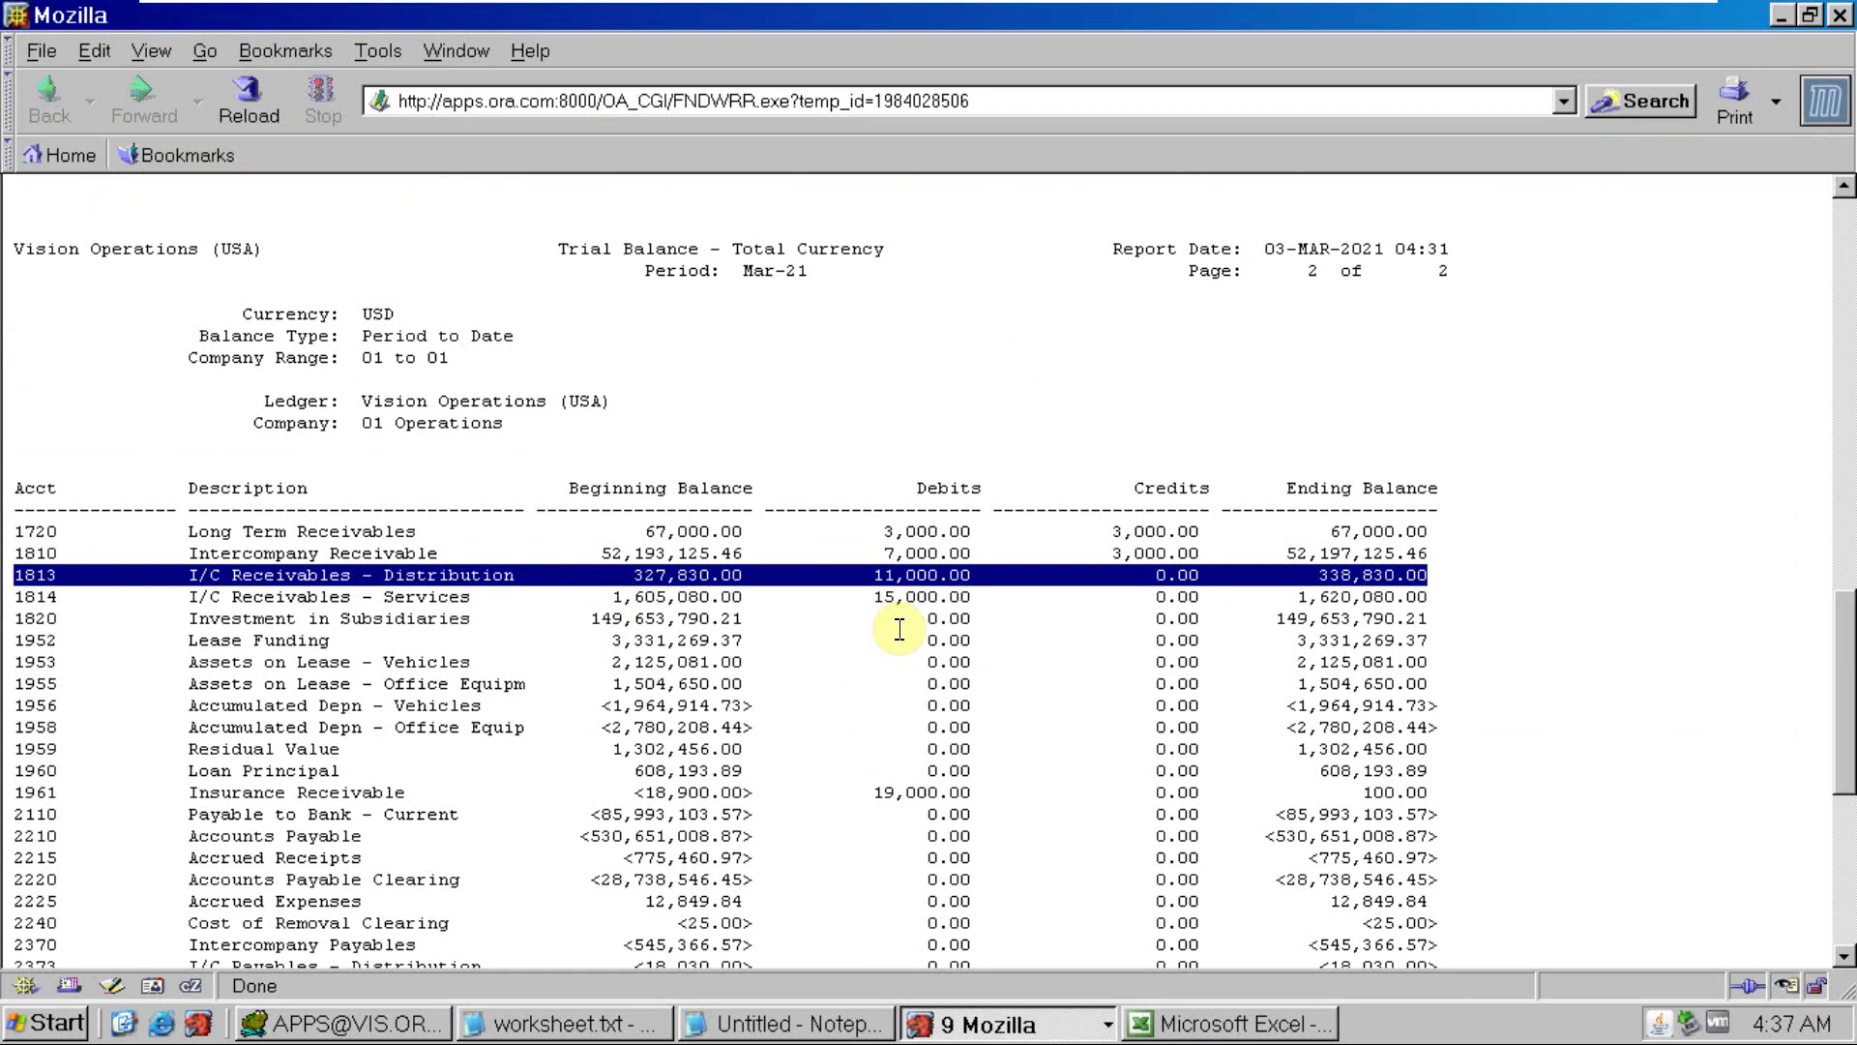
click(34, 597)
triple_click(34, 597)
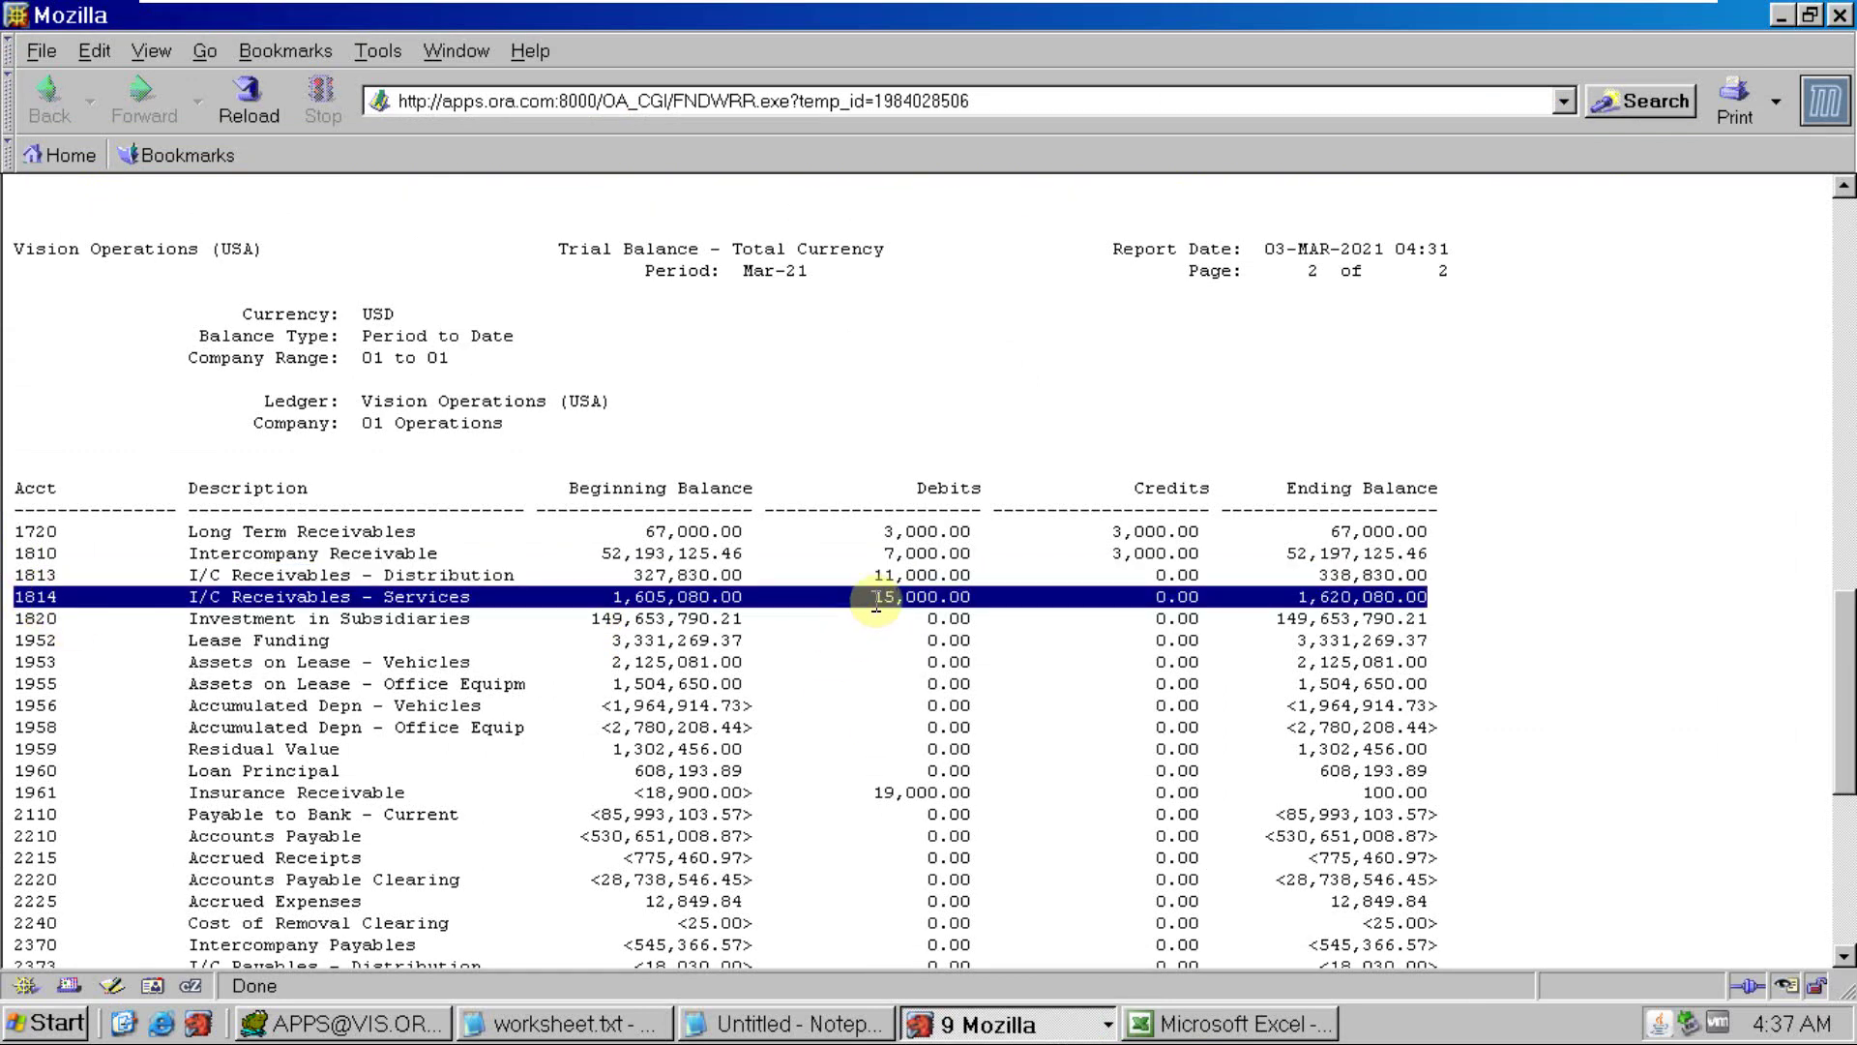
key(alt+Tab)
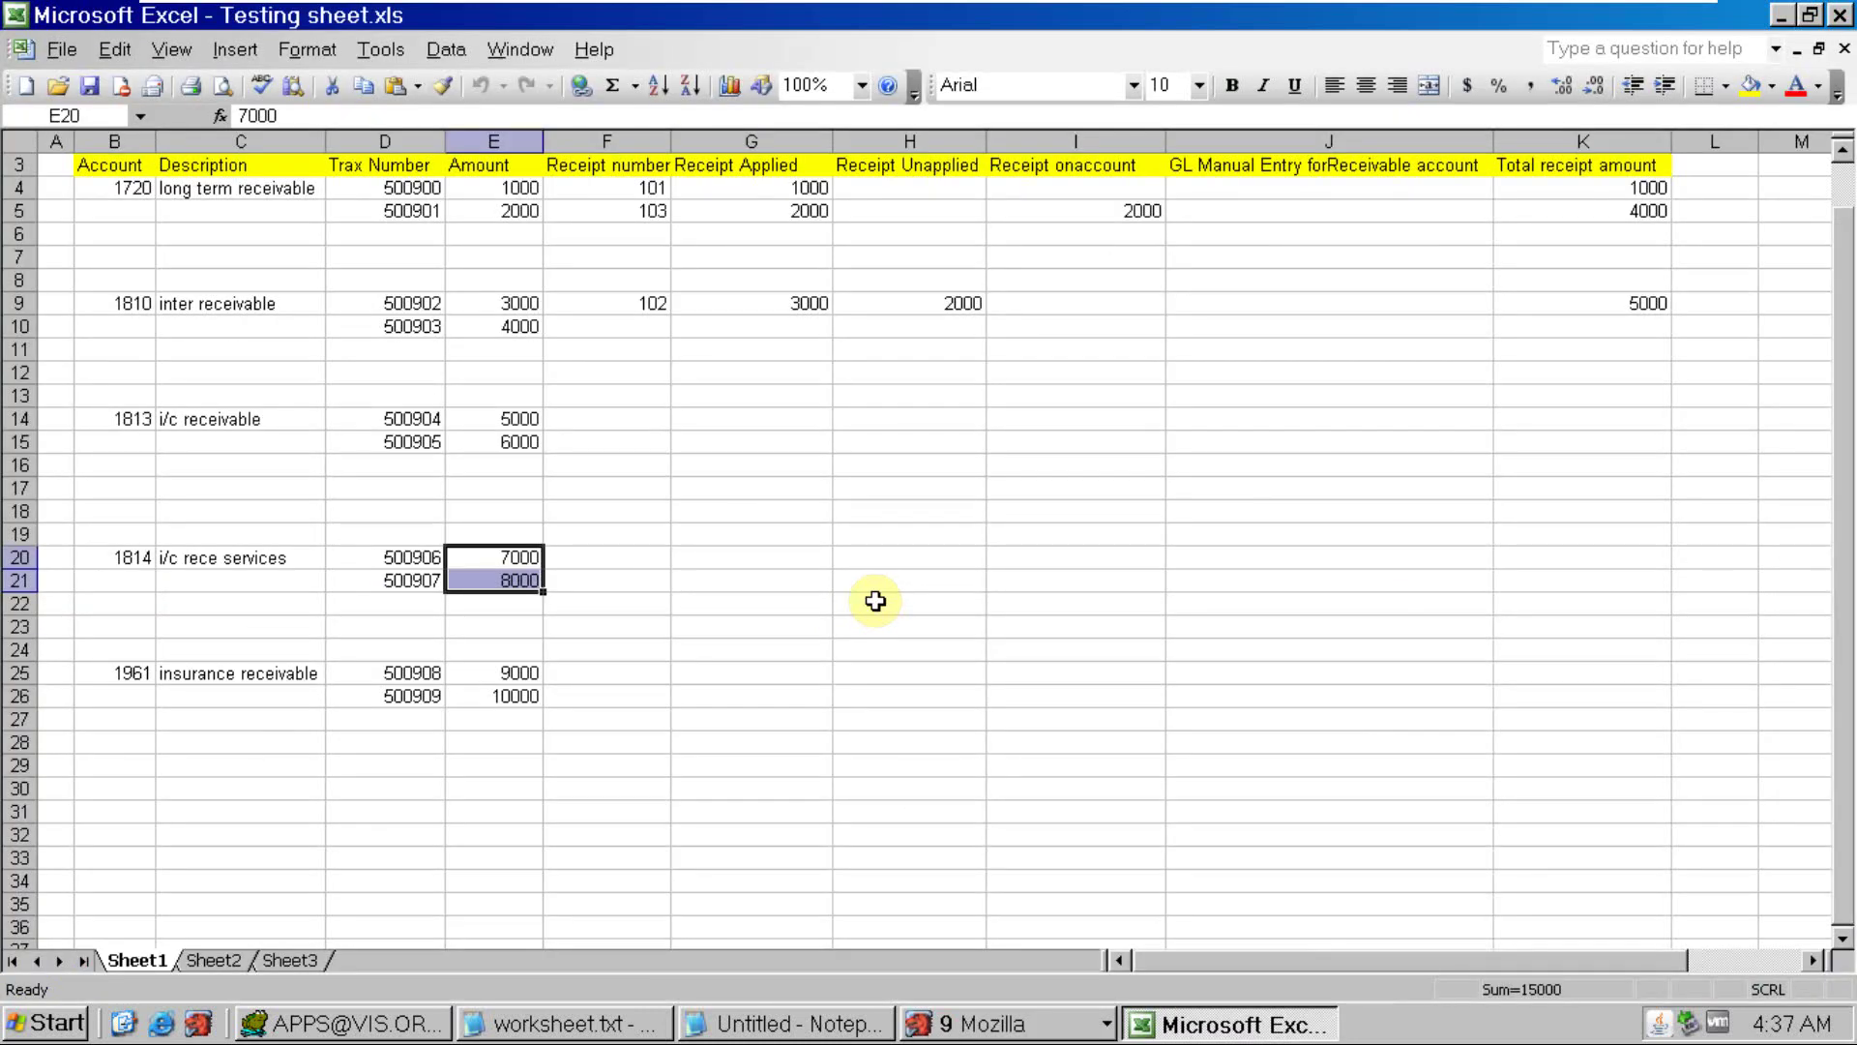
Match the Insurance Receivable account 1961 row in the Trial Balance with the sum of transaction amounts E25:E26 in Excel
key(alt+Tab)
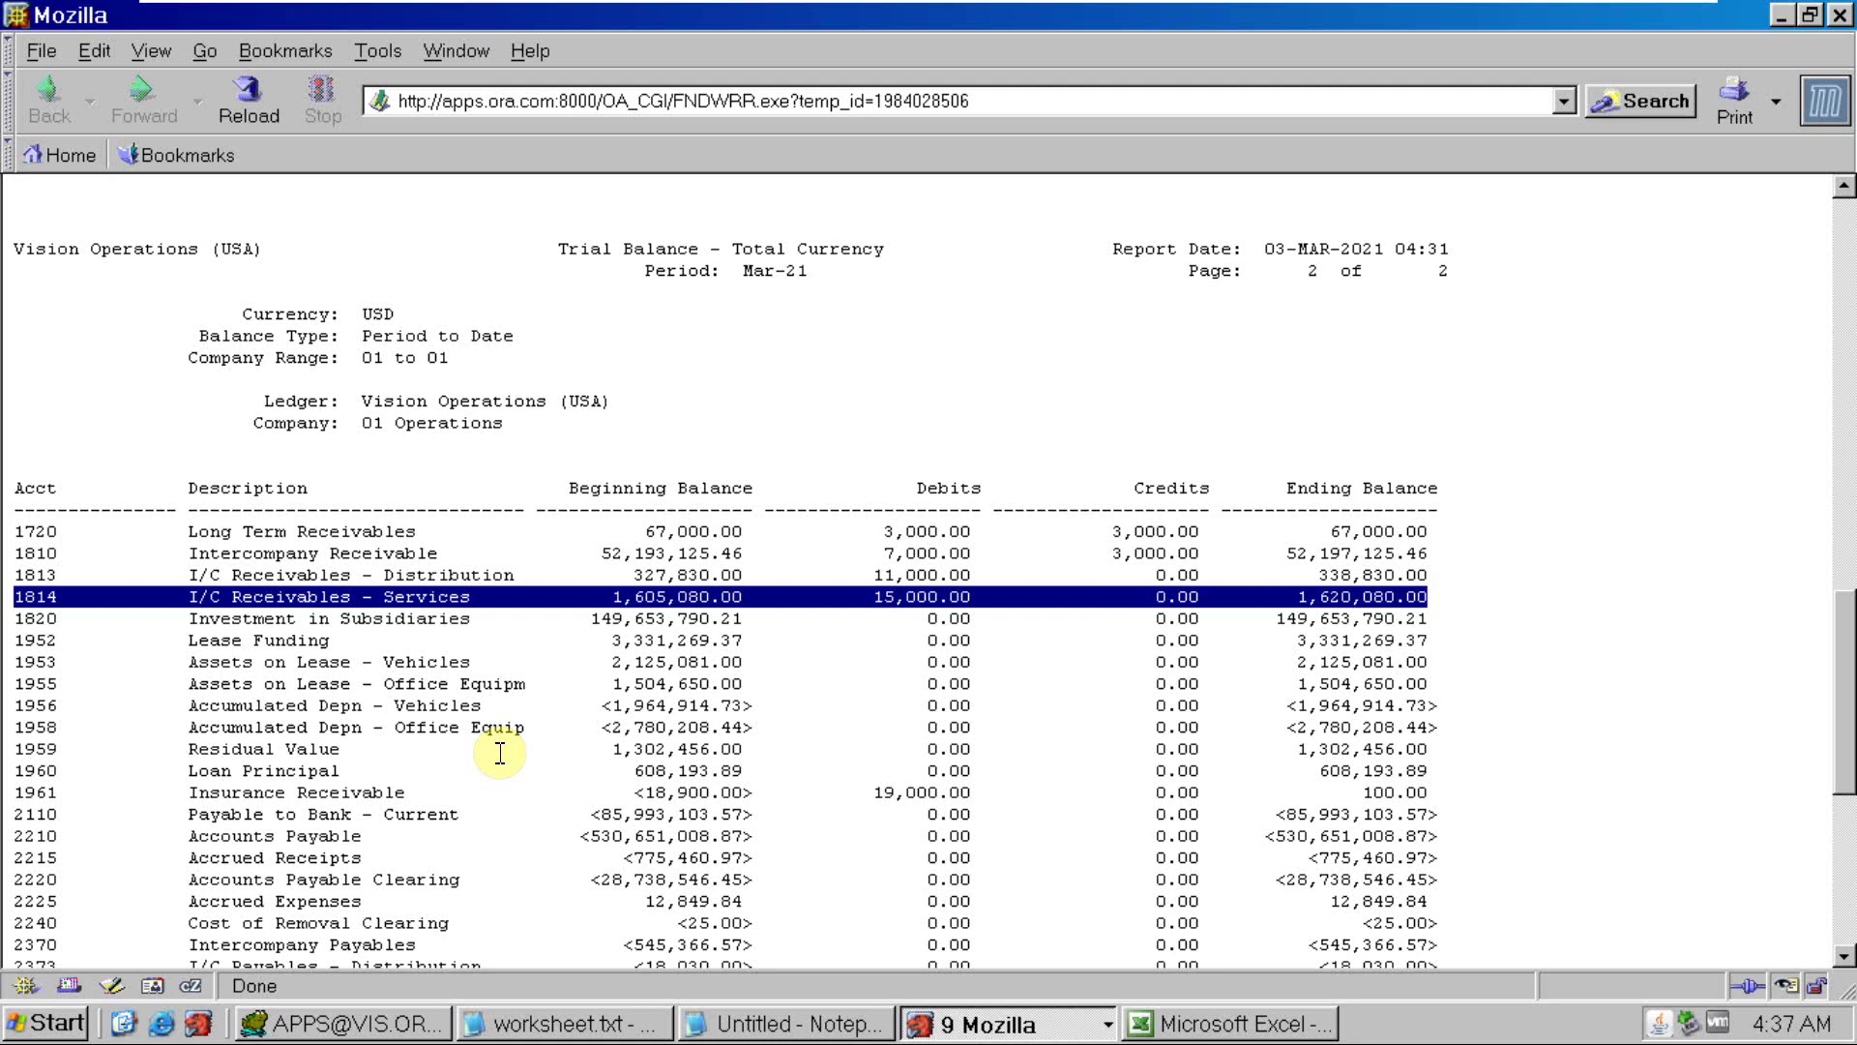
click(350, 796)
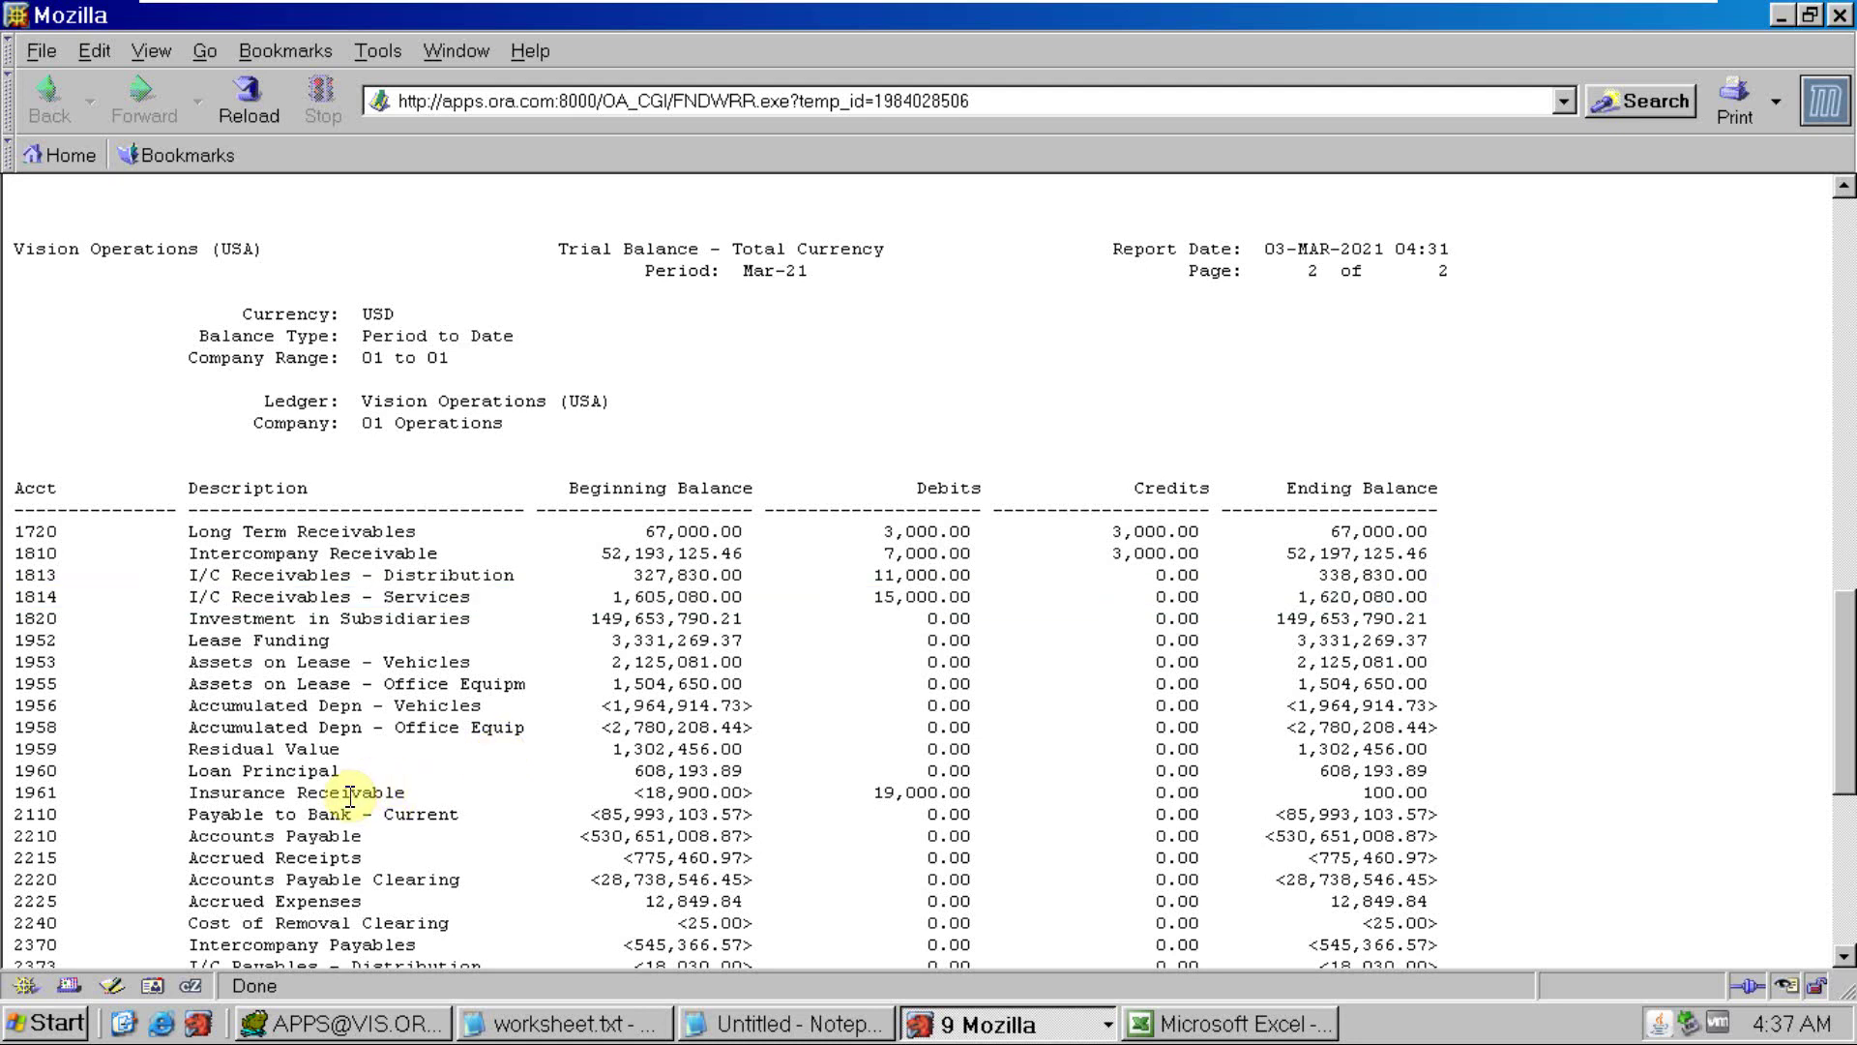
triple_click(350, 796)
key(alt+Tab)
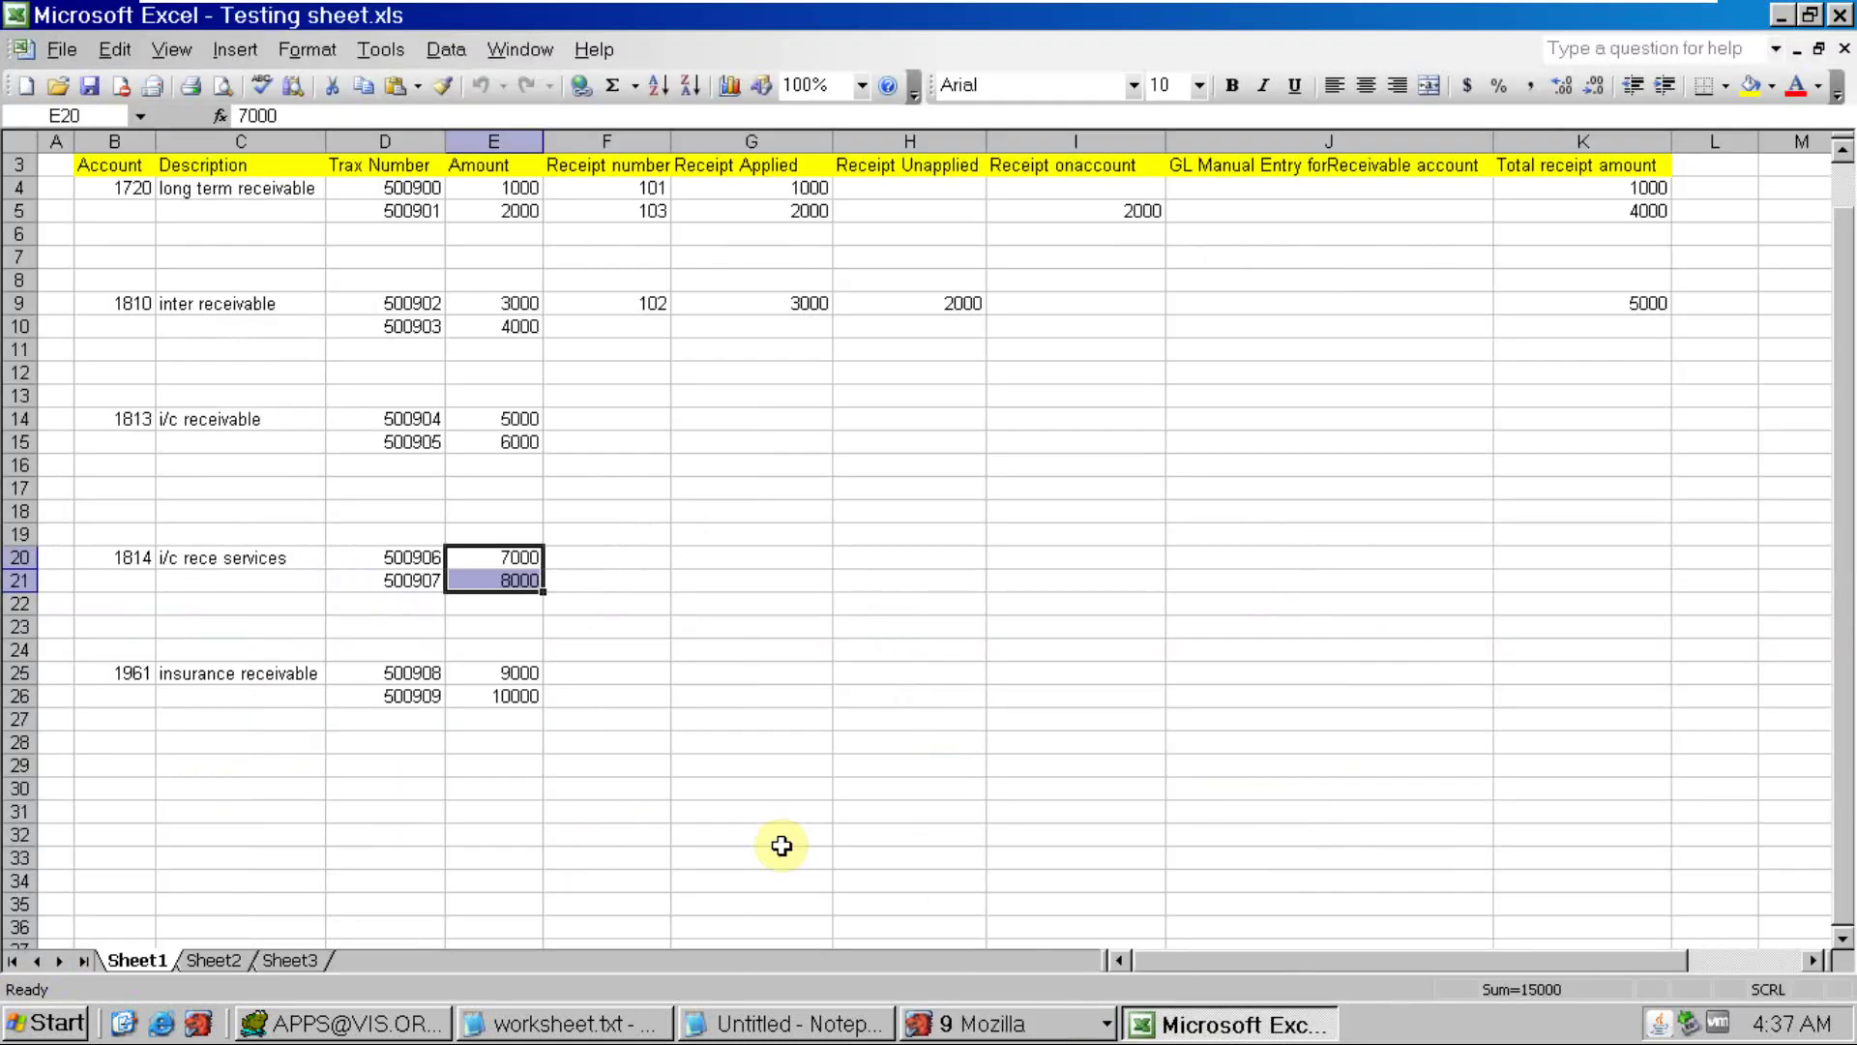
drag(529, 675, 529, 698)
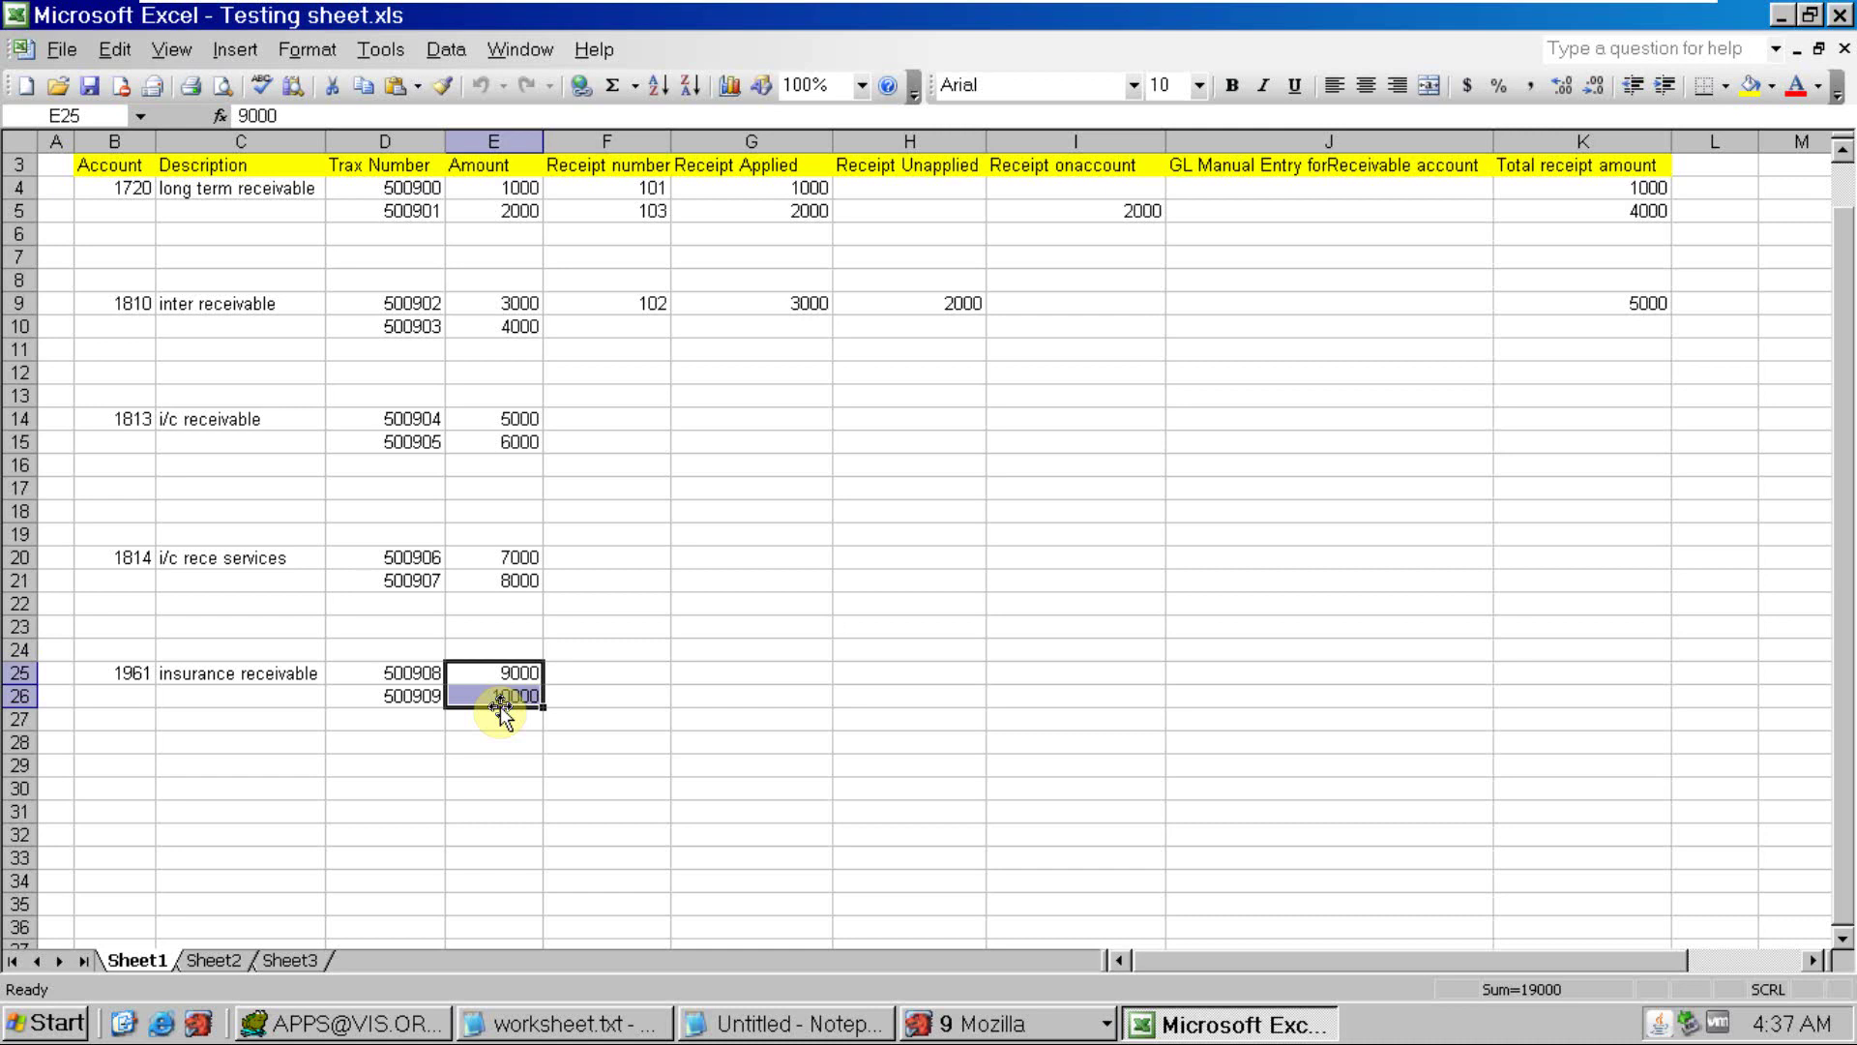
key(alt+Tab)
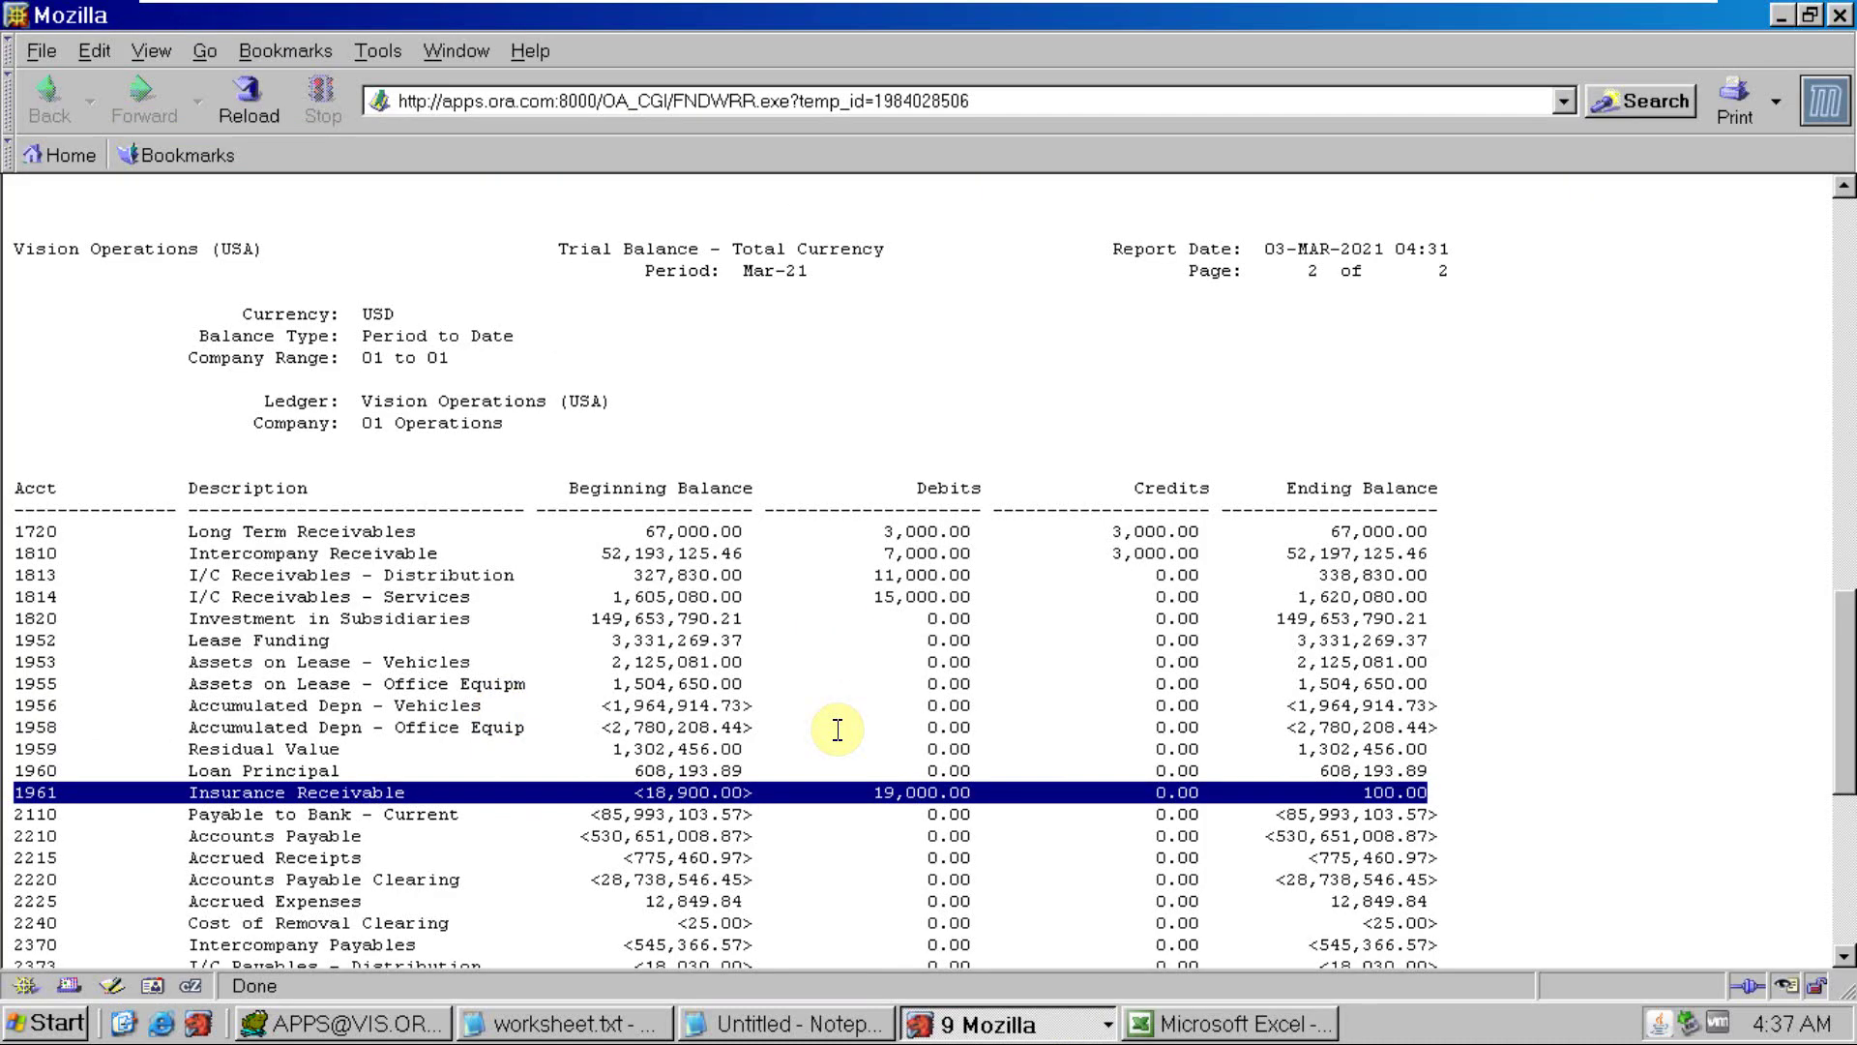
Mark account 1810 in the Trial Balance, then switch to Oracle Applications and start a single request for Account Analysis - (132 Char)
click(37, 559)
double_click(43, 559)
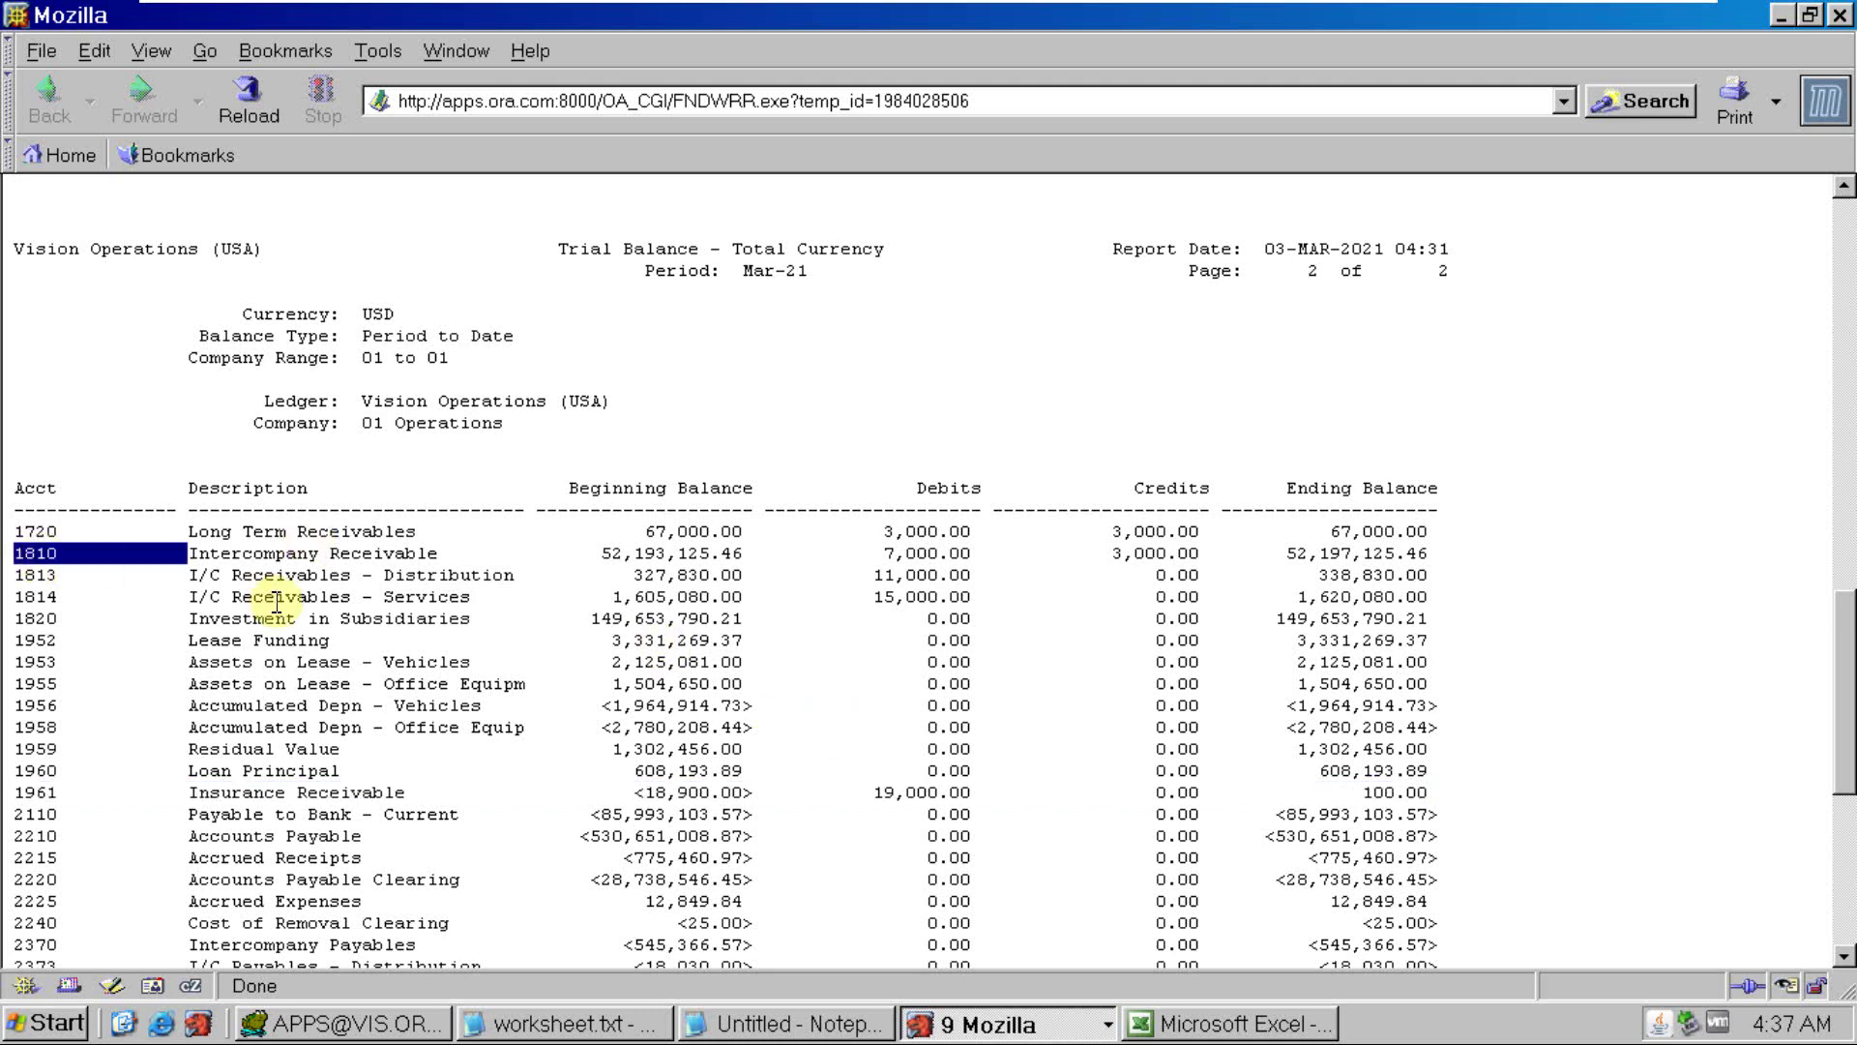
click(1074, 1035)
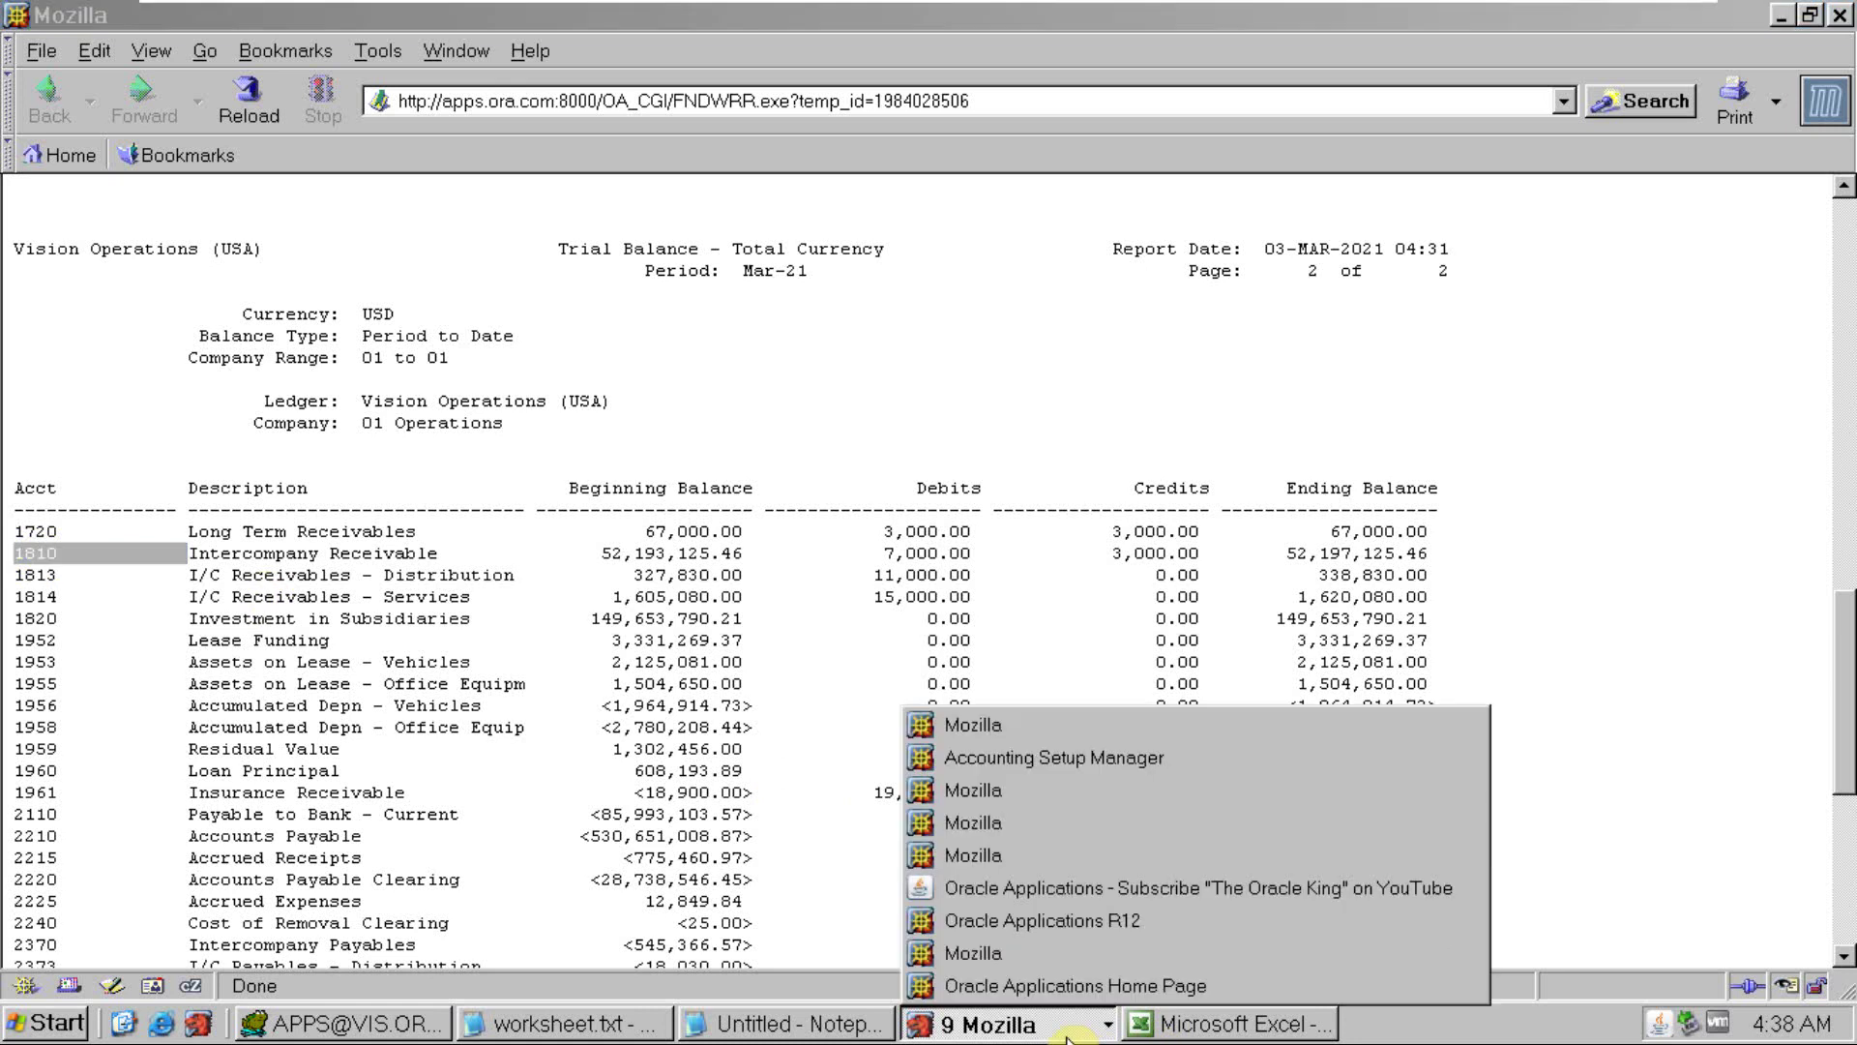
click(1003, 892)
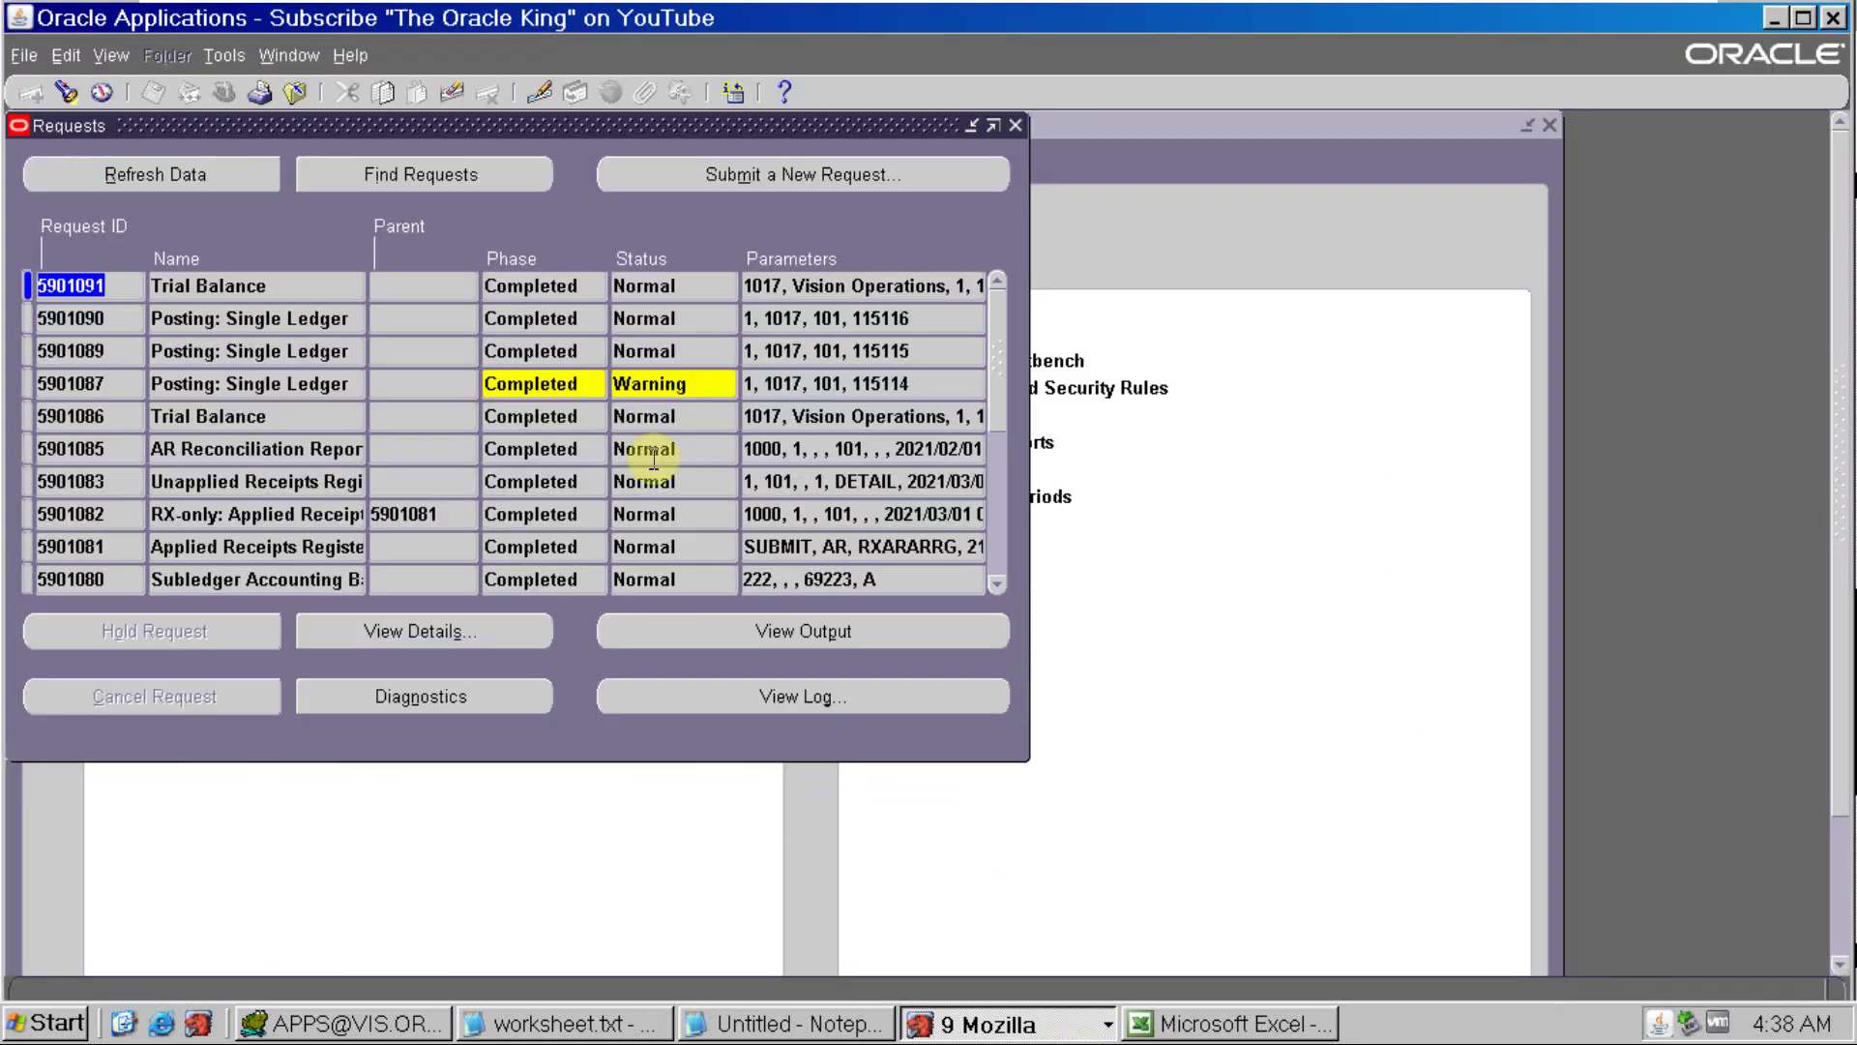
click(685, 184)
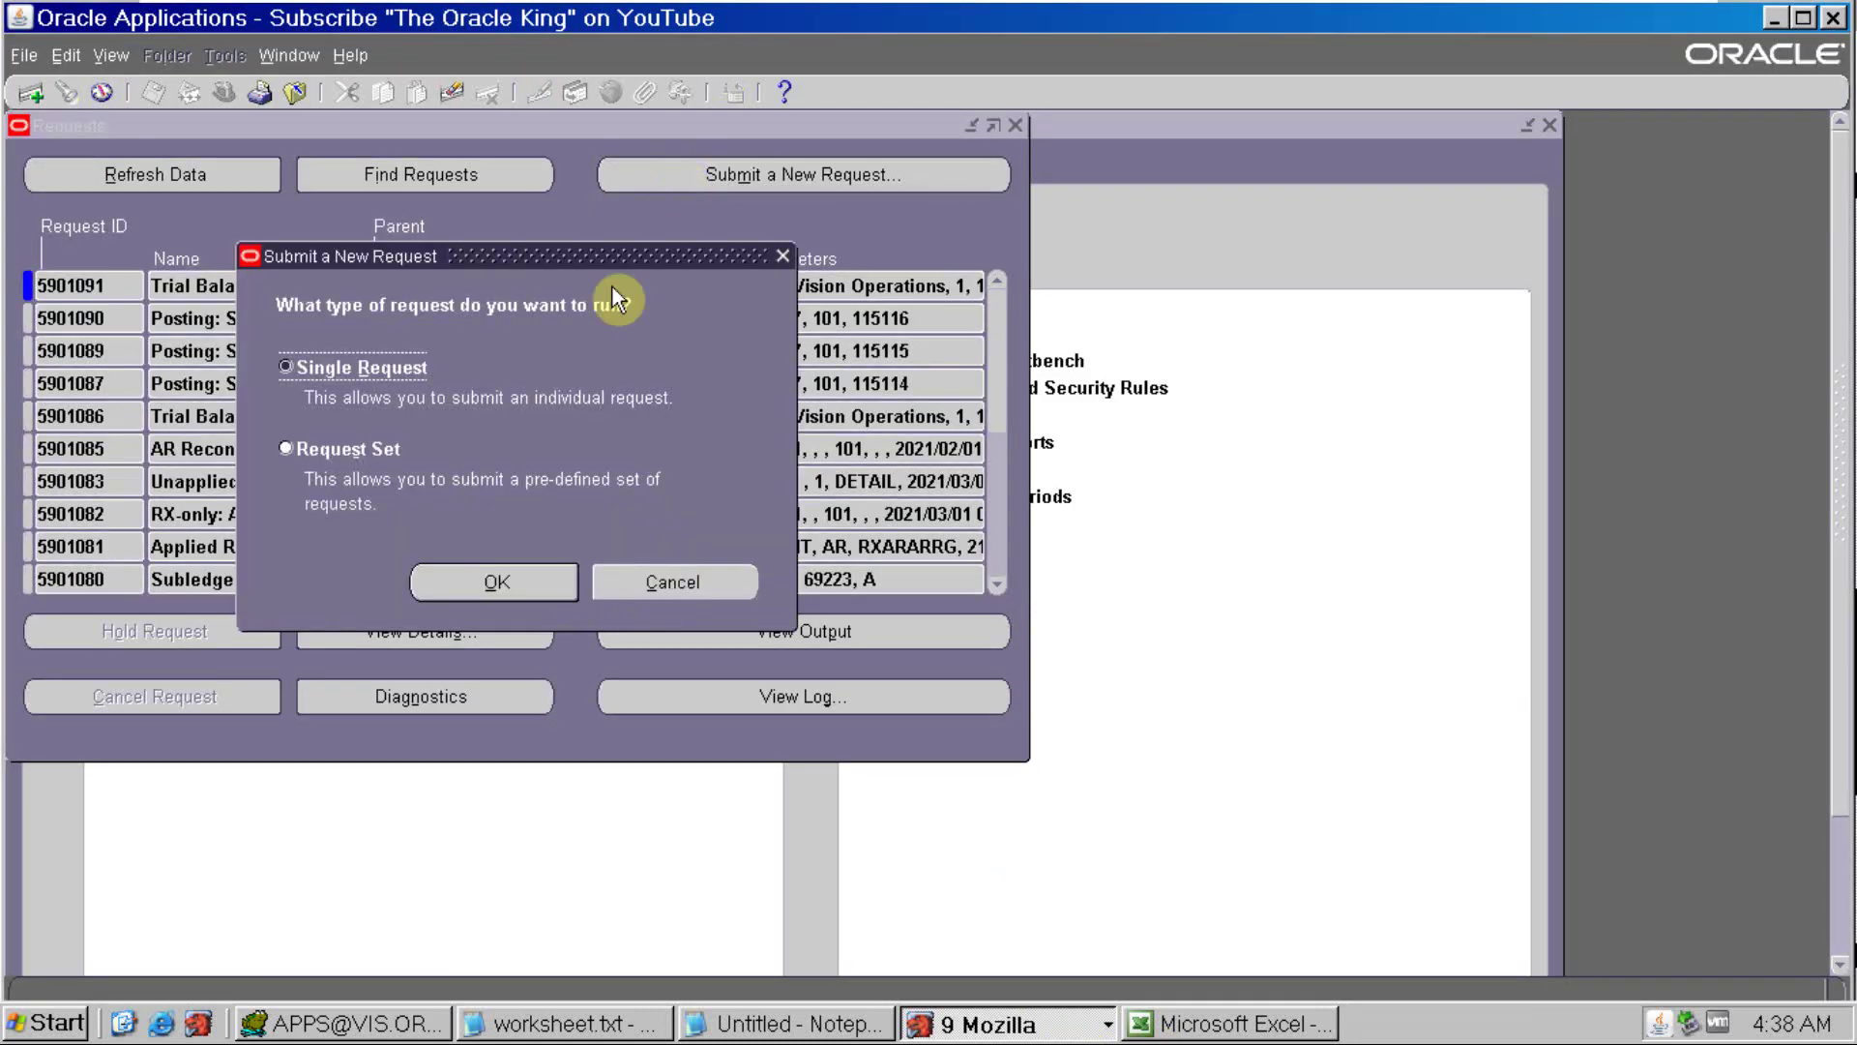
click(499, 572)
text(accoun)
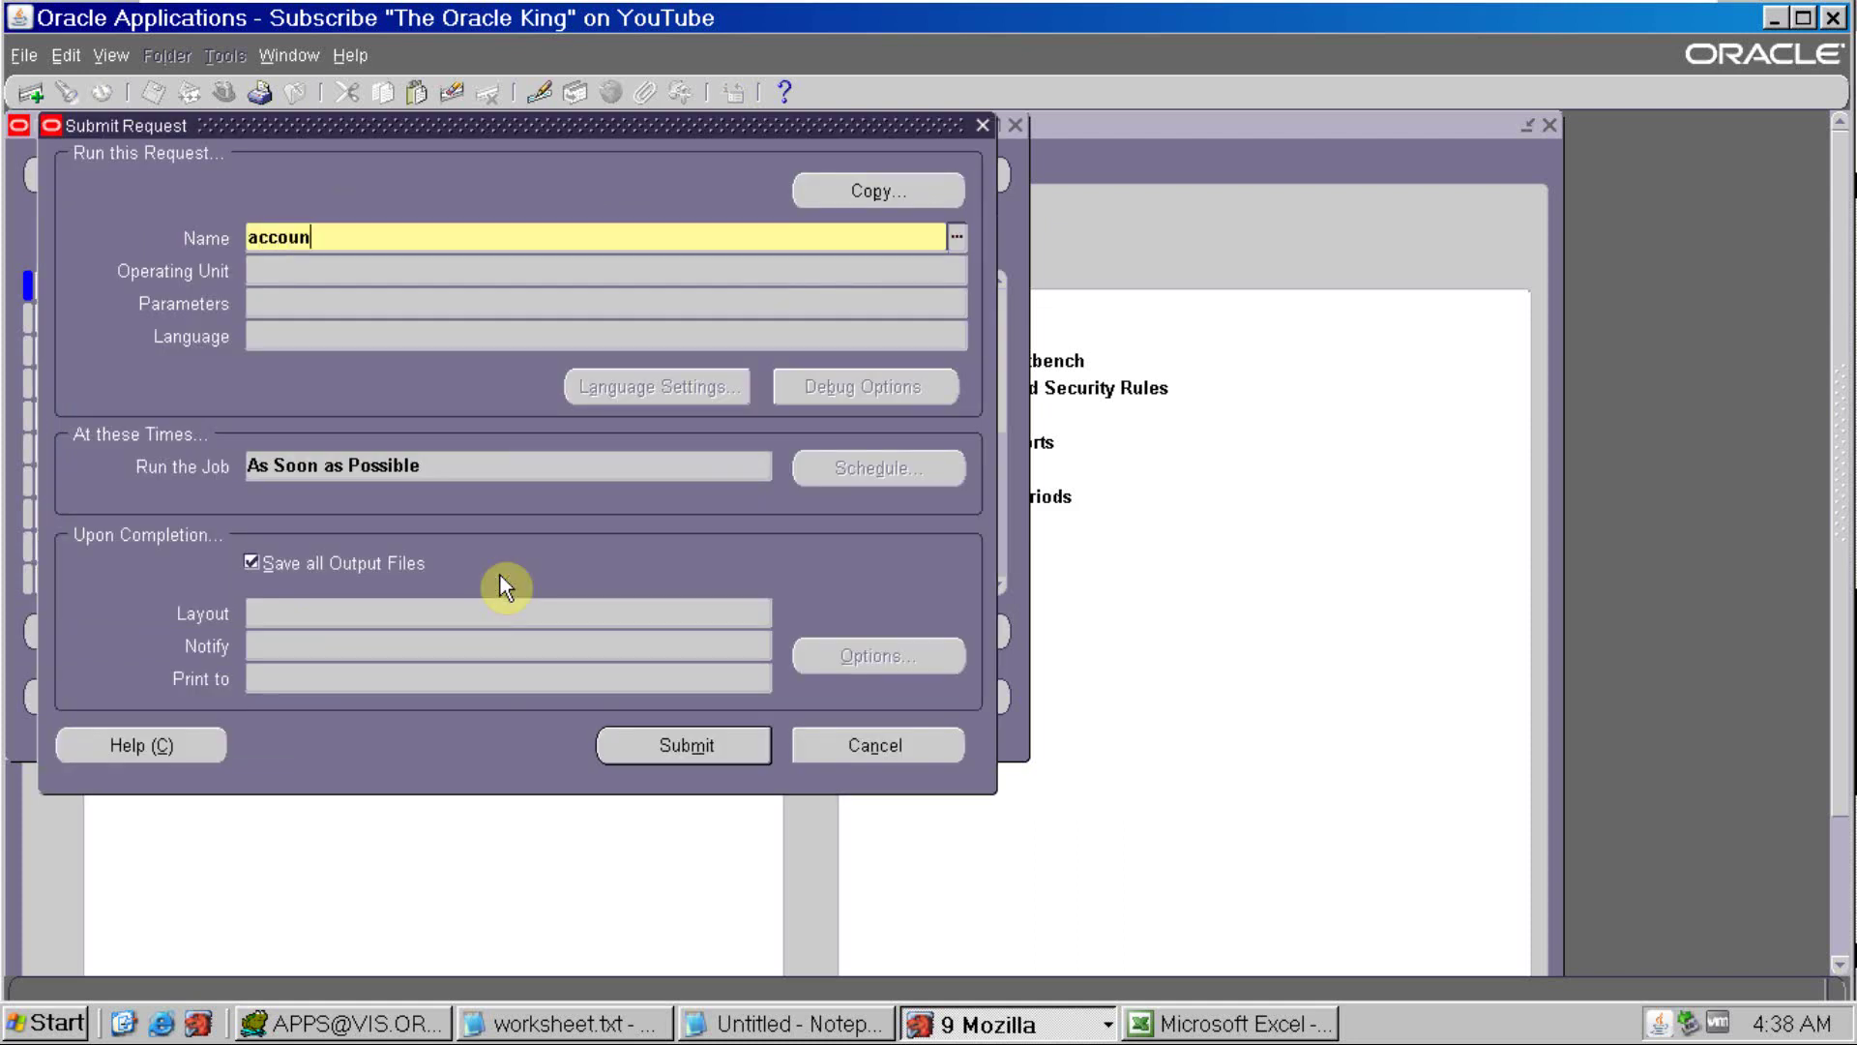
key(Tab)
key(Down)
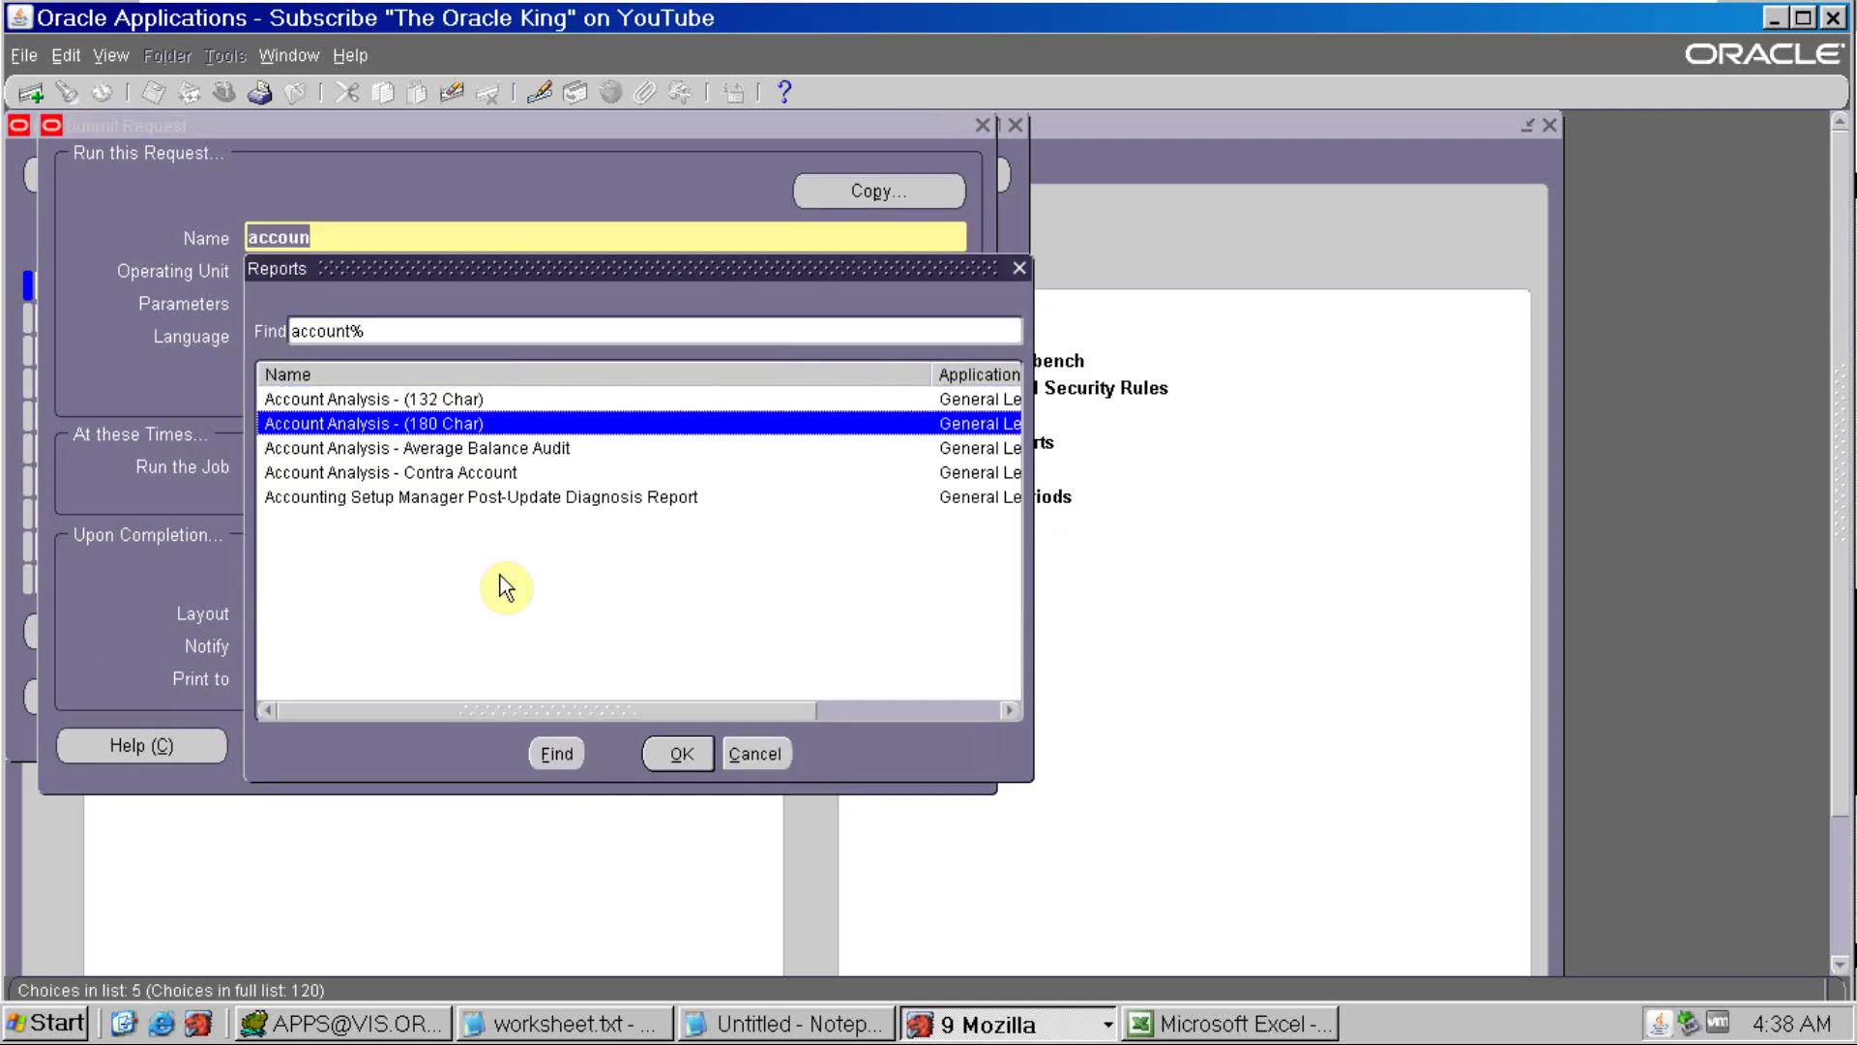
key(Up)
key(Return)
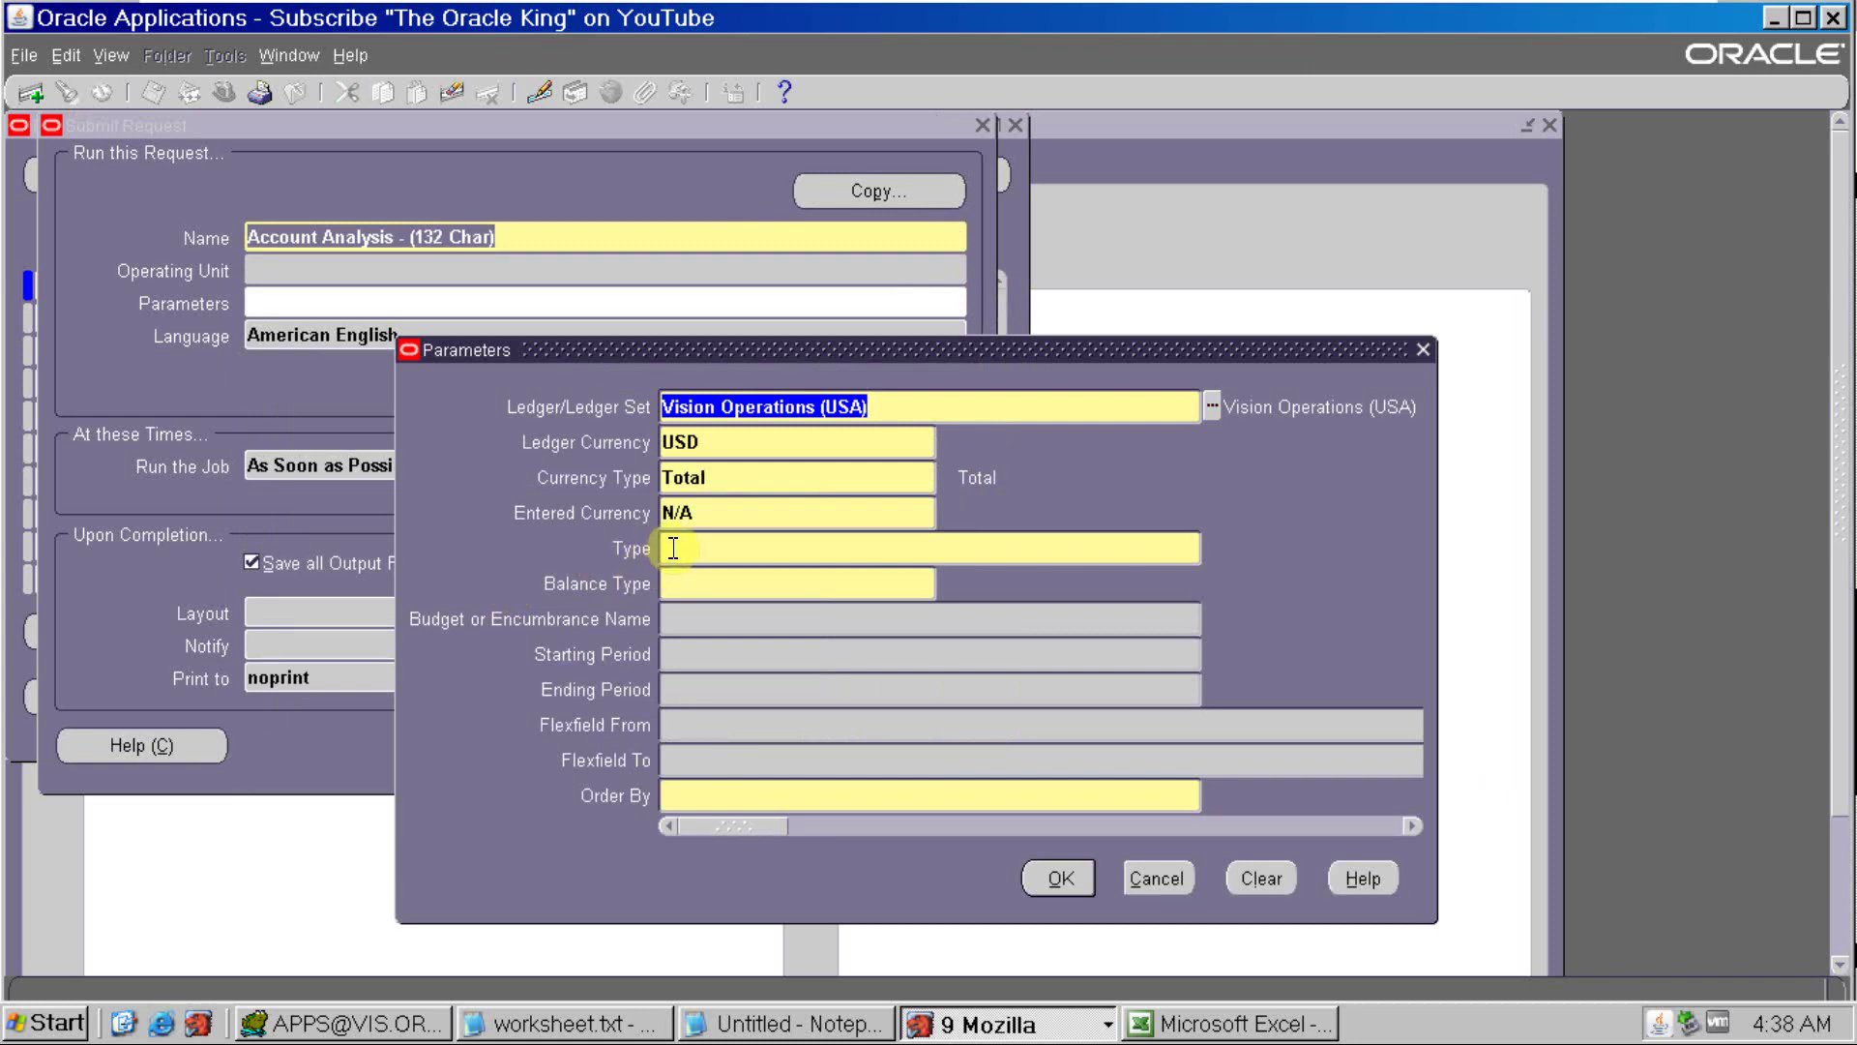
Set the report's Type parameter to Entry Item
click(673, 548)
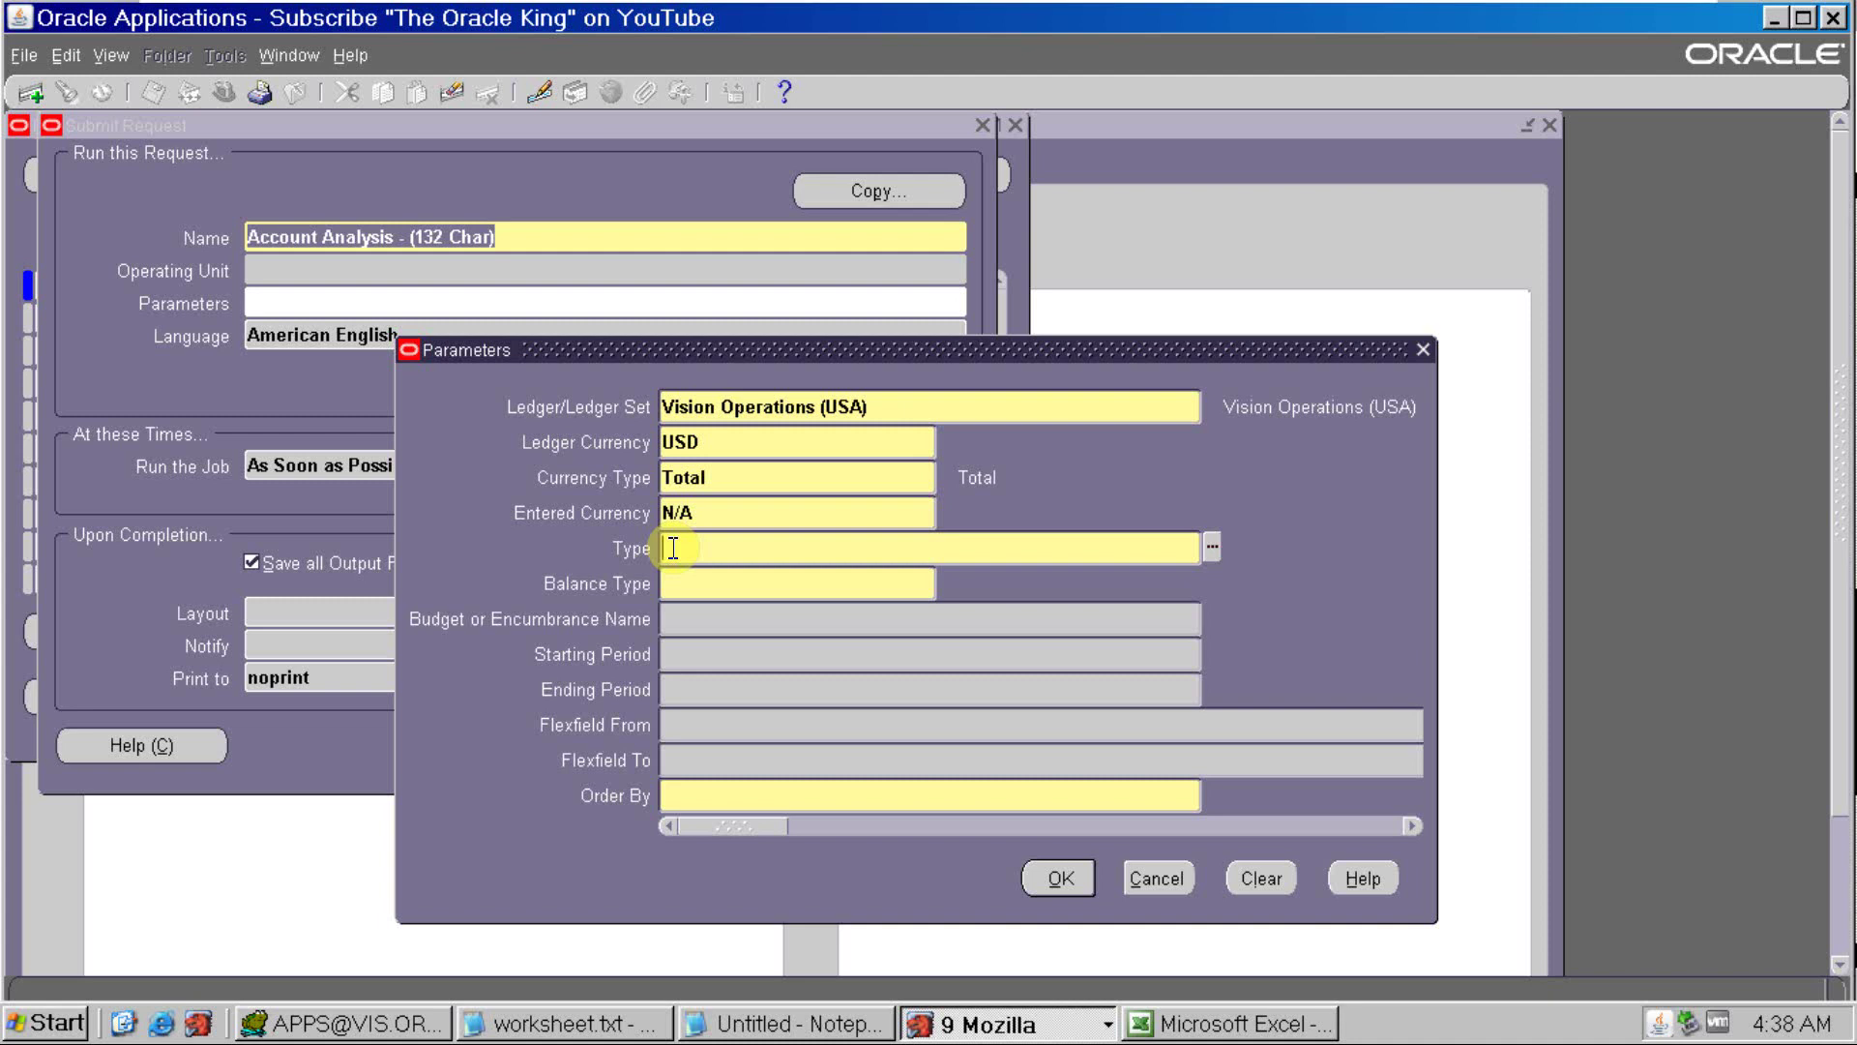
double_click(673, 548)
key(Down)
key(Down)
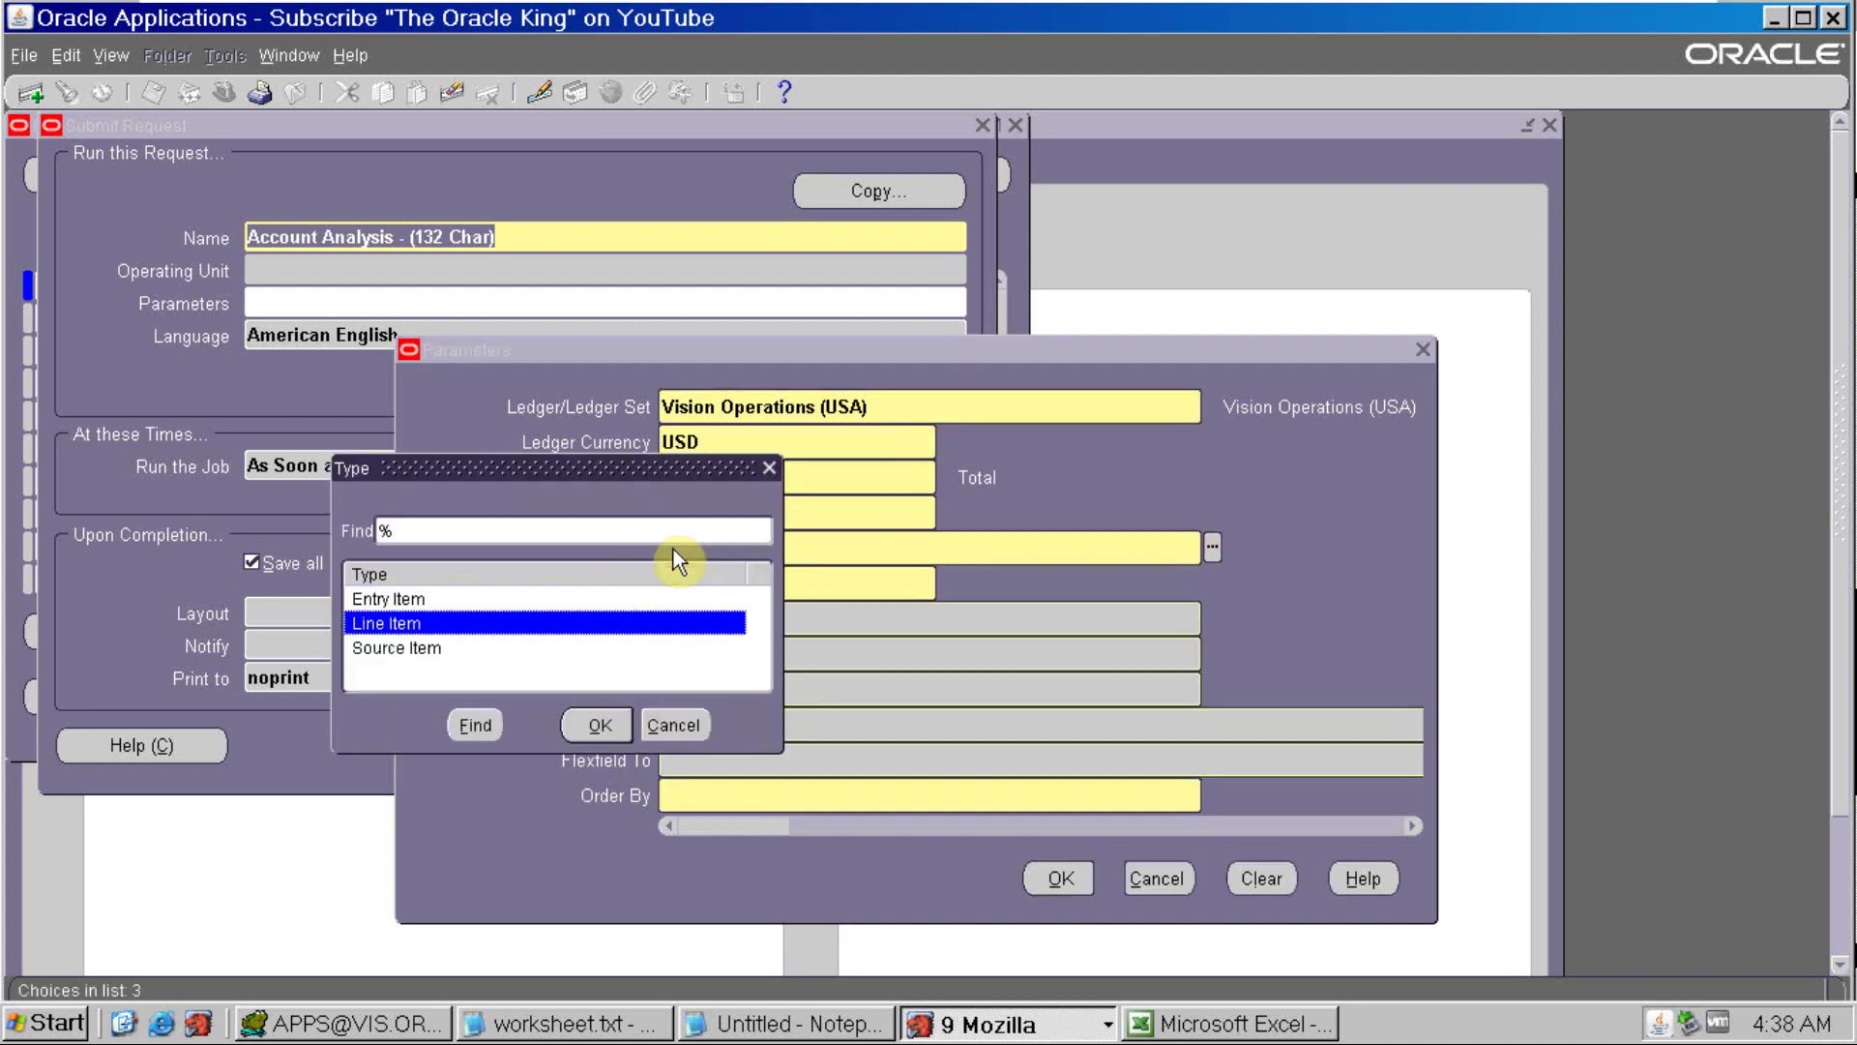
key(Up)
key(Up)
key(Return)
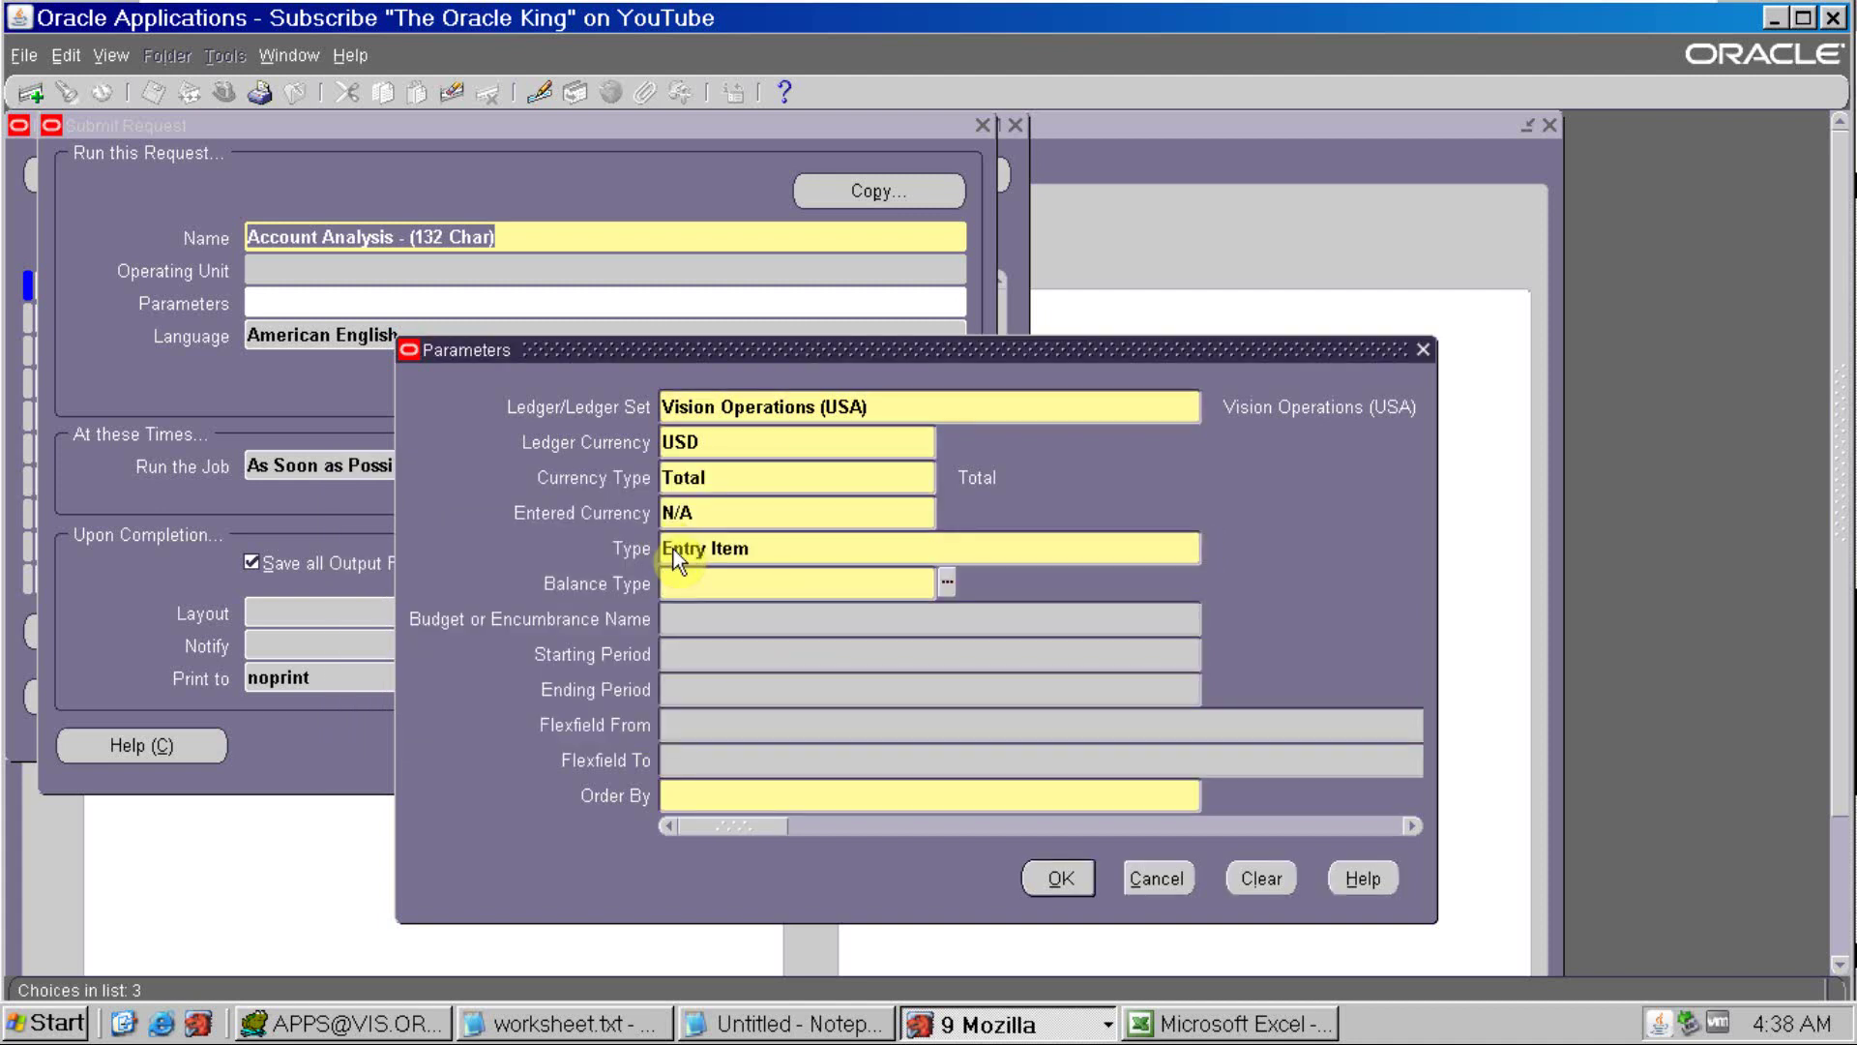
Set the report's Balance Type to A (Actual) and both the Starting Period and Ending Period to Mar-21
key(ctrl+l)
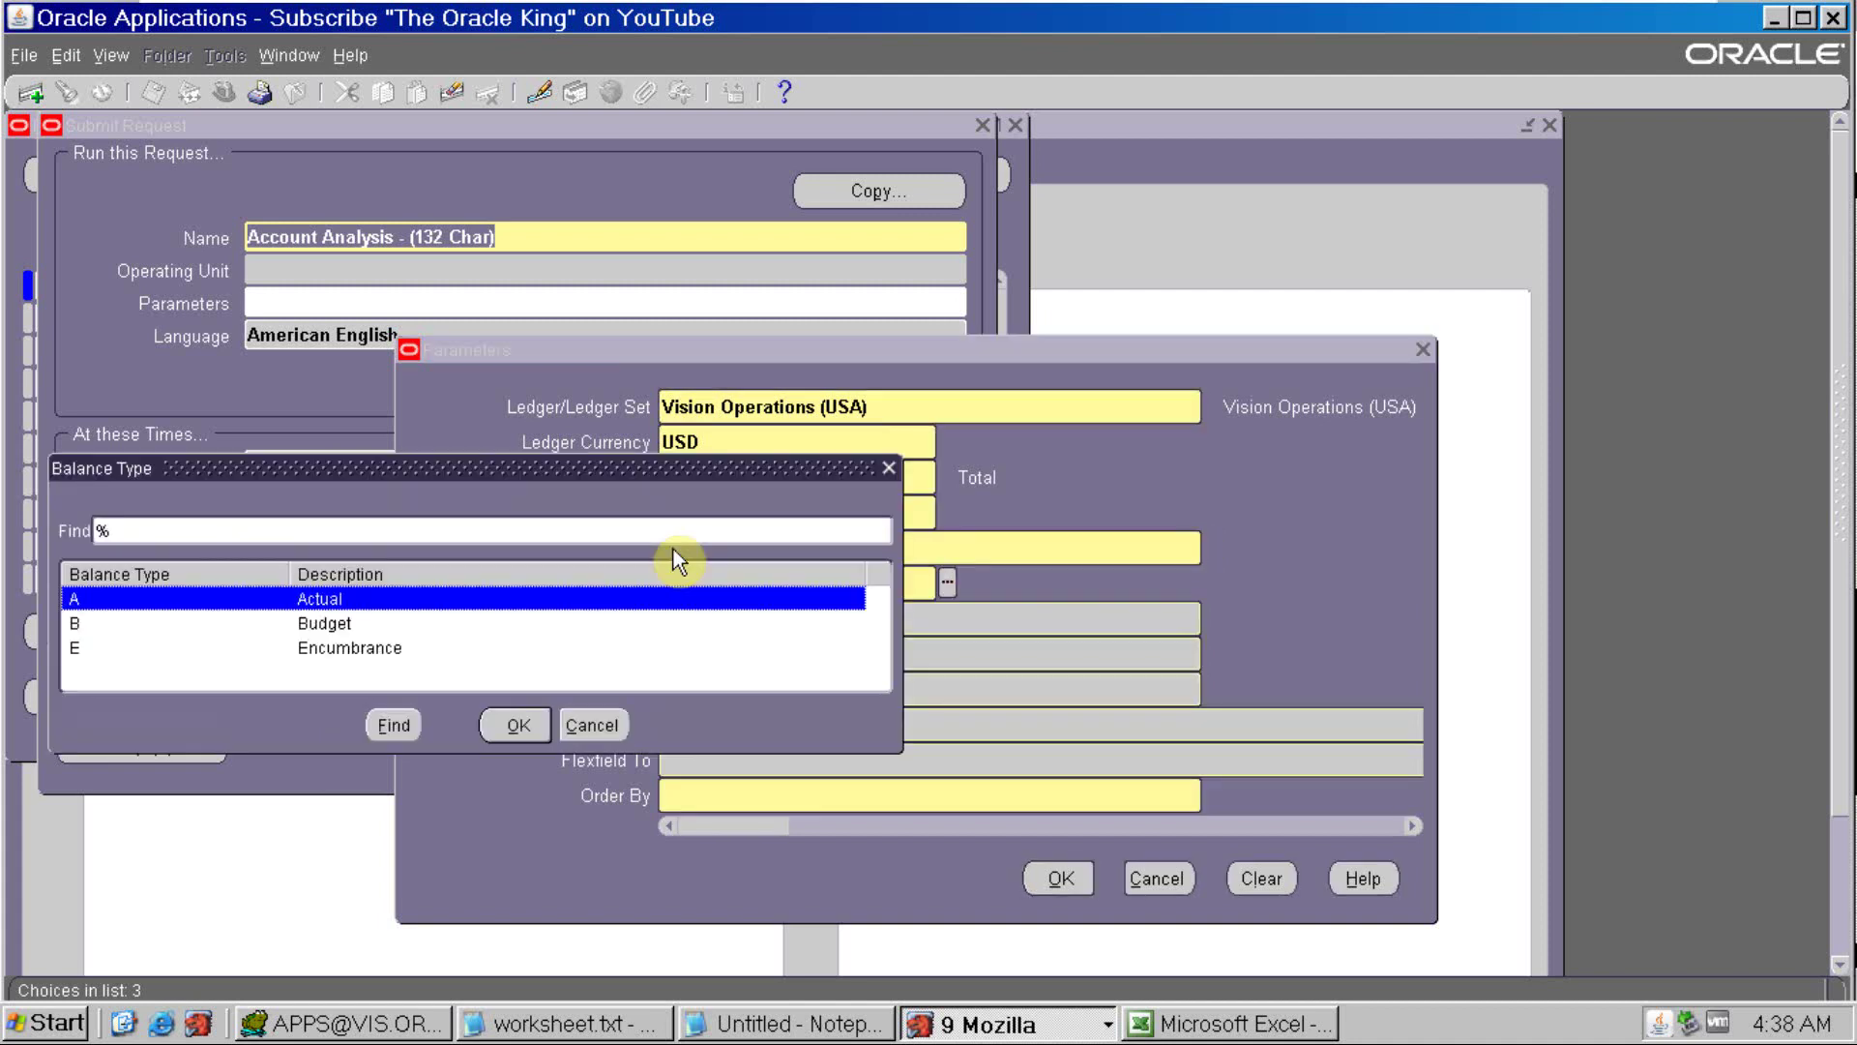
key(Return)
key(Tab)
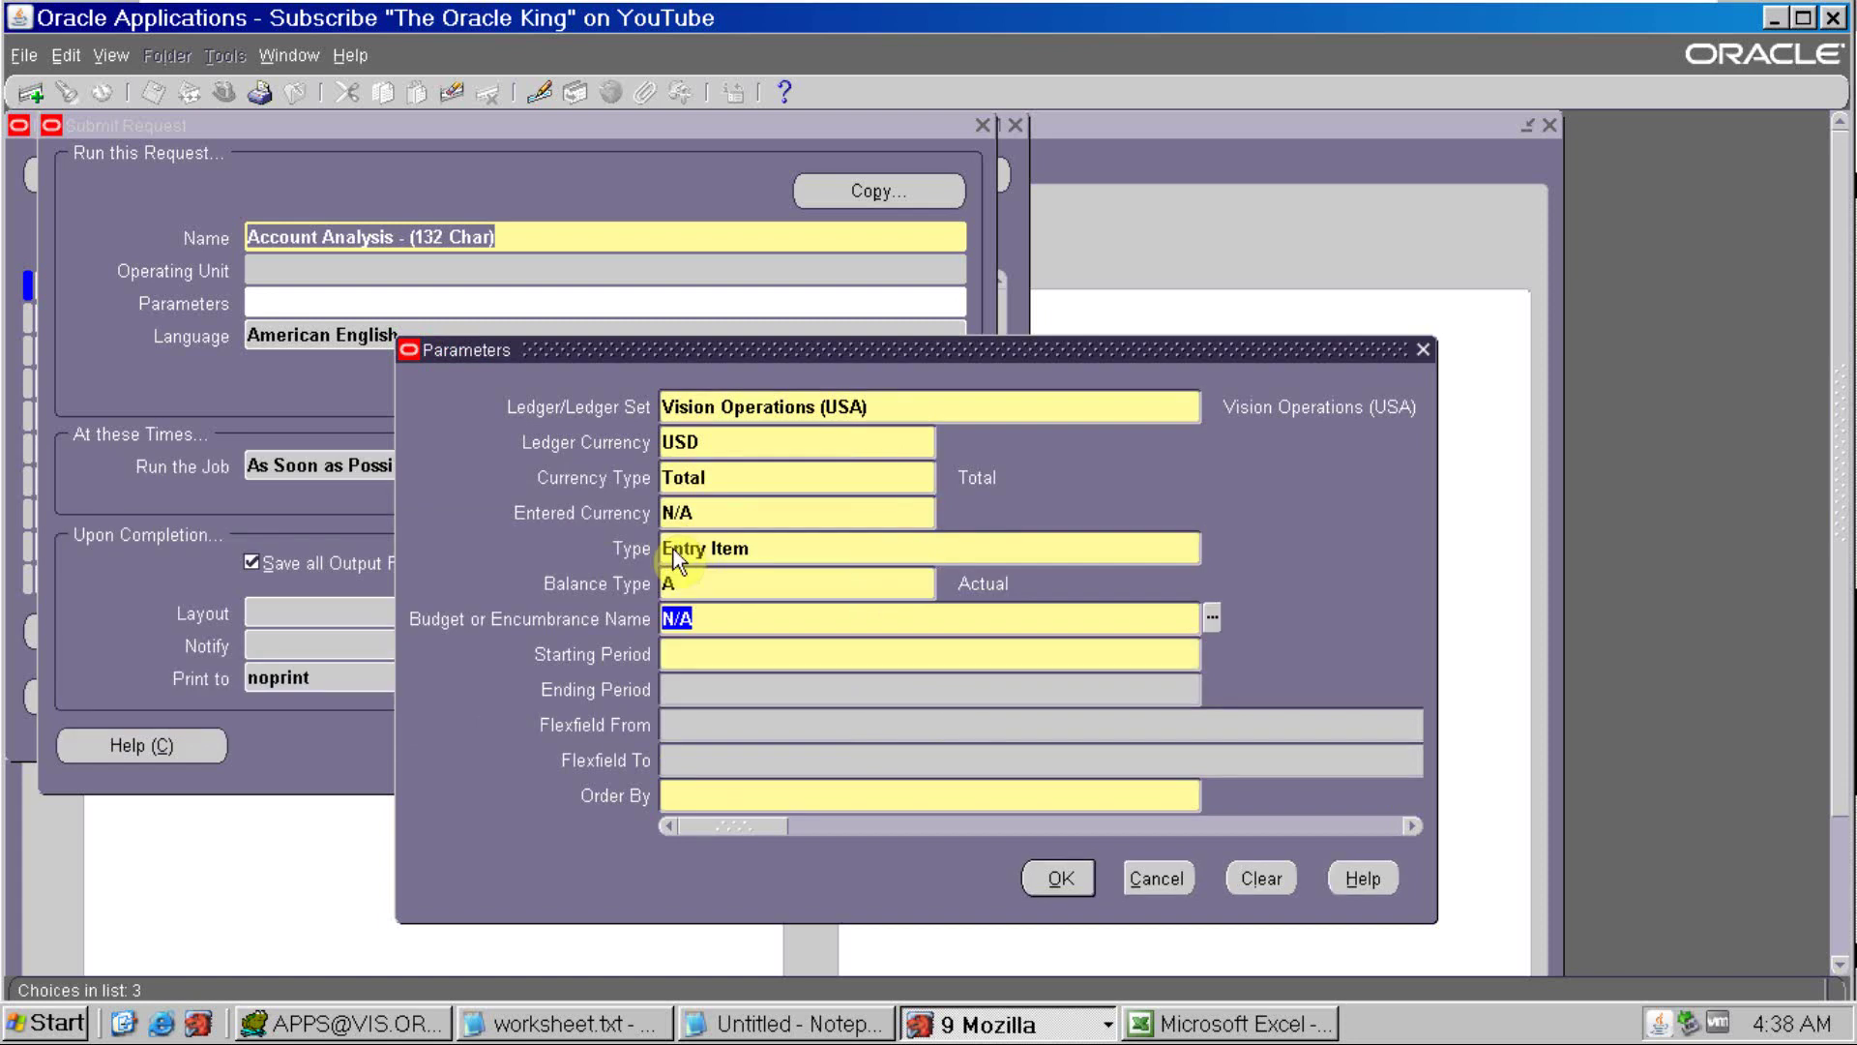
click(699, 658)
text(Mar-21)
key(Tab)
text(Mar-21)
key(Tab)
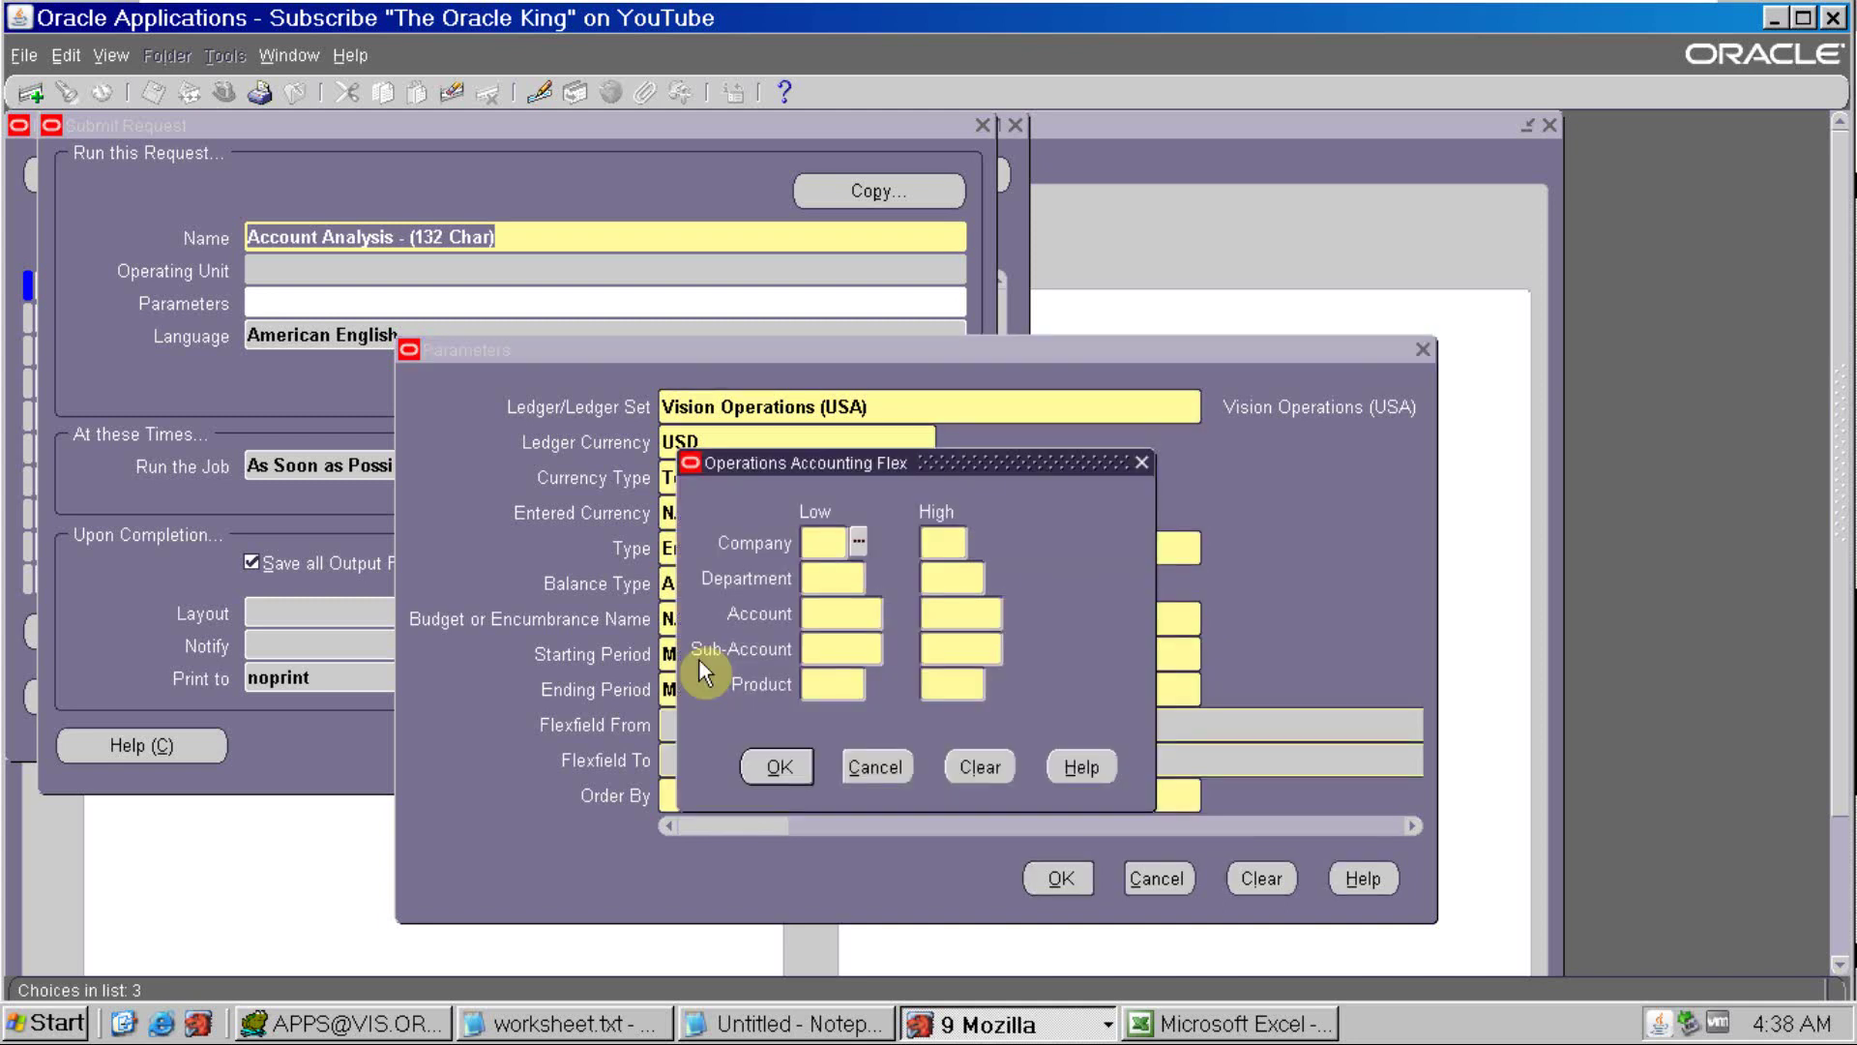
Set the Account segment of the accounting flexfield range to 1810 for both low and high
key(alt+Tab)
key(alt+Tab)
click(825, 617)
text(1810)
key(Tab)
key(Return)
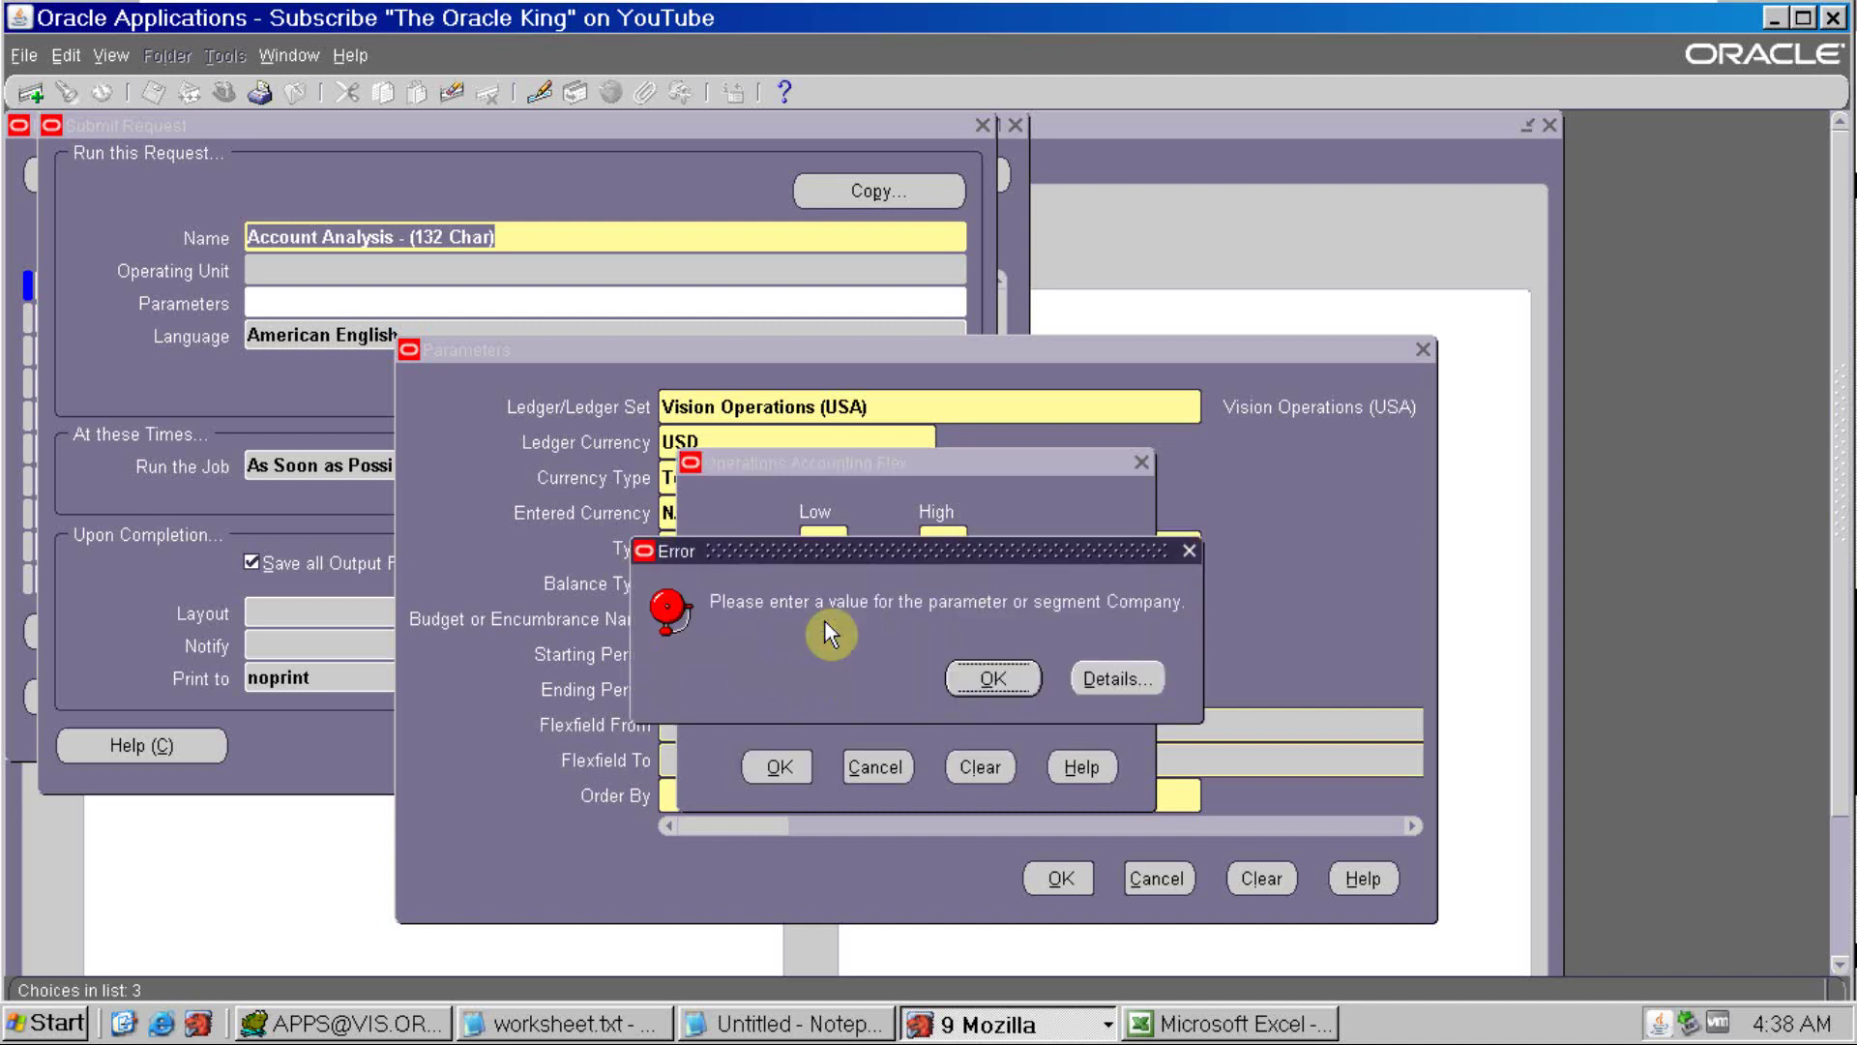
key(Return)
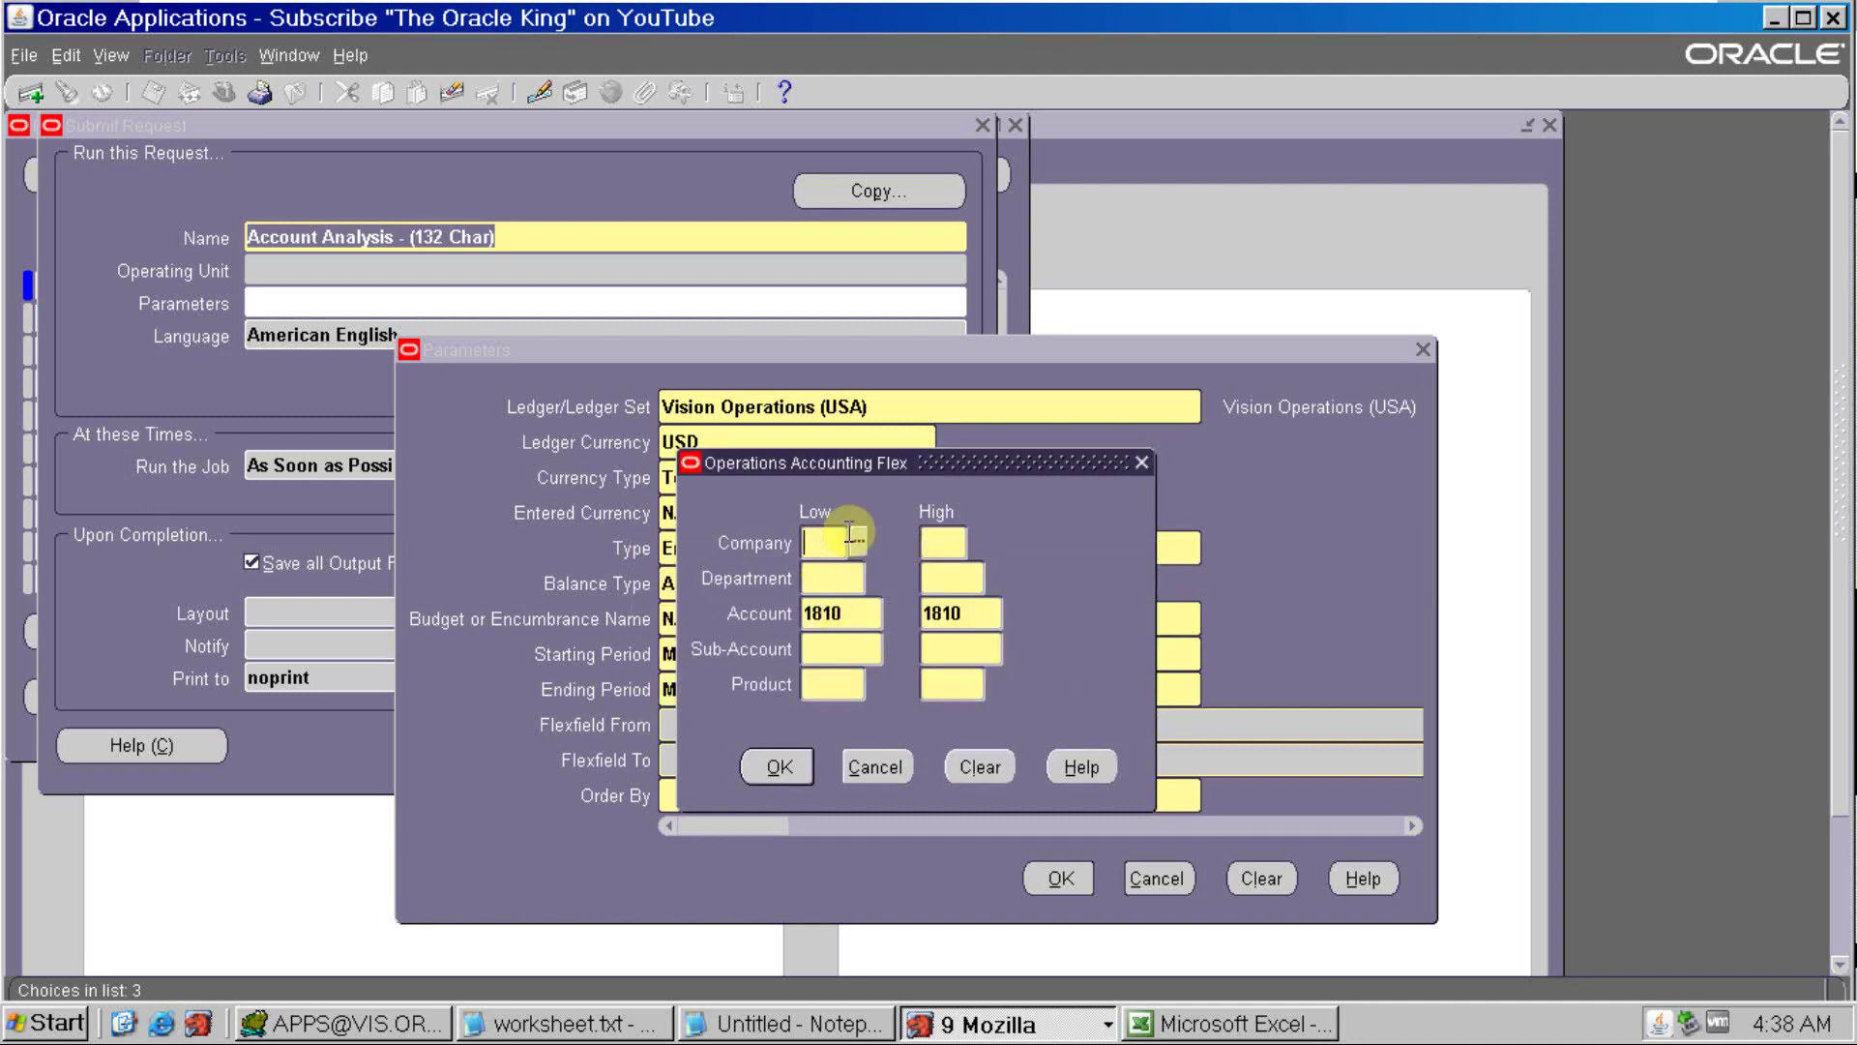
Set the flexfield range's Company segment to 01 for low and high, and its Department segment from 000 to 999
text(01)
key(Tab)
key(Tab)
text(000)
key(Tab)
text(999)
key(Tab)
Set the Sub-Account segment from 0000 to 9999 and Product from 000 to 999, then accept the flexfield range
key(Tab)
key(Tab)
text(0000)
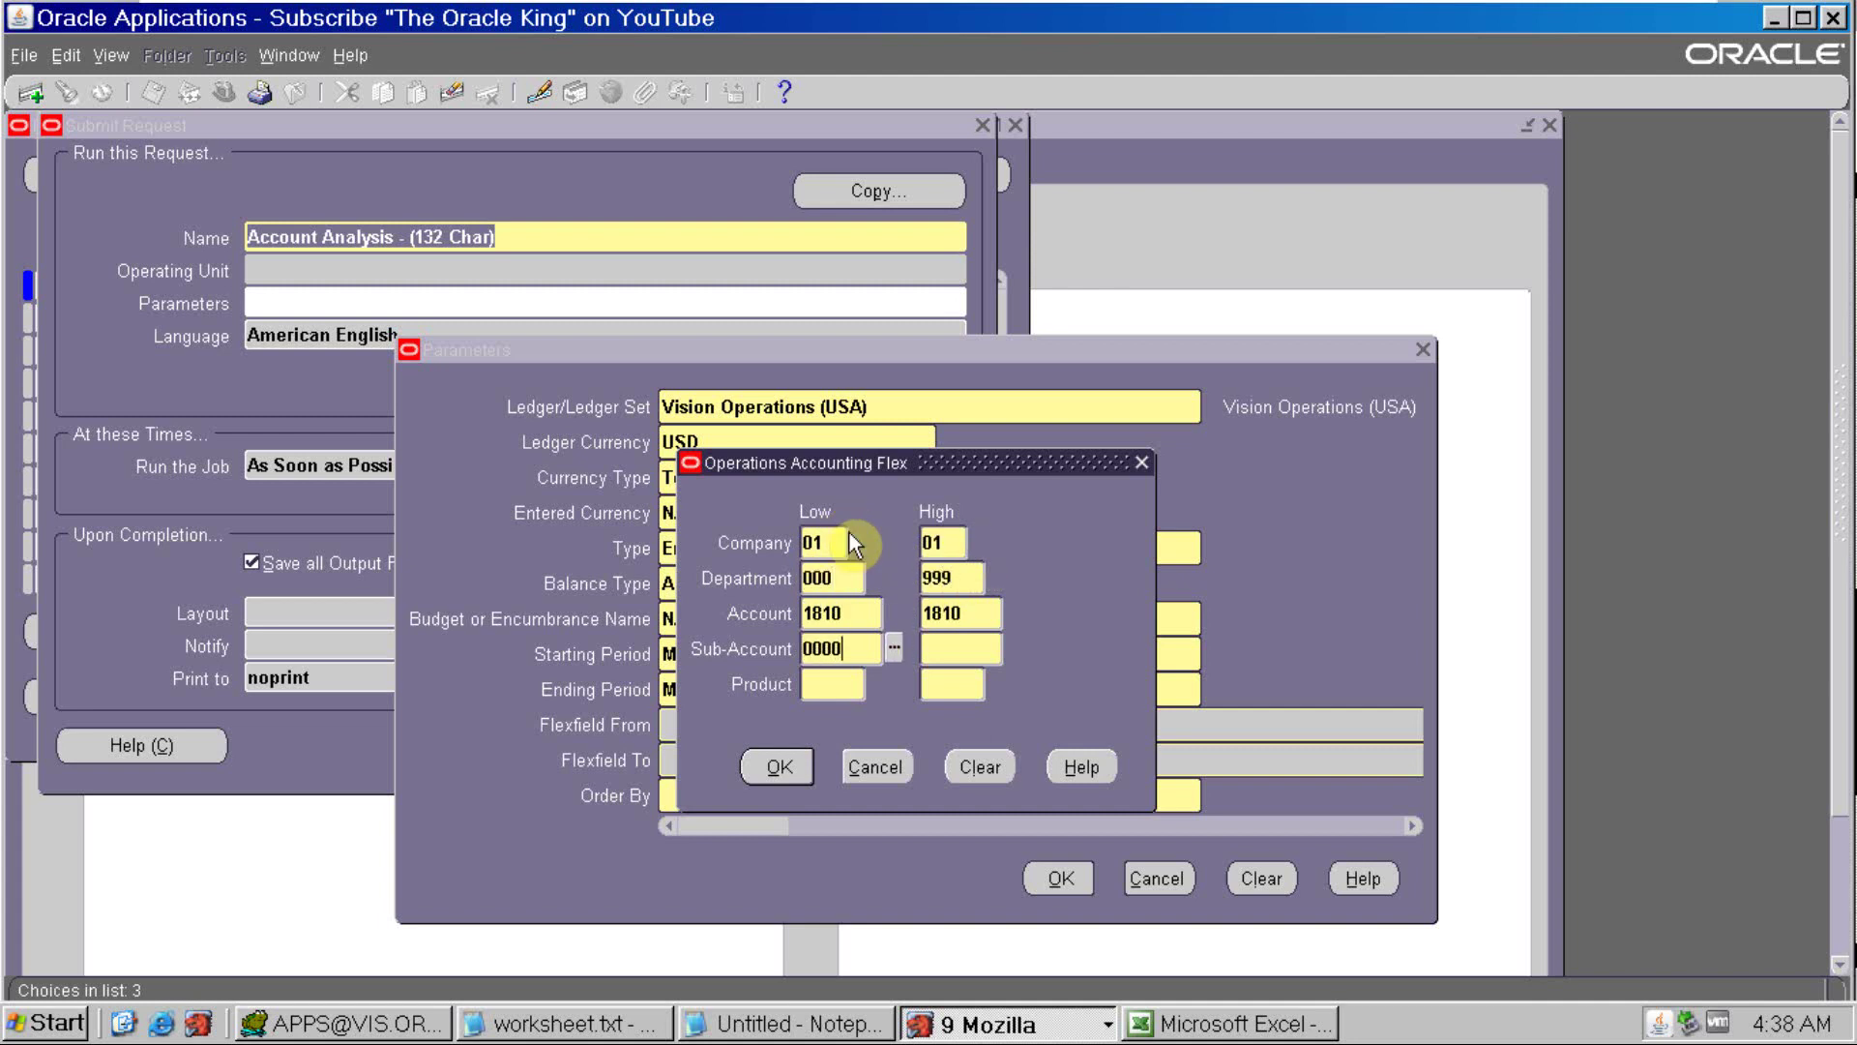
key(Tab)
text(9999)
key(Tab)
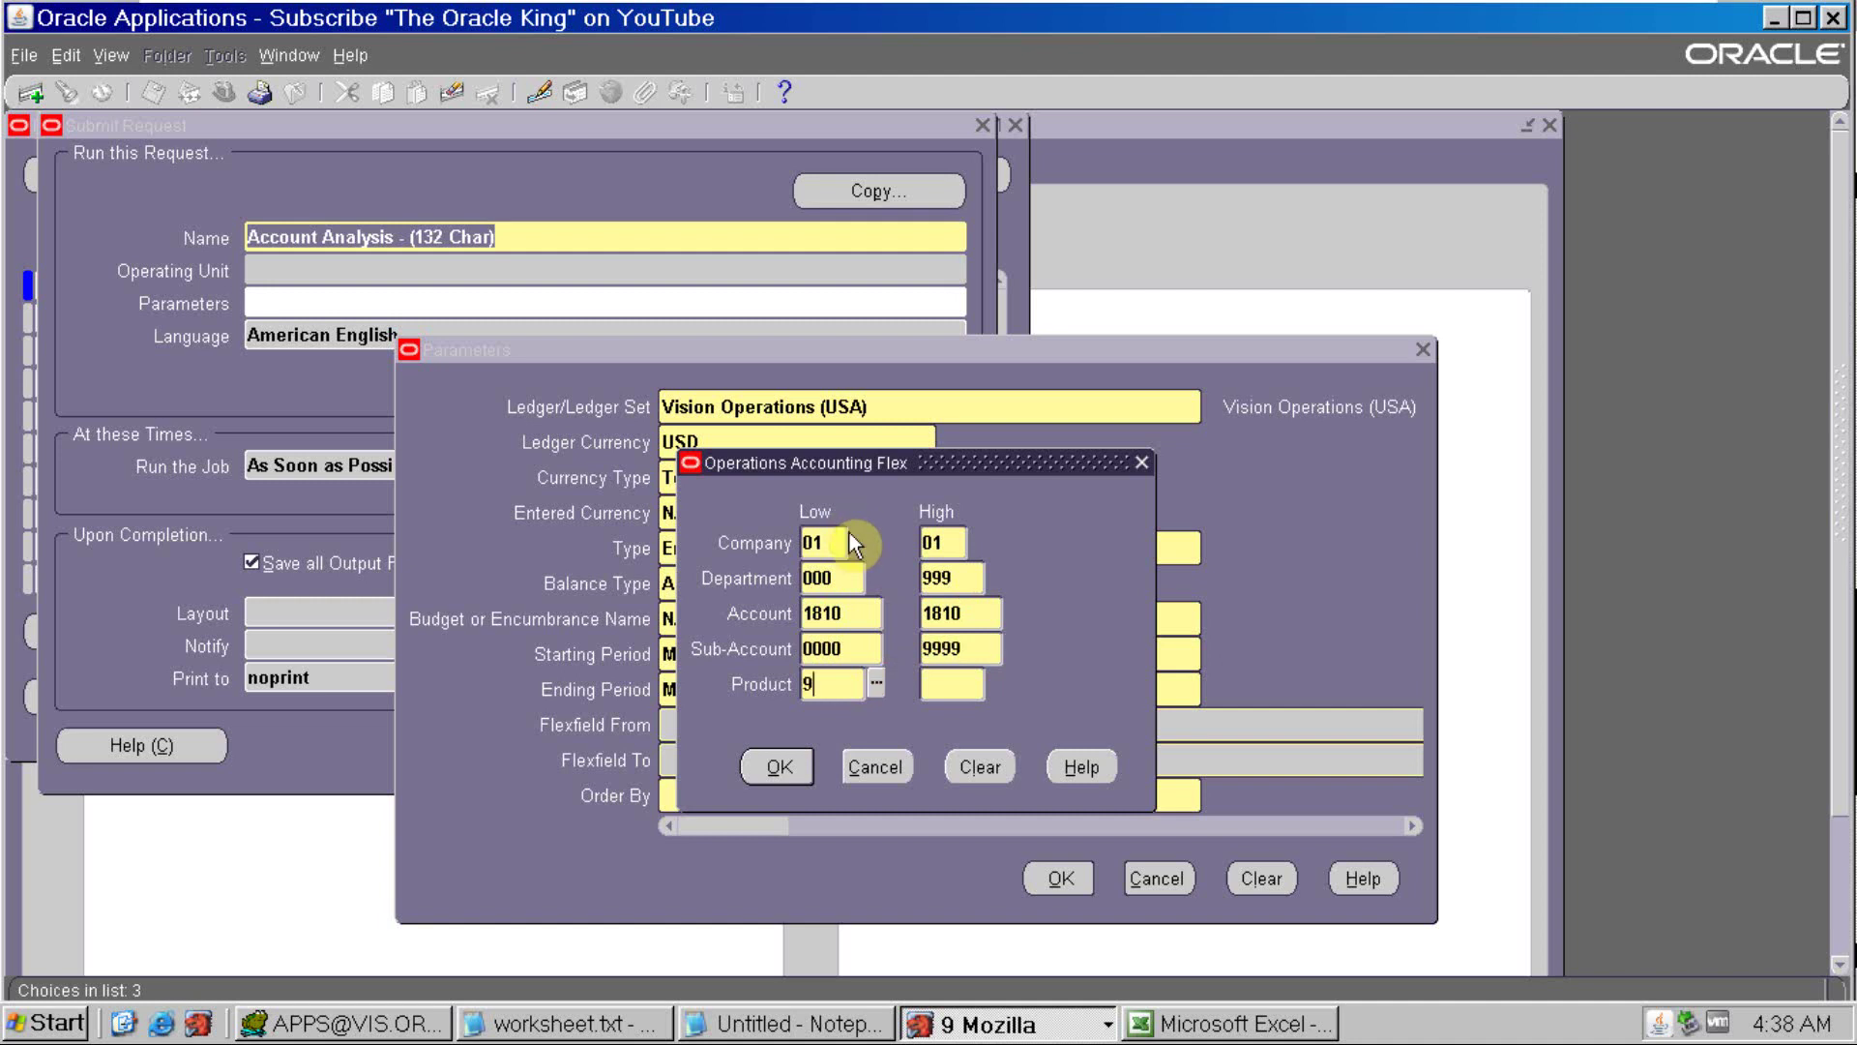
text(000)
key(Tab)
text(999)
key(Tab)
key(Return)
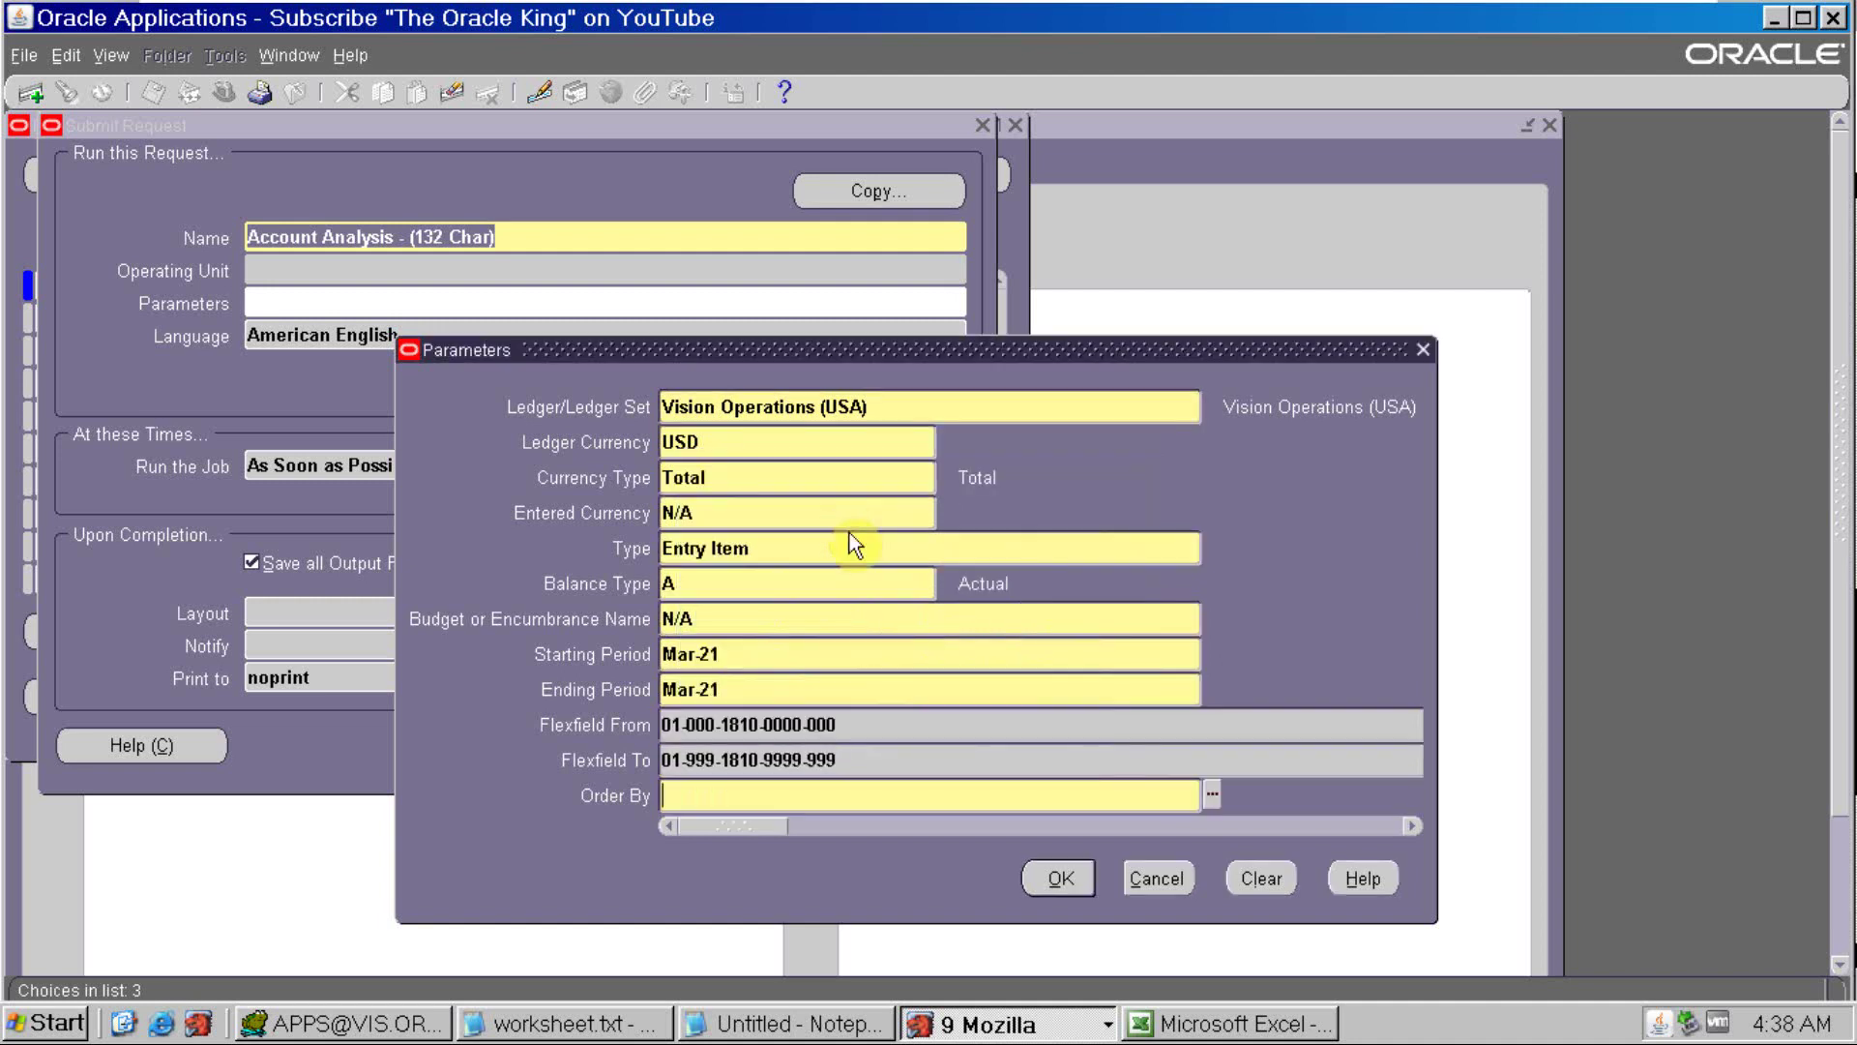
Order the report by Account Segment and submit the Account Analysis request without submitting another one
key(ctrl+l)
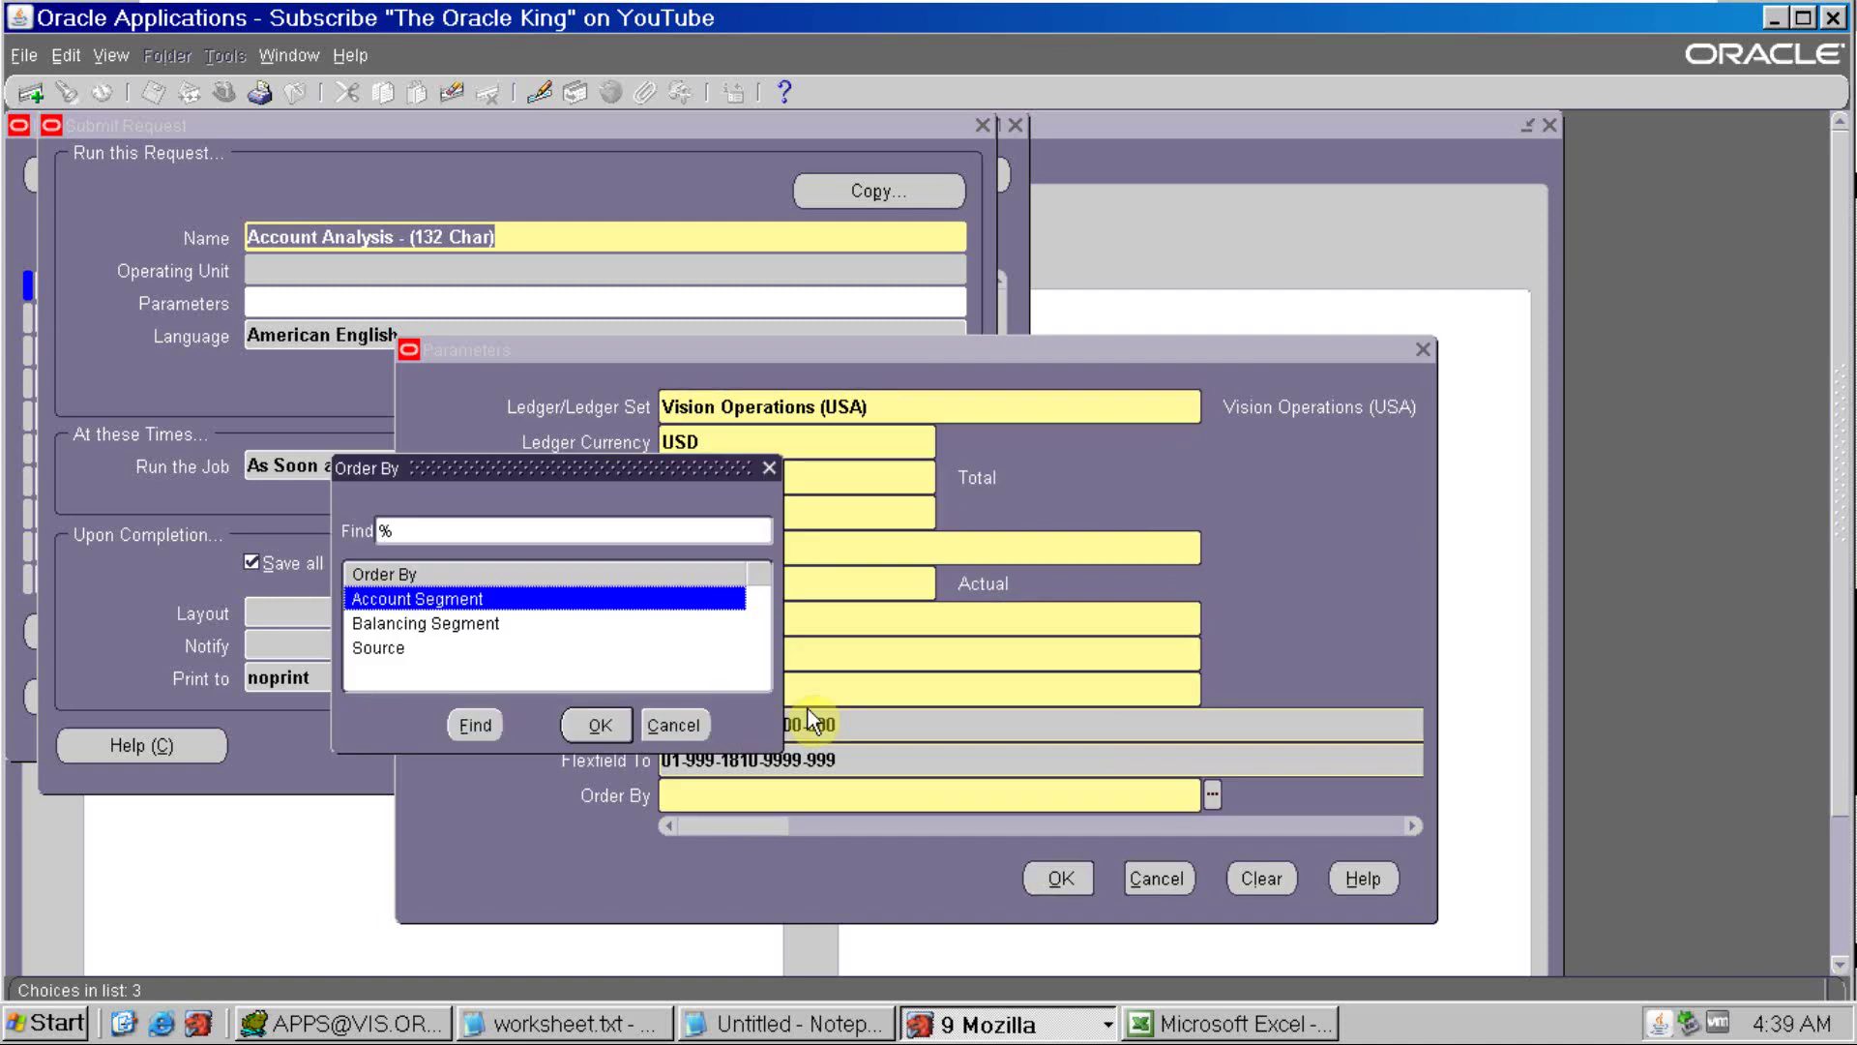
key(Return)
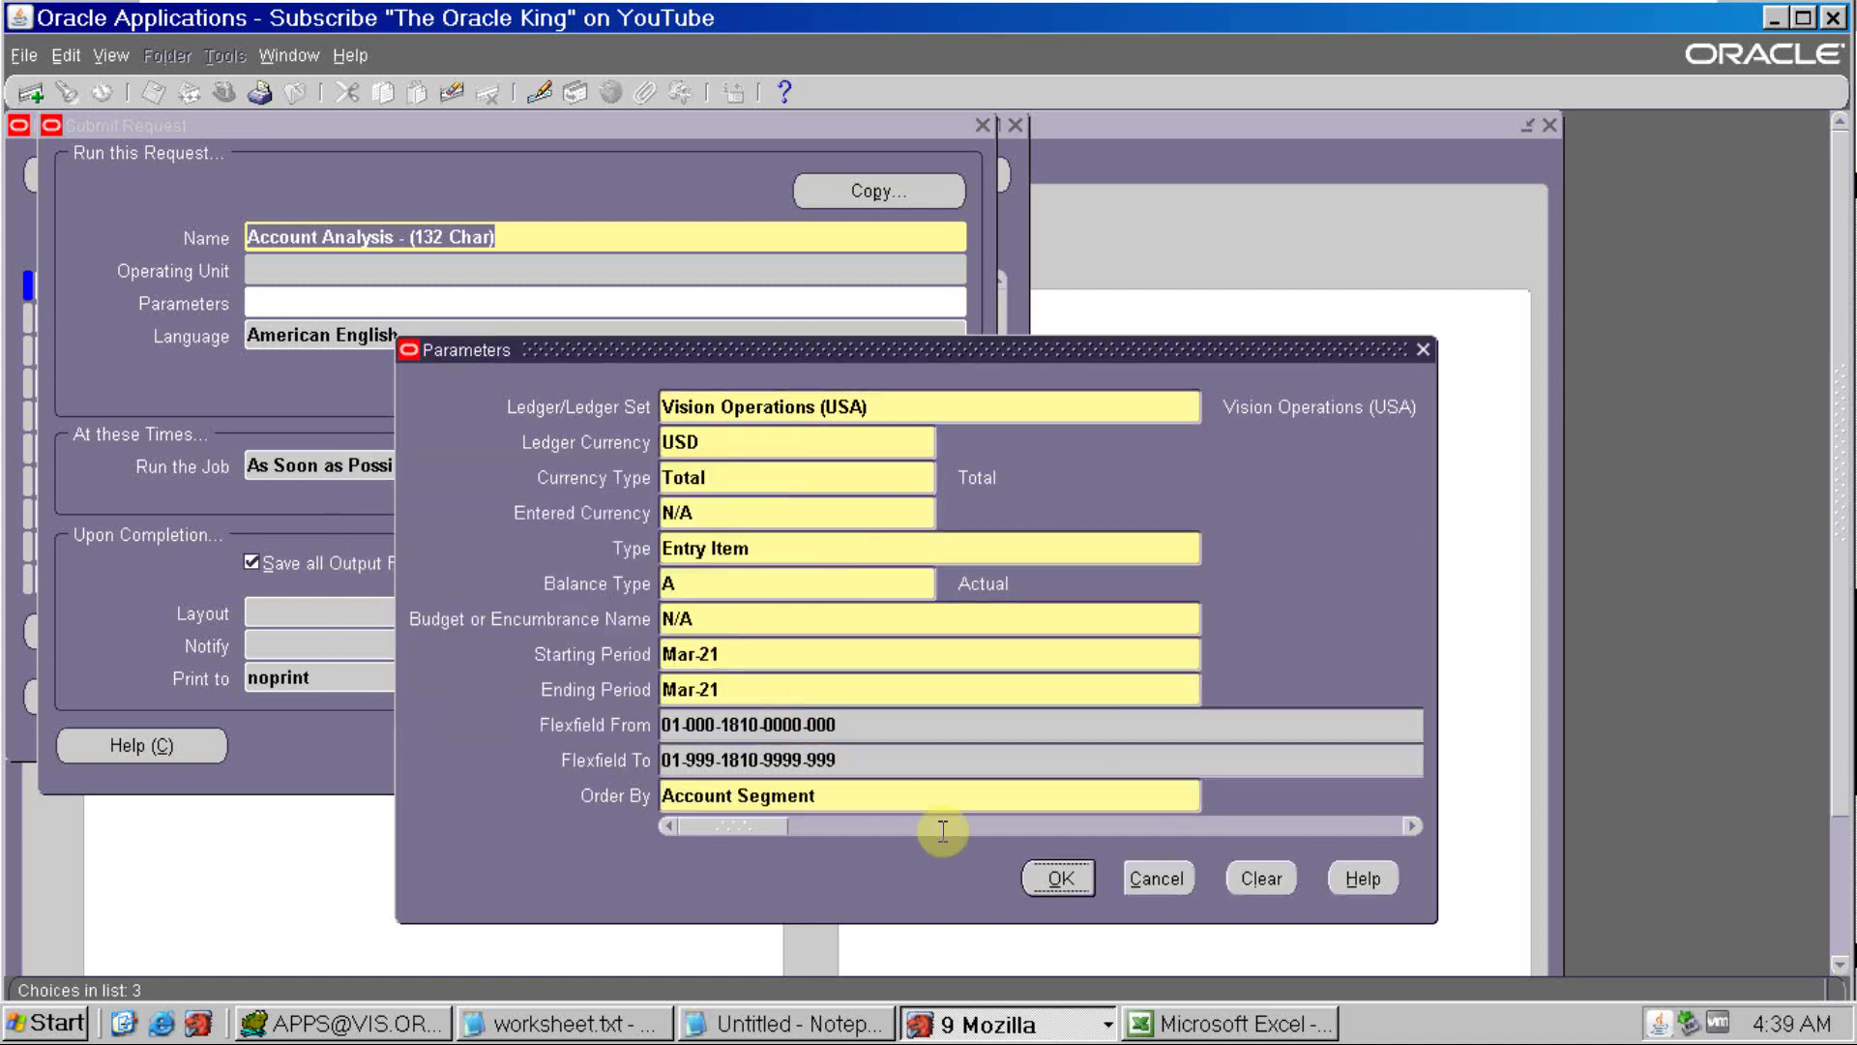
click(1062, 878)
click(737, 753)
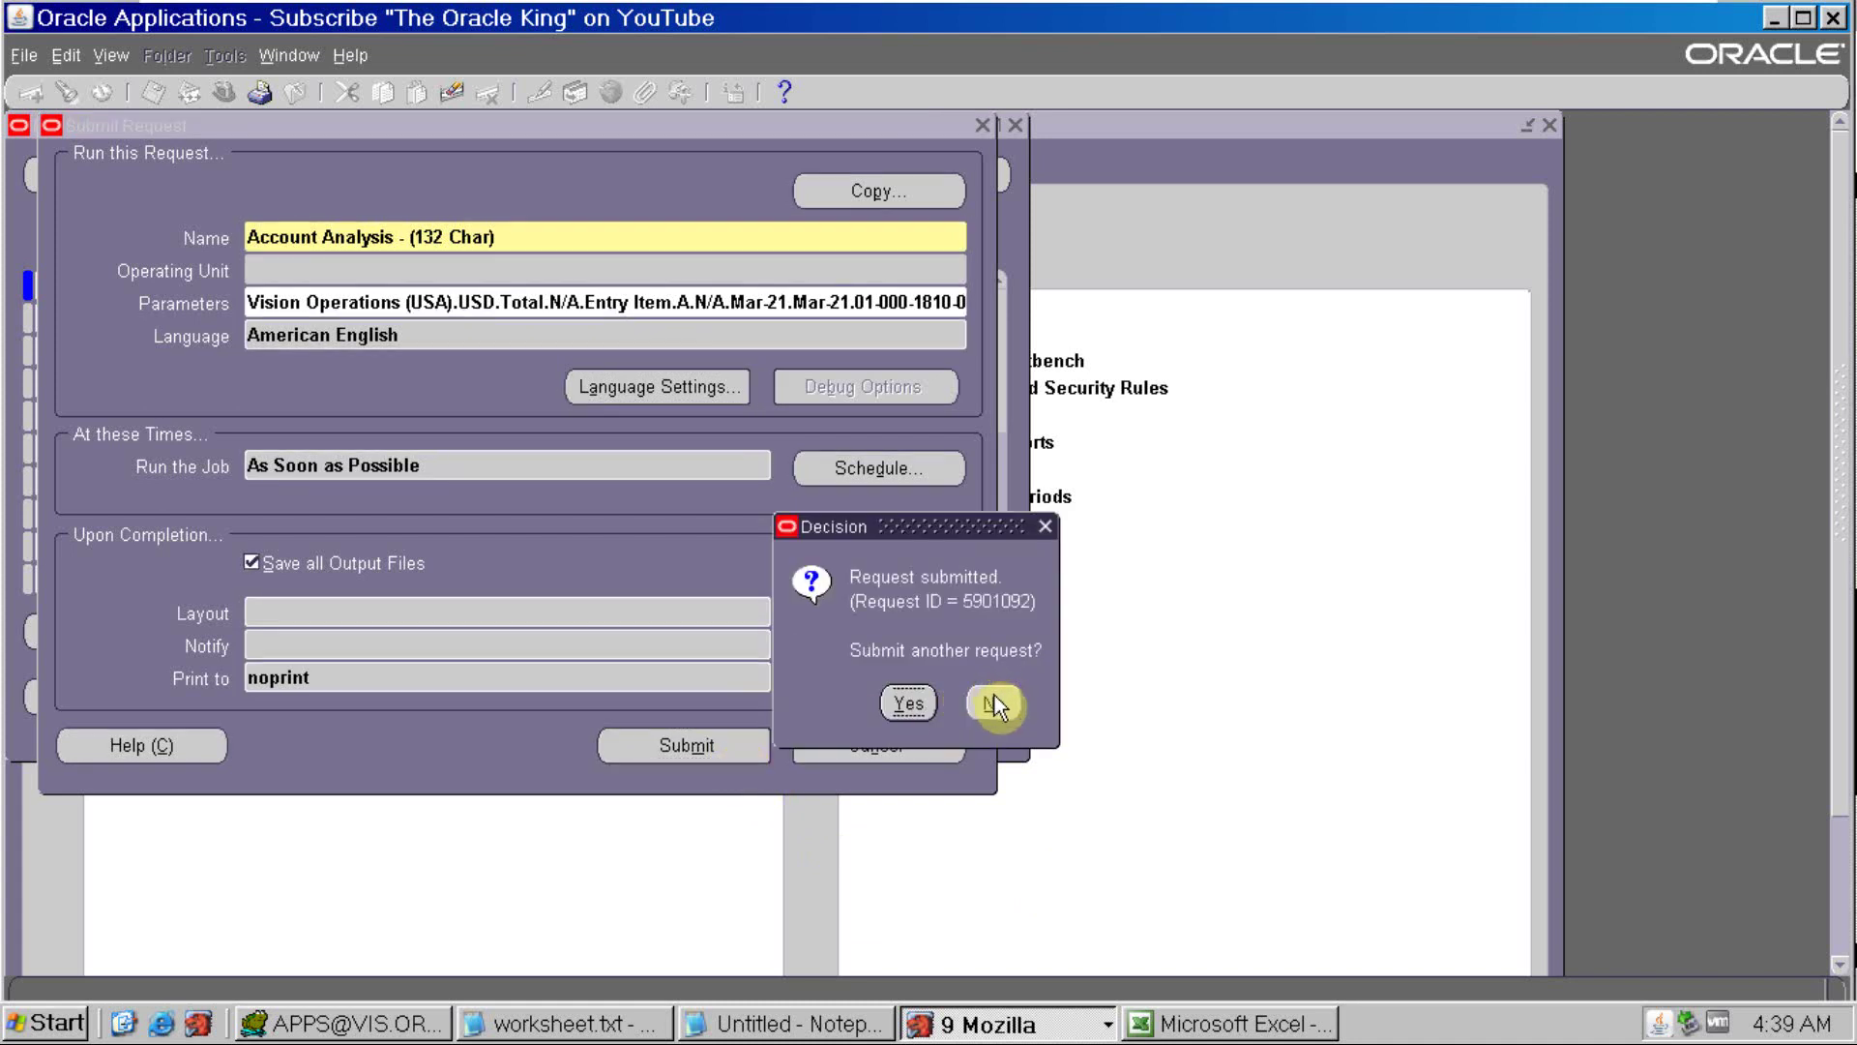
click(995, 701)
Refresh the requests until Account Analysis completes, then open its output and examine the sales invoice debit and receipts credit
click(270, 189)
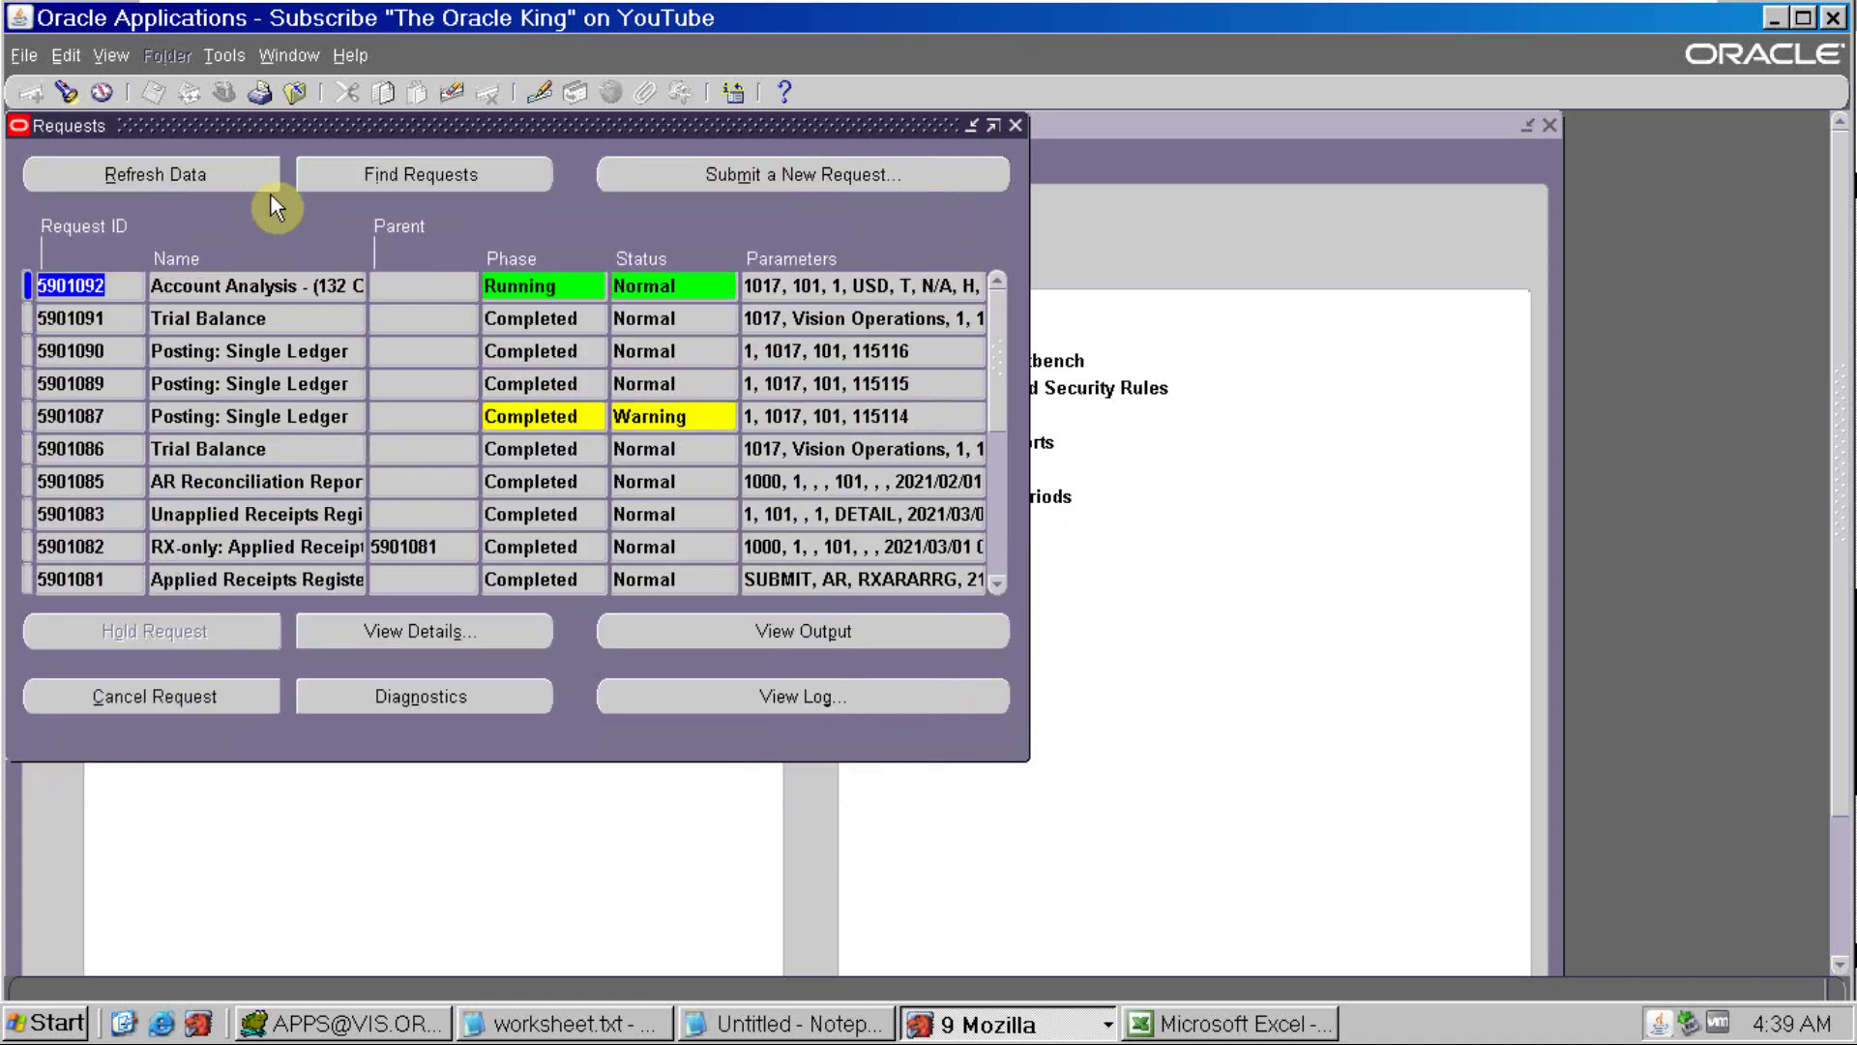
click(270, 191)
click(257, 180)
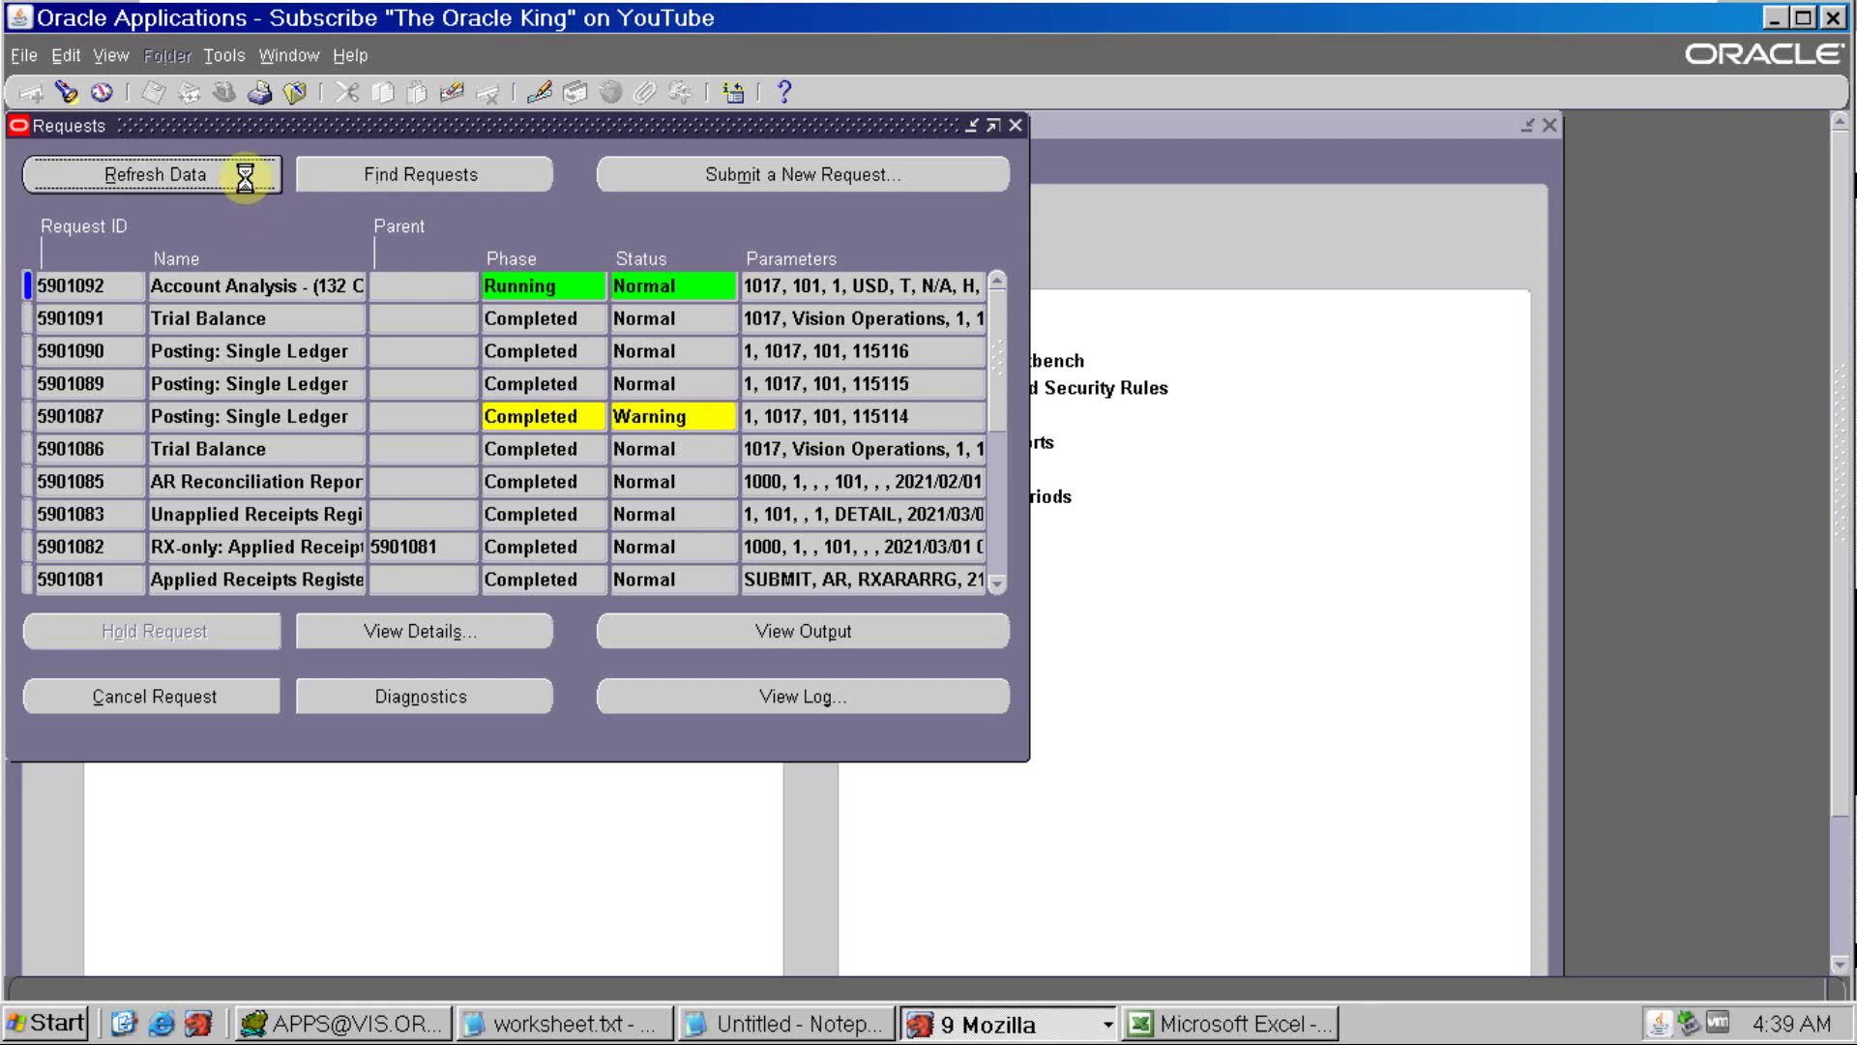
click(247, 179)
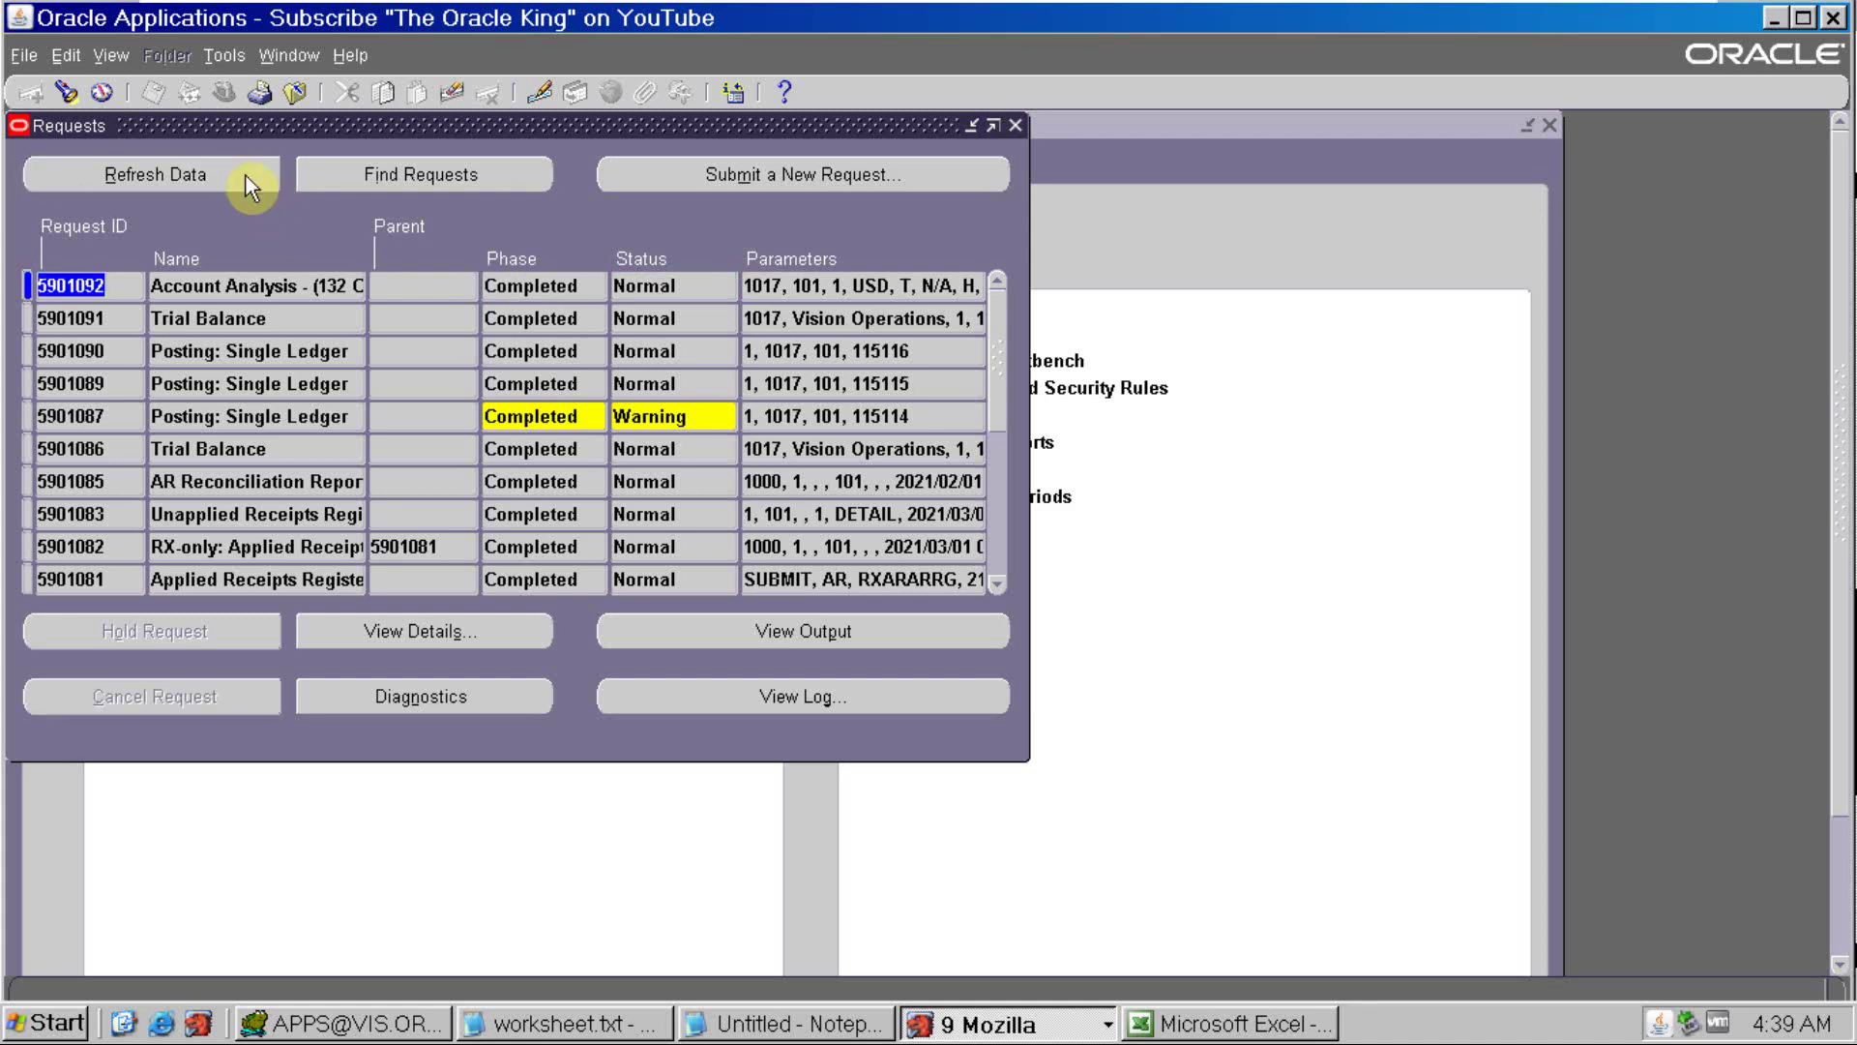
click(712, 615)
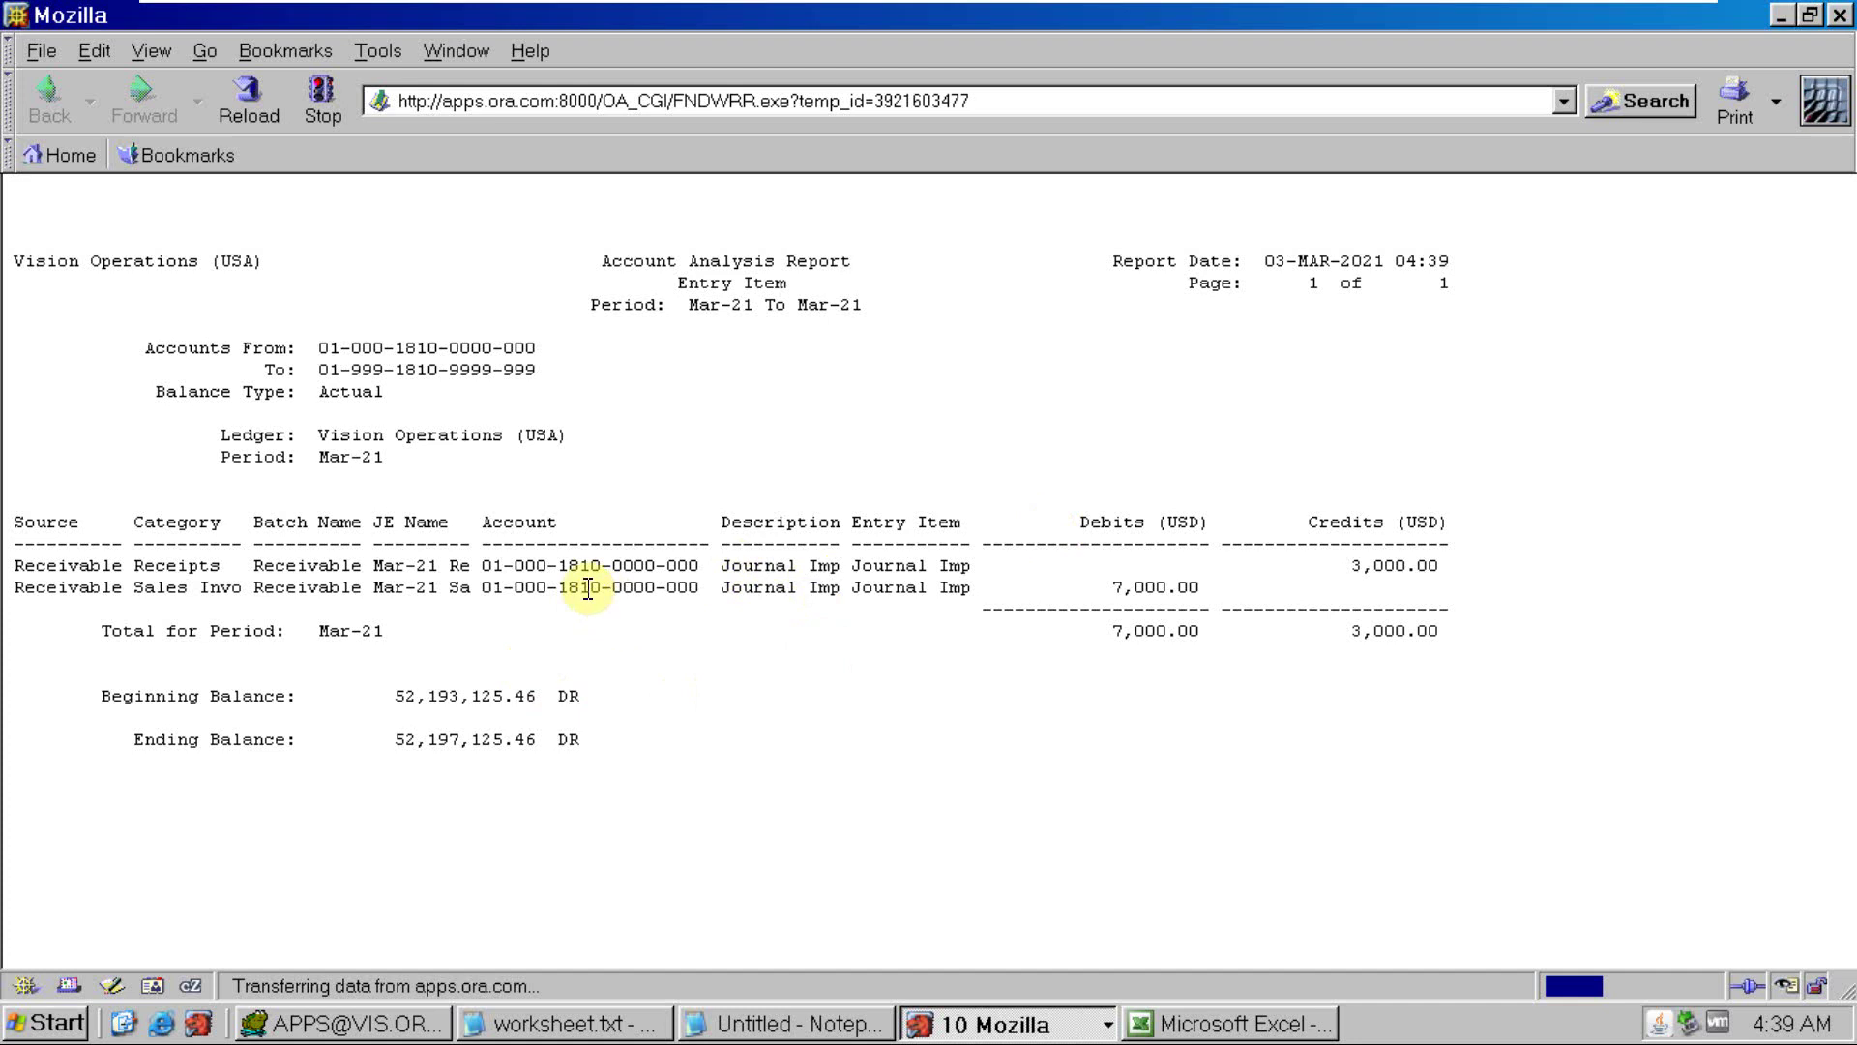
drag(1109, 587, 1156, 587)
drag(1352, 565, 1480, 572)
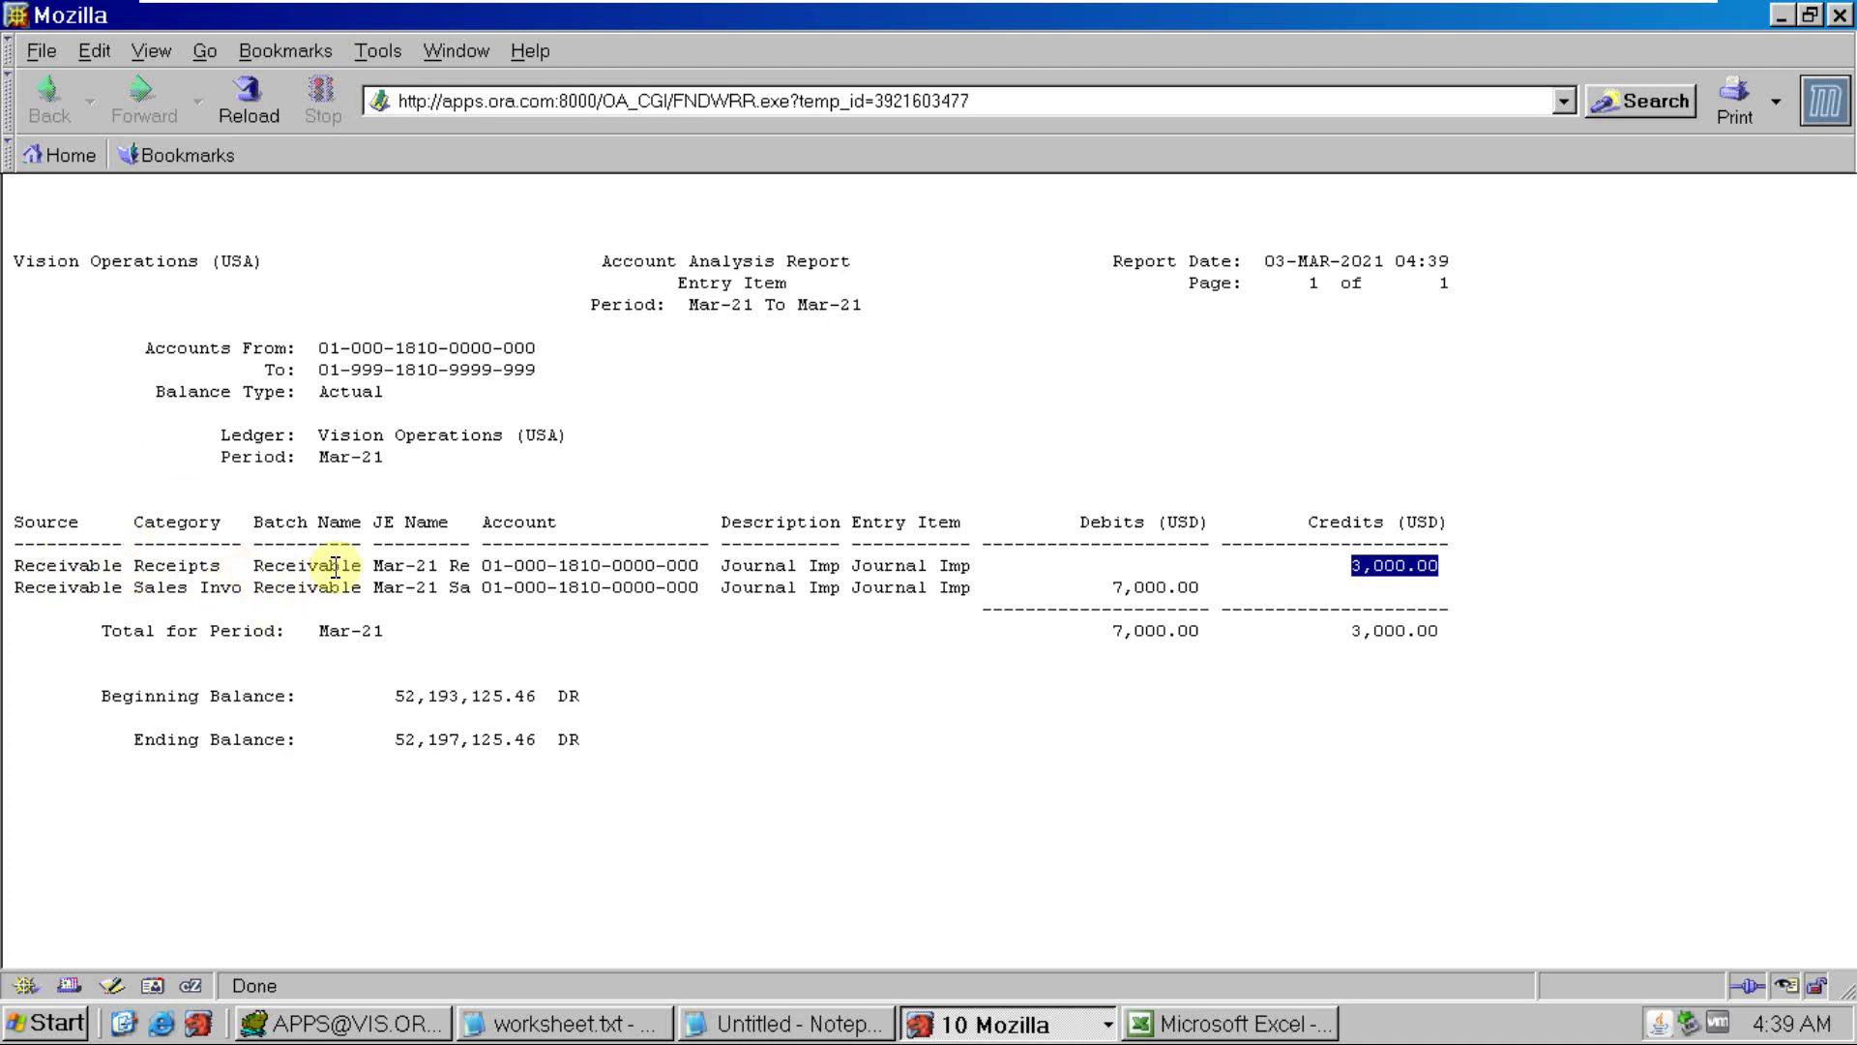
Switch back to Oracle Applications and open the General Ledger Account Inquiry form
key(alt+Tab)
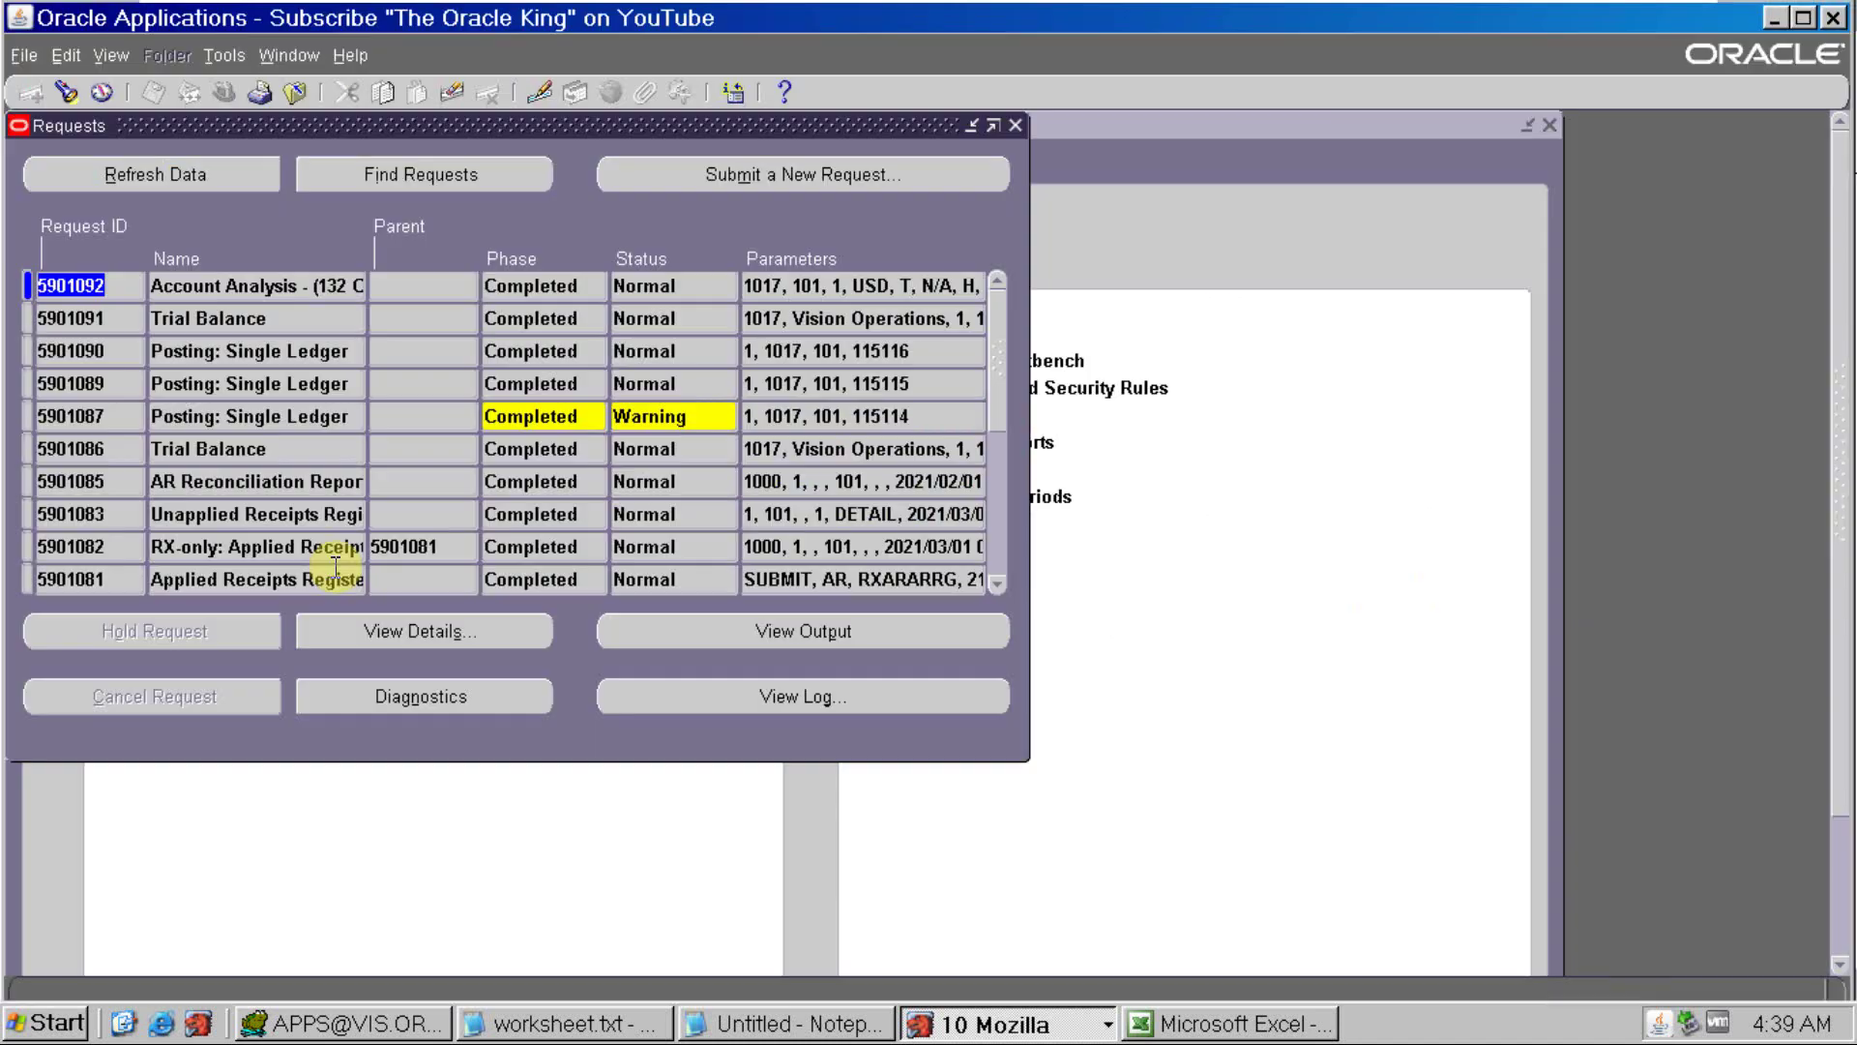
click(1111, 480)
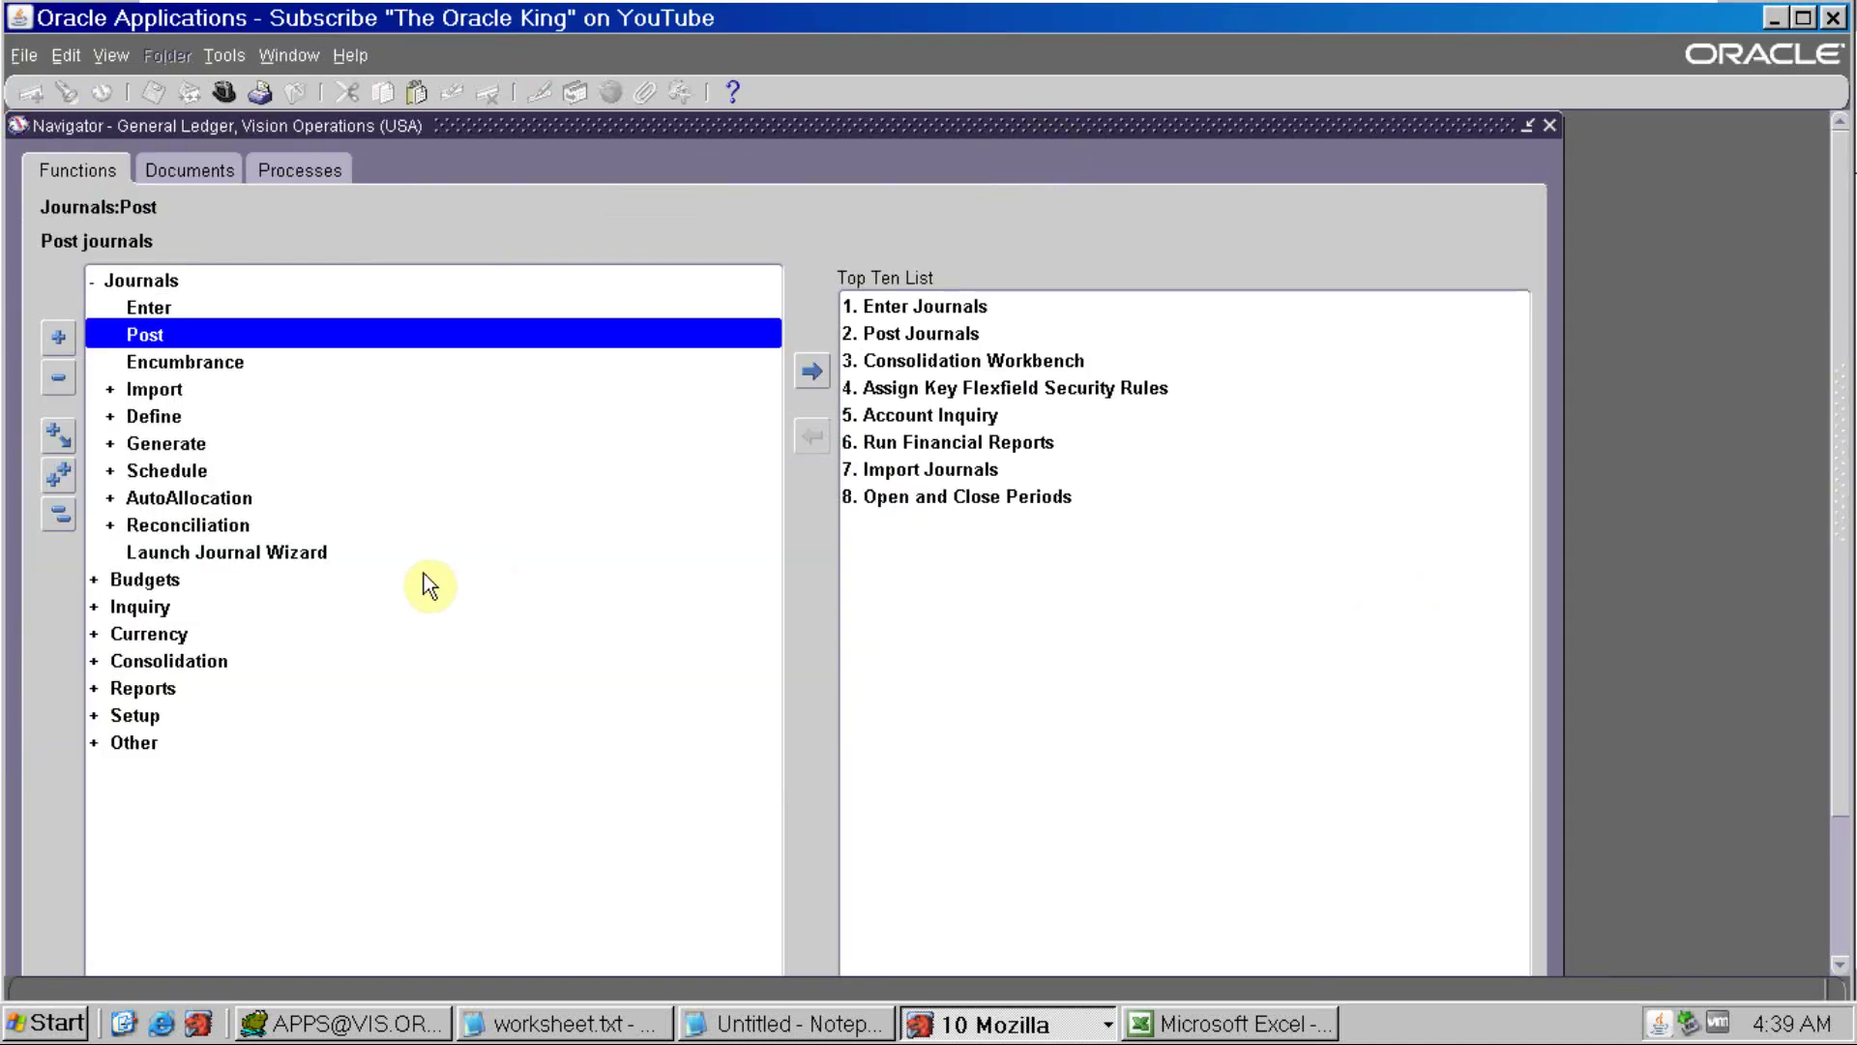
double_click(143, 609)
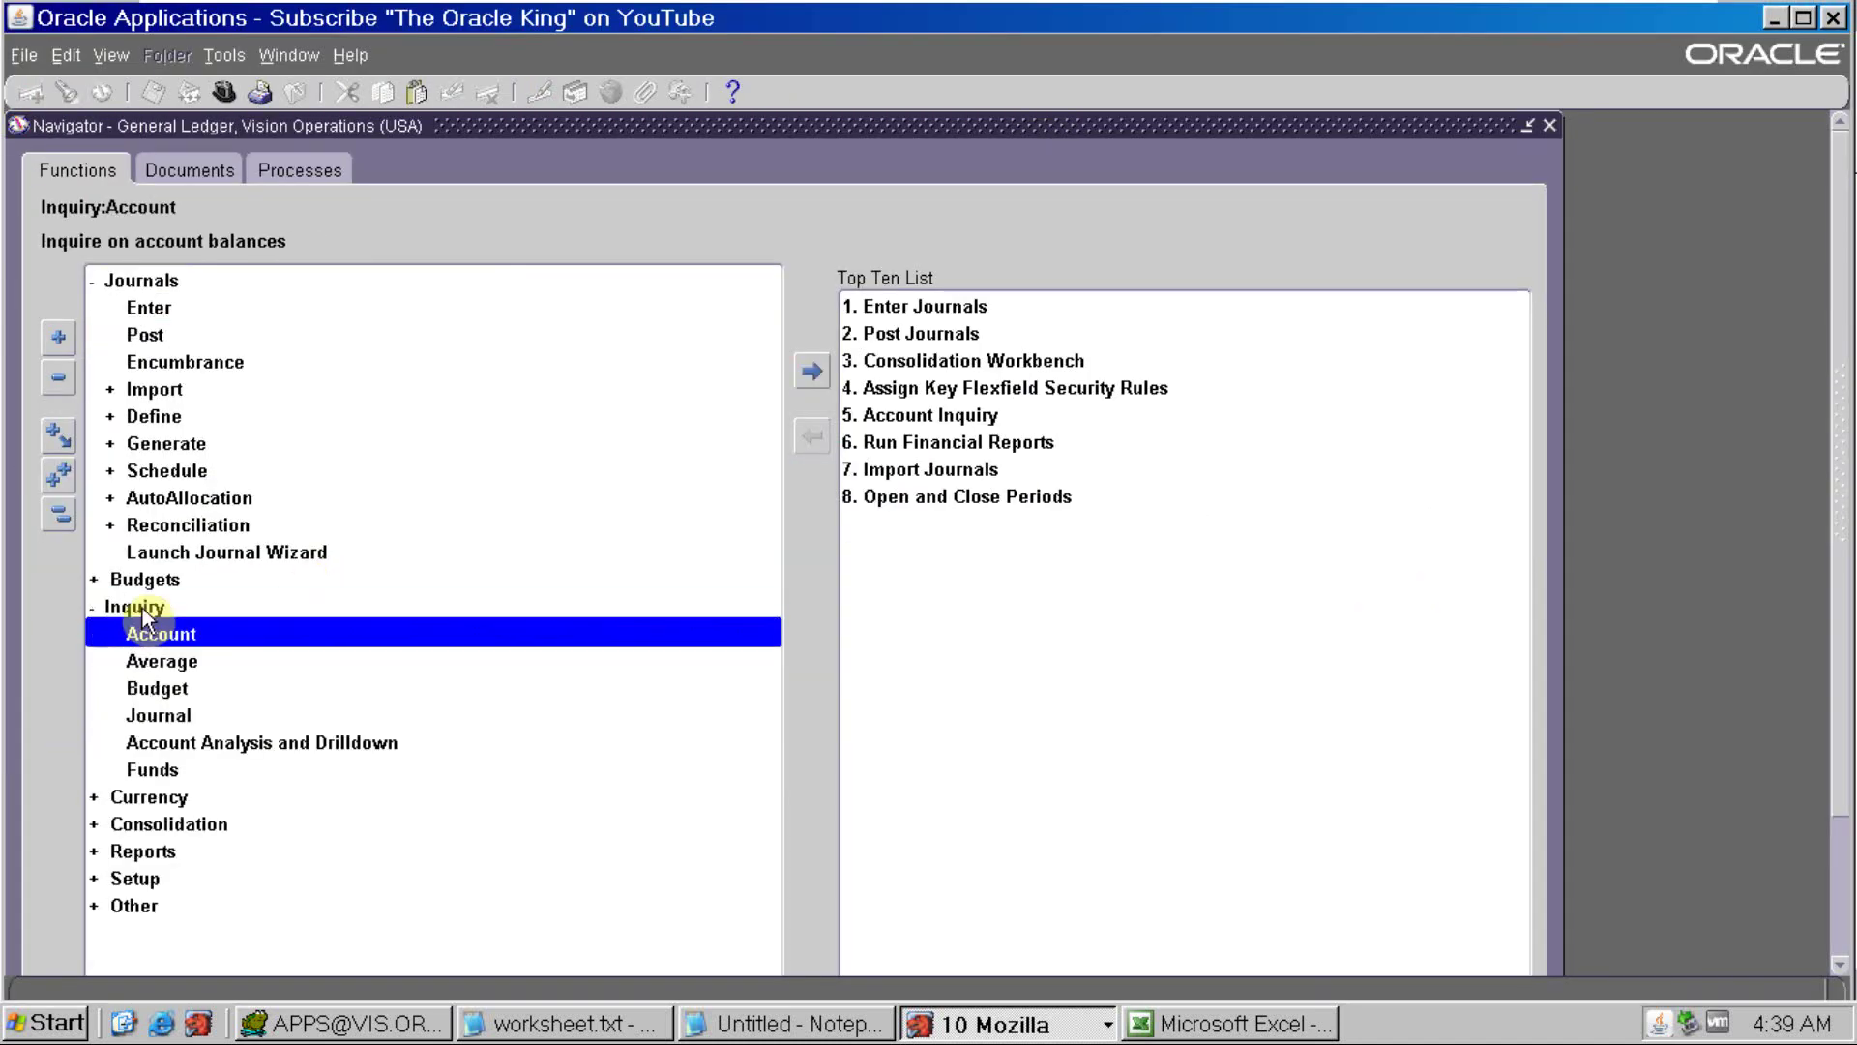
double_click(143, 635)
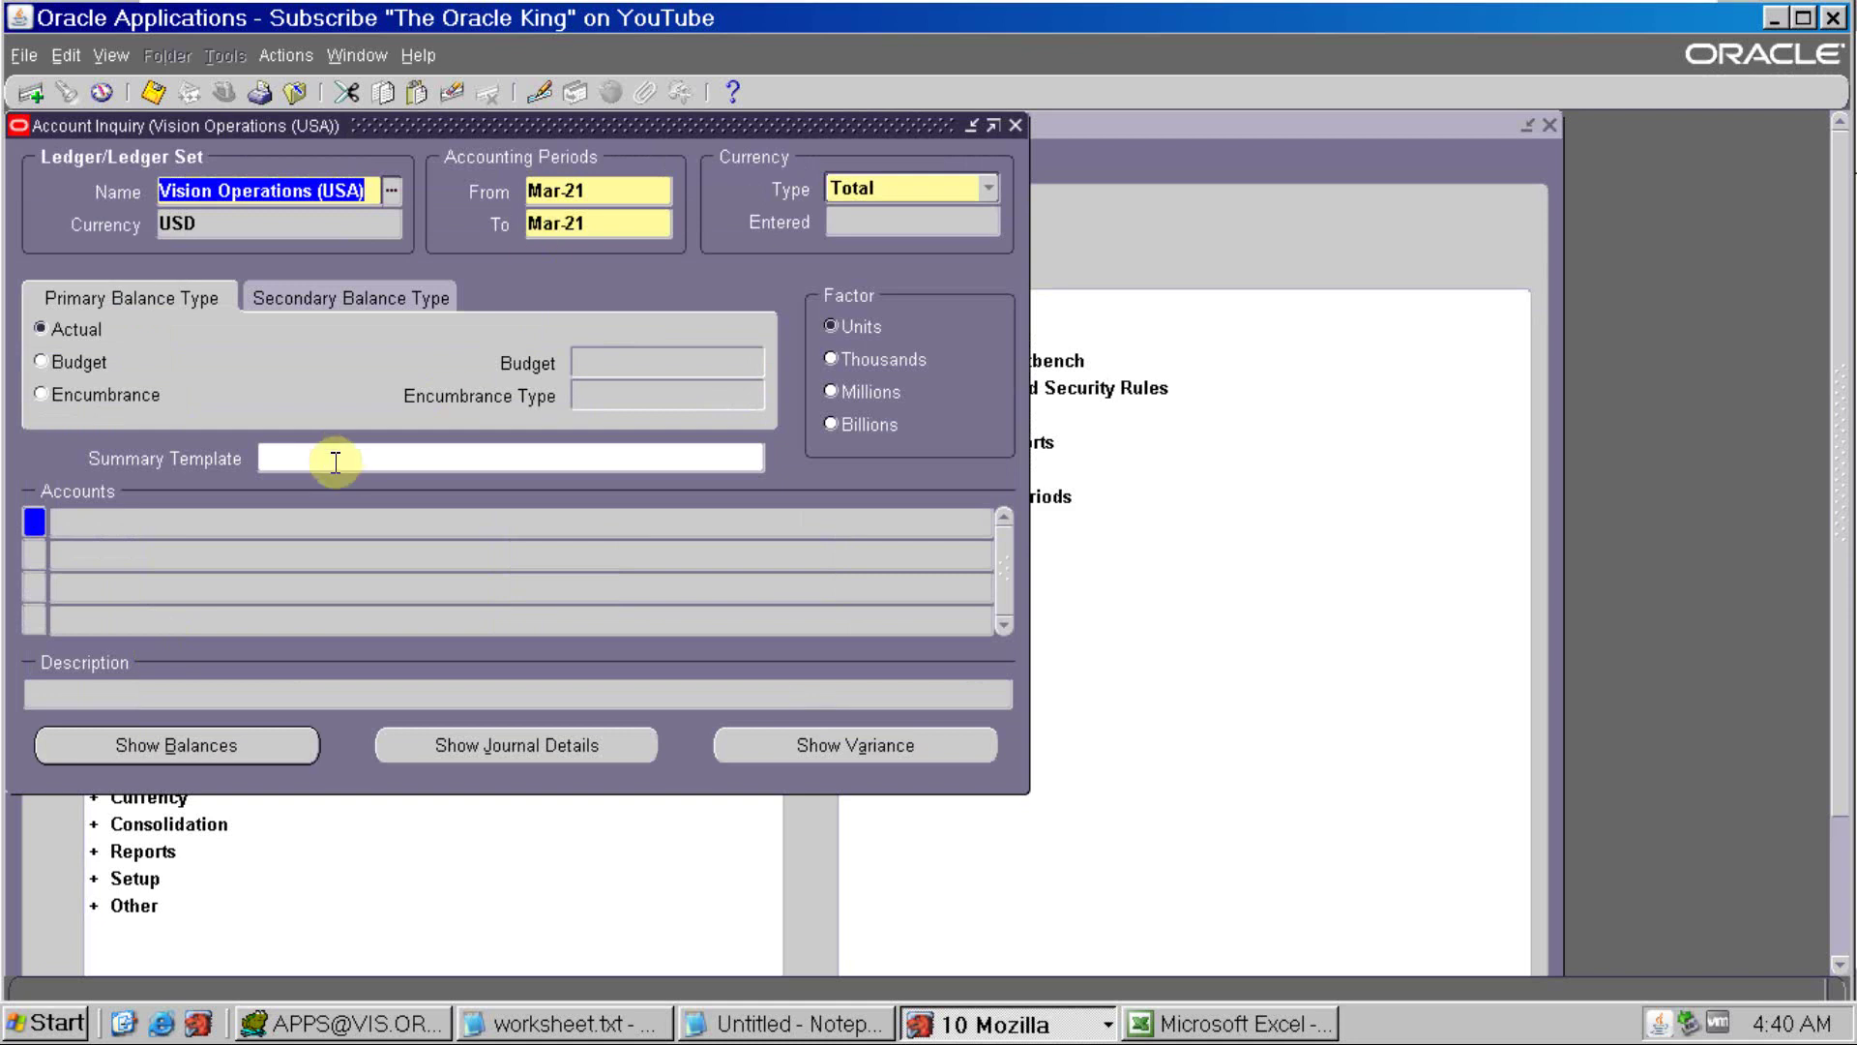
Check the account number in the Trial Balance and find accounts with the Account segment 1810 in the inquiry
click(273, 527)
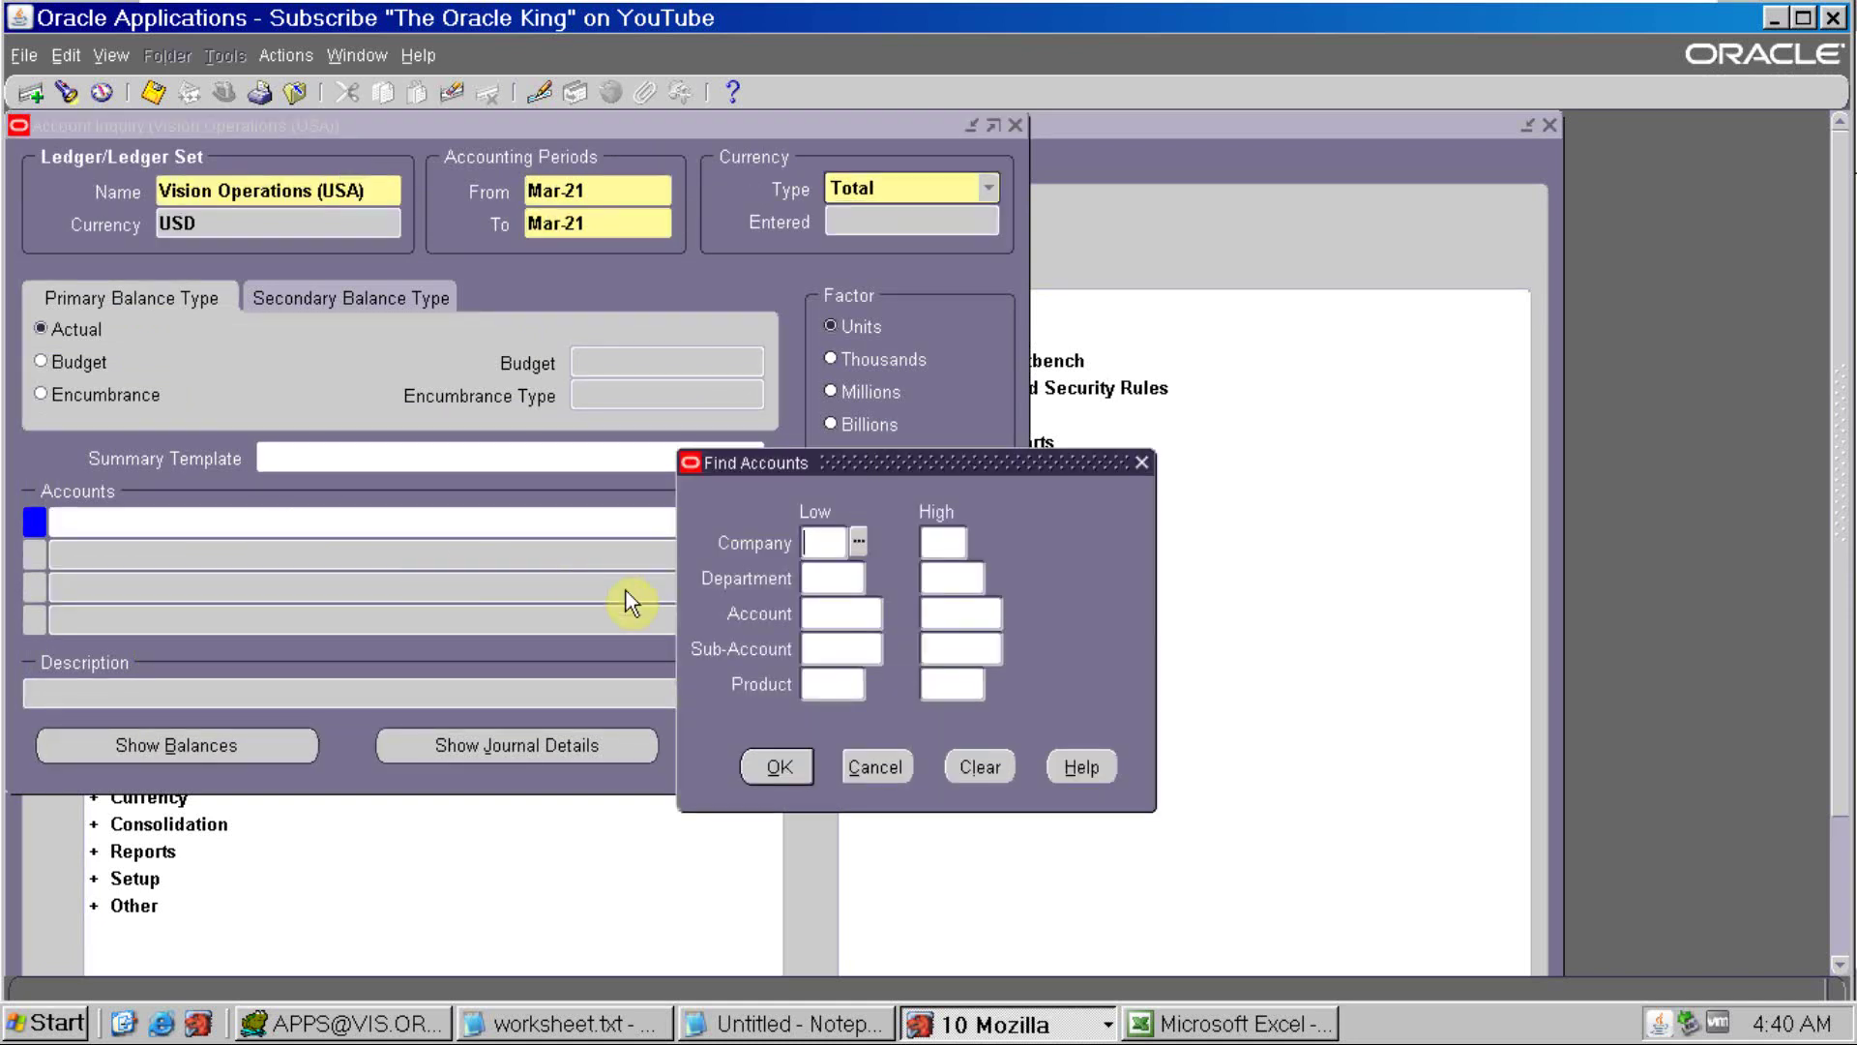
click(838, 617)
click(1069, 1024)
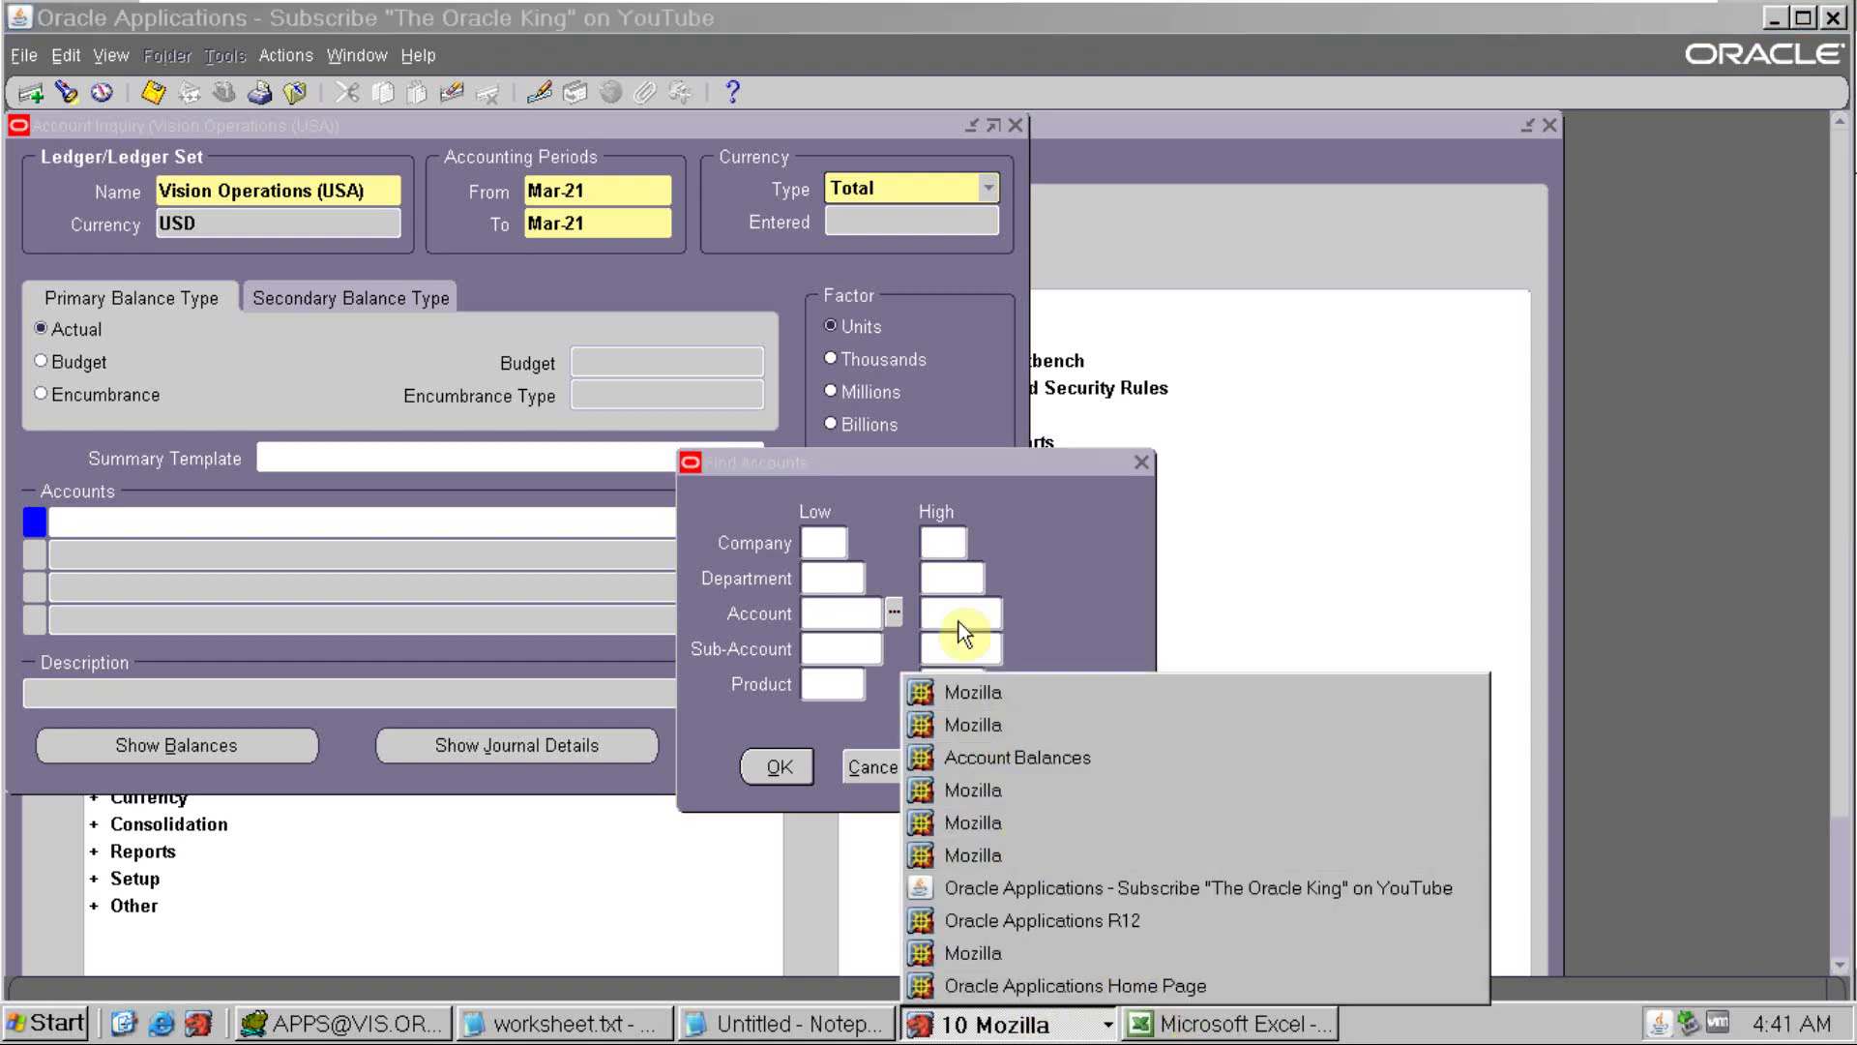
click(980, 726)
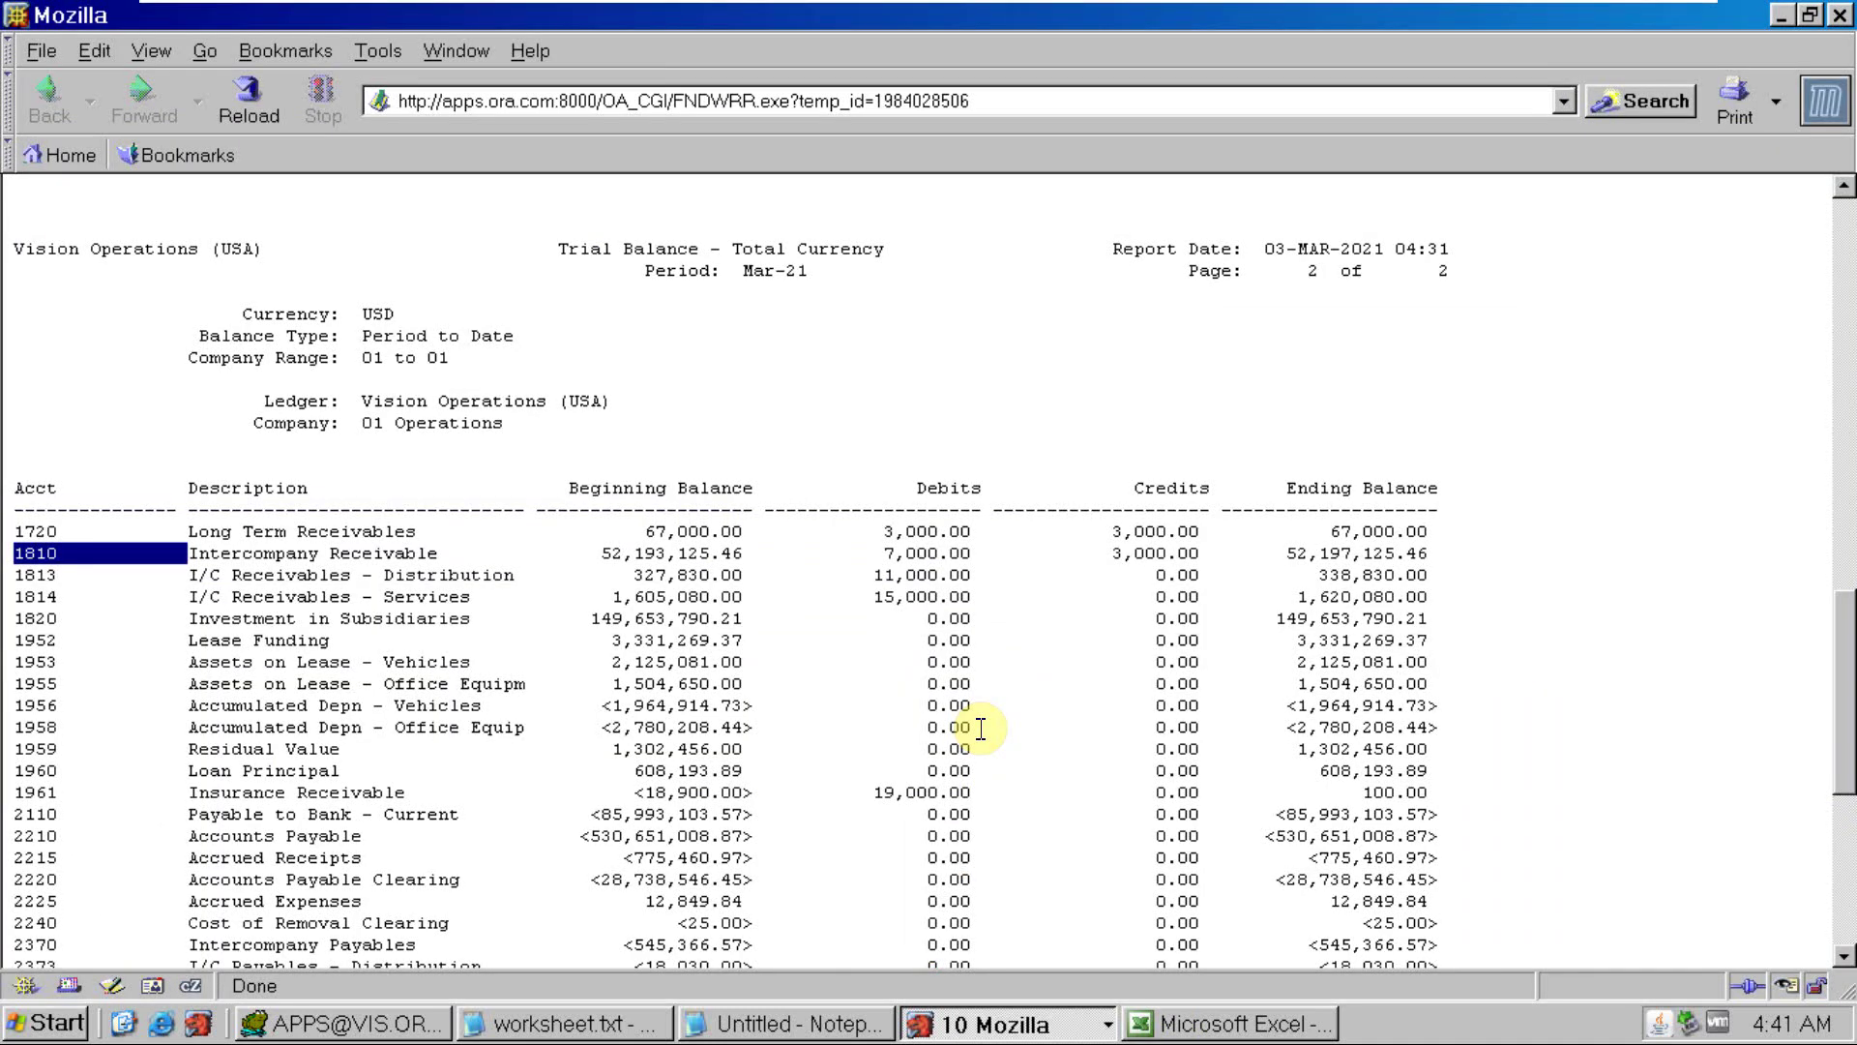
key(alt+Tab)
text(1810)
key(Tab)
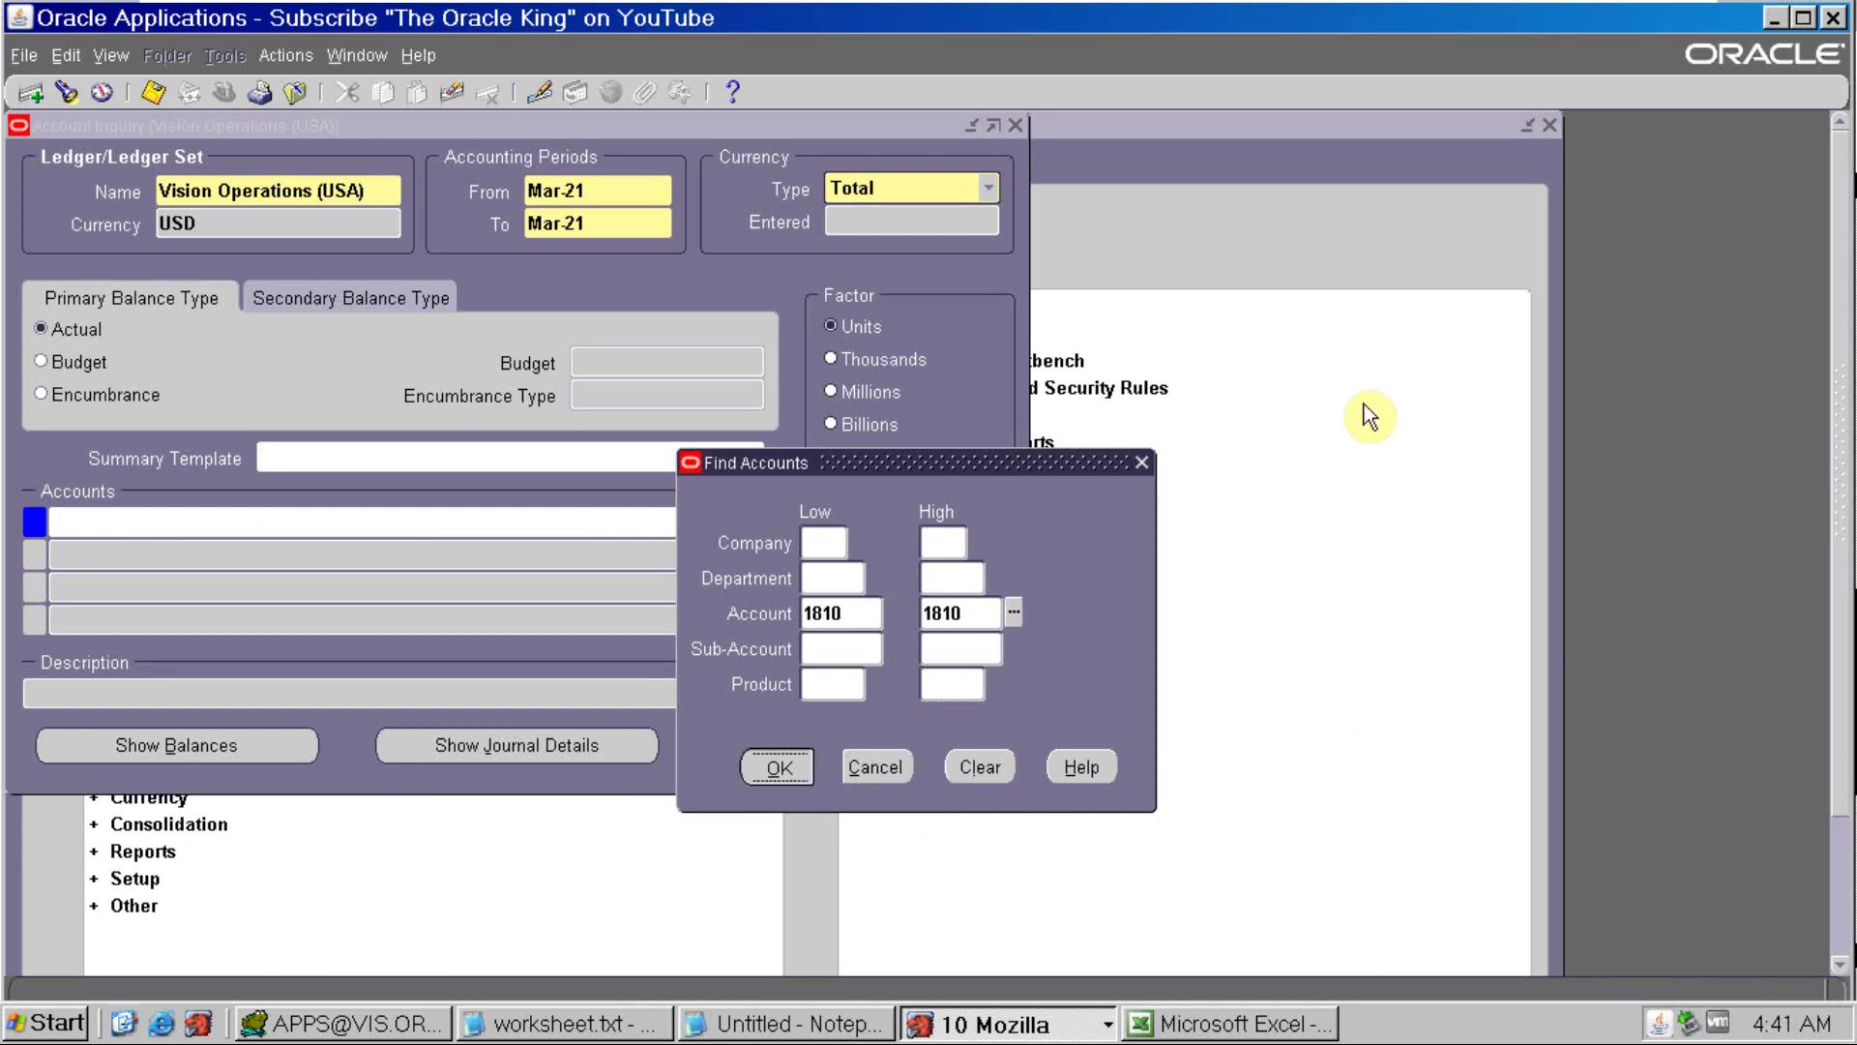
key(Return)
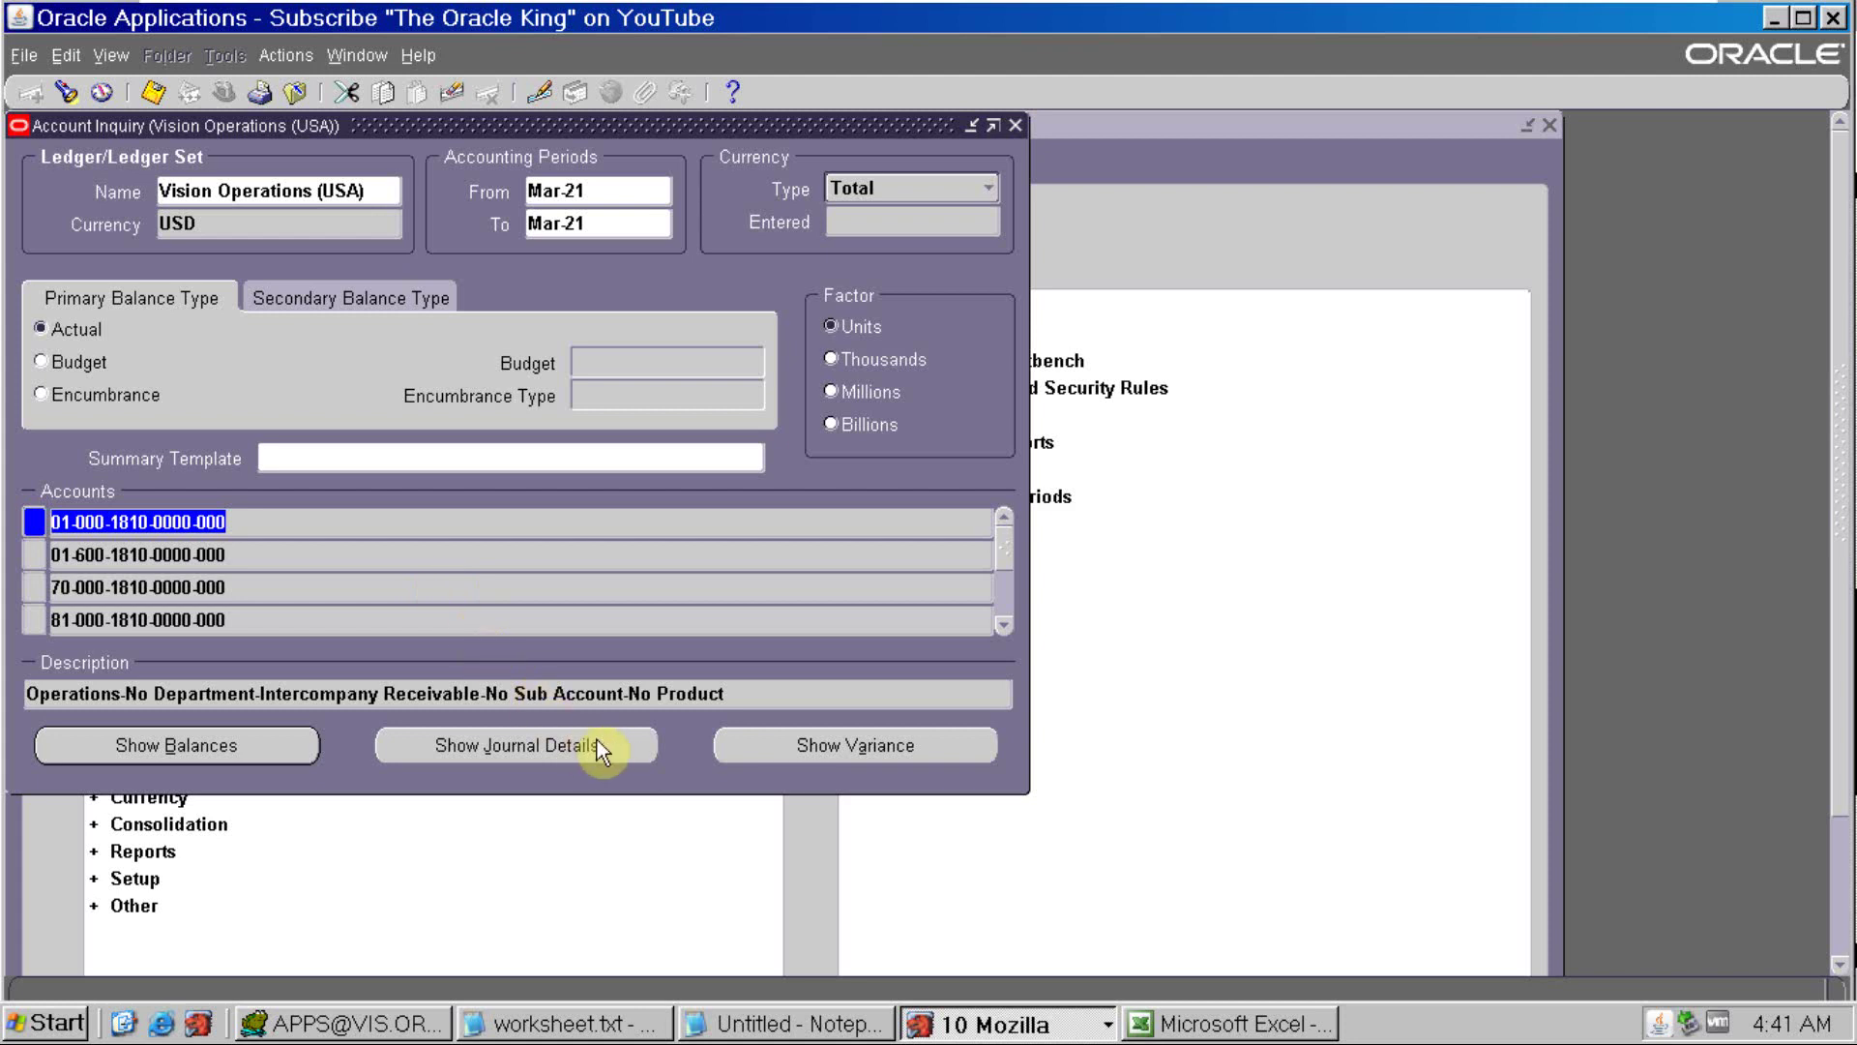
click(235, 757)
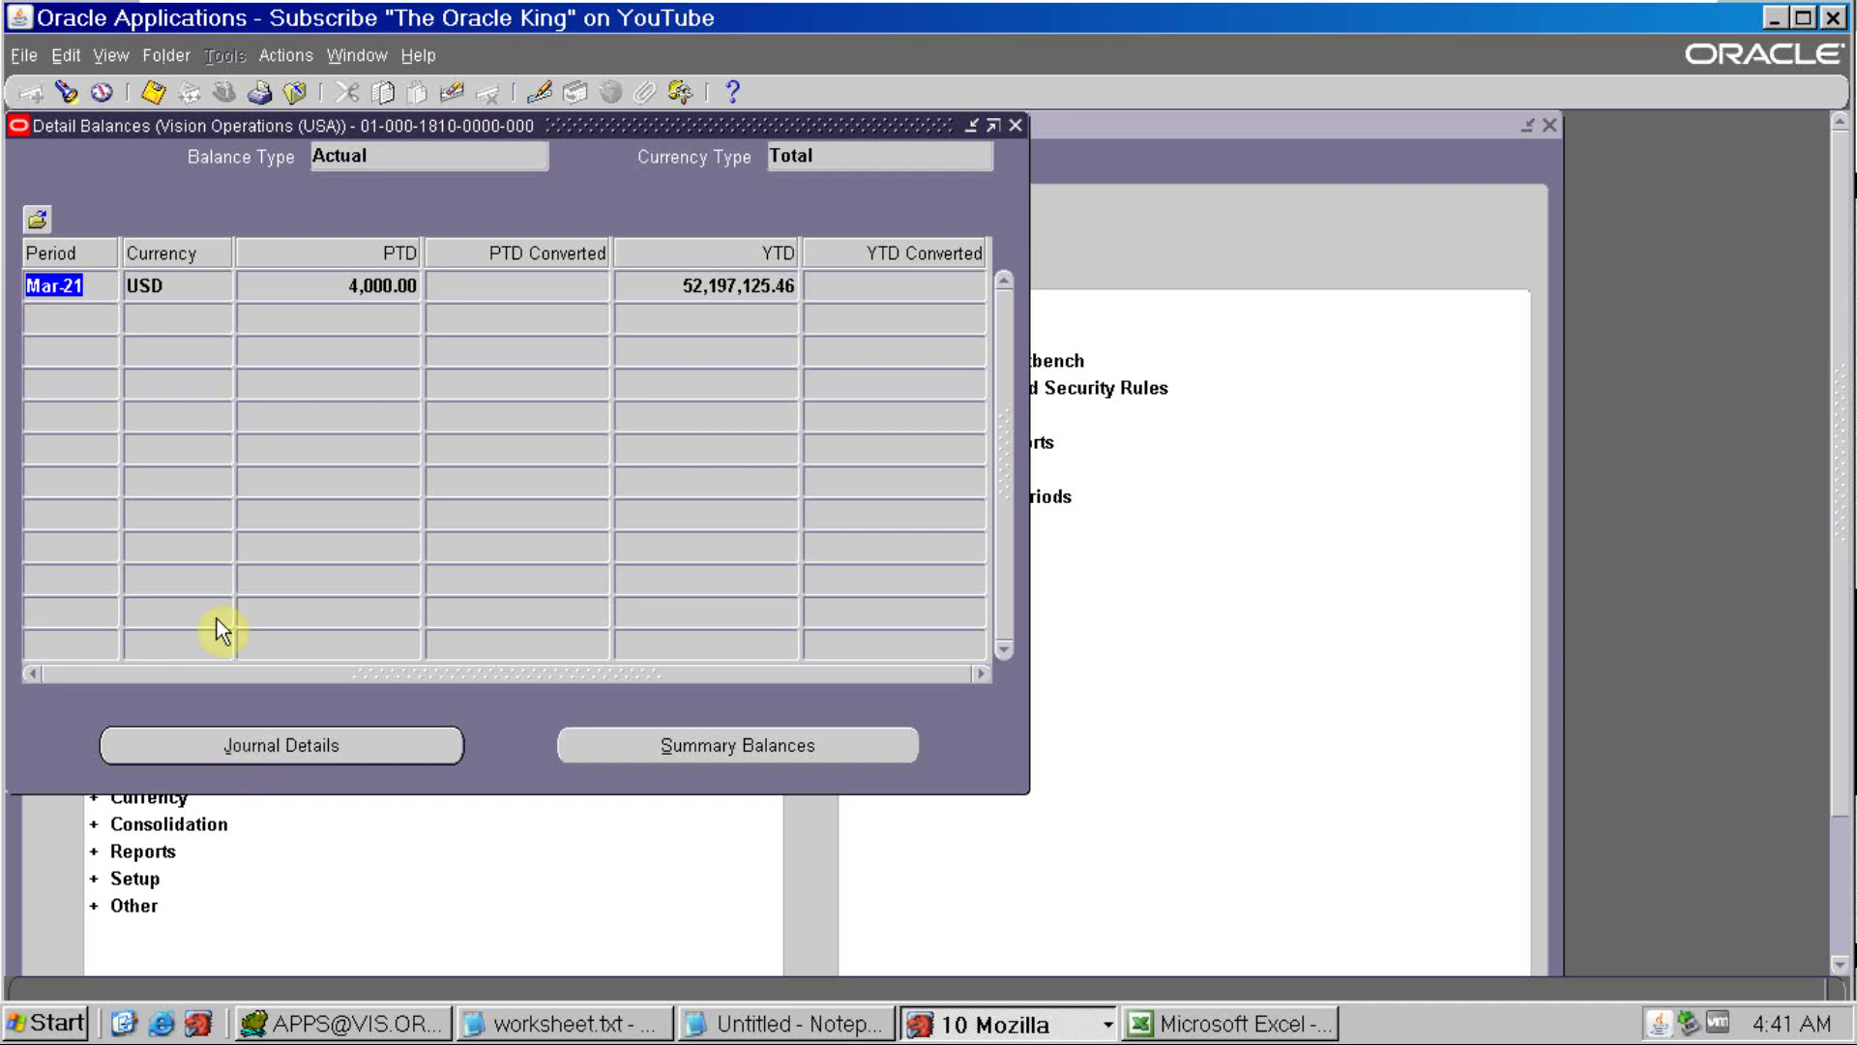
click(325, 285)
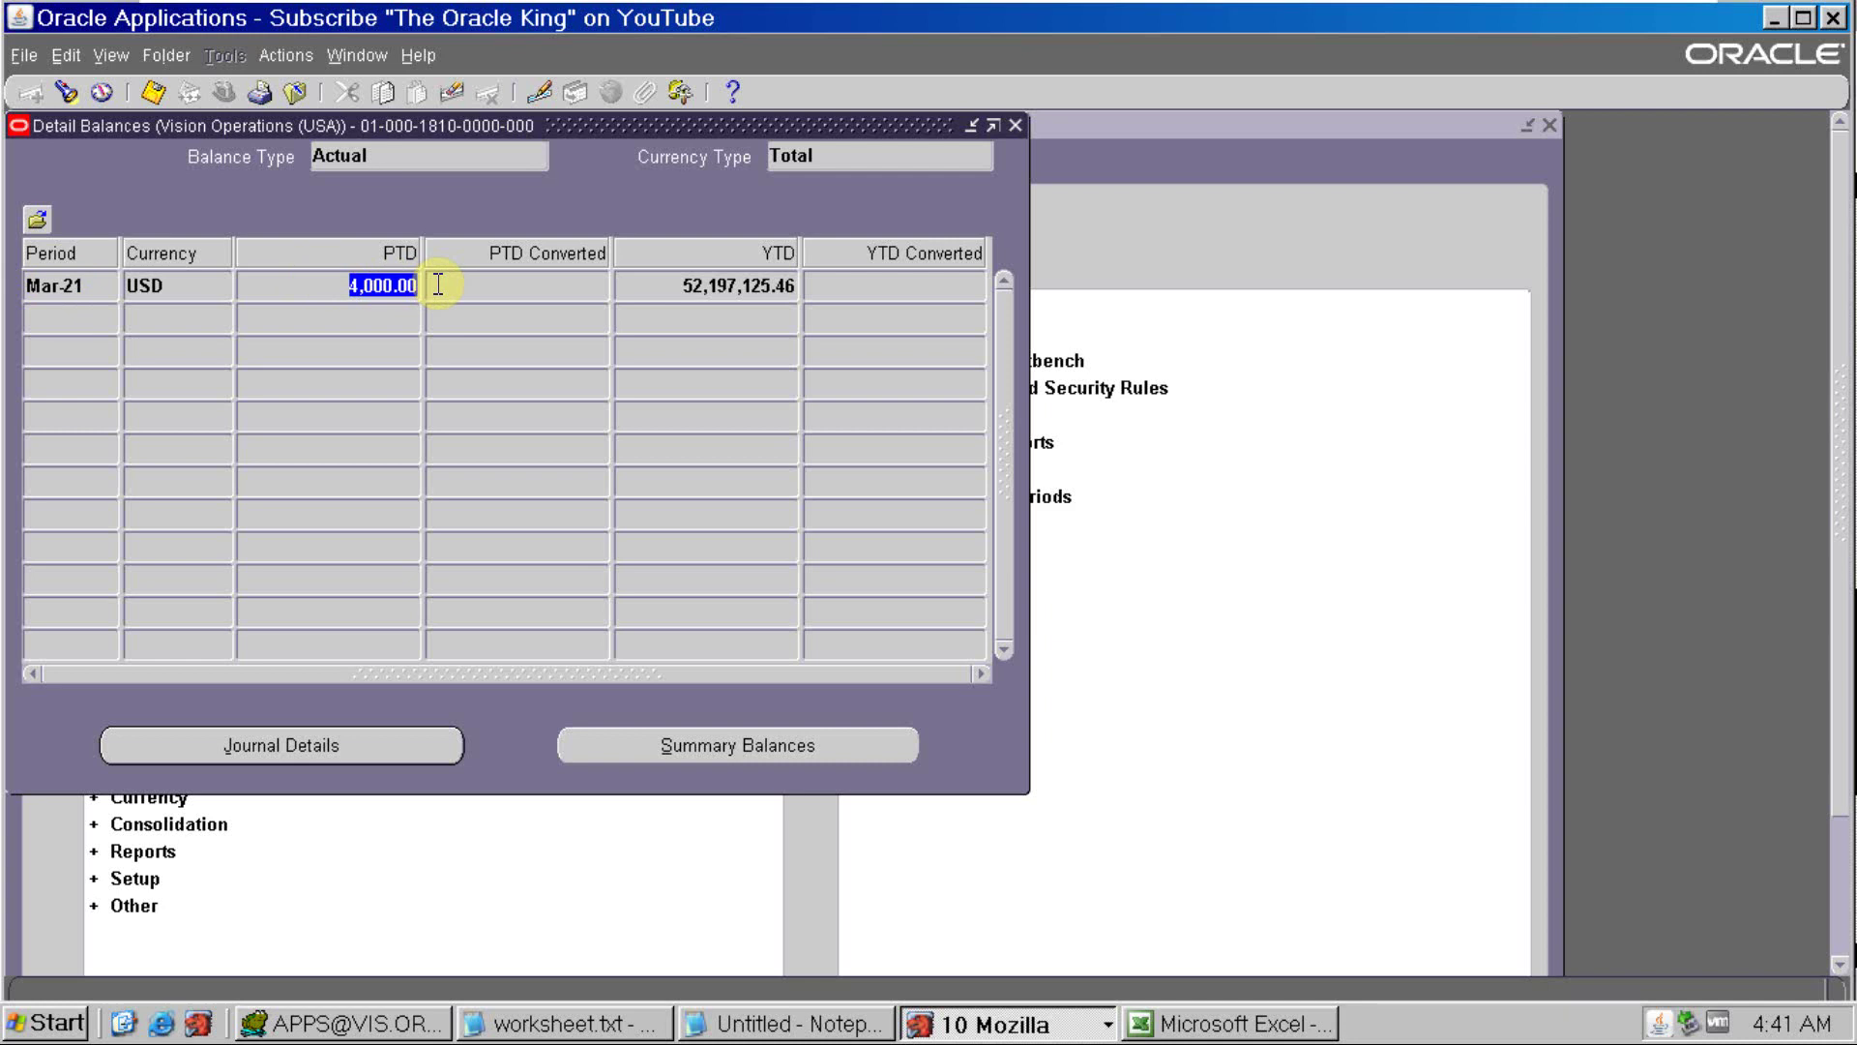
click(1176, 1025)
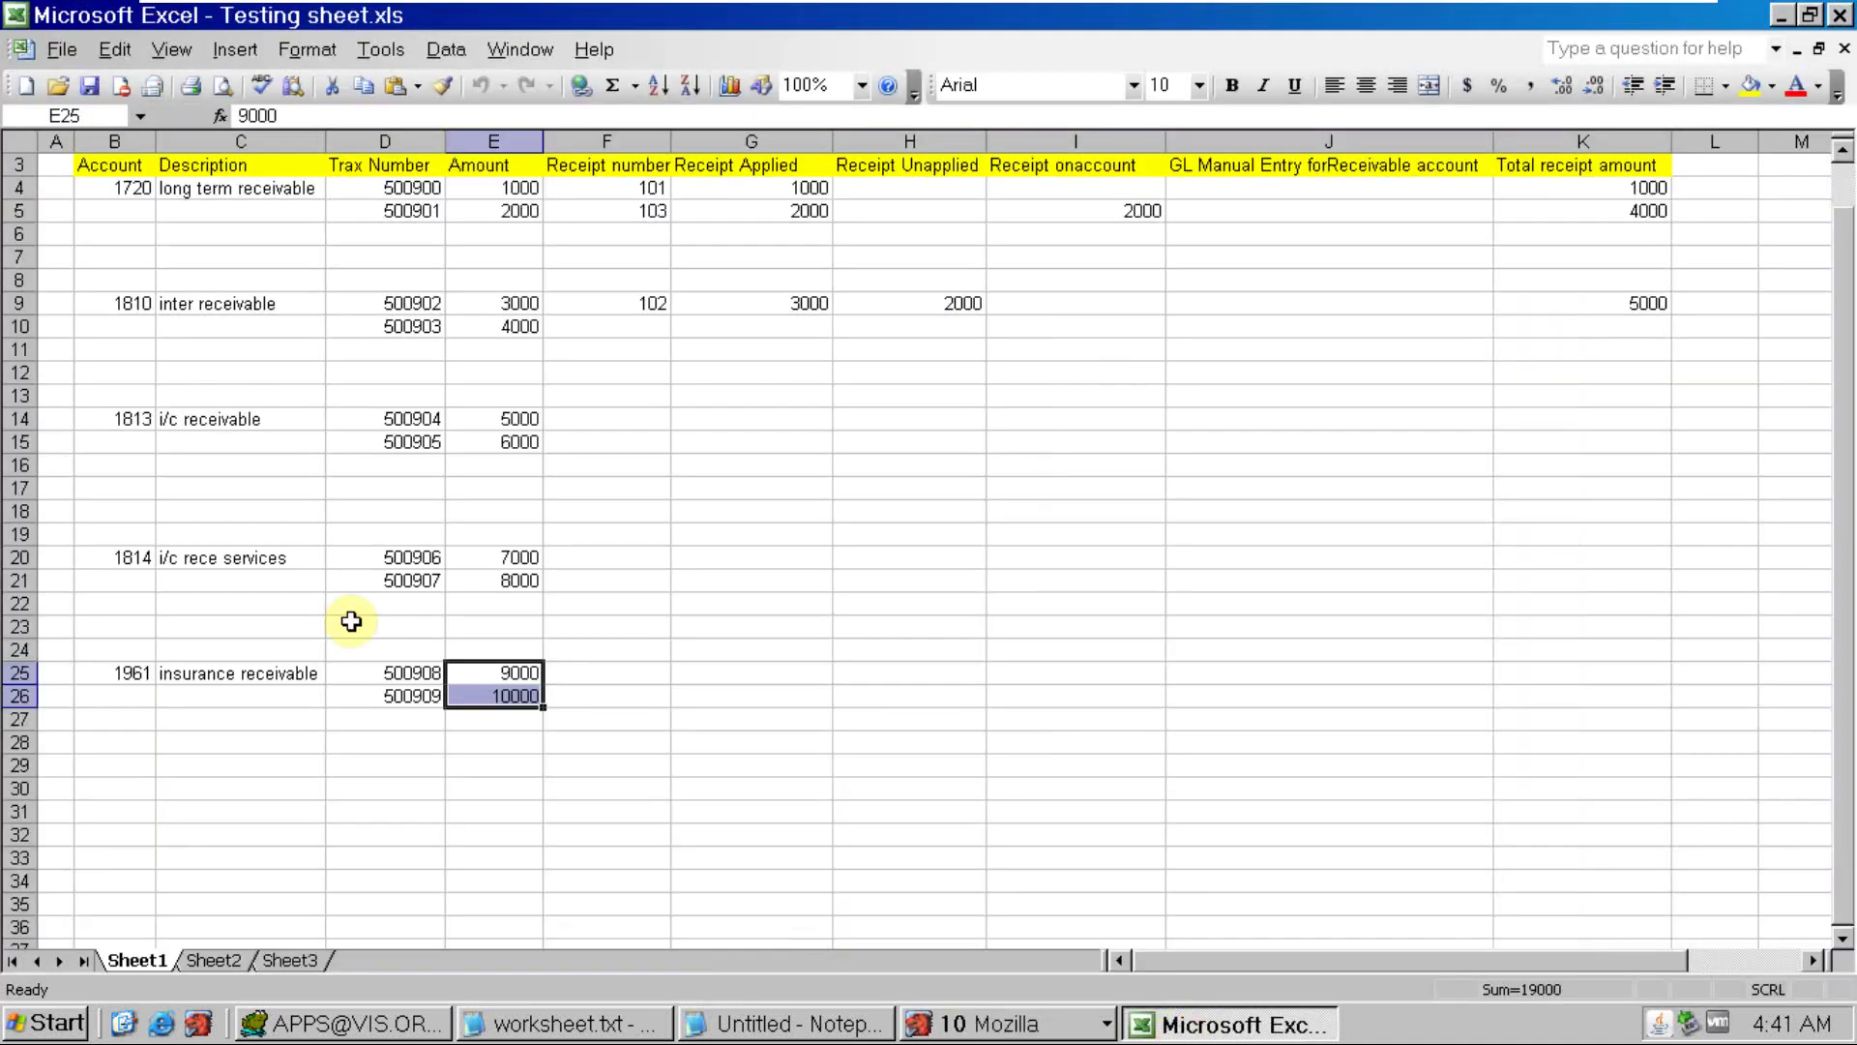
click(136, 303)
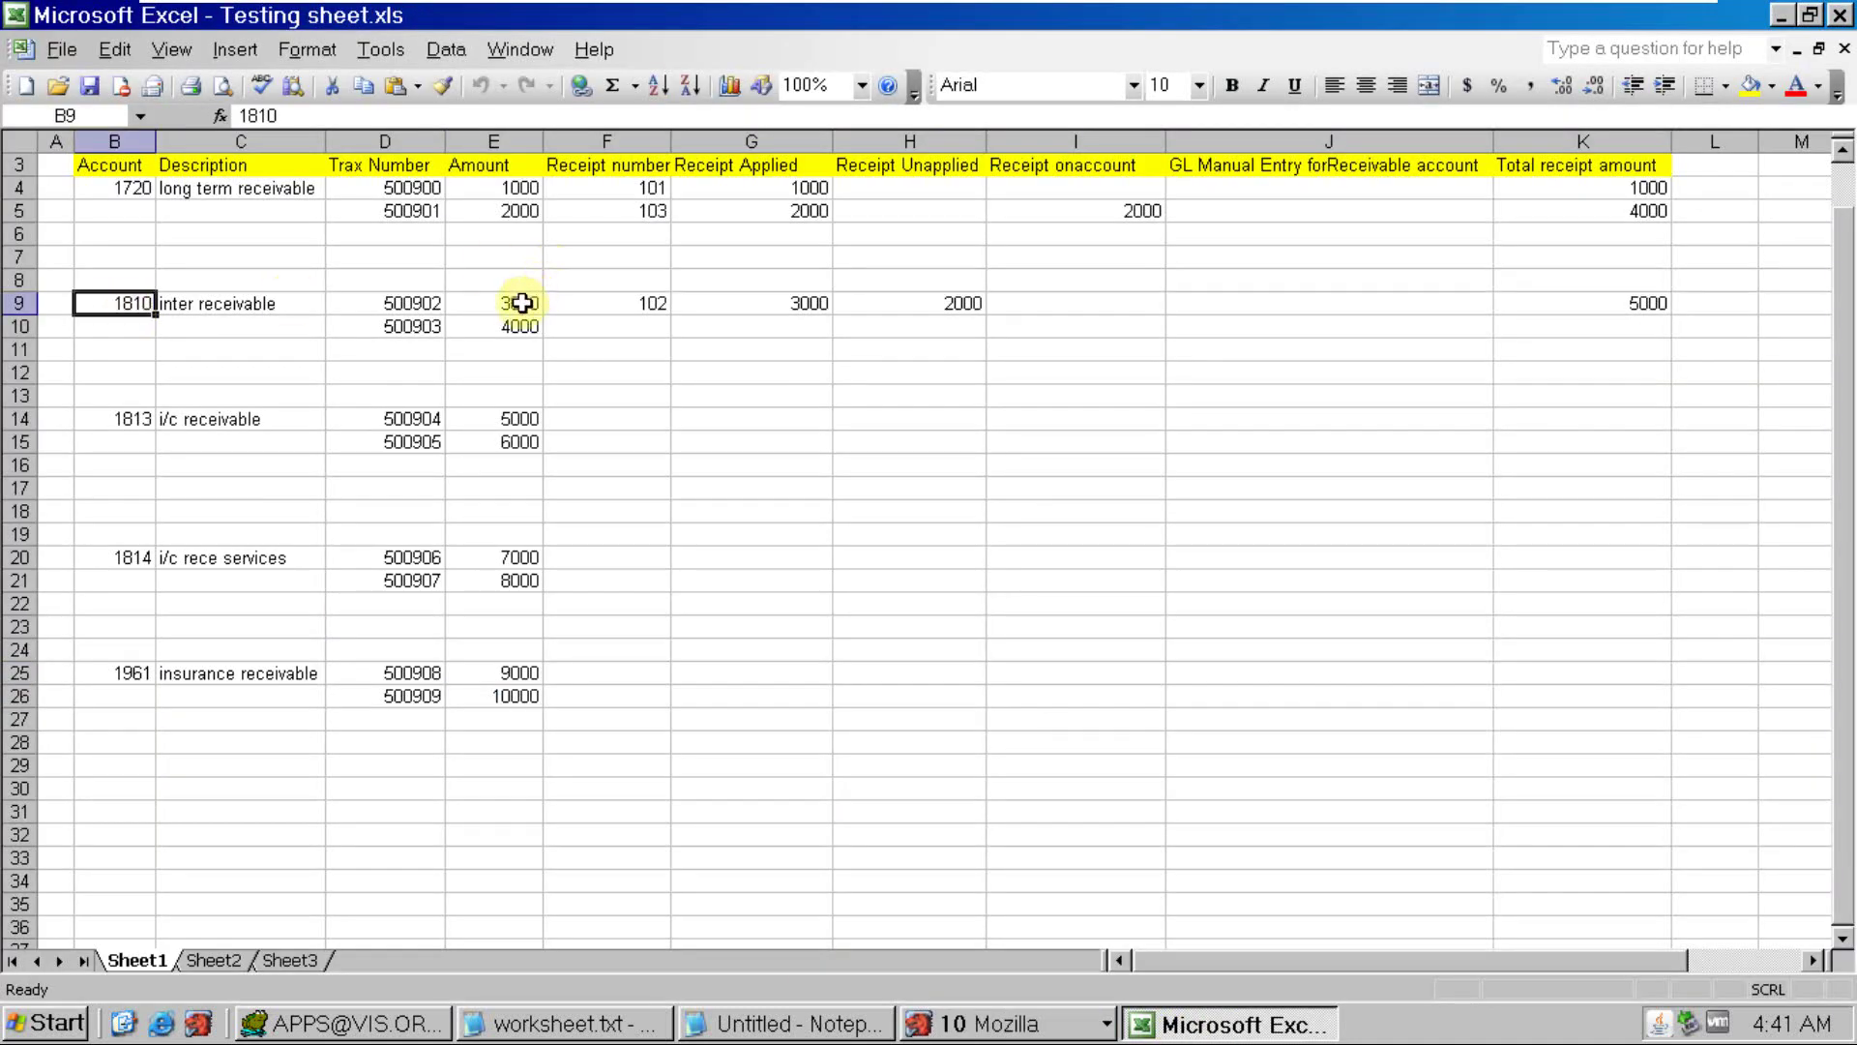
drag(513, 308, 521, 330)
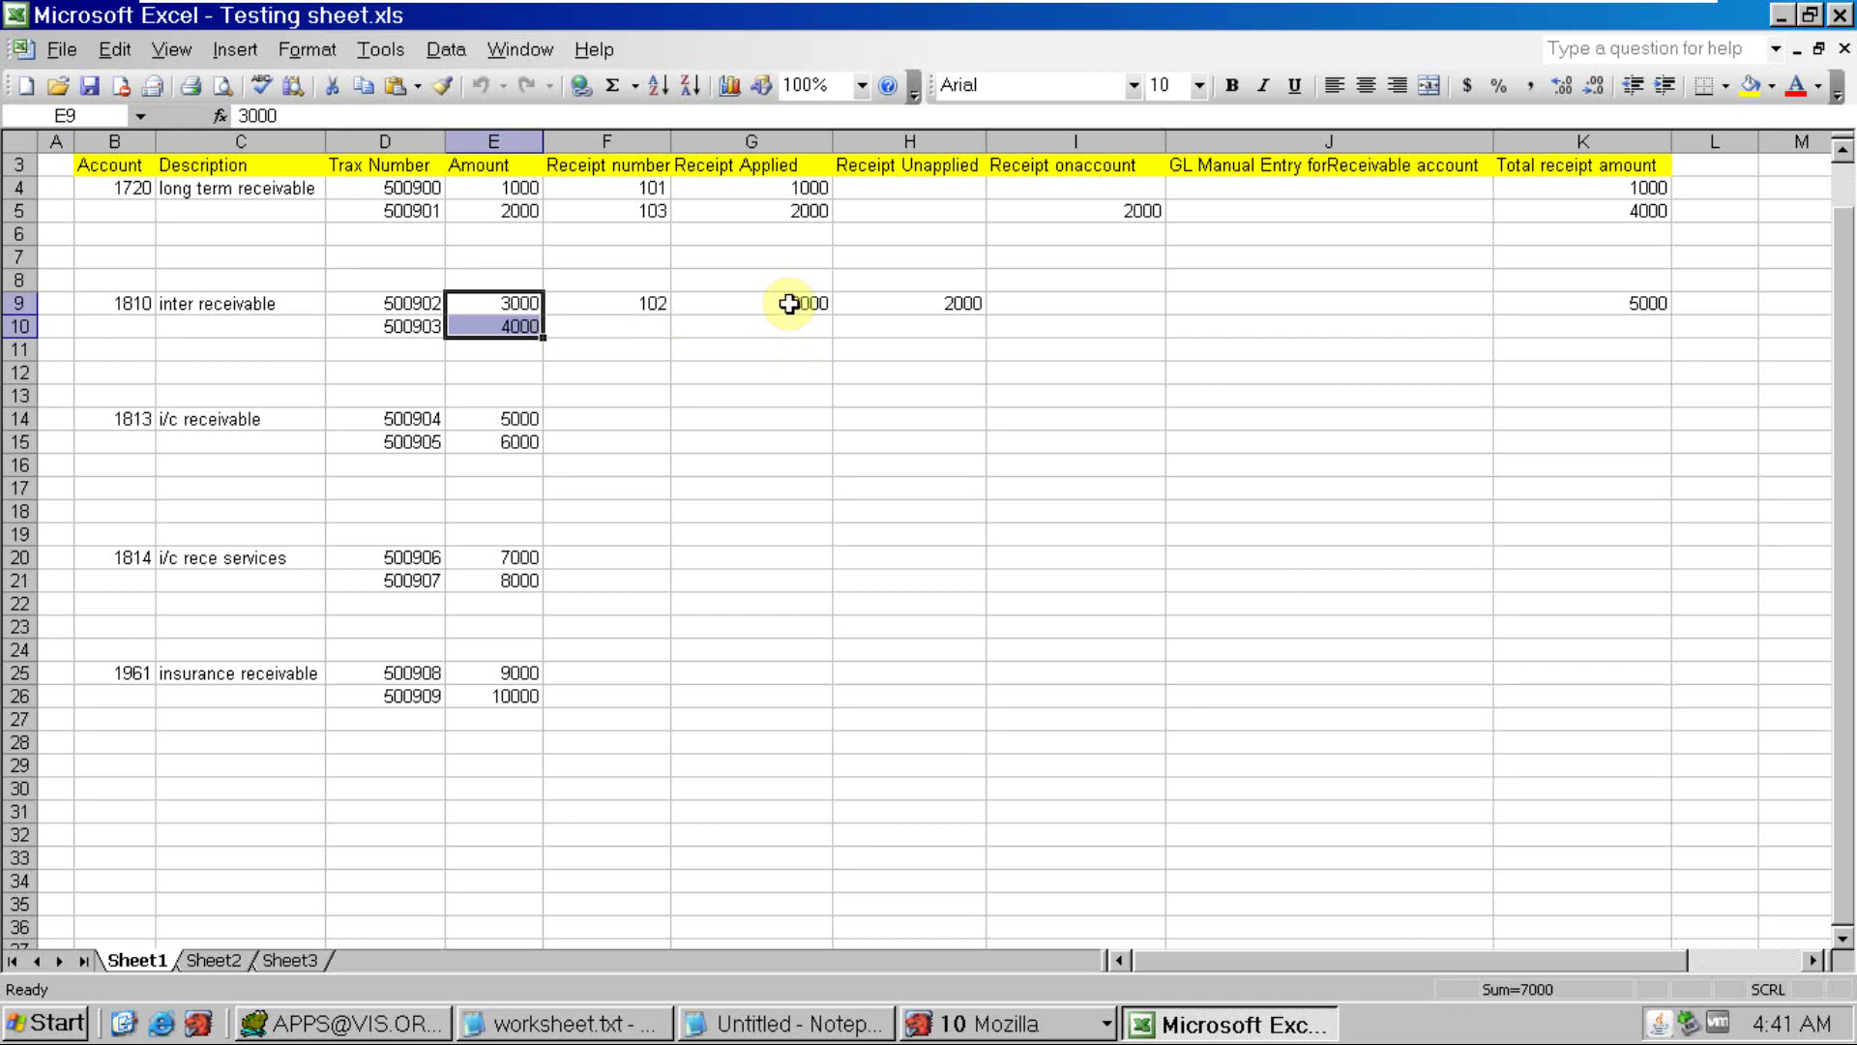
click(789, 304)
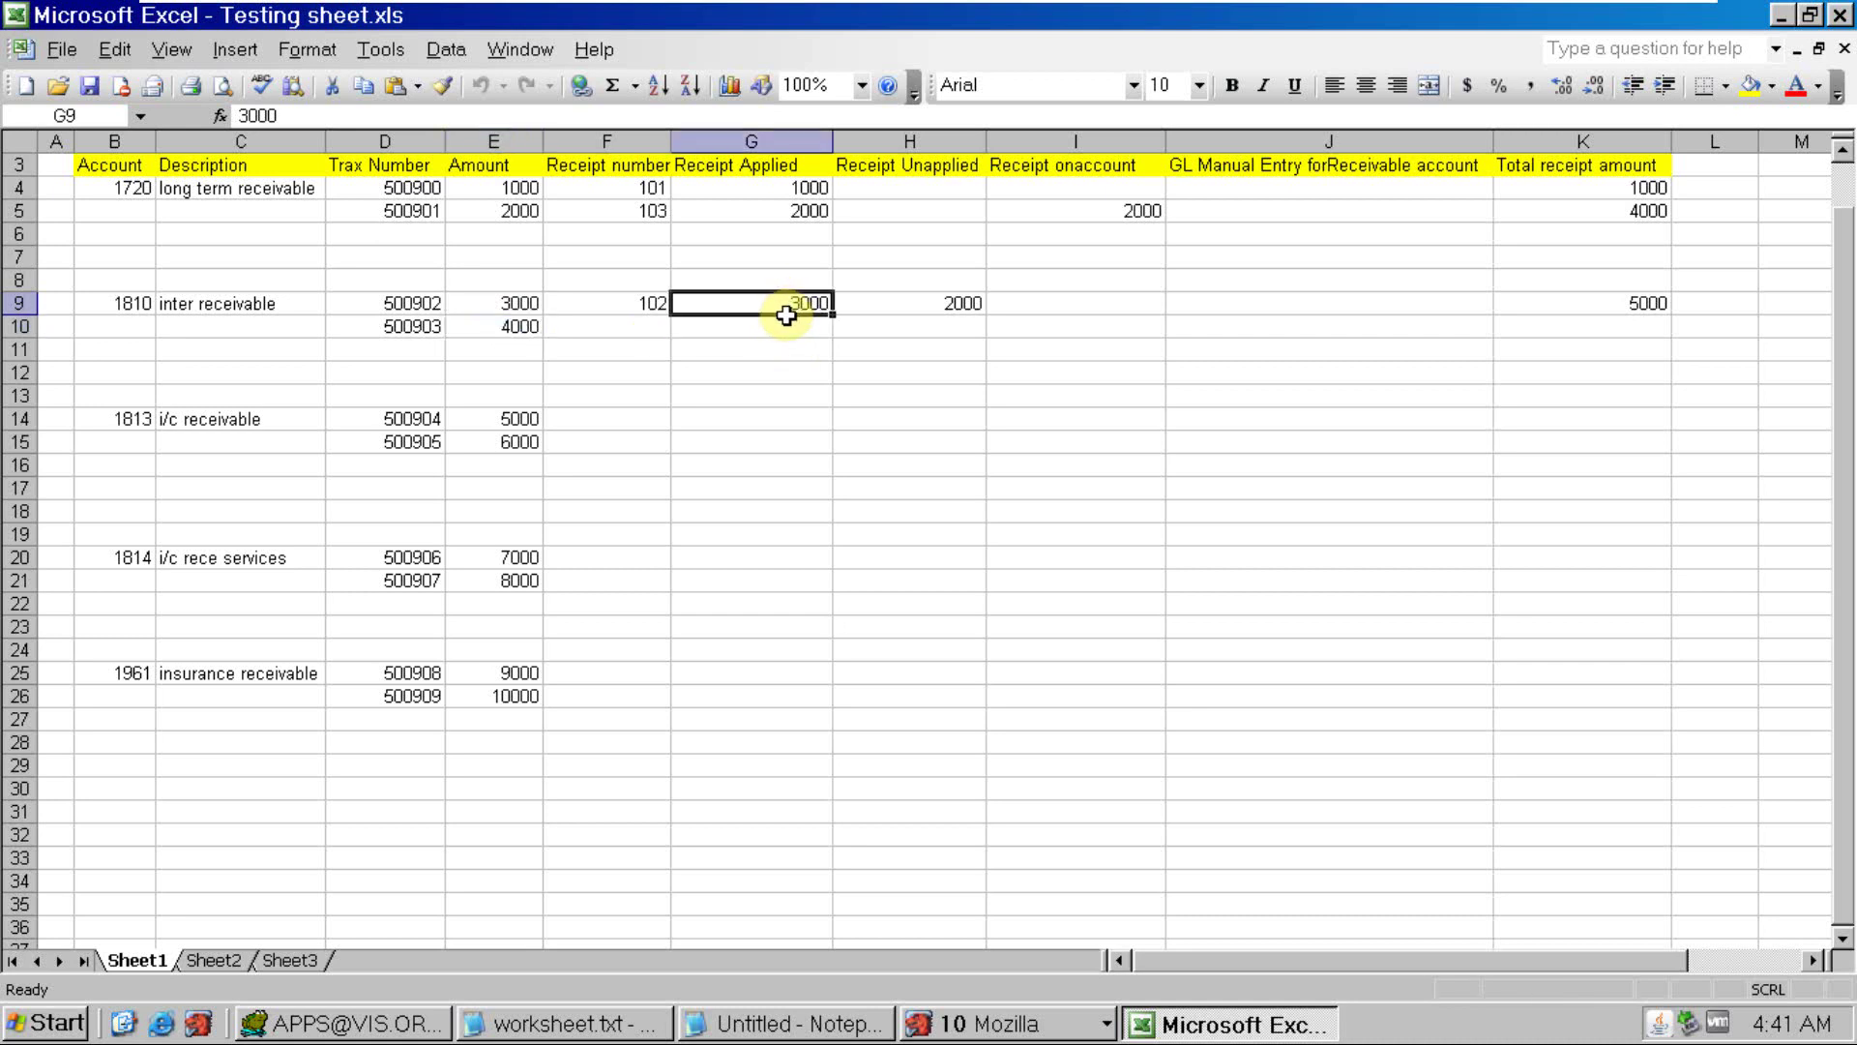
click(545, 330)
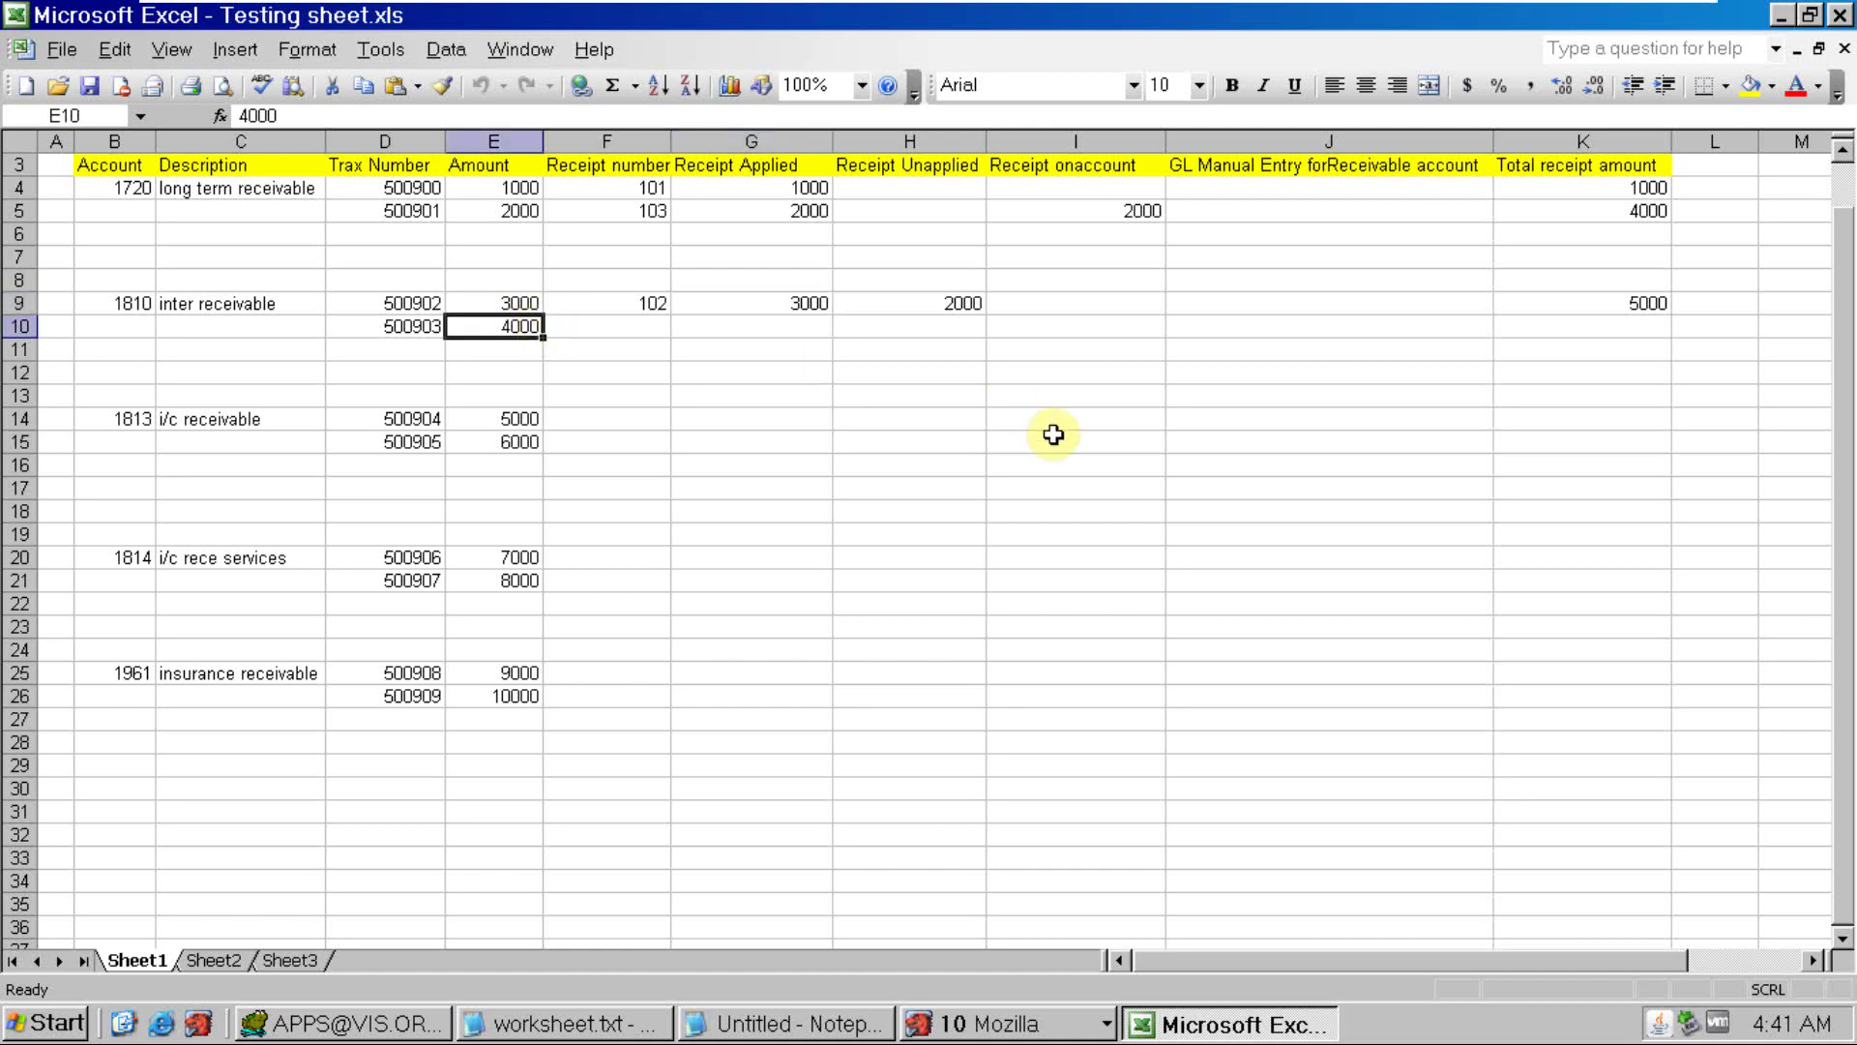
Switch back to Oracle Applications and show the journal details of the Mar-21 balance, examining the sales invoices journal entry
key(alt+Tab)
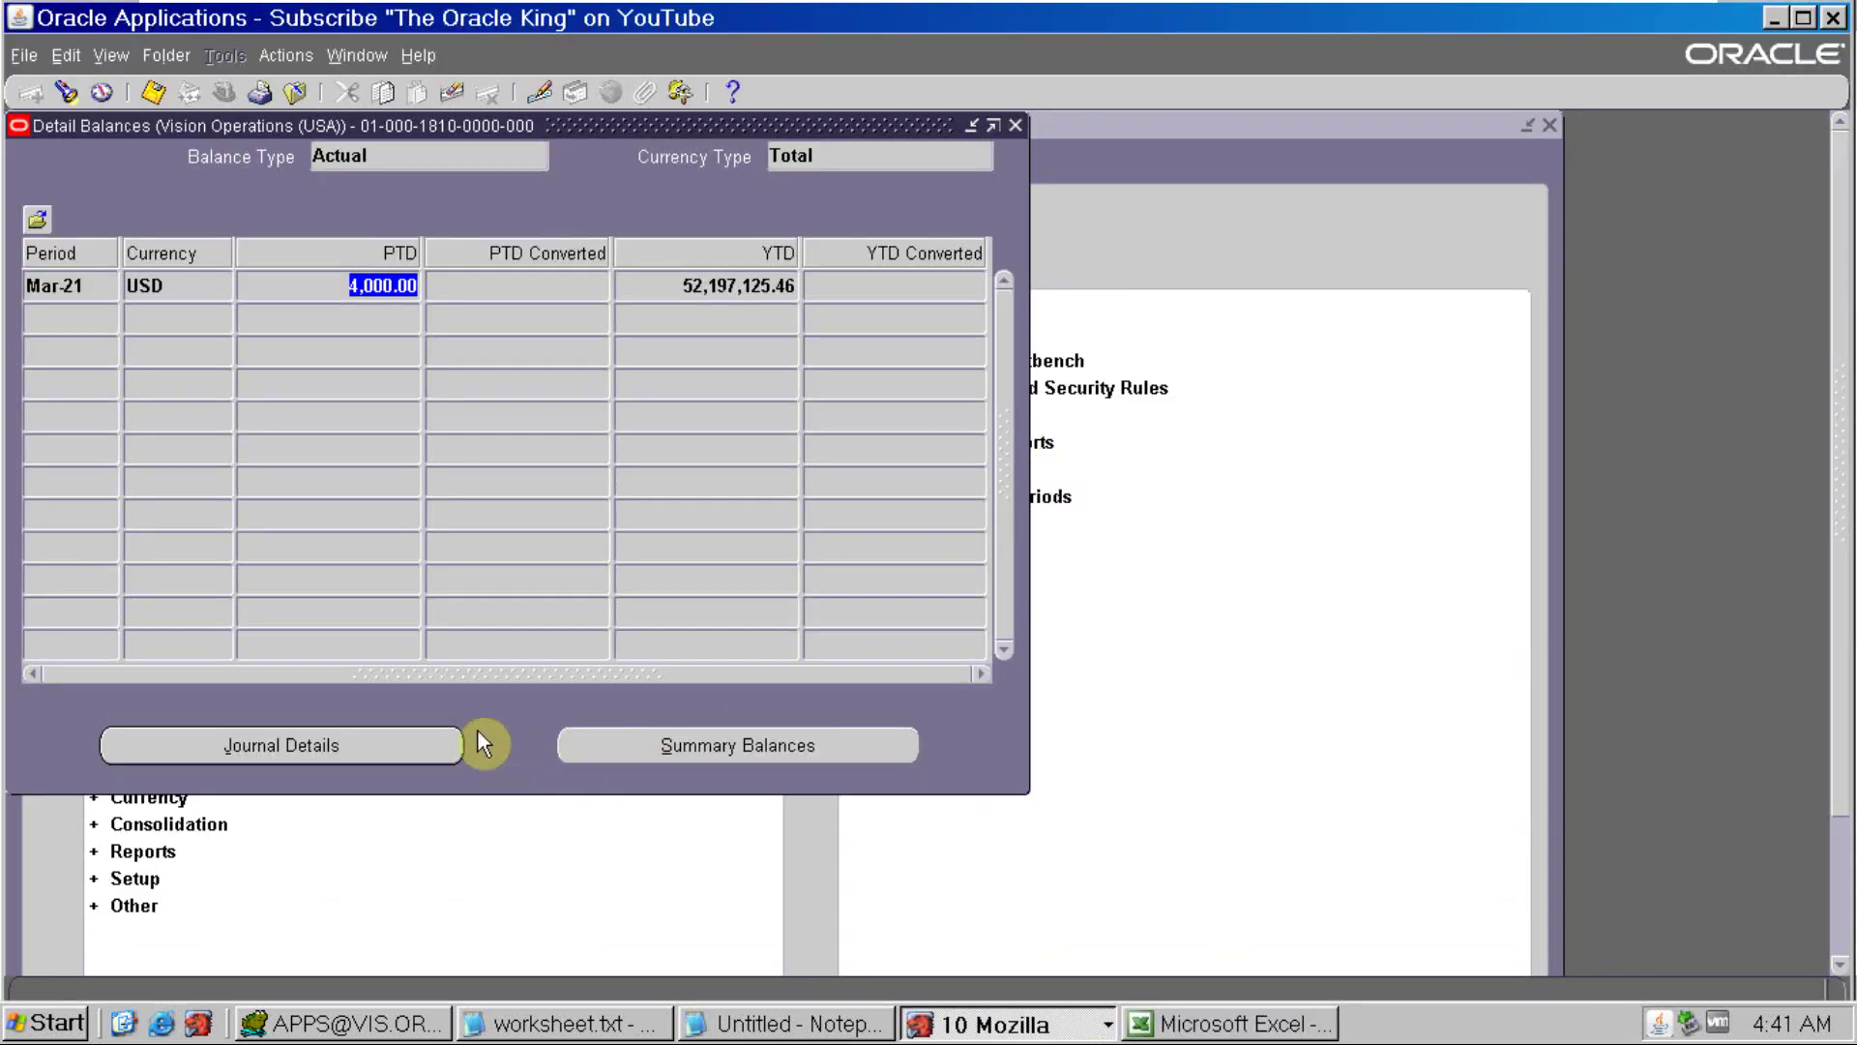
click(403, 747)
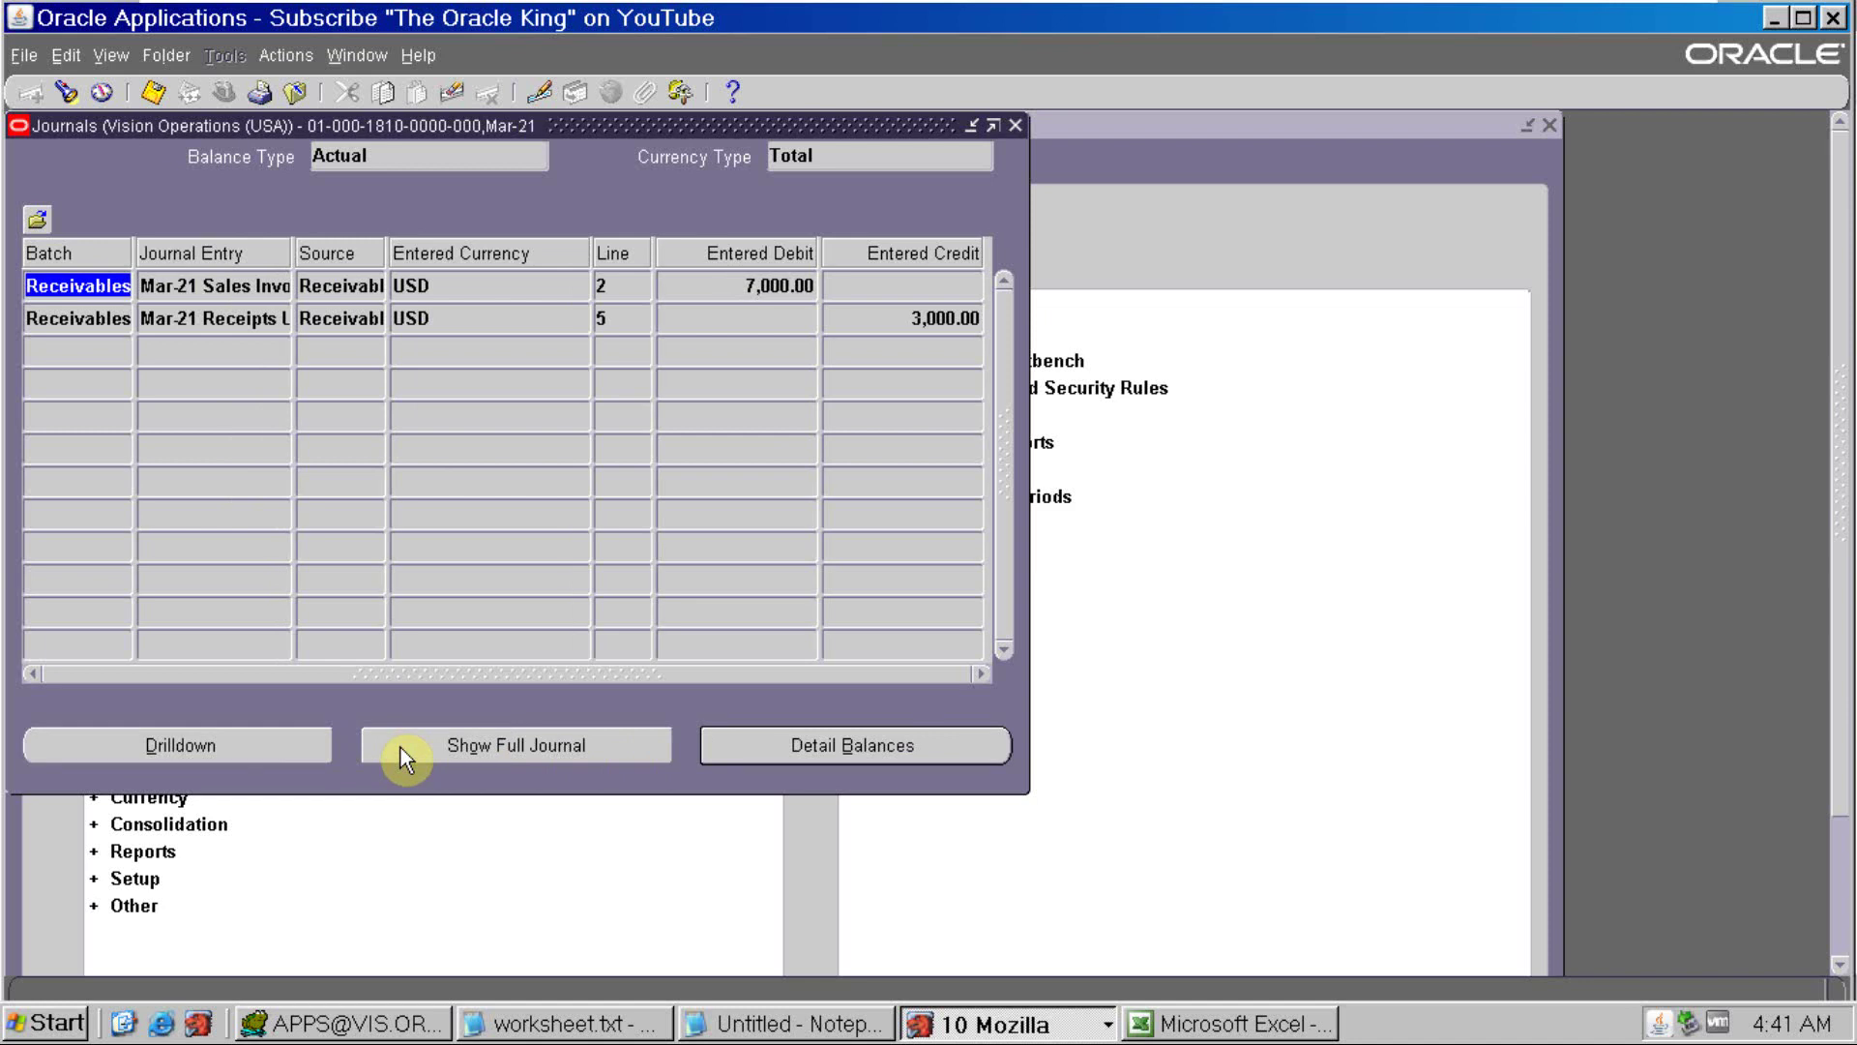
drag(141, 285, 251, 285)
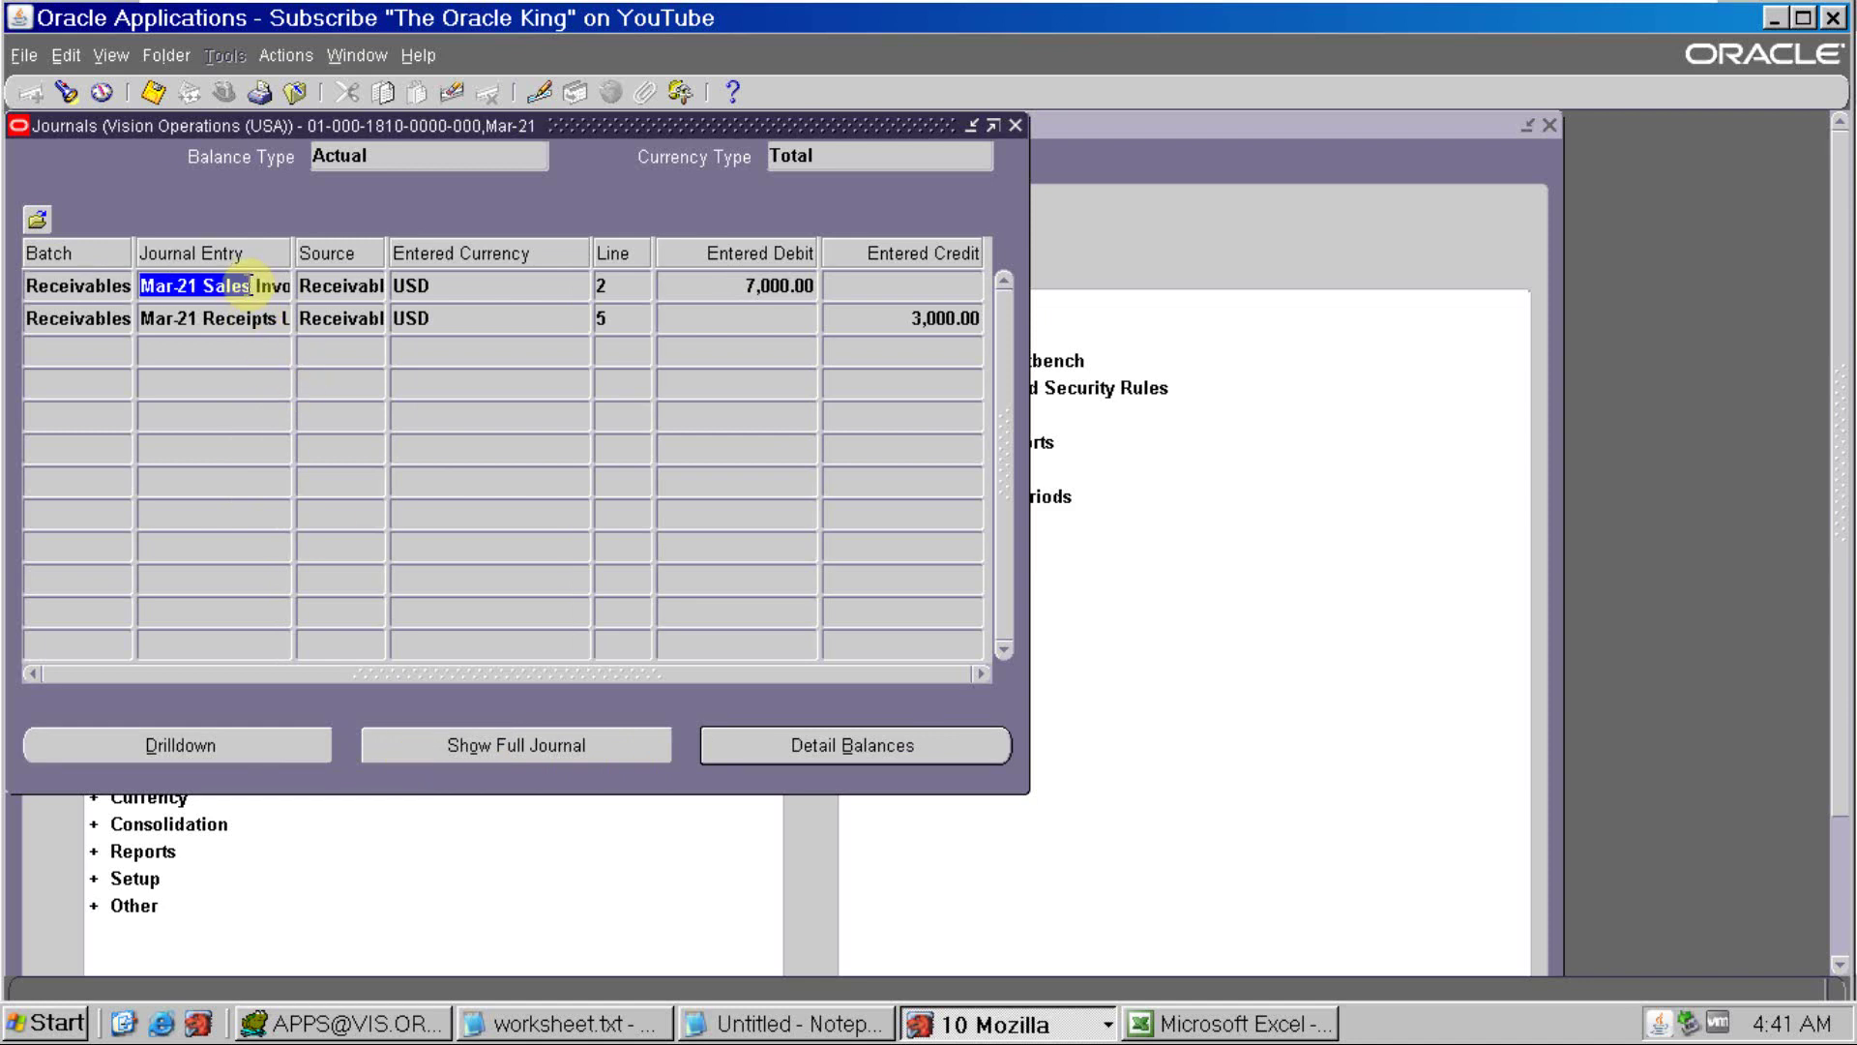
Examine the entered debit of the Mar-21 sales invoices journal and the entered credit of the Mar-21 receipts journal
drag(745, 285, 838, 287)
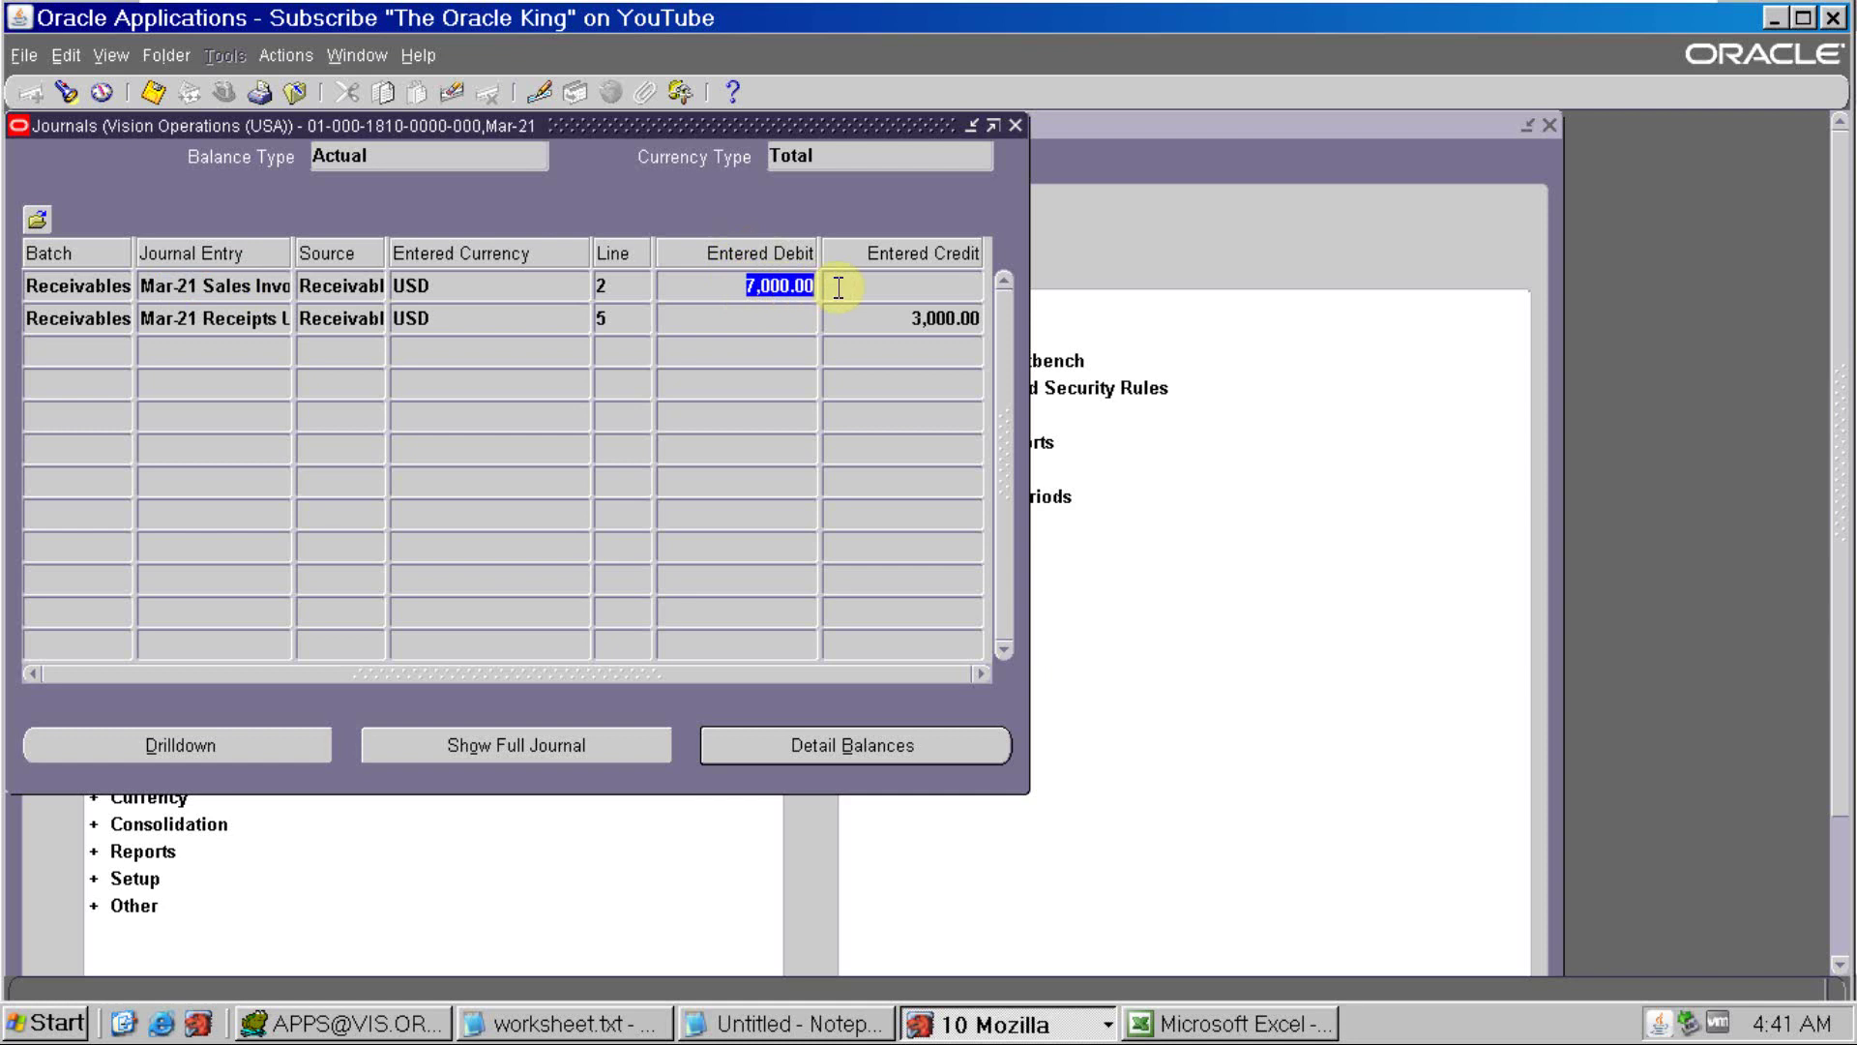
click(267, 320)
drag(900, 319, 1048, 328)
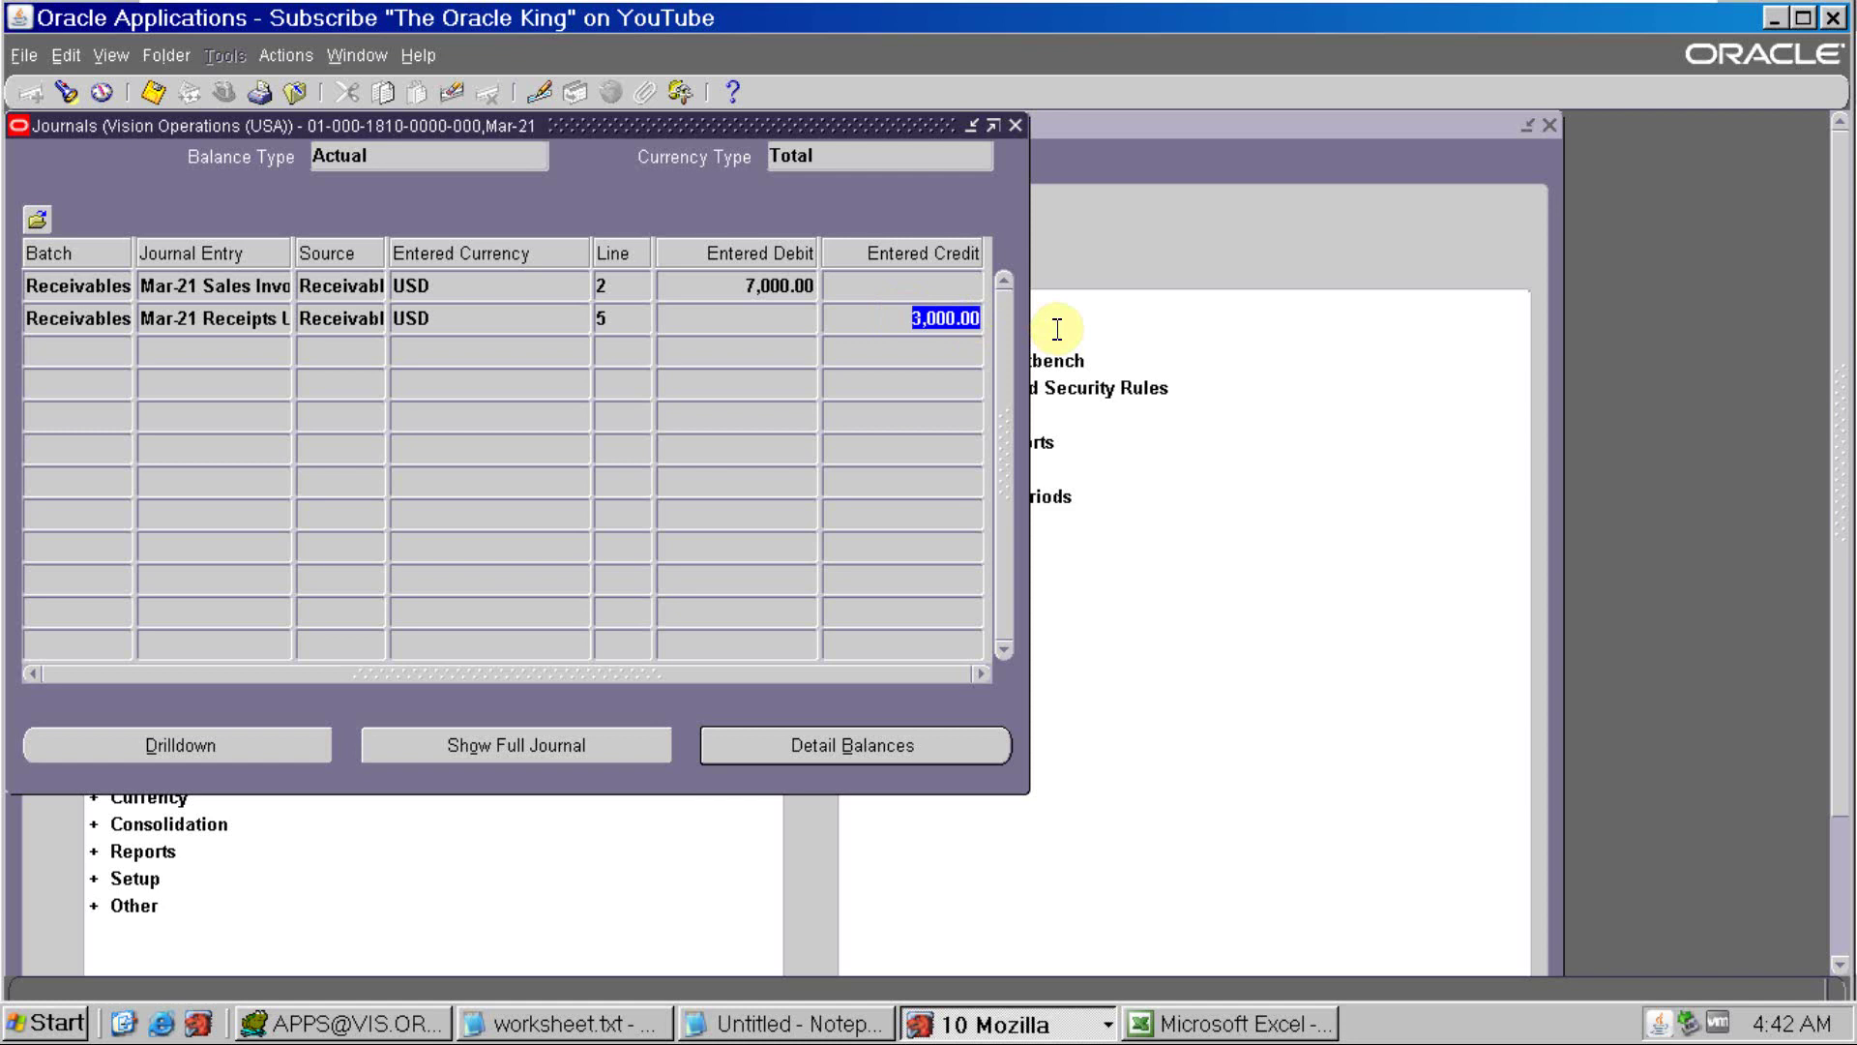
Drill down from the Mar-21 receipts journal line to its subledger transaction, review the receipt and close it
click(290, 753)
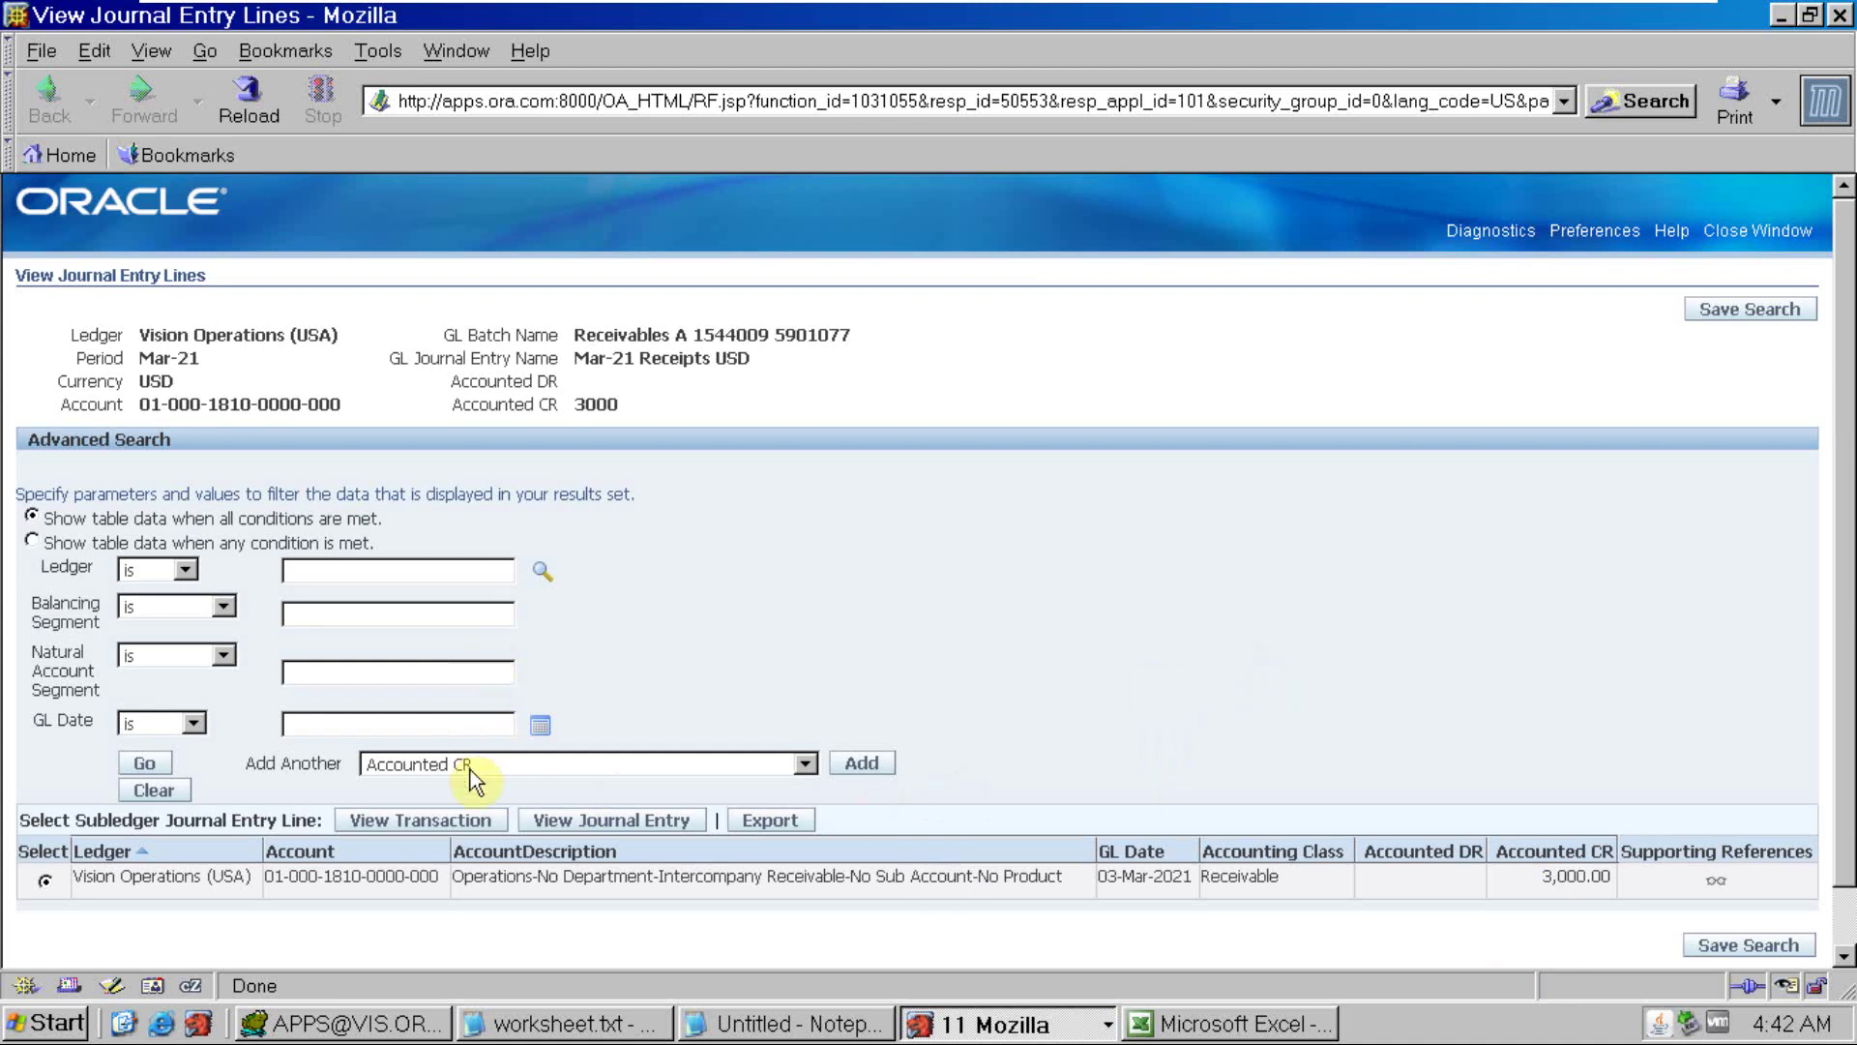
click(436, 824)
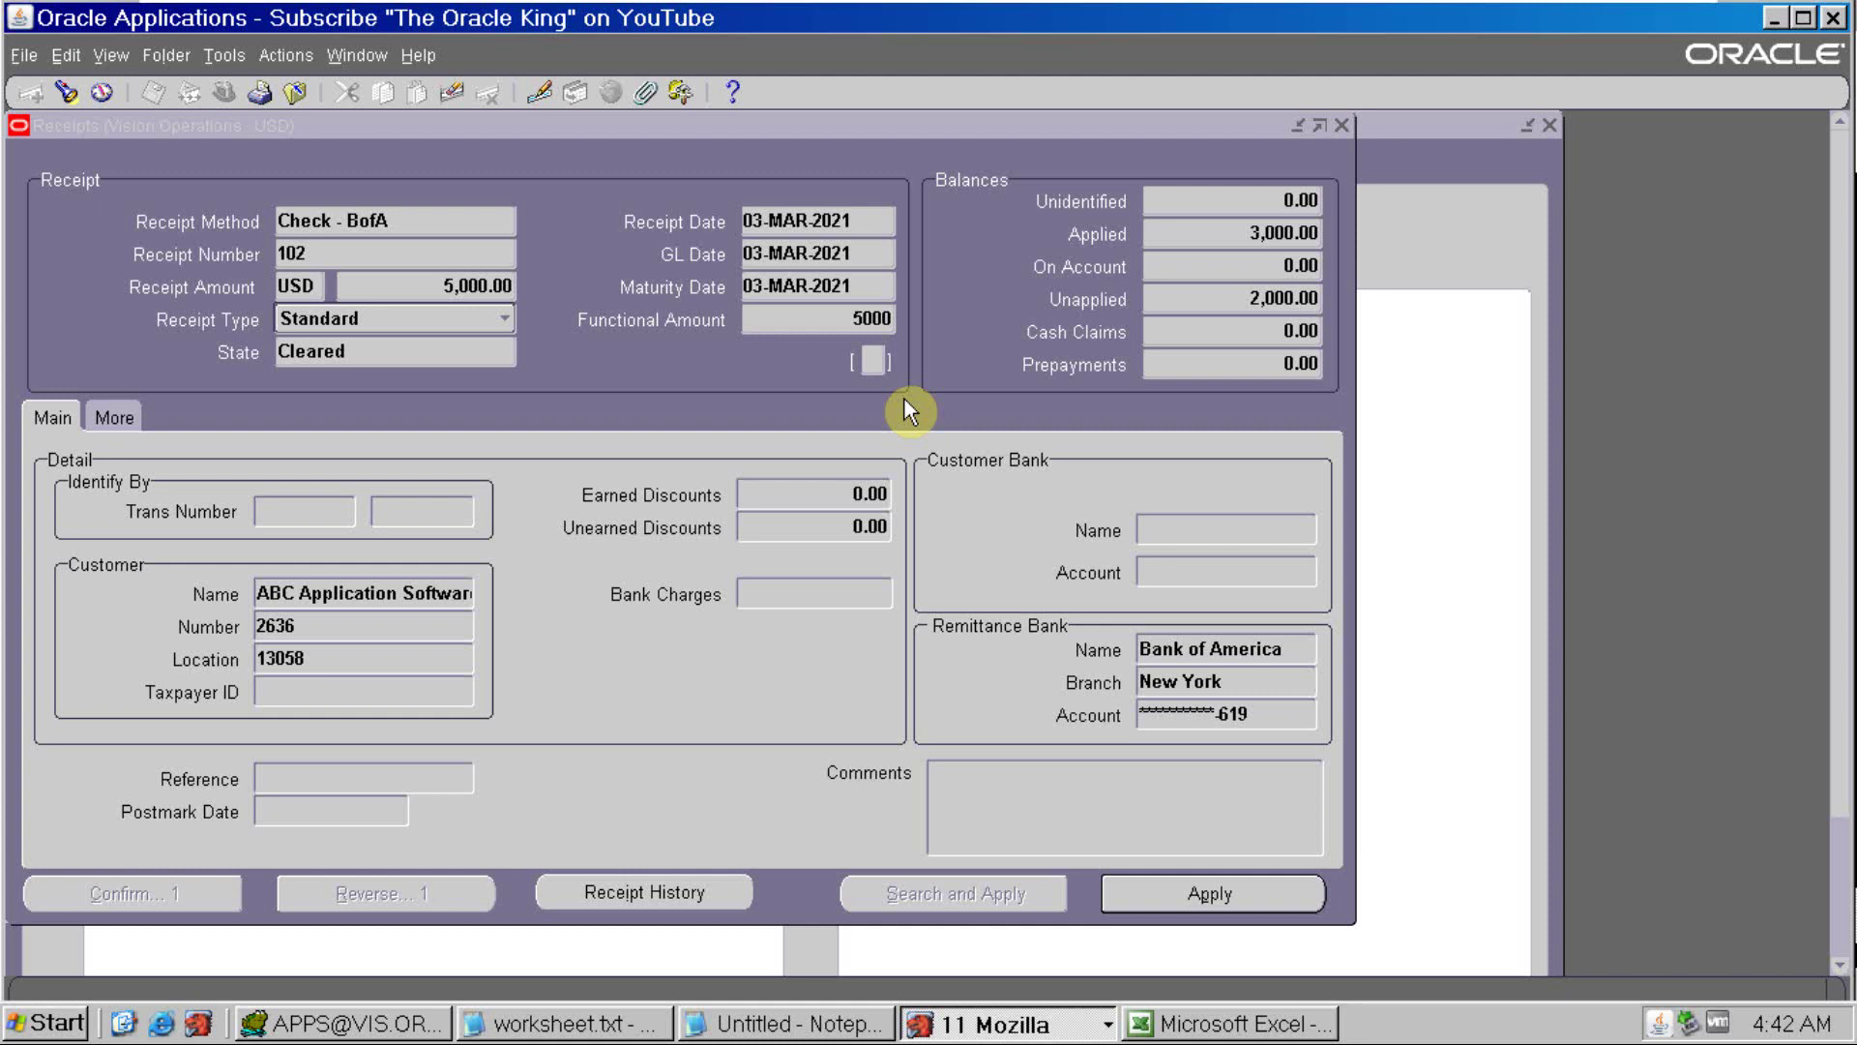
click(1342, 126)
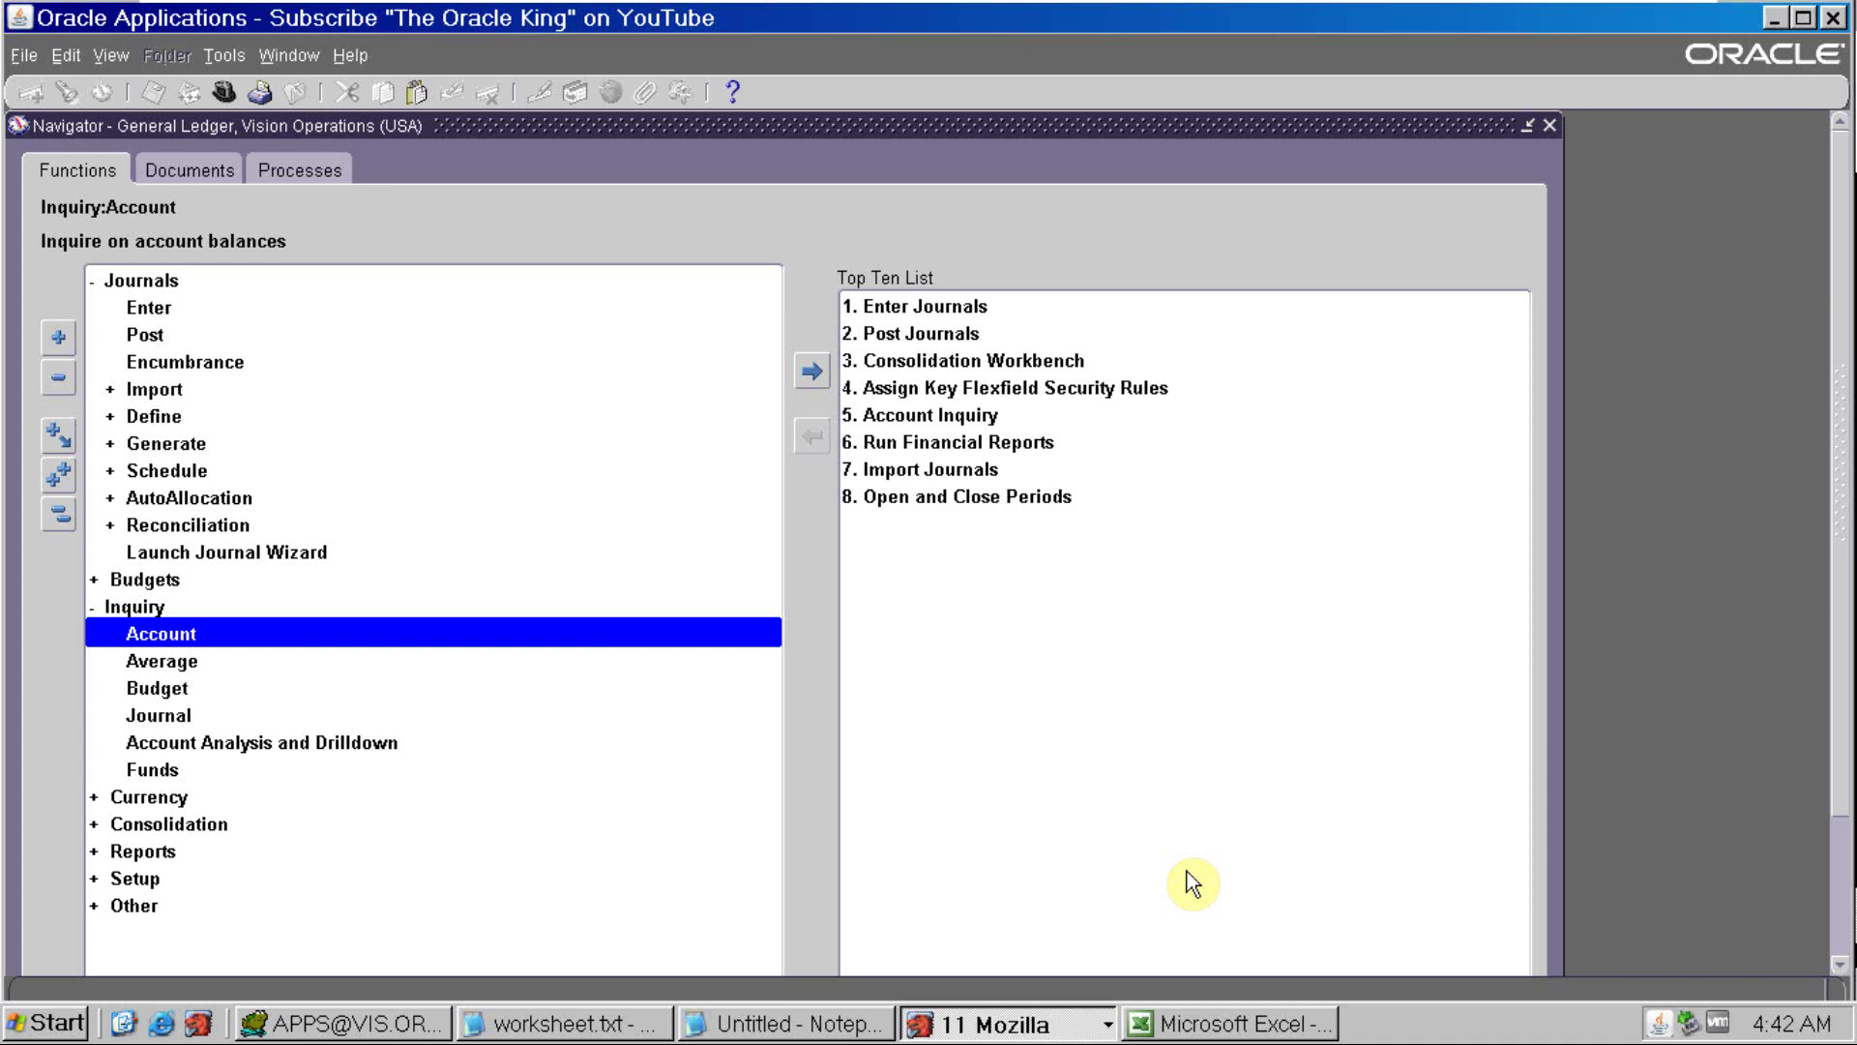
Check the source of both journal lines in the Mar-21 Account Analysis Report and return to the General Ledger Navigator
click(1040, 1023)
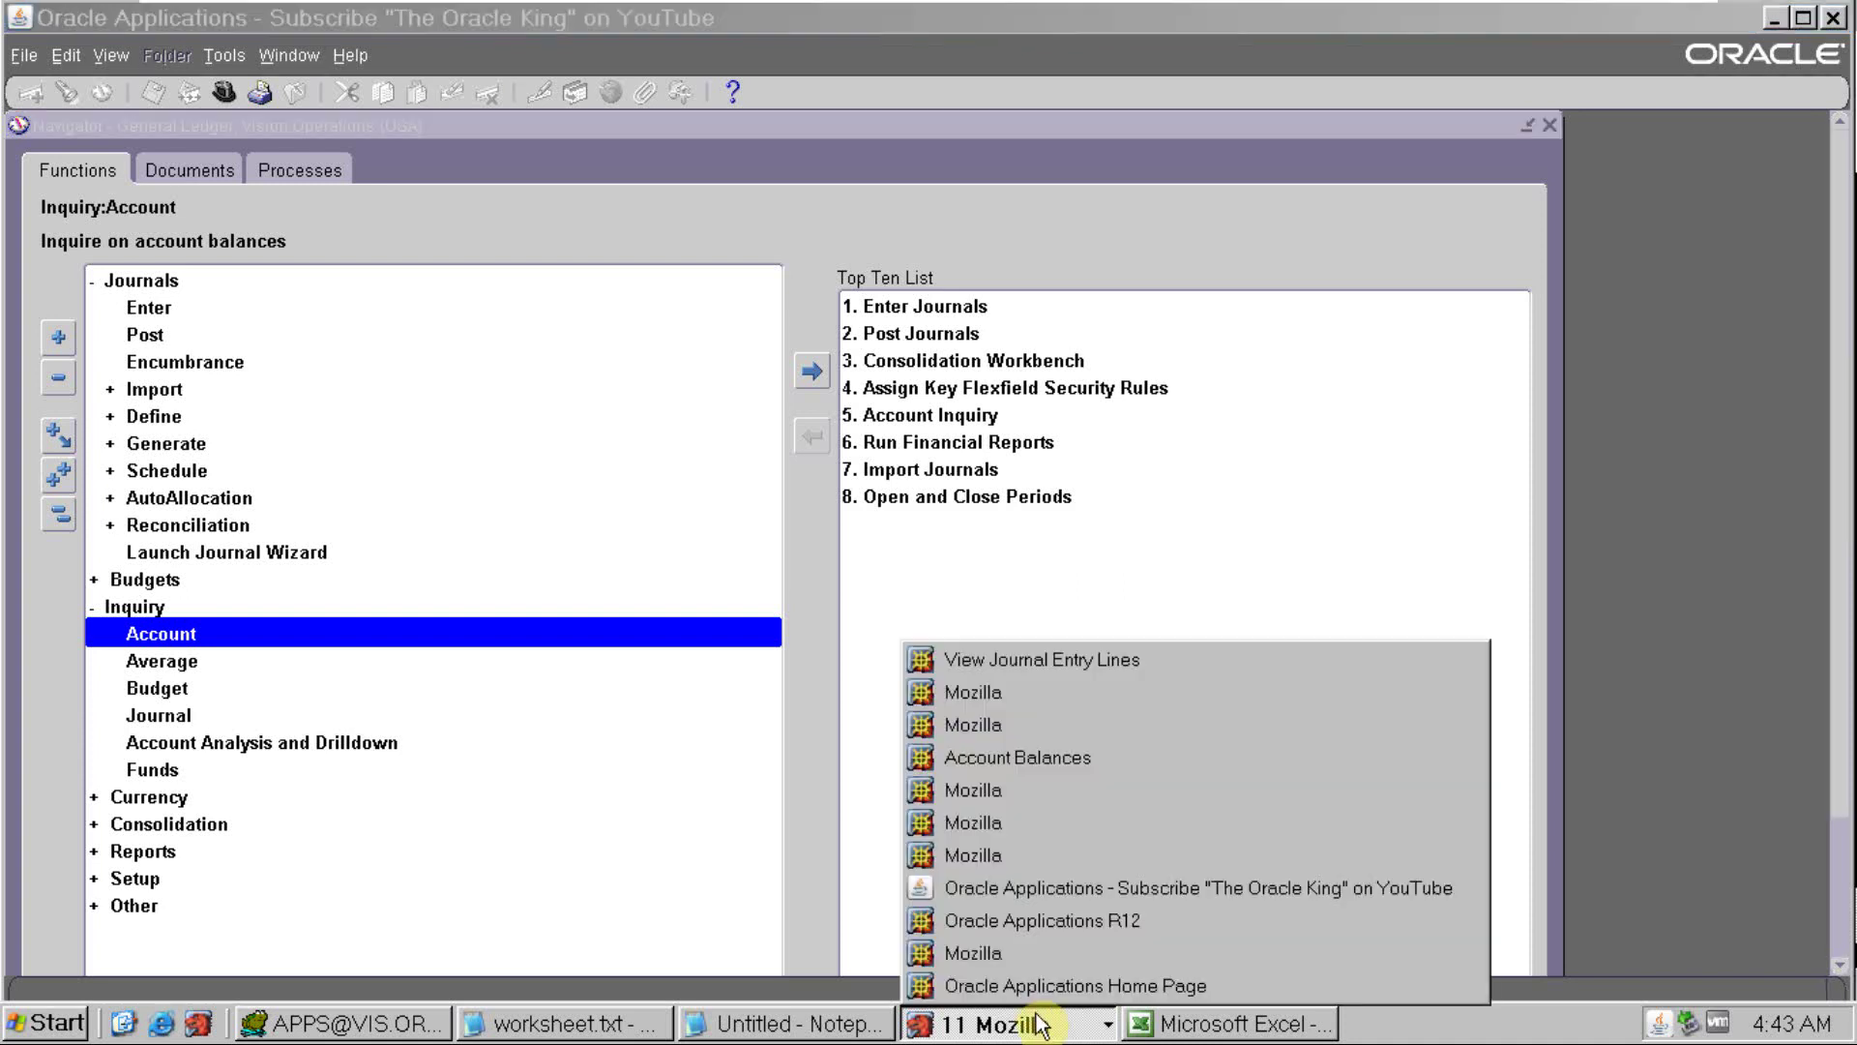
click(1010, 695)
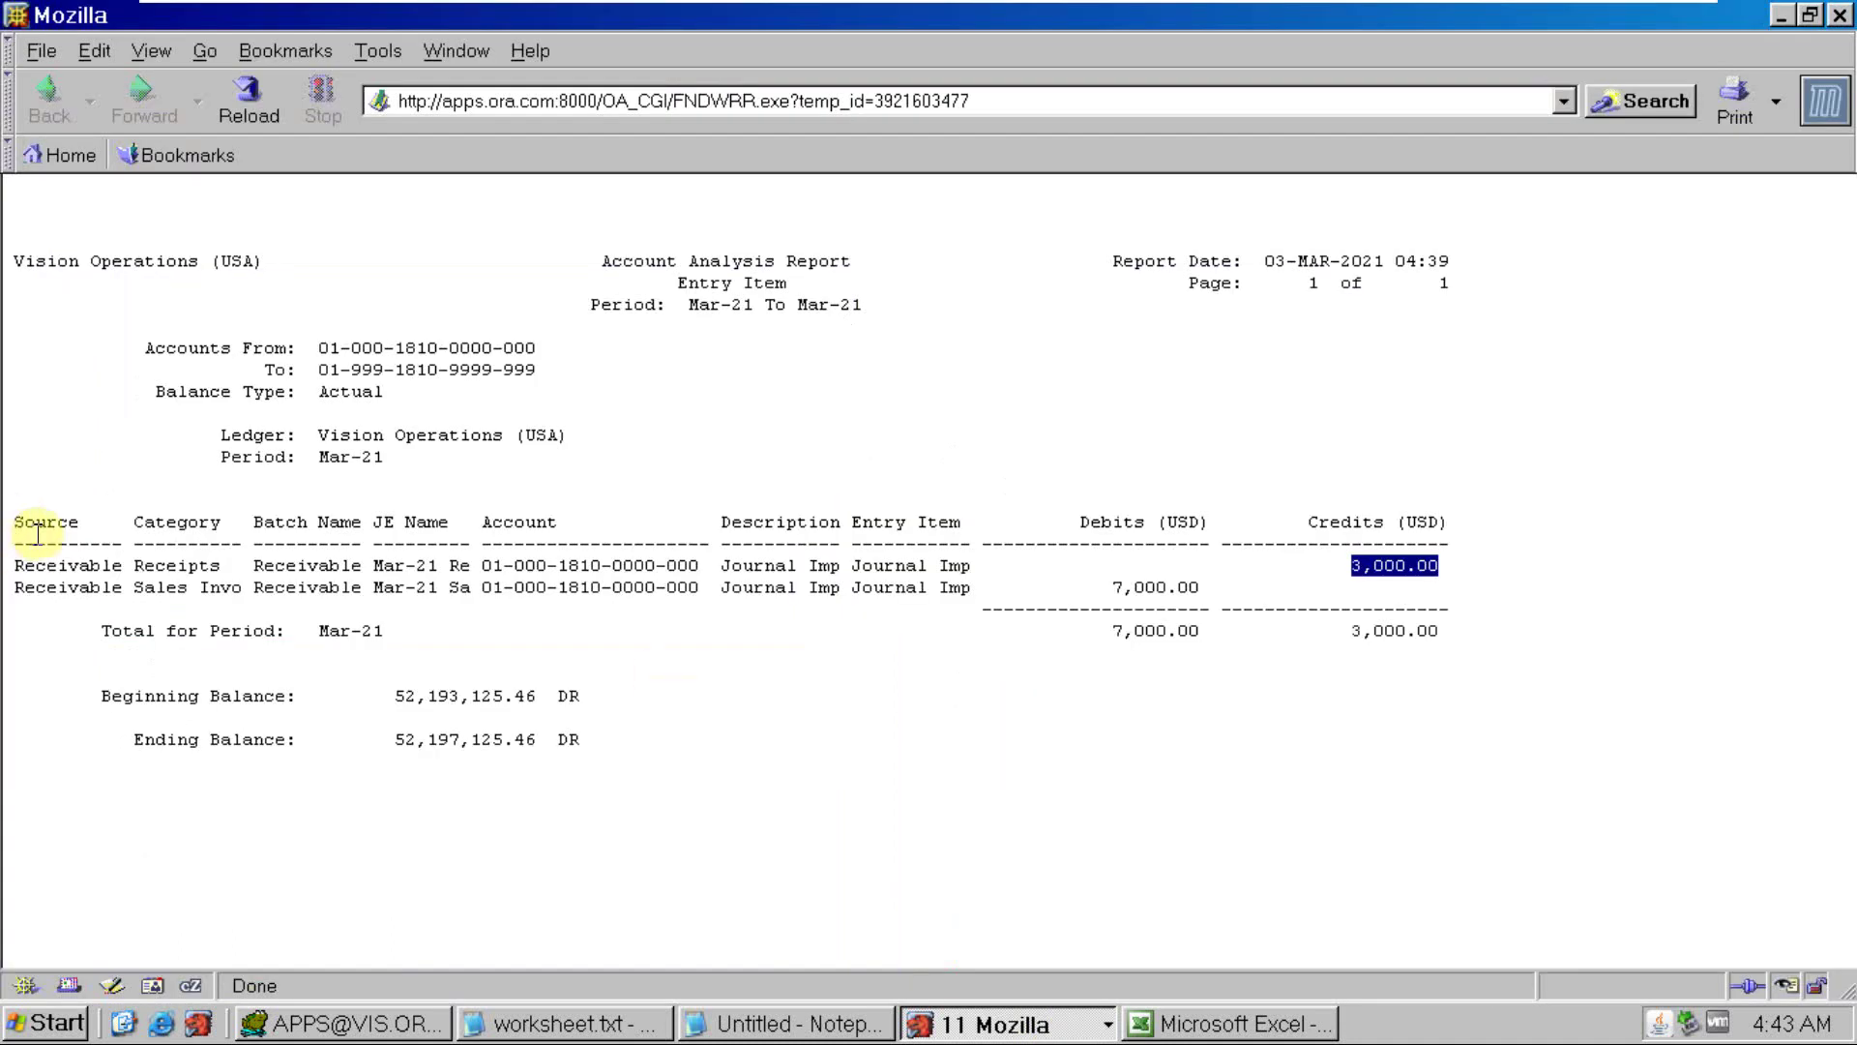
click(124, 566)
drag(123, 566, 17, 559)
drag(124, 587, 13, 559)
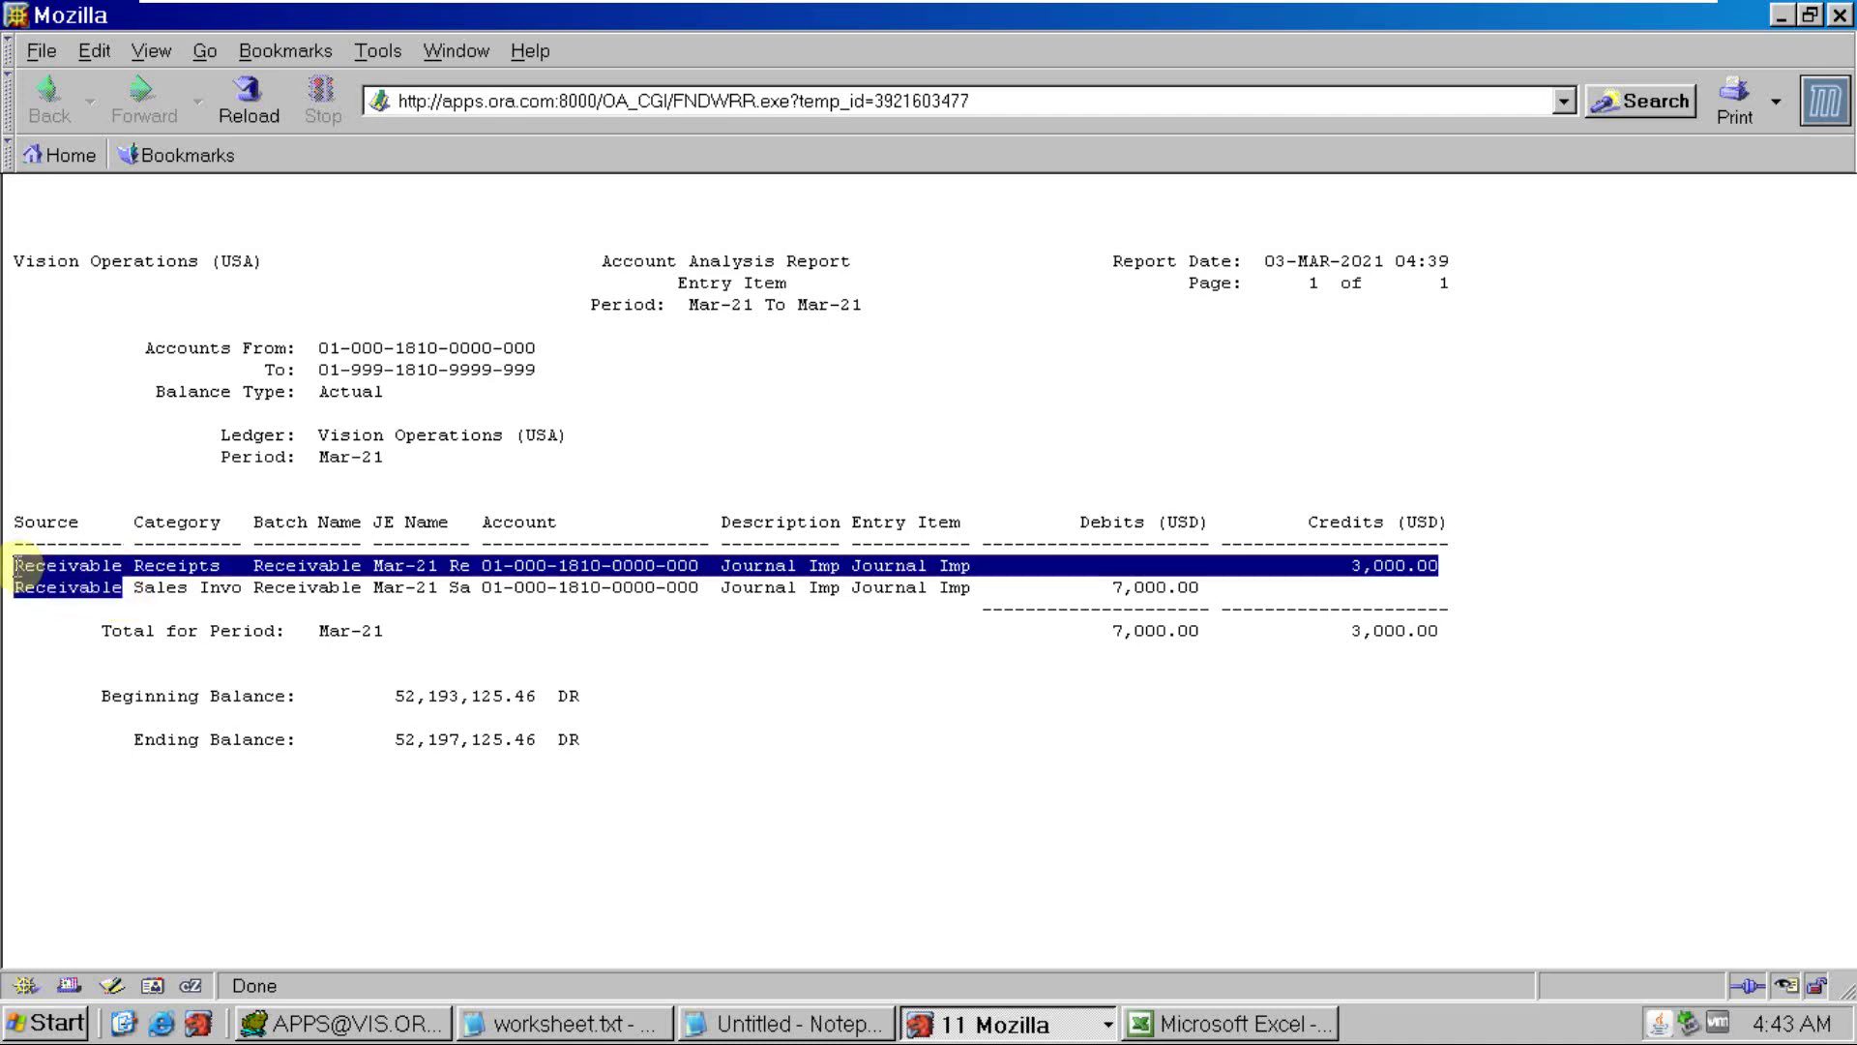
click(87, 589)
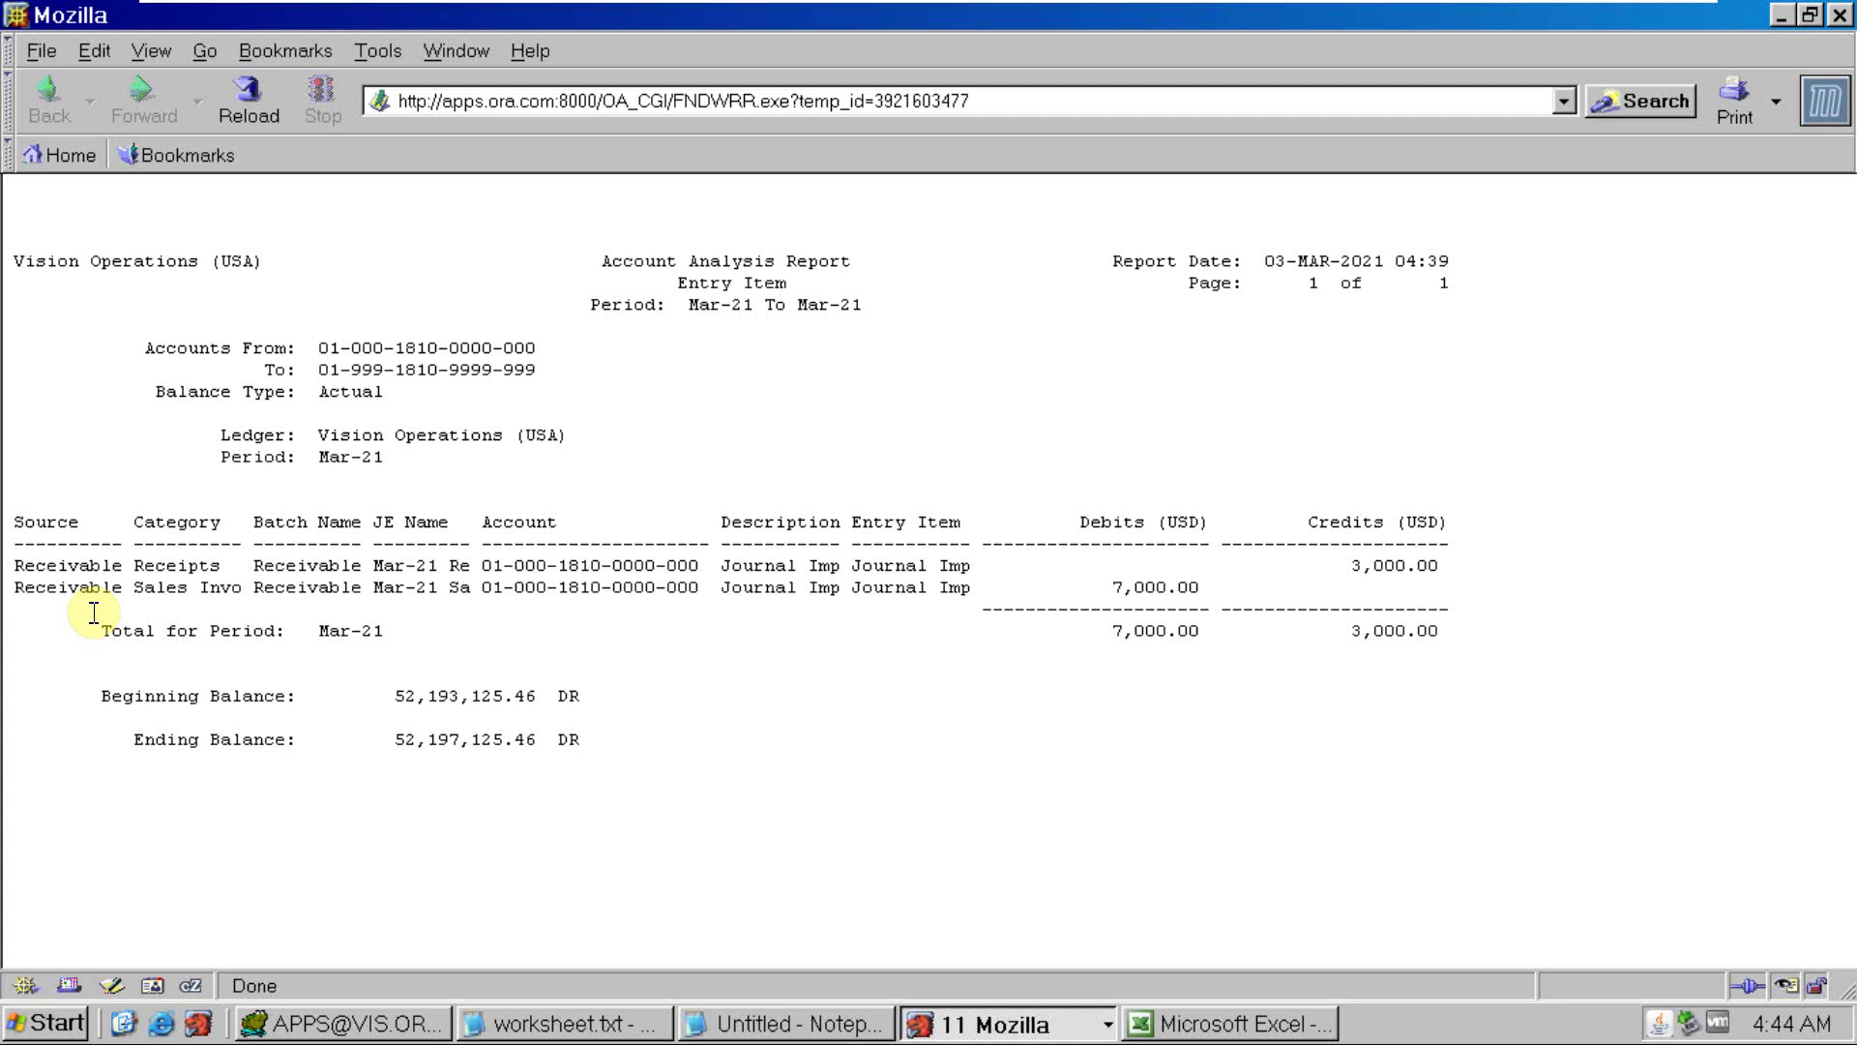
click(989, 1028)
click(987, 887)
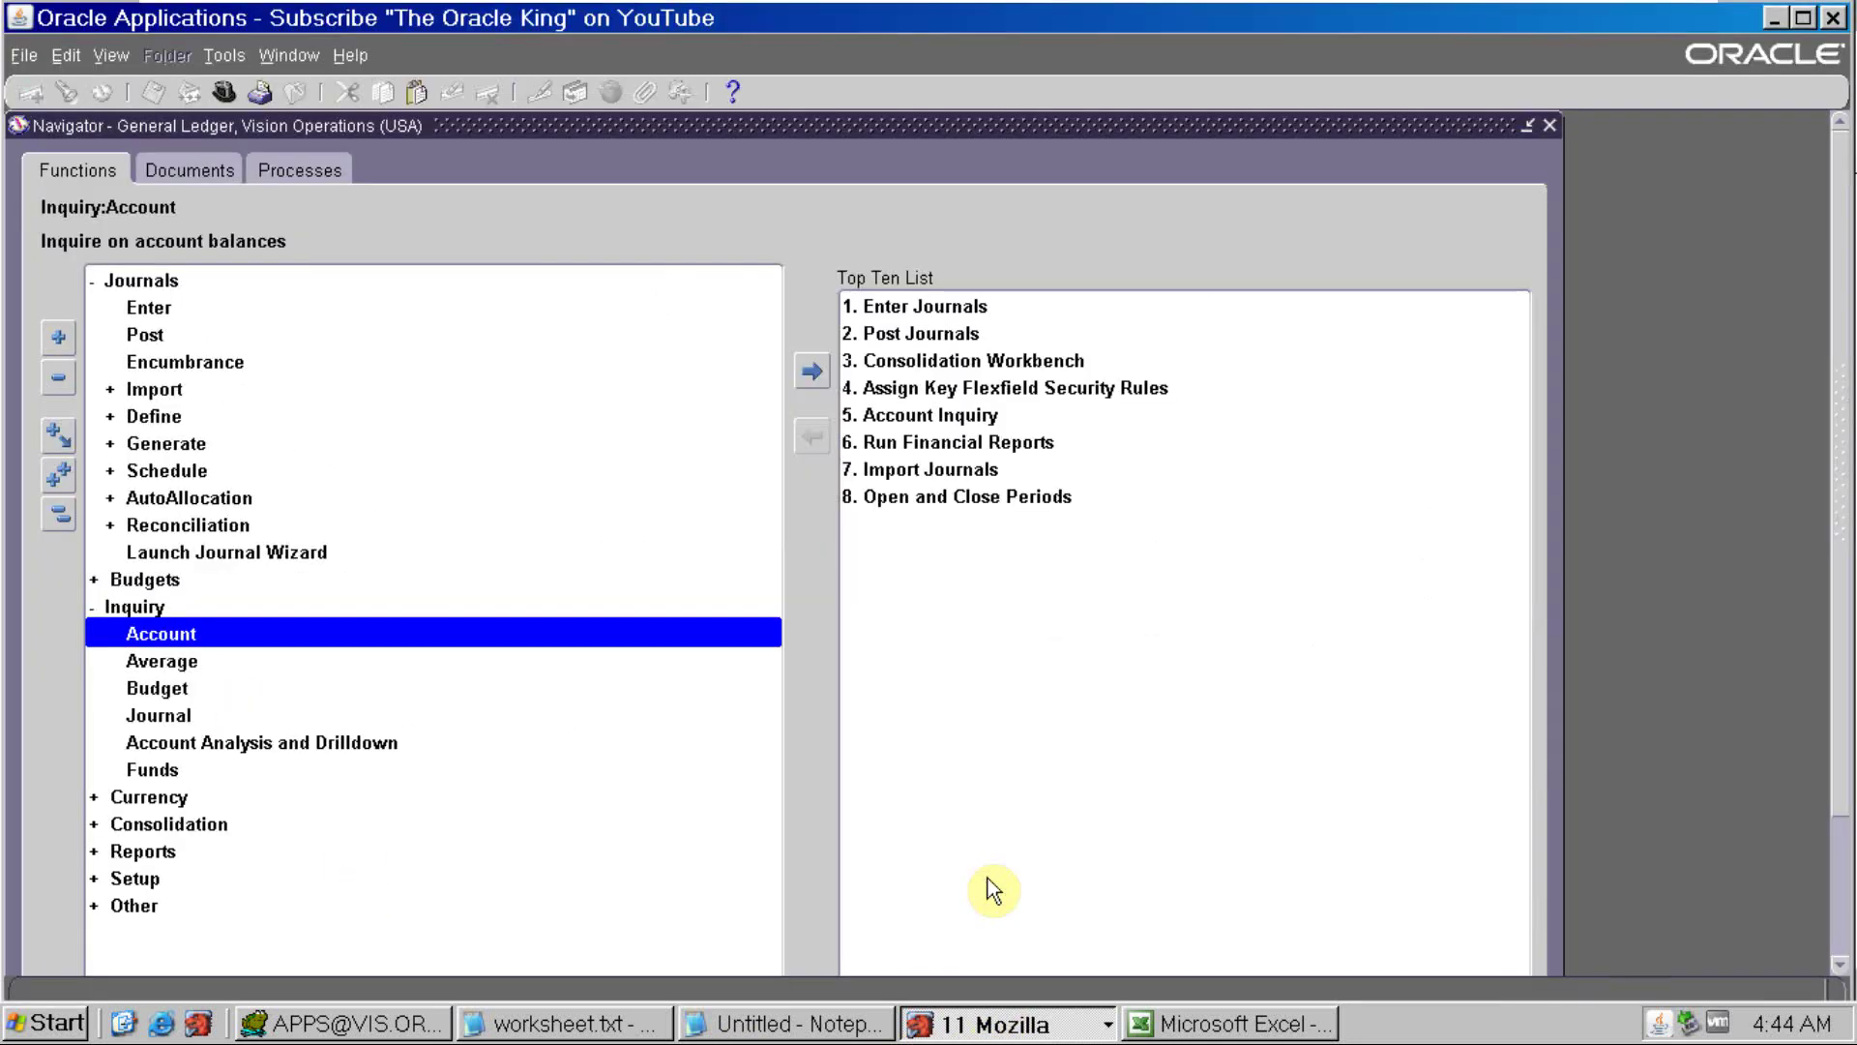